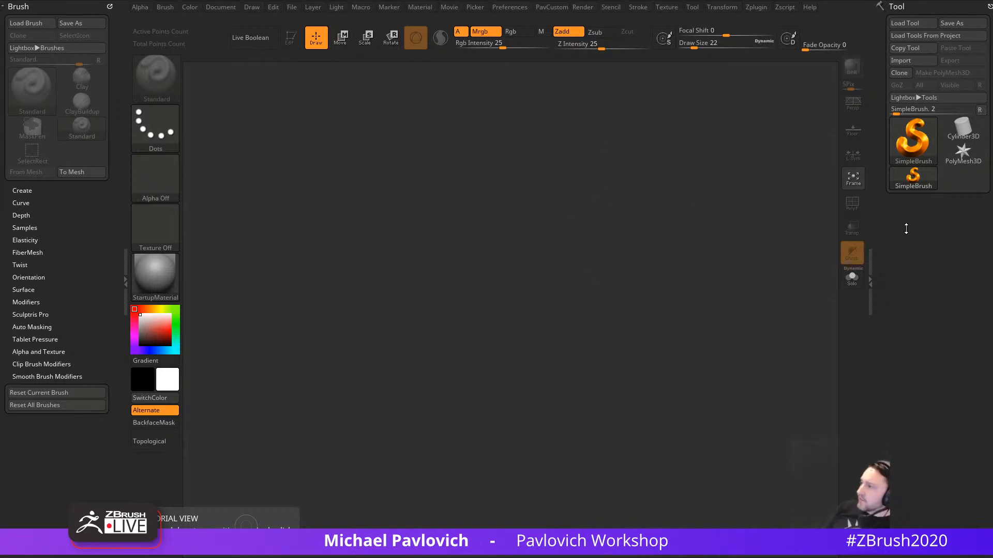
key(s)
drag(514, 245, 520, 244)
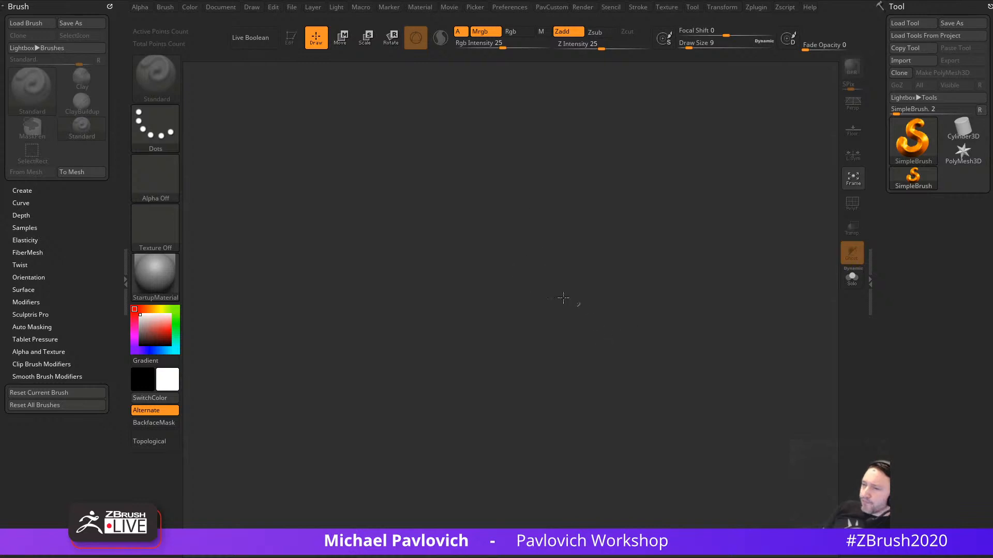
key(s)
mouse_move(560, 281)
mouse_down()
mouse_move(527, 284)
mouse_move(523, 274)
mouse_up()
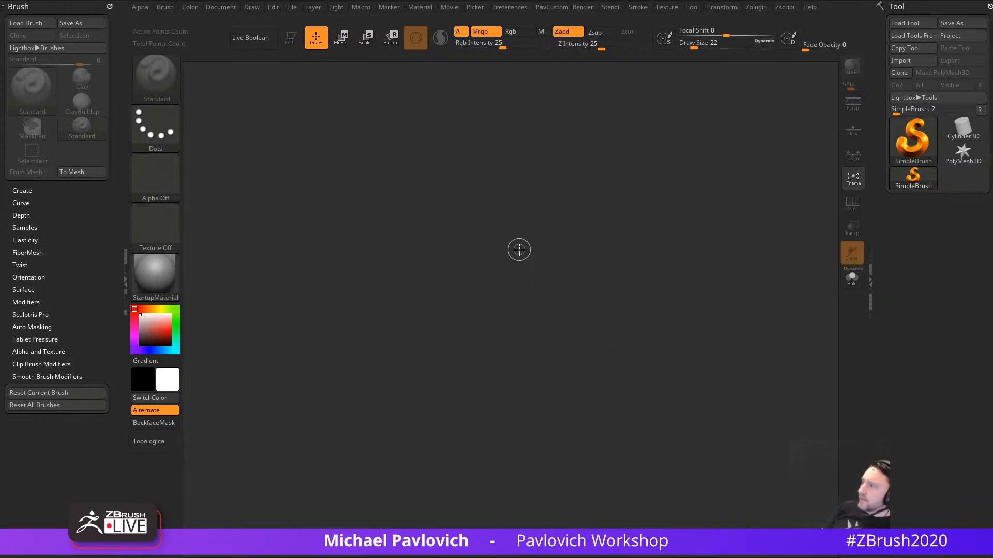
Step: Load the ZTool containing the giant centipede creature and the boy, and make it editable in a side view
click(915, 24)
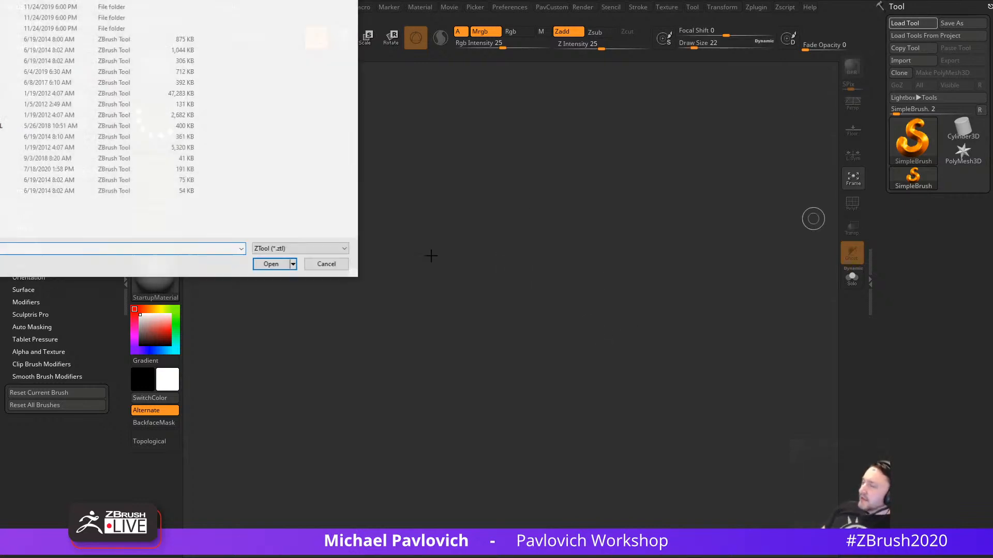
mouse_move(171, 0)
mouse_down()
mouse_move(138, 41)
mouse_move(170, 557)
mouse_up()
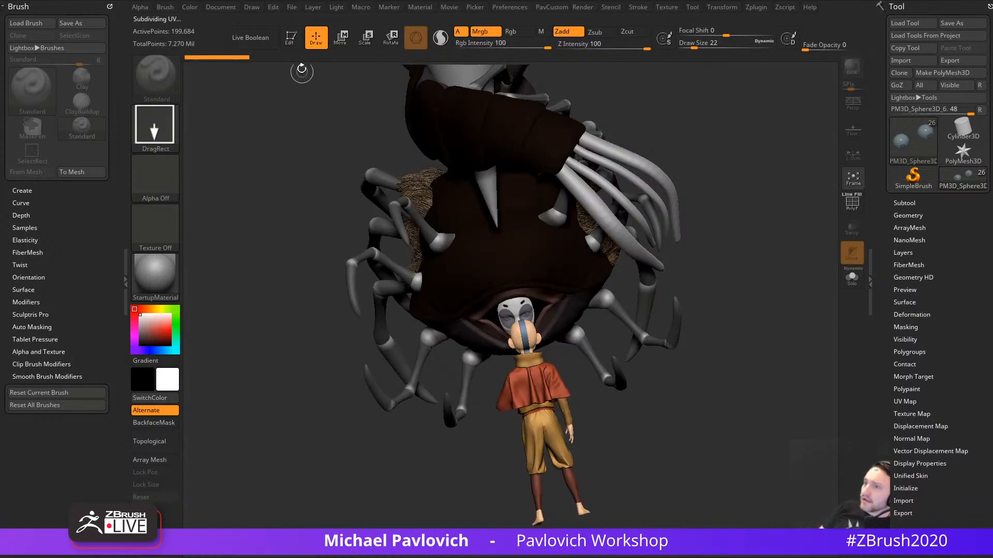
shift+drag(689, 194, 873, 213)
Step: Turn off the polypaint display on all subtools so the creature and the boy show in plain material grey
click(902, 203)
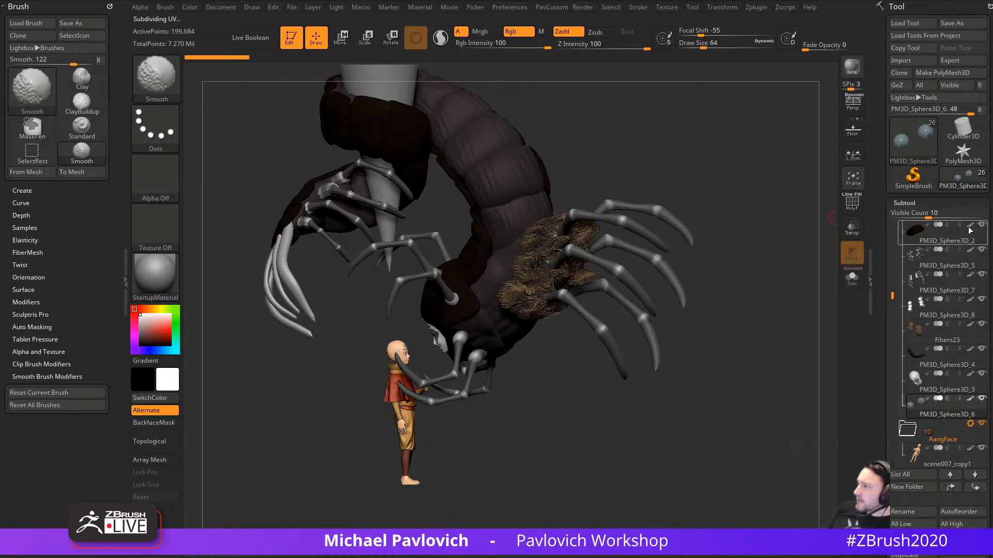
shift+click(970, 226)
mouse_move(769, 274)
mouse_down()
mouse_move(446, 275)
mouse_move(759, 329)
mouse_move(744, 336)
mouse_move(640, 318)
mouse_up()
key(s)
key(s)
key(s)
drag(666, 360, 649, 359)
drag(649, 362, 463, 393)
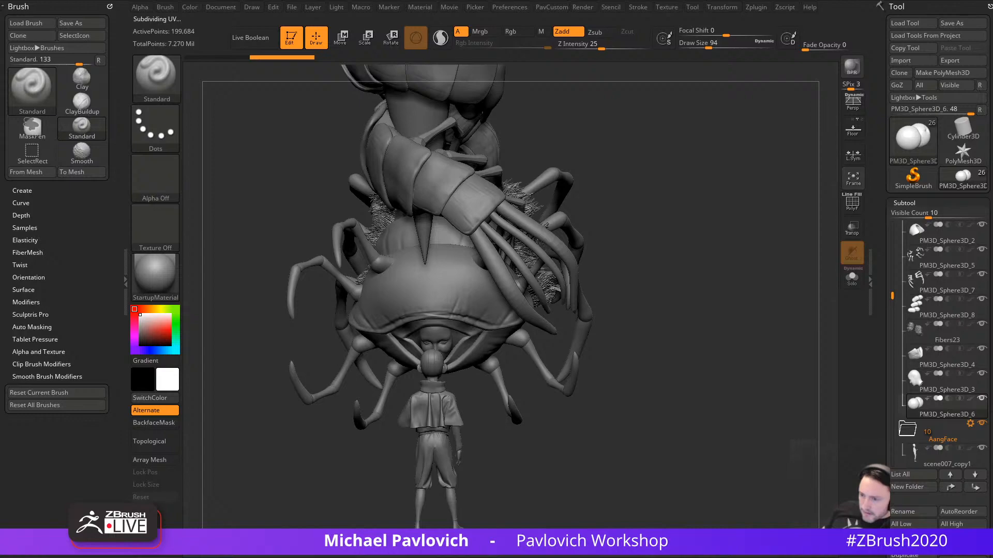
Step: Switch to the browser and review the Twitter profile's posts, down to the July 10 #AvatarTheLastAirbender stream tweet, and return to ZBrush
key(alt+Tab)
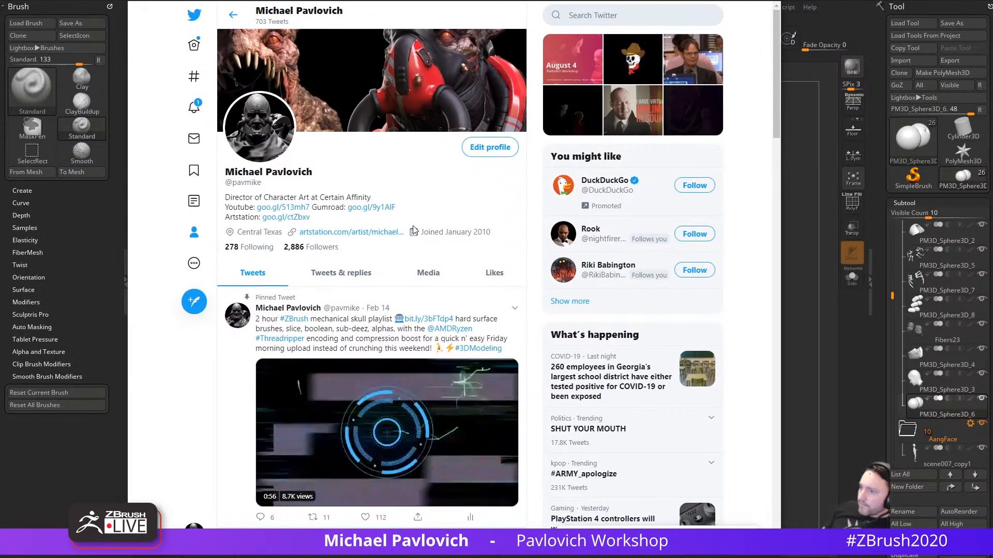
scroll(393, 280, down, 5)
scroll(393, 282, down, 5)
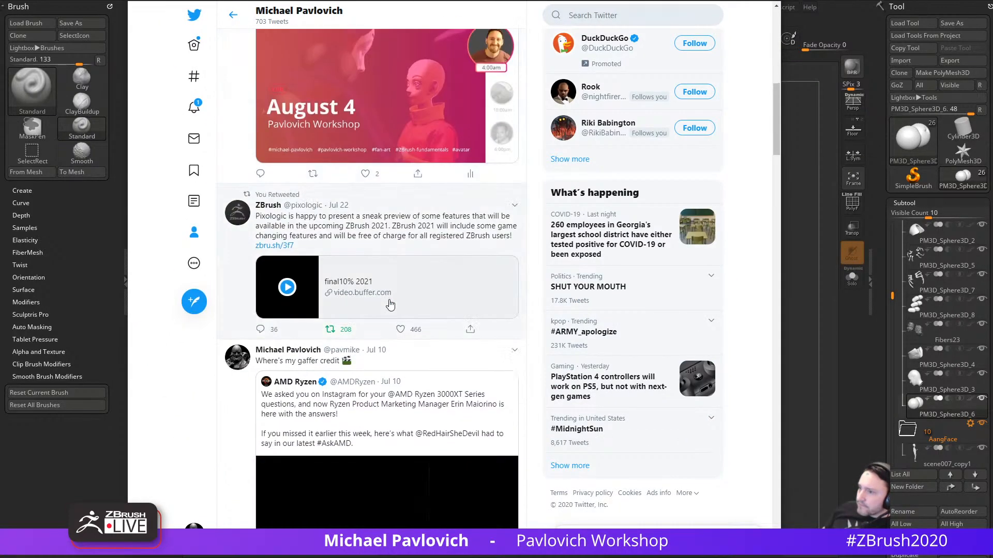
scroll(392, 301, down, 7)
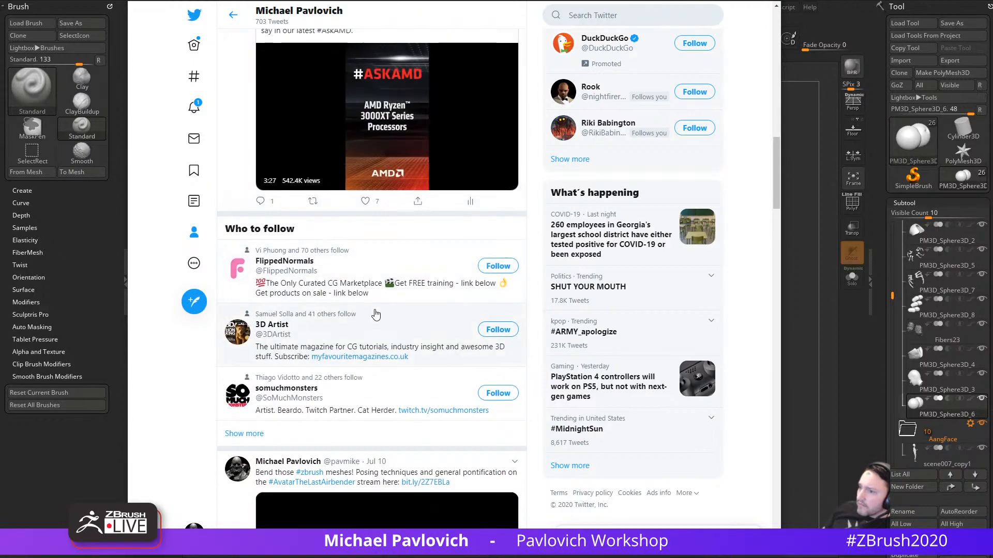
scroll(370, 325, up, 9)
scroll(369, 325, up, 7)
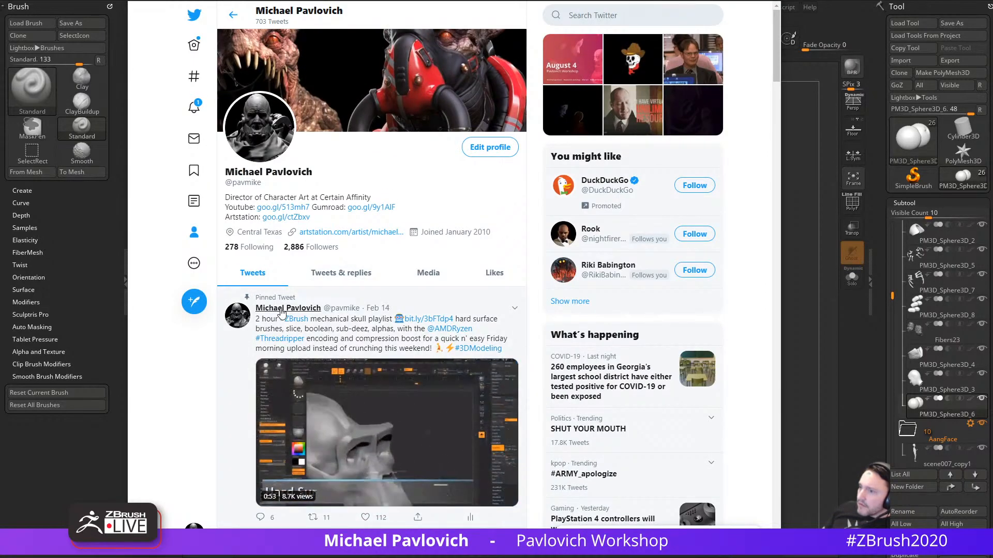
scroll(289, 313, down, 6)
scroll(300, 316, down, 10)
scroll(330, 323, up, 5)
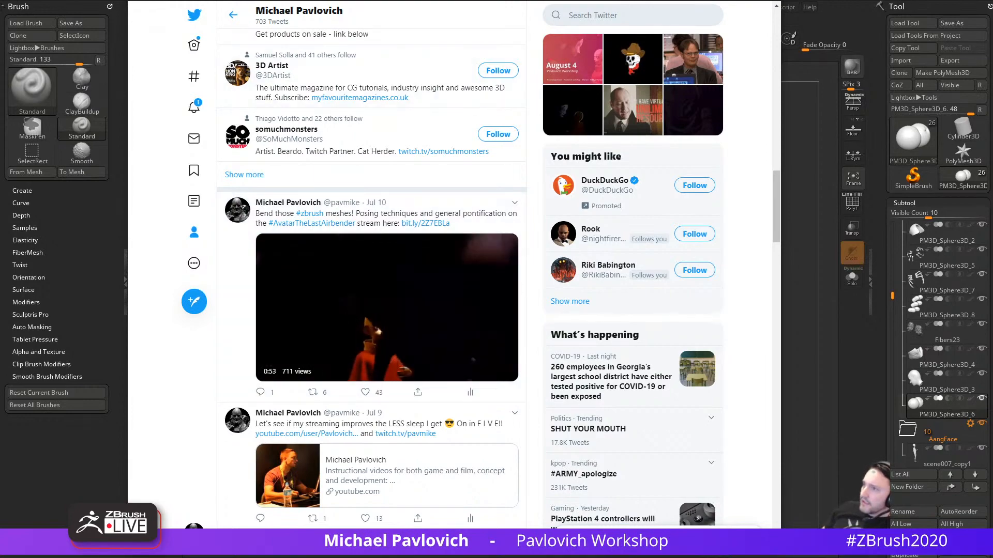
key(alt+Tab)
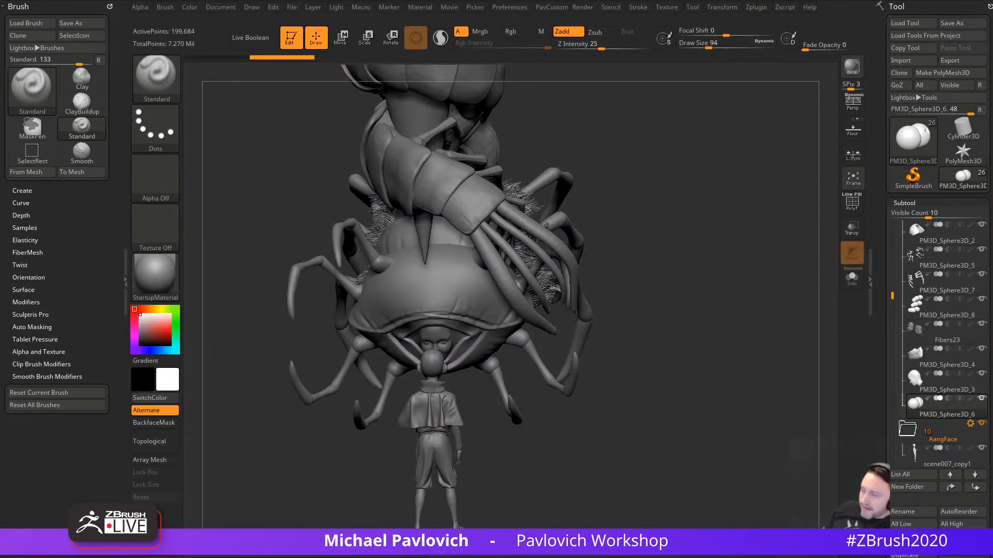
Step: Inspect the creature and the boy from several angles, making different subtools active one after another
mouse_move(629, 210)
mouse_down()
mouse_move(722, 237)
mouse_move(713, 263)
mouse_move(742, 302)
mouse_move(600, 316)
mouse_move(611, 326)
mouse_move(579, 332)
mouse_move(603, 334)
mouse_move(590, 347)
mouse_up()
alt+click(522, 279)
key(2)
click(598, 113)
key(s)
key(s)
mouse_move(584, 348)
mouse_down()
mouse_move(571, 348)
mouse_move(688, 342)
mouse_move(669, 310)
mouse_move(802, 406)
mouse_up()
alt+click(547, 394)
drag(719, 331, 575, 350)
alt+click(573, 350)
drag(693, 403, 610, 435)
alt+click(606, 439)
drag(693, 434, 542, 451)
alt+click(541, 451)
mouse_move(667, 465)
mouse_down()
mouse_move(605, 476)
mouse_move(628, 283)
mouse_move(655, 202)
mouse_move(673, 370)
mouse_move(722, 282)
mouse_move(691, 201)
mouse_up()
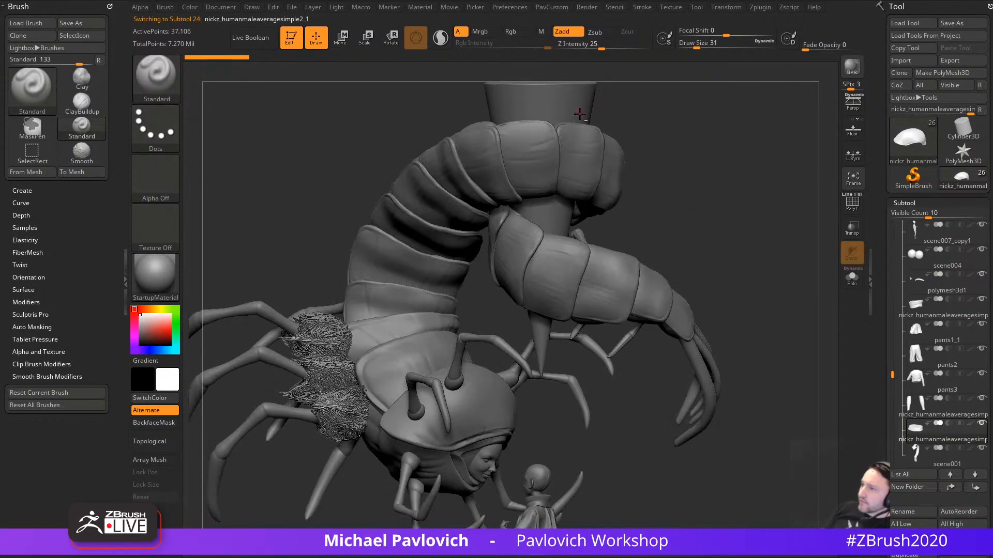
alt+click(578, 106)
Step: Make the Fibers23 subtool at the base of the creature's legs active and delete it
key(s)
alt+drag(726, 258, 731, 204)
key(s)
alt+click(337, 346)
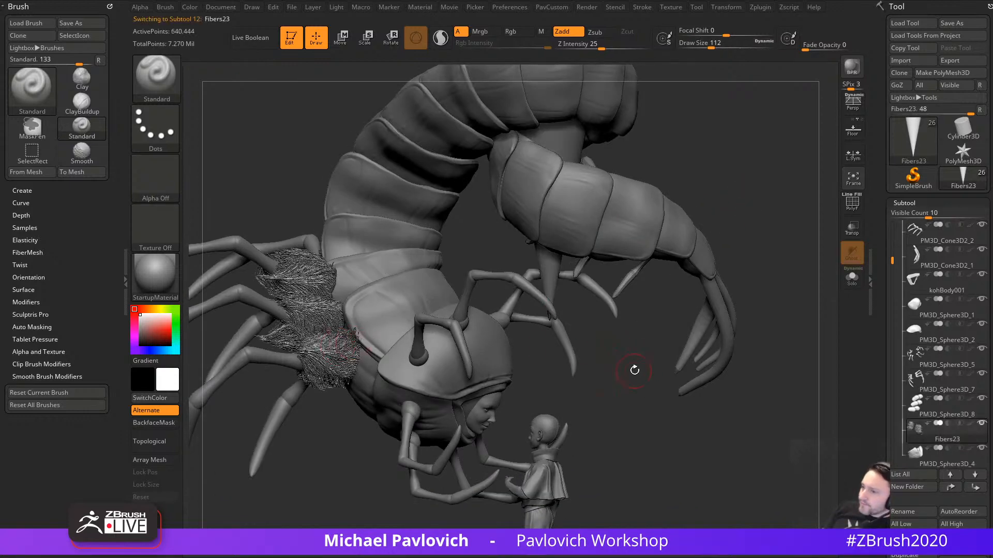
drag(631, 370, 698, 375)
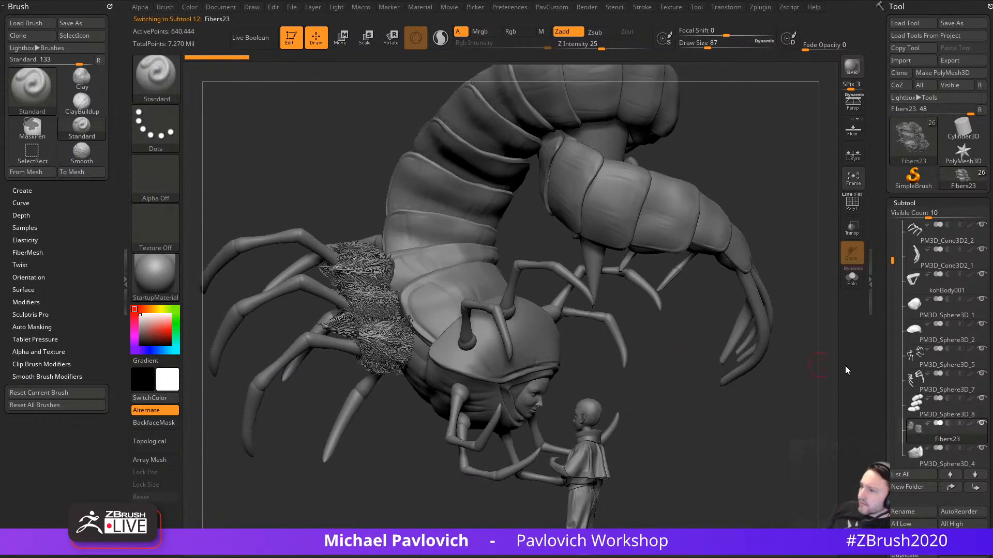
drag(881, 369, 884, 130)
click(903, 348)
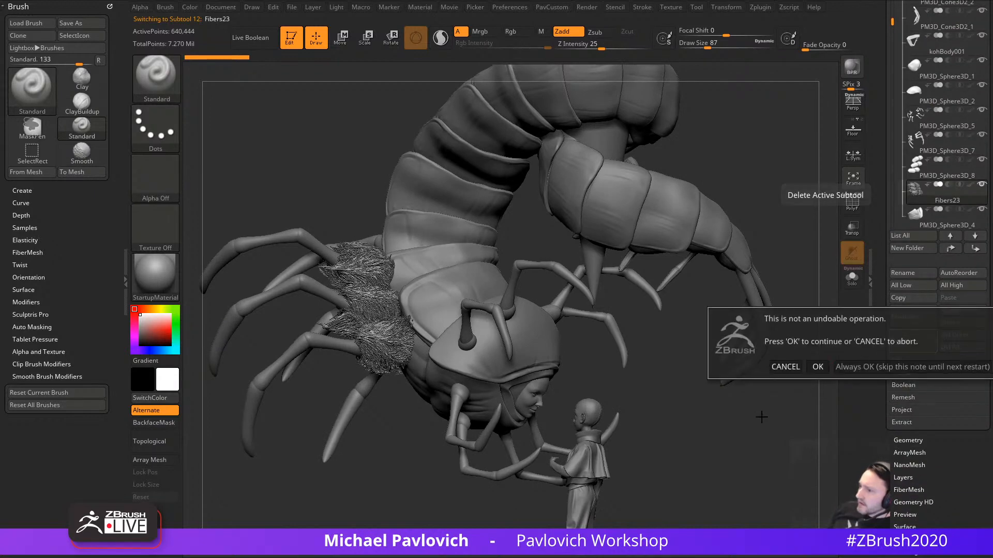
key(Tab)
Step: Make the creature's domed head shell, PM3D_Sphere3D_2, the active subtool and frame the head closely
drag(760, 416, 734, 412)
alt+click(501, 352)
alt+drag(644, 384, 610, 393)
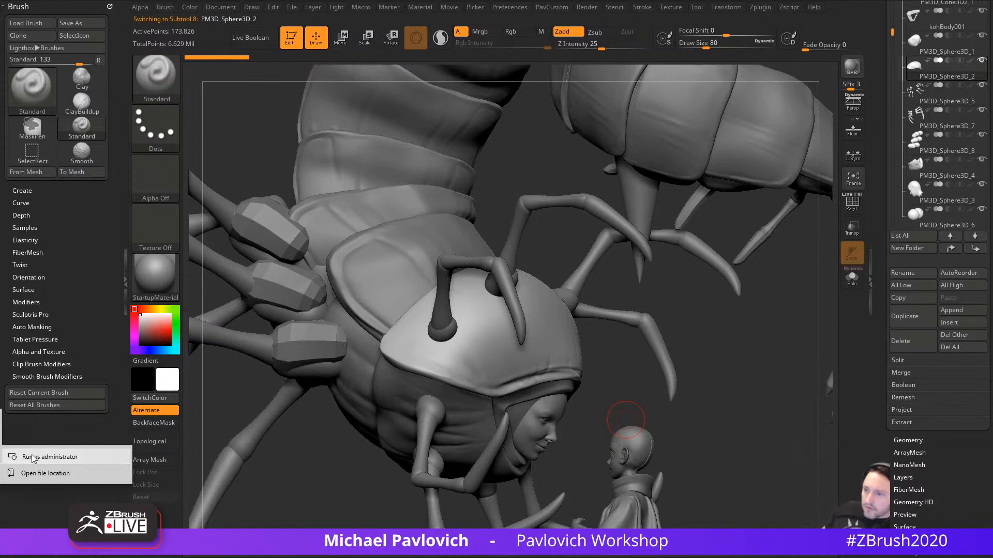
Step: Run the reference program as administrator and review the Gumroad page of the Kuadro reference image viewer for Windows
click(31, 453)
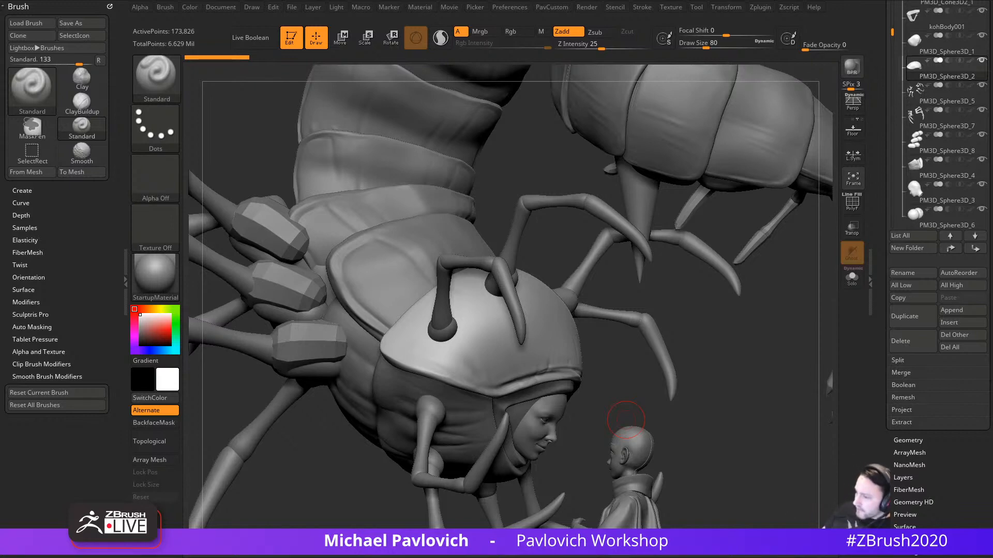
key(alt+Tab)
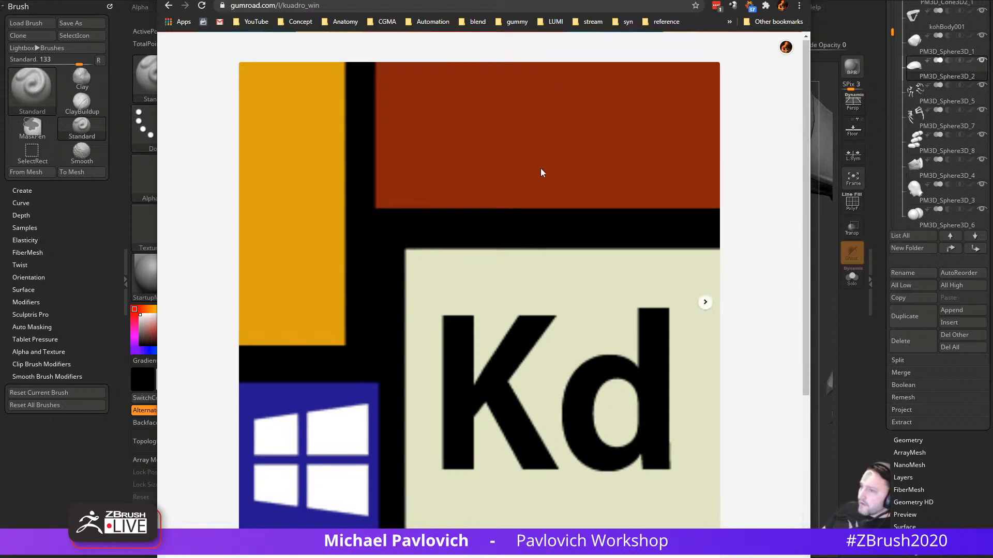
scroll(541, 169, down, 5)
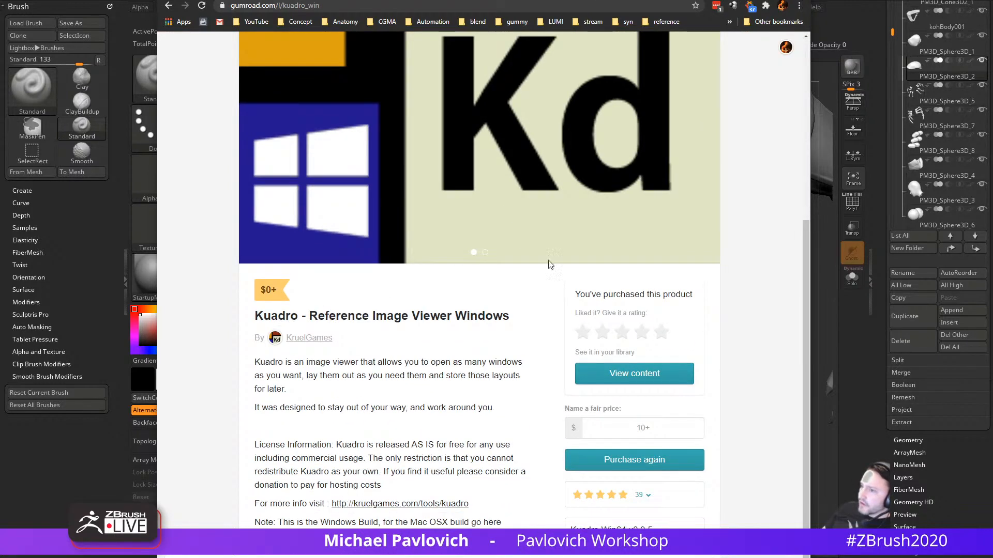
key(alt+Tab)
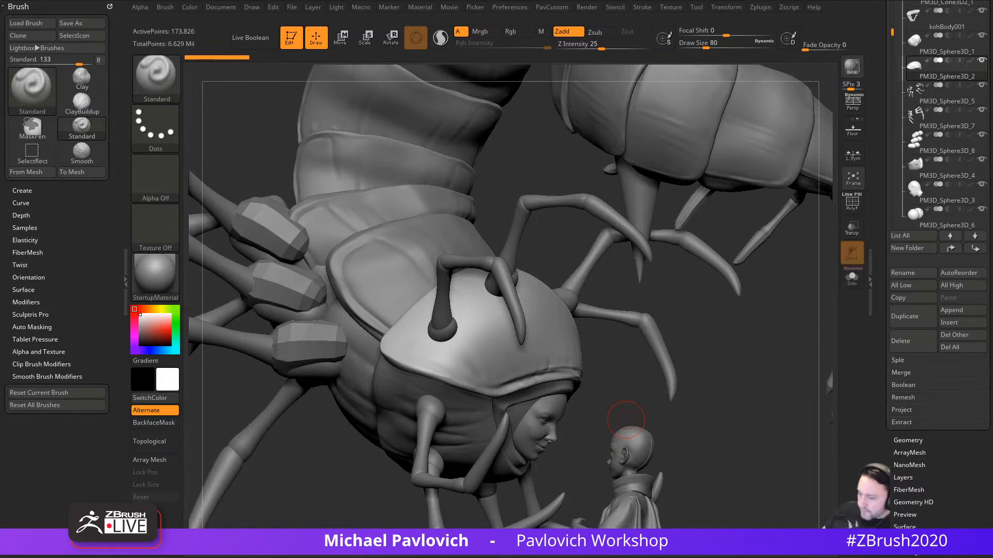
Step: Bring the reference image of the centipede creature facing the boy over the model, examine it and move it away again
mouse_move(748, 365)
mouse_down()
mouse_move(731, 355)
mouse_move(716, 361)
mouse_move(703, 329)
mouse_up()
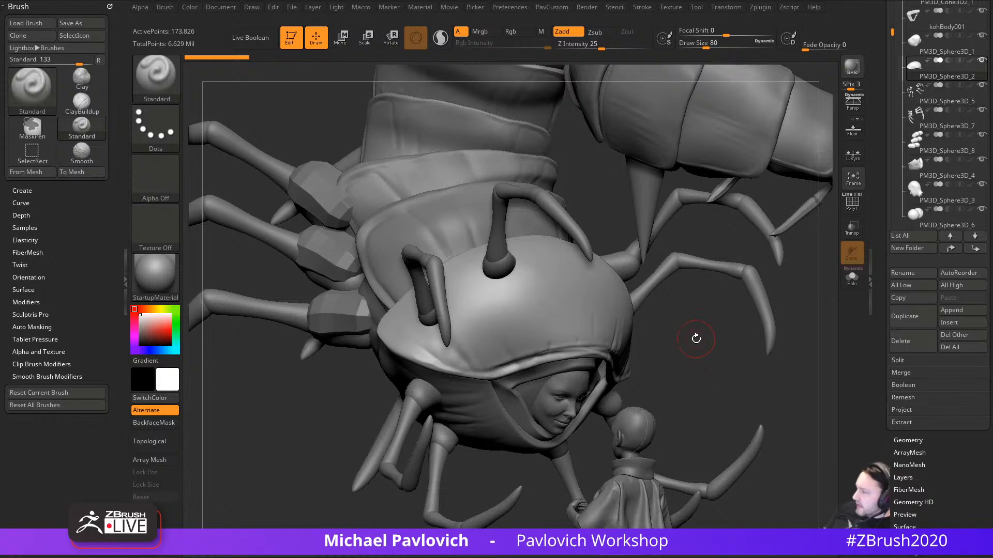
drag(599, 557, 528, 250)
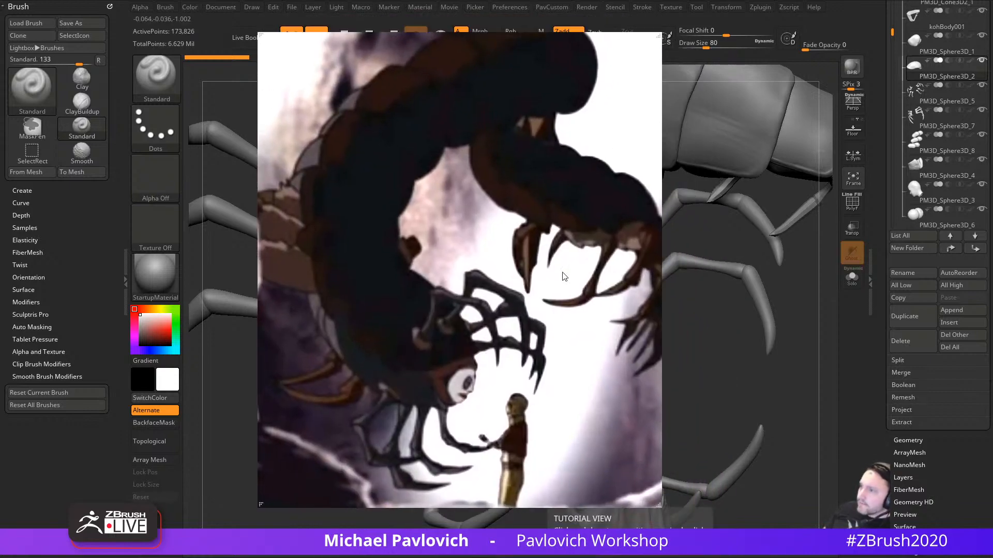
drag(414, 303, 414, 557)
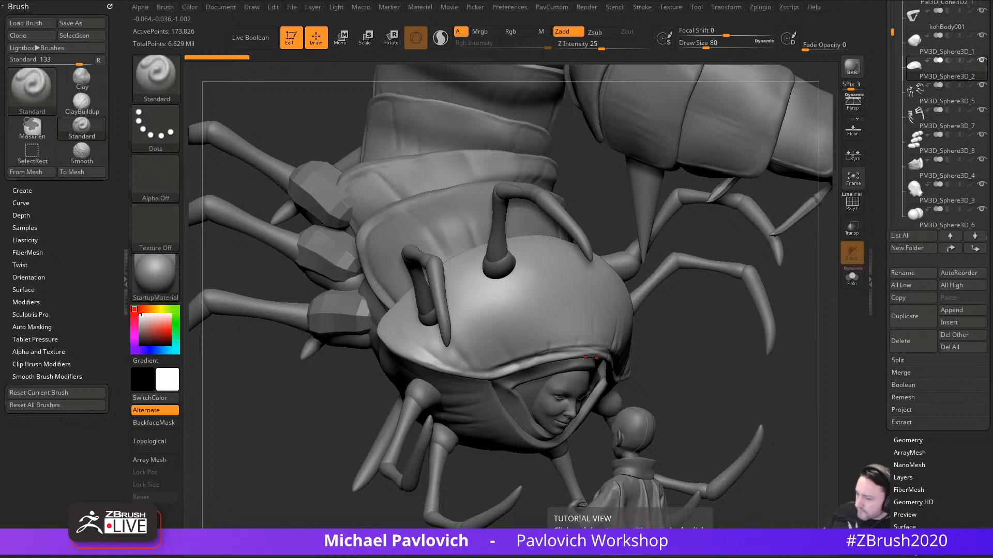
mouse_move(320, 557)
mouse_down()
mouse_move(330, 342)
mouse_move(302, 557)
mouse_up()
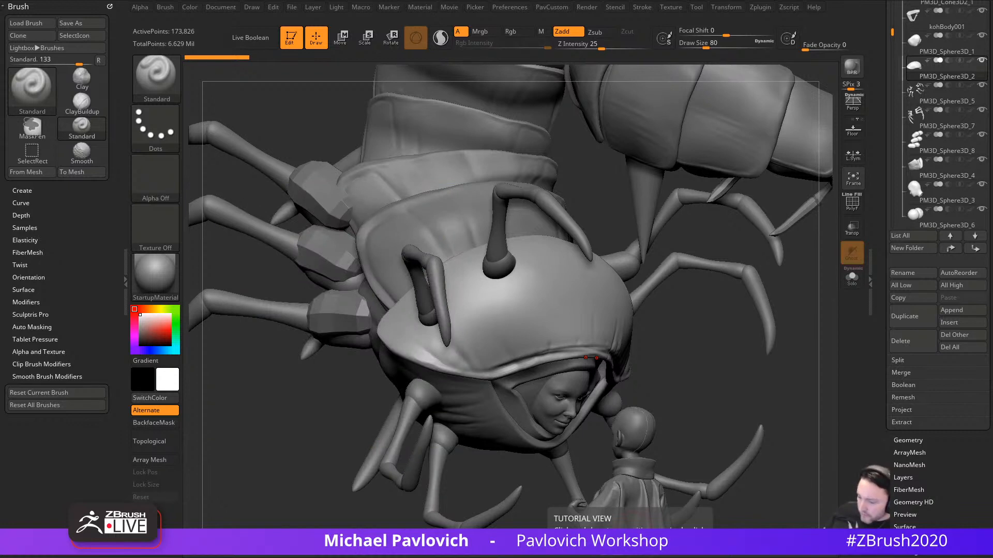
drag(476, 557, 512, 557)
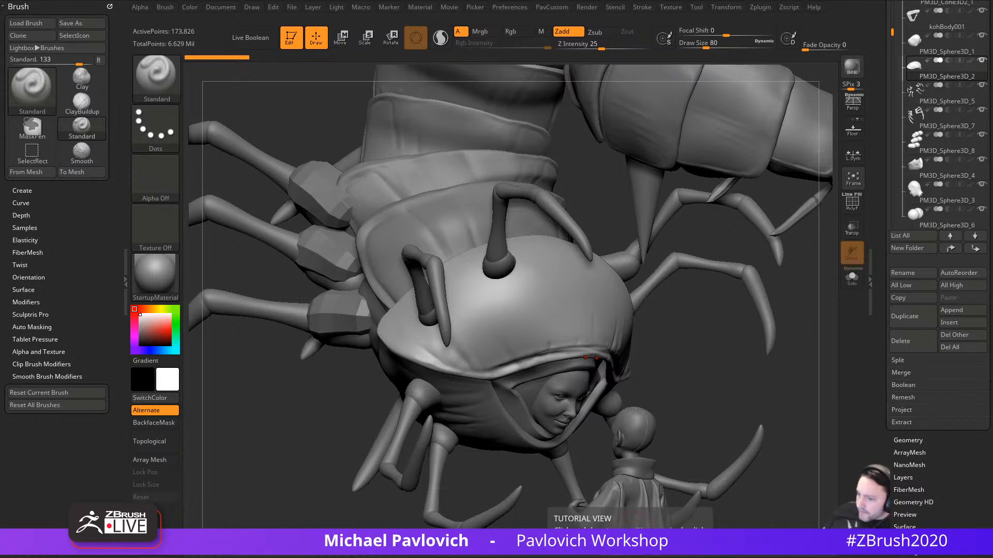
Step: Bring up the Google Images results for "centipede" and limit them to the Large size
drag(564, 557, 566, 68)
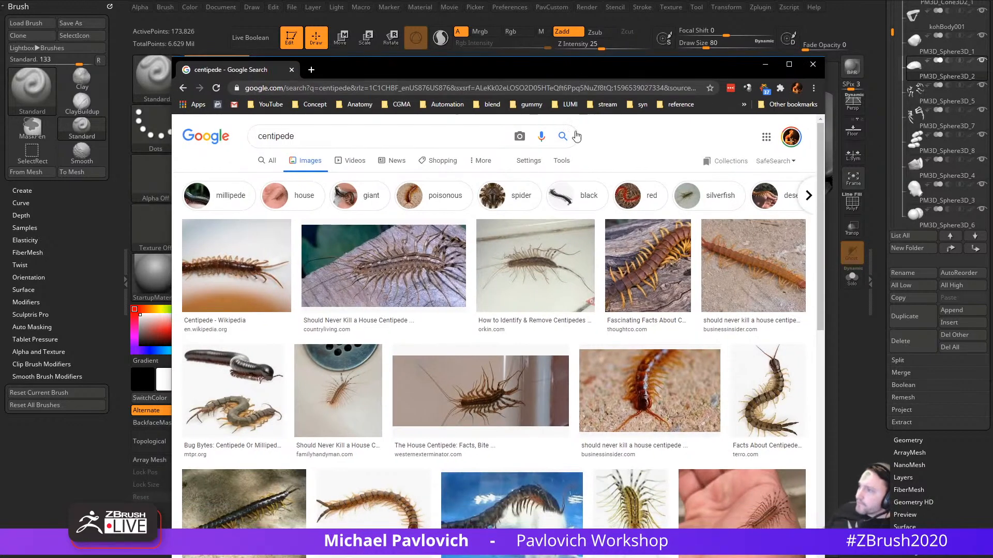
click(263, 179)
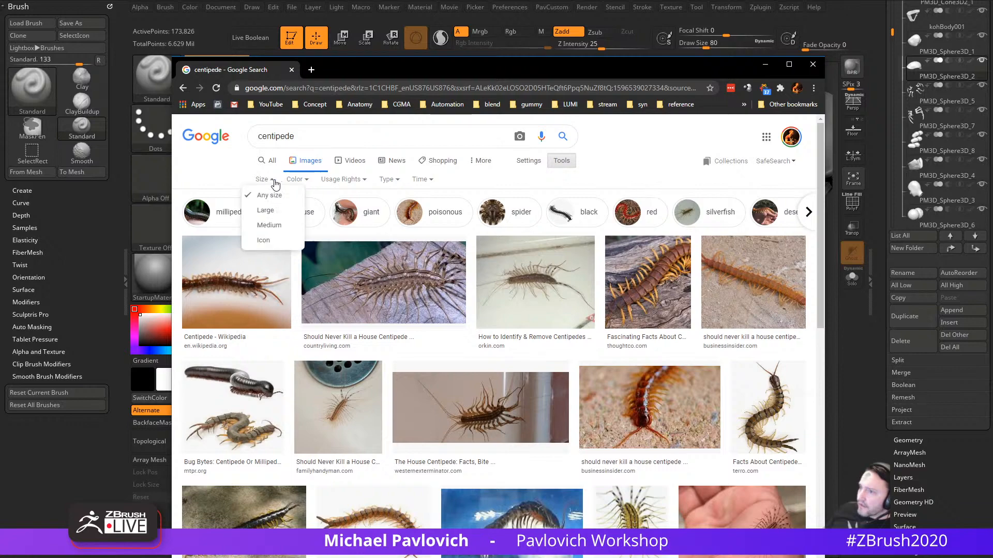
click(267, 213)
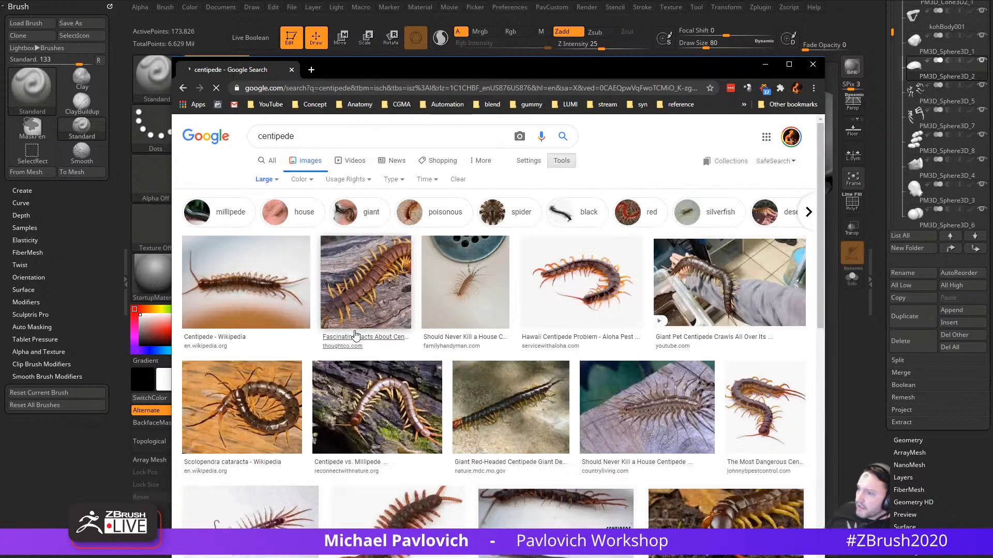
Step: Browse the large centipede image results, view Wikipedia's coiled Scolopendra cataracta photo full size in its own tab, and move the browser off the model
scroll(335, 418, down, 3)
scroll(335, 418, down, 6)
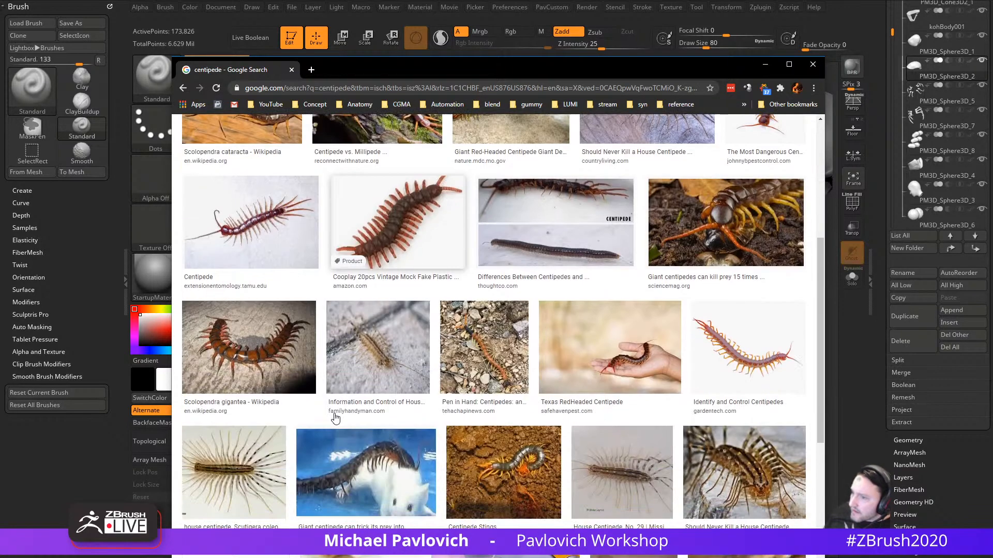
scroll(335, 417, down, 6)
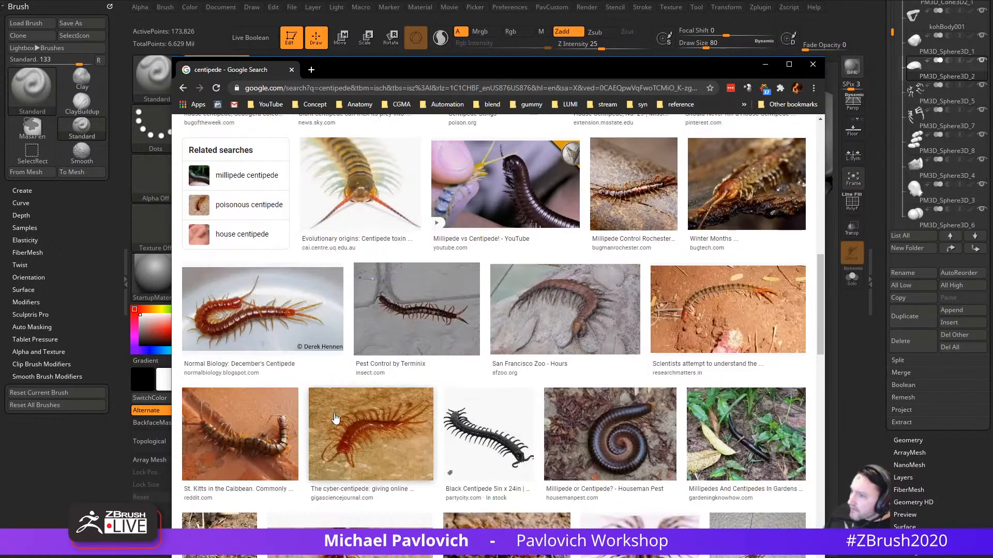
scroll(300, 403, down, 1)
scroll(300, 402, down, 6)
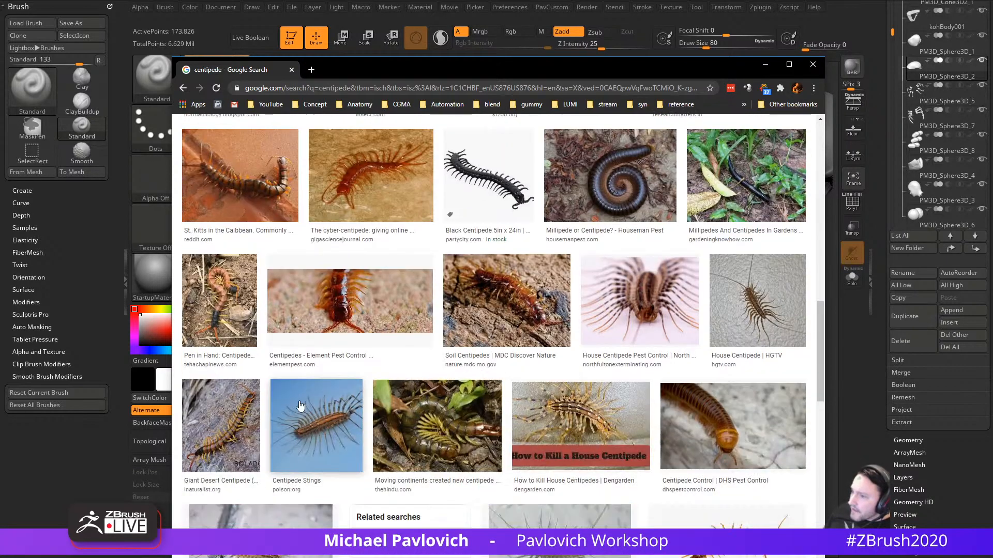
scroll(585, 450, up, 15)
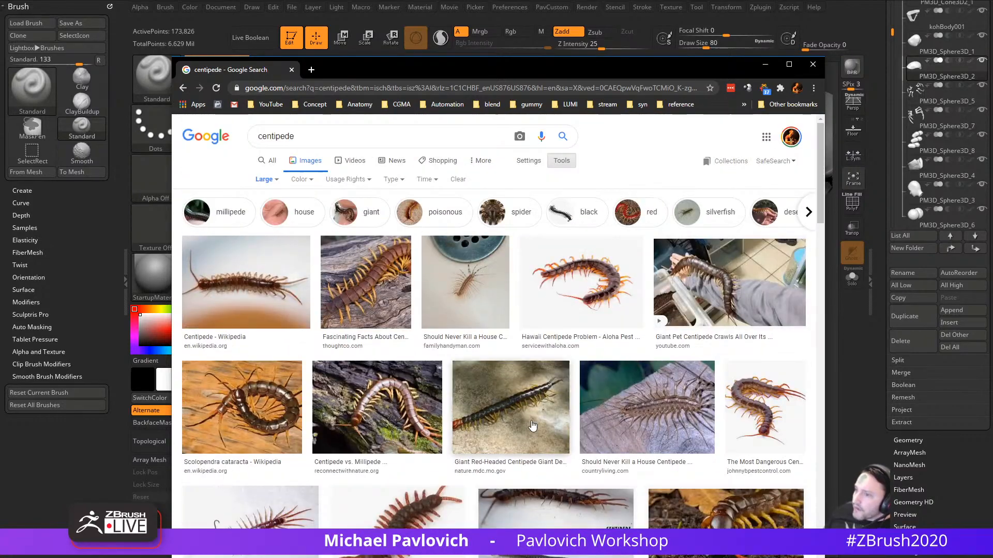
click(280, 394)
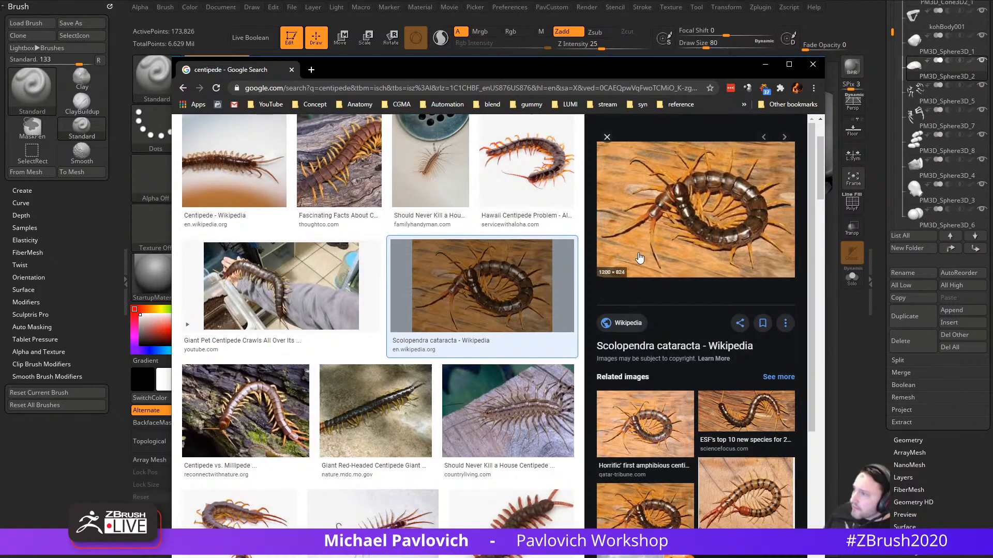
right_click(695, 219)
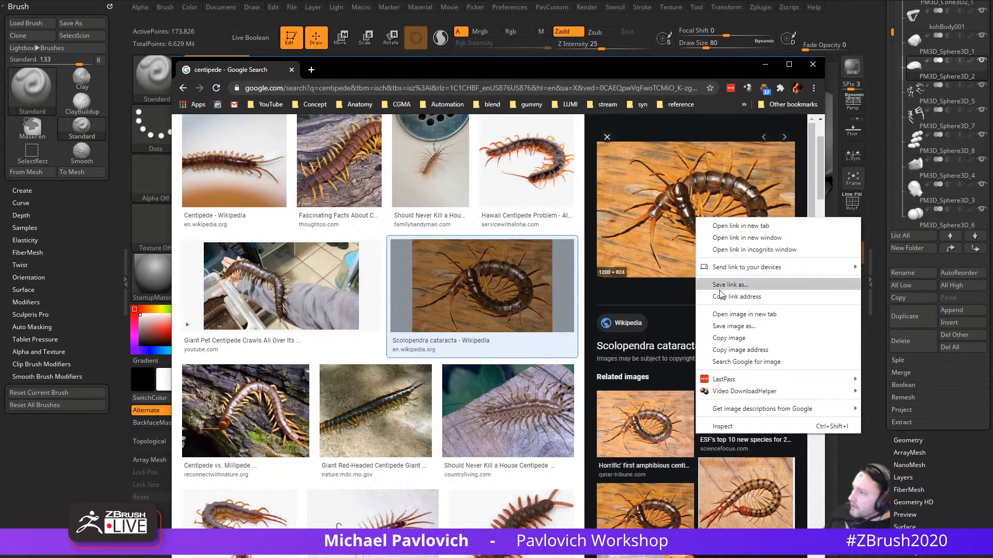
click(718, 316)
click(362, 70)
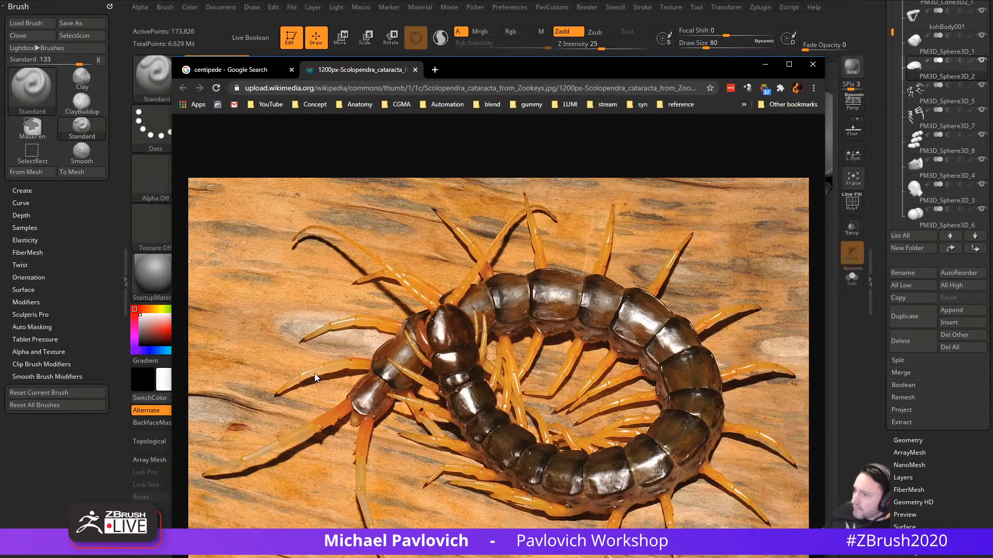
mouse_move(502, 77)
mouse_down()
mouse_move(477, 263)
mouse_move(517, 555)
mouse_up()
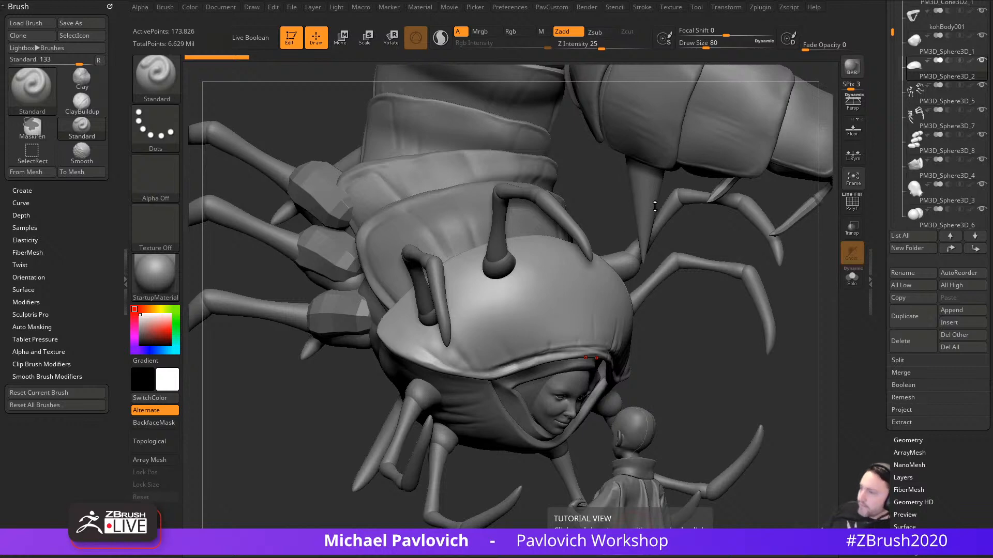
Step: Collapse the Koh and AangFace folders and move the polymesh3d2 subtool to the top of the subtool list
drag(699, 327, 872, 382)
drag(892, 271, 892, 218)
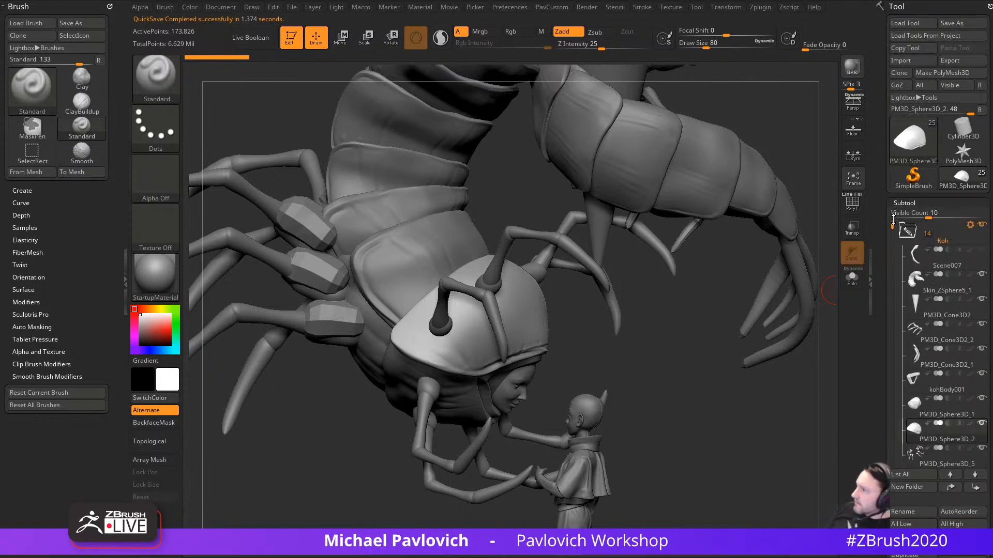
click(923, 237)
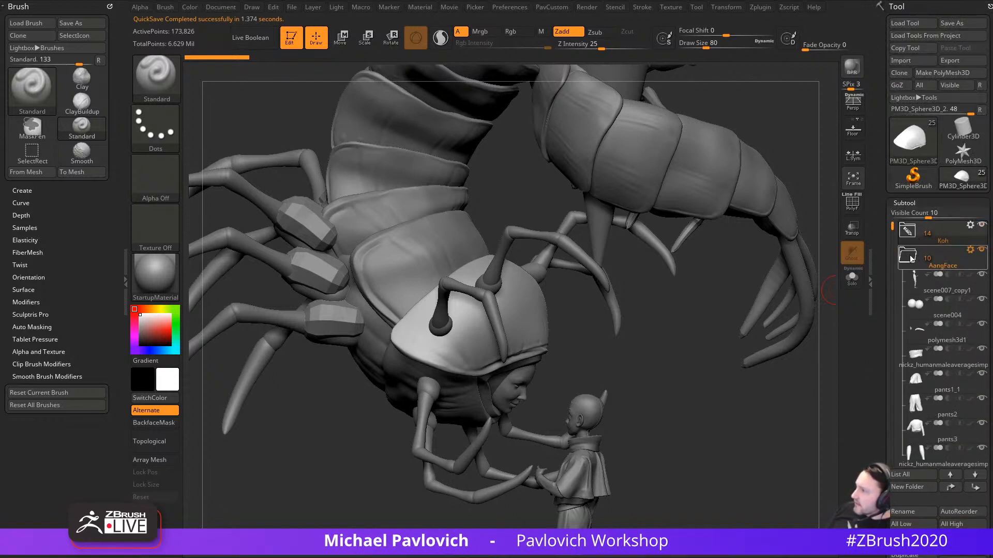
click(911, 257)
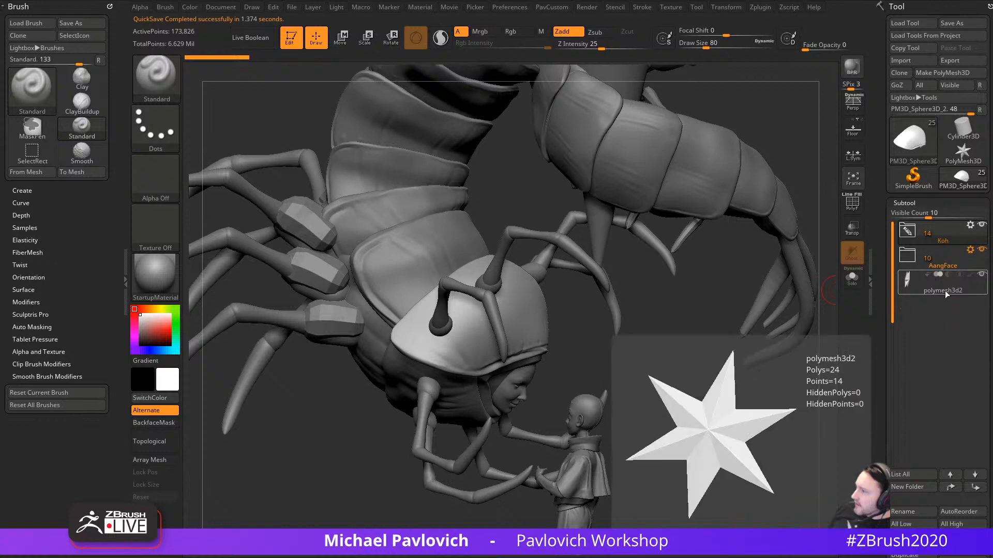
click(952, 286)
shift+click(950, 474)
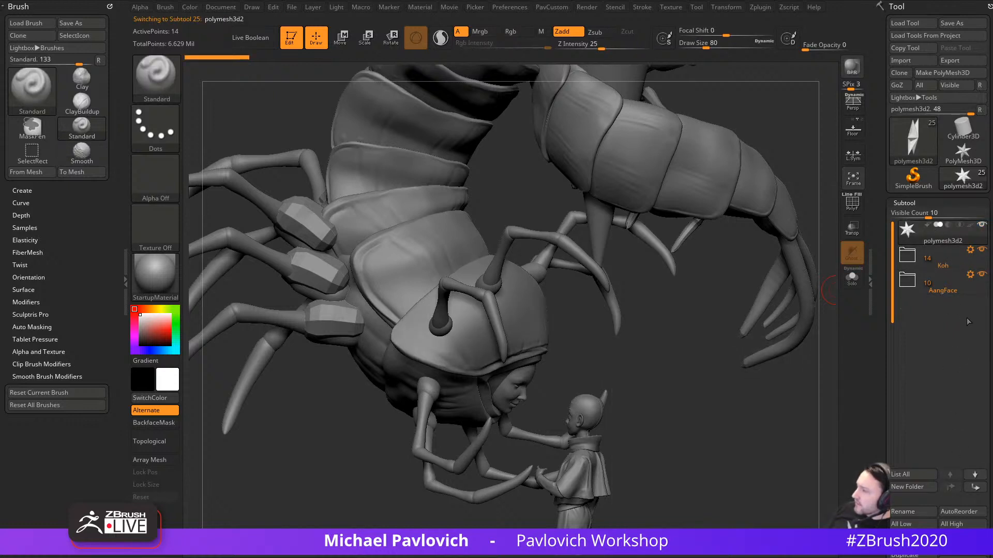
Step: Hide the AangFace folder's subtools and make polymesh3d2 the active subtool
click(982, 275)
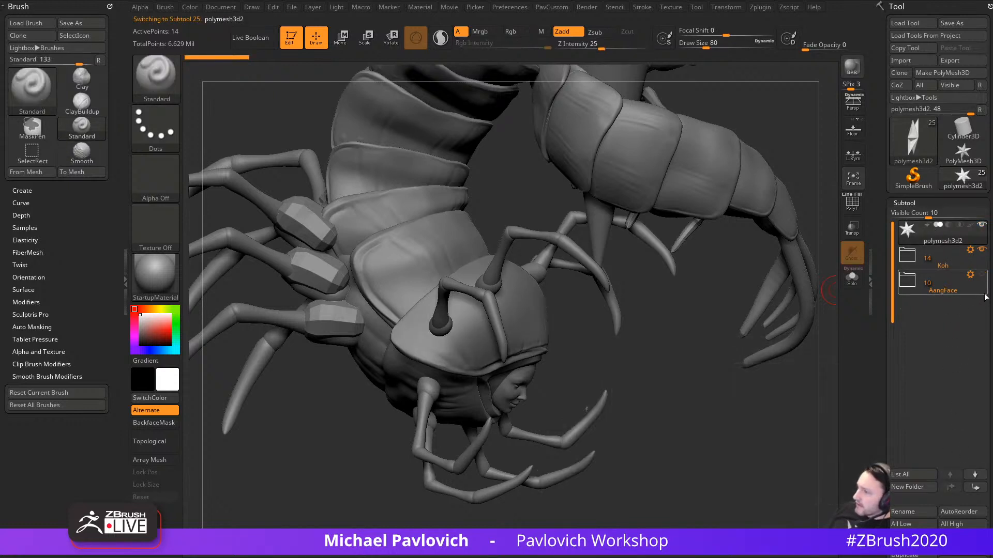
alt+click(798, 341)
drag(720, 404, 737, 422)
click(938, 241)
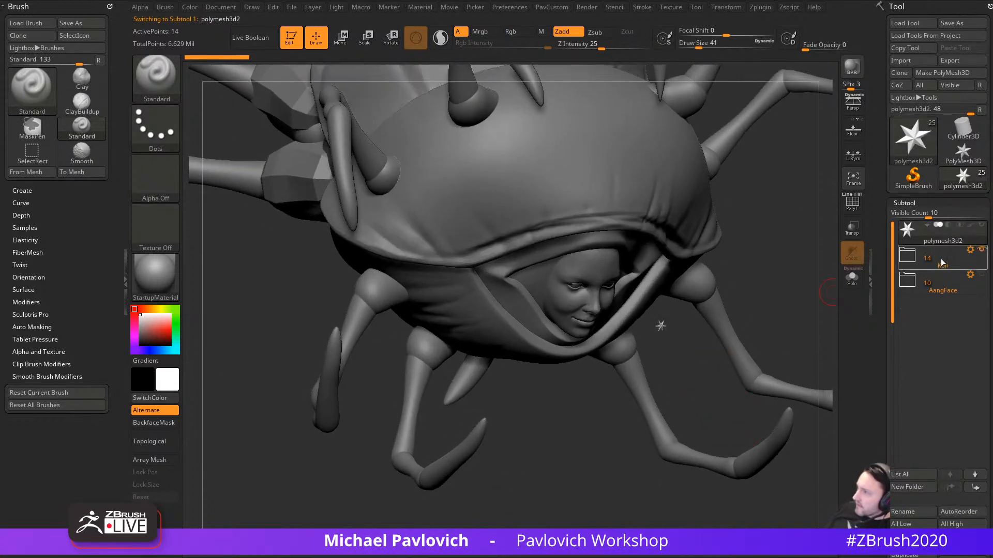
Step: Expand the Koh folder and make the domed head shell, PM3D_Sphere3D_2, the active subtool
click(908, 257)
drag(771, 302, 705, 293)
alt+click(559, 290)
alt+click(593, 243)
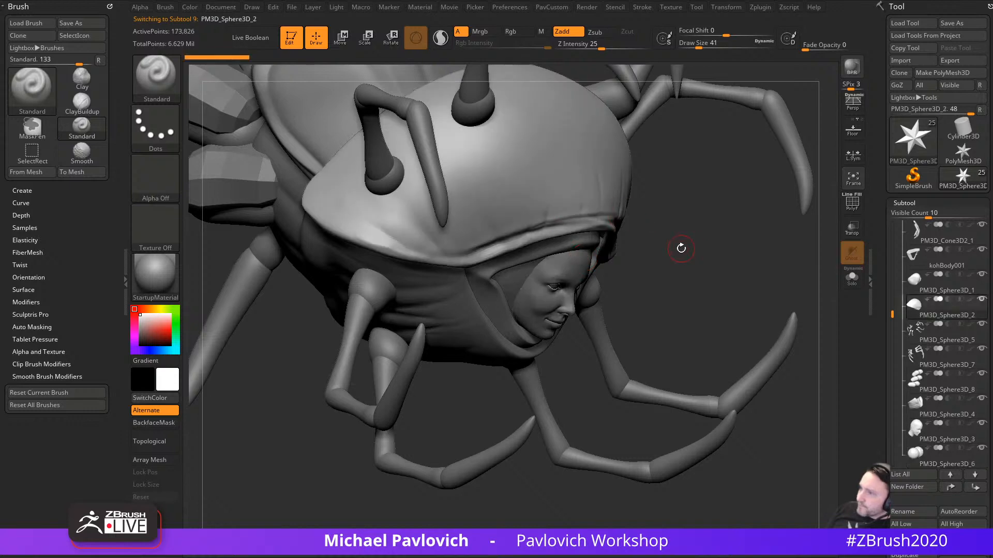
key(s)
mouse_move(681, 249)
mouse_down()
mouse_move(692, 304)
mouse_move(712, 326)
mouse_up()
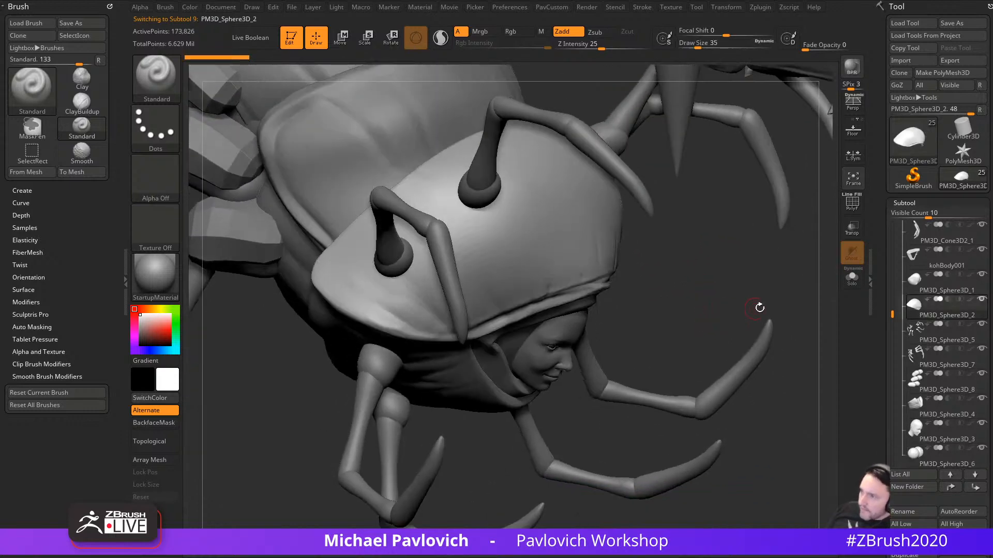
Step: Make the creature's segmented body, Skin_ZSphere5_1, the active subtool and set the brush's draw size to 94
mouse_move(808, 286)
alt+mouse_down()
mouse_move(702, 281)
mouse_move(595, 436)
alt+mouse_up()
key(s)
drag(706, 284, 716, 281)
drag(716, 282, 698, 280)
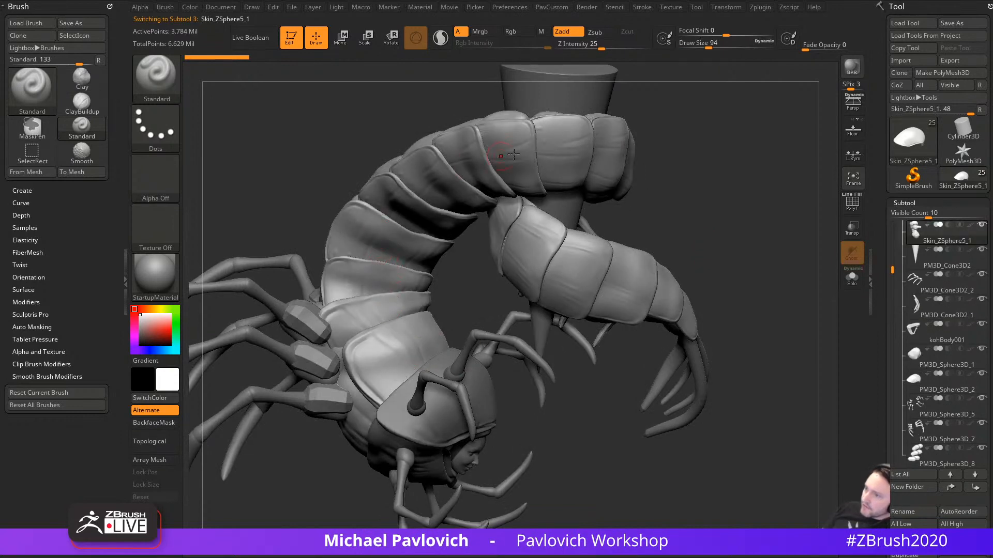
drag(649, 190, 518, 205)
drag(504, 137, 420, 191)
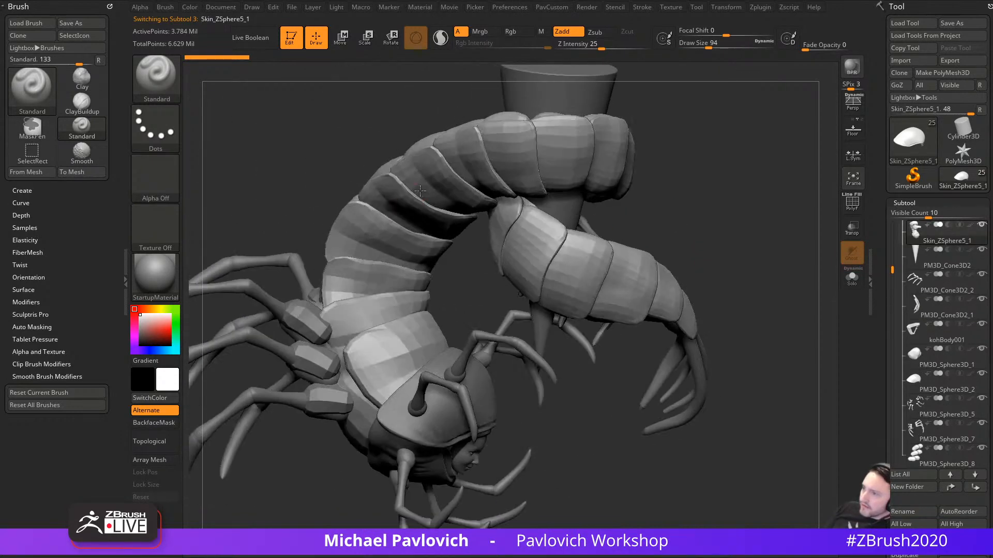
Step: Examine the overlapping plates of the segmented body and tail from several angles
drag(693, 222, 433, 191)
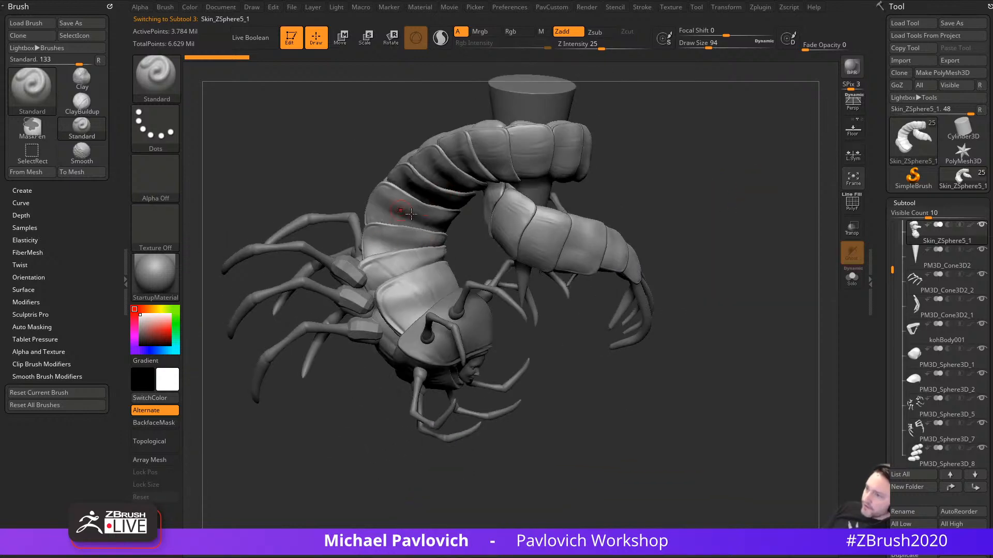
key(2)
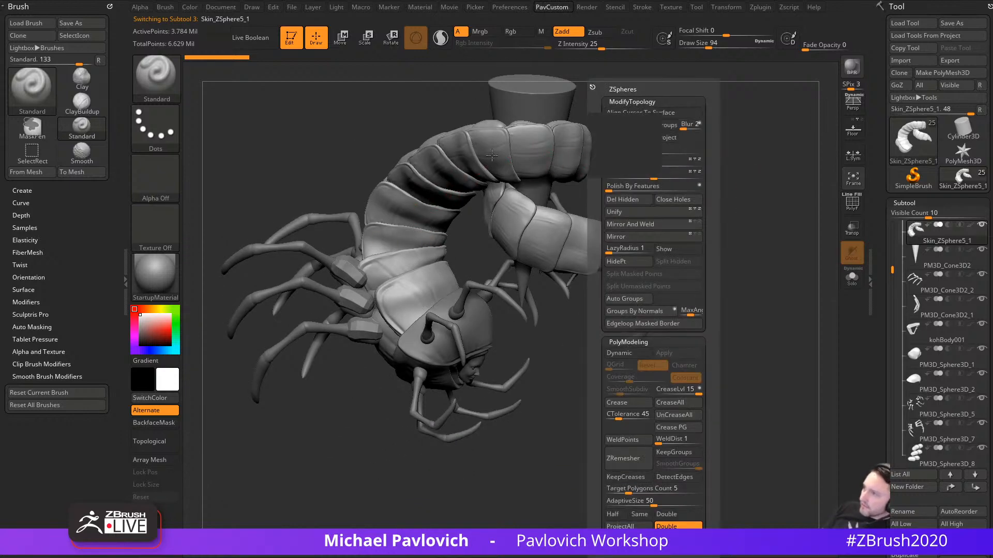
ctrl+right_drag(688, 182, 698, 192)
key(bracketleft)
drag(700, 189, 652, 216)
key(bracketleft)
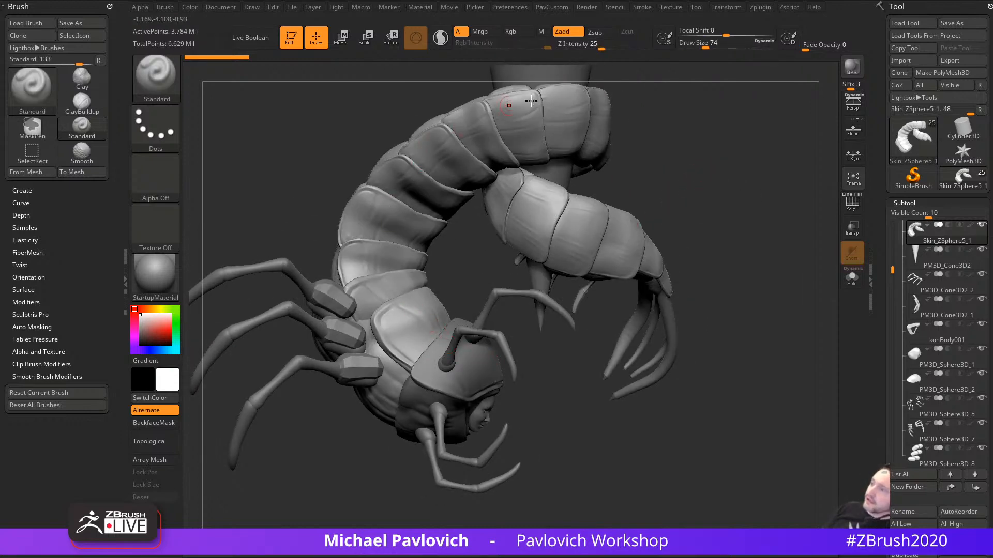
key(bracketright)
drag(674, 193, 644, 211)
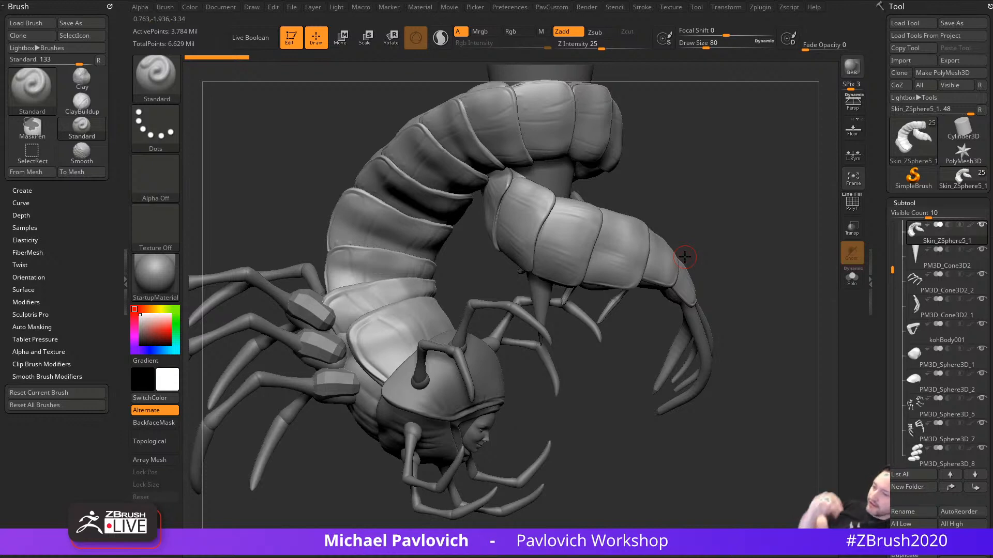
drag(708, 218, 744, 239)
Step: Mask the segmented body except for the single plate just behind the neck segment, using the transpose gizmo mode
alt+drag(443, 251, 521, 273)
key(w)
ctrl+click(414, 274)
drag(461, 262, 458, 261)
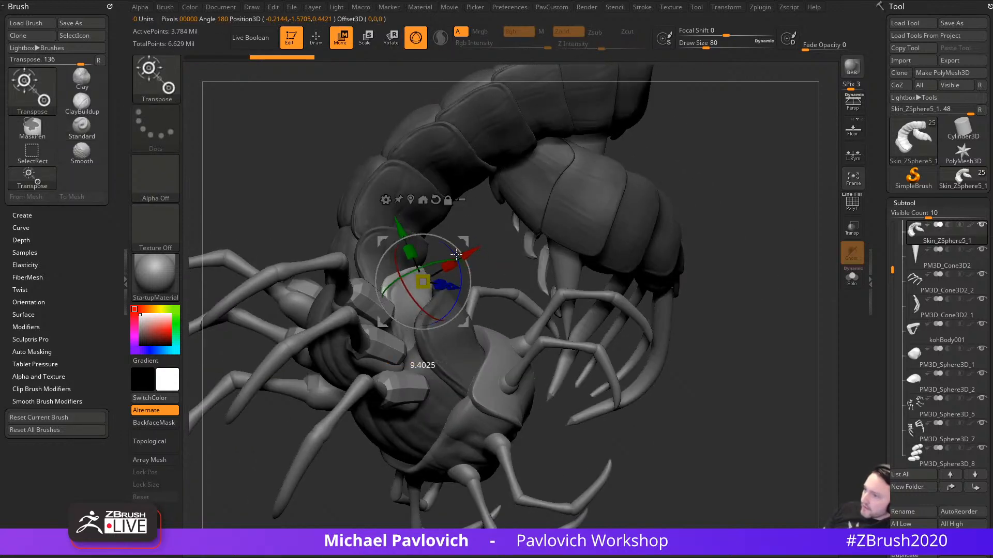
Step: Adjust the unmasked plate behind the neck with the Move brush, reducing the draw size to 251
key(q)
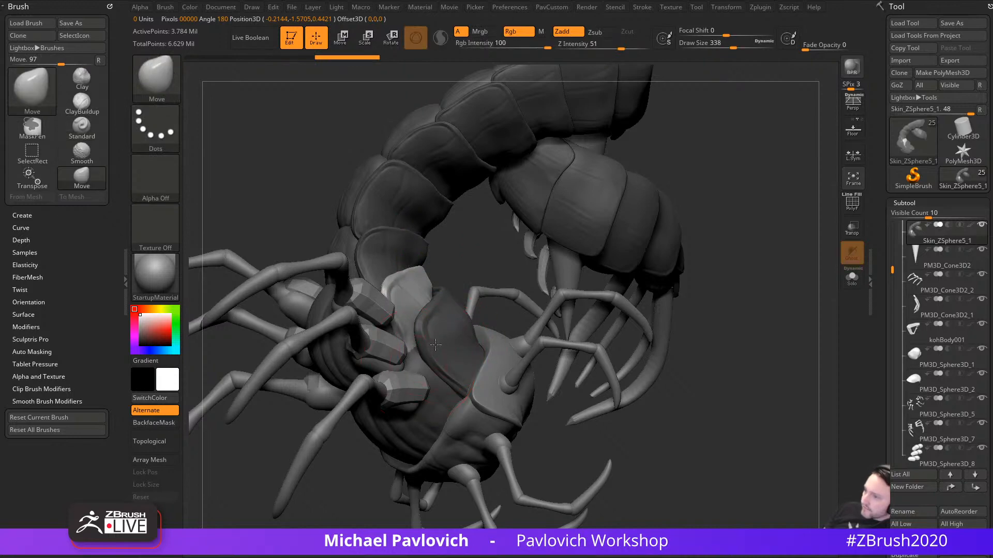
key([)
mouse_move(469, 281)
mouse_down()
mouse_move(403, 313)
mouse_move(388, 290)
mouse_up()
key([)
key([)
drag(397, 326, 404, 313)
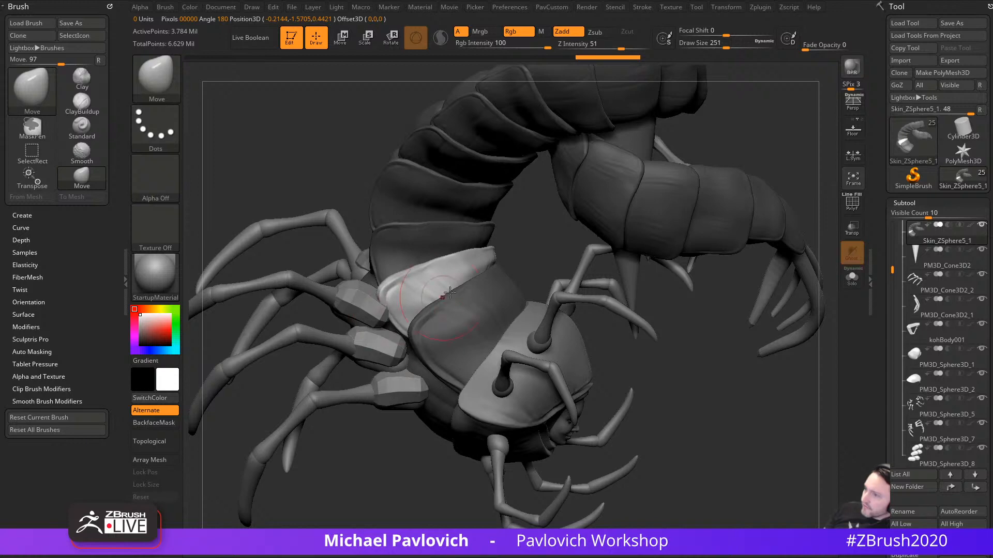
Step: Clear the mask on the segmented body and return to the Standard brush with a draw size of 77
drag(760, 261, 617, 253)
key(s)
mouse_move(669, 201)
mouse_down()
mouse_move(585, 289)
mouse_move(678, 319)
mouse_up()
key(b)
key(s)
key(t)
key(s)
mouse_move(667, 392)
mouse_down()
mouse_move(668, 375)
mouse_move(646, 373)
mouse_up()
key(s)
drag(481, 371, 477, 371)
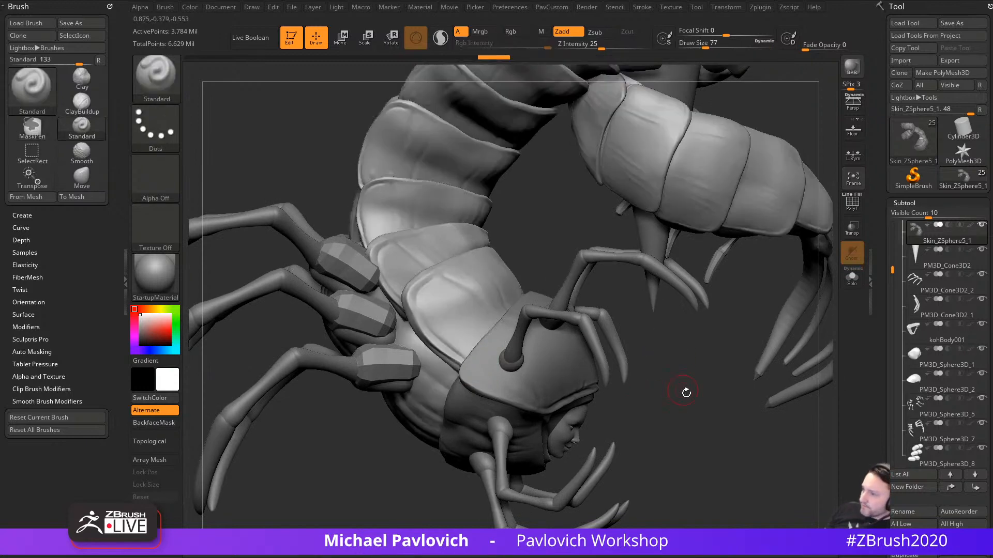
Step: Switch back to the head shell subtool, PM3D_Sphere3D_2, and frame the head and face closely
alt+drag(685, 393, 647, 361)
key(s)
drag(648, 361, 641, 361)
alt+click(545, 342)
mouse_move(668, 392)
alt+mouse_down()
mouse_move(657, 363)
mouse_move(531, 463)
alt+mouse_up()
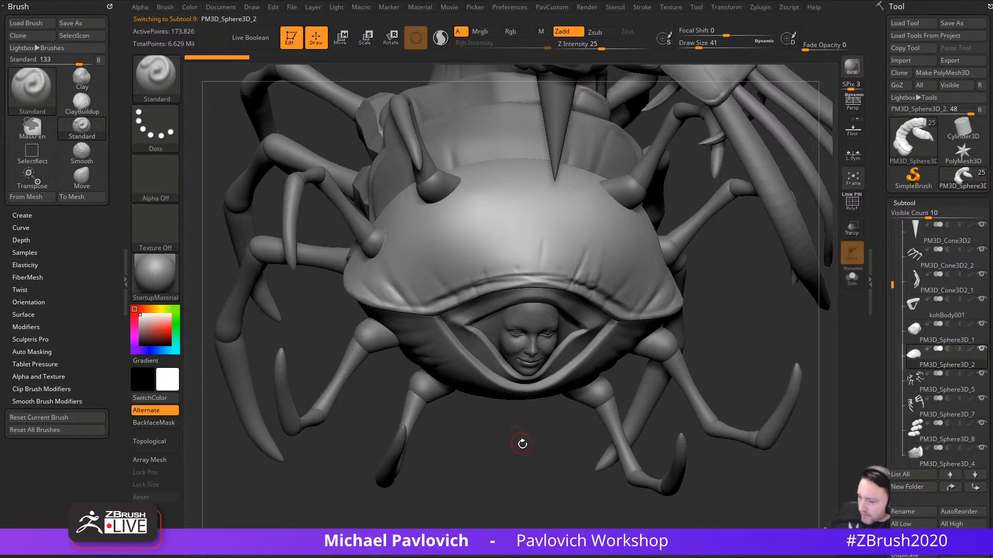
drag(363, 448, 714, 355)
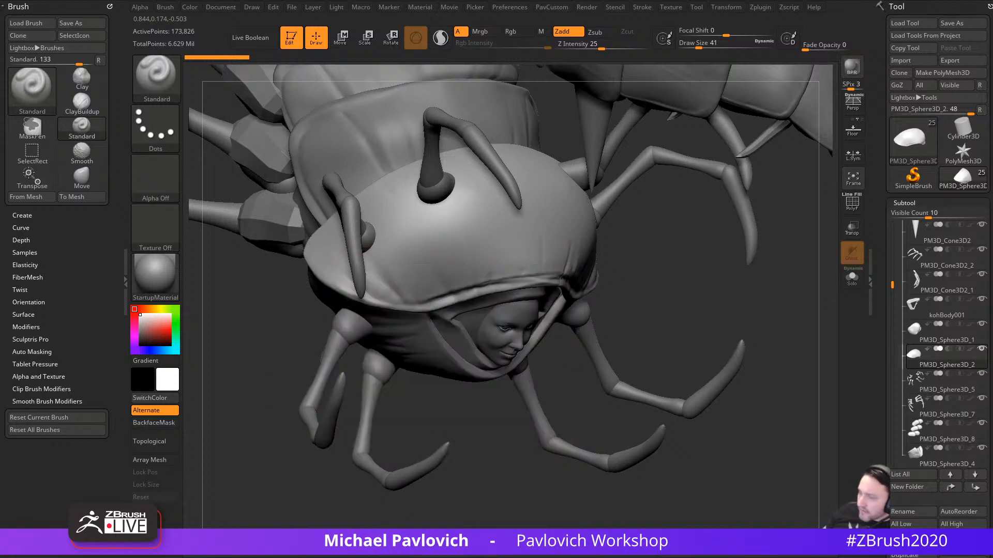
Step: Deepen the crease along the head shell's brow rim above the face with the DamStandard brush at draw size 74
mouse_move(704, 321)
mouse_down()
mouse_move(709, 300)
mouse_move(694, 344)
mouse_move(704, 336)
mouse_move(683, 338)
mouse_up()
key(b)
key(d)
key(s)
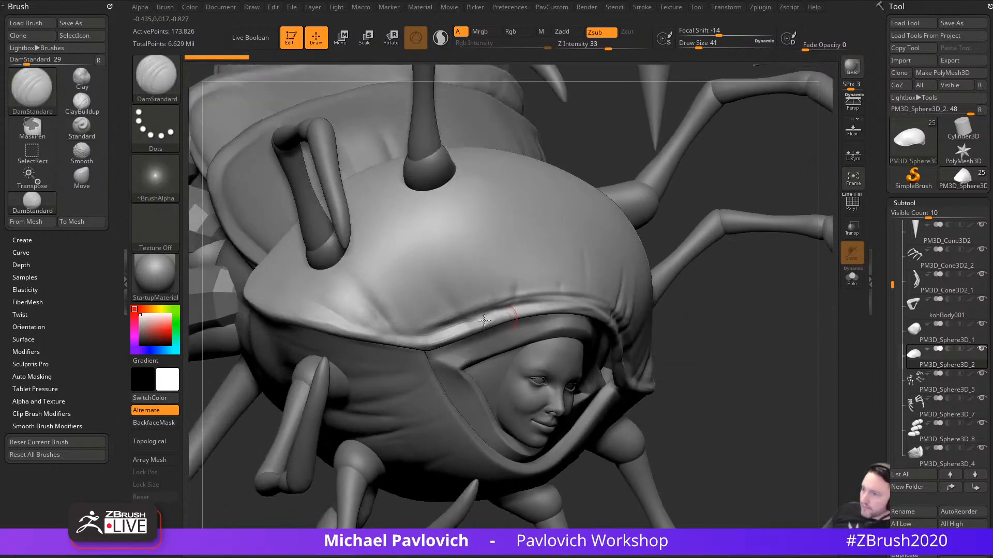
key(s)
drag(398, 317, 409, 317)
mouse_move(298, 314)
mouse_down()
mouse_move(393, 335)
mouse_move(518, 308)
mouse_up()
right_drag(519, 308, 488, 312)
key(bracketleft)
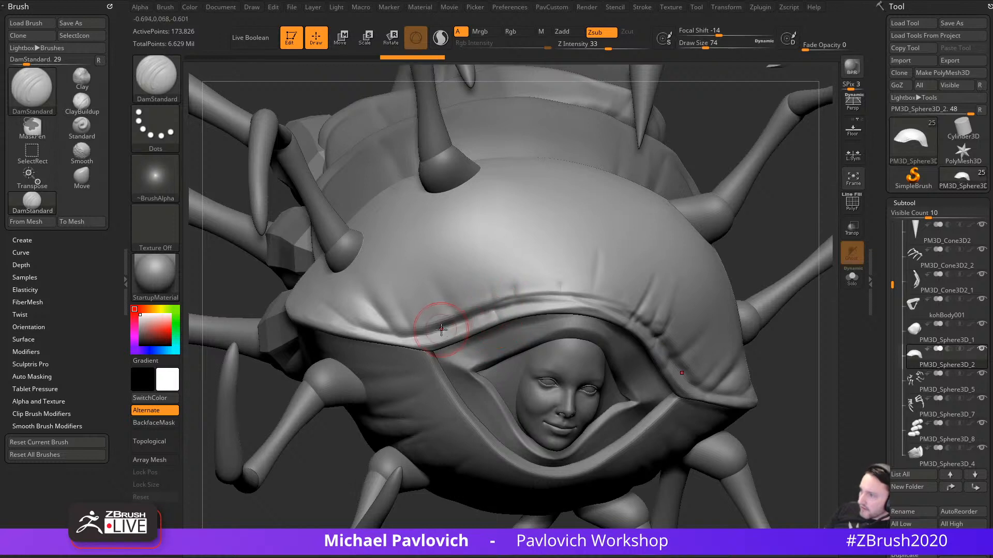
drag(420, 336, 544, 297)
mouse_move(507, 306)
mouse_down()
mouse_move(497, 307)
mouse_move(569, 300)
mouse_up()
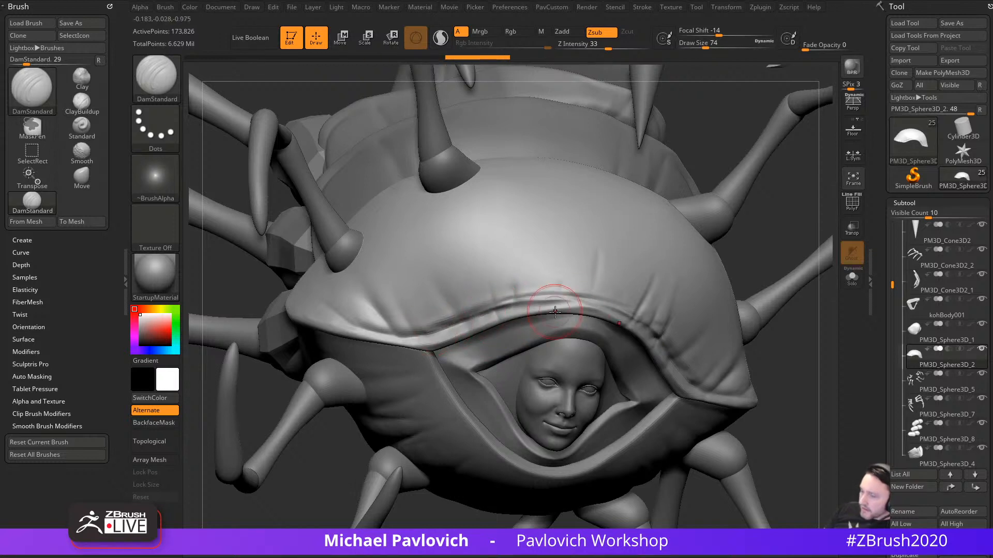
Step: Carve a short crease across the head shell's brow rim with the DamStandard brush at draw size 44
alt+right_drag(554, 301, 532, 344)
key(bracketleft)
key(bracketleft)
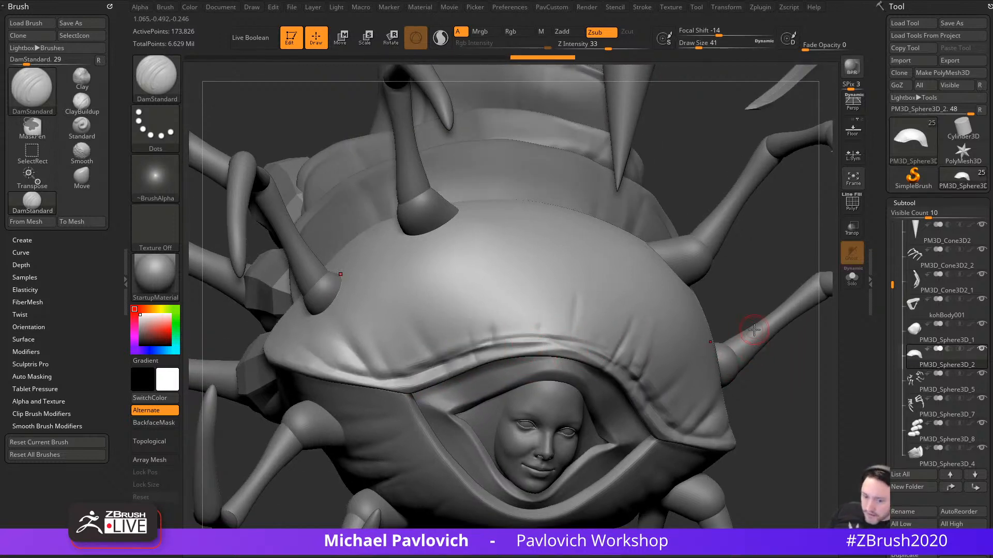
right_drag(736, 261, 745, 284)
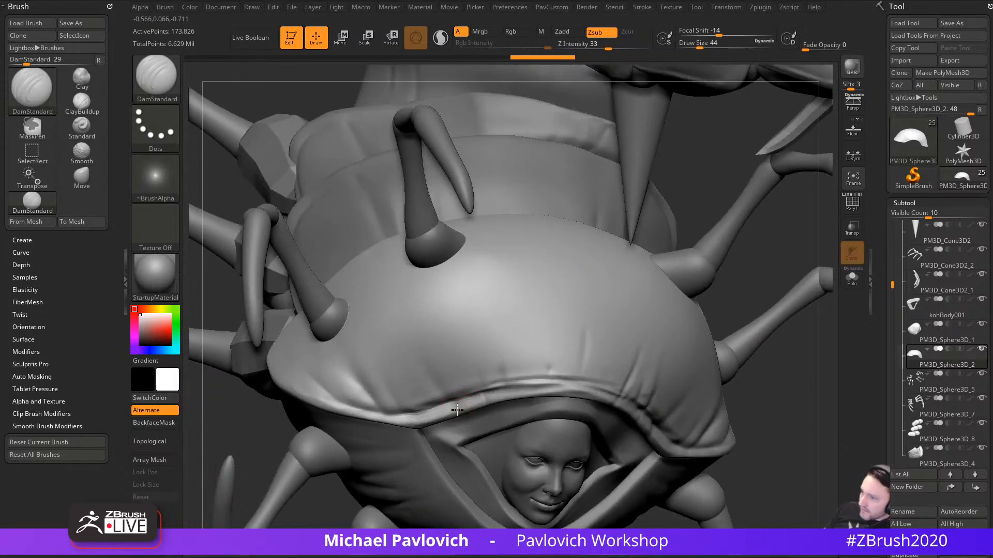
drag(457, 409, 454, 398)
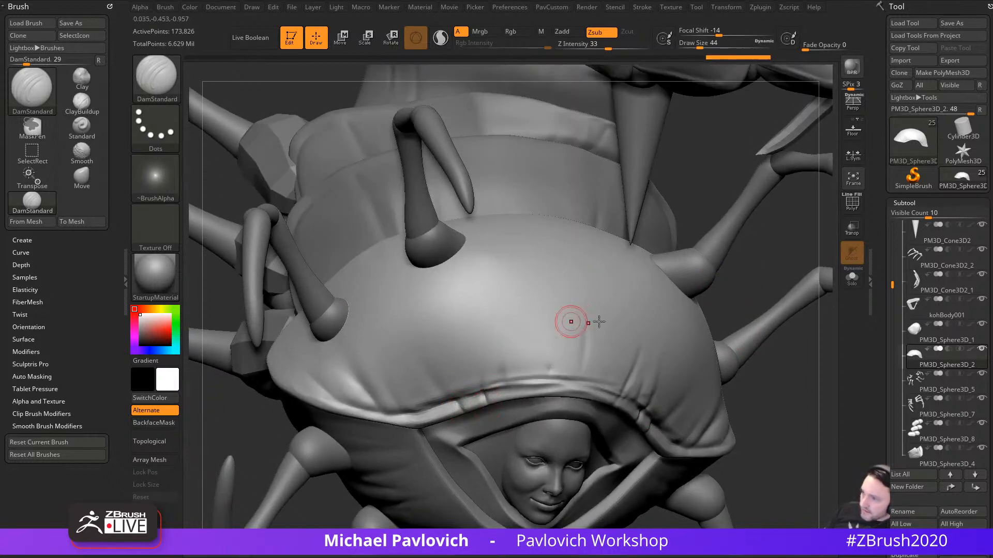
Step: Add thin wrinkles running up from the brow rim above the face and beside its outer corner with DamStandard
mouse_move(570, 321)
right_down()
mouse_move(760, 345)
mouse_move(729, 368)
right_up()
drag(502, 316, 500, 299)
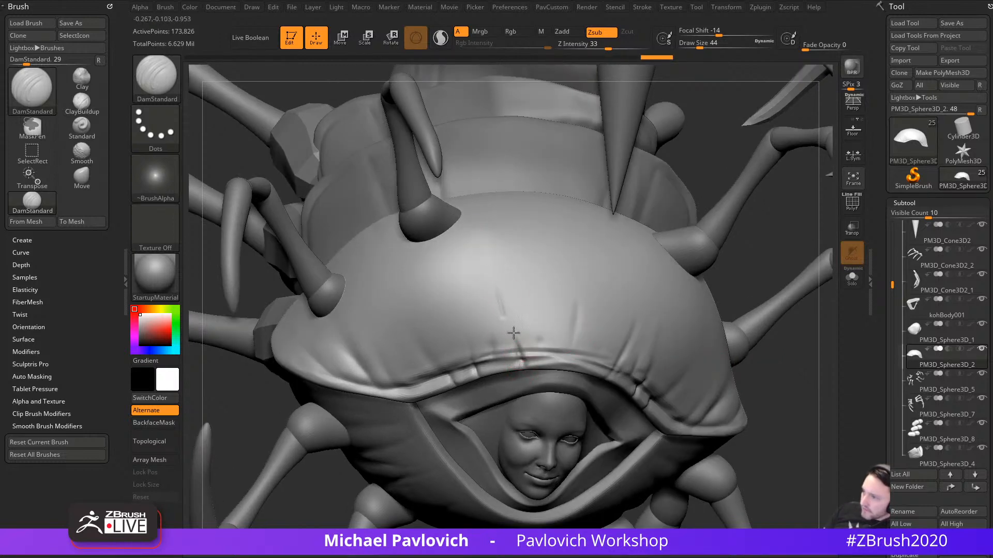
drag(514, 334, 512, 319)
right_drag(764, 381, 713, 385)
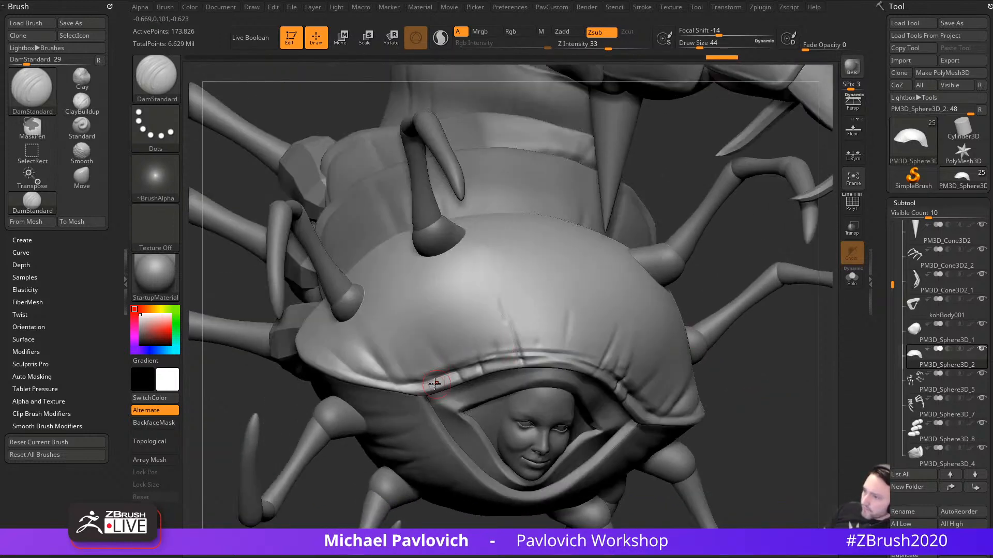
drag(410, 376, 406, 361)
right_drag(753, 349, 716, 362)
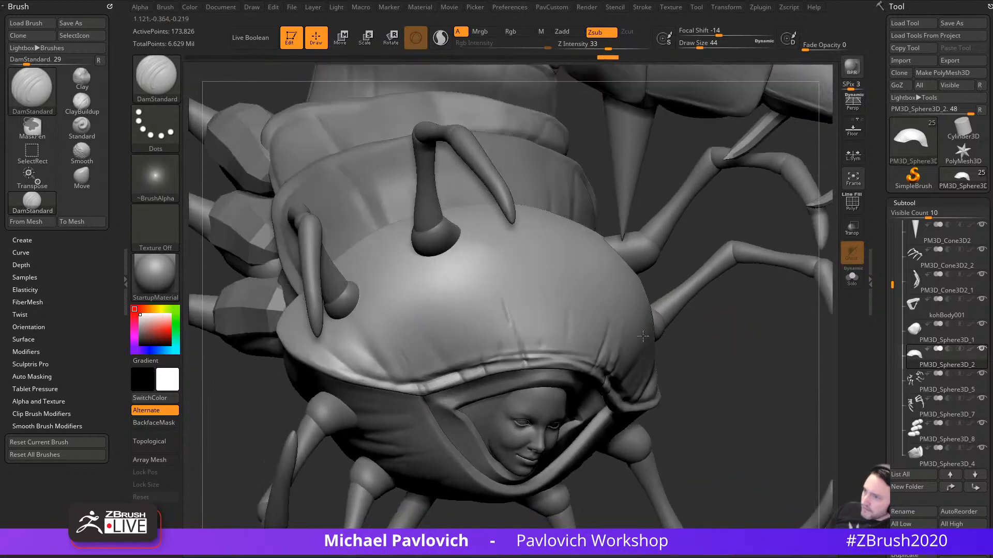
Step: Try a long curved DamStandard stroke down the head shell toward the brow rim at draw size 80
key(s)
drag(439, 318, 451, 319)
mouse_move(388, 277)
mouse_down()
mouse_move(415, 323)
mouse_move(444, 345)
mouse_up()
key(s)
drag(415, 308, 403, 307)
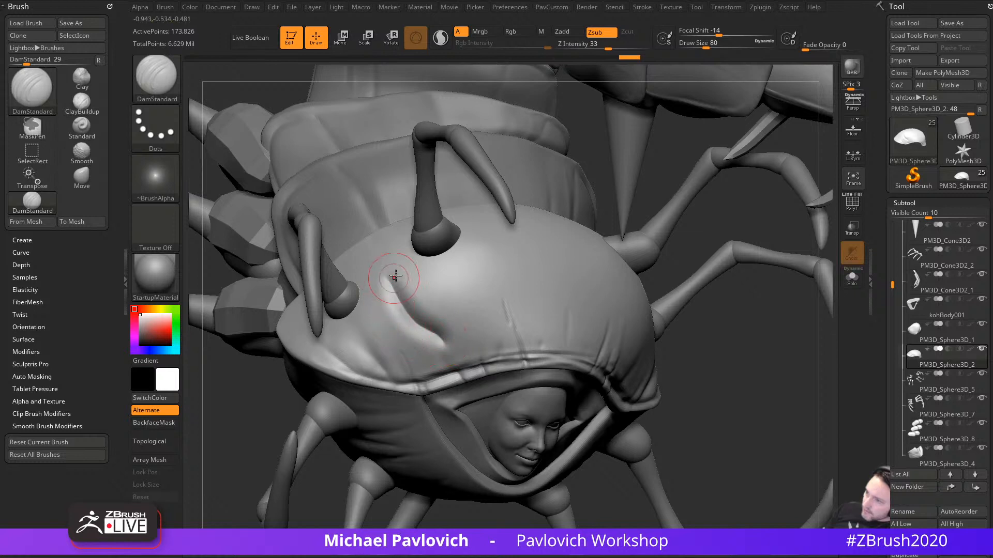
key(ctrl+z)
key(ctrl+z)
Step: Try a crack down the head shell toward the brow rim with the Orb_Cracks brush at draw size 97
key(4)
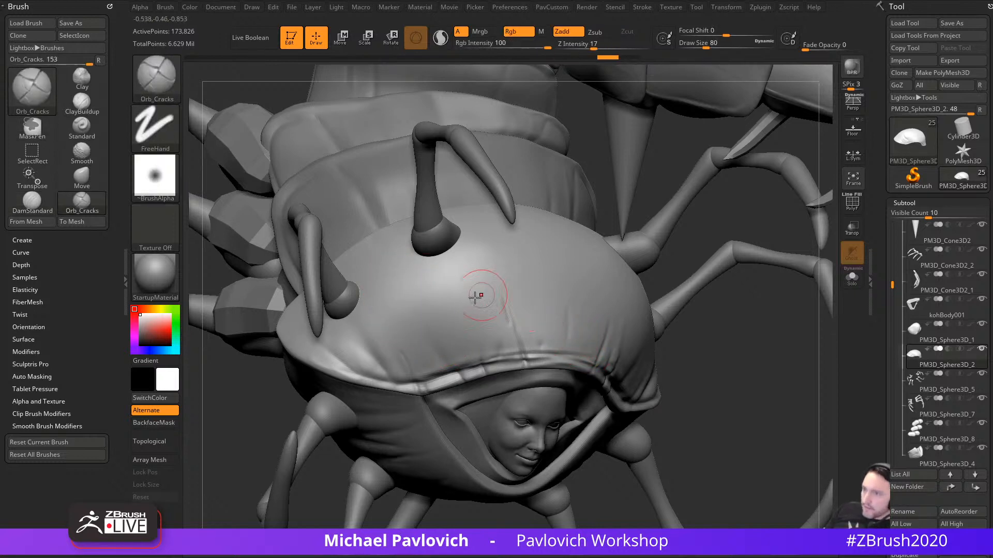
key(s)
key(s)
drag(425, 306, 431, 307)
drag(397, 274, 433, 355)
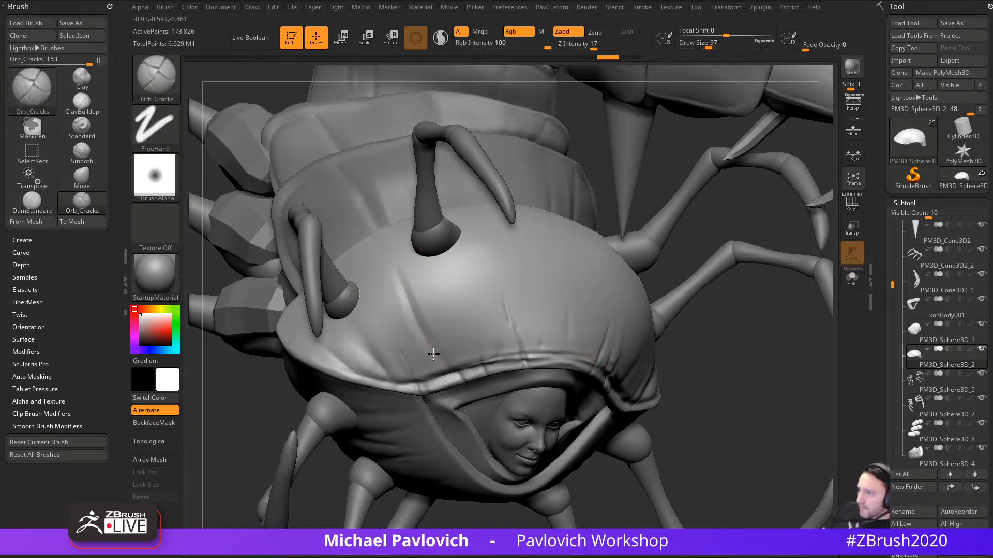
drag(698, 356, 561, 326)
key(ctrl+z)
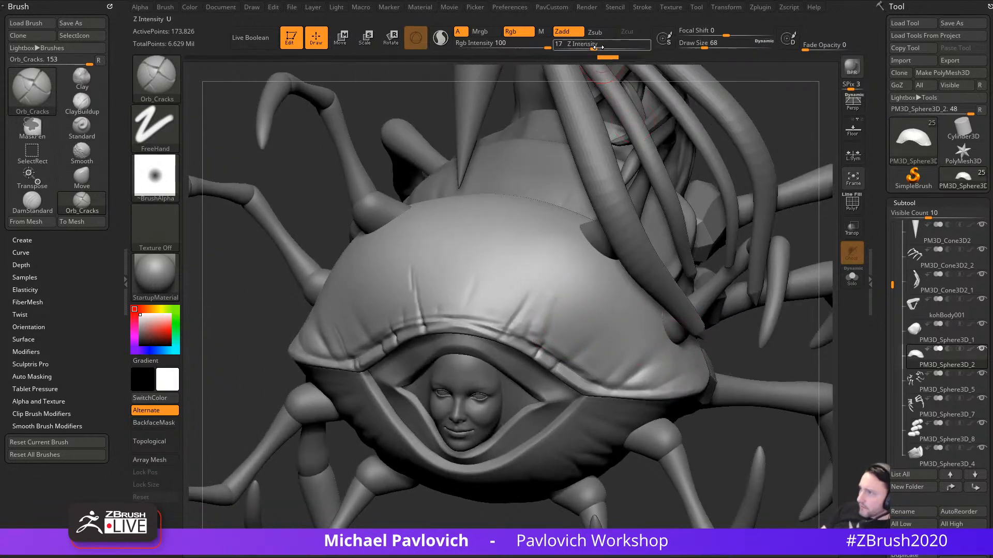
Step: Try a stronger Orb_Cracks stroke on the head shell with Z Intensity 25 and draw size 46
click(599, 46)
drag(235, 282, 398, 343)
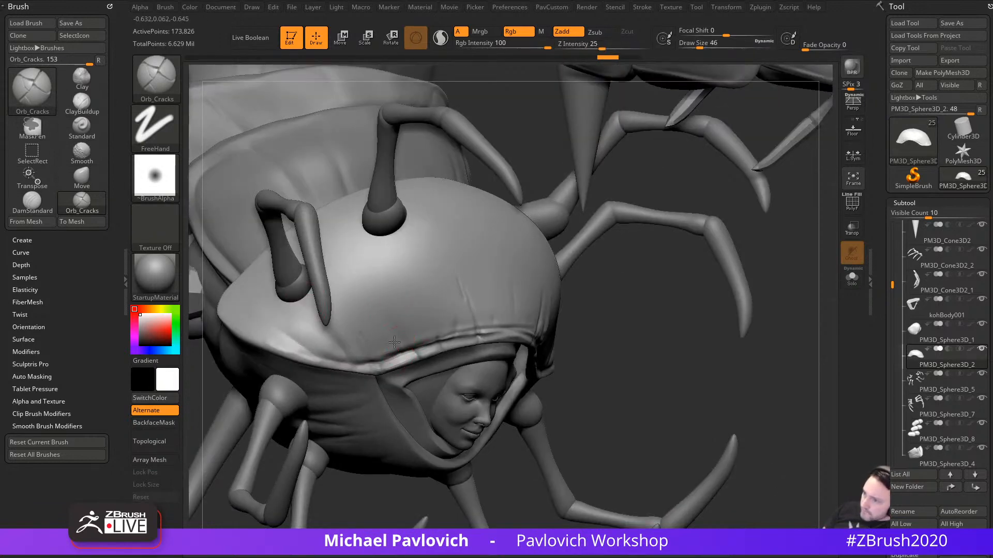
drag(373, 303, 347, 261)
drag(716, 357, 636, 362)
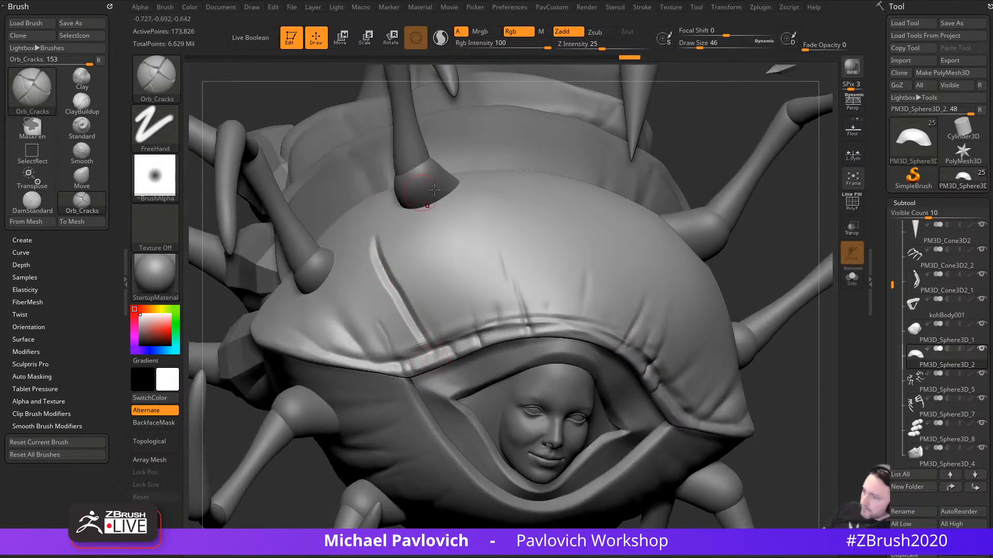
key(ctrl+z)
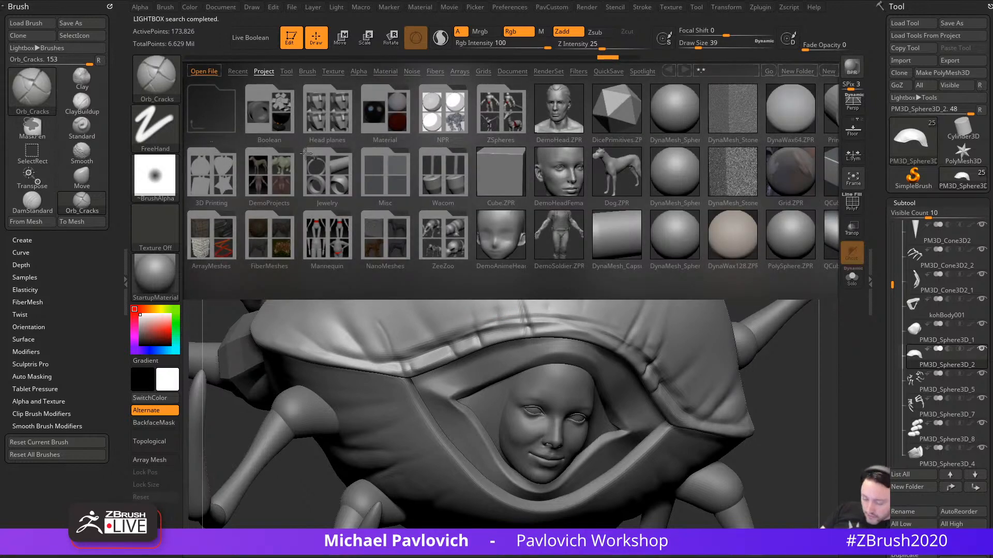
Step: Try cutting a straight groove into the head shell with the Chisel brush's BrushTip 1 at draw size 77
key(b)
click(79, 231)
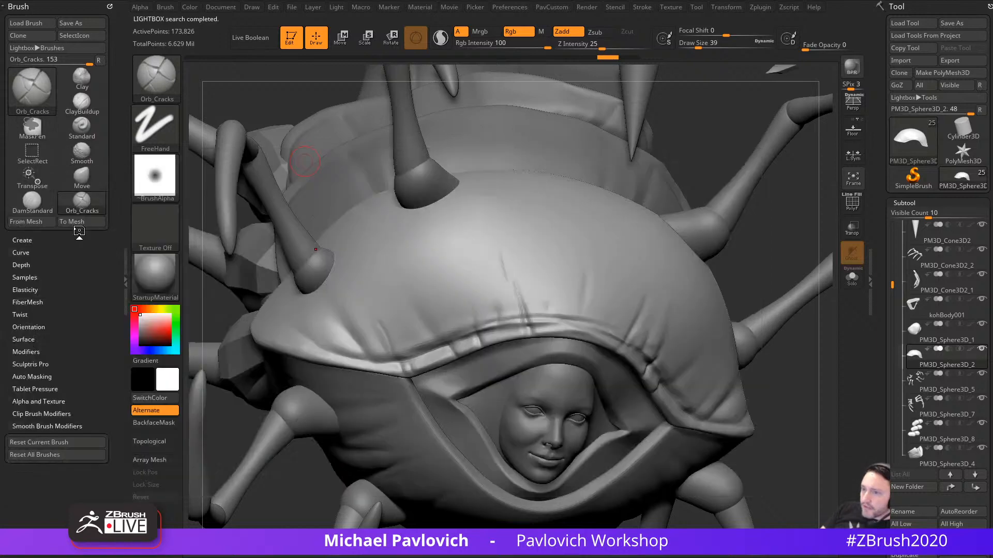
drag(377, 262, 421, 367)
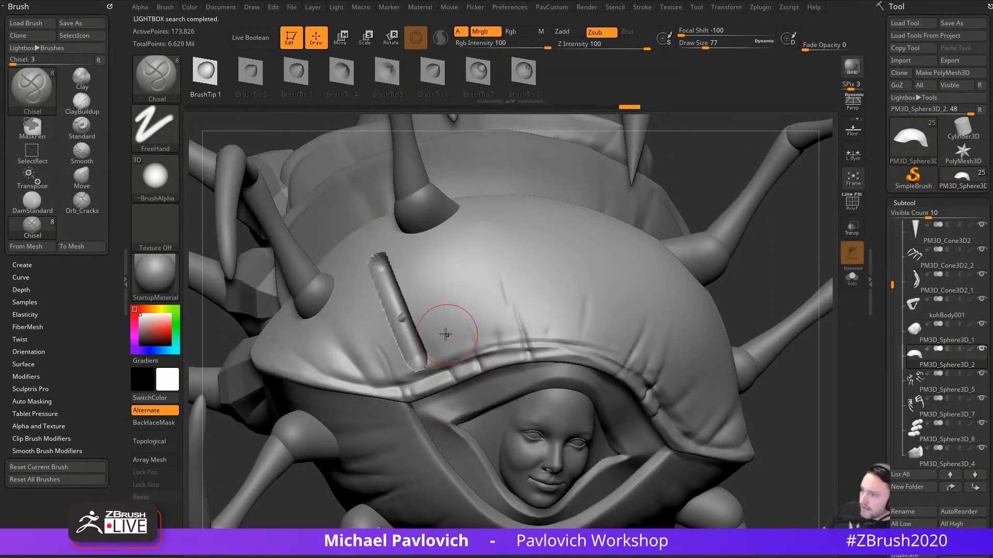
key(ctrl+z)
Step: Try a groove on the head shell with Chisel BrushTip 7 at Z Intensity 64 and draw size 56
key(bracketleft)
drag(641, 45, 629, 45)
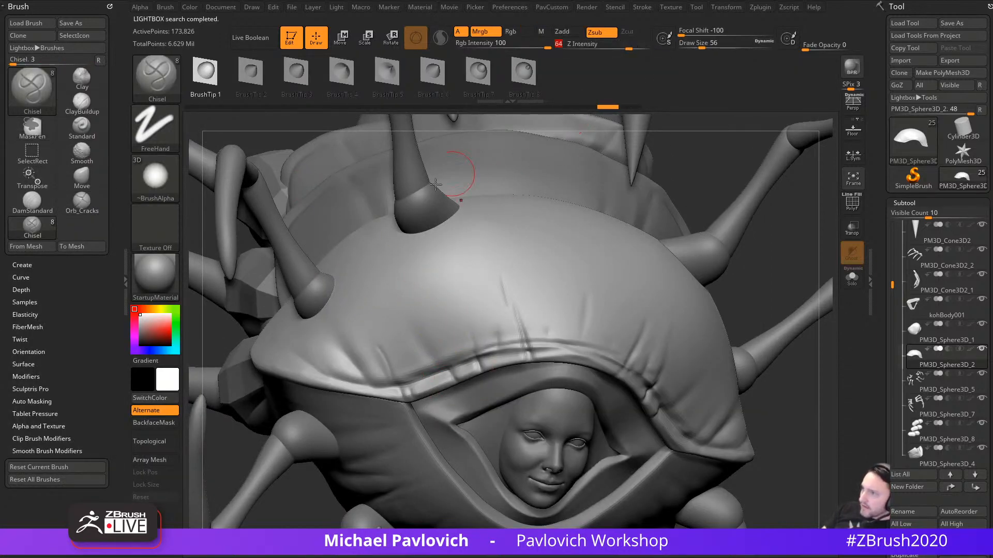
click(477, 75)
mouse_move(376, 229)
mouse_down()
mouse_move(424, 352)
mouse_move(446, 347)
mouse_up()
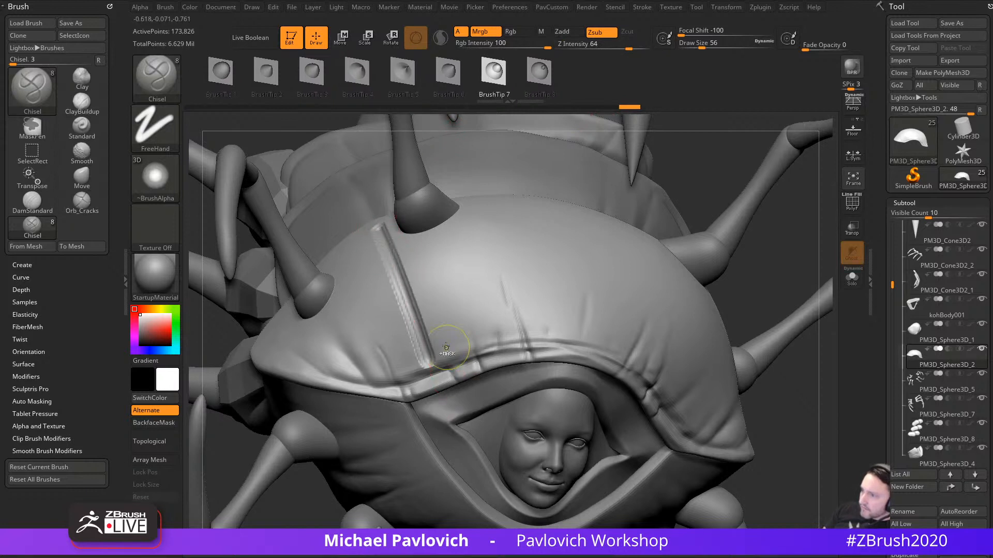
key(ctrl+z)
Step: Try narrower Chisel BrushTip 7 grooves running down to the brow rim at draw size 51
key(bracketleft)
mouse_move(399, 269)
mouse_down()
mouse_move(426, 357)
mouse_move(432, 346)
mouse_up()
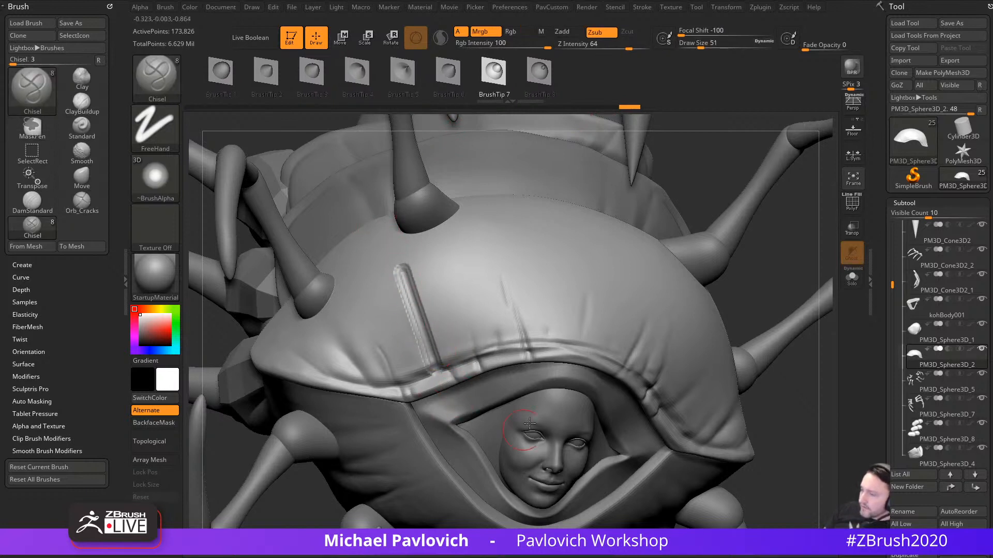
key(ctrl+z)
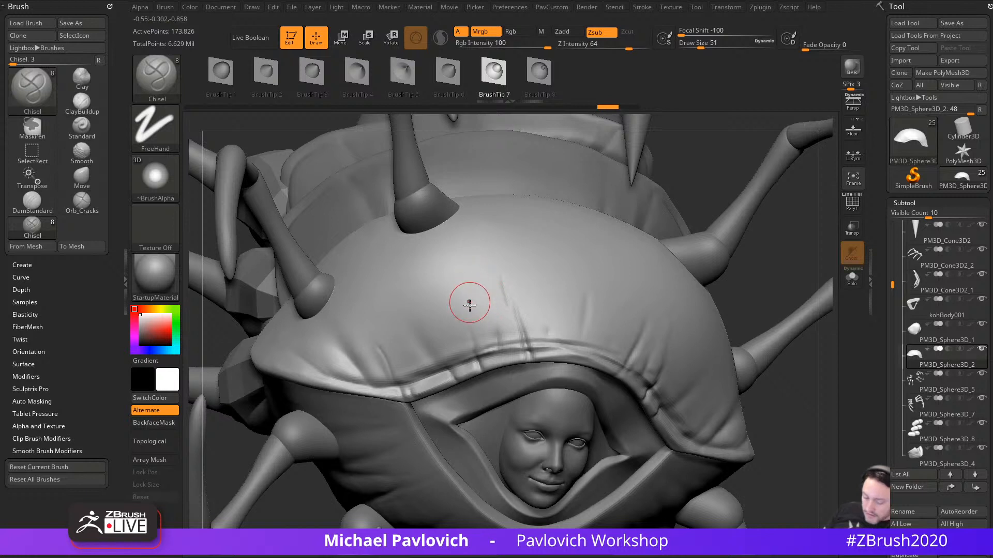
mouse_move(385, 264)
mouse_down()
mouse_move(434, 372)
mouse_move(402, 305)
mouse_move(422, 382)
mouse_up()
key(ctrl+z)
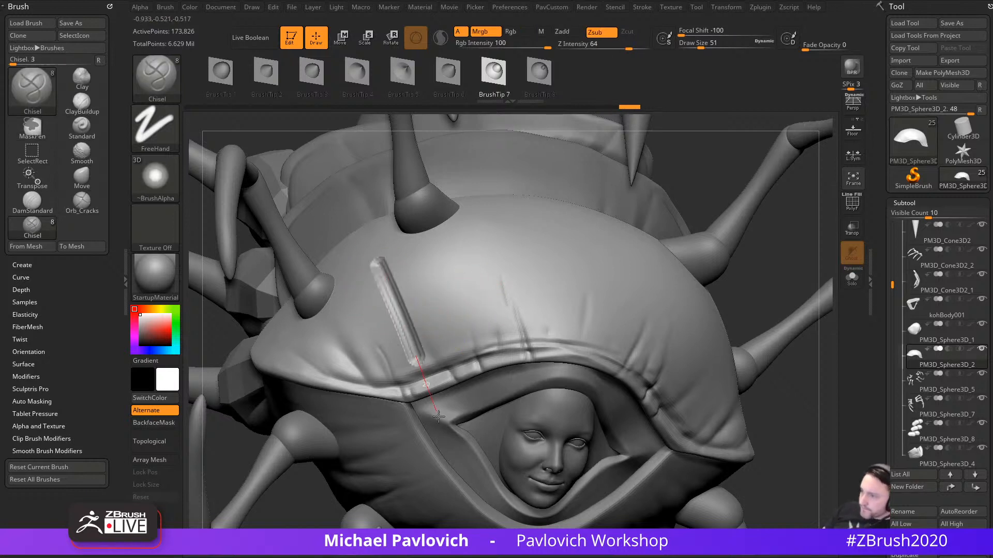
key(ctrl+z)
Step: Load the Ram brush from the Lightbox brush library and try grooves down the head shell
key(comma)
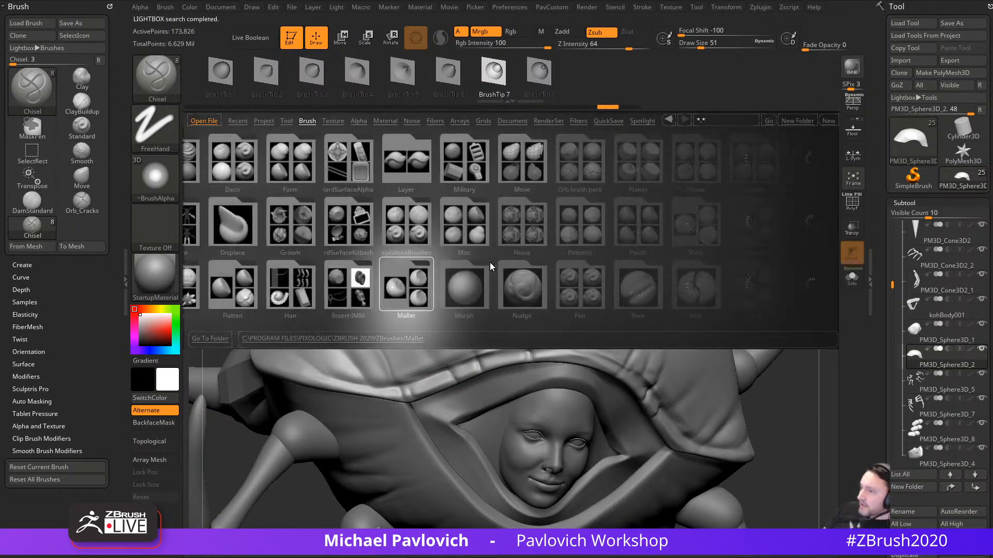
double_click(488, 294)
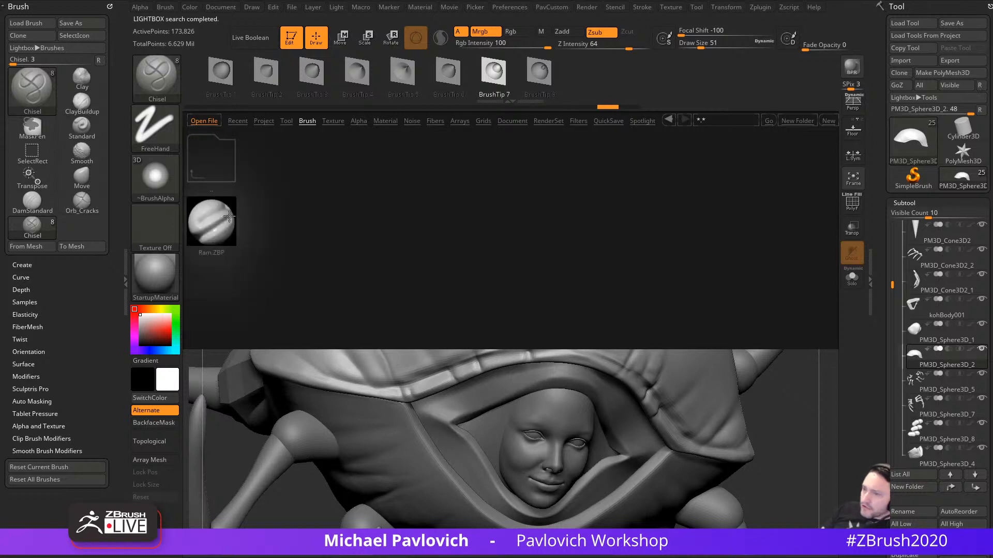
double_click(212, 222)
drag(405, 269, 434, 339)
key(ctrl+z)
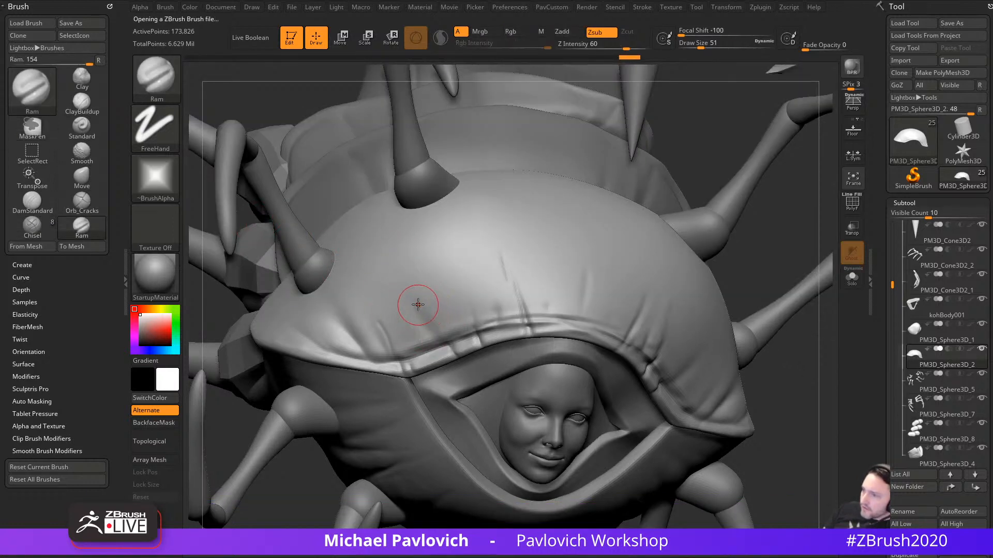
drag(389, 256, 437, 347)
key(ctrl+z)
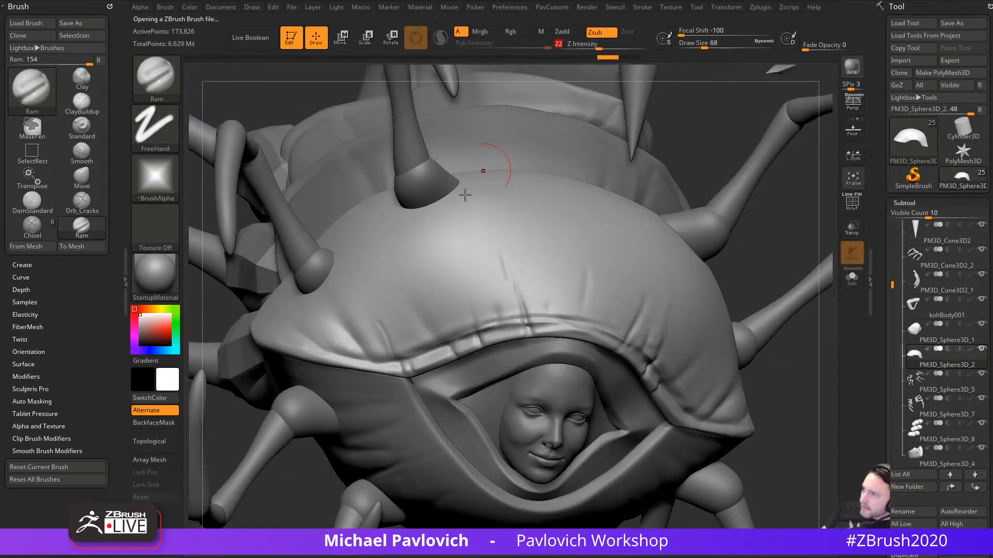
Step: Try a deeper Ram groove on the head shell with Z Intensity 78 and draw size 68
drag(599, 46, 636, 45)
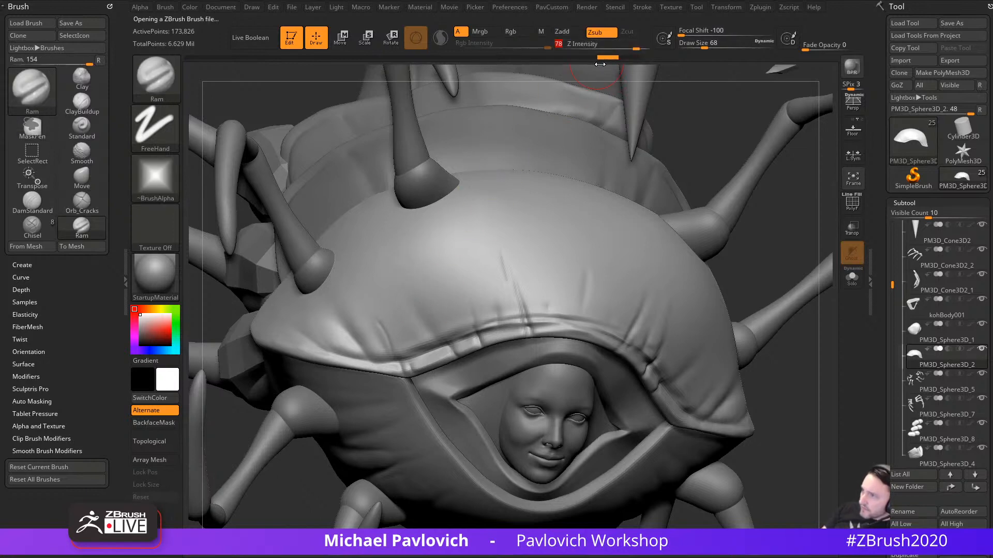
drag(393, 232, 434, 334)
key(ctrl+z)
Step: Try thinner Ram grooves on the head shell, reducing the draw size to 33 and then 27
key(space)
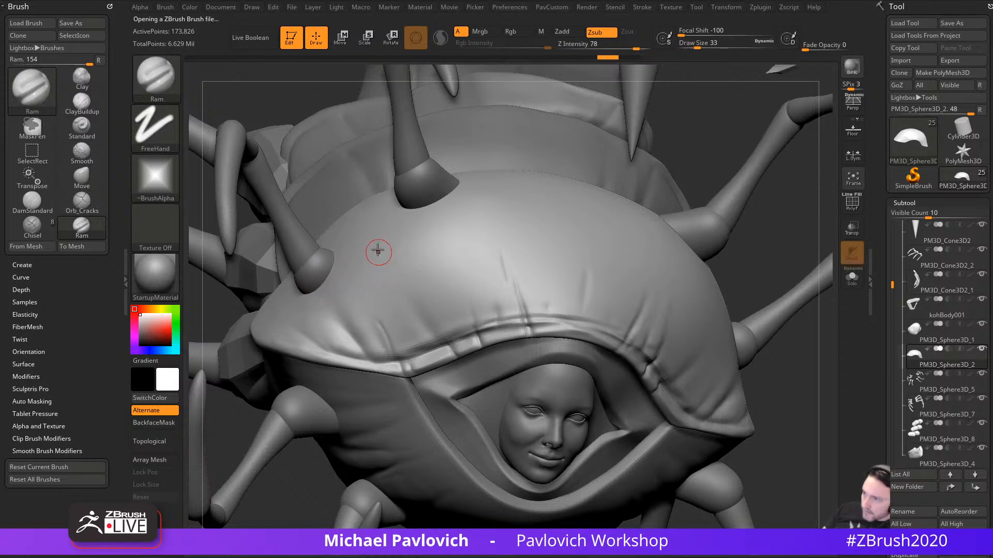
drag(372, 236, 421, 339)
key(ctrl+z)
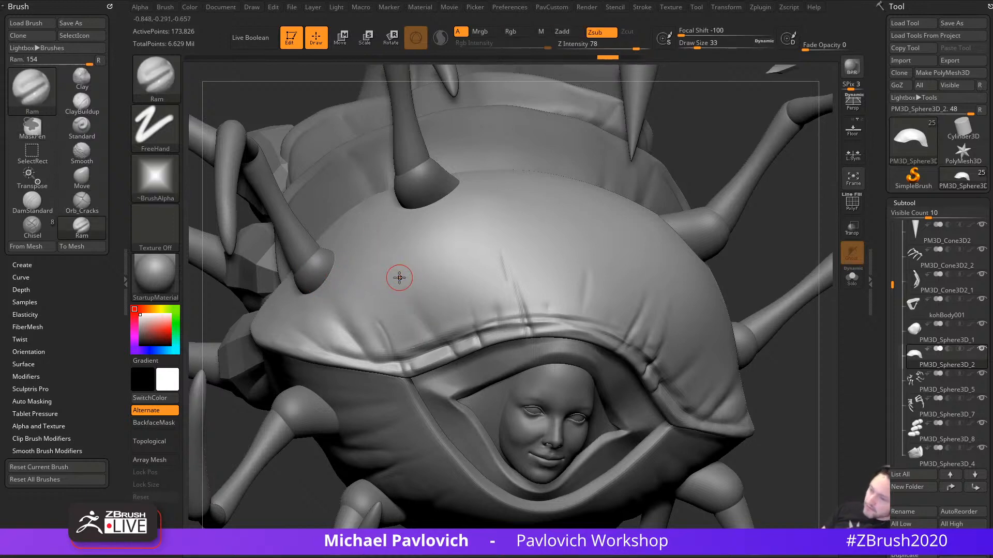
key([)
drag(377, 233, 419, 322)
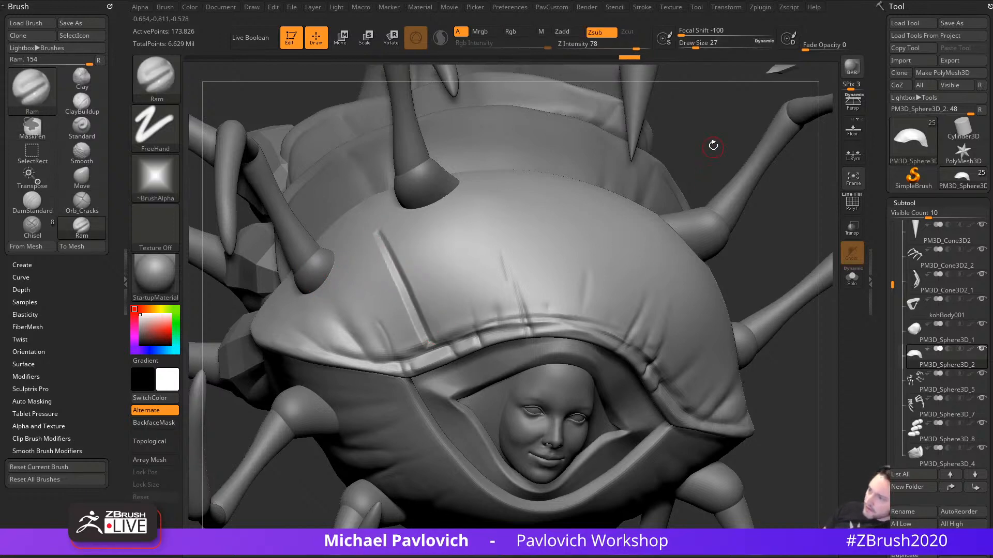
mouse_move(714, 144)
mouse_down()
mouse_move(754, 222)
mouse_move(672, 221)
mouse_up()
key(ctrl+z)
Step: Return to the DamStandard brush and carve diagonal wrinkles into the head shell's brow rim, reducing the draw size to 62
key(1)
key(3)
key(s)
mouse_move(420, 343)
mouse_down()
mouse_move(435, 343)
mouse_move(419, 346)
mouse_up()
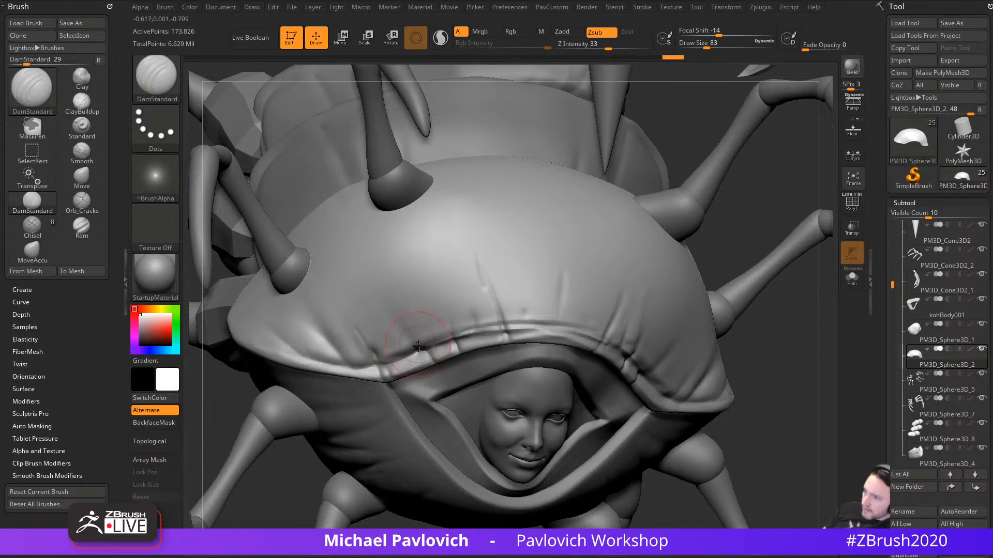
drag(387, 285, 418, 346)
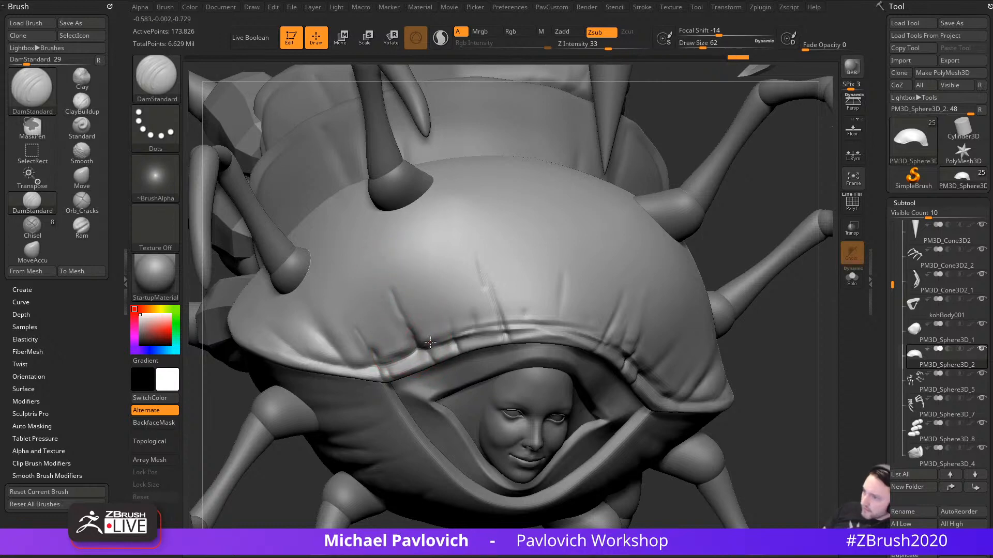
Step: Carve more DamStandard wrinkles along the brow rim toward the side of the head shell at draw size 62
drag(778, 359, 691, 317)
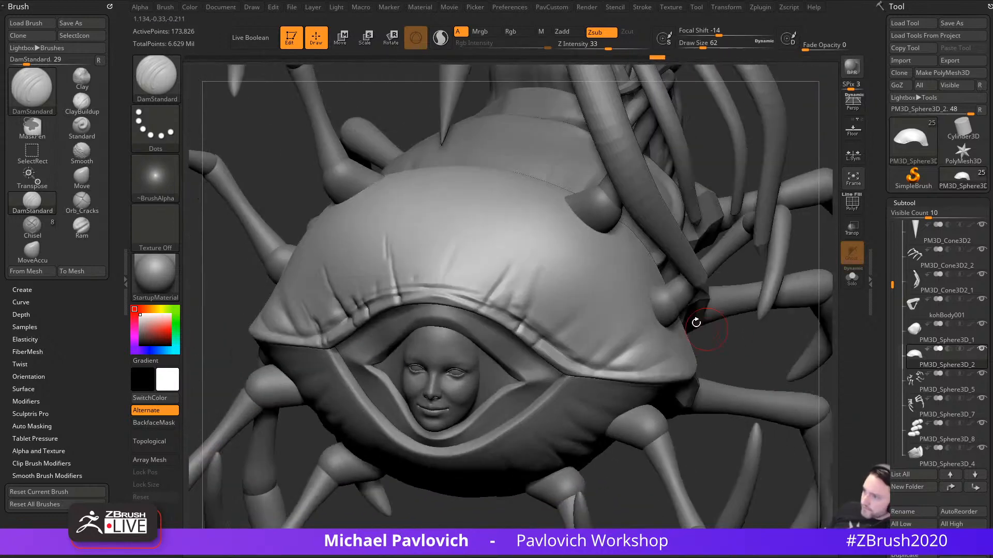
mouse_move(557, 327)
mouse_down()
mouse_move(569, 326)
mouse_move(586, 357)
mouse_move(593, 345)
mouse_up()
drag(585, 353, 619, 320)
drag(734, 338, 667, 316)
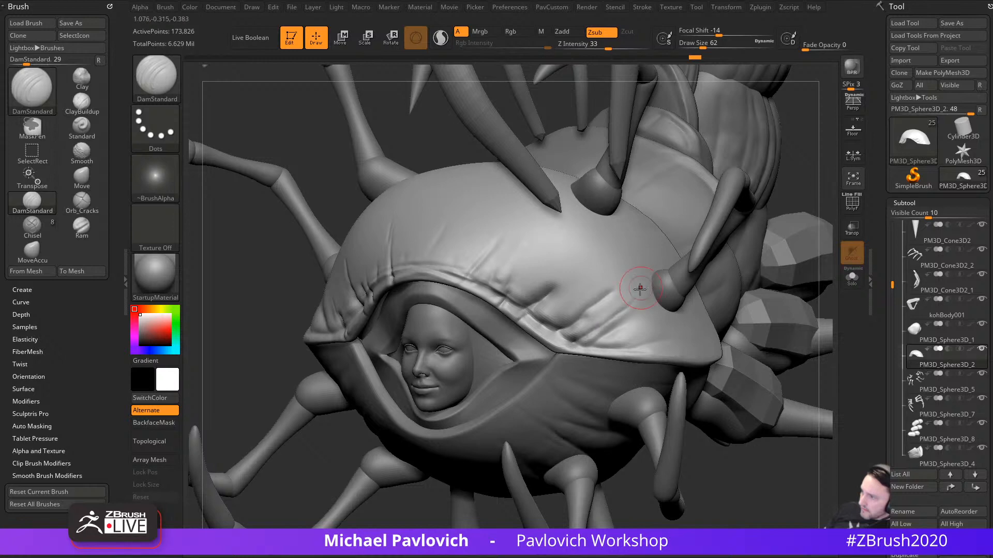
drag(638, 288, 605, 323)
Step: Inspect the wrinkled head shell from several angles and set the DamStandard draw size to 46
drag(797, 373, 818, 352)
mouse_move(718, 386)
mouse_down()
mouse_move(741, 327)
mouse_move(733, 310)
mouse_up()
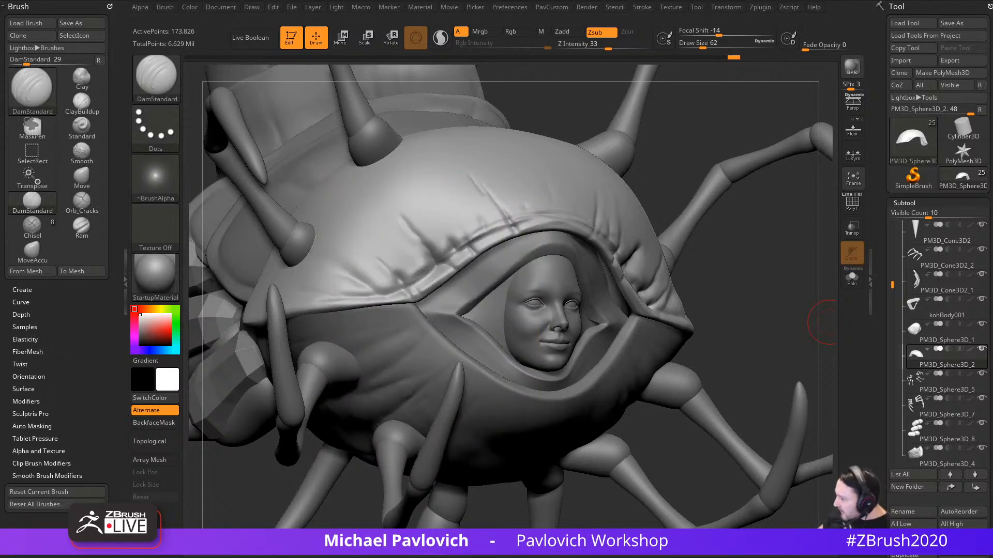
mouse_move(755, 318)
mouse_down()
mouse_move(762, 242)
mouse_move(734, 275)
mouse_move(752, 283)
mouse_up()
key(s)
drag(430, 291, 419, 295)
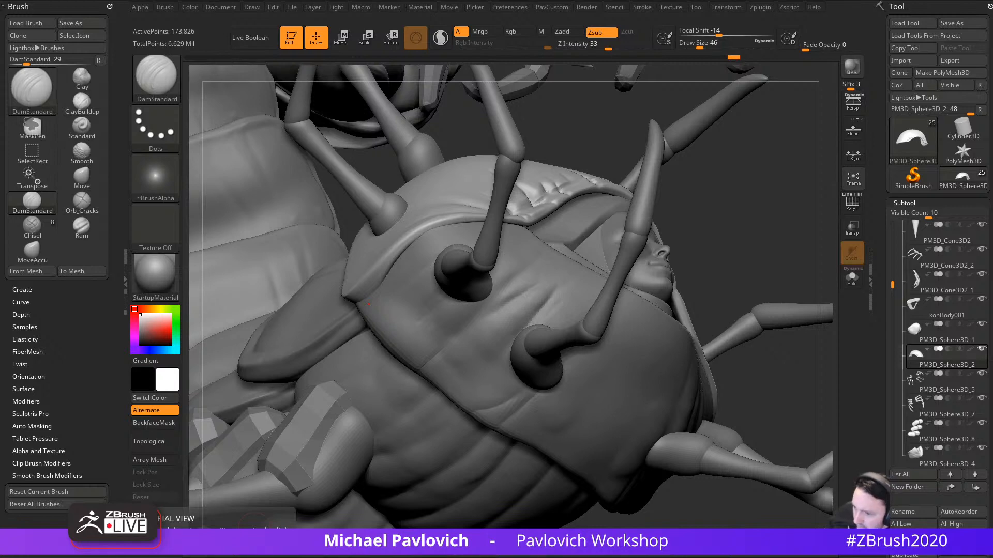
Step: Compare the centipede belly photo with the top-view centipede photo in the browser, then return to the sculpt in ZBrush
drag(576, 162, 591, 54)
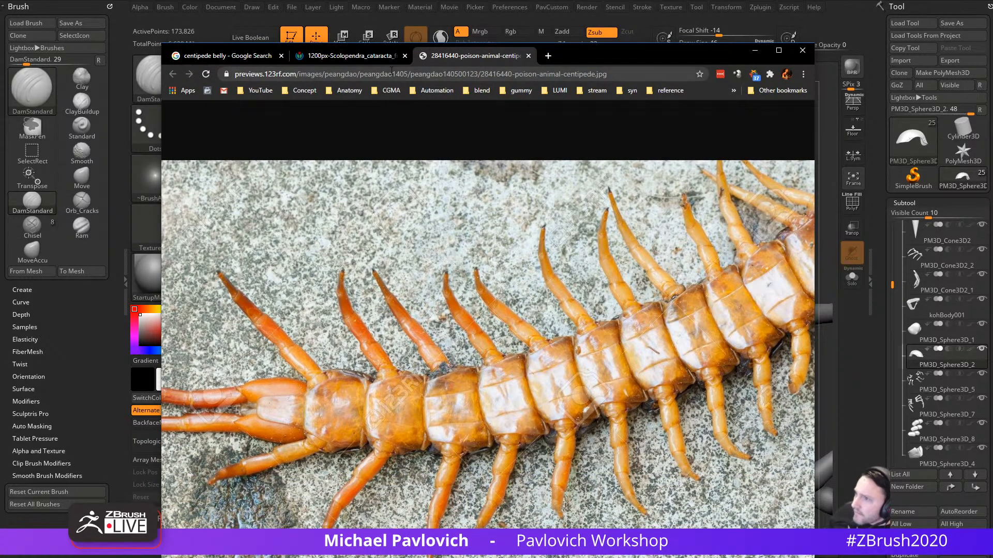
click(351, 56)
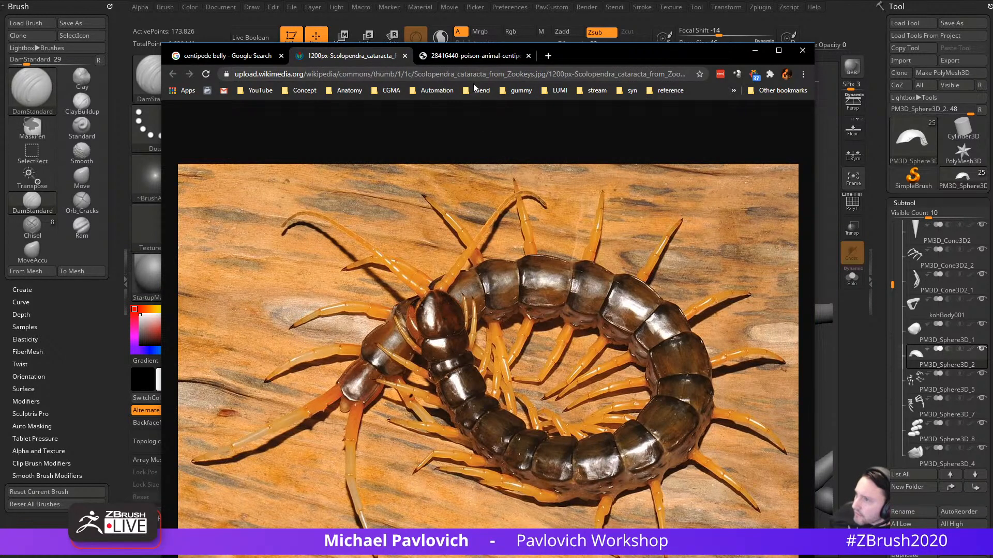
click(472, 56)
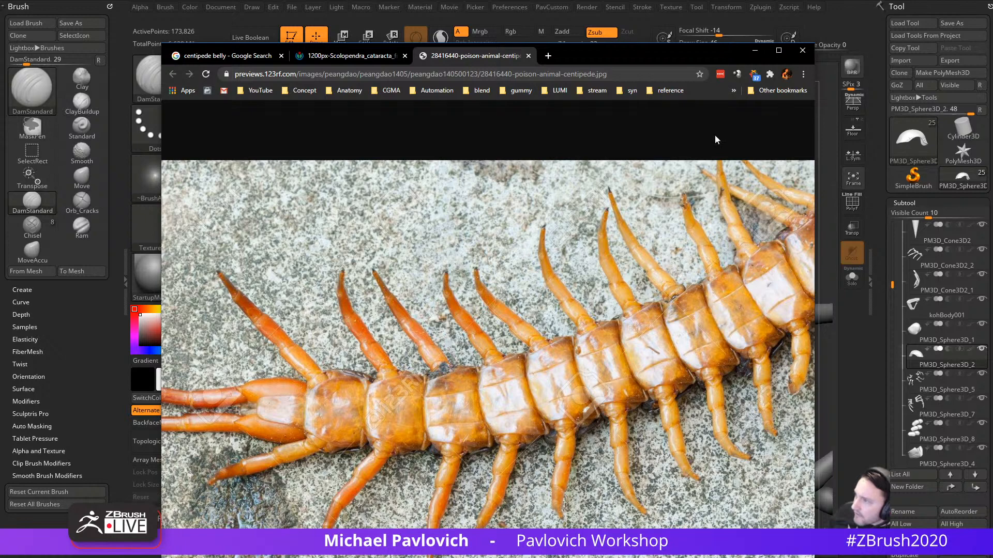
key(alt+Tab)
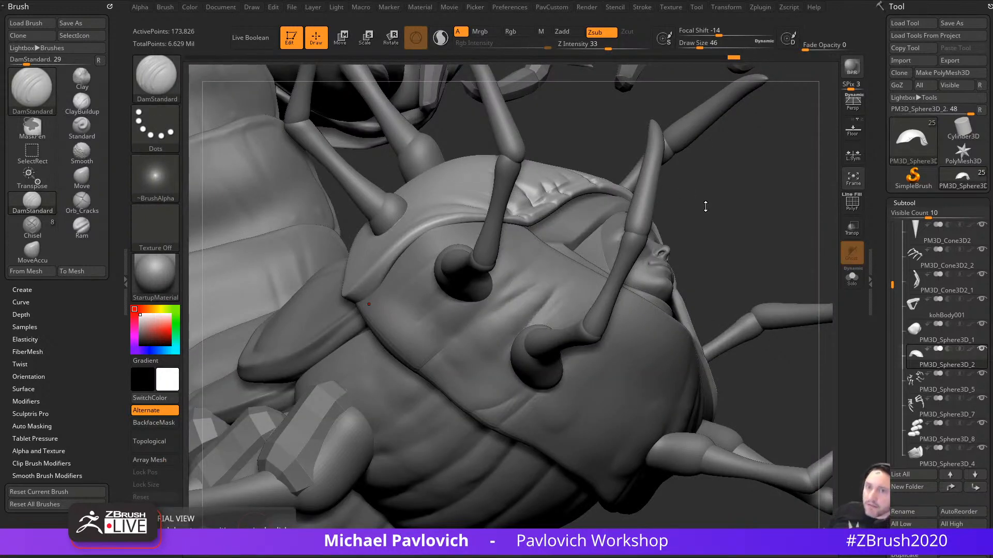
Step: Set up the Standard brush at draw size 41 on the plate beneath the head shell and recheck the centipede photo
mouse_move(705, 206)
mouse_down()
mouse_move(760, 239)
mouse_move(754, 201)
mouse_move(752, 250)
mouse_move(573, 354)
mouse_up()
alt+click(563, 357)
key(b)
key(s)
key(t)
mouse_move(696, 315)
mouse_down()
mouse_move(708, 297)
mouse_move(692, 305)
mouse_up()
key(s)
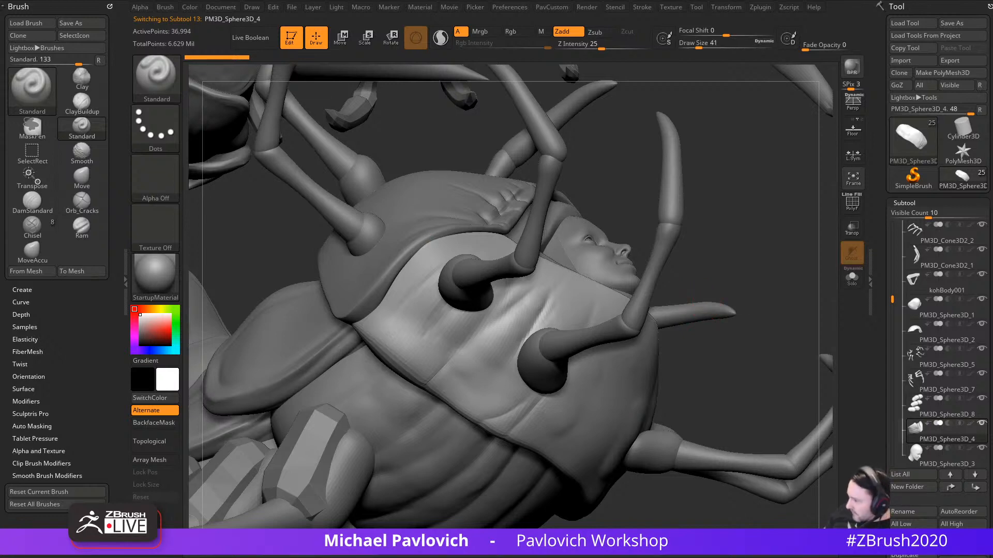
drag(771, 556, 654, 174)
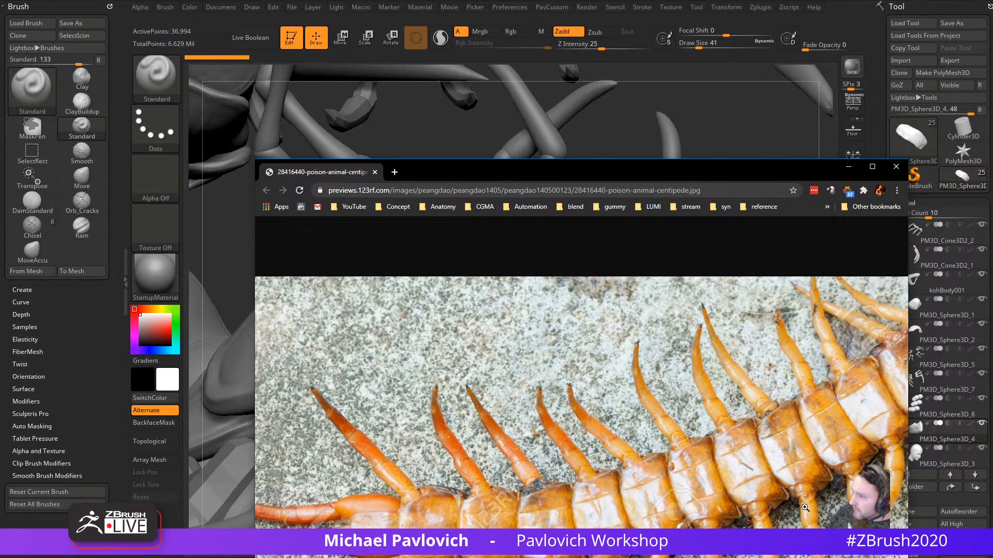
drag(728, 176, 728, 556)
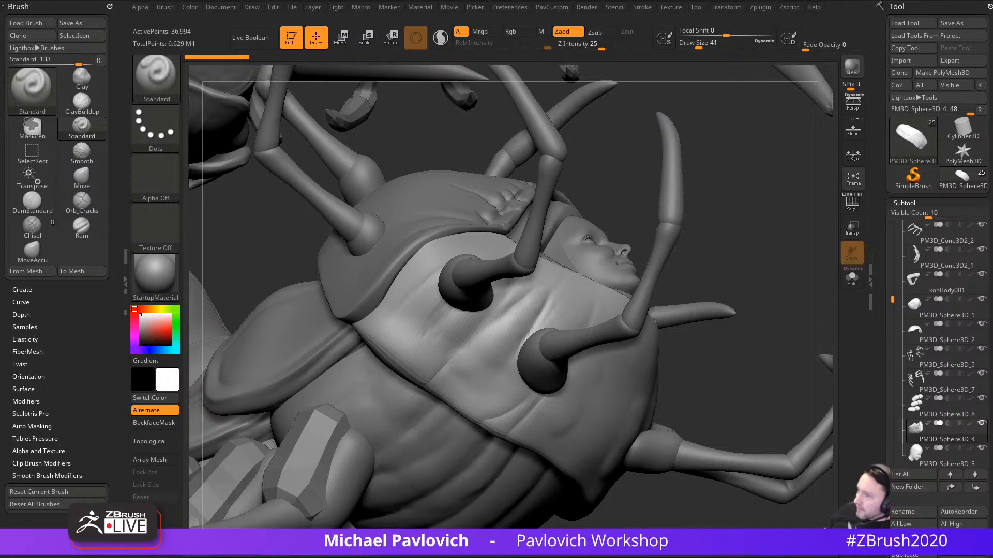
Step: Display the other parts as transparent and raise a rim around the plate's first leg socket with the Standard brush at draw size 87
drag(722, 238, 563, 275)
drag(780, 264, 724, 293)
key(s)
drag(471, 277, 478, 315)
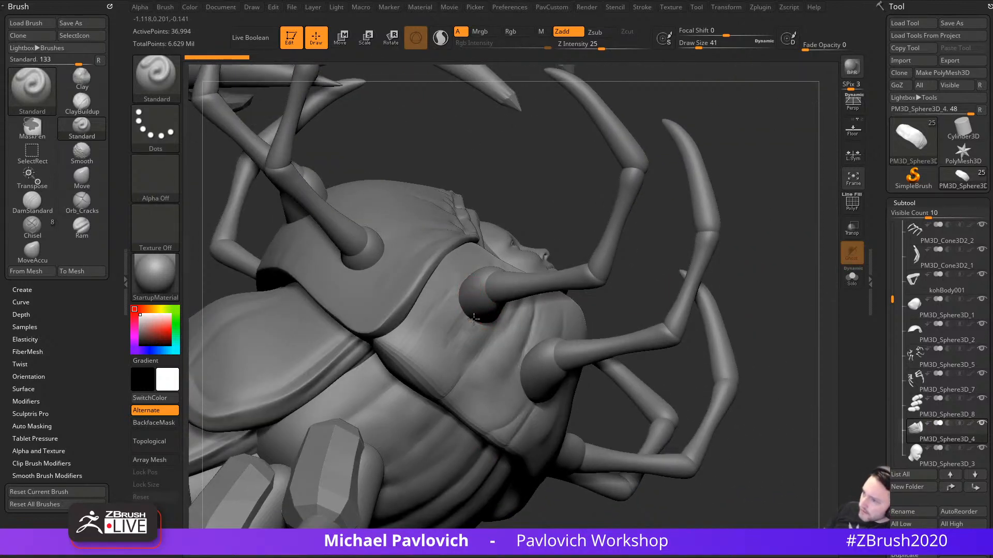
drag(521, 225, 523, 266)
click(523, 266)
drag(760, 352, 802, 290)
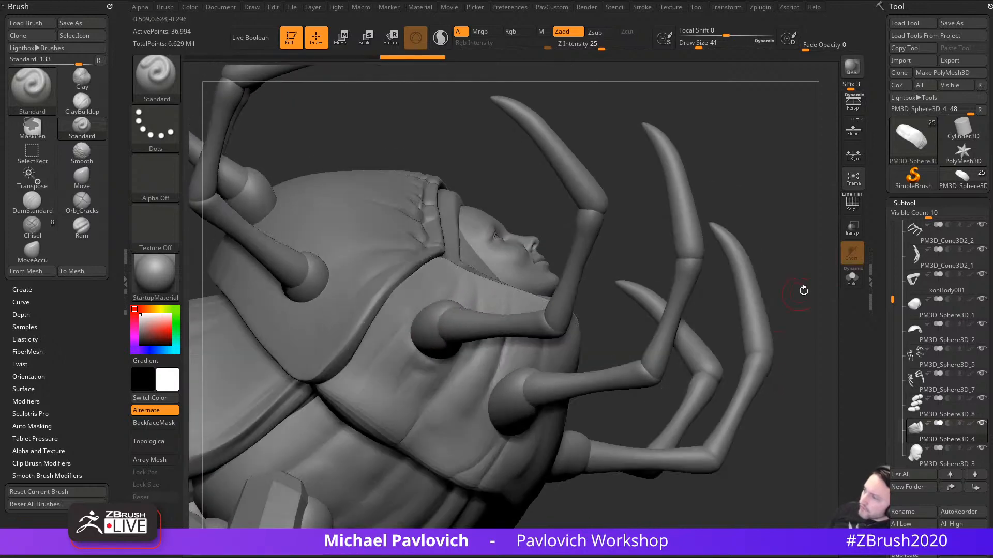
click(852, 228)
drag(774, 234, 750, 222)
key(bracketright)
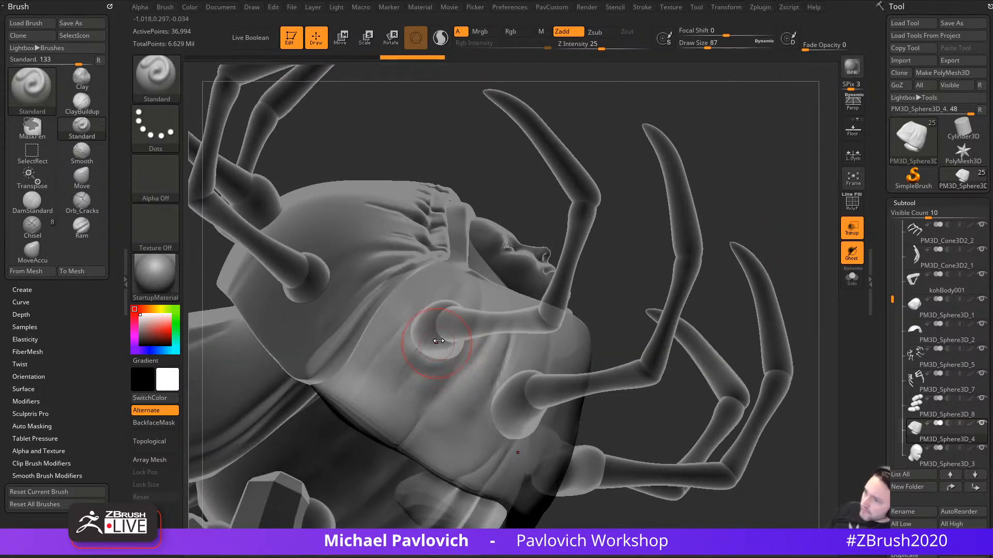
mouse_move(426, 343)
mouse_down()
mouse_move(455, 352)
mouse_move(473, 342)
mouse_up()
Step: Build up the rim around the plate's first leg socket with the Clay brush at draw size 87
key(b)
key(c)
key(l)
mouse_move(448, 300)
mouse_down()
mouse_move(422, 346)
mouse_move(462, 347)
mouse_up()
Step: Build up Clay rims around the plate's leg sockets at draw sizes 68 and 54, and turn transparency off
key(s)
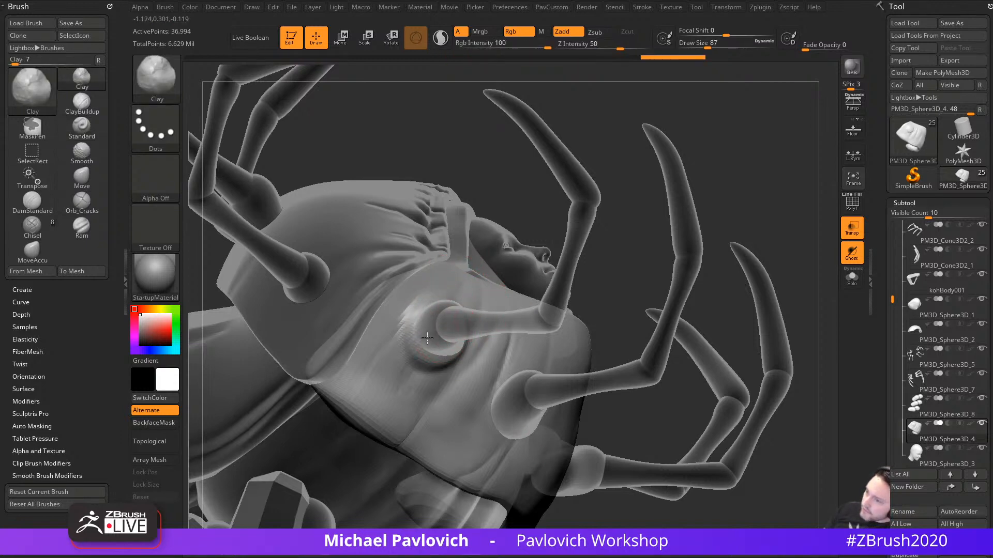
drag(616, 314, 569, 259)
key(bracketleft)
mouse_move(636, 455)
mouse_down()
mouse_move(659, 262)
mouse_move(621, 248)
mouse_up()
drag(525, 346, 510, 397)
mouse_move(532, 362)
mouse_down()
mouse_move(496, 400)
mouse_move(509, 403)
mouse_move(494, 406)
mouse_up()
mouse_move(324, 355)
mouse_down()
mouse_move(417, 325)
mouse_move(492, 333)
mouse_up()
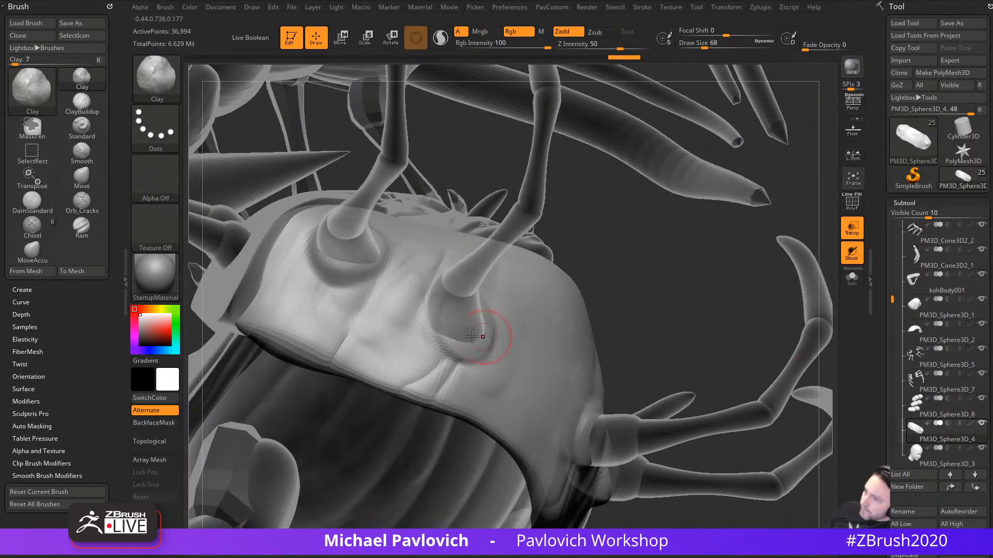
key(bracketleft)
drag(429, 324, 425, 309)
drag(634, 281, 659, 309)
click(849, 229)
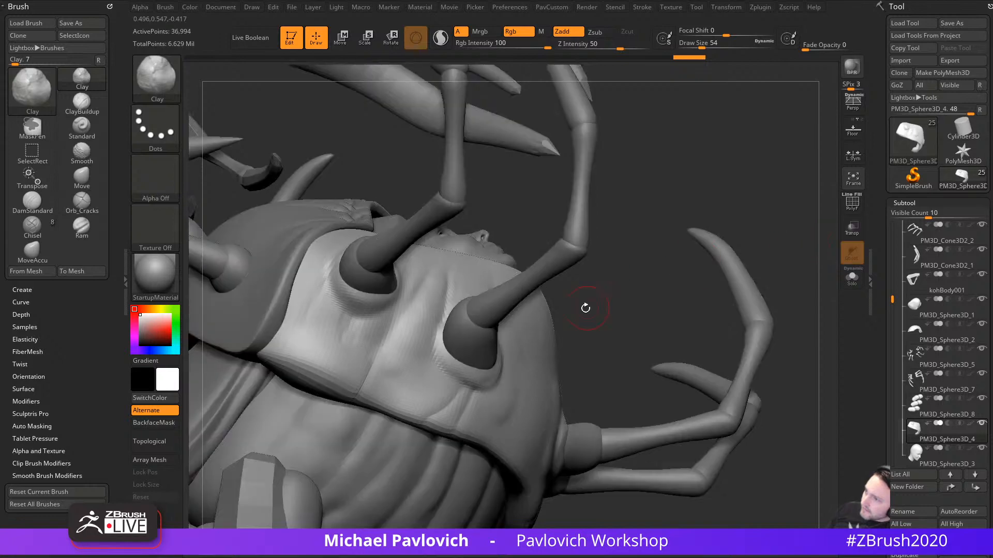
Step: Refine the plate's leg socket rims from several angles with the Clay brush and the Standard brush at draw size 54
drag(585, 308, 621, 295)
drag(509, 335, 481, 329)
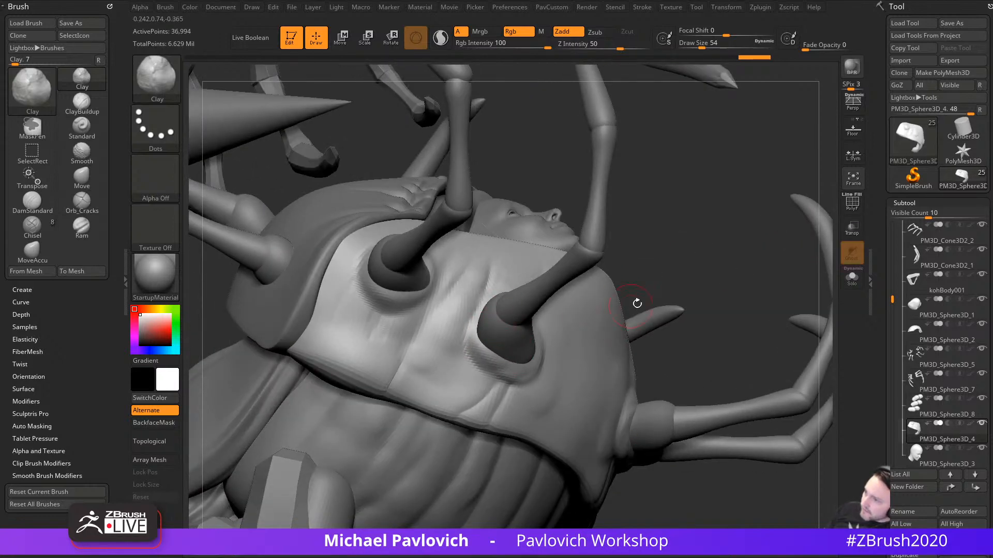
mouse_move(637, 304)
mouse_down()
mouse_move(492, 344)
mouse_move(540, 348)
mouse_up()
drag(649, 275, 585, 325)
key(b)
key(s)
key(t)
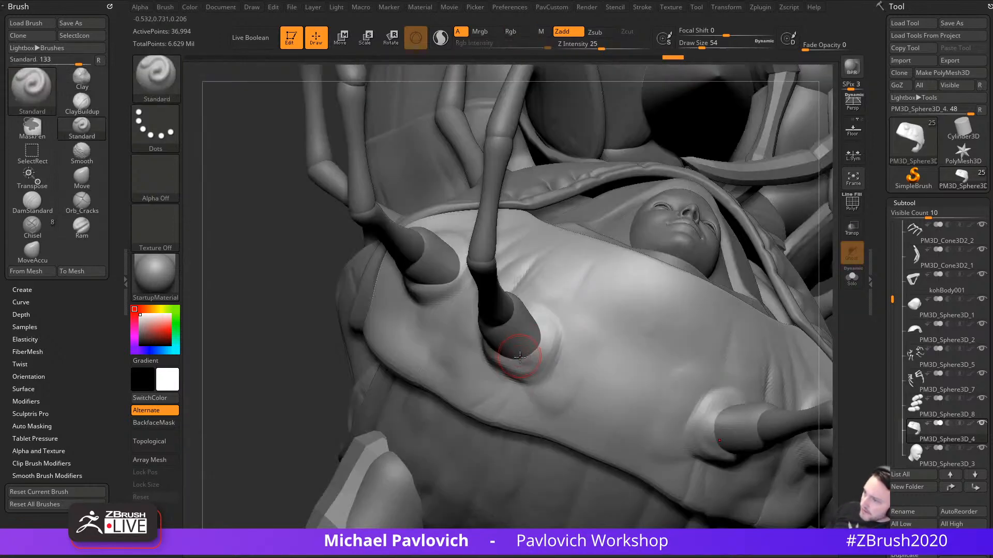
mouse_move(520, 362)
mouse_down()
mouse_move(519, 333)
mouse_move(519, 349)
mouse_up()
Step: Make the head shell active and raise a ring around its lower leg socket with the Standard brush, reducing the draw size to 41
mouse_move(274, 286)
mouse_down()
mouse_move(417, 279)
mouse_move(414, 292)
mouse_up()
drag(631, 204, 445, 291)
alt+click(445, 291)
mouse_move(547, 188)
mouse_down()
mouse_move(639, 183)
mouse_move(758, 263)
mouse_move(711, 255)
mouse_move(472, 288)
mouse_move(483, 333)
mouse_move(474, 339)
mouse_up()
key(s)
mouse_move(471, 310)
mouse_down()
mouse_move(461, 339)
mouse_move(482, 377)
mouse_up()
mouse_move(620, 336)
mouse_down()
mouse_move(519, 335)
mouse_move(495, 355)
mouse_move(499, 376)
mouse_up()
key(s)
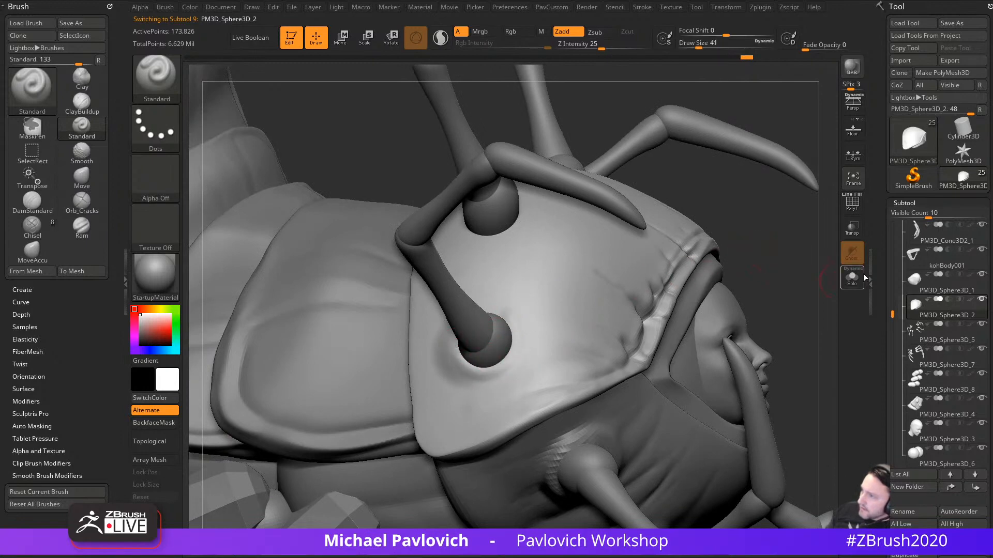
Step: Build up the head shell's socket ring with the Clay brush at draw size 41 using transparency, then restore the solid, ghost-free display
click(852, 227)
key(b)
key(c)
key(l)
key(s)
mouse_move(761, 240)
mouse_down()
mouse_move(499, 348)
mouse_move(488, 348)
mouse_move(486, 324)
mouse_move(474, 343)
mouse_up()
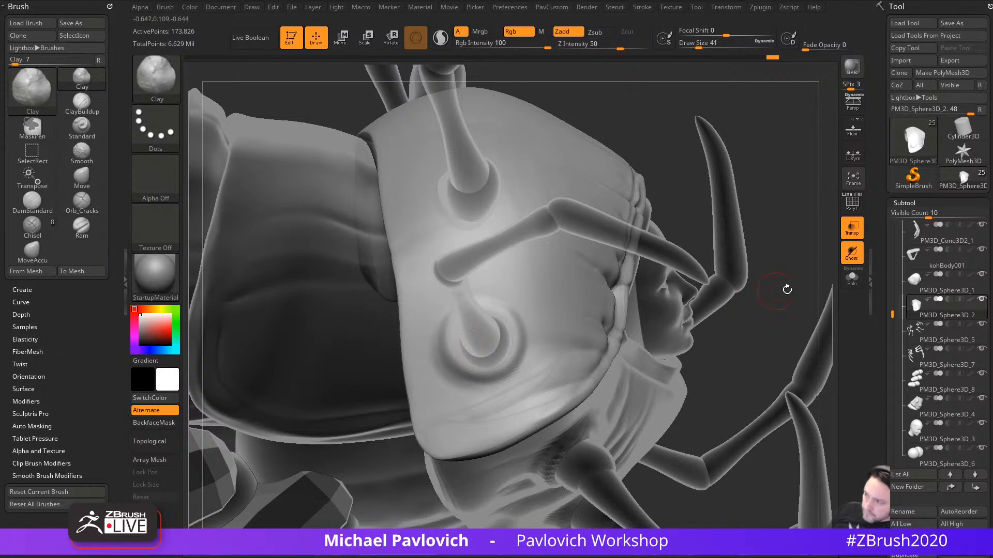
click(852, 252)
drag(810, 258, 761, 286)
click(846, 232)
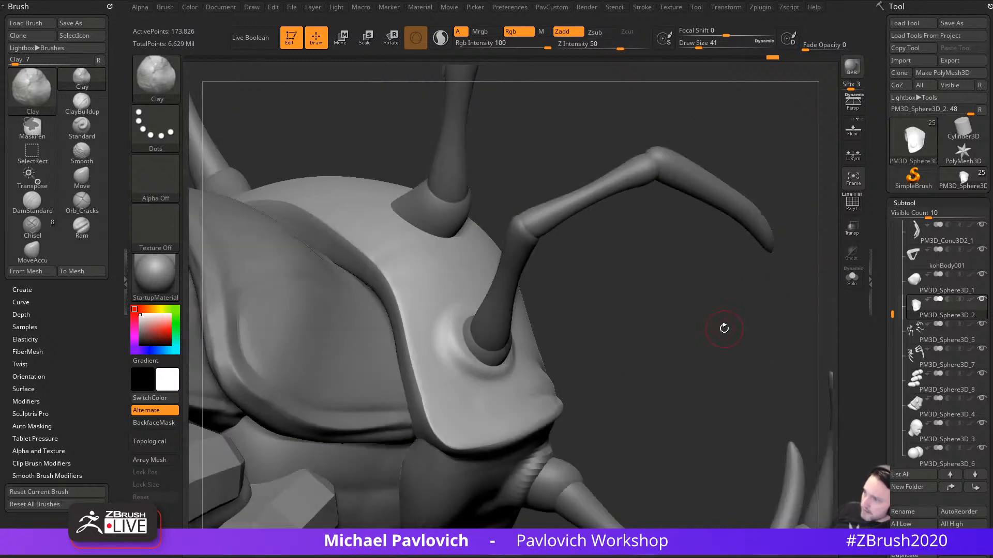
Step: Flatten the raised ring around the head shell's leg socket with the TrimDynamic brush at a smaller draw size
drag(723, 328, 695, 332)
key(b)
key(t)
key(d)
key([)
mouse_move(438, 326)
mouse_down()
mouse_move(445, 312)
mouse_move(455, 357)
mouse_up()
alt+drag(636, 338, 584, 336)
Step: Raise a thin lip around the head shell's leg socket with the Standard brush at draw size 20
key(b)
key(s)
key(t)
key(s)
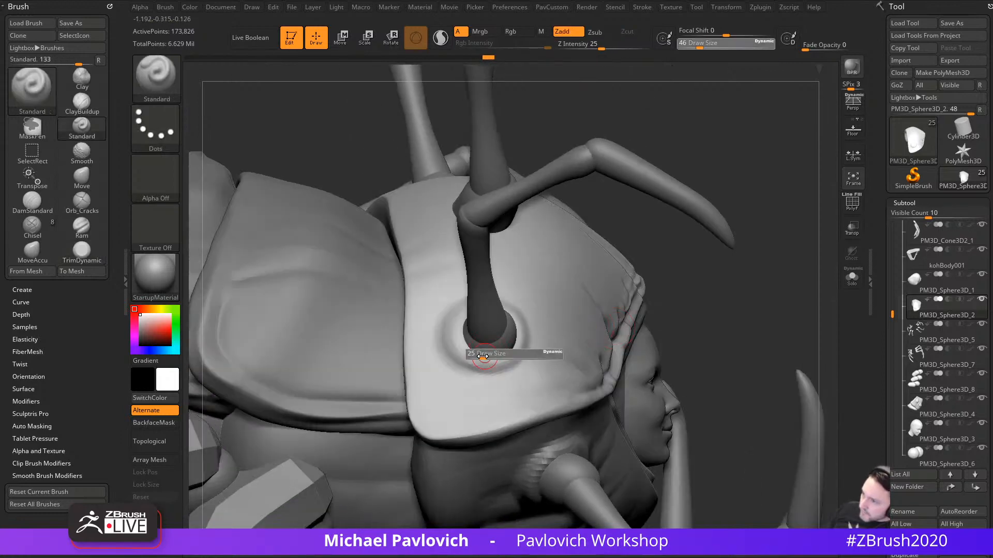
click(483, 357)
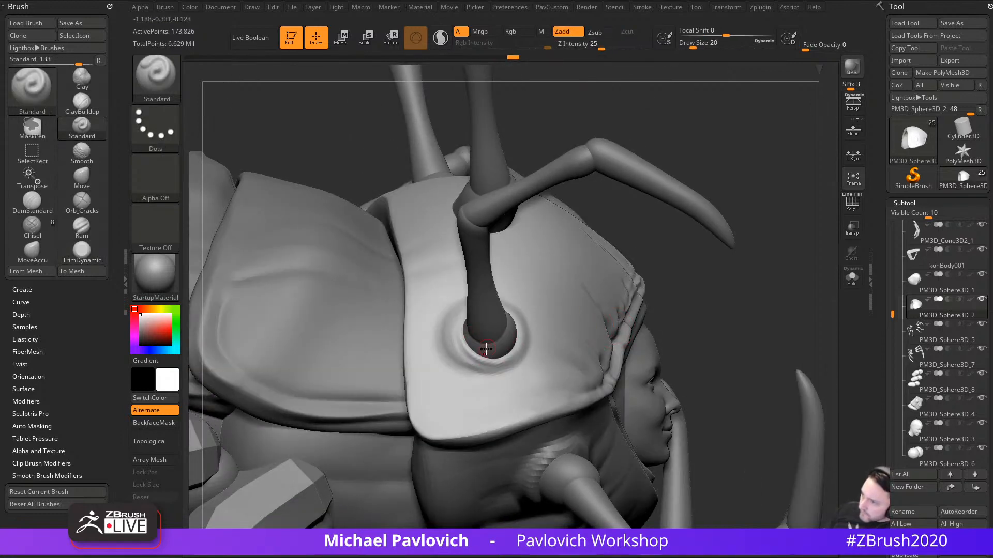
drag(705, 281, 583, 301)
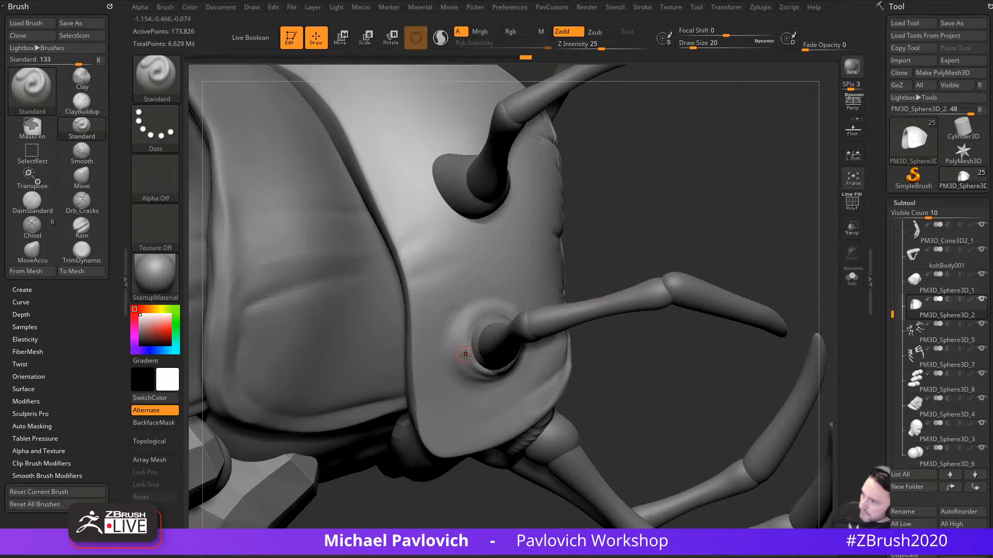
mouse_move(466, 355)
mouse_down()
mouse_move(491, 312)
mouse_move(509, 309)
mouse_up()
right_drag(517, 310, 488, 324)
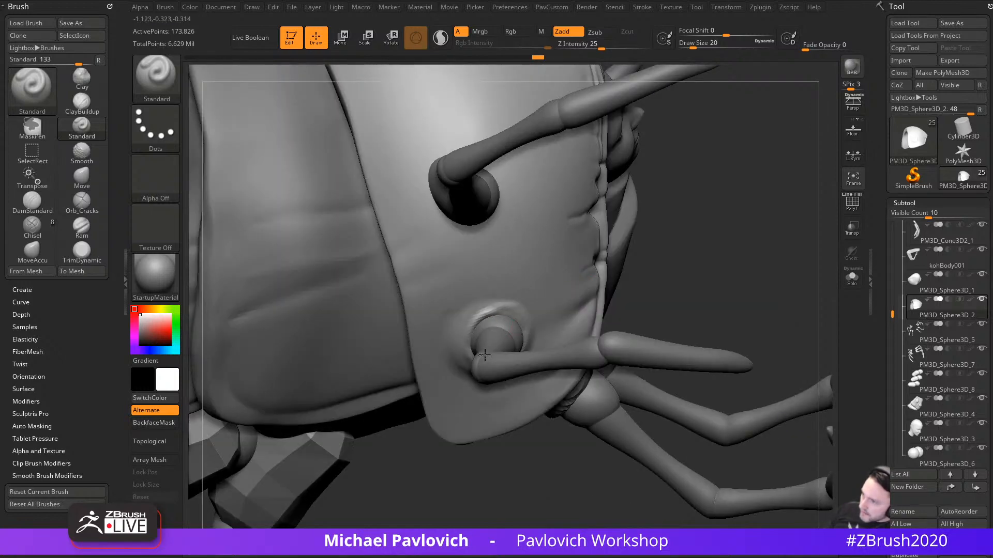
Step: Thicken the lip around the head shell's leg socket with the Standard brush at draw size 29
mouse_move(659, 277)
mouse_down()
mouse_move(522, 313)
mouse_move(536, 348)
mouse_up()
mouse_move(534, 469)
mouse_down()
mouse_move(567, 331)
mouse_move(554, 348)
mouse_up()
key(s)
drag(485, 342, 514, 367)
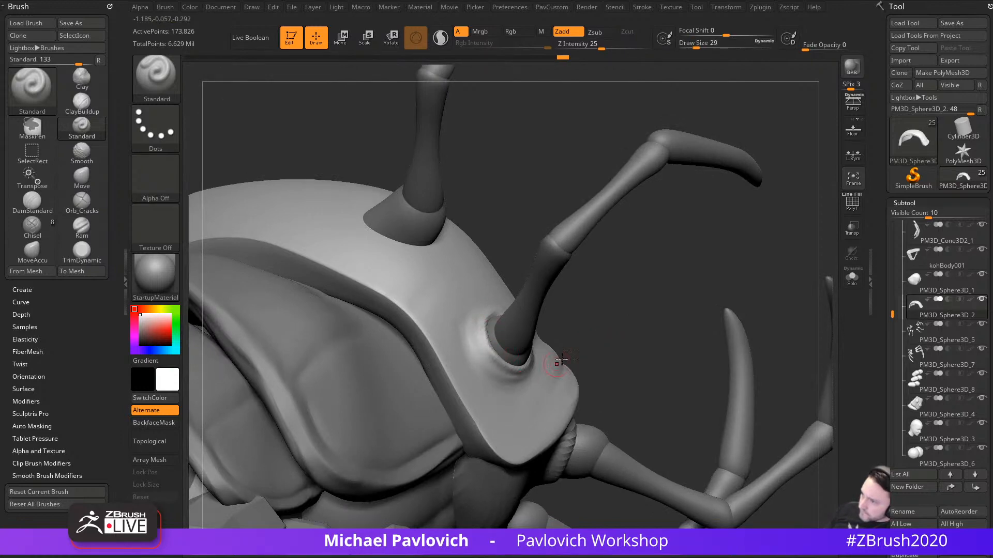
Step: Fill out the outer side of the head shell's socket rim with the Clay brush at draw size 29
key(b)
key(c)
key(l)
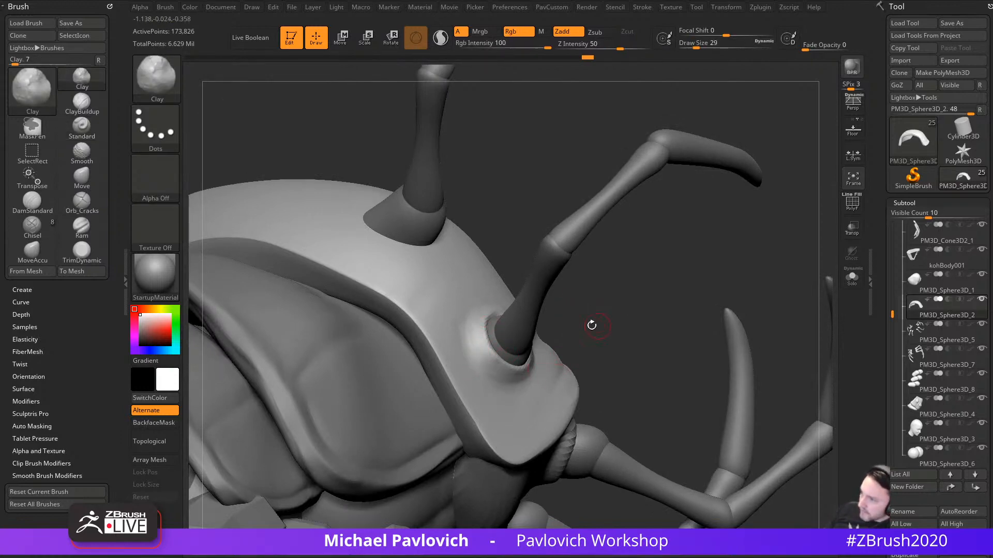
drag(591, 326, 460, 332)
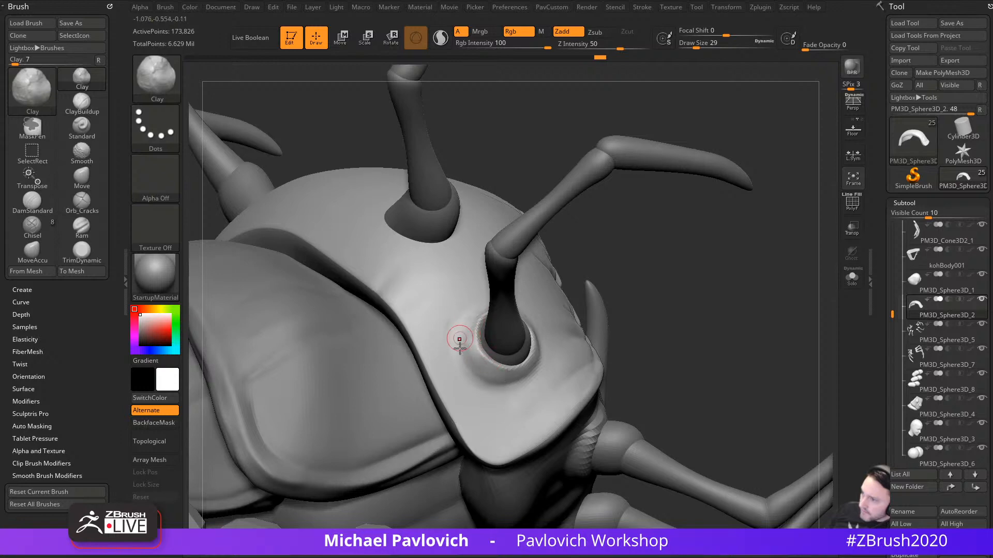
mouse_move(642, 299)
mouse_down()
mouse_move(686, 294)
mouse_move(499, 343)
mouse_up()
Step: Carve short radial creases into the head shell's socket rim with the DamStandard brush at draw size 27
key(b)
key(d)
key(s)
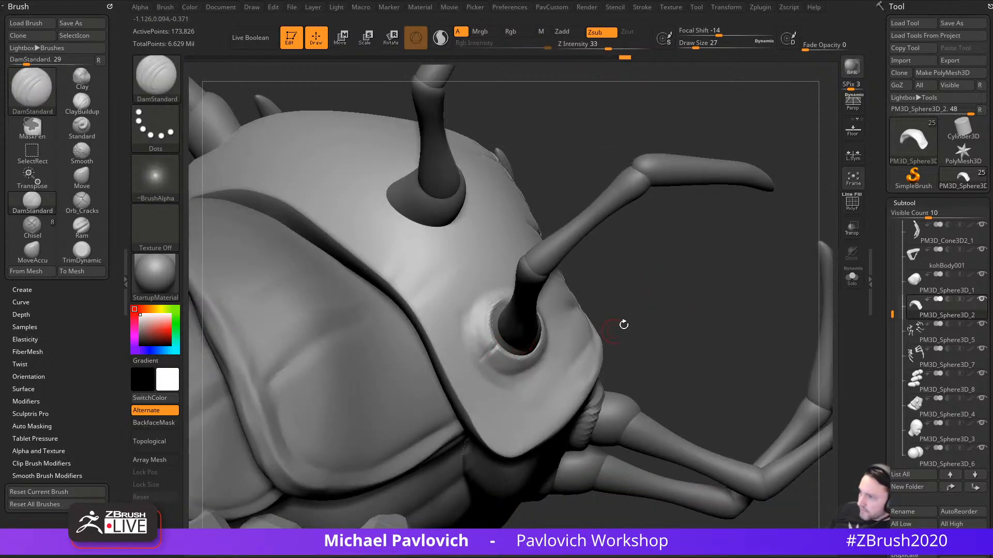
drag(628, 328, 574, 344)
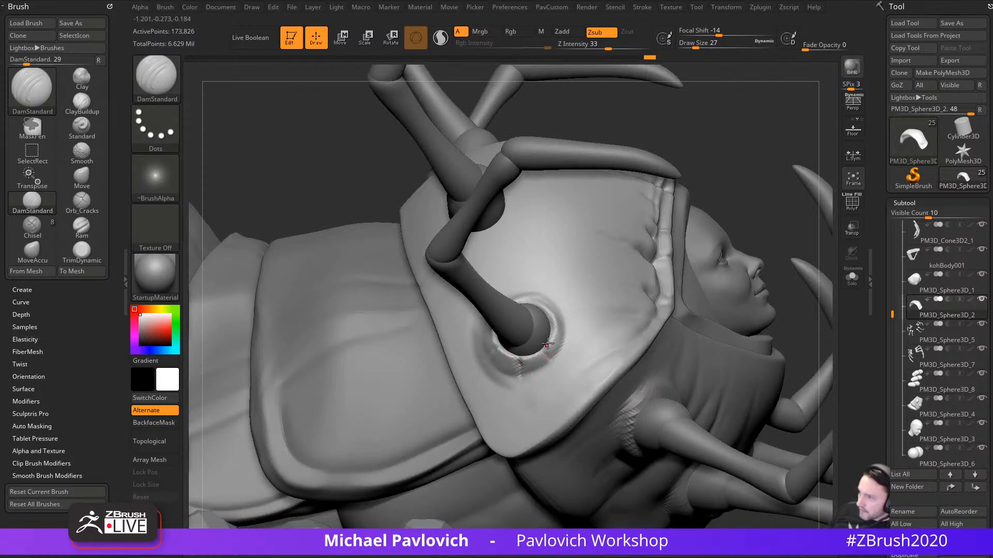
drag(745, 199, 500, 360)
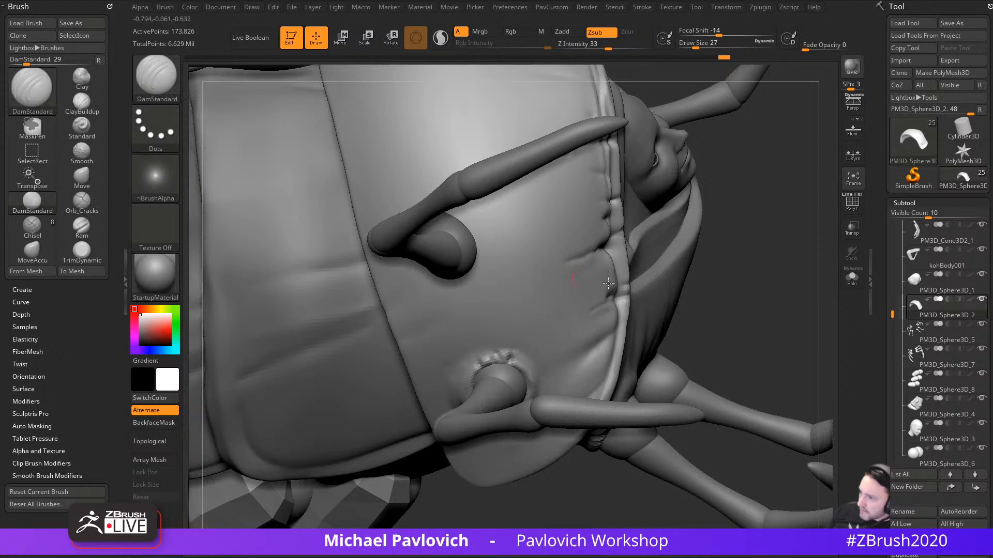
drag(609, 282, 474, 361)
Step: Carve more DamStandard creases around the socket rim and from the socket toward the head shell's brow edge
drag(661, 301, 483, 349)
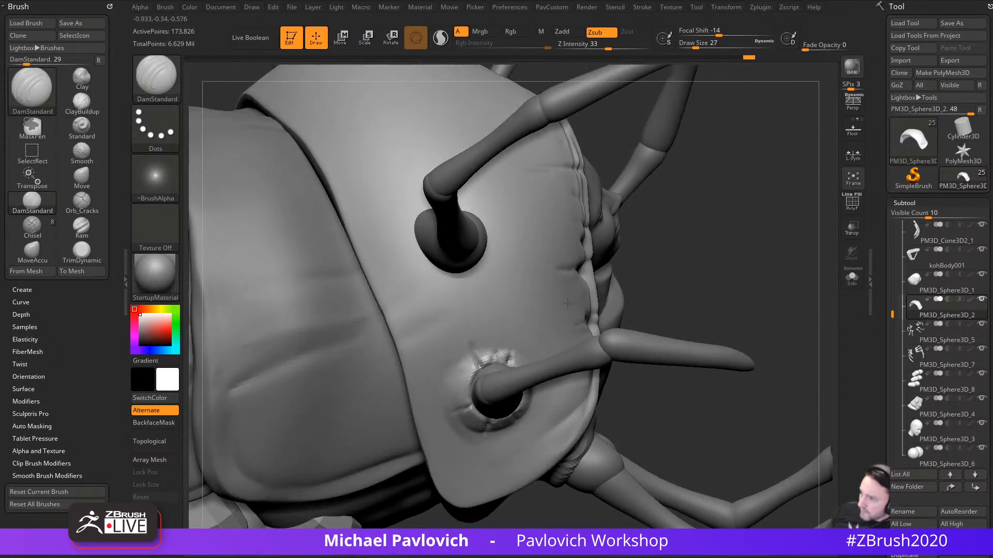
drag(641, 302, 783, 295)
drag(667, 338, 492, 379)
mouse_move(352, 336)
mouse_down()
mouse_move(327, 312)
mouse_move(520, 362)
mouse_up()
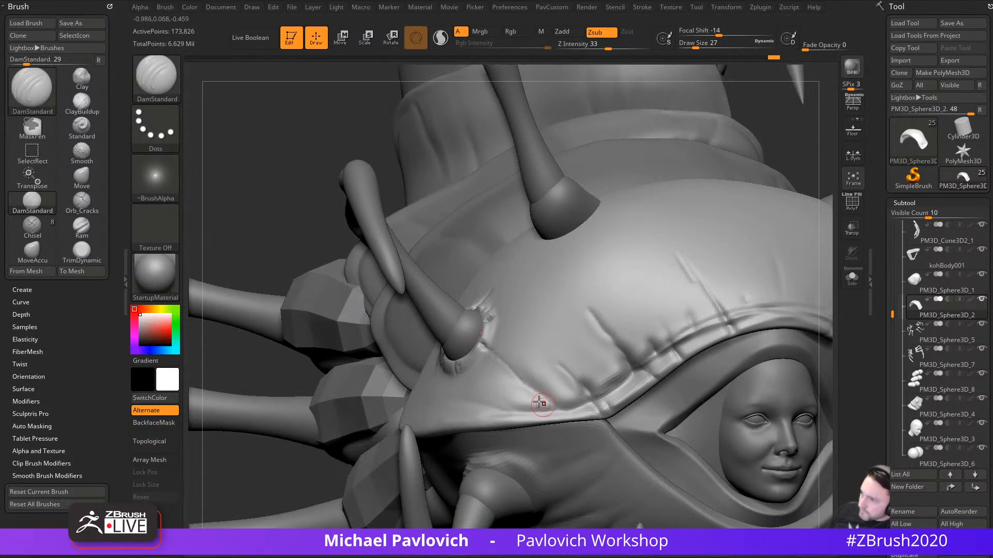
drag(277, 365, 596, 321)
Step: Make the plate beneath the head shell active and drop its geometry to subdivision level 1
alt+click(504, 290)
alt+drag(778, 293, 726, 349)
drag(732, 304, 654, 419)
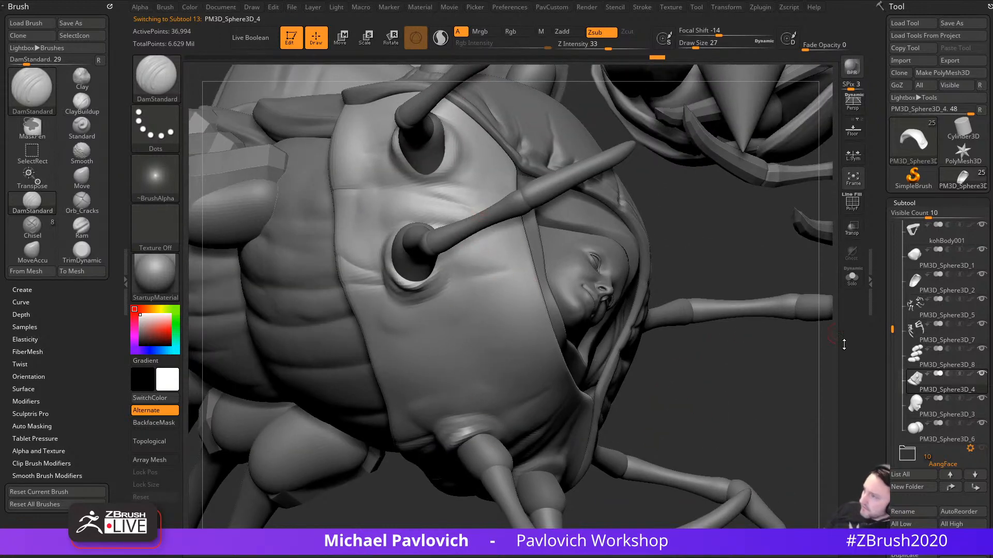
drag(885, 349, 884, 246)
shift+click(909, 310)
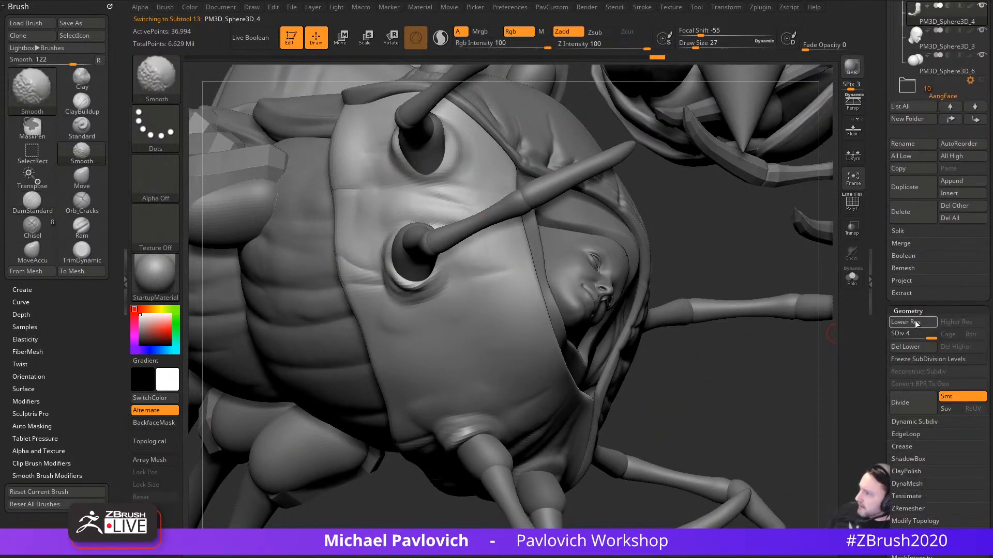
drag(729, 393, 825, 355)
click(893, 335)
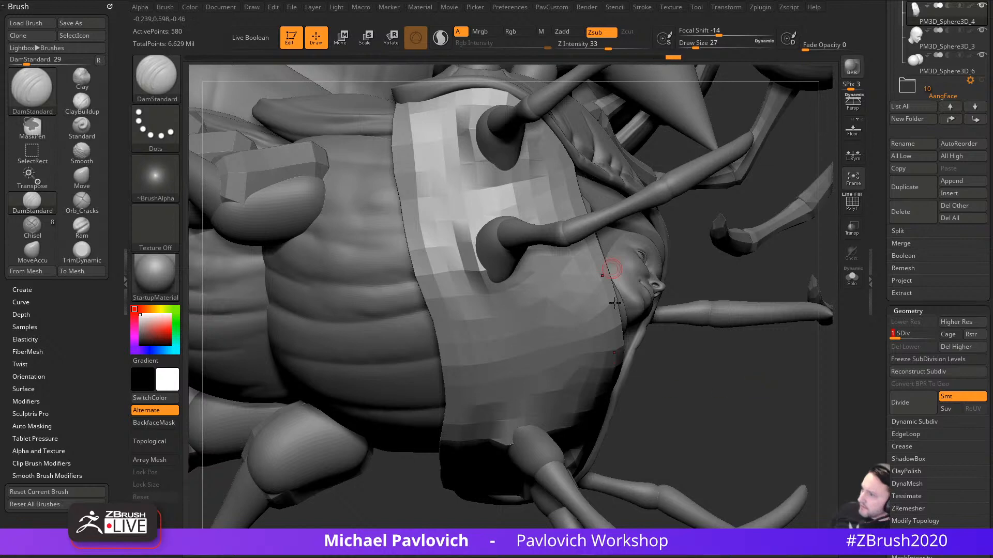
Step: Raise the plate back to subdivision level 4 and divide it once more to level 5, setting the draw size to 33
mouse_move(677, 373)
mouse_down()
mouse_move(755, 396)
mouse_move(791, 377)
mouse_up()
key(d)
key(d)
key(d)
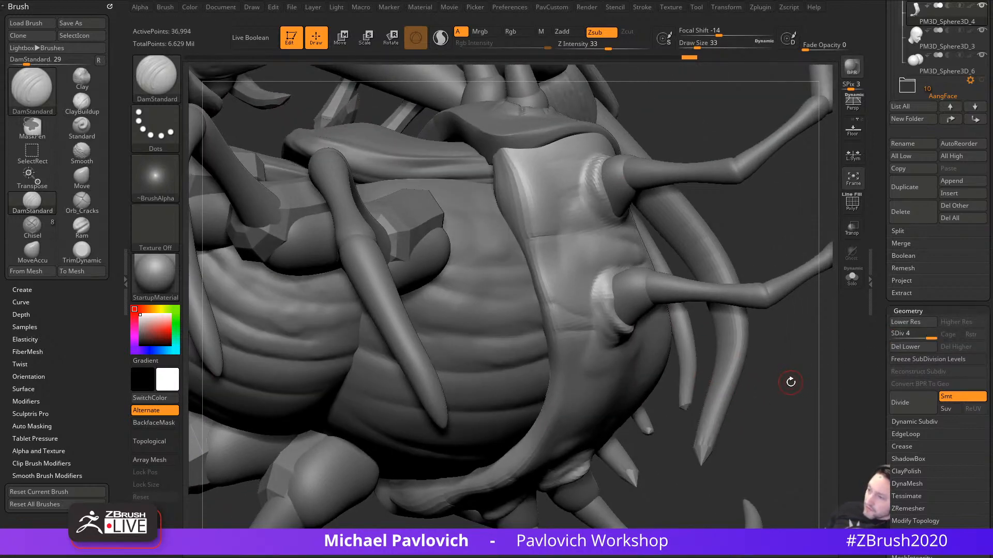
key(d)
drag(775, 226, 629, 404)
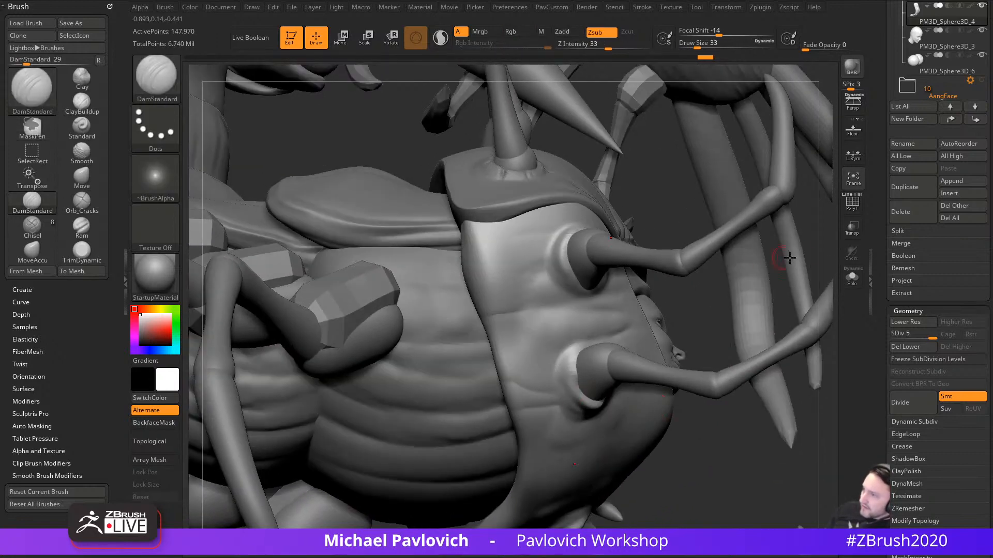
Step: Build up a raised rim around the lower plate's upper leg socket with the Clay brush, raising the draw size to 62
alt+drag(656, 212, 614, 330)
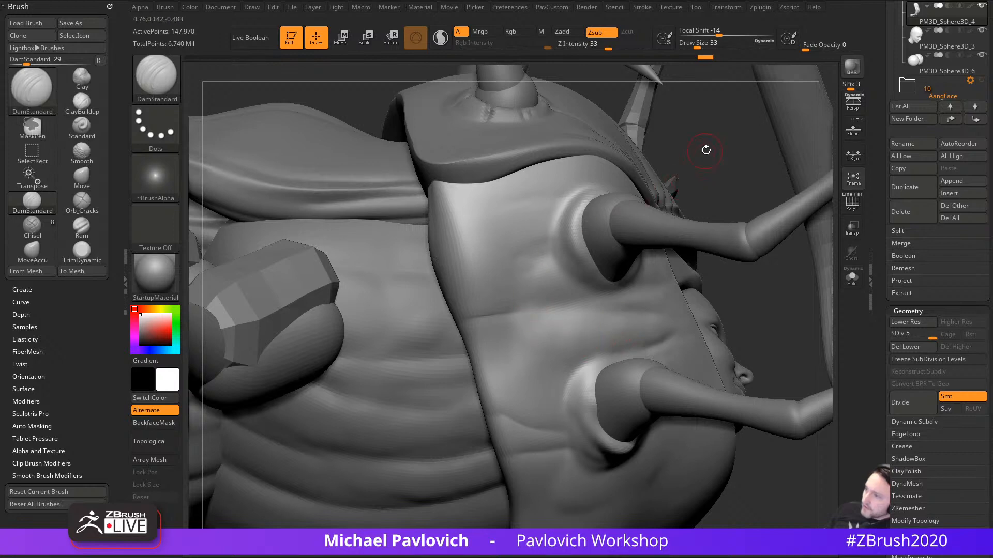
alt+drag(705, 150, 622, 224)
key(b)
key(c)
key(l)
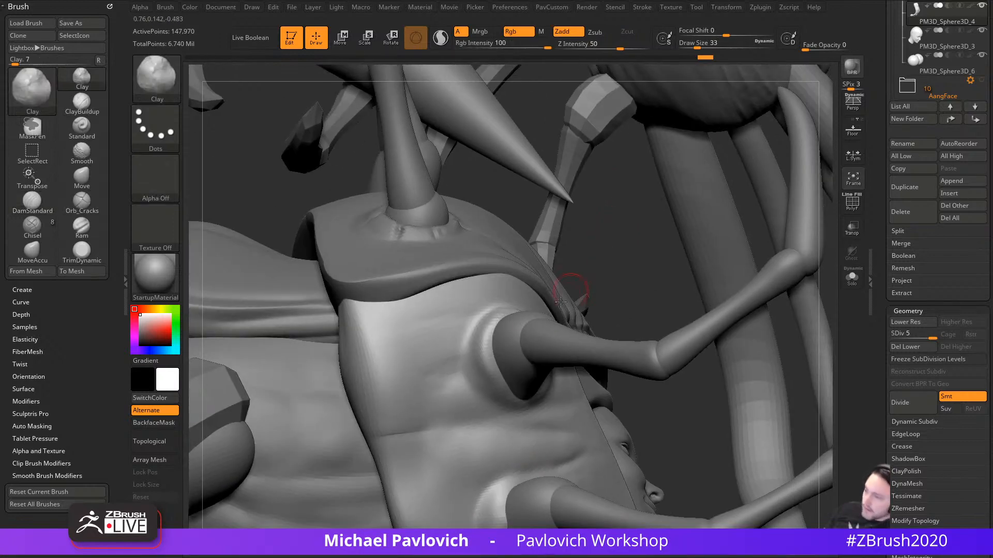
drag(479, 329, 445, 331)
drag(615, 279, 543, 297)
drag(472, 385, 533, 401)
mouse_move(745, 291)
mouse_down()
mouse_move(732, 273)
mouse_move(646, 289)
mouse_up()
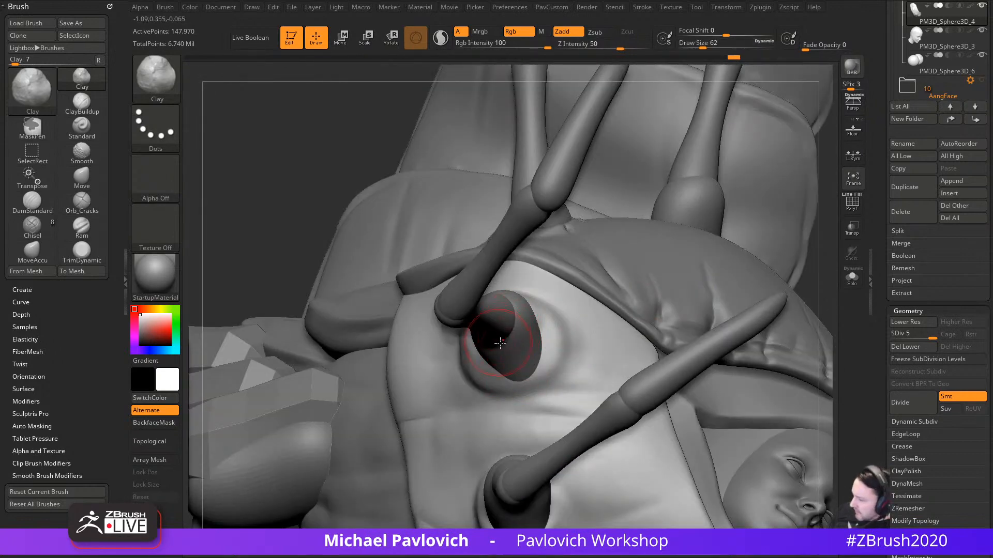
key(s)
mouse_move(503, 356)
mouse_down()
mouse_move(534, 360)
mouse_move(504, 386)
mouse_move(523, 362)
mouse_move(521, 389)
mouse_move(491, 394)
mouse_up()
Step: Carve creases into the upper leg socket's rim and surrounding skin with the DamStandard brush at draw size 56
key(b)
key(d)
key(s)
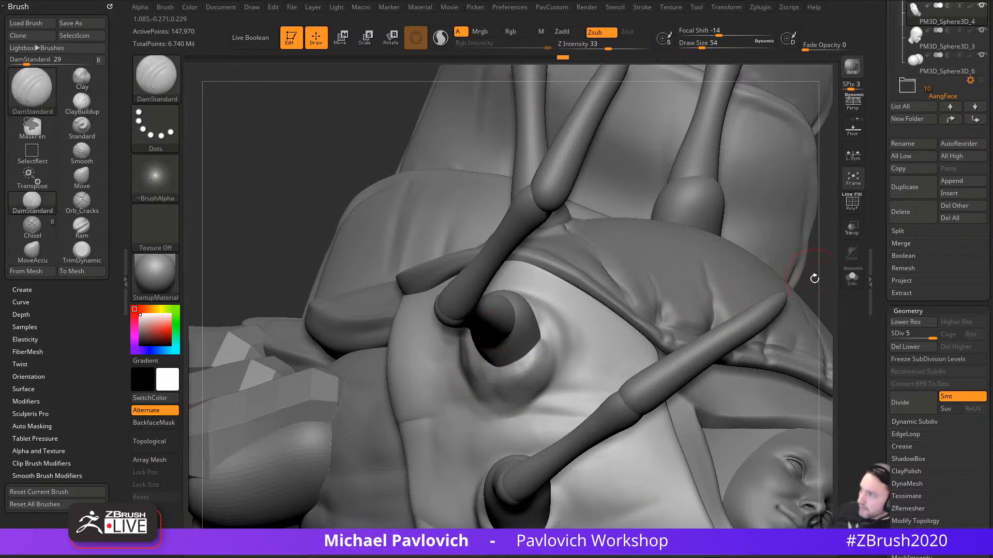
drag(814, 278, 869, 289)
mouse_move(499, 372)
mouse_down()
mouse_move(531, 370)
mouse_move(481, 394)
mouse_up()
drag(656, 125, 465, 150)
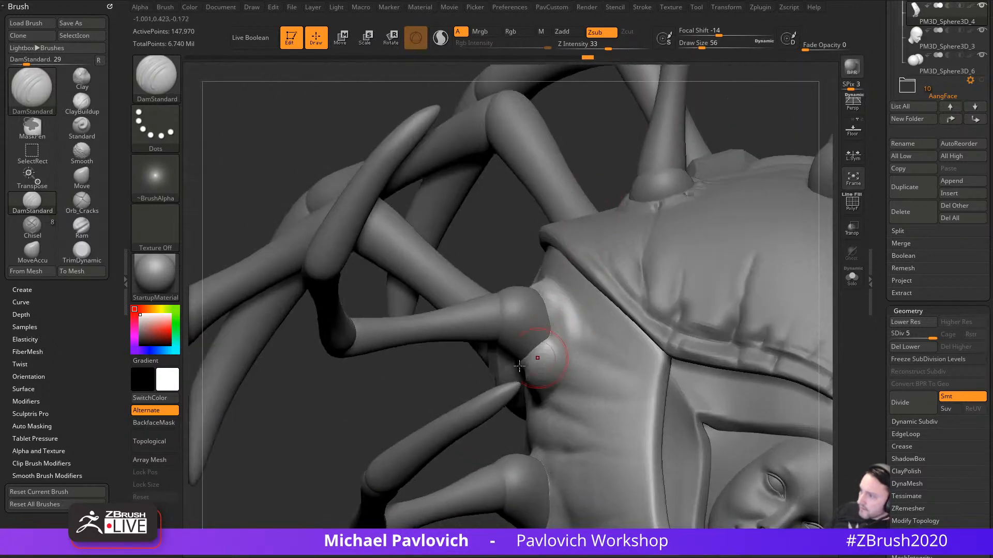
mouse_move(371, 410)
mouse_down()
mouse_move(548, 373)
mouse_move(507, 383)
mouse_move(540, 385)
mouse_move(566, 371)
mouse_up()
mouse_move(212, 408)
mouse_down()
mouse_move(209, 465)
mouse_move(307, 397)
mouse_up()
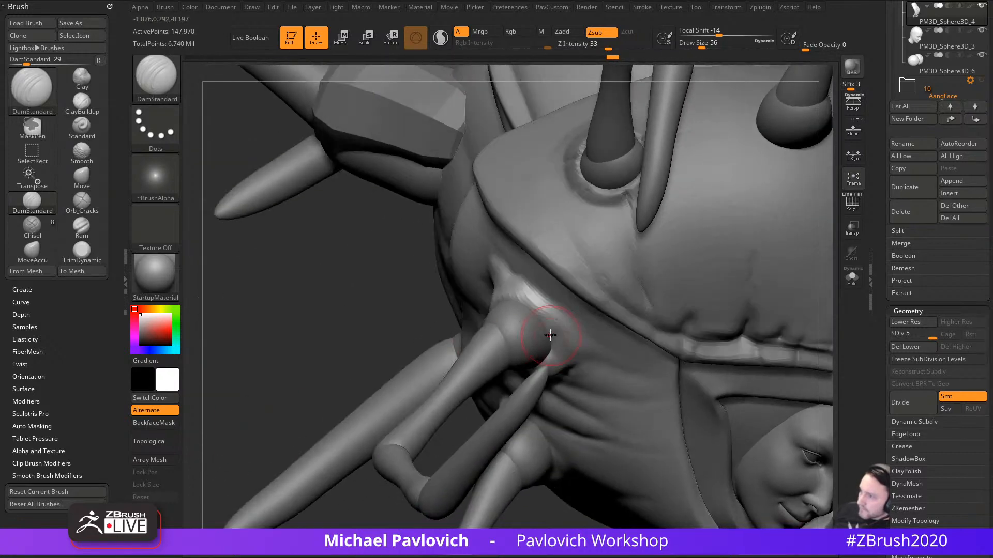
mouse_move(559, 350)
mouse_down()
mouse_move(588, 342)
mouse_move(574, 348)
mouse_up()
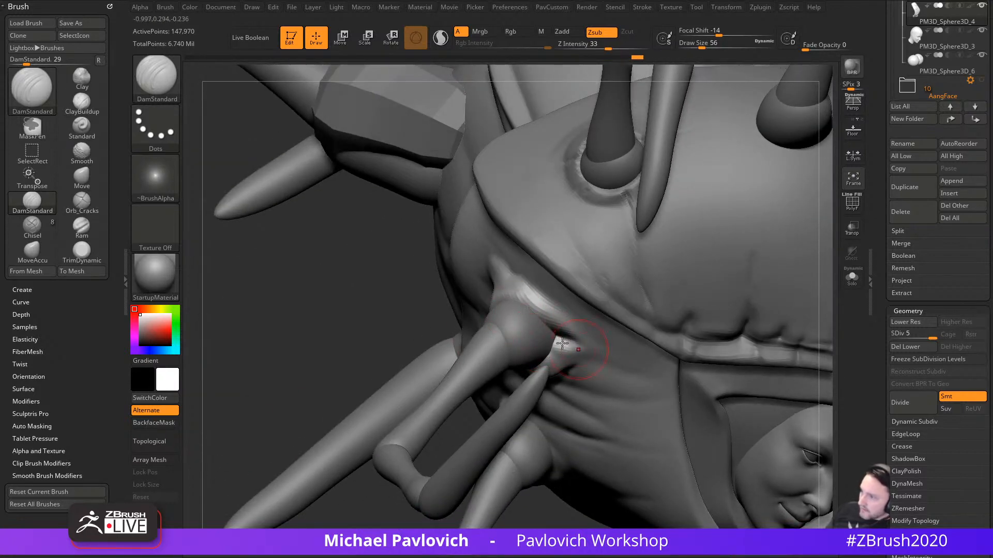
Step: Reshape the upper socket's folds around the leg base with the MoveAccu brush, using draw sizes 74 and 112
mouse_move(389, 314)
mouse_down()
mouse_move(536, 323)
mouse_move(516, 291)
mouse_up()
key(s)
key(1)
key(s)
drag(515, 408, 528, 355)
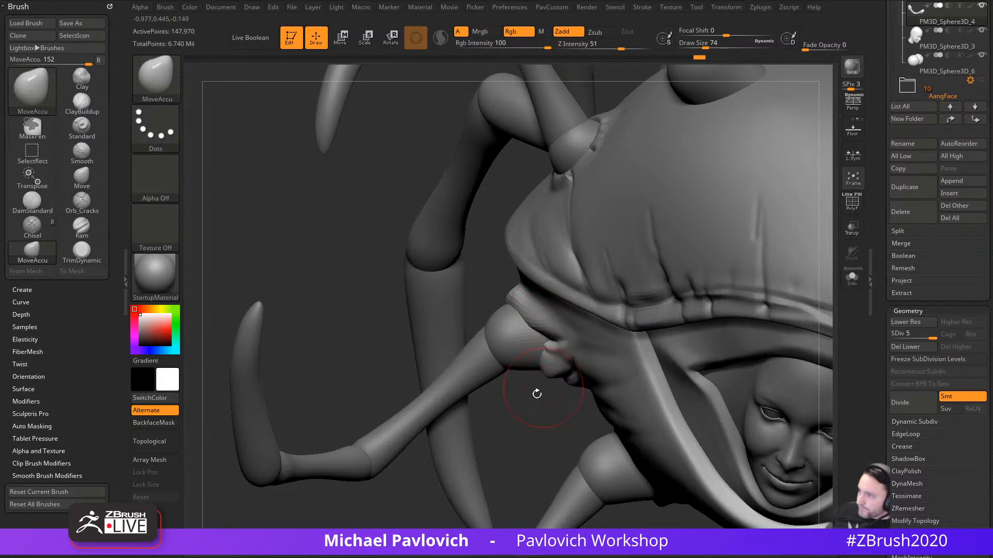
mouse_move(537, 394)
mouse_down()
mouse_move(621, 390)
mouse_move(620, 323)
mouse_up()
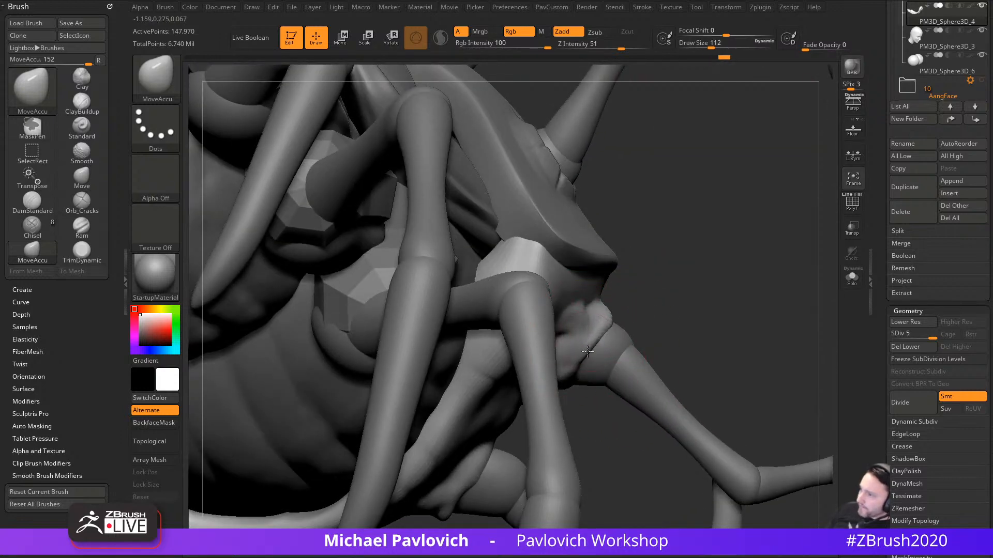
mouse_move(588, 352)
mouse_down()
mouse_move(612, 310)
mouse_move(599, 331)
mouse_up()
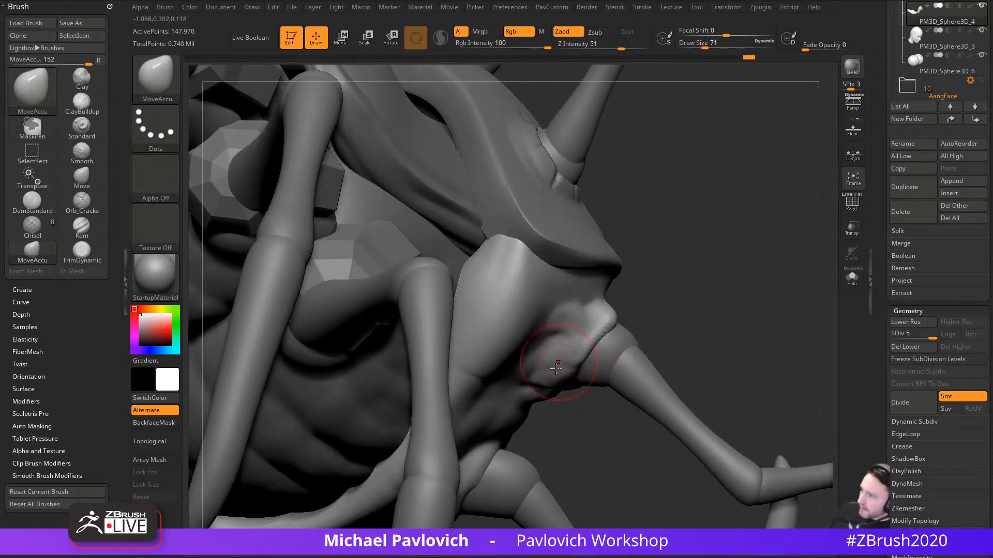
Step: Add fleshy folds behind the upper leg socket with the Clay brush, going from draw size 41 to 54
mouse_move(689, 325)
alt+mouse_down()
mouse_move(693, 304)
mouse_move(647, 323)
alt+mouse_up()
key(b)
key(c)
key(l)
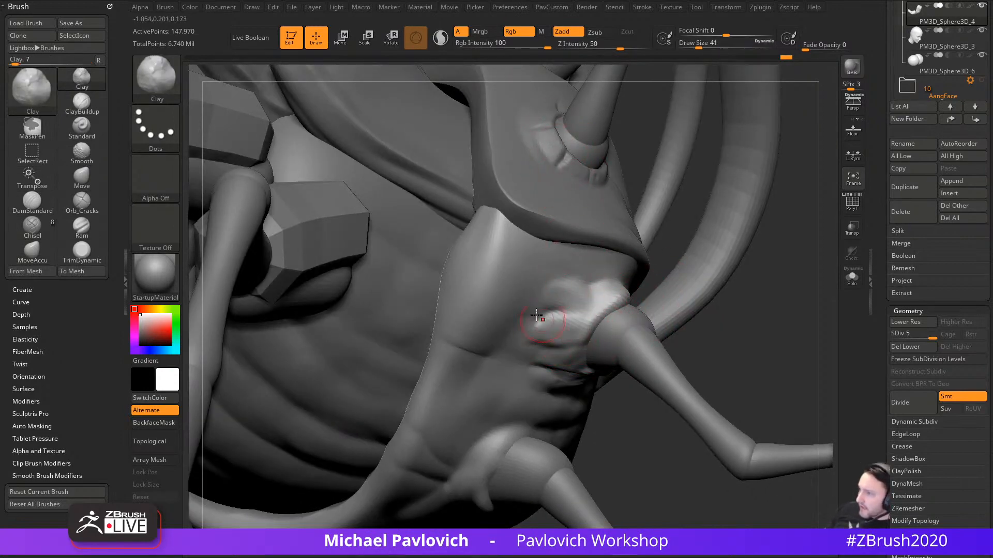
drag(732, 294, 687, 273)
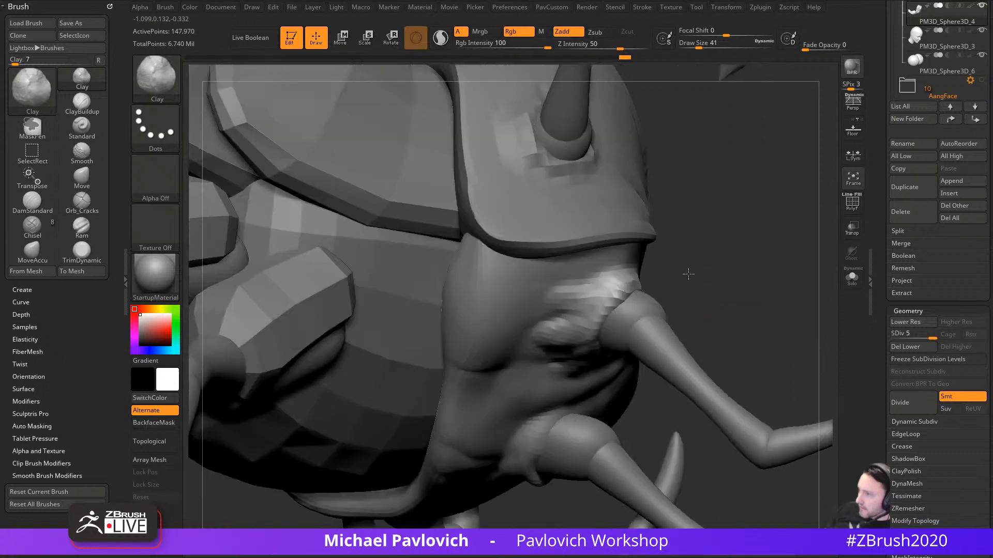
mouse_move(595, 282)
mouse_down()
mouse_move(546, 295)
mouse_move(554, 326)
mouse_move(573, 325)
mouse_up()
key(bracketright)
drag(721, 298, 721, 279)
mouse_move(588, 325)
mouse_down()
mouse_move(528, 356)
mouse_move(585, 359)
mouse_up()
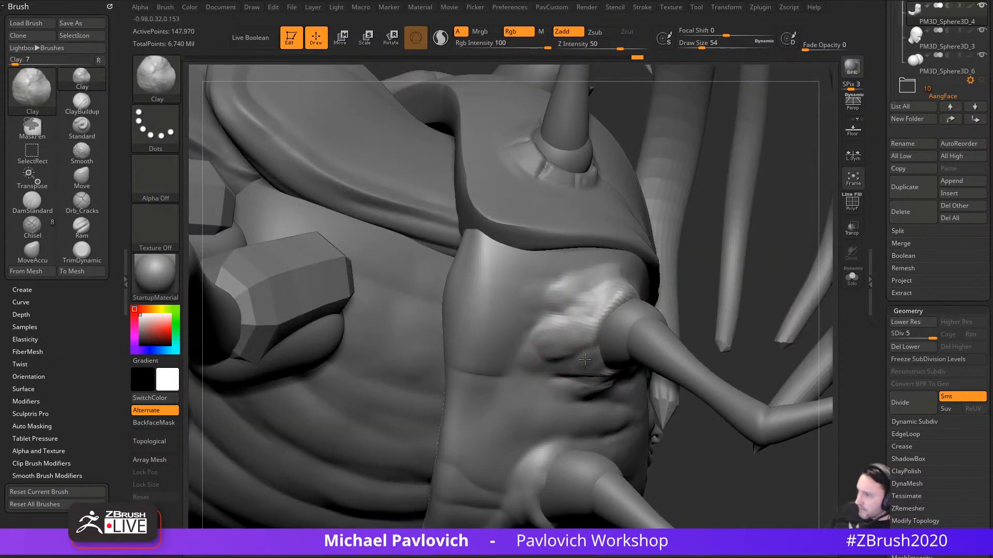
Step: Thicken the lumpy folds around the upper leg socket with further Clay strokes, reducing the draw size to 41
drag(726, 312, 719, 228)
key(s)
drag(562, 340, 568, 339)
mouse_move(523, 212)
mouse_down()
mouse_move(485, 195)
mouse_move(532, 180)
mouse_up()
key(bracketleft)
key(bracketleft)
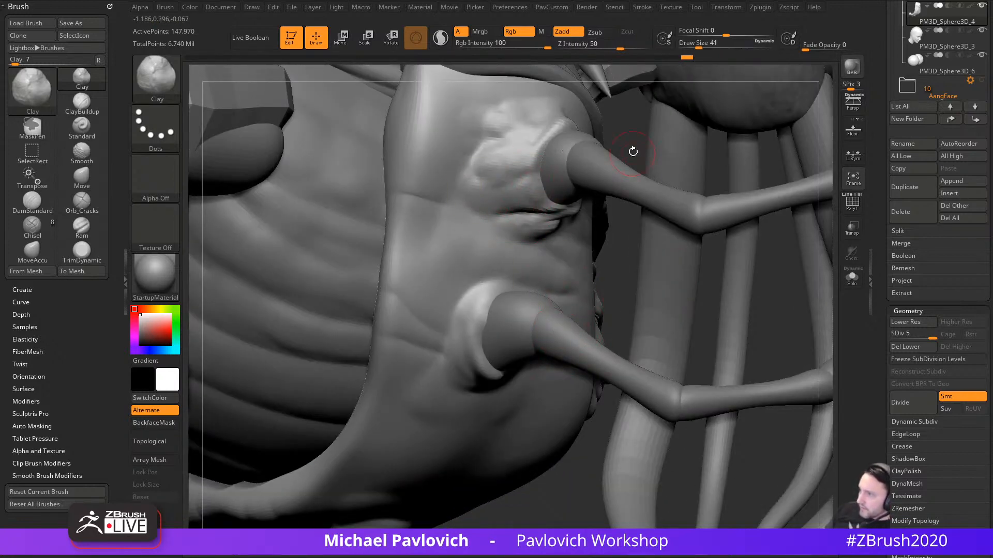
drag(633, 151, 516, 237)
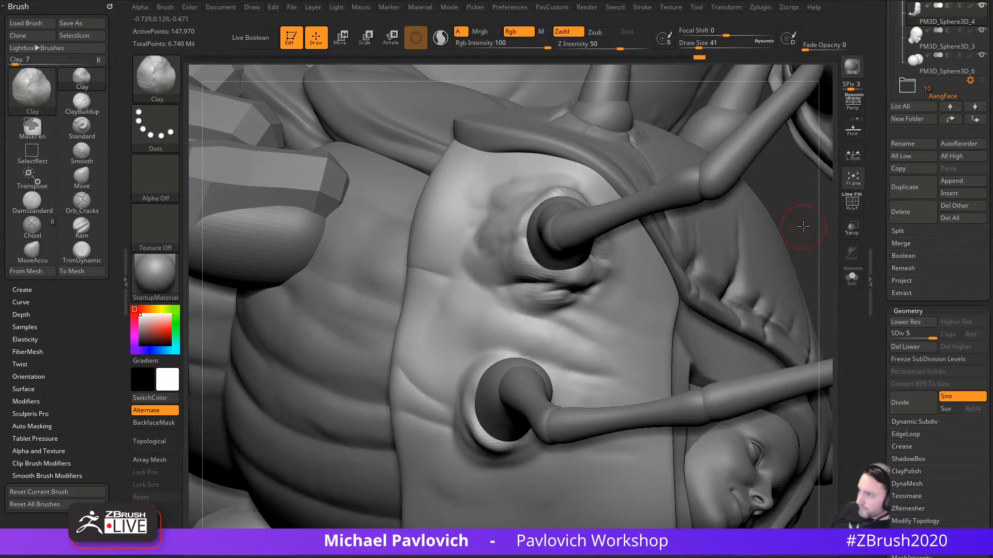
drag(803, 226, 672, 243)
mouse_move(633, 245)
mouse_down()
mouse_move(621, 271)
mouse_move(576, 270)
mouse_move(586, 265)
mouse_up()
drag(517, 279, 468, 290)
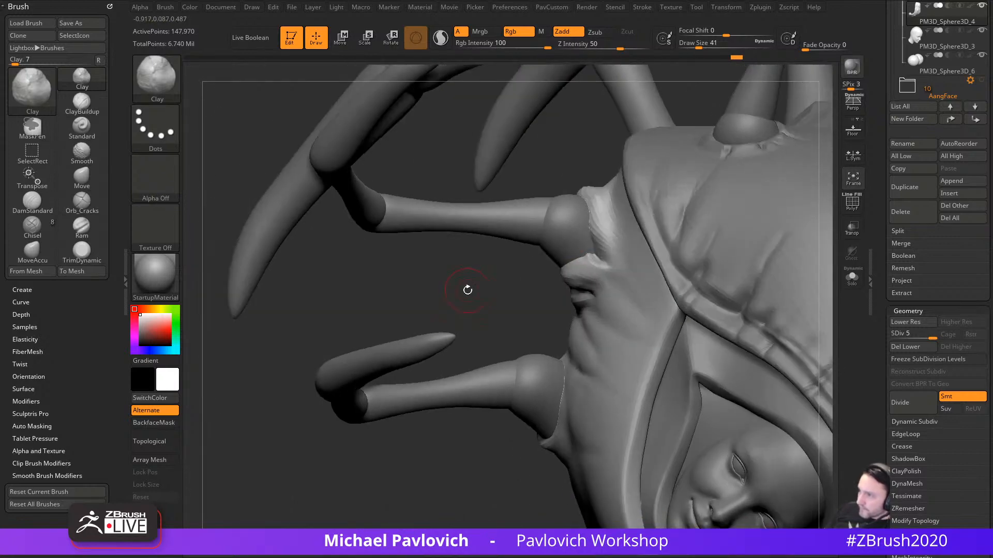
Step: Shift the fold beneath the upper leg joint with MoveAccu at draw size 51 and smooth its surface
key(1)
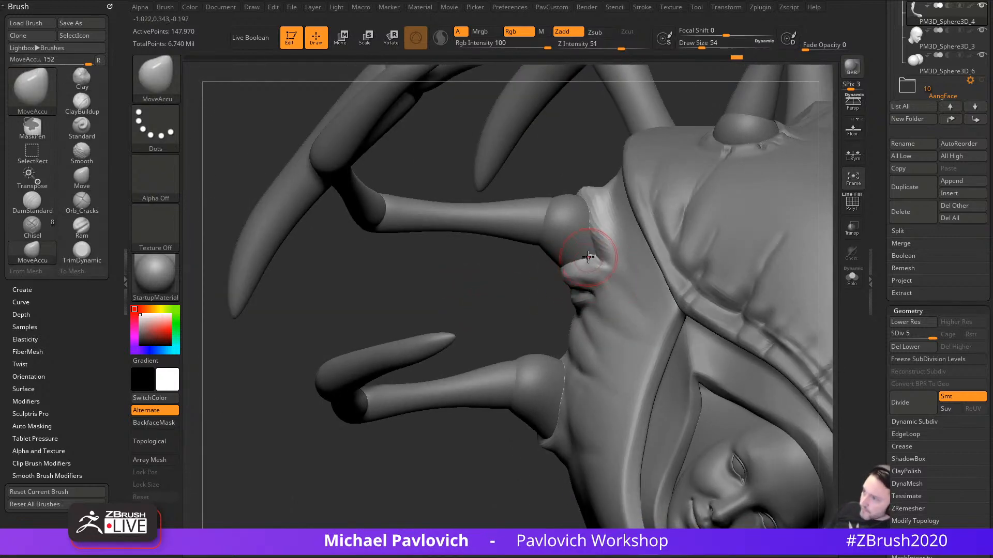
drag(538, 280, 568, 263)
key(s)
click(569, 262)
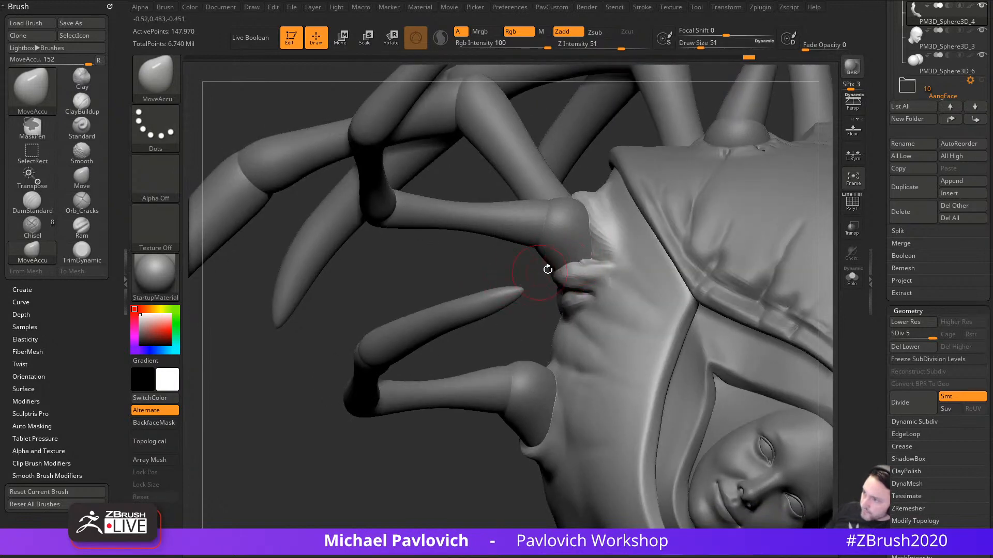
alt+drag(464, 269, 440, 334)
shift+drag(554, 259, 548, 348)
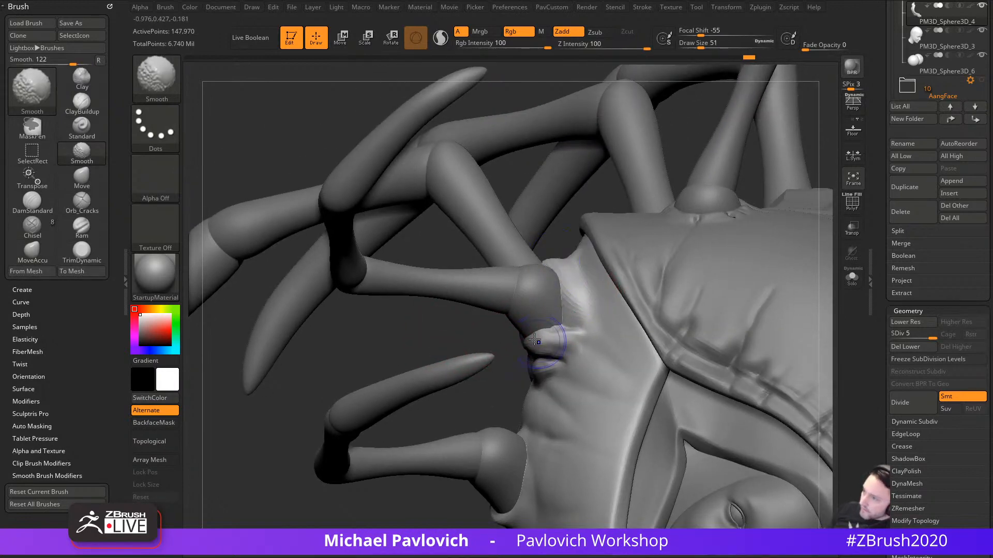
mouse_move(465, 325)
mouse_down()
mouse_move(418, 343)
mouse_move(450, 382)
mouse_up()
shift+drag(520, 337, 554, 284)
drag(474, 185, 463, 156)
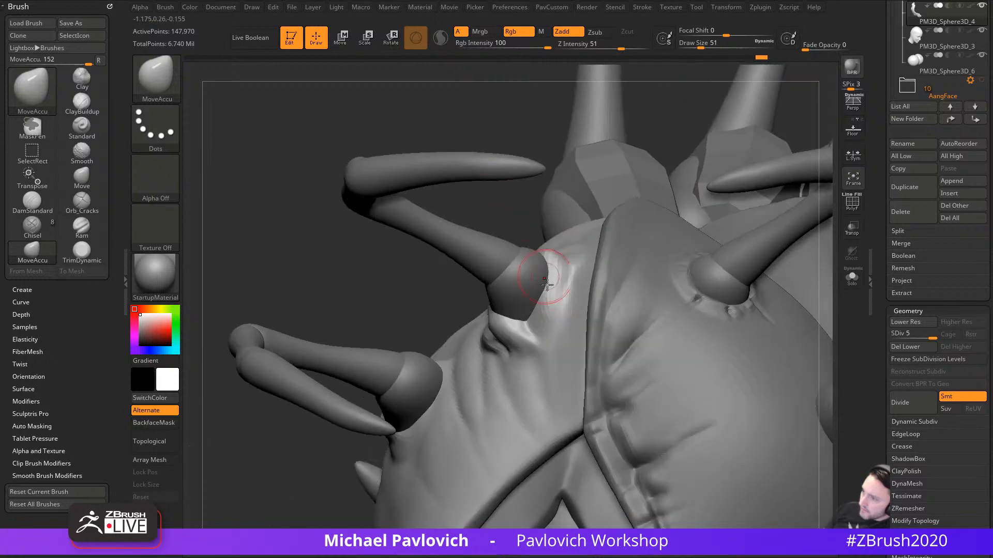
mouse_move(445, 287)
mouse_down()
mouse_move(564, 291)
mouse_move(554, 279)
mouse_up()
Step: Switch to the Move brush at draw size 59, drop the plate to subdivision level 3 and smooth the socket's front side
key(s)
key(b)
key(m)
key(v)
key(s)
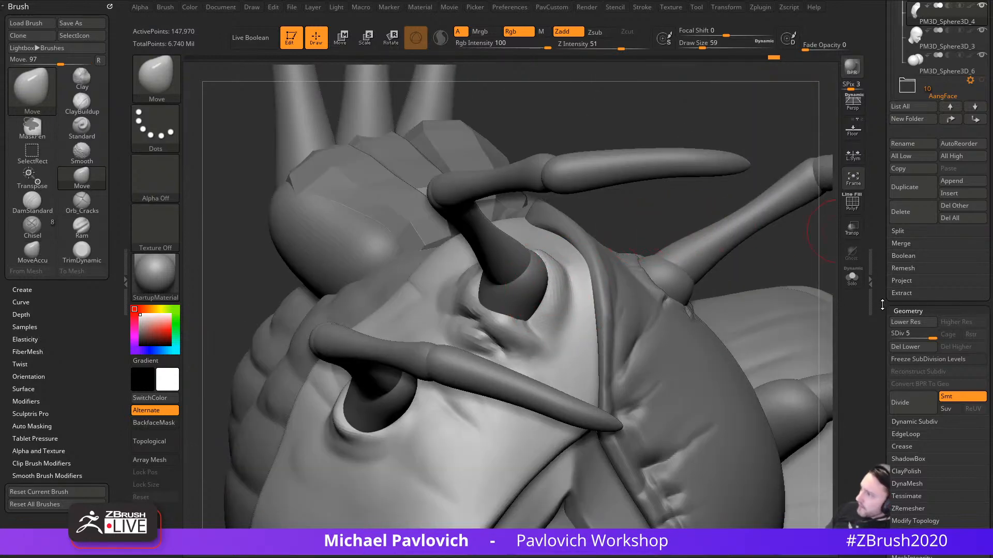
drag(919, 333, 909, 334)
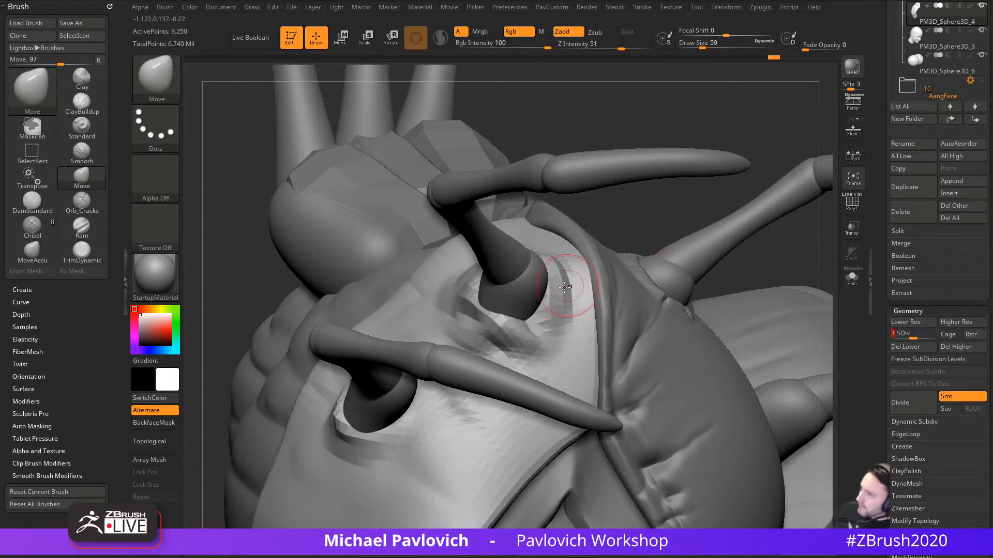
mouse_move(565, 290)
shift+mouse_down()
mouse_move(549, 261)
mouse_move(578, 290)
shift+mouse_up()
drag(675, 229, 641, 253)
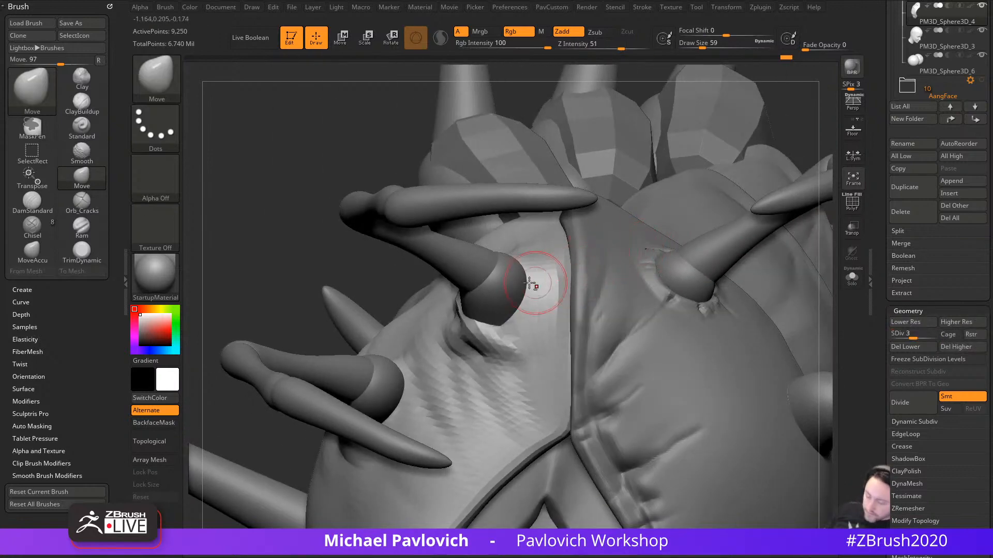
Step: Build up the area in front of the upper leg socket with the Clay brush at subdivision level 3
key(b)
key(c)
key(l)
drag(517, 279, 530, 324)
Step: Pull the upper socket's rim out around the leg joint with the Move brush, reducing the draw size from 94 to 56
key(b)
key(m)
key(v)
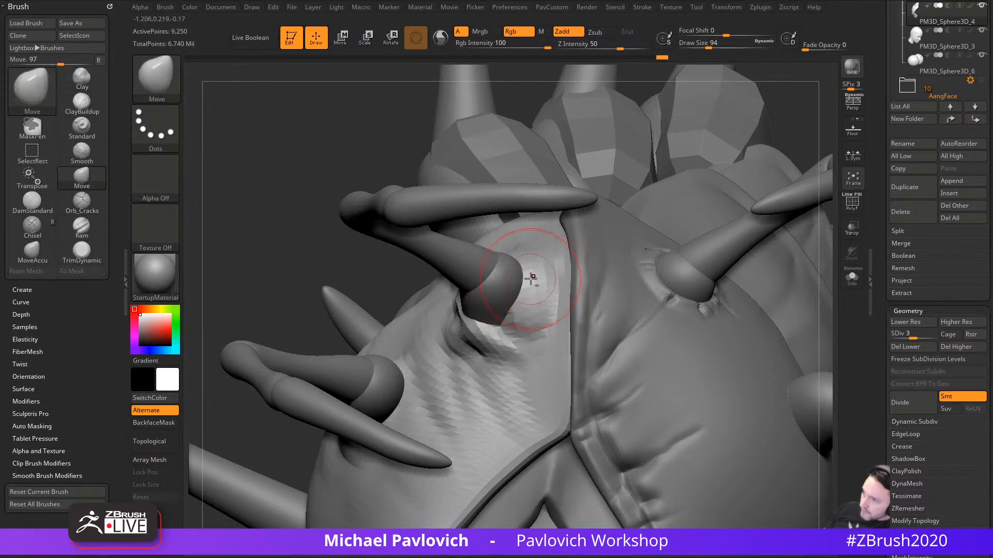
drag(382, 303, 446, 277)
key(s)
drag(522, 293, 523, 272)
mouse_move(530, 238)
mouse_down()
mouse_move(603, 206)
mouse_move(565, 268)
mouse_up()
right_drag(513, 295, 496, 310)
key(s)
drag(538, 277, 533, 277)
mouse_move(530, 271)
mouse_down()
mouse_move(527, 287)
mouse_move(543, 250)
mouse_move(534, 253)
mouse_up()
drag(591, 231, 868, 306)
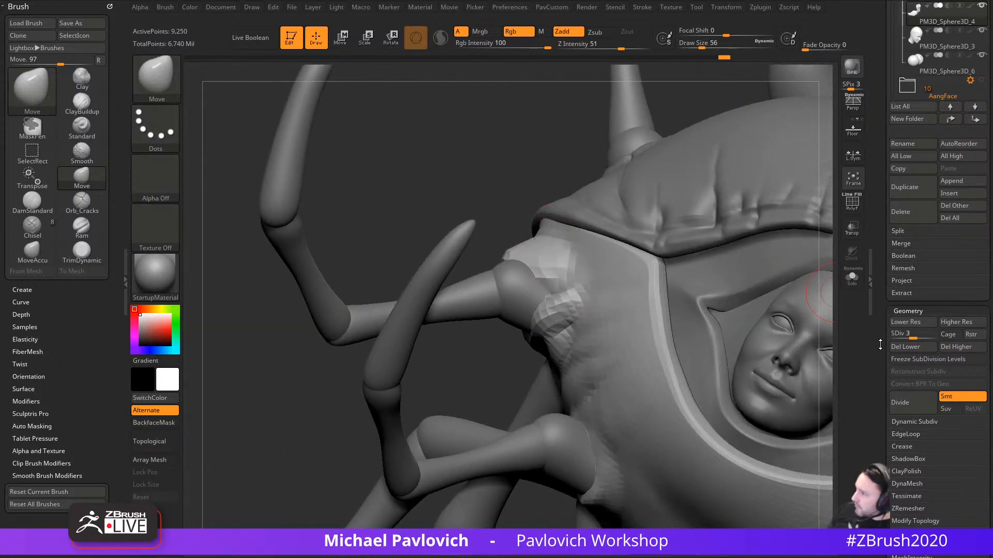
Step: Reproject the plate's higher subdivision levels to bring its detail back up to level 5
click(902, 280)
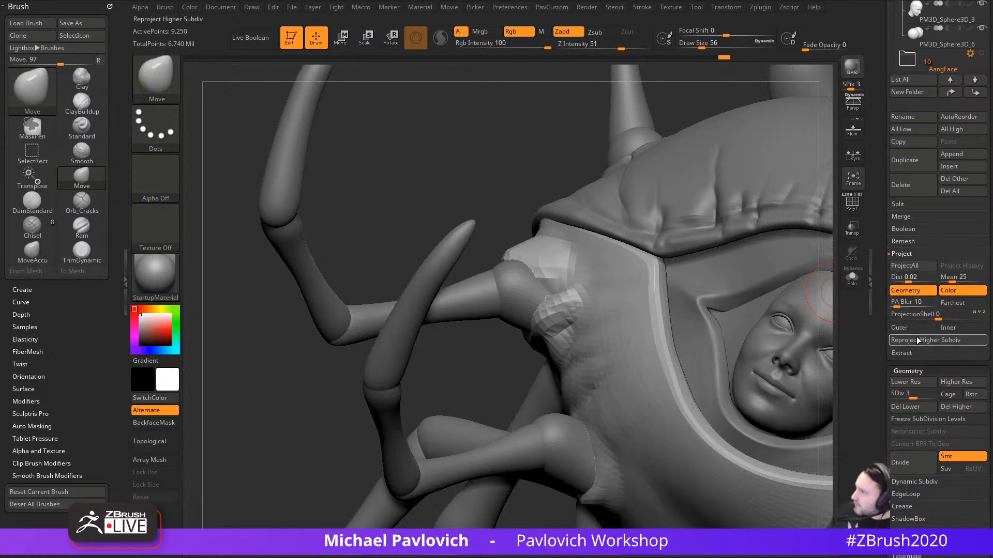
click(918, 341)
drag(261, 376, 521, 310)
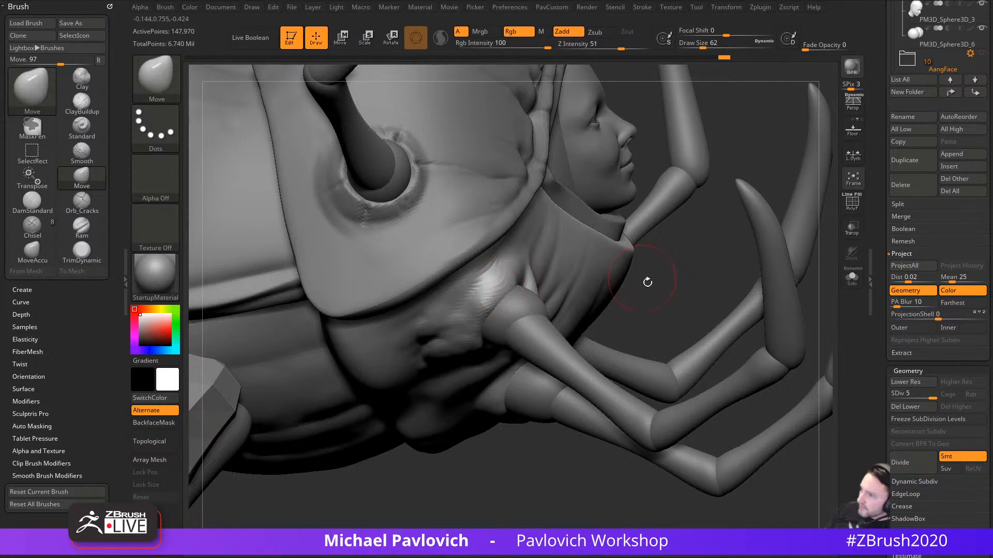
Step: Fit the upper socket's rim closer to the leg joint with the Move brush at draw size 37
drag(647, 283, 523, 313)
right_drag(527, 293, 511, 310)
key(s)
drag(511, 310, 505, 310)
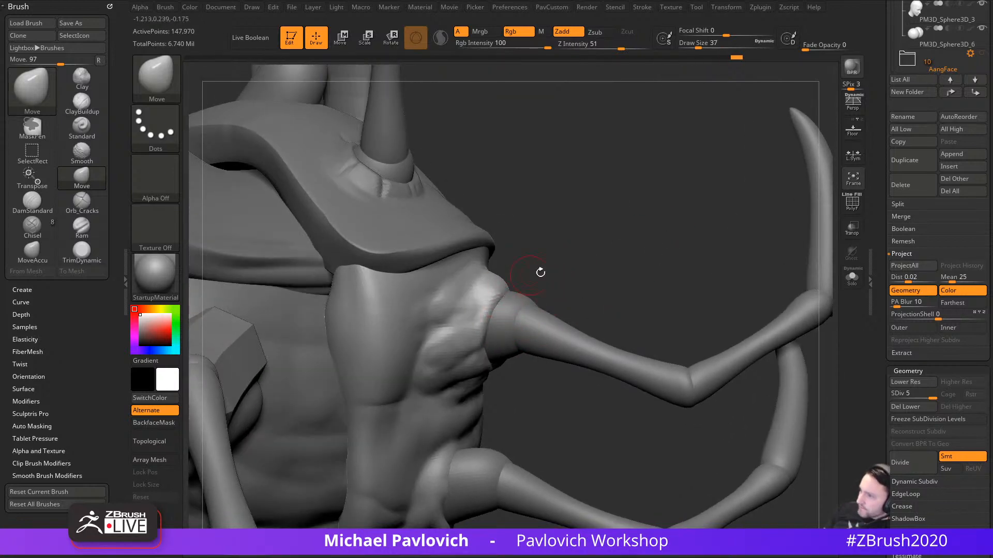
Step: Switch to the DamStandard brush and carve along the upper leg socket's rim
drag(538, 272, 538, 291)
key(b)
key(d)
key(s)
drag(734, 172, 440, 305)
right_drag(439, 305, 479, 261)
Step: Undo the smoothing stroke on the socket rim and lower the Smooth brush's intensity
mouse_move(479, 262)
shift+mouse_down()
mouse_move(424, 305)
mouse_move(434, 283)
mouse_move(411, 322)
mouse_move(468, 318)
shift+mouse_up()
key(ctrl+z)
shift+click(613, 45)
Step: Carve a curved crease above the upper leg socket, beneath the head shell's edge, with DamStandard at draw size 54
drag(631, 273, 479, 253)
drag(383, 208, 470, 284)
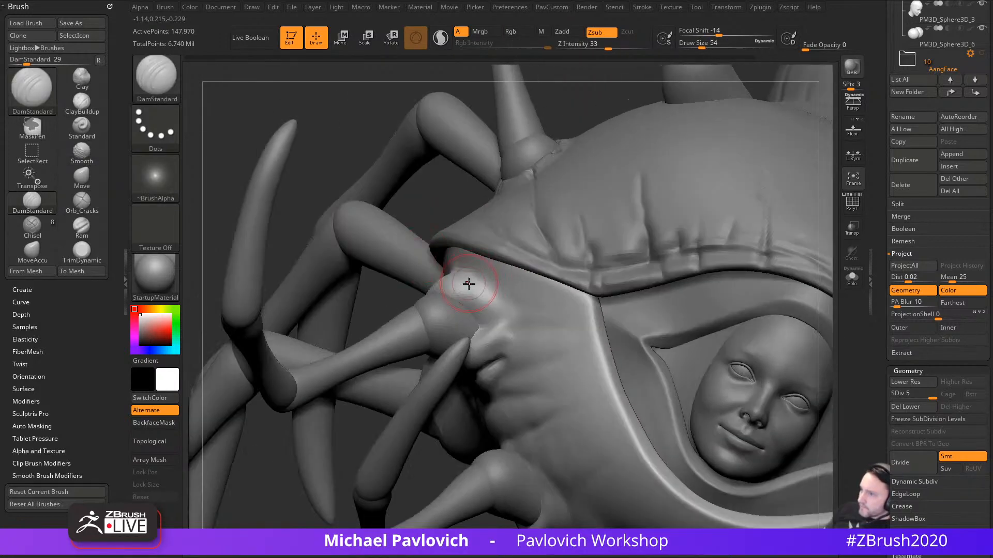
drag(439, 201, 492, 245)
right_drag(448, 260, 486, 287)
mouse_move(406, 277)
mouse_down()
mouse_move(479, 286)
mouse_move(485, 309)
mouse_up()
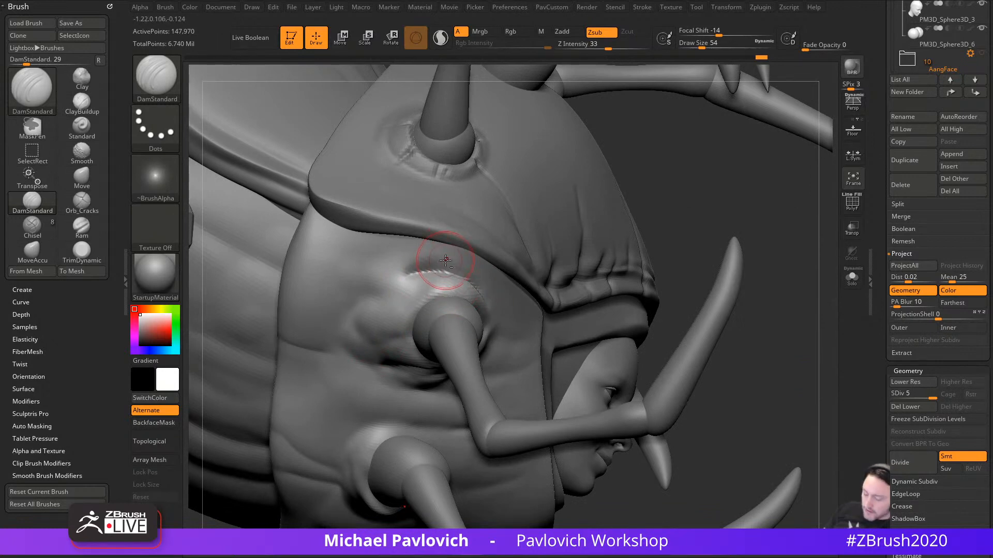
Step: Raise a fold along the upper side of the upper leg socket with the Standard brush at draw size 54
key(b)
key(s)
key(t)
drag(386, 262, 494, 311)
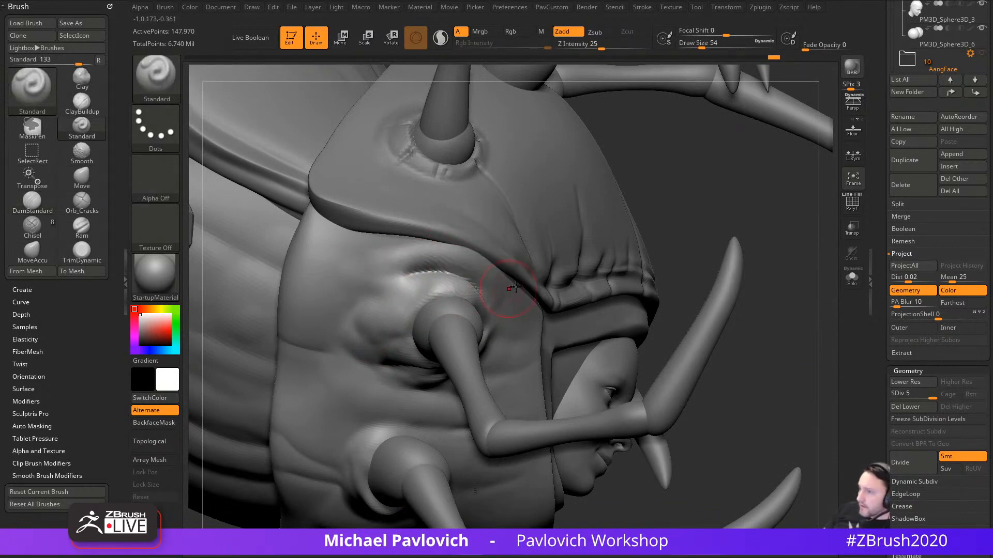
drag(419, 277, 503, 313)
mouse_move(662, 237)
mouse_down()
mouse_move(602, 272)
mouse_move(481, 265)
mouse_move(553, 325)
mouse_up()
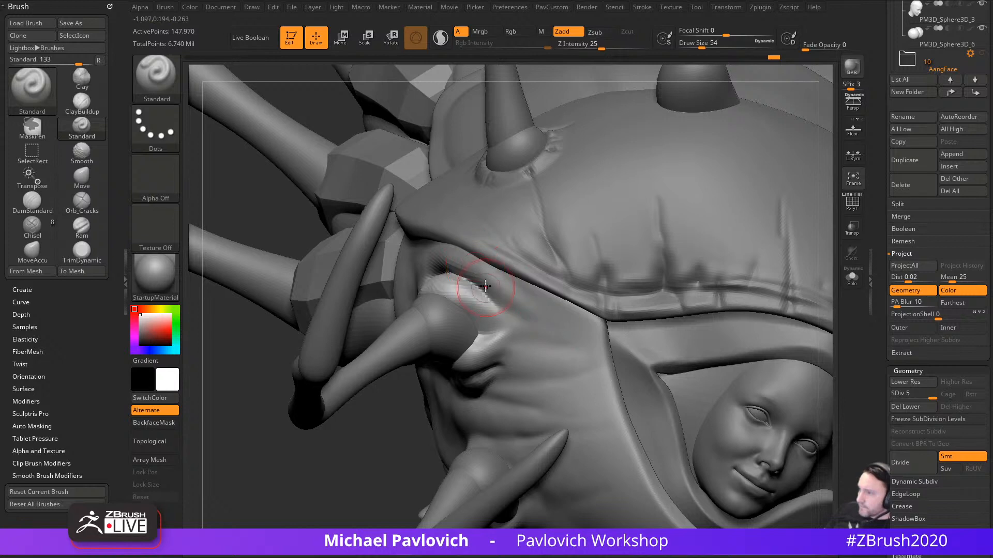
Step: Extend the raised fold around the front of the leg joint with the Standard brush at draw size 31 and soften it
mouse_move(393, 434)
mouse_down()
mouse_move(477, 432)
mouse_move(439, 424)
mouse_move(445, 455)
mouse_up()
key([)
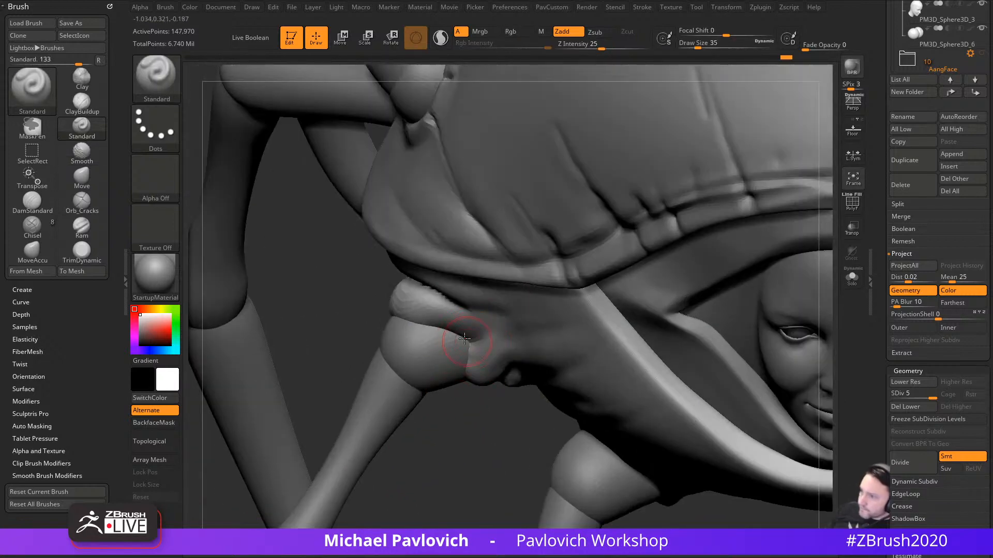
mouse_move(465, 338)
mouse_down()
mouse_move(443, 336)
mouse_move(488, 342)
mouse_up()
mouse_move(473, 345)
right_down()
mouse_move(489, 379)
mouse_move(478, 344)
mouse_move(457, 339)
right_up()
key([)
mouse_move(419, 321)
mouse_down()
mouse_move(512, 358)
mouse_move(490, 338)
mouse_move(538, 346)
mouse_up()
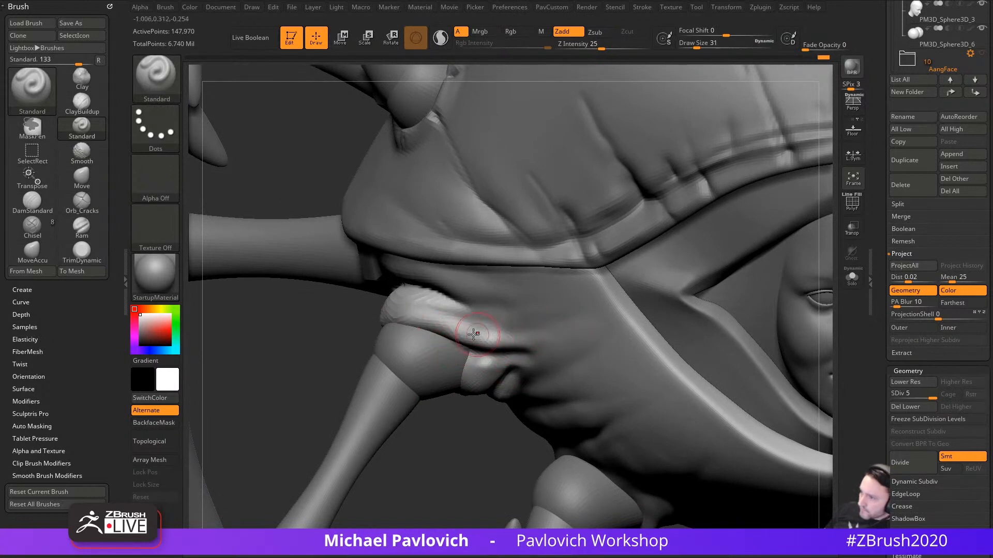
mouse_move(473, 334)
shift+mouse_down()
mouse_move(494, 326)
mouse_move(442, 304)
shift+mouse_up()
shift+drag(500, 345, 488, 350)
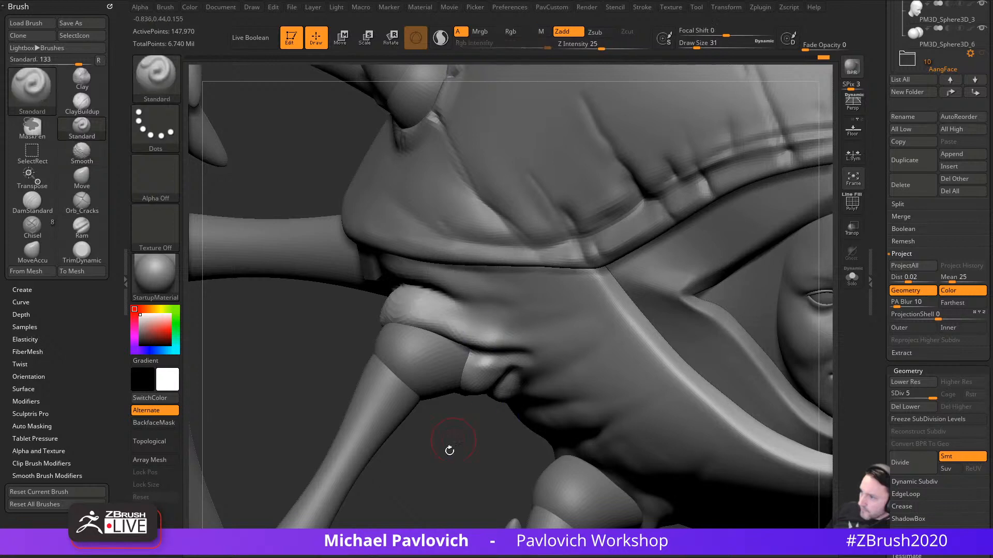
Step: Soften the fold in front of the upper leg joint and load the MagicFolds_Soft brush from the LightBox library
right_drag(448, 450, 460, 393)
shift+drag(515, 374, 521, 369)
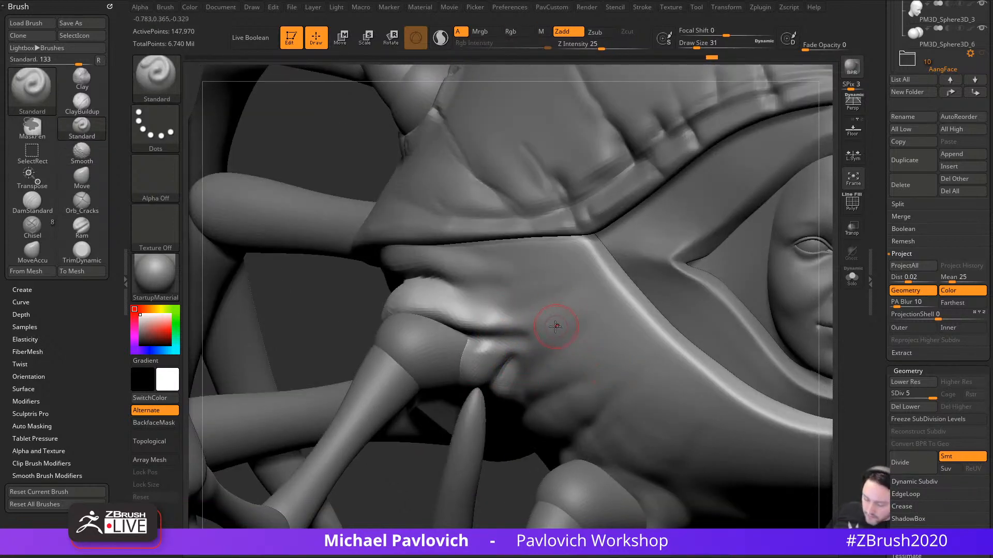
key(comma)
click(306, 73)
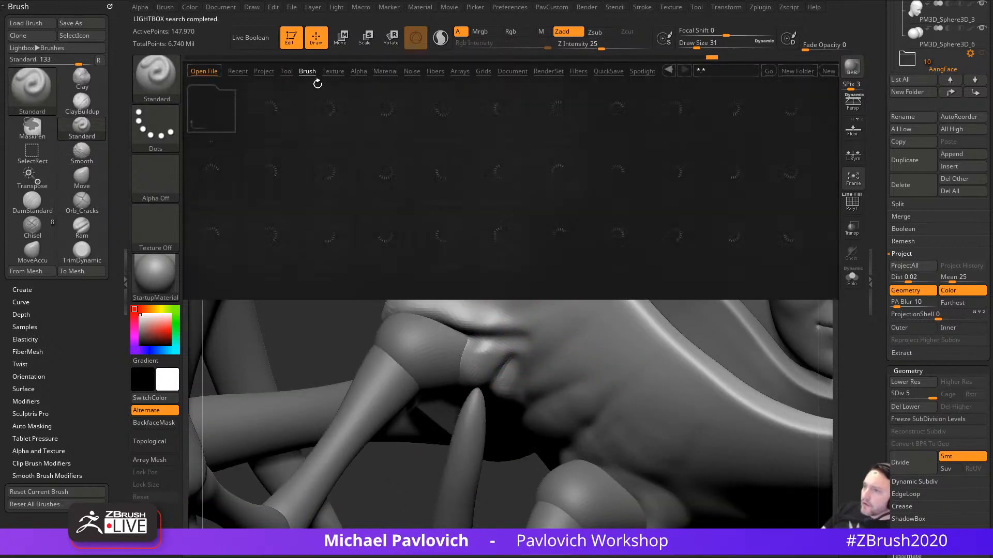
double_click(293, 127)
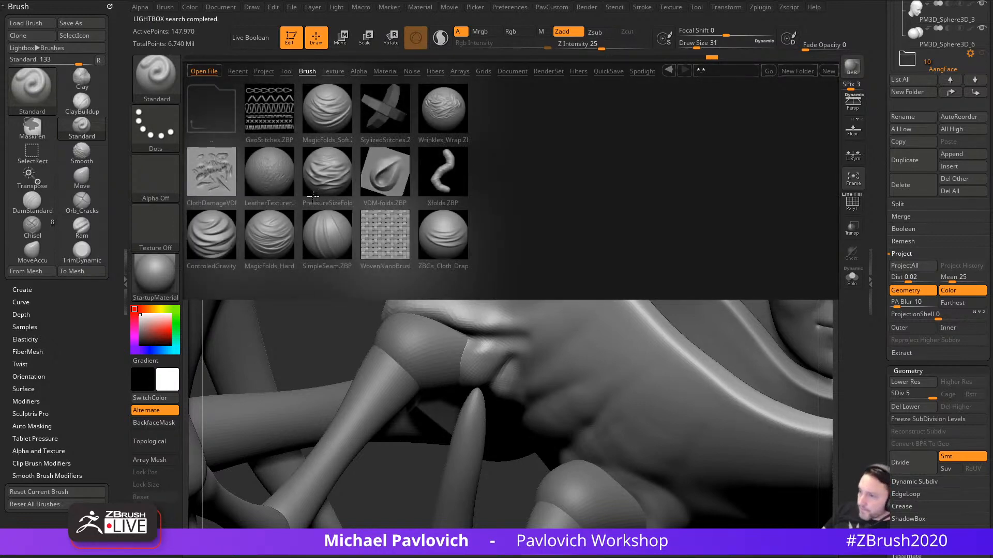
double_click(329, 108)
Step: Set the MagicFolds_Soft draw size to 90 and show the surrounding subtools as ghosted transparency
alt+drag(415, 507, 429, 455)
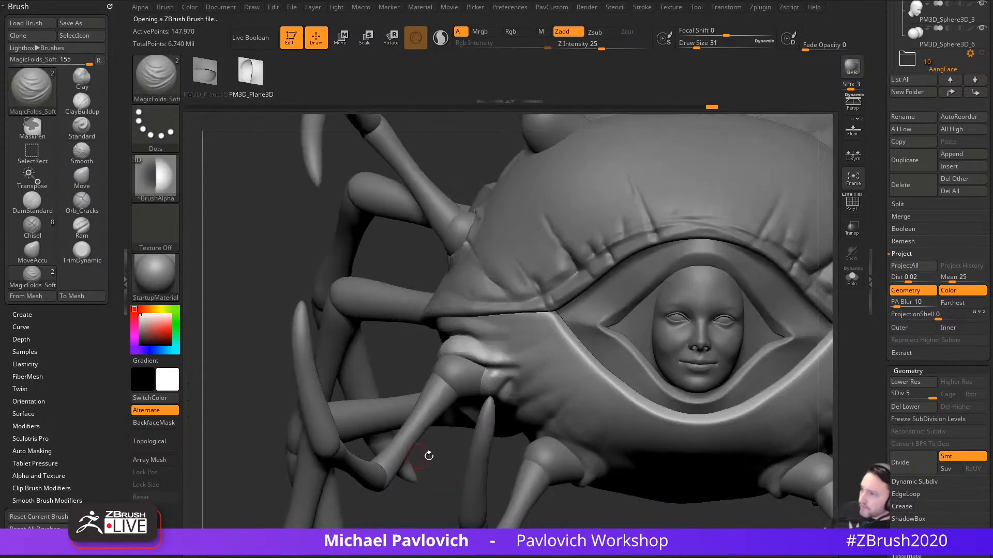
mouse_move(605, 487)
alt+mouse_down()
mouse_move(551, 415)
mouse_move(547, 379)
alt+mouse_up()
key(s)
click(486, 357)
drag(368, 486, 466, 361)
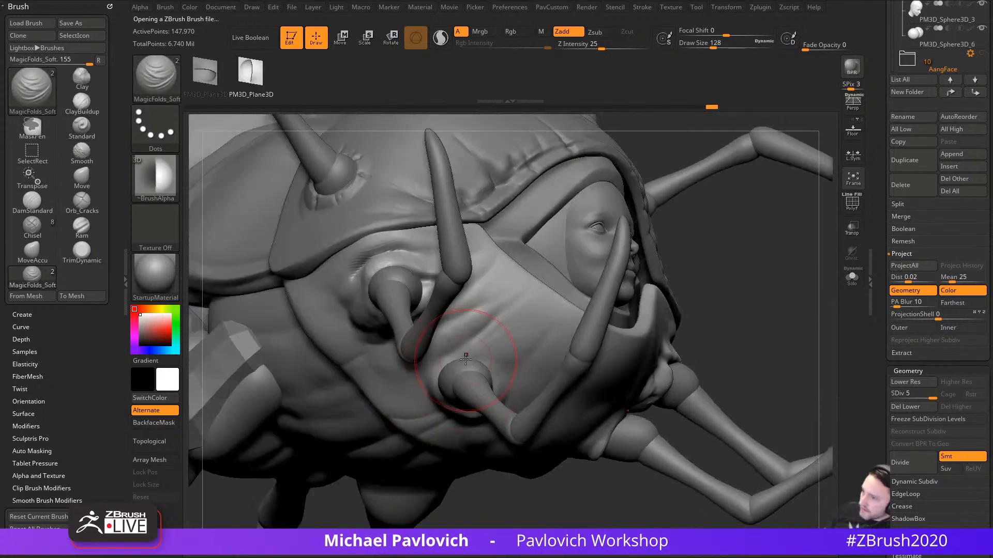
key(bracketleft)
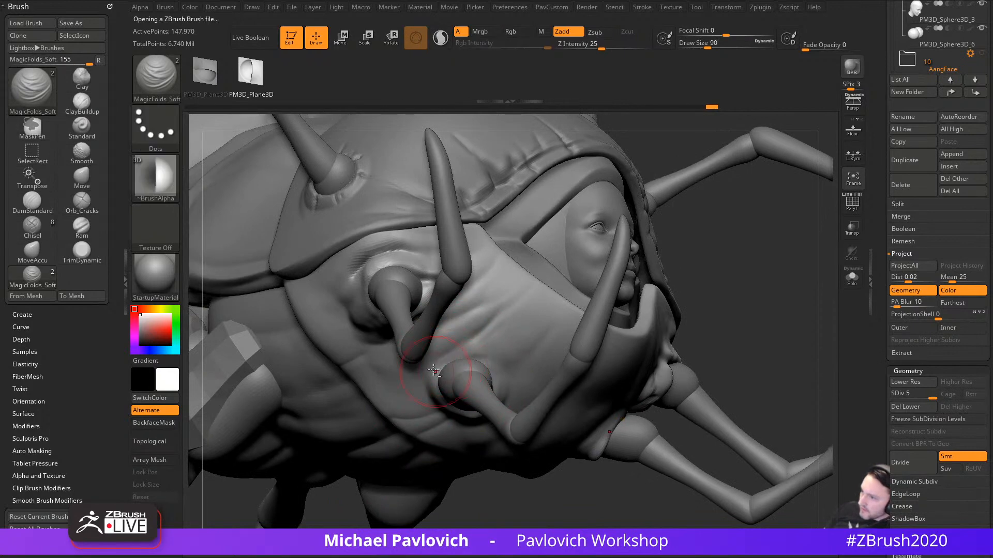
drag(799, 310, 771, 321)
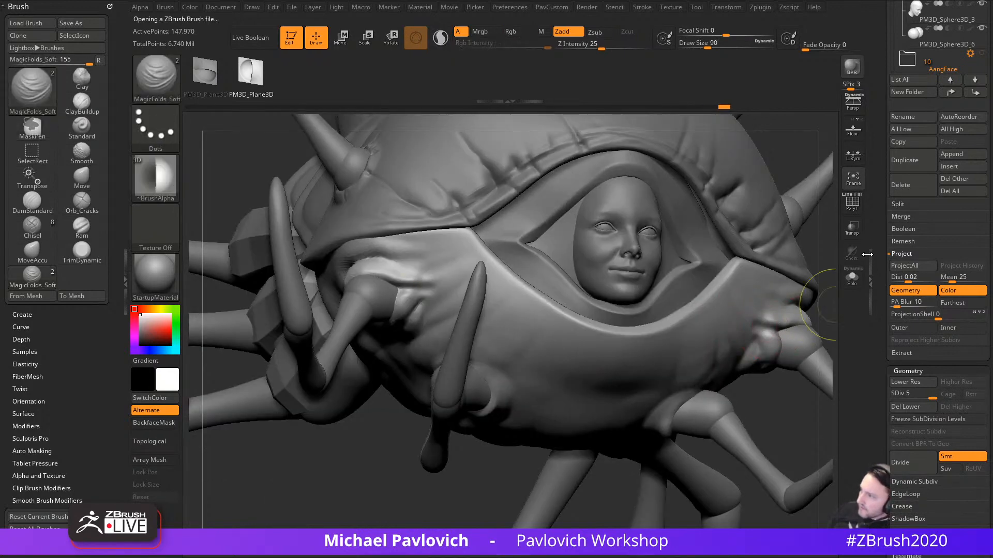
click(852, 228)
drag(815, 243, 850, 265)
click(851, 261)
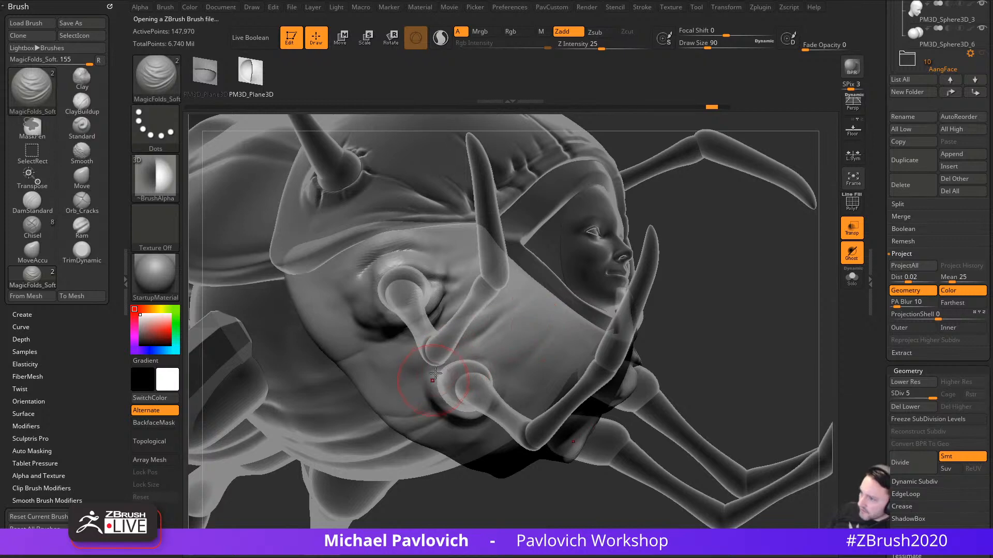
Step: Sculpt soft folds around the upper, rear and lower sides of the lower leg socket with MagicFolds_Soft at draw size 90
drag(436, 373, 466, 365)
drag(693, 321, 667, 303)
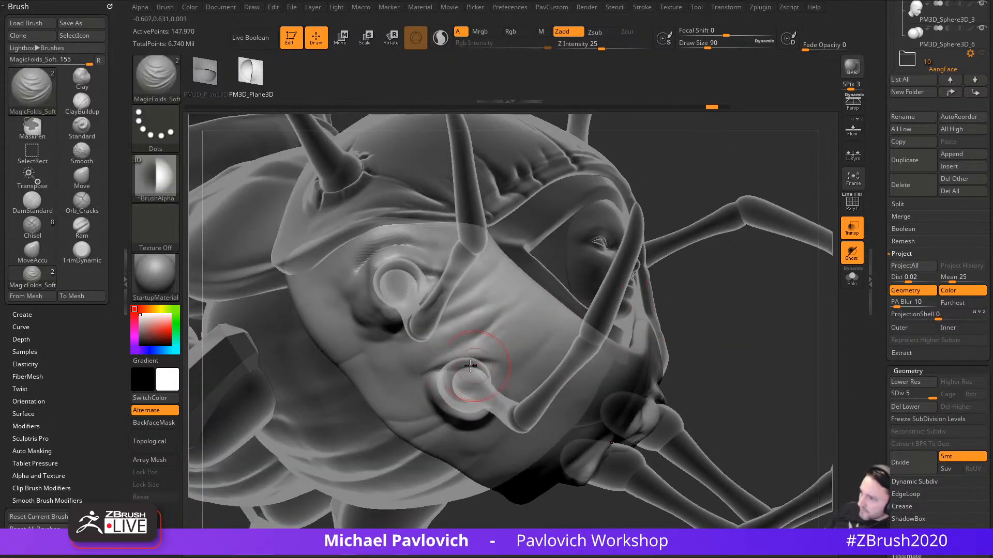
drag(496, 516, 550, 411)
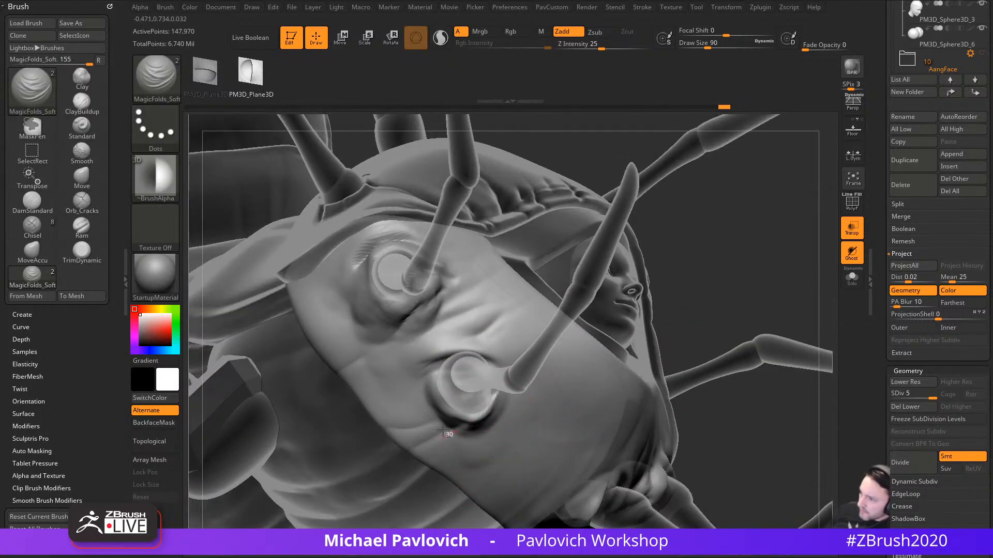
drag(771, 292, 672, 331)
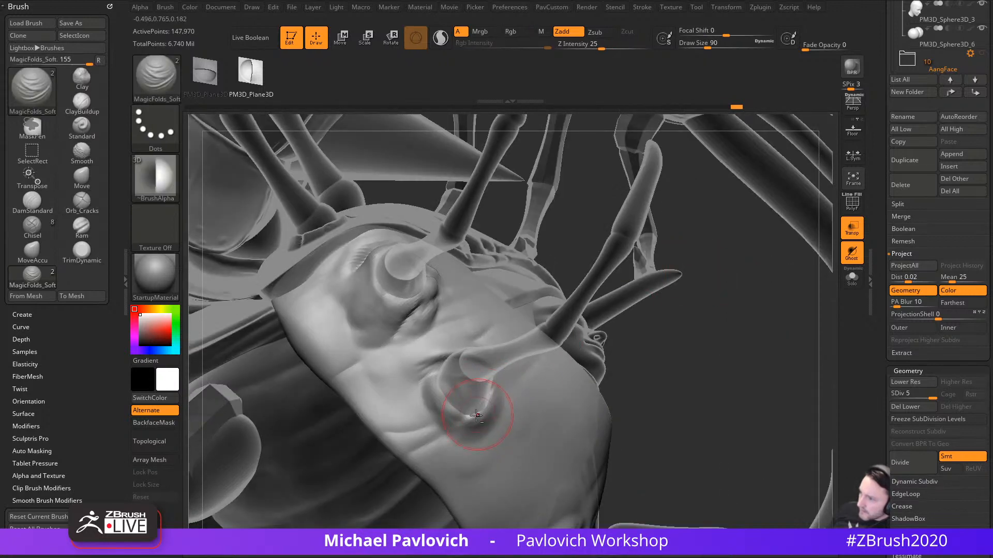
right_drag(548, 393, 470, 399)
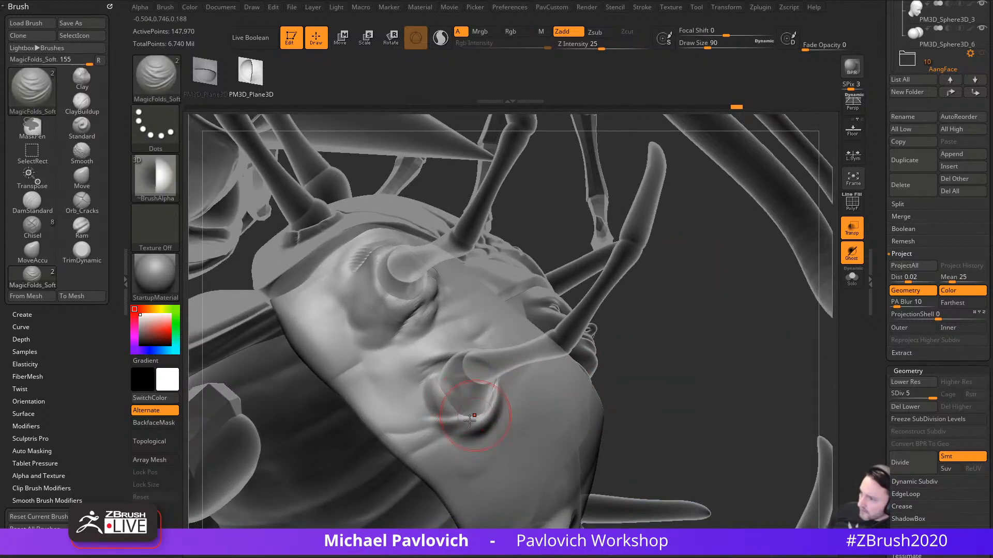
right_drag(581, 401, 440, 422)
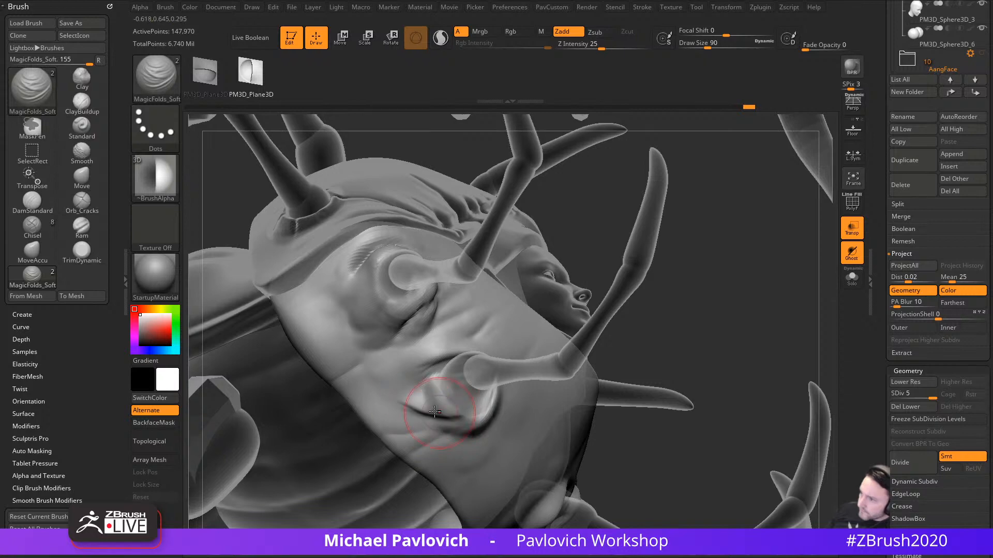
mouse_move(434, 411)
mouse_down()
mouse_move(424, 414)
mouse_move(481, 416)
mouse_up()
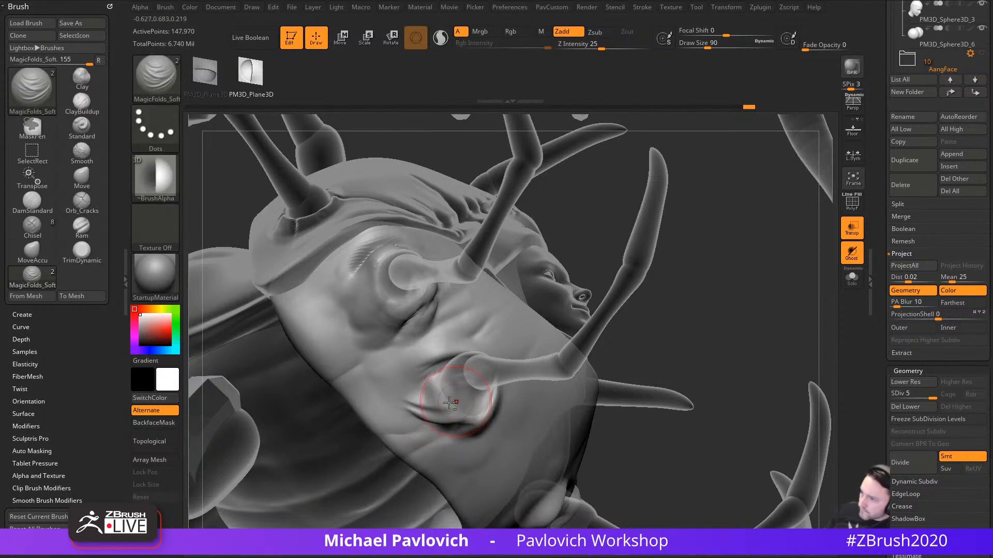
right_drag(573, 356, 442, 389)
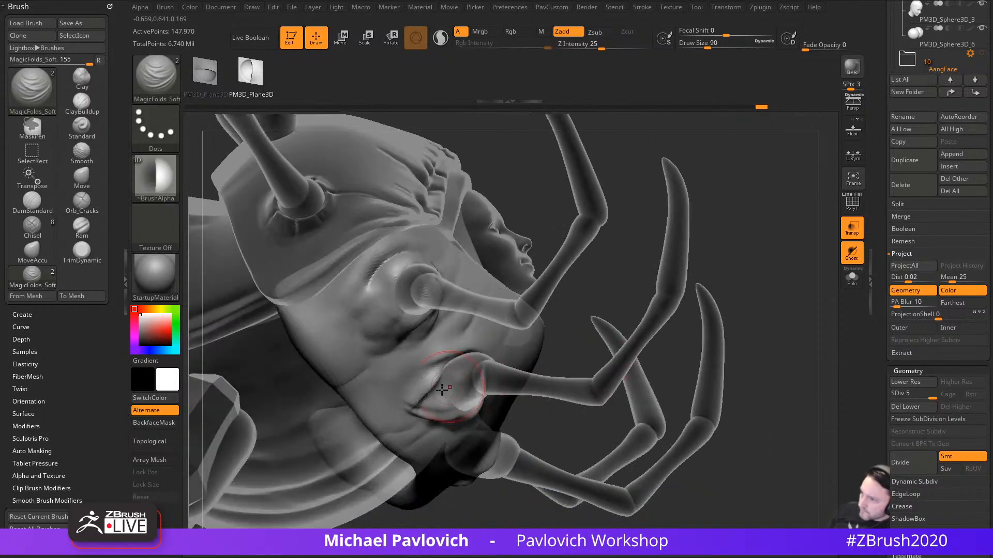
Step: Pull the lower leg socket's rim toward the leg joint with the Move brush at draw size 39 and turn off ghosted transparency
right_drag(556, 347, 468, 379)
key(b)
key(m)
key(v)
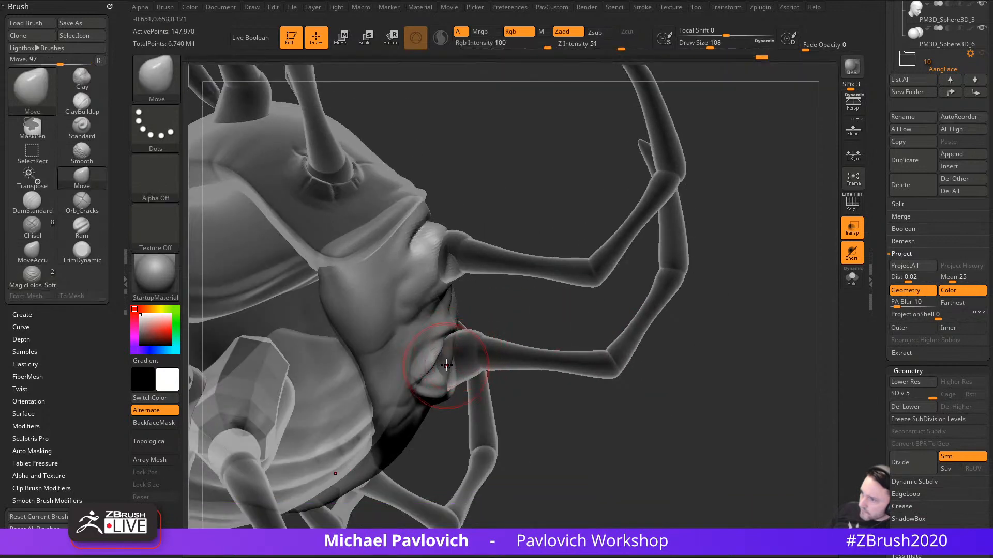
key(s)
drag(446, 357, 442, 345)
right_drag(452, 337, 499, 351)
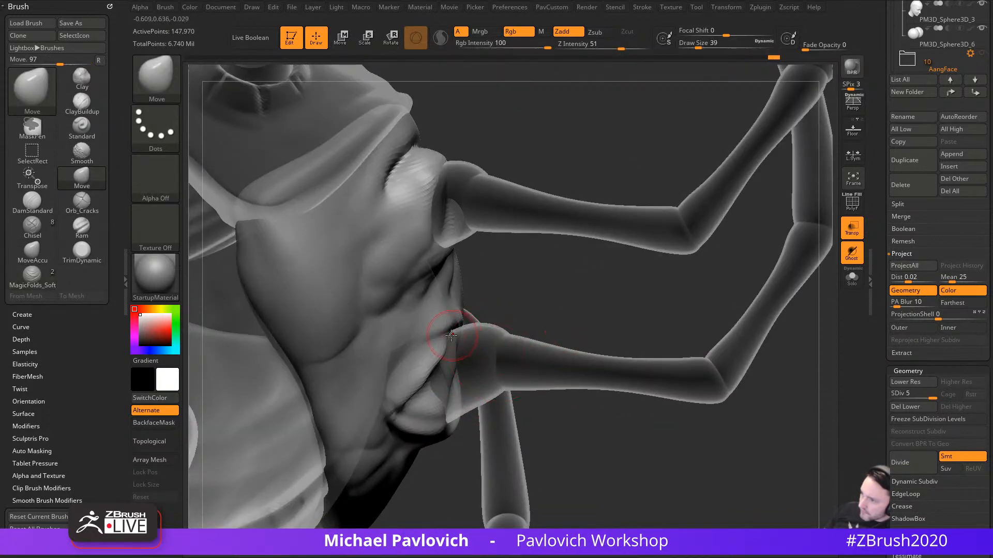
click(851, 254)
click(847, 238)
Step: Stretch the upper lip of the lower leg socket out over the leg joint with the Move brush, varying its draw size
key(s)
drag(520, 319, 522, 319)
mouse_move(549, 310)
right_down()
mouse_move(440, 366)
mouse_move(488, 374)
right_up()
key(s)
drag(464, 352, 471, 334)
key(s)
drag(471, 334, 468, 334)
right_drag(467, 335, 489, 336)
key(s)
drag(489, 336, 492, 335)
right_drag(581, 313, 518, 346)
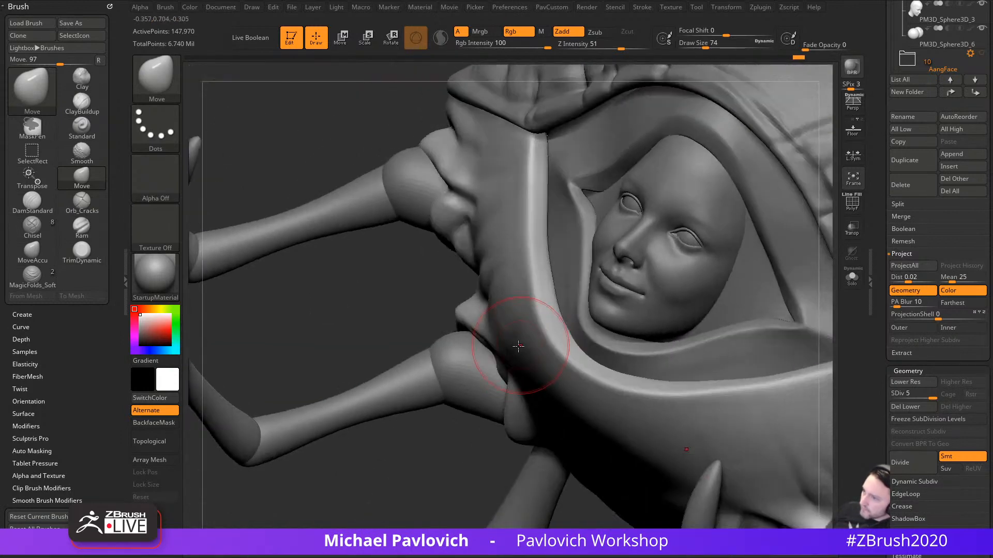
mouse_move(472, 321)
right_down()
mouse_move(476, 336)
mouse_move(455, 321)
right_up()
mouse_move(654, 308)
right_down()
mouse_move(585, 317)
mouse_move(611, 305)
right_up()
Step: Smooth the lower leg socket's lip and carve a crease at its rear corner with DamStandard at draw size 59
key(ctrl)
right_drag(687, 304, 693, 288)
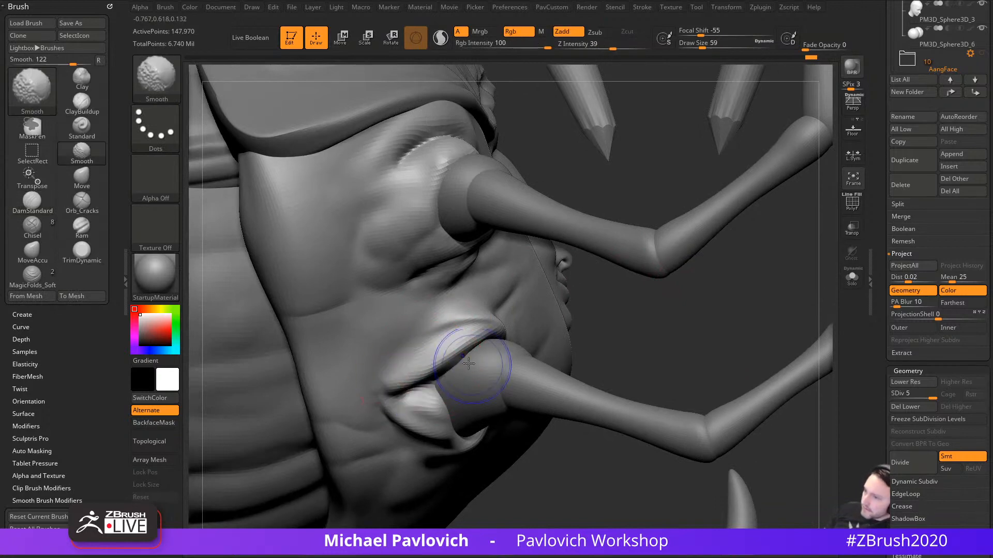
shift+drag(468, 365, 403, 396)
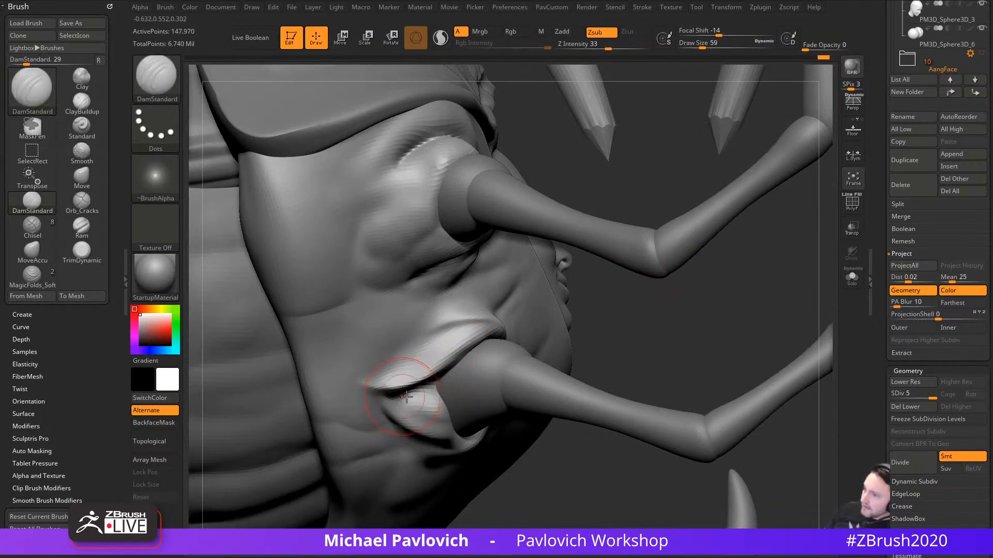
right_drag(667, 336, 625, 312)
Step: Carve curved creases around the rear side of the upper leg socket with DamStandard at draw size 59
alt+right_drag(709, 336, 512, 280)
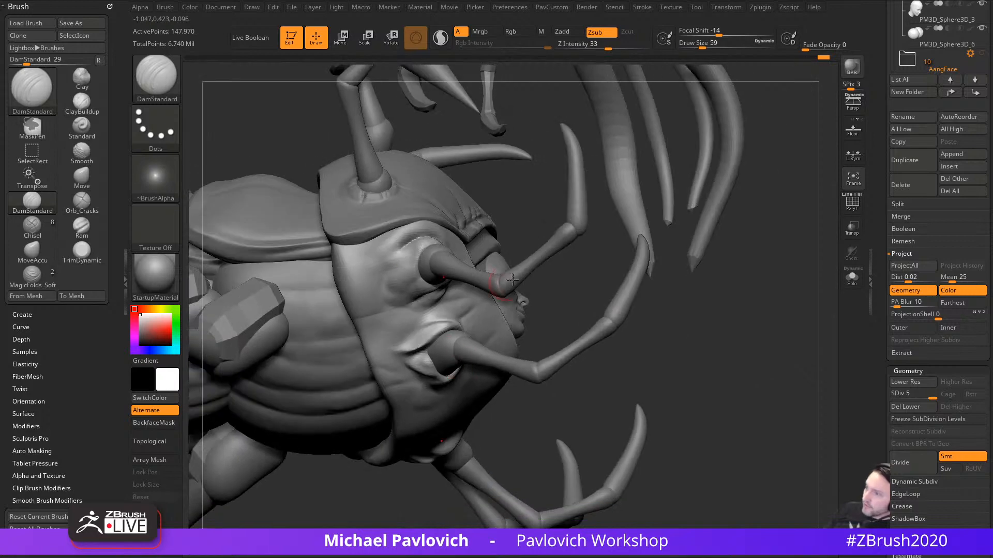
alt+right_drag(744, 305, 610, 266)
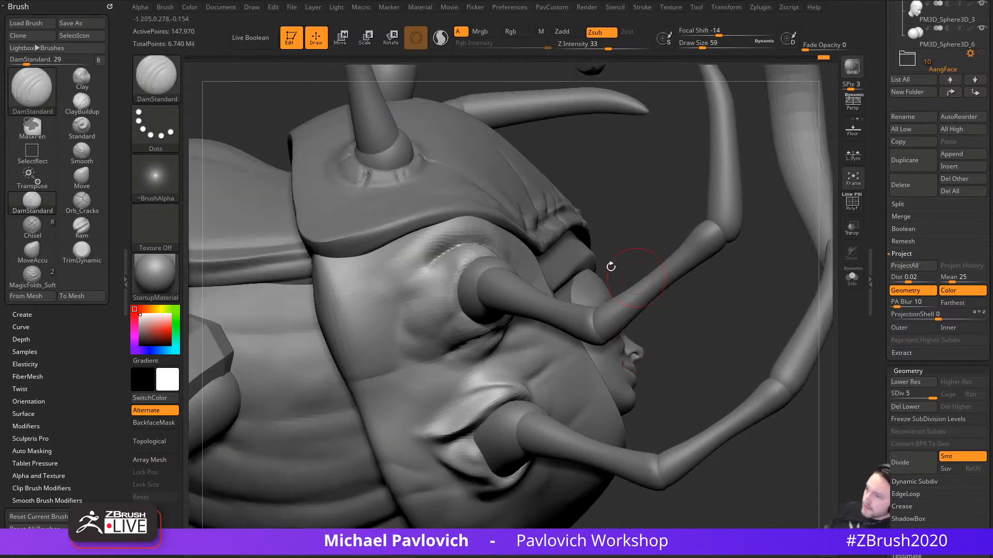
drag(438, 254, 421, 290)
right_drag(597, 263, 564, 233)
drag(420, 297, 454, 326)
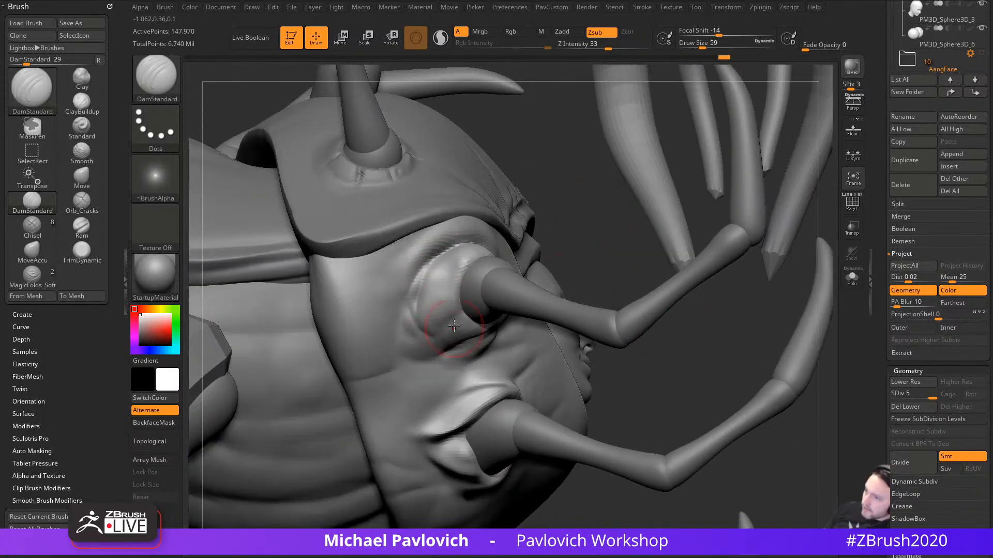
alt+right_drag(607, 391, 600, 333)
drag(414, 251, 432, 276)
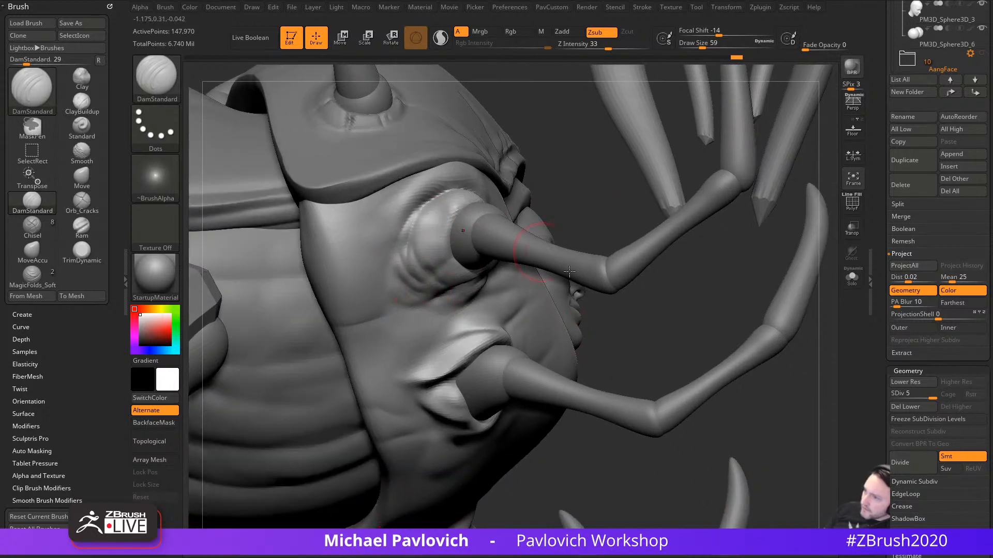
Step: Carve creases into the rear and front folds of the lower leg socket with DamStandard at draw size 59
right_drag(556, 267, 510, 286)
right_drag(524, 404, 497, 413)
drag(421, 357, 446, 400)
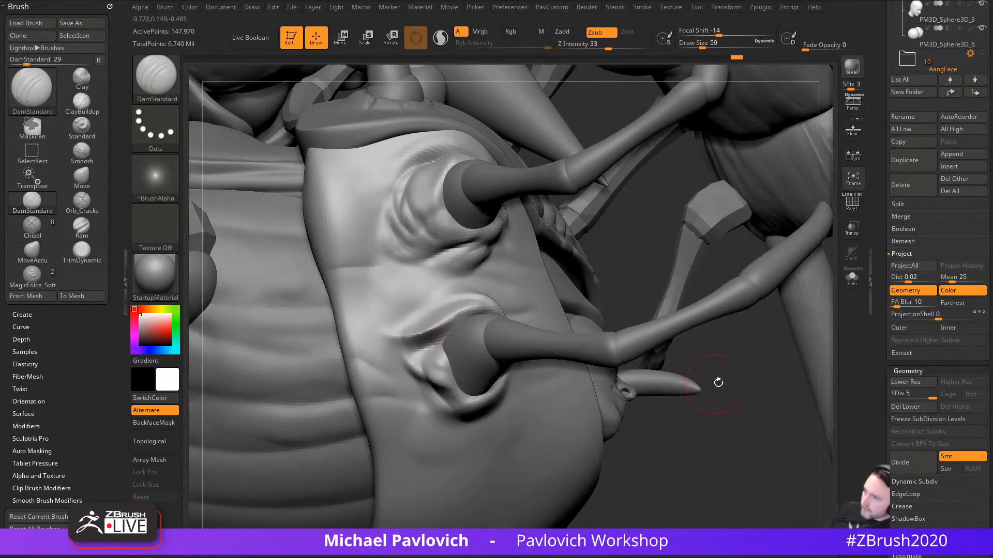
right_drag(704, 392, 443, 370)
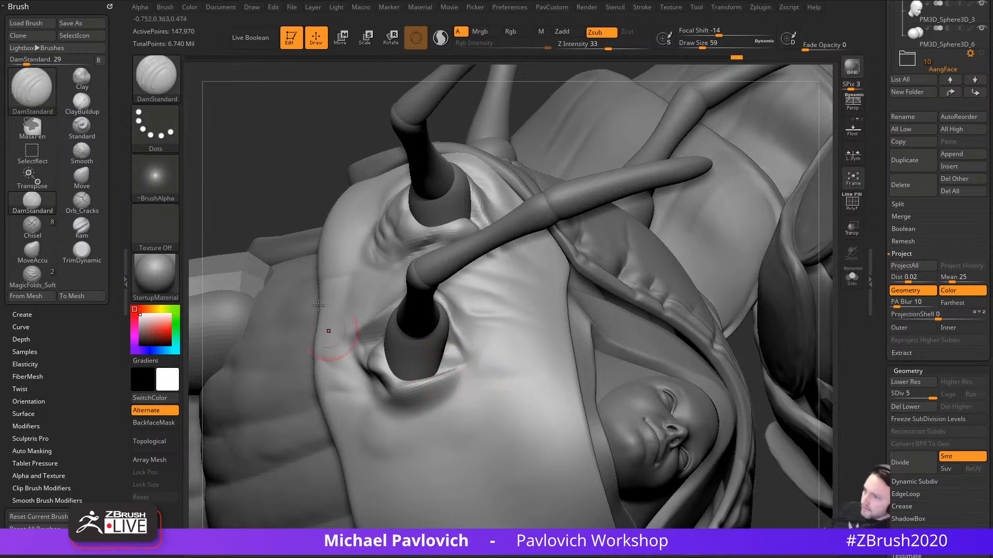
right_drag(282, 200, 402, 295)
right_drag(319, 419, 455, 331)
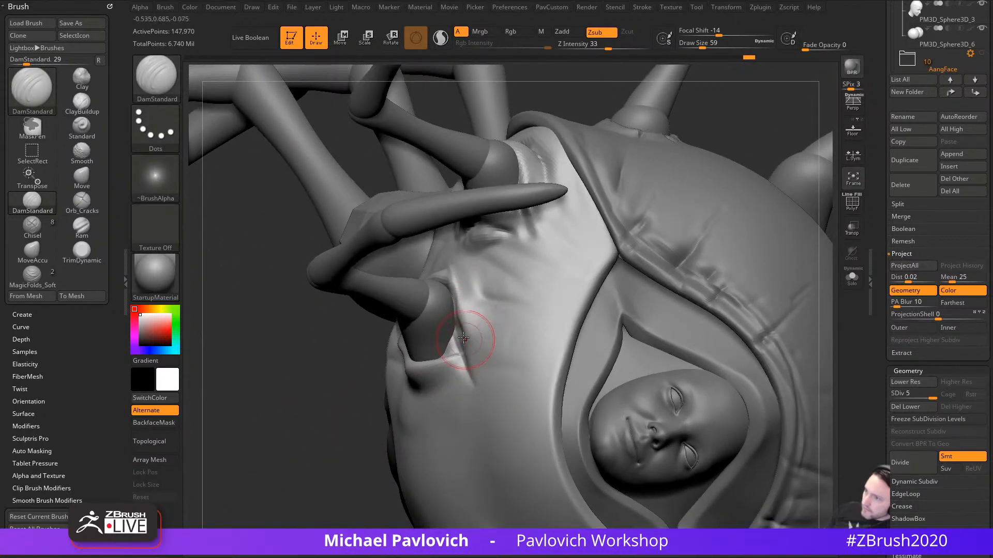
Step: Reshape the front rim of the lower leg socket with the Move brush at draw size 49
mouse_move(483, 361)
right_down()
mouse_move(336, 428)
mouse_move(455, 327)
right_up()
key(b)
key(m)
key(v)
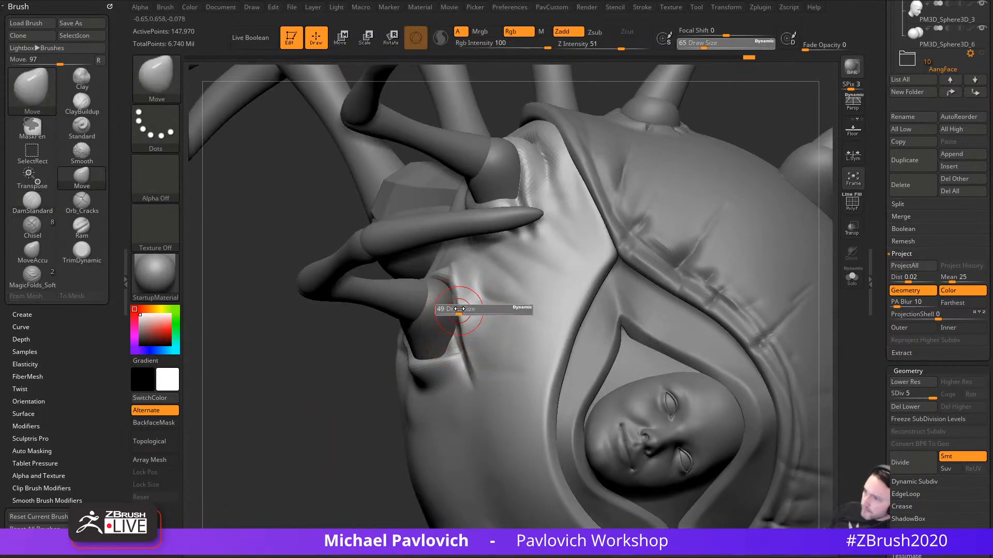
drag(461, 278, 455, 294)
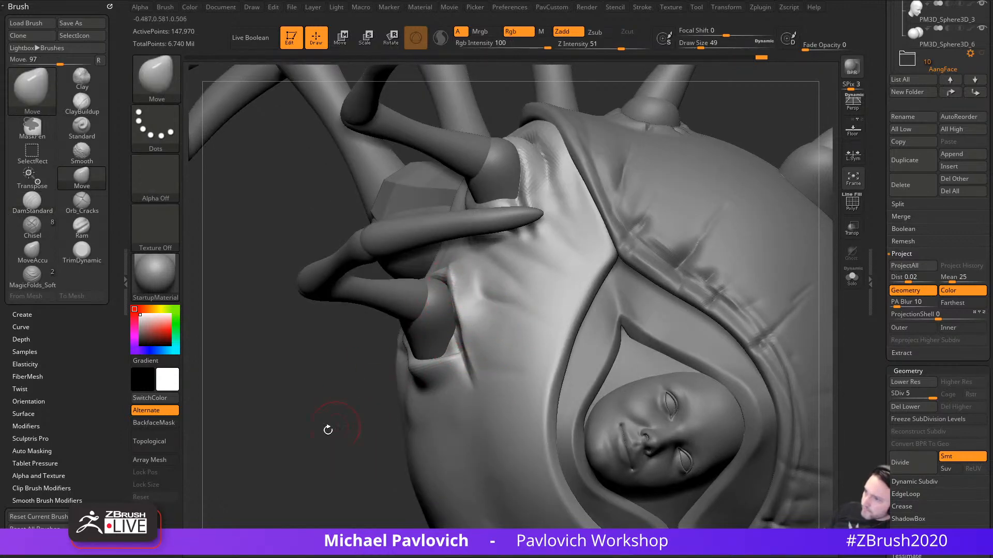
Step: Build up the surface along the lower edge of the lower leg socket with the Clay brush at draw size 83
key(b)
key(c)
key(l)
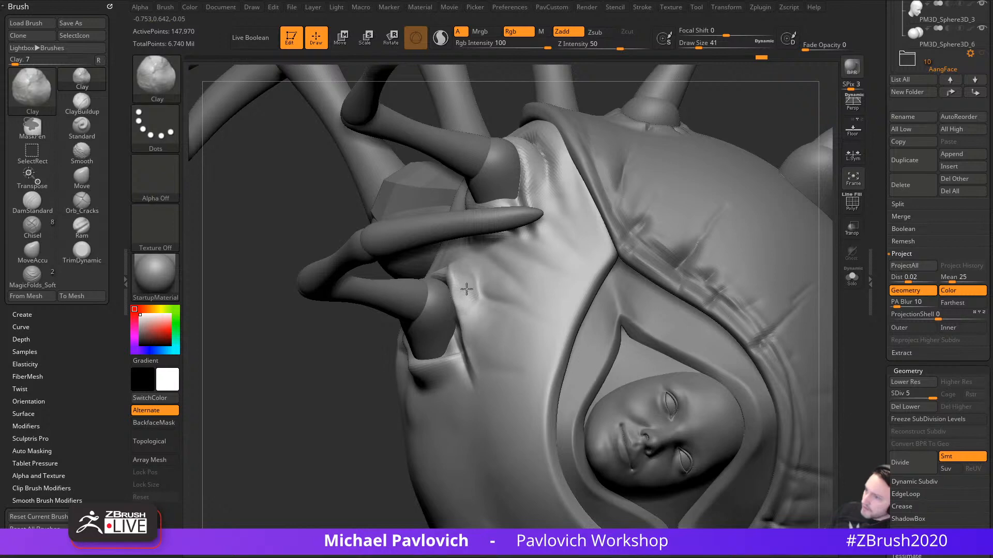
key(s)
mouse_move(364, 481)
mouse_down()
mouse_move(425, 401)
mouse_move(443, 401)
mouse_up()
drag(445, 385, 416, 389)
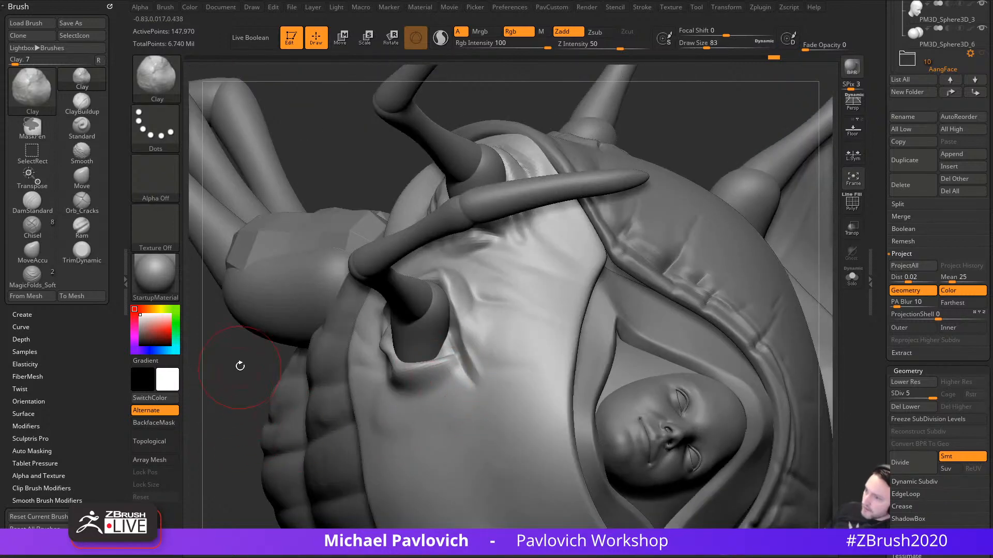
Step: Adjust the lower and rear rim of the lower leg socket around the leg joint with the Move brush
drag(240, 366, 331, 366)
key(b)
key(m)
key(v)
key(s)
drag(463, 366, 468, 365)
drag(465, 364, 456, 345)
key(s)
drag(393, 353, 373, 348)
drag(574, 261, 572, 233)
drag(405, 361, 408, 355)
Step: Carve creases beneath and behind the lower leg socket with DamStandard at draw size 59
key(b)
key(c)
key(l)
mouse_move(586, 283)
mouse_down()
mouse_move(608, 287)
mouse_move(582, 305)
mouse_up()
key(b)
key(d)
key(s)
drag(467, 371, 384, 400)
drag(587, 248, 589, 326)
mouse_move(449, 388)
mouse_down()
mouse_move(414, 413)
mouse_move(368, 421)
mouse_up()
drag(454, 382, 385, 433)
mouse_move(662, 362)
mouse_down()
mouse_move(684, 391)
mouse_move(624, 393)
mouse_up()
mouse_move(426, 396)
mouse_down()
mouse_move(373, 419)
mouse_move(399, 405)
mouse_up()
Step: Add outer creases behind and below the upper leg socket with DamStandard at draw size 59
mouse_move(600, 182)
mouse_down()
mouse_move(685, 225)
mouse_move(701, 253)
mouse_up()
mouse_move(321, 305)
mouse_down()
mouse_move(362, 361)
mouse_move(351, 369)
mouse_up()
drag(433, 353, 394, 371)
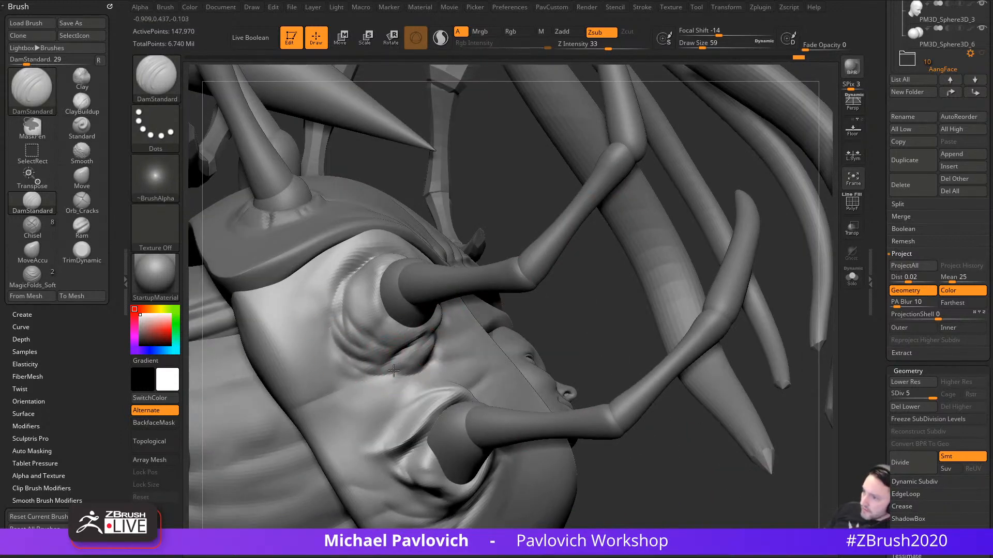
drag(312, 314, 349, 372)
Step: Build up the folds behind the upper leg socket with the Clay brush at draw size 33, and raise the draw size to 51
alt+drag(549, 321, 565, 340)
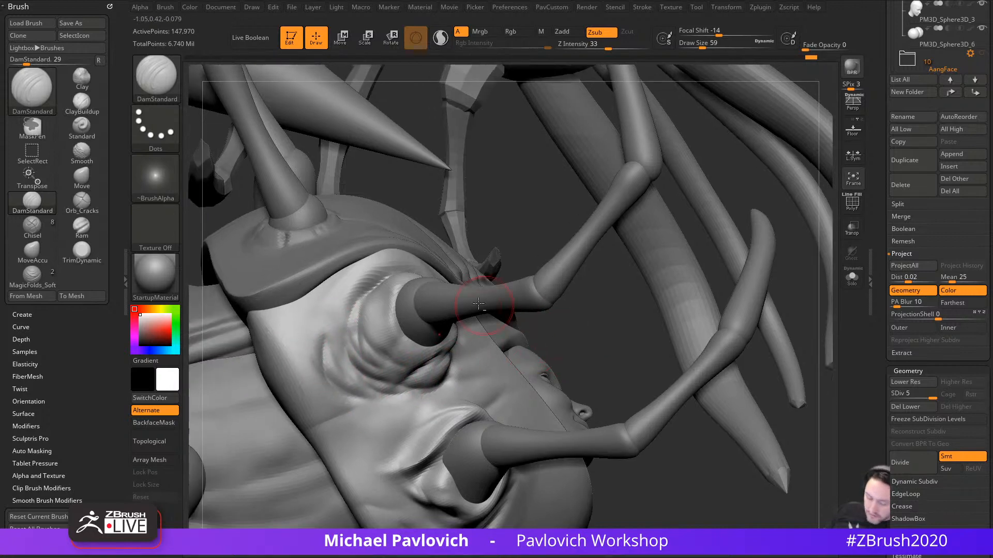
key(b)
key(c)
key(l)
key(s)
drag(361, 336, 355, 337)
mouse_move(345, 292)
mouse_down()
mouse_move(331, 331)
mouse_move(328, 313)
mouse_up()
mouse_move(572, 331)
alt+mouse_down()
mouse_move(570, 305)
mouse_move(424, 346)
alt+mouse_up()
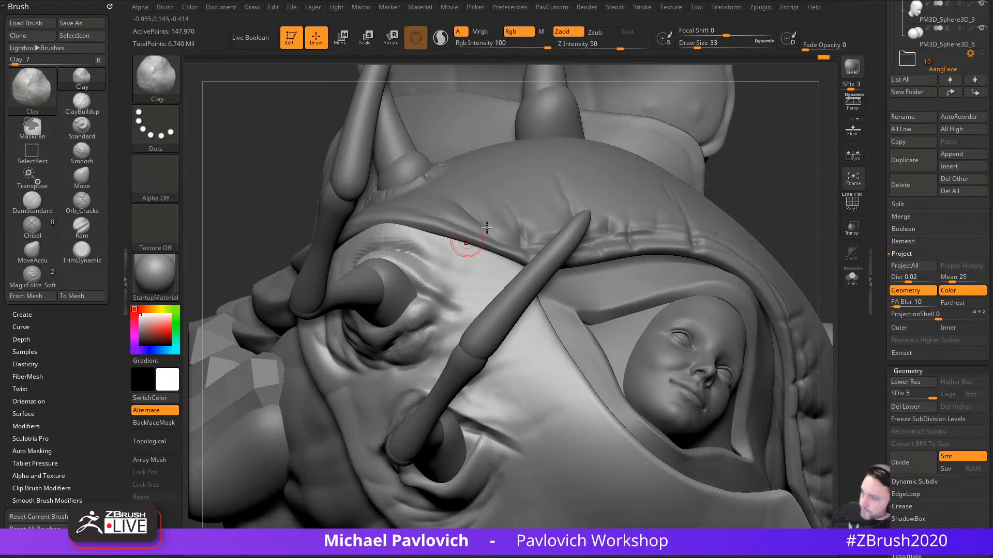
drag(725, 182, 682, 228)
drag(286, 414, 289, 460)
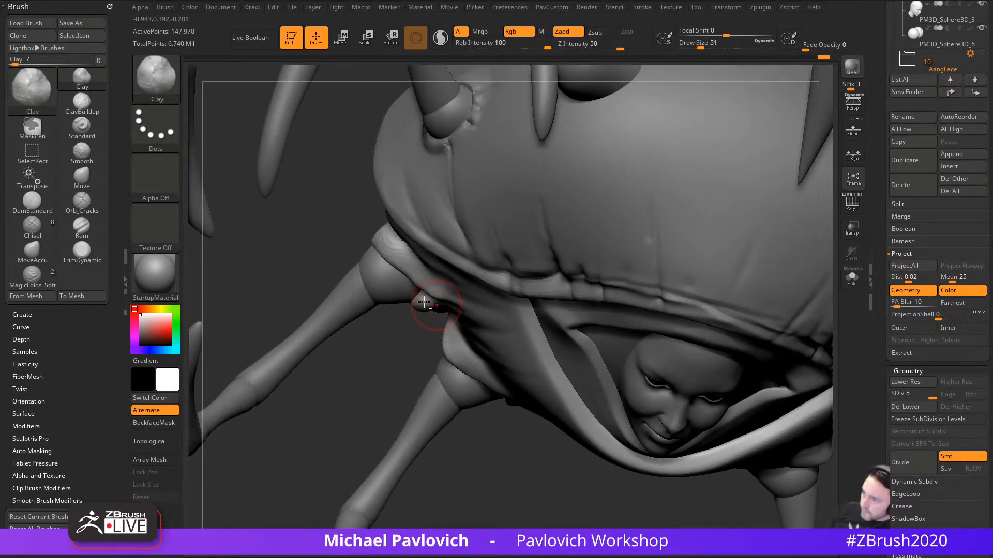
Step: Switch to the MoveAccu brush at draw size 49 and show its curve settings with AccuCurve enabled
key(b)
key(m)
key(v)
key(s)
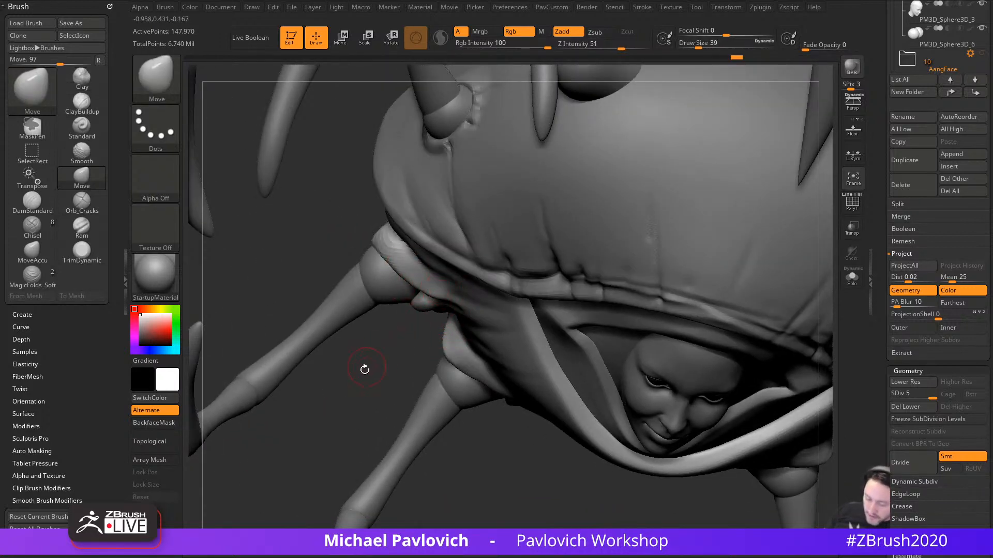
key(b)
key(m)
key(a)
alt+drag(350, 382, 413, 336)
key(s)
click(408, 328)
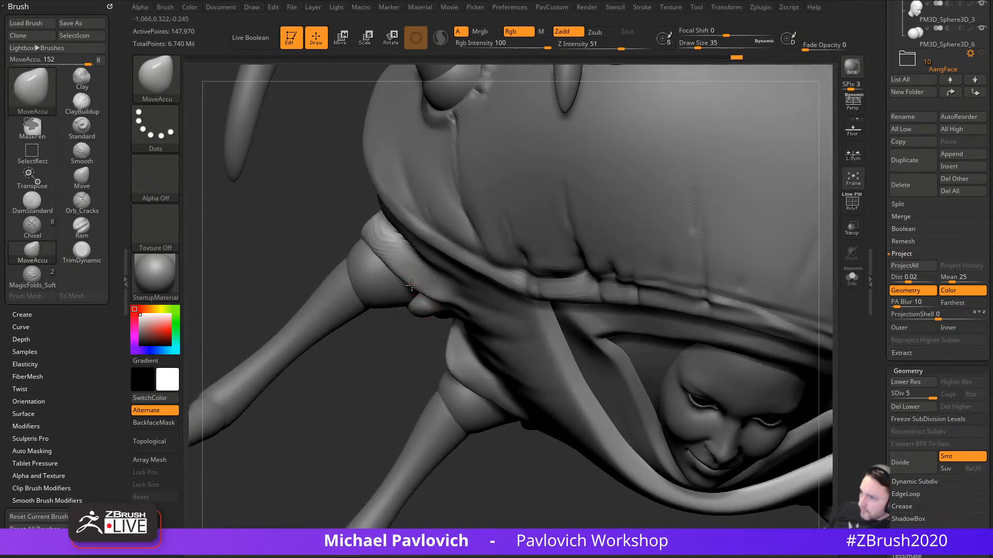
key(s)
click(452, 309)
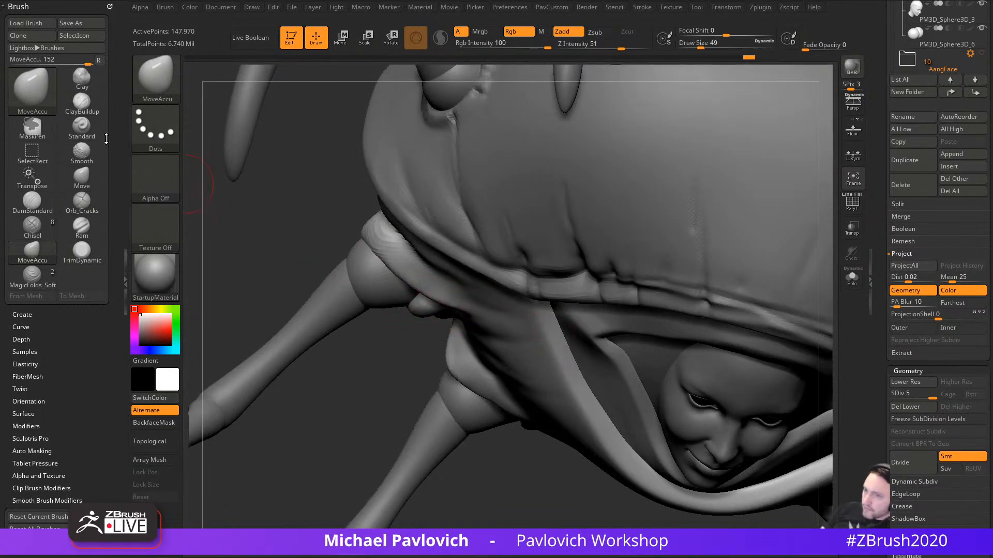
click(21, 327)
click(38, 351)
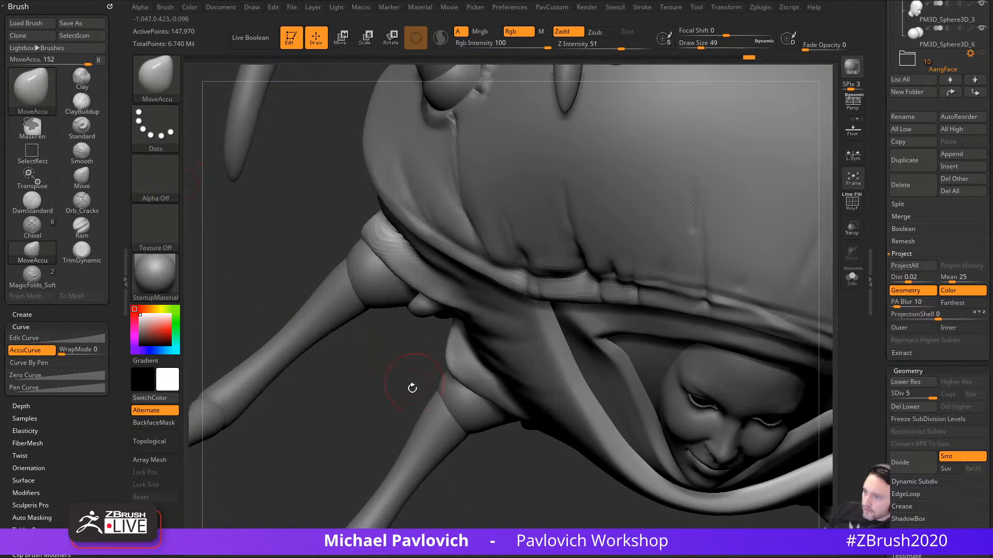
Step: Reshape the rim of the lower leg socket around the leg joint with MoveAccu at draw size 80
mouse_move(338, 389)
alt+mouse_down()
mouse_move(414, 385)
mouse_move(441, 397)
alt+mouse_up()
key(s)
click(496, 310)
mouse_move(388, 423)
mouse_down()
mouse_move(393, 380)
mouse_move(364, 378)
mouse_up()
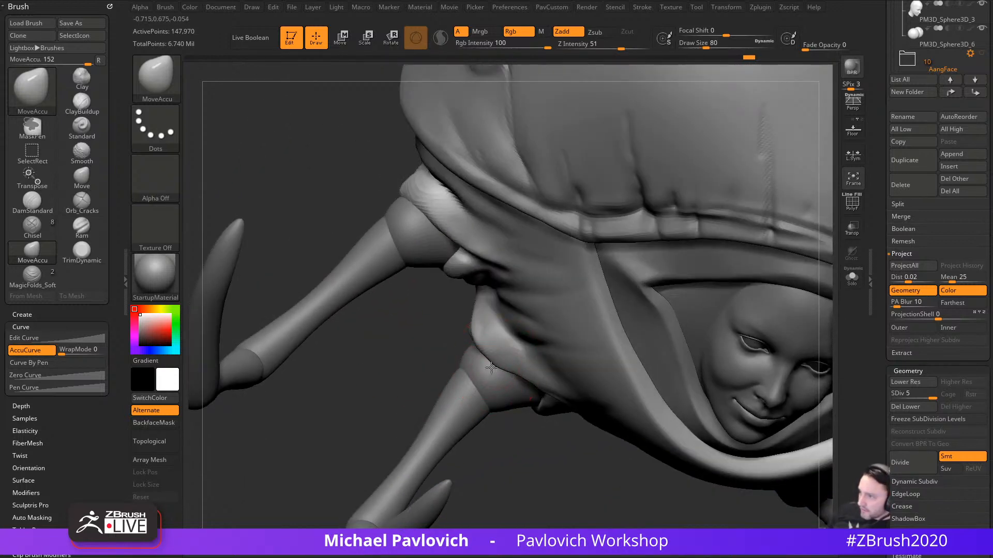
drag(507, 370, 526, 379)
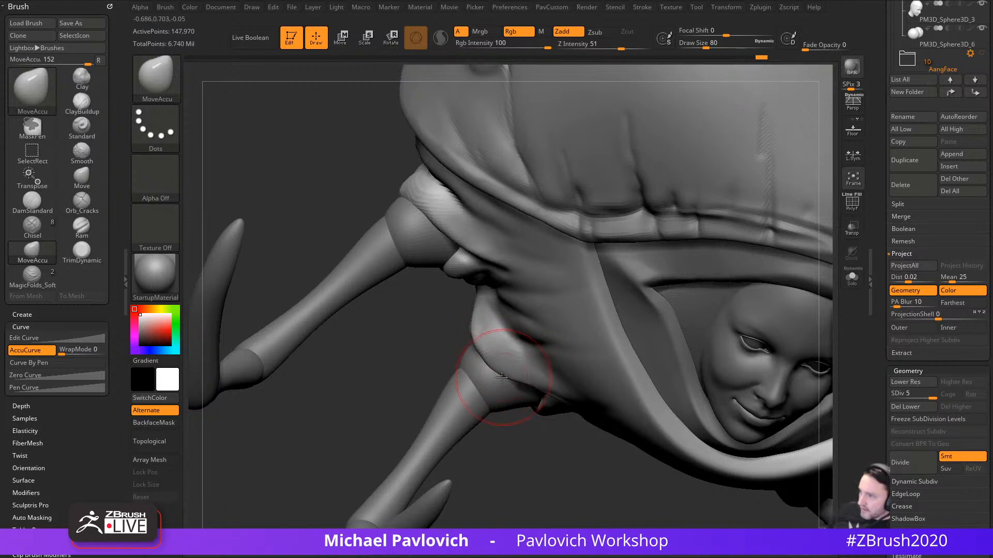
mouse_move(495, 372)
right_down()
mouse_move(574, 352)
mouse_move(563, 326)
mouse_move(499, 326)
mouse_move(553, 323)
mouse_move(515, 296)
right_up()
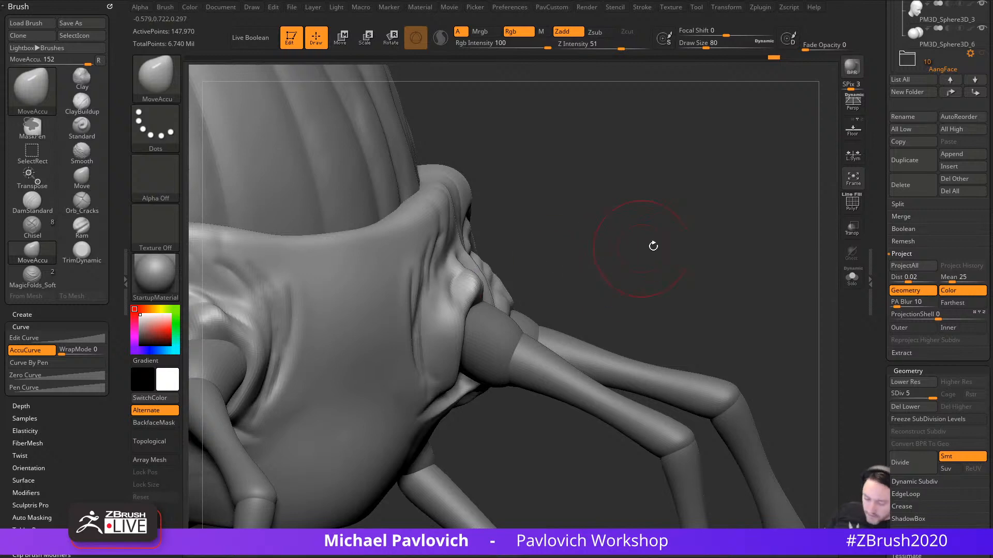
Step: Tighten the folds around the leg sockets with the Pinch brush, raising the draw size to 87
key(b)
key(p)
key(i)
mouse_move(657, 248)
mouse_down()
mouse_move(709, 222)
mouse_move(766, 215)
mouse_up()
drag(499, 282, 509, 259)
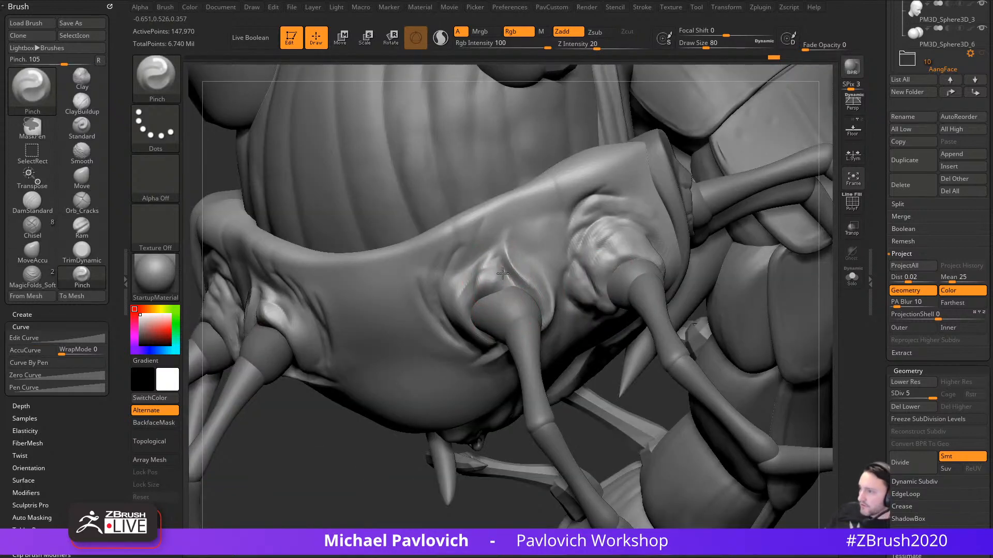
right_drag(517, 269, 435, 385)
key(bracketright)
mouse_move(446, 373)
mouse_down()
mouse_move(483, 349)
mouse_move(458, 326)
mouse_move(478, 302)
mouse_up()
Step: Make the kohBody001 rim around the face the active subtool, with the Standard brush at draw size 31
mouse_move(723, 120)
right_down()
mouse_move(684, 93)
mouse_move(481, 226)
mouse_move(410, 373)
mouse_move(485, 350)
mouse_move(693, 448)
mouse_move(598, 368)
mouse_move(569, 395)
mouse_move(560, 455)
mouse_move(569, 481)
mouse_move(591, 430)
right_up()
key(b)
key(s)
key(t)
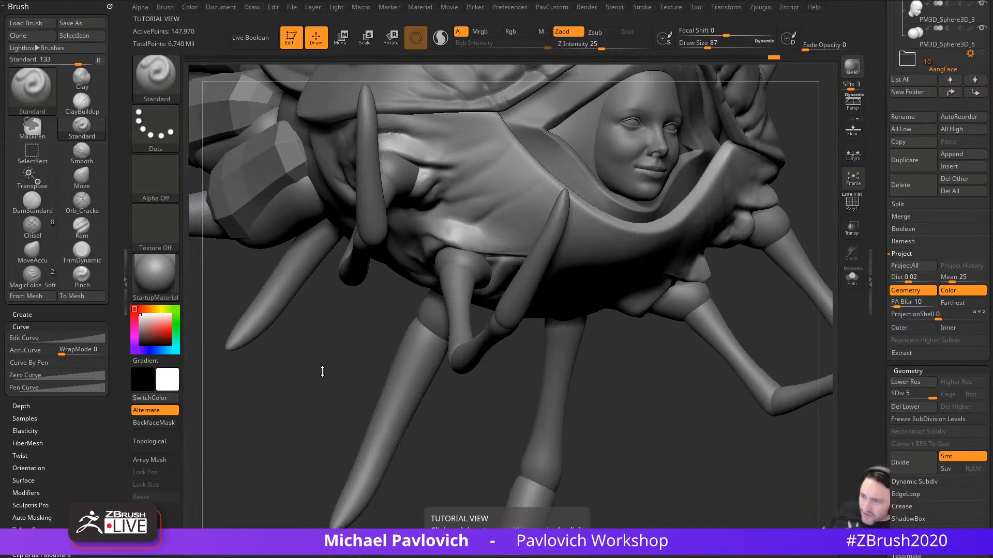
right_drag(322, 372, 537, 326)
alt+click(469, 205)
alt+click(602, 305)
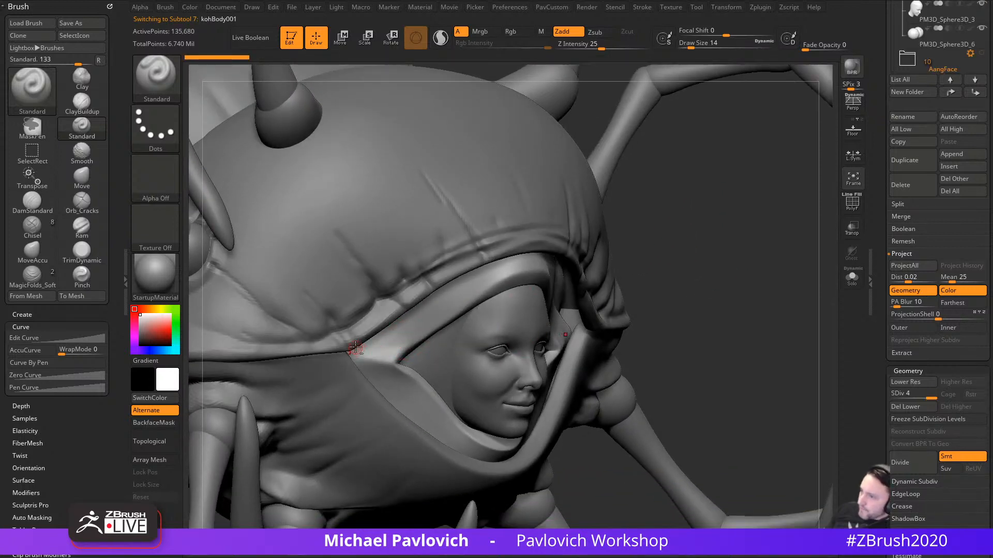
key(s)
drag(396, 342, 407, 342)
right_drag(735, 300, 644, 309)
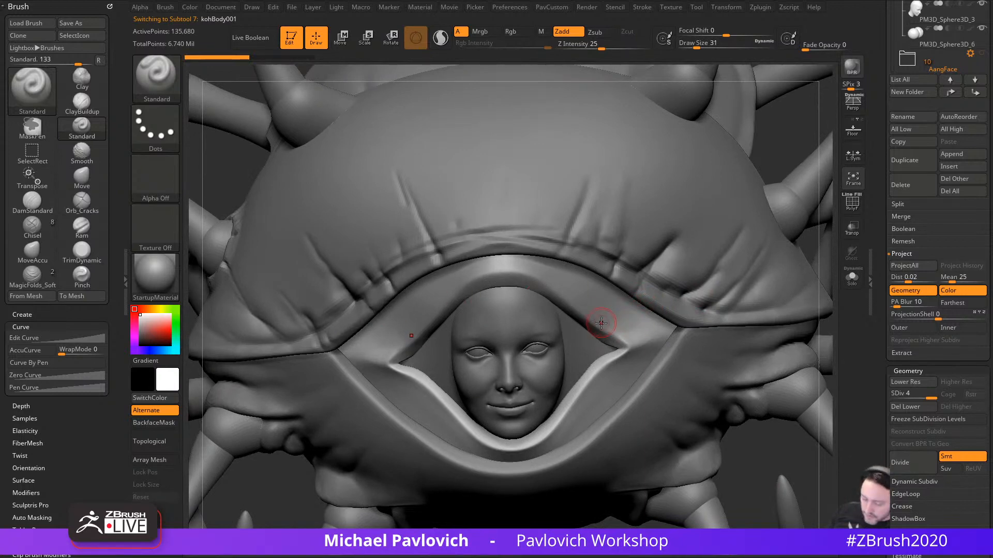
Step: Select the MagicFolds_Soft brush, isolate the kohBody001 rim in Solo mode, and set the draw size to 83
key(b)
key(m)
key(f)
right_drag(783, 310, 862, 312)
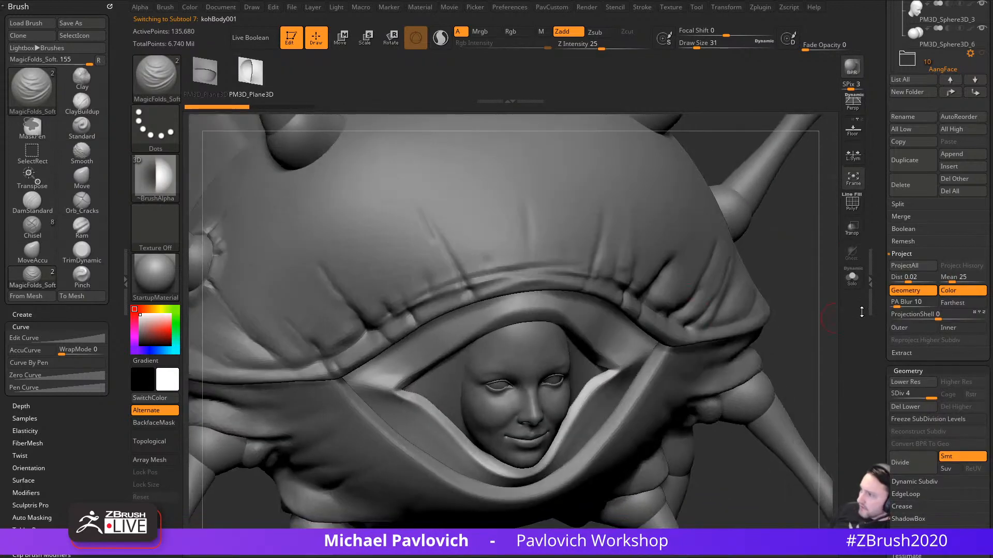
click(851, 278)
mouse_move(418, 373)
right_down()
mouse_move(450, 328)
mouse_move(580, 337)
mouse_move(496, 290)
right_up()
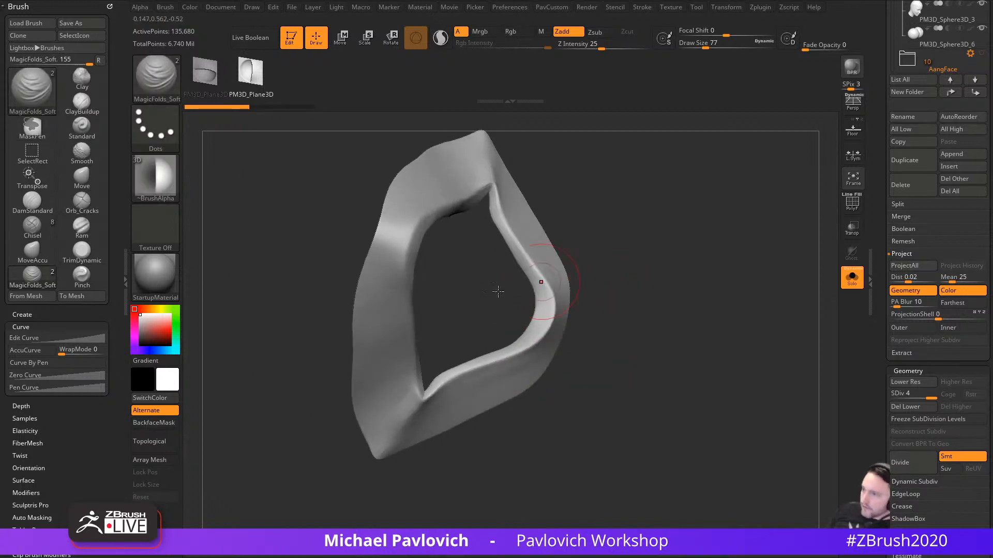
key(s)
drag(396, 310, 402, 309)
right_drag(443, 309, 415, 306)
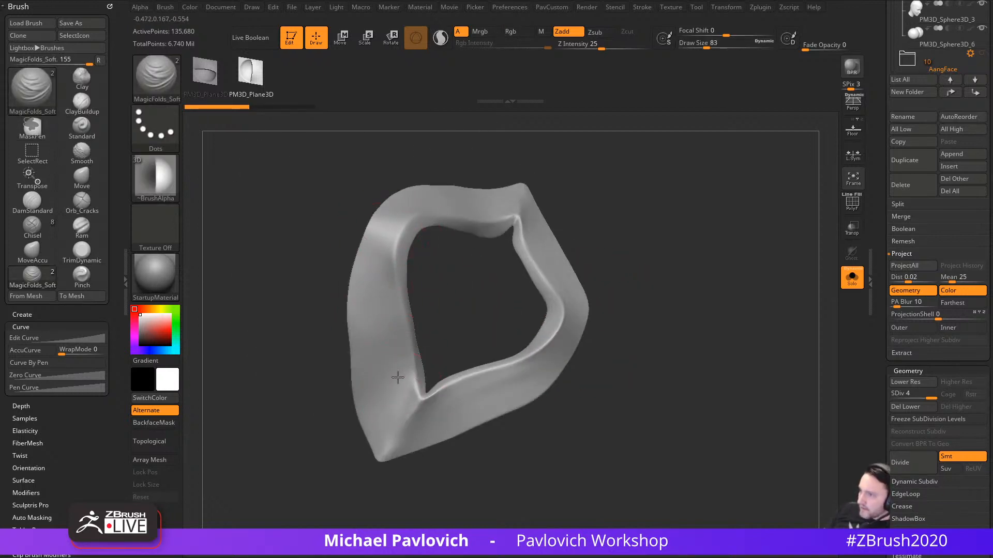
Step: Try lengthwise folds along the upper part of the face rim with MagicFolds_Soft at draw size 83
mouse_move(394, 379)
right_down()
mouse_move(636, 168)
mouse_move(620, 224)
mouse_move(434, 346)
right_up()
key(ctrl)
drag(403, 323, 591, 282)
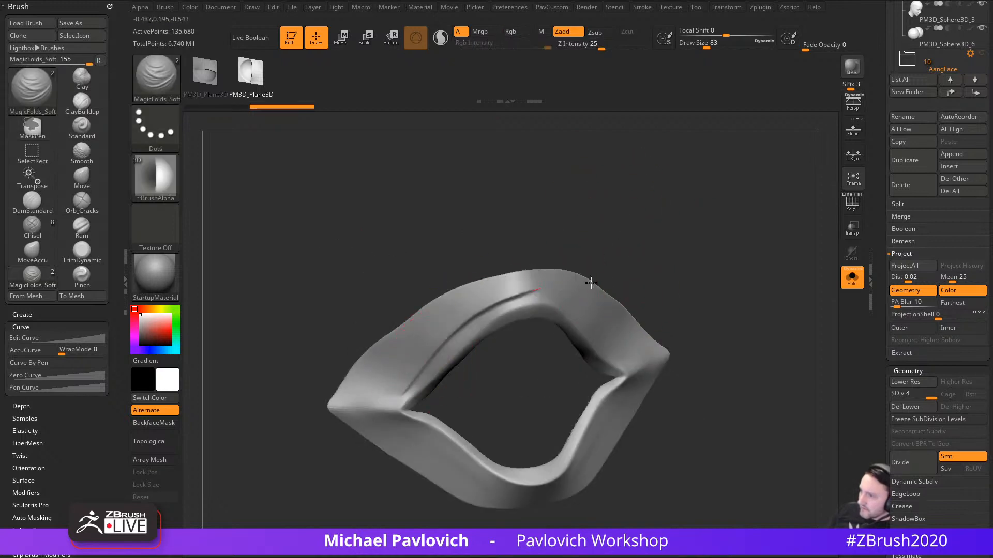
drag(457, 295, 521, 274)
right_drag(672, 304, 663, 324)
drag(612, 350, 473, 278)
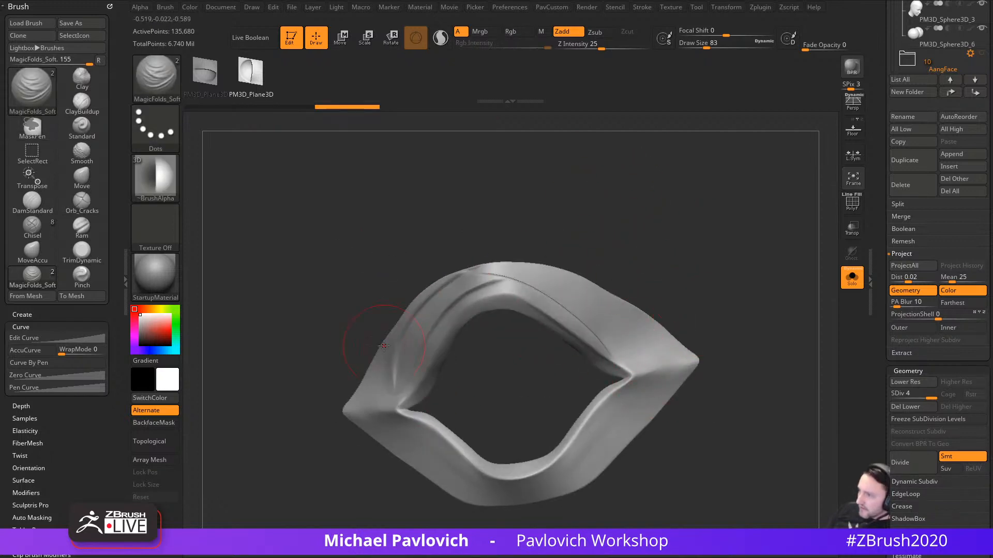
alt+right_drag(748, 343, 724, 302)
key(ctrl+z)
mouse_move(453, 239)
mouse_down()
mouse_move(574, 284)
mouse_move(615, 331)
mouse_up()
right_drag(692, 351, 713, 362)
key(ctrl+z)
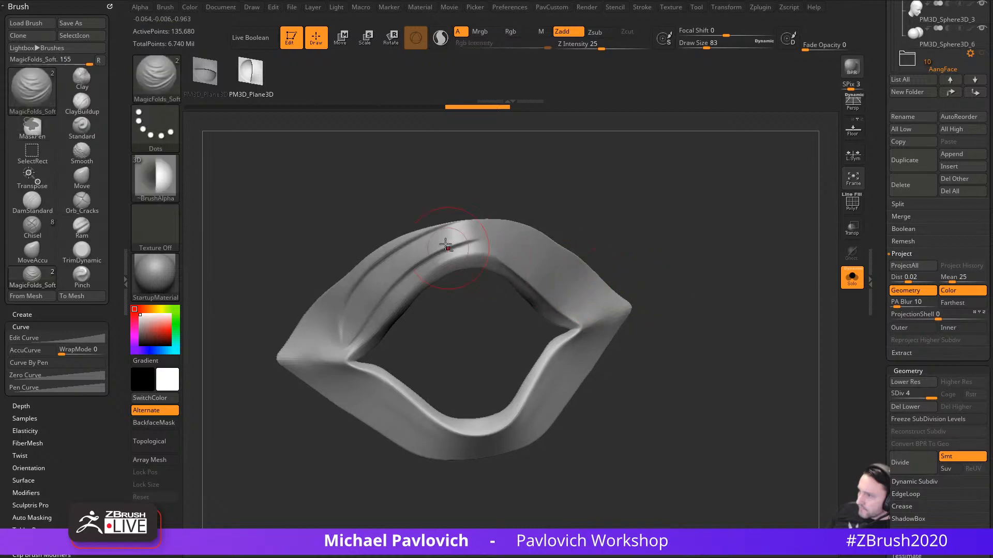
Step: Try further lengthwise folds on the upper and lower face rim, and bring the whole creature back into view
drag(449, 242, 589, 331)
right_drag(640, 401, 623, 382)
drag(339, 379, 460, 443)
drag(587, 351, 508, 458)
click(851, 282)
mouse_move(742, 278)
right_down()
mouse_move(807, 282)
mouse_move(757, 279)
right_up()
Step: Undo all the lengthwise MagicFolds_Soft strokes on the face rim
key(ctrl+z)
key(ctrl+z)
key(ctrl+z)
key(ctrl+z)
key(ctrl+z)
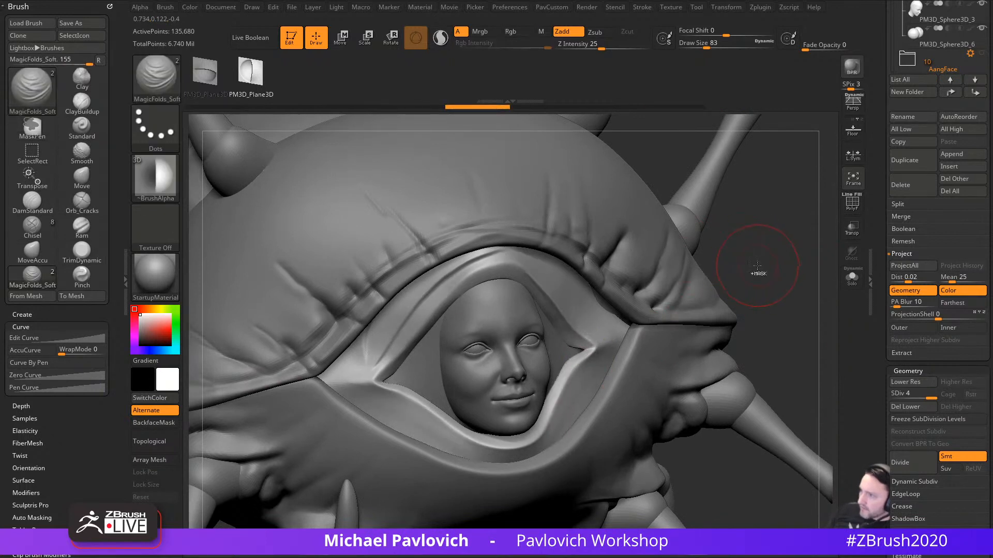
key(ctrl+z)
key(ctrl+z)
Step: Isolate the face rim again and try short folds across the middle of its upper part with MagicFolds_Soft
click(852, 281)
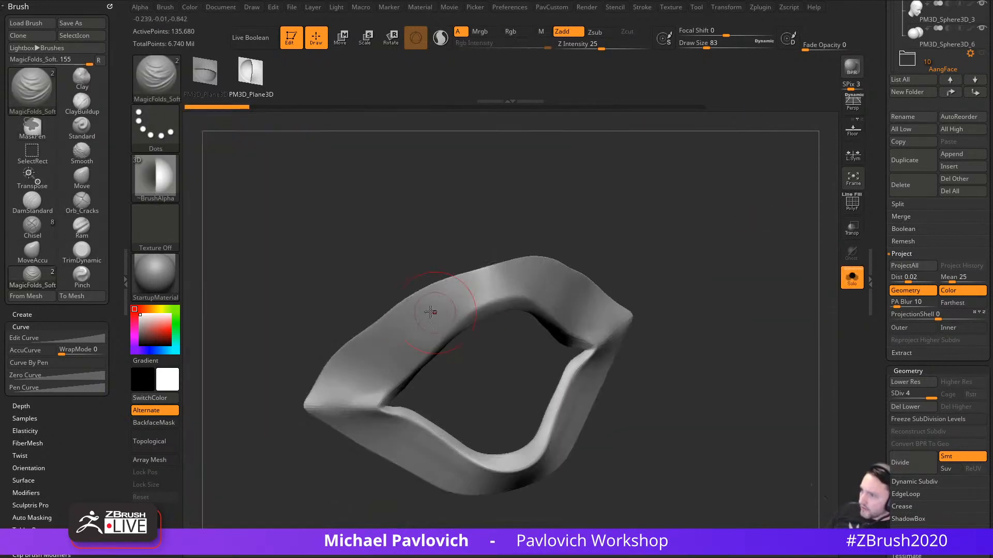
drag(433, 343, 397, 297)
drag(456, 326, 433, 272)
drag(490, 305, 487, 267)
drag(515, 305, 524, 264)
drag(543, 314, 557, 273)
right_drag(615, 258, 590, 290)
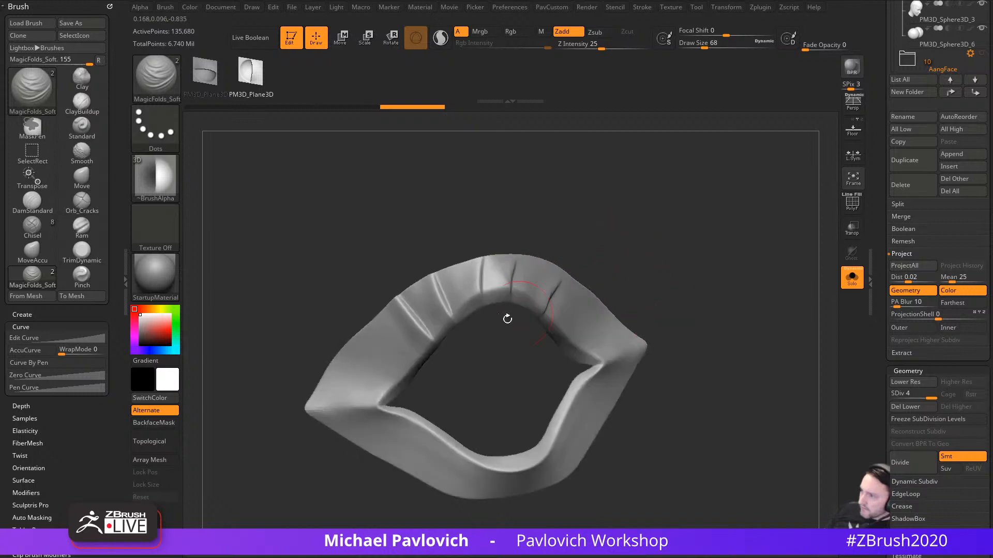
Step: Try more crosswise folds toward both corners of the upper face rim with MagicFolds_Soft at draw size 68
drag(417, 358, 375, 340)
drag(392, 378, 348, 366)
drag(560, 332, 584, 300)
drag(575, 335, 591, 309)
Step: Try crosswise folds on the lower face rim, leave Solo mode, and check the folds on the whole creature
mouse_move(691, 341)
mouse_down()
mouse_move(581, 399)
mouse_move(580, 358)
mouse_up()
drag(399, 460, 509, 444)
drag(428, 437, 405, 467)
drag(460, 460, 454, 484)
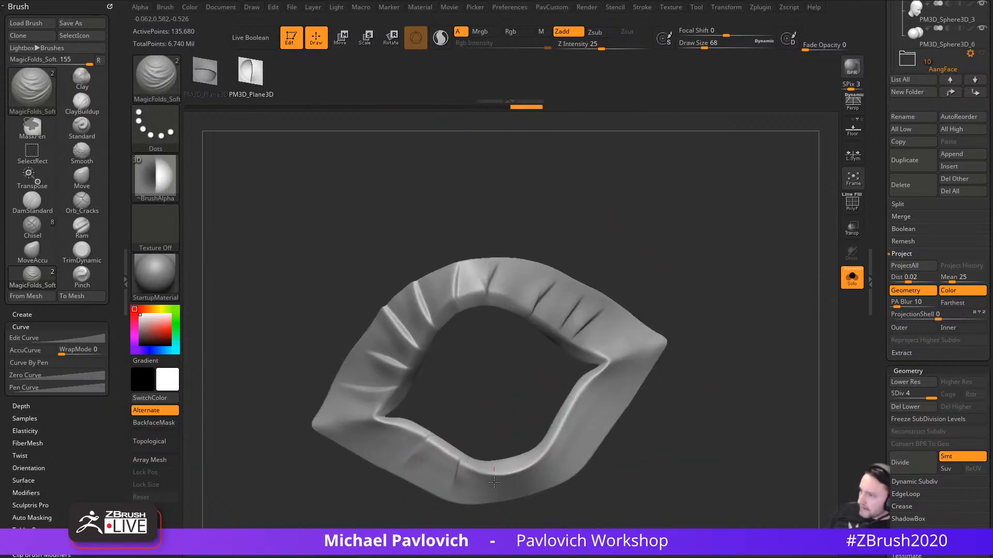
click(852, 277)
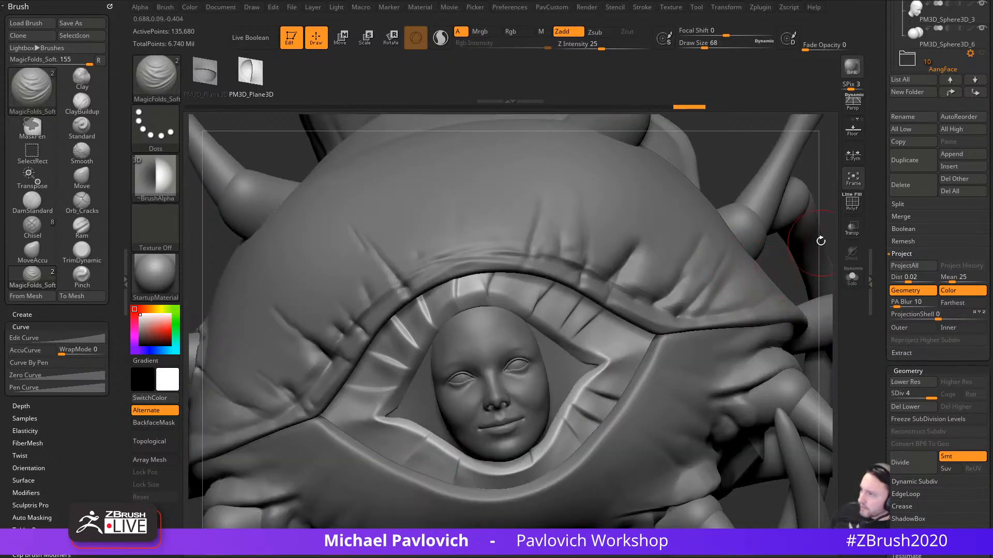
mouse_move(823, 191)
mouse_down()
mouse_move(788, 236)
mouse_move(628, 305)
mouse_up()
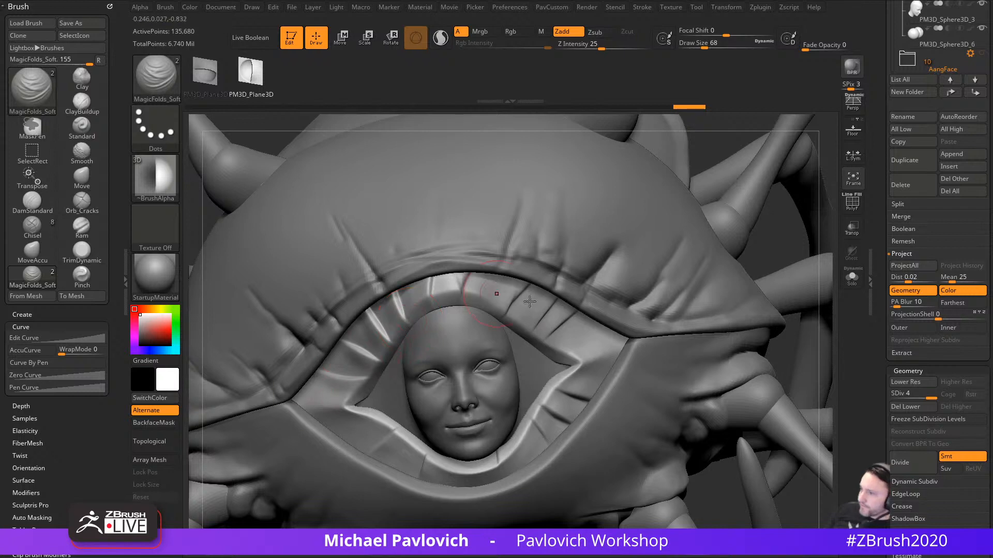
drag(779, 232, 802, 239)
Step: Undo all the crosswise folds on the face rim
key(ctrl)
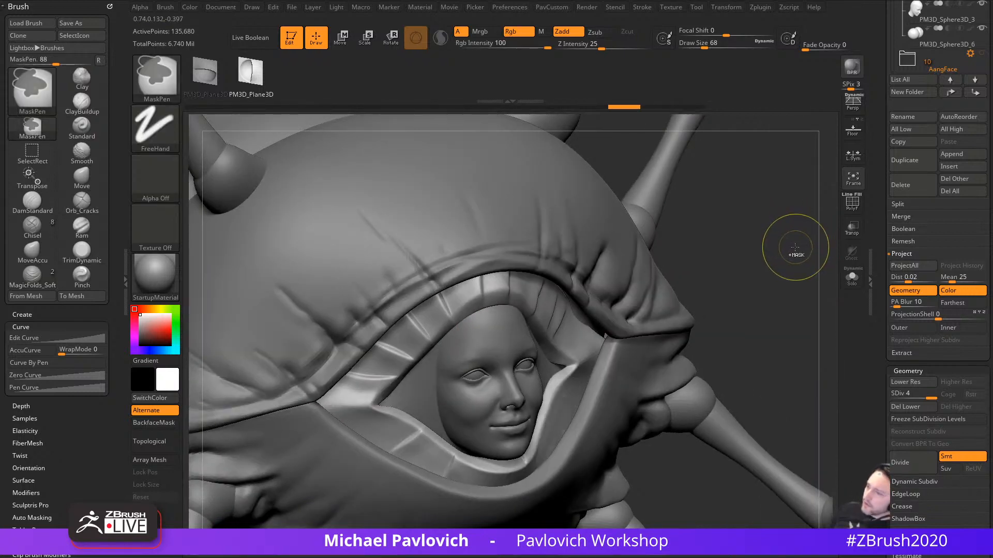
key(ctrl+z)
key(ctrl+z)
key(ctrl+z)
key(ctrl+z)
key(ctrl+z)
key(ctrl+z)
key(ctrl+z)
key(ctrl+z)
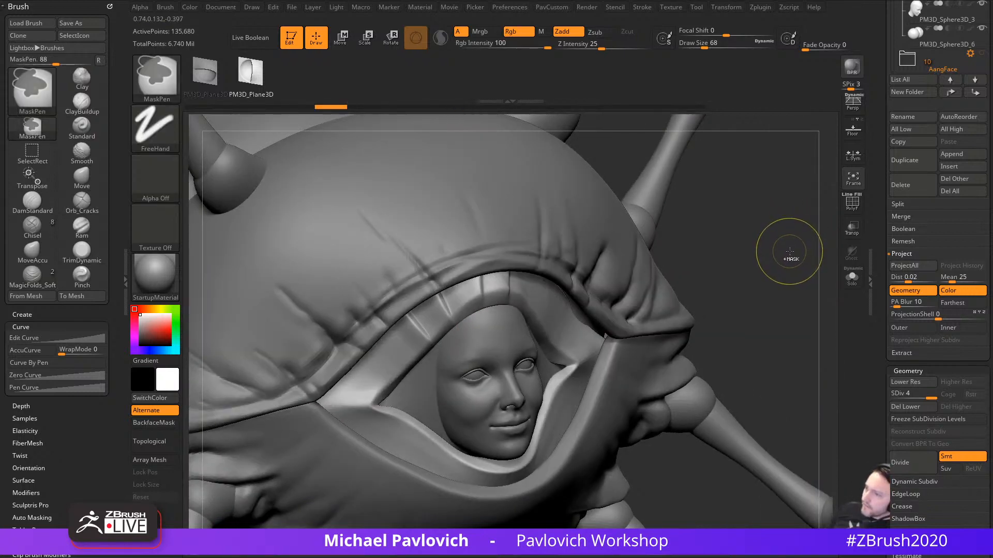
key(ctrl+z)
key(ctrl+z)
key(ctrl+z)
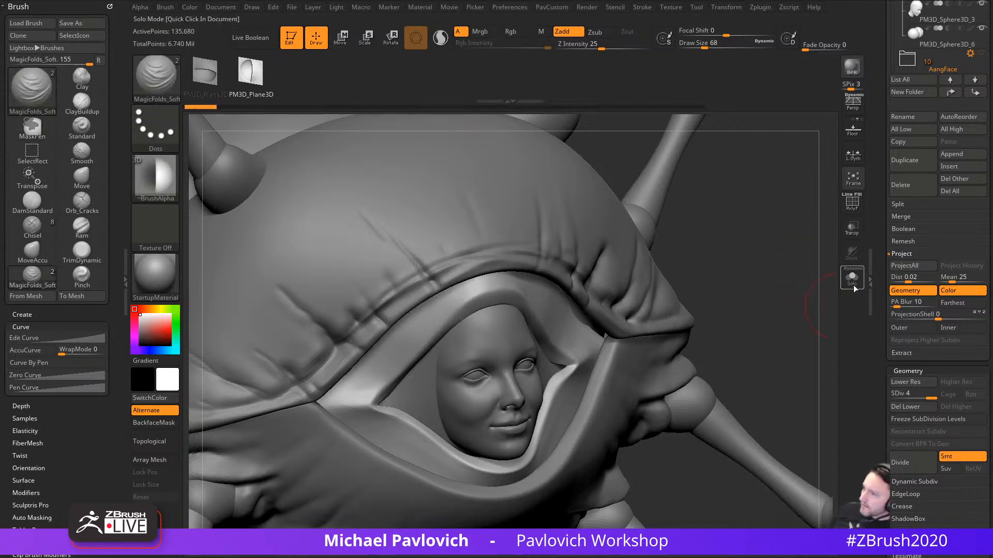
Step: Isolate the face rim in Solo mode and switch to the DamStandard brush at draw size 68
click(853, 281)
drag(769, 305, 769, 275)
key(b)
key(d)
key(s)
drag(695, 236, 648, 244)
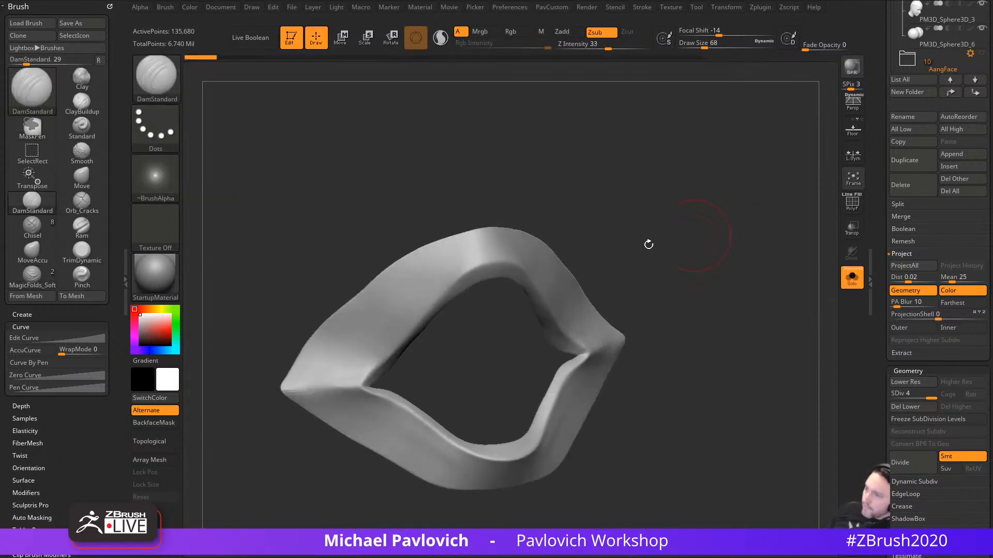
Step: Try long DamStandard creases along the upper face rim and undo them
drag(388, 358, 435, 302)
drag(339, 375, 430, 292)
mouse_move(618, 226)
mouse_down()
mouse_move(688, 200)
mouse_move(623, 285)
mouse_move(368, 288)
mouse_up()
key(ctrl+z)
drag(645, 288, 444, 259)
key(ctrl+z)
Step: Carve a lengthwise crease along the upper face rim from its corner with DamStandard at draw size 71
mouse_move(480, 380)
mouse_down()
mouse_move(413, 337)
mouse_move(447, 316)
mouse_up()
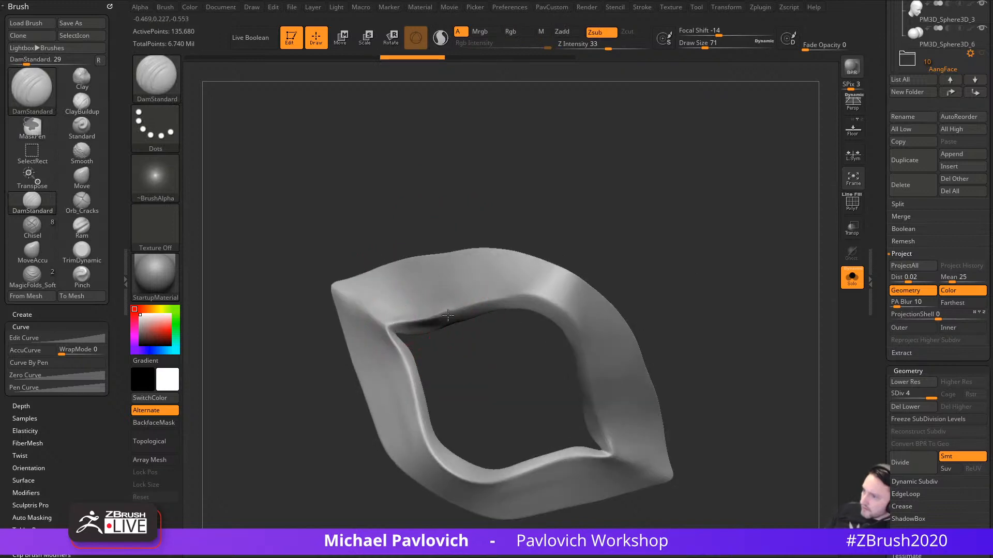
drag(513, 298, 568, 323)
drag(669, 327, 647, 288)
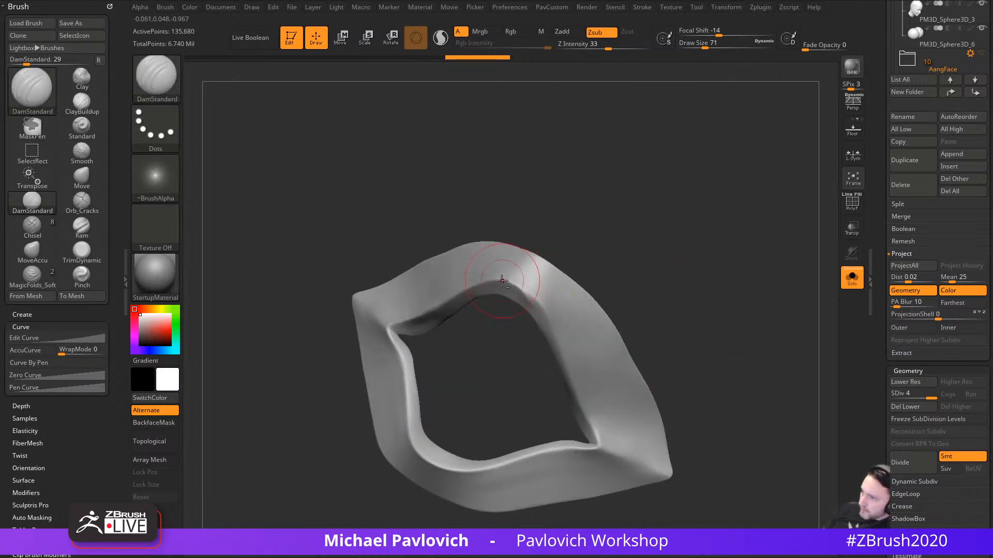
mouse_move(560, 345)
mouse_down()
mouse_move(698, 340)
mouse_move(551, 382)
mouse_up()
mouse_move(625, 328)
mouse_down()
mouse_move(681, 297)
mouse_move(654, 290)
mouse_up()
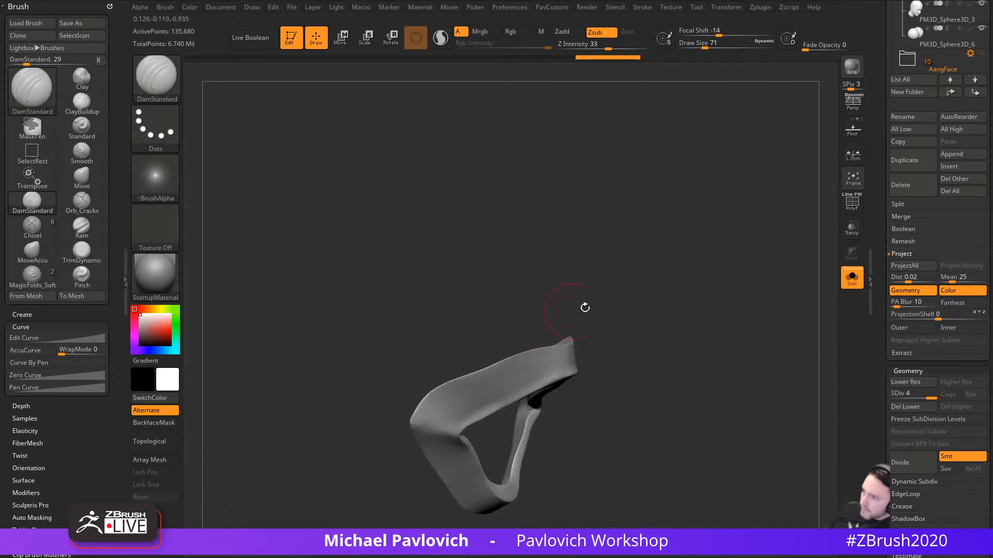
drag(583, 308, 577, 354)
mouse_move(416, 419)
mouse_down()
mouse_move(488, 373)
mouse_move(524, 376)
mouse_up()
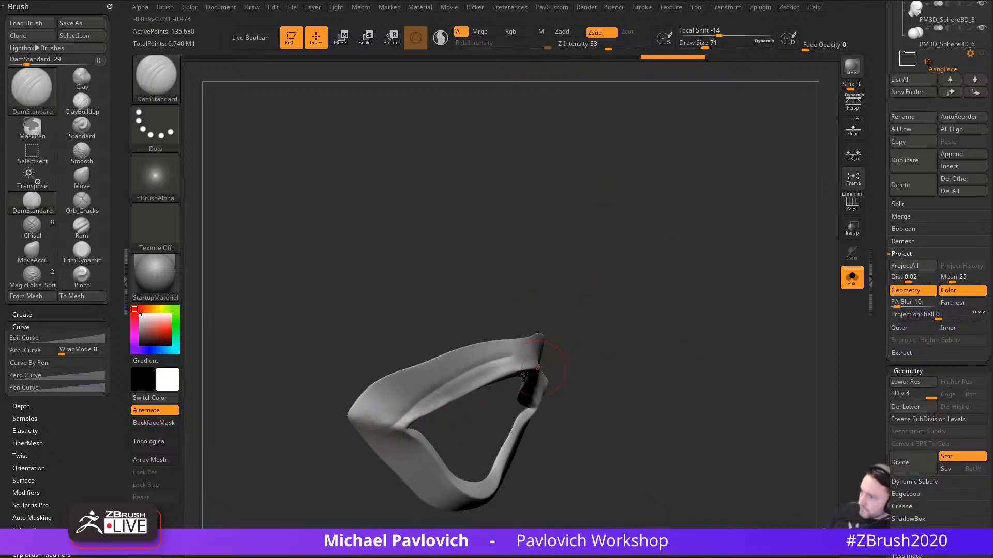
Step: Add creases along the inner edge of the upper face rim running into its corner with DamStandard at draw size 71
drag(653, 346, 604, 310)
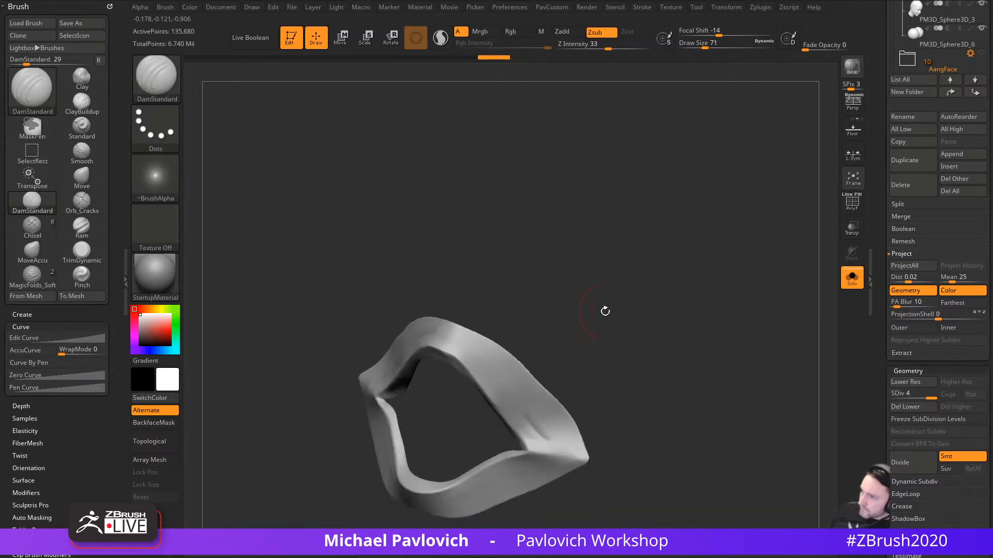
drag(451, 341, 515, 412)
drag(481, 370, 528, 439)
mouse_move(621, 390)
alt+mouse_down()
mouse_move(612, 355)
mouse_move(585, 355)
alt+mouse_up()
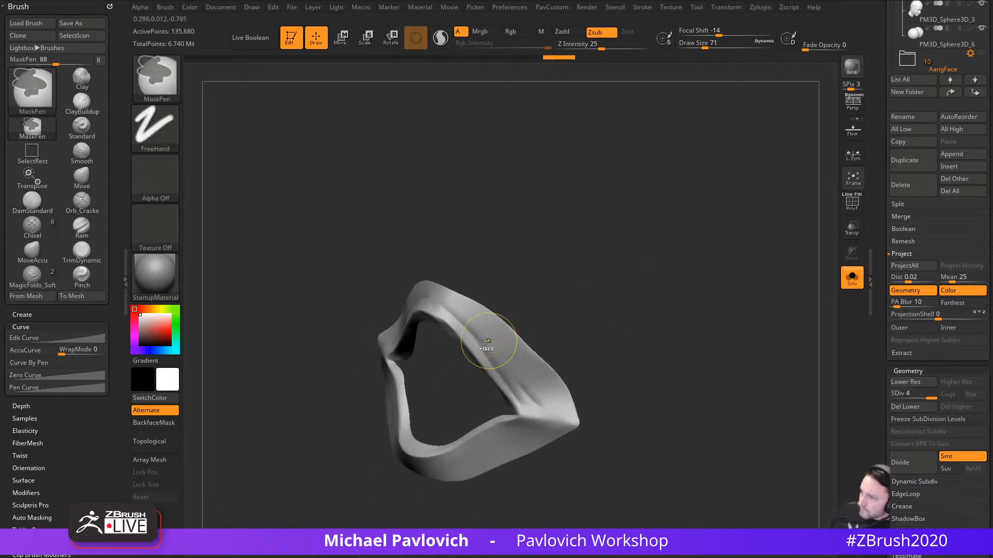
drag(473, 352, 527, 404)
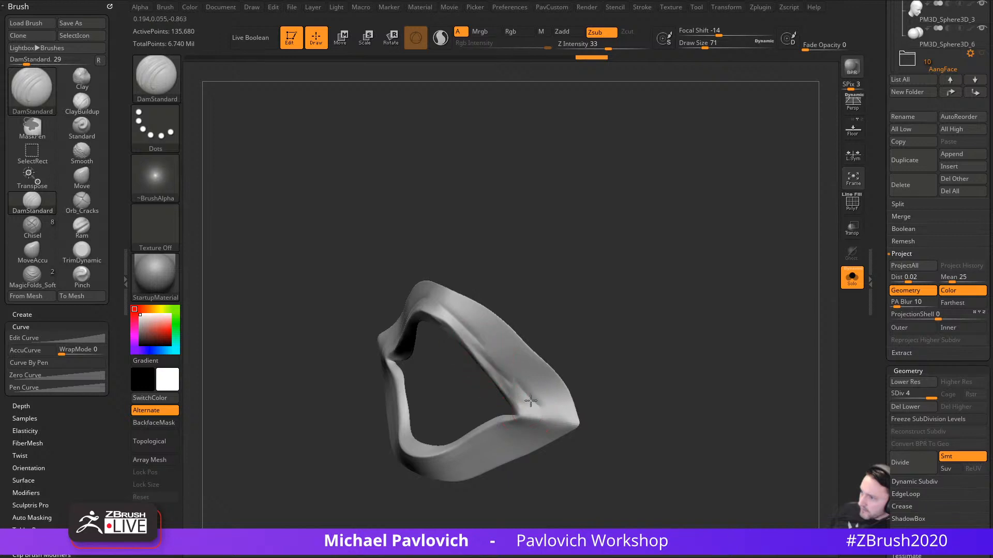
drag(664, 361, 559, 294)
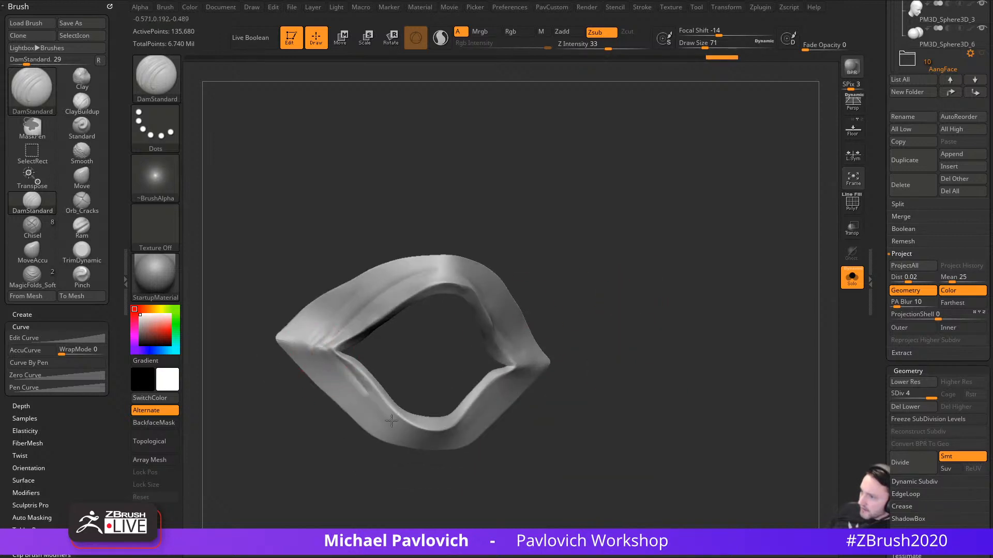
Step: Carve lengthwise creases along the lower face rim, running into both corners, with DamStandard at draw size 71
drag(305, 352, 375, 427)
drag(564, 419, 517, 416)
mouse_move(419, 431)
mouse_down()
mouse_move(500, 390)
mouse_move(546, 413)
mouse_move(525, 365)
mouse_up()
drag(491, 401, 530, 365)
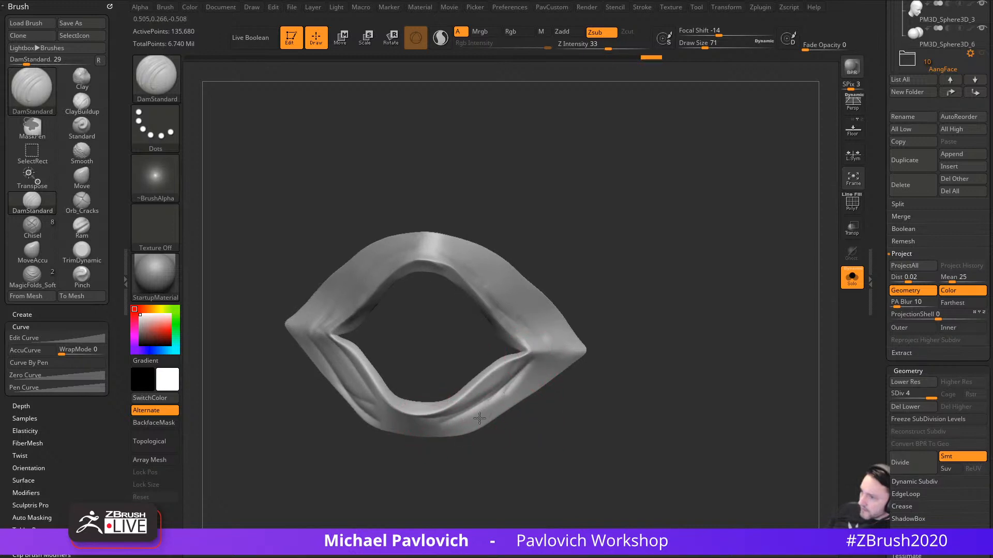
drag(437, 429, 503, 394)
Step: Extend the DamStandard crease across the peak of the upper face rim at draw size 71
drag(567, 216, 566, 245)
drag(503, 280, 403, 309)
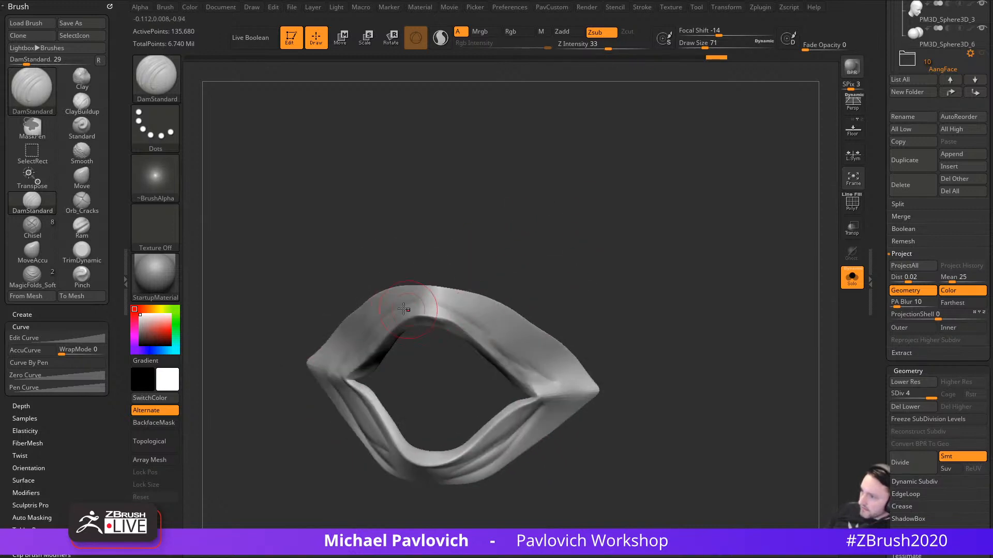
drag(494, 276, 519, 295)
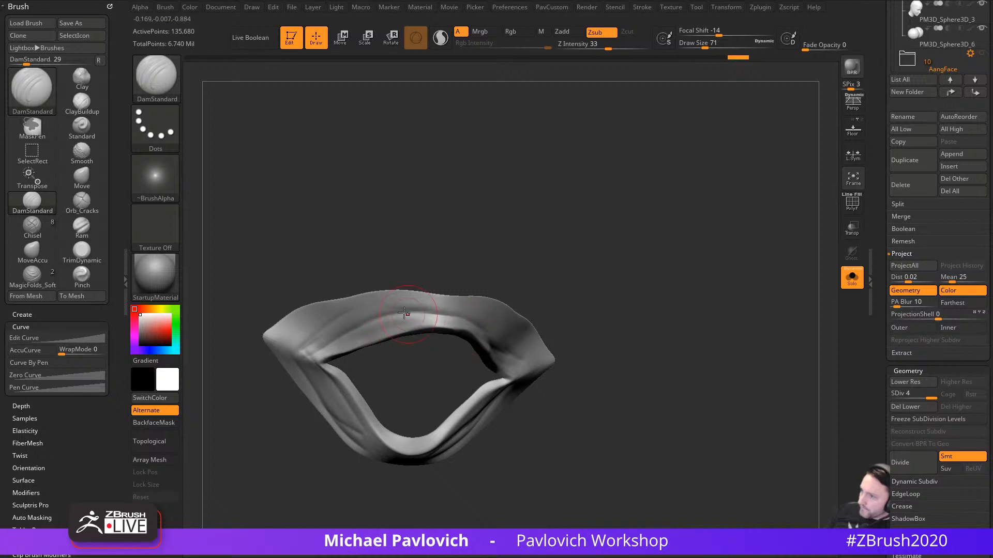
drag(600, 295, 547, 302)
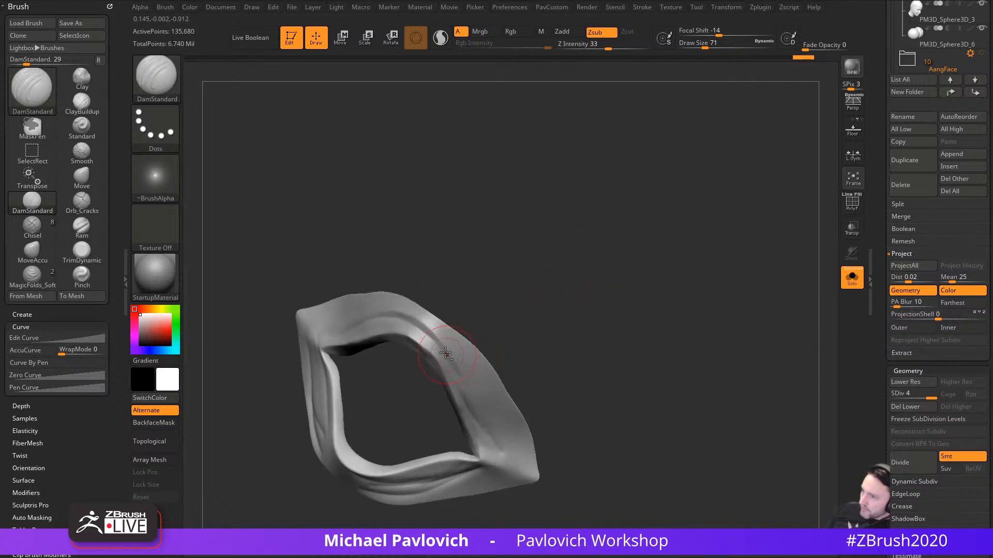
drag(569, 406, 590, 294)
mouse_move(615, 327)
mouse_down()
mouse_move(610, 300)
mouse_move(595, 302)
mouse_move(627, 259)
mouse_up()
Step: Raise a ridge along the upper face rim from its corner with the Standard brush at Z Intensity 33 and draw size 44
key(b)
key(s)
key(t)
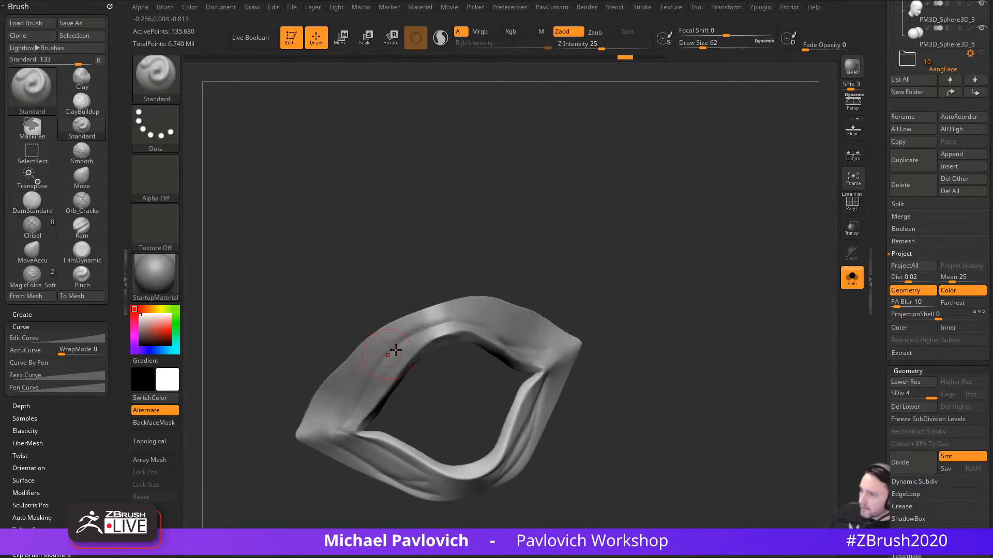
key(space)
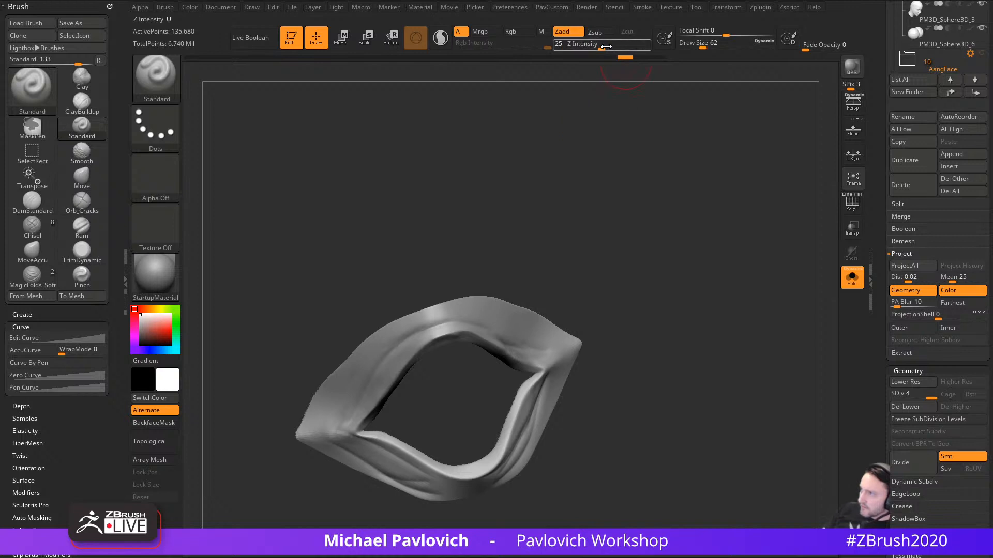
drag(606, 47, 614, 46)
drag(619, 196, 643, 222)
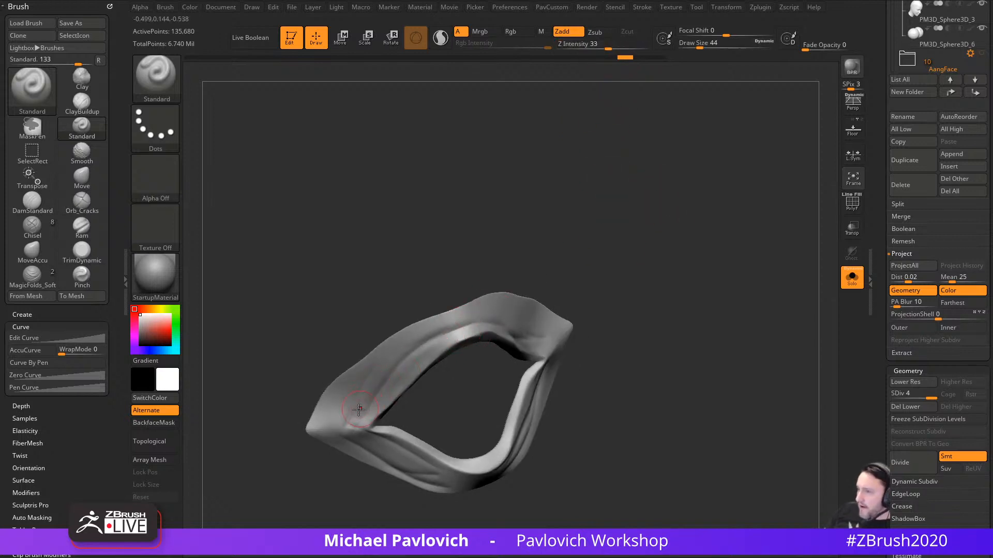
drag(365, 401, 421, 360)
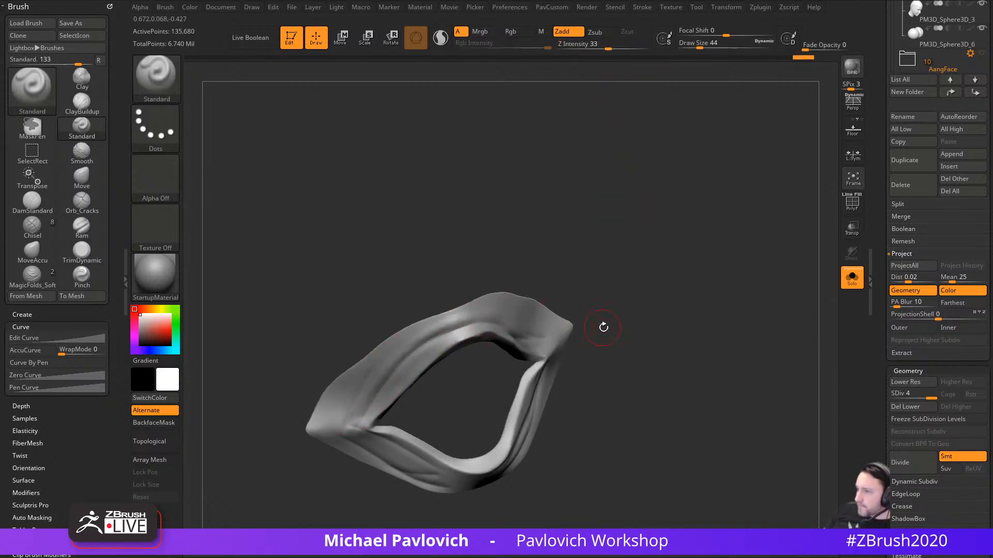
Step: Build up the fold ridges along the upper and lower face rim with the Standard brush at draw sizes 41 and 49
drag(603, 327, 416, 323)
key(s)
click(490, 328)
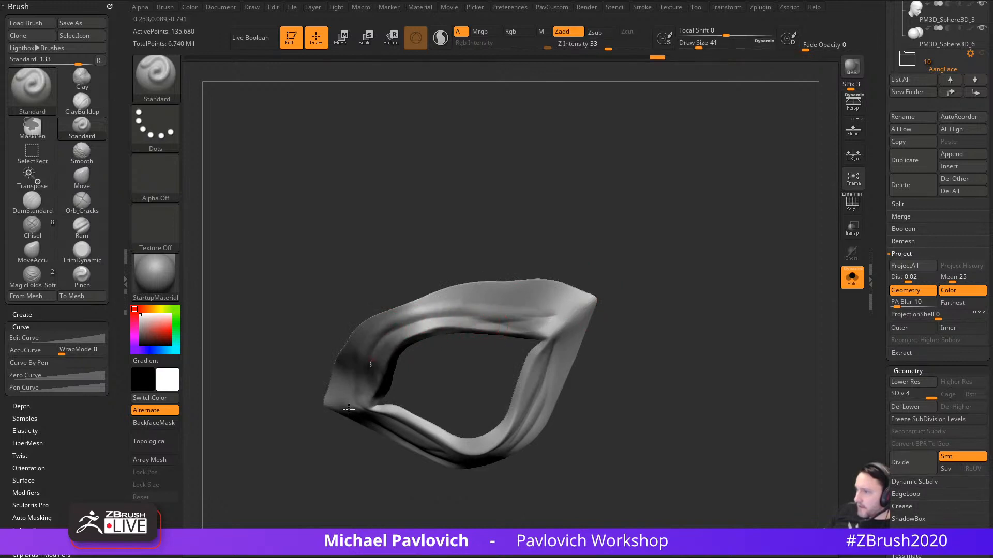
mouse_move(459, 392)
mouse_down()
mouse_move(417, 424)
mouse_move(419, 456)
mouse_up()
mouse_move(559, 433)
mouse_down()
mouse_move(556, 408)
mouse_move(432, 401)
mouse_up()
mouse_move(442, 440)
mouse_down()
mouse_move(420, 438)
mouse_move(538, 410)
mouse_up()
mouse_move(554, 362)
mouse_down()
mouse_move(504, 424)
mouse_move(549, 402)
mouse_up()
mouse_move(691, 364)
mouse_down()
mouse_move(722, 293)
mouse_move(718, 311)
mouse_move(716, 293)
mouse_move(736, 306)
mouse_up()
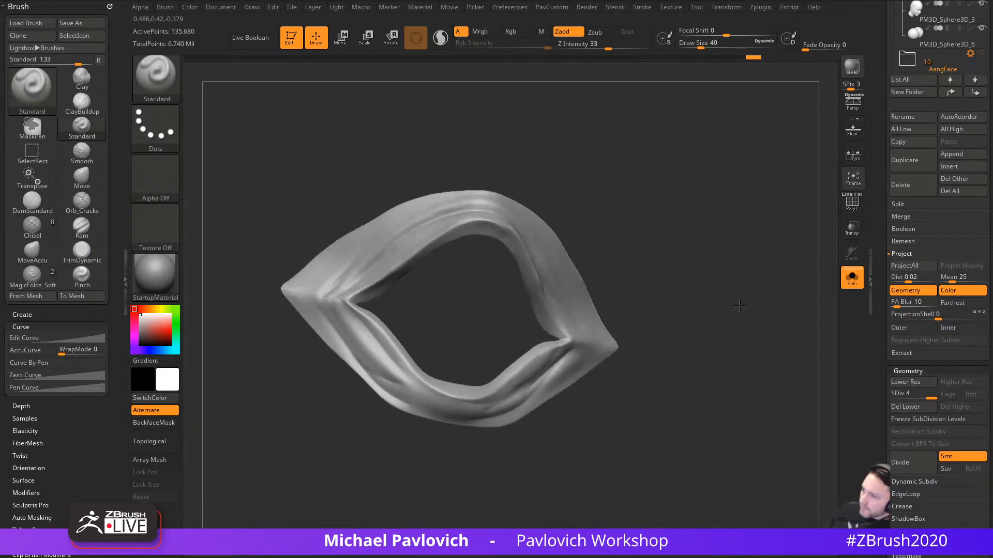
Step: Carve fine creases in the lower face rim beside its corner with DamStandard reduced to draw size 33
key(b)
key(d)
key(s)
alt+drag(704, 273, 730, 290)
key(s)
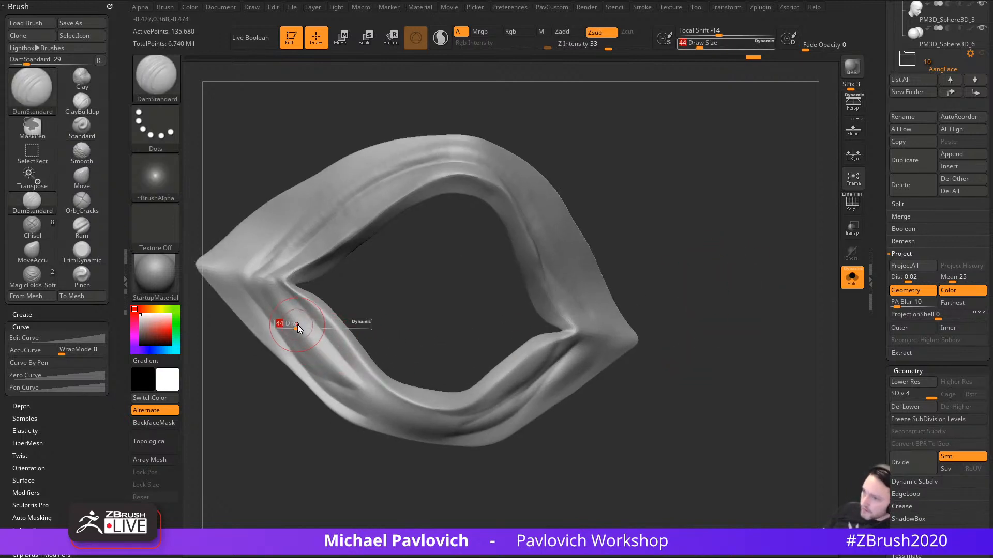
drag(297, 326, 290, 326)
mouse_move(393, 303)
alt+mouse_down()
mouse_move(424, 343)
mouse_move(414, 350)
alt+mouse_up()
key(s)
drag(311, 362, 307, 362)
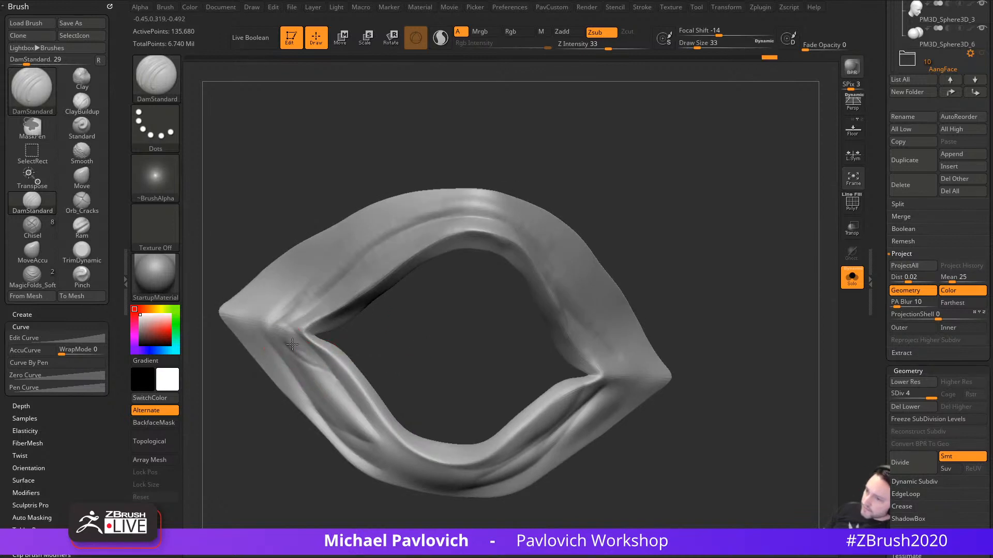
drag(391, 340, 316, 363)
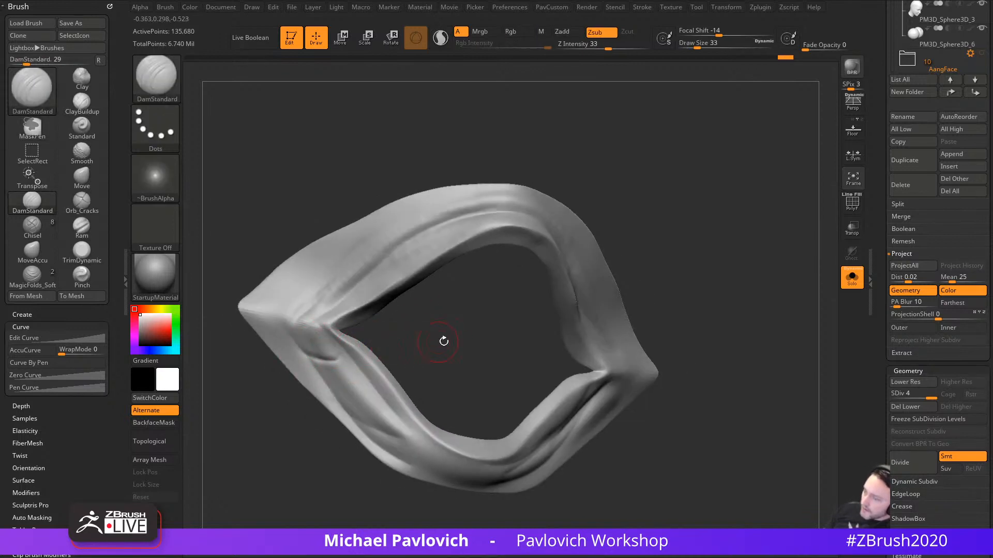
Step: Cut a short crease across the lower face rim just outside its inner corner with DamStandard at draw size 33
drag(720, 337, 649, 382)
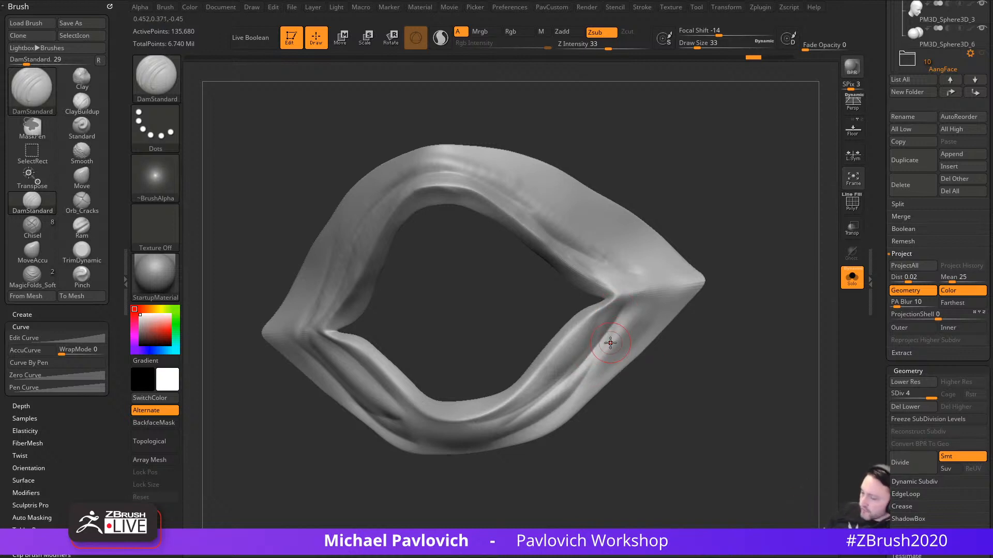
drag(711, 309, 744, 310)
drag(304, 335, 302, 376)
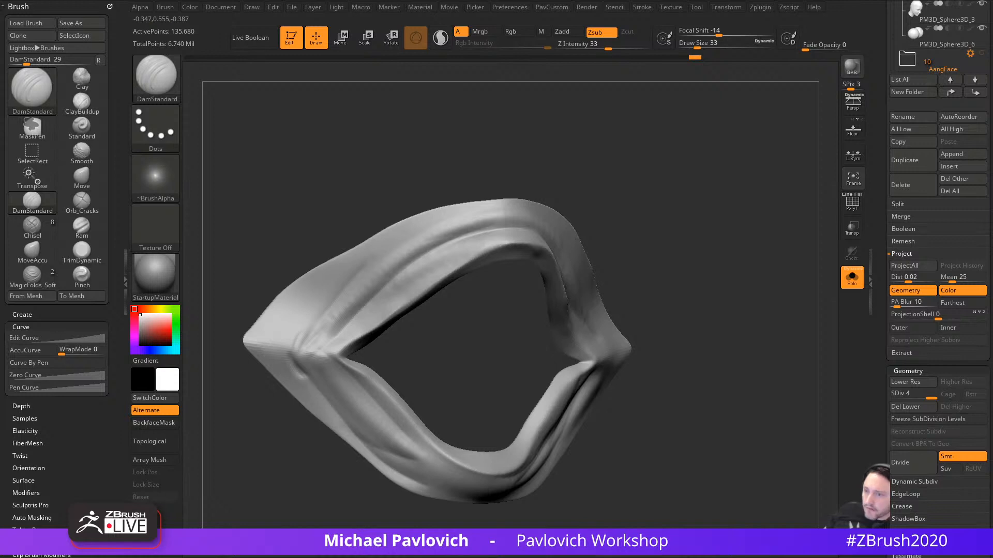
Step: Browse the artist reference folder in File Explorer and open film-narnia-03.jpg and goliath-head-12.jpg in XnView MP
key(super+e)
key(super+Left)
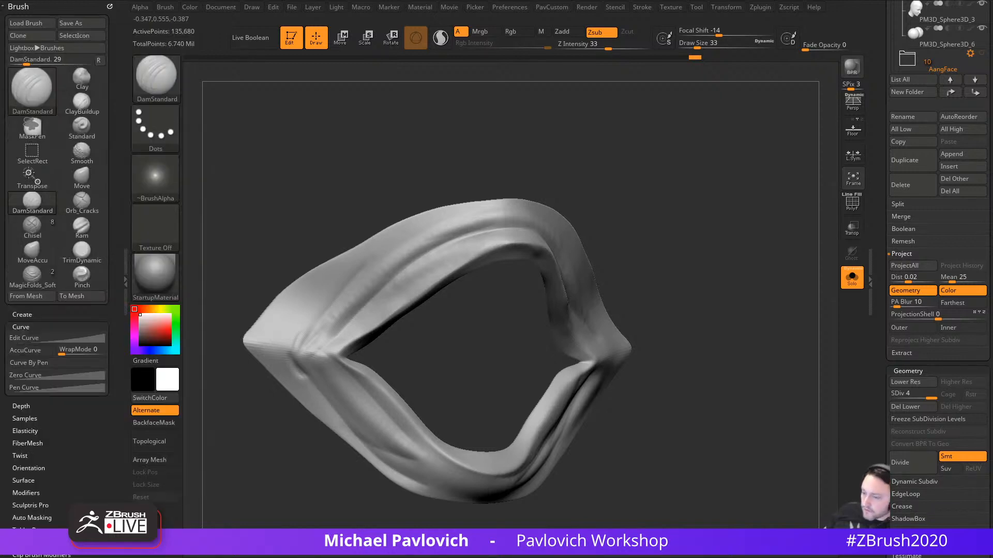
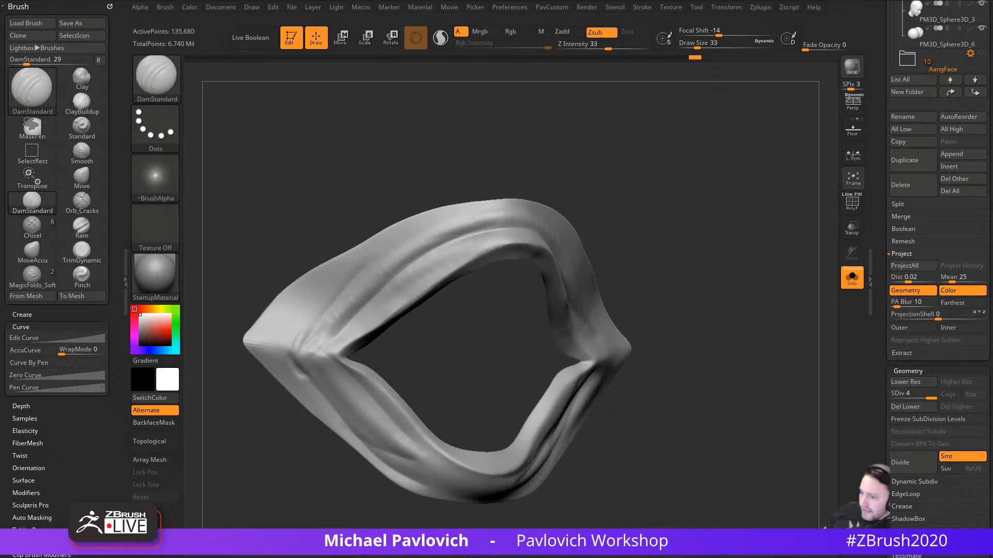
drag(581, 70, 489, 72)
scroll(433, 305, down, 8)
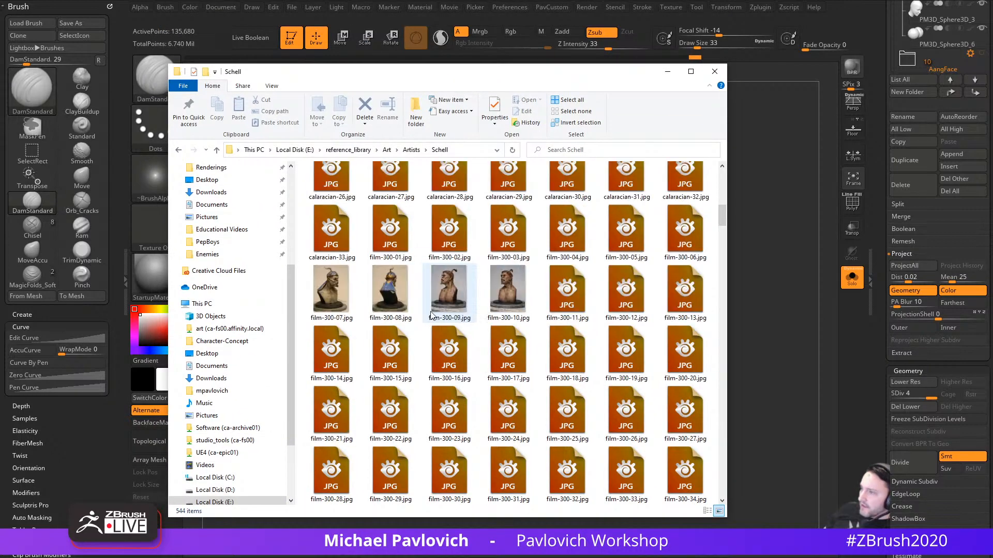
scroll(434, 315, down, 10)
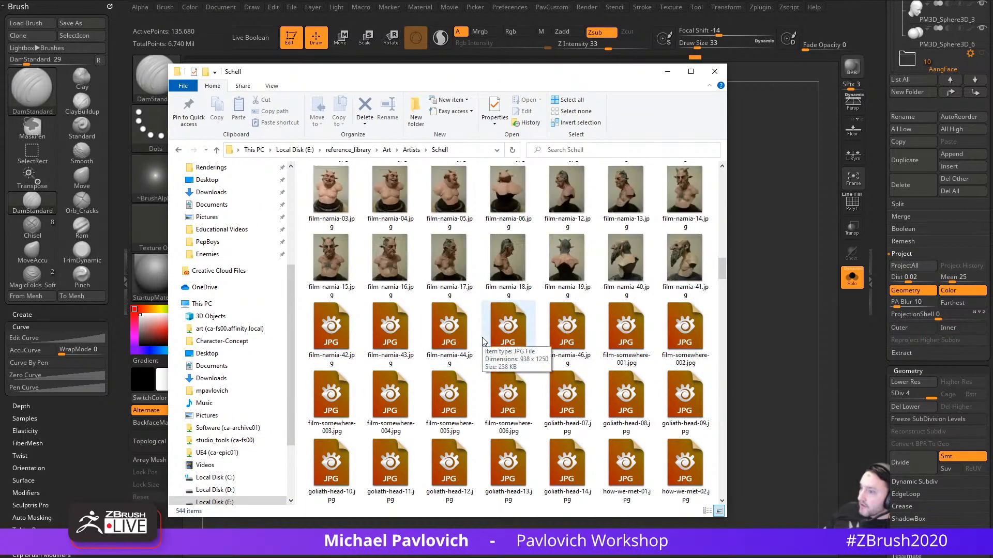
click(339, 187)
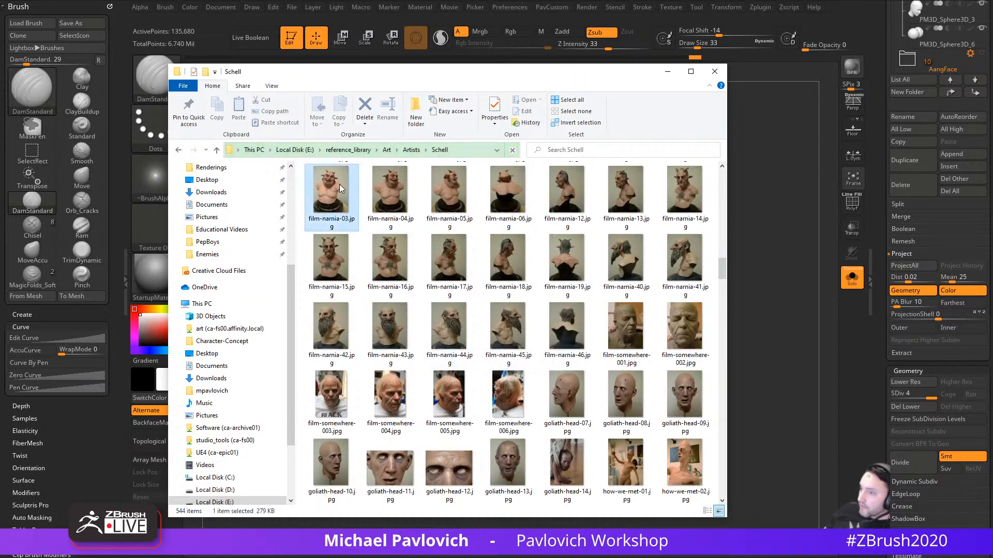
click(457, 474)
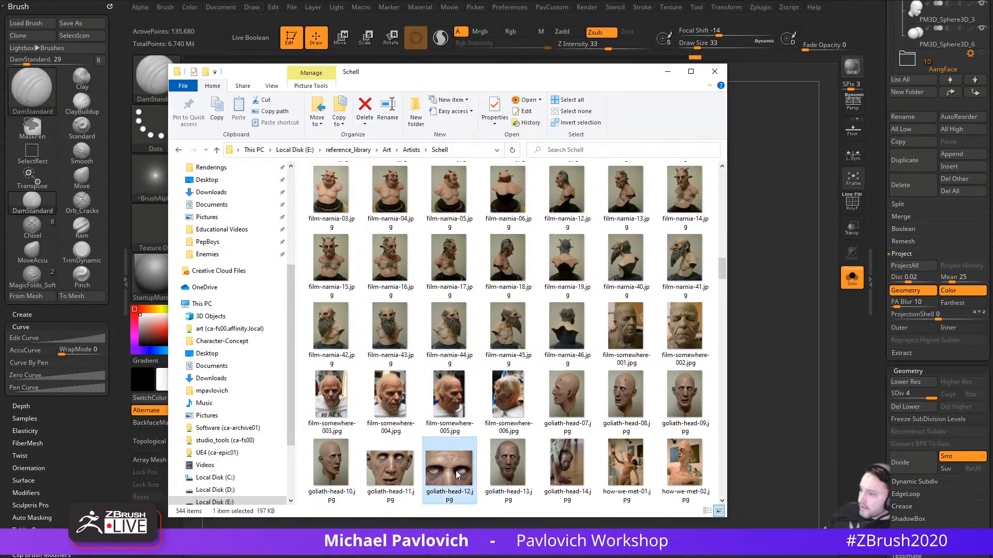
double_click(456, 471)
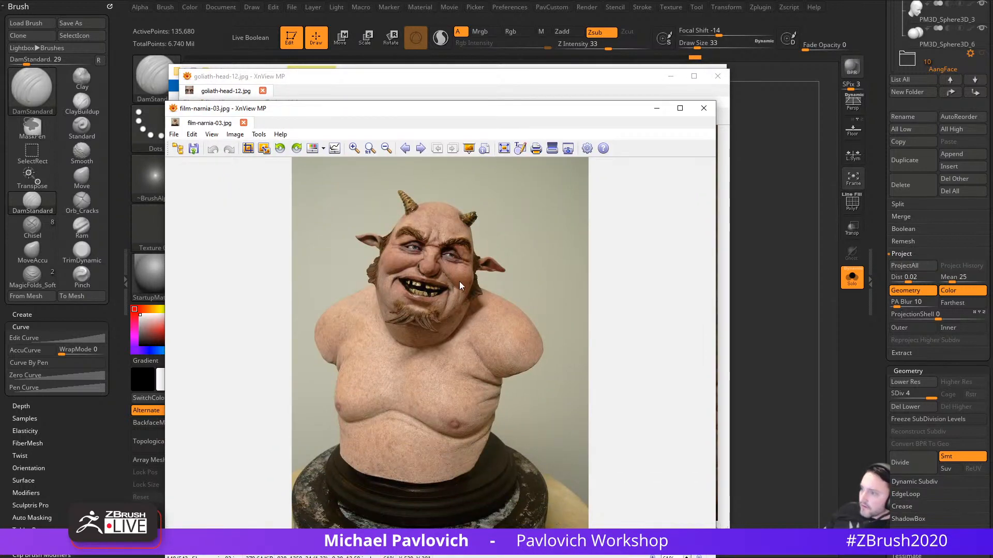
Step: Examine the skin folds around the eyes in film-narnia-03.jpg and goliath-head-12.jpg, closing each image
scroll(459, 282, up, 3)
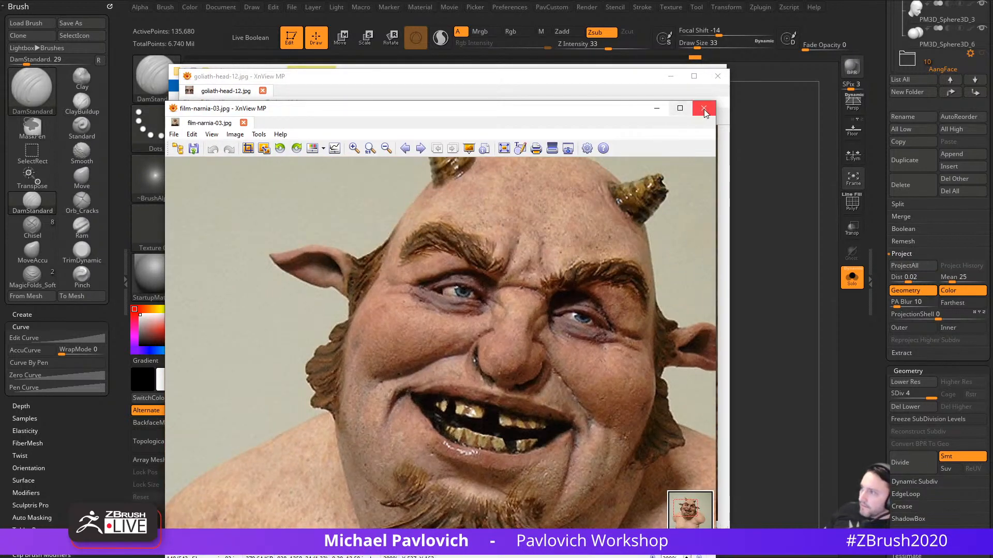
click(703, 110)
scroll(476, 266, down, 4)
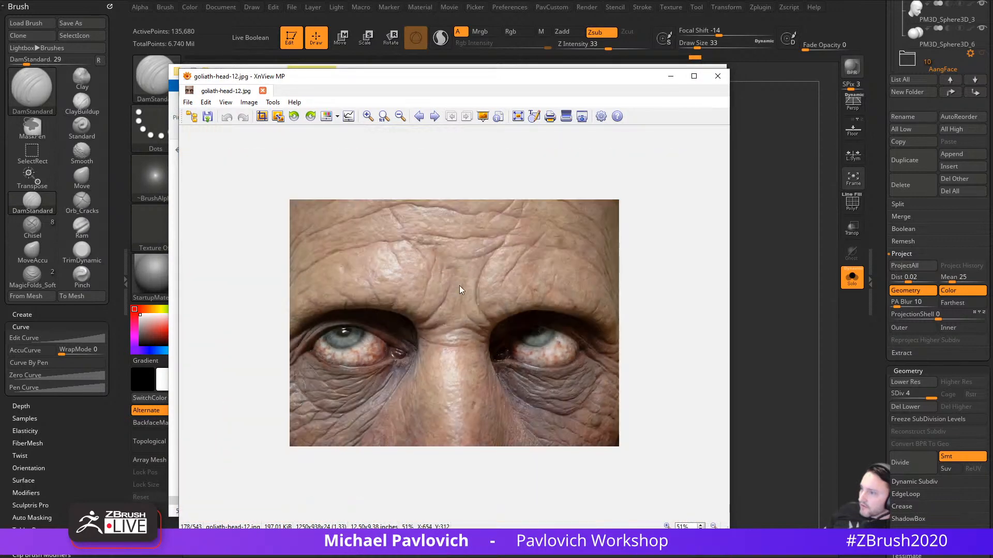
scroll(454, 304, up, 3)
click(718, 76)
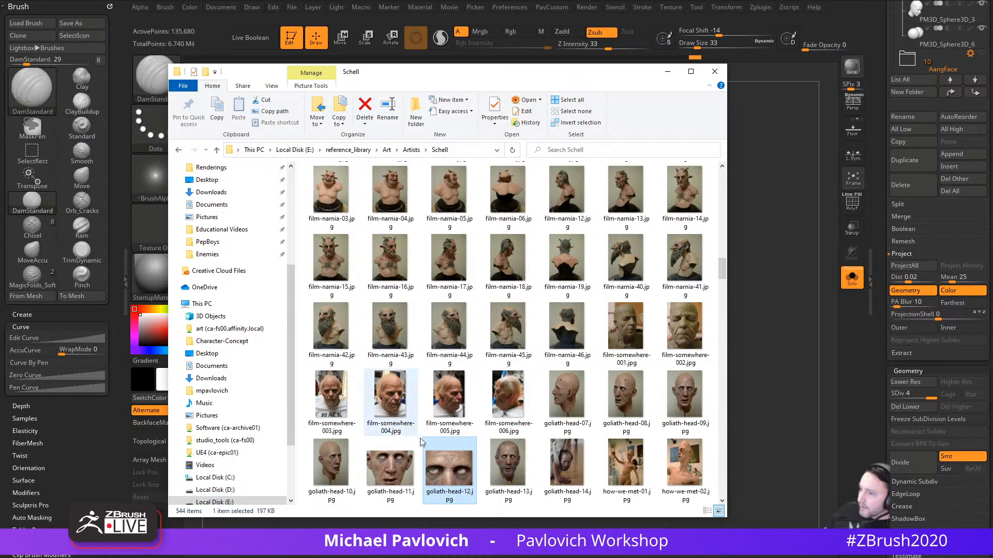
Step: Open goliath-head-09.jpg, examine the wrinkles under the eyes at 100% zoom, and move the reference windows off the ZBrush canvas
double_click(685, 398)
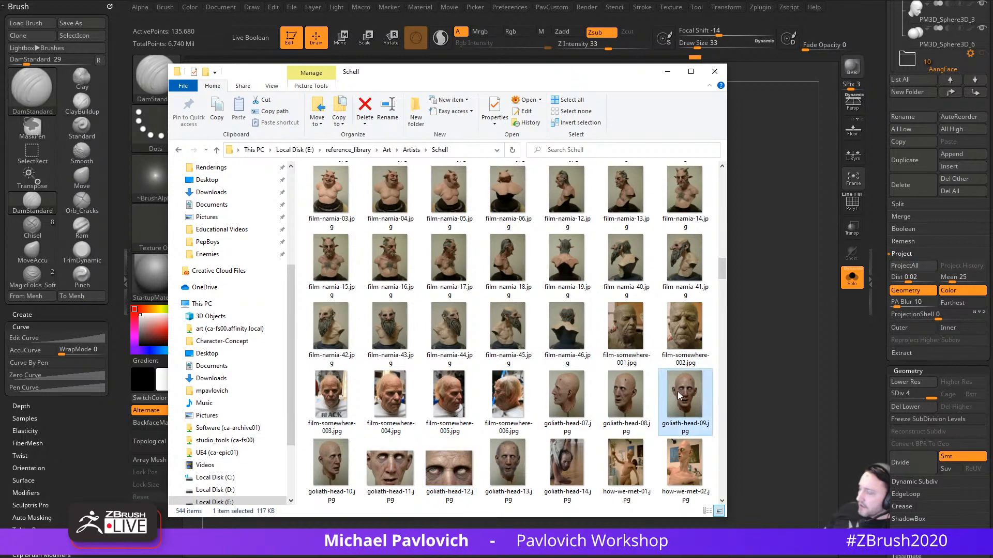
drag(342, 556, 672, 67)
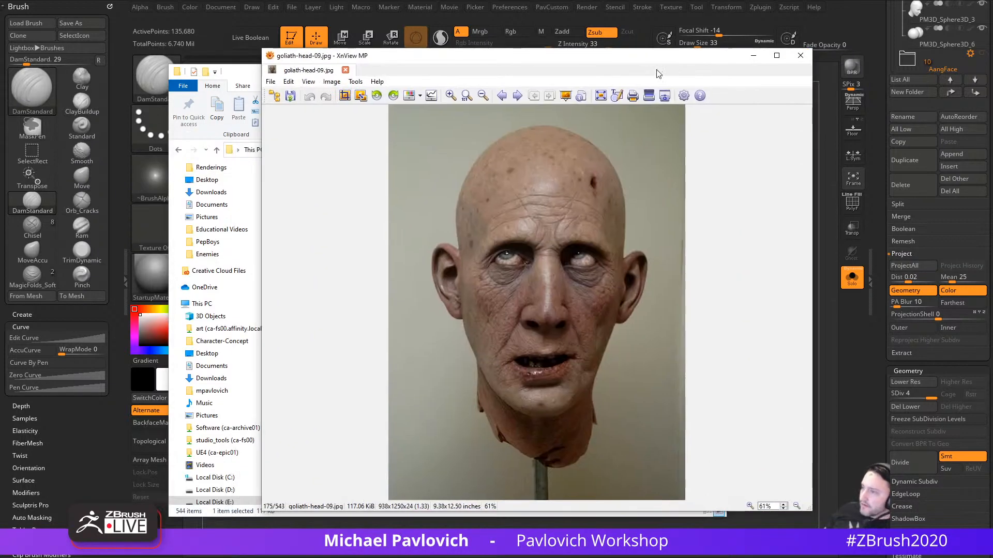
click(595, 289)
drag(531, 284, 505, 330)
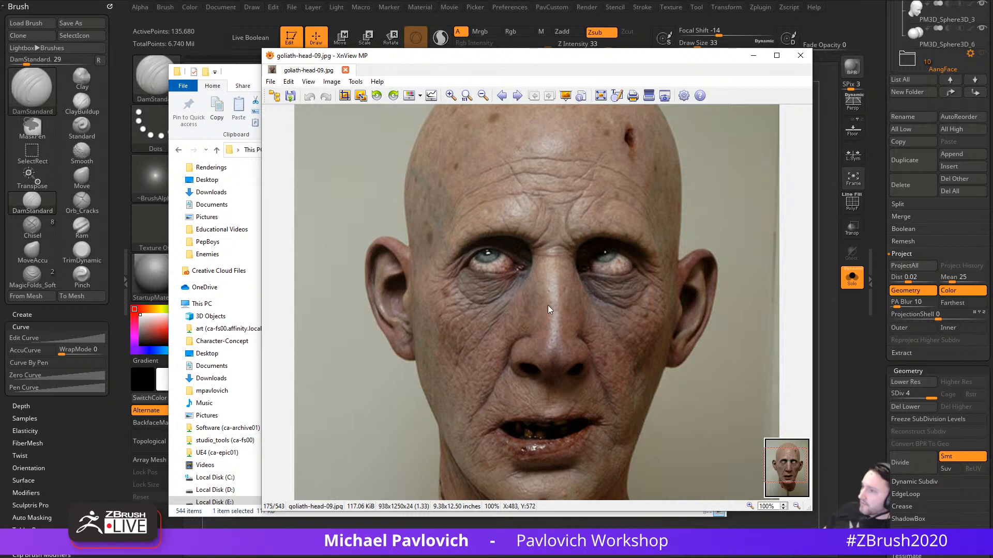
drag(549, 54, 799, 159)
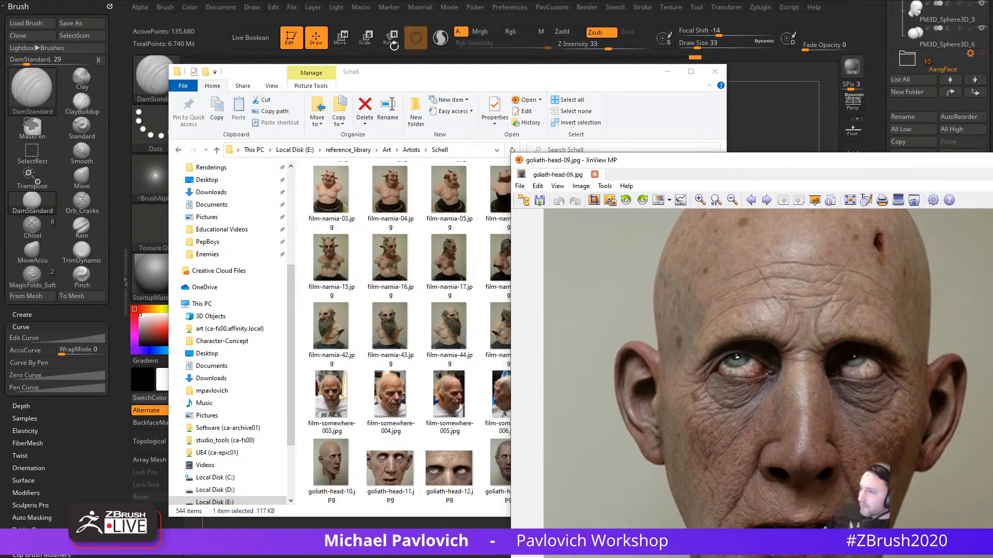
drag(423, 71, 362, 557)
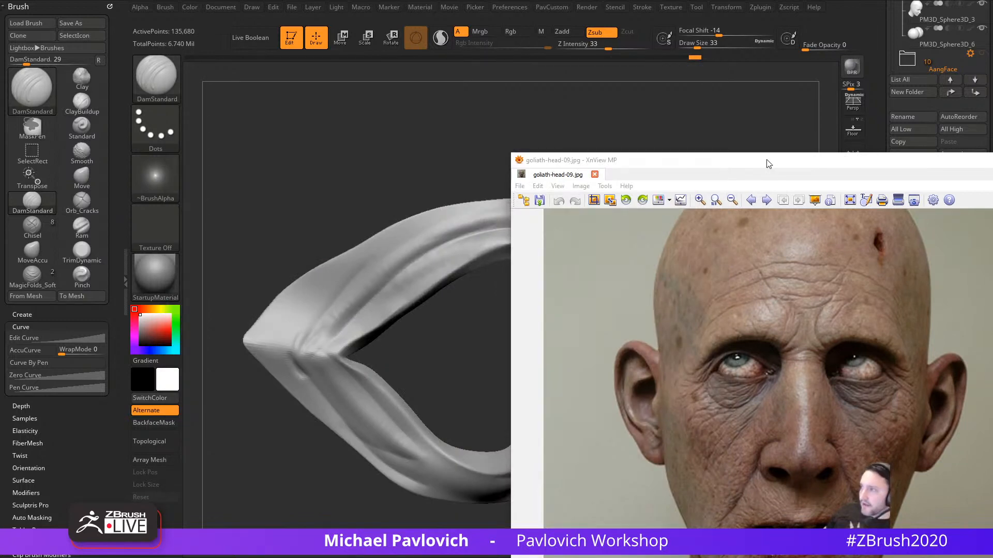
drag(768, 164, 662, 556)
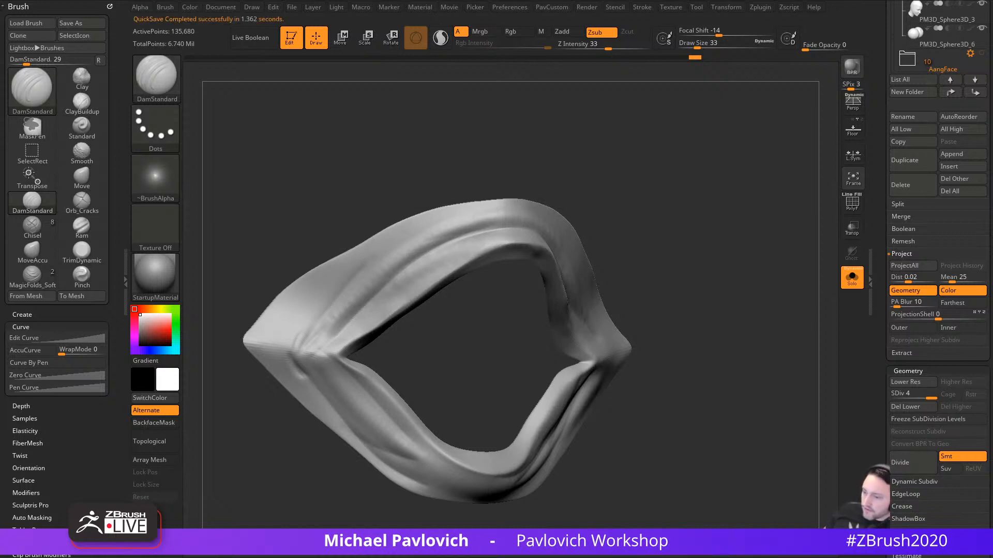
Step: Carve short diagonal wrinkles into the lower face rim near its corner with DamStandard at draw size 33, undoing one stroke
drag(731, 234, 694, 262)
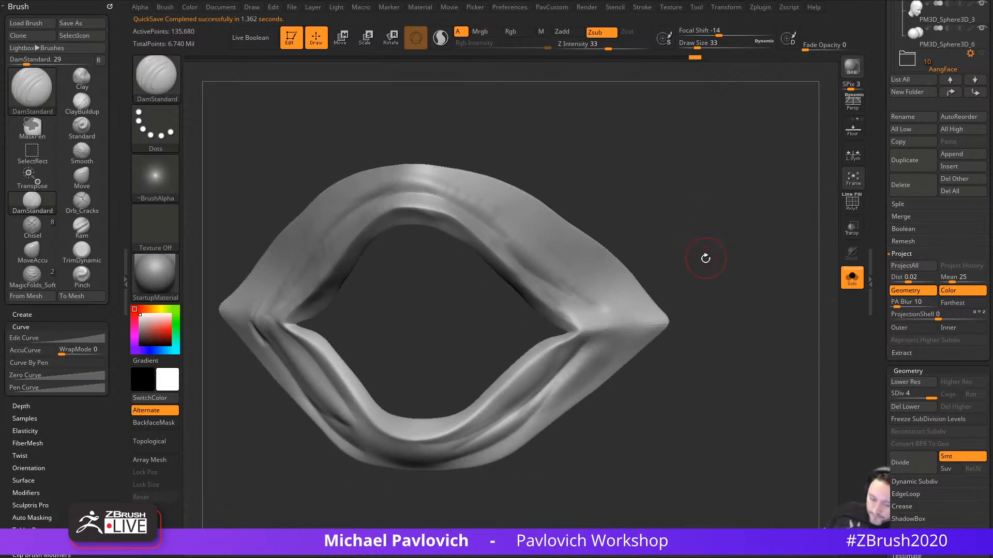
drag(715, 298, 539, 345)
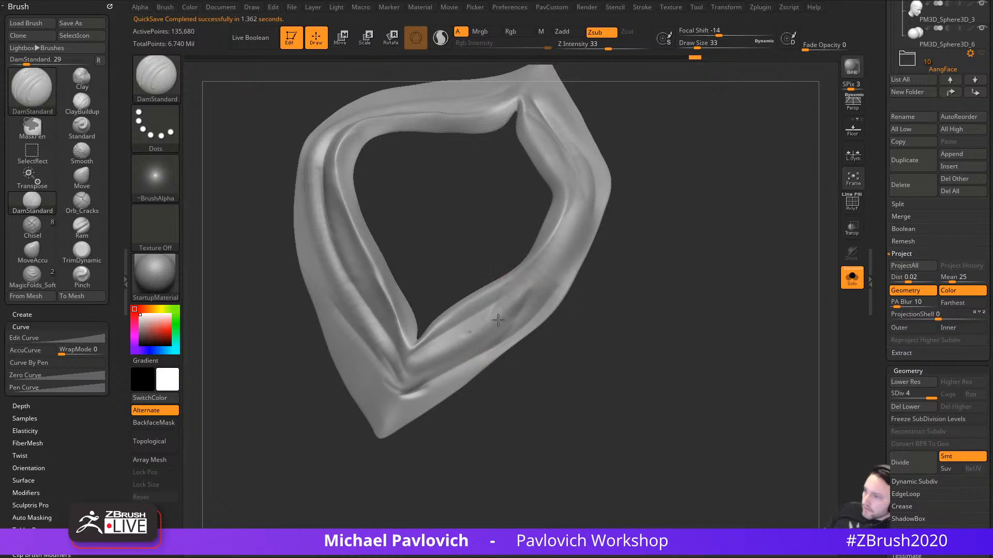
drag(630, 342, 517, 345)
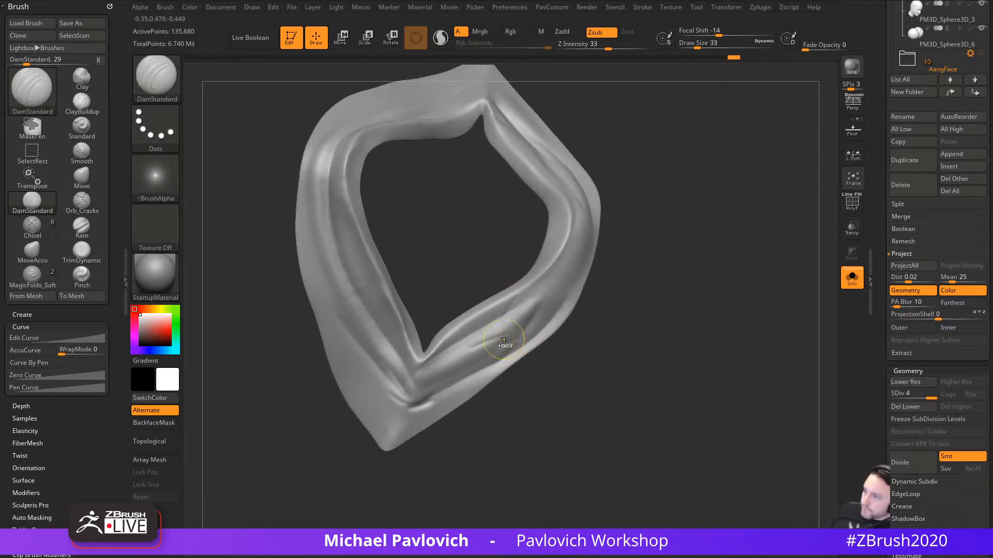
key(ctrl+z)
mouse_move(509, 304)
mouse_down()
mouse_move(495, 342)
mouse_move(455, 336)
mouse_up()
drag(529, 313, 473, 361)
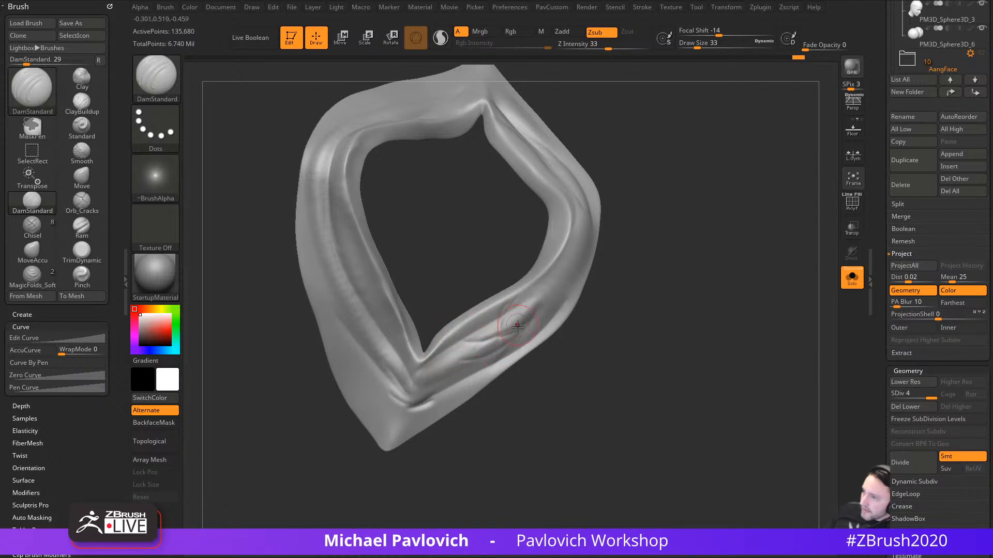
Step: Carve crossing diagonal wrinkles into both ends of the lower face rim with DamStandard at draw size 33
drag(517, 327, 449, 376)
mouse_move(608, 326)
mouse_down()
mouse_move(584, 359)
mouse_move(631, 241)
mouse_move(662, 317)
mouse_up()
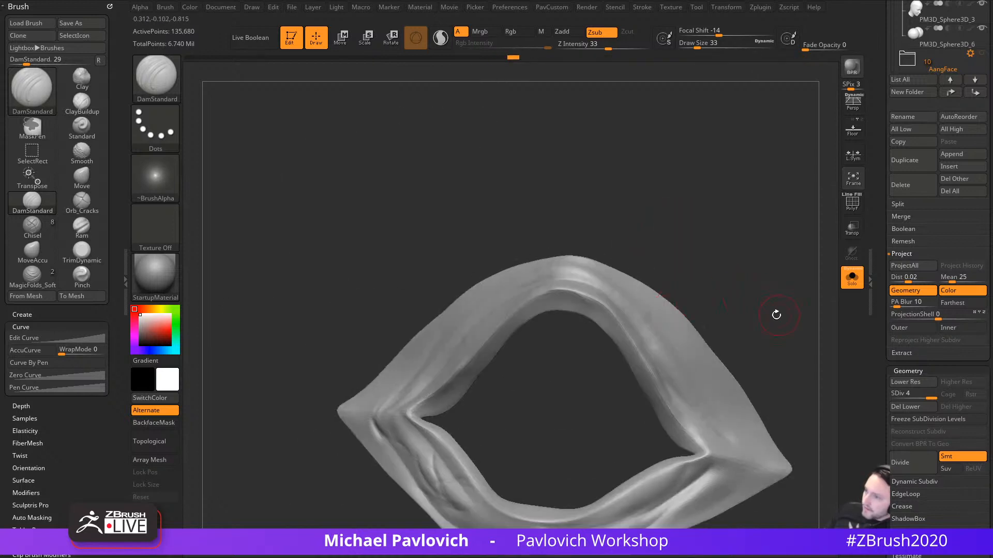
drag(776, 315, 544, 348)
drag(633, 399, 517, 320)
drag(423, 349, 403, 299)
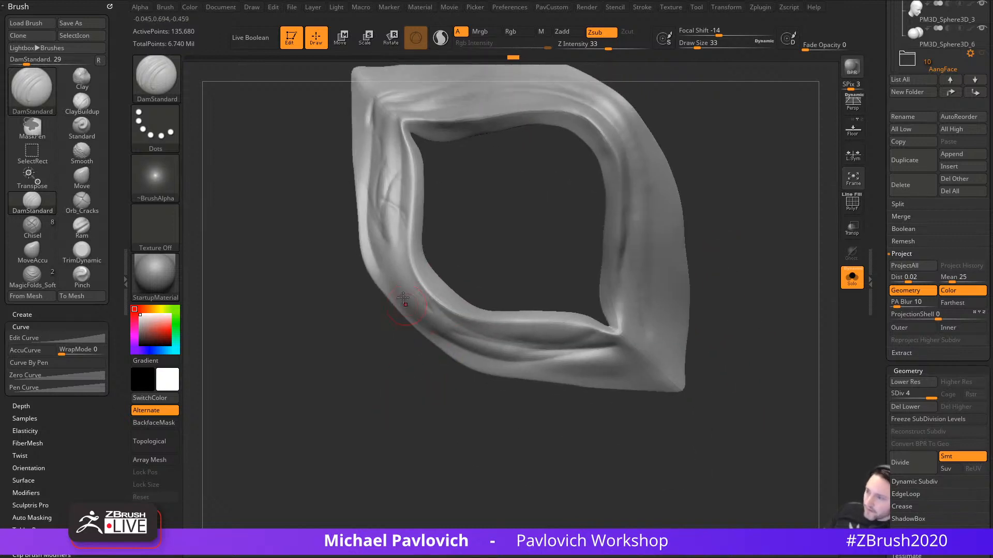
mouse_move(519, 378)
mouse_down()
mouse_move(731, 365)
mouse_move(616, 288)
mouse_move(600, 361)
mouse_move(642, 390)
mouse_move(554, 299)
mouse_move(589, 264)
mouse_up()
mouse_move(559, 308)
mouse_down()
mouse_move(589, 261)
mouse_move(602, 258)
mouse_up()
mouse_move(560, 313)
mouse_down()
mouse_move(579, 313)
mouse_move(525, 343)
mouse_move(525, 319)
mouse_up()
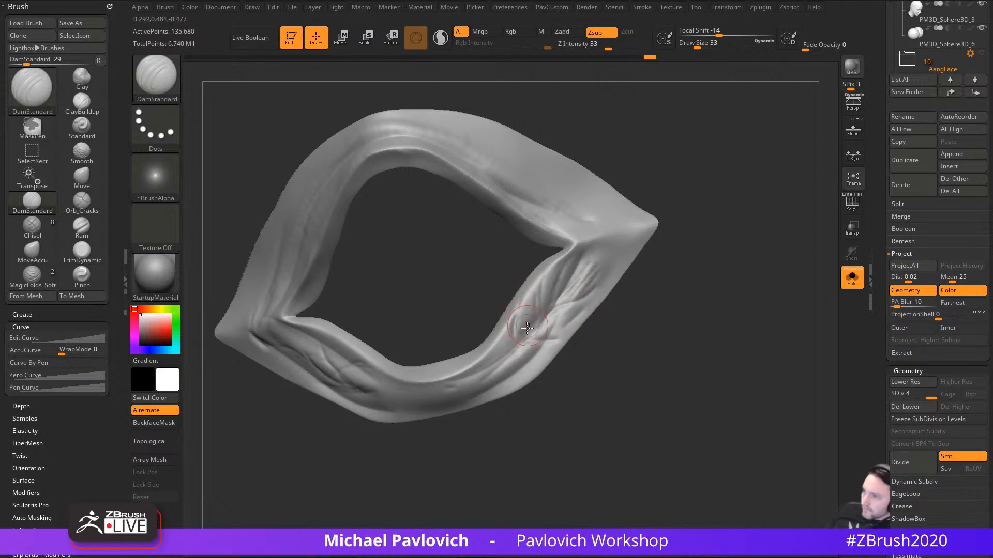
Step: Deepen the wrinkles at the far end of the lower face rim and extend them into its corner with DamStandard
mouse_move(616, 380)
alt+mouse_down()
mouse_move(641, 377)
mouse_move(607, 359)
alt+mouse_up()
mouse_move(500, 414)
mouse_down()
mouse_move(676, 284)
mouse_move(714, 232)
mouse_move(739, 223)
mouse_up()
mouse_move(368, 369)
mouse_down()
mouse_move(320, 324)
mouse_move(343, 377)
mouse_move(352, 375)
mouse_up()
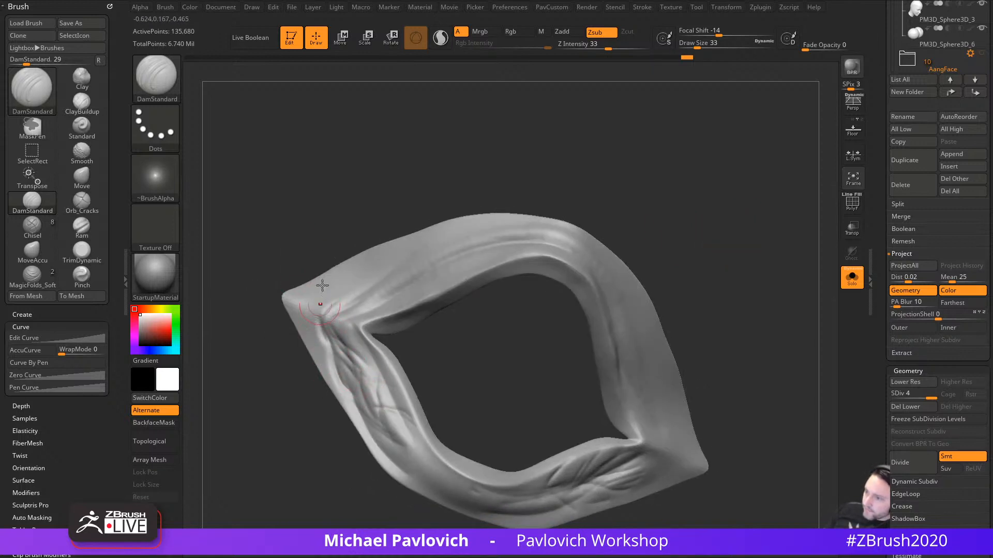
mouse_move(321, 277)
mouse_down()
mouse_move(589, 265)
mouse_move(674, 246)
mouse_up()
mouse_move(380, 344)
mouse_down()
mouse_move(352, 352)
mouse_move(346, 334)
mouse_up()
mouse_move(621, 269)
mouse_down()
mouse_move(686, 293)
mouse_move(653, 284)
mouse_up()
drag(299, 437, 361, 332)
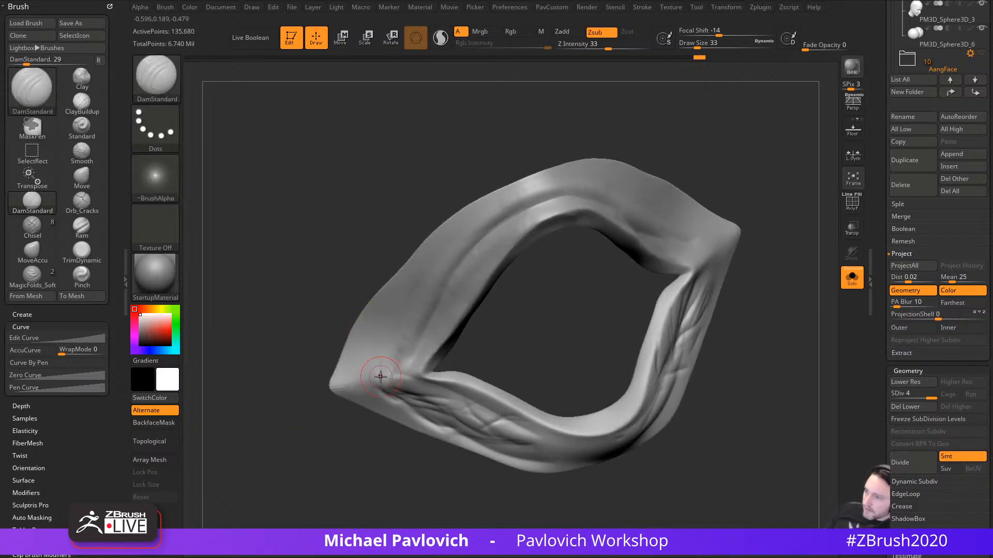
Step: Subdivide the face rim mesh to subdivision level 5
mouse_move(368, 256)
mouse_down()
mouse_move(618, 326)
mouse_move(563, 387)
mouse_move(645, 331)
mouse_move(660, 278)
mouse_up()
key(ctrl+shift+z)
key(ctrl+d)
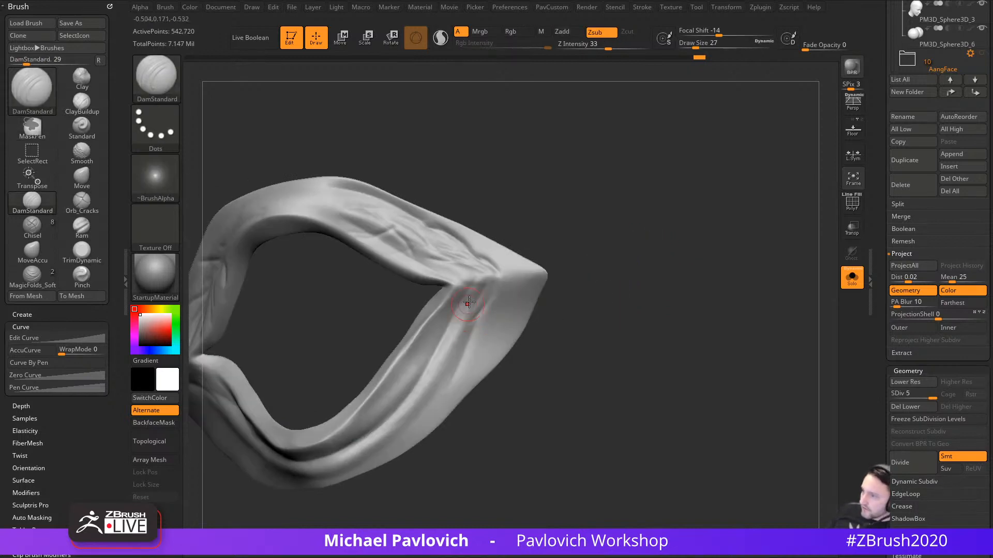
Step: Carve branching creases along the upper rim beside the corner with DamStandard at draw size 27, undoing one stroke
mouse_move(480, 319)
mouse_down()
mouse_move(450, 305)
mouse_move(440, 365)
mouse_up()
drag(473, 336, 459, 366)
drag(540, 331, 585, 306)
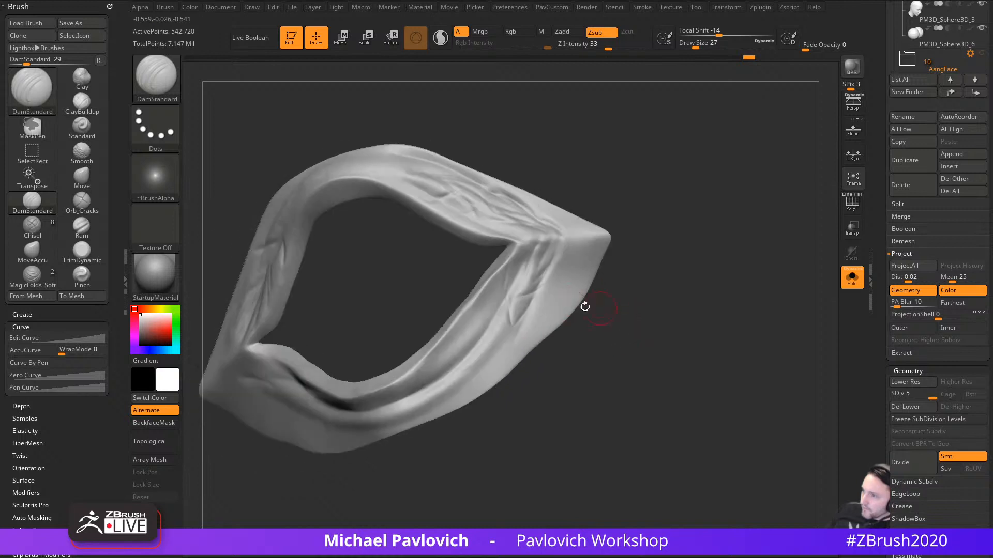
mouse_move(644, 297)
mouse_down()
mouse_move(695, 301)
mouse_move(647, 321)
mouse_up()
key(ctrl+z)
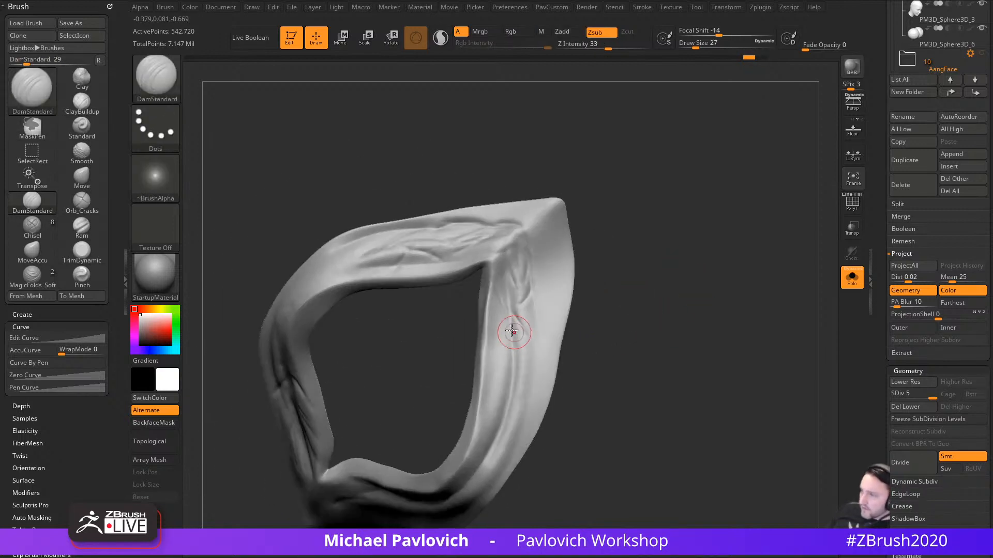
mouse_move(518, 314)
mouse_down()
mouse_move(538, 376)
mouse_move(526, 368)
mouse_move(534, 359)
mouse_up()
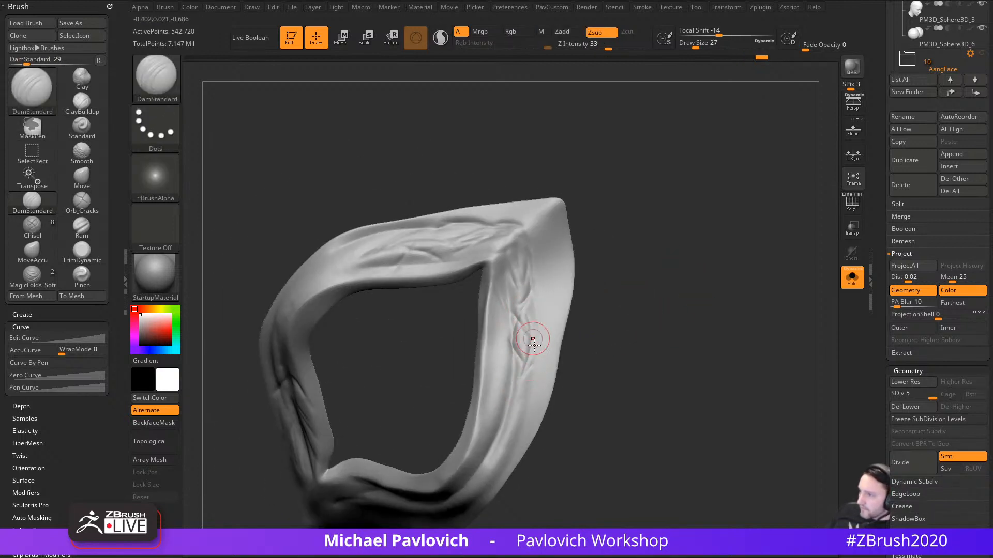
drag(489, 306, 510, 338)
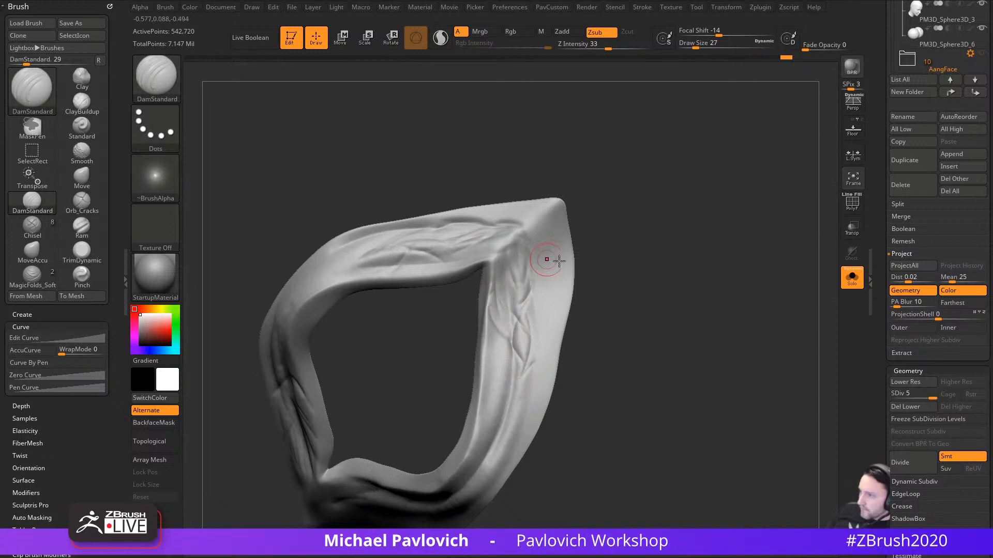
Step: Carve matching wrinkles into the opposite end of the upper rim with DamStandard and adjust the draw size
drag(681, 275, 737, 254)
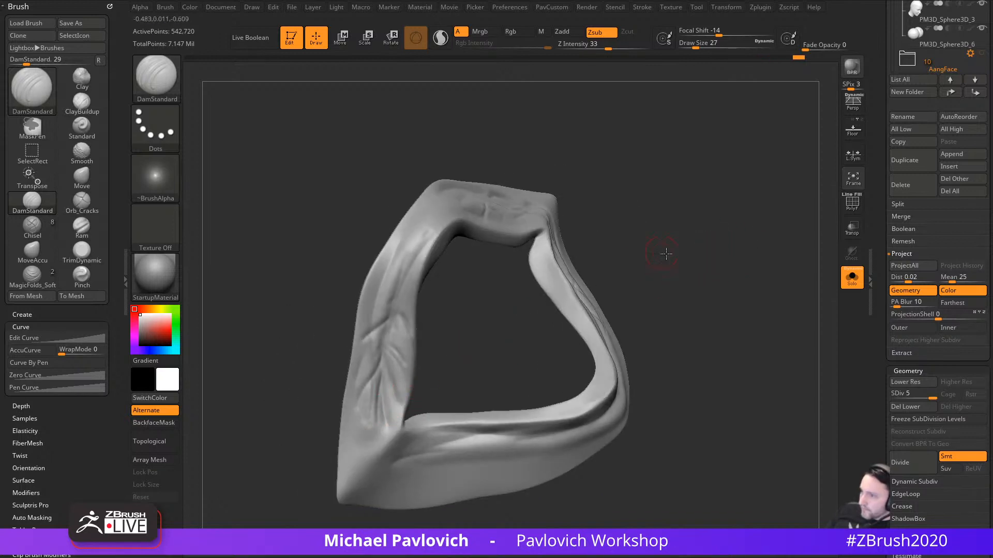
mouse_move(666, 254)
mouse_down()
mouse_move(746, 335)
mouse_move(722, 335)
mouse_move(656, 268)
mouse_move(747, 233)
mouse_move(769, 268)
mouse_move(771, 257)
mouse_move(734, 243)
mouse_up()
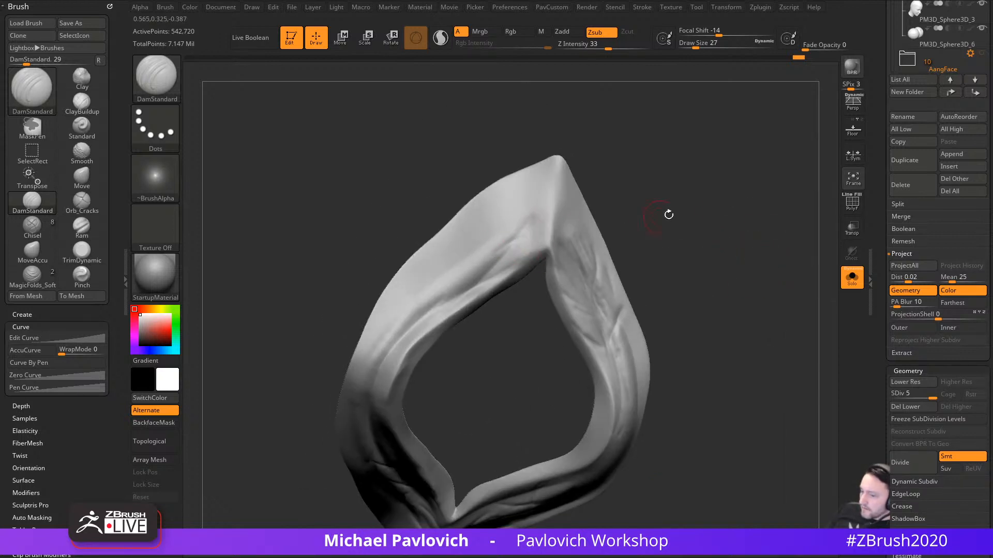
mouse_move(669, 214)
mouse_down()
mouse_move(760, 238)
mouse_move(732, 233)
mouse_up()
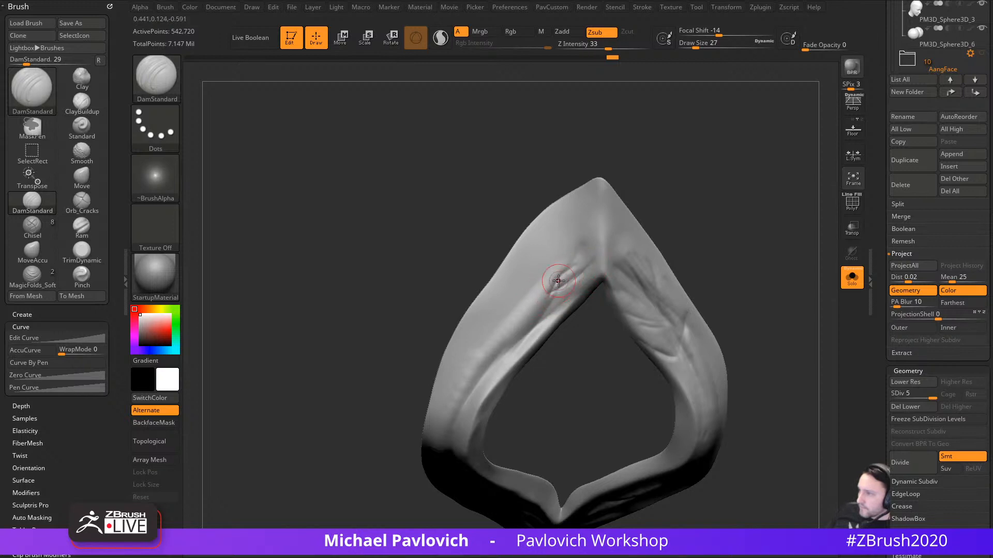
key(s)
mouse_move(558, 281)
mouse_down()
mouse_move(522, 325)
mouse_move(495, 327)
mouse_move(561, 289)
mouse_up()
mouse_move(667, 222)
mouse_down()
mouse_move(728, 212)
mouse_move(754, 278)
mouse_move(637, 313)
mouse_up()
Step: Soften the lower-rim wrinkles near the corner with Smooth and try recarving them with DamStandard at draw size 46
shift+drag(576, 347, 555, 387)
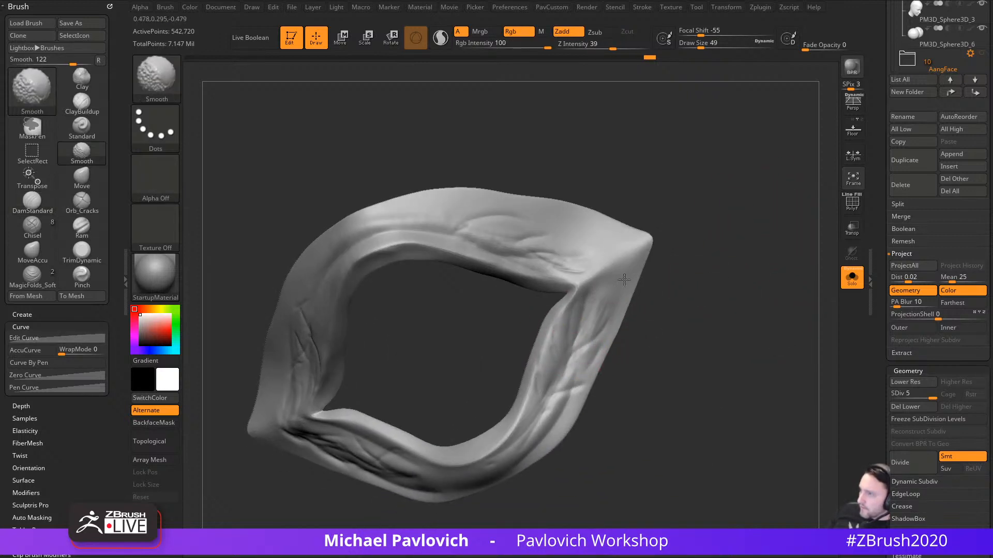
alt+drag(649, 71, 647, 49)
mouse_move(600, 290)
shift+mouse_down()
mouse_move(573, 336)
mouse_move(555, 298)
mouse_move(556, 350)
shift+mouse_up()
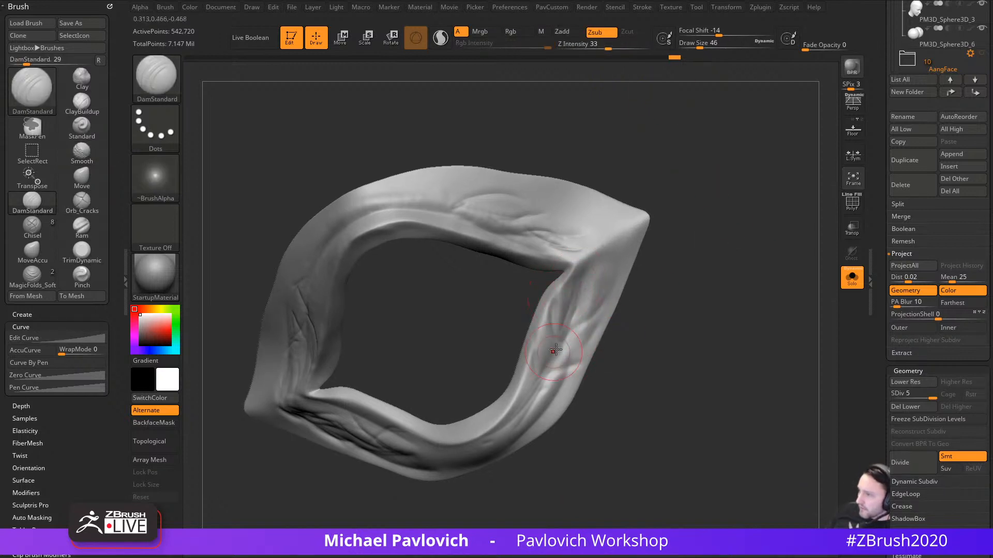
drag(616, 259, 599, 308)
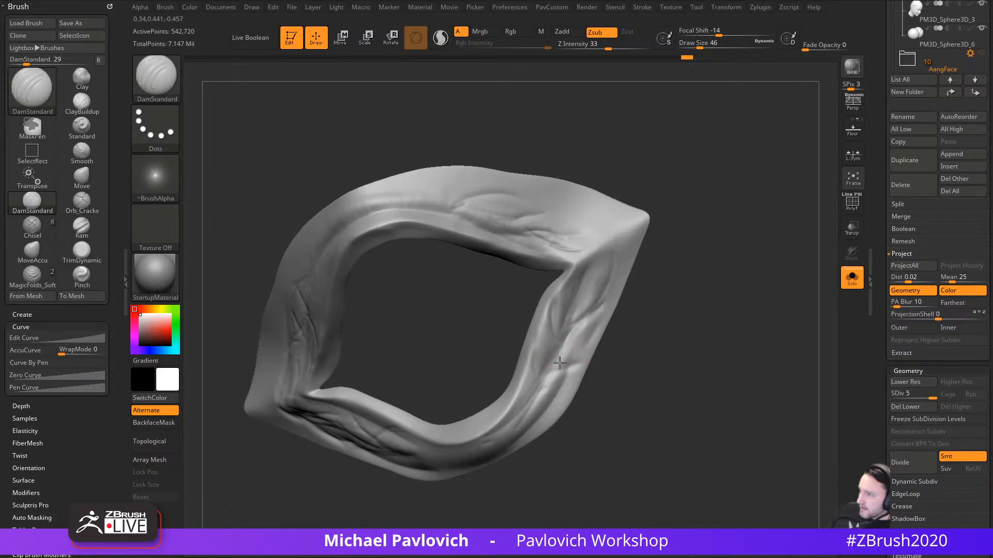
mouse_move(559, 363)
mouse_down()
mouse_move(577, 344)
mouse_move(644, 315)
mouse_up()
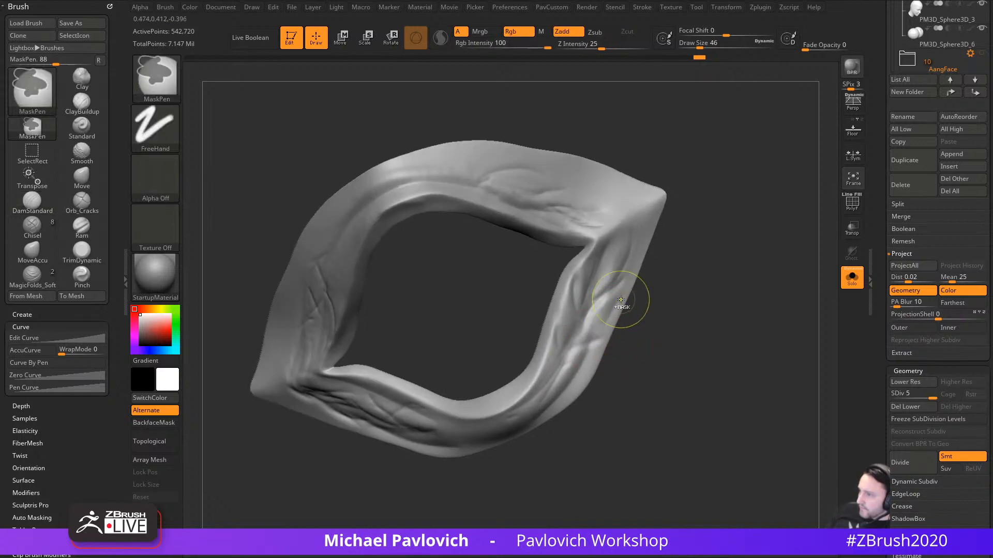
key(ctrl+z)
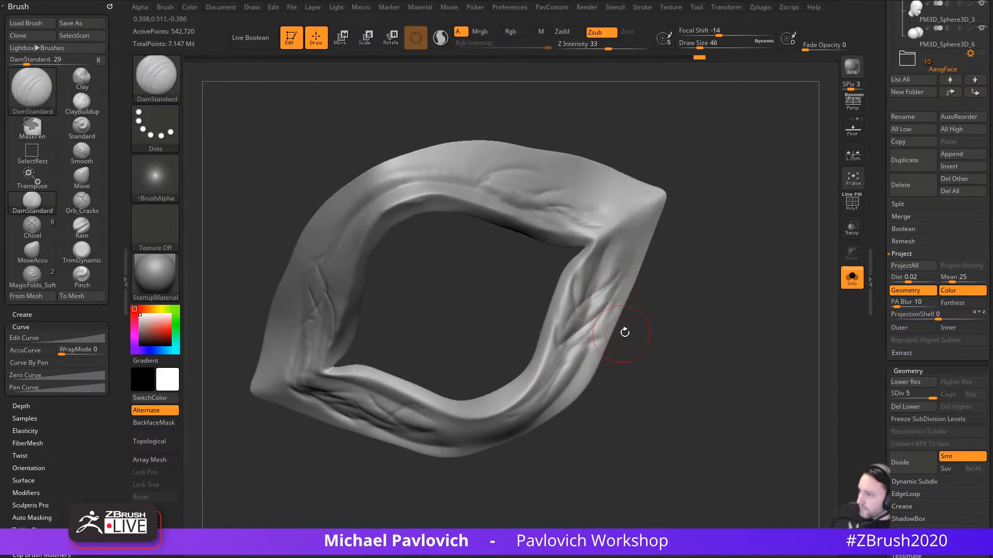
Step: Smooth out the lower-rim wrinkles near the corner at subdivision level 3, and set the mesh to level 4
drag(625, 331, 701, 297)
click(918, 381)
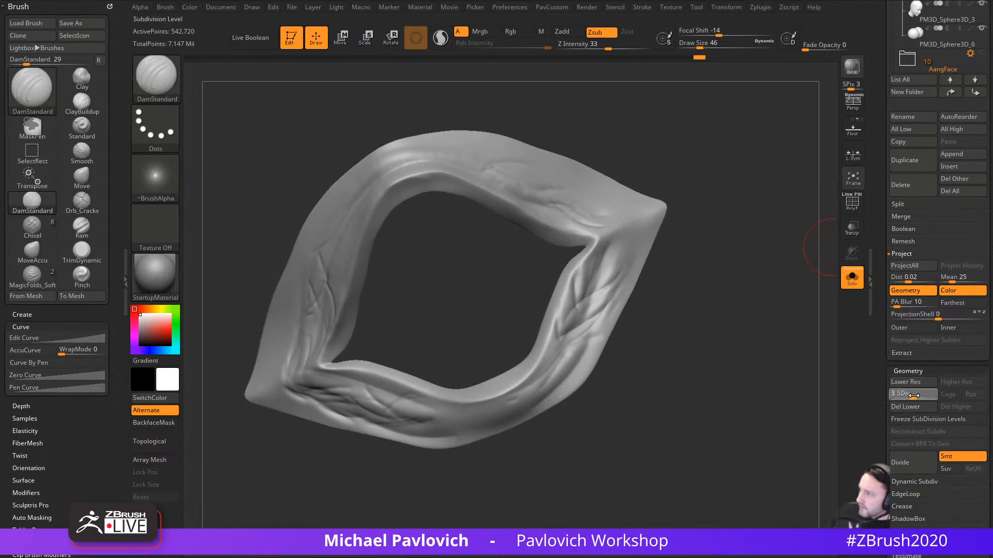
click(918, 381)
key(d)
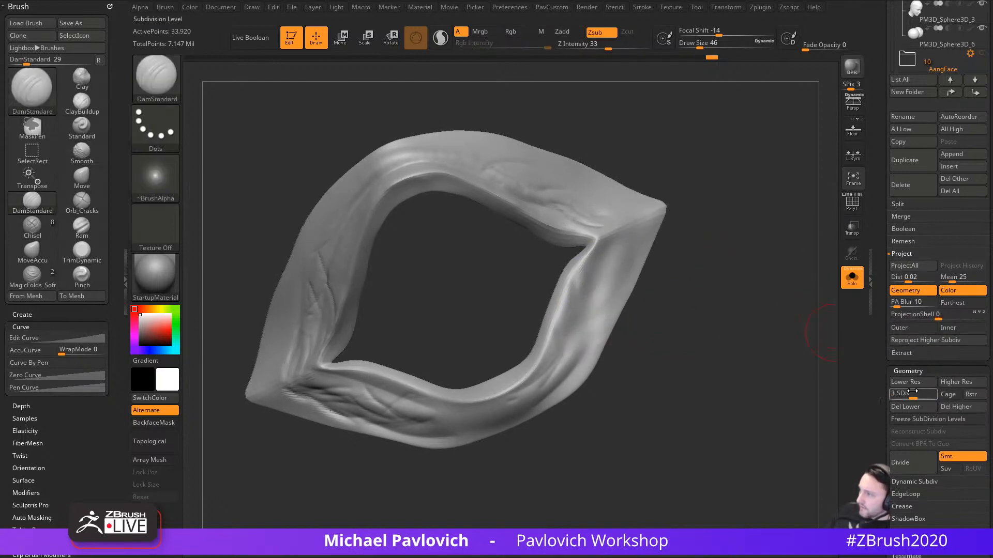
key(d)
click(921, 393)
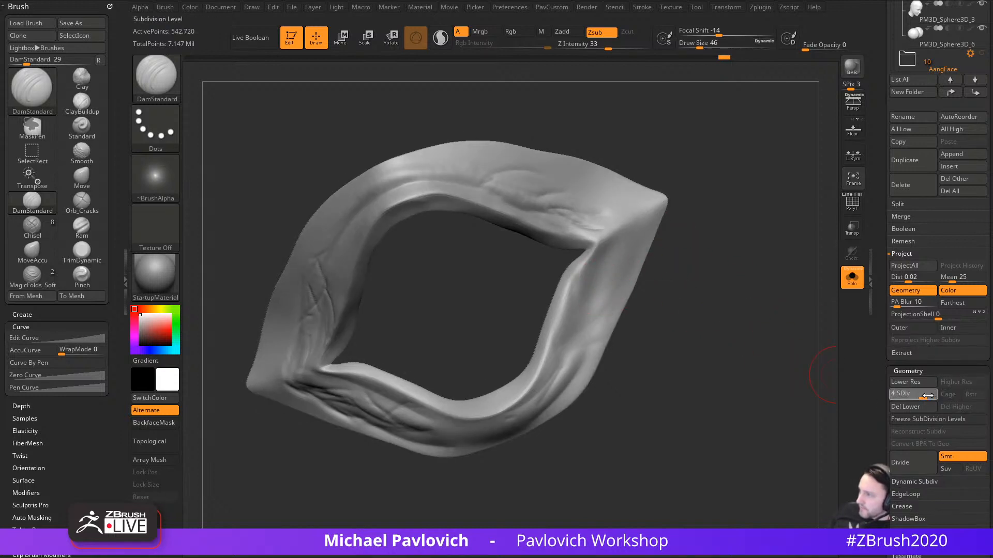
Step: Carve broad diagonal folds into the smoothed lower-rim end with DamStandard at draw size 46 on subdivision level 4
drag(678, 306, 652, 295)
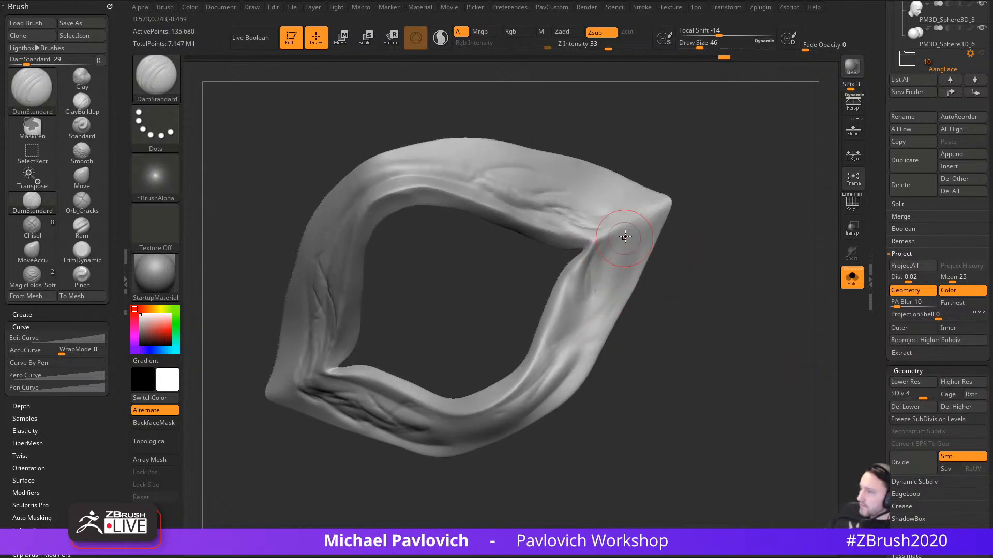
drag(623, 238, 583, 290)
drag(615, 261, 592, 319)
drag(605, 284, 555, 333)
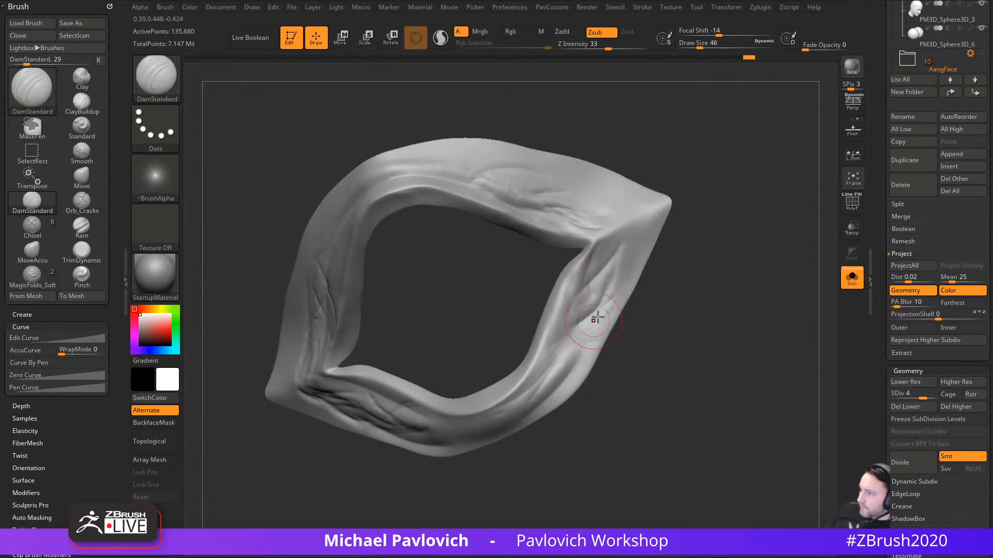
drag(634, 255, 583, 322)
mouse_move(593, 274)
mouse_down()
mouse_move(568, 309)
mouse_move(587, 331)
mouse_up()
Step: Build up the new lower-rim folds with the Clay brush at draw size 17 on subdivision level 5
mouse_move(710, 269)
alt+mouse_down()
mouse_move(698, 317)
mouse_move(714, 267)
mouse_move(682, 292)
alt+mouse_up()
key(b)
key(c)
key(l)
key(d)
key(s)
click(649, 293)
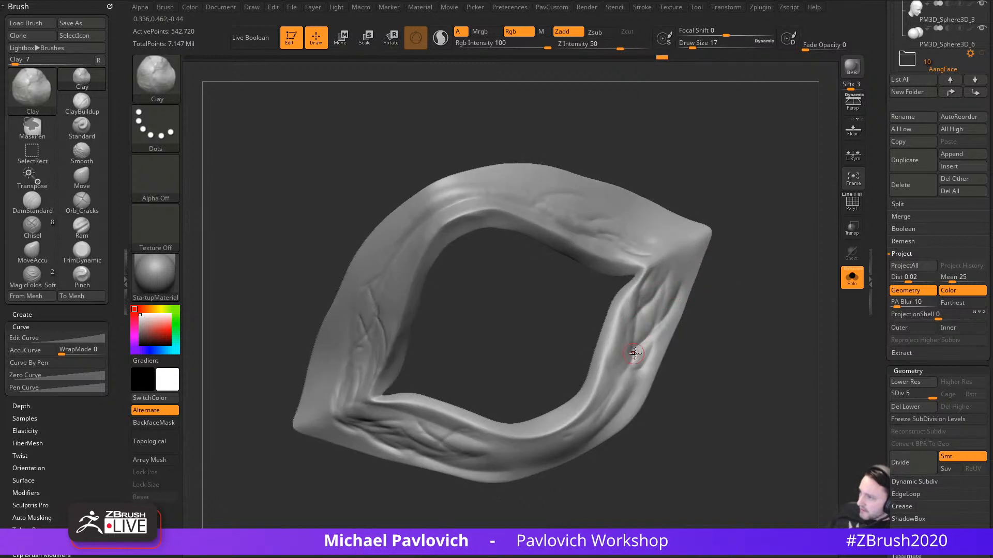
drag(673, 336, 687, 308)
Step: Fill out the wrinkles at the opposite end of the lower rim with Clay, using draw sizes between 17 and 39
drag(687, 364, 718, 239)
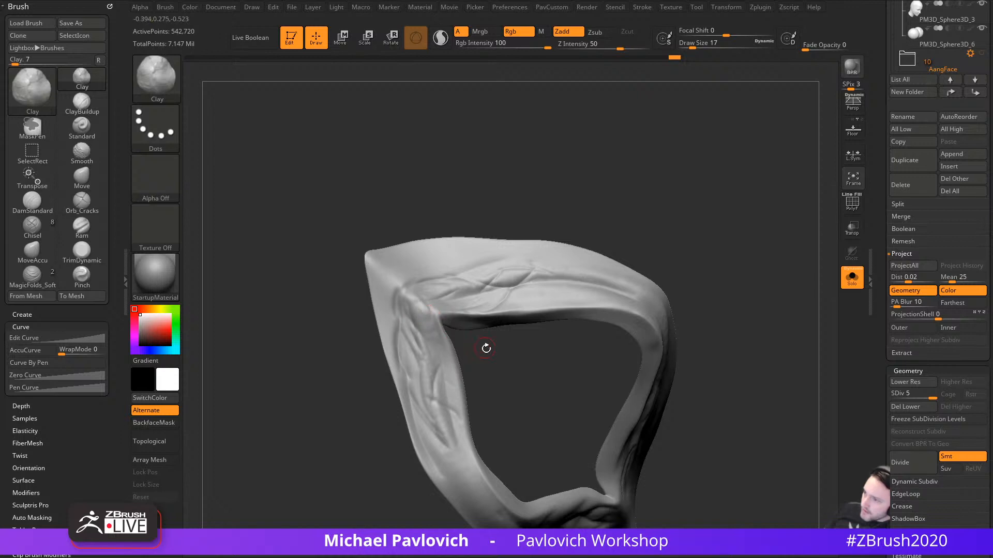
drag(486, 348, 437, 356)
drag(508, 362, 483, 384)
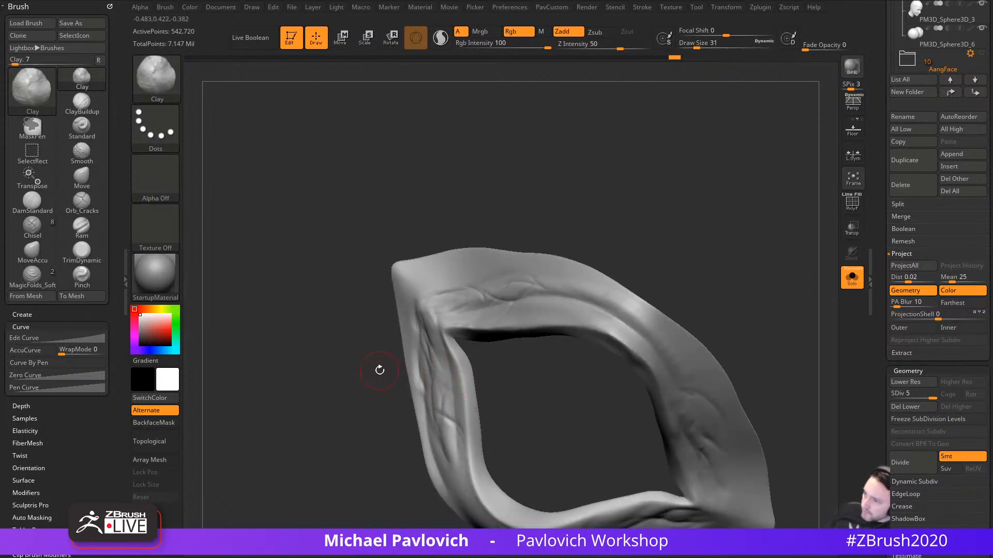
mouse_move(379, 370)
mouse_down()
mouse_move(412, 368)
mouse_move(393, 320)
mouse_up()
mouse_move(364, 362)
mouse_down()
mouse_move(368, 377)
mouse_move(356, 379)
mouse_up()
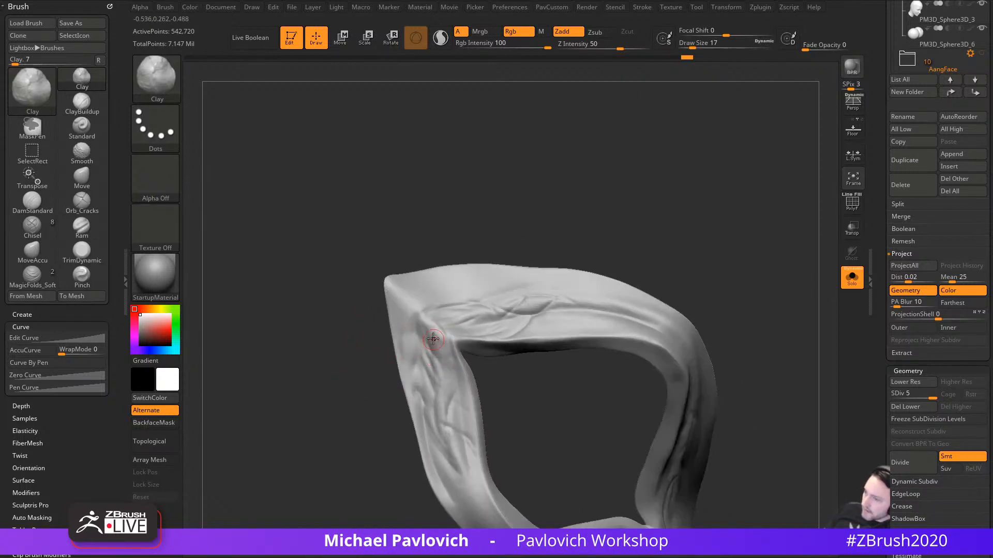
alt+drag(514, 392, 503, 364)
key(bracketright)
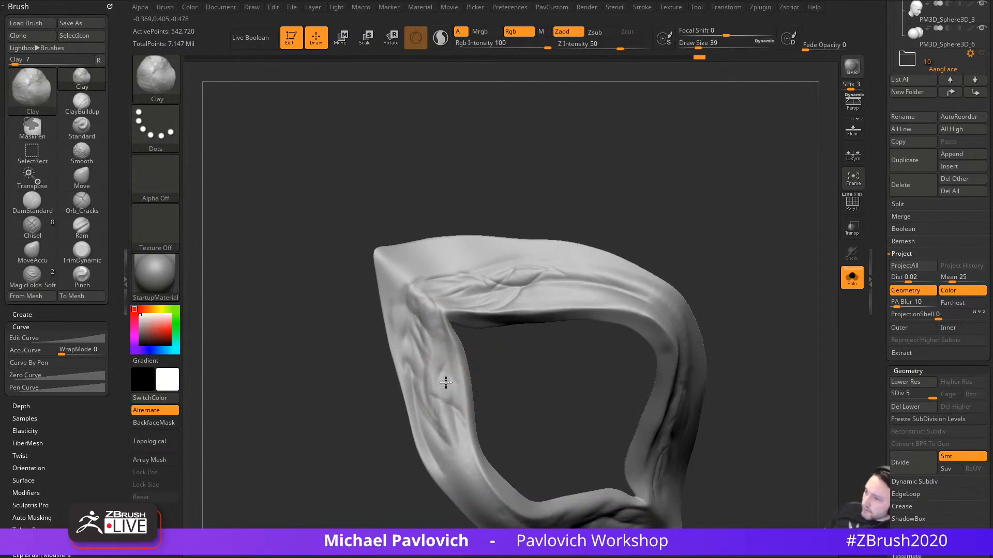
mouse_move(445, 382)
mouse_down()
mouse_move(452, 388)
mouse_move(443, 377)
mouse_up()
mouse_move(522, 369)
alt+mouse_down()
mouse_move(520, 355)
mouse_move(447, 373)
mouse_move(407, 439)
alt+mouse_up()
drag(503, 392, 491, 410)
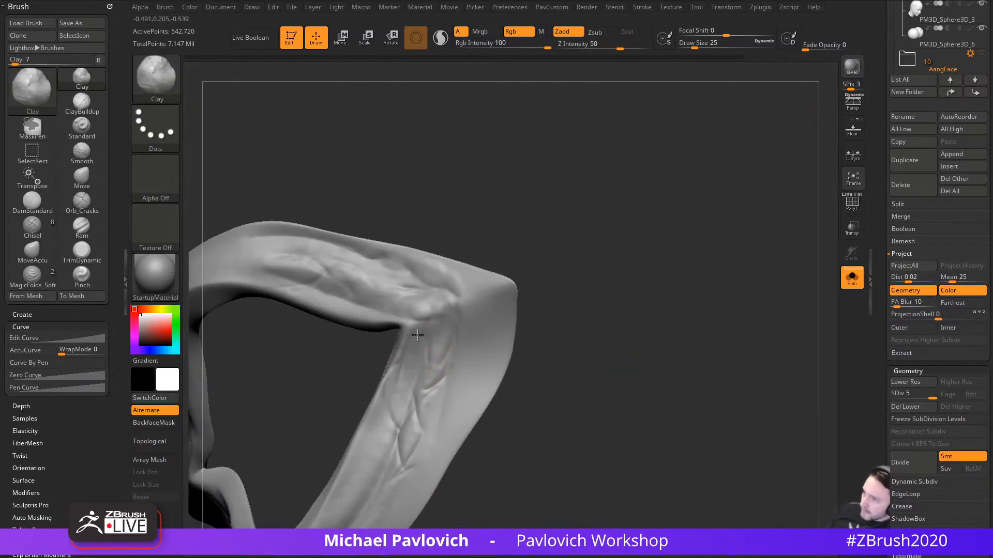
Step: Add volume between the upper-rim creases beside the corner with Clay, varying the draw size from 25 to 41
drag(434, 387, 501, 326)
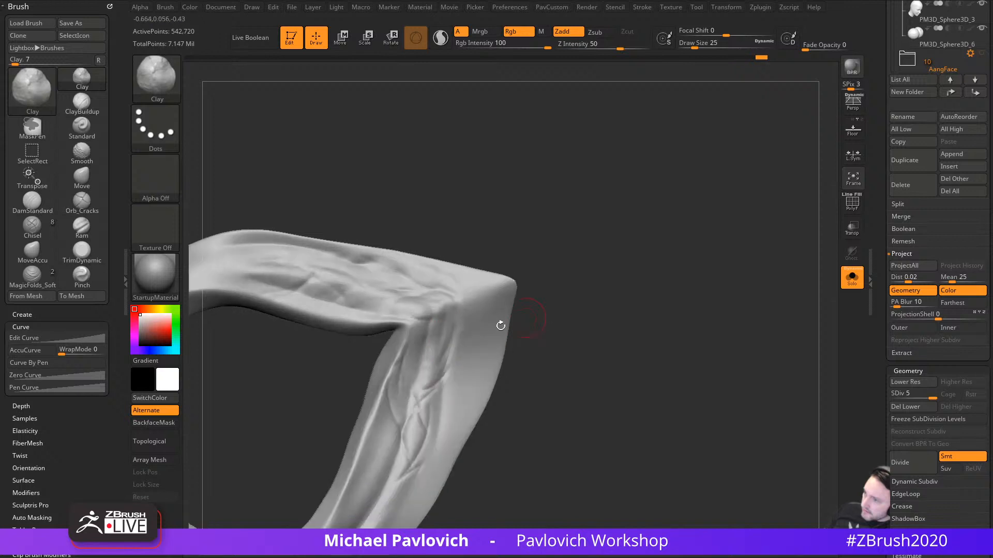
drag(512, 407, 533, 370)
key(s)
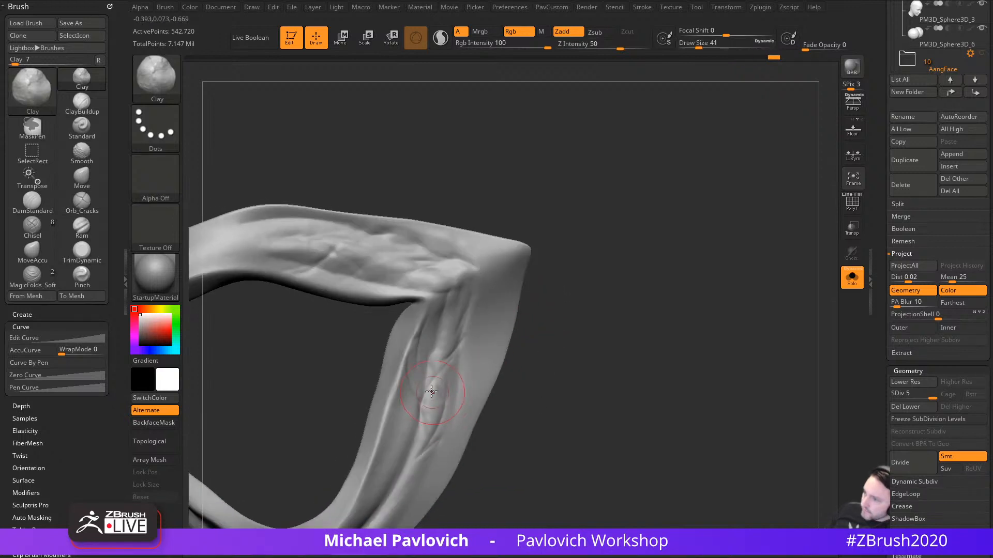
key(s)
drag(452, 385, 454, 384)
drag(450, 397, 449, 424)
mouse_move(530, 356)
mouse_down()
mouse_move(505, 388)
mouse_move(446, 412)
mouse_up()
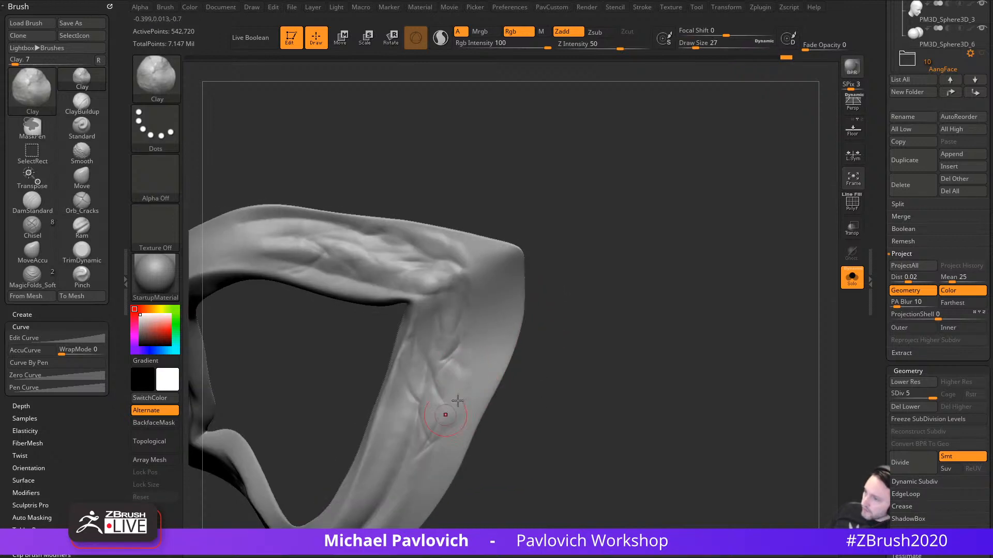
Step: Flatten the inner edge of the upper rim near the corner with TrimDynamic at draw size 27
mouse_move(517, 393)
mouse_down()
mouse_move(557, 346)
mouse_move(493, 306)
mouse_up()
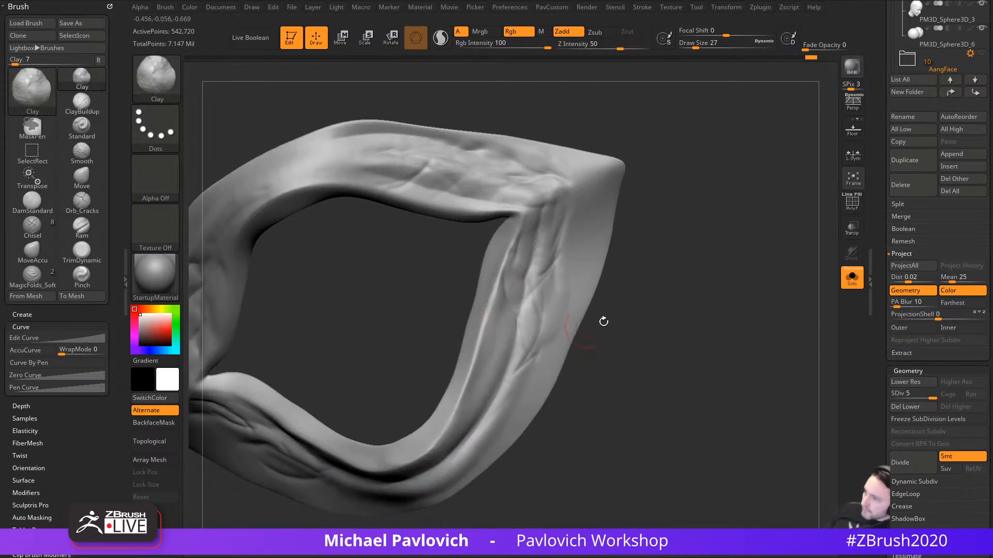
key(b)
key(t)
key(d)
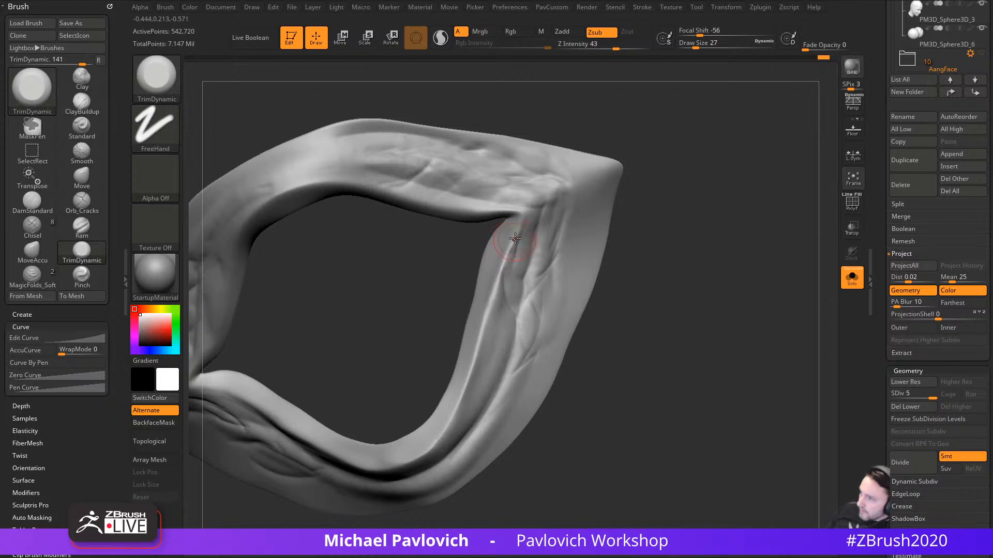
drag(515, 236, 503, 265)
drag(472, 376, 492, 295)
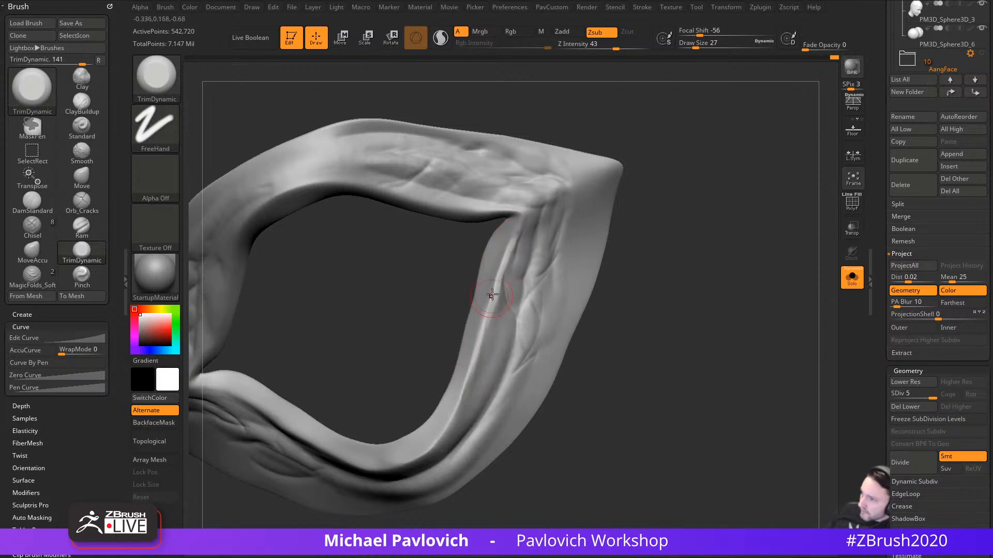
Step: Flatten the ridge along the middle of the upper rim's inner edge with TrimDynamic at draw size 27
drag(594, 358, 494, 371)
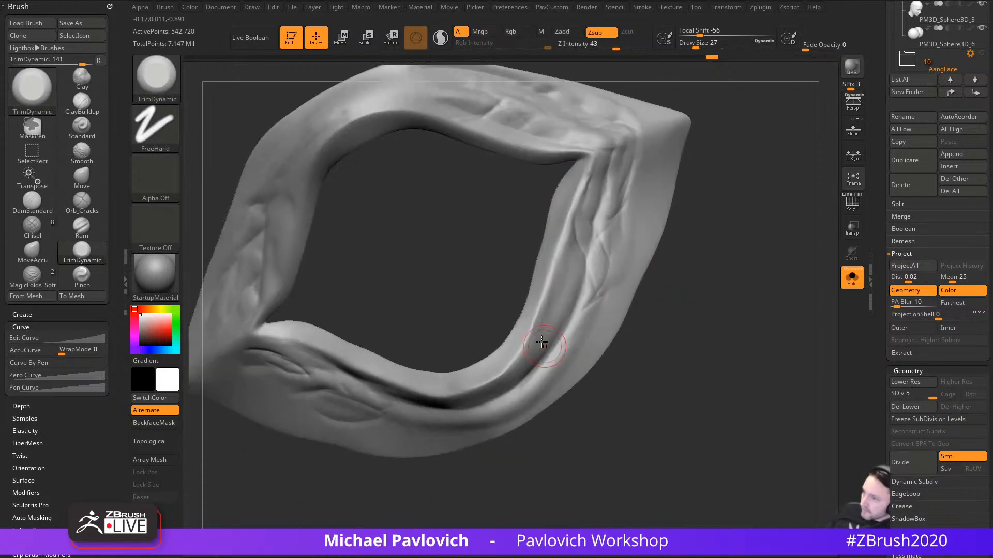
drag(540, 300, 479, 377)
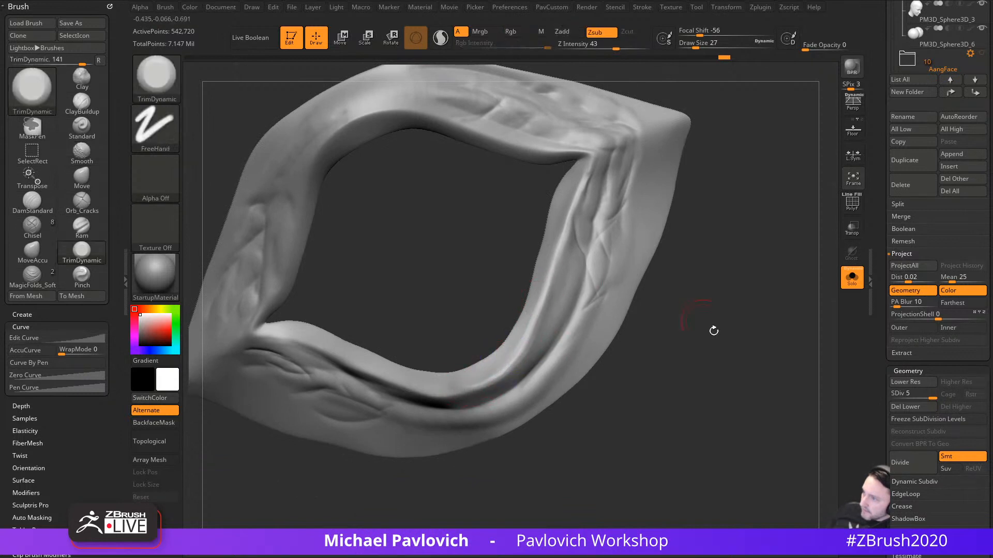
Step: Crease the wrinkles at the other end of the lower rim with DamStandard at draw size 25
mouse_move(714, 331)
mouse_down()
mouse_move(685, 279)
mouse_move(735, 313)
mouse_move(428, 312)
mouse_move(497, 324)
mouse_move(429, 356)
mouse_up()
key(b)
key(d)
key(s)
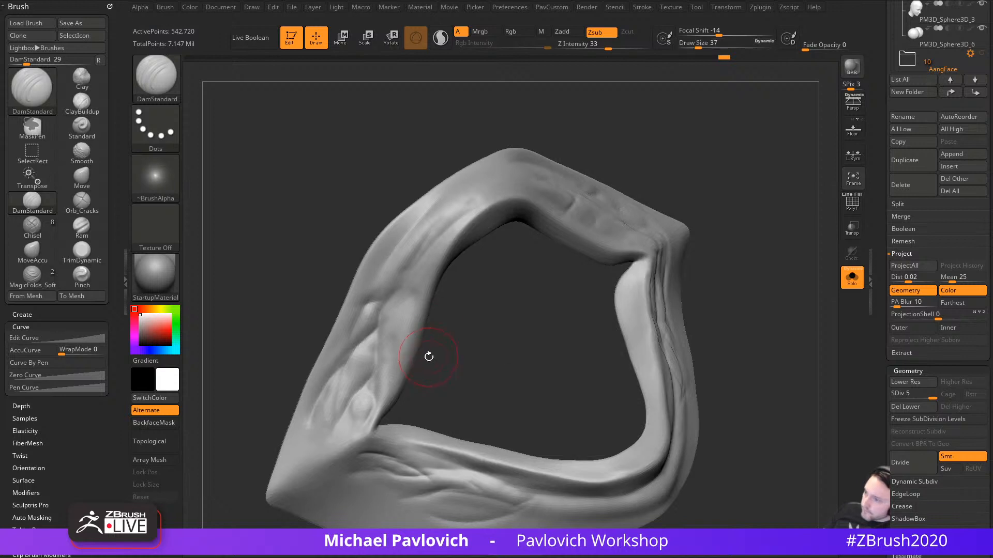
key(s)
click(398, 328)
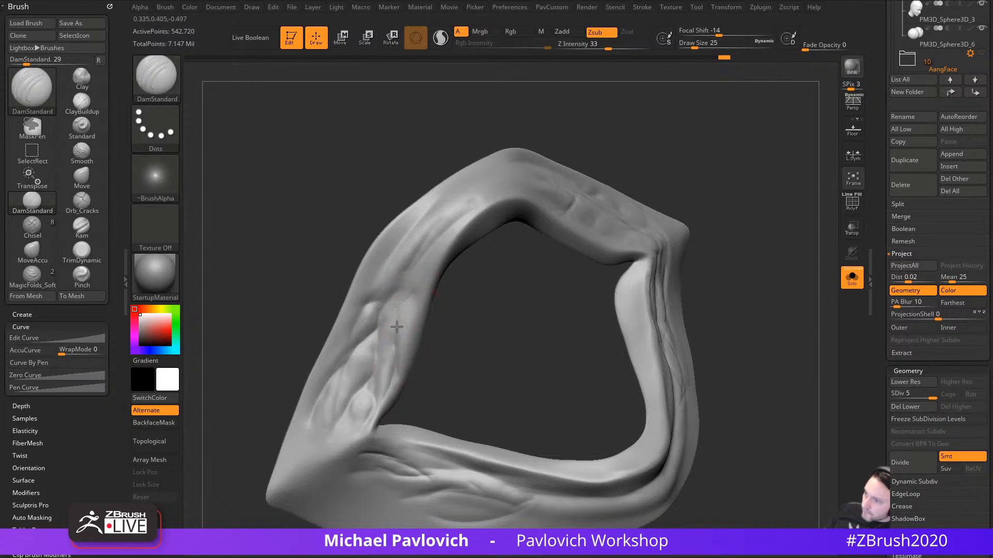
drag(486, 321, 473, 305)
Step: Add volume to the same lower-rim wrinkles with the Clay brush at draw size 25
key(b)
key(c)
key(l)
mouse_move(413, 350)
mouse_down()
mouse_move(383, 380)
mouse_move(388, 339)
mouse_up()
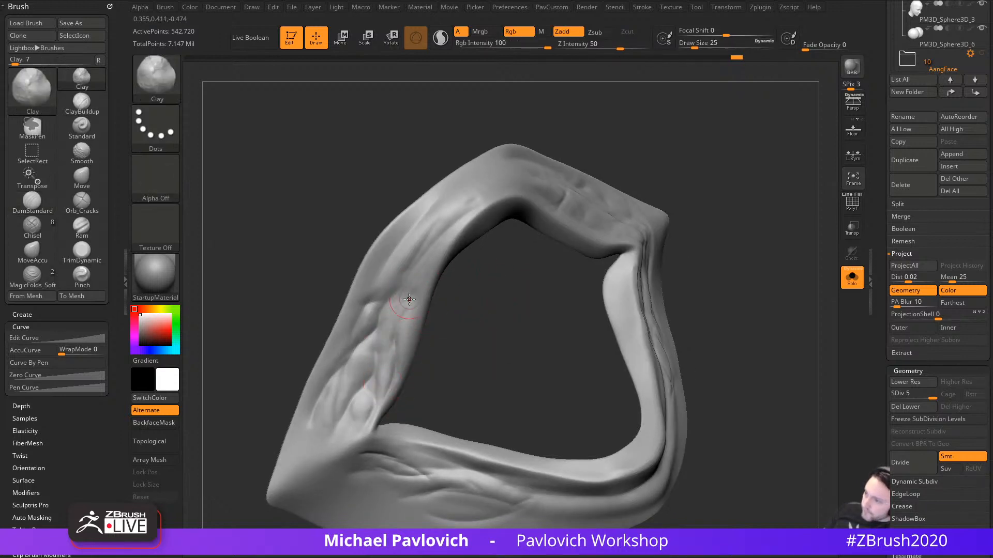
Step: Fill in the surface between the upper-rim folds near the corner with Clay at draw size 25
mouse_move(476, 285)
alt+mouse_down()
mouse_move(474, 357)
mouse_move(433, 371)
alt+mouse_up()
mouse_move(516, 326)
alt+mouse_down()
mouse_move(474, 397)
mouse_move(522, 346)
alt+mouse_up()
mouse_move(625, 212)
mouse_down()
mouse_move(670, 329)
mouse_move(421, 346)
mouse_move(682, 359)
mouse_move(562, 335)
mouse_move(492, 272)
mouse_up()
drag(561, 277, 532, 230)
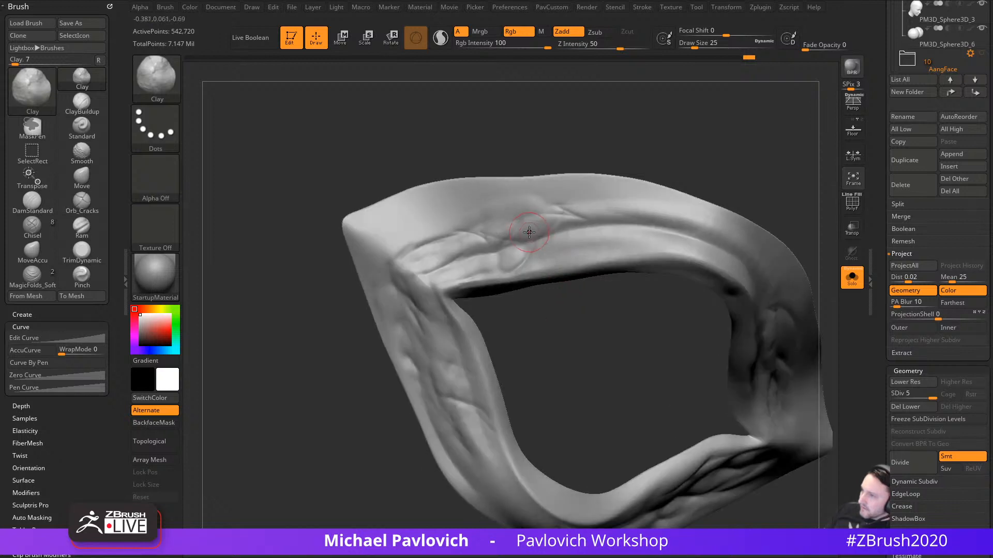
Step: Build up the broader outer surface of the upper rim beside its wrinkles with Clay, starting at draw size 49
mouse_move(594, 158)
mouse_down()
mouse_move(729, 109)
mouse_move(707, 137)
mouse_move(699, 264)
mouse_move(689, 241)
mouse_move(623, 275)
mouse_up()
key(s)
click(549, 292)
right_drag(550, 271, 580, 290)
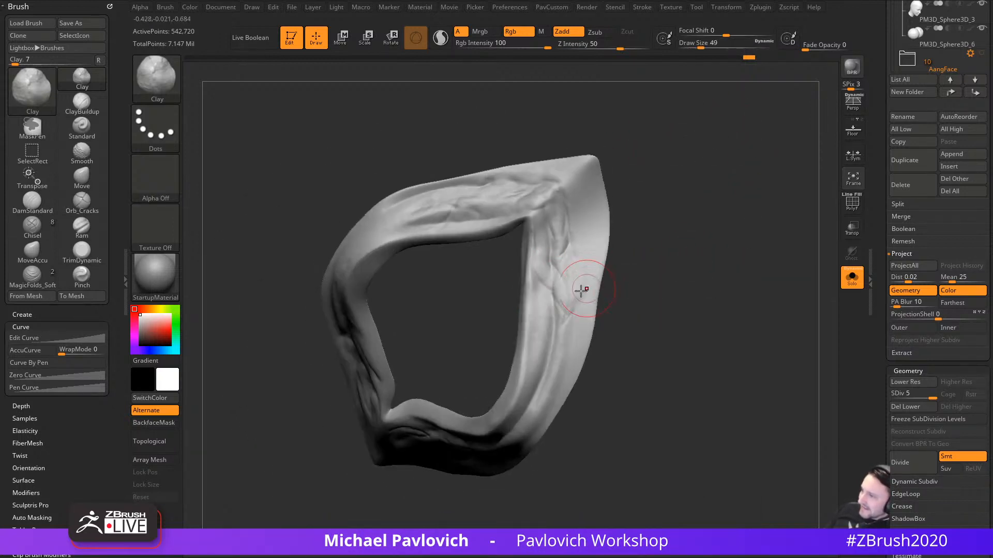
key([)
mouse_move(576, 287)
mouse_down()
mouse_move(576, 239)
mouse_move(579, 282)
mouse_up()
Step: Thicken the folds along the lower rim with Clay at draw size 31
mouse_move(667, 253)
mouse_down()
mouse_move(714, 259)
mouse_move(684, 222)
mouse_up()
drag(470, 270, 482, 262)
mouse_move(517, 325)
mouse_down()
mouse_move(528, 354)
mouse_move(542, 341)
mouse_up()
key(s)
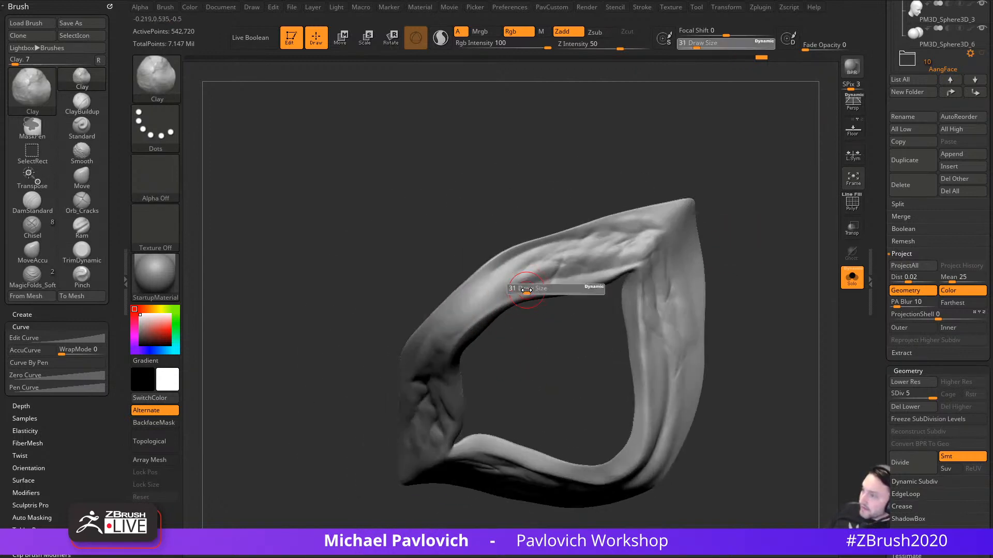
click(523, 290)
drag(740, 192, 716, 236)
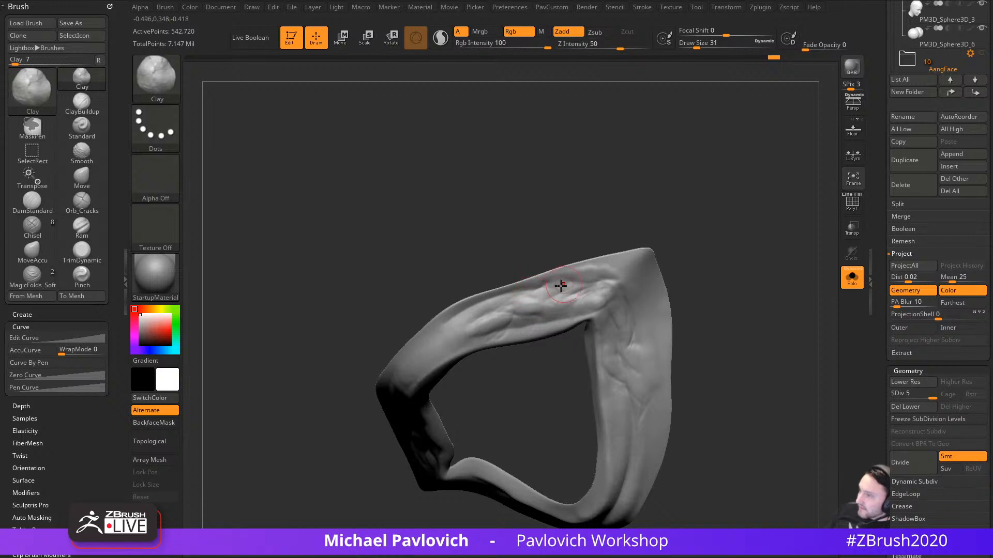
mouse_move(672, 267)
mouse_down()
mouse_move(776, 302)
mouse_move(774, 377)
mouse_move(703, 459)
mouse_move(491, 448)
mouse_move(475, 340)
mouse_move(501, 363)
mouse_move(398, 341)
mouse_up()
Step: Switch to the Standard brush and adjust its LazyRadius
key(b)
key(s)
key(t)
drag(478, 359, 492, 337)
key(2)
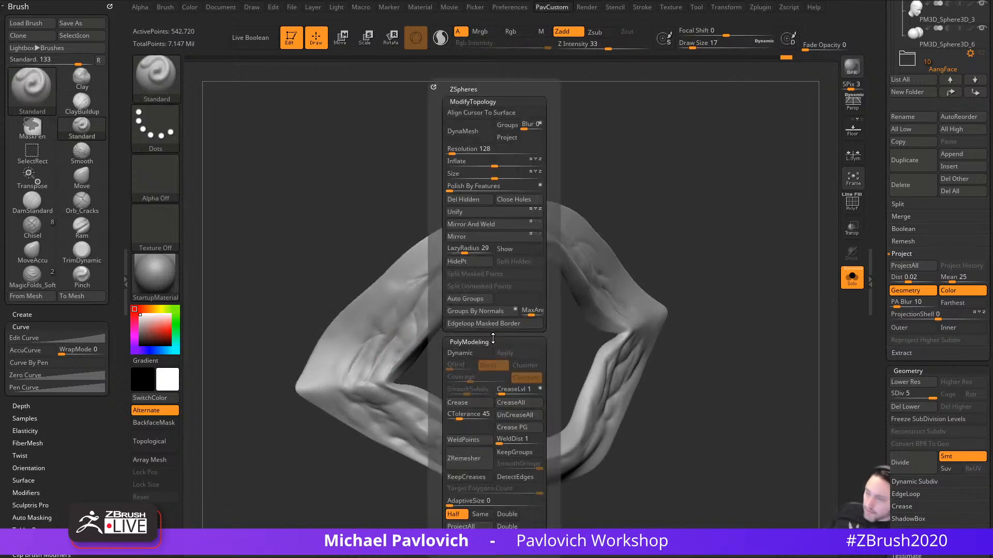
click(462, 252)
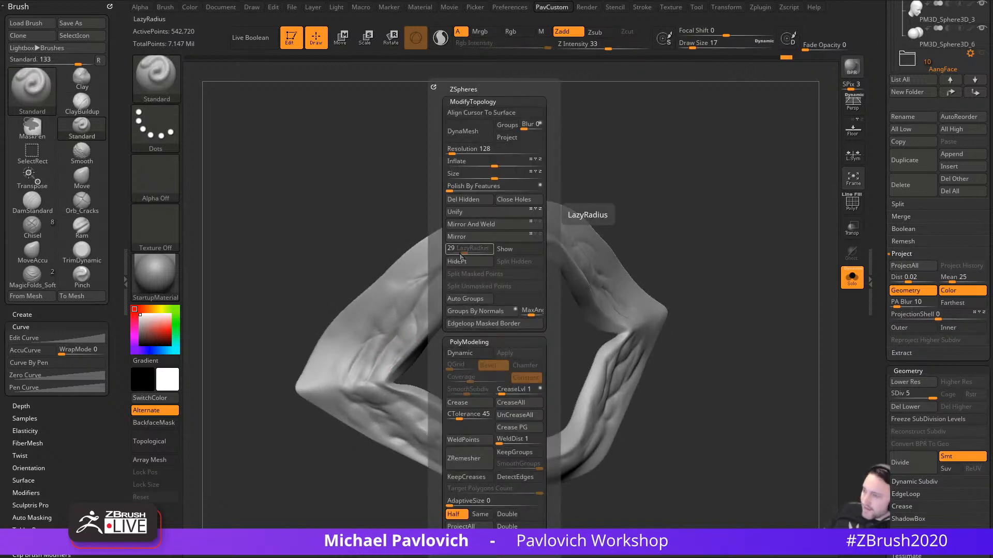
Step: Dot small bumps among the upper- and lower-rim wrinkles at one corner with Standard at draw sizes 6 to 9
mouse_move(455, 326)
mouse_down()
mouse_move(452, 344)
mouse_move(516, 351)
mouse_up()
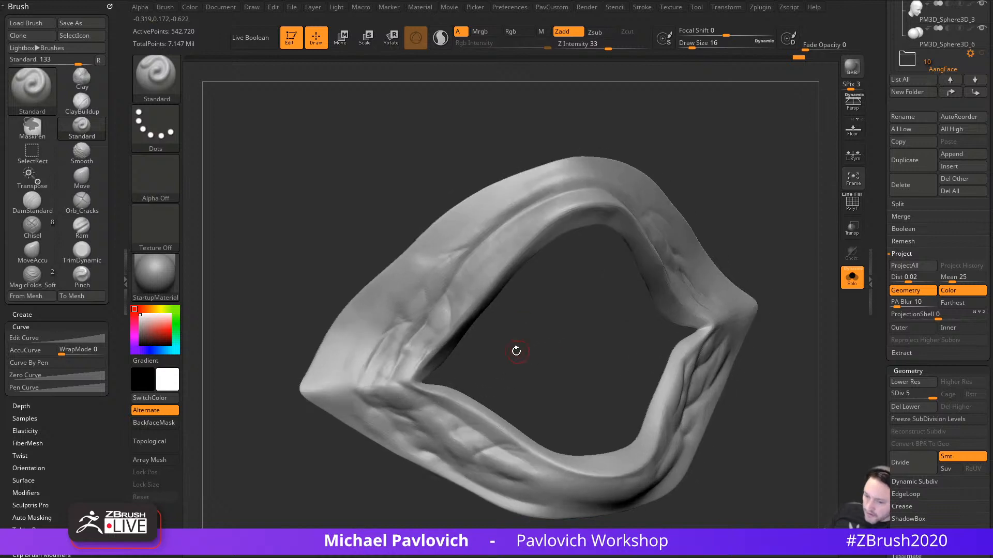
right_drag(418, 342, 412, 354)
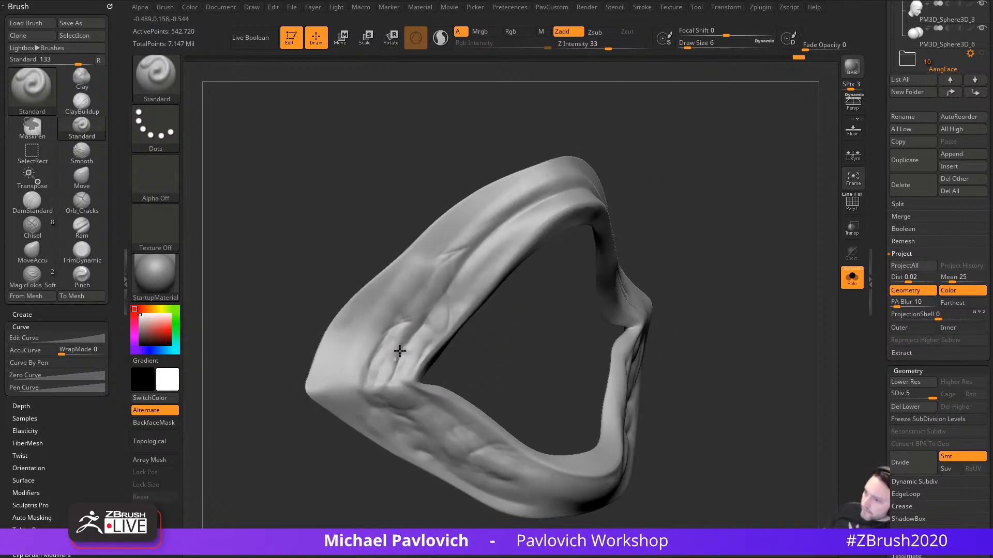
key(bracketright)
click(428, 346)
mouse_move(506, 370)
mouse_down()
mouse_move(486, 356)
mouse_move(440, 362)
mouse_up()
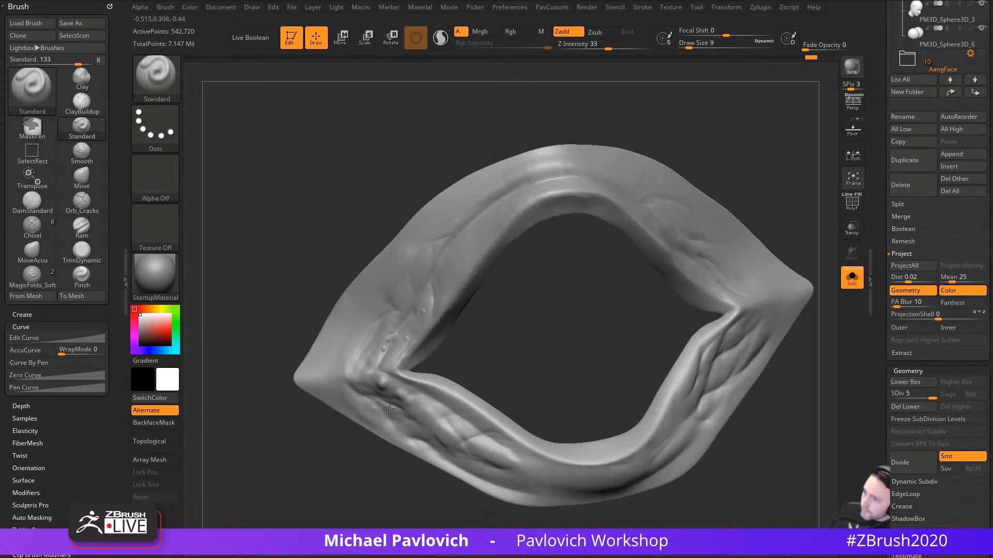
Step: Add bumps to the lower and upper rims on the opposite side with Standard, including draw sizes 18 and 12
mouse_move(526, 387)
mouse_down()
mouse_move(428, 361)
mouse_move(440, 382)
mouse_up()
key(s)
drag(569, 370, 576, 370)
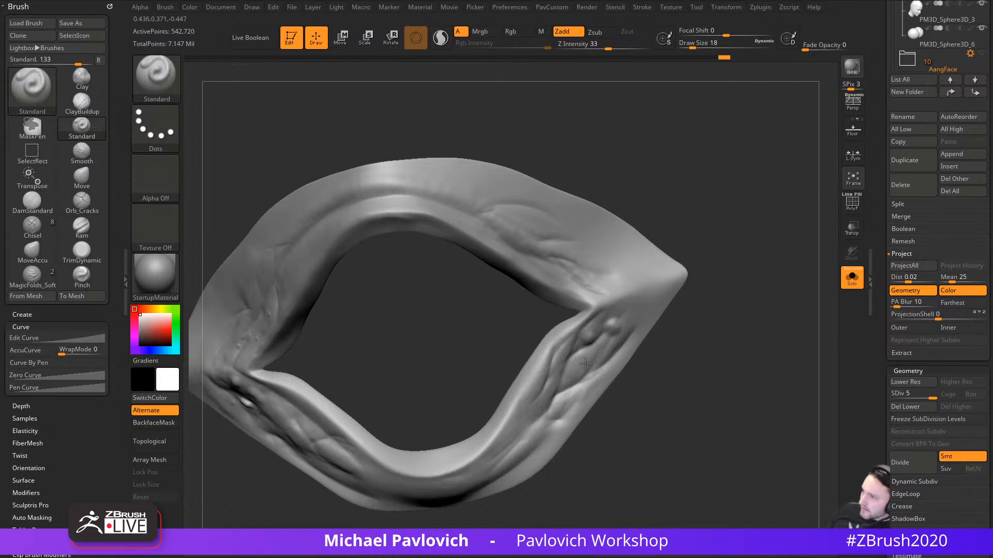
alt+drag(705, 269, 716, 354)
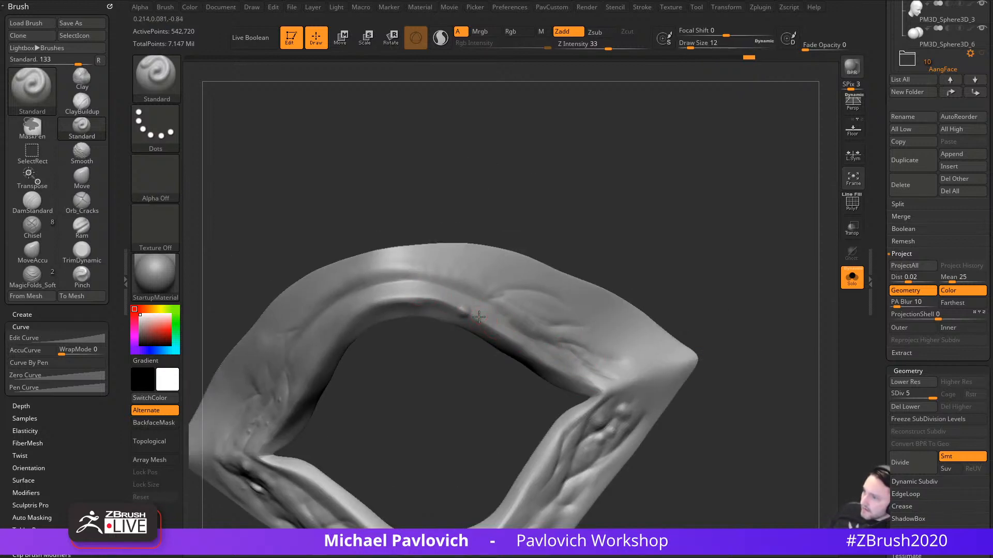
key(s)
drag(557, 344, 616, 349)
mouse_move(717, 352)
mouse_down()
mouse_move(714, 314)
mouse_move(732, 328)
mouse_move(751, 327)
mouse_move(749, 308)
mouse_up()
Step: Swell the upper-rim folds beside the same corner with the Inflat brush at draw size 25
key(b)
key(i)
key(n)
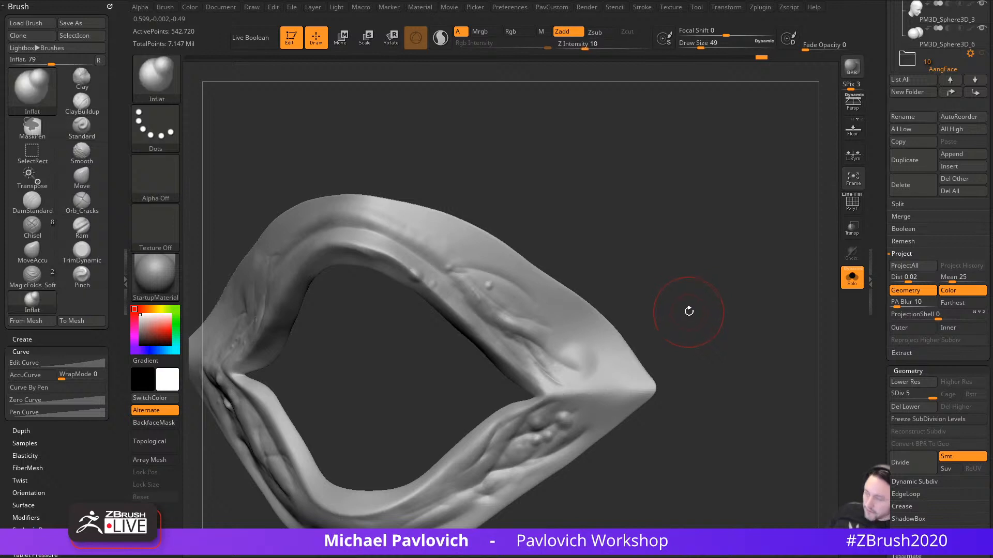
drag(688, 309, 672, 315)
key(s)
drag(563, 346, 543, 346)
right_drag(600, 344, 562, 359)
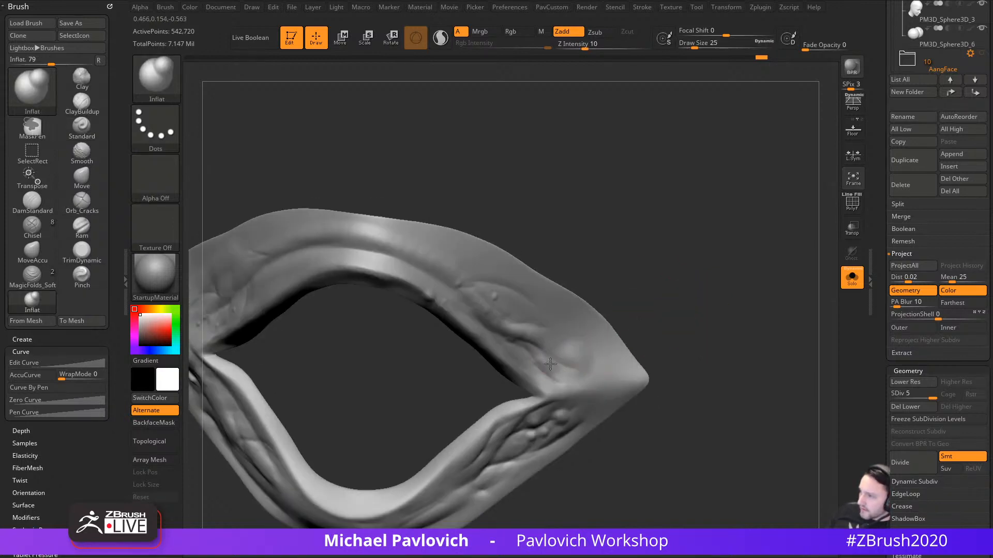
drag(648, 351, 621, 356)
drag(556, 368, 524, 343)
mouse_move(628, 305)
mouse_down()
mouse_move(662, 298)
mouse_move(632, 333)
mouse_up()
Step: Puff up the wrinkles on both rims at the opposite corner with Inflat at draw size 25
drag(687, 266, 780, 222)
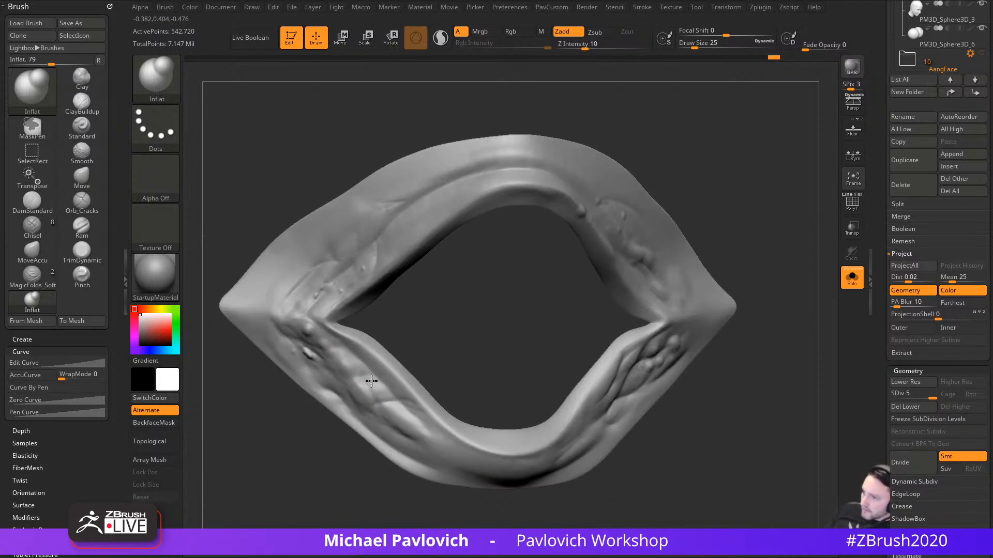
alt+drag(436, 328, 512, 357)
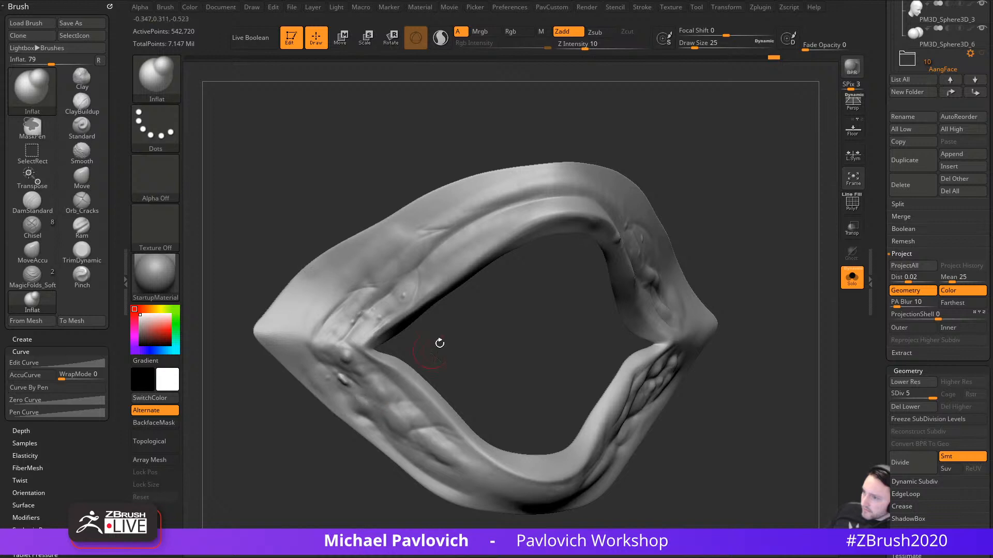
drag(440, 344, 455, 352)
drag(337, 371, 348, 354)
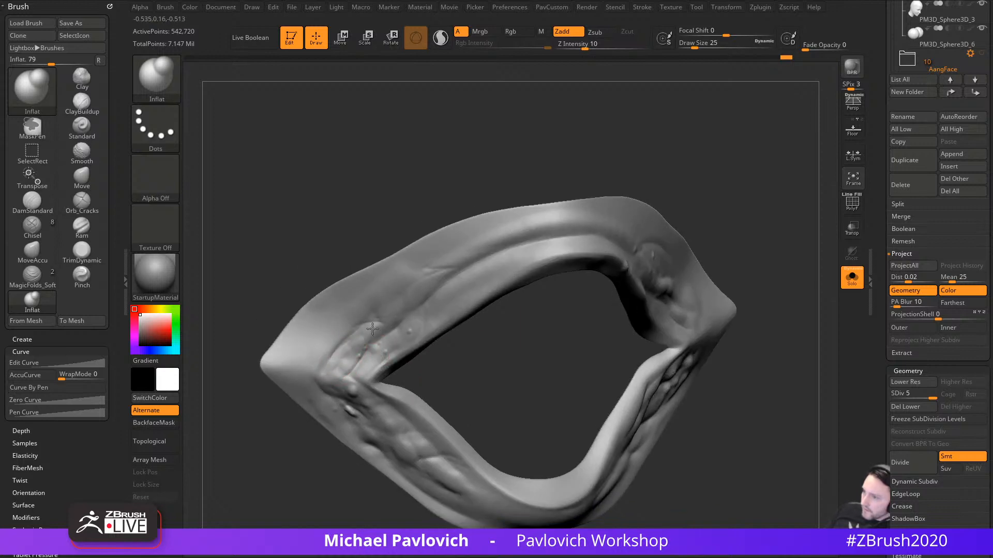
mouse_move(486, 357)
mouse_down()
mouse_move(534, 368)
mouse_move(535, 326)
mouse_move(512, 327)
mouse_up()
Step: Set up DamStandard with draw size 17 and Z Intensity 24, and adjust its LazyRadius
key(b)
key(d)
key(s)
key(s)
drag(385, 385, 381, 385)
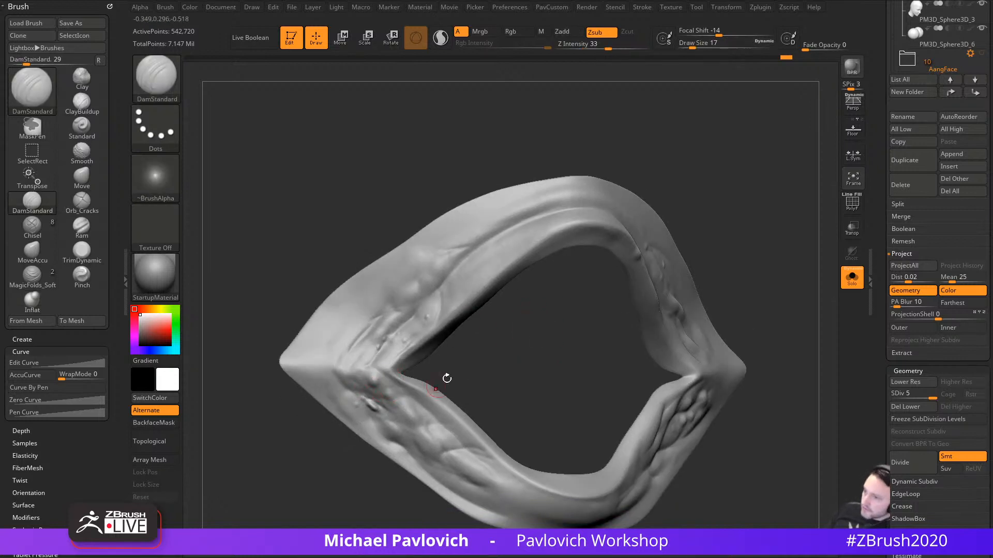
drag(445, 379, 432, 376)
key(u)
drag(611, 48, 601, 48)
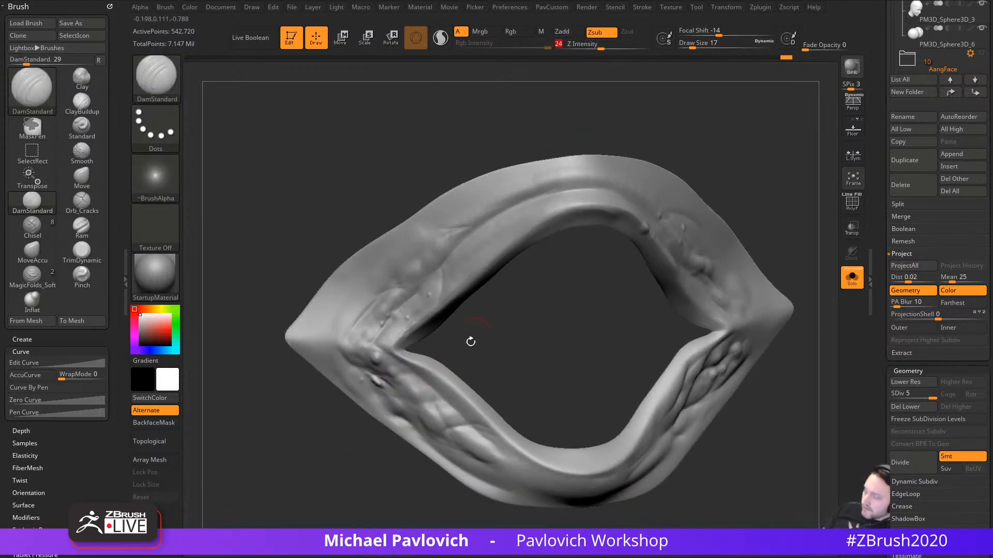
key(2)
click(444, 249)
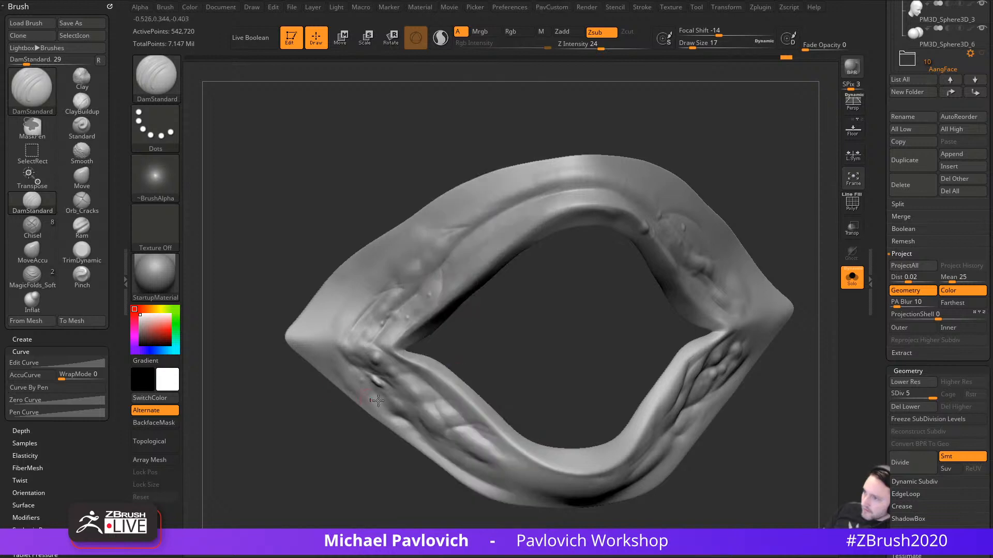
Step: Carve fine creases between the lower-rim bumps and folds with DamStandard at draw size 17
key(s)
drag(414, 399, 422, 399)
drag(486, 349, 492, 348)
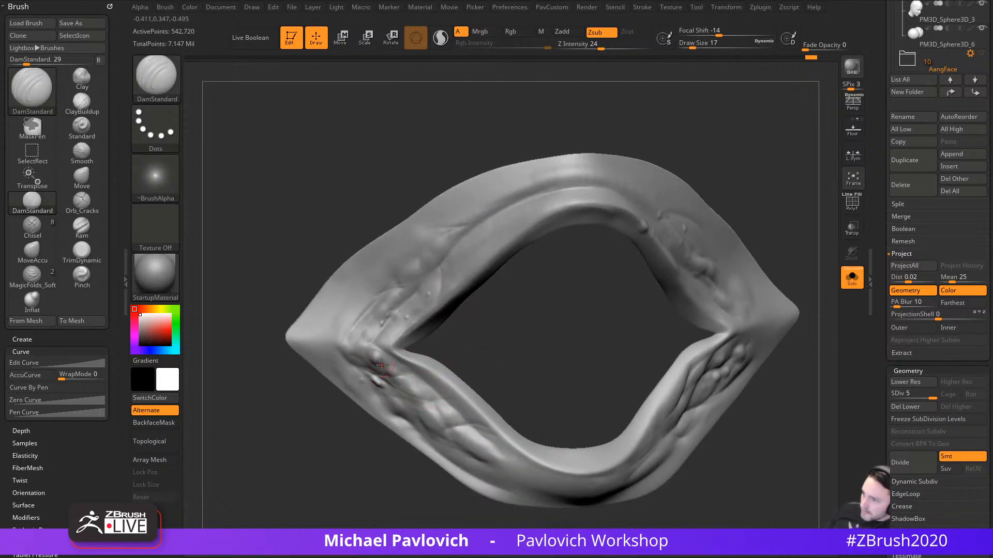
drag(451, 408, 408, 383)
mouse_move(507, 354)
mouse_down()
mouse_move(396, 374)
mouse_move(510, 339)
mouse_move(436, 411)
mouse_up()
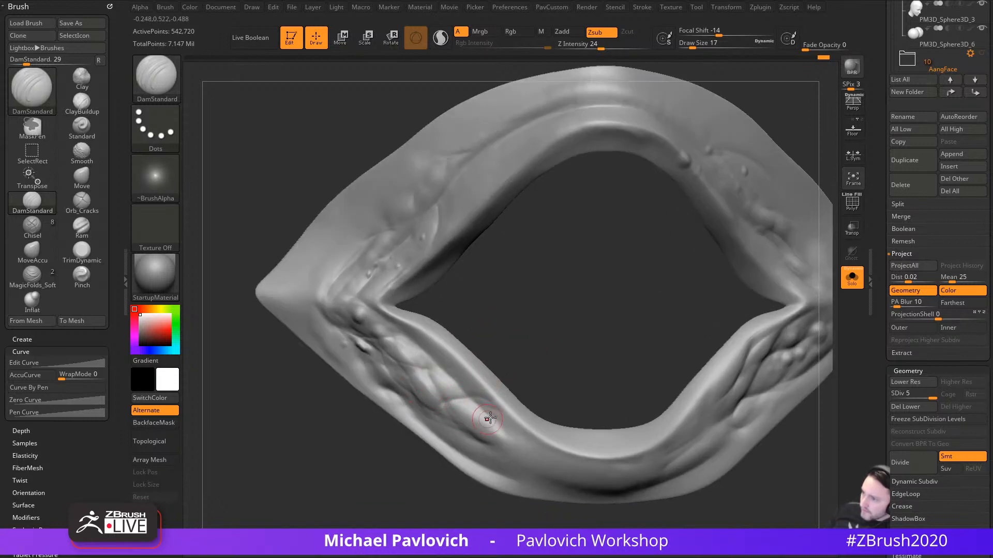
alt+drag(571, 351, 543, 339)
mouse_move(435, 384)
mouse_down()
mouse_move(406, 384)
mouse_move(487, 436)
mouse_up()
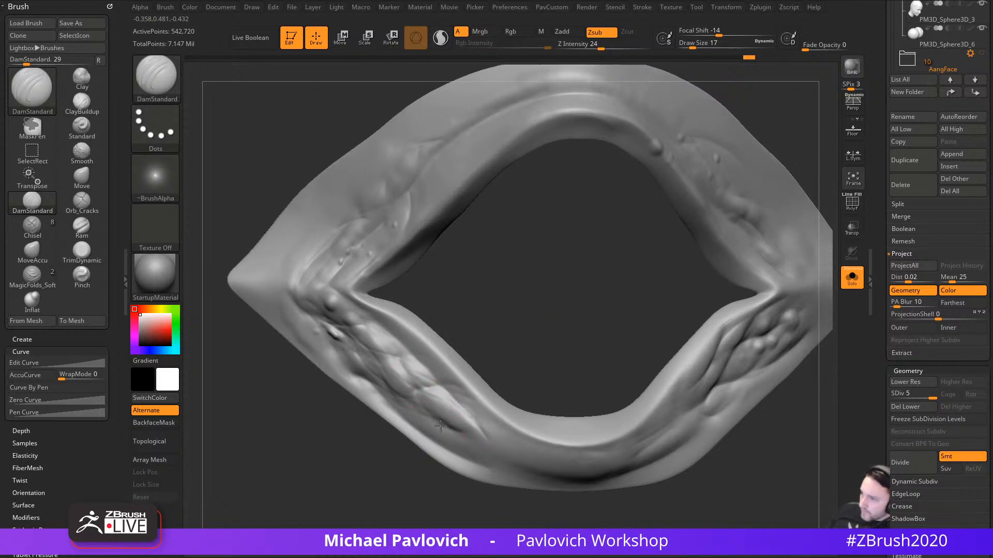
Step: Cut creases into the upper-rim wrinkles by the same corner with DamStandard at draw sizes 17 and 27
alt+drag(505, 346, 572, 444)
alt+drag(505, 371, 514, 402)
drag(367, 372, 374, 370)
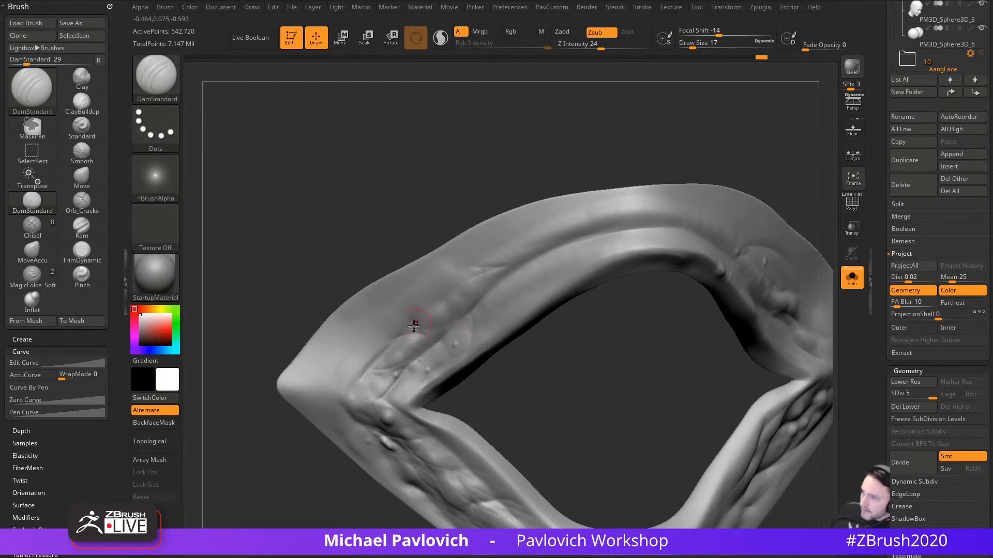
mouse_move(565, 341)
mouse_down()
mouse_move(511, 356)
mouse_move(500, 394)
mouse_up()
key(bracketright)
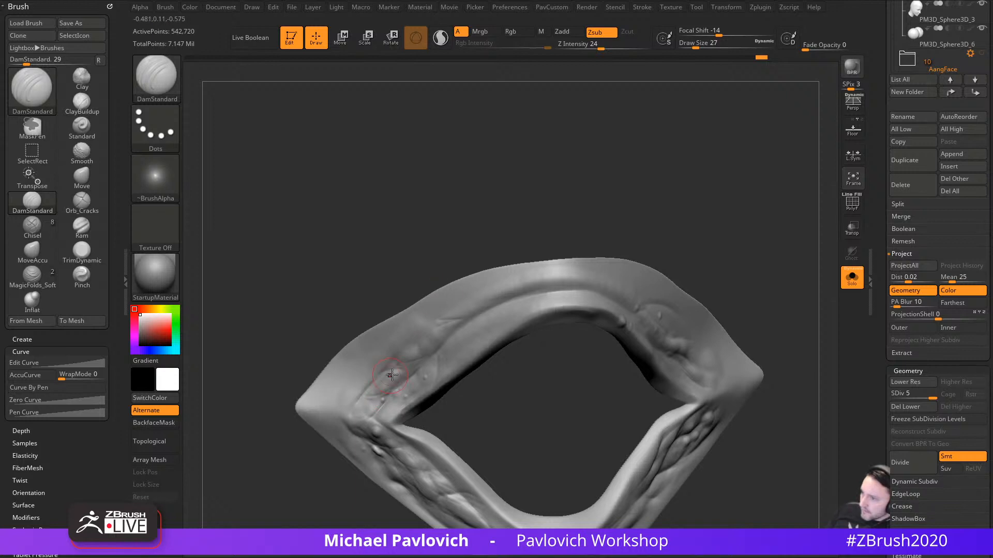
drag(392, 375, 410, 345)
Step: Carve branching creases through the upper-rim folds at the opposite corner with DamStandard at draw size 27
drag(542, 408, 460, 337)
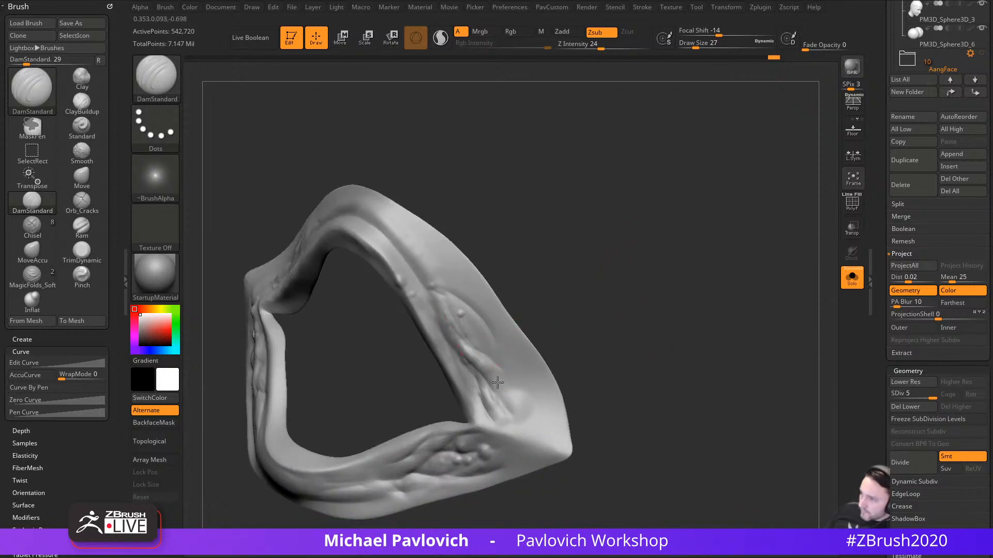
drag(497, 383, 509, 389)
alt+drag(568, 348, 568, 377)
mouse_move(475, 384)
mouse_down()
mouse_move(528, 408)
mouse_move(508, 407)
mouse_move(544, 437)
mouse_up()
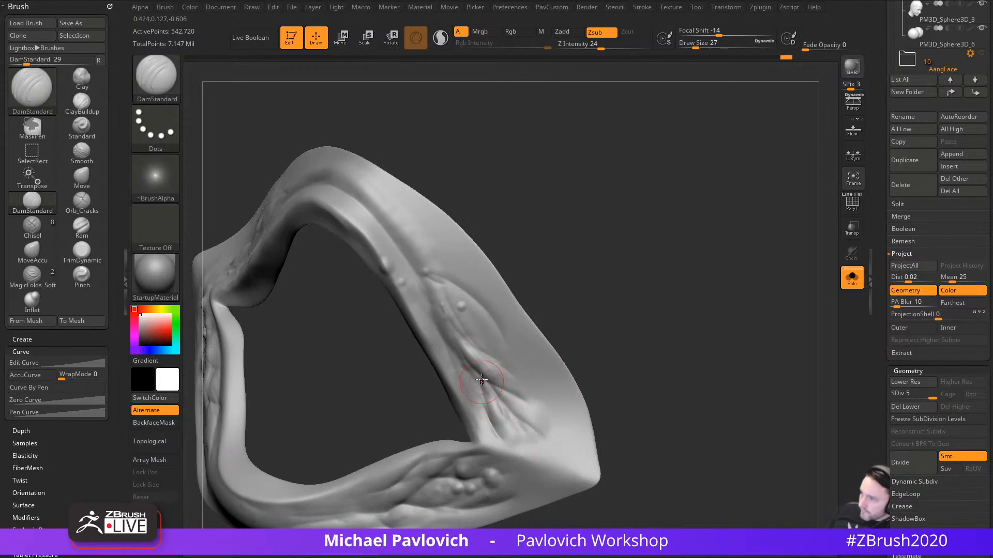
Step: Define the lower-rim bumps and folds below that corner with DamStandard creases at draw size 27
drag(630, 402, 594, 298)
drag(659, 388, 650, 362)
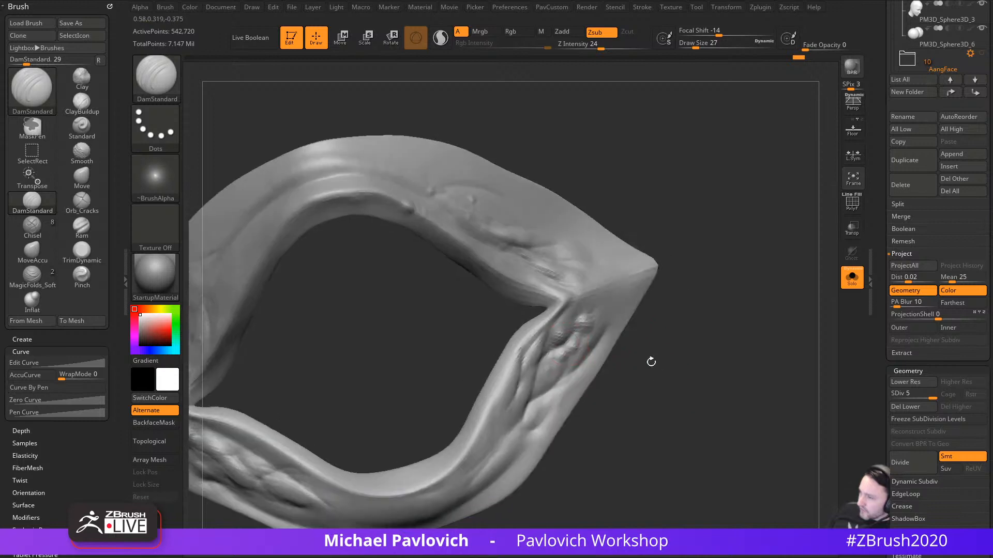
mouse_move(540, 332)
mouse_down()
mouse_move(501, 402)
mouse_move(519, 360)
mouse_up()
drag(470, 455, 548, 409)
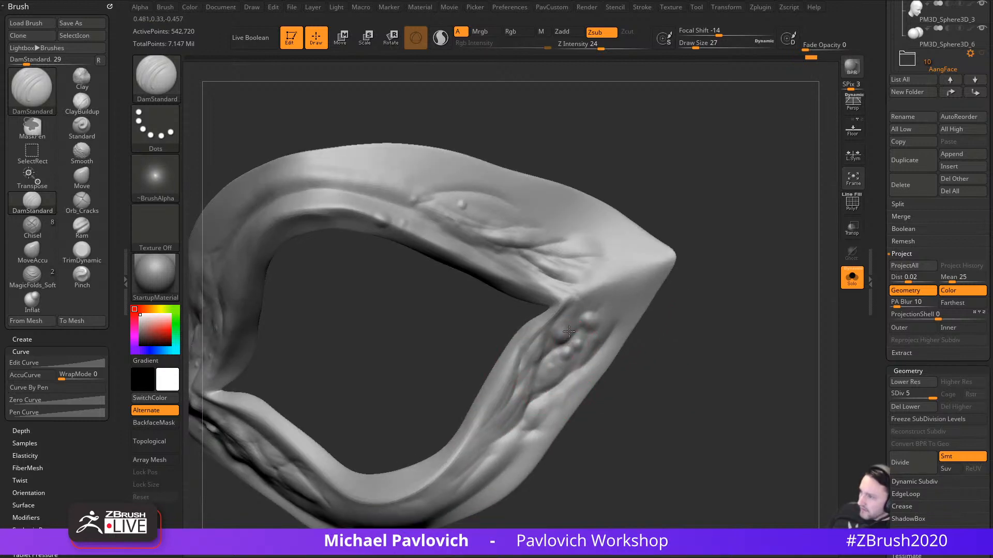
drag(551, 395, 573, 387)
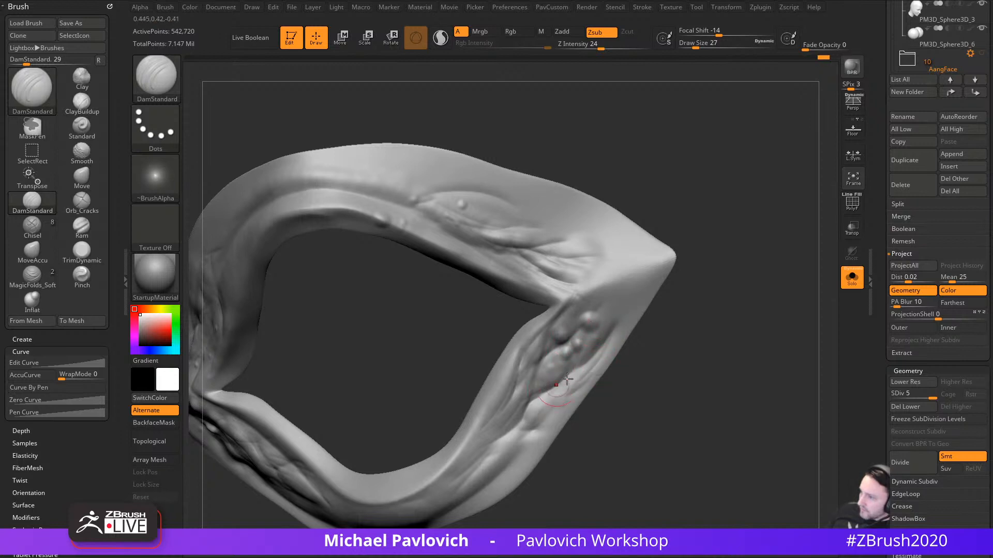
Step: Extend the DamStandard creases around the corner from the upper-rim folds to the lower-rim bumps
drag(642, 358, 657, 314)
drag(566, 265, 600, 283)
alt+drag(677, 376, 728, 316)
mouse_move(574, 360)
mouse_down()
mouse_move(541, 388)
mouse_move(556, 393)
mouse_up()
Step: Deepen the creases at the other end of the lower rim with DamStandard at draw size 27
mouse_move(620, 416)
alt+mouse_down()
mouse_move(656, 375)
mouse_move(652, 384)
alt+mouse_up()
drag(634, 305, 576, 373)
drag(381, 401, 336, 375)
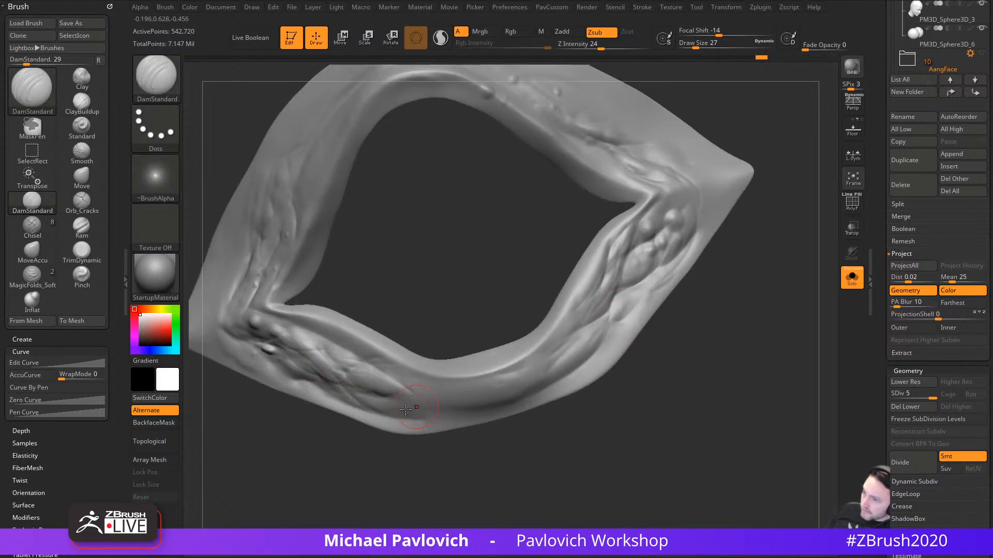
Step: Carve DamStandard creases further along the lower rim beside the corner at draw size 27
drag(362, 461, 419, 461)
drag(343, 389, 376, 412)
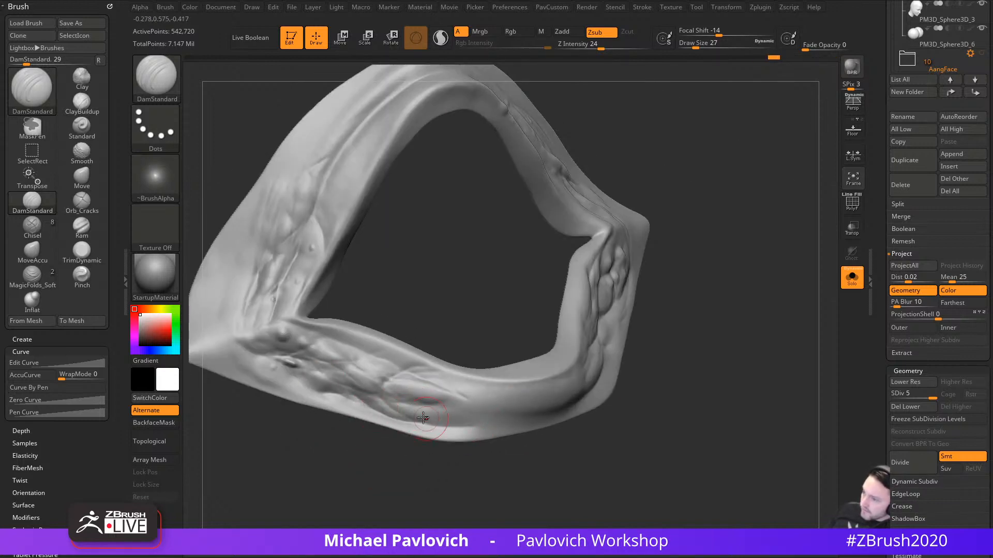
right_drag(491, 397, 458, 391)
shift+drag(754, 402, 744, 387)
key(f)
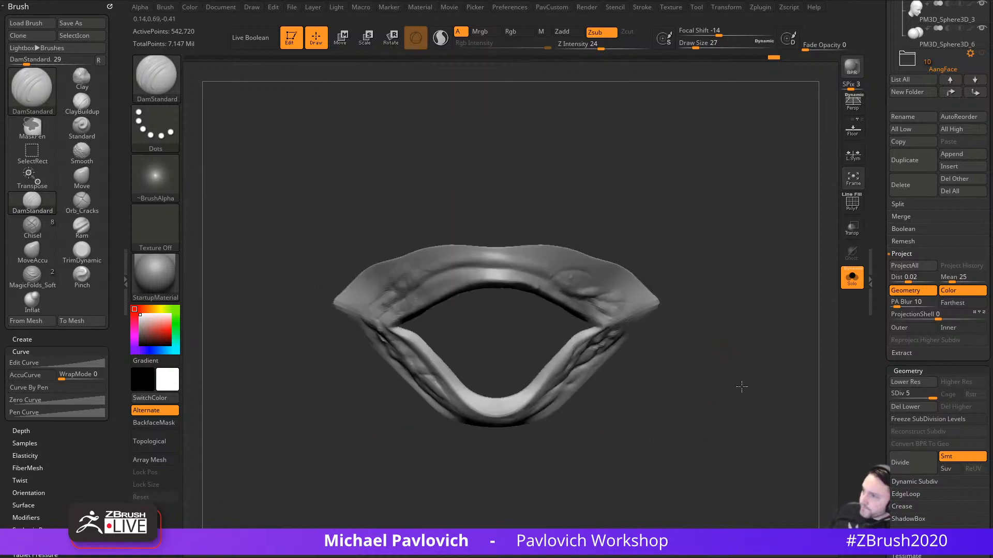
Step: Show the whole creature again, select the surface behind the face, and switch to the Standard brush at draw size 29
click(850, 281)
right_drag(614, 457, 600, 416)
mouse_move(751, 347)
right_down()
mouse_move(715, 328)
mouse_move(659, 322)
mouse_move(608, 285)
right_up()
key(b)
key(s)
key(t)
key(s)
alt+click(461, 333)
right_drag(747, 279, 755, 316)
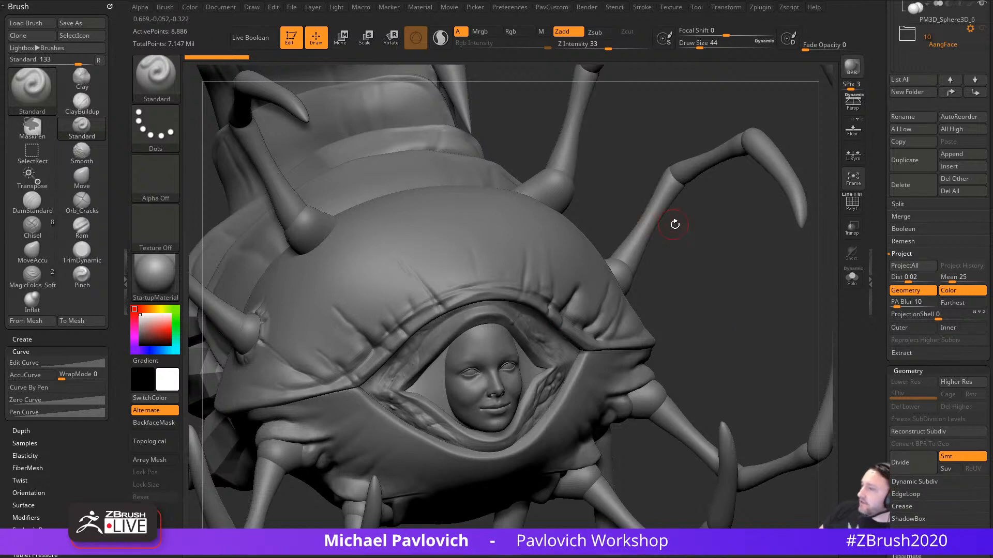
mouse_move(716, 272)
mouse_down()
mouse_move(725, 290)
mouse_move(714, 310)
mouse_move(737, 306)
mouse_move(683, 334)
mouse_move(740, 315)
mouse_move(766, 354)
mouse_up()
key(s)
click(715, 314)
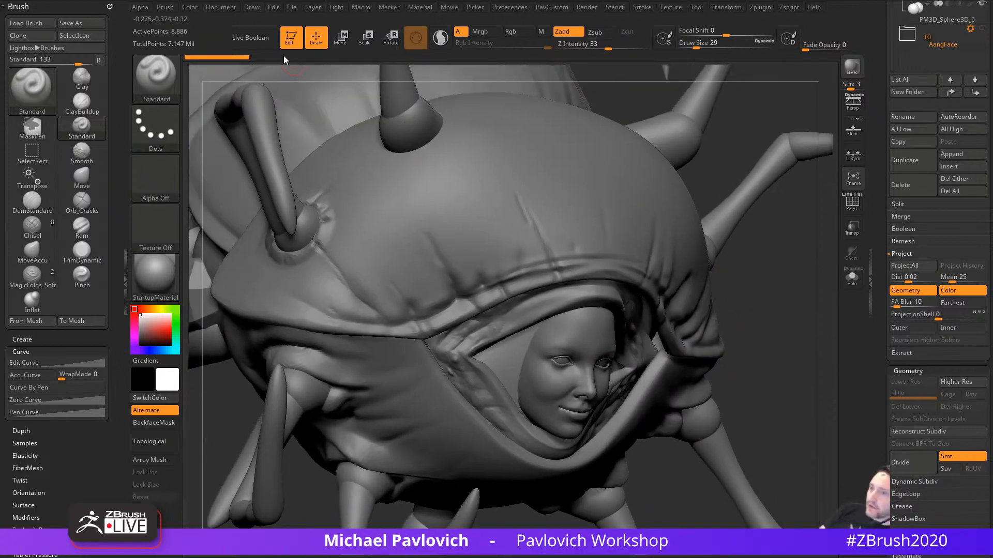
Step: Turn on perspective and disable the camera lens mode so the view uses Angle Of View 50
click(852, 103)
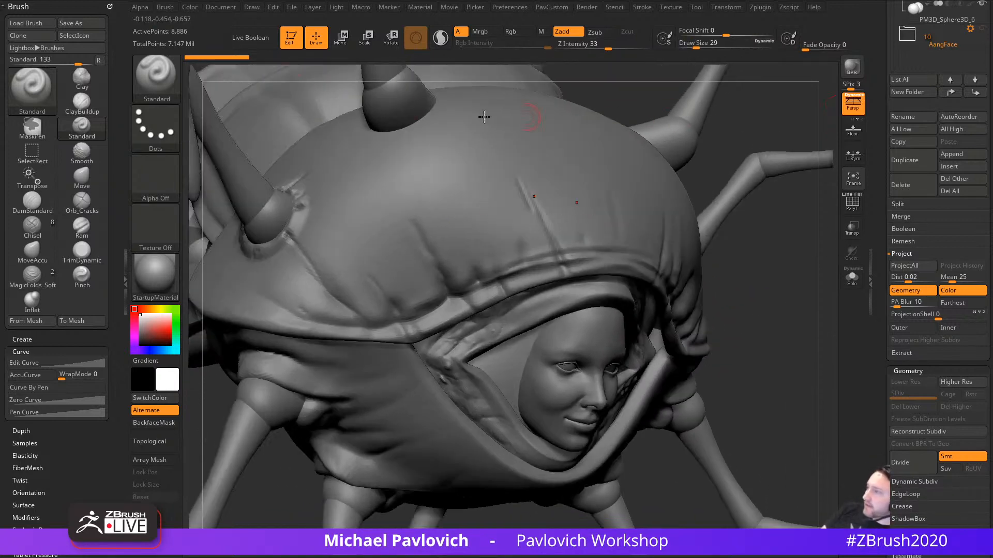
click(252, 7)
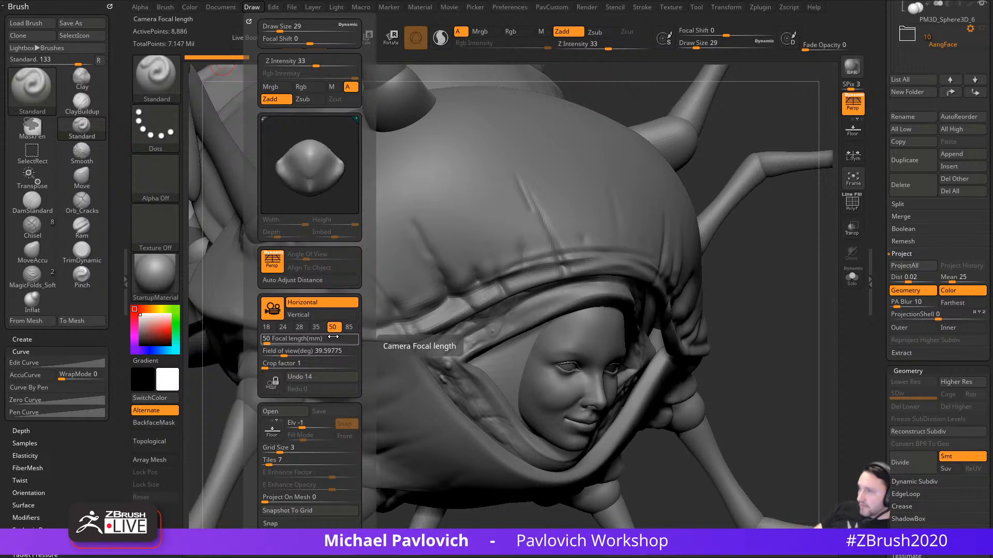
click(272, 309)
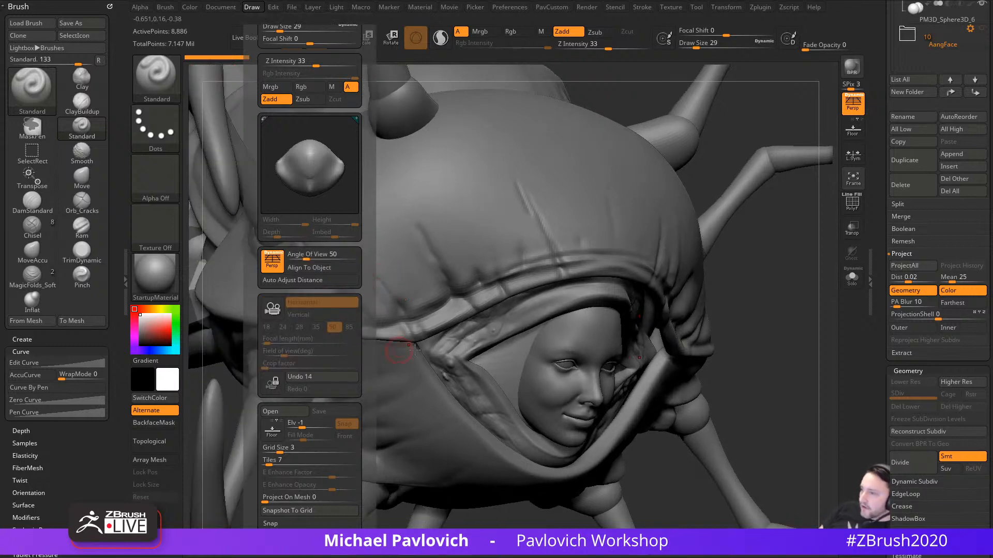
mouse_move(713, 316)
mouse_down()
mouse_move(748, 324)
mouse_move(751, 295)
mouse_move(706, 296)
mouse_move(794, 263)
mouse_up()
Step: Select the kohBody001 rim mesh and examine how it frames the face from the side and the front
alt+click(486, 346)
key(s)
click(765, 281)
mouse_move(705, 300)
alt+mouse_down()
mouse_move(740, 326)
mouse_move(740, 263)
alt+mouse_up()
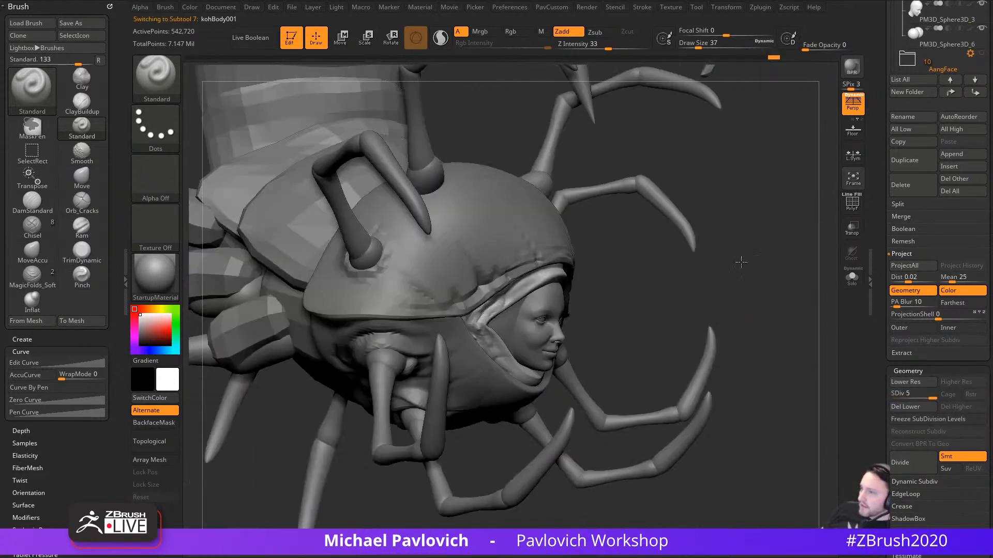
mouse_move(799, 308)
mouse_down()
mouse_move(737, 301)
mouse_move(452, 328)
mouse_move(756, 308)
mouse_move(732, 293)
mouse_move(747, 288)
mouse_move(716, 322)
mouse_move(716, 341)
mouse_up()
key(s)
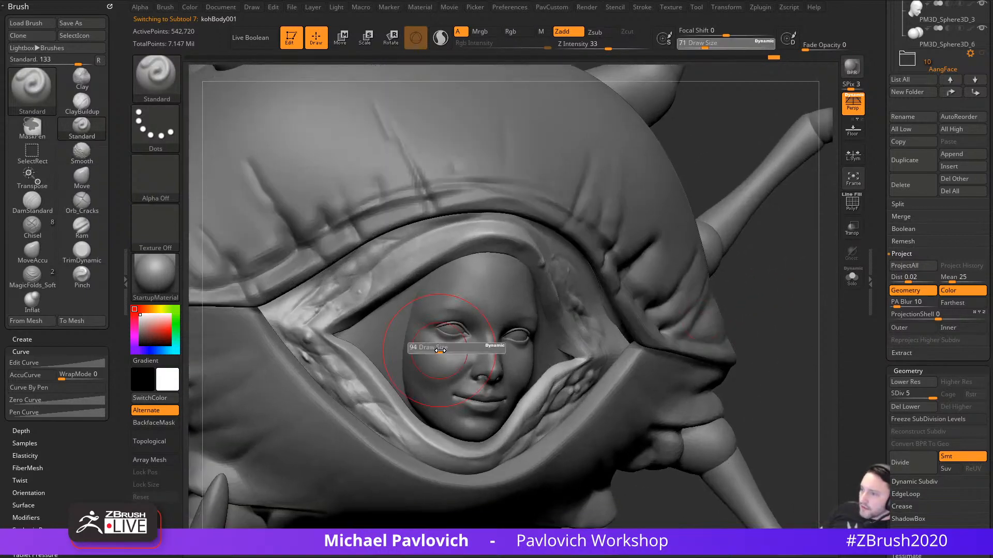
drag(428, 350, 432, 350)
key(s)
click(402, 344)
Step: Make the PM3D_Sphere3D_1 surface behind the face the active subtool, with the Standard brush at draw size 145
alt+click(390, 335)
drag(756, 293, 774, 309)
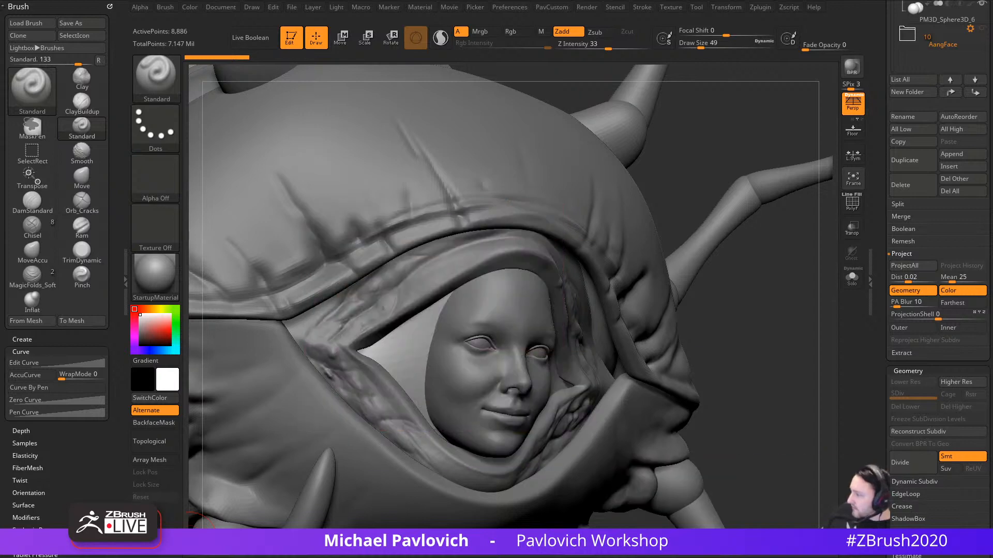
mouse_move(686, 172)
mouse_down()
mouse_move(769, 246)
mouse_move(672, 259)
mouse_up()
key(s)
drag(489, 318, 481, 318)
alt+click(433, 281)
mouse_move(760, 215)
mouse_down()
mouse_move(824, 188)
mouse_move(804, 181)
mouse_up()
alt+click(405, 369)
drag(699, 233, 735, 241)
key(s)
drag(456, 329, 468, 329)
right_drag(481, 323, 547, 297)
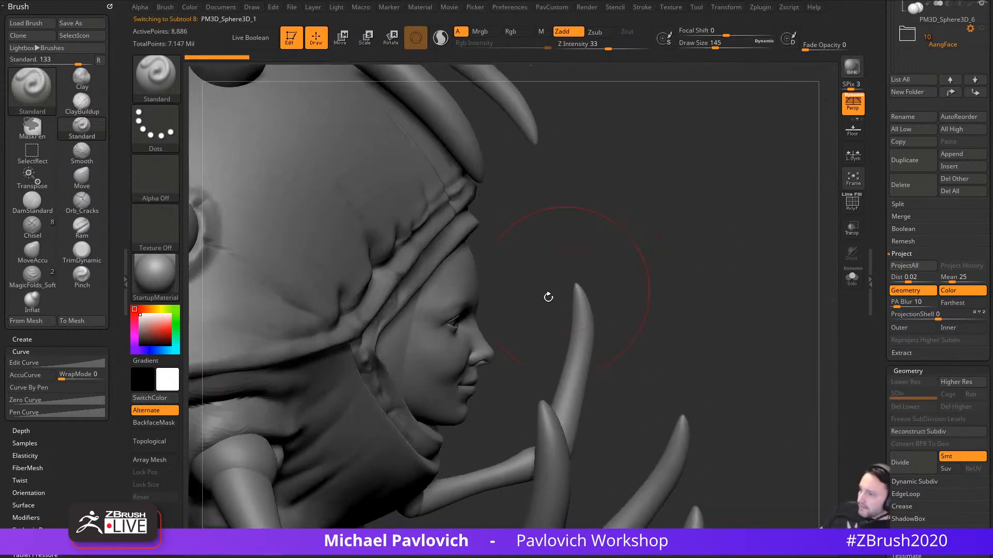
Step: Reshape the surface beside the cheek with the Move brush, reducing the draw size from 128 to 71
key(s)
drag(498, 313, 507, 314)
key(b)
key(m)
key(v)
drag(432, 309, 423, 345)
key(s)
key(s)
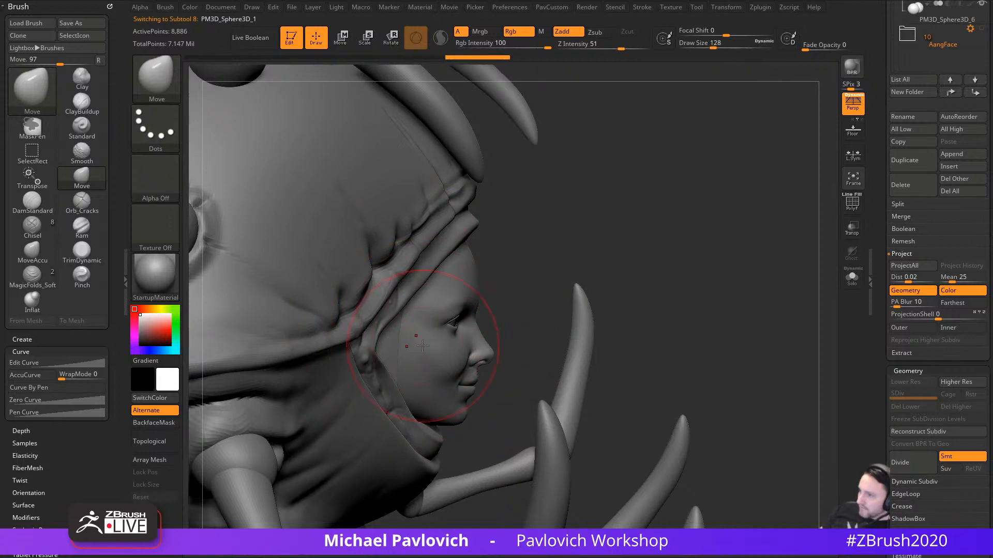
right_drag(553, 297, 341, 310)
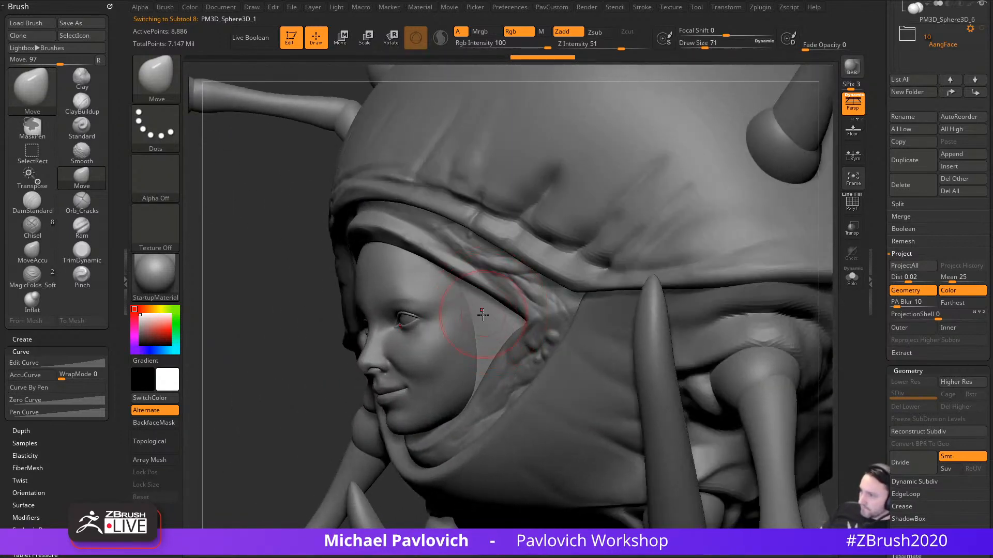
key(bracketleft)
right_drag(266, 401, 359, 368)
Step: Switch to the Standard brush at draw size 23 and subdivide the surface behind the face to level 2
key(b)
key(s)
key(t)
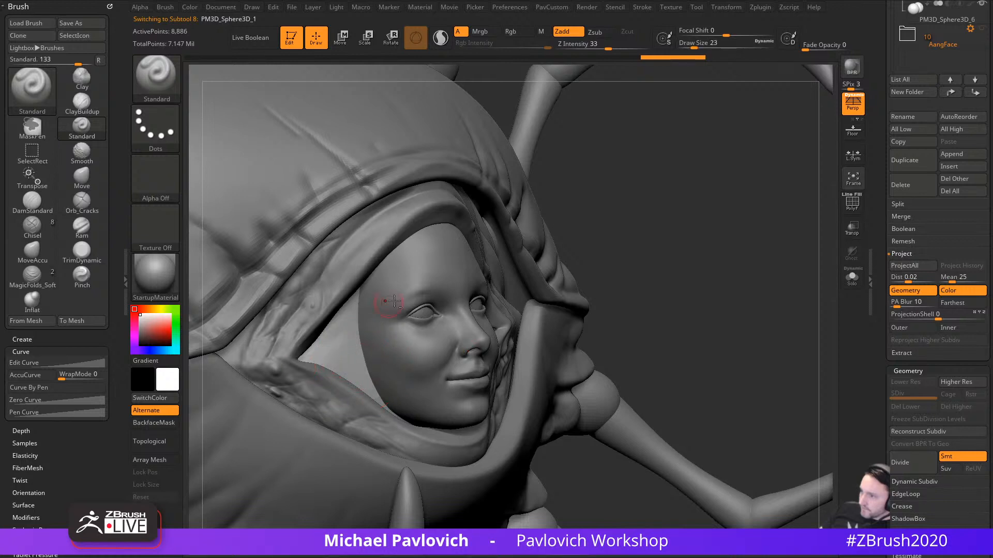
alt+right_drag(648, 235, 716, 245)
key(ctrl+d)
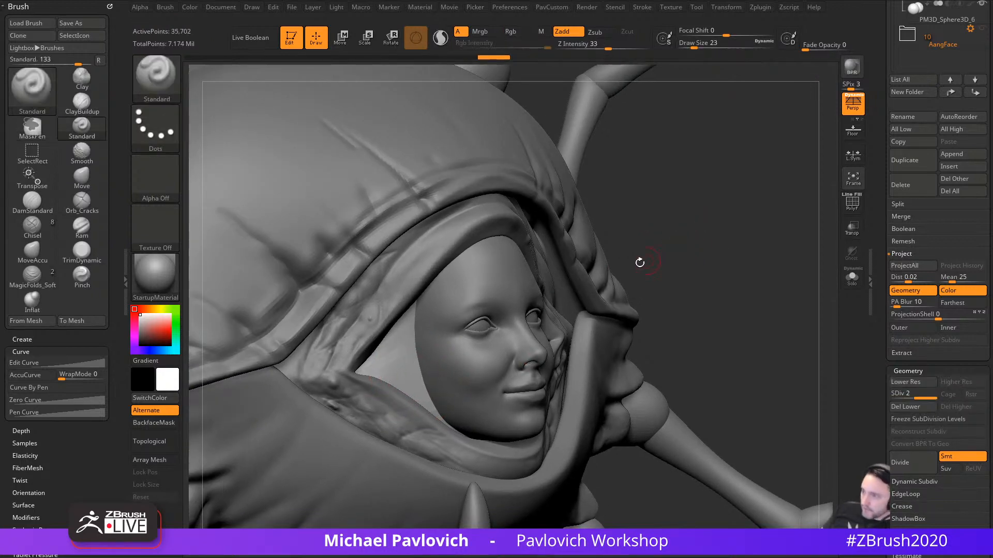
Step: Adjust the recessed surface on both sides of the face with the Move brush, reducing the draw size from 158 to 83
right_drag(649, 237, 572, 288)
key(bracketright)
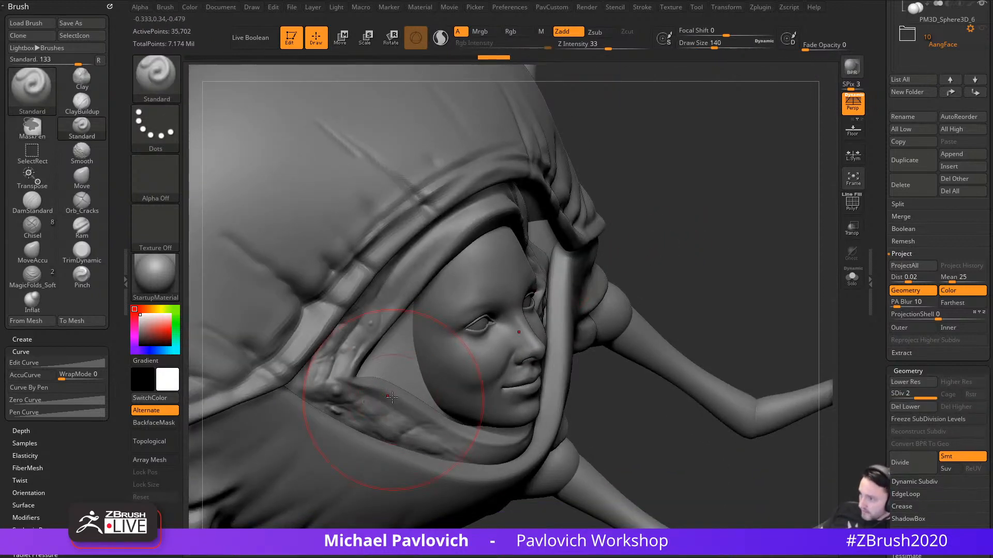
key(b)
key(m)
key(v)
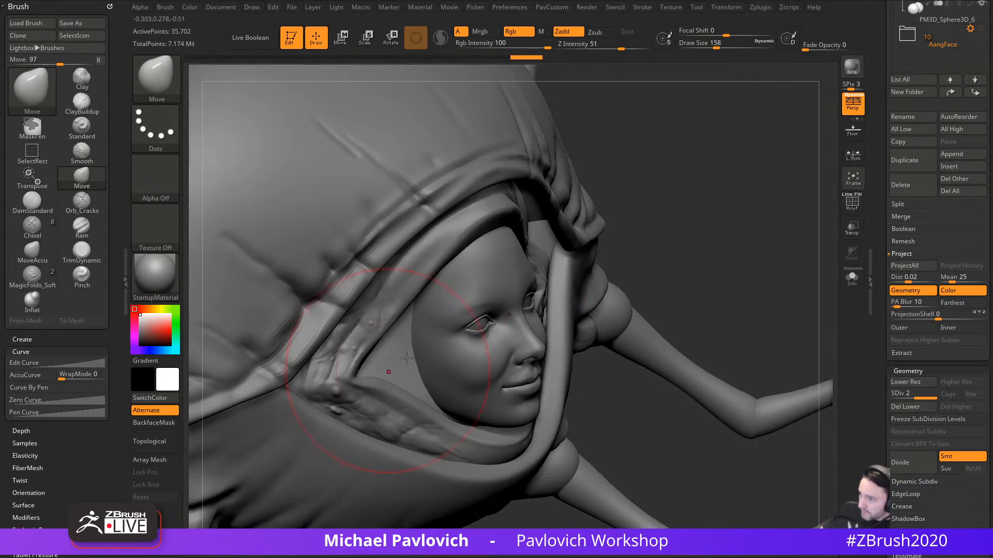
right_drag(366, 343, 509, 304)
key(bracketleft)
key(bracketleft)
key(bracketleft)
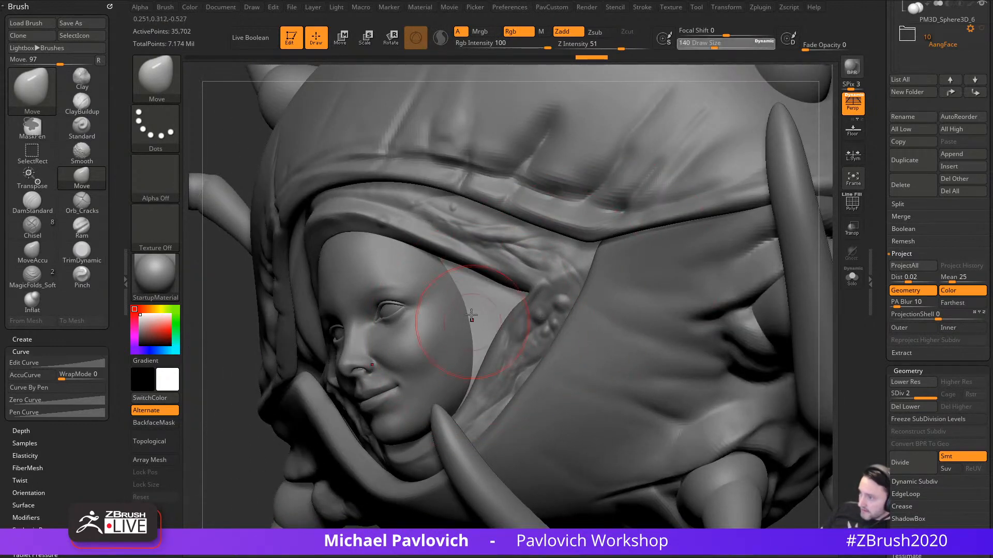
mouse_move(224, 382)
right_down()
mouse_move(365, 310)
mouse_move(489, 342)
right_up()
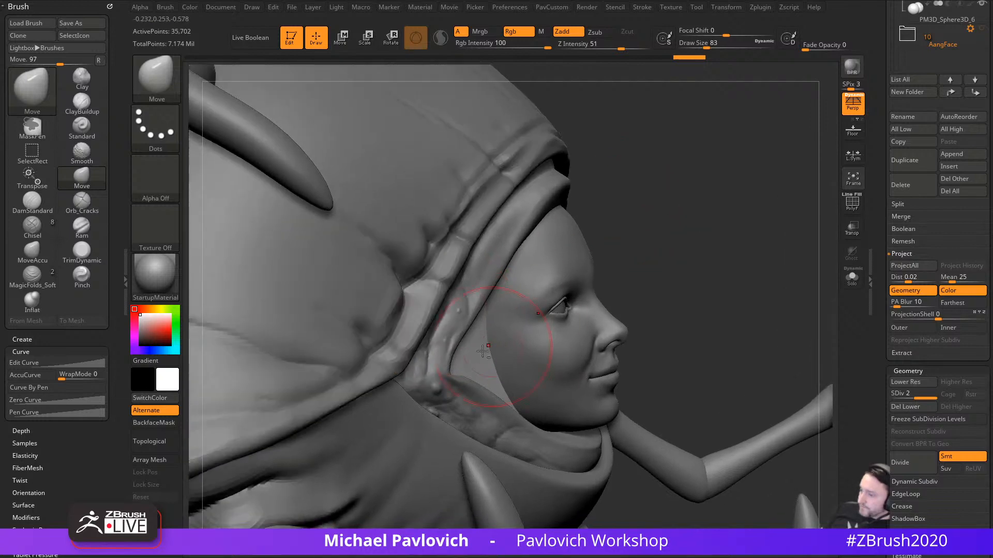
Step: Switch to the Standard brush at draw size 25 for the recess beside the cheek
key(b)
key(s)
key(t)
key(s)
drag(489, 342, 477, 343)
right_drag(642, 269, 505, 337)
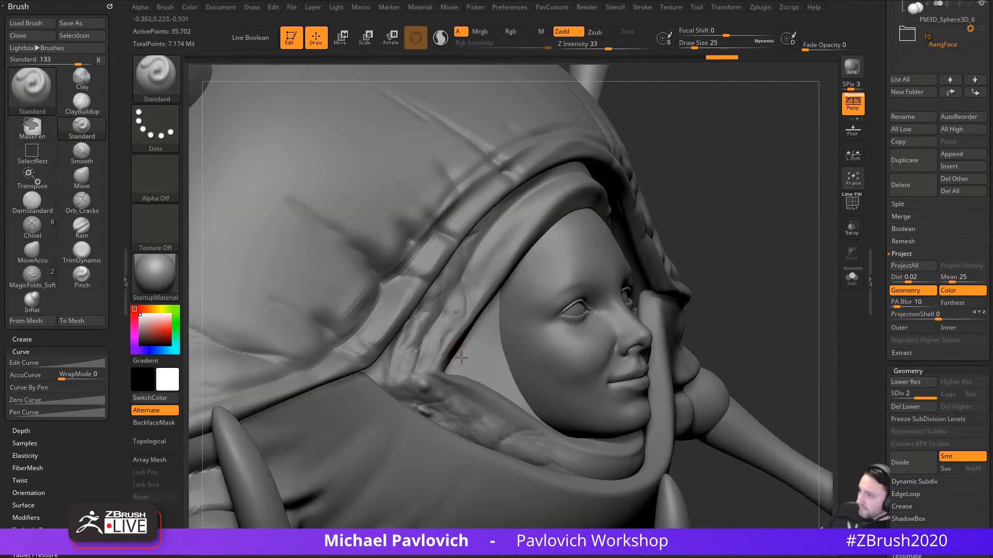
Step: Try subdividing the recessed surface to level 3 and view it with ghosted transparency
right_drag(760, 248, 721, 260)
key(d)
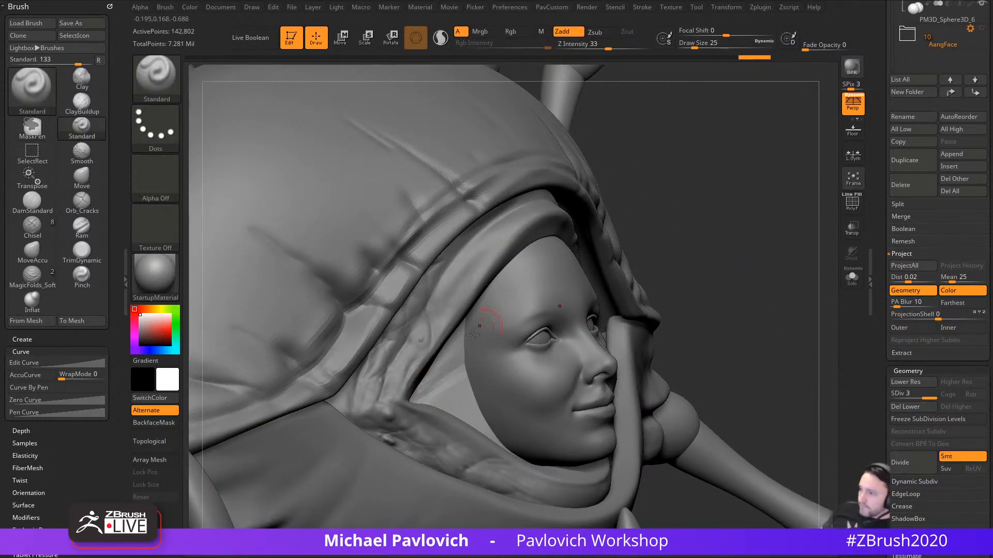
right_drag(796, 259, 779, 268)
click(851, 228)
click(851, 255)
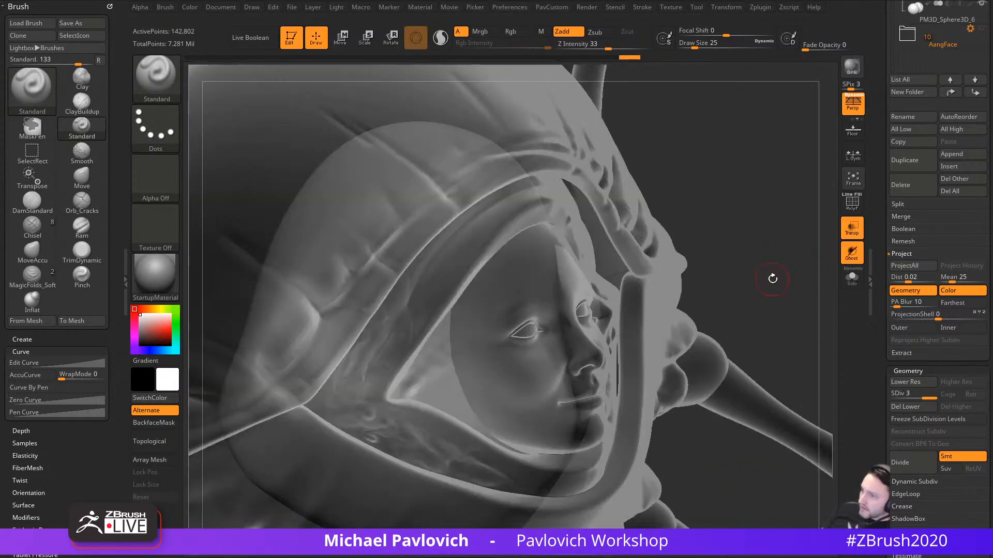
Step: Undo the last subdivision of the recessed surface and turn transparency off
key(ctrl)
key(ctrl+z)
click(852, 228)
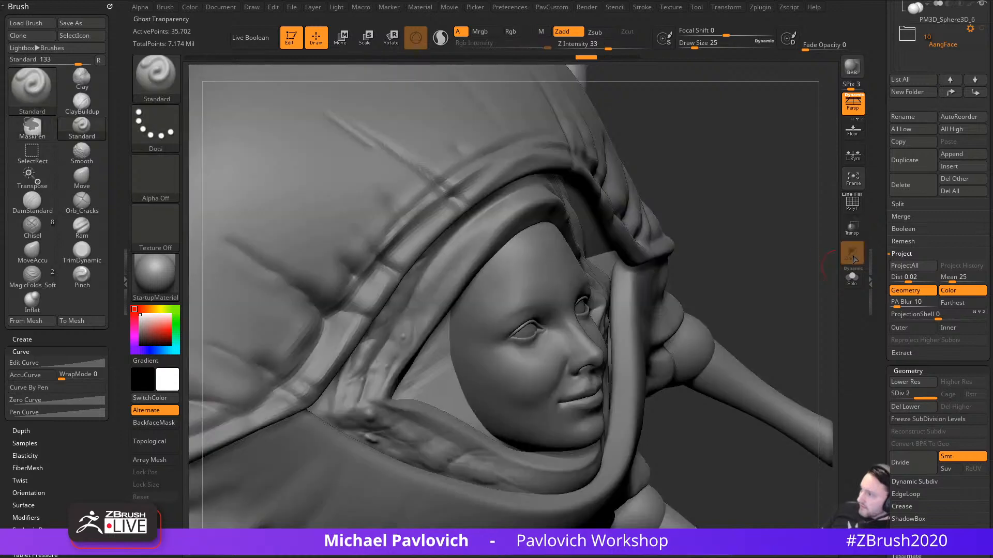
Step: Isolate the recessed surface briefly and examine how it sits behind the face and rim
click(853, 280)
mouse_move(802, 279)
right_down()
mouse_move(760, 296)
mouse_move(749, 323)
right_up()
click(851, 278)
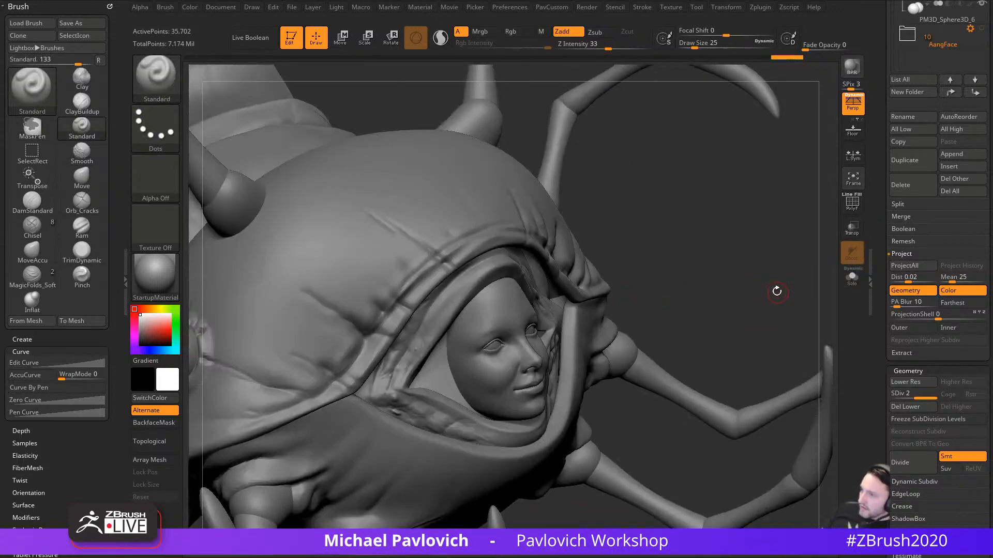
right_drag(776, 291, 714, 294)
key(s)
drag(715, 294, 718, 293)
right_drag(718, 294, 747, 285)
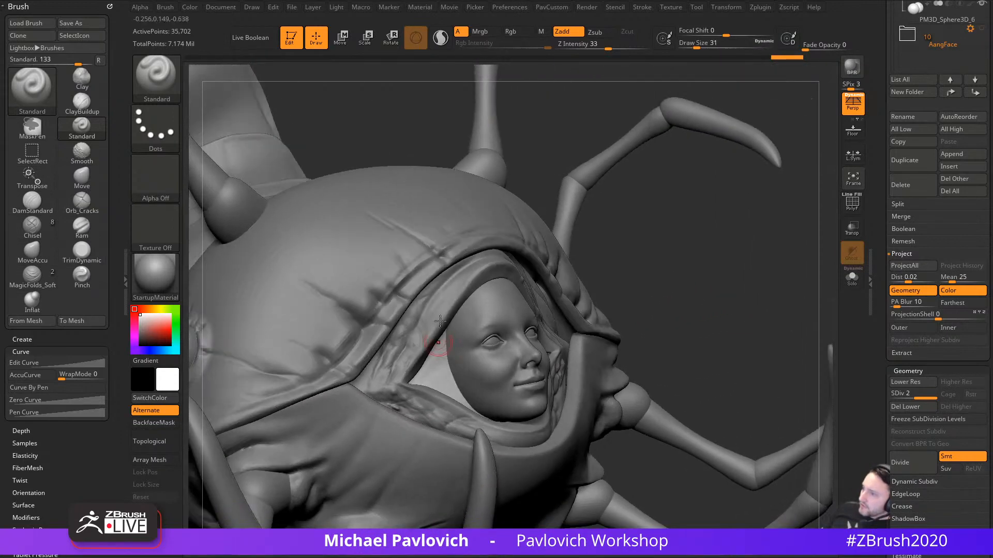
click(851, 277)
click(851, 277)
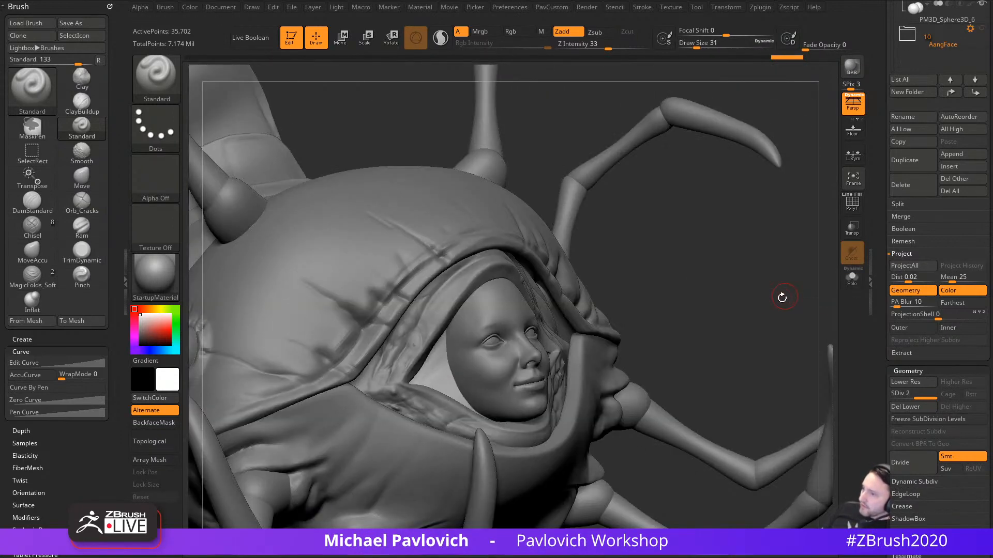
Step: Examine the surface behind the face through the surrounding meshes using transparency without ghosting
click(851, 228)
click(851, 253)
right_drag(786, 274, 693, 305)
key(s)
drag(524, 343, 542, 344)
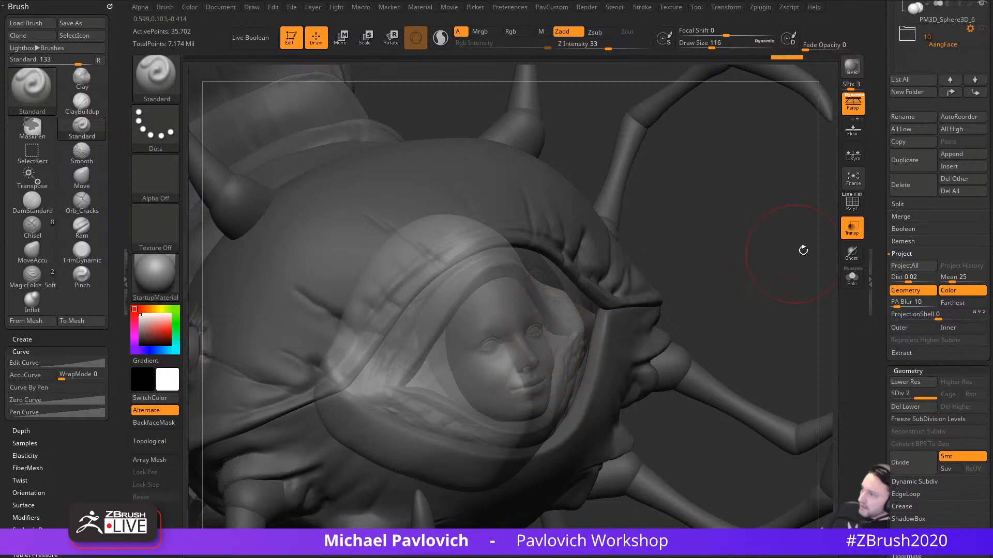
click(851, 228)
Step: Mask the inner surface visible through the rim opening with MaskPen, isolating the mesh to fill in the masked area
right_drag(646, 298, 595, 303)
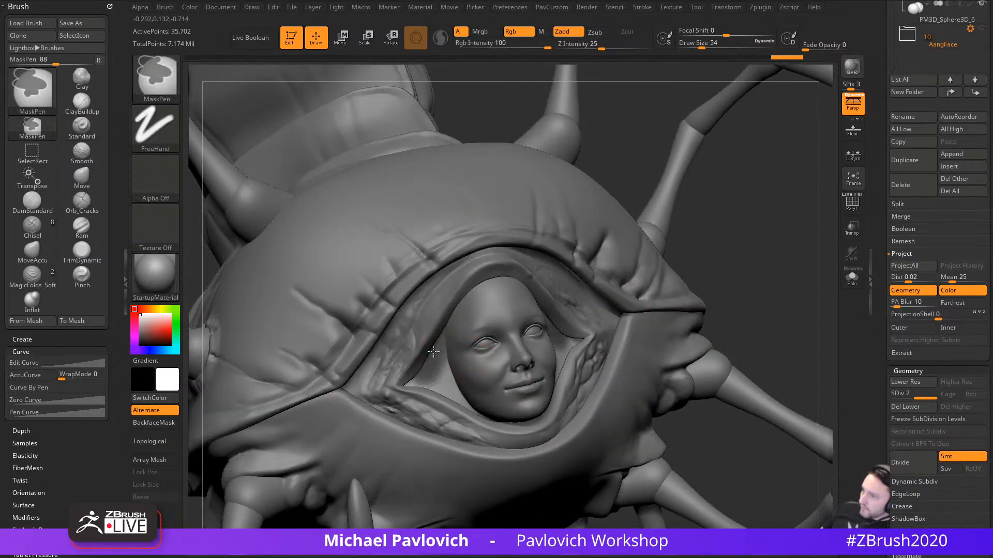
mouse_move(446, 336)
ctrl+mouse_down()
mouse_move(418, 381)
mouse_move(462, 387)
ctrl+mouse_up()
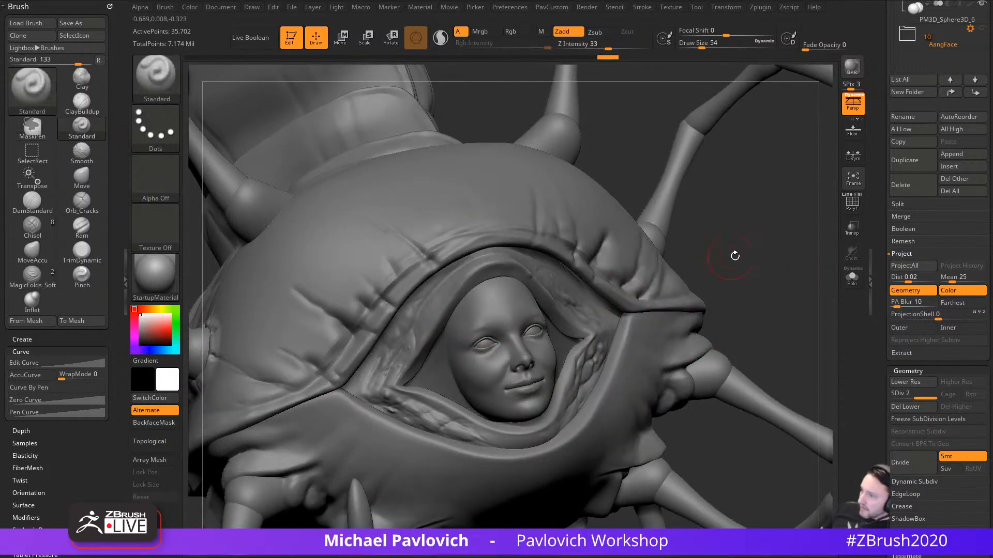
mouse_move(734, 255)
right_down()
mouse_move(786, 264)
mouse_move(623, 333)
mouse_move(479, 295)
right_up()
click(851, 278)
ctrl+drag(506, 308, 538, 352)
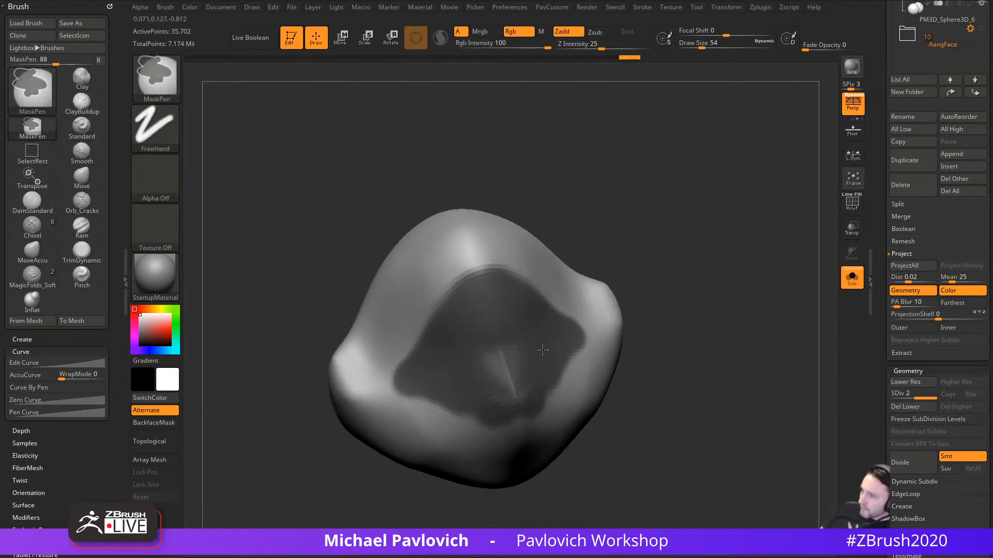
right_drag(538, 351, 472, 381)
mouse_move(409, 378)
right_down()
mouse_move(483, 282)
mouse_move(690, 287)
right_up()
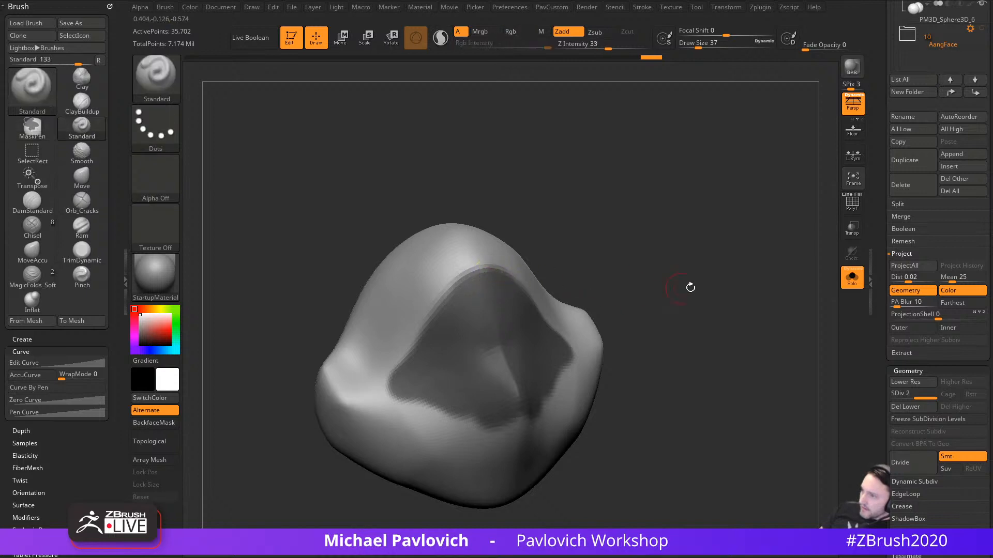
Step: Grow the mask on the inner surface twice and blur its edge
scroll(882, 307, down, 10)
key(shift)
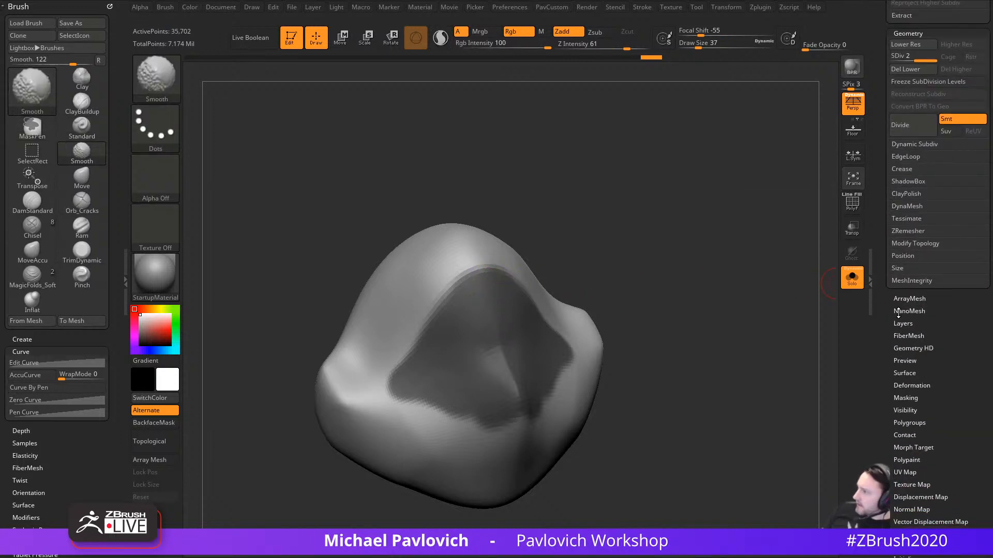
scroll(898, 312, down, 3)
click(902, 315)
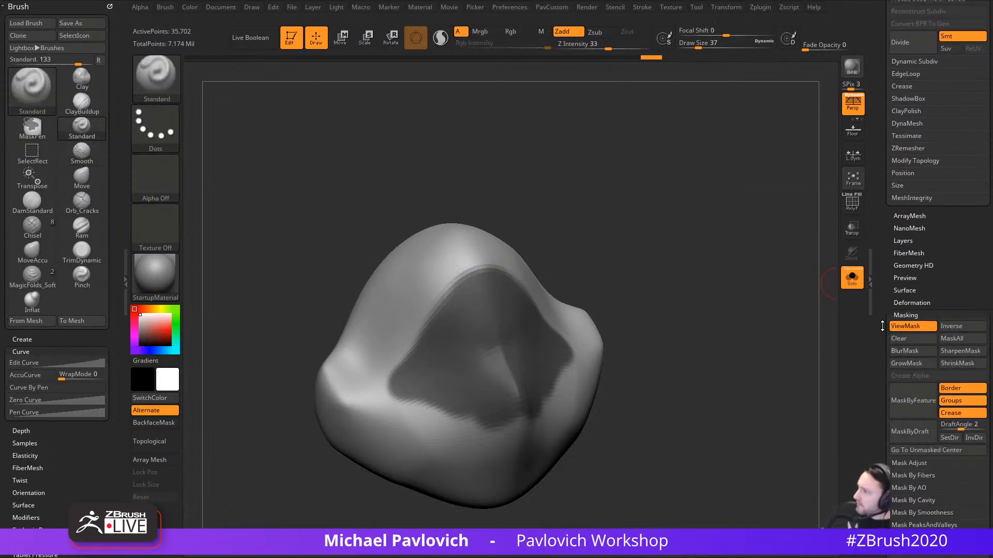
scroll(882, 326, down, 1)
click(907, 330)
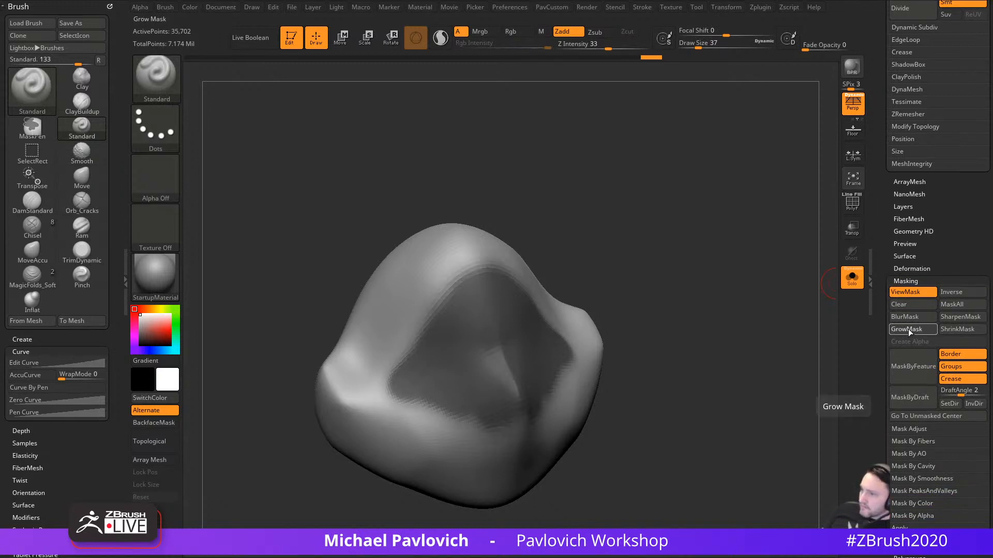
click(908, 330)
key(ctrl)
ctrl+click(380, 289)
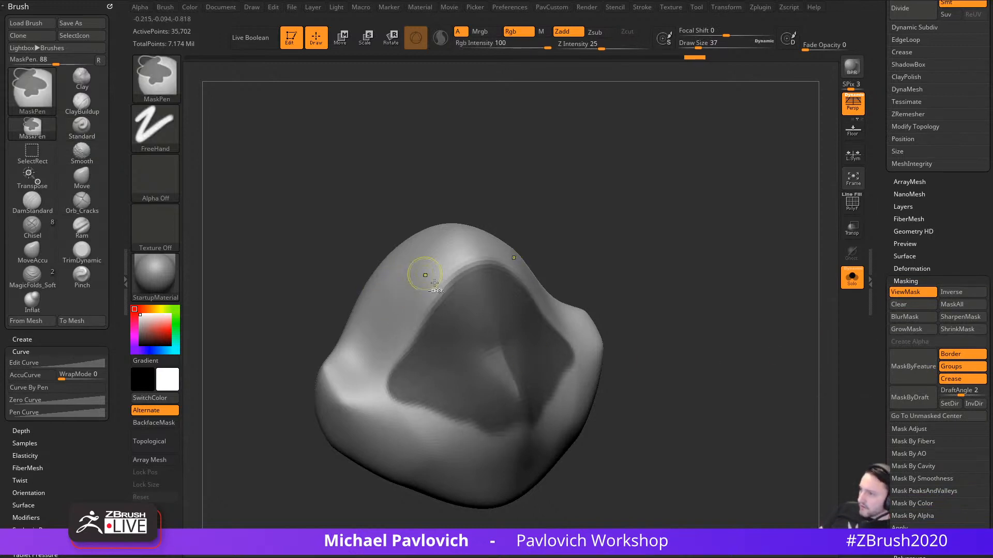
Step: Grow the mask on the inner surface further outward and sharpen its edge
click(909, 328)
key(ctrl)
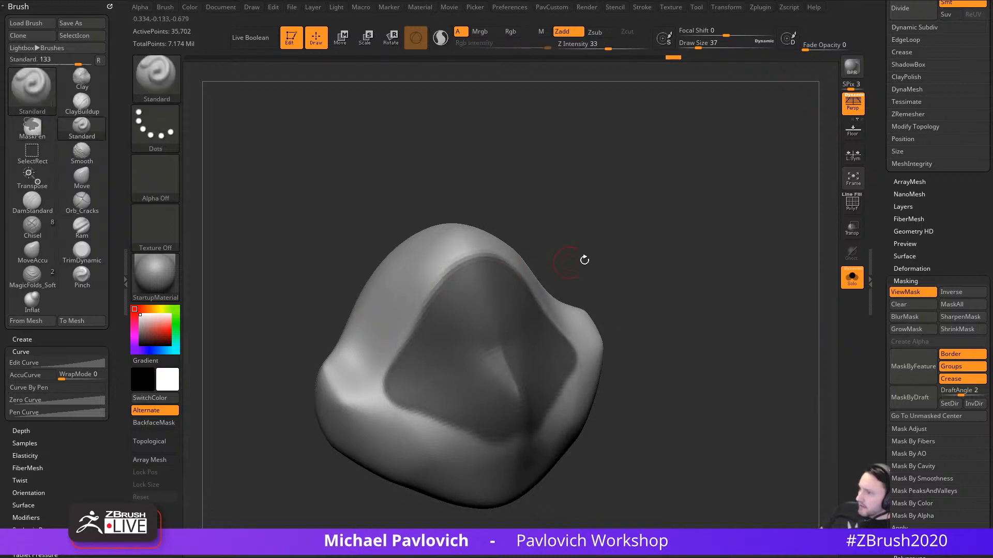
mouse_move(583, 259)
mouse_down()
mouse_move(696, 275)
mouse_move(701, 261)
mouse_move(712, 275)
mouse_move(693, 278)
mouse_up()
key(ctrl)
key(ctrl)
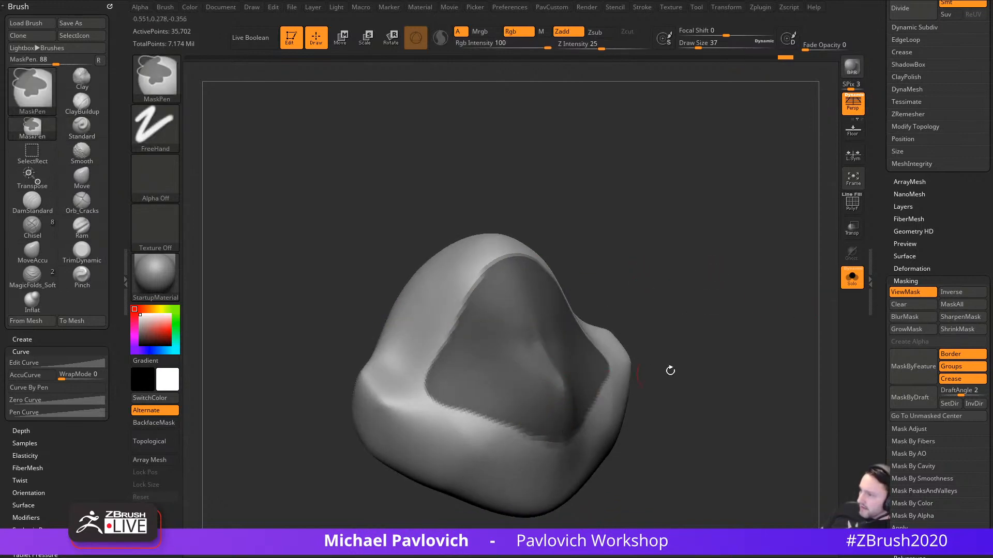
drag(671, 371, 756, 327)
Step: Delete the mesh's lower subdivision levels, create an edge loop along the masked border and clear the mask
click(852, 202)
drag(885, 273, 881, 359)
drag(884, 284, 885, 409)
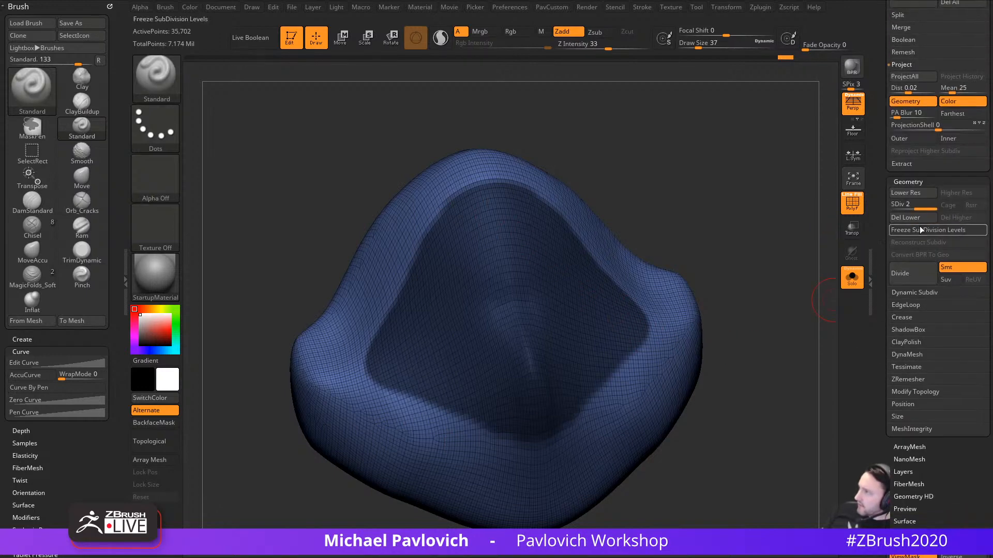
drag(888, 291, 888, 243)
click(905, 258)
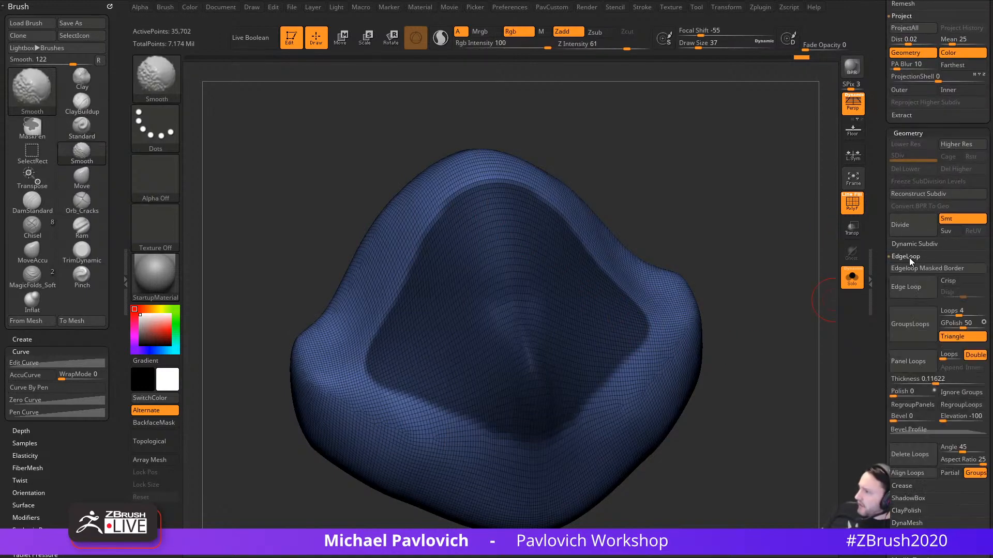
click(910, 269)
ctrl+drag(733, 262, 745, 274)
Step: Isolate the inner surface's polygroup and delete the hidden remainder of the mesh
ctrl+shift+click(546, 343)
key(2)
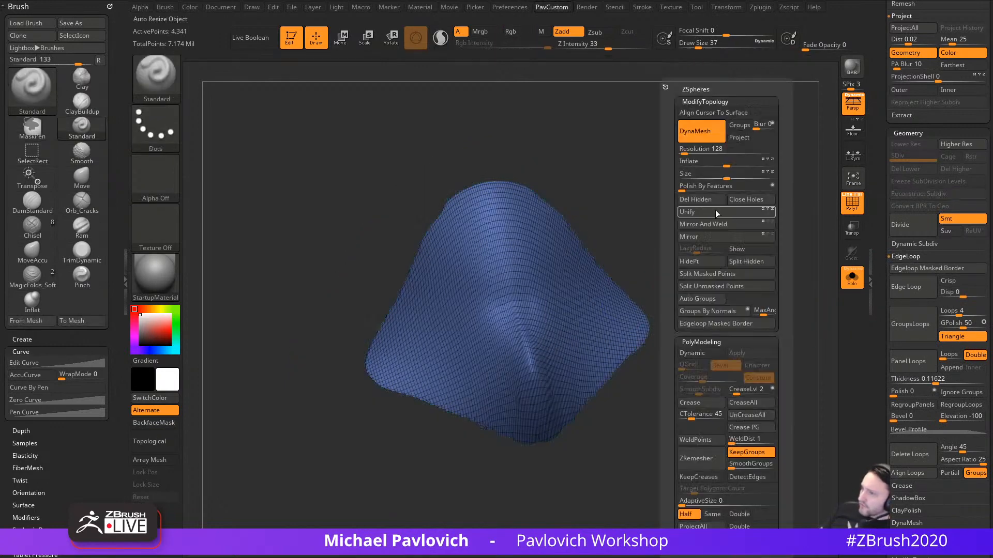
click(696, 199)
drag(696, 248, 719, 290)
Step: Reduce the isolated surface to a coarse quad mesh with repeated ZRemesher passes set to Half and KeepGroups
key(2)
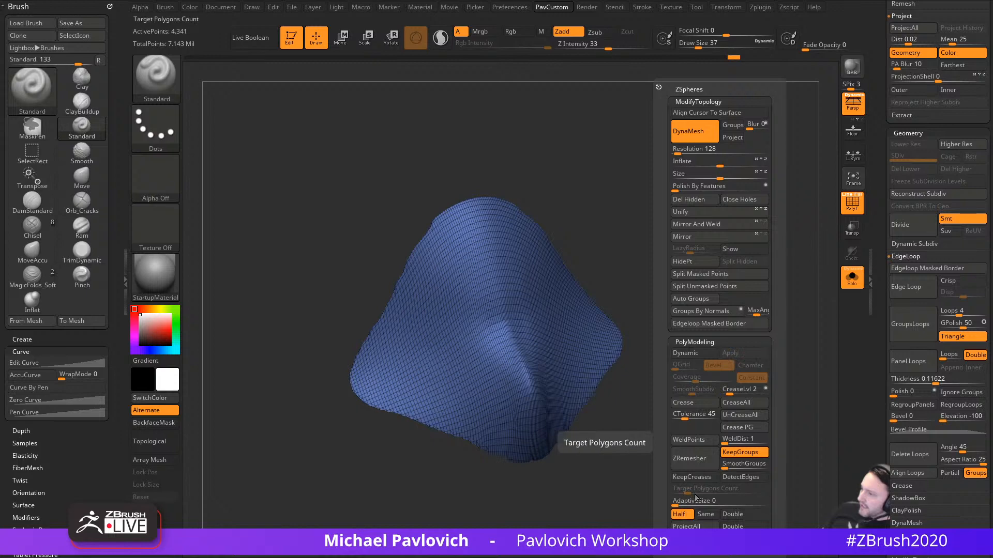
click(697, 464)
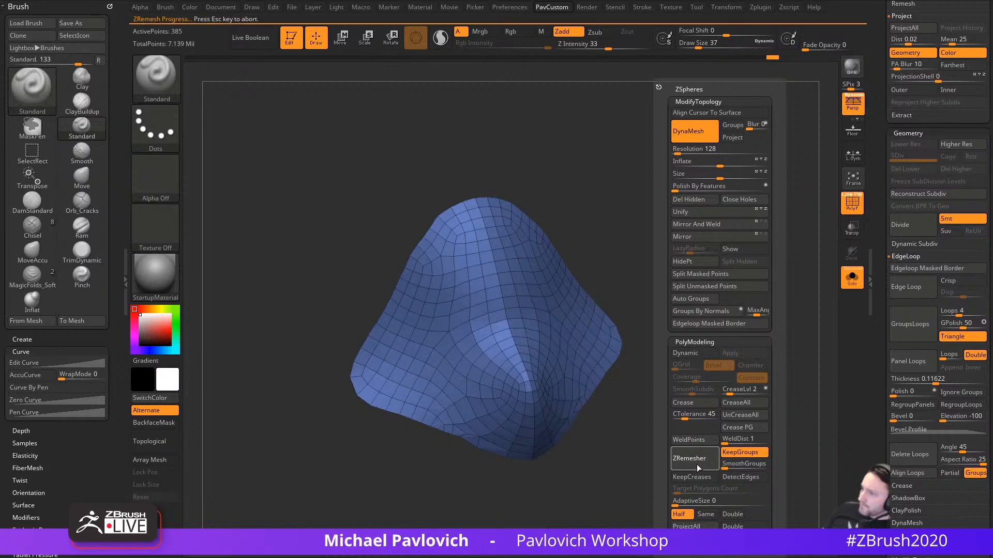
click(851, 286)
click(853, 286)
drag(724, 292, 763, 283)
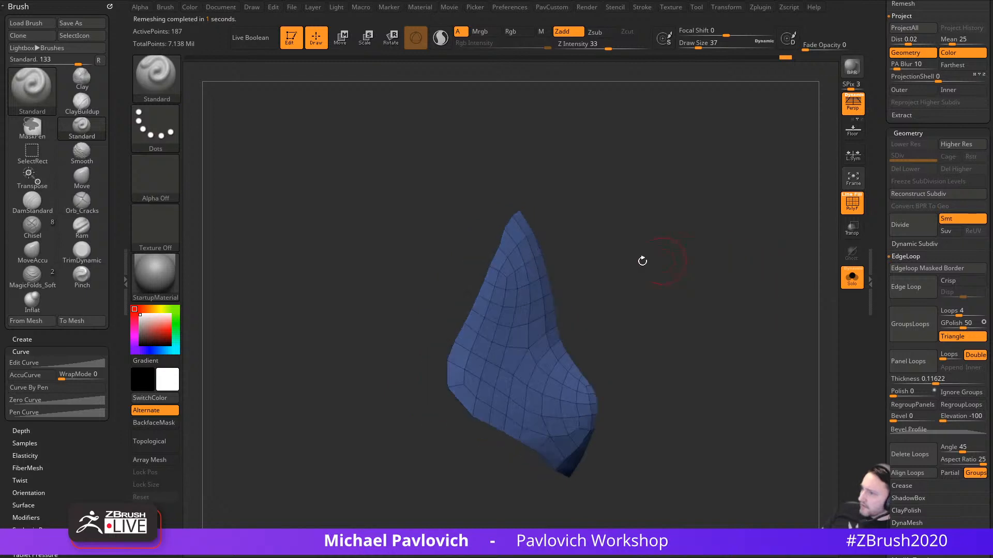
Step: Thicken the surface into a thin shell using ZModeler's QMesh polygon action with the Polygroup All target
key(b)
key(z)
key(m)
key(space)
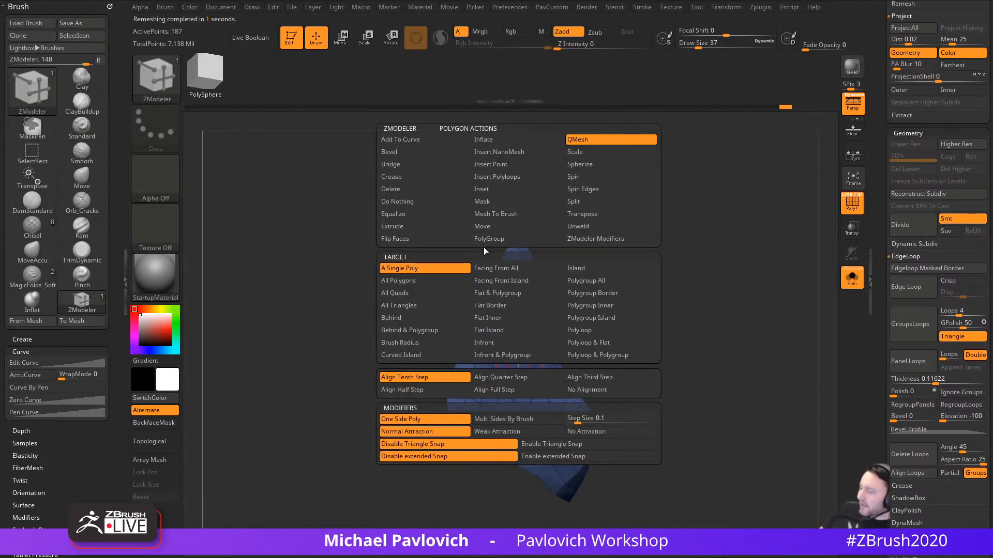
click(600, 280)
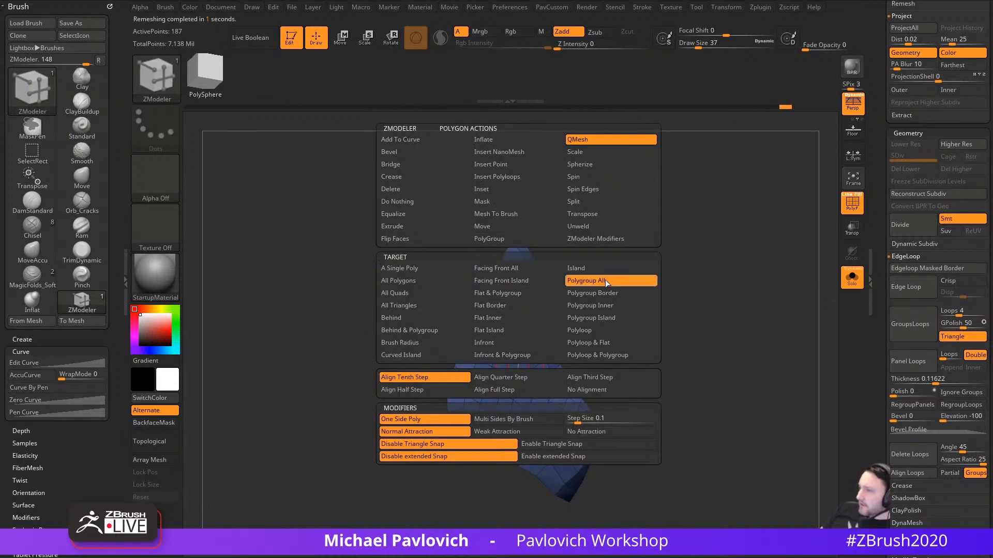
drag(504, 383, 482, 369)
key(2)
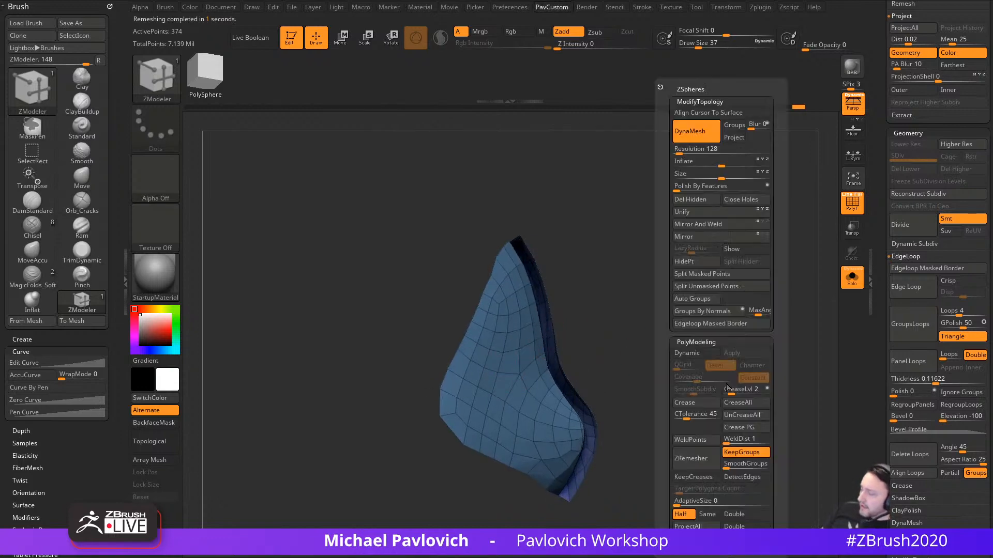
click(690, 536)
drag(653, 498, 818, 337)
drag(877, 432, 878, 345)
drag(860, 250, 871, 211)
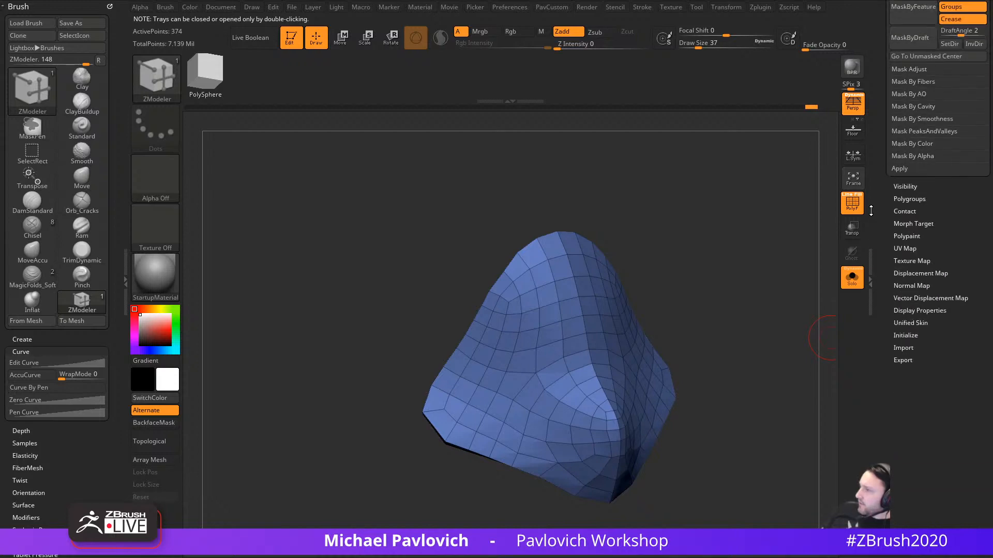
Step: Isolate the shell's concave back polygroup and mask the rest of the mesh so only those faces stay editable
drag(791, 340, 832, 331)
drag(672, 336, 726, 324)
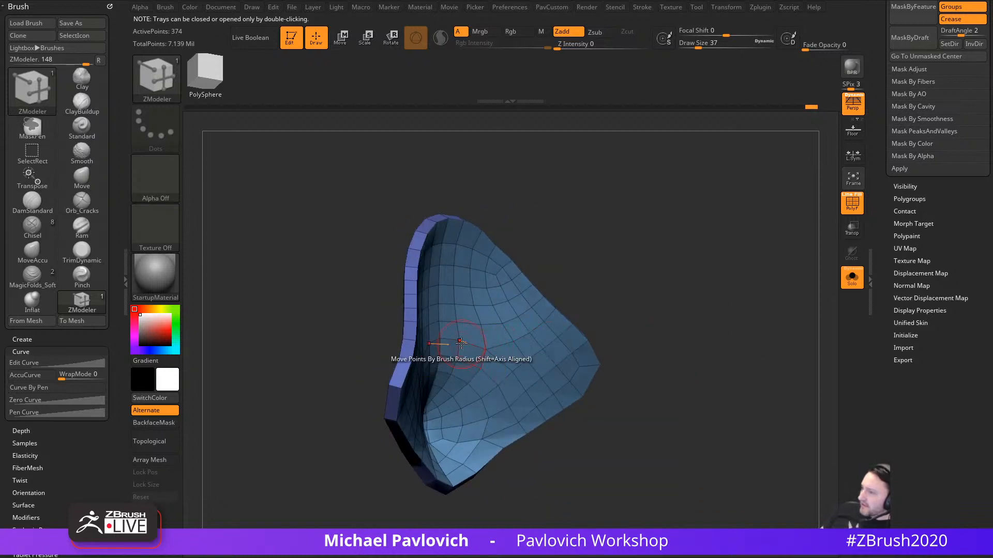
ctrl+shift+click(520, 322)
ctrl+shift+click(724, 279)
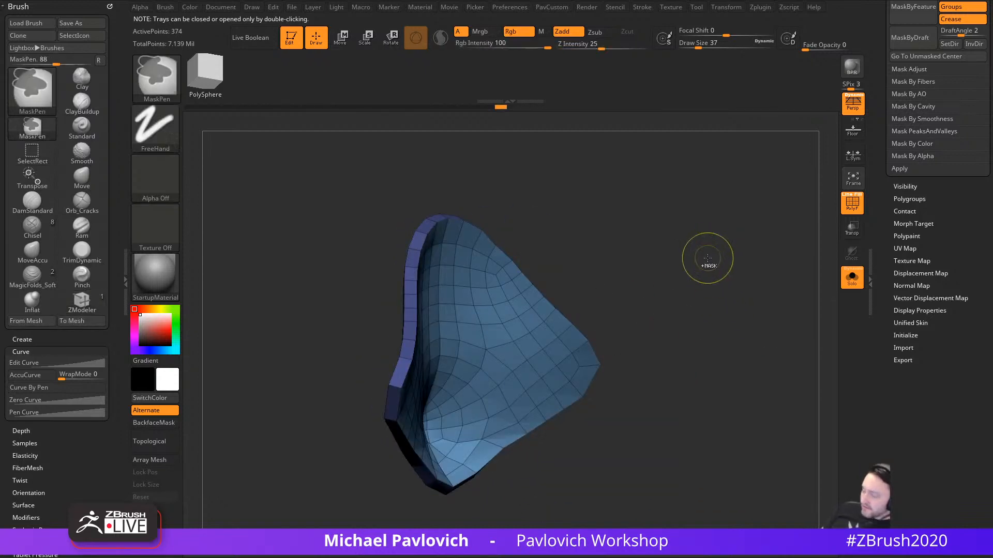
Step: Reset the transform gizmo's orientation, then place it behind the shell and tilt it to face the shell's back
key(w)
mouse_move(717, 311)
mouse_down()
mouse_move(704, 323)
mouse_move(709, 296)
mouse_up()
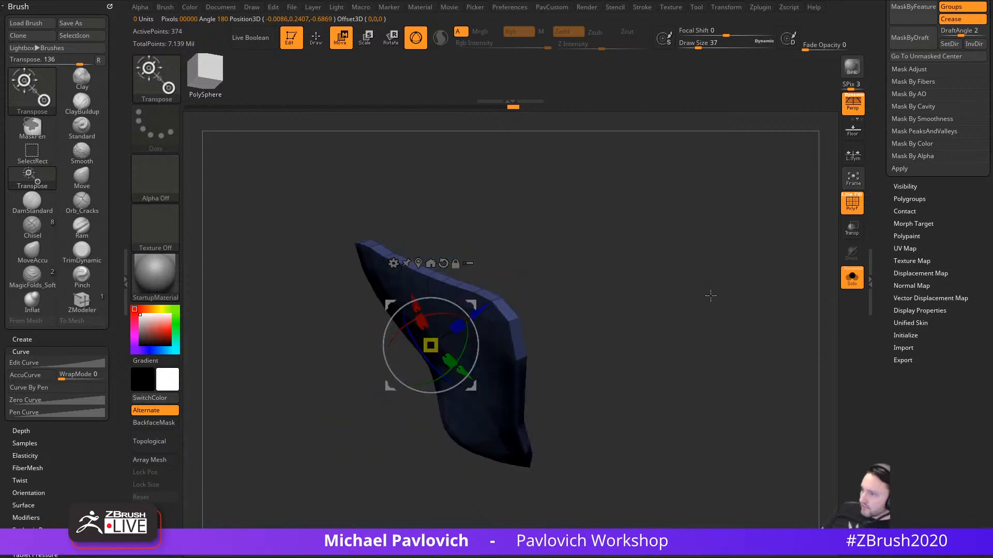
click(443, 263)
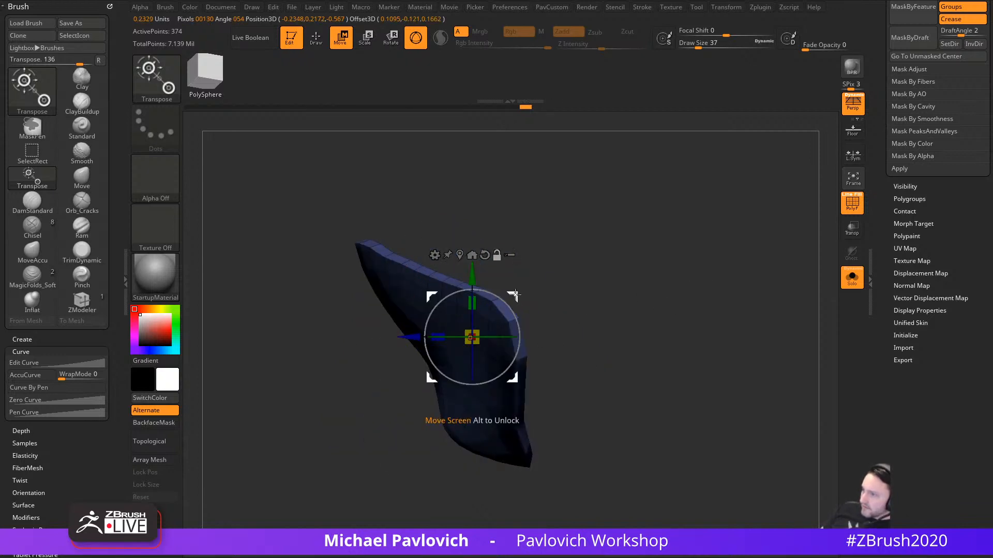
alt+drag(510, 304, 591, 251)
drag(543, 314, 504, 345)
key(ctrl+z)
key(ctrl+z)
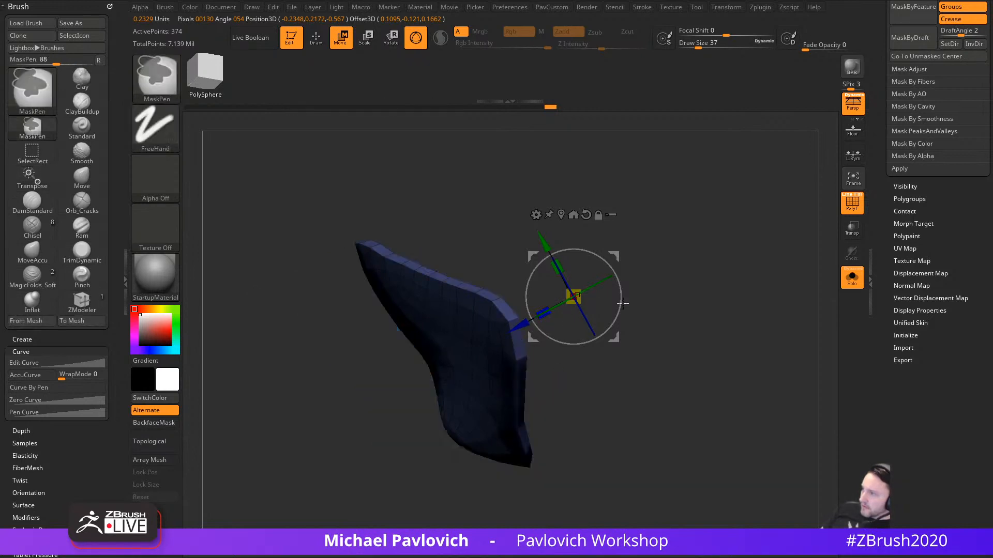
Step: Turn on local symmetry, flatten the unmasked back faces along the gizmo's Z axis and move them closer to the front surface
click(851, 159)
drag(543, 314, 656, 266)
key(ctrl+z)
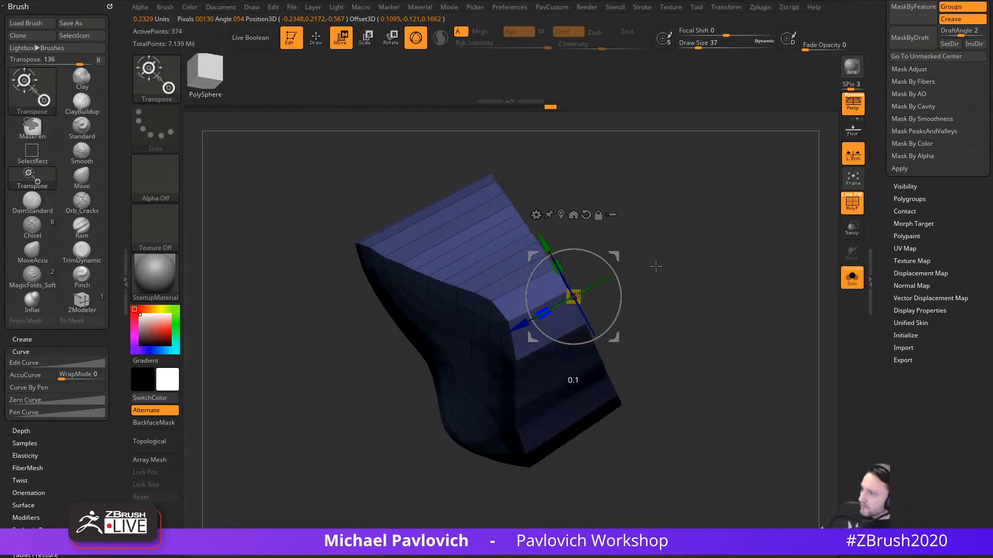
drag(541, 310, 662, 252)
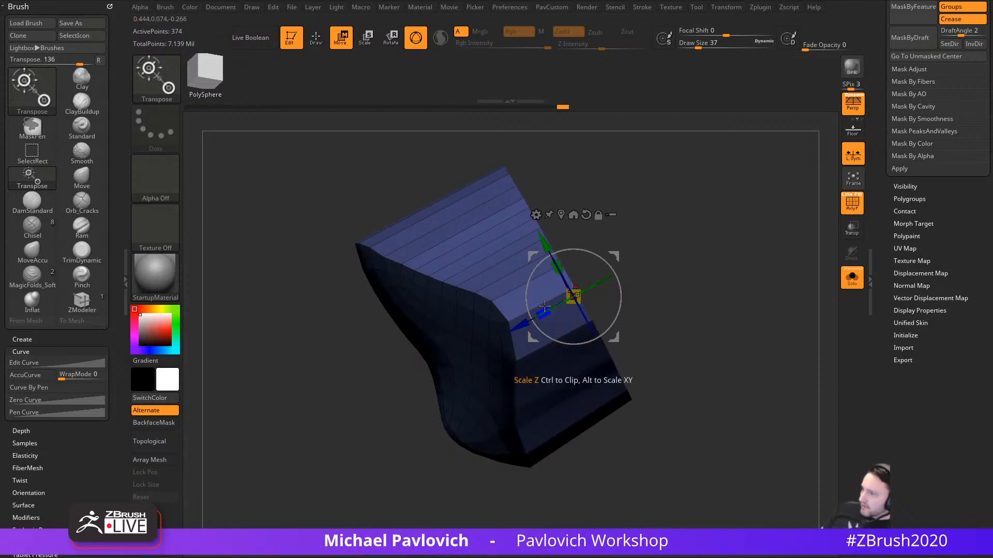
drag(520, 326, 477, 347)
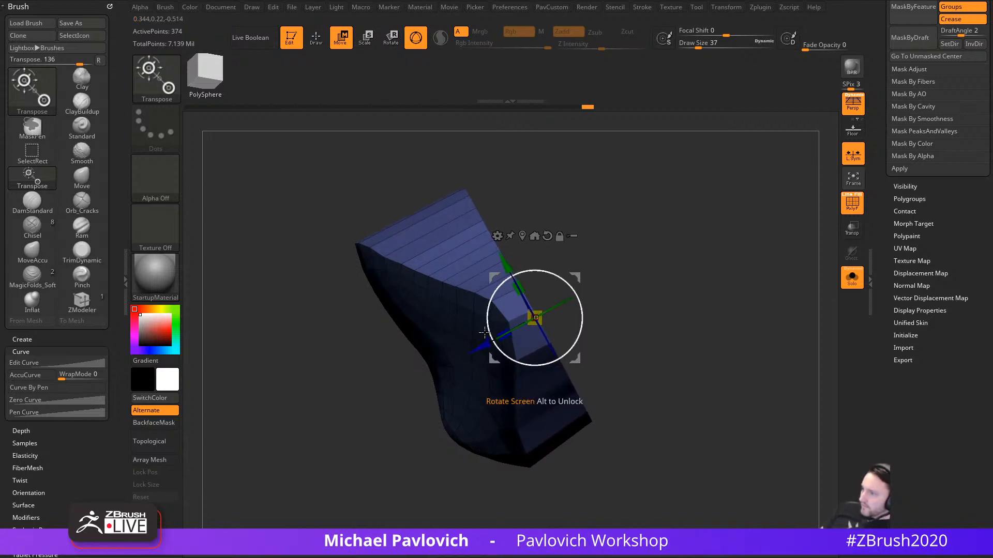
Step: Set ZModeler's edge action to Insert with the Multiple EdgeLoops target and the Keep Polygroup modifier for the shell's side edges
key(q)
mouse_move(631, 294)
mouse_down()
mouse_move(720, 274)
mouse_move(791, 310)
mouse_move(729, 355)
mouse_move(709, 319)
mouse_move(670, 316)
mouse_up()
right_click(541, 310)
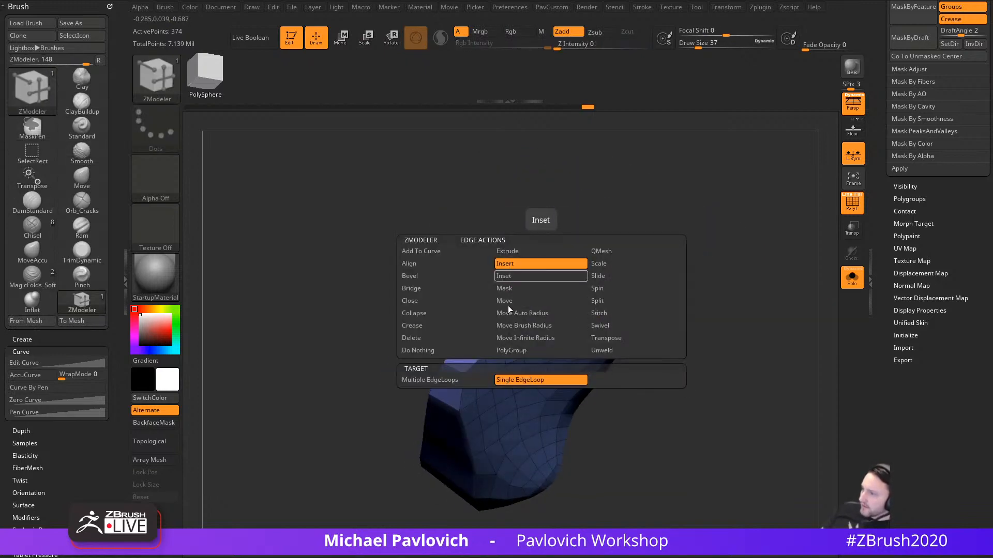
click(452, 381)
right_click(526, 311)
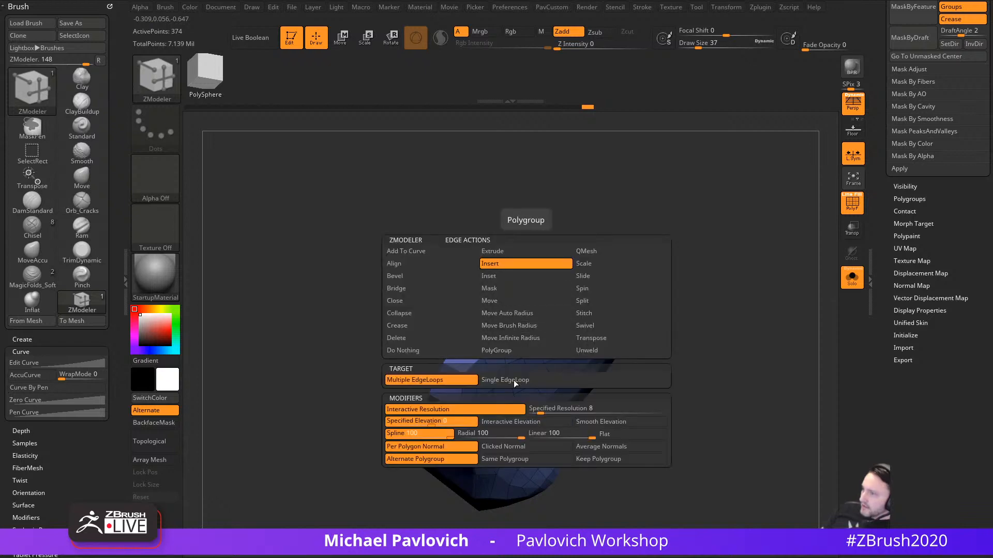
click(599, 459)
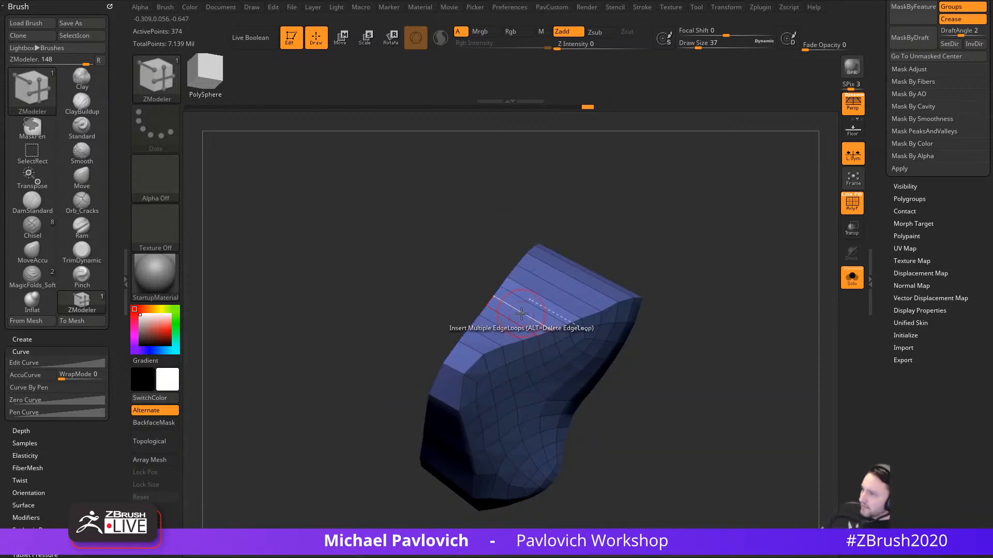
Step: Insert multiple edge loops across the flat side wall of the isolated blue mesh
click(526, 297)
drag(600, 273, 738, 318)
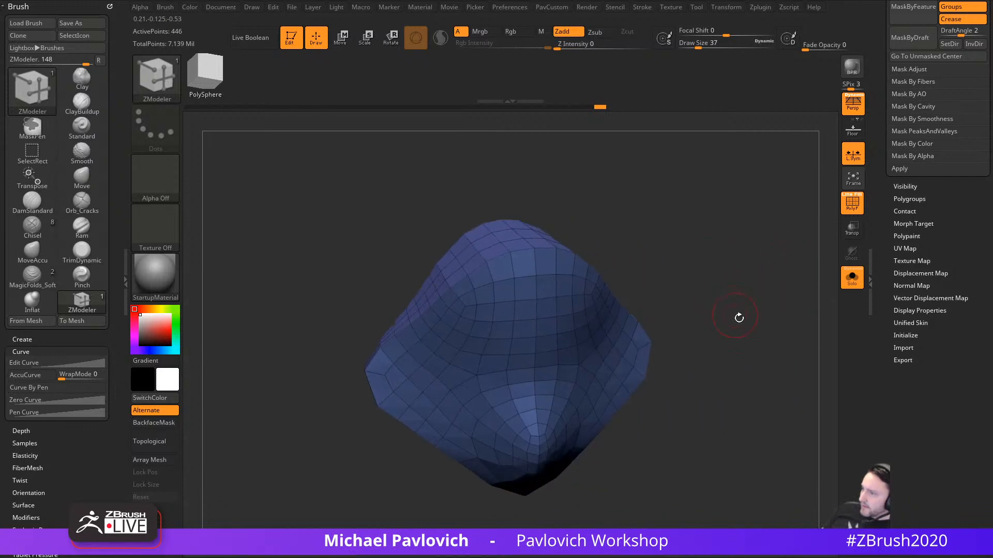
Step: Crease the isolated mesh along its polygroup borders and subdivide it
key(2)
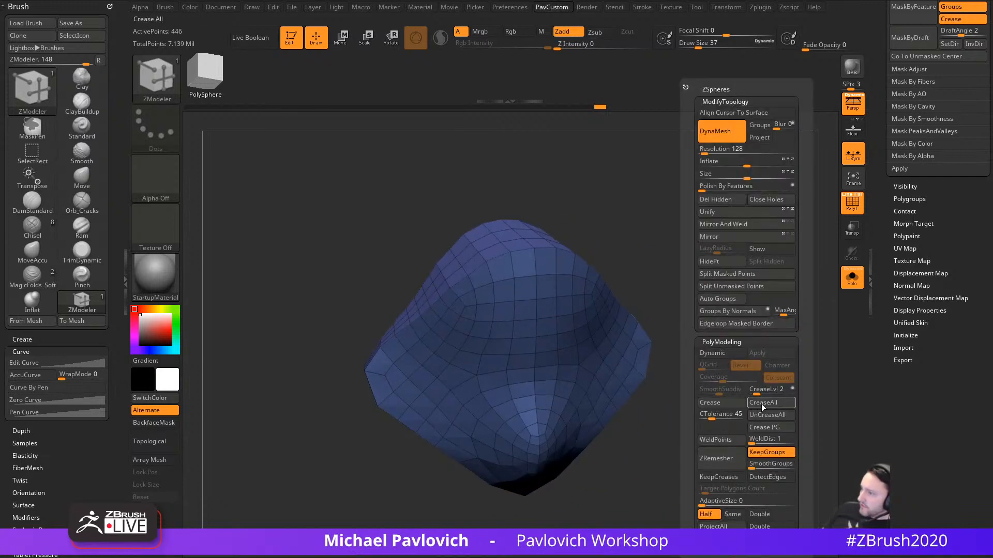
click(768, 429)
key(ctrl+d)
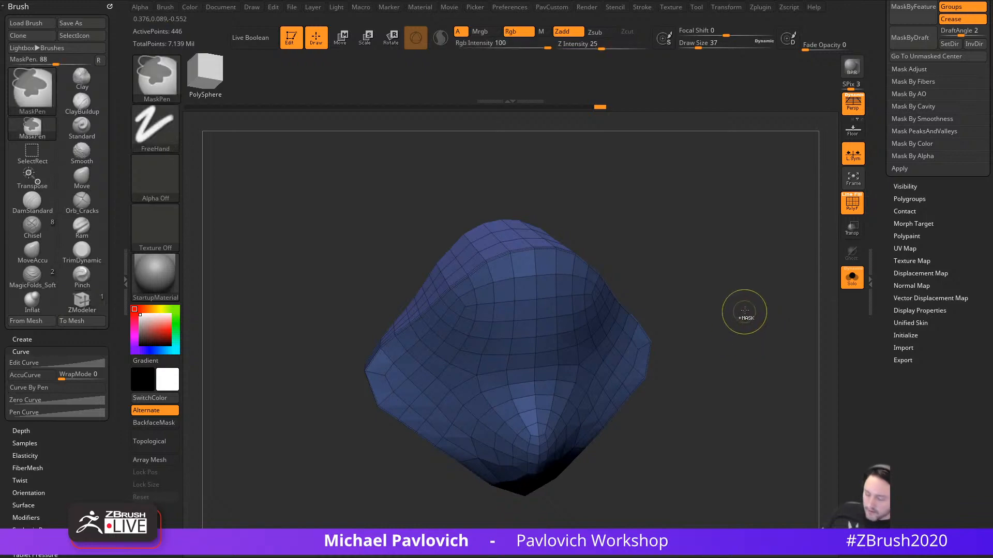
Step: Show the whole creature and pull the blue backing mesh's side corners out to the opening's edges with the MoveAccu brush
click(852, 277)
drag(882, 215, 879, 377)
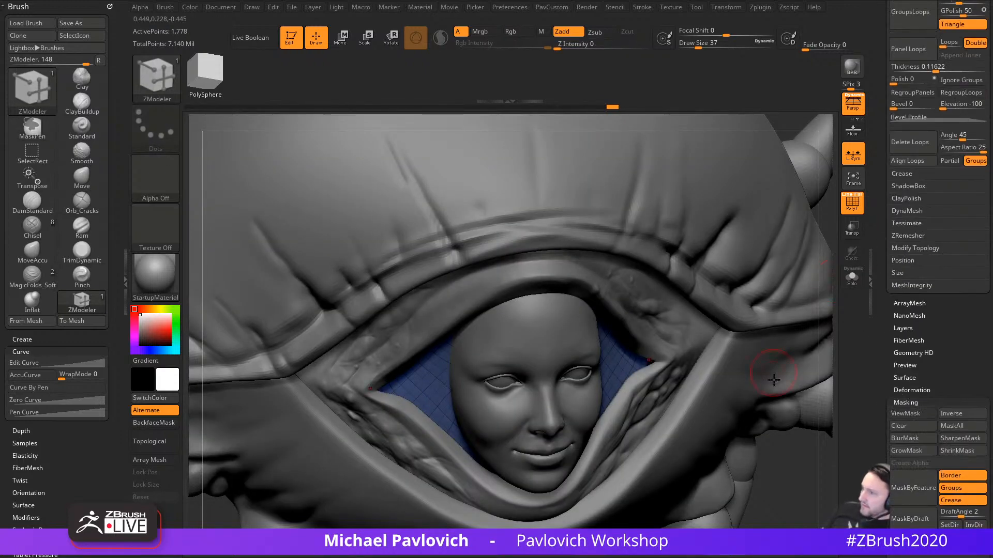
mouse_move(775, 467)
mouse_down()
mouse_move(796, 437)
mouse_move(754, 383)
mouse_move(742, 330)
mouse_move(752, 334)
mouse_up()
key(b)
key(m)
key(v)
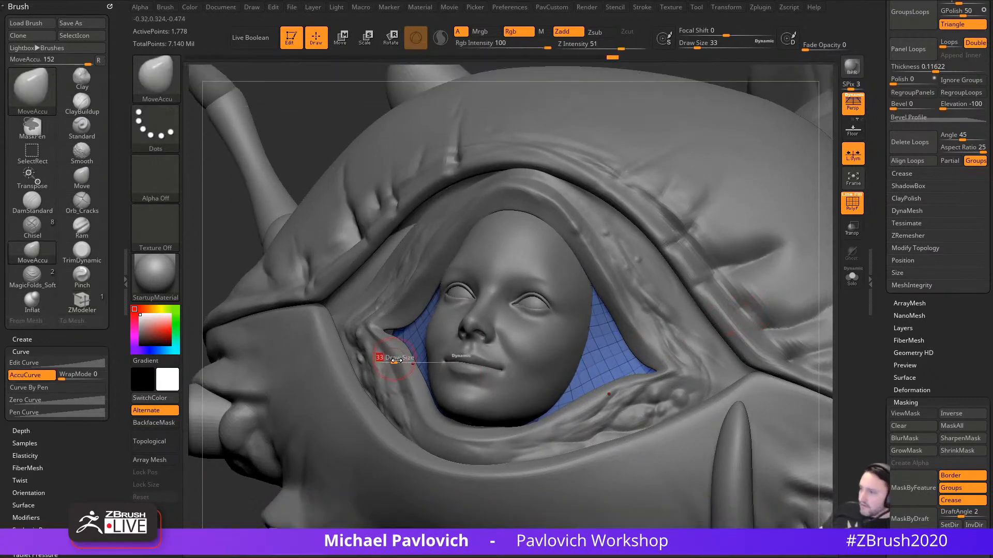
mouse_move(394, 333)
mouse_down()
mouse_move(362, 321)
mouse_move(398, 323)
mouse_move(372, 325)
mouse_up()
key(s)
key(s)
key(s)
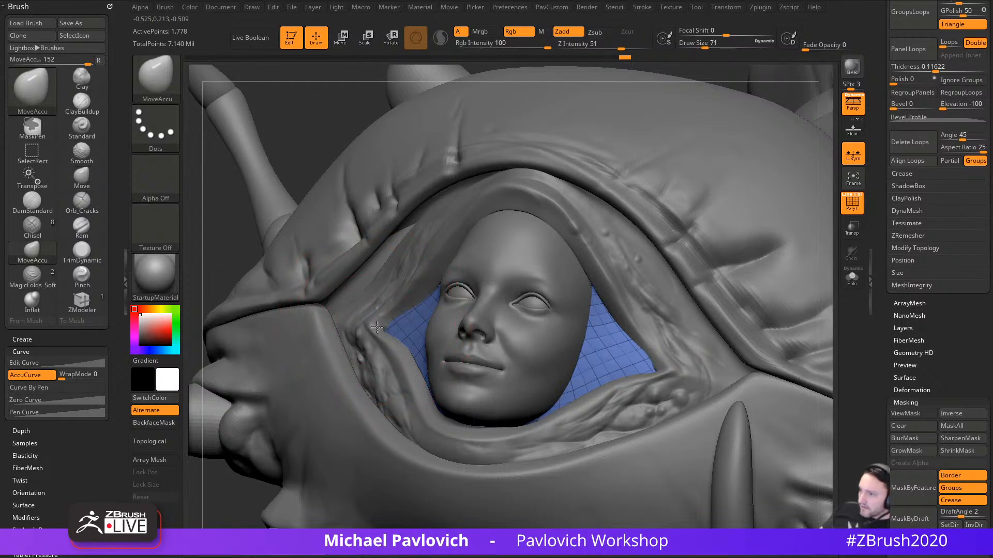
Step: Examine the backing mesh's fit behind the face from other angles, briefly isolating it
mouse_move(377, 327)
right_down()
mouse_move(688, 310)
mouse_move(564, 279)
mouse_move(567, 188)
mouse_move(507, 290)
right_up()
key(s)
drag(475, 341, 478, 339)
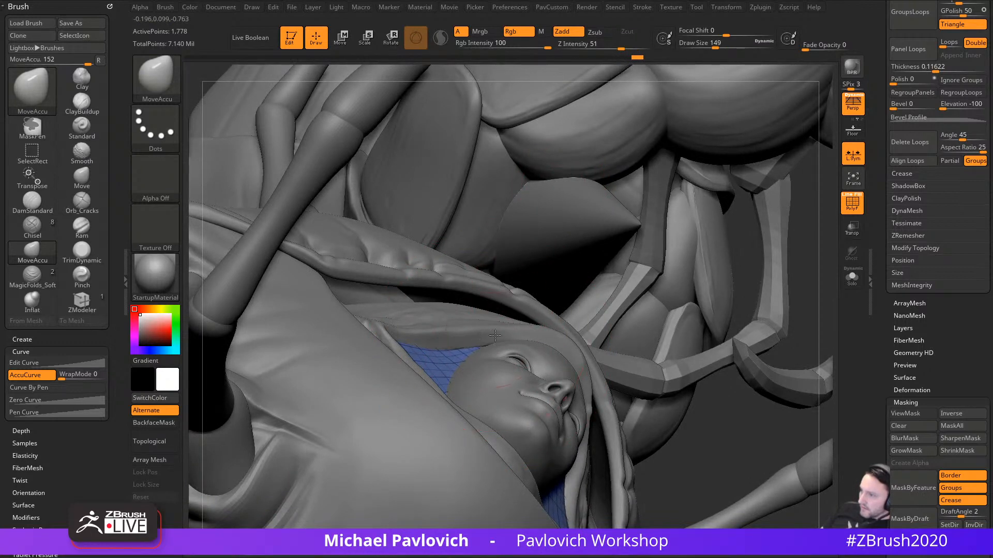
click(852, 278)
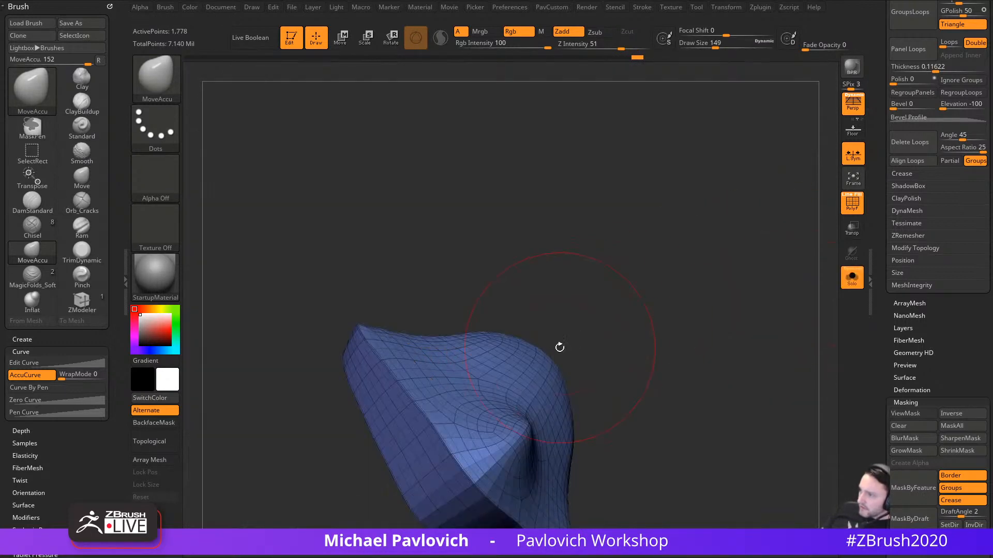
click(845, 280)
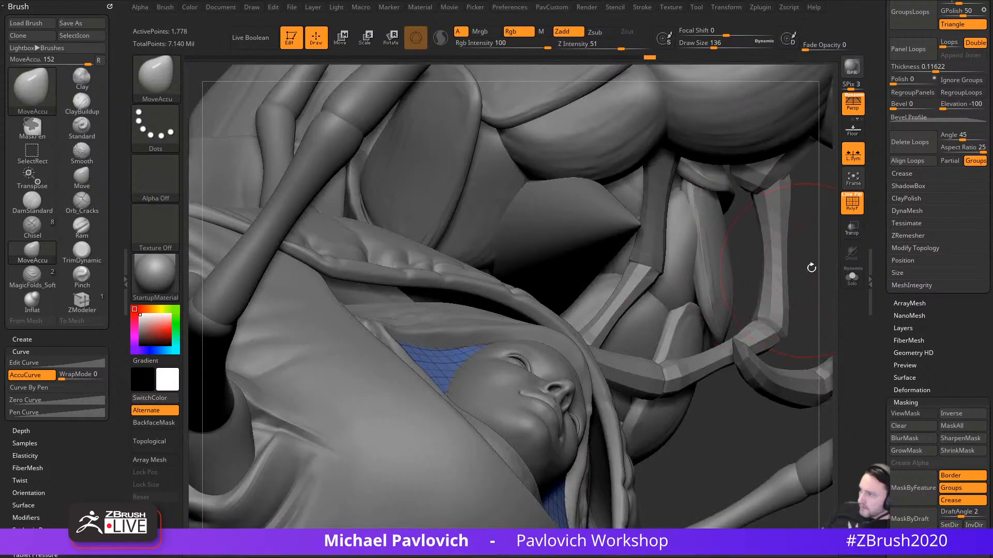
mouse_move(812, 266)
right_down()
mouse_move(713, 310)
mouse_move(752, 271)
mouse_move(760, 226)
mouse_move(732, 215)
right_up()
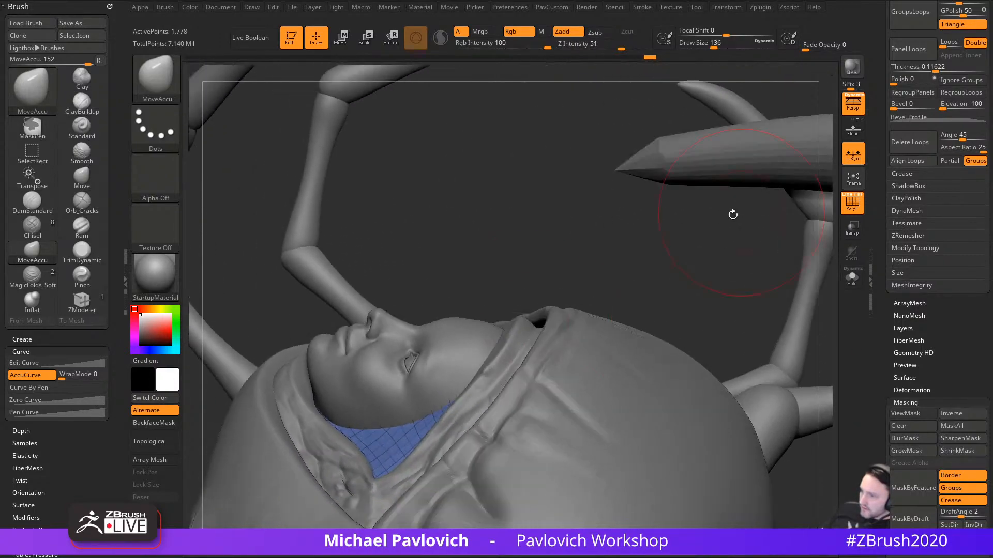
Step: Switch to the Standard brush, hide the polygon wireframe and subdivide the backing mesh twice more
mouse_move(314, 393)
right_down()
mouse_move(472, 266)
mouse_move(580, 297)
mouse_move(564, 362)
right_up()
key(b)
key(s)
key(t)
mouse_move(479, 400)
right_down()
mouse_move(512, 362)
mouse_move(580, 425)
mouse_move(452, 462)
mouse_move(642, 355)
mouse_move(731, 377)
right_up()
key(s)
drag(730, 379, 715, 379)
mouse_move(745, 290)
right_down()
mouse_move(827, 224)
mouse_move(693, 348)
right_up()
click(852, 206)
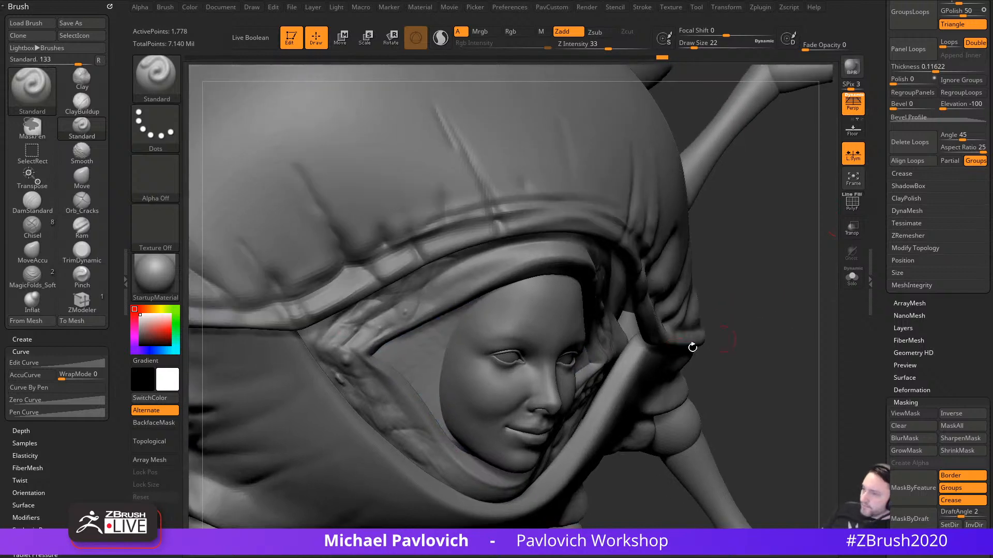
right_drag(761, 310, 443, 381)
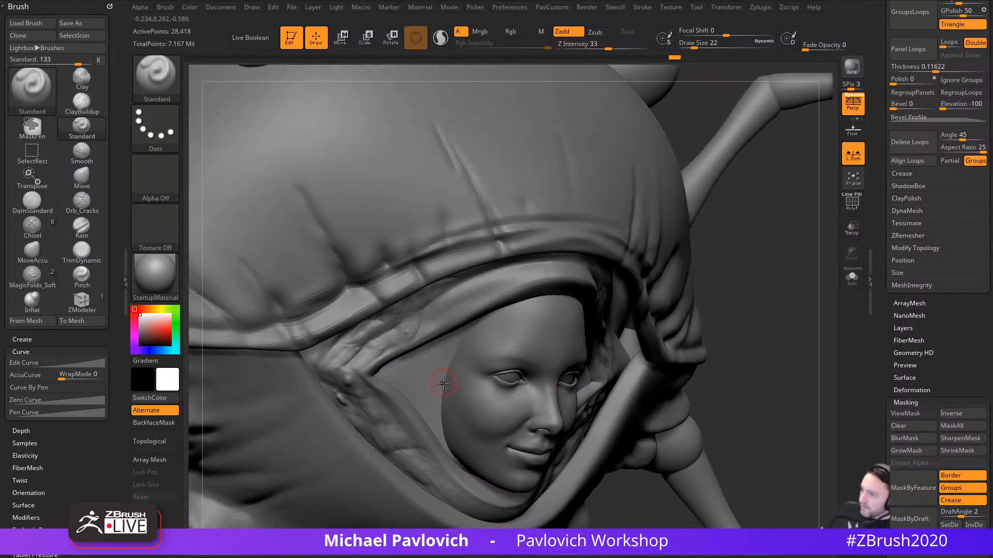
Step: Isolate the backing mesh and carve light creases near its side corners with the DamStandard brush
key(s)
drag(457, 381, 452, 381)
key(b)
key(d)
key(s)
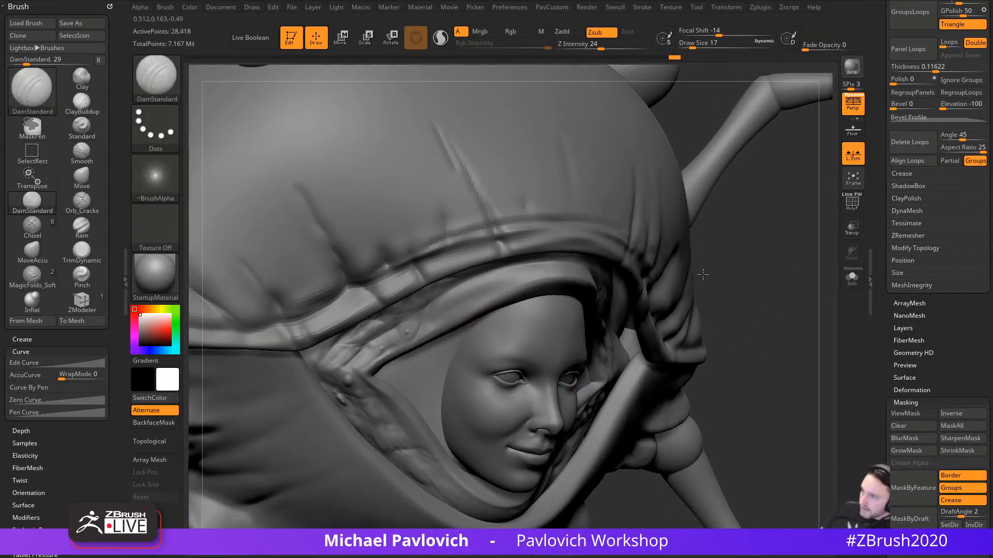
right_drag(702, 275, 729, 287)
click(854, 279)
key(s)
drag(367, 401, 378, 402)
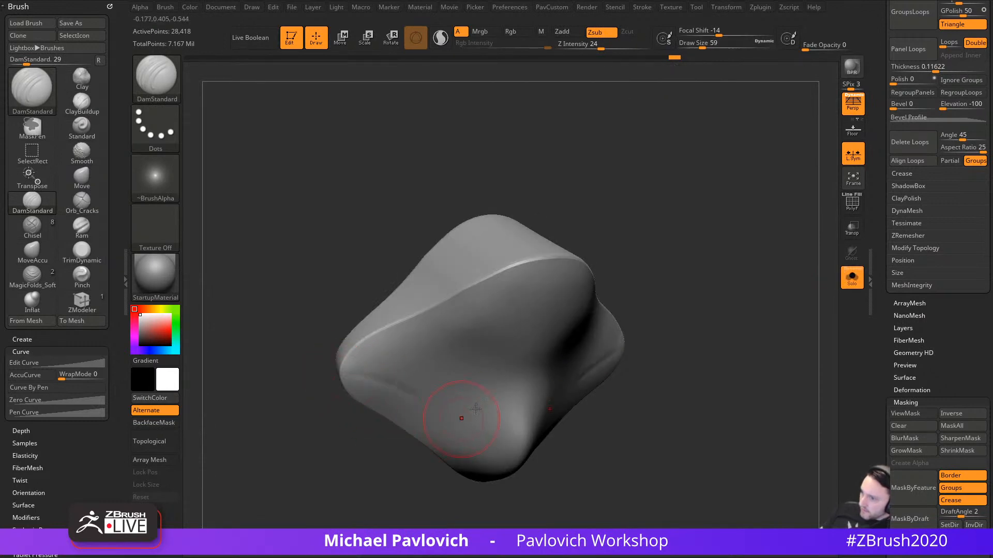
Step: Add deeper folds radiating from the isolated mesh's side corners with DamStandard at draw size 46
mouse_move(724, 315)
right_down()
mouse_move(758, 359)
mouse_move(638, 330)
mouse_move(658, 347)
right_up()
key(s)
mouse_move(403, 372)
mouse_down()
mouse_move(395, 372)
mouse_move(410, 365)
mouse_up()
key(s)
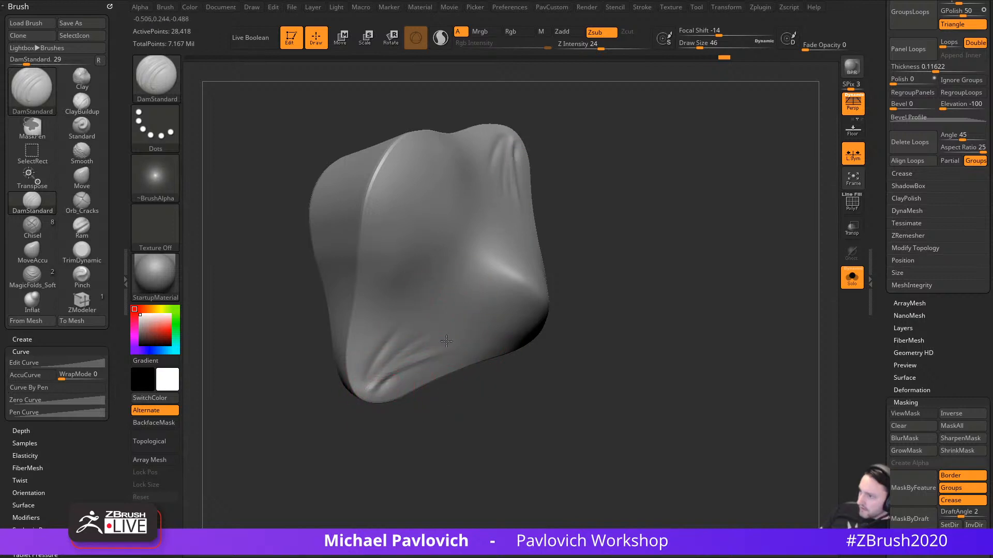
drag(392, 386, 449, 356)
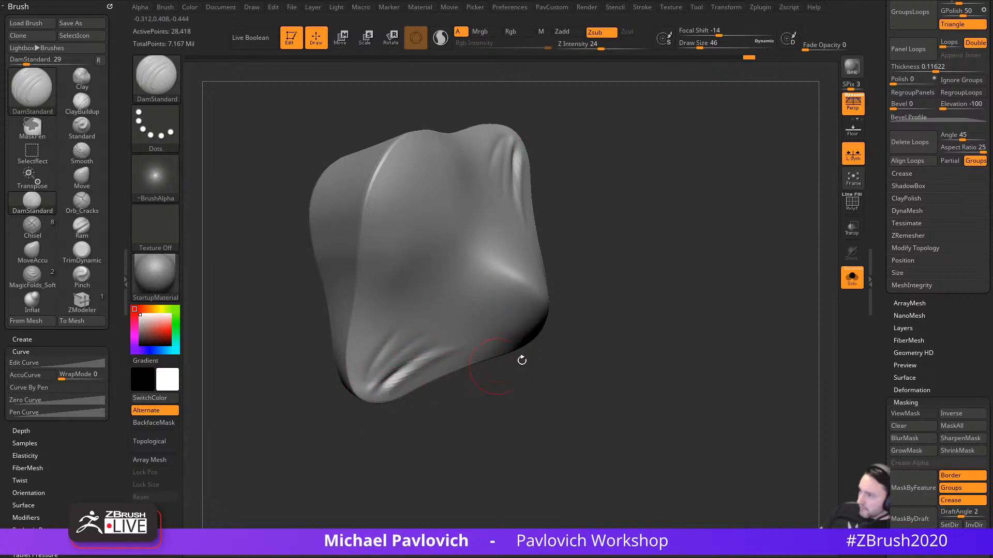
Step: Show all parts and build up folds on the backing mesh beside the face with the Standard brush at draw size 23
click(844, 282)
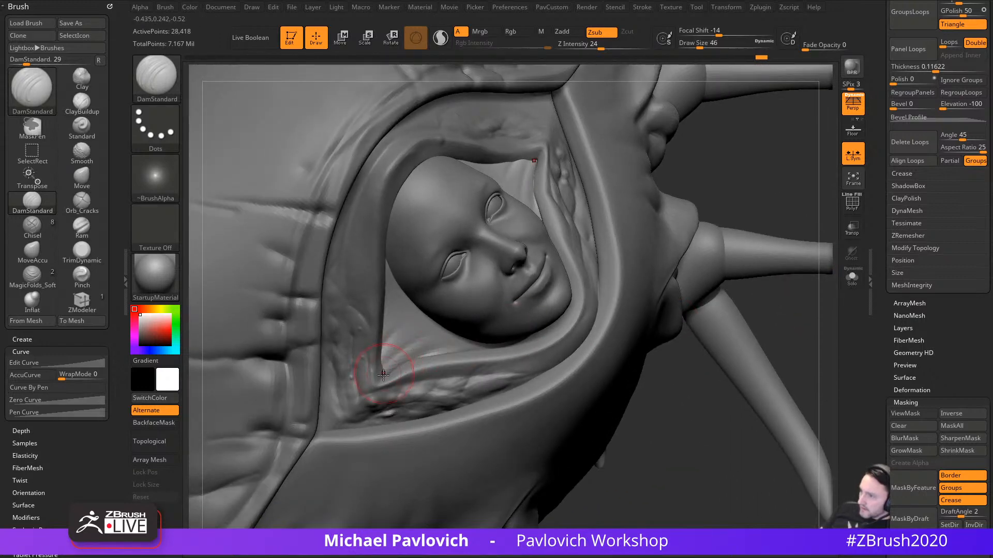
key(b)
key(s)
key(t)
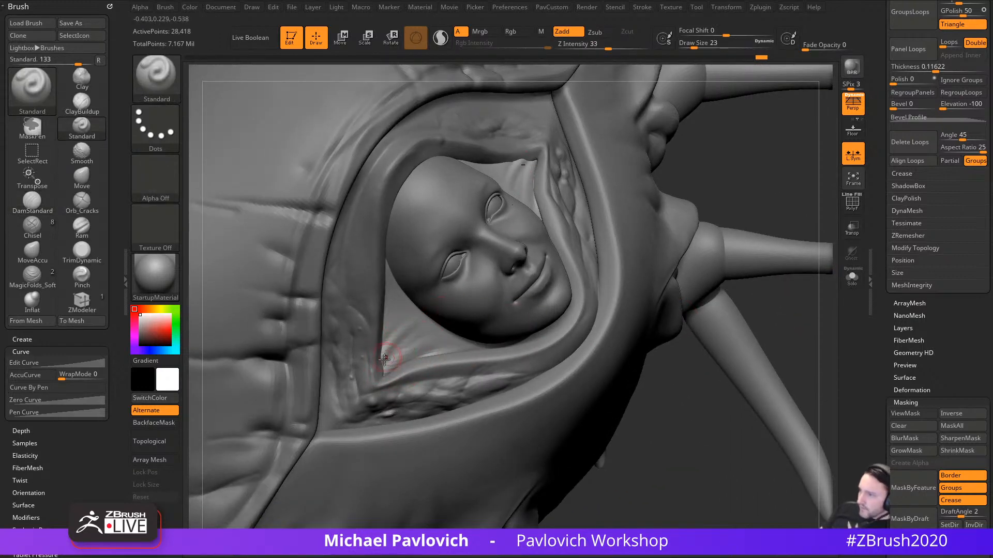
Step: Set the Smooth brush's Z Intensity to 34, soften the folds beside the face and subdivide the backing mesh again
key(shift)
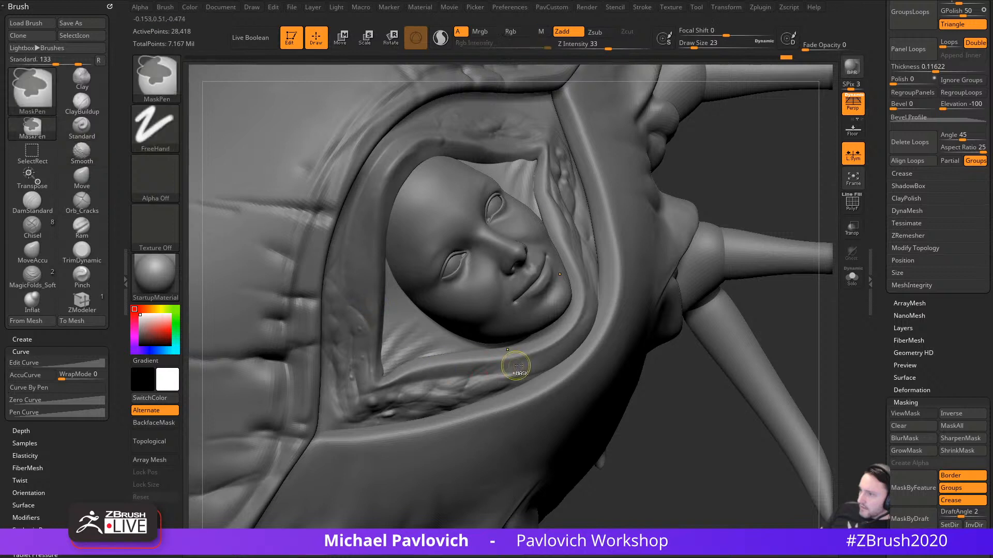
click(604, 50)
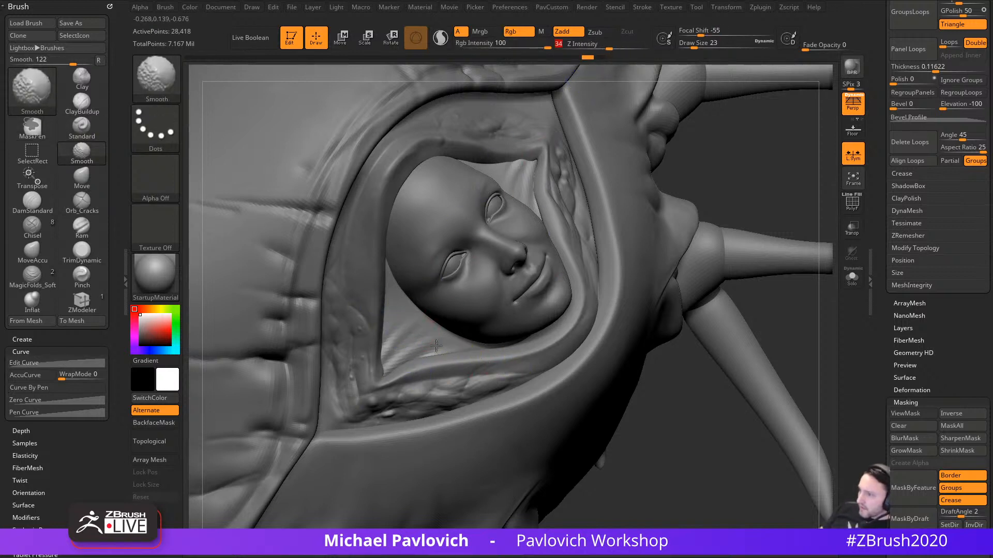
drag(779, 189, 767, 223)
key(ctrl+d)
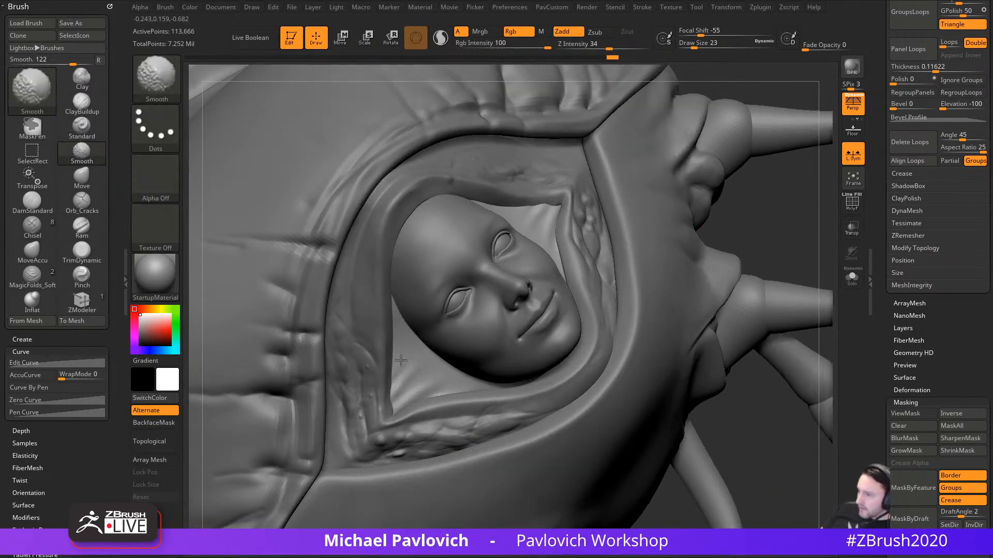
Step: Make the head shell around the face the active subtool, with the Standard brush at draw size 49
alt+drag(805, 259, 774, 187)
mouse_move(767, 238)
mouse_down()
mouse_move(791, 235)
mouse_move(736, 301)
mouse_move(751, 326)
mouse_move(696, 335)
mouse_move(749, 328)
mouse_move(731, 321)
mouse_move(740, 323)
mouse_up()
key(s)
drag(740, 331, 770, 373)
alt+click(516, 310)
alt+drag(685, 277, 715, 369)
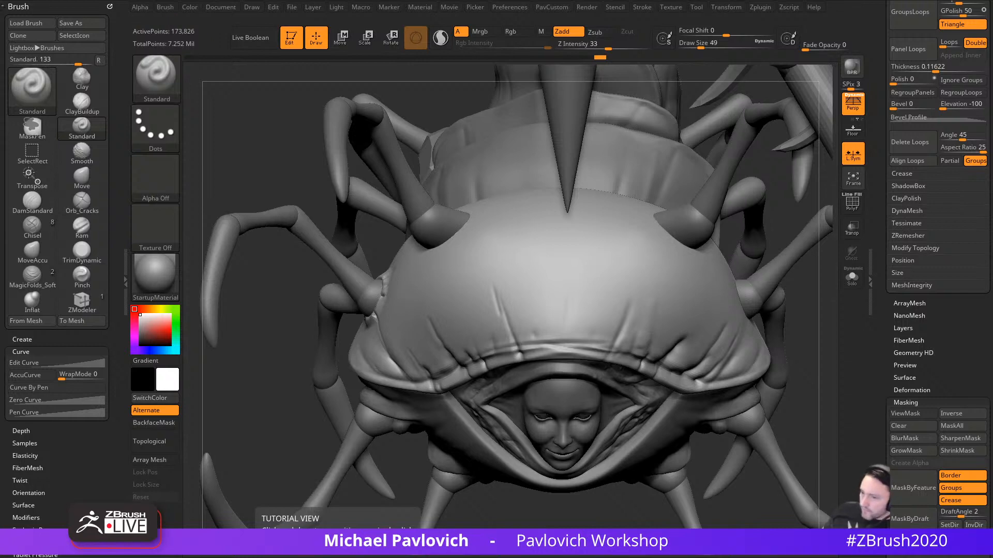
Step: Carve creases radiating around the base of the head shell's outer side horn with the DamStandard brush
drag(0, 162, 0, 172)
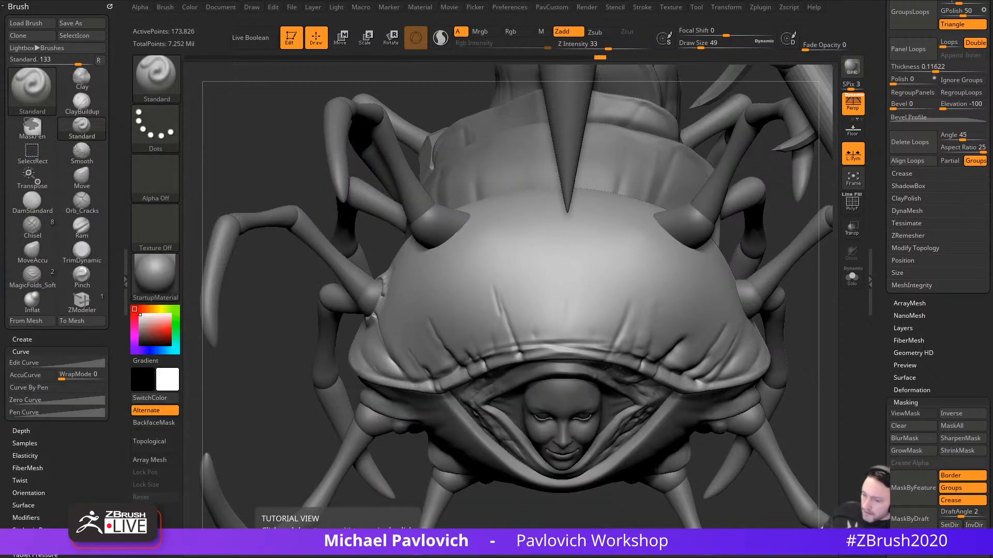
drag(202, 155, 244, 151)
drag(230, 434, 429, 355)
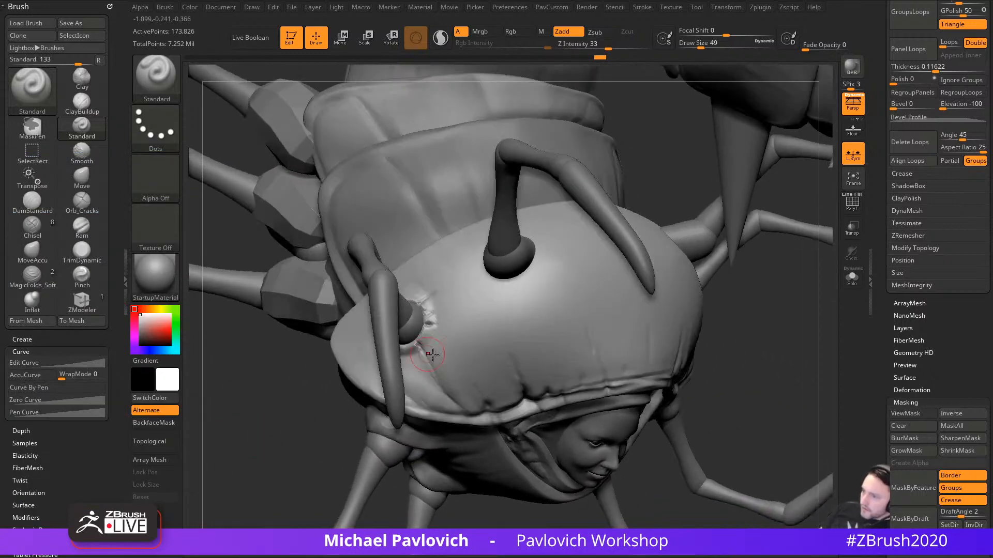
mouse_move(310, 413)
mouse_down()
mouse_move(350, 421)
mouse_move(357, 394)
mouse_up()
key(b)
key(d)
key(s)
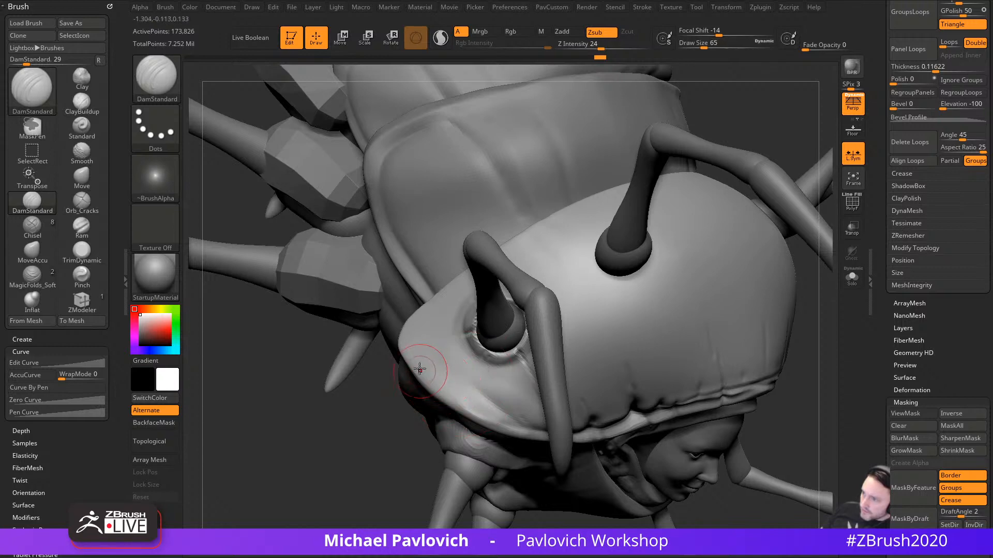
drag(353, 444, 306, 491)
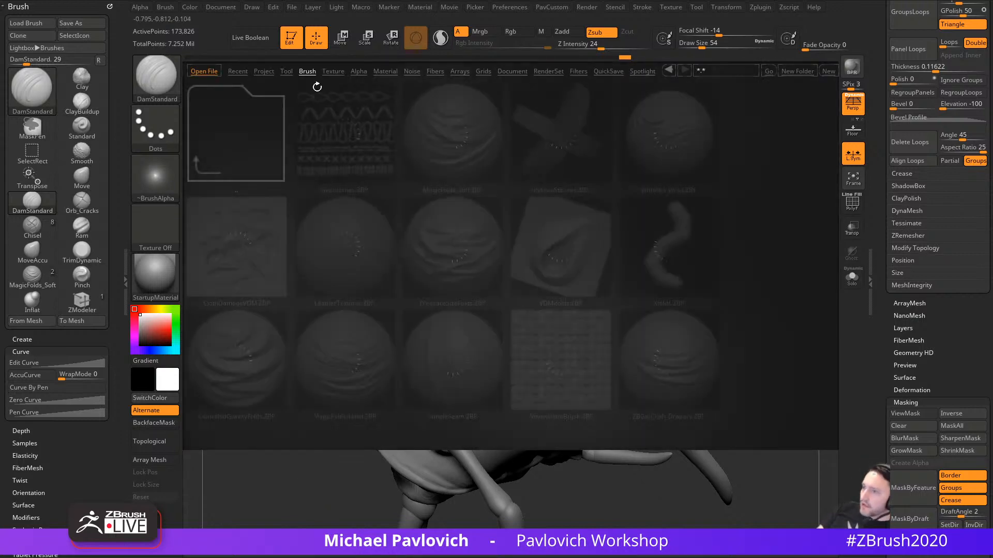
Step: Load the Orb_hammeredMetal brush from the Orb brush pack folder of the brush library
click(307, 71)
scroll(469, 236, down, 5)
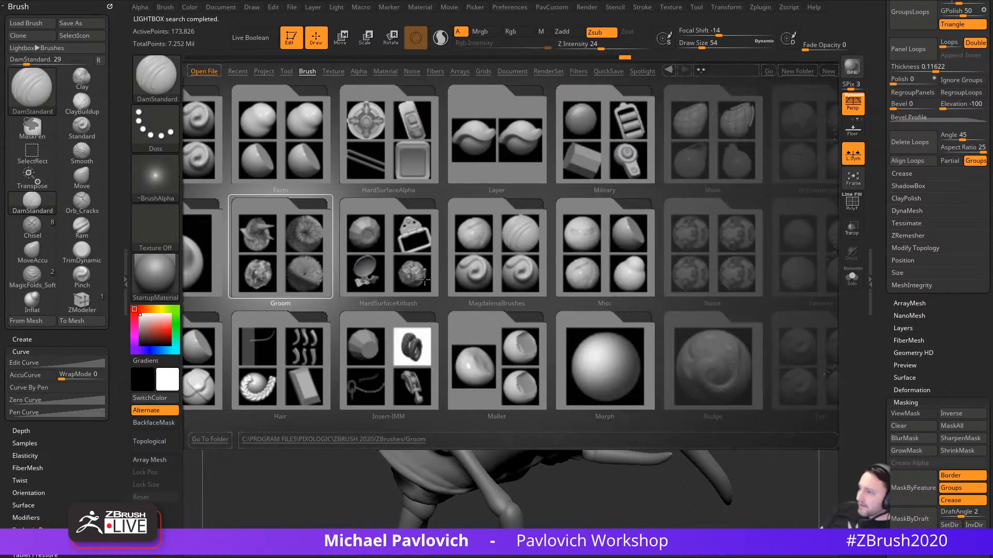
scroll(488, 324, down, 4)
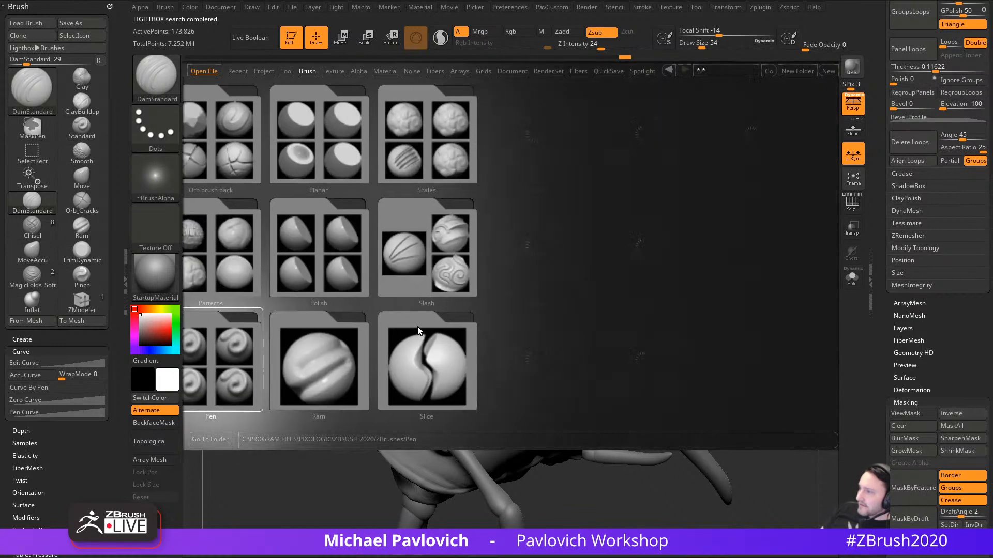
scroll(415, 334, up, 5)
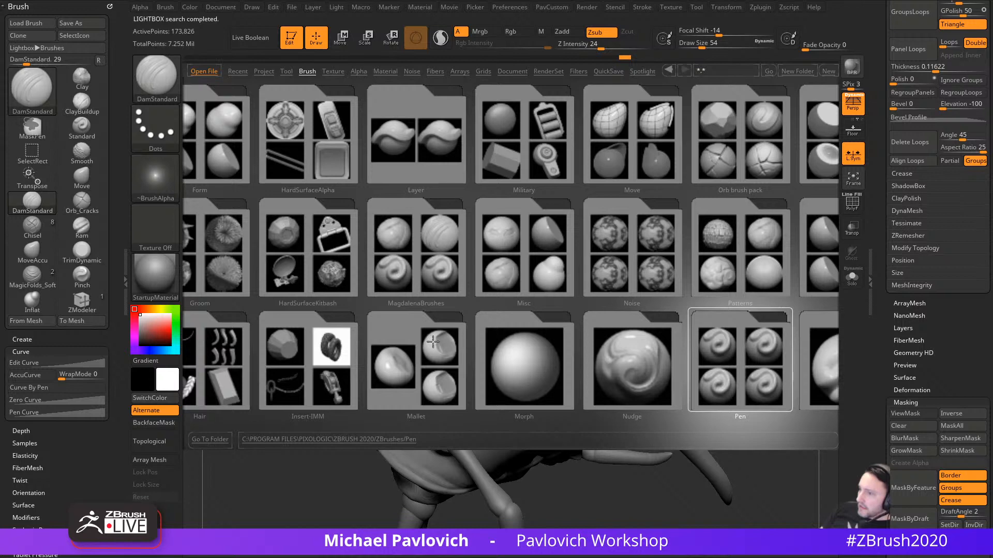
scroll(433, 341, up, 2)
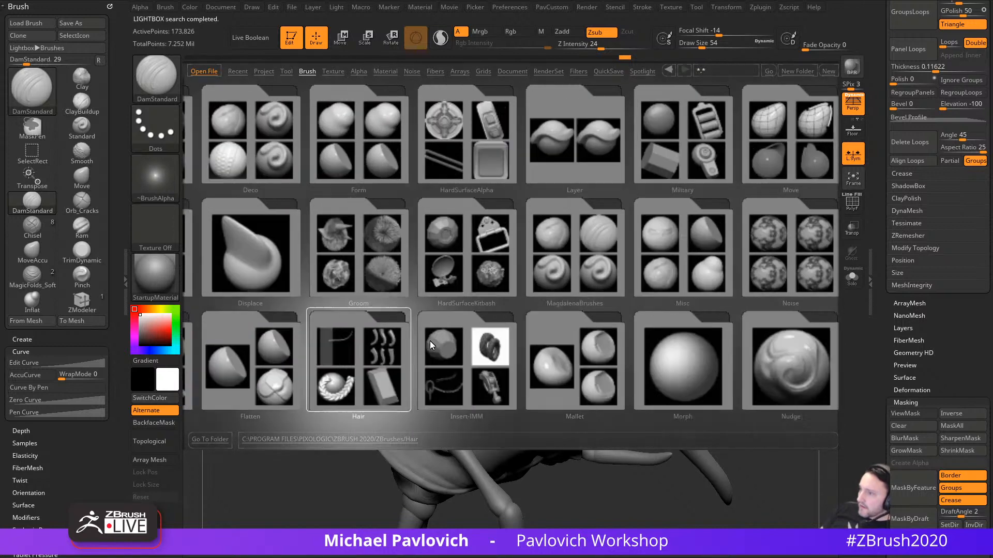
scroll(430, 340, down, 4)
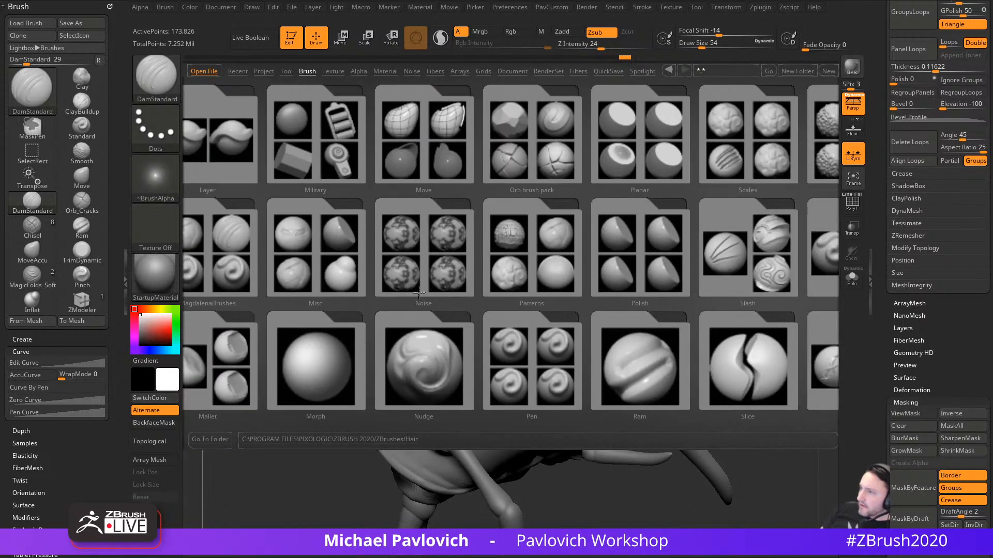
click(504, 165)
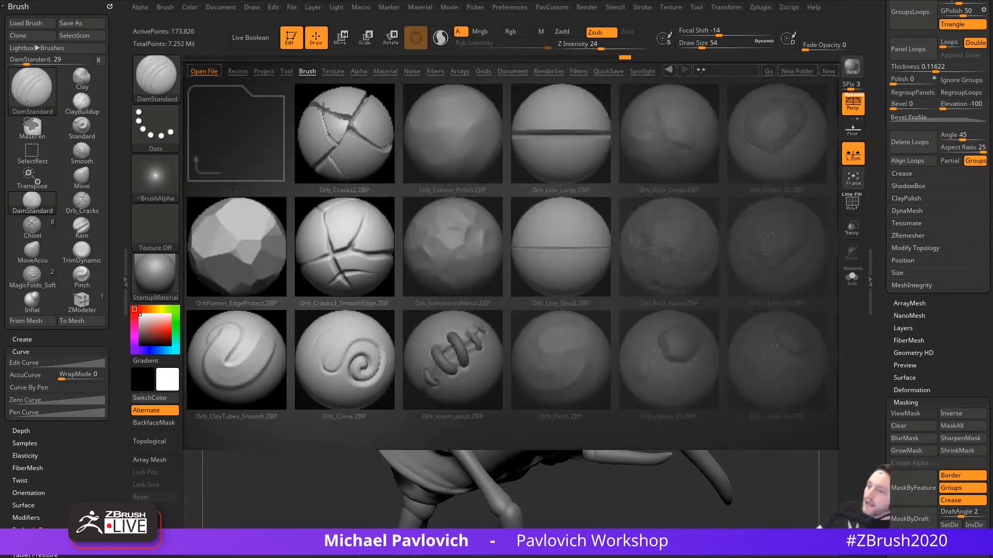
scroll(484, 292, down, 5)
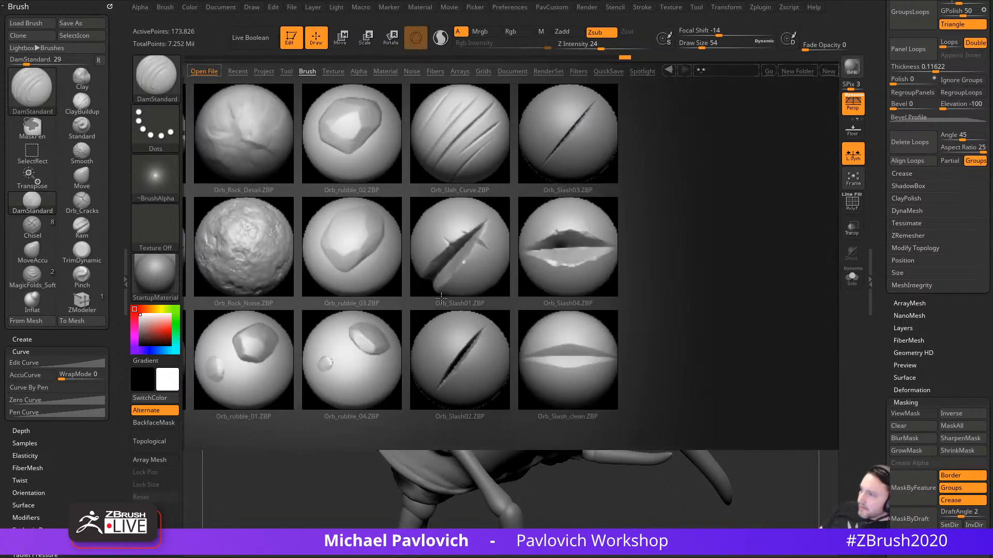
scroll(559, 306, up, 5)
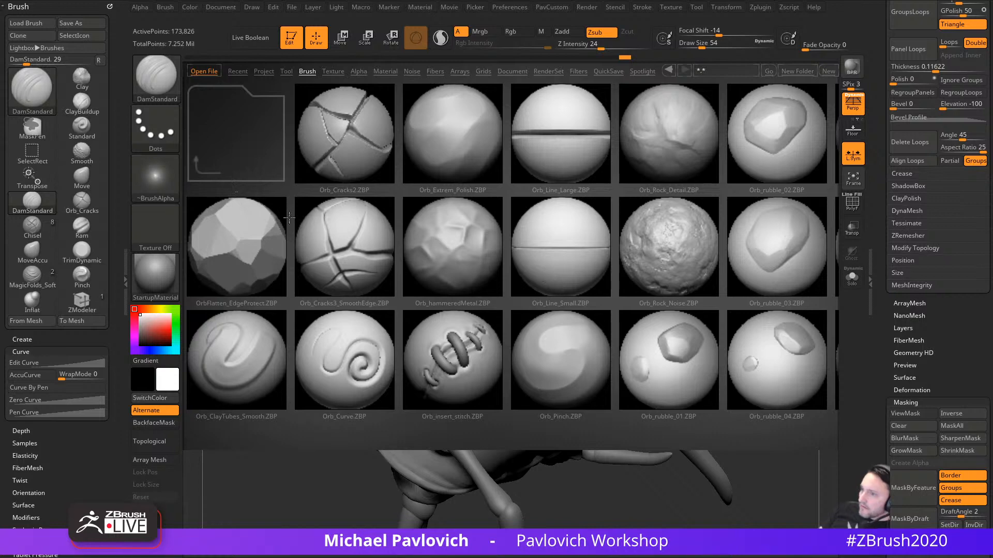
double_click(455, 245)
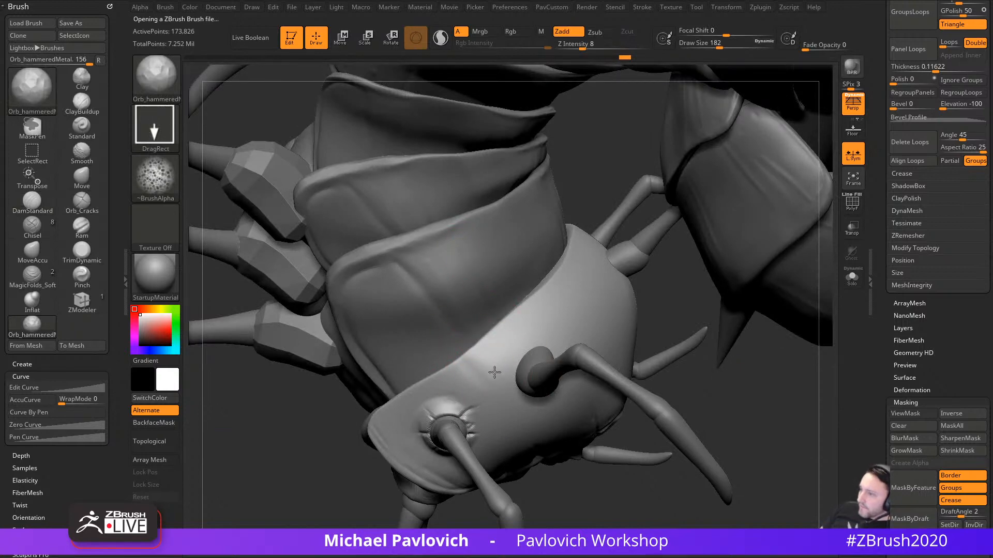
Step: Try hammering dents into the head shell's surface with the Orb_hammeredMetal brush at draw size 207
key(s)
drag(501, 401, 512, 403)
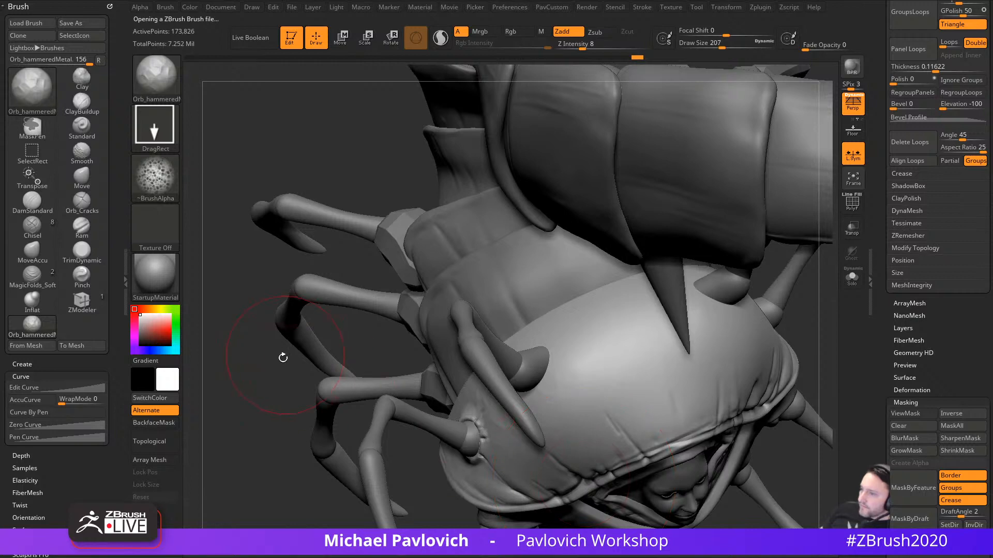
drag(283, 358, 256, 244)
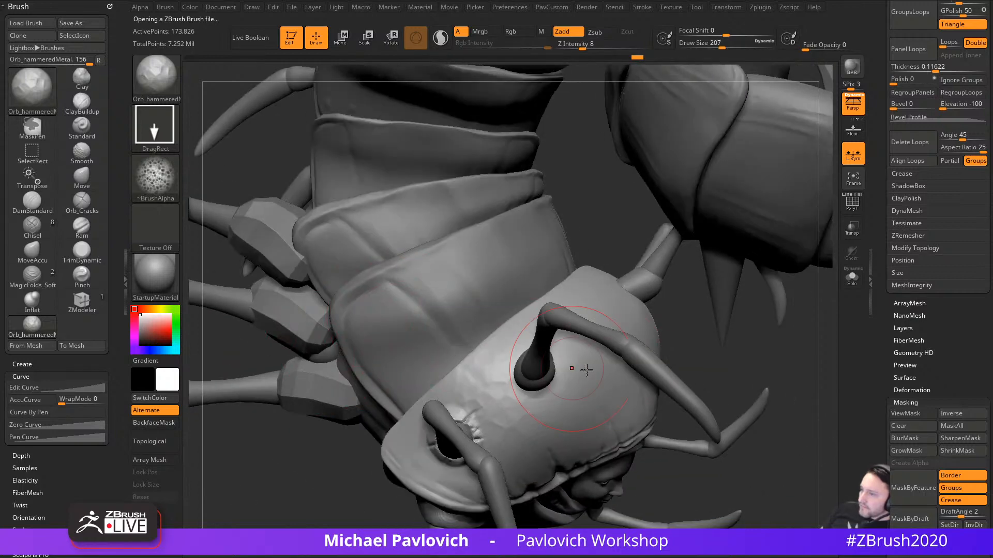
click(176, 132)
click(355, 137)
mouse_move(505, 375)
mouse_down()
mouse_move(492, 408)
mouse_move(486, 377)
mouse_move(496, 401)
mouse_up()
key(ctrl+z)
Step: Try the Orb_hammeredMetal brush on the head shell with a DragDot stroke and an adjusted draw size
click(175, 135)
click(479, 141)
key(s)
click(503, 403)
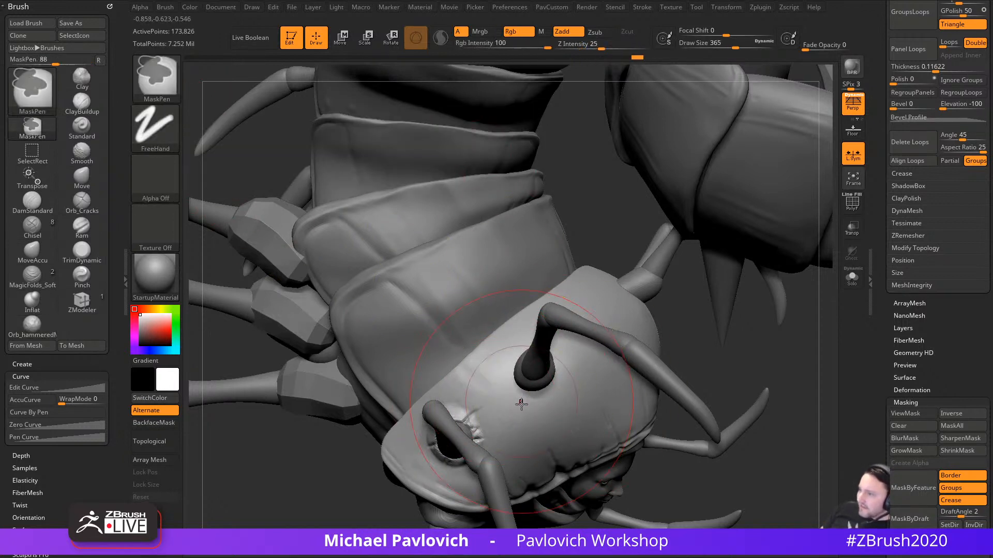
key(s)
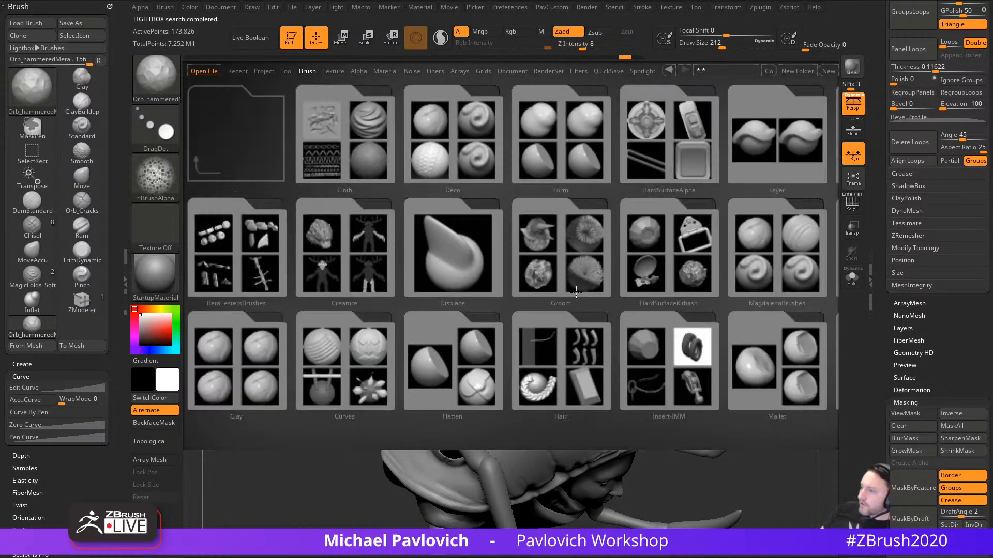
Step: Load the TrimSmoothBorder brush from the Trim folder of the brush library
scroll(432, 304, down, 2)
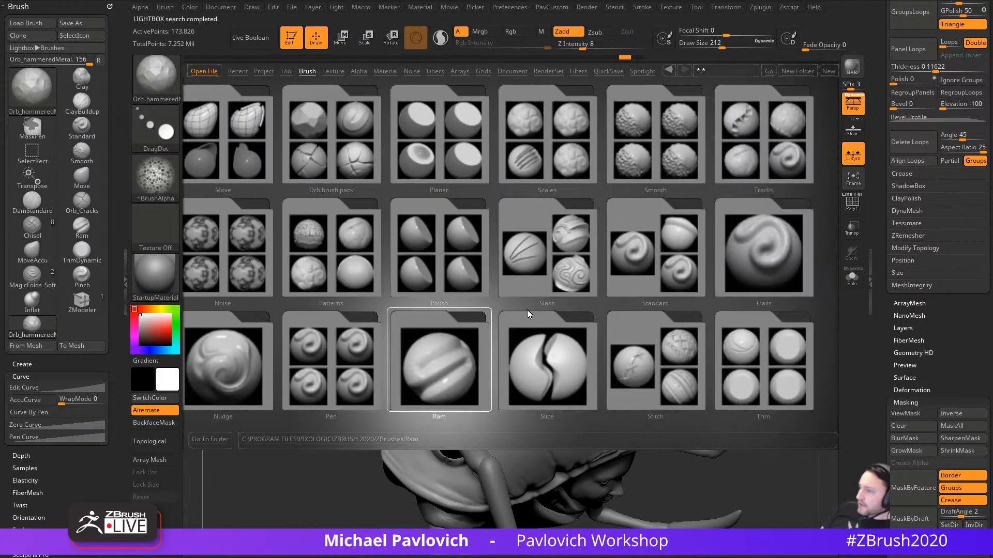
click(730, 357)
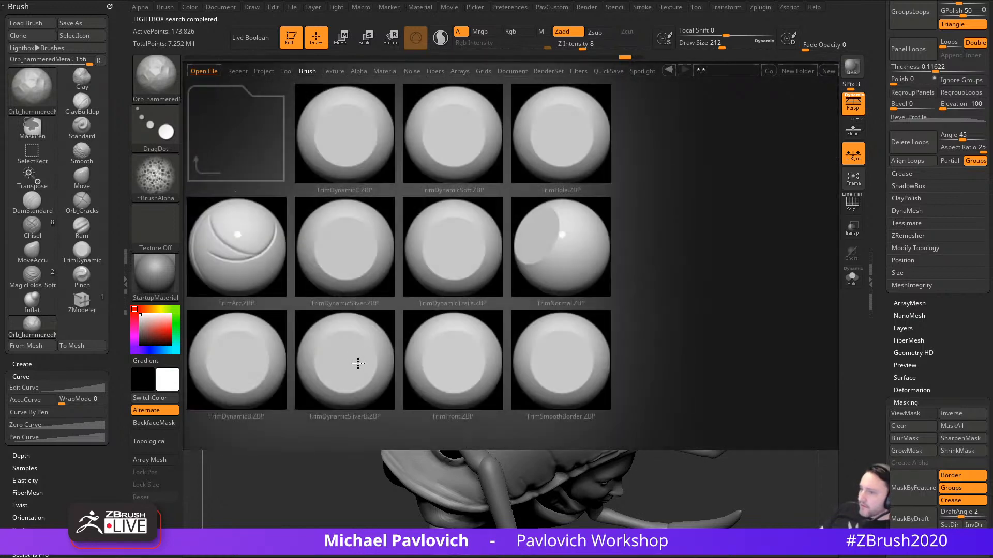
double_click(600, 361)
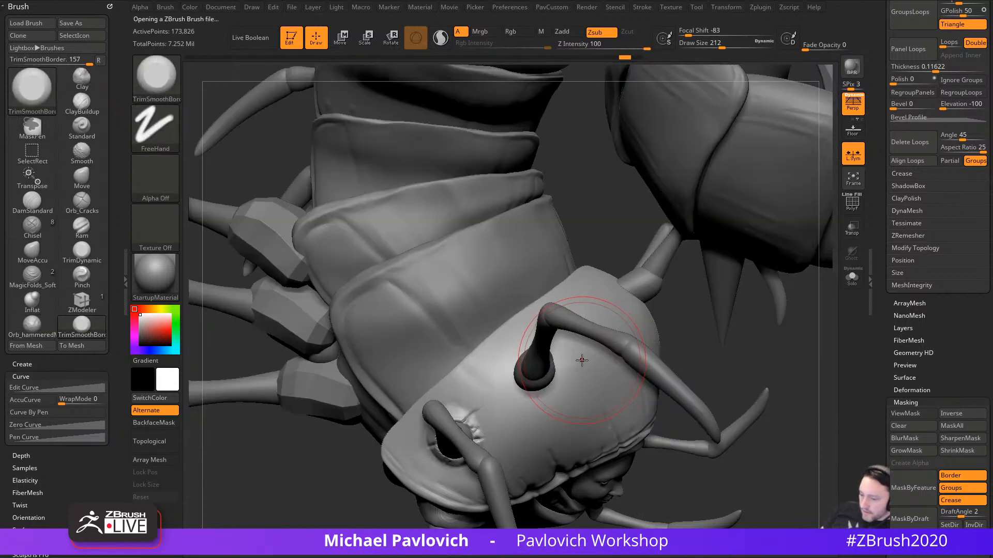
Step: Try cutting facets between the head shell's side horns using the trim brush with square Alpha 28, and undo those strokes
click(170, 181)
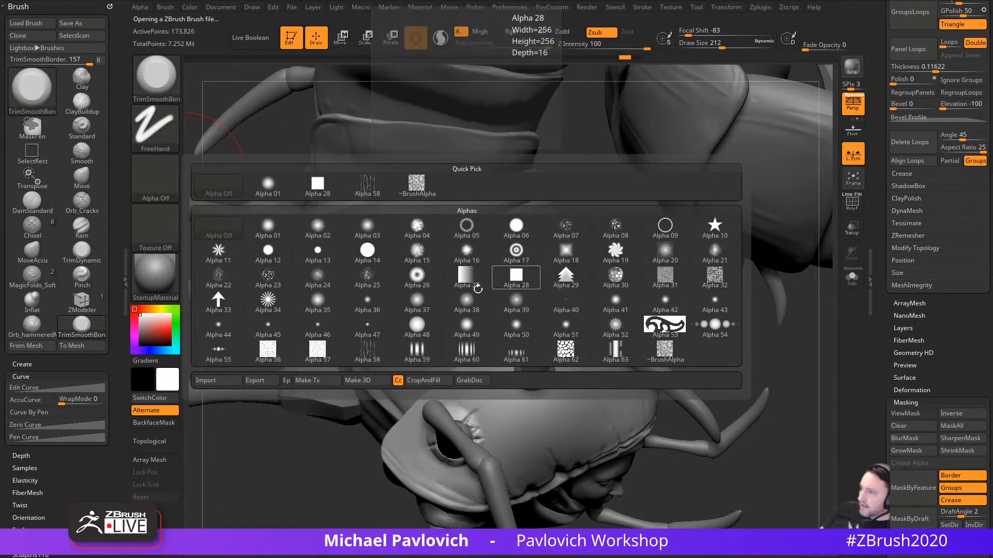
click(504, 281)
drag(280, 429, 320, 401)
mouse_move(523, 384)
mouse_down()
mouse_move(563, 378)
mouse_move(515, 389)
mouse_move(569, 390)
mouse_up()
mouse_move(383, 473)
mouse_down()
mouse_move(311, 479)
mouse_move(333, 478)
mouse_up()
key(ctrl+z)
key(ctrl+z)
key(ctrl+z)
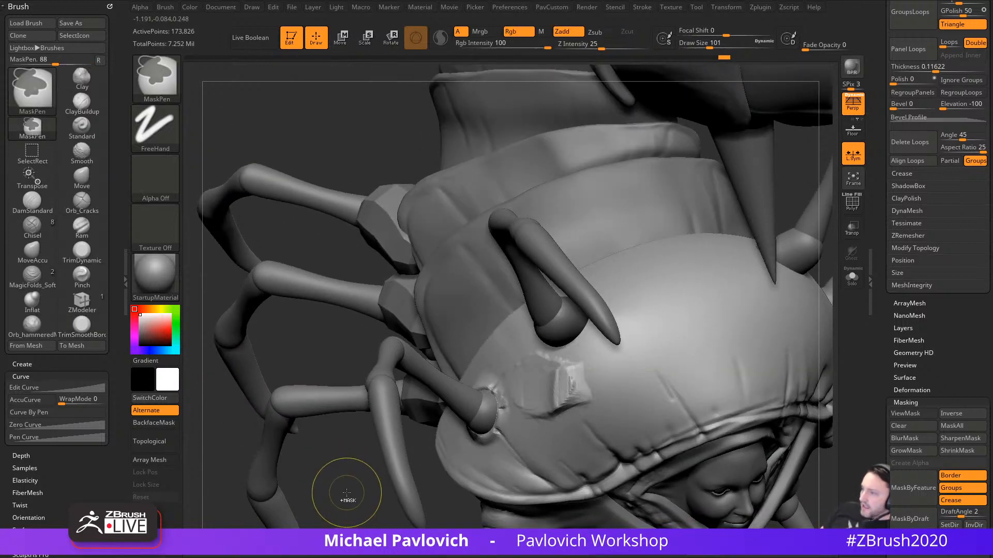
key(ctrl+z)
key(ctrl+z)
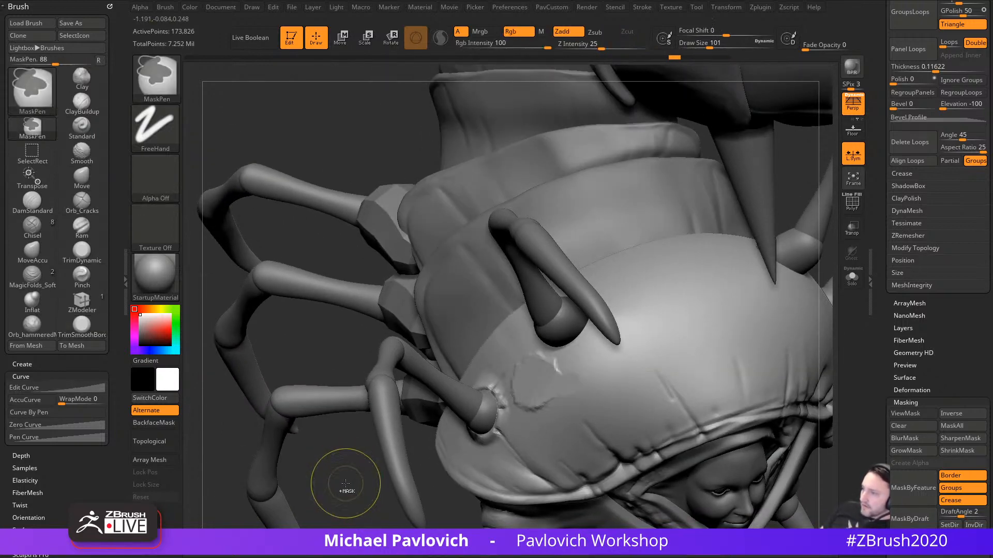
key(ctrl+z)
key(ctrl+z)
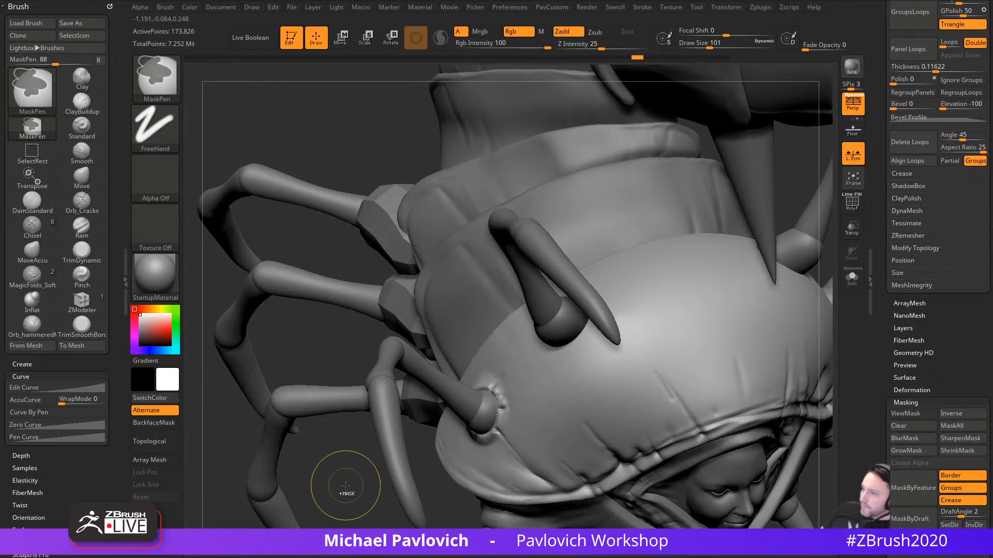
Step: Replace the trim brush's square alpha with a soft mottled one and test it near the side horns at draw size 145
drag(339, 477, 340, 416)
click(156, 188)
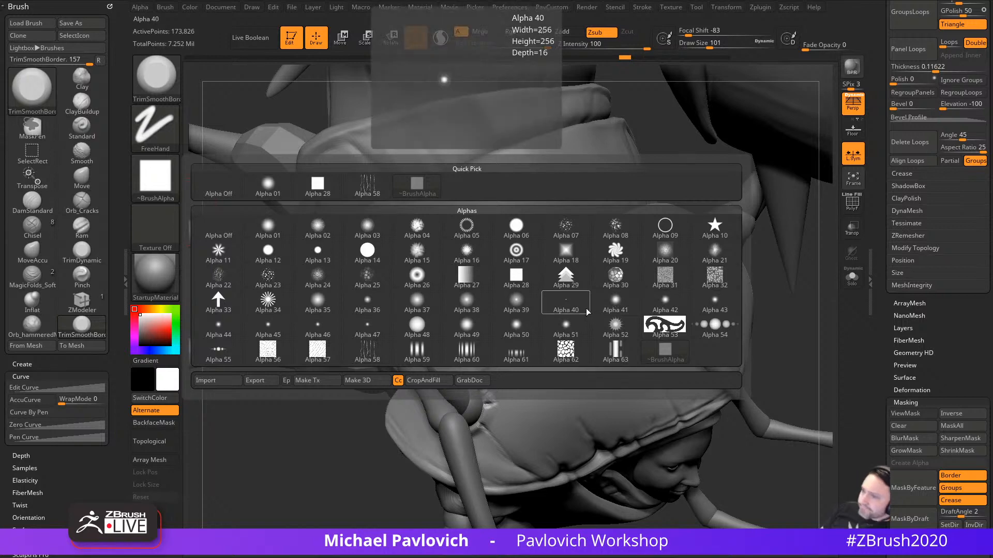
click(418, 228)
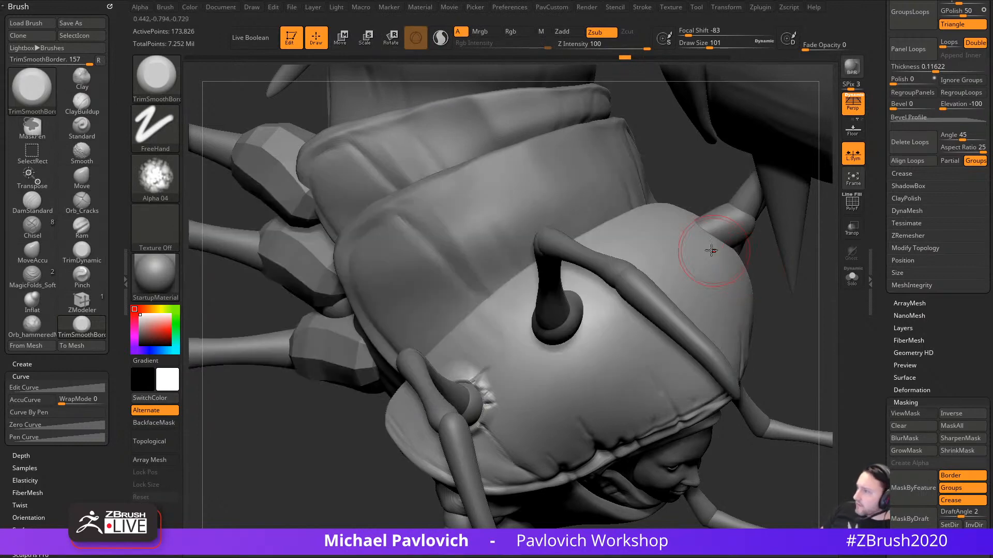
click(155, 178)
click(713, 274)
key(s)
mouse_move(543, 366)
mouse_down()
mouse_move(553, 366)
mouse_move(525, 365)
mouse_move(537, 381)
mouse_up()
key(ctrl+z)
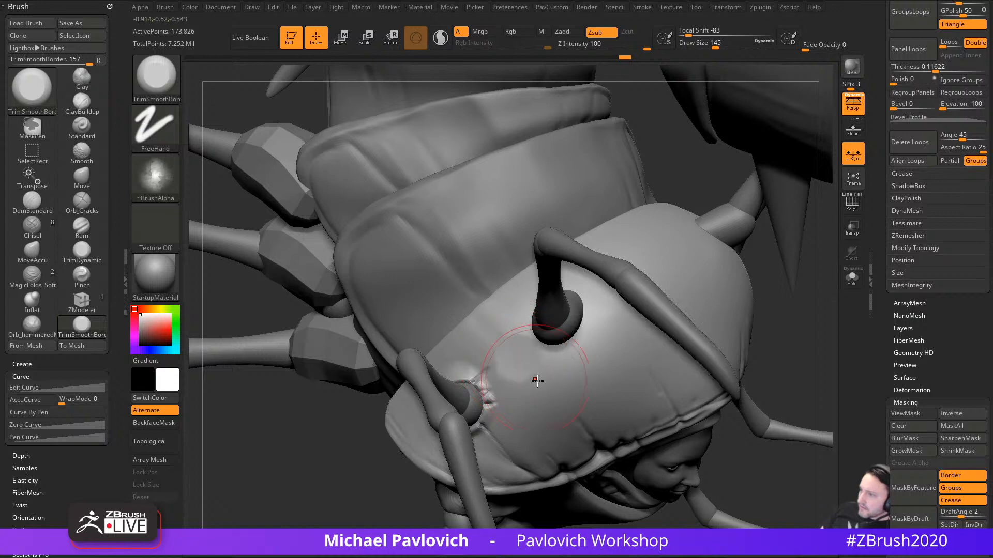
Step: Trim irregular flat facets into the head shell's upper surface around the inner horn, adjusting the draw size to 187
drag(776, 351, 510, 370)
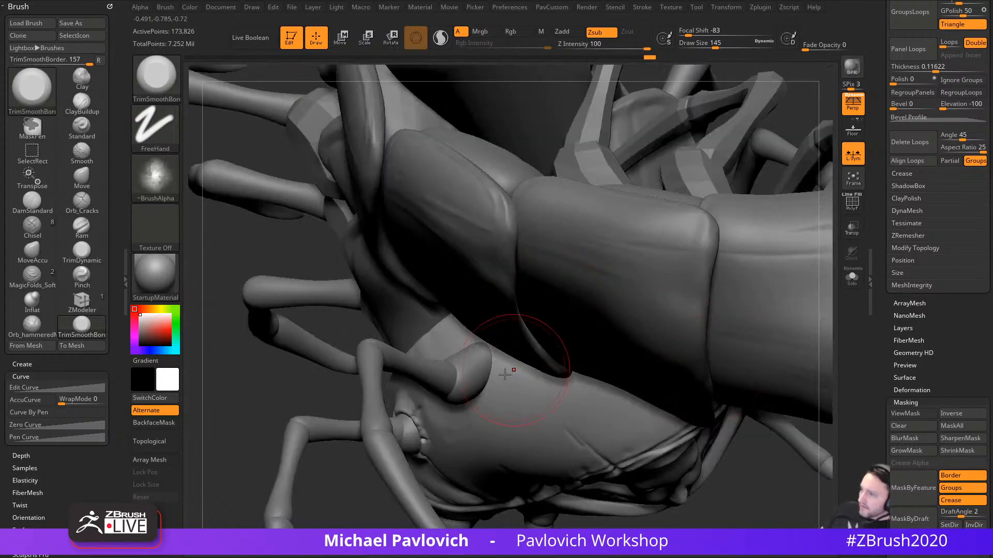
right_drag(510, 370, 465, 336)
mouse_move(488, 313)
mouse_down()
mouse_move(476, 310)
mouse_move(528, 305)
mouse_move(498, 303)
mouse_up()
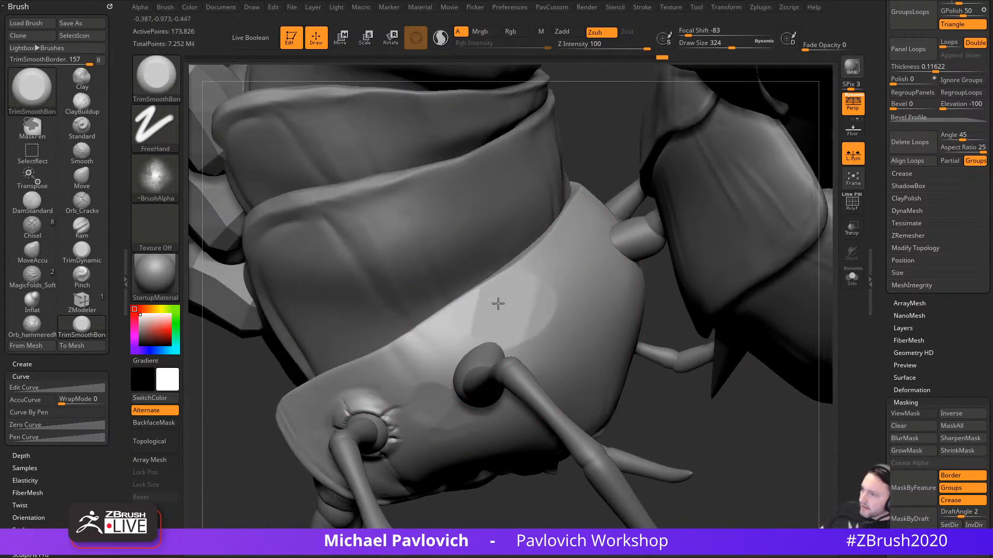
alt+right_drag(321, 404, 482, 326)
key(s)
mouse_move(447, 364)
mouse_down()
mouse_move(432, 365)
mouse_move(495, 299)
mouse_up()
key(ctrl+z)
right_drag(494, 298, 569, 317)
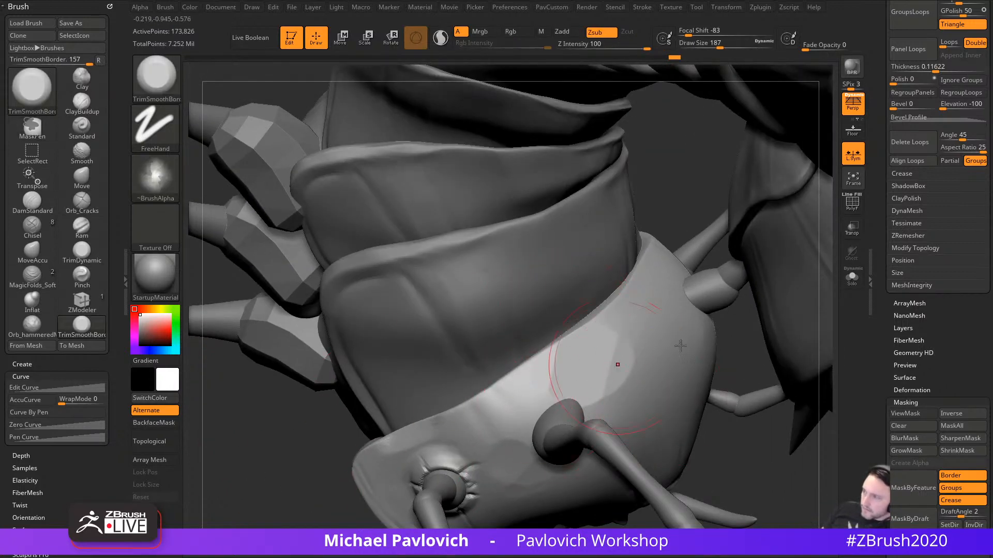
Step: Isolate the head shell and trim uneven facets along its rear edge and around the outer horn socket
click(847, 288)
right_drag(817, 295, 810, 269)
right_drag(802, 233, 476, 303)
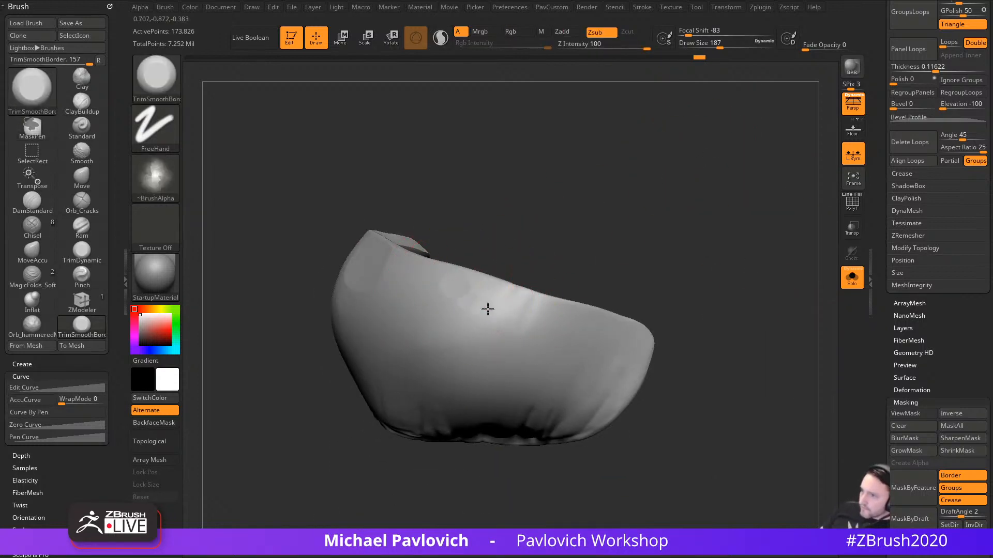
right_drag(620, 303, 567, 333)
right_drag(503, 349, 536, 270)
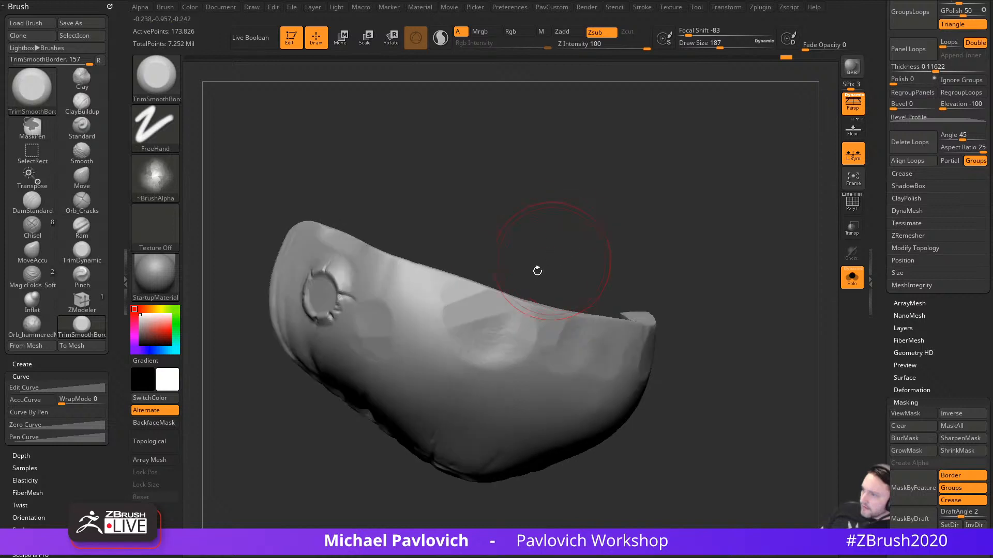
right_drag(487, 241, 444, 302)
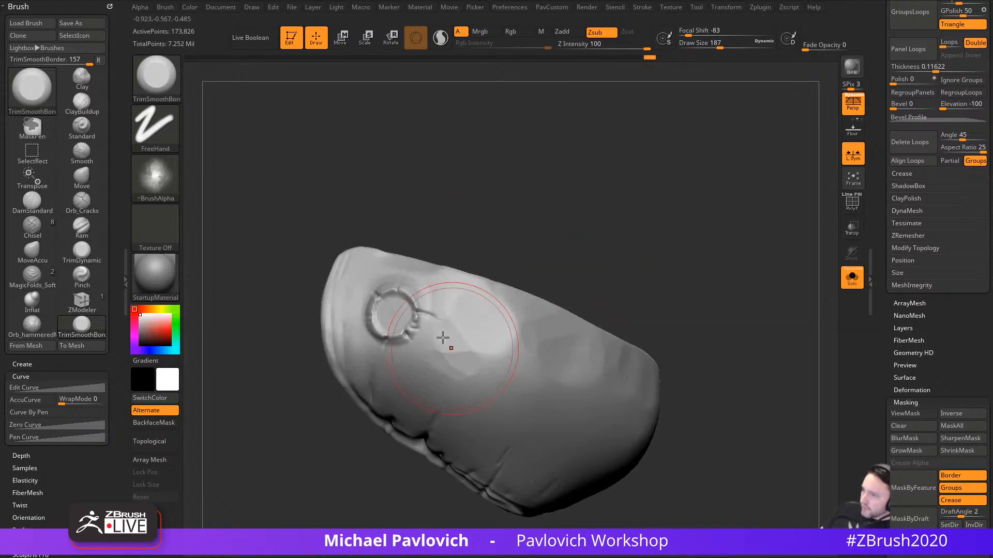
right_drag(507, 255, 559, 324)
mouse_move(551, 268)
right_down()
mouse_move(638, 276)
mouse_move(523, 222)
mouse_move(564, 274)
right_up()
mouse_move(512, 360)
right_down()
mouse_move(665, 266)
mouse_move(595, 321)
mouse_move(668, 223)
mouse_move(734, 264)
mouse_move(641, 316)
right_up()
Step: Flatten the head shell's rear edge and crown with the TrimDynamic brush, reducing the draw size to 51
key(b)
key(t)
key(d)
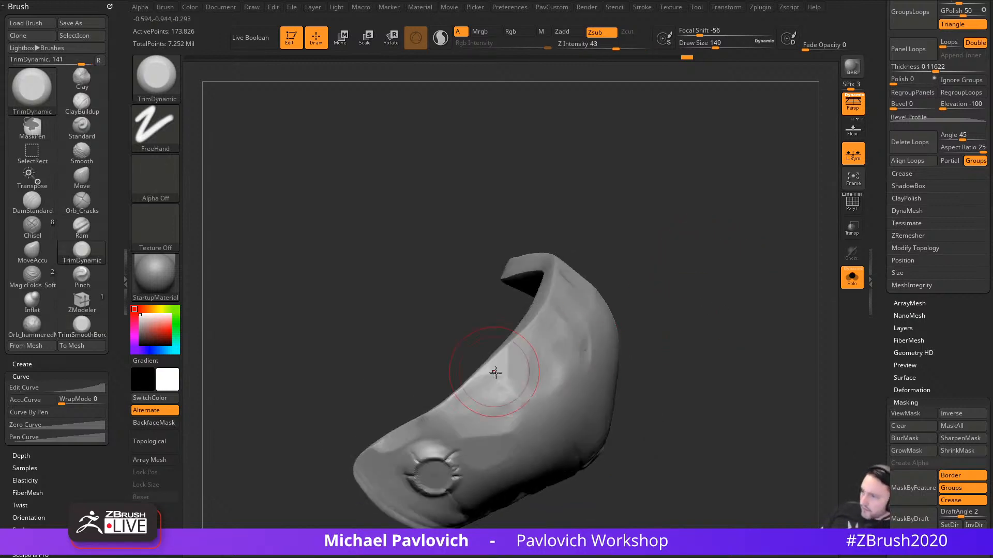
drag(494, 372, 487, 379)
right_drag(686, 284, 641, 325)
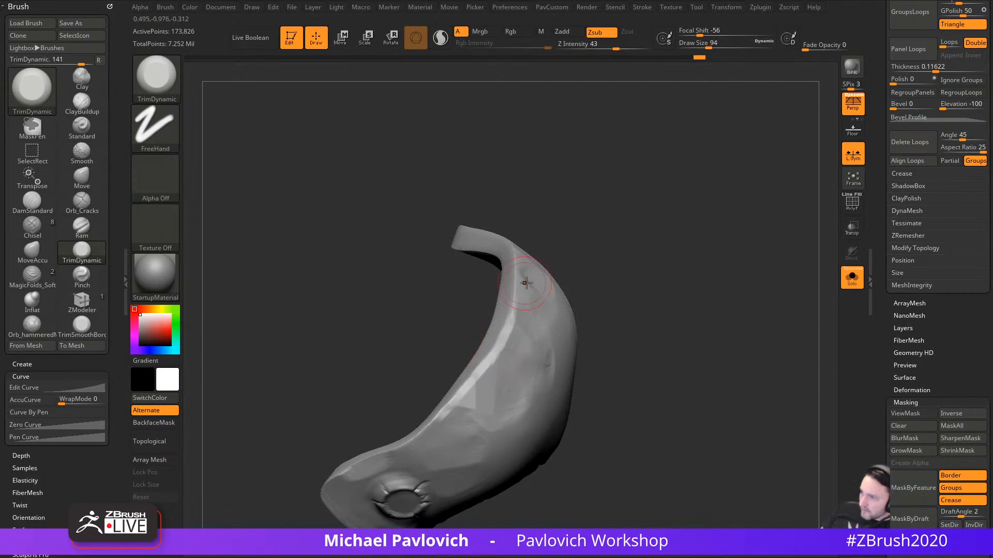
right_drag(526, 283, 521, 365)
drag(508, 320, 511, 274)
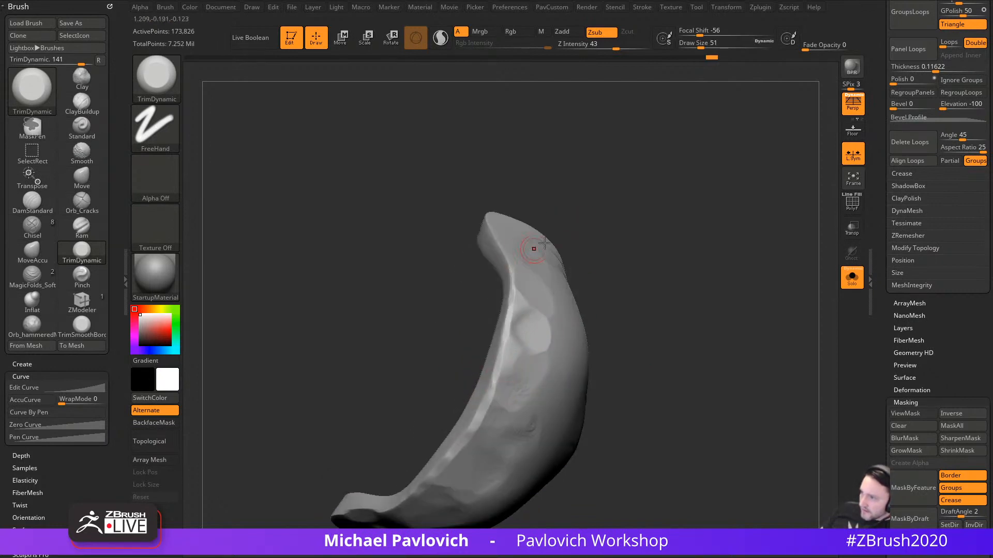
Step: Bevel the head shell's rear rim around its far end with the TrimDynamic brush at draw size 51
right_drag(532, 249, 518, 336)
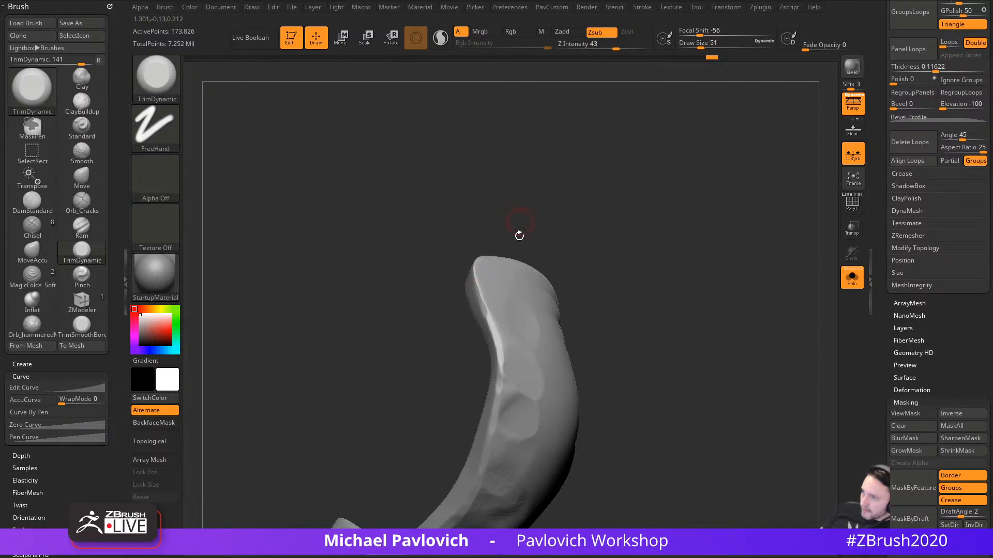
right_drag(519, 235, 491, 349)
right_drag(490, 313, 486, 318)
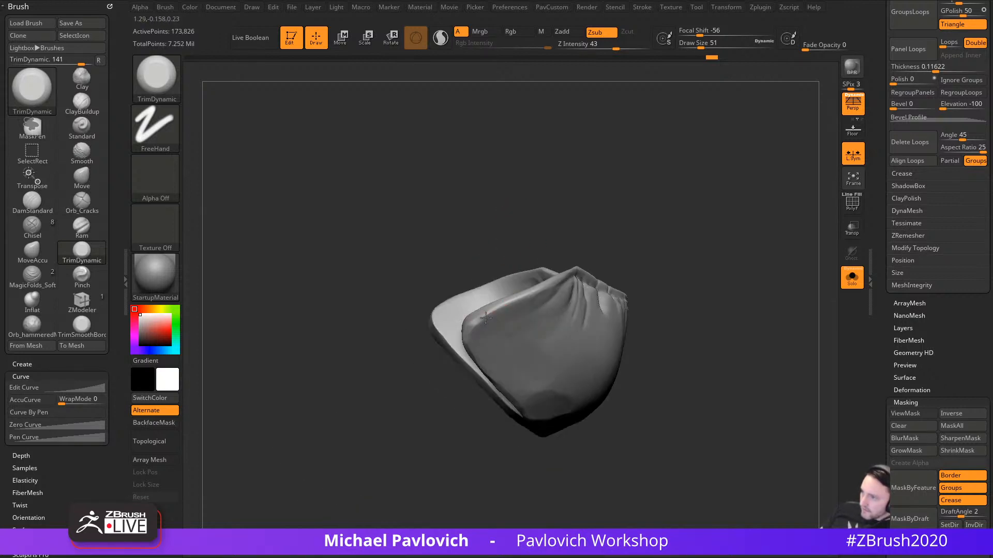
mouse_move(647, 251)
right_down()
mouse_move(647, 321)
mouse_move(554, 309)
right_up()
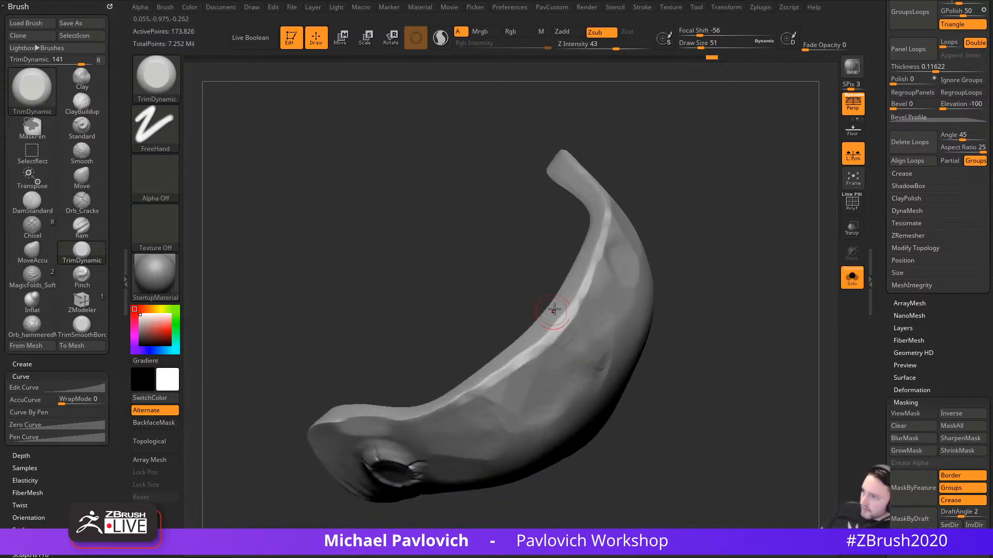
Step: Chip the edge of the head shell's rim above and beside the outer horn socket with TrimDynamic
right_drag(684, 319, 583, 314)
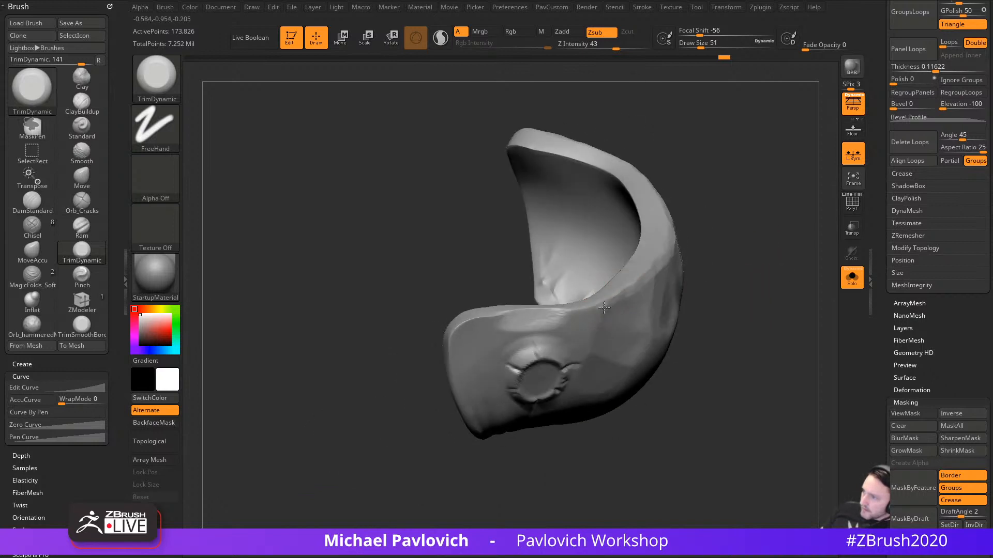
right_drag(499, 264, 503, 348)
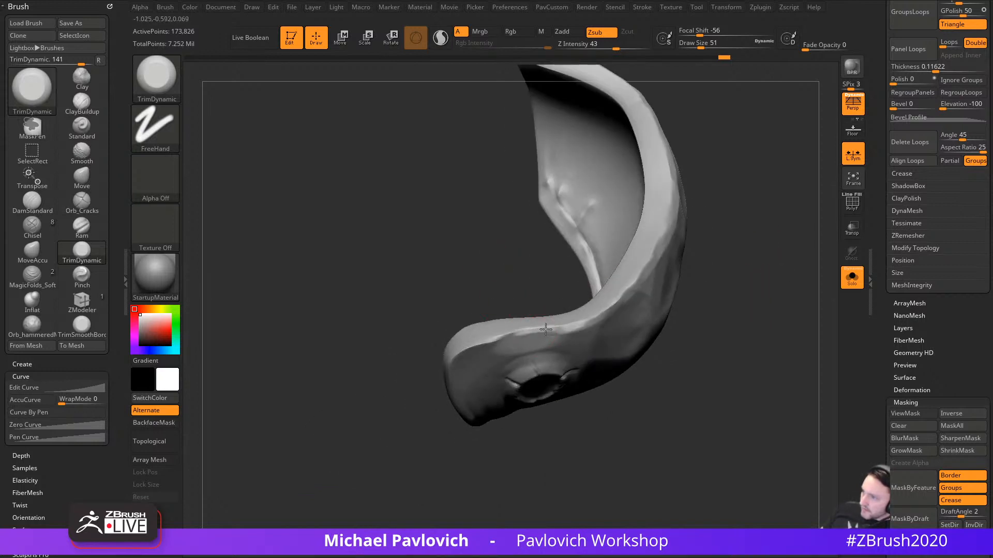
right_drag(407, 402, 533, 343)
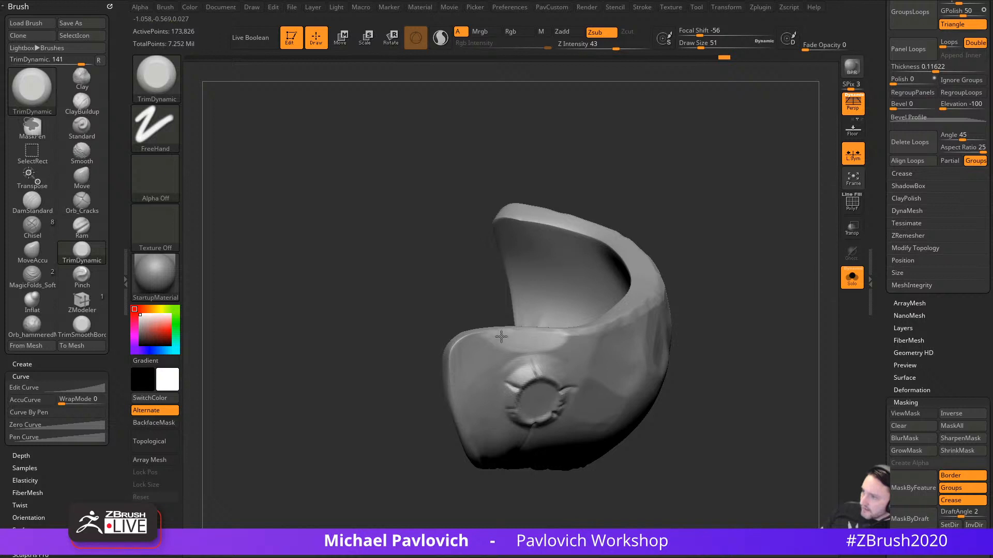
right_drag(431, 373, 469, 349)
mouse_move(457, 390)
right_down()
mouse_move(453, 353)
mouse_move(574, 284)
mouse_move(454, 323)
right_up()
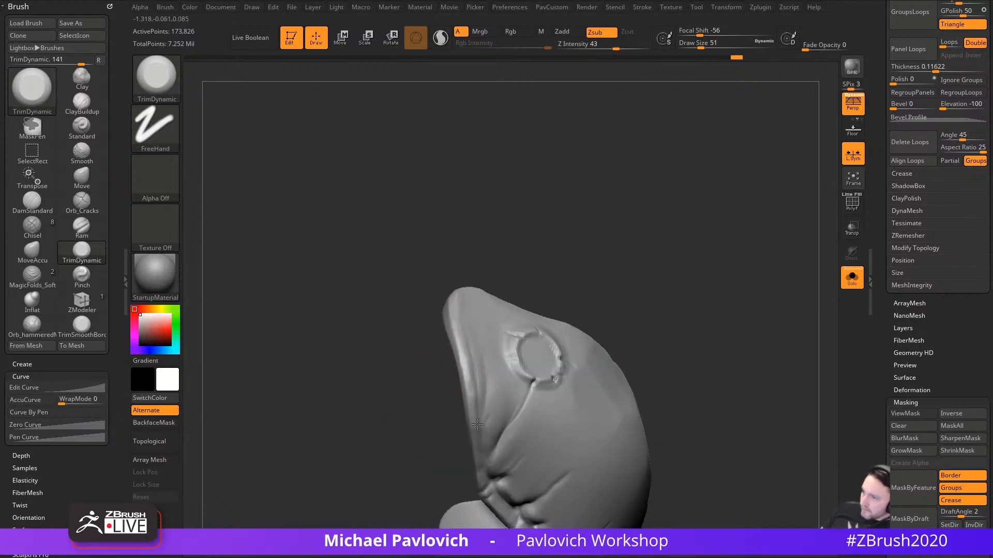
Step: Plane the creased front rim of the head shell from end to end with TrimDynamic at draw size 33
right_drag(477, 424, 485, 365)
mouse_move(491, 436)
right_down()
mouse_move(631, 241)
mouse_move(482, 348)
mouse_move(716, 331)
mouse_move(672, 362)
mouse_move(578, 333)
right_up()
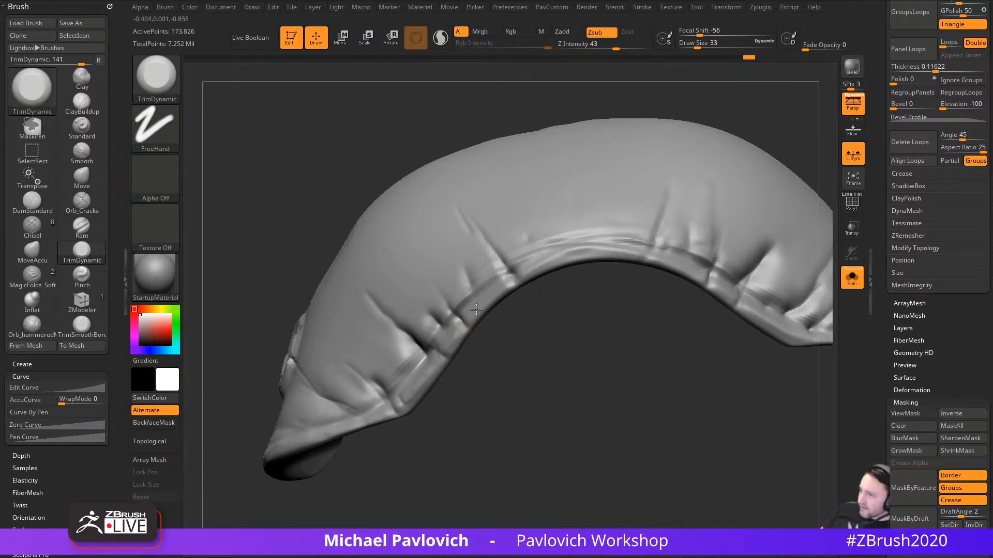
right_drag(552, 296, 440, 361)
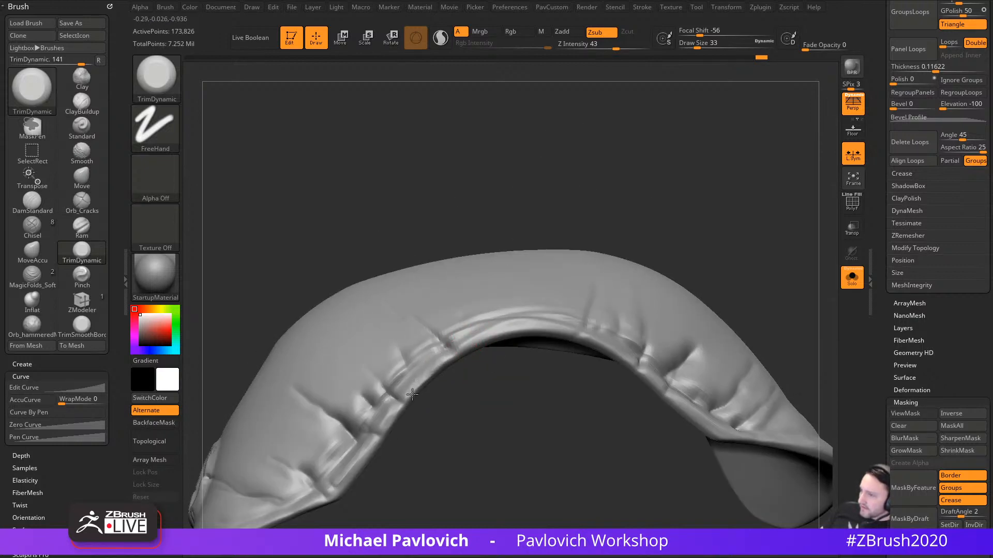
right_drag(412, 395, 473, 336)
right_drag(536, 275, 477, 336)
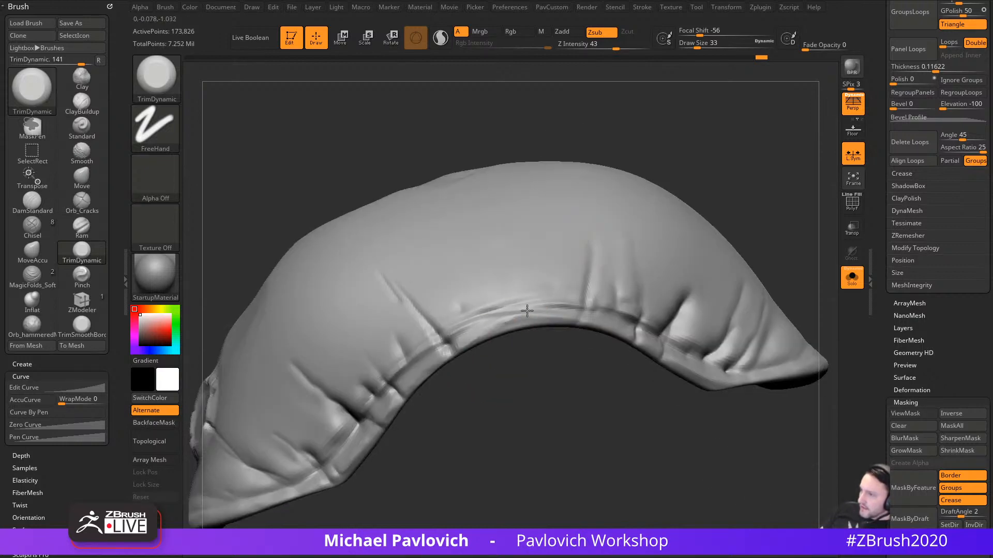
right_drag(527, 310, 551, 346)
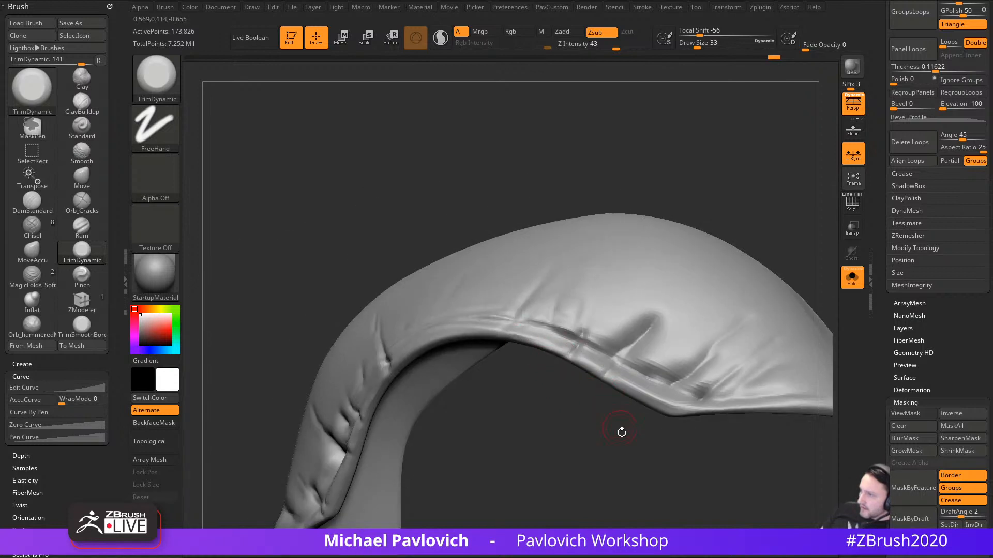
right_drag(622, 432, 572, 372)
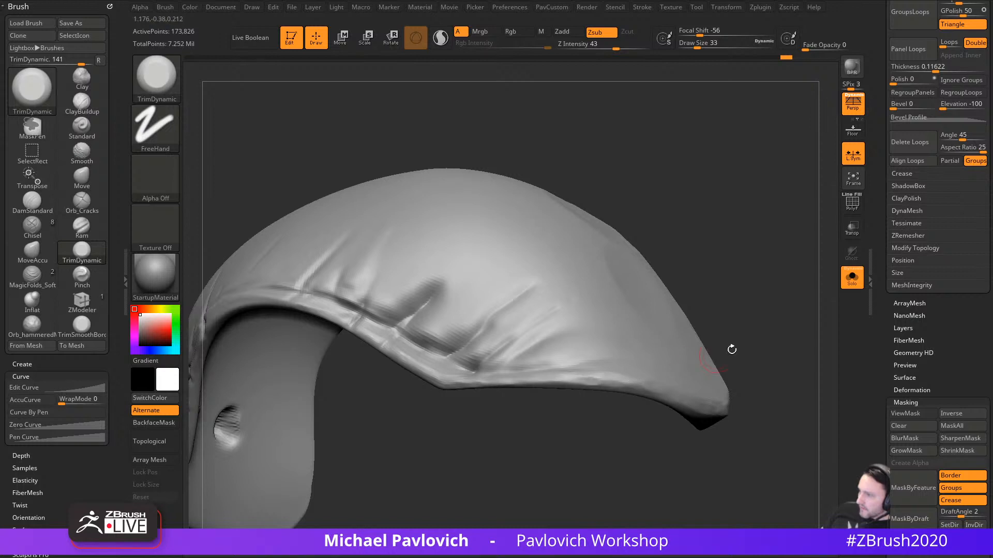
Step: Flatten facets into the head shell's crown above the horn socket with TrimDynamic at draw size 90
right_drag(732, 349, 555, 347)
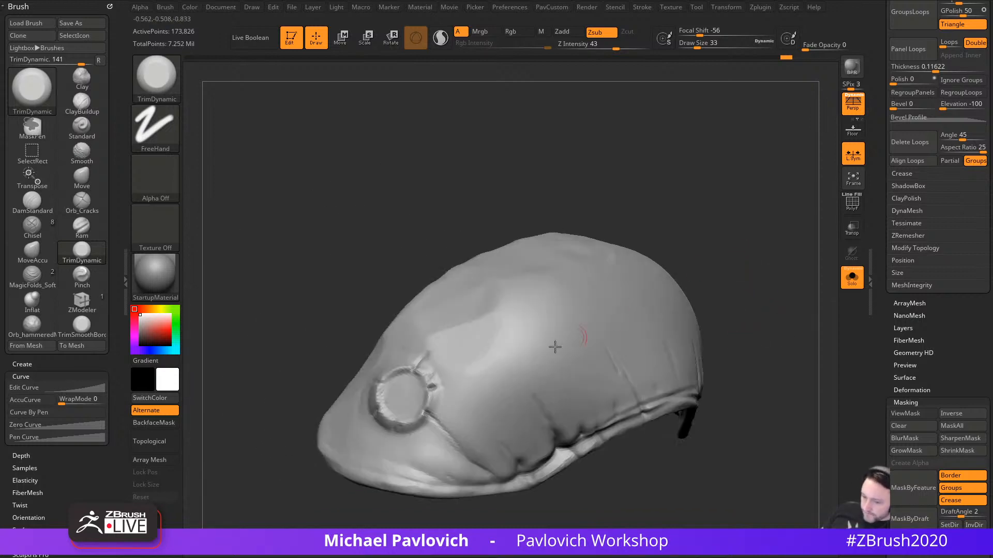
key(])
key([)
mouse_move(479, 359)
mouse_down()
mouse_move(466, 388)
mouse_move(482, 389)
mouse_up()
right_drag(530, 288, 523, 304)
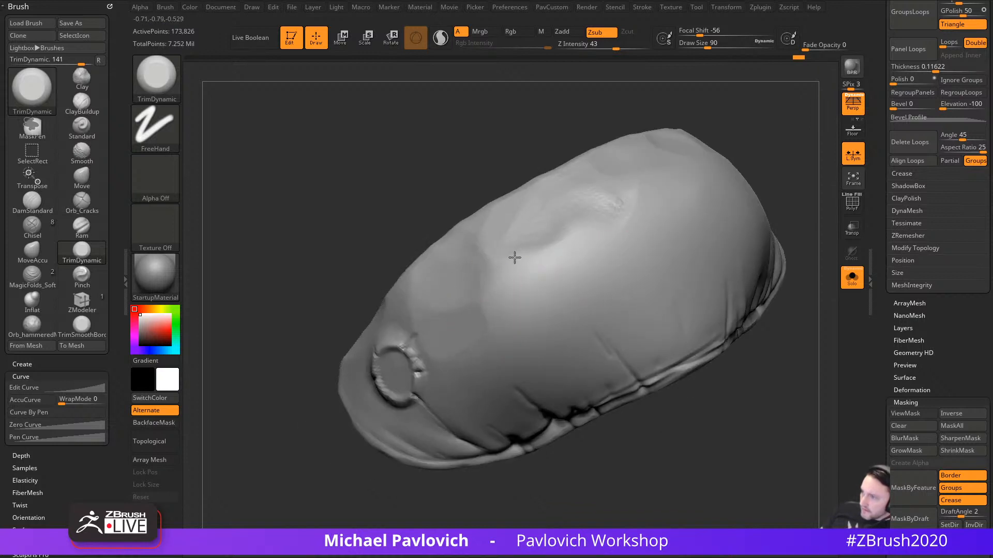
mouse_move(480, 246)
right_down()
mouse_move(474, 181)
mouse_move(500, 228)
right_up()
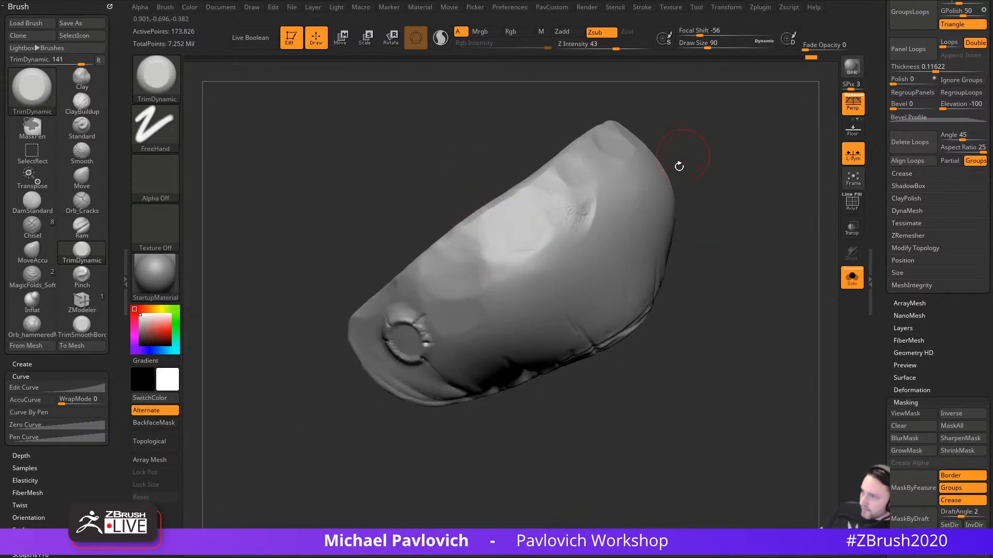
mouse_move(678, 162)
right_down()
mouse_move(510, 238)
mouse_move(558, 182)
mouse_move(550, 250)
mouse_move(521, 282)
right_up()
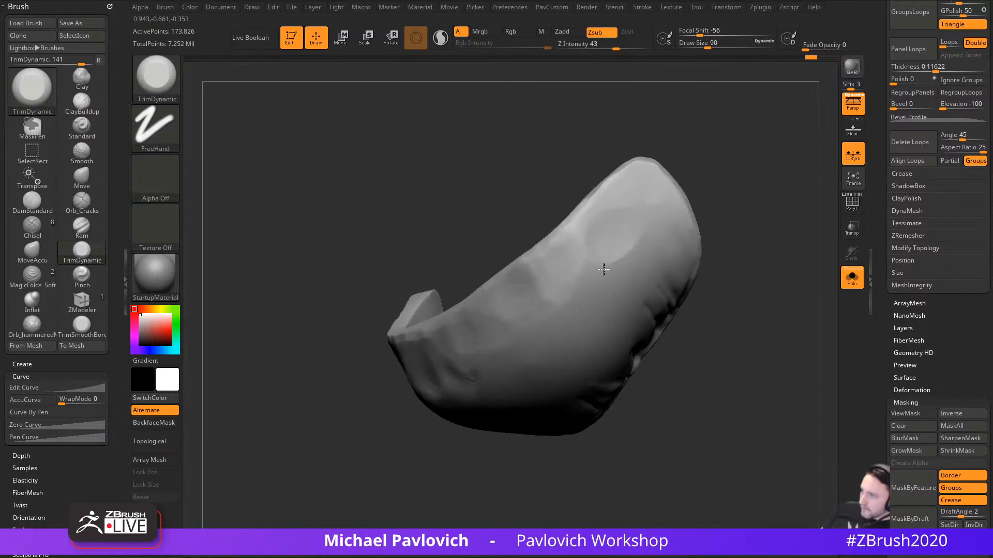
Step: Plane the rear of the head shell's crown with a larger TrimDynamic brush
right_drag(625, 206, 676, 186)
mouse_move(696, 224)
right_down()
mouse_move(716, 241)
mouse_move(744, 185)
right_up()
right_drag(725, 217, 688, 240)
key(s)
drag(544, 310, 558, 310)
right_drag(381, 261, 486, 356)
Step: Plane the head shell's surface around and above the horn socket with TrimDynamic at draw size 71
key(s)
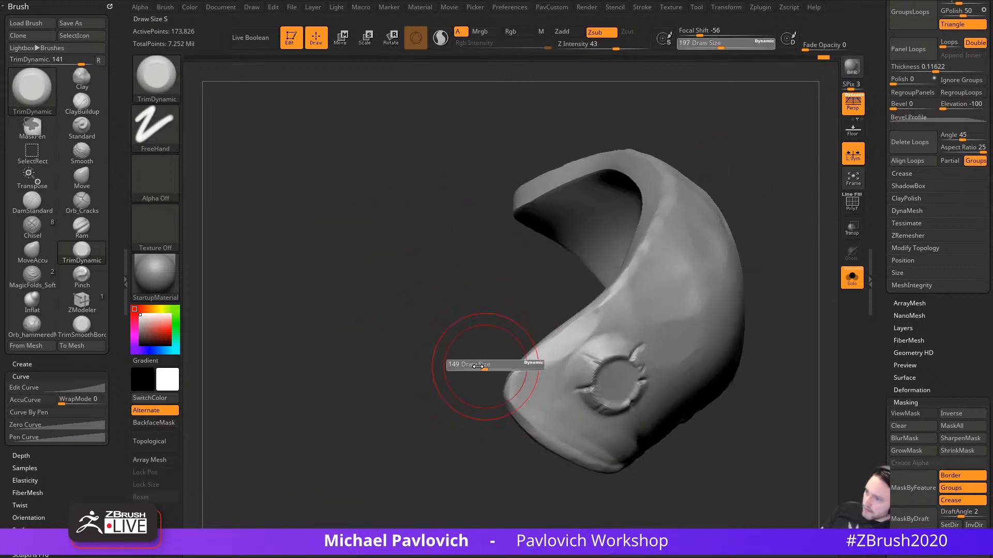
drag(490, 365, 474, 365)
right_drag(756, 432, 617, 331)
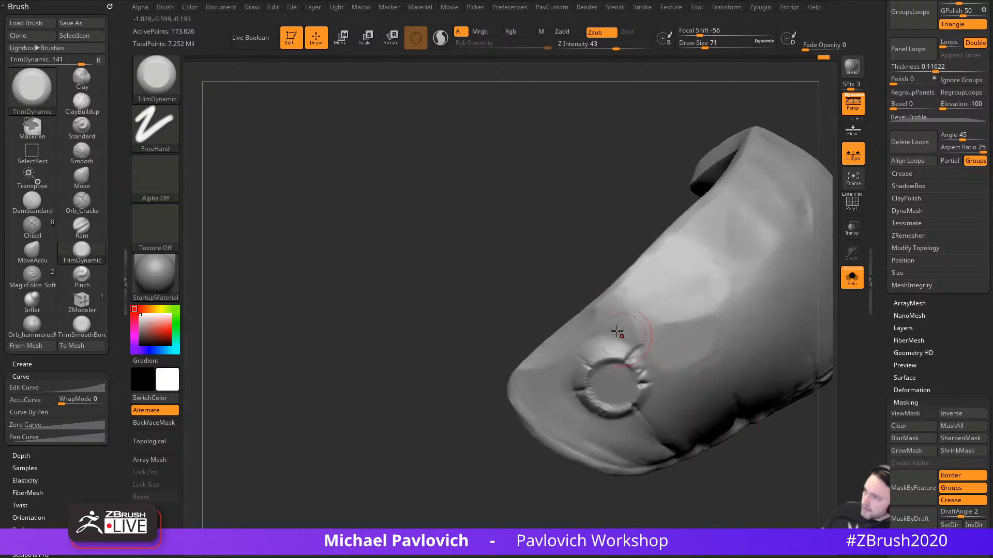
right_drag(586, 262, 600, 308)
mouse_move(638, 266)
right_down()
mouse_move(459, 355)
mouse_move(429, 394)
right_up()
mouse_move(762, 272)
alt+right_down()
mouse_move(753, 235)
mouse_move(590, 308)
alt+right_up()
Step: Polish the facets near the head shell's rear edge with the hPolish brush at draw size 120
key(b)
key(h)
key(p)
key(s)
drag(537, 316, 503, 302)
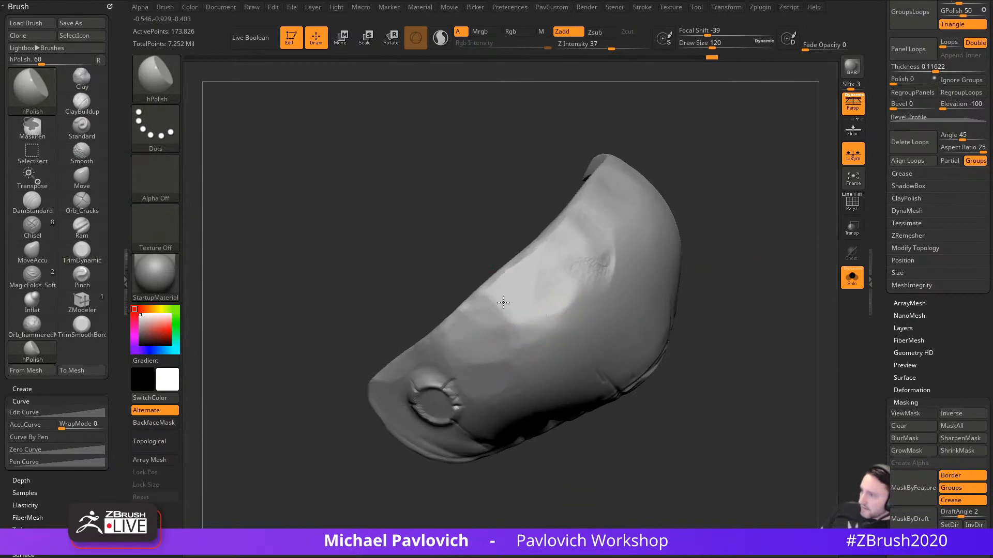
Step: Polish the crown facets across the middle of the head shell with hPolish at draw size 101
ctrl+right_drag(707, 249, 738, 248)
key(s)
drag(526, 311, 525, 311)
right_drag(525, 310, 550, 302)
mouse_move(581, 282)
mouse_down()
mouse_move(576, 315)
mouse_move(537, 352)
mouse_up()
mouse_move(734, 357)
ctrl+right_down()
mouse_move(738, 337)
mouse_move(646, 341)
ctrl+right_up()
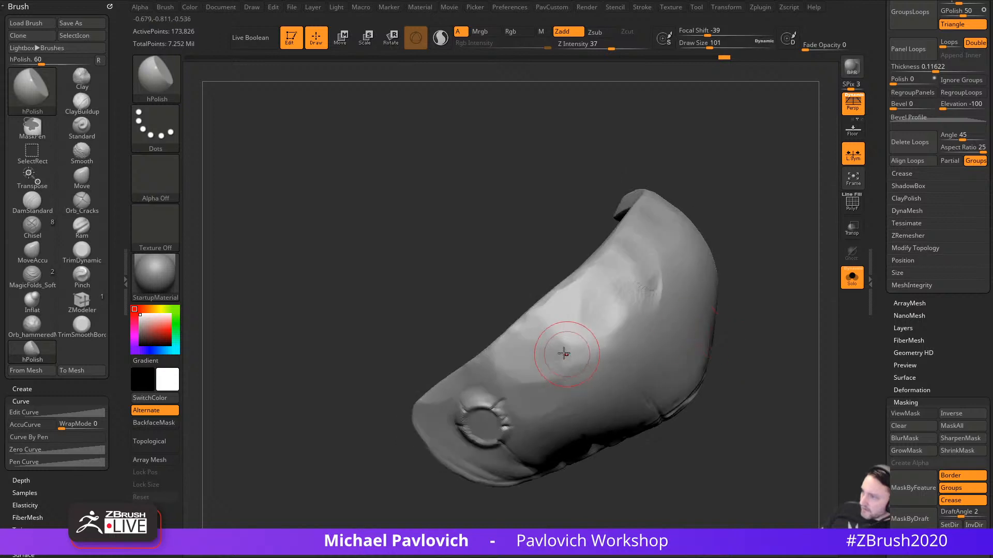
right_drag(569, 360, 617, 322)
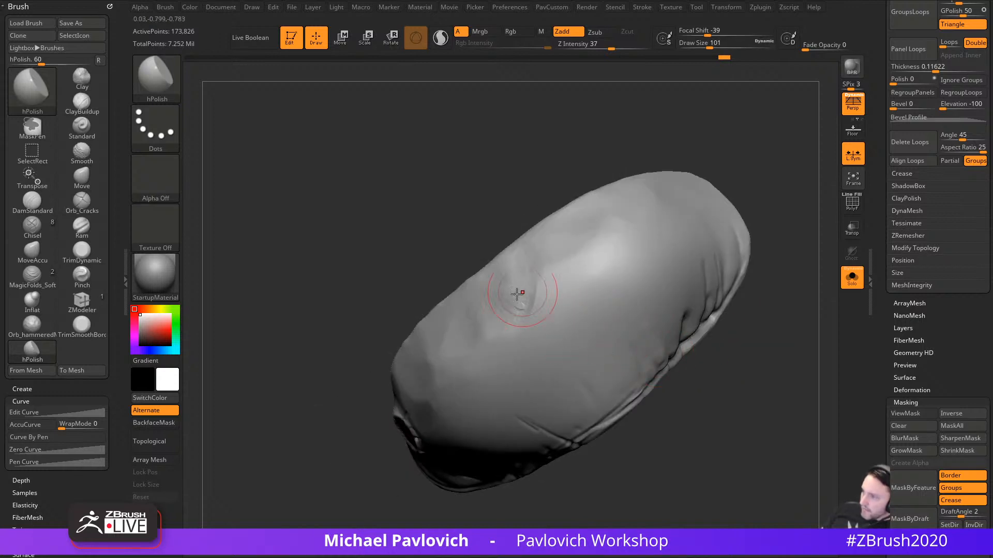
right_drag(646, 148, 329, 255)
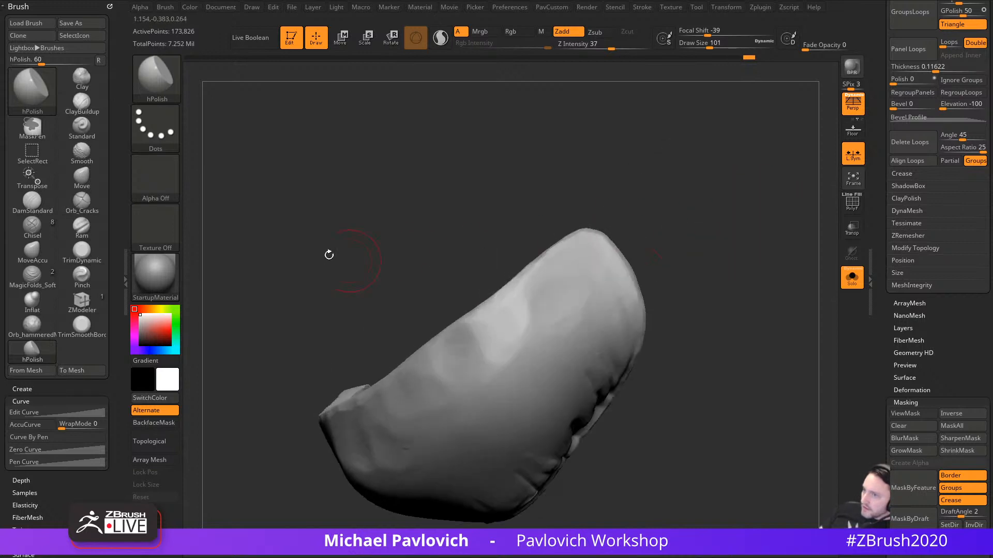
Step: Try an hPolish stroke on the head shell's rear crown using the square Alpha 28
click(155, 177)
click(416, 185)
drag(498, 311, 542, 323)
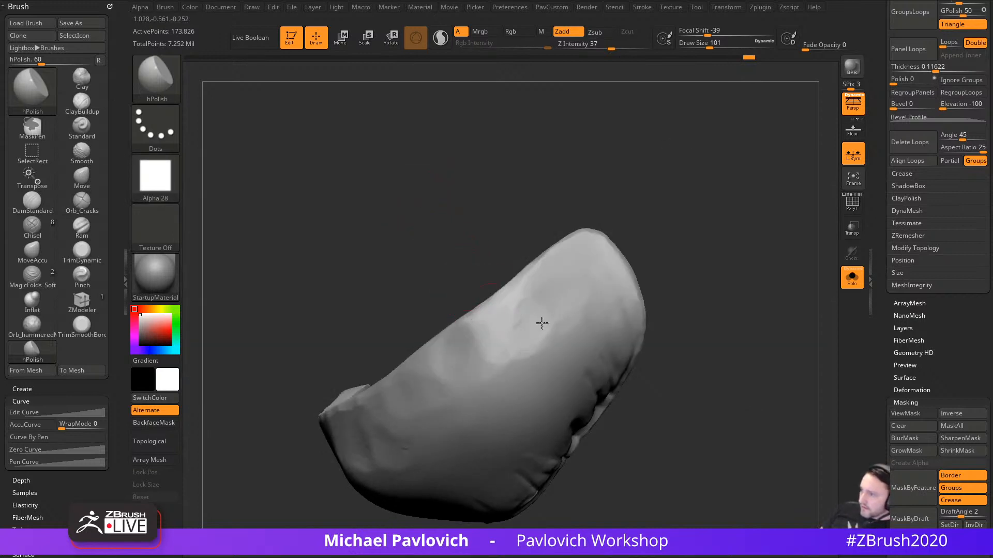
key(ctrl)
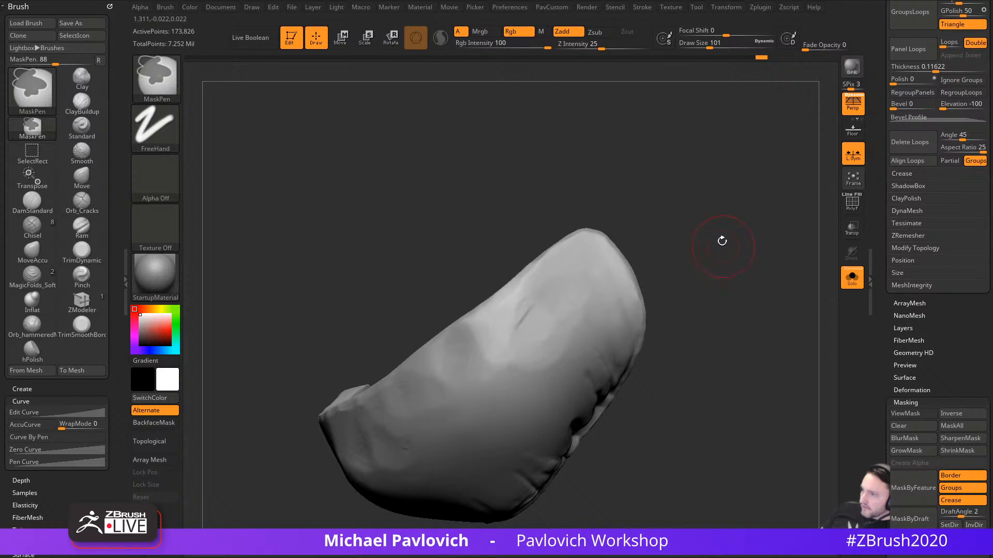
click(155, 177)
click(227, 180)
Step: Polish the head shell's crown facets above the horn socket with hPolish at draw size 90 and no alpha
key(s)
drag(589, 317, 585, 317)
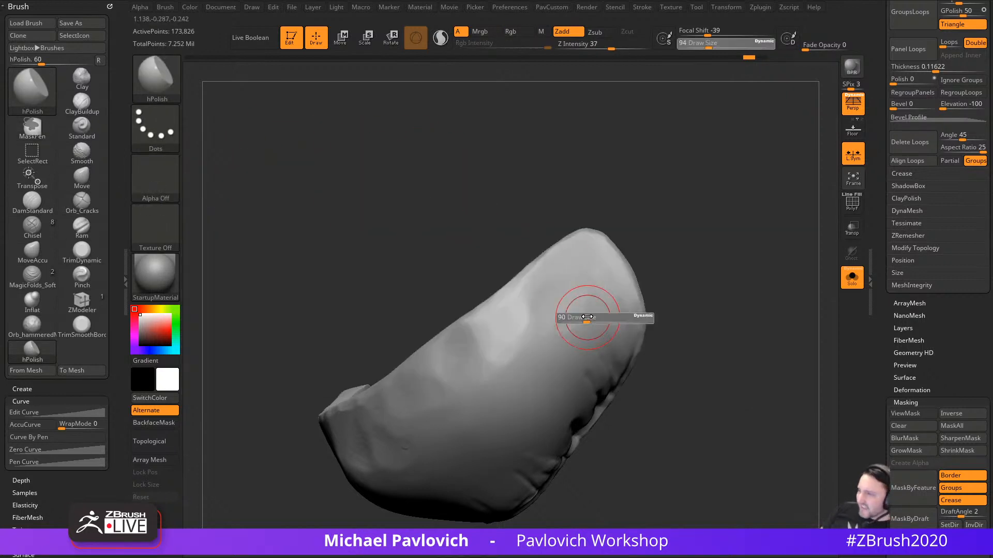
mouse_move(696, 258)
mouse_down()
mouse_move(549, 335)
mouse_move(771, 235)
mouse_move(580, 281)
mouse_up()
mouse_move(486, 352)
mouse_down()
mouse_move(721, 248)
mouse_move(450, 407)
mouse_up()
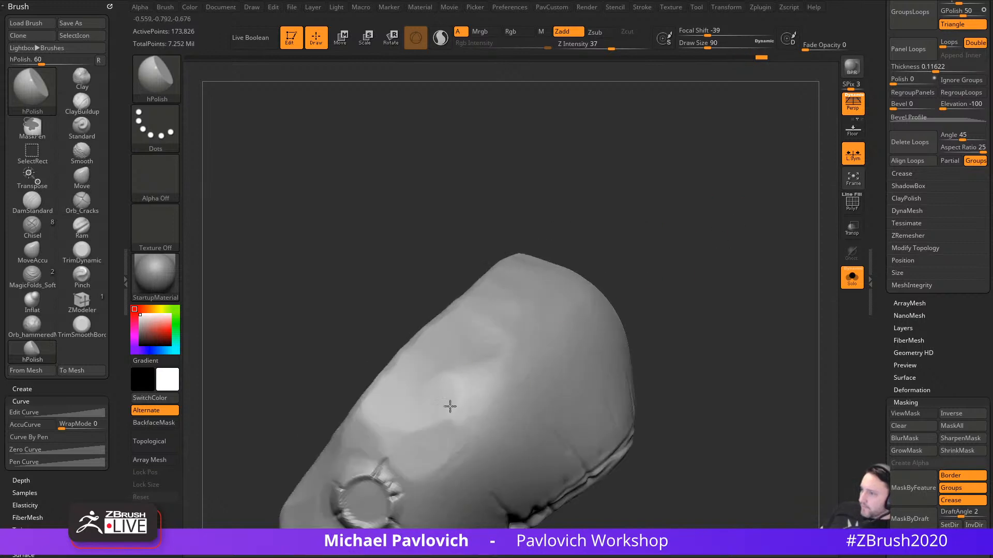
mouse_move(682, 307)
mouse_down()
mouse_move(720, 314)
mouse_move(474, 387)
mouse_up()
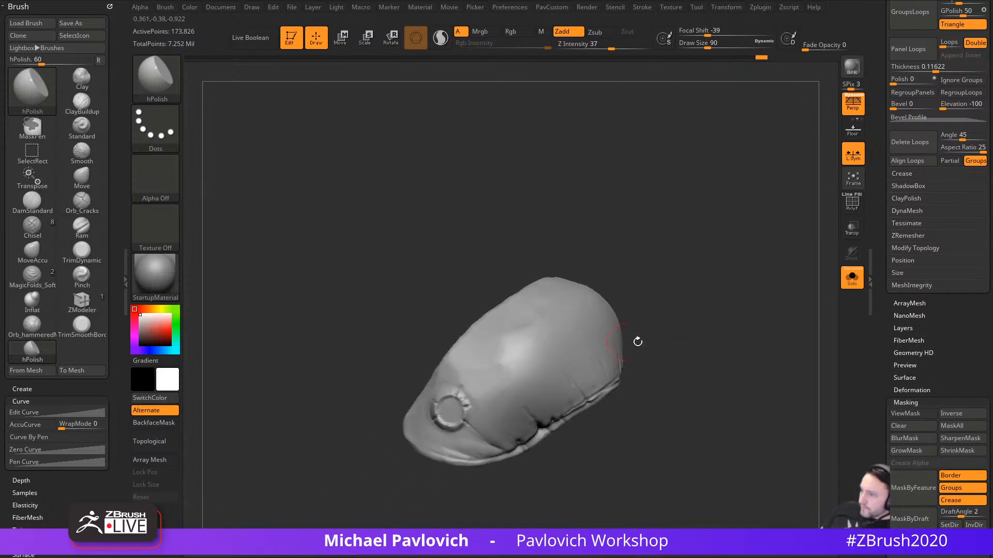
Step: Smooth the creased folds where they meet the head shell's front rim
mouse_move(638, 342)
mouse_down()
mouse_move(722, 312)
mouse_move(515, 367)
mouse_move(558, 412)
mouse_move(454, 368)
mouse_move(531, 421)
mouse_up()
key(s)
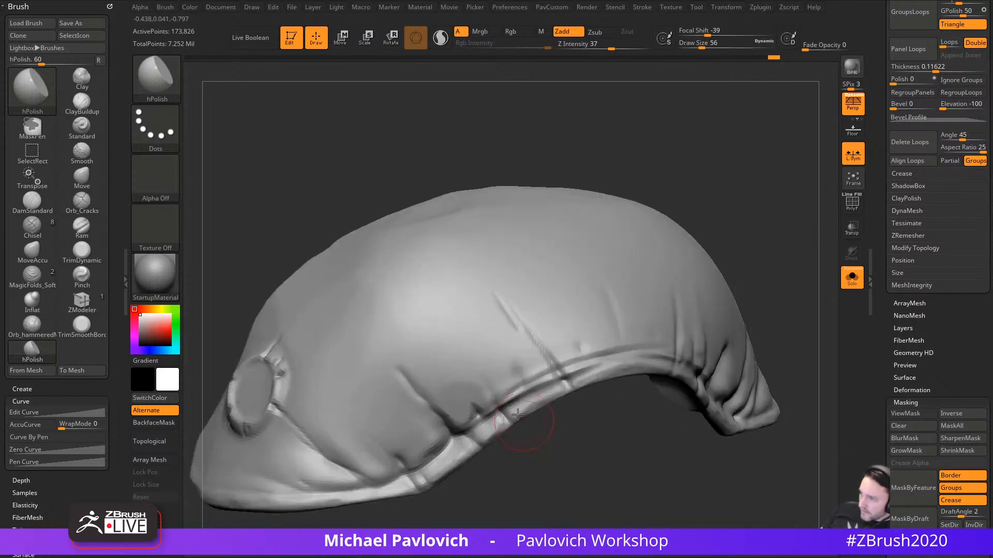
mouse_move(478, 393)
shift+mouse_down()
mouse_move(465, 383)
mouse_move(456, 423)
shift+mouse_up()
alt+drag(549, 456, 597, 414)
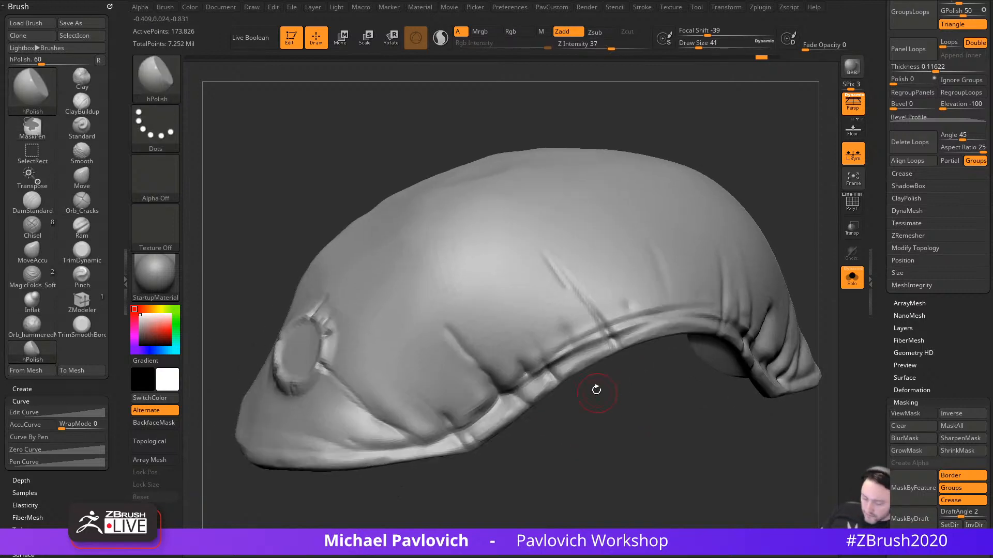
Step: Sharpen the creases along the head shell's front rim with the Pinch brush at draw size 59
key(b)
key(p)
key(i)
mouse_move(470, 355)
mouse_down()
mouse_move(498, 401)
mouse_move(598, 405)
mouse_move(492, 430)
mouse_up()
drag(625, 362, 647, 373)
drag(630, 440, 526, 447)
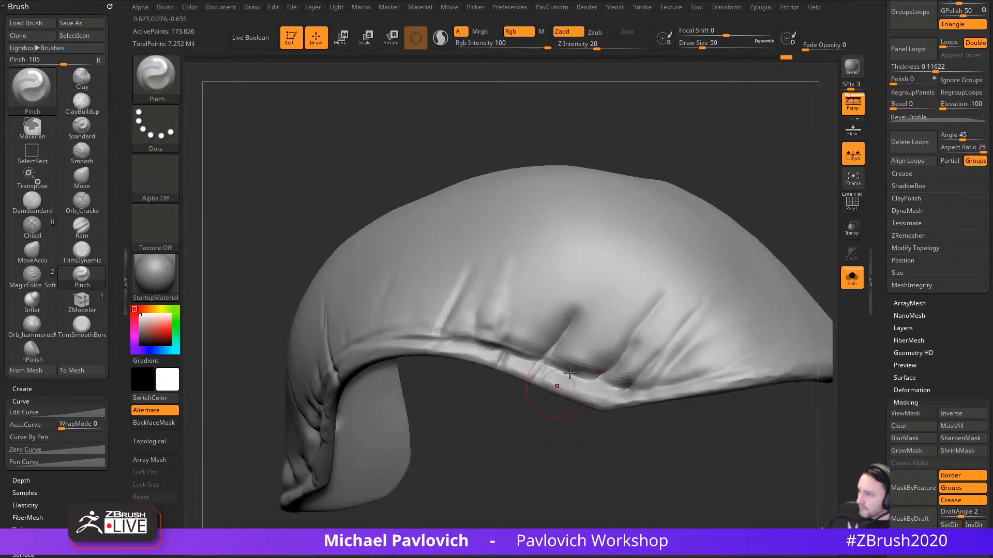
drag(549, 357, 618, 385)
Step: Plane the folds between the creases along the front rim with TrimDynamic at draw size 41
mouse_move(532, 428)
mouse_down()
mouse_move(582, 424)
mouse_move(549, 432)
mouse_move(594, 439)
mouse_move(473, 367)
mouse_up()
key(b)
key(t)
key(d)
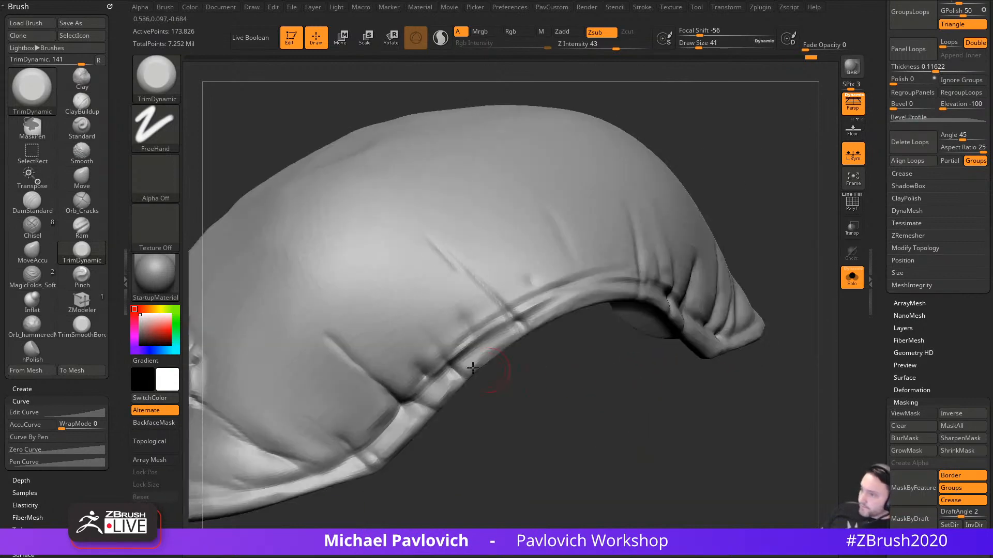
mouse_move(409, 361)
mouse_down()
mouse_move(644, 366)
mouse_move(675, 344)
mouse_up()
mouse_move(591, 316)
mouse_down()
mouse_move(576, 342)
mouse_move(597, 331)
mouse_up()
drag(706, 359, 714, 372)
drag(532, 389, 538, 414)
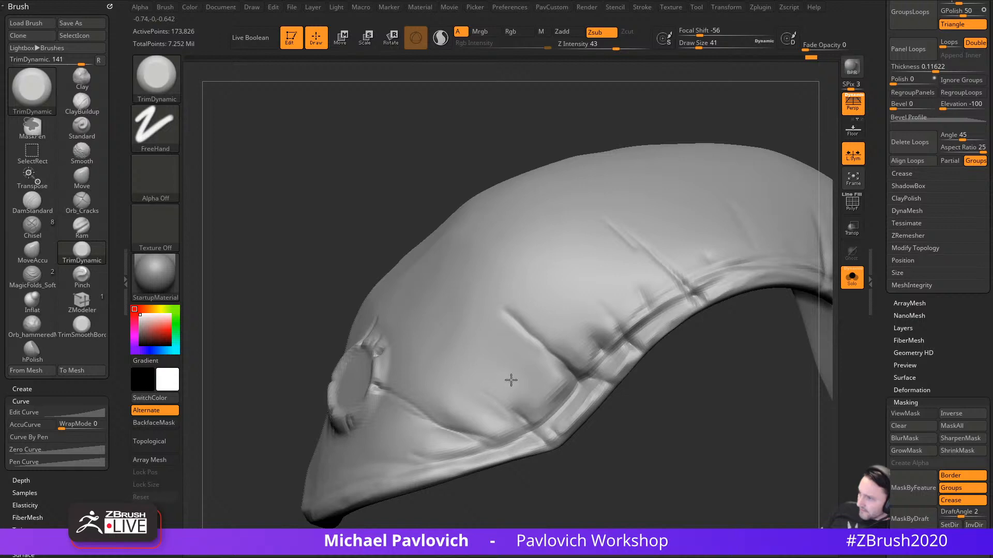
Step: Flatten the surface along the crease between the horn socket and front rim with TrimDynamic at draw size 41
drag(656, 423, 682, 395)
drag(501, 388, 512, 400)
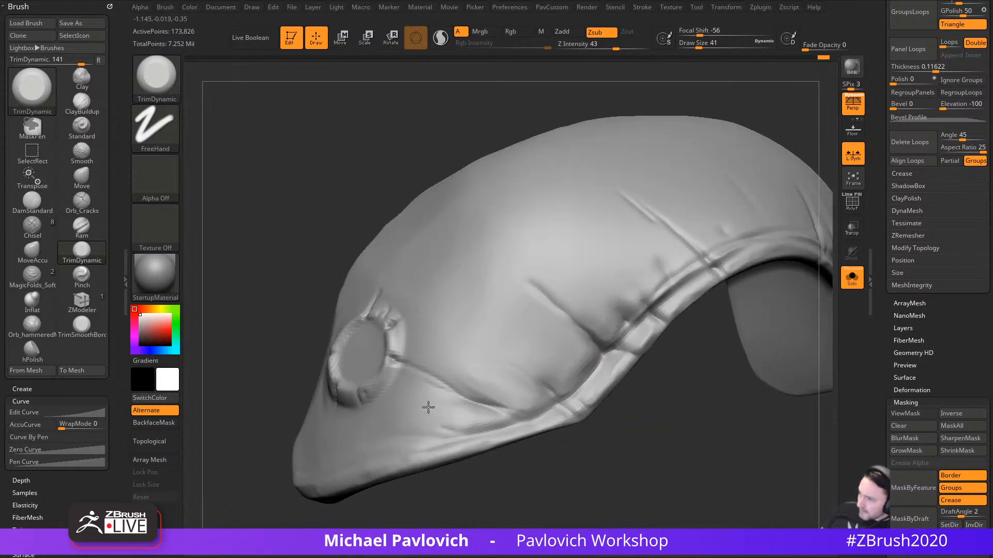
mouse_move(677, 373)
mouse_down()
mouse_move(711, 317)
mouse_move(622, 404)
mouse_move(584, 377)
mouse_up()
drag(520, 361, 514, 351)
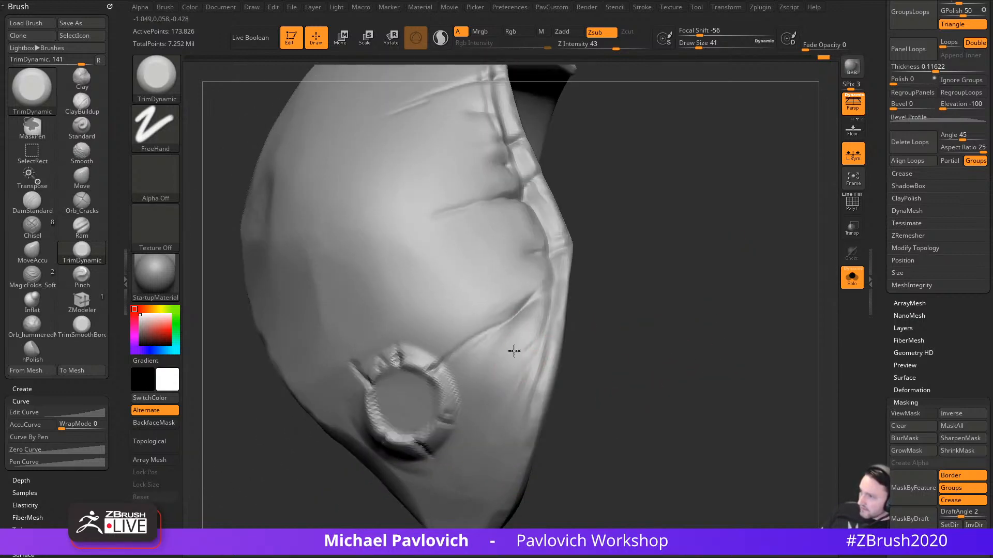
drag(623, 307, 636, 339)
drag(617, 371, 566, 380)
mouse_move(437, 439)
mouse_down()
mouse_move(720, 295)
mouse_move(631, 323)
mouse_move(707, 486)
mouse_up()
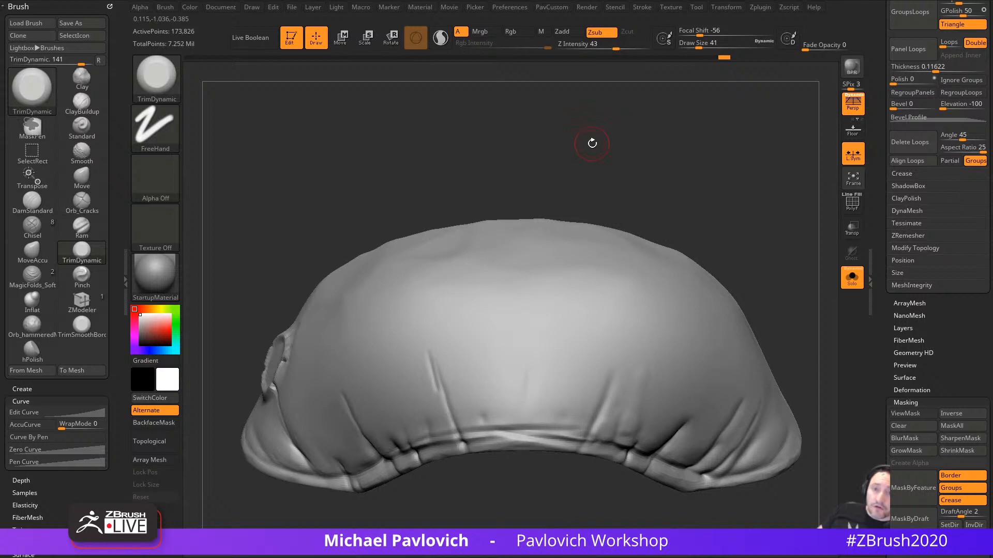
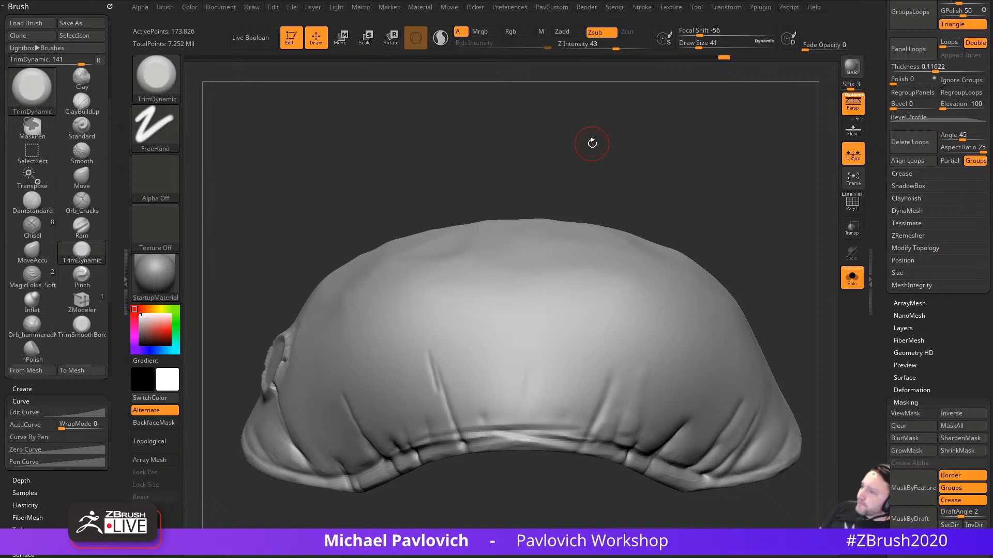
mouse_move(627, 64)
mouse_down()
mouse_move(723, 184)
mouse_move(713, 212)
mouse_move(725, 145)
mouse_move(710, 179)
mouse_up()
key(b)
key(c)
key(l)
key(bracketright)
key(bracketright)
key(bracketright)
key(bracketright)
mouse_move(708, 249)
alt+mouse_down()
mouse_move(670, 295)
mouse_move(702, 268)
alt+mouse_up()
Step: Carve a long groove down from the head shell's rear edge beside the horn socket with DamStandard at draw size 62
key(b)
key(d)
key(s)
drag(657, 241, 459, 336)
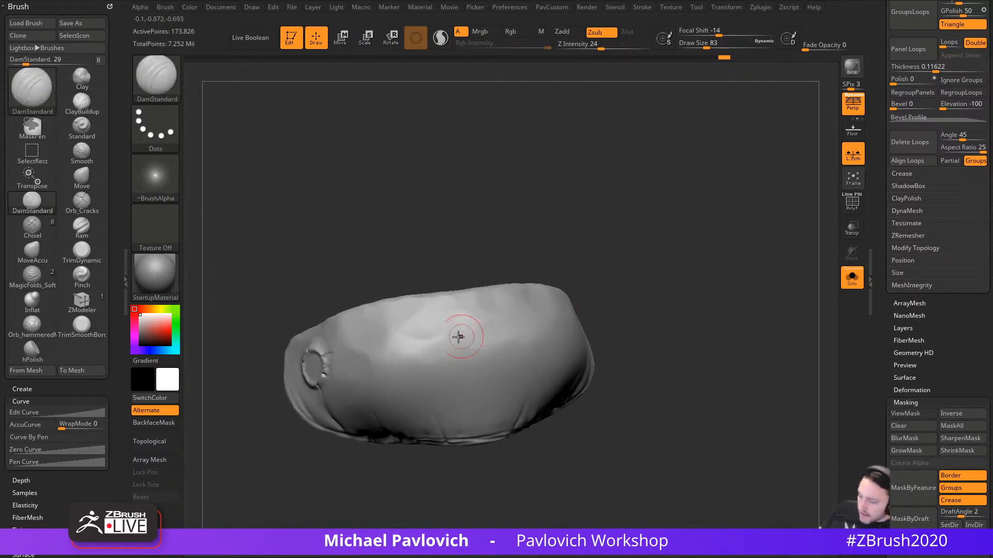
drag(392, 288, 402, 331)
key(s)
mouse_move(406, 334)
mouse_down()
mouse_move(397, 335)
mouse_move(413, 371)
mouse_up()
drag(462, 452, 457, 414)
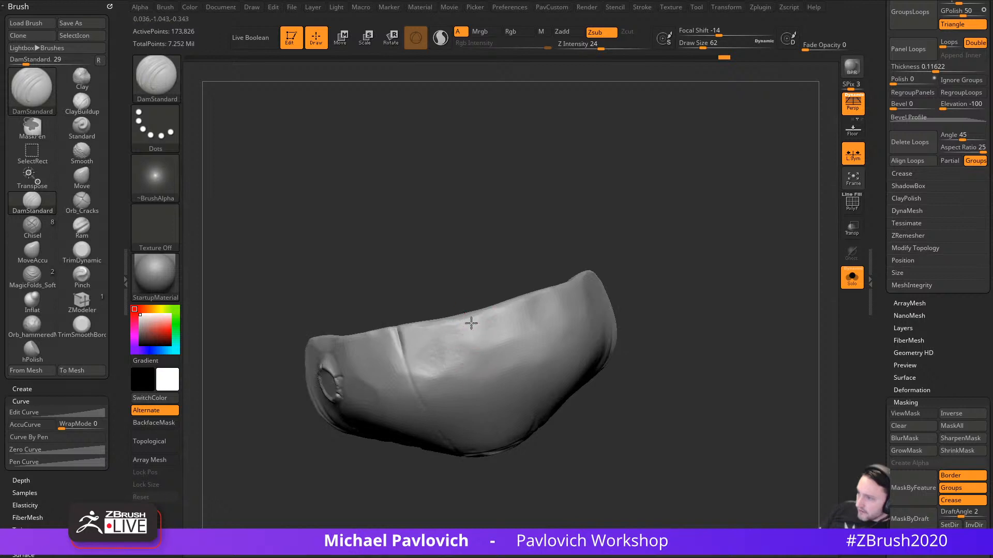
Step: Cut further grooves down from the middle and far side of the head shell's rear edge with DamStandard
drag(667, 255, 631, 258)
drag(487, 305, 496, 355)
drag(615, 282, 587, 287)
drag(520, 292, 537, 383)
drag(636, 378, 610, 372)
drag(530, 279, 535, 302)
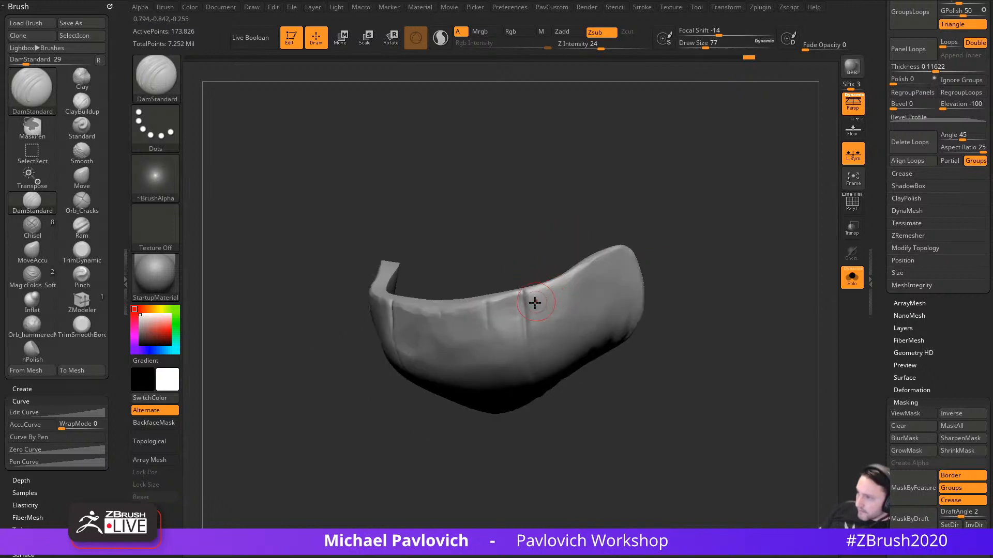
Step: Trim the rear rim where the new grooves cross it with TrimDynamic at draw size 71
drag(619, 257, 565, 262)
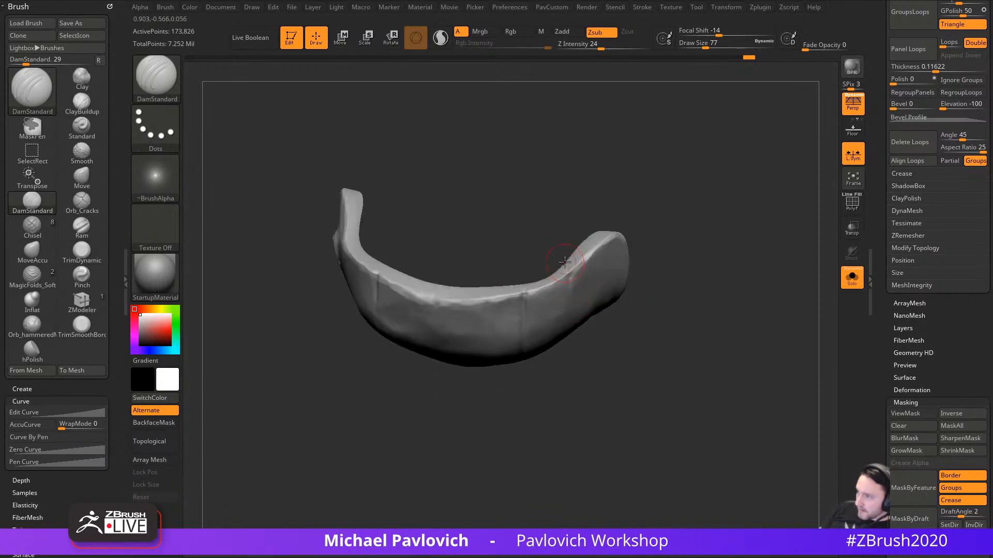
alt+drag(738, 261, 703, 292)
key(b)
key(t)
key(d)
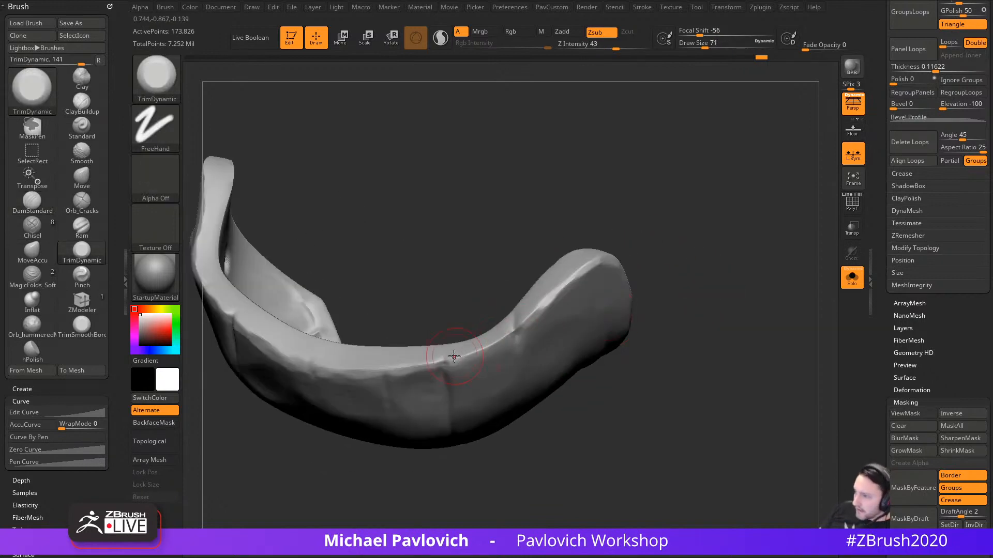
drag(454, 356, 539, 307)
Step: Carve the groove near the far end of the head shell's rear edge with DamStandard
mouse_move(688, 303)
mouse_down()
mouse_move(661, 286)
mouse_move(683, 249)
mouse_move(709, 277)
mouse_move(744, 258)
mouse_move(672, 234)
mouse_move(639, 269)
mouse_up()
key(b)
key(d)
key(s)
drag(552, 289, 519, 312)
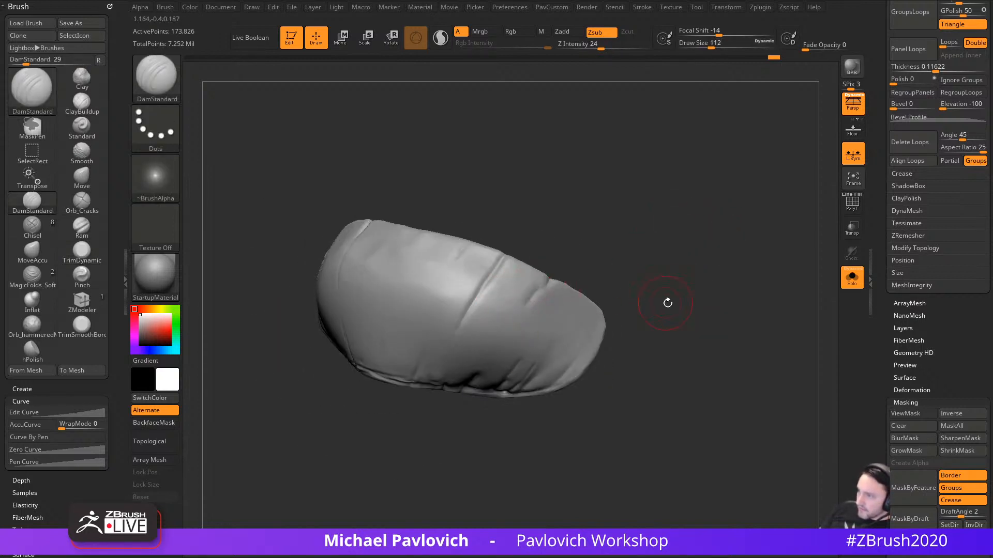
Step: Turn off Solo mode to show the whole creature and examine the head shell's grooves and creases in context
drag(667, 303, 754, 259)
click(852, 277)
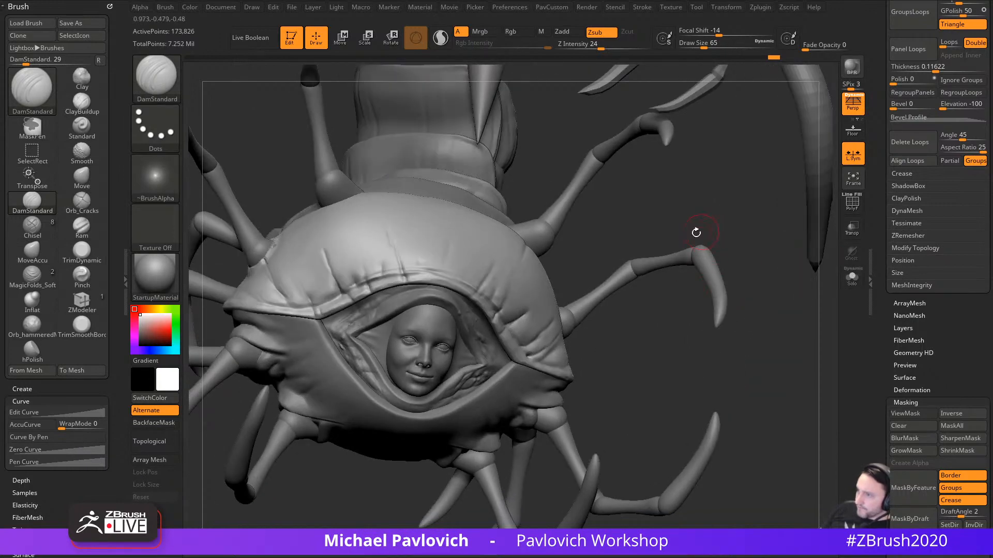
drag(667, 250, 716, 244)
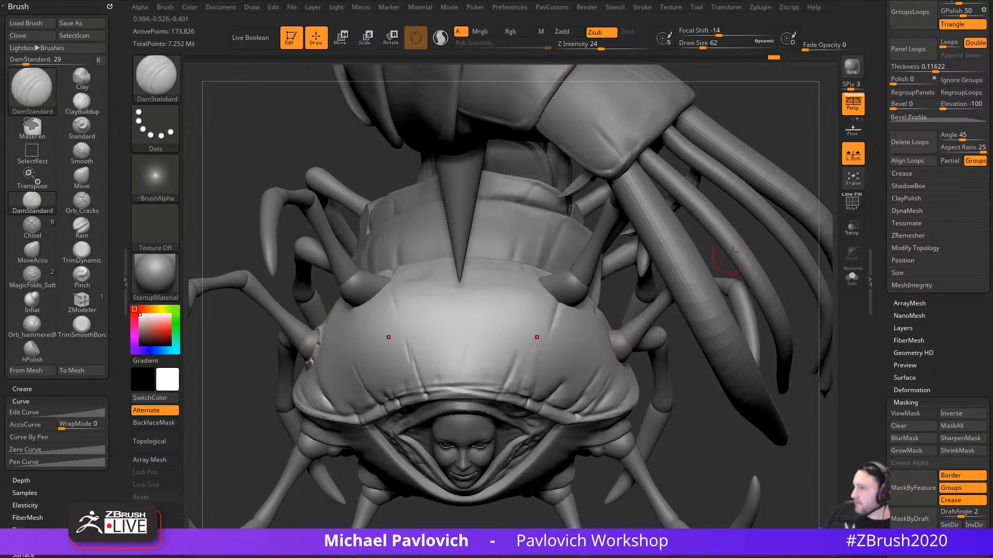
drag(733, 252, 765, 434)
alt+drag(483, 448, 539, 490)
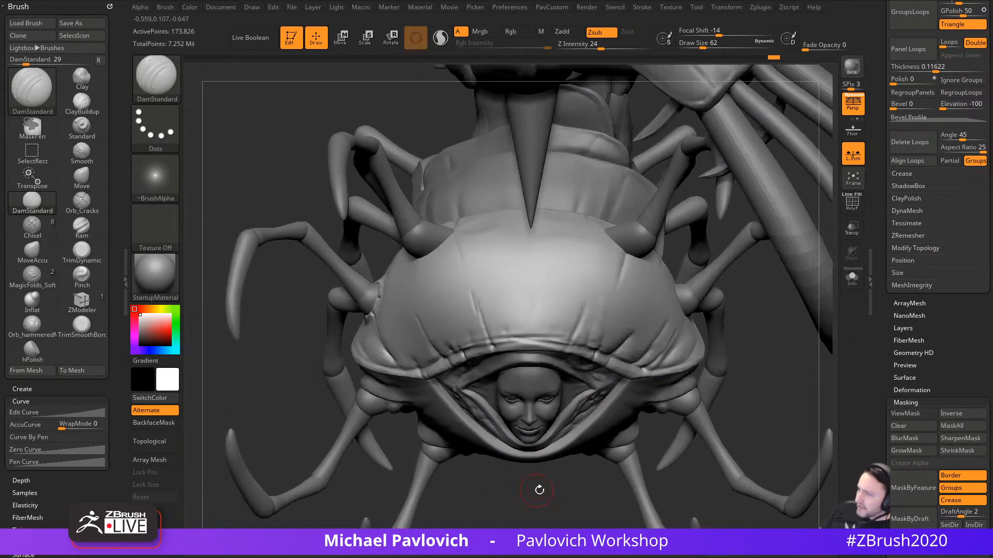
Step: Roughen the smooth surface between the grooves on the head shell's front with Clay strokes at draw size 54
key(1)
alt+drag(754, 359, 745, 393)
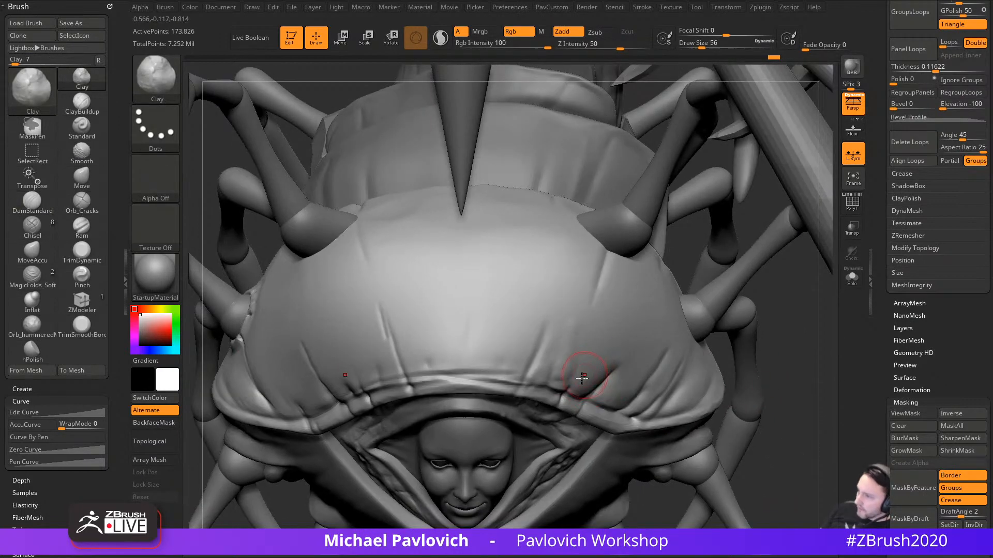
alt+drag(794, 360, 737, 290)
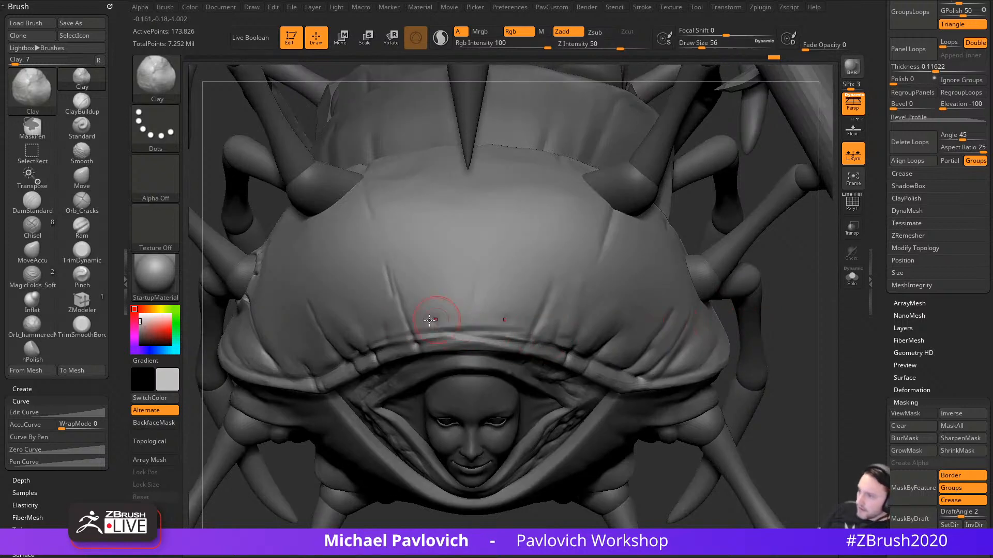
alt+click(637, 255)
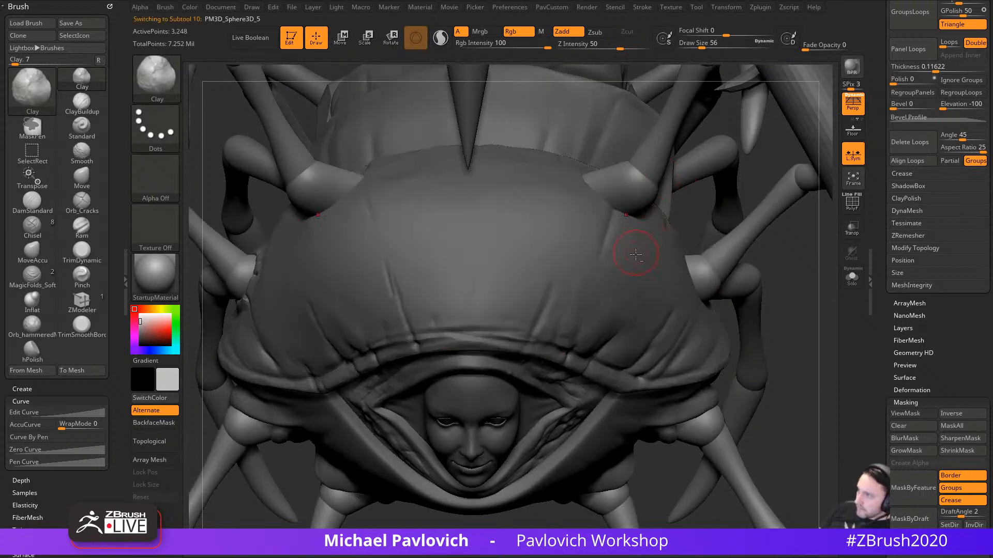
click(140, 314)
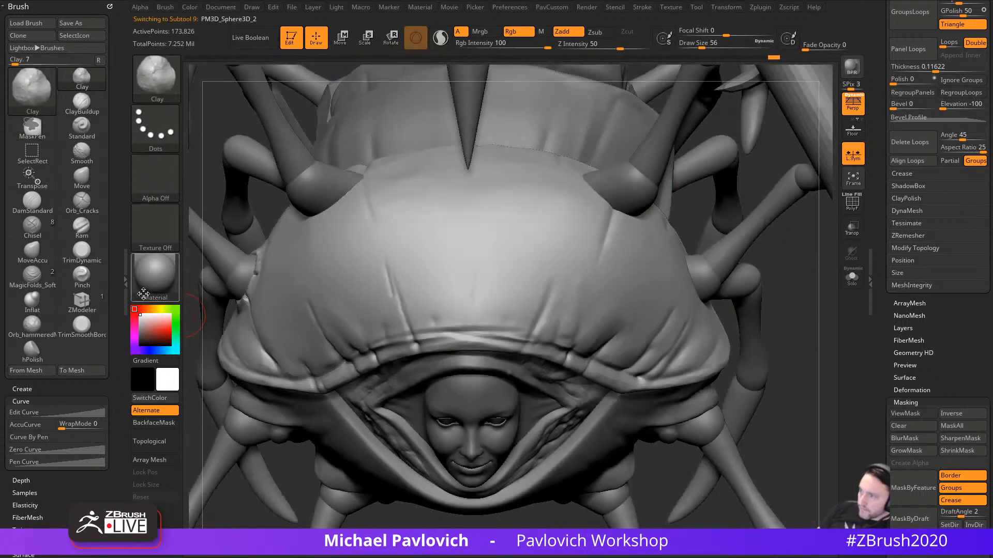
key(s)
drag(410, 313, 367, 295)
mouse_move(368, 252)
mouse_down()
mouse_move(364, 300)
mouse_move(339, 232)
mouse_up()
mouse_move(495, 263)
mouse_down()
mouse_move(479, 301)
mouse_move(543, 252)
mouse_move(507, 284)
mouse_move(514, 290)
mouse_up()
drag(799, 271, 777, 273)
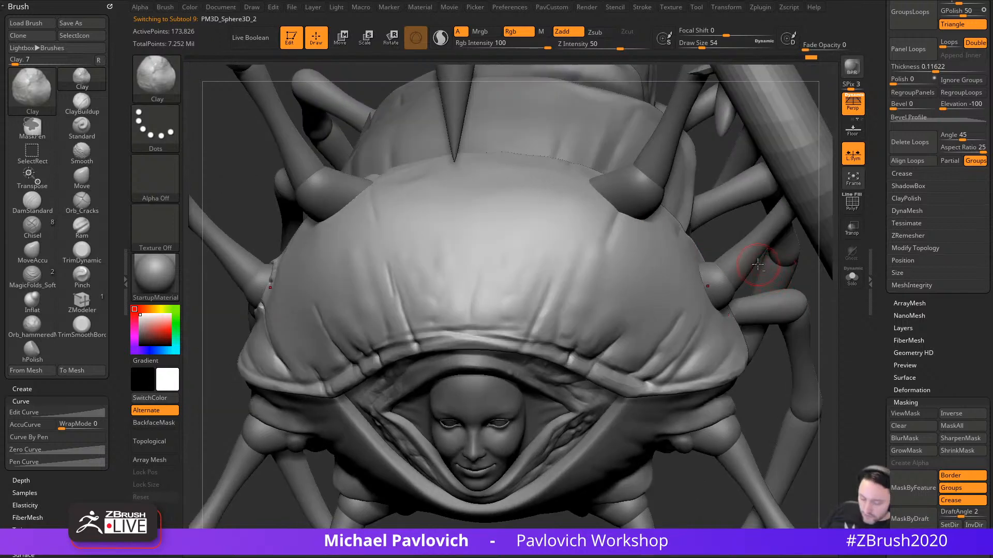
key(b)
key(t)
key(d)
click(642, 45)
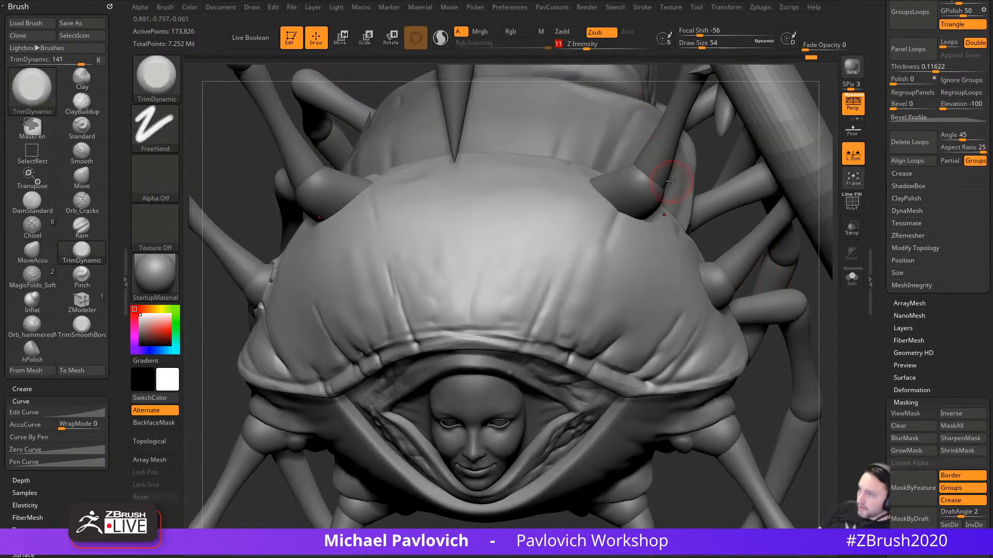
click(696, 7)
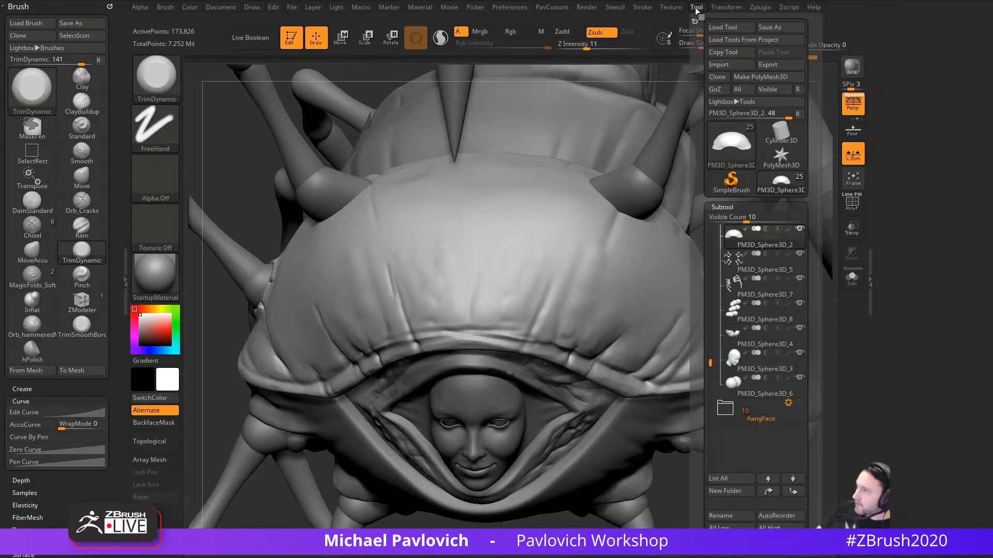
mouse_move(643, 10)
key(shift)
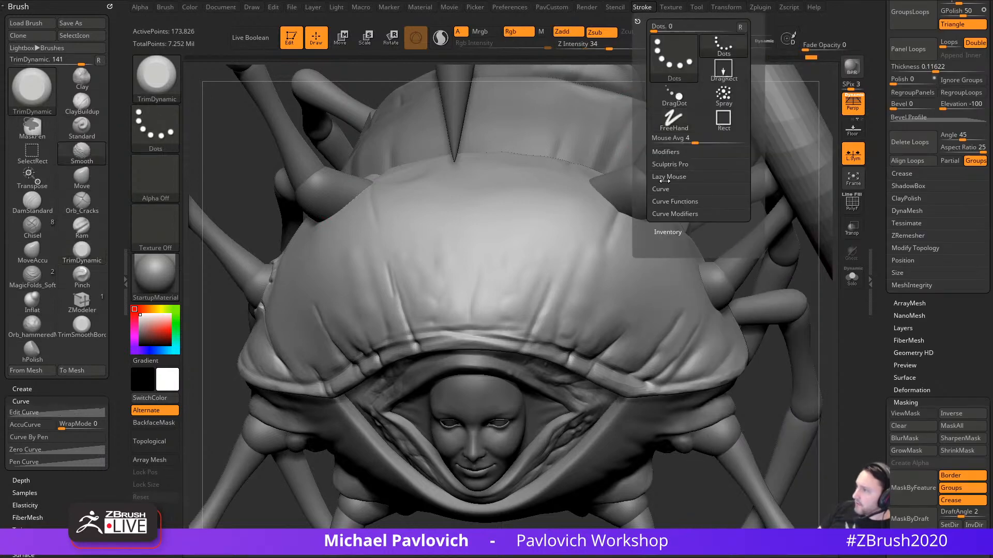
click(666, 152)
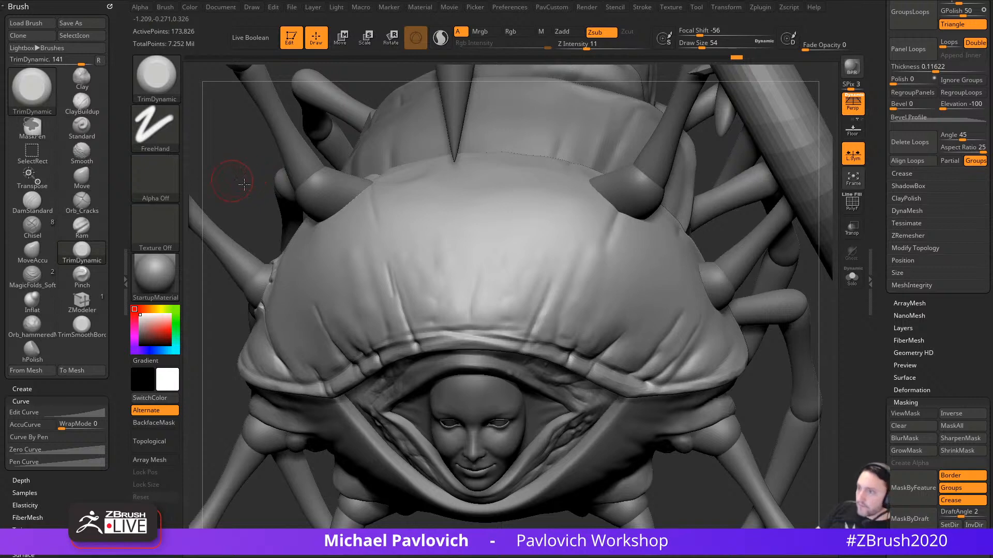
mouse_move(245, 184)
mouse_down()
mouse_move(280, 174)
mouse_move(255, 168)
mouse_up()
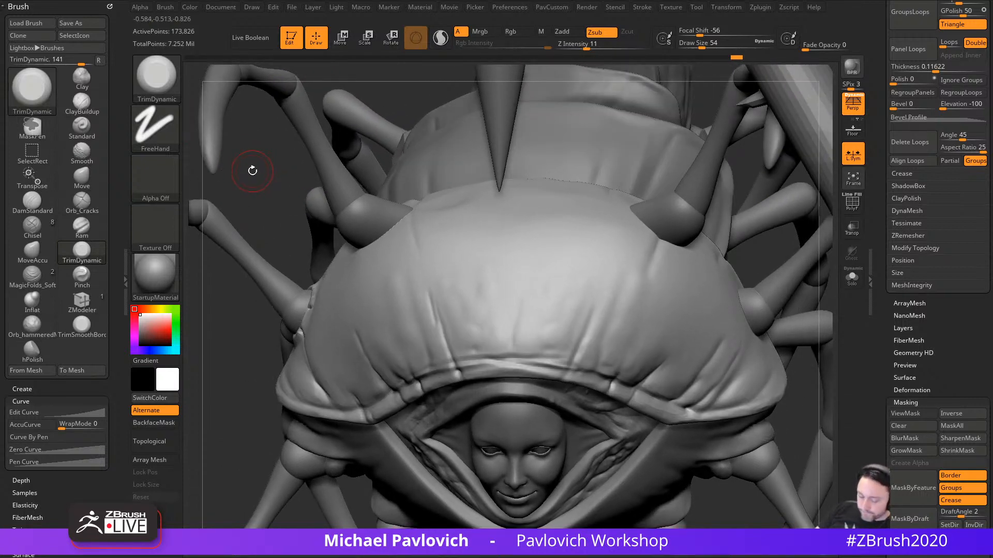
key(b)
key(c)
key(t)
alt+drag(251, 167, 247, 180)
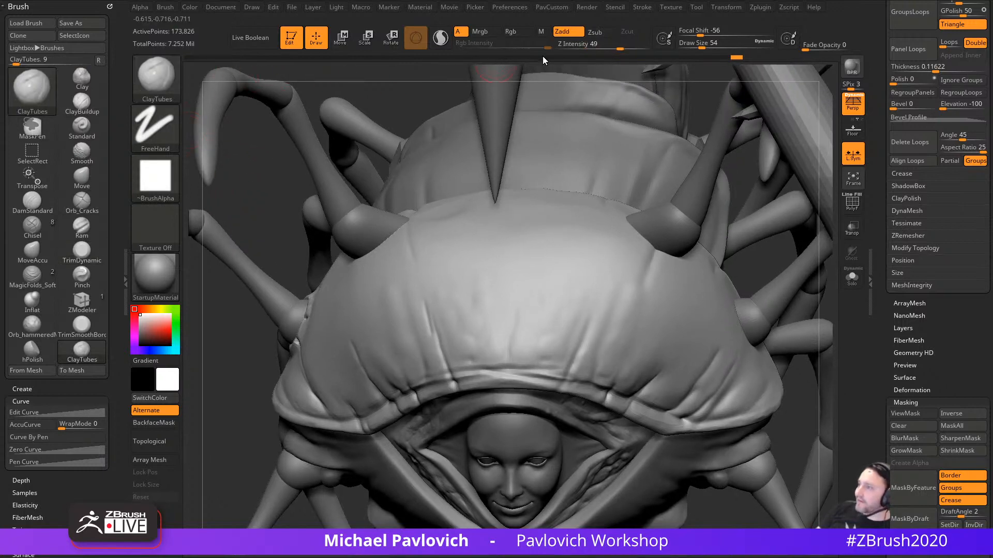
mouse_move(595, 45)
mouse_down()
mouse_move(614, 45)
mouse_move(594, 46)
mouse_up()
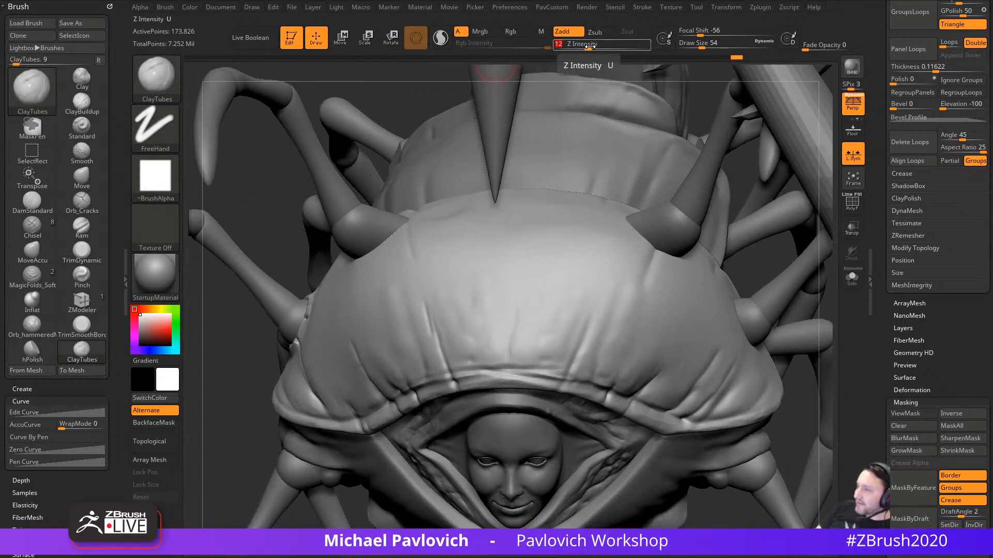
Step: Reset all brushes to their defaults and set up ClayTubes with a Z intensity of 14
click(167, 8)
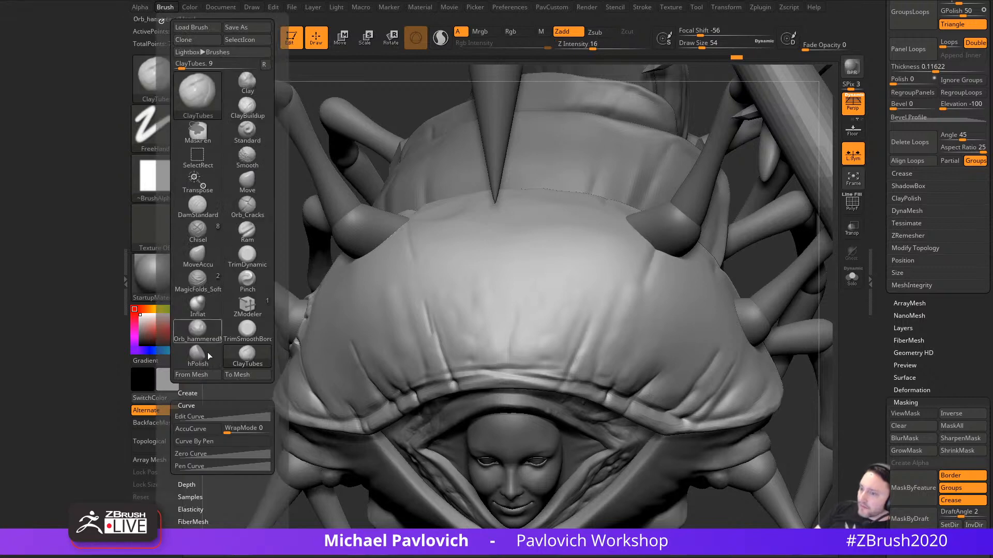
drag(167, 484, 167, 320)
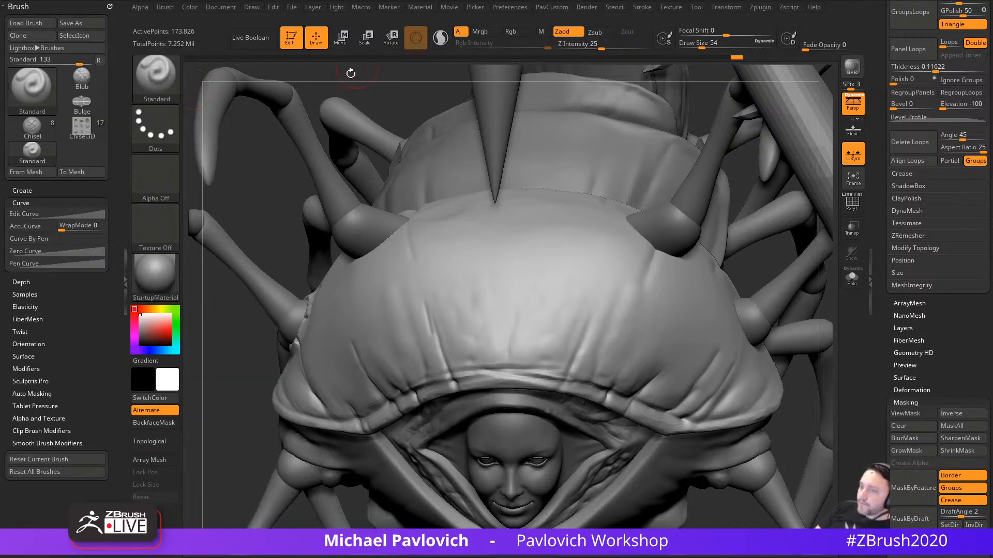
key(b)
key(c)
key(t)
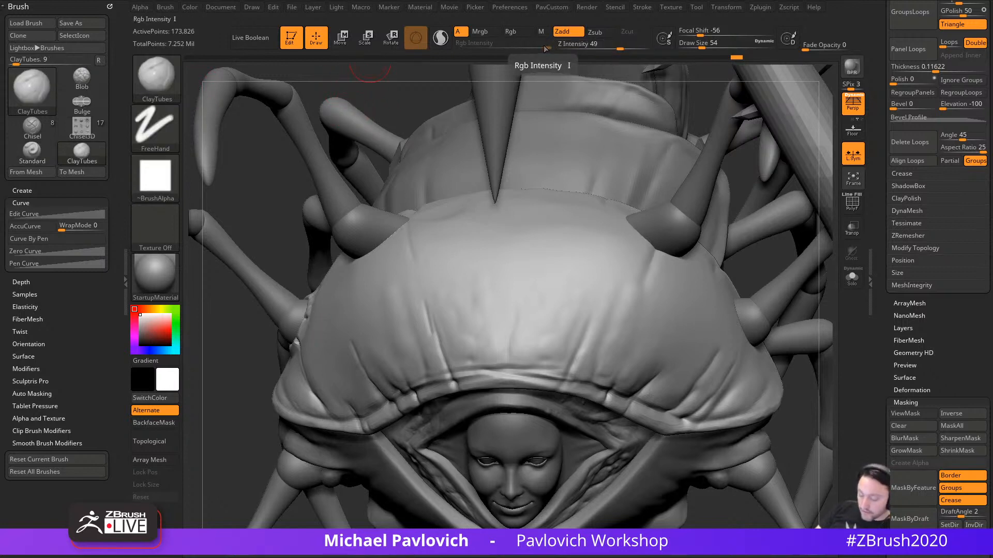
click(596, 47)
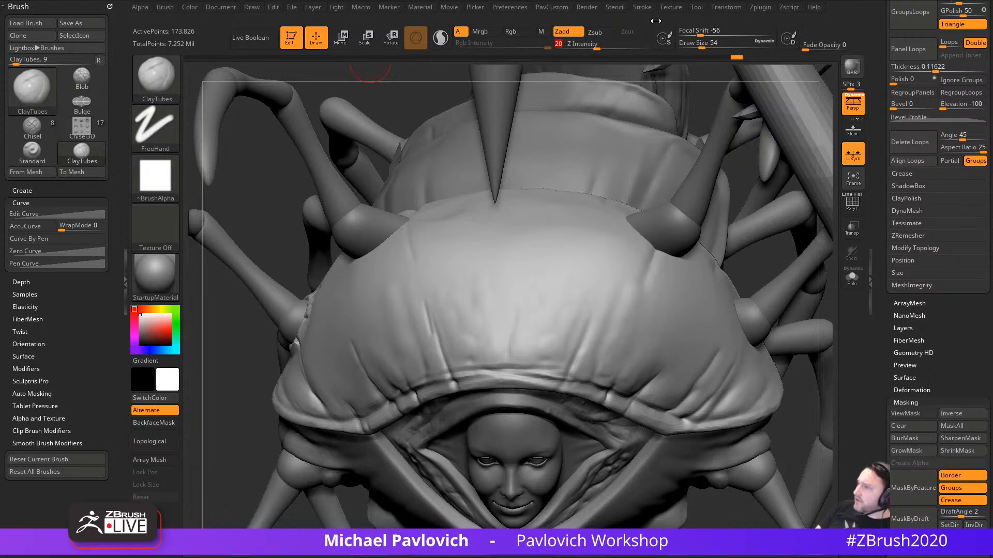
click(642, 7)
drag(700, 243, 718, 236)
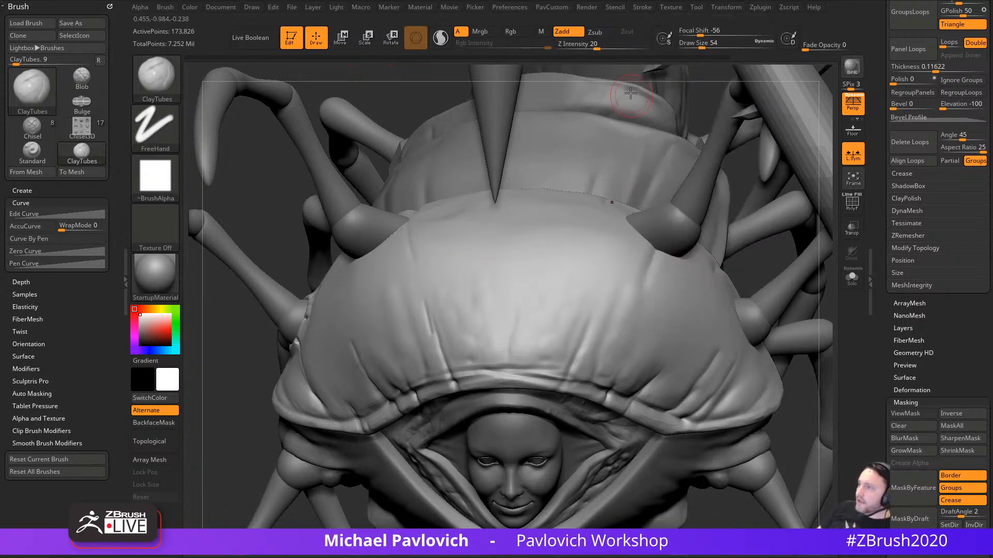
click(591, 46)
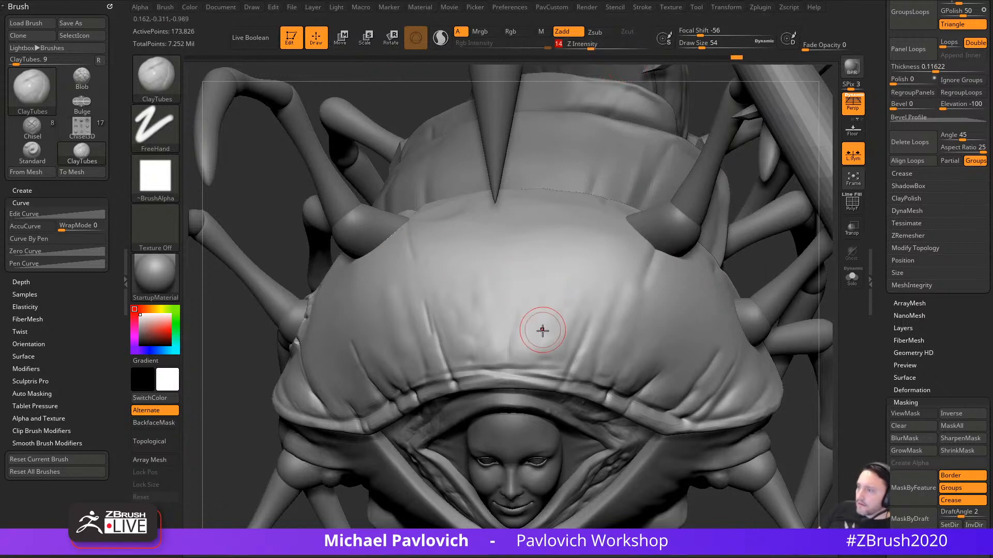
Step: Turn off the ClayTubes alpha and add subtle buildup between the head shell's front grooves, lowering Z intensity to 10
key(ctrl)
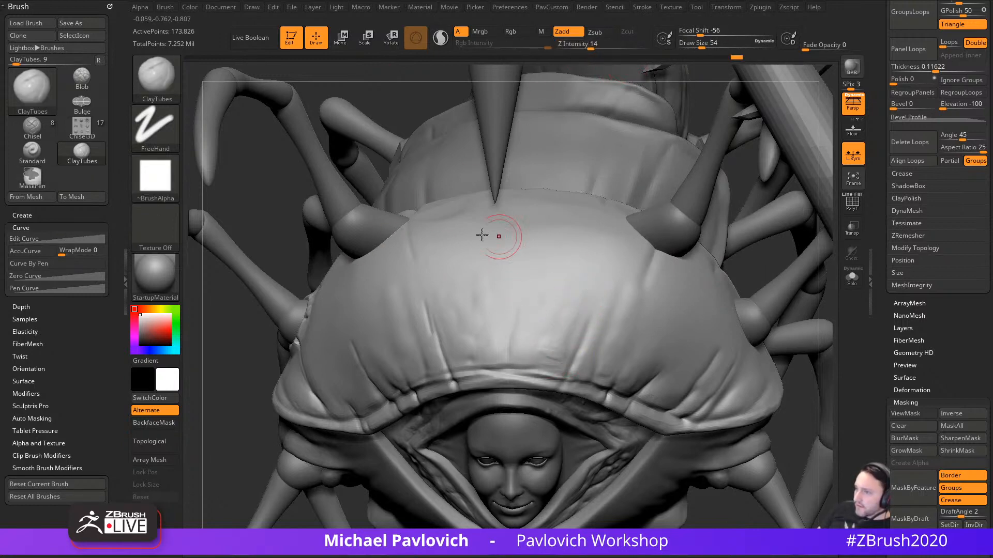
click(155, 175)
click(218, 186)
mouse_move(270, 213)
mouse_down()
mouse_move(281, 177)
mouse_move(558, 317)
mouse_up()
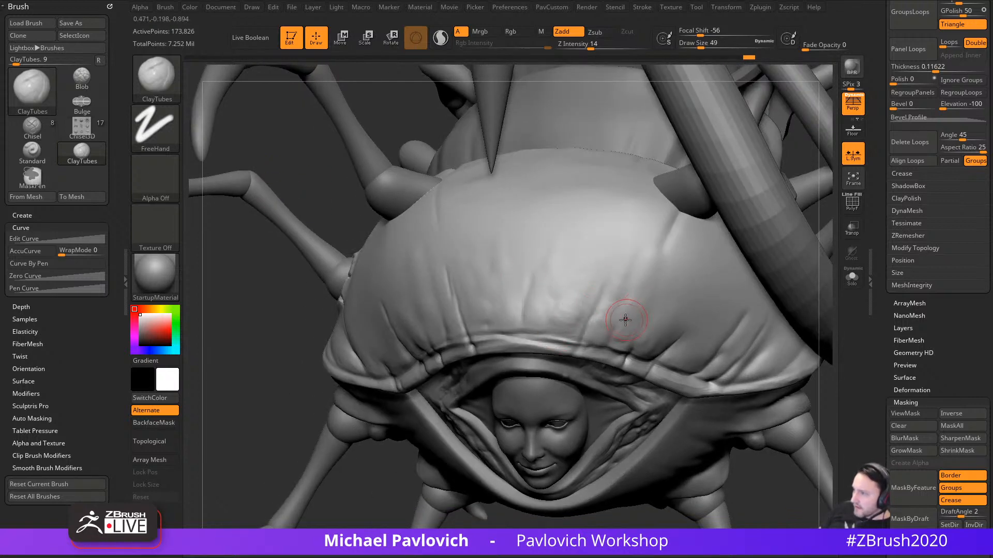
drag(590, 45, 585, 46)
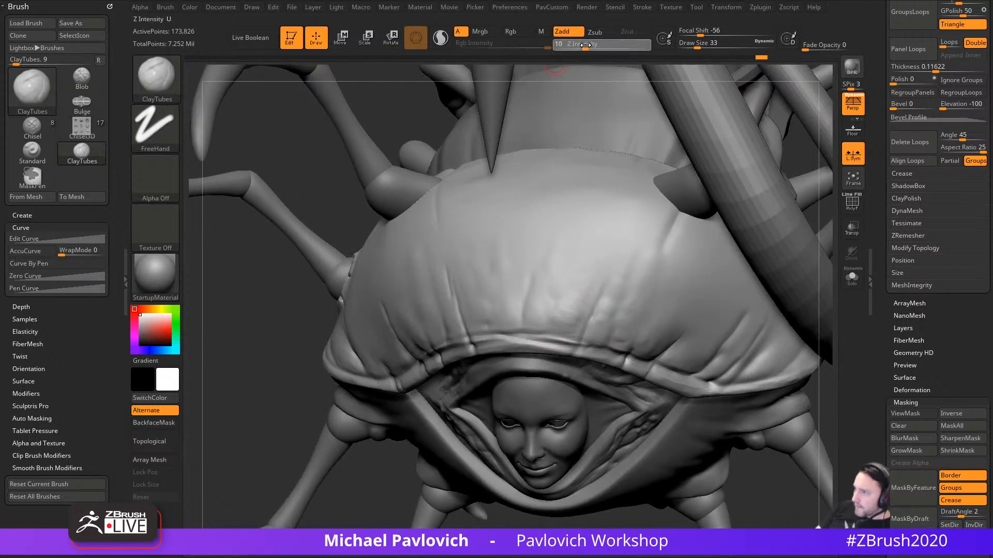
drag(336, 169, 509, 252)
drag(695, 232, 791, 228)
drag(554, 285, 482, 317)
Step: Assign Alpha 06 to ClayTubes and build up the folds above the head shell's front rim, reducing draw size to 44
key(s)
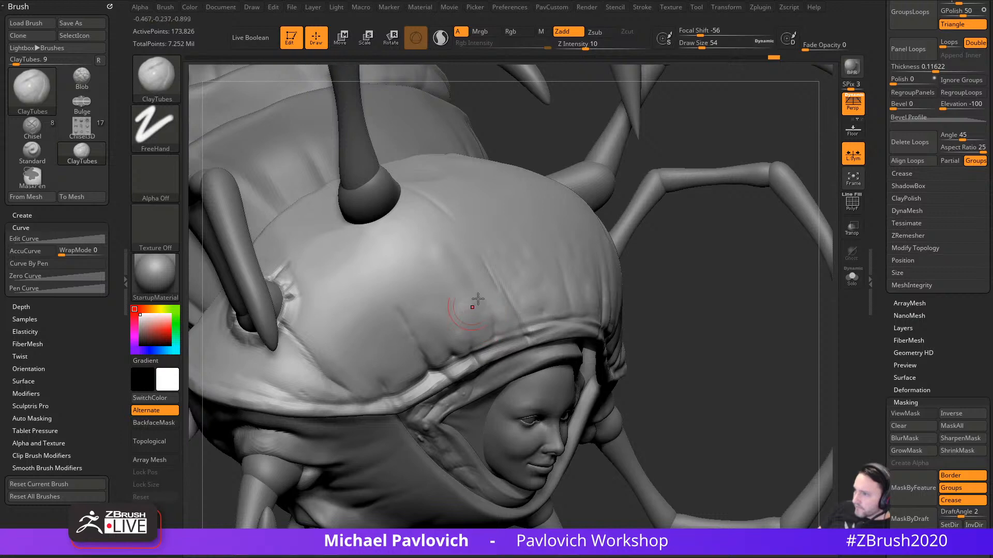
click(155, 178)
click(561, 225)
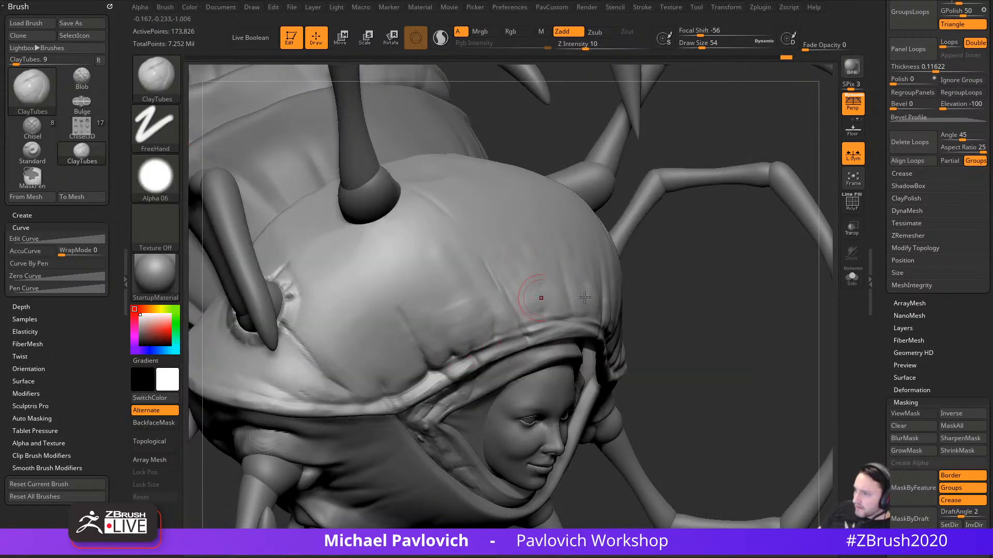
right_drag(584, 297, 512, 315)
key(s)
drag(456, 336, 451, 336)
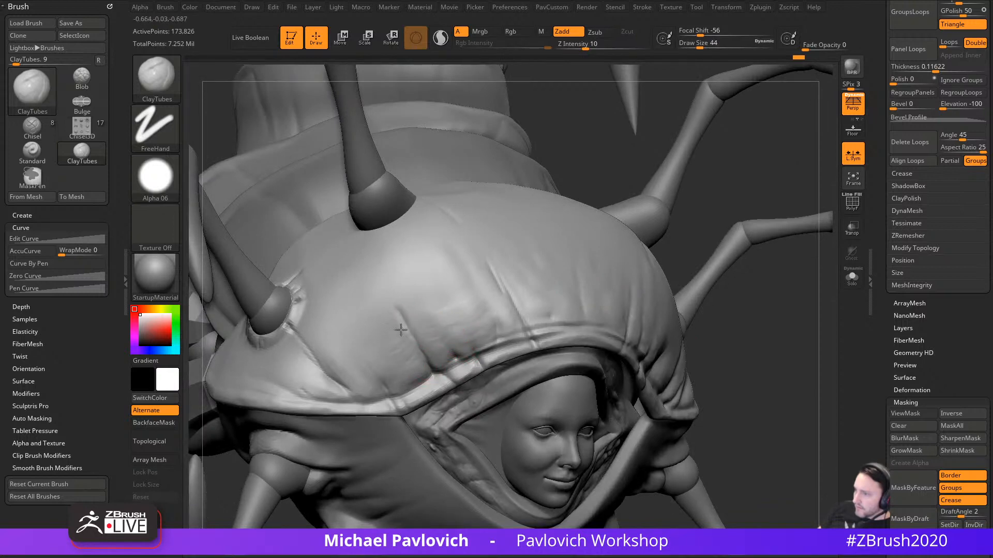
right_drag(727, 341, 538, 288)
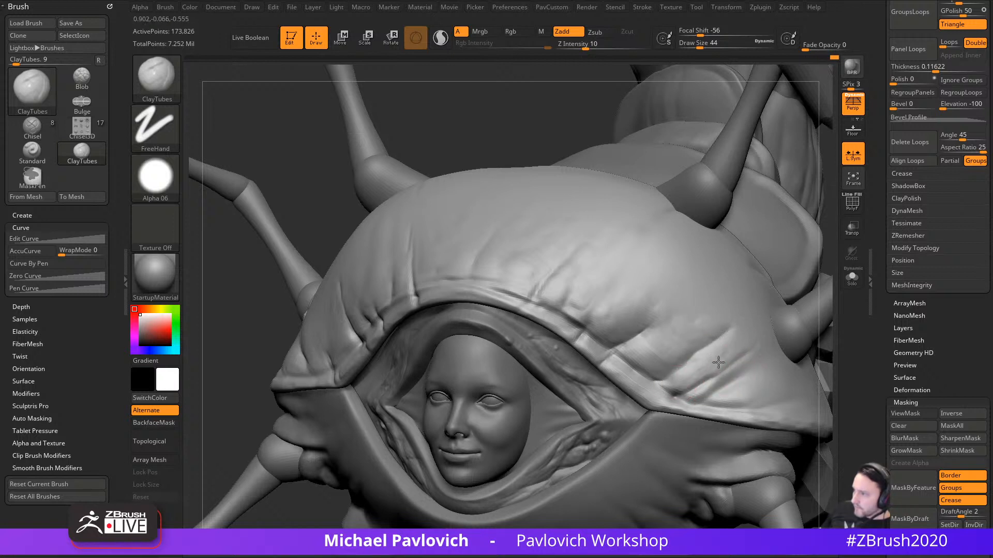
Step: Undo the last stroke and build up the surface near the rim's outer corner with ClayTubes at draw size 37
key(s)
drag(718, 387, 715, 388)
key(ctrl+z)
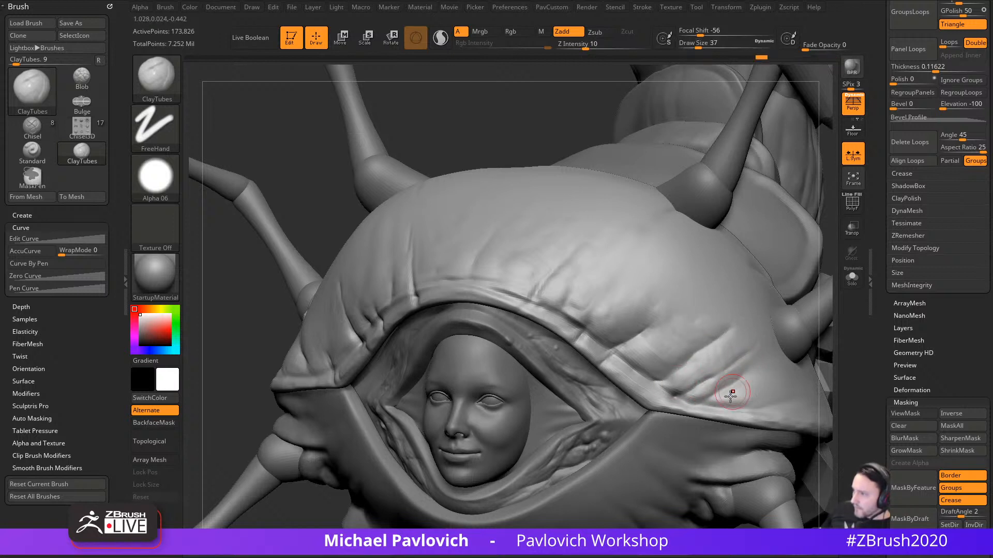
drag(217, 303, 289, 318)
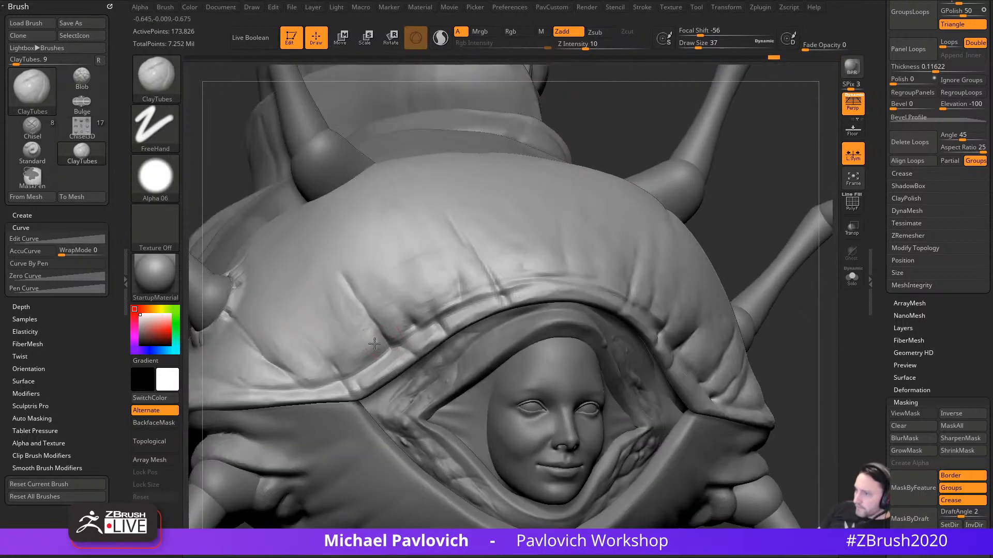
drag(606, 121, 403, 394)
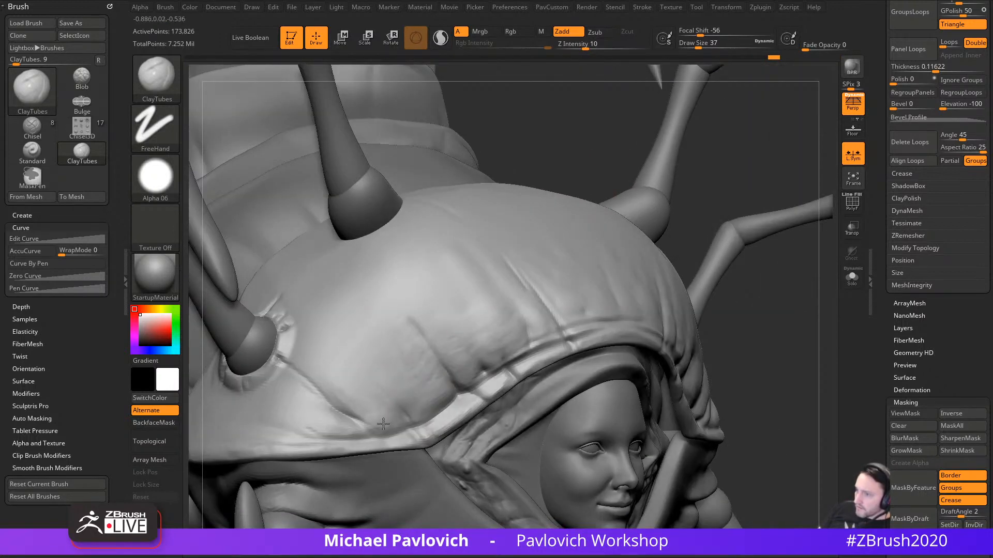
Step: Switch to the Clay brush at draw size 97 and turn on ghost transparency for the surrounding parts
alt+drag(749, 365, 713, 351)
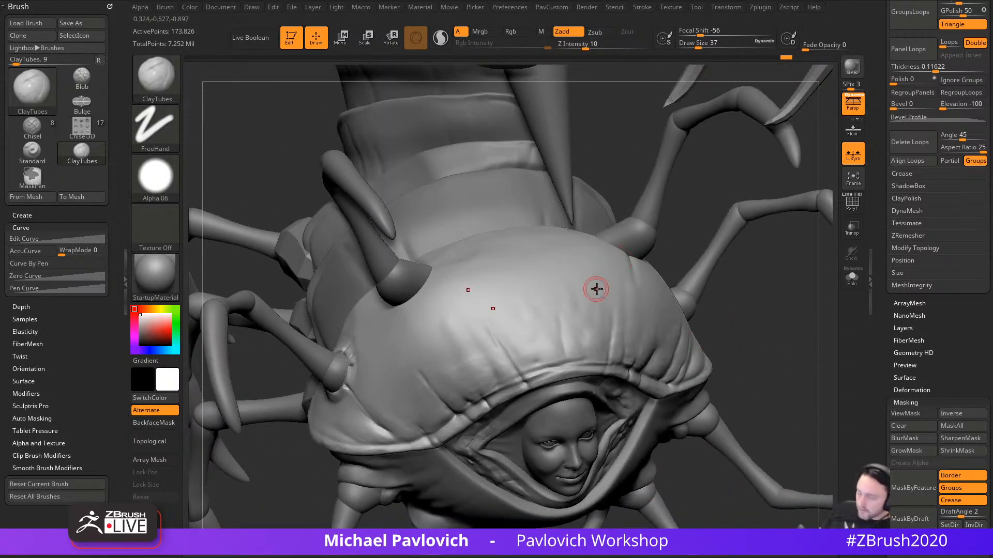
alt+drag(768, 290, 793, 338)
alt+drag(807, 263, 786, 223)
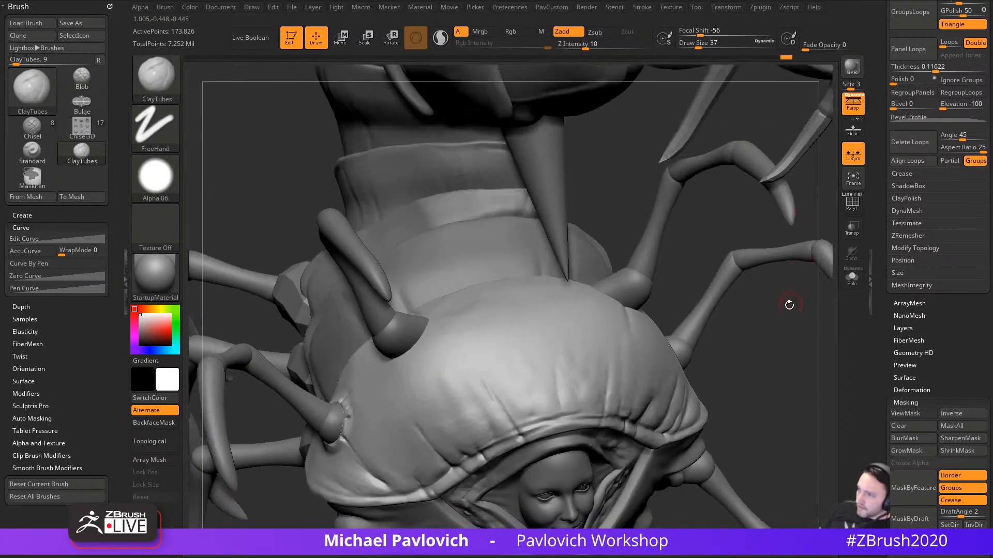
mouse_move(789, 306)
mouse_down()
mouse_move(787, 355)
mouse_move(550, 381)
mouse_up()
key(s)
drag(446, 371, 457, 370)
key(b)
key(c)
key(l)
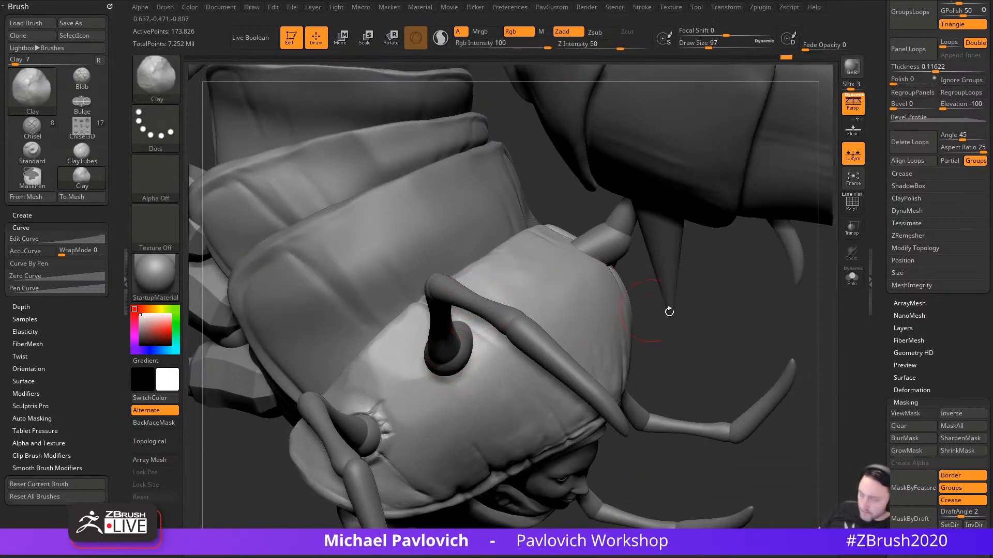
click(852, 229)
click(851, 253)
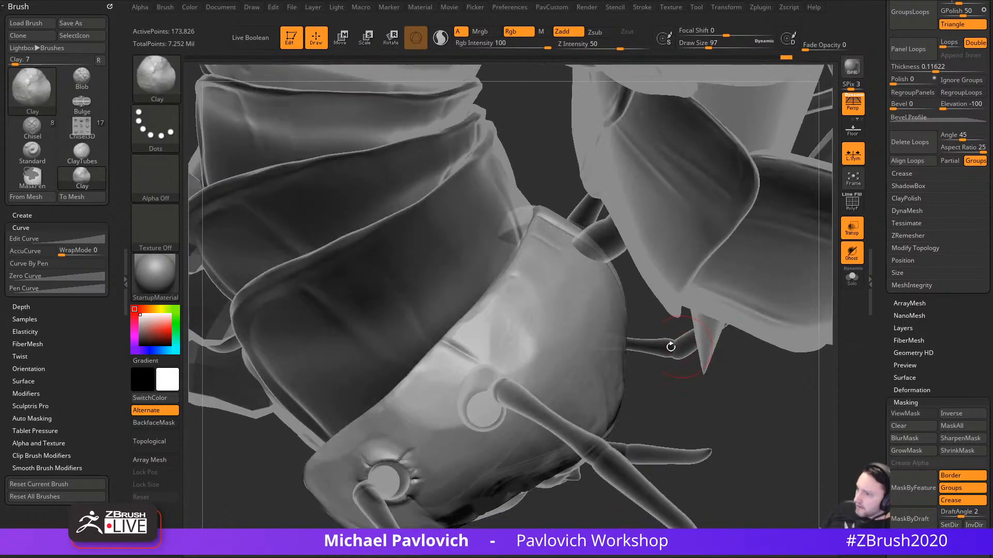
Step: Build up a raised collar around the upper horn's base with Clay at draw size 71, and turn transparency off
drag(628, 364, 516, 372)
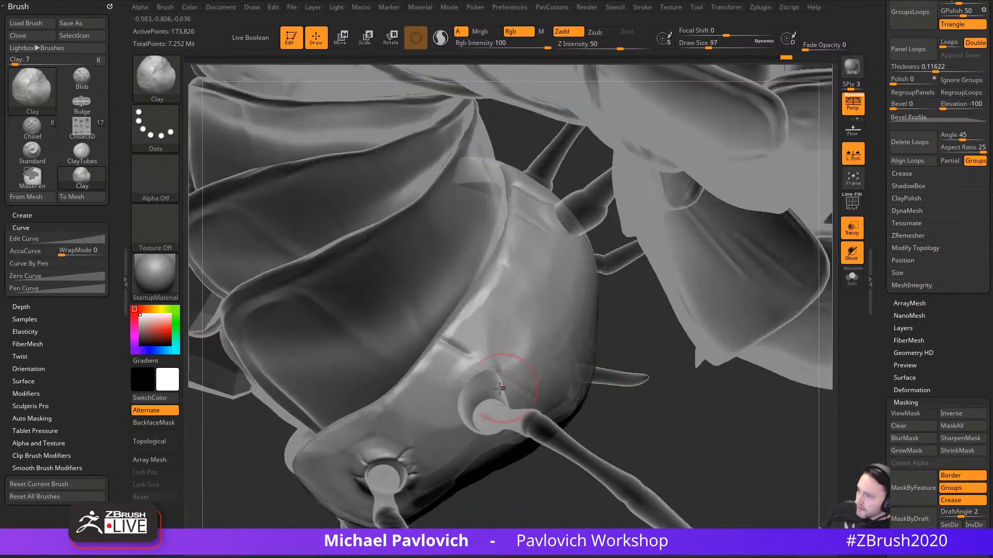
drag(656, 425, 605, 357)
key(s)
mouse_move(477, 407)
mouse_down()
mouse_move(466, 408)
mouse_move(484, 417)
mouse_up()
mouse_move(501, 379)
mouse_down()
mouse_move(496, 399)
mouse_move(480, 407)
mouse_up()
click(853, 235)
drag(806, 352, 780, 418)
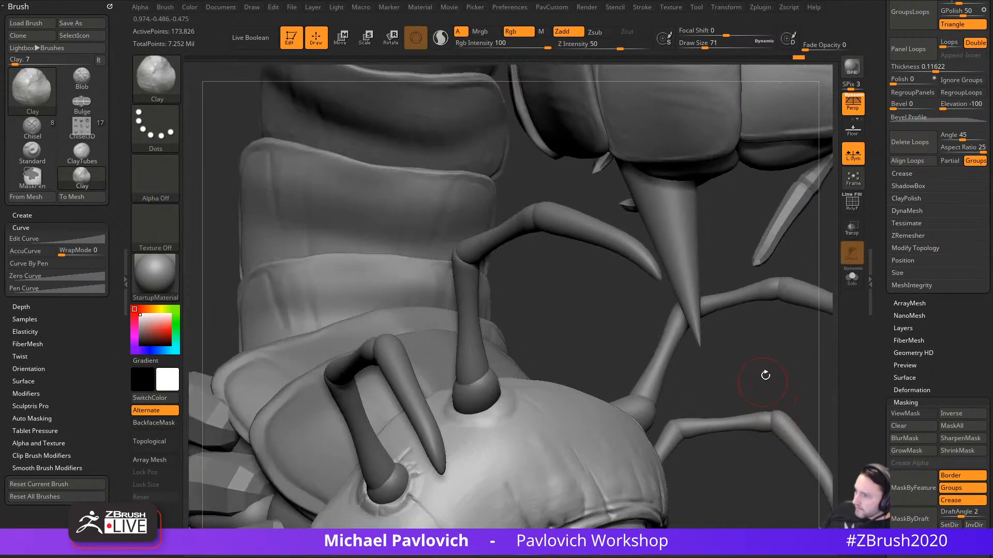
Step: Switch to the Standard brush, raise Z Intensity to 30, and sculpt along the upper horn's socket at draw size 23
alt+drag(766, 376, 791, 365)
key(b)
key(s)
key(t)
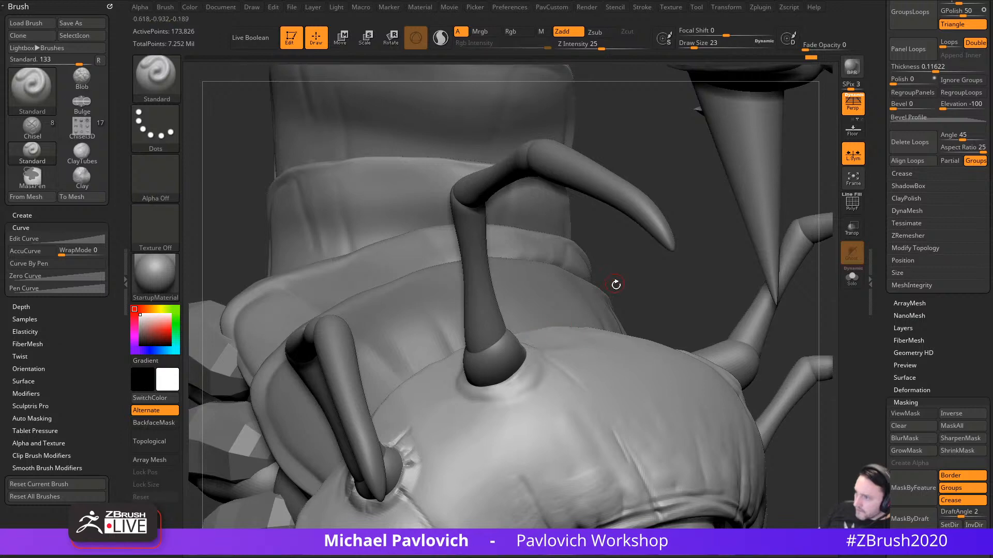
drag(615, 283, 525, 314)
click(606, 47)
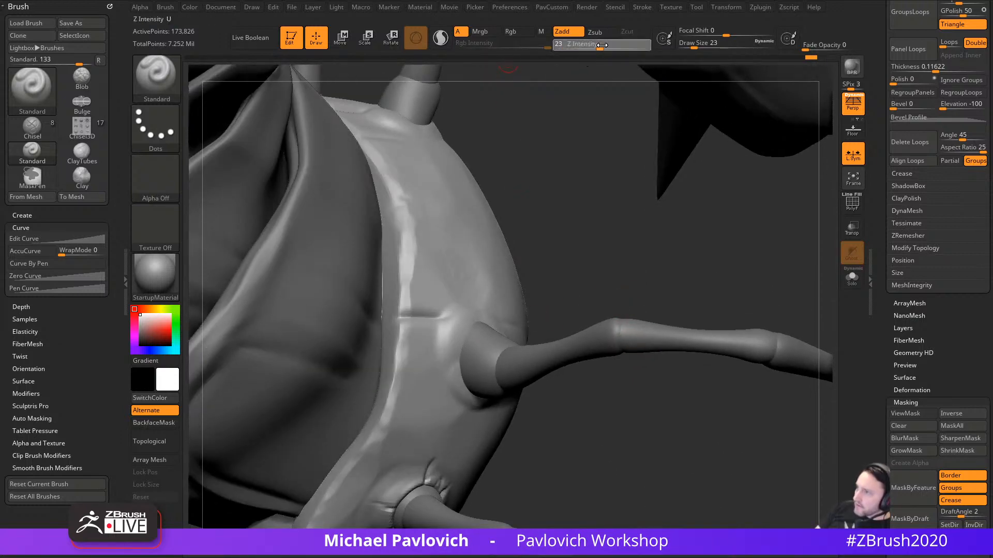
key(2)
drag(591, 267, 574, 336)
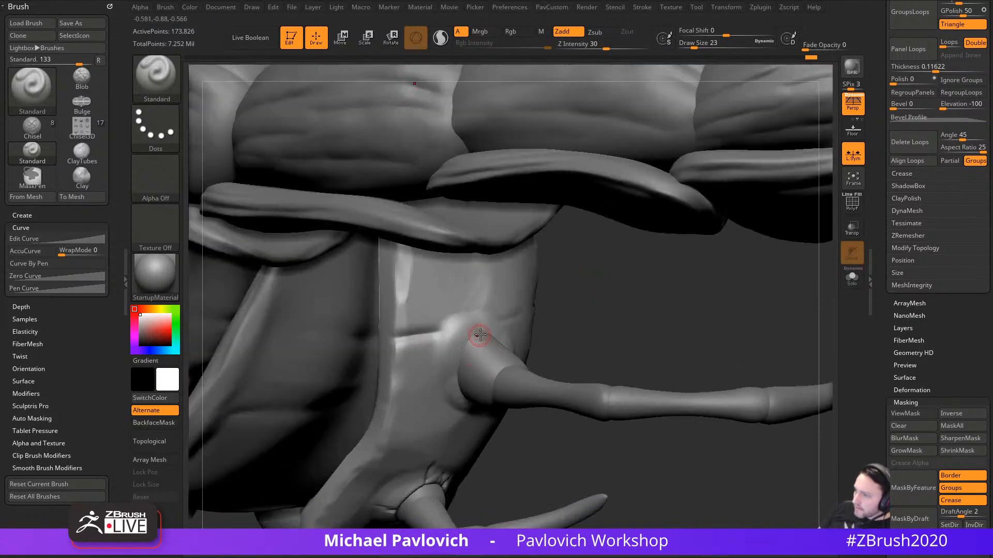
drag(479, 337, 468, 394)
Step: Build up a raised rim around the upper horn's socket with Standard strokes at draw sizes 39 and 31
mouse_move(563, 362)
mouse_down()
mouse_move(559, 288)
mouse_move(561, 309)
mouse_up()
key(s)
drag(455, 359, 456, 359)
drag(459, 341, 476, 395)
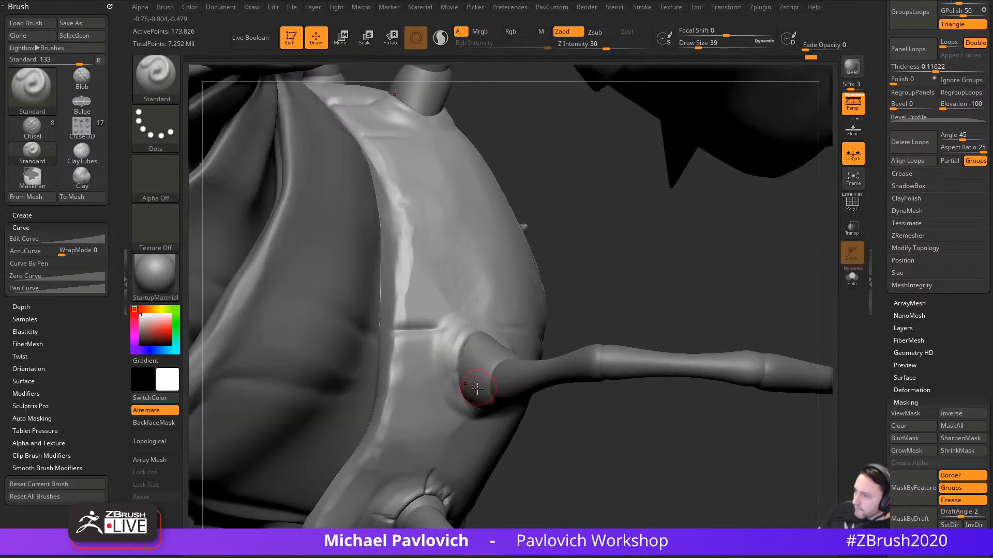
drag(579, 289, 568, 357)
mouse_move(454, 371)
mouse_down()
mouse_move(489, 400)
mouse_move(513, 393)
mouse_up()
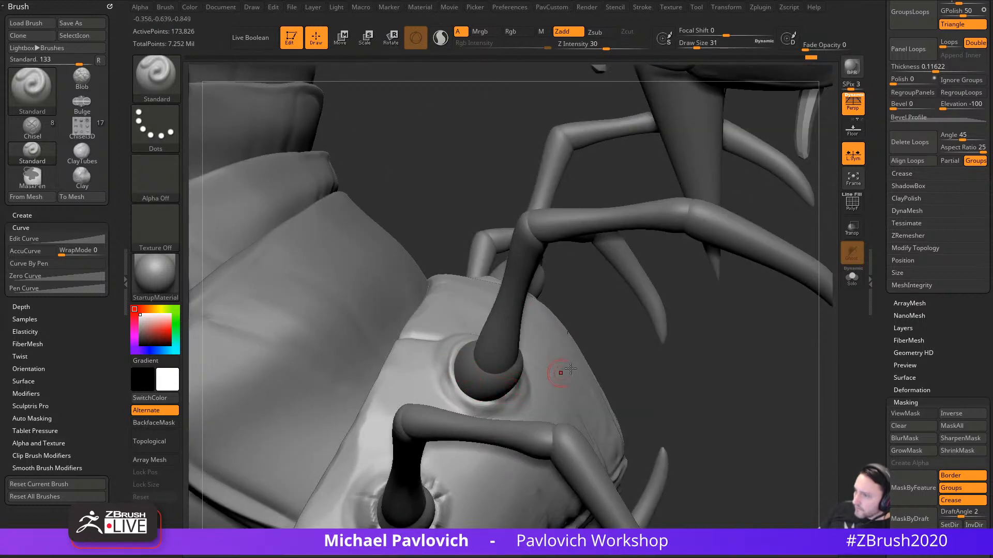
right_drag(570, 369, 515, 362)
mouse_move(465, 343)
mouse_down()
mouse_move(509, 369)
mouse_move(507, 412)
mouse_up()
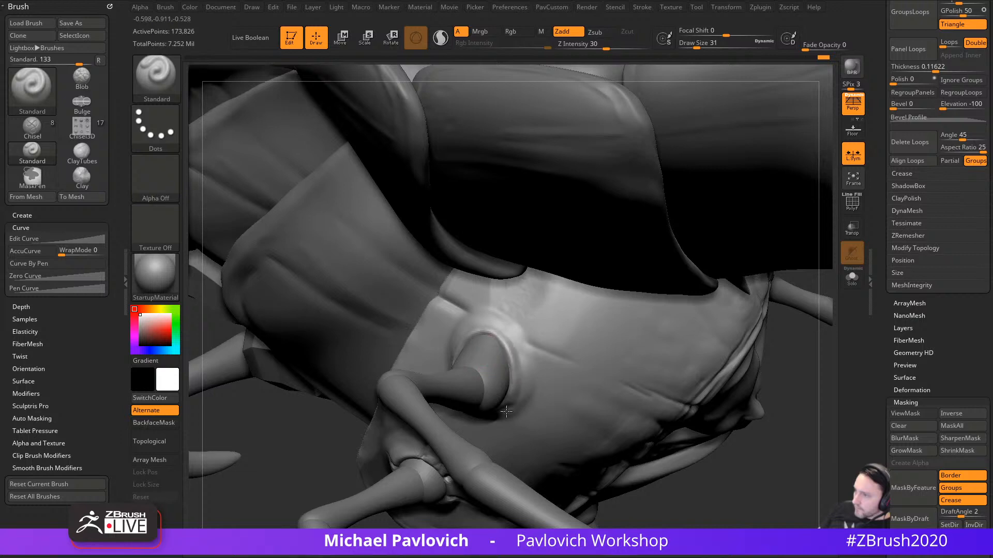
Step: Switch to MoveAccu and pull the socket rim against the upper horn's base, using draw sizes 83 and 65
right_drag(506, 412, 481, 322)
key(2)
key(s)
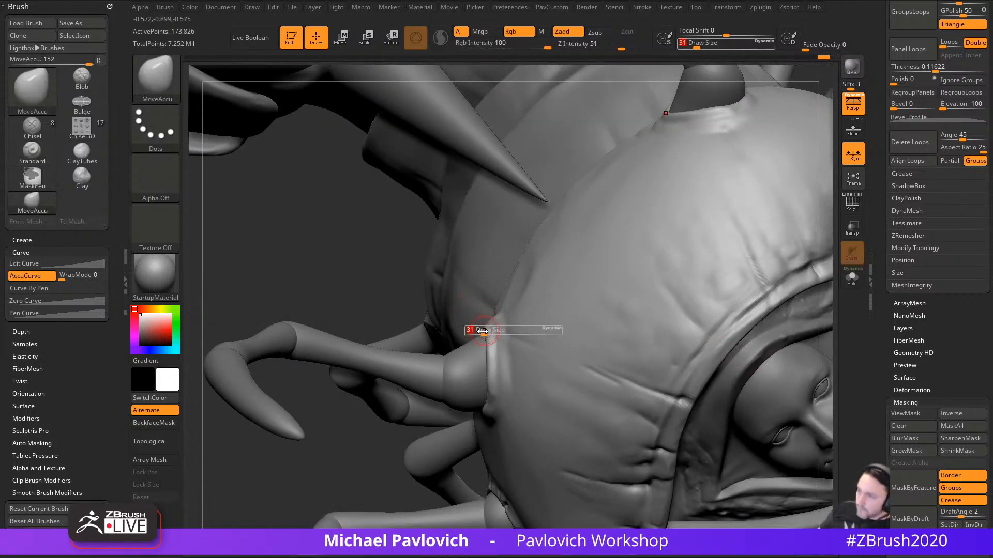
mouse_move(476, 330)
mouse_down()
mouse_move(486, 330)
mouse_move(488, 373)
mouse_up()
mouse_move(488, 372)
right_down()
mouse_move(551, 282)
mouse_move(485, 356)
right_up()
drag(484, 356, 482, 373)
right_drag(508, 342, 840, 287)
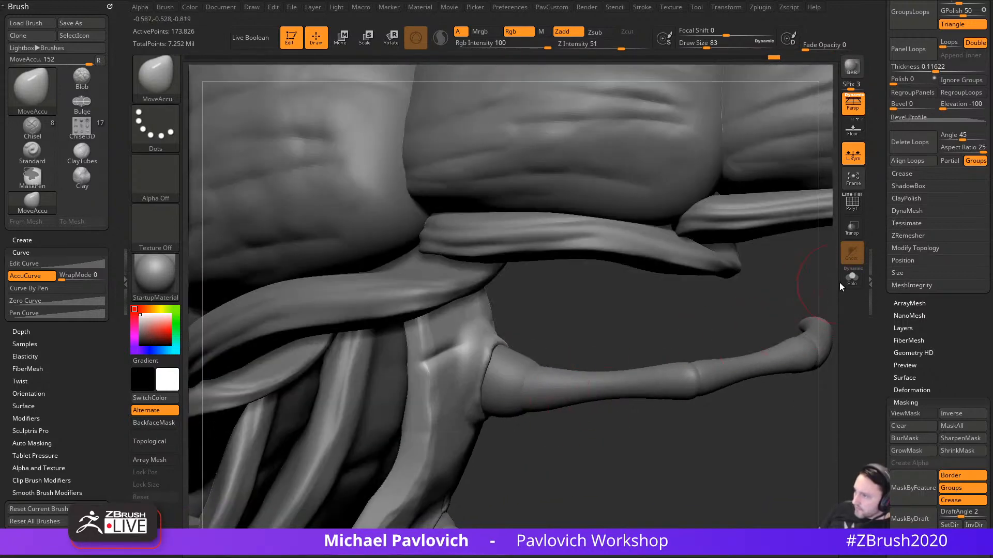
right_drag(575, 334, 492, 396)
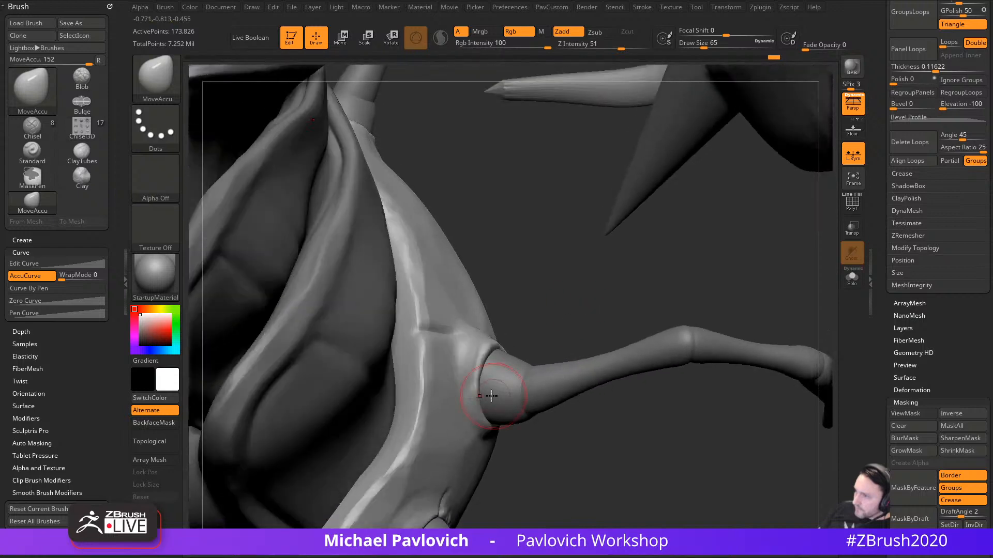
right_drag(556, 421, 679, 419)
Step: Switch to DamStandard and carve small creases into the upper horn's collar at draw size 17
mouse_move(646, 347)
right_down()
mouse_move(647, 284)
mouse_move(555, 363)
right_up()
key(b)
key(d)
key(s)
key(s)
drag(533, 389, 519, 388)
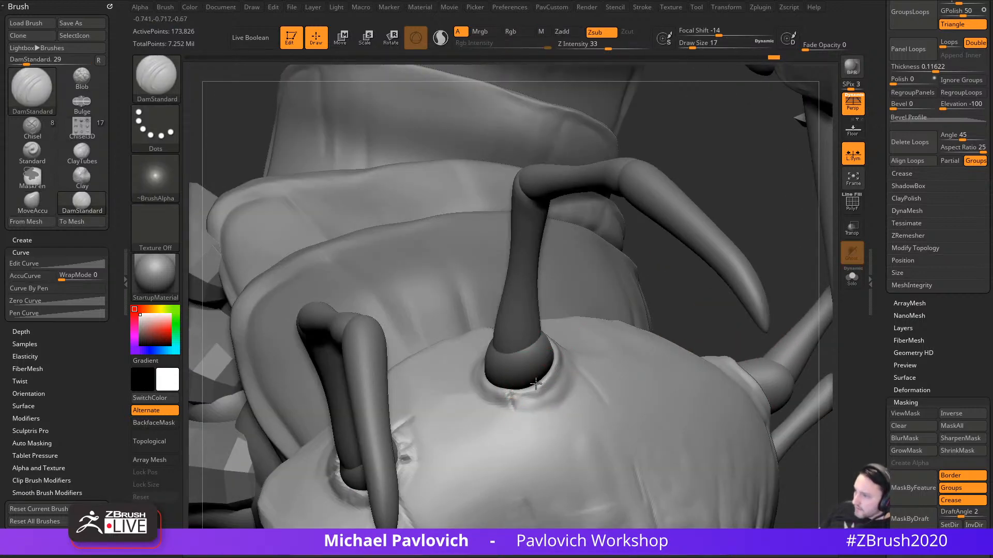
Step: Set the draw size to 22 and carve further creases radiating around the upper horn's socket
right_drag(737, 232, 498, 421)
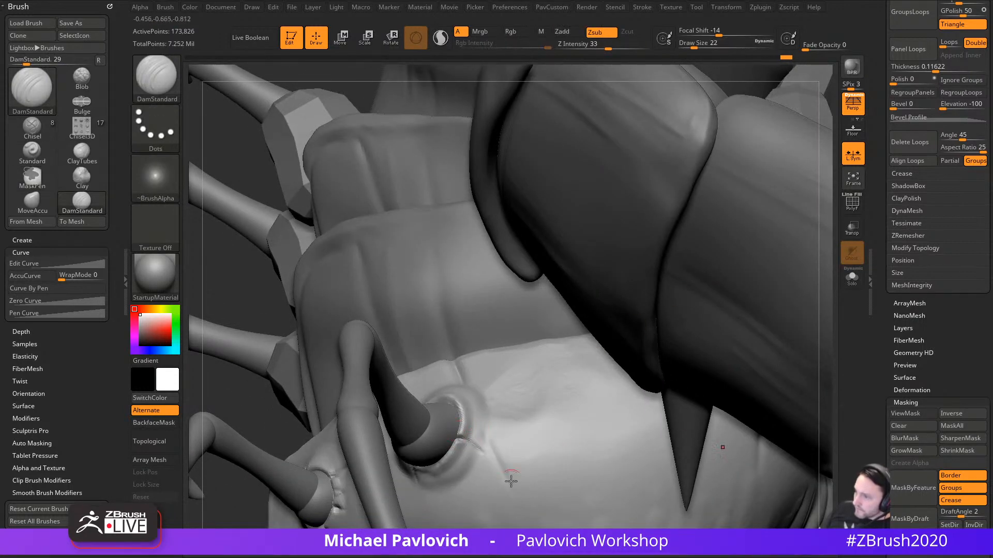
mouse_move(246, 395)
mouse_down()
mouse_move(281, 372)
mouse_move(525, 347)
mouse_up()
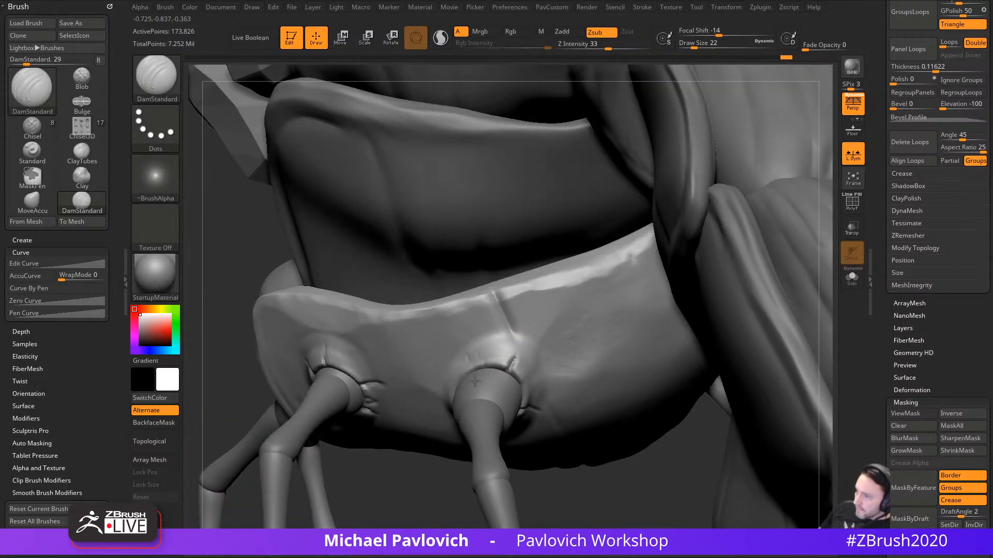
drag(475, 381, 461, 367)
drag(636, 503, 489, 394)
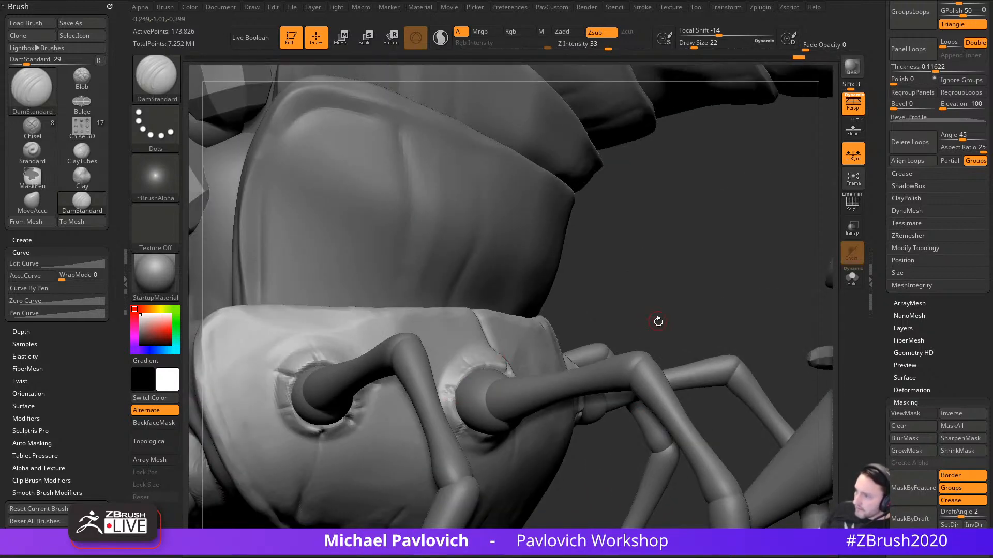
Step: Examine the head shell and its horn sockets from the front and both sides
drag(658, 321, 700, 352)
mouse_move(828, 357)
mouse_down()
mouse_move(647, 231)
mouse_move(662, 250)
mouse_up()
mouse_move(703, 206)
mouse_down()
mouse_move(731, 275)
mouse_move(576, 246)
mouse_move(608, 232)
mouse_move(597, 255)
mouse_up()
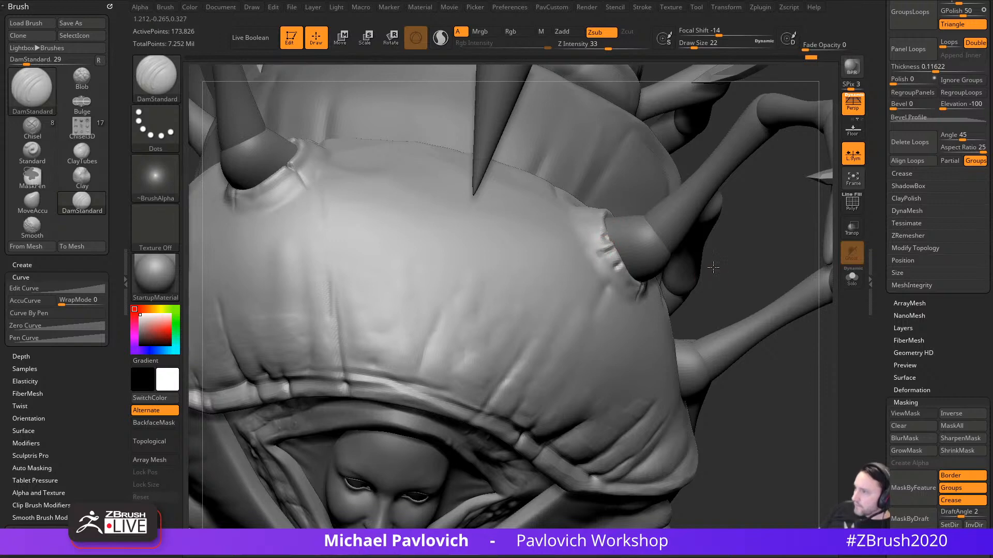
drag(713, 267, 620, 322)
mouse_move(829, 277)
mouse_down()
mouse_move(647, 278)
mouse_move(681, 294)
mouse_up()
mouse_move(299, 449)
mouse_down()
mouse_move(351, 438)
mouse_move(415, 386)
mouse_up()
mouse_move(364, 293)
mouse_down()
mouse_move(338, 311)
mouse_move(344, 316)
mouse_up()
mouse_move(702, 250)
mouse_down()
mouse_move(692, 190)
mouse_move(776, 337)
mouse_move(776, 270)
mouse_move(751, 243)
mouse_move(665, 257)
mouse_up()
Step: Build up a collar around the remaining lower horn's base with Clay at draw size 62, using ghost transparency temporarily to reach the covered surface
key(b)
key(c)
key(l)
click(850, 233)
alt+right_drag(680, 263, 794, 212)
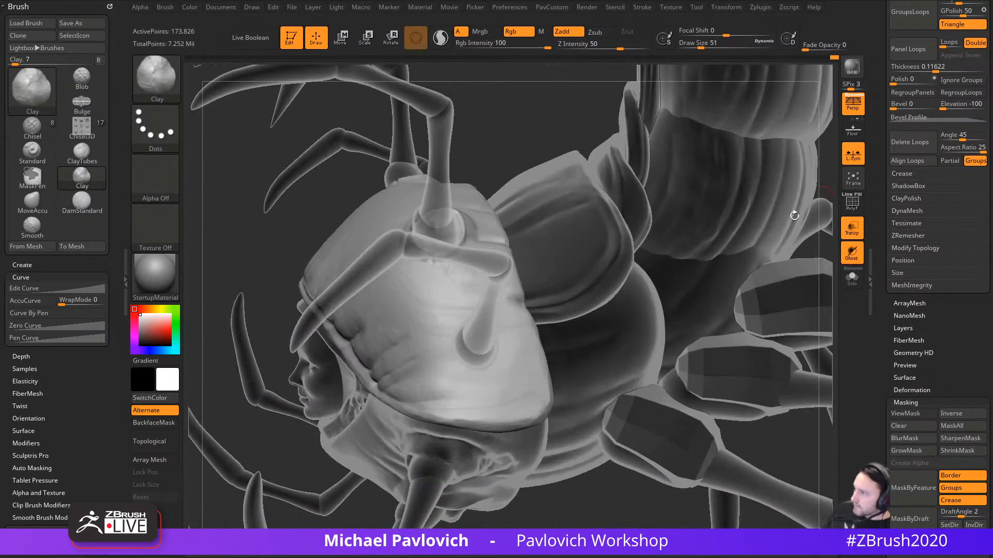
mouse_move(466, 354)
mouse_down()
mouse_move(481, 372)
mouse_move(455, 362)
mouse_move(465, 342)
mouse_move(492, 339)
mouse_up()
click(854, 251)
click(849, 234)
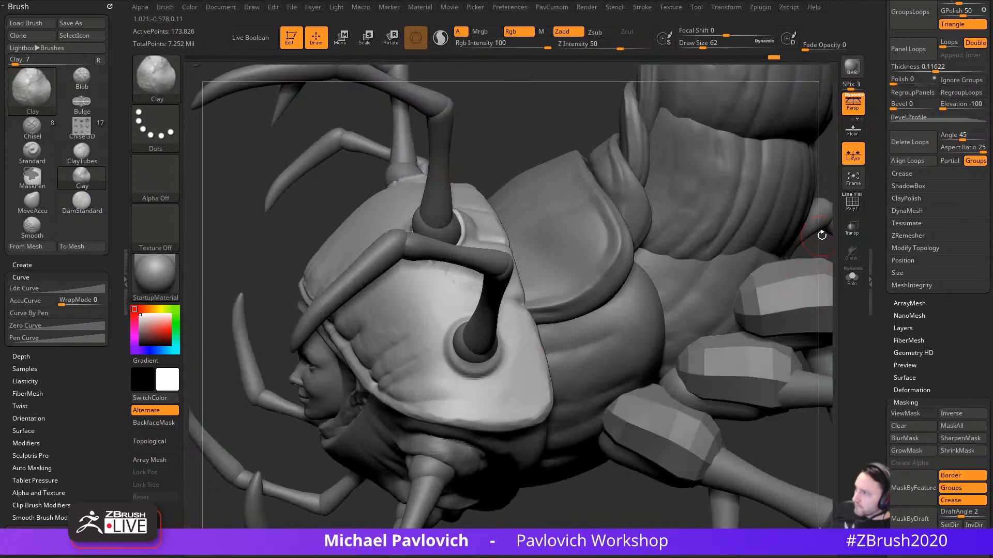
Step: Switch to the Standard brush and raise a rounded rim around the lower horn's socket at draw size 29
right_drag(828, 239, 700, 295)
key(b)
key(s)
key(t)
mouse_move(458, 318)
mouse_down()
mouse_move(460, 355)
mouse_move(487, 362)
mouse_up()
drag(705, 246, 610, 279)
key(s)
mouse_move(473, 349)
mouse_down()
mouse_move(464, 351)
mouse_move(484, 368)
mouse_move(501, 362)
mouse_up()
mouse_move(829, 239)
mouse_down()
mouse_move(865, 239)
mouse_move(791, 243)
mouse_move(752, 331)
mouse_up()
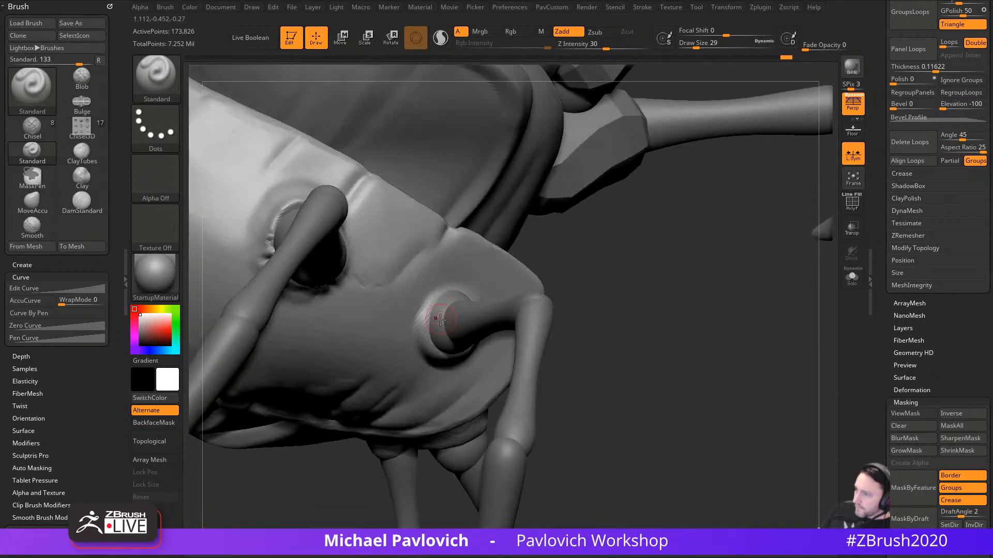
mouse_move(427, 337)
mouse_down()
mouse_move(455, 292)
mouse_move(425, 341)
mouse_up()
mouse_move(660, 343)
mouse_down()
mouse_move(681, 245)
mouse_move(578, 341)
mouse_up()
mouse_move(519, 403)
mouse_down()
mouse_move(478, 331)
mouse_move(452, 327)
mouse_up()
Step: Switch to MoveAccu at draw size 65 and pull the lower horn's collar in around the horn base
key(b)
key(c)
key(l)
key(b)
key(m)
key(v)
key(s)
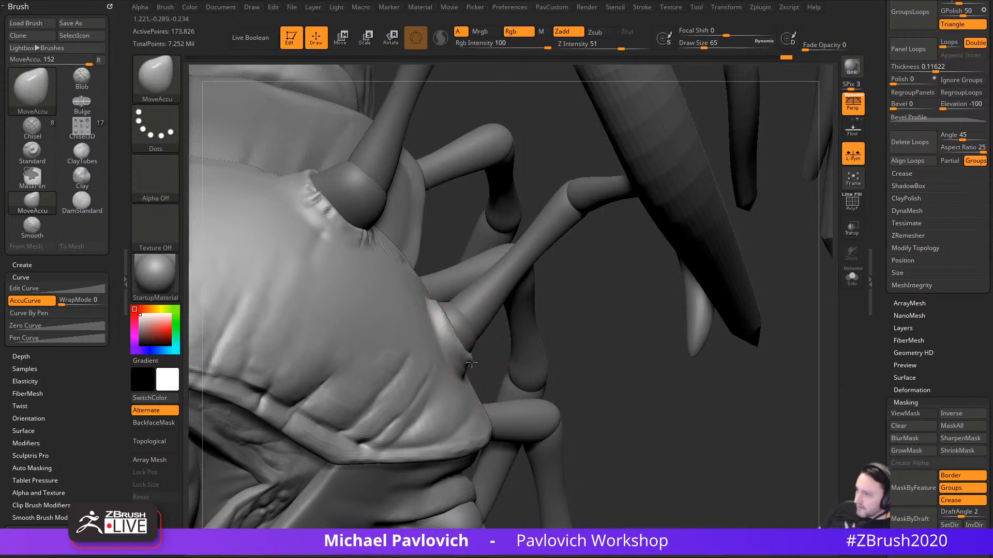
drag(548, 340, 446, 362)
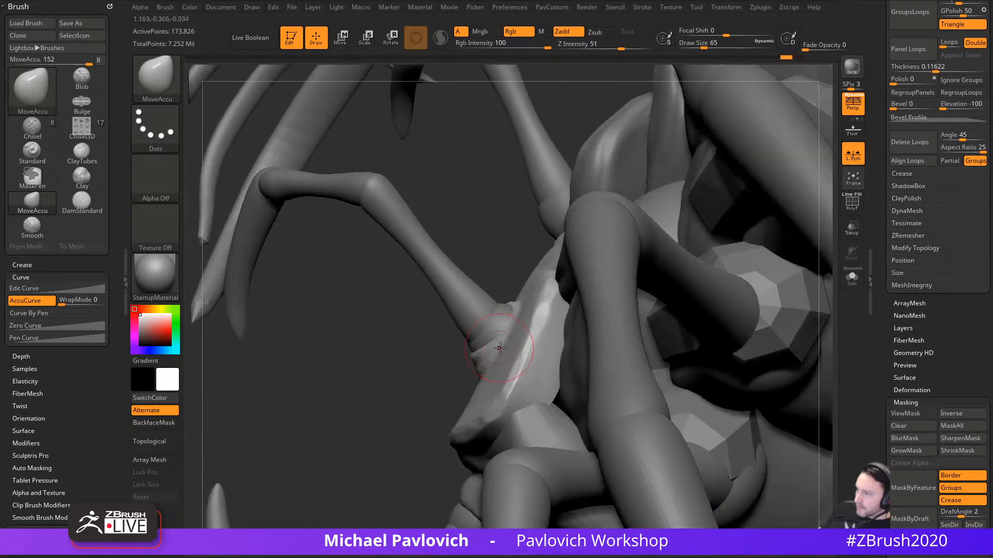
right_drag(489, 328, 494, 338)
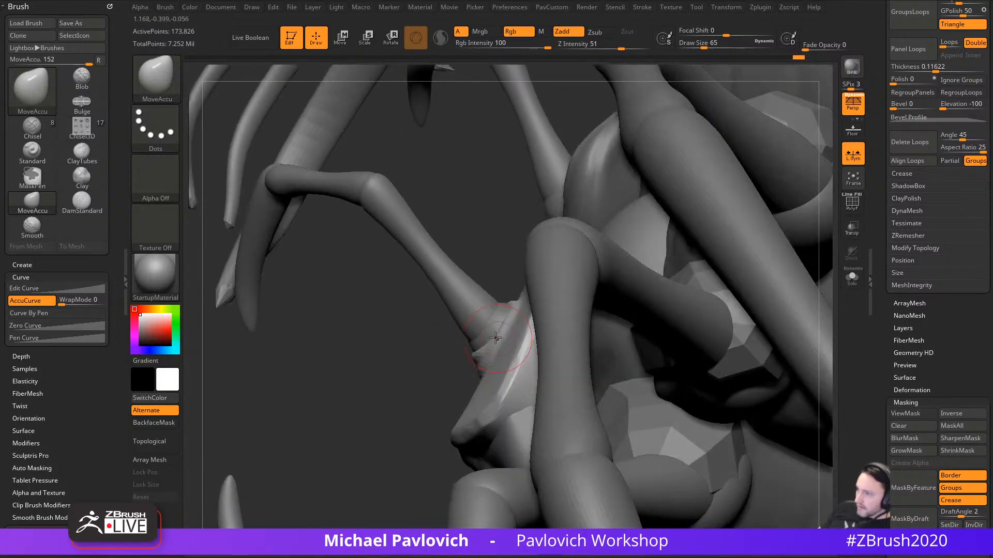
drag(438, 363, 497, 344)
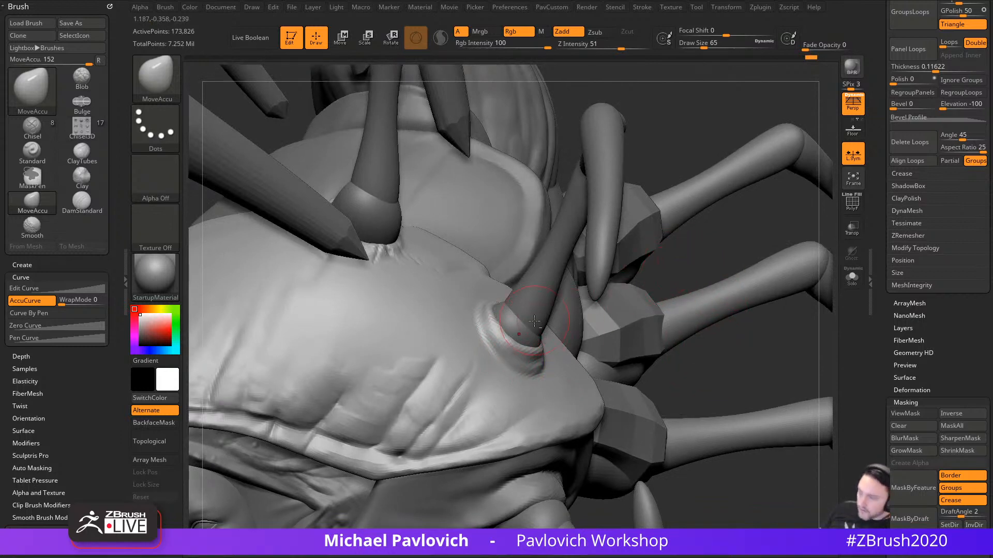
Step: Switch back to Standard and add a ridge along the lower horn's collar at draw size 29
key(b)
key(s)
key(t)
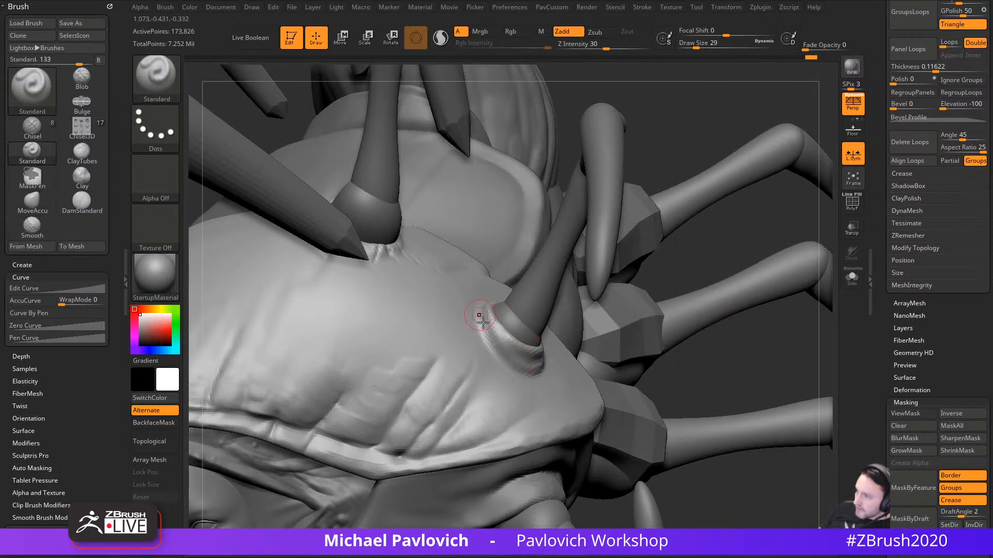
drag(482, 322, 494, 362)
Step: Switch to the Clay brush and fill the surface around the lower horn's collar at draw size 29
key(b)
key(c)
key(l)
drag(715, 357, 745, 377)
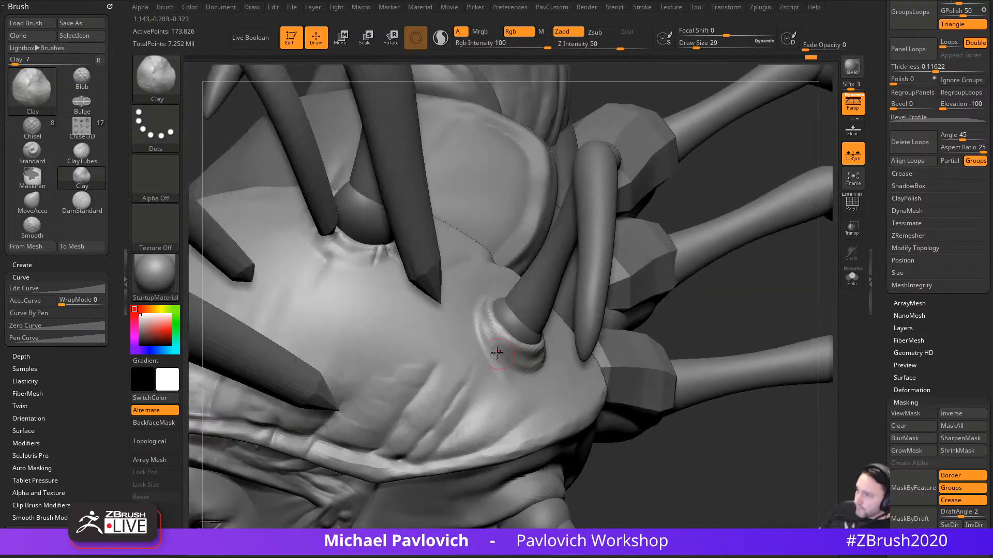
mouse_move(481, 329)
mouse_down()
mouse_move(507, 362)
mouse_move(488, 333)
mouse_up()
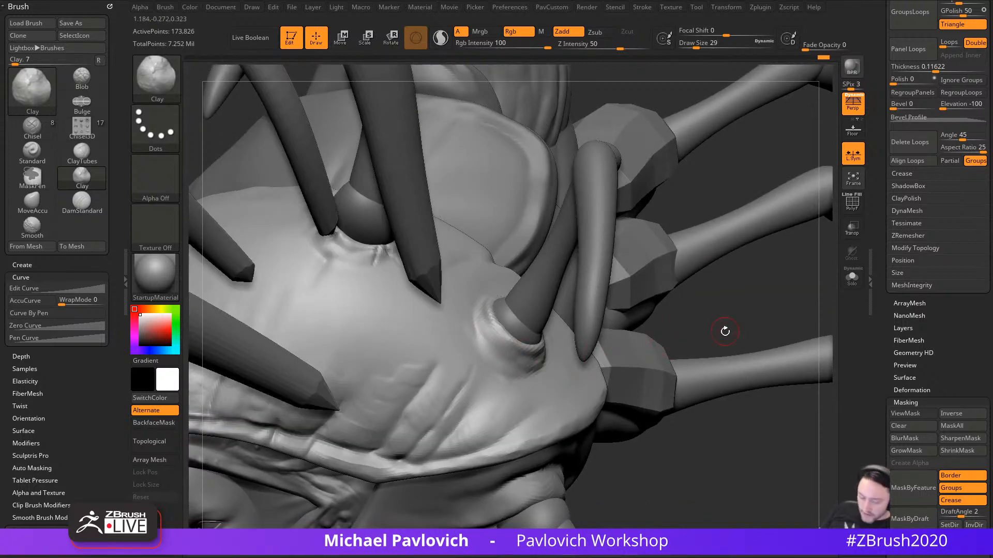
Step: Switch to DamStandard and carve creases across the lower horn's collar, reducing the draw size to 20
key(b)
key(d)
key(s)
drag(719, 318, 760, 296)
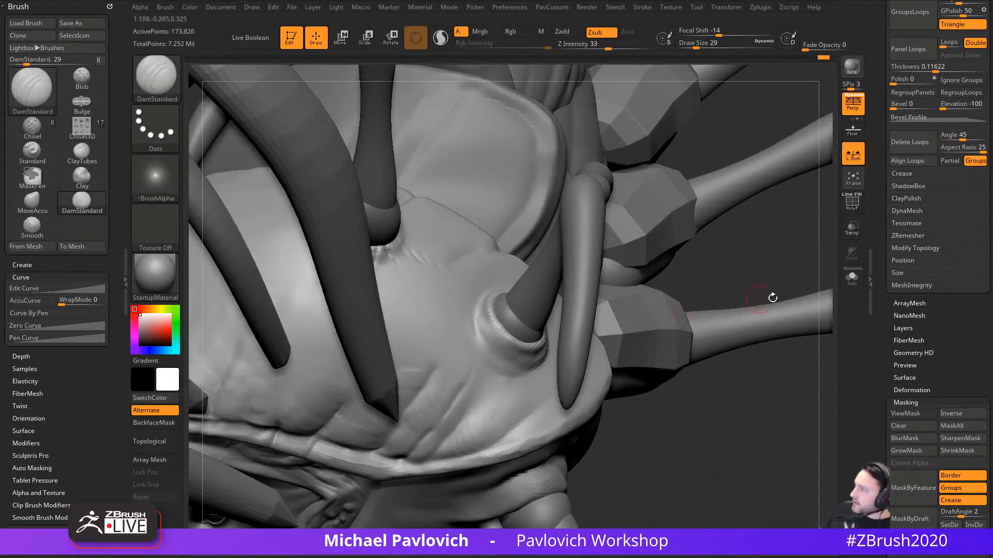
drag(883, 252, 853, 315)
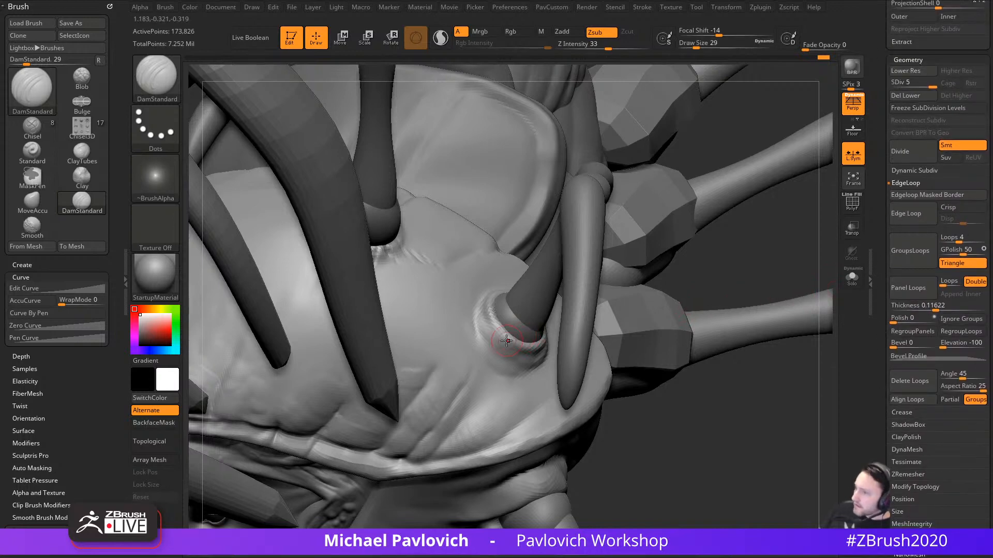
mouse_move(682, 307)
mouse_down()
mouse_move(733, 312)
mouse_move(687, 320)
mouse_up()
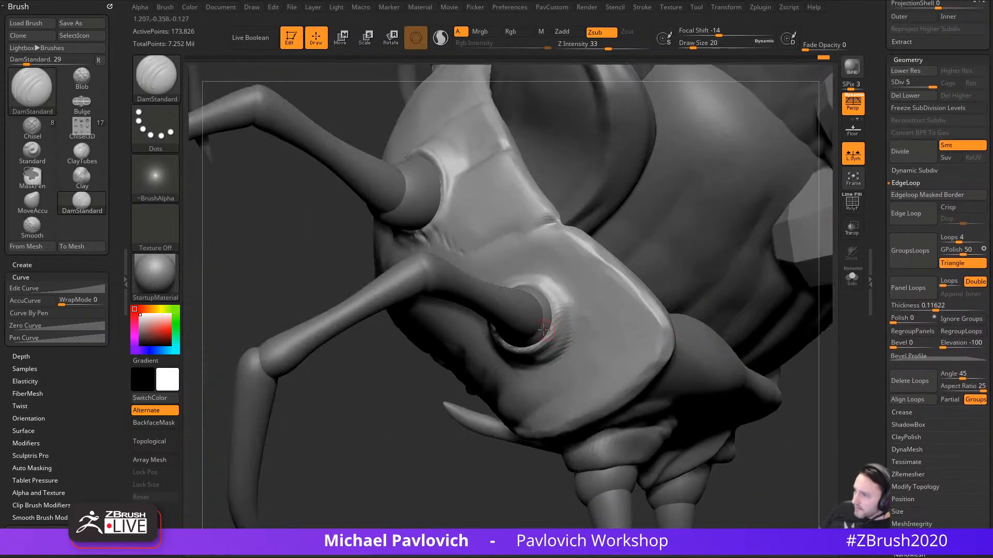
mouse_move(547, 331)
mouse_down()
mouse_move(561, 334)
mouse_move(582, 306)
mouse_up()
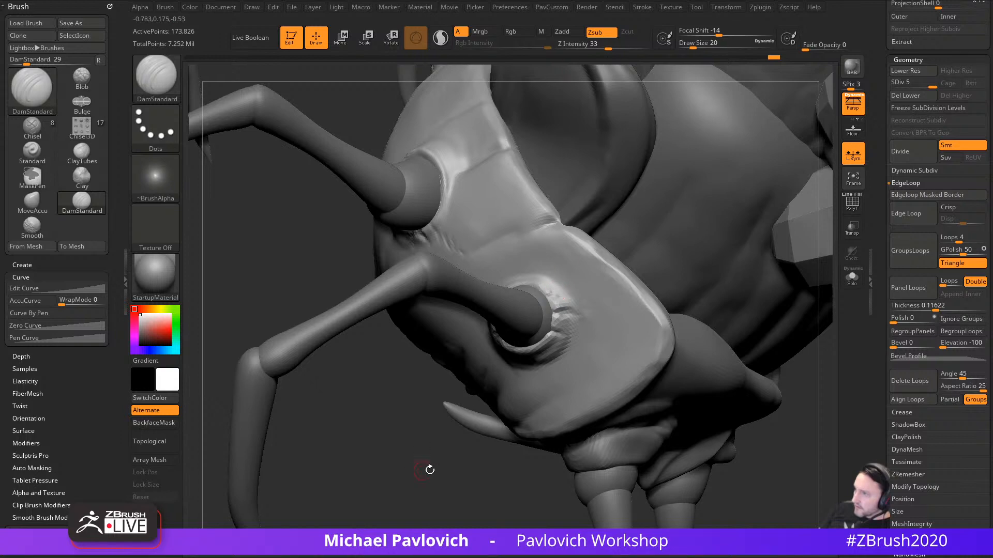
Step: Subdivide the head shell to level 6 and carve finer creases into the lower horn's collar at draw size 20
alt+drag(429, 469, 420, 429)
mouse_move(694, 348)
mouse_down()
mouse_move(766, 368)
mouse_move(782, 350)
mouse_move(777, 379)
mouse_move(777, 255)
mouse_move(724, 328)
mouse_move(791, 299)
mouse_move(737, 311)
mouse_move(758, 308)
mouse_move(765, 326)
mouse_move(766, 340)
mouse_move(739, 344)
mouse_up()
key(ctrl)
key(ctrl+d)
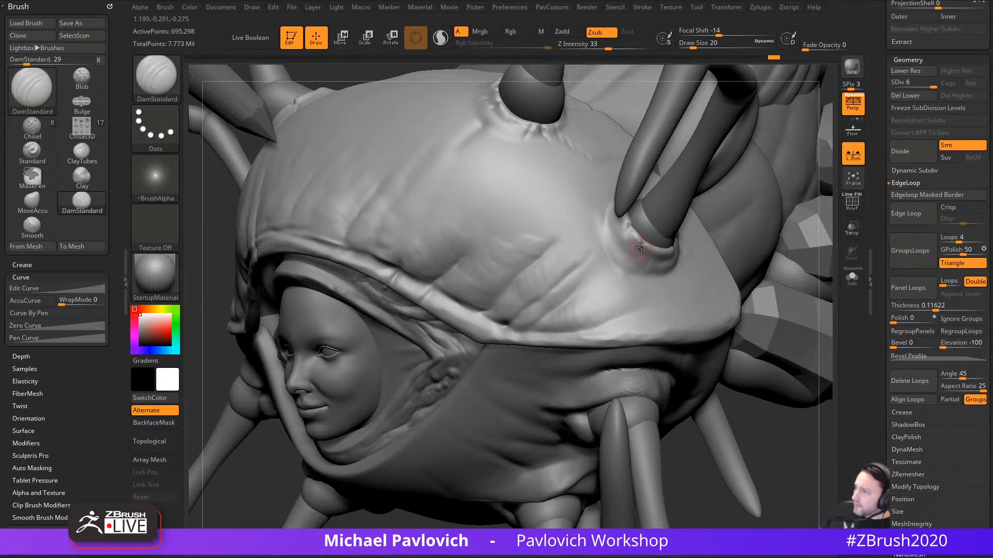
drag(628, 279, 630, 250)
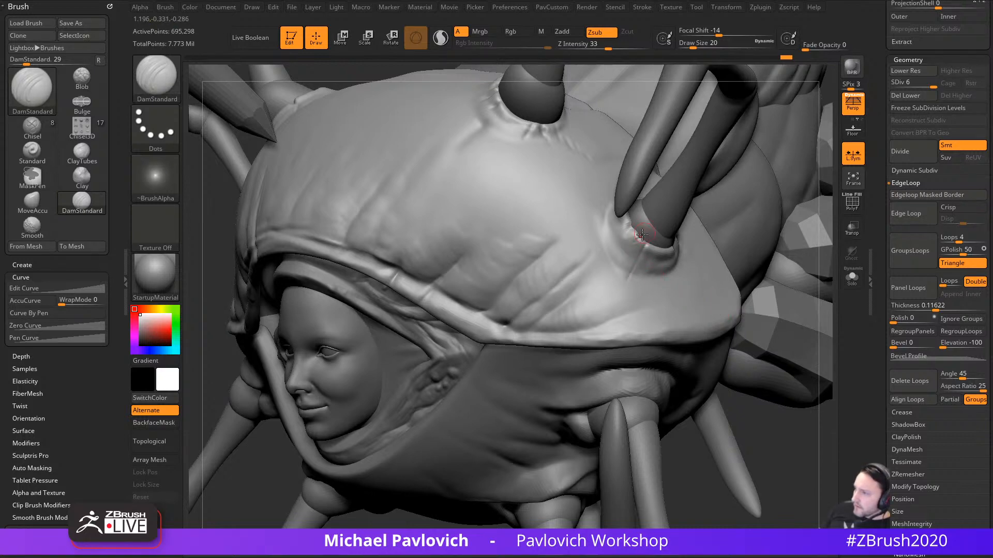
alt+drag(219, 288, 259, 336)
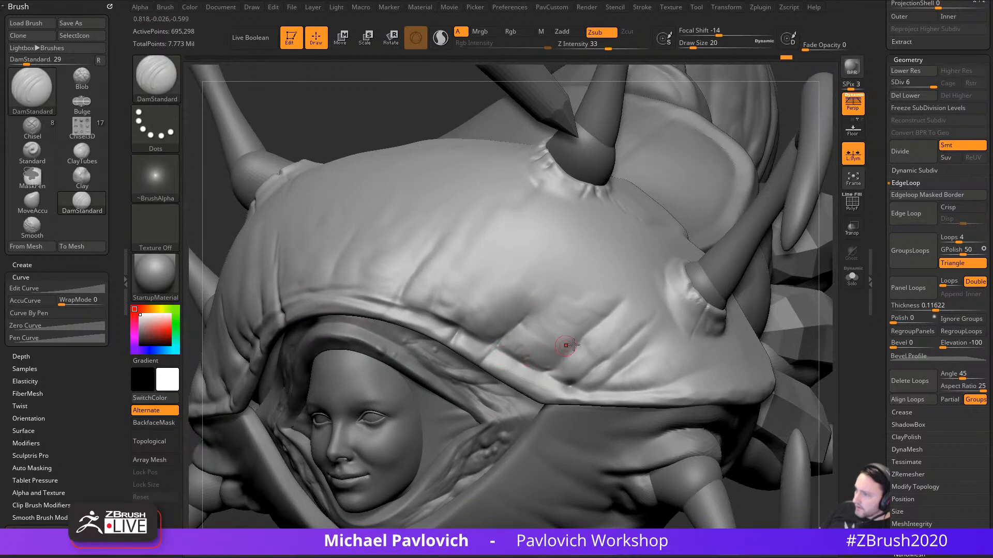
Step: Carve fine diagonal wrinkles between the folds above the head shell's front rim with DamStandard at draw size 20
drag(566, 345, 565, 318)
drag(346, 141, 486, 322)
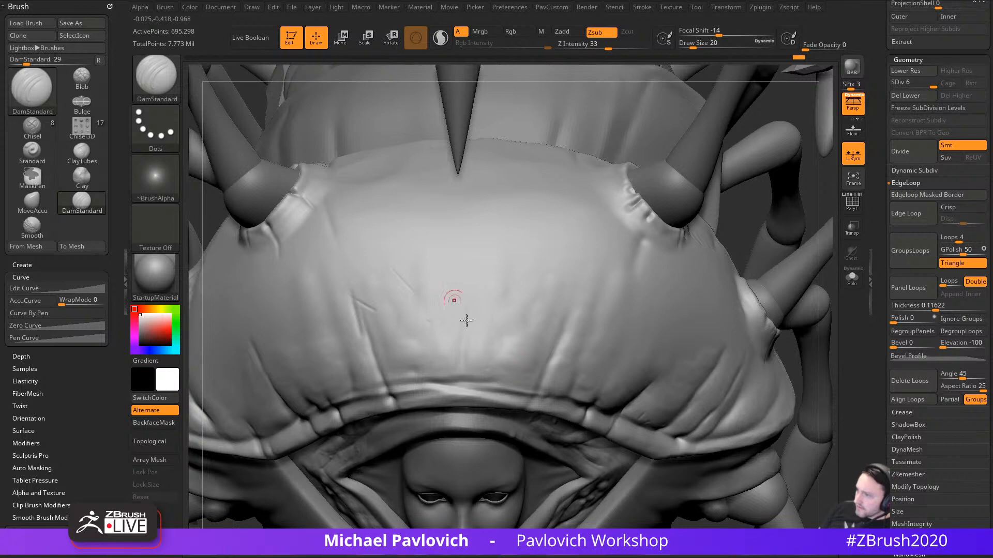
drag(466, 321, 521, 391)
drag(753, 244, 807, 228)
drag(322, 323, 339, 346)
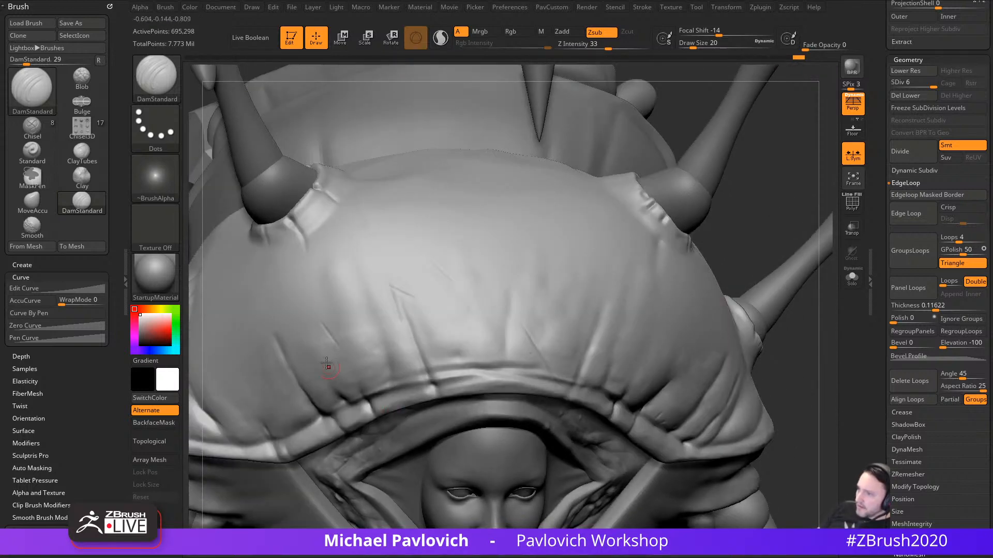
alt+right_drag(618, 284, 672, 265)
drag(397, 331, 430, 392)
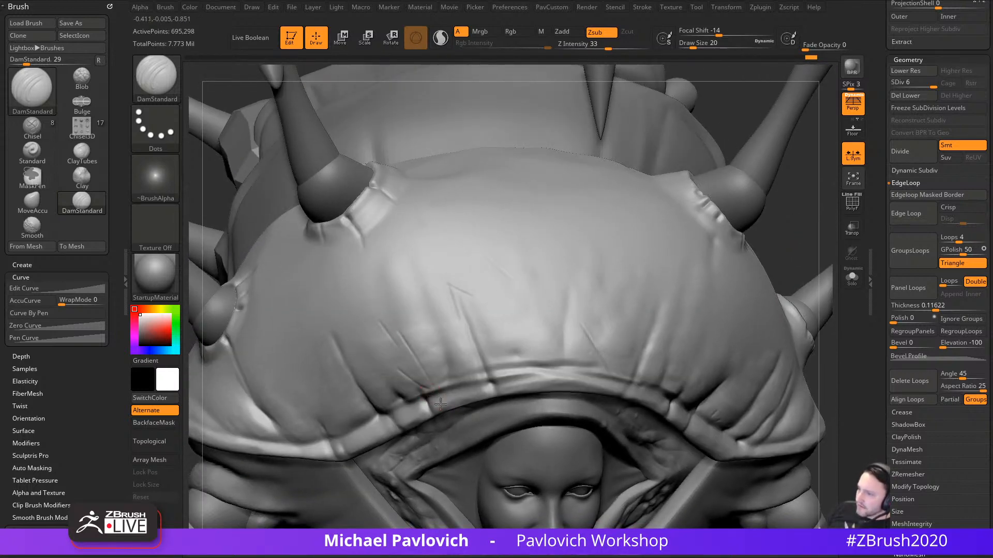
right_drag(440, 404, 518, 333)
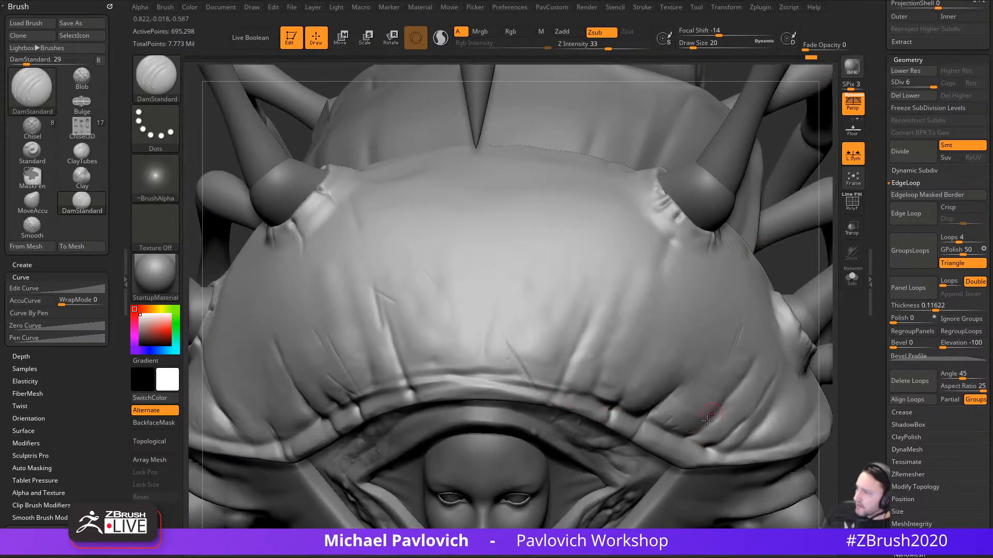
Step: Carve diagonal wrinkles into the side of the head shell above its front rim with DamStandard at draw size 31
drag(735, 425, 744, 417)
key(bracketright)
drag(761, 384, 716, 438)
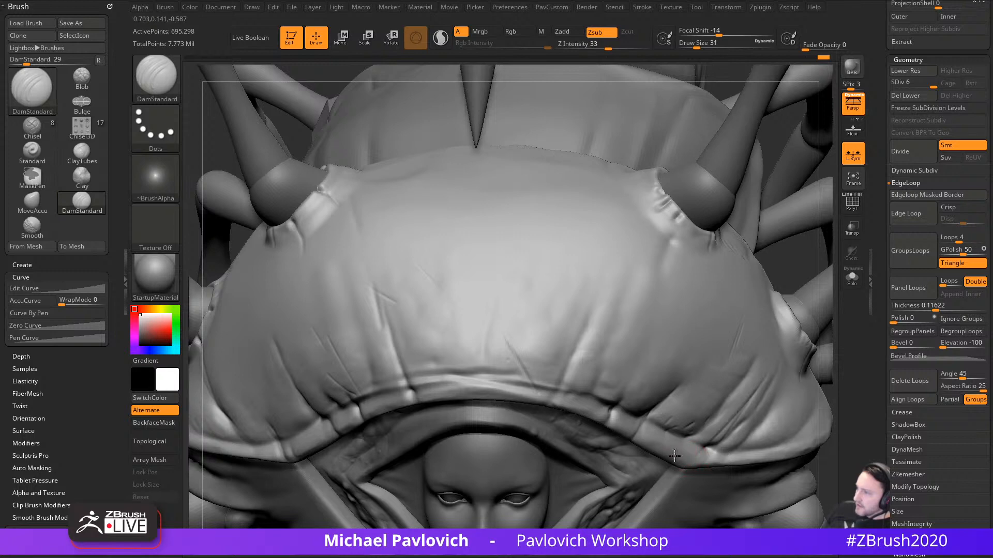
Step: Carve short creases along the head shell's rear edge beside the upper horn socket, using draw sizes 31 and 41
ctrl+right_drag(840, 408, 844, 398)
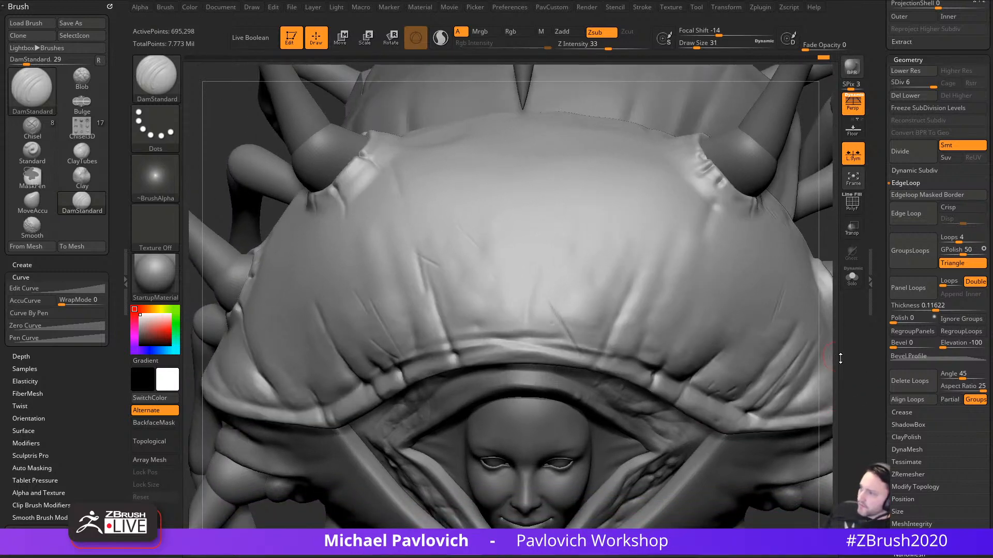
right_drag(840, 358, 856, 380)
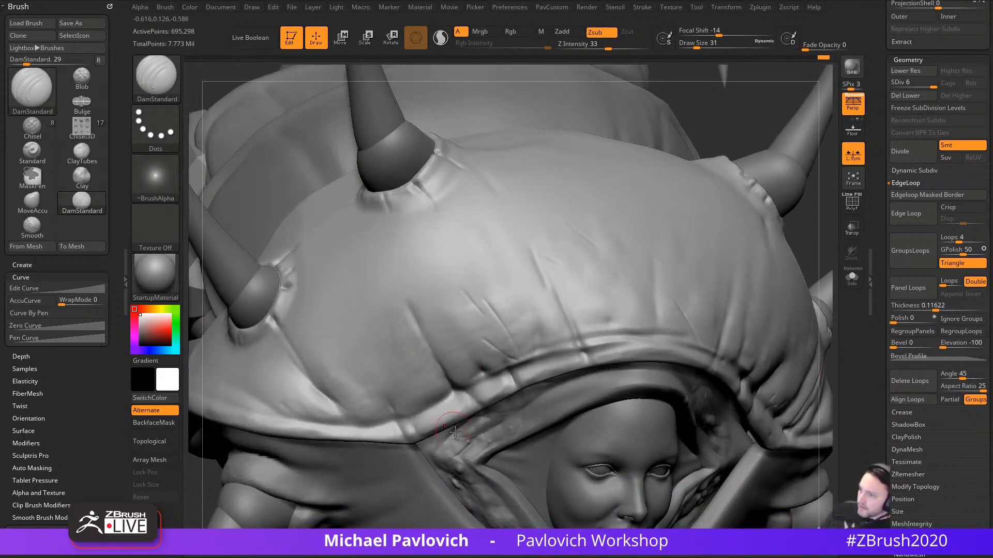
mouse_move(718, 106)
alt+right_down()
mouse_move(730, 157)
mouse_move(728, 128)
mouse_move(499, 305)
alt+right_up()
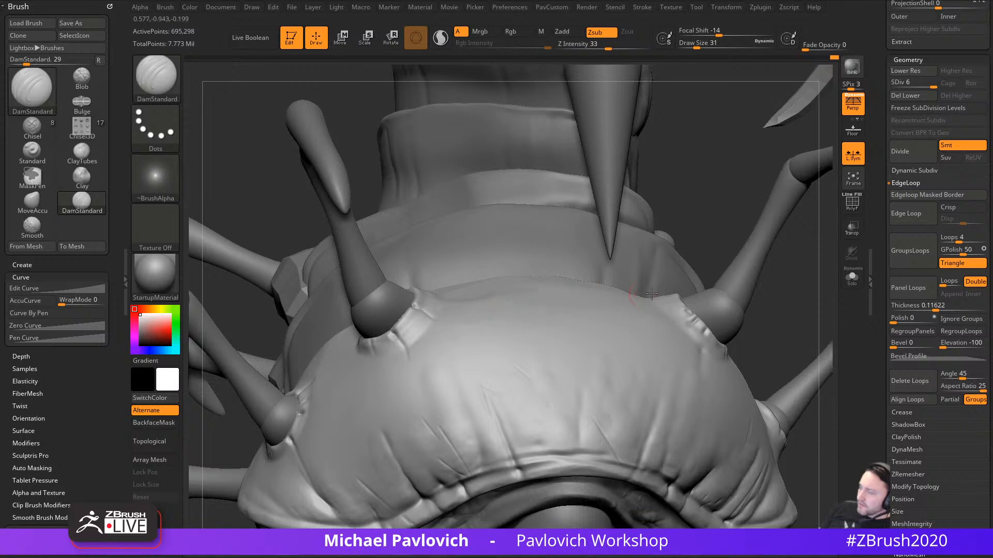
right_drag(651, 294, 601, 254)
right_drag(744, 178, 557, 302)
mouse_move(628, 294)
right_down()
mouse_move(705, 302)
mouse_move(487, 233)
right_up()
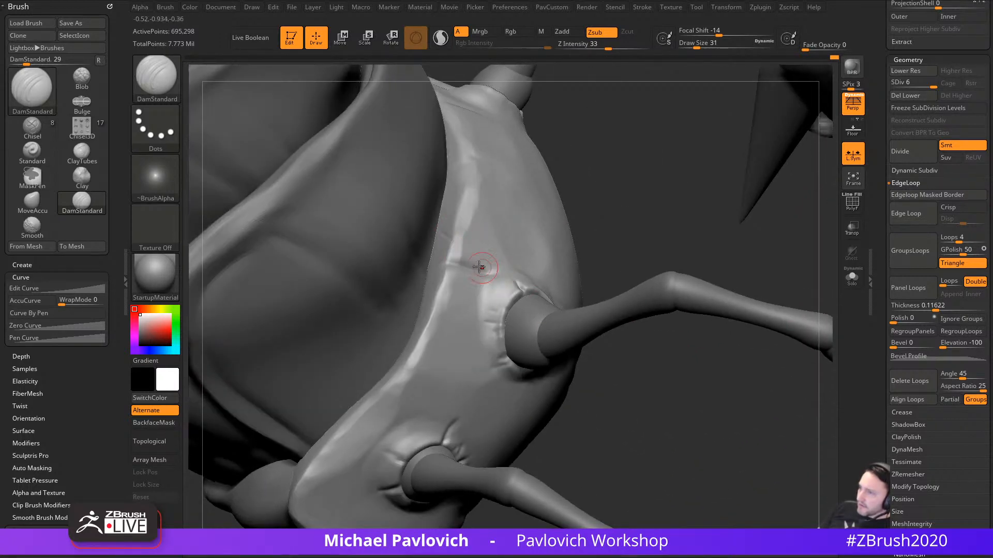
right_drag(616, 222, 473, 227)
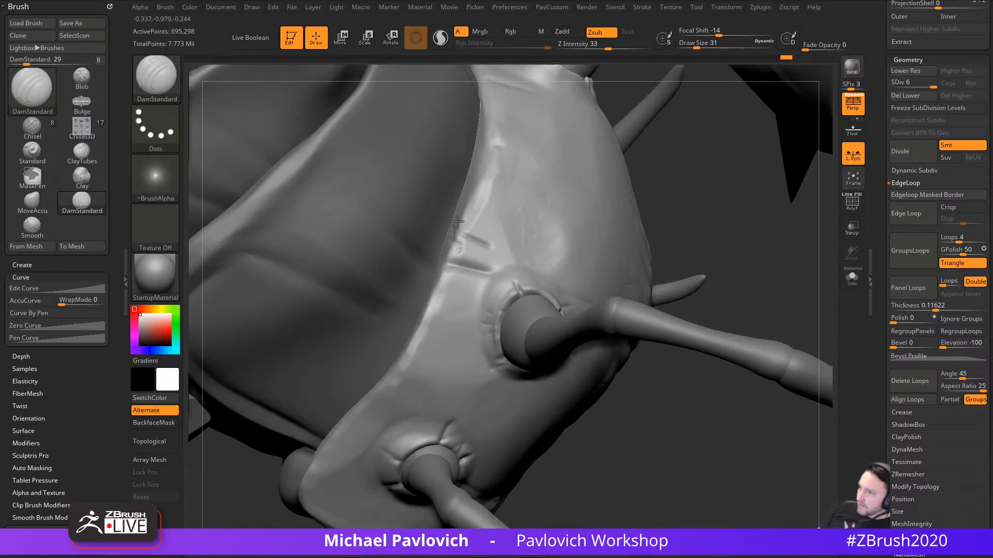
mouse_move(602, 192)
right_down()
mouse_move(720, 177)
mouse_move(495, 305)
right_up()
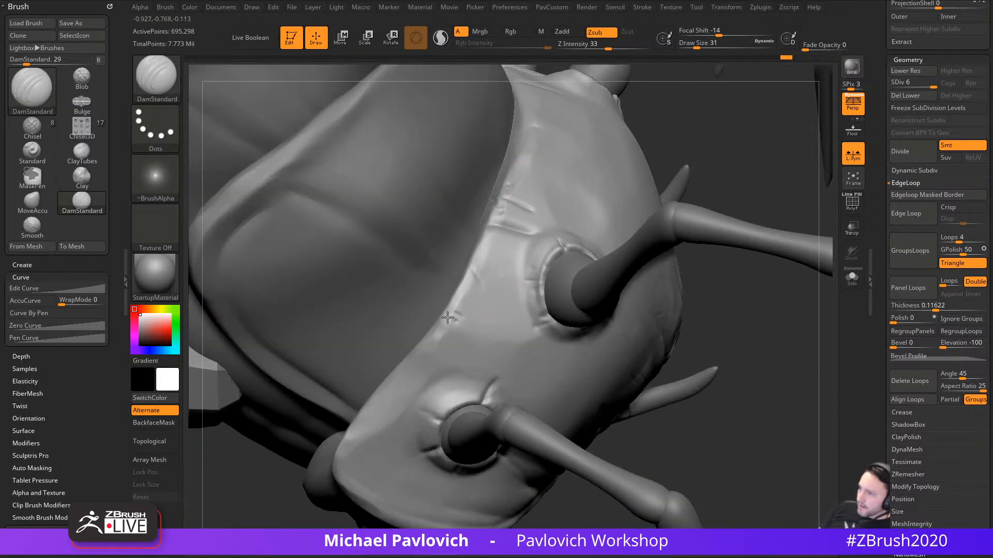
drag(447, 318, 442, 313)
key([)
drag(472, 270, 499, 332)
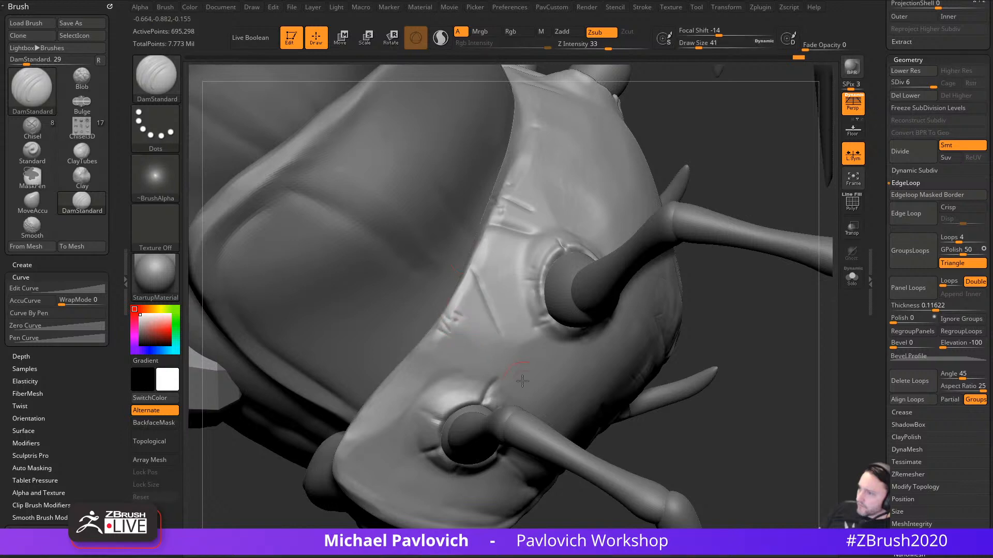
Step: Carve short creases into the shell's rear edge by the lower horn and into its side corner, using draw sizes 31 and 20
mouse_move(554, 292)
right_down()
mouse_move(767, 270)
mouse_move(419, 381)
right_up()
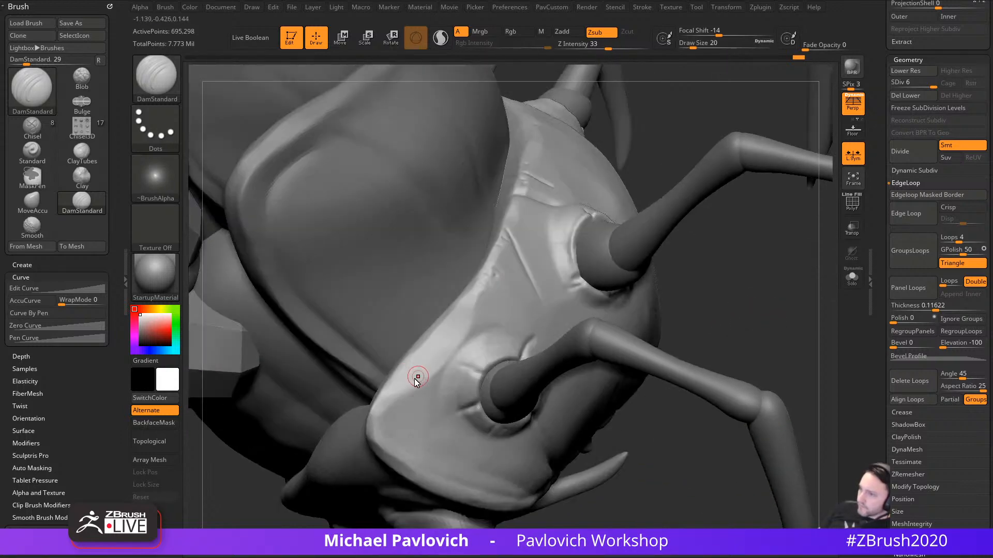
key(])
key([)
mouse_move(380, 393)
mouse_down()
mouse_move(399, 403)
mouse_move(389, 411)
mouse_up()
right_drag(704, 309, 667, 310)
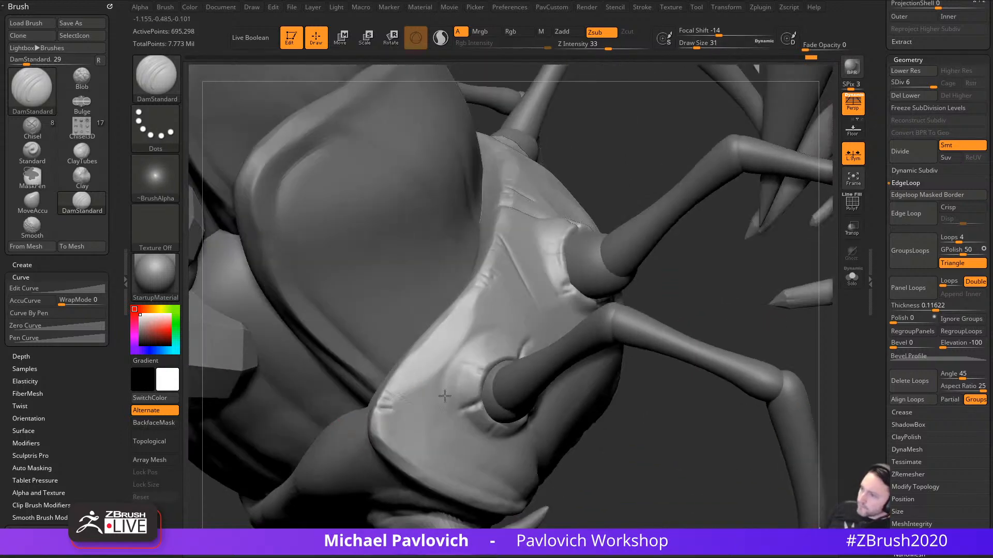
mouse_move(371, 422)
mouse_down()
mouse_move(397, 426)
mouse_move(394, 445)
mouse_up()
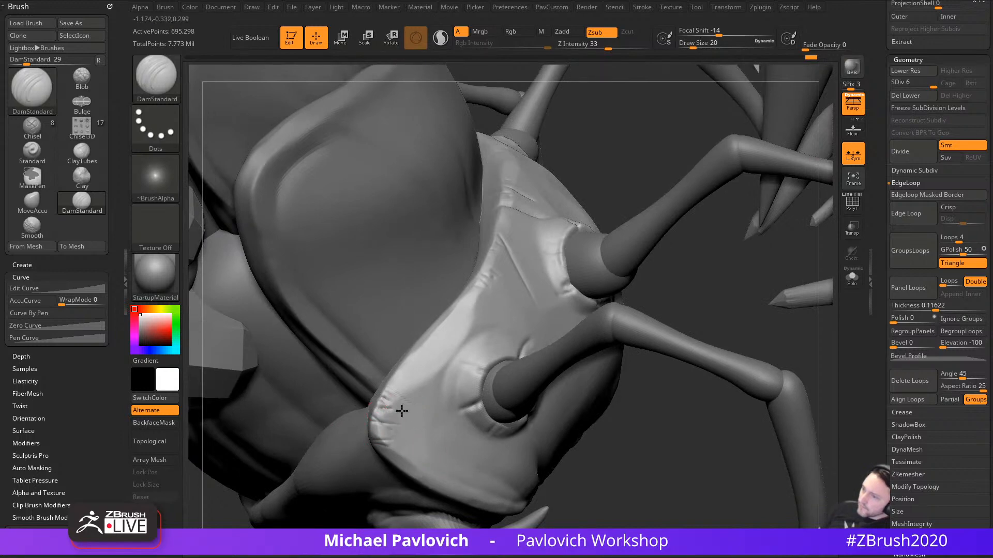
mouse_move(405, 436)
right_down()
mouse_move(563, 406)
mouse_move(438, 400)
right_up()
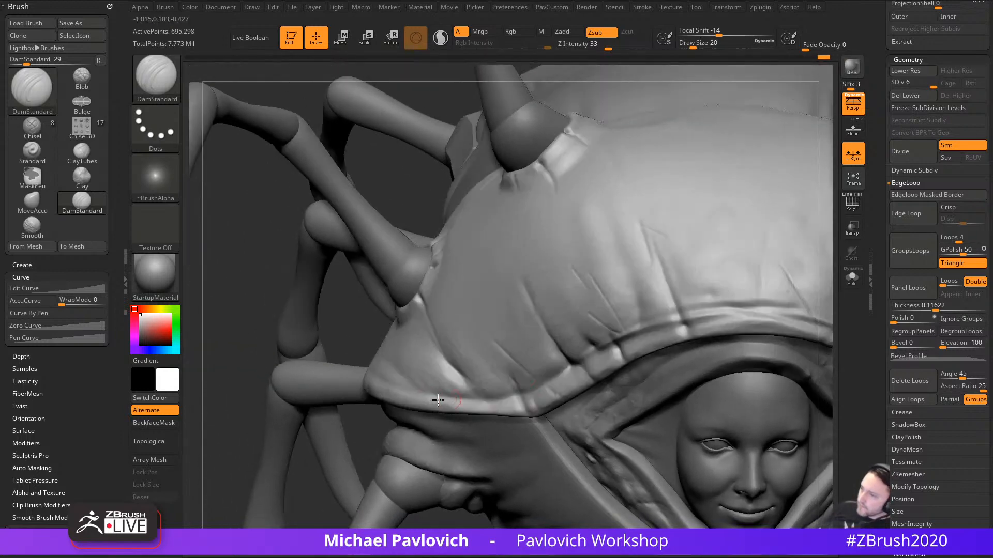
mouse_move(438, 401)
mouse_down()
mouse_move(470, 407)
mouse_move(444, 387)
mouse_up()
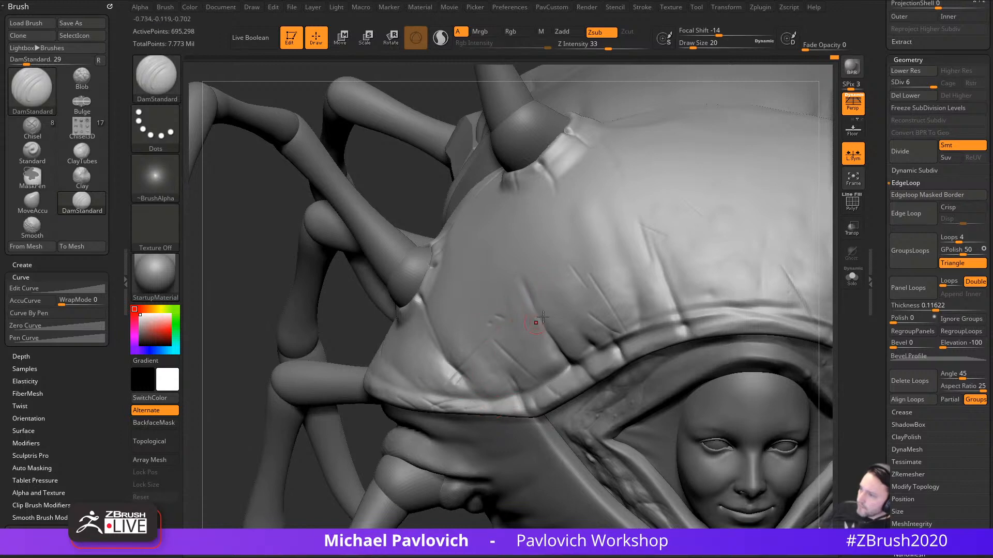
Step: Undo the last stroke and examine the head shell's wrinkles from the front, sides and back
right_drag(275, 347, 496, 341)
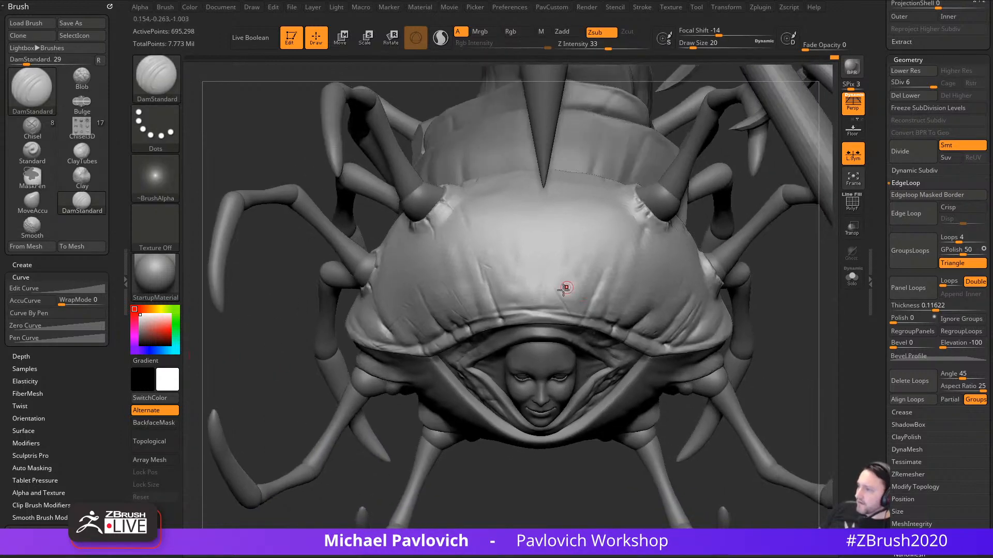
right_drag(768, 333, 797, 302)
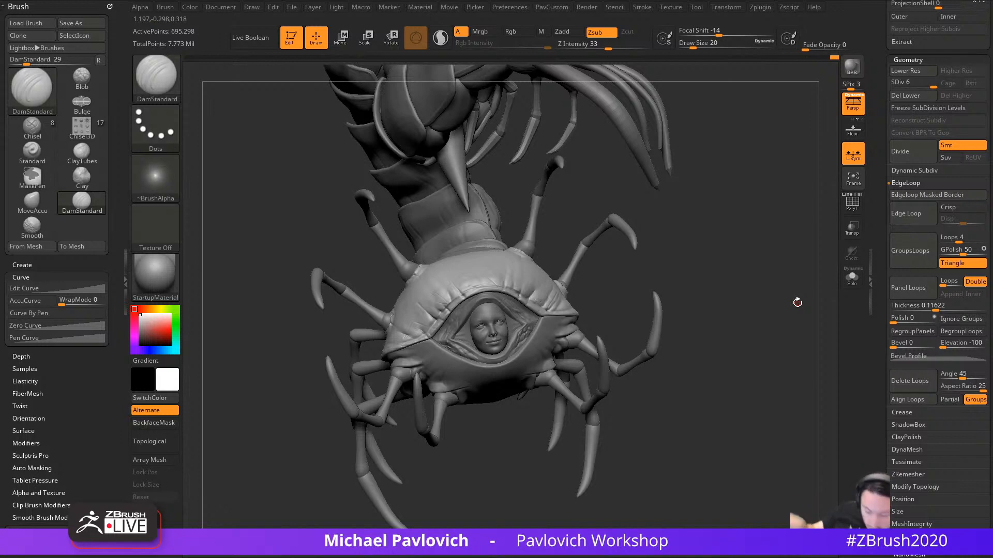
right_drag(727, 245, 738, 276)
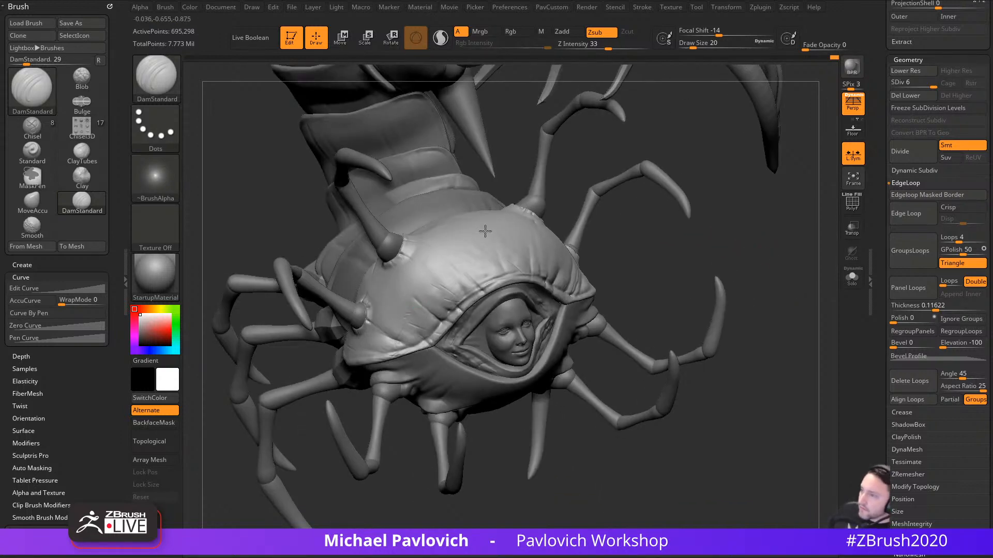
alt+right_drag(739, 223, 607, 303)
right_drag(665, 266, 657, 292)
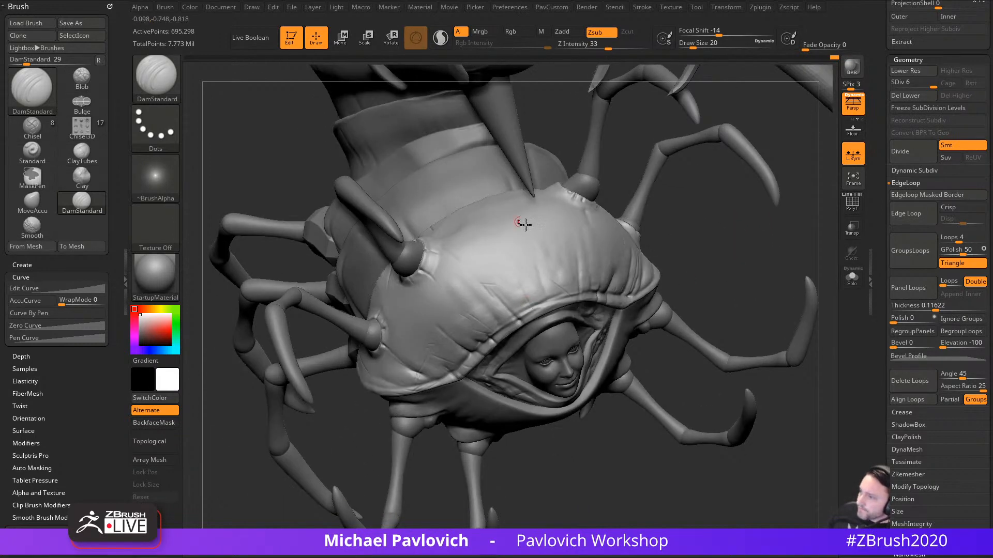
key(ctrl+z)
mouse_move(737, 249)
alt+right_down()
mouse_move(729, 292)
mouse_move(762, 419)
mouse_move(414, 461)
alt+right_up()
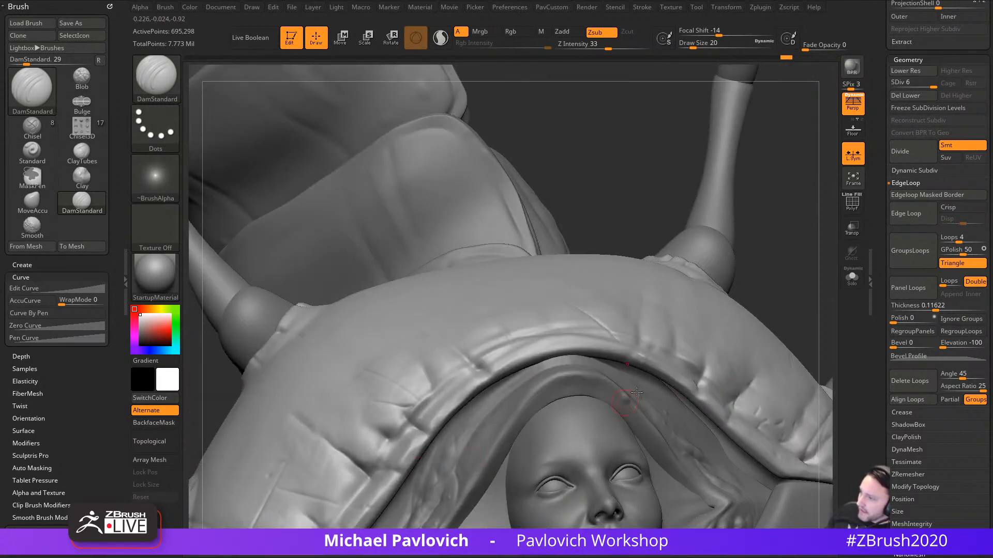
ctrl+right_drag(785, 301, 561, 386)
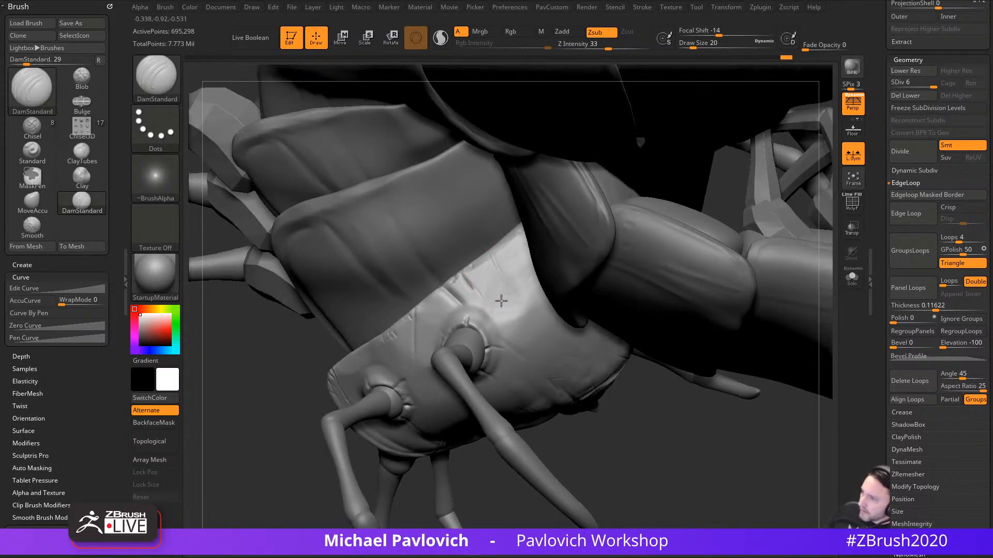
right_drag(501, 300, 738, 236)
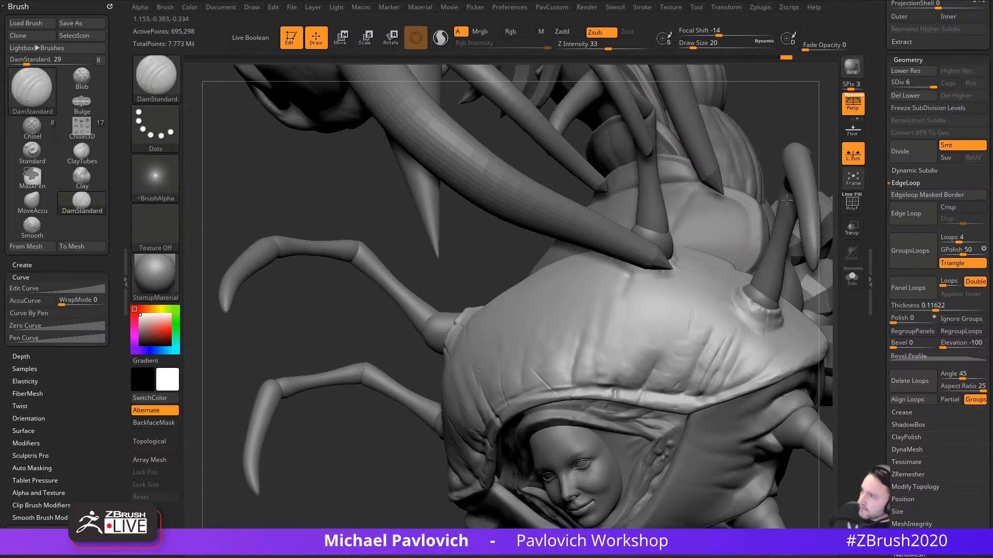
Step: Isolate the head shell and carve fine creases between the horn sockets along its rear edge at draw size 20
click(852, 278)
right_drag(806, 157, 728, 195)
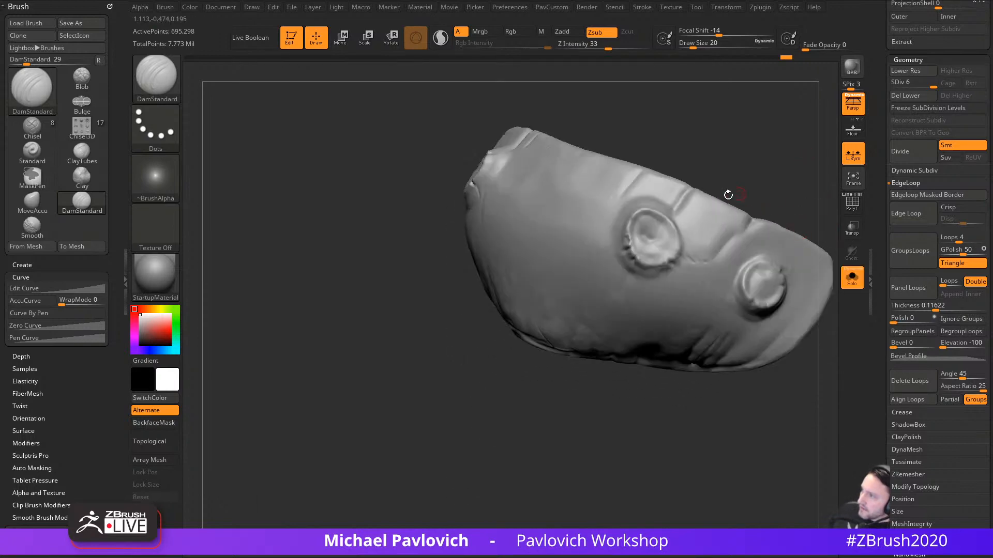
mouse_move(673, 244)
right_down()
mouse_move(693, 255)
mouse_move(629, 287)
right_up()
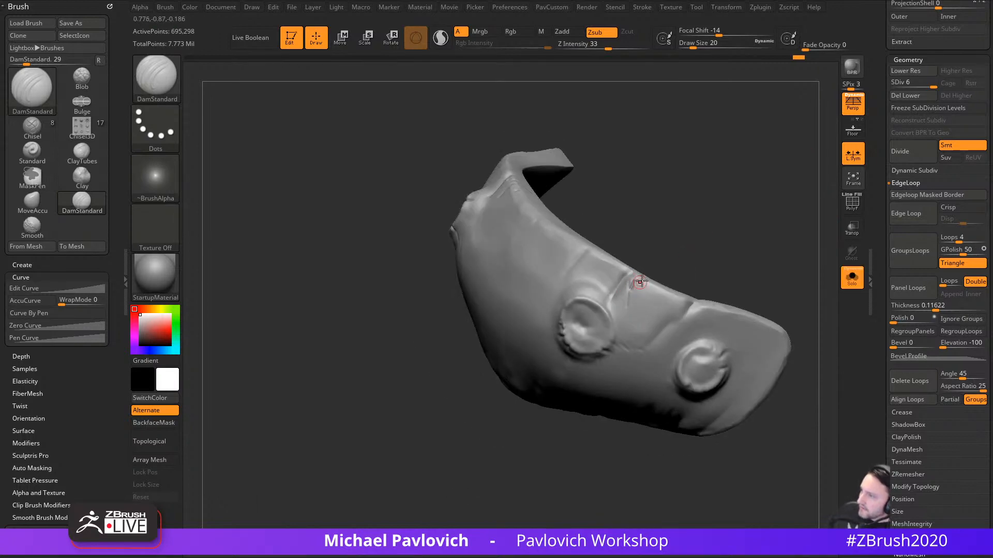
mouse_move(758, 275)
right_down()
mouse_move(711, 266)
mouse_move(742, 269)
mouse_move(762, 255)
right_up()
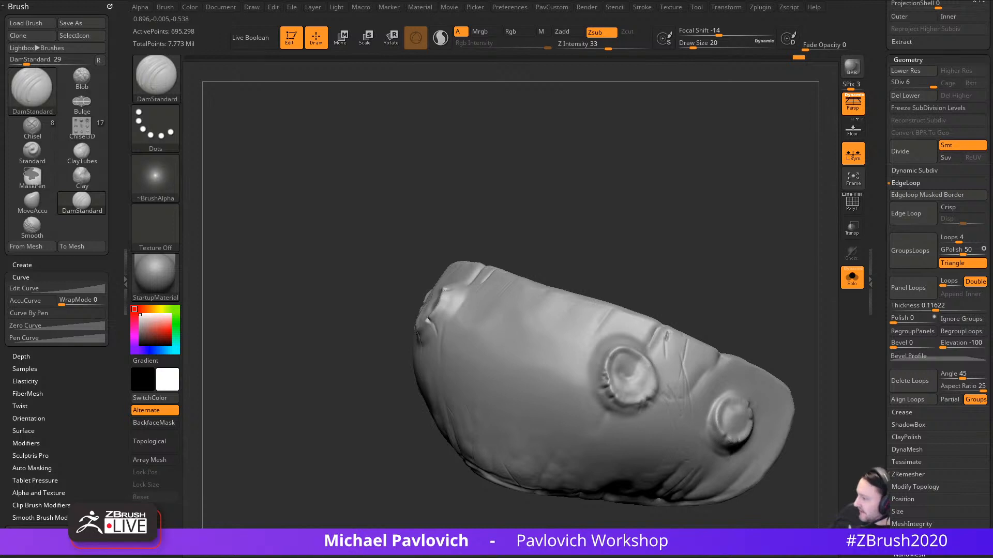
Step: Carve long creases running down from the middle of the shell's rear edge with DamStandard at draw size 20
right_drag(392, 83, 382, 103)
right_drag(350, 228, 568, 557)
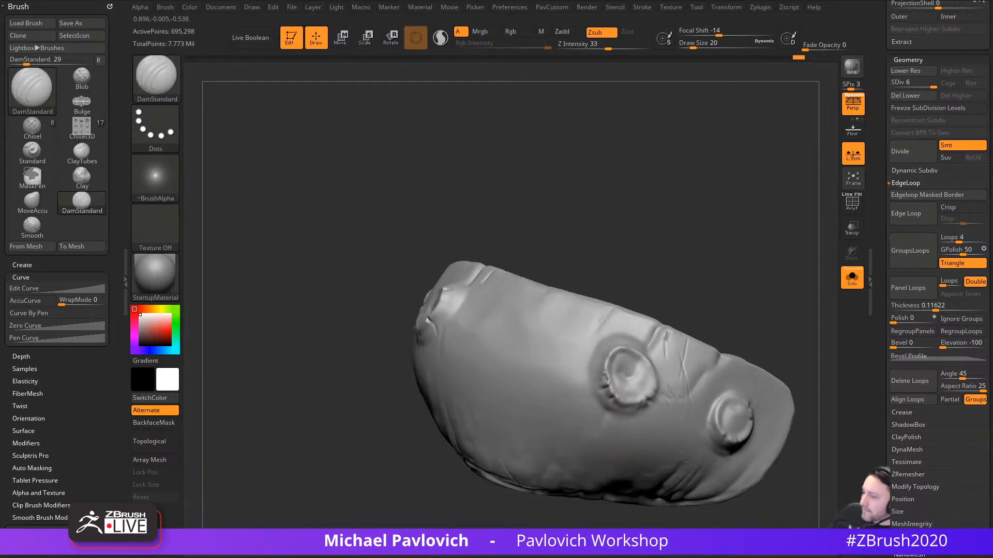
mouse_move(625, 250)
mouse_down()
mouse_move(596, 222)
mouse_move(558, 355)
mouse_up()
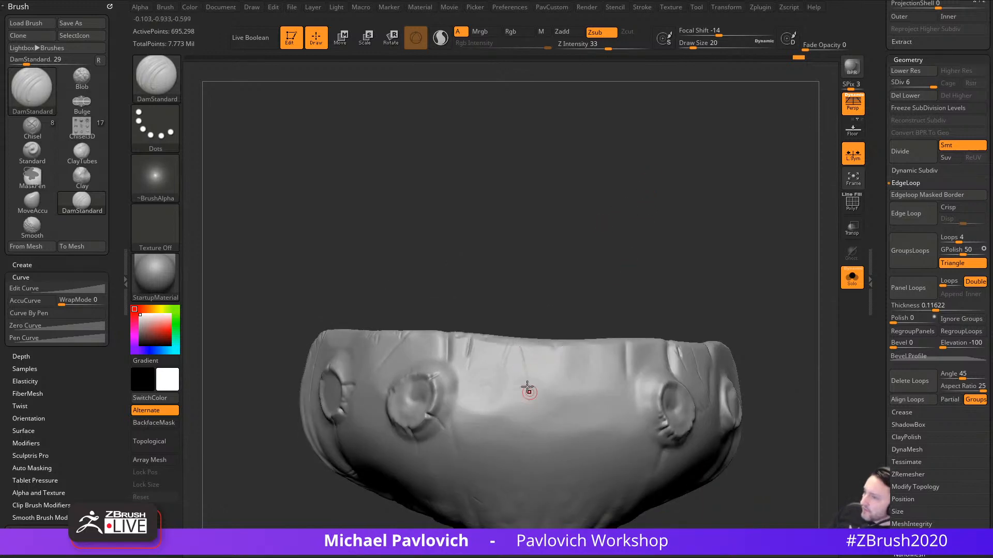
alt+drag(623, 308, 639, 279)
drag(512, 318, 527, 393)
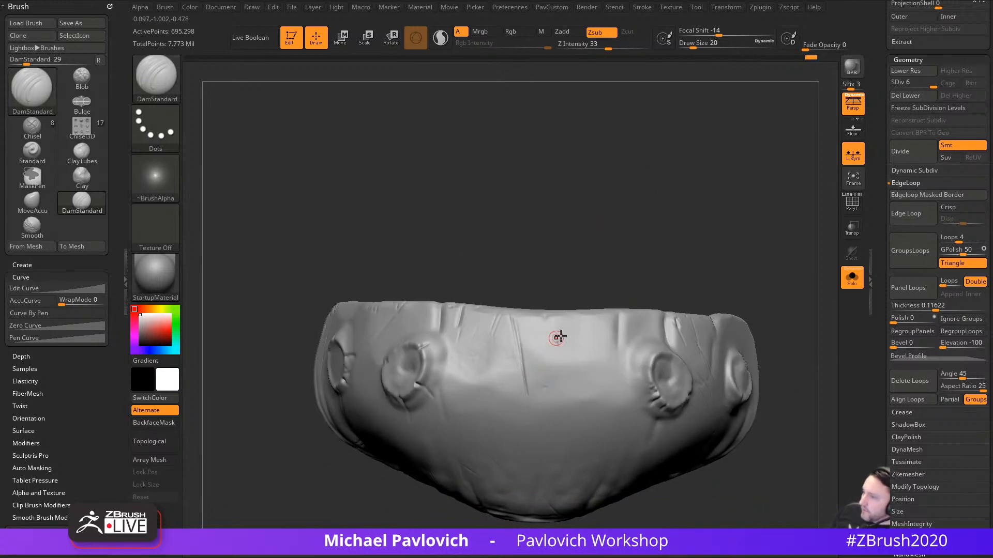
drag(600, 318, 590, 383)
Step: Bring back the full creature and make the AangFace folder visible in the subtool list
mouse_move(779, 284)
alt+mouse_down()
mouse_move(777, 301)
mouse_move(769, 247)
alt+mouse_up()
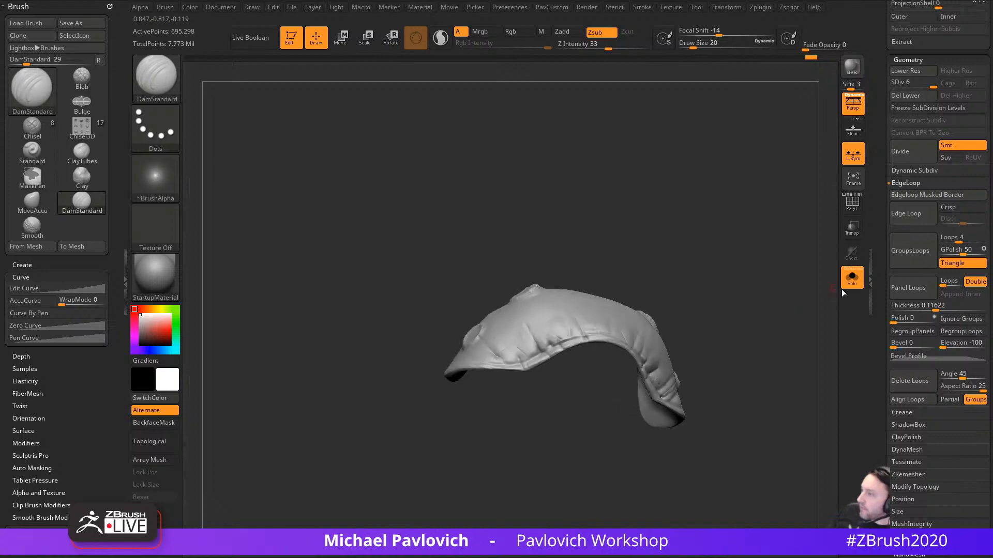
click(845, 287)
drag(785, 304, 744, 388)
drag(881, 315, 883, 466)
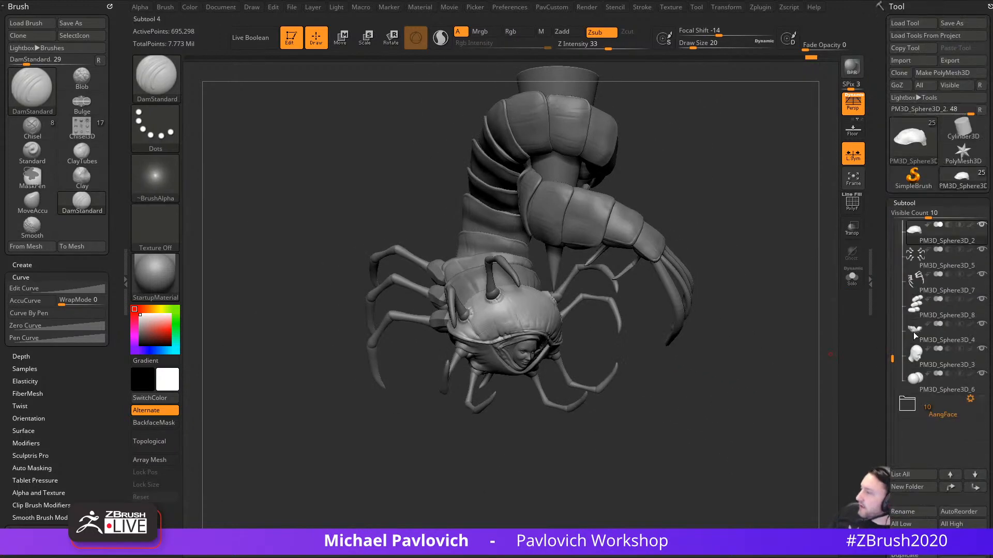
click(981, 400)
alt+drag(720, 414, 761, 377)
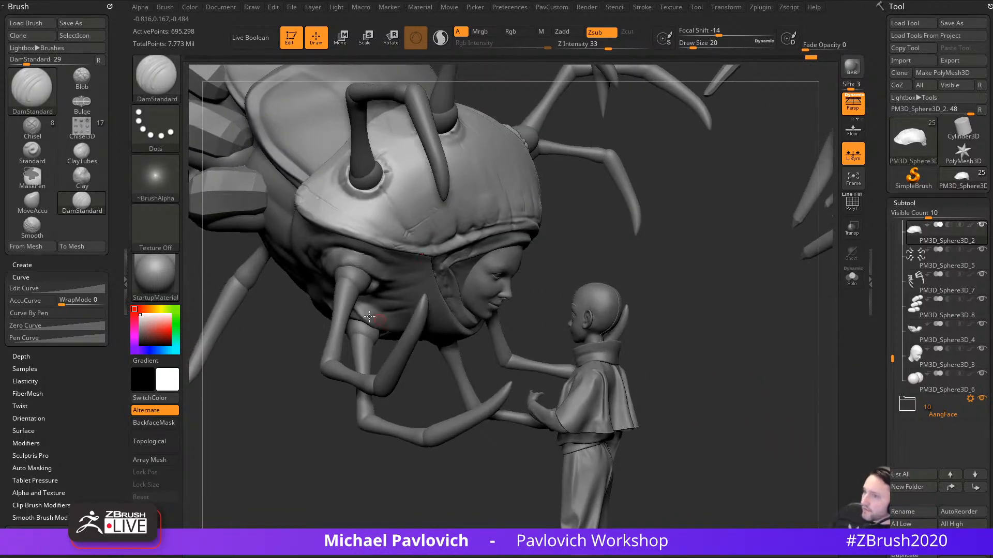
Step: Change the display material to MatCap Pearl Cavity and view the creature beside the boy figure
click(155, 274)
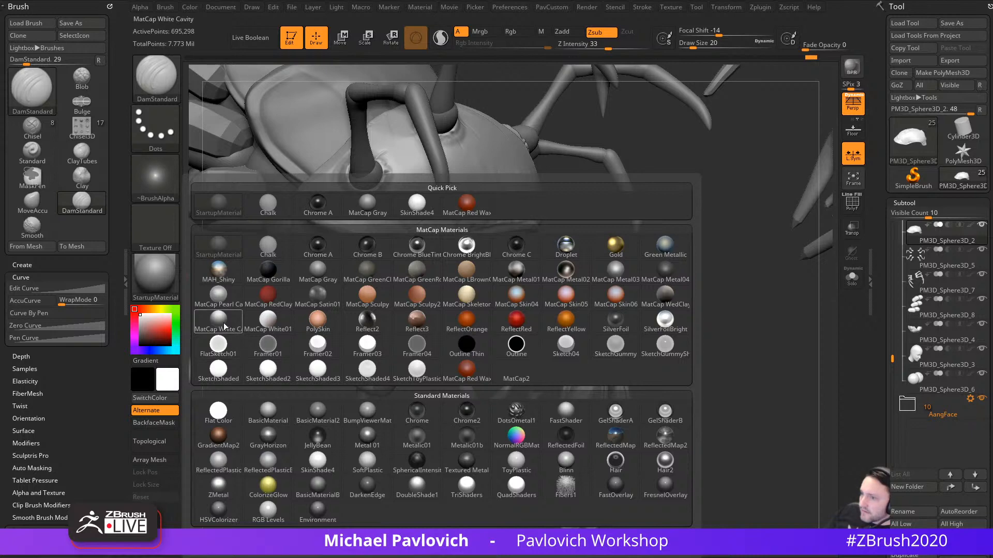
click(221, 301)
drag(713, 351, 777, 368)
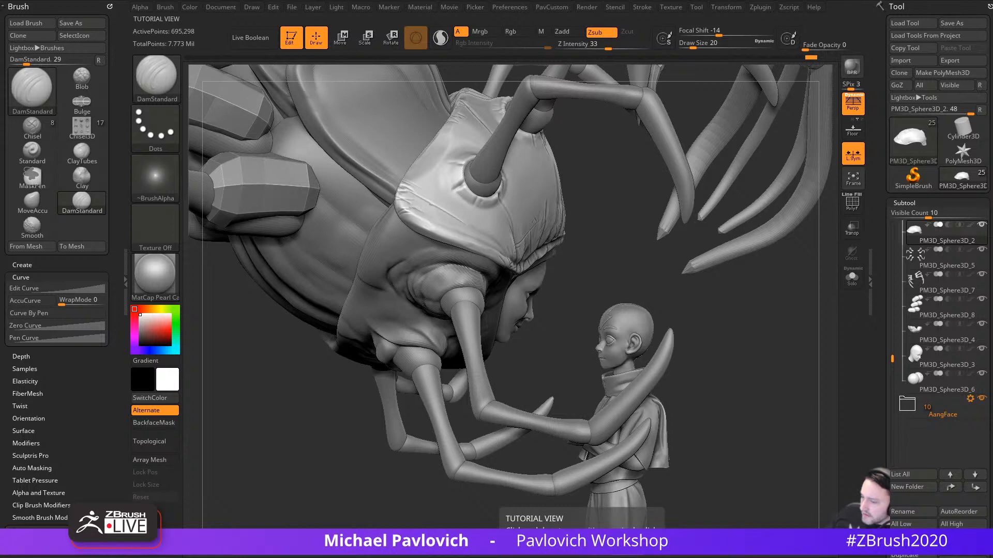
Step: Switch to the web browser and look through the YouTube channel's playlists, uploads and past live streams
key(alt+Tab)
scroll(552, 308, down, 3)
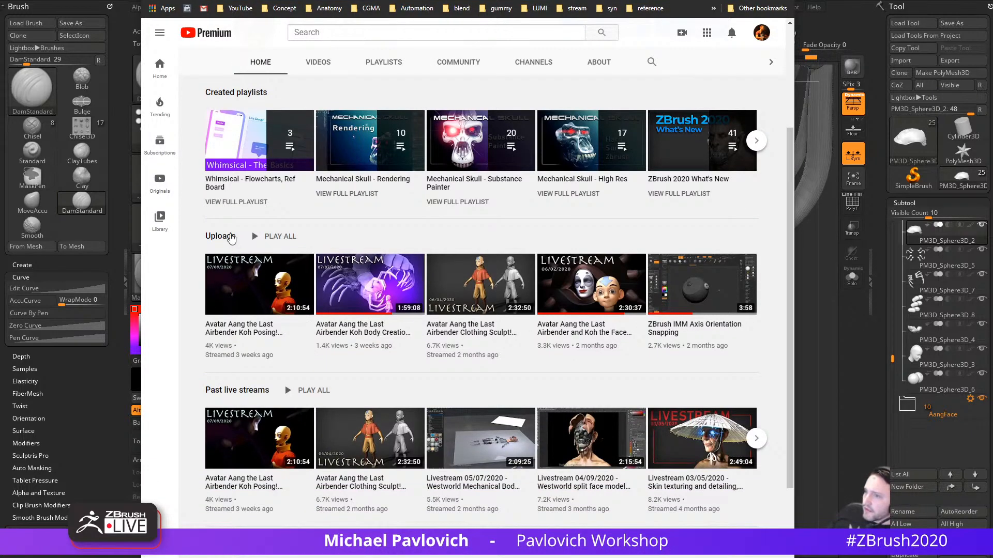
scroll(551, 483, up, 1)
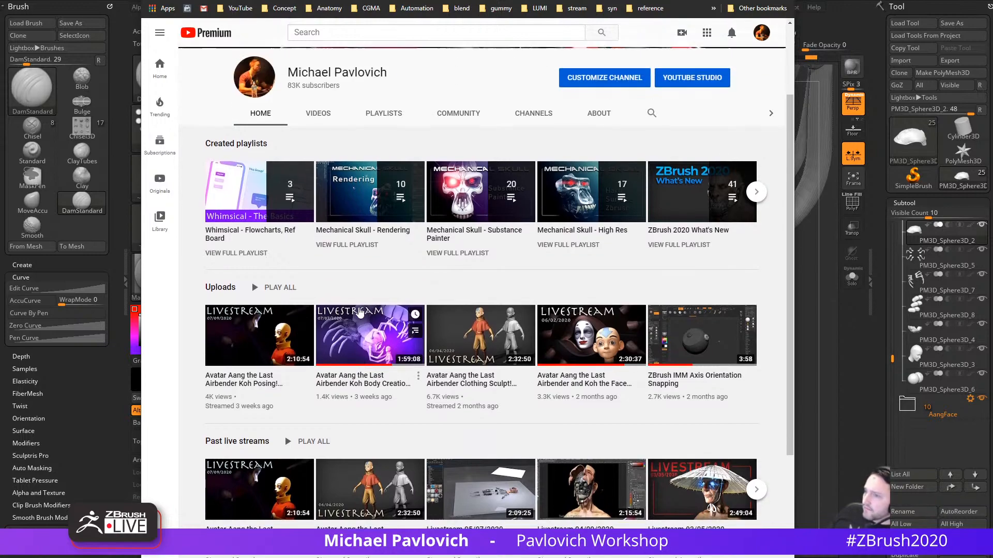
scroll(551, 483, up, 2)
scroll(551, 483, down, 4)
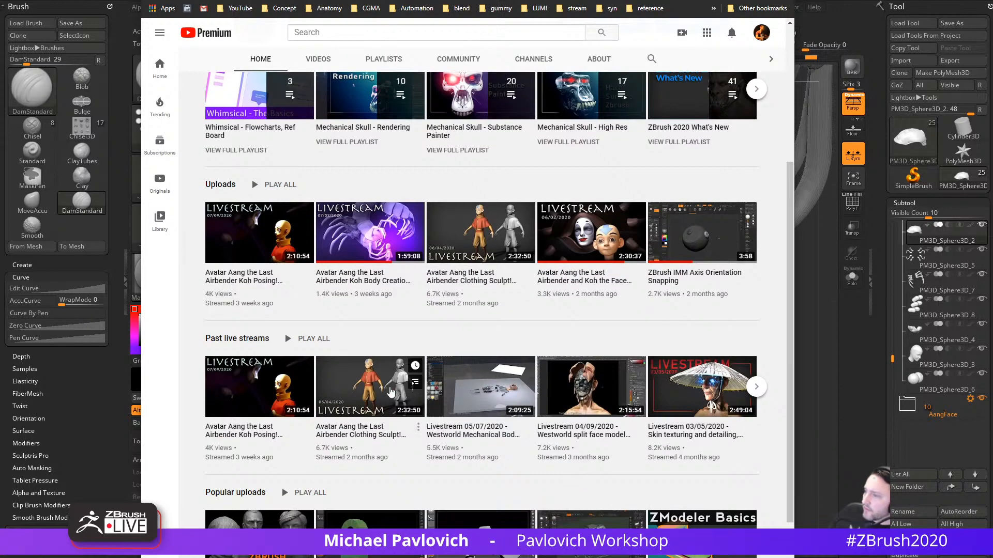
scroll(346, 398, up, 3)
scroll(346, 398, up, 1)
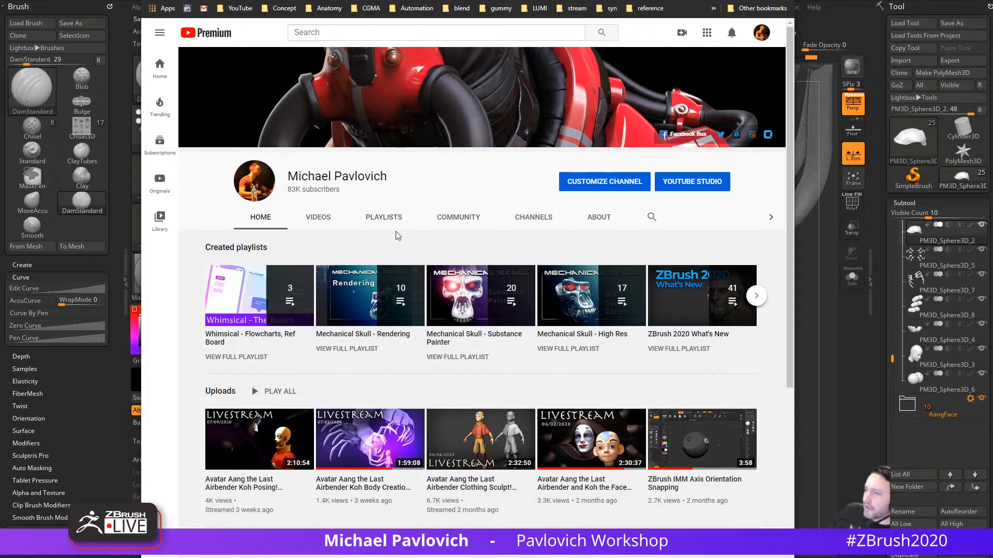
Step: Browse the channel's created playlists and open the Livestream Full Episodes playlist
click(381, 218)
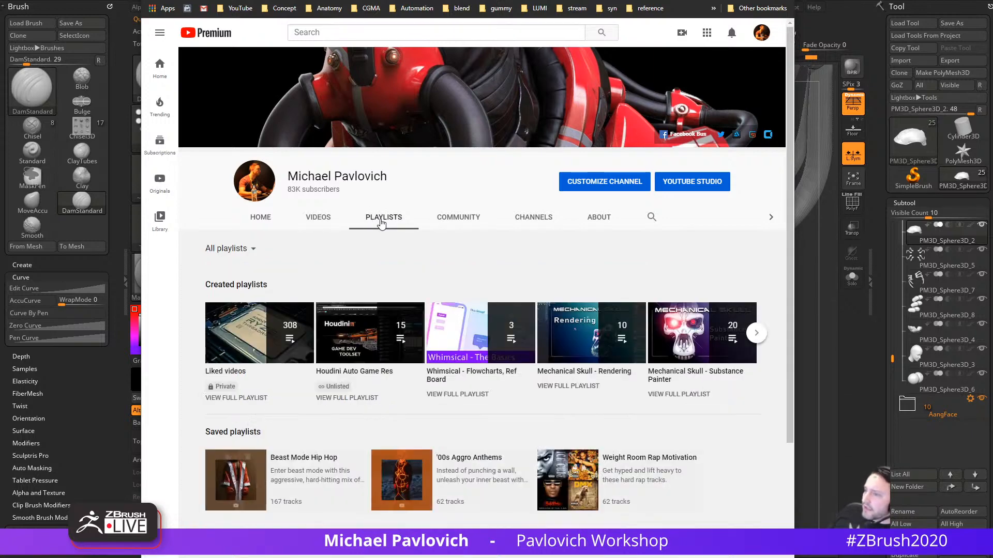
click(240, 249)
click(233, 284)
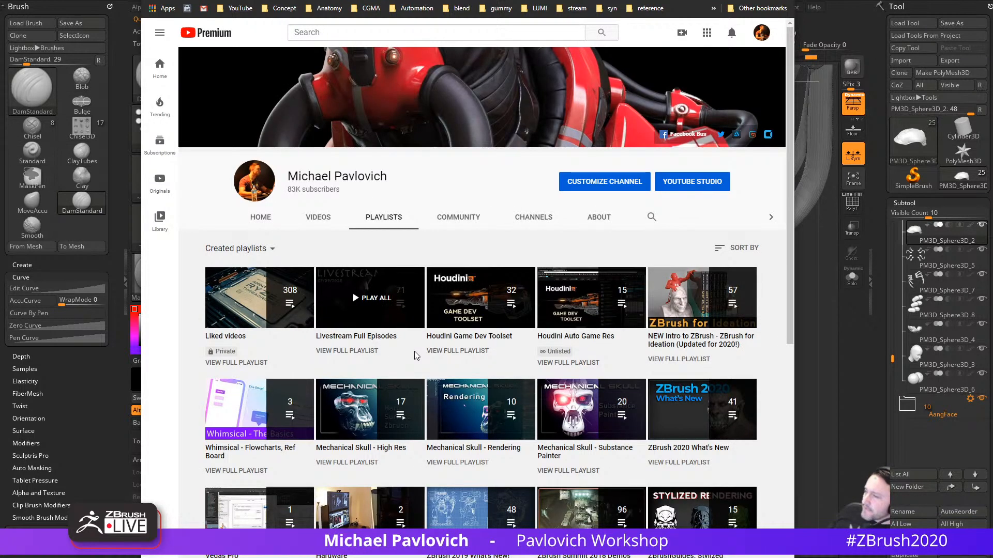
scroll(415, 356, down, 4)
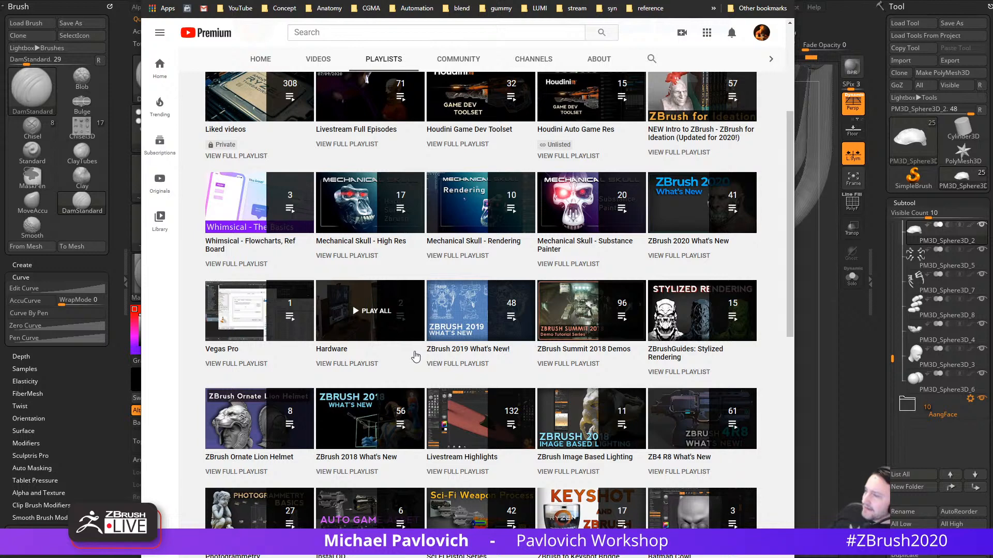
scroll(414, 356, up, 4)
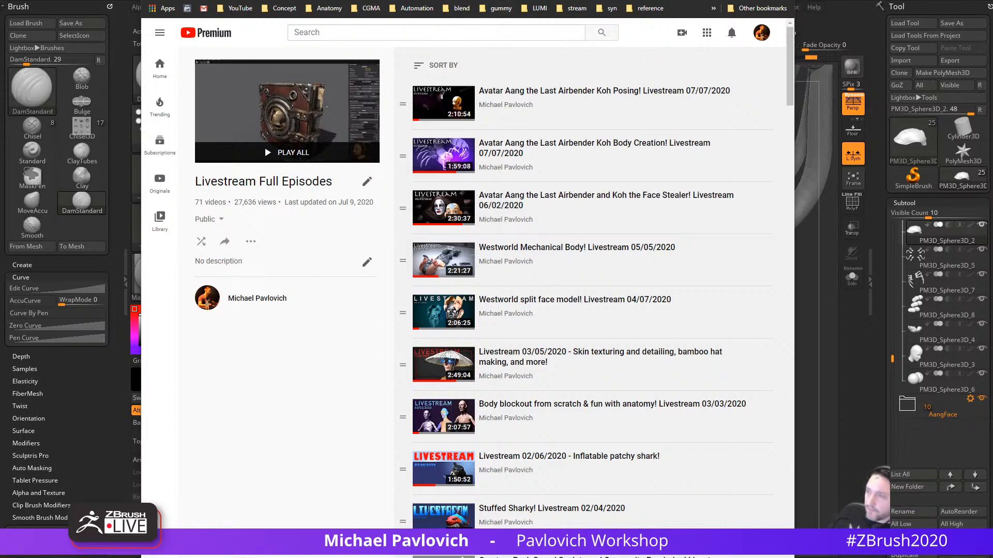
Step: Look over the workshop broadcasts playlist from Pixologic ZBrush in the browser and return to ZBrush
key(alt+Tab)
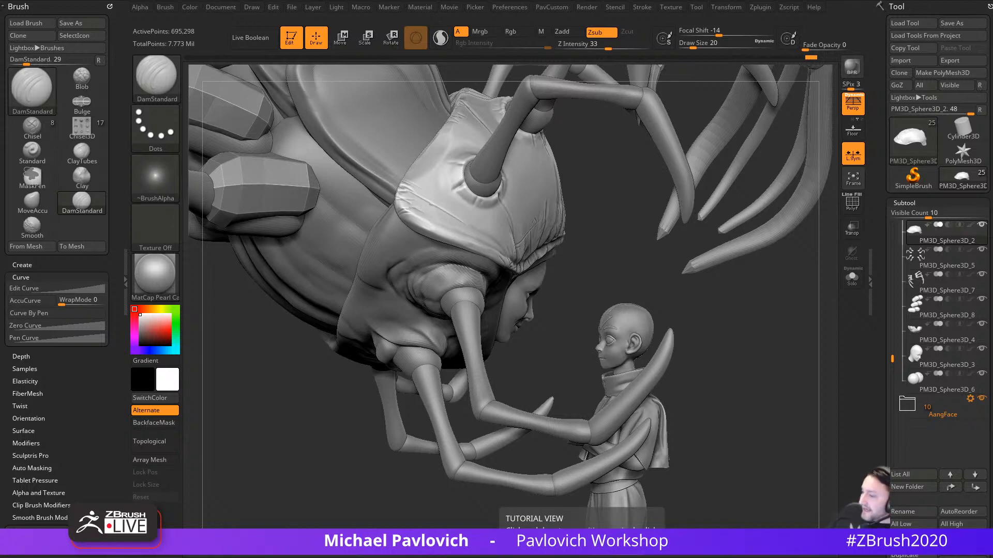
key(alt+Tab)
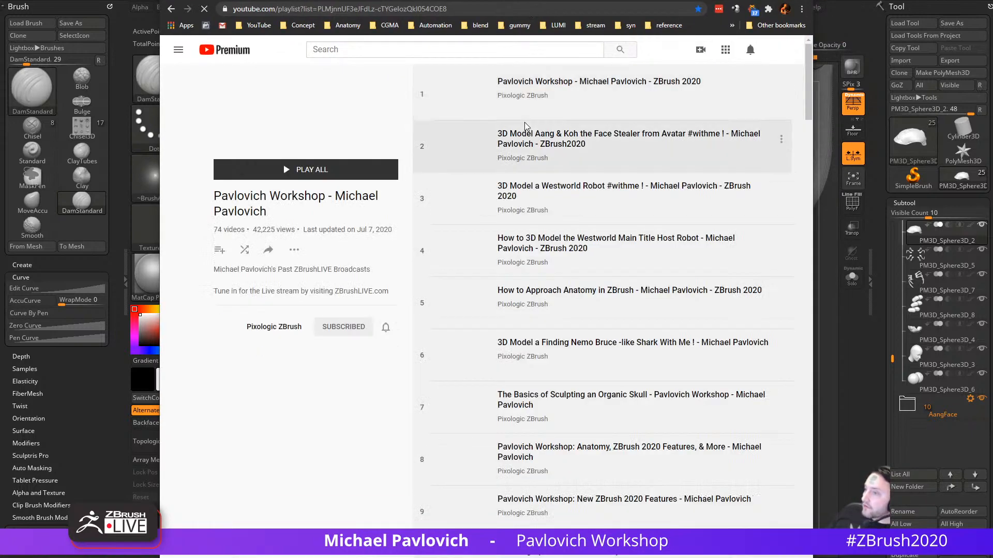
click(477, 9)
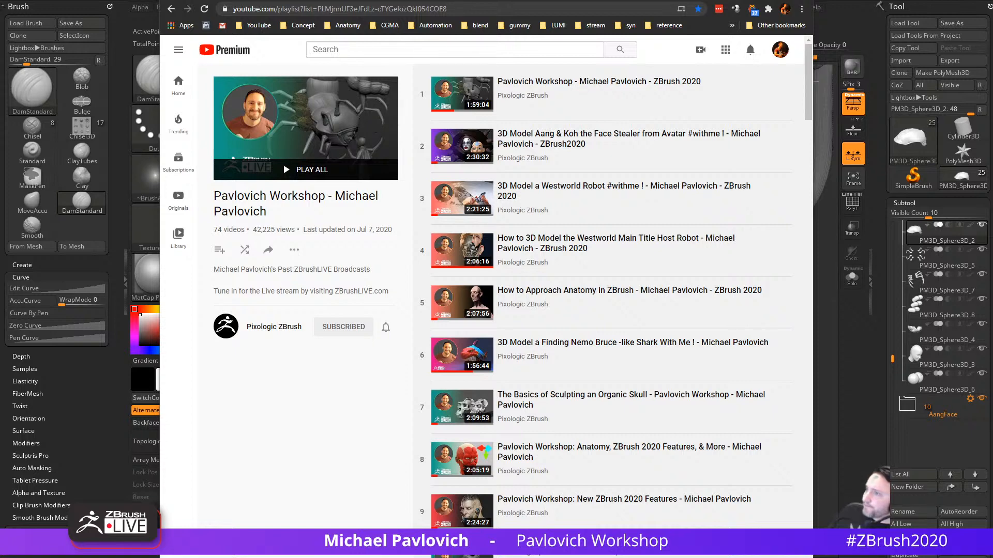
key(alt+Tab)
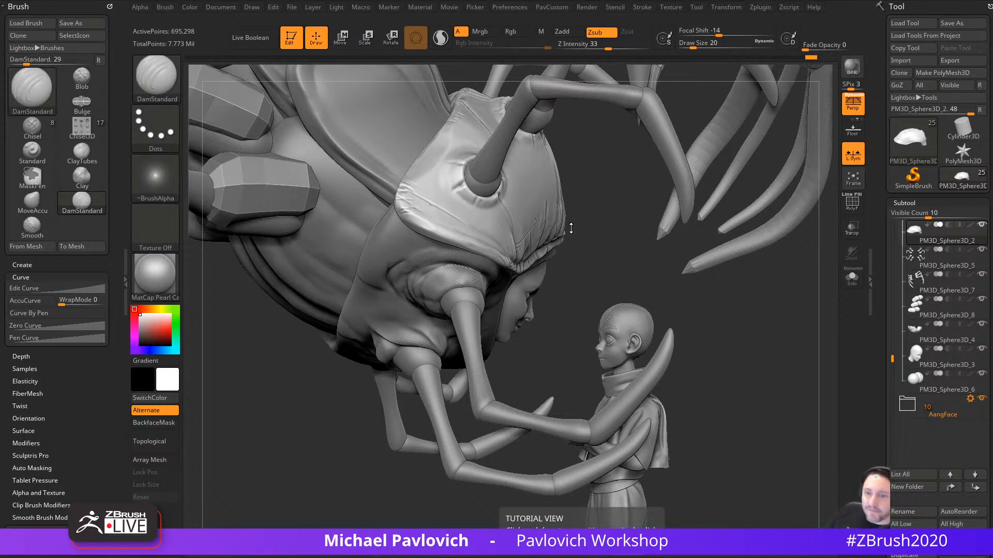
Step: Select the Standard brush, set its draw size to 29 and frame the creature's head beside the boy
drag(748, 277, 741, 306)
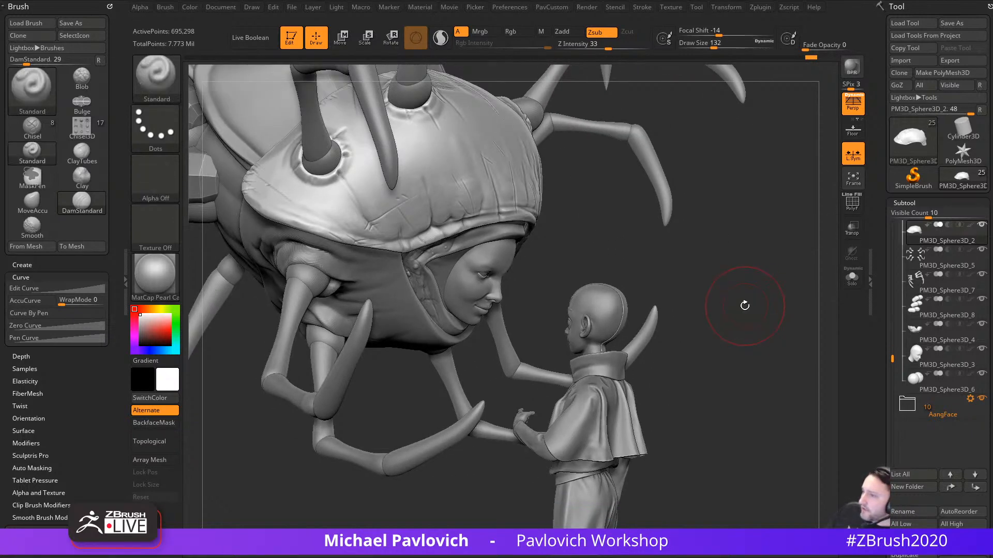
key(b)
key(s)
key(t)
key(s)
alt+drag(606, 249, 653, 293)
mouse_move(657, 291)
alt+mouse_down()
mouse_move(750, 305)
mouse_move(711, 306)
mouse_move(737, 296)
alt+mouse_up()
key(s)
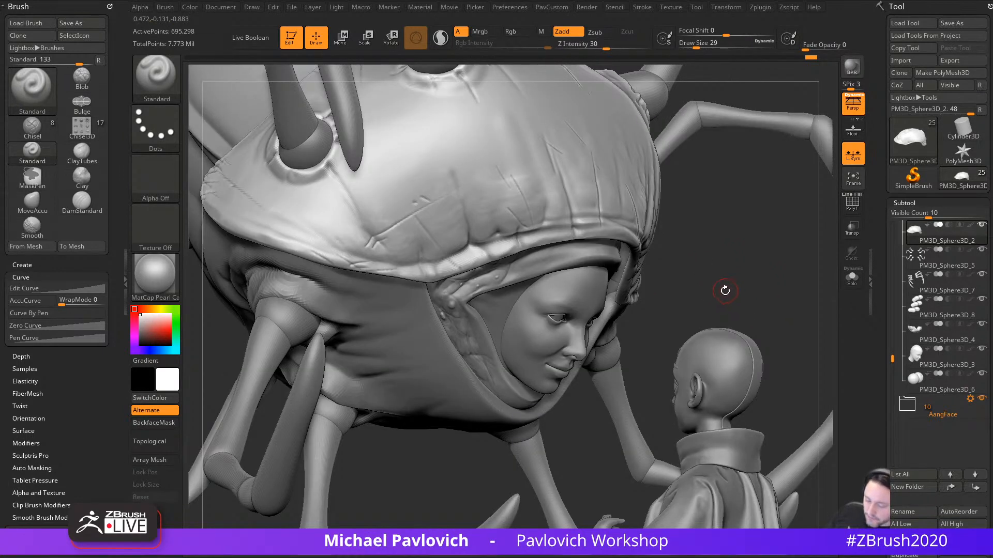
Step: Change the display material to MatCap Gray and view the wrinkled shell from several angles
click(160, 296)
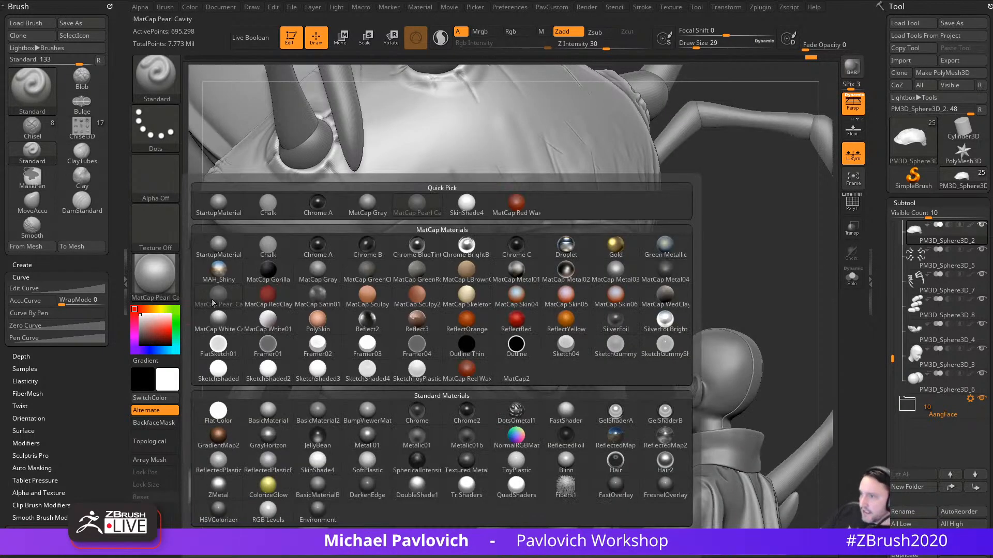
click(317, 270)
drag(733, 274, 760, 310)
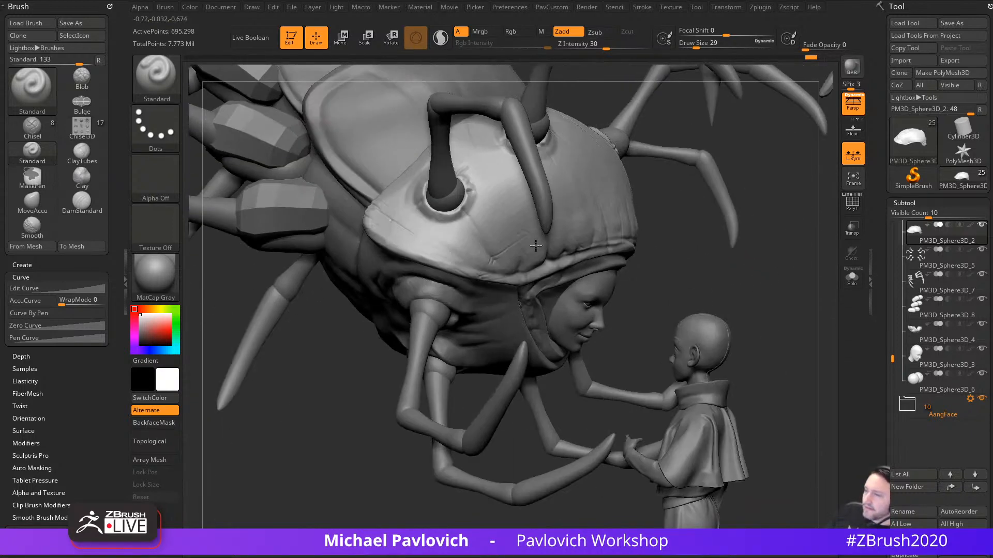
alt+drag(691, 253, 718, 285)
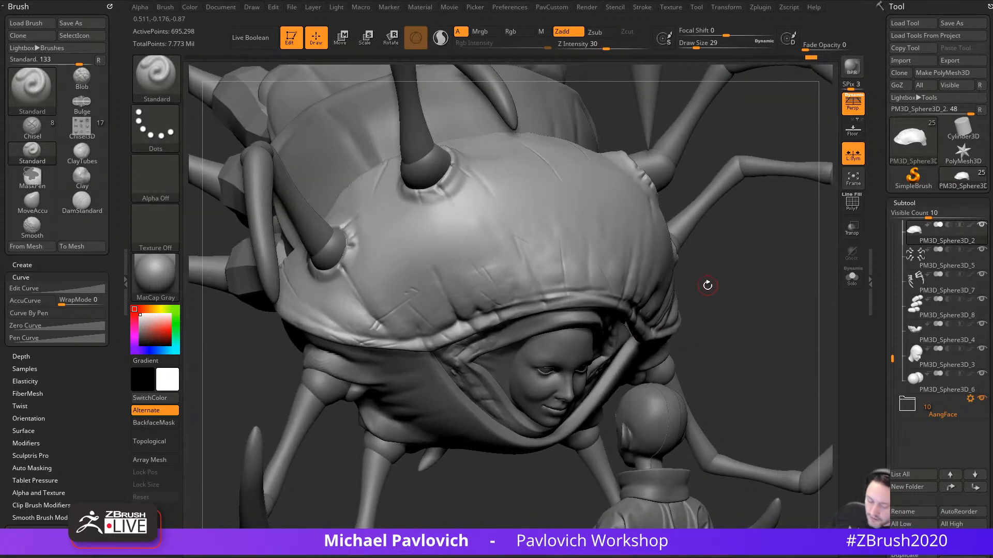
Step: Try the MatCap Pearl Cavity and Green Metallic materials on the creature
click(155, 277)
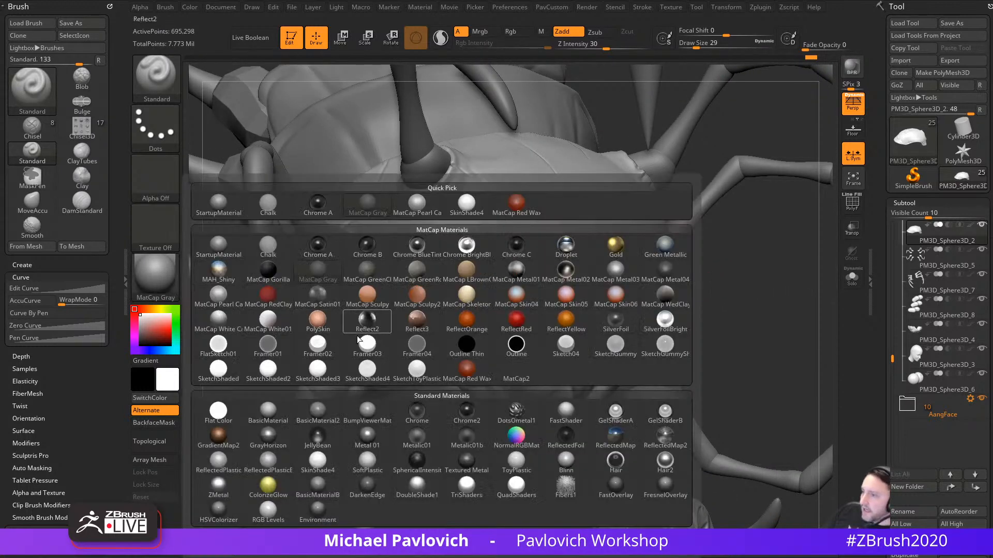
click(218, 296)
click(156, 277)
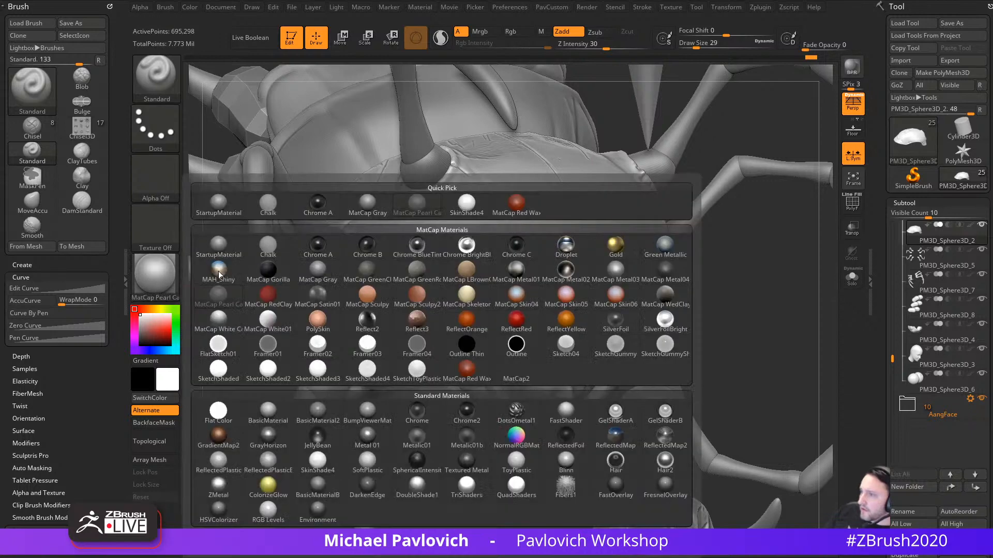
click(665, 244)
drag(743, 275, 724, 318)
Step: Apply BasicMaterial to the scene and view the head shell from above
click(165, 277)
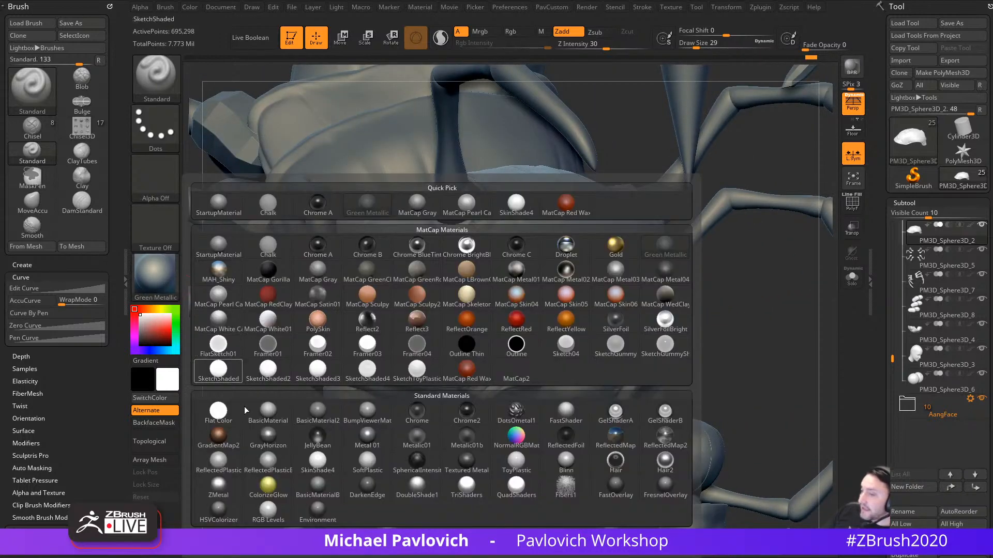
click(267, 412)
alt+drag(717, 301, 714, 319)
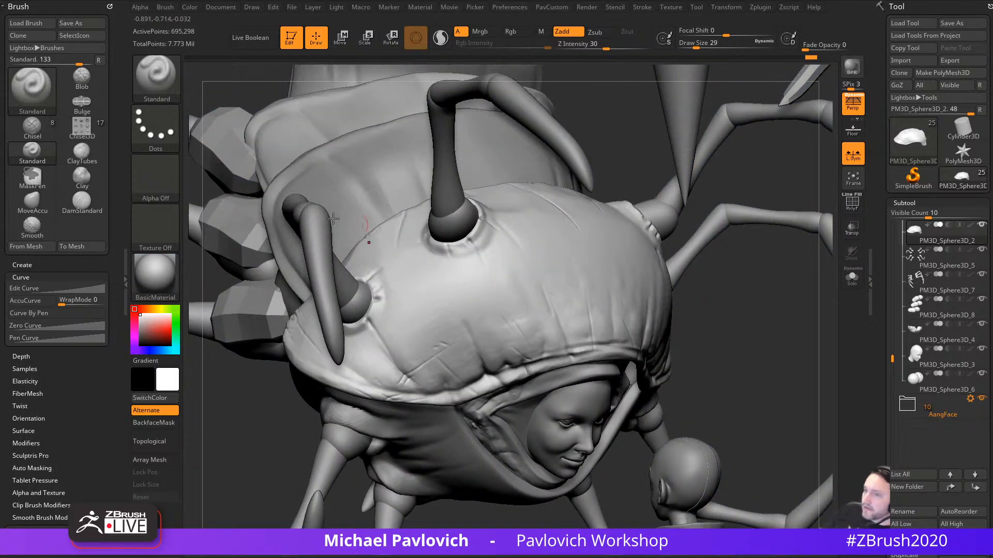
Step: Replace the docked Brush palette with the Material palette
click(109, 6)
click(420, 7)
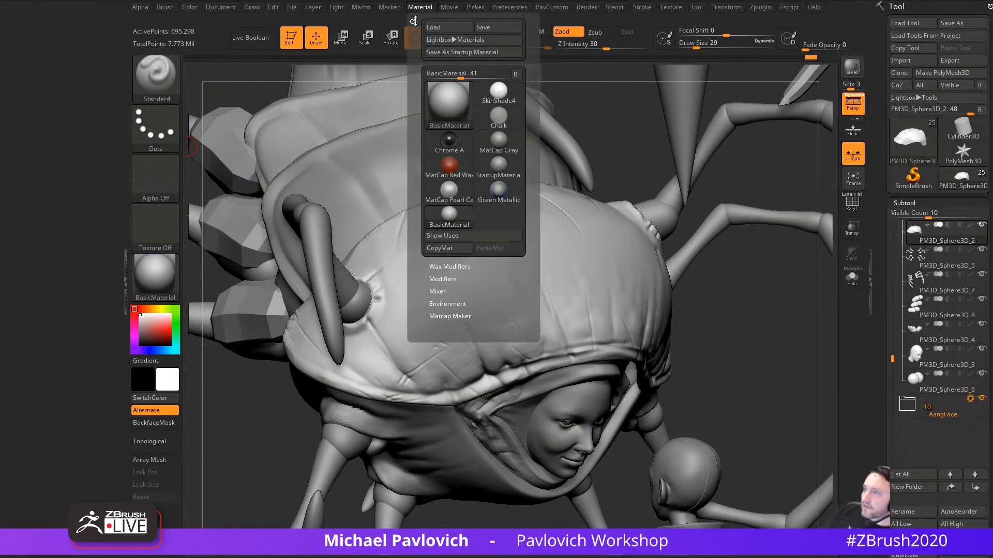
click(412, 11)
key(shift)
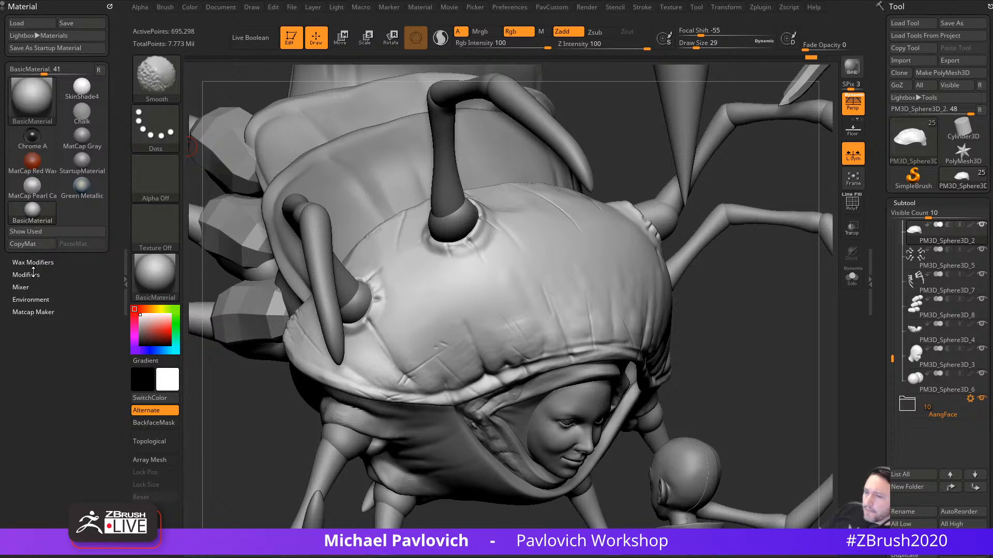
Step: Set BasicMaterial's Diffuse to 90 and Specular to 31 in its modifiers
click(33, 275)
click(106, 266)
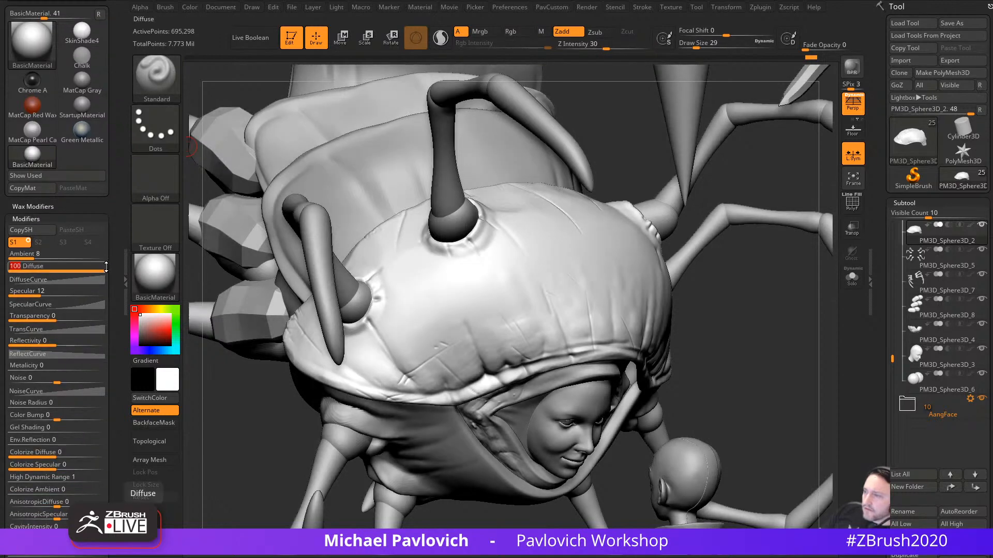
drag(106, 267, 100, 270)
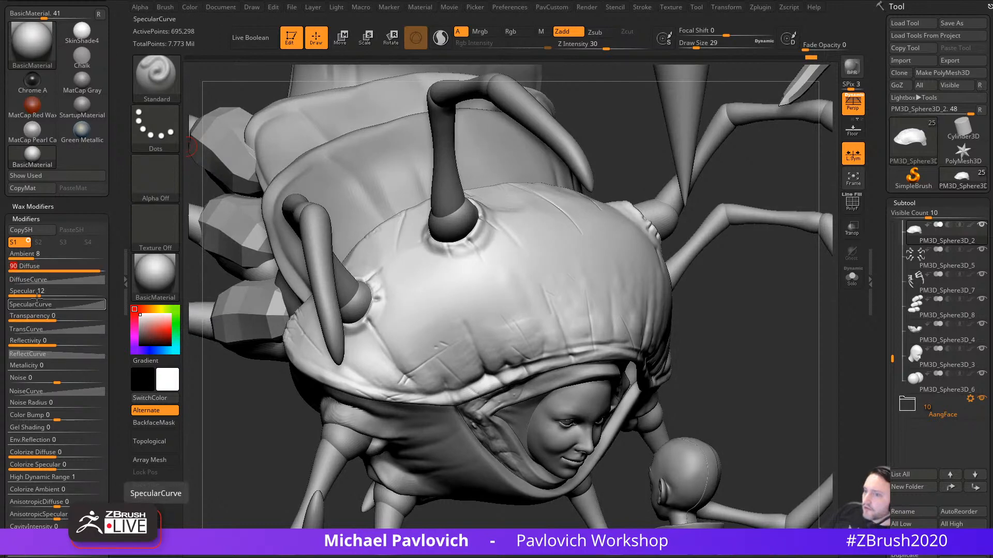
drag(37, 294, 62, 293)
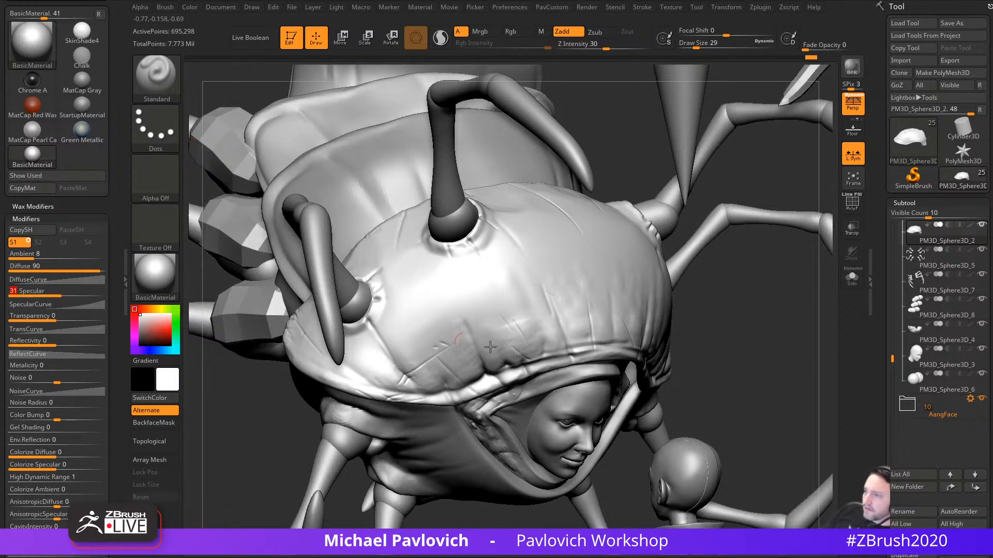
Step: Lower the light intensity to 0.85 and set BasicMaterial's Diffuse to 82
ctrl+right_drag(492, 348, 517, 73)
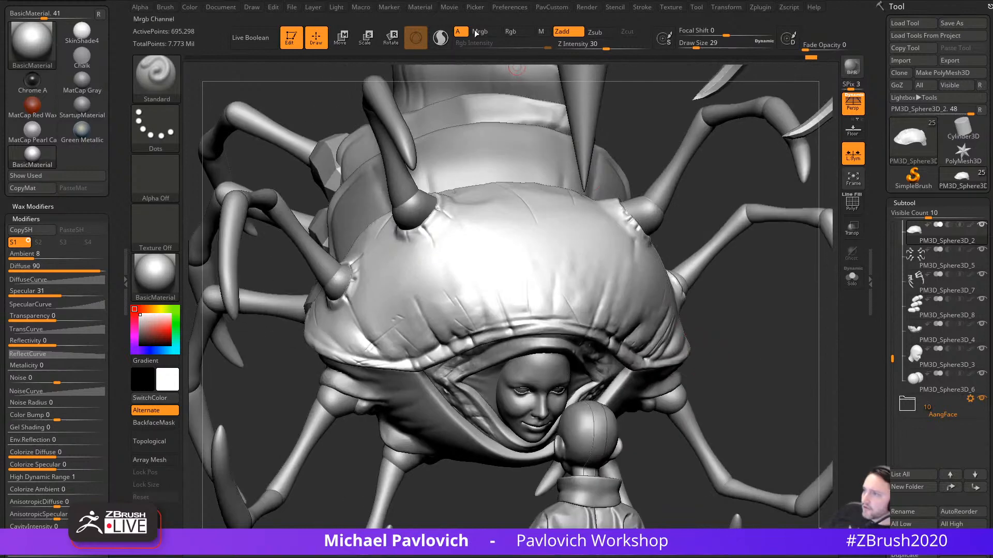
click(334, 8)
drag(405, 114, 412, 115)
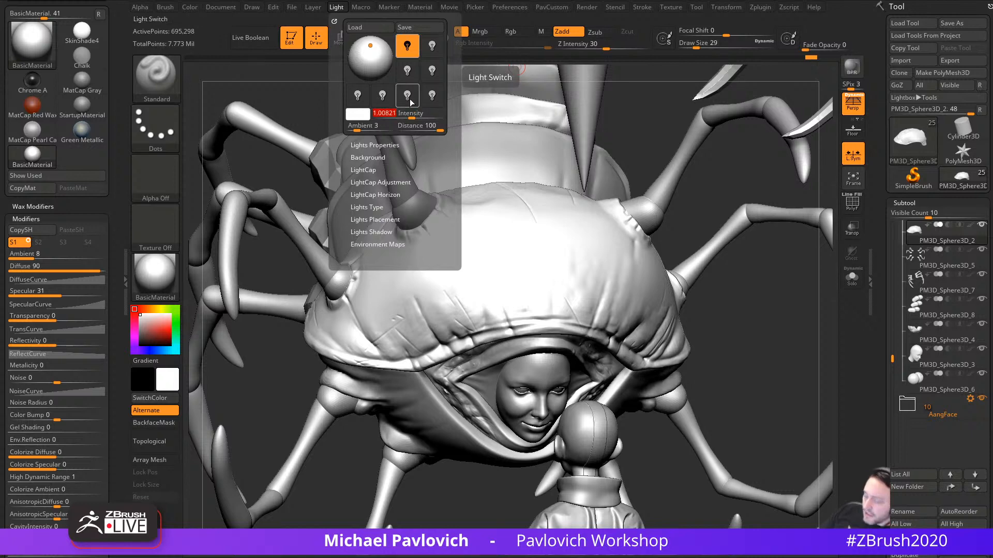
click(411, 102)
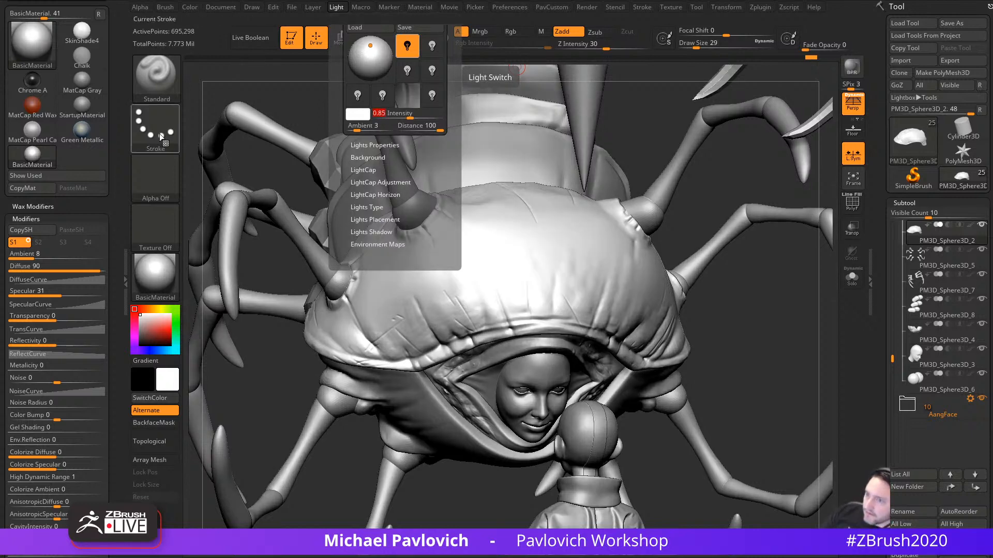
drag(98, 268, 96, 270)
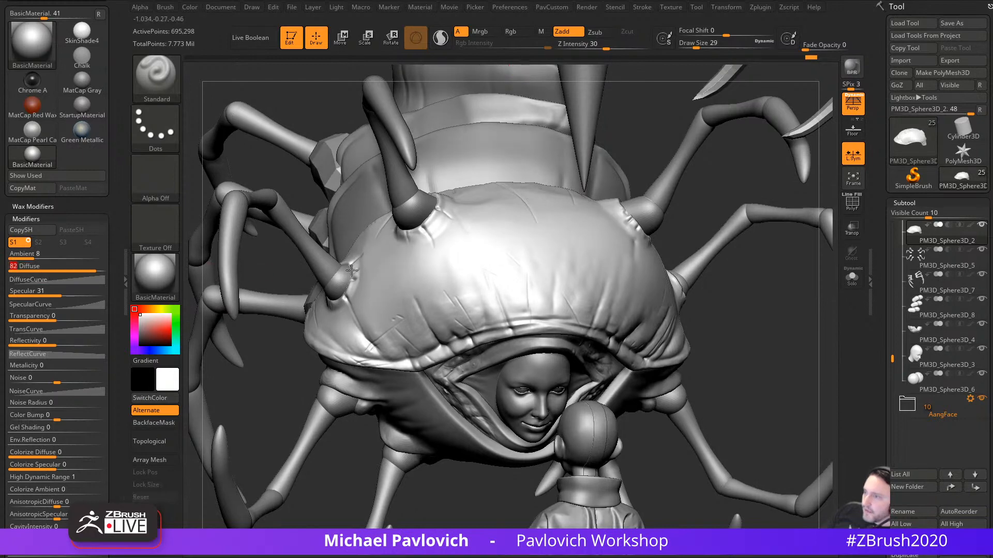
Step: Dock the Light palette above the Material palette
click(338, 6)
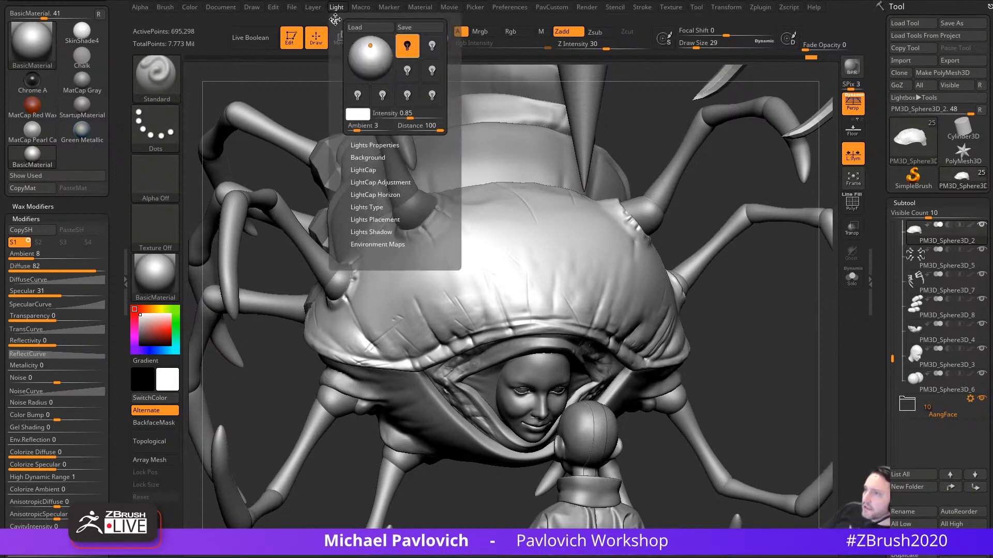
drag(334, 19, 33, 73)
drag(78, 108, 78, 165)
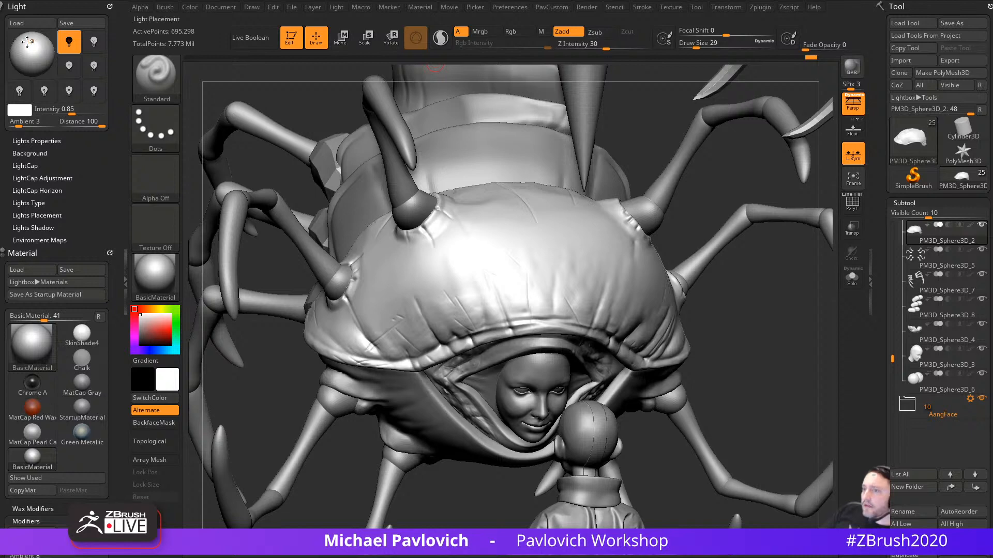
Step: Reposition the main light so it shines on the creature from below and inspect the wrinkles under it
drag(27, 42, 35, 43)
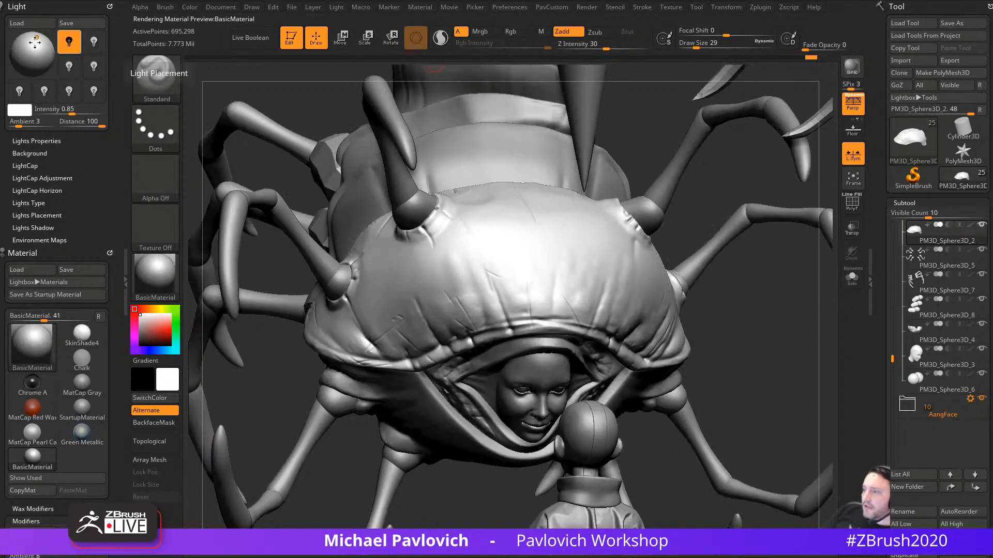
drag(806, 372, 767, 342)
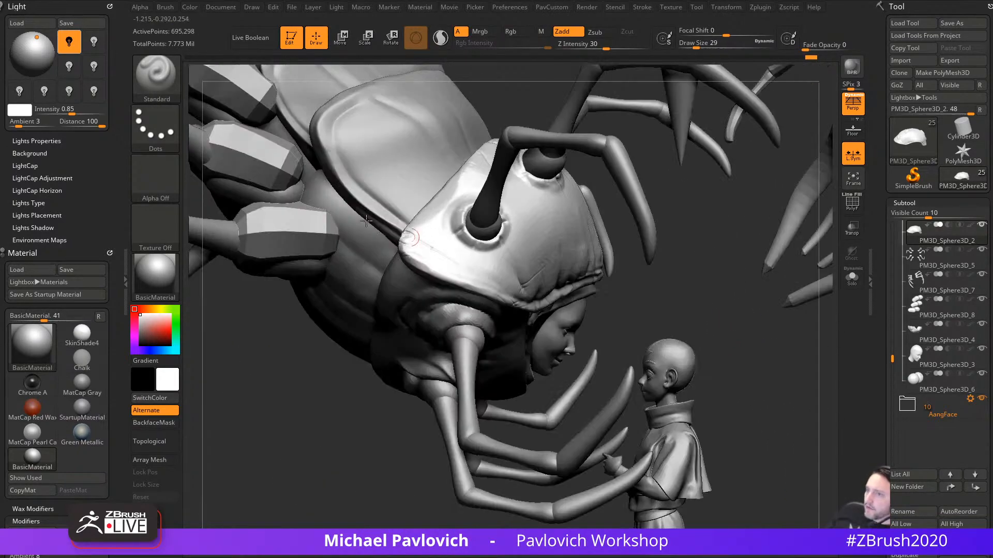
drag(37, 39, 33, 76)
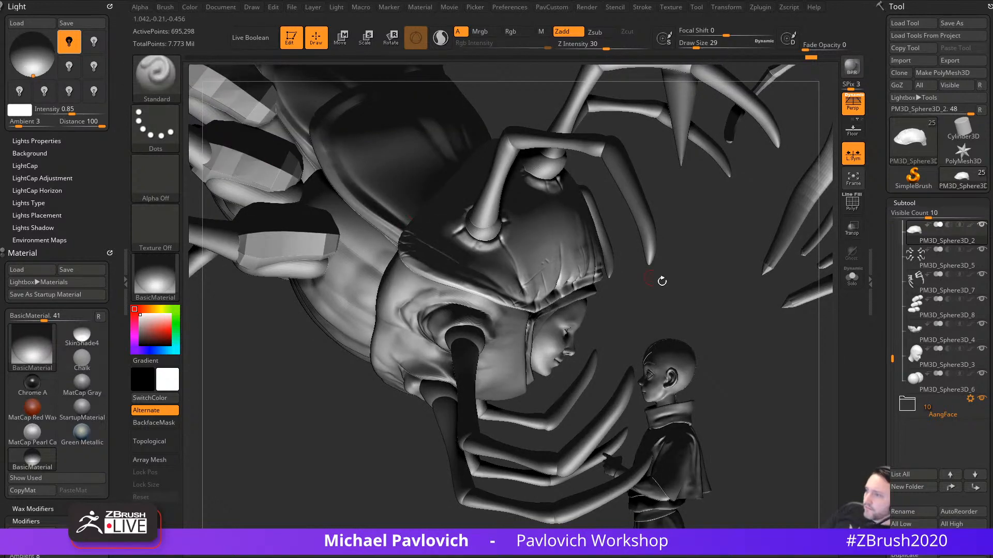
mouse_move(662, 281)
mouse_down()
mouse_move(725, 324)
mouse_move(708, 321)
mouse_move(763, 305)
mouse_move(714, 279)
mouse_move(738, 304)
mouse_move(743, 266)
mouse_up()
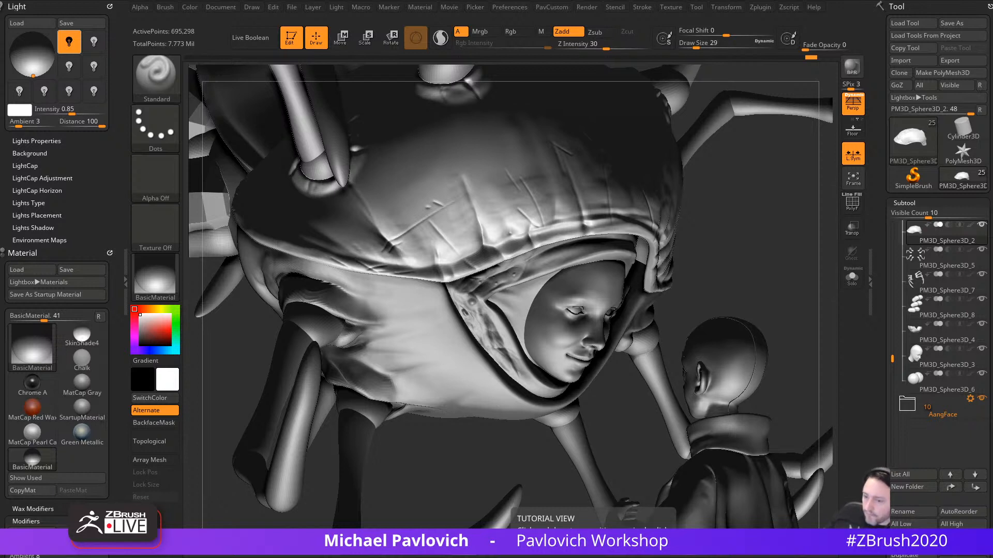
mouse_move(790, 262)
mouse_down()
mouse_move(776, 239)
mouse_move(763, 286)
mouse_move(434, 301)
mouse_up()
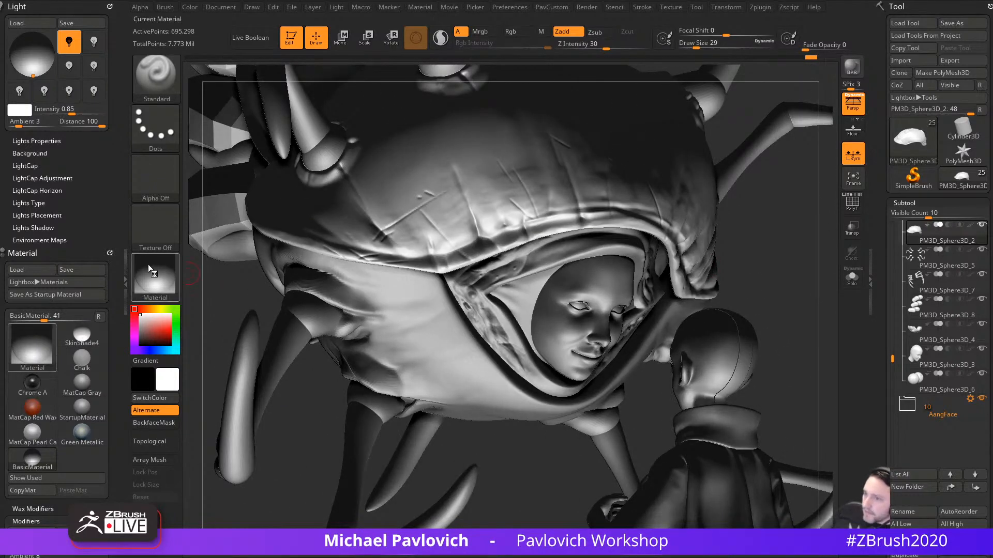
Step: Switch from BasicMaterial back to MatCap Gray and view the creature's face and hood up close
click(155, 277)
click(317, 272)
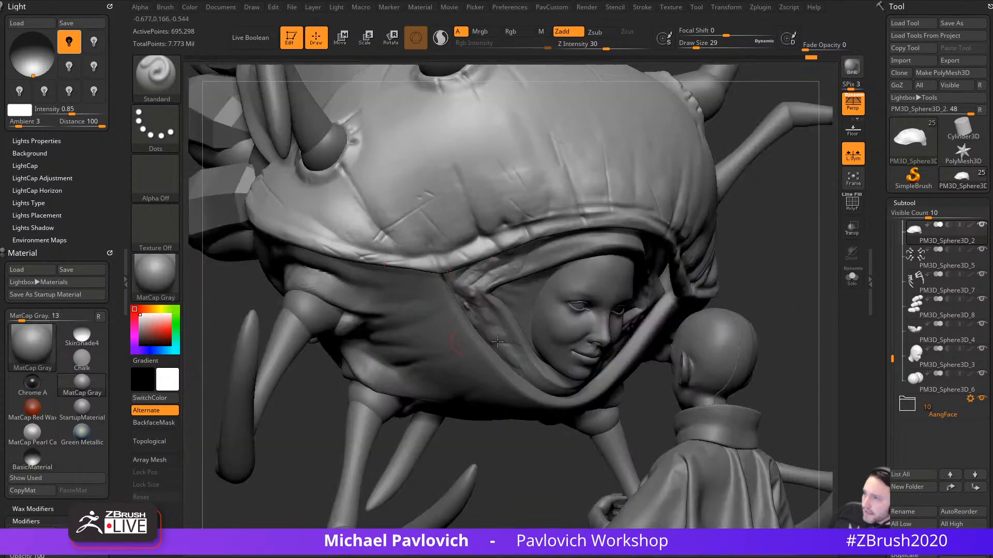
mouse_move(751, 255)
mouse_down()
mouse_move(739, 260)
mouse_move(778, 257)
mouse_move(773, 290)
mouse_up()
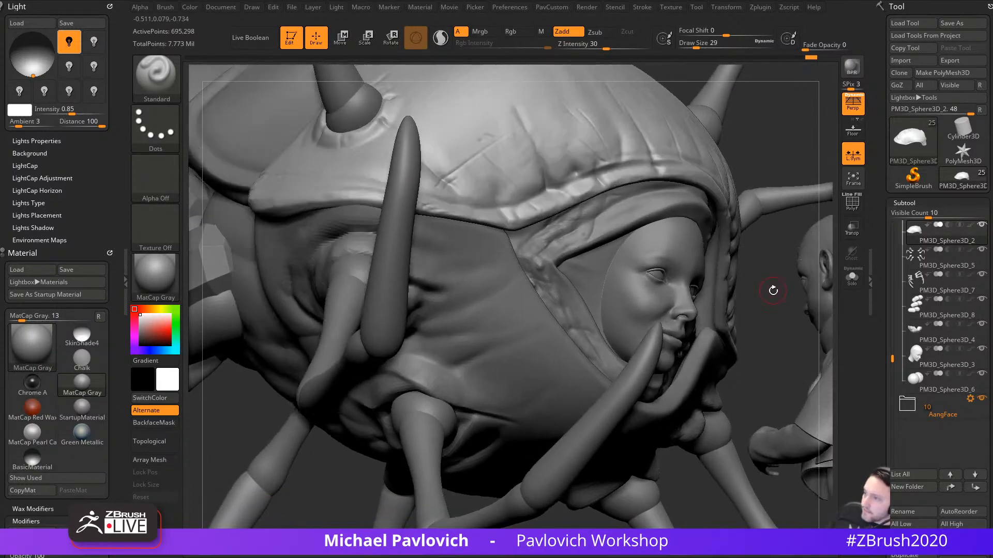
Step: Carve creases across the side of the lower face shell (PM3D_Sphere3D_4) with the DamStandard brush at draw size 59
key(b)
key(d)
key(s)
alt+click(536, 336)
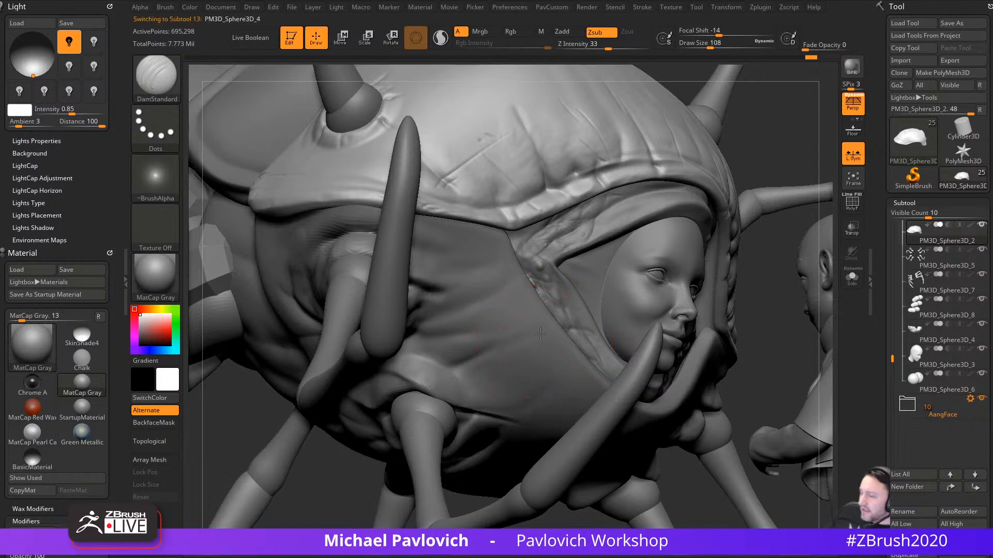
key(s)
drag(546, 336, 460, 371)
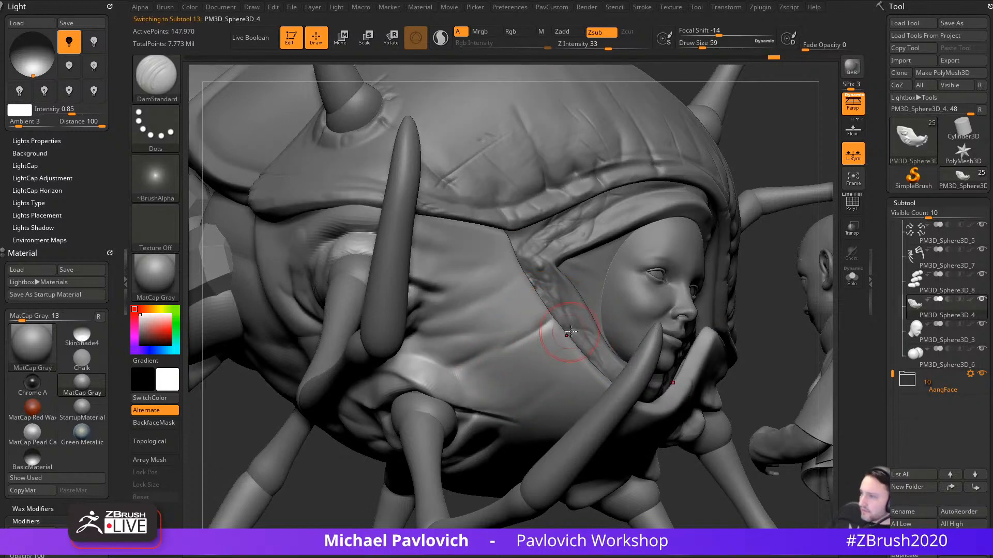
mouse_move(753, 342)
mouse_down()
mouse_move(730, 299)
mouse_move(562, 335)
mouse_up()
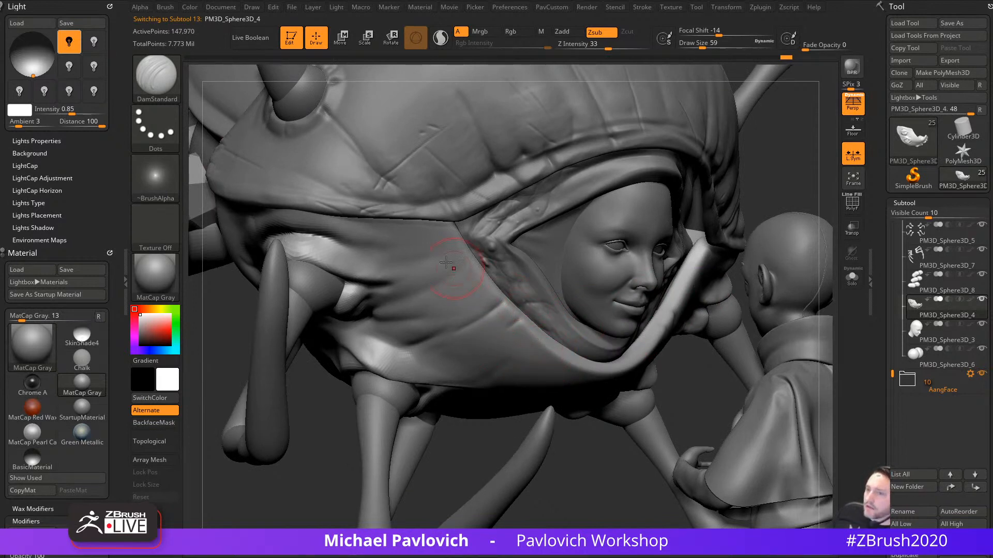
drag(605, 453, 526, 342)
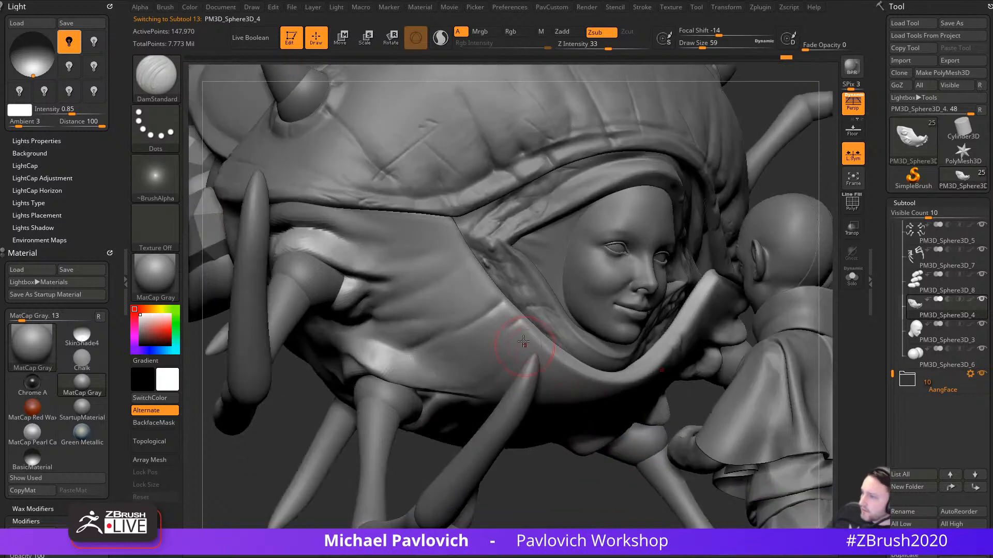
Step: Carve long creases from the lower shell's rim down across the chin underside with DamStandard at draw sizes 140 and 77
mouse_move(561, 461)
mouse_down()
mouse_move(545, 450)
mouse_move(518, 290)
mouse_up()
mouse_move(441, 521)
alt+mouse_down()
mouse_move(414, 489)
mouse_move(520, 277)
mouse_move(566, 288)
alt+mouse_up()
key(s)
drag(536, 253, 434, 430)
key(s)
drag(555, 345, 548, 345)
mouse_move(534, 255)
mouse_down()
mouse_move(477, 368)
mouse_move(435, 416)
mouse_up()
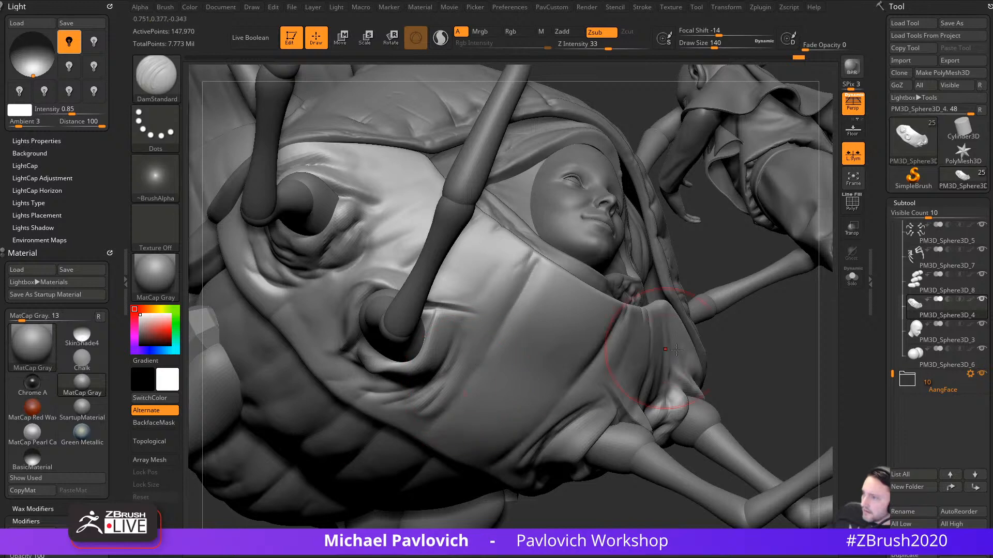
right_drag(658, 351, 550, 346)
key(s)
mouse_move(556, 305)
mouse_down()
mouse_move(545, 305)
mouse_move(579, 294)
mouse_move(540, 372)
mouse_up()
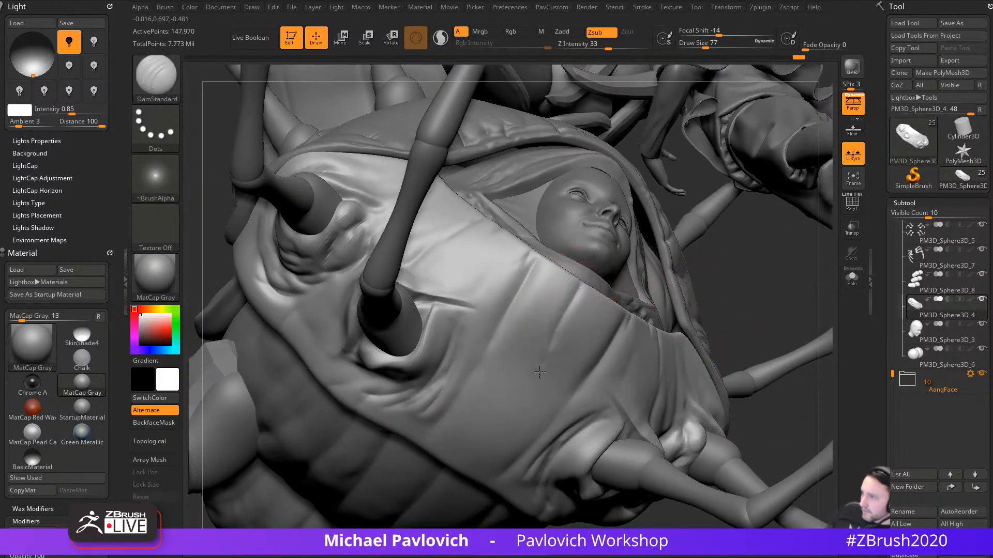
Step: Build up the skin between the chin creases on the lower shell with the Clay brush
key(b)
key(c)
key(l)
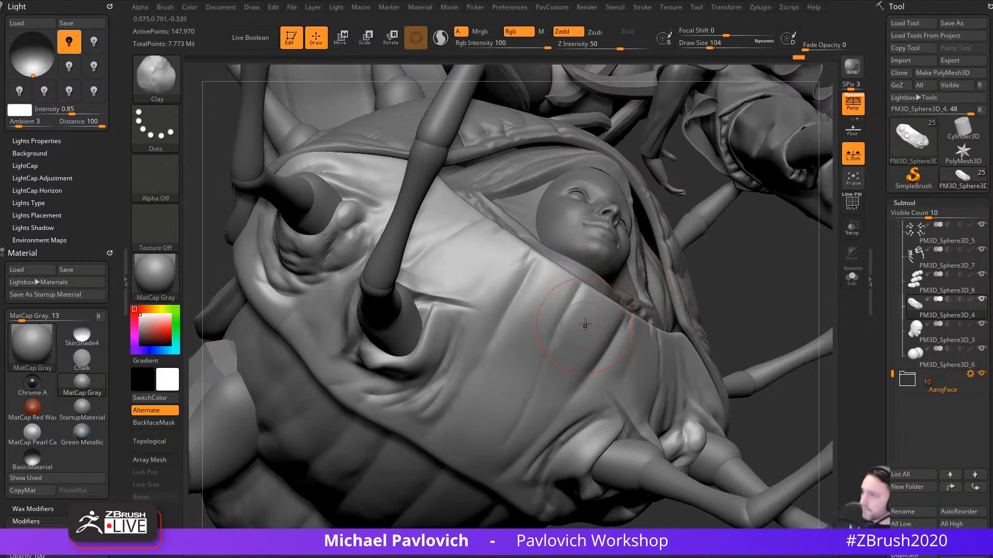
drag(564, 373, 538, 290)
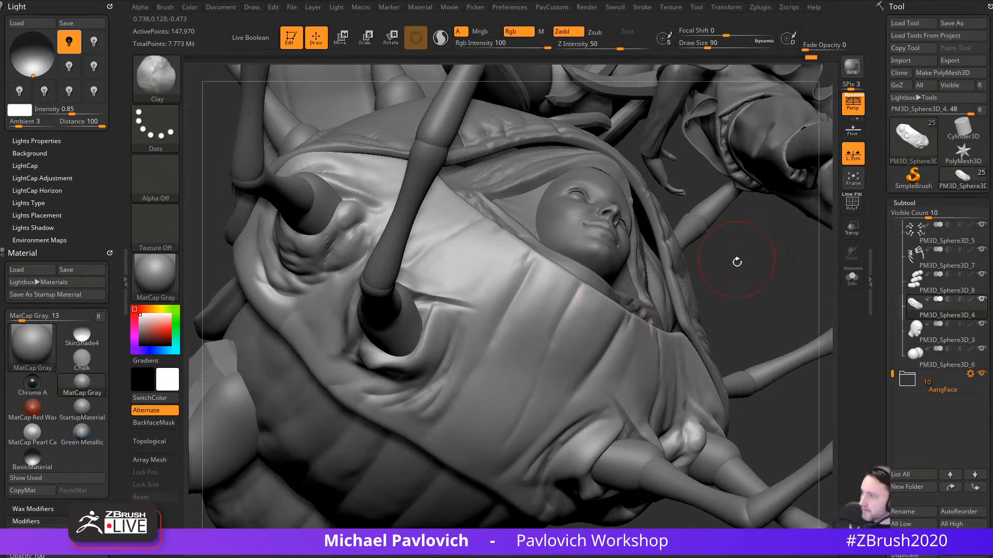
Step: Sharpen the creases on the lower shell's underside with the Pinch brush at draw size 90
alt+drag(737, 261, 741, 312)
key(b)
key(p)
key(i)
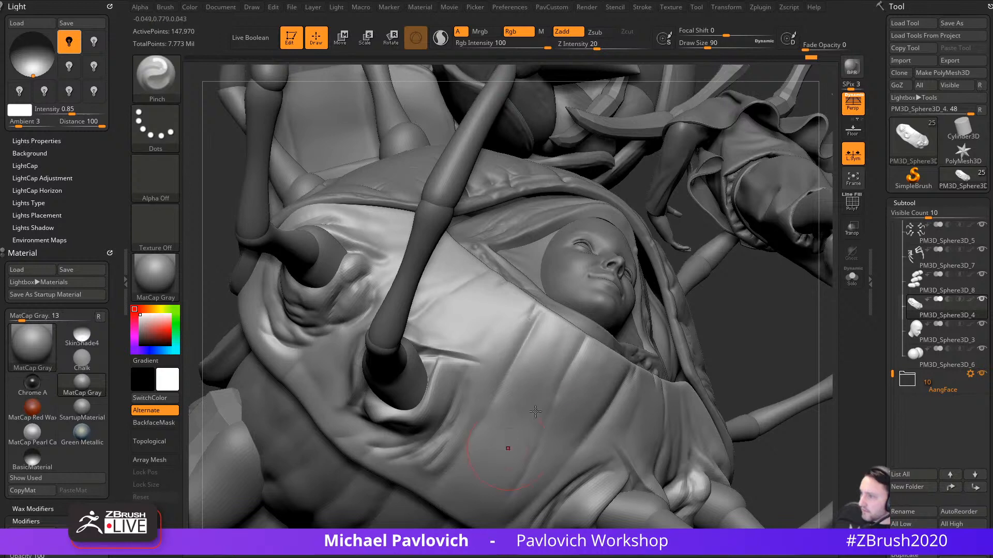
drag(614, 411, 598, 425)
drag(729, 362, 624, 401)
mouse_move(350, 370)
mouse_down()
mouse_move(275, 428)
mouse_move(318, 411)
mouse_up()
Step: Build up the folds on the lower shell's cheek and rim with the Clay brush at draw sizes around 74 and 65
key(b)
key(c)
key(l)
mouse_move(776, 255)
mouse_down()
mouse_move(754, 135)
mouse_move(750, 155)
mouse_up()
key(s)
drag(526, 344, 524, 345)
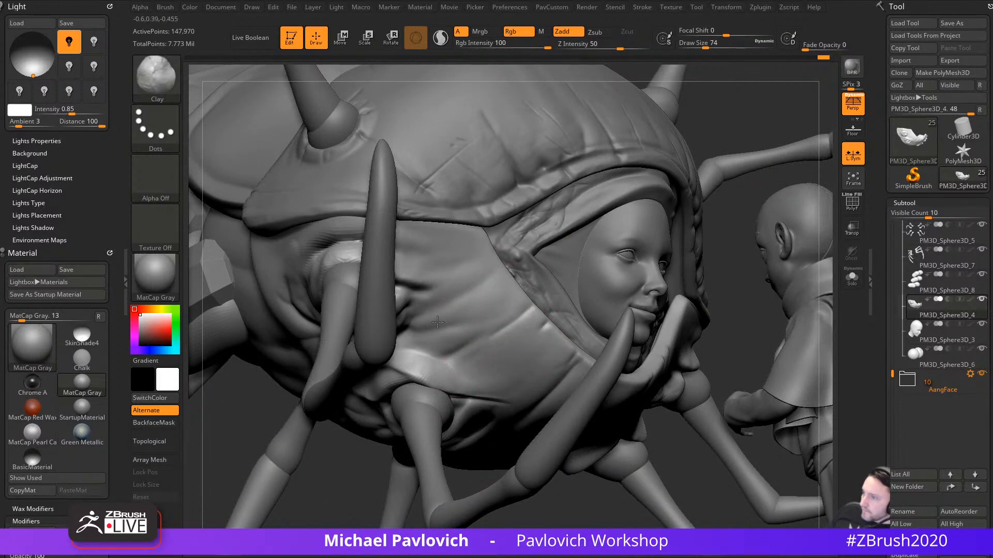
drag(704, 265, 724, 315)
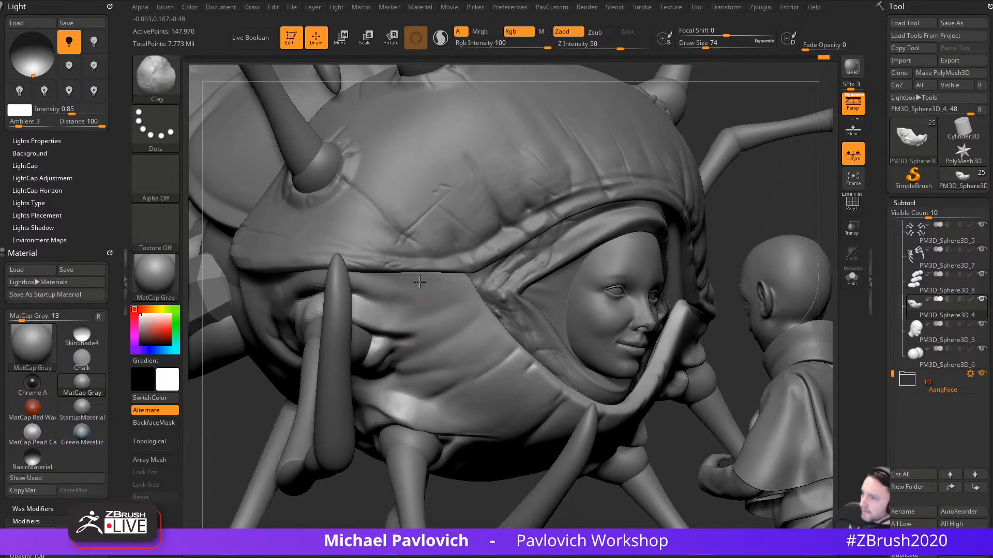
drag(201, 448, 518, 460)
alt+drag(490, 529, 434, 516)
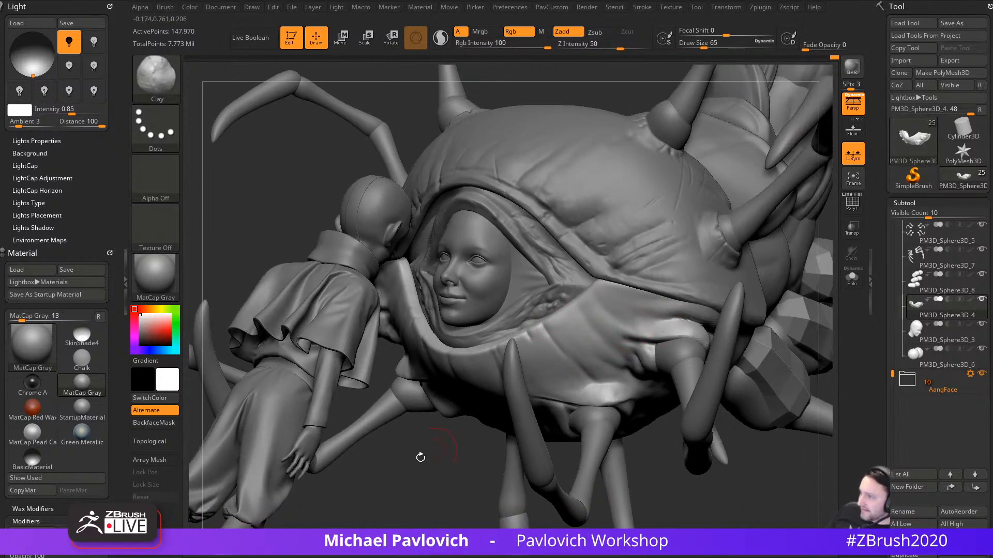
mouse_move(421, 458)
mouse_down()
mouse_move(468, 455)
mouse_move(511, 474)
mouse_move(500, 442)
mouse_up()
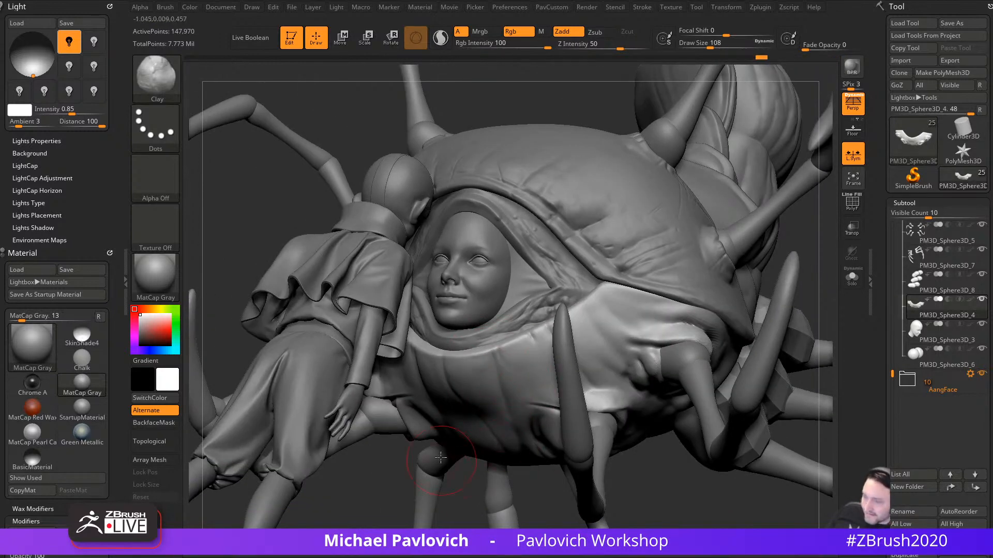
Step: Flatten the lower shell's rim and adjoining folds with the TrimDynamic brush at draw size about 71
key(b)
key(t)
key(d)
drag(811, 226, 673, 254)
key(s)
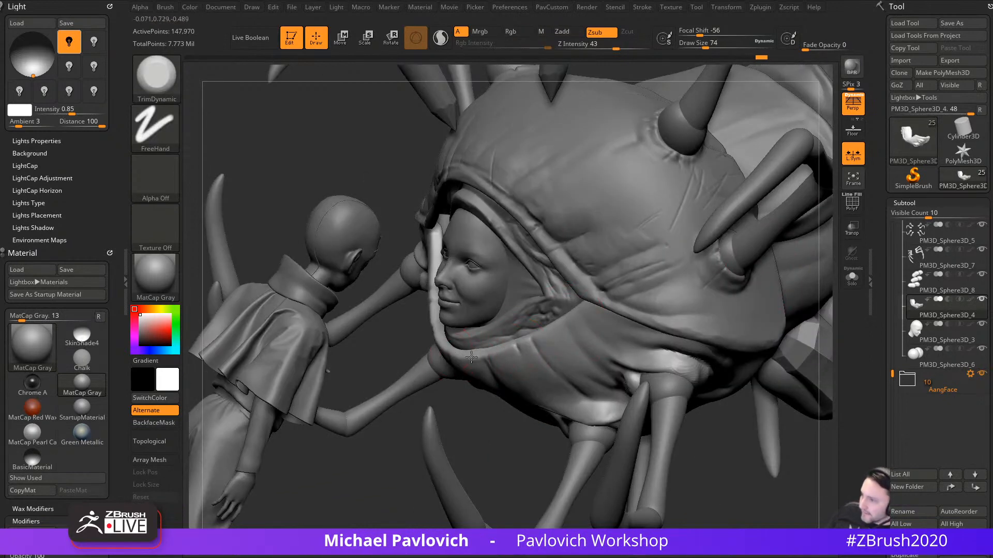
drag(501, 399, 585, 318)
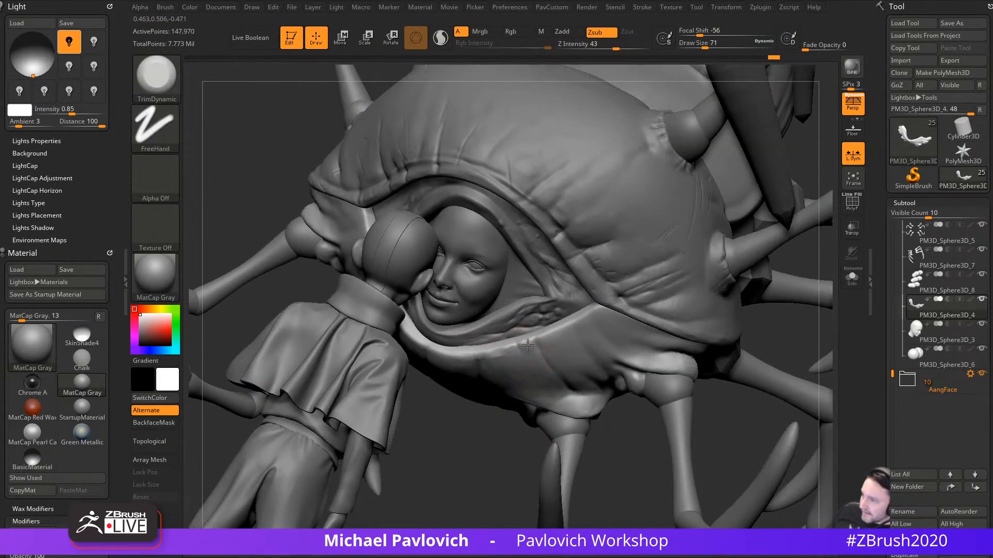
drag(250, 300, 454, 352)
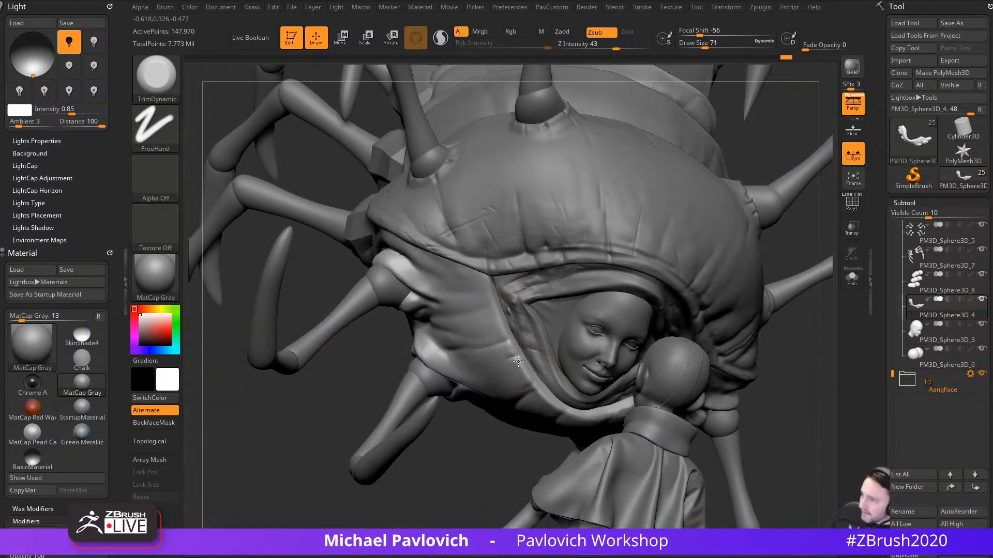
mouse_move(525, 375)
mouse_down()
mouse_move(468, 426)
mouse_move(517, 383)
mouse_up()
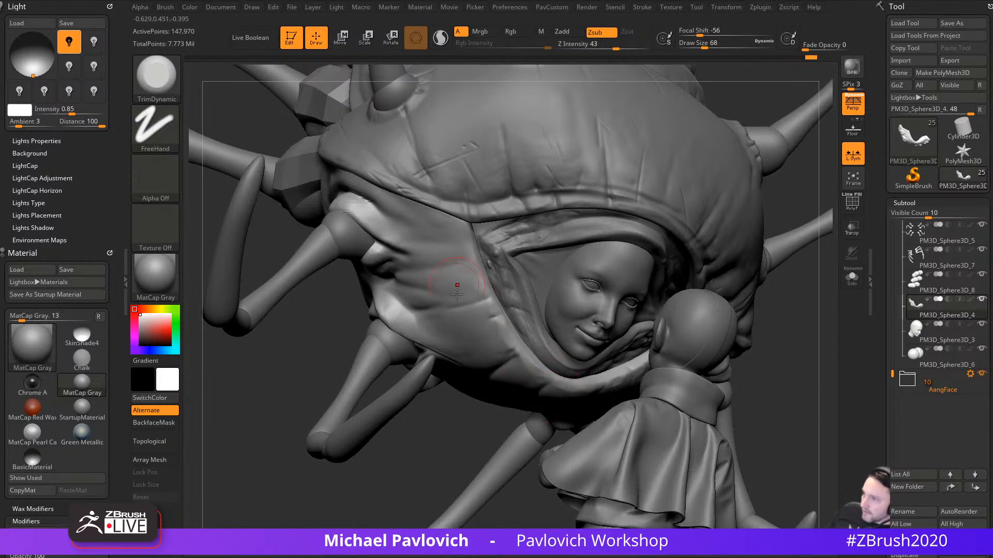
drag(439, 432, 461, 459)
Step: Carve creases over the lower shell's rim beside the face opening with DamStandard at draw size 80
key(b)
key(d)
key(s)
drag(308, 399, 356, 387)
key(s)
drag(503, 333, 509, 331)
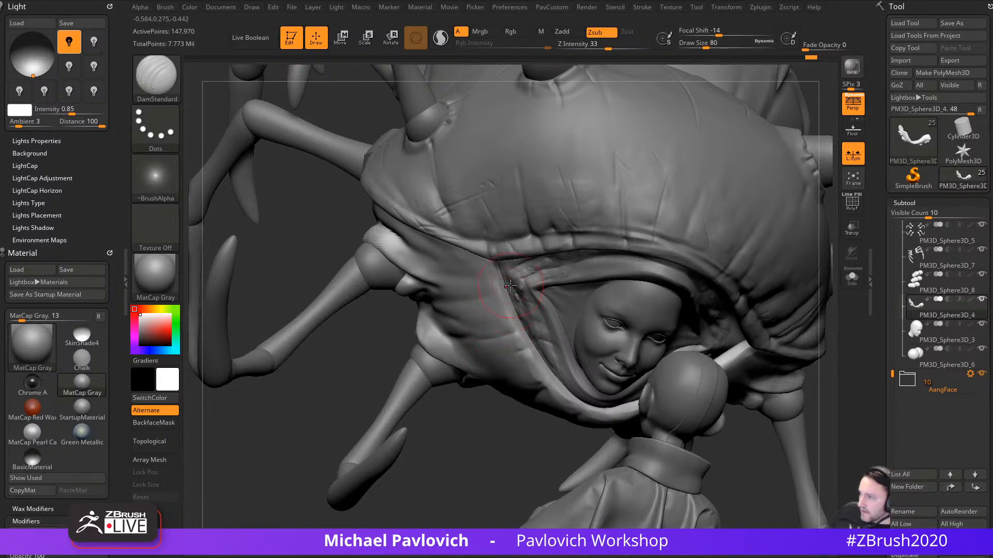
alt+drag(377, 403, 357, 374)
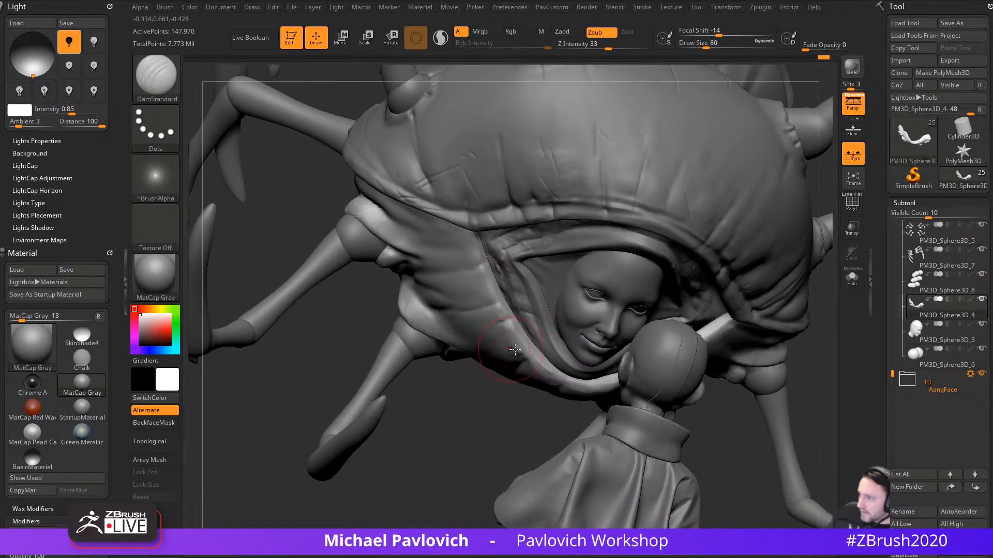
Step: Reduce the draw size to 44 and smooth the creases along the lower shell's rim
key(s)
drag(515, 349, 509, 350)
shift+drag(512, 345, 516, 331)
mouse_move(507, 418)
mouse_down()
mouse_move(414, 424)
mouse_move(430, 411)
mouse_up()
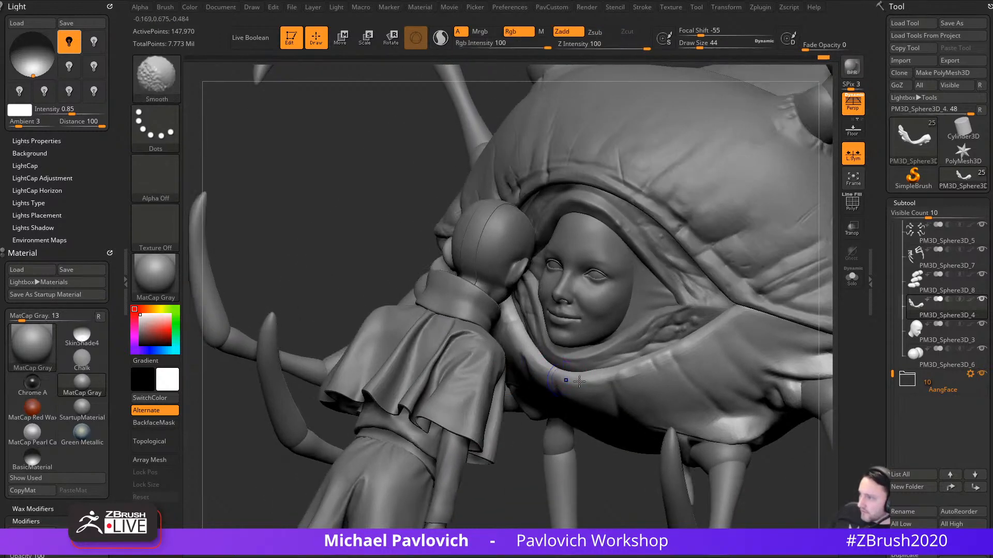
mouse_move(579, 381)
shift+mouse_down()
mouse_move(657, 365)
mouse_move(743, 324)
shift+mouse_up()
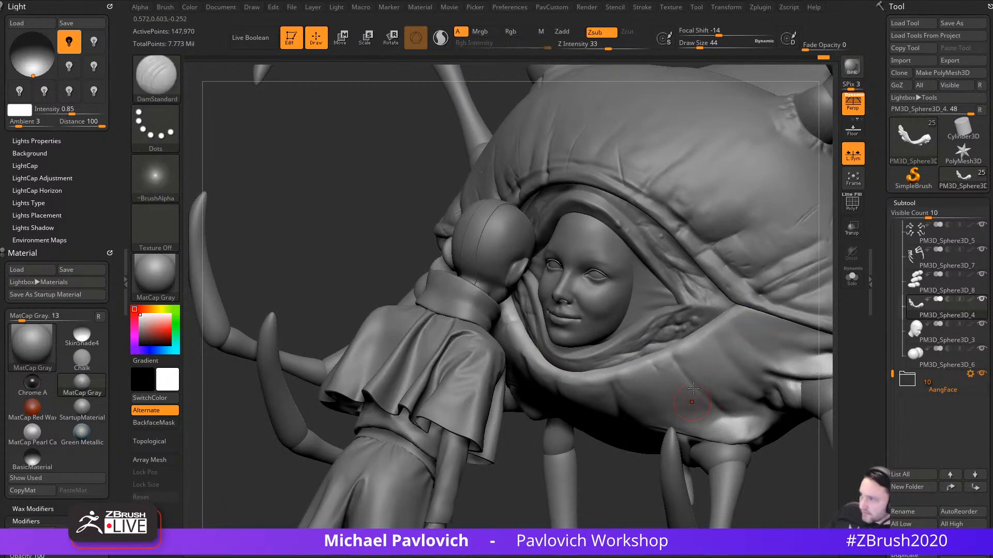
Step: Deepen the creases wrapping over the lower shell's rim with DamStandard at draw size 74, checking from the front and side
mouse_move(647, 460)
mouse_down()
mouse_move(614, 471)
mouse_move(594, 517)
mouse_up()
key(s)
key(s)
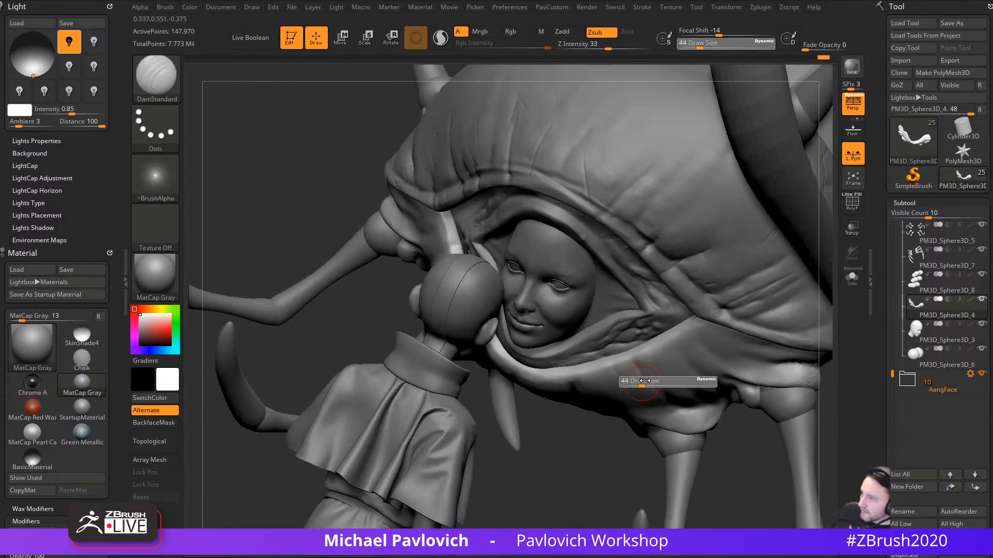
drag(635, 351, 641, 351)
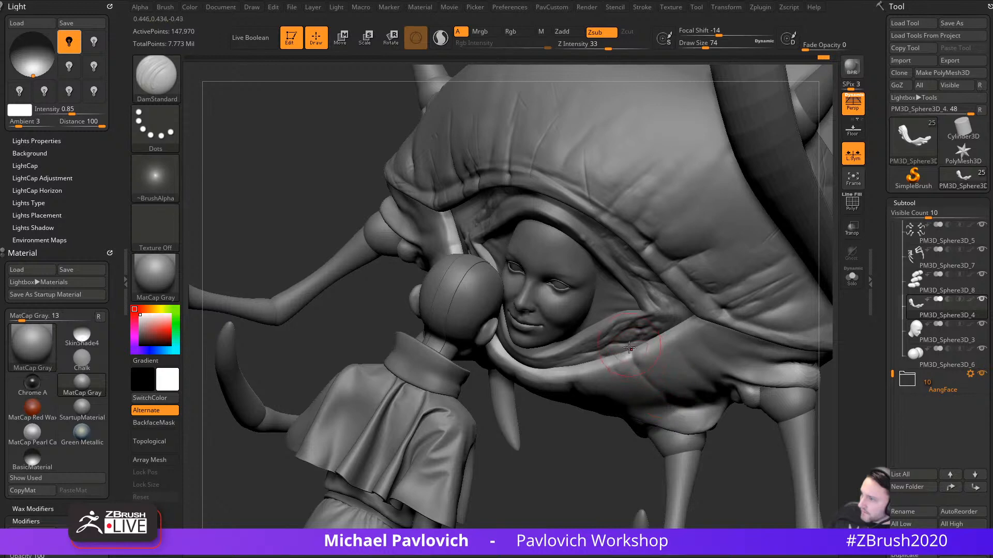
drag(577, 461, 541, 383)
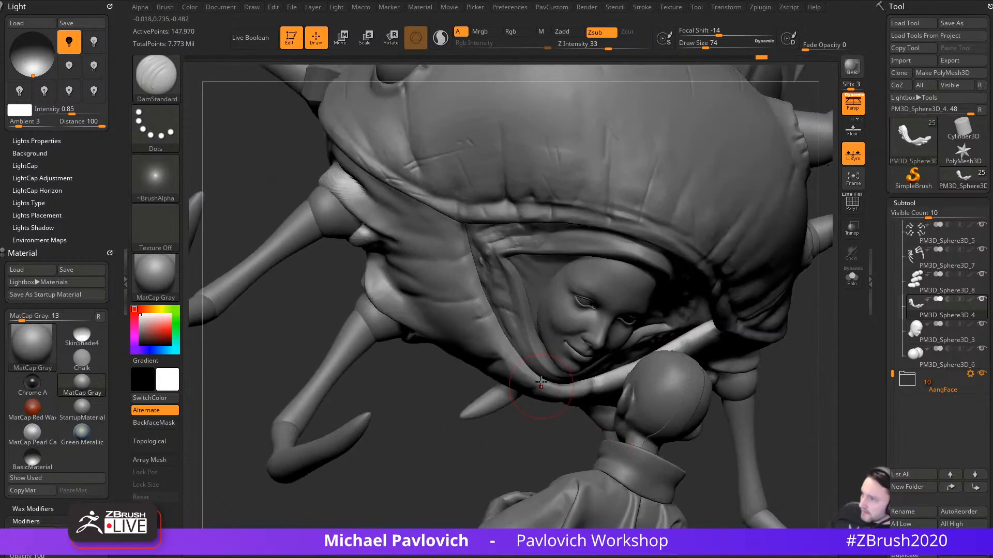
drag(516, 346, 485, 368)
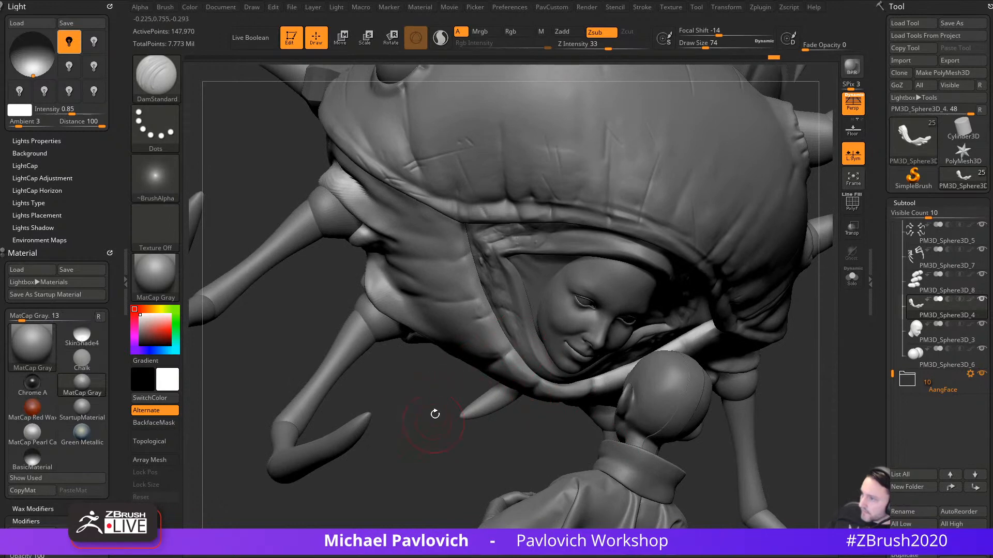
drag(434, 415, 489, 306)
shift+drag(480, 395, 483, 421)
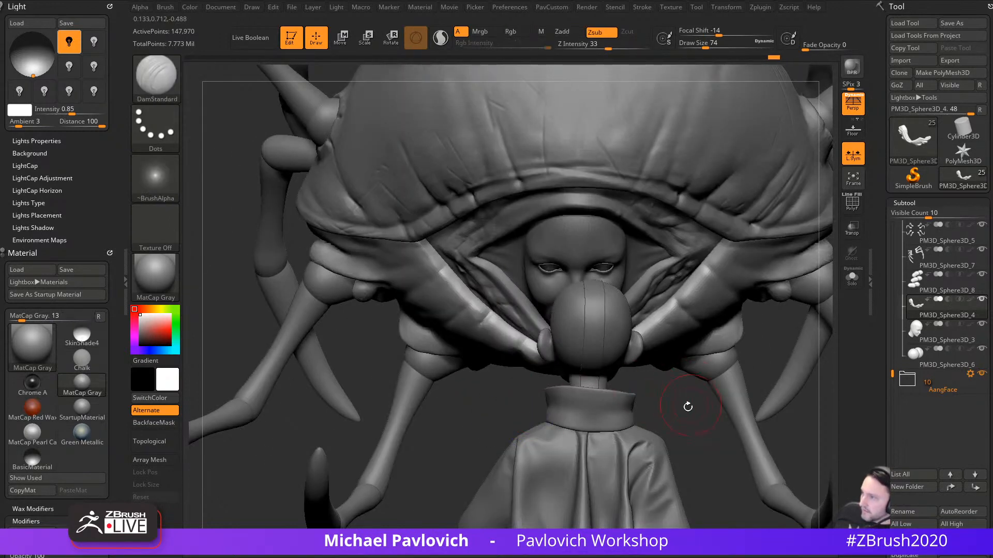
drag(687, 406, 681, 398)
mouse_move(529, 401)
mouse_down()
mouse_move(543, 450)
mouse_move(501, 335)
mouse_up()
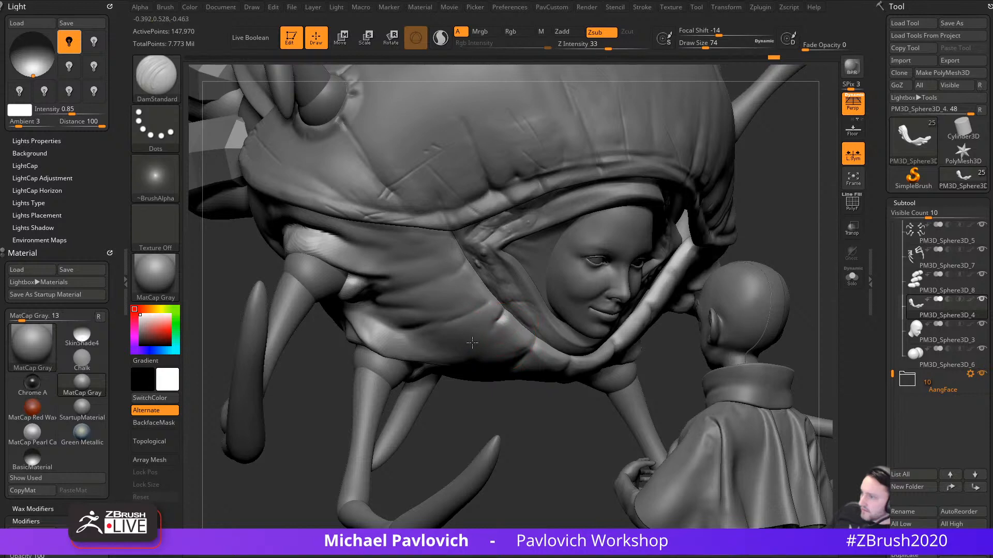
Step: Try long creases converging above the hood rim on the upper head shell (PM3D_Sphere3D_2), and undo them
alt+click(443, 103)
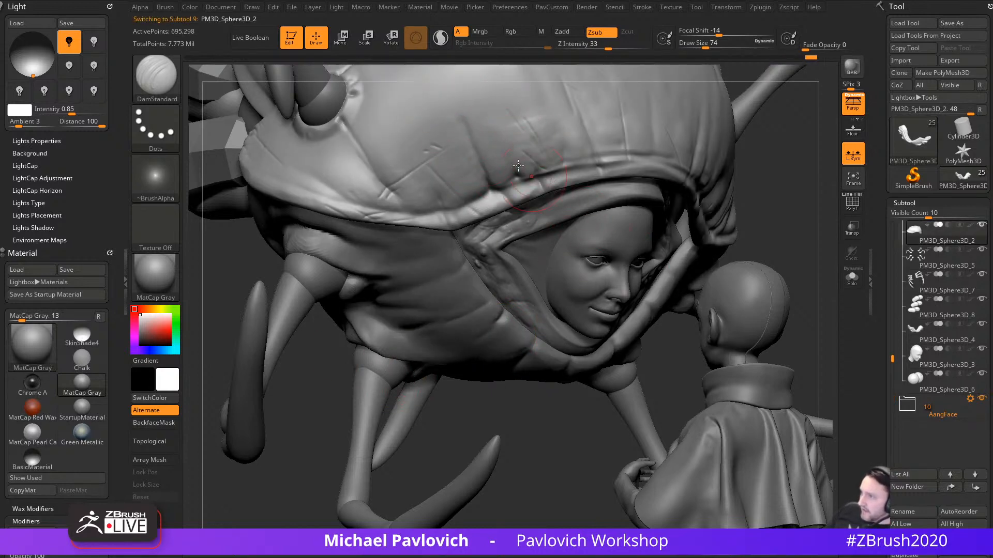
key(ctrl+z)
drag(405, 100, 512, 179)
drag(434, 146, 512, 180)
drag(480, 115, 511, 178)
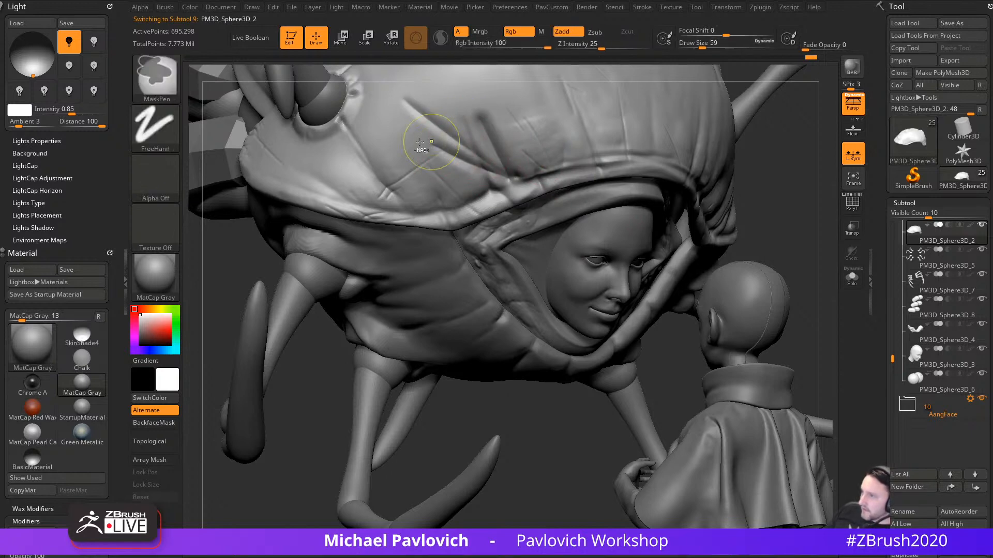
key(ctrl+z)
key(ctrl+z)
key(ctrl+z)
Step: Try short V-shaped creases meeting at shared points on the upper head shell, and undo them
drag(381, 118, 458, 172)
drag(406, 153, 459, 171)
drag(448, 129, 460, 168)
drag(539, 86, 556, 137)
drag(533, 122, 557, 138)
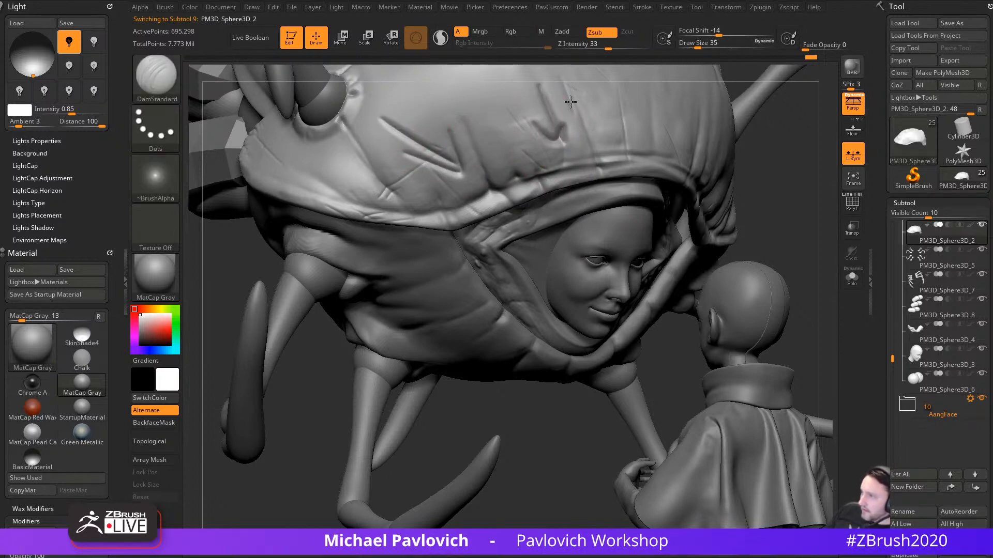
drag(570, 102, 559, 135)
right_drag(656, 101, 628, 85)
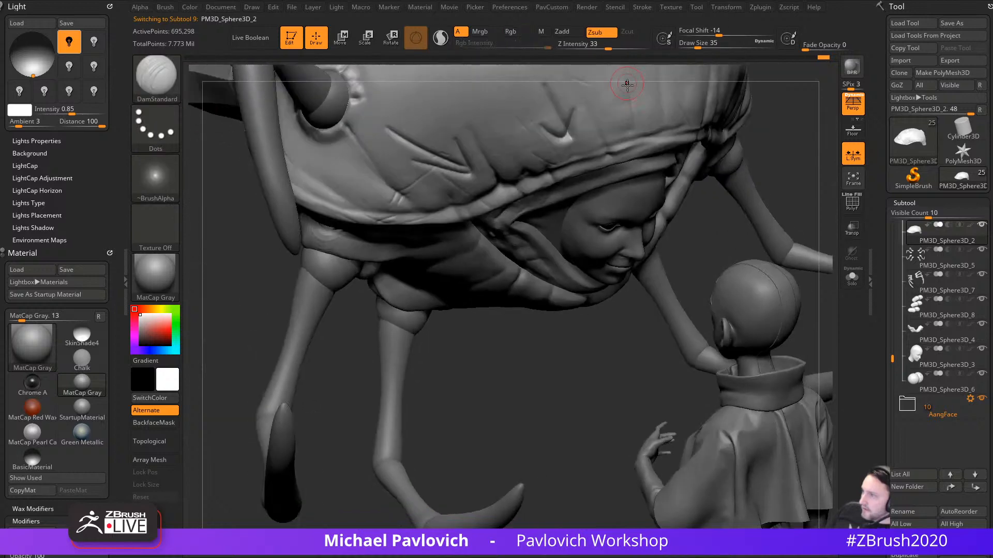
right_drag(560, 390, 556, 368)
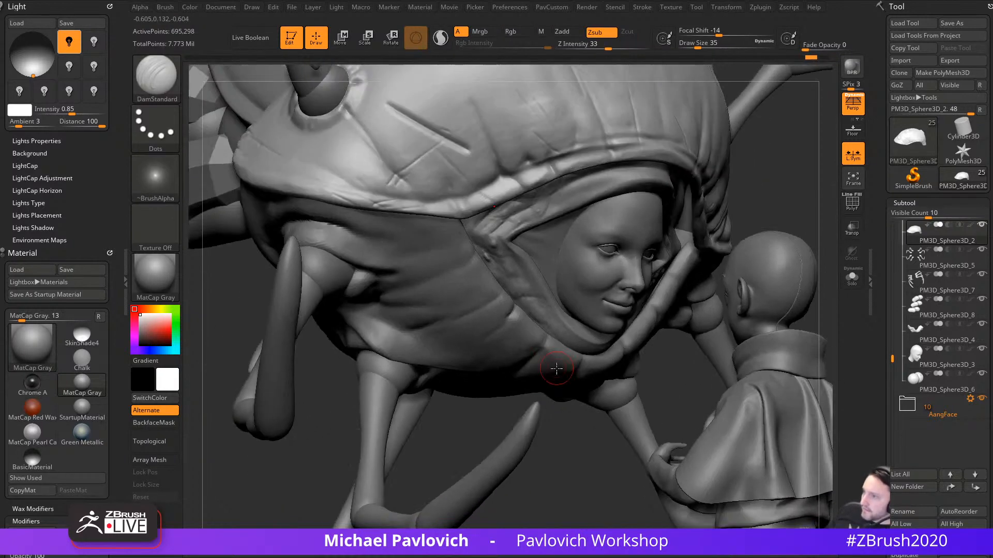
key(ctrl+z)
alt+right_drag(500, 407, 512, 403)
Step: Carve sideways creases into the side of the lower shell (PM3D_Sphere3D_4) beside the hood rim with DamStandard at draw sizes 90 and 68
alt+click(499, 355)
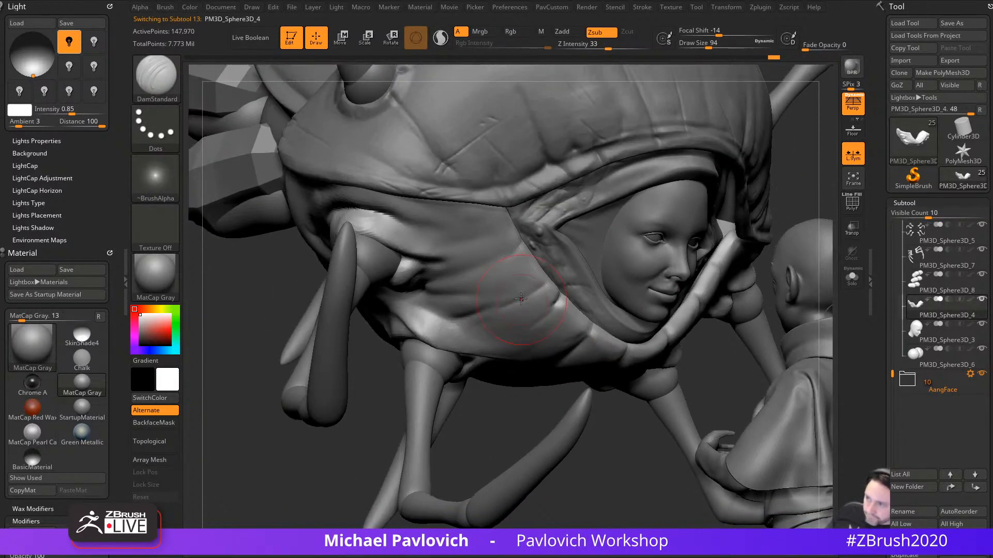
key(bracketleft)
drag(427, 294, 528, 278)
key(bracketleft)
drag(432, 294, 533, 275)
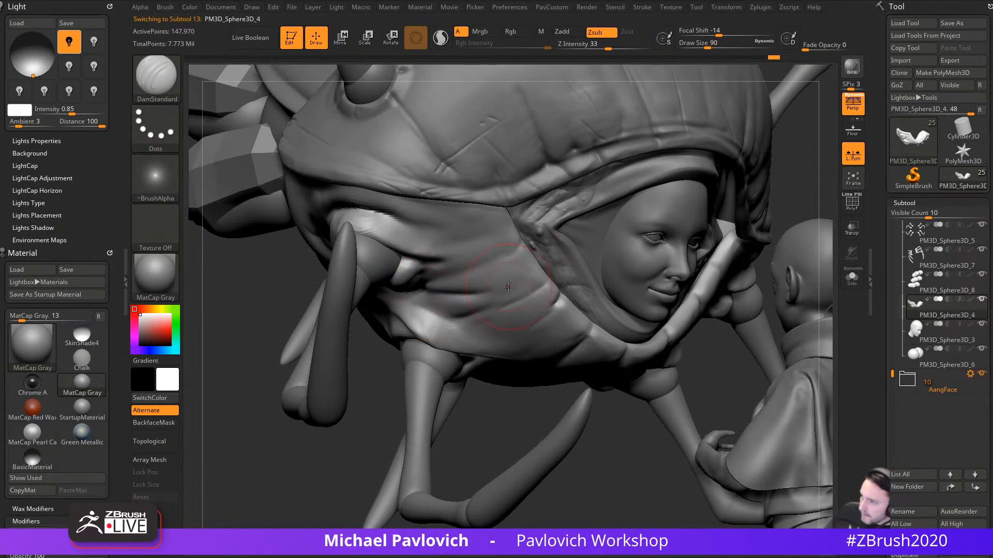
drag(429, 281, 523, 246)
drag(470, 275, 534, 261)
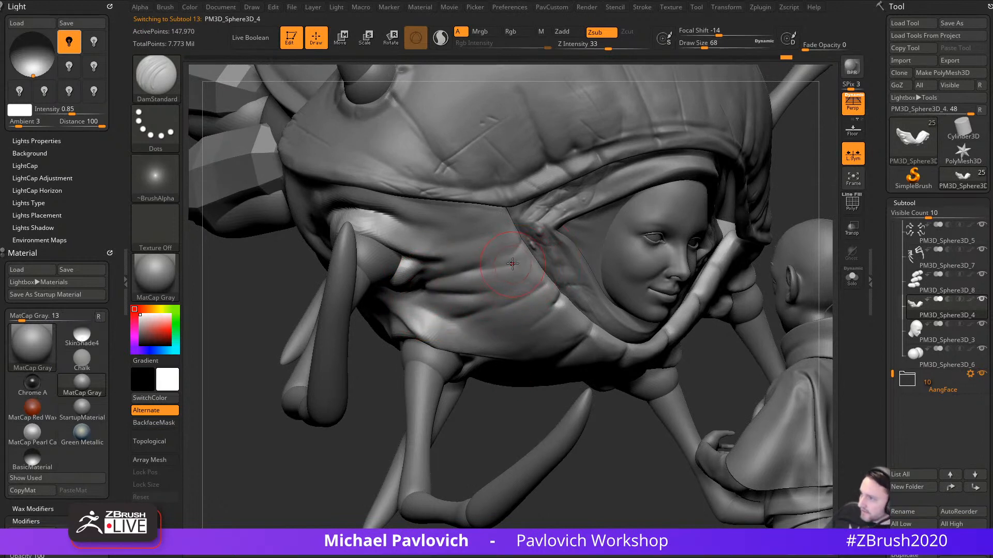
right_drag(647, 215, 641, 460)
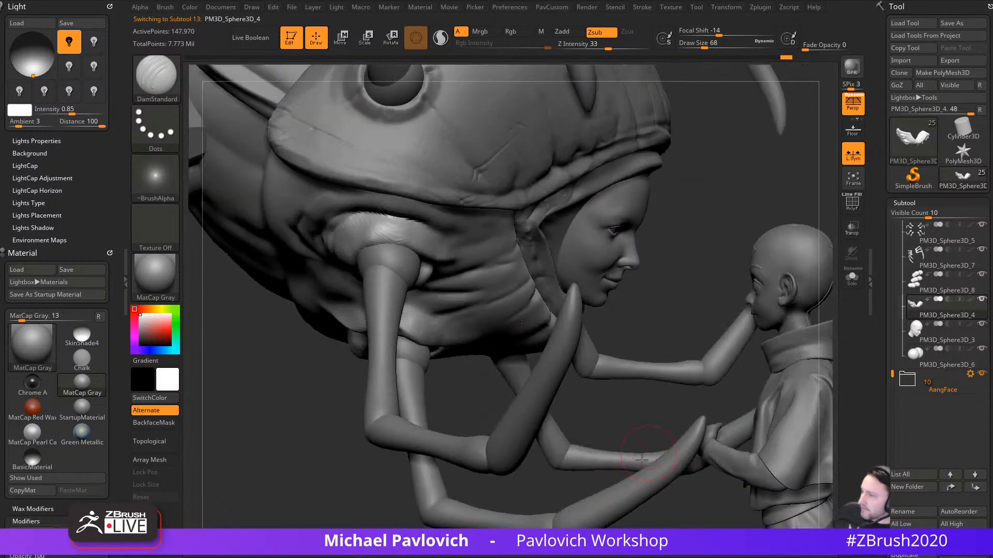
right_drag(644, 410, 712, 337)
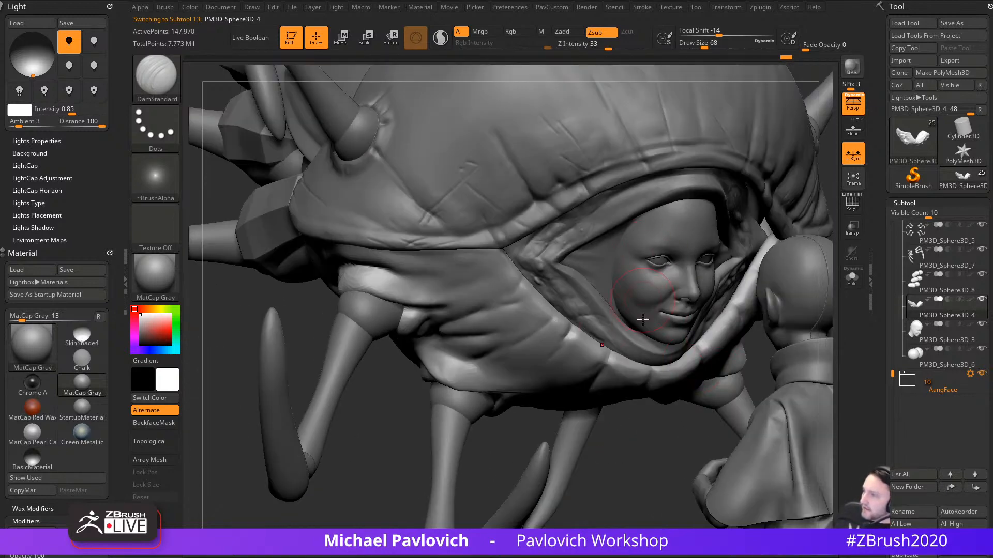
Step: Carve fine creases into the skin folds around the face opening (kohBody001) with DamStandard at draw size 27
alt+click(616, 332)
mouse_move(616, 332)
ctrl+right_down()
mouse_move(605, 448)
mouse_move(583, 343)
ctrl+right_up()
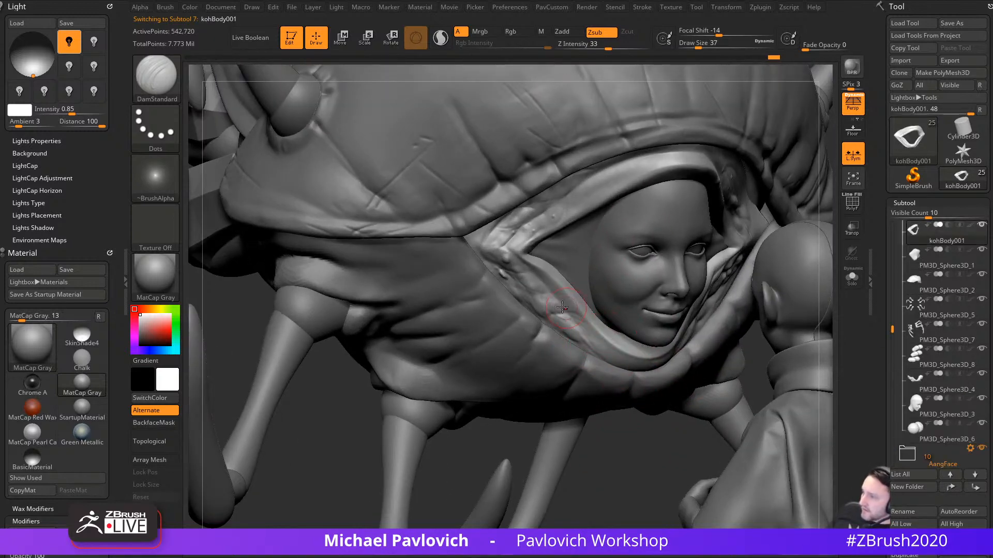
key(s)
drag(574, 309, 559, 302)
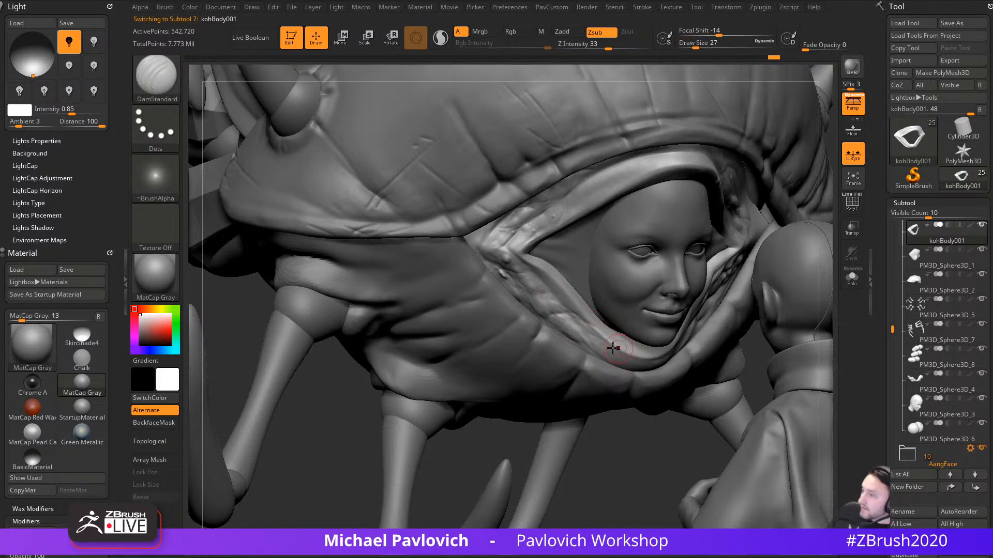
drag(532, 273, 564, 291)
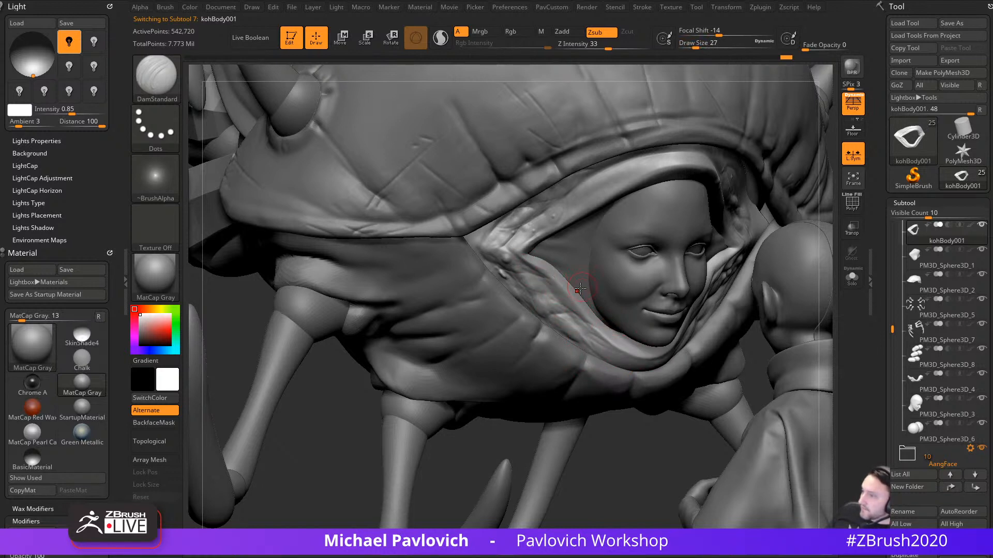
drag(553, 223, 605, 194)
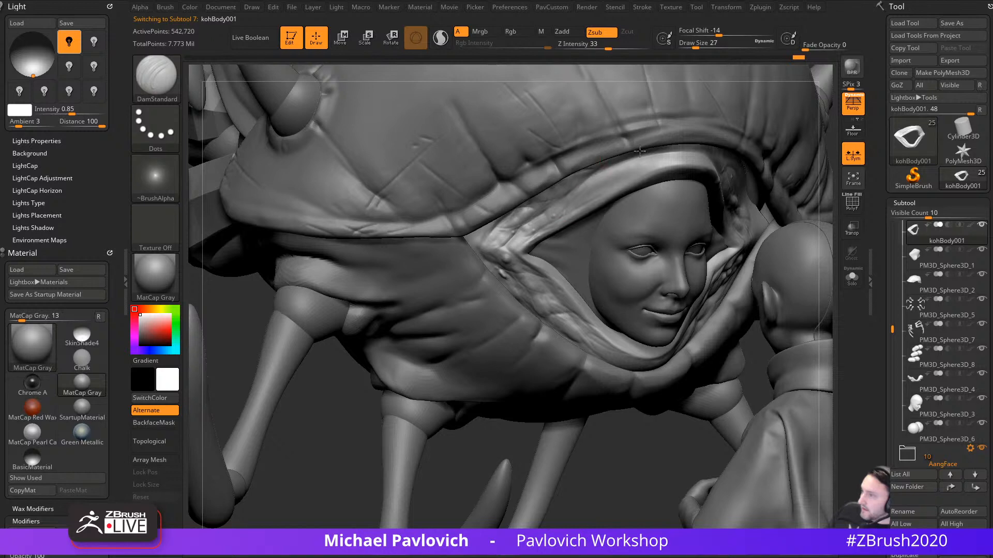
mouse_move(362, 368)
mouse_down()
mouse_move(397, 399)
mouse_move(413, 393)
mouse_up()
Step: Select the lower shell, enlarge the Clay brush to draw size 80, and undo the last change
key(s)
drag(529, 284, 538, 284)
alt+click(543, 269)
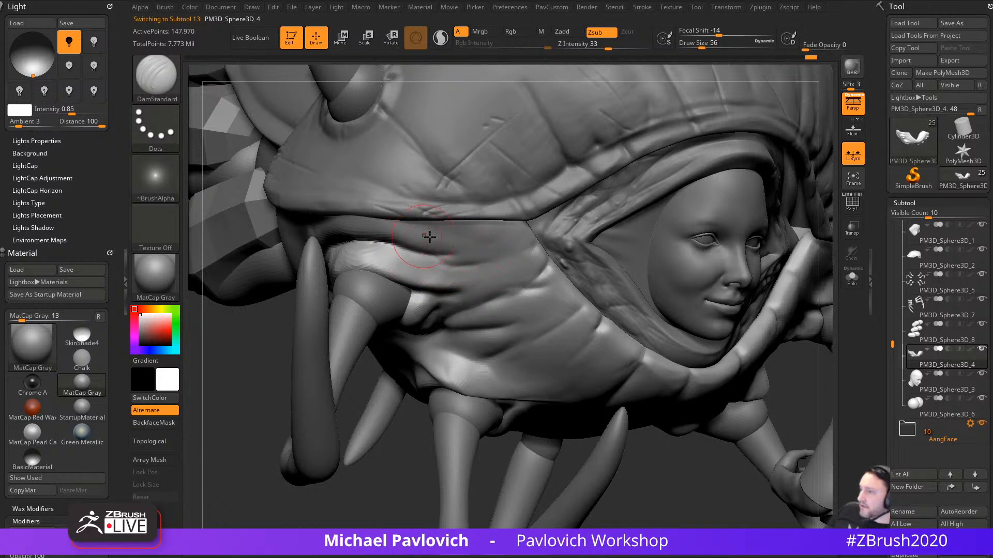
key(b)
key(c)
key(l)
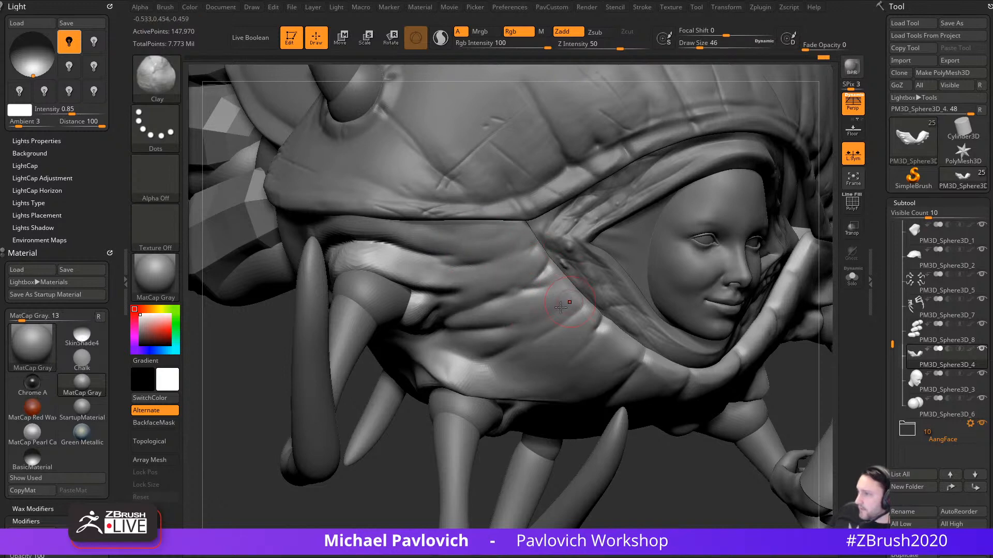
drag(422, 466, 545, 367)
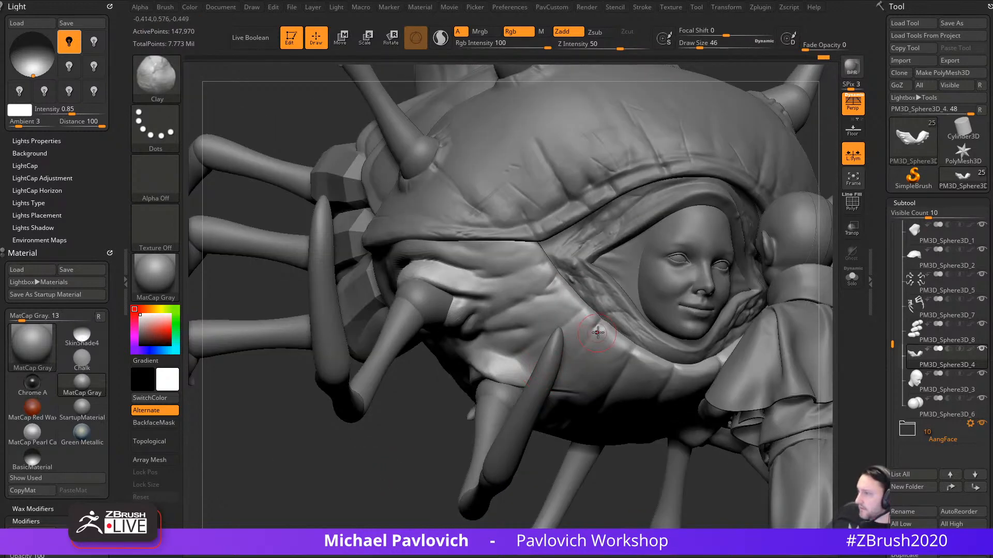
drag(419, 513, 275, 466)
key(bracketright)
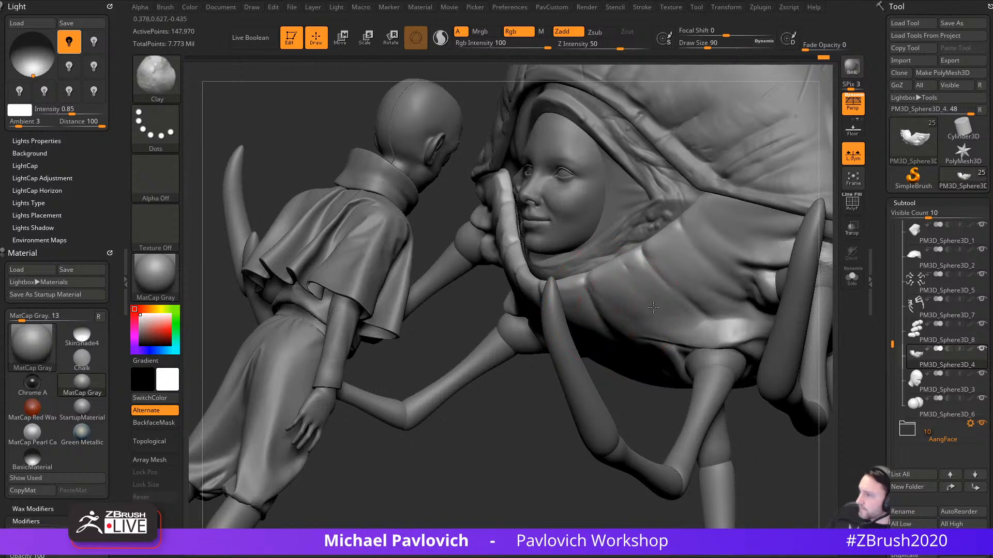
key(s)
drag(644, 293, 650, 290)
key(ctrl+z)
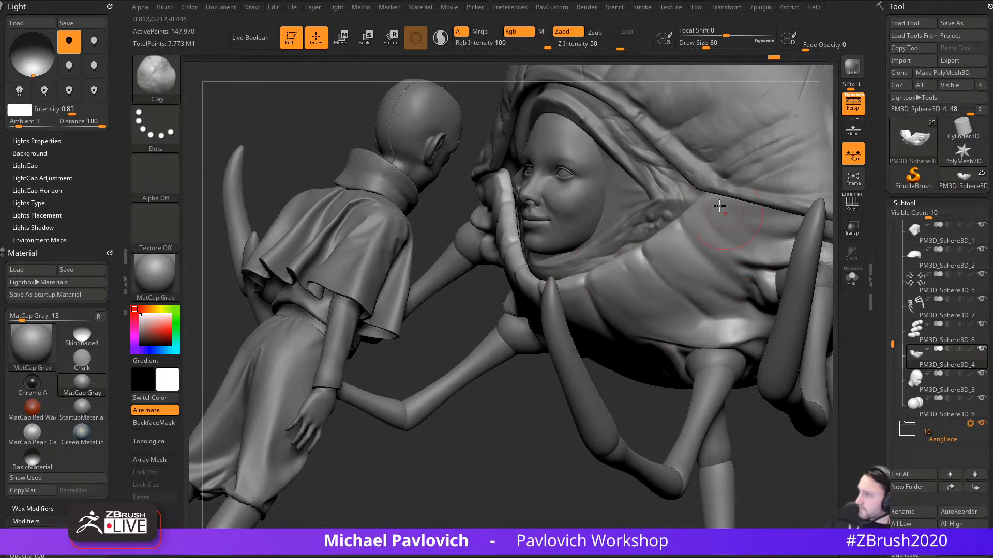
Step: Carve a deep crease under the fold above the upper leg's socket with DamStandard at draw size 83
drag(496, 474, 545, 422)
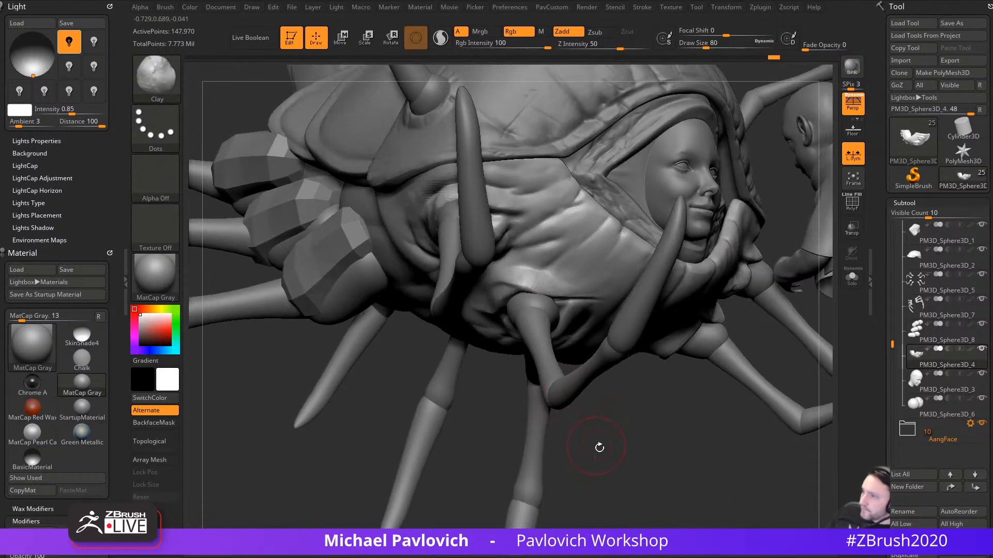
mouse_move(599, 447)
alt+mouse_down()
mouse_move(628, 474)
mouse_move(589, 462)
alt+mouse_up()
drag(429, 459, 461, 499)
key(b)
key(d)
key(s)
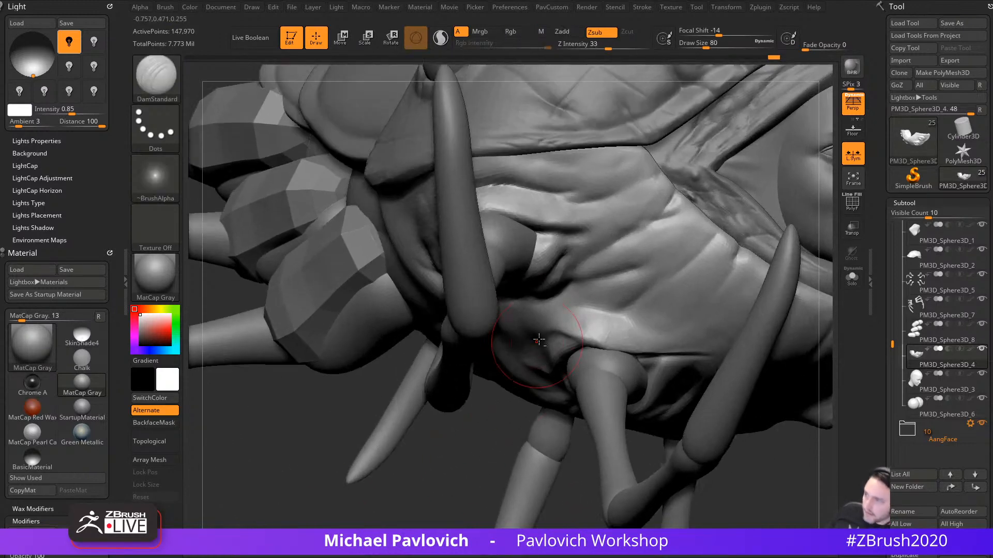
key(s)
drag(572, 242, 568, 242)
drag(540, 228, 587, 236)
key(bracketright)
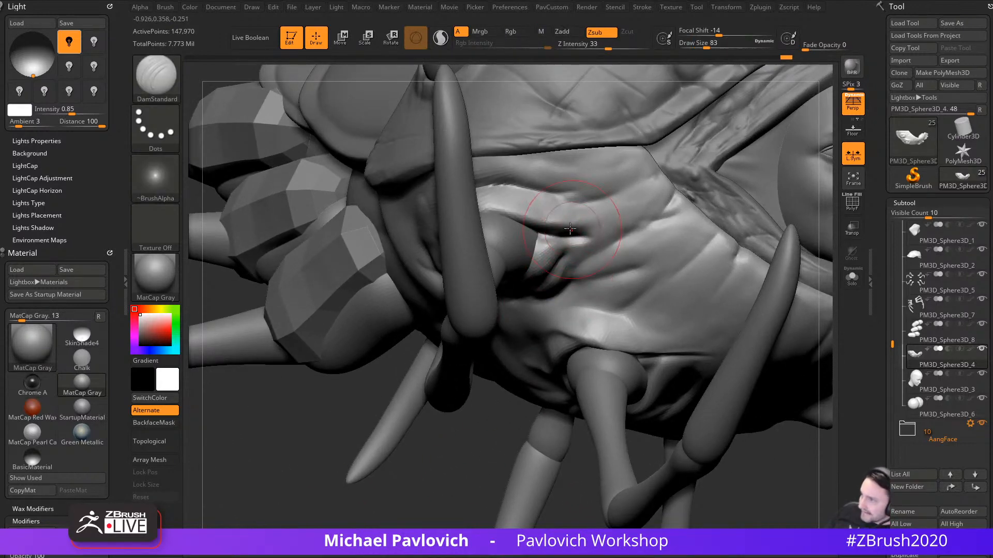
drag(505, 207, 586, 234)
drag(482, 393, 429, 465)
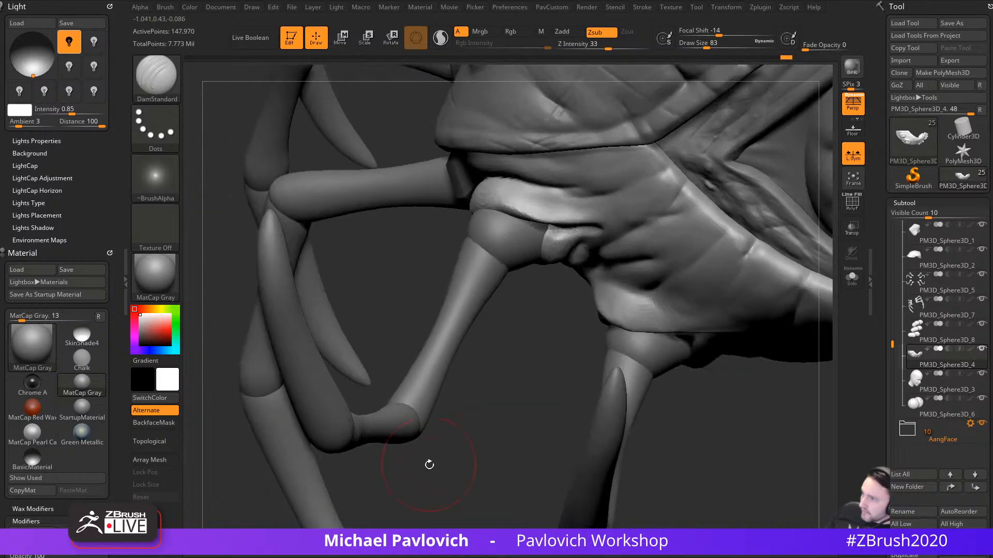
Step: Pull the skin folds around the upper leg's socket into shape with the Move brush
drag(515, 338, 494, 305)
key(b)
key(m)
key(v)
mouse_move(492, 203)
mouse_down()
mouse_move(488, 195)
mouse_move(512, 215)
mouse_up()
drag(532, 305, 546, 267)
drag(551, 303, 512, 264)
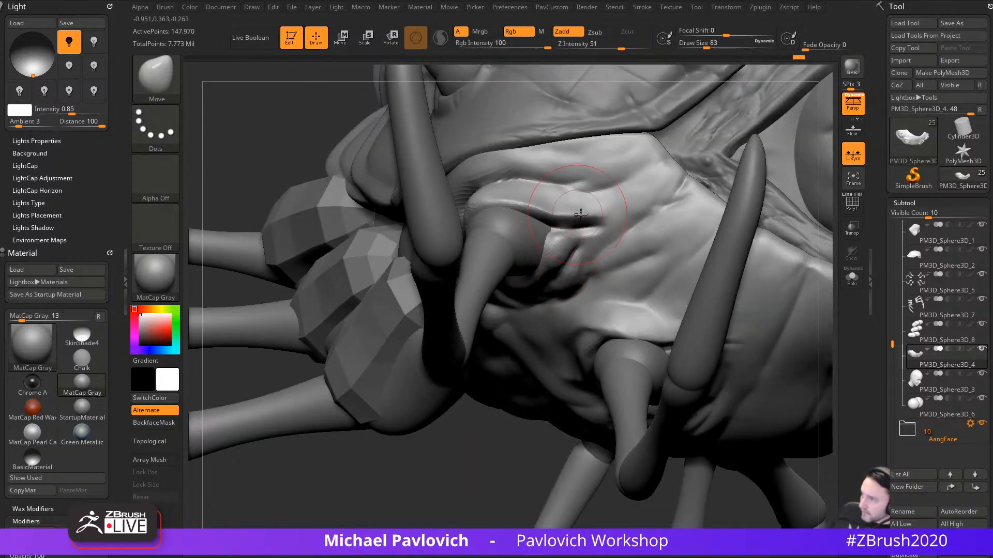
Step: Sharpen the crease running forward from the upper leg's socket with the Pinch brush
key(b)
key(p)
key(i)
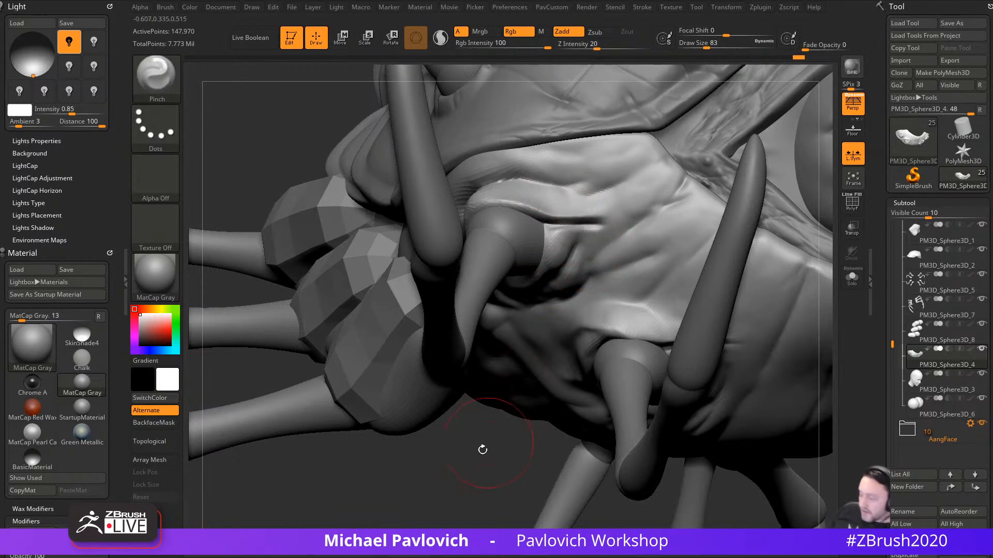
drag(483, 449, 538, 218)
Step: Build up the skin around the front end of the socket crease with the Clay brush at draw sizes 41 and 25
key(b)
key(c)
key(l)
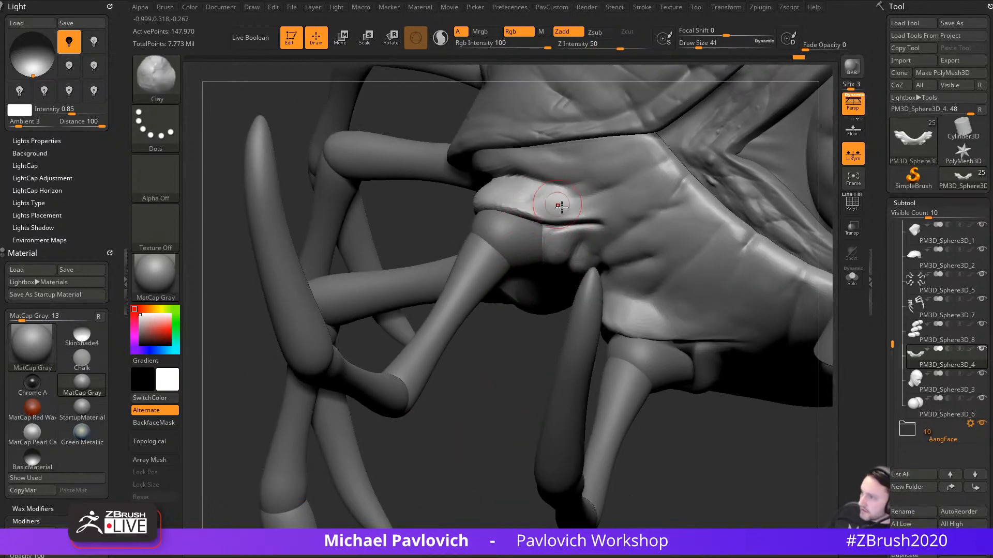
drag(559, 292, 581, 238)
drag(527, 355, 556, 259)
key(bracketleft)
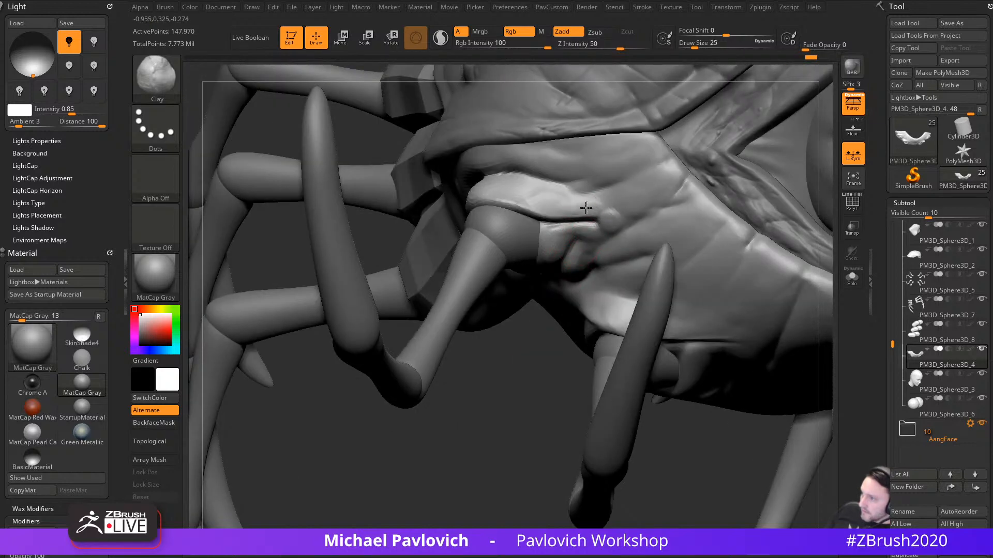
mouse_move(609, 215)
mouse_down()
mouse_move(587, 209)
mouse_move(608, 210)
mouse_up()
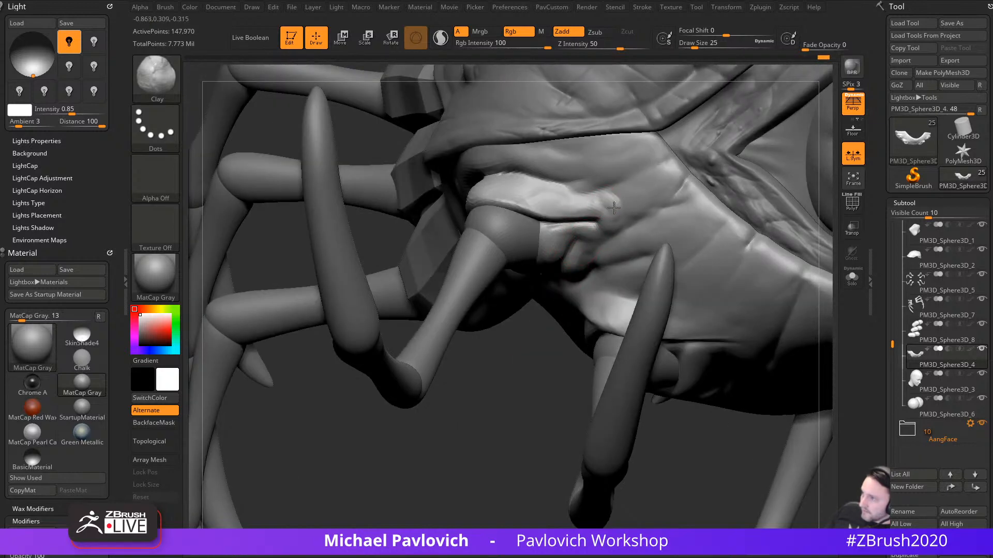
Step: Thicken the folds below the socket crease and over the upper leg joint with the Clay brush at draw size 41
drag(521, 377, 517, 399)
key(bracketright)
mouse_move(586, 229)
mouse_down()
mouse_move(568, 224)
mouse_move(599, 225)
mouse_up()
key(bracketleft)
drag(527, 379, 545, 305)
mouse_move(582, 253)
mouse_down()
mouse_move(574, 257)
mouse_move(593, 252)
mouse_move(596, 261)
mouse_up()
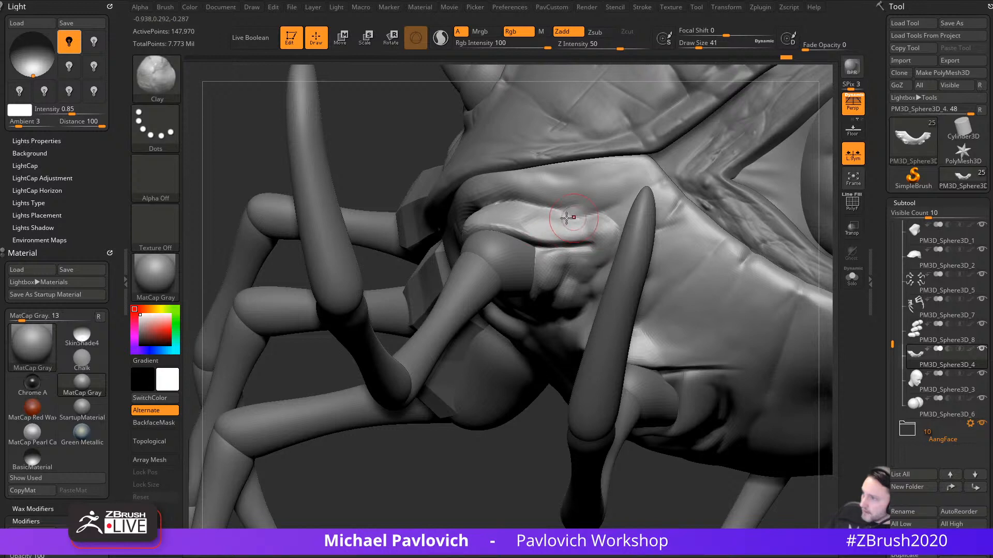
mouse_move(470, 441)
mouse_down()
mouse_move(516, 464)
mouse_move(528, 449)
mouse_up()
drag(493, 232, 501, 239)
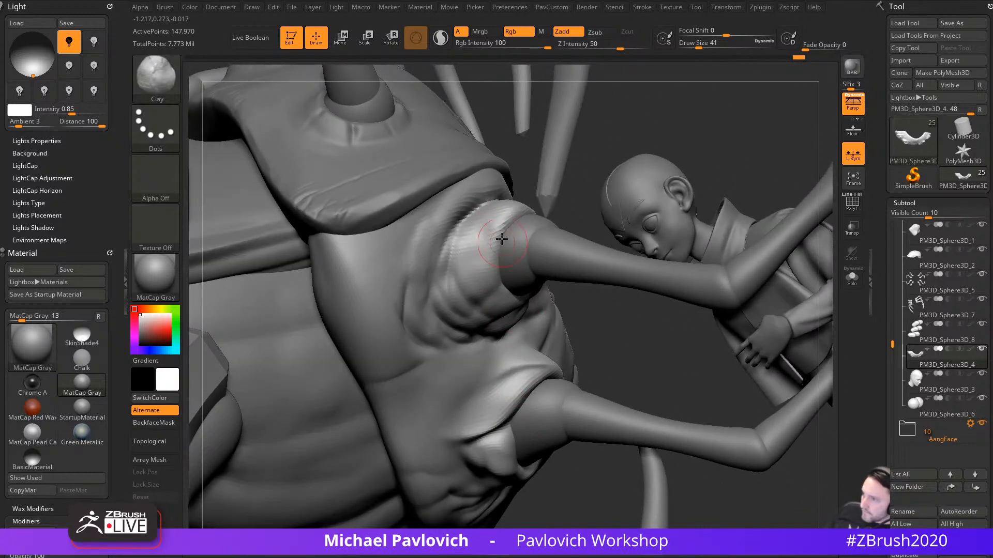
Step: Carve creases across the fold behind the upper leg joint with DamStandard at draw size 56
key(b)
key(d)
key(s)
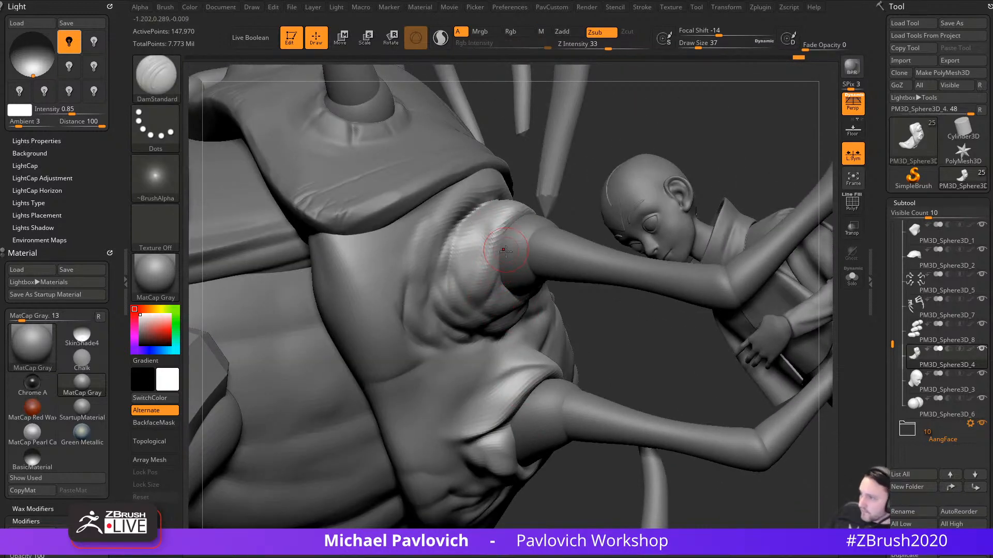
key(s)
drag(491, 301, 495, 301)
mouse_move(480, 263)
mouse_down()
mouse_move(501, 226)
mouse_move(498, 235)
mouse_up()
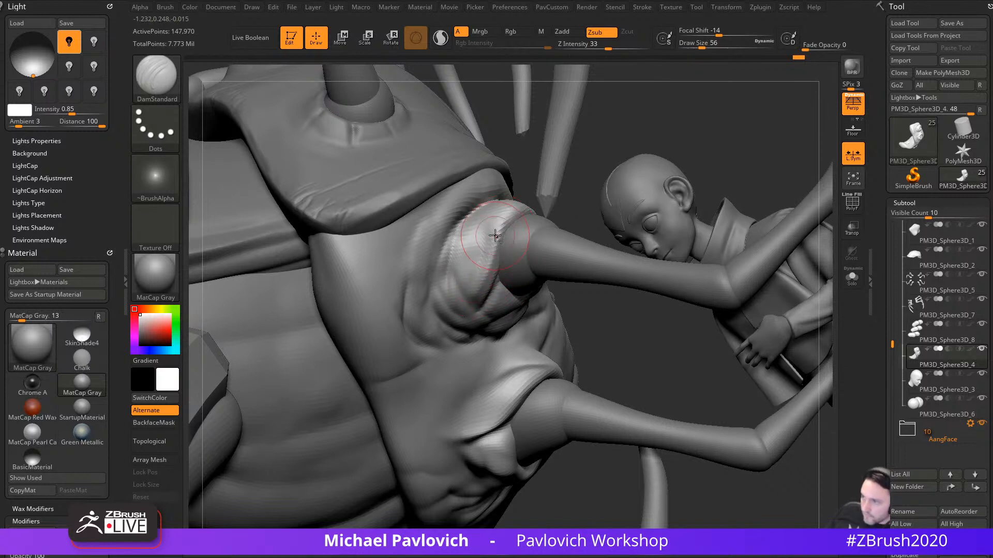
mouse_move(463, 320)
mouse_down()
mouse_move(487, 299)
mouse_move(494, 266)
mouse_up()
Step: Add volume to the folds wrapping behind the upper leg joint with the Clay brush at draw sizes 44 and 39
key(b)
key(t)
key(d)
key(b)
key(c)
key(l)
key(s)
drag(490, 220, 474, 251)
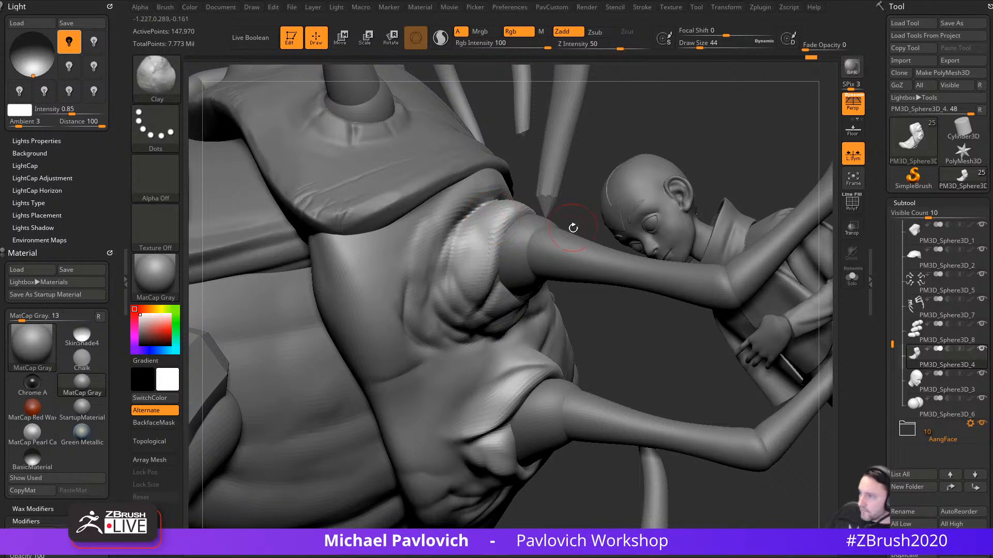
drag(572, 227, 510, 233)
mouse_move(494, 310)
mouse_down()
mouse_move(478, 339)
mouse_move(466, 316)
mouse_move(482, 305)
mouse_up()
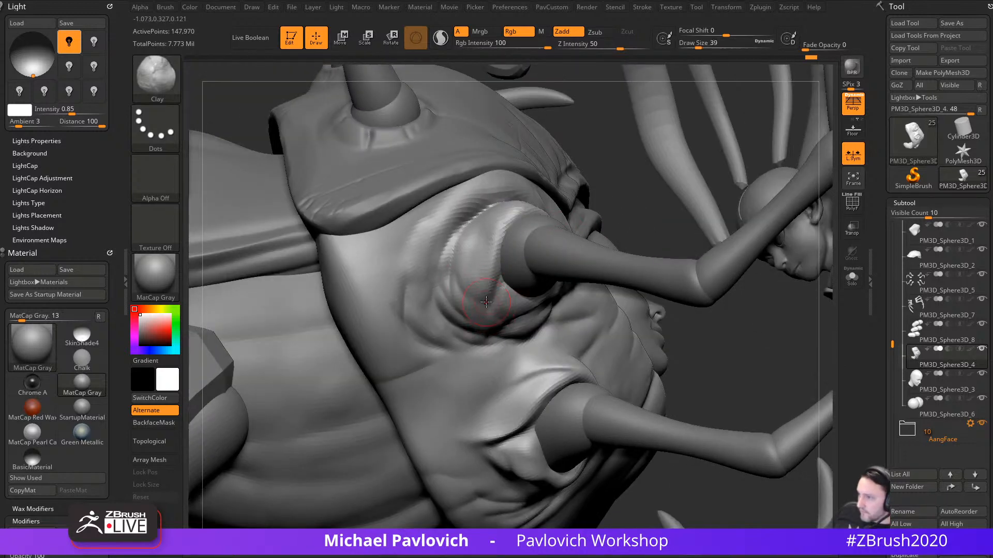
Step: Cut creases between the folds underneath the upper leg joint with DamStandard at draw size 46
key([)
key(b)
key(d)
key(s)
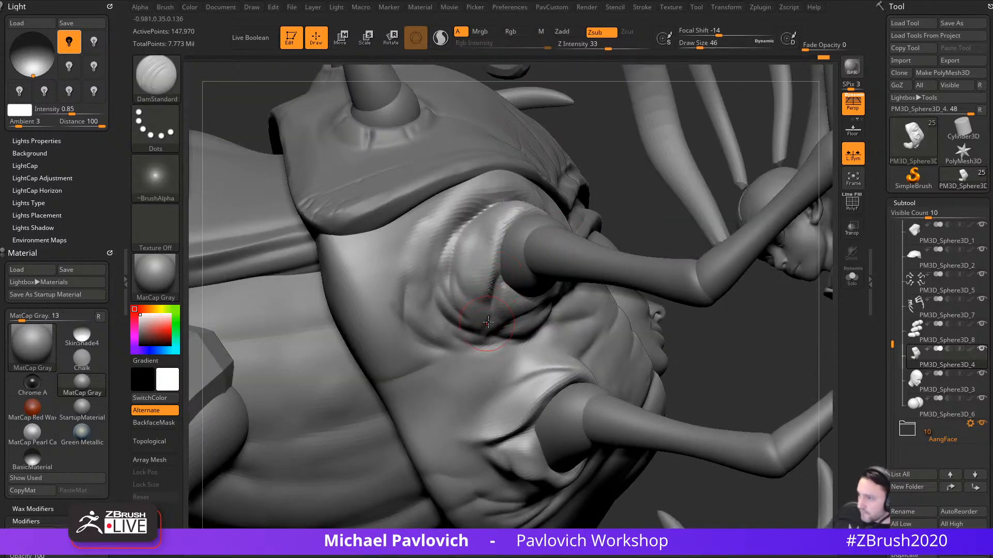
drag(485, 332, 473, 332)
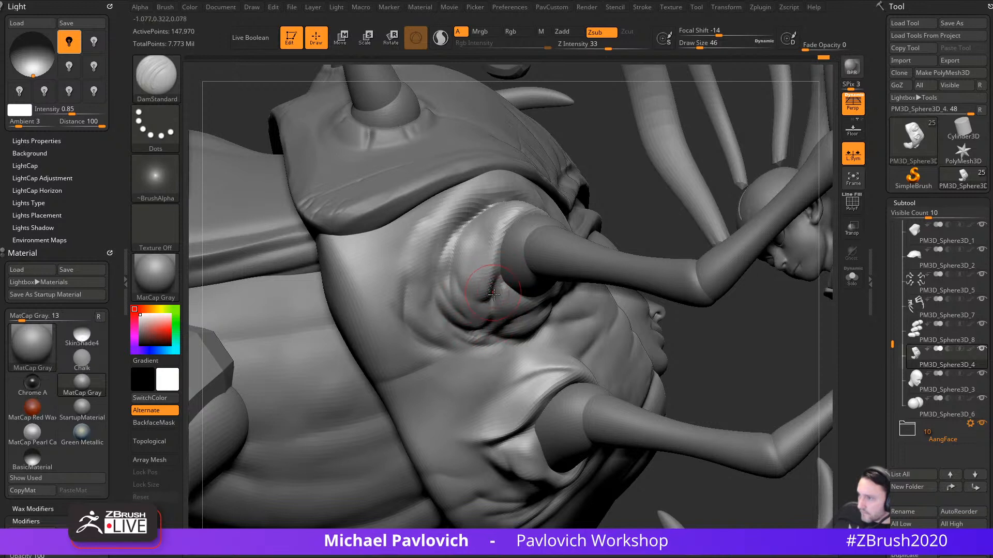
Step: Round out the folds behind and below the upper leg joint with the Clay brush at draw sizes 46 and 33
key(b)
key(c)
key(l)
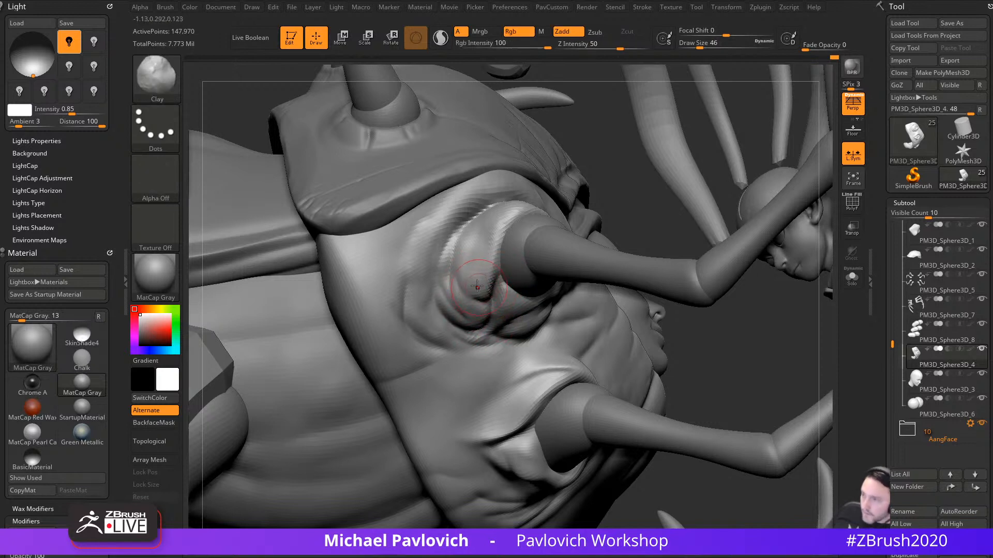
drag(483, 288, 478, 259)
key([)
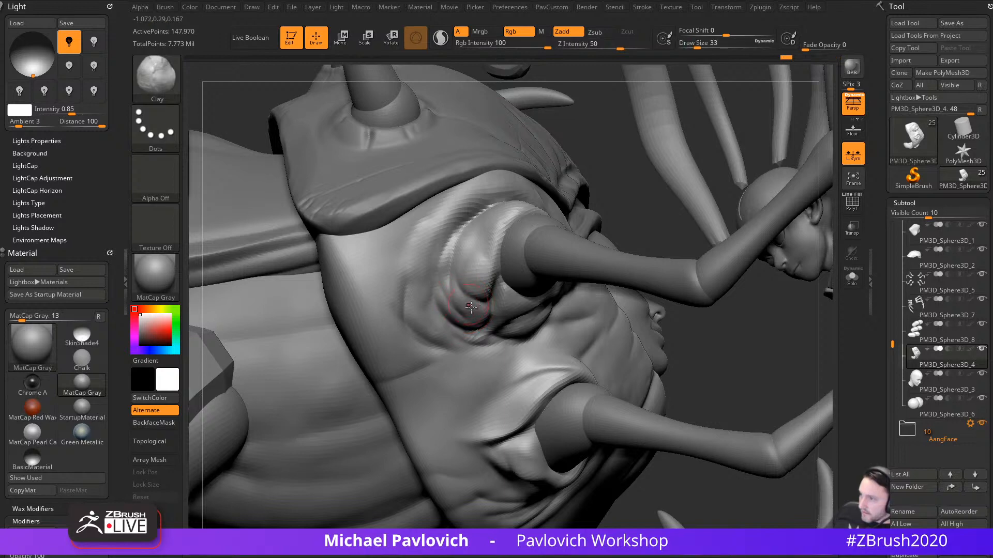
drag(659, 335, 549, 332)
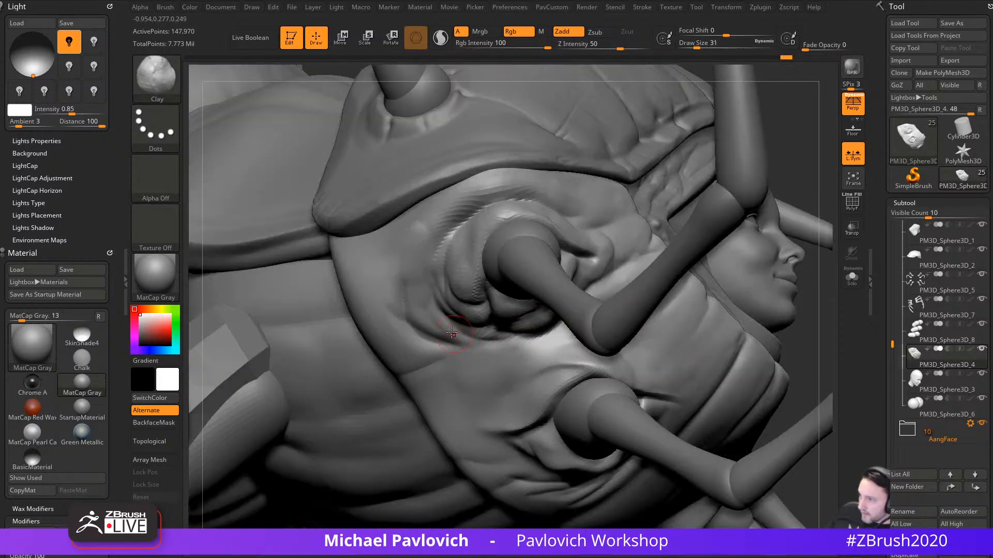
drag(782, 315, 776, 265)
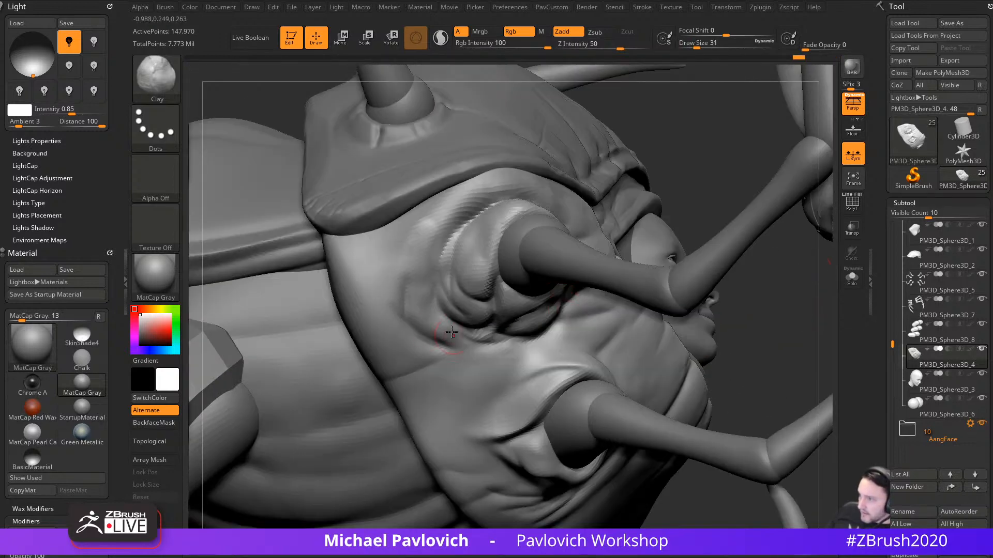
Step: Carve creases between the folds in front of the upper leg joint with DamStandard at draw size 46, undoing the last stroke
mouse_move(509, 343)
right_down()
mouse_move(503, 309)
mouse_move(533, 300)
mouse_move(523, 288)
right_up()
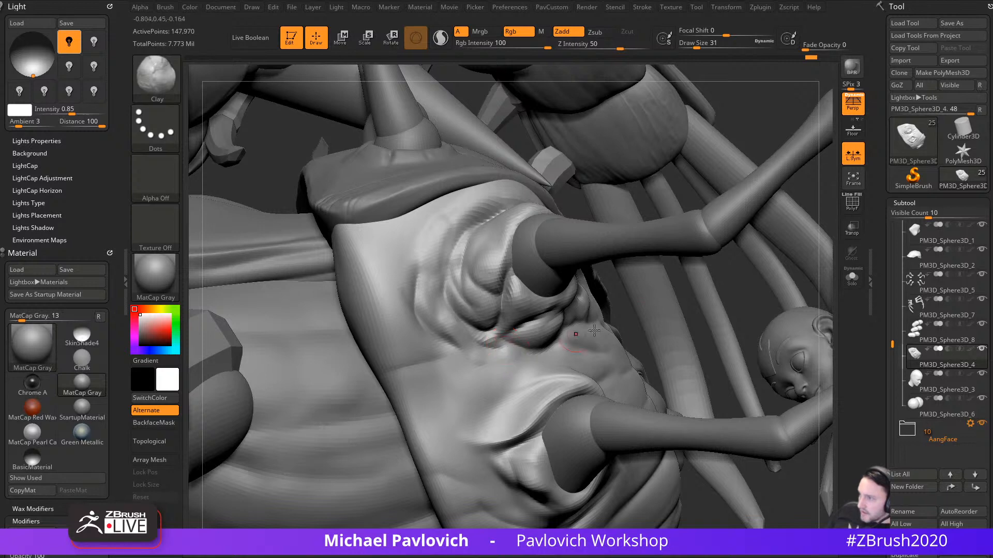
mouse_move(509, 357)
right_down()
mouse_move(594, 331)
mouse_move(581, 344)
right_up()
right_drag(763, 297, 594, 328)
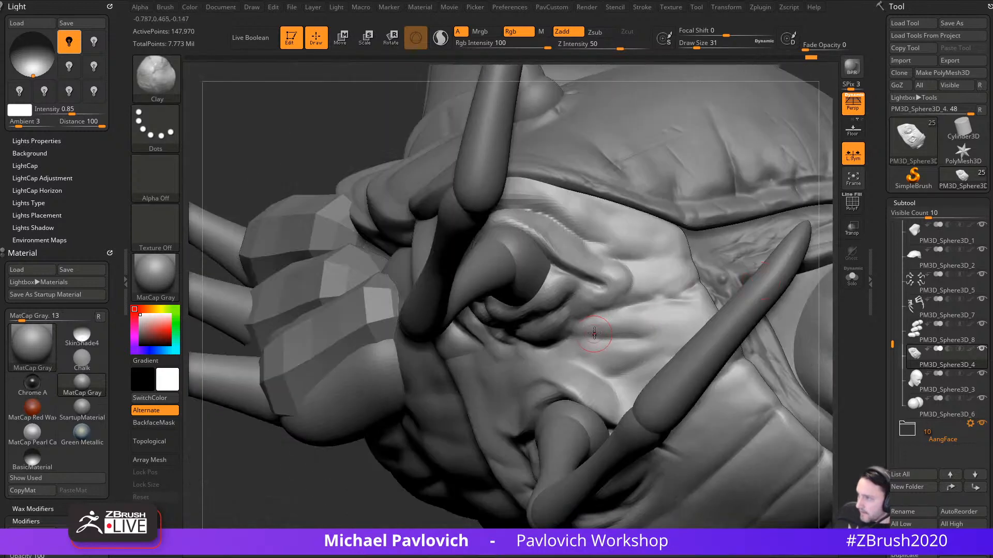
key(])
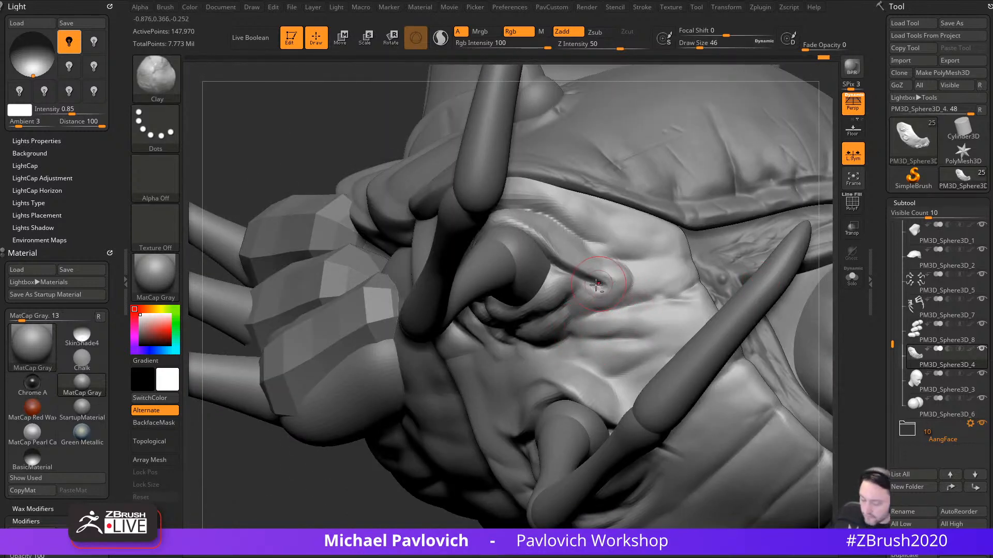
key(b)
key(d)
key(s)
drag(571, 323, 601, 338)
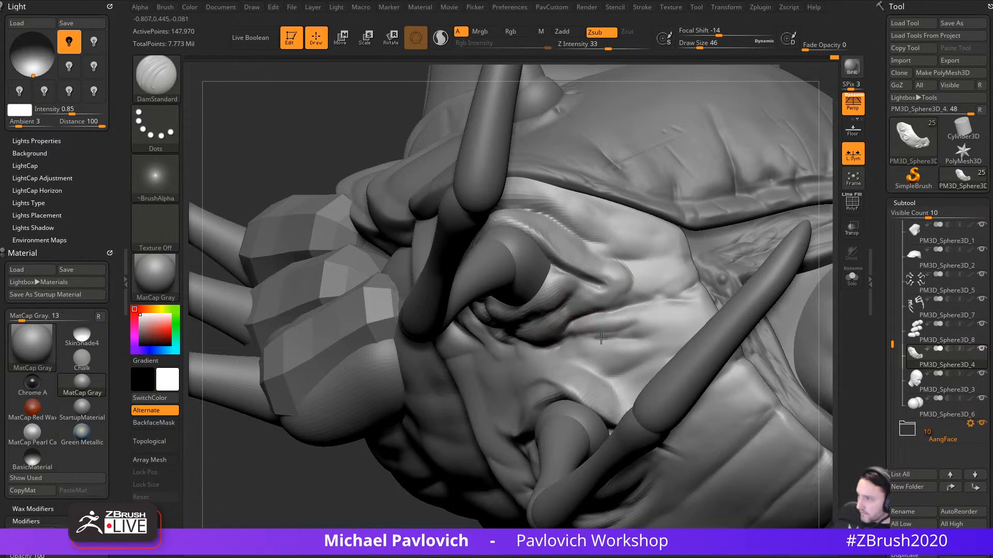
key(ctrl+z)
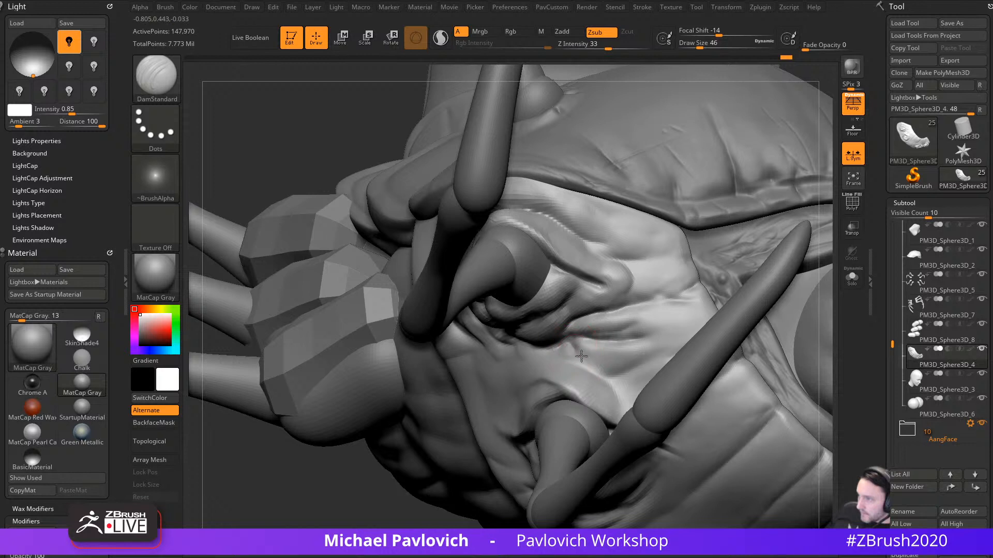
Step: Round out the folds in front of the upper leg joint with the Clay brush at draw sizes 39 and 37
key(b)
key(c)
key(l)
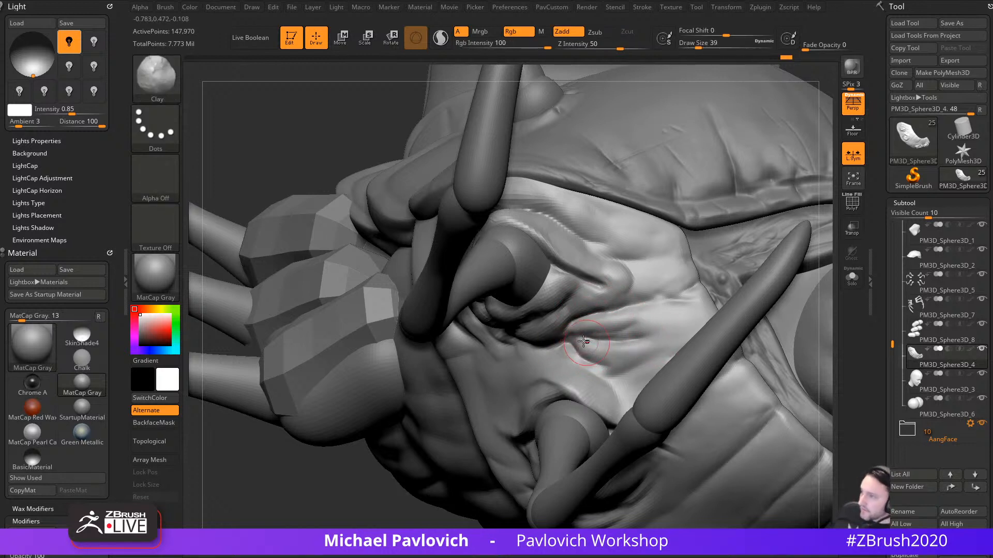
mouse_move(610, 334)
mouse_down()
mouse_move(649, 318)
mouse_move(647, 348)
mouse_up()
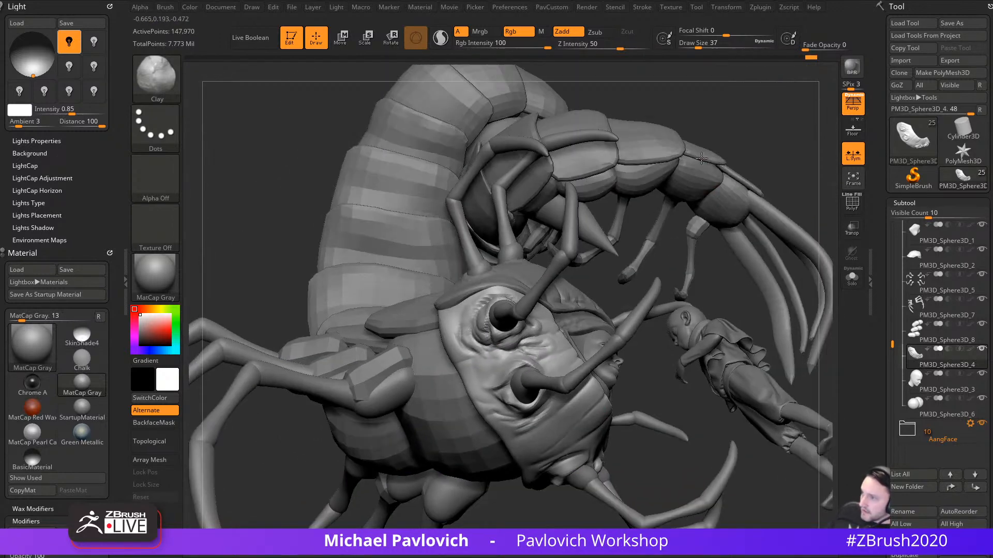
drag(701, 158, 823, 241)
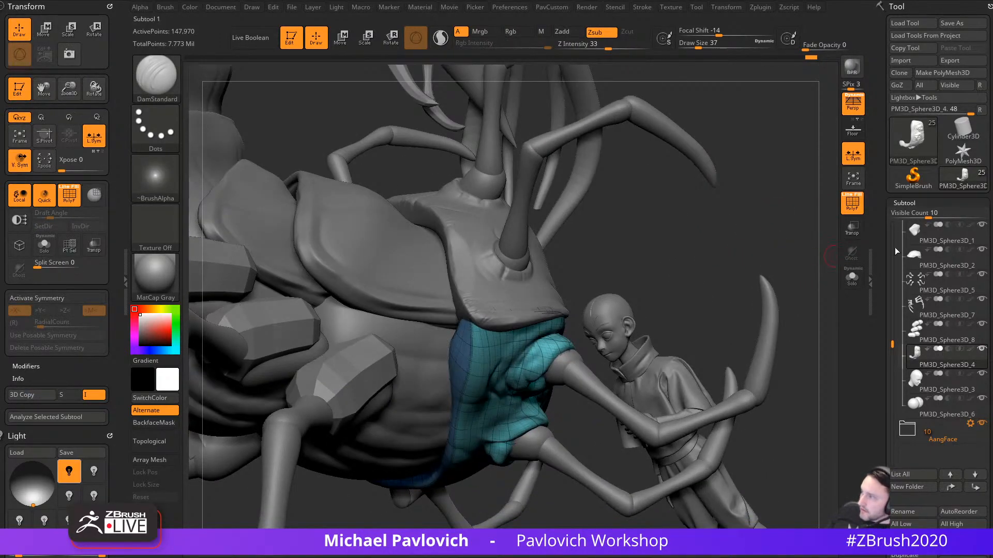
Step: Turn off the polyframe display, then carve and soften creases at the lower shell's rear edge below the head shell with DamStandard at draw size 49
key(shift+f)
alt+drag(767, 231, 807, 199)
drag(757, 247, 745, 217)
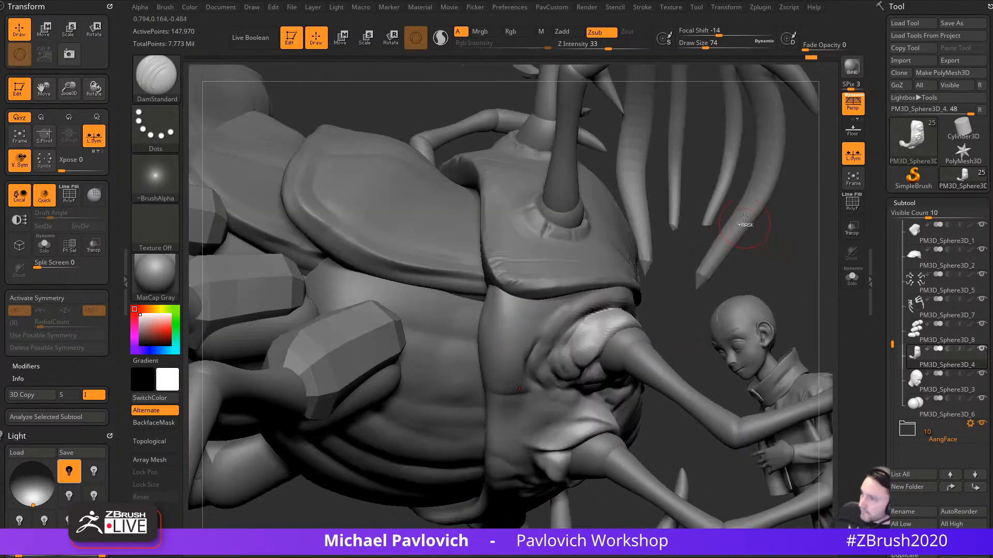
key(b)
key(s)
key(t)
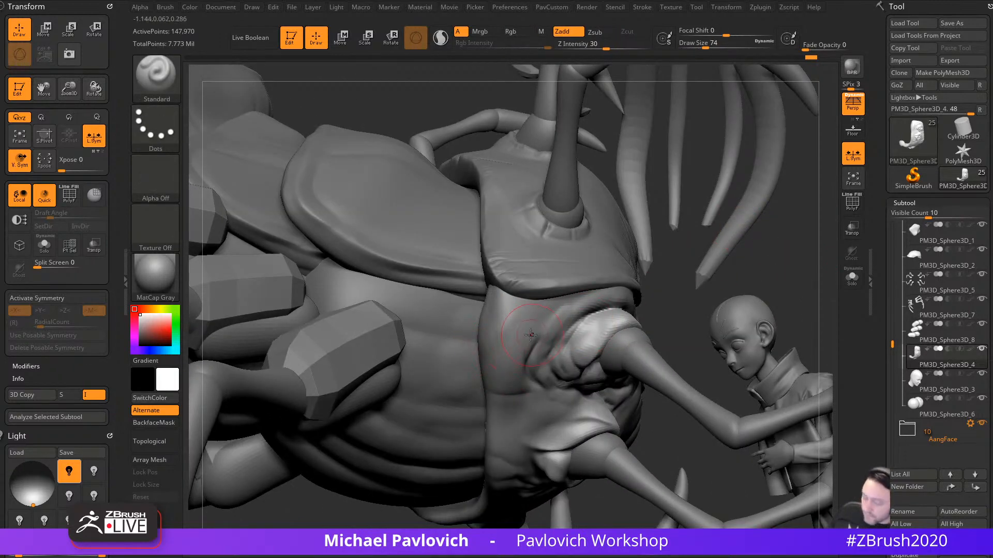
key(b)
key(d)
key(s)
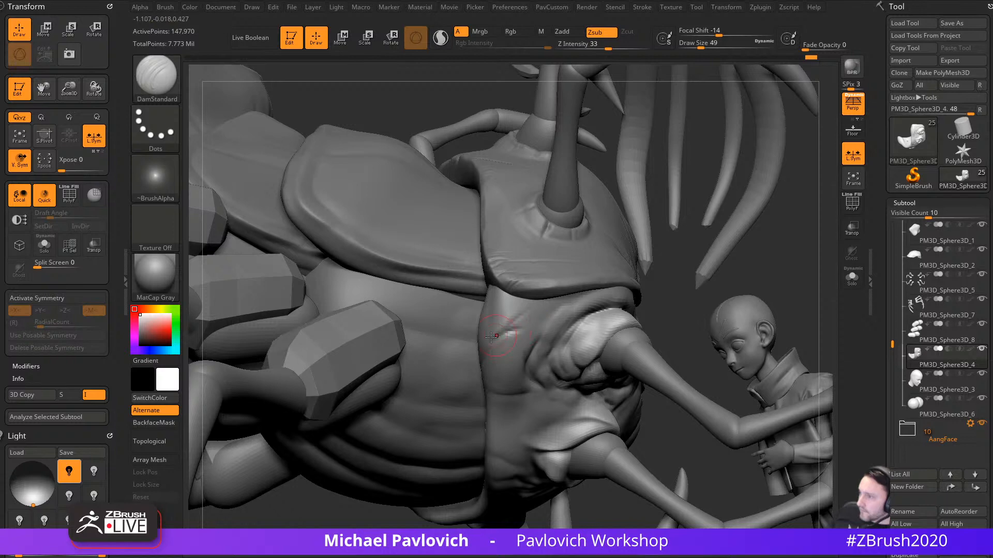
drag(479, 341, 534, 310)
drag(714, 287, 740, 295)
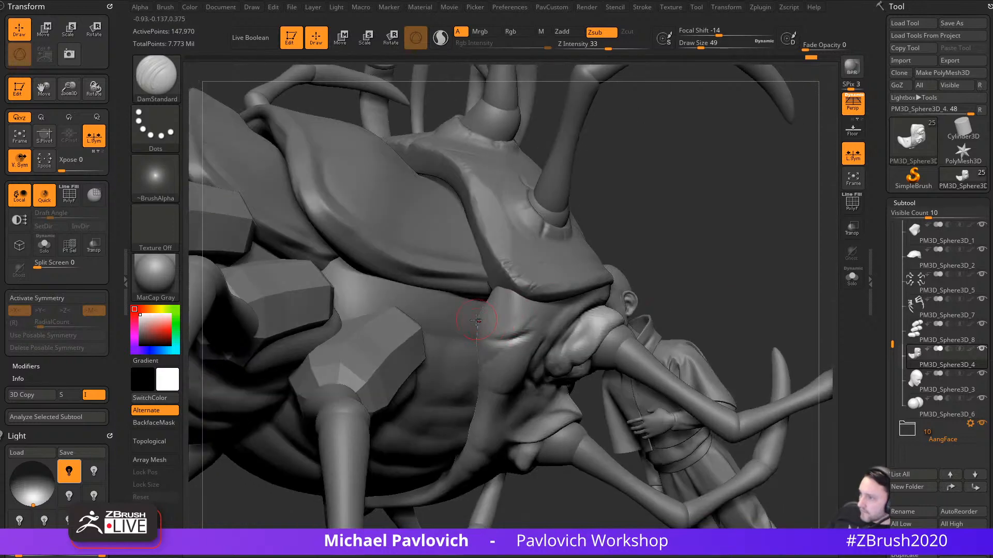
drag(479, 321, 543, 322)
mouse_move(475, 332)
shift+mouse_down()
mouse_move(533, 331)
mouse_move(486, 328)
mouse_move(498, 304)
shift+mouse_up()
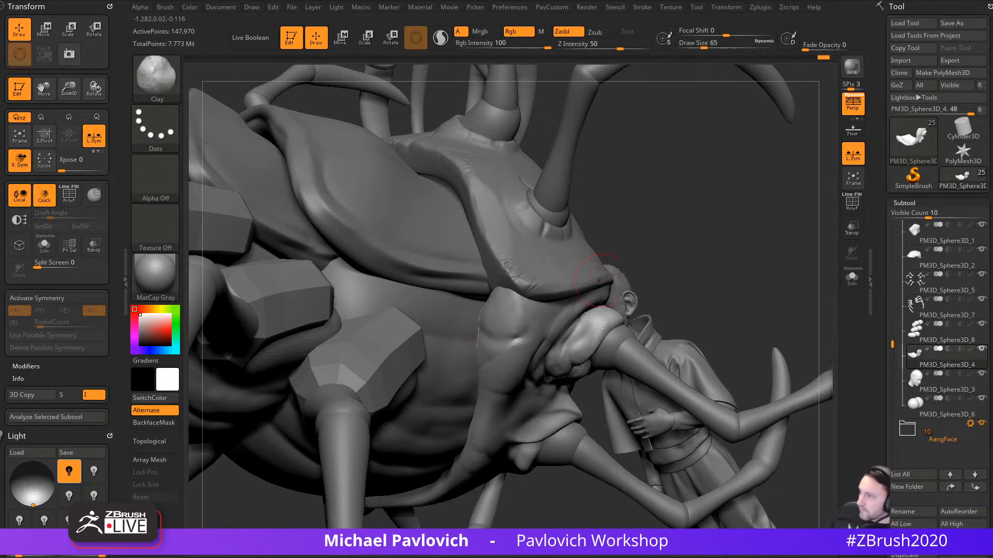
Step: Cut a crease inward from the shell's rear edge between the two leg joints with DamStandard at draw size 62
drag(874, 287, 869, 176)
drag(724, 294, 569, 371)
mouse_move(468, 514)
alt+mouse_down()
mouse_move(470, 450)
mouse_move(522, 450)
alt+mouse_up()
key(b)
key(d)
key(s)
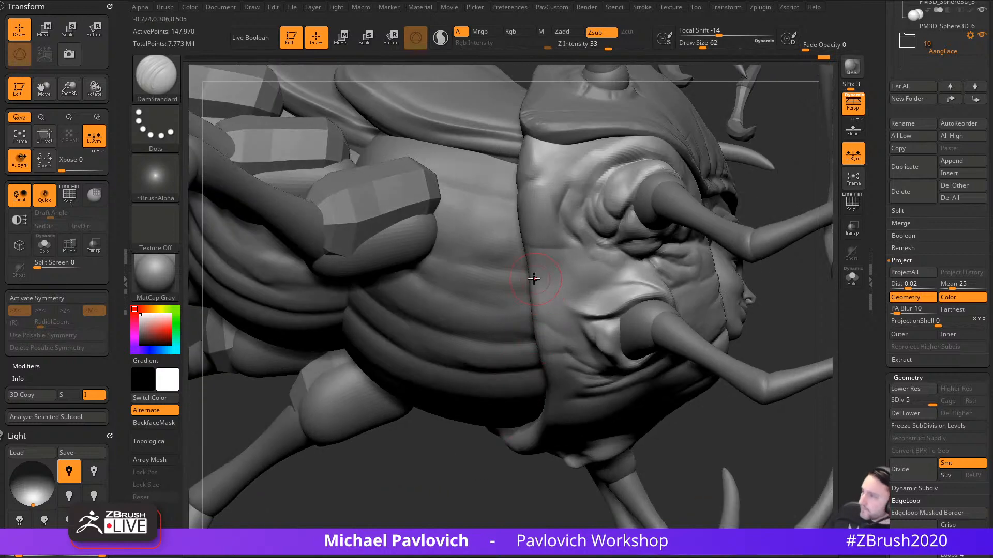
mouse_move(525, 280)
mouse_down()
mouse_move(627, 265)
mouse_move(606, 269)
mouse_up()
Step: Set the Smooth brush's Z Intensity to 27 and soften the folds behind the upper leg joint
alt+drag(784, 145, 731, 233)
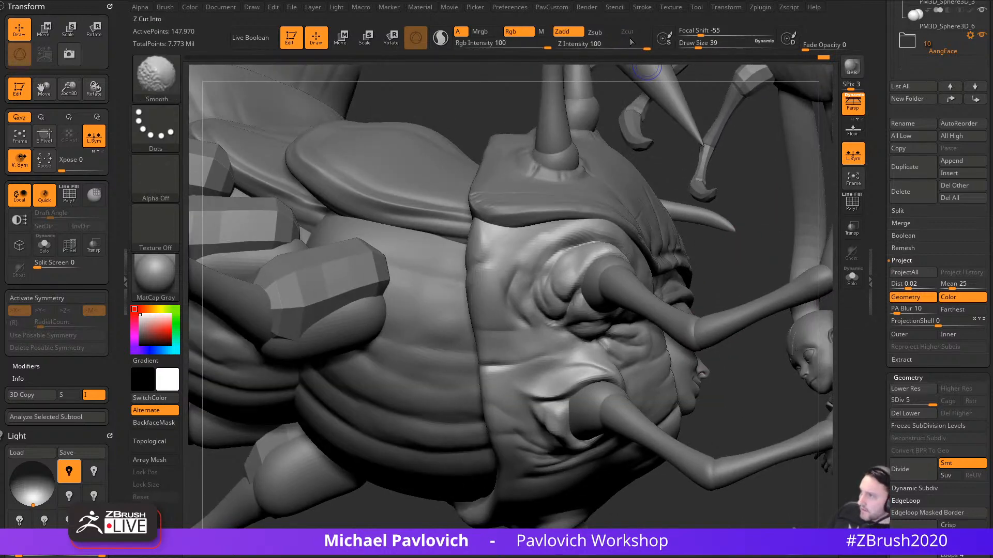
shift+click(604, 45)
mouse_move(553, 305)
shift+mouse_down()
mouse_move(510, 281)
mouse_move(520, 297)
shift+mouse_up()
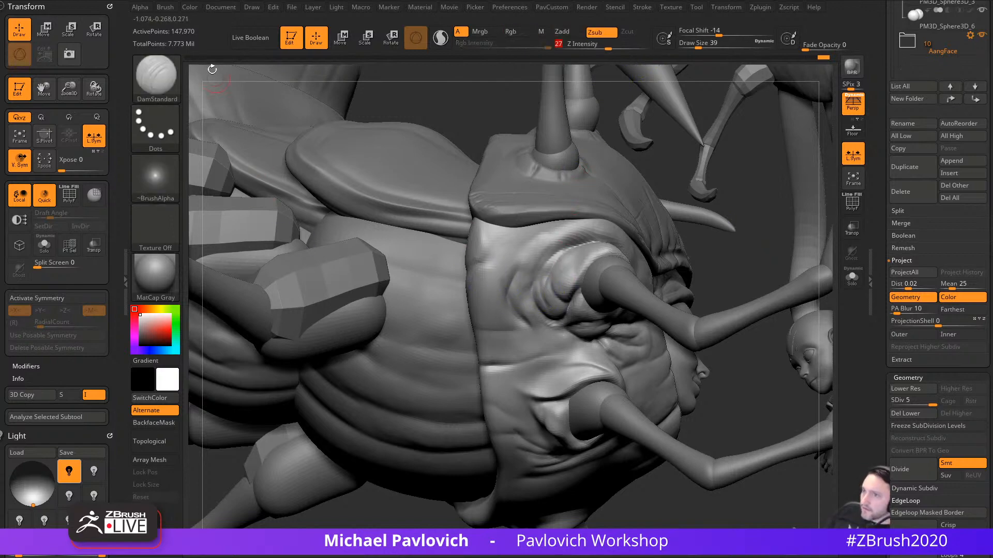
Step: Dock the Brush palette, expand Smooth Brush Modifiers and set the Smooth brush's Weighted Smooth Mode to 1
click(109, 436)
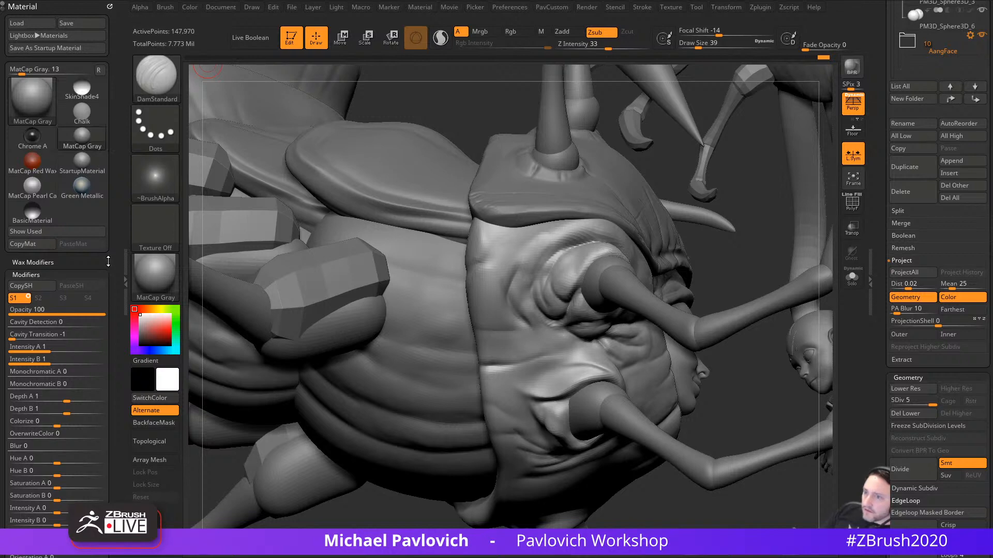
mouse_move(108, 262)
mouse_down()
mouse_move(108, 124)
mouse_move(103, 393)
mouse_move(89, 331)
mouse_up()
click(109, 7)
click(159, 8)
click(160, 19)
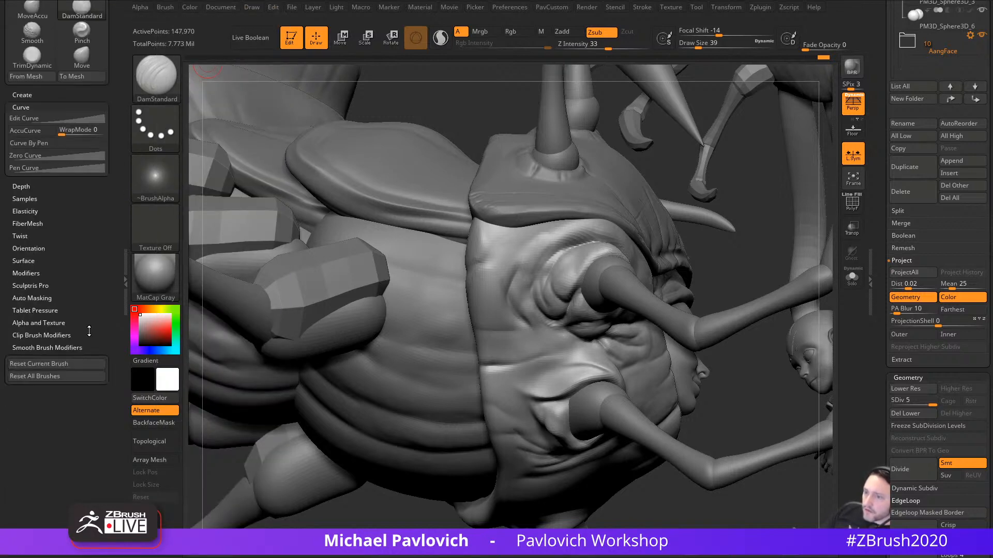
key(shift)
click(40, 348)
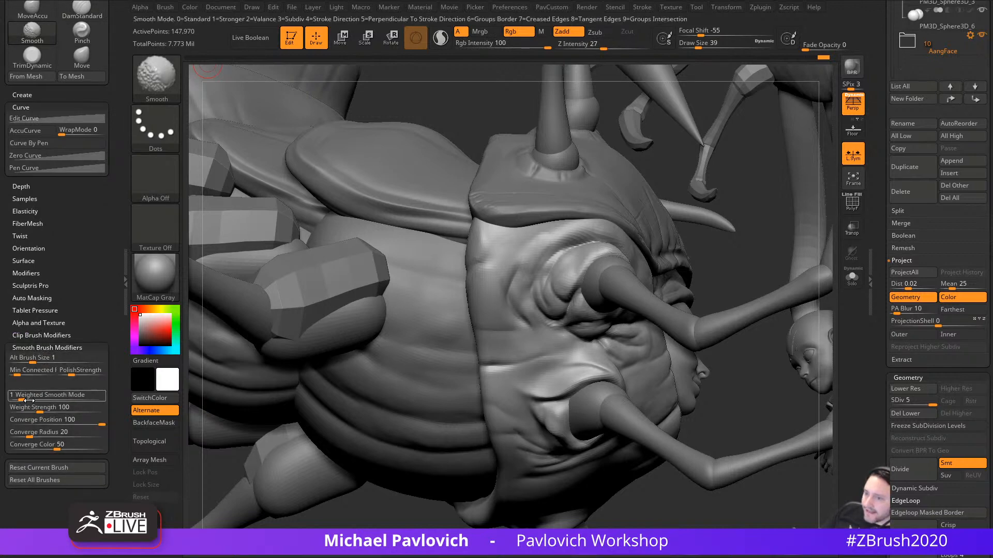
Step: Build up folds behind and above the lower leg joint with the Clay brush at draw size 39
drag(732, 357, 562, 347)
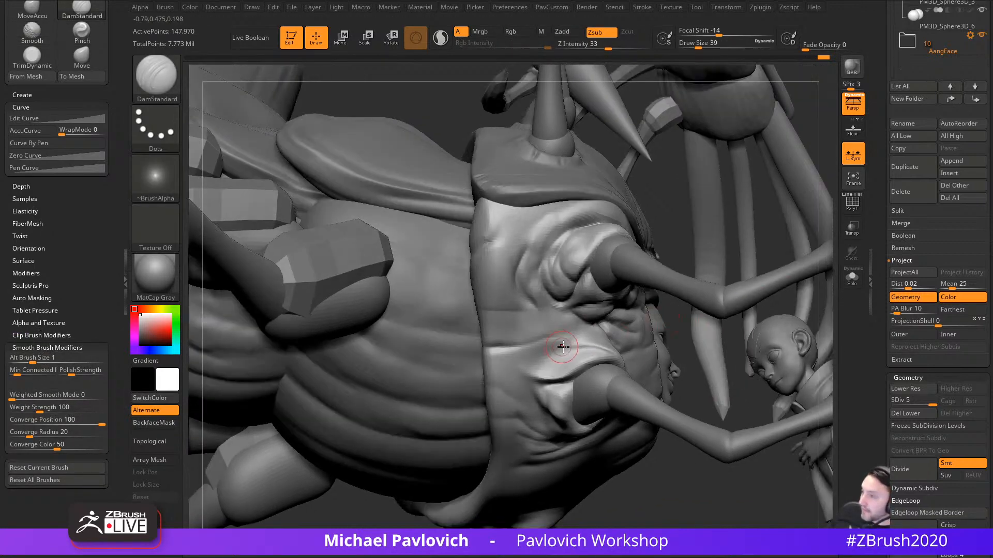
key(b)
key(c)
key(l)
mouse_move(668, 228)
mouse_down()
mouse_move(707, 345)
mouse_move(662, 456)
mouse_move(641, 424)
mouse_up()
mouse_move(558, 362)
mouse_down()
mouse_move(549, 367)
mouse_move(568, 353)
mouse_up()
mouse_move(674, 336)
mouse_down()
mouse_move(603, 331)
mouse_move(548, 356)
mouse_up()
right_drag(658, 307, 585, 319)
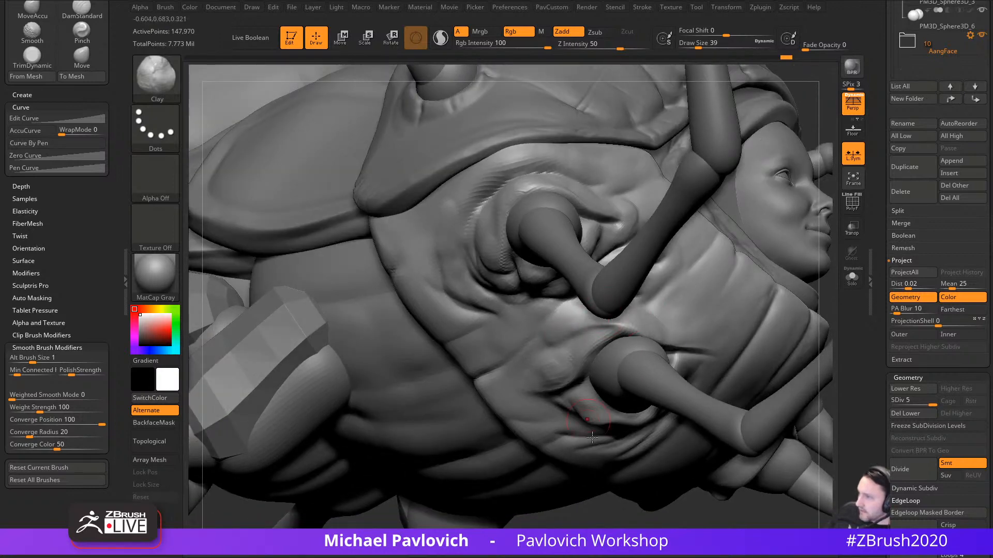
right_drag(592, 438, 629, 364)
drag(583, 328, 619, 335)
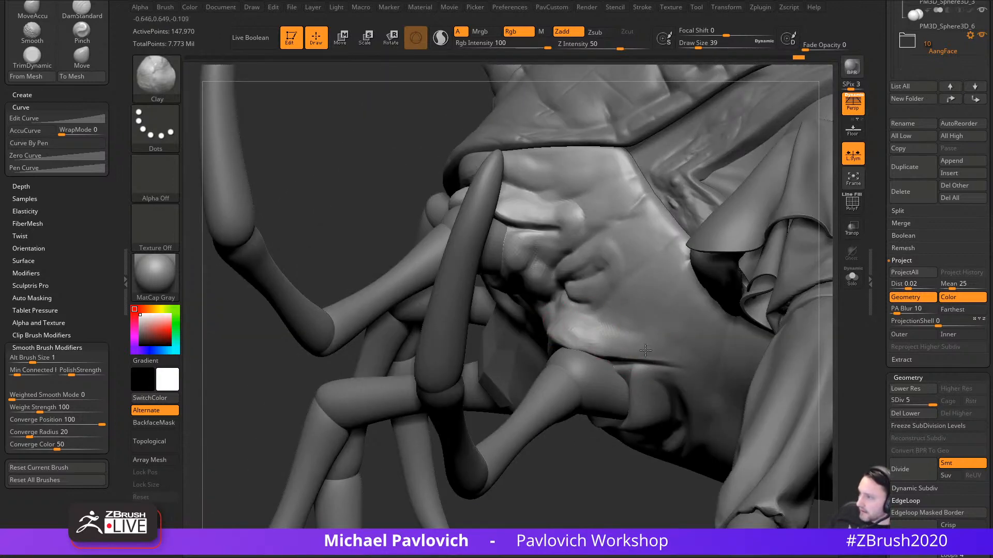
Step: Carve creases into the skin above the lower leg joint with DamStandard at draw size 46
mouse_move(584, 512)
mouse_down()
mouse_move(600, 512)
mouse_move(610, 457)
mouse_up()
key(b)
key(d)
key(s)
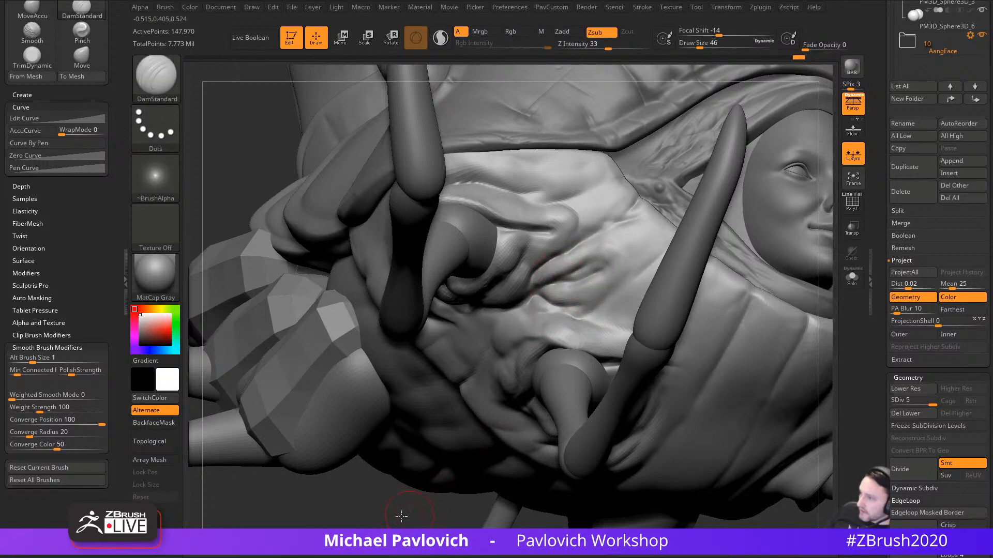
drag(401, 516, 583, 333)
drag(552, 503, 596, 433)
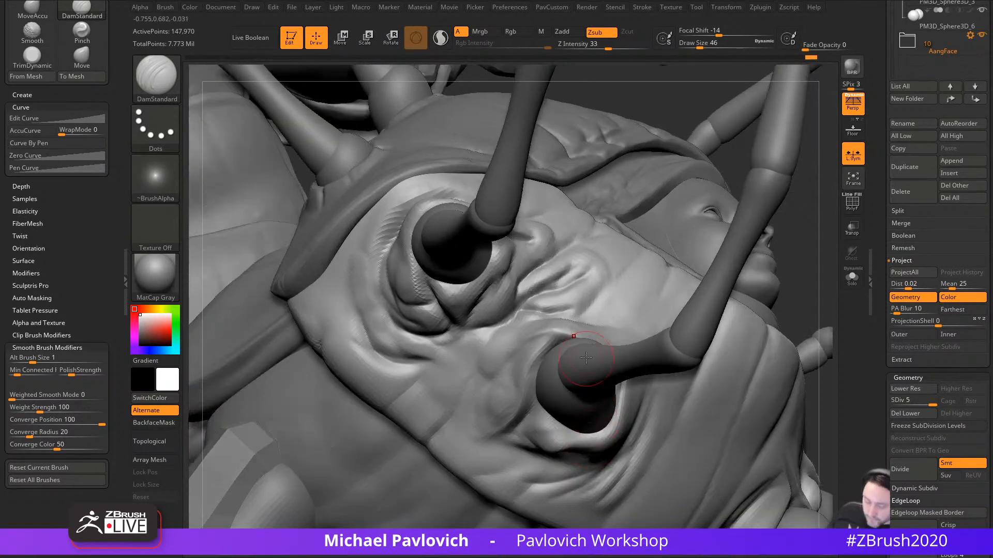
Step: Reshape the fold over the lower leg joint with the MoveAccu brush at draw sizes 116, 101 and 65
key(1)
drag(810, 285, 825, 289)
key(s)
drag(574, 337, 585, 337)
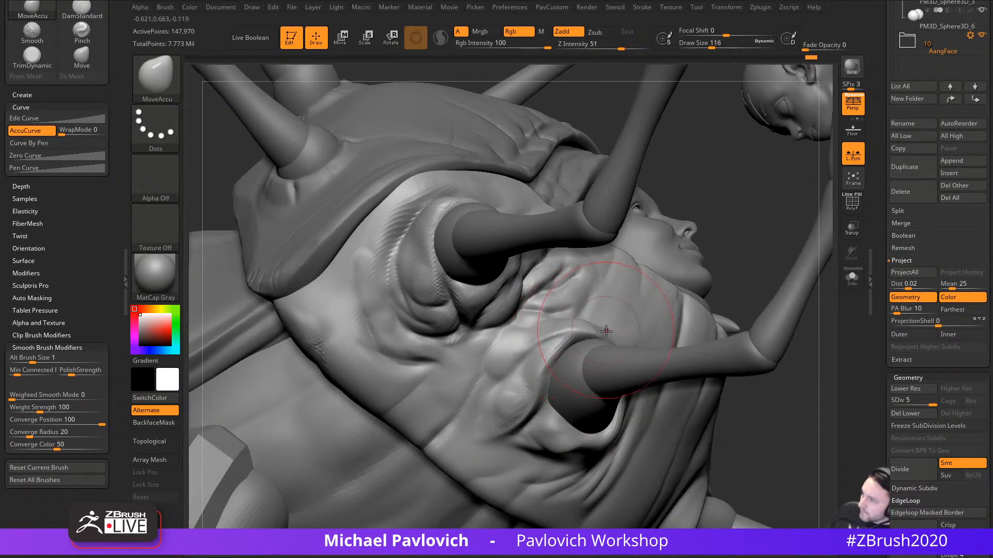
right_drag(661, 310, 625, 342)
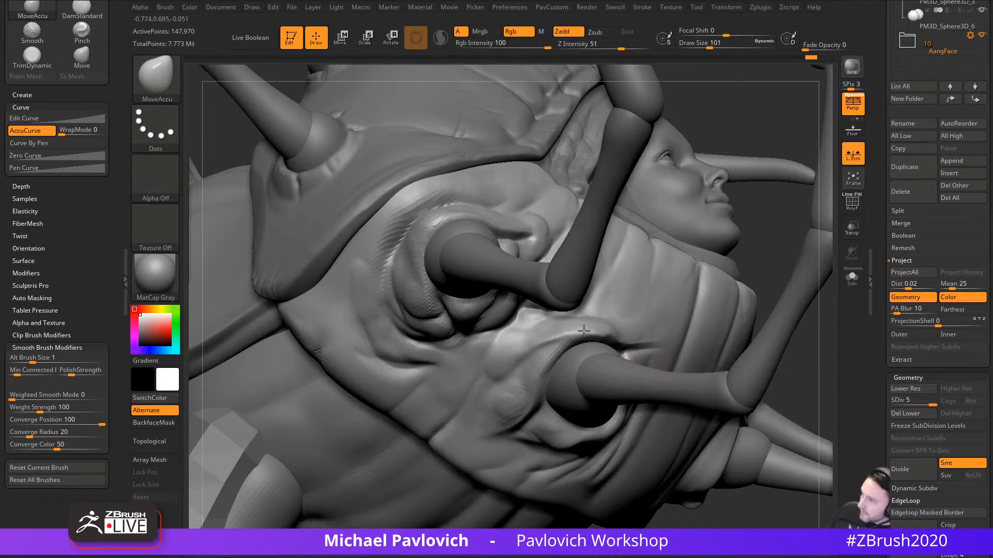
mouse_move(756, 245)
right_down()
mouse_move(736, 257)
mouse_move(689, 233)
mouse_move(628, 333)
right_up()
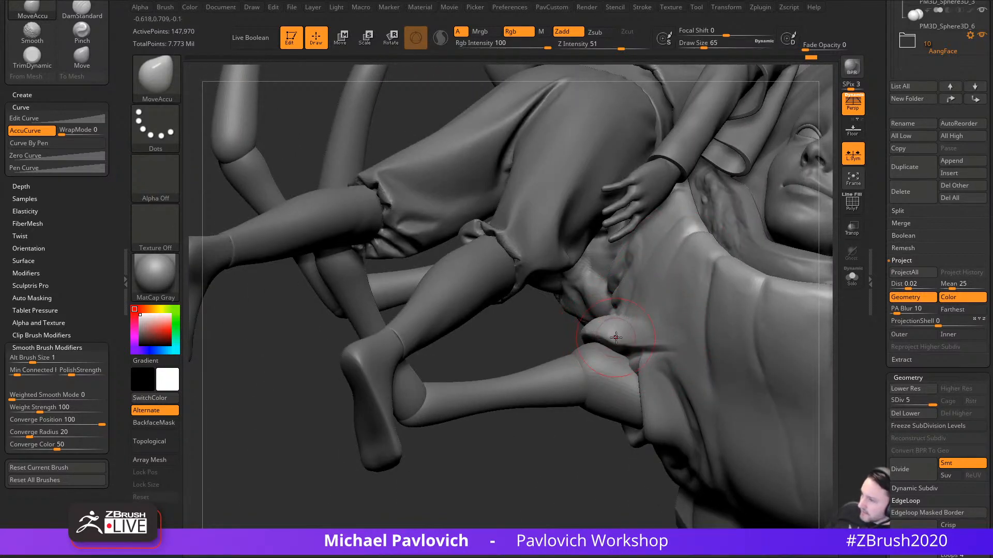
Step: Pull the rim of skin in front of the lower leg joint closer around the leg with the Move brush
mouse_move(575, 462)
right_down()
mouse_move(605, 373)
mouse_move(639, 336)
right_up()
key(s)
key(2)
drag(619, 335, 638, 365)
mouse_move(337, 464)
right_down()
mouse_move(576, 392)
mouse_move(645, 397)
right_up()
key(s)
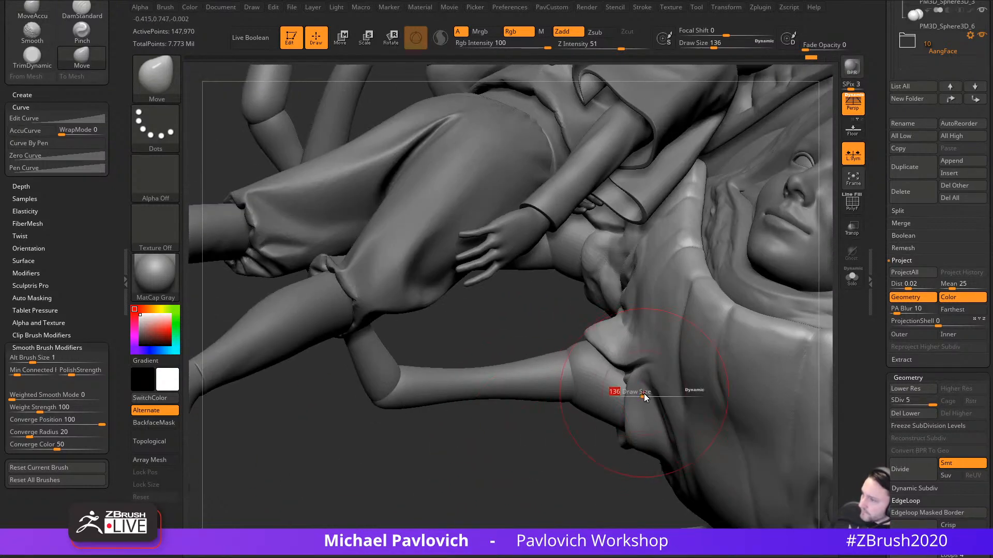
drag(645, 397, 639, 396)
drag(628, 373, 614, 359)
mouse_move(549, 506)
right_down()
mouse_move(512, 504)
mouse_move(587, 392)
right_up()
Step: Cut creases in front of, below and behind the lower leg joint with DamStandard at draw size 44
key(3)
key(s)
drag(624, 370, 617, 369)
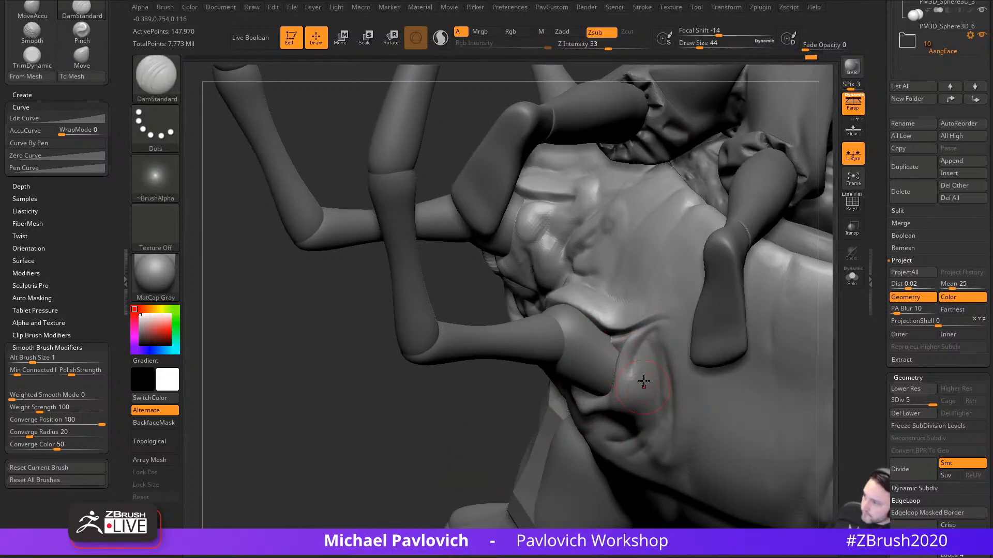
right_drag(462, 434, 648, 364)
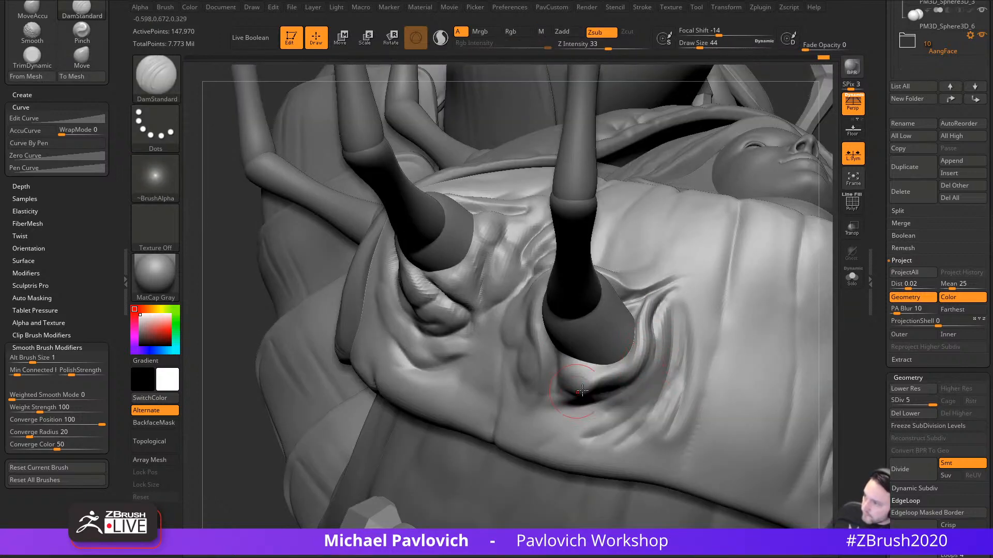
right_drag(266, 413, 575, 396)
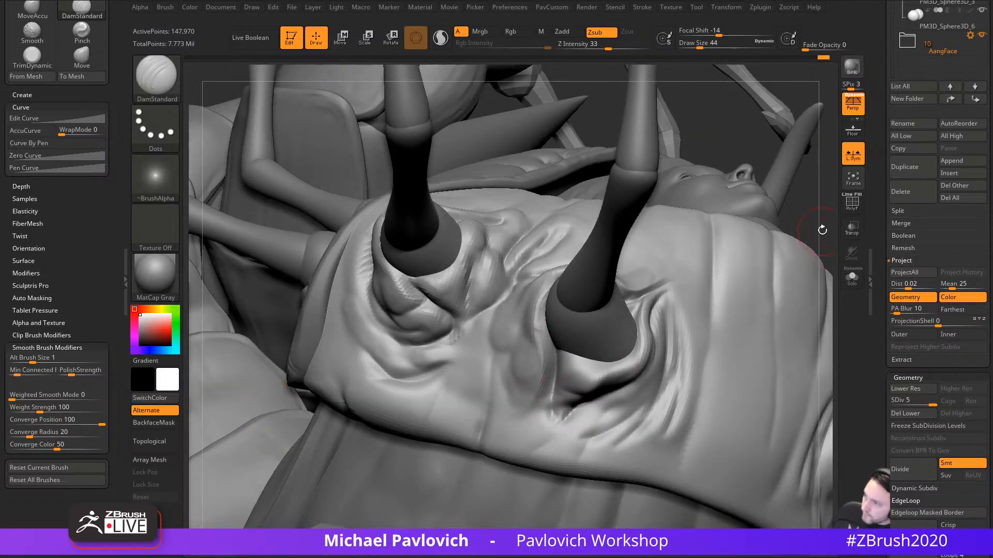
right_drag(822, 230, 542, 391)
mouse_move(517, 354)
mouse_down()
mouse_move(508, 430)
mouse_move(523, 436)
mouse_up()
Step: Add volume to the folds below the lower leg joint with the Clay brush at draw size 44
key(b)
key(c)
key(l)
right_drag(583, 410, 557, 440)
drag(557, 443, 599, 411)
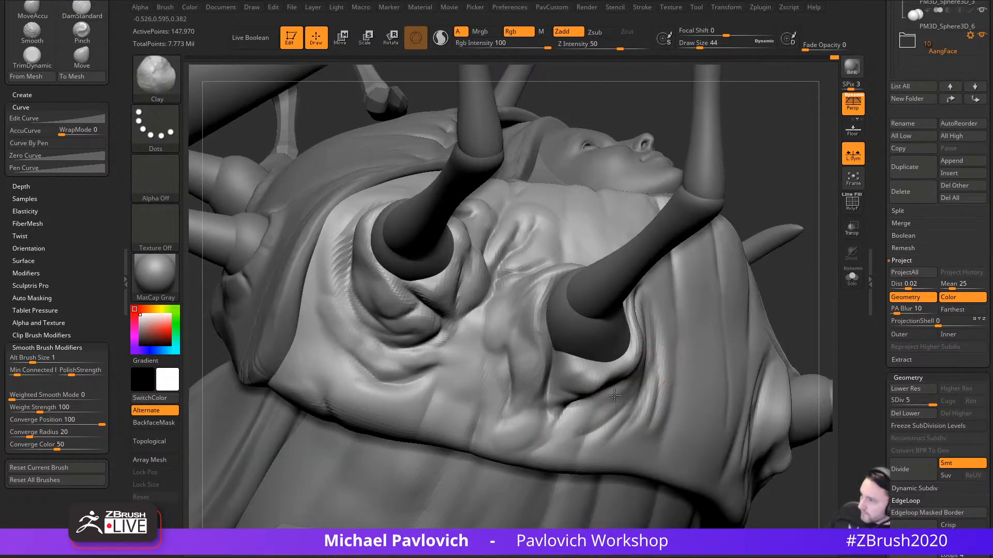
mouse_move(614, 397)
right_down()
mouse_move(578, 361)
mouse_move(592, 359)
right_up()
Step: Swell the lip of skin directly under the lower leg joint with the Standard brush at draw size 44
key(b)
key(s)
key(t)
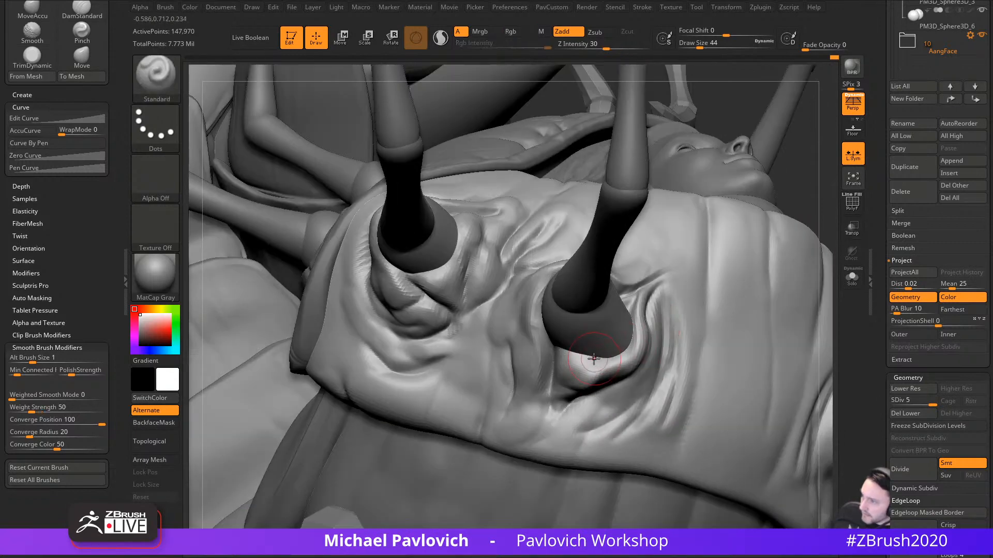
mouse_move(614, 364)
mouse_down()
mouse_move(621, 355)
mouse_move(581, 371)
mouse_up()
right_drag(558, 368, 598, 369)
Step: Fit the skin rim around the underside of the lower leg joint with the Move brush at draw sizes 97 and 87
key(s)
drag(598, 368, 619, 369)
key(b)
key(m)
key(v)
right_drag(621, 367, 640, 348)
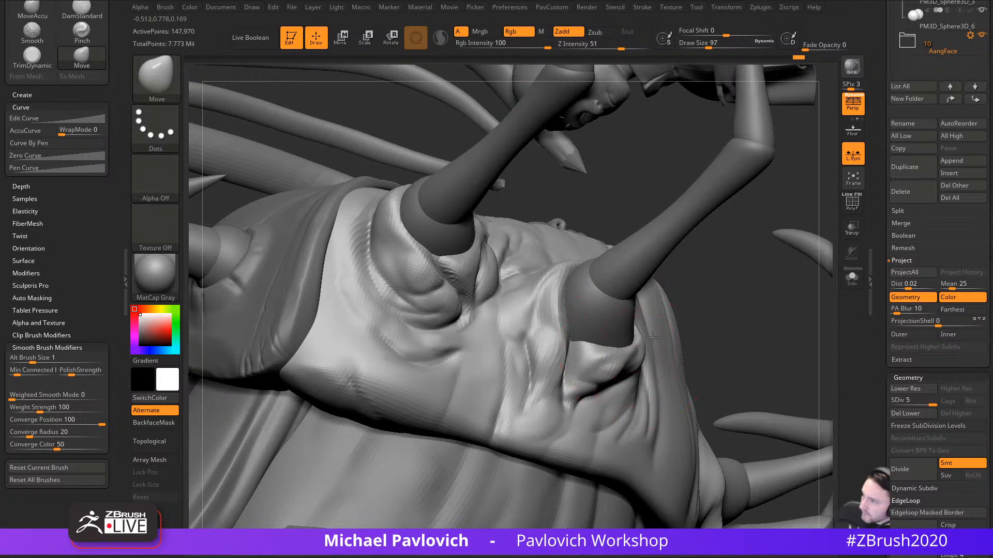
drag(653, 338, 641, 348)
right_drag(641, 348, 651, 352)
drag(628, 353, 610, 344)
mouse_move(652, 315)
right_down()
mouse_move(646, 305)
mouse_move(751, 378)
mouse_move(490, 436)
mouse_move(463, 419)
mouse_move(492, 500)
right_up()
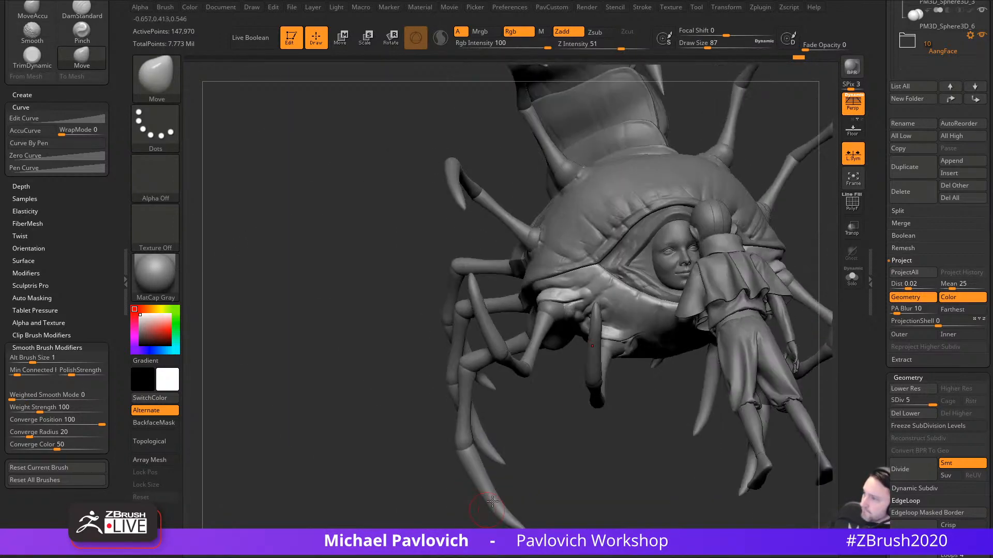
Step: Select the subtool of blocky base segments on the side legs and ready the Standard brush at draw size 62
right_drag(648, 404, 678, 329)
mouse_move(711, 442)
right_down()
mouse_move(656, 487)
mouse_move(576, 490)
mouse_move(583, 469)
right_up()
key(b)
key(s)
key(t)
alt+click(573, 372)
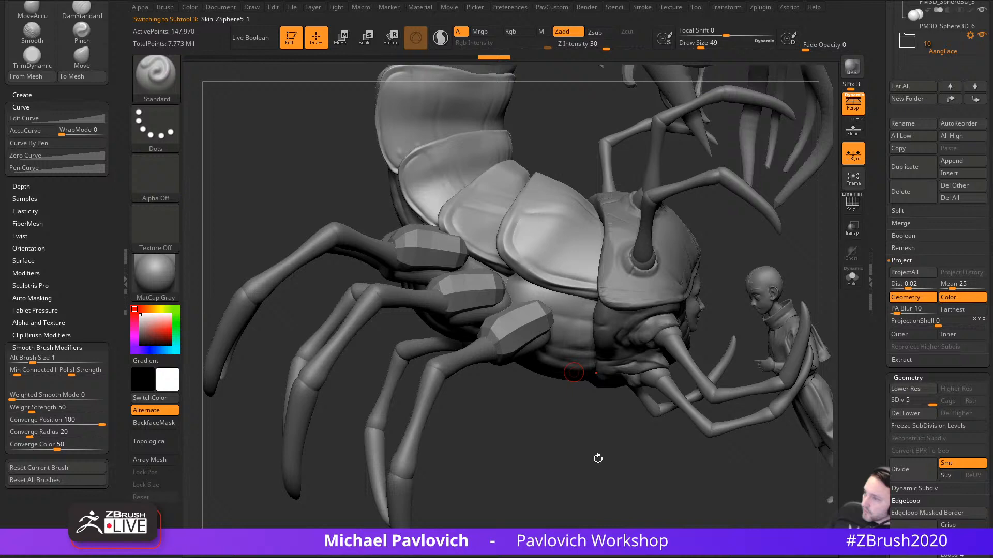
alt+click(522, 342)
mouse_move(559, 403)
right_down()
mouse_move(598, 463)
mouse_move(565, 465)
right_up()
key(s)
drag(564, 467, 540, 468)
mouse_move(541, 468)
right_down()
mouse_move(512, 488)
mouse_move(536, 473)
mouse_move(513, 468)
mouse_move(497, 440)
right_up()
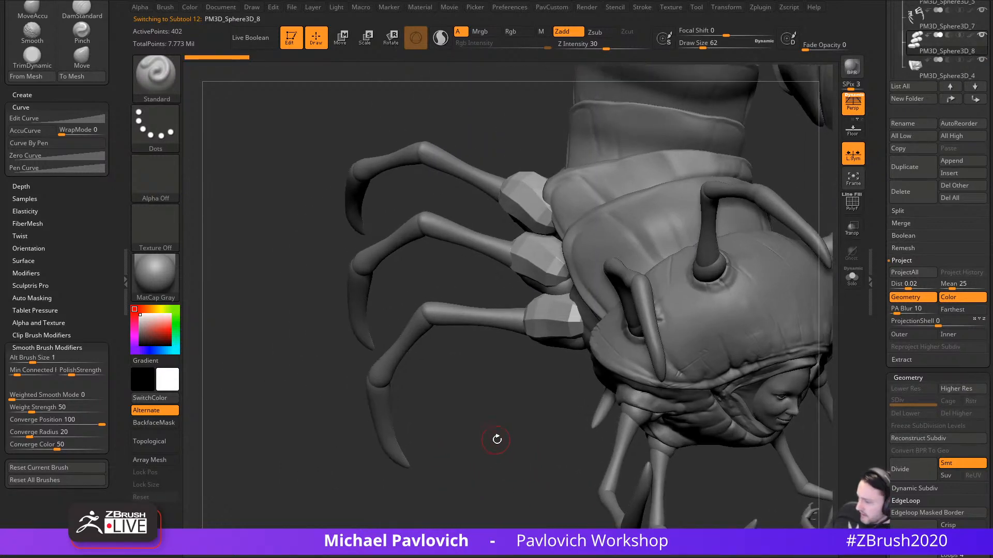
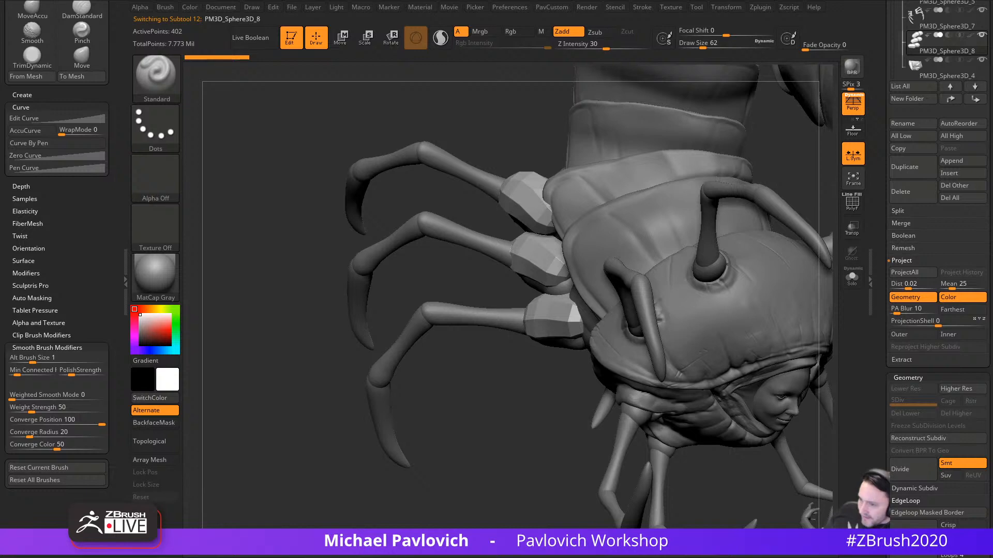
Step: Examine the creature's reference images and the blocky base segments of the side legs from several angles
right_drag(363, 360, 385, 347)
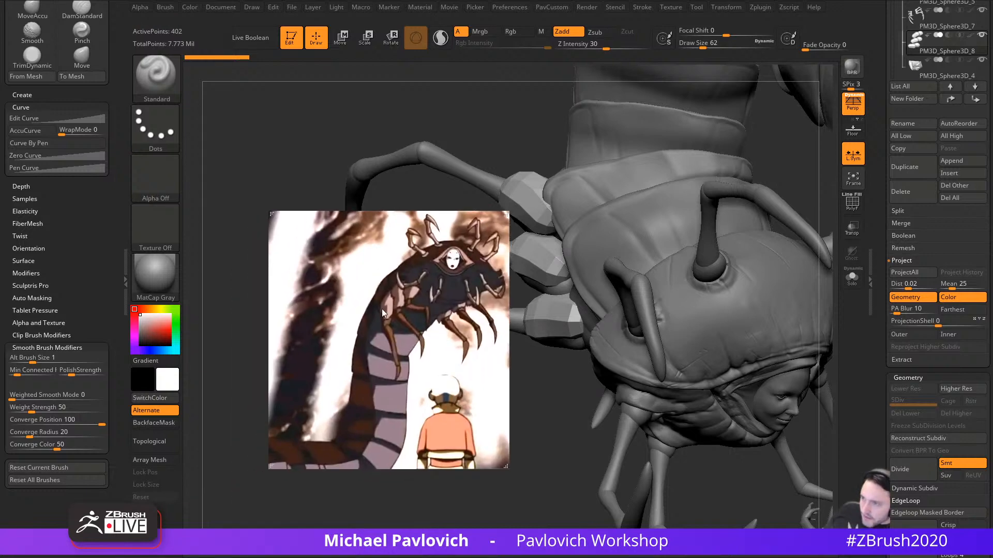
drag(0, 285, 311, 285)
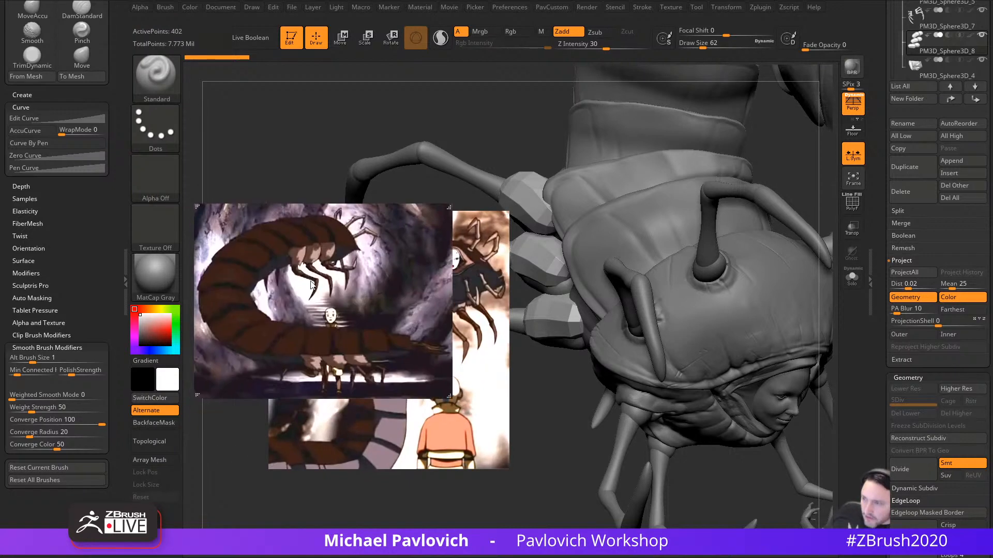
right_drag(321, 249, 0, 248)
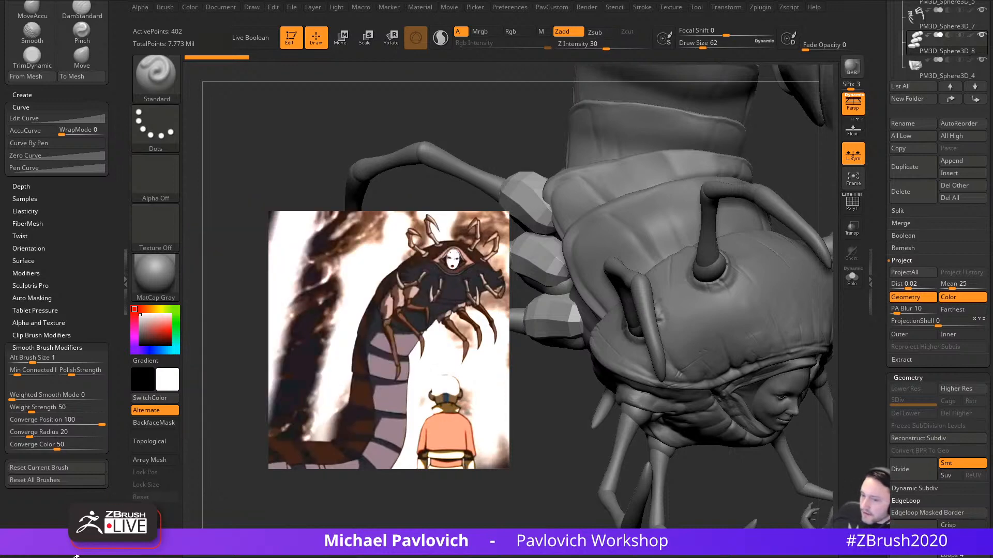
right_drag(450, 347, 0, 347)
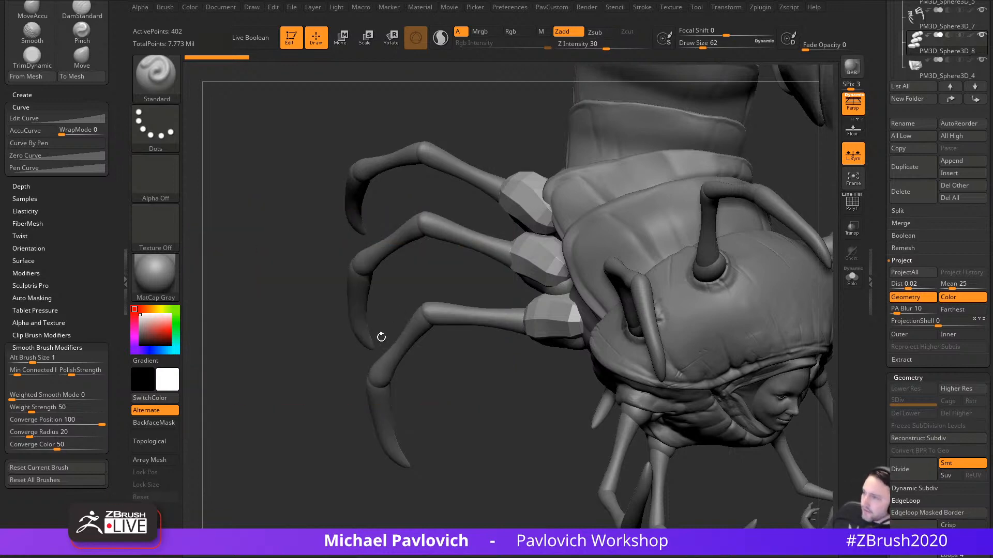
right_drag(470, 461, 569, 344)
mouse_move(695, 447)
right_down()
mouse_move(626, 421)
mouse_move(581, 435)
mouse_move(575, 455)
right_up()
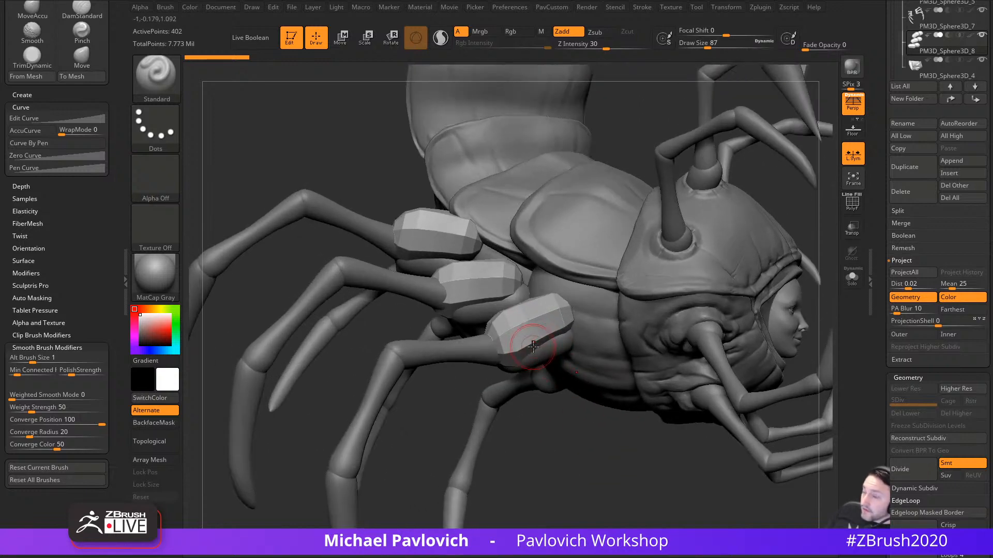
right_drag(815, 320, 708, 254)
right_drag(458, 217, 468, 244)
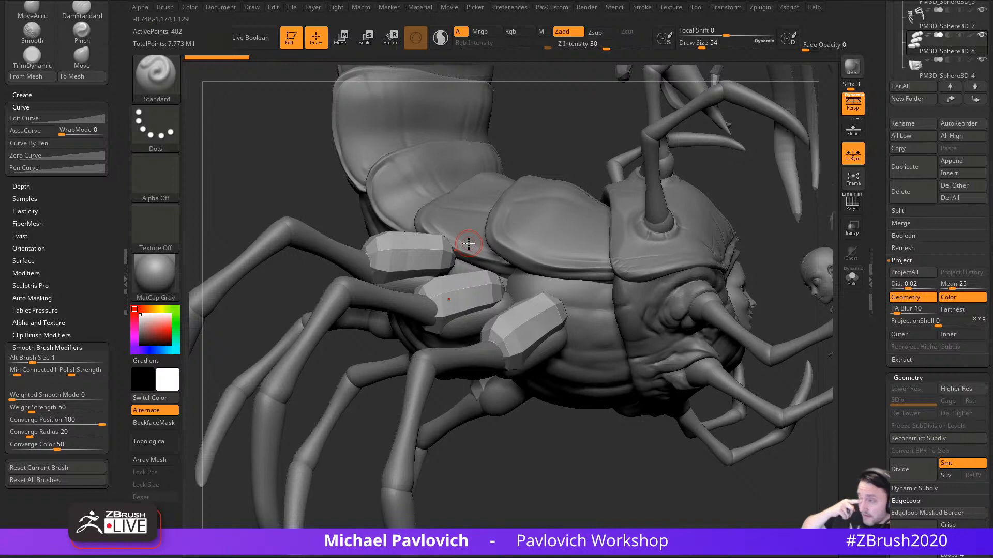
right_drag(600, 495, 589, 506)
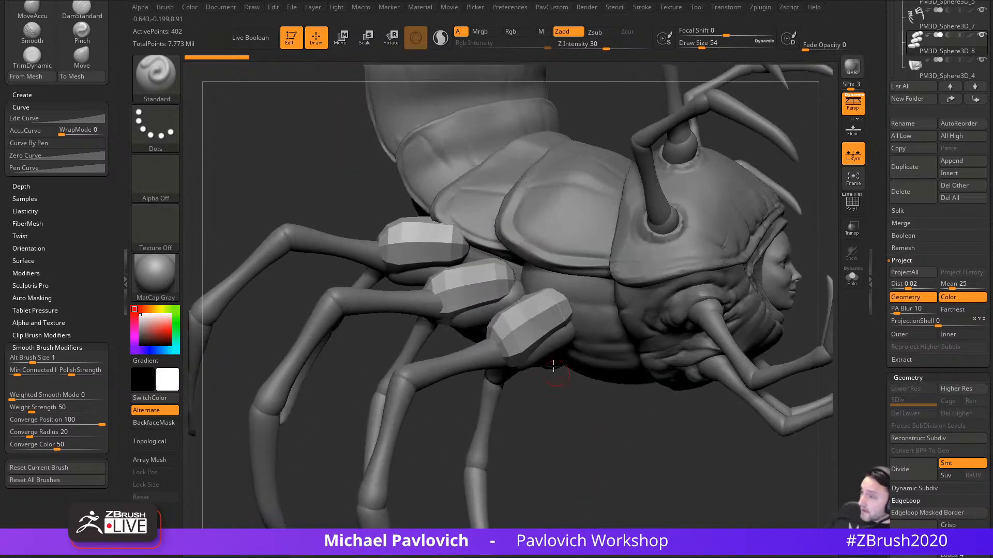
Step: Move the blocky base segments away from the side legs to expose the joints underneath, and delete that subtool
alt+click(553, 365)
alt+click(556, 333)
mouse_move(594, 449)
right_down()
mouse_move(585, 448)
mouse_move(580, 410)
right_up()
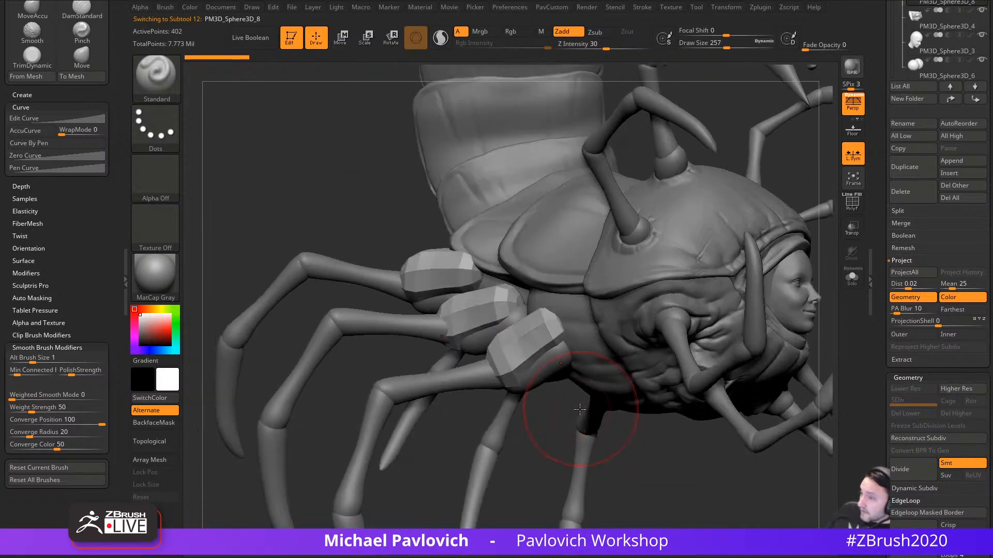
drag(873, 297, 874, 512)
key(w)
ctrl+right_drag(542, 438, 504, 341)
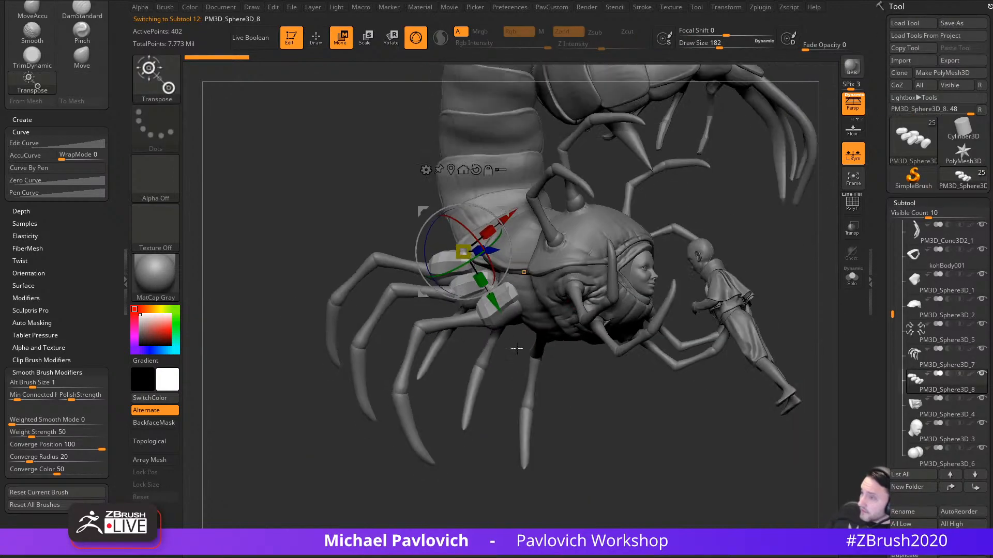
drag(496, 201, 402, 124)
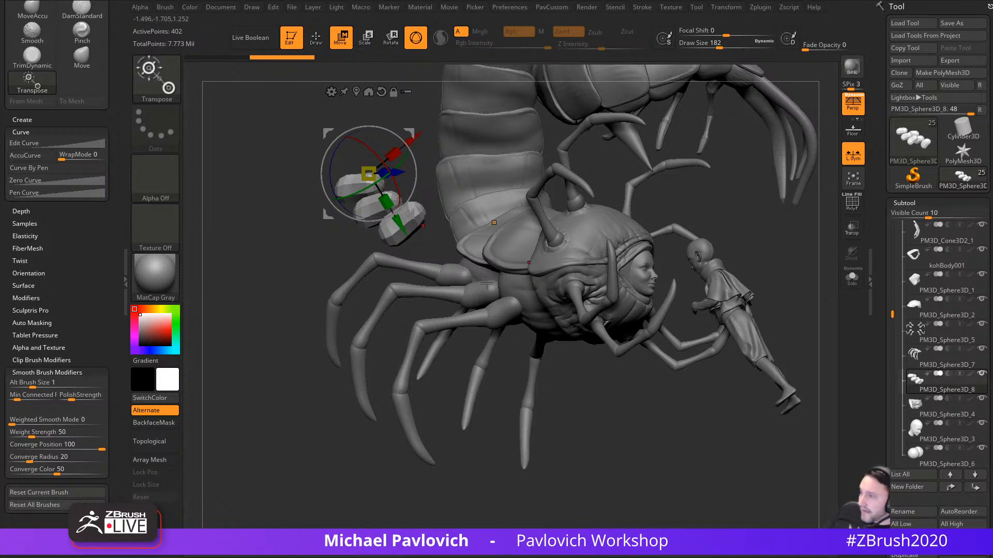
drag(576, 409, 618, 409)
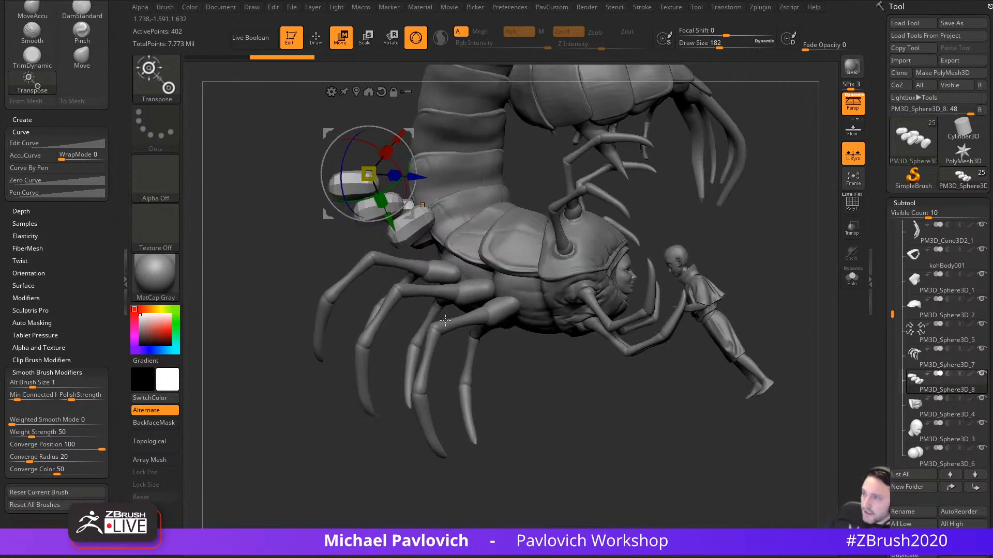
alt+drag(784, 251, 739, 279)
drag(884, 341, 884, 263)
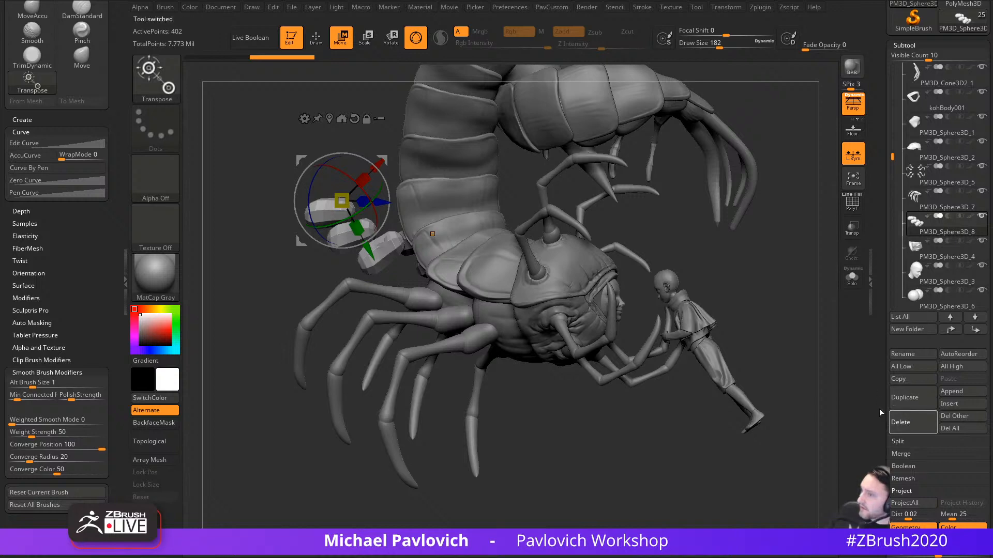
Step: Select the subtool of the six side legs and display its polygroups and wireframe with every leg visible
alt+drag(590, 457, 599, 408)
alt+click(603, 428)
alt+drag(653, 500, 609, 388)
key(s)
drag(632, 427, 625, 427)
mouse_move(637, 451)
alt+mouse_down()
mouse_move(627, 434)
mouse_move(636, 430)
mouse_move(621, 419)
mouse_move(646, 446)
mouse_move(668, 431)
mouse_move(646, 426)
mouse_move(638, 397)
mouse_move(572, 416)
mouse_move(638, 417)
mouse_move(575, 381)
mouse_move(641, 401)
alt+mouse_up()
ctrl+shift+click(558, 296)
key(shift+f)
ctrl+shift+click(628, 401)
key(w)
ctrl+click(552, 305)
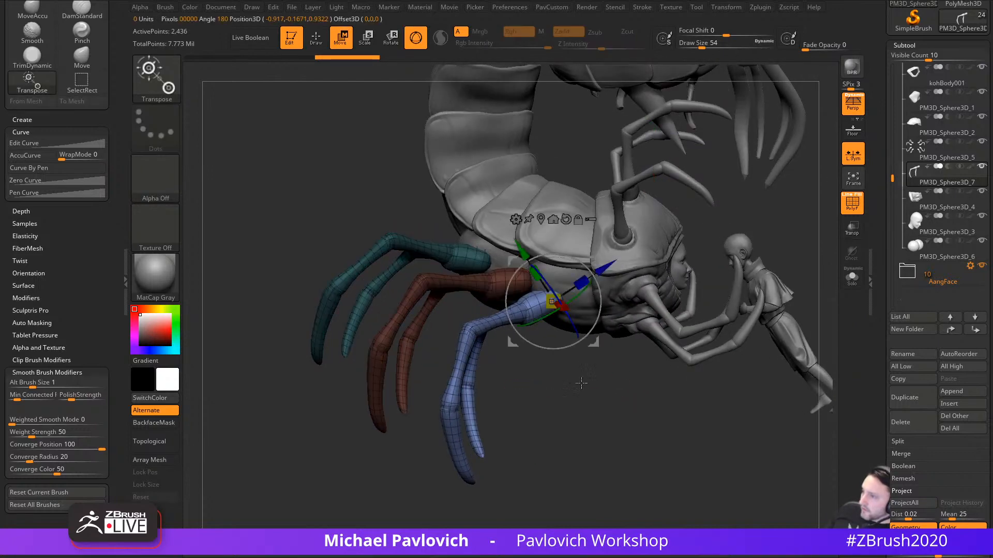
shift+drag(580, 383, 603, 362)
drag(603, 308, 569, 247)
key(ctrl+z)
key(ctrl+z)
key(q)
mouse_move(576, 412)
mouse_down()
mouse_move(455, 419)
mouse_move(552, 437)
mouse_move(579, 414)
mouse_move(545, 417)
mouse_move(558, 421)
mouse_move(565, 410)
mouse_up()
key(ctrl+z)
Step: Regroup the side legs by segment with Auto Groups and make both sides match with Mirror And Weld
key(1)
click(556, 299)
alt+drag(515, 433, 474, 467)
key(1)
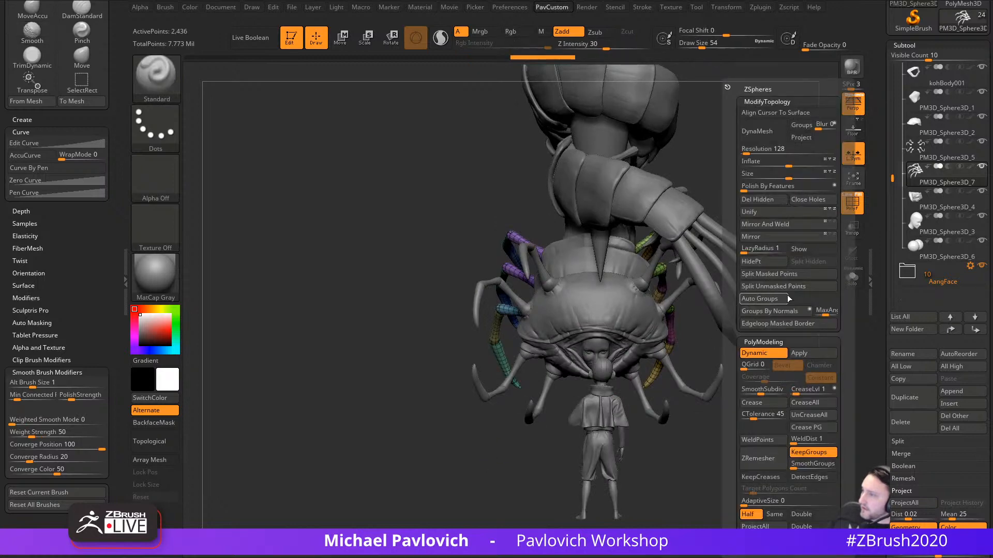
click(782, 225)
drag(412, 466, 611, 457)
drag(486, 456, 512, 324)
mouse_move(559, 380)
mouse_down()
mouse_move(576, 408)
mouse_move(572, 370)
mouse_up()
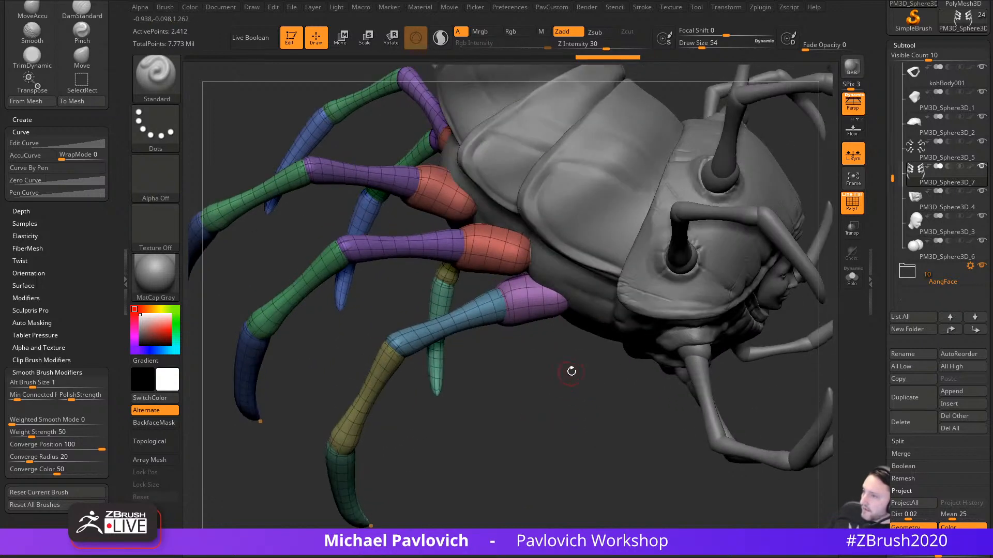
Step: Hide the base segments of the three side leg pairs and separate them into their own subtool with Split Hidden
key(ctrl+shift)
ctrl+shift+click(538, 313)
ctrl+shift+click(550, 378)
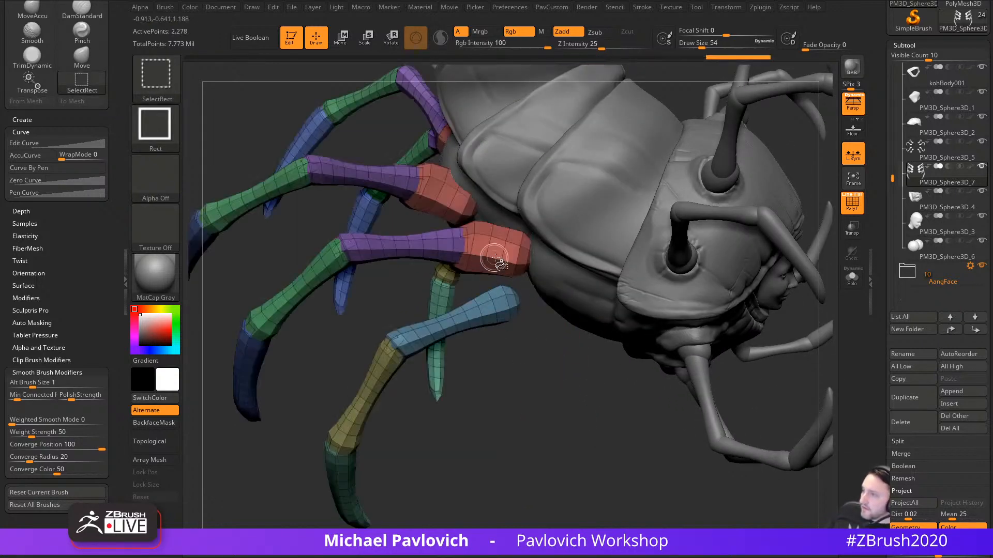
ctrl+shift+click(493, 243)
ctrl+shift+click(443, 196)
mouse_move(580, 419)
mouse_down()
mouse_move(611, 470)
mouse_move(574, 437)
mouse_move(586, 433)
mouse_up()
key(2)
click(610, 262)
Step: Keep only the second segments of the side legs visible and separate the lower segments with Split Hidden
ctrl+shift+click(506, 295)
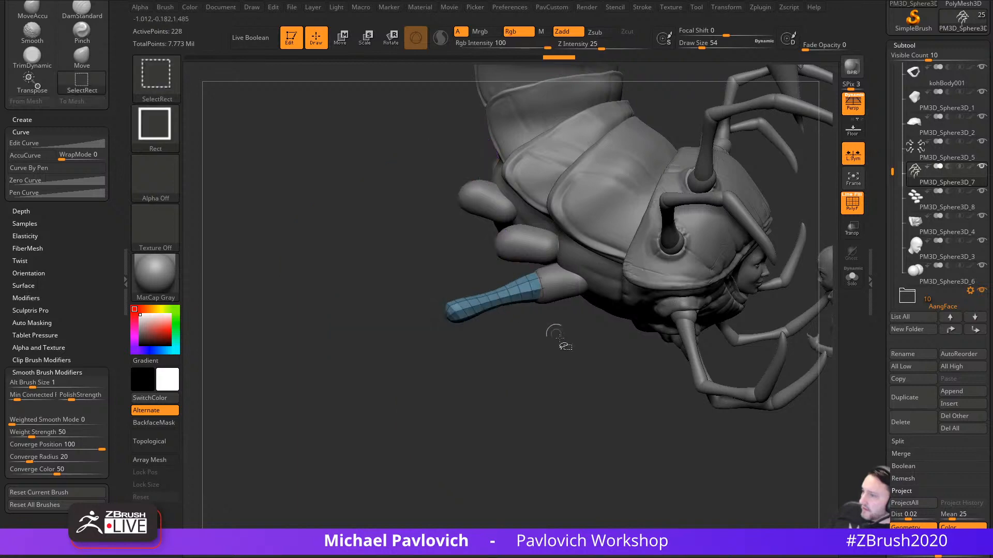
ctrl+shift+click(513, 290)
ctrl+shift+click(478, 245)
ctrl+shift+click(471, 193)
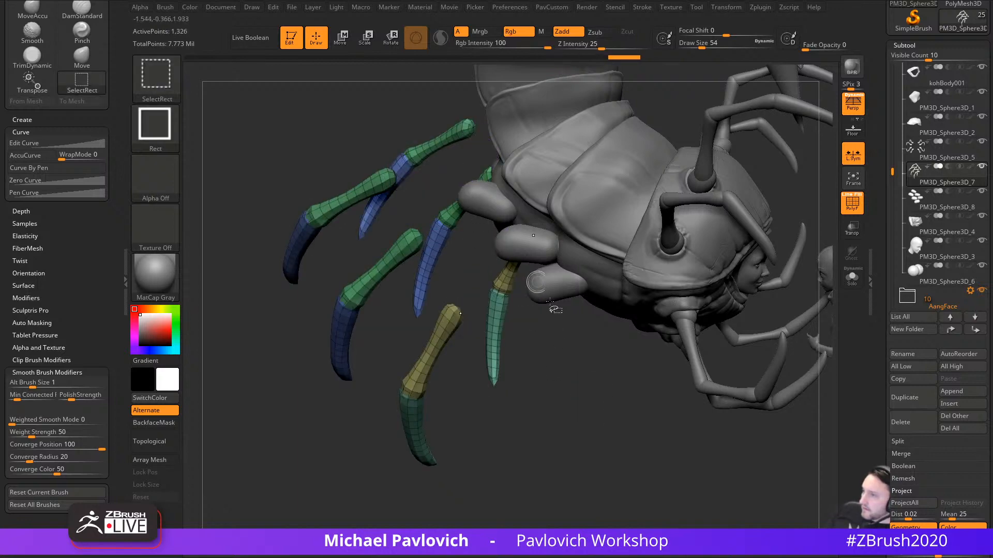
ctrl+shift+drag(608, 423, 620, 444)
key(2)
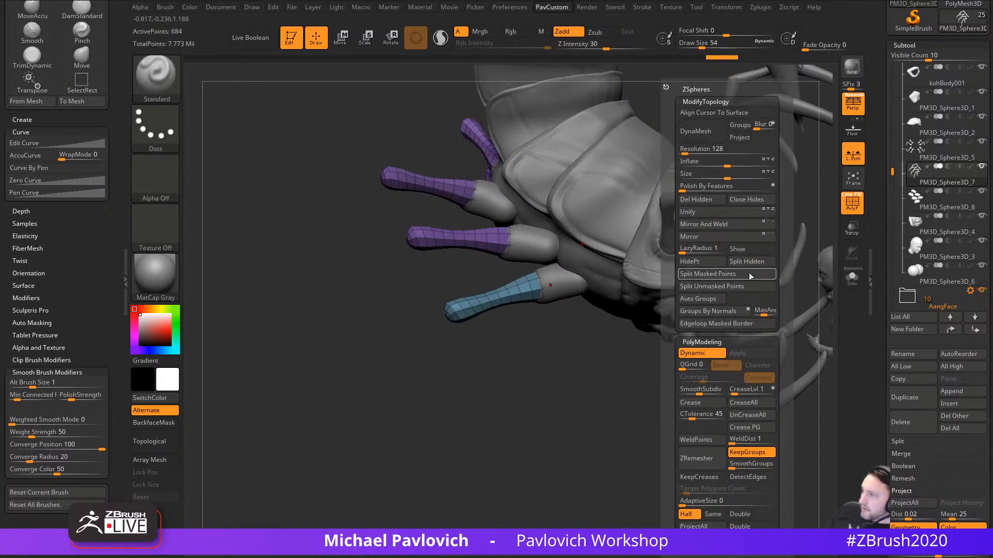
click(744, 262)
Step: Keep only the third segments visible in the lower-leg subtool and separate the claw tips with Split Hidden
alt+click(438, 350)
ctrl+shift+click(436, 349)
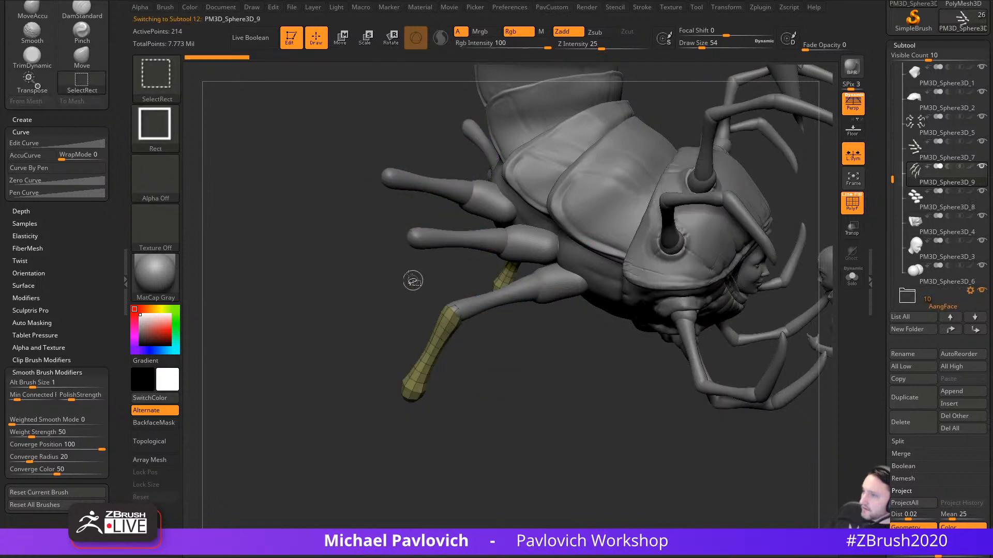
ctrl+shift+drag(518, 428, 498, 402)
ctrl+shift+click(382, 273)
ctrl+shift+click(356, 199)
ctrl+shift+drag(626, 408, 603, 382)
key(2)
click(699, 263)
drag(585, 436, 554, 336)
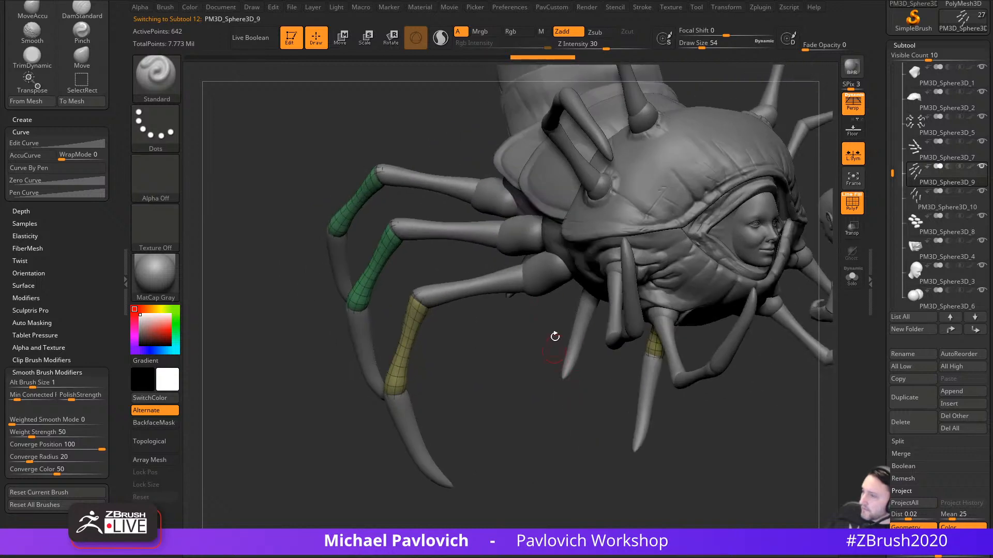
Step: Select the subtool of side-leg base segments and activate Dynamic Subdiv on it
alt+click(515, 235)
drag(519, 404, 576, 412)
alt+drag(657, 422, 672, 433)
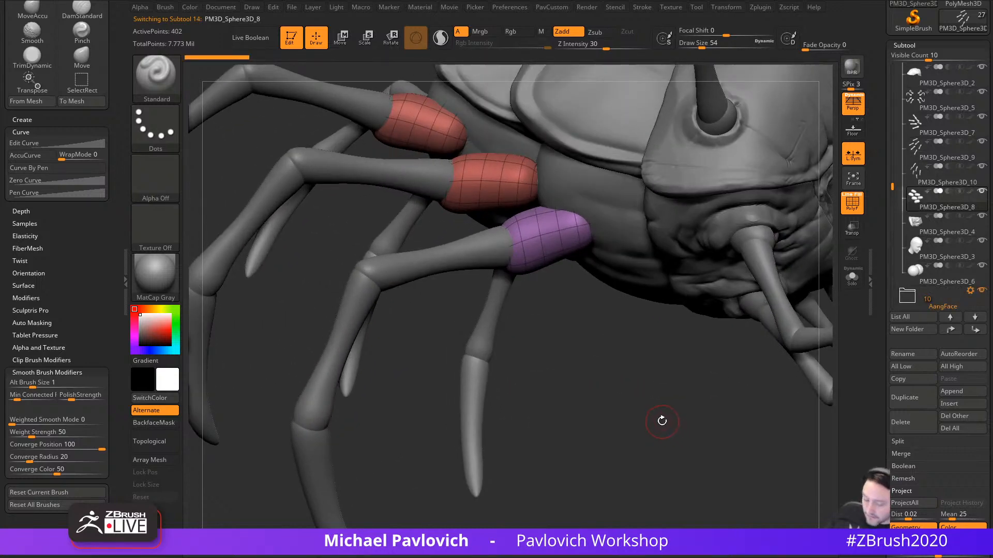
key(shift+d)
key(d)
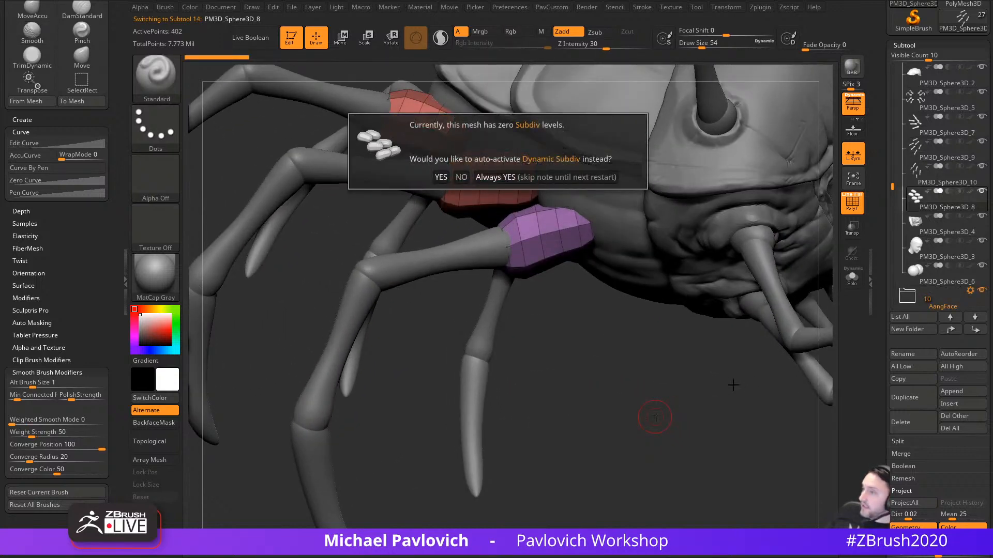
click(543, 179)
Step: Set the draw size to 37, apply the base segments' dynamic subdivision as real geometry and expand the Dynamic Subdiv settings
key(s)
drag(602, 371, 539, 422)
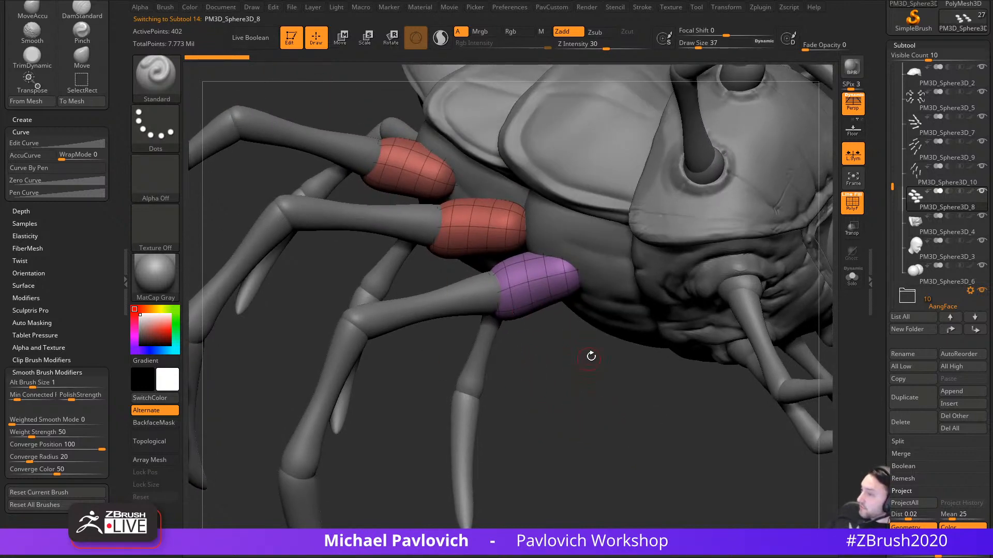
key(2)
click(668, 356)
drag(579, 421, 652, 393)
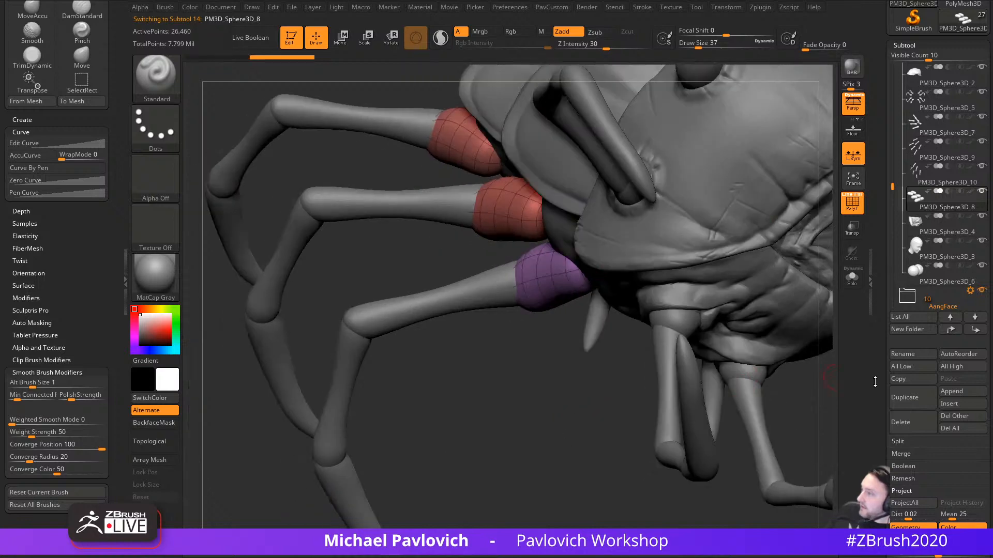
drag(889, 377, 904, 230)
key(shift)
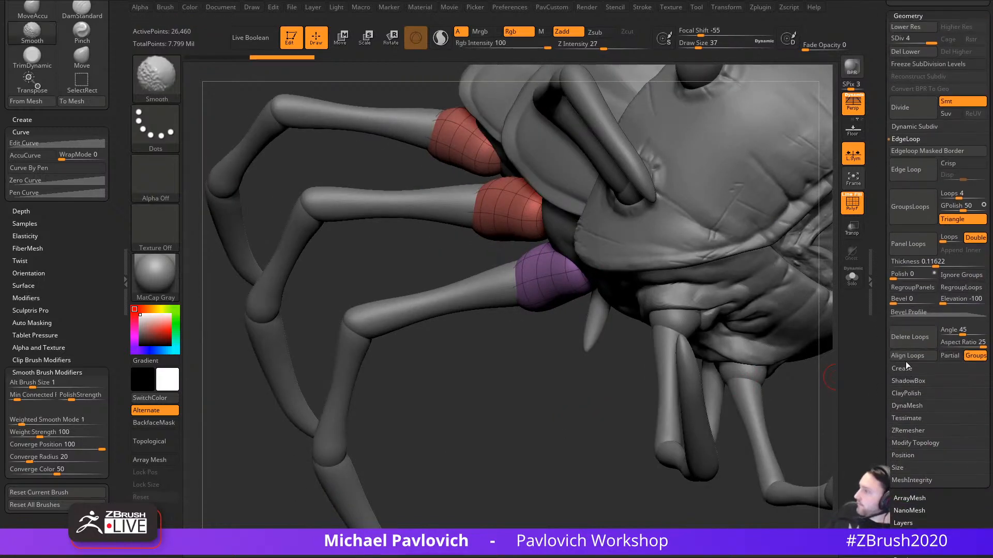
click(914, 126)
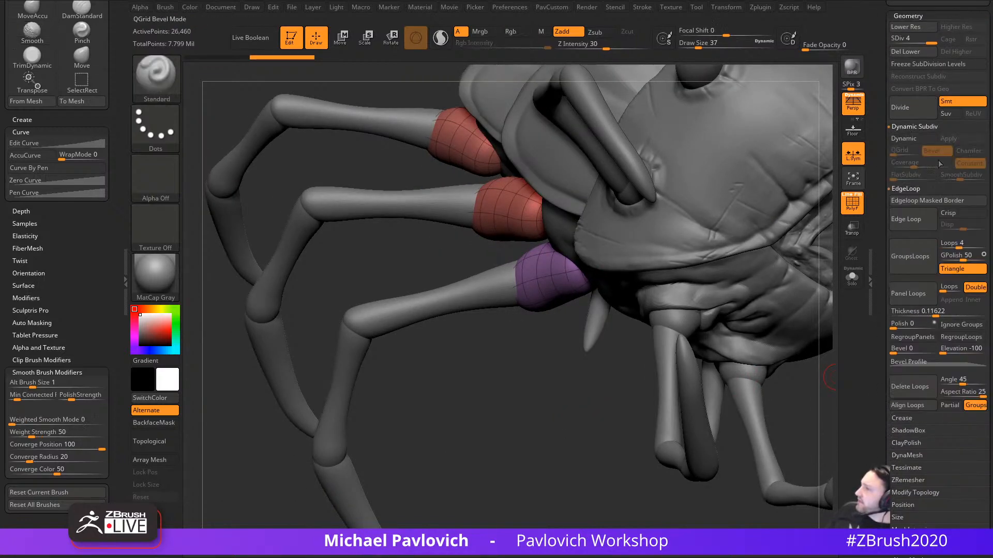
drag(791, 211, 753, 211)
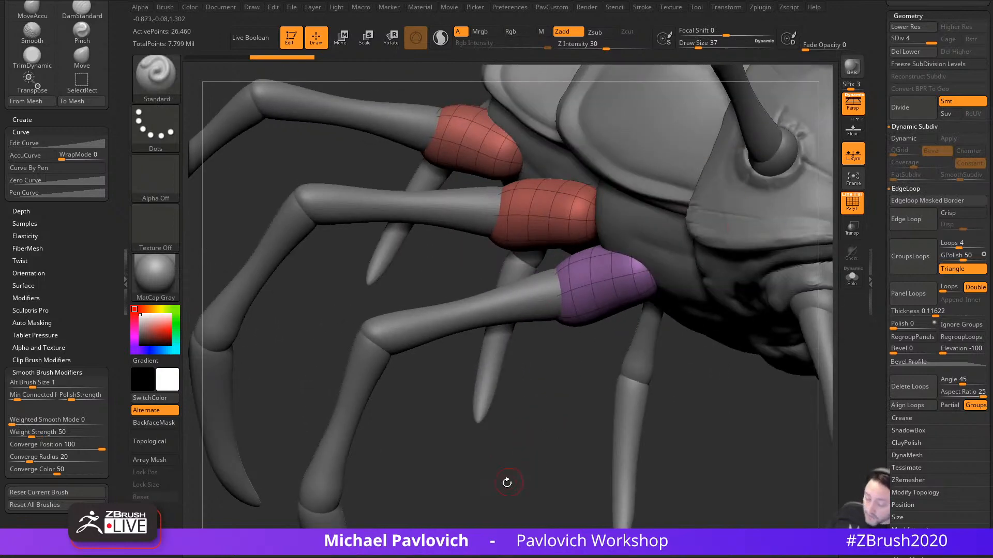
Step: Ready the Standard brush at draw size 74 for the side-leg base segments and turn off the wireframe display
key(b)
key(d)
key(s)
mouse_move(476, 461)
mouse_down()
mouse_move(492, 478)
mouse_move(554, 299)
mouse_up()
key(s)
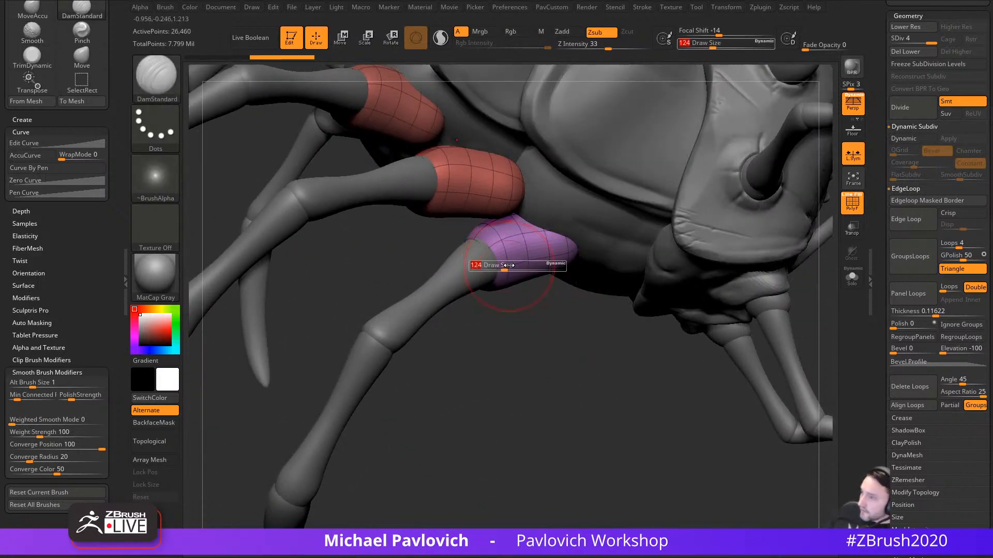
key(s)
drag(505, 265, 497, 284)
key(b)
key(s)
key(t)
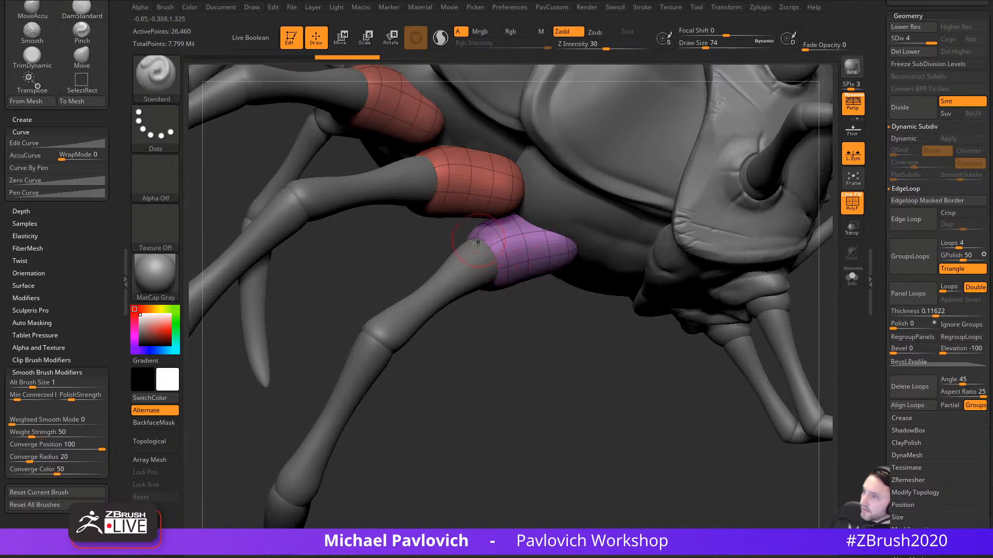
click(851, 204)
Step: Set the draw size to 44 and sculpt a raised rim around the outer end of the front side-leg base segment
right_drag(679, 256, 548, 305)
key(s)
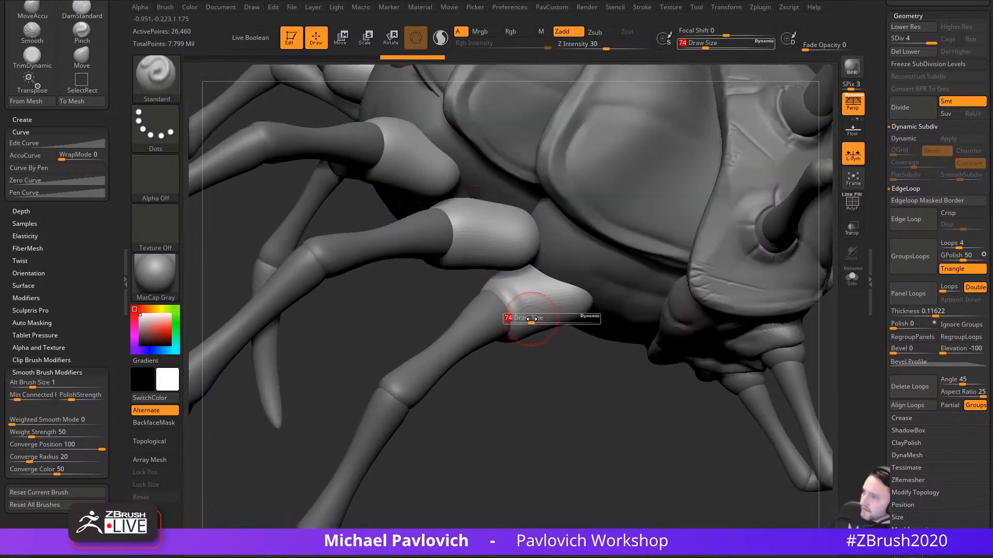
drag(540, 315, 536, 316)
drag(509, 284, 516, 323)
drag(532, 374, 521, 345)
key(s)
drag(518, 301, 512, 331)
drag(483, 388, 486, 362)
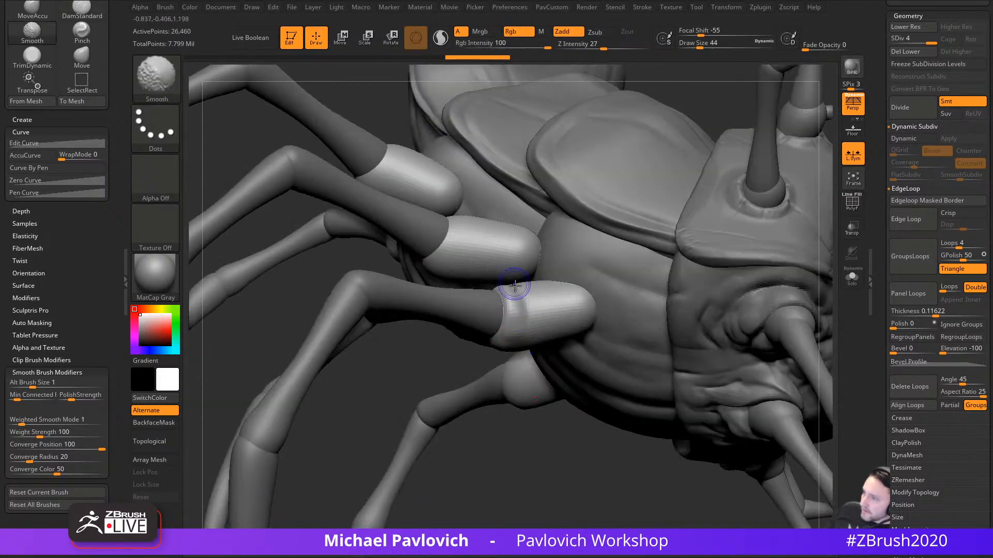
Step: Smooth the front base segment's rim and continue it around the remaining sides of the leg opening
shift+drag(514, 281, 517, 303)
shift+drag(518, 282, 522, 301)
right_drag(522, 350, 514, 328)
drag(516, 288, 471, 332)
mouse_move(492, 169)
right_down()
mouse_move(512, 306)
mouse_move(466, 341)
right_up()
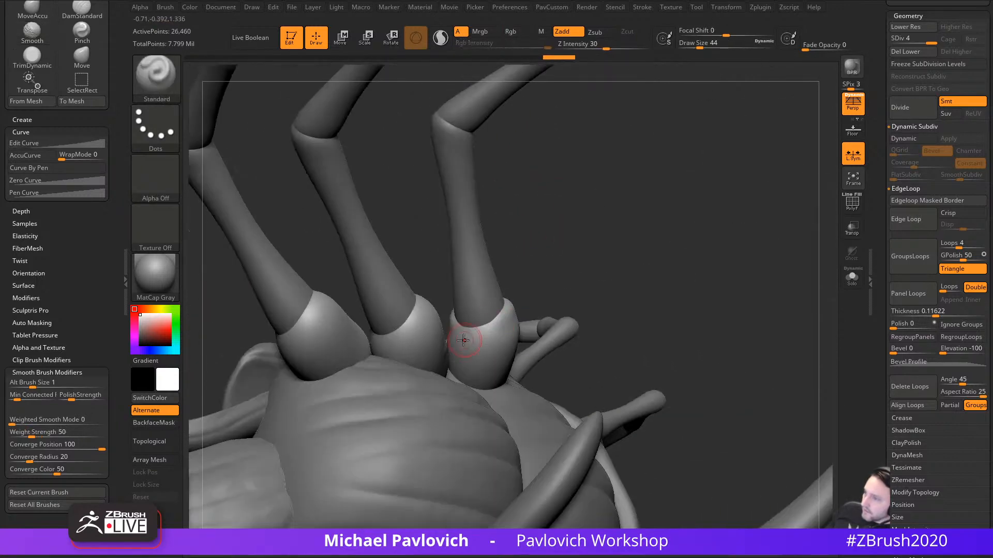
mouse_move(456, 324)
mouse_down()
mouse_move(479, 326)
mouse_move(505, 304)
mouse_up()
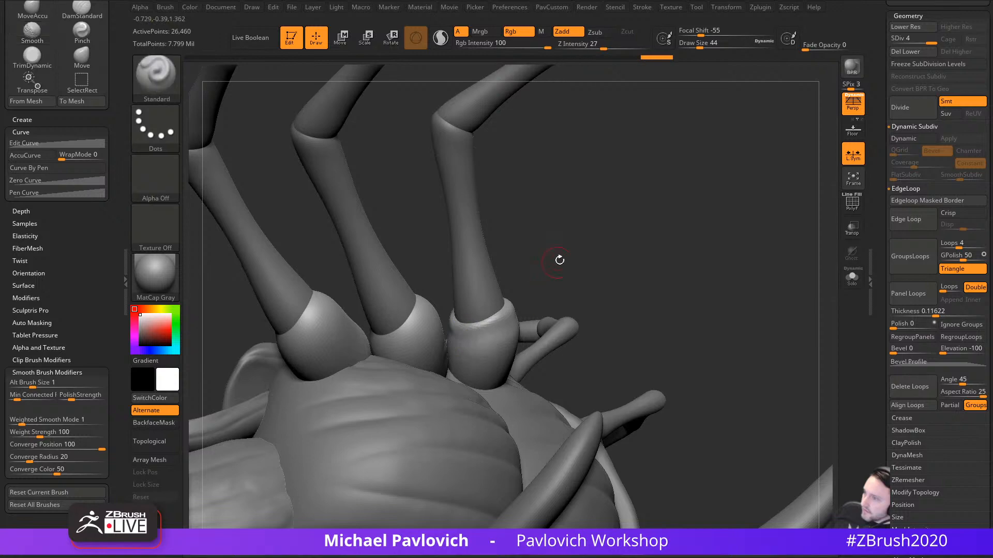
drag(559, 259, 514, 310)
mouse_move(552, 254)
mouse_down()
mouse_move(532, 311)
mouse_move(534, 271)
mouse_up()
mouse_move(472, 372)
mouse_down()
mouse_move(459, 410)
mouse_move(468, 388)
mouse_up()
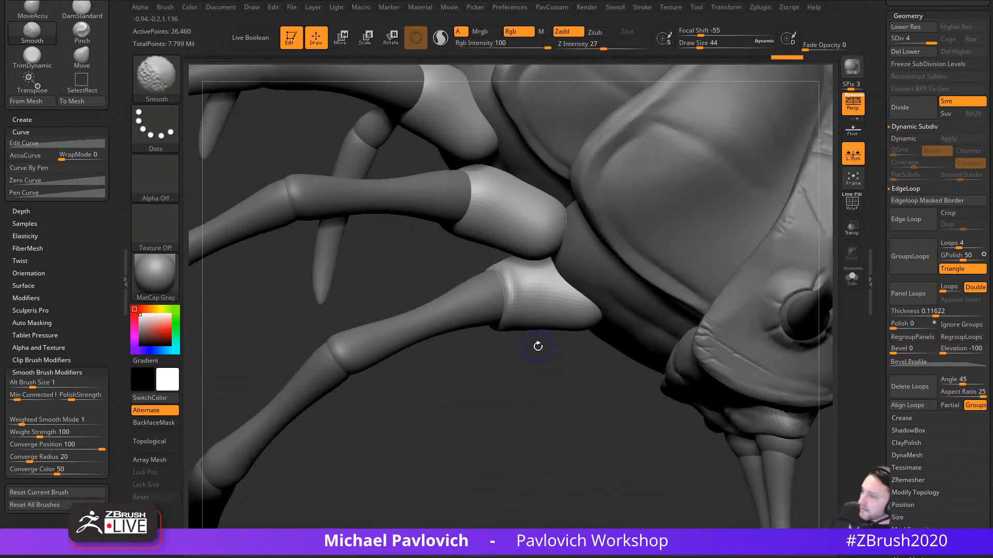
Step: Sculpt a raised rim around the outer end of the middle side-leg base segment with the Standard brush
mouse_move(538, 344)
mouse_down()
mouse_move(535, 421)
mouse_move(532, 328)
mouse_up()
drag(519, 445, 514, 421)
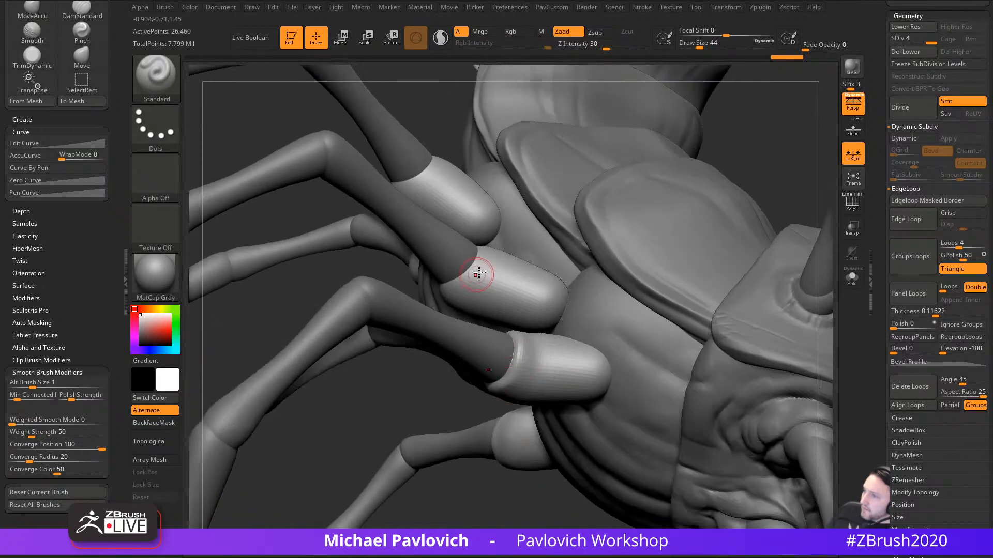
mouse_move(476, 273)
mouse_down()
mouse_move(445, 289)
mouse_move(414, 274)
mouse_up()
mouse_move(393, 284)
mouse_down()
mouse_move(324, 293)
mouse_move(674, 286)
mouse_up()
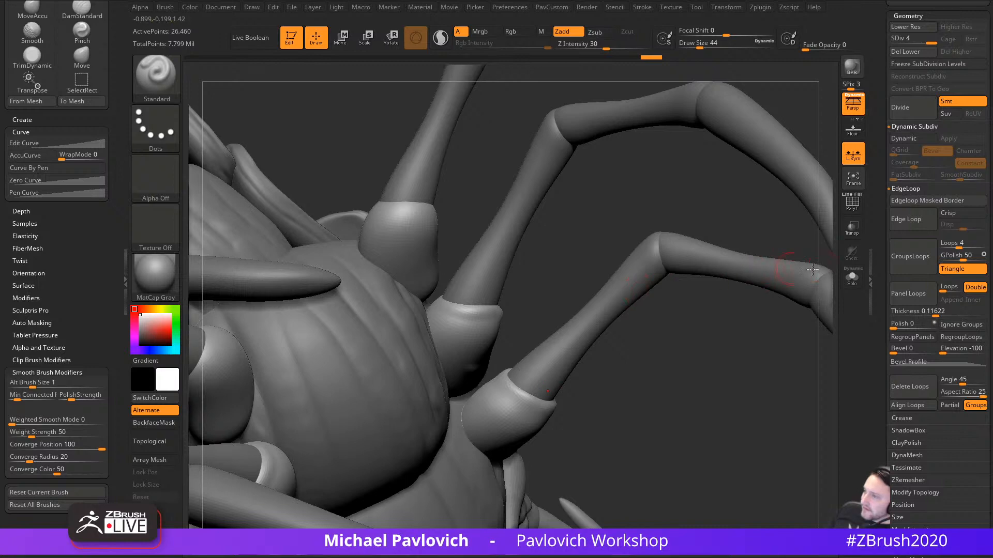
click(851, 278)
click(852, 277)
drag(587, 244, 455, 332)
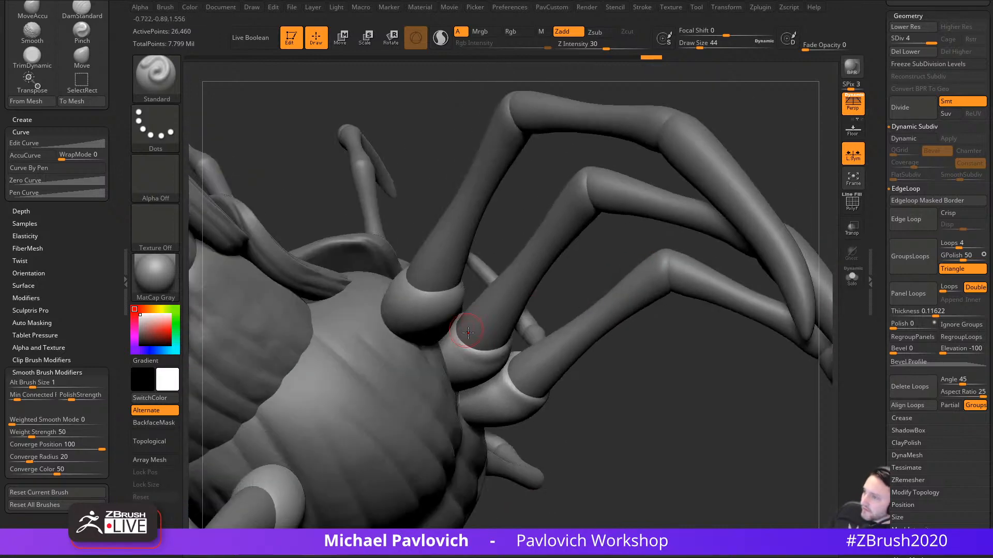
drag(507, 242, 462, 305)
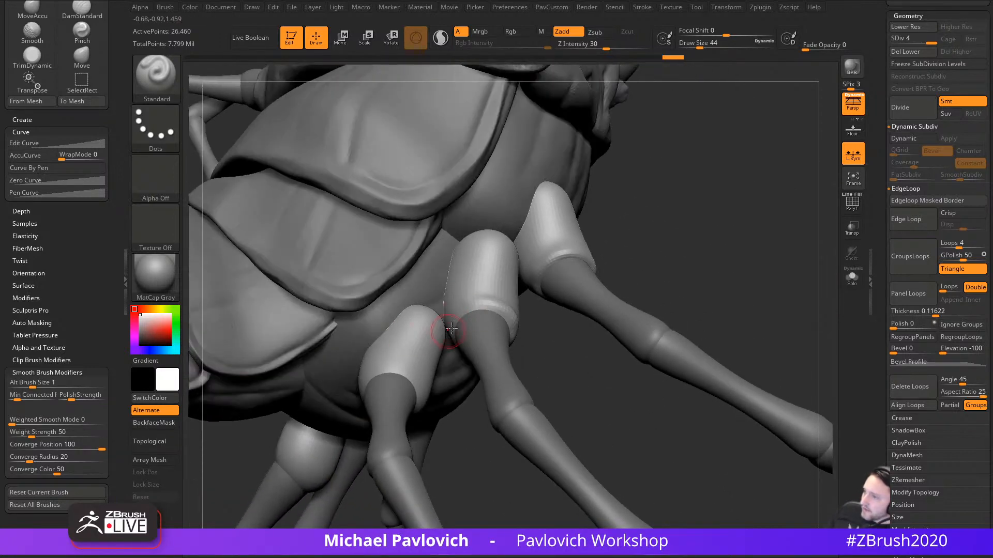
Step: Isolate the middle legs' base segments, then ready the Clay brush at draw size 56 and smooth the segment's outer end
ctrl+shift+click(491, 318)
drag(540, 343, 492, 264)
drag(536, 321, 459, 315)
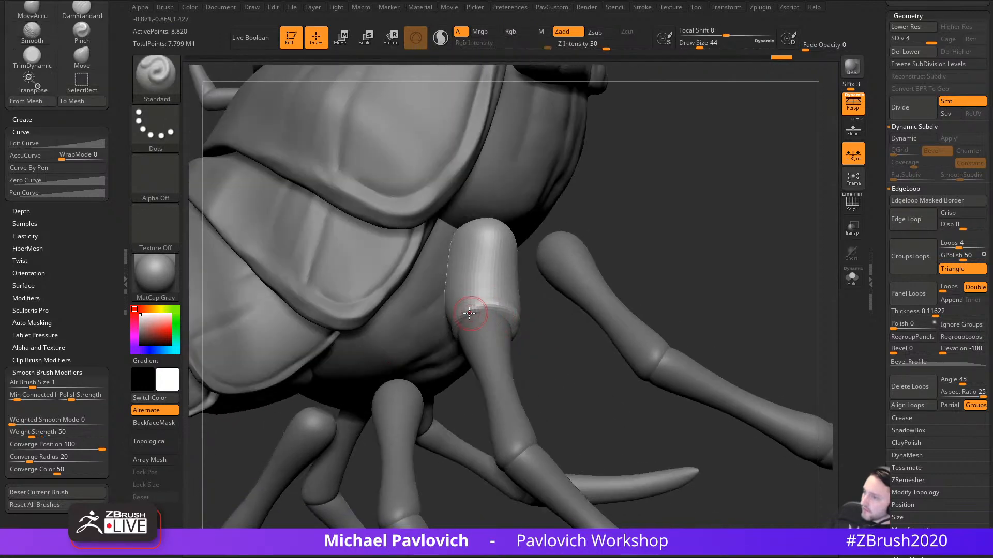
mouse_move(509, 320)
right_down()
mouse_move(527, 327)
mouse_move(517, 290)
mouse_move(530, 353)
right_up()
key(2)
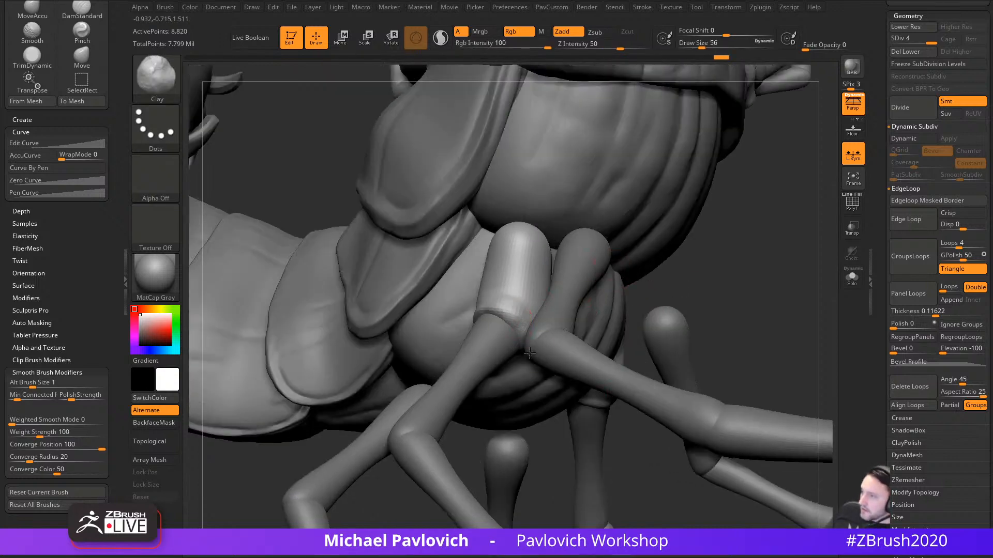
shift+drag(505, 295, 515, 316)
drag(677, 284, 750, 284)
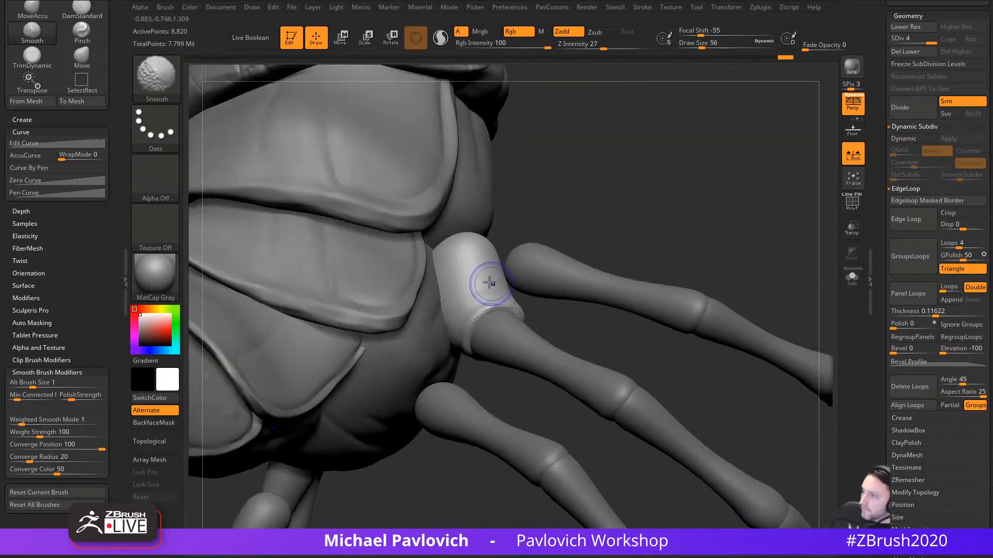
shift+drag(491, 284, 467, 318)
Step: Refine the rim around the isolated base segment's leg opening with the Standard brush at draw size 37
mouse_move(760, 284)
mouse_down()
mouse_move(680, 228)
mouse_move(491, 337)
mouse_move(545, 373)
mouse_move(488, 377)
mouse_move(498, 391)
mouse_up()
key(1)
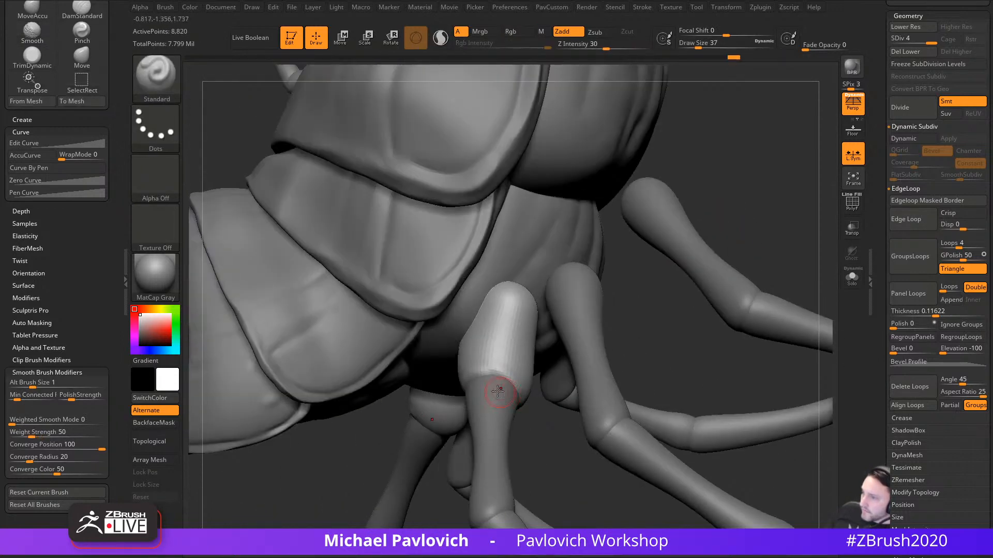
mouse_move(541, 445)
mouse_down()
mouse_move(510, 381)
mouse_move(498, 415)
mouse_up()
drag(402, 361, 485, 412)
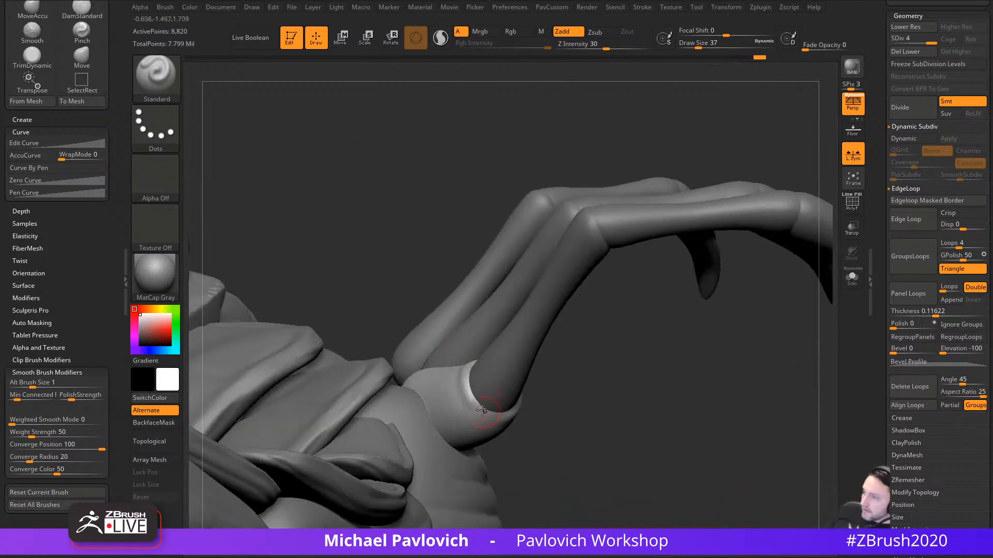
mouse_move(468, 363)
mouse_down()
mouse_move(511, 411)
mouse_move(492, 414)
mouse_up()
mouse_move(491, 414)
mouse_down()
mouse_move(536, 411)
mouse_move(502, 423)
mouse_up()
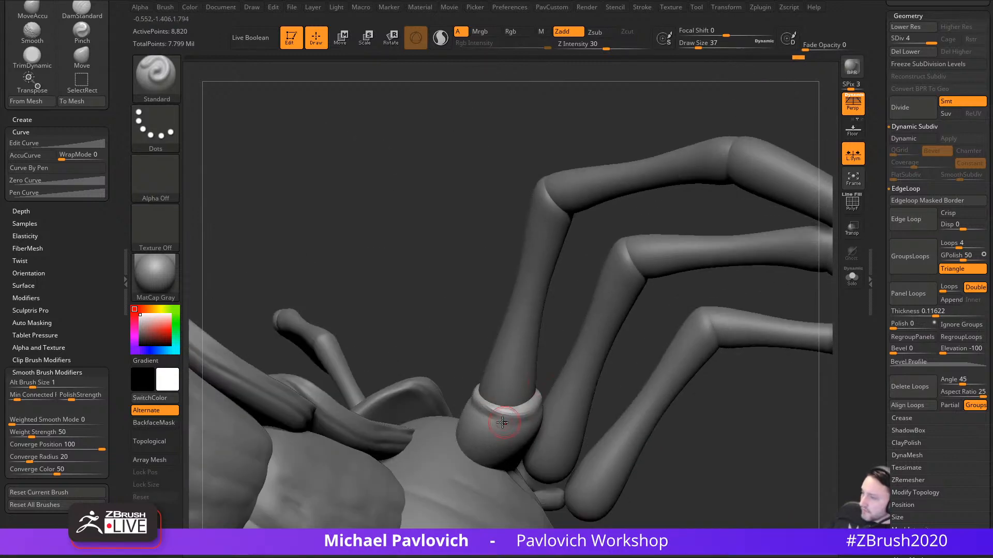
Step: Build up the isolated base segment's rim on all sides of the leg opening with the Clay brush at draw size 54
key(2)
drag(468, 368, 474, 332)
key(s)
drag(472, 414, 476, 414)
drag(393, 362, 474, 408)
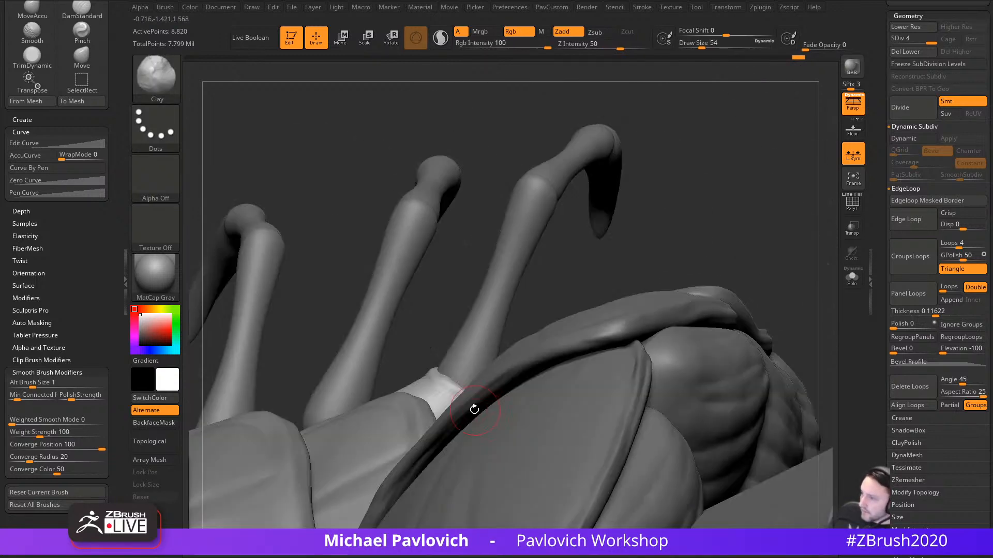
mouse_move(522, 359)
mouse_down()
mouse_move(562, 338)
mouse_move(554, 393)
mouse_up()
mouse_move(446, 394)
mouse_down()
mouse_move(486, 412)
mouse_move(565, 412)
mouse_move(486, 383)
mouse_up()
drag(433, 351, 438, 385)
drag(474, 297, 522, 342)
drag(435, 355, 494, 348)
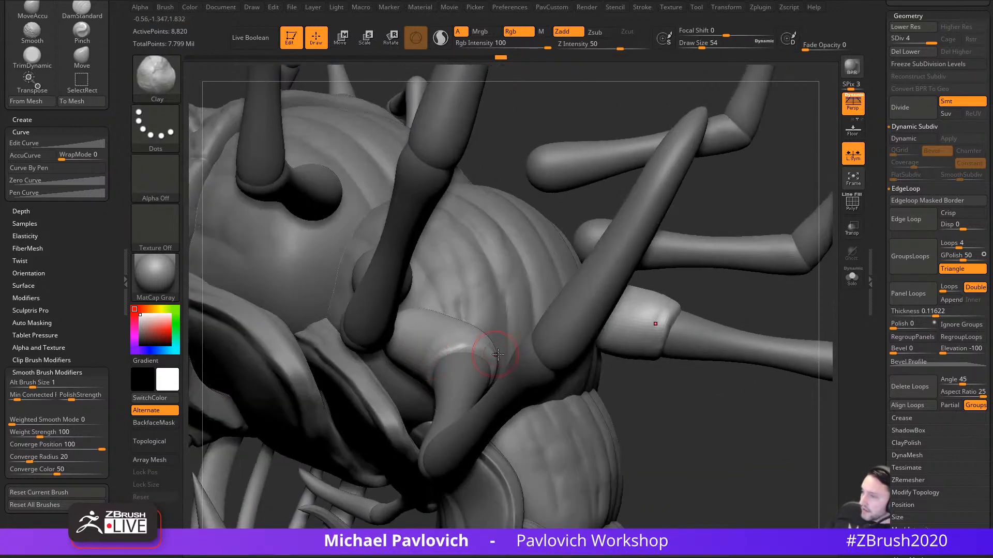
drag(595, 403, 638, 415)
mouse_move(463, 344)
mouse_down()
mouse_move(443, 342)
mouse_move(460, 350)
mouse_up()
right_drag(470, 459, 479, 351)
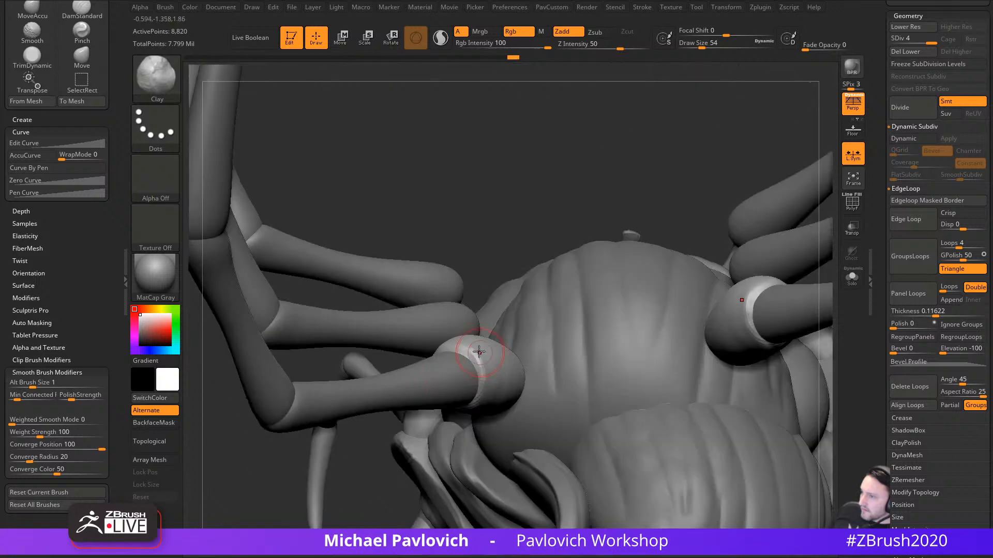
drag(509, 237, 578, 286)
alt+click(514, 287)
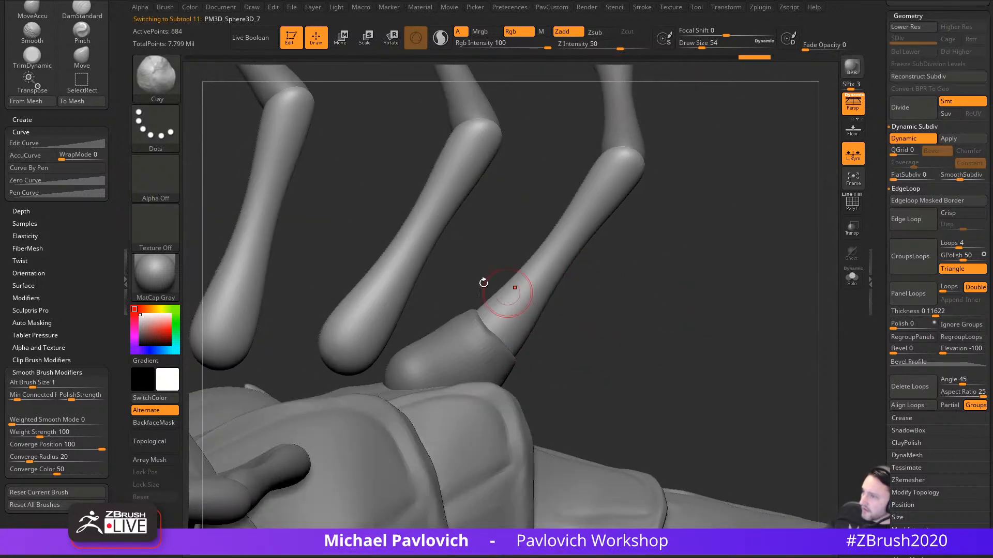
alt+click(514, 476)
alt+click(492, 351)
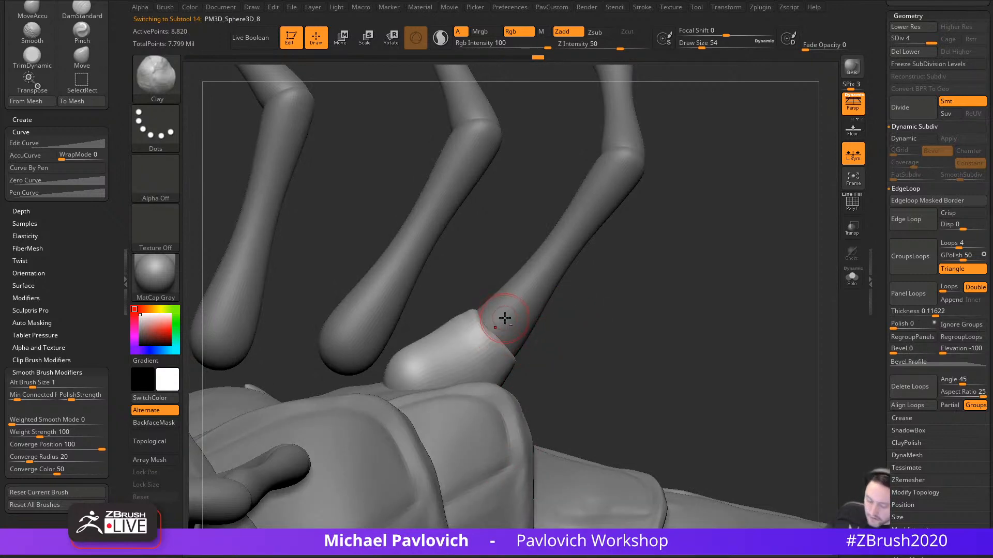
Step: Choose the MoveAccu brush and set its draw size to 101 for the insect's leg segment
key(1)
drag(877, 237, 881, 435)
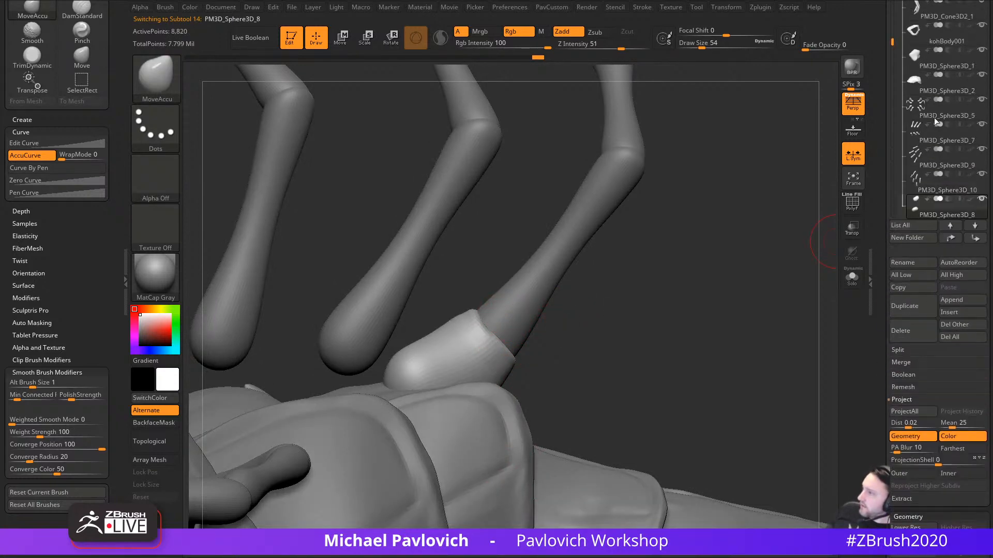
key(s)
drag(486, 322, 492, 322)
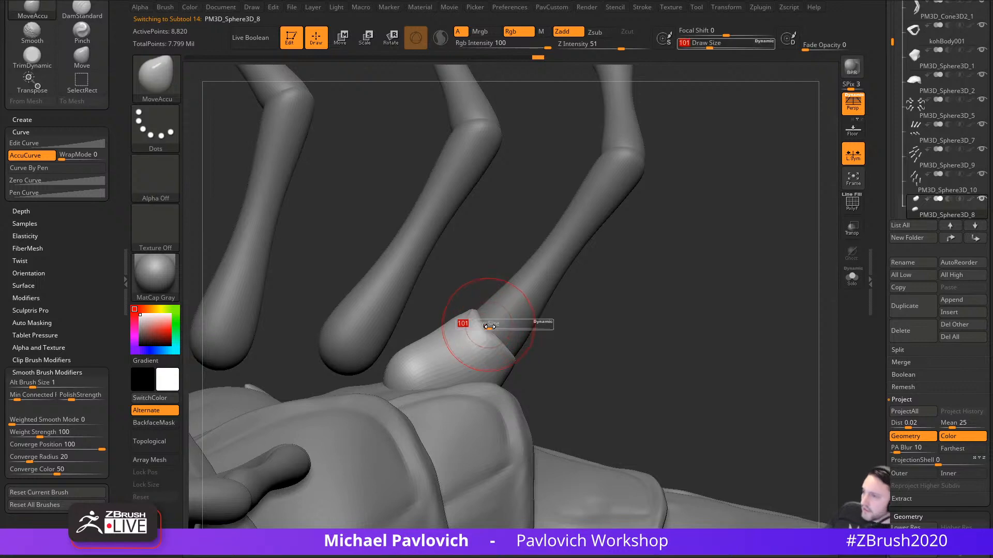
Step: Make the segmented body skin the active subtool and set the Standard brush draw size to 46
mouse_move(640, 321)
mouse_down()
mouse_move(701, 224)
mouse_move(720, 259)
mouse_move(780, 288)
mouse_move(781, 342)
mouse_up()
ctrl+right_drag(781, 342, 756, 388)
alt+click(615, 272)
mouse_move(614, 273)
right_down()
mouse_move(664, 401)
mouse_move(655, 425)
mouse_move(661, 393)
right_up()
key(1)
key(s)
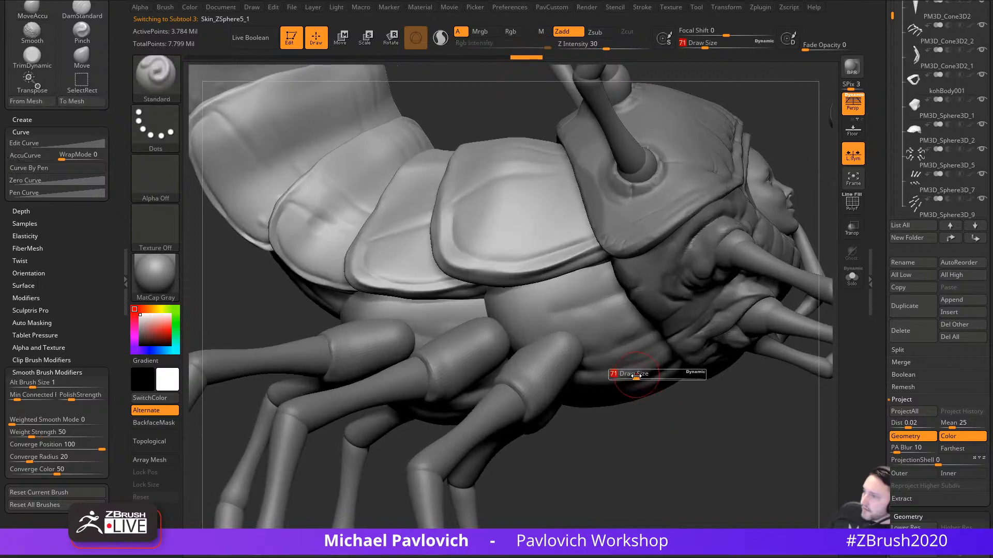
drag(636, 376, 629, 375)
Step: Reselect the segmented body subtool Skin_ZSphere5_1 and isolate it with Solo
right_drag(684, 408, 694, 378)
alt+click(682, 335)
alt+click(671, 358)
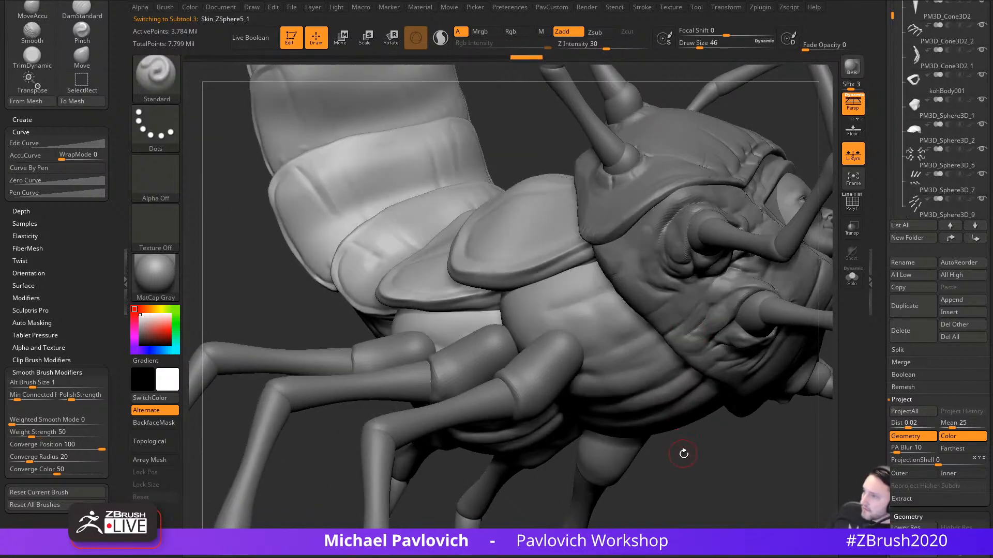
right_drag(683, 453, 701, 453)
drag(872, 284, 877, 382)
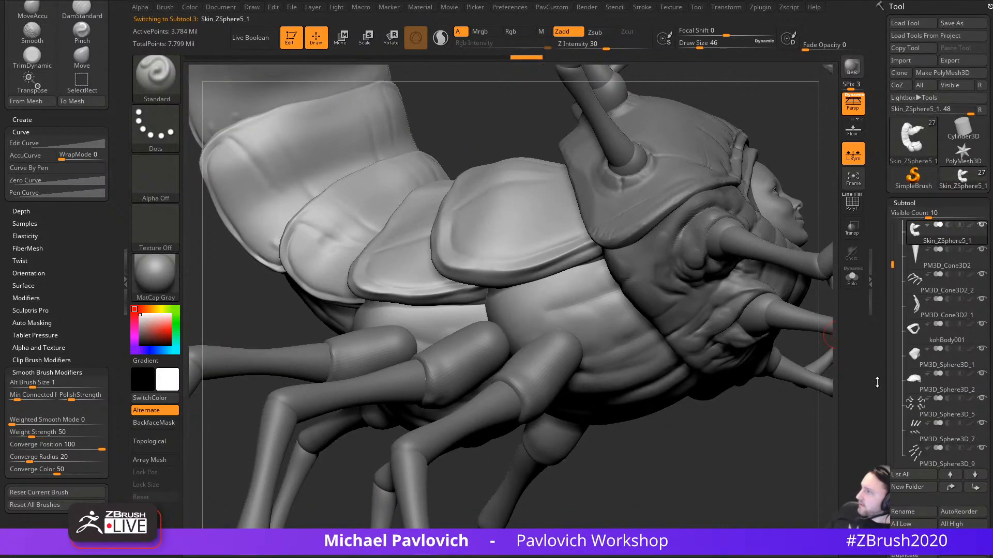
right_drag(662, 456, 751, 407)
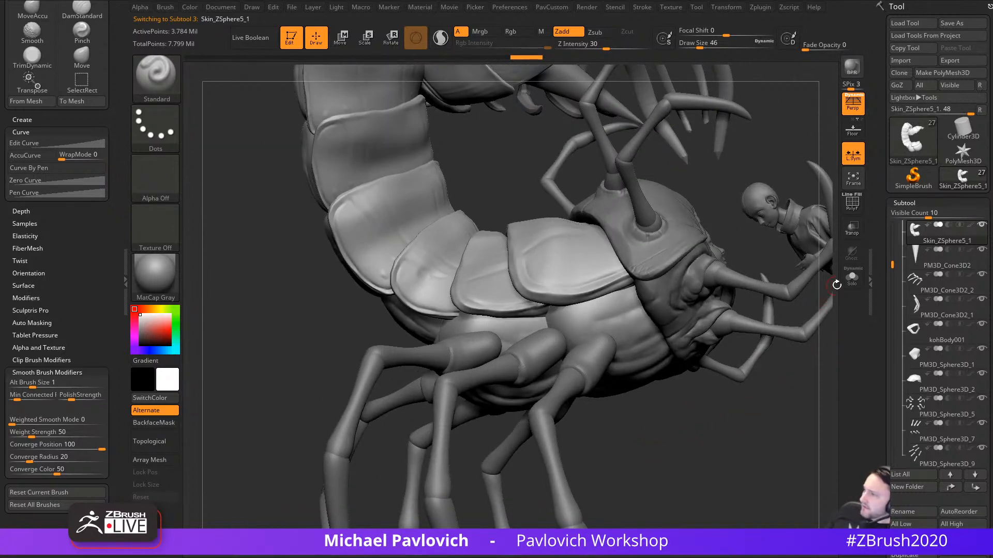
click(852, 277)
Step: Hide the first four adjacent rounded underside segments of the soloed body
right_drag(776, 300, 721, 321)
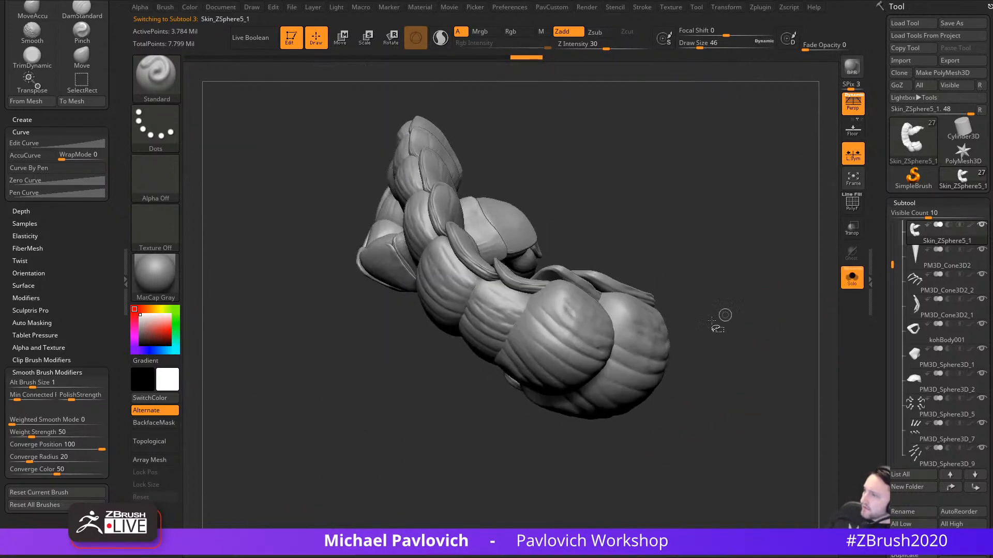
ctrl+shift+click(644, 342)
ctrl+shift+drag(733, 312, 771, 396)
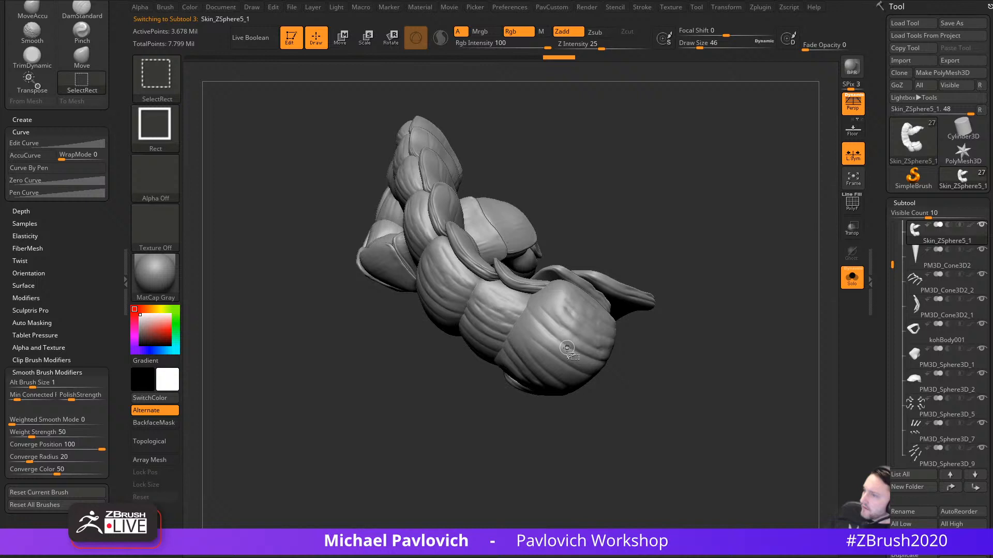
ctrl+shift+click(521, 322)
ctrl+shift+click(499, 319)
ctrl+shift+click(454, 291)
Step: Hide the ribbed underside polygroups along the outer bend and inner curl of the body, keeping the back plates
right_drag(618, 165, 543, 290)
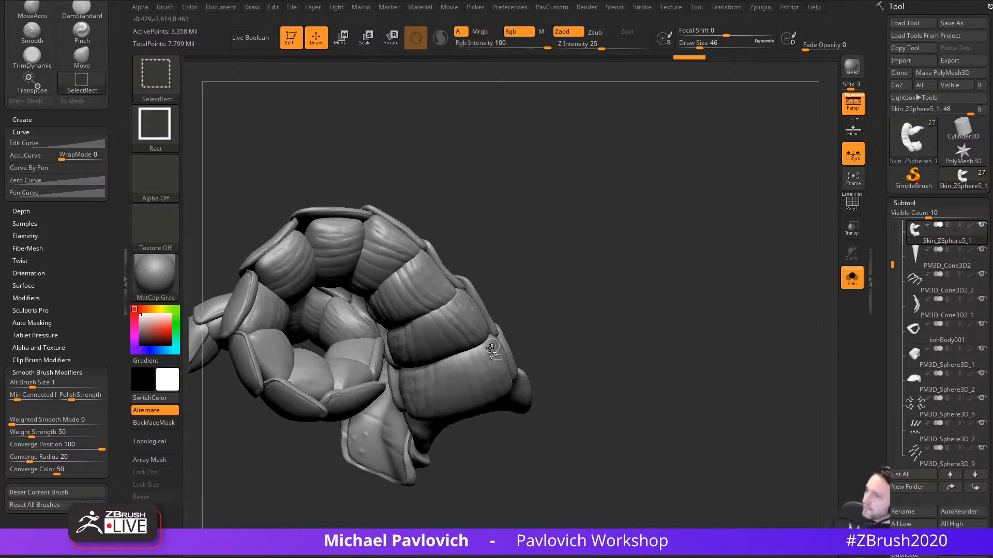
ctrl+shift+click(481, 365)
ctrl+shift+click(447, 336)
ctrl+shift+click(406, 292)
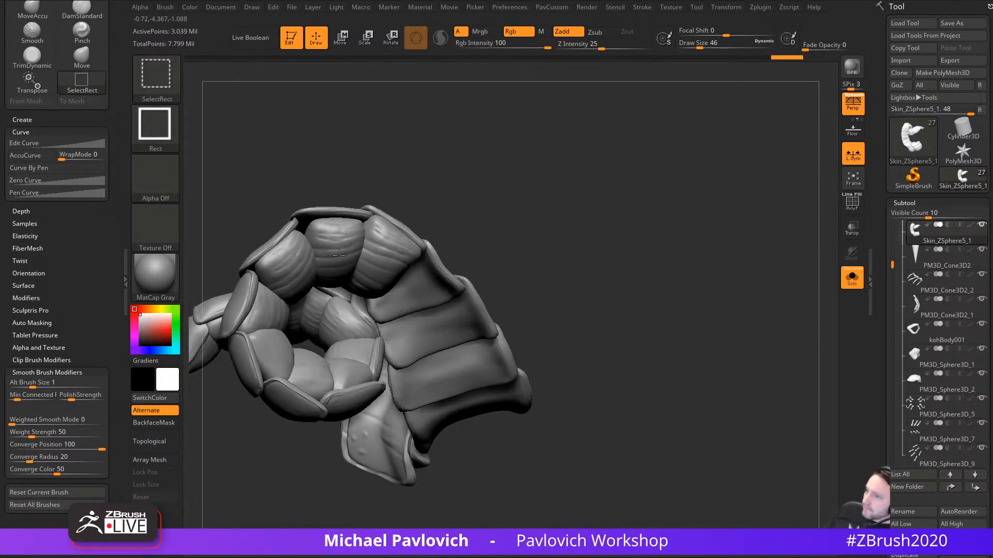
ctrl+shift+click(338, 255)
ctrl+shift+click(299, 264)
ctrl+shift+click(272, 304)
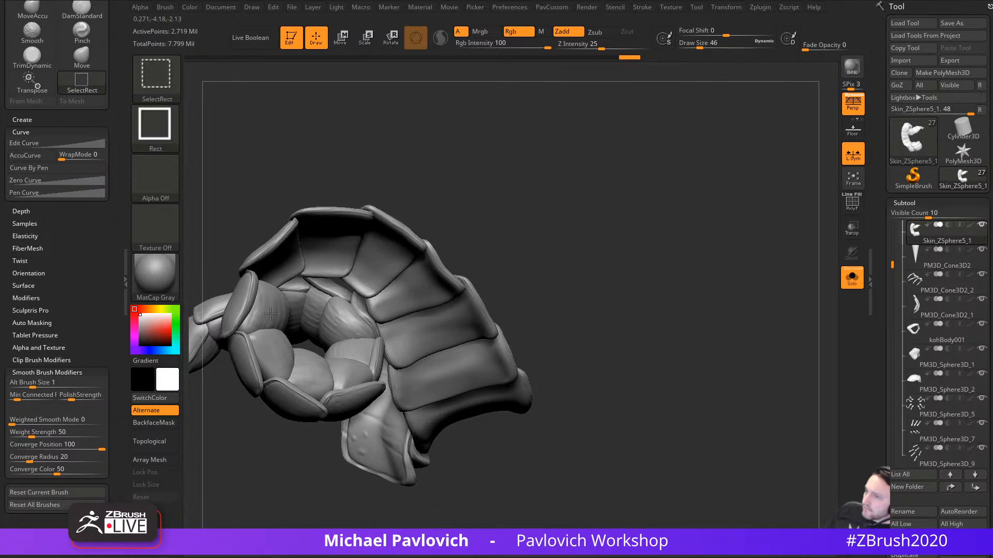
ctrl+shift+click(281, 351)
ctrl+shift+click(311, 372)
ctrl+shift+click(340, 375)
ctrl+shift+click(352, 349)
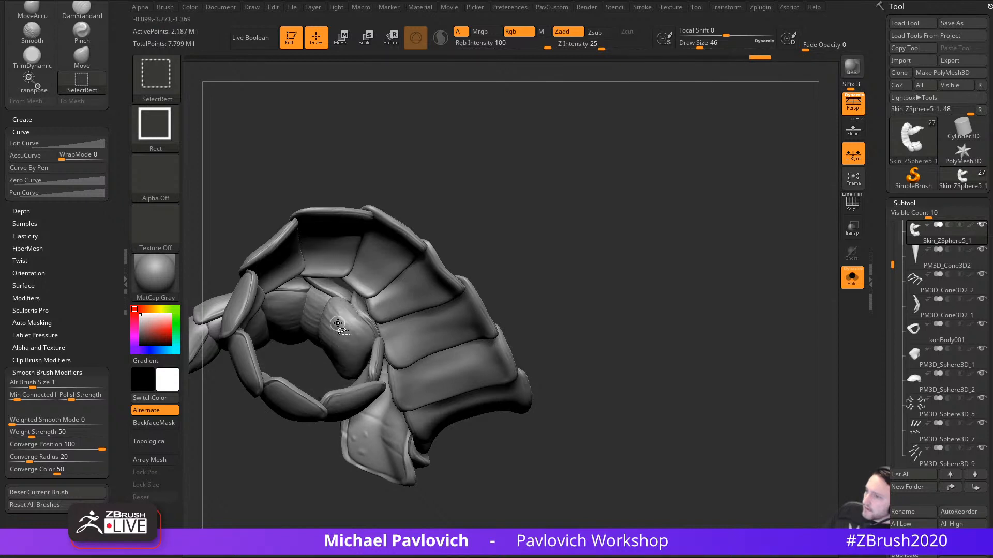
ctrl+shift+click(337, 324)
ctrl+shift+click(313, 308)
Step: Hide the four remaining underside polygroups near the pointed end of the body
drag(534, 212, 727, 158)
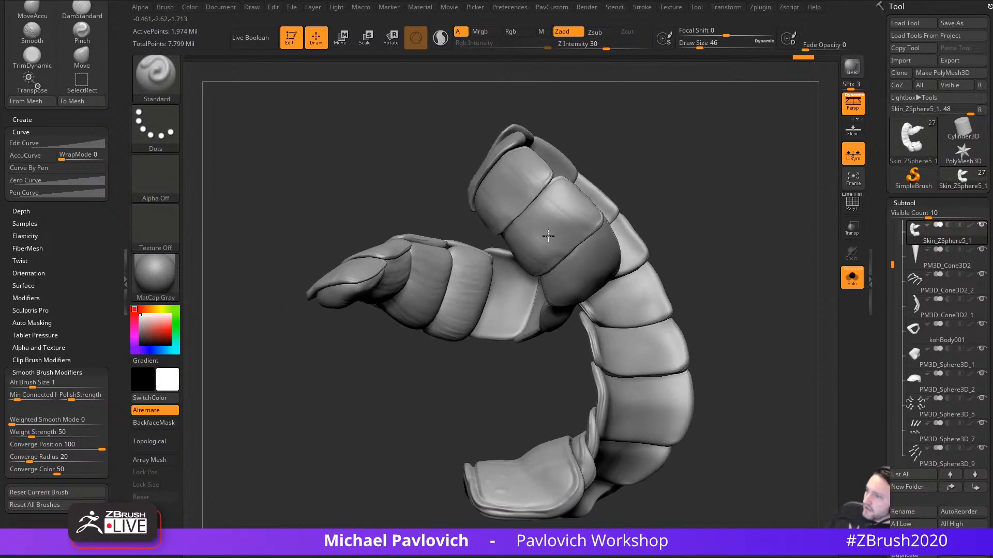
ctrl+shift+click(453, 295)
ctrl+shift+click(424, 292)
ctrl+shift+click(399, 276)
ctrl+shift+click(354, 290)
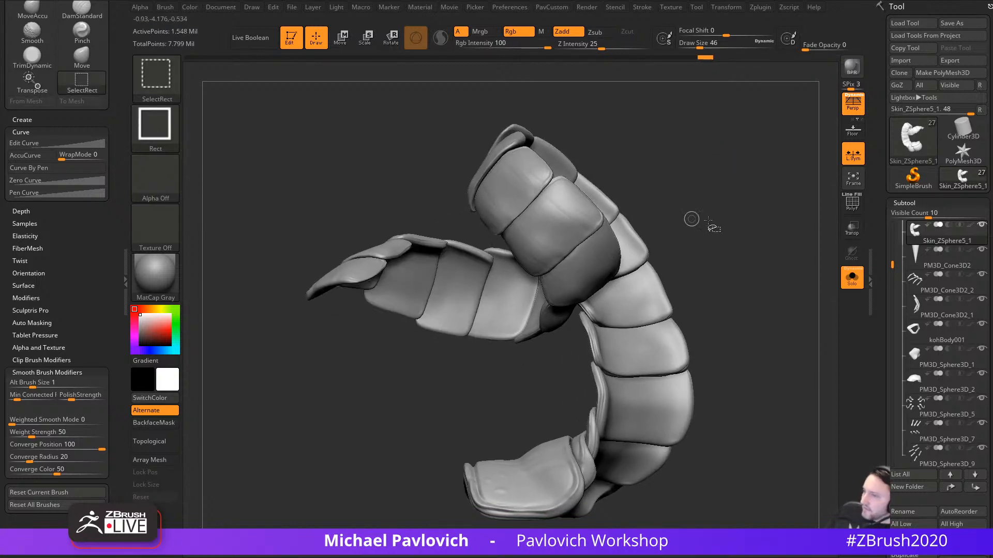
Step: Delete the body's lower subdivision levels and split the hidden underside segments into their own subtool
drag(707, 220, 740, 260)
key(space)
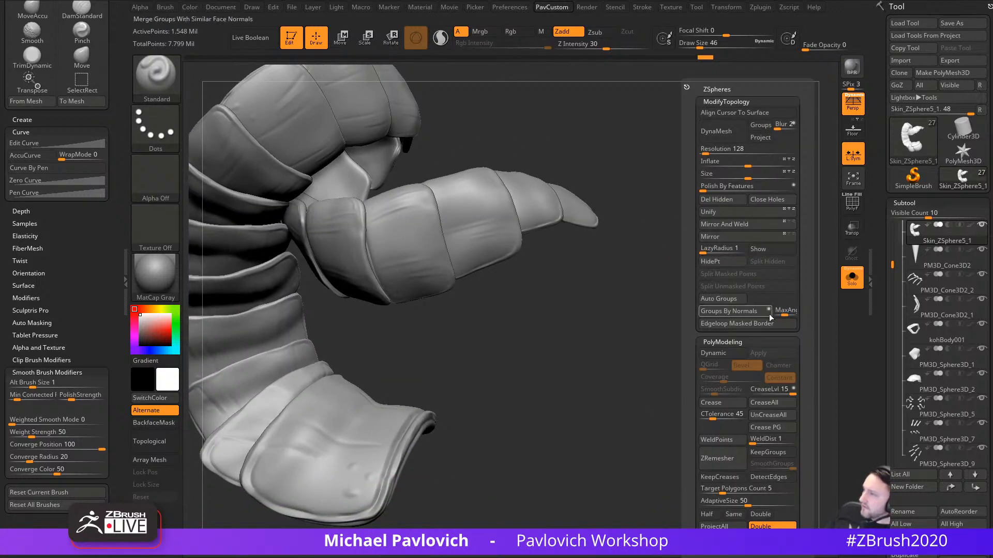
drag(881, 305, 882, 180)
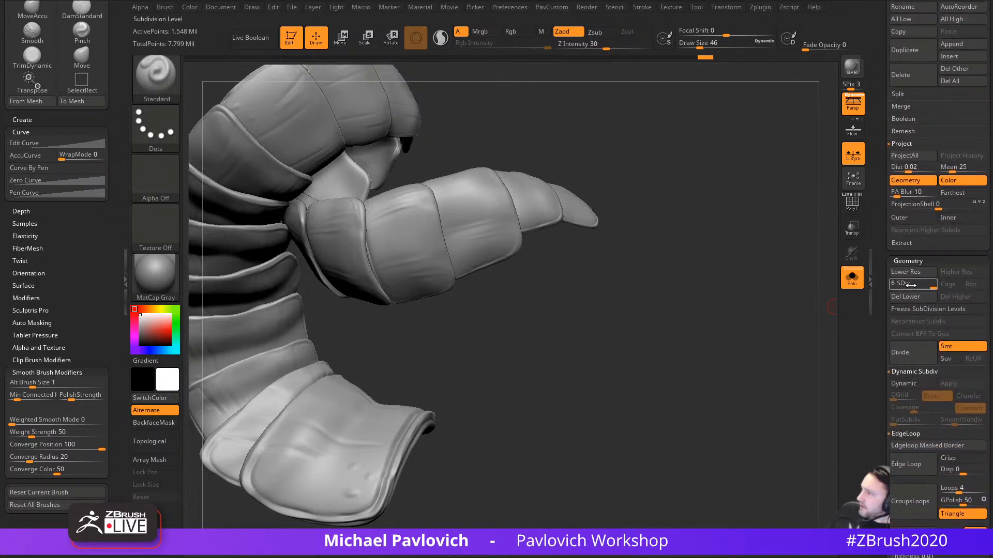
scroll(904, 235, up, 3)
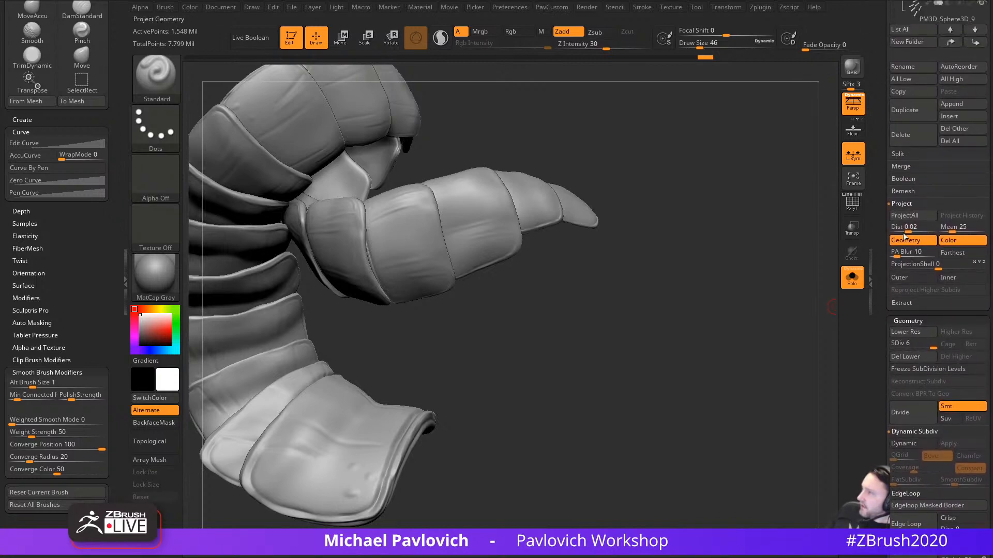
click(901, 154)
drag(881, 221, 882, 137)
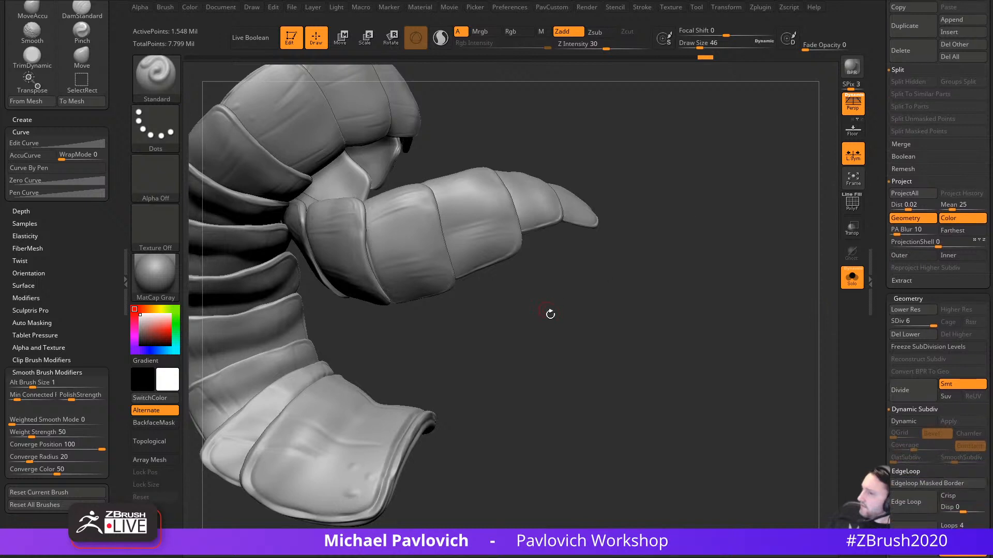
drag(547, 312, 704, 313)
click(903, 348)
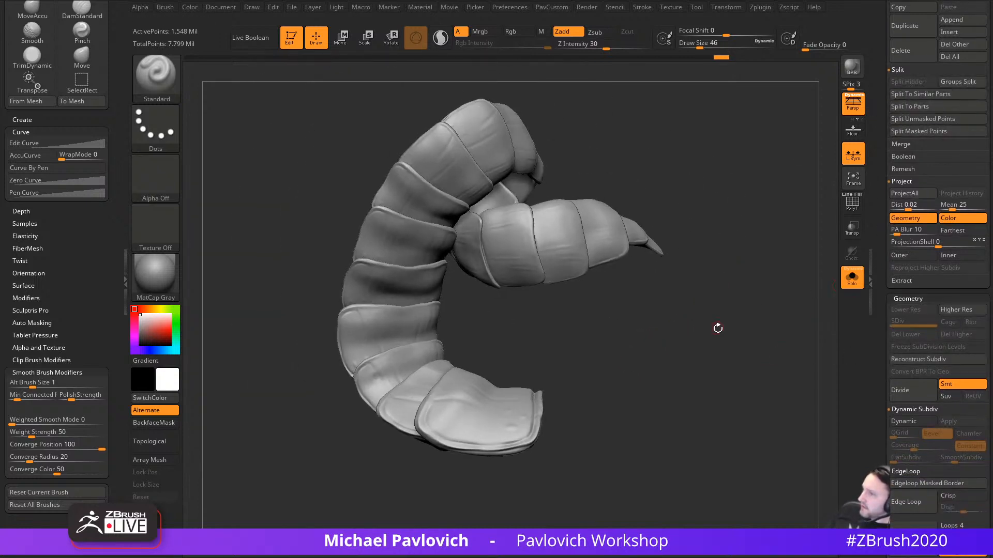
Step: Reconstruct the back plates' lower subdivision levels down to the base mesh and return to subdivision level 5
drag(718, 327, 641, 299)
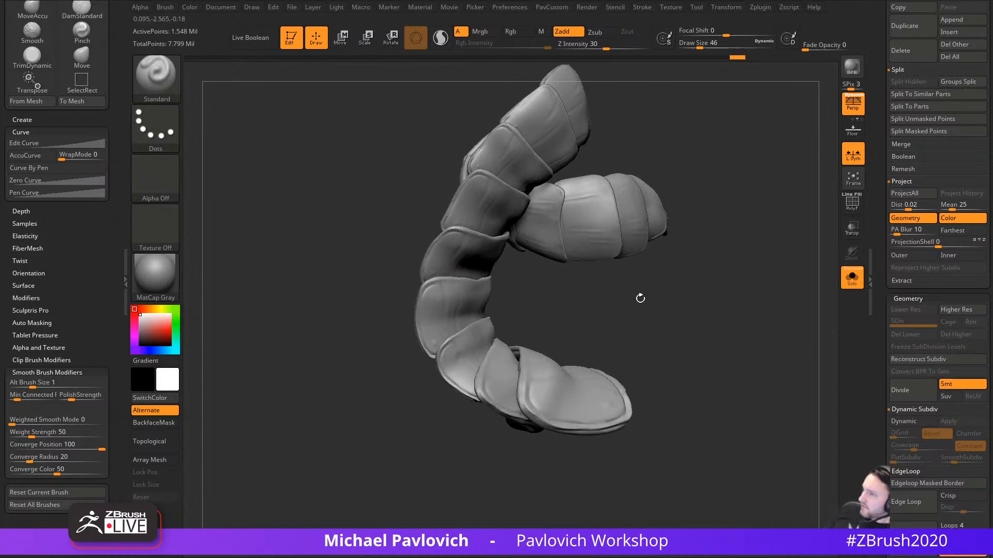
click(910, 362)
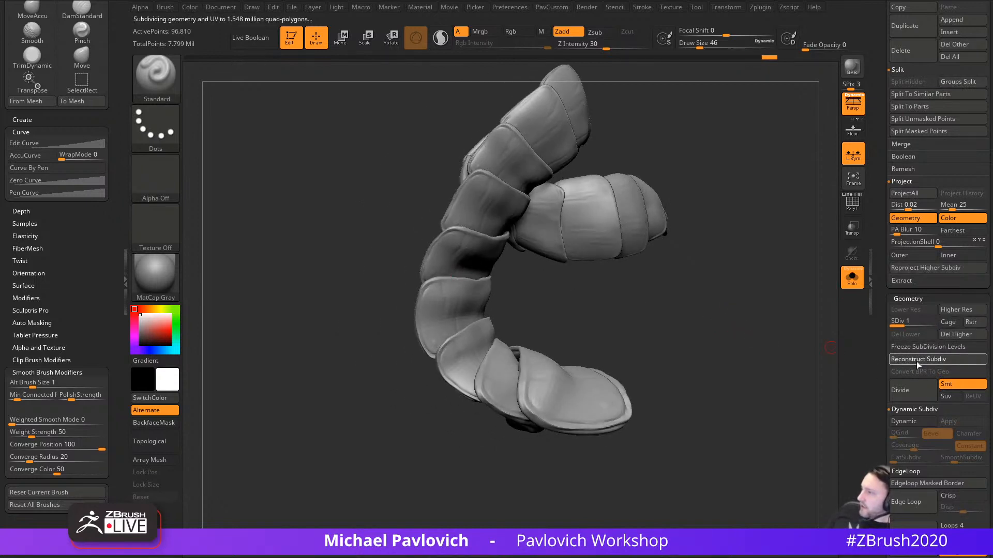
click(915, 362)
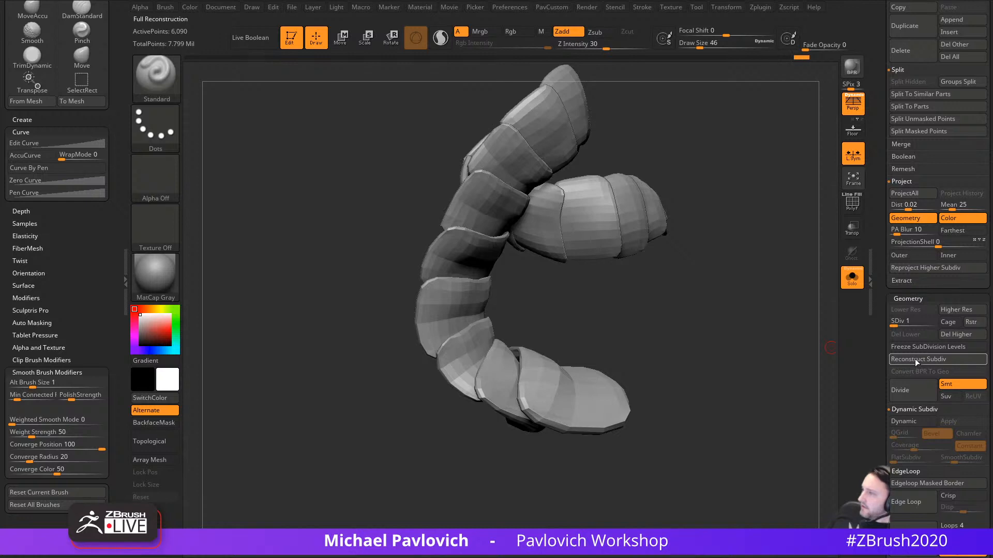
drag(943, 321, 937, 322)
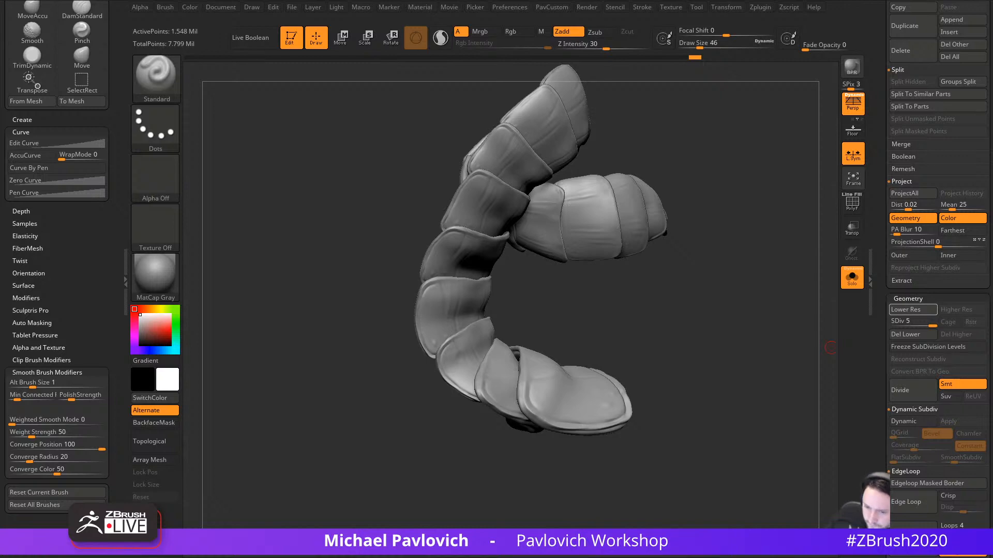
Step: Check the computer's processor and memory specifications in the Windows System information, then clear that window away
key(super+Pause)
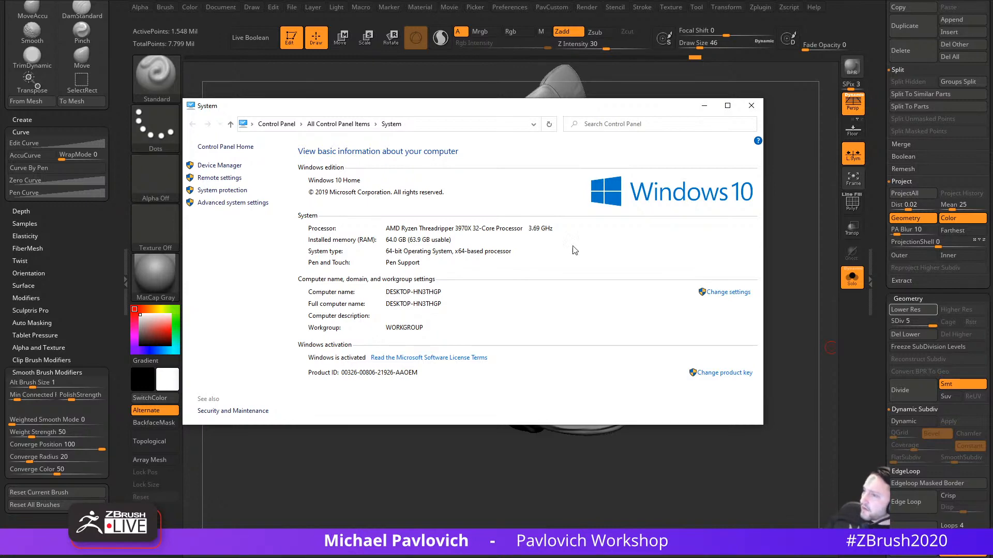
drag(501, 106, 0, 106)
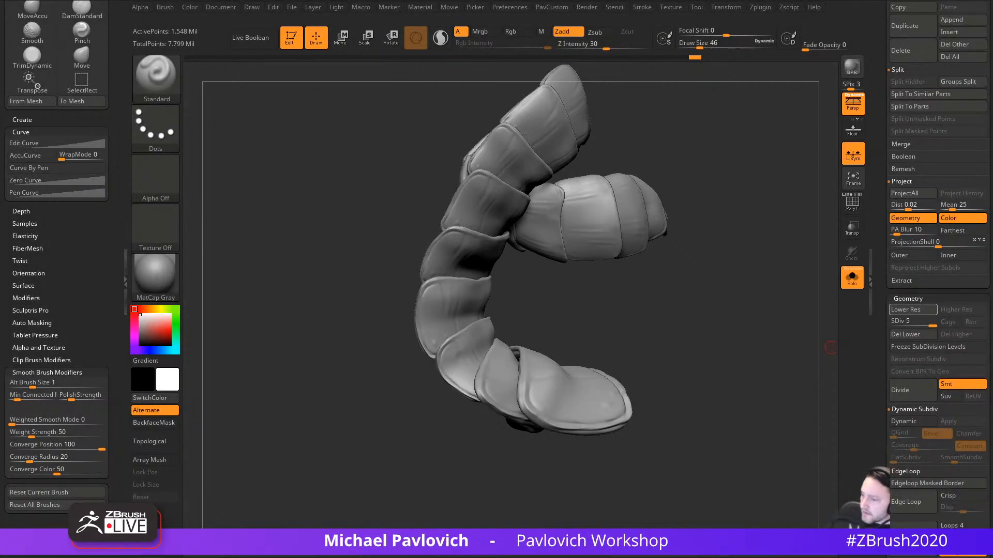
Step: In the browser, search the YouTube channel for "workstation" and open the Threadripper 3970X build video, paused
drag(830, 348, 492, 20)
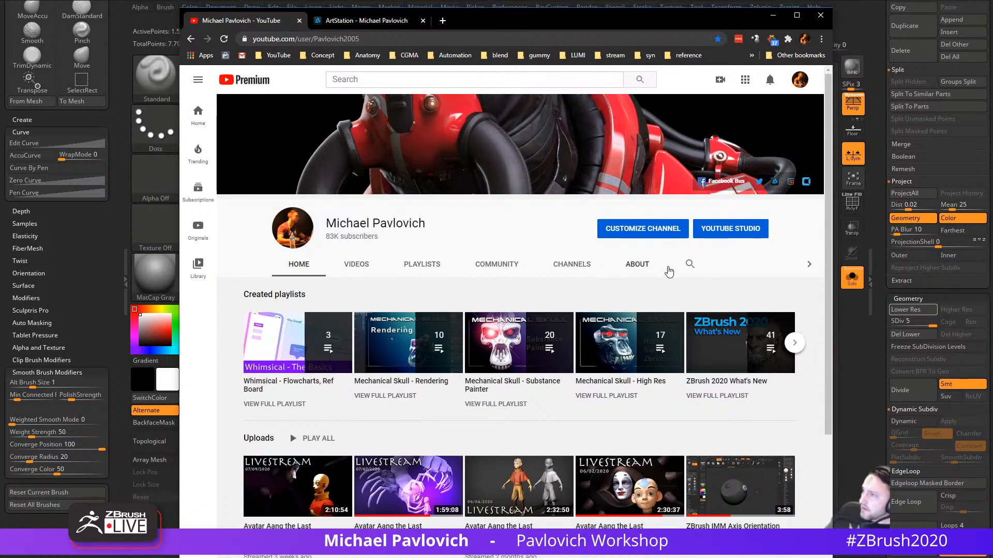
click(690, 265)
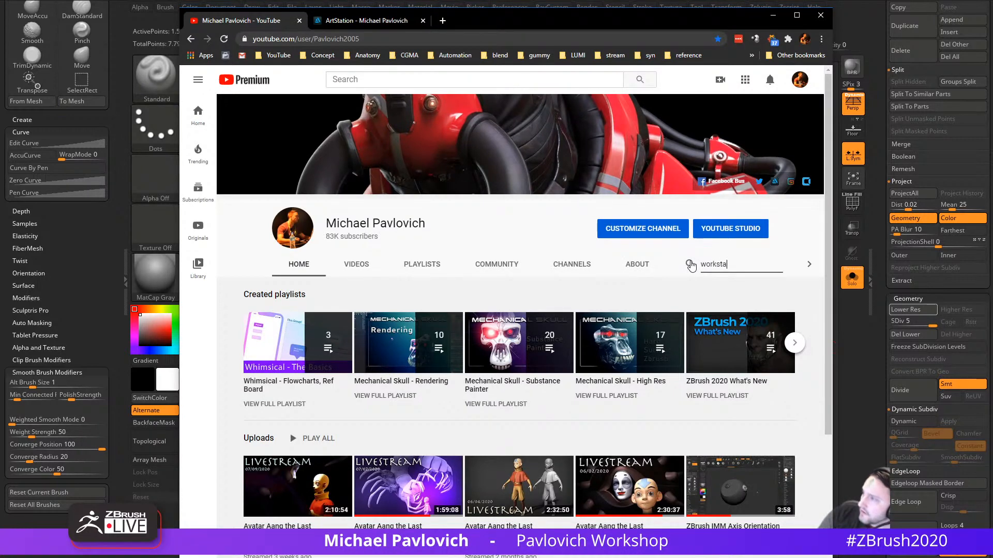
key(Return)
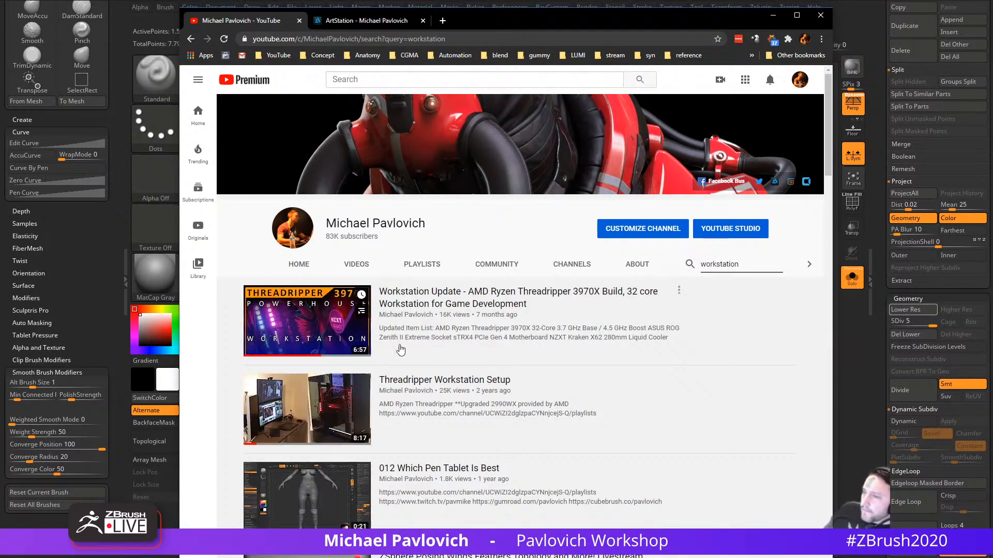
click(423, 300)
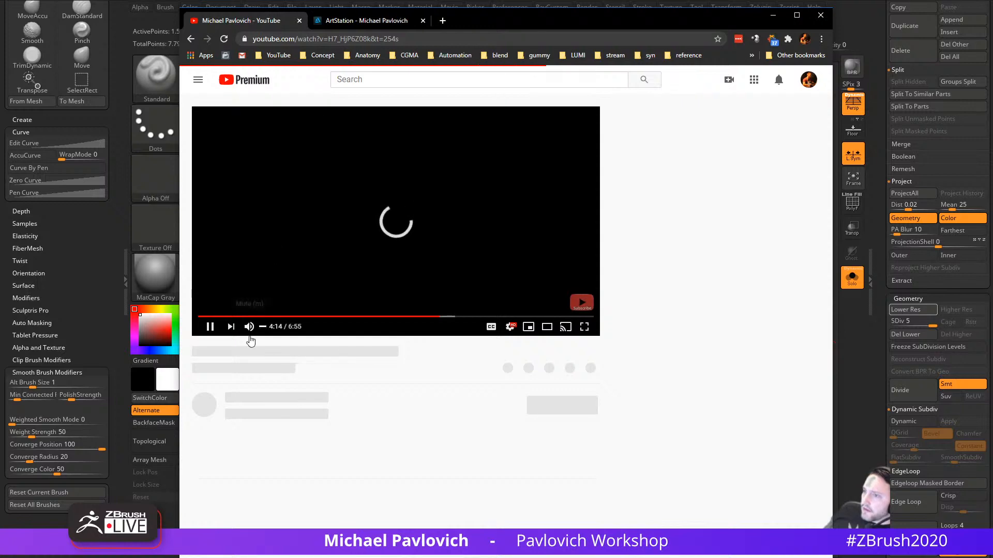
click(218, 330)
Step: Copy the workstation video's share link without a start time
click(325, 39)
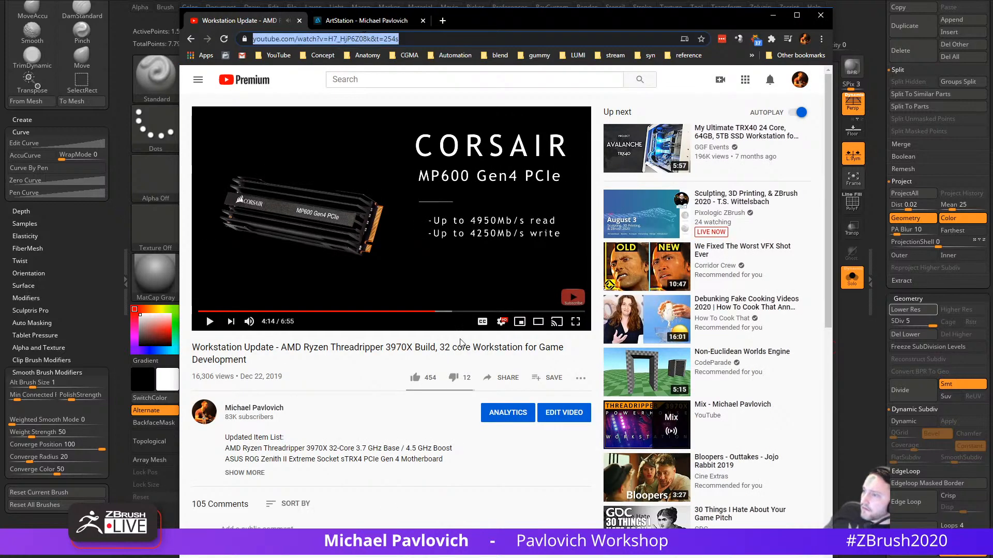
click(552, 379)
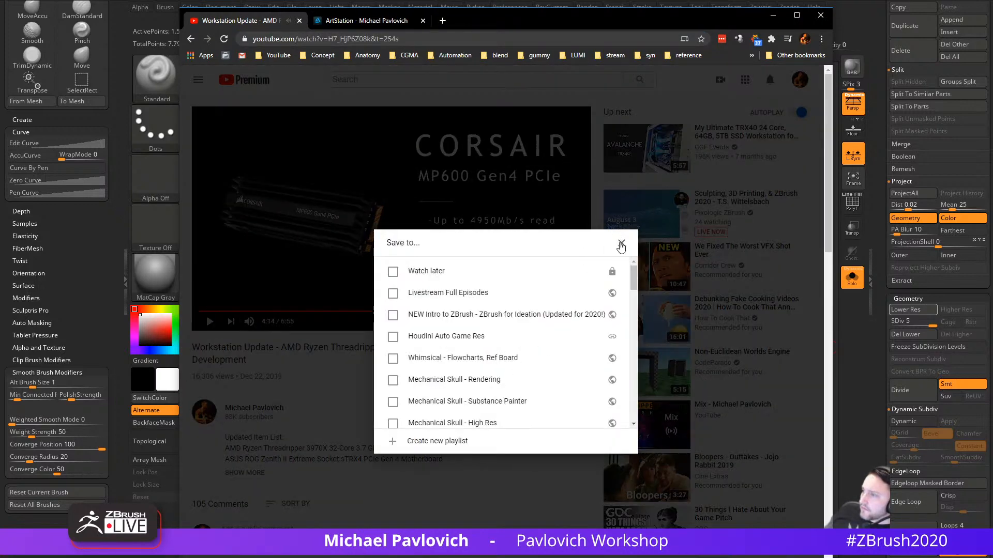
click(621, 244)
click(501, 378)
click(601, 401)
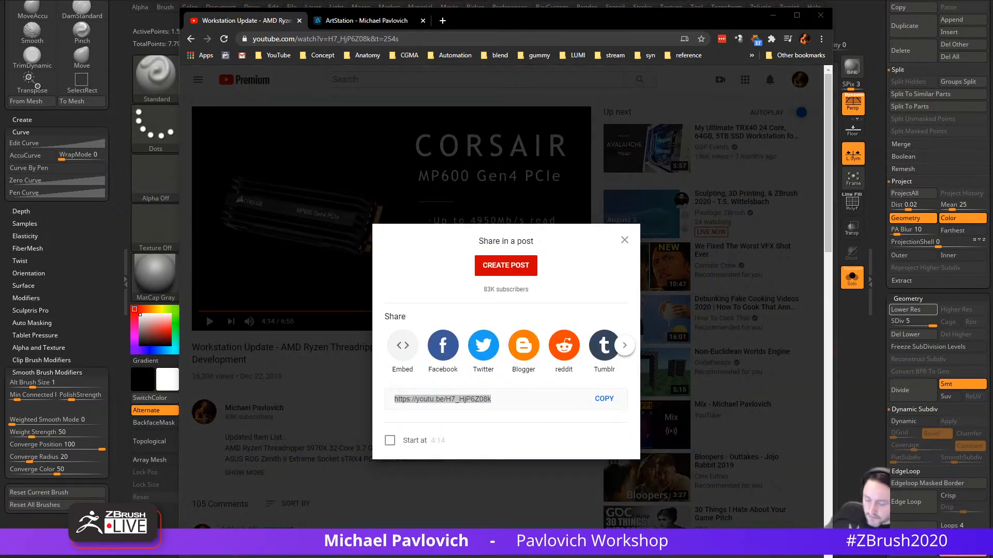
click(621, 244)
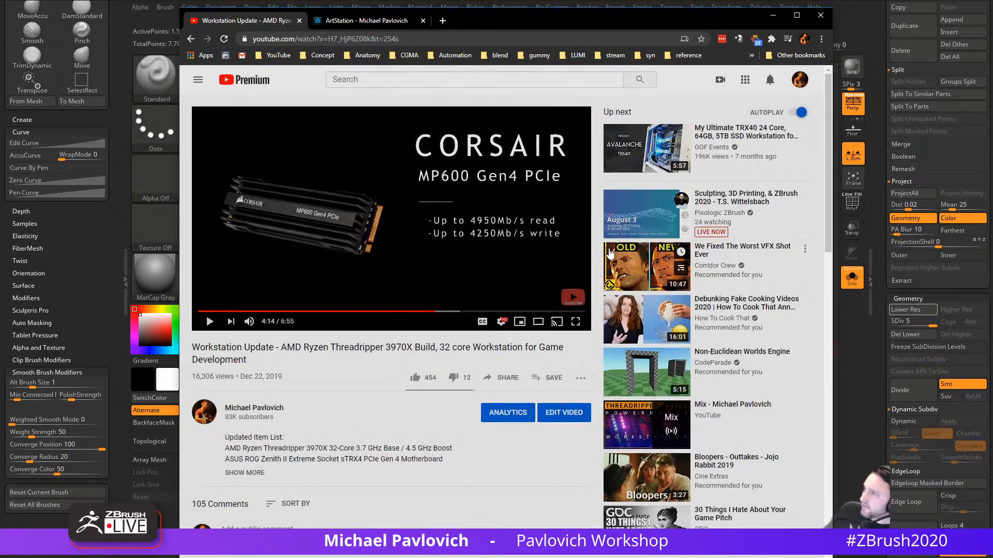
Step: Switch back to ZBrush, turn off Solo, and make the split-off underside subtool Skin_ZSphere5_2 active
key(alt+Tab)
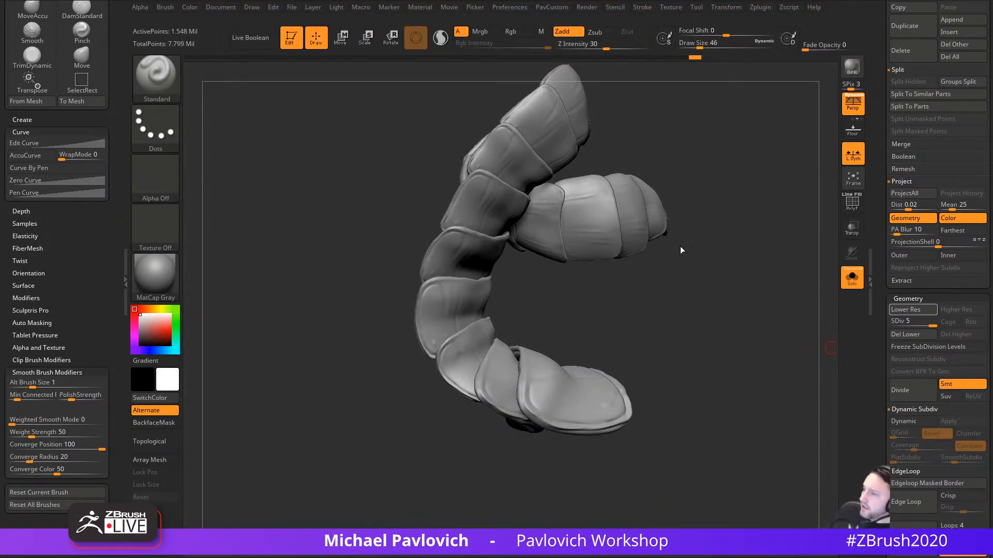
drag(725, 292, 822, 300)
click(851, 279)
alt+click(612, 379)
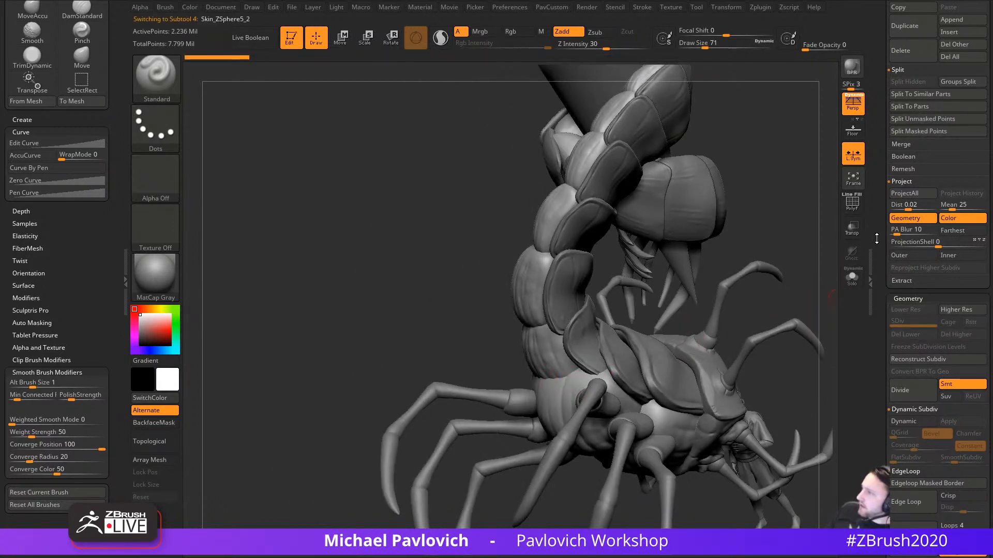
Step: Reconstruct the subdivision levels of the underside subtool Skin_ZSphere5_2 and bring the subtool list back into view
drag(876, 239, 877, 209)
click(907, 330)
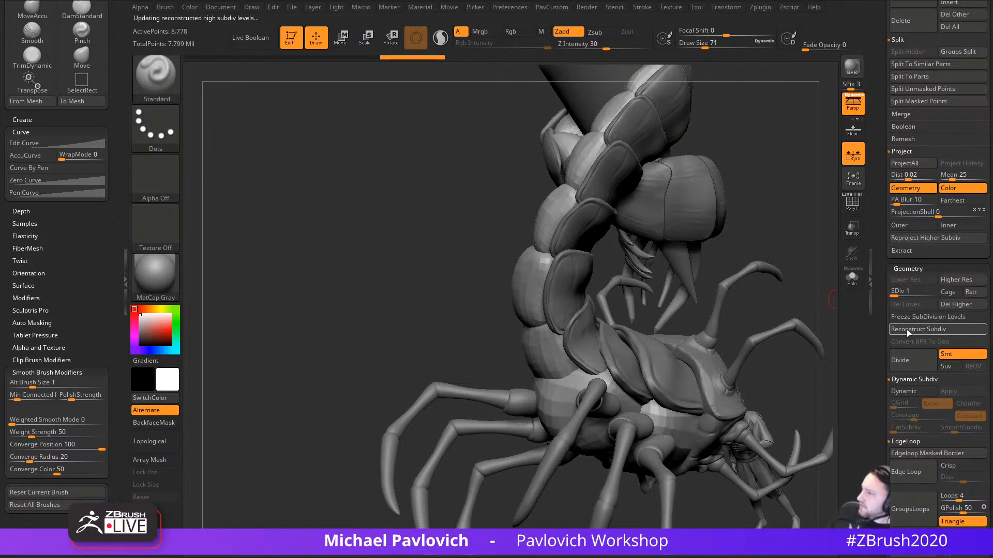
mouse_move(744, 280)
mouse_down()
mouse_move(755, 269)
mouse_move(741, 313)
mouse_move(726, 313)
mouse_up()
key(s)
click(767, 288)
key(s)
click(747, 310)
drag(929, 269, 929, 362)
click(931, 383)
drag(878, 331, 877, 523)
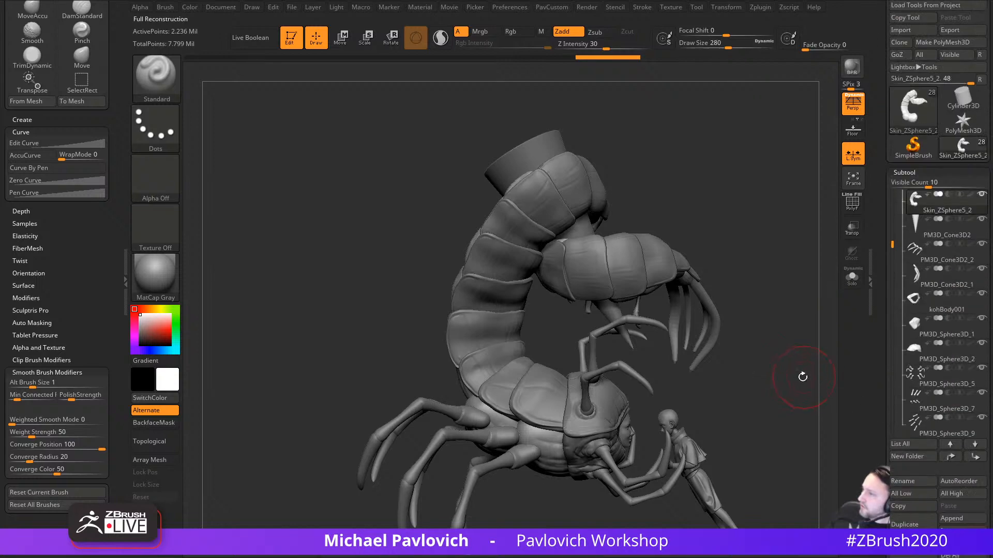
Step: Set the brush draw size to 68 and finish with the underside subtool Skin_ZSphere5_2 active rather than the back plates
mouse_move(782, 395)
alt+mouse_down()
mouse_move(770, 361)
mouse_move(798, 357)
alt+mouse_up()
key(s)
click(757, 372)
key(s)
click(771, 361)
alt+click(509, 363)
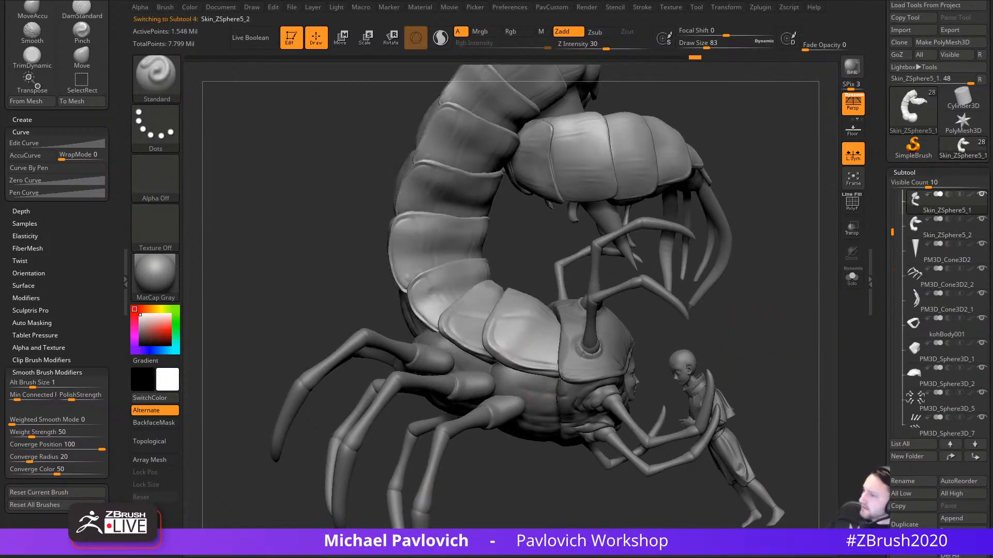
key(s)
click(766, 352)
drag(766, 347, 758, 337)
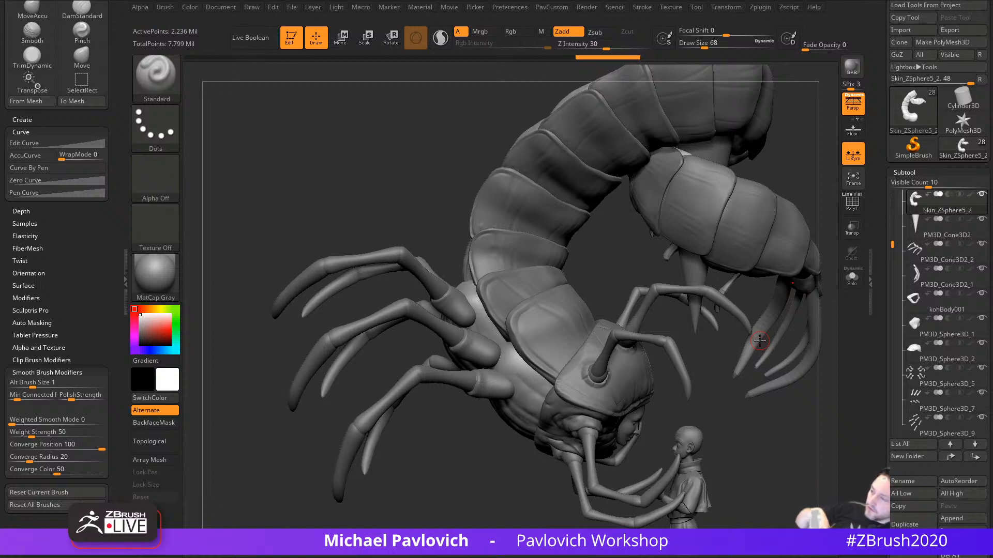
Step: Examine the underside segments around the leg bases, also isolating the underside in Solo mode before showing the whole creature again
drag(438, 240, 483, 290)
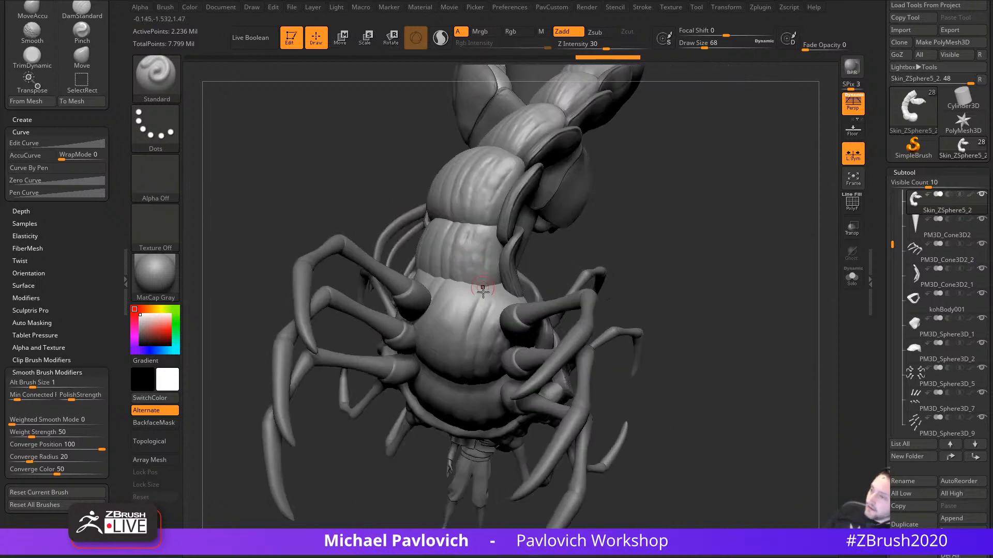
drag(716, 240, 721, 319)
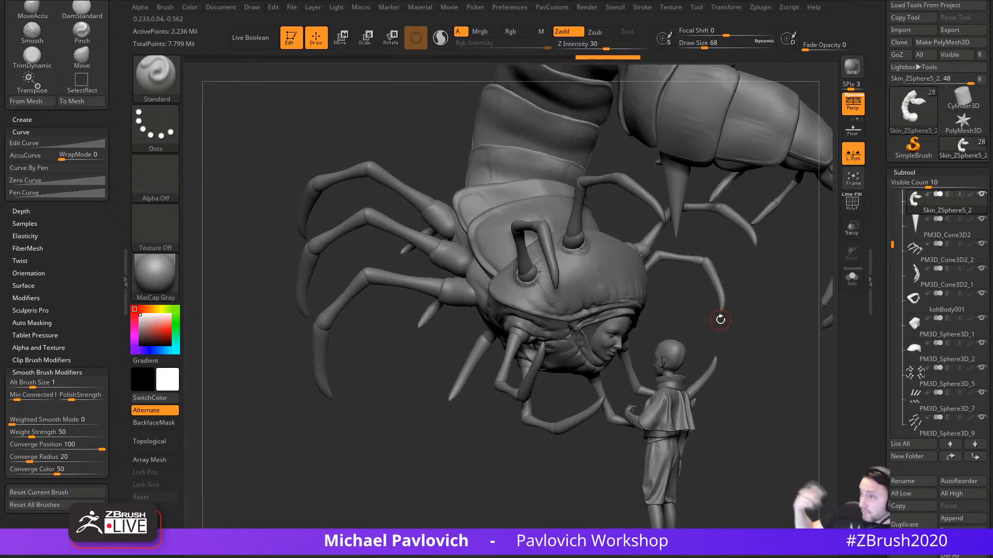
mouse_move(454, 475)
alt+mouse_down()
mouse_move(457, 461)
mouse_move(474, 467)
alt+mouse_up()
mouse_move(462, 433)
alt+mouse_down()
mouse_move(516, 495)
mouse_move(543, 373)
alt+mouse_up()
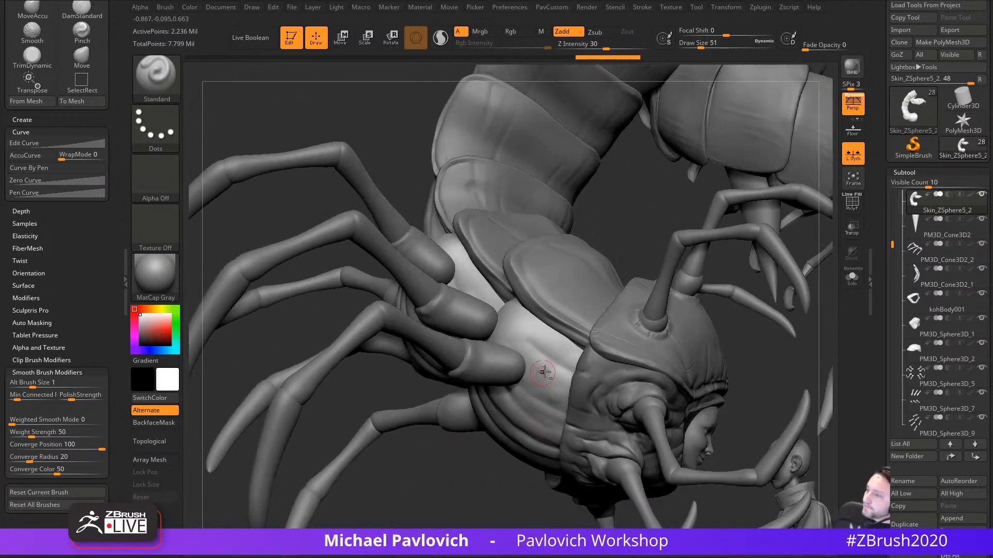
click(851, 278)
drag(750, 394, 766, 407)
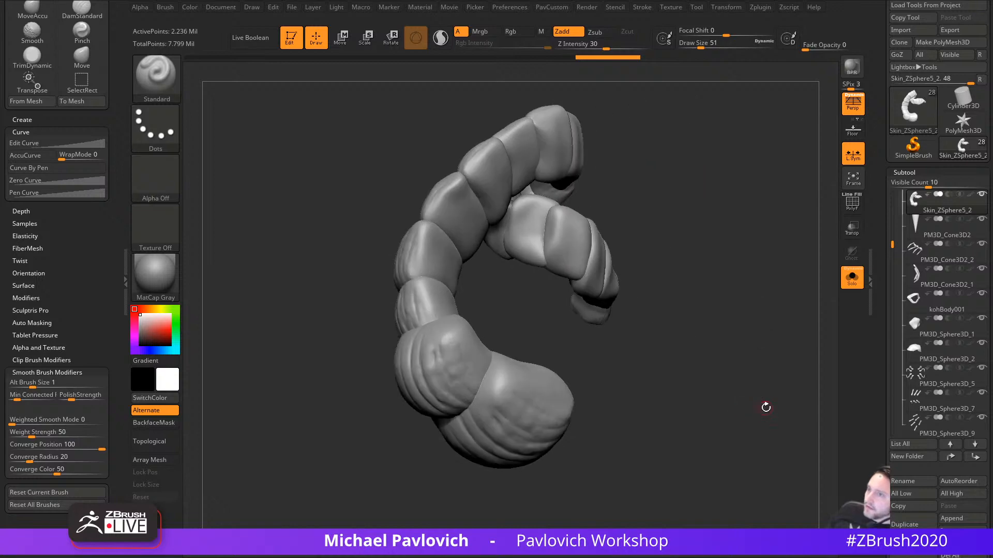
mouse_move(719, 228)
mouse_down()
mouse_move(725, 247)
mouse_move(785, 219)
mouse_move(760, 180)
mouse_move(793, 211)
mouse_move(669, 298)
mouse_up()
click(852, 278)
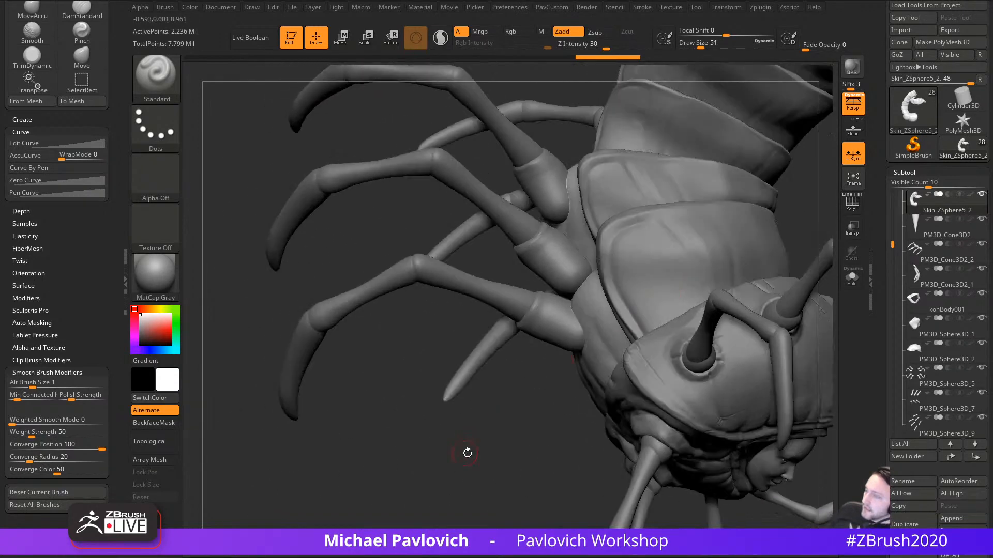
Step: Turn off perspective and build up a raised rim of skin around the front leg base with the Standard brush
mouse_move(467, 452)
mouse_down()
mouse_move(512, 449)
mouse_move(532, 421)
mouse_move(479, 414)
mouse_move(473, 452)
mouse_move(547, 333)
mouse_up()
key(p)
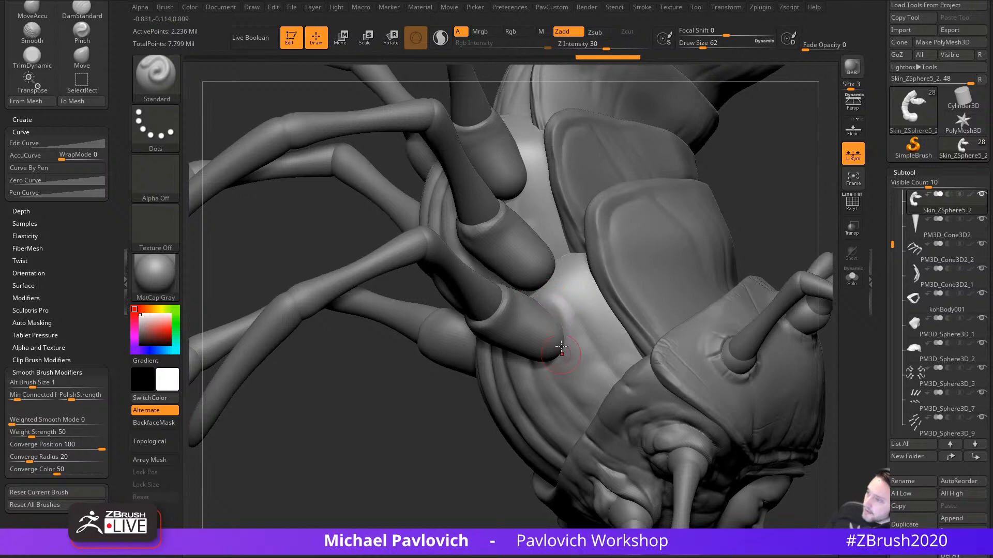
drag(433, 462, 522, 434)
drag(579, 348, 601, 323)
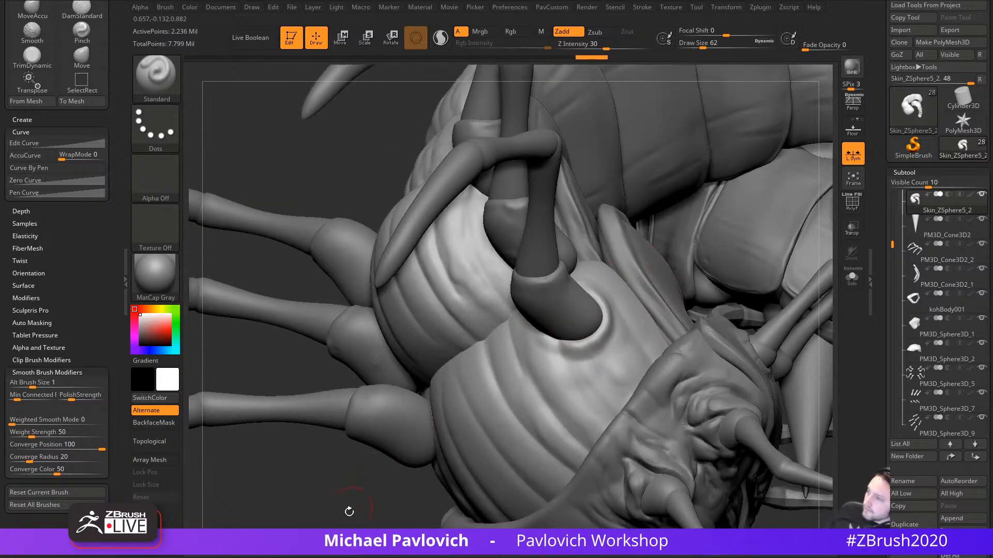
Step: Raise more skin around the leg bases from below and beside the back plates, reducing the Standard brush size to 87
drag(348, 510, 492, 394)
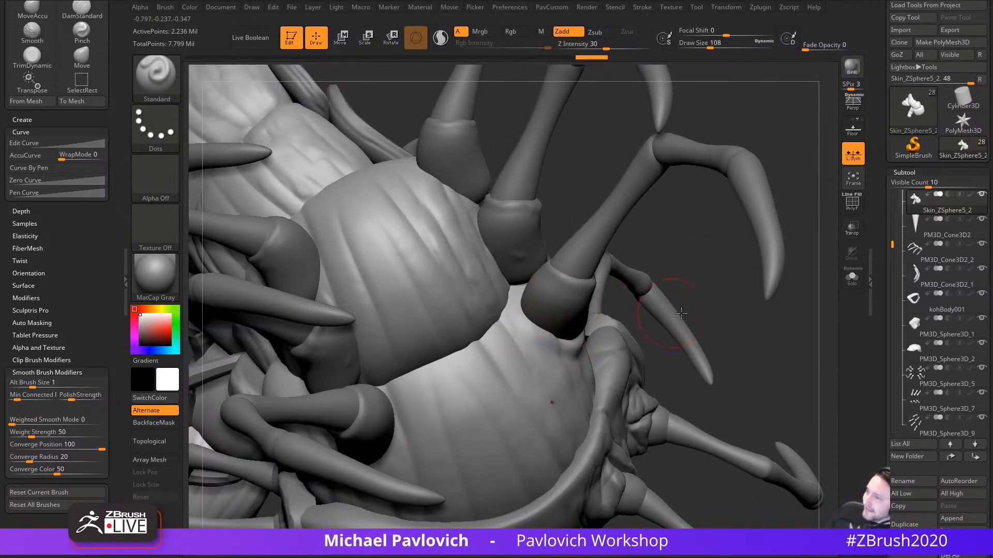
mouse_move(682, 313)
mouse_down()
mouse_move(588, 309)
mouse_move(593, 298)
mouse_up()
drag(465, 447, 583, 265)
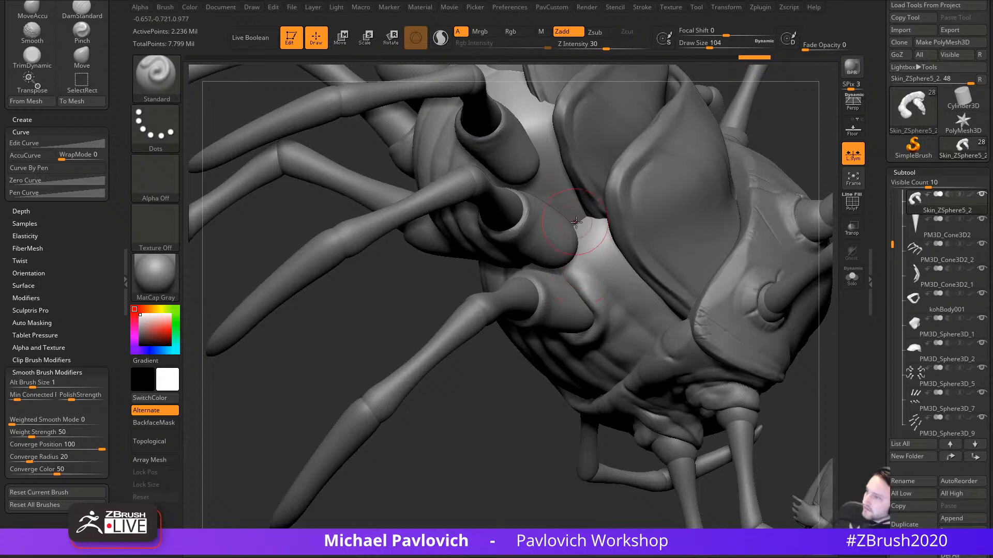
mouse_move(490, 413)
mouse_down()
mouse_move(490, 454)
mouse_move(587, 317)
mouse_move(597, 333)
mouse_up()
key(s)
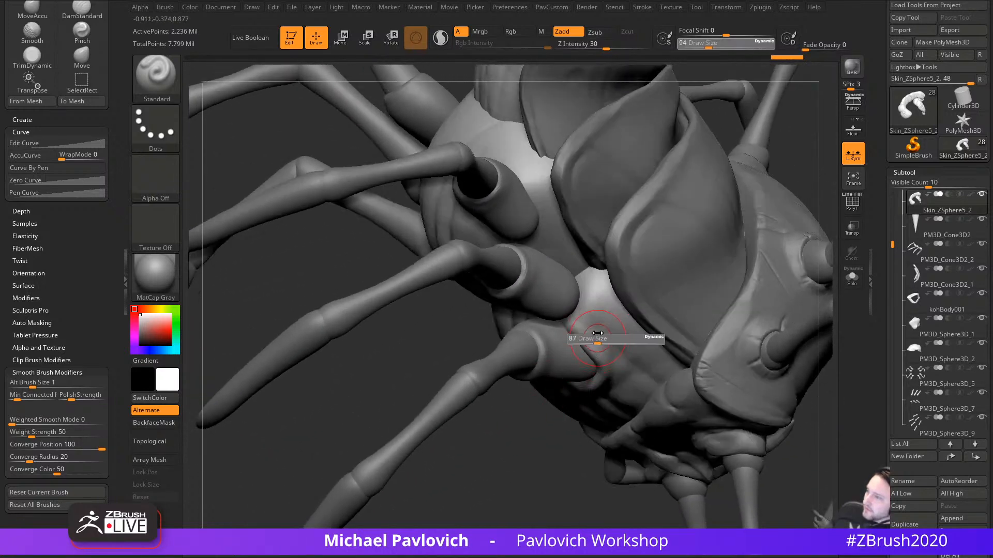
drag(481, 342, 550, 308)
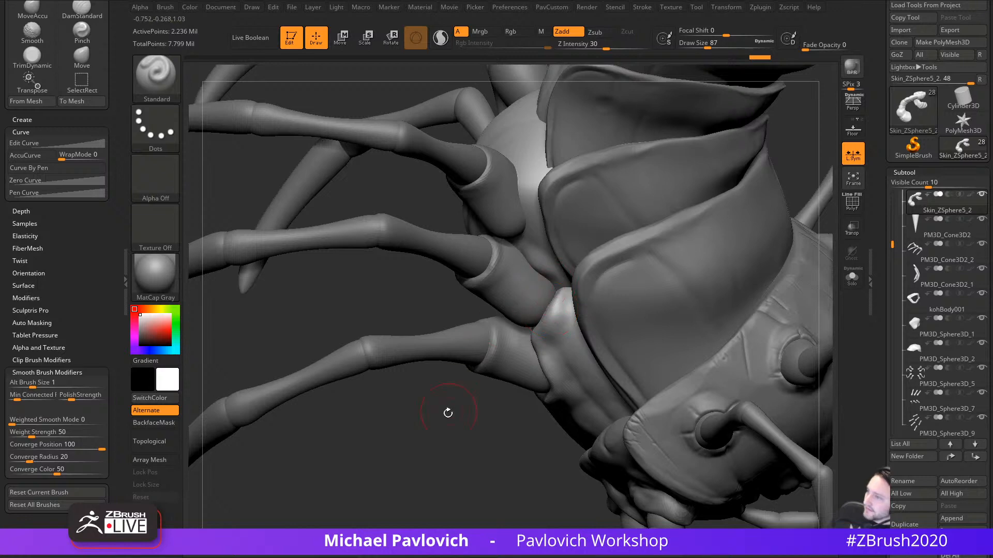
Step: Try to build up a skin ridge between the middle leg base and the edge of the back plates
drag(448, 413, 505, 348)
key(ctrl+z)
key(ctrl+z)
key(s)
drag(553, 307, 531, 285)
key(ctrl+shift+z)
key(s)
key(ctrl+z)
drag(576, 312, 523, 276)
Step: Turn on Transparency and Ghost display so the underside can be sculpted through the legs and plates
right_drag(525, 339, 775, 336)
click(851, 227)
right_drag(822, 258, 833, 285)
click(851, 253)
right_drag(693, 419, 740, 455)
Step: Undo the last brush strokes on the underside
key(ctrl+z)
key(ctrl+z)
key(ctrl+z)
key(2)
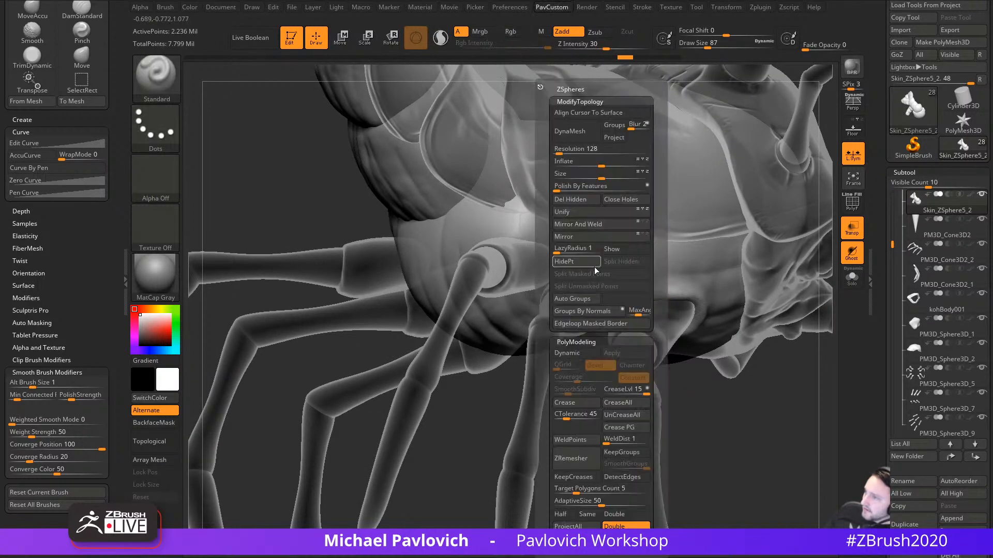
key(ctrl+z)
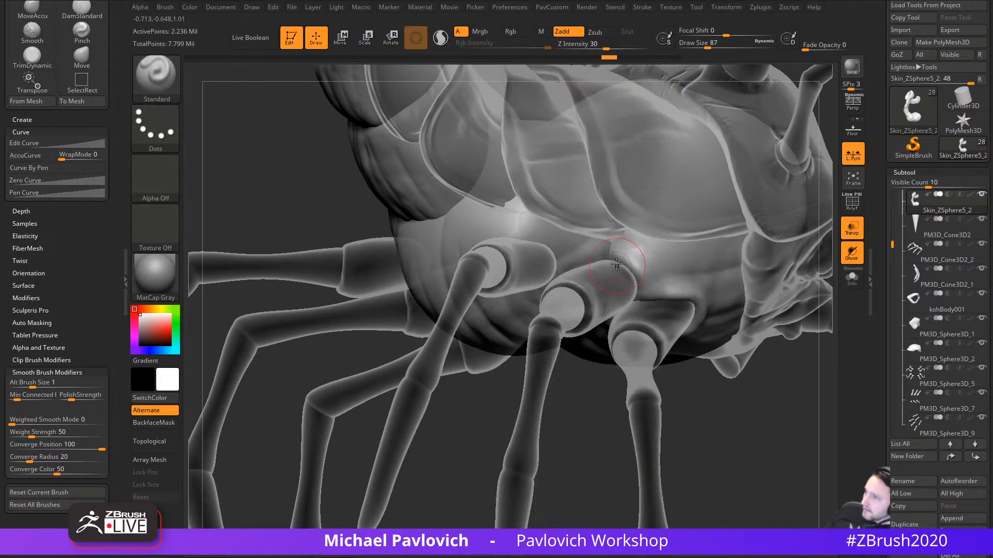
Step: Build up a skin ridge over the middle leg base below the back plates with the Standard brush at size 80
drag(540, 292, 571, 264)
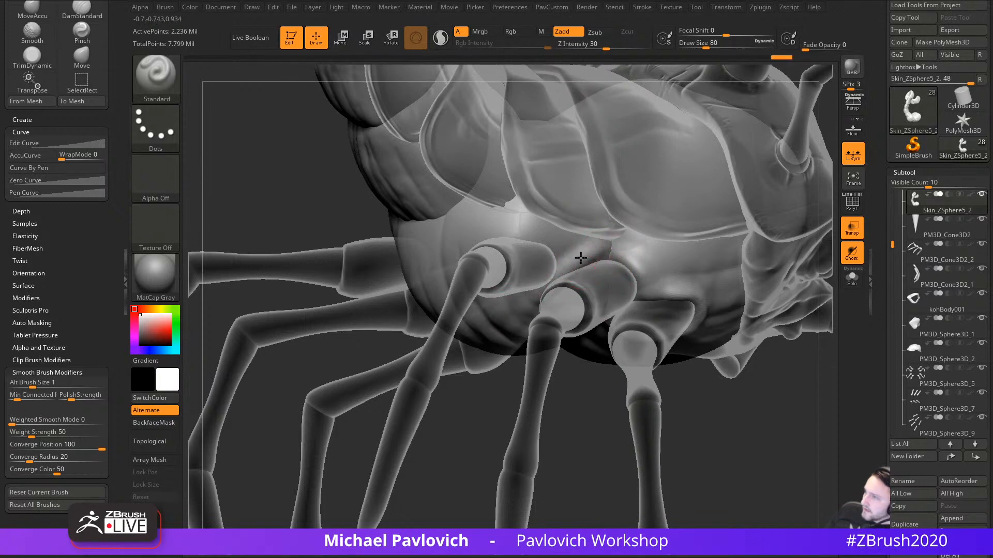
drag(540, 294, 581, 259)
right_drag(491, 417, 509, 388)
drag(543, 290, 596, 259)
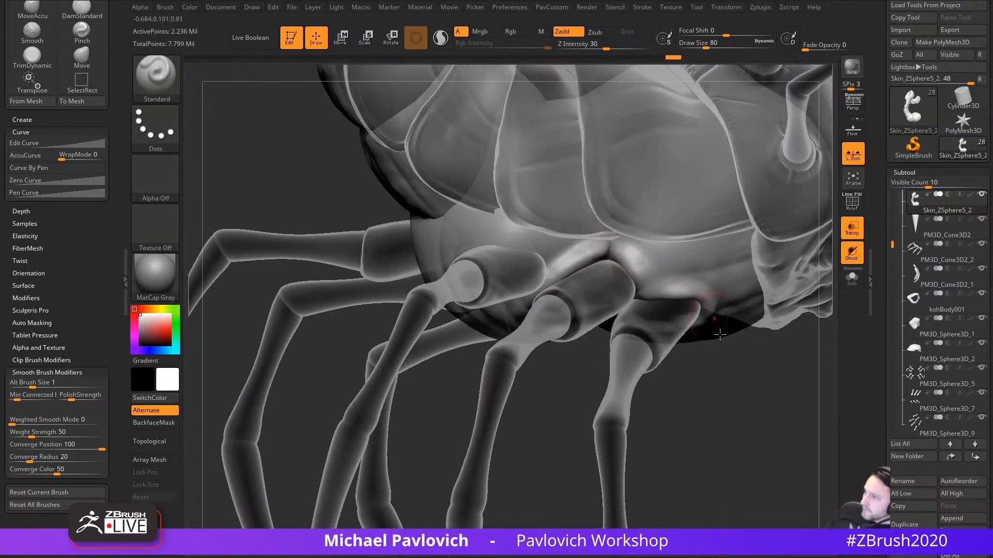
right_drag(720, 334, 638, 250)
right_drag(677, 349, 678, 290)
right_drag(695, 402, 686, 286)
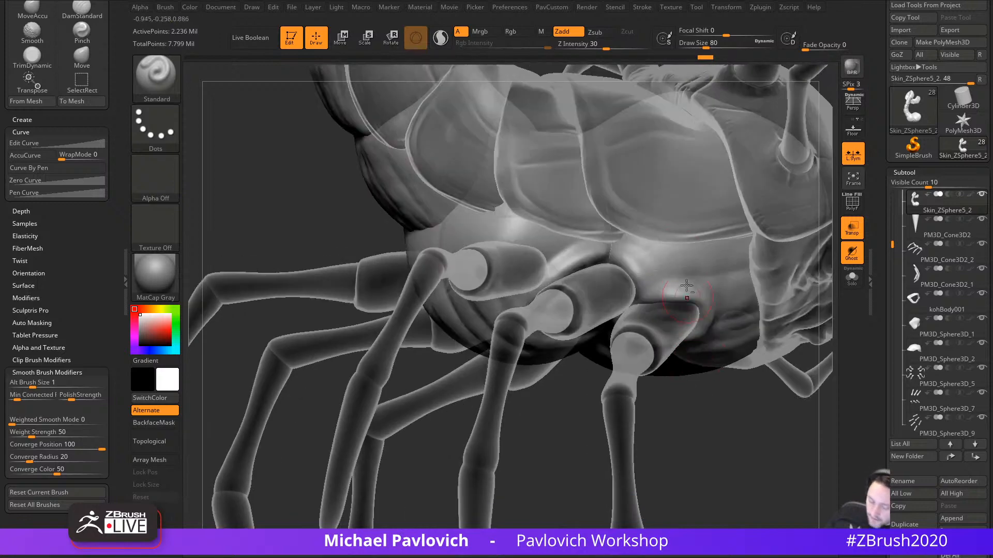
Step: Switch to the MoveAccu brush and enable Topological auto masking for it
key(3)
drag(580, 265, 615, 253)
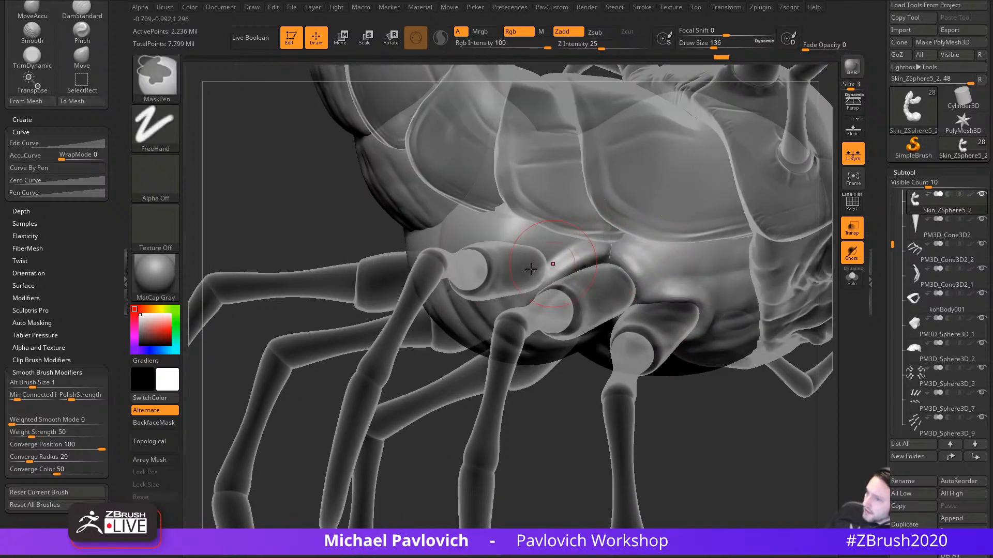
drag(26, 359, 25, 320)
key(shift)
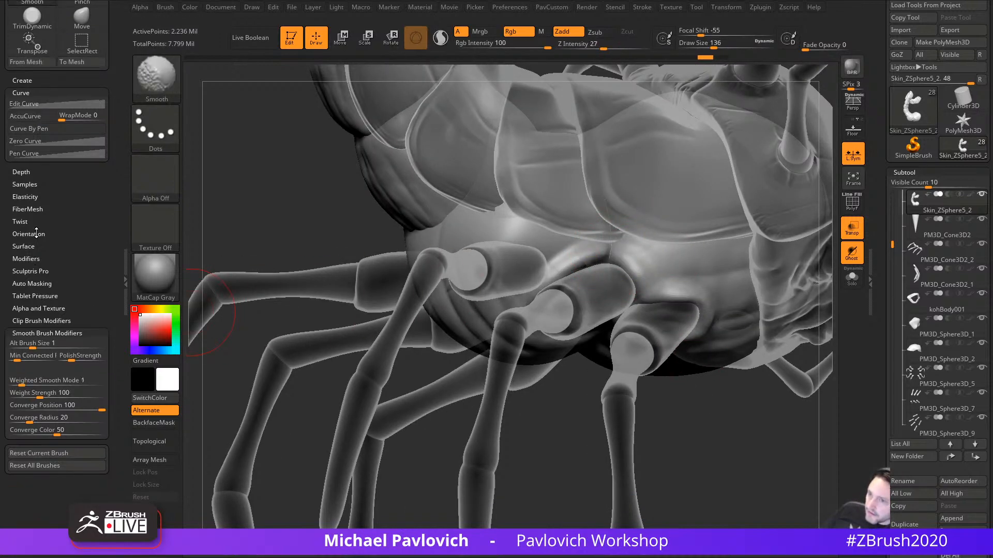
shift+click(39, 284)
drag(55, 266, 55, 210)
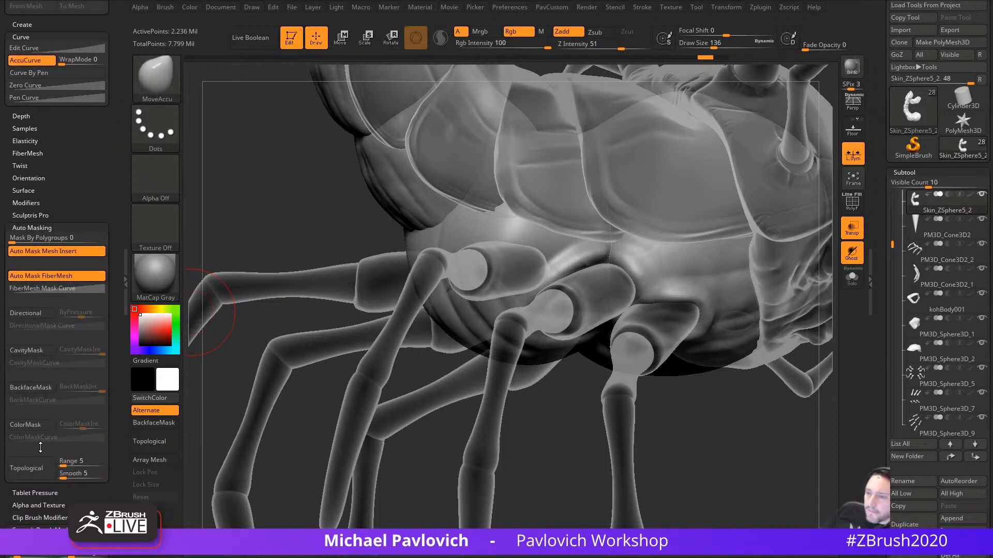
click(36, 465)
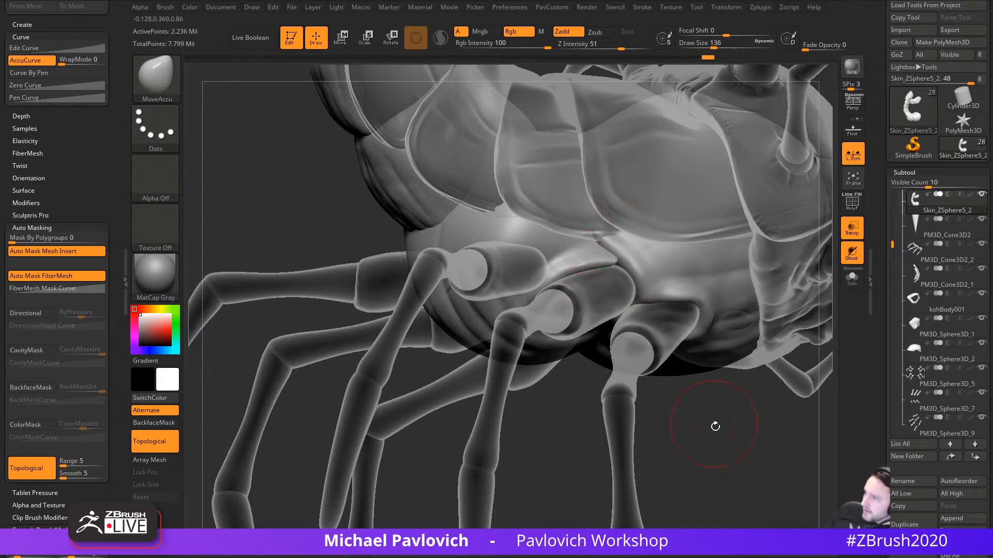
Step: Pull the overlapping underside segments into place above the middle leg base with the MoveAccu brush, varying its size
mouse_move(715, 426)
mouse_down()
mouse_move(603, 267)
mouse_move(616, 266)
mouse_move(607, 271)
mouse_up()
mouse_move(652, 410)
mouse_down()
mouse_move(712, 408)
mouse_move(629, 281)
mouse_up()
key(bracketleft)
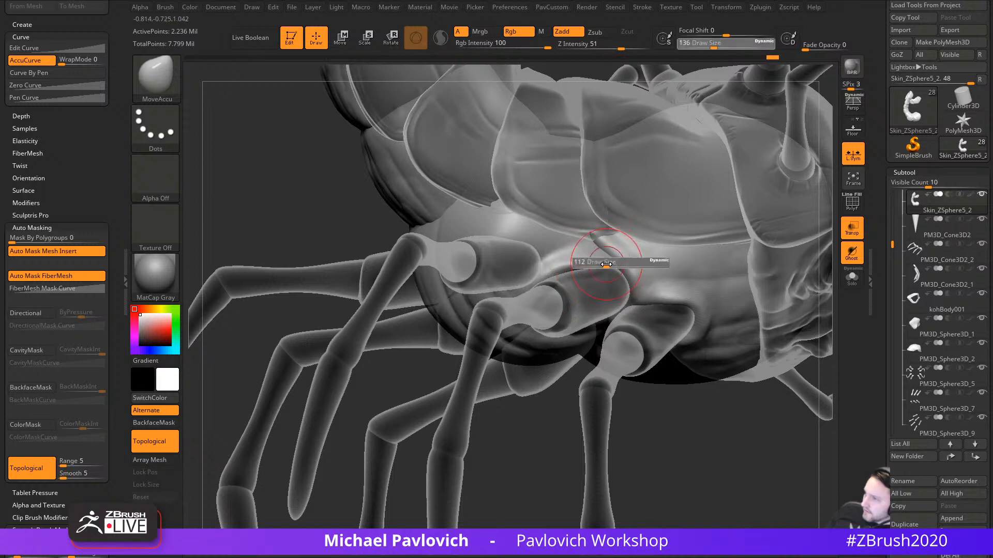
drag(717, 403, 656, 329)
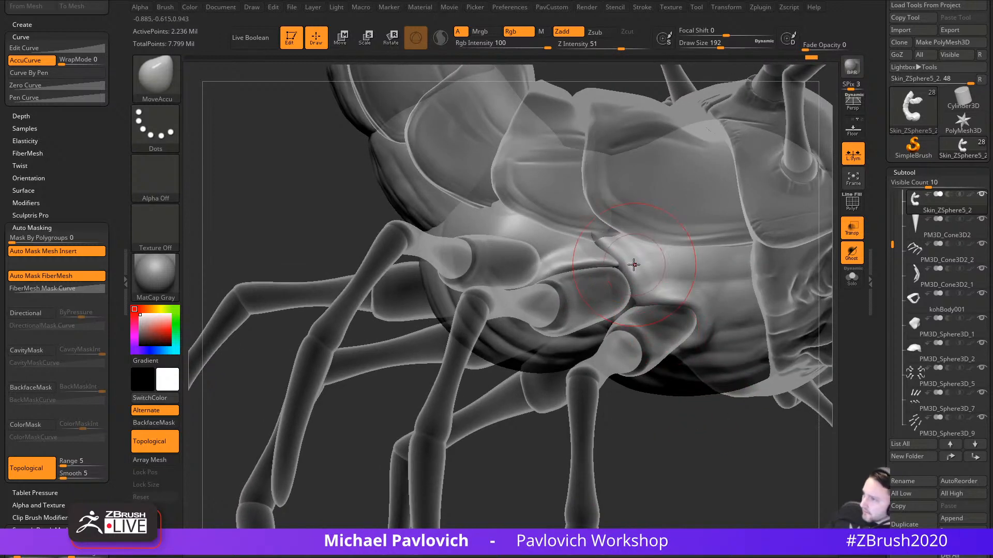
drag(633, 269, 620, 279)
drag(700, 450, 687, 383)
drag(664, 455, 692, 429)
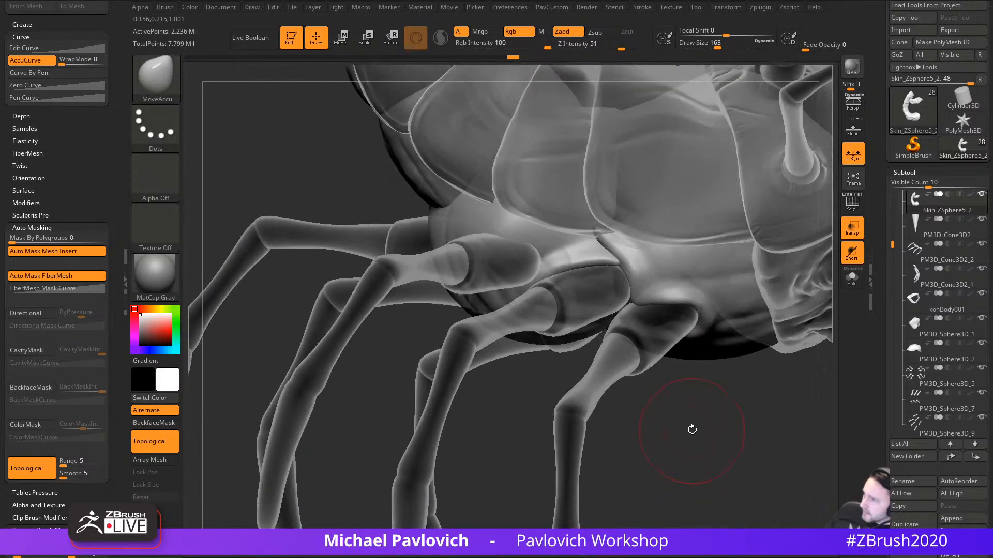
Step: Switch to the DamStandard brush and turn off Ghost and Transparency display
key(3)
click(851, 252)
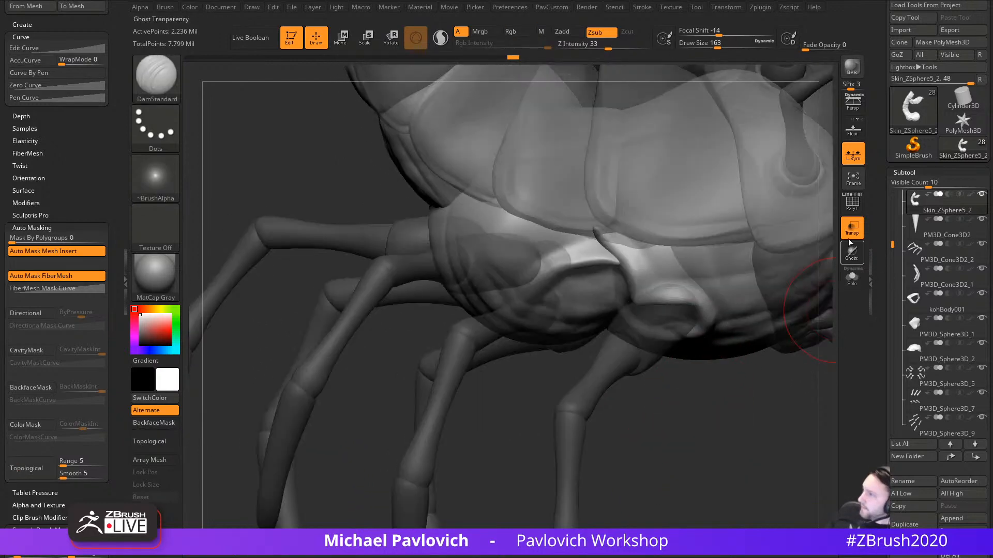
click(851, 227)
Step: Carve creases into the underside skin between the middle and front leg bases with DamStandard, ending at draw size 77
alt+drag(729, 359, 732, 386)
mouse_move(617, 269)
mouse_down()
mouse_move(649, 309)
mouse_move(654, 293)
mouse_up()
key(s)
right_drag(669, 301, 629, 270)
drag(623, 268, 634, 275)
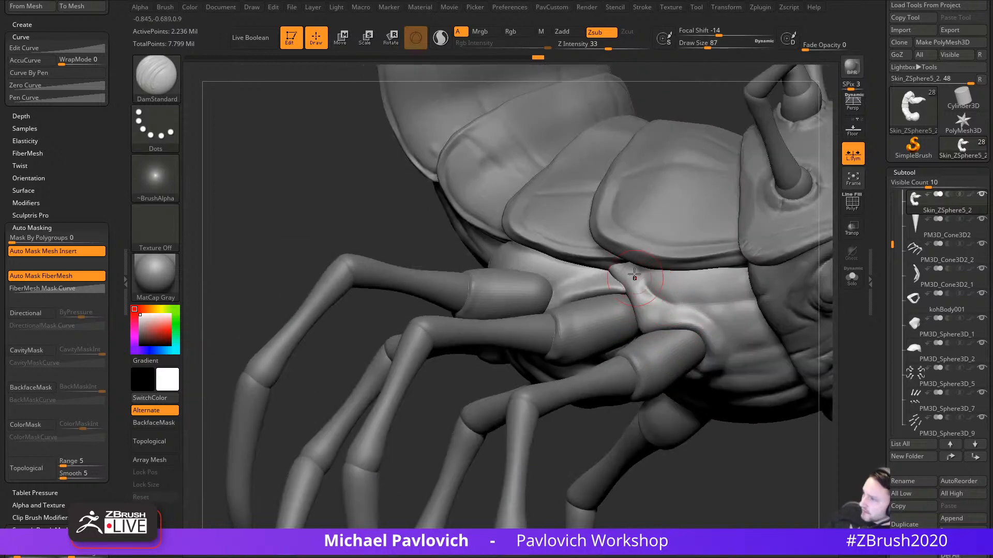
key(ctrl)
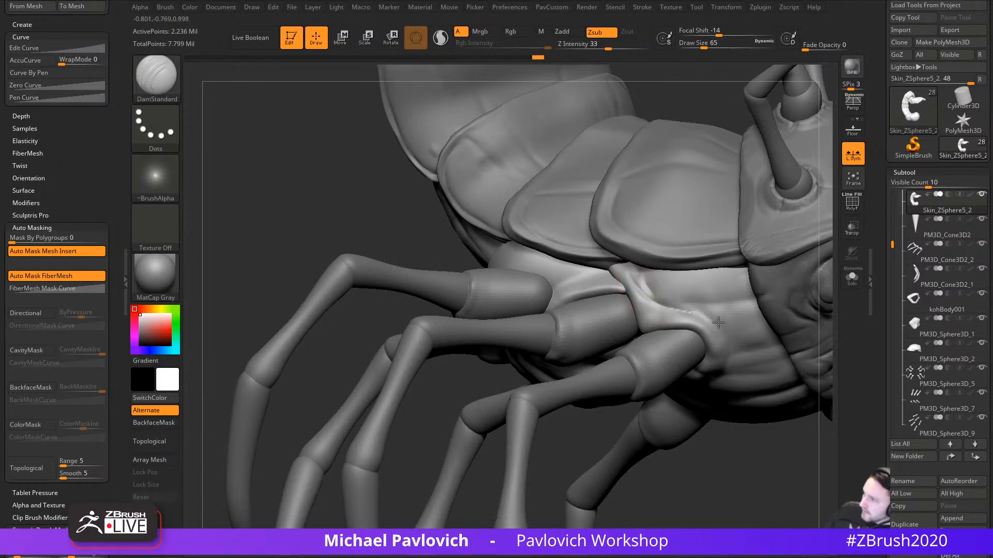
key(bracketright)
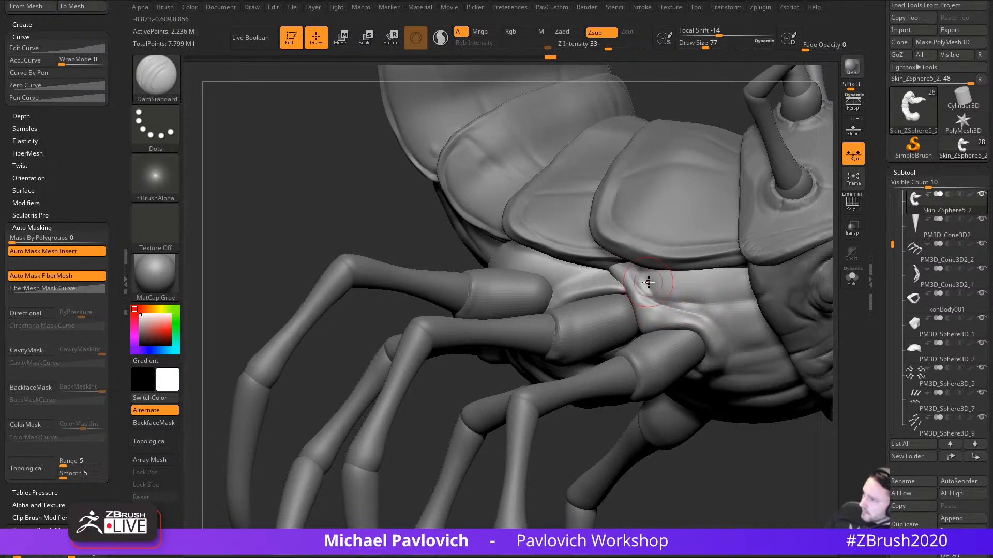
Step: Build up the skin above and around the front leg base with the Clay brush
key(b)
key(c)
key(l)
mouse_move(662, 281)
mouse_down()
mouse_move(720, 299)
mouse_move(693, 326)
mouse_up()
key(bracketleft)
right_drag(693, 326, 704, 269)
mouse_move(712, 356)
mouse_down()
mouse_move(709, 348)
mouse_move(730, 381)
mouse_up()
drag(417, 415, 432, 355)
Step: Return to DamStandard and cut creases into the skin folds around the leg bases
key(b)
key(d)
key(s)
key(bracketleft)
mouse_move(706, 317)
mouse_down()
mouse_move(739, 332)
mouse_move(719, 331)
mouse_up()
drag(519, 440, 532, 381)
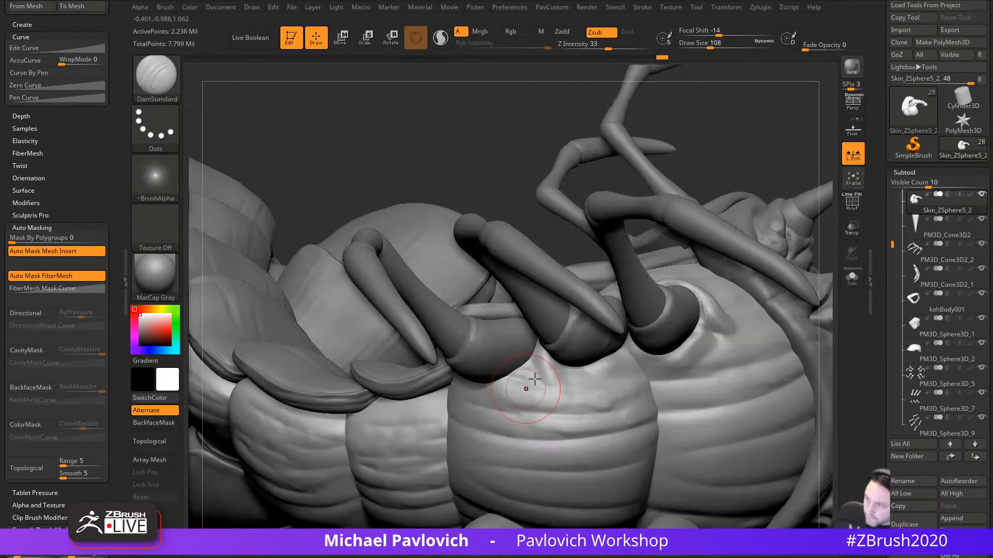
mouse_move(717, 342)
mouse_down()
mouse_move(638, 351)
mouse_move(718, 346)
mouse_up()
Step: Switch to the Standard brush at draw size 77 and raise the skin folds around the front leg base
key(b)
key(s)
key(t)
key(s)
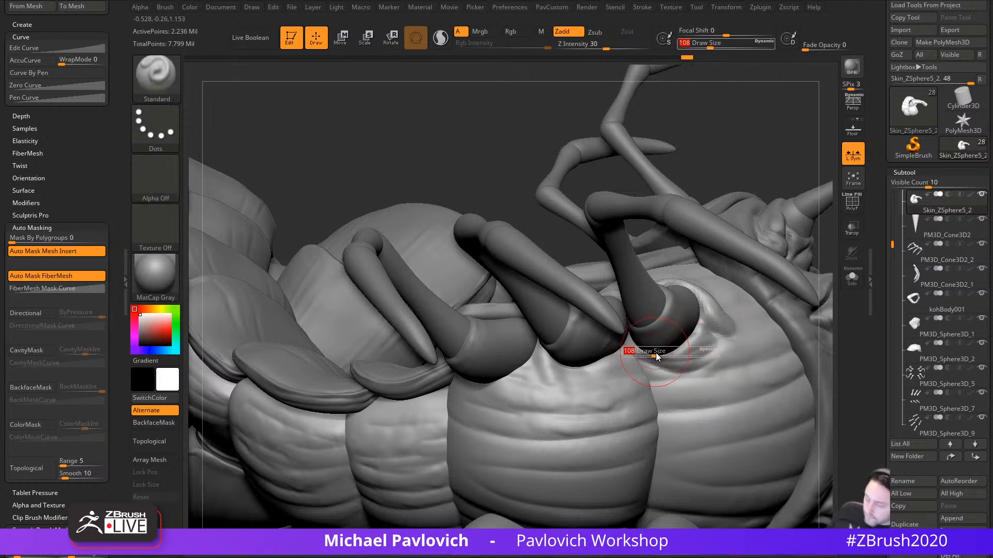
mouse_move(659, 355)
mouse_down()
mouse_move(646, 355)
mouse_move(683, 356)
mouse_move(651, 358)
mouse_up()
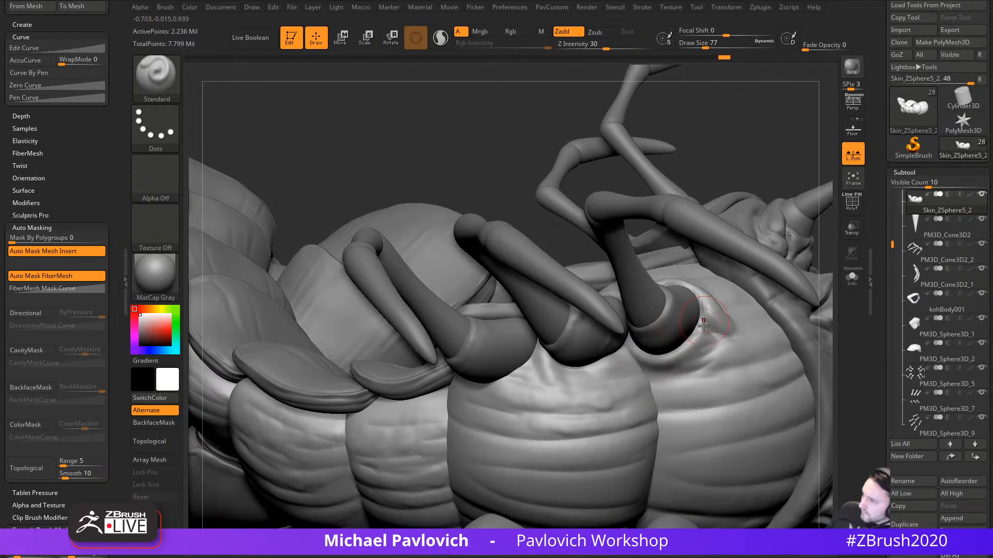
drag(703, 326, 652, 362)
drag(756, 156, 719, 165)
mouse_move(620, 356)
mouse_down()
mouse_move(609, 369)
mouse_move(583, 371)
mouse_up()
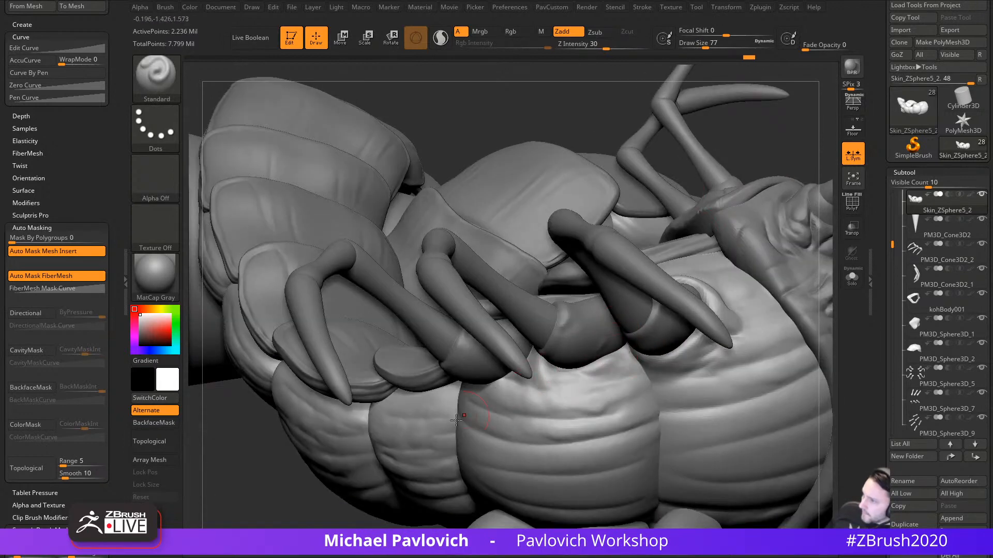
Step: Smooth and reinforce the underside skin between the middle and front leg bases
mouse_move(301, 496)
alt+mouse_down()
mouse_move(361, 481)
mouse_move(316, 460)
alt+mouse_up()
right_drag(589, 357, 656, 339)
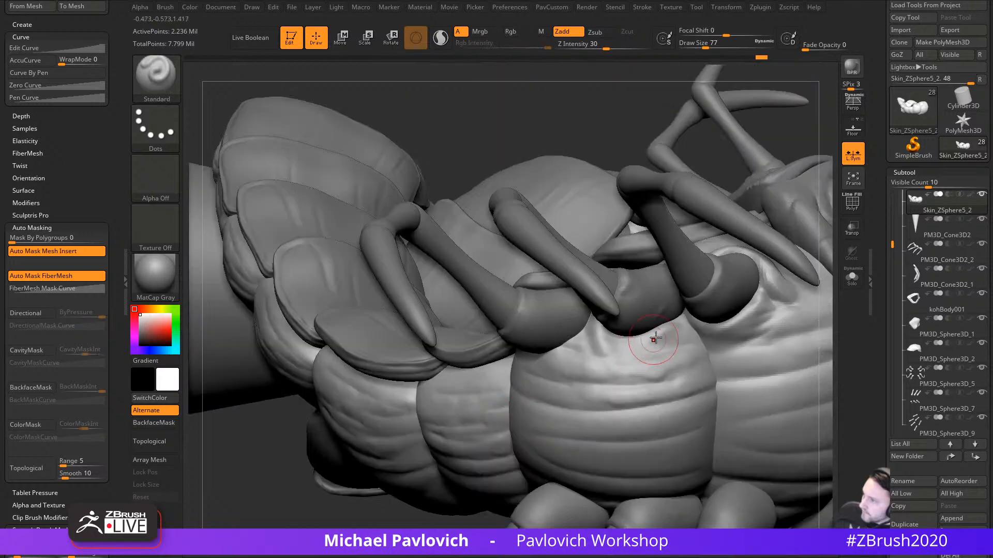
mouse_move(675, 325)
shift+mouse_down()
mouse_move(662, 335)
mouse_move(672, 320)
shift+mouse_up()
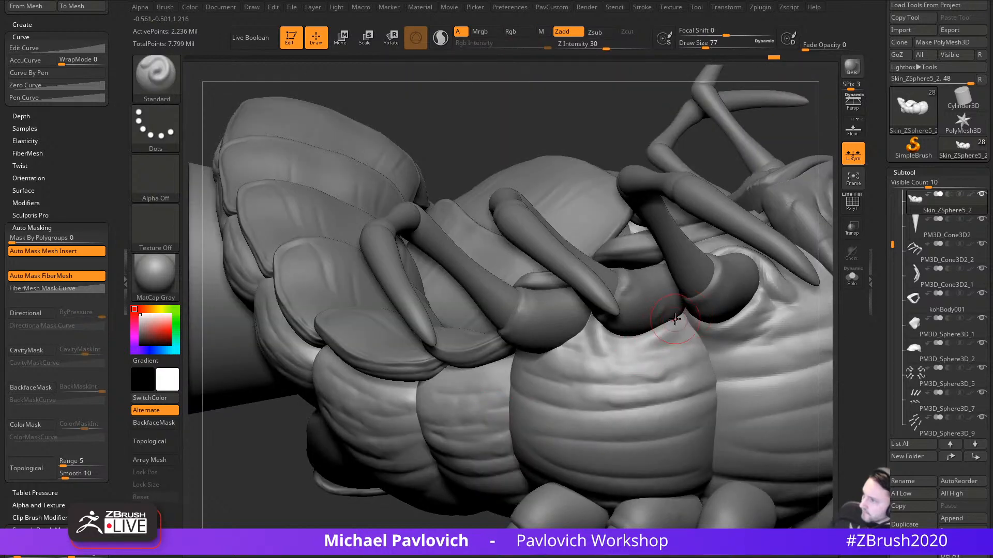
drag(76, 186, 75, 180)
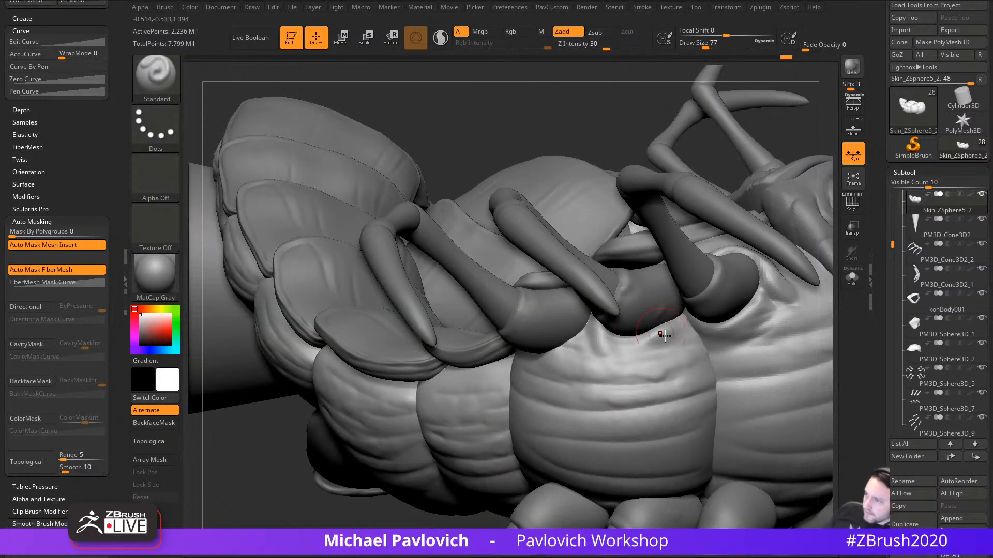
drag(42, 436, 42, 435)
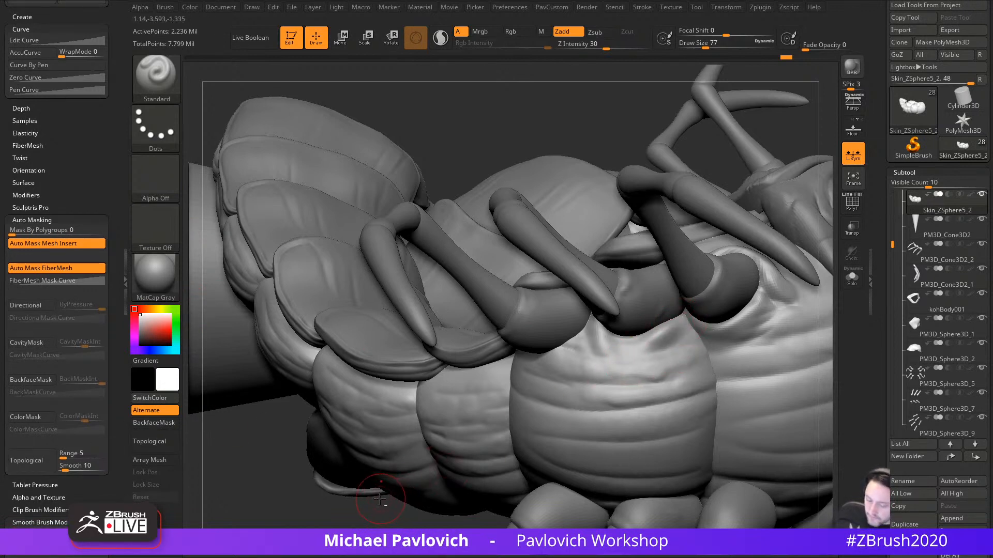
Step: Isolate the underside segment at the middle and rear legs, then raise skin beside its leg base with the Standard brush
key(2)
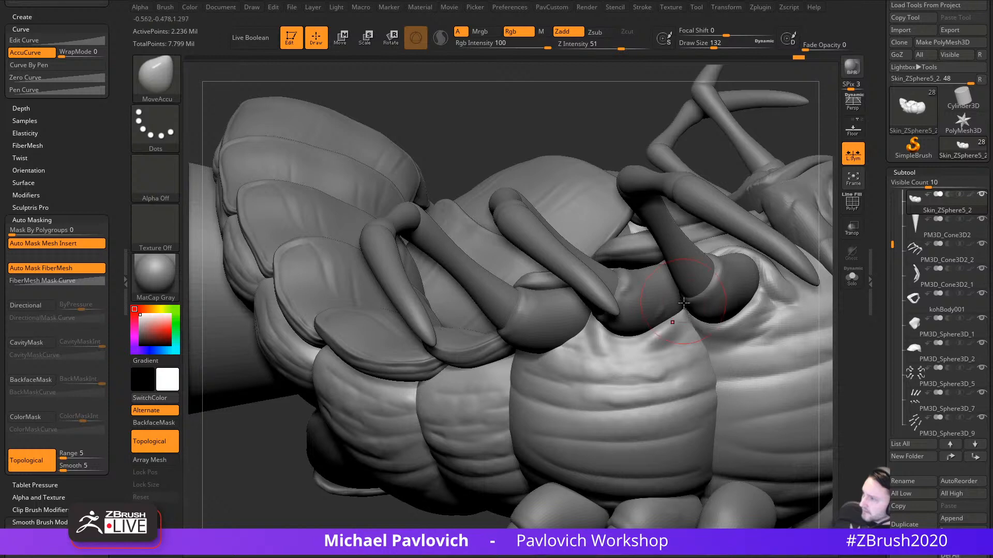
right_drag(631, 421, 619, 356)
ctrl+shift+click(654, 377)
key(1)
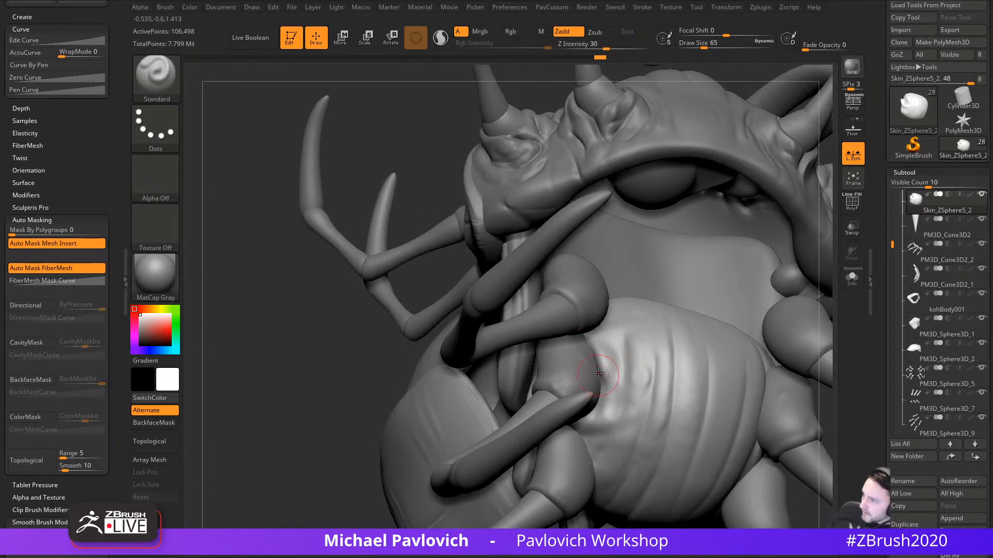
drag(599, 374, 598, 407)
mouse_move(356, 369)
right_down()
mouse_move(365, 359)
mouse_move(380, 379)
right_up()
key(s)
click(646, 348)
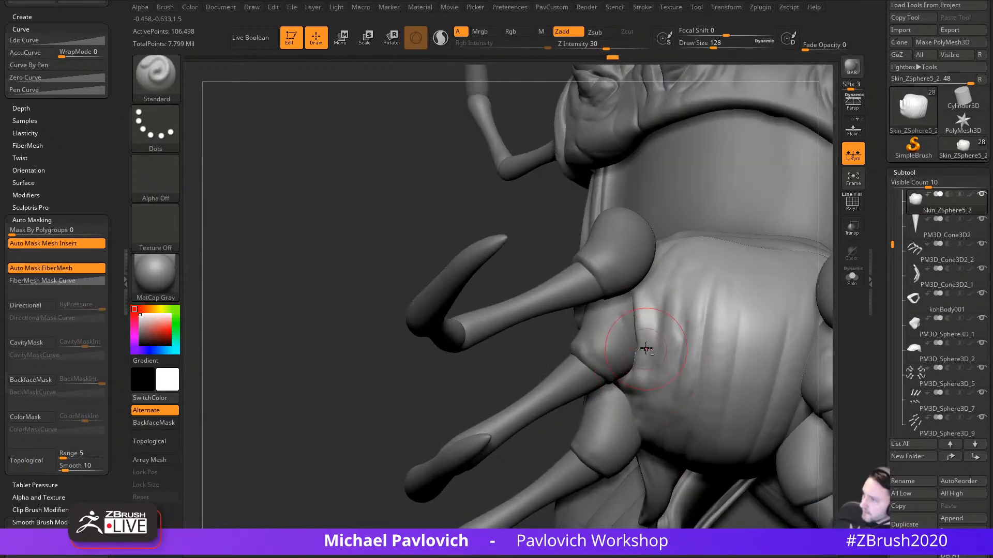
Step: Pull the isolated segment's skin edge into shape against the middle leg base with the Move brush
key(2)
drag(652, 341, 645, 346)
drag(641, 312, 636, 345)
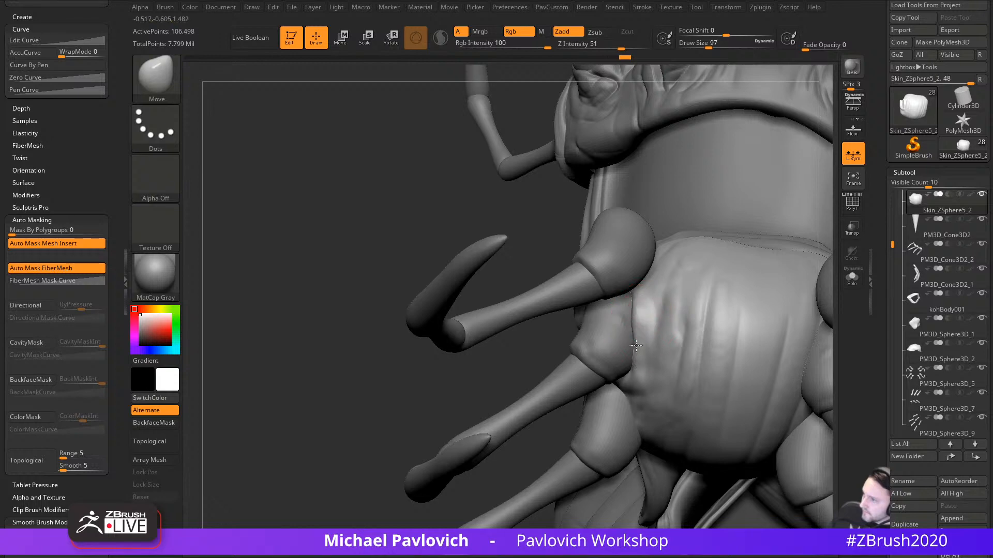
drag(482, 381, 521, 352)
drag(657, 315, 641, 331)
drag(639, 330, 630, 324)
mouse_move(448, 370)
mouse_down()
mouse_move(776, 344)
mouse_move(620, 336)
mouse_move(749, 325)
mouse_up()
Step: Raise skin folds between the side plates and the leg bases with the Standard brush at draw sizes 71 and 62
key(3)
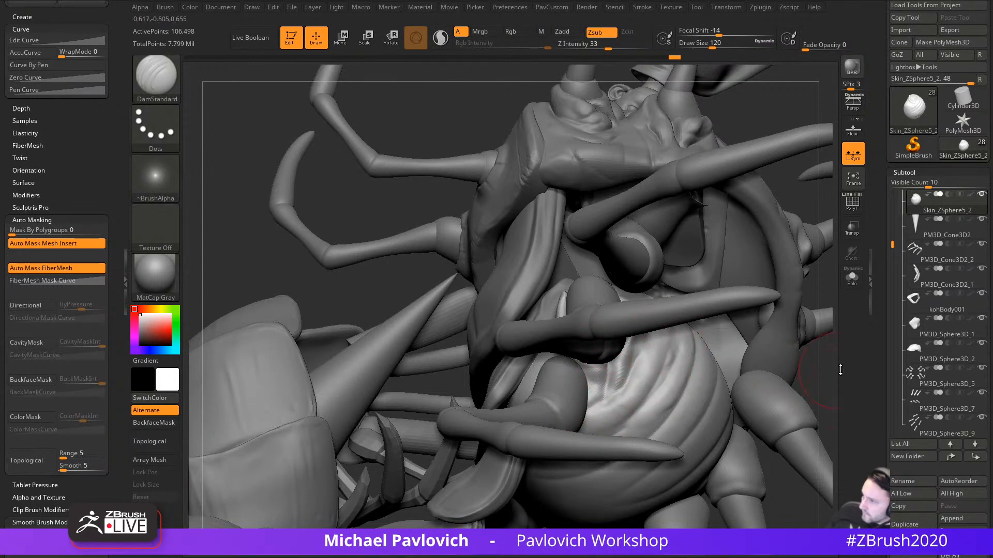
mouse_move(840, 370)
mouse_down()
mouse_move(786, 289)
mouse_move(672, 331)
mouse_move(550, 333)
mouse_up()
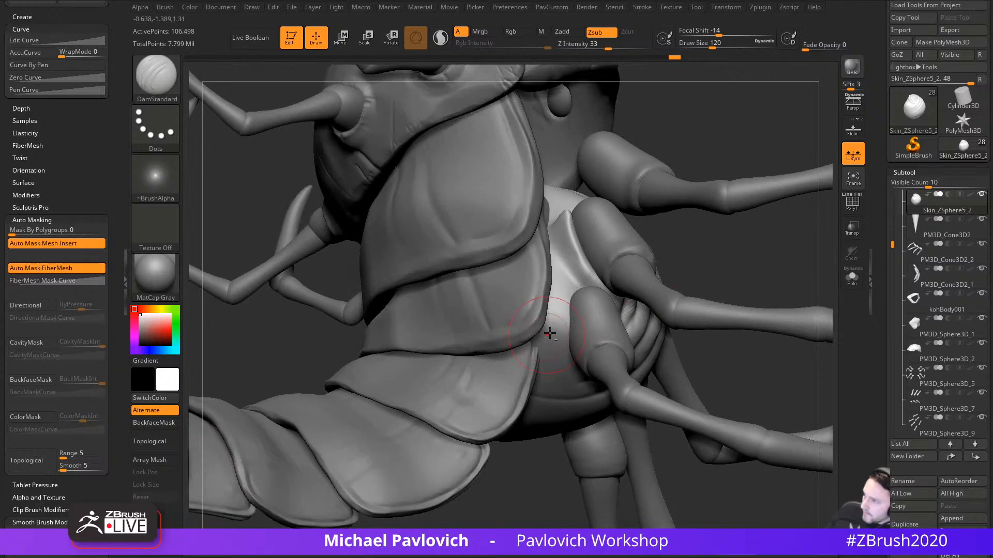
drag(746, 257, 724, 267)
key(1)
key(s)
drag(572, 309, 565, 309)
drag(750, 279, 661, 289)
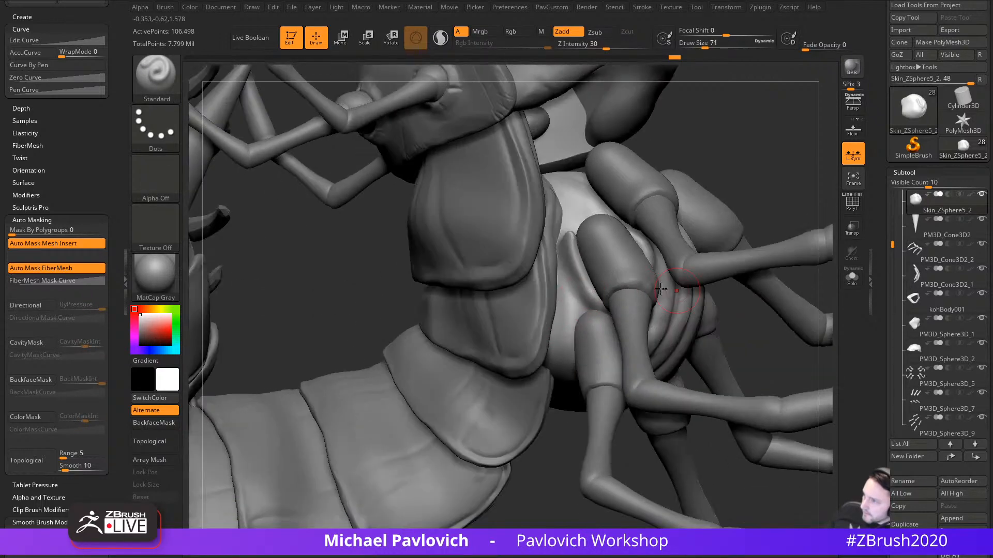
mouse_move(575, 301)
mouse_down()
mouse_move(562, 302)
mouse_move(565, 346)
mouse_up()
drag(558, 272, 566, 366)
right_drag(566, 366, 584, 336)
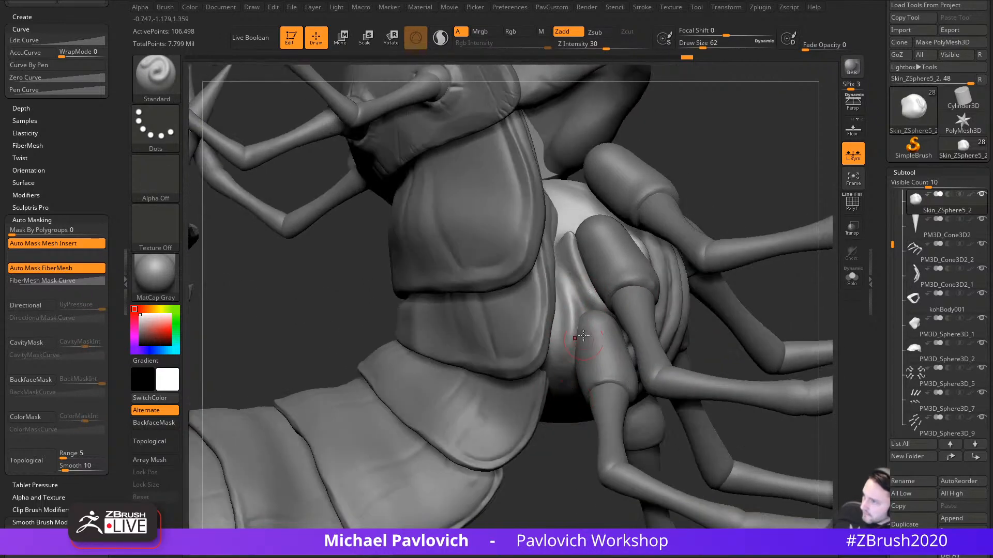
drag(571, 286, 574, 321)
right_drag(577, 443, 572, 355)
mouse_move(572, 354)
mouse_down()
mouse_move(584, 370)
mouse_move(572, 351)
mouse_move(569, 298)
mouse_move(559, 362)
mouse_up()
Step: Build up the skin between the side plates and the rear leg base with the Clay brush at draw size 71
key(2)
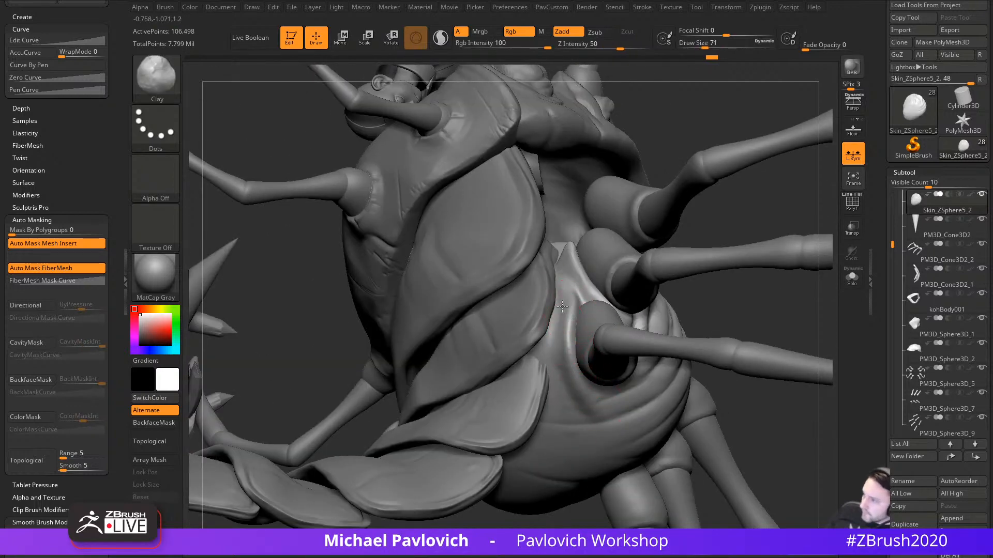
drag(562, 308, 565, 397)
drag(567, 288, 579, 391)
right_drag(578, 390, 626, 335)
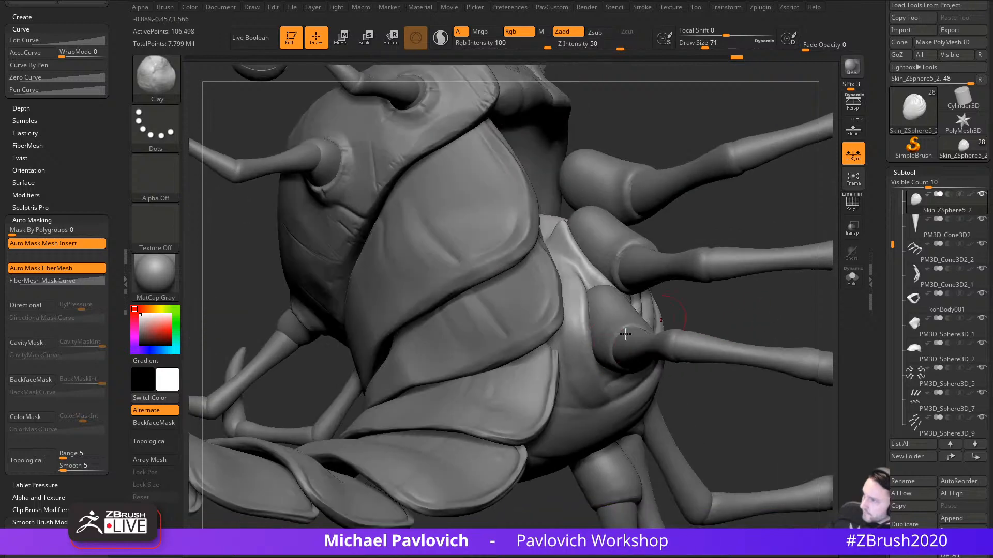
right_drag(588, 398, 591, 388)
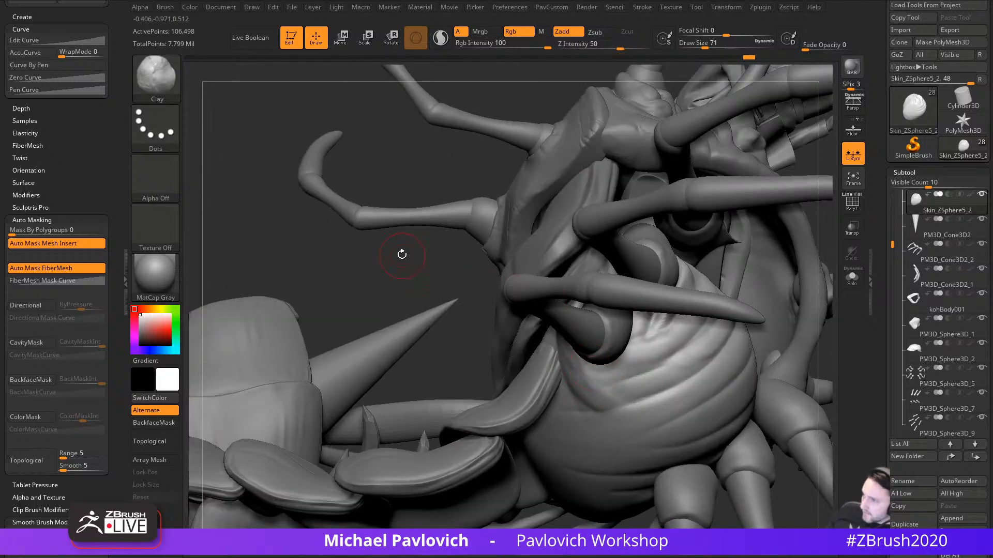
Step: Solo the underside segment, carve a crease around the rear leg socket with DamStandard, and raise its rim with the Standard brush
key(3)
mouse_move(394, 259)
mouse_down()
mouse_move(502, 281)
mouse_move(576, 414)
mouse_move(646, 344)
mouse_up()
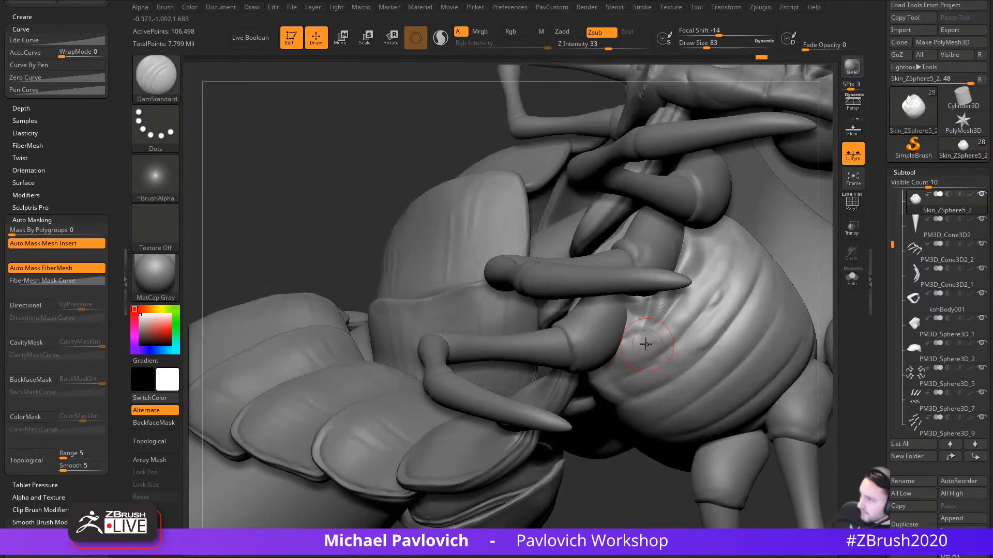
click(853, 278)
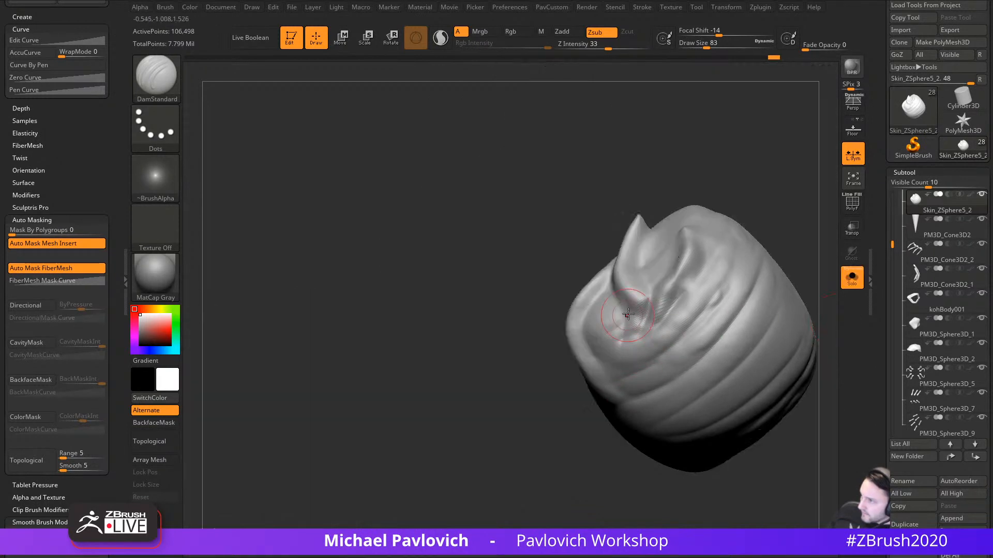
drag(618, 290, 620, 362)
key(1)
drag(626, 315, 616, 357)
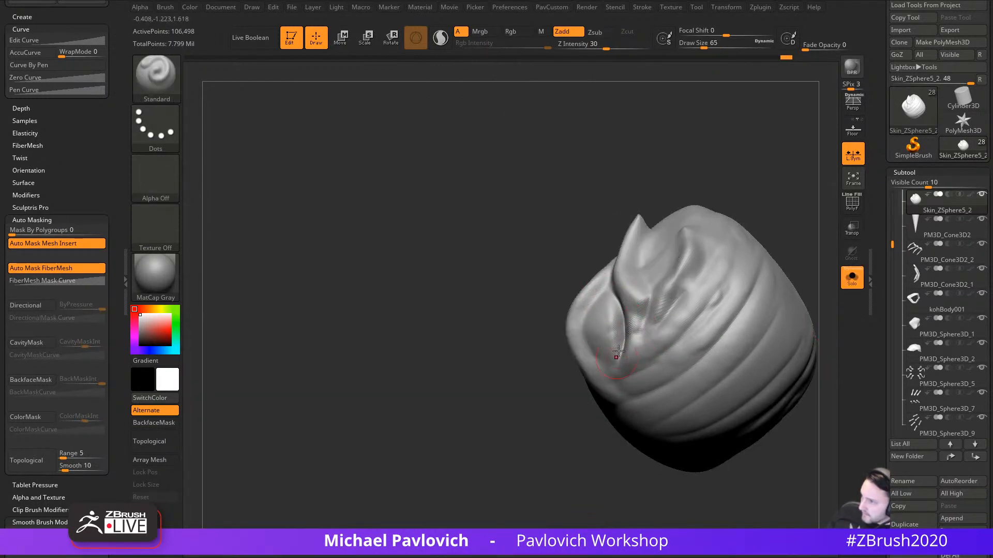
Step: Refine the folds below and beside the leg socket with a smaller Standard brush, then switch to Clay
key(bracketleft)
mouse_move(590, 460)
mouse_down()
mouse_move(640, 325)
mouse_move(628, 379)
mouse_up()
mouse_move(671, 309)
mouse_down()
mouse_move(633, 307)
mouse_move(627, 315)
mouse_move(641, 331)
mouse_move(665, 328)
mouse_move(664, 363)
mouse_up()
key(2)
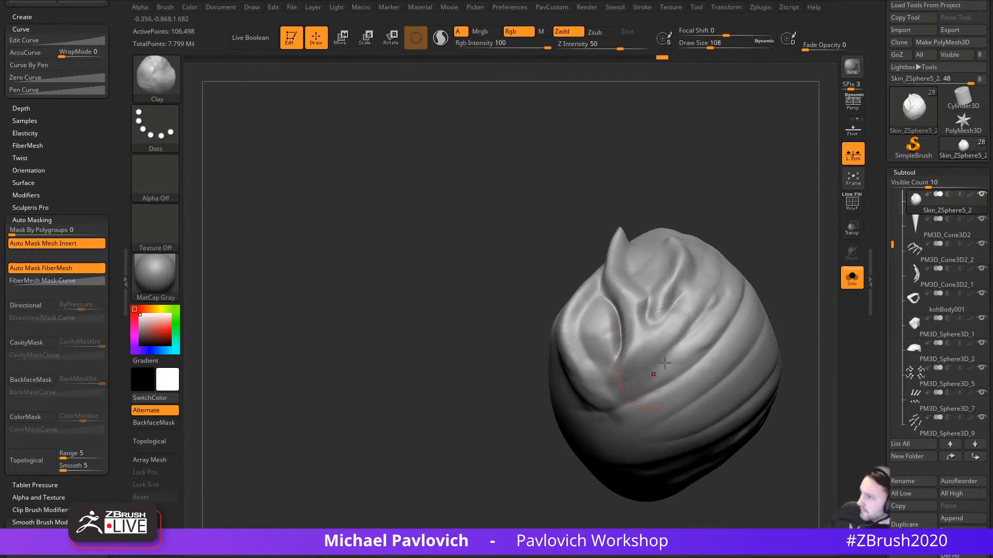
Step: Turn off Solo and adjust the skin edge between the middle and rear leg bases, ending with MoveAccu at draw size 140
click(851, 285)
right_drag(802, 329, 632, 353)
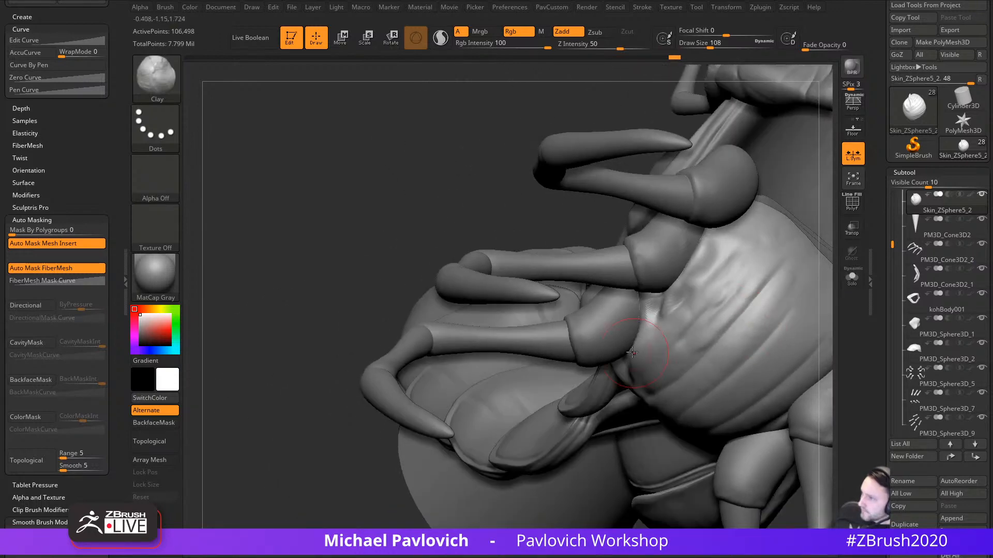
key(1)
right_drag(382, 523, 605, 357)
key(s)
mouse_move(629, 349)
mouse_down()
mouse_move(649, 337)
mouse_move(635, 334)
mouse_up()
right_drag(579, 420, 653, 354)
mouse_move(654, 349)
mouse_down()
mouse_move(667, 334)
mouse_move(663, 310)
mouse_up()
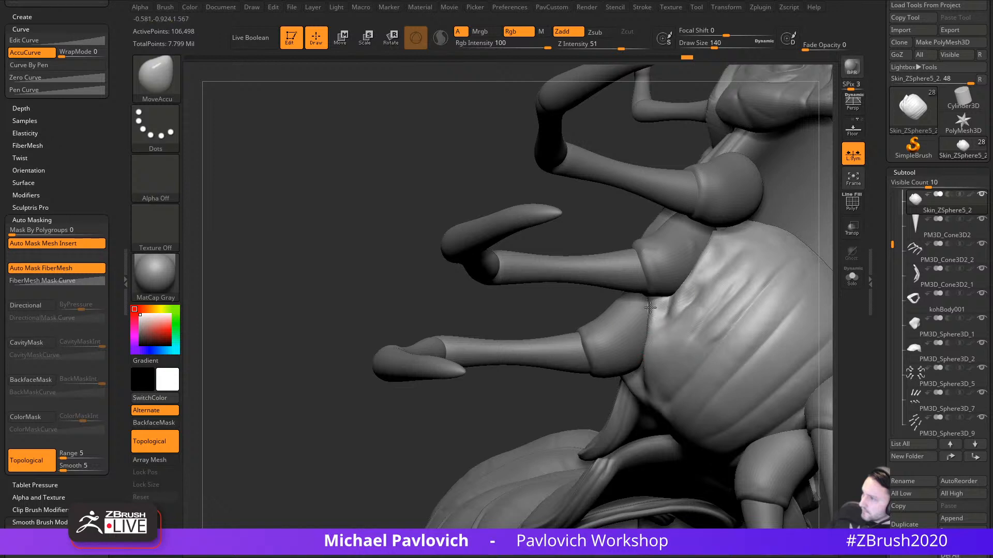
Step: Nudge the skin around the rear leg base into place with MoveAccu at draw size 132
right_drag(538, 405, 481, 381)
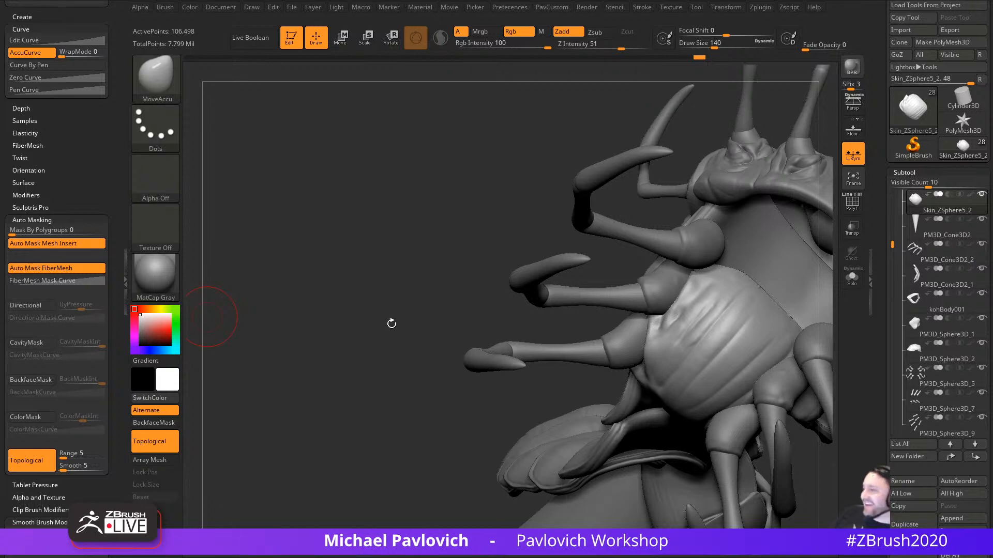
mouse_move(392, 323)
mouse_down()
mouse_move(387, 410)
mouse_move(366, 395)
mouse_move(381, 372)
mouse_move(360, 387)
mouse_move(388, 408)
mouse_up()
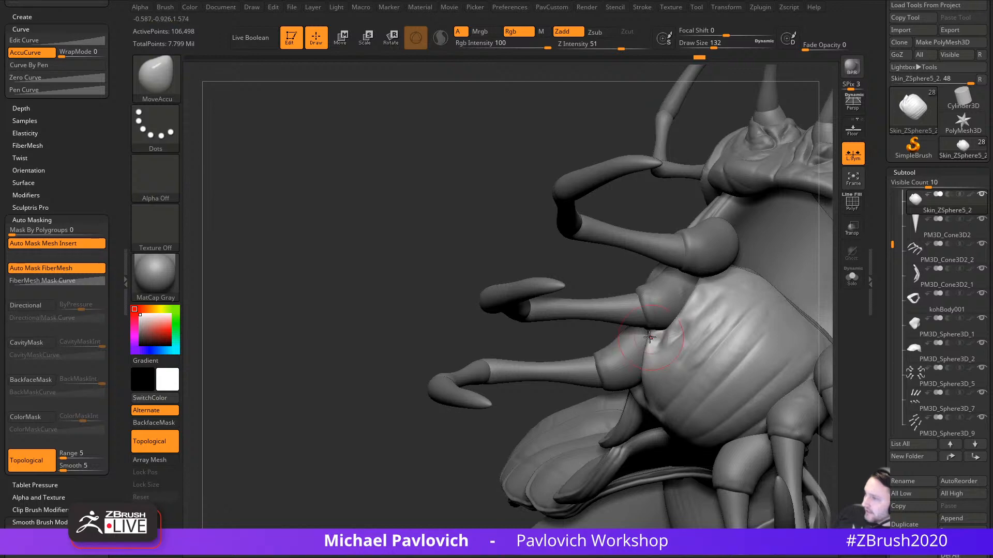
drag(650, 338, 650, 342)
drag(489, 437, 490, 483)
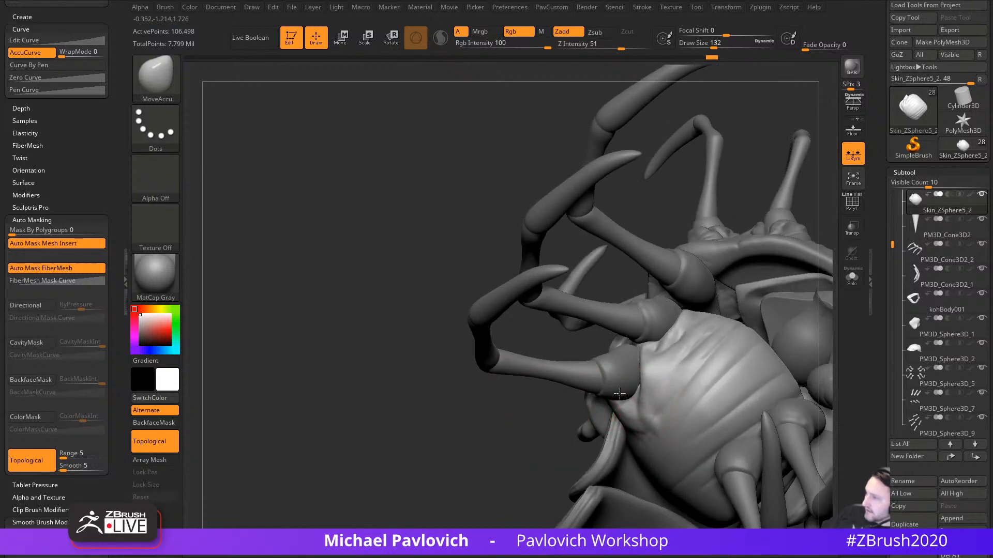
drag(619, 394, 621, 392)
Step: Reshape the skin behind the rear leg base with MoveAccu, then reduce the draw size to 112
key(s)
drag(538, 424, 629, 416)
drag(476, 414, 595, 412)
drag(745, 336, 768, 326)
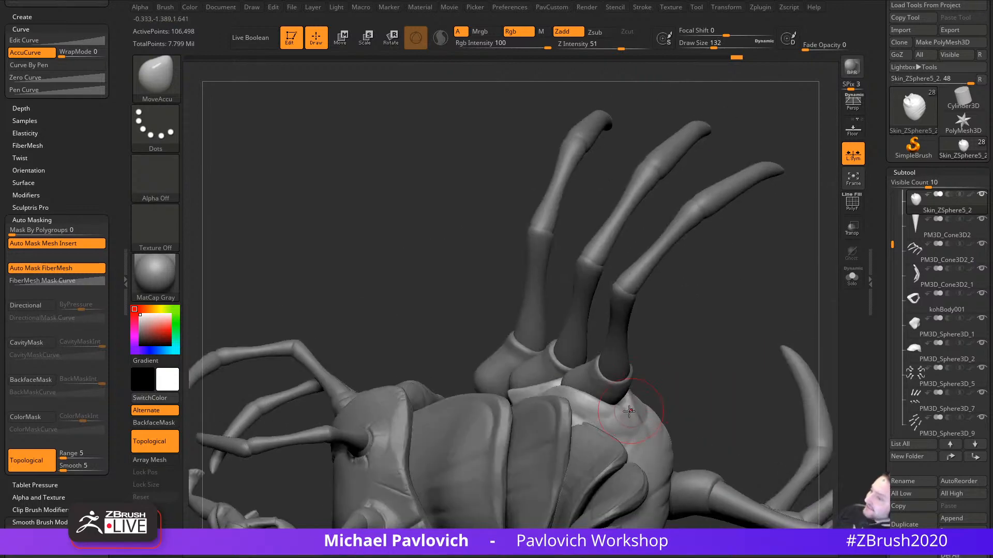
drag(629, 411, 622, 406)
mouse_move(672, 383)
mouse_down()
mouse_move(705, 372)
mouse_move(698, 380)
mouse_up()
key(s)
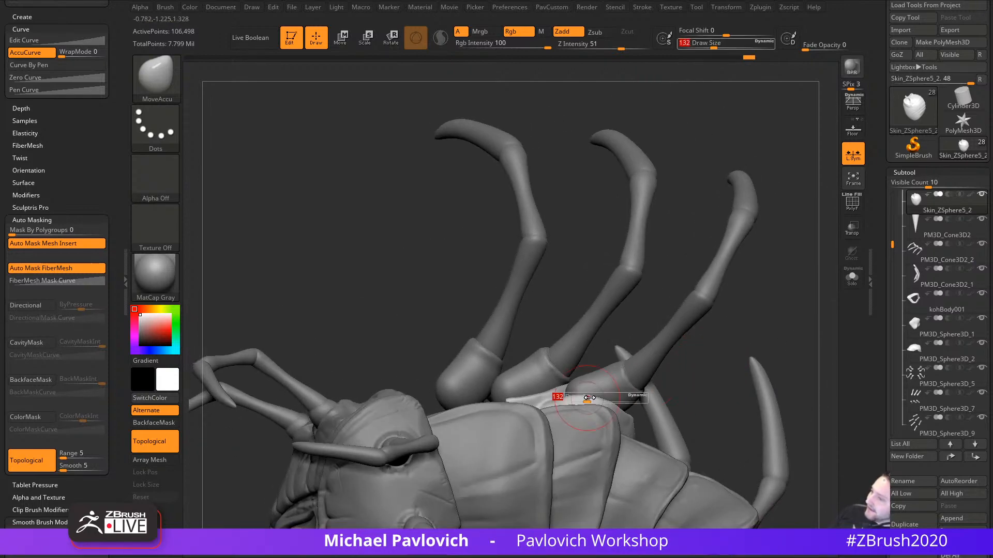
click(589, 397)
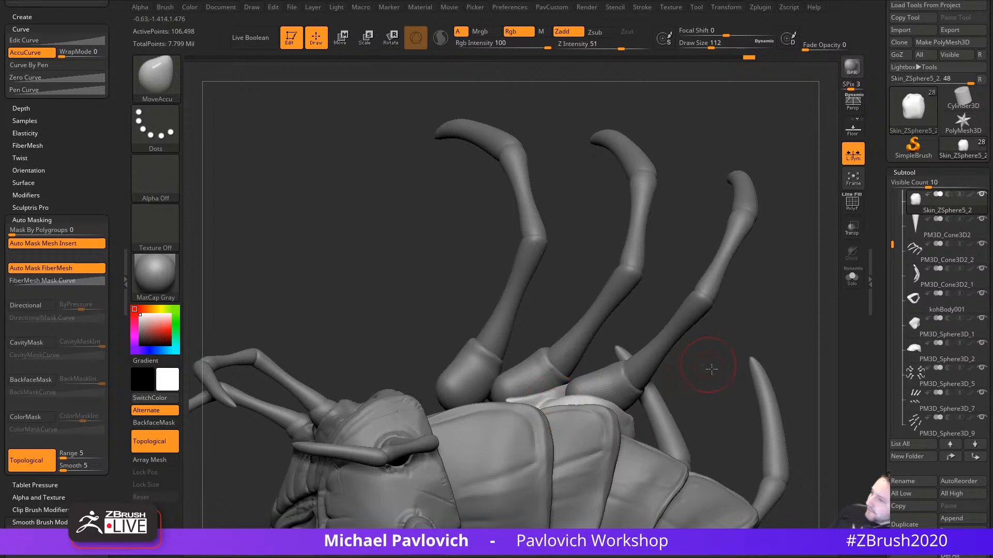
Step: Pull the skin between the side plates and the leg bases into shape with MoveAccu at draw sizes 234 and 192
mouse_move(712, 369)
mouse_down()
mouse_move(562, 399)
mouse_move(584, 398)
mouse_up()
key(s)
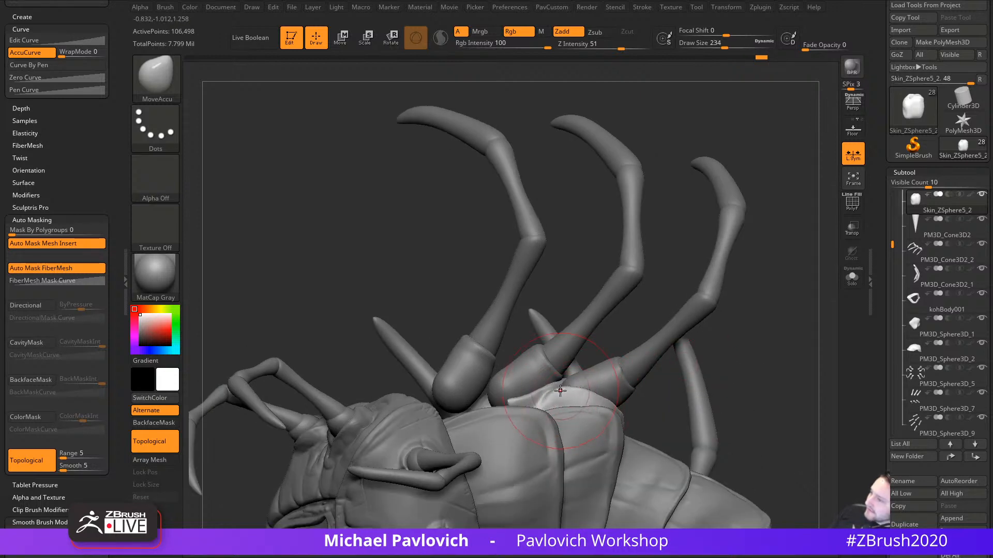
drag(752, 383, 605, 451)
drag(621, 216, 589, 155)
key(s)
mouse_move(501, 401)
mouse_down()
mouse_move(557, 421)
mouse_move(544, 424)
mouse_up()
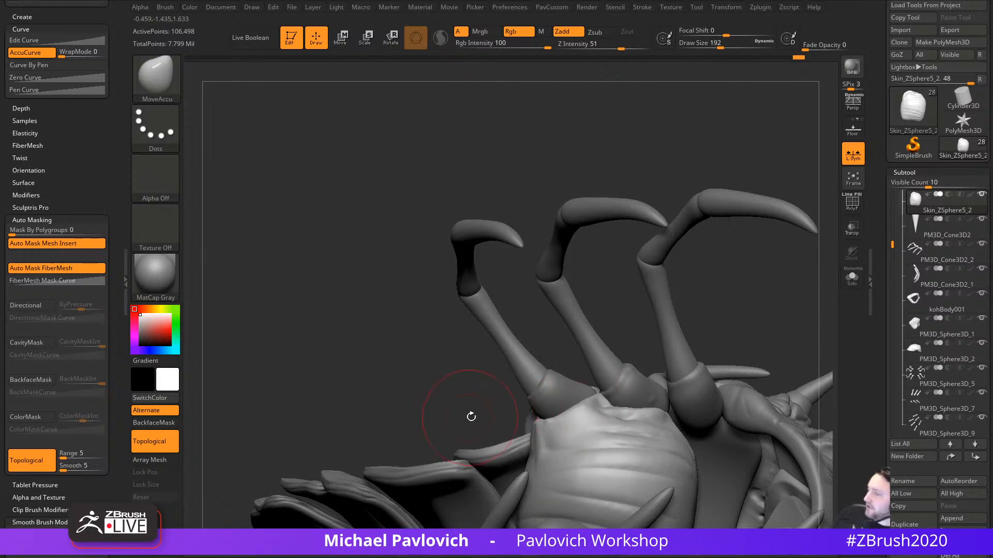
Step: Fit the raised skin ridge around the middle and rear leg bases with MoveAccu, reducing the draw size from 187 to 149
key(s)
drag(599, 393, 581, 403)
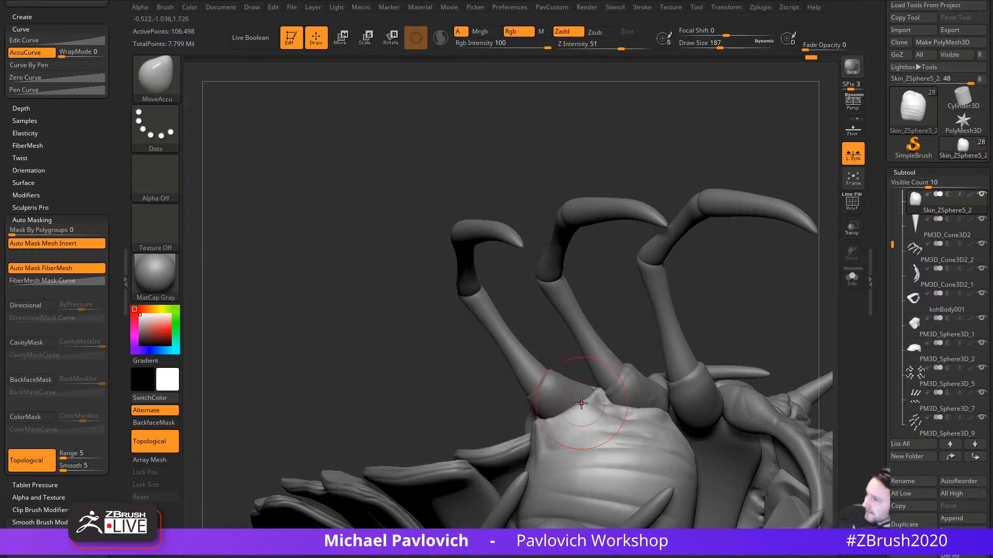
drag(643, 361, 590, 395)
key(bracketleft)
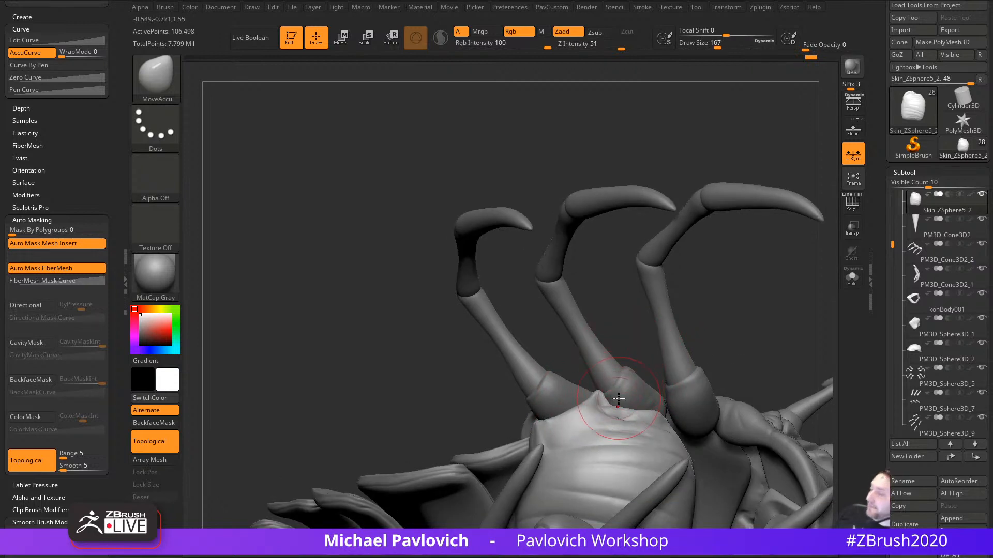
key(bracketleft)
drag(654, 378, 633, 365)
key(bracketleft)
drag(643, 412, 646, 406)
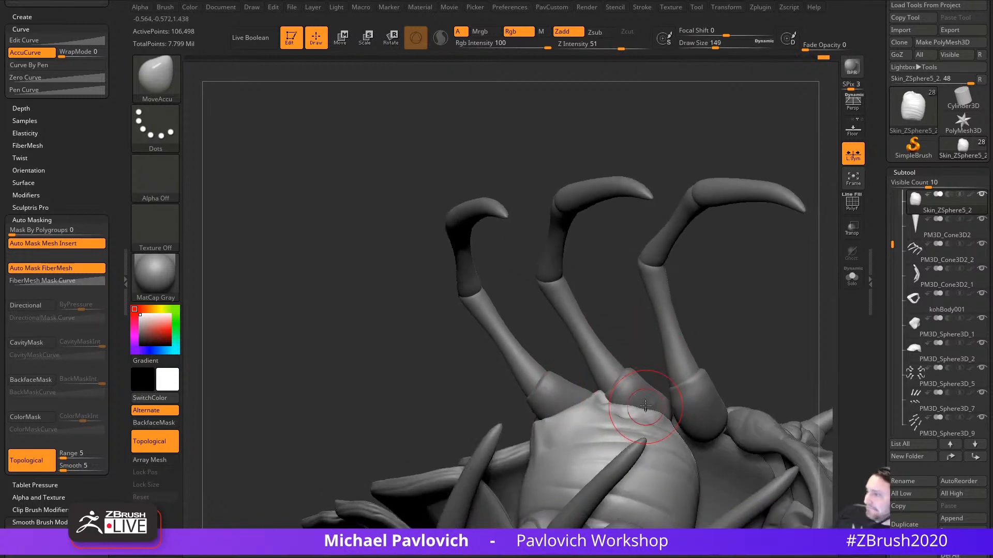
Step: Carve a crease into the skin beside the rear leg base with DamStandard at draw size 97
drag(750, 351, 652, 395)
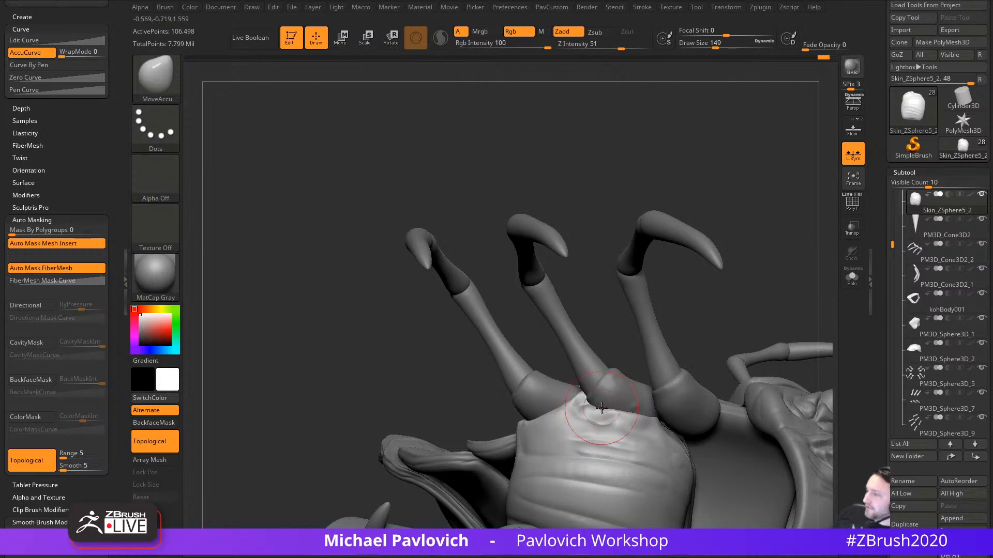
drag(746, 331, 782, 430)
drag(823, 373, 707, 392)
mouse_move(739, 297)
alt+mouse_down()
mouse_move(778, 295)
mouse_move(643, 363)
mouse_move(672, 362)
alt+mouse_up()
key(b)
key(d)
key(s)
key(s)
drag(639, 368, 634, 368)
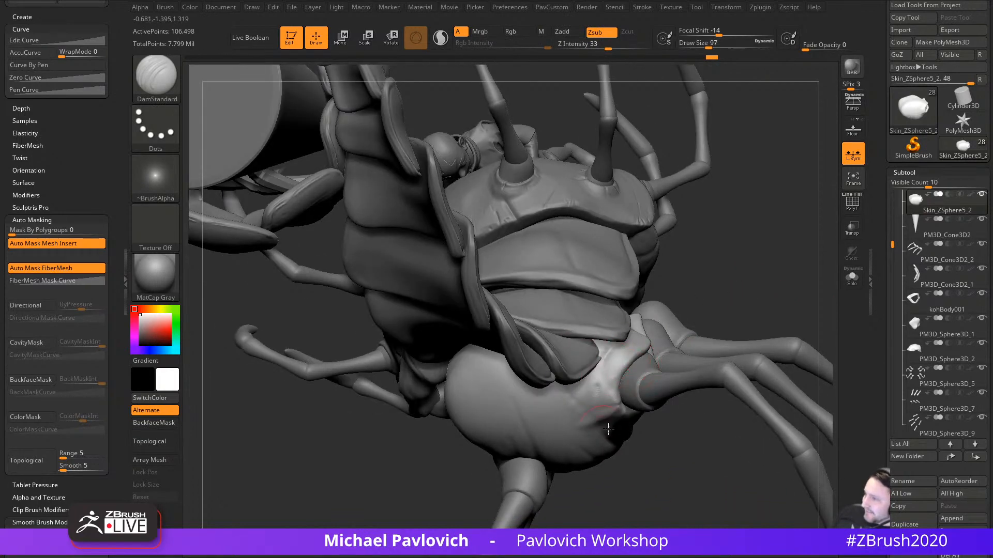
drag(782, 276, 723, 321)
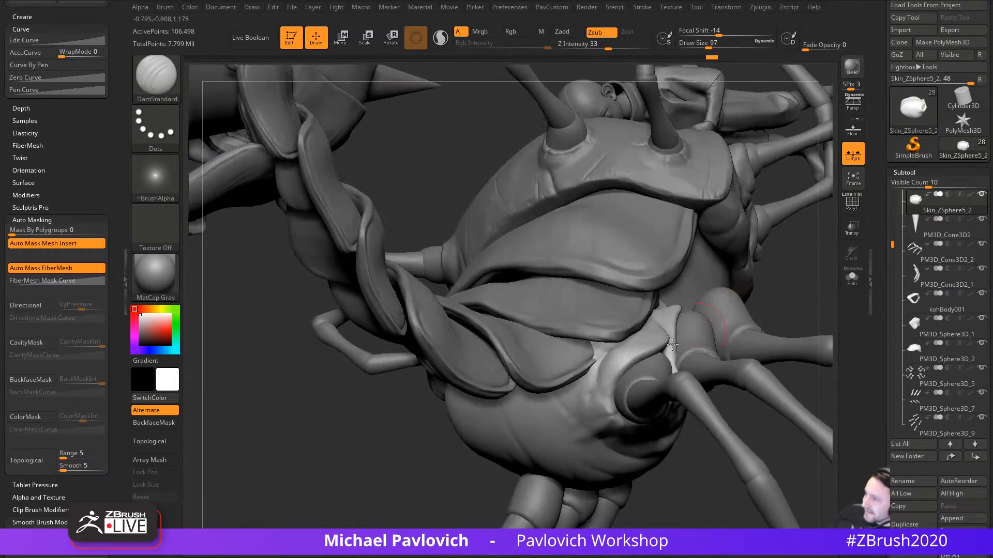
mouse_move(607, 362)
mouse_down()
mouse_move(605, 421)
mouse_move(604, 402)
mouse_up()
Step: Smooth and flatten the skin folds behind the rear leg base with TrimDynamic at draw size 83, then set DamStandard's draw size to 101
drag(696, 471, 653, 445)
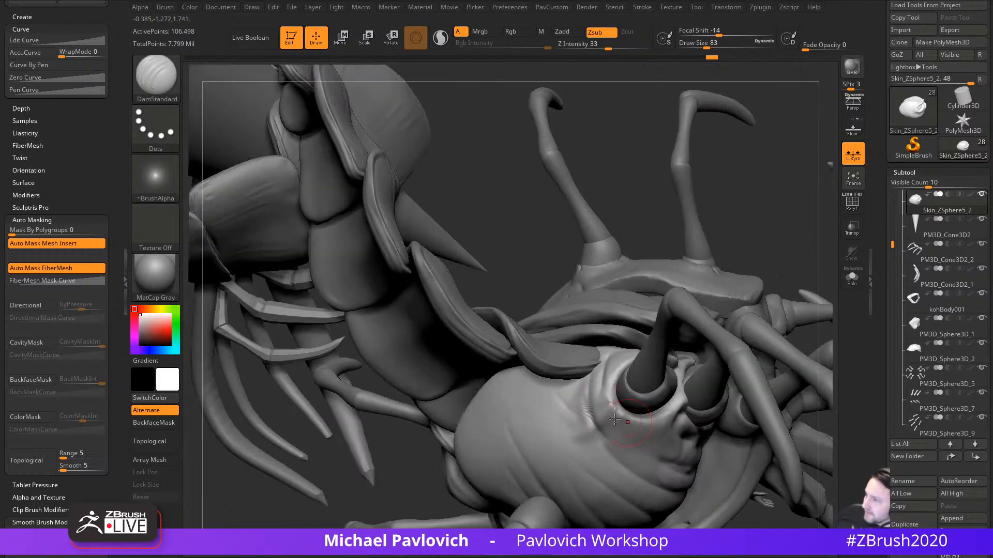
shift+drag(602, 393, 594, 404)
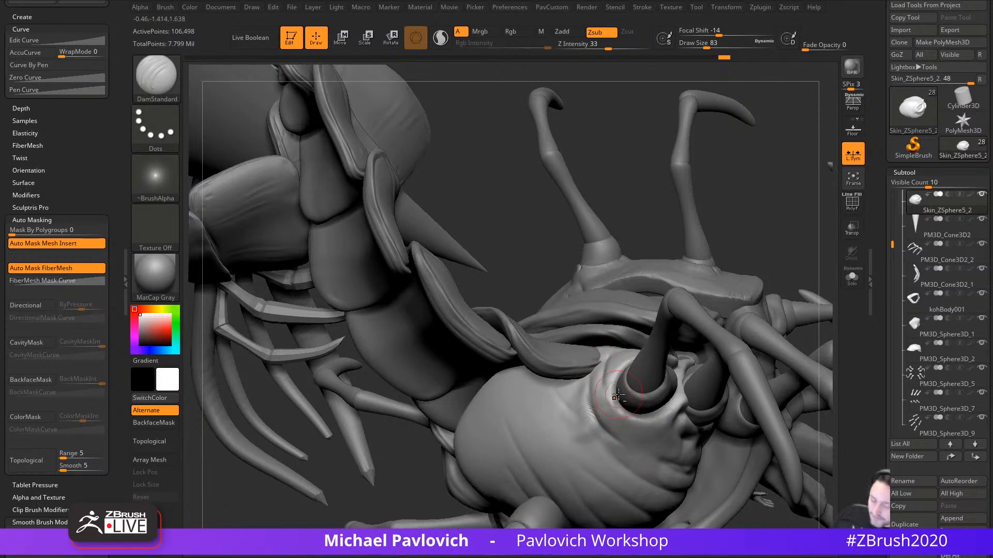
key(b)
key(t)
key(d)
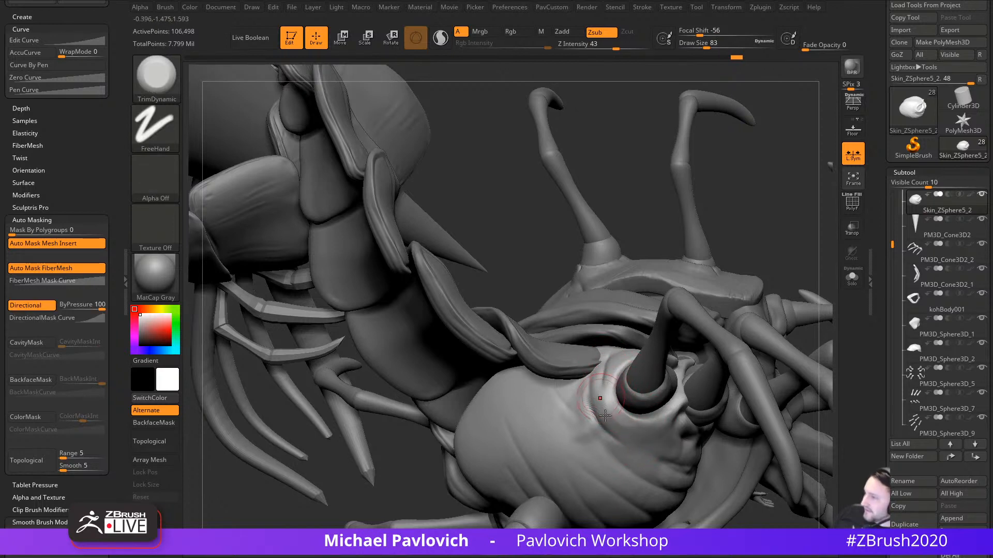
key(b)
key(d)
key(s)
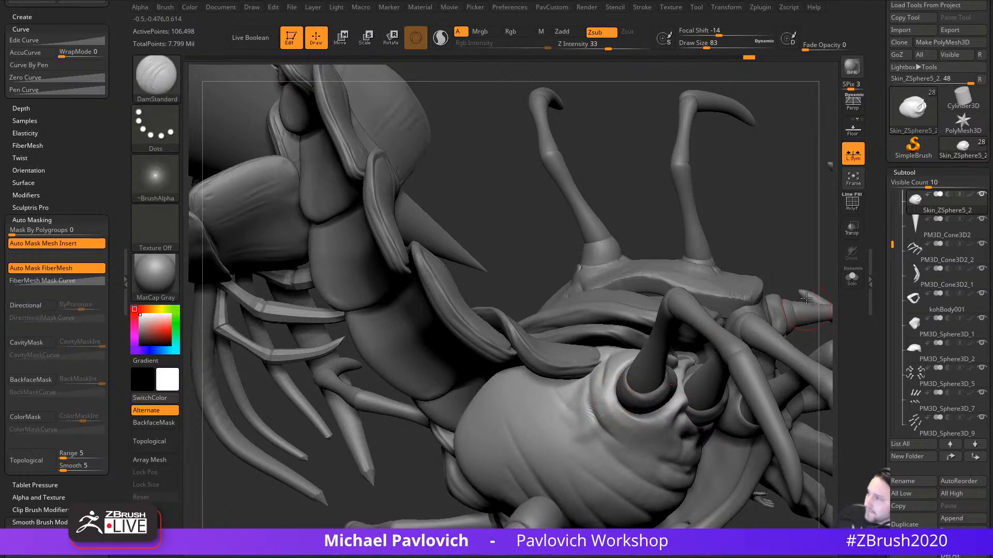
drag(806, 282, 767, 204)
key(s)
drag(611, 396, 616, 397)
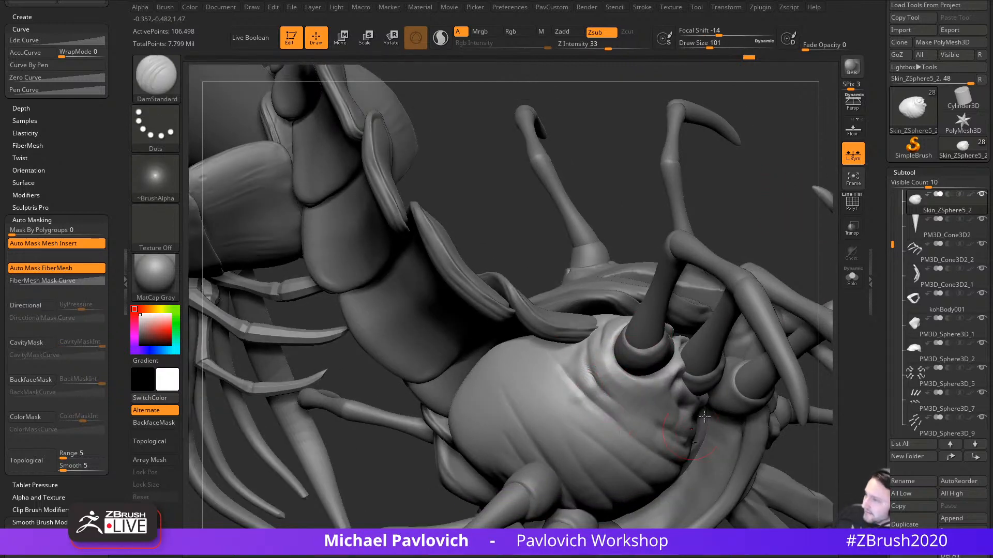
Step: Examine the skin segment's underside from several angles, isolating it in Solo mode and restoring the full creature
alt+drag(771, 250, 784, 367)
drag(791, 425, 757, 408)
drag(789, 365, 825, 315)
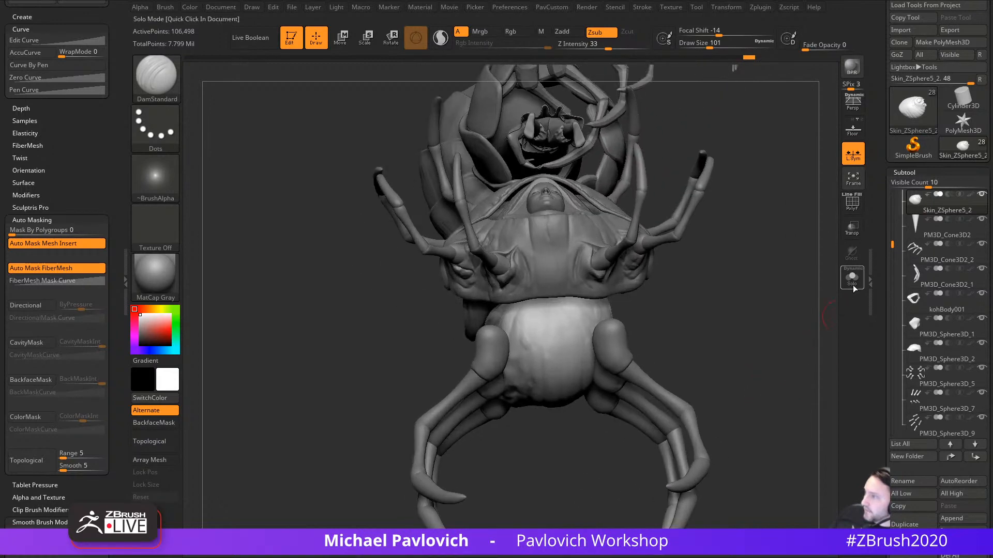
click(852, 279)
drag(707, 329, 747, 304)
click(852, 280)
mouse_move(780, 366)
mouse_down()
mouse_move(781, 248)
mouse_move(769, 357)
mouse_move(738, 377)
mouse_move(720, 410)
mouse_move(782, 382)
mouse_move(716, 346)
mouse_move(727, 328)
mouse_move(749, 334)
mouse_move(622, 325)
mouse_move(652, 276)
mouse_move(735, 300)
mouse_move(780, 328)
mouse_move(856, 256)
mouse_up()
Step: Build up the ends of the leg-base pieces with the Standard brush, setting the draw size to 94
key(b)
key(s)
key(t)
alt+click(616, 333)
drag(792, 277, 811, 321)
key(s)
mouse_move(768, 347)
mouse_down()
mouse_move(763, 328)
mouse_move(615, 299)
mouse_up()
key(s)
mouse_move(716, 315)
mouse_down()
mouse_move(790, 305)
mouse_move(716, 322)
mouse_move(562, 286)
mouse_up()
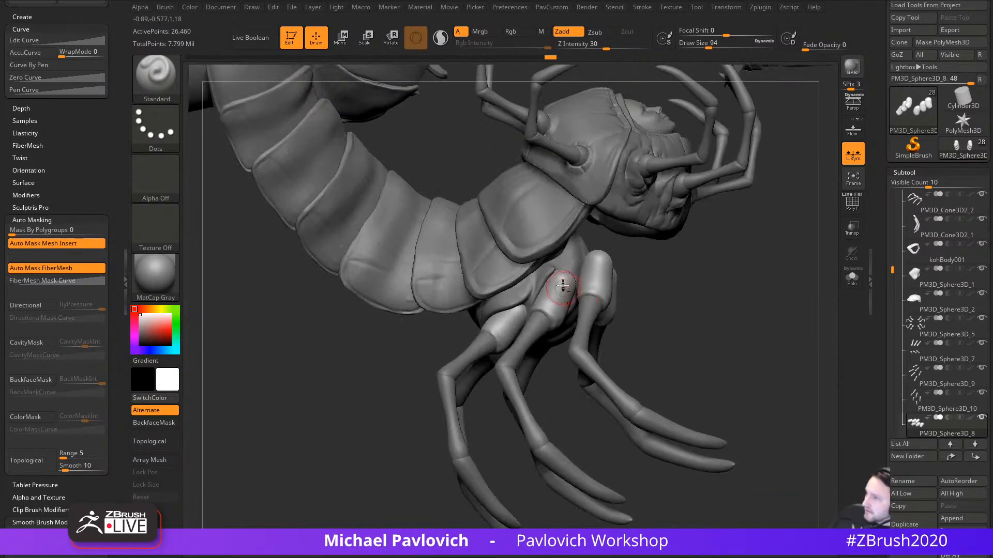
Step: Switch to the browser and compare the creature's legs and segments with the two centipede reference photos
alt+click(563, 286)
mouse_move(678, 308)
mouse_down()
mouse_move(792, 326)
mouse_move(794, 376)
mouse_move(817, 418)
mouse_move(792, 367)
mouse_move(786, 380)
mouse_move(737, 347)
mouse_move(752, 351)
mouse_up()
drag(697, 124, 687, 76)
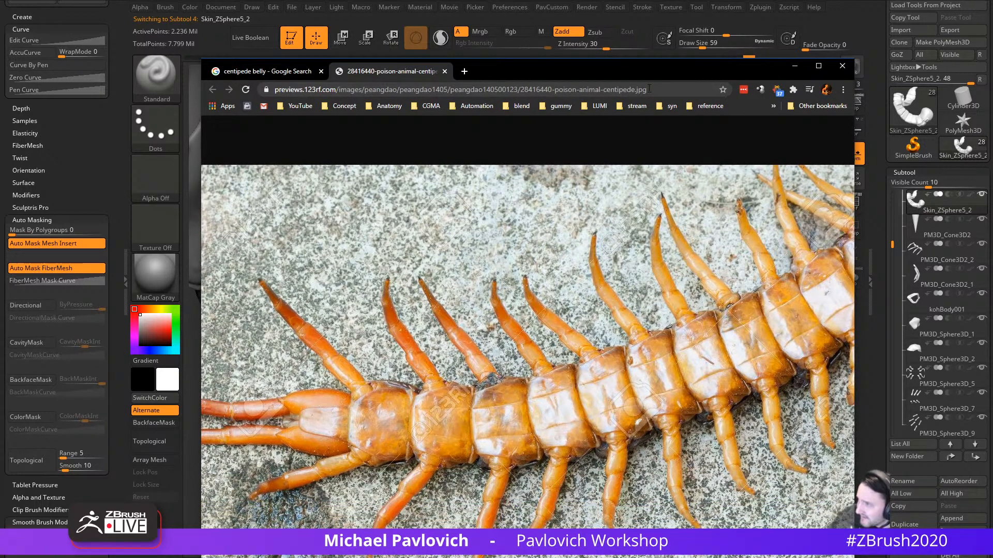
drag(656, 74, 656, 557)
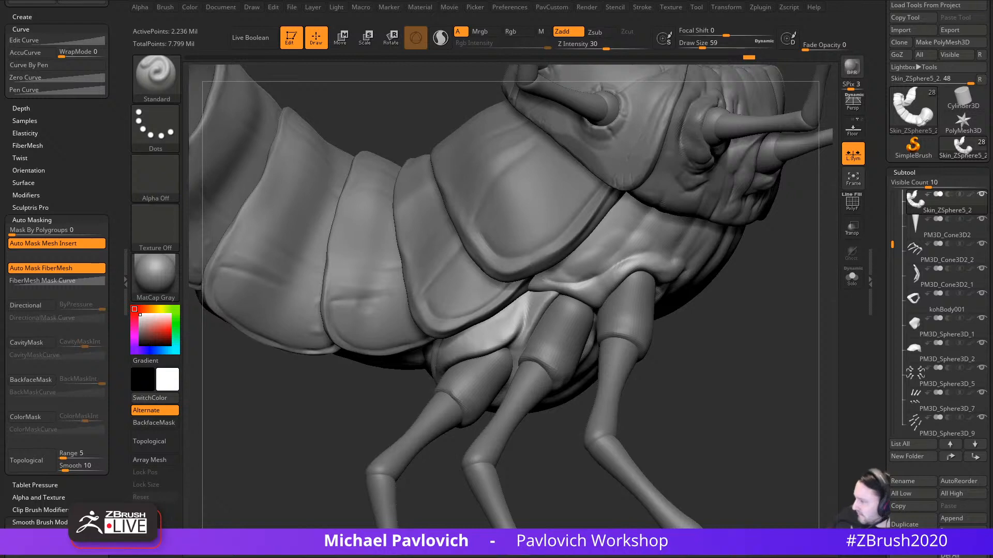
drag(520, 557, 480, 52)
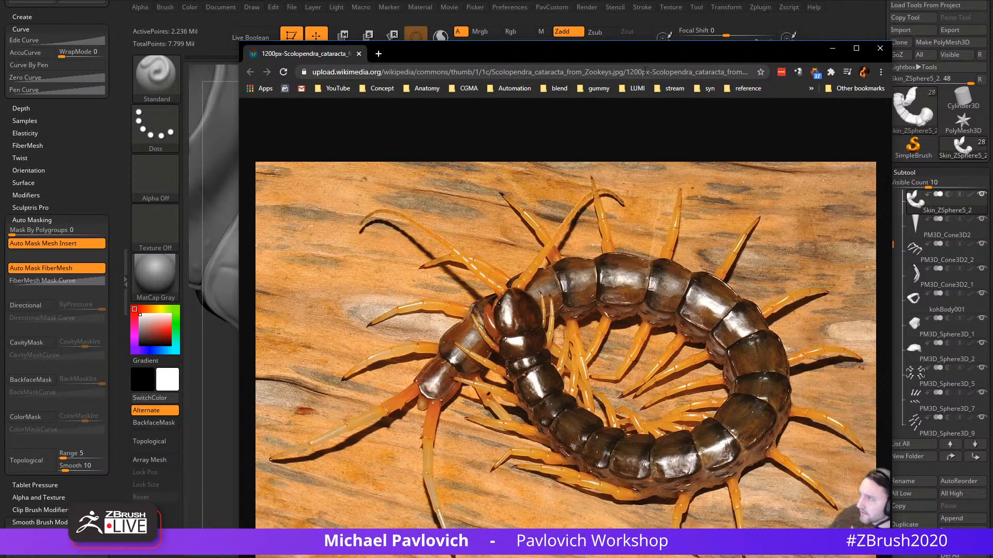
drag(645, 54, 775, 557)
mouse_move(738, 337)
mouse_down()
mouse_move(740, 359)
mouse_move(735, 335)
mouse_move(749, 342)
mouse_up()
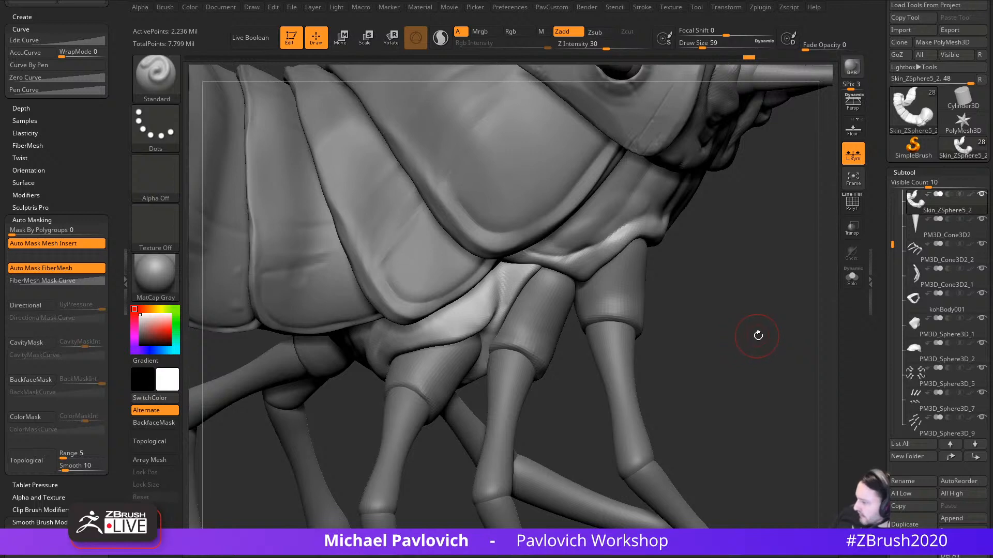
Step: Subdivide the upper leg segments, PM3D_Sphere3D_7, to a higher resolution with the polyframe displayed
drag(758, 336, 608, 238)
alt+click(622, 315)
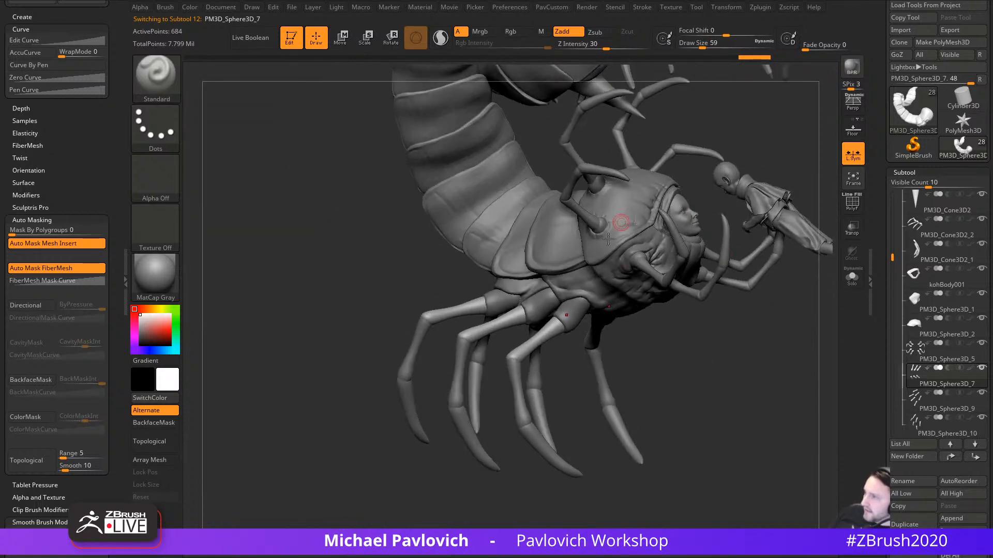
alt+drag(675, 362, 767, 348)
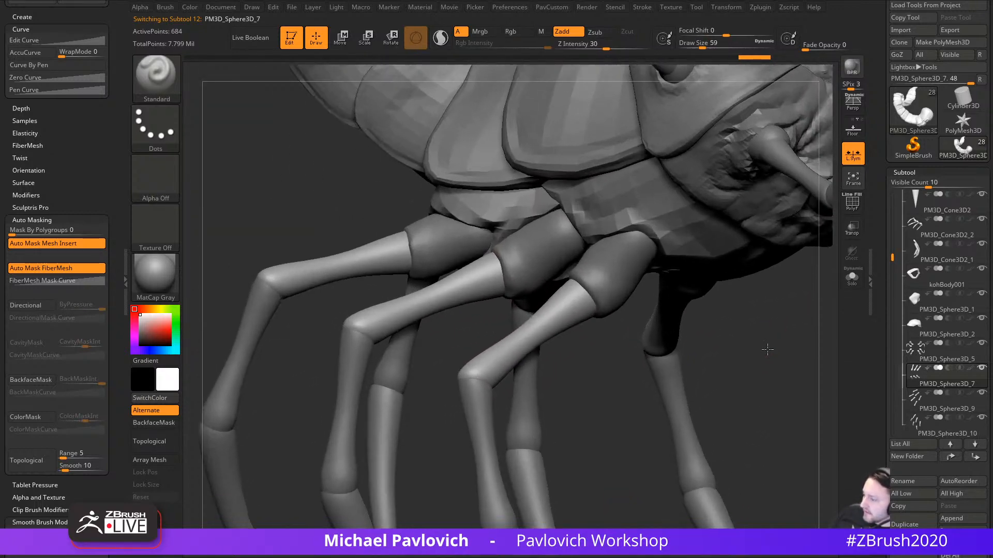
drag(564, 417, 609, 354)
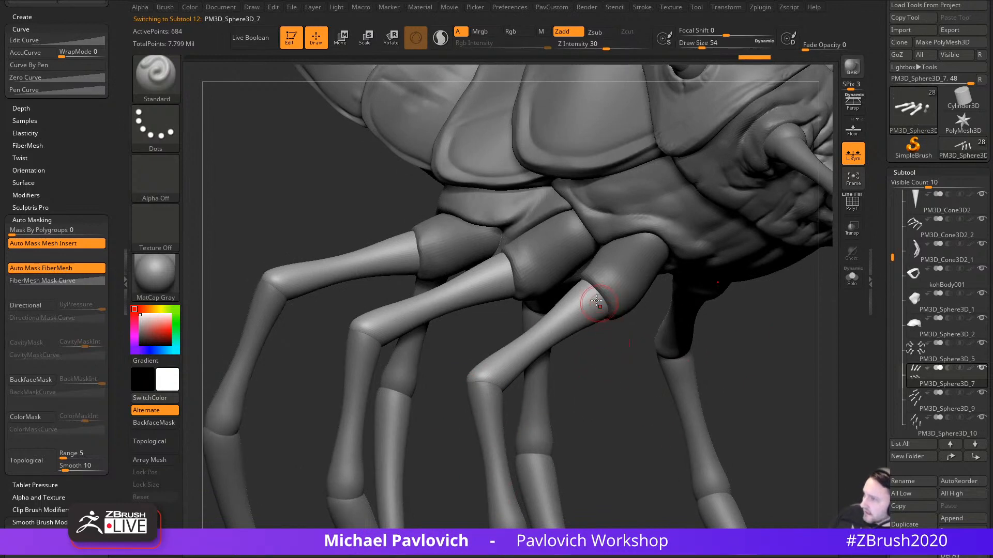
key(s)
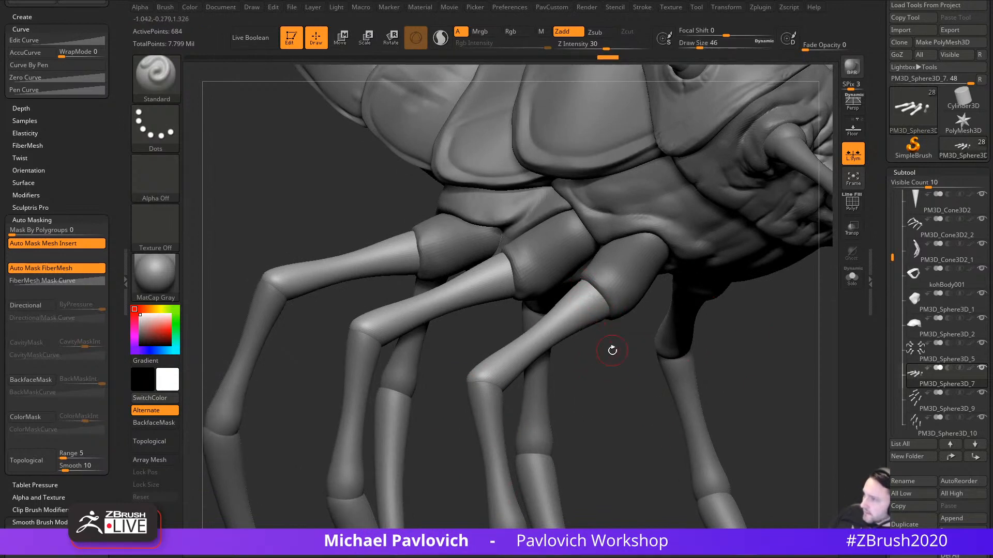
alt+drag(612, 350, 614, 377)
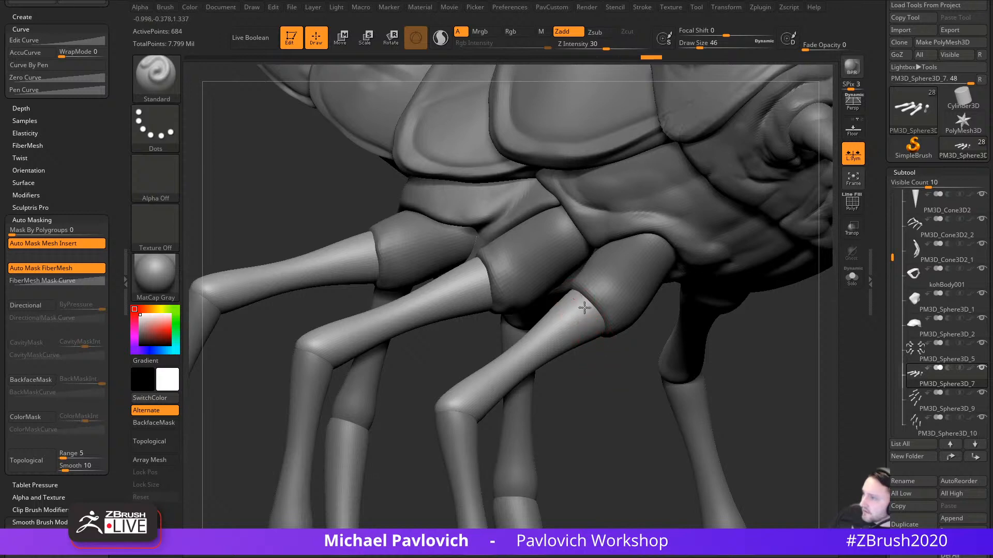
key(shift+f)
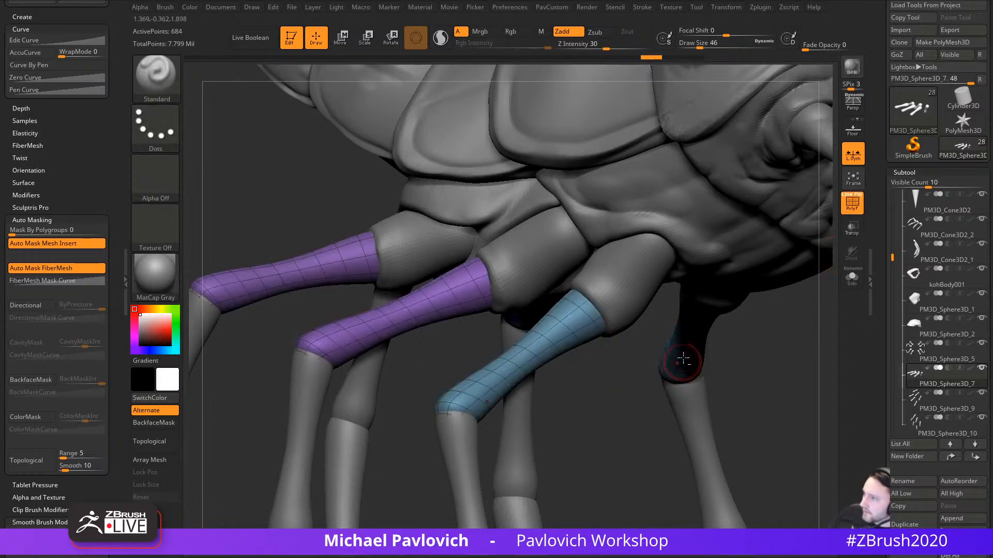
key(space)
click(703, 353)
Step: Subdivide the middle leg segments, PM3D_Sphere3D_9, to a higher resolution
alt+click(705, 366)
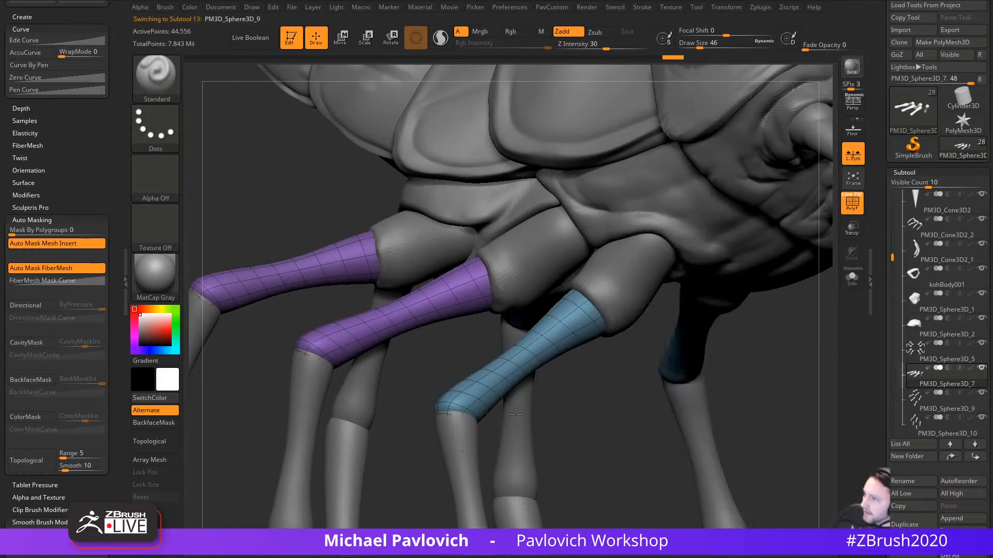
key(space)
click(716, 353)
key(f)
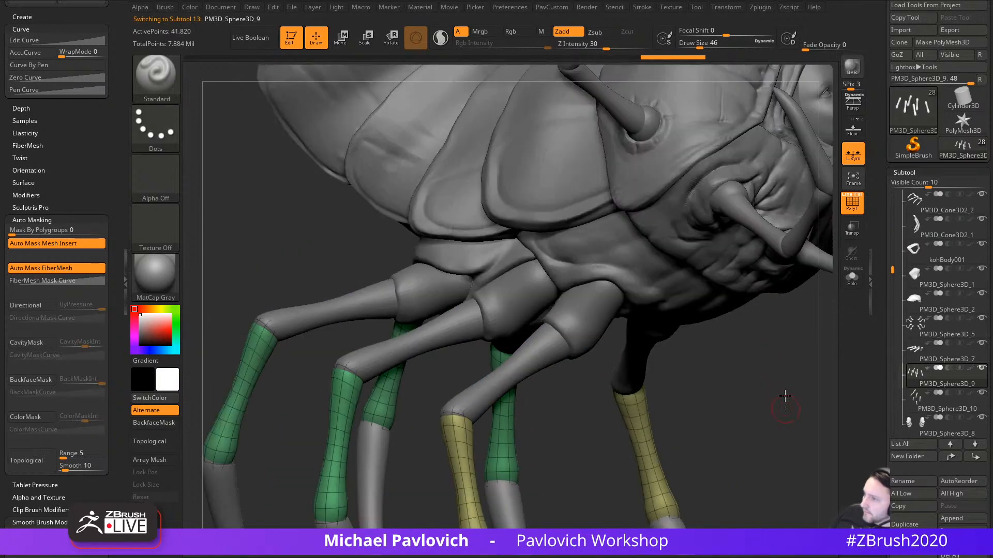
Step: Subdivide the pointed leg tips, PM3D_Sphere3D_10, two levels
alt+click(562, 423)
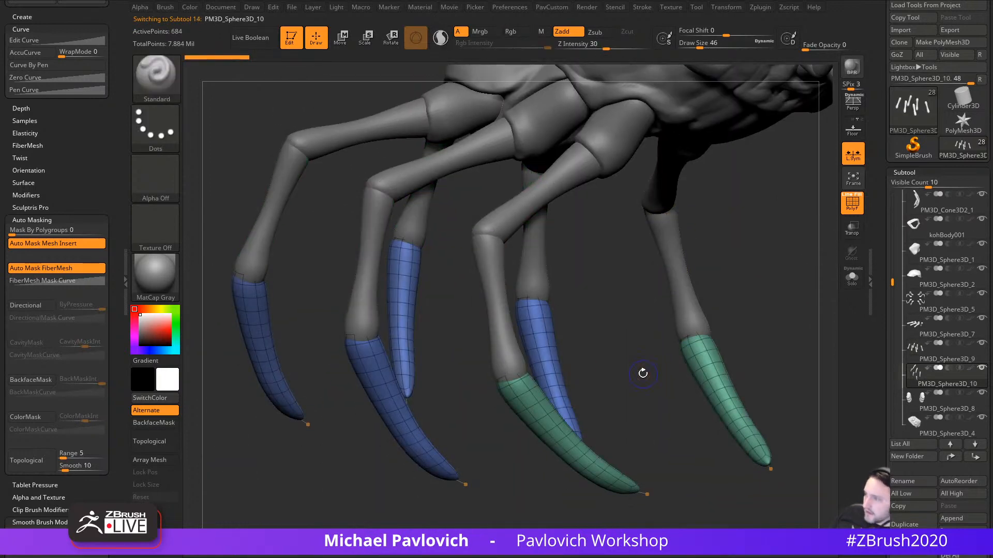
drag(645, 404, 613, 313)
key(ctrl+d)
key(ctrl+d)
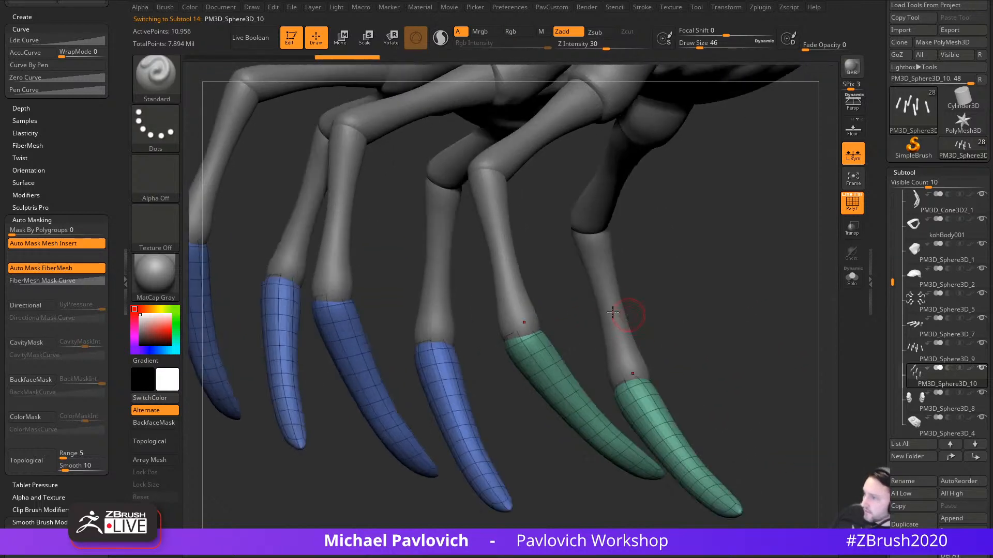
drag(539, 326, 573, 326)
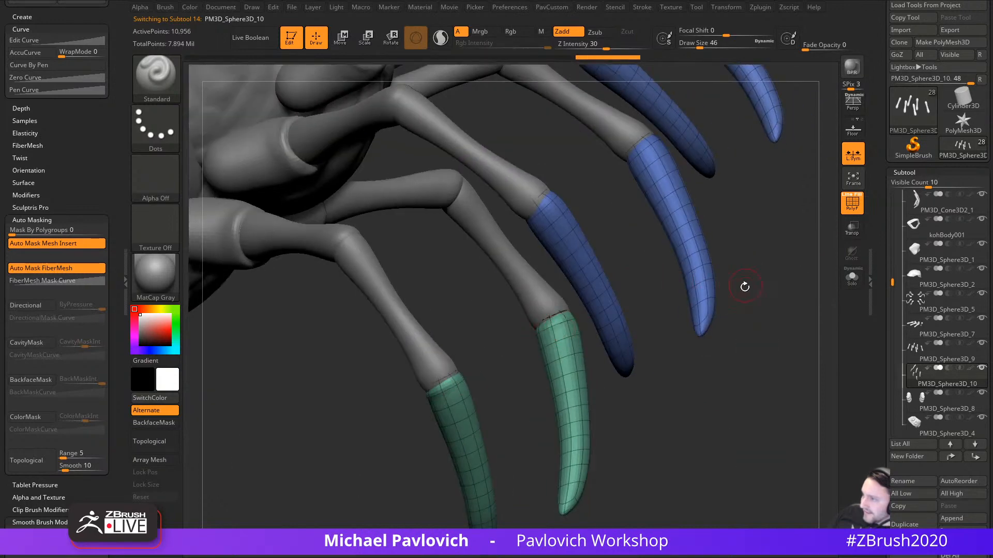
drag(745, 286, 569, 317)
drag(656, 319, 636, 321)
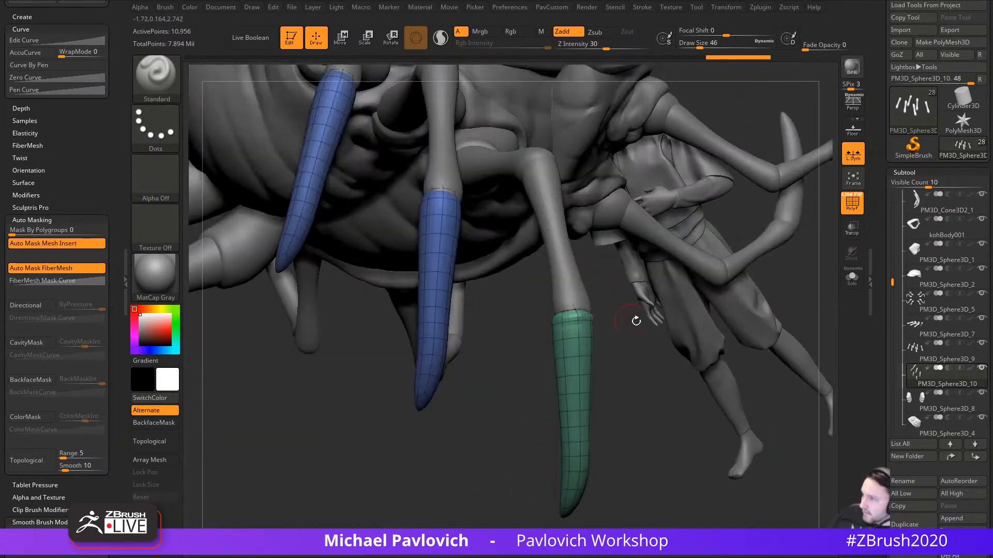
Step: Hide the polyframe and raise a ring around the joint of the pointed leg tips with Standard at draw size 31
key(shift+f)
mouse_move(650, 379)
mouse_down()
mouse_move(667, 353)
mouse_move(668, 377)
mouse_move(576, 361)
mouse_move(689, 379)
mouse_move(653, 356)
mouse_move(595, 373)
mouse_move(694, 382)
mouse_move(645, 373)
mouse_move(603, 384)
mouse_up()
alt+click(585, 373)
alt+click(698, 370)
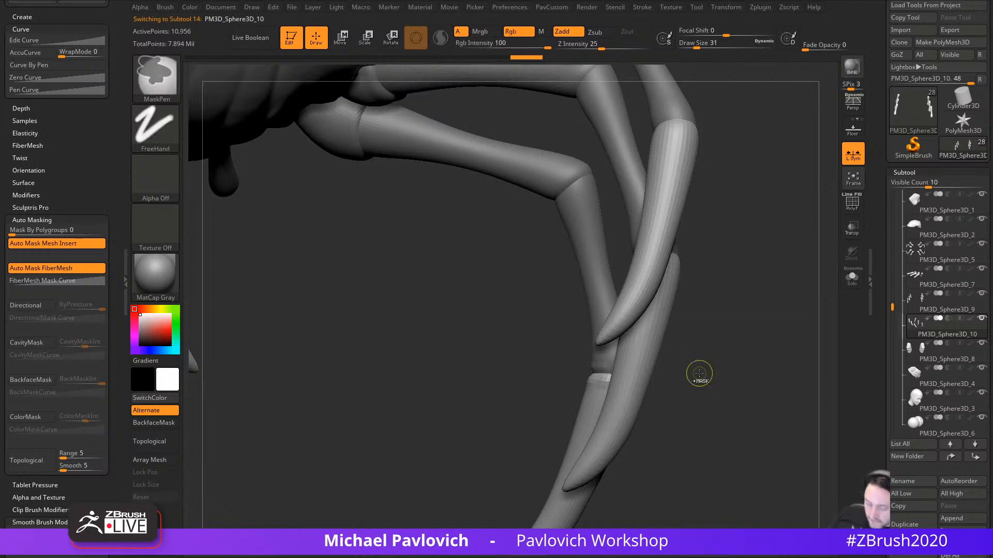
drag(699, 372, 584, 366)
alt+click(624, 368)
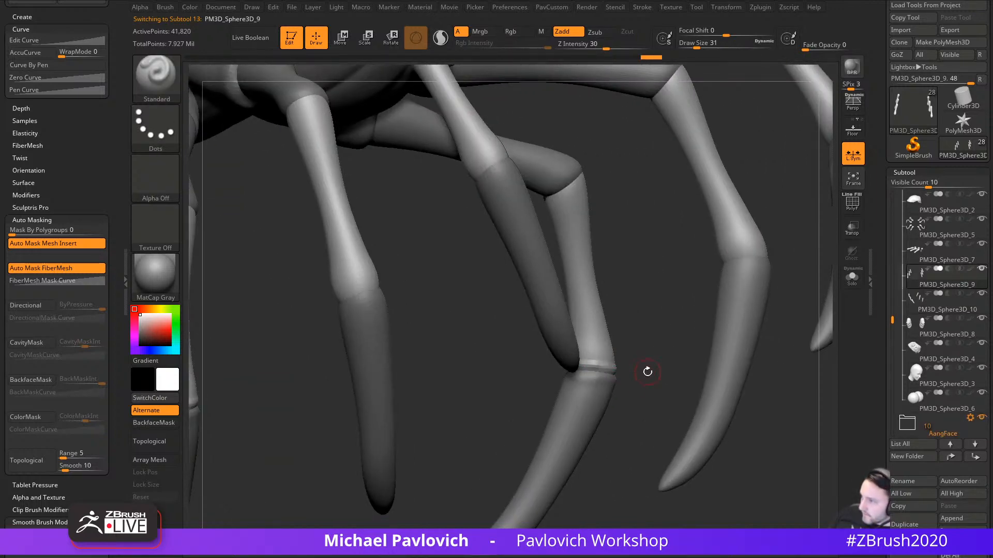
Step: Raise and smooth a ridge around the knee end of the middle leg segments with Standard at draw size 31
drag(648, 371, 591, 326)
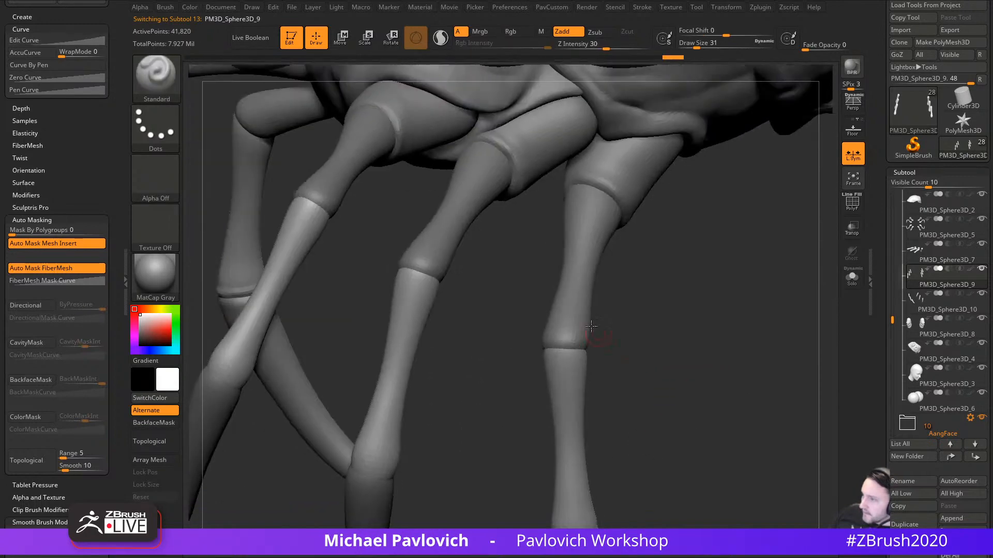
drag(544, 352, 571, 352)
drag(667, 362, 585, 357)
drag(545, 351, 571, 357)
mouse_move(690, 349)
mouse_down()
mouse_move(574, 359)
mouse_move(646, 364)
mouse_up()
shift+drag(547, 360, 581, 362)
mouse_move(653, 368)
mouse_down()
mouse_move(571, 362)
mouse_move(603, 349)
mouse_move(569, 345)
mouse_move(587, 337)
mouse_up()
Step: Raise a ridge around the knee ends of the upper leg segments with Standard, checking the joints against the centipede photo
alt+click(560, 336)
drag(644, 348, 586, 347)
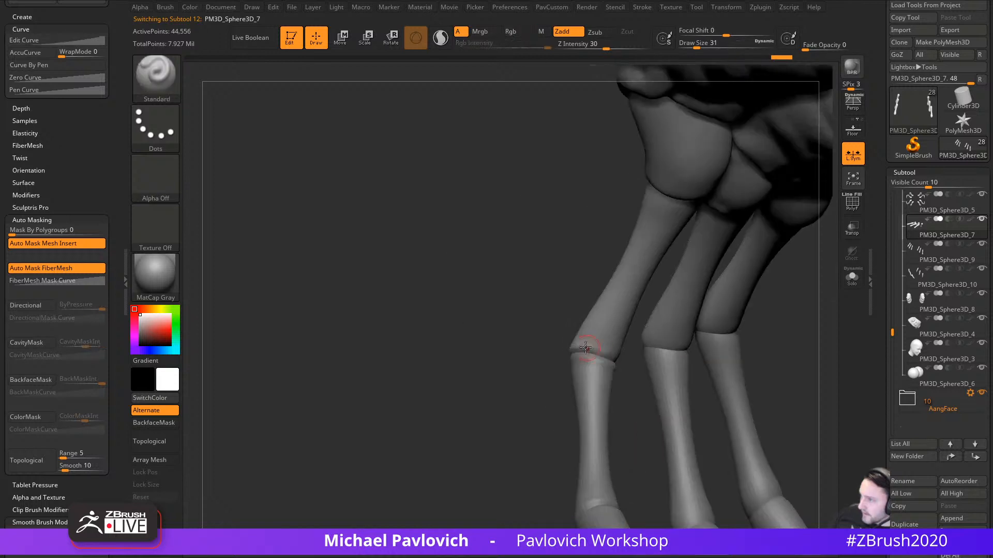
drag(769, 358, 584, 345)
drag(639, 377, 616, 365)
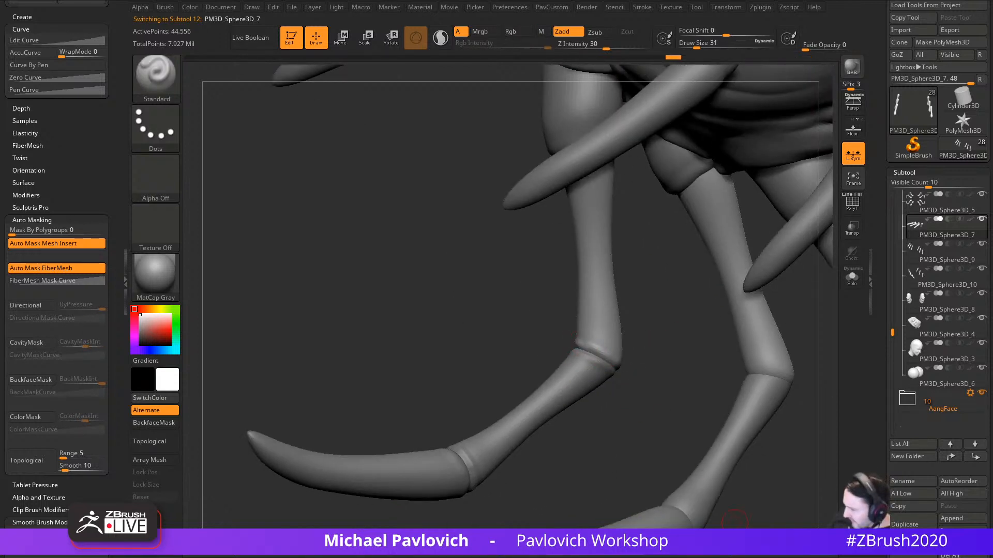
key(alt+Tab)
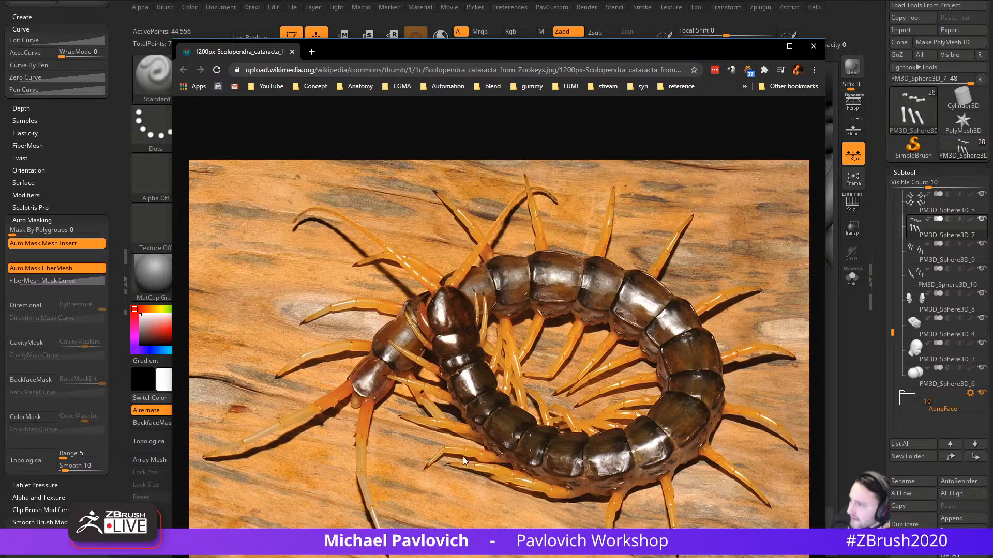
key(alt+Tab)
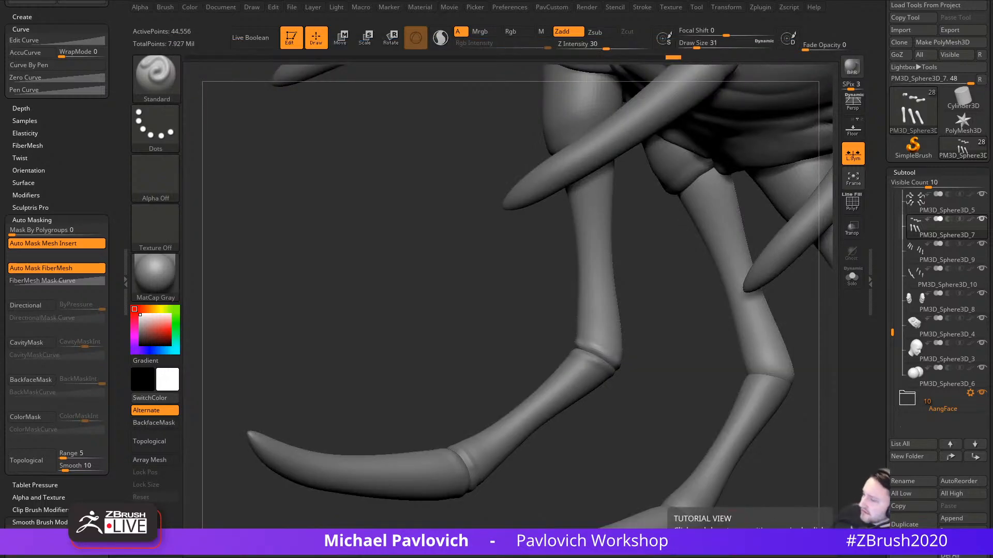
mouse_move(384, 338)
mouse_down()
mouse_move(443, 326)
mouse_move(486, 336)
mouse_up()
drag(582, 352, 632, 369)
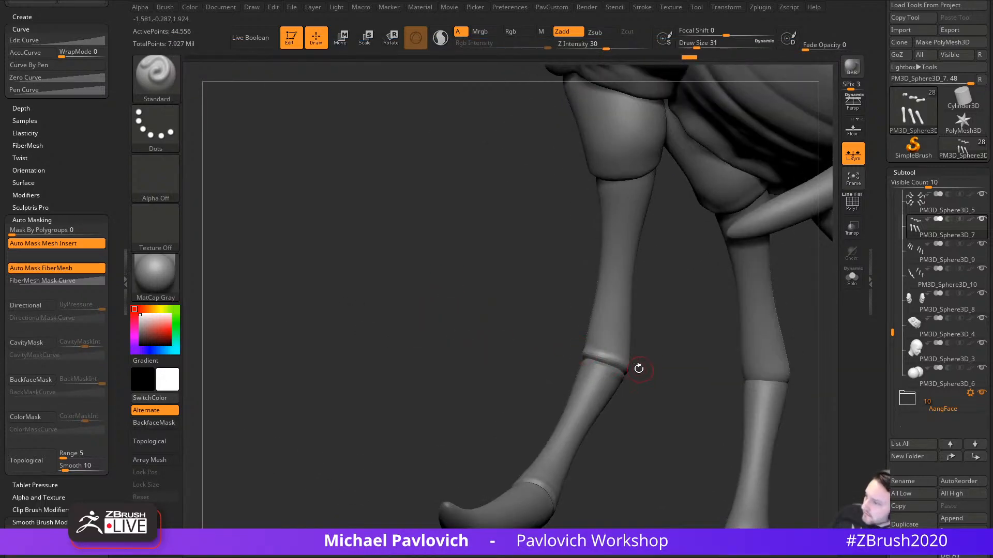
Step: Raise a ridge around the body-side ends of the upper leg segments with Standard at draw size 31
mouse_move(510, 334)
alt+mouse_down()
mouse_move(532, 392)
mouse_move(641, 299)
alt+mouse_up()
alt+drag(550, 328, 504, 335)
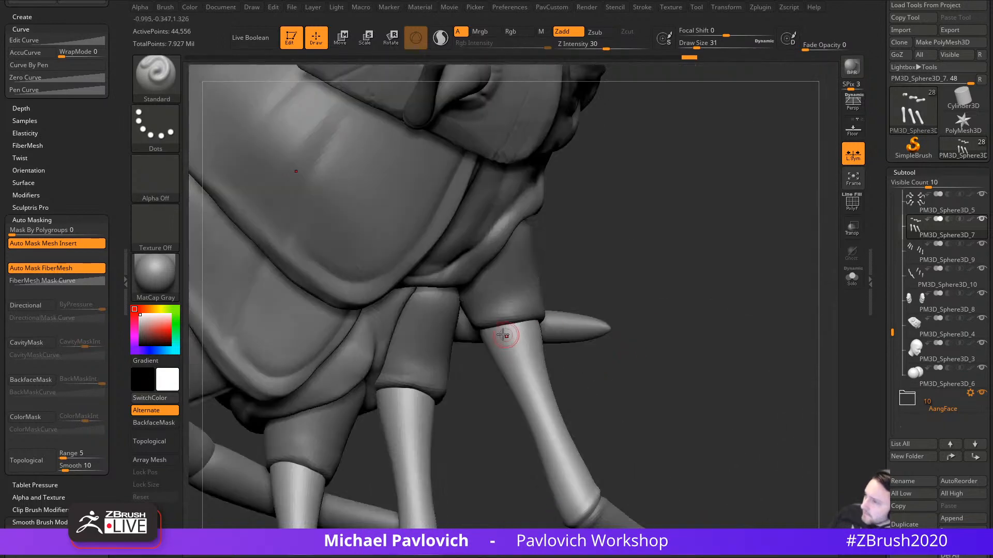
drag(610, 356, 553, 362)
drag(523, 328, 489, 333)
mouse_move(574, 366)
mouse_down()
mouse_move(538, 362)
mouse_move(530, 331)
mouse_move(554, 359)
mouse_up()
drag(504, 331, 541, 336)
drag(580, 397, 512, 393)
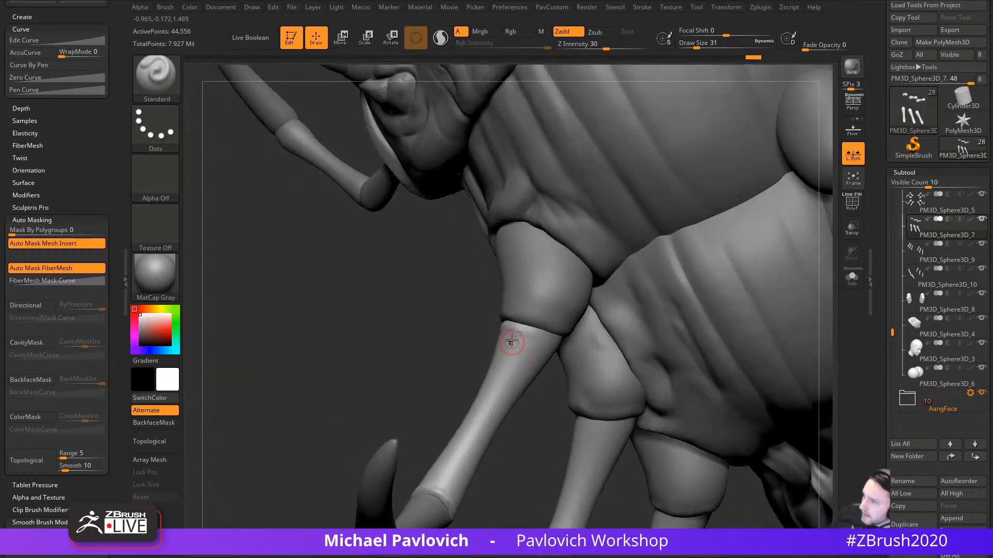
mouse_move(508, 340)
mouse_down()
mouse_move(565, 341)
mouse_move(553, 339)
mouse_up()
drag(540, 391, 496, 357)
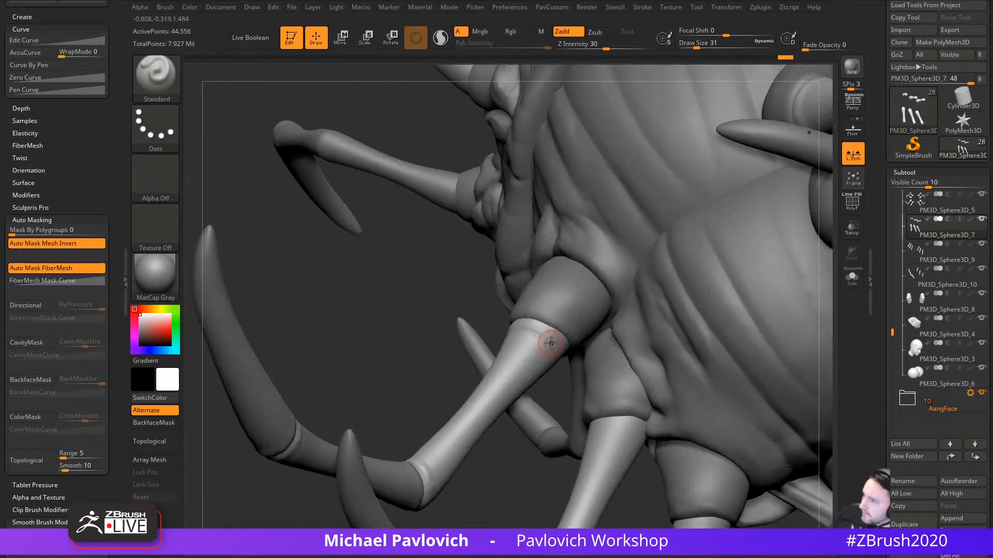
Step: Smooth the body-side ridges on the upper leg segments and carry them around the remaining sides with Standard
drag(465, 417, 528, 336)
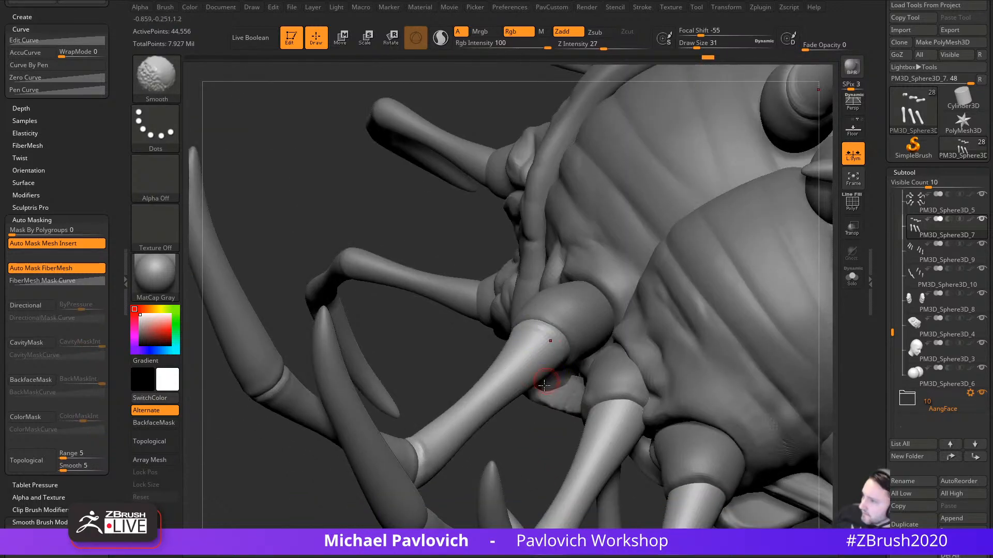
drag(545, 377, 563, 342)
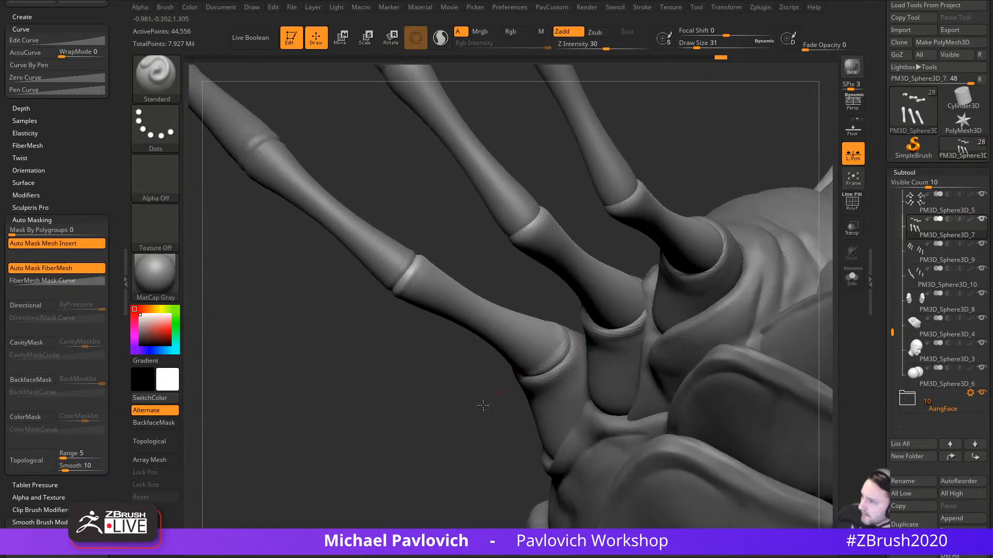
mouse_move(483, 406)
mouse_down()
mouse_move(538, 362)
mouse_move(535, 353)
mouse_up()
drag(564, 305, 568, 326)
mouse_move(474, 388)
mouse_down()
mouse_move(556, 350)
mouse_move(505, 344)
mouse_move(548, 336)
mouse_up()
mouse_move(465, 405)
mouse_down()
mouse_move(659, 301)
mouse_move(685, 327)
mouse_move(649, 257)
mouse_move(690, 473)
mouse_move(738, 439)
mouse_move(778, 377)
mouse_move(780, 346)
mouse_move(778, 355)
mouse_move(732, 263)
mouse_up()
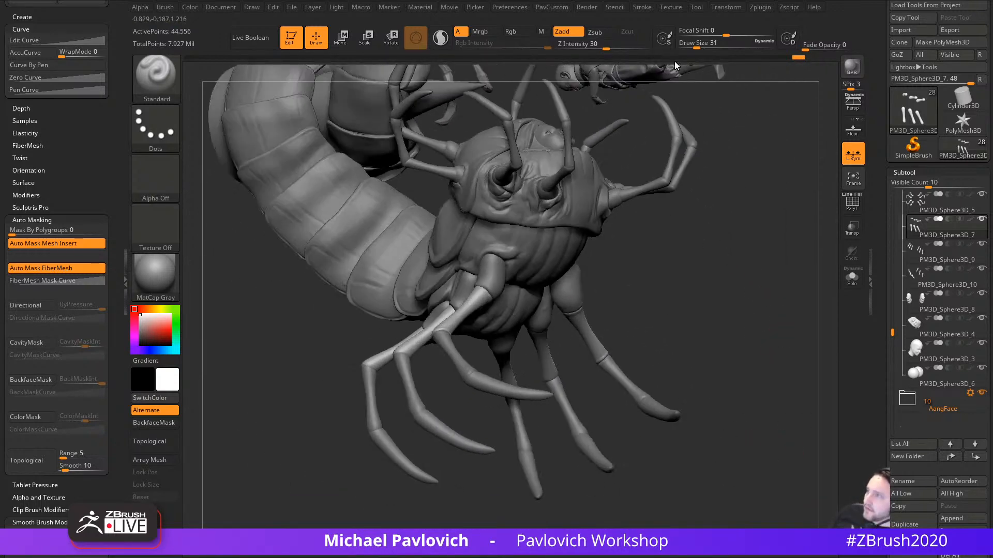
Step: Check the whole creature's silhouette in flat black from another angle and restore the white color
drag(157, 324, 134, 346)
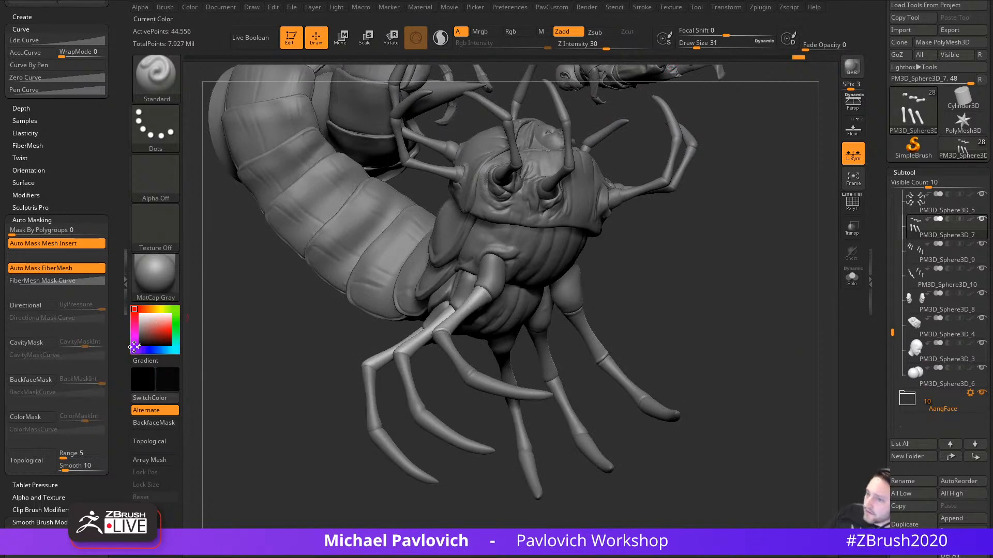
drag(732, 358, 765, 349)
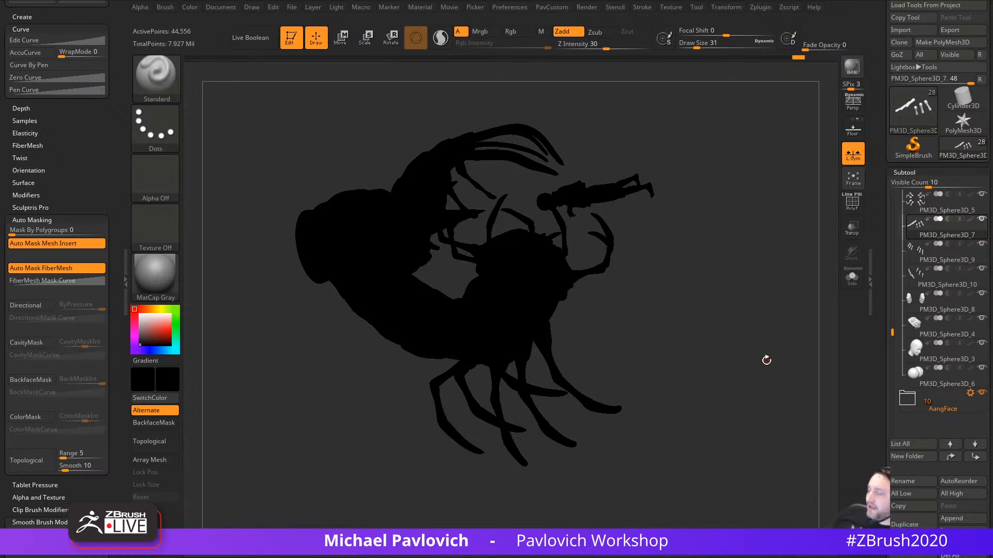
drag(151, 325, 136, 309)
Step: Select the middle leg segments, PM3D_Sphere3D_9, and raise and smooth a ridge around their lower ends with Standard at draw size 31
mouse_move(711, 323)
alt+mouse_down()
mouse_move(731, 297)
mouse_move(744, 343)
mouse_move(791, 293)
mouse_move(836, 339)
mouse_move(806, 283)
mouse_move(777, 320)
mouse_move(802, 332)
alt+mouse_up()
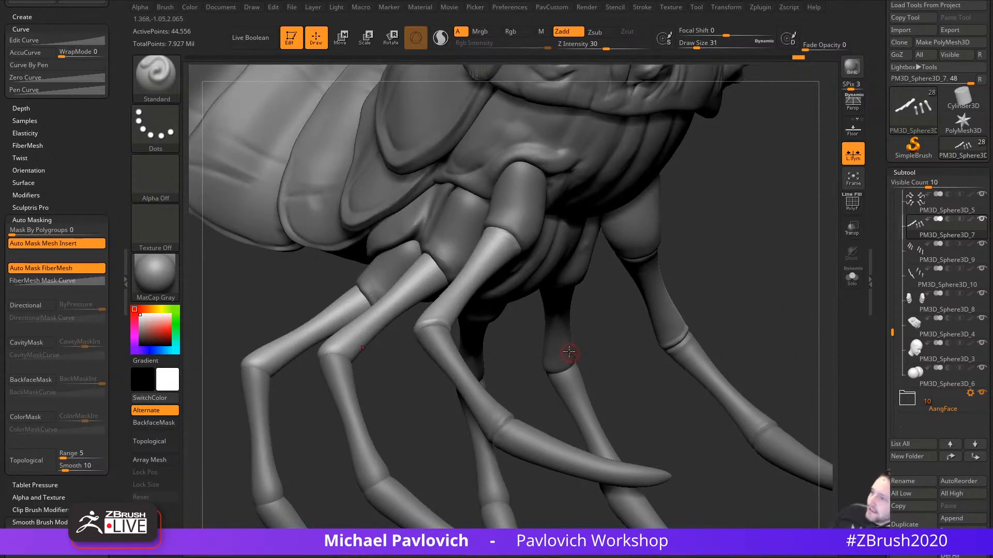
key(s)
alt+click(494, 393)
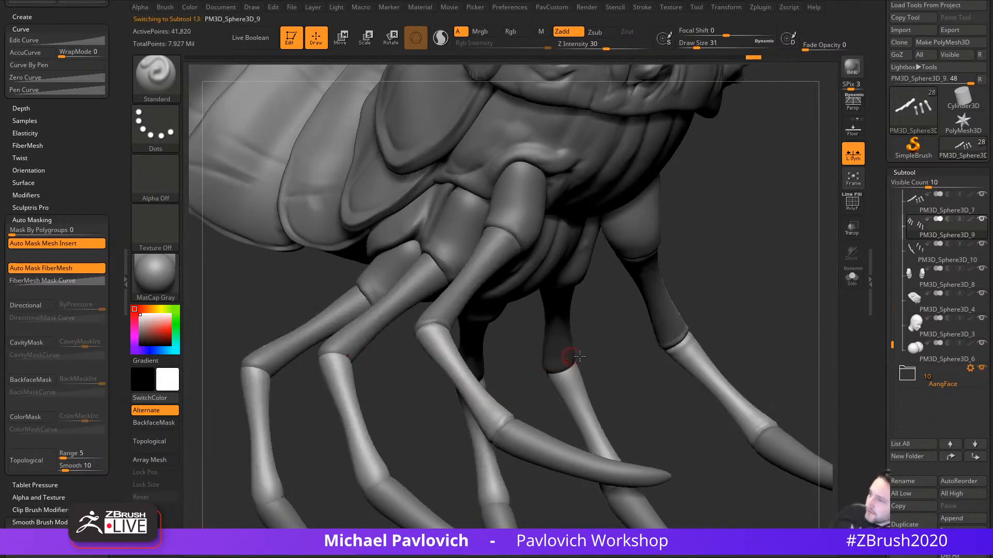
alt+drag(621, 358, 538, 384)
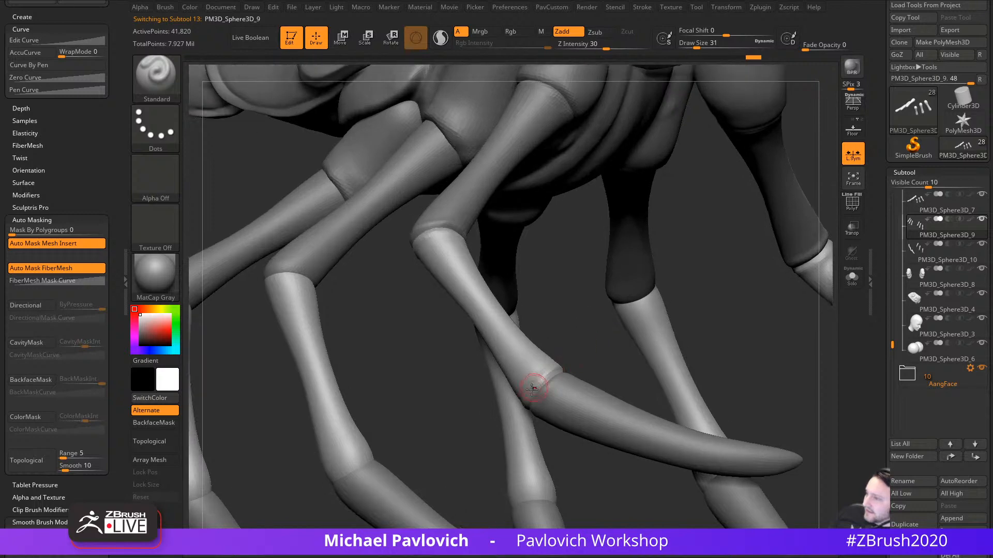
drag(589, 352, 542, 385)
drag(618, 372, 482, 446)
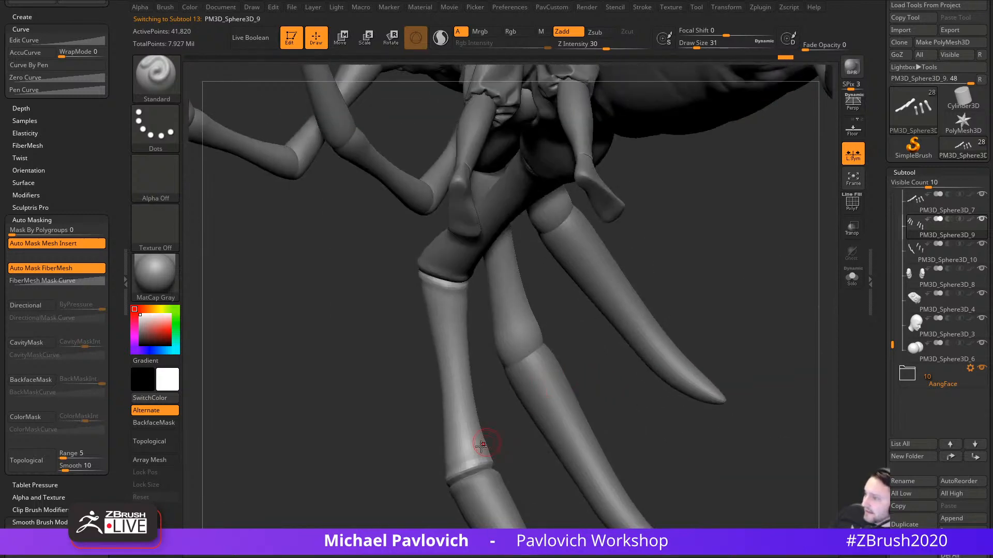
drag(591, 418, 534, 342)
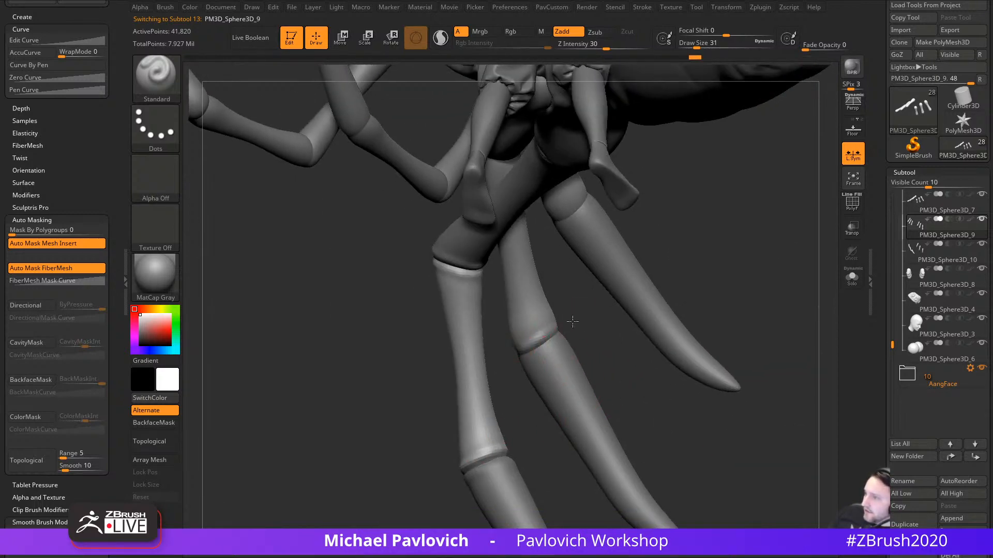
drag(472, 385, 487, 371)
drag(458, 330, 502, 366)
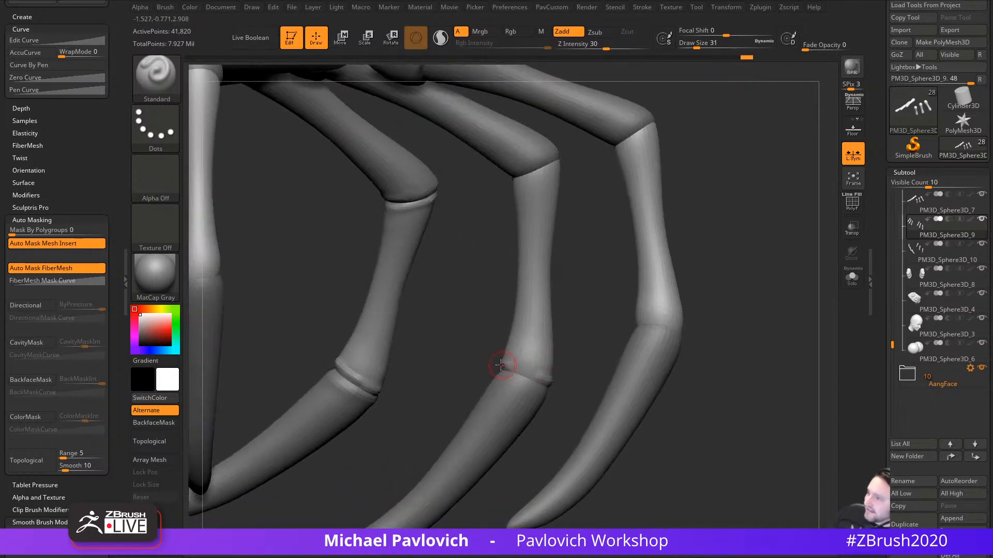
drag(683, 393, 641, 376)
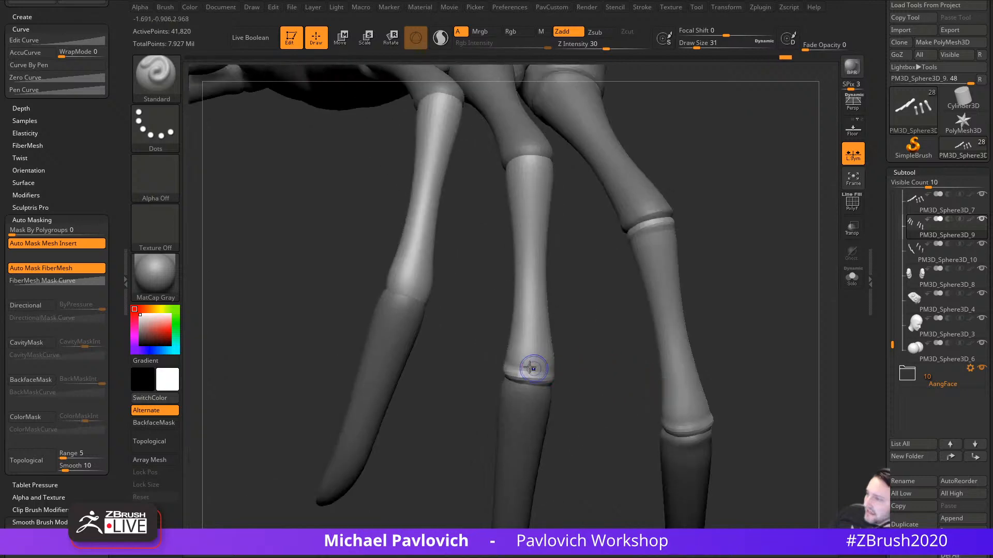
shift+drag(532, 368, 514, 348)
Step: Select the pointed leg tips, PM3D_Sphere3D_10, and build up a smoothed ring around their joint ends with Standard
alt+click(533, 350)
drag(615, 360, 541, 350)
drag(672, 360, 559, 344)
drag(665, 327, 537, 352)
mouse_move(603, 337)
mouse_down()
mouse_move(553, 351)
mouse_move(588, 294)
mouse_move(554, 342)
mouse_move(501, 372)
mouse_move(509, 362)
mouse_move(463, 370)
mouse_move(509, 333)
mouse_up()
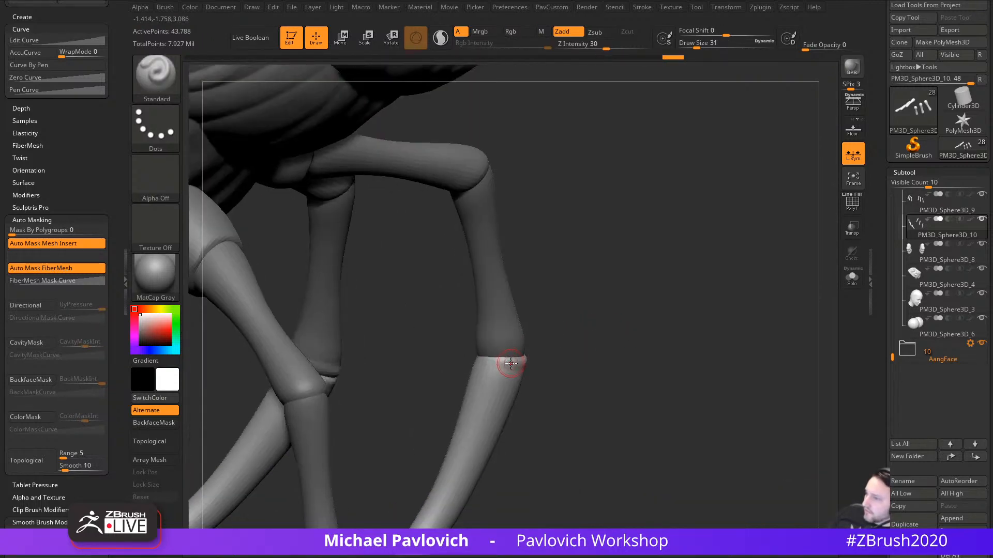
mouse_move(450, 361)
mouse_down()
mouse_move(601, 346)
mouse_move(472, 357)
mouse_move(509, 365)
mouse_move(437, 345)
mouse_move(460, 352)
mouse_up()
drag(523, 362, 463, 377)
drag(448, 355, 473, 365)
mouse_move(468, 362)
shift+mouse_down()
mouse_move(433, 359)
mouse_move(463, 369)
shift+mouse_up()
mouse_move(377, 337)
mouse_down()
mouse_move(466, 393)
mouse_move(457, 393)
mouse_up()
drag(397, 431, 460, 408)
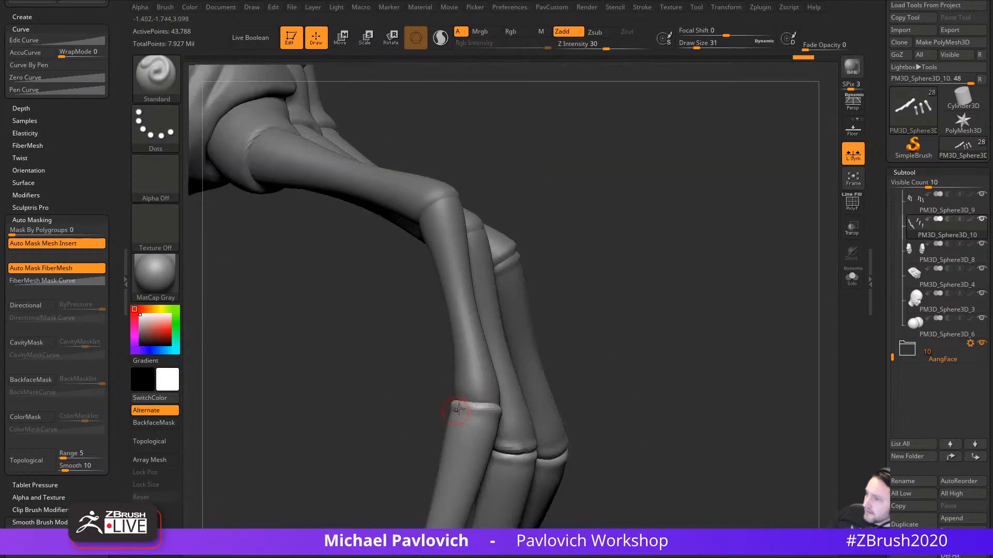
Step: Switch back to the middle leg segments, PM3D_Sphere3D_9, and raise a ridge around their knee ends from all sides
alt+click(463, 394)
drag(406, 393, 465, 401)
drag(525, 405, 442, 397)
drag(517, 403, 497, 322)
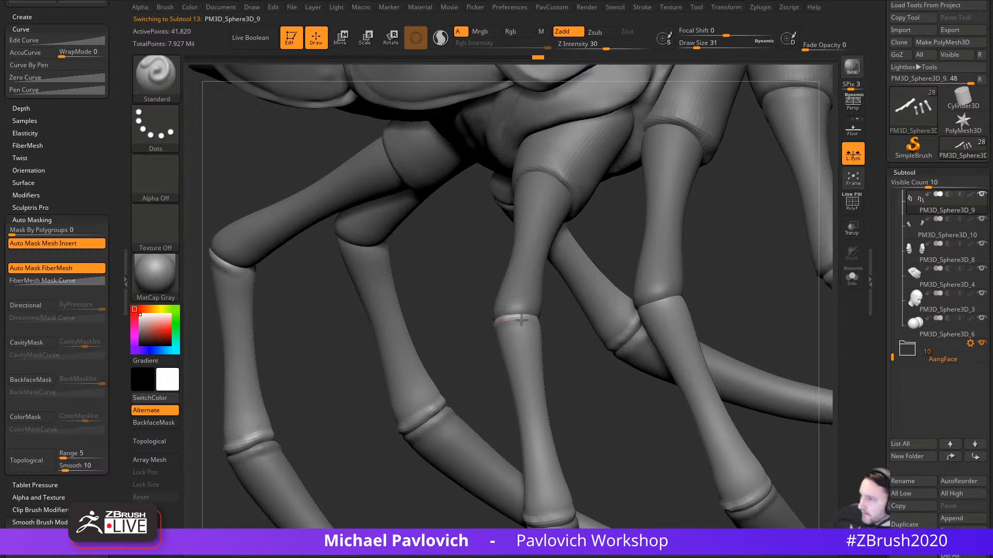
drag(572, 356, 550, 328)
drag(560, 380, 664, 339)
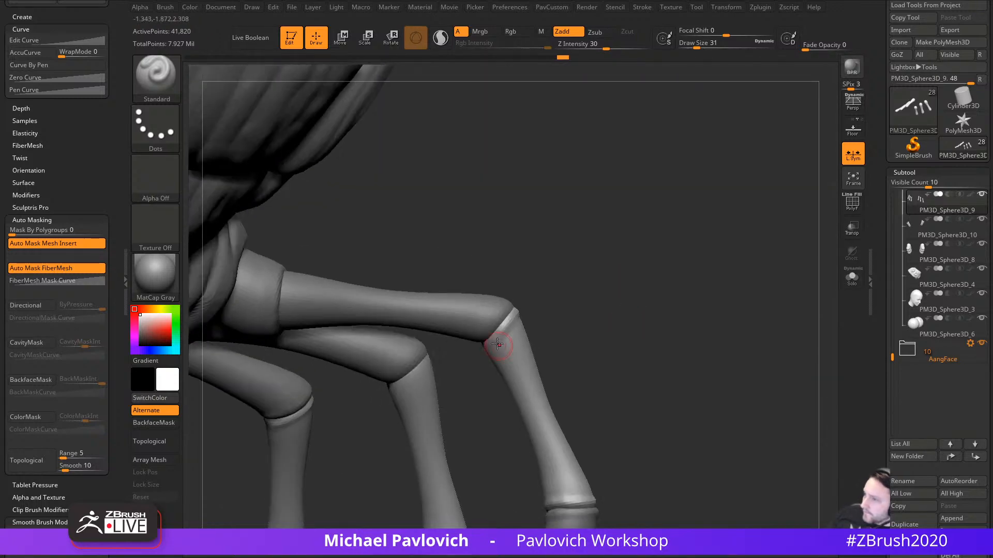
drag(488, 370, 556, 362)
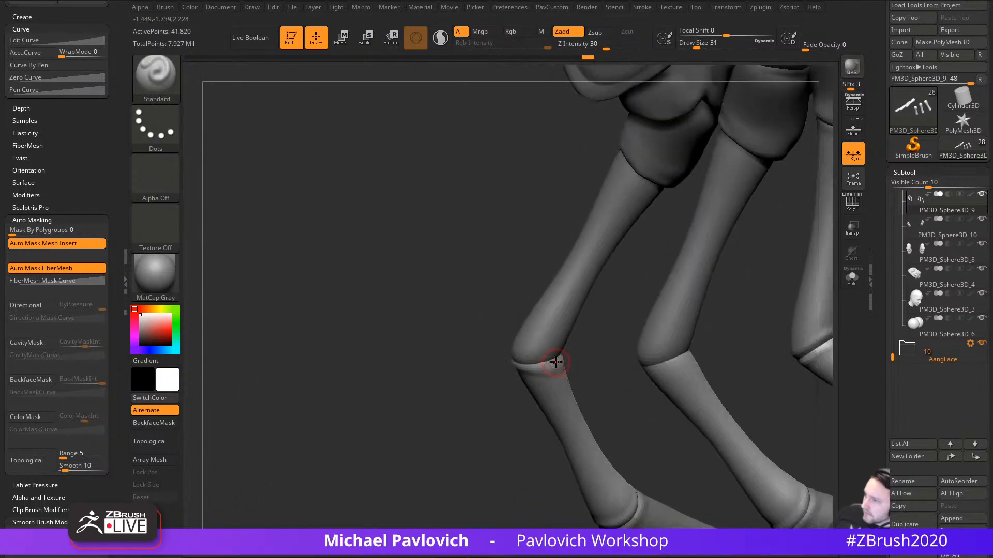
mouse_move(501, 395)
mouse_down()
mouse_move(543, 371)
mouse_move(517, 371)
mouse_move(557, 377)
mouse_move(505, 399)
mouse_move(540, 383)
mouse_up()
Step: Select the upper leg segments, PM3D_Sphere3D_7, and smooth the ridges where they meet the leg bases
alt+click(546, 379)
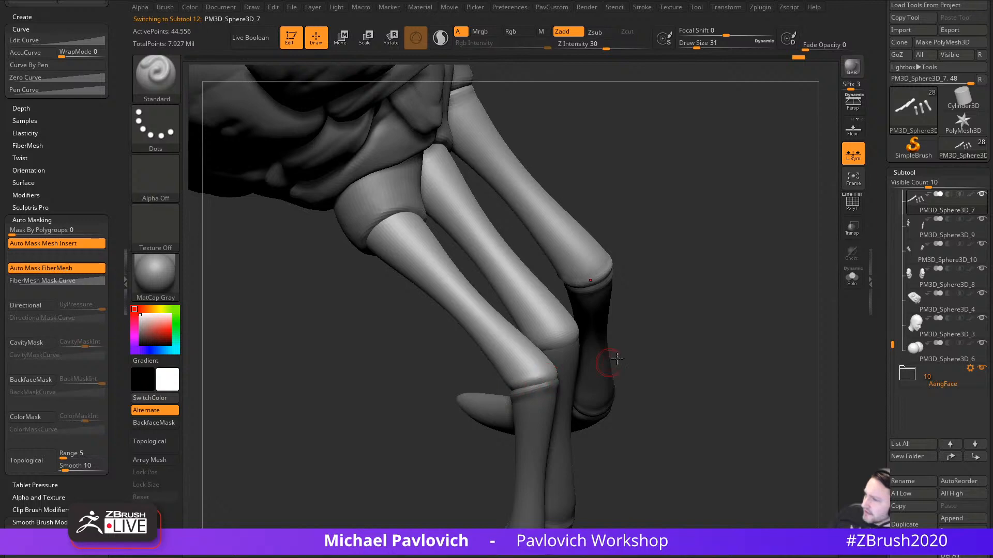
drag(617, 358, 699, 282)
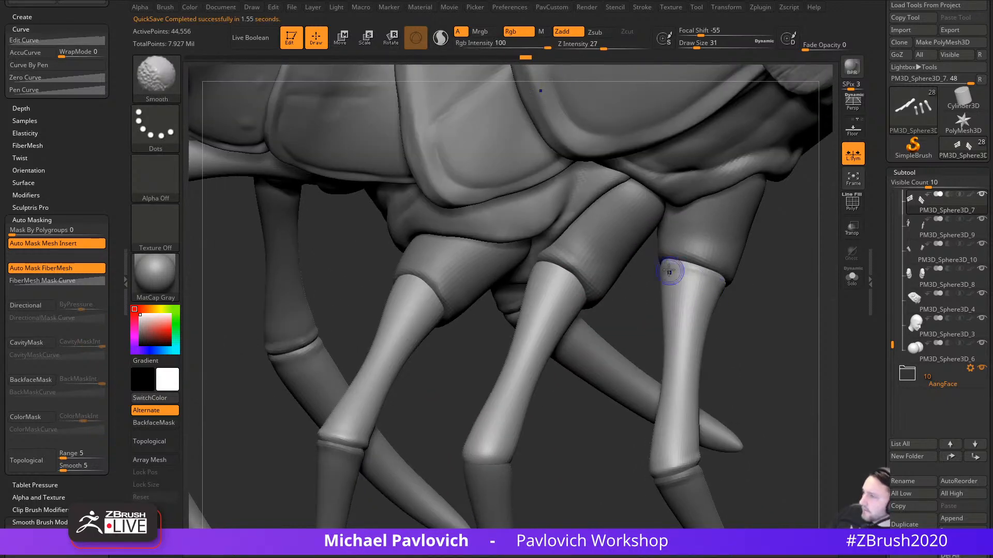
shift+drag(670, 272, 674, 274)
right_drag(675, 274, 730, 291)
shift+drag(723, 289, 693, 272)
mouse_move(693, 271)
right_down()
mouse_move(734, 289)
mouse_move(760, 282)
right_up()
shift+drag(651, 259, 684, 273)
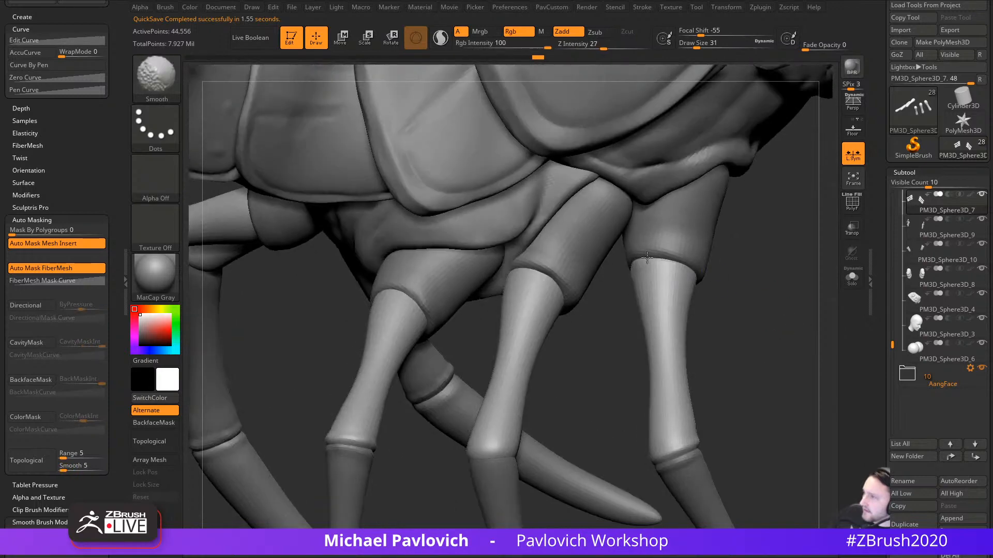
right_drag(644, 258, 592, 287)
shift+drag(673, 265, 710, 311)
drag(373, 283, 554, 300)
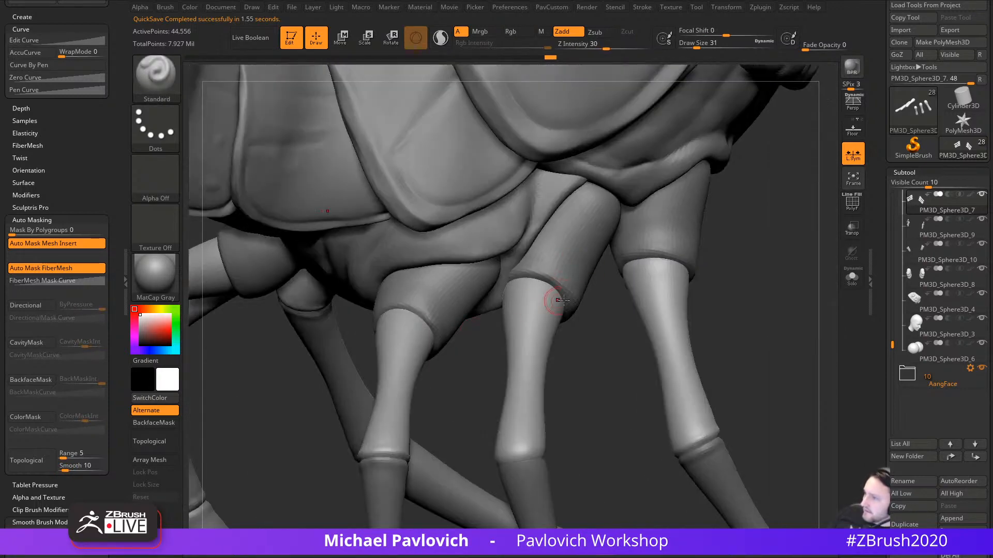
Step: Select the leg bases, PM3D_Sphere3D_8, and subdivide them one level
alt+click(685, 242)
mouse_move(744, 261)
mouse_down()
mouse_move(765, 268)
mouse_move(742, 259)
mouse_up()
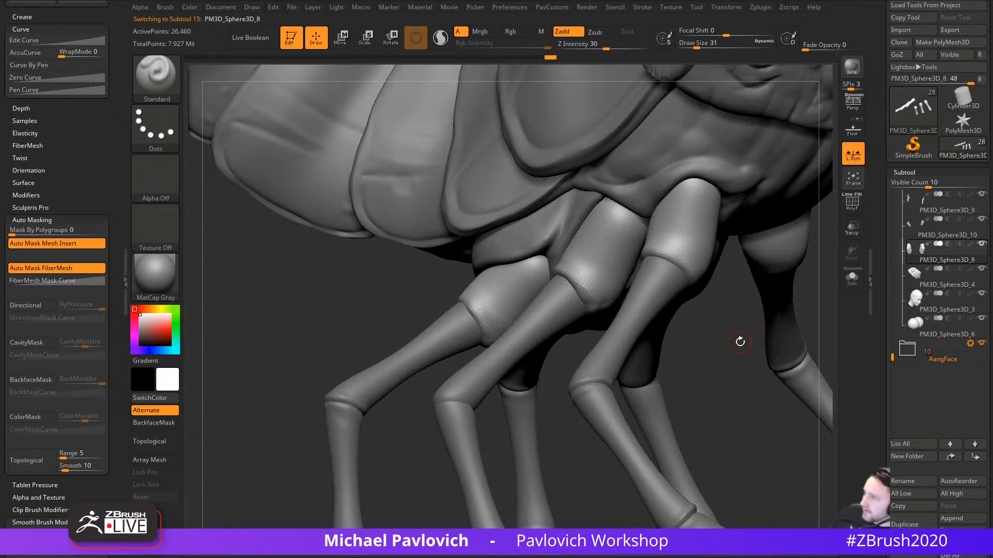
key(5)
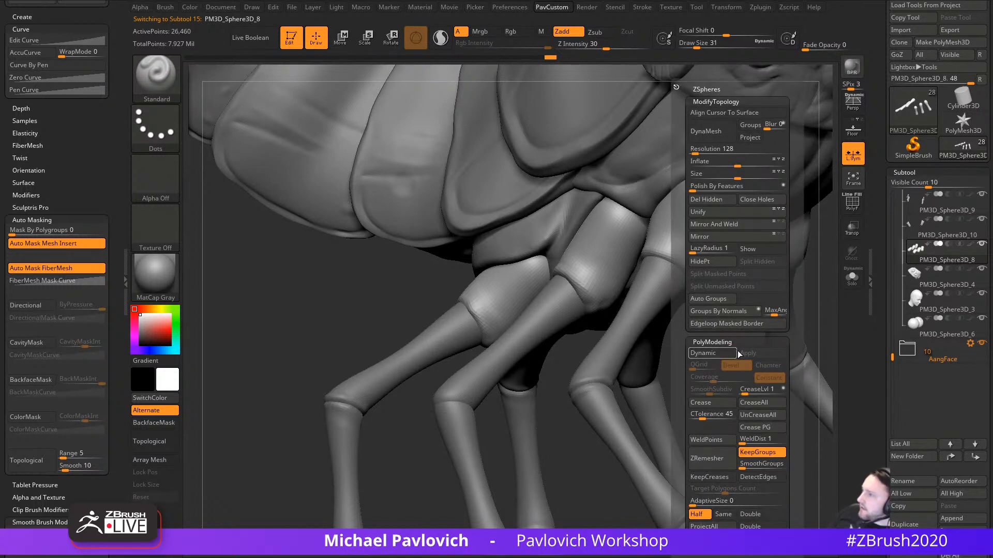
drag(646, 357, 687, 411)
Step: Set the draw size to 77, switch to the Inflat brush and swell the outer rims of the leg bases
key(s)
drag(609, 317, 625, 319)
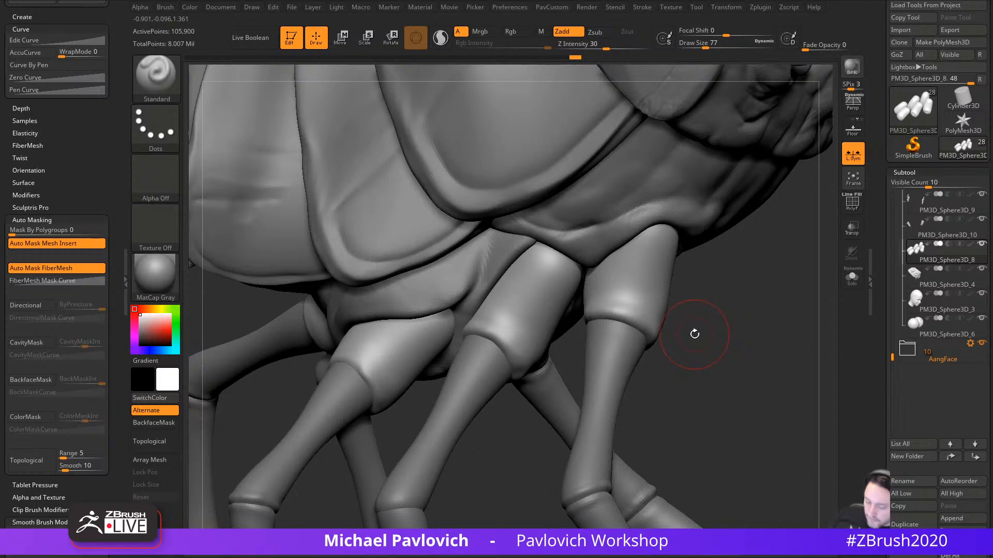
key(b)
key(i)
key(n)
drag(695, 334, 619, 300)
drag(699, 333, 619, 336)
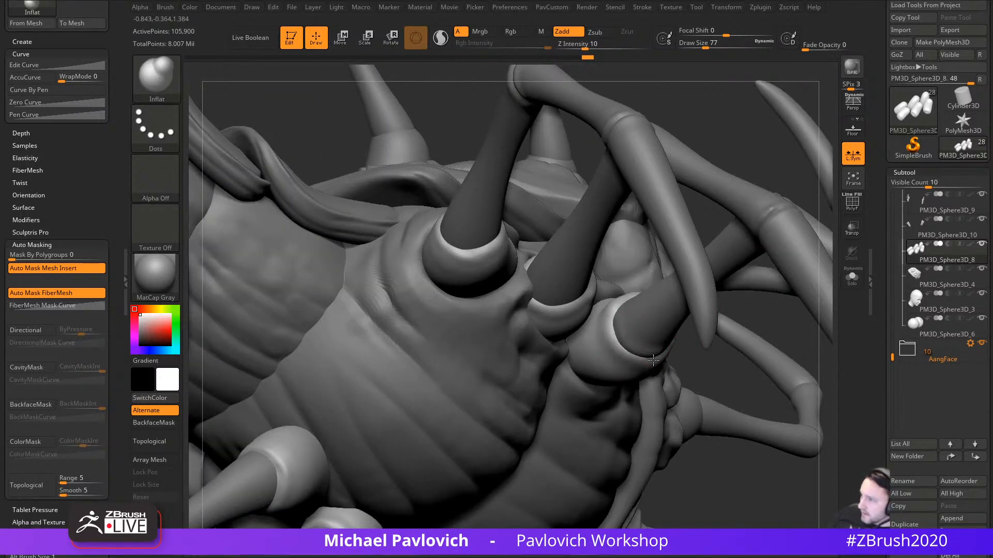
drag(689, 357, 630, 339)
drag(713, 168, 724, 263)
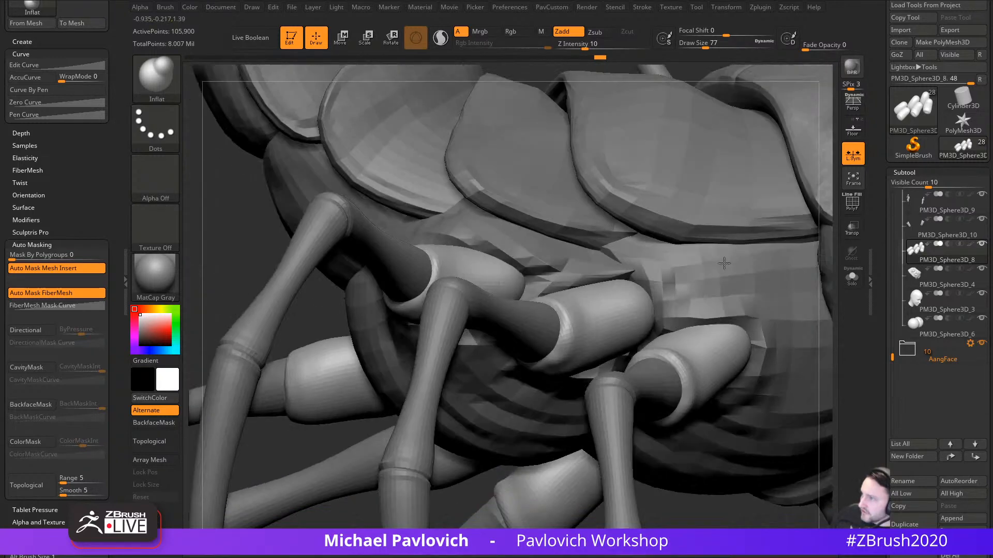
Step: Inflate the leg base rims around the remaining sides, working from the middle legs to the rear legs
right_drag(724, 263, 711, 274)
right_drag(374, 324, 519, 323)
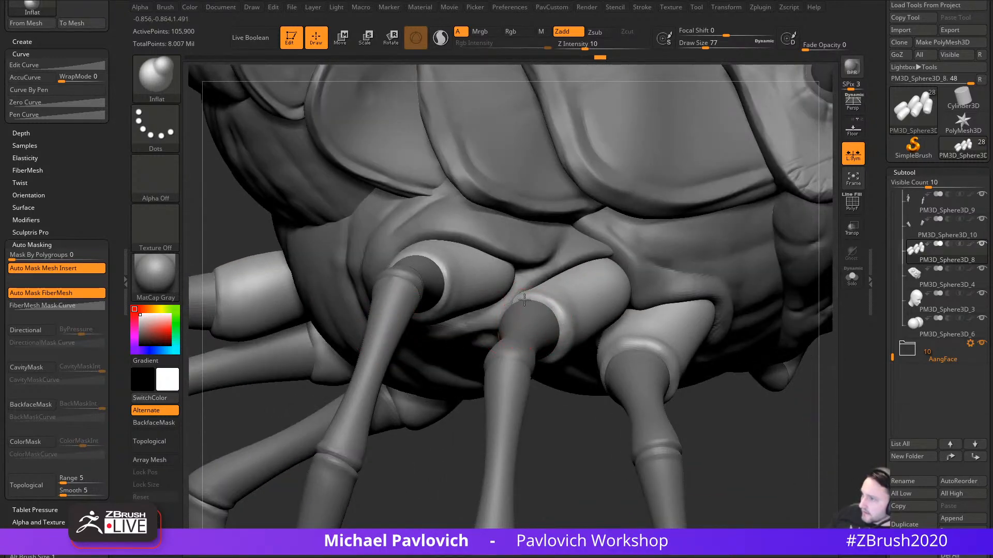
drag(524, 300, 560, 310)
drag(563, 422, 454, 430)
drag(517, 323, 569, 324)
alt+drag(628, 272, 663, 340)
drag(482, 261, 536, 277)
right_drag(647, 289, 532, 317)
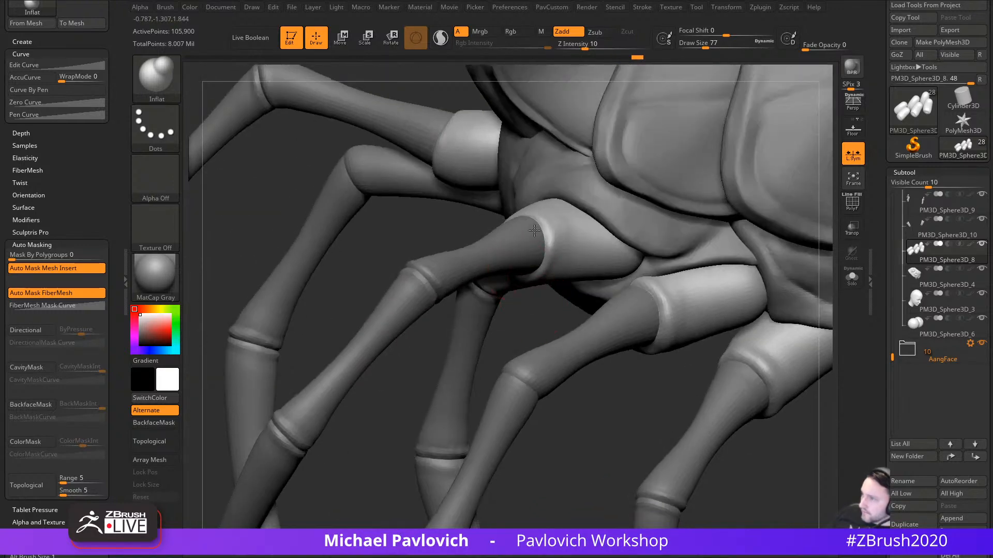
drag(534, 230, 542, 241)
mouse_move(434, 239)
alt+right_down()
mouse_move(457, 303)
mouse_move(550, 295)
alt+right_up()
drag(549, 294, 569, 291)
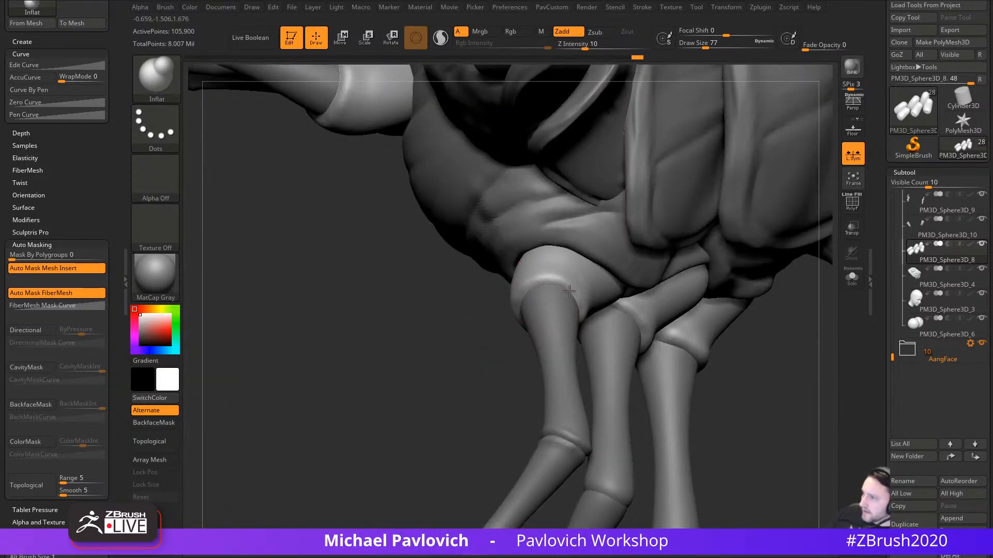
mouse_move(667, 354)
right_down()
mouse_move(627, 387)
mouse_move(684, 340)
mouse_move(650, 353)
mouse_move(596, 317)
mouse_move(619, 339)
right_up()
Step: Select the middle leg segments, PM3D_Sphere3D_9, and raise ridges around their upper joints with the Standard brush
key(1)
alt+click(596, 317)
mouse_move(549, 382)
right_down()
mouse_move(622, 361)
mouse_move(471, 349)
mouse_move(455, 367)
mouse_move(398, 379)
mouse_move(420, 377)
right_up()
alt+click(421, 377)
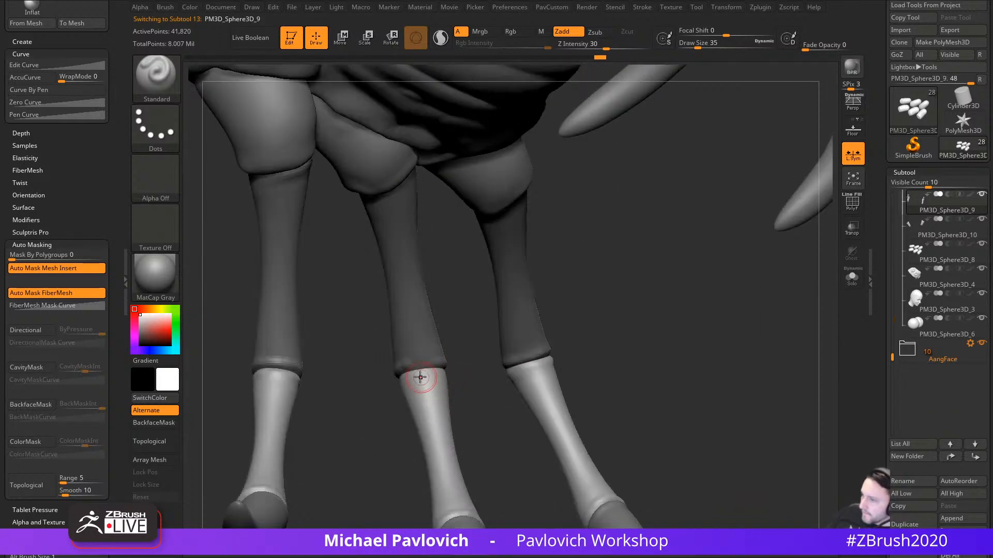
alt+click(408, 364)
alt+click(425, 381)
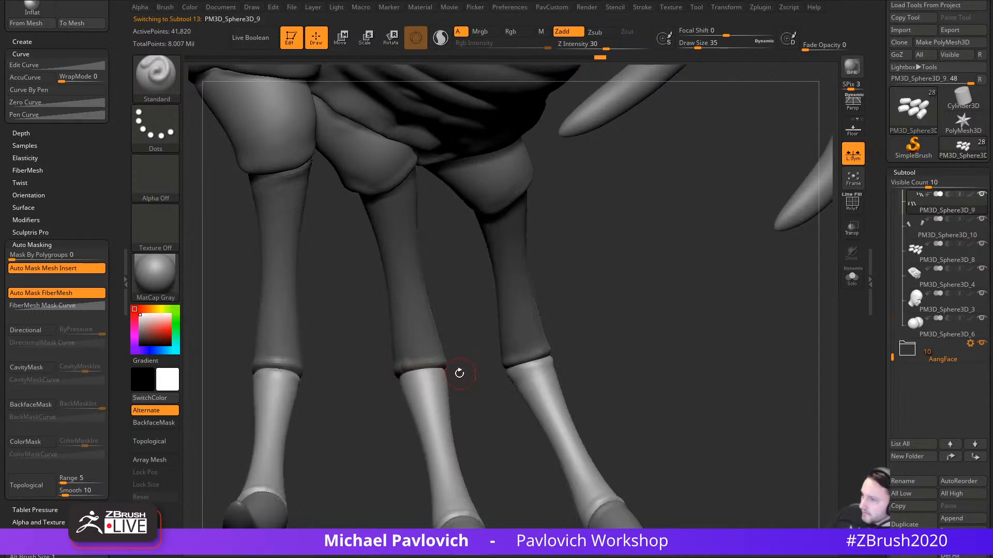
right_drag(474, 389, 456, 383)
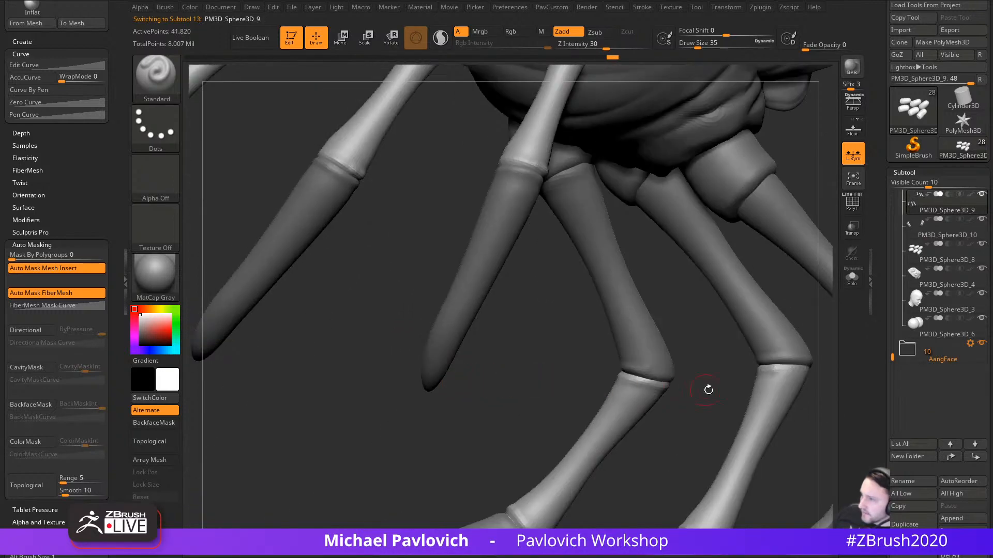
right_drag(765, 366, 793, 381)
right_drag(650, 410, 752, 309)
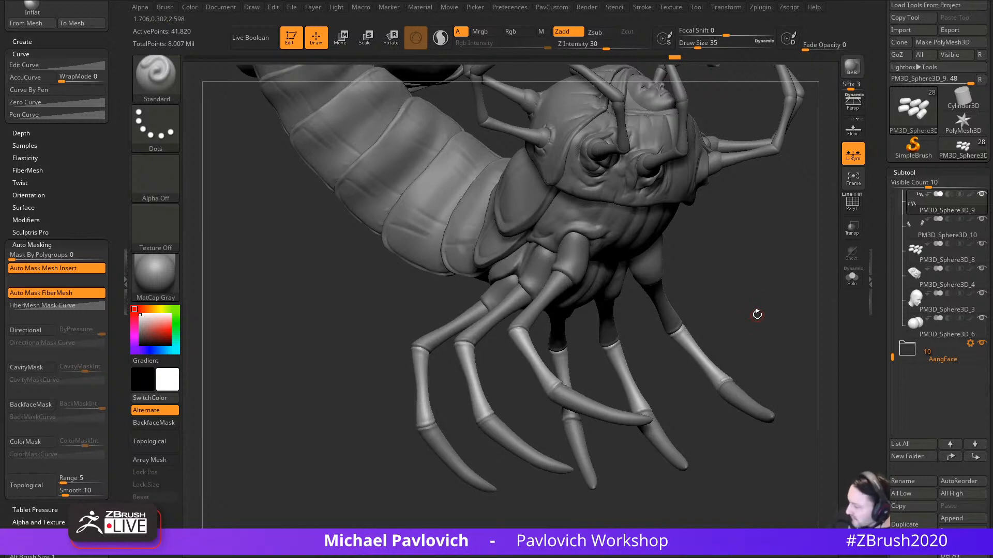
Step: Set the draw size to 39 and select the upper leg segments, PM3D_Sphere3D_7
right_drag(757, 315, 637, 232)
key(s)
click(588, 356)
mouse_move(579, 352)
ctrl+right_down()
mouse_move(549, 340)
mouse_move(775, 326)
mouse_move(747, 350)
mouse_move(746, 321)
mouse_move(758, 348)
mouse_move(754, 376)
ctrl+right_up()
key(s)
click(718, 351)
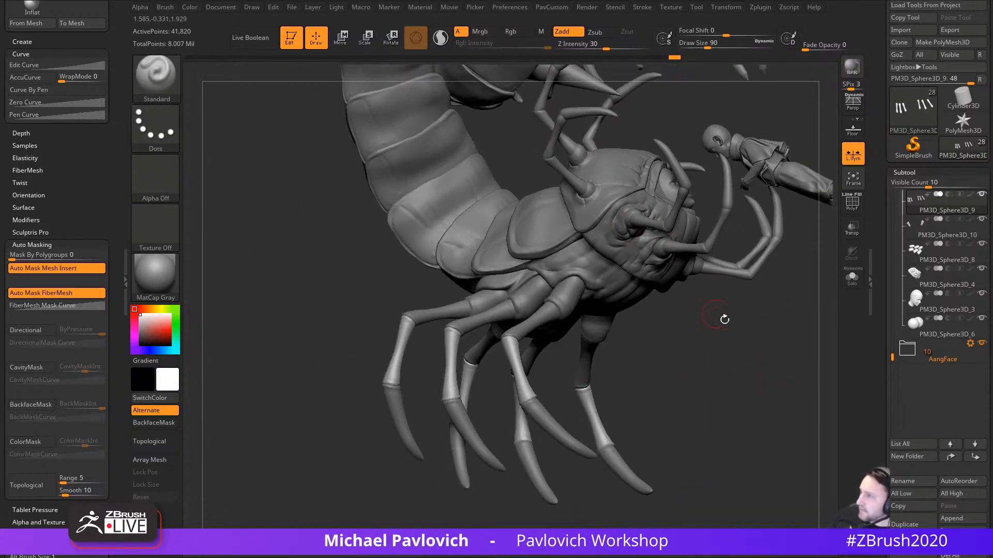
mouse_move(725, 320)
ctrl+right_down()
mouse_move(682, 351)
mouse_move(632, 352)
ctrl+right_up()
key(s)
click(542, 311)
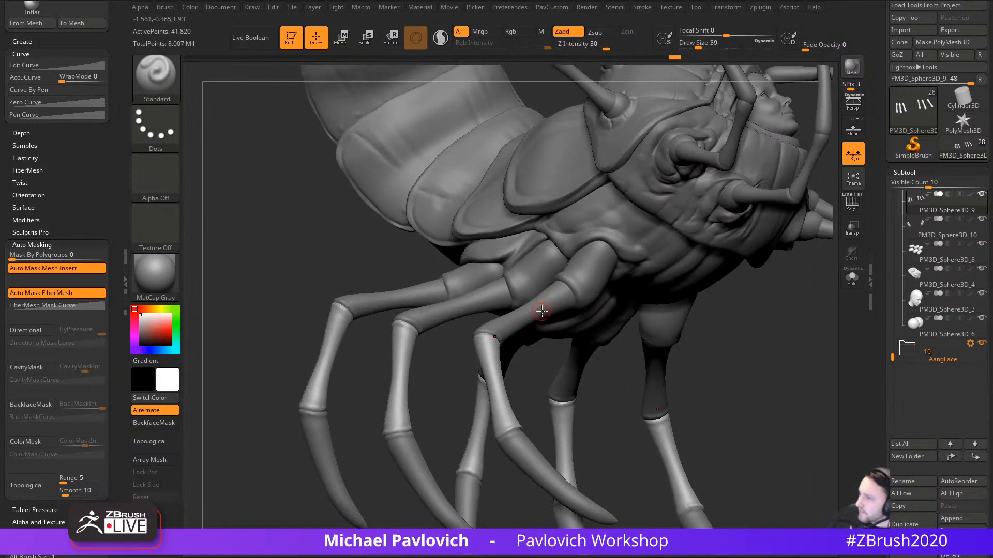
alt+click(542, 312)
alt+right_drag(751, 376, 727, 354)
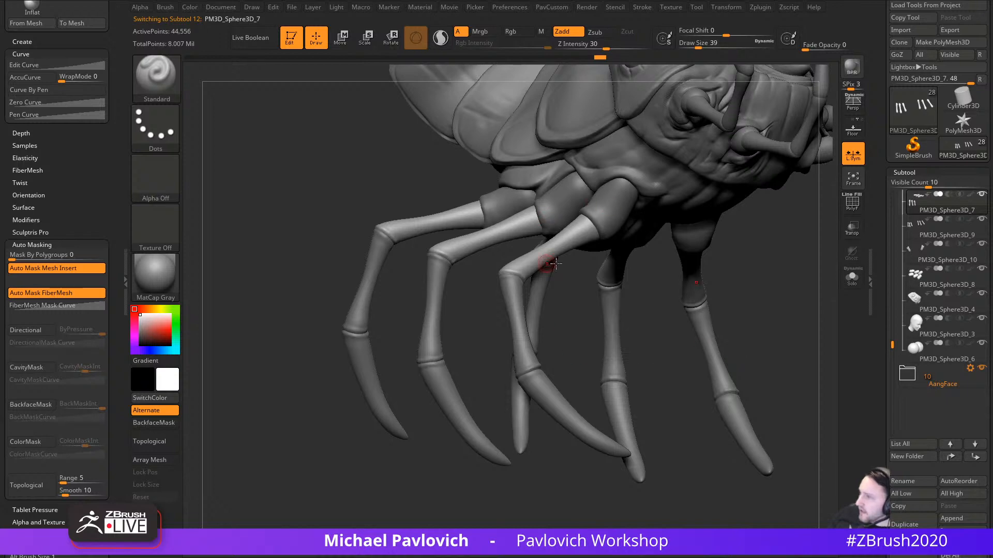
Step: Try to pull the surface of the front upper leg segment out with the SnakeHook brush
mouse_move(747, 287)
right_down()
mouse_move(747, 333)
mouse_move(712, 354)
right_up()
key(b)
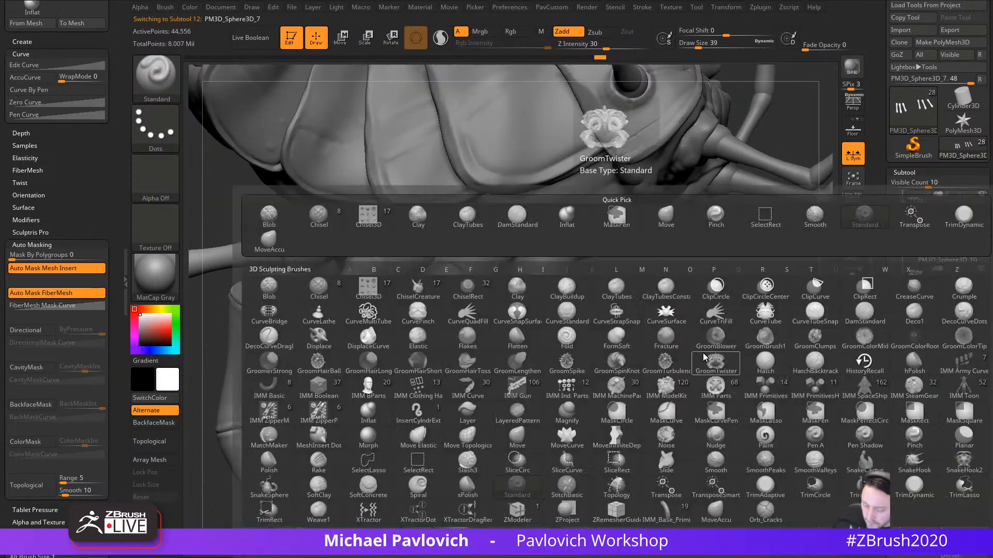
key(z)
key(b)
key(s)
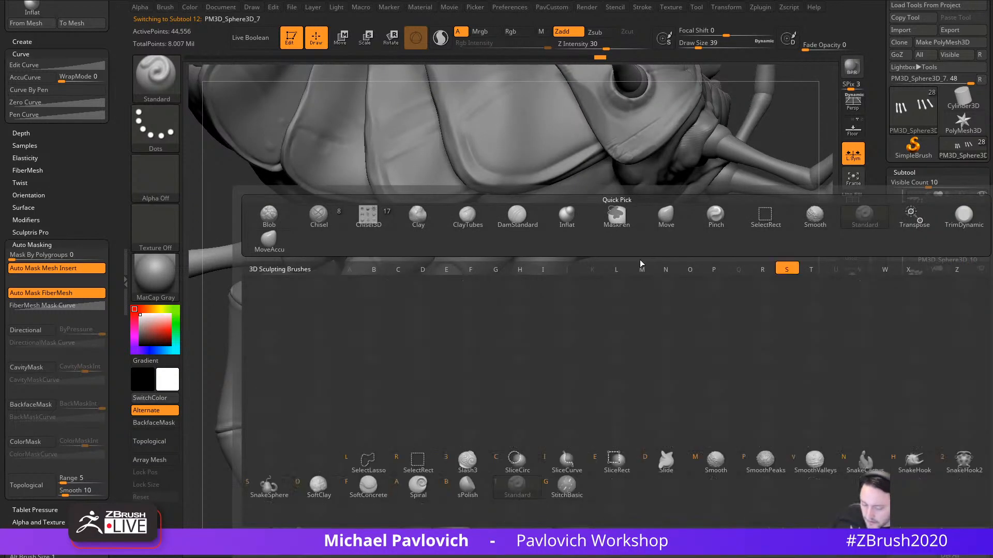
key(h)
mouse_move(663, 304)
right_down()
mouse_move(703, 348)
mouse_move(733, 352)
mouse_move(577, 327)
right_up()
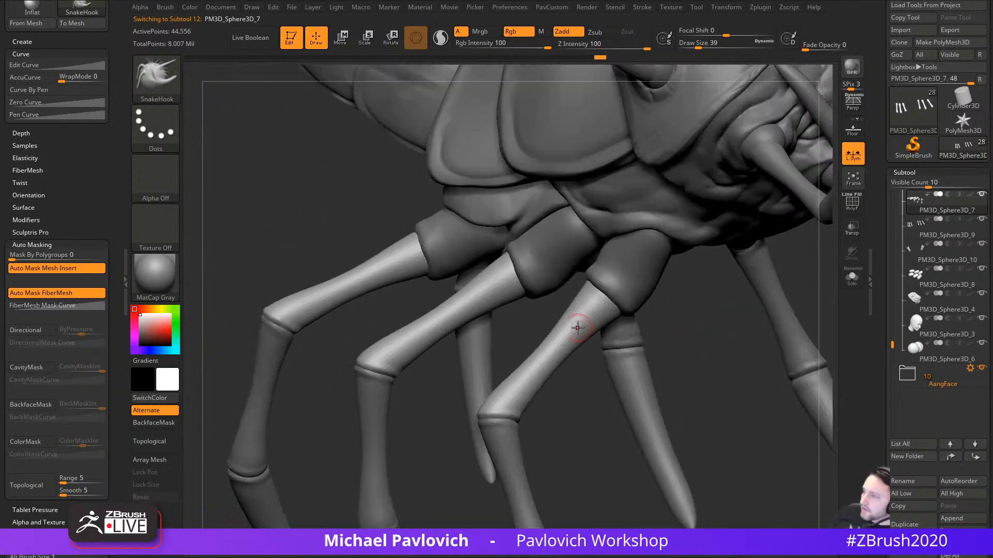
key(bracketright)
key(bracketright)
mouse_move(578, 306)
mouse_down()
mouse_move(544, 311)
mouse_move(510, 367)
mouse_up()
key(ctrl+z)
key(s)
Step: Switch to the ChiselCreature brush and choose its Scale1 shape
ctrl+right_drag(542, 426, 628, 348)
mouse_move(689, 352)
right_down()
mouse_move(675, 376)
mouse_move(680, 350)
right_up()
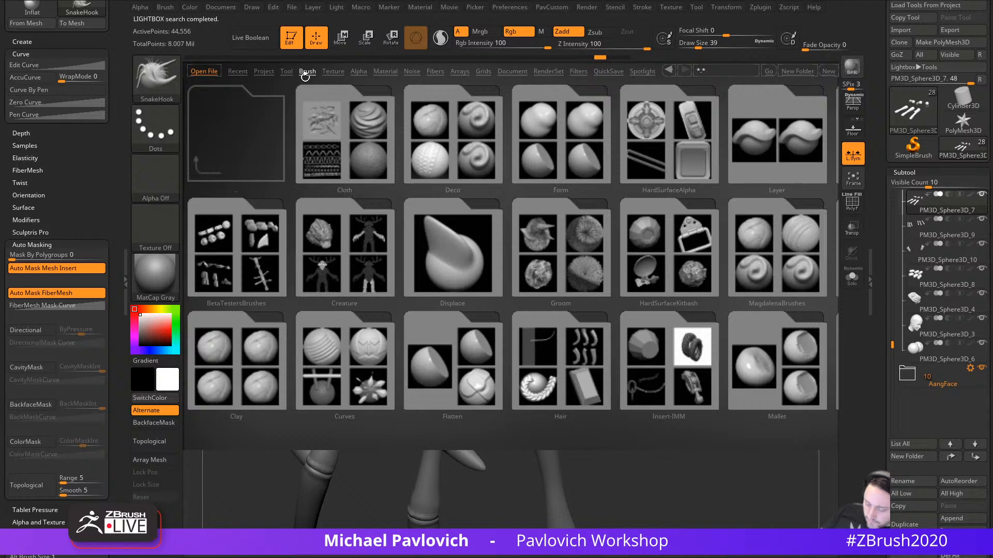
key(b)
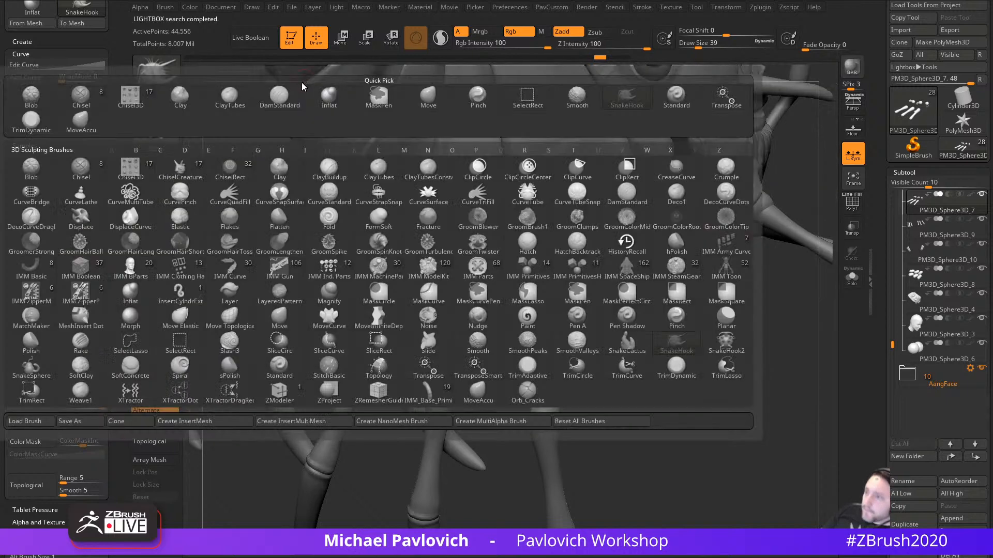
click(181, 171)
key(m)
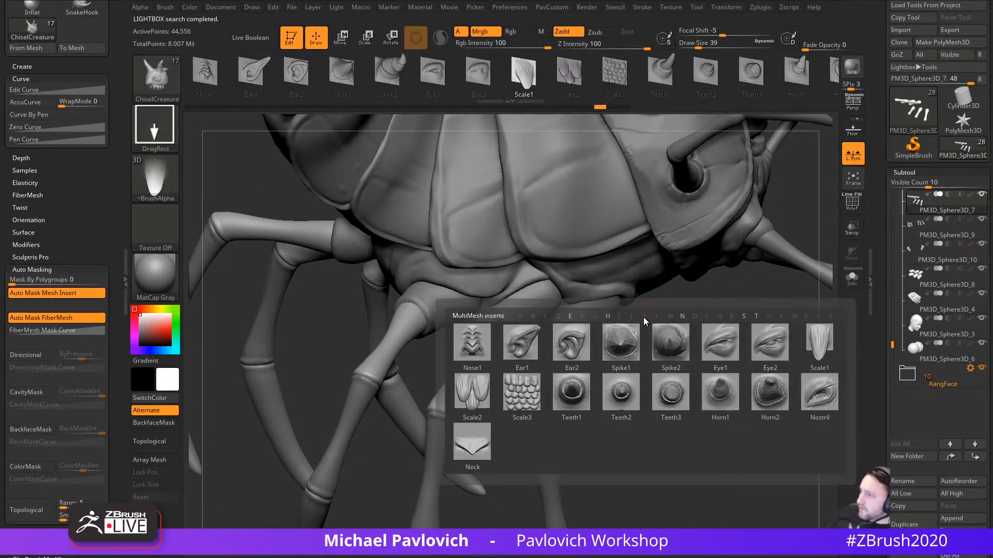
mouse_move(728, 401)
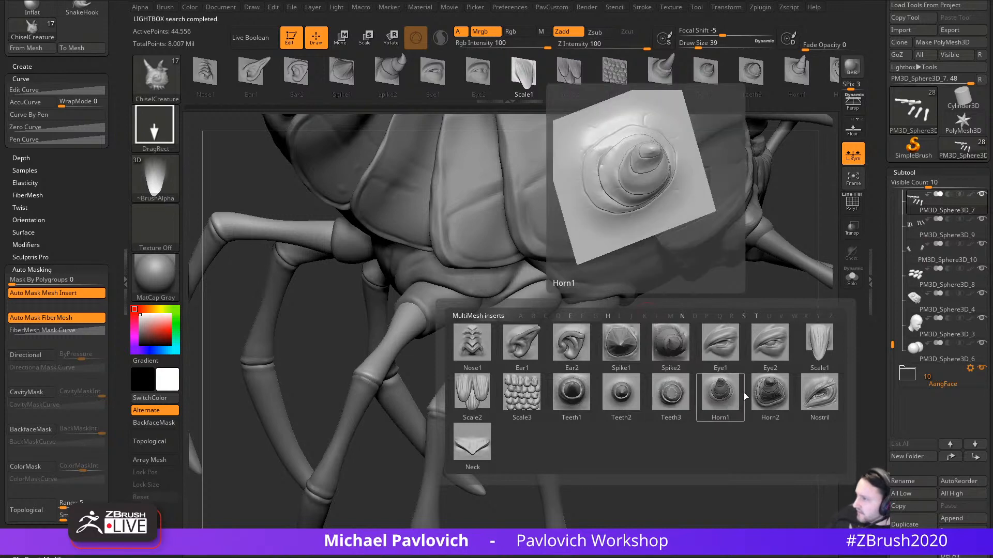
click(815, 346)
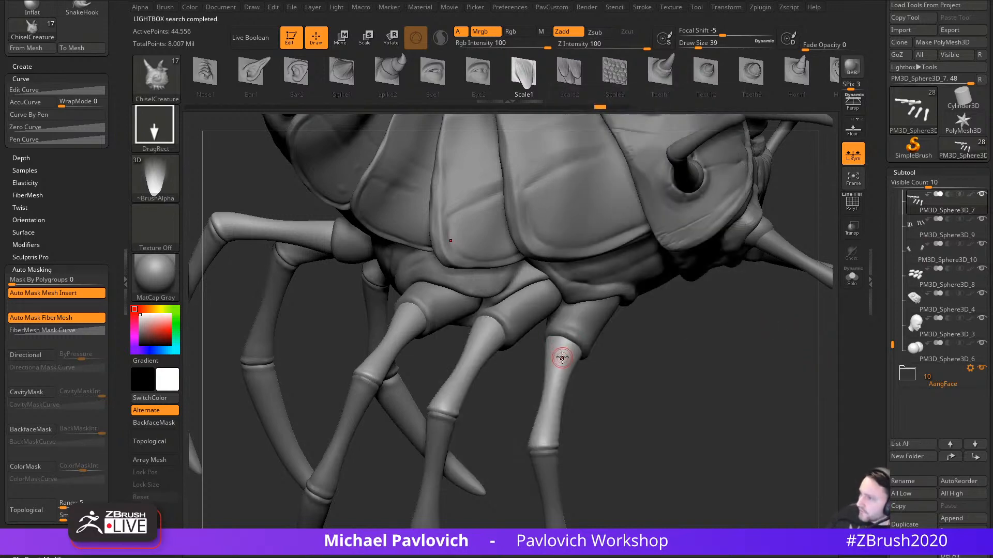
Step: Try placing a pair of Scale1 shapes along the outer face of the front upper leg segment
key(ctrl)
mouse_move(558, 371)
mouse_down()
mouse_move(555, 358)
mouse_move(550, 391)
mouse_up()
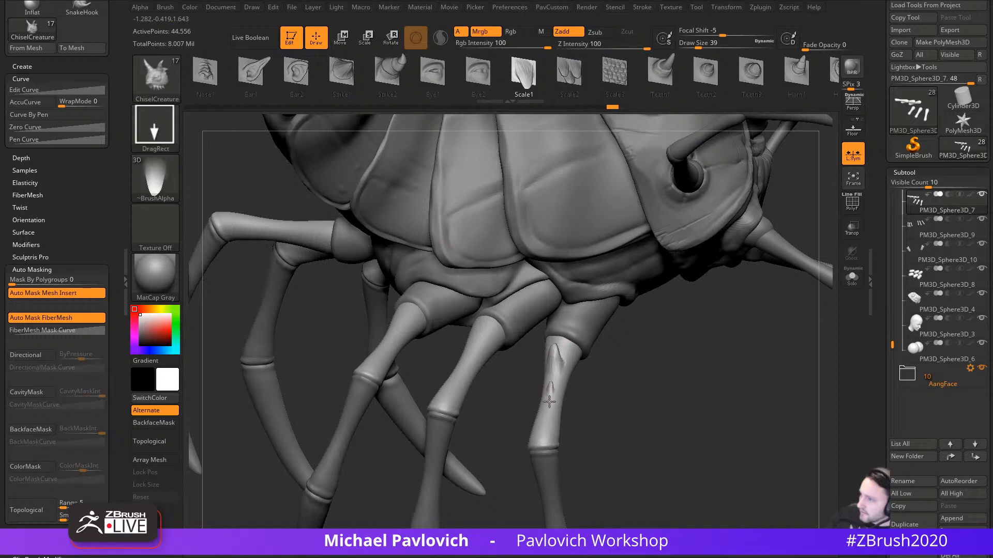
drag(625, 425, 595, 347)
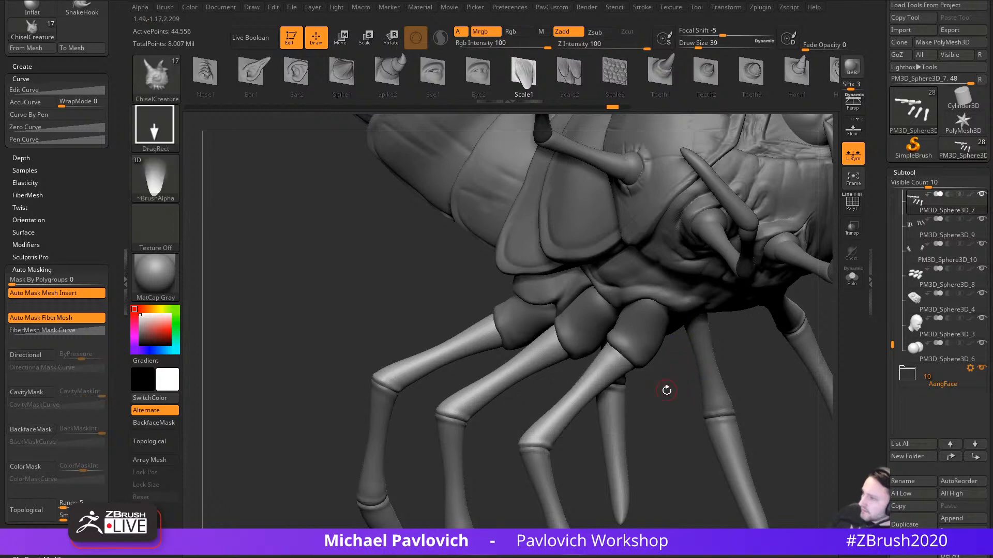
Step: Place a row of four Scale1 spikes along the front upper leg segment, from the knee up towards the leg base
drag(481, 393, 545, 411)
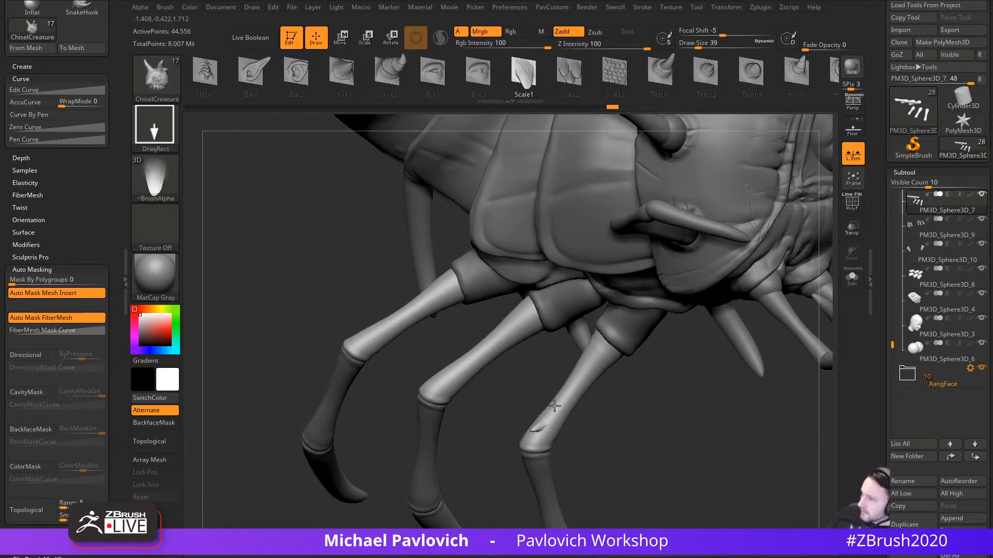
drag(566, 385, 589, 361)
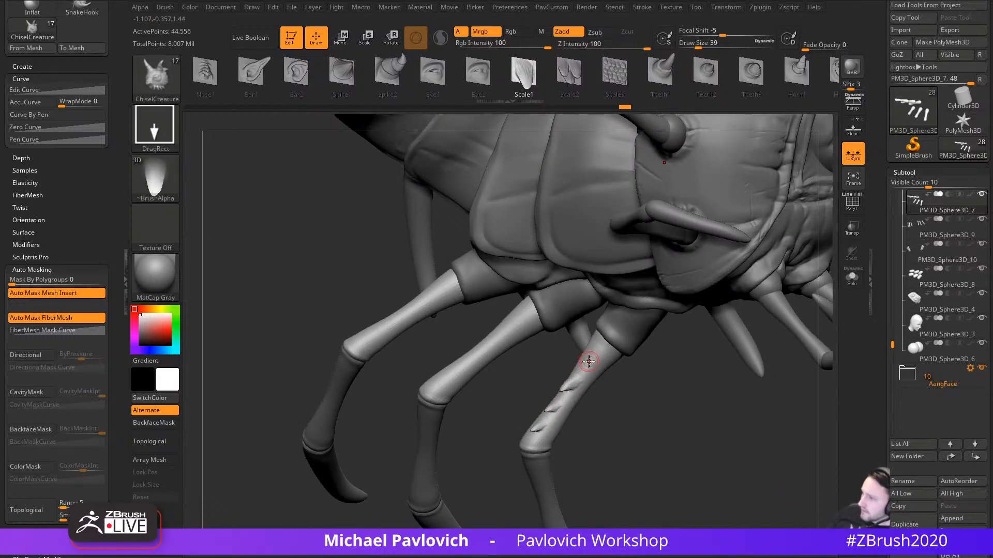
drag(675, 398, 640, 360)
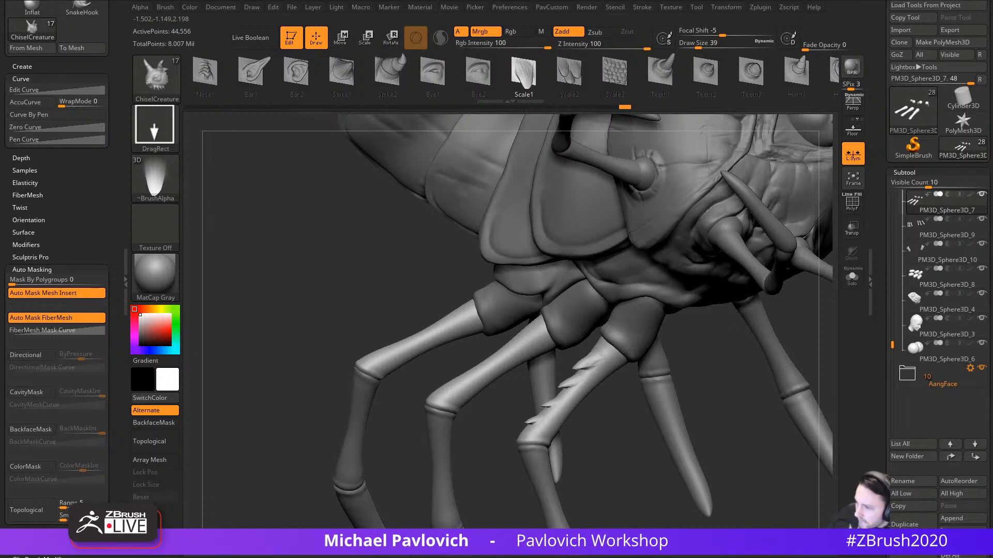
Step: Switch to the browser and examine the cricket leg reference images for the shape and spacing of the leg spines
key(alt+Tab)
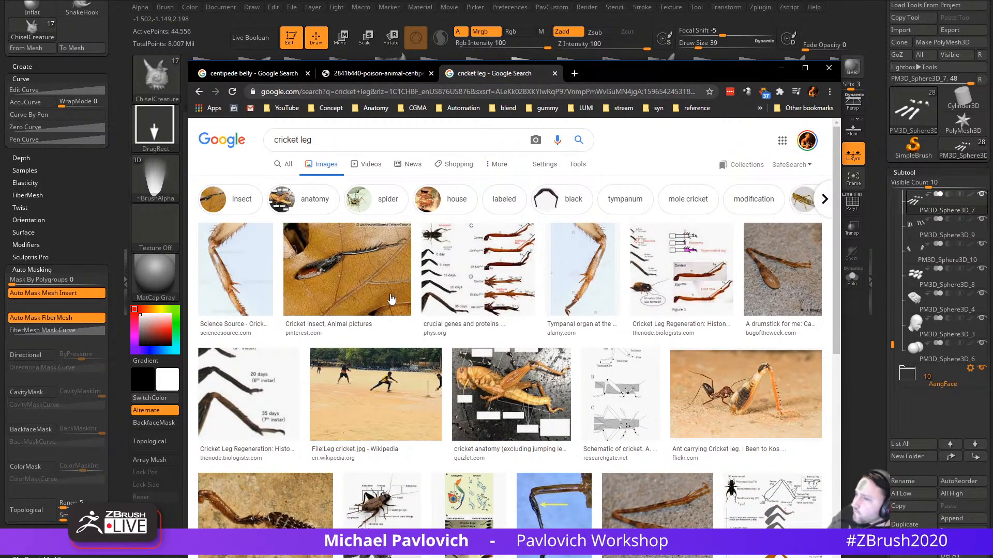
click(345, 289)
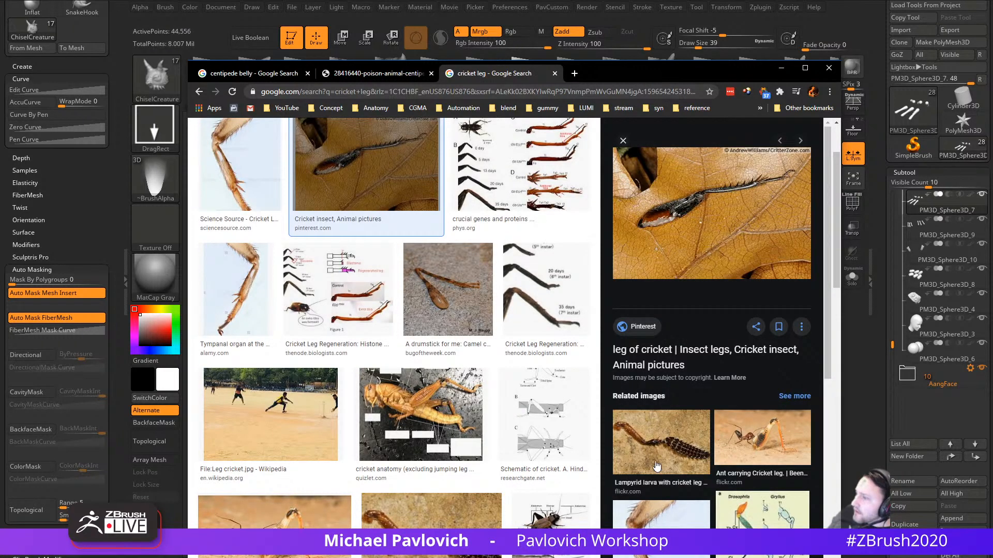
click(649, 516)
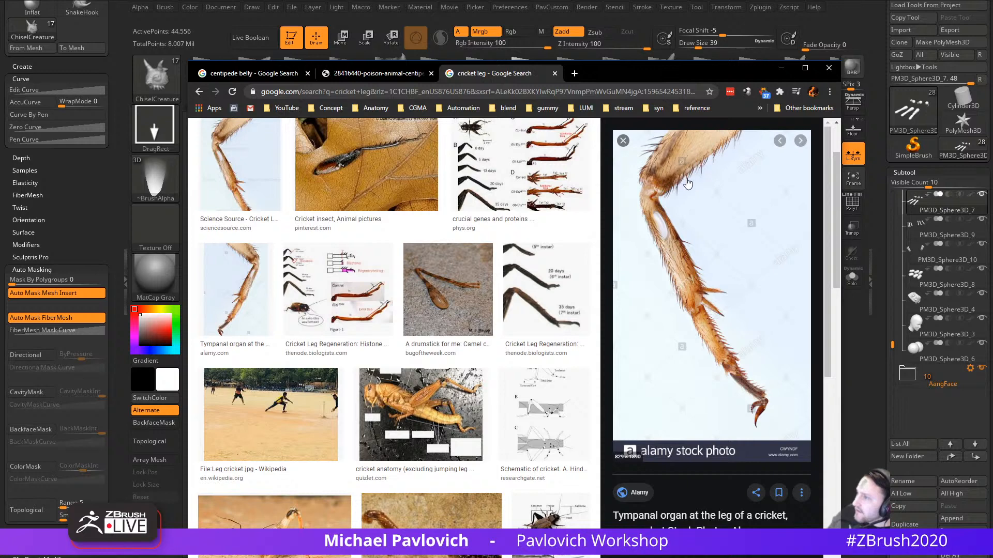
click(800, 140)
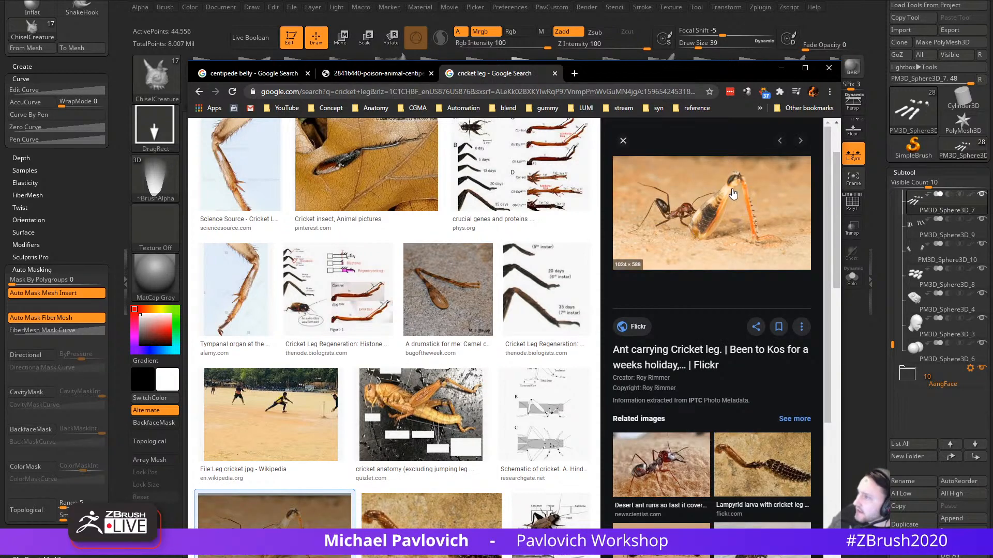
scroll(640, 376, up, 3)
click(235, 393)
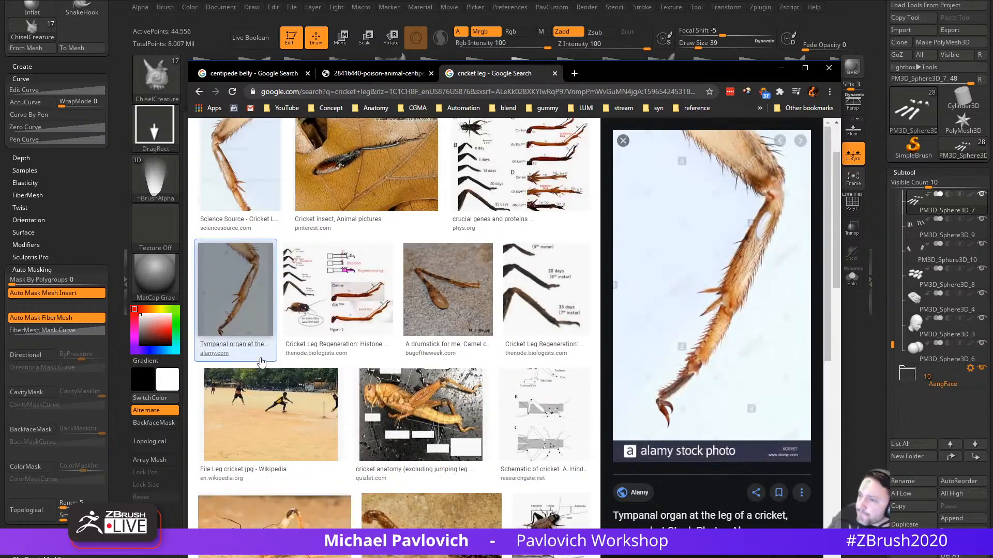
click(345, 176)
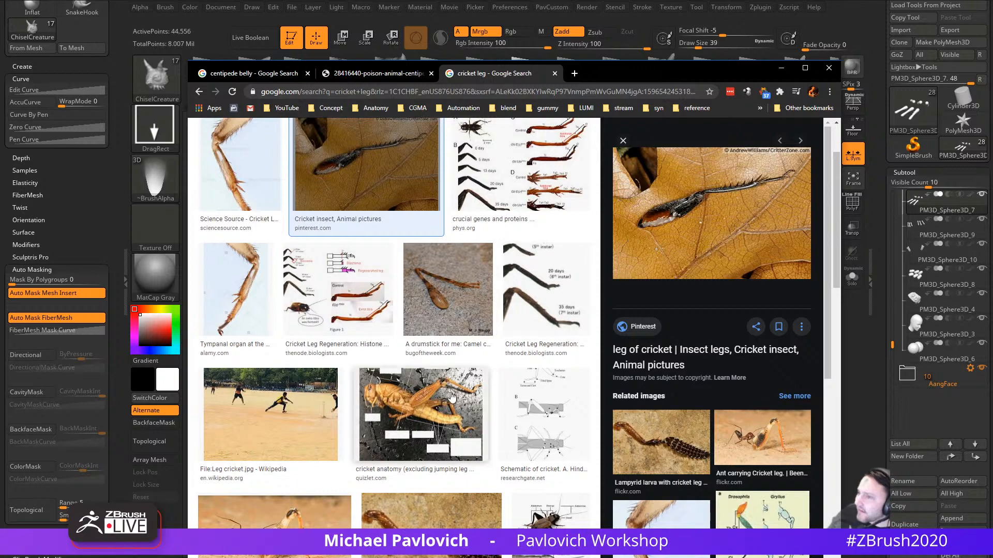
click(448, 411)
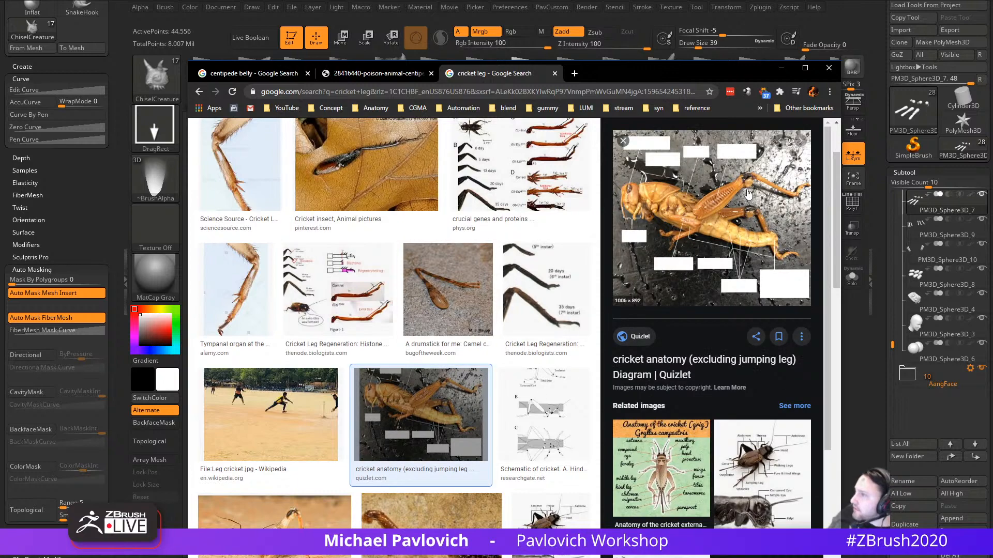
scroll(718, 422, down, 7)
scroll(413, 364, down, 10)
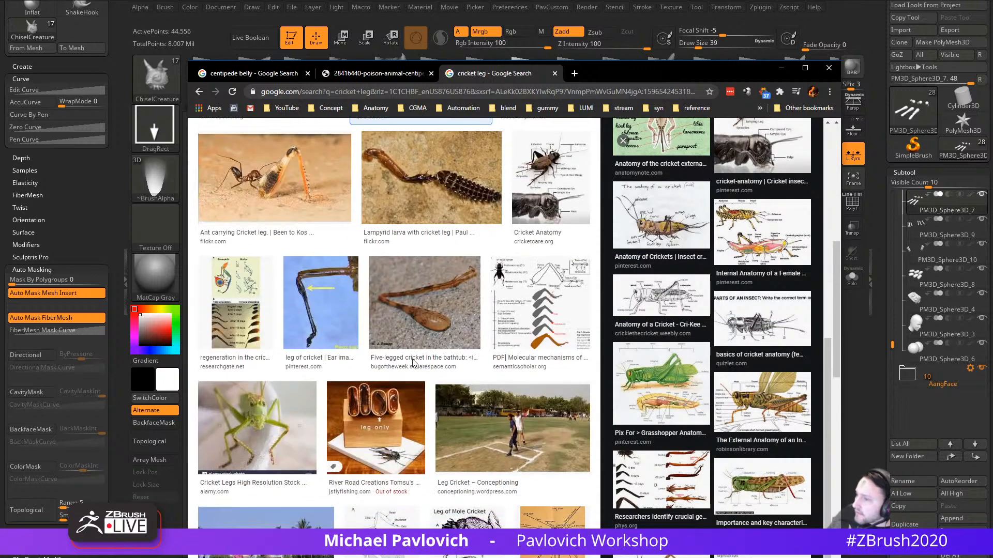
scroll(414, 365, down, 6)
click(496, 235)
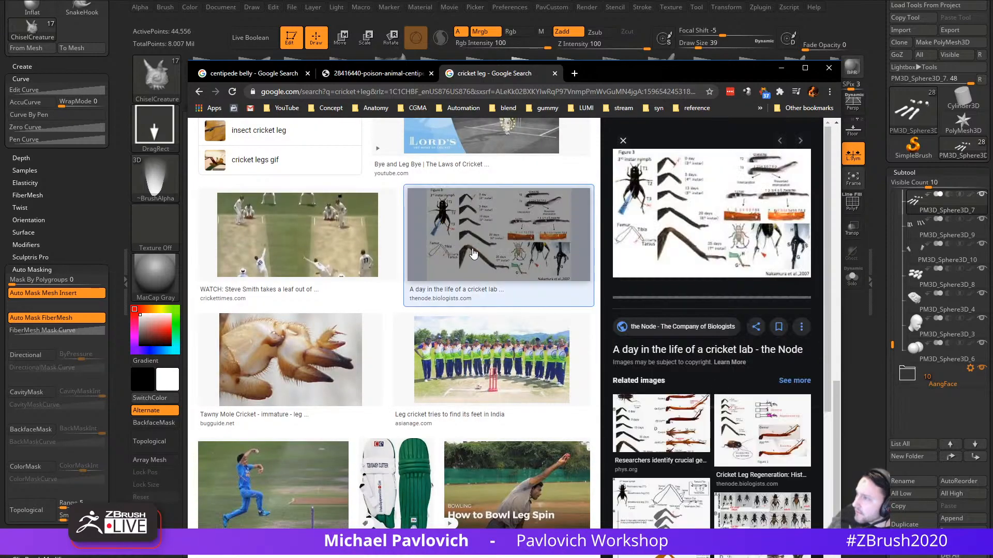
Step: Search for grasshopper leg images and examine the spines along the lower leg in the enlarged references
scroll(298, 190, up, 15)
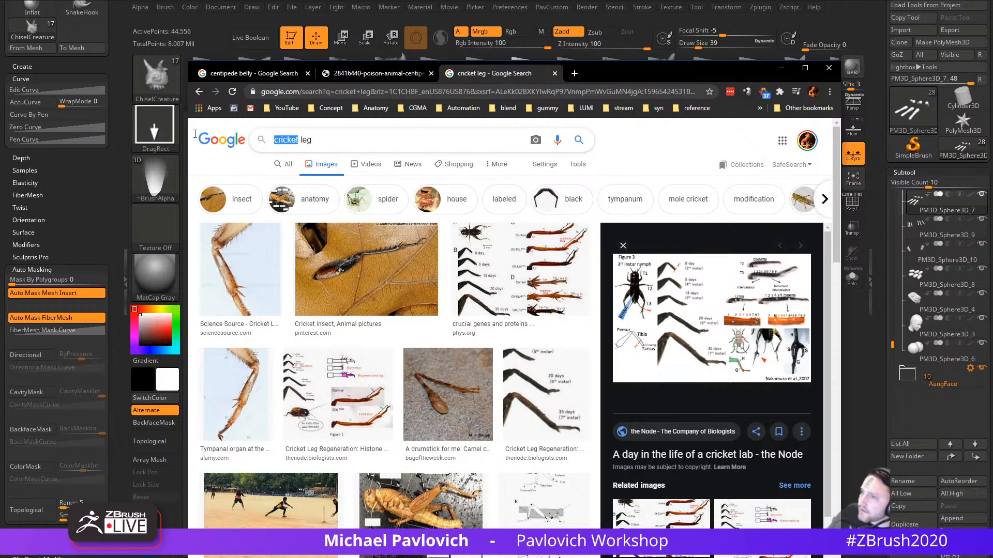
text(grassho)
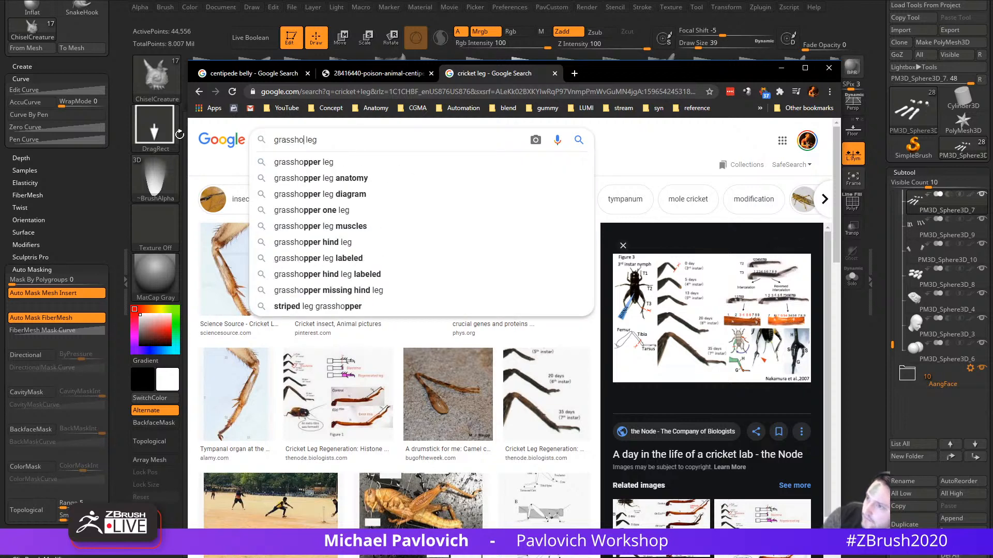
text(pper)
key(Return)
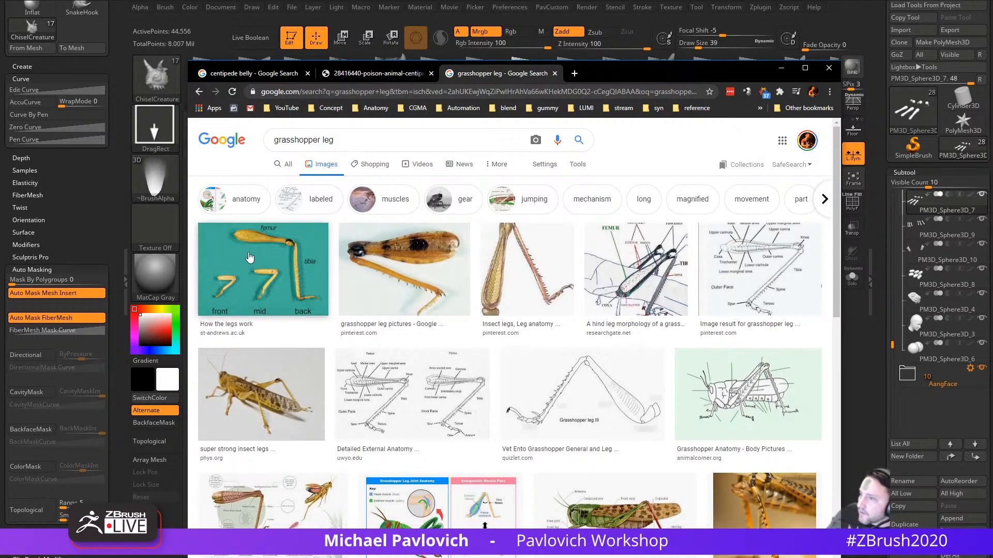
click(506, 266)
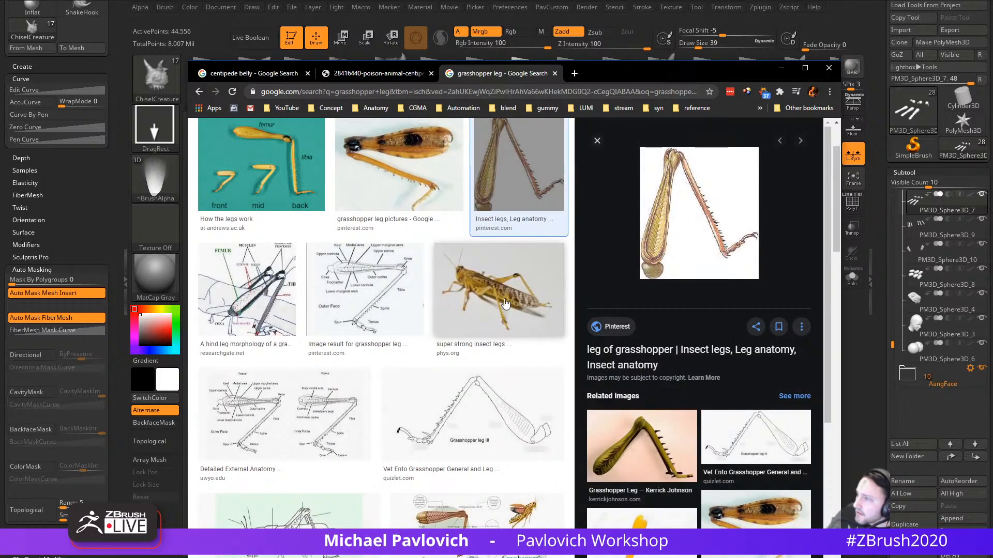
click(632, 461)
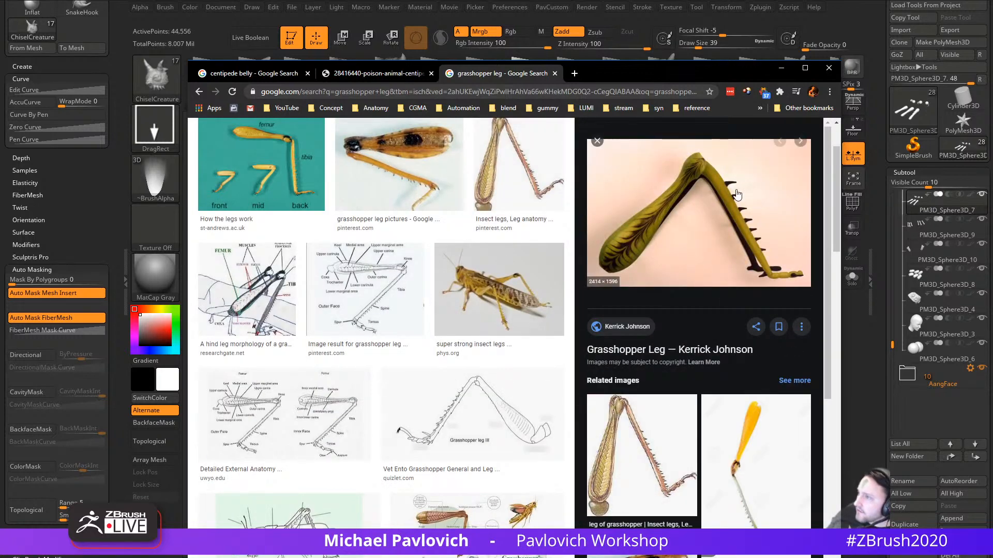
scroll(650, 431, down, 6)
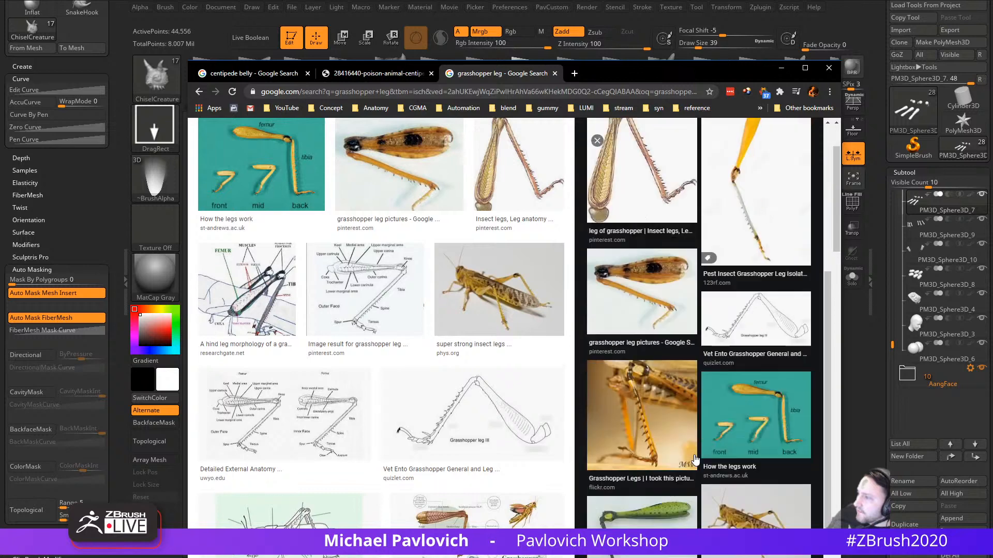
Step: Enlarge the Flickr grasshopper leg photo to examine its tibia spines, and move the browser window clear of the sculpt
click(639, 411)
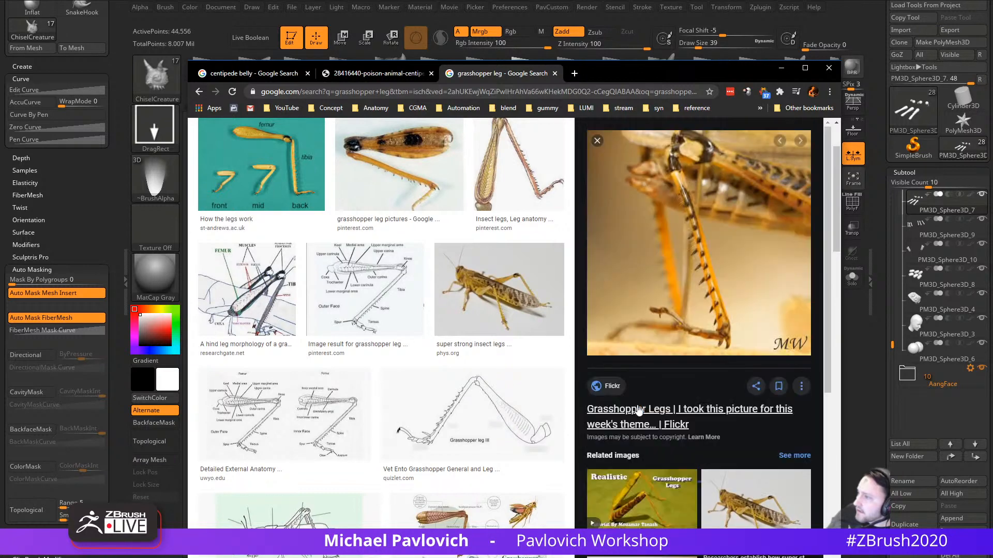
drag(660, 79, 992, 79)
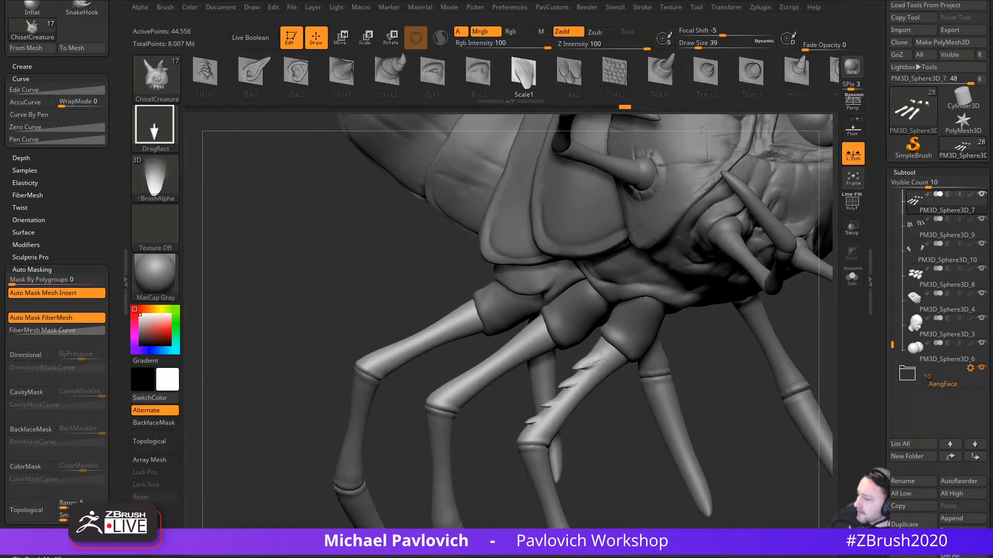
Step: Add a second row of smaller Scale1 spikes beside the existing row on the front upper leg segment
mouse_move(294, 268)
mouse_down()
mouse_move(259, 259)
mouse_move(332, 405)
mouse_move(313, 394)
mouse_move(373, 395)
mouse_move(337, 417)
mouse_move(367, 424)
mouse_move(618, 348)
mouse_move(596, 367)
mouse_move(487, 387)
mouse_up()
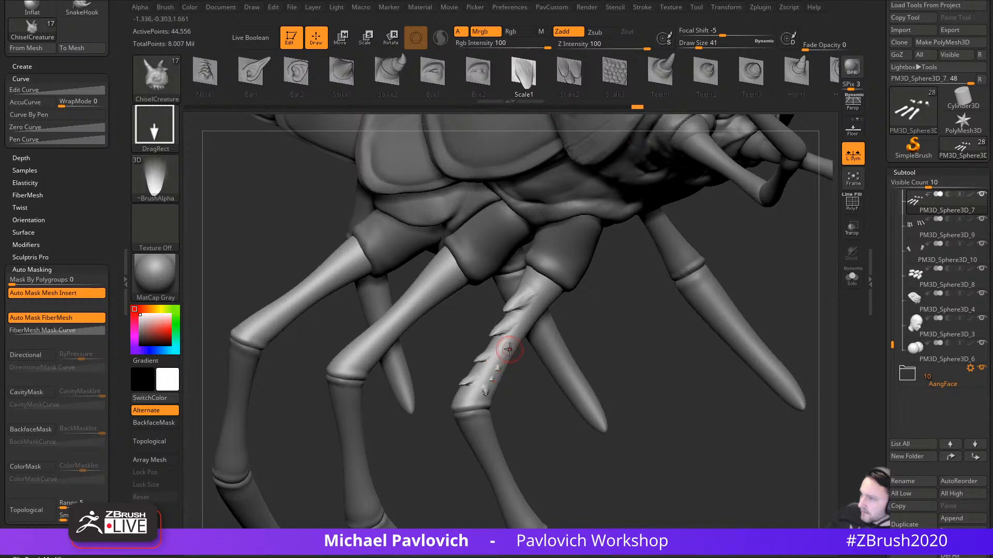
mouse_move(598, 316)
mouse_down()
mouse_move(513, 385)
mouse_move(510, 301)
mouse_up()
drag(679, 351, 660, 344)
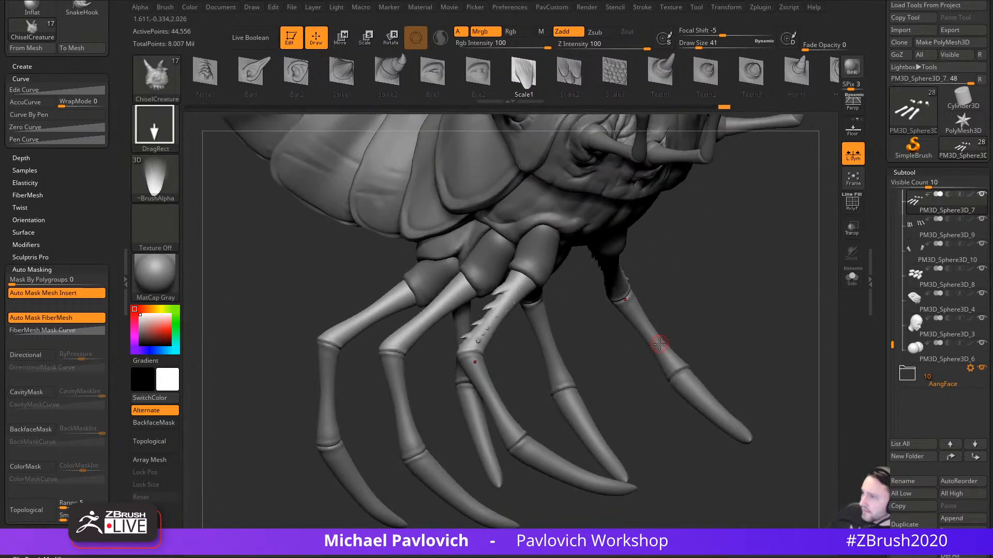
Step: Undo all the Scale1 spikes placed on the front upper leg segment
alt+click(470, 368)
drag(689, 302, 767, 294)
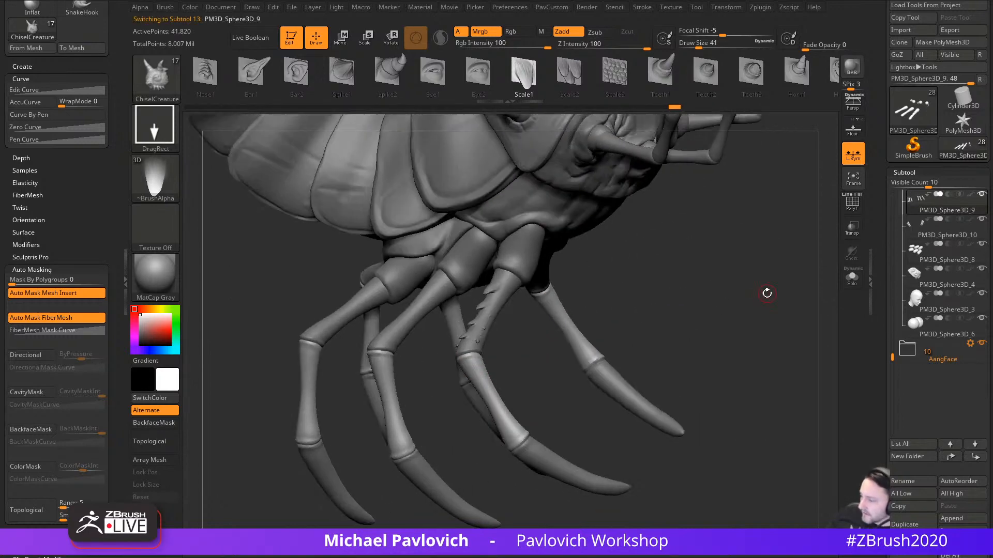
key(ctrl)
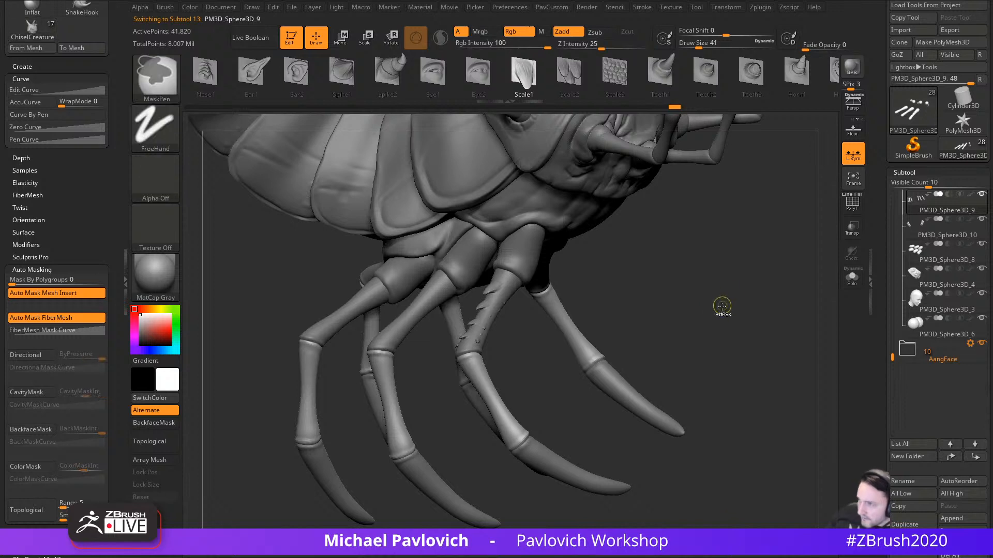
drag(715, 311, 584, 327)
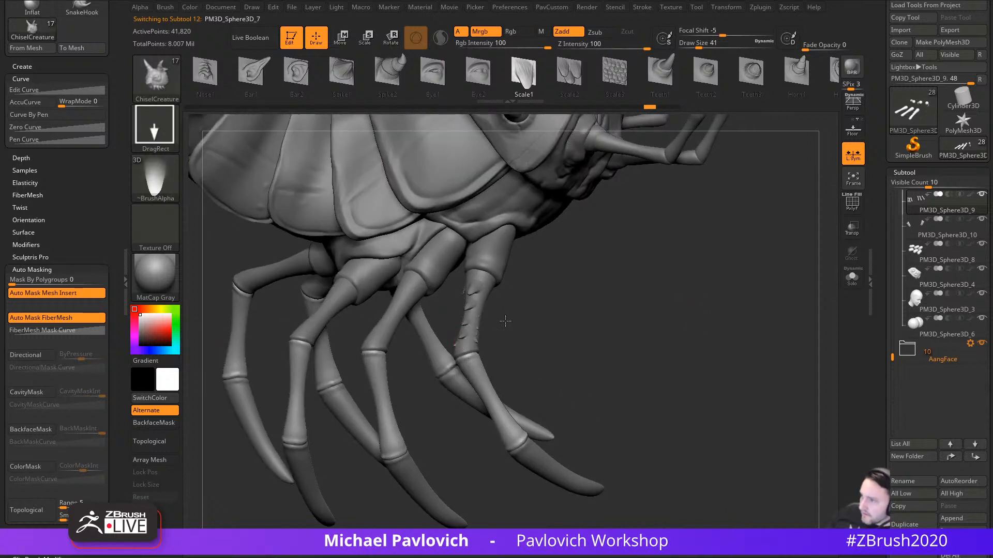
key(ctrl)
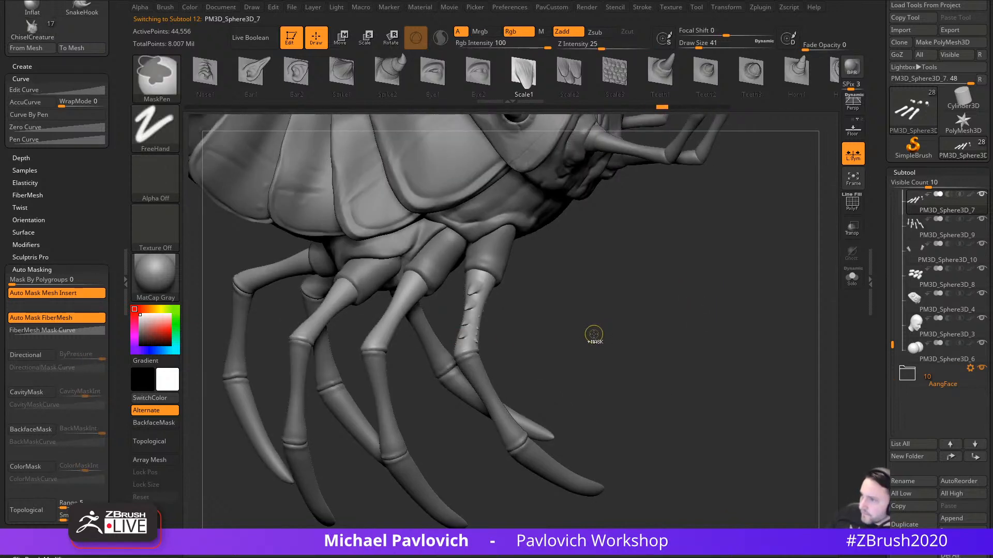
key(ctrl+z)
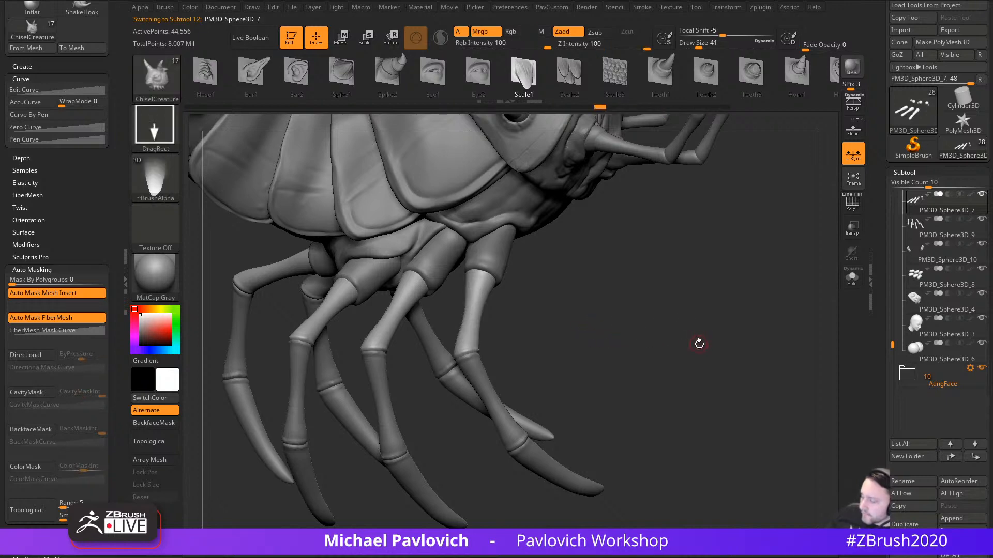
drag(711, 294, 689, 330)
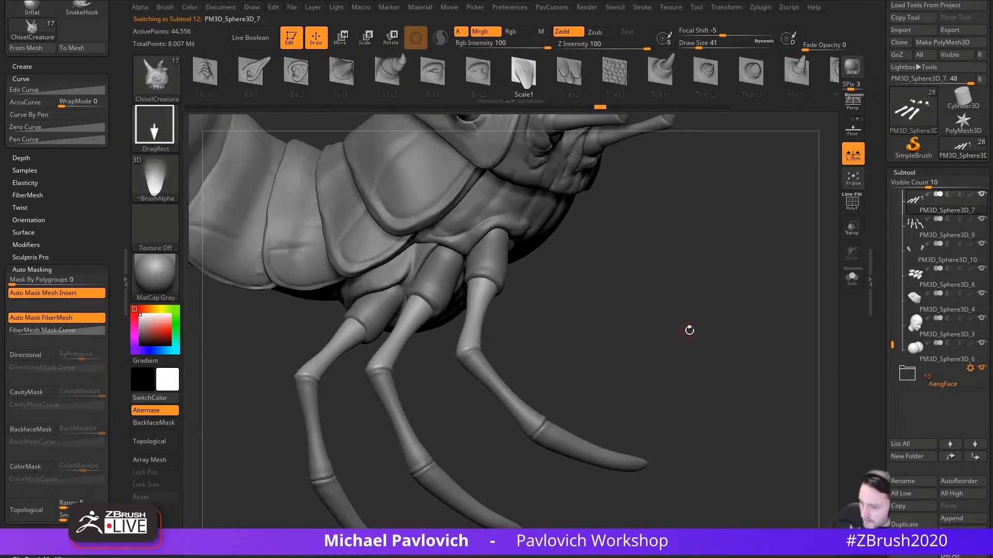
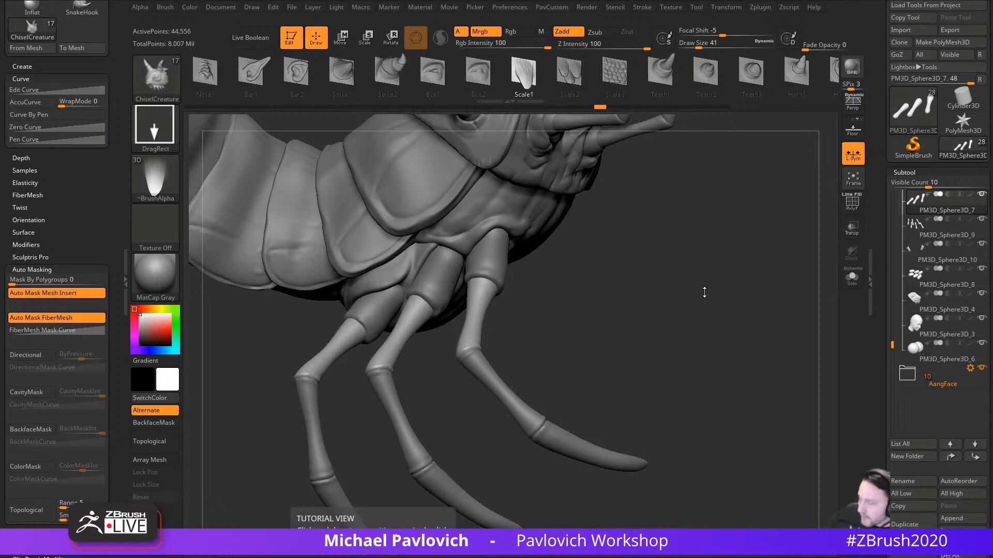
Step: Try placing a Scale1 shape on the front leg and undo it
right_drag(705, 293, 685, 328)
drag(593, 352, 631, 355)
key(ctrl+z)
right_drag(522, 388, 122, 150)
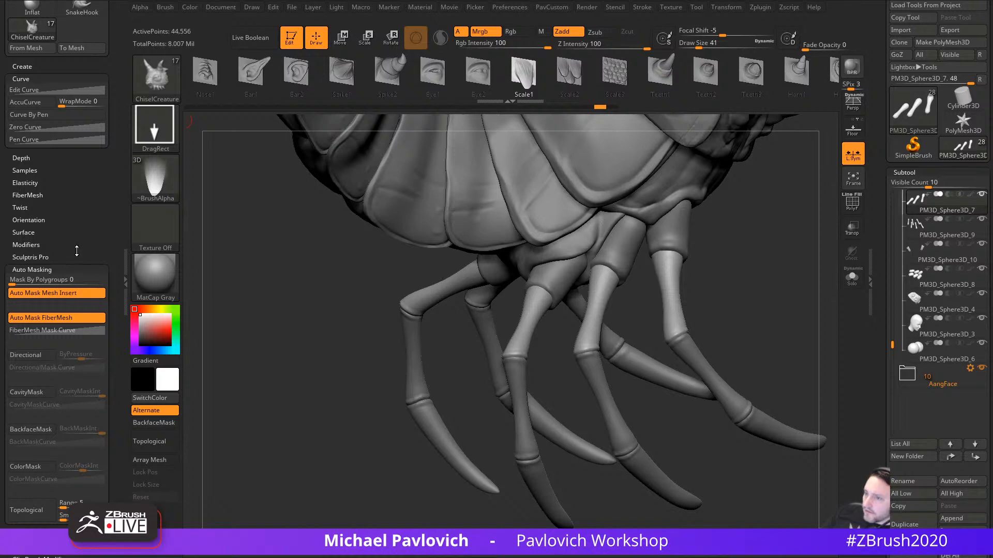
Step: Enable BackfaceMask for the ChiselCreature brush and test it with a Scale1 shape on the front upper leg segment, undoing the test shape
drag(77, 251, 76, 221)
click(41, 400)
alt+right_drag(750, 293, 642, 316)
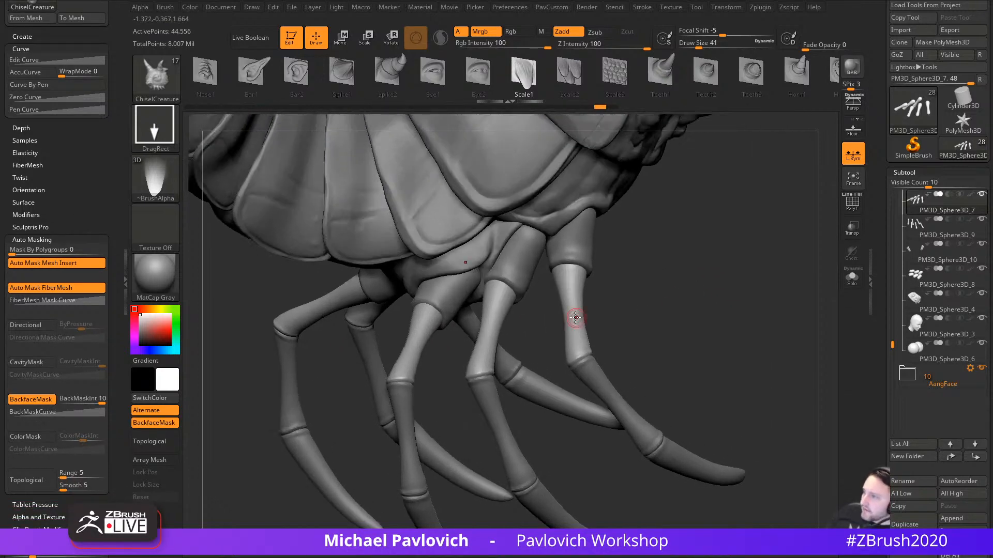
drag(576, 317, 605, 353)
right_drag(701, 351, 591, 329)
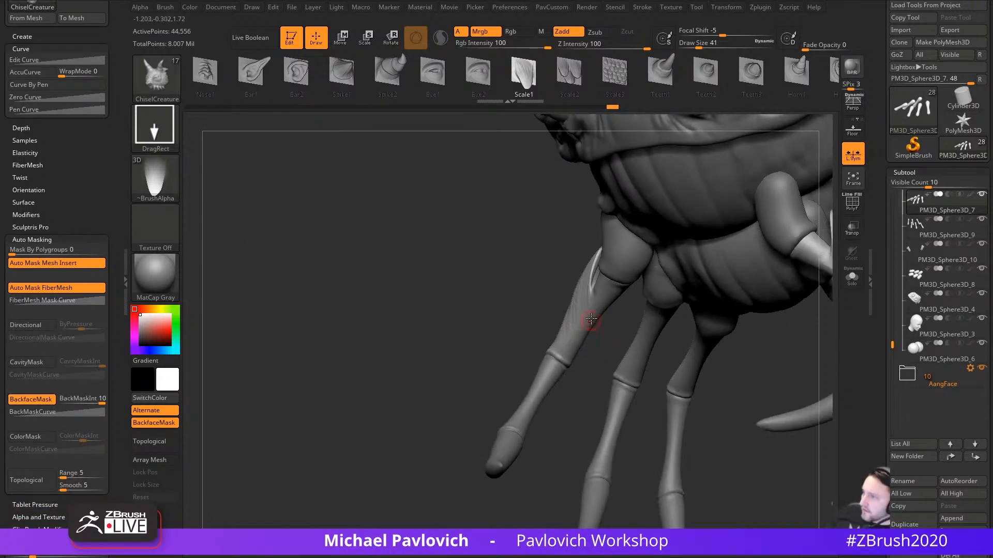
key(ctrl+z)
Step: Try placing a single Scale1 spike just above the front leg's knee and undo it
mouse_move(496, 315)
right_down()
mouse_move(740, 289)
mouse_move(745, 299)
mouse_move(728, 324)
mouse_move(752, 303)
mouse_move(703, 301)
right_up()
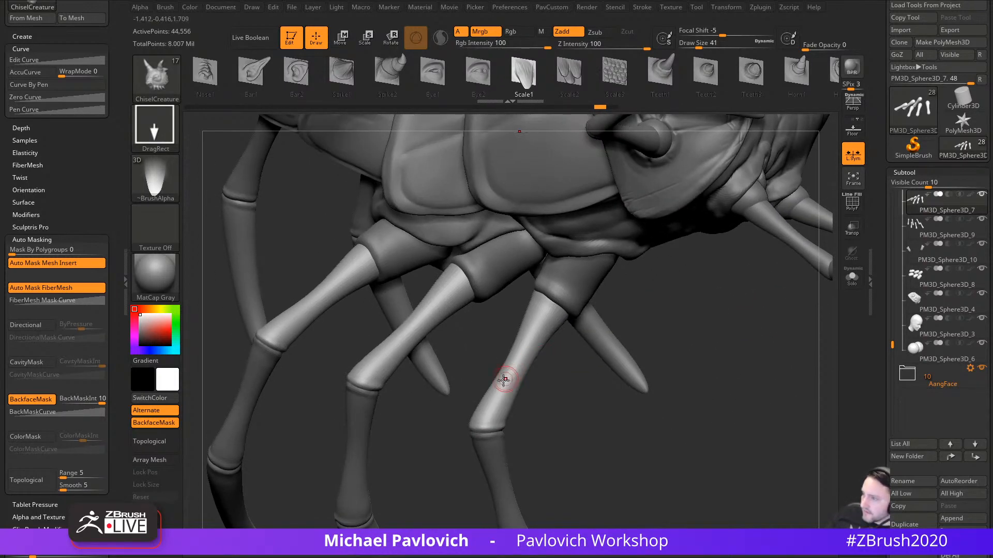
right_drag(507, 375, 539, 438)
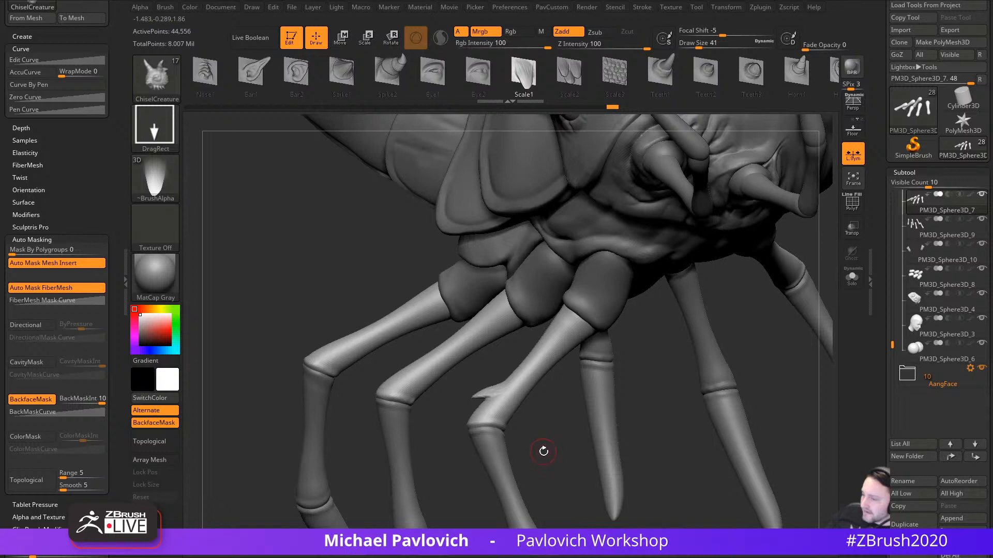
key(ctrl+z)
Step: Leave edit mode and clear the creature from the canvas
click(292, 40)
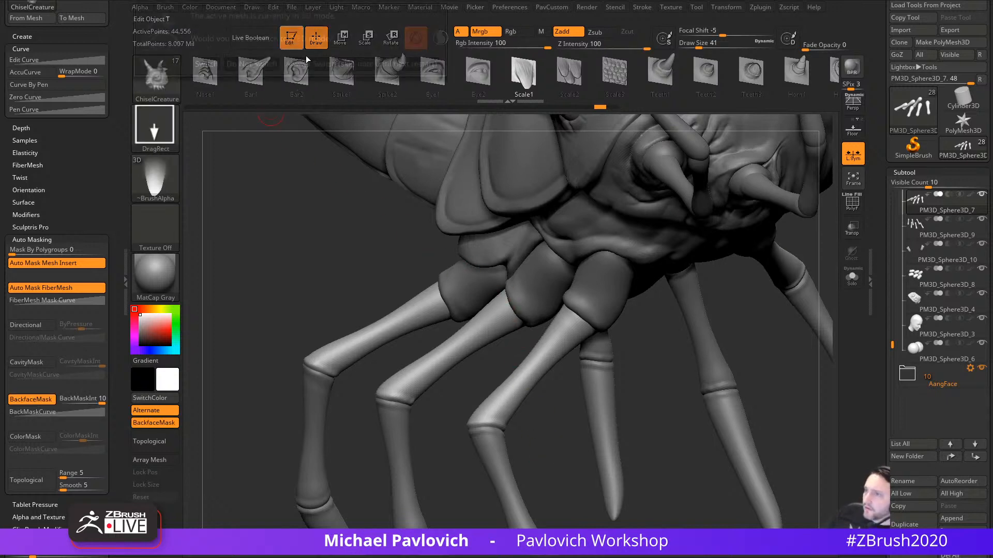
click(343, 65)
key(ctrl+n)
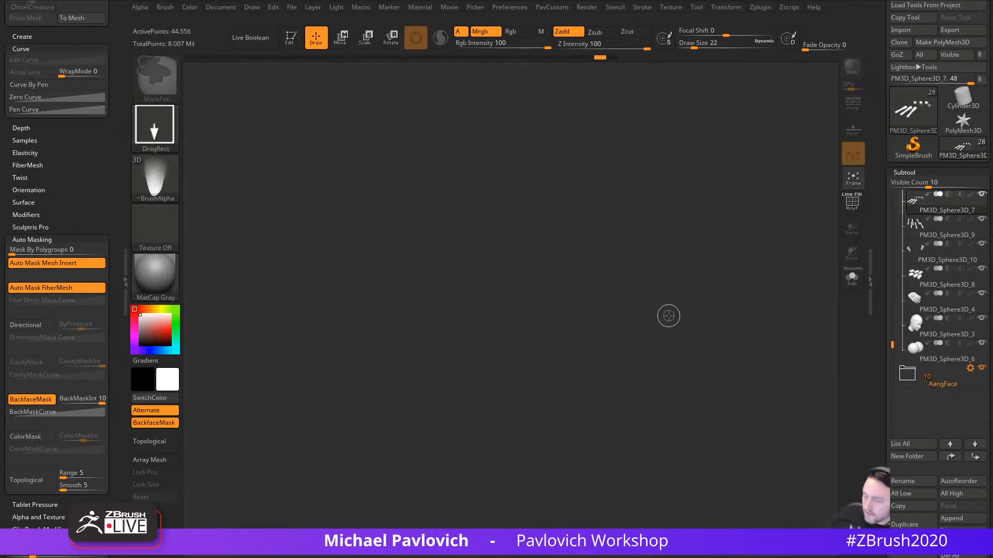
Step: Draw a Plane3D on the canvas, convert it to a PolyMesh3D and align the view squarely to it
drag(881, 244, 890, 478)
click(926, 139)
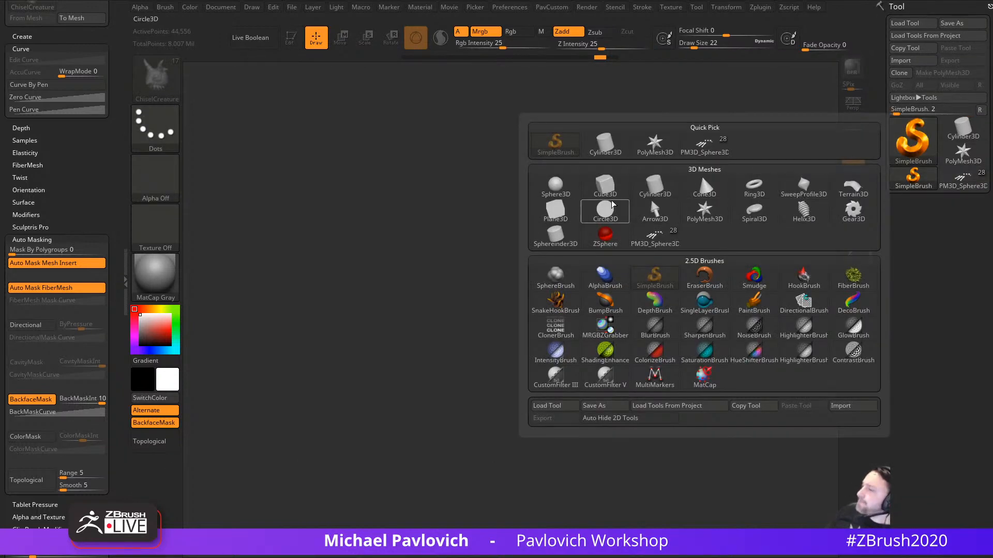
click(555, 211)
drag(485, 332, 499, 475)
click(291, 37)
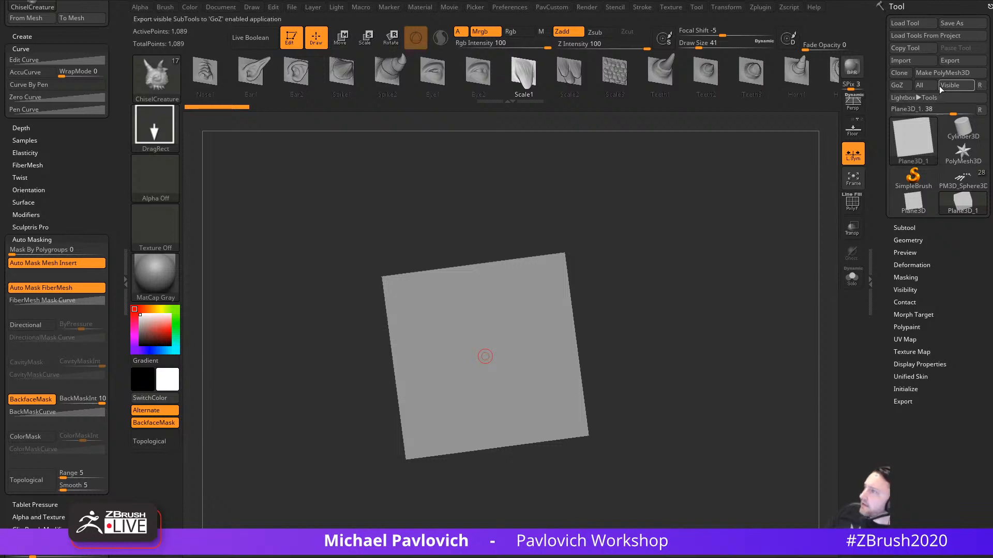
click(942, 73)
shift+drag(662, 256, 732, 275)
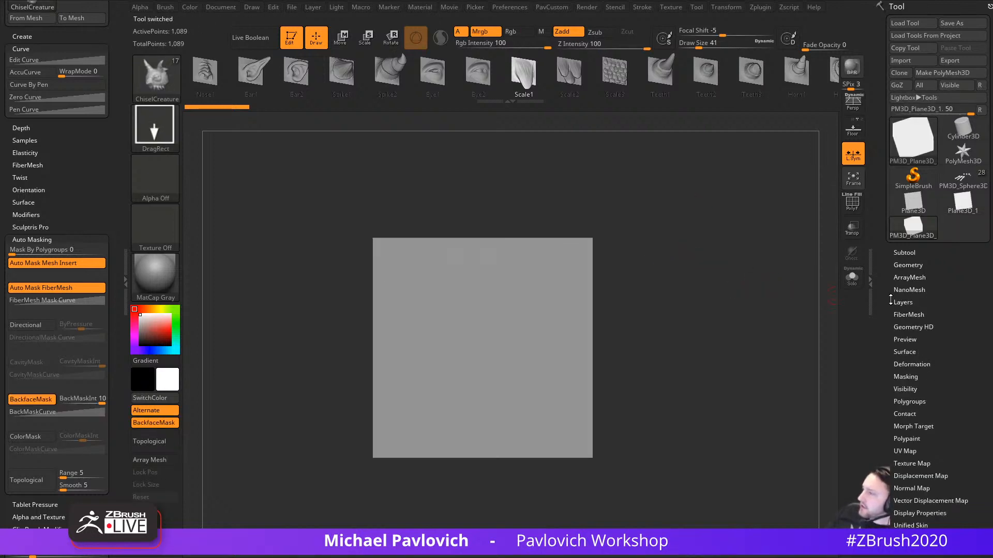
Step: Reconstruct the plane's lower subdivision levels with the polyframe displayed
click(908, 265)
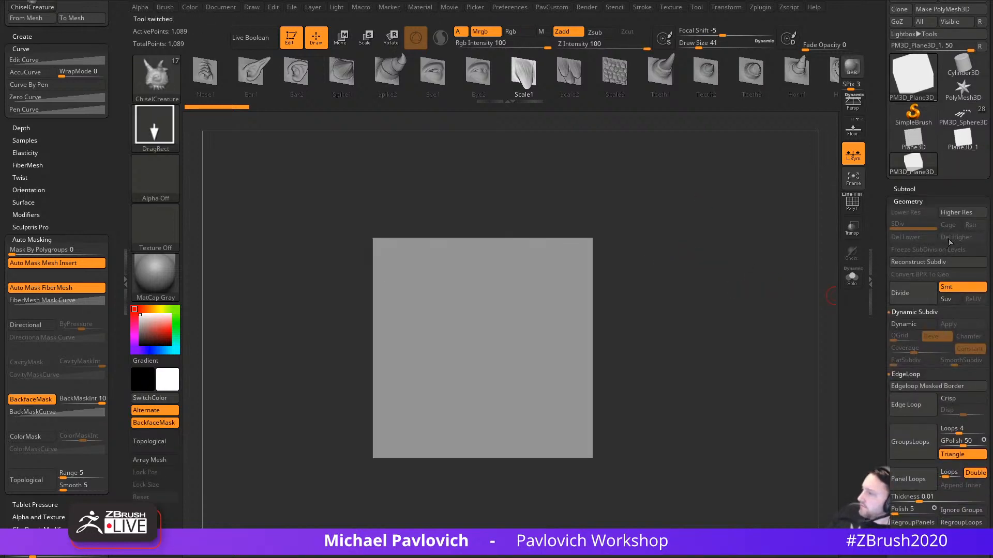
click(928, 262)
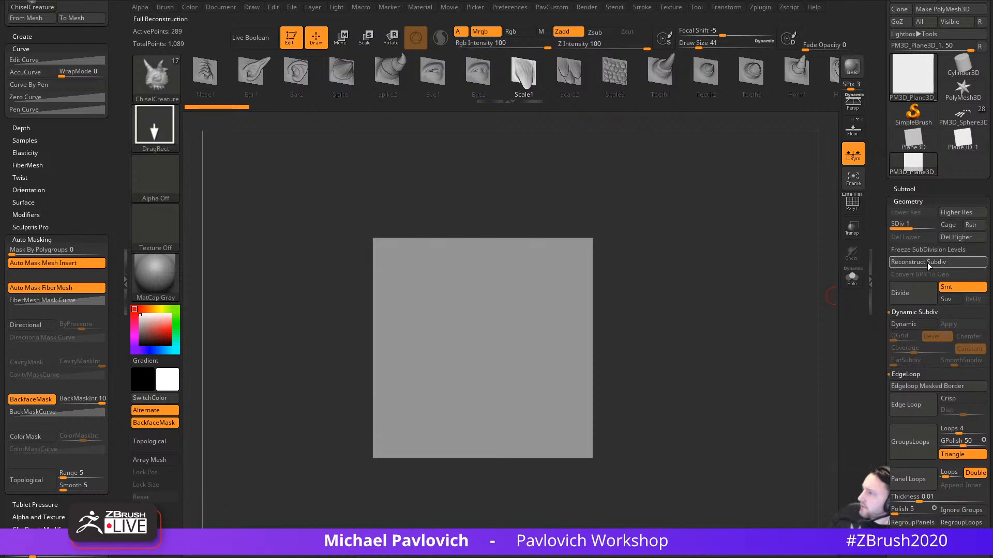
click(858, 205)
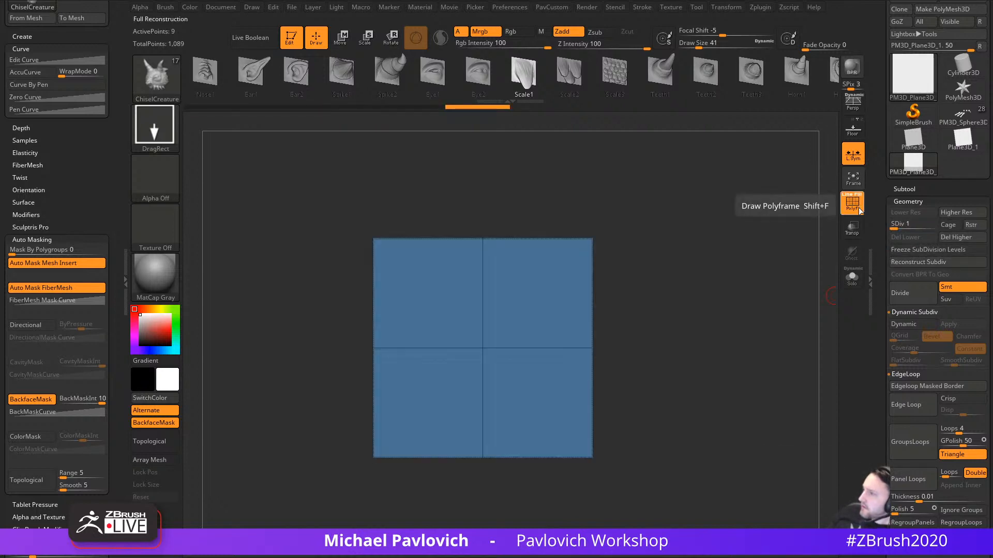
click(927, 263)
Step: Return the plane to subdivision level 6, turn off Smt, divide it up to level 8 and hide the polyframe
drag(901, 226, 937, 226)
click(954, 285)
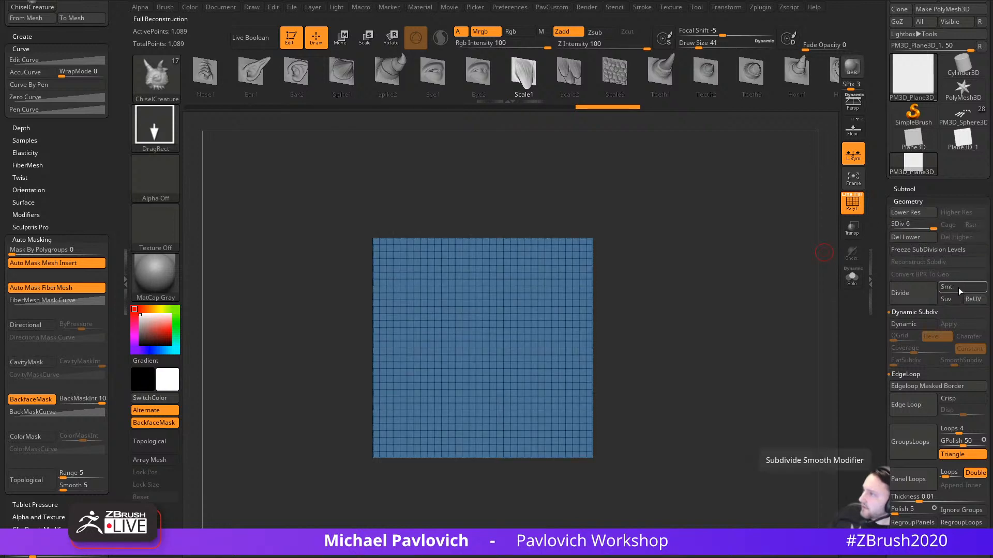
click(906, 296)
click(908, 295)
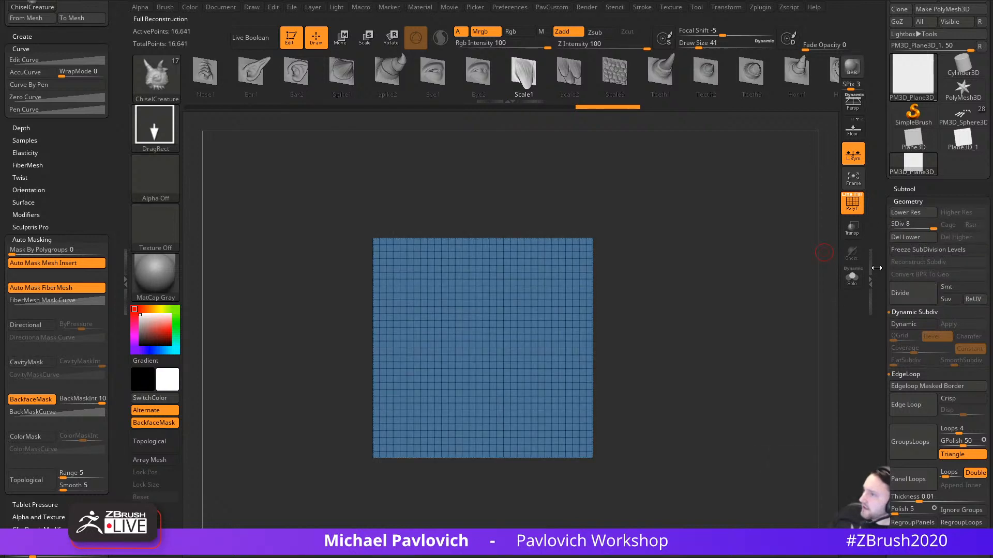
click(852, 203)
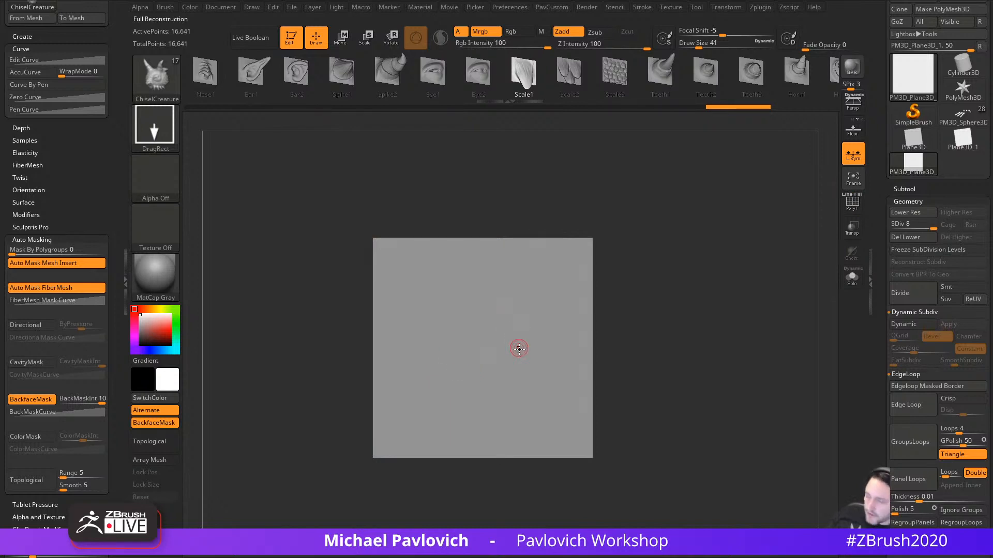
Step: Place one Scale1 shape down the centre of the plane, undoing the first tries
drag(485, 352, 486, 411)
key(ctrl+z)
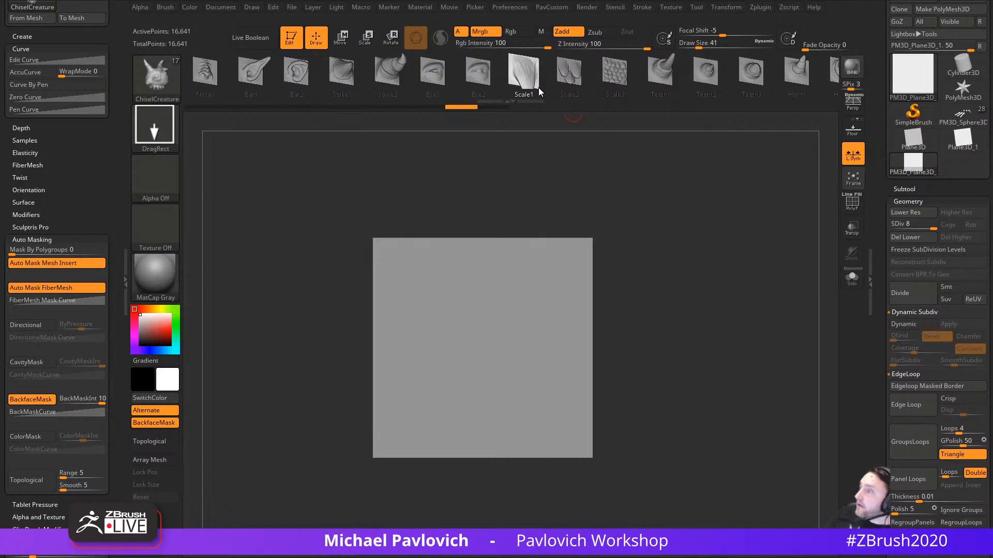
mouse_move(557, 67)
mouse_down()
mouse_move(387, 71)
mouse_move(556, 94)
mouse_up()
click(500, 70)
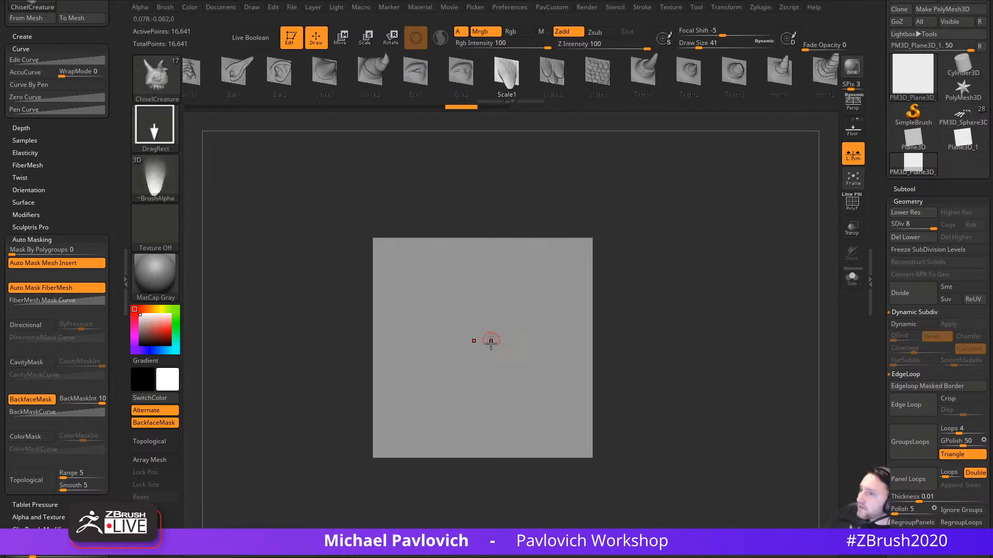
drag(483, 349, 479, 439)
key(ctrl+z)
mouse_move(479, 354)
mouse_down()
mouse_move(486, 455)
mouse_move(485, 425)
mouse_up()
Step: Smooth away the lengthwise grooves of the Scale1 shape with the Smooth brush at draw size 136
mouse_move(636, 305)
mouse_down()
mouse_move(698, 291)
mouse_move(719, 304)
mouse_up()
key(s)
drag(537, 344, 552, 344)
shift+right_drag(537, 339, 507, 325)
shift+drag(494, 313, 492, 350)
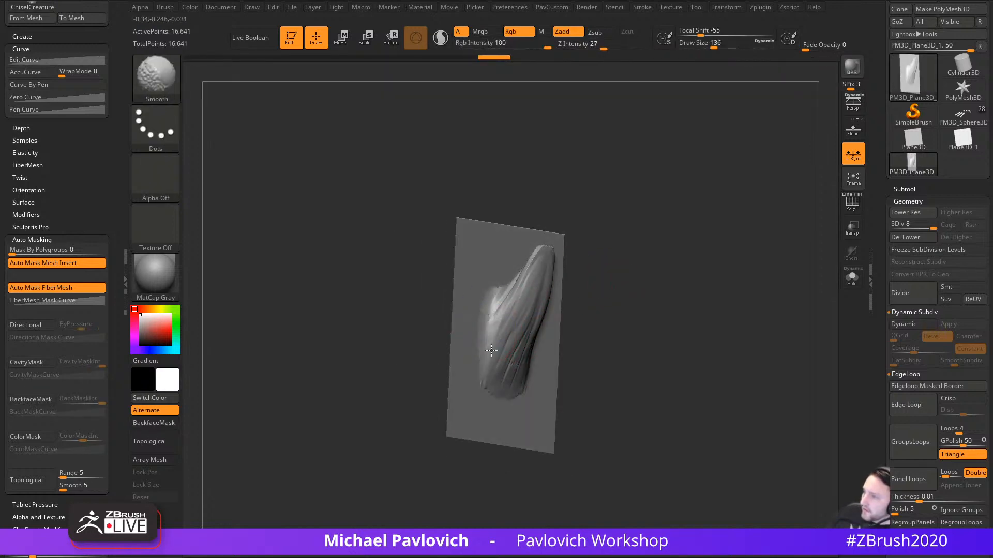
right_drag(498, 368, 442, 300)
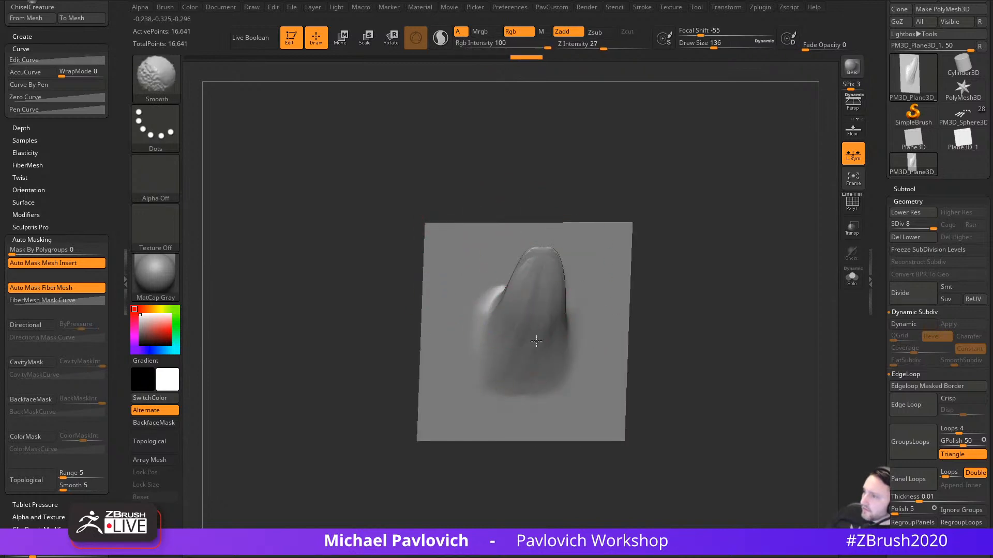
Step: Refine the sides of the spike symmetrically with the Standard brush at draw size 90
mouse_move(649, 274)
right_down()
mouse_move(716, 269)
mouse_move(570, 264)
mouse_move(517, 286)
mouse_move(659, 255)
right_up()
key(s)
drag(595, 303, 588, 302)
right_drag(549, 296, 507, 312)
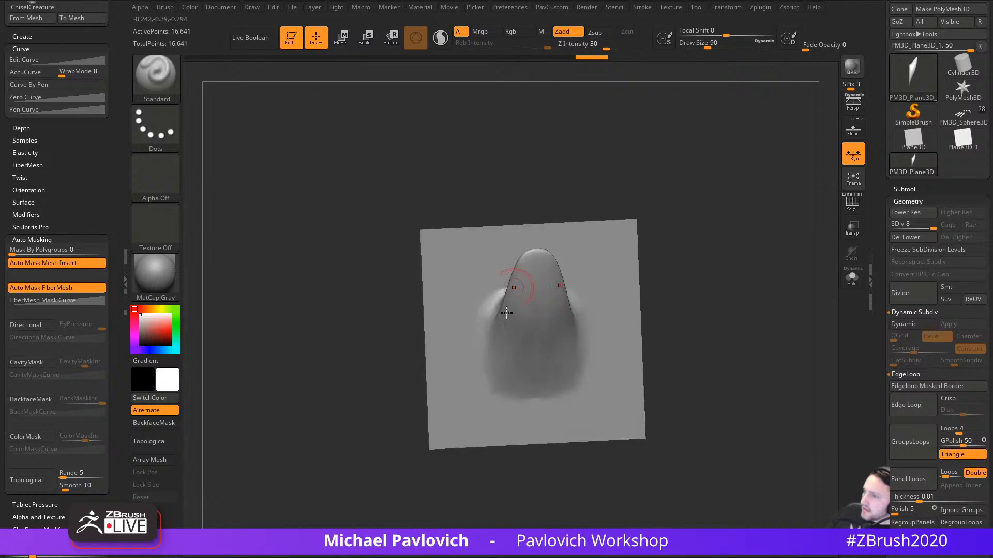
mouse_move(532, 355)
right_down()
mouse_move(704, 295)
mouse_move(582, 275)
right_up()
Step: Pull the spike's tip outward into a longer point with the MoveAccu brush at draw size 108
right_drag(634, 257, 659, 214)
key(2)
key(s)
mouse_move(536, 267)
mouse_down()
mouse_move(546, 266)
mouse_move(538, 234)
mouse_move(512, 286)
mouse_move(536, 240)
mouse_up()
mouse_move(709, 249)
shift+right_down()
mouse_move(689, 279)
mouse_move(737, 288)
shift+right_up()
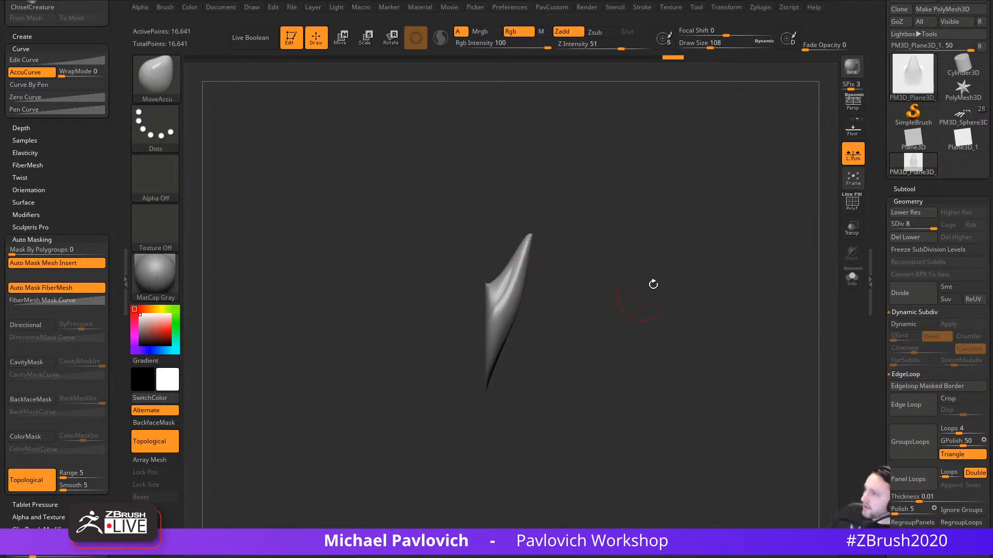
Step: Check the spike mesh at subdivision level 5 and set it to level 6
key(shift+d)
key(shift+d)
key(shift+d)
right_drag(643, 288, 593, 304)
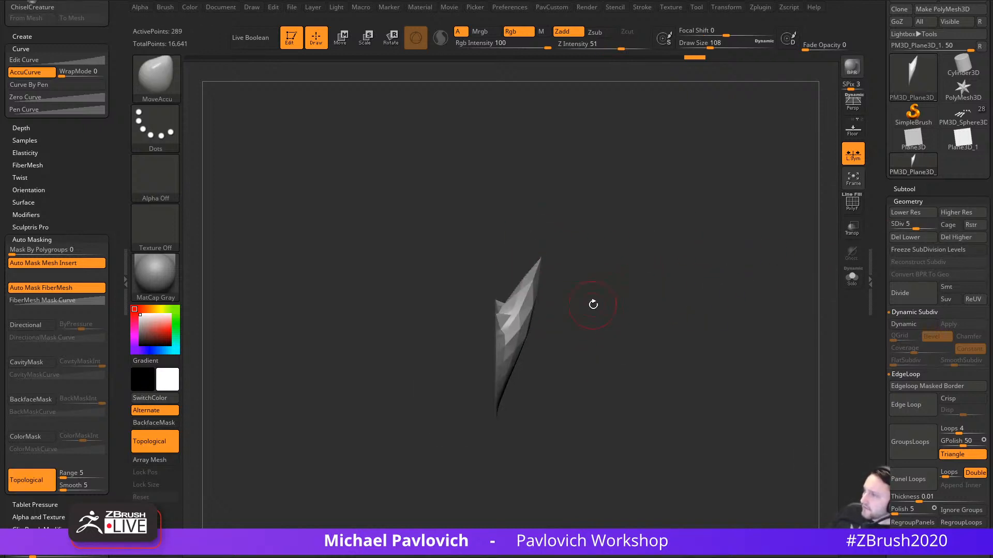
key(d)
key(ctrl)
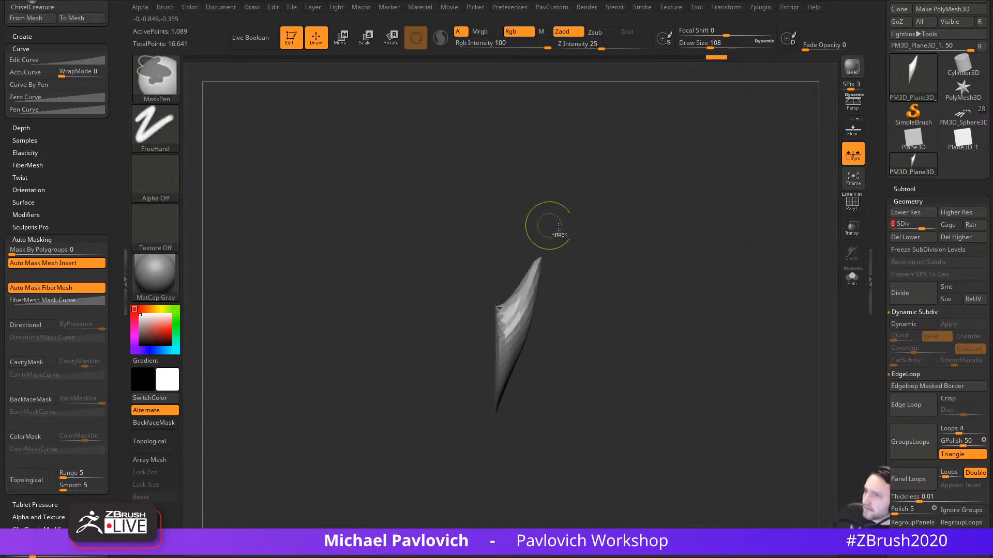
Step: Lasso-mask part of the spike mesh with MaskLasso and move the unmasked portion outward with the gizmo
click(179, 99)
click(368, 133)
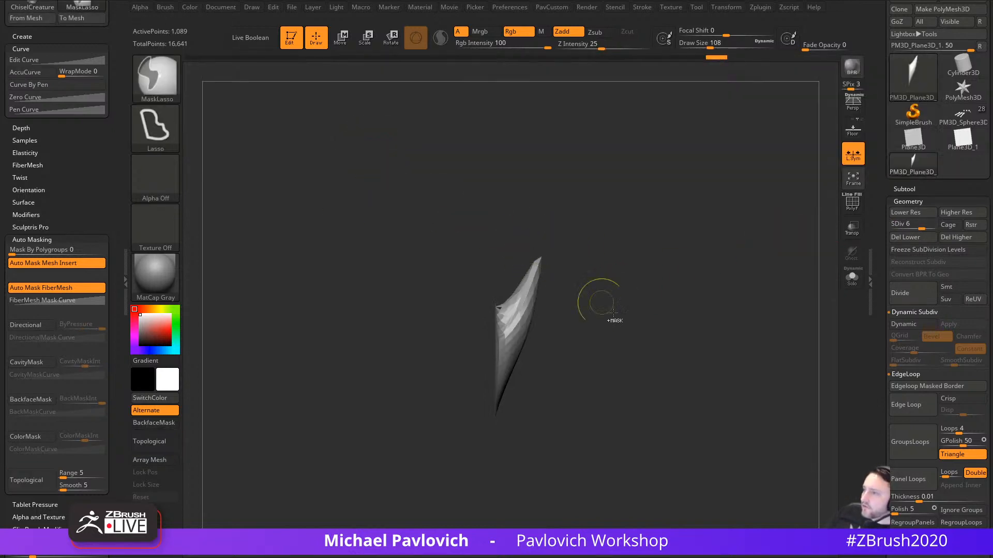
mouse_move(633, 337)
ctrl+mouse_down()
mouse_move(517, 218)
mouse_move(498, 277)
mouse_move(517, 450)
ctrl+mouse_up()
key(w)
alt+click(511, 348)
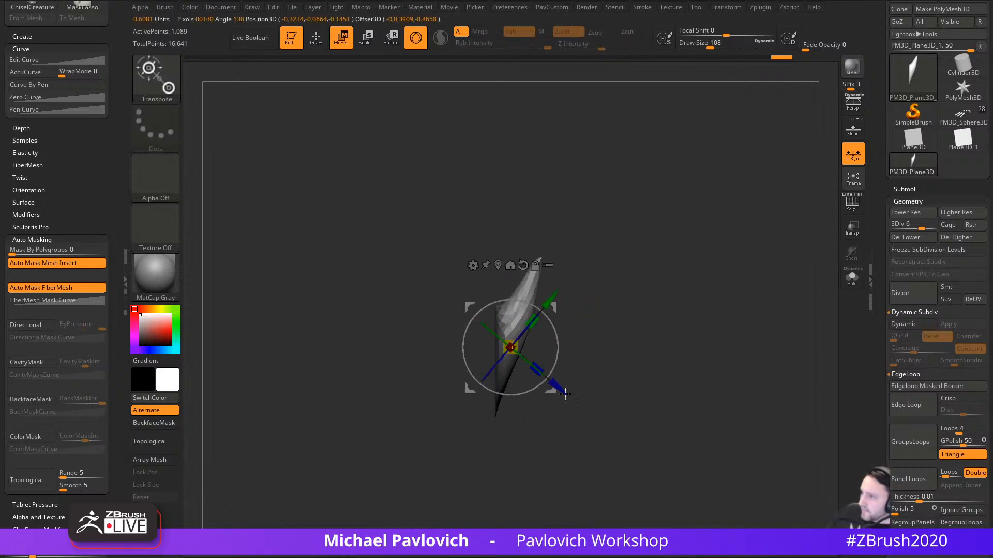
drag(535, 306, 698, 315)
key(q)
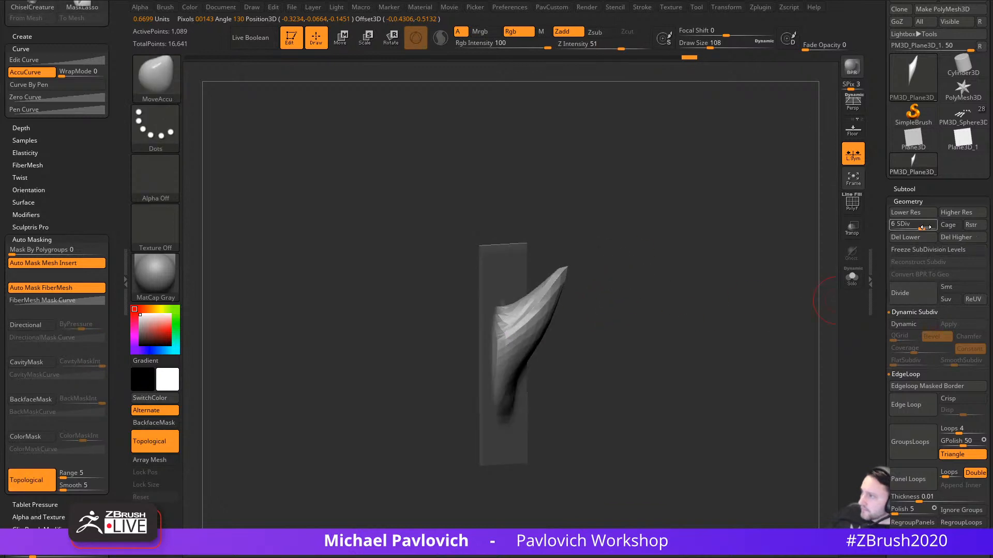
Step: Set the spike mesh to subdivision level 8
drag(925, 227, 937, 227)
shift+drag(689, 307, 576, 259)
drag(743, 295, 776, 287)
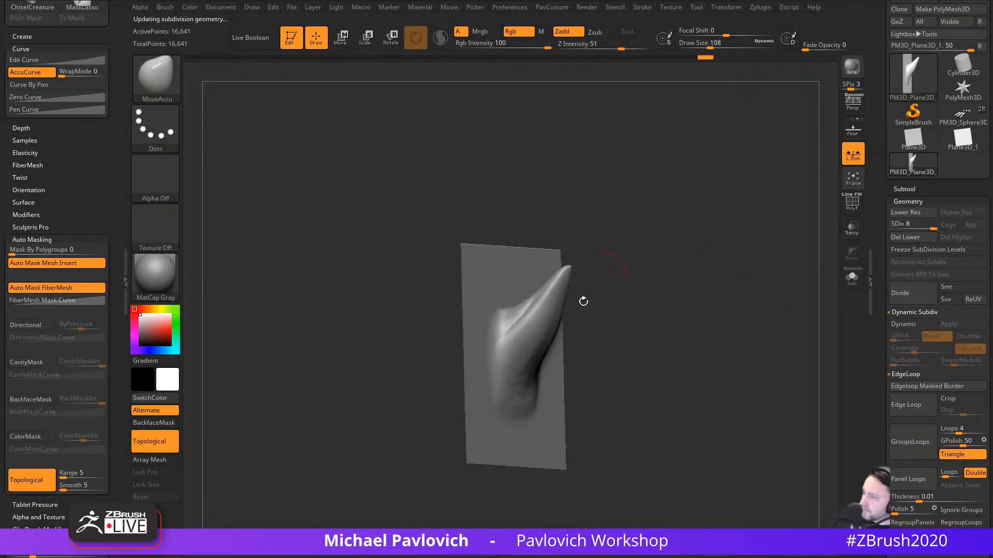
Step: Try the SnakeHook brush and smooth the spike's surface and base with the Smooth brush
key(b)
key(s)
key(h)
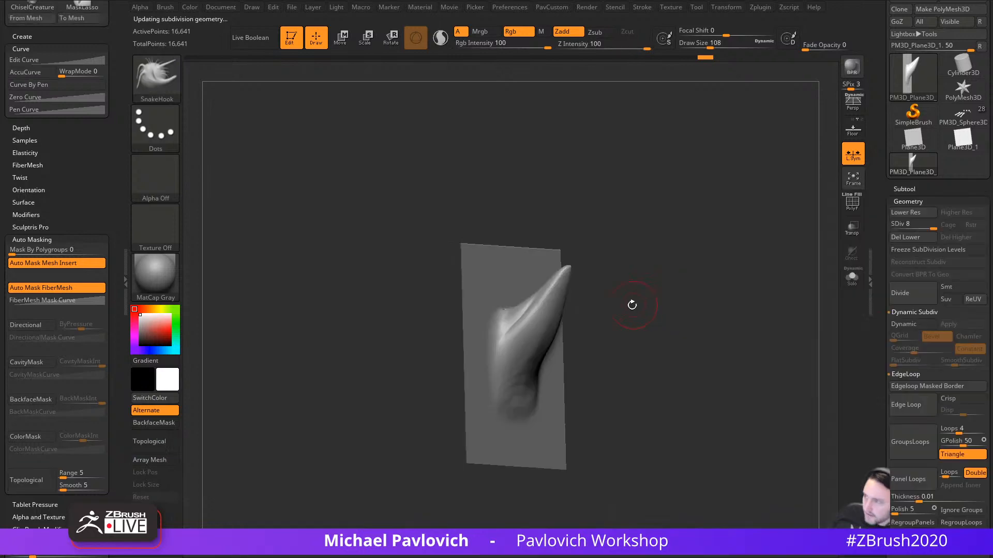
mouse_move(631, 304)
mouse_down()
mouse_move(582, 365)
mouse_move(549, 381)
mouse_move(642, 243)
mouse_move(720, 295)
mouse_move(731, 344)
mouse_move(630, 343)
mouse_up()
key(ctrl+z)
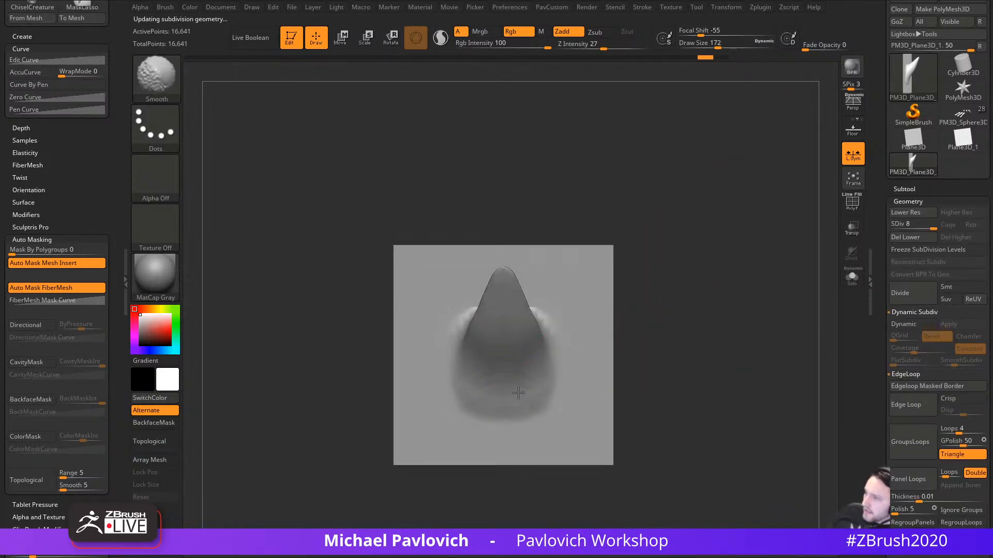
mouse_move(696, 281)
alt+mouse_down()
mouse_move(710, 298)
mouse_move(598, 343)
mouse_move(665, 305)
mouse_move(572, 355)
alt+mouse_up()
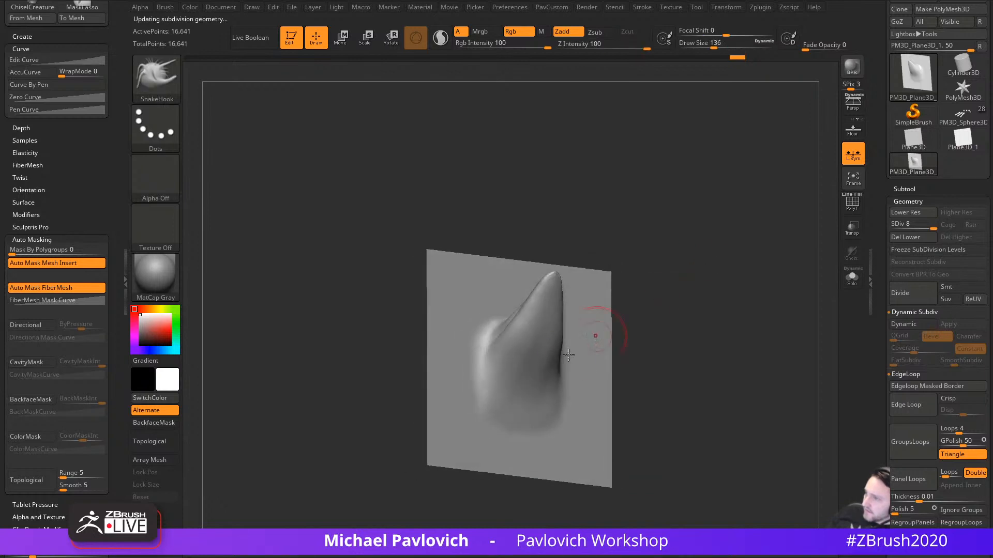
key(shift)
shift+drag(524, 314, 700, 303)
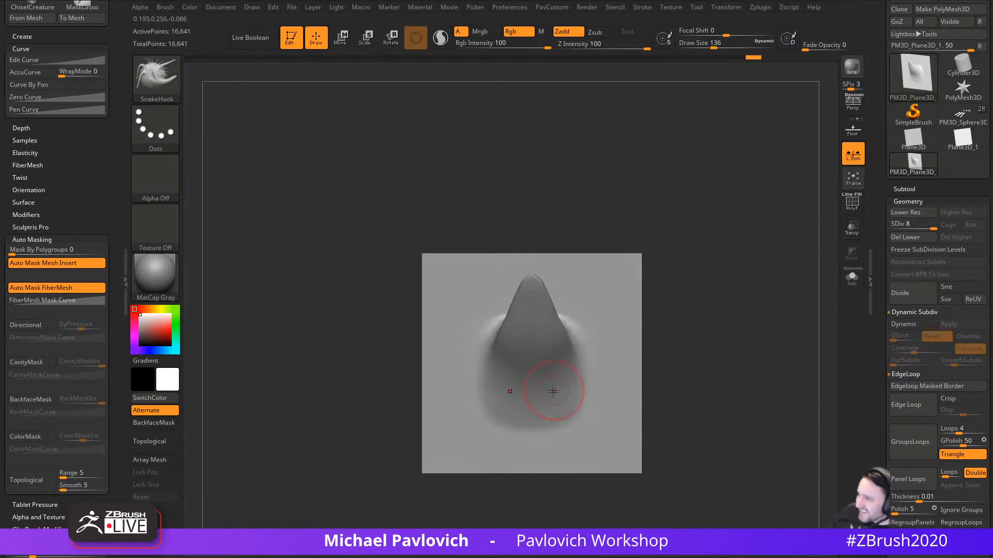
Step: Try building a raised rim around the spike's base with the Standard brush at draw size 112
key(s)
mouse_move(505, 406)
mouse_down()
mouse_move(479, 396)
mouse_move(509, 432)
mouse_move(586, 377)
mouse_up()
key(b)
key(d)
key(s)
key(b)
key(s)
key(t)
key(bracketleft)
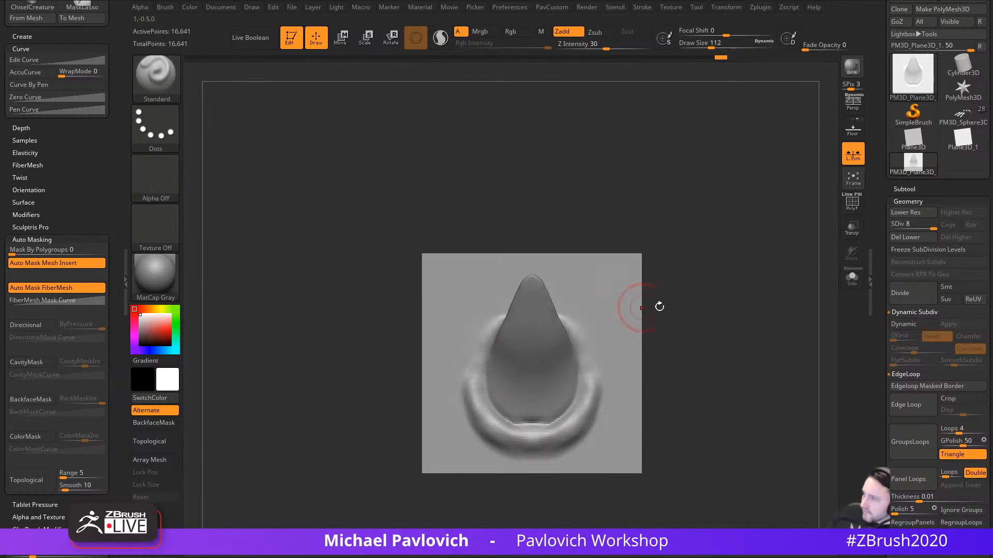
Step: Undo the raised rim strokes around the spike's base
mouse_move(656, 306)
mouse_down()
mouse_move(728, 296)
mouse_move(485, 378)
mouse_up()
key(ctrl+z)
key(ctrl+z)
key(ctrl+z)
key(ctrl+z)
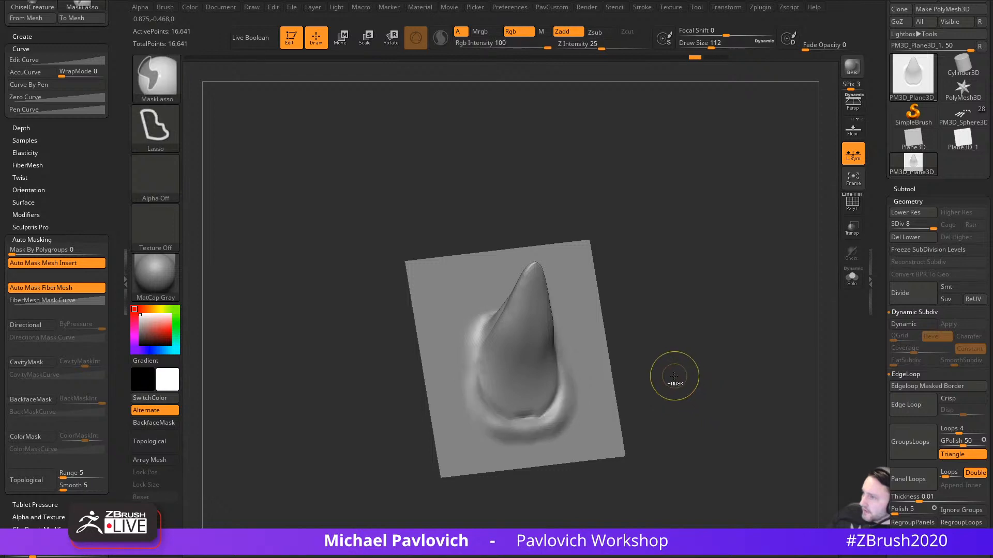
Step: Smooth the transition between the spike's base and the plane with the Smooth brush at draw size 112
drag(682, 359, 642, 362)
shift+drag(499, 391, 533, 419)
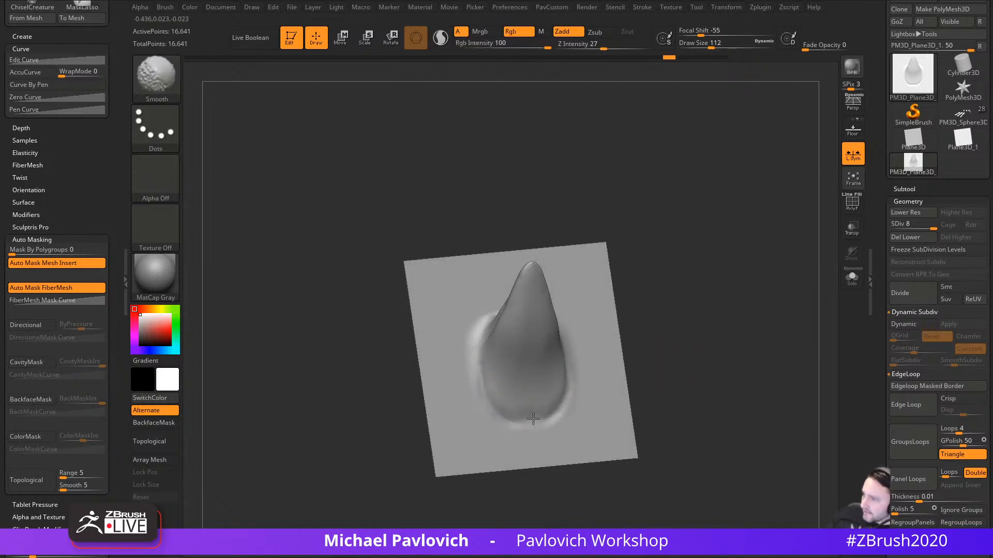
mouse_move(693, 328)
mouse_down()
mouse_move(709, 312)
mouse_move(698, 337)
mouse_move(736, 332)
mouse_move(727, 350)
mouse_move(729, 335)
mouse_move(742, 336)
mouse_up()
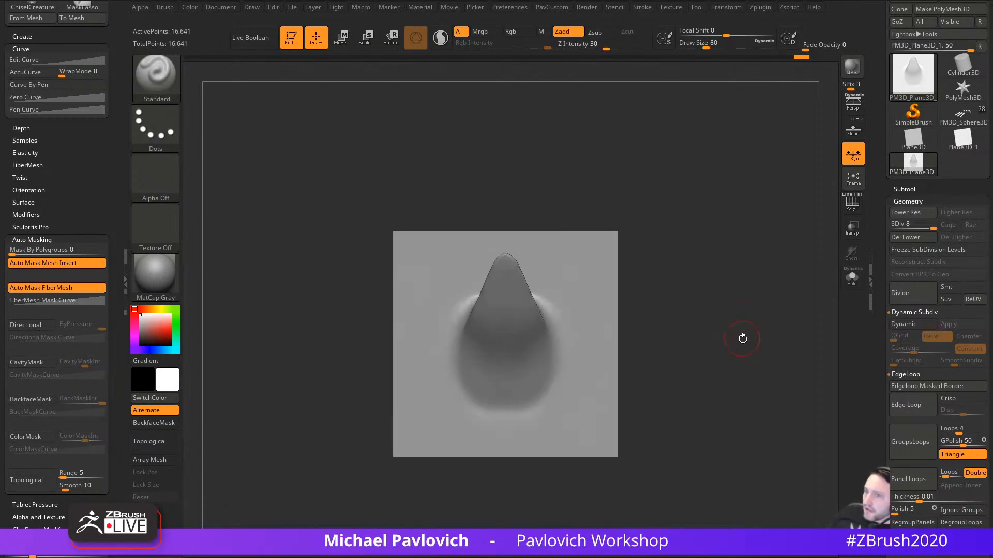
Step: Reveal the brush creation options and select the ChiselCreature brush as the base for a new brush
drag(115, 20, 107, 181)
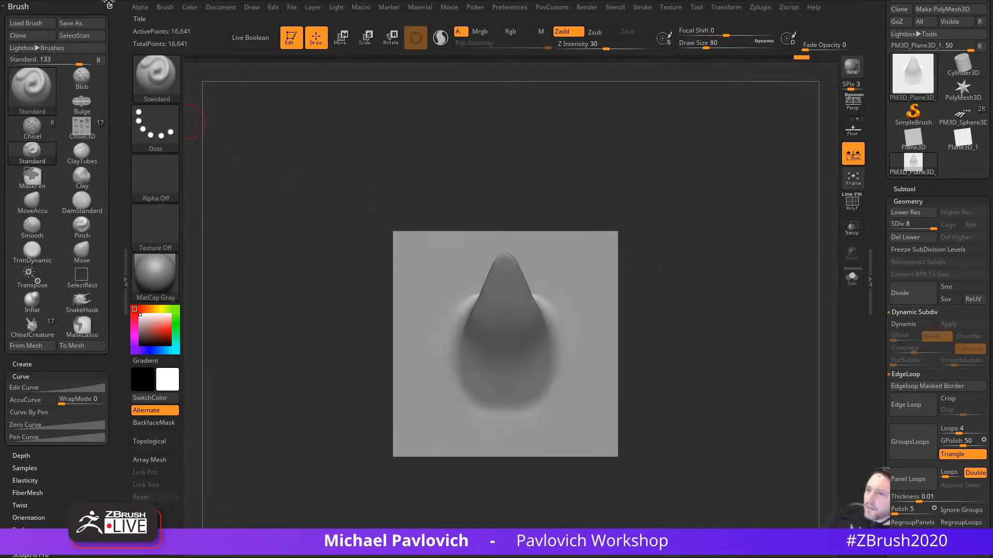
drag(118, 136, 110, 73)
key(shift)
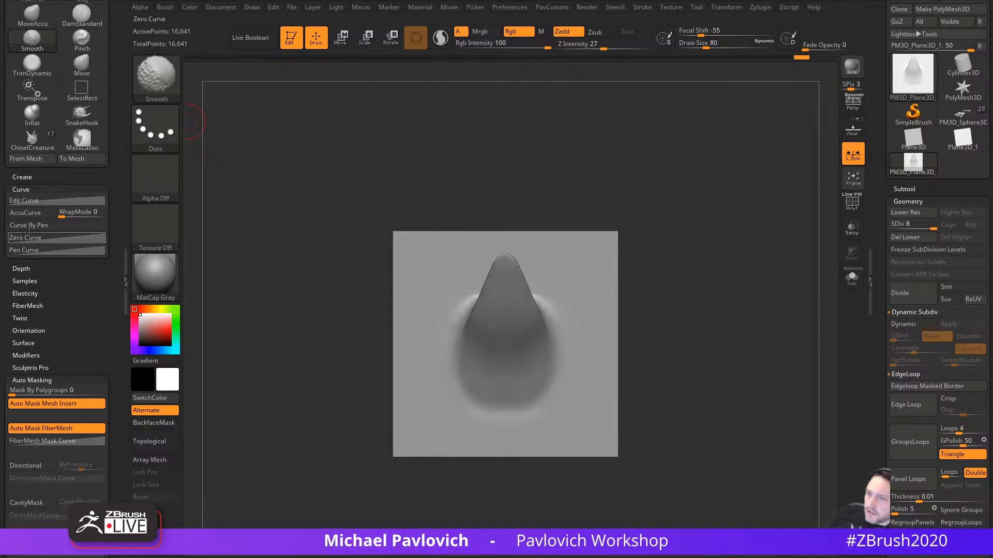
click(24, 177)
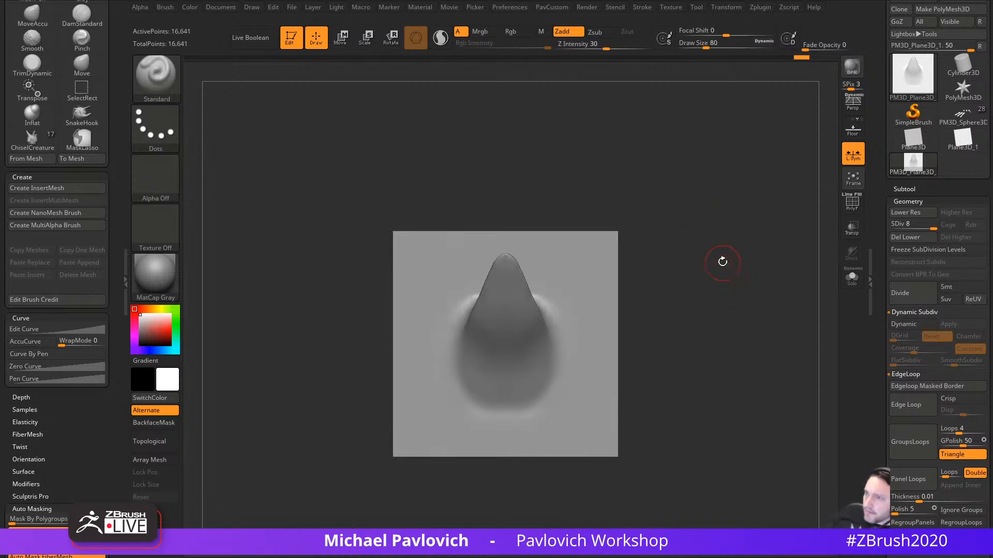
key(b)
key(c)
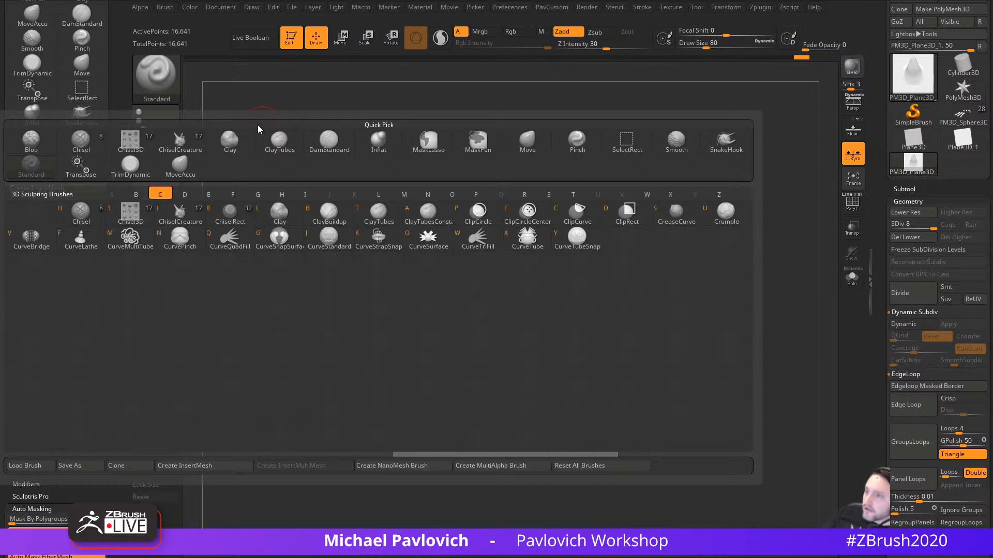
click(180, 144)
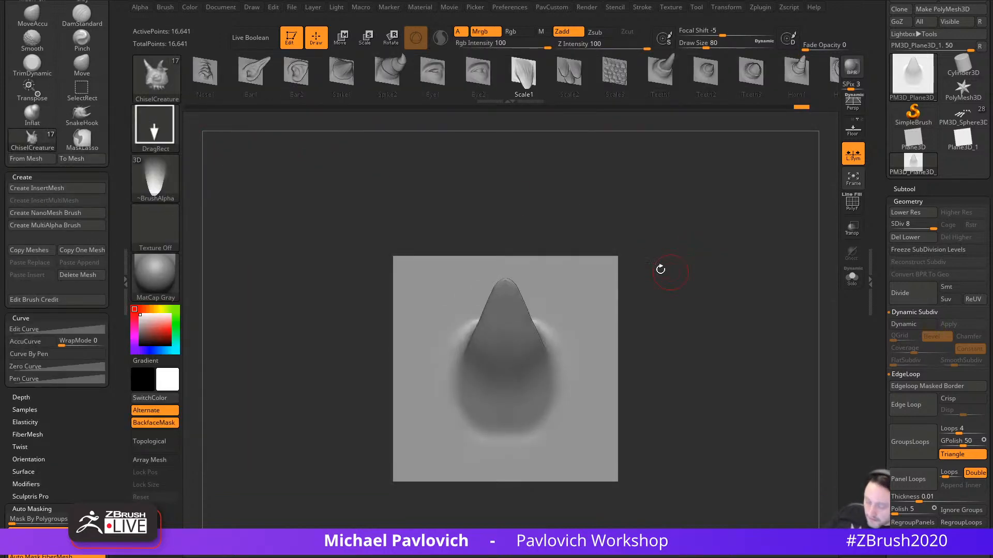
Step: Preview an alpha generated from the spike mesh without creating it
key(b)
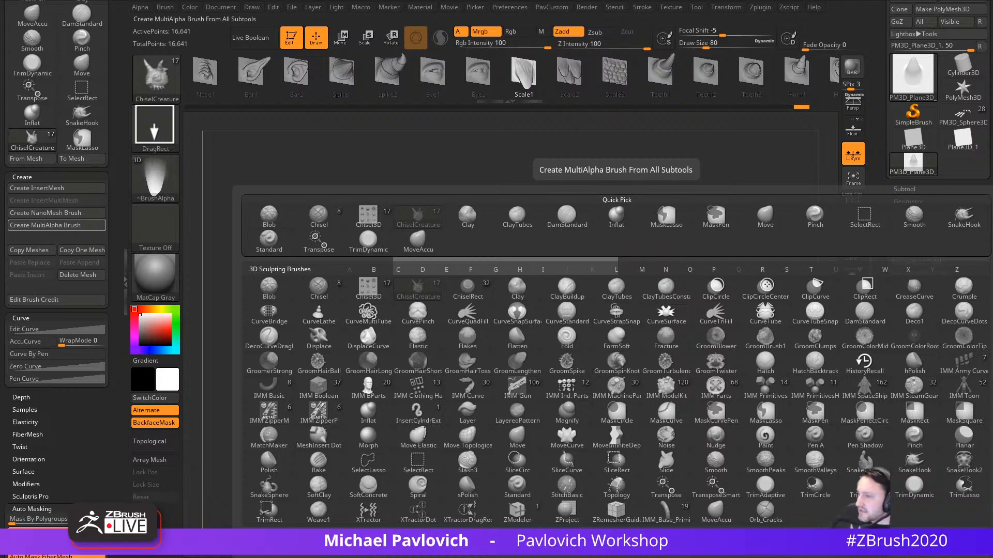
click(140, 7)
click(186, 243)
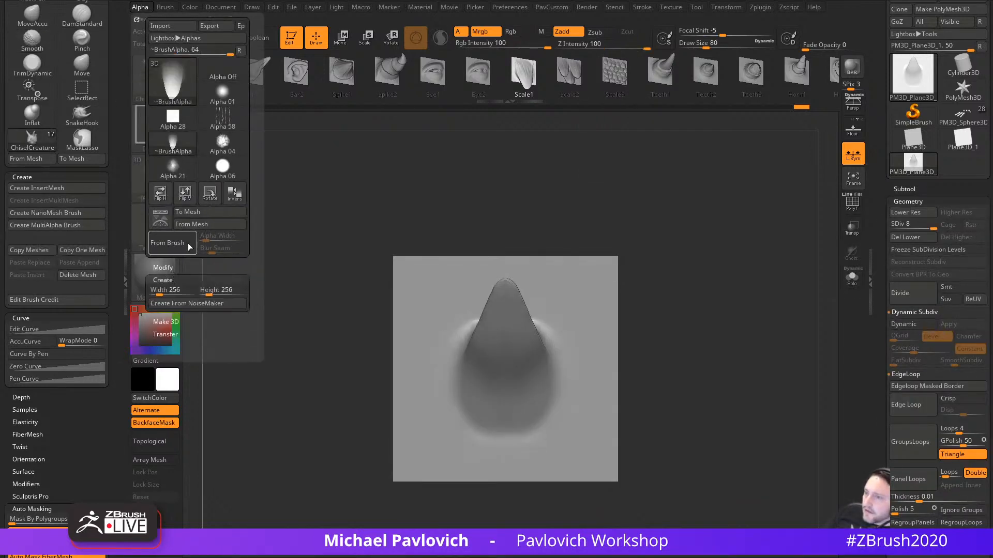
click(209, 225)
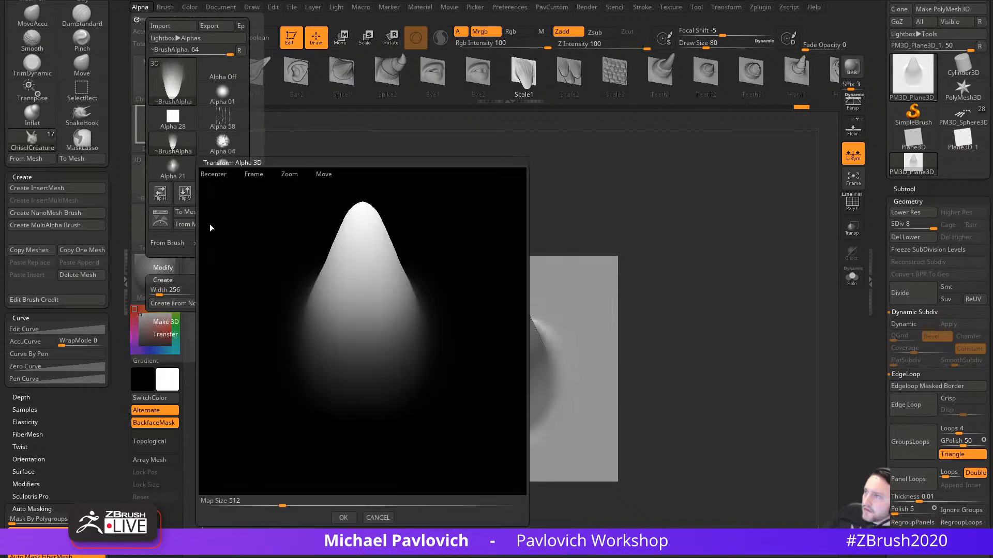
click(378, 518)
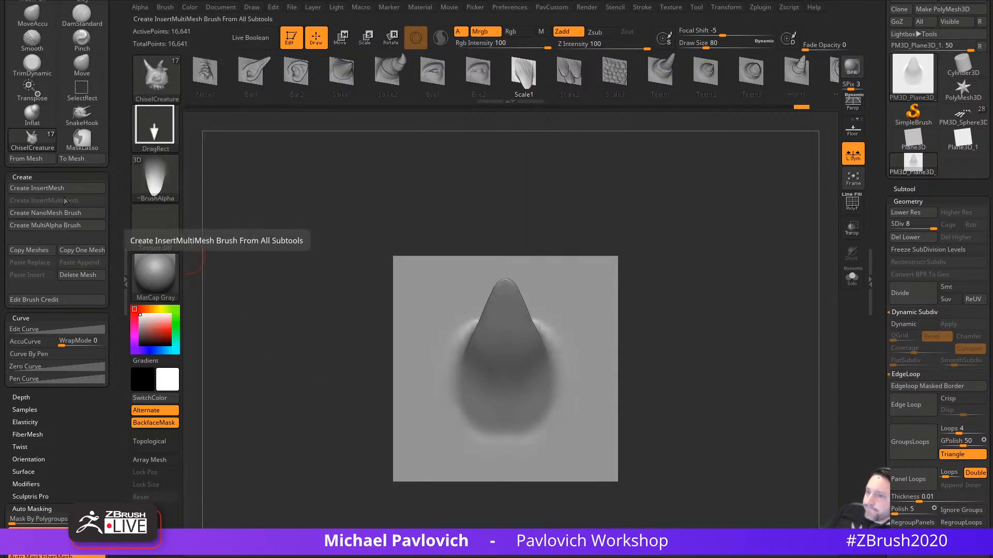
Step: Create a MultiAlpha brush from the spike plane
click(67, 226)
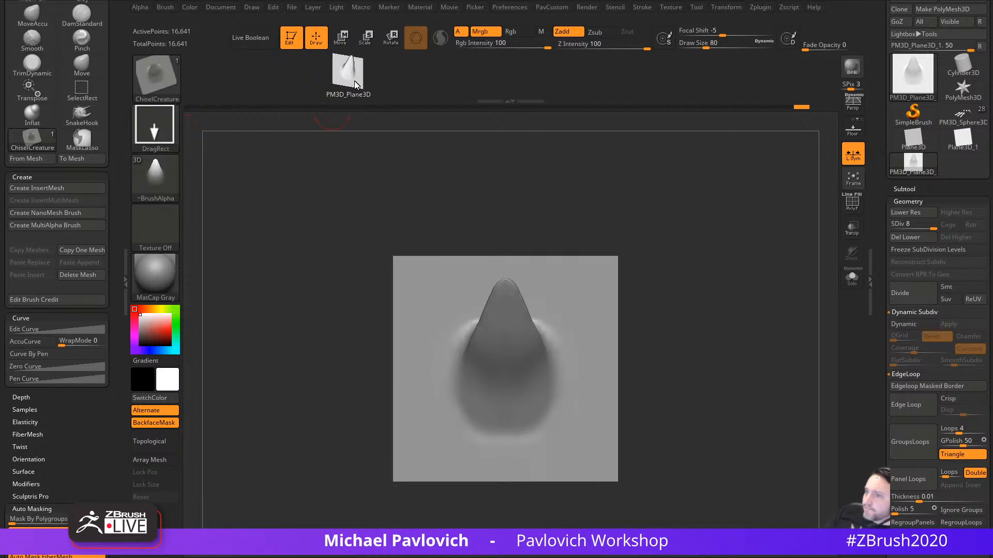
click(166, 77)
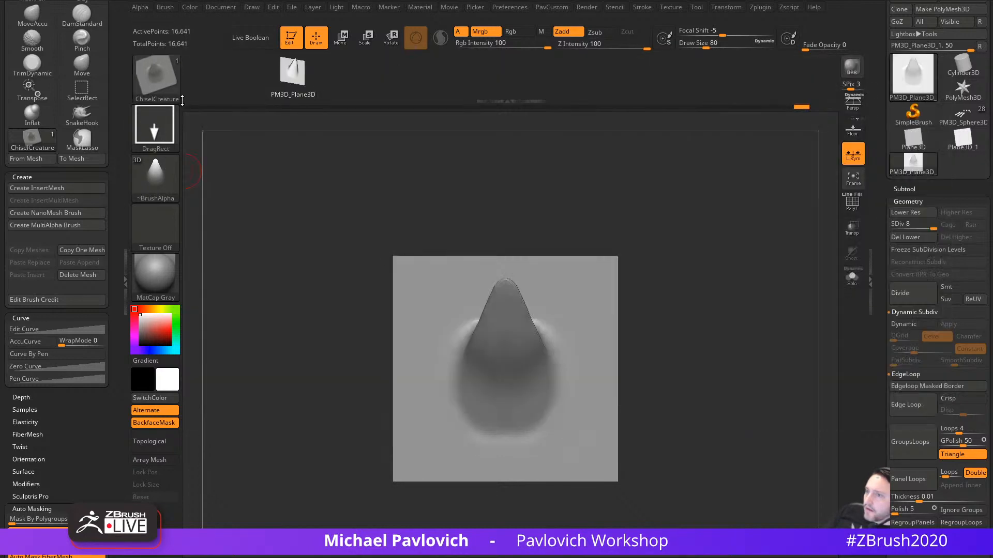
click(171, 78)
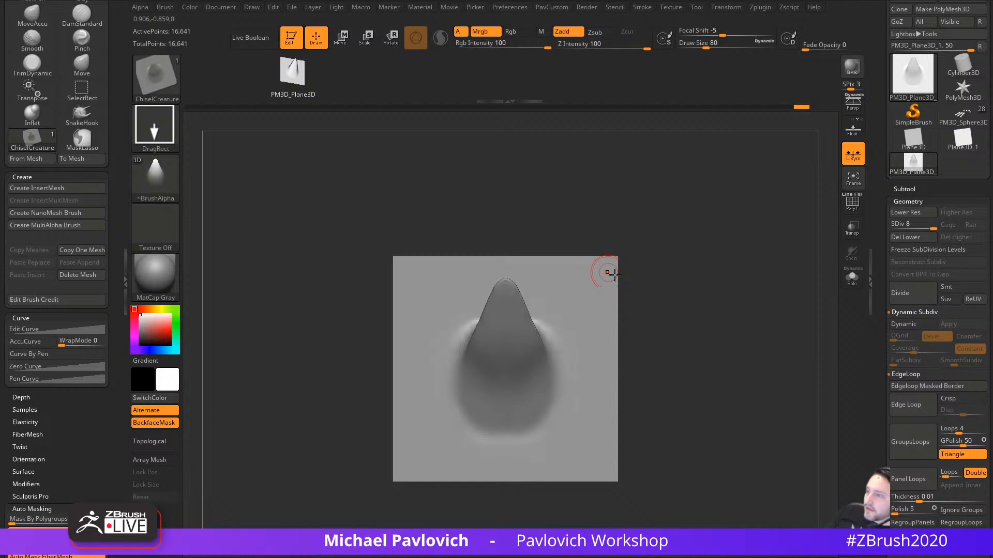
Step: Test the new spike brush by stamping on the plane and undo the test stamps
drag(642, 285, 704, 304)
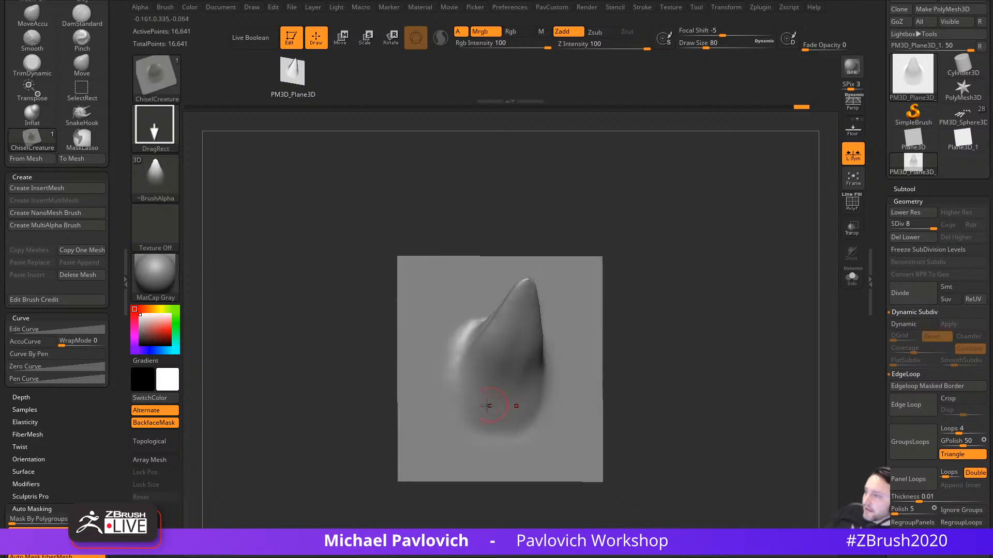
mouse_move(482, 406)
mouse_down()
mouse_move(482, 446)
mouse_move(497, 443)
mouse_move(454, 346)
mouse_move(464, 348)
mouse_up()
key(ctrl+z)
drag(482, 436, 491, 399)
drag(448, 455, 459, 409)
key(ctrl+z)
key(ctrl+z)
key(ctrl+z)
key(ctrl+z)
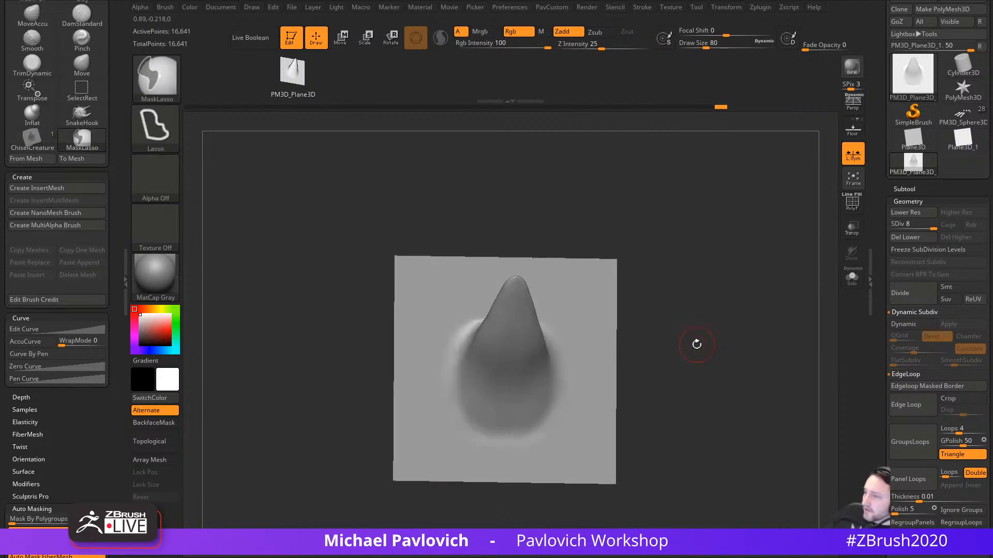
alt+drag(701, 349, 688, 355)
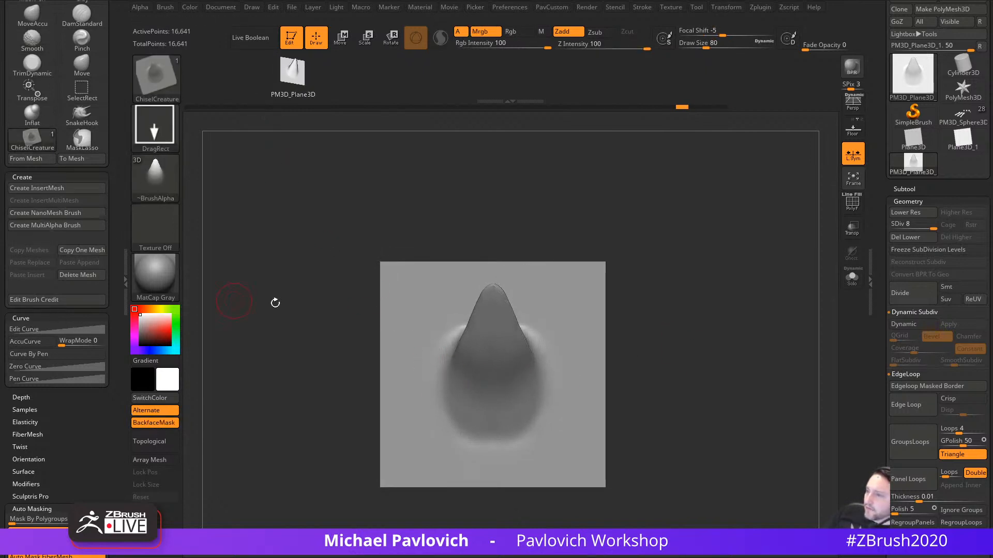
Step: Switch the active tool back to the insect creature, PM3D_Sphere3D
drag(876, 237, 892, 294)
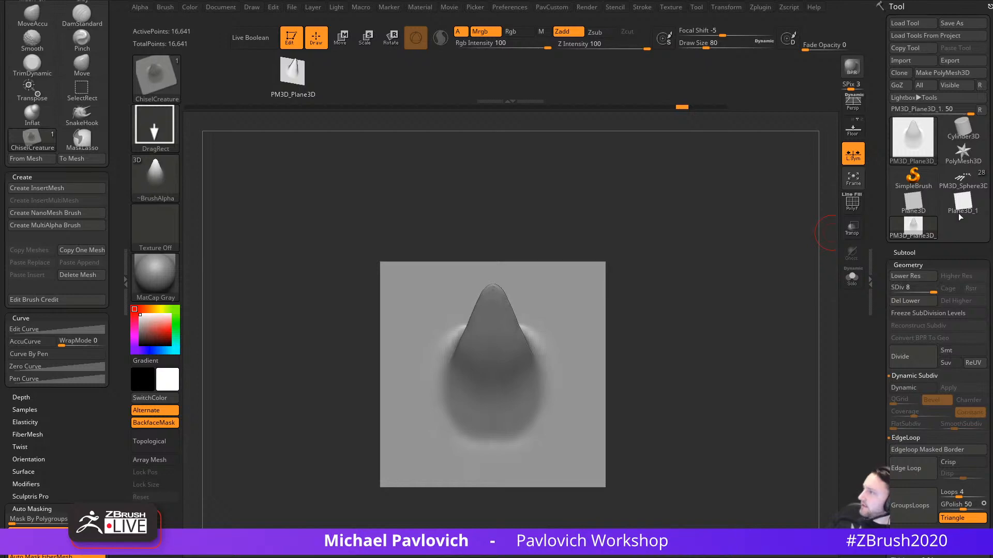
click(967, 185)
mouse_move(765, 339)
mouse_down()
mouse_move(820, 323)
mouse_move(776, 345)
mouse_up()
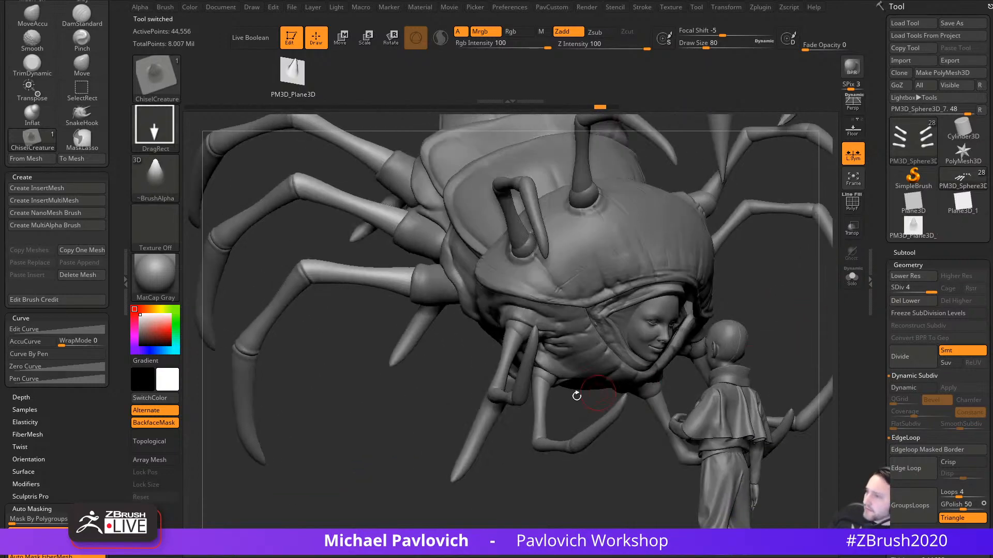
Step: Divide the legs to subdivision level 5 and stamp a row of spikes along a leg's upper segment at draw size 59
mouse_move(329, 404)
alt+mouse_down()
mouse_move(343, 416)
mouse_move(372, 413)
mouse_move(497, 328)
mouse_move(485, 455)
mouse_move(501, 412)
alt+mouse_up()
drag(468, 363, 462, 366)
mouse_move(468, 416)
alt+mouse_down()
mouse_move(481, 430)
mouse_move(488, 479)
mouse_move(490, 404)
alt+mouse_up()
drag(453, 442, 605, 432)
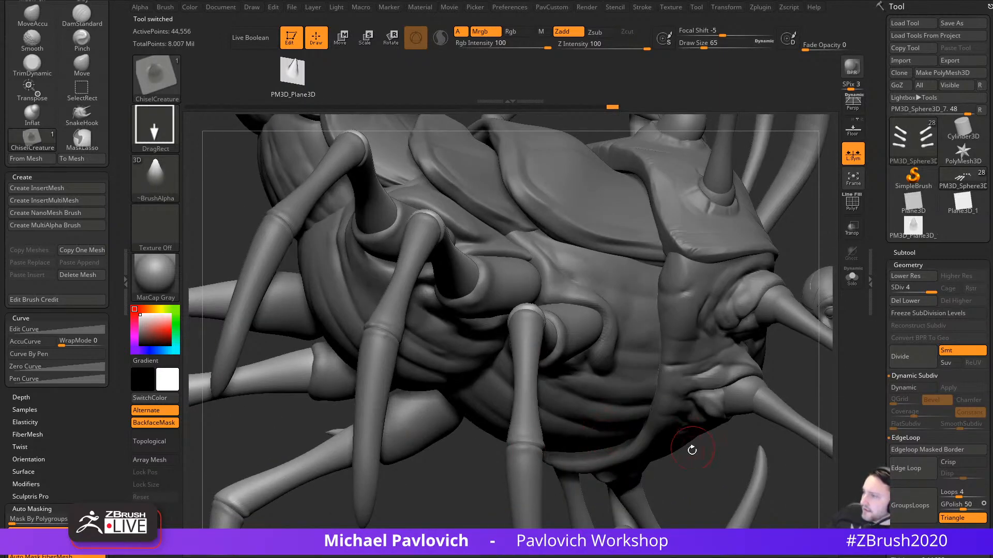
mouse_move(691, 450)
mouse_down()
mouse_move(649, 453)
mouse_move(746, 414)
mouse_move(676, 390)
mouse_move(672, 412)
mouse_move(617, 349)
mouse_up()
key(ctrl+z)
key(d)
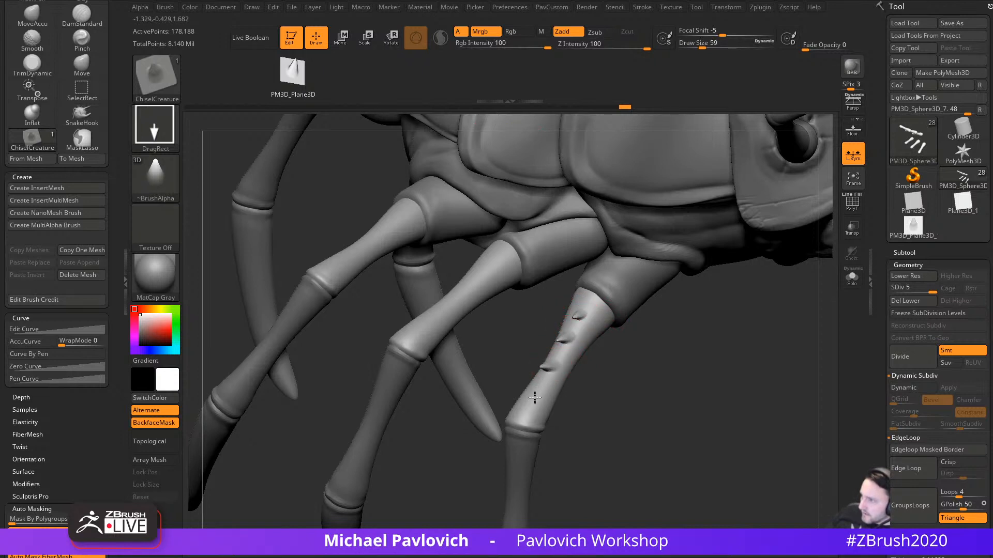
drag(535, 398, 529, 406)
drag(531, 402, 517, 434)
mouse_move(595, 434)
ctrl+right_down()
mouse_move(609, 401)
mouse_move(583, 403)
mouse_move(636, 417)
mouse_move(662, 464)
mouse_move(580, 471)
mouse_move(598, 470)
mouse_move(594, 454)
mouse_move(675, 435)
mouse_move(760, 450)
mouse_move(721, 418)
ctrl+right_up()
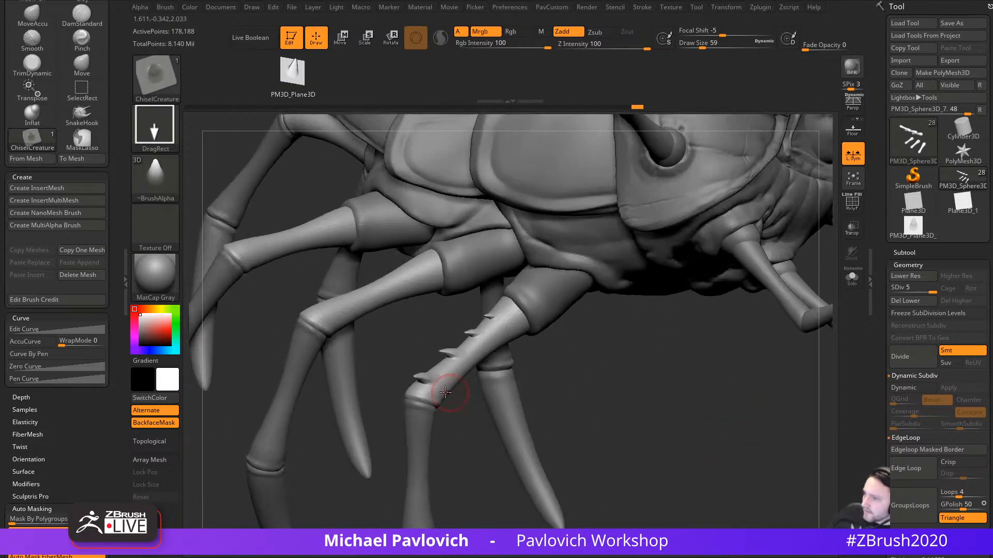
Step: Set the draw size to 49 and select the ChiselCreature spike brush for the middle leg
key(shift)
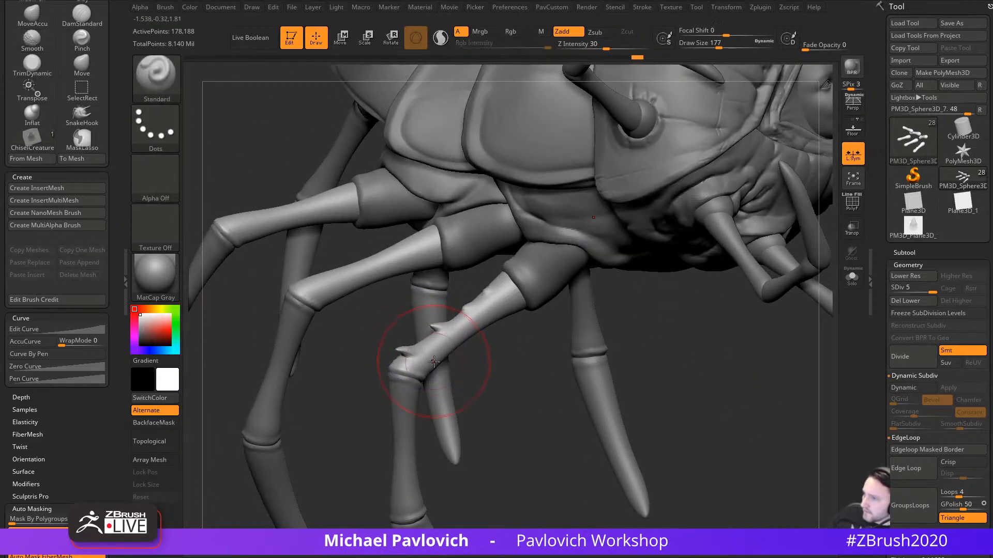
mouse_move(399, 359)
right_down()
mouse_move(583, 412)
mouse_move(542, 386)
mouse_move(525, 408)
right_up()
key(s)
drag(524, 414, 518, 414)
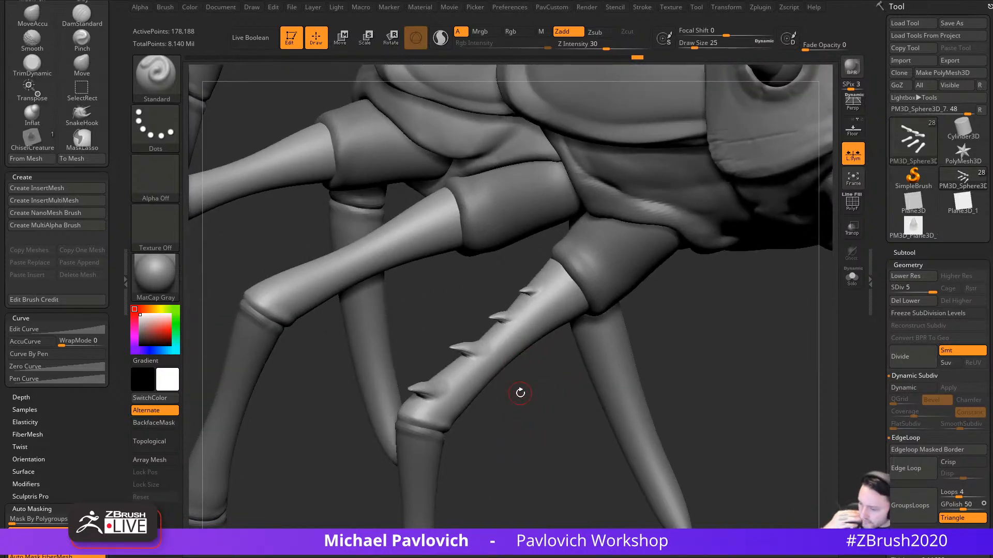
mouse_move(709, 416)
ctrl+right_down()
mouse_move(687, 372)
mouse_move(722, 470)
ctrl+right_up()
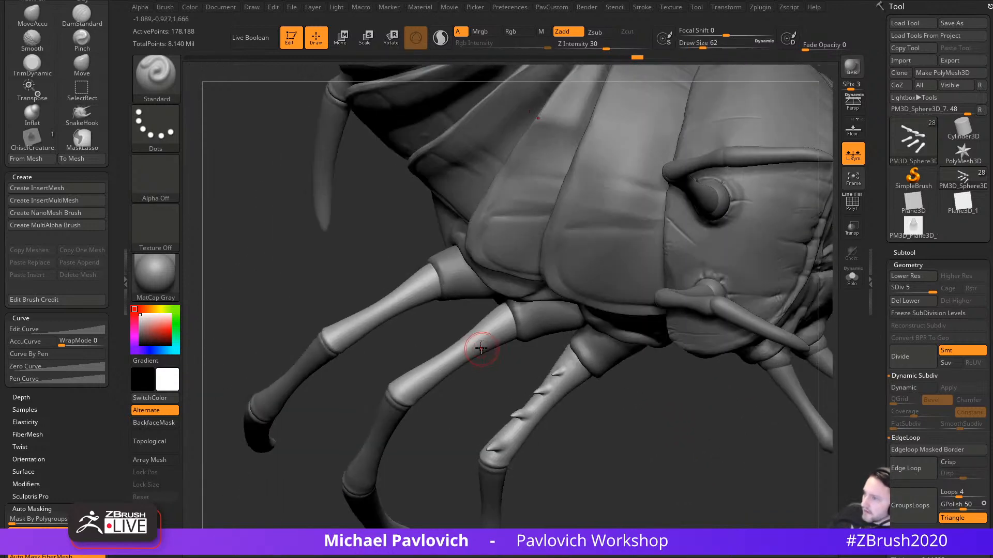
key(s)
drag(479, 345, 486, 345)
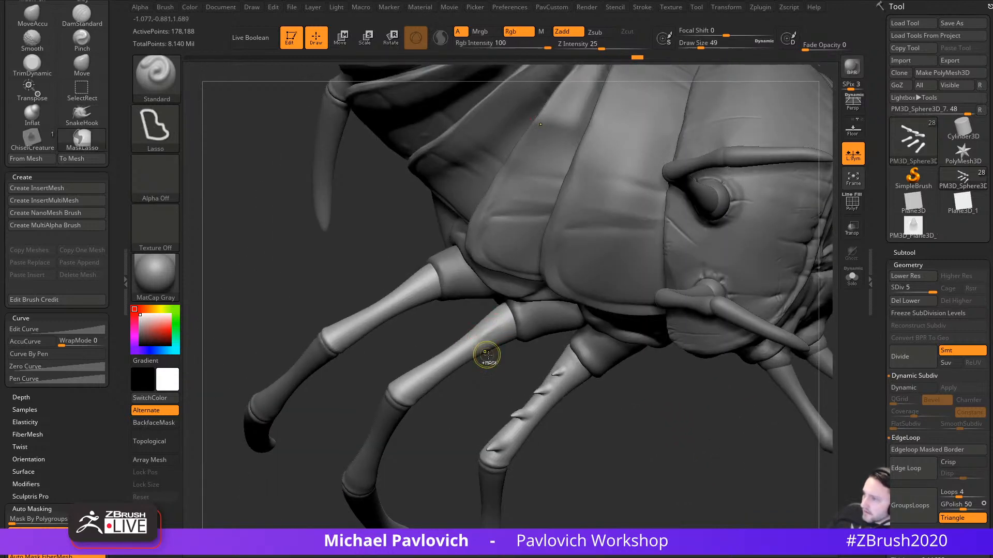
key(b)
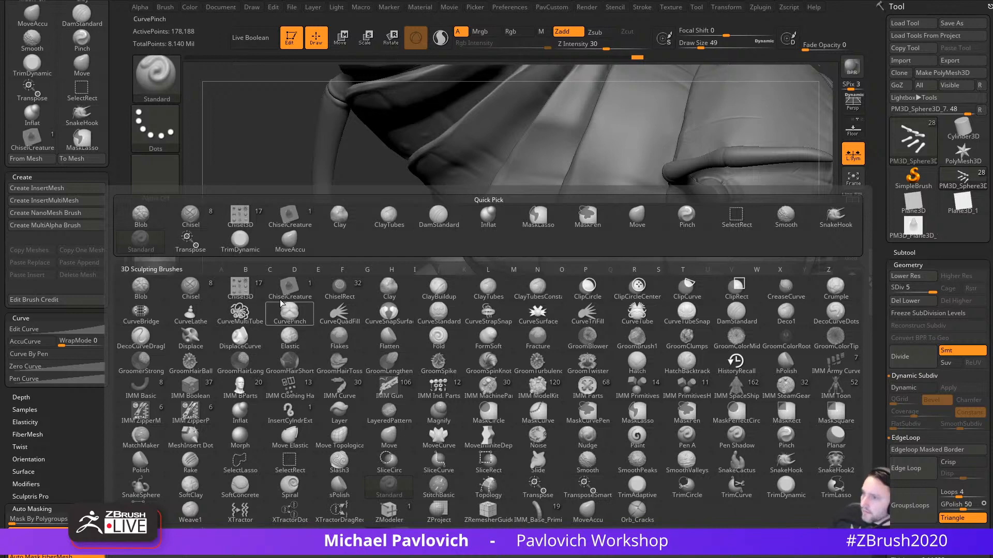
click(290, 288)
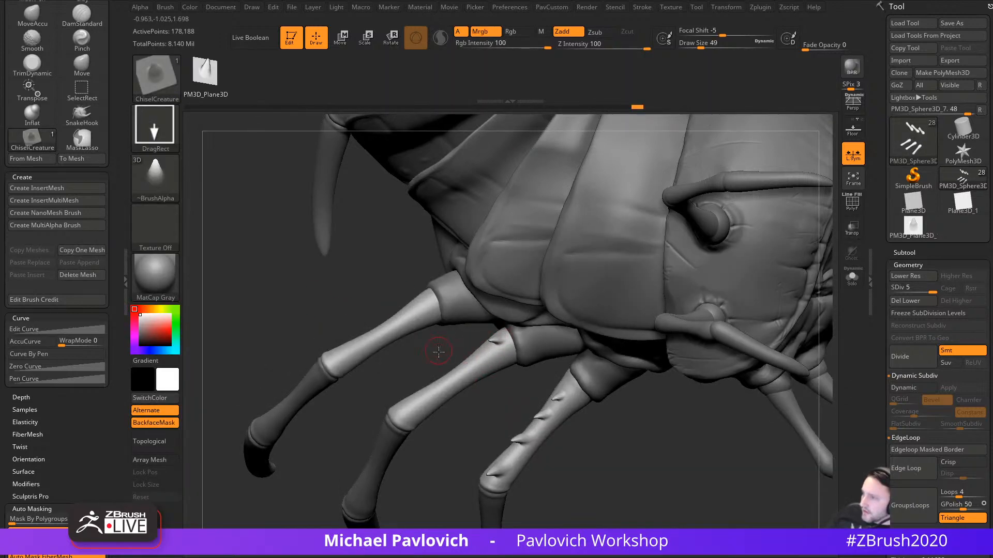
Step: Stamp rows of spikes along the spine-side of the middle and rear legs' upper segments
right_drag(438, 351, 497, 348)
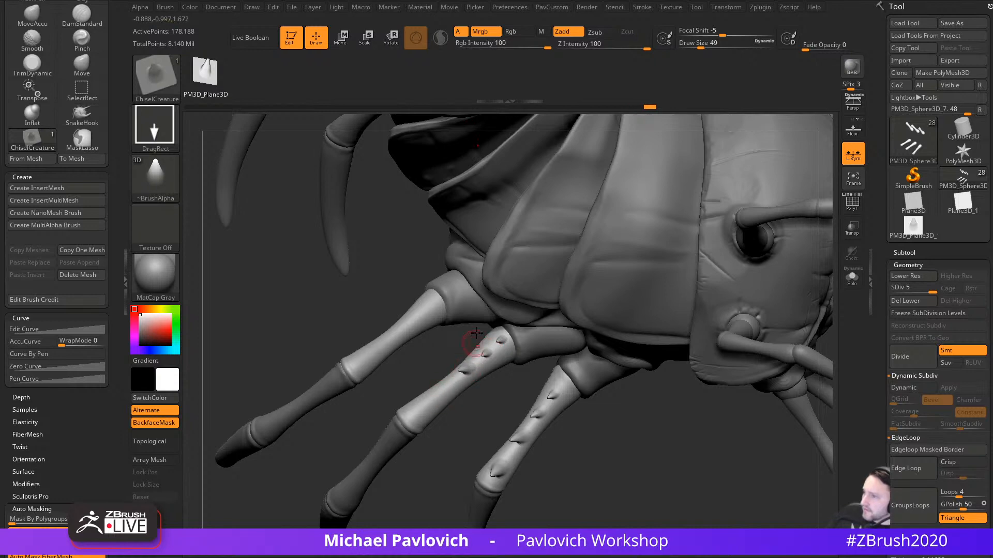
drag(429, 402, 423, 405)
right_drag(437, 438, 355, 426)
alt+right_drag(276, 359, 478, 365)
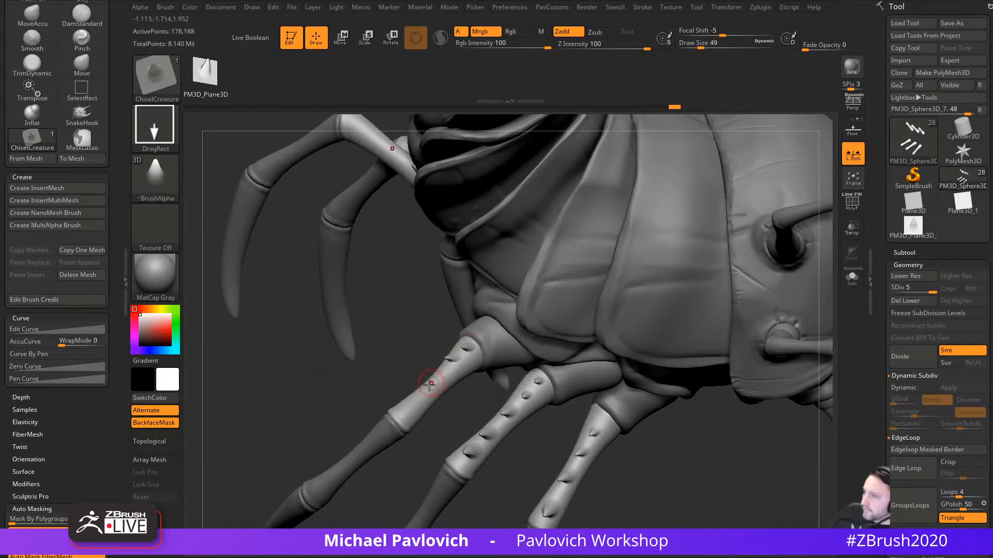
drag(419, 394, 383, 418)
Step: Make the lower leg segments PM3D_Sphere3D_9 active, divide them to subdivision level 5, and stamp spikes down from the knees
right_drag(295, 454, 526, 337)
alt+click(491, 366)
key(ctrl+d)
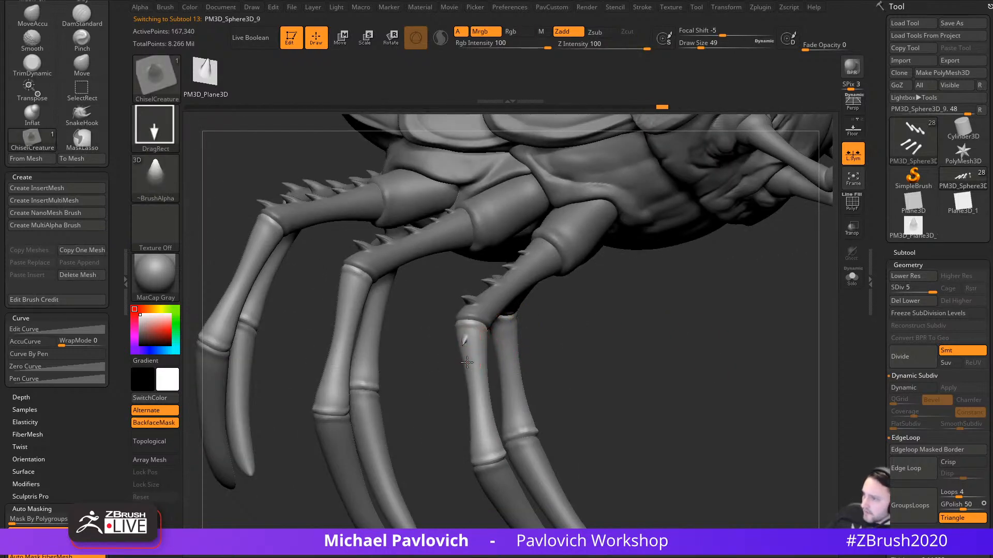
right_drag(551, 339, 593, 379)
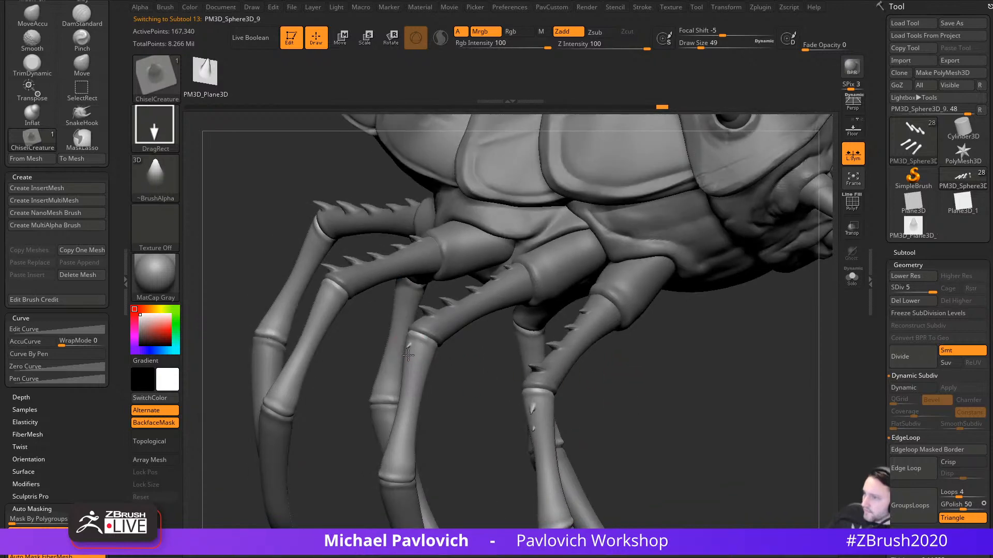
drag(408, 355, 408, 367)
mouse_move(408, 380)
right_down()
mouse_move(441, 421)
mouse_move(486, 450)
mouse_move(466, 439)
mouse_move(438, 385)
right_up()
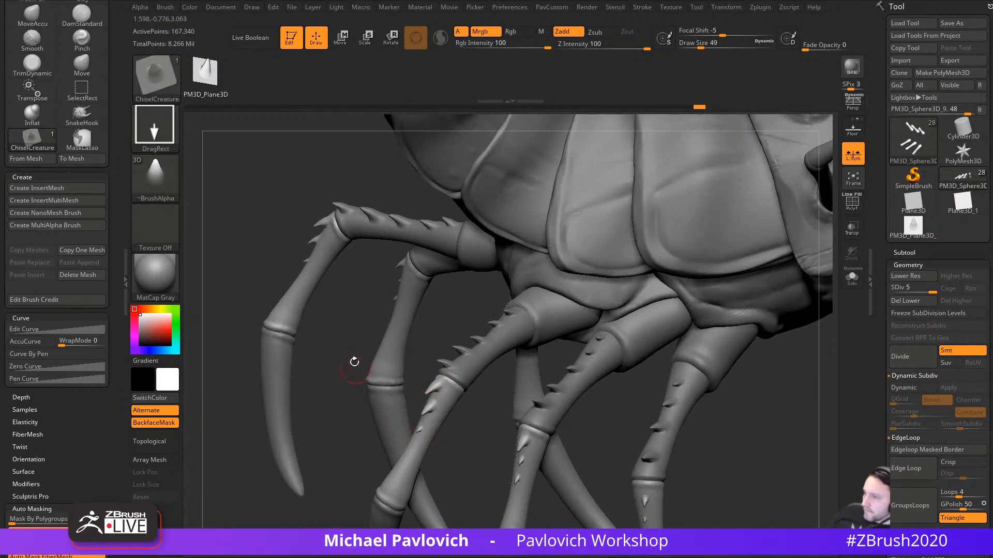
Step: Switch to the Standard brush on the thick leg bases, subtool PM3D_Sphere3D_8, and set the draw size to 65
mouse_move(354, 362)
right_down()
mouse_move(390, 421)
mouse_move(354, 383)
mouse_move(383, 428)
mouse_move(332, 421)
mouse_move(326, 514)
mouse_move(306, 473)
mouse_move(311, 502)
mouse_move(529, 368)
right_up()
key(b)
key(s)
key(t)
key(s)
alt+click(569, 261)
alt+right_drag(701, 337, 564, 413)
key(s)
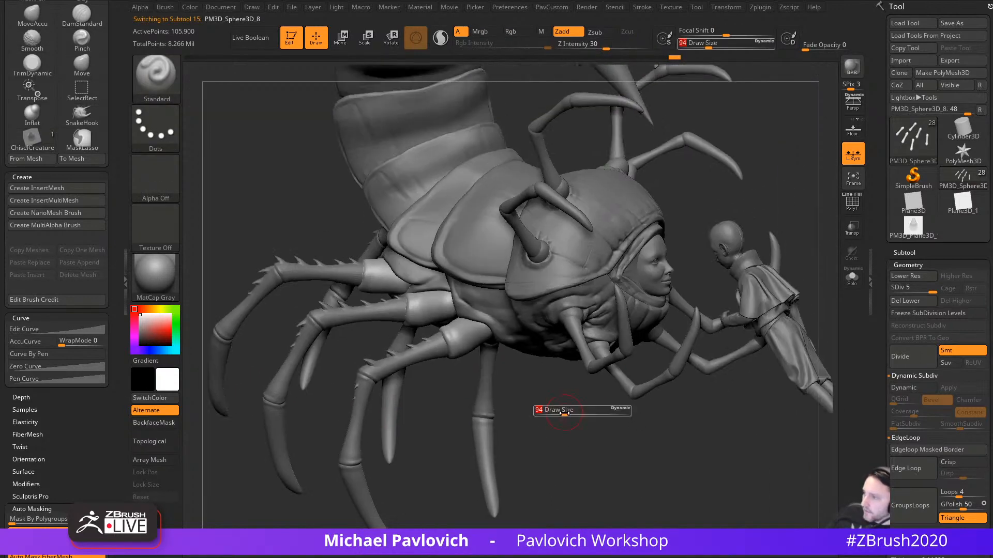
drag(565, 413, 559, 413)
mouse_move(603, 452)
alt+right_down()
mouse_move(614, 393)
mouse_move(576, 382)
alt+right_up()
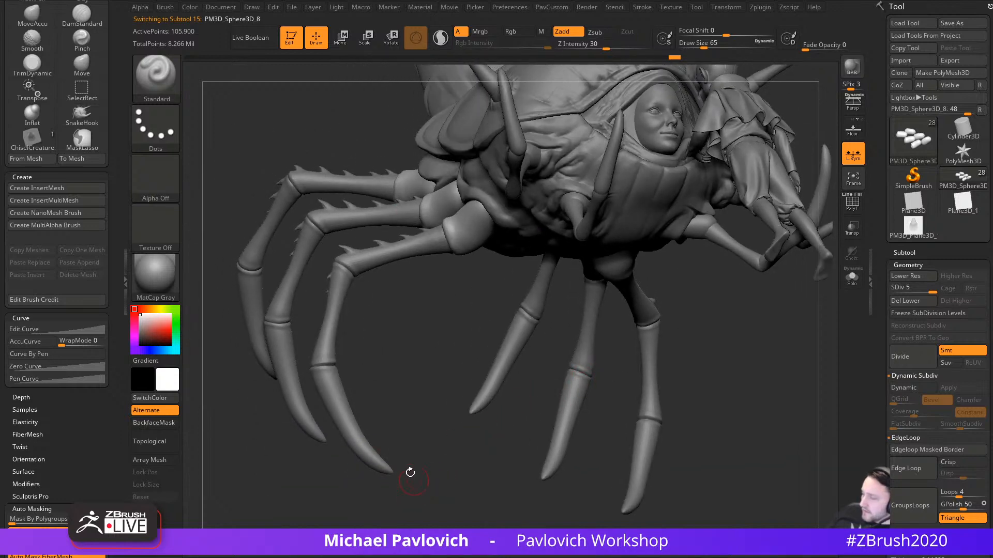
Step: Pull the claw tips of PM3D_Sphere3D_10 into sharp points with the MoveAccu brush at draw size 49
mouse_move(436, 488)
alt+right_down()
mouse_move(444, 398)
mouse_move(473, 417)
mouse_move(499, 392)
alt+right_up()
alt+click(388, 377)
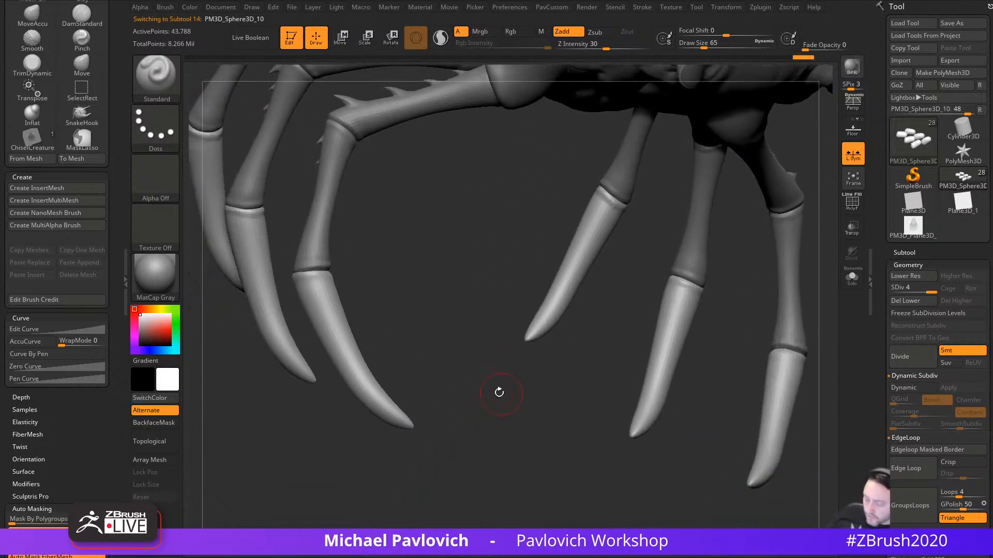
key(b)
key(m)
key(v)
key(bracketleft)
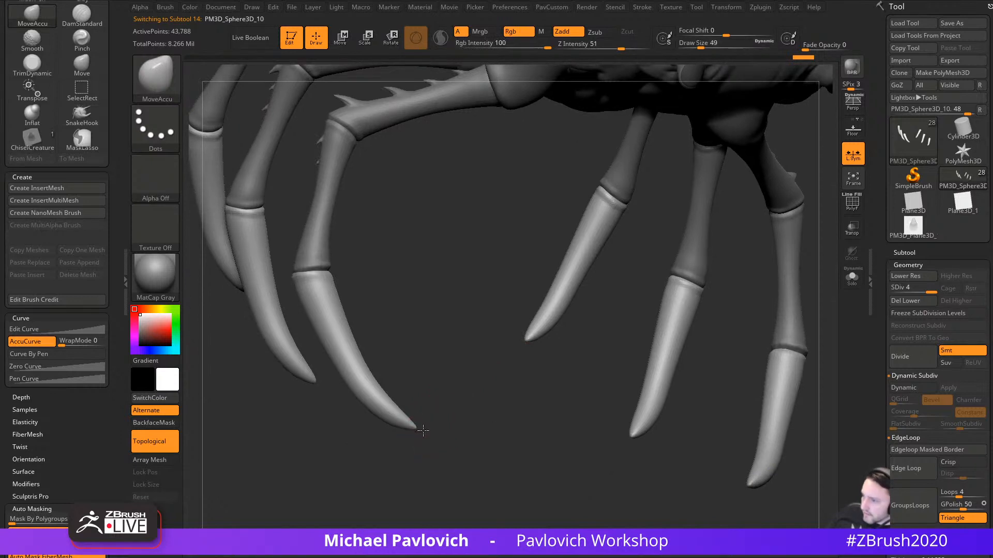
right_drag(429, 433, 502, 416)
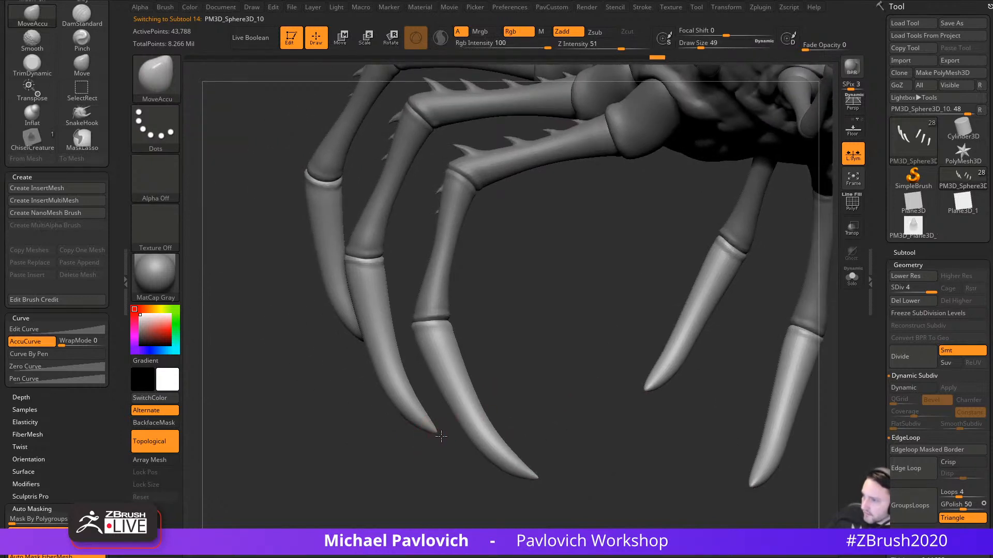
right_drag(451, 440, 418, 409)
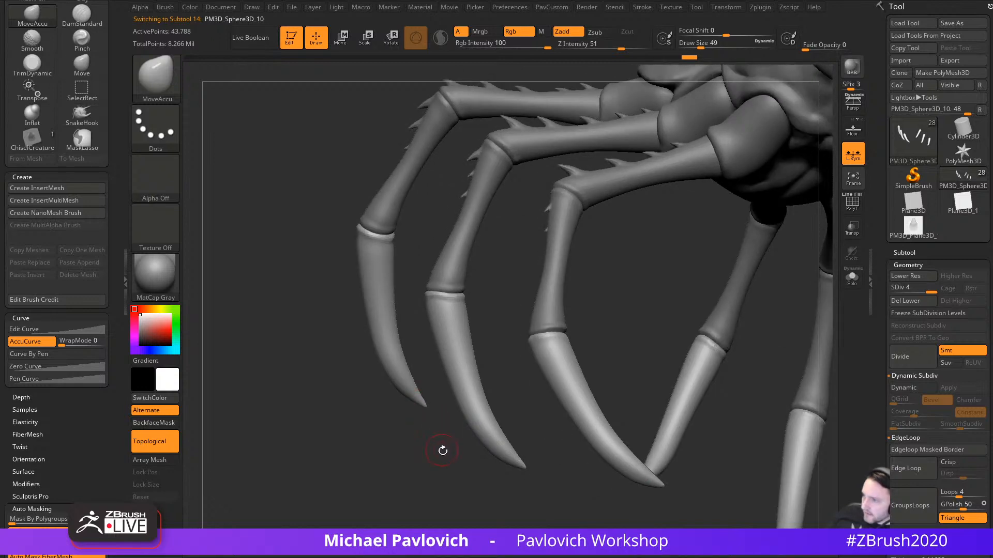
Step: Return to the thick leg bases in PM3D_Sphere3D_8 with the Standard brush at draw size 65
right_drag(442, 450, 565, 388)
alt+click(587, 280)
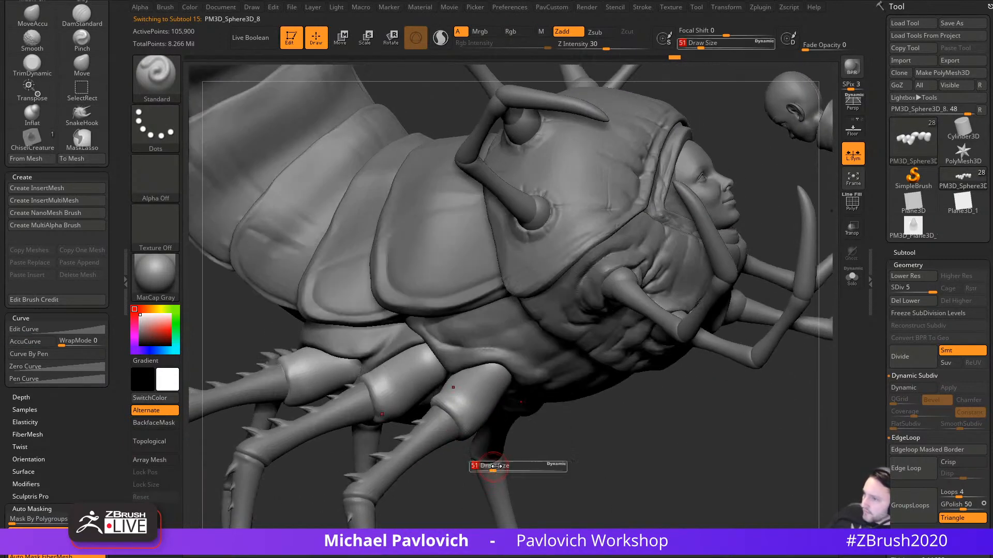
key(bracketright)
key(bracketright)
mouse_move(593, 451)
ctrl+right_down()
mouse_move(627, 414)
mouse_move(614, 459)
mouse_move(682, 324)
ctrl+right_up()
key(s)
click(603, 459)
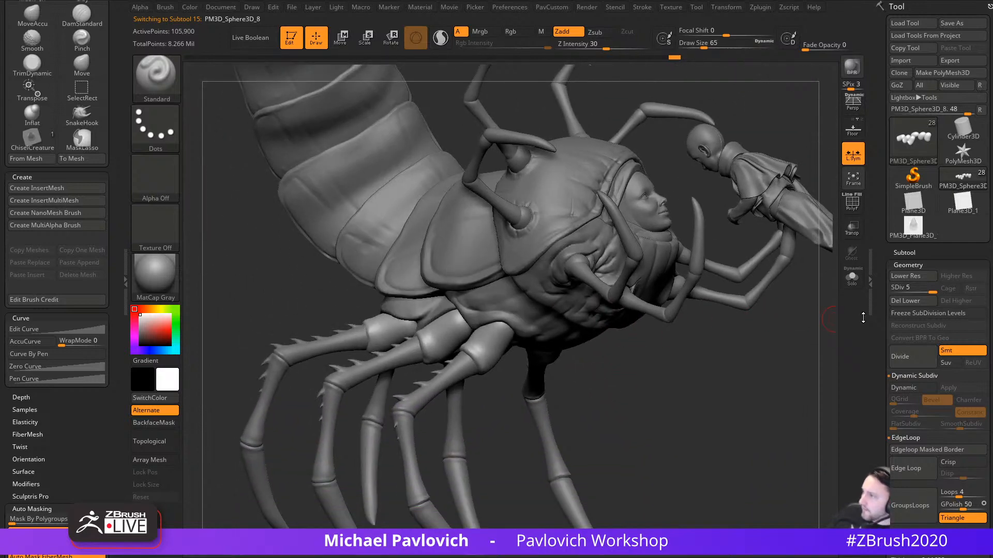
Step: Duplicate the leg base subtool, move the copy below the AangFace folder, and collapse the Koh folder
click(899, 252)
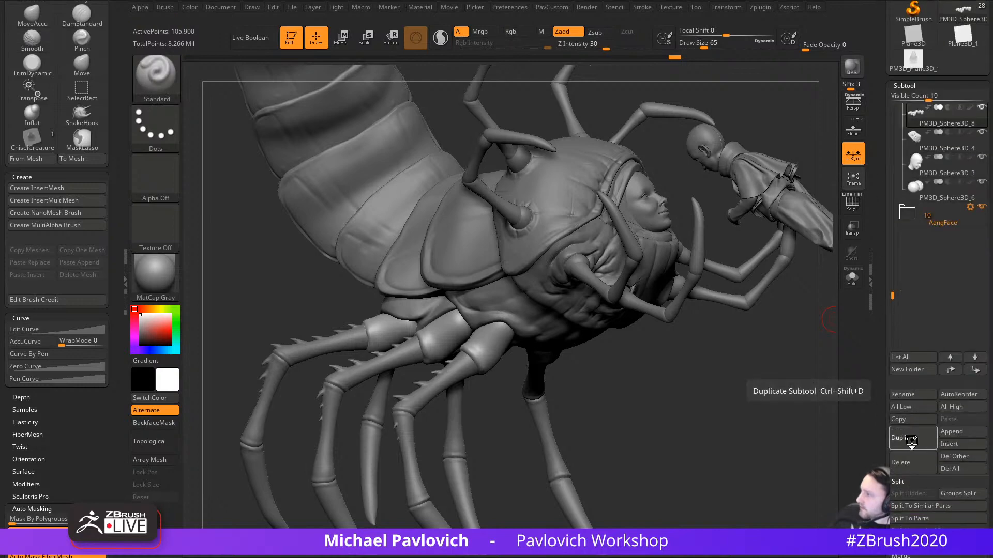
click(912, 445)
shift+click(973, 373)
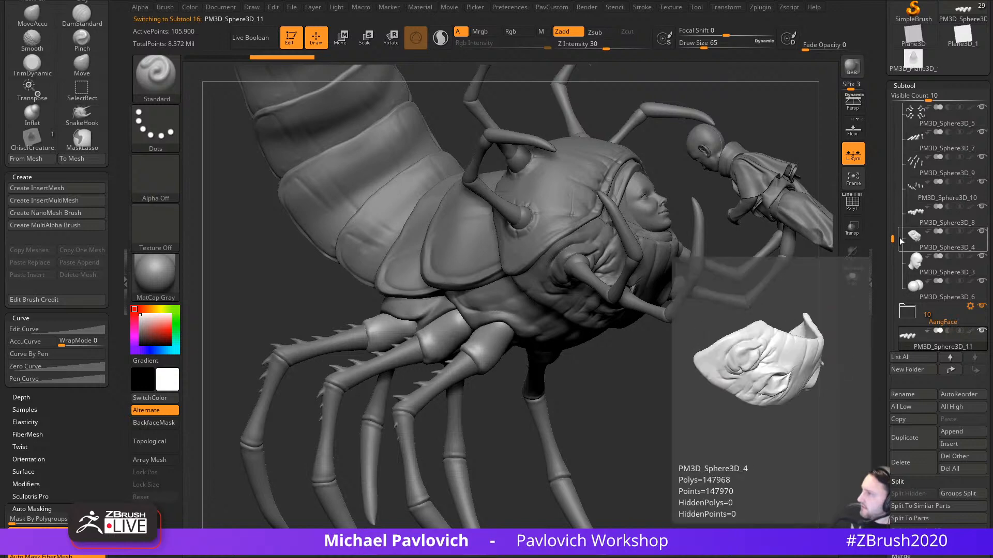
drag(894, 238, 894, 113)
click(906, 112)
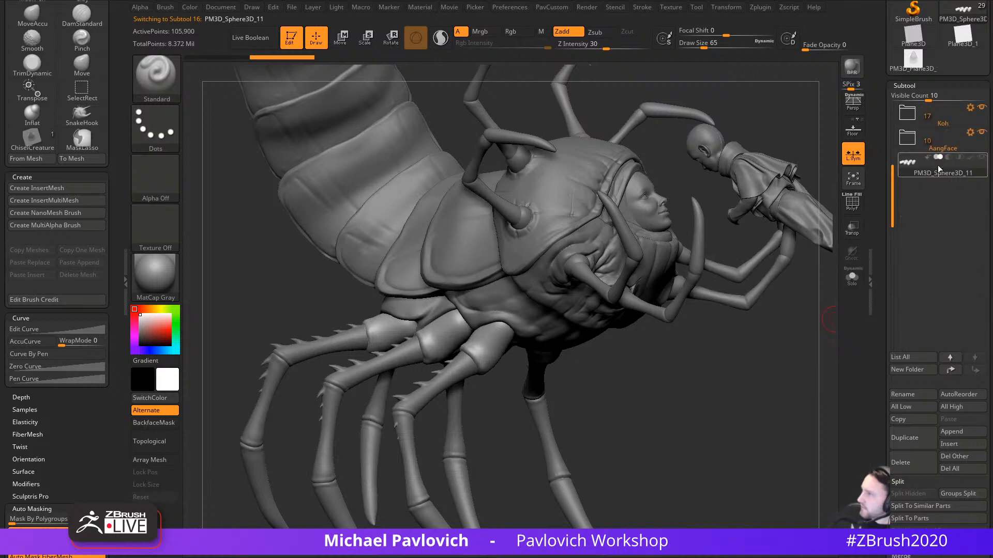
Step: Try a Standard brush stroke at draw size 74 on the duplicated front leg base
alt+right_drag(549, 394, 566, 357)
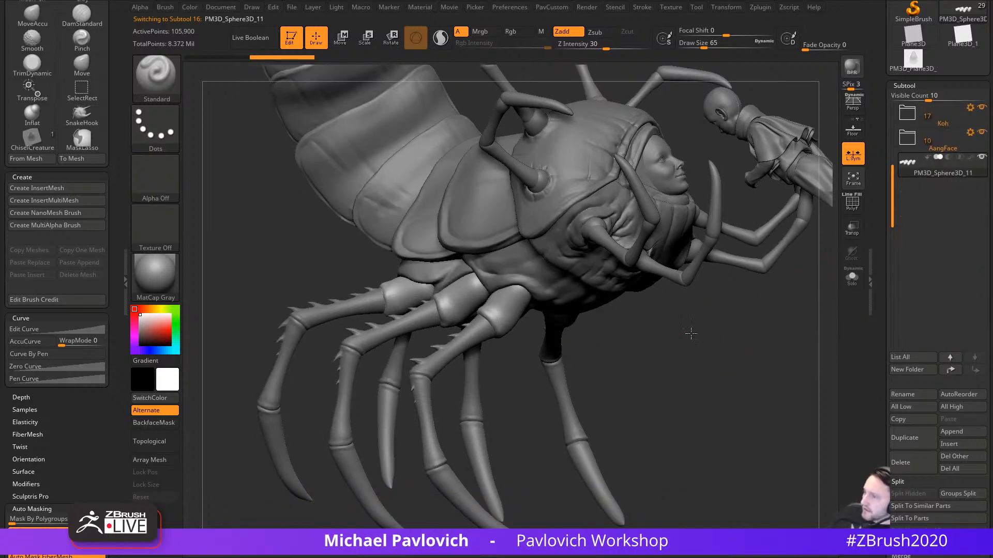
ctrl+right_drag(689, 334, 711, 404)
key(s)
mouse_move(556, 349)
mouse_down()
mouse_move(574, 349)
mouse_move(557, 342)
mouse_up()
key(s)
alt+right_drag(580, 253, 574, 394)
key(s)
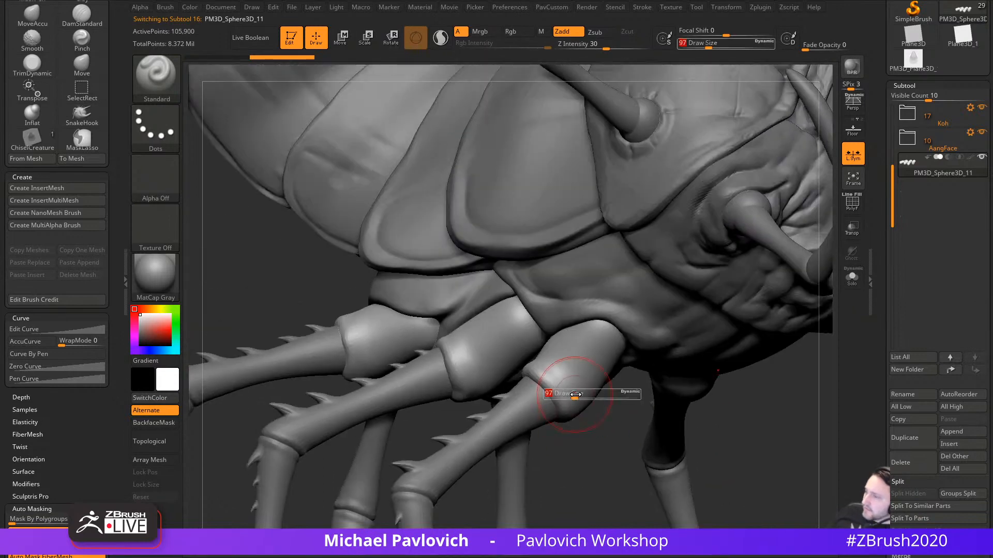
drag(574, 395, 569, 394)
Step: Choose MaskPen as the masking brush and set the draw size to 46
ctrl+click(156, 78)
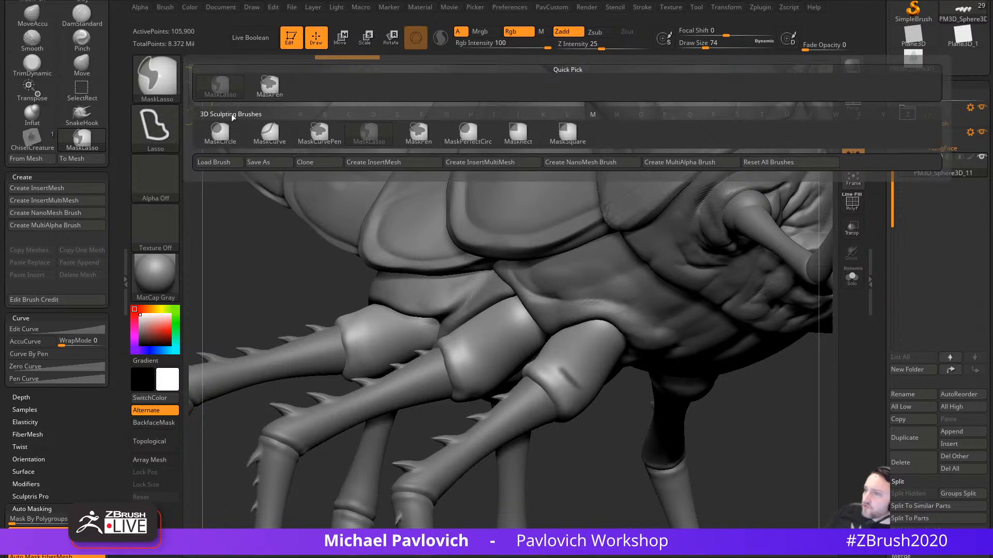
ctrl+click(264, 91)
key(s)
drag(736, 395, 739, 404)
mouse_move(714, 408)
mouse_down()
mouse_move(684, 412)
mouse_move(662, 399)
mouse_up()
Step: Turn on the PolyFrame display and give each duplicated leg base its own polygroup with Auto Groups
key(shift+f)
drag(720, 372, 605, 310)
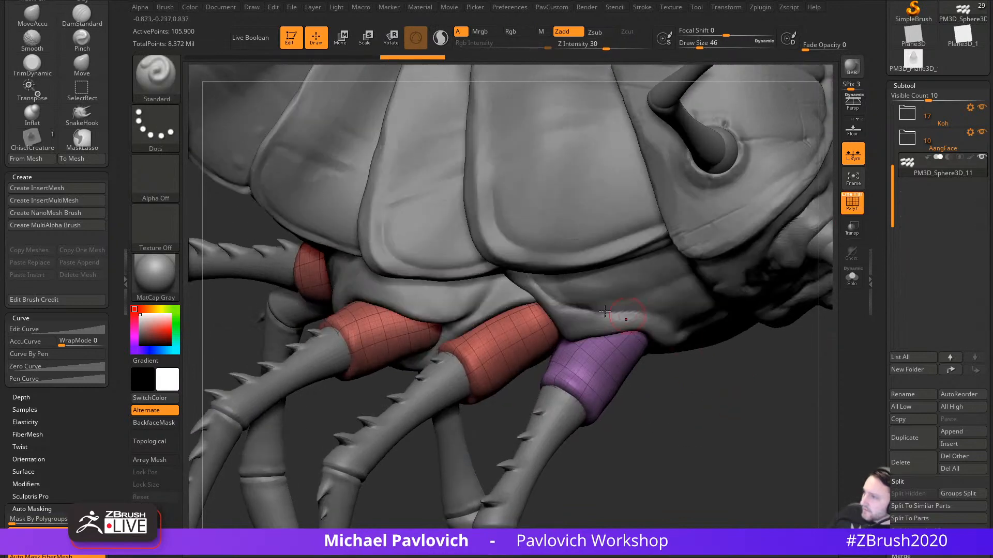
key(2)
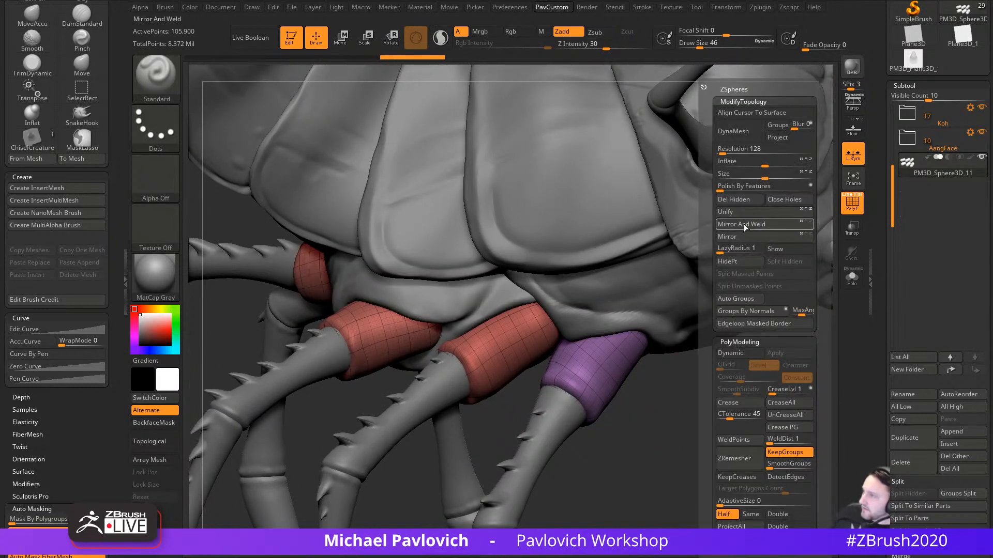
click(740, 301)
ctrl+right_drag(637, 343, 717, 379)
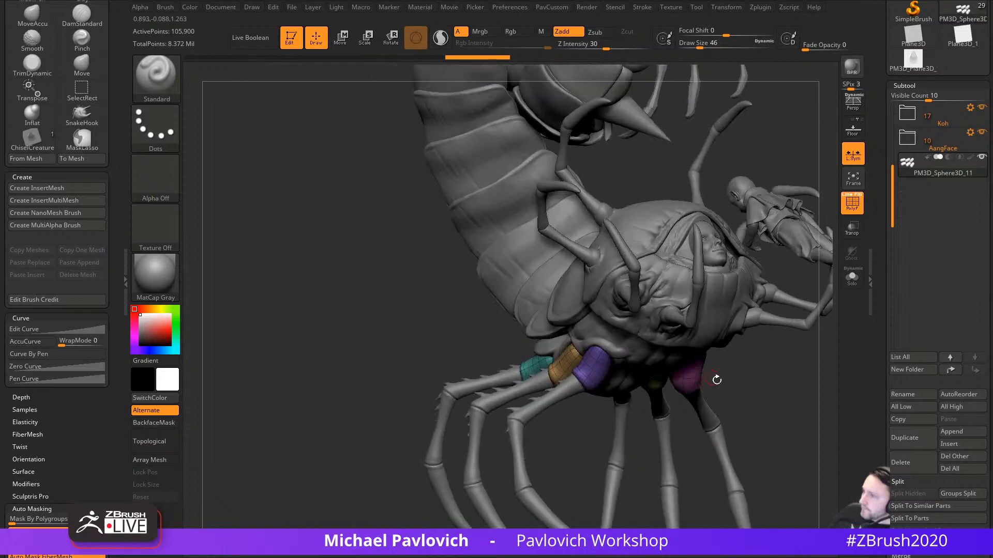
Step: Try to apply Mirror And Weld to the duplicated leg bases while they still have multiple subdivision levels
key(2)
click(730, 233)
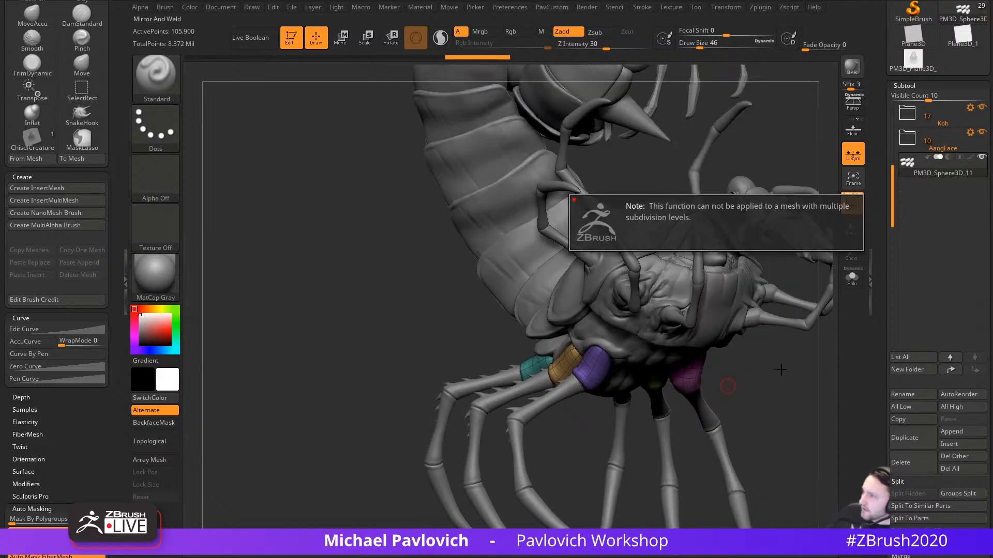
right_drag(781, 369, 786, 371)
Step: Lower the duplicated leg bases to subdivision level 1 and delete the higher levels
drag(881, 374, 880, 255)
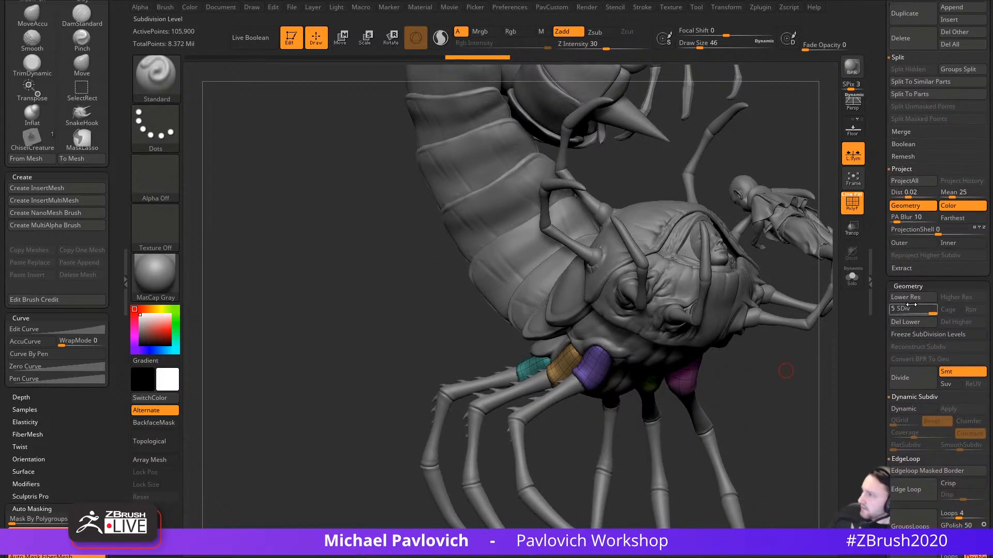
drag(910, 311, 913, 311)
click(914, 321)
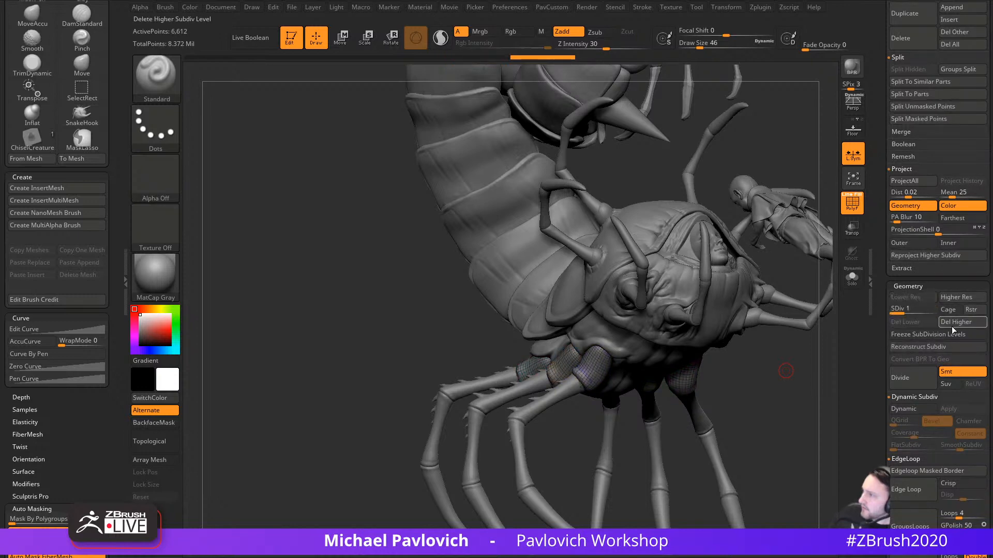
click(952, 323)
Step: Apply Mirror And Weld to the duplicated leg bases and isolate them in Solo mode
key(2)
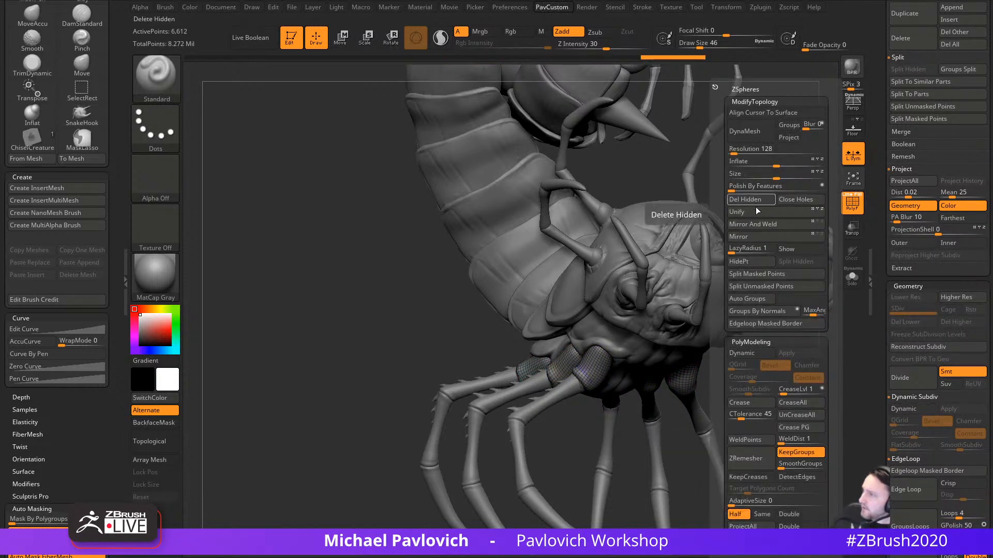
click(753, 225)
click(852, 277)
mouse_move(754, 395)
mouse_down()
mouse_move(802, 437)
mouse_move(681, 372)
mouse_move(744, 423)
mouse_move(769, 372)
mouse_move(718, 402)
mouse_up()
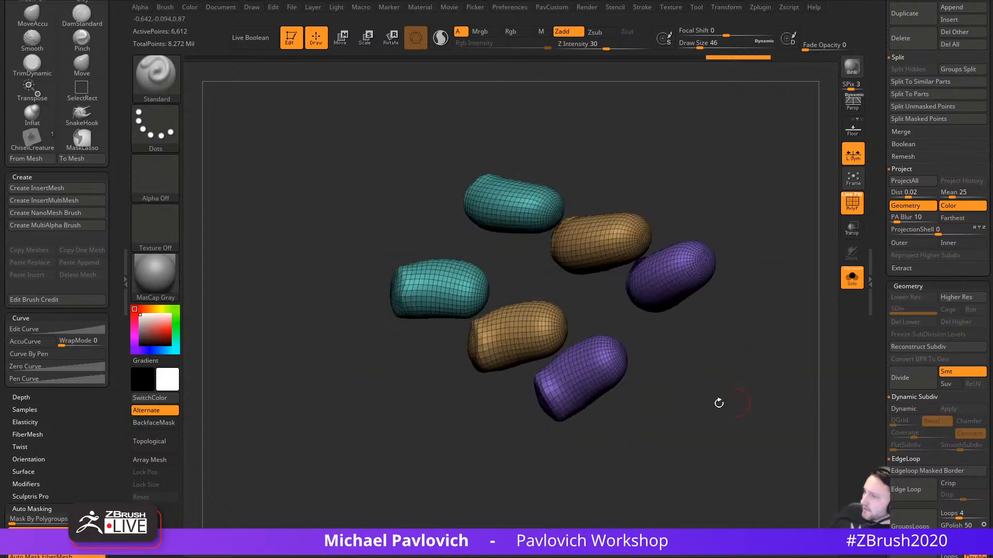
Step: Set the draw size to 35 and choose SelectLasso as the selection brush for the isolated leg bases
key(s)
click(627, 409)
drag(627, 409, 623, 409)
alt+drag(652, 414, 667, 440)
mouse_move(667, 439)
mouse_down()
mouse_move(689, 431)
mouse_move(679, 441)
mouse_up()
mouse_move(689, 440)
mouse_down()
mouse_move(671, 443)
mouse_move(465, 327)
mouse_up()
mouse_move(647, 320)
mouse_down()
mouse_move(679, 430)
mouse_move(618, 389)
mouse_up()
ctrl+shift+click(165, 82)
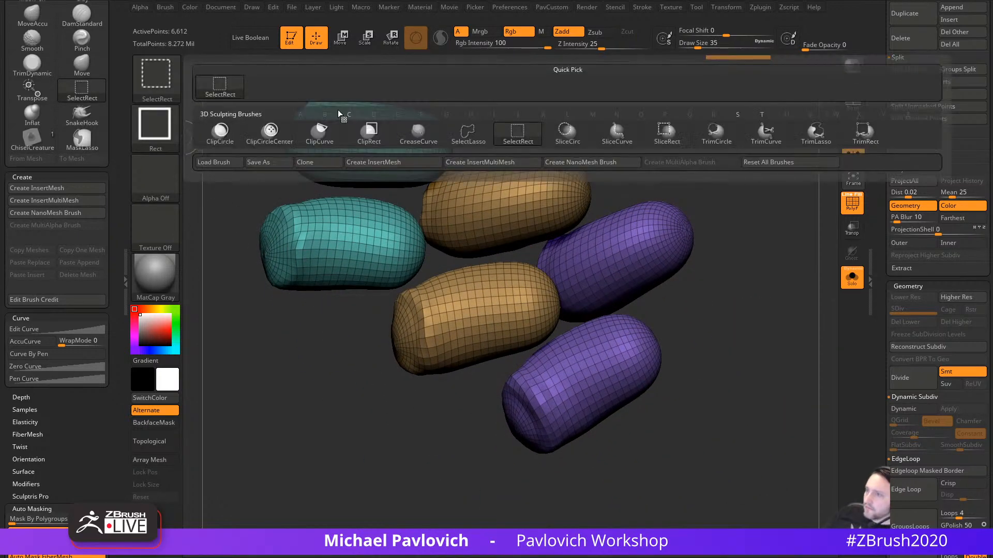
ctrl+shift+click(472, 144)
drag(722, 341, 554, 377)
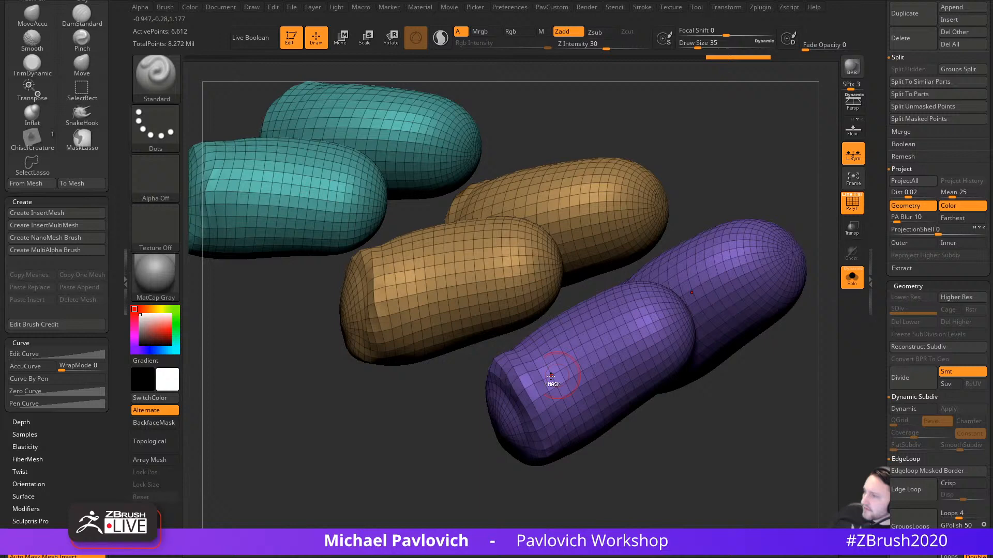
Step: Hide a polygon loop near the leg-side end of each of the three leg base pairs
ctrl+shift+click(527, 385)
ctrl+shift+click(378, 301)
alt+drag(285, 360, 430, 474)
ctrl+shift+click(343, 310)
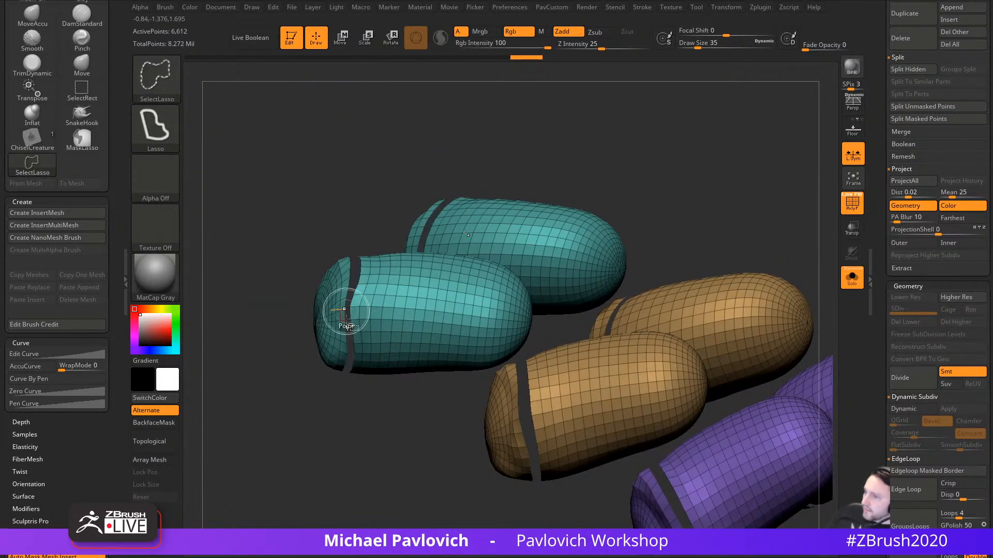
drag(339, 382, 357, 422)
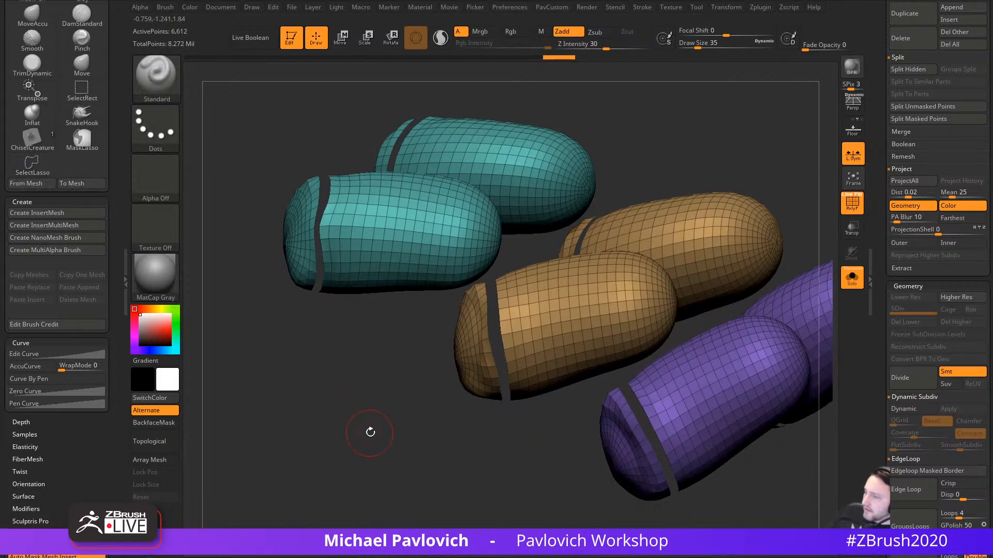
Step: Run Auto Groups on the parts separated by the hidden loops and apply Mirror And Weld to match the polygroups on both sides
key(2)
click(347, 285)
key(2)
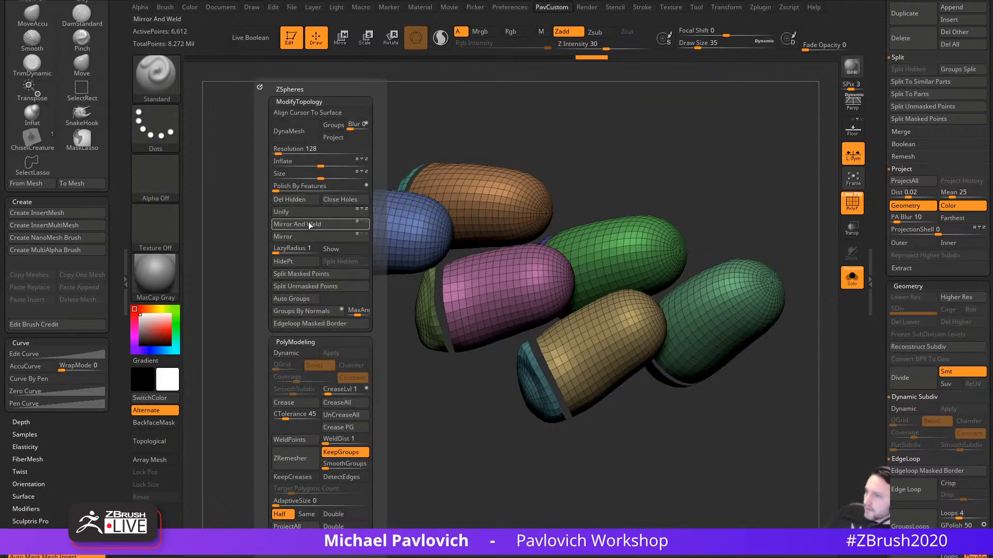
click(304, 200)
Step: Isolate the three main polygroups of the leg bases with SelectRect and delete the hidden leg-side end caps
ctrl+alt+shift+click(433, 229)
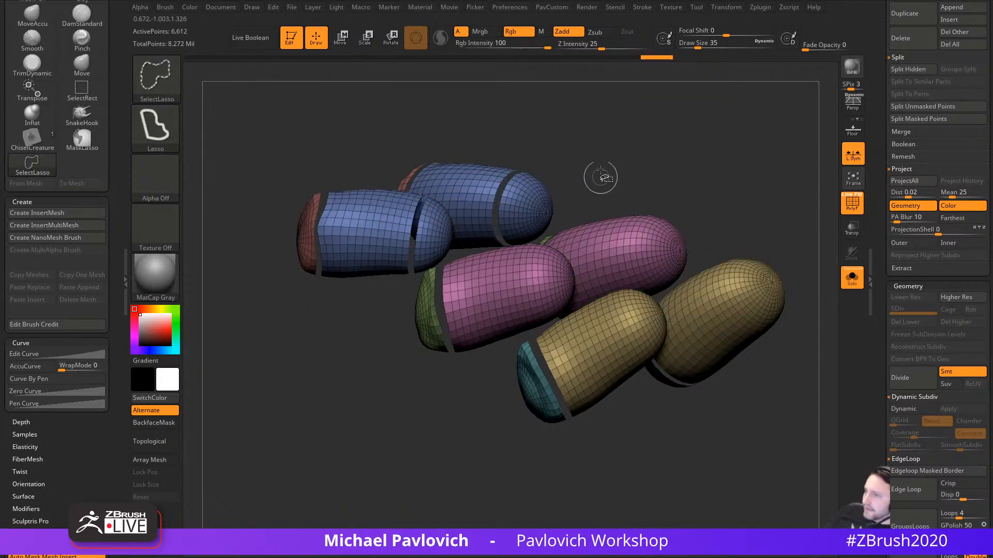
ctrl+shift+click(154, 82)
ctrl+shift+click(272, 94)
ctrl+shift+click(385, 227)
ctrl+shift+click(660, 266)
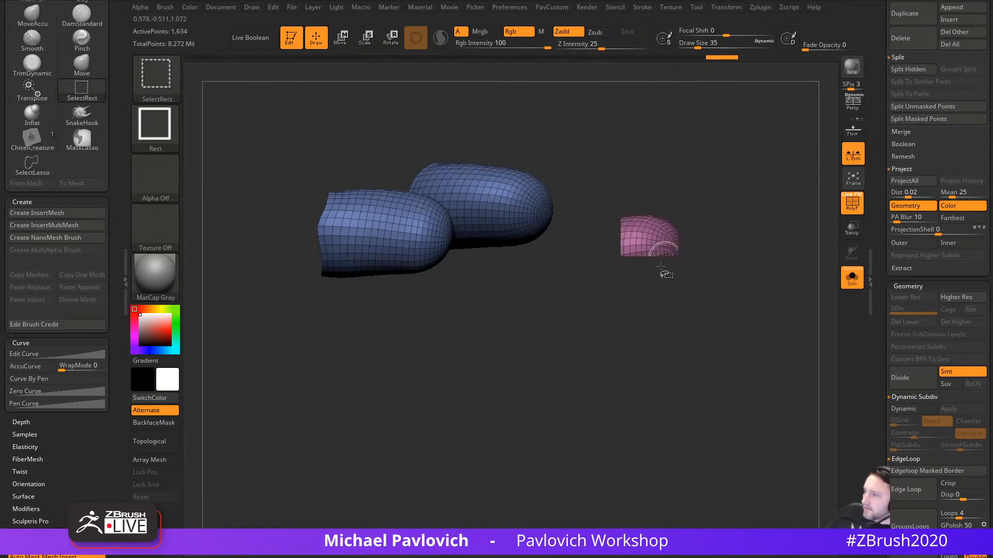
ctrl+shift+click(637, 279)
ctrl+shift+click(596, 329)
ctrl+shift+drag(714, 173, 740, 220)
key(2)
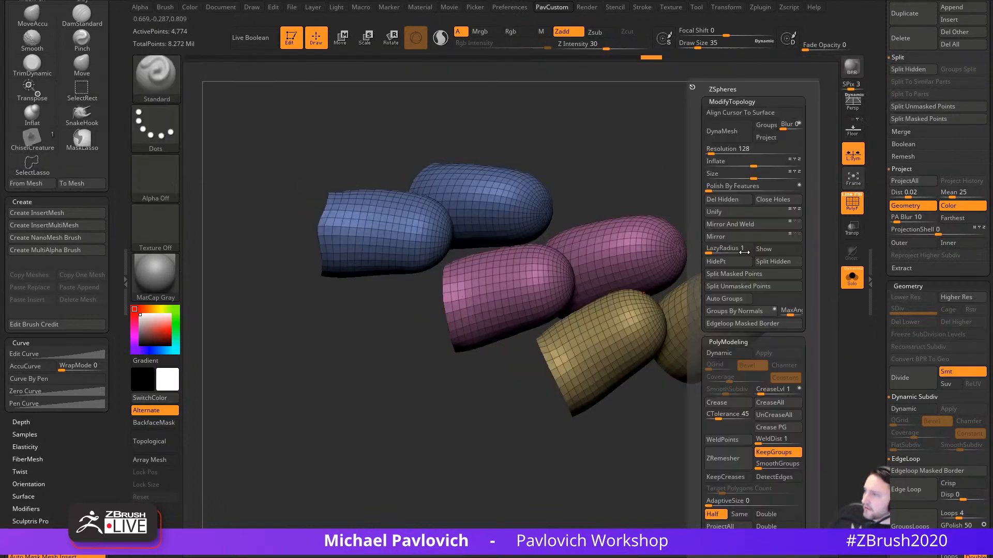
click(731, 205)
Step: Switch the selection brush to SelectLasso and hide a polygon loop near the rounded body-side end of each leg base
mouse_move(621, 446)
mouse_down()
mouse_move(579, 467)
mouse_move(566, 460)
mouse_move(636, 437)
mouse_move(647, 452)
mouse_move(659, 401)
mouse_move(656, 437)
mouse_move(642, 413)
mouse_up()
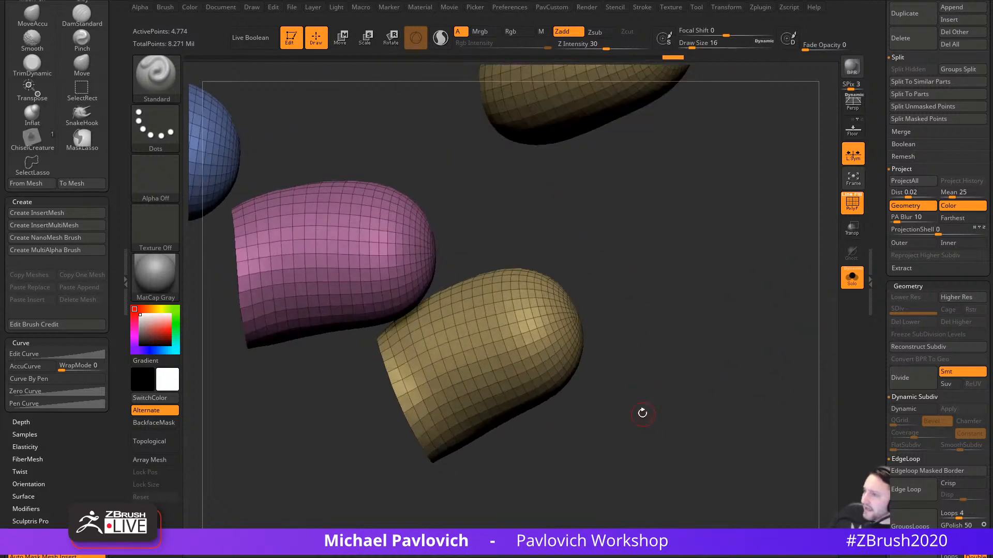
key(ctrl+shift)
click(155, 78)
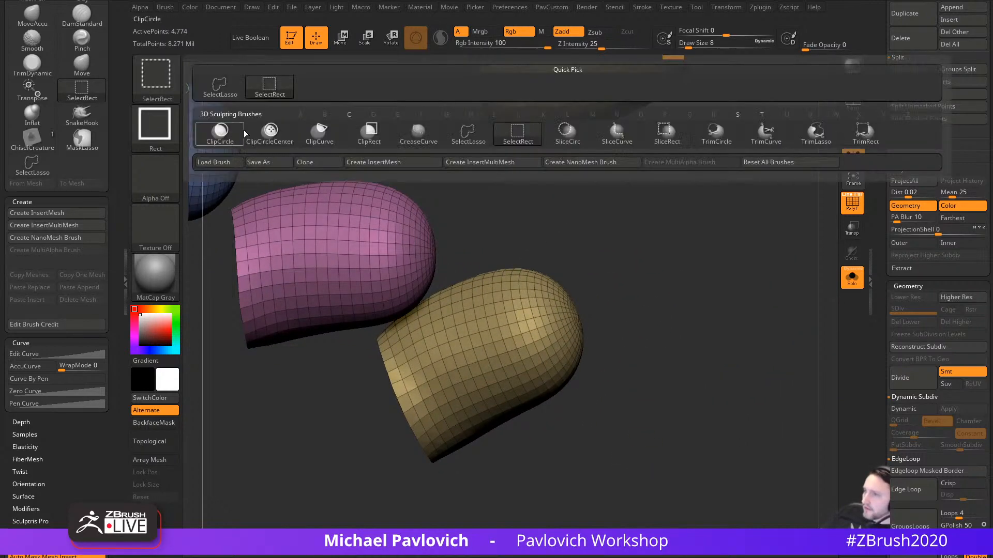
ctrl+shift+click(217, 95)
drag(570, 267, 587, 253)
mouse_move(507, 247)
ctrl+alt+shift+mouse_down()
mouse_move(619, 285)
mouse_move(574, 424)
ctrl+alt+shift+mouse_up()
ctrl+shift+click(671, 384)
drag(671, 385, 627, 326)
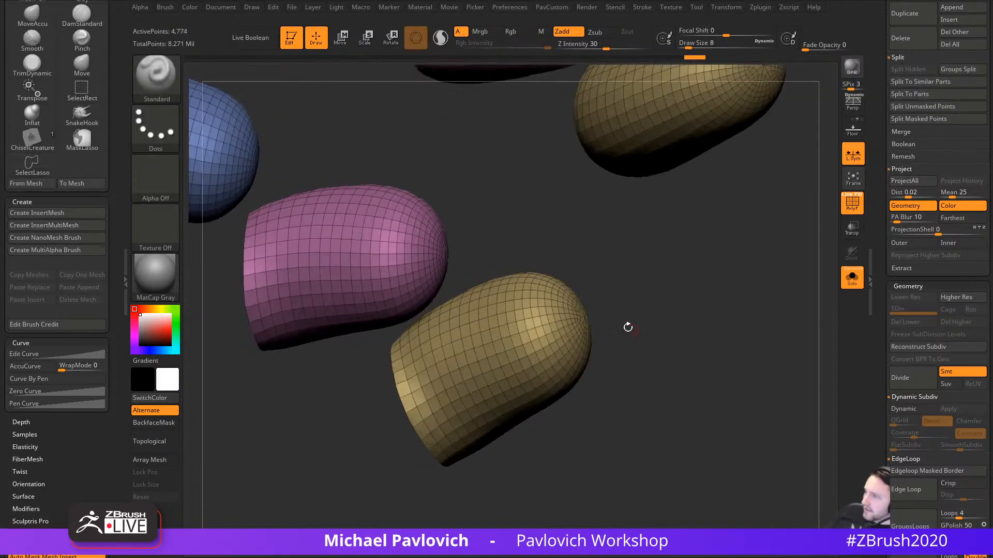
ctrl+shift+click(544, 316)
alt+drag(509, 216, 660, 335)
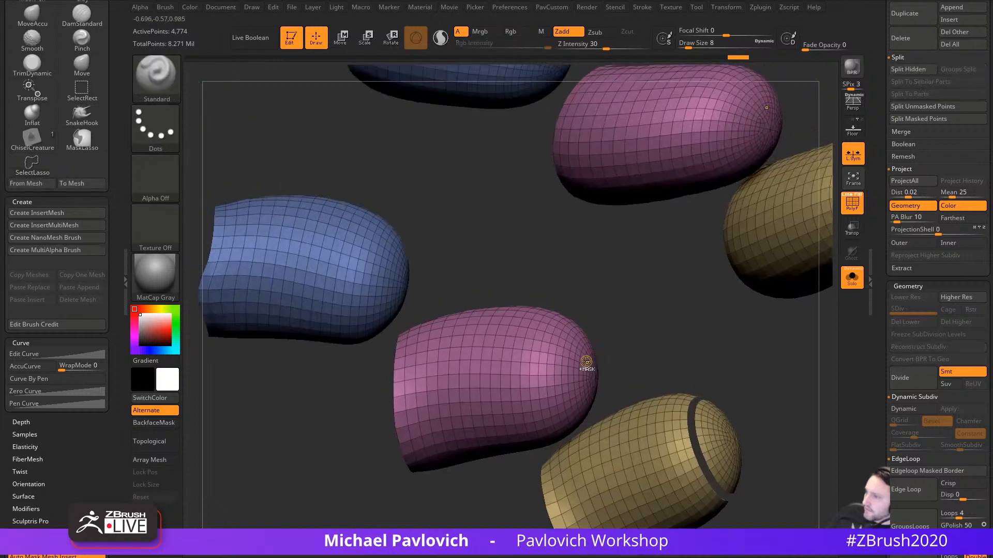
ctrl+shift+click(559, 346)
alt+drag(521, 266, 538, 297)
ctrl+shift+click(513, 350)
Step: Regroup the rounded body-side caps with Auto Groups and match both sides with Mirror And Weld
key(2)
click(545, 201)
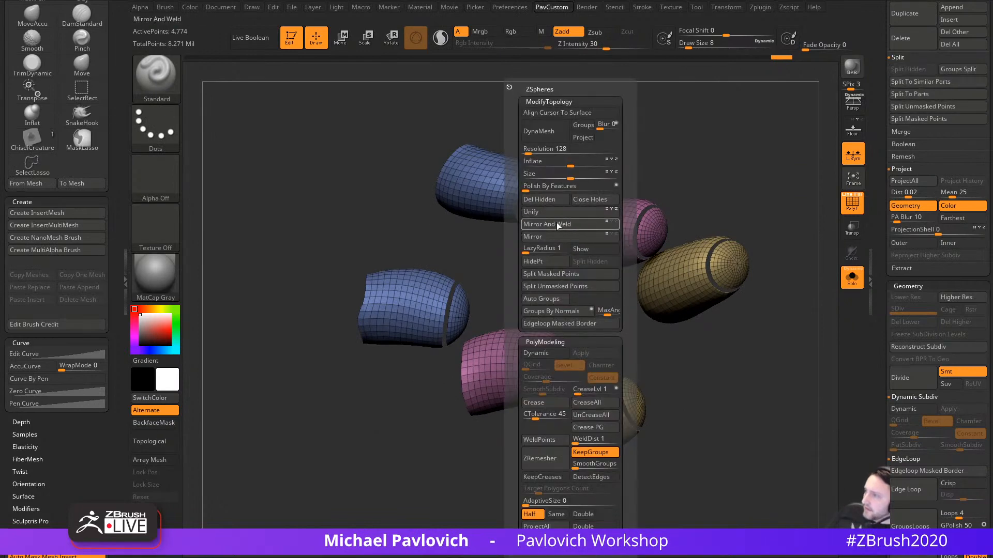
click(557, 299)
key(2)
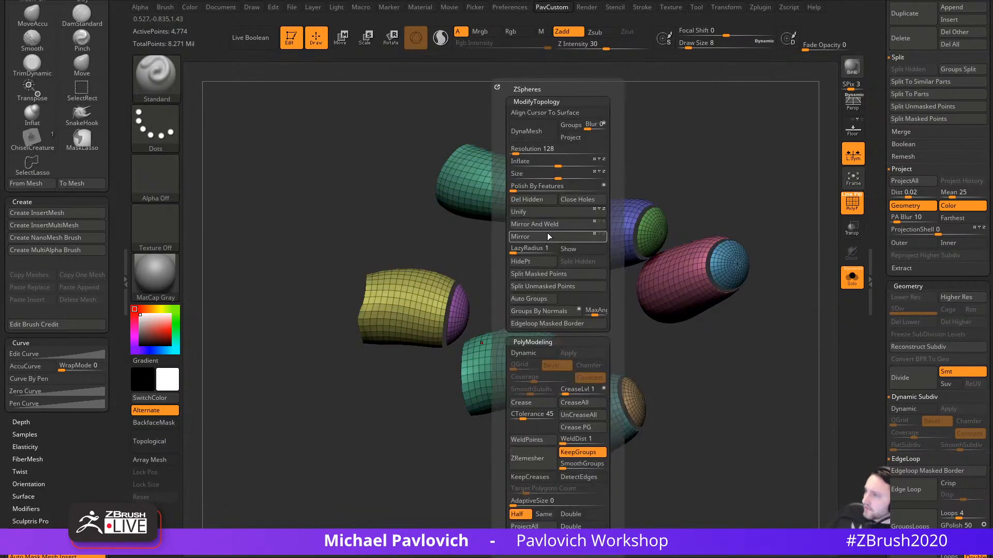
click(548, 224)
Step: Isolate the middle sections of the leg bases with SelectRect and delete the hidden rounded caps
ctrl+shift+click(407, 301)
ctrl+shift+click(156, 77)
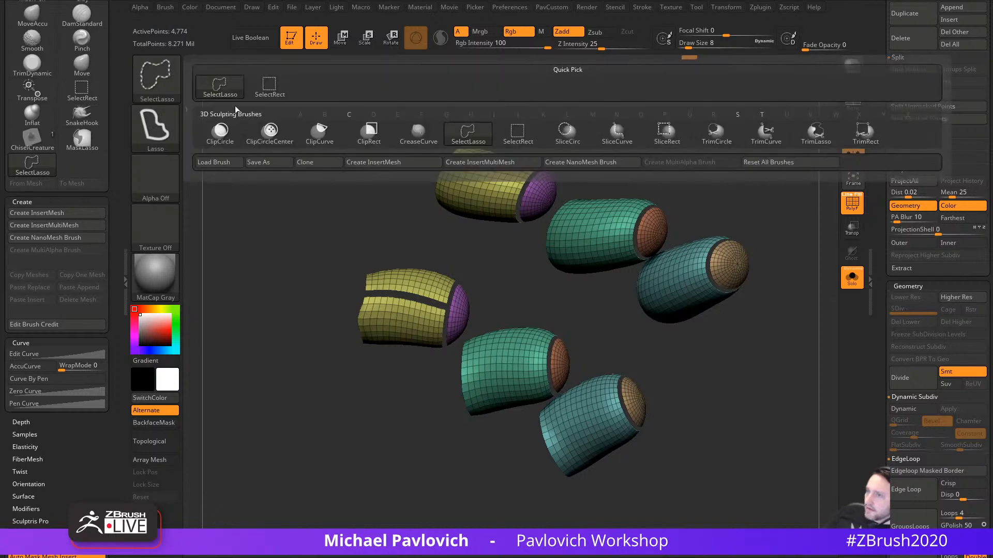
ctrl+shift+click(268, 86)
ctrl+shift+drag(270, 243, 292, 261)
ctrl+shift+drag(292, 261, 321, 275)
ctrl+shift+click(429, 260)
ctrl+shift+click(433, 282)
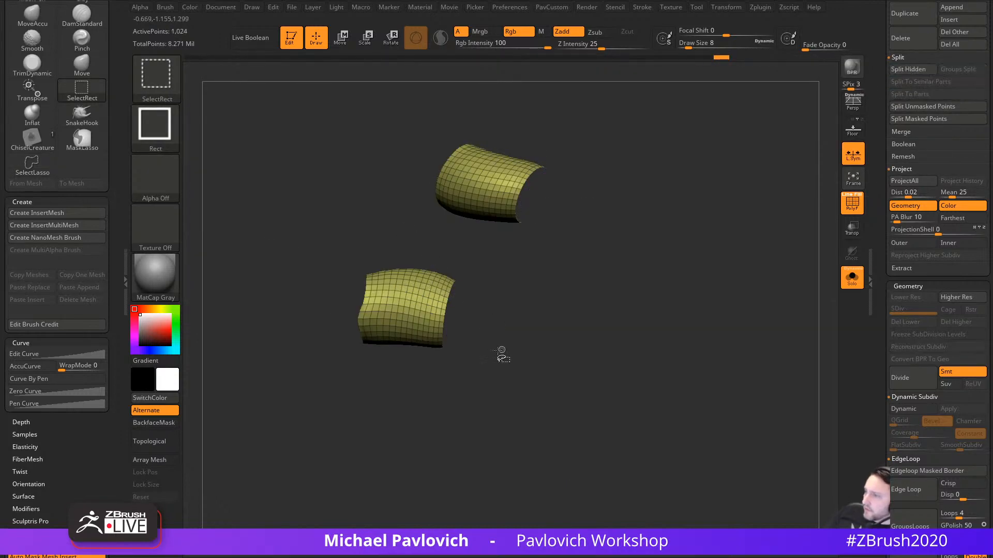
ctrl+shift+drag(501, 349, 513, 307)
ctrl+shift+click(532, 357)
ctrl+shift+click(606, 415)
ctrl+shift+drag(759, 406, 780, 456)
key(2)
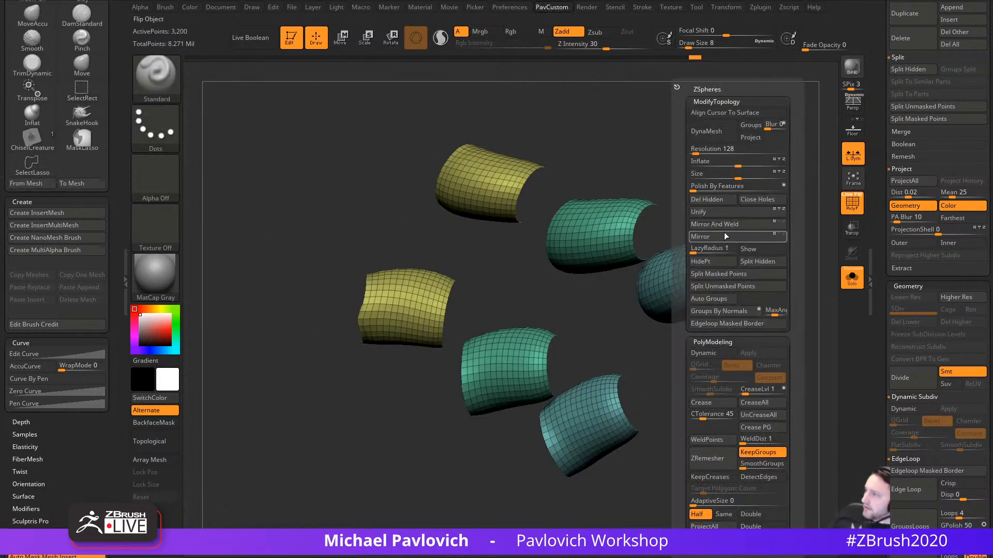
click(692, 201)
Step: Show the whole creature to check how the remaining leg base sections sit on it, and isolate them again
mouse_move(719, 445)
mouse_down()
mouse_move(724, 414)
mouse_move(760, 381)
mouse_move(758, 404)
mouse_move(709, 422)
mouse_up()
key(s)
click(757, 404)
click(853, 282)
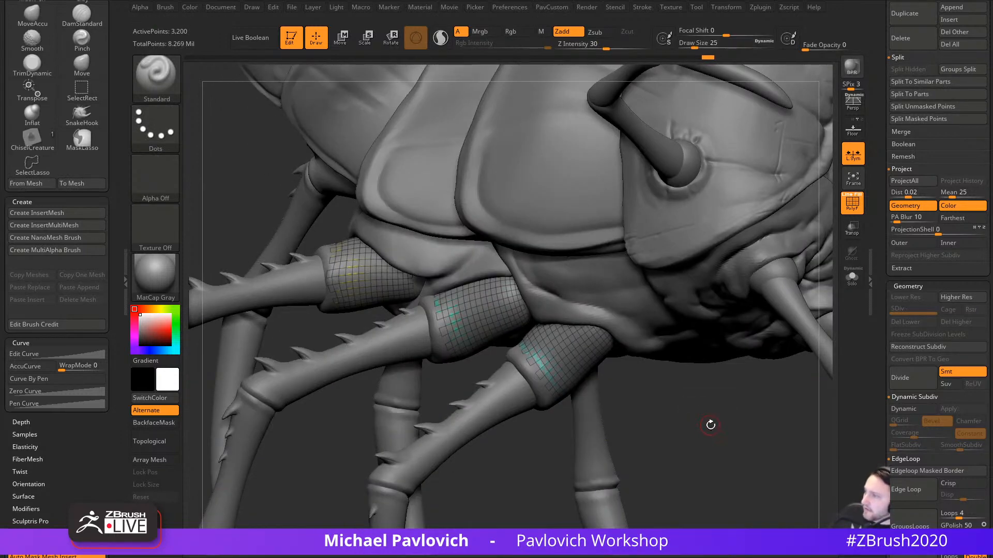
alt+drag(689, 381, 714, 401)
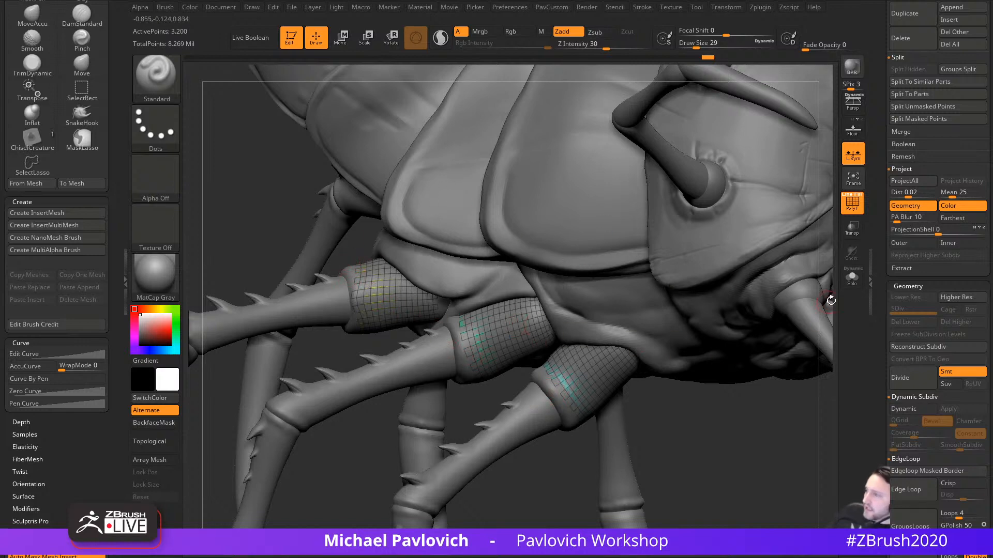
click(852, 278)
Step: Examine the isolated leg base sections from several angles and look through their Display Properties
mouse_move(714, 394)
mouse_down()
mouse_move(758, 392)
mouse_move(706, 425)
mouse_move(747, 412)
mouse_up()
drag(879, 375, 877, 212)
click(916, 302)
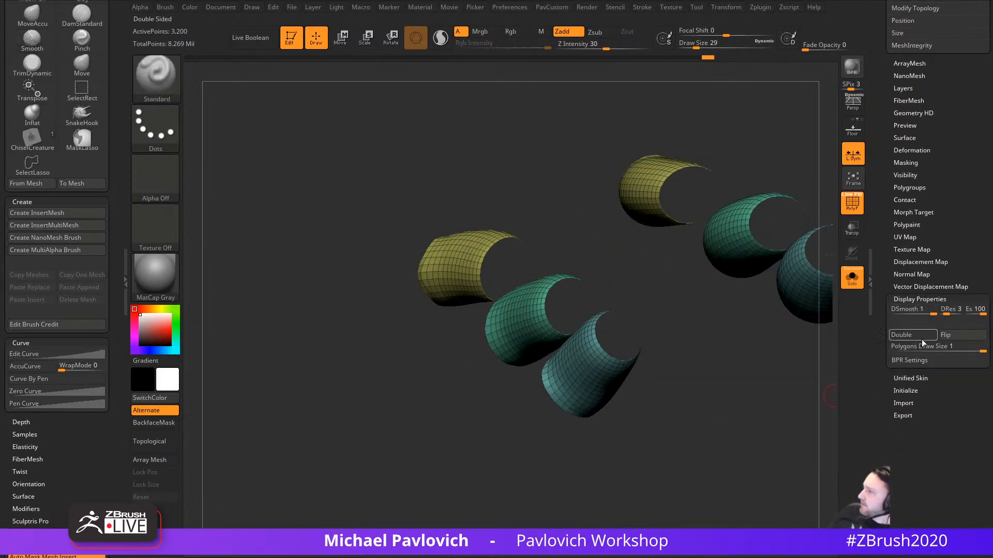
click(905, 300)
drag(882, 116, 868, 425)
mouse_move(735, 403)
mouse_down()
mouse_move(624, 397)
mouse_move(620, 455)
mouse_up()
drag(621, 322, 899, 297)
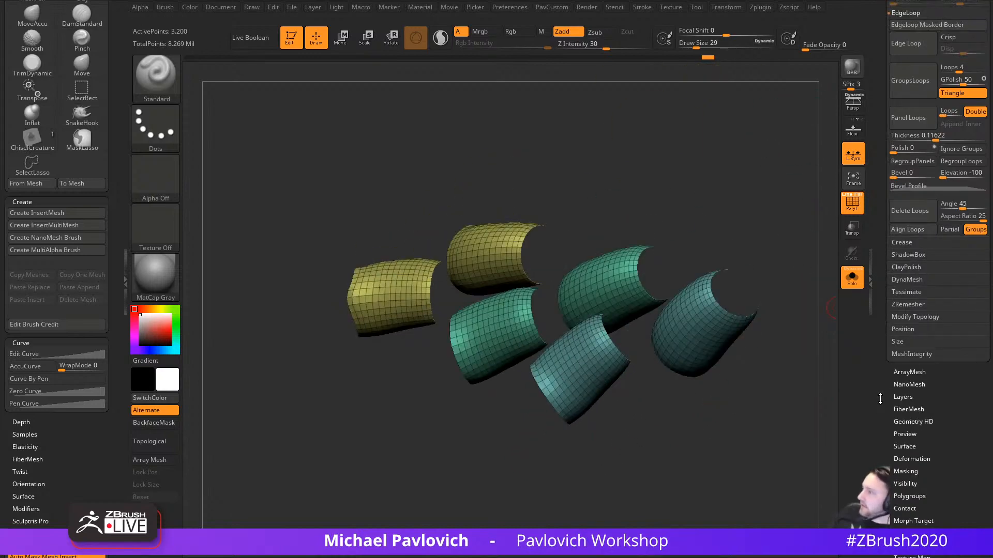
drag(880, 399, 879, 362)
Step: Leave Solo mode and start a FiberMesh preview on the leg base sections
click(852, 278)
key(s)
click(792, 423)
drag(880, 399, 871, 337)
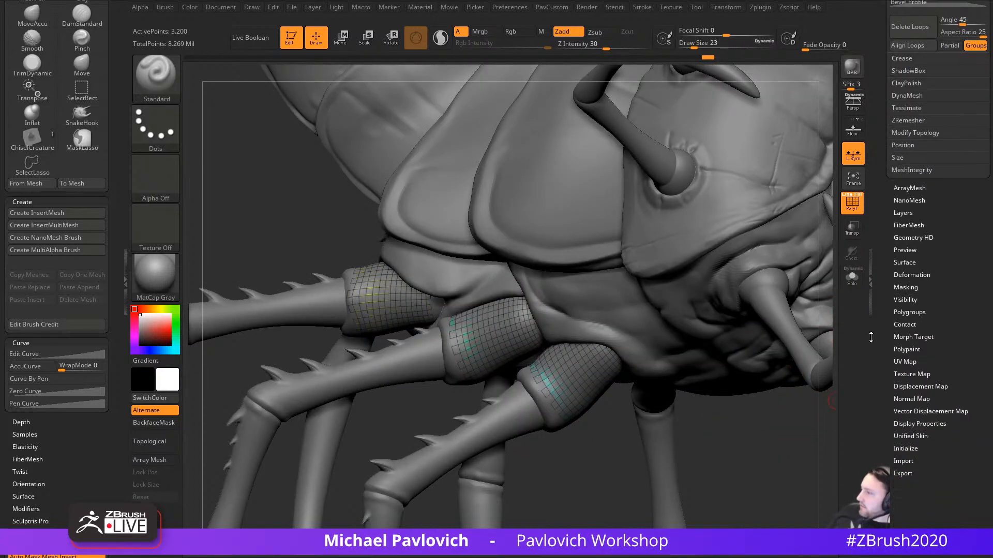
mouse_move(771, 471)
mouse_down()
mouse_move(812, 311)
mouse_move(780, 317)
mouse_move(793, 355)
mouse_move(756, 292)
mouse_move(768, 351)
mouse_move(733, 356)
mouse_move(789, 421)
mouse_move(758, 374)
mouse_move(720, 414)
mouse_move(760, 403)
mouse_move(623, 284)
mouse_up()
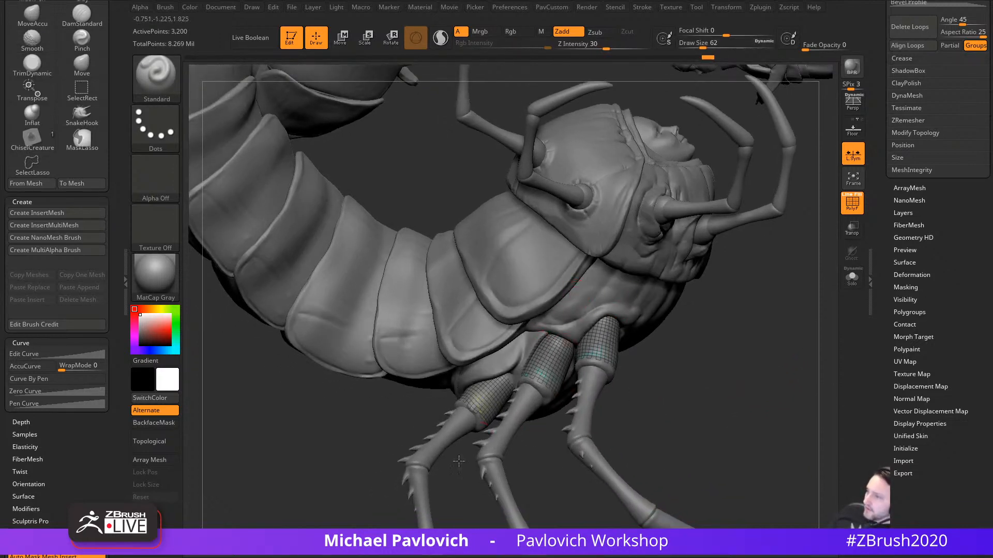
drag(458, 461, 539, 417)
drag(812, 303, 825, 287)
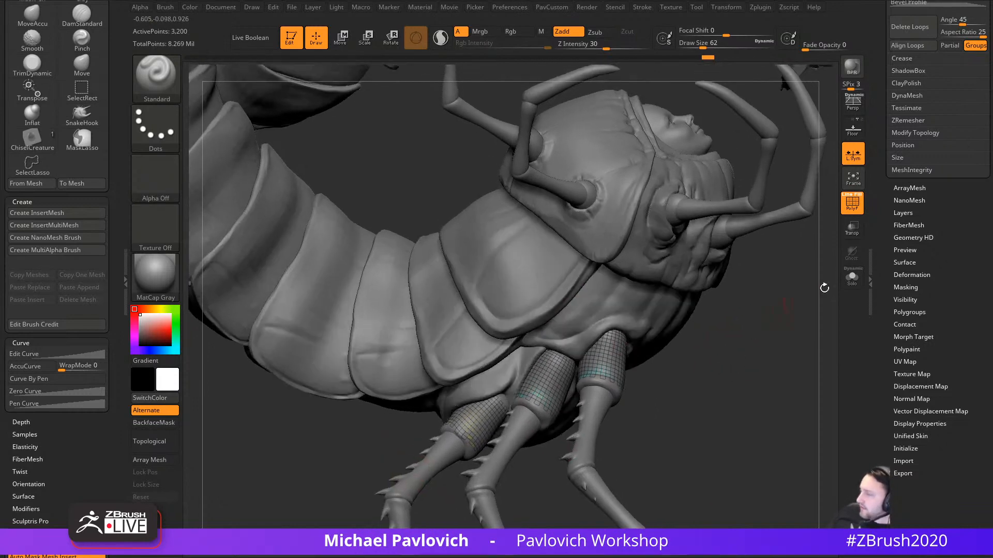
drag(883, 257, 887, 310)
click(905, 270)
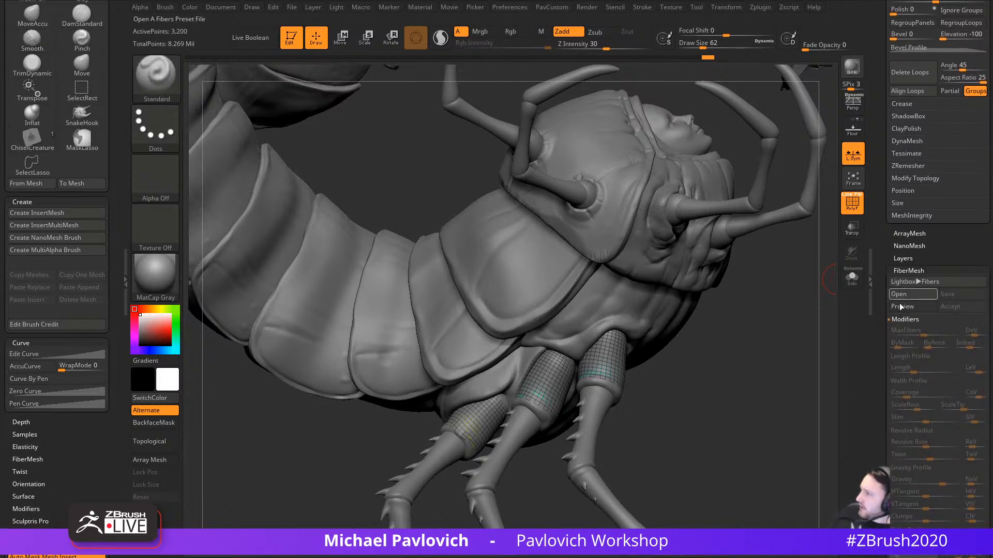
click(902, 306)
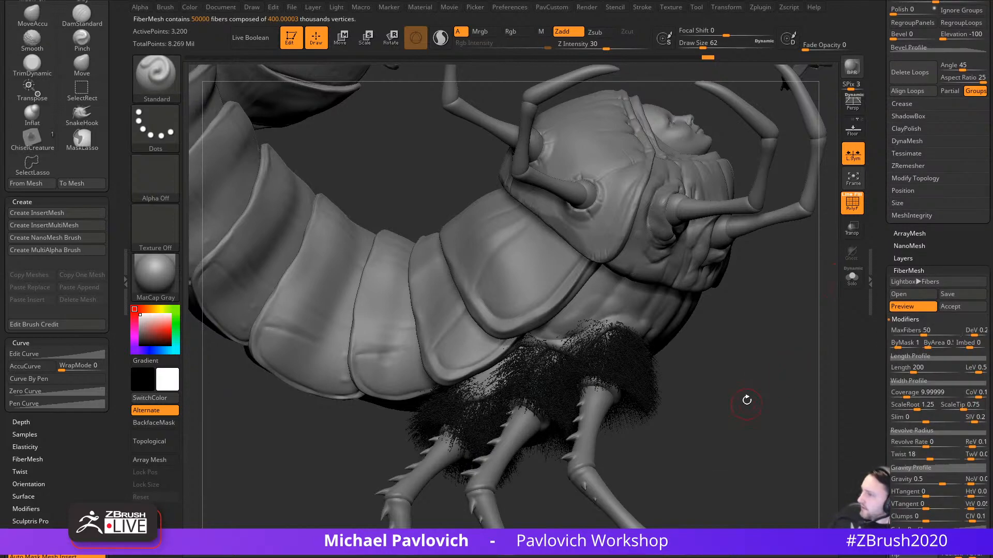
drag(808, 339, 778, 391)
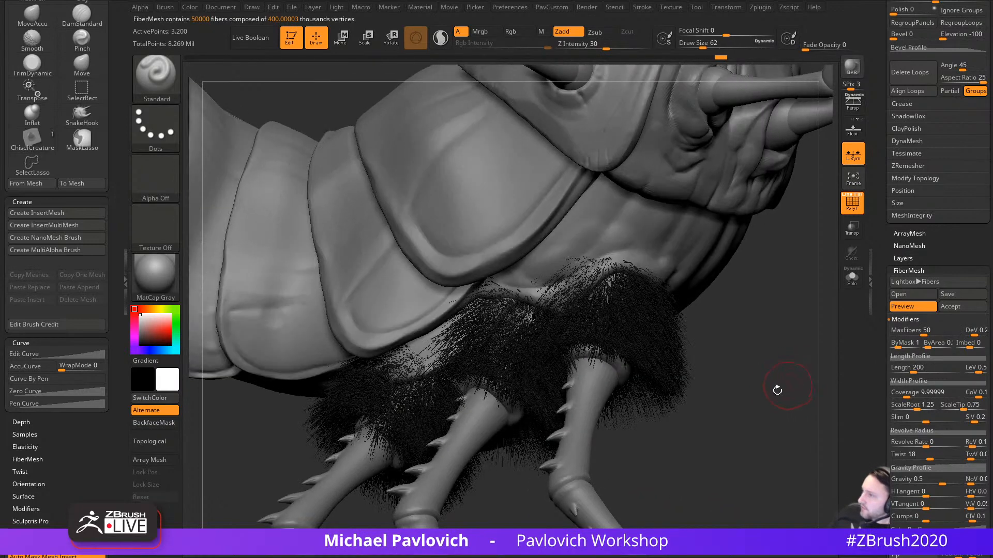
Step: Set the FiberMesh gravity to about 0.785
drag(879, 356, 877, 299)
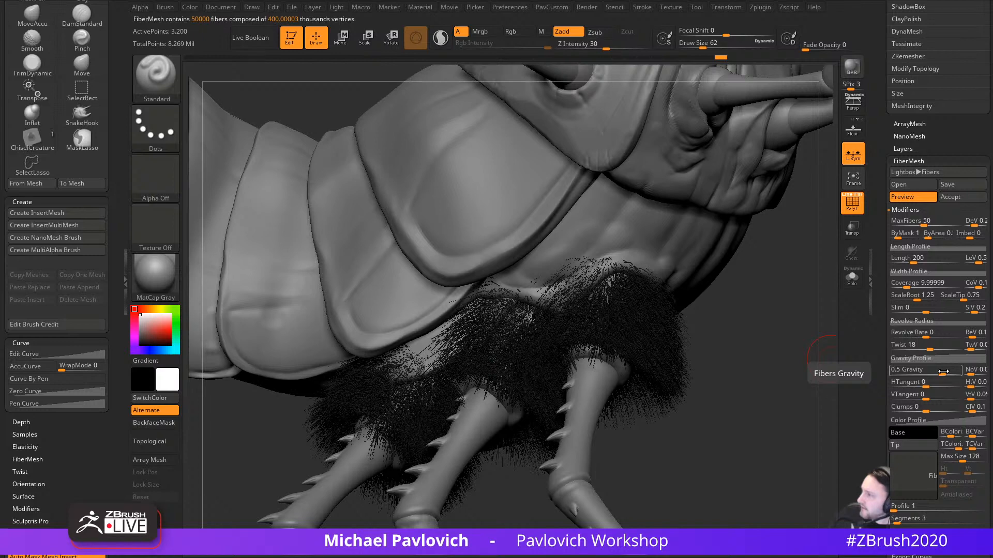
drag(943, 372, 951, 372)
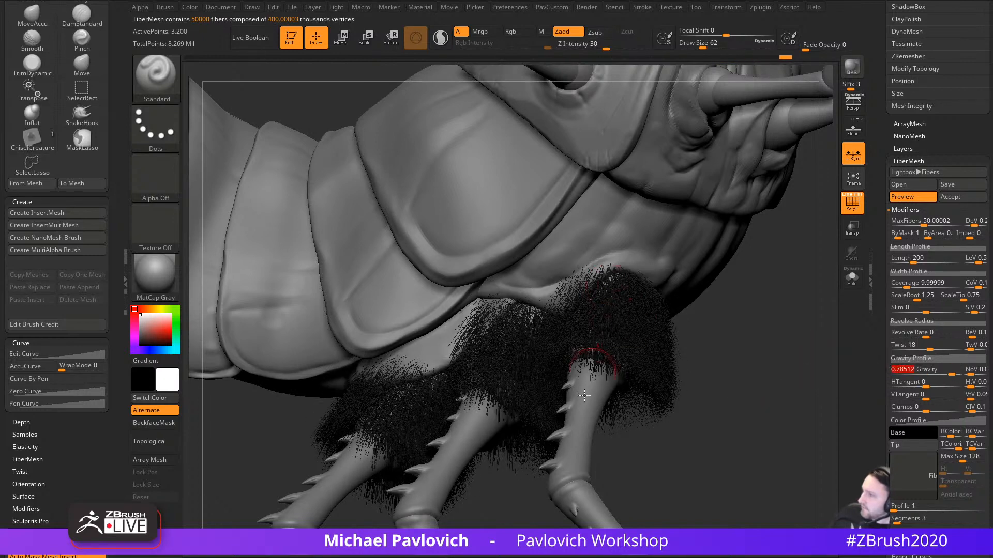
drag(686, 353, 628, 271)
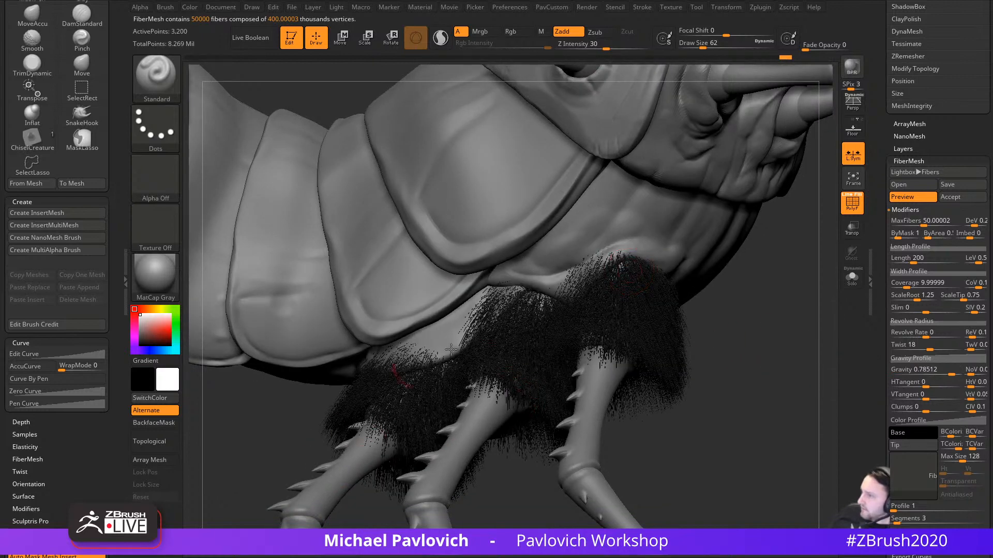
drag(738, 344, 763, 340)
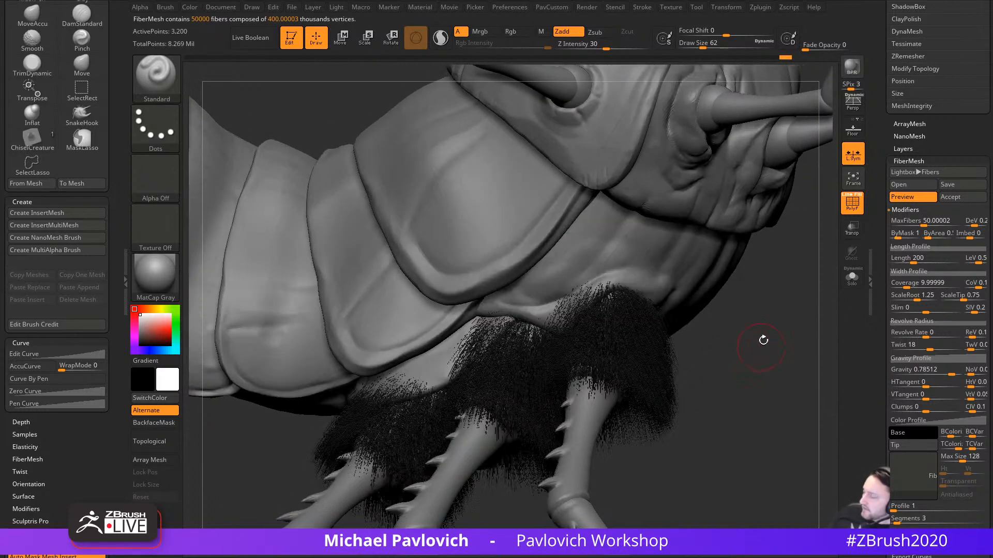
Step: Set the base and tip colorization of the previewed fibers to 0
drag(883, 381, 882, 268)
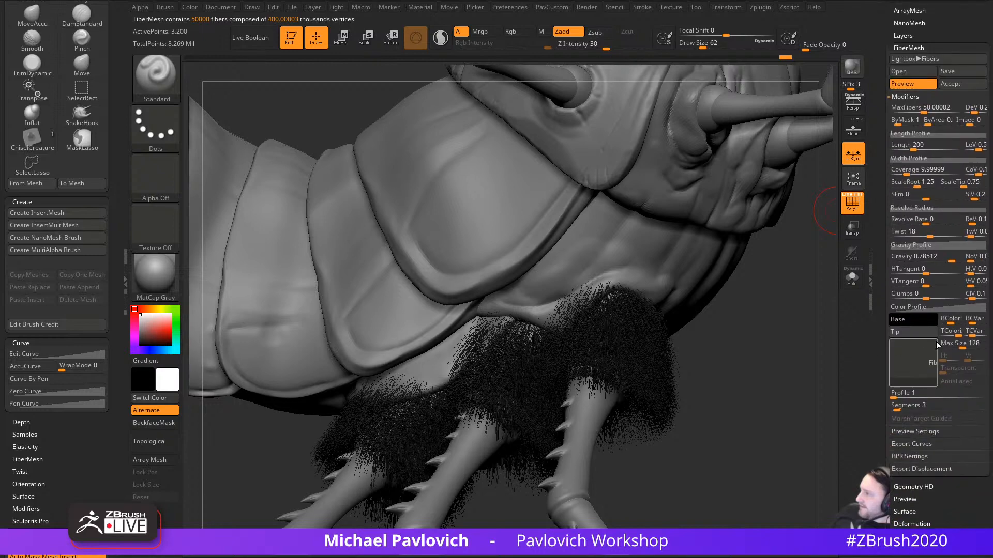
click(948, 322)
text(0)
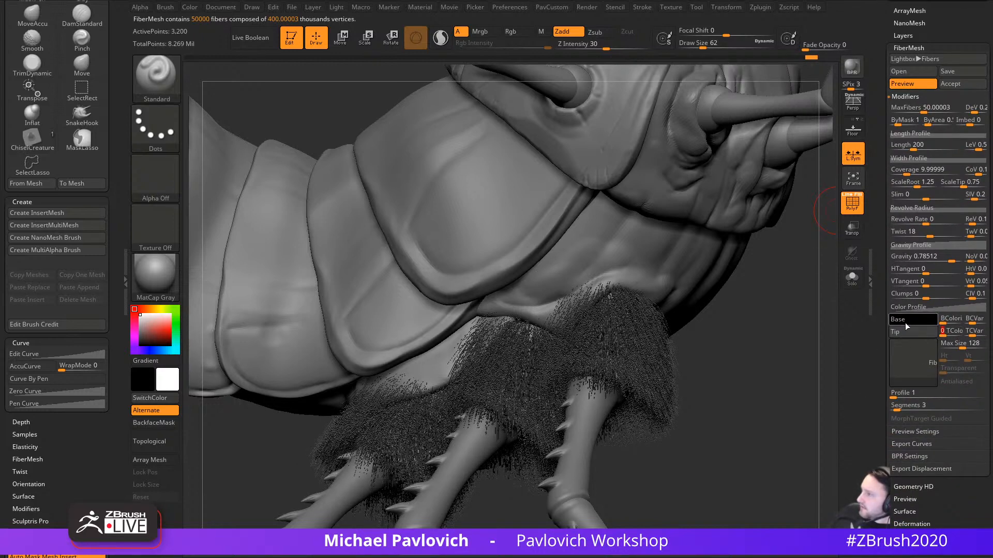
scroll(891, 336, up, 5)
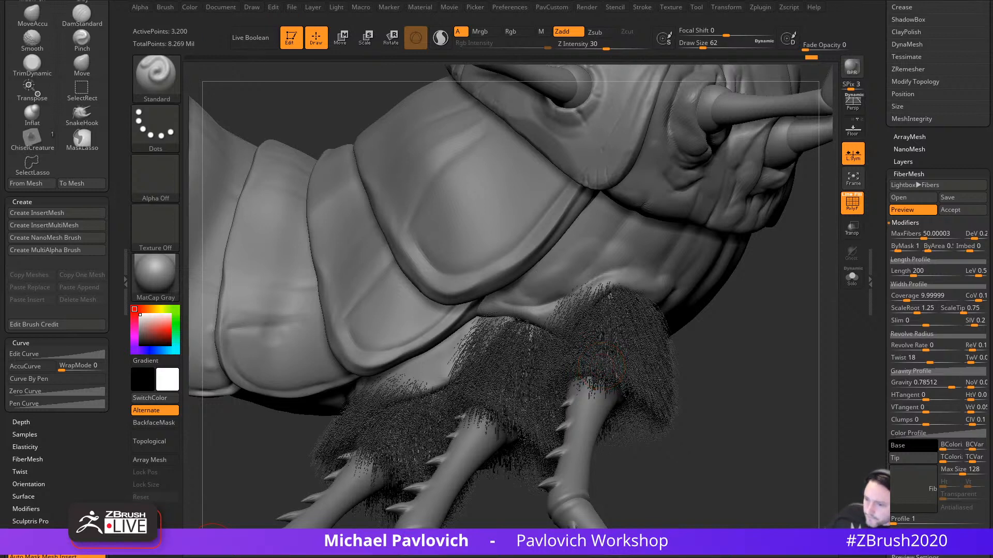
Step: Switch to the browser, search the YouTube channel for "fibermesh" and look through the videos
drag(388, 557, 420, 45)
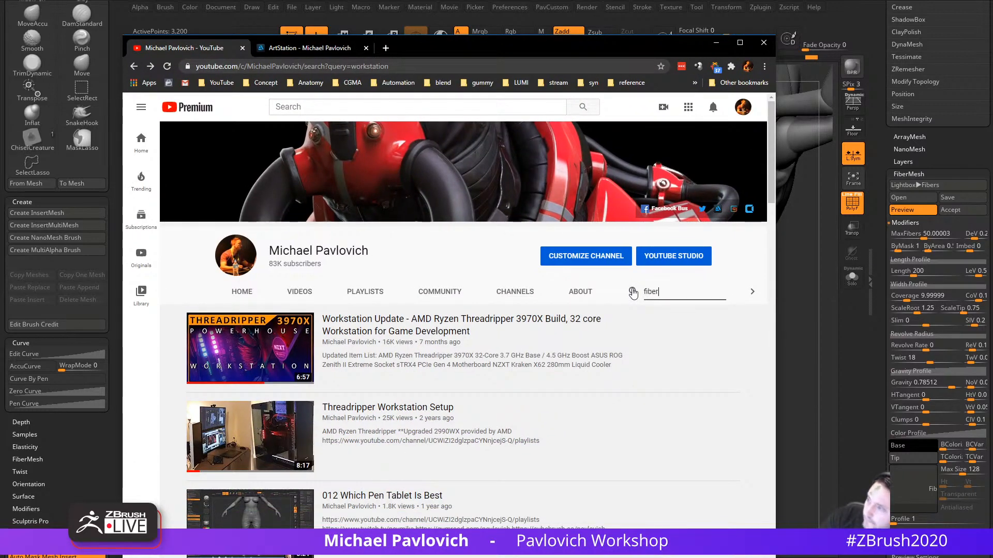
key(Return)
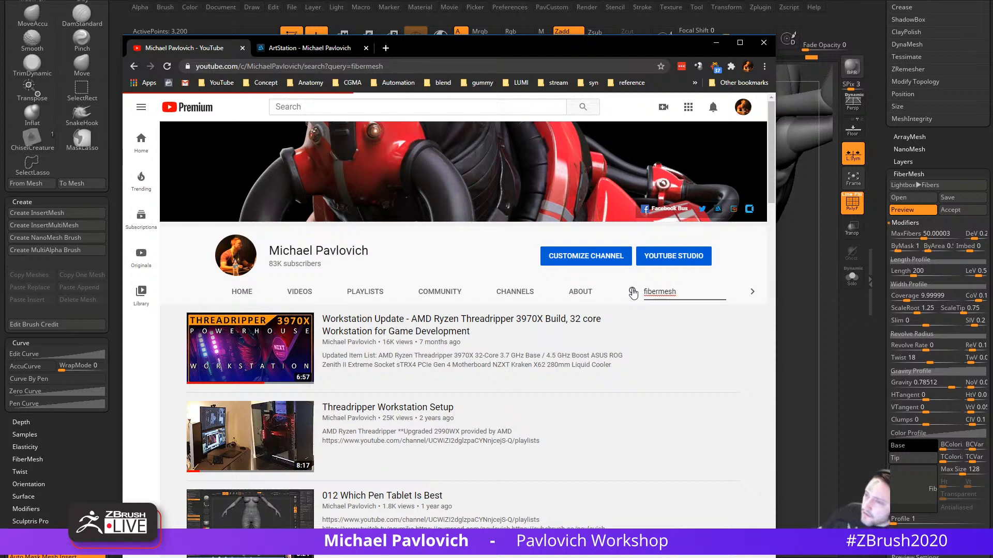
scroll(369, 403, down, 9)
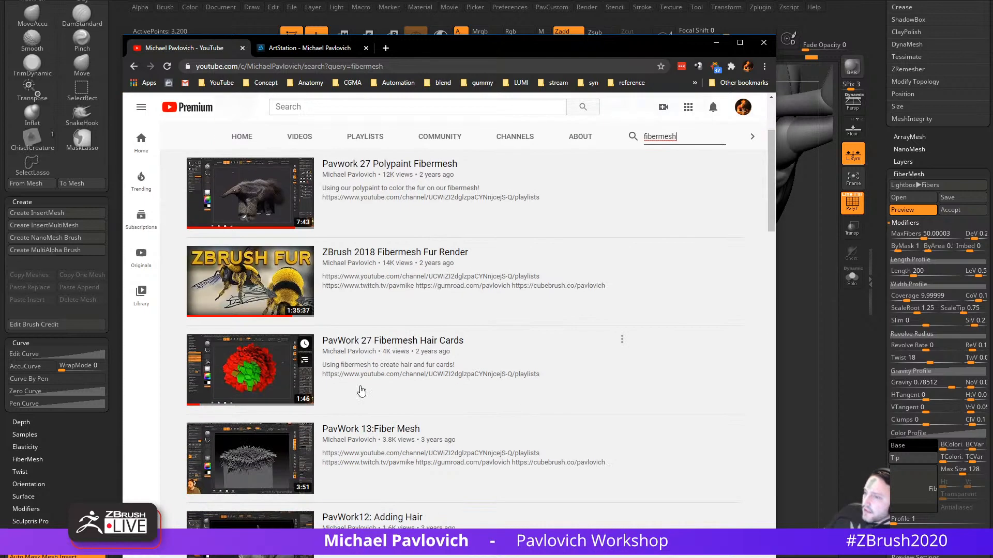
Step: Look through the fibermesh search results, open the "Pavwork 27 Polypaint Fibermesh" video and pause it on the furry anteater
scroll(361, 391, down, 3)
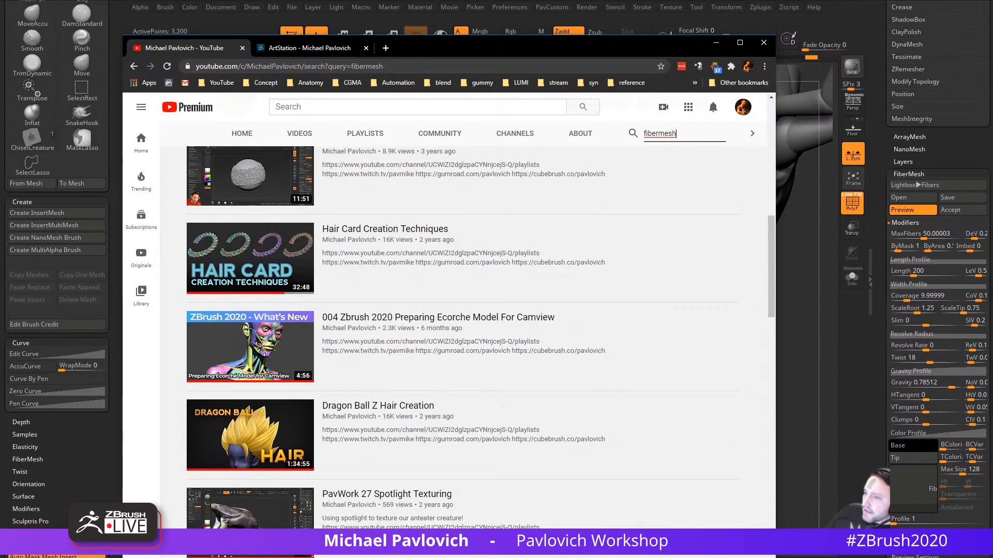
scroll(294, 427, down, 2)
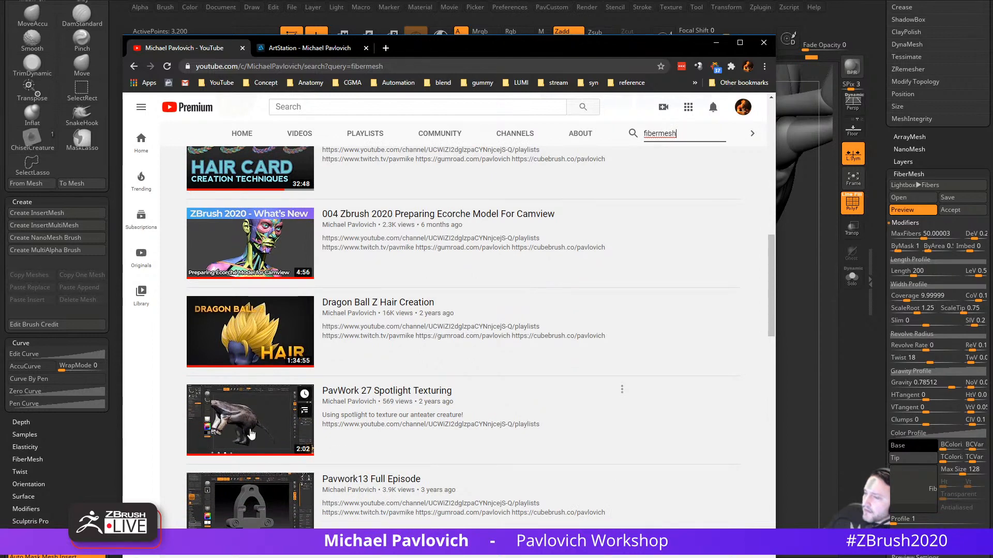
scroll(251, 434, up, 12)
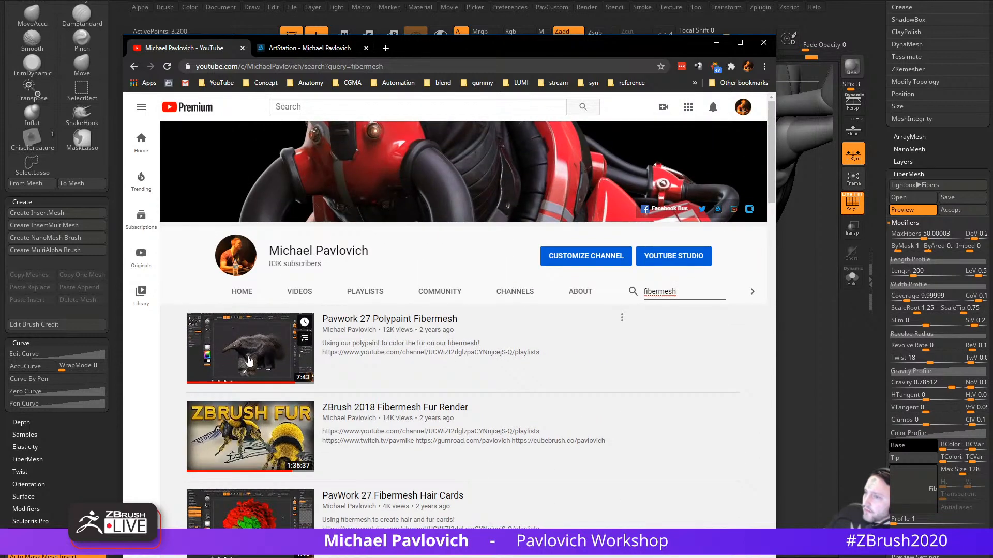
click(264, 347)
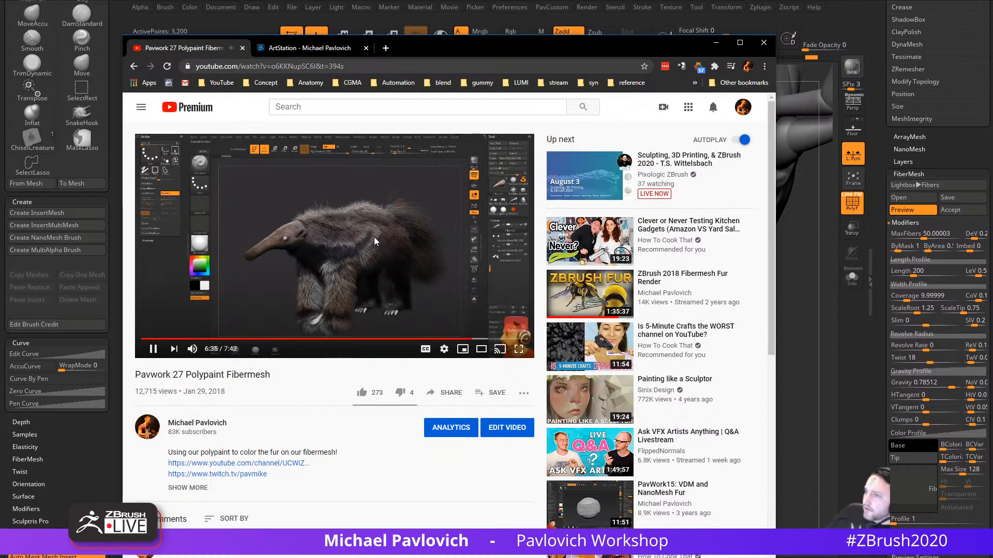
click(153, 349)
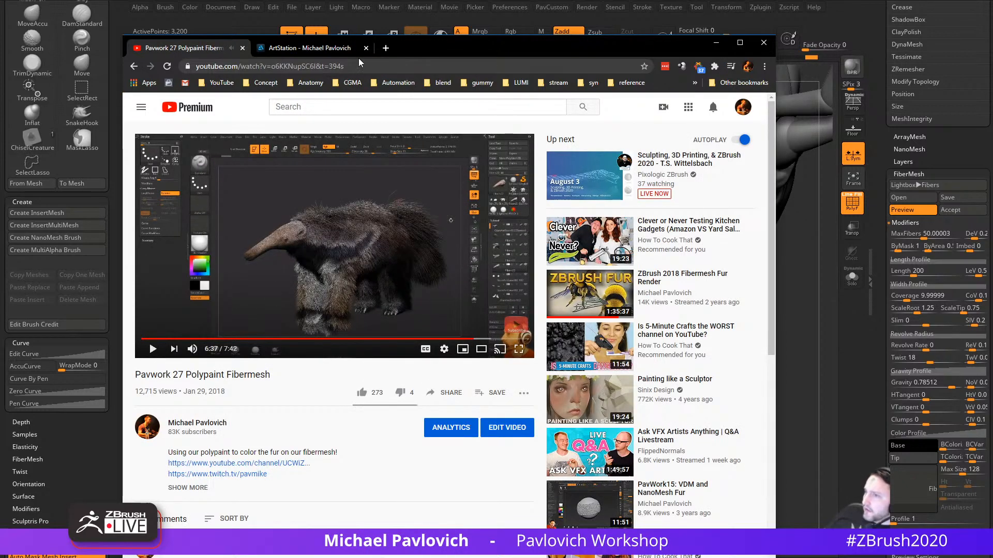
drag(406, 59, 212, 556)
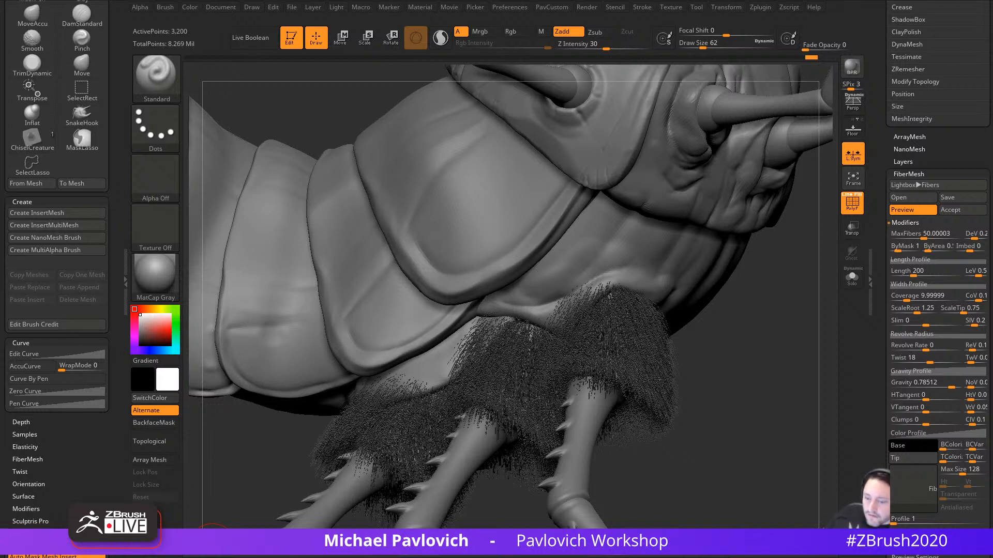
drag(449, 557, 546, 59)
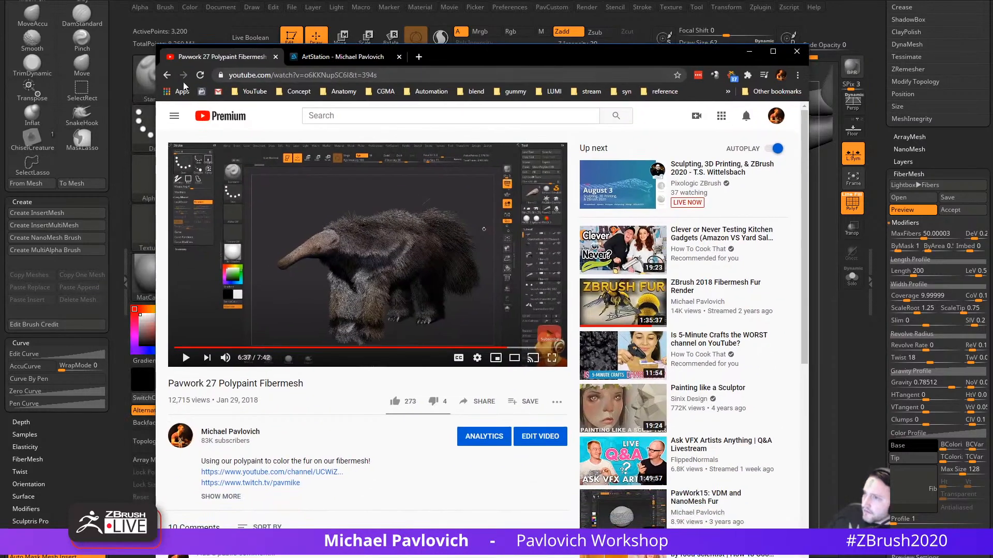
Step: Return to the channel's created playlists and open the full "NEW Intro to ZBrush - ZBrush for Ideation" playlist
click(167, 76)
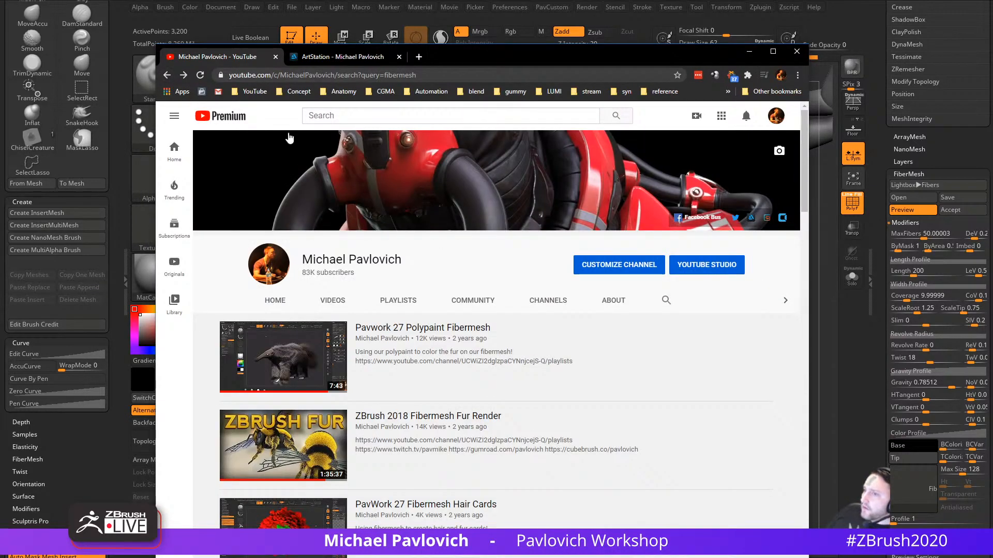
click(257, 93)
click(278, 120)
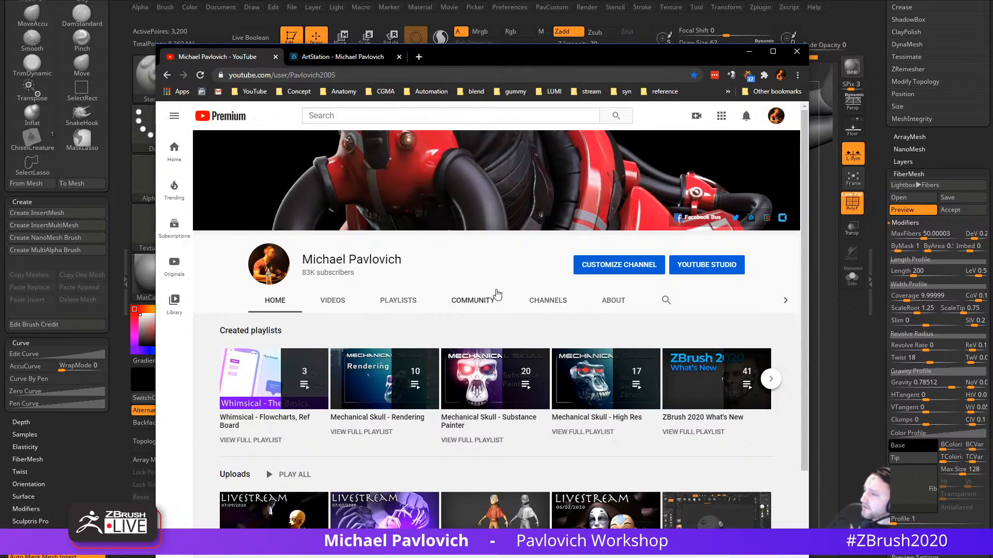
click(406, 308)
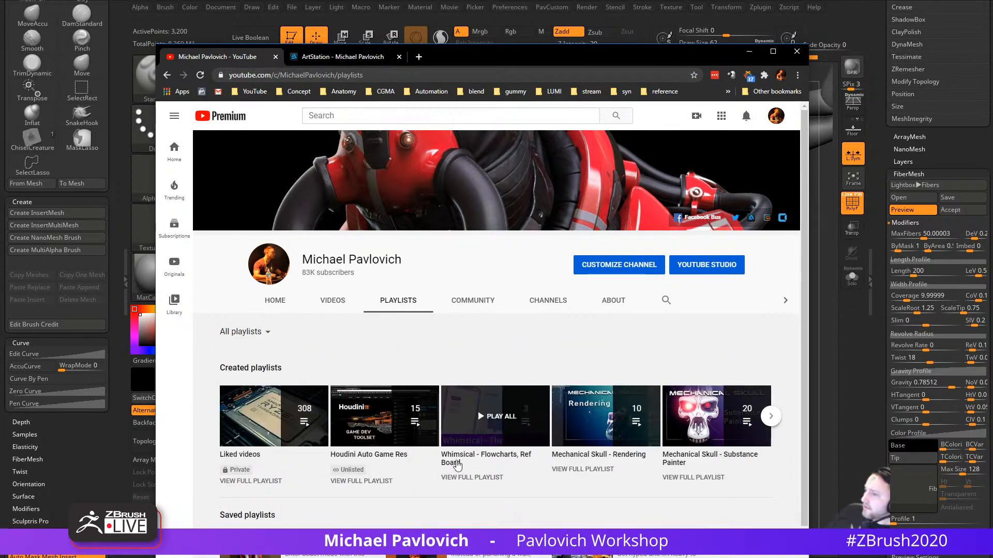
click(258, 335)
click(266, 365)
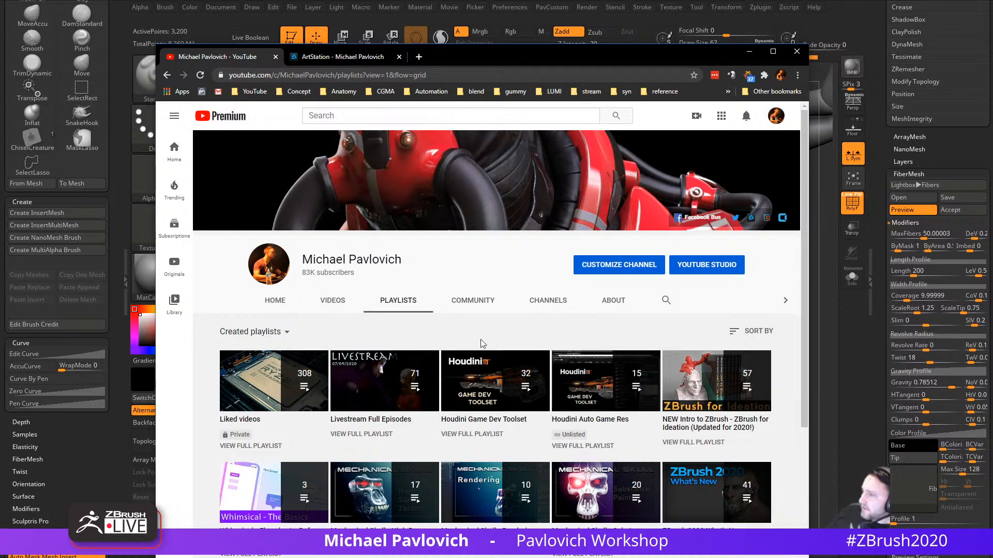
click(696, 443)
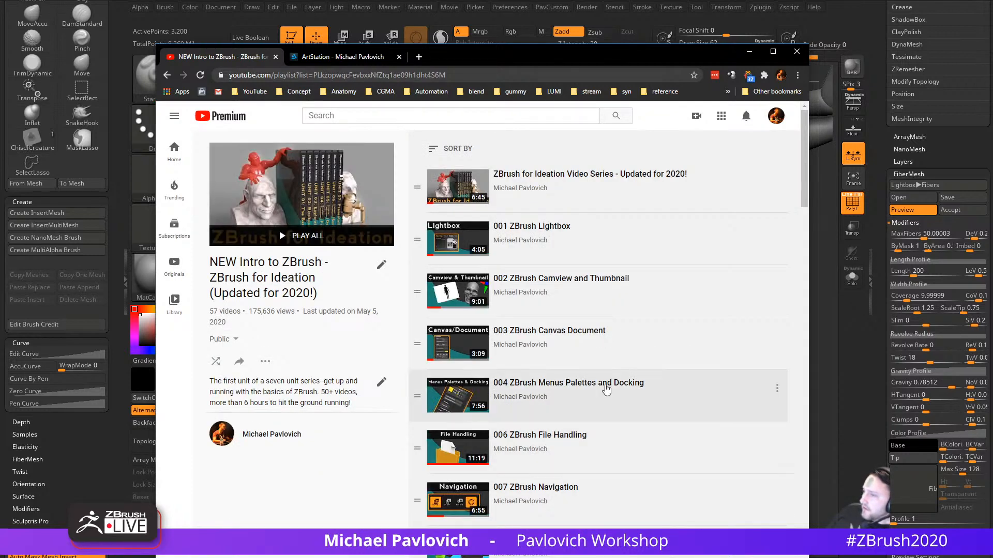
Step: Look through the playlist, search the page for "zmodeler" and switch back to ZBrush
scroll(606, 390, down, 20)
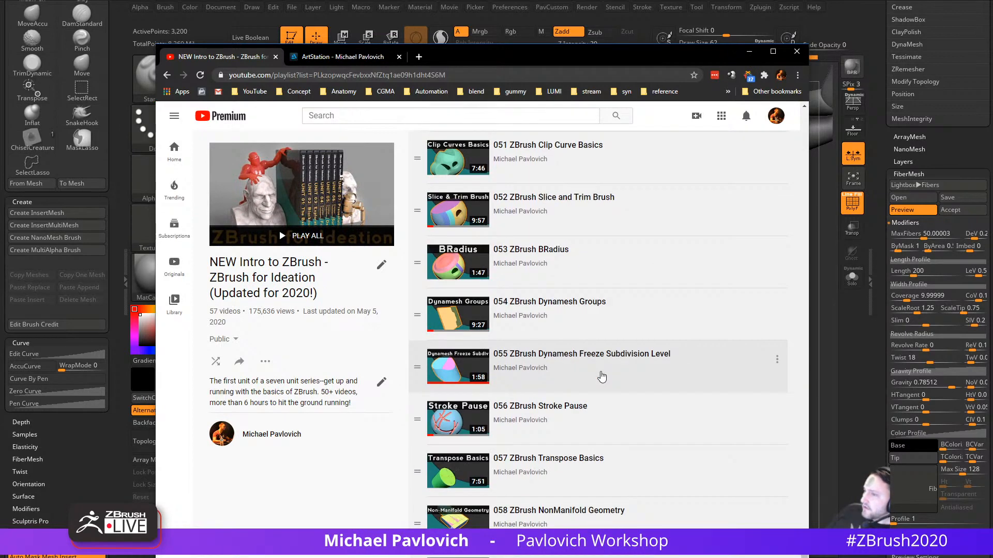
scroll(602, 377, up, 9)
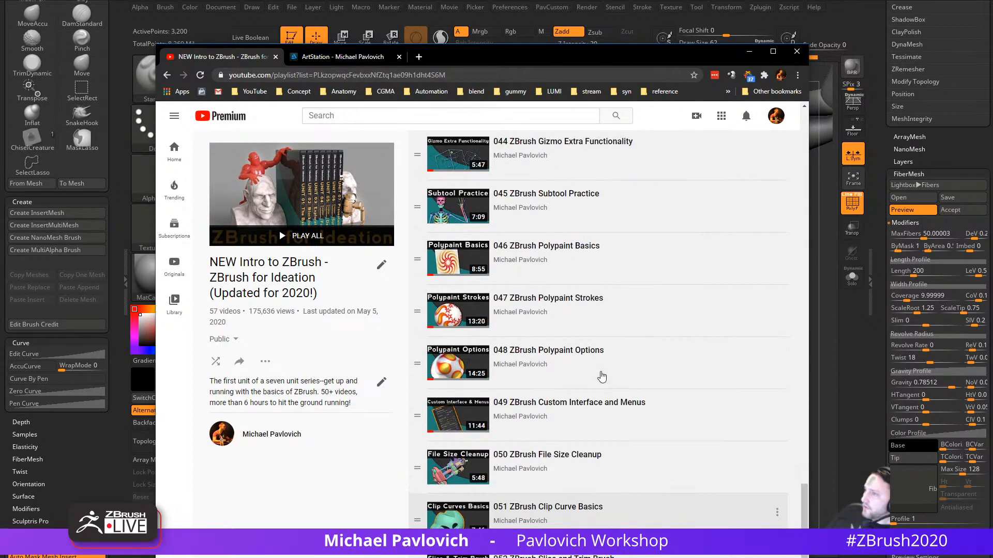
scroll(602, 377, up, 2)
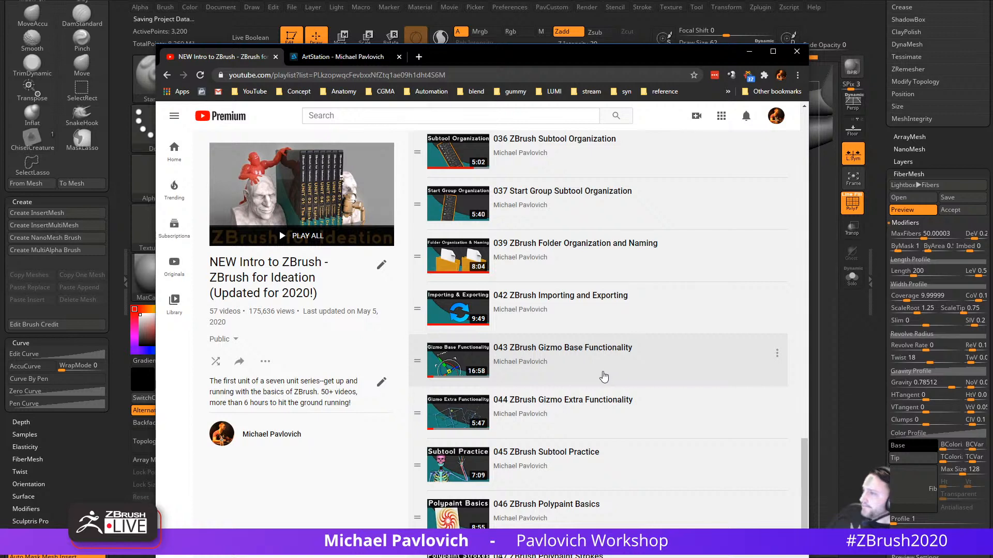
scroll(627, 373, up, 7)
scroll(627, 372, up, 3)
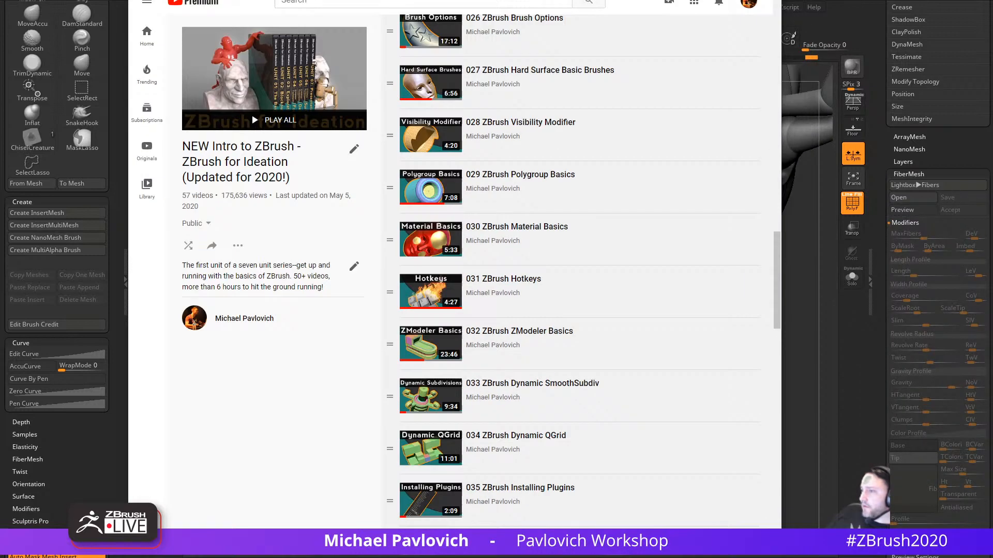
drag(589, 0, 578, 11)
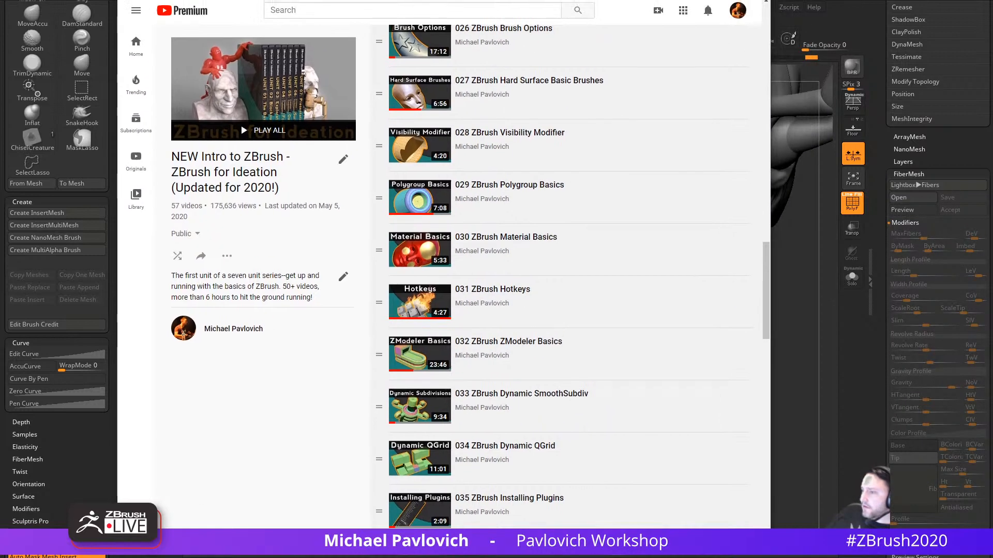
key(ctrl+f)
text(zmodeler)
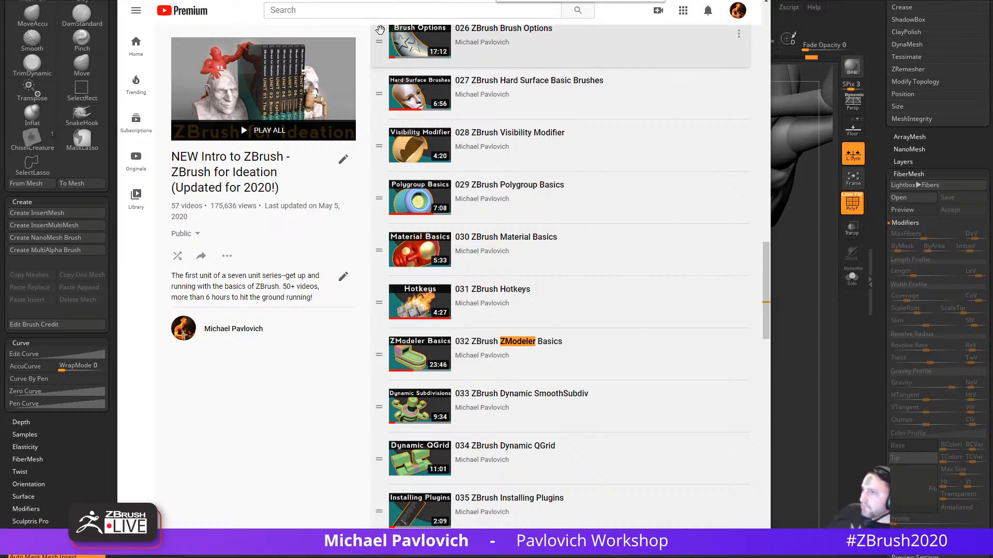
key(alt+Tab)
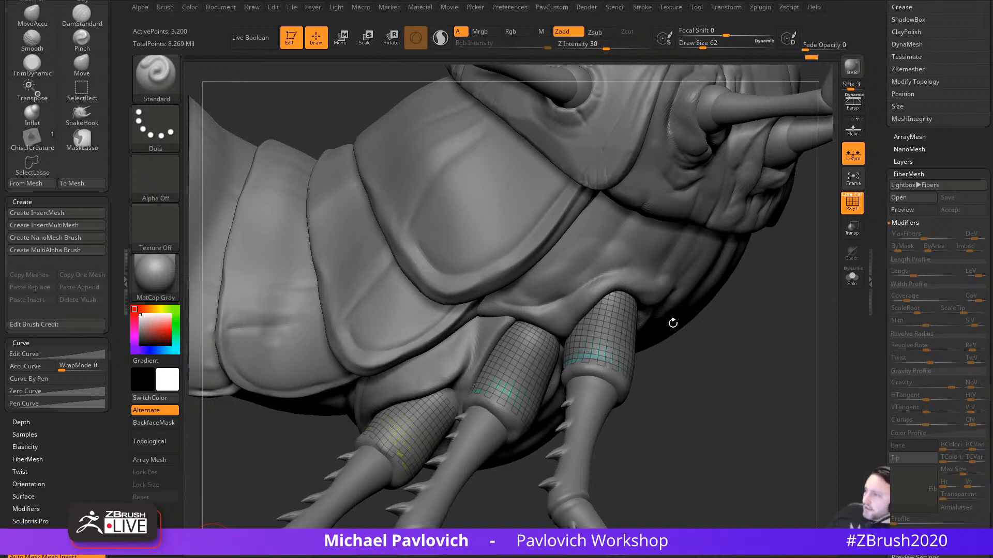
mouse_move(723, 351)
mouse_down()
mouse_move(729, 383)
mouse_move(759, 381)
mouse_move(776, 396)
mouse_move(727, 411)
mouse_move(751, 399)
mouse_up()
key(s)
click(718, 383)
key(s)
click(766, 401)
key(s)
key(s)
click(748, 407)
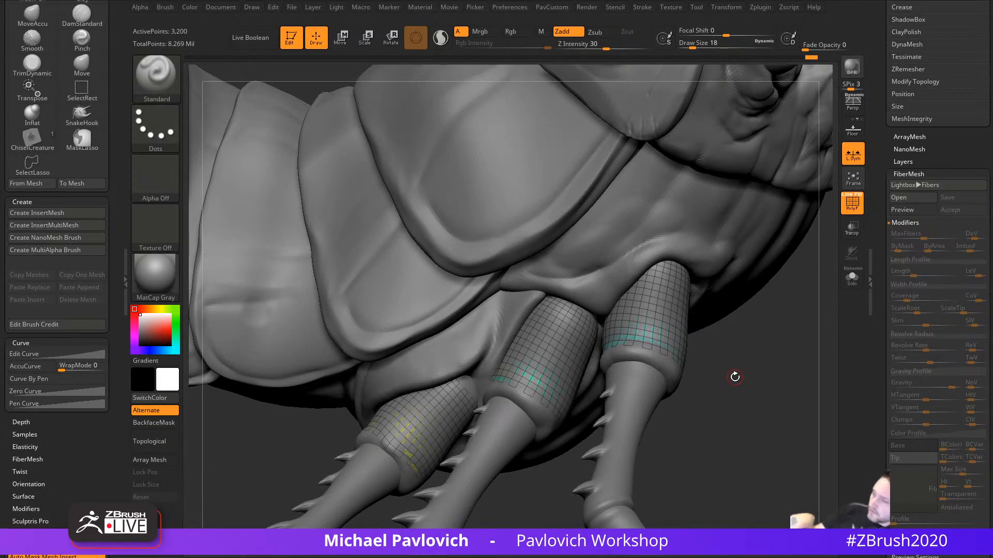
Step: Restart the FiberMesh preview on the leg base sections with MaxFibers about 5.95 and Coverage about 773
mouse_move(732, 367)
mouse_down()
mouse_move(827, 356)
mouse_move(787, 349)
mouse_up()
scroll(879, 344, down, 2)
click(903, 185)
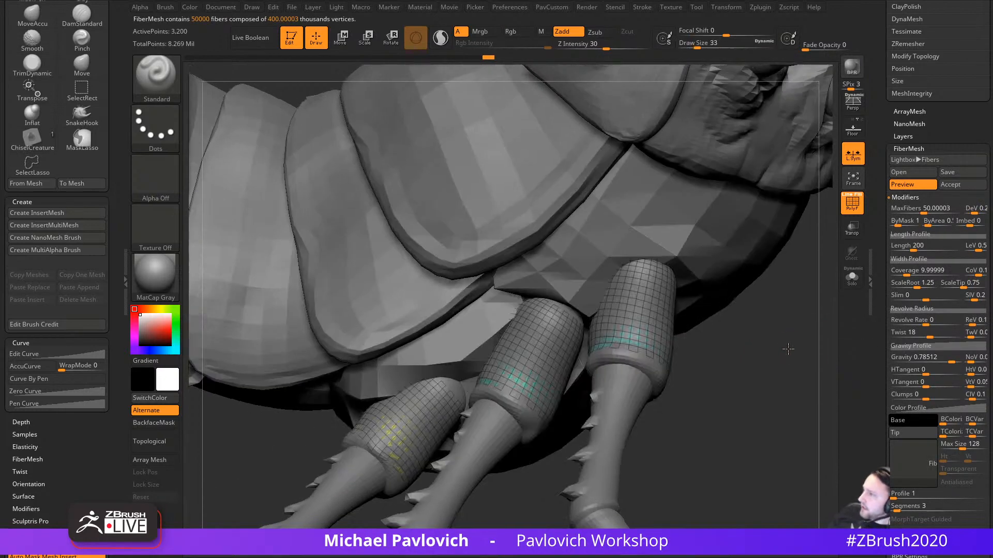
drag(924, 209, 914, 211)
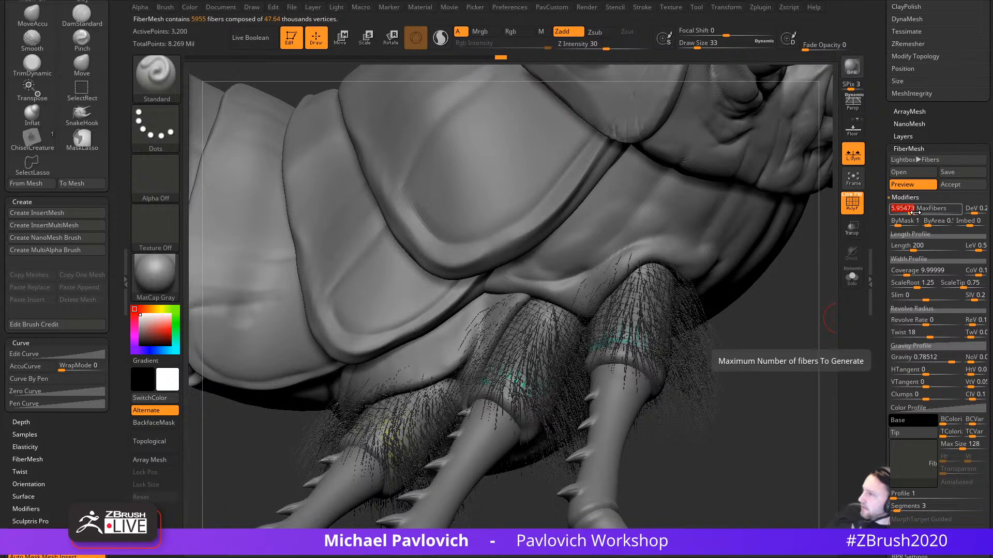
drag(915, 271, 934, 272)
Step: View the creature's leg fur from the front and compare it with the reference image
drag(807, 324, 683, 345)
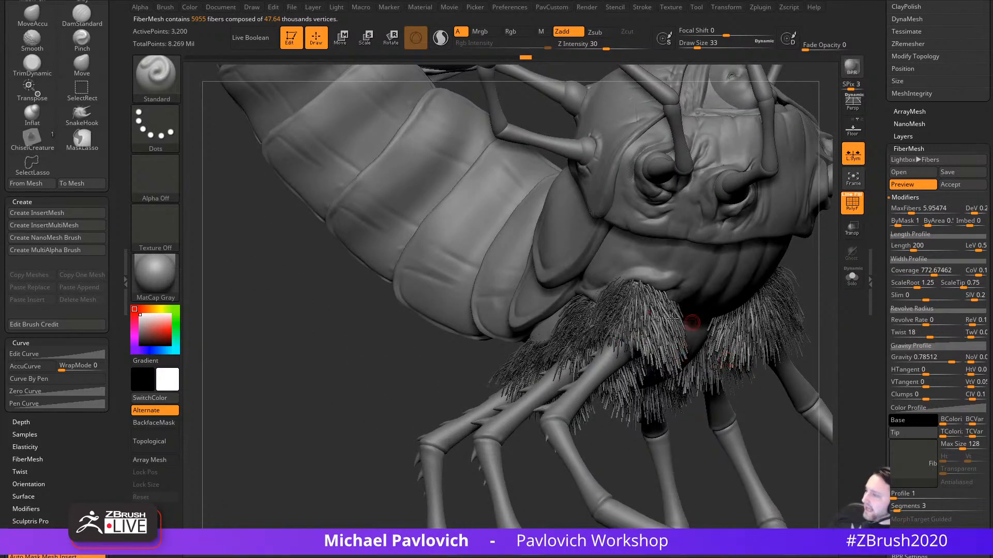
drag(410, 376, 382, 374)
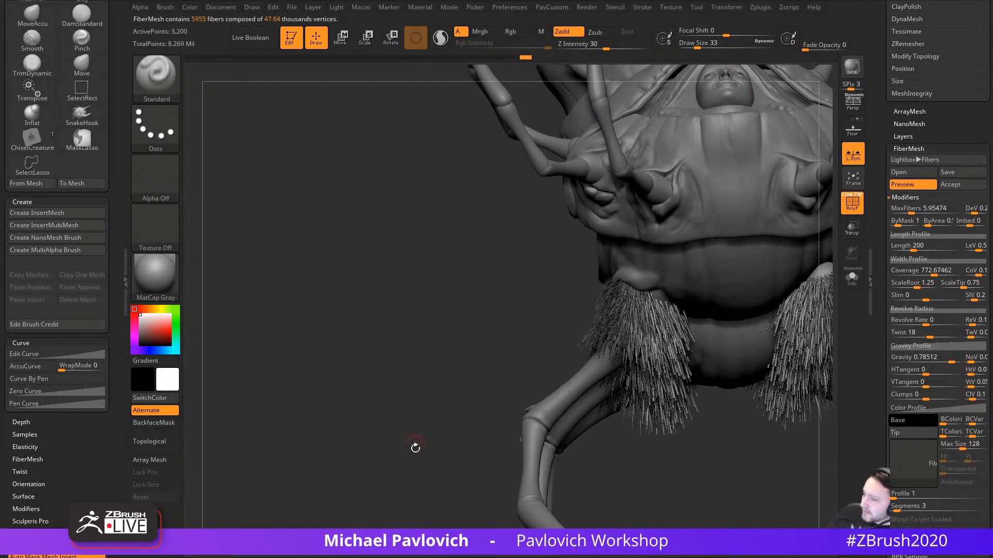
click(473, 549)
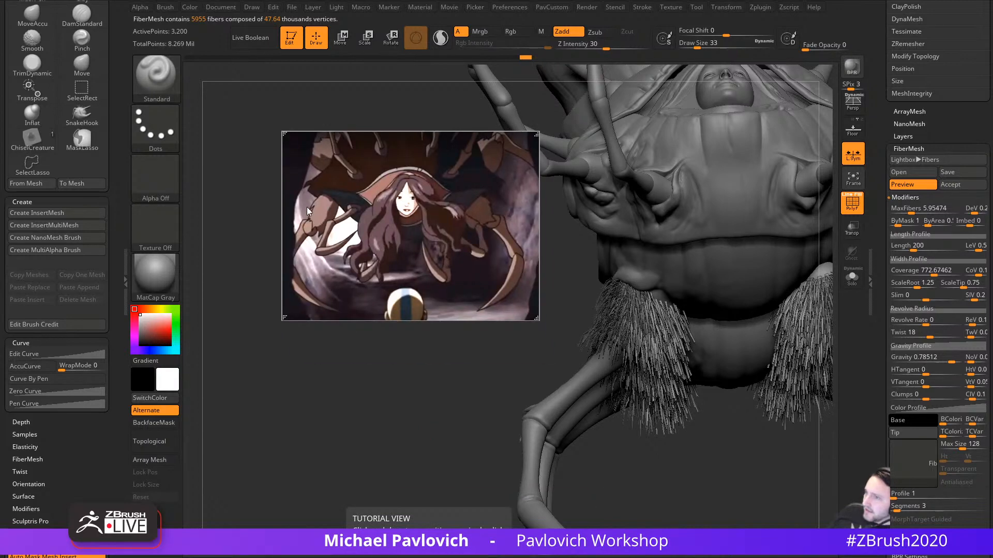
right_drag(358, 187, 431, 557)
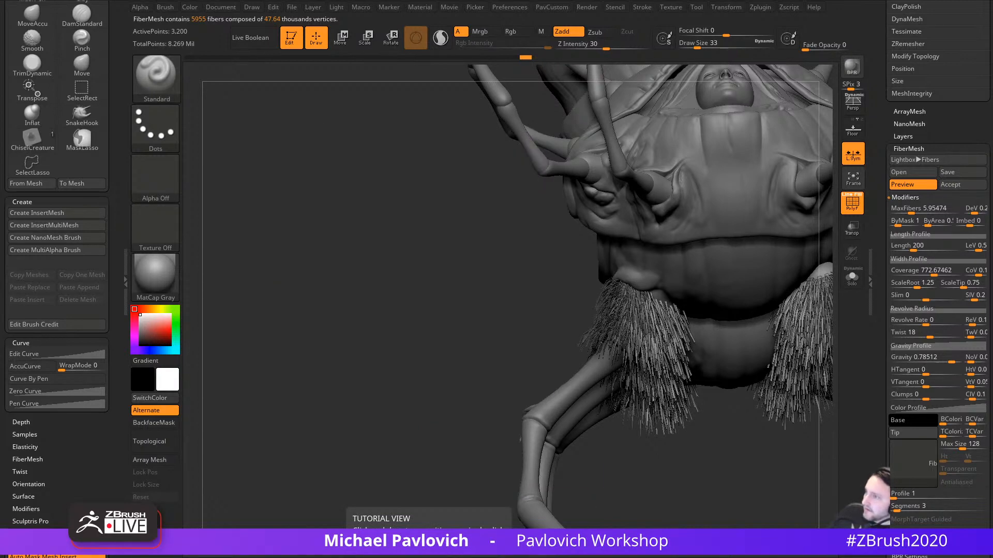
Step: Turn off the polyframe display and make a close-up BPR render of the leg fur
drag(363, 372, 431, 377)
alt+drag(719, 326, 777, 369)
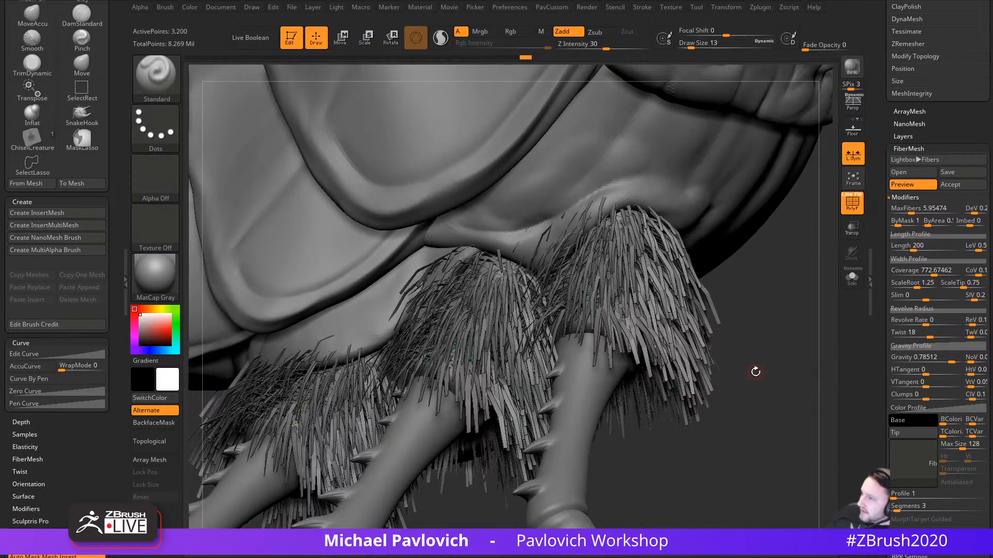
key(shift+r)
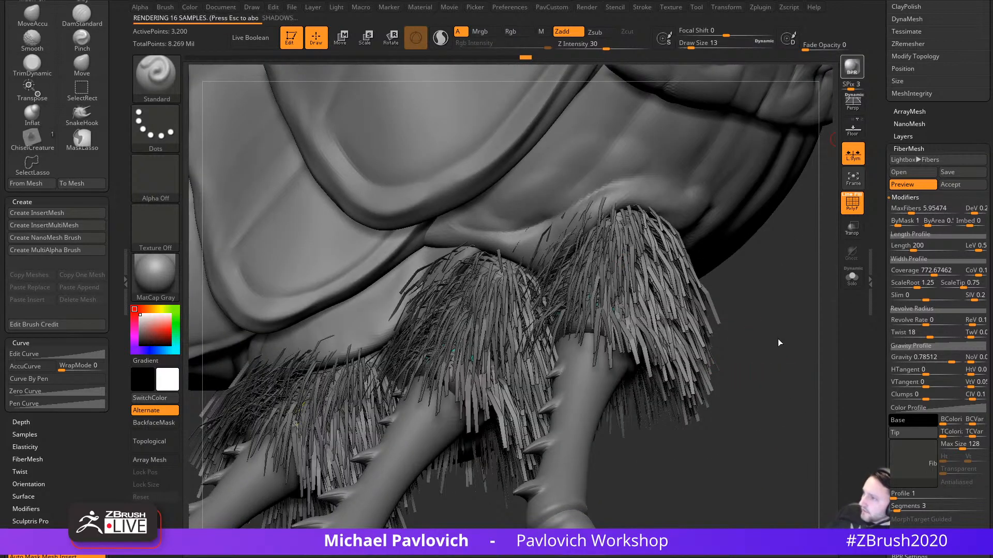
drag(774, 337, 770, 332)
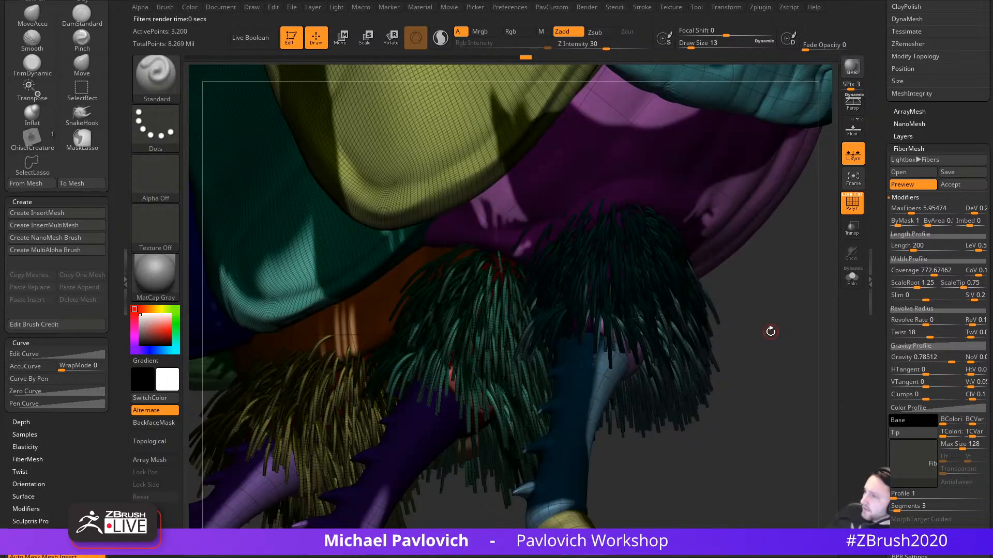
click(849, 210)
key(shift+r)
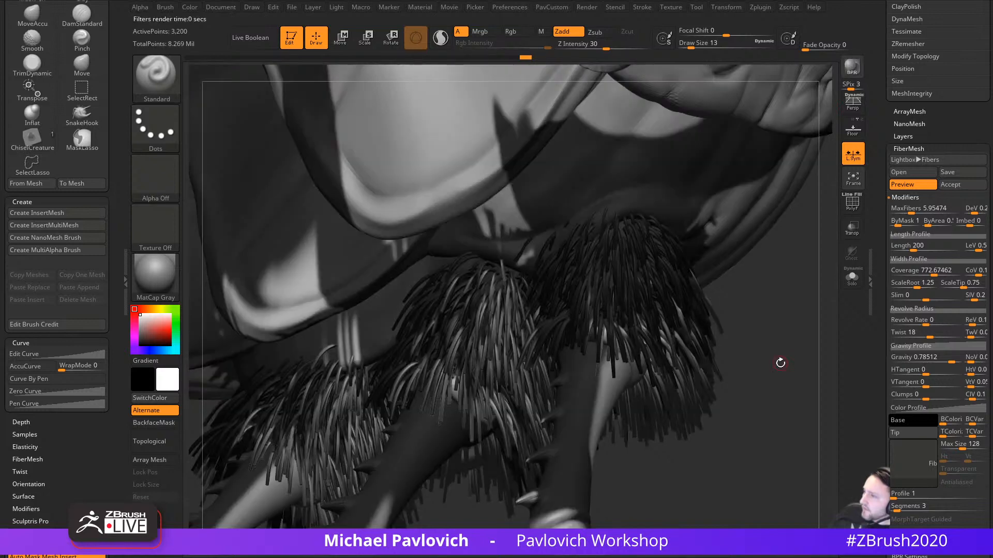
Step: Open the FiberMesh BPR settings and review the subdivision and sides-per-fiber options against the previewed fur
drag(876, 379, 872, 253)
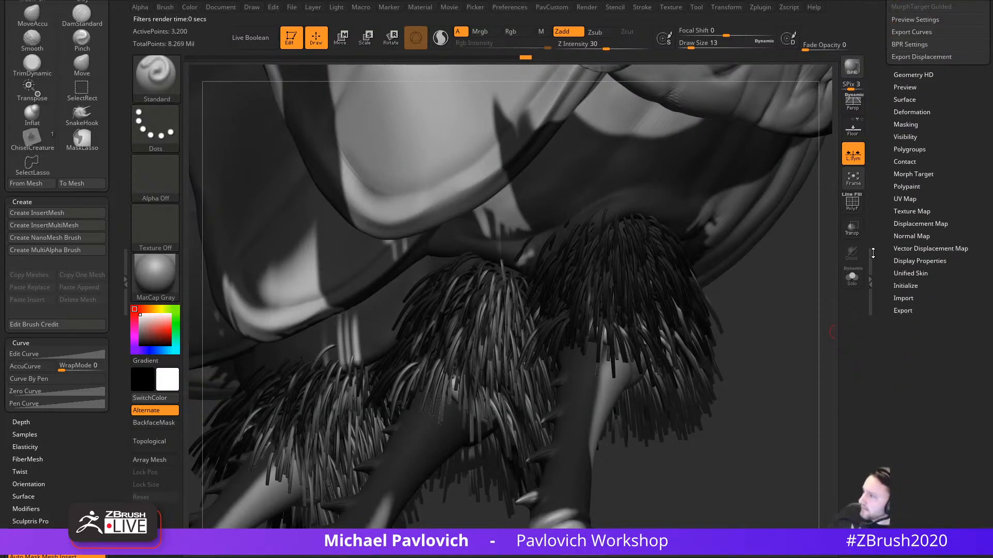
drag(884, 105, 884, 280)
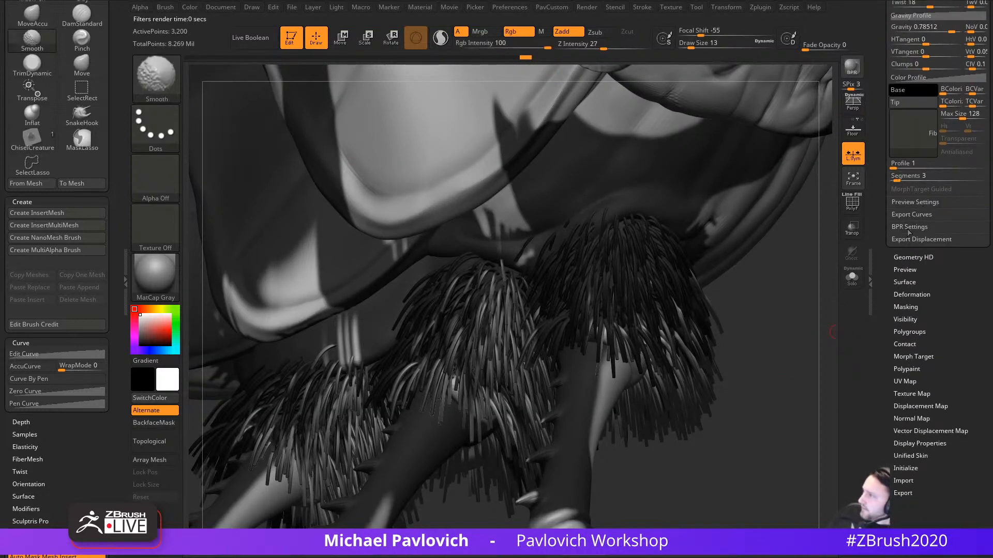
click(909, 228)
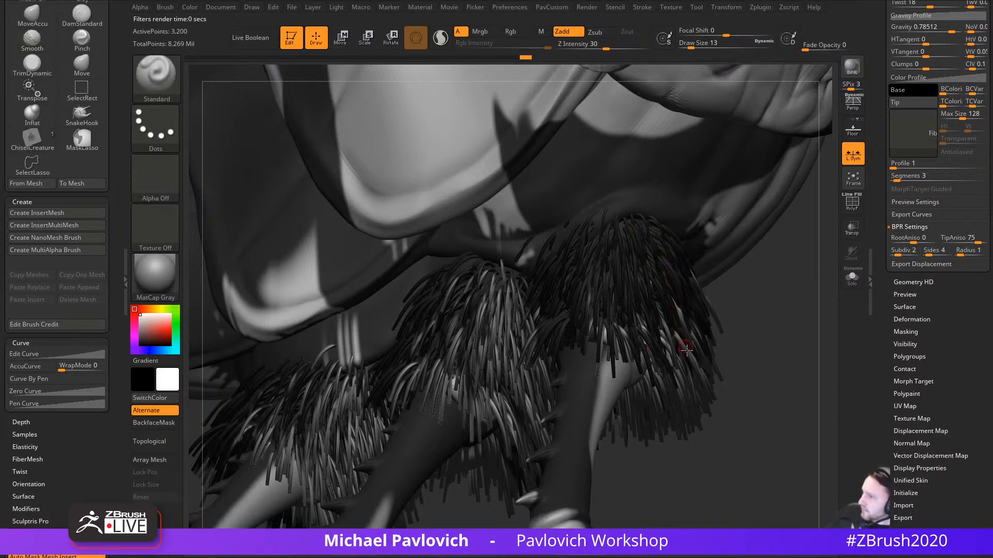
click(932, 251)
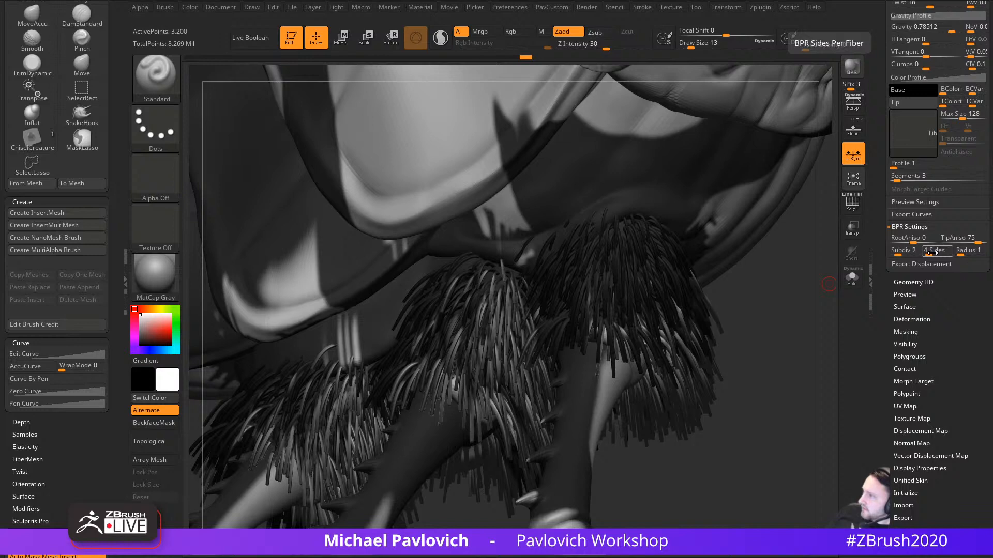
drag(883, 250, 880, 289)
drag(820, 285, 701, 331)
drag(418, 339, 832, 262)
drag(880, 234, 880, 287)
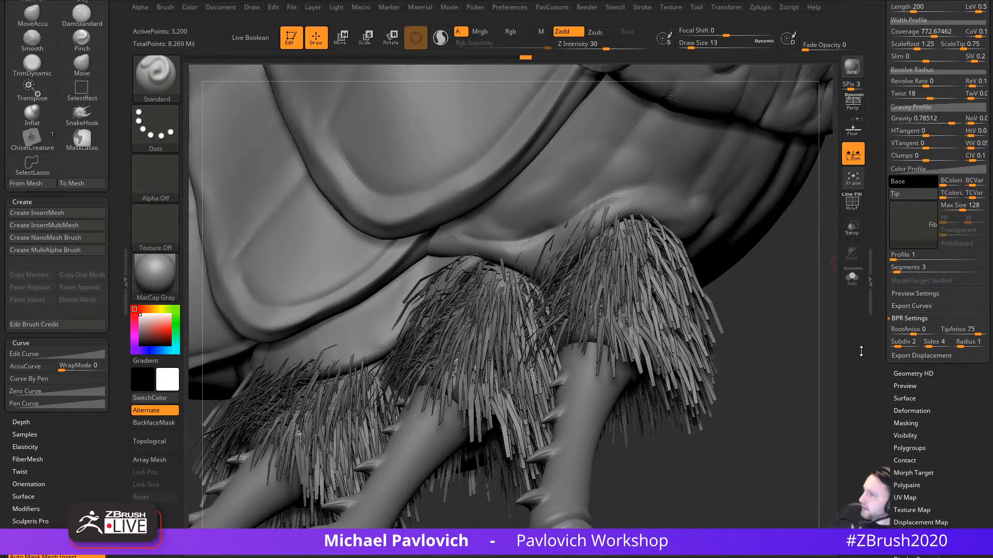
Step: Try a fiber Profile of 4 on the leg fur, skipping the single-sided fiber note, and inspect the strands up close
click(902, 256)
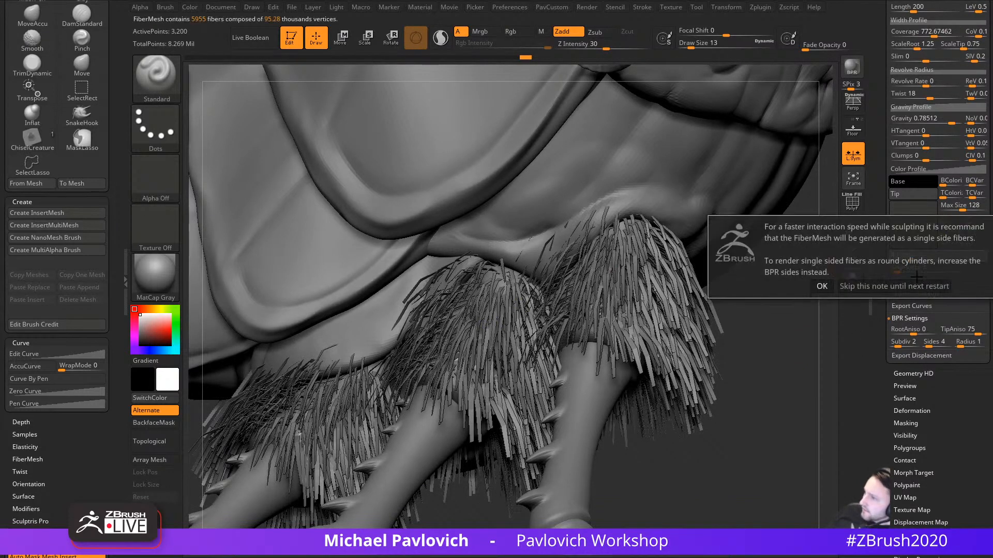
click(864, 286)
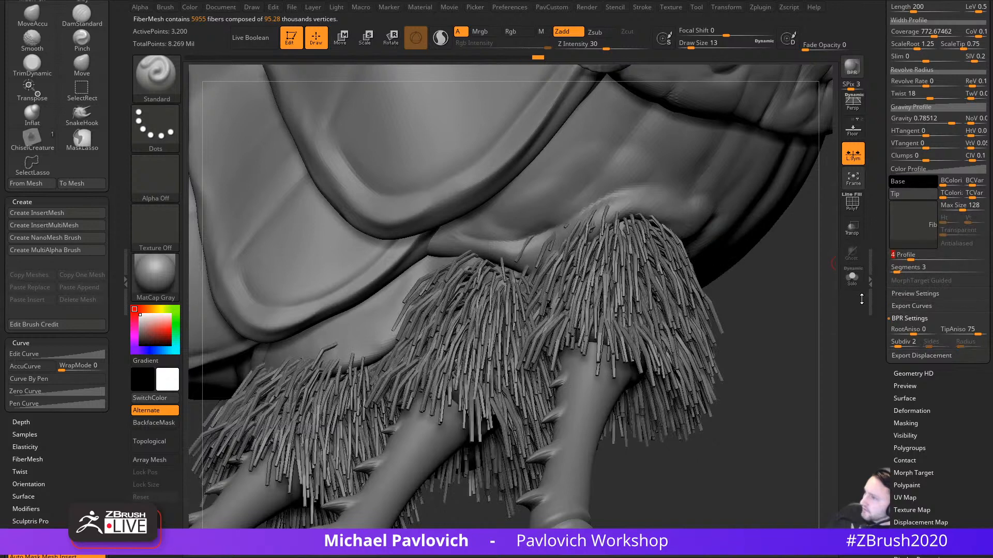
ctrl+right_drag(789, 333, 797, 343)
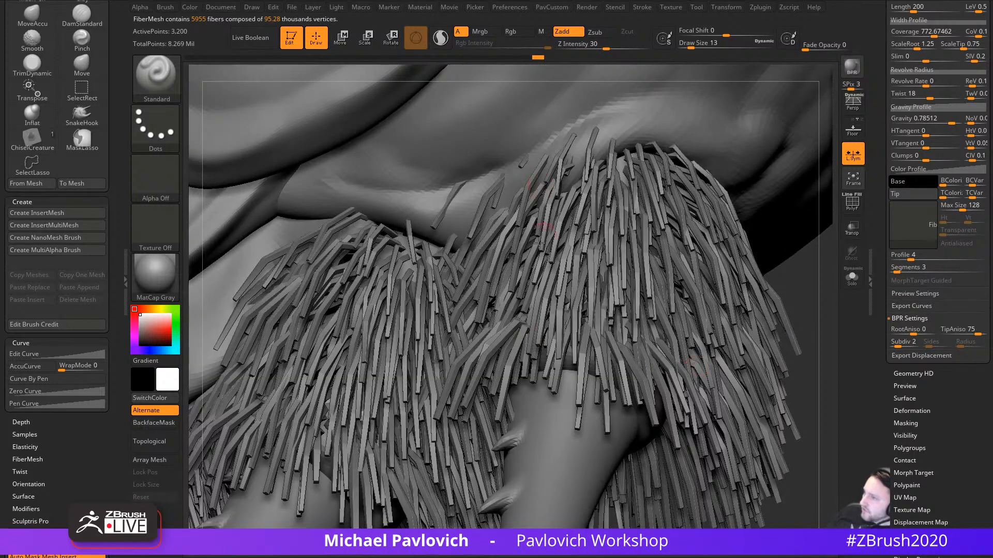
right_drag(782, 304, 810, 293)
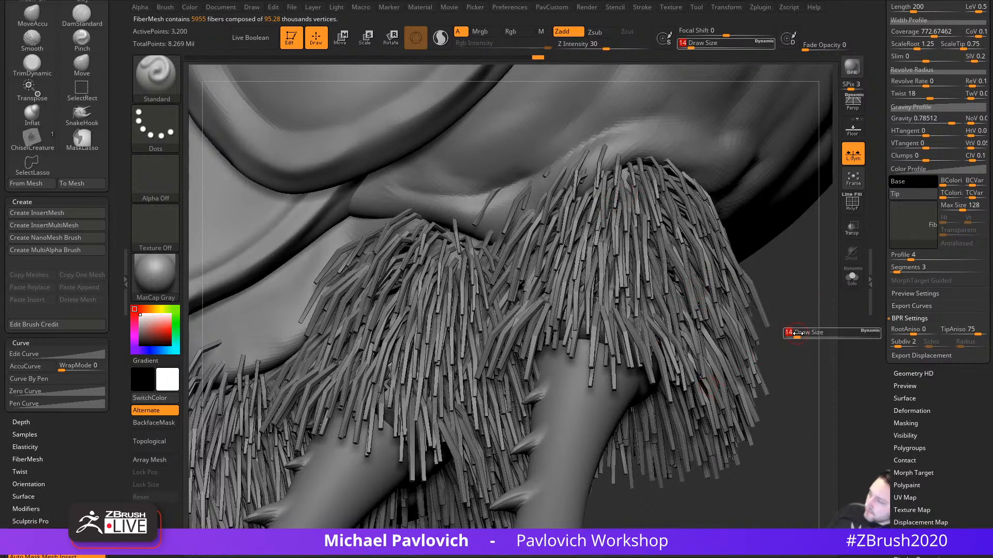
right_drag(786, 334, 769, 323)
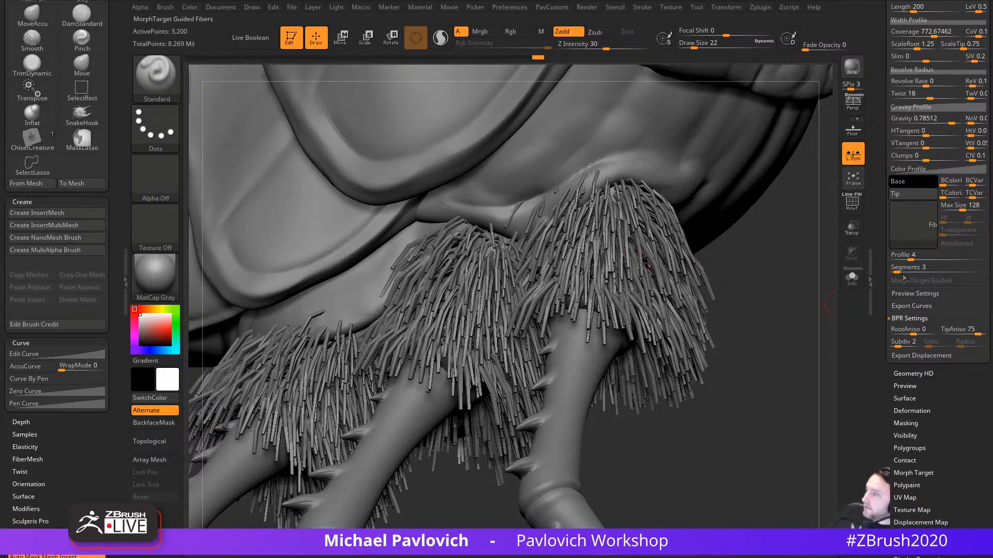
Step: Return the fiber Profile to 1 and compare the leg fur from a distance and up close
drag(911, 257, 879, 264)
key(s)
drag(796, 357, 801, 356)
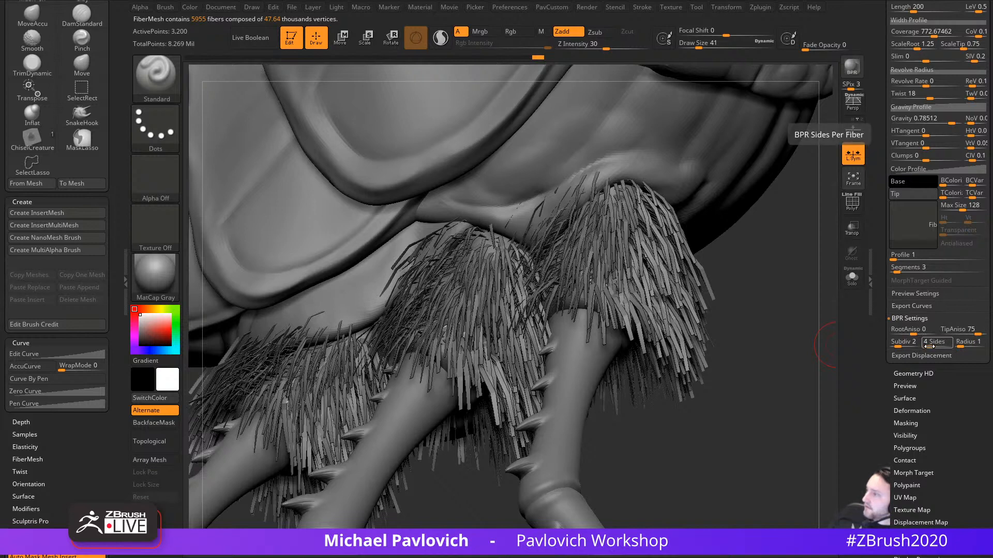
mouse_move(776, 348)
alt+right_down()
mouse_move(781, 370)
mouse_move(786, 362)
mouse_move(731, 303)
alt+right_up()
key(s)
key(s)
key(s)
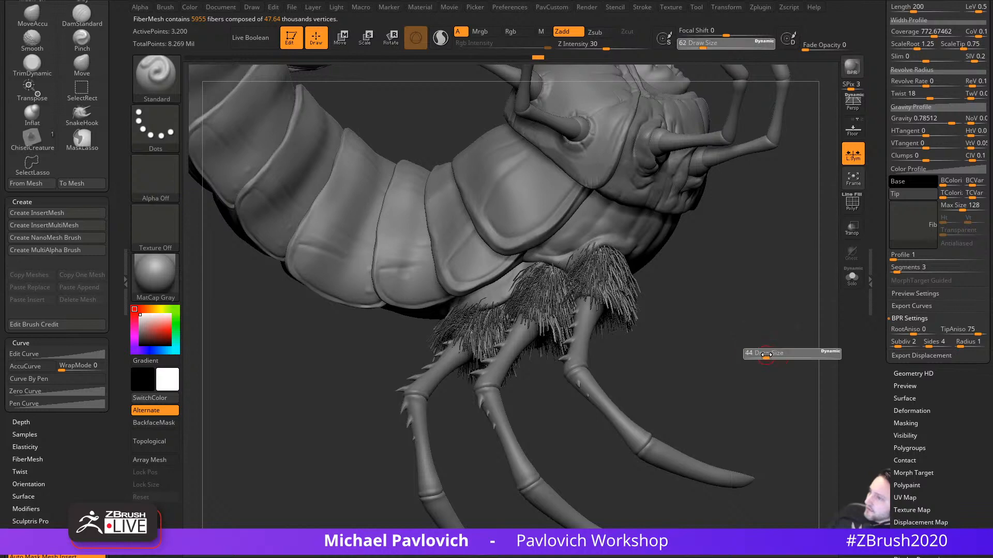
ctrl+right_drag(761, 355, 804, 404)
key(s)
click(781, 373)
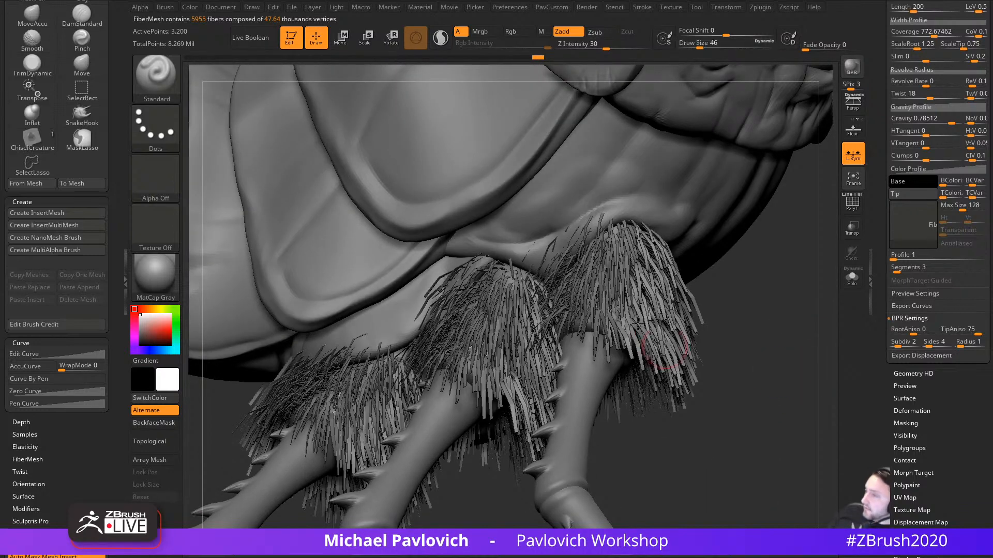
Step: Set the leg fur's fiber Profile to 5 and taper the strands with a ScaleTip of 0.01
mouse_move(737, 322)
alt+right_down()
mouse_move(767, 348)
mouse_move(646, 302)
mouse_move(775, 287)
alt+right_up()
drag(901, 259, 917, 258)
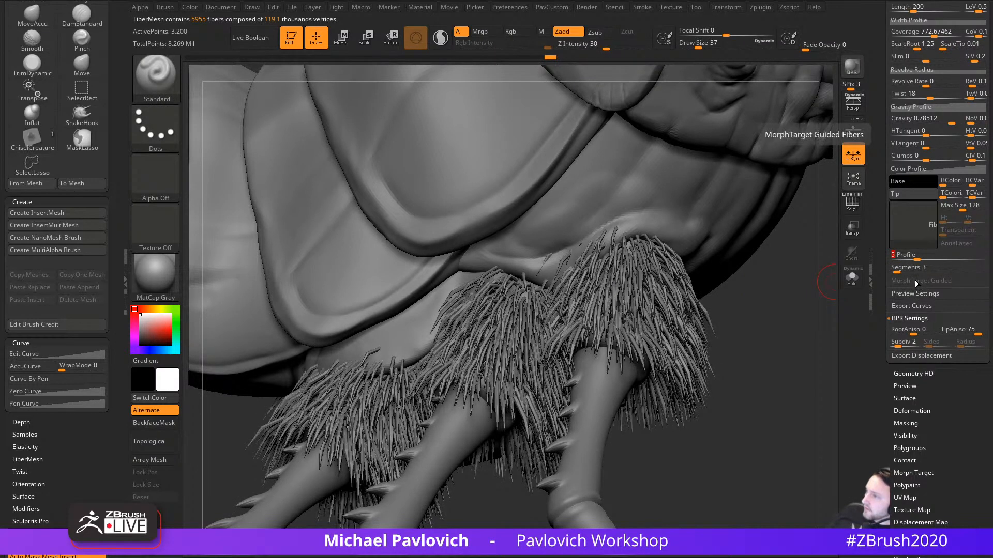
drag(798, 311, 790, 310)
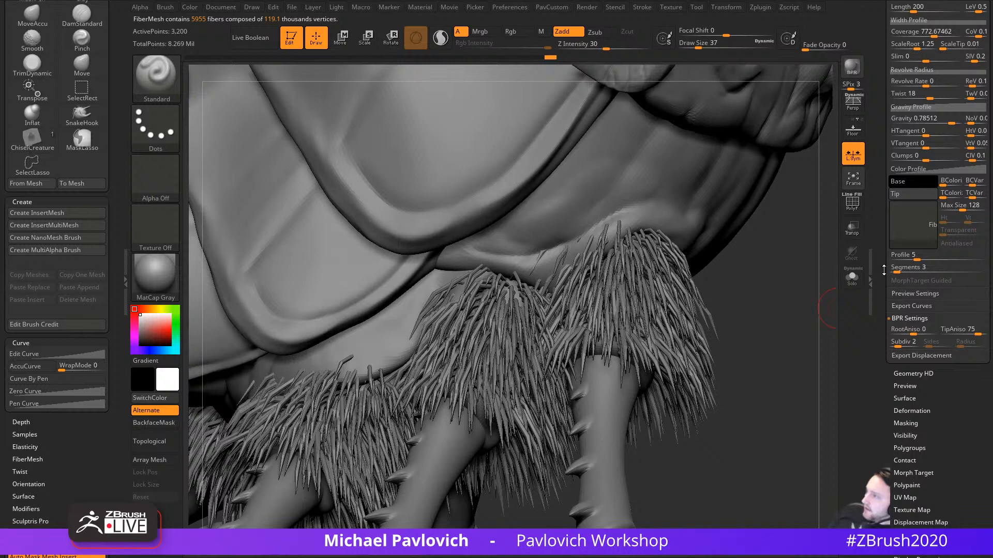
Step: Lengthen the leg fur by setting the fiber Length to about 395
scroll(884, 270, up, 5)
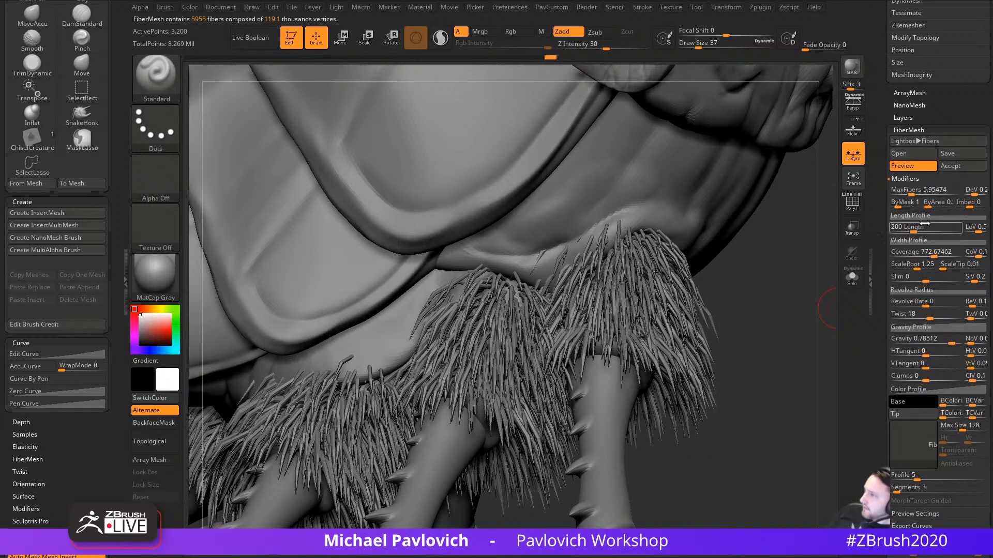
click(925, 226)
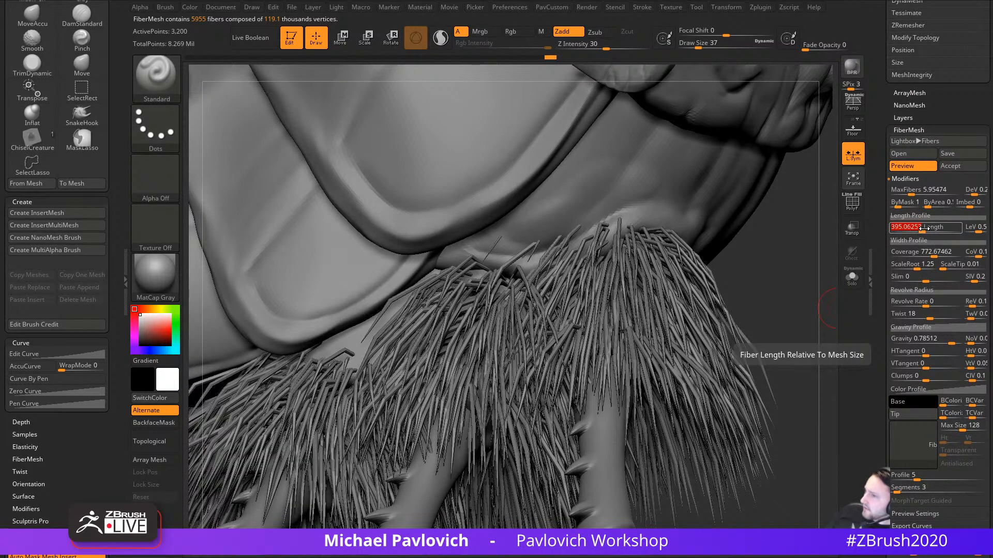
drag(813, 289, 694, 265)
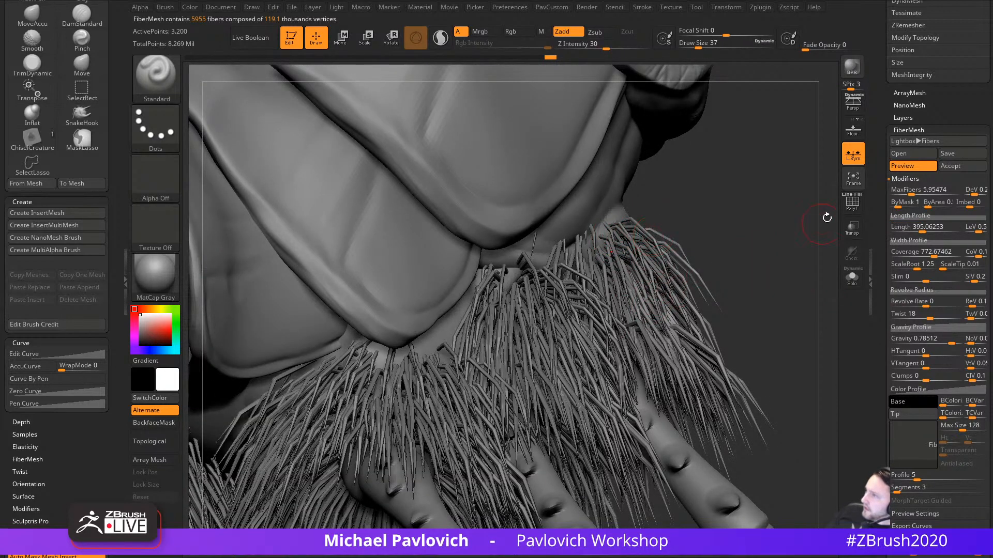
Step: Make BPR renders of the long, tapered leg fur from two opposite sides of the creature
click(851, 66)
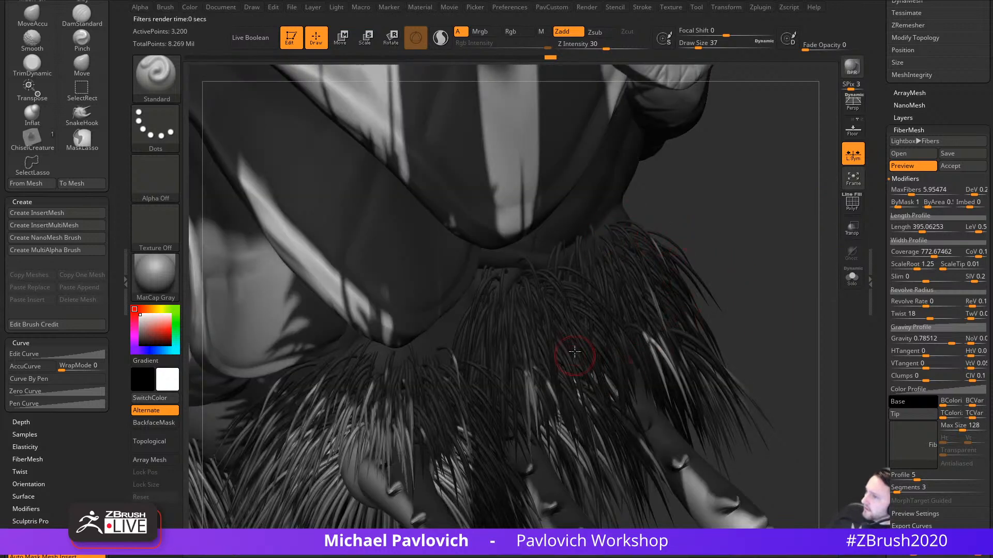
drag(768, 284, 574, 344)
drag(459, 366, 401, 356)
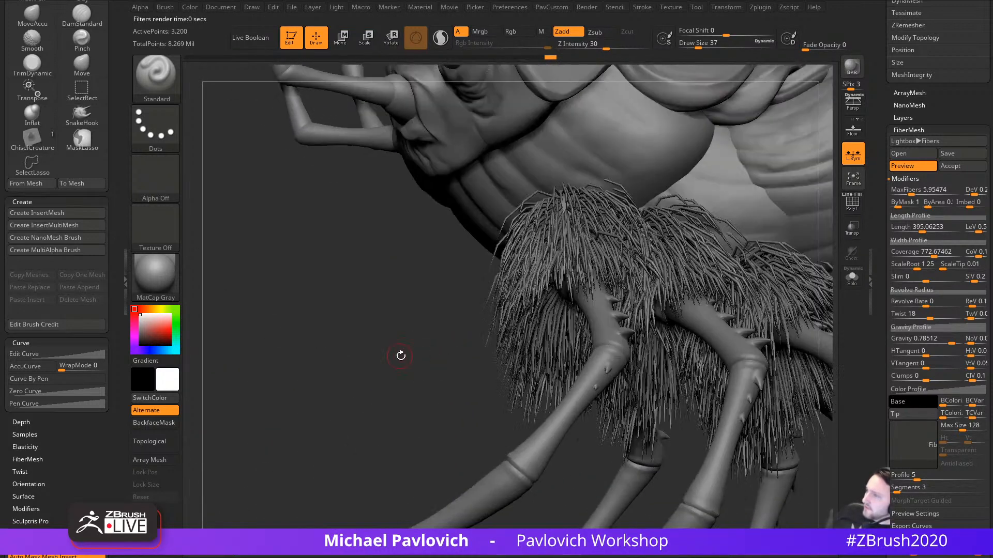
click(858, 71)
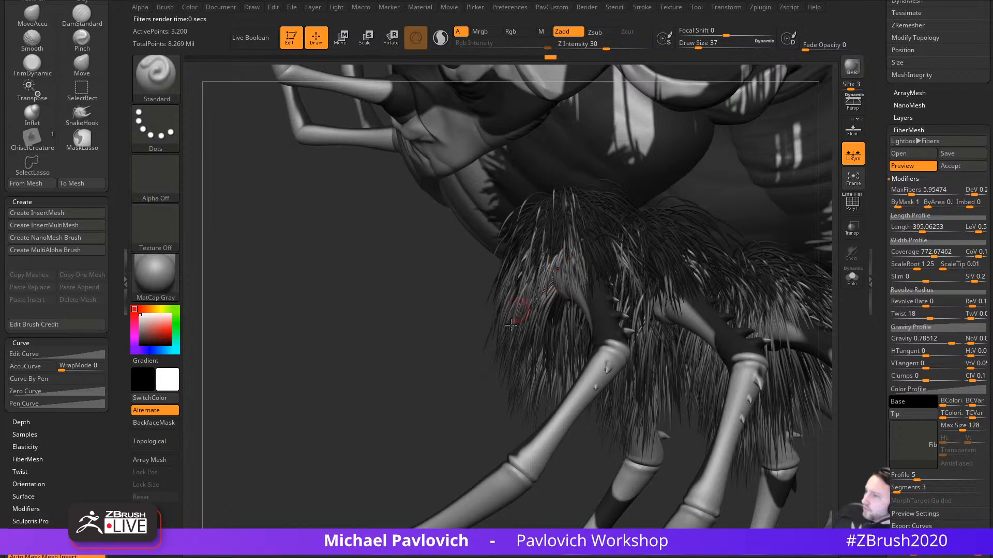
Step: Review the BPR subdivision setting and raise the fibers' Segments to 5 for smoother bends
scroll(910, 288, down, 5)
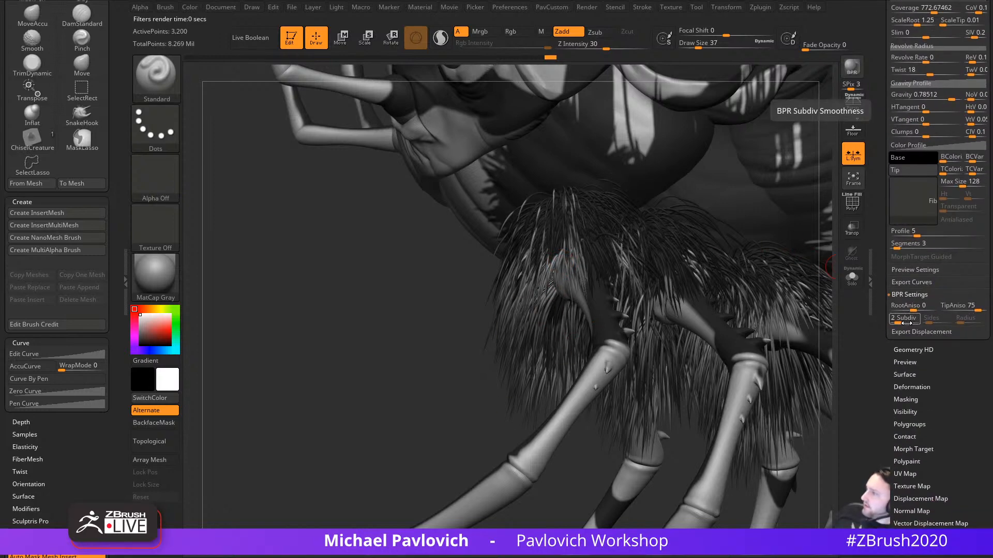
scroll(910, 324, up, 3)
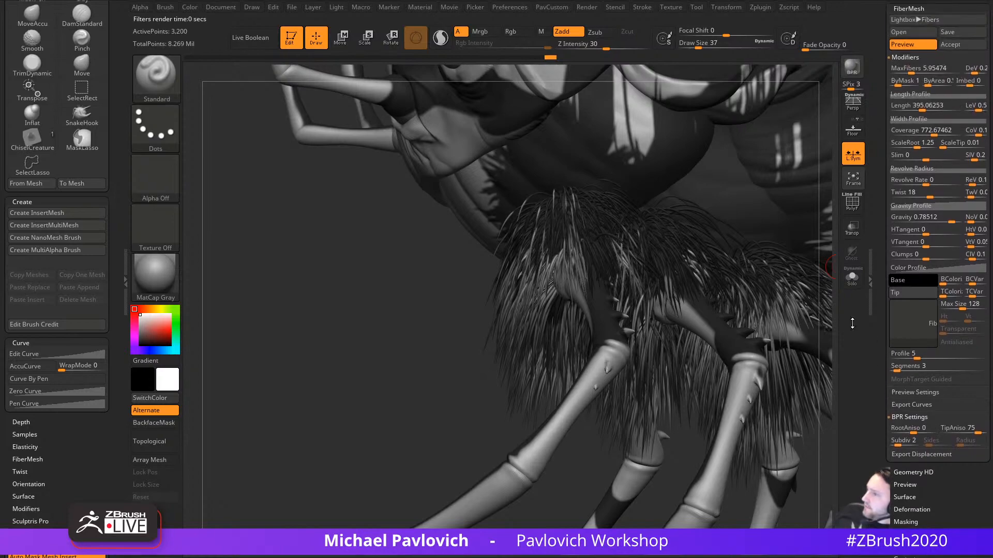
drag(387, 383, 817, 279)
drag(882, 339, 900, 319)
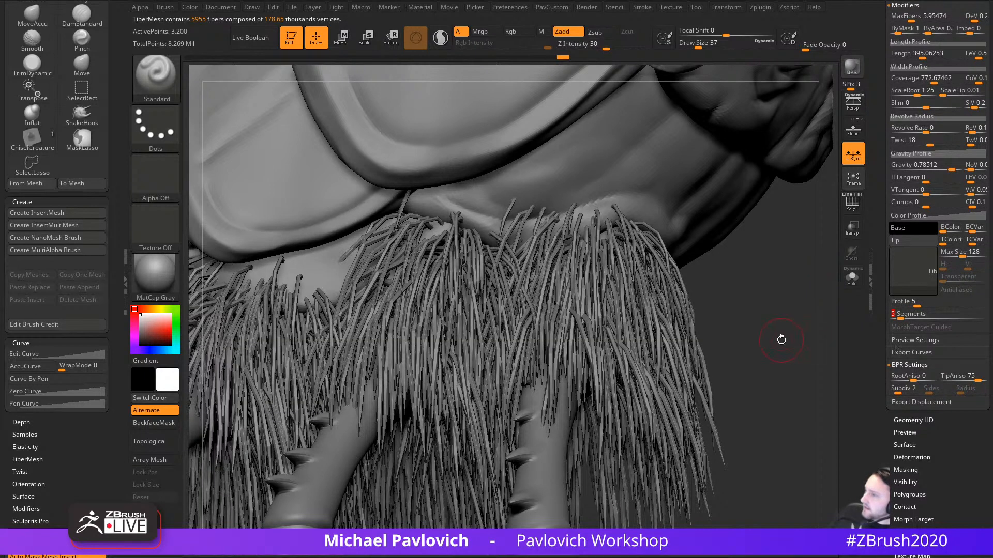
Step: Examine the segmented leg fur from the front and side, at full-body distance and close up
drag(781, 339, 776, 338)
drag(698, 357, 702, 275)
mouse_move(746, 341)
mouse_down()
mouse_move(716, 339)
mouse_move(734, 348)
mouse_move(772, 308)
mouse_up()
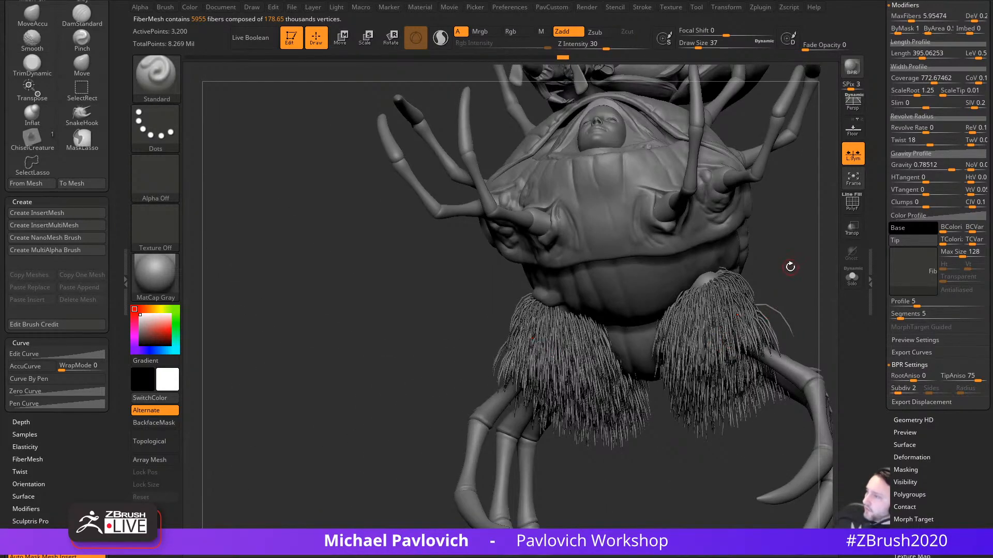
mouse_move(790, 263)
mouse_down()
mouse_move(793, 290)
mouse_move(817, 280)
mouse_move(785, 306)
mouse_up()
key(s)
key(s)
mouse_move(769, 312)
alt+mouse_down()
mouse_move(780, 301)
mouse_move(879, 305)
alt+mouse_up()
mouse_move(755, 336)
mouse_down()
mouse_move(756, 348)
mouse_move(787, 360)
mouse_move(808, 342)
mouse_move(804, 317)
mouse_move(821, 293)
mouse_move(822, 323)
mouse_move(807, 331)
mouse_move(796, 366)
mouse_move(808, 368)
mouse_move(799, 331)
mouse_move(783, 333)
mouse_move(804, 329)
mouse_up()
key(s)
click(849, 285)
click(850, 283)
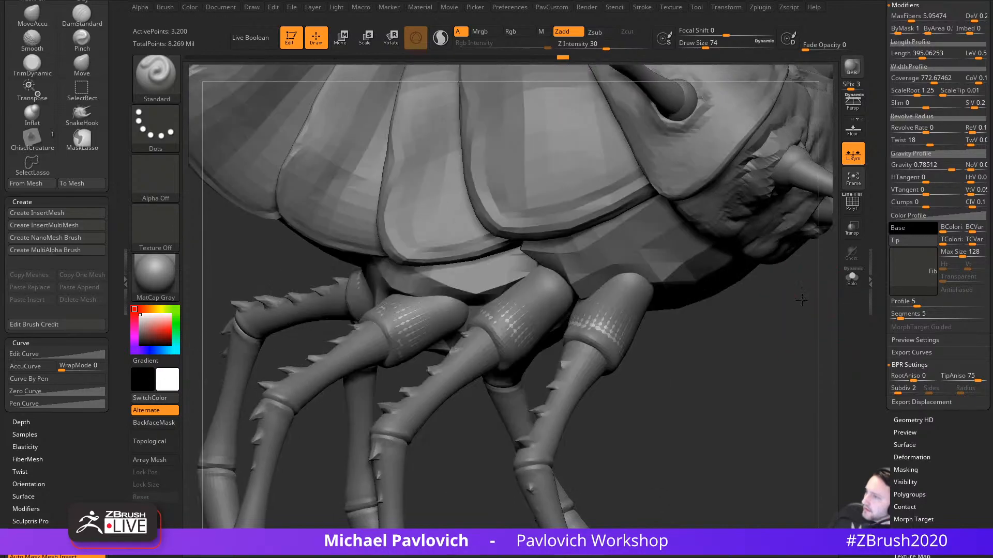
drag(883, 282, 877, 375)
alt+drag(806, 352, 785, 348)
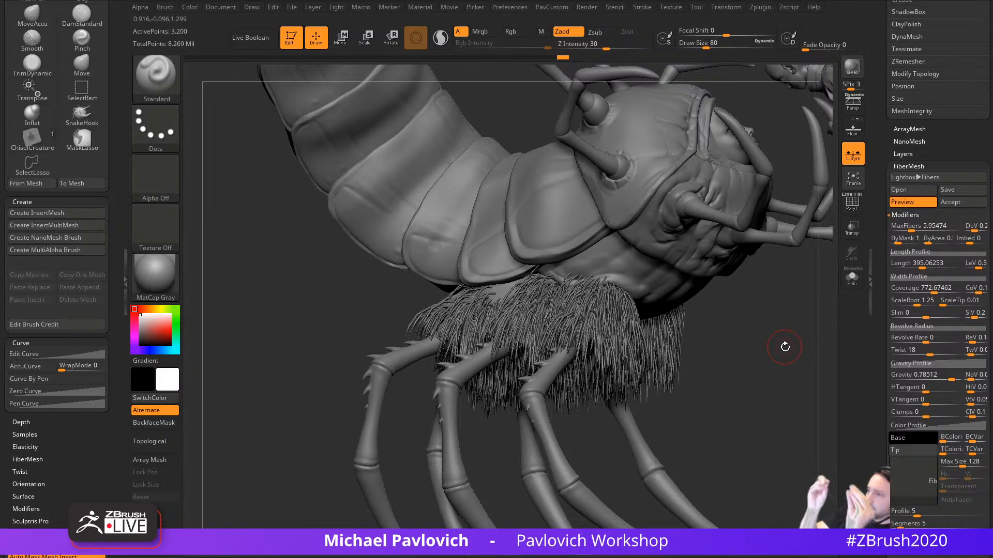
alt+drag(756, 344, 796, 346)
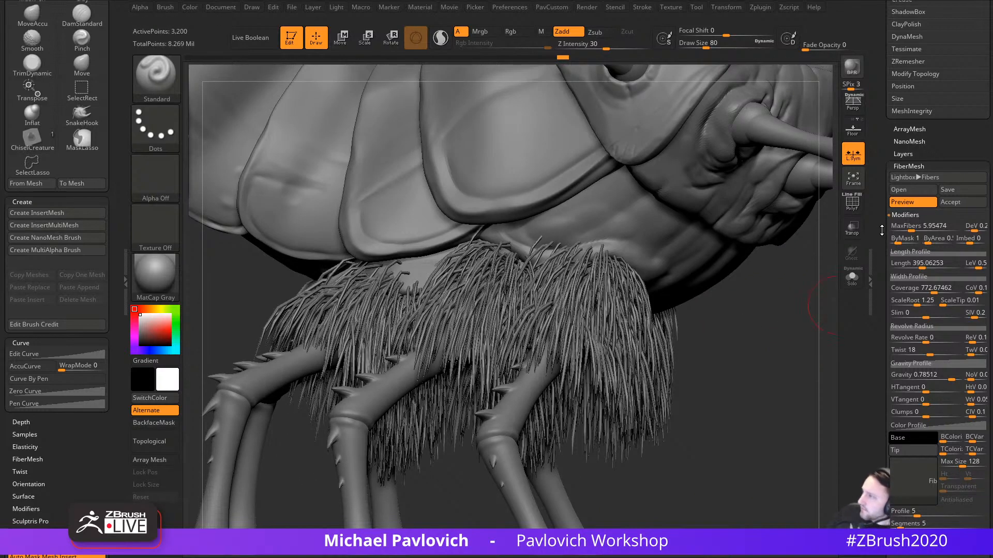
Step: Try a maximum fiber count of about 13.57, and reduce it through 10.16 to about 6.66
scroll(910, 230, up, 1)
drag(902, 238, 914, 241)
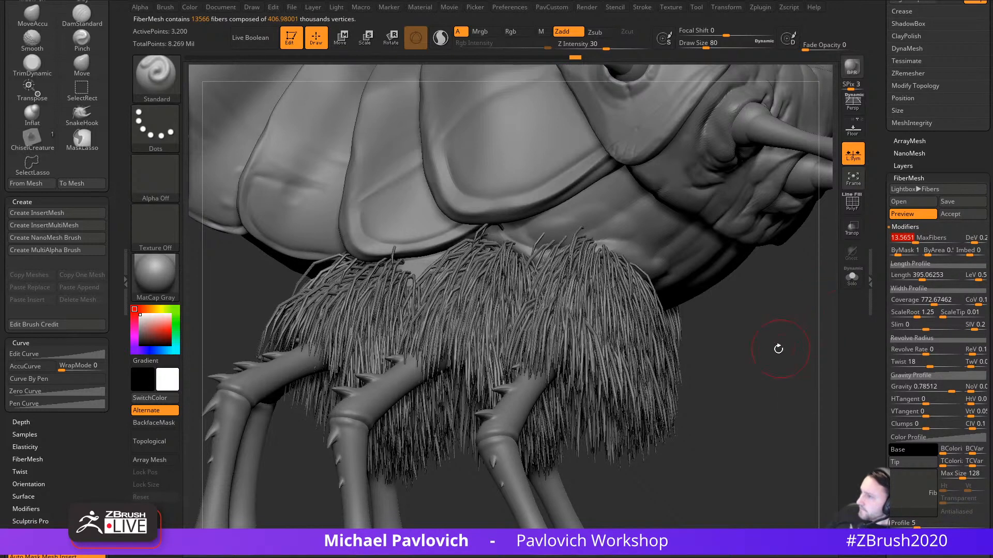
drag(779, 349, 662, 484)
click(915, 240)
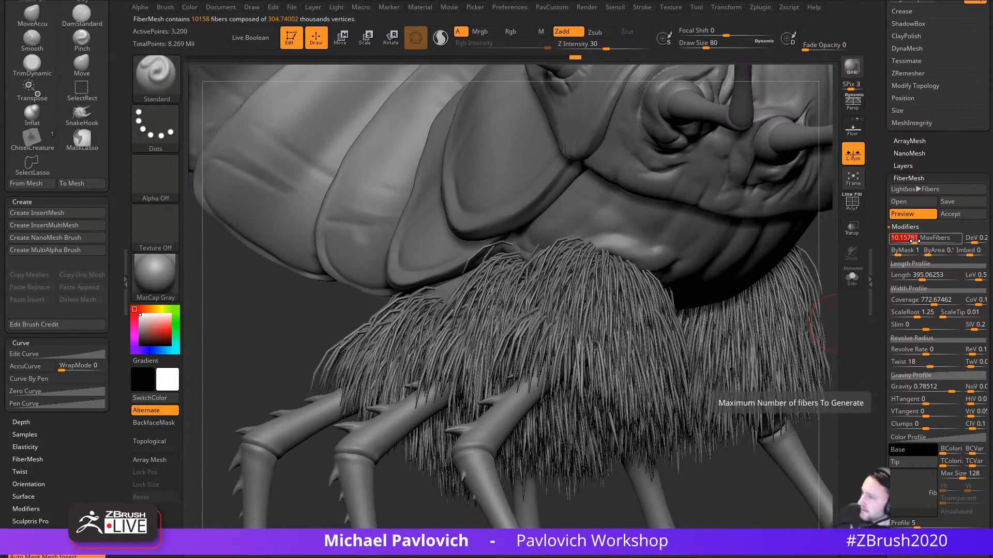
drag(914, 240, 912, 241)
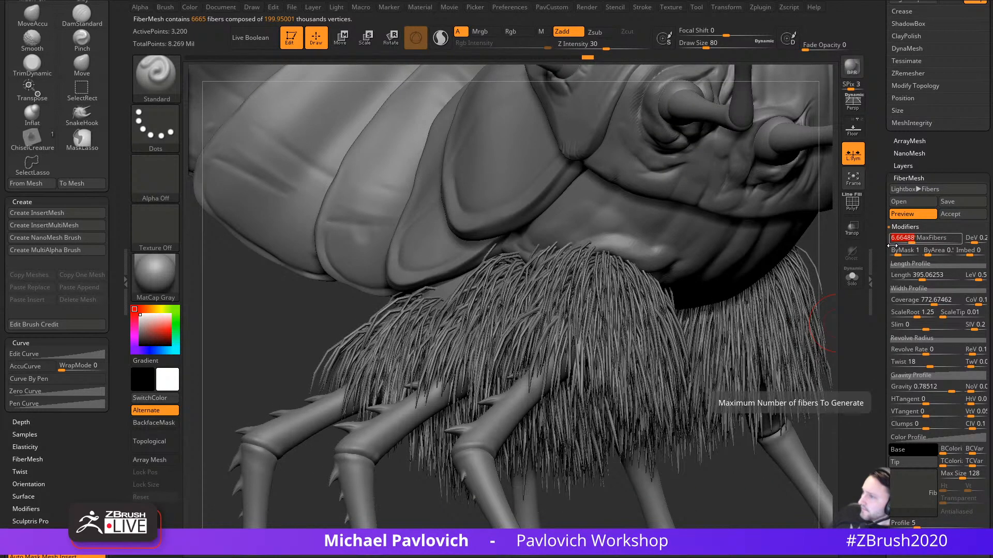
Step: Try fiber coverage at about 424.15 and raise it to about 1136.49
click(920, 300)
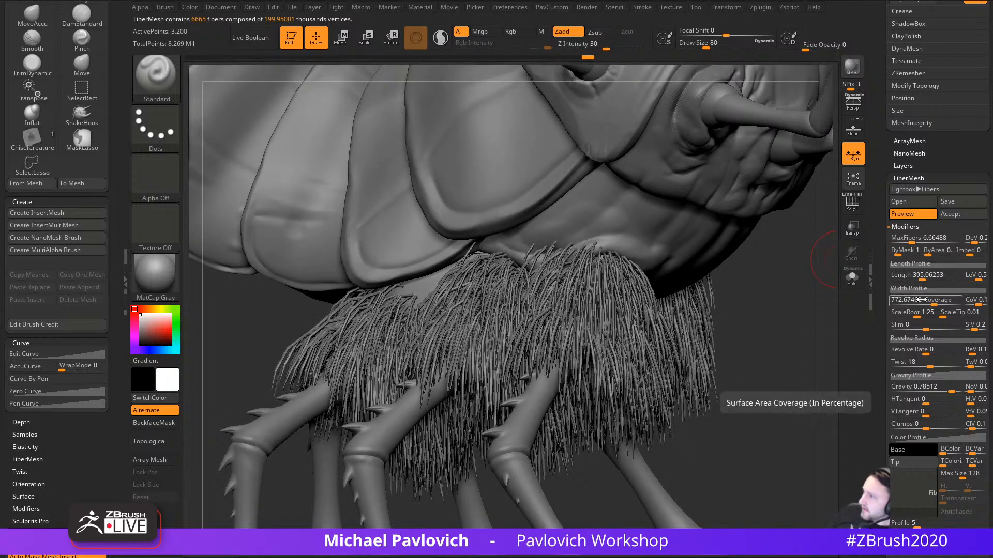
mouse_move(938, 302)
mouse_down()
mouse_move(952, 301)
mouse_move(930, 303)
mouse_up()
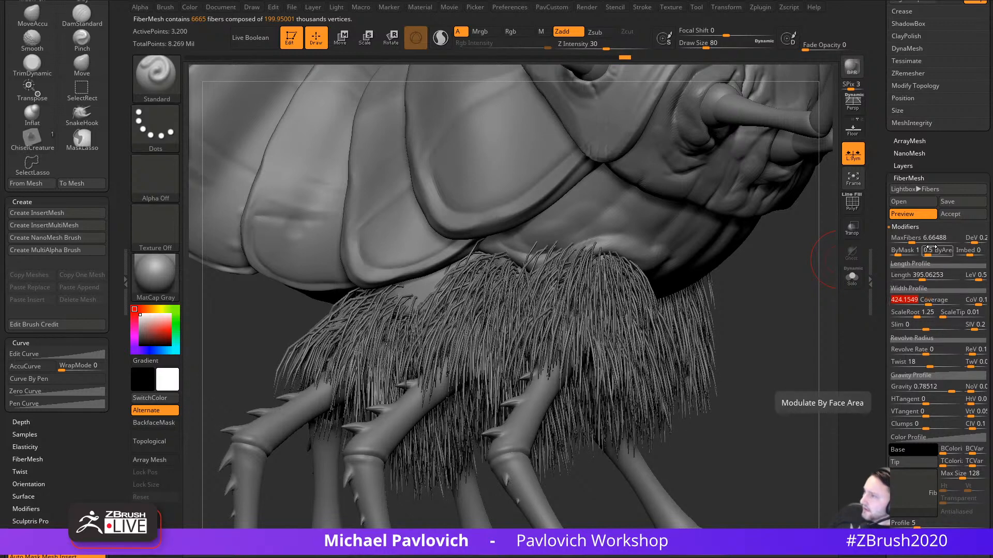
drag(913, 241, 914, 241)
drag(931, 303, 943, 303)
Step: Reduce the maximum fiber count to 1.5508 and raise the fiber coverage to 5000
drag(916, 241, 911, 241)
drag(908, 241, 902, 245)
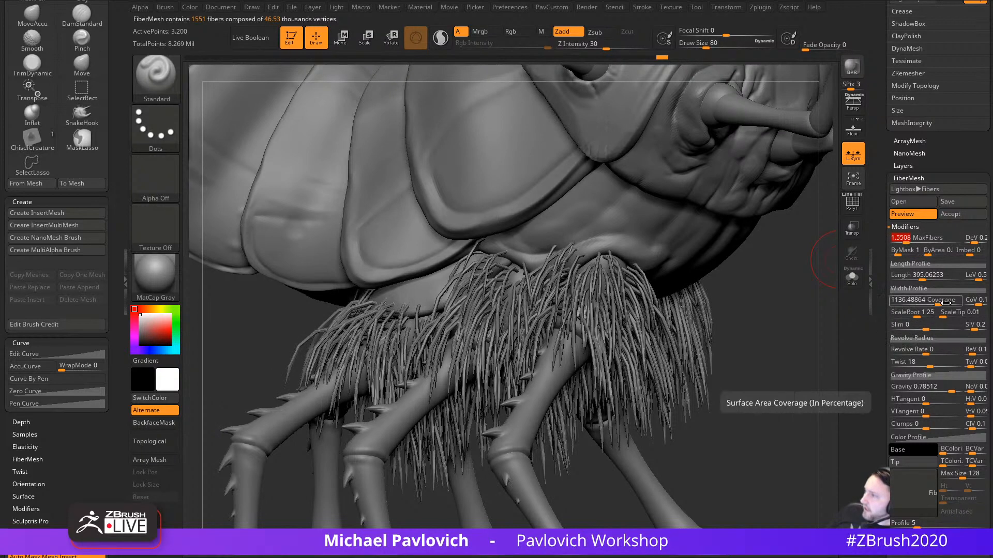
drag(925, 301, 963, 302)
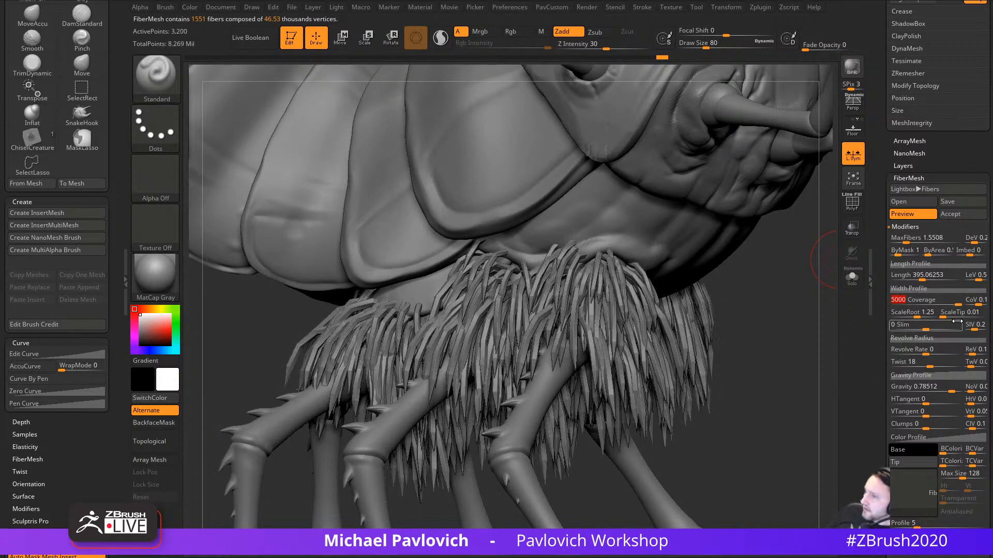
Step: Flatten the fiber width profile curve by raising both the root and tip points to full width
click(933, 288)
drag(892, 331, 893, 285)
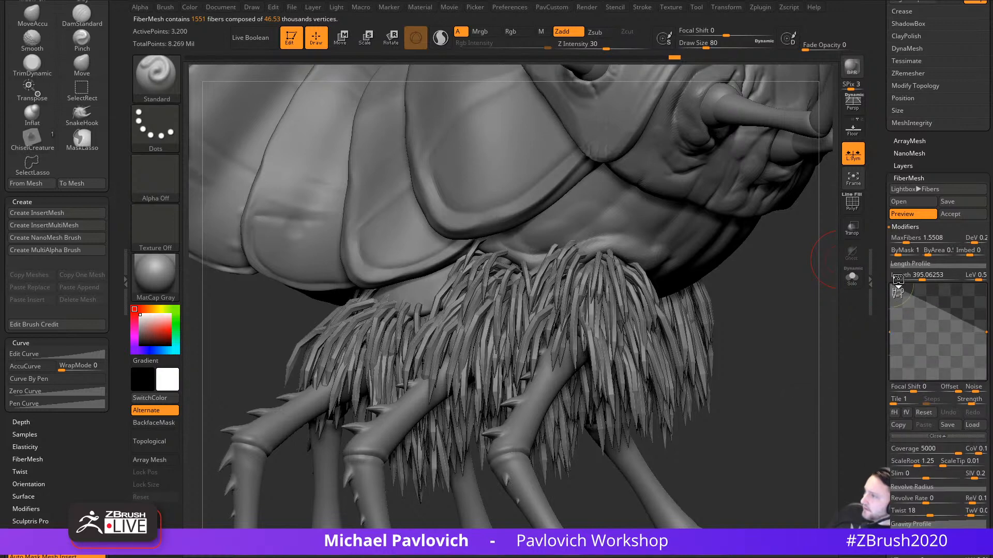
drag(986, 332, 992, 282)
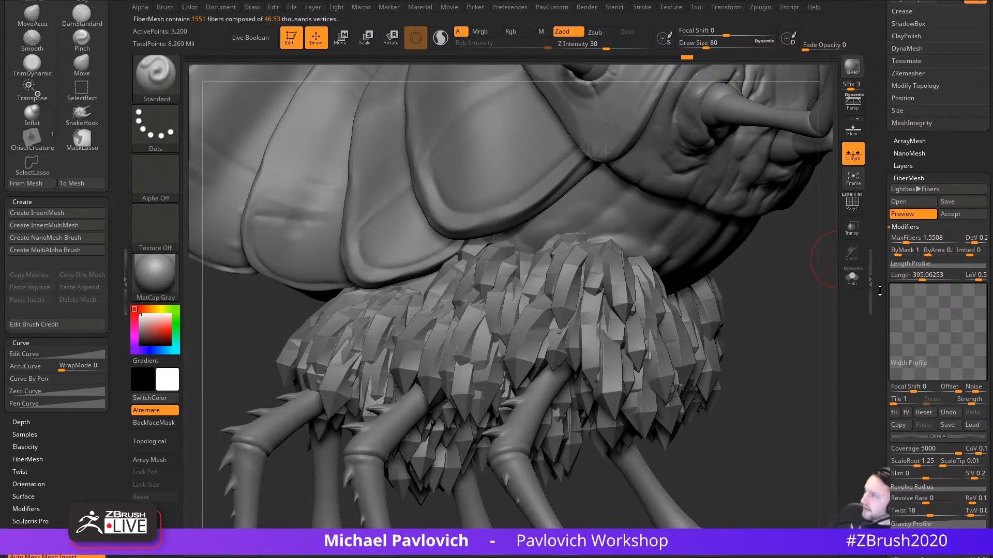
drag(879, 291, 879, 285)
click(918, 268)
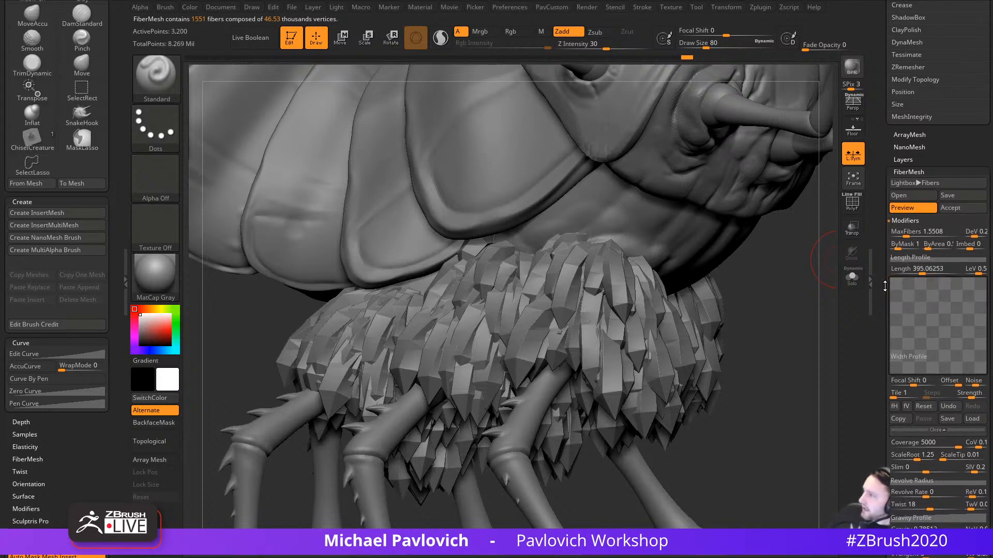
click(927, 430)
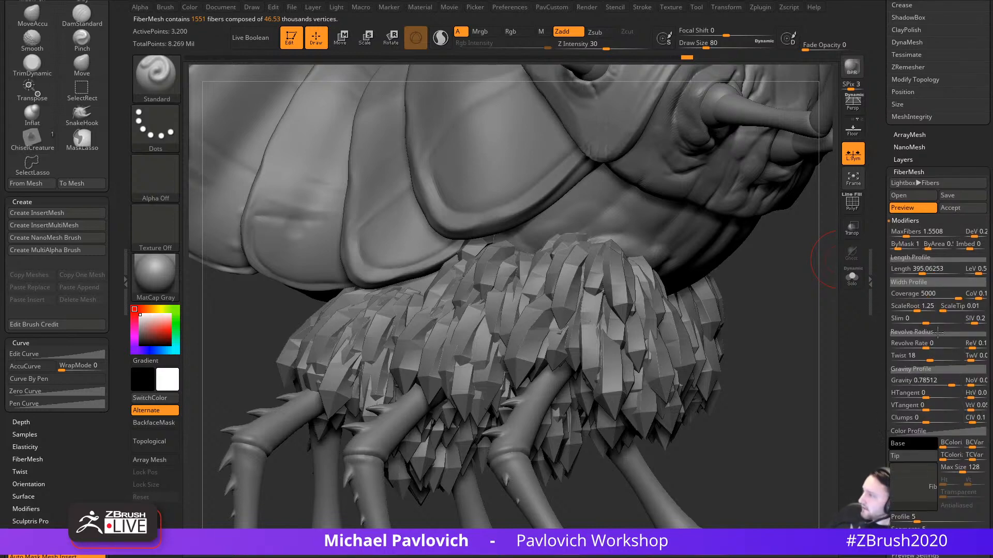
Step: Lower the fiber coverage to about 114.36 and raise the maximum fiber count to about 4.16
click(944, 295)
drag(943, 295, 921, 297)
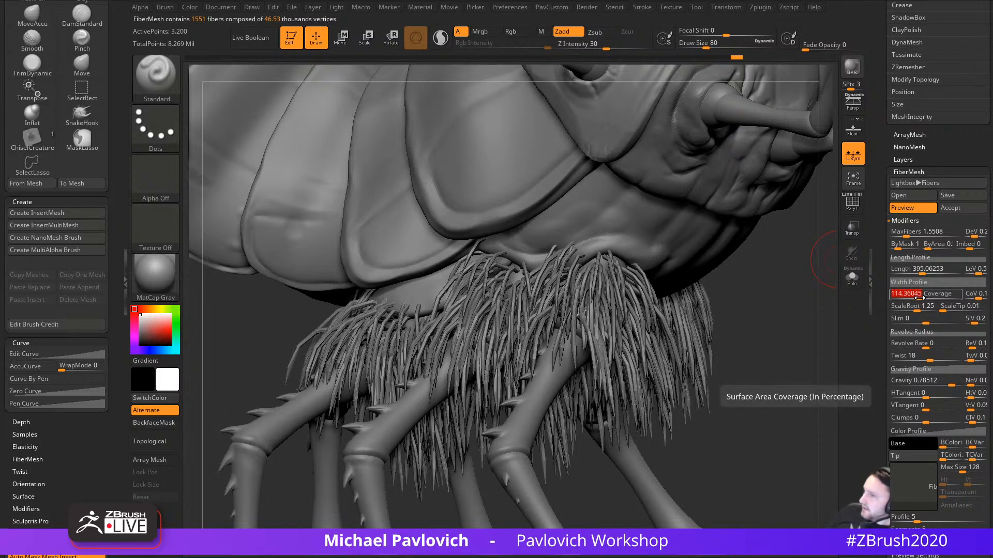
drag(906, 234, 909, 234)
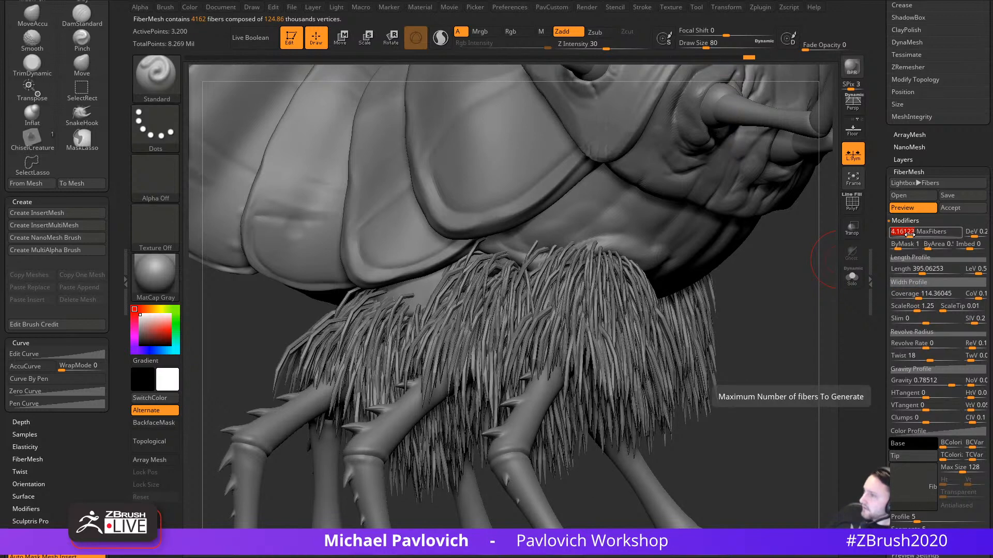
drag(744, 329, 807, 346)
drag(788, 292, 574, 462)
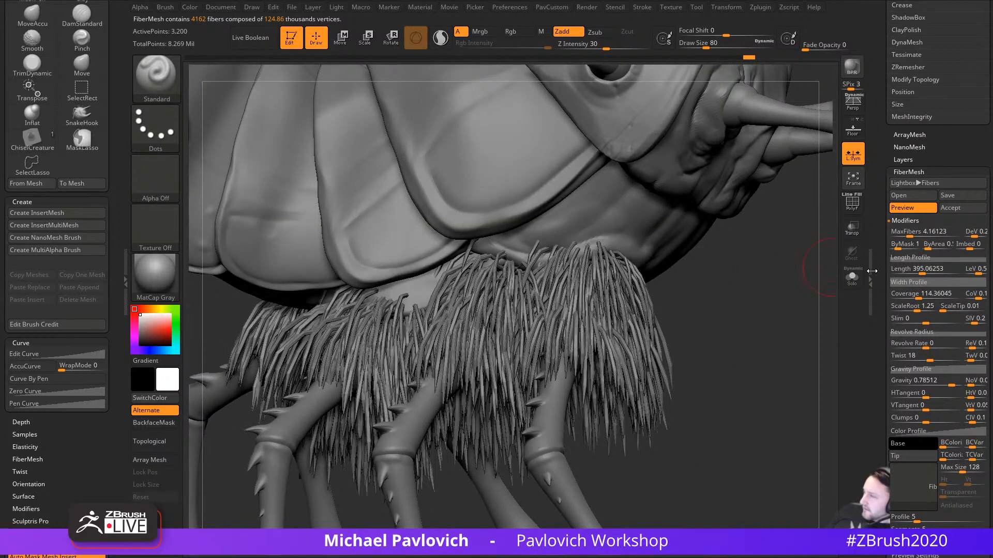
Step: Try a fiber tip scale of 1 and settle it at 0.0732
scroll(915, 305, down, 1)
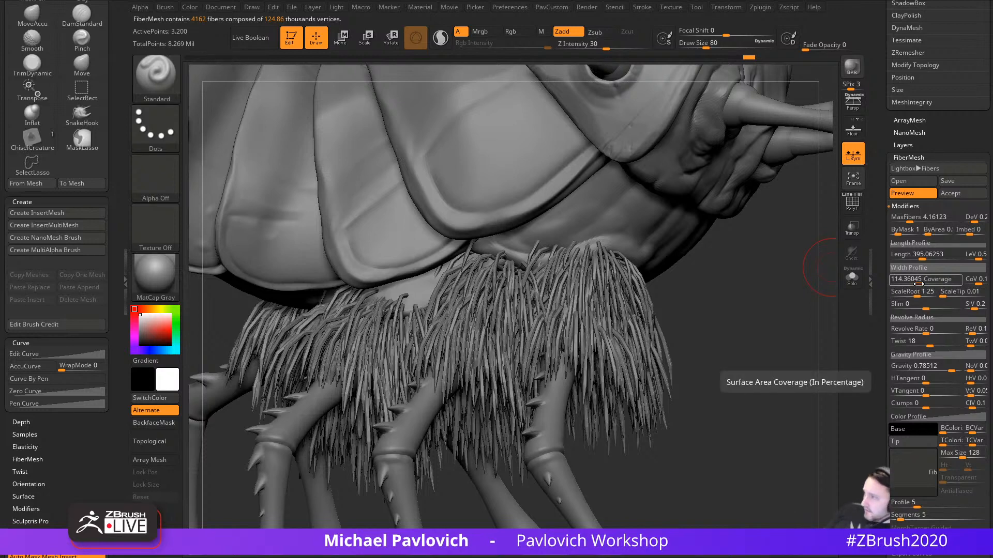
click(946, 293)
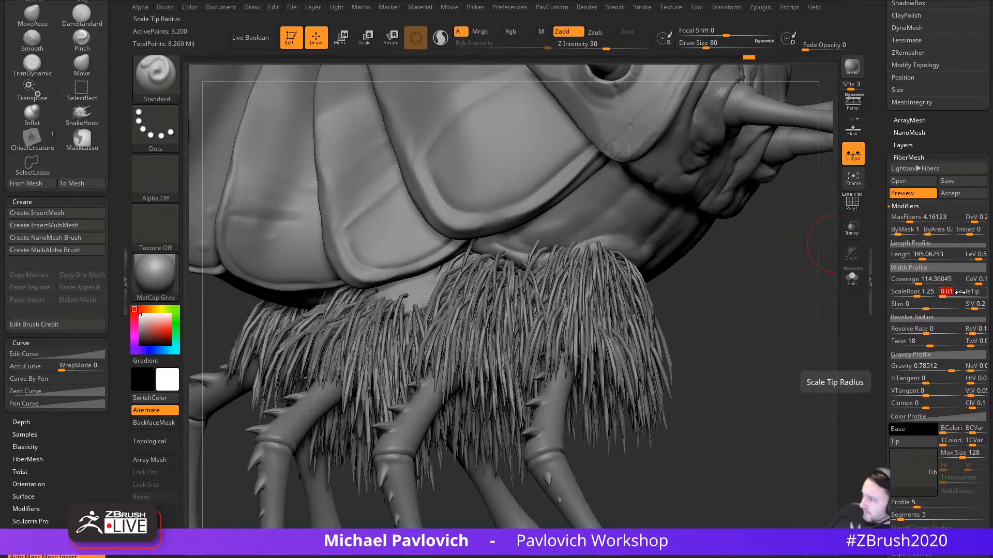
text(1)
key(Return)
drag(708, 309, 787, 350)
click(955, 293)
key(Return)
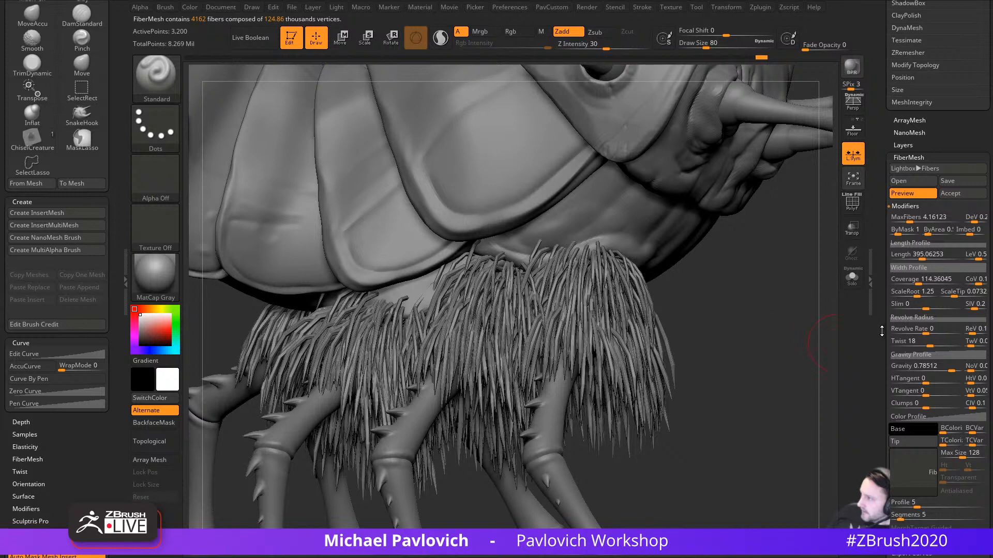
Step: Try the fiber twist at 0 and at about 168.1, and examine the fibers up close
drag(882, 331, 926, 278)
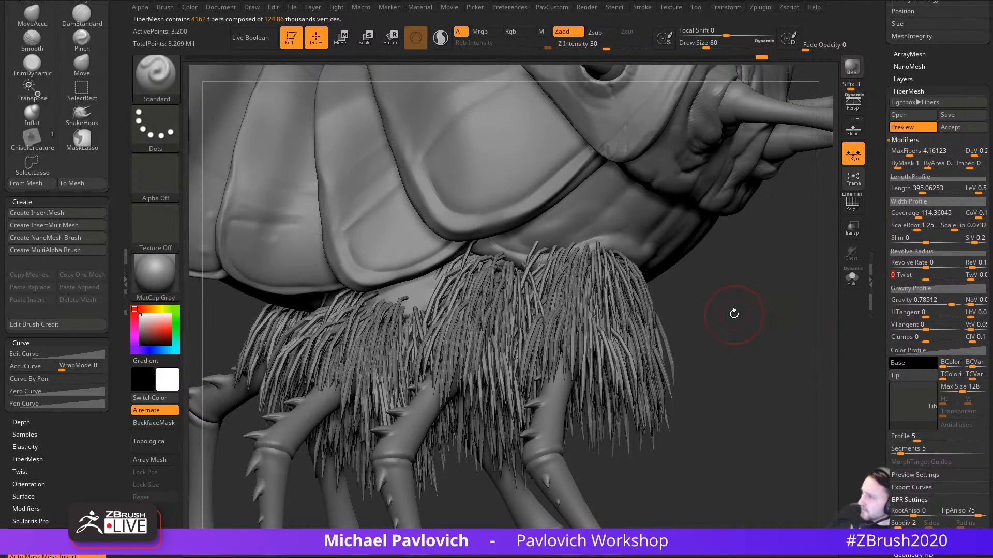
drag(734, 314, 652, 337)
click(956, 277)
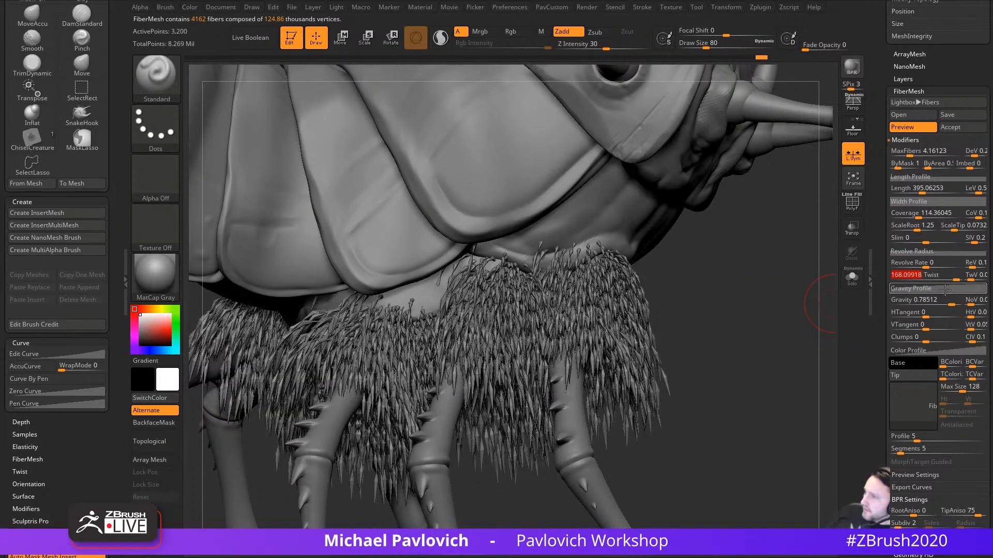
alt+drag(762, 334, 756, 379)
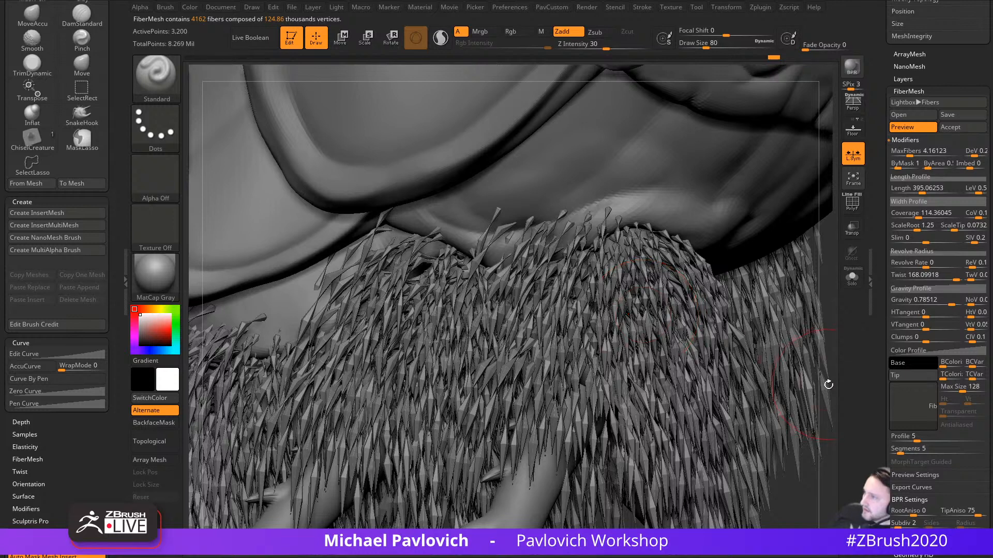
alt+drag(828, 385, 813, 331)
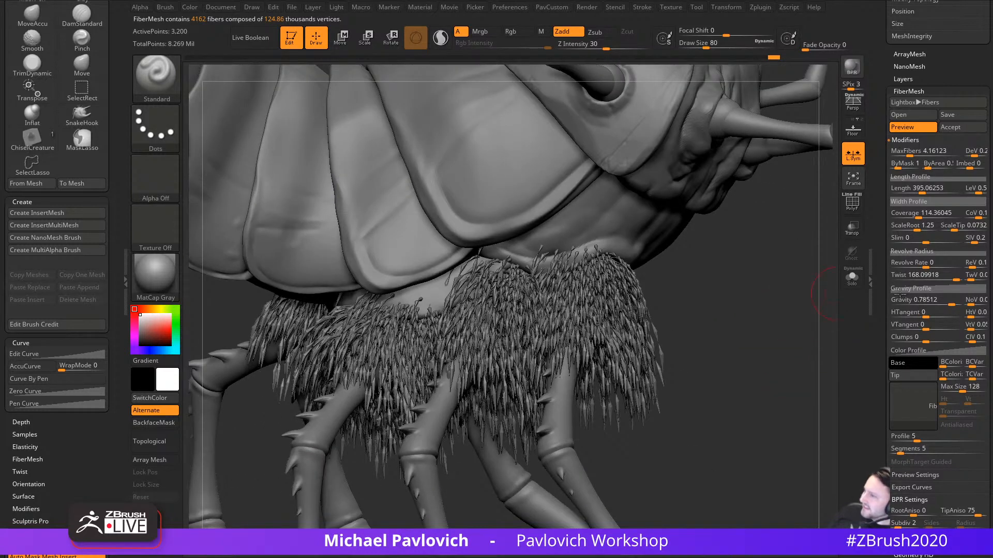
Step: Reduce the fiber twist to about 37.19 and further to about 16.36
click(934, 276)
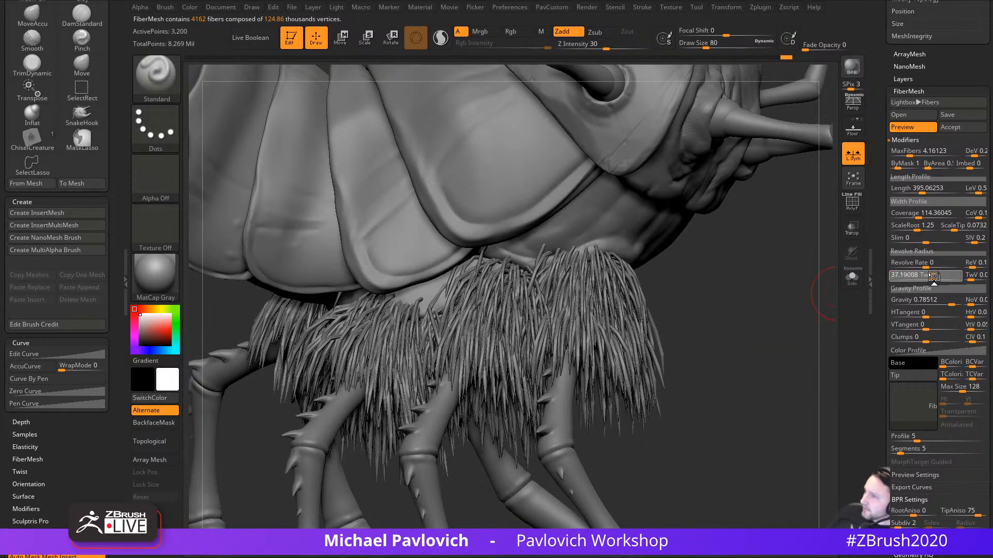
drag(758, 323, 820, 352)
click(934, 276)
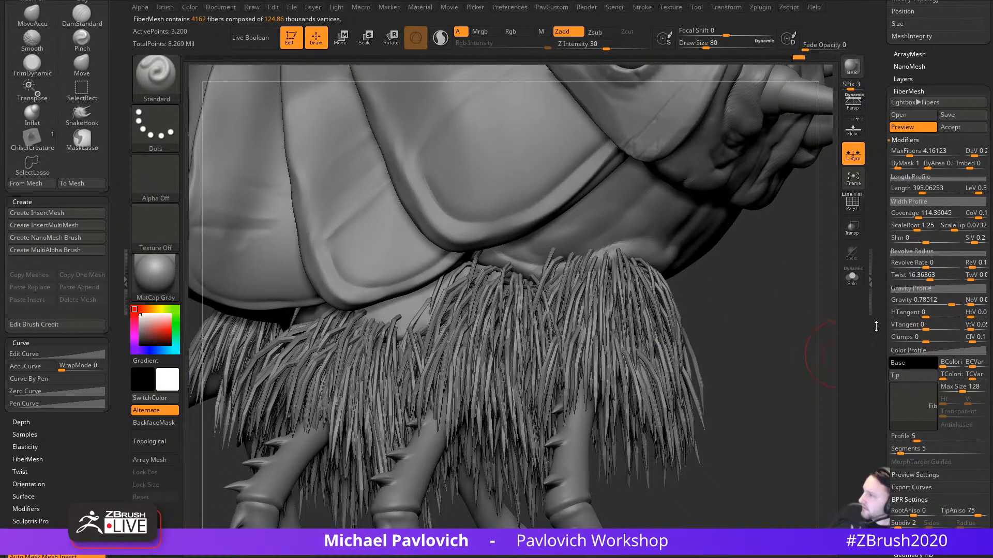
drag(877, 320, 878, 322)
Step: Test the fiber gravity at -1 and set it to 1 so the fibers hang down
mouse_move(773, 361)
alt+mouse_down()
mouse_move(771, 330)
mouse_move(787, 345)
alt+mouse_up()
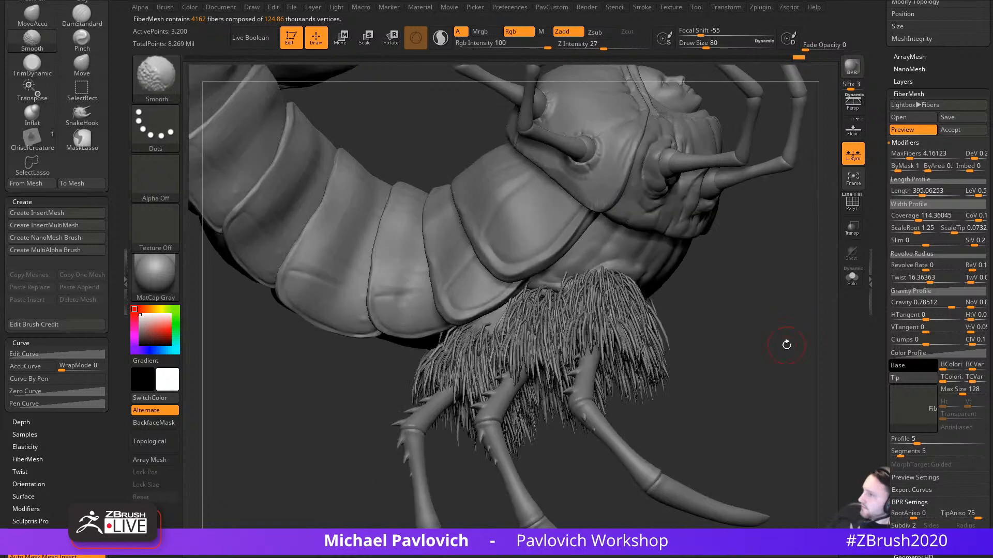
click(933, 303)
text(-1)
key(Return)
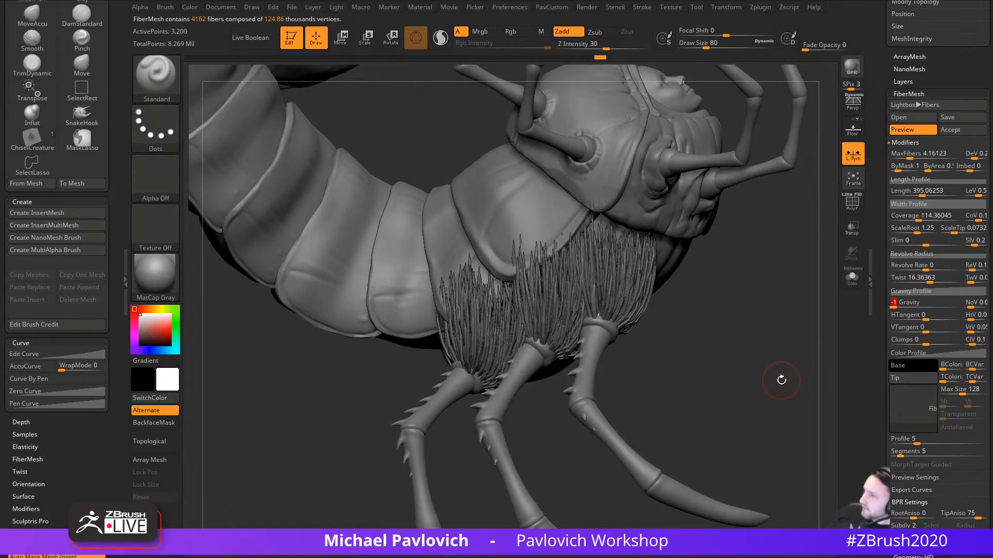
drag(913, 304, 990, 309)
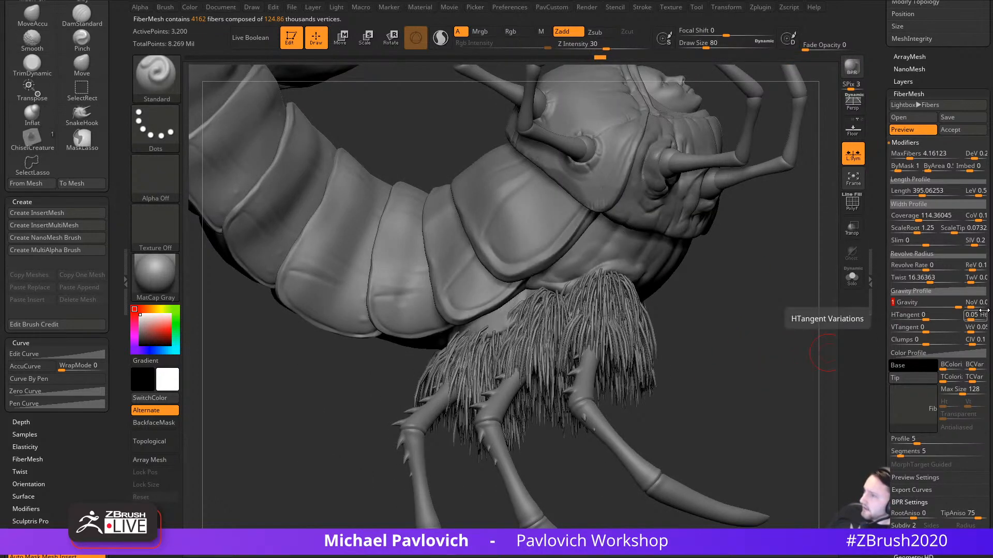
alt+drag(762, 324, 887, 338)
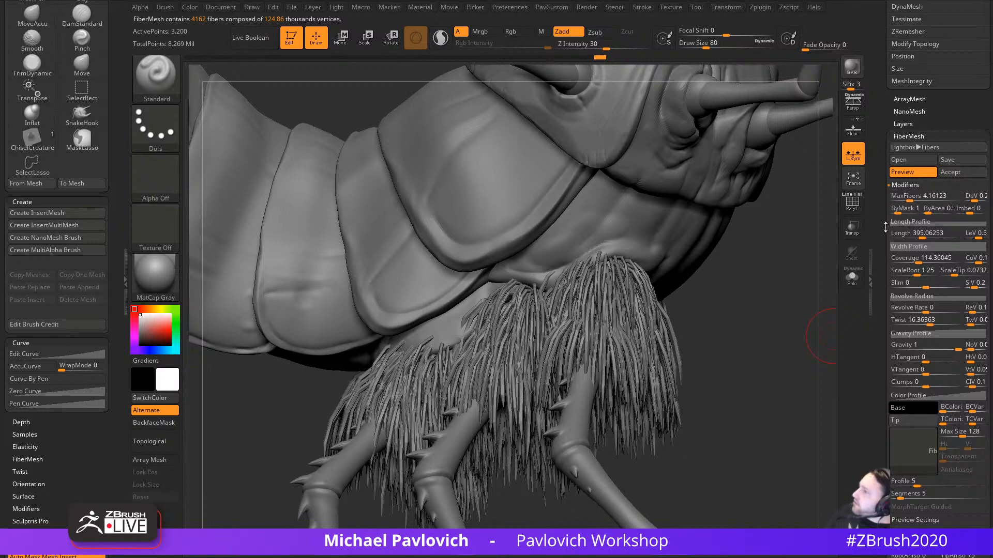
Step: Set both the fiber clumps and the clump variation to 1
drag(879, 234, 878, 196)
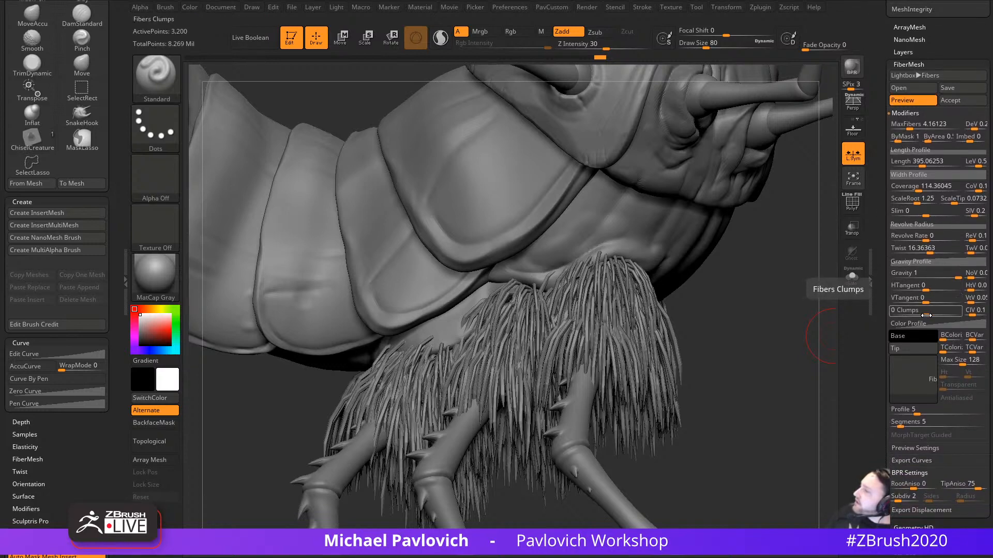
drag(926, 313, 984, 314)
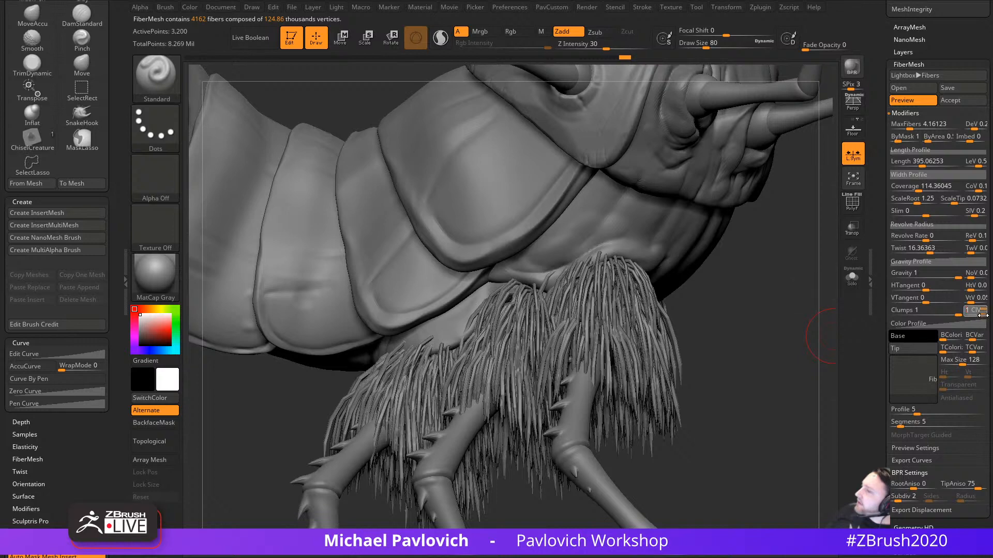
mouse_move(756, 317)
mouse_down()
mouse_move(766, 332)
mouse_move(751, 327)
mouse_up()
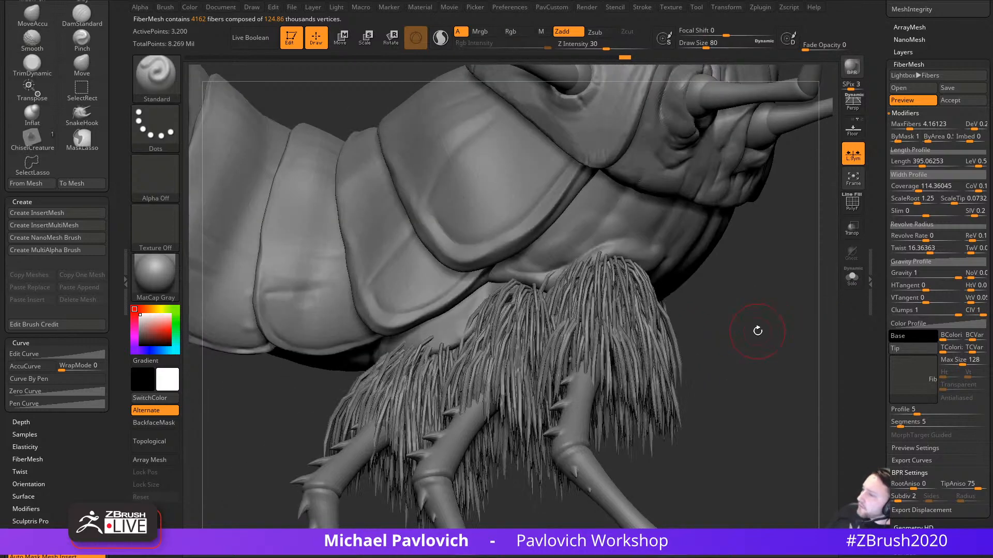
Step: Raise the maximum fiber count to about 12.35 and lower the fiber coverage to about 81.35
scroll(880, 318, up, 5)
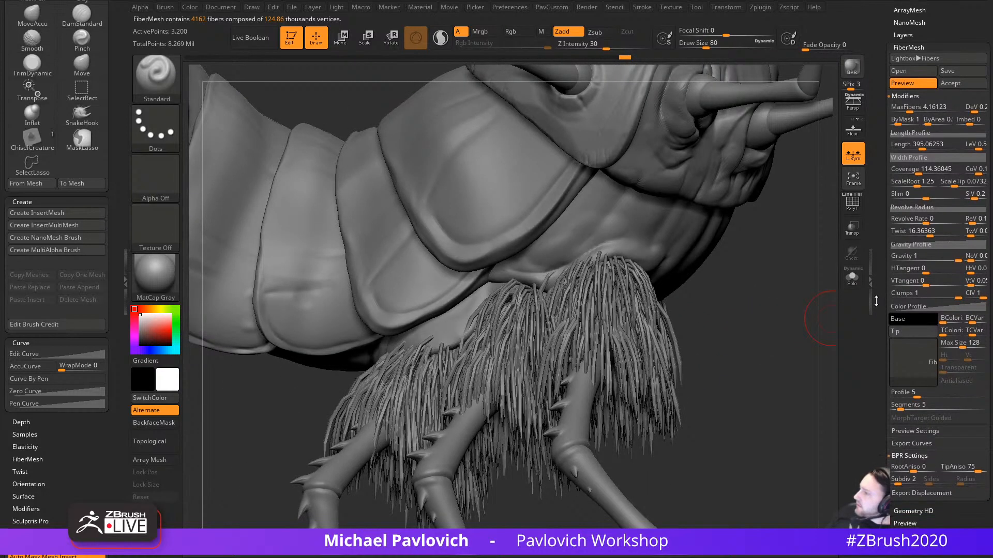
drag(878, 372, 878, 369)
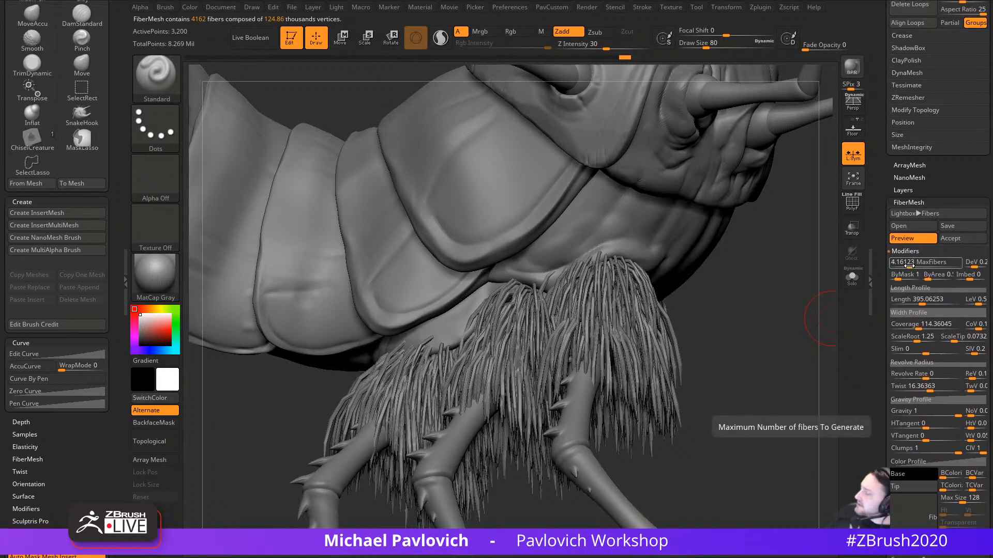
drag(911, 264, 915, 264)
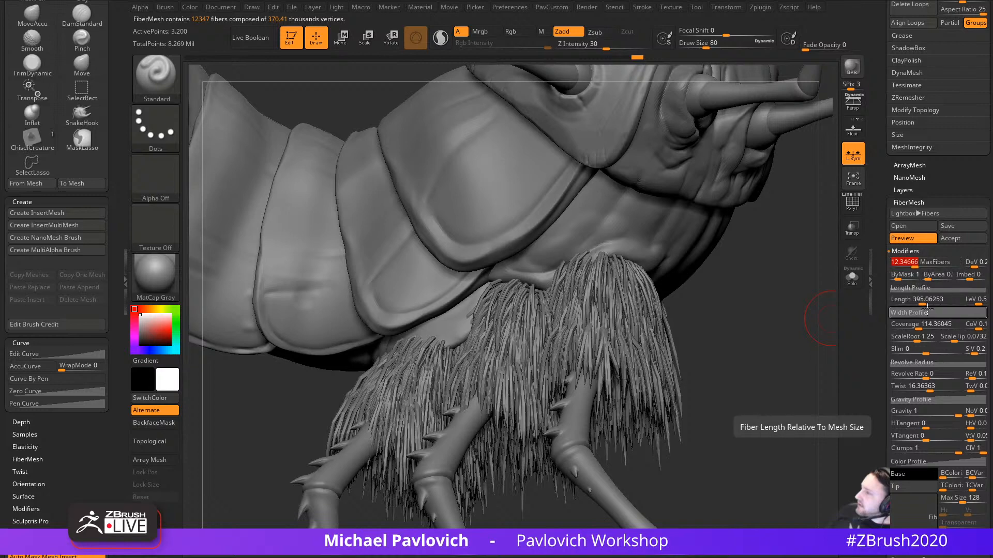
drag(920, 326, 920, 327)
Step: Render the creature with BPR to check the fur, and isolate the active subtool with its fibers
click(851, 68)
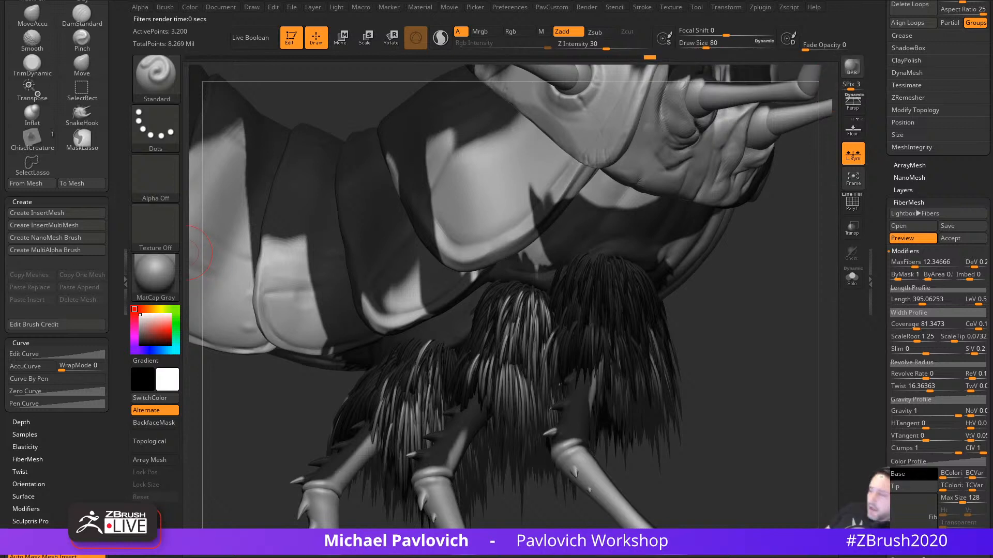
mouse_move(773, 333)
mouse_down()
mouse_move(745, 362)
mouse_move(749, 372)
mouse_move(807, 337)
mouse_up()
click(852, 278)
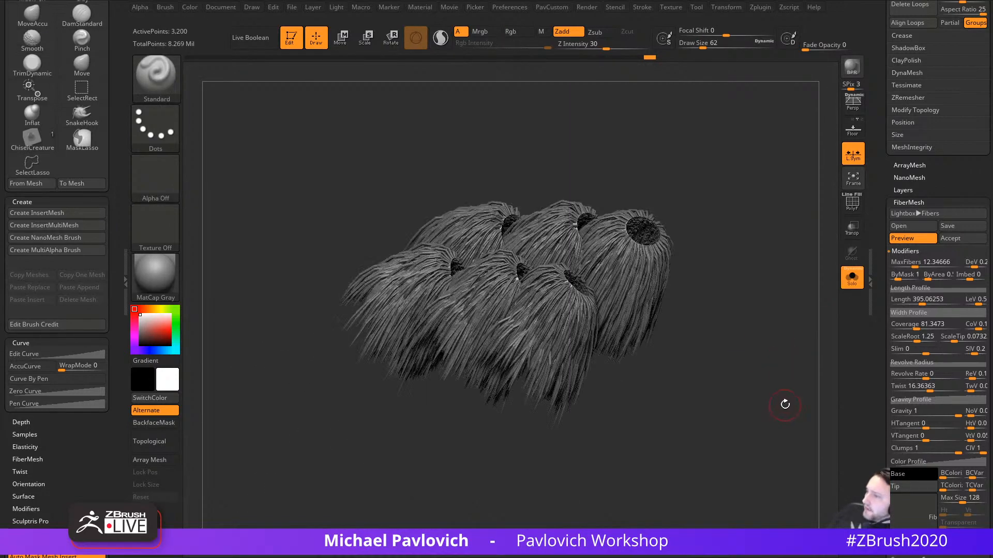
Step: Inspect the leg fur from several angles, both isolated and together with the rest of the creature
click(852, 280)
drag(766, 407, 787, 393)
click(855, 284)
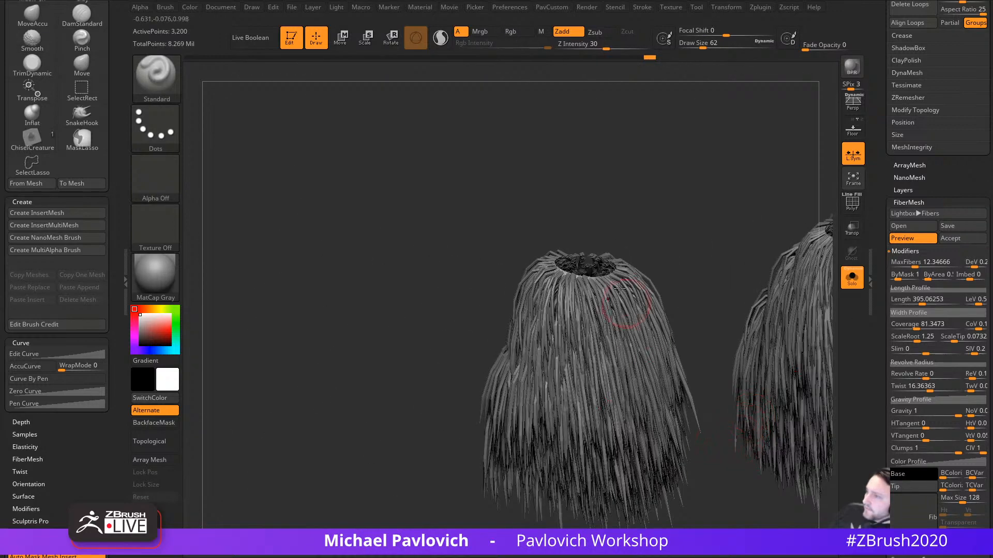
drag(652, 199, 757, 231)
click(852, 277)
drag(780, 350, 516, 472)
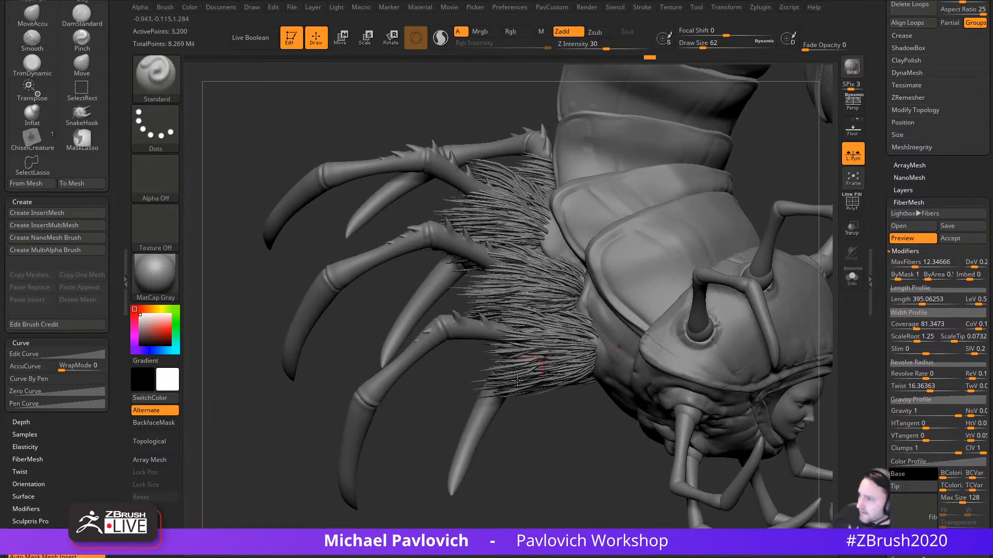
drag(587, 463, 585, 474)
drag(482, 494, 512, 489)
Step: Raise the maximum fiber count in the FiberMesh preview to about 39.02 for denser leg fur
click(919, 267)
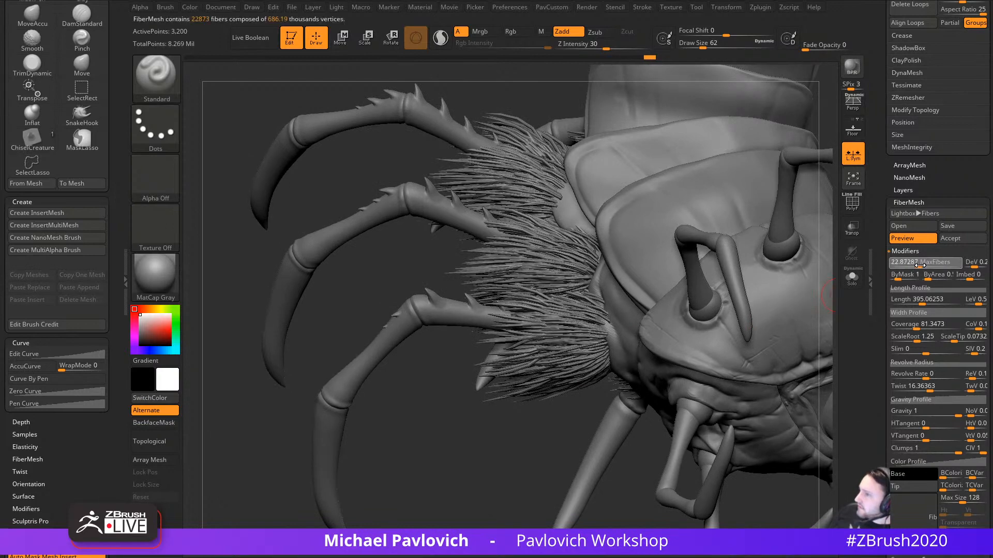
right_drag(721, 357, 807, 321)
click(919, 264)
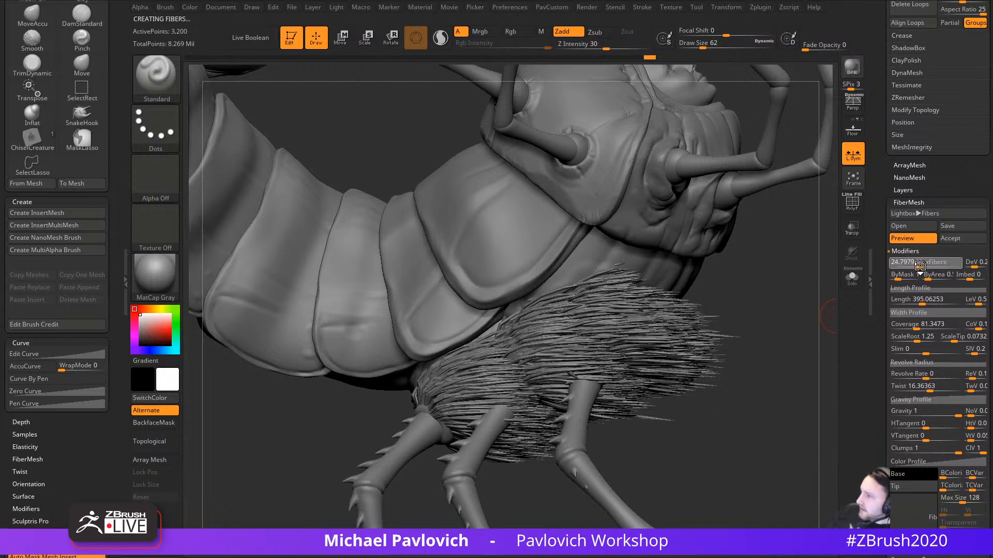
drag(919, 266, 922, 264)
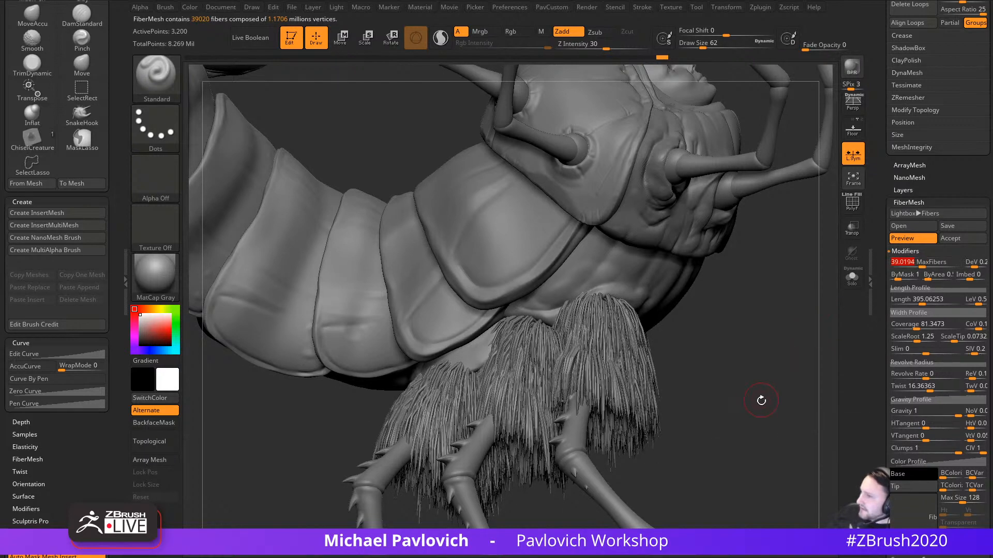
mouse_move(760, 401)
right_down()
mouse_move(737, 417)
mouse_move(773, 348)
mouse_move(807, 357)
mouse_move(802, 350)
mouse_move(772, 349)
mouse_move(741, 389)
right_up()
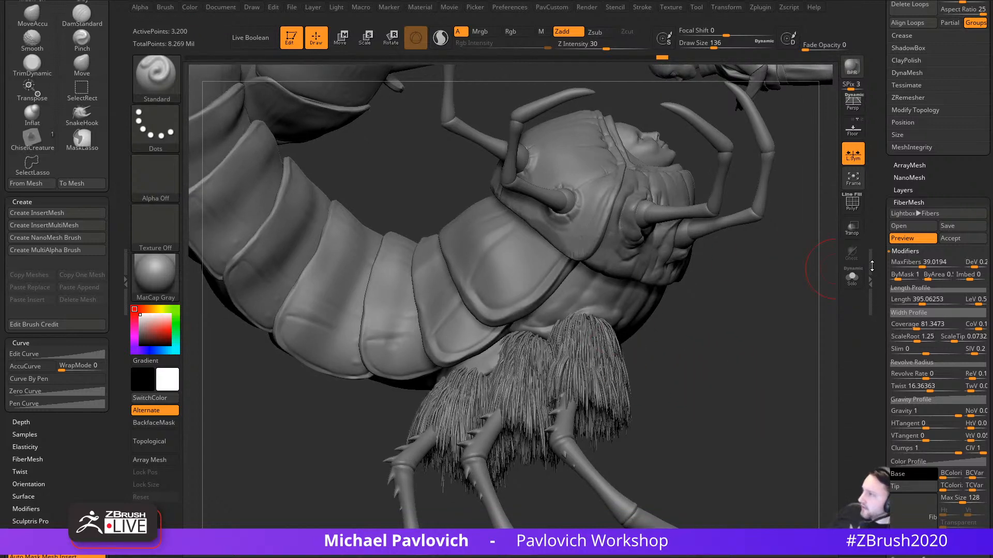
Step: Turn on the polyframe display and examine the leg mesh with the fiber preview off and on again
key(shift+f)
right_drag(756, 329, 749, 319)
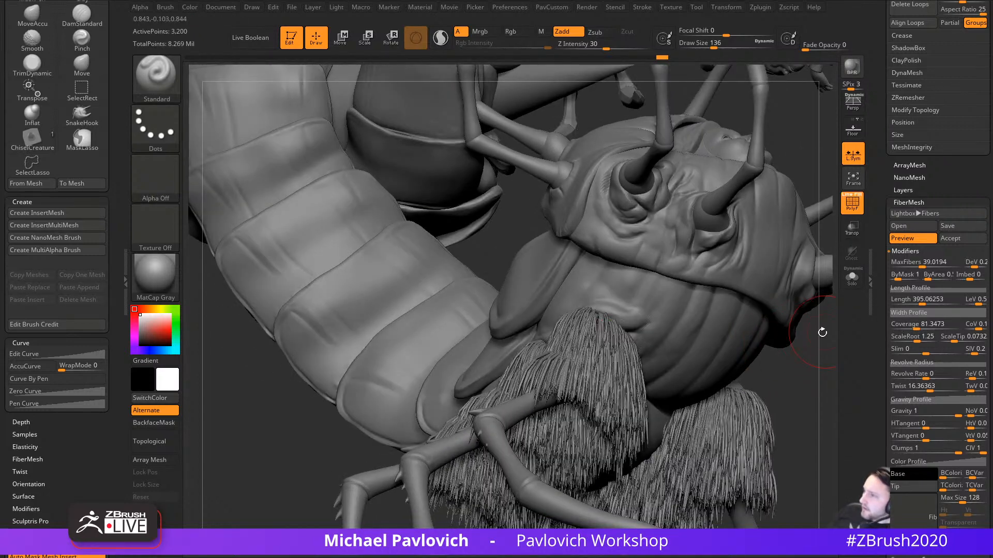
click(851, 277)
click(852, 278)
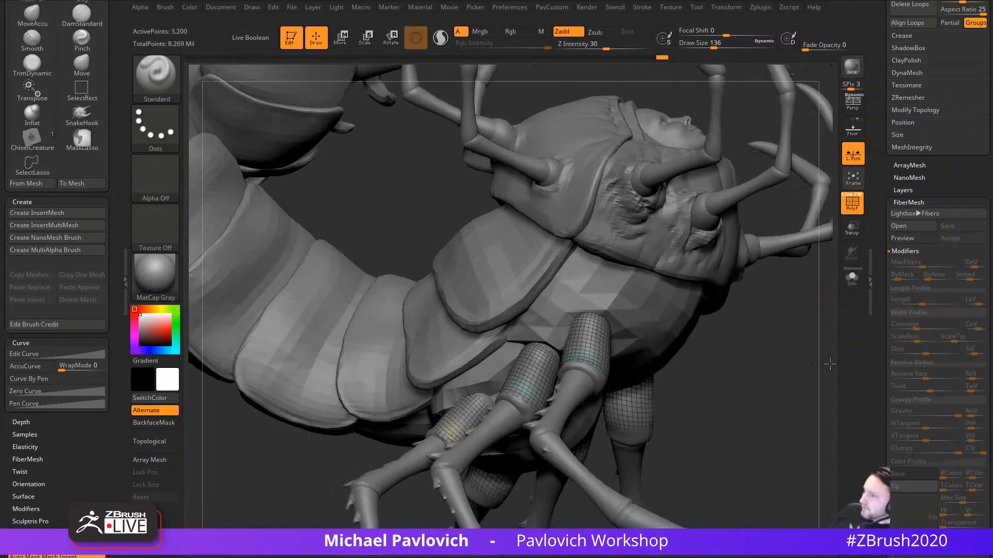
click(858, 286)
mouse_move(770, 362)
right_down()
mouse_move(709, 383)
mouse_move(797, 336)
mouse_move(832, 300)
right_up()
click(852, 286)
key(s)
click(780, 348)
click(900, 238)
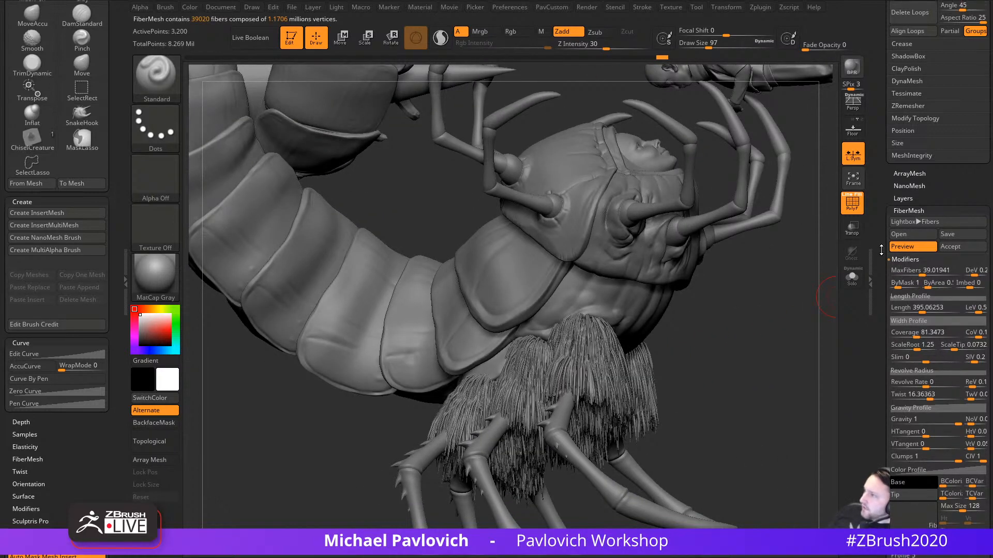
Step: Accept the fiber preview as its own subtool and bring the subtool list into view
click(944, 249)
click(784, 277)
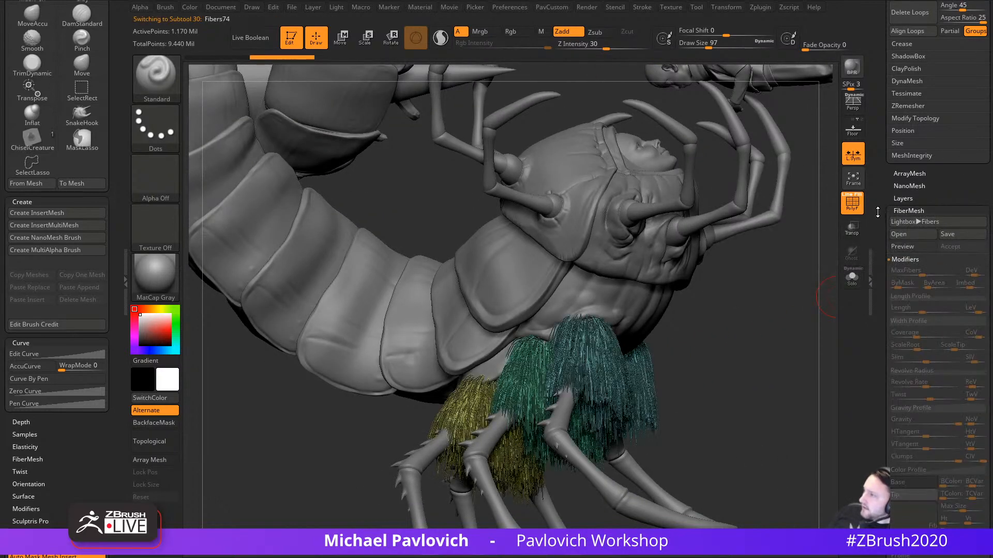
scroll(872, 364, up, 10)
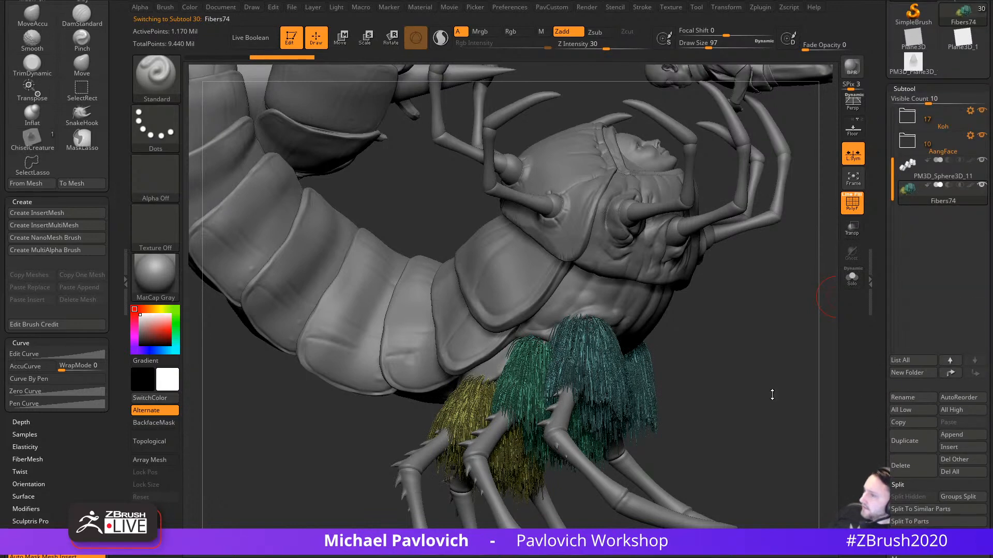
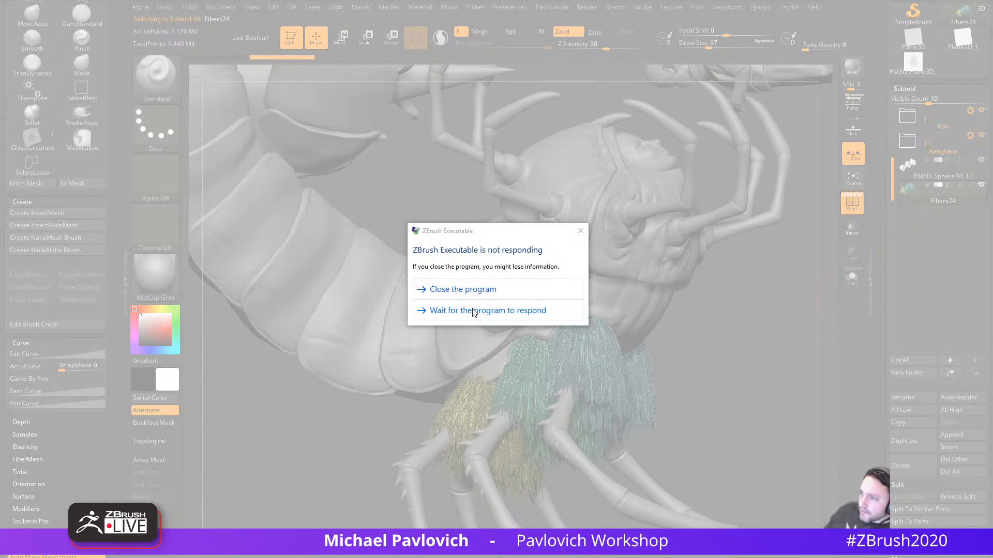
Step: Let the unresponsive program keep running and check the QuickSave folder for Recovered_Tool.ZTL
click(474, 311)
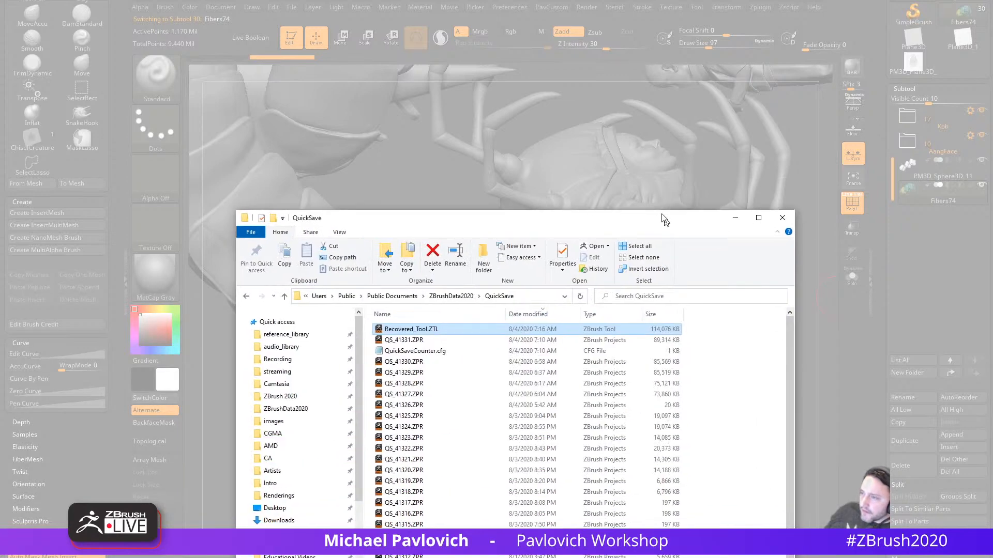
drag(663, 220, 613, 207)
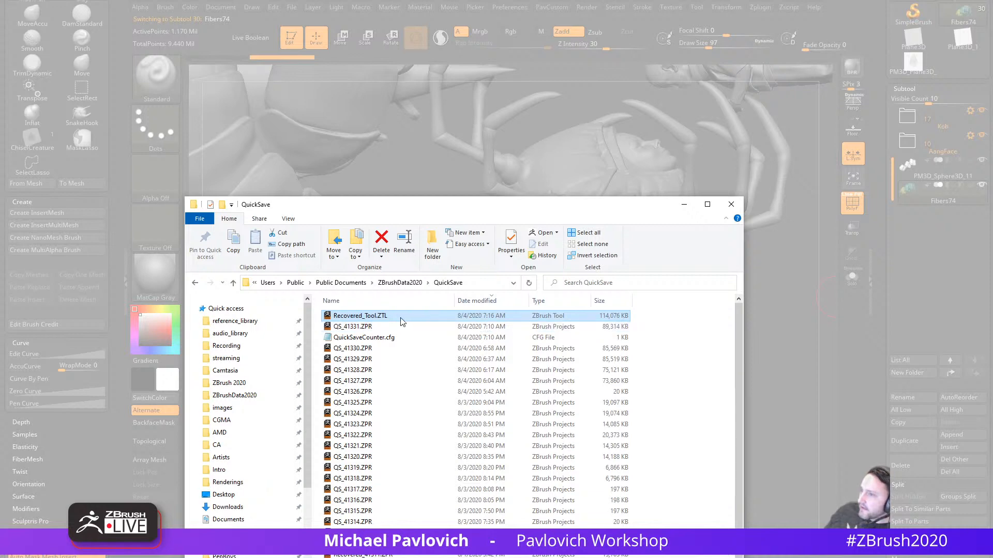
drag(479, 208, 0, 208)
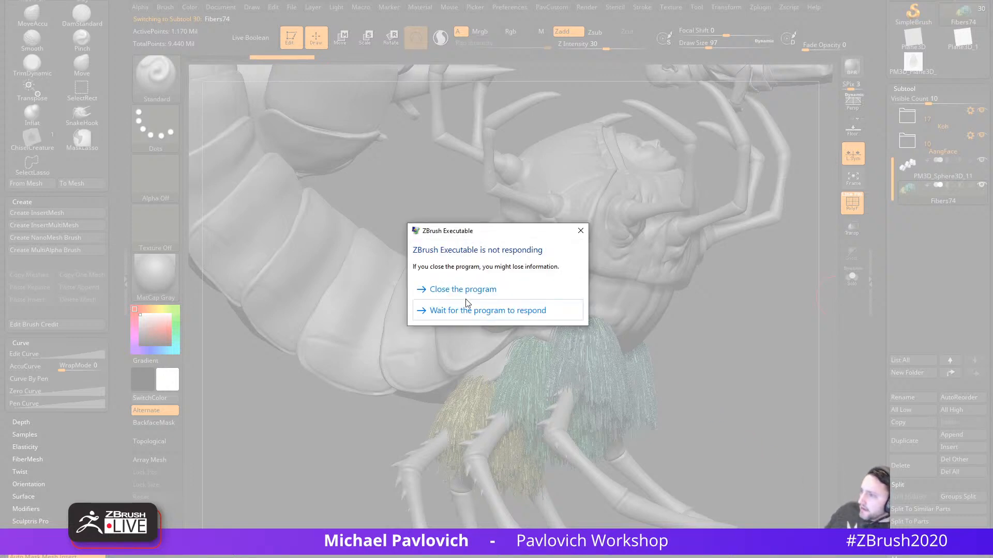
Step: Force the unresponsive program to close and dismiss the abnormal termination note after the restart
click(458, 291)
click(556, 300)
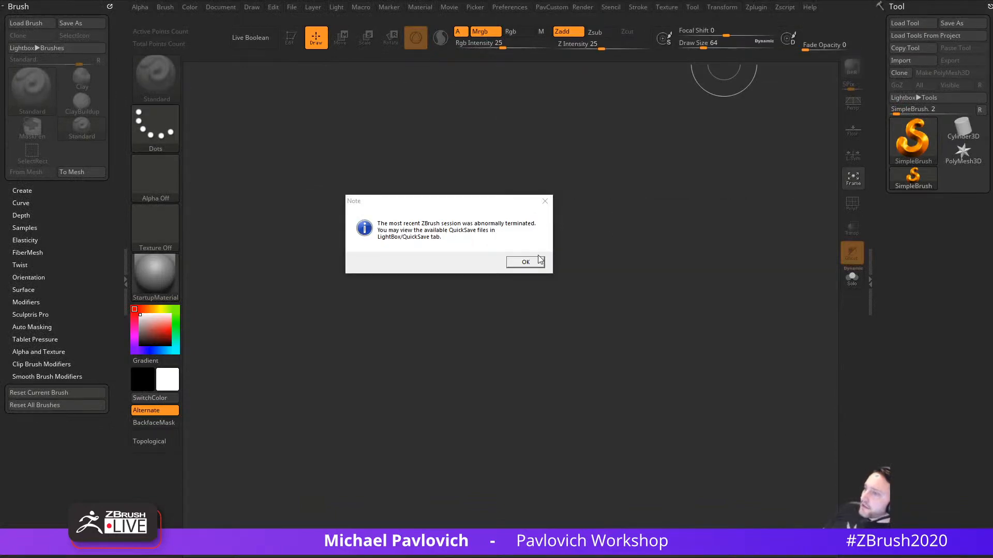
click(538, 261)
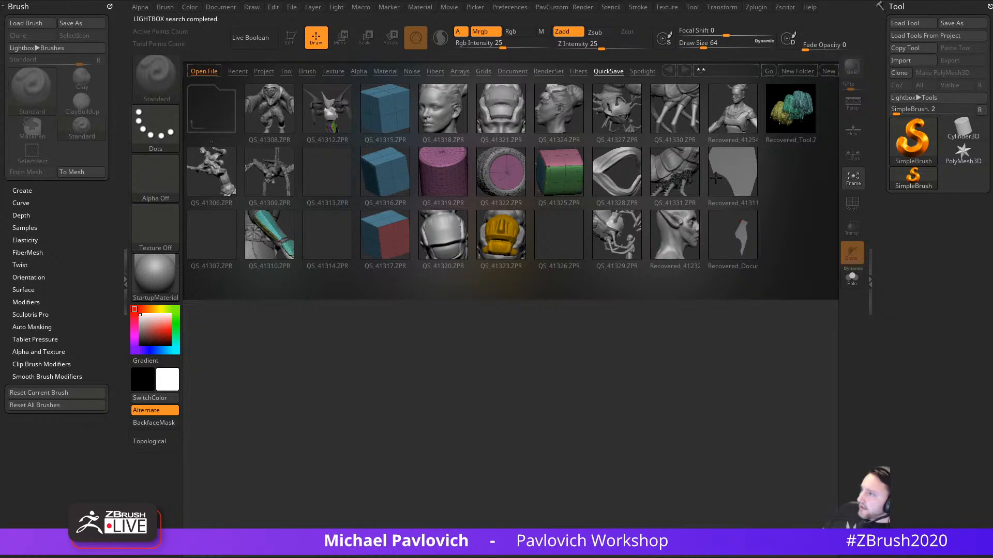
Step: Load Recovered_Tool.ZTL from the QuickSave files and put the recovered creature in Edit mode
double_click(793, 119)
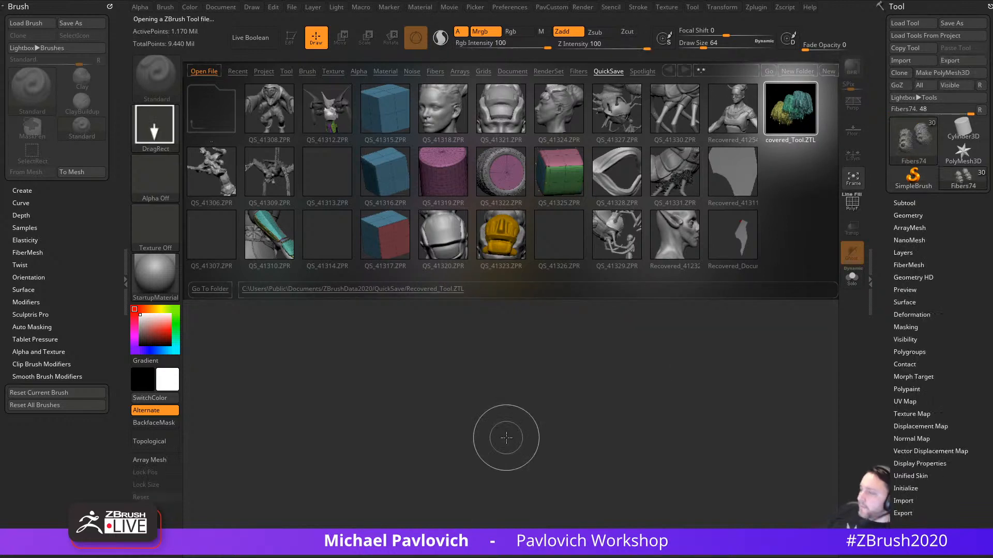
key(t)
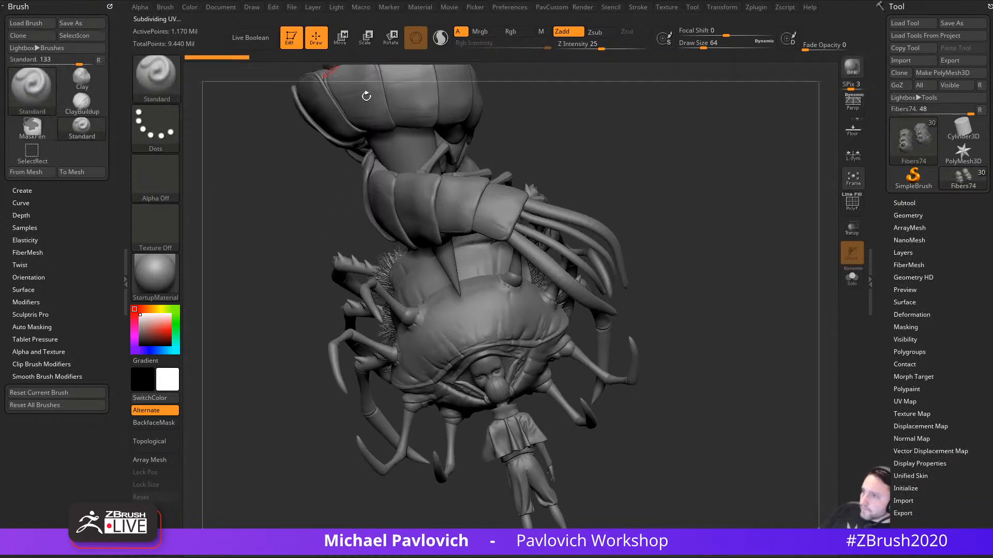
drag(656, 242, 643, 360)
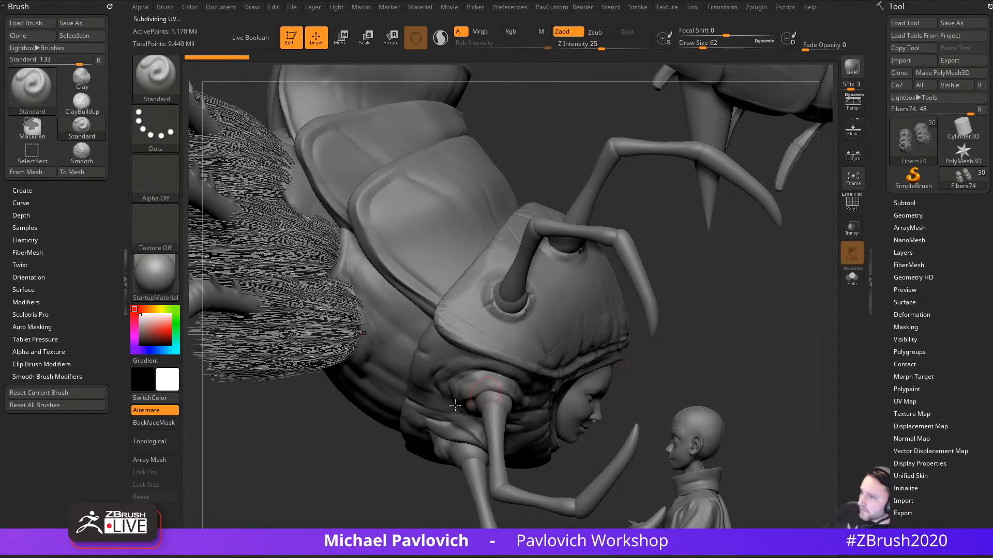
key(s)
mouse_move(297, 459)
alt+mouse_down()
mouse_move(422, 472)
mouse_move(440, 464)
mouse_move(467, 481)
mouse_move(445, 475)
mouse_move(441, 487)
mouse_move(450, 481)
alt+mouse_up()
Step: Show the subtool list and choose the GroomHairBall brush for the fibers
click(903, 202)
key(s)
key(b)
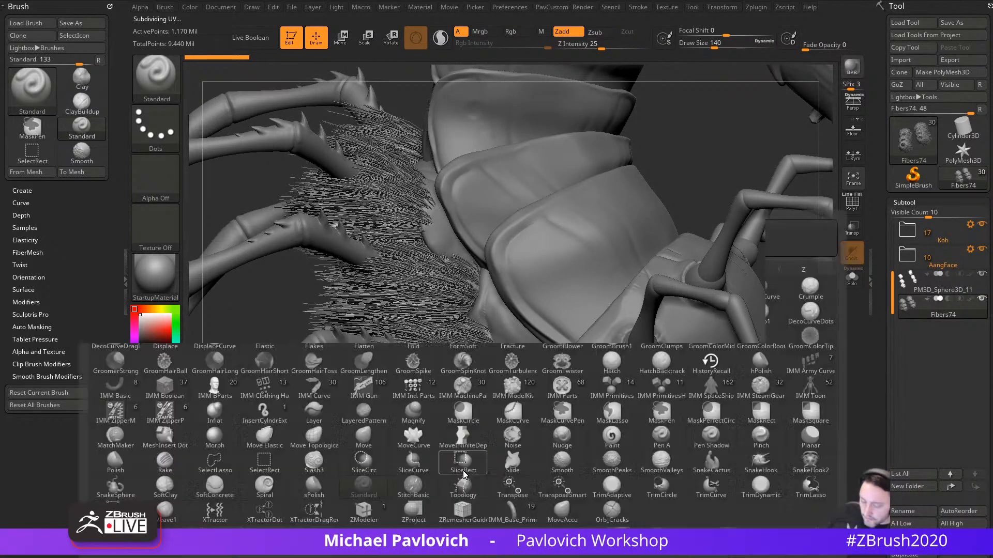
key(g)
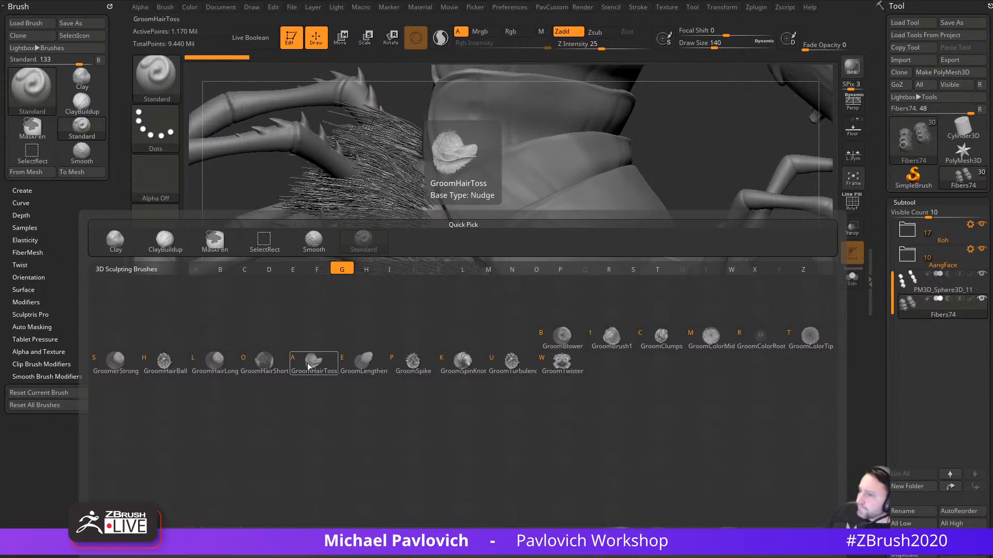
click(164, 361)
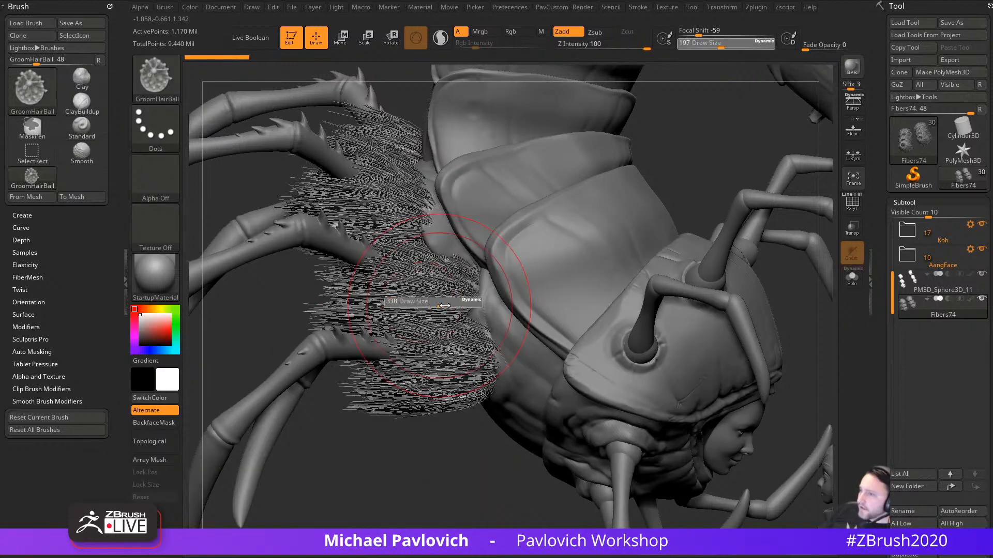
Step: Try grooming the front leg's fur with GroomHairBall at a draw size of about 344 and preview it with BPR
drag(432, 369, 417, 345)
drag(409, 468, 414, 440)
mouse_move(402, 306)
mouse_down()
mouse_move(432, 343)
mouse_move(448, 399)
mouse_up()
key(ctrl+z)
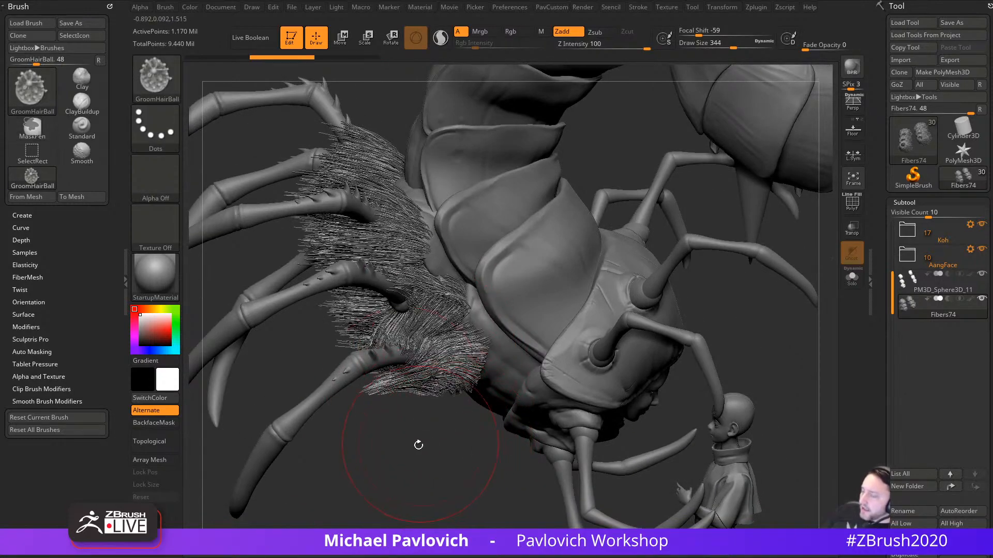
alt+drag(417, 444, 473, 464)
click(853, 66)
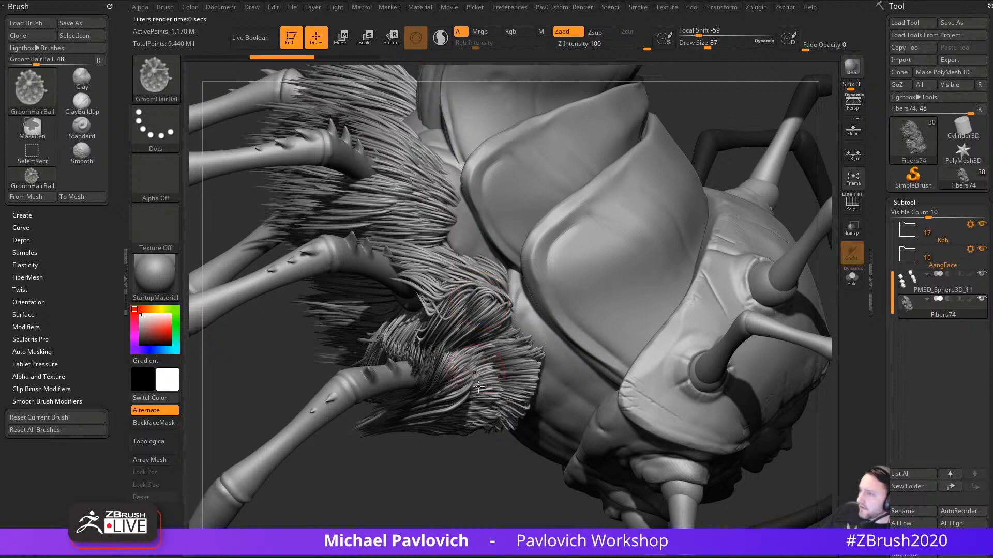
drag(461, 501, 467, 490)
key(ctrl+z)
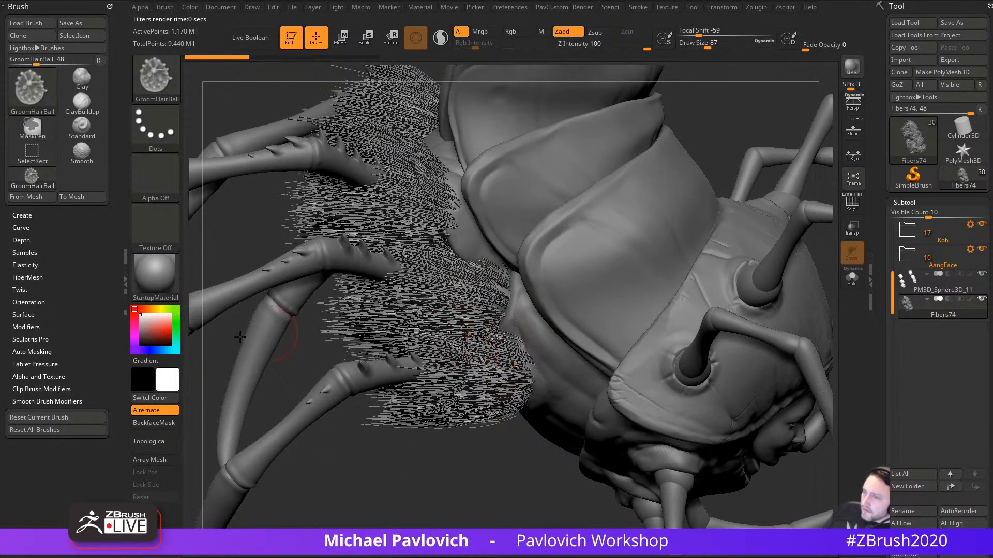
Step: Set the GroomHairBall brush's Mask By Polygroups to 100 and display the fiber polygroups
click(44, 352)
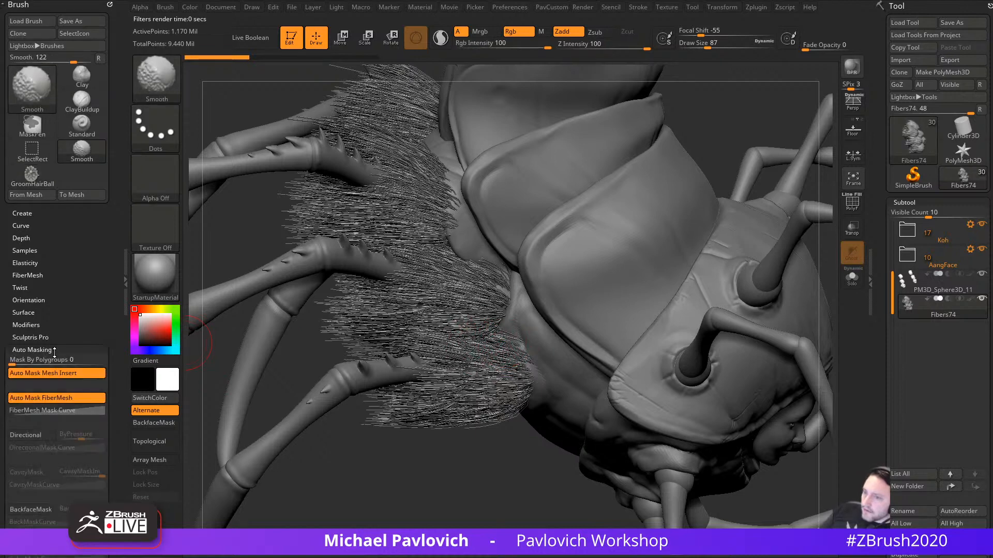
key(s)
drag(503, 400, 528, 400)
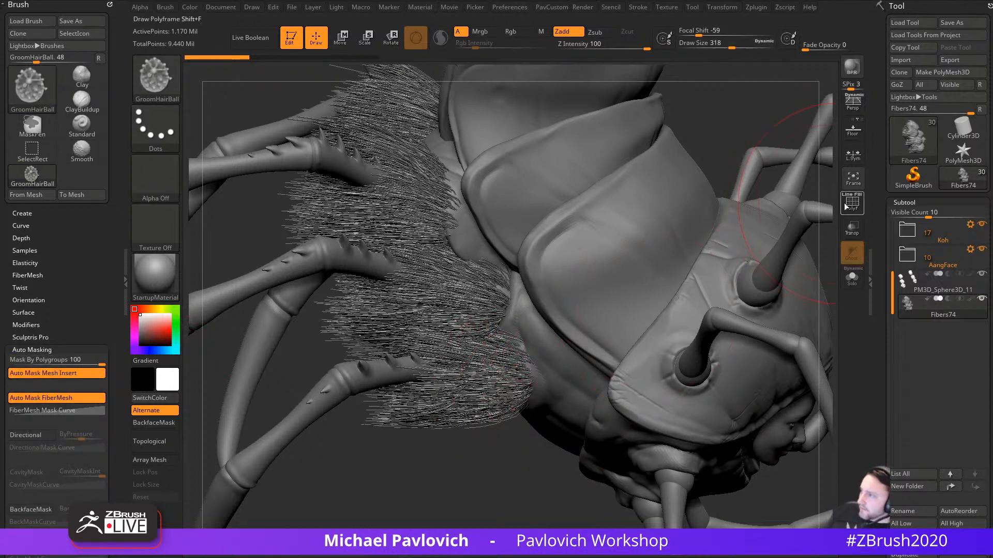
click(845, 207)
key(s)
Step: Groom the fur around the front leg with GroomHairBall strokes at draw size 286
drag(504, 370, 423, 424)
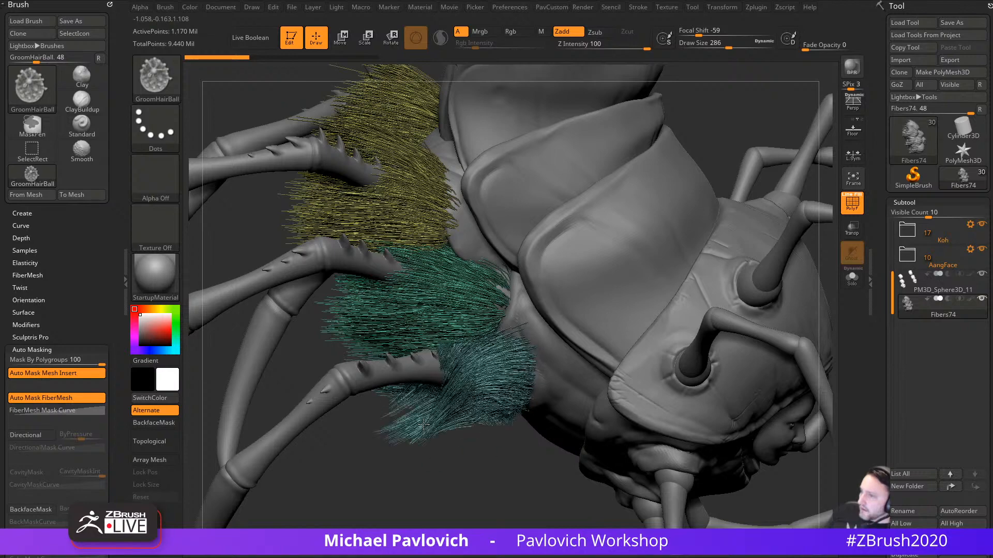
key(ctrl+z)
drag(448, 460, 455, 380)
mouse_move(484, 399)
mouse_down()
mouse_move(463, 381)
mouse_move(490, 421)
mouse_move(402, 380)
mouse_move(414, 363)
mouse_up()
mouse_move(424, 207)
mouse_down()
mouse_move(466, 166)
mouse_move(455, 290)
mouse_up()
mouse_move(440, 465)
mouse_down()
mouse_move(444, 357)
mouse_move(460, 431)
mouse_up()
mouse_move(445, 367)
mouse_down()
mouse_move(436, 407)
mouse_move(445, 364)
mouse_up()
drag(550, 352, 460, 377)
mouse_move(439, 445)
mouse_down()
mouse_move(481, 435)
mouse_move(451, 444)
mouse_move(466, 461)
mouse_up()
drag(537, 289, 589, 338)
Step: Clump the front leg's fur from several sides with the GroomClumps brush at a draw size of about 200 to 250
key(b)
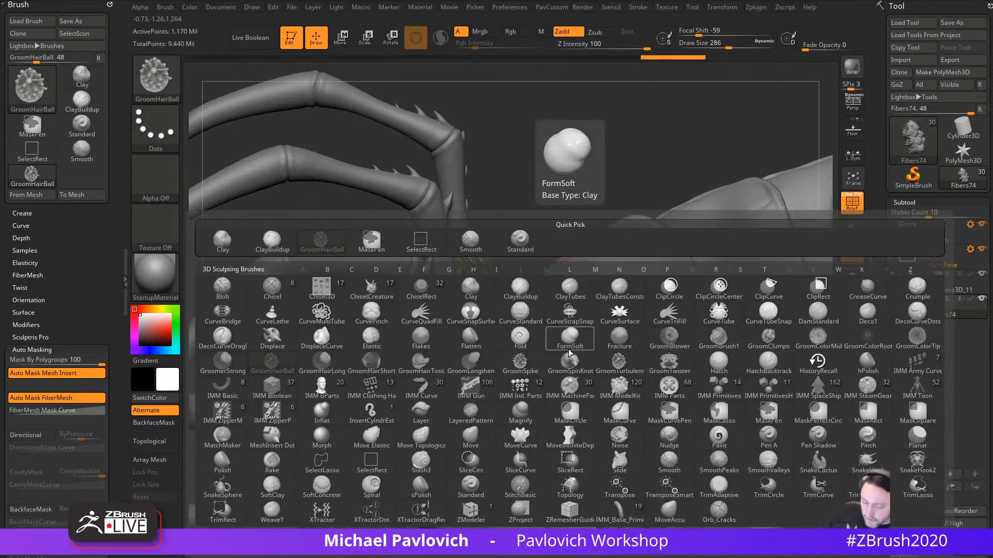
key(g)
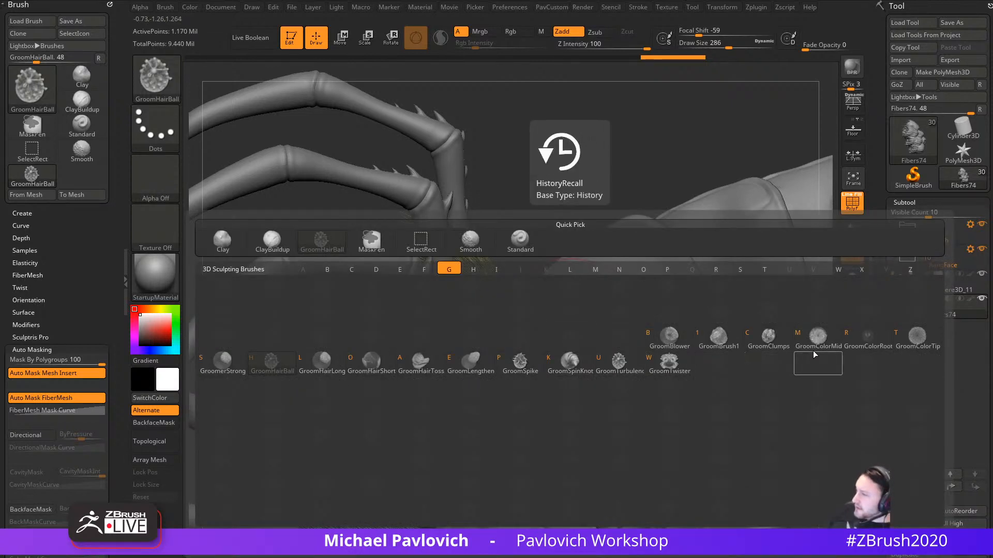
click(769, 336)
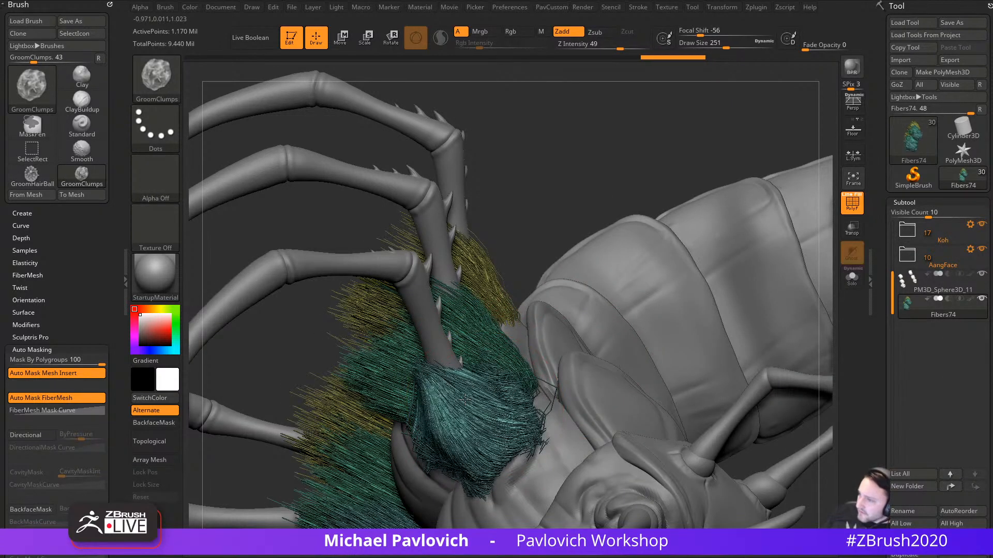
mouse_move(538, 235)
mouse_down()
mouse_move(529, 378)
mouse_move(417, 451)
mouse_up()
drag(345, 516, 371, 464)
drag(808, 307, 659, 389)
mouse_move(599, 344)
mouse_down()
mouse_move(555, 365)
mouse_move(523, 401)
mouse_move(540, 411)
mouse_up()
mouse_move(587, 446)
mouse_down()
mouse_move(572, 379)
mouse_move(587, 395)
mouse_up()
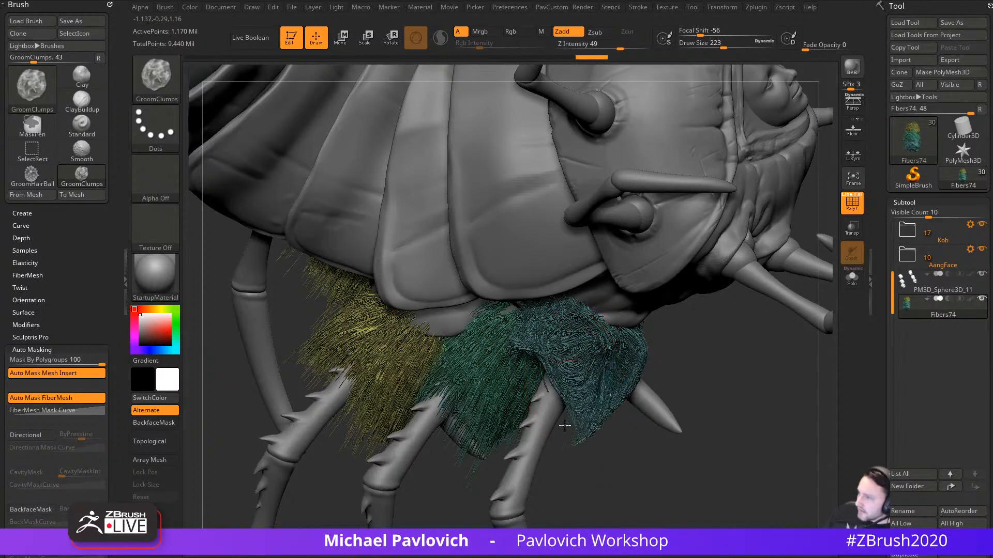
mouse_move(637, 365)
mouse_down()
mouse_move(613, 373)
mouse_move(576, 351)
mouse_move(563, 364)
mouse_move(559, 357)
mouse_up()
drag(690, 356, 728, 369)
Step: Pull the front leg's fur down into a spike with the GroomSpike brush
key(b)
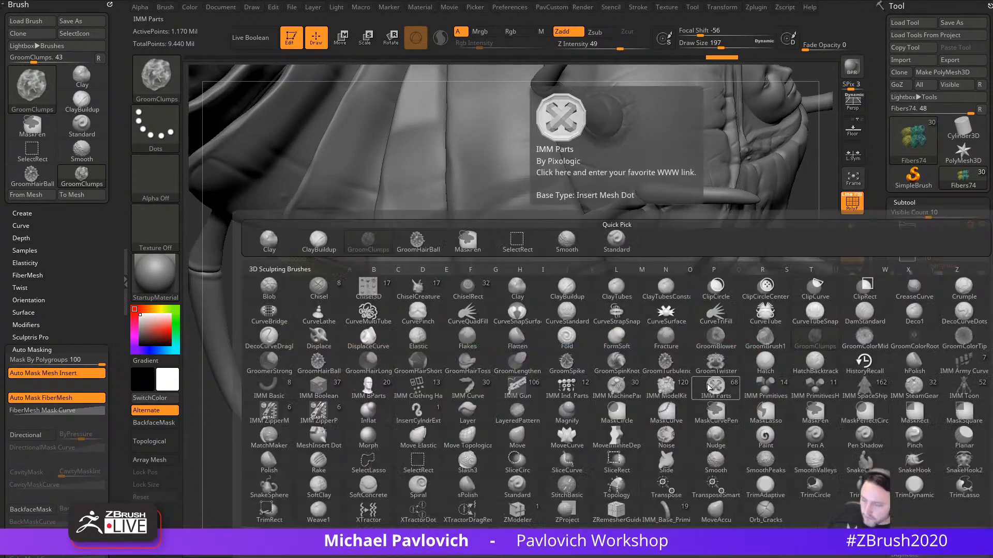
key(g)
click(564, 393)
drag(594, 390, 595, 490)
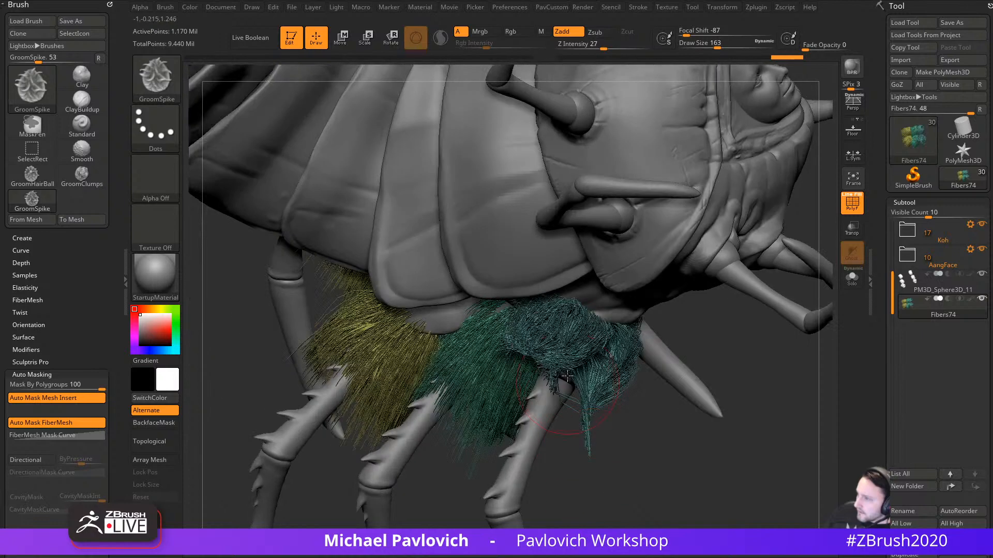
Step: Stroke the front leg's fur down toward the leg with the GroomSpike brush at draw size 163
mouse_move(583, 350)
mouse_down()
mouse_move(559, 373)
mouse_move(533, 477)
mouse_up()
drag(635, 447, 574, 435)
drag(590, 351, 545, 496)
alt+drag(615, 505, 574, 422)
Step: Enlarge the GroomSpike brush to draw size 318 and pull the front leg's fur downward from the front and side
key(s)
drag(573, 422, 588, 422)
drag(598, 281, 524, 485)
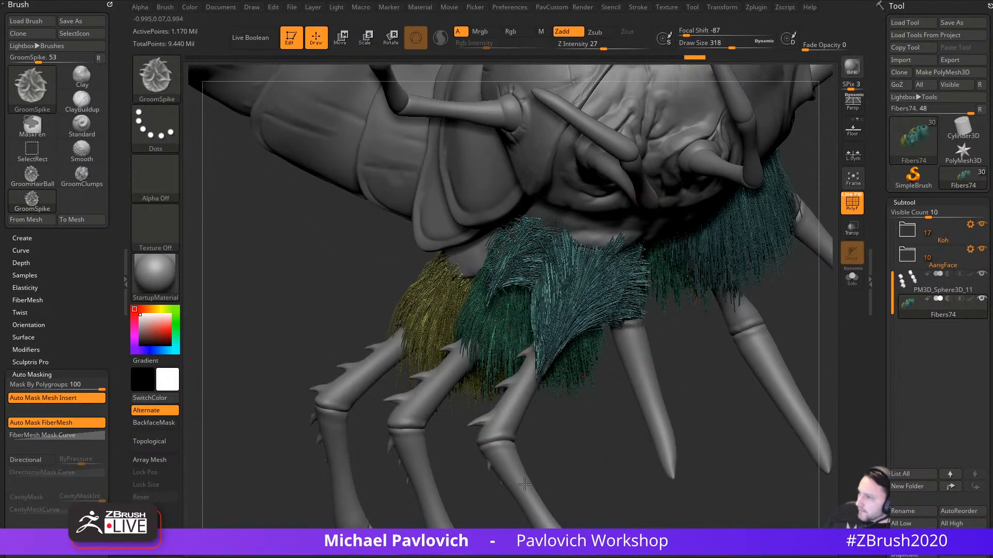
drag(613, 258, 529, 466)
drag(611, 449, 522, 444)
drag(653, 258, 580, 401)
drag(479, 372, 568, 360)
drag(653, 214, 601, 473)
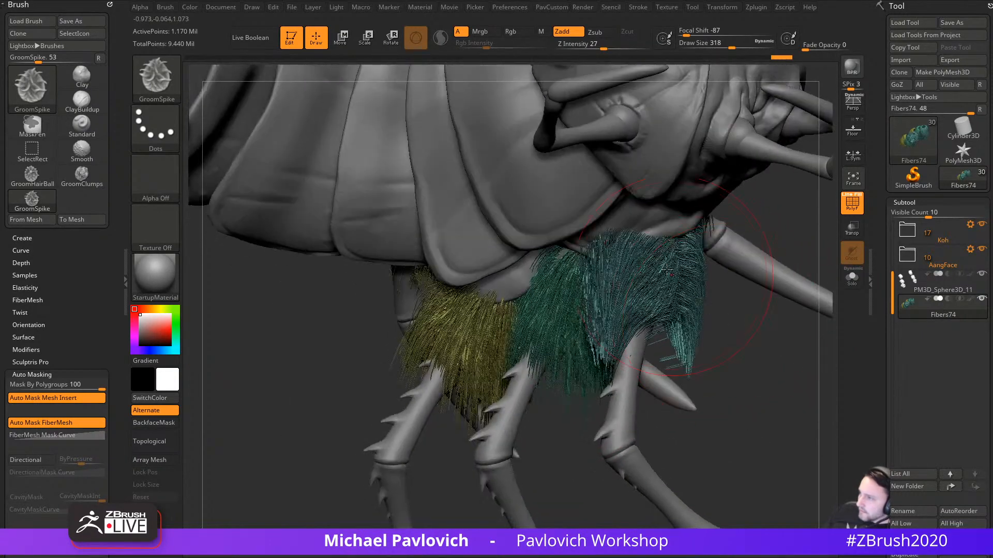
Step: Gather the front leg's fur closer around the leg with GroomSpike strokes, reducing the draw size to 268
drag(646, 259, 613, 393)
mouse_move(702, 374)
mouse_down()
mouse_move(681, 382)
mouse_move(603, 365)
mouse_up()
drag(641, 268, 616, 398)
drag(638, 466, 729, 460)
drag(660, 277, 680, 383)
drag(687, 272, 653, 409)
drag(653, 485, 739, 478)
drag(661, 280, 645, 368)
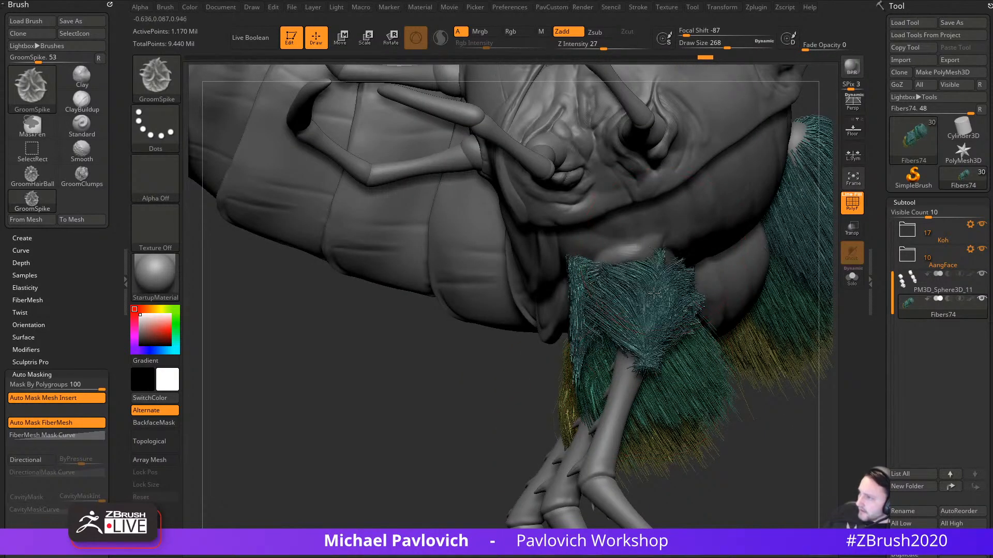
drag(629, 490, 688, 319)
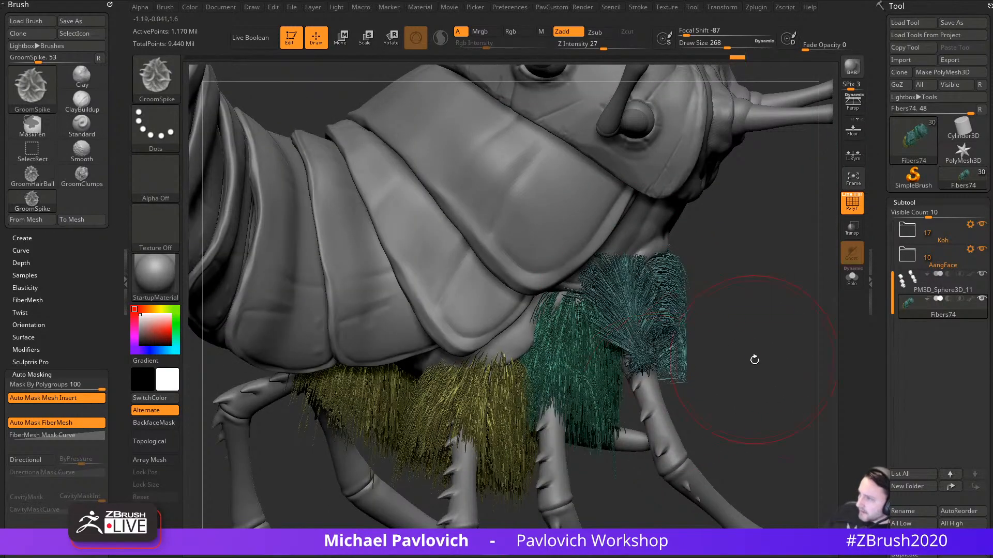
Step: Draw the outer and inner sides of the front leg's fur down with GroomSpike at draw size 268
drag(755, 360, 629, 305)
drag(653, 446, 719, 370)
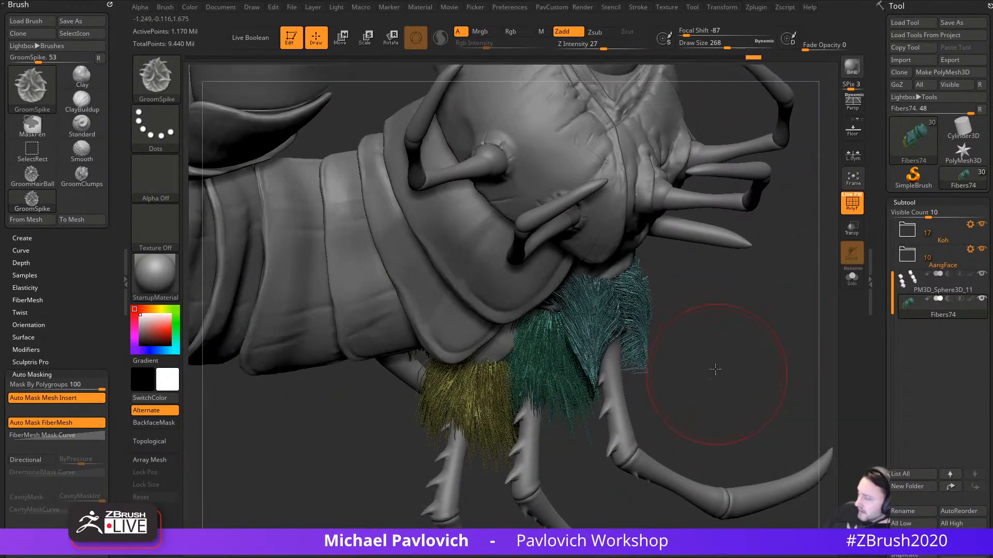
mouse_move(615, 288)
mouse_down()
mouse_move(628, 336)
mouse_move(600, 440)
mouse_up()
mouse_move(696, 326)
mouse_down()
mouse_move(676, 314)
mouse_move(616, 328)
mouse_up()
mouse_move(636, 262)
mouse_down()
mouse_move(603, 320)
mouse_move(683, 298)
mouse_move(569, 471)
mouse_up()
mouse_move(522, 425)
mouse_down()
mouse_move(484, 413)
mouse_move(494, 411)
mouse_up()
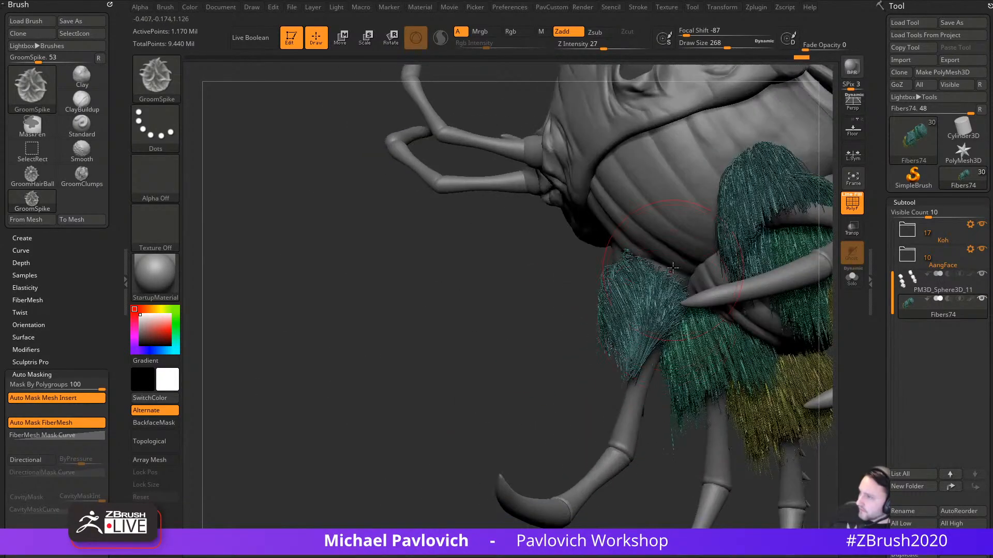
mouse_move(674, 268)
mouse_down()
mouse_move(628, 476)
mouse_move(646, 309)
mouse_move(603, 468)
mouse_move(634, 338)
mouse_move(561, 305)
mouse_move(626, 337)
mouse_up()
drag(698, 331, 753, 331)
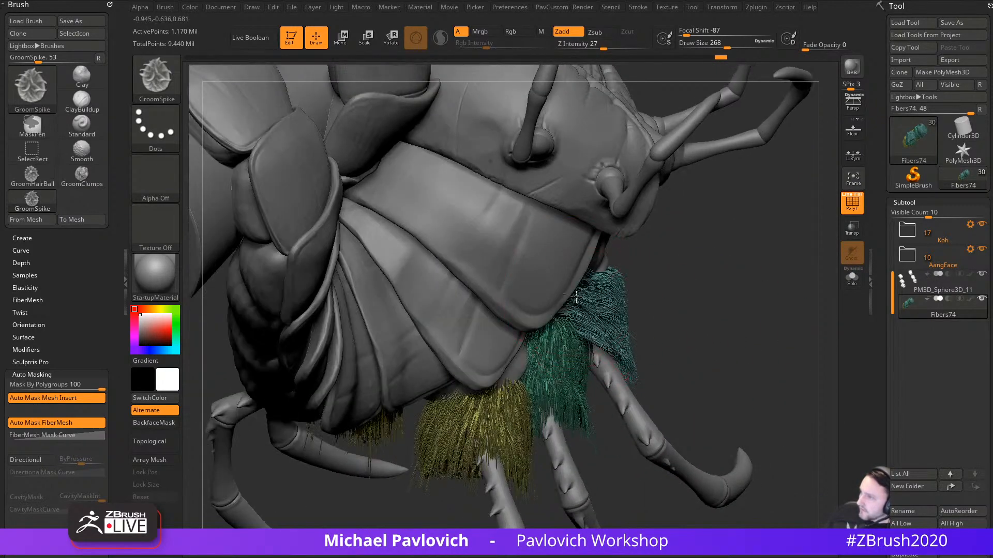
Step: Sweep the upper outer fur of the front leg down into a pointed tip with GroomSpike
drag(605, 300, 613, 401)
drag(702, 344, 652, 344)
drag(627, 279, 667, 416)
mouse_move(616, 295)
mouse_down()
mouse_move(628, 403)
mouse_move(633, 331)
mouse_move(647, 362)
mouse_up()
drag(765, 308, 798, 247)
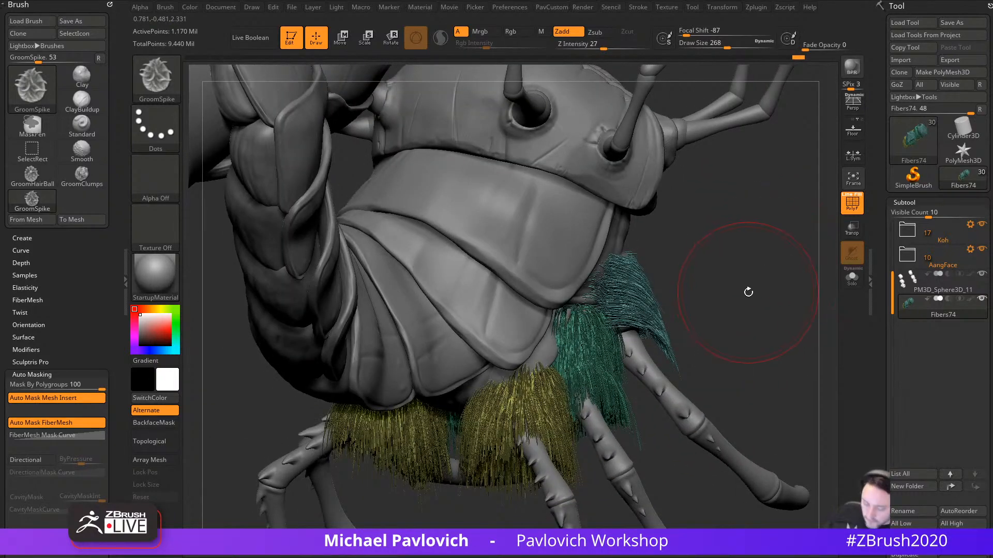
Step: Switch to the GroomHairToss brush and comb the pointed fur on the front leg downward at draw size 268
key(b)
click(483, 371)
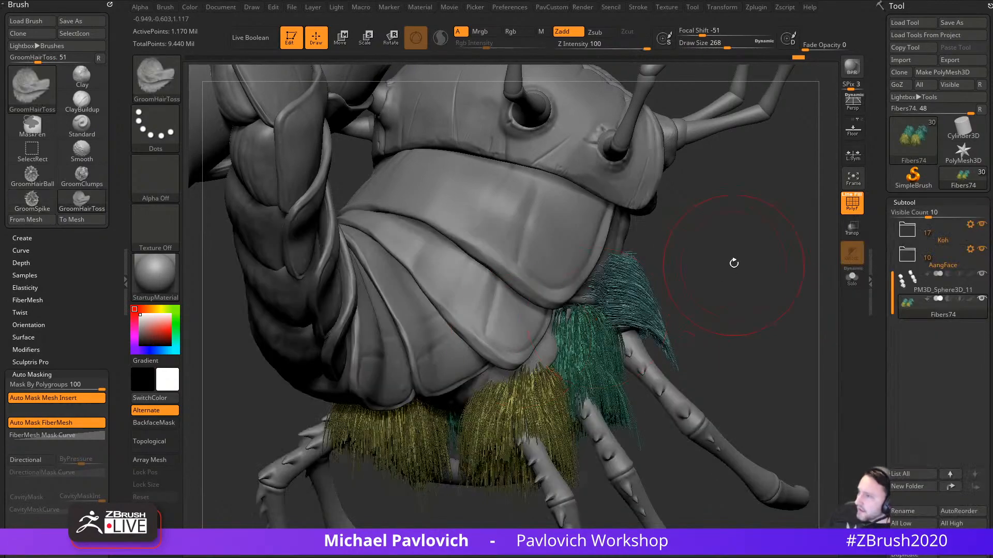
mouse_move(734, 264)
mouse_down()
mouse_move(738, 282)
mouse_move(795, 300)
mouse_move(733, 328)
mouse_up()
drag(715, 223, 718, 409)
drag(743, 243, 743, 312)
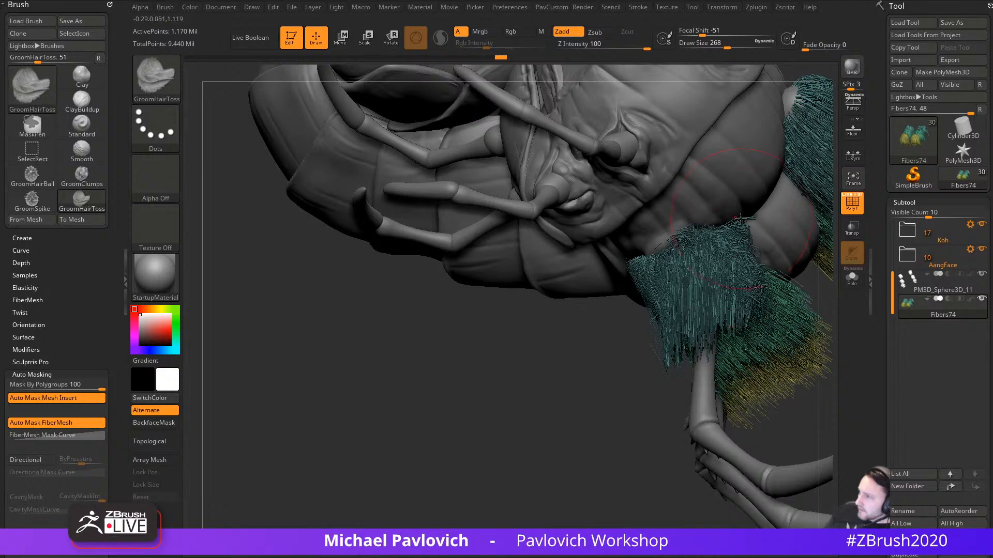
drag(740, 219, 718, 443)
drag(599, 417, 719, 310)
drag(745, 228, 783, 401)
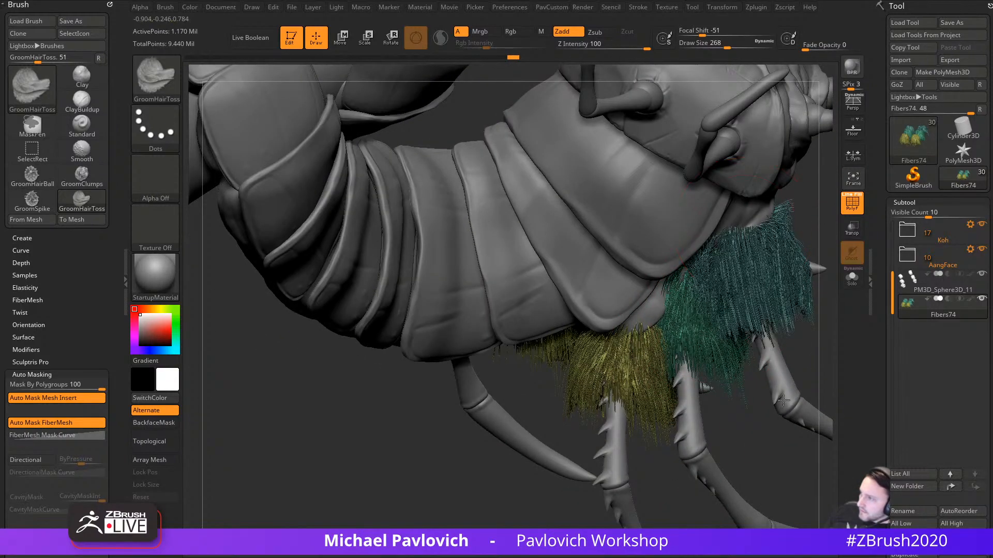
Step: Comb the front leg's fur evenly over the leg top from the back, side and front with GroomHairToss
mouse_move(813, 349)
mouse_down()
mouse_move(694, 361)
mouse_move(677, 318)
mouse_up()
drag(596, 263, 622, 383)
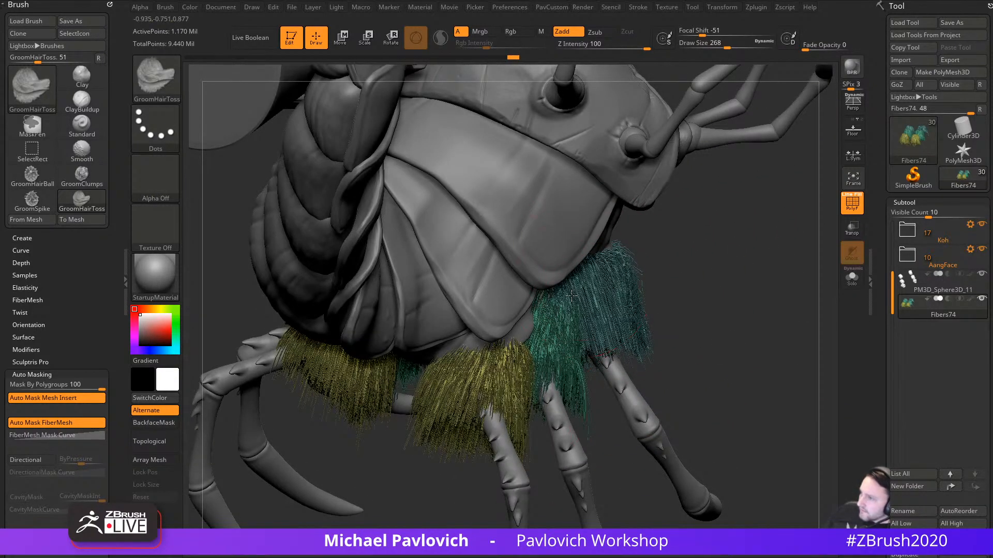
drag(572, 296, 602, 362)
drag(700, 341, 647, 346)
drag(605, 259, 636, 357)
drag(729, 319, 688, 321)
drag(615, 251, 649, 347)
drag(646, 238, 649, 341)
mouse_move(774, 243)
mouse_down()
mouse_move(688, 253)
mouse_move(661, 318)
mouse_move(666, 348)
mouse_up()
mouse_move(620, 233)
mouse_down()
mouse_move(641, 352)
mouse_move(614, 306)
mouse_move(624, 357)
mouse_up()
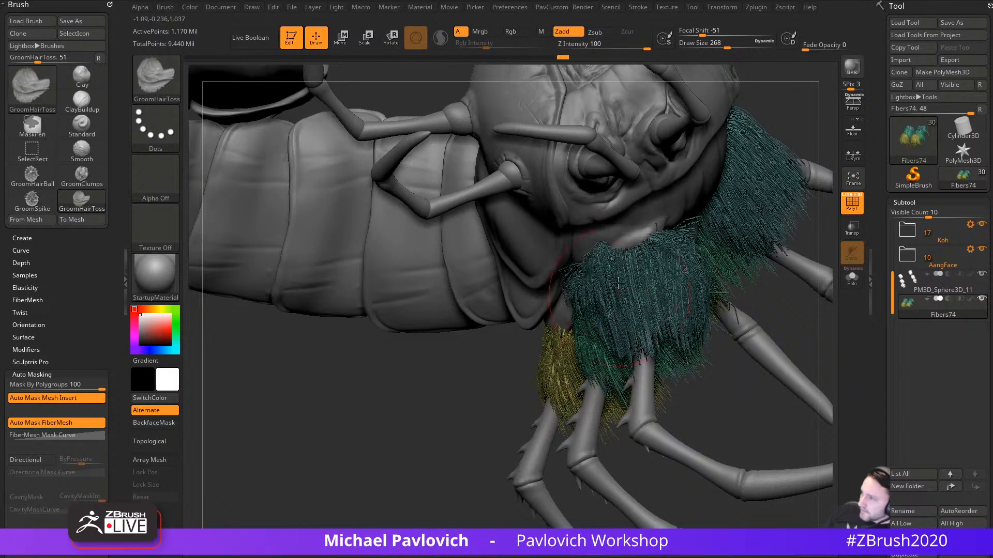
drag(594, 248, 641, 414)
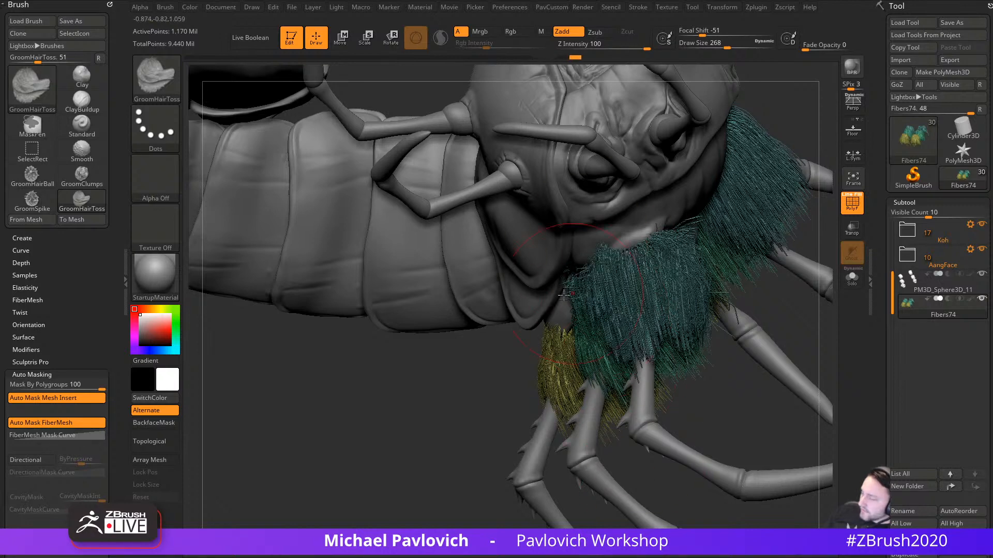
Step: Bend the GroomHairToss brush's FiberMesh Mask Curve so it stays low and rises steeply only at the end
drag(279, 393, 306, 381)
drag(83, 363, 90, 269)
click(61, 340)
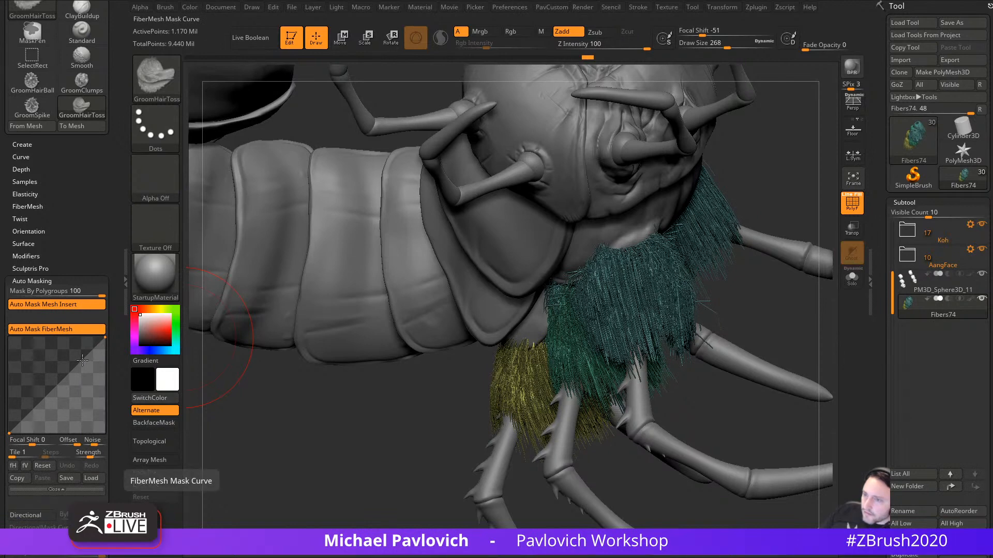
drag(83, 360, 95, 395)
Step: Try GroomHairToss with the changed mask curve on the front leg's fur and undo the strokes
mouse_move(602, 248)
mouse_down()
mouse_move(652, 311)
mouse_move(657, 298)
mouse_move(688, 324)
mouse_up()
key(ctrl+z)
drag(760, 340, 700, 294)
key(ctrl+z)
Step: Solo the fiber subtool and comb the front leg's fur around its root from all sides with GroomHairToss at draw size 324
mouse_move(613, 251)
mouse_down()
mouse_move(678, 394)
mouse_move(668, 323)
mouse_move(642, 290)
mouse_move(709, 280)
mouse_move(712, 258)
mouse_move(548, 264)
mouse_up()
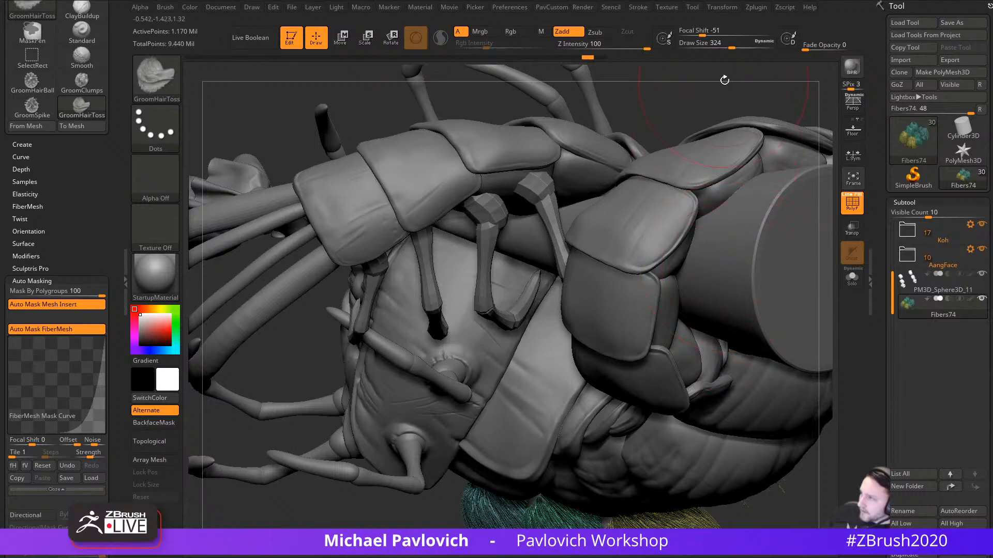
drag(725, 80, 728, 143)
drag(801, 194, 616, 232)
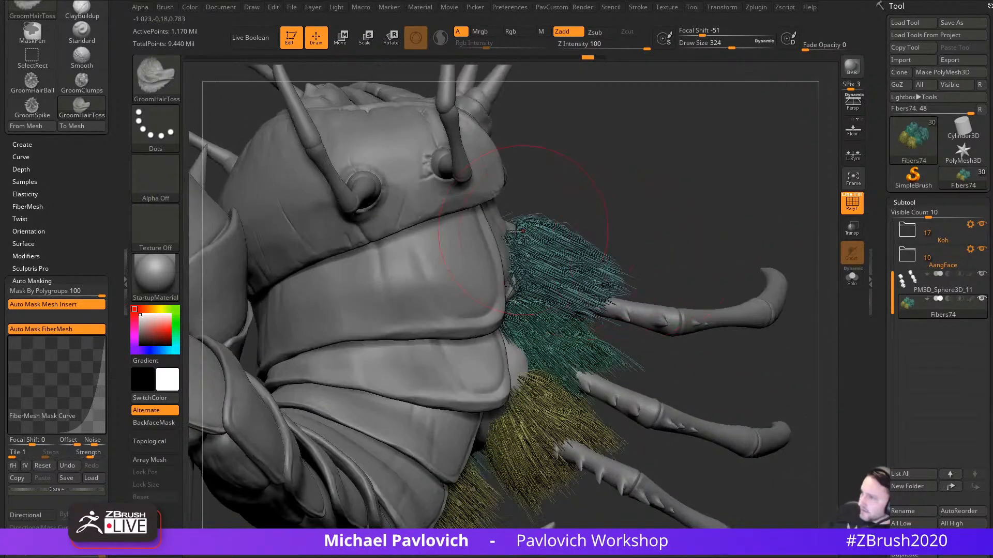
click(851, 280)
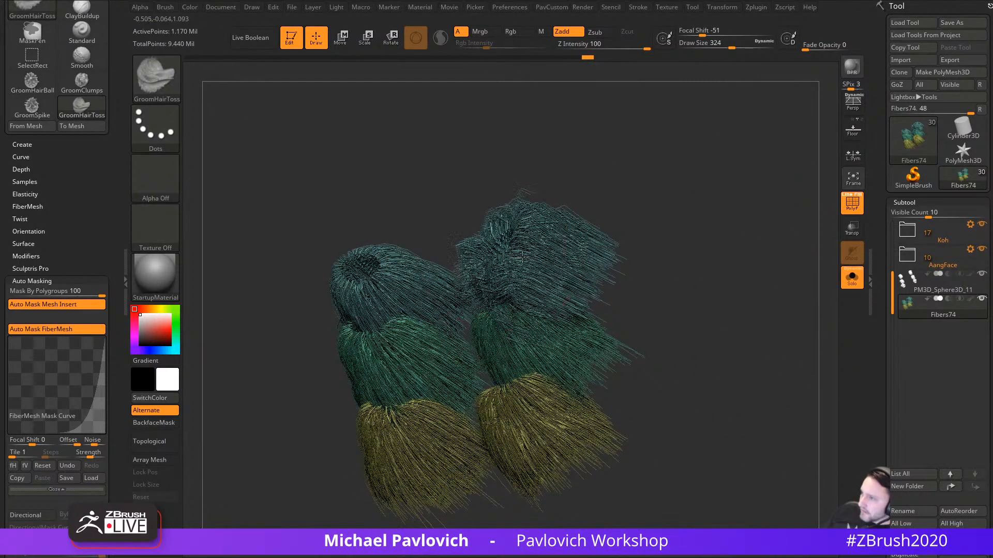
drag(663, 284, 580, 306)
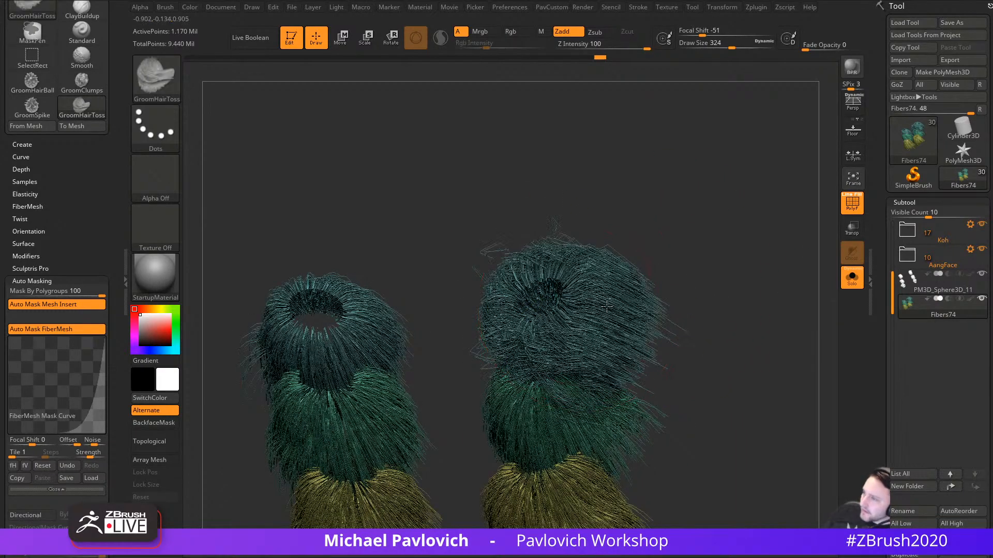
drag(736, 336, 695, 273)
drag(674, 358, 606, 309)
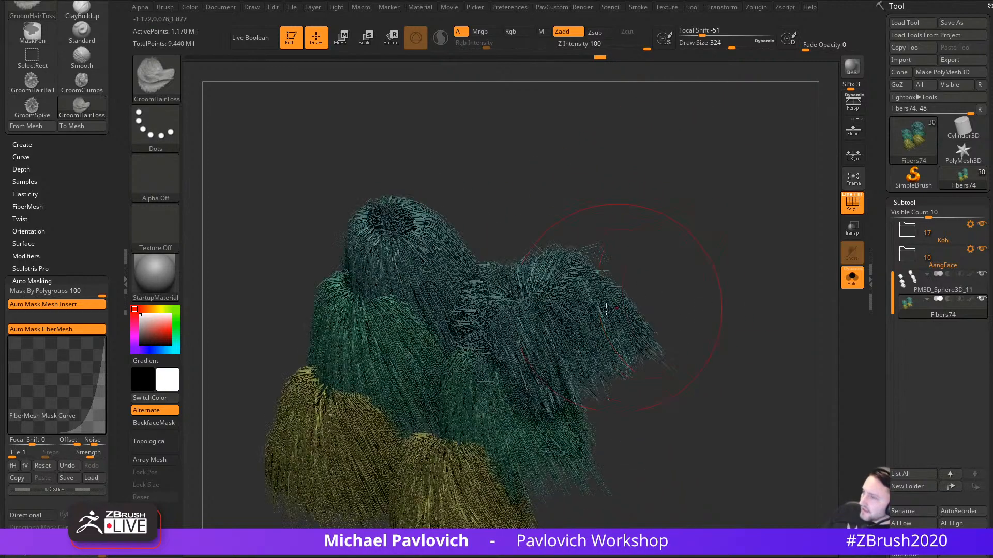
drag(614, 355, 588, 356)
drag(593, 409, 662, 279)
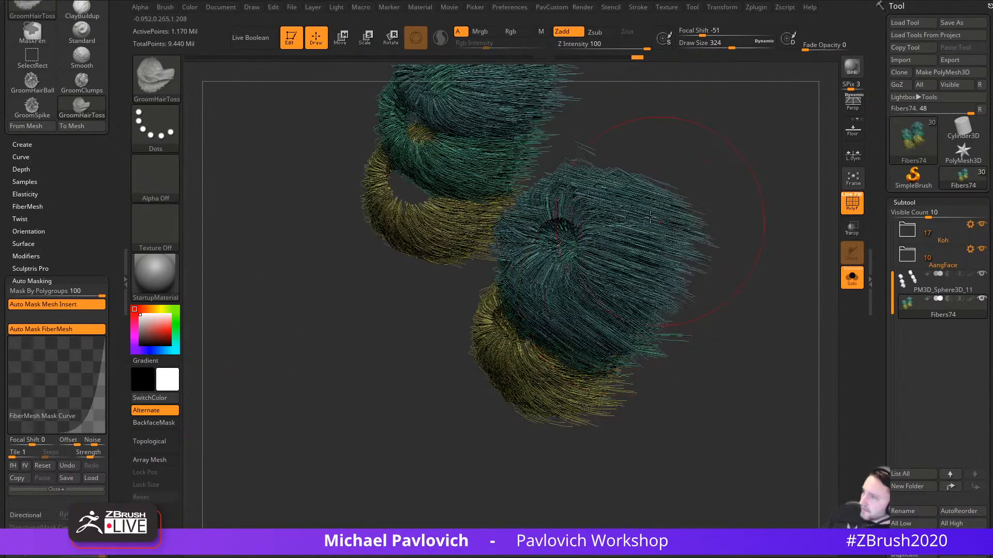
drag(734, 173, 617, 276)
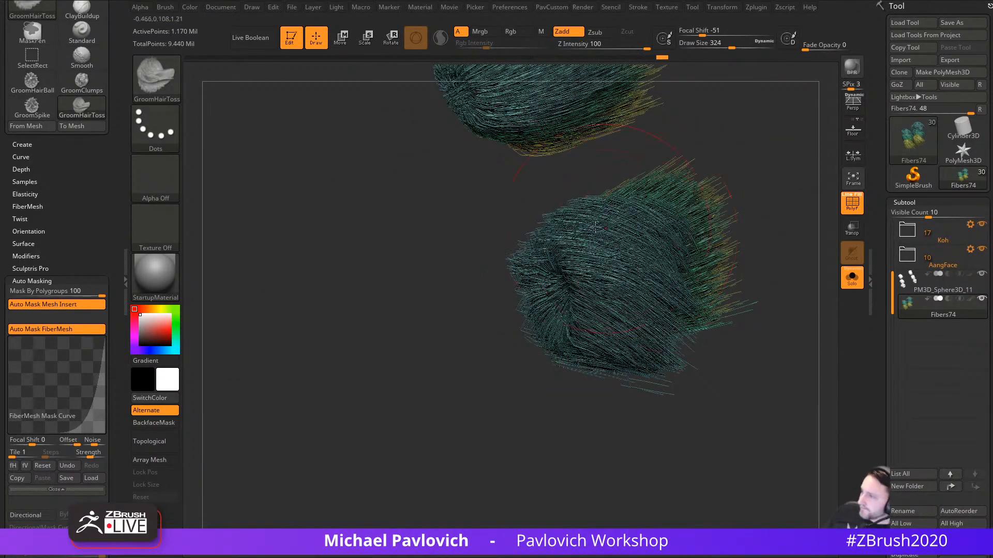
drag(517, 370, 724, 177)
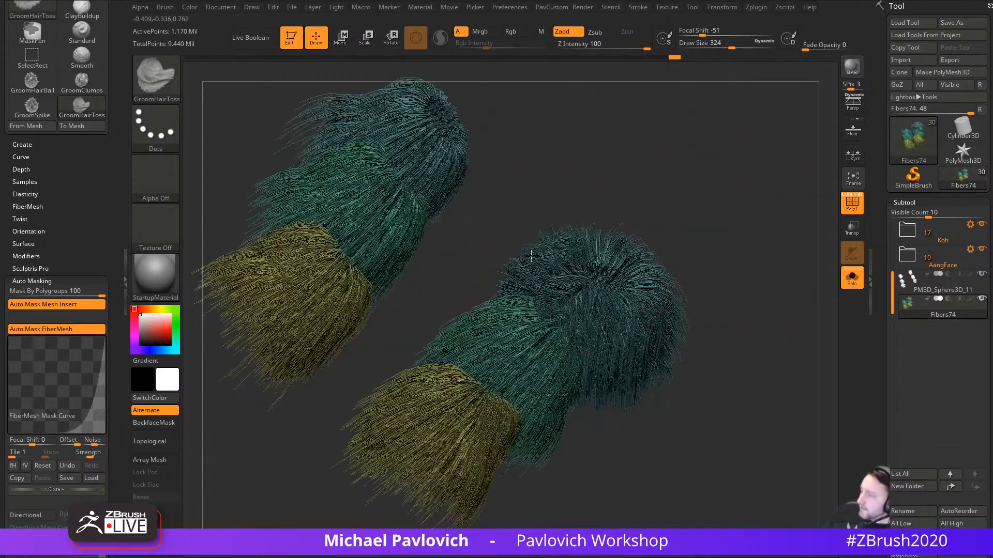
drag(463, 318, 618, 242)
Step: Show only the front legs' fiber polygroup and comb the tangled tuft outward from its root with GroomHairToss at draw size 324
ctrl+shift+click(666, 296)
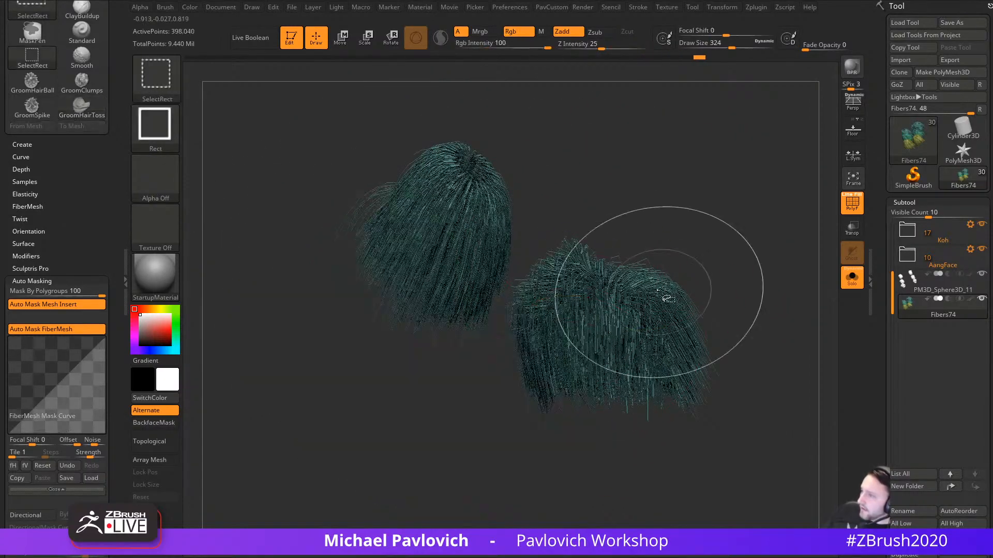
drag(719, 269, 685, 262)
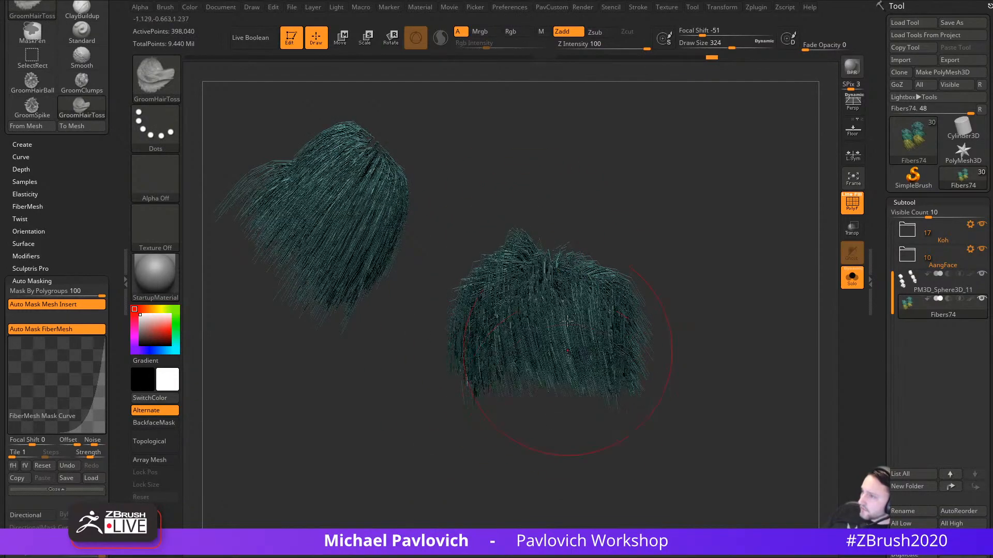
drag(636, 373, 467, 348)
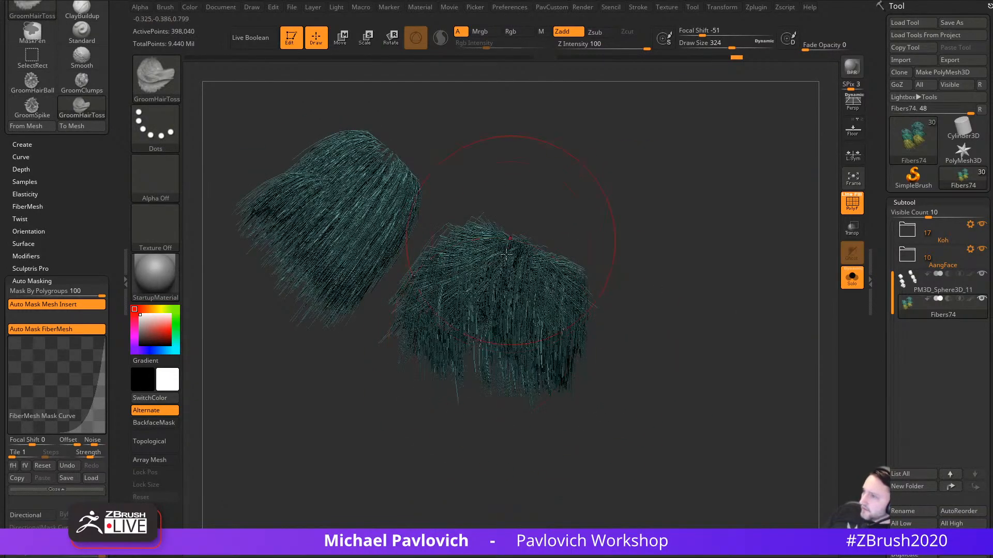
mouse_move(641, 300)
mouse_down()
mouse_move(640, 264)
mouse_move(620, 259)
mouse_up()
drag(488, 290, 455, 327)
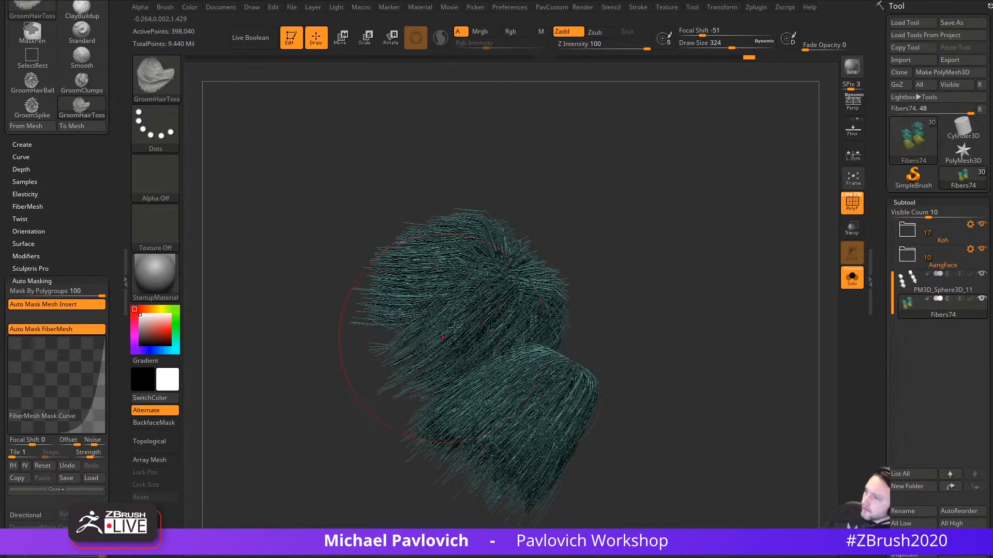
mouse_move(559, 197)
alt+mouse_down()
mouse_move(607, 246)
mouse_move(534, 322)
alt+mouse_up()
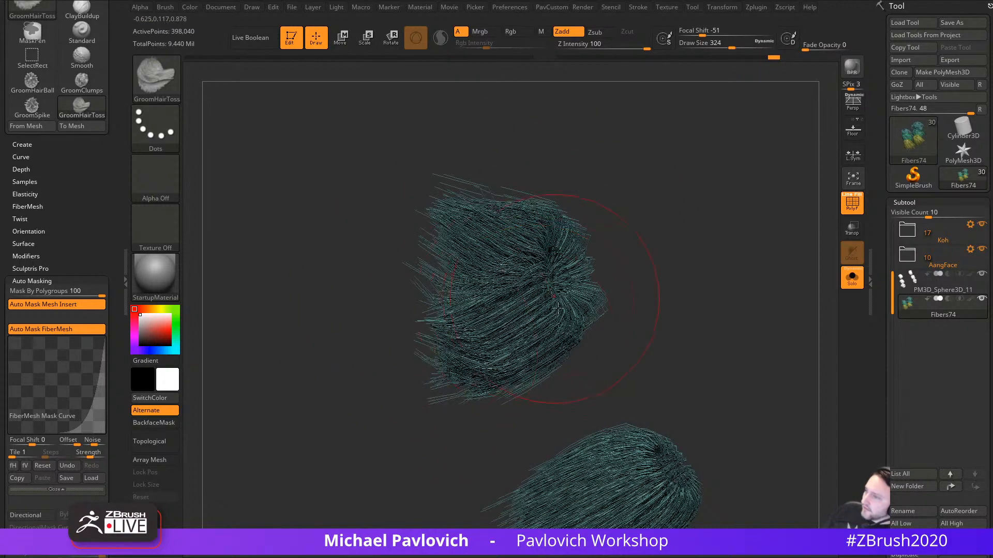
right_drag(495, 190, 530, 160)
drag(528, 181, 380, 207)
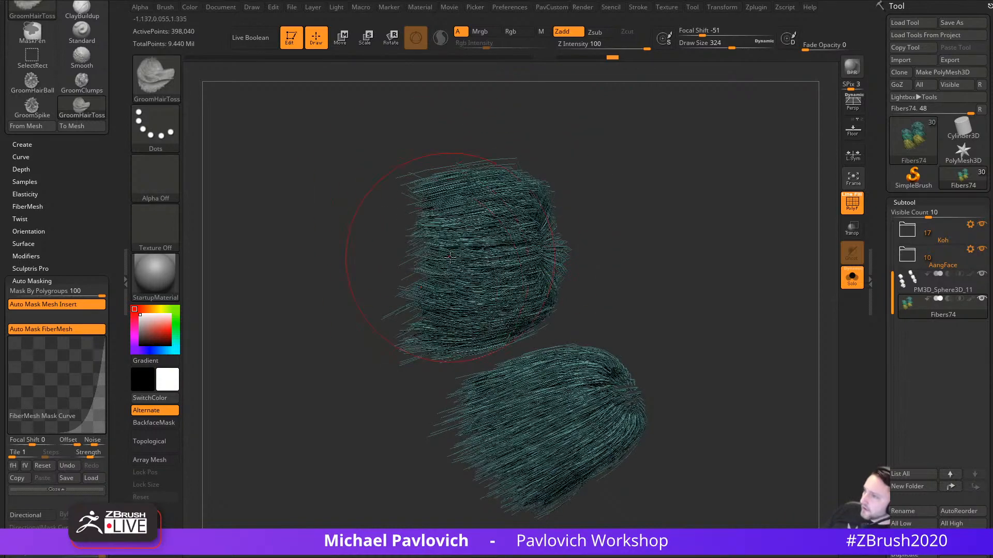
Step: Turn off Solo to bring back the creature's body and comb the front leg's fur along the leg at draw size 358
click(852, 278)
right_drag(524, 418, 446, 344)
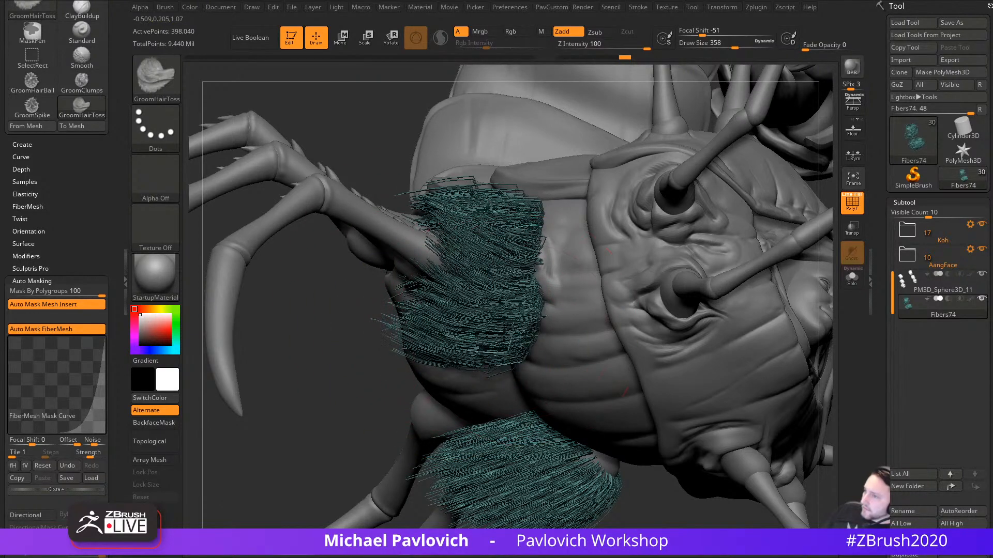
right_drag(326, 321, 493, 304)
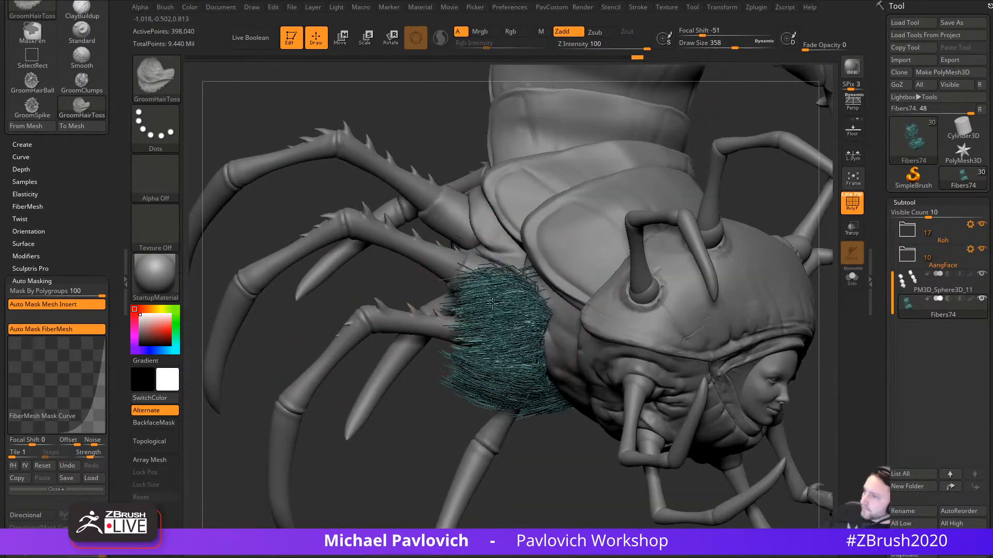
drag(538, 280, 466, 336)
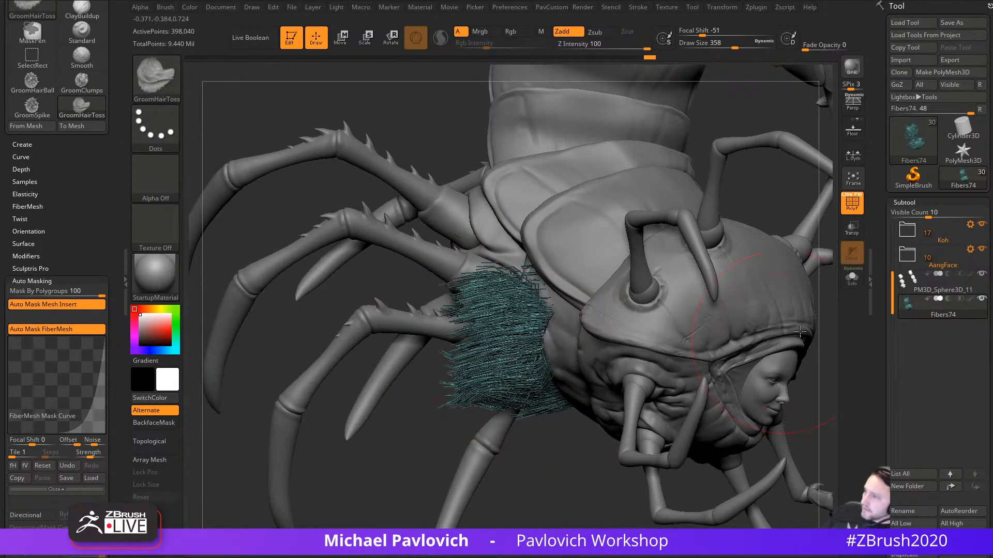
Step: Solo the fibers again and brush the messy inner part of the front tuft outward with GroomHairToss at draw size 372
click(851, 278)
right_drag(786, 308, 567, 266)
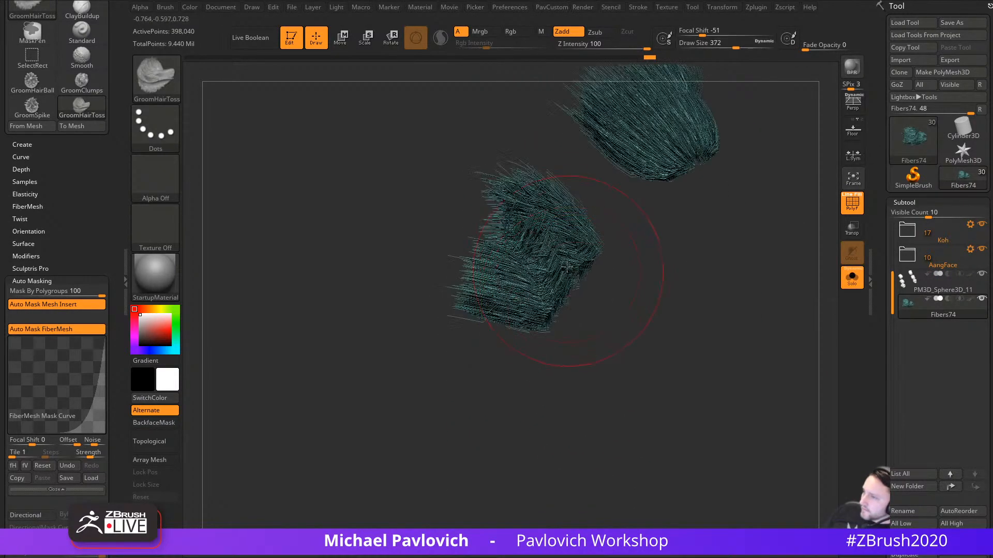
drag(566, 267, 519, 240)
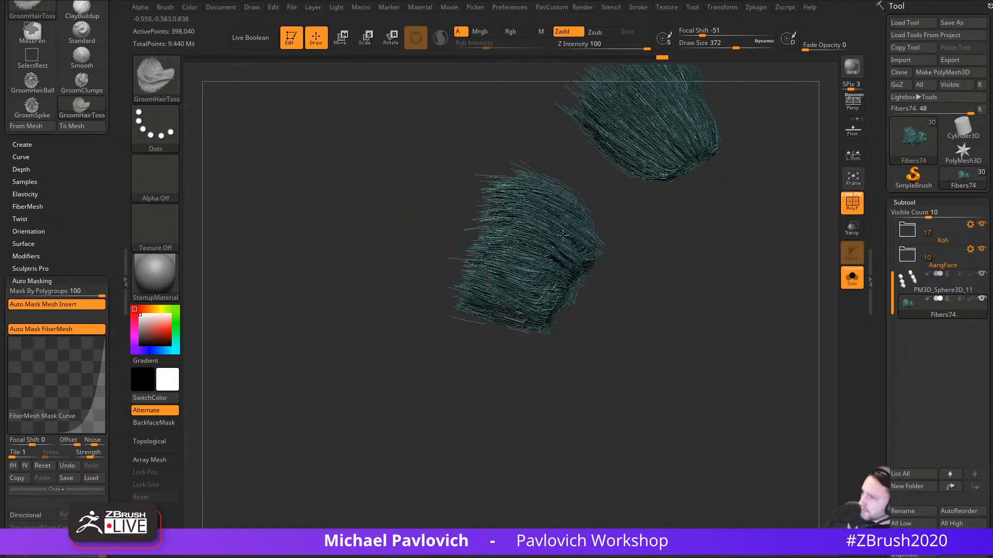
drag(571, 228, 401, 252)
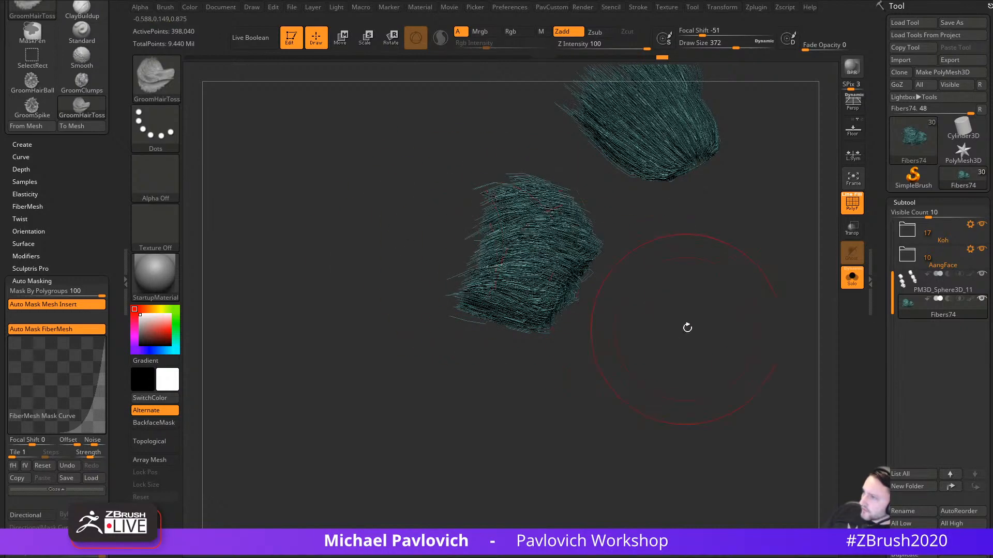
Step: Turn off Solo to bring back the creature's body and comb the front leg's fur along the leg with GroomHairToss at draw size 372
right_drag(687, 328, 786, 305)
click(852, 278)
mouse_move(502, 443)
right_down()
mouse_move(496, 374)
mouse_move(383, 310)
right_up()
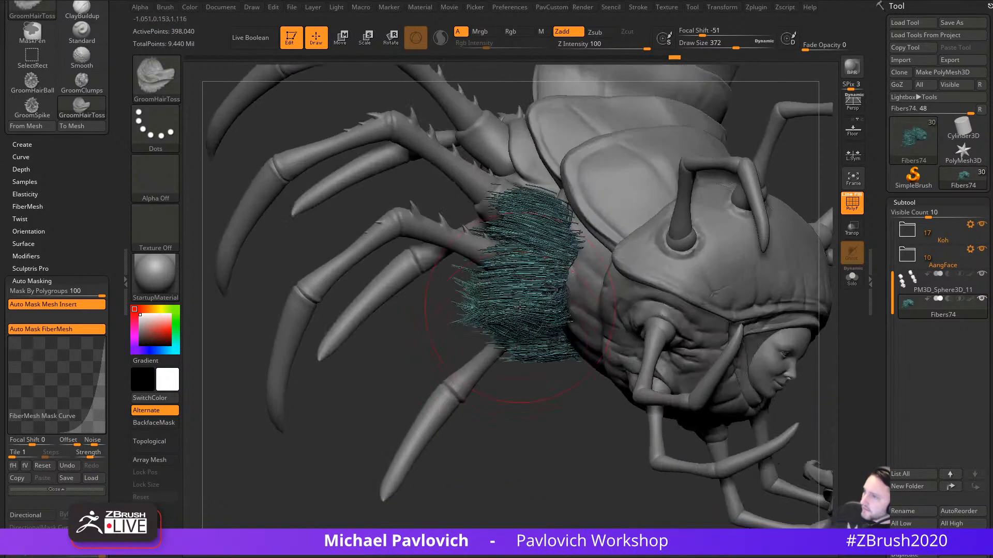
mouse_move(377, 398)
right_down()
mouse_move(401, 452)
mouse_move(461, 437)
mouse_move(508, 223)
right_up()
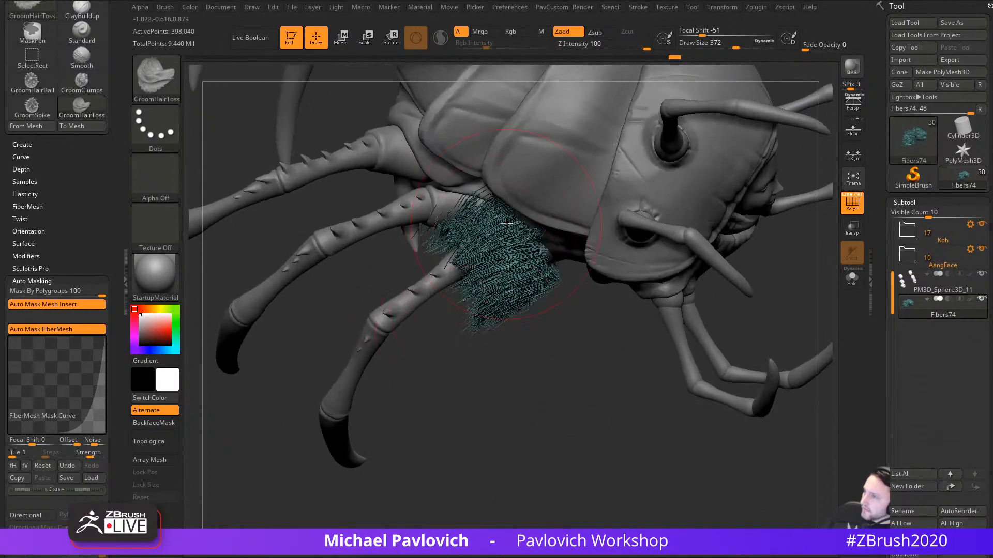
Step: Switch to the GroomHairLong brush and pull the front leg's fur down and outward along the leg at draw size 372
key(b)
key(g)
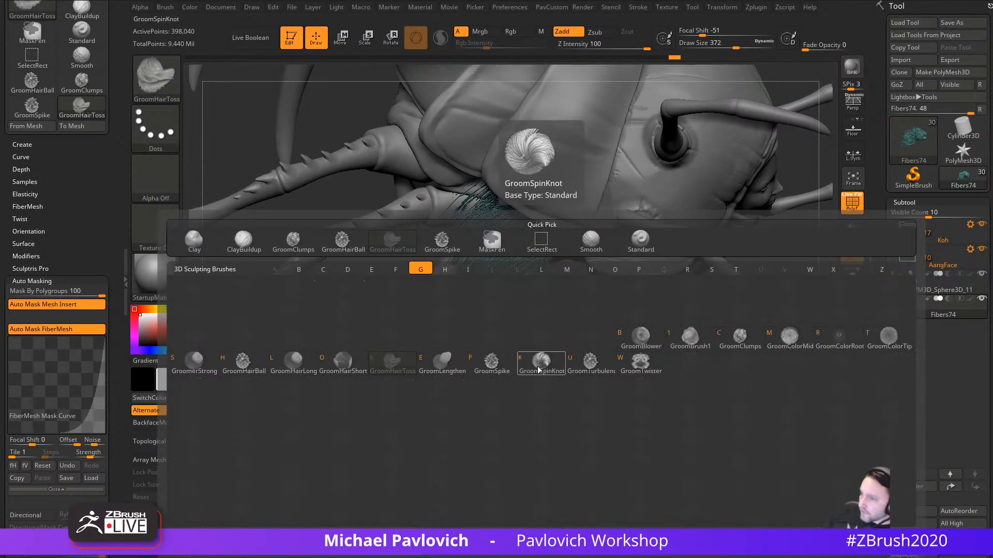
click(293, 361)
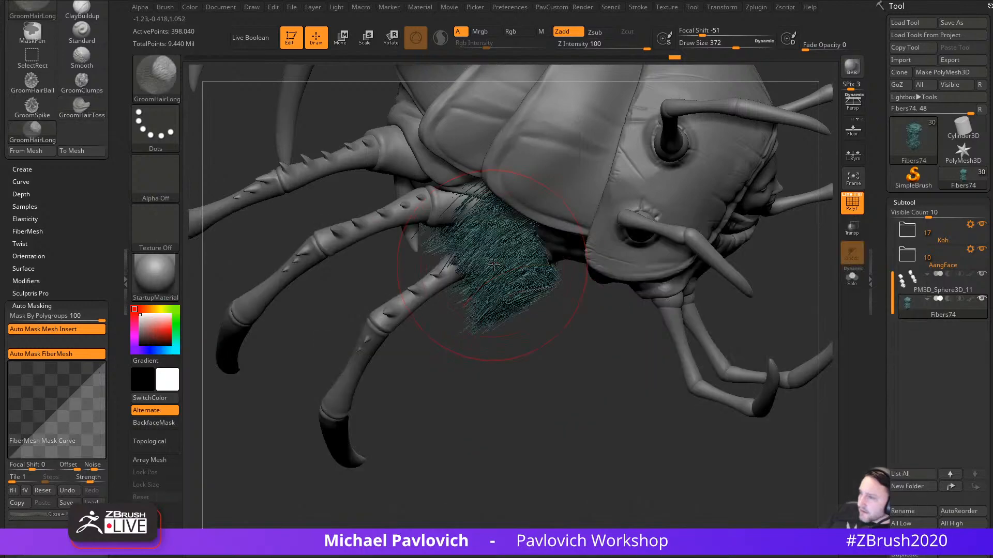
mouse_move(512, 274)
right_down()
mouse_move(515, 394)
mouse_move(450, 362)
right_up()
drag(603, 315, 510, 357)
drag(603, 329, 522, 356)
drag(576, 316, 465, 357)
right_drag(393, 300, 510, 333)
drag(548, 279, 421, 337)
drag(548, 226, 429, 338)
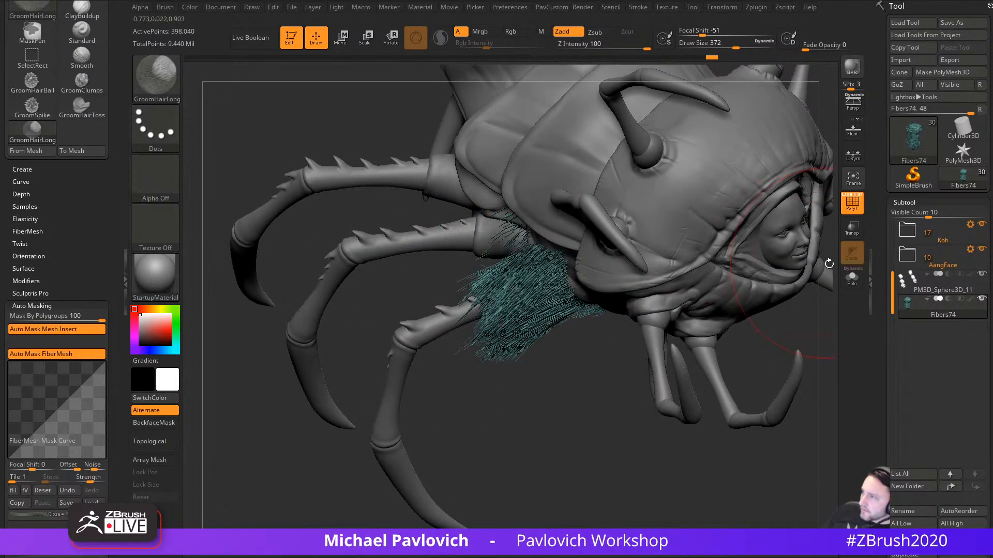
Step: Solo the fiber subtool and comb the front tuft away from its root on the inner and outer sides with GroomHairLong
click(851, 277)
right_drag(561, 366, 572, 408)
drag(549, 219, 479, 245)
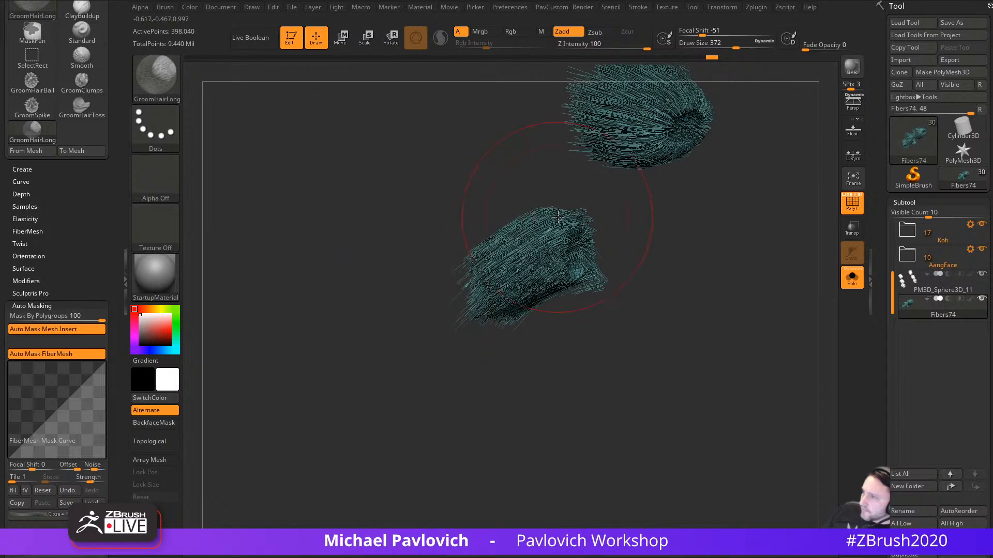
right_drag(384, 332, 579, 278)
drag(579, 277, 639, 344)
right_drag(638, 344, 571, 308)
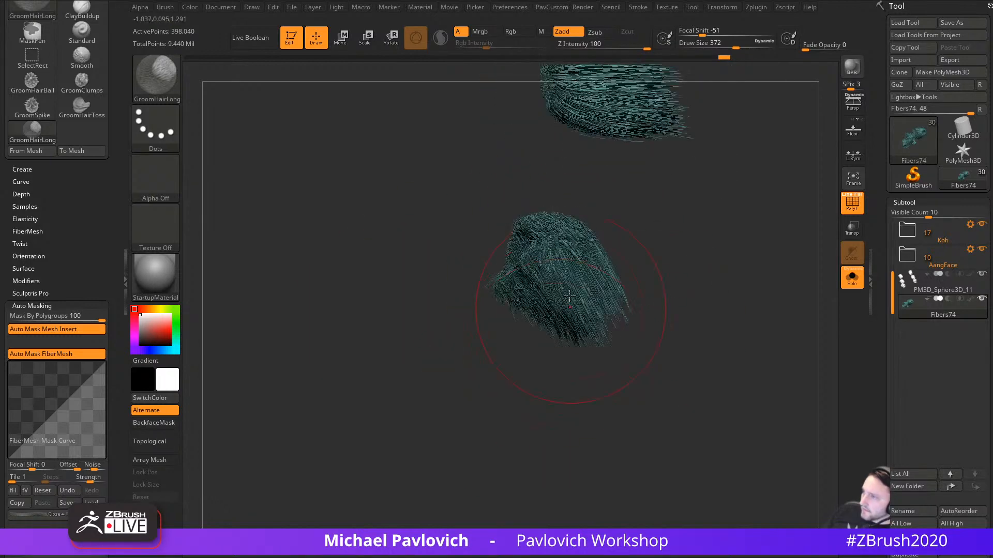
mouse_move(563, 386)
right_down()
mouse_move(620, 385)
mouse_move(534, 282)
right_up()
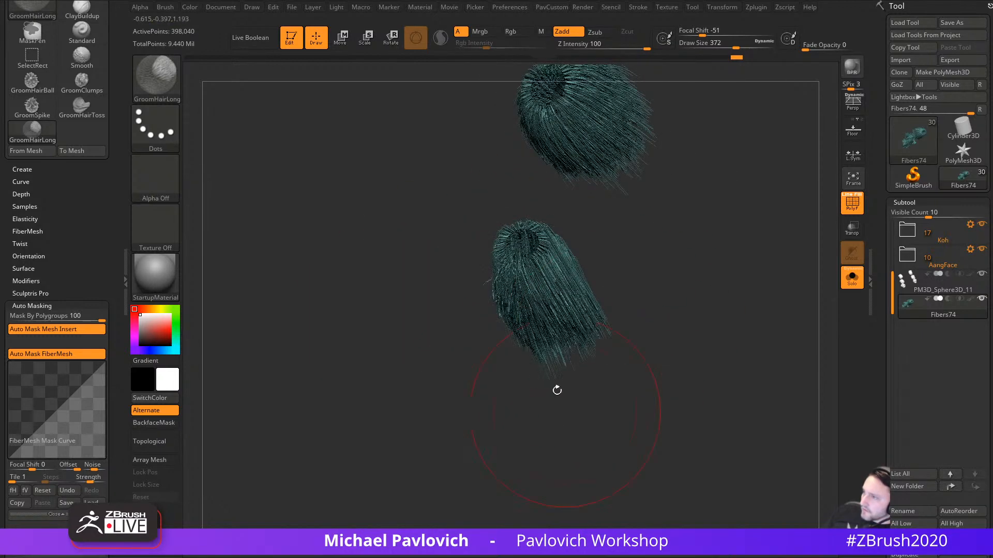
right_drag(538, 359, 574, 319)
Step: Turn off Solo and comb the front leg's fur over the leg from the front and side with GroomHairLong at draw size 344
click(850, 283)
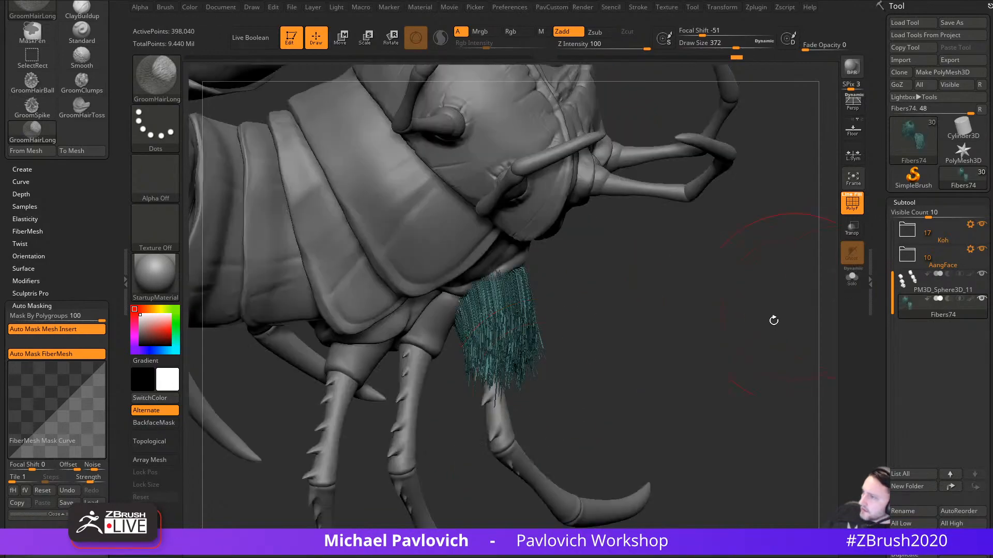
right_drag(773, 321, 553, 341)
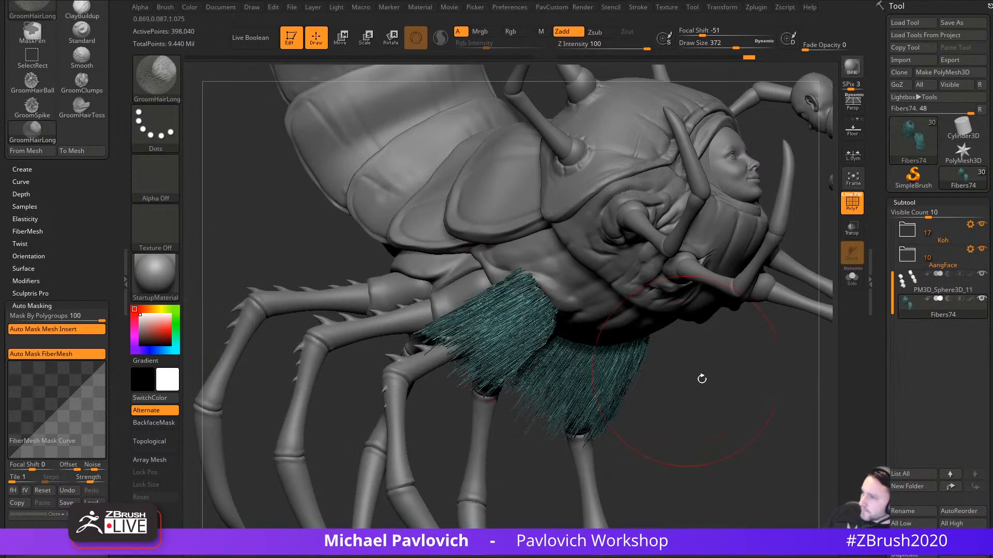
right_drag(702, 379, 542, 334)
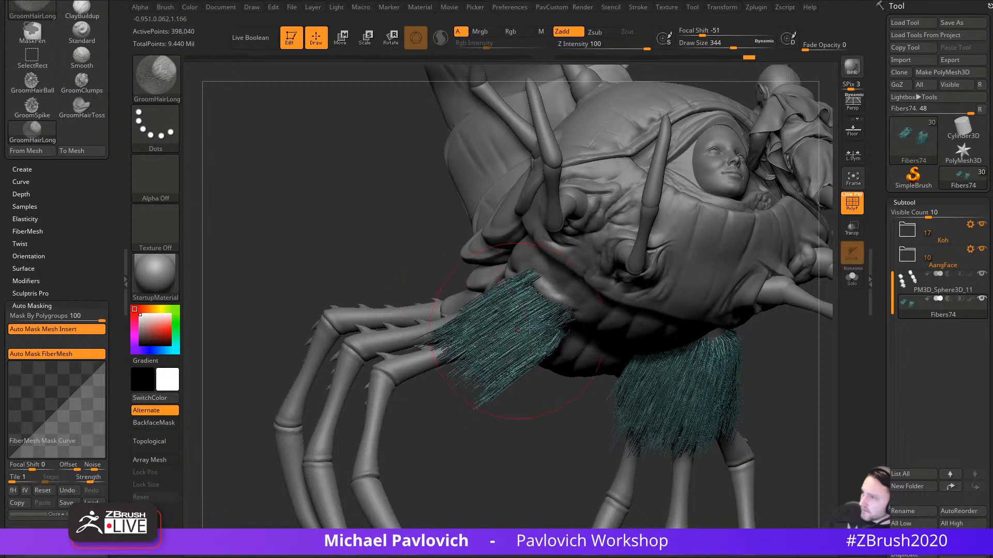
right_drag(481, 394, 507, 308)
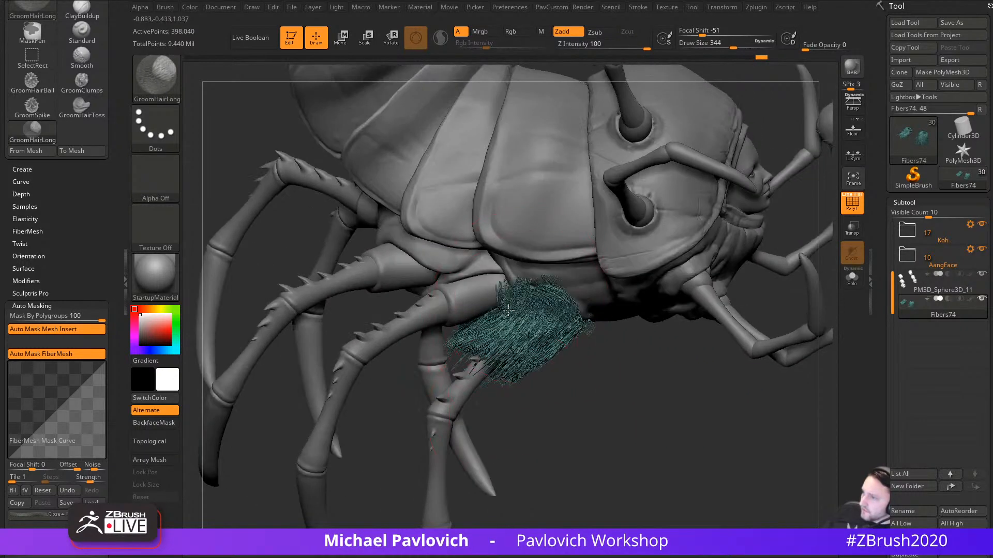
right_drag(471, 441, 522, 319)
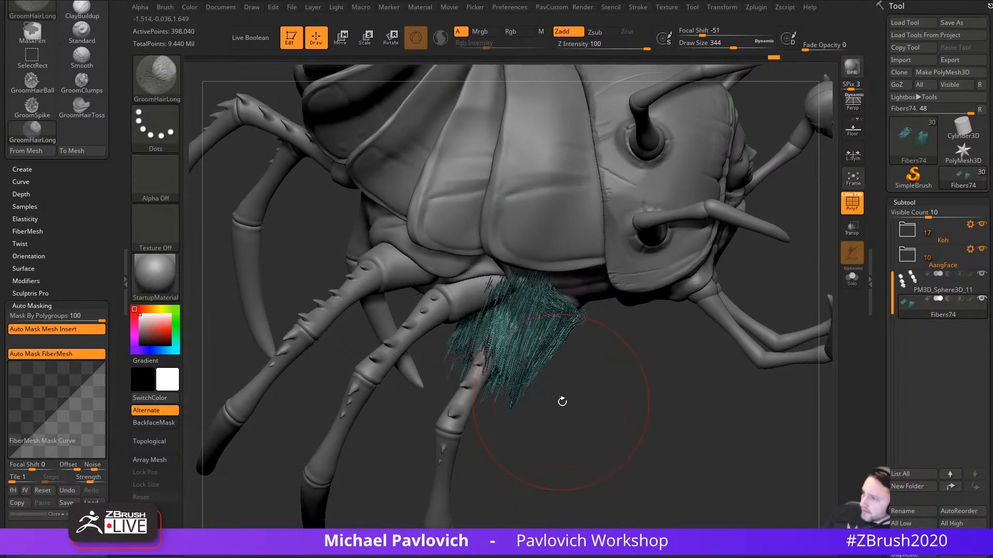
Step: Turn on Ghost transparency for the body and comb the front leg's fur downward with GroomHairLong at draw sizes 344 and 305
right_drag(562, 401, 636, 396)
click(852, 278)
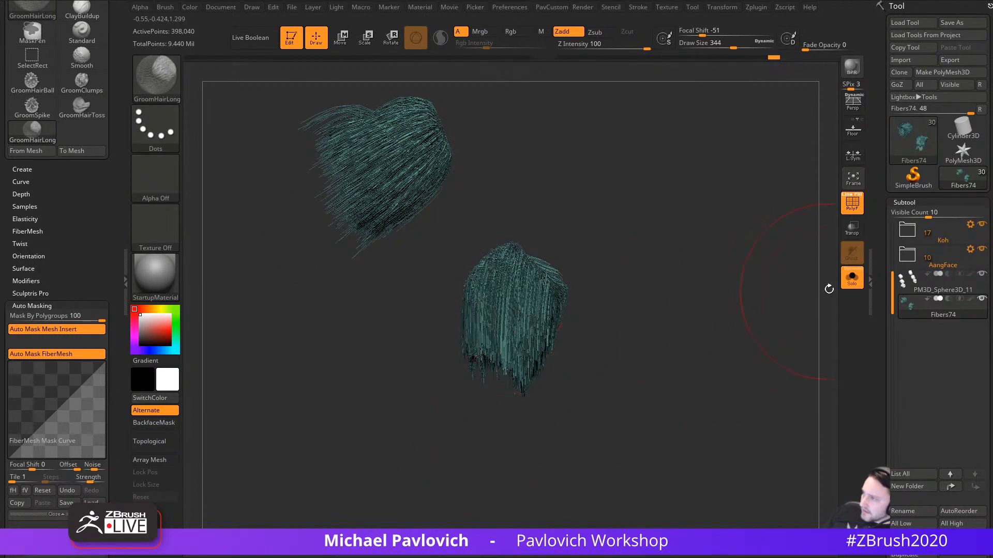
click(851, 278)
click(853, 254)
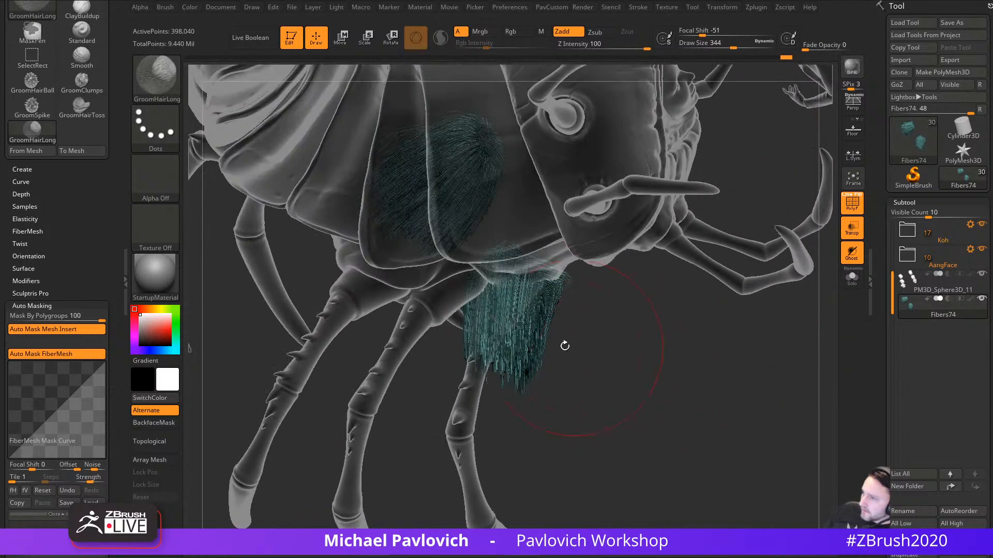
right_drag(571, 363, 508, 282)
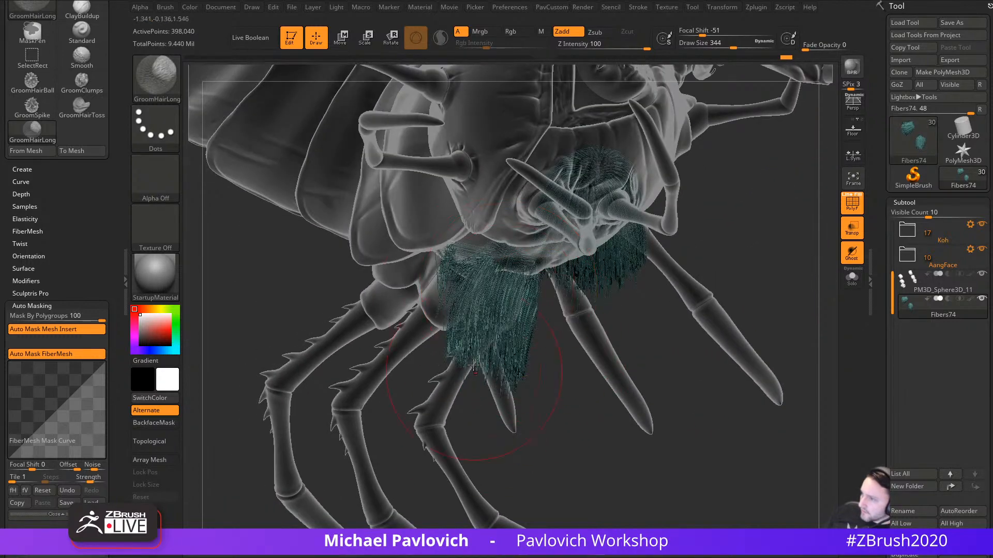
mouse_move(458, 432)
right_down()
mouse_move(547, 308)
mouse_move(537, 276)
right_up()
right_drag(520, 348, 508, 279)
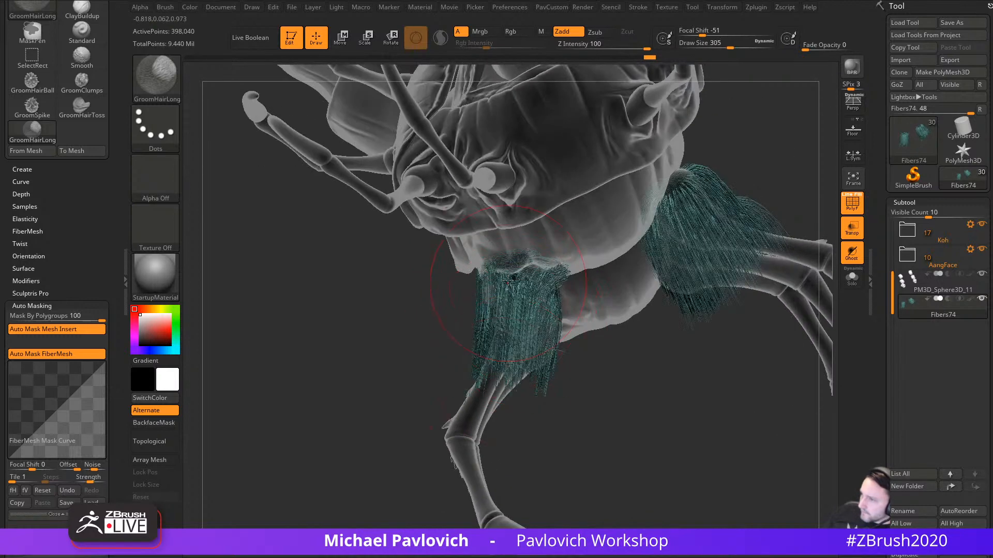
right_drag(488, 342, 543, 269)
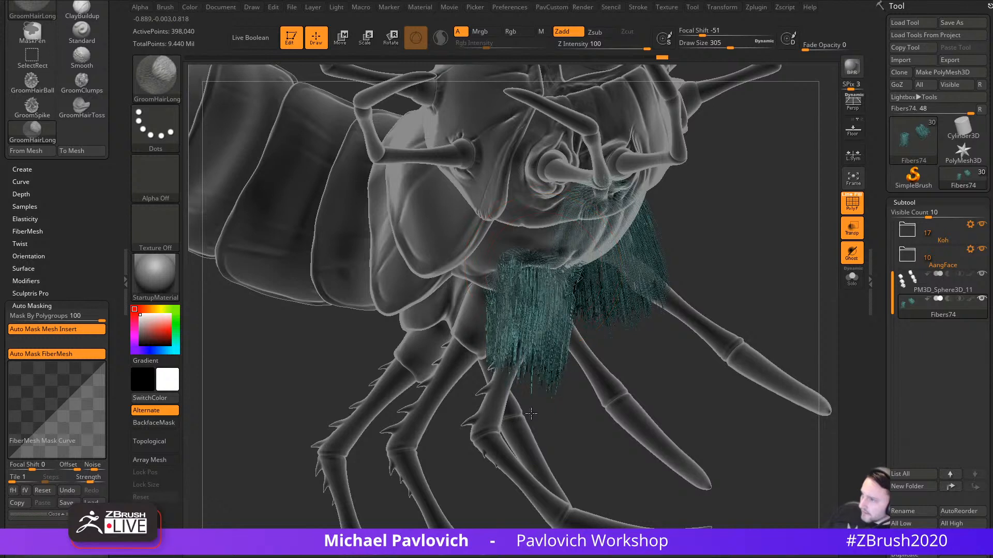
right_drag(531, 413, 560, 372)
Step: Solo the fibers and straighten the front tuft's inner strands downward from the root with GroomHairLong at draw size 305
right_drag(657, 352, 698, 294)
click(853, 274)
right_drag(819, 267, 517, 357)
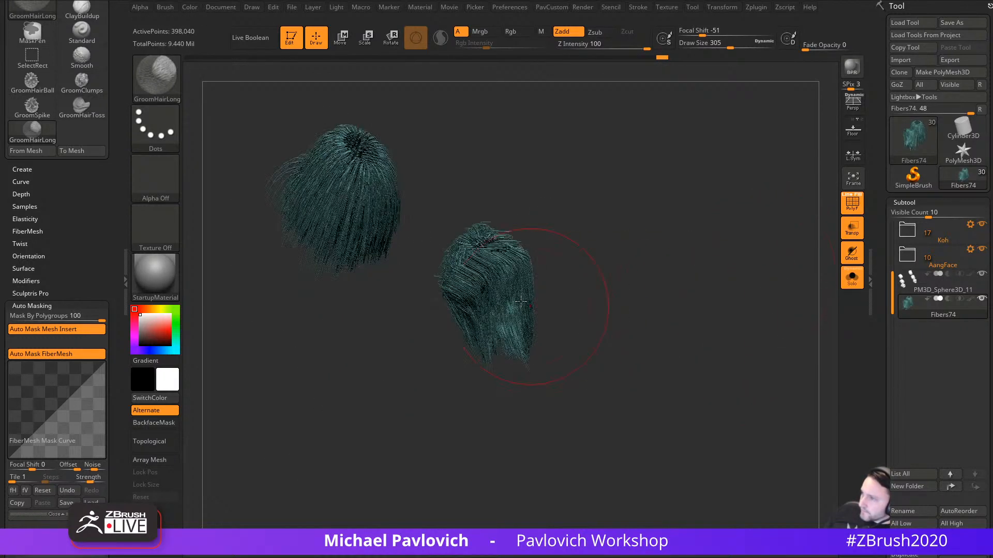
right_drag(517, 428, 525, 276)
drag(525, 275, 567, 417)
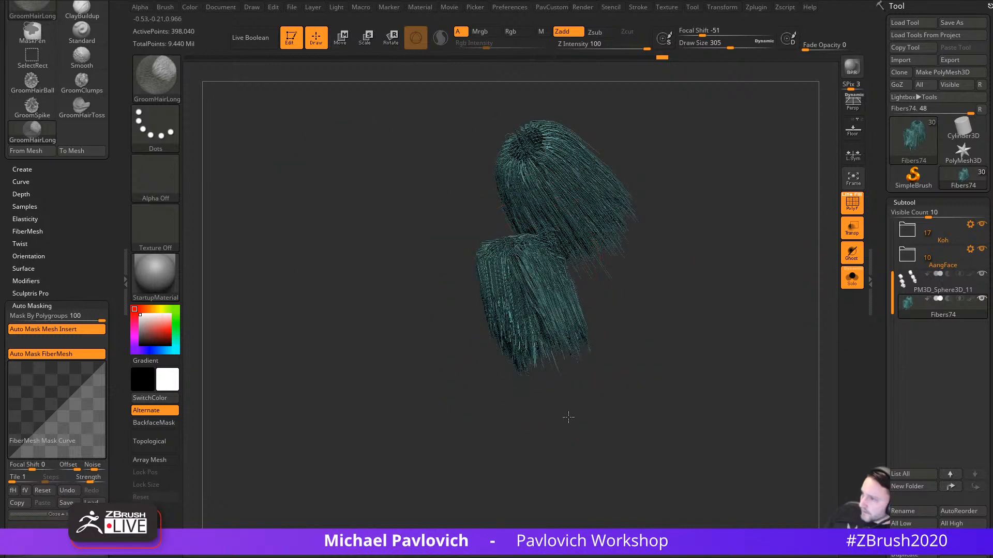
right_drag(567, 417, 549, 261)
drag(549, 262, 570, 383)
mouse_move(570, 383)
right_down()
mouse_move(582, 421)
mouse_move(599, 341)
right_up()
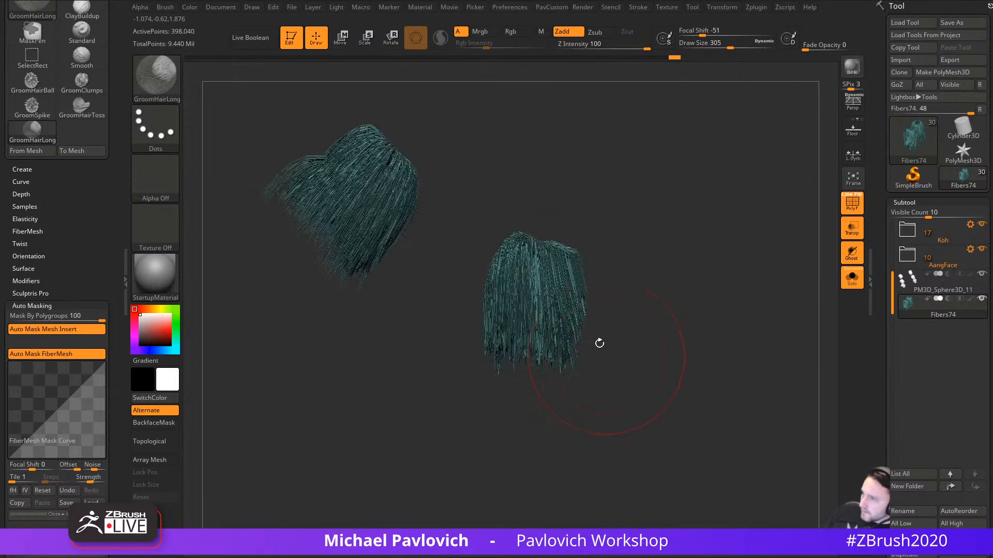
Step: Turn off Solo, the PolyFrame display and Transparency to show the fur plainly on the solid creature
right_drag(761, 339, 807, 315)
click(852, 278)
right_drag(792, 372, 672, 373)
click(852, 203)
click(852, 227)
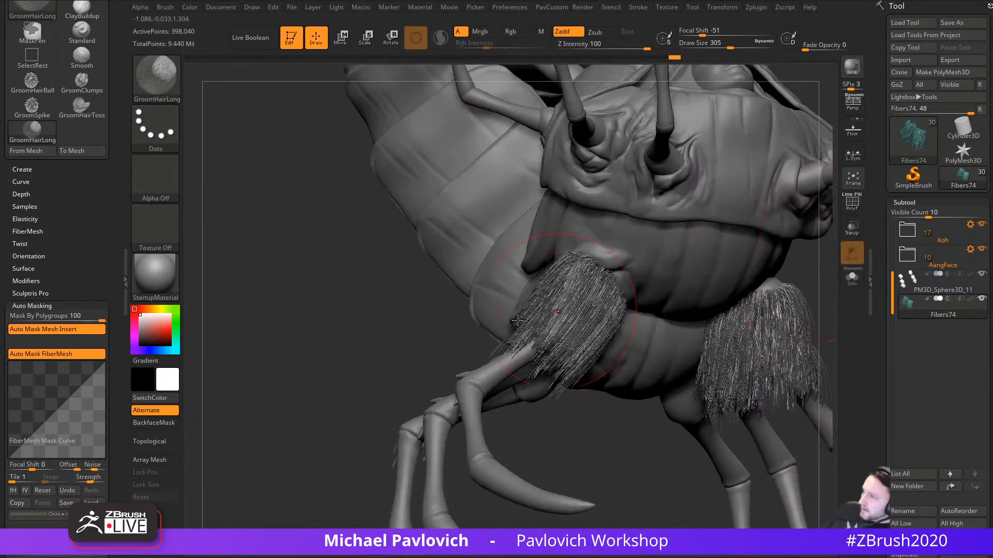
mouse_move(589, 248)
shift+right_down()
mouse_move(443, 362)
mouse_move(658, 471)
mouse_move(667, 454)
shift+right_up()
Step: Switch to the GroomLengthen brush and lengthen the lower strands of the front leg's fur at draw size 268
key(s)
drag(667, 454, 656, 450)
mouse_move(657, 451)
right_down()
mouse_move(744, 337)
mouse_move(717, 302)
right_up()
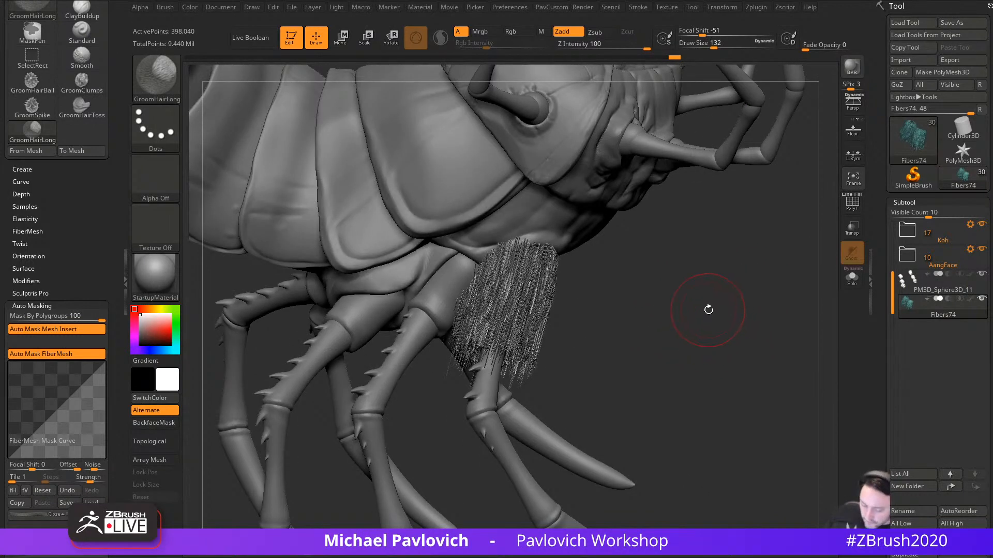
key(s)
drag(698, 340, 702, 336)
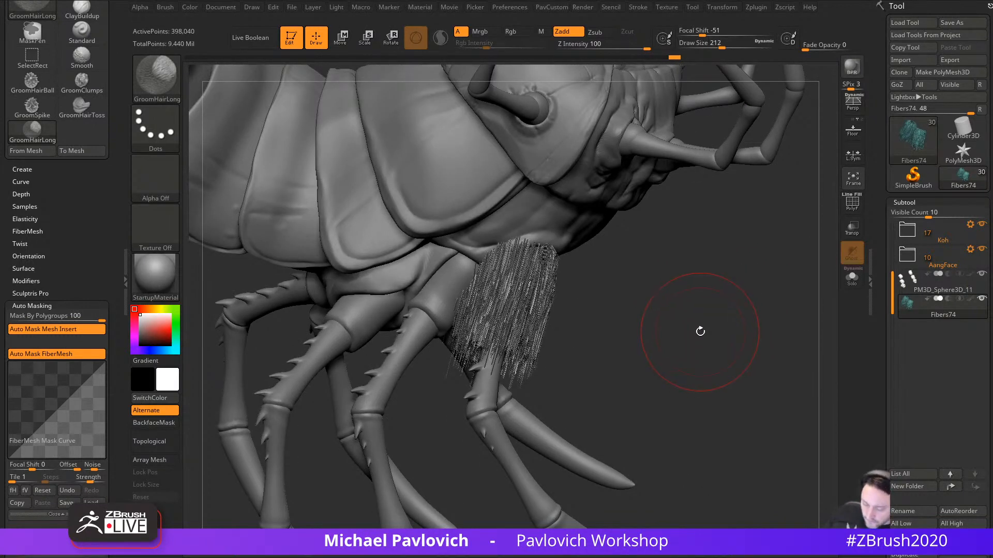
key(b)
key(g)
click(512, 364)
key(s)
drag(523, 349, 530, 350)
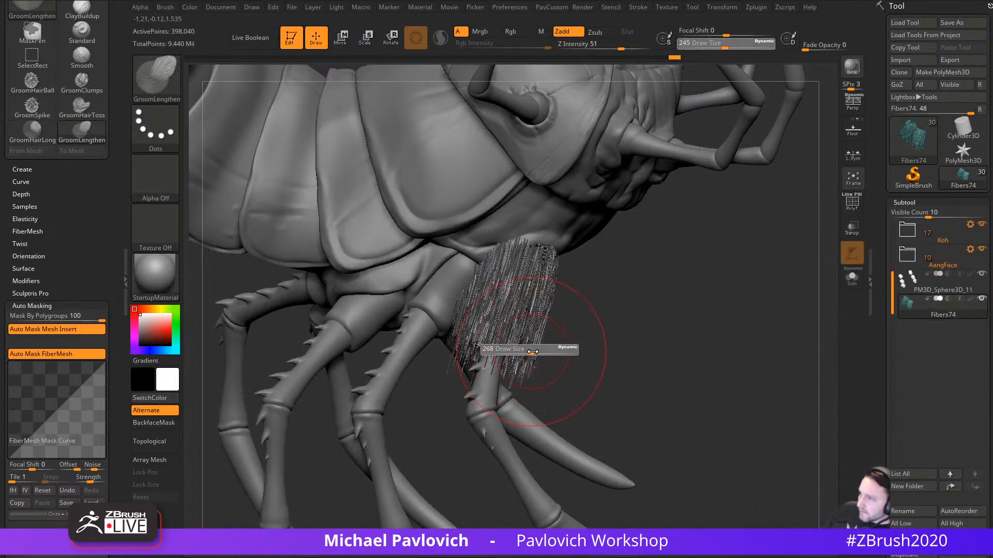
mouse_move(498, 321)
mouse_down()
mouse_move(505, 341)
mouse_move(537, 357)
mouse_up()
Step: Lengthen the front leg's fur unevenly around its lower edge from several sides with GroomLengthen at draw size 262
right_drag(554, 355, 559, 375)
key(s)
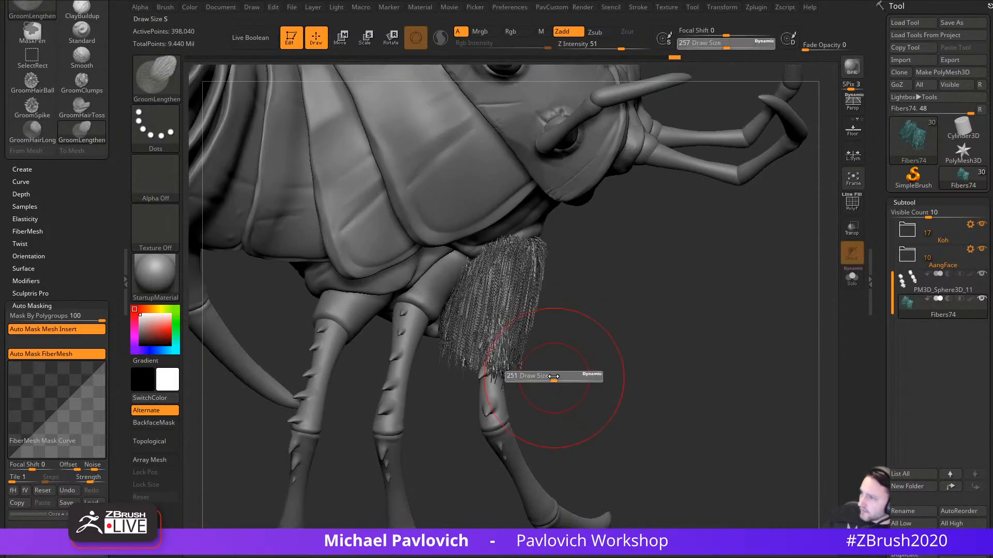
drag(556, 378, 550, 378)
right_drag(532, 341, 504, 380)
mouse_move(483, 318)
mouse_down()
mouse_move(473, 357)
mouse_move(486, 370)
mouse_up()
mouse_move(566, 295)
right_down()
mouse_move(545, 301)
mouse_move(514, 361)
right_up()
mouse_move(504, 331)
mouse_down()
mouse_move(497, 365)
mouse_move(511, 370)
mouse_up()
right_drag(546, 376, 523, 342)
drag(520, 349, 514, 365)
right_drag(618, 384, 566, 345)
mouse_move(535, 303)
mouse_down()
mouse_move(549, 336)
mouse_move(556, 317)
mouse_move(566, 336)
mouse_up()
right_drag(473, 373, 531, 317)
mouse_move(530, 317)
mouse_down()
mouse_move(517, 328)
mouse_move(538, 356)
mouse_up()
mouse_move(574, 372)
right_down()
mouse_move(654, 374)
mouse_move(598, 335)
right_up()
mouse_move(509, 301)
mouse_down()
mouse_move(511, 326)
mouse_move(562, 385)
mouse_up()
drag(538, 344, 567, 381)
Step: Try smoothing the front leg's fur from its tips to its root, and undo the last strokes
right_drag(590, 339, 649, 347)
mouse_move(589, 372)
shift+mouse_down()
mouse_move(548, 295)
mouse_move(564, 320)
mouse_move(540, 246)
shift+mouse_up()
key(ctrl+z)
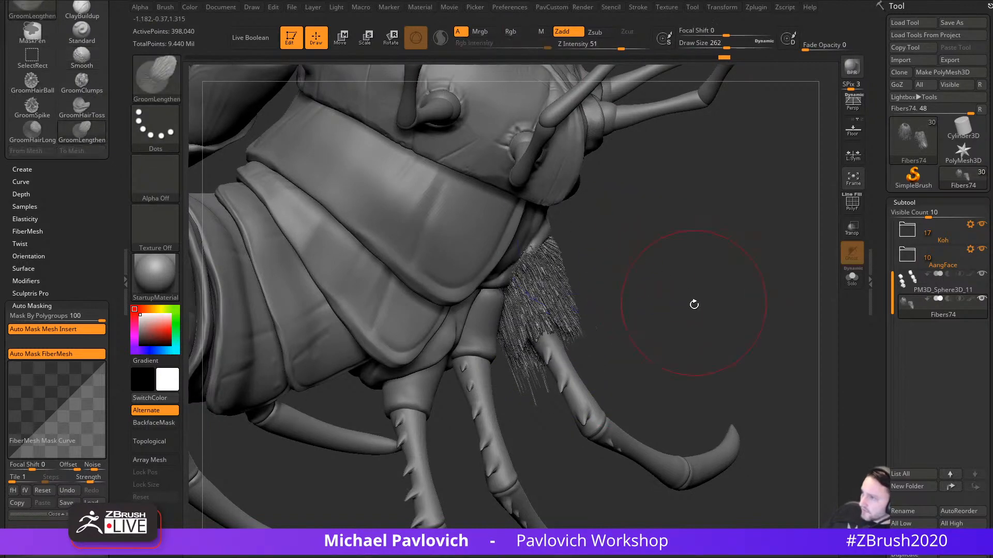
key(ctrl+z)
Step: Twist the lower strands of the front leg's fur with GroomSpinKnot at draw sizes 116 and 140, undoing the last stroke
key(s)
drag(687, 330, 677, 329)
mouse_move(791, 331)
right_down()
mouse_move(765, 337)
mouse_move(704, 381)
mouse_move(646, 380)
right_up()
key(b)
key(g)
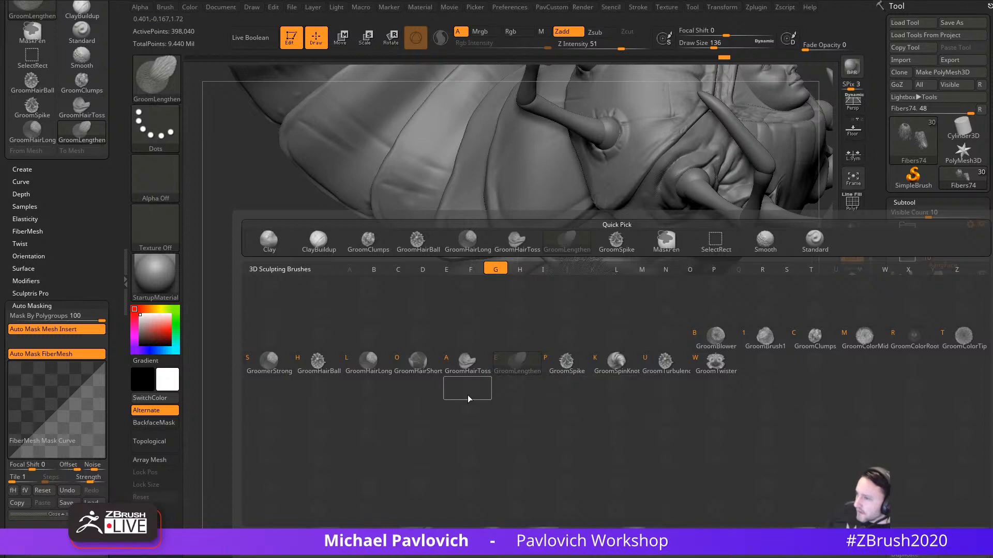
key(k)
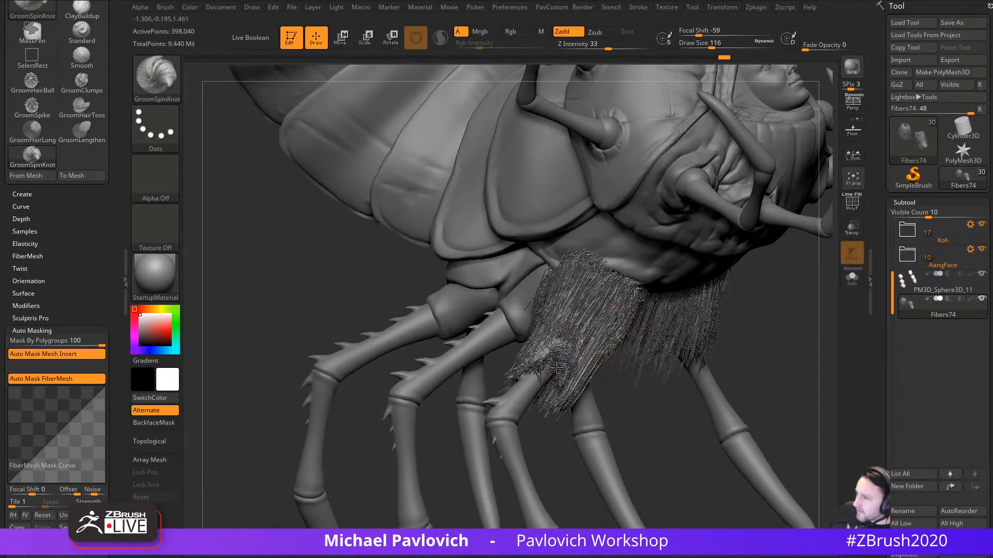
drag(557, 363, 580, 381)
right_drag(646, 393, 584, 398)
mouse_move(590, 362)
mouse_down()
mouse_move(584, 354)
mouse_move(572, 366)
mouse_move(595, 409)
mouse_up()
key(ctrl+z)
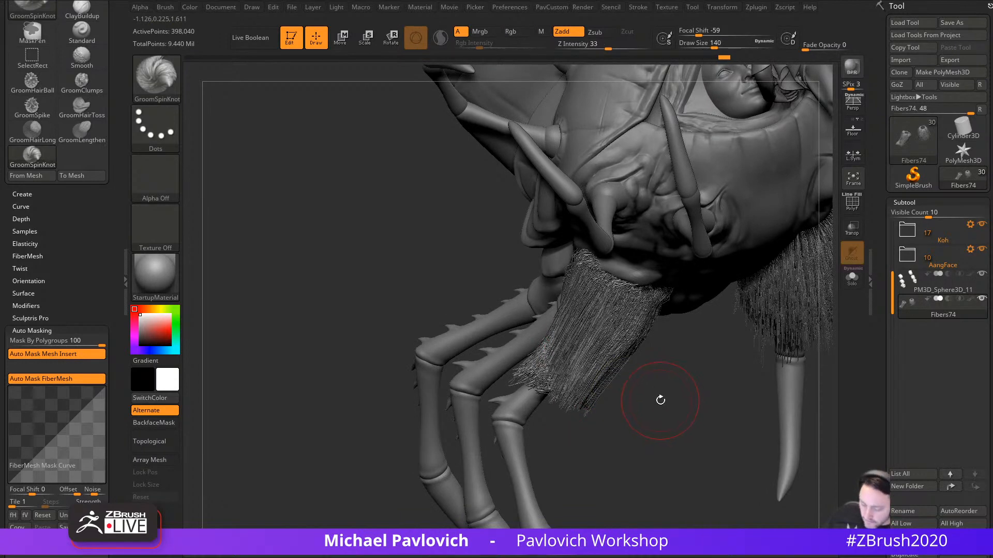
Step: Switch to the GroomSpike brush and pull the front leg's lower fur tips into pointed clumps at draw size 71
key(b)
key(g)
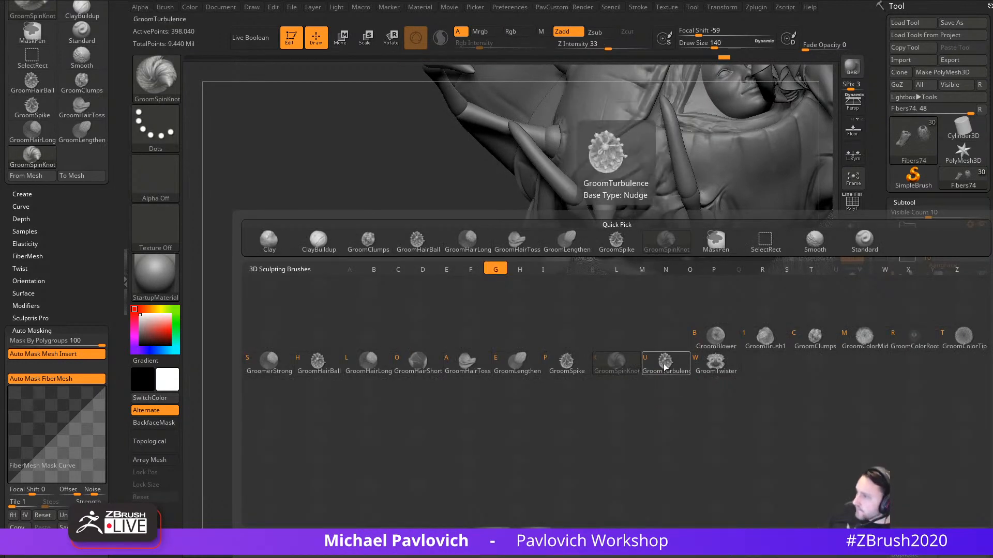
click(569, 364)
mouse_move(576, 350)
mouse_down()
mouse_move(589, 356)
mouse_move(576, 443)
mouse_move(604, 396)
mouse_move(589, 420)
mouse_move(581, 416)
mouse_up()
key(ctrl+z)
key(s)
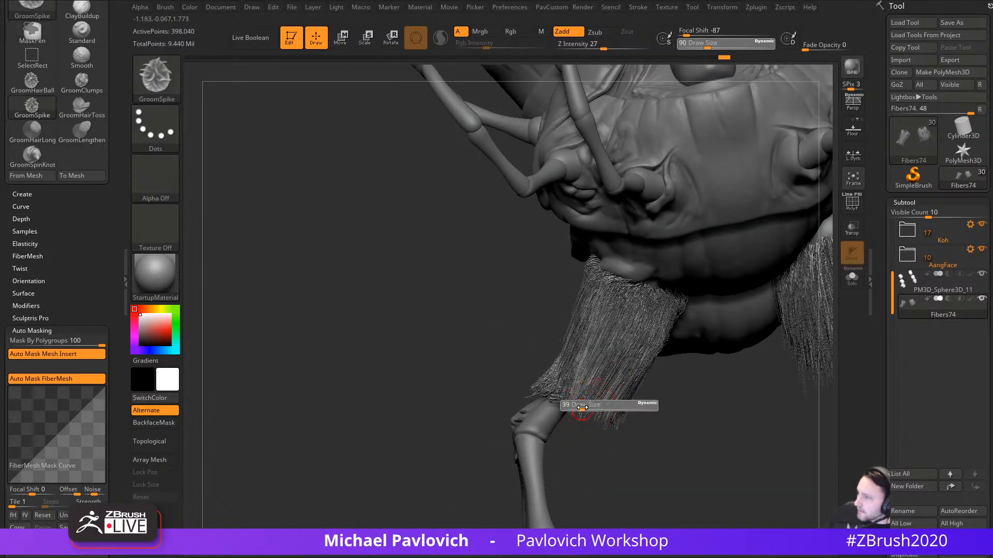
mouse_move(552, 470)
mouse_down()
mouse_move(652, 421)
mouse_move(589, 383)
mouse_move(572, 419)
mouse_up()
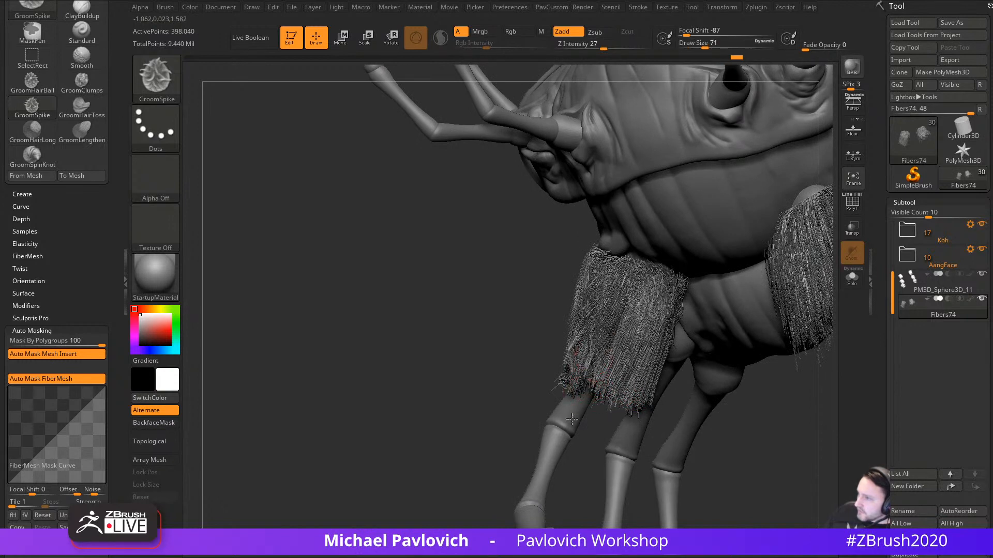
Step: Gather the middle and lower strands of the front leg's fur into thin spikes with GroomSpike at draw size 62
key(s)
drag(598, 352, 595, 351)
drag(613, 291, 584, 390)
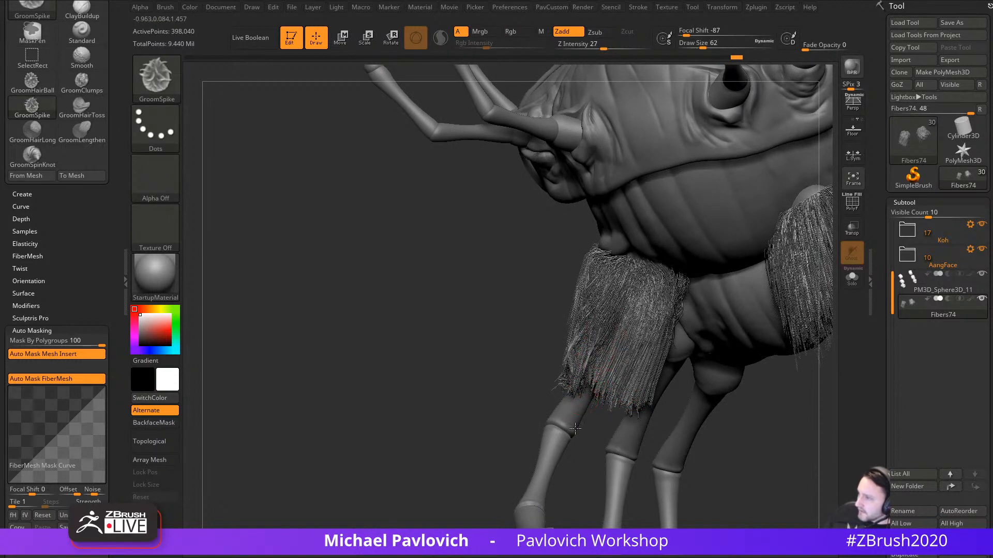
mouse_move(627, 292)
mouse_down()
mouse_move(602, 445)
mouse_move(611, 434)
mouse_up()
drag(765, 433, 688, 382)
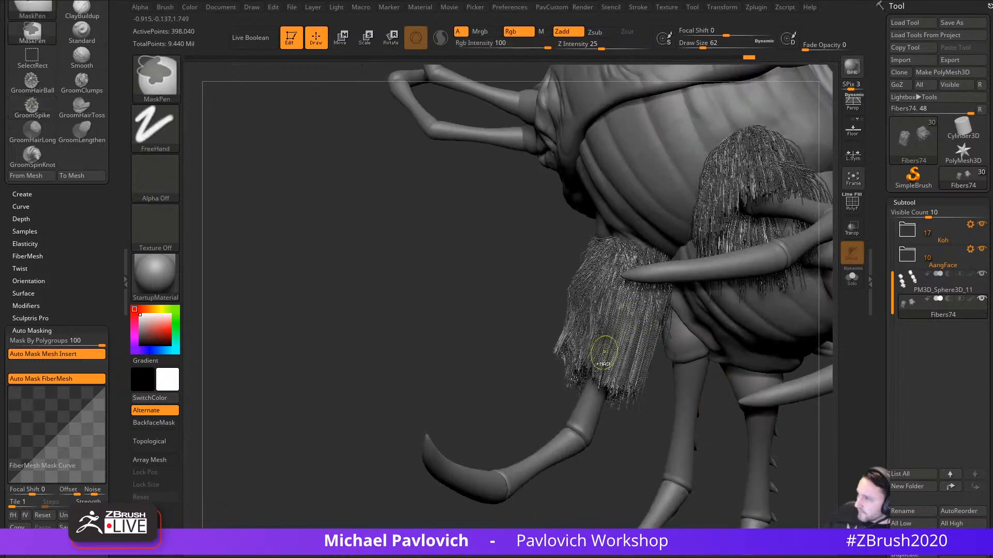
Step: Undo the last spike stroke on the front leg's fur and turn on the PolyFrame display
key(ctrl+z)
drag(599, 303, 597, 360)
mouse_move(543, 409)
mouse_down()
mouse_move(521, 398)
mouse_move(647, 379)
mouse_move(681, 401)
mouse_move(674, 387)
mouse_move(705, 399)
mouse_move(616, 426)
mouse_up()
click(852, 203)
Step: Set the selection brush to SelectLasso, show all the hidden fur and solo the fibres subtool
key(ctrl+shift)
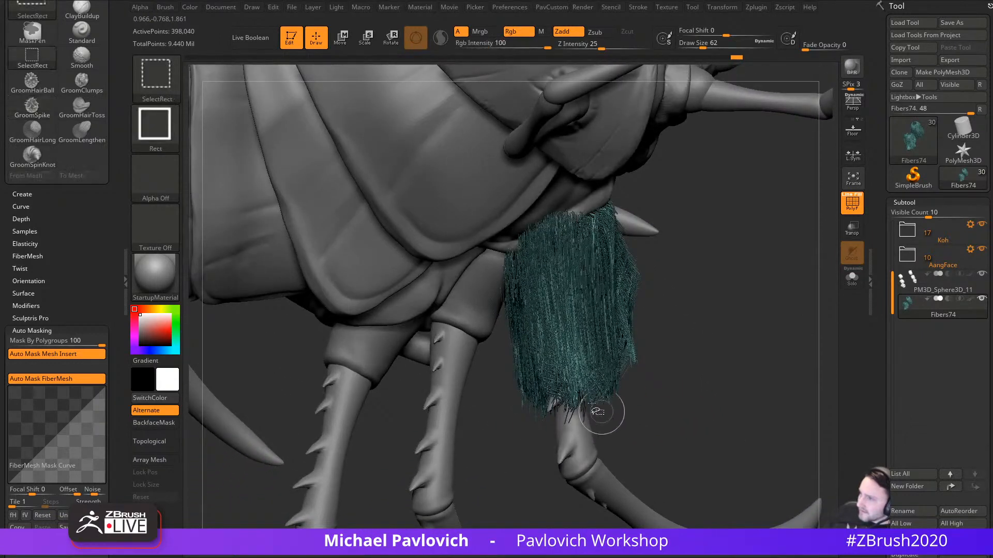
key(b)
click(467, 136)
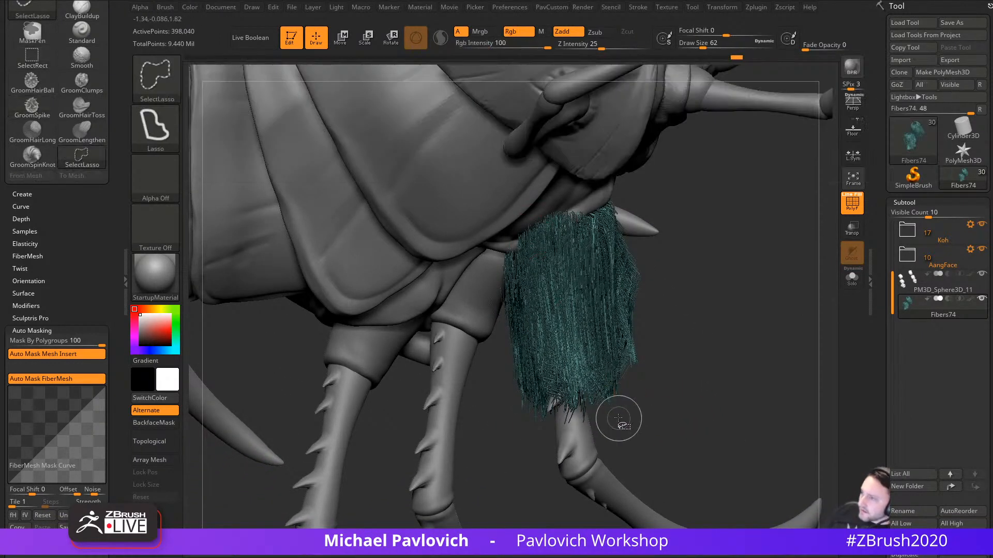
ctrl+shift+click(756, 382)
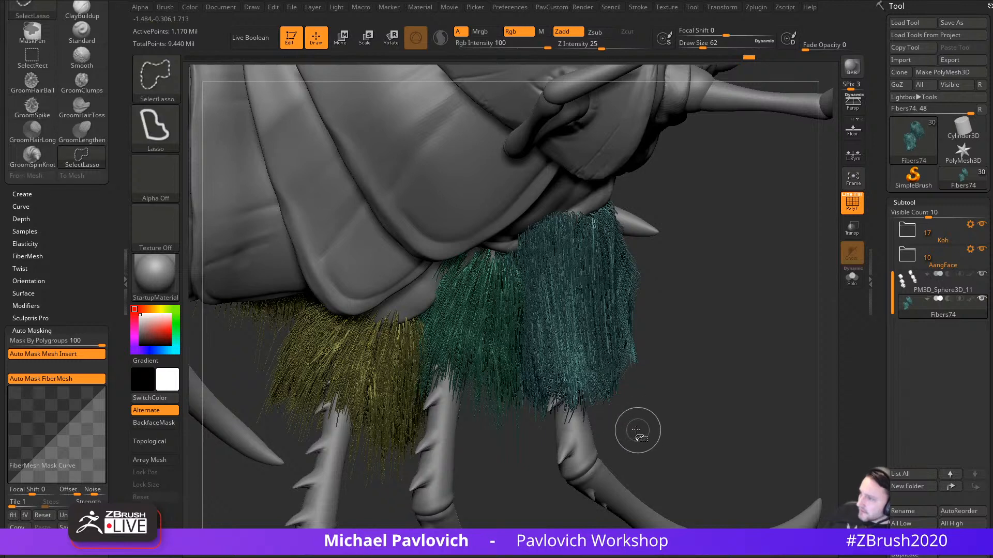
mouse_move(637, 430)
ctrl+shift+mouse_down()
mouse_move(610, 420)
mouse_move(647, 412)
ctrl+shift+mouse_up()
click(850, 279)
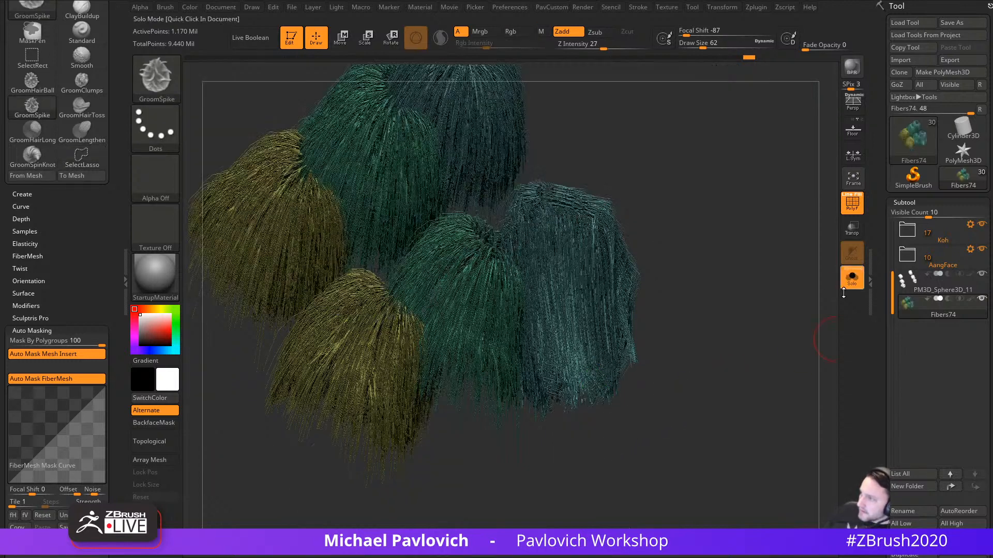
Step: Isolate a narrow tuft of the front leg's fur with trimmed lasso selections and make it its own polygroup
key(ctrl+shift)
ctrl+shift+drag(587, 167, 646, 225)
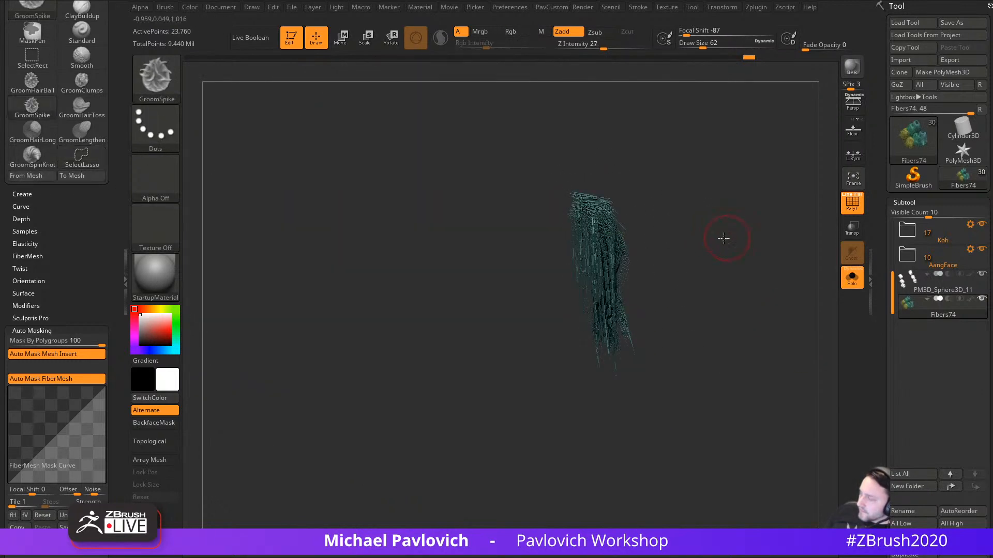
drag(722, 239, 634, 228)
ctrl+alt+shift+drag(486, 230, 468, 203)
drag(702, 218, 633, 212)
mouse_move(625, 211)
ctrl+alt+shift+mouse_down()
mouse_move(594, 181)
mouse_move(575, 265)
ctrl+alt+shift+mouse_up()
drag(685, 231, 704, 198)
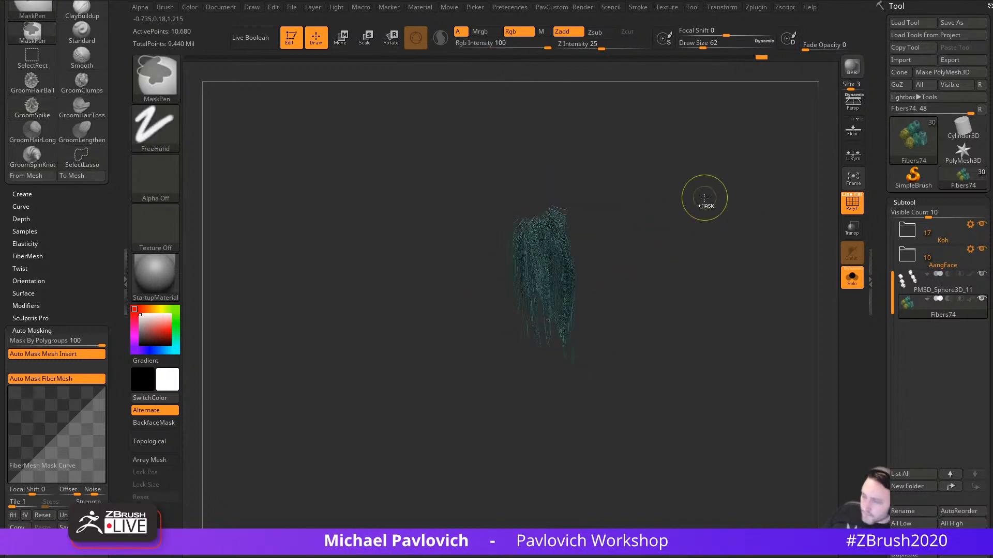
drag(711, 266, 687, 291)
key(ctrl+w)
Step: Try gathering the isolated tuft into a single spike with the GroomSpike brush at draw size 140
key(s)
key(b)
key(g)
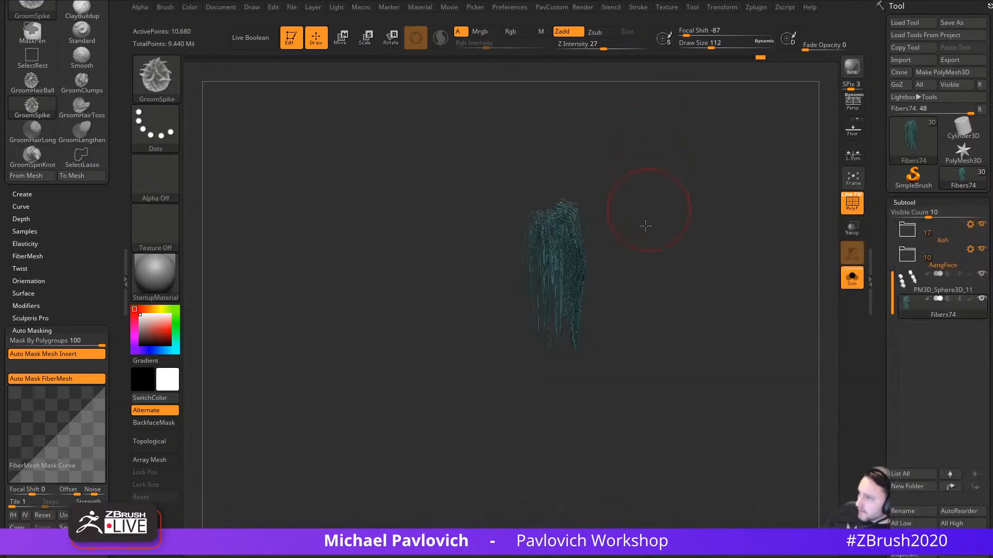
drag(645, 226, 623, 233)
key(s)
drag(578, 319, 539, 342)
drag(547, 268, 573, 368)
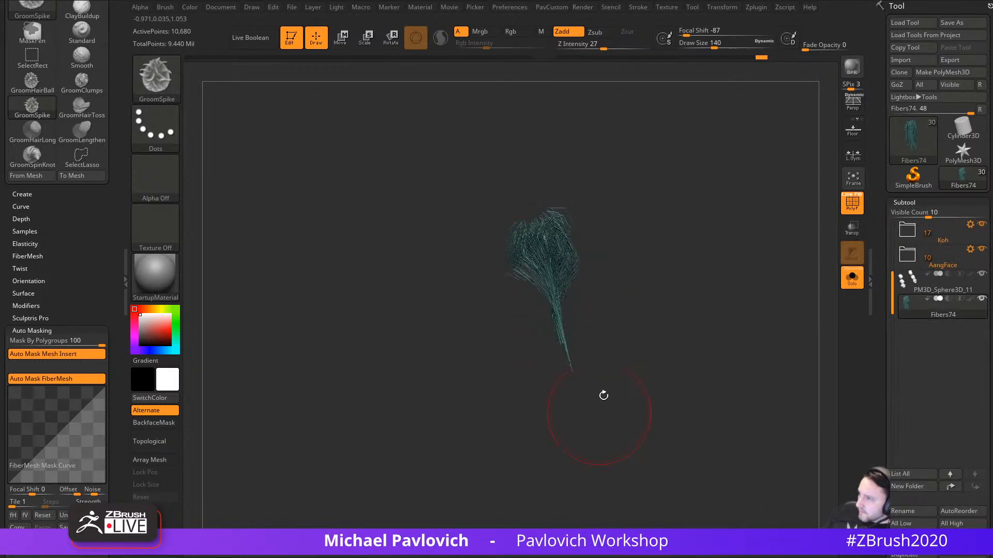
drag(602, 396, 582, 379)
drag(549, 239, 599, 428)
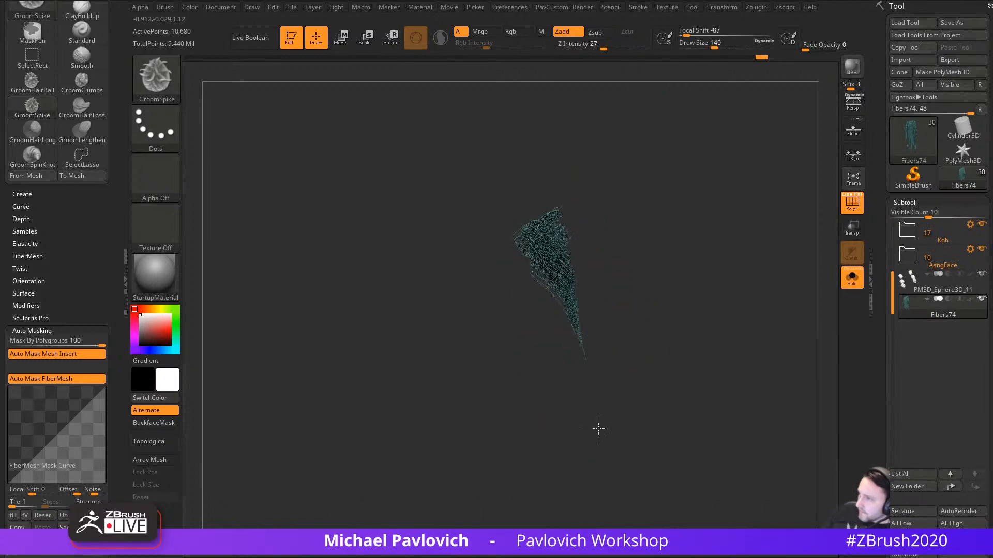
Step: Turn off solo to check the tuft against the whole fur, and undo back to the isolated tuft
click(852, 276)
mouse_move(511, 422)
mouse_down()
mouse_move(667, 378)
mouse_move(744, 326)
mouse_move(672, 315)
mouse_move(587, 259)
mouse_up()
ctrl+shift+click(734, 329)
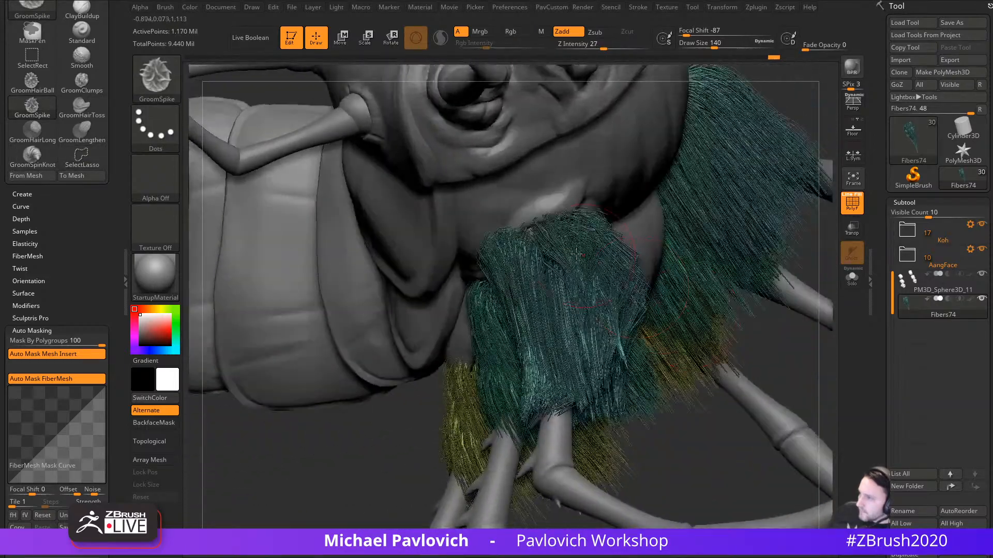
key(ctrl+z)
Step: Comb the isolated tuft downward along the front leg with the GroomHairLong brush at draw size 140
key(b)
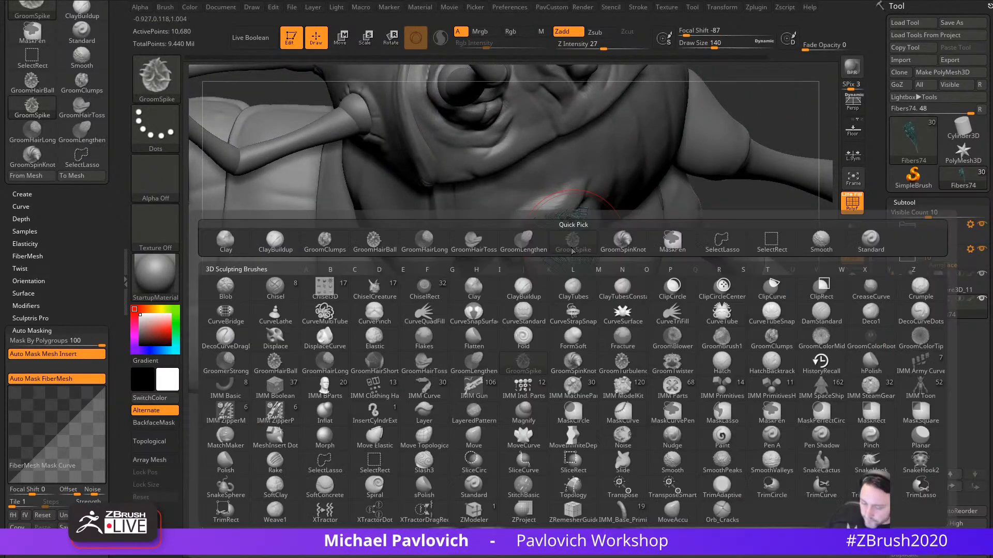
key(g)
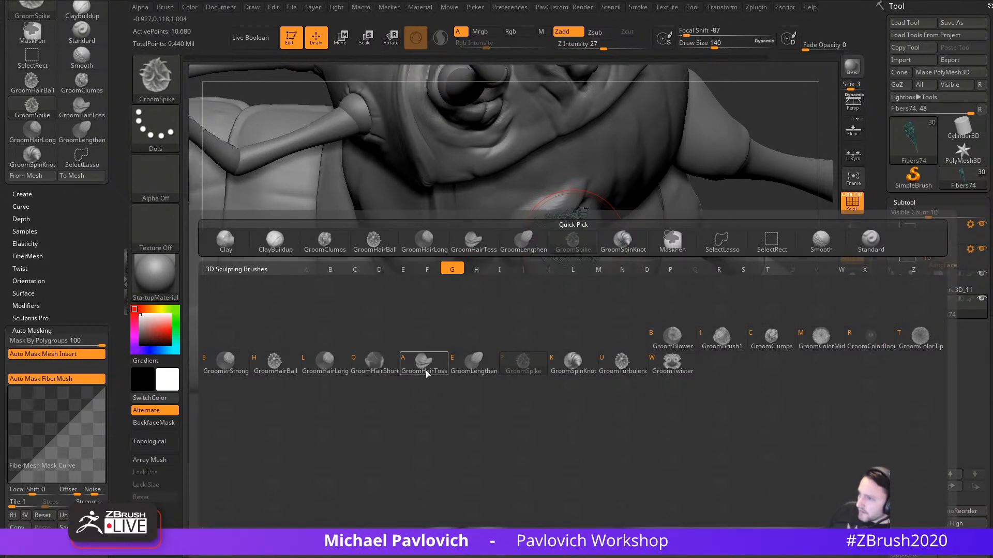
click(328, 359)
mouse_move(559, 226)
mouse_down()
mouse_move(591, 382)
mouse_move(602, 347)
mouse_up()
right_drag(602, 347, 537, 331)
mouse_move(561, 233)
mouse_down()
mouse_move(597, 372)
mouse_move(564, 280)
mouse_move(582, 374)
mouse_move(566, 386)
mouse_up()
drag(592, 285, 574, 365)
drag(560, 277, 580, 339)
right_drag(581, 340, 537, 331)
drag(576, 238, 594, 354)
right_drag(594, 354, 657, 346)
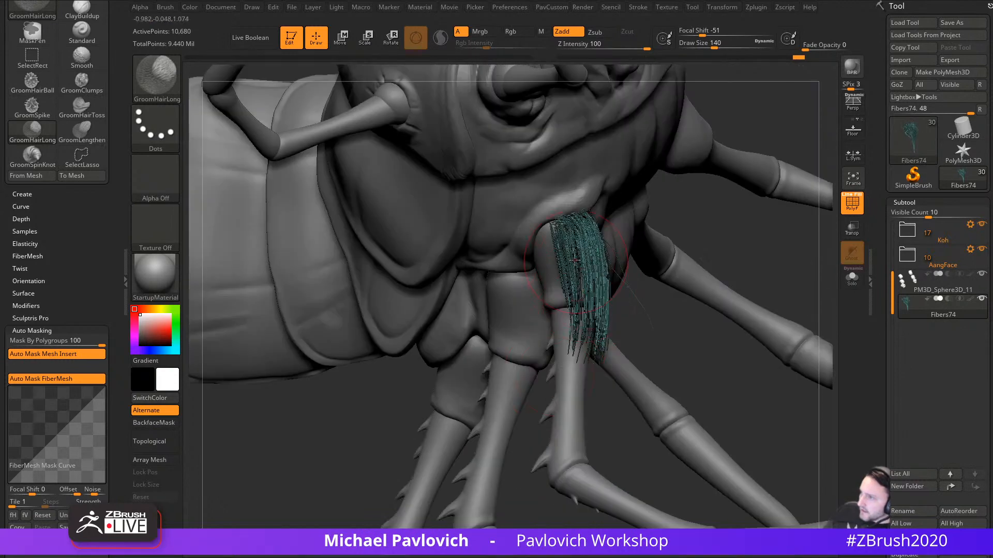
mouse_move(566, 243)
mouse_down()
mouse_move(615, 357)
mouse_move(620, 309)
mouse_move(605, 392)
mouse_up()
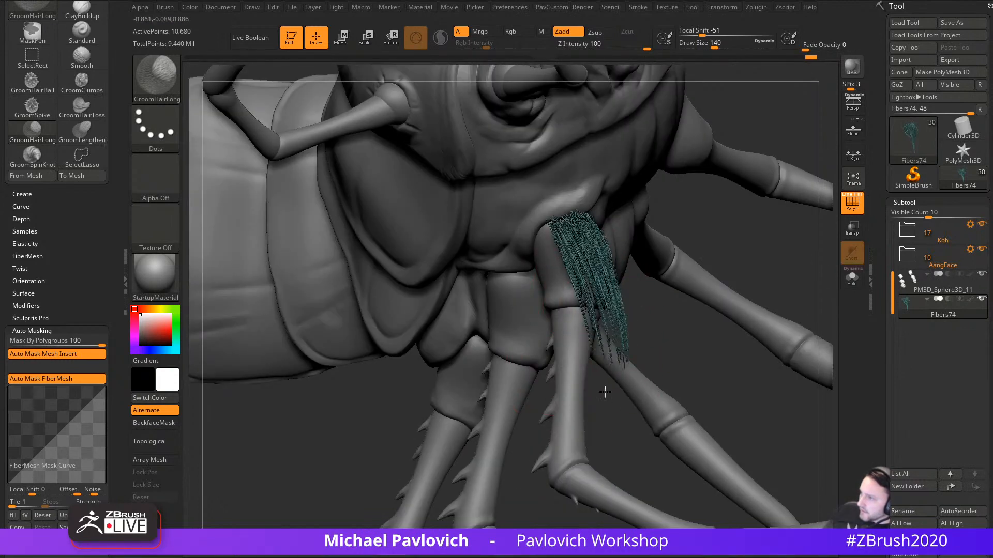
Step: Switch to the GroomClumps brush and pull the isolated tuft's strands together at draw size 140
mouse_move(690, 361)
right_down()
mouse_move(709, 356)
mouse_move(713, 249)
right_up()
key(b)
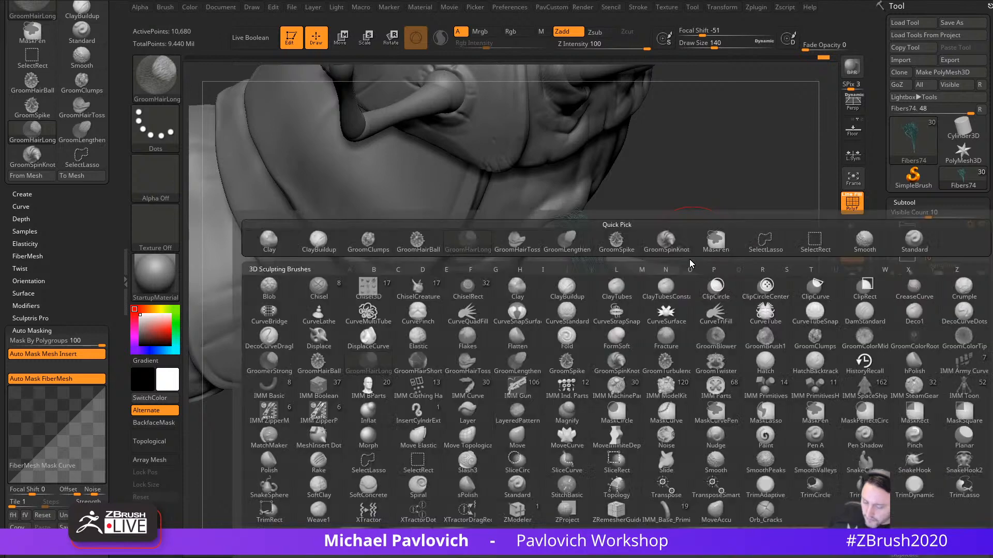
key(g)
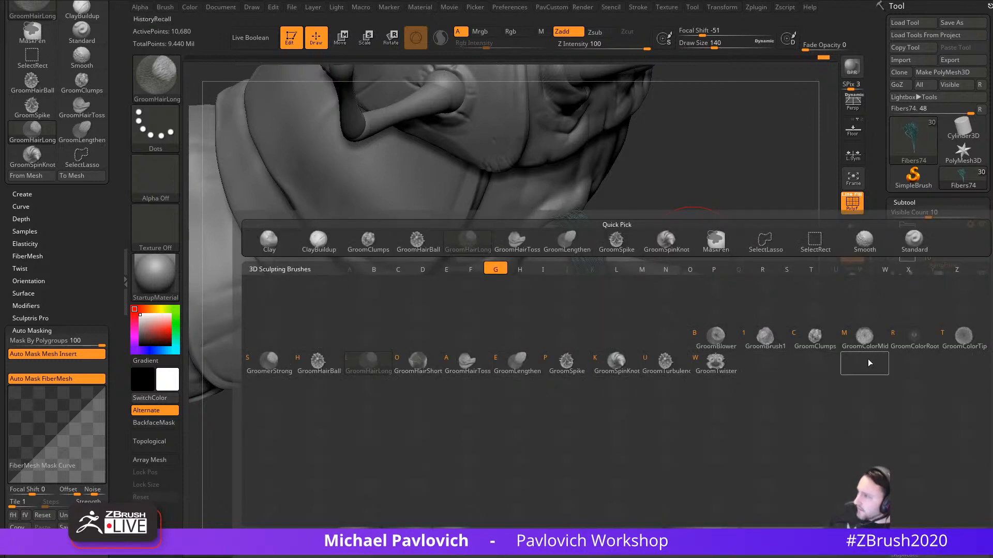
click(820, 343)
drag(573, 258, 641, 389)
right_drag(645, 391, 613, 382)
mouse_move(595, 243)
mouse_down()
mouse_move(618, 333)
mouse_move(607, 351)
mouse_up()
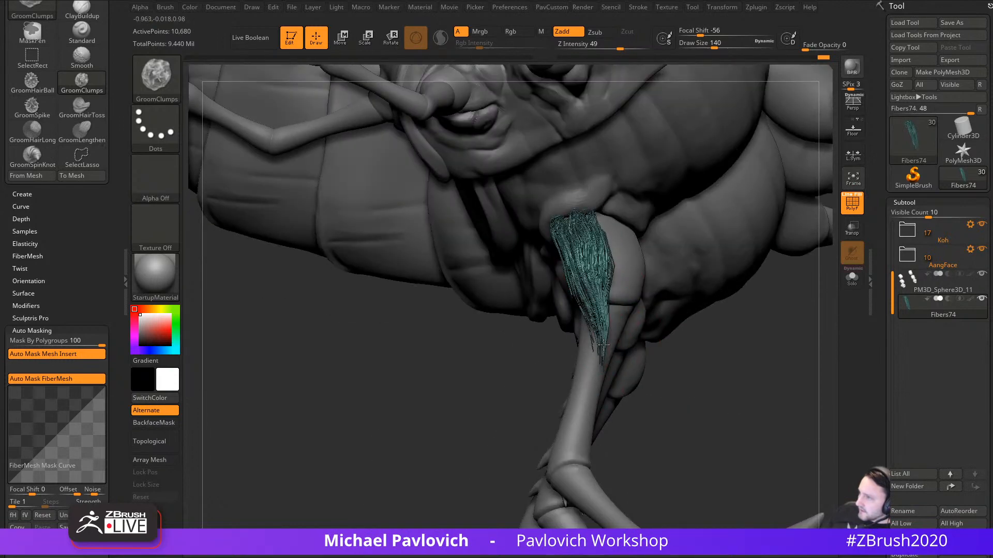
right_drag(688, 355, 634, 352)
drag(587, 243, 590, 313)
Step: Clump the isolated tuft's strands further with GroomClumps at draw size 124, and show all the fur again
right_drag(538, 310, 605, 284)
key(s)
drag(593, 258, 587, 337)
right_drag(588, 336, 820, 219)
ctrl+shift+click(727, 277)
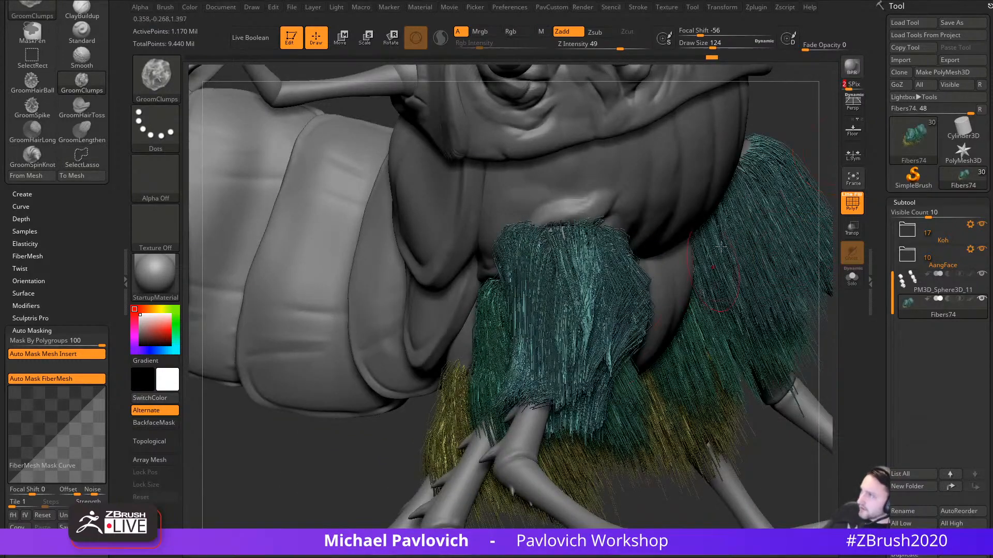
Step: Set SPix to 0, turn off PolyFrame and render BPR previews of the fur
drag(849, 87, 842, 86)
key(shift+r)
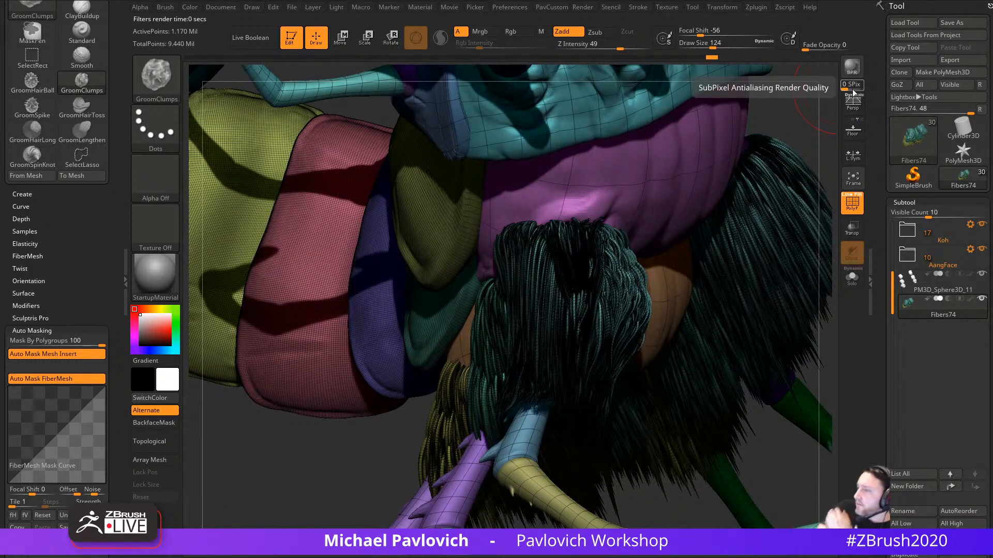
click(852, 203)
ctrl+right_drag(810, 155, 845, 106)
key(shift+r)
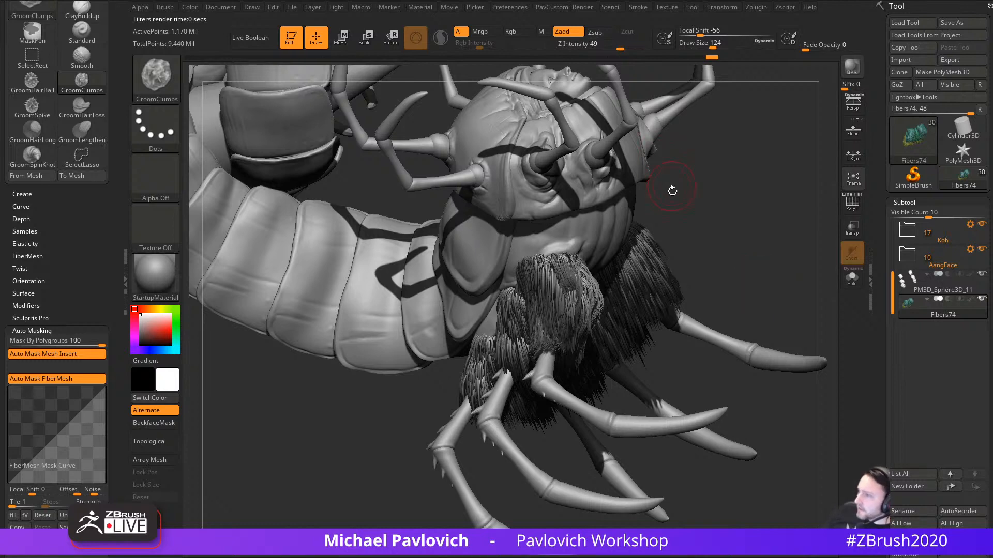
Step: Try a GroomClumps stroke down the full front leg fur and undo it
mouse_move(735, 233)
right_down()
mouse_move(741, 207)
mouse_move(754, 219)
mouse_move(750, 205)
right_up()
drag(548, 286, 576, 370)
right_drag(653, 324, 631, 328)
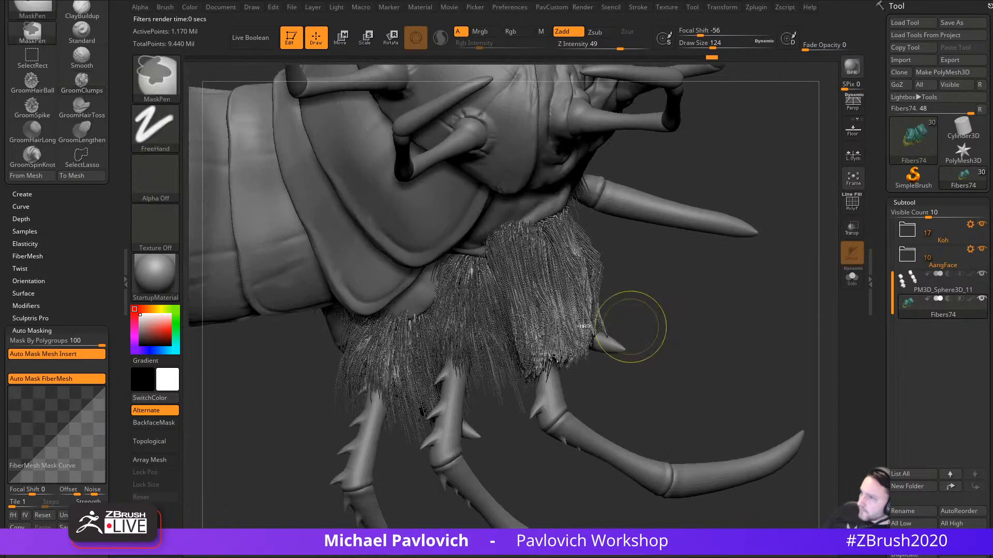
key(ctrl+z)
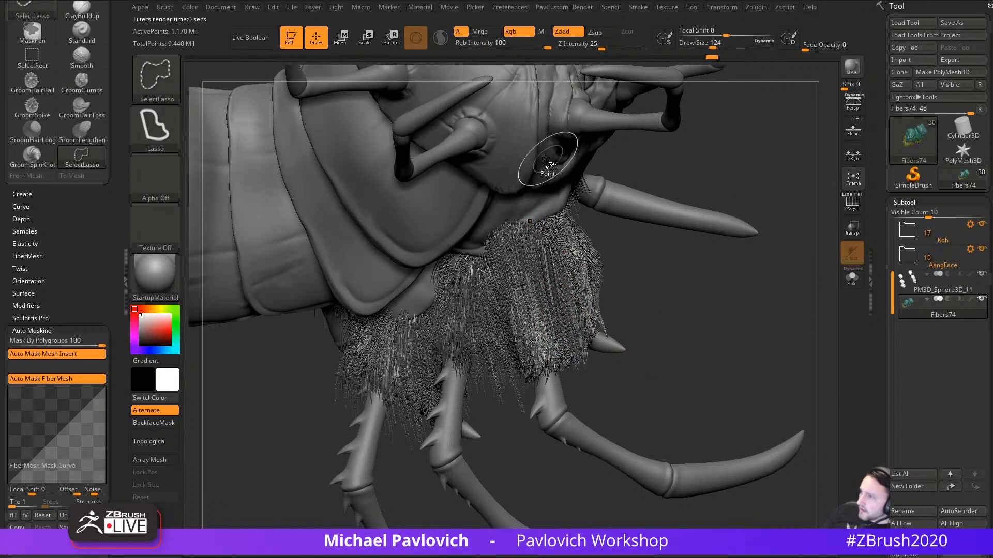
Step: Isolate several strips of the front leg's fur with a lasso and clump their strands with GroomClumps at draw size 124
mouse_move(641, 154)
ctrl+shift+mouse_down()
mouse_move(550, 133)
mouse_move(509, 230)
mouse_move(636, 228)
ctrl+shift+mouse_up()
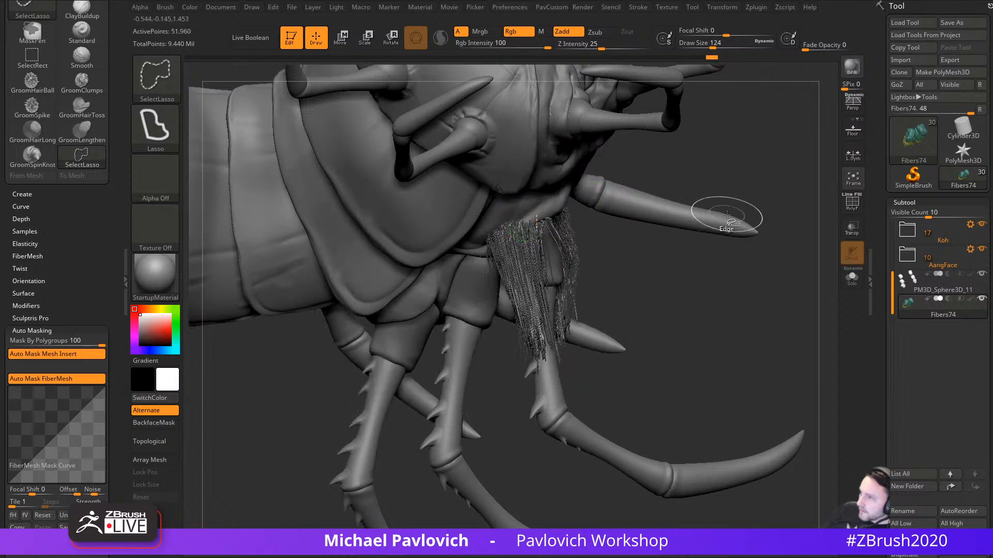
mouse_move(693, 295)
right_down()
mouse_move(569, 324)
mouse_move(568, 376)
right_up()
right_drag(622, 342, 600, 274)
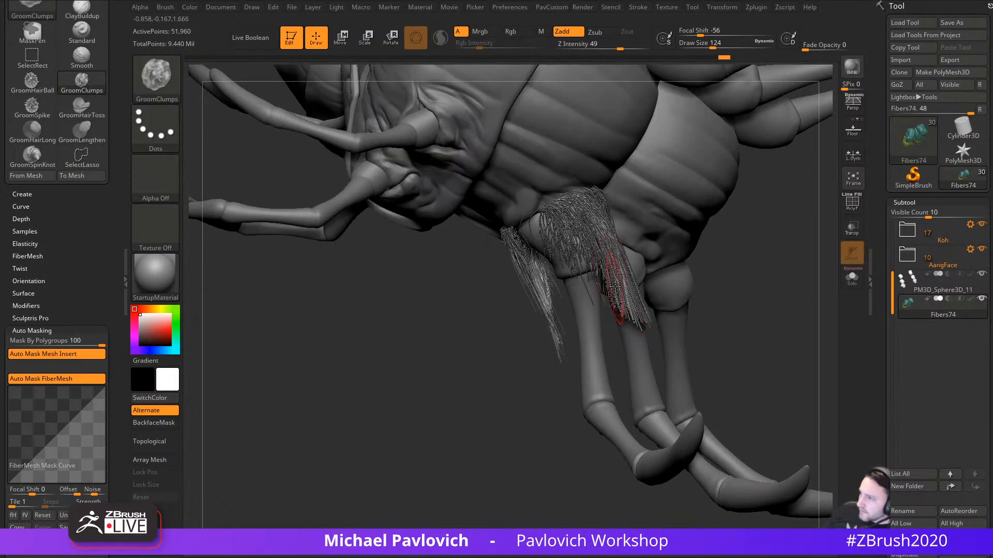
mouse_move(556, 224)
mouse_down()
mouse_move(581, 290)
mouse_move(575, 269)
mouse_up()
right_drag(758, 288, 672, 281)
drag(603, 231, 634, 279)
right_drag(678, 337, 628, 331)
Step: Clump the isolated strips on the far side of the front leg into points, and show all the fur again
drag(639, 254, 653, 306)
right_drag(678, 313, 621, 310)
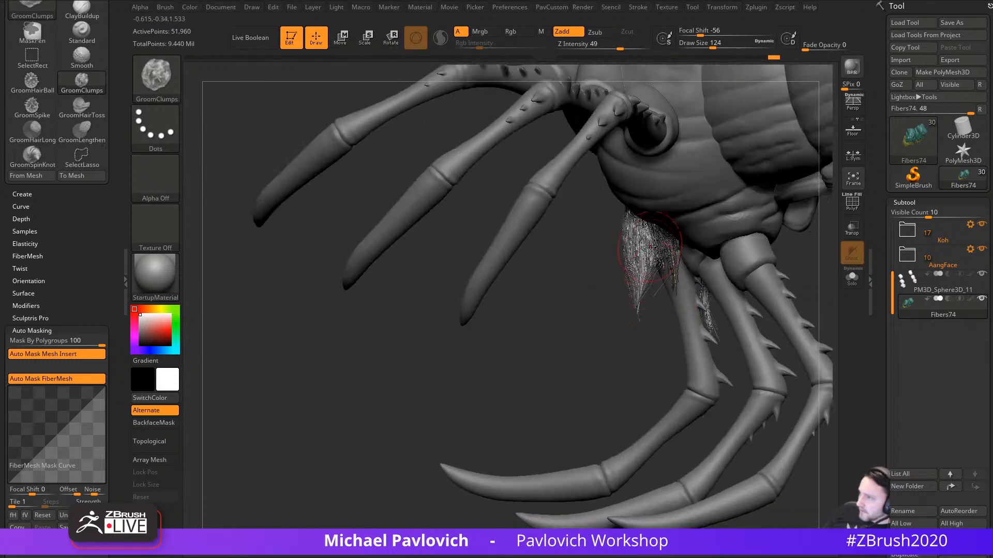
drag(649, 254, 630, 322)
drag(658, 241, 675, 274)
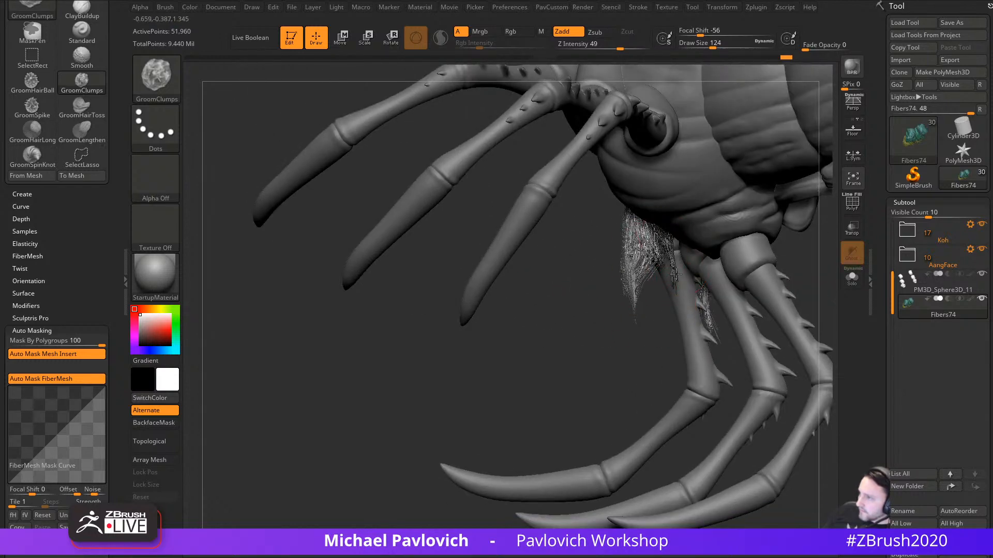
mouse_move(608, 378)
right_down()
mouse_move(815, 259)
mouse_move(785, 287)
mouse_move(813, 257)
right_up()
ctrl+shift+click(802, 266)
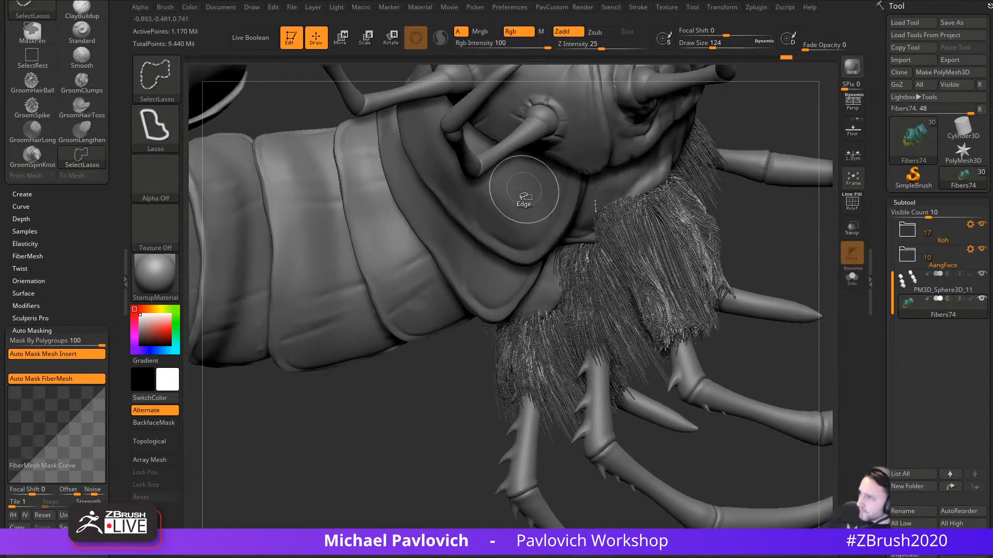
Step: Hide sections of the front leg's fur with lasso selections, leaving scattered strips around the leg
ctrl+alt+shift+drag(522, 190, 553, 200)
ctrl+alt+shift+drag(641, 218, 646, 207)
right_drag(767, 248, 696, 279)
key(ctrl+shift)
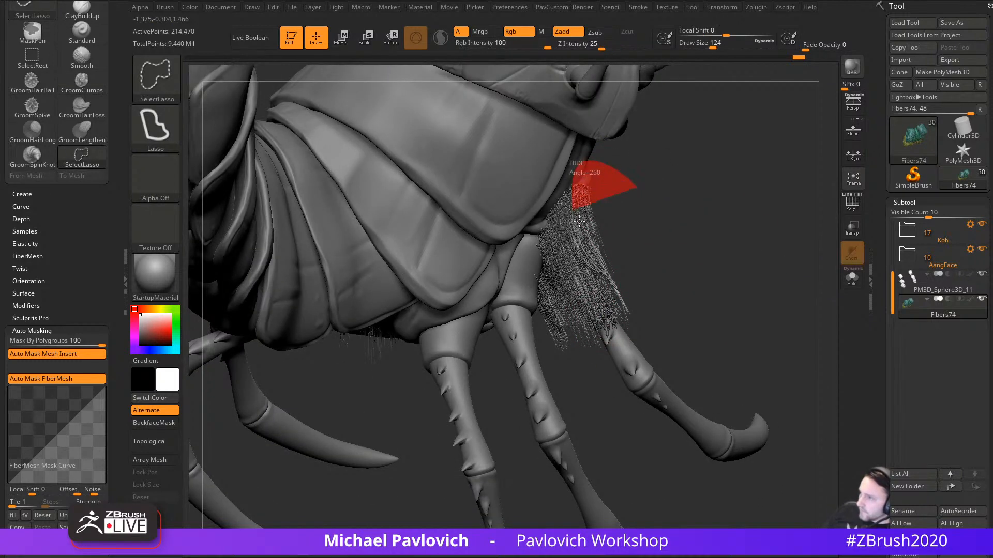
mouse_move(579, 222)
ctrl+alt+shift+mouse_down()
mouse_move(621, 241)
mouse_move(592, 164)
ctrl+alt+shift+mouse_up()
ctrl+alt+shift+drag(610, 253, 585, 238)
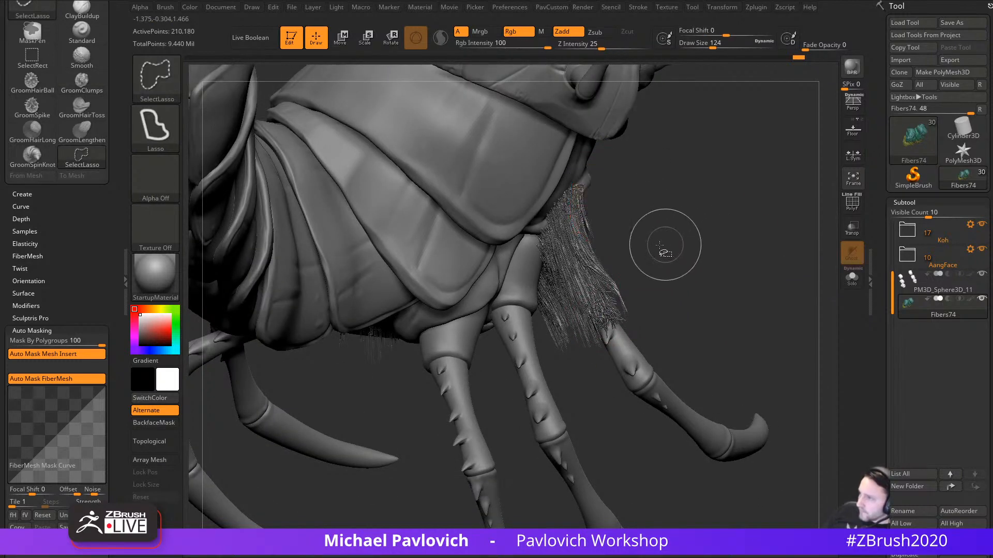
Step: Clump the remaining visible strips around the front leg with GroomClumps at draw size 124, and unhide the rest of the fur
drag(694, 268, 582, 298)
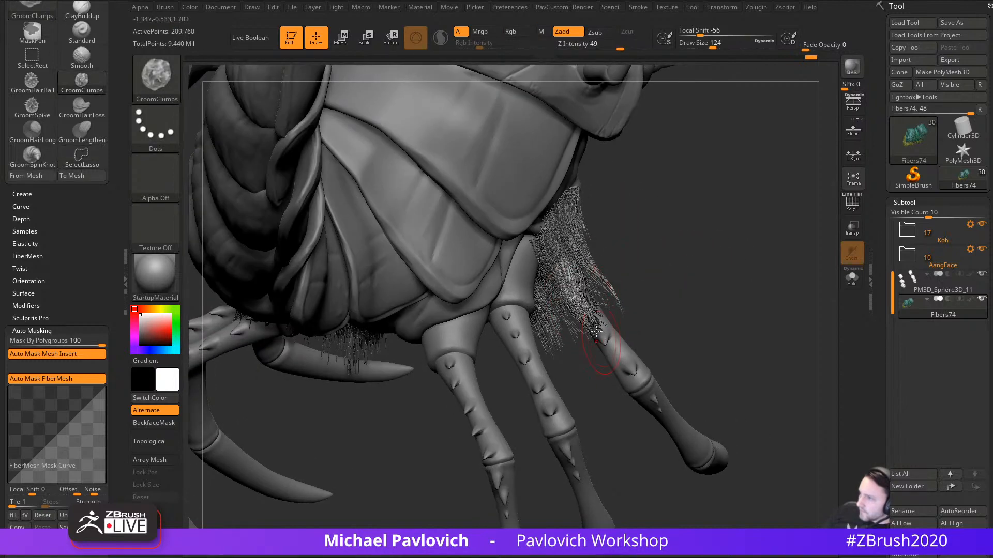
drag(716, 292, 613, 297)
drag(765, 253, 630, 261)
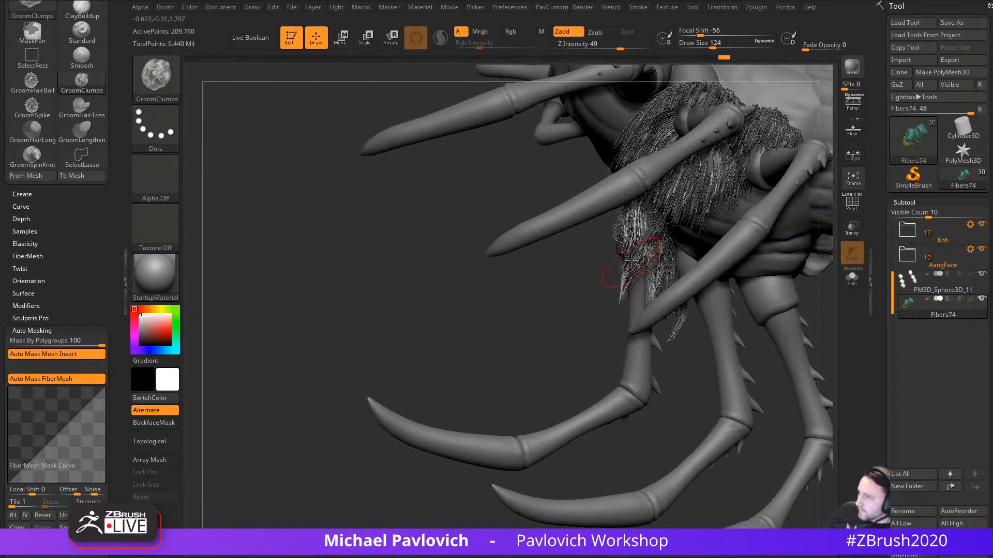
drag(569, 320, 731, 332)
ctrl+shift+click(727, 368)
Step: Clump the lower strands all around the full front leg fur with GroomClumps, reducing the draw size to 116 and 101
drag(728, 370, 646, 336)
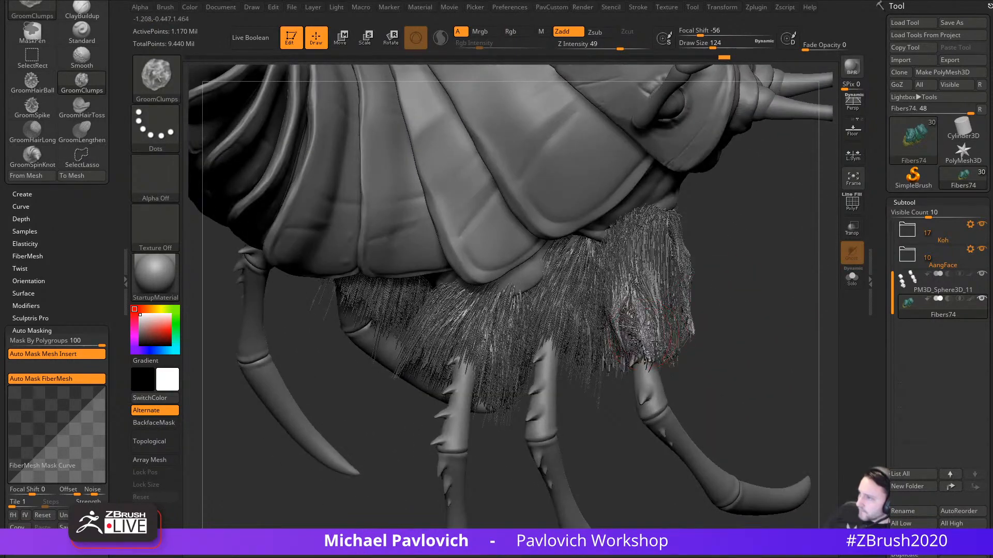
mouse_move(773, 341)
alt+mouse_down()
mouse_move(714, 334)
mouse_move(708, 362)
alt+mouse_up()
key(bracketleft)
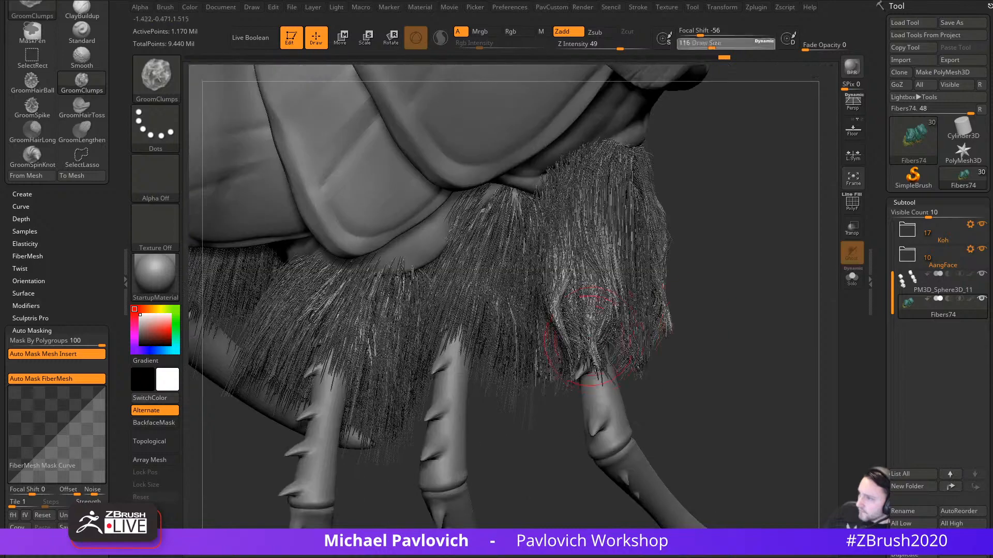
mouse_move(586, 326)
mouse_down()
mouse_move(598, 364)
mouse_move(640, 350)
mouse_move(724, 359)
mouse_move(601, 313)
mouse_up()
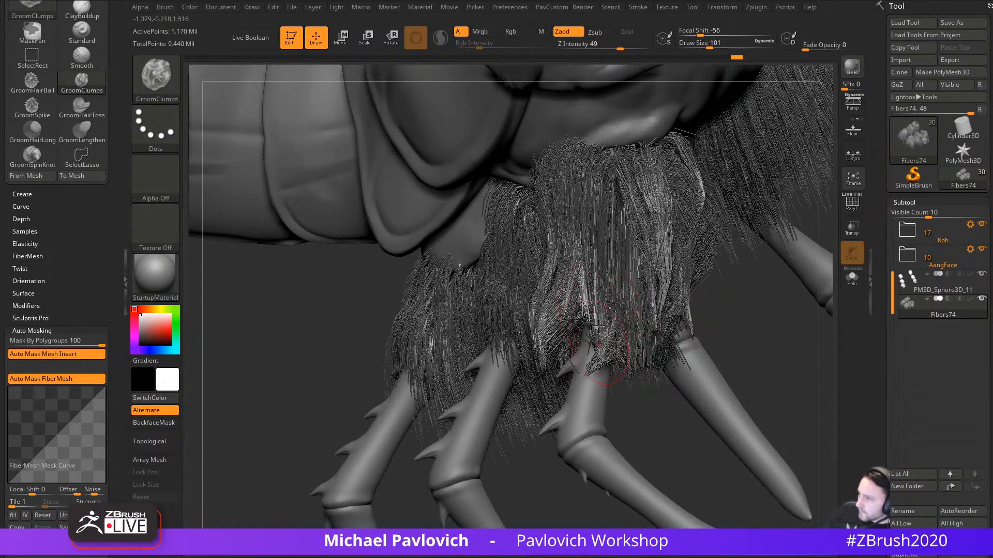
drag(658, 412, 646, 346)
drag(494, 418, 420, 355)
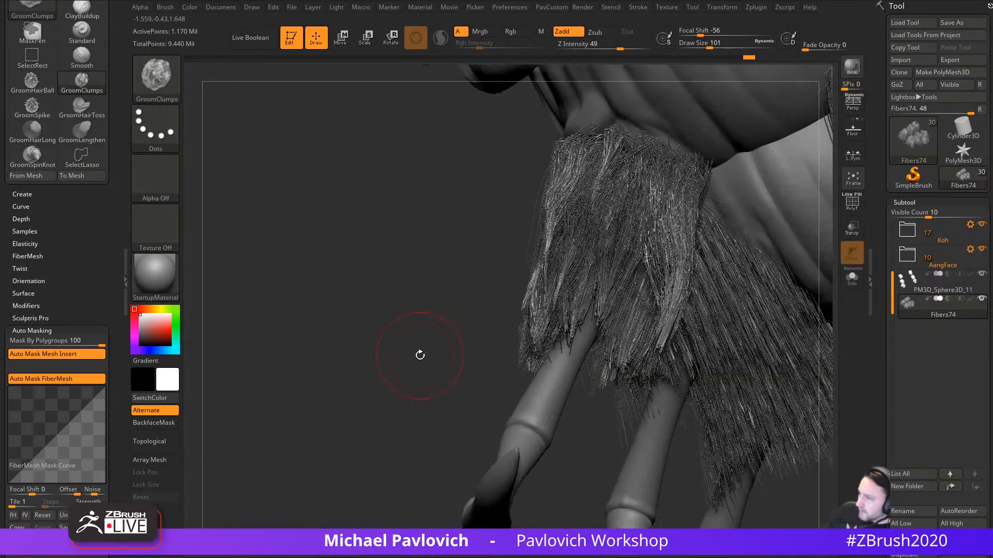
Step: Isolate the front leg's fur with SelectRect, hiding the fur on the other legs
drag(600, 377, 615, 346)
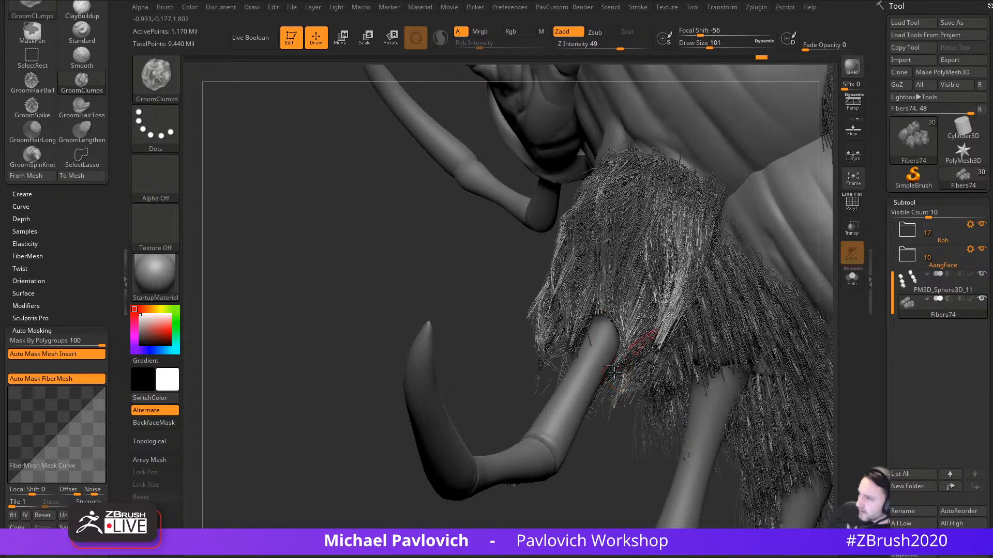
mouse_move(629, 418)
mouse_down()
mouse_move(516, 372)
mouse_move(510, 289)
mouse_move(522, 282)
mouse_up()
mouse_move(486, 235)
mouse_down()
mouse_move(466, 269)
mouse_move(496, 227)
mouse_up()
key(ctrl+shift)
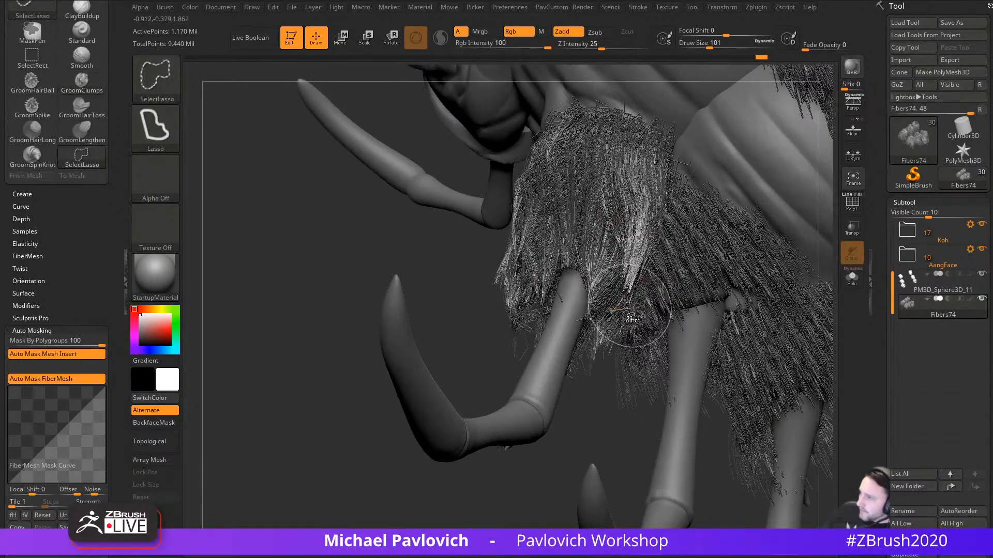
ctrl+shift+click(156, 77)
ctrl+shift+click(269, 86)
ctrl+shift+click(533, 253)
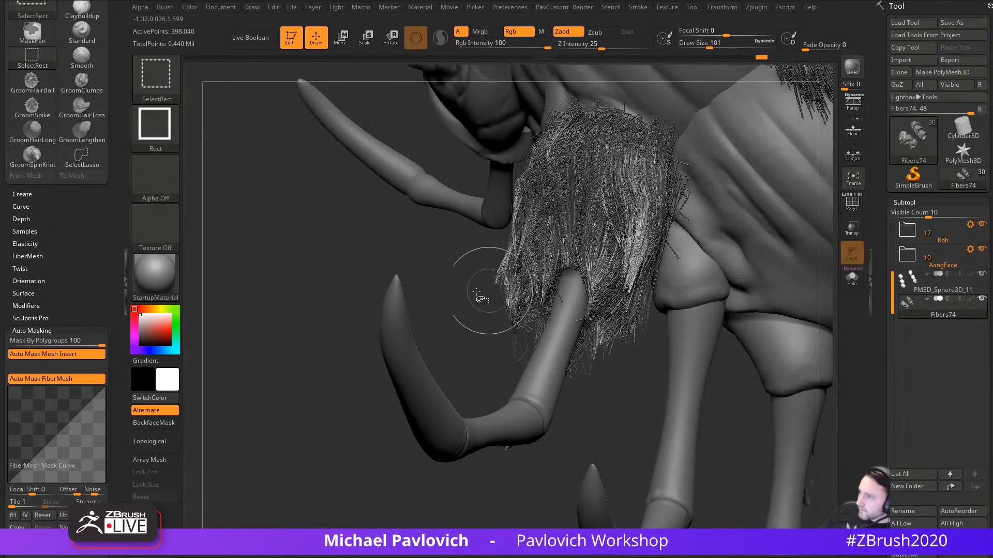
Step: Clump the isolated front leg fur from its underside round to the front with GroomClumps at draw size 101, and undo the last stroke
drag(481, 297, 557, 297)
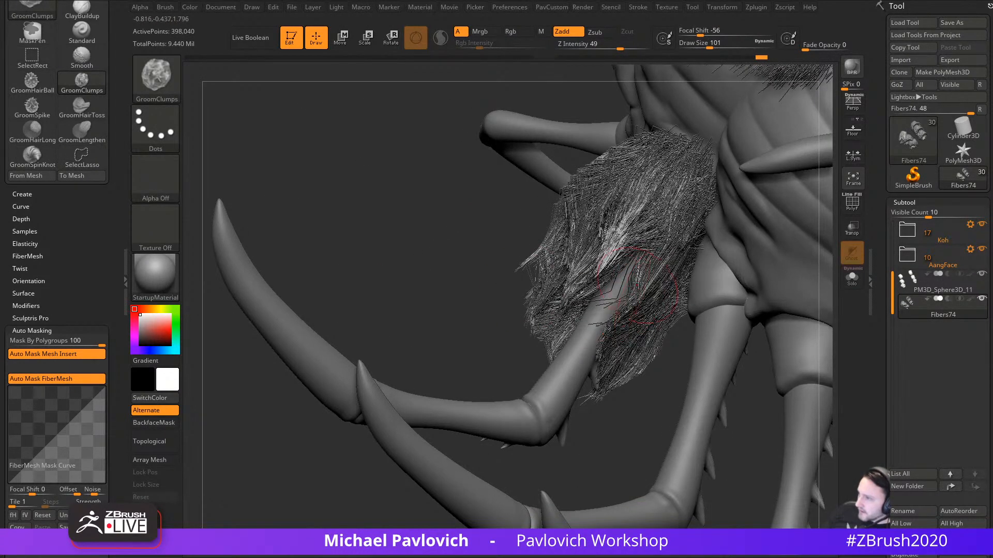
drag(472, 306, 621, 273)
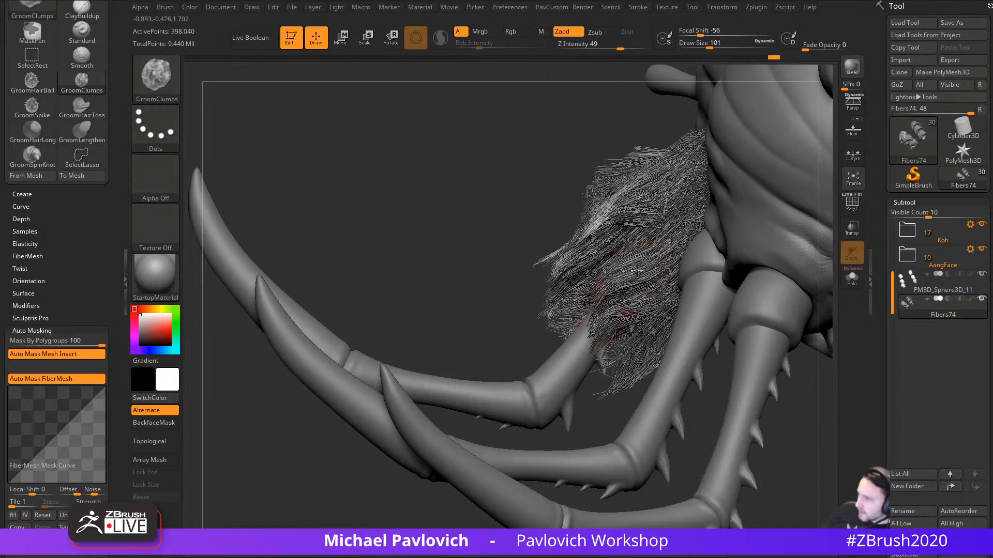
drag(502, 304, 606, 267)
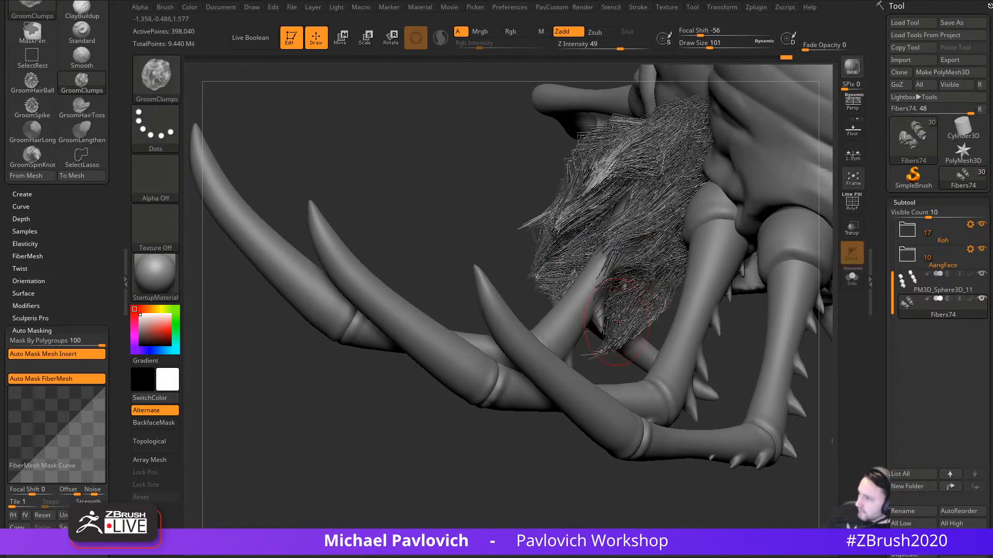
drag(462, 263, 624, 267)
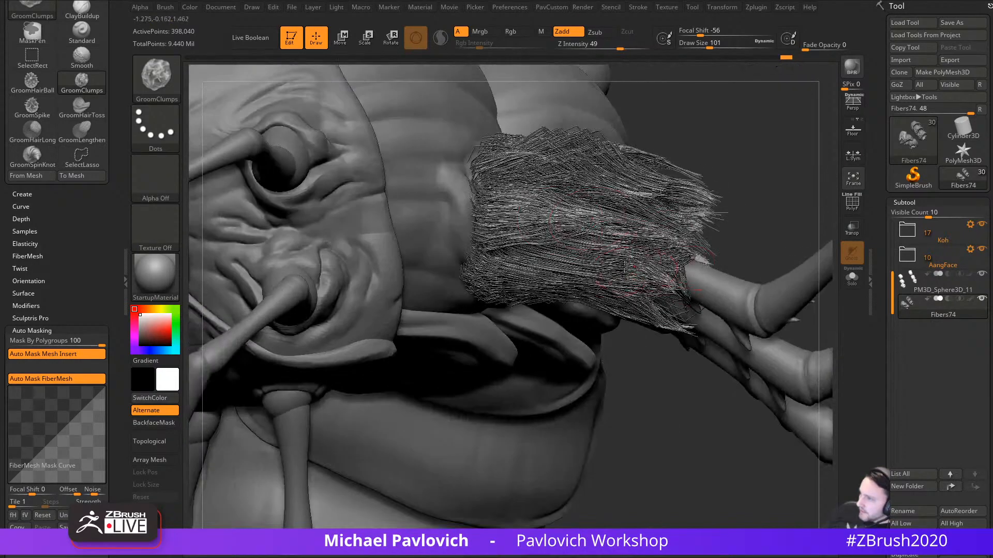
drag(748, 211, 647, 312)
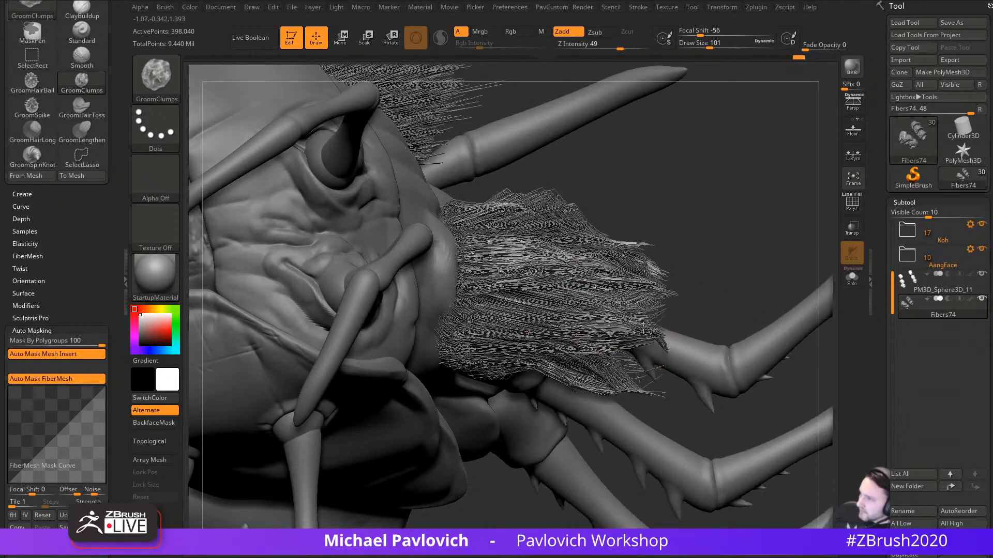
drag(690, 243, 613, 343)
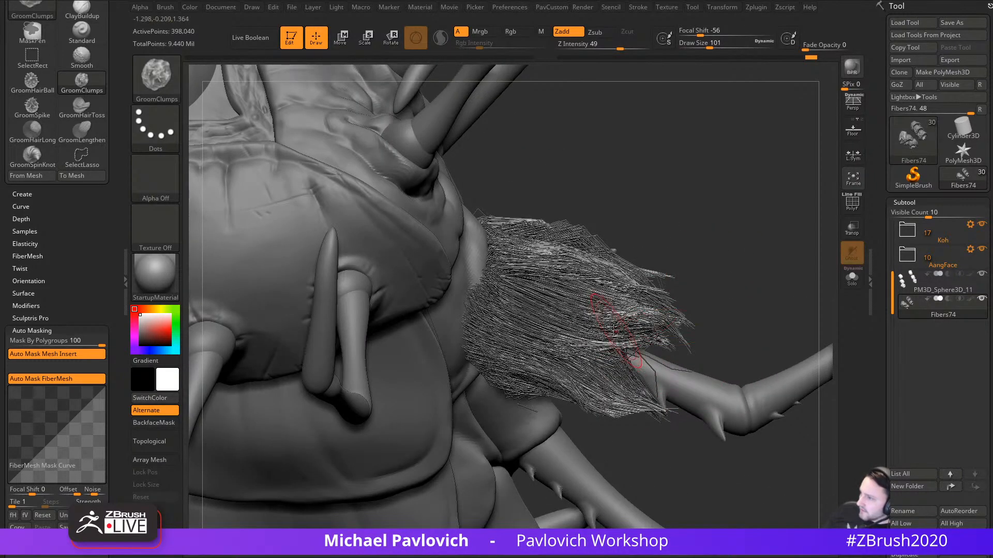
drag(722, 299, 665, 294)
key(ctrl+z)
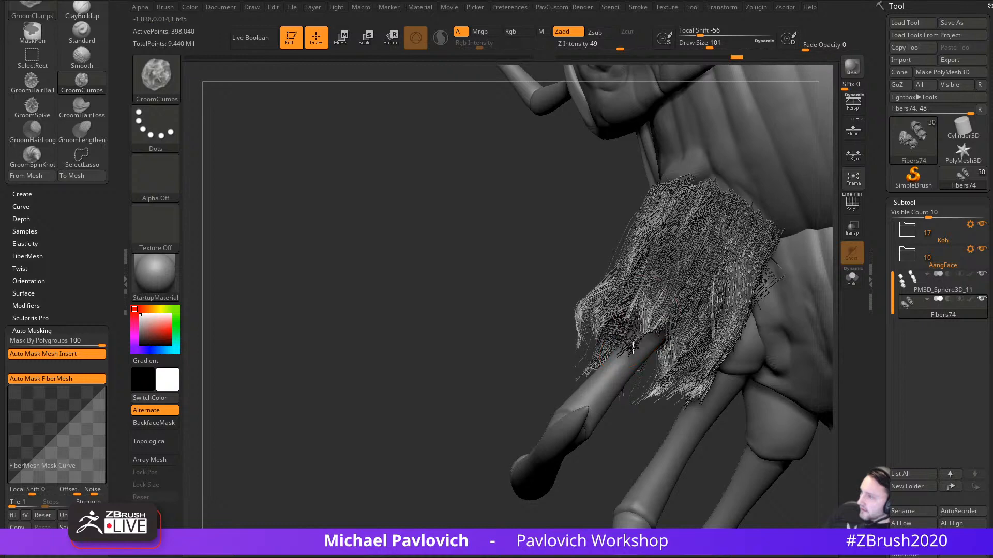
Step: Clump the lower tufts on the outer side of the isolated front leg fur with GroomClumps
drag(485, 388, 439, 393)
drag(681, 248, 563, 303)
drag(660, 281, 656, 283)
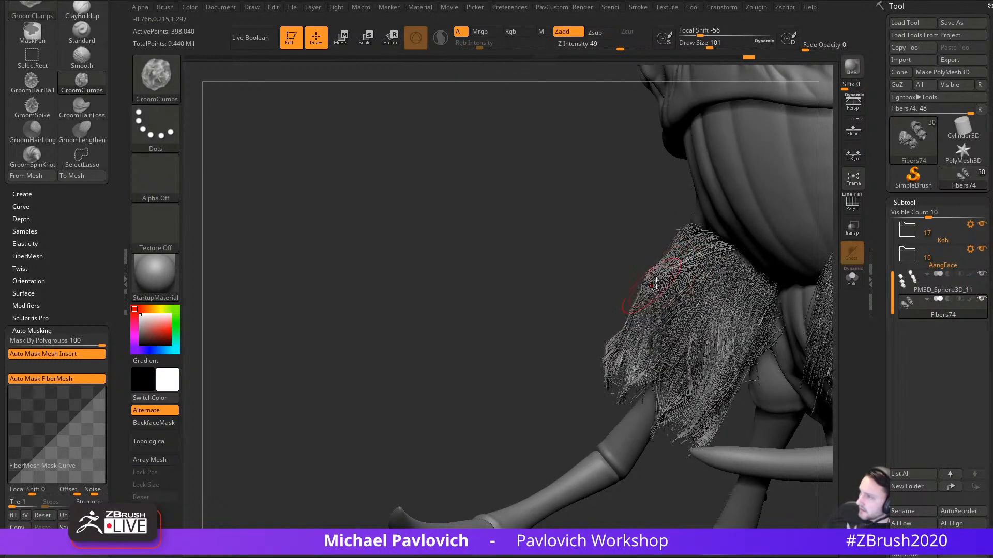
mouse_move(577, 309)
mouse_down()
mouse_move(563, 300)
mouse_move(585, 336)
mouse_move(620, 363)
mouse_move(649, 357)
mouse_up()
mouse_move(740, 343)
mouse_down()
mouse_move(731, 386)
mouse_move(688, 413)
mouse_up()
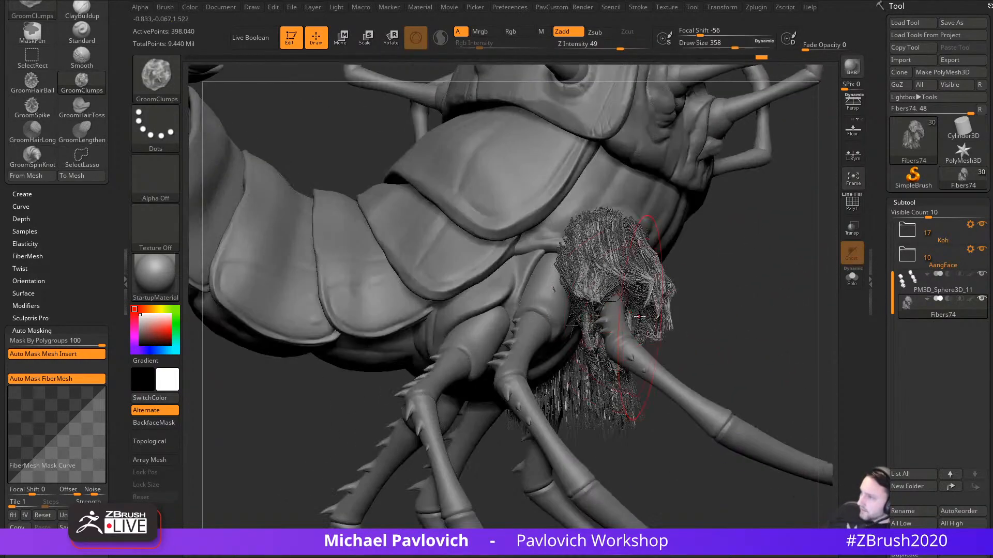
Step: Reshape the top and side of the front leg's fur with the Move brush at draw sizes 262 and 245
key(b)
key(m)
key(v)
key(2)
drag(744, 320, 724, 362)
key(s)
drag(619, 343, 590, 342)
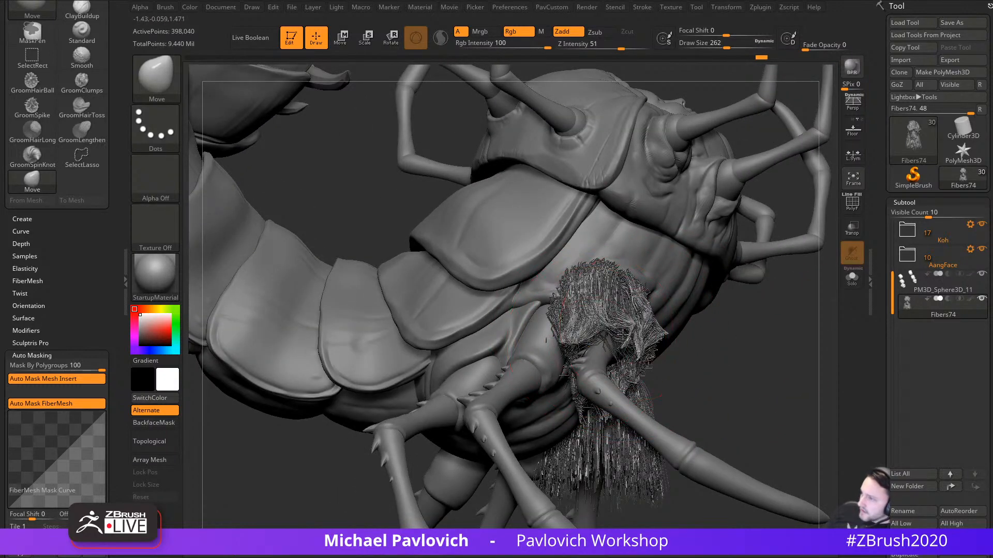
mouse_move(670, 357)
mouse_down()
mouse_move(692, 376)
mouse_move(651, 362)
mouse_move(614, 366)
mouse_up()
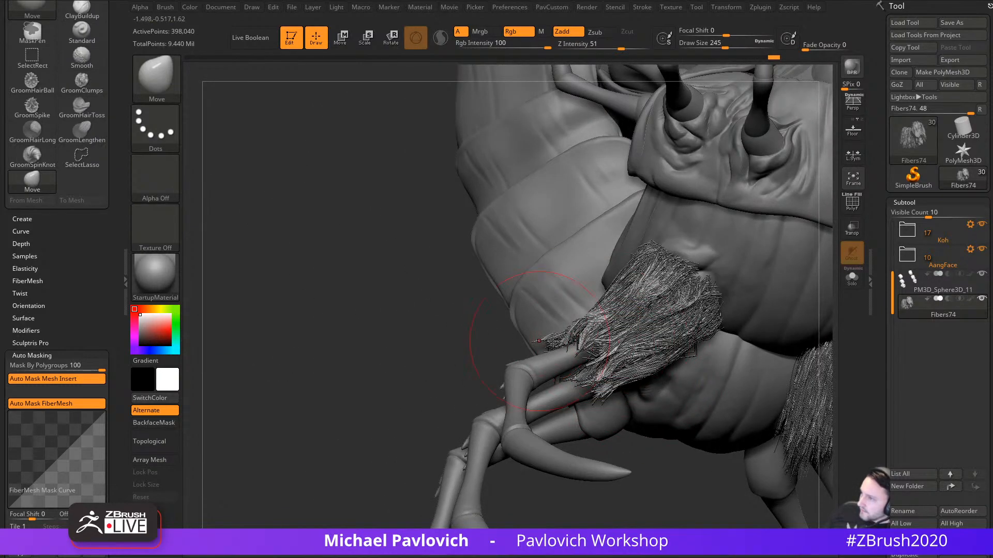
Step: Adjust the fur's silhouette around the front leg with the Move brush, varying the draw size through 379, 293 and 182
drag(405, 340, 413, 364)
key(s)
drag(642, 367, 673, 371)
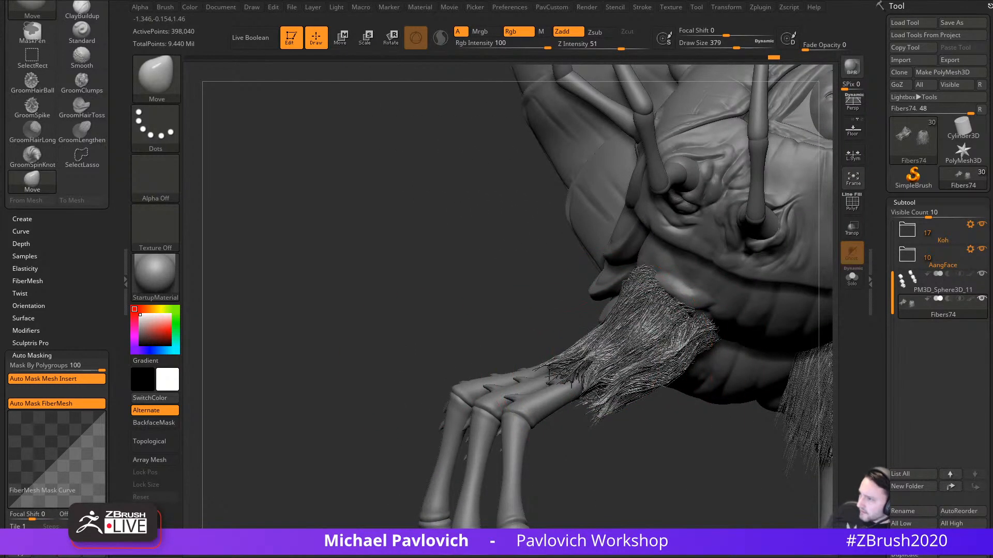
key(s)
drag(669, 371, 660, 371)
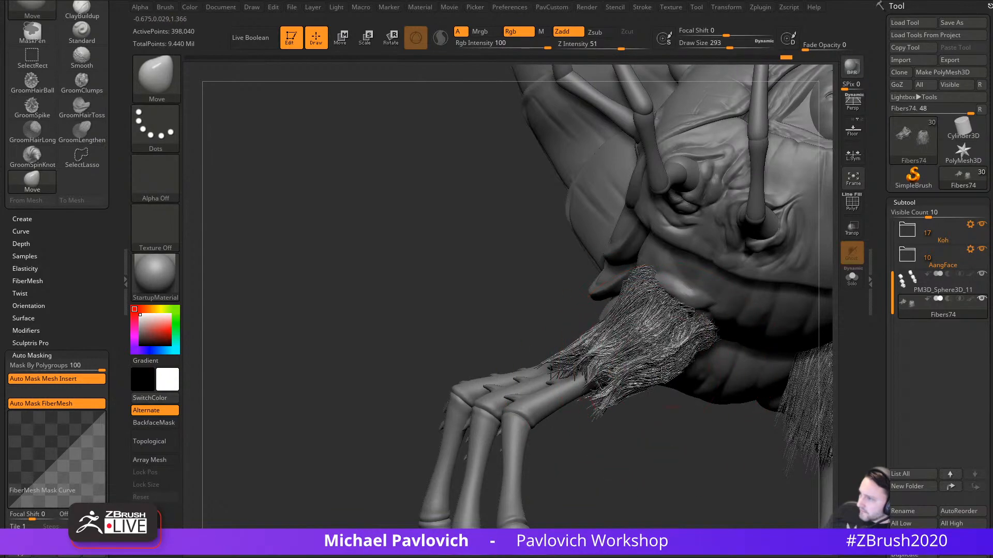
mouse_move(662, 373)
right_down()
mouse_move(749, 386)
mouse_move(739, 173)
right_up()
mouse_move(636, 450)
mouse_down()
mouse_move(644, 414)
mouse_move(611, 464)
mouse_up()
key(s)
right_drag(628, 393, 695, 332)
Step: Twist the lower strands of the front leg's fur with the Spiral brush at Z Intensity 10 and draw sizes of 500 and 525
key(b)
key(s)
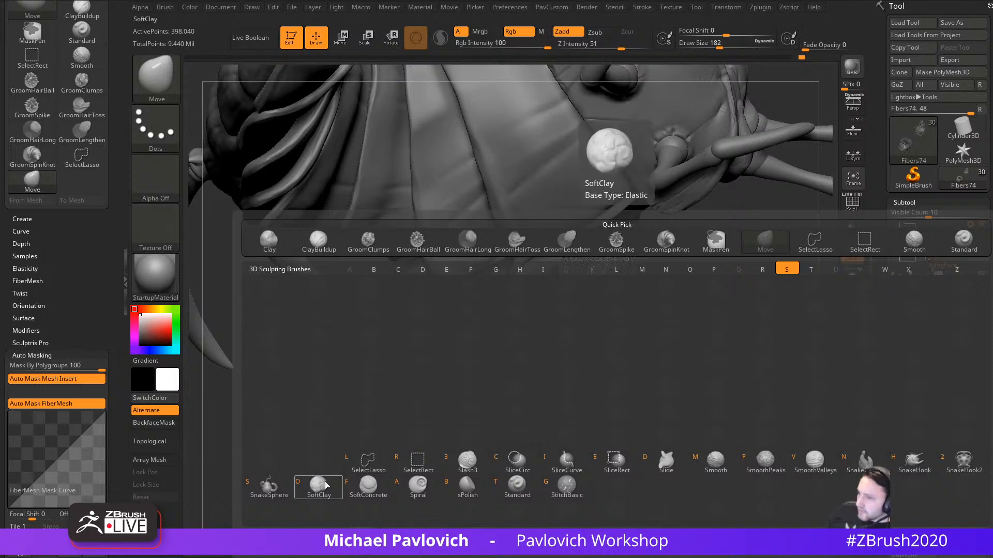
click(418, 484)
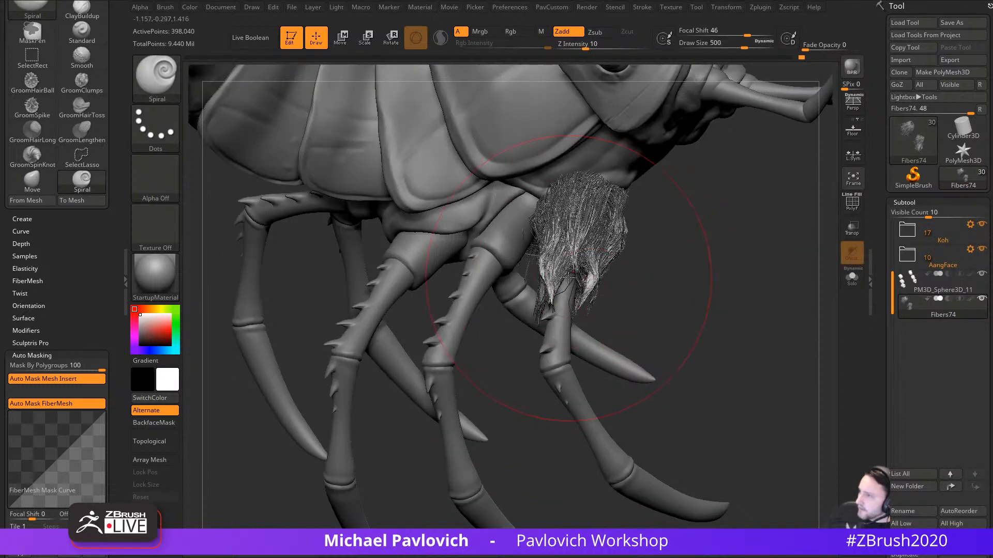
click(568, 274)
mouse_move(664, 282)
mouse_down()
mouse_move(682, 378)
mouse_move(671, 348)
mouse_move(685, 330)
mouse_up()
click(578, 339)
click(577, 337)
click(577, 337)
click(588, 339)
click(575, 345)
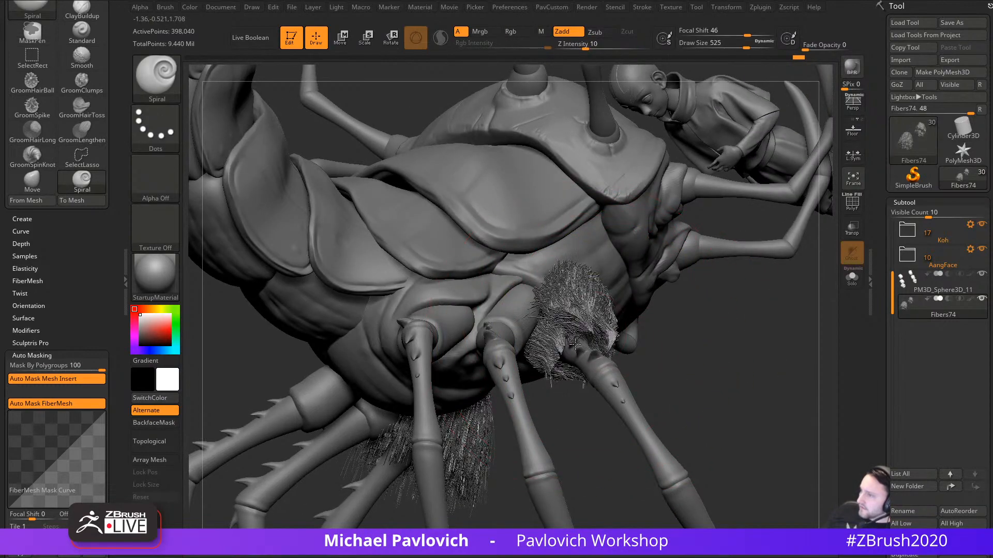
click(579, 343)
drag(711, 383, 625, 362)
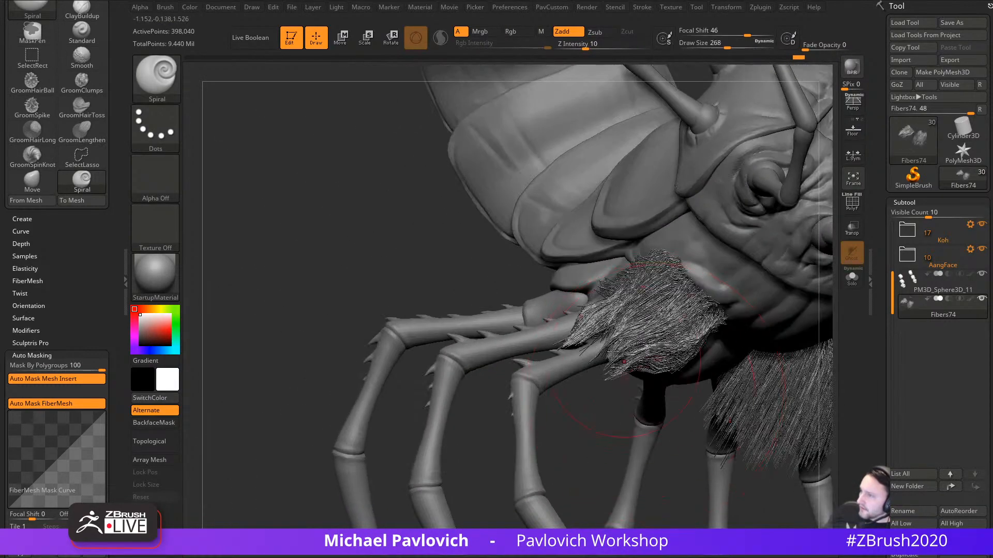
Step: Smooth the twisted strands on the front and outer sides of the leg fur at draw size 149
right_drag(569, 295, 613, 306)
mouse_move(611, 290)
shift+mouse_down()
mouse_move(612, 272)
mouse_move(644, 290)
shift+mouse_up()
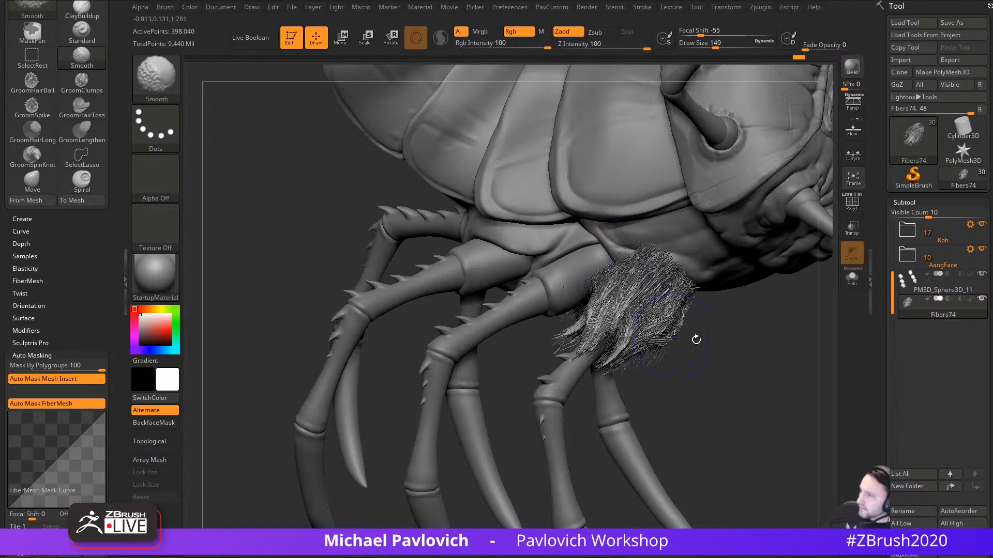
mouse_move(696, 339)
mouse_down()
mouse_move(673, 336)
mouse_move(652, 282)
mouse_up()
drag(824, 393, 734, 386)
mouse_move(667, 315)
shift+mouse_down()
mouse_move(673, 374)
mouse_move(691, 356)
shift+mouse_up()
right_drag(734, 362, 705, 376)
shift+drag(718, 352, 678, 383)
drag(576, 308, 782, 337)
drag(807, 303, 769, 308)
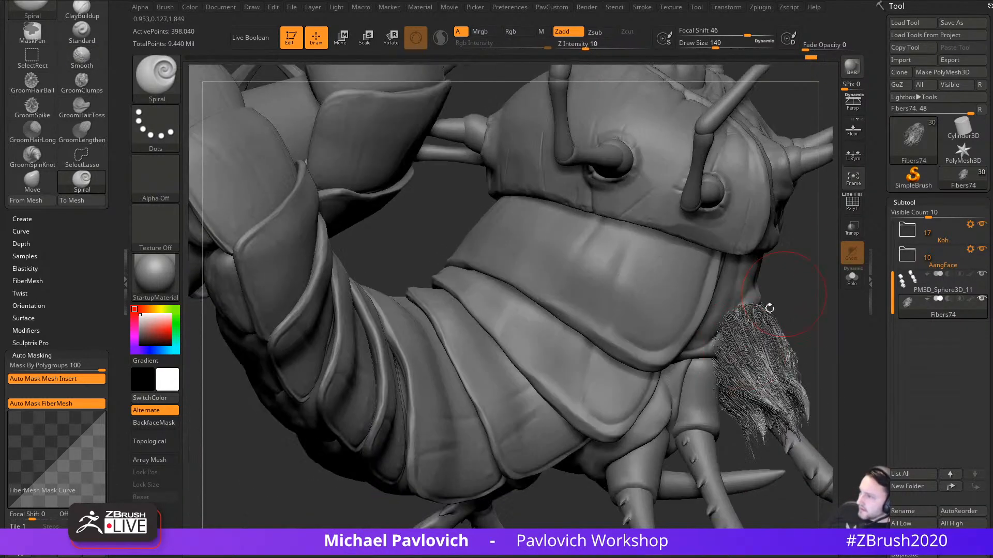
shift+drag(742, 362, 735, 414)
mouse_move(776, 305)
mouse_down()
mouse_move(730, 300)
mouse_move(729, 343)
mouse_move(749, 357)
mouse_up()
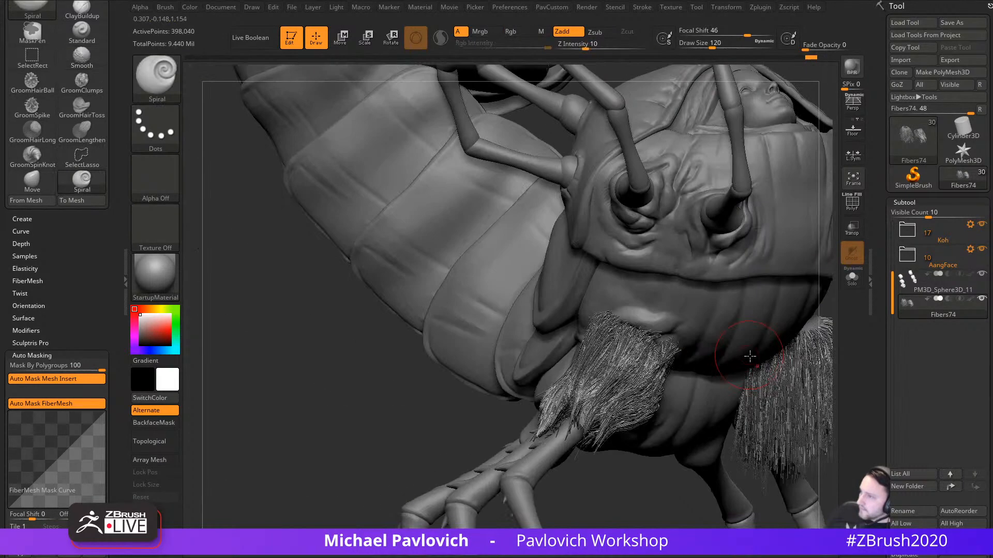
Step: Reduce the Spiral brush's draw size to 71 and render a BPR preview of the groomed fur
key(s)
click(703, 367)
click(857, 68)
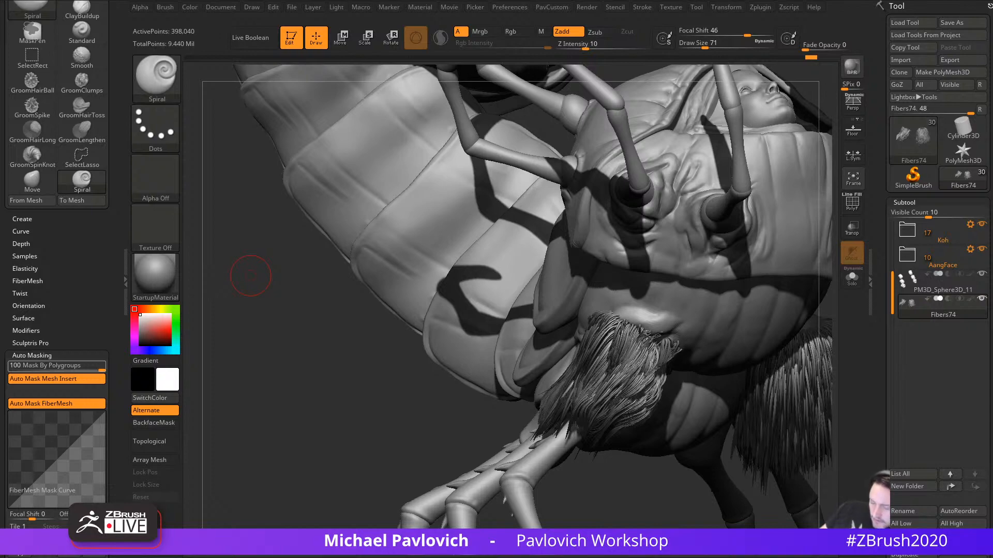
Step: Switch to the ArtStation portfolio in the browser, open the Eat3D cowboy project and enlarge its first image
key(alt+Tab)
scroll(464, 392, down, 10)
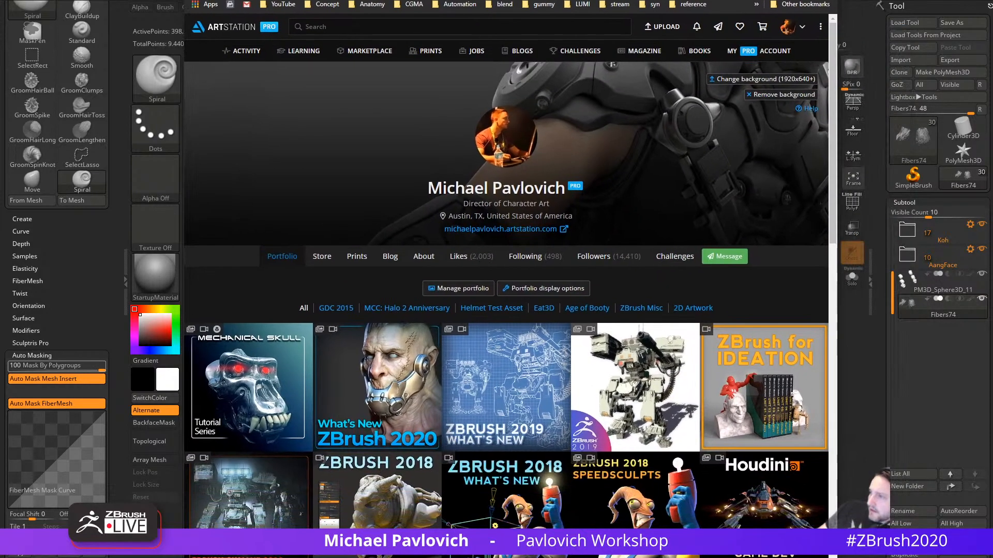
scroll(464, 391, down, 5)
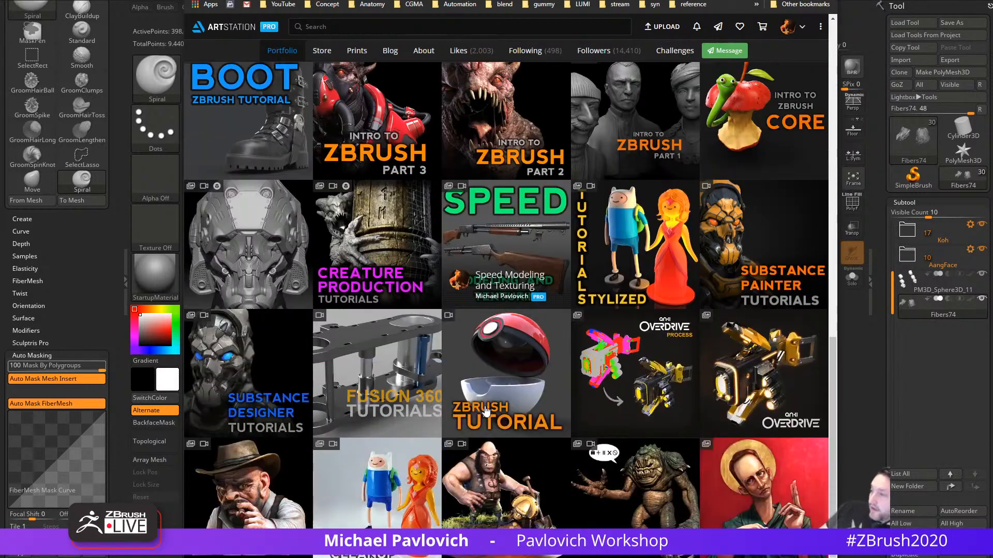
click(302, 468)
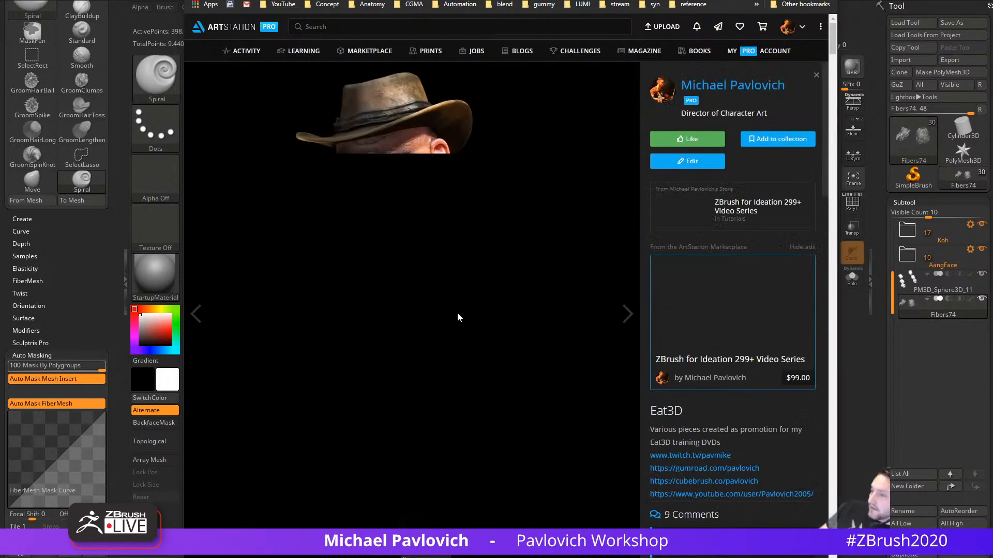
click(441, 224)
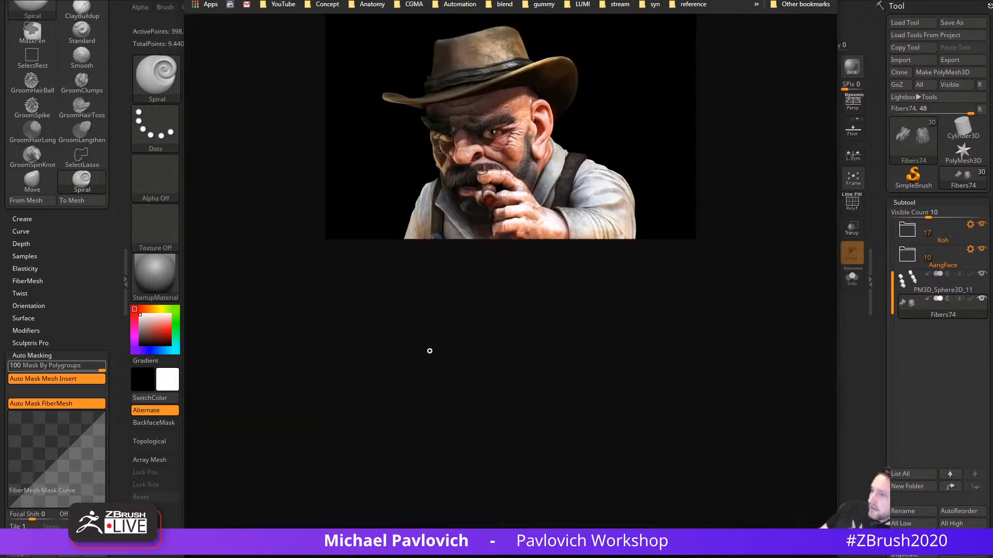
click(489, 176)
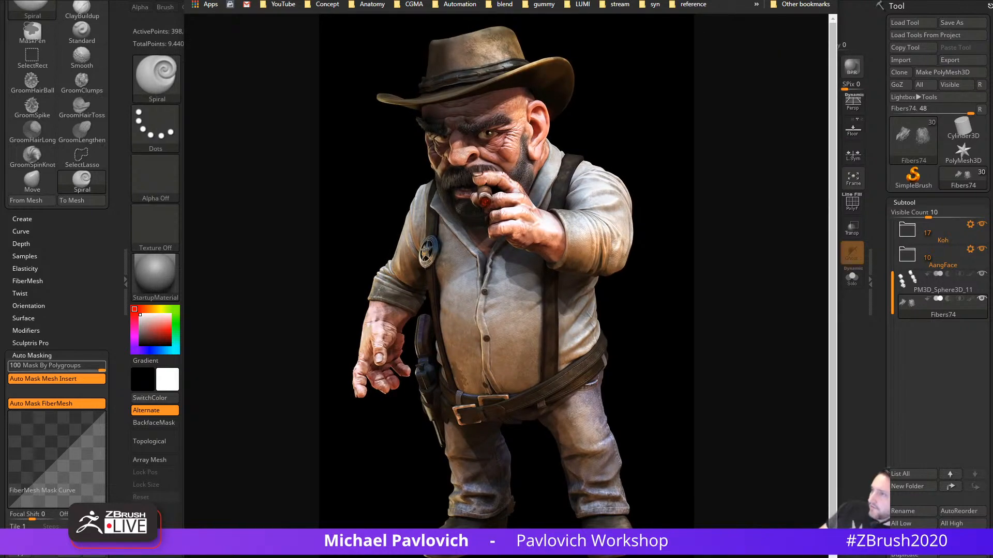
Step: View the project's 3D print image of the Eat3D cowboy enlarged, and return to the project page
key(Escape)
scroll(393, 174, down, 8)
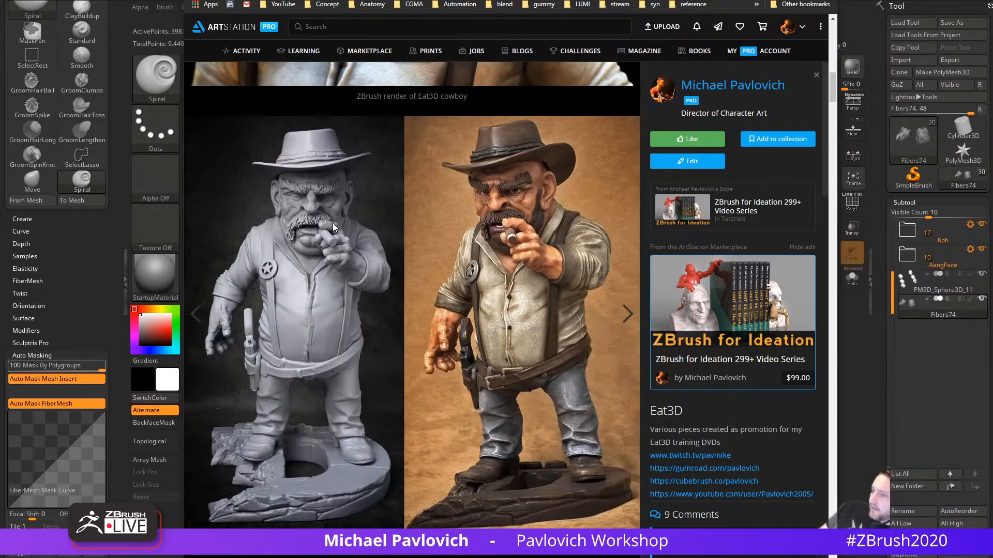
scroll(331, 218, down, 2)
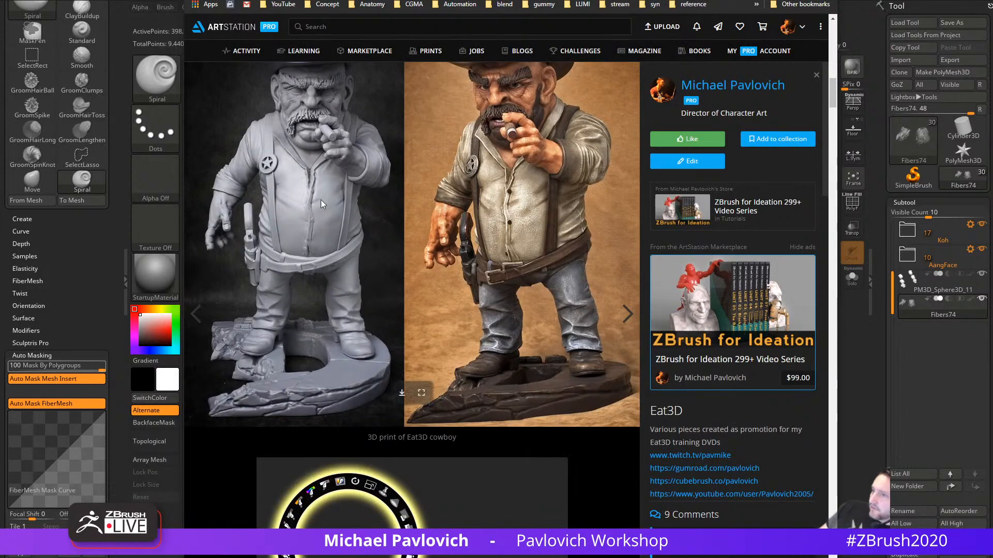
click(420, 394)
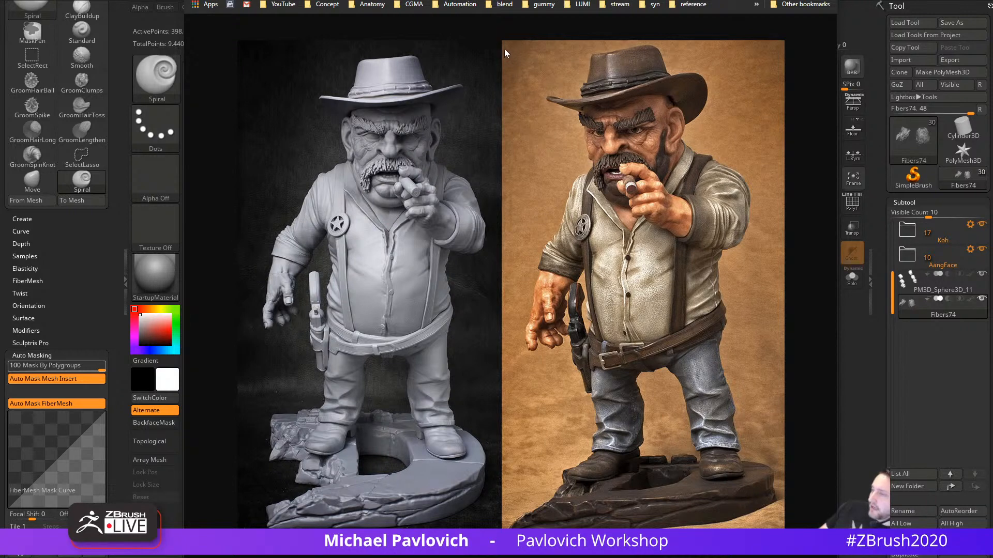
key(Escape)
Step: Switch to the YouTube channel's playlists page and search the channel for "hair", looking through the videos found
mouse_move(512, 14)
mouse_down()
mouse_move(515, 24)
mouse_move(513, 0)
mouse_up()
key(ctrl+Tab)
scroll(291, 68, up, 6)
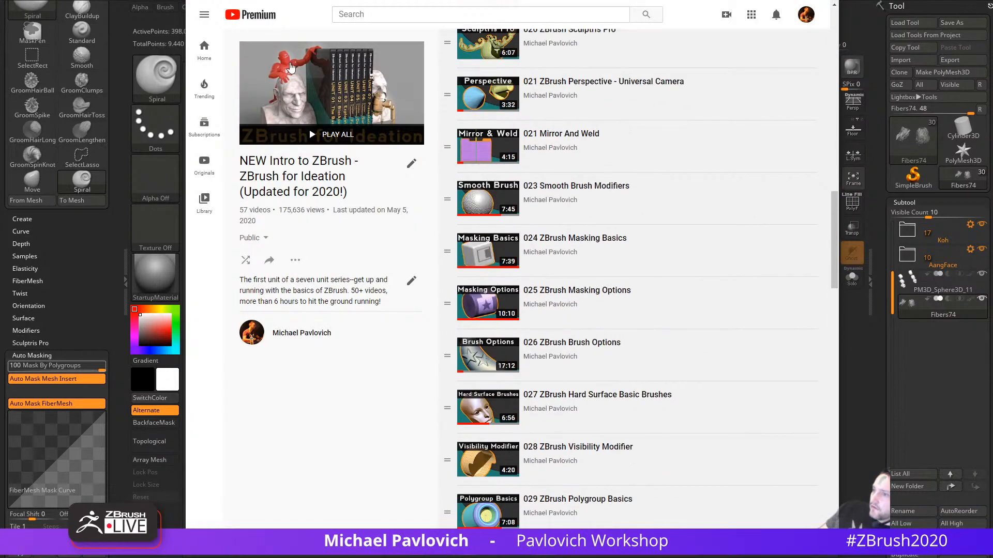
key(ctrl+Tab)
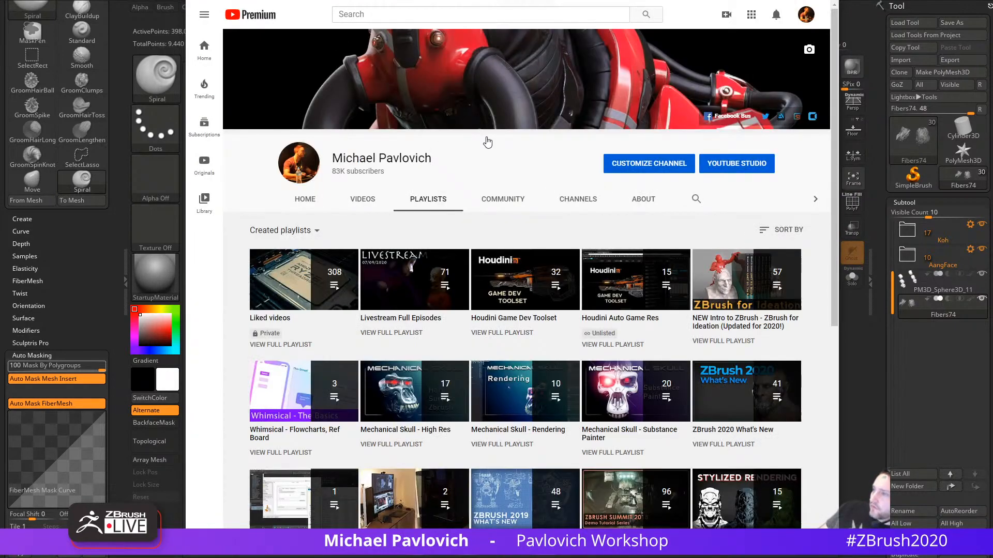
click(694, 200)
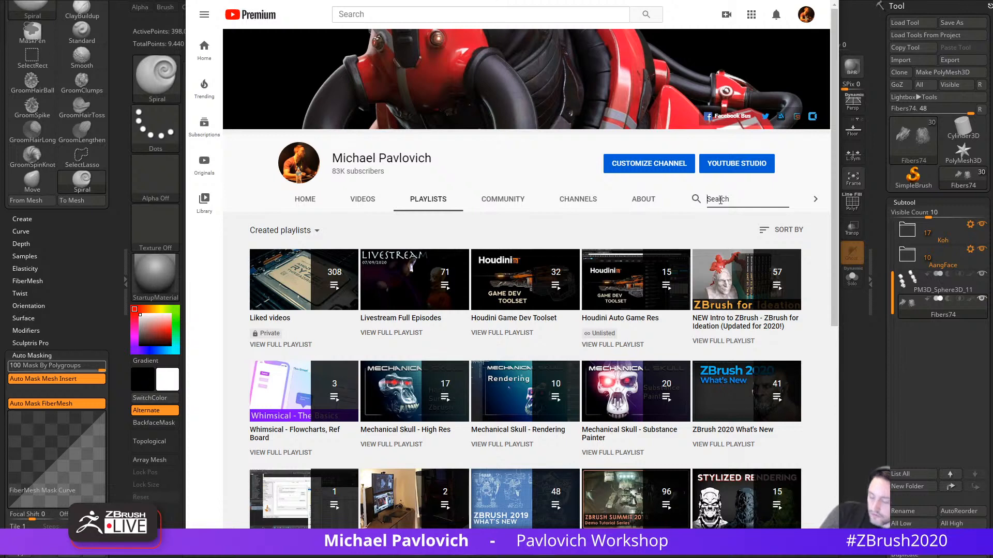
text(hair)
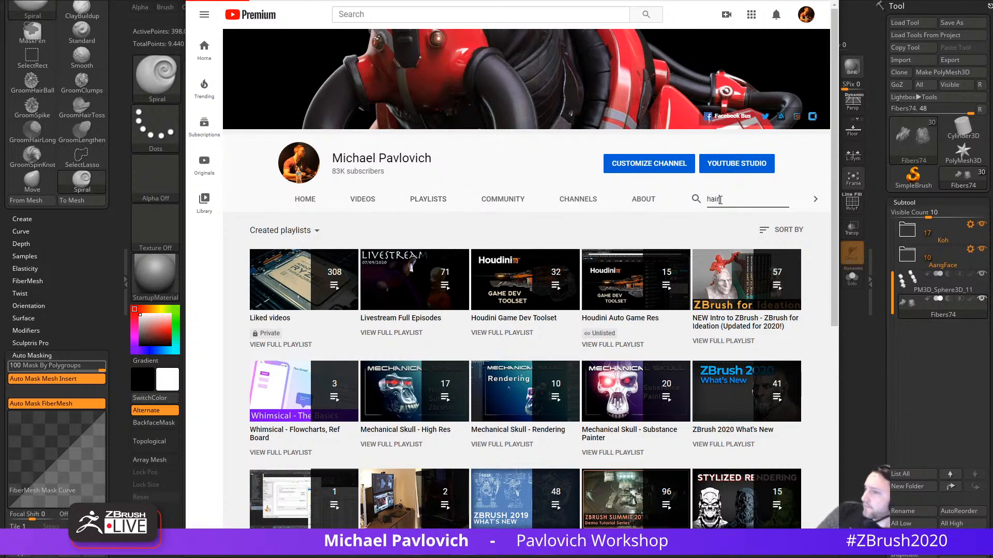
key(Return)
scroll(558, 362, down, 5)
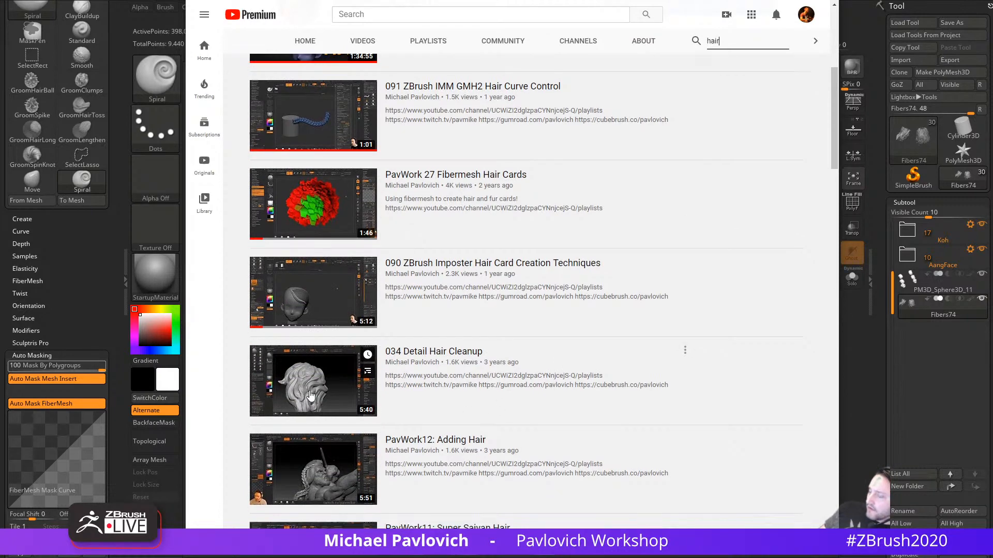
scroll(317, 367, down, 1)
scroll(317, 367, up, 4)
Step: Open the "Dragon Ball Z Hair Creation" video and skip to the finished spiky hair at 1:29:27
click(296, 191)
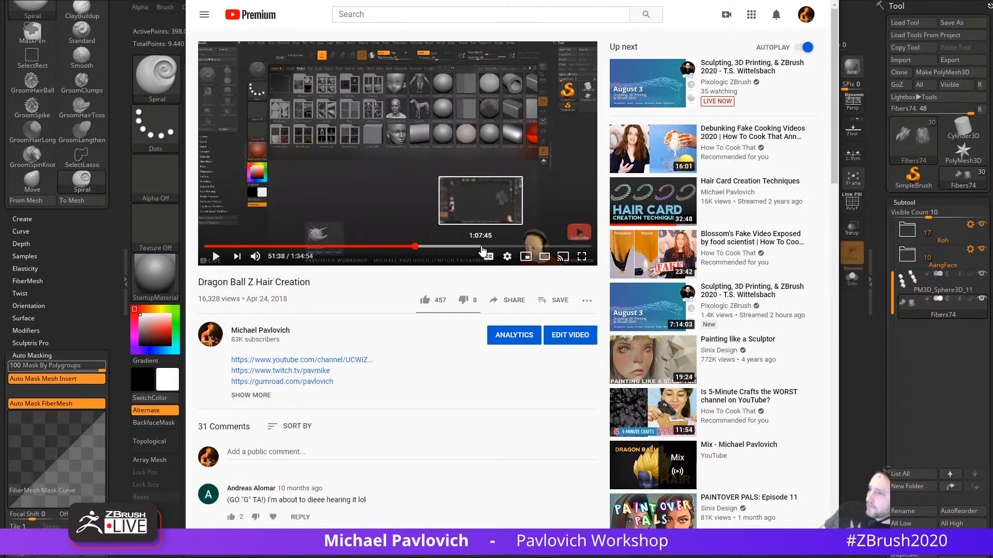
click(481, 246)
click(533, 246)
click(552, 246)
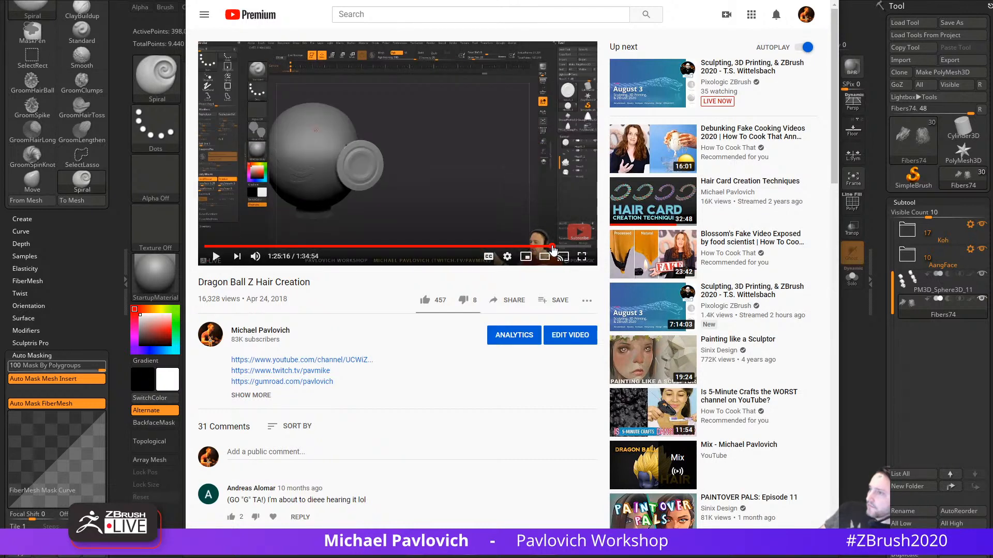
click(571, 246)
click(569, 247)
click(565, 247)
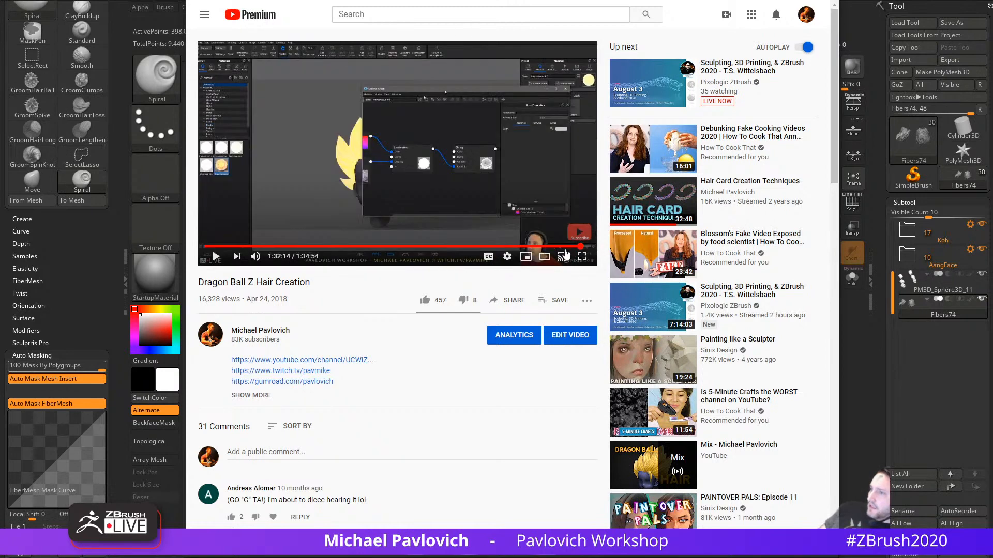
click(568, 247)
click(569, 247)
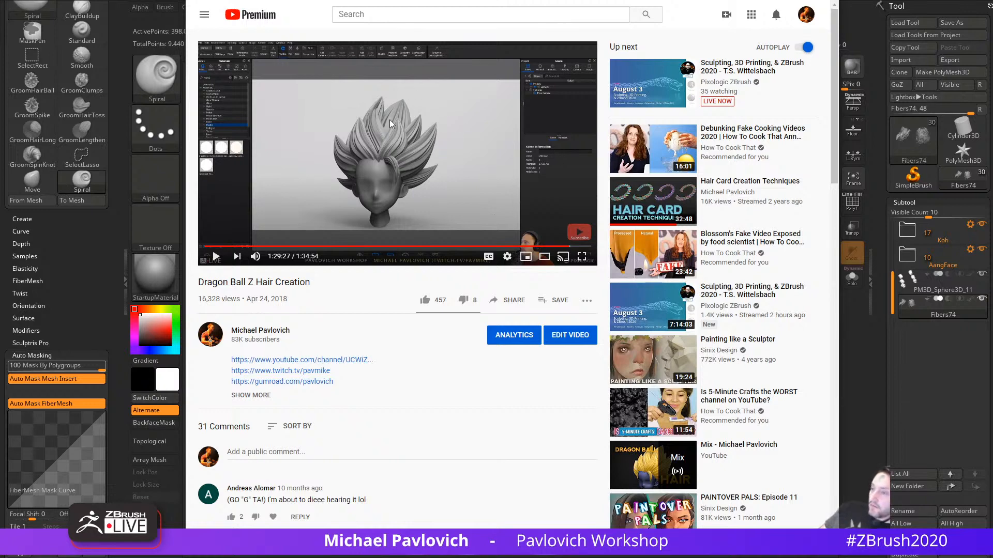
Step: Switch back to ZBrush and inflate the front leg's fur strands with the Inflat brush at draw size 192
key(alt+Tab)
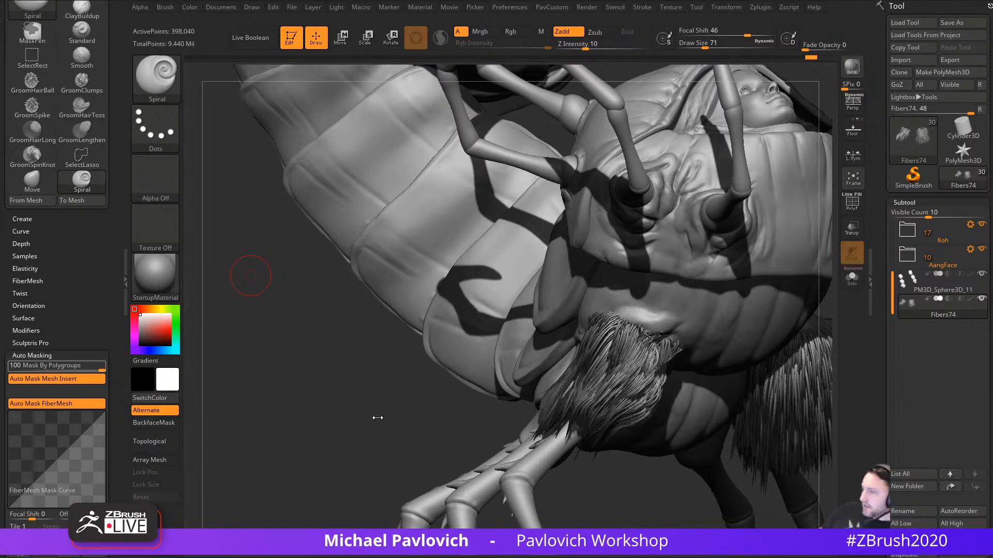
drag(378, 418, 331, 398)
mouse_move(785, 368)
mouse_down()
mouse_move(745, 327)
mouse_move(778, 340)
mouse_move(744, 325)
mouse_up()
key(4)
key(s)
mouse_move(517, 379)
mouse_down()
mouse_move(533, 379)
mouse_move(554, 328)
mouse_move(533, 391)
mouse_up()
Step: Compare the view with and without perspective, and render BPR previews of the inflated leg fur
click(855, 109)
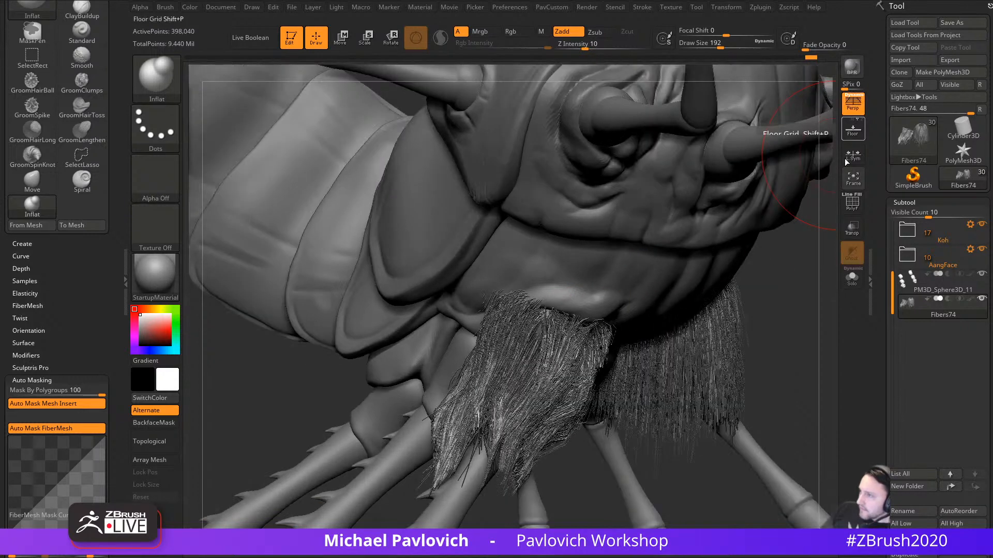
click(853, 106)
key(shift+r)
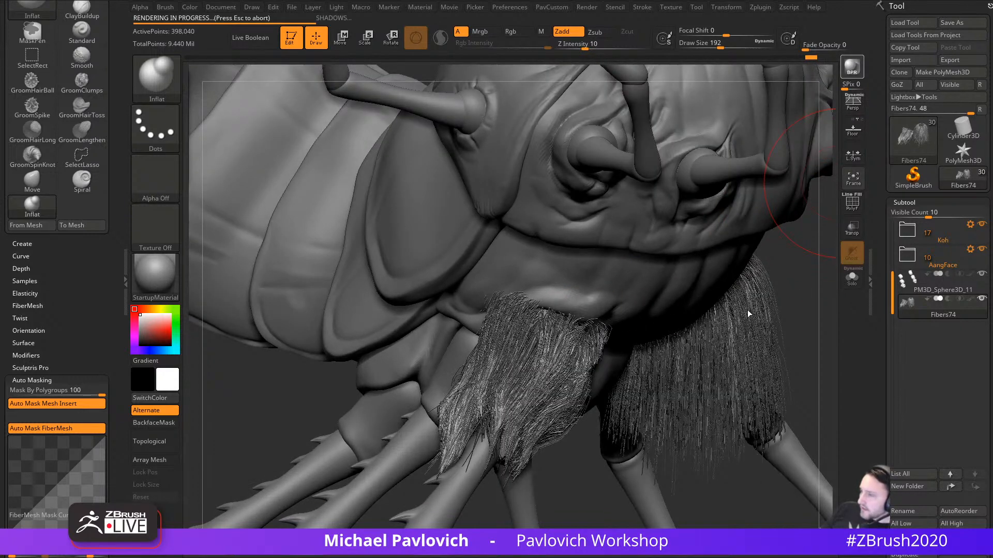
key(ctrl)
key(ctrl)
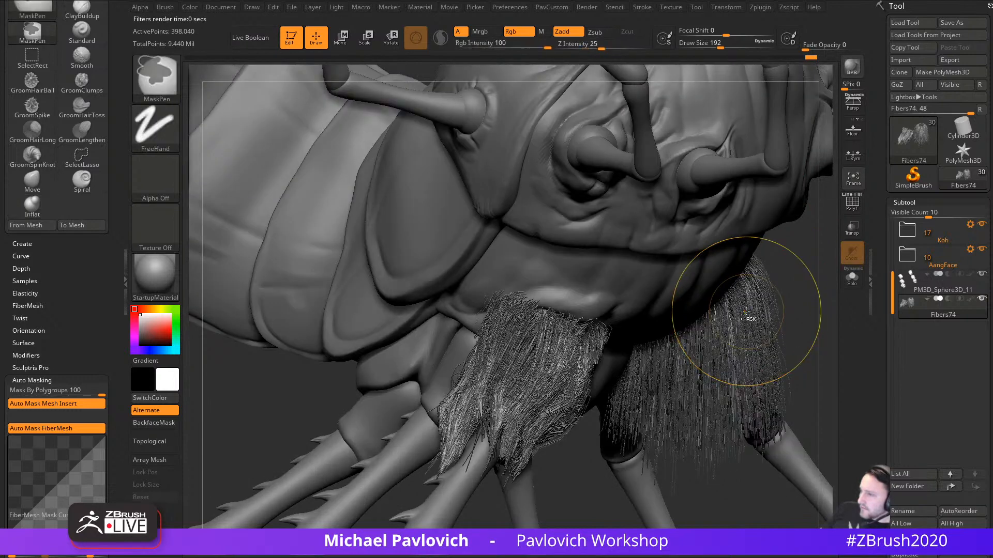
click(852, 104)
click(851, 67)
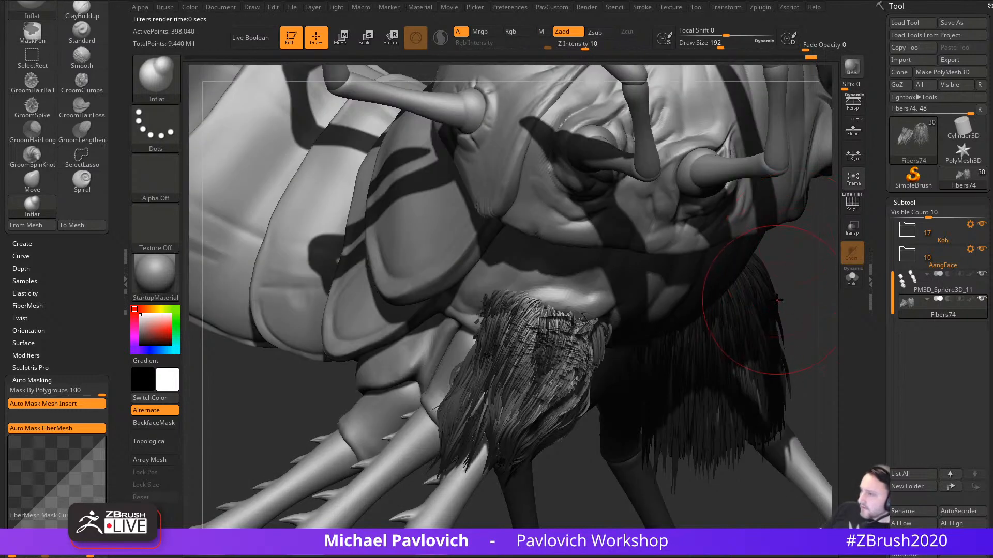
drag(777, 298, 827, 259)
click(852, 68)
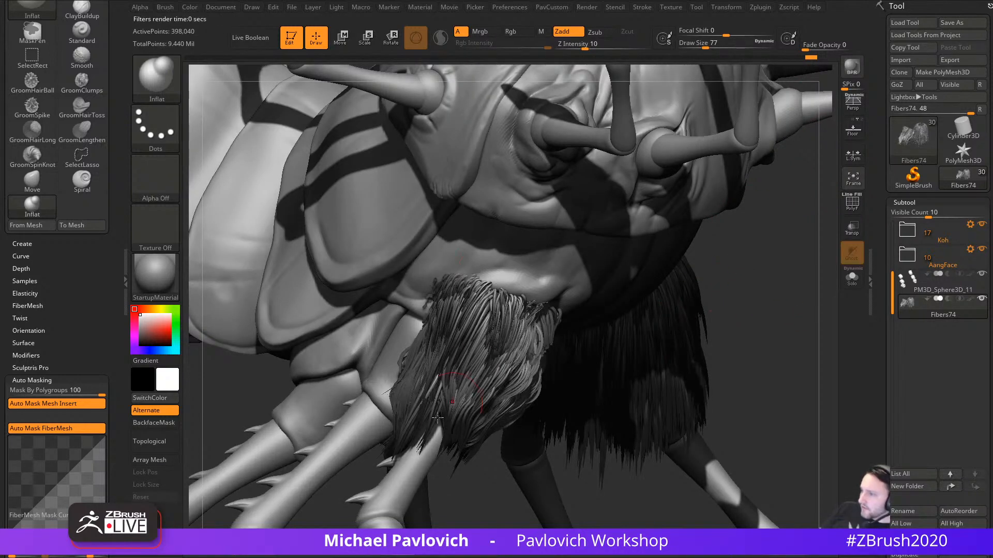
Step: Switch to the Standard brush and set its draw size to 101
mouse_move(771, 328)
alt+mouse_down()
mouse_move(736, 333)
mouse_move(776, 309)
mouse_move(742, 324)
alt+mouse_up()
key(b)
key(s)
key(t)
key(s)
Step: Look over the FiberMesh settings of the fur subtool and quick-save the project
drag(881, 315, 880, 191)
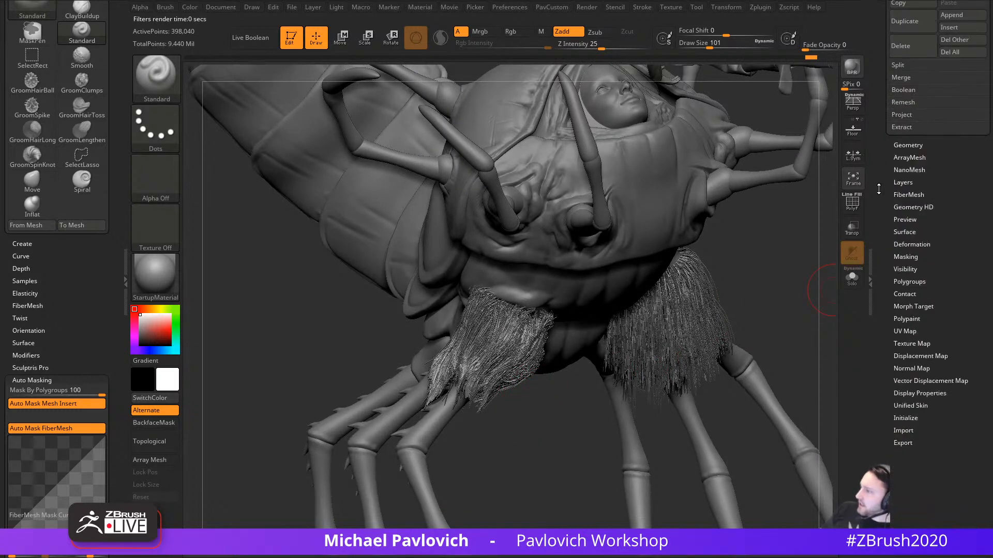
click(906, 211)
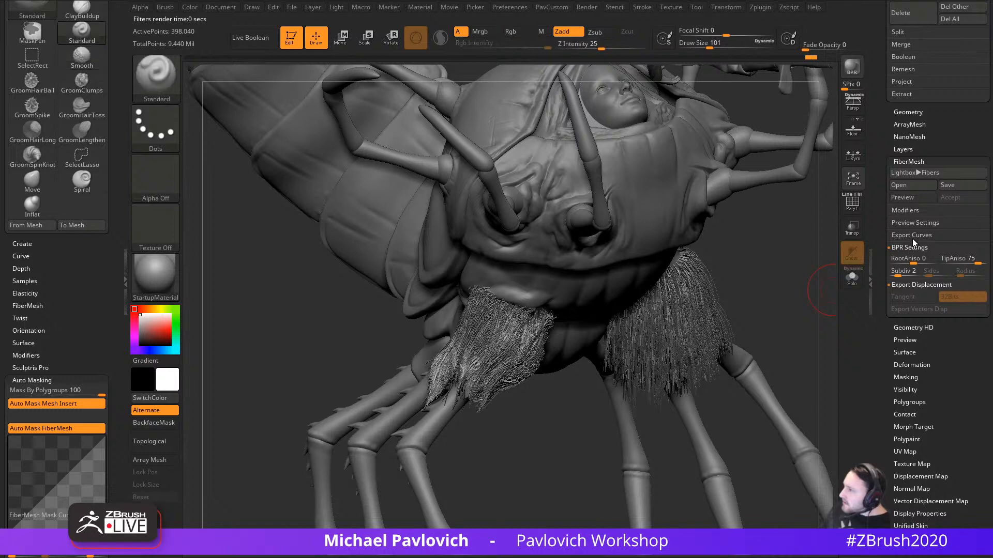
drag(878, 229, 883, 372)
click(737, 3)
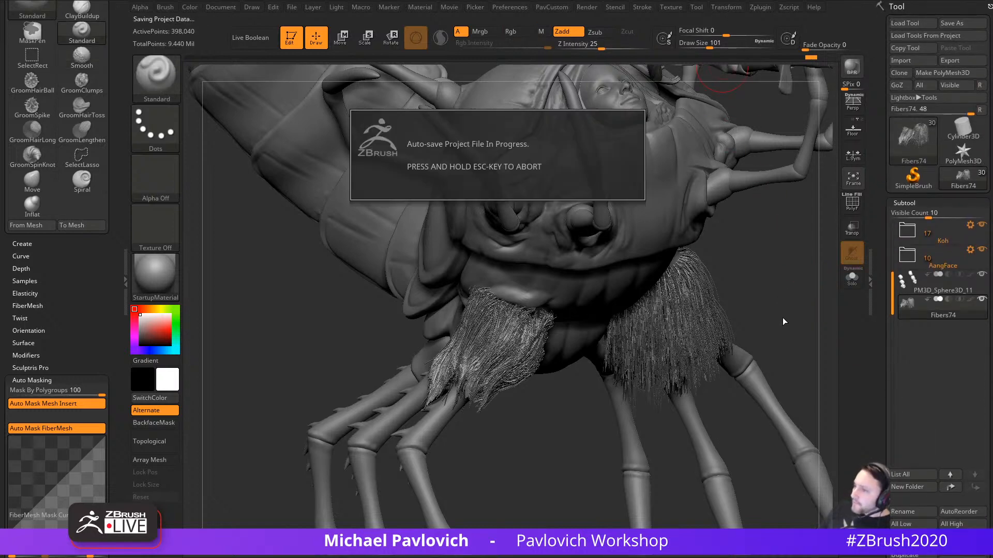
drag(783, 315, 804, 317)
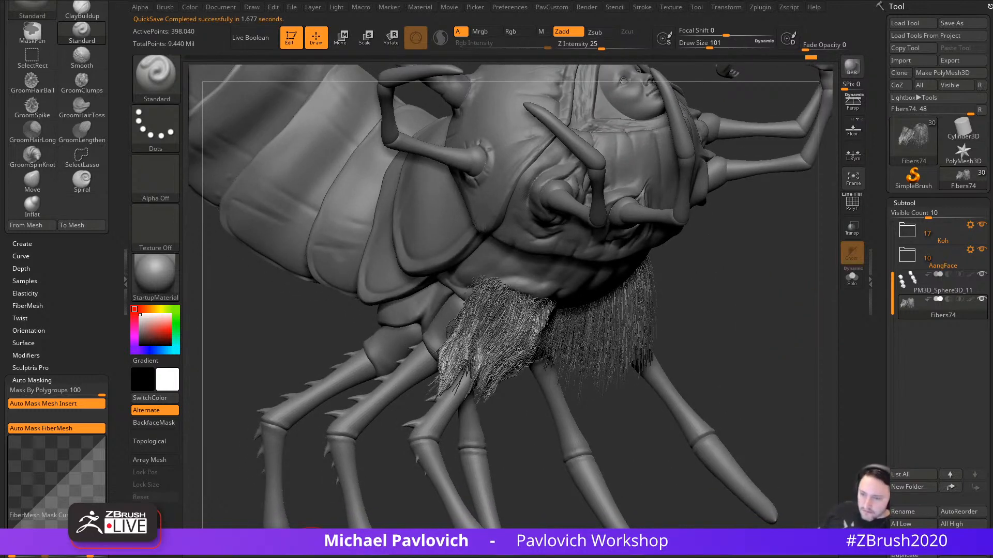
Step: Turn the FiberMesh leg fur into real geometry with Convert BPR To Geo
scroll(890, 282, down, 10)
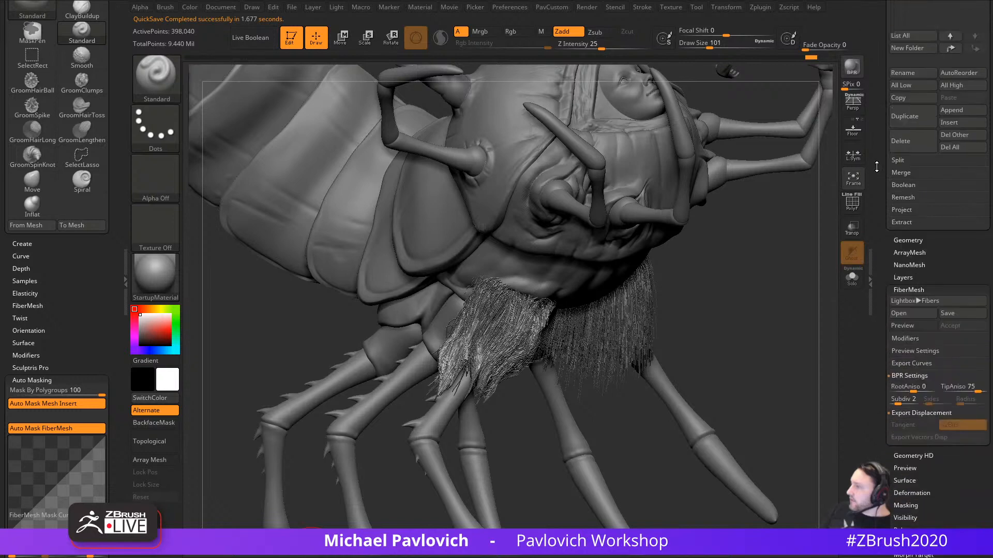
scroll(908, 308, down, 1)
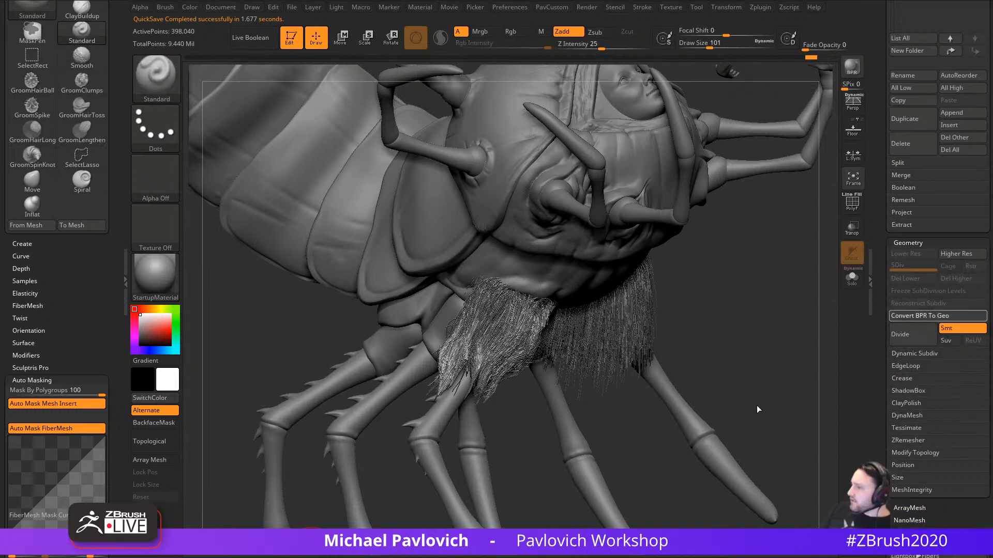
mouse_move(754, 382)
alt+mouse_down()
mouse_move(804, 348)
mouse_move(645, 420)
alt+mouse_up()
mouse_move(545, 478)
mouse_down()
mouse_move(562, 508)
mouse_move(590, 439)
mouse_move(646, 421)
mouse_move(594, 416)
mouse_up()
Step: Try sculpting and smoothing the converted strands on the front leg at draw size 172
key(s)
key(s)
drag(482, 321, 472, 321)
shift+drag(479, 272, 496, 287)
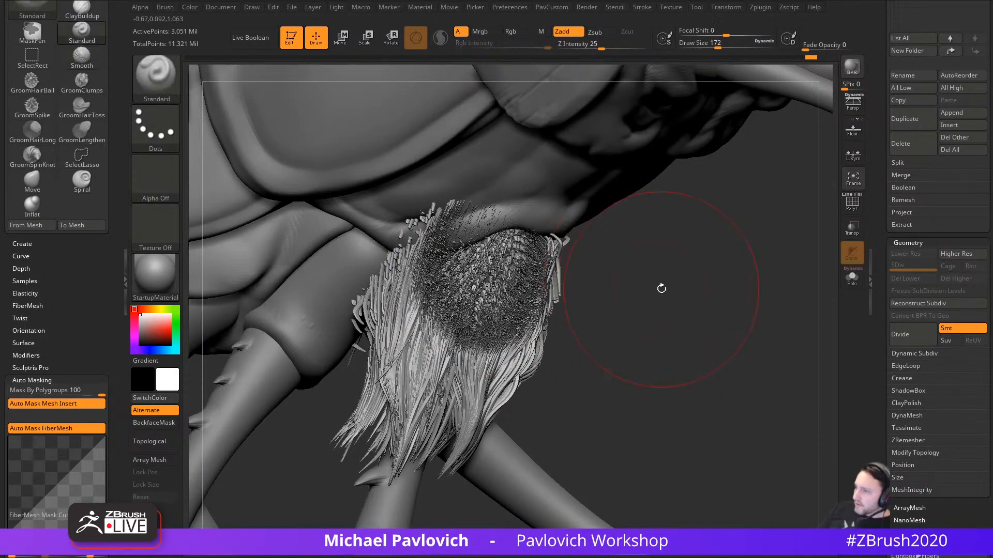
drag(661, 287, 521, 281)
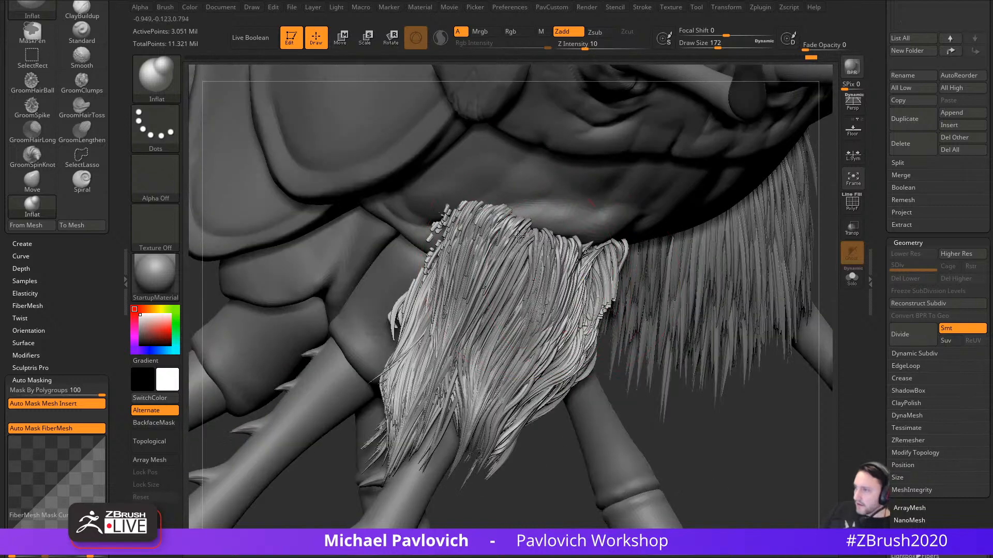
Step: Try thickening the converted strands with the Inflat brush at draw size 65, and restore the unconverted fur from the undo history
key(ctrl+z)
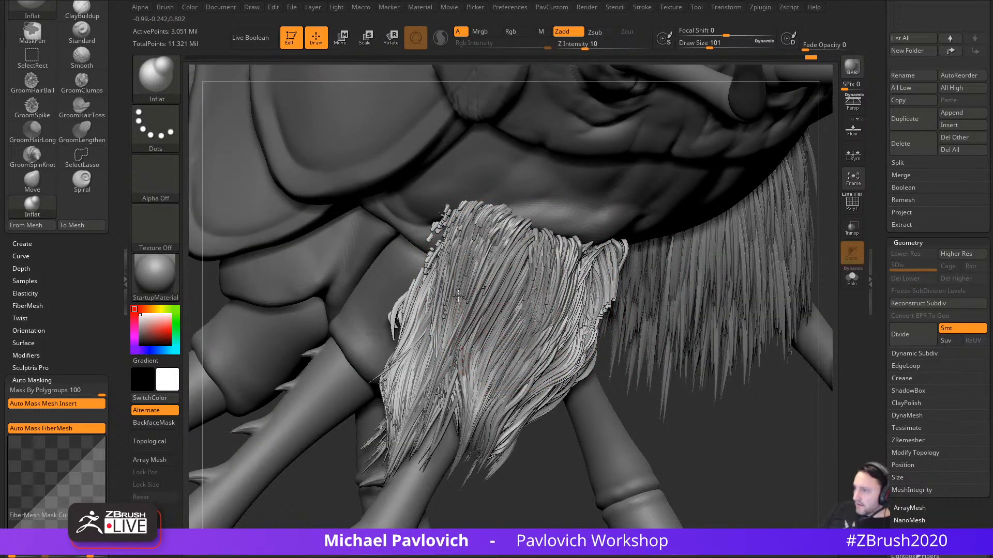
drag(688, 395, 631, 375)
drag(586, 284, 597, 338)
right_drag(597, 338, 601, 308)
key(bracketleft)
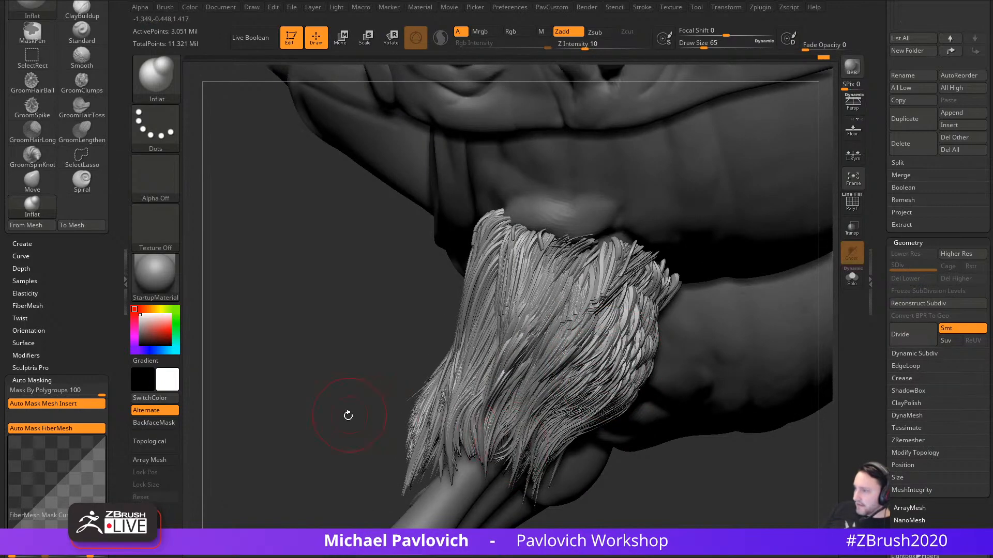
drag(348, 416, 437, 304)
ctrl+right_drag(686, 345, 669, 299)
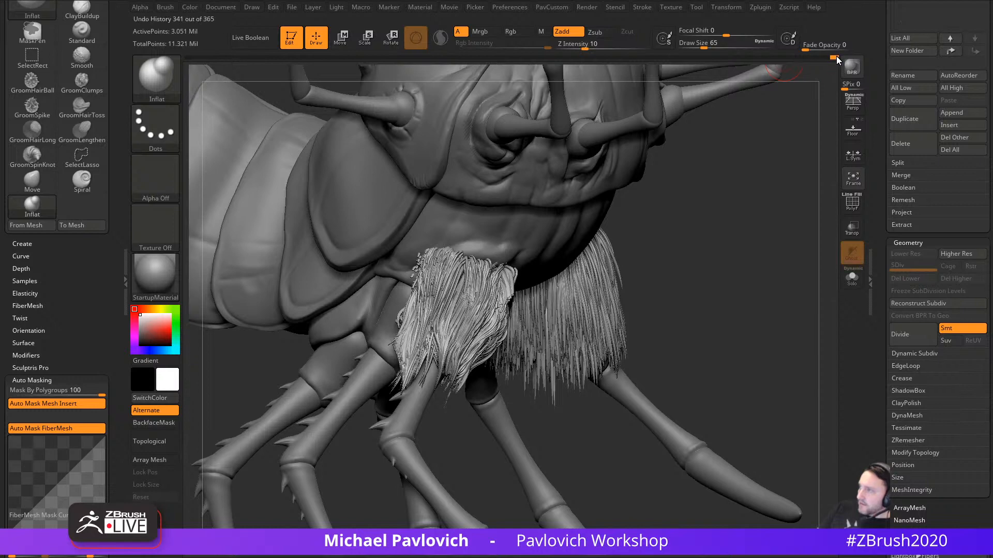
mouse_move(815, 58)
mouse_down()
mouse_move(799, 58)
mouse_move(809, 58)
mouse_up()
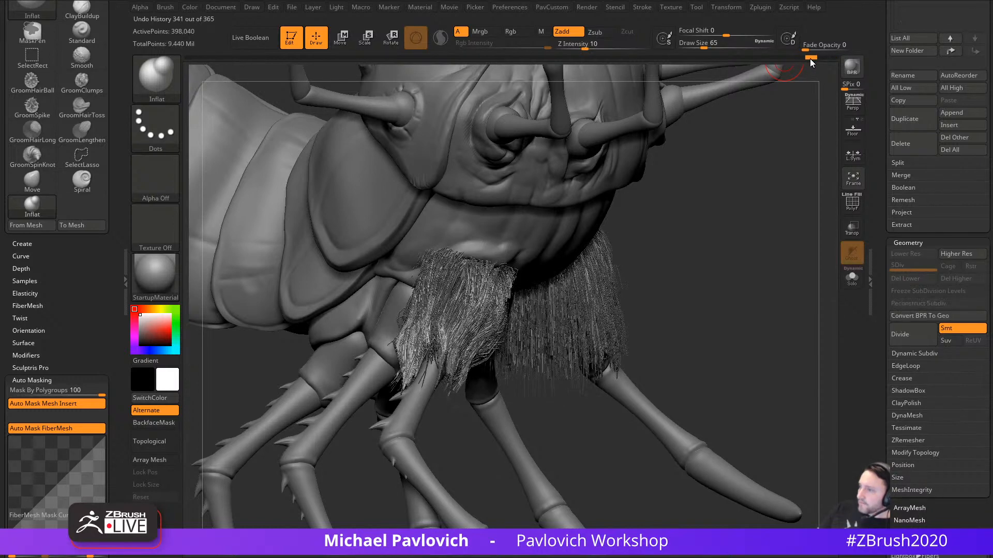
Step: Set the Inflat brush's draw size to 149 and render a BPR preview of the restored fur
right_drag(772, 136, 646, 259)
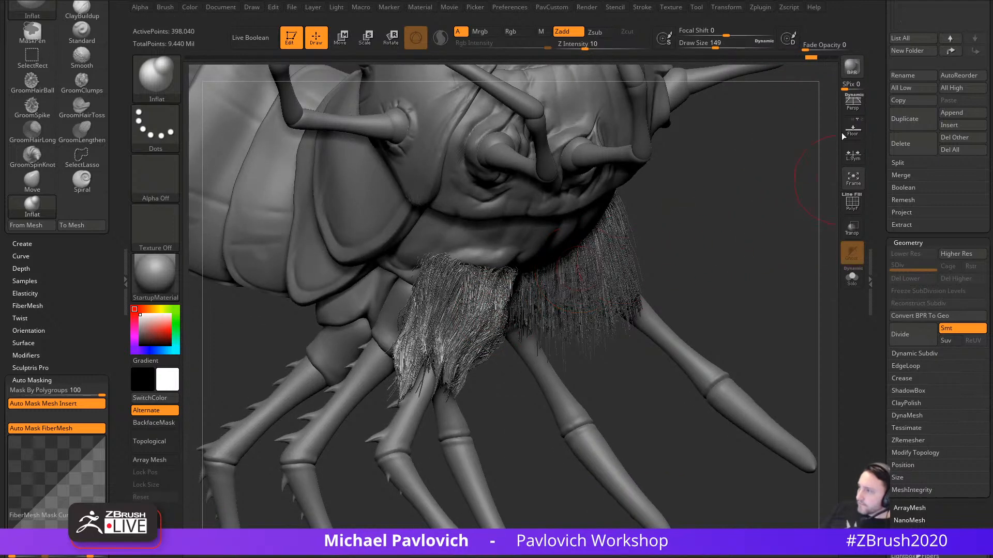
click(852, 69)
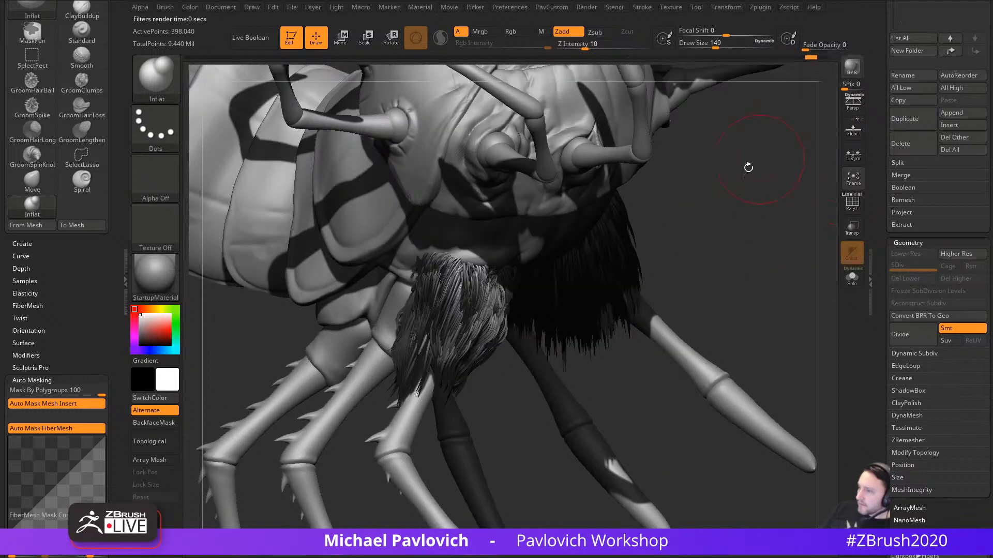
drag(749, 166, 809, 226)
Step: Smooth the fur strands around the front and outer sides of the leg at draw size 145
mouse_move(525, 248)
shift+mouse_down()
mouse_move(484, 287)
mouse_move(515, 249)
shift+mouse_up()
mouse_move(734, 248)
mouse_down()
mouse_move(578, 268)
mouse_move(536, 241)
mouse_move(522, 254)
mouse_up()
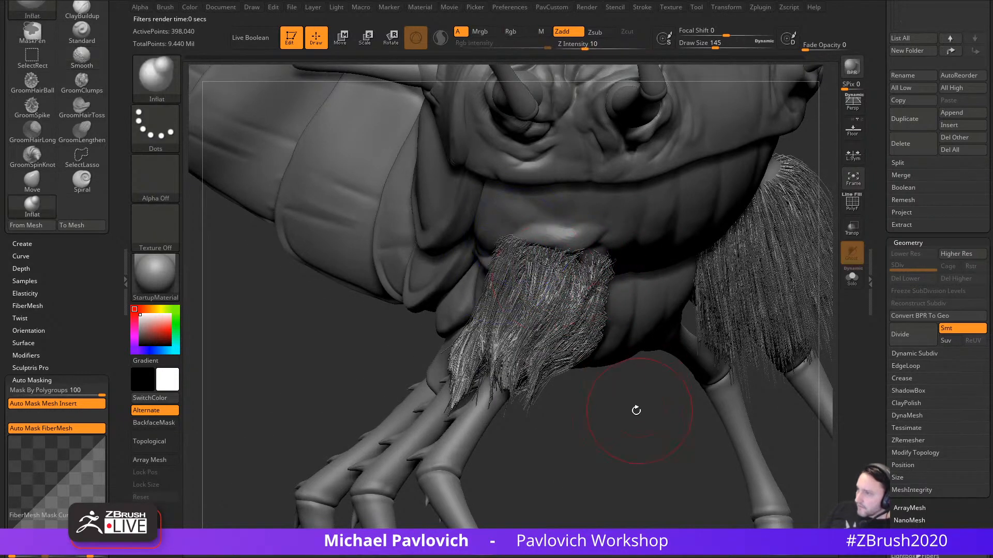
mouse_move(636, 410)
mouse_down()
mouse_move(582, 280)
mouse_move(624, 310)
mouse_move(595, 326)
mouse_up()
drag(430, 386, 449, 334)
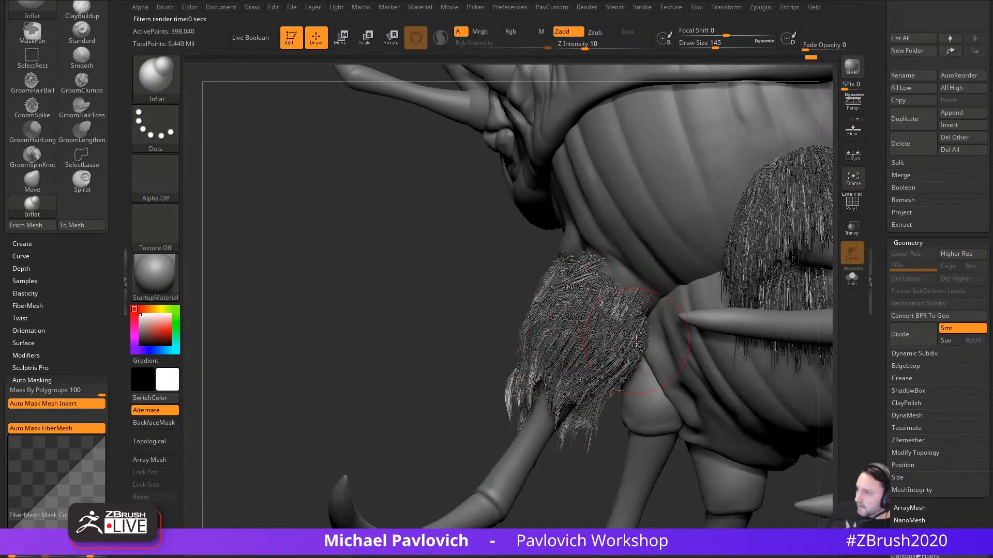
shift+drag(636, 341, 608, 354)
drag(465, 332, 603, 322)
Step: View the whole creature with its leg fur from the front and the side to judge the overall look
alt+drag(413, 420, 773, 340)
ctrl+shift+click(774, 339)
mouse_move(796, 287)
mouse_down()
mouse_move(751, 326)
mouse_move(742, 322)
mouse_move(747, 295)
mouse_move(807, 359)
mouse_move(802, 377)
mouse_move(733, 406)
mouse_move(703, 297)
mouse_up()
key(1)
key(s)
click(723, 399)
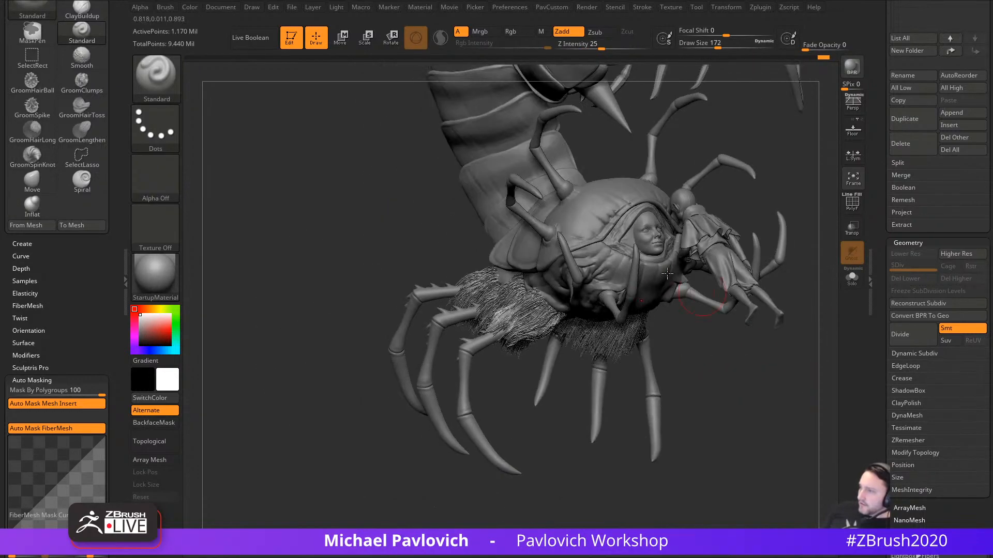
mouse_move(755, 398)
mouse_down()
mouse_move(734, 417)
mouse_move(641, 398)
mouse_up()
key(s)
click(546, 293)
drag(433, 267, 497, 404)
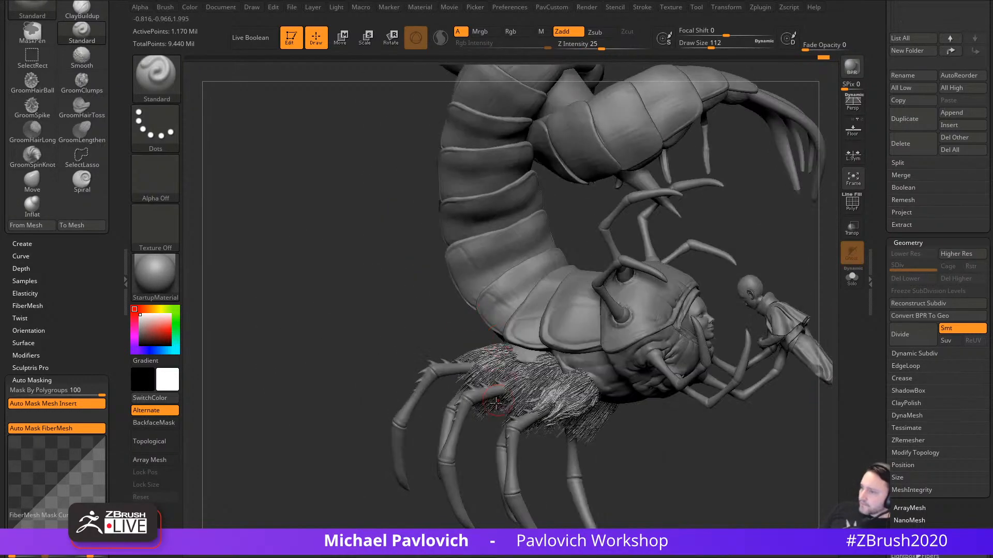
Step: Select and subdivide the tapered cylinder behind the coiled body, and bring up the cartoon reference image for comparison
alt+click(497, 404)
alt+click(521, 296)
drag(386, 357, 569, 237)
alt+click(570, 237)
drag(796, 344, 819, 382)
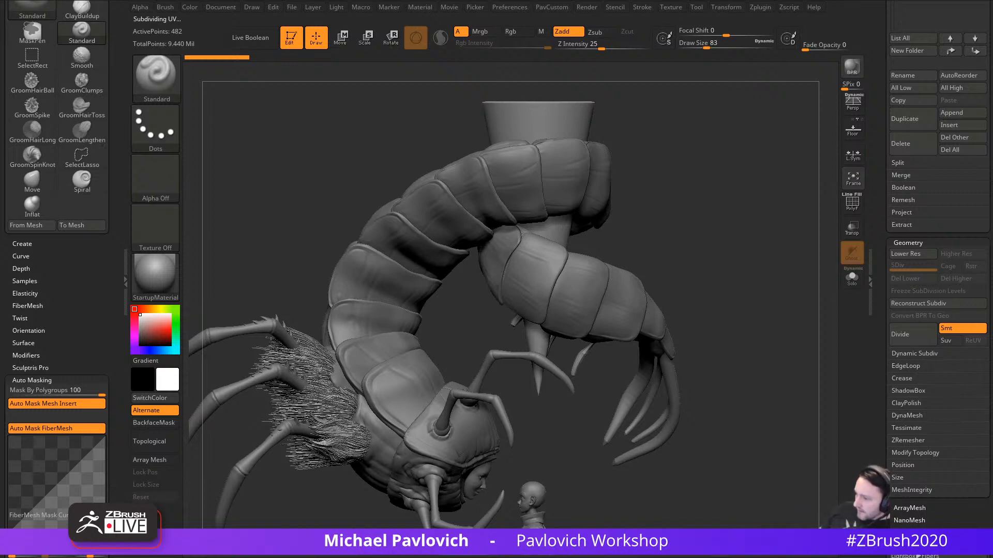
right_drag(992, 227, 507, 296)
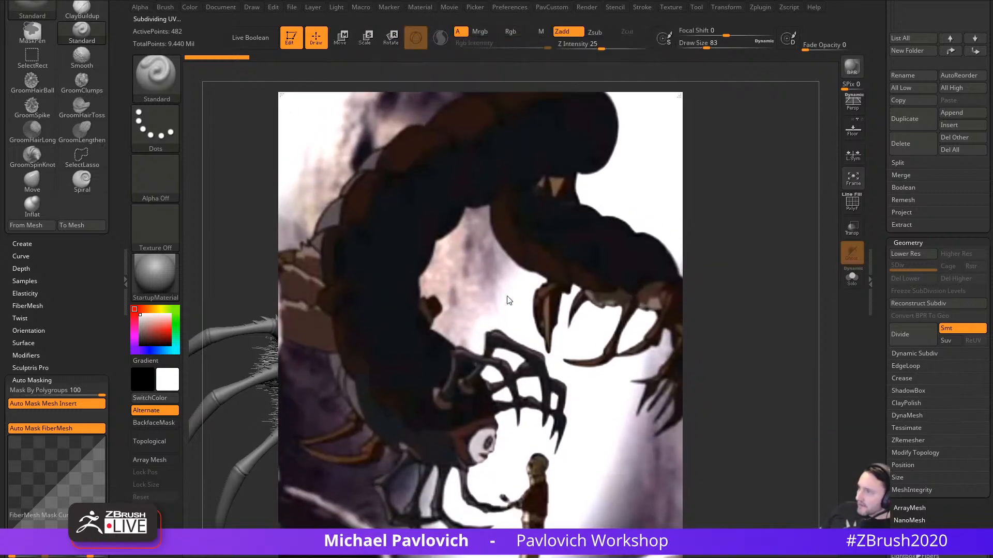
Step: Compare the creature's coiled body and the tapered cylinder with the cartoon reference images, then move the images out of view
mouse_move(556, 328)
right_down()
mouse_move(992, 310)
mouse_move(442, 297)
right_up()
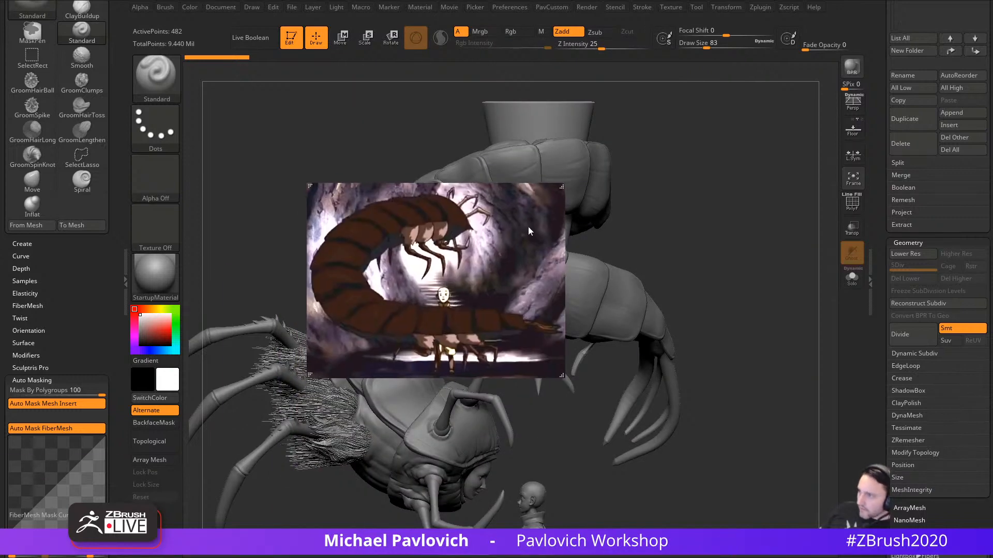
right_drag(529, 226, 992, 232)
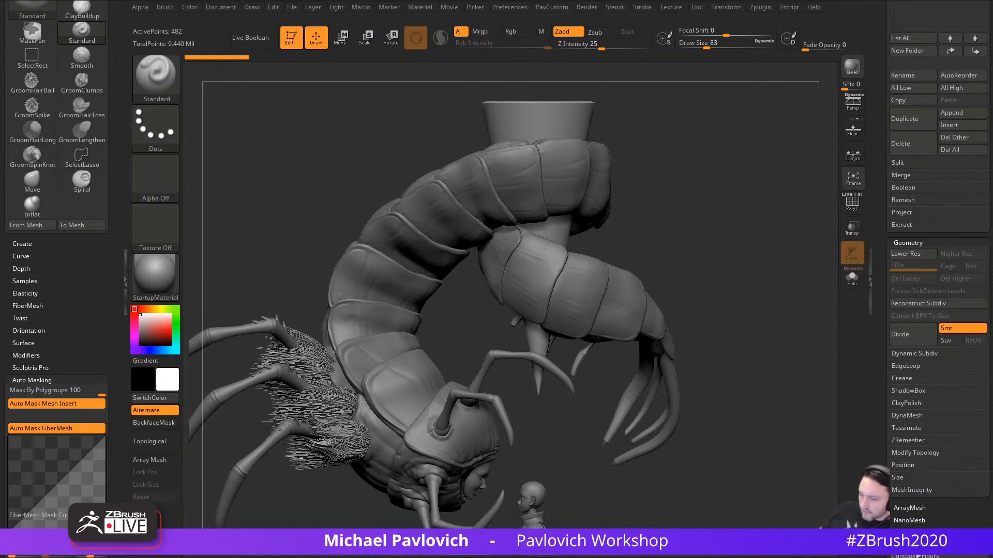
drag(685, 195, 728, 226)
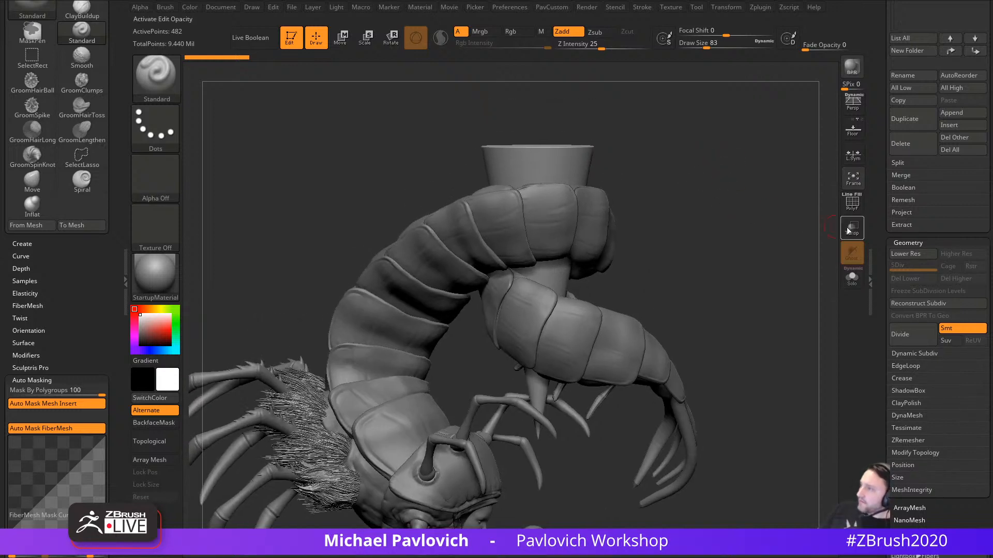
Step: Isolate the tapered cylinder and inspect its wireframe
click(851, 277)
drag(780, 258, 768, 255)
click(851, 203)
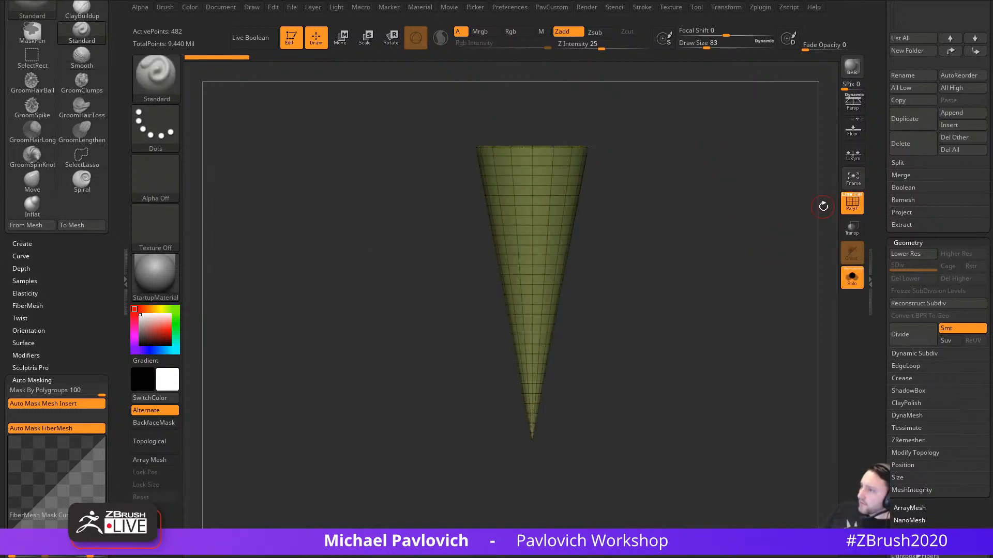
click(853, 205)
Step: Apply dynamic subdivision to the tapered cylinder and convert it to a DynaMesh at resolution 128
key(2)
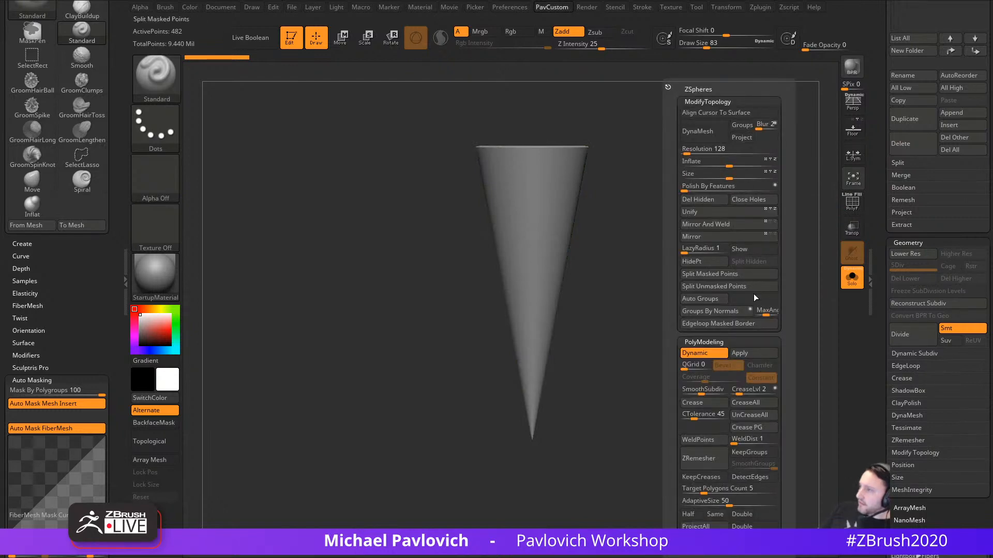
click(716, 354)
click(716, 354)
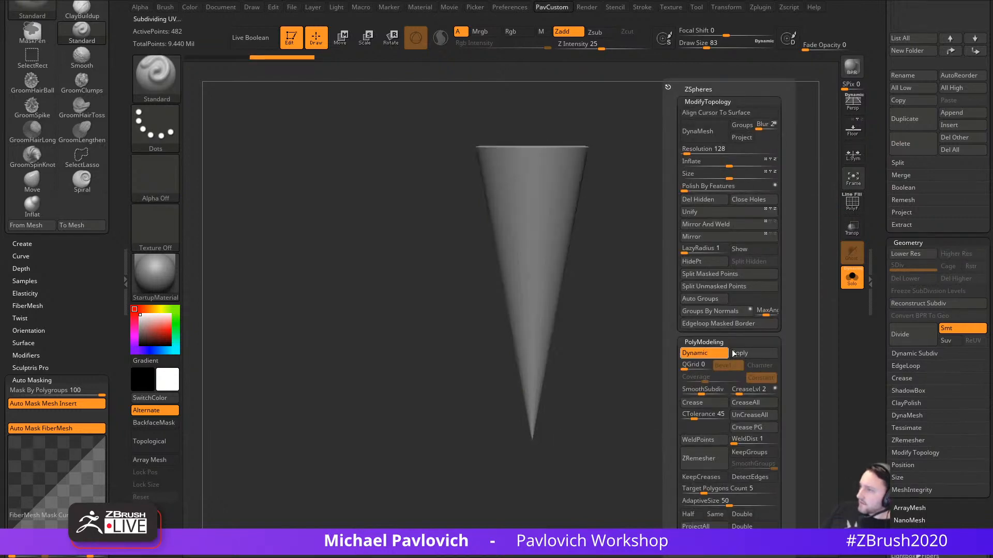
click(744, 352)
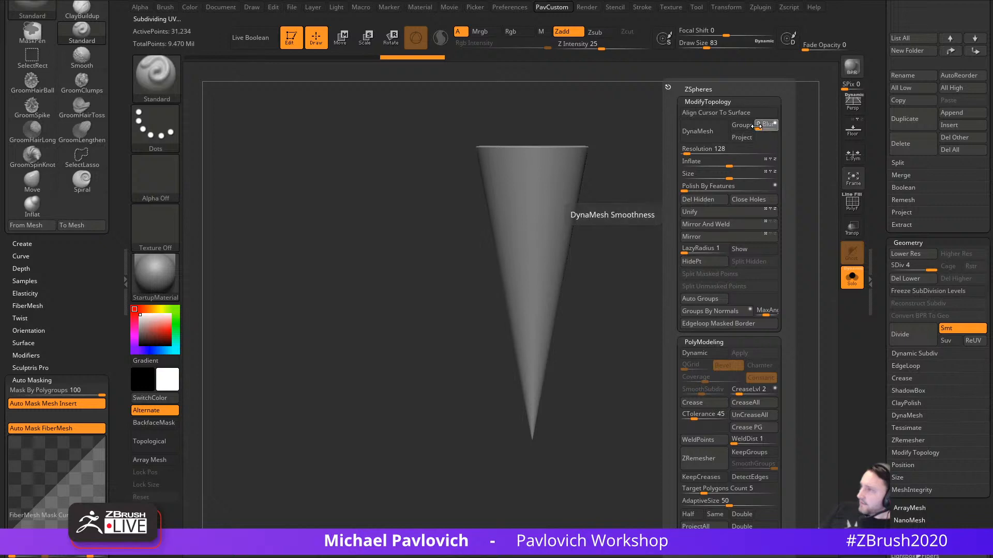
click(697, 131)
click(668, 155)
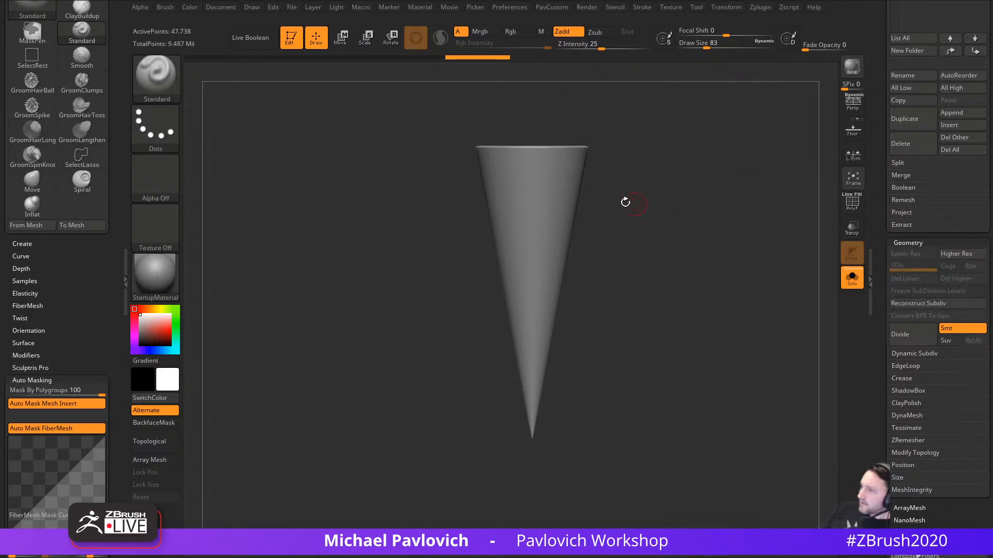
Step: Check the mesh density of the DynaMeshed cone in the wireframe display
click(852, 206)
alt+drag(731, 230, 770, 231)
click(852, 206)
mouse_move(714, 174)
alt+mouse_down()
mouse_move(734, 270)
mouse_move(721, 208)
alt+mouse_up()
Step: Chip the cone's upper rim from several sides with the TrimDynamic brush at draw size 177
key(b)
key(t)
key(d)
drag(638, 182, 621, 192)
key(s)
drag(500, 228, 560, 222)
drag(603, 221, 647, 206)
drag(572, 223, 617, 196)
mouse_move(699, 165)
mouse_down()
mouse_move(668, 206)
mouse_move(634, 112)
mouse_move(744, 161)
mouse_up()
drag(519, 168, 590, 86)
mouse_move(743, 204)
mouse_down()
mouse_move(760, 155)
mouse_move(733, 204)
mouse_up()
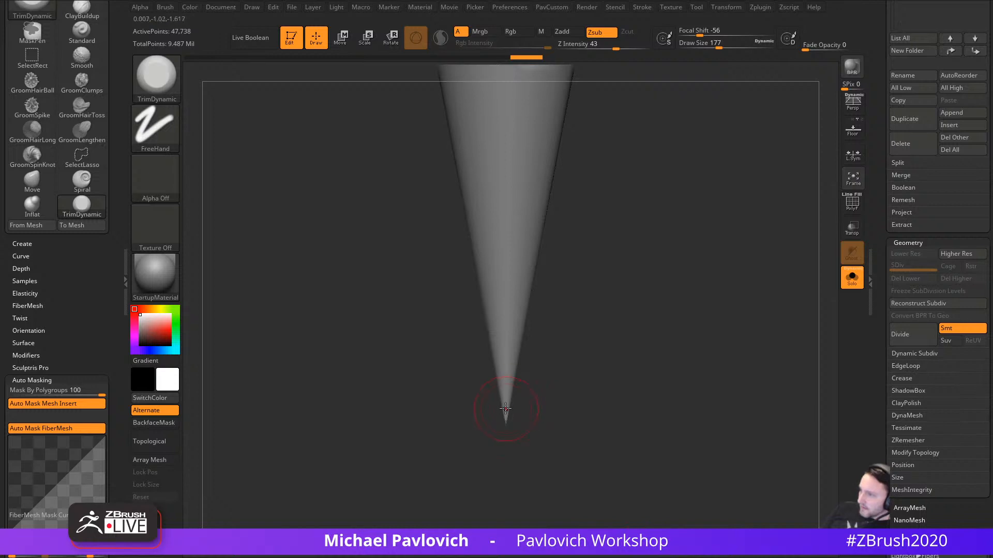
Step: Trim the cone's pointed tip with TrimDynamic and switch to smoothing at draw size 132
mouse_move(505, 408)
mouse_down()
mouse_move(508, 420)
mouse_move(567, 404)
mouse_move(506, 426)
mouse_move(506, 388)
mouse_up()
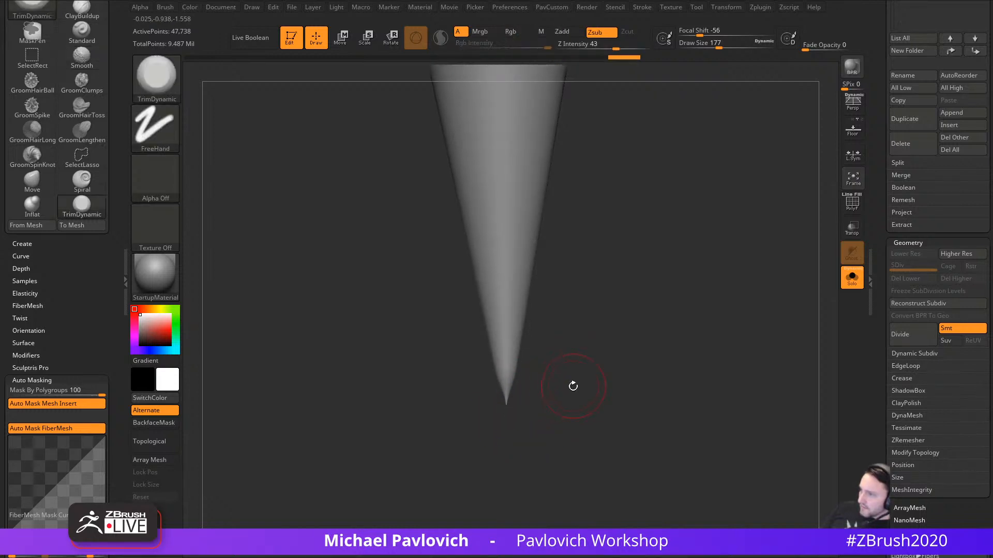
shift+drag(573, 386, 546, 332)
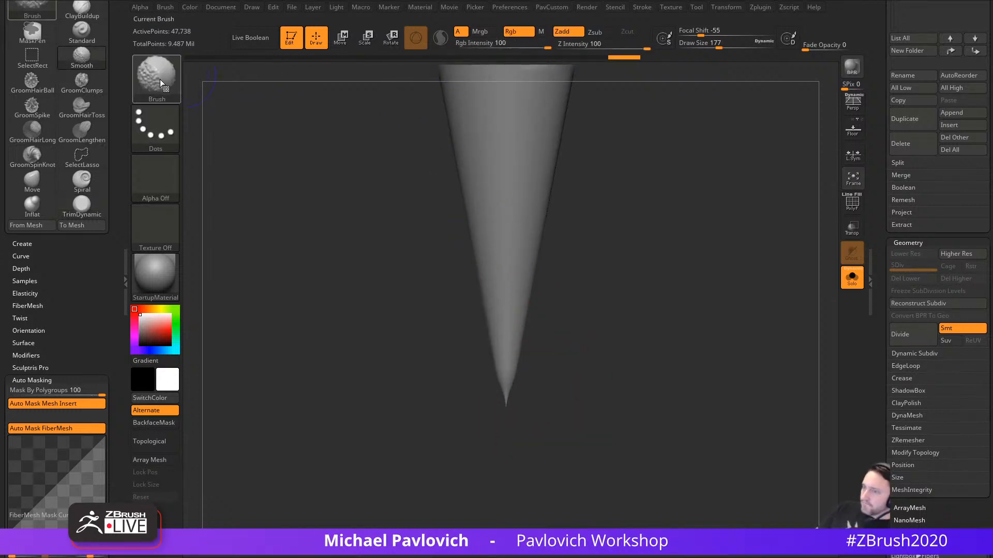
drag(607, 162, 625, 224)
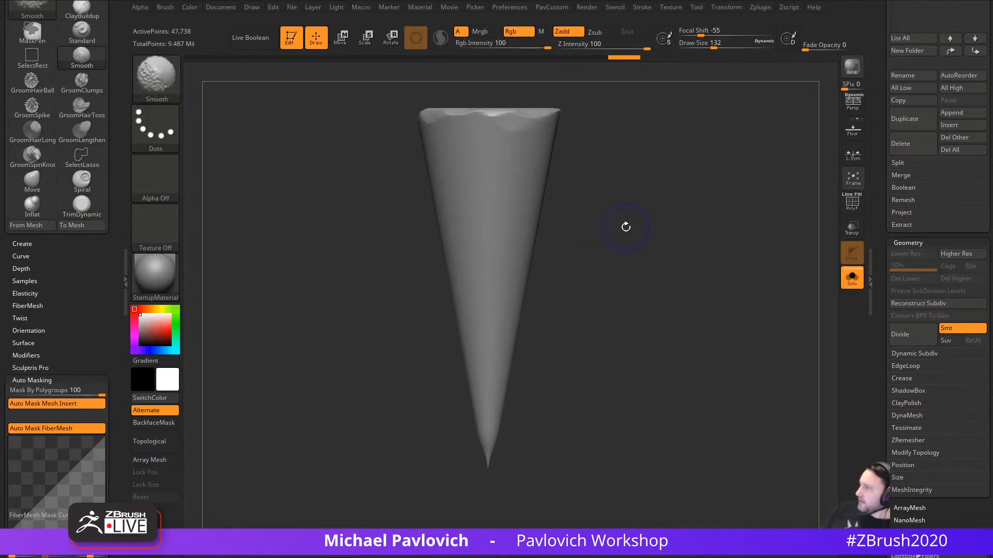
key(shift)
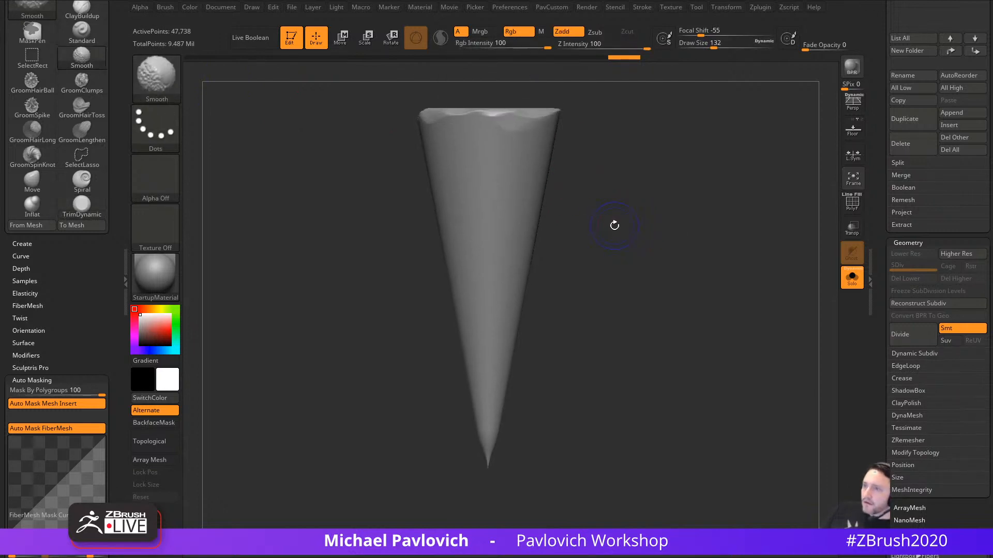
Step: Set the TrimDynamic brush's Mask By Polygroups to 0 and review its other auto masking options
scroll(67, 327, down, 3)
drag(40, 313, 10, 314)
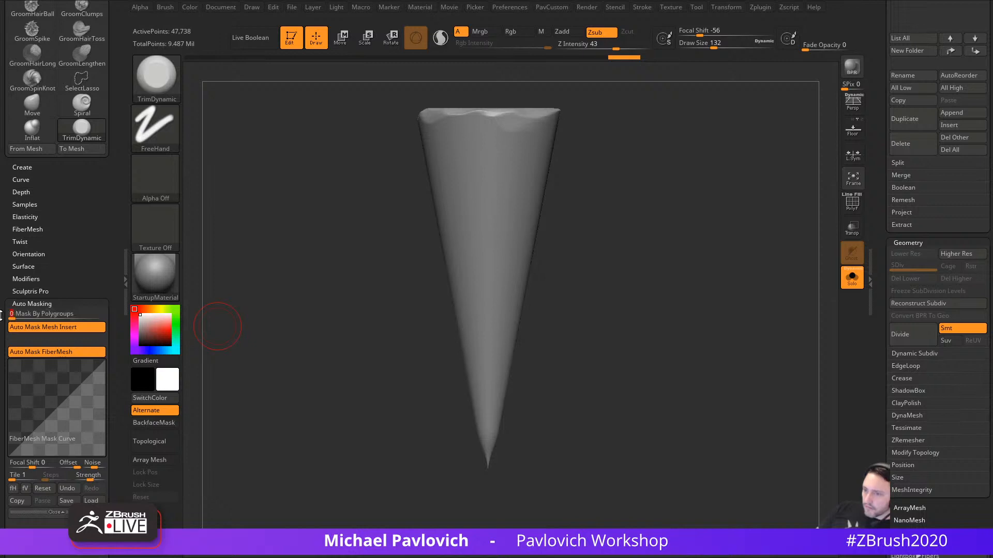
key(shift)
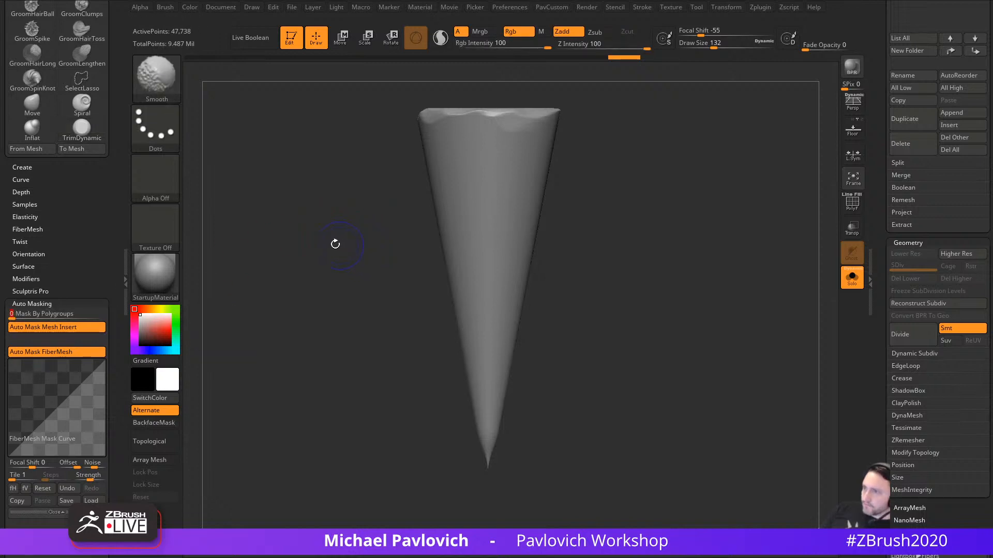
mouse_move(95, 231)
mouse_down()
mouse_move(95, 2)
mouse_move(95, 93)
mouse_up()
key(shift)
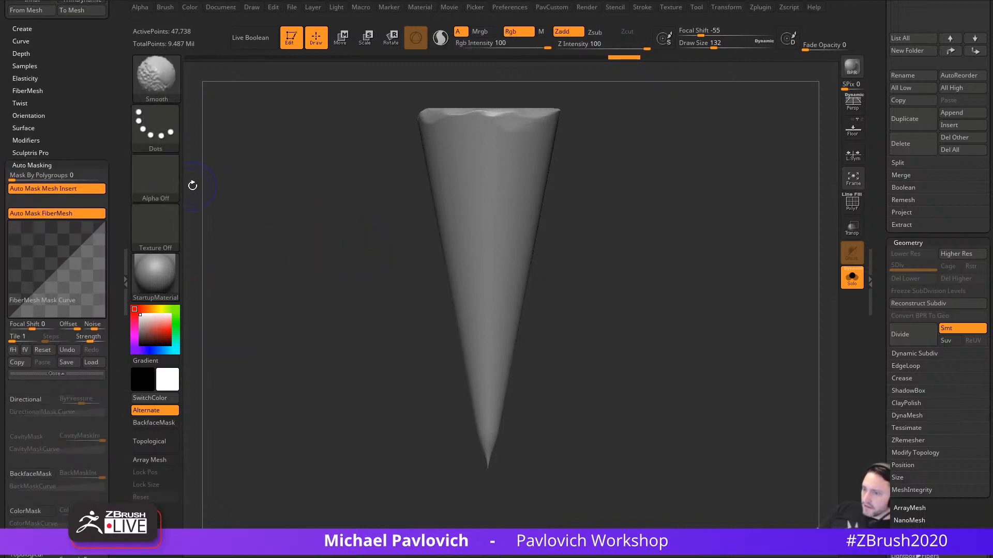
Step: Enable Sculptris Pro and smooth the cone's sharp tip into a rounded end at draw size 132
click(440, 38)
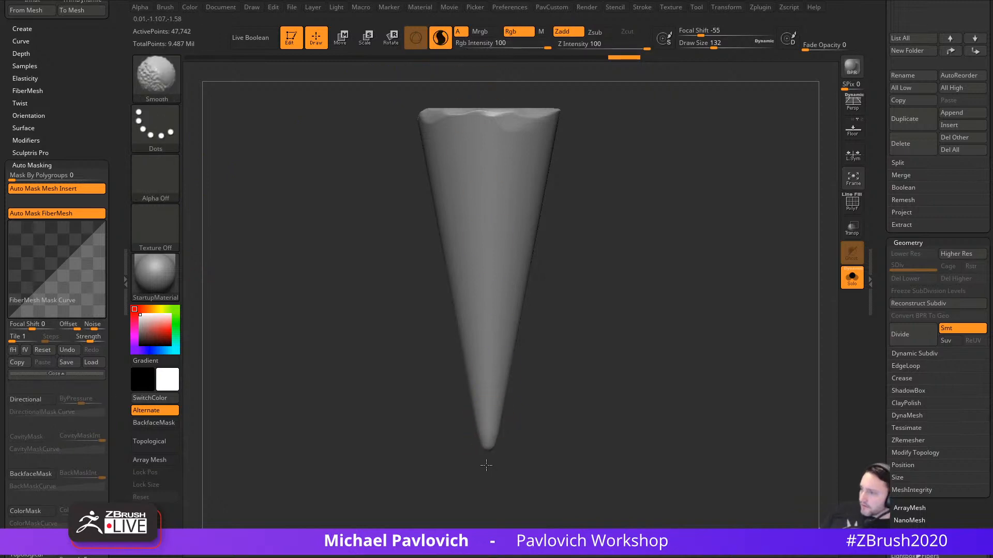
shift+drag(486, 465, 504, 456)
mouse_move(614, 422)
mouse_down()
mouse_move(530, 416)
mouse_move(553, 424)
mouse_up()
shift+drag(704, 373, 835, 244)
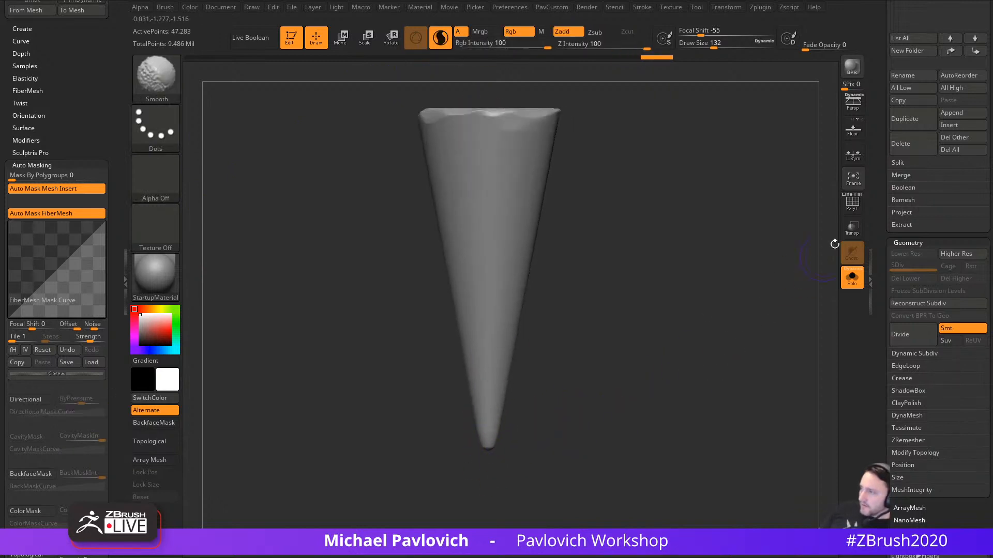
Step: Try smoothing the cone's lower shaft with the wireframe displayed, and undo the strokes
key(shift+f)
alt+drag(681, 368, 530, 442)
mouse_move(508, 347)
shift+mouse_down()
mouse_move(505, 222)
mouse_move(560, 353)
shift+mouse_up()
key(ctrl+z)
key(ctrl+z)
key(ctrl+z)
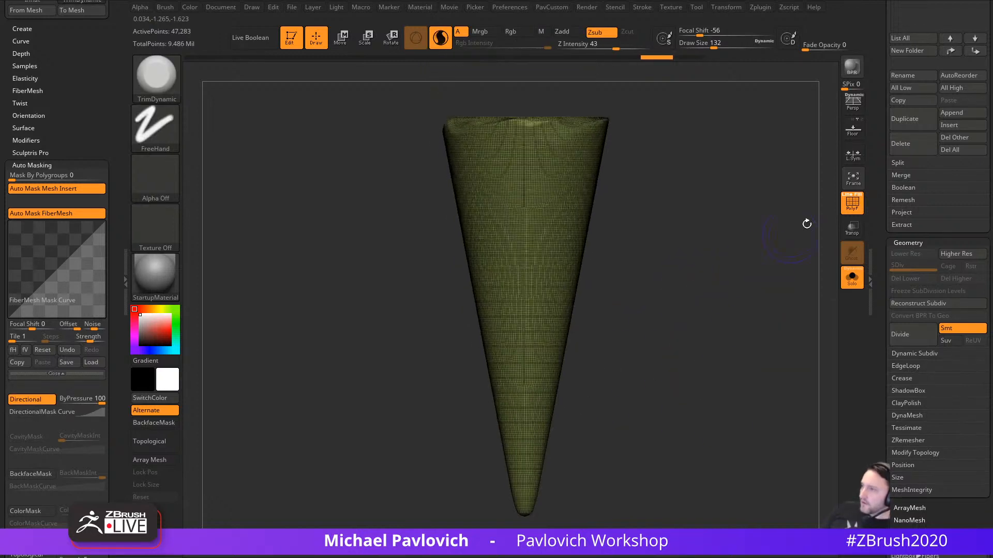
key(shift+f)
key(ctrl+z)
Step: Trim the cone's upper rim, turn Sculptris Pro off, and continue trimming at draw size 154
drag(669, 270, 641, 290)
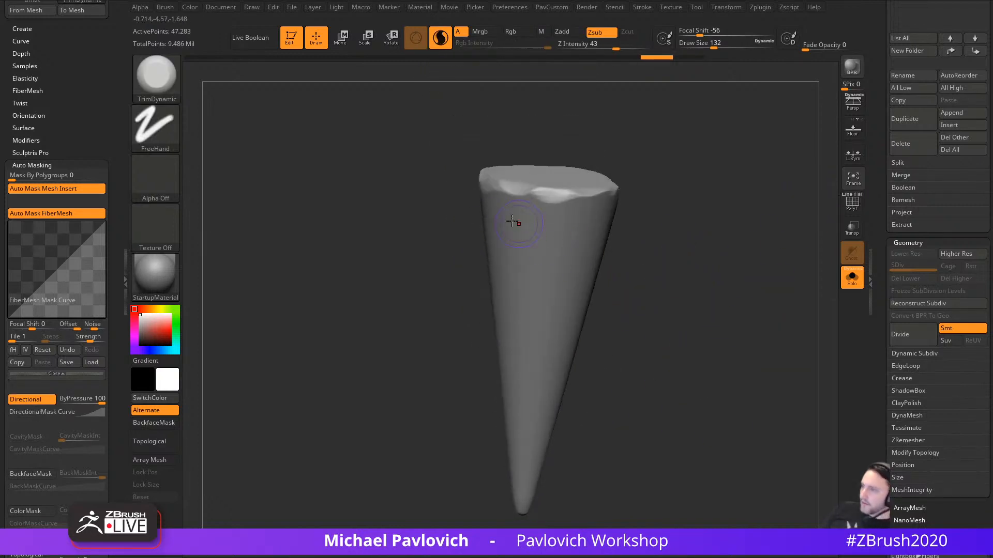
mouse_move(496, 181)
mouse_down()
mouse_move(569, 198)
mouse_move(573, 229)
mouse_up()
click(440, 38)
key(s)
mouse_move(548, 194)
mouse_down()
mouse_move(556, 206)
mouse_move(596, 201)
mouse_up()
alt+drag(647, 207, 575, 180)
drag(654, 233, 685, 246)
Step: Load the TrimSmoothBorder brush from the LightBox Trim brushes and assign the square Alpha 28
key(b)
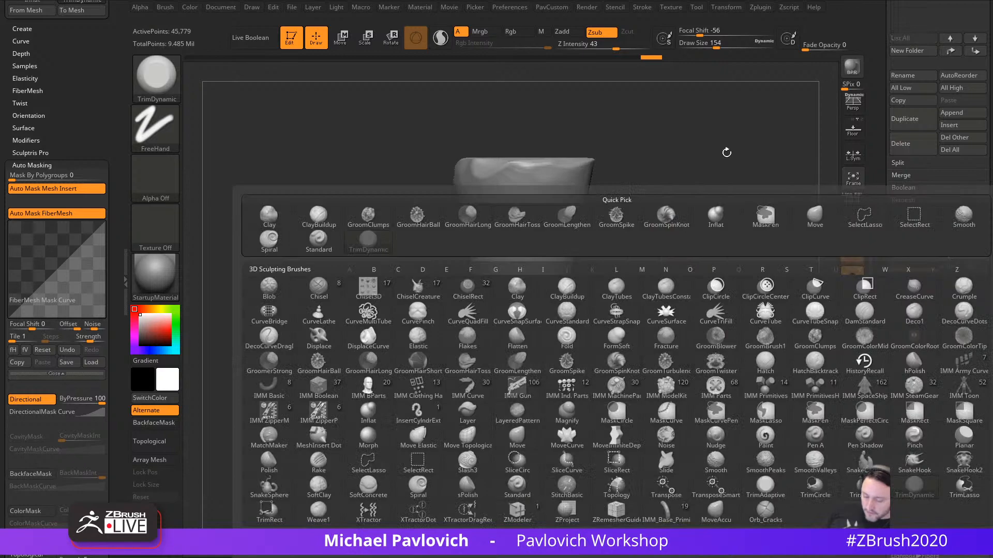
key(comma)
click(307, 71)
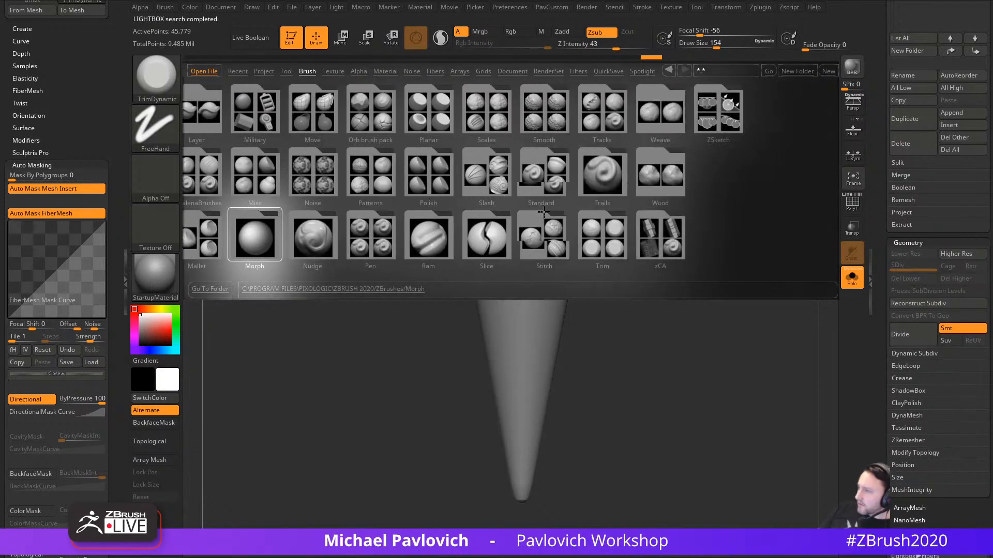
double_click(601, 236)
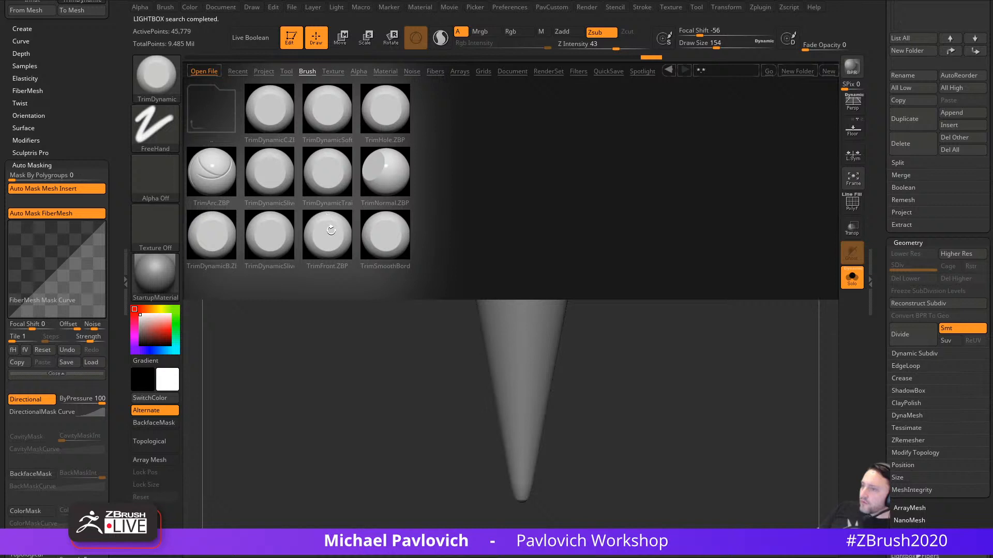
double_click(386, 239)
click(155, 177)
click(317, 186)
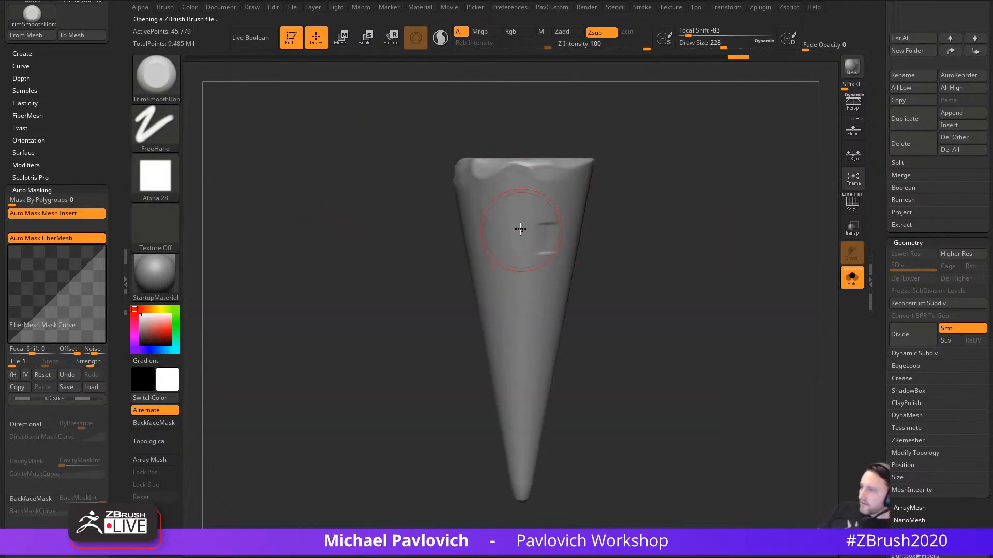
Step: Carve flat facets across the cone's upper front and down one side with TrimSmoothBorder at draw size 228
mouse_move(520, 229)
mouse_down()
mouse_move(492, 212)
mouse_move(499, 295)
mouse_move(487, 243)
mouse_up()
drag(434, 344, 499, 343)
mouse_move(473, 186)
mouse_down()
mouse_move(473, 342)
mouse_move(473, 210)
mouse_move(490, 166)
mouse_up()
alt+drag(588, 181, 688, 186)
mouse_move(500, 173)
mouse_down()
mouse_move(536, 253)
mouse_move(531, 336)
mouse_up()
drag(595, 276, 615, 275)
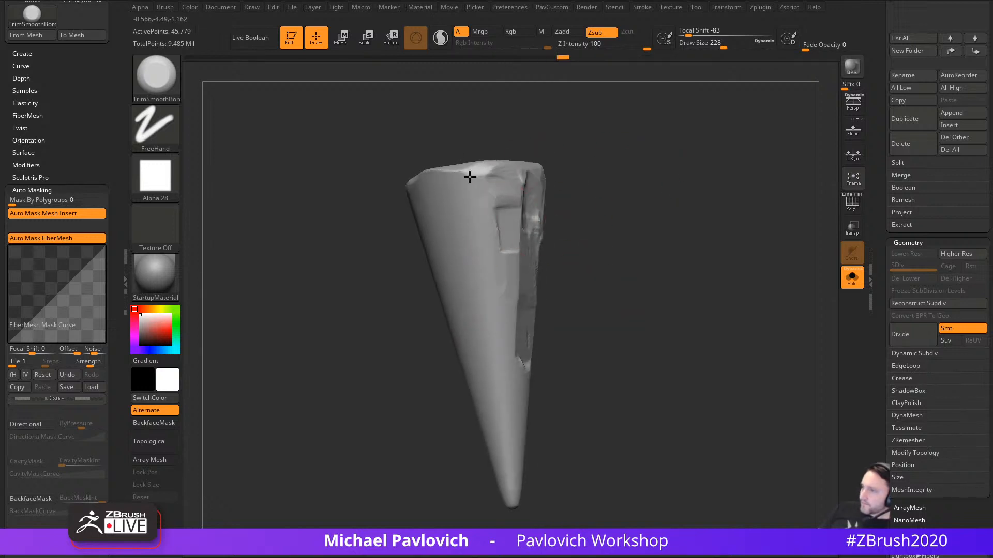
Step: Flatten rocky planes around the area beneath the cone's rim, raising the draw size to 245
drag(479, 204, 440, 178)
drag(585, 181, 687, 183)
key(s)
drag(509, 199, 507, 199)
mouse_move(505, 189)
mouse_down()
mouse_move(478, 183)
mouse_move(488, 189)
mouse_up()
mouse_move(465, 186)
mouse_down()
mouse_move(448, 179)
mouse_move(454, 201)
mouse_move(475, 212)
mouse_up()
drag(569, 236, 620, 232)
Step: Set the draw size to 228 and chisel long facets from below the rim down the cone toward its tip
key(s)
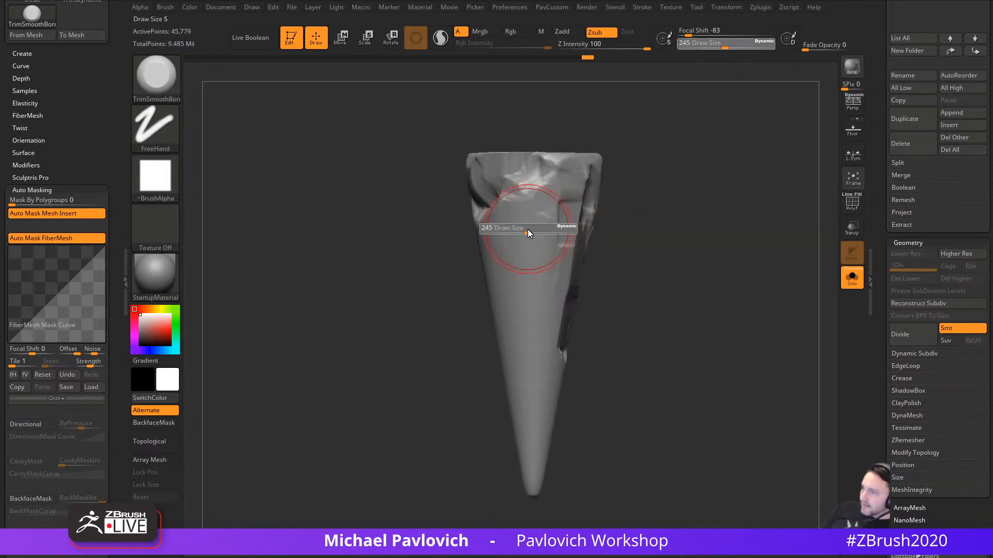
drag(527, 229, 526, 229)
drag(512, 194, 537, 259)
alt+drag(624, 238, 604, 236)
drag(504, 194, 519, 259)
drag(520, 282, 523, 317)
alt+drag(609, 290, 600, 268)
drag(601, 269, 574, 266)
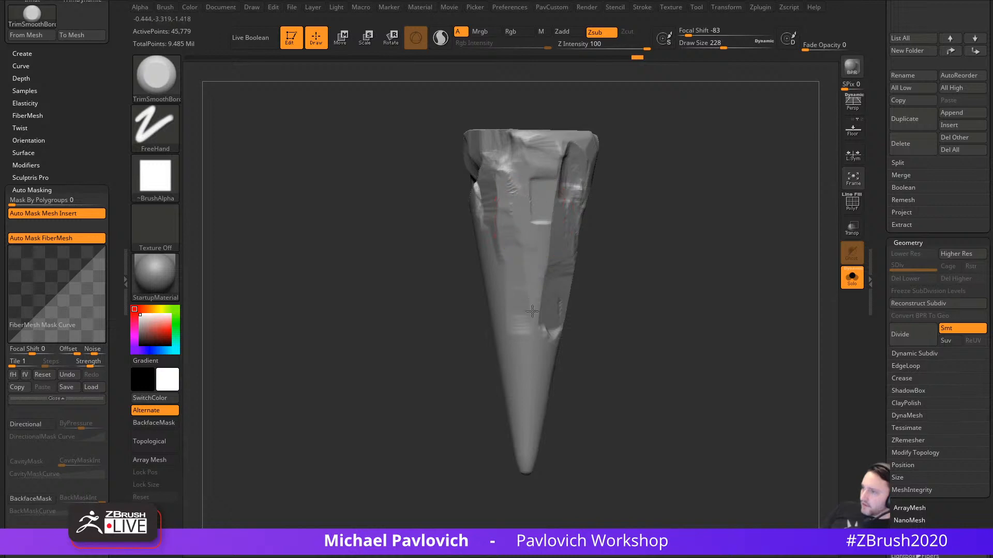
mouse_move(594, 339)
mouse_down()
mouse_move(548, 326)
mouse_move(533, 365)
mouse_up()
drag(517, 331, 525, 429)
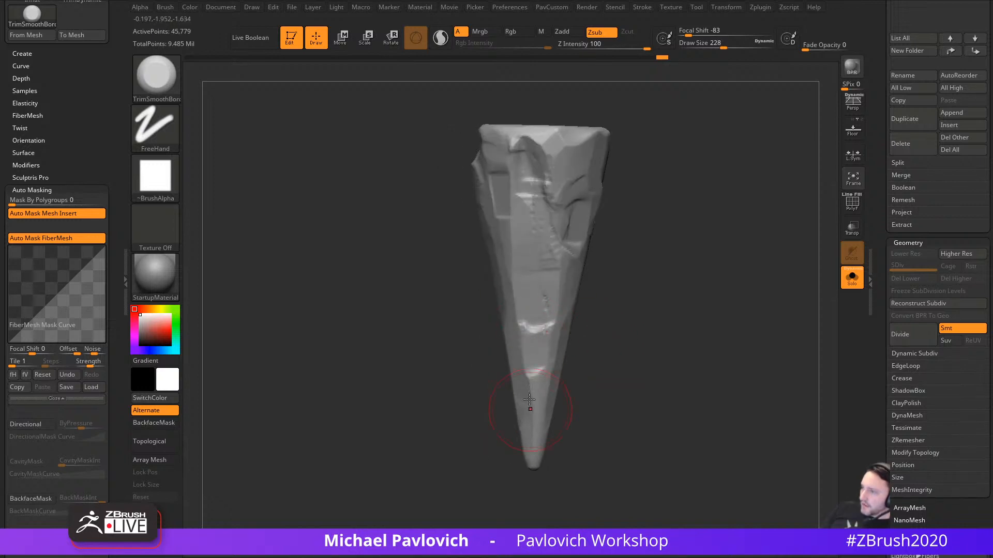
Step: Reduce the draw size to 197 and flatten facets on the cone's narrow lower end
key(s)
drag(541, 384, 539, 384)
drag(534, 372, 535, 407)
drag(461, 338, 569, 304)
Step: Chisel the rim and cut long facets down the untouched smooth side of the cone
mouse_move(525, 189)
mouse_down()
mouse_move(514, 232)
mouse_move(466, 197)
mouse_up()
alt+drag(582, 165, 582, 147)
drag(579, 155, 610, 163)
drag(472, 222, 491, 242)
mouse_move(538, 238)
shift+mouse_down()
mouse_move(512, 233)
mouse_move(464, 277)
mouse_move(465, 297)
shift+mouse_up()
drag(523, 274, 491, 264)
drag(479, 199, 488, 338)
drag(543, 274, 510, 258)
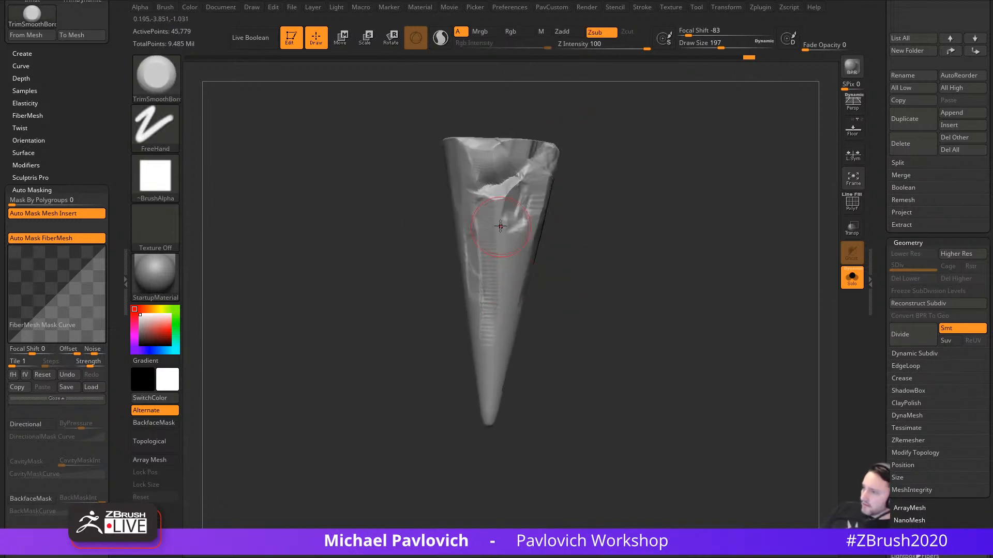
Step: Break up the surface beneath the rim and carve long flat planes along the next side of the cone
mouse_move(495, 210)
mouse_down()
mouse_move(505, 284)
mouse_move(511, 235)
mouse_up()
drag(540, 215, 559, 210)
mouse_move(449, 152)
mouse_down()
mouse_move(478, 206)
mouse_move(458, 155)
mouse_up()
drag(520, 155, 543, 147)
mouse_move(425, 155)
mouse_down()
mouse_move(418, 178)
mouse_move(461, 336)
mouse_up()
drag(530, 284, 544, 266)
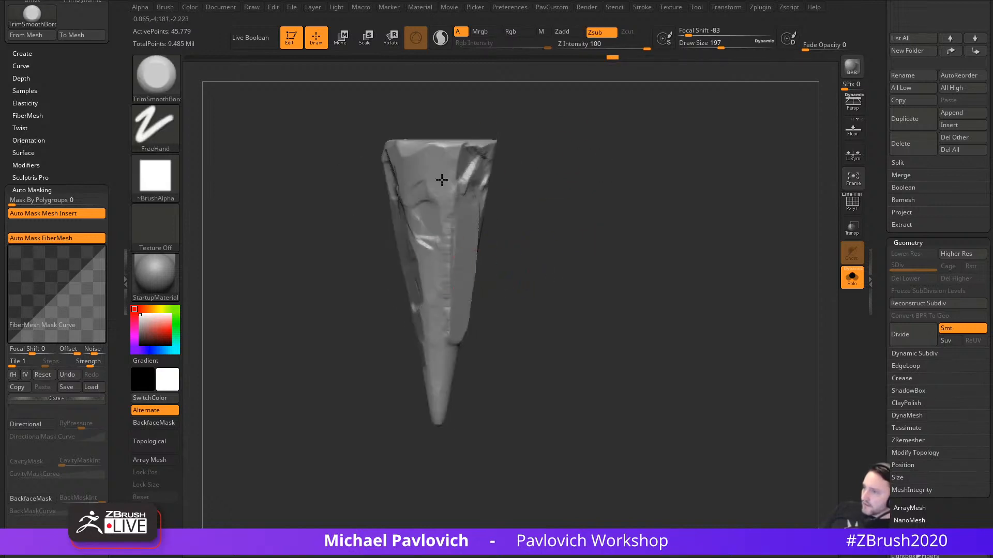
drag(444, 316, 413, 190)
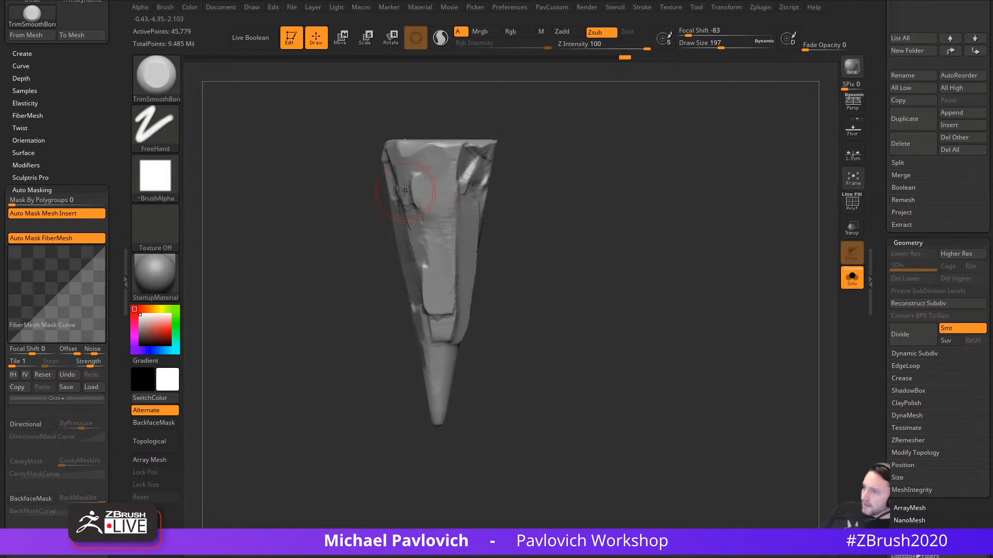
Step: Carve facets along the lower shaft of the cone near its tip
drag(506, 243, 451, 281)
mouse_move(519, 357)
mouse_down()
mouse_move(486, 348)
mouse_move(483, 359)
mouse_move(483, 326)
mouse_up()
drag(566, 312, 531, 345)
drag(459, 330, 477, 387)
drag(509, 357, 538, 324)
Step: Set the draw size to 182 and chisel the facets around the cone's middle and lower shaft
key(s)
drag(478, 350, 474, 351)
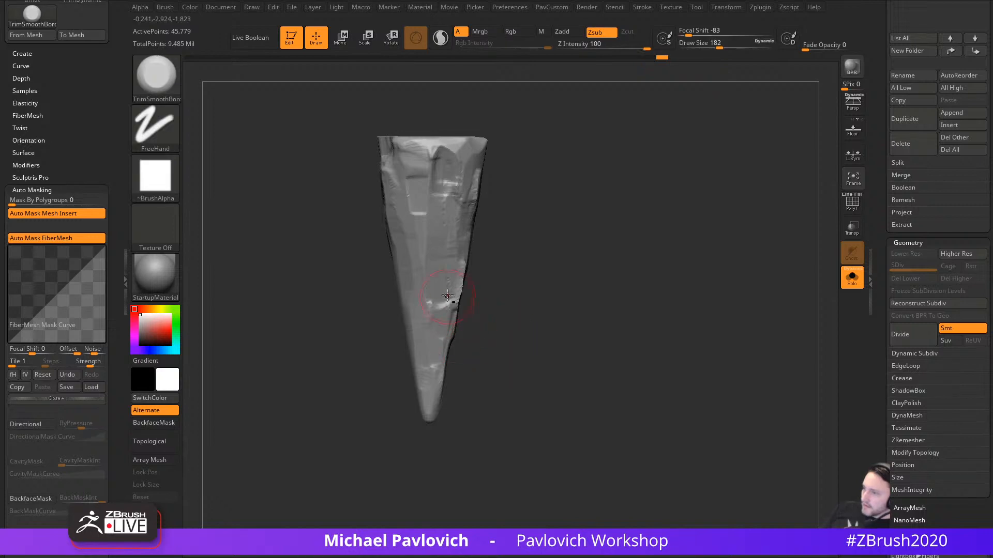
drag(445, 306, 433, 338)
mouse_move(522, 326)
mouse_down()
mouse_move(476, 331)
mouse_move(441, 297)
mouse_move(446, 263)
mouse_up()
drag(540, 266, 493, 274)
drag(475, 313, 463, 248)
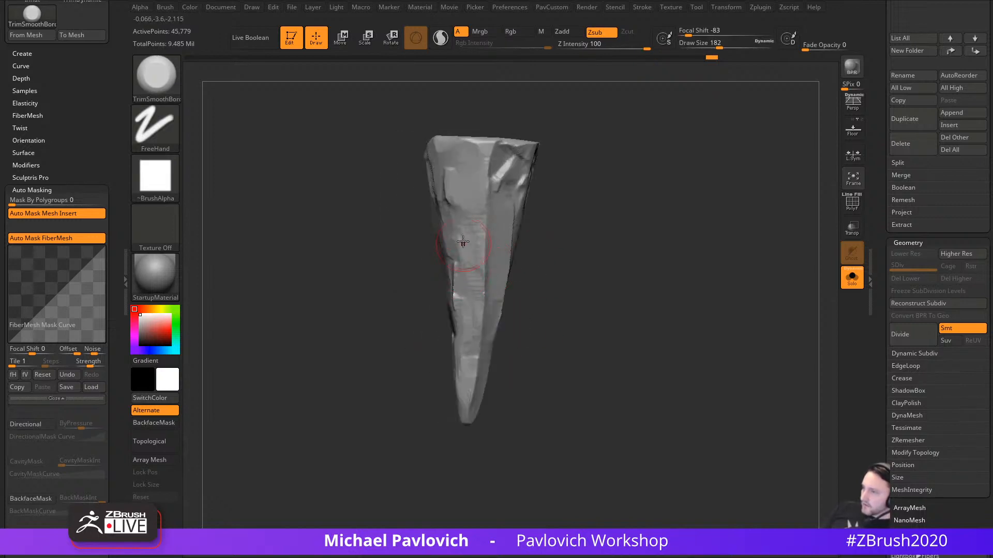
Step: Carve more flat planes down the cone's middle and lower shaft to the tip, and remesh the cone
mouse_move(548, 331)
mouse_down()
mouse_move(512, 334)
mouse_move(485, 274)
mouse_up()
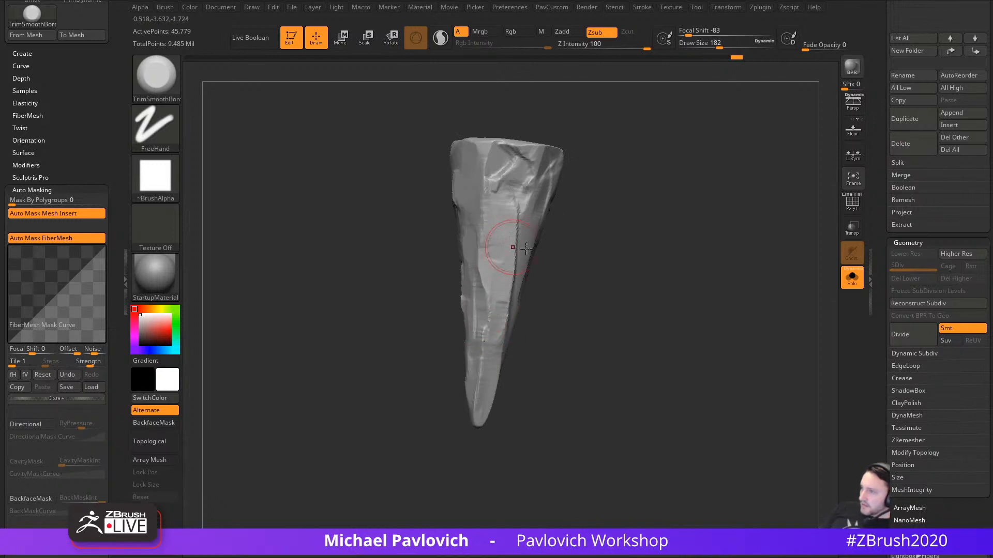
drag(556, 254, 530, 256)
drag(504, 302, 518, 218)
drag(563, 299, 516, 293)
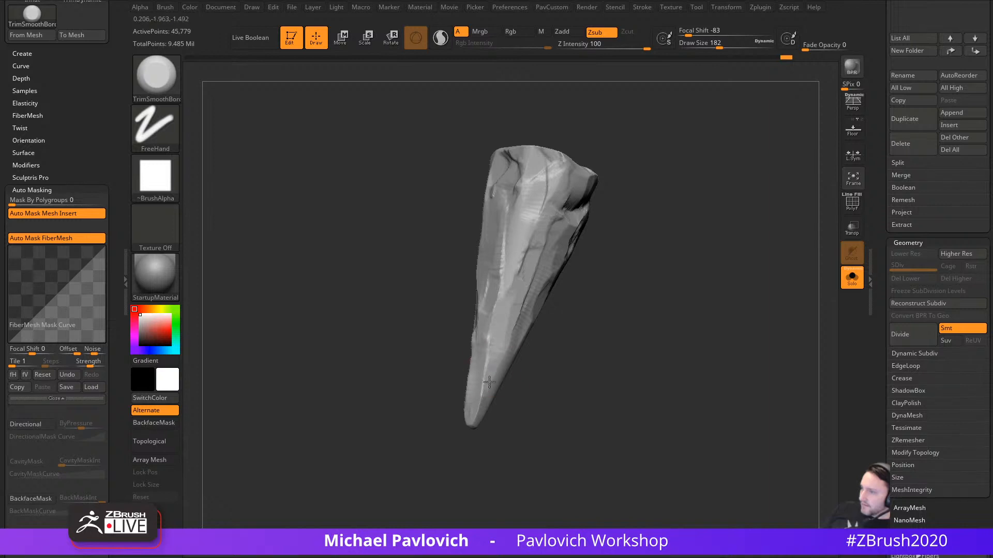
mouse_move(520, 391)
mouse_down()
mouse_move(495, 382)
mouse_move(478, 355)
mouse_up()
drag(582, 339, 520, 335)
drag(579, 304, 578, 326)
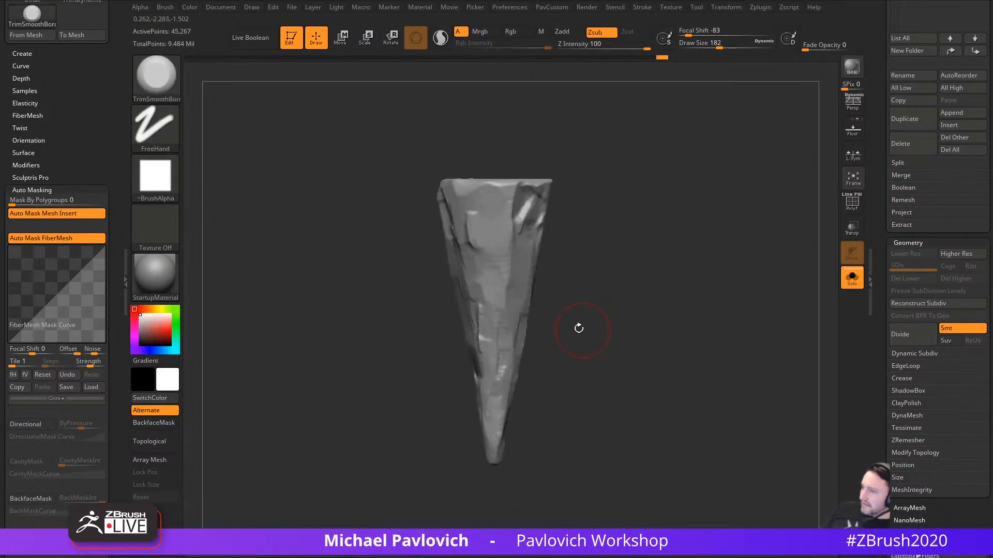
Step: Trim the facets beneath the rim and along the upper shaft at draw size 177, and remesh the cone
mouse_move(540, 289)
mouse_down()
mouse_move(524, 266)
mouse_move(478, 283)
mouse_up()
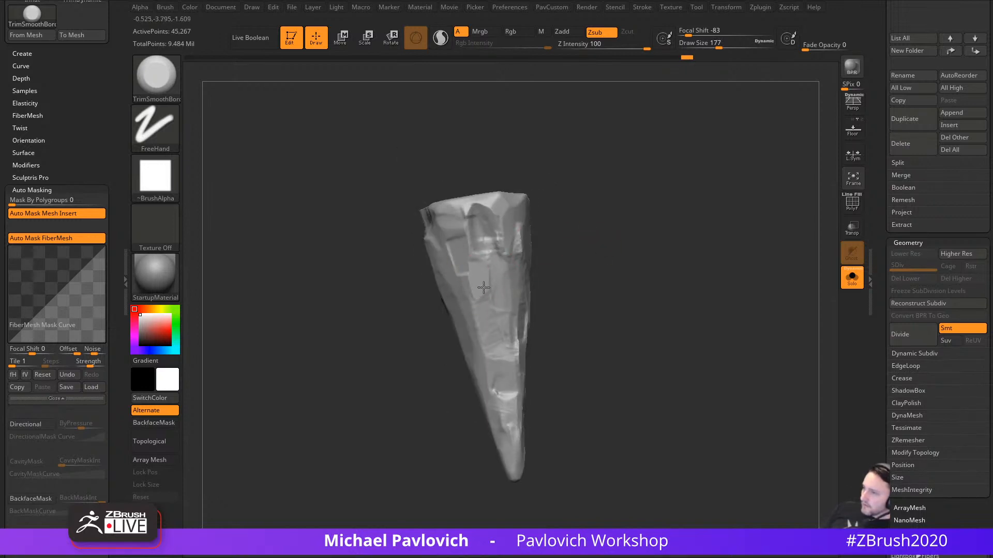
drag(555, 189, 494, 230)
drag(581, 201, 628, 198)
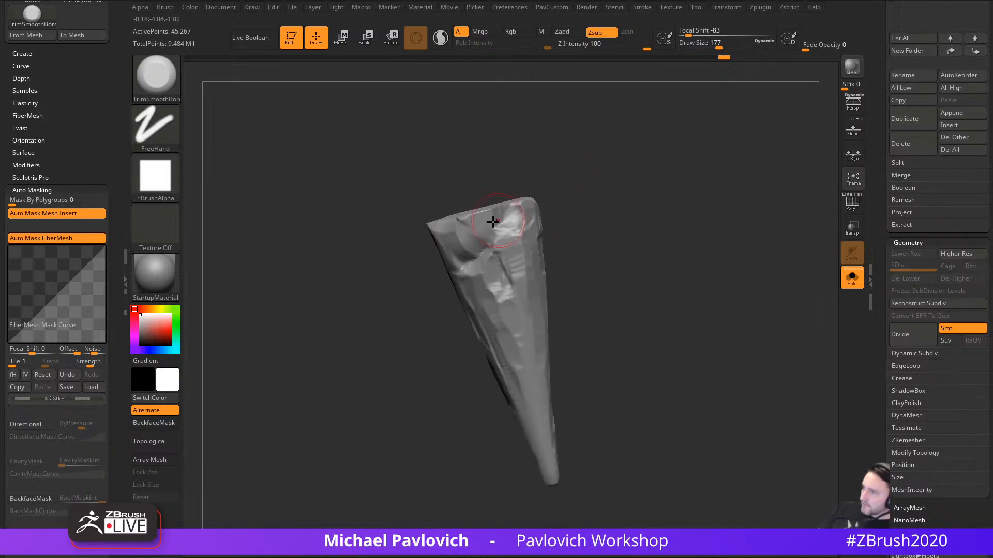
drag(574, 222, 468, 220)
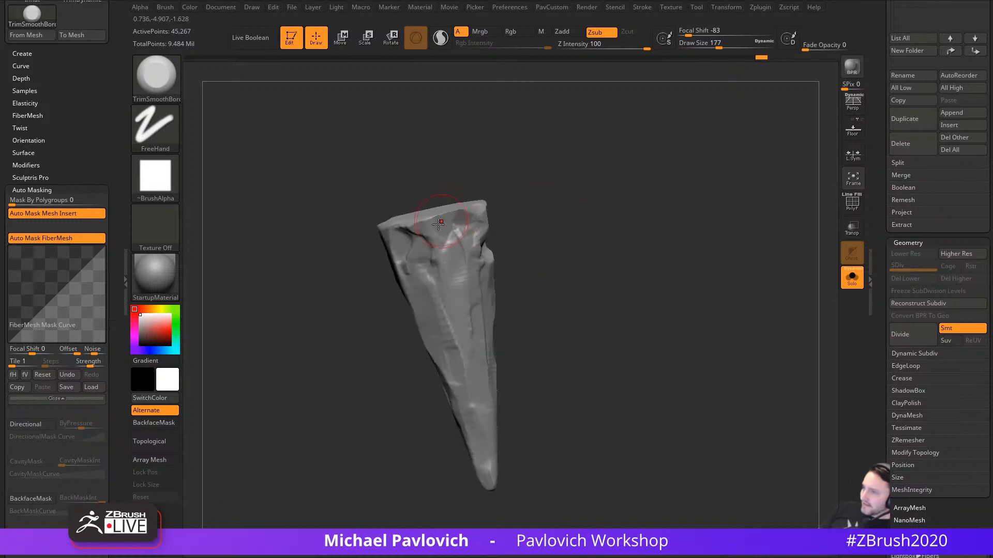
mouse_move(566, 202)
shift+mouse_down()
mouse_move(563, 244)
mouse_move(468, 263)
shift+mouse_up()
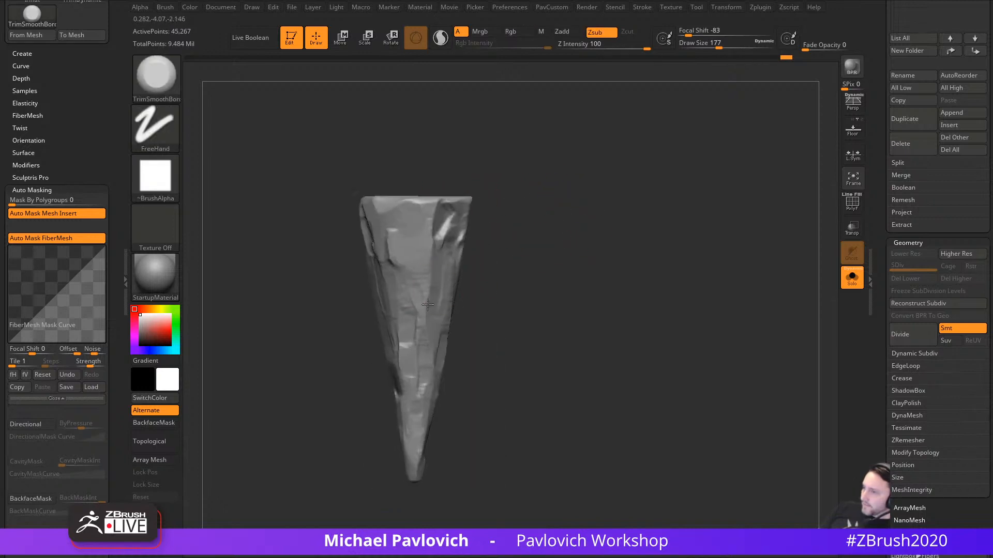
drag(436, 296, 409, 270)
drag(600, 271, 664, 250)
ctrl+drag(632, 173, 713, 330)
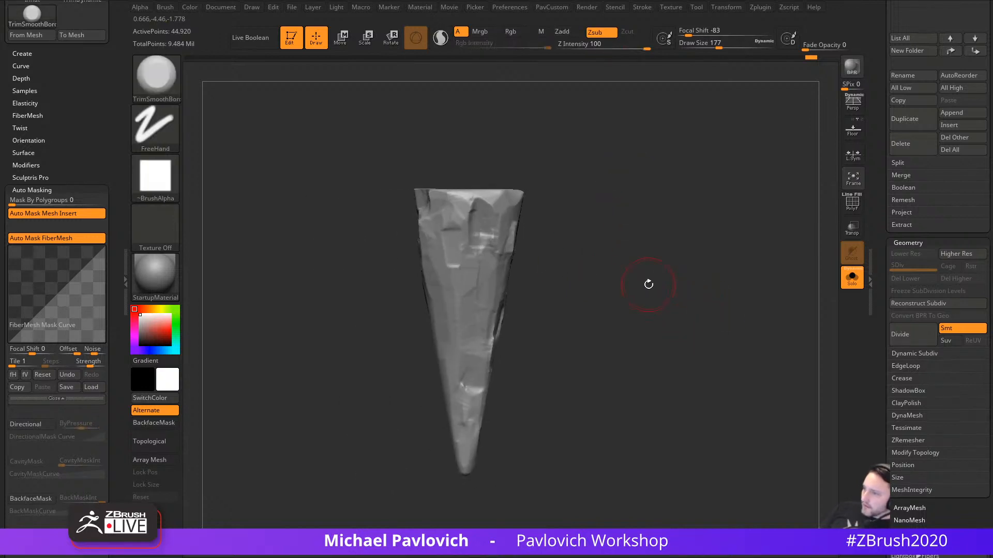
Step: Choose the SoftConcrete sculpting brush for adding buildup to the cone
key(b)
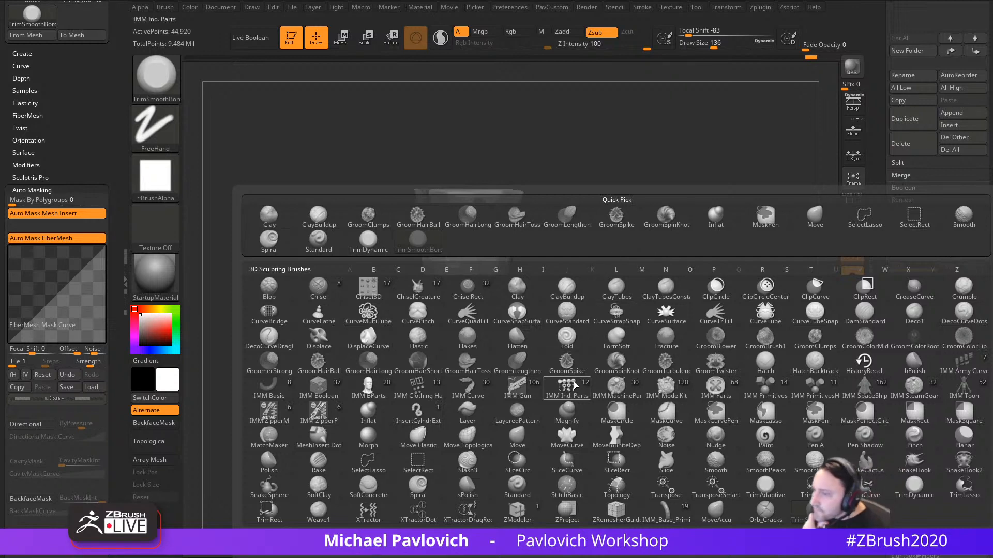
click(368, 485)
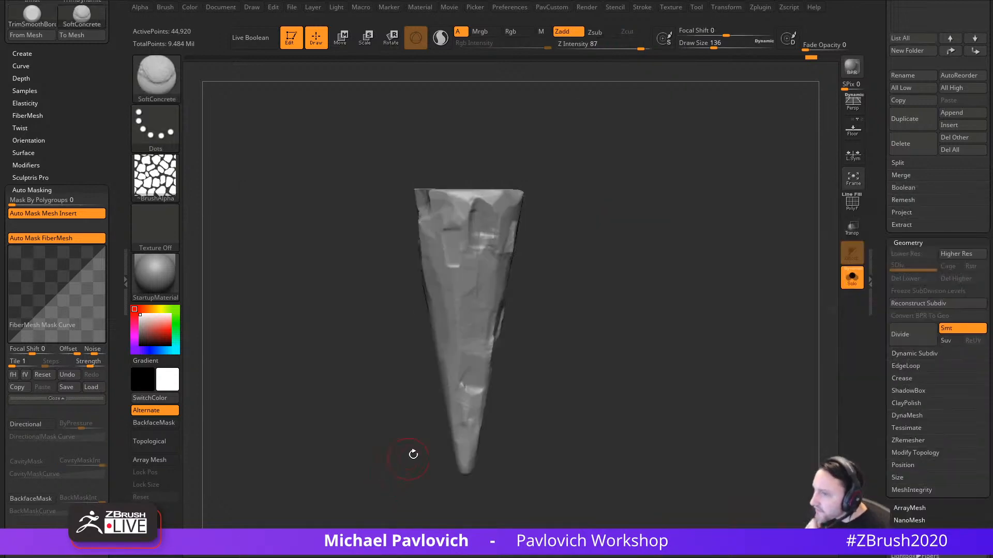
ctrl+right_drag(575, 185, 569, 194)
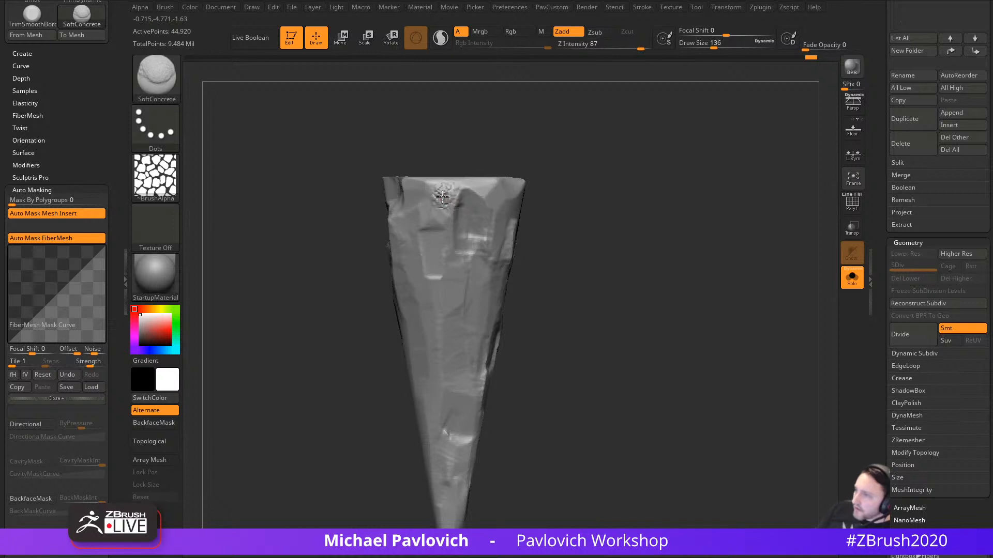
Step: Try a cracked-stone SoftConcrete stroke down the front of the cone at draw sizes up to 158, and undo it
mouse_move(442, 197)
mouse_down()
mouse_move(439, 240)
mouse_move(452, 283)
mouse_move(446, 395)
mouse_up()
key(ctrl+z)
key(s)
key(ctrl+z)
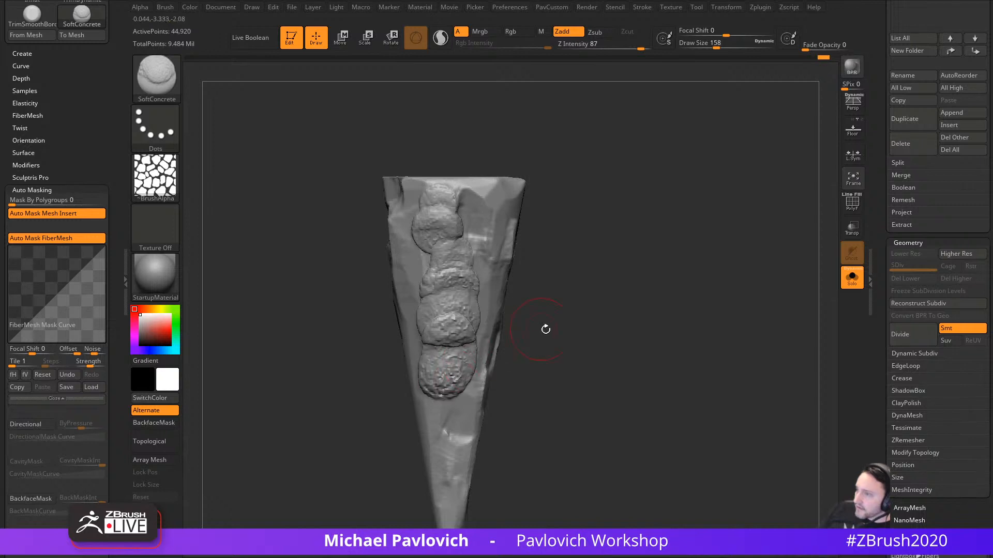
key(ctrl+z)
key(ctrl+shift+z)
key(ctrl+z)
key(ctrl+z)
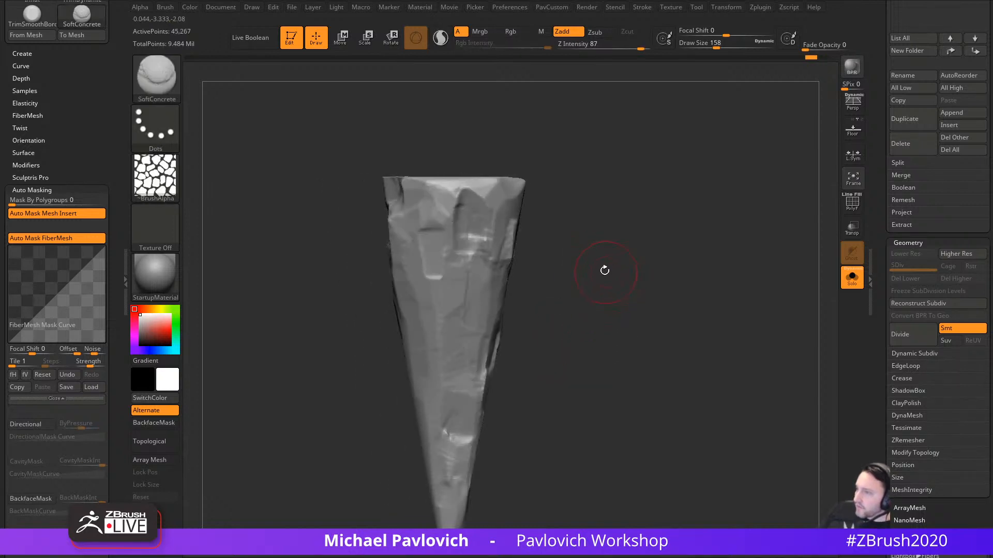
Step: Switch the brush alpha to Alpha 06, set the draw size to 97, and build rounded mineral drips down the cone's front
click(172, 182)
click(518, 236)
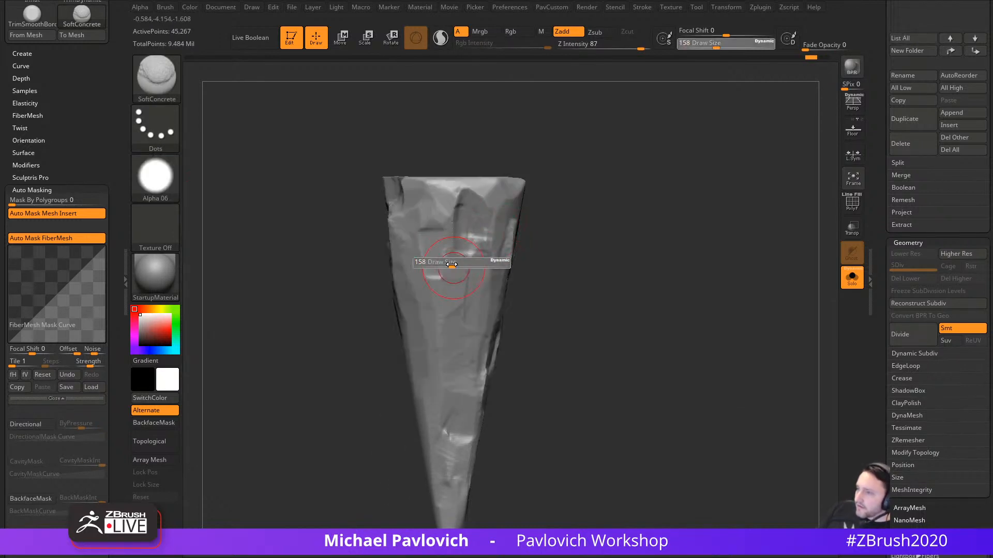
drag(439, 209, 440, 384)
drag(548, 290, 476, 260)
key(ctrl+z)
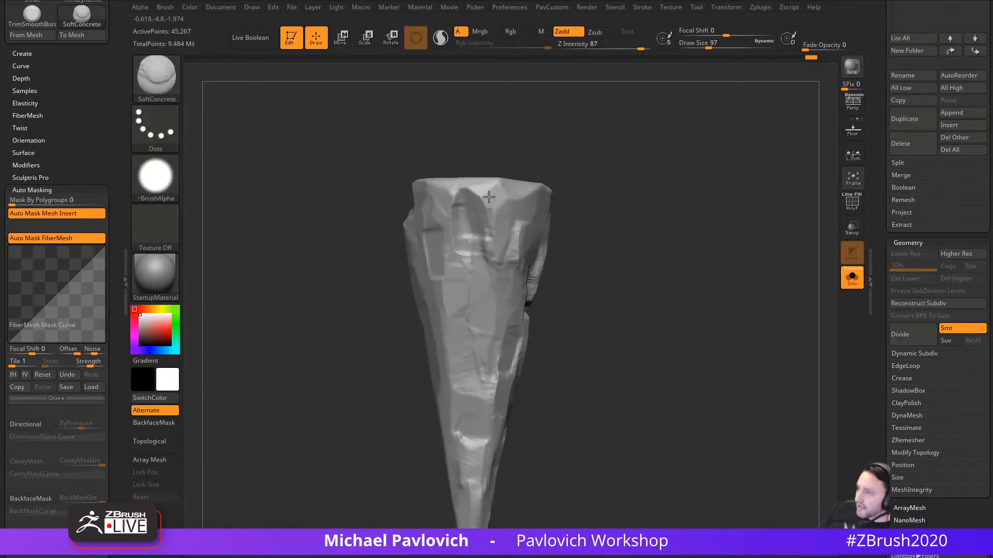
drag(491, 226, 483, 346)
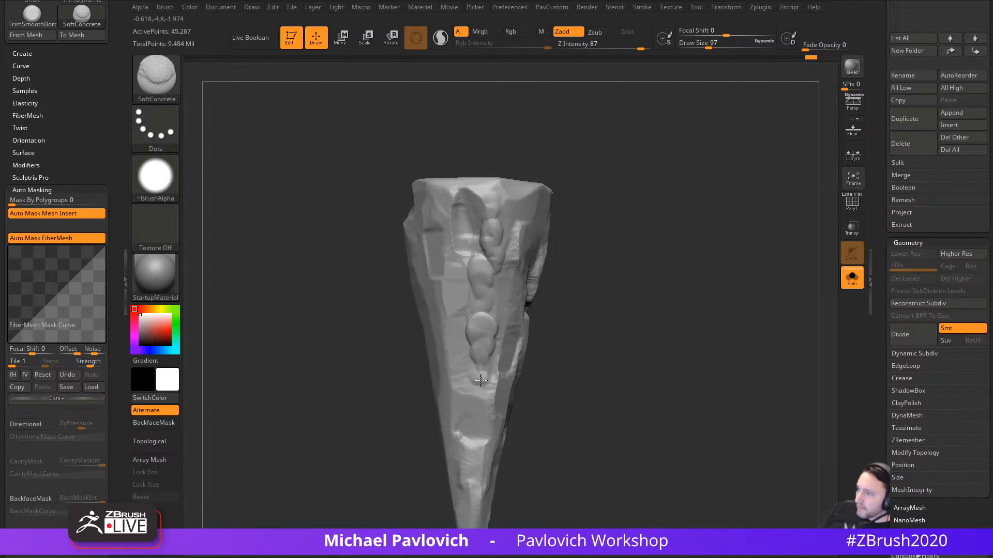
drag(510, 391, 529, 265)
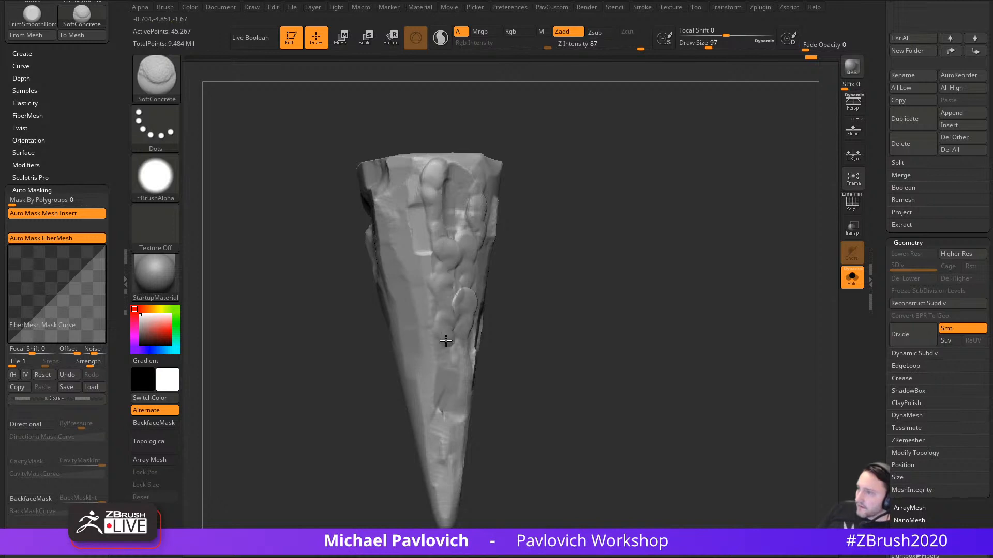
Step: Continue the lumpy drip ridges down the adjacent side of the cone and around the hollow beneath its rim
mouse_move(469, 420)
mouse_down()
mouse_move(569, 321)
mouse_move(538, 284)
mouse_up()
drag(487, 179, 494, 292)
mouse_move(533, 331)
mouse_down()
mouse_move(669, 262)
mouse_move(660, 269)
mouse_move(622, 247)
mouse_move(634, 231)
mouse_move(587, 250)
mouse_up()
mouse_move(454, 173)
mouse_down()
mouse_move(483, 212)
mouse_move(490, 258)
mouse_move(464, 346)
mouse_move(527, 320)
mouse_move(480, 327)
mouse_move(471, 382)
mouse_up()
drag(533, 339, 567, 353)
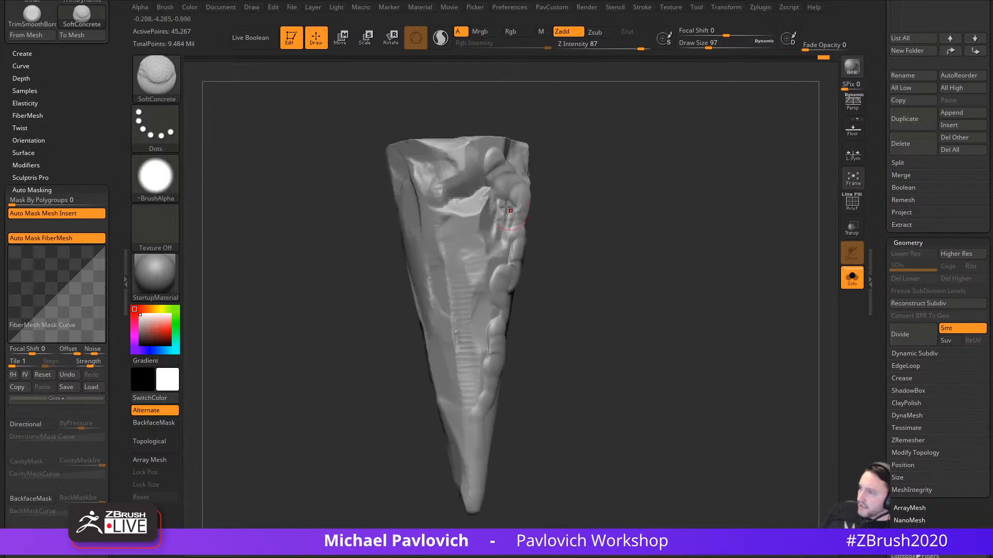
drag(470, 151, 437, 203)
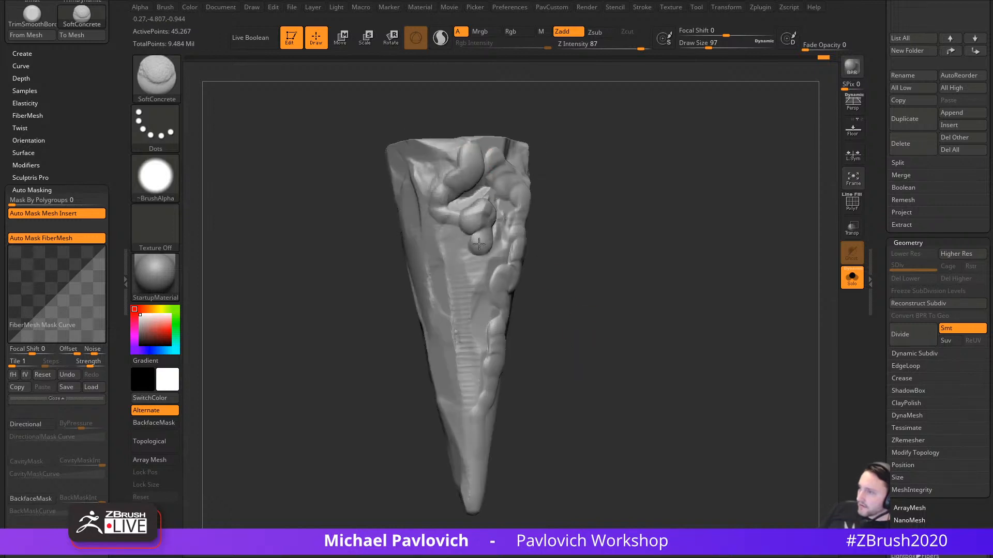
Step: Run long drip ridges from the rim toward the tip on the remaining sides, and remesh the cone
mouse_move(559, 284)
mouse_down()
mouse_move(450, 151)
mouse_move(433, 227)
mouse_move(439, 269)
mouse_up()
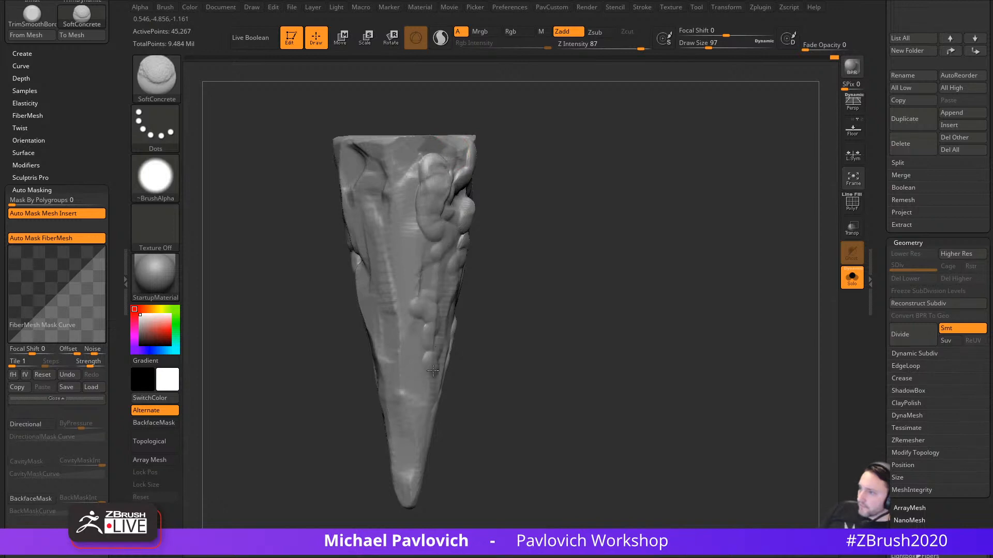
drag(433, 371, 415, 448)
mouse_move(509, 317)
mouse_down()
mouse_move(563, 313)
mouse_move(547, 300)
mouse_up()
drag(434, 140, 430, 399)
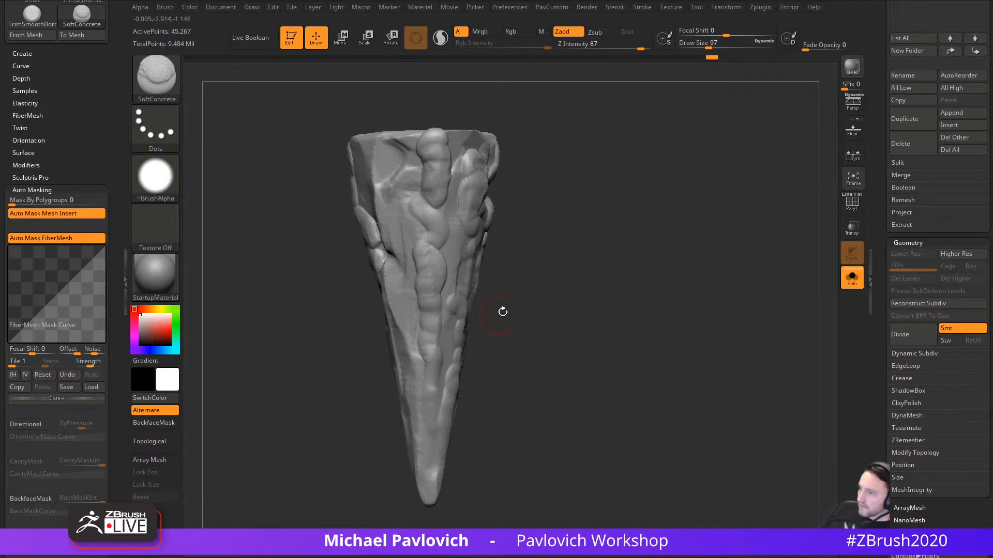
drag(503, 312, 562, 303)
mouse_move(382, 139)
mouse_down()
mouse_move(383, 238)
mouse_move(365, 271)
mouse_move(379, 311)
mouse_up()
alt+drag(505, 276, 560, 286)
ctrl+drag(575, 214, 610, 292)
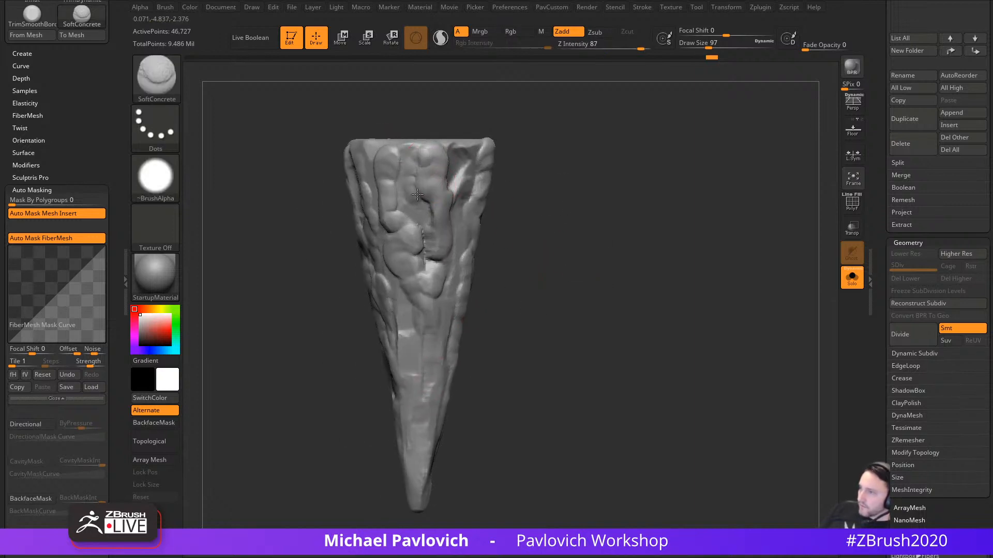
Step: Fill the hollows in the upper part of the cone with short rounded drips below the rim
drag(418, 195, 428, 240)
drag(516, 331, 476, 336)
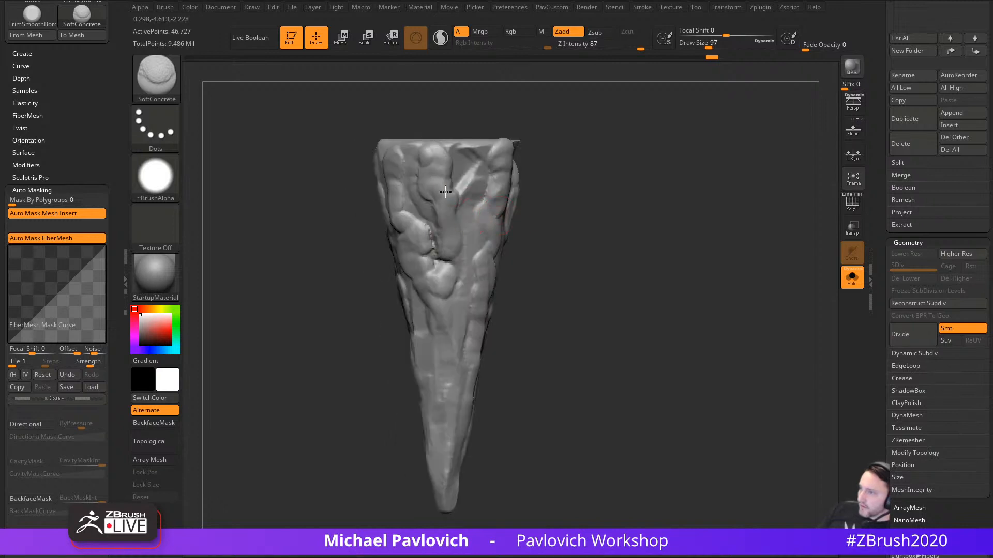
drag(445, 200, 466, 215)
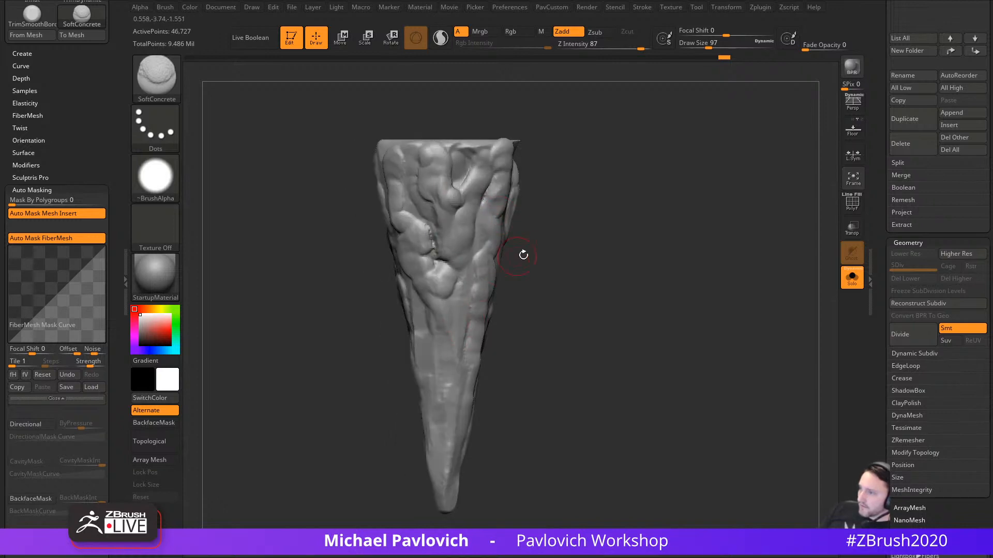
drag(524, 255, 435, 187)
drag(517, 233, 569, 238)
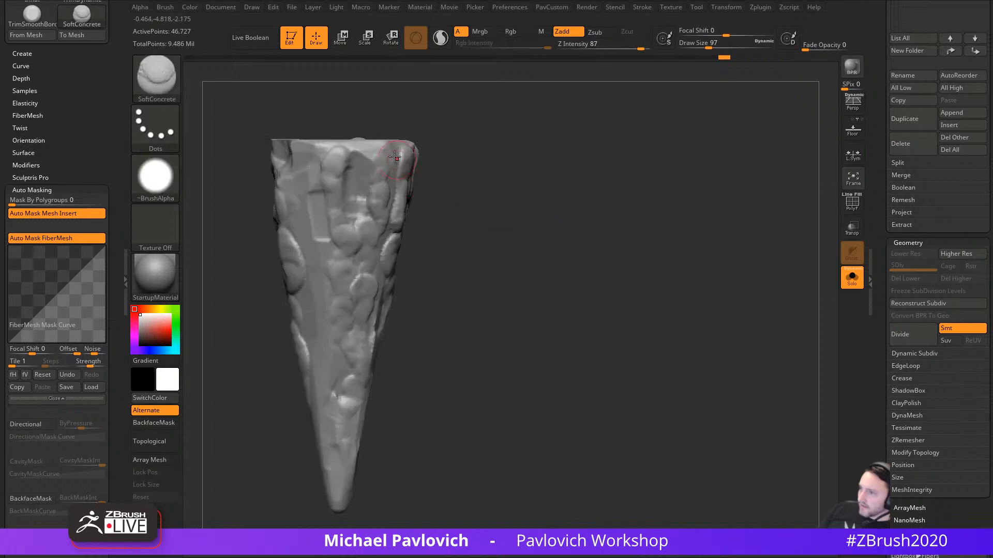
Step: Layer rounded drips over the flat areas still bare, from the rim down to the lower shaft
drag(391, 156, 365, 223)
alt+drag(473, 170, 588, 196)
drag(416, 183, 434, 329)
mouse_move(551, 294)
alt+mouse_down()
mouse_move(558, 284)
mouse_move(517, 282)
alt+mouse_up()
drag(398, 174, 415, 390)
alt+drag(502, 332, 527, 296)
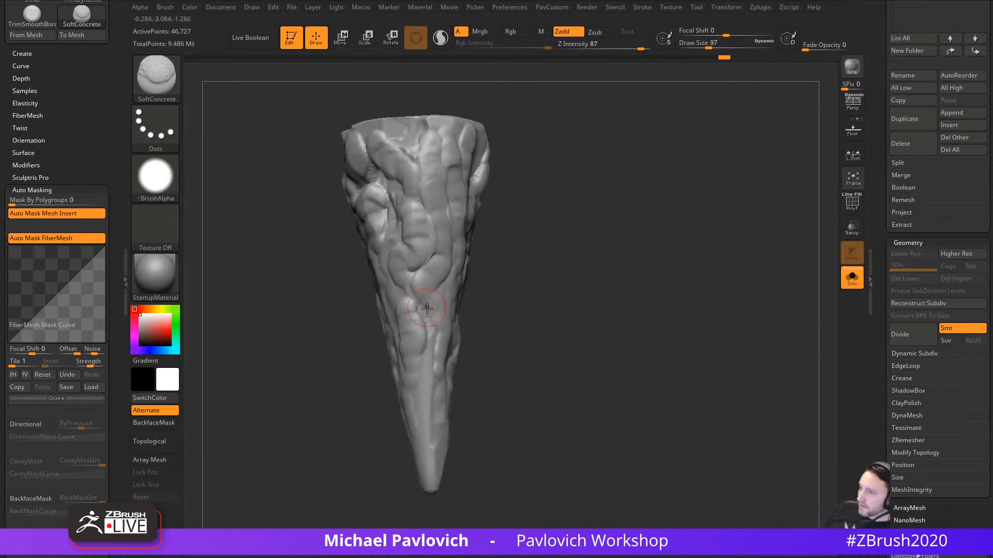
Step: Extend the drips along the lower shaft and add smaller lumps down the middle at draw size 77
mouse_move(412, 300)
mouse_down()
mouse_move(423, 324)
mouse_move(423, 401)
mouse_up()
mouse_move(504, 357)
shift+mouse_down()
mouse_move(533, 328)
mouse_move(488, 288)
shift+mouse_up()
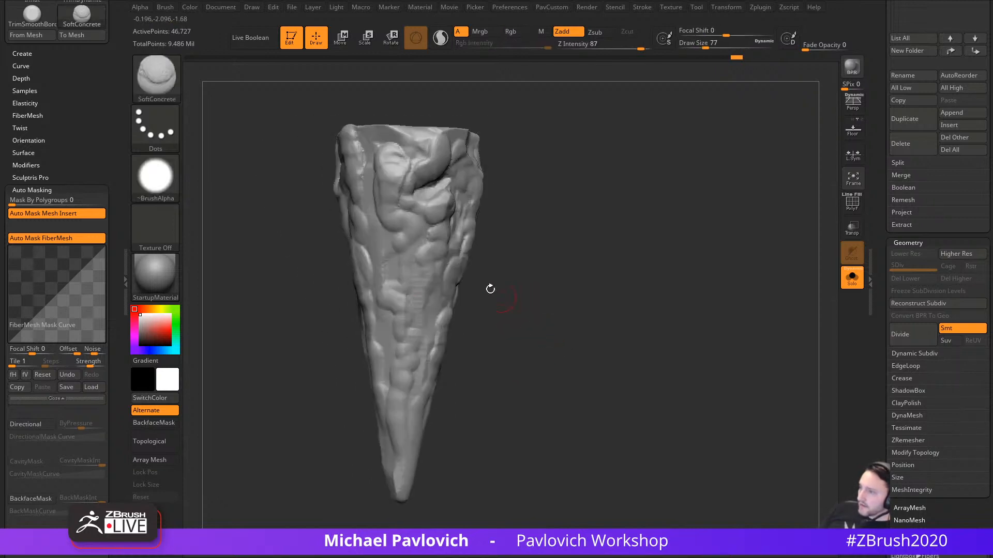
mouse_move(424, 236)
mouse_down()
mouse_move(419, 284)
mouse_move(434, 301)
mouse_move(425, 378)
mouse_up()
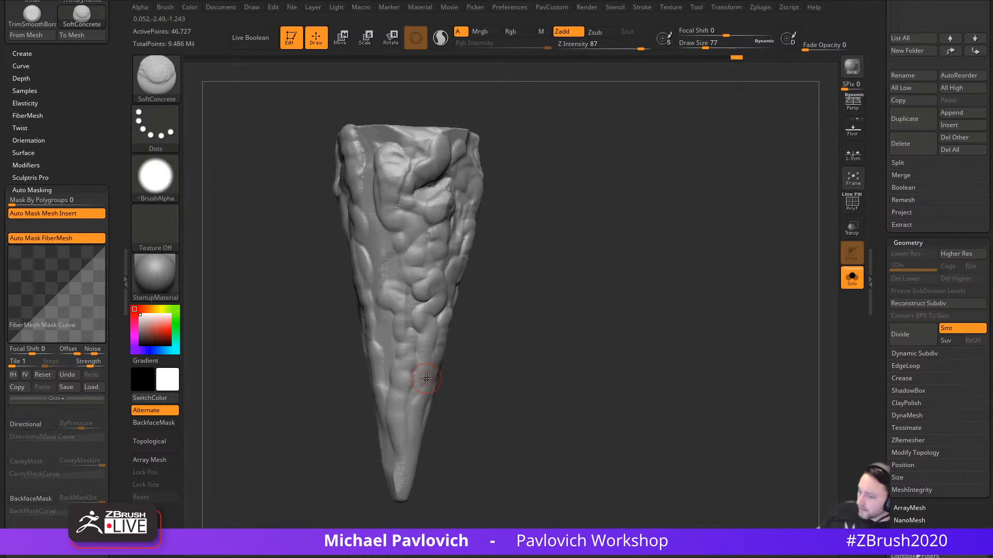
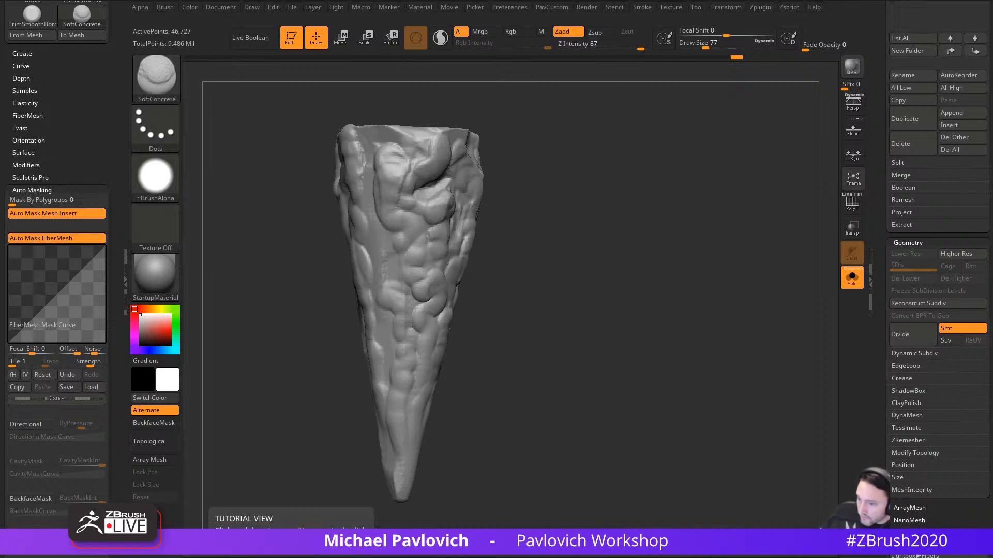
Step: Switch to the browser and look through the Google image results for stalactites, examining their drip shapes and surface forms
key(alt+Tab)
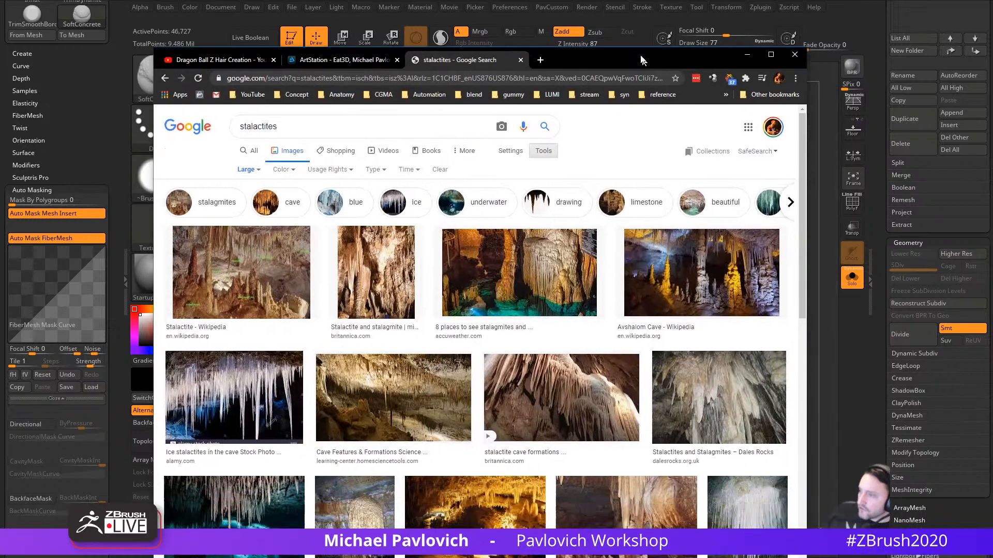
scroll(516, 332, down, 5)
scroll(516, 331, down, 3)
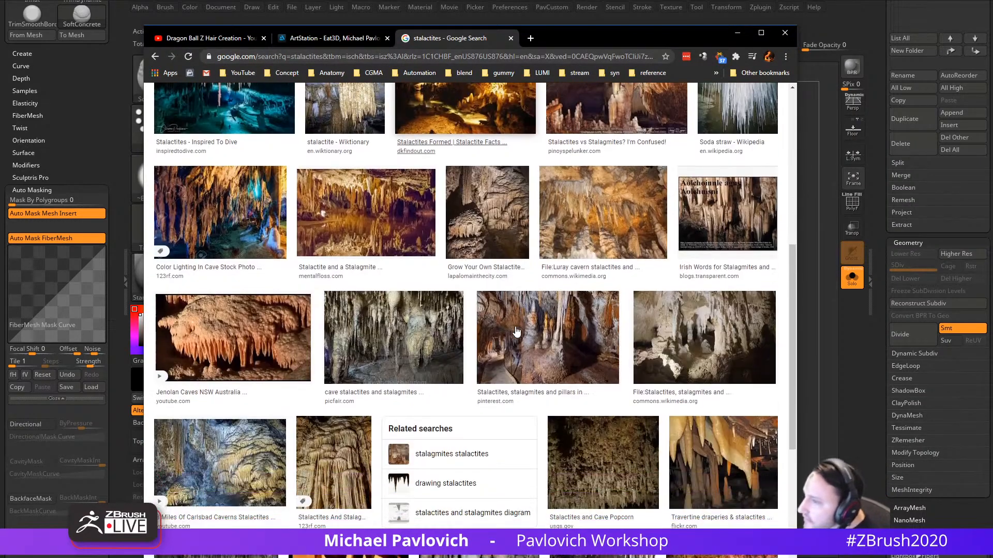
scroll(467, 381, down, 3)
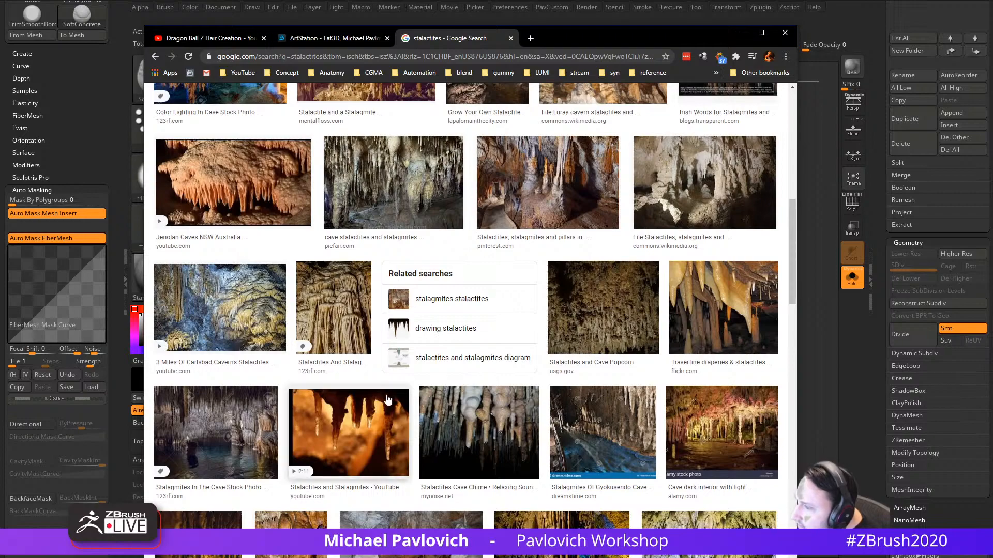
scroll(467, 381, down, 4)
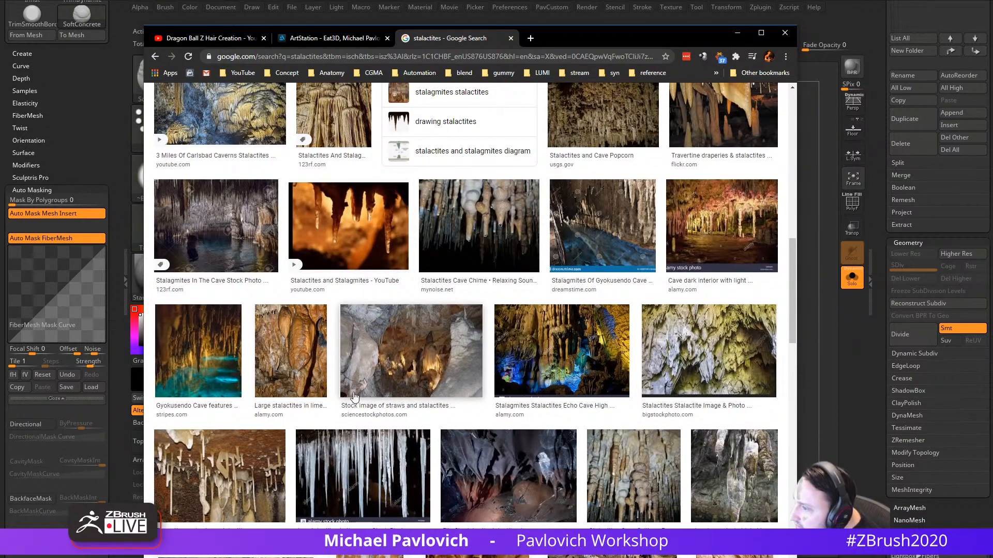
scroll(364, 393, down, 3)
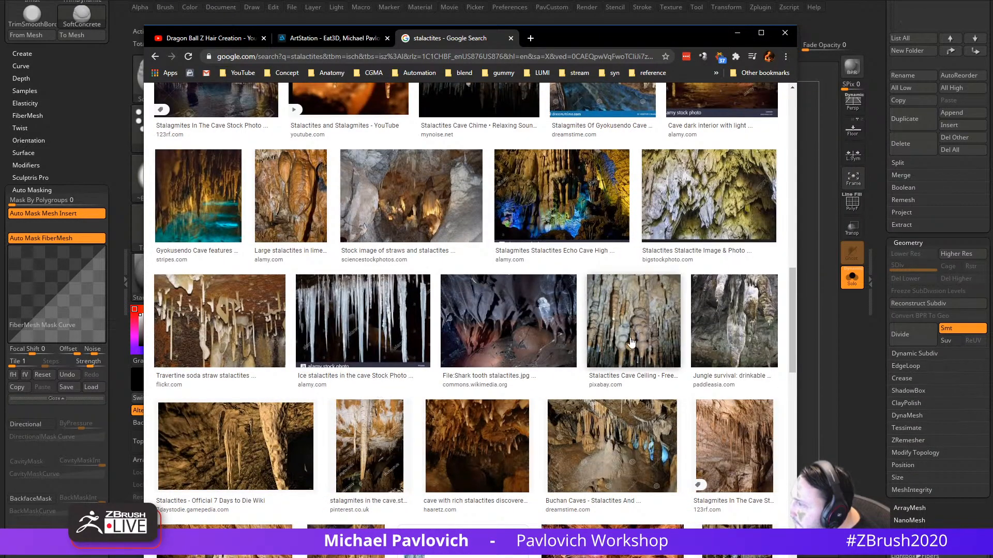
scroll(631, 341, down, 3)
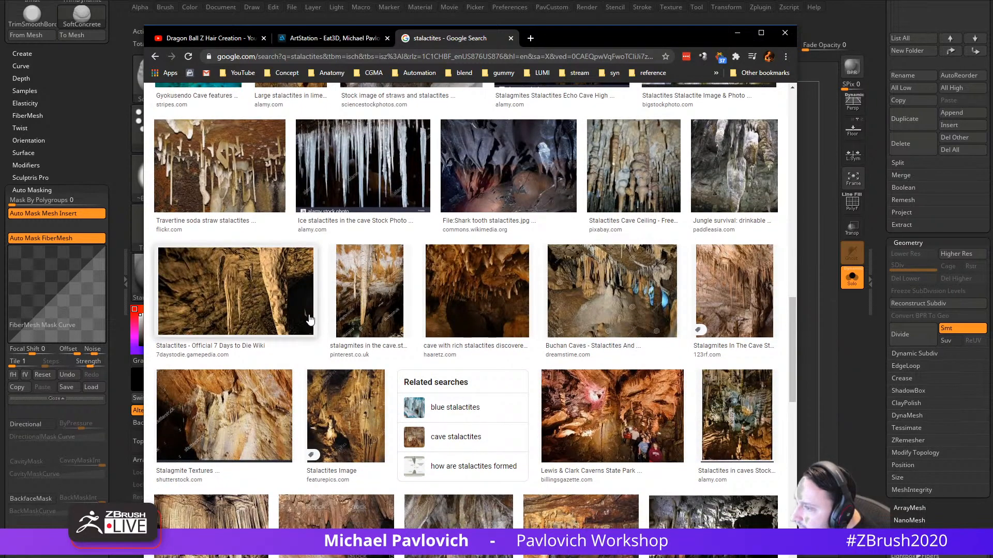
Step: Preview the 7 Days to Die Wiki, Buchan Caves and Bermuda Crystal Cave images, studying how the stalactites cluster and taper
click(278, 302)
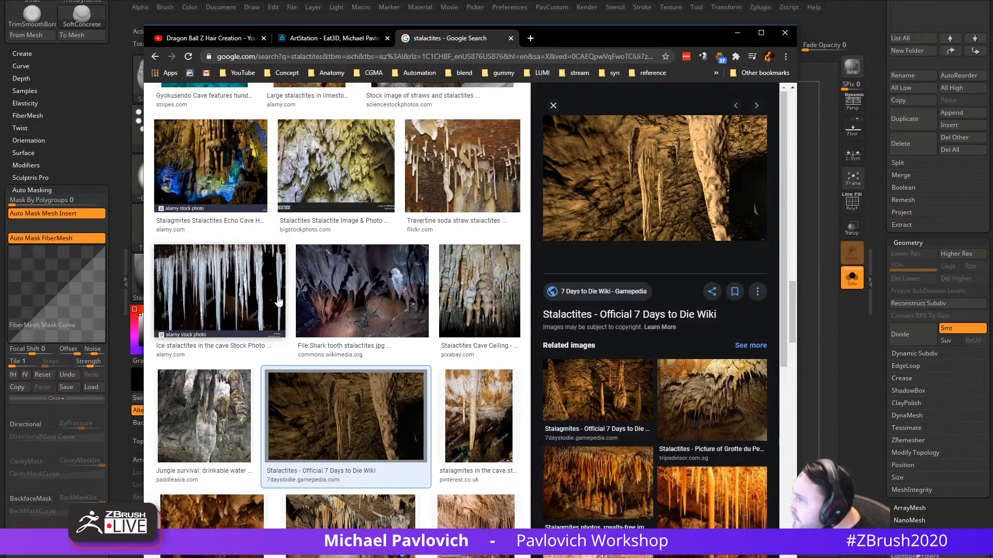
scroll(310, 295, down, 3)
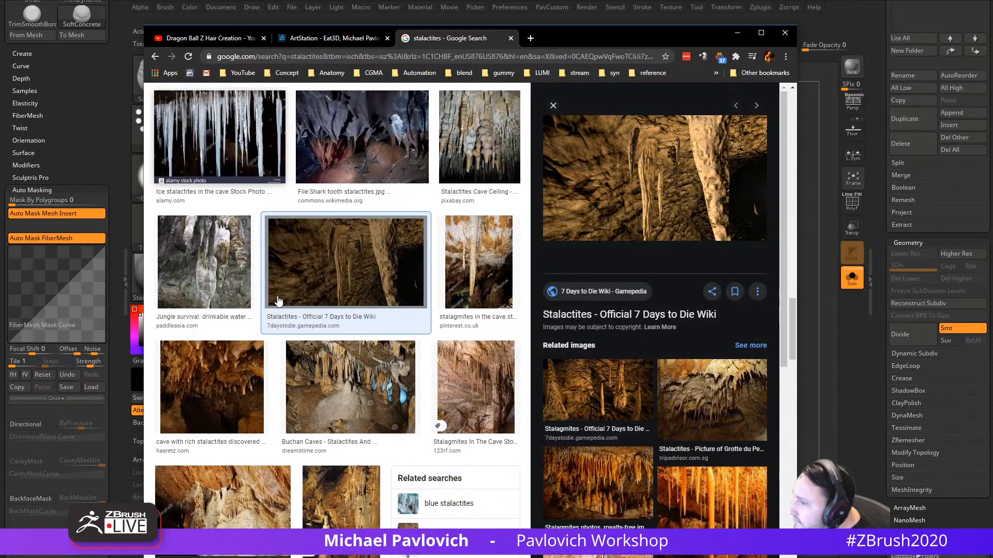
click(209, 367)
click(346, 385)
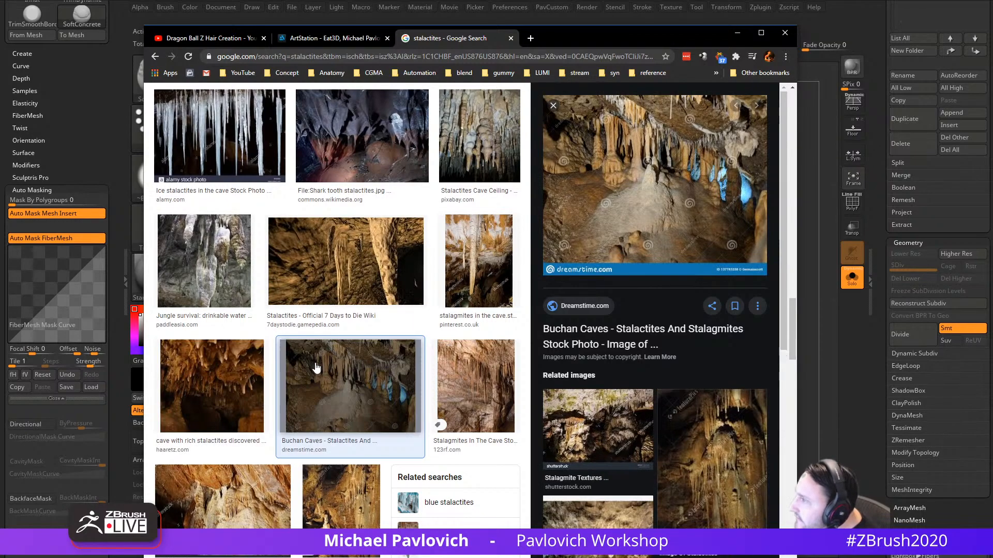
scroll(243, 385, down, 4)
scroll(243, 386, down, 12)
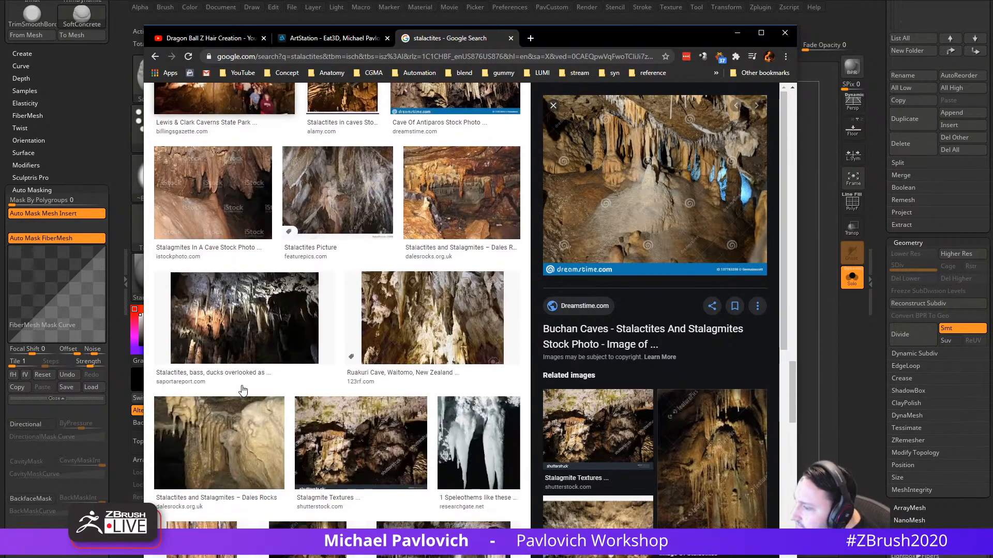
scroll(248, 391, down, 3)
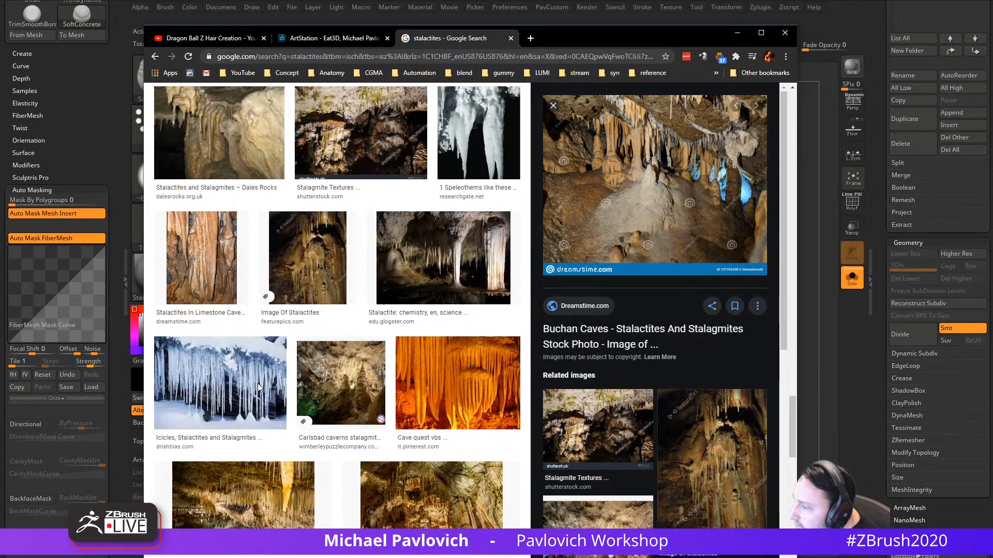
click(455, 378)
scroll(313, 296, down, 5)
click(259, 245)
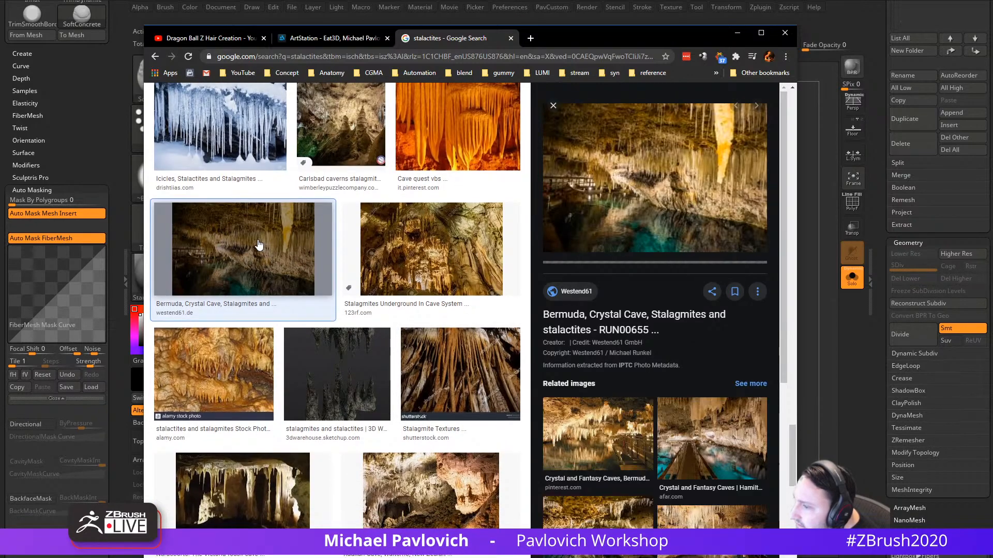
scroll(260, 245, down, 5)
scroll(259, 245, down, 5)
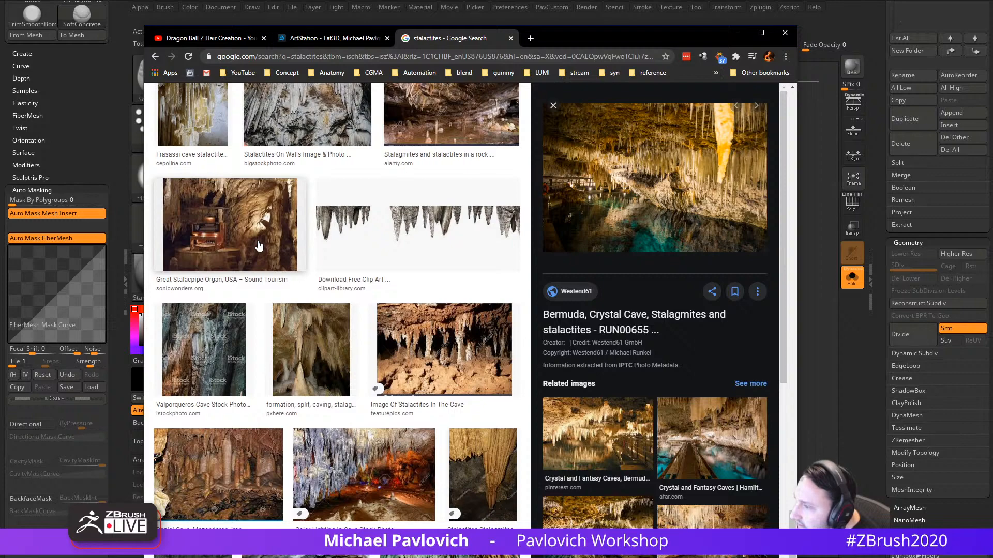
scroll(259, 245, down, 4)
Step: Examine the Tuscany cave, Frasassi cave and Mammoth Cave photos for fluted, draped and column-like stalactite surfaces
click(506, 264)
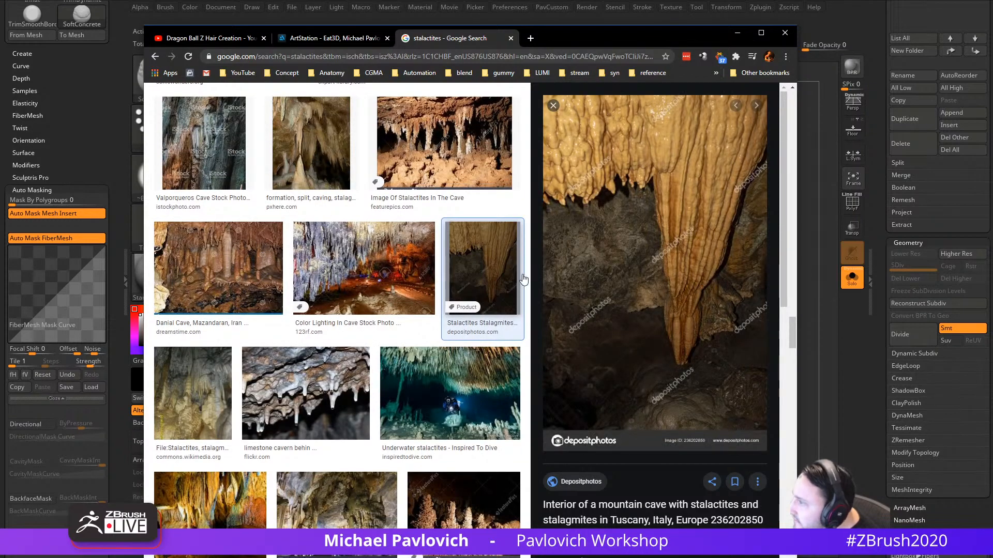
scroll(362, 310, down, 4)
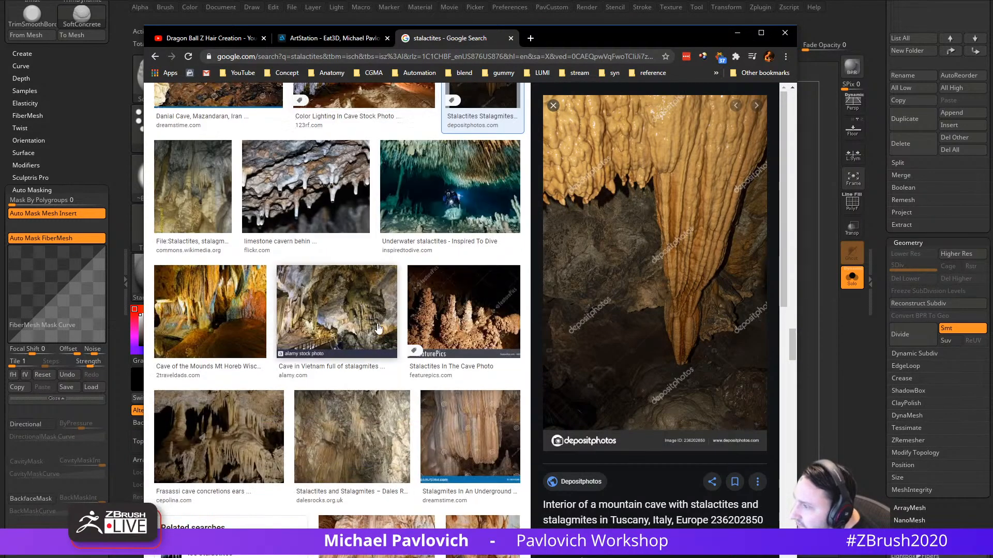
scroll(249, 321, down, 3)
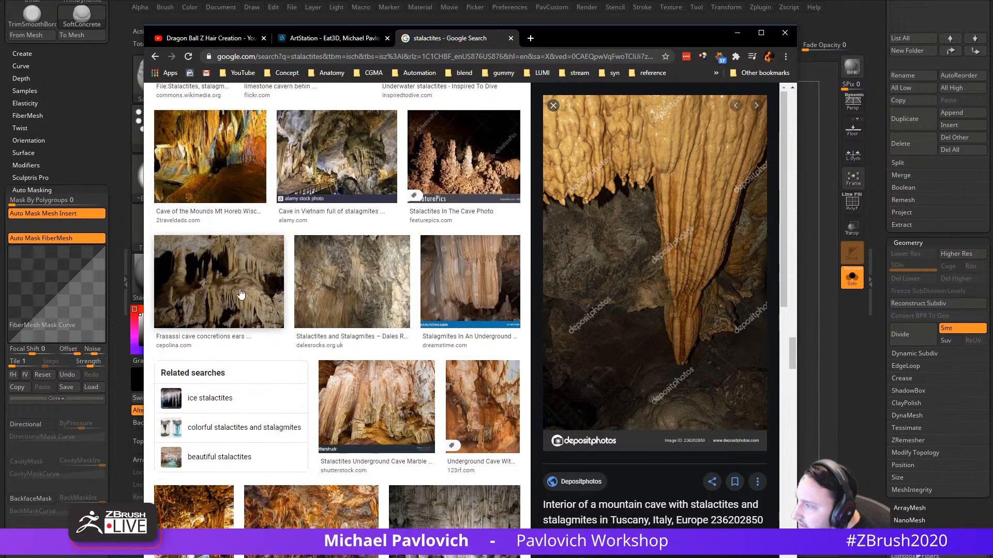
click(231, 273)
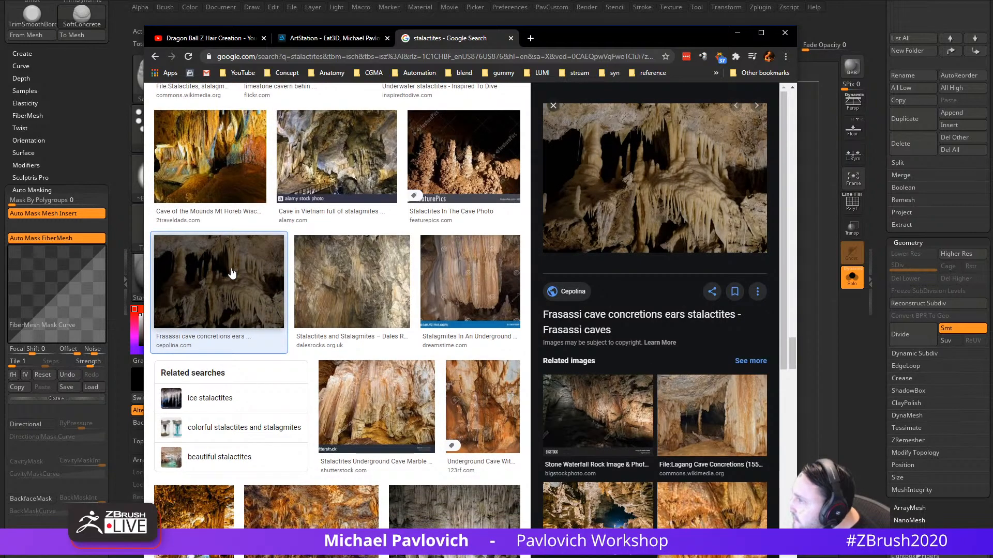
scroll(234, 276, down, 5)
scroll(306, 426, down, 2)
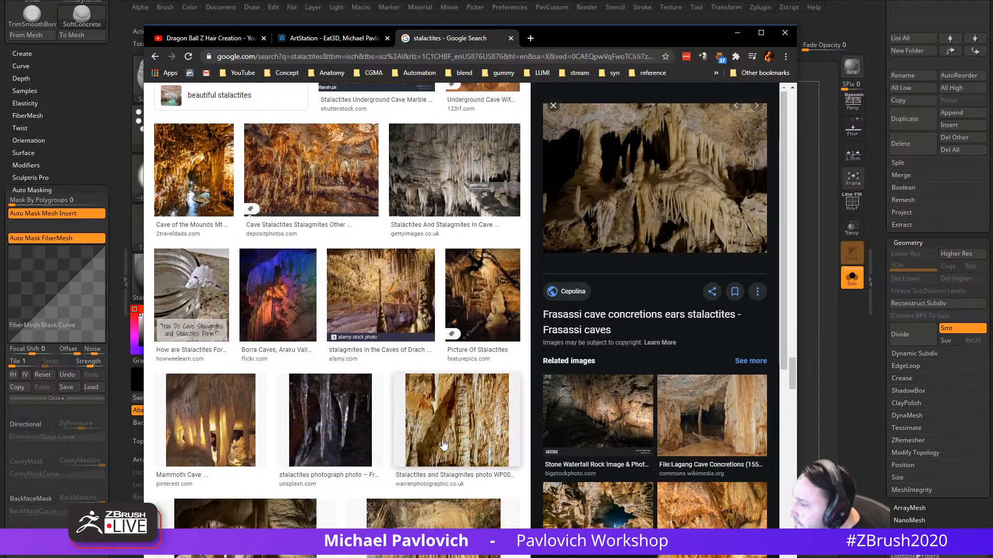
click(174, 413)
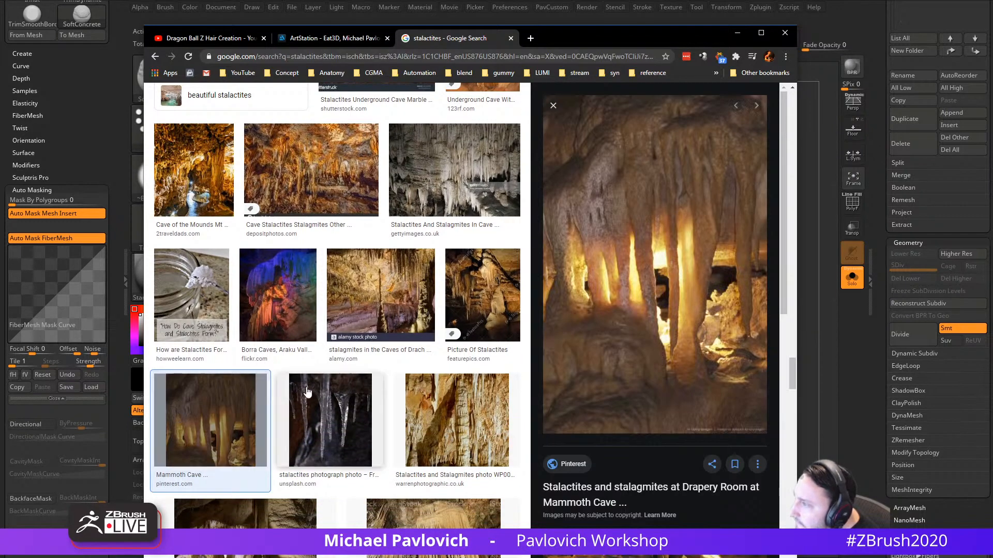
scroll(308, 392, down, 1)
scroll(309, 391, down, 4)
click(249, 269)
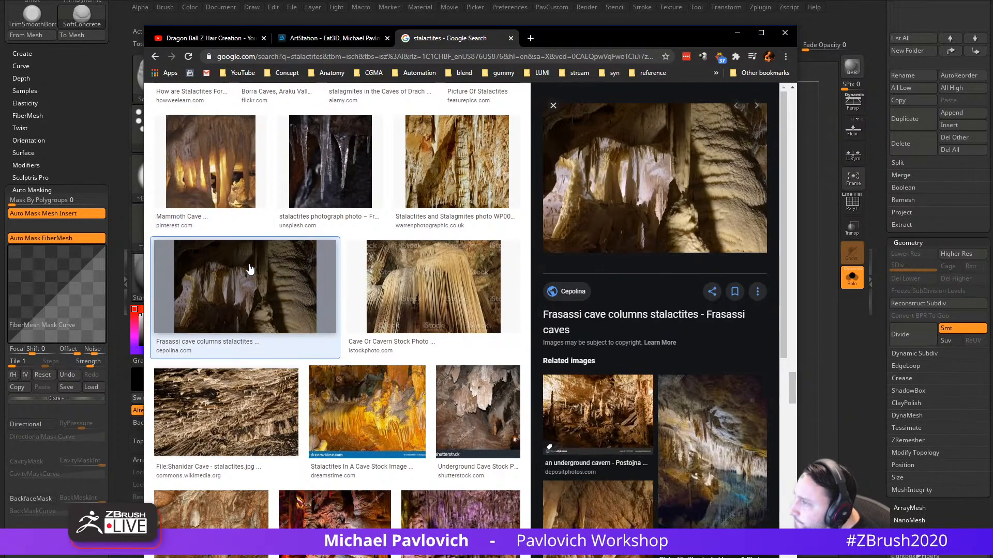
scroll(249, 268, down, 4)
scroll(249, 267, down, 4)
scroll(250, 268, down, 3)
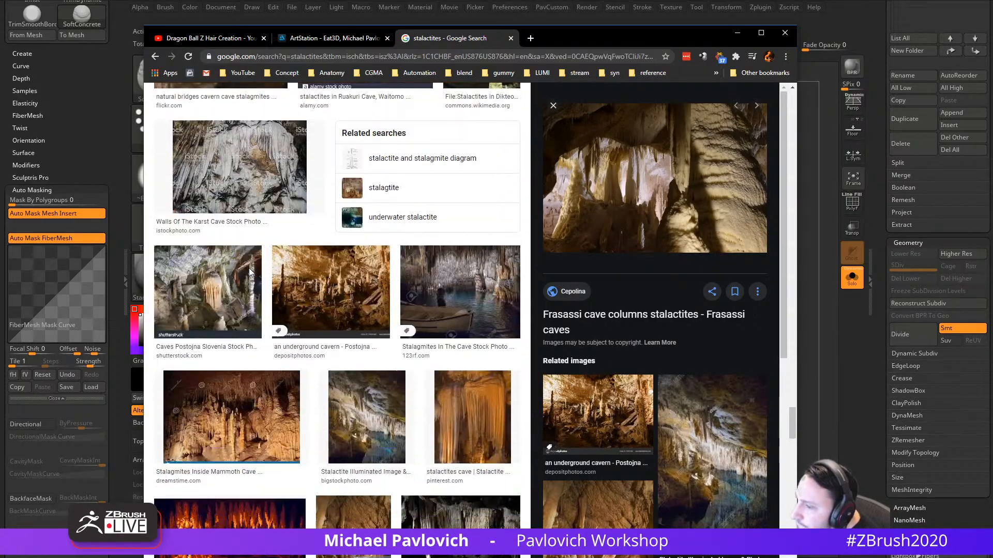
scroll(250, 267, up, 3)
scroll(249, 272, down, 12)
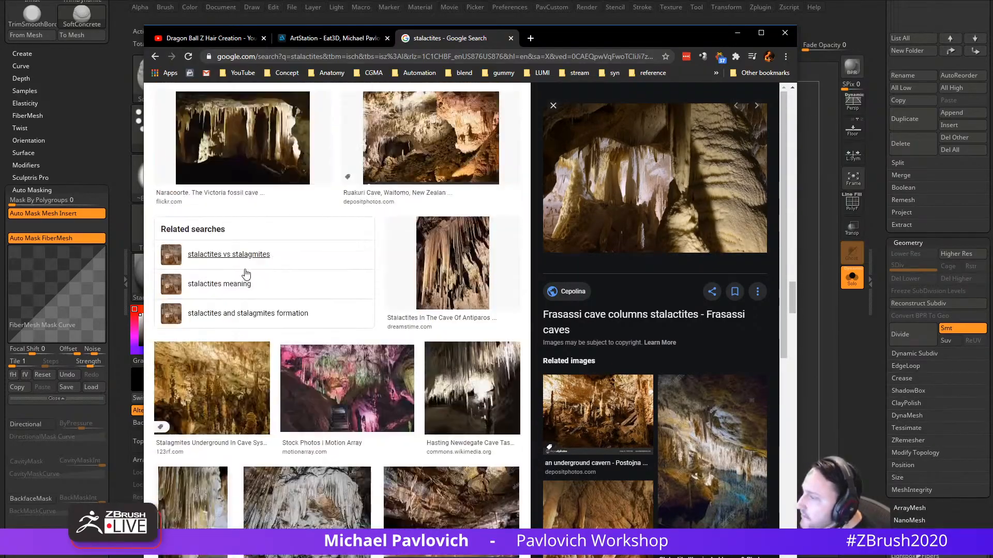
Step: Set the image size filter to Any size and look through the stalactite results
scroll(245, 274, up, 20)
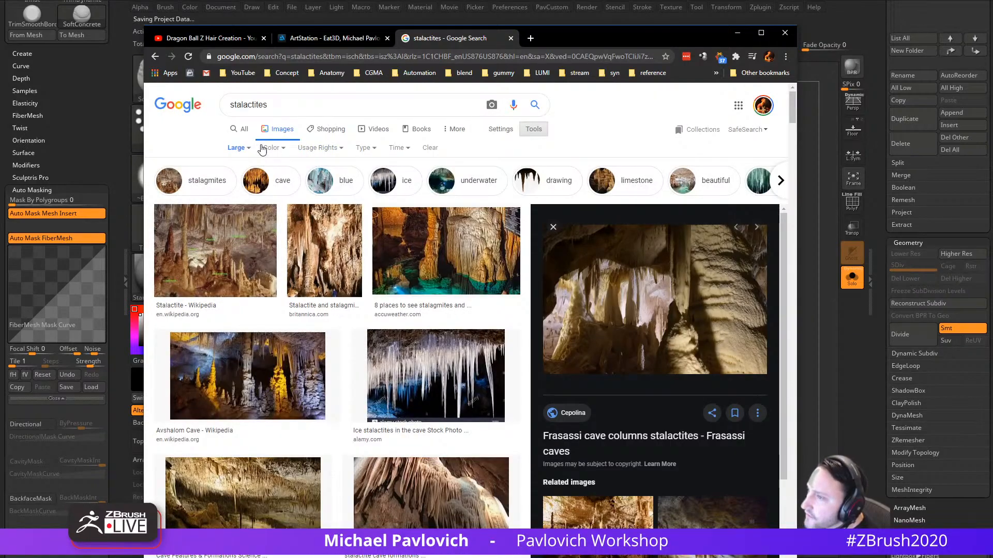
click(239, 147)
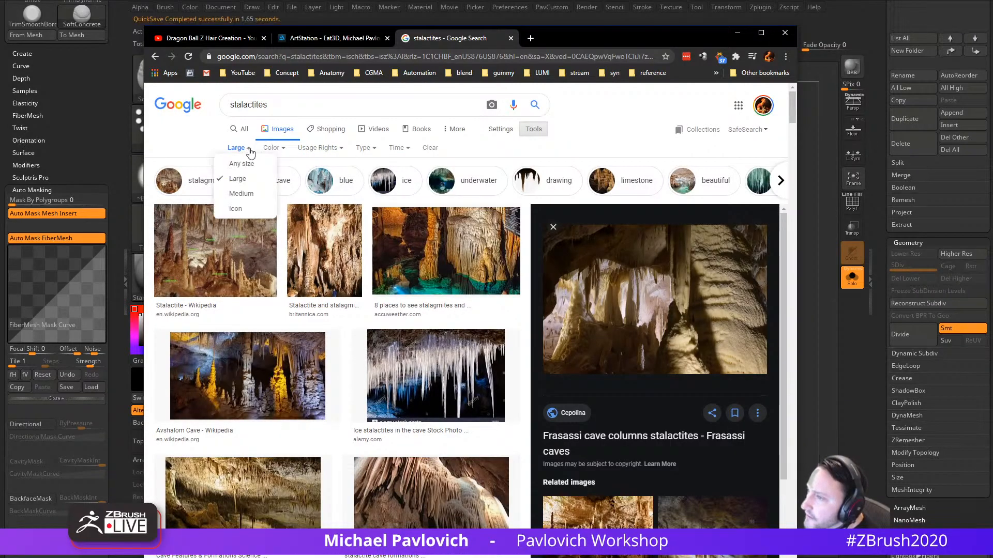
click(240, 162)
scroll(321, 279, down, 3)
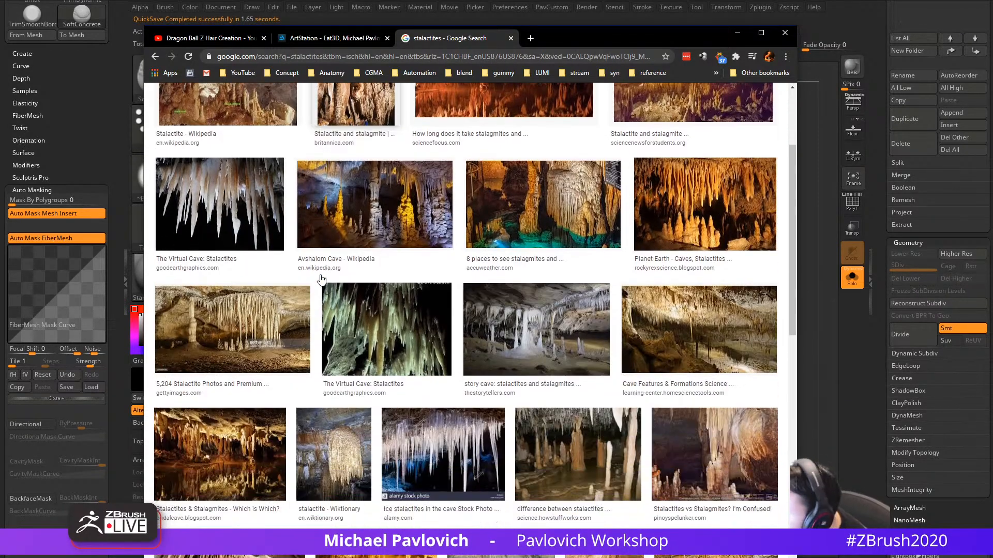
scroll(321, 274, down, 3)
scroll(344, 306, down, 3)
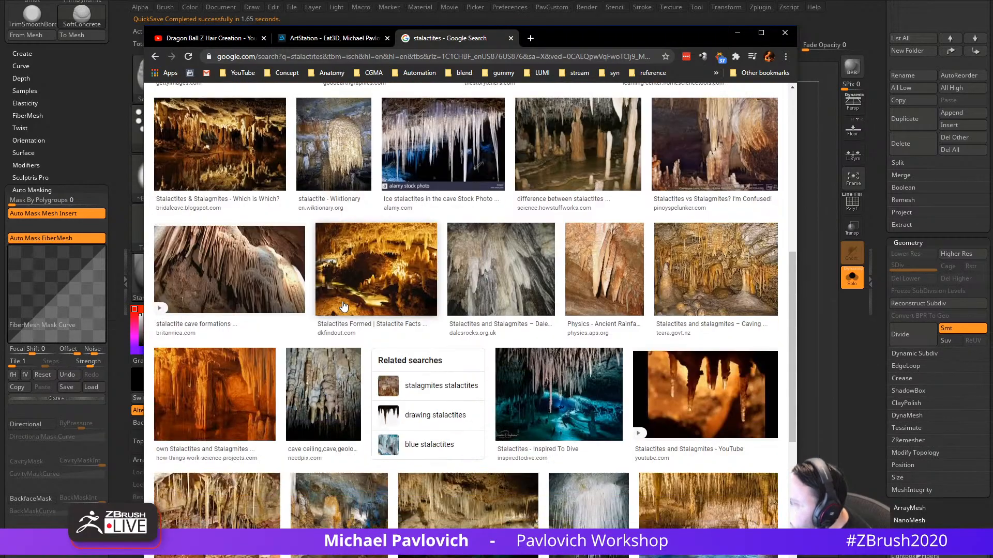
Step: Examine the Ancient Rainfall, Carlsbad Caverns, PBase columns and British Geological Survey photos for single stalactite silhouettes and tips
click(602, 280)
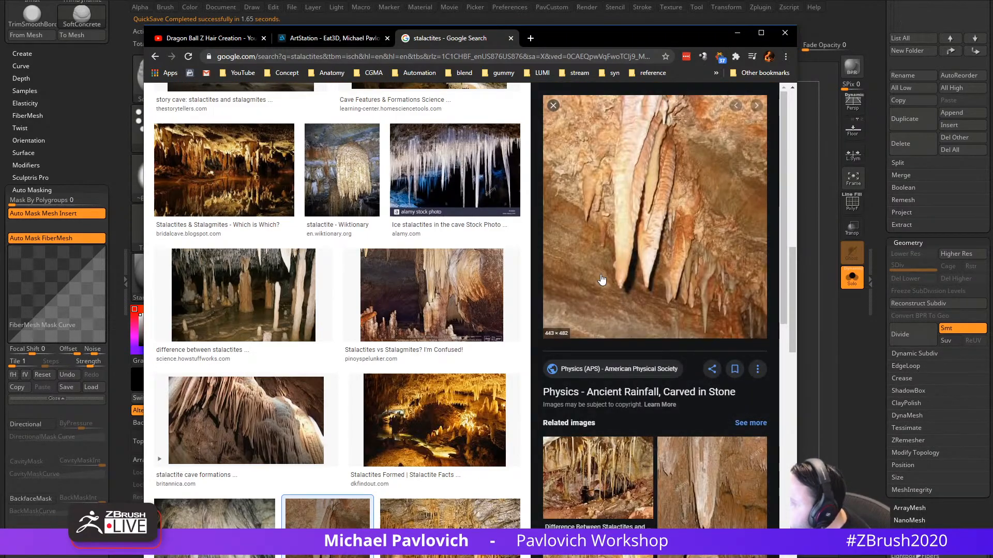
scroll(602, 280, down, 5)
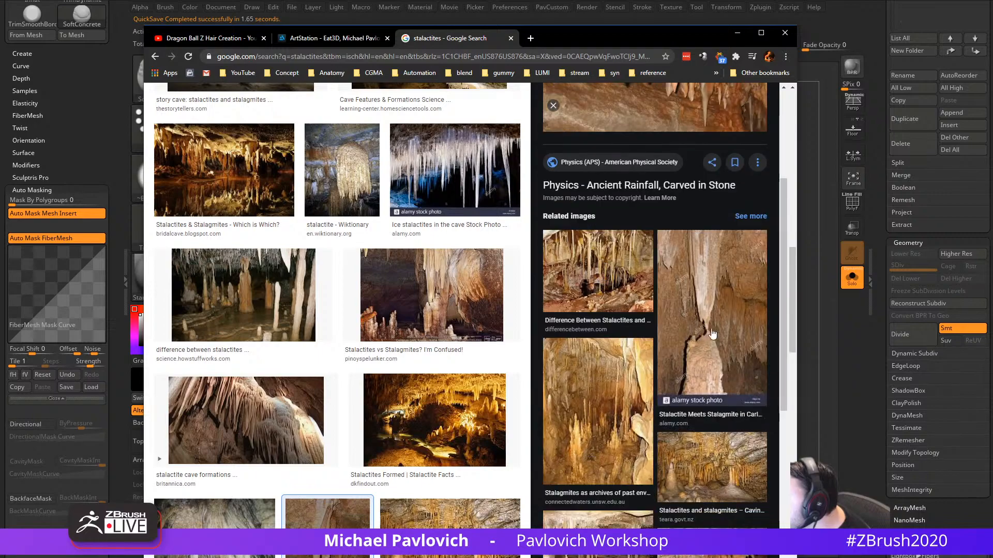
click(717, 333)
scroll(711, 331, down, 4)
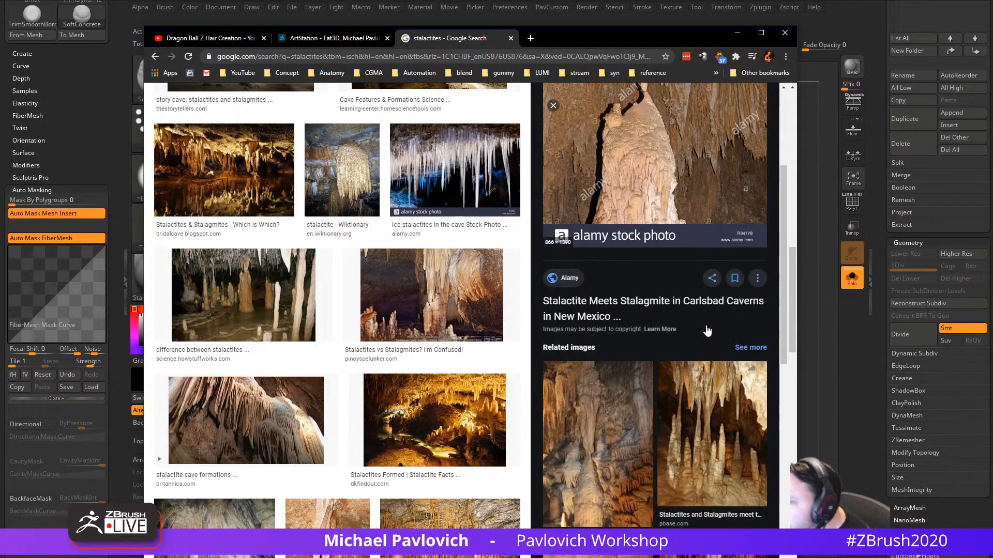
scroll(352, 366, down, 8)
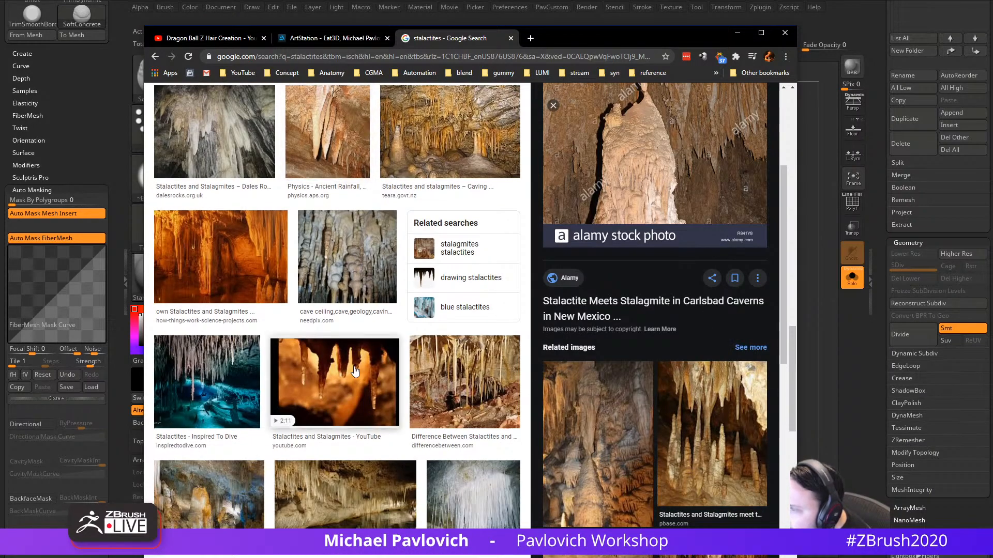
scroll(355, 372, down, 4)
scroll(351, 365, down, 6)
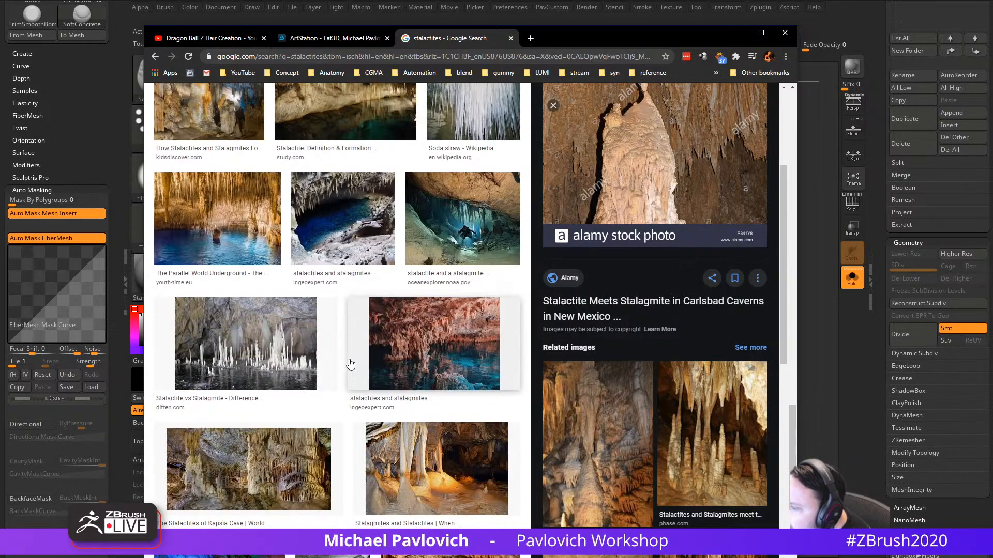
scroll(406, 362, down, 3)
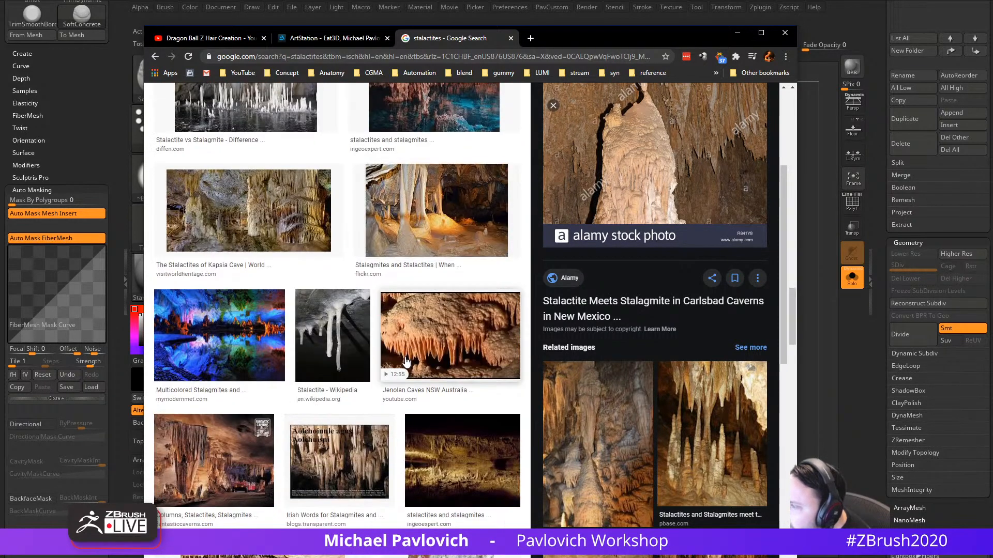
scroll(406, 362, down, 2)
click(693, 398)
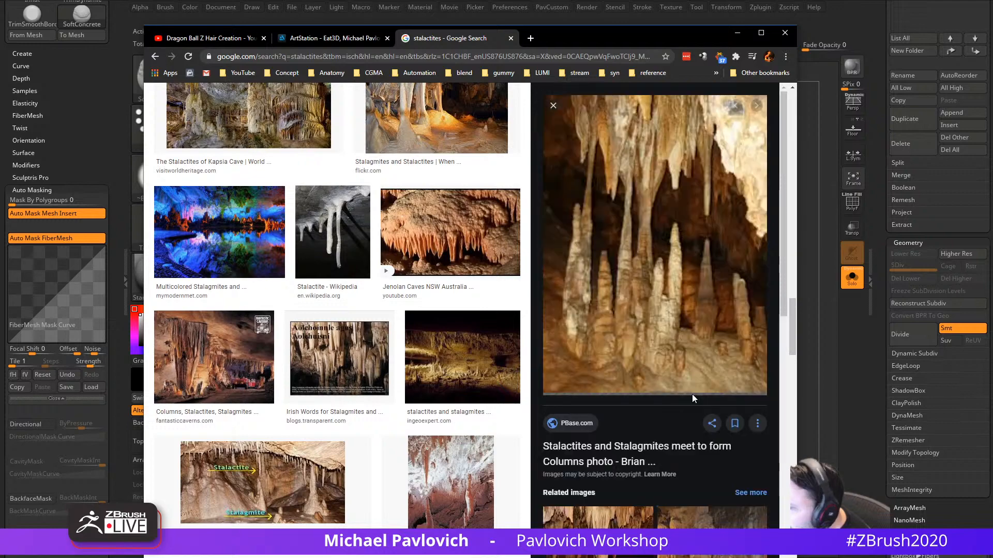
scroll(450, 362, down, 4)
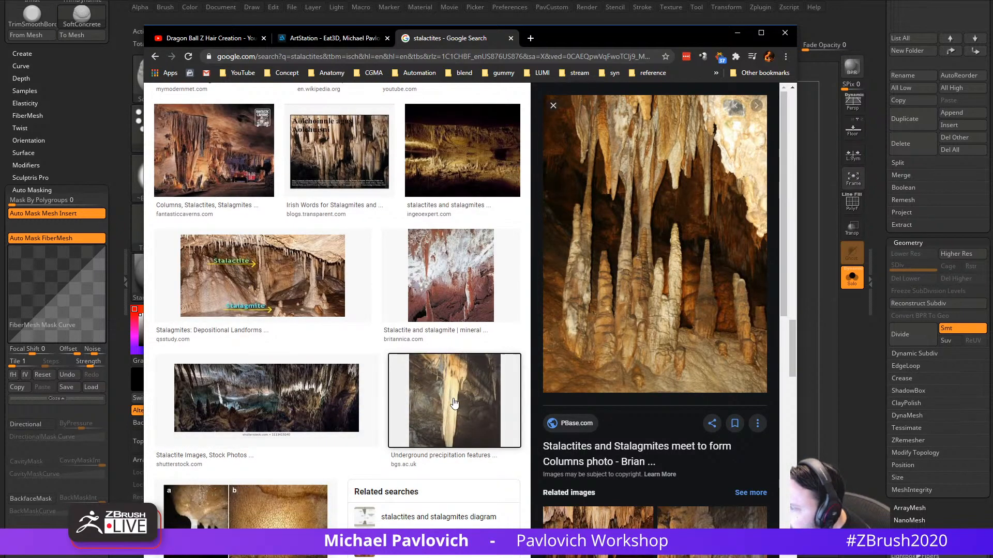
click(454, 403)
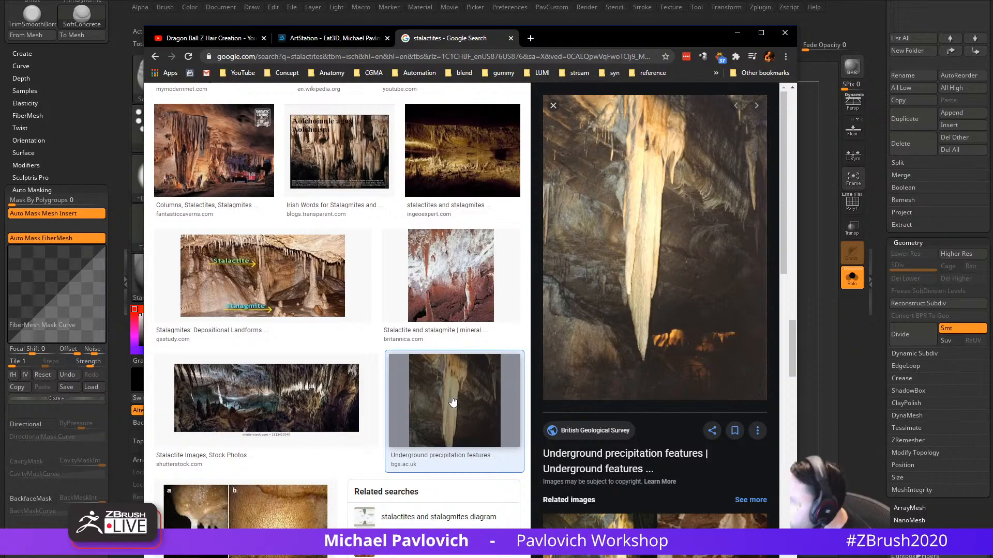
Step: Look through further stalactite results, previewing the Ngarua Caves photo and the Britannica mineral formation photo for their layered surfaces
scroll(452, 401, down, 15)
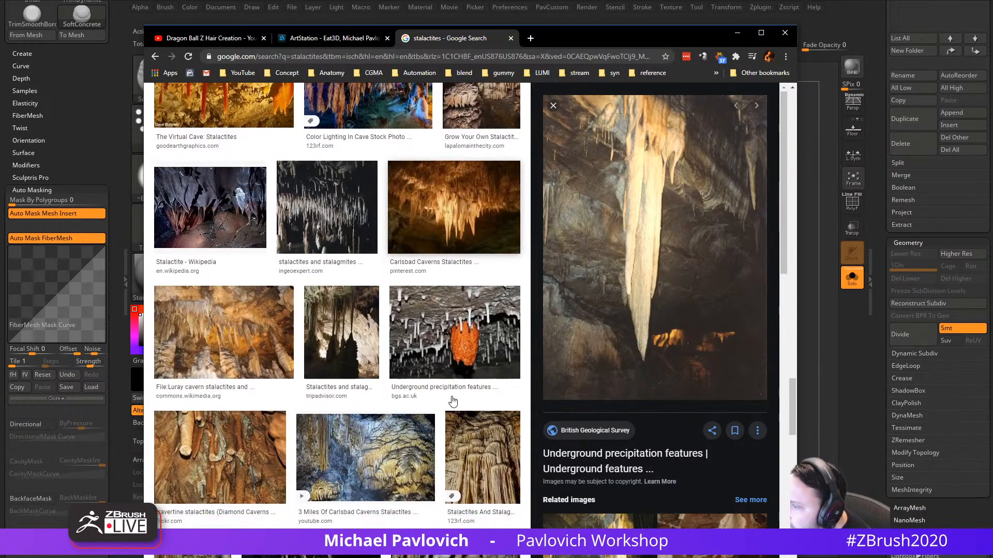
scroll(452, 396, down, 3)
scroll(363, 406, down, 3)
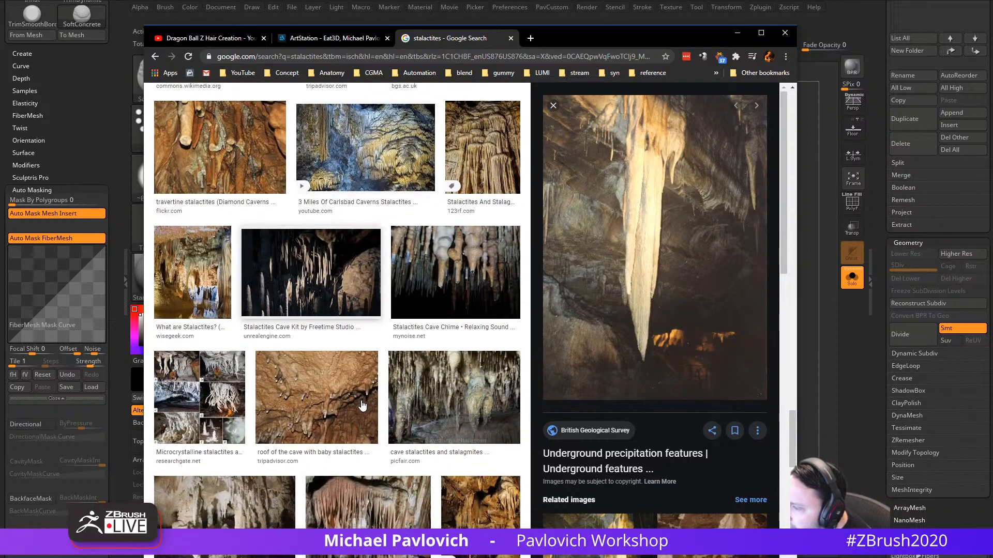
scroll(362, 406, down, 3)
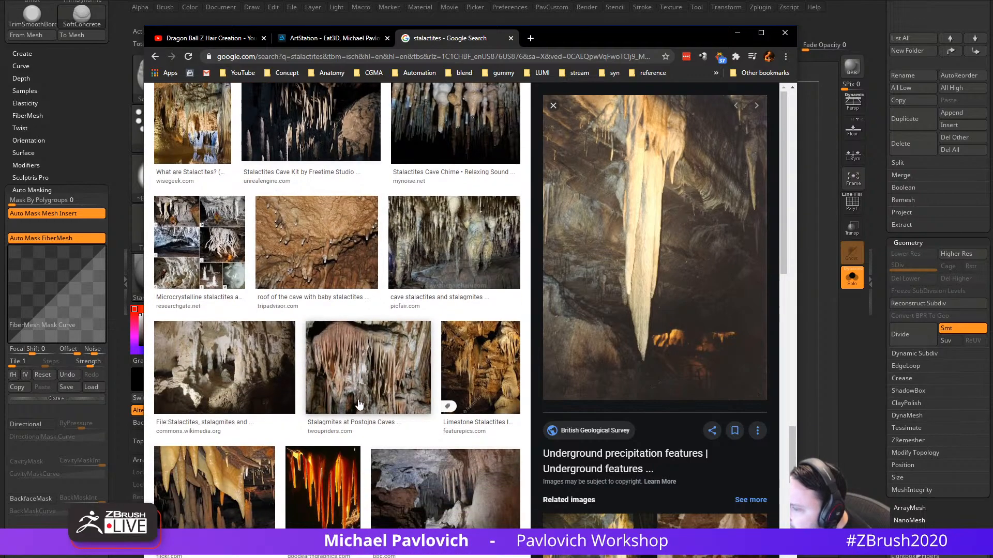
click(235, 386)
scroll(341, 369, up, 7)
scroll(341, 368, up, 20)
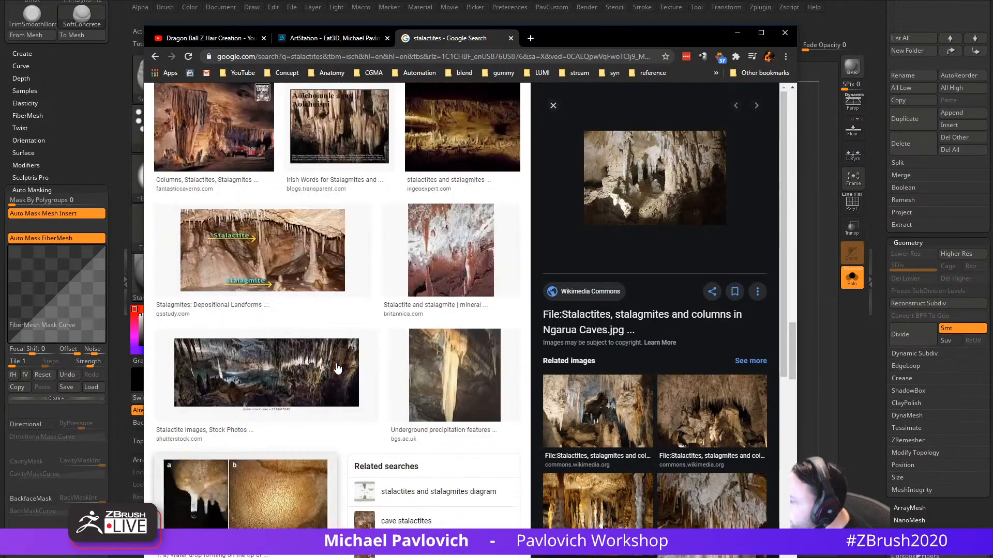
scroll(336, 369, up, 10)
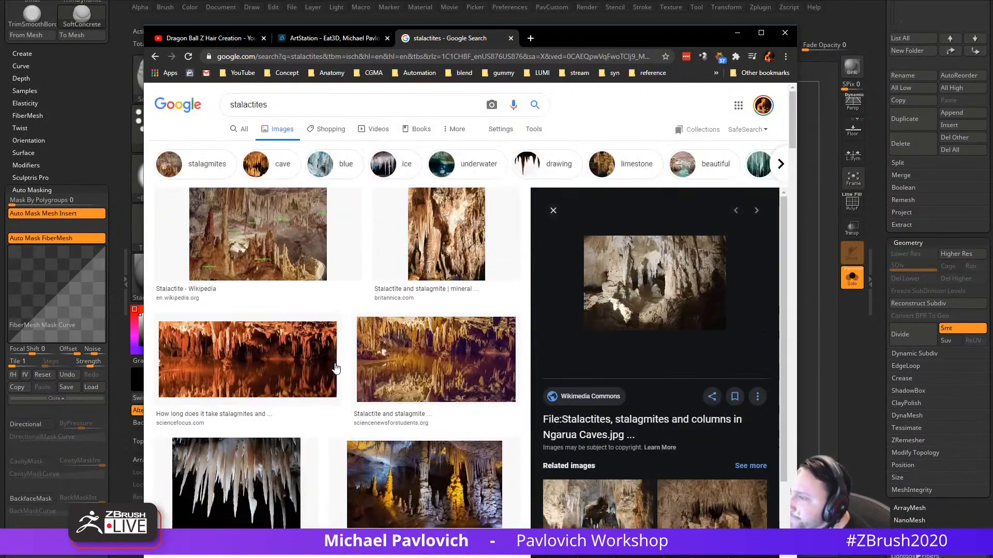
click(439, 246)
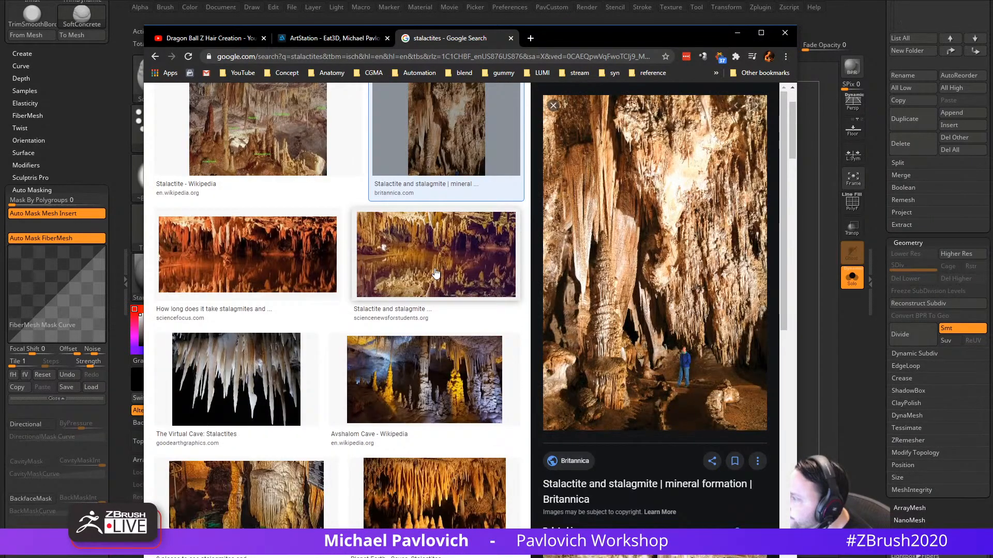
Step: Look through more stalactite results, previewing the Wiktionary, Pinoy Spelunker and HowStuffWorks photos for draped and column shapes
scroll(424, 317, down, 3)
scroll(404, 460, down, 3)
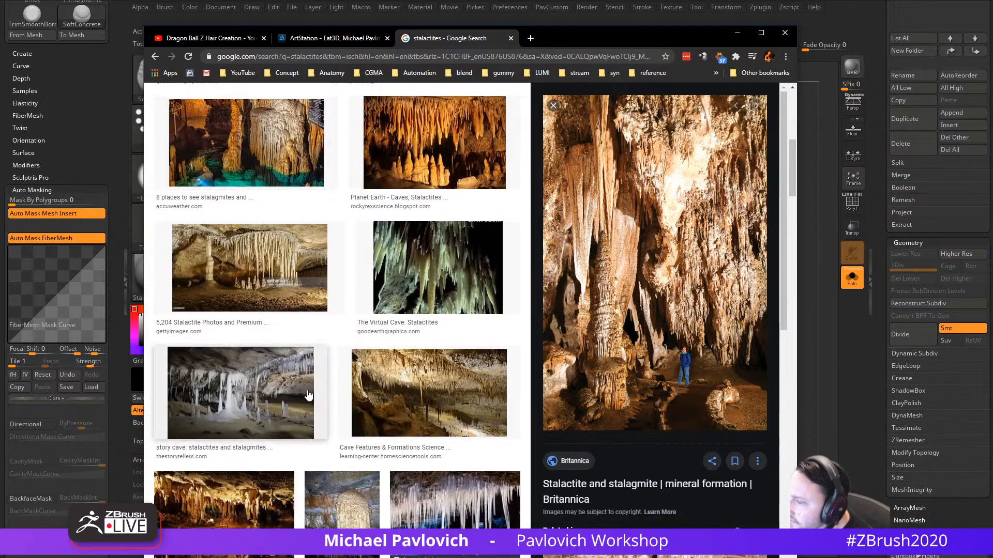
click(356, 499)
scroll(387, 445, down, 5)
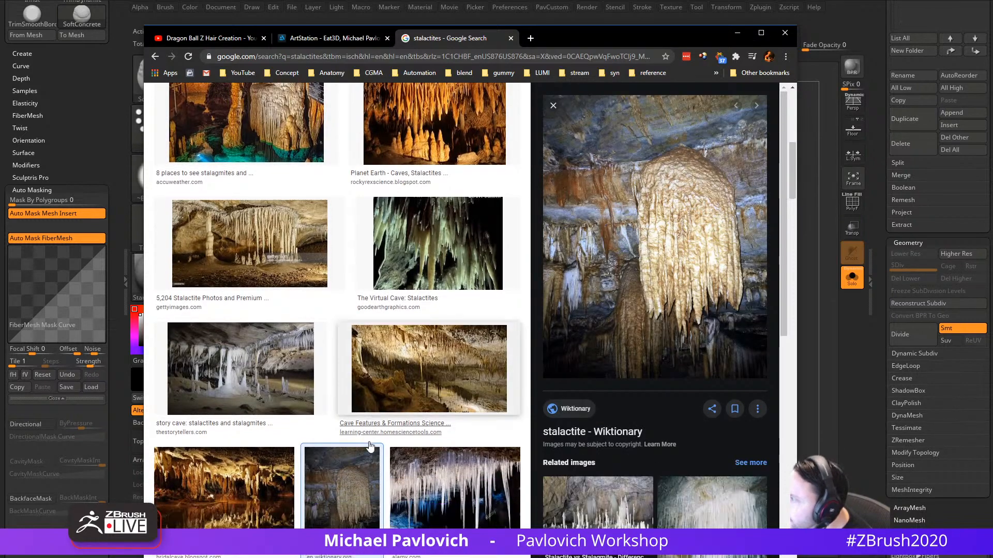
click(292, 411)
click(430, 391)
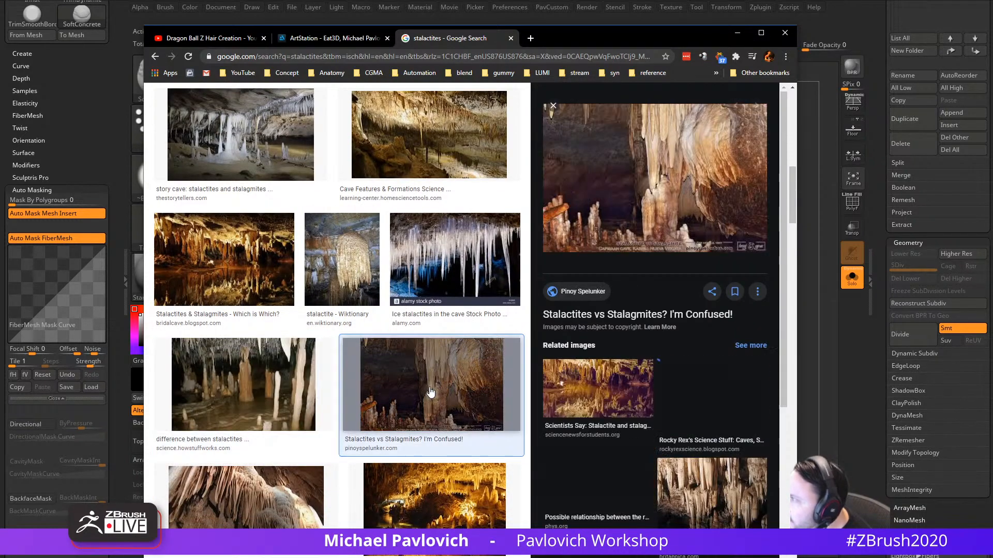
click(231, 385)
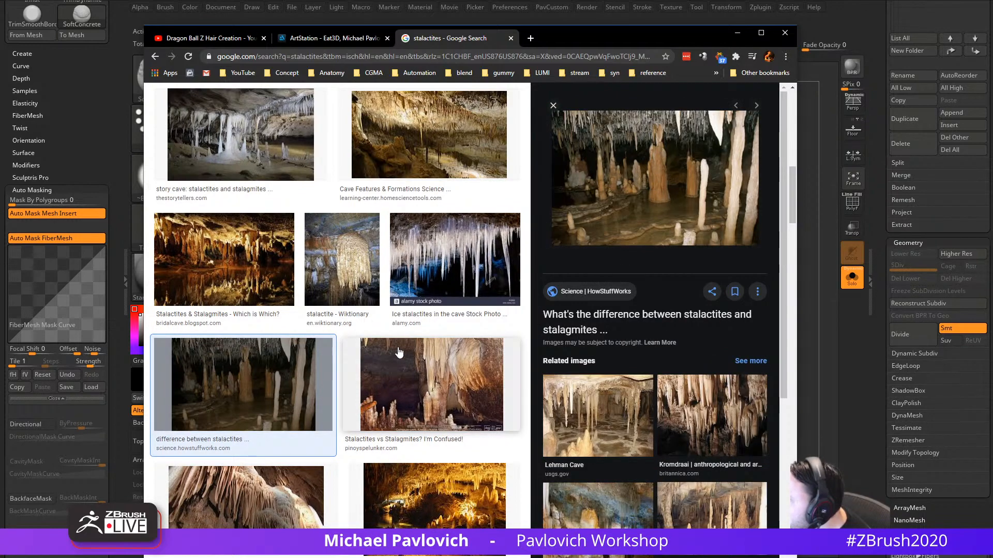
Step: Search Google Images for "stalagmite" and preview the Getty Images cave photo with a column and hanging drips
scroll(398, 352, up, 8)
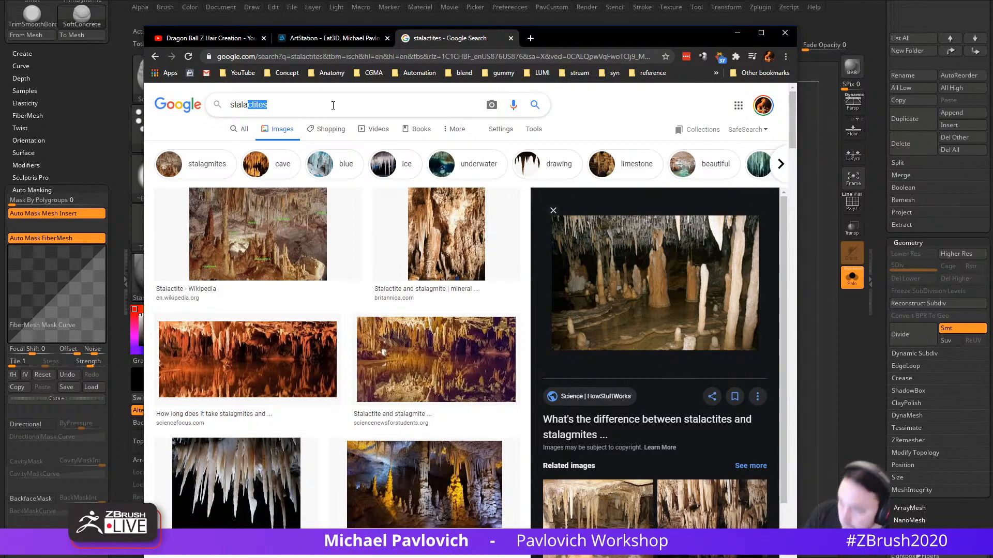
text(gmite)
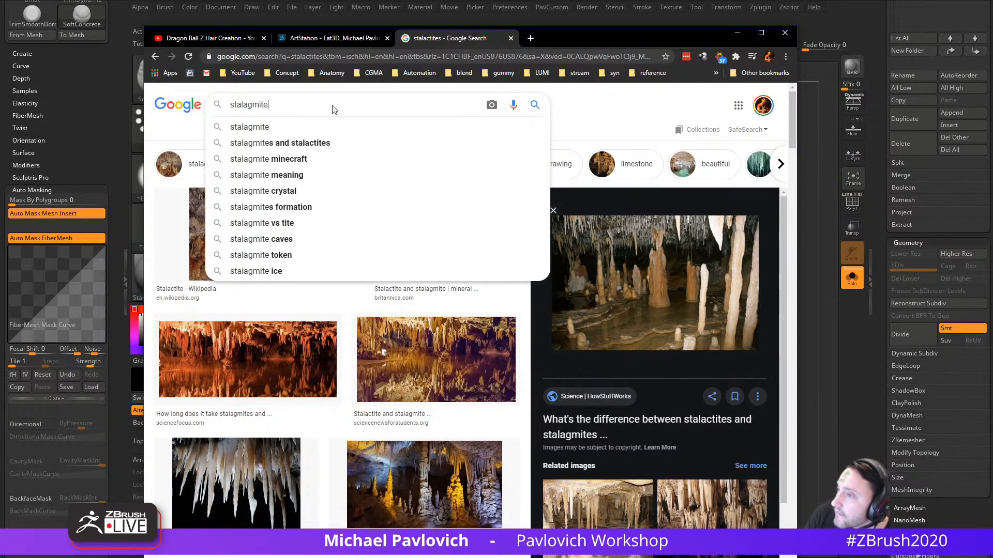
key(Return)
scroll(388, 324, down, 8)
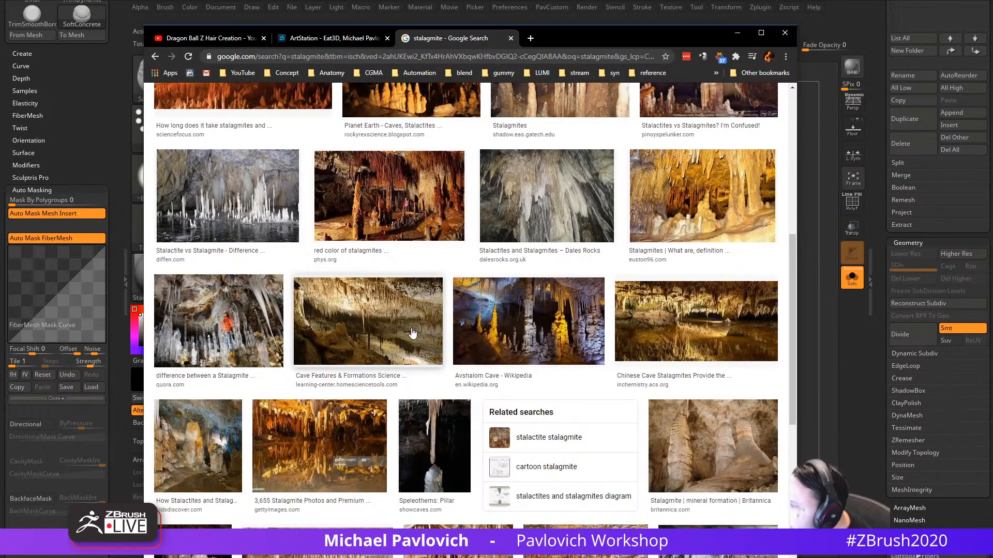
scroll(412, 333, down, 3)
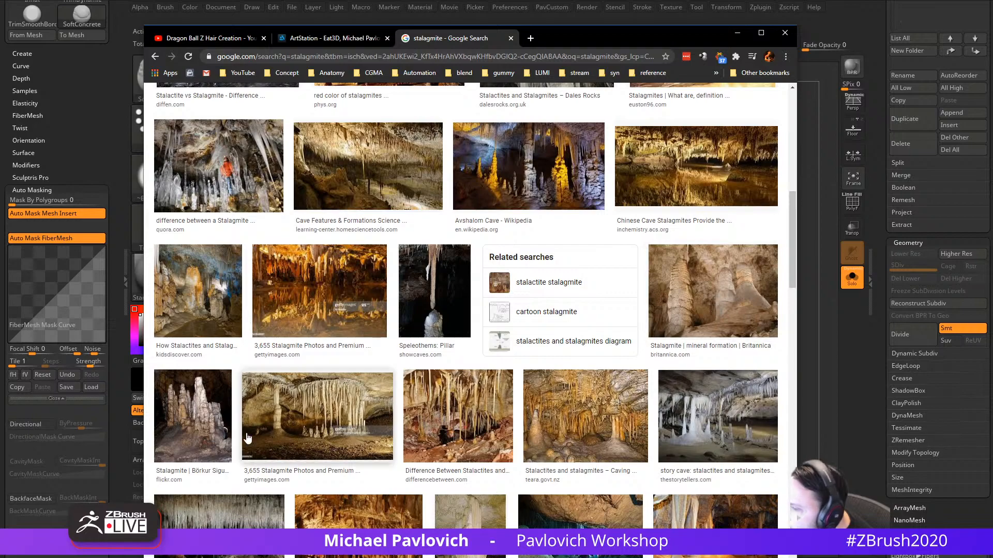
click(309, 439)
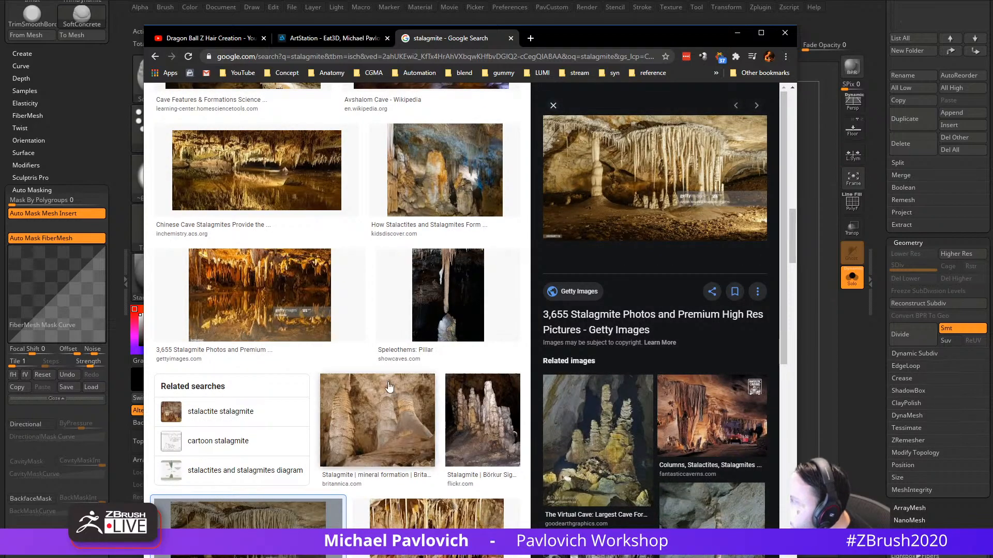
Step: Examine the Georgia Tech Stalagmites photo and the slender Show Caves of the World pillar photo for their silhouettes
scroll(362, 378, down, 10)
scroll(363, 379, down, 10)
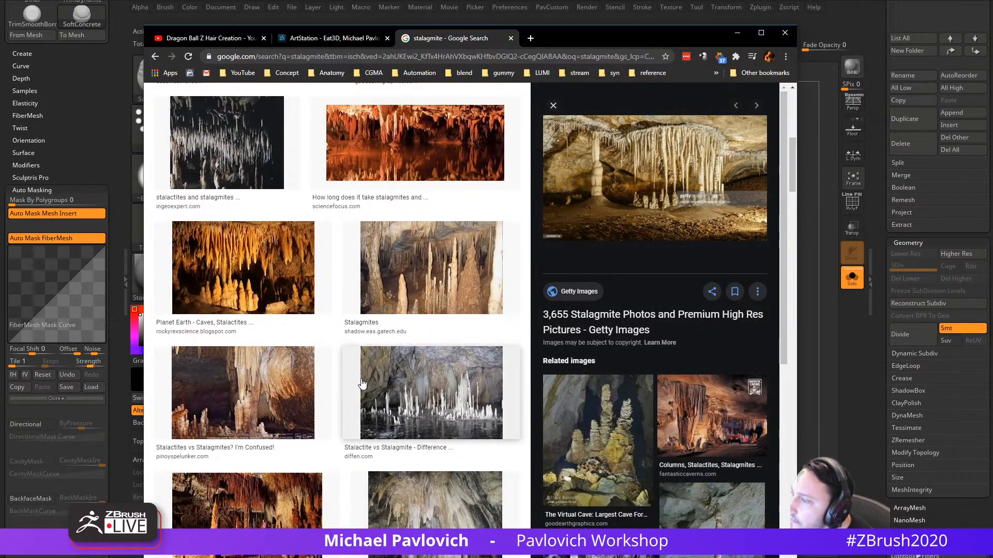
scroll(362, 382, up, 10)
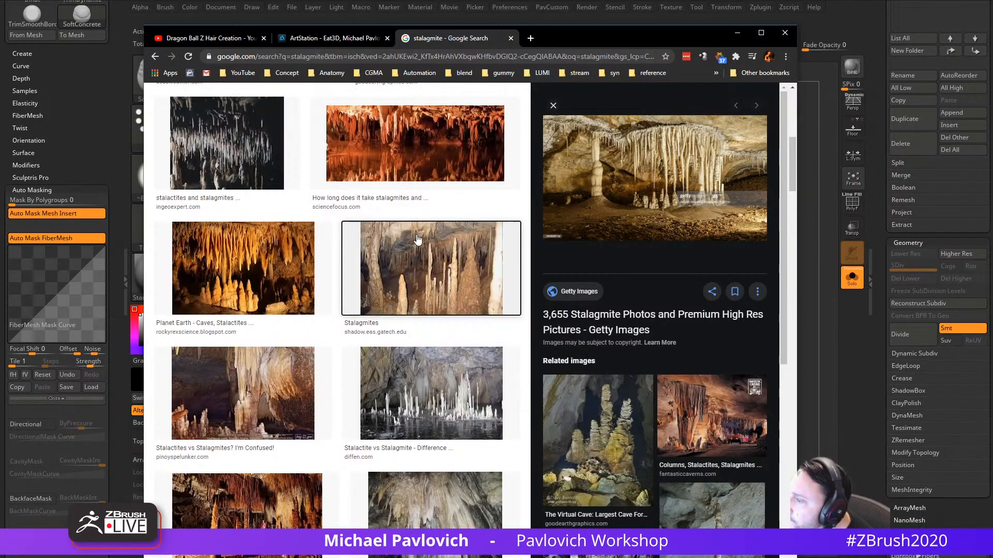
click(412, 238)
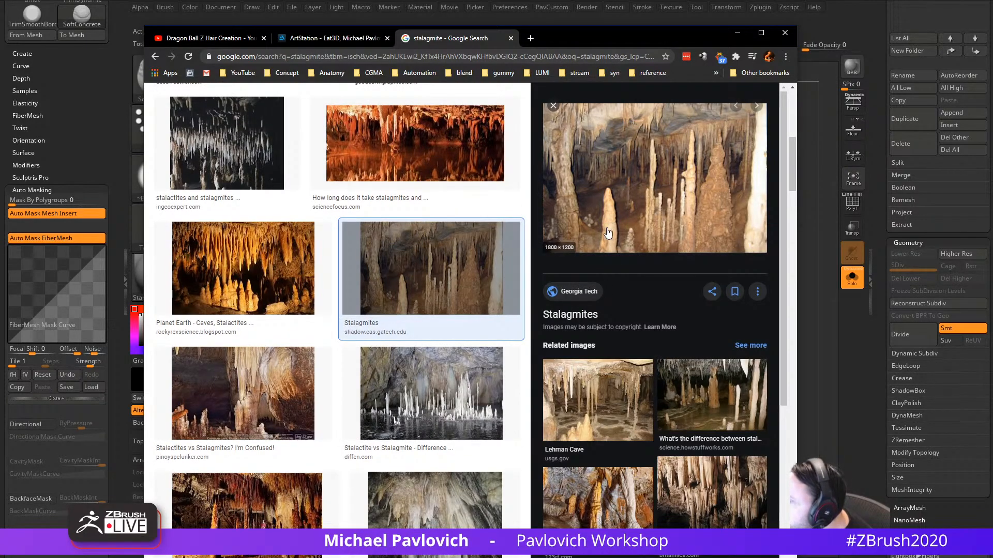
scroll(608, 232, down, 4)
scroll(283, 325, down, 10)
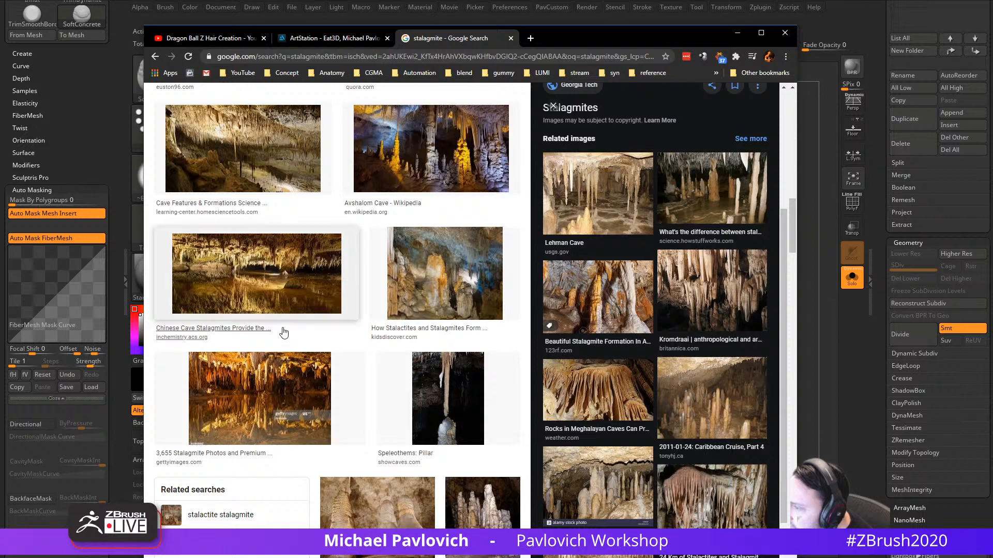
click(448, 398)
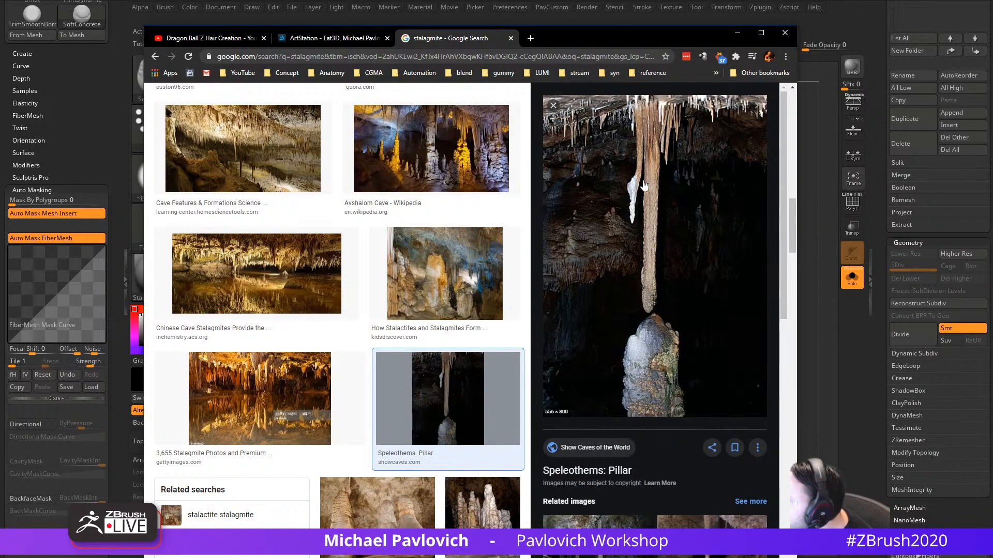
Step: Preview the layered Speleothems pillar, the Virtual Cave formations and the Oregon stalagmite photo for stacked, bulging mineral layers
scroll(345, 394, down, 10)
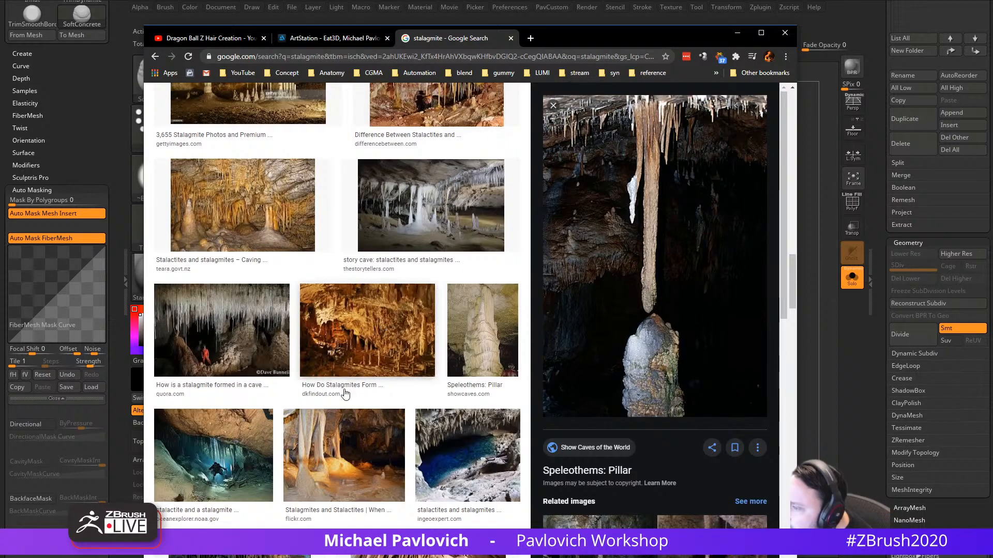
click(346, 449)
click(459, 329)
scroll(460, 329, down, 8)
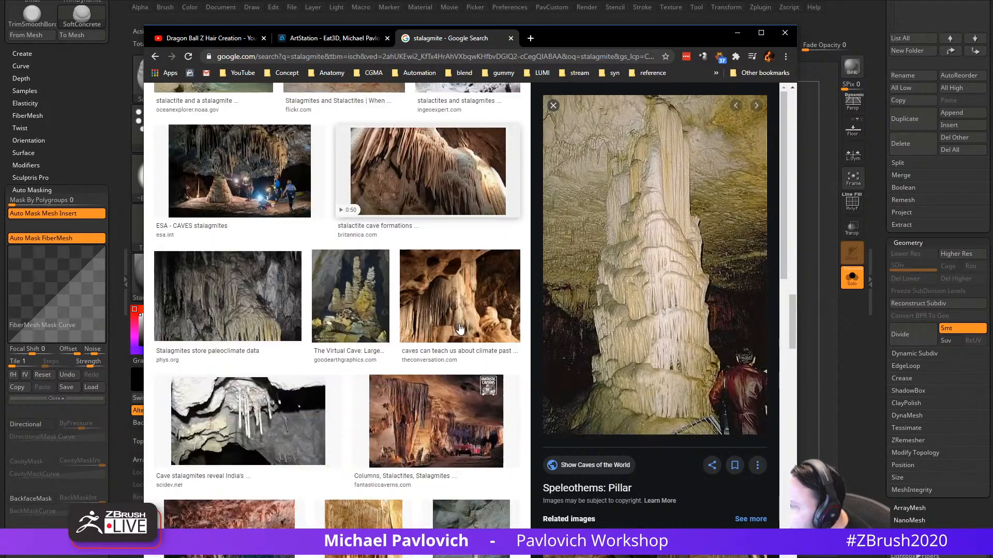
click(282, 373)
click(348, 248)
scroll(336, 316, down, 3)
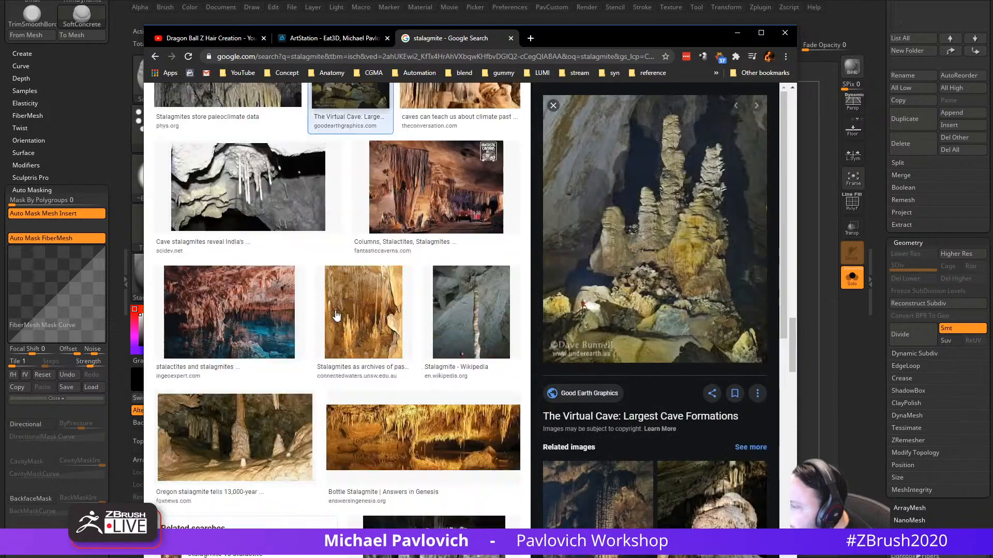
scroll(337, 315, down, 1)
click(235, 414)
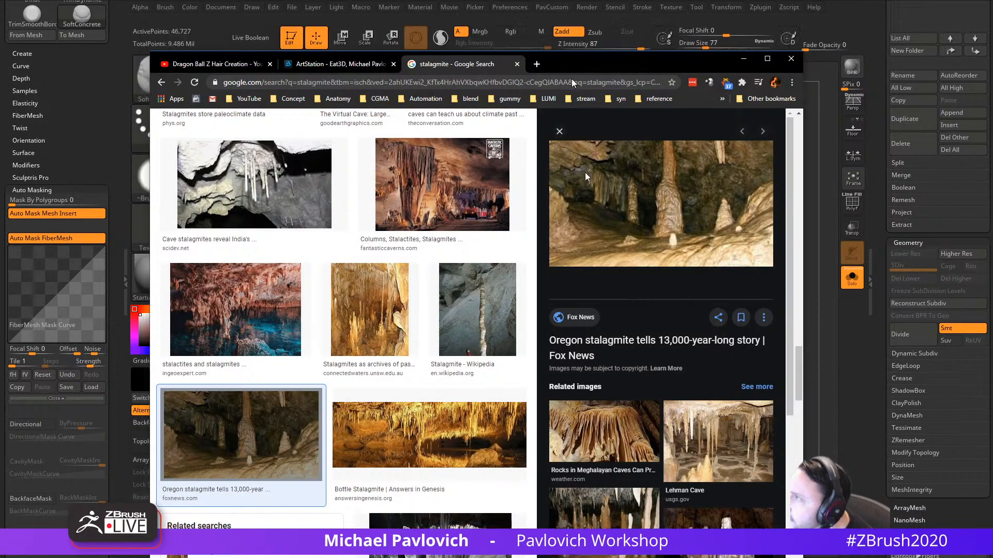
Step: Switch back to ZBrush and sculpt long vertical drips down the middle of the cone with the SoftConcrete brush
key(alt+Tab)
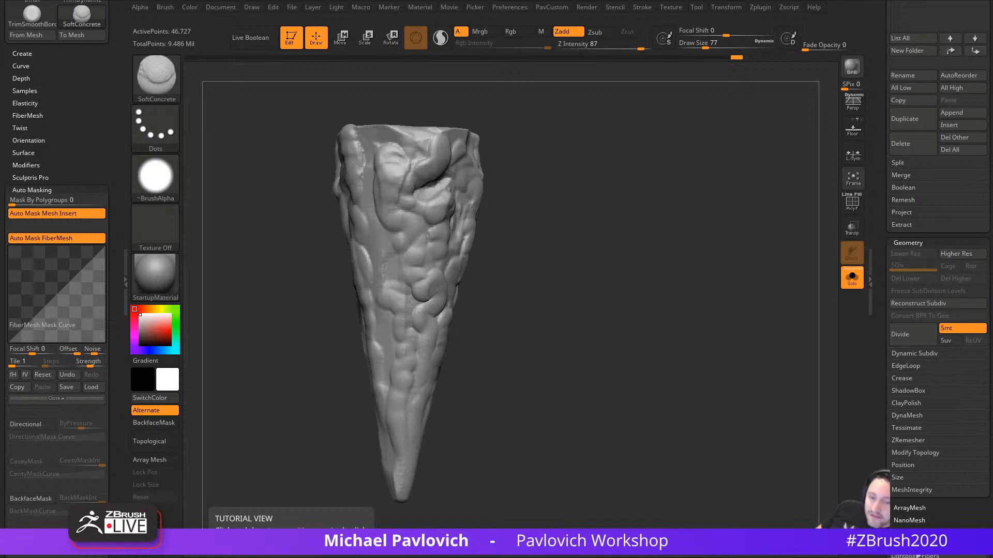
shift+drag(607, 255, 630, 248)
alt+drag(629, 248, 645, 290)
drag(417, 177, 408, 262)
drag(411, 220, 413, 350)
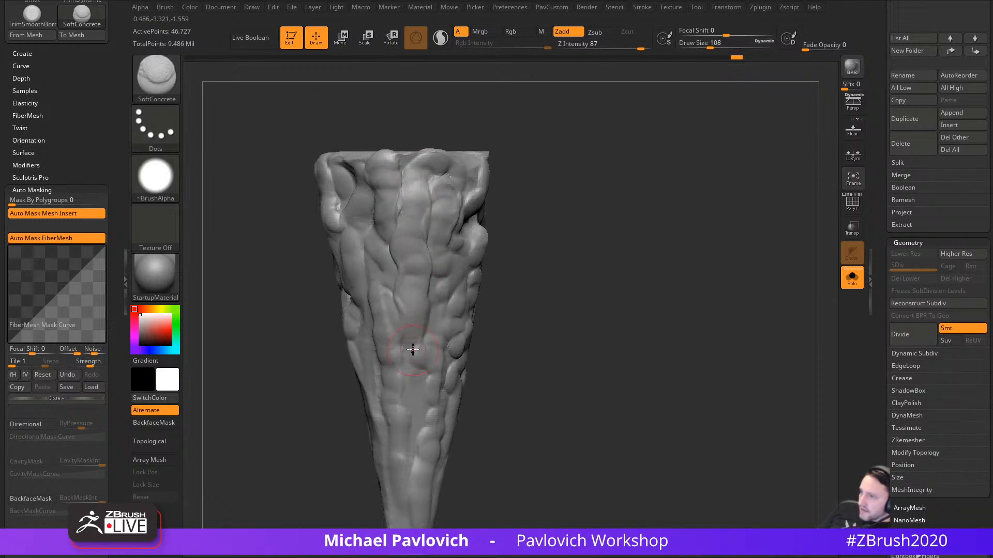
drag(414, 282, 408, 361)
alt+drag(505, 340, 523, 314)
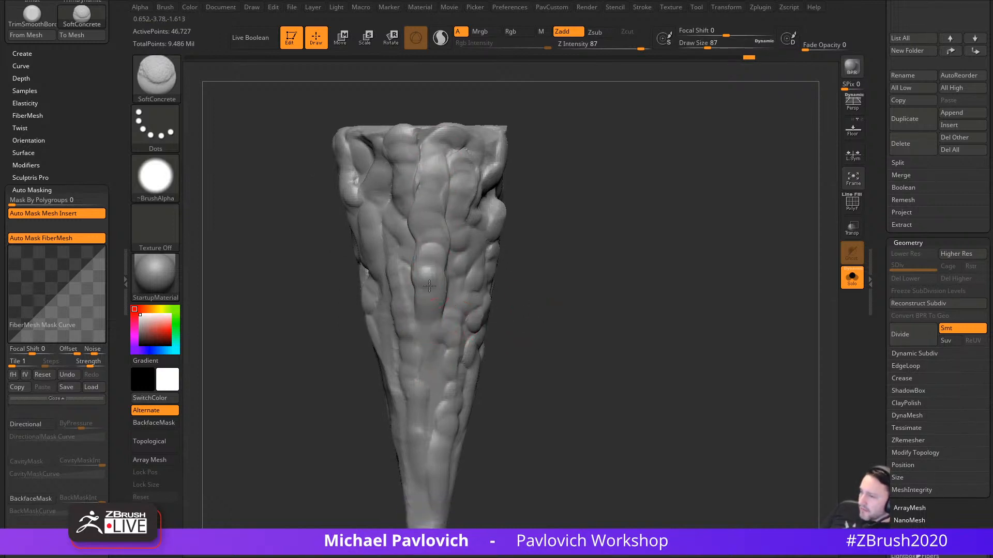
drag(429, 286, 437, 446)
Step: Turn to the next side of the cone and build up overlapping drips from the upper edge down its length
drag(598, 339, 538, 339)
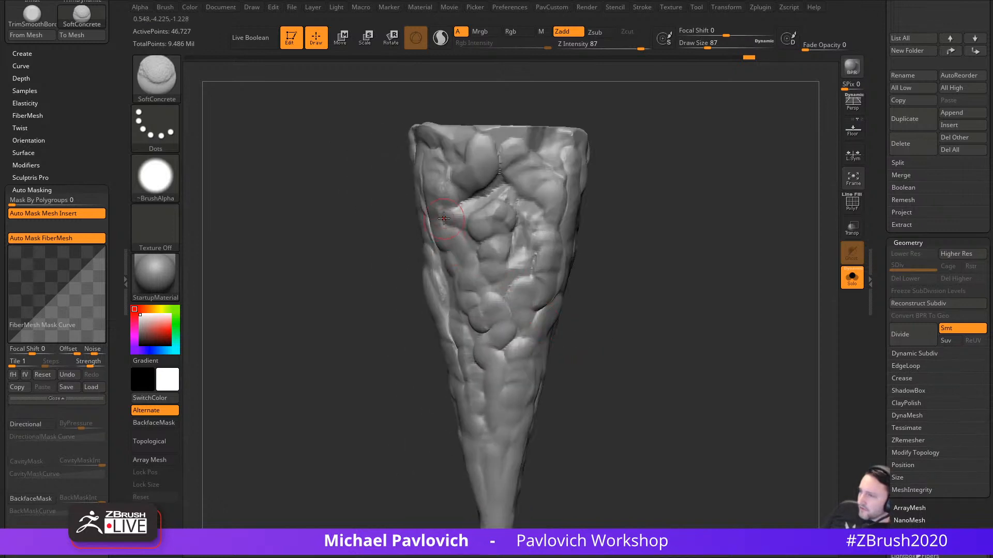
drag(444, 218, 462, 412)
drag(614, 324, 593, 322)
key(s)
drag(509, 269, 519, 268)
mouse_move(516, 219)
mouse_down()
mouse_move(504, 301)
mouse_move(509, 374)
mouse_up()
alt+drag(609, 344, 593, 328)
drag(489, 295, 492, 436)
Step: Continue the flowing mineral drips around the adjacent side, enlarging the SoftConcrete brush to about 140
drag(603, 352, 548, 326)
mouse_move(497, 209)
mouse_down()
mouse_move(511, 229)
mouse_move(521, 337)
mouse_up()
drag(517, 296, 531, 388)
drag(616, 345, 575, 336)
key(s)
drag(586, 282, 575, 282)
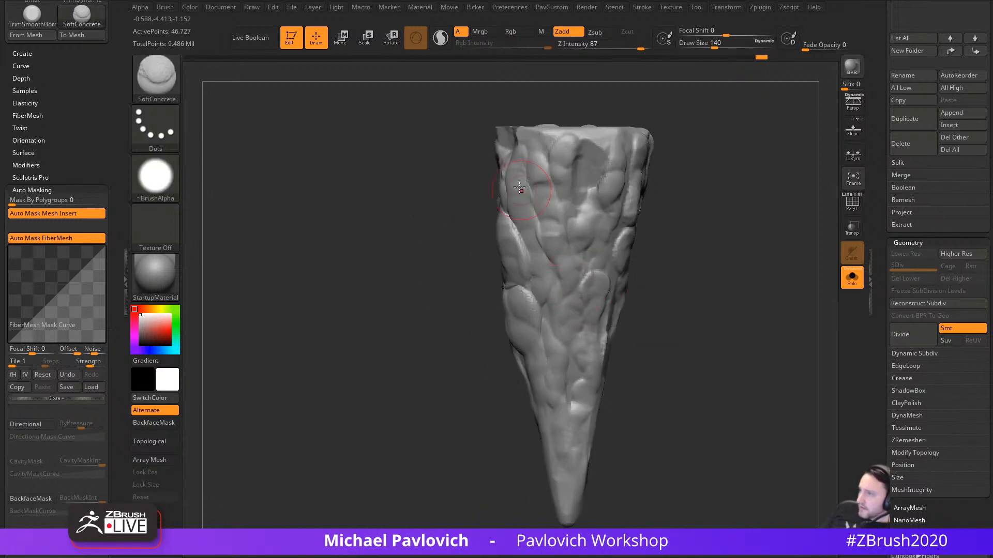
drag(519, 187, 555, 393)
Step: Reduce the brush size to about 128 and sculpt long drips running from the rim toward the lower cone
mouse_move(675, 302)
mouse_down()
mouse_move(630, 319)
mouse_move(607, 283)
mouse_up()
key(bracketleft)
drag(498, 191, 533, 375)
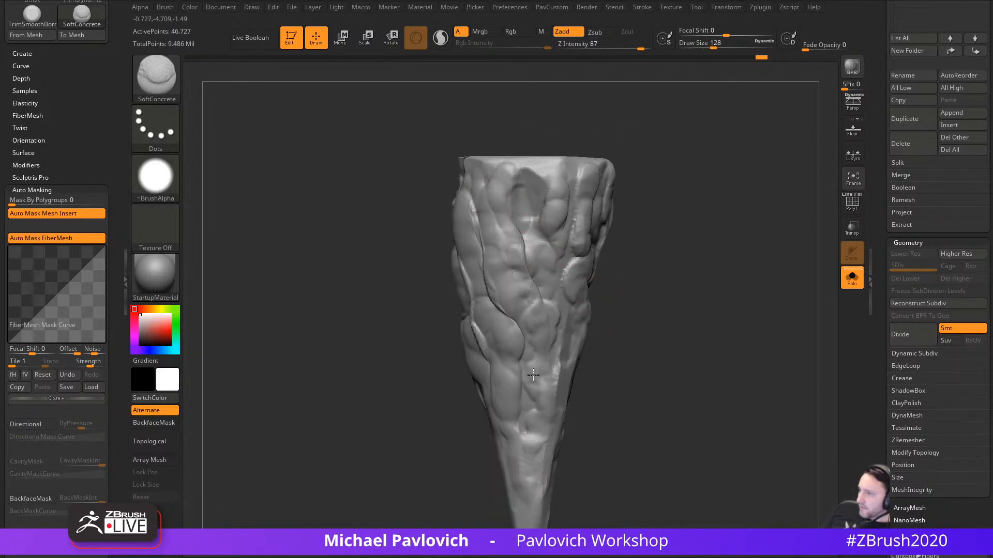
drag(653, 316, 617, 320)
mouse_move(509, 222)
mouse_down()
mouse_move(537, 284)
mouse_move(547, 347)
mouse_move(538, 411)
mouse_up()
Step: Enlarge the SoftConcrete brush to about 182 and add rounded blobs below the rim of the cone
key(s)
drag(623, 352, 557, 316)
drag(533, 233, 551, 299)
drag(744, 256, 690, 241)
key(2)
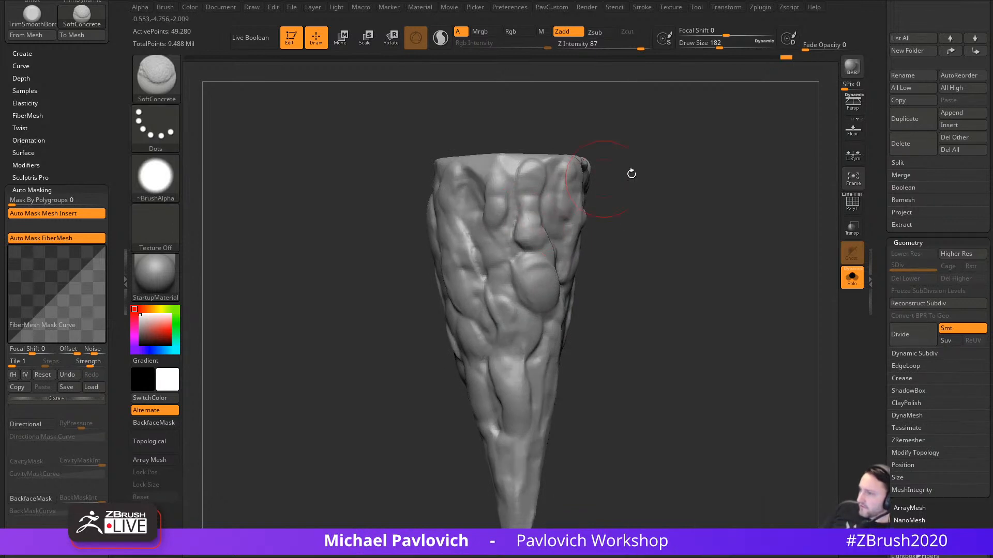
Step: Sculpt large bulging drips on the upper half of the cone with a brush size of about 187 to 202
drag(631, 172, 745, 198)
drag(617, 245, 615, 176)
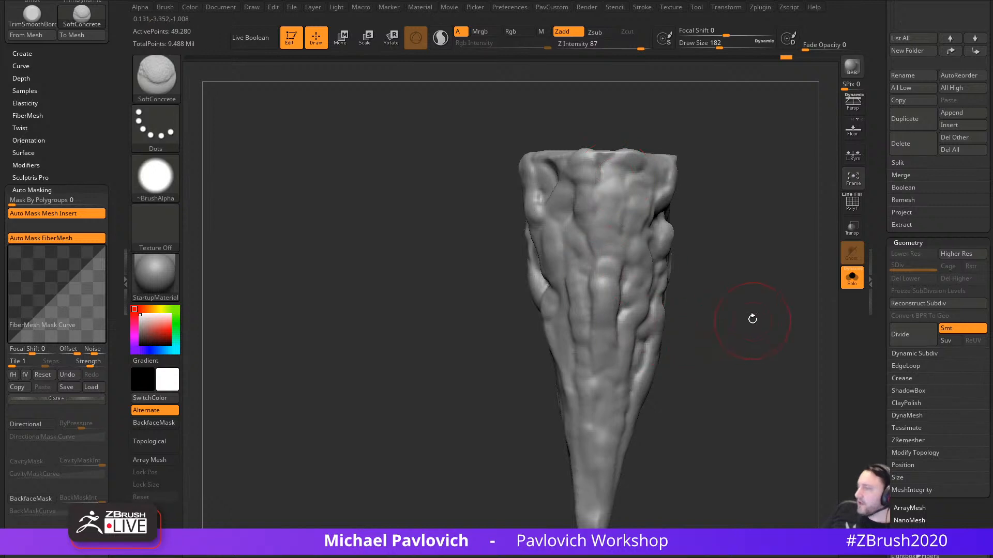
mouse_move(753, 317)
mouse_down()
mouse_move(722, 290)
mouse_move(578, 232)
mouse_up()
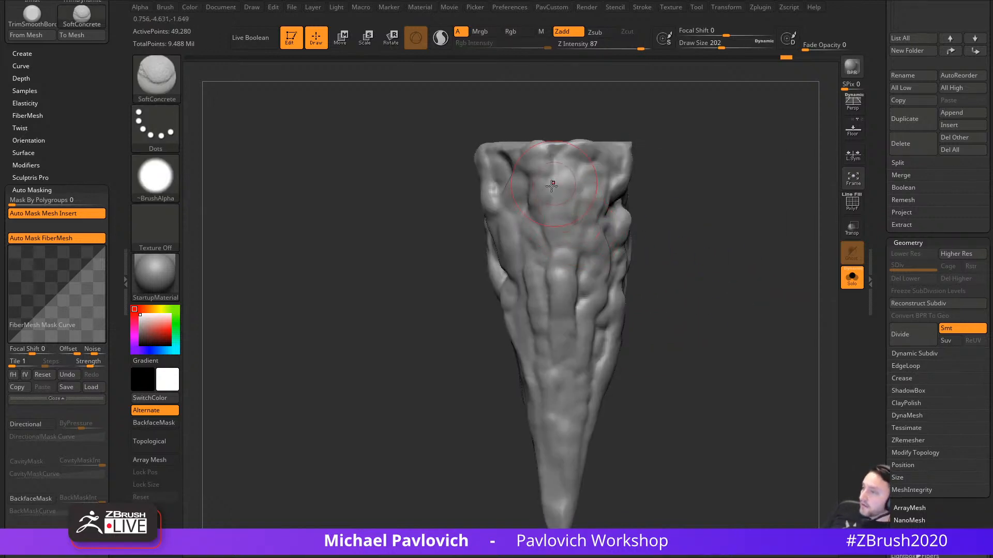
drag(552, 185, 560, 234)
drag(654, 197, 565, 210)
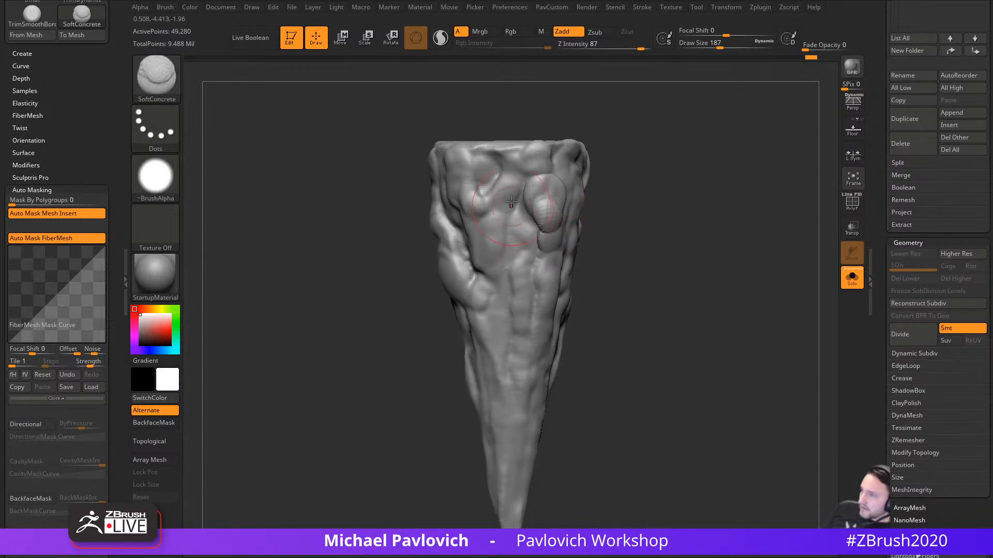
drag(512, 202, 502, 260)
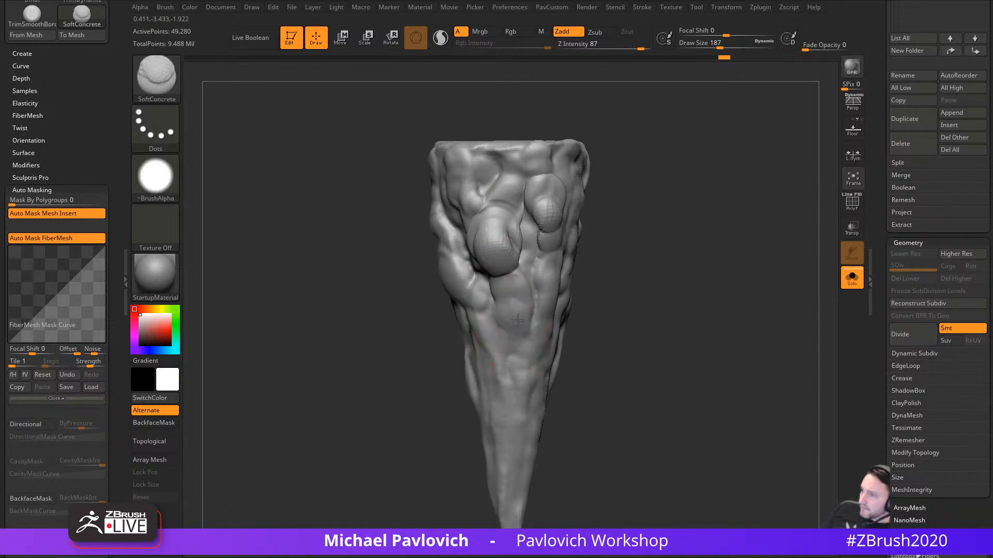
Step: Extend the bulging drip down toward the tip with smaller lumps, reducing the brush size to about 120 and then 65
key(s)
drag(519, 348, 508, 348)
mouse_move(610, 355)
mouse_down()
mouse_move(543, 327)
mouse_move(524, 349)
mouse_up()
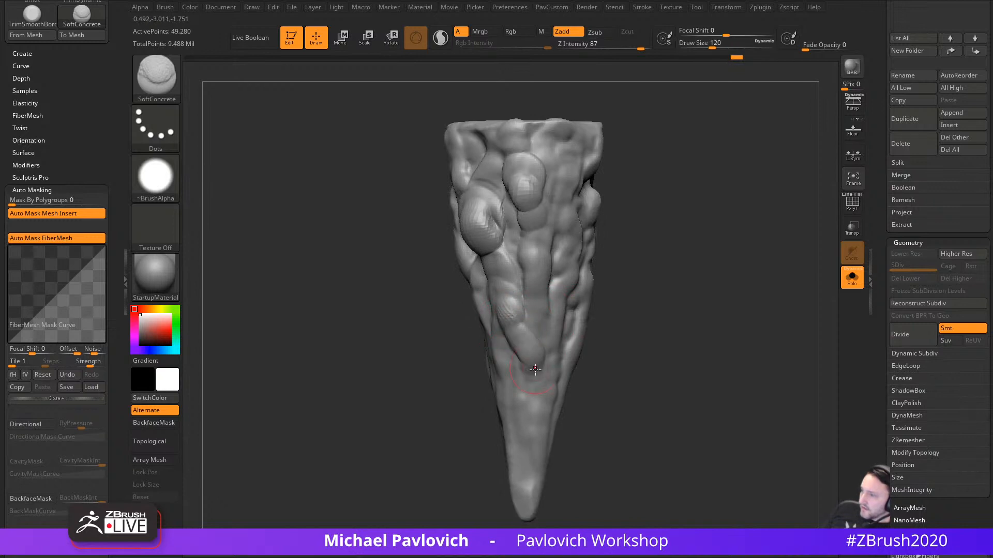
mouse_move(606, 367)
alt+mouse_down()
mouse_move(596, 342)
mouse_move(540, 345)
mouse_move(554, 309)
alt+mouse_up()
key(s)
drag(592, 356, 562, 328)
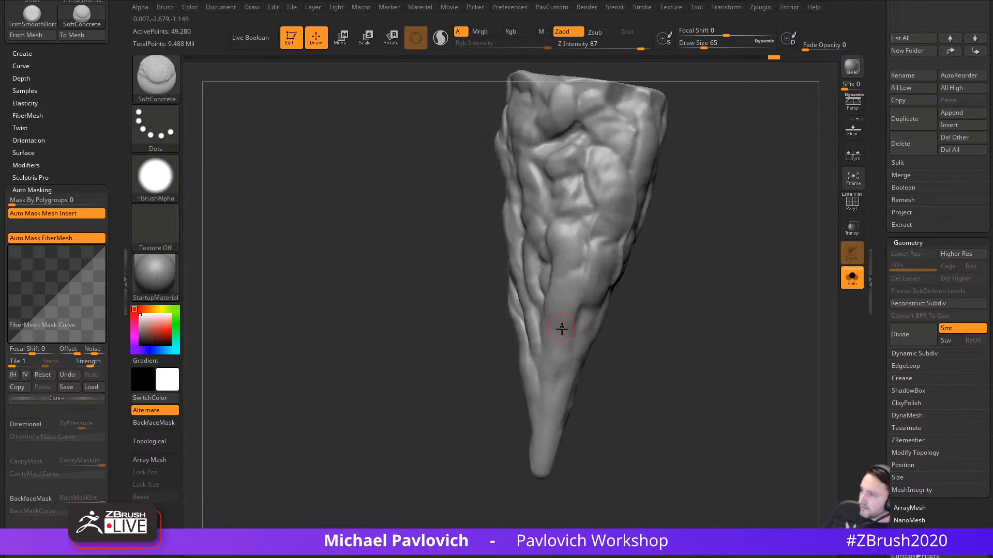
Step: Sculpt layered drips down the lower cone toward the tip, varying the brush size between about 83 and 128
drag(617, 378, 539, 296)
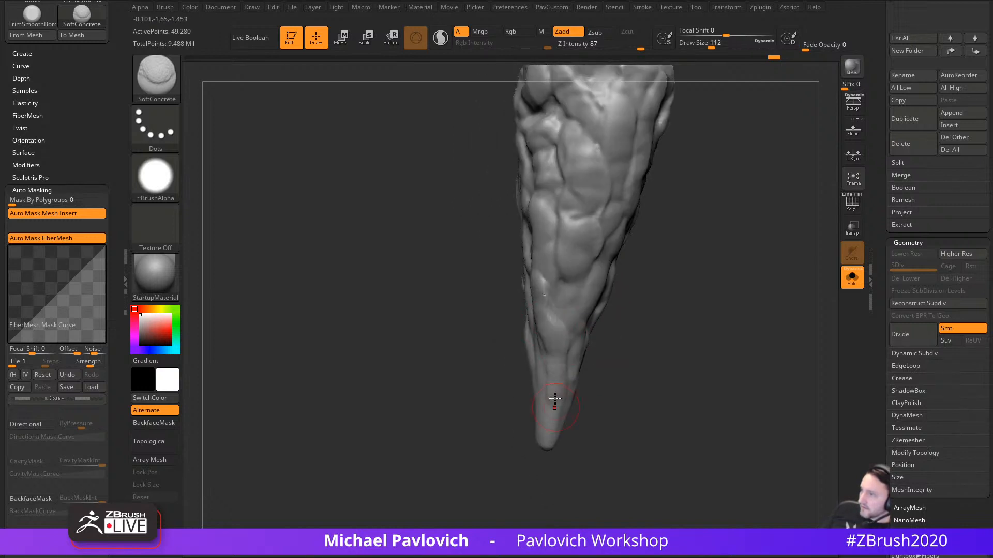
drag(616, 380, 539, 270)
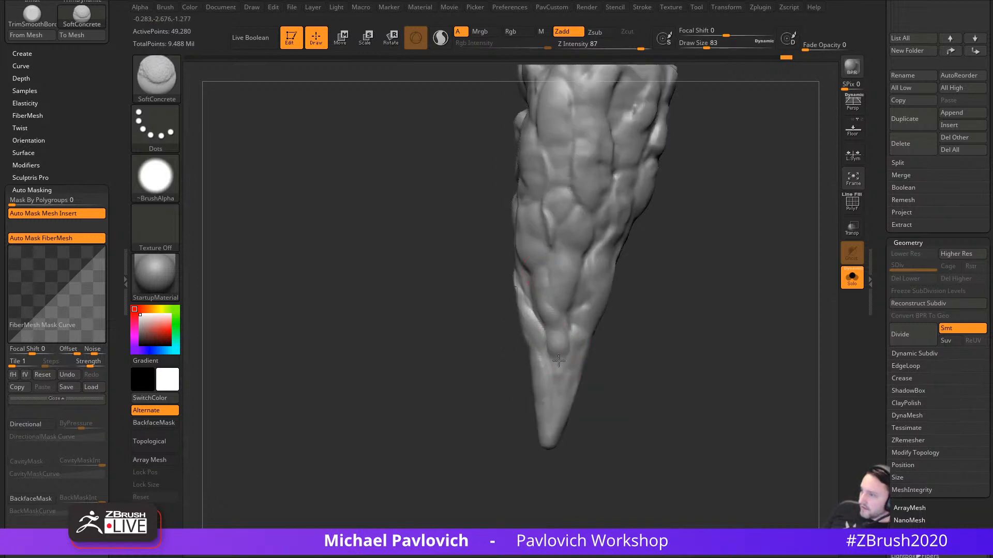
drag(595, 378, 564, 319)
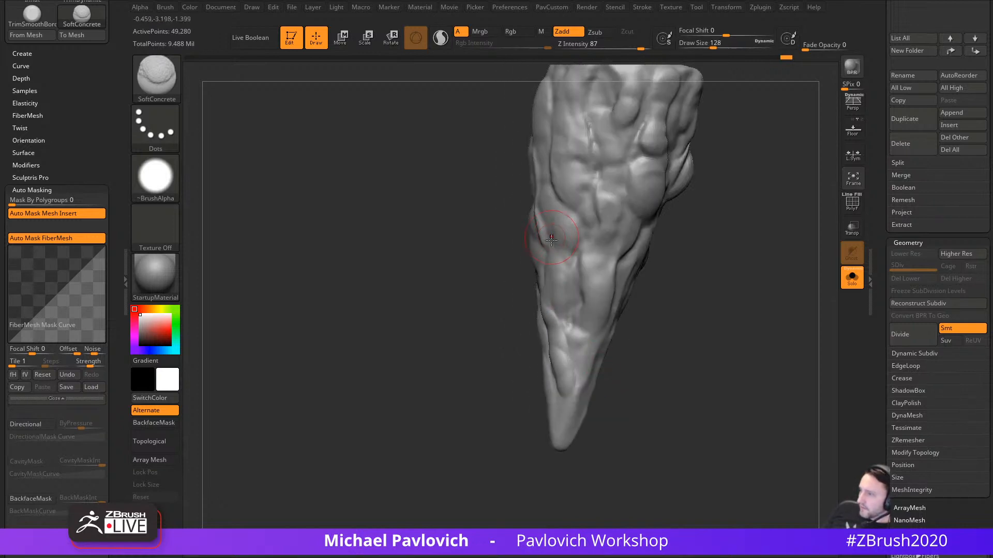
drag(551, 239, 560, 304)
drag(584, 378, 597, 365)
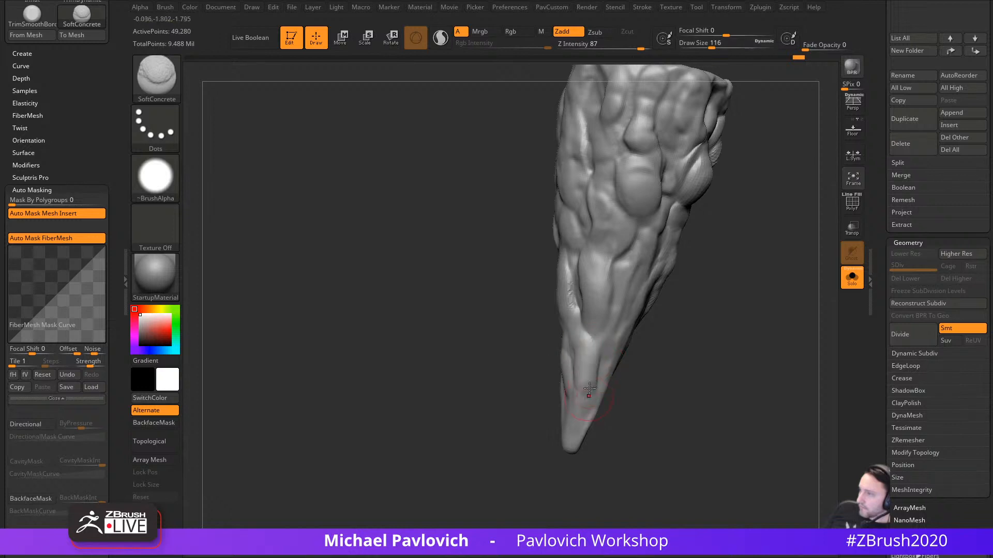
Step: Add rounded lumps around the upper and middle cone with a brush size of about 128 to 140
drag(641, 324, 669, 196)
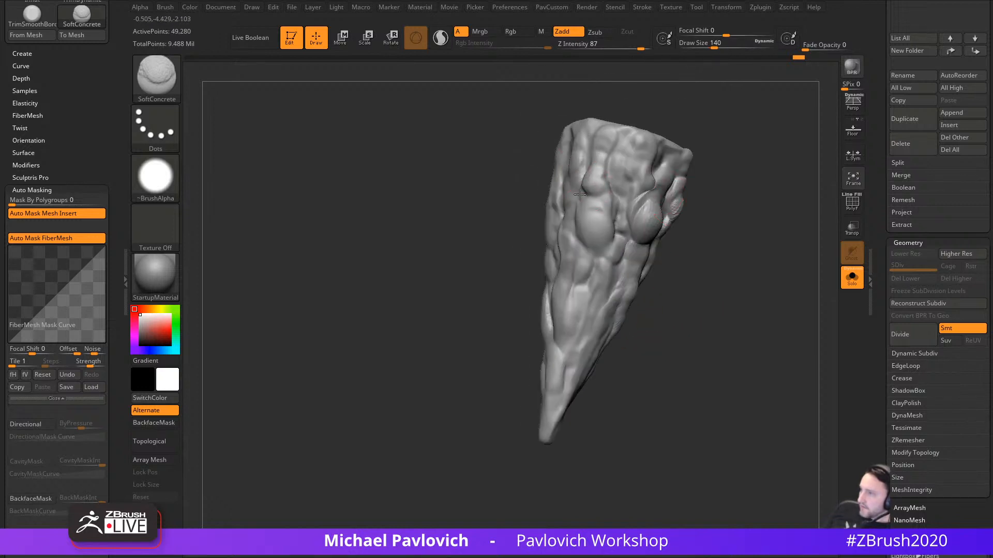
mouse_move(716, 230)
mouse_down()
mouse_move(714, 249)
mouse_move(586, 212)
mouse_up()
drag(608, 289, 634, 257)
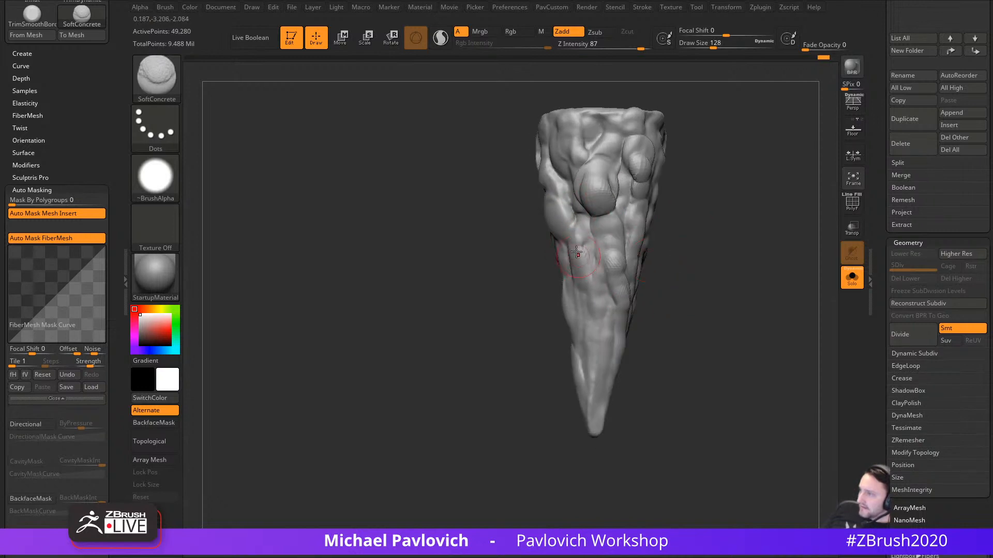
drag(727, 258, 569, 322)
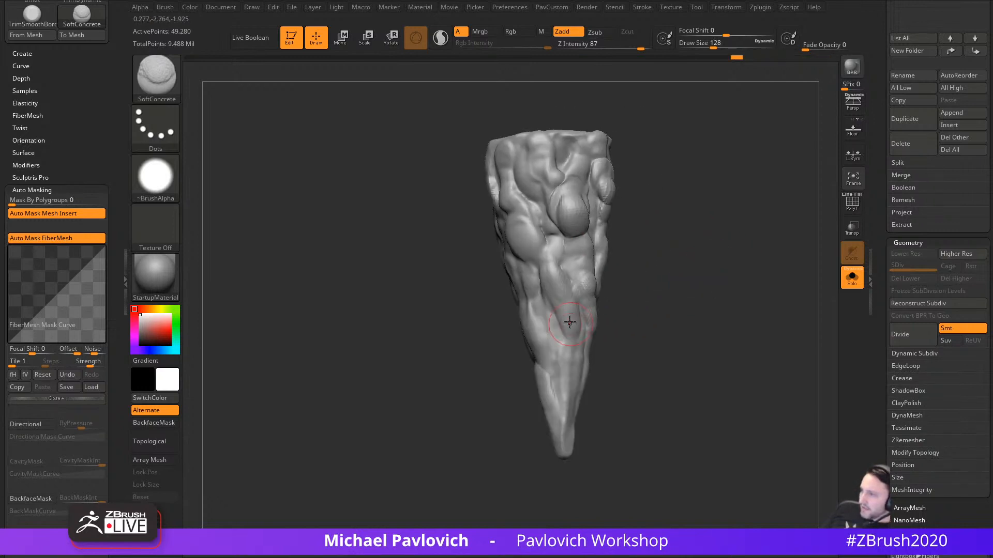
Step: Reduce the brush size to about 71 and build small lumps and ridges on the middle and upper cone
key(s)
mouse_move(629, 394)
mouse_down()
mouse_move(582, 371)
mouse_move(569, 406)
mouse_up()
key(s)
click(573, 383)
alt+drag(640, 298, 645, 338)
mouse_move(579, 365)
mouse_down()
mouse_move(556, 432)
mouse_move(569, 401)
mouse_move(557, 416)
mouse_move(676, 365)
mouse_move(674, 297)
mouse_move(684, 359)
mouse_up()
alt+drag(642, 258, 655, 312)
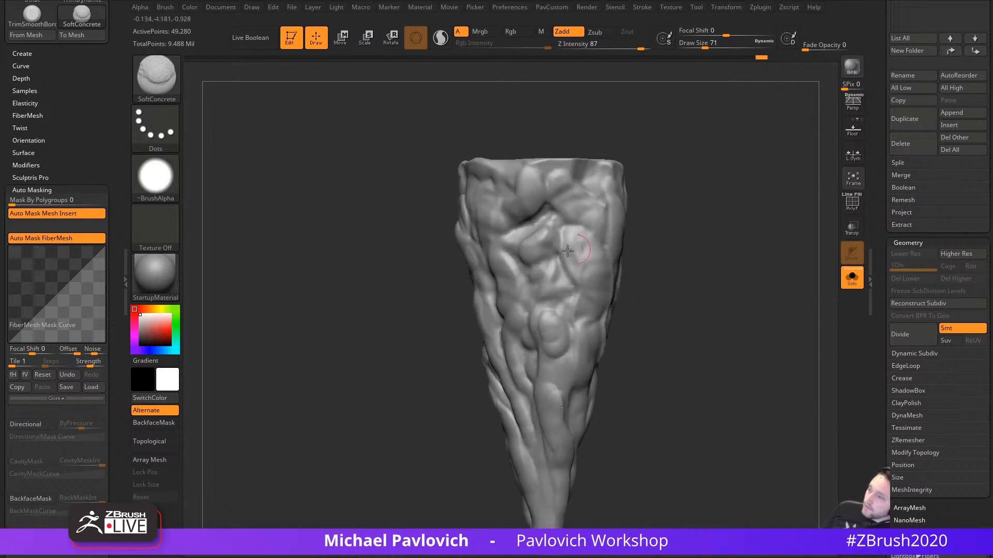
mouse_move(546, 269)
mouse_down()
mouse_move(560, 299)
mouse_move(582, 296)
mouse_up()
Step: Enlarge the brush to about 104 and sculpt long drips running down from just below the rim
key(])
alt+drag(628, 198, 636, 247)
drag(636, 247, 672, 248)
drag(492, 242, 534, 336)
ctrl+right_drag(534, 335, 497, 270)
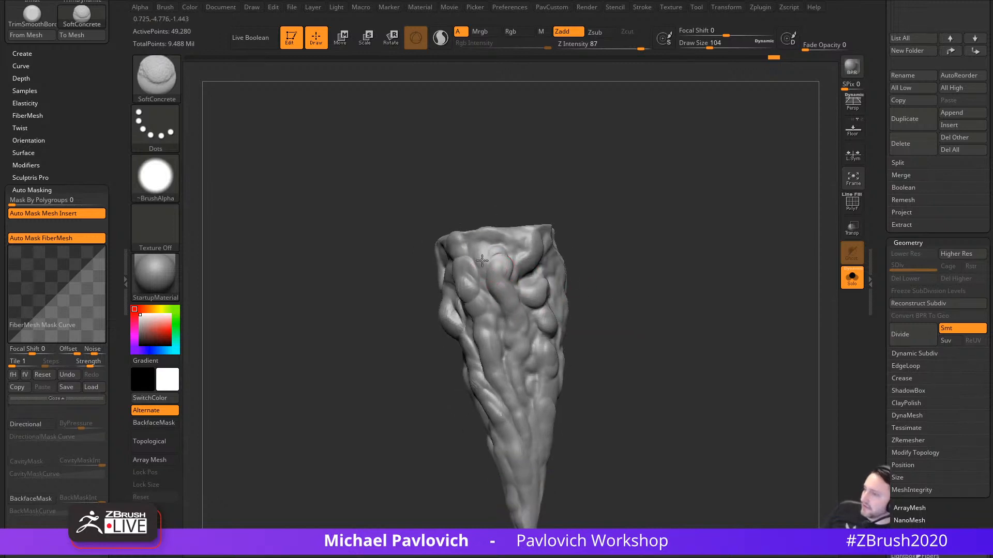
alt+drag(600, 245, 616, 214)
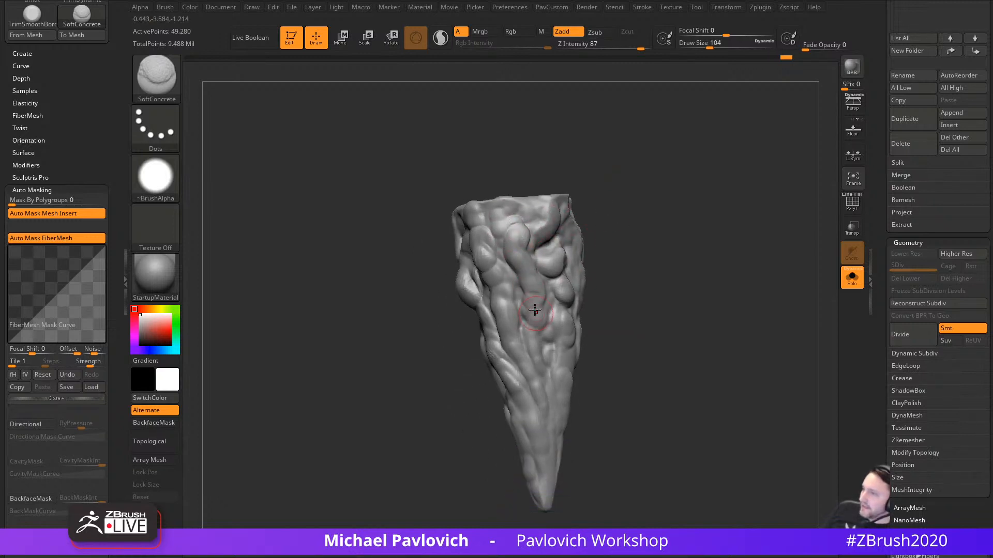
Step: Extend the drips between the existing bulges down to the tip with a brush size of about 104 to 90
drag(604, 320, 540, 327)
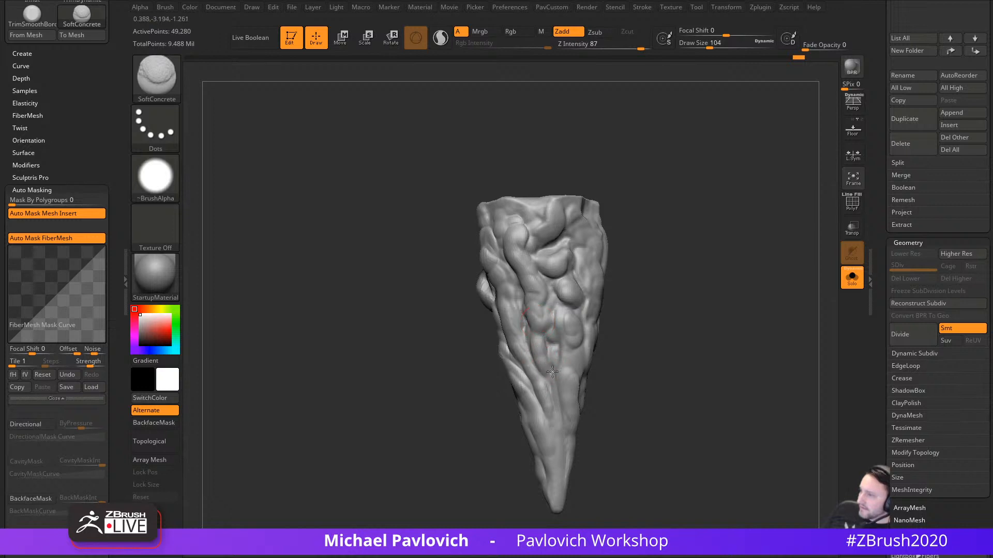
mouse_move(638, 343)
alt+mouse_down()
mouse_move(642, 327)
mouse_move(606, 326)
alt+mouse_up()
drag(509, 268, 547, 372)
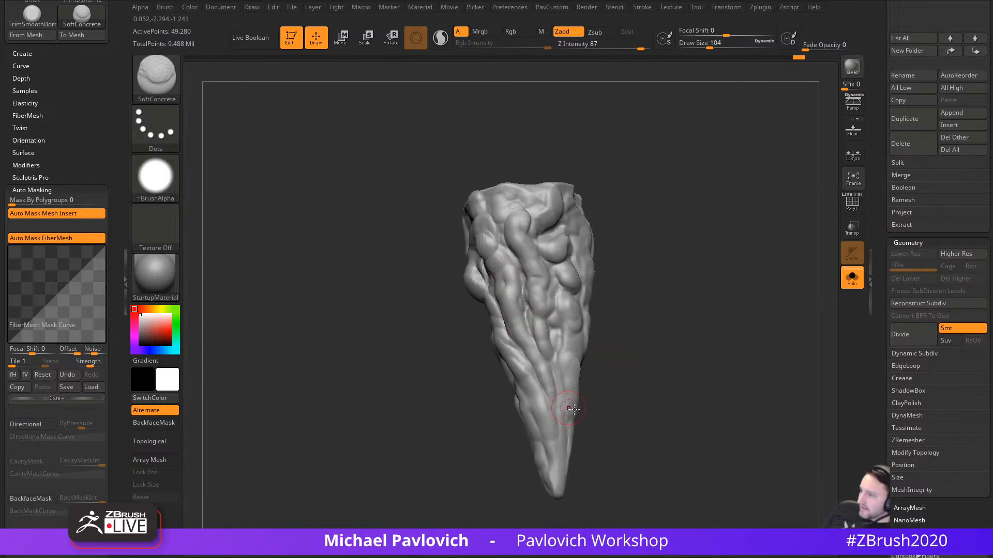
drag(573, 409, 554, 394)
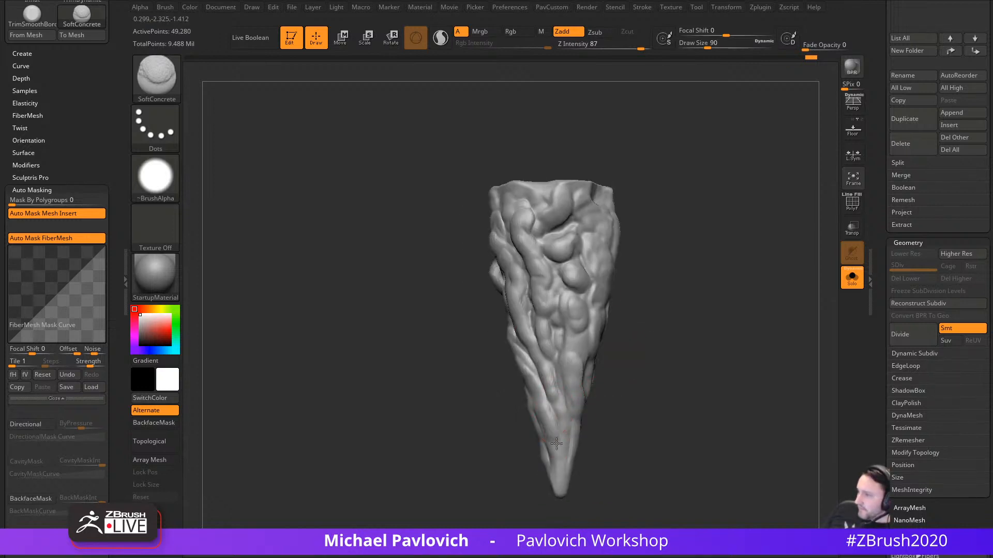
mouse_move(562, 476)
mouse_down()
mouse_move(587, 412)
mouse_move(564, 454)
mouse_up()
Step: Build up the recess below the rim with a brush size of about 145 and remesh the cone with DynaMesh
mouse_move(627, 376)
alt+mouse_down()
mouse_move(627, 408)
mouse_move(578, 387)
alt+mouse_up()
drag(483, 320, 545, 295)
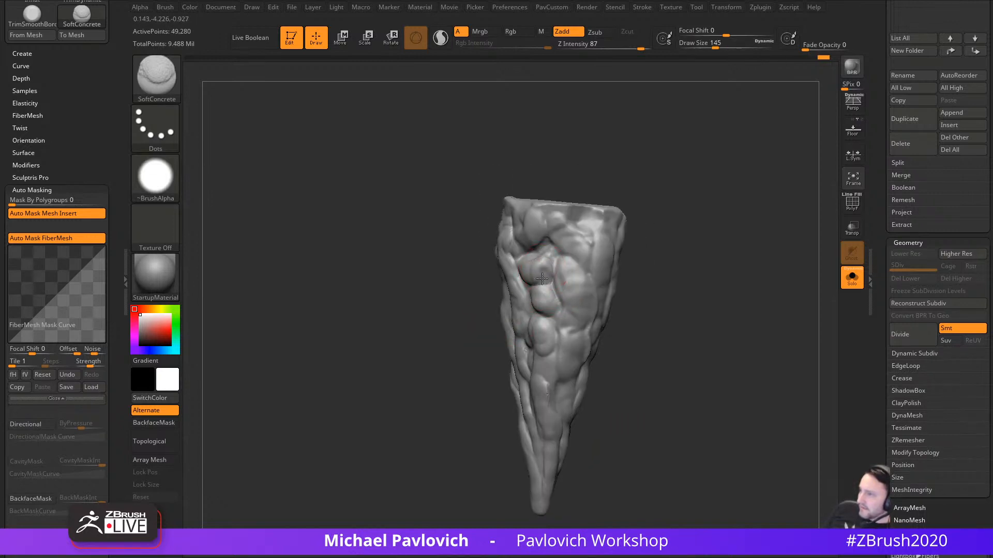
mouse_move(620, 287)
mouse_down()
mouse_move(543, 284)
mouse_move(540, 320)
mouse_move(542, 217)
mouse_up()
ctrl+drag(644, 185, 615, 251)
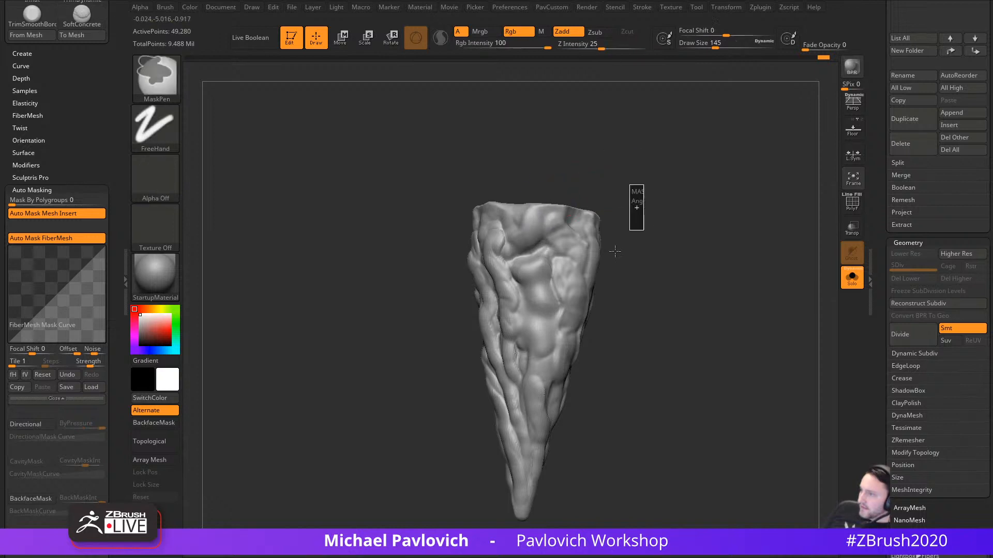
Step: Sculpt a thick, lumpy drip from the upper recess down the middle of the cone, starting at brush size 145
mouse_move(539, 236)
mouse_down()
mouse_move(526, 251)
mouse_move(538, 265)
mouse_up()
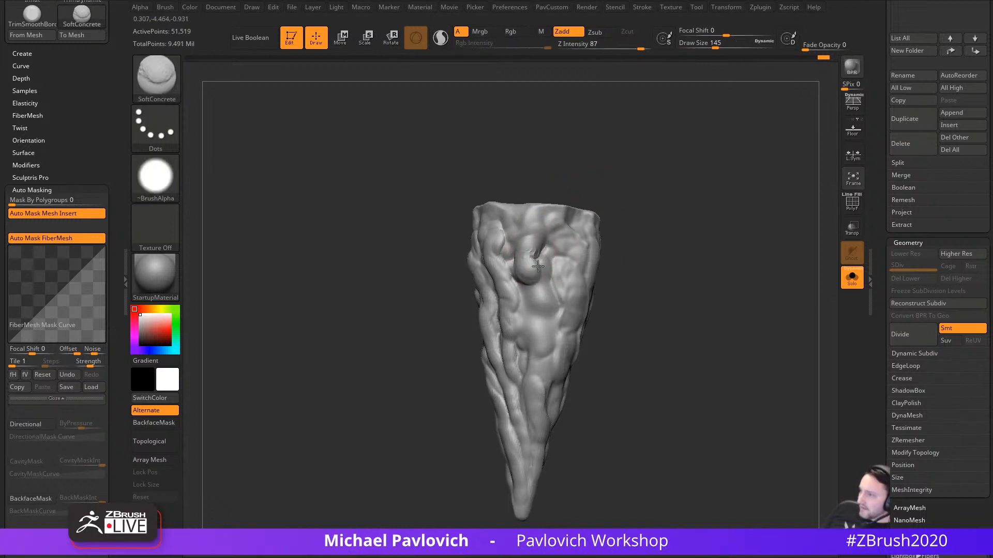
drag(539, 299, 550, 349)
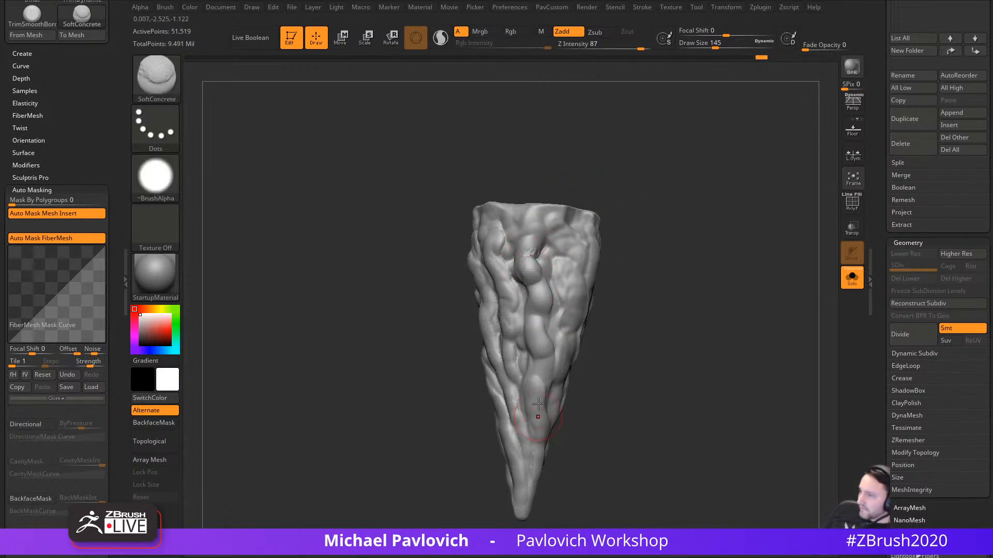
drag(605, 393, 546, 417)
key(s)
drag(538, 383, 536, 362)
Step: Fill in smaller drips beside the thick drip and around the cone with brush sizes of about 128, 97 and 108
drag(587, 373, 653, 343)
drag(516, 314, 525, 335)
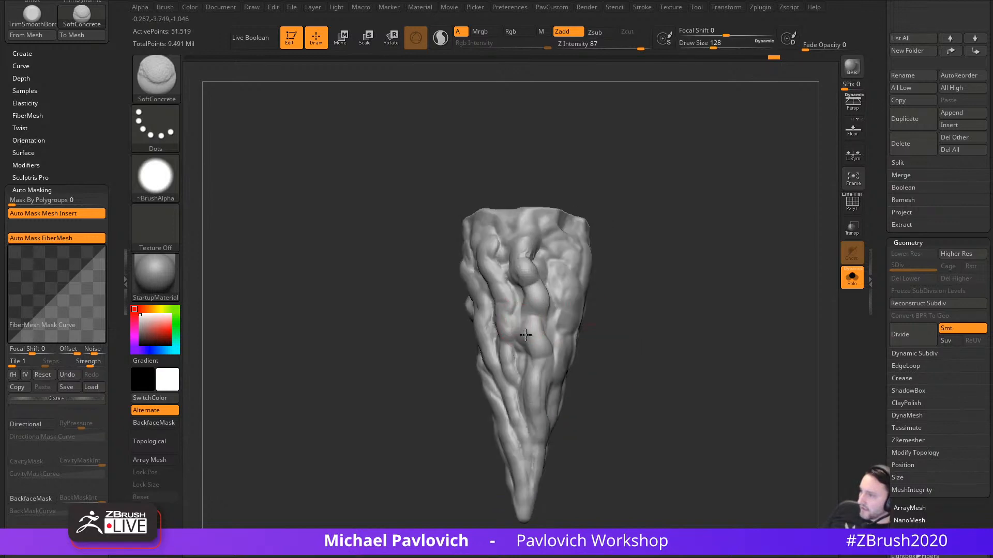
mouse_move(614, 388)
mouse_down()
mouse_move(525, 327)
mouse_move(553, 395)
mouse_move(544, 389)
mouse_up()
key(s)
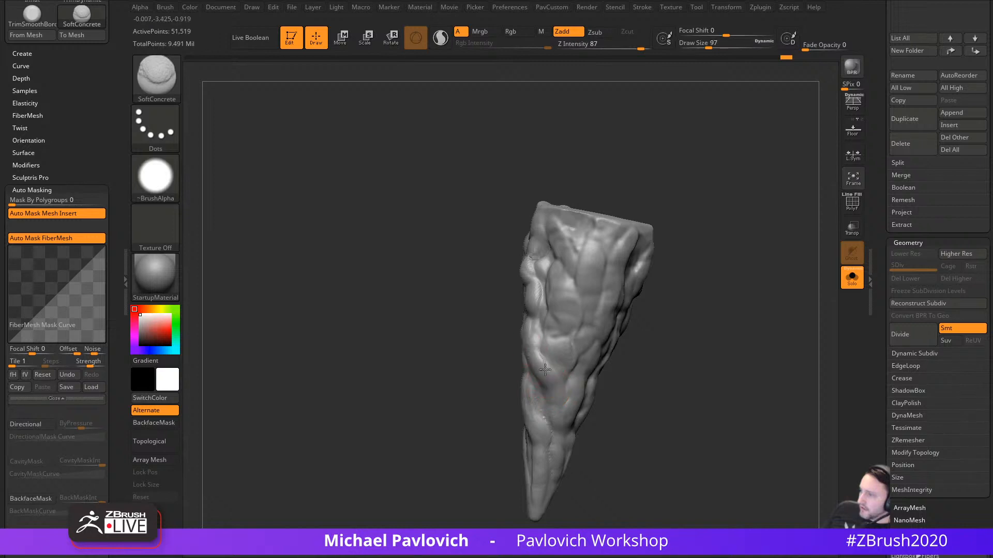
drag(621, 398, 704, 353)
key(s)
drag(580, 364, 583, 364)
drag(536, 336, 563, 366)
key(s)
Step: Bring up the transform gizmo and place its pivot at the top end of the cone
alt+drag(667, 425, 645, 286)
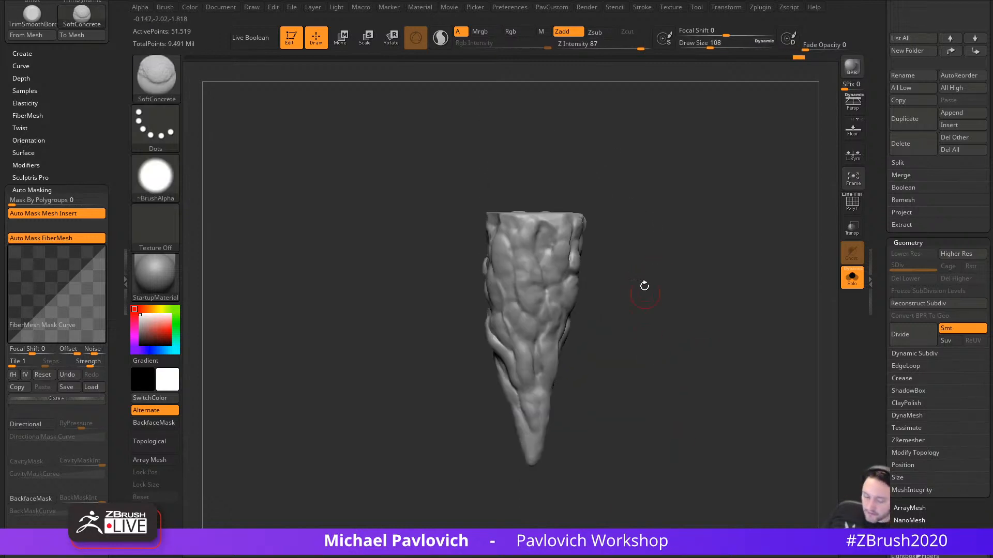
key(w)
alt+click(534, 222)
alt+drag(536, 165, 541, 263)
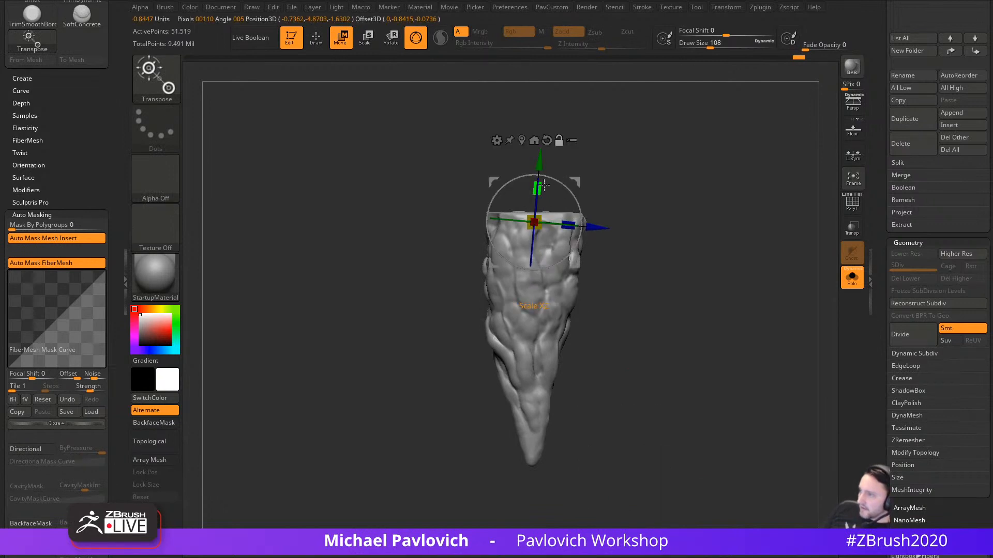
Step: Stretch the cone lengthwise by a factor of about 1.05, and extend its tip and sides with the Move brush at draw size 977
alt+drag(549, 175, 536, 178)
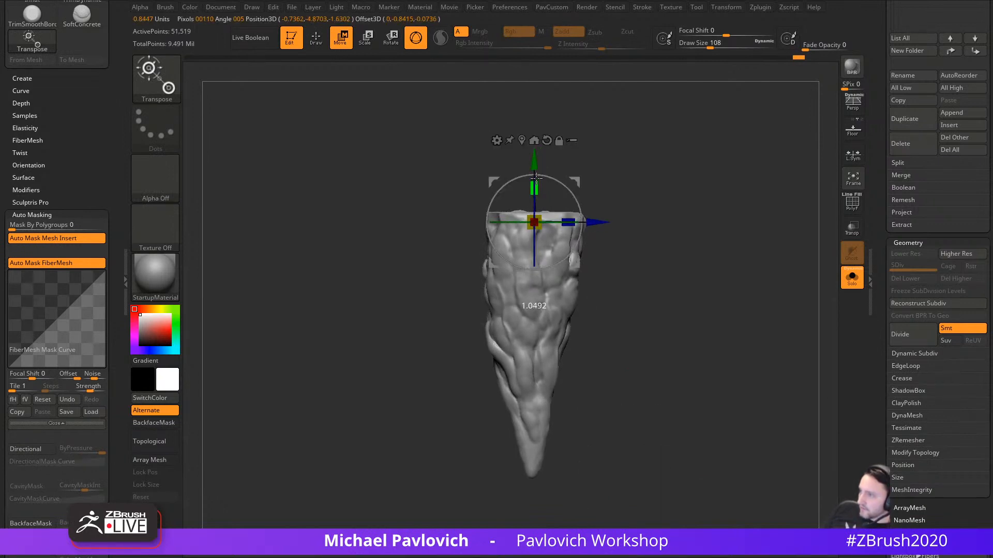
key(q)
alt+drag(624, 409, 615, 321)
key(2)
key(s)
drag(561, 357, 616, 356)
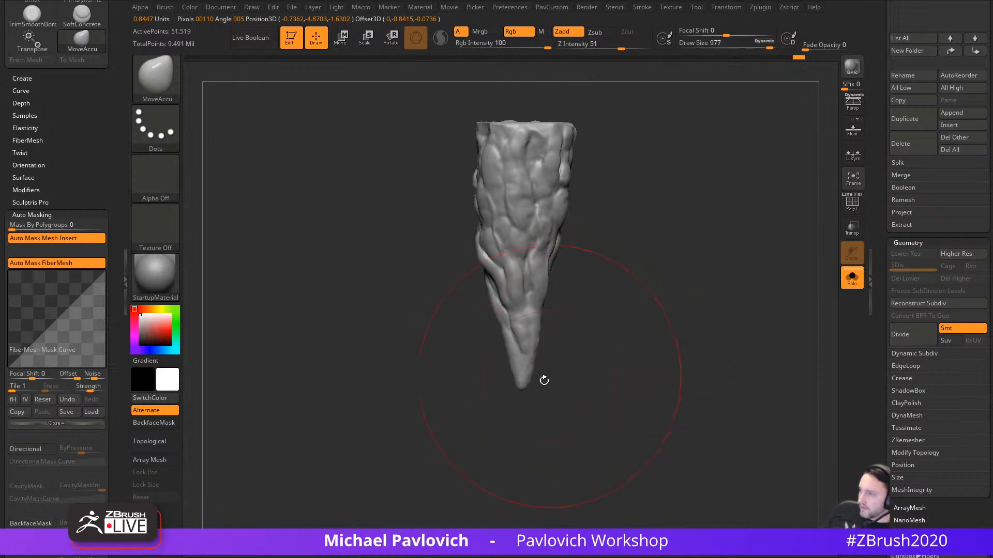
drag(525, 396, 522, 414)
drag(510, 312, 506, 290)
mouse_move(488, 251)
mouse_down()
mouse_move(509, 243)
mouse_move(501, 257)
mouse_up()
Step: Reshape the cone's upper rim and sides with the Move brush, reducing the draw size to 835 and smaller
key(s)
drag(487, 249, 488, 209)
drag(482, 123, 461, 125)
mouse_move(441, 171)
mouse_down()
mouse_move(517, 163)
mouse_move(532, 188)
mouse_up()
drag(428, 151, 393, 152)
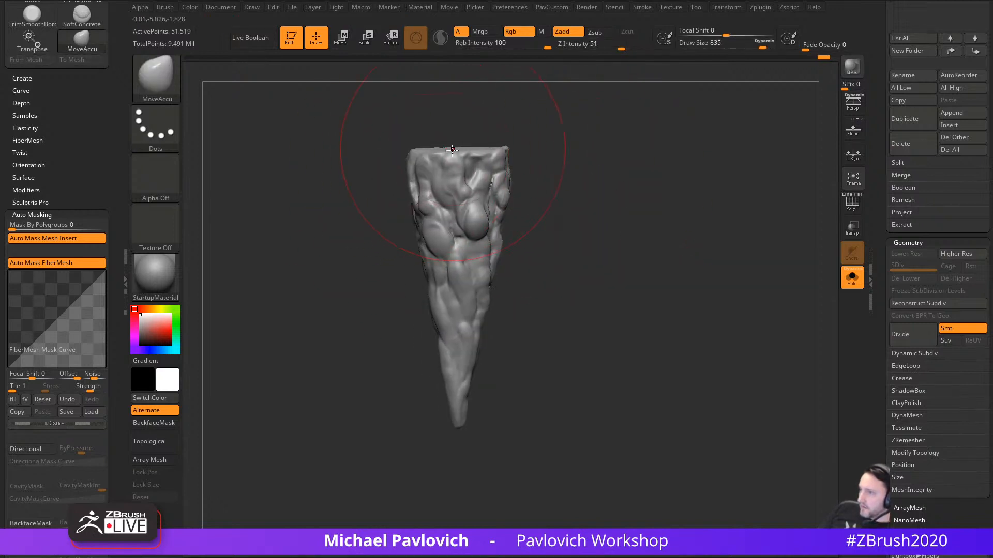
mouse_move(530, 154)
mouse_down()
mouse_move(474, 153)
mouse_move(552, 162)
mouse_move(595, 202)
mouse_move(643, 202)
mouse_up()
key(s)
drag(640, 205, 600, 212)
mouse_move(561, 201)
mouse_down()
mouse_move(524, 205)
mouse_move(574, 204)
mouse_move(542, 212)
mouse_up()
key(s)
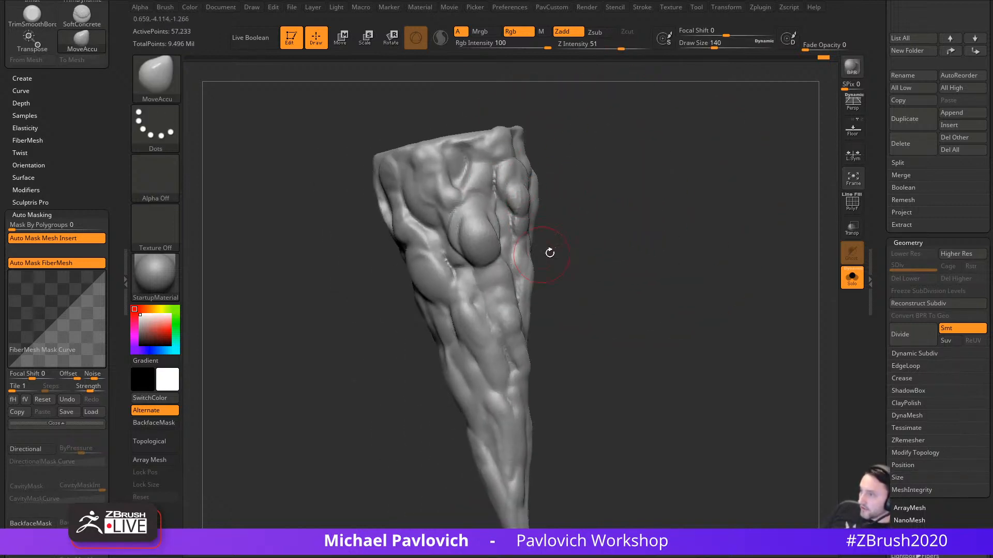
Step: Trim the top of the cone with the TrimCurve brush and delete the hidden polygons
mouse_move(550, 253)
alt+mouse_down()
mouse_move(598, 259)
mouse_move(613, 248)
mouse_move(614, 279)
alt+mouse_up()
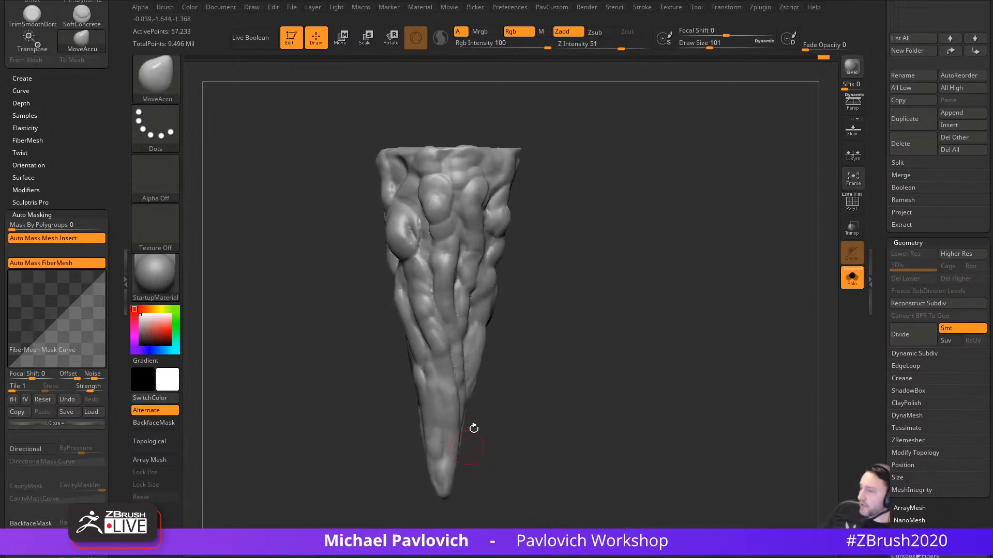
mouse_move(720, 276)
mouse_down()
mouse_move(701, 334)
mouse_move(710, 284)
mouse_move(722, 295)
mouse_up()
ctrl+shift+click(165, 78)
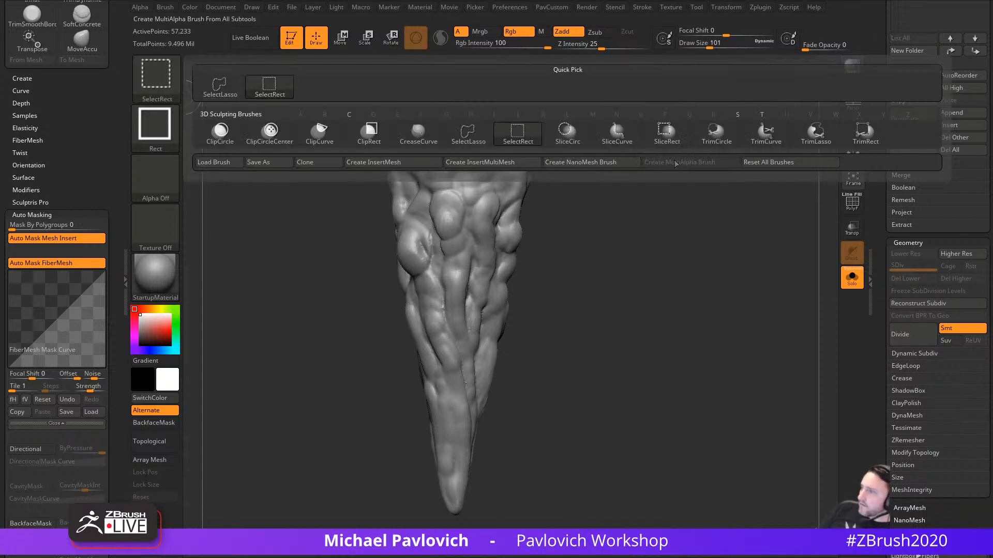
click(767, 149)
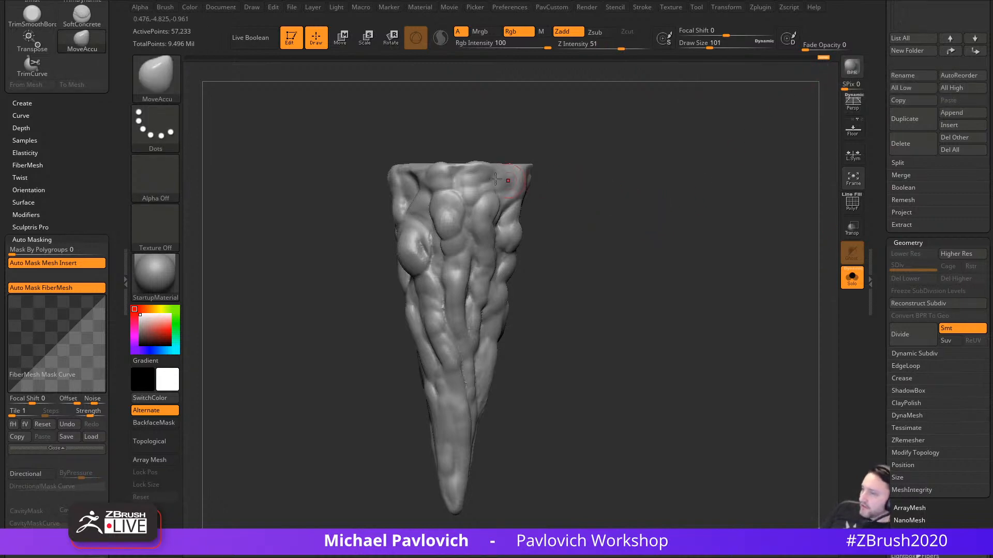
click(852, 202)
ctrl+shift+drag(299, 171, 535, 235)
key(2)
click(606, 199)
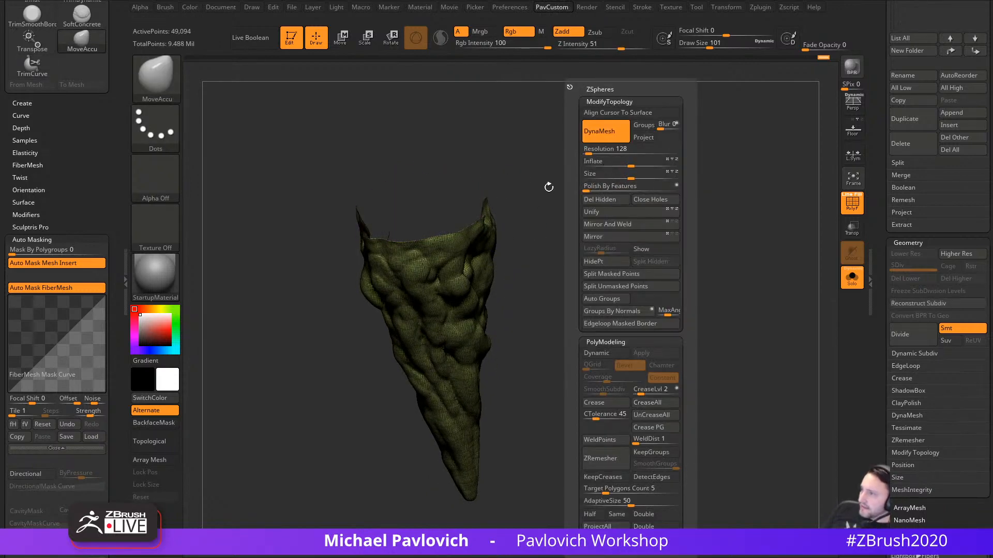
Step: Hide the wireframe display, reduce the draw size to 77 and switch to the Standard brush
mouse_move(547, 186)
mouse_down()
mouse_move(653, 185)
mouse_move(826, 66)
mouse_up()
alt+drag(644, 210, 664, 162)
key(s)
click(660, 173)
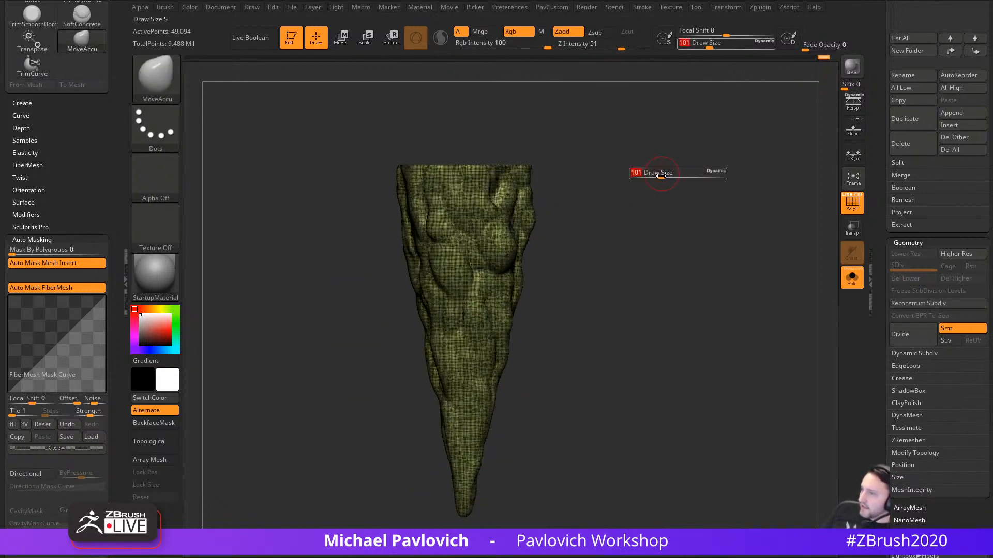
click(848, 204)
alt+drag(628, 223, 629, 213)
key(s)
mouse_move(628, 223)
mouse_down()
mouse_move(641, 224)
mouse_move(626, 224)
mouse_up()
key(b)
key(s)
key(t)
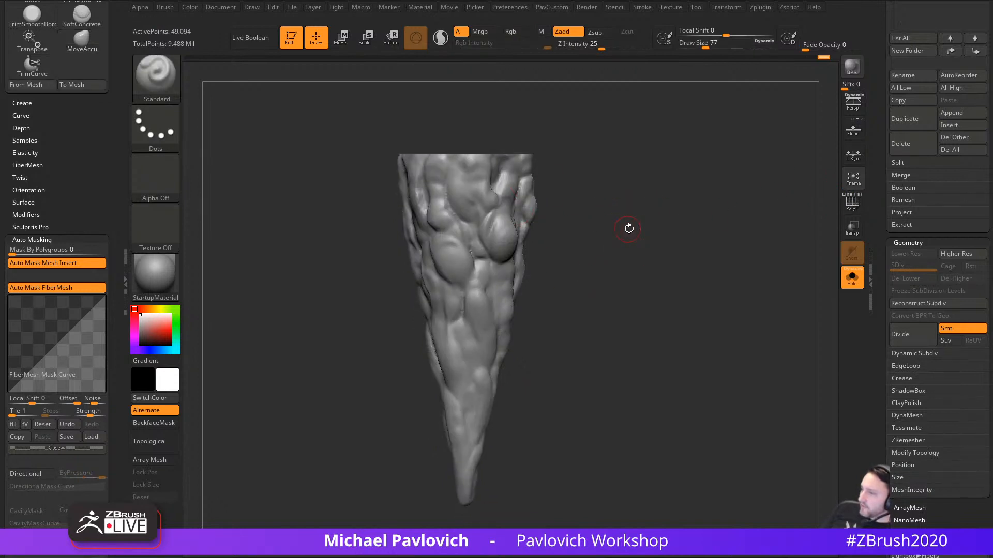
Step: Show the wireframe and ZRemesh the cone with a target polygon count of 5 and an AdaptiveSize of 6
key(shift+f)
key(2)
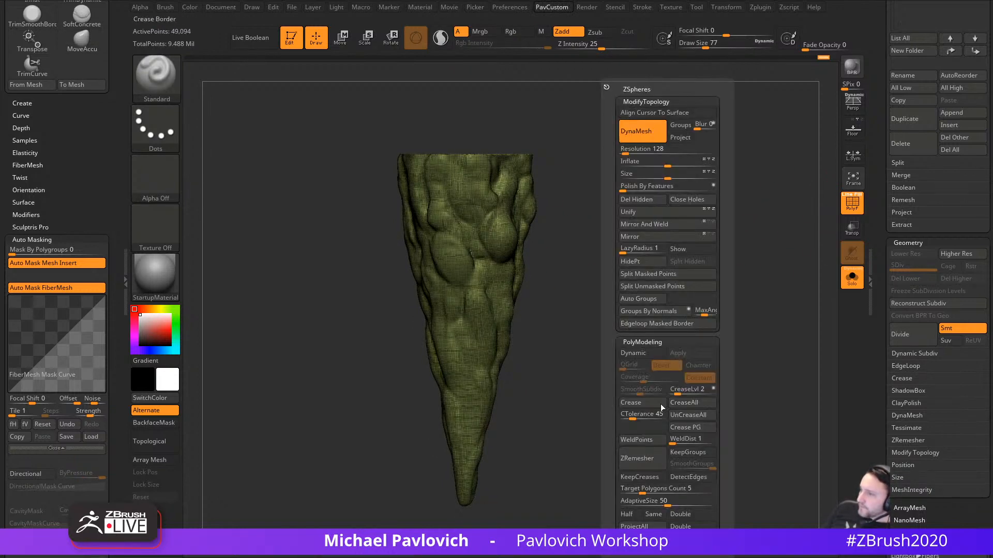
drag(643, 501, 634, 503)
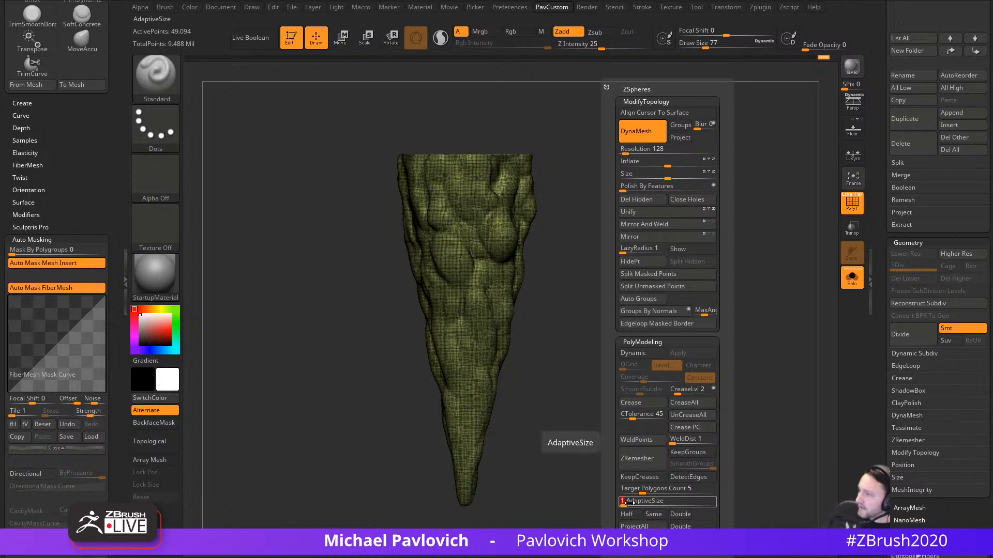
click(646, 464)
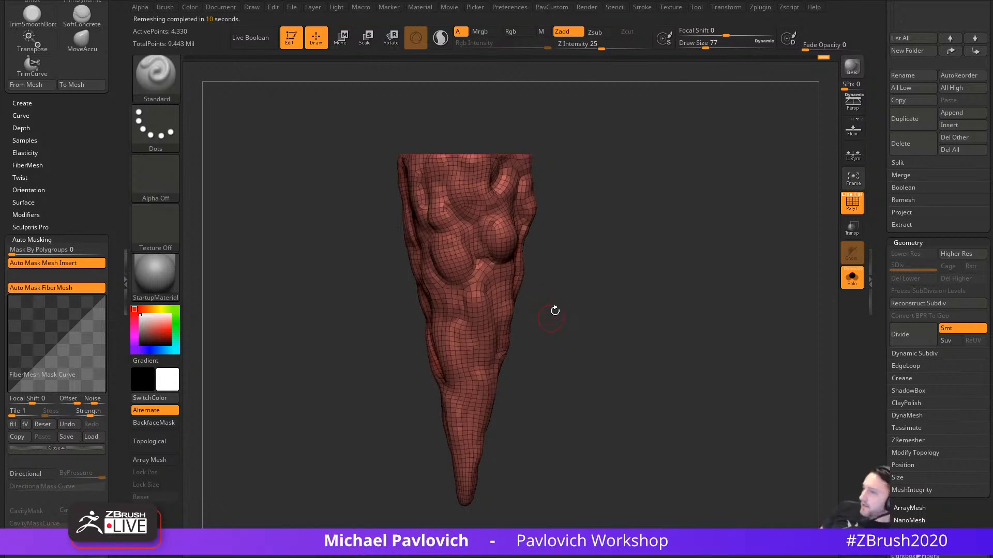
drag(588, 228, 570, 226)
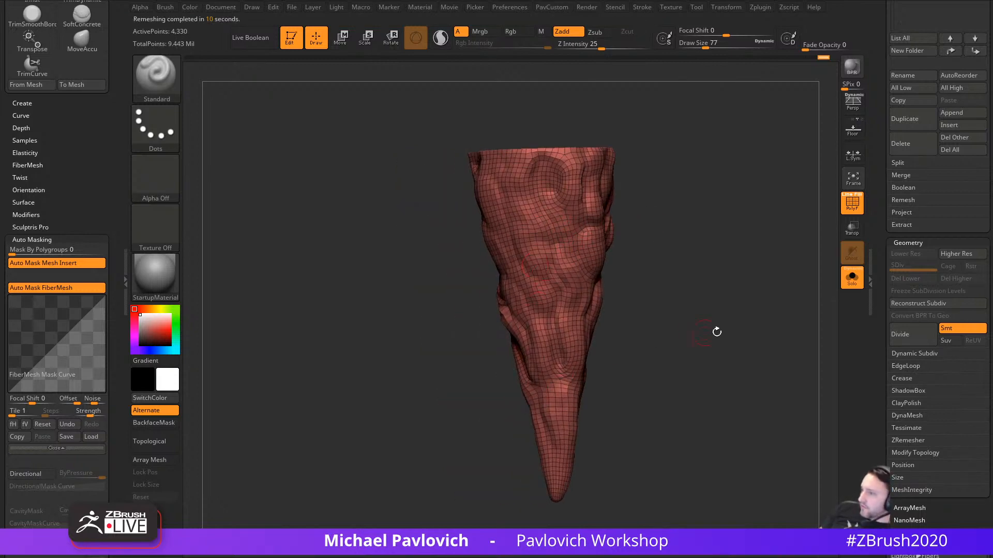
drag(716, 332, 674, 331)
Step: ZRemesh the cone again with the Half option enabled to lower its polygon count
key(2)
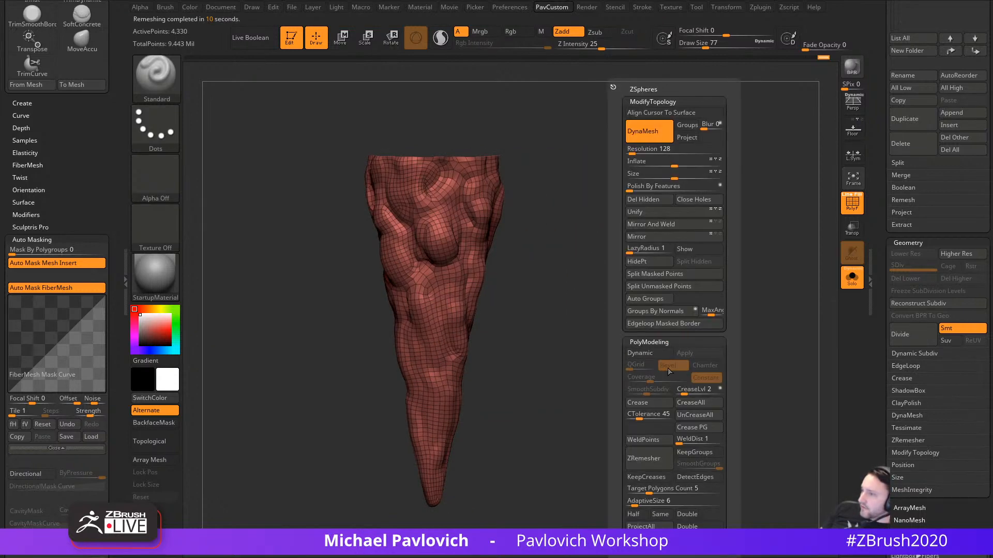
click(634, 514)
click(653, 462)
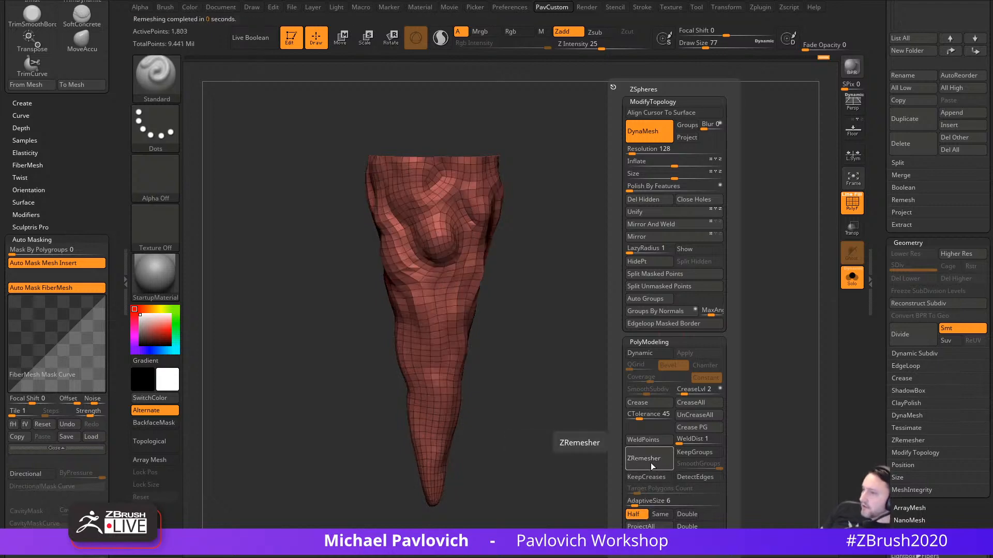
drag(602, 297, 681, 340)
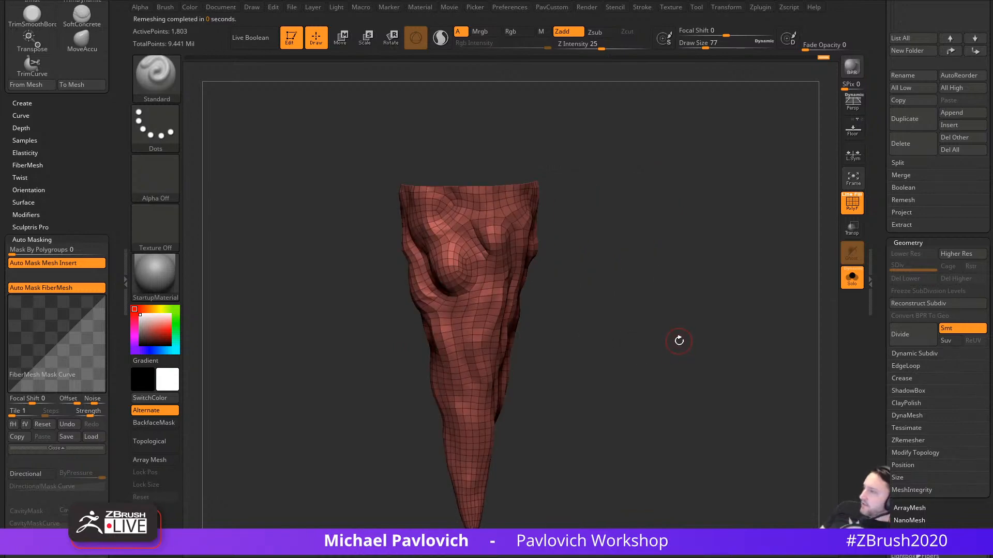
Step: Subdivide the remeshed cone to level 3 and project the original sculpted detail back from history
scroll(903, 339, down, 3)
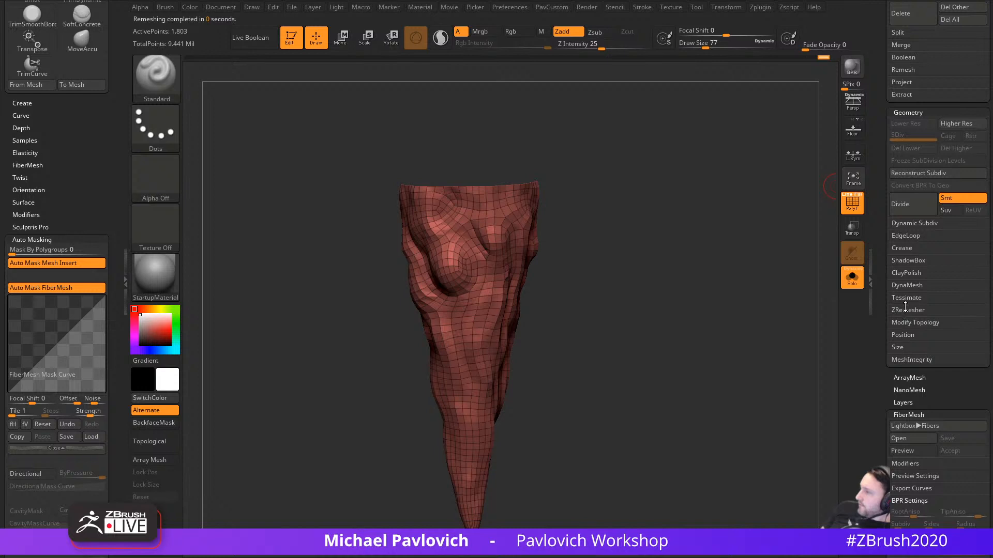
scroll(904, 307, up, 3)
click(901, 198)
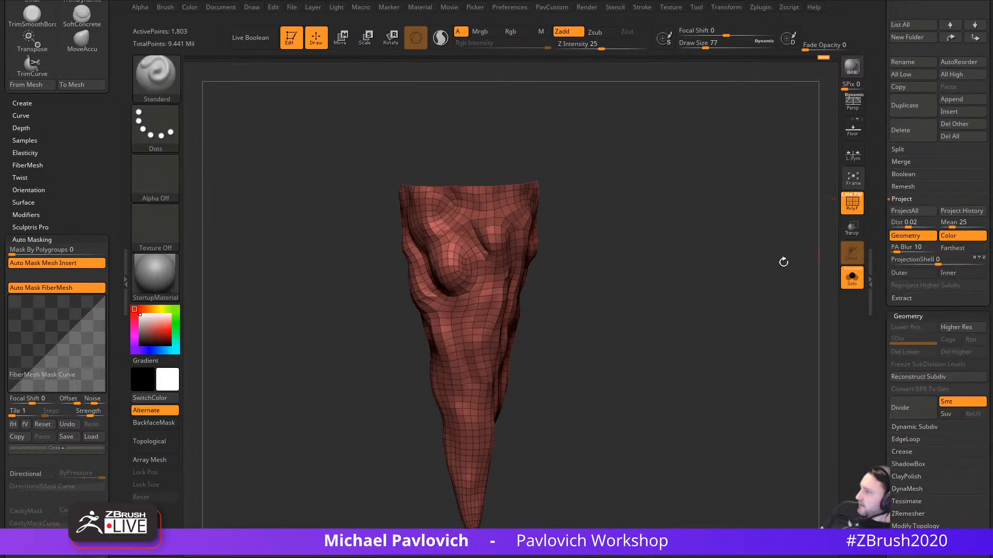
mouse_move(783, 262)
mouse_down()
mouse_move(725, 283)
mouse_move(752, 314)
mouse_up()
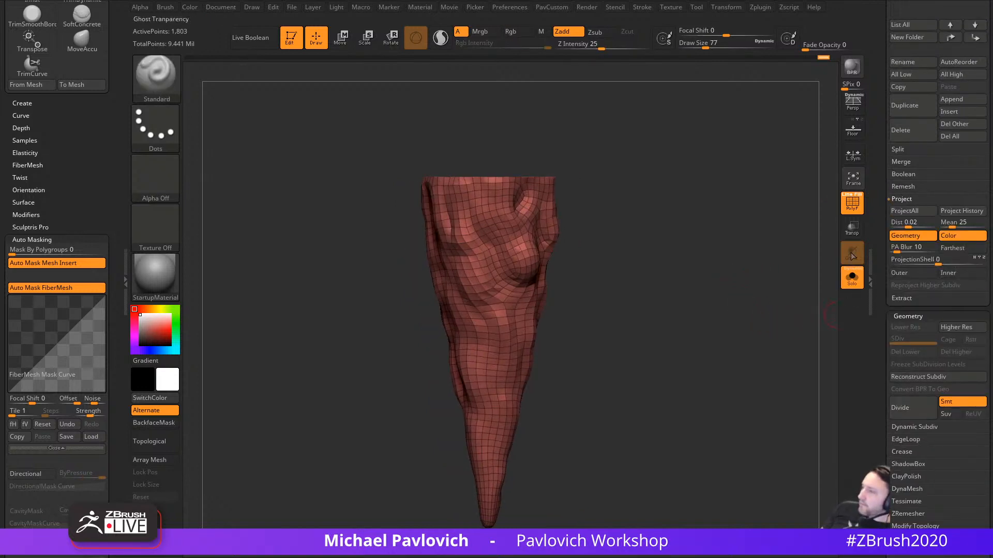
key(shift+f)
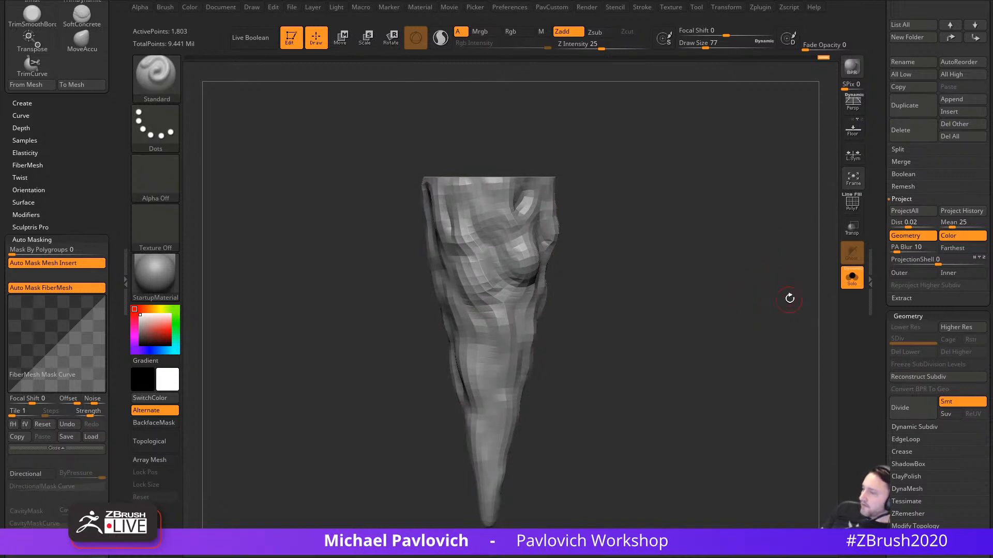
key(ctrl+d)
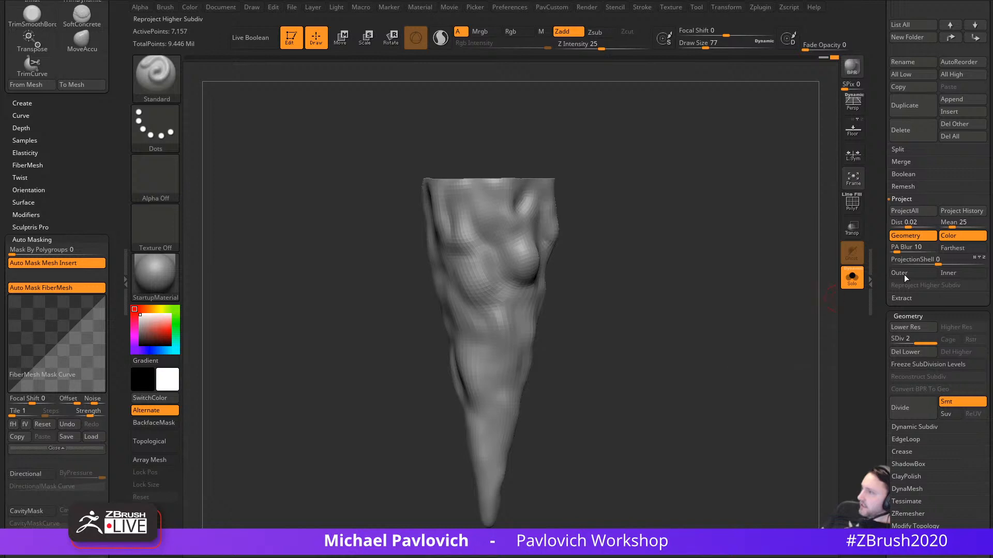
key(ctrl+d)
click(954, 212)
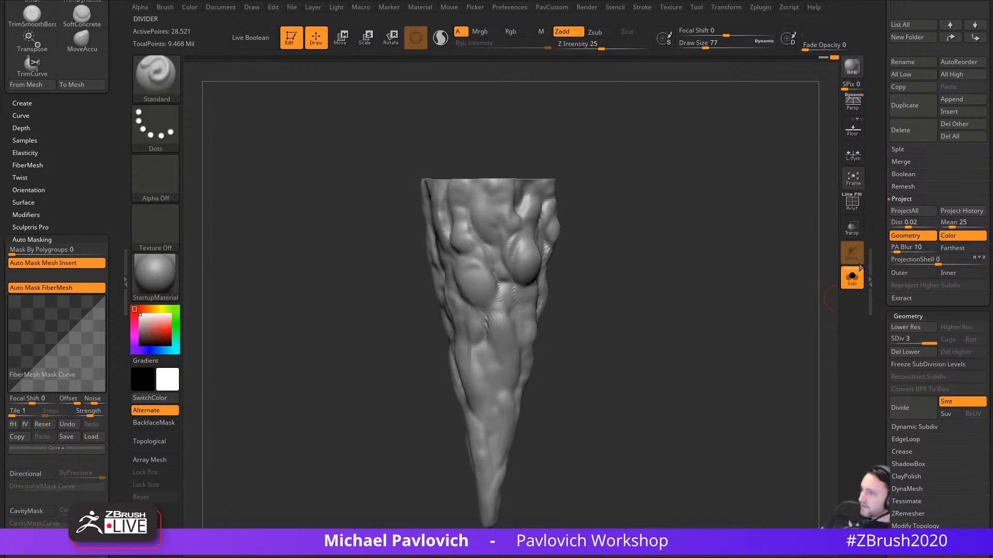
Step: Undo the subdivisions and projection to return the cone to its undivided low-poly mesh
drag(751, 289, 773, 299)
key(shift+d)
key(shift+f)
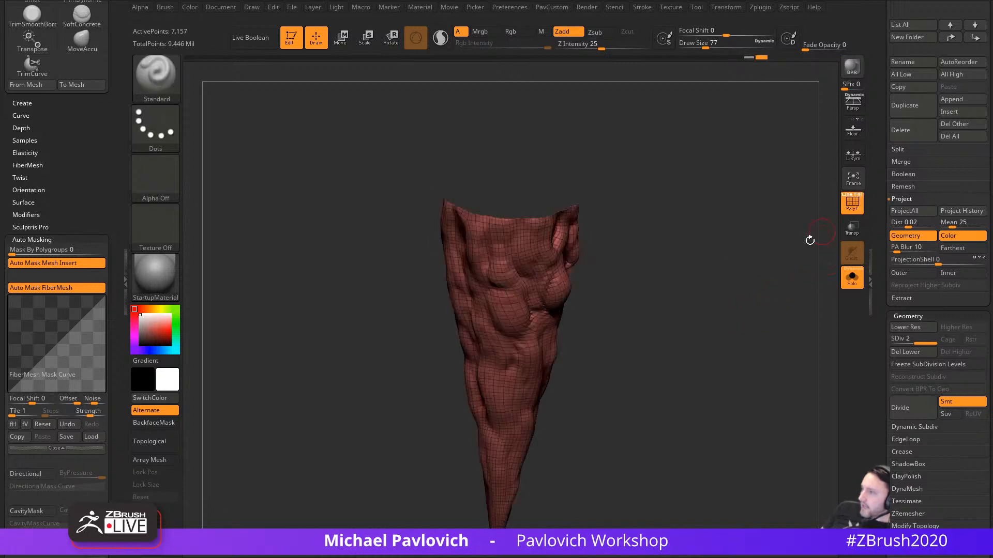
key(ctrl+z)
alt+drag(758, 269, 784, 317)
key(shift+d)
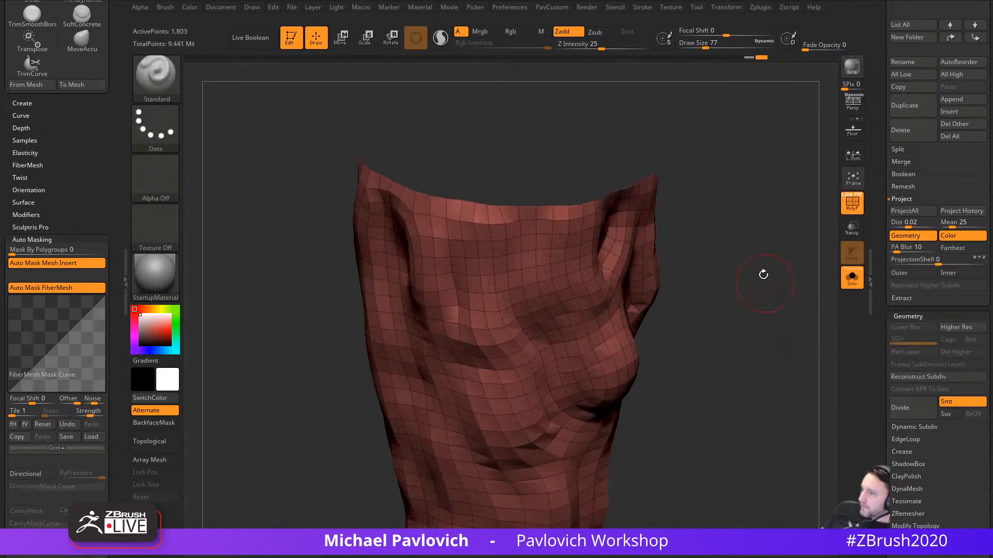
Step: Close the cone's open top with the ZModeler edge action Close, using the Convex Hole target on the rim
alt+drag(762, 275, 758, 333)
key(b)
key(z)
key(m)
key(space)
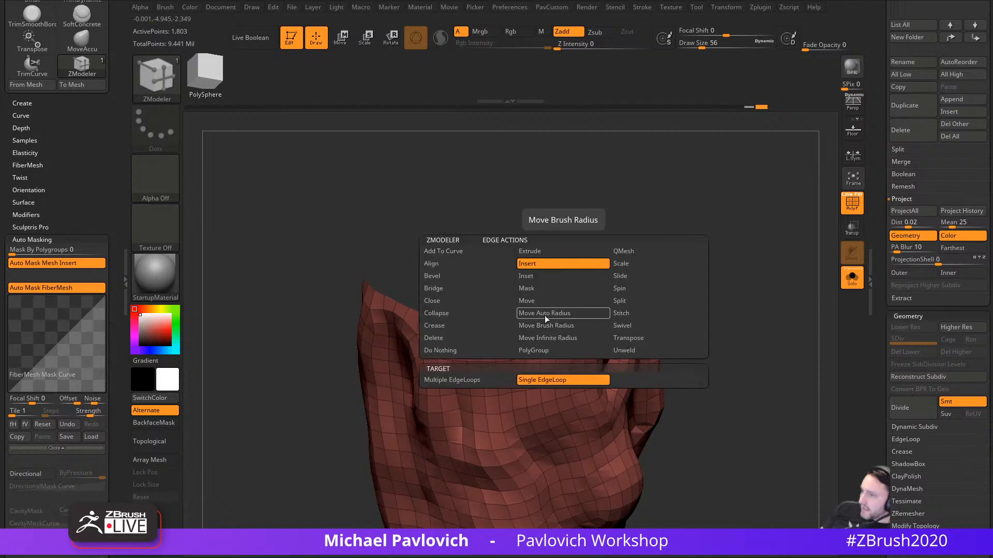
click(470, 304)
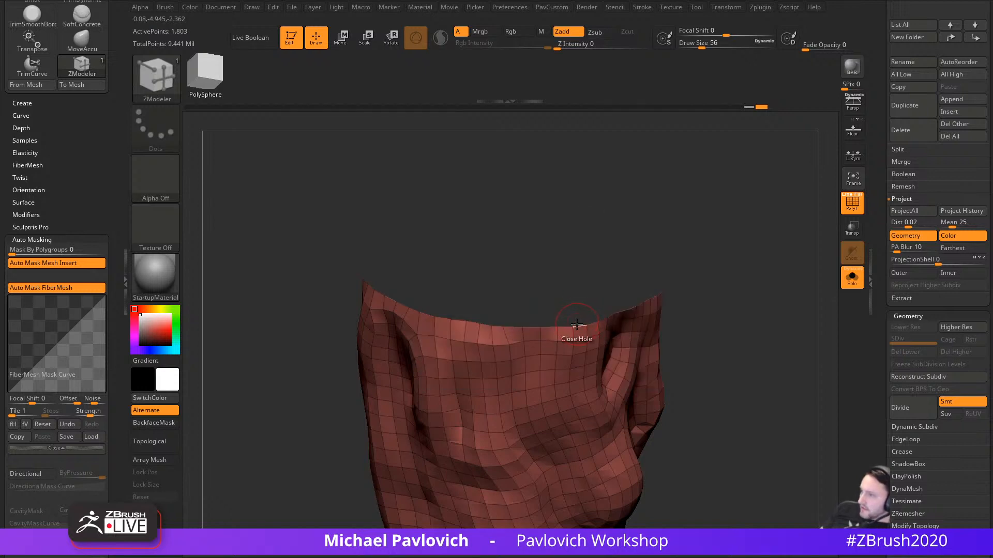
key(space)
click(565, 376)
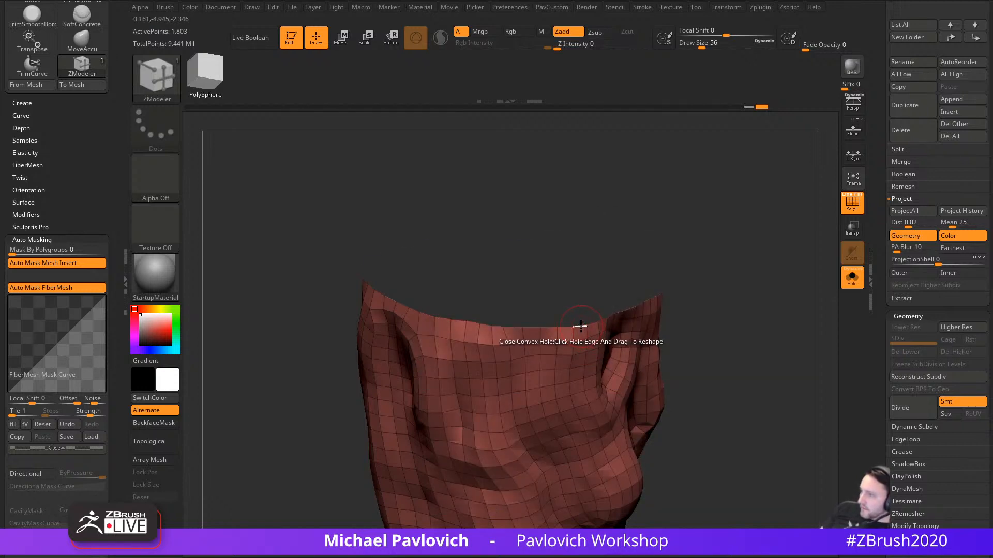
click(580, 326)
Step: Give the new top cap its own polygroup and crease the mesh along its polygroup borders
ctrl+shift+click(511, 285)
key(ctrl+w)
ctrl+shift+click(757, 266)
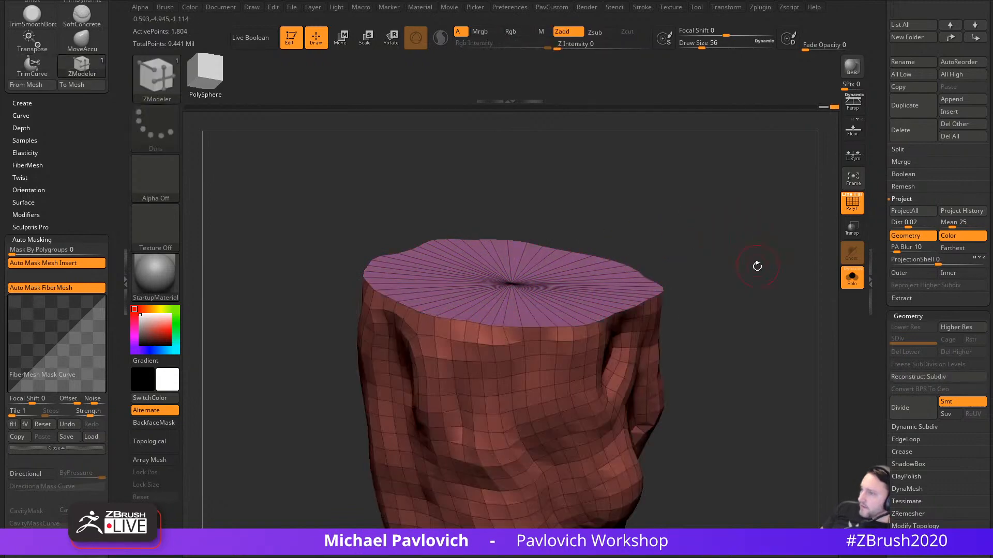
alt+drag(757, 266, 649, 268)
key(5)
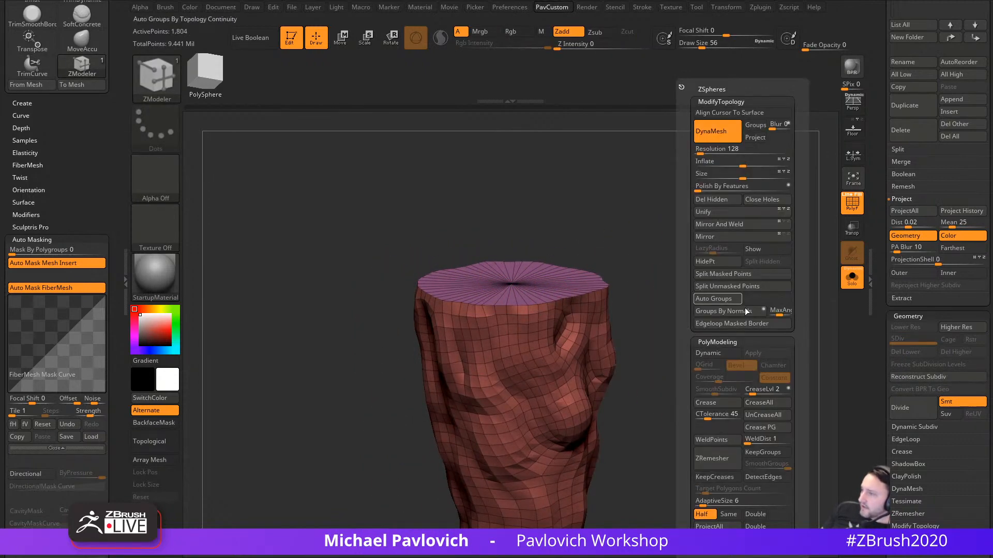
click(761, 427)
Step: Subdivide the cone to level 2, project the history detail onto the isolated body polygroup, and show the whole mesh again
mouse_move(690, 268)
mouse_down()
mouse_move(712, 292)
mouse_move(705, 364)
mouse_up()
mouse_move(735, 315)
shift+mouse_down()
mouse_move(698, 271)
mouse_move(682, 317)
mouse_move(519, 309)
shift+mouse_up()
key(ctrl+shift)
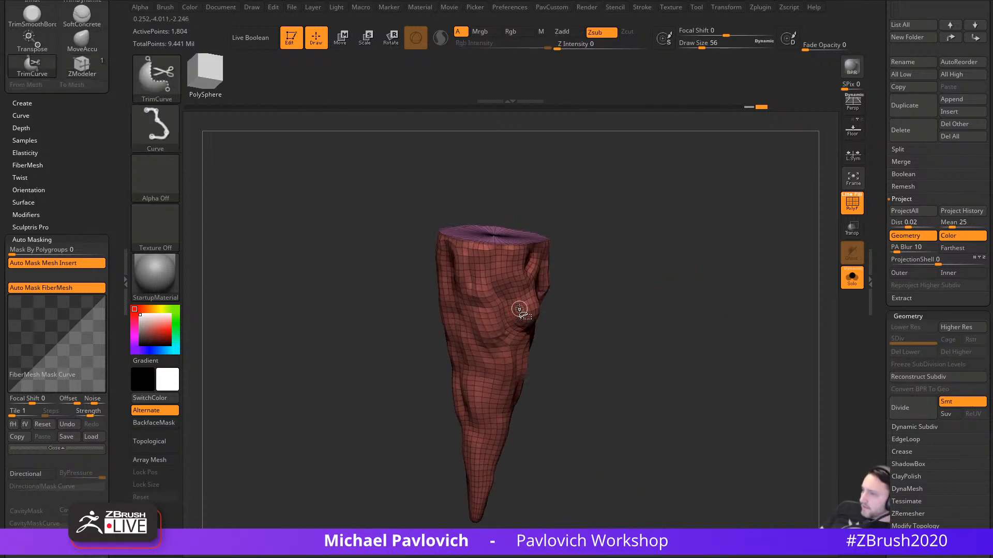
ctrl+shift+click(519, 309)
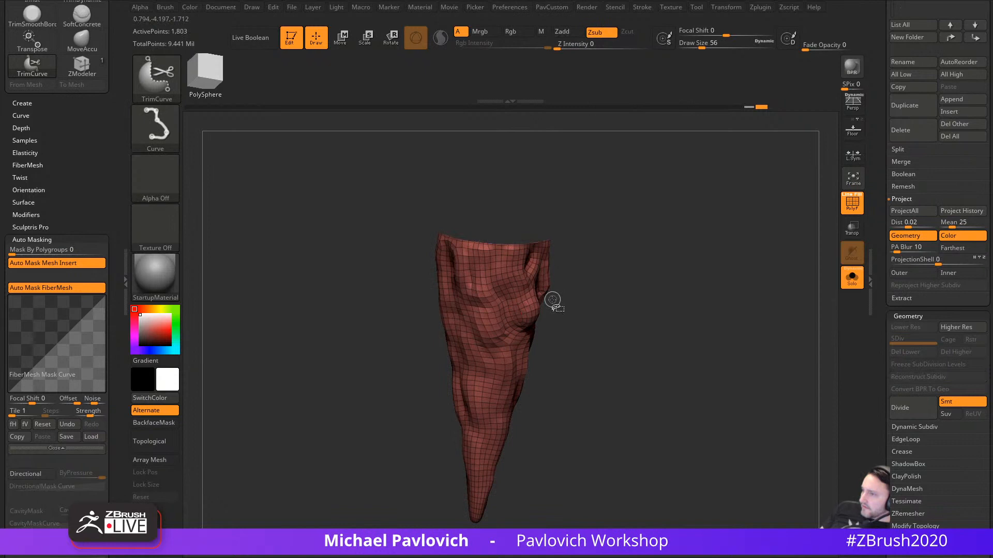
ctrl+shift+click(688, 327)
key(ctrl+d)
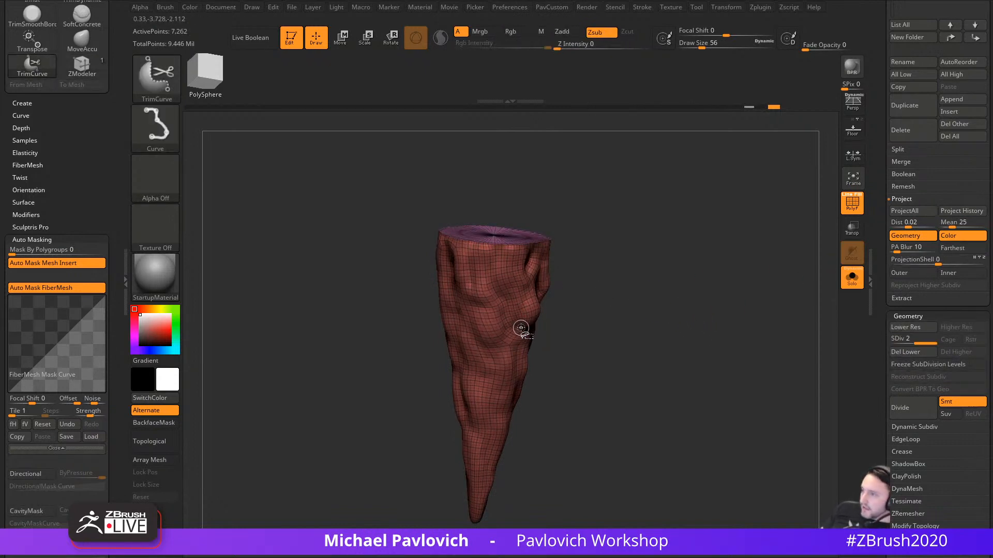
ctrl+shift+click(523, 328)
click(957, 213)
ctrl+shift+click(681, 322)
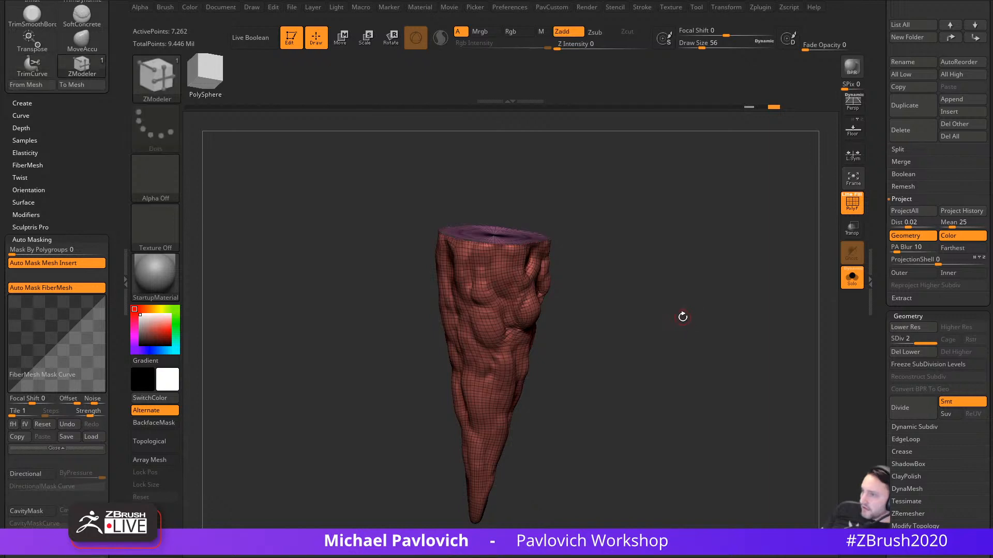
Step: Subdivide the cone to level 3, project the history detail onto the isolated body polygroup, and show the whole mesh
key(ctrl+d)
ctrl+shift+click(520, 329)
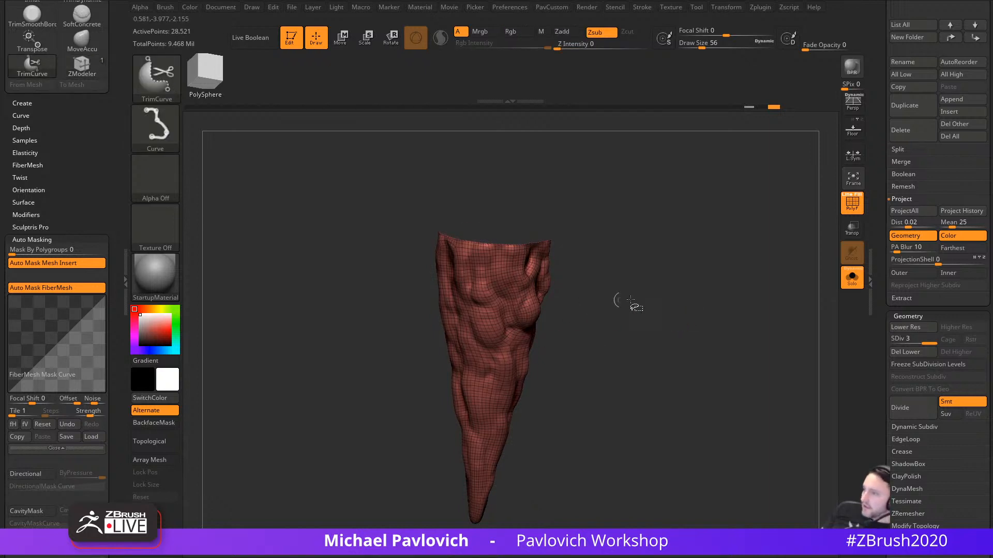
click(958, 212)
ctrl+shift+click(674, 311)
Step: Subdivide the cone to level 4, repeat the history projection on the body polygroup only, and unhide the cap with polyframe off
key(ctrl+d)
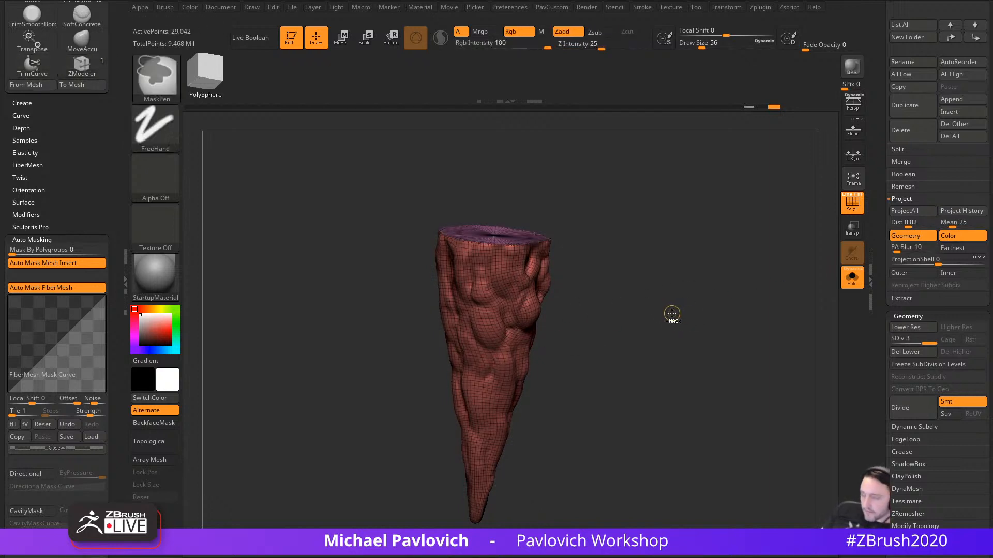
ctrl+shift+click(517, 336)
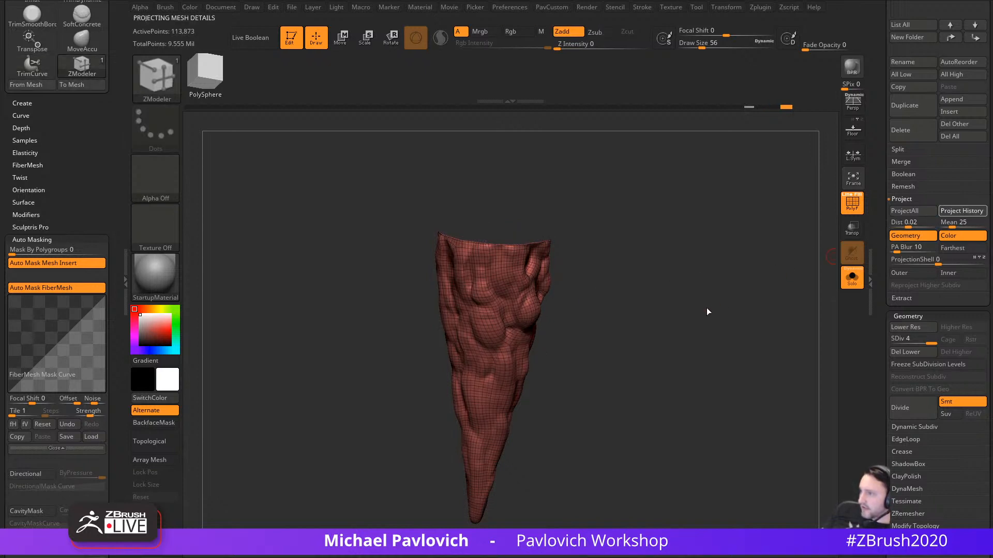
ctrl+shift+click(722, 303)
key(shift+f)
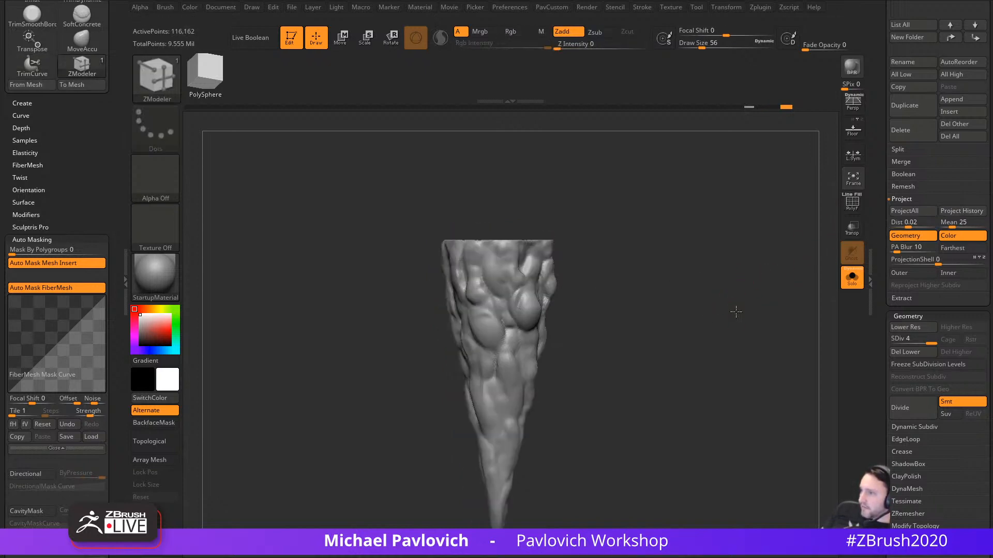
Step: Compare the cone at its lowest and highest subdivision levels and inspect the flat top cap
alt+drag(736, 312, 738, 291)
click(885, 341)
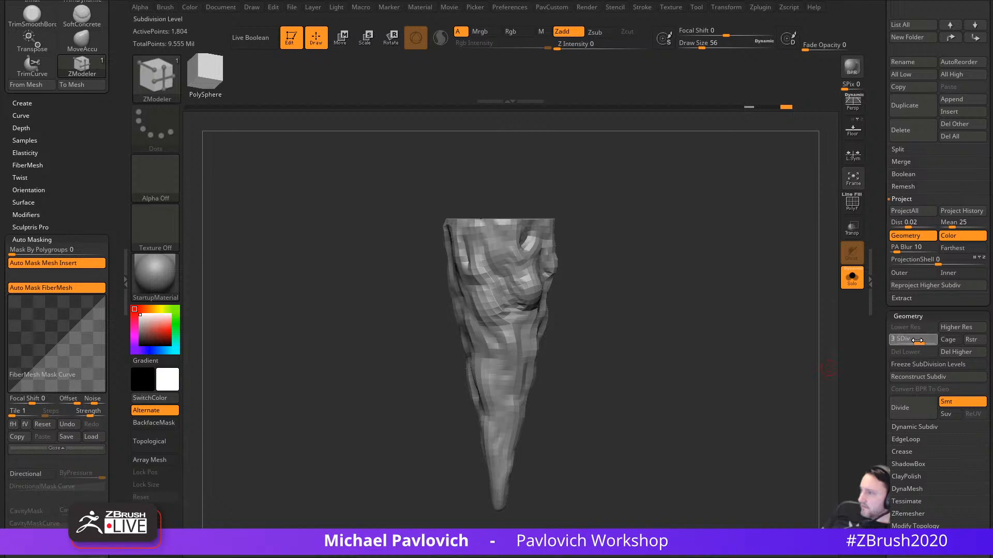
drag(917, 341, 931, 341)
drag(610, 258, 602, 341)
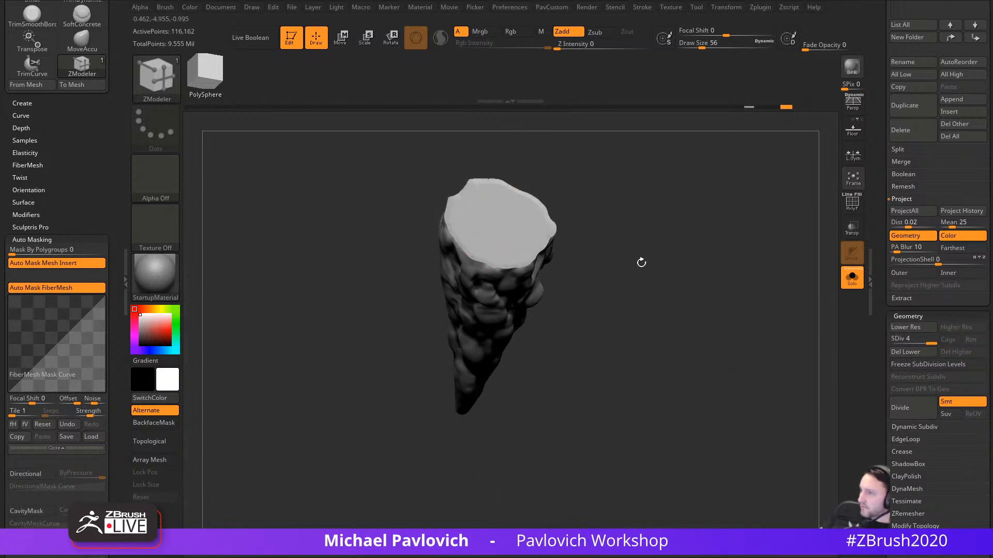
mouse_move(641, 263)
mouse_down()
mouse_move(712, 271)
mouse_move(707, 279)
mouse_up()
Step: Switch to the Standard brush and check the cone among the creature's other subtools, then isolate it again
key(b)
key(s)
key(t)
click(852, 278)
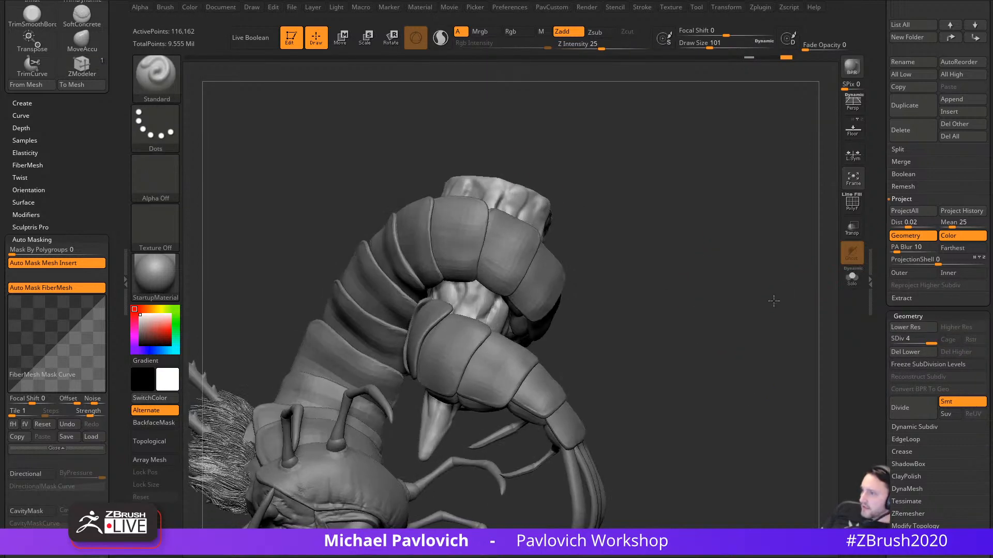
drag(773, 300, 710, 314)
click(852, 278)
Step: Carve a deep crease down from the cone's top rim with the DamStandard brush
key(2)
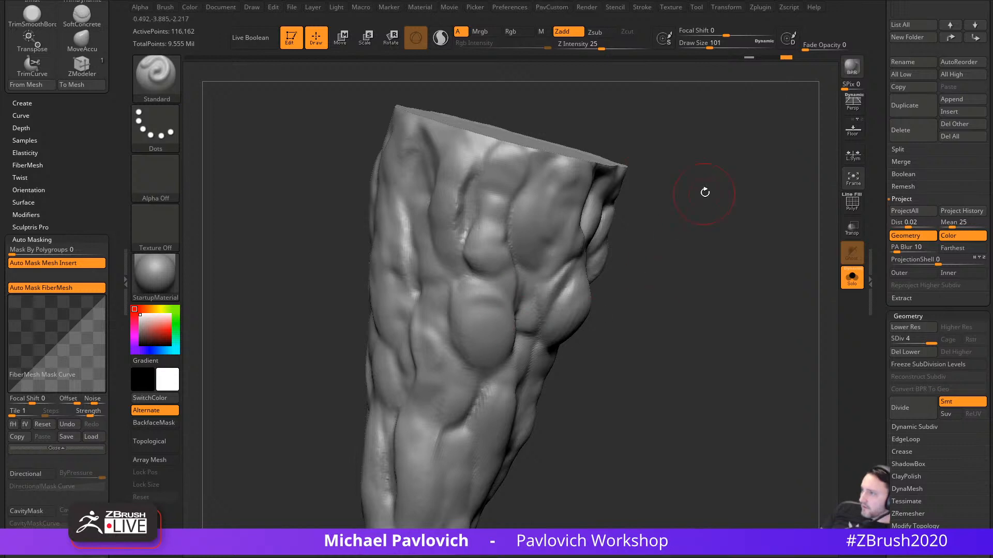
mouse_move(705, 193)
alt+mouse_down()
mouse_move(705, 264)
mouse_move(695, 253)
alt+mouse_up()
alt+drag(643, 200, 650, 217)
key(3)
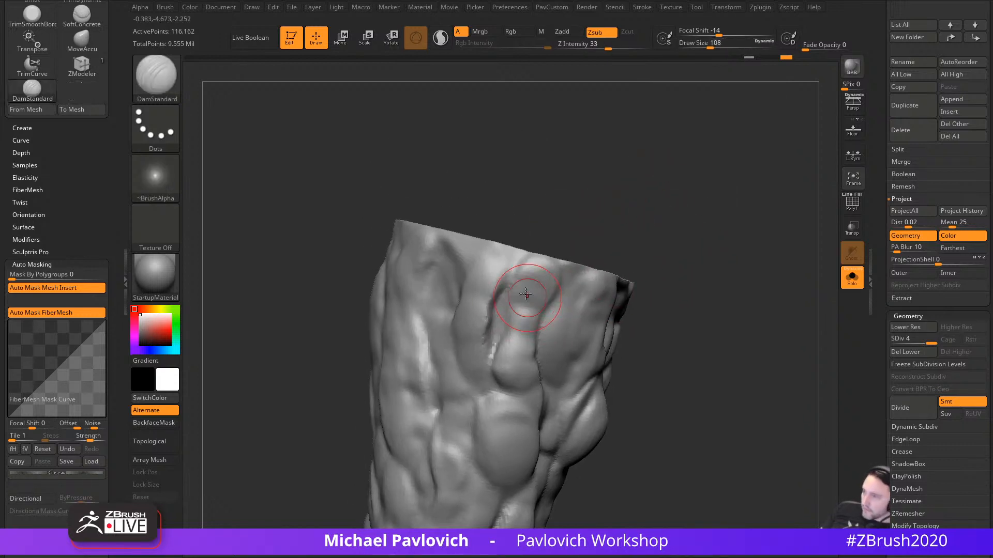
drag(495, 299, 511, 255)
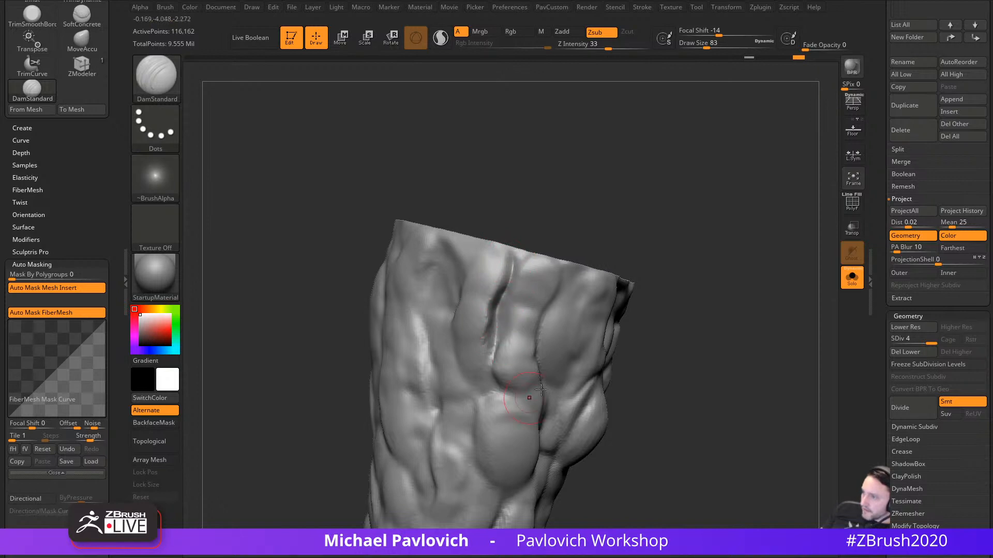
right_drag(540, 388, 523, 280)
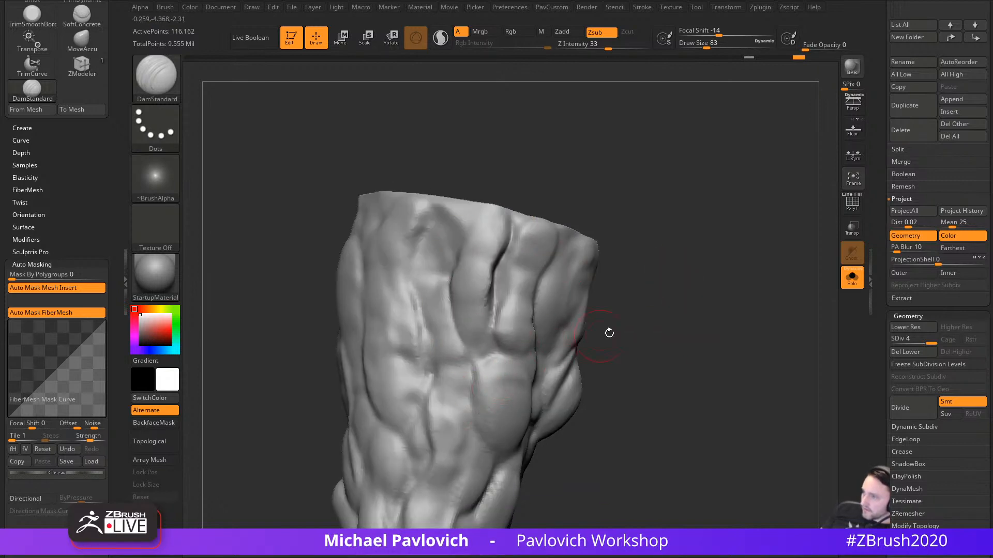
Step: Enlarge the DamStandard brush to draw size 172 and deepen the creases between the bulges on the cone's upper half
mouse_move(610, 332)
alt+mouse_down()
mouse_move(652, 297)
mouse_move(688, 238)
mouse_move(763, 228)
mouse_move(722, 238)
mouse_move(674, 202)
alt+mouse_up()
key(s)
click(543, 219)
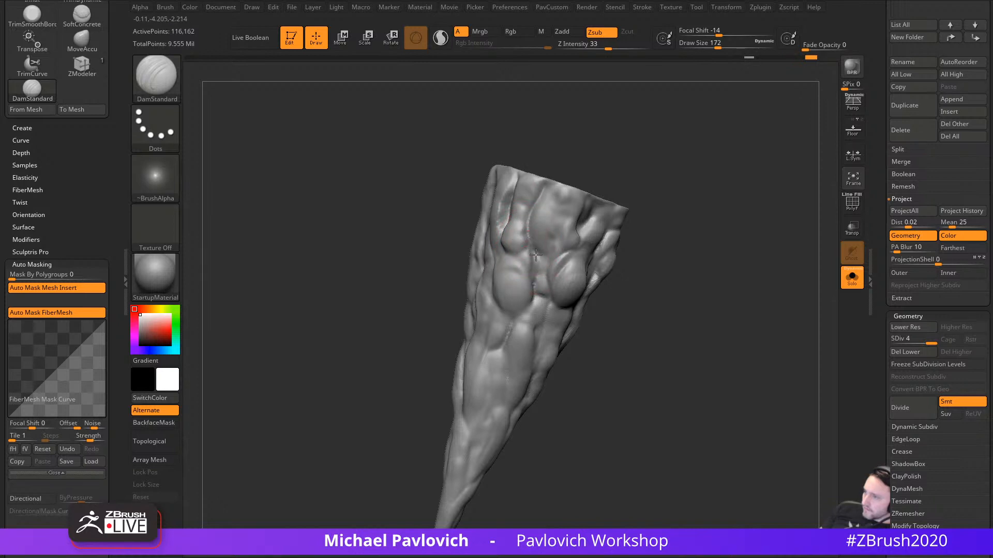
alt+drag(643, 270, 628, 252)
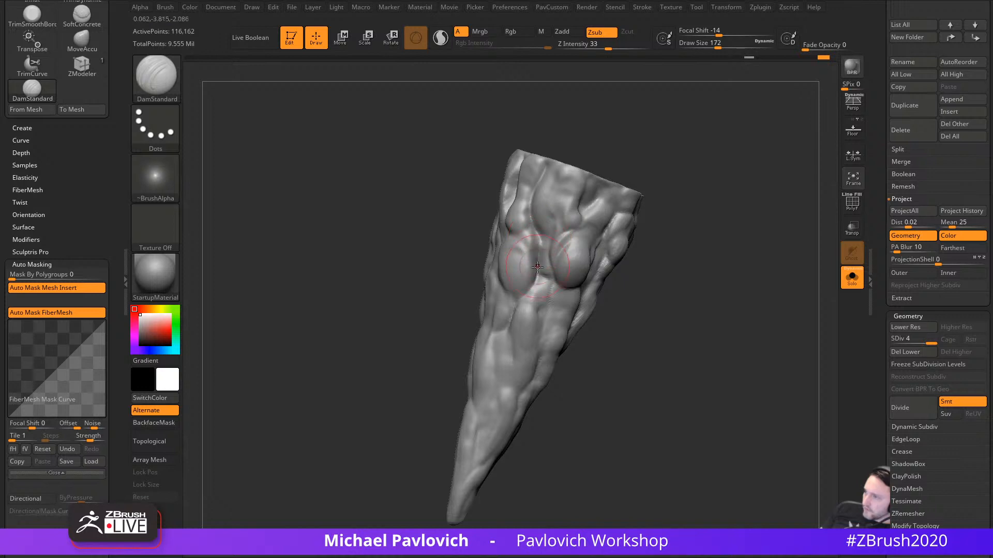
right_drag(523, 227, 496, 278)
right_drag(485, 228, 629, 216)
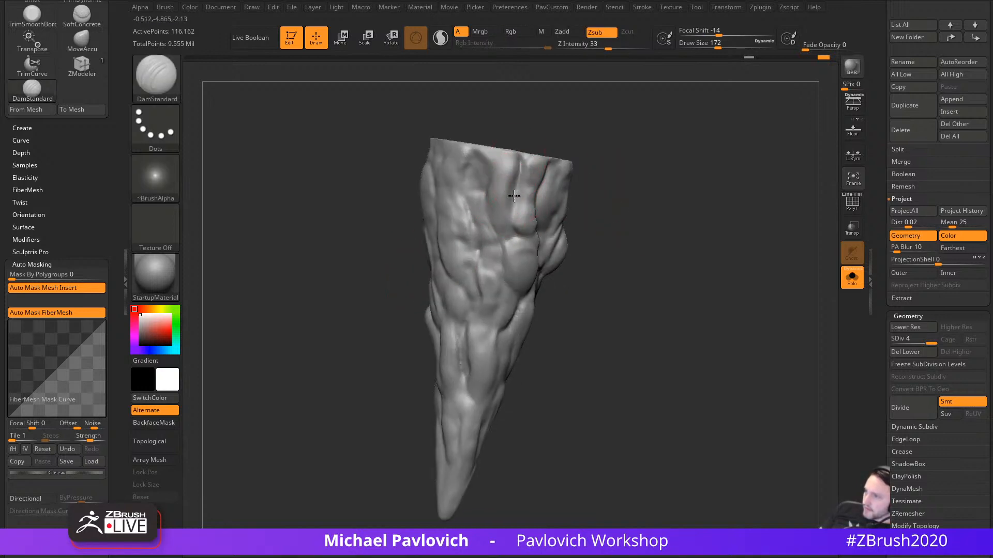
right_drag(512, 243, 528, 199)
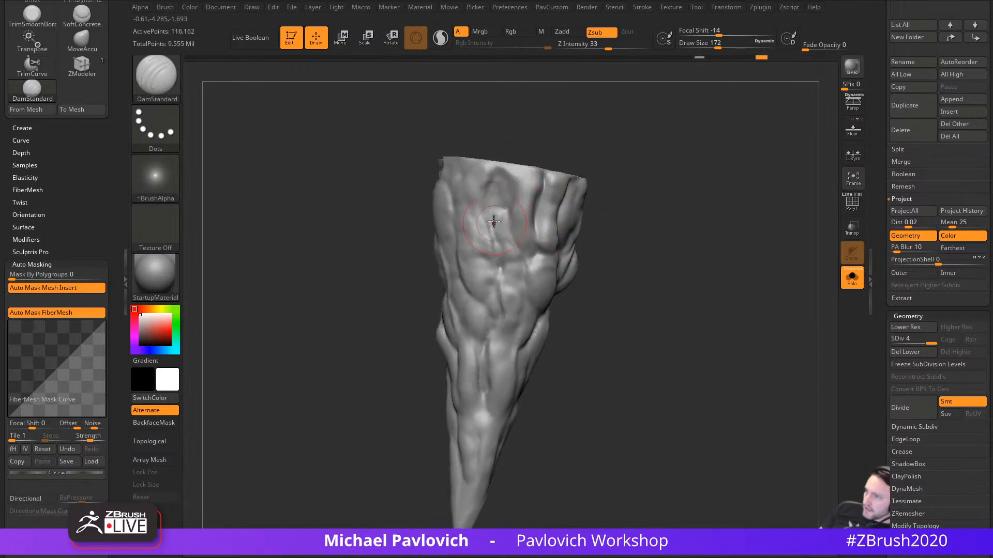
Step: Carve the grooves between the twisting ridges around the cone's middle and lower part with DamStandard
right_drag(509, 310, 453, 266)
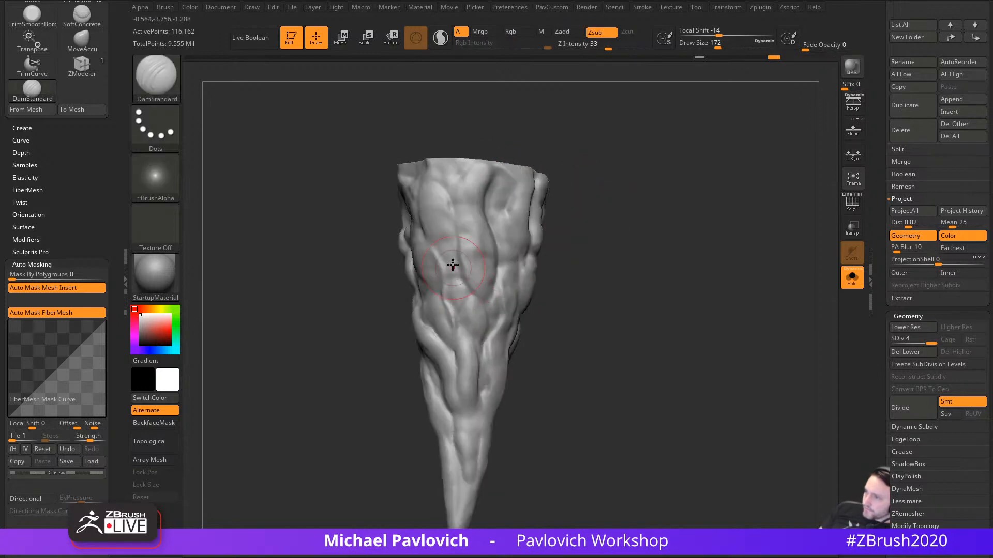
mouse_move(485, 334)
right_down()
mouse_move(676, 284)
mouse_move(431, 283)
right_up()
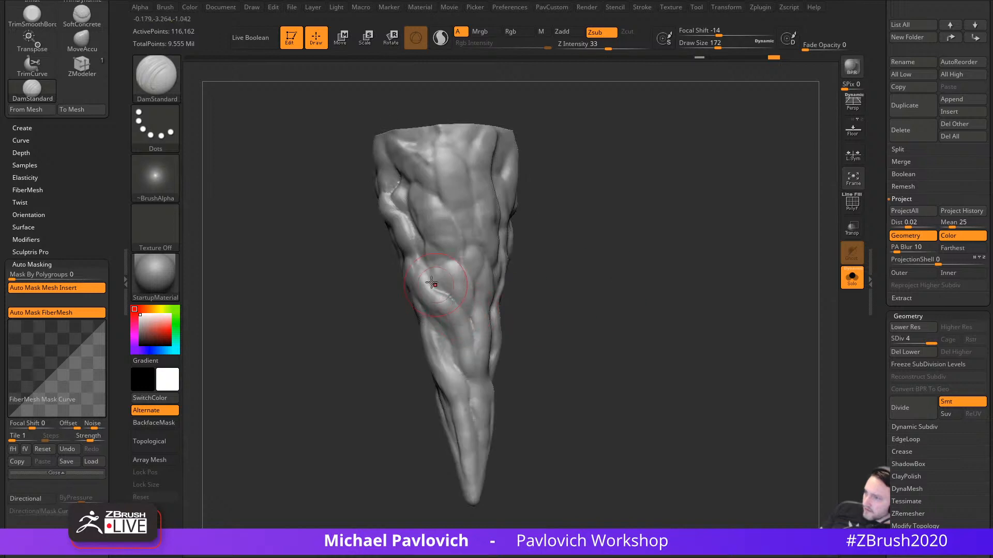
right_drag(472, 370, 434, 334)
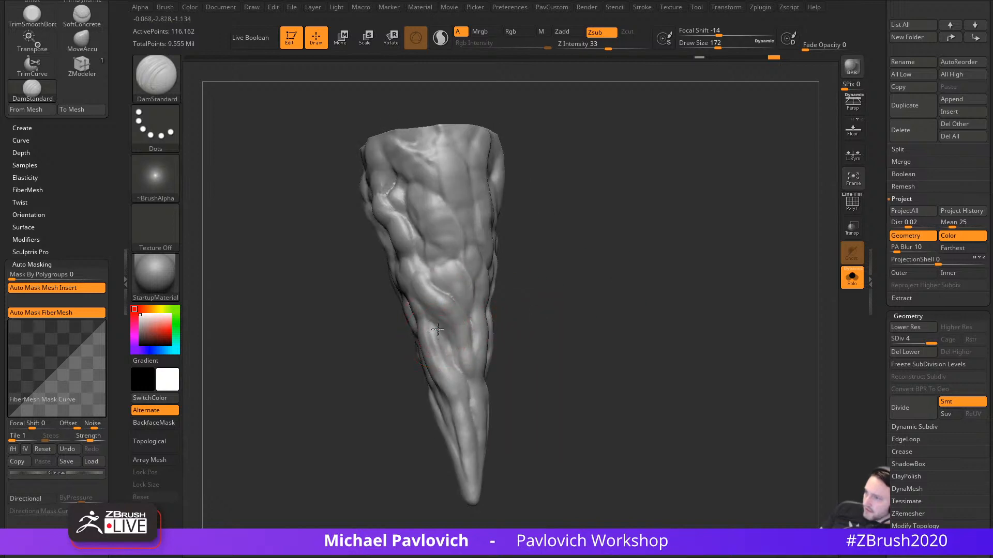
right_drag(454, 274, 432, 315)
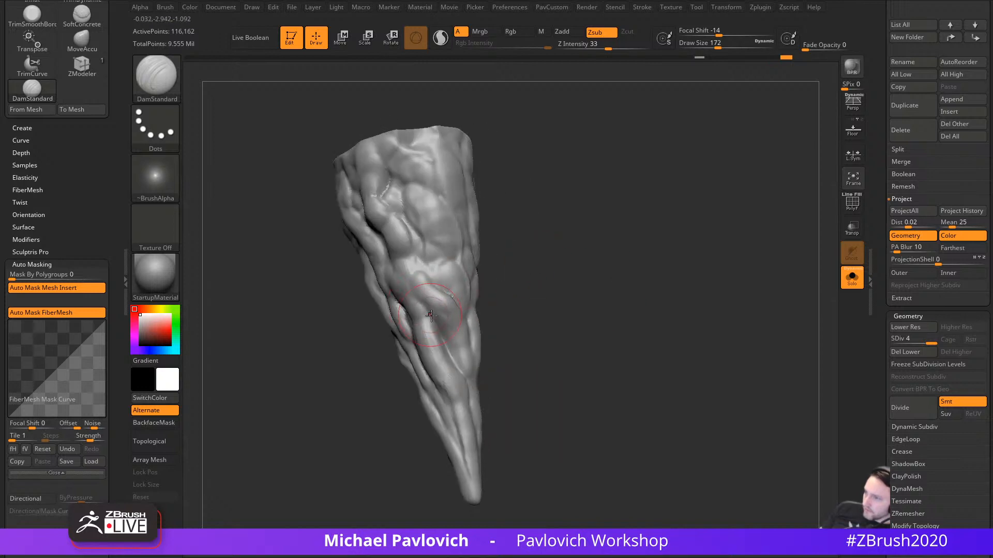
drag(431, 315, 389, 257)
right_drag(522, 322, 537, 322)
Step: Mask a ridge on the cone's lower half and invert the mask so only that ridge is editable
mouse_move(441, 323)
ctrl+mouse_down()
mouse_move(462, 362)
mouse_move(435, 303)
ctrl+mouse_up()
ctrl+click(576, 293)
mouse_move(576, 294)
right_down()
mouse_move(574, 309)
mouse_move(537, 316)
right_up()
Step: Reshape the unmasked ridge with the Move brush, reducing its draw size to 187, and clear the mask
key(b)
key(m)
key(v)
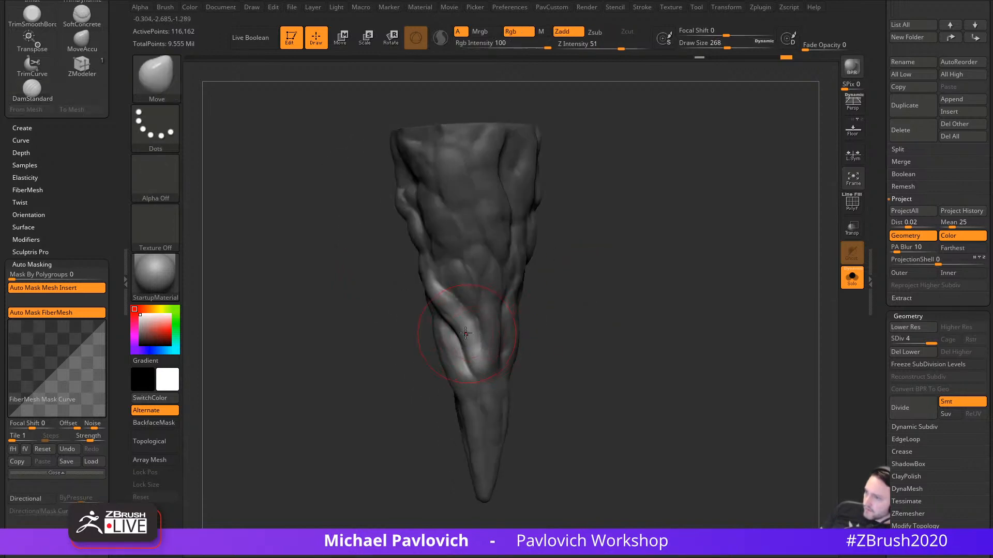
right_drag(420, 367, 459, 354)
key(s)
drag(460, 354, 453, 354)
mouse_move(557, 236)
ctrl+mouse_down()
mouse_move(592, 300)
mouse_move(594, 328)
ctrl+mouse_up()
mouse_move(556, 316)
right_down()
mouse_move(586, 312)
mouse_move(548, 316)
right_up()
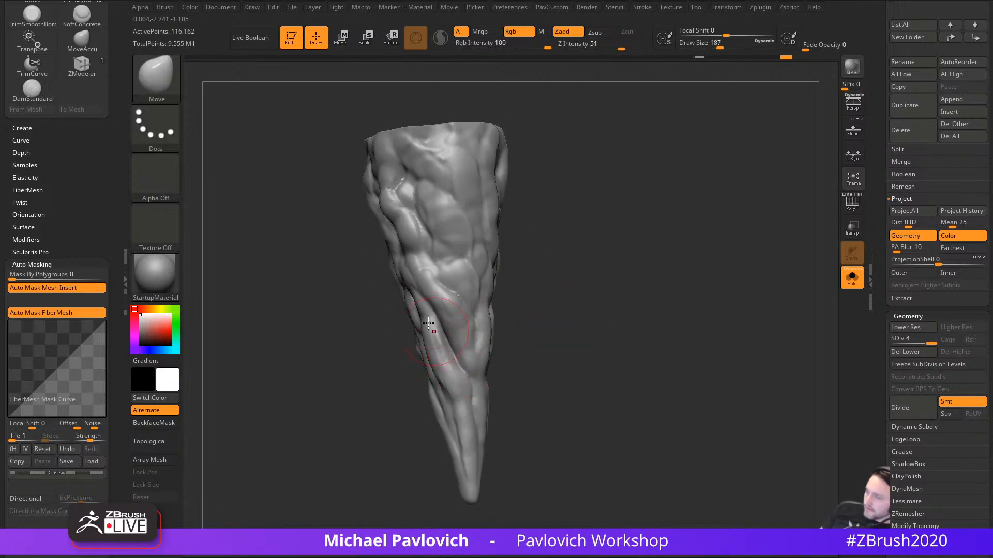
Step: Sharpen the grooves between the long strands and round lumps with DamStandard at draw size 167
mouse_move(429, 324)
right_down()
mouse_move(572, 321)
mouse_move(552, 306)
mouse_move(566, 305)
right_up()
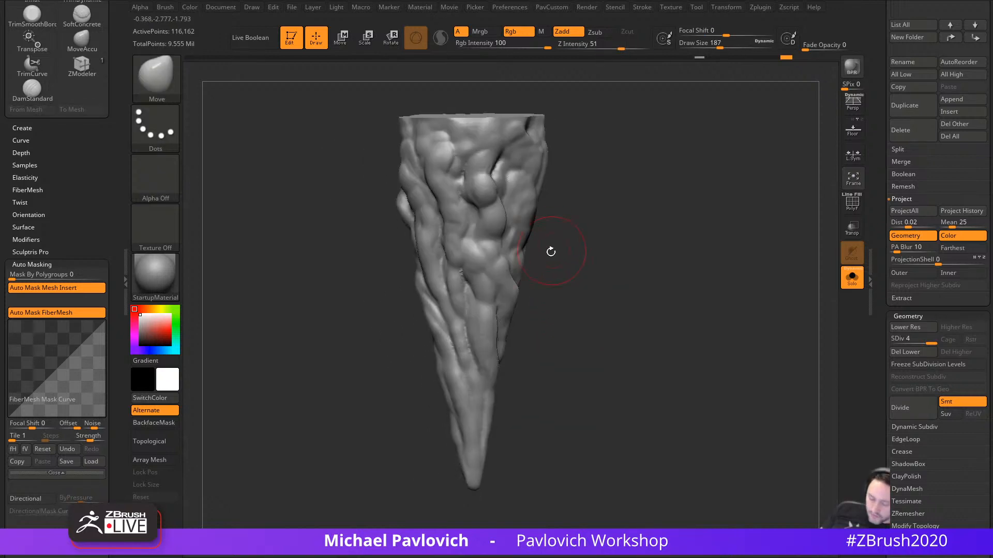
key(b)
key(d)
key(s)
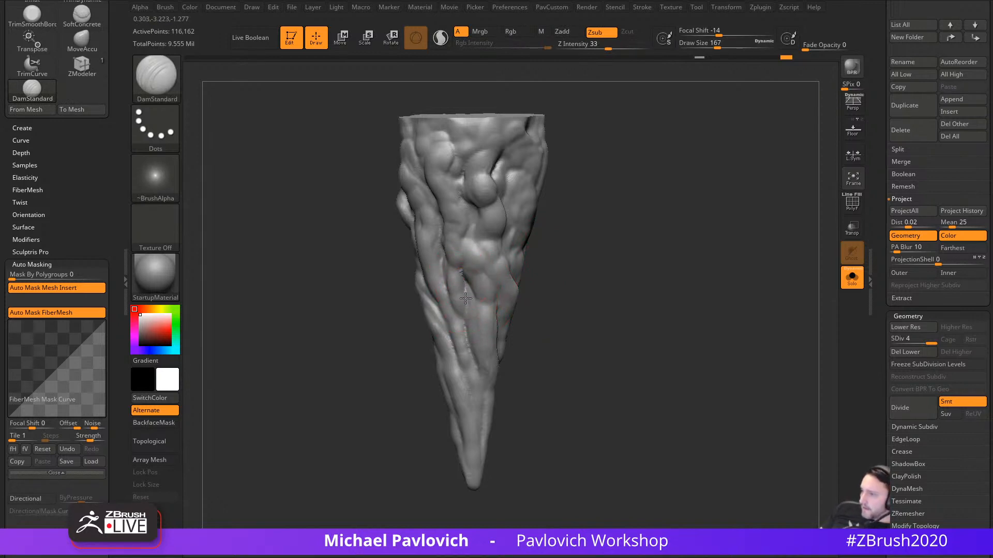
right_drag(465, 298, 476, 315)
mouse_move(470, 354)
right_down()
mouse_move(543, 326)
mouse_move(481, 274)
right_up()
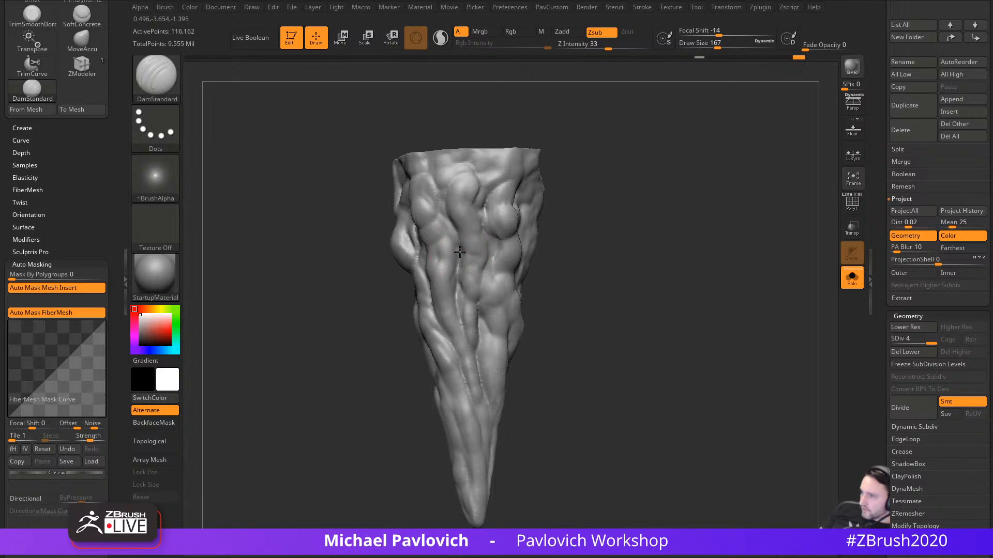
mouse_move(571, 198)
alt+mouse_down()
mouse_move(574, 243)
mouse_move(585, 246)
alt+mouse_up()
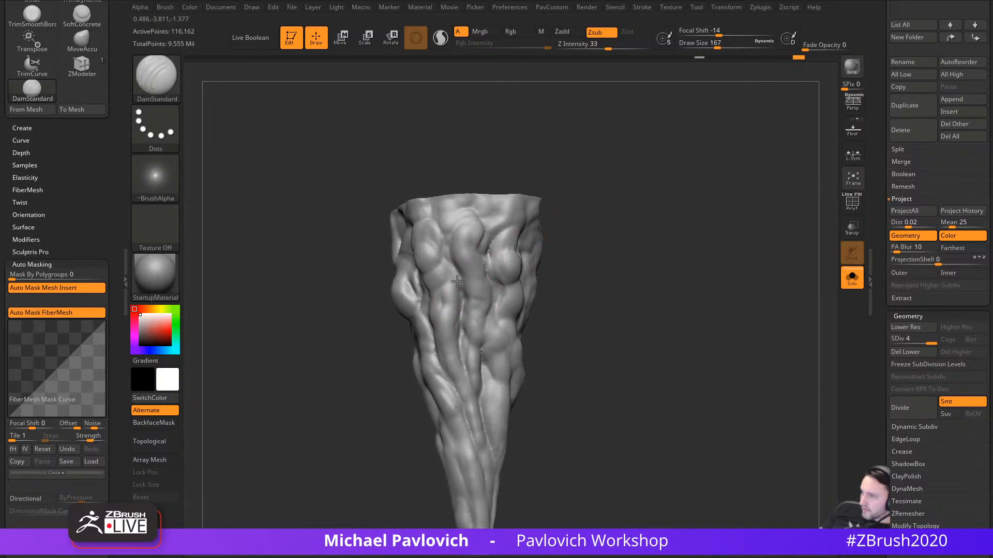
right_drag(530, 241, 496, 282)
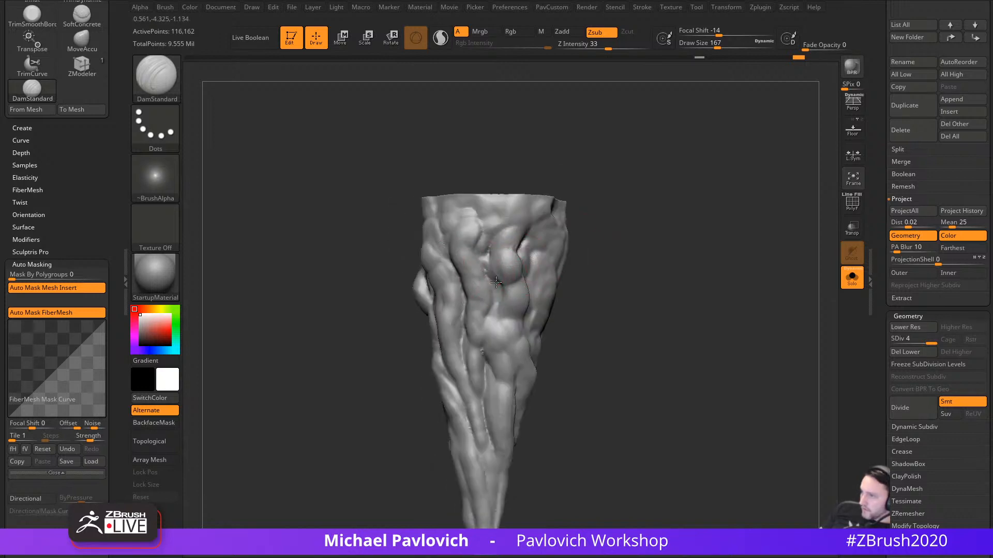
Step: Define the creases around the two large bulges and the folds below them with DamStandard
mouse_move(617, 218)
right_down()
mouse_move(610, 199)
mouse_move(457, 331)
right_up()
right_drag(460, 284, 436, 279)
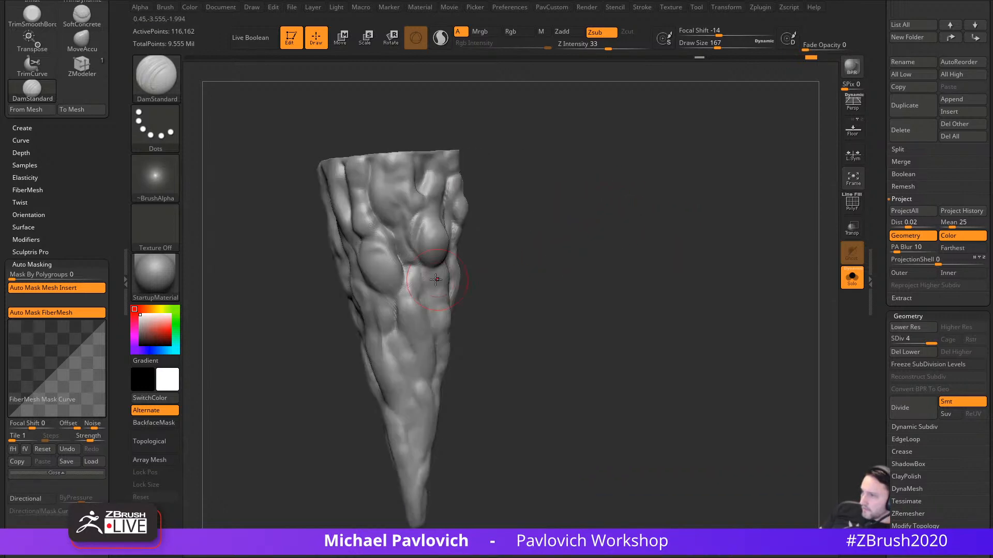
right_drag(448, 333, 422, 302)
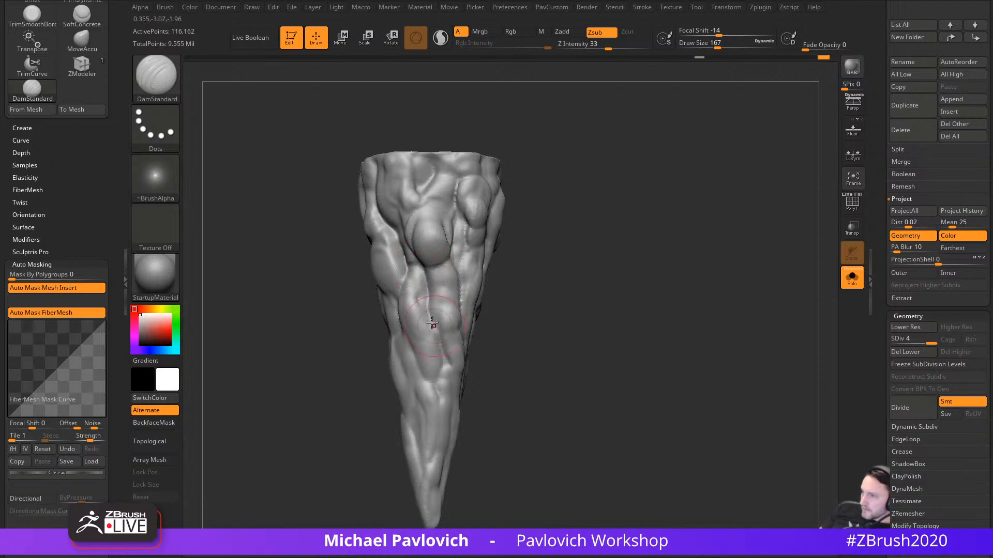
mouse_move(446, 371)
right_down()
mouse_move(532, 298)
mouse_move(624, 310)
mouse_move(467, 251)
right_up()
drag(471, 279, 449, 249)
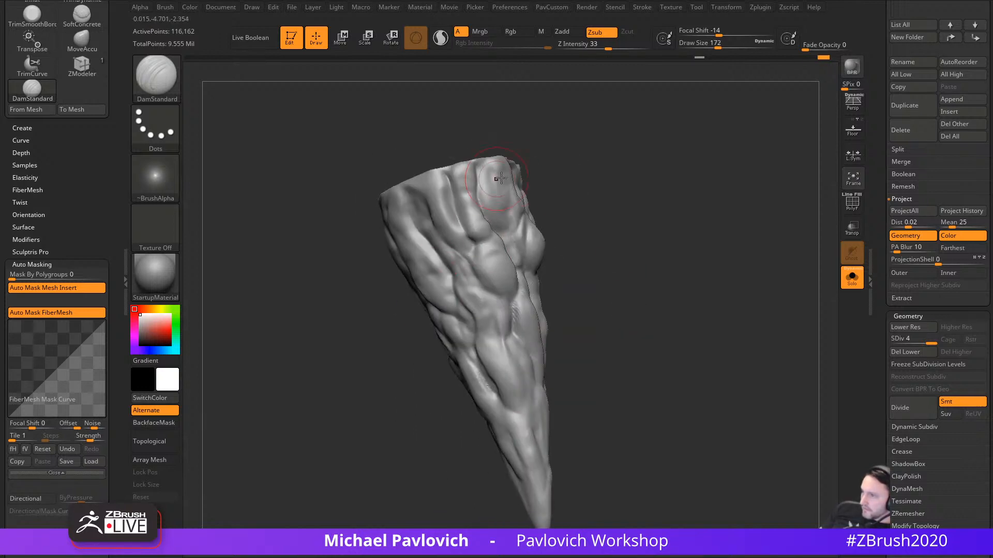
Step: Carve additional DamStandard creases along the ridges below the rim at draw size 172
right_drag(520, 189, 581, 236)
drag(486, 243, 504, 277)
mouse_move(446, 242)
mouse_down()
mouse_move(470, 290)
mouse_move(466, 307)
mouse_up()
mouse_move(486, 300)
right_down()
mouse_move(636, 268)
mouse_move(610, 250)
right_up()
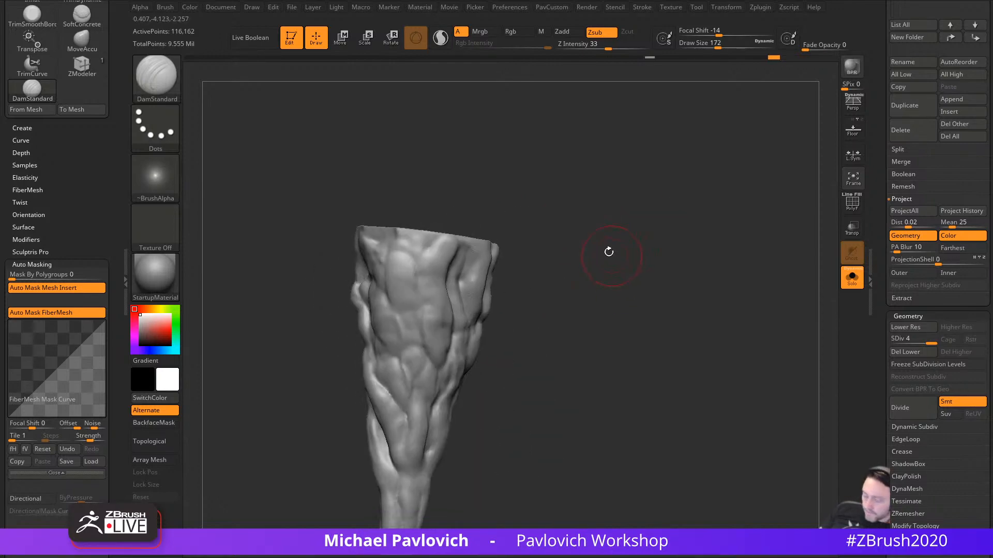
Step: Select the SoftConcrete brush and assign Alpha 03 to it
key(b)
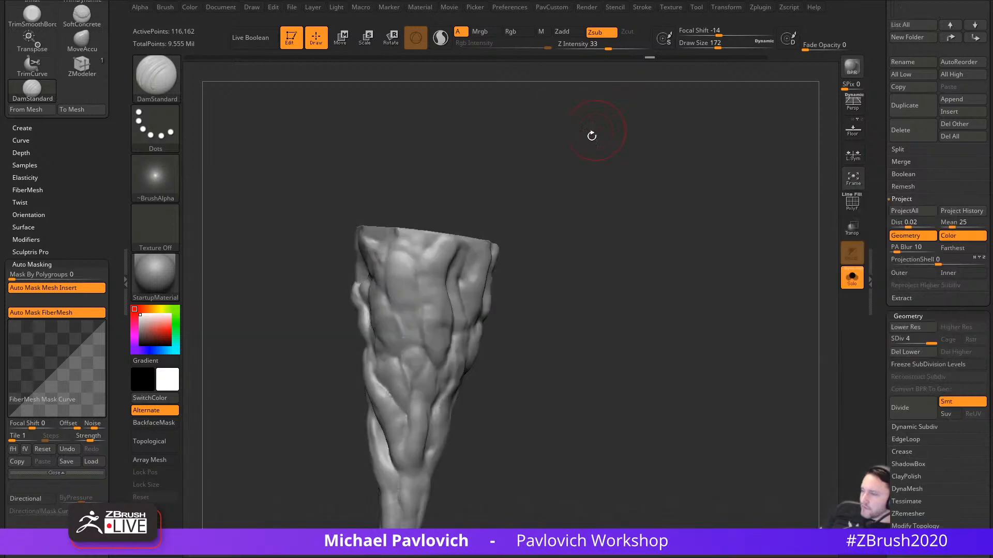
key(b)
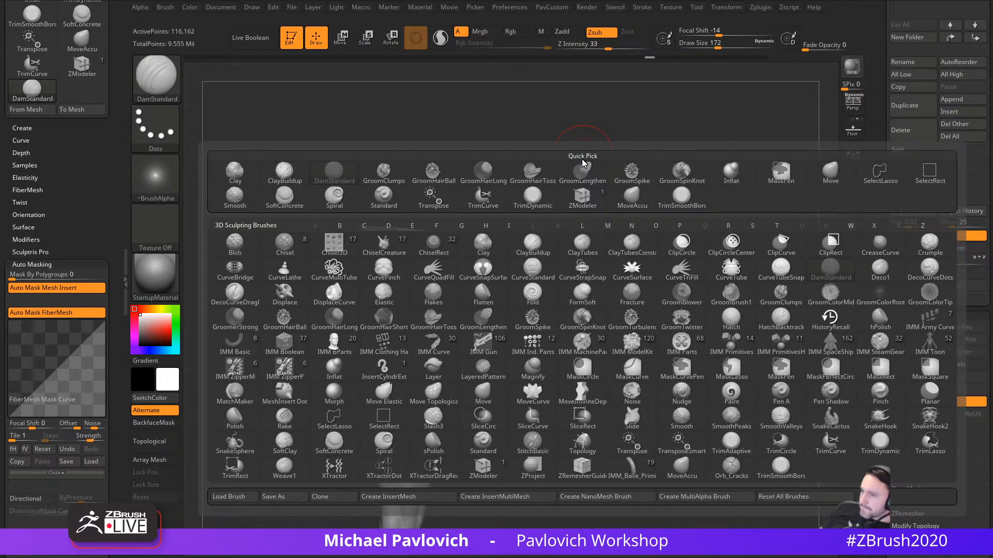
click(334, 444)
right_drag(582, 234, 423, 193)
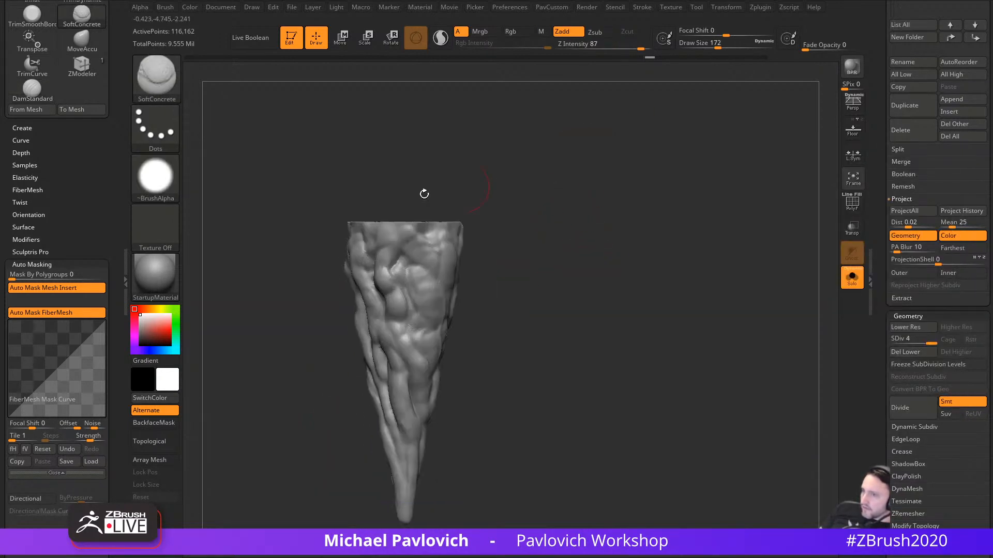
click(157, 179)
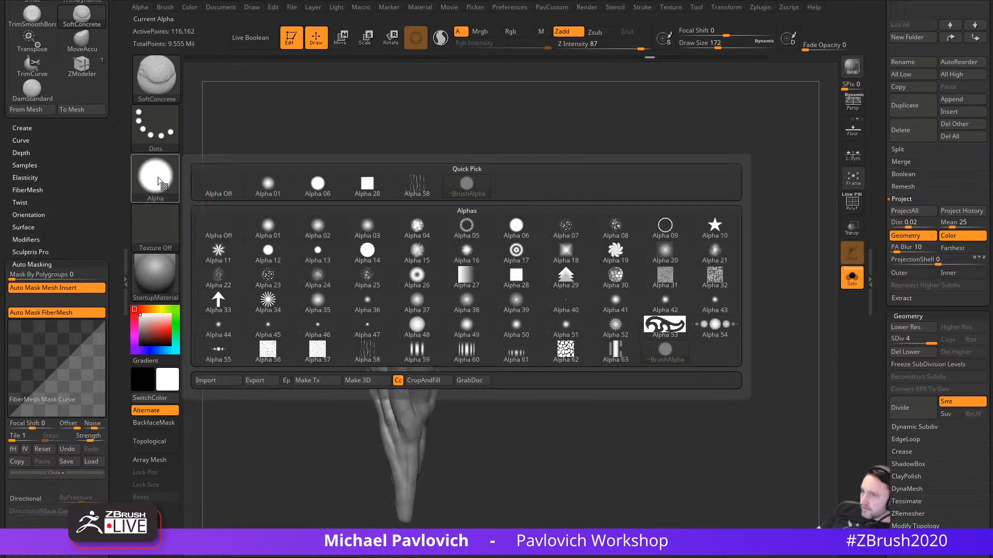
click(376, 233)
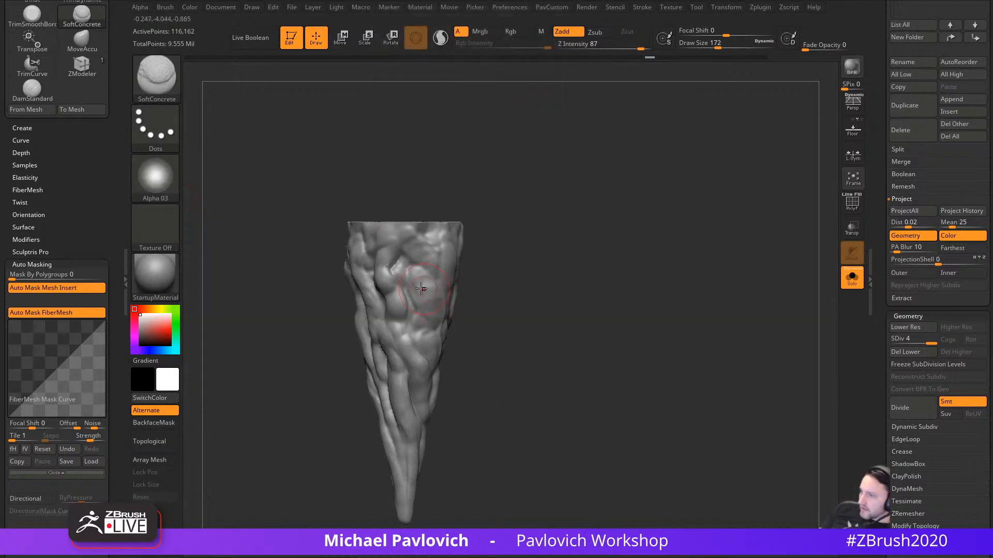
Step: Build up the large rounded bulge on the upper part of the cone with SoftConcrete at draw size 192
ctrl+right_drag(430, 315, 447, 303)
right_drag(447, 302, 439, 292)
key(s)
drag(431, 294, 435, 344)
key(s)
drag(471, 298, 469, 297)
drag(455, 243, 470, 292)
key(bracketleft)
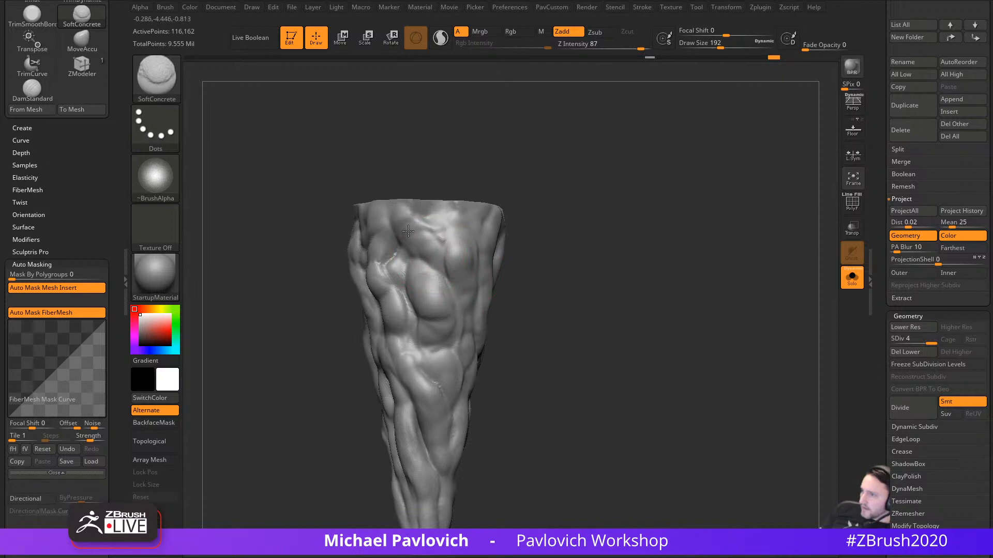
Step: Raise a round lump just below the rim and swell the forms beside it with SoftConcrete at draw size 197
drag(408, 231, 429, 242)
drag(510, 212, 554, 207)
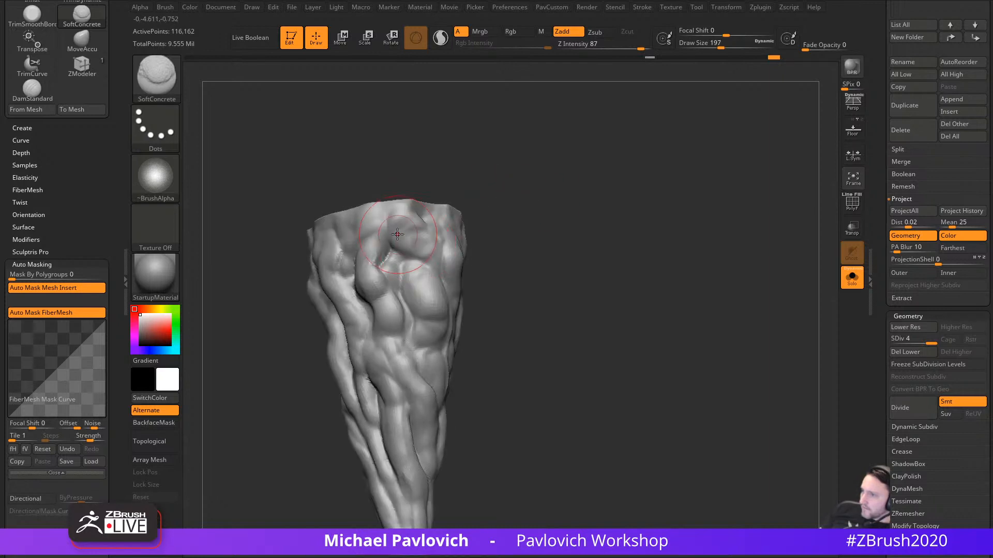
drag(397, 235, 413, 226)
drag(467, 190, 511, 188)
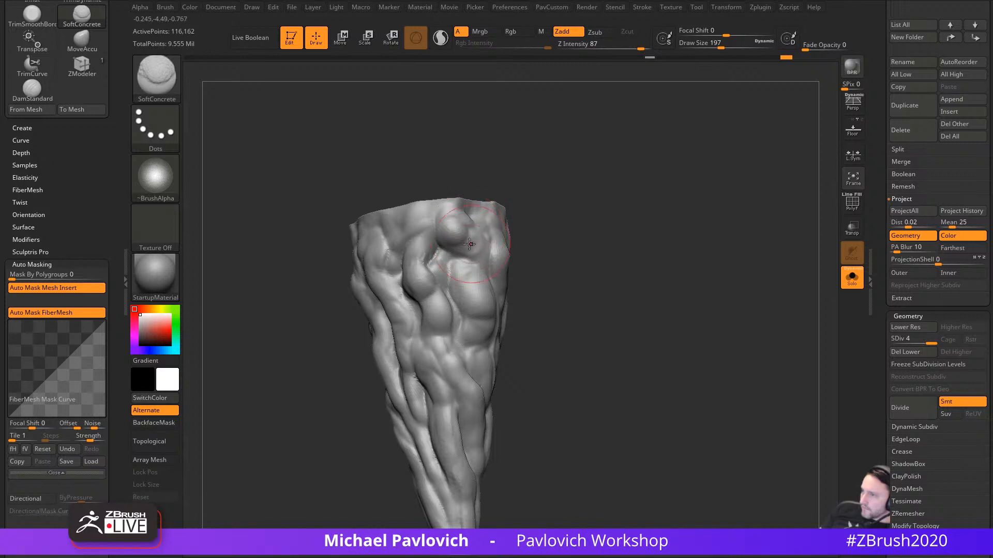
drag(469, 244, 471, 279)
mouse_move(425, 244)
mouse_down()
mouse_move(413, 216)
mouse_move(438, 299)
mouse_up()
mouse_move(527, 253)
mouse_down()
mouse_move(444, 264)
mouse_move(445, 276)
mouse_up()
drag(551, 269, 540, 239)
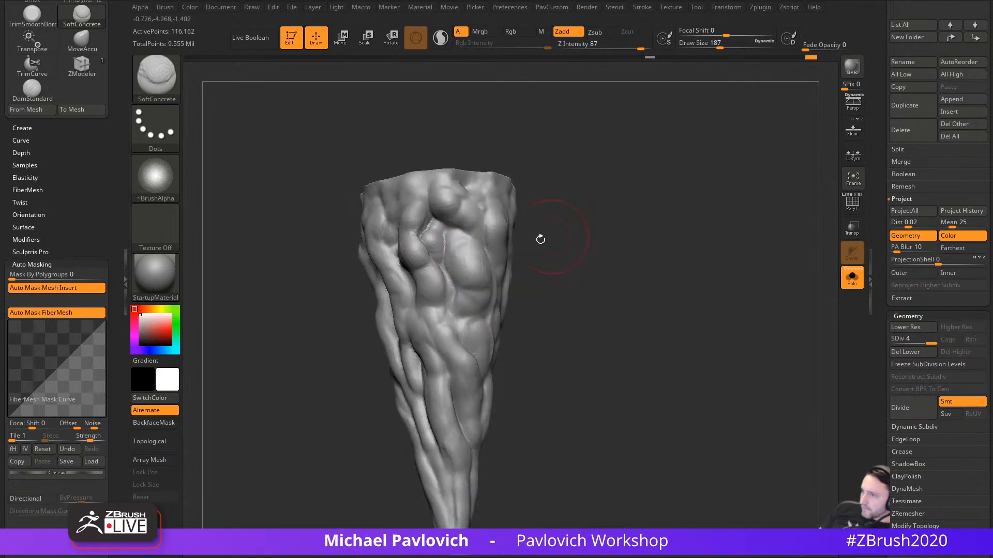
Step: Fill out the elongated lumps beside and below the large bulge with SoftConcrete at draw size 163
drag(435, 301, 439, 317)
key([)
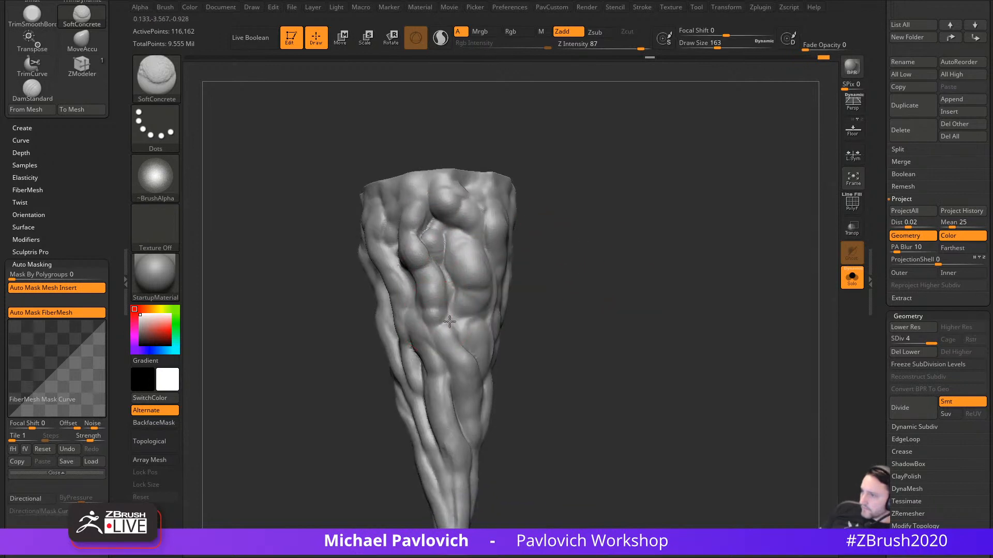
drag(548, 266, 512, 261)
drag(451, 308, 473, 319)
drag(586, 286, 621, 289)
mouse_move(503, 225)
mouse_down()
mouse_move(490, 275)
mouse_move(491, 227)
mouse_up()
mouse_move(677, 241)
mouse_down()
mouse_move(634, 230)
mouse_move(691, 238)
mouse_up()
Step: Mask the cone by cavity using intensity 100 and blur 2
drag(877, 304, 874, 221)
shift+click(900, 248)
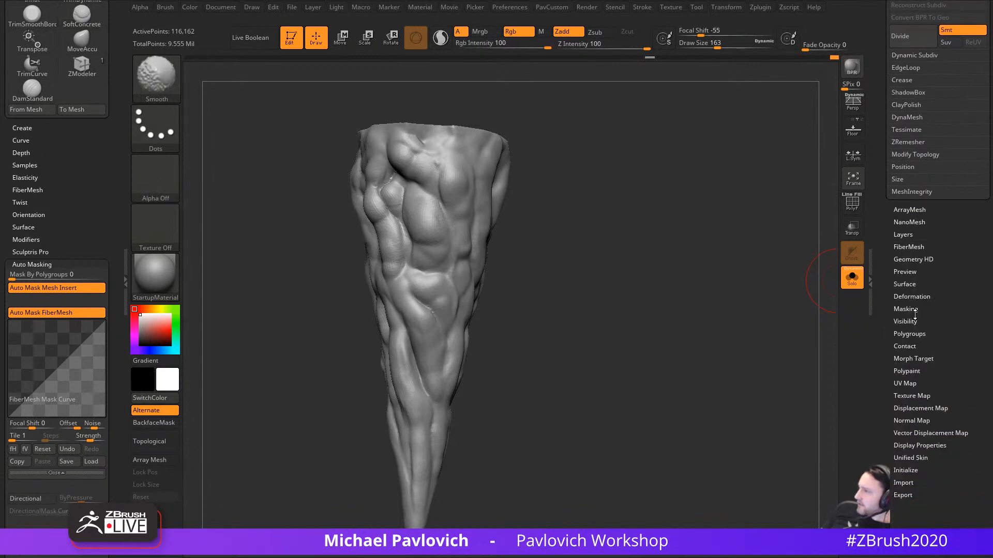
shift+click(902, 308)
drag(883, 317, 883, 287)
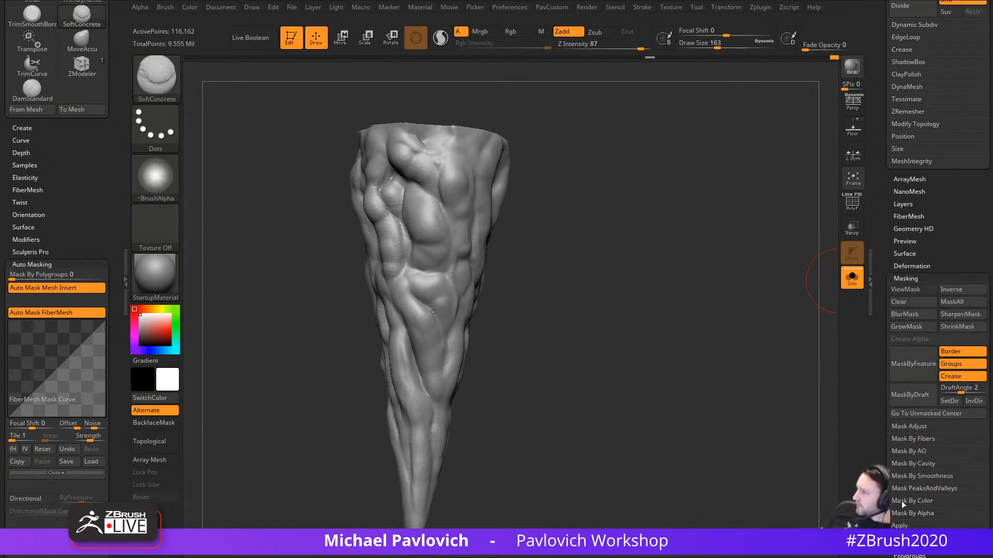
click(905, 464)
click(904, 452)
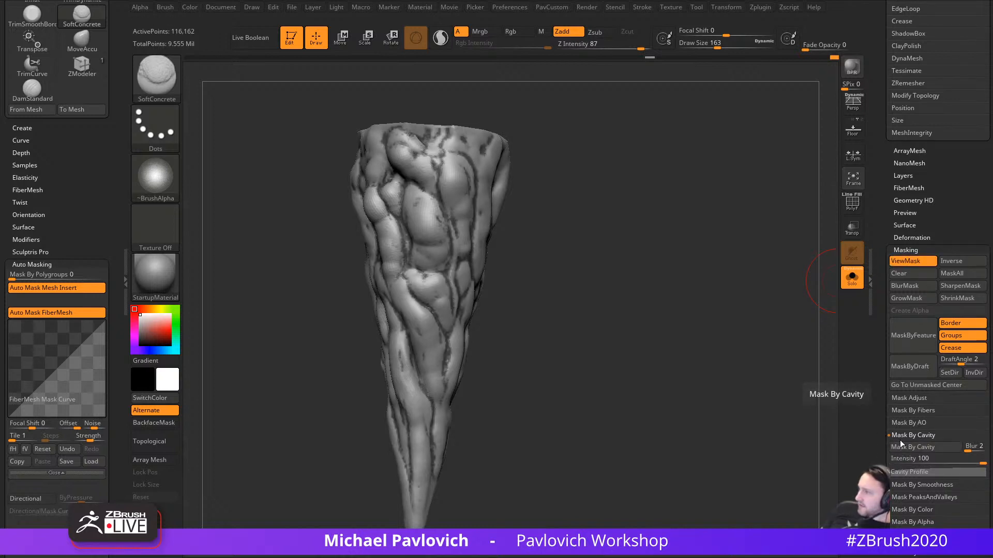
Step: Apply a mask adjustment with blur 1, invert the cavity mask so only the grooves are unmasked, and hide the mask display
click(899, 398)
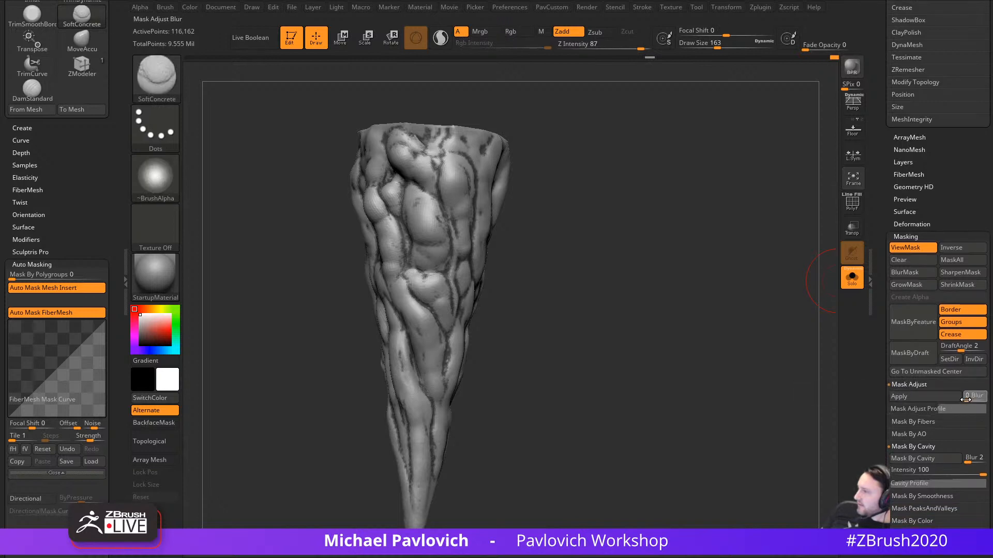
drag(964, 402, 971, 401)
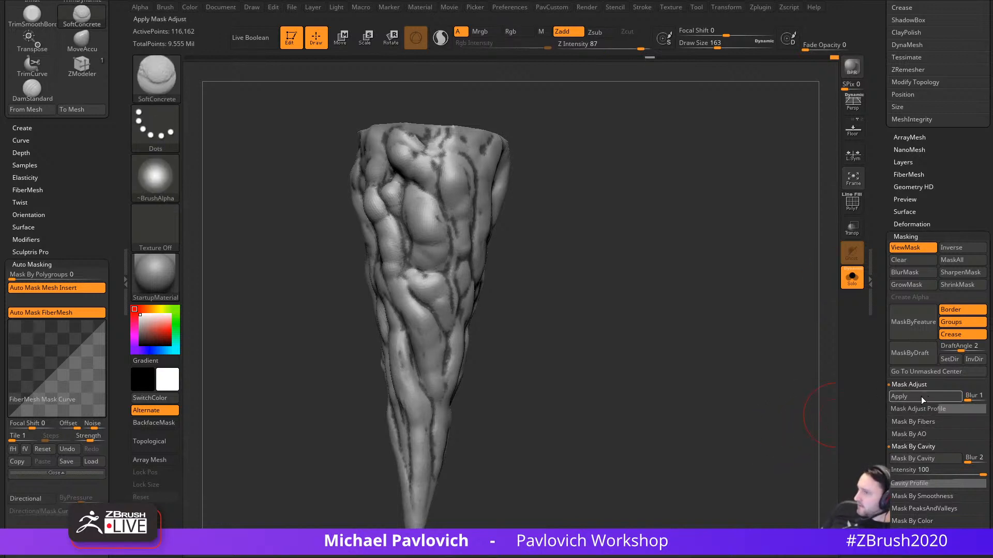
click(921, 396)
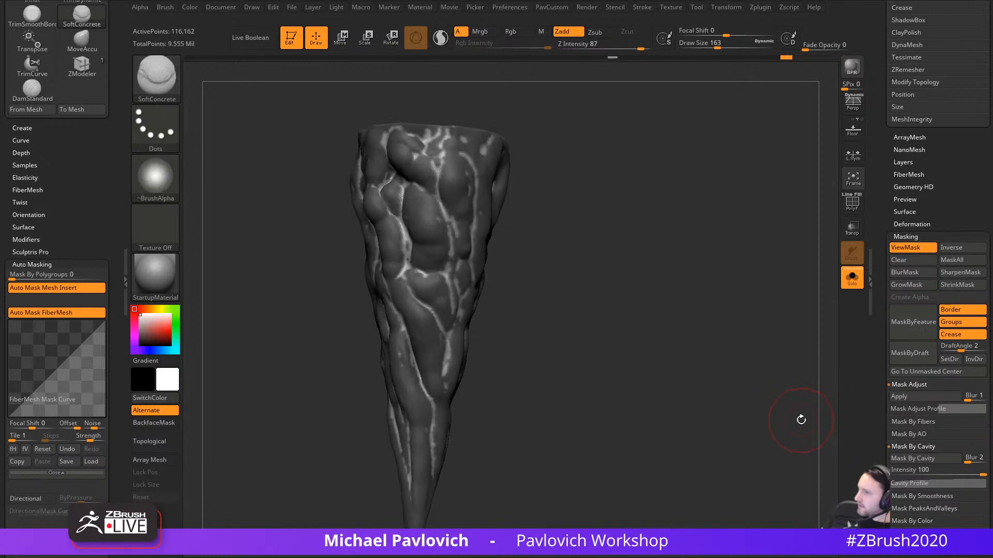
click(901, 250)
Step: Raise the draw size to 262 and switch to the Inflat brush
alt+drag(665, 301, 694, 344)
key(s)
click(463, 299)
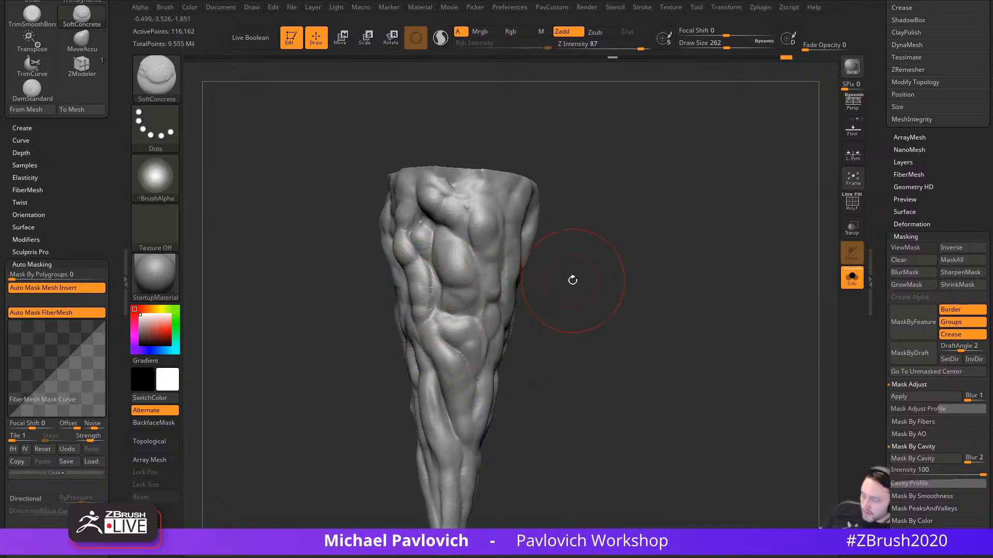
key(b)
key(i)
key(n)
Step: Try to deflate the unmasked creases beside and below the large bulge with Inflat, and undo the strokes
alt+drag(426, 282, 463, 355)
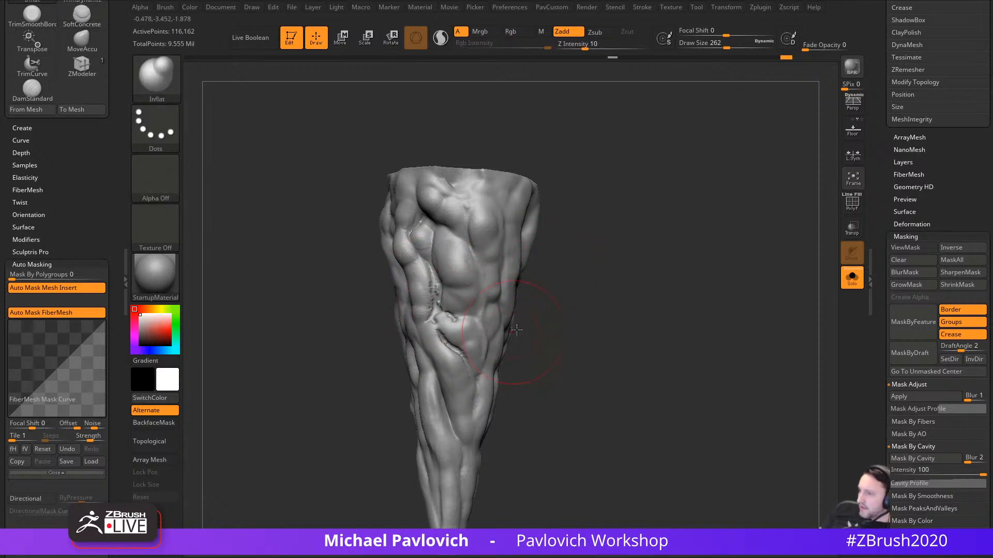
drag(515, 331, 525, 331)
alt+drag(445, 295, 480, 302)
right_drag(480, 290, 500, 279)
alt+drag(496, 277, 429, 267)
key(ctrl+z)
drag(603, 268, 623, 283)
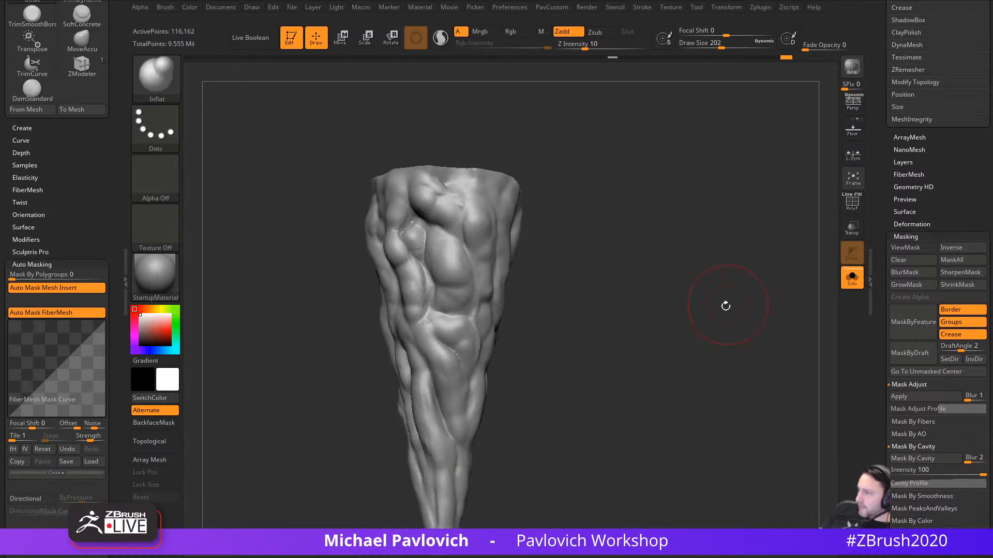
Step: Sink the crease between the large bulge and the adjacent elongated lump with Inflat at draw size 358, and undo the last stroke
key(ctrl+h)
click(905, 248)
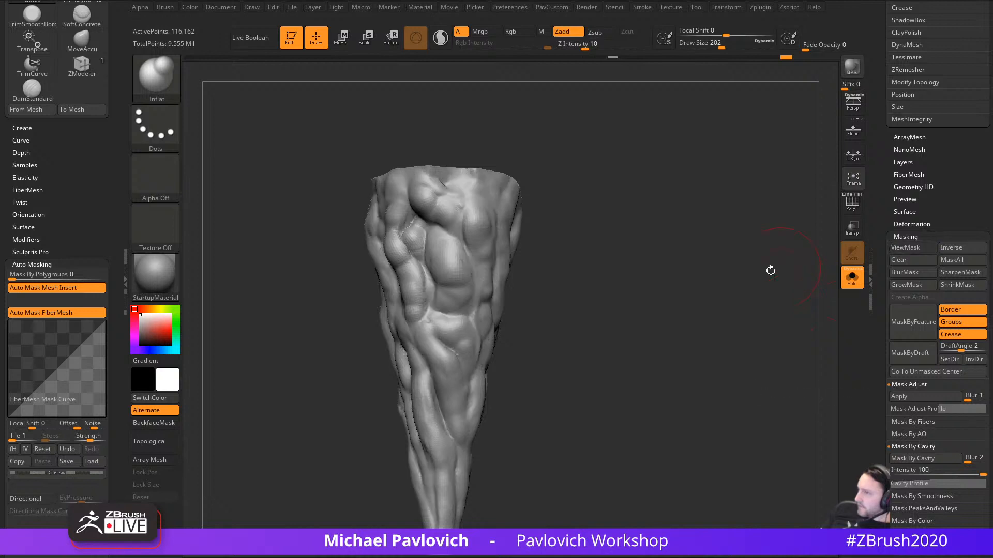
drag(769, 270, 698, 308)
drag(493, 372, 596, 245)
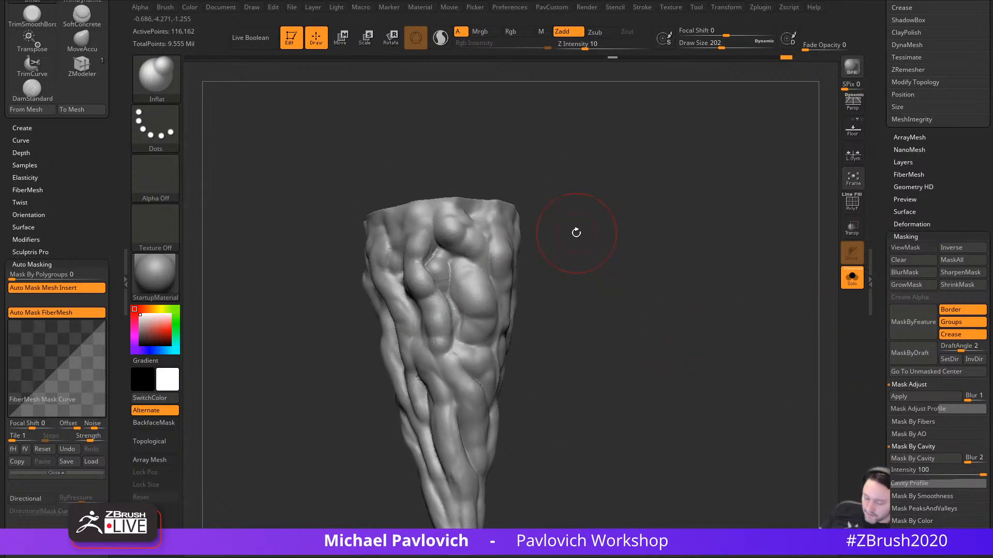
key(s)
click(448, 283)
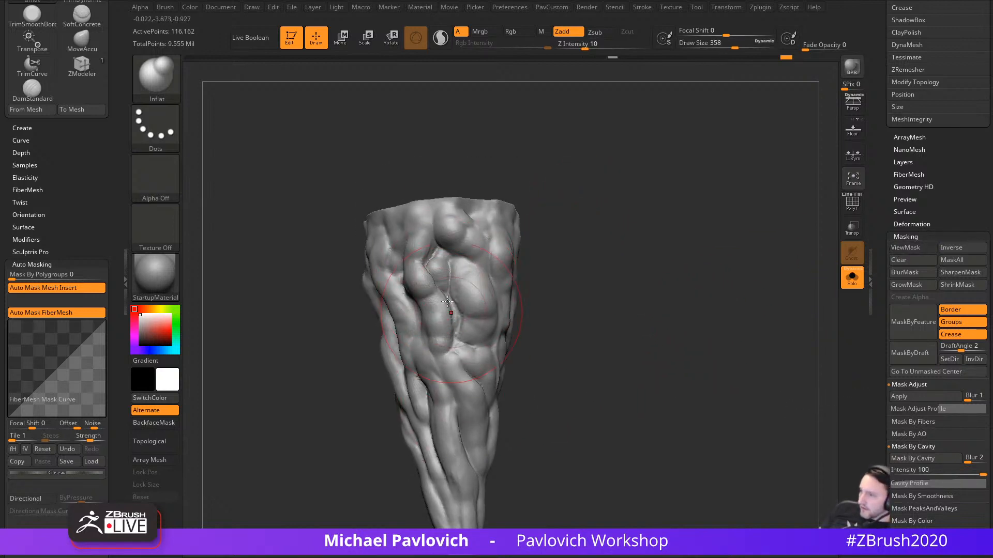
mouse_move(550, 321)
mouse_down()
mouse_move(458, 306)
mouse_move(462, 327)
mouse_up()
key(ctrl+z)
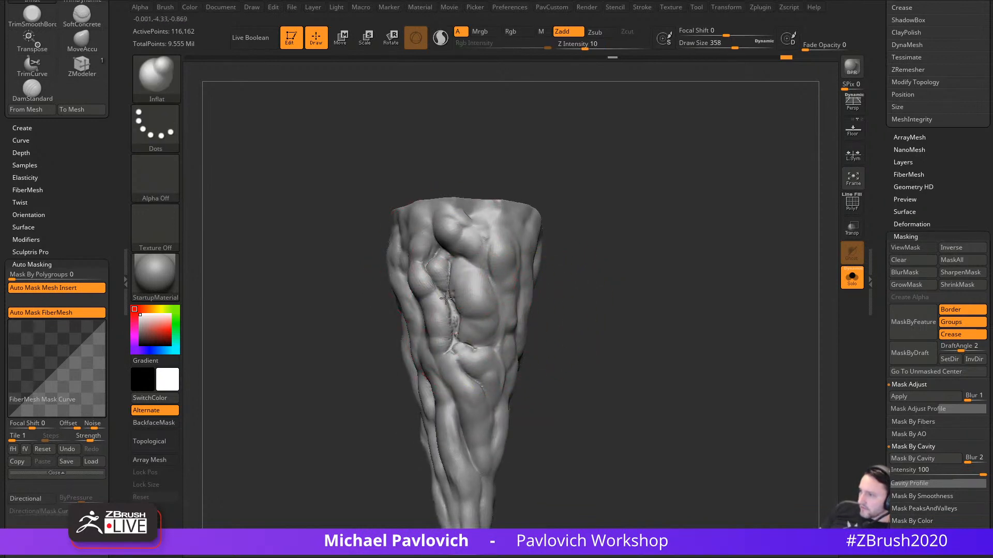
Step: Lower the Smooth brush's Z intensity to 36 and soften the crease around the large bulge at draw size 128
key(b)
key(s)
key(t)
key(bracketleft)
key(bracketleft)
mouse_move(454, 301)
shift+mouse_down()
mouse_move(444, 288)
mouse_move(460, 352)
mouse_move(450, 348)
shift+mouse_up()
key(ctrl+z)
shift+click(596, 46)
right_drag(450, 226, 476, 233)
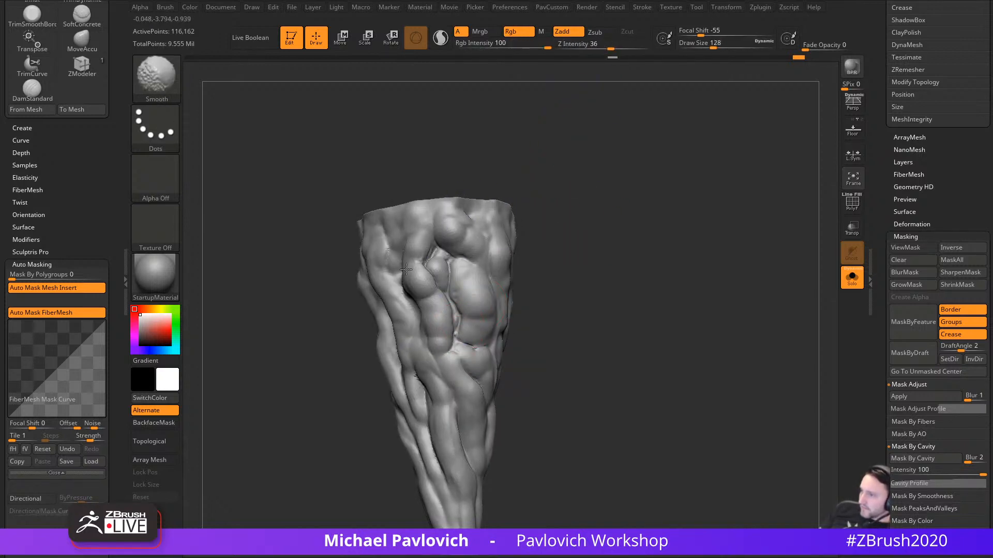
Step: Work the Inflat brush at draw size 167 along the grooves around the large bulge and the neighbouring strands
mouse_move(406, 269)
right_down()
mouse_move(582, 267)
mouse_move(628, 280)
mouse_move(616, 283)
right_up()
key(b)
key(i)
key(n)
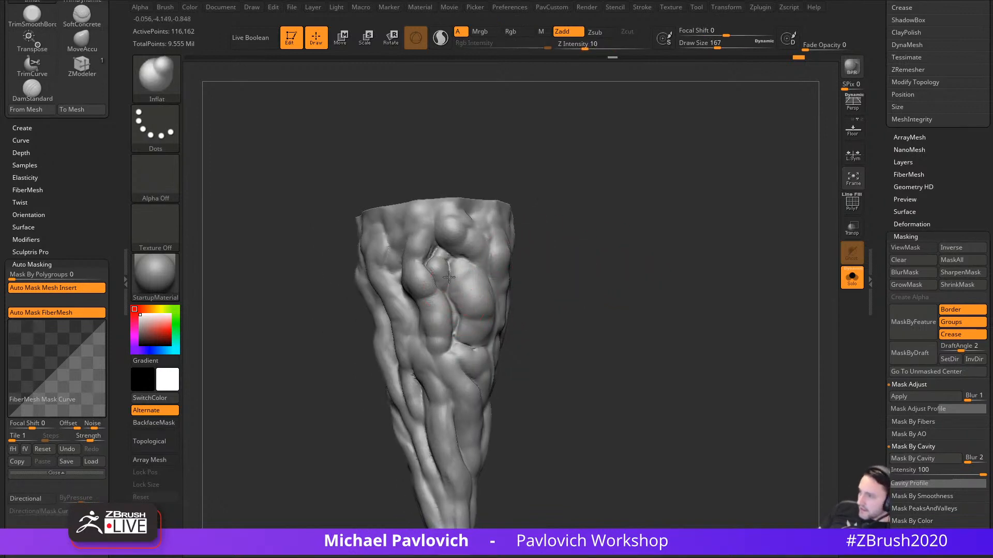
right_drag(542, 270, 505, 272)
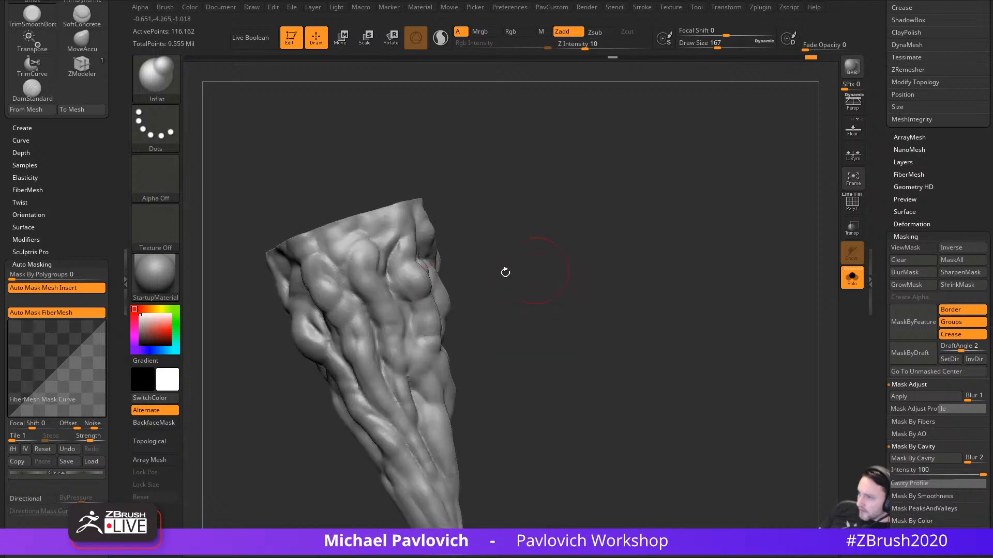
right_drag(401, 342, 450, 283)
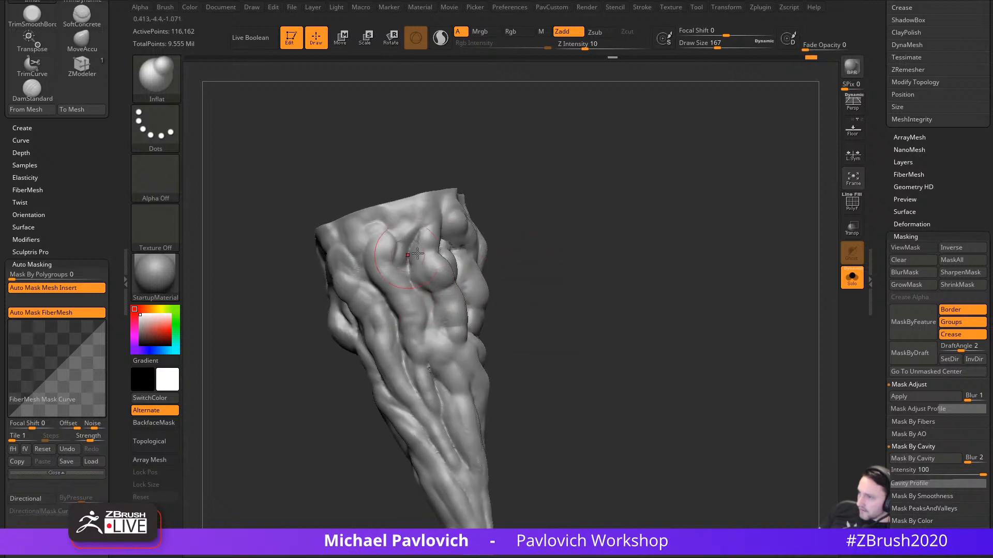
right_drag(417, 253, 427, 278)
right_drag(444, 342, 369, 306)
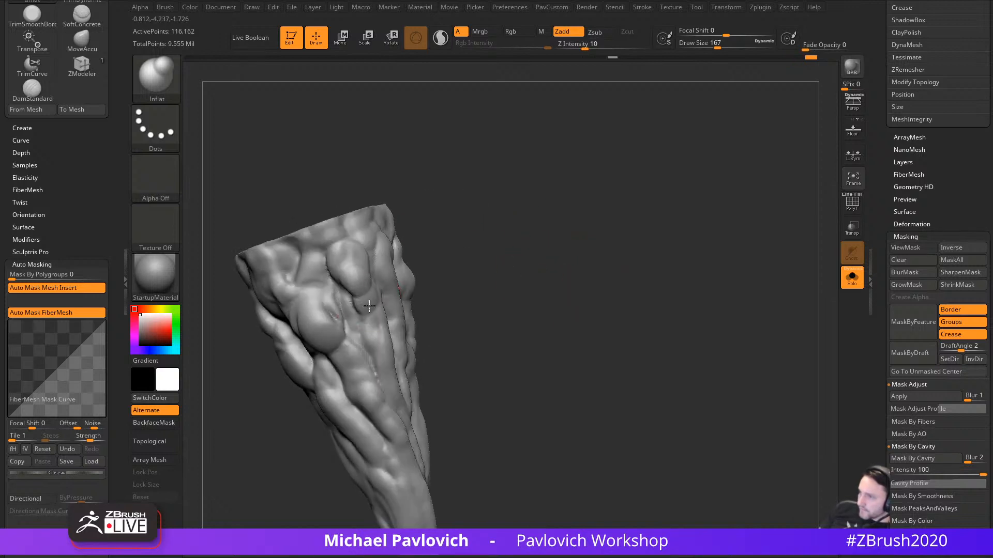
Step: Continue the Inflat strokes in the grooves around the two big bulges and the strands on the cone's other sides
right_drag(363, 242, 388, 279)
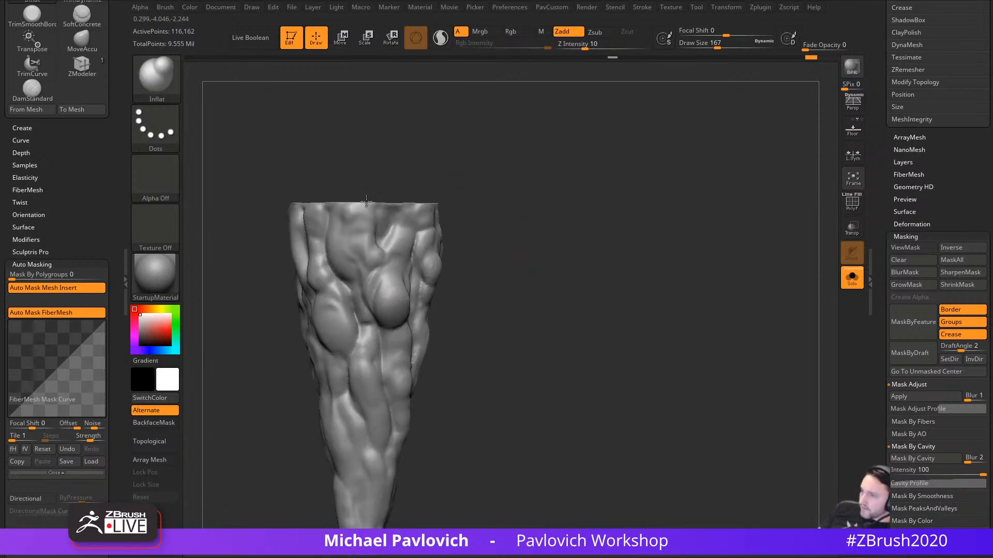
alt+right_drag(367, 200, 435, 239)
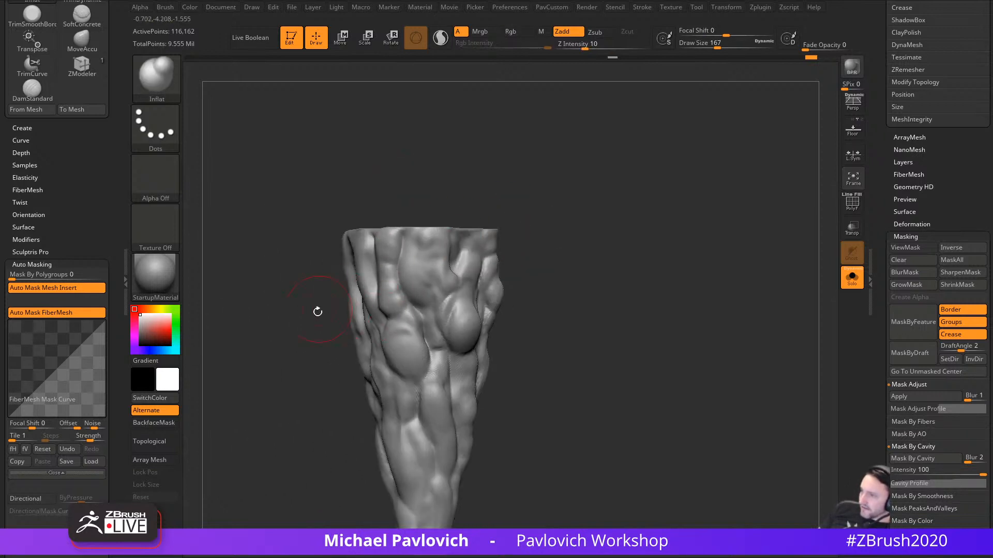
mouse_move(318, 311)
right_down()
mouse_move(353, 239)
mouse_move(388, 259)
right_up()
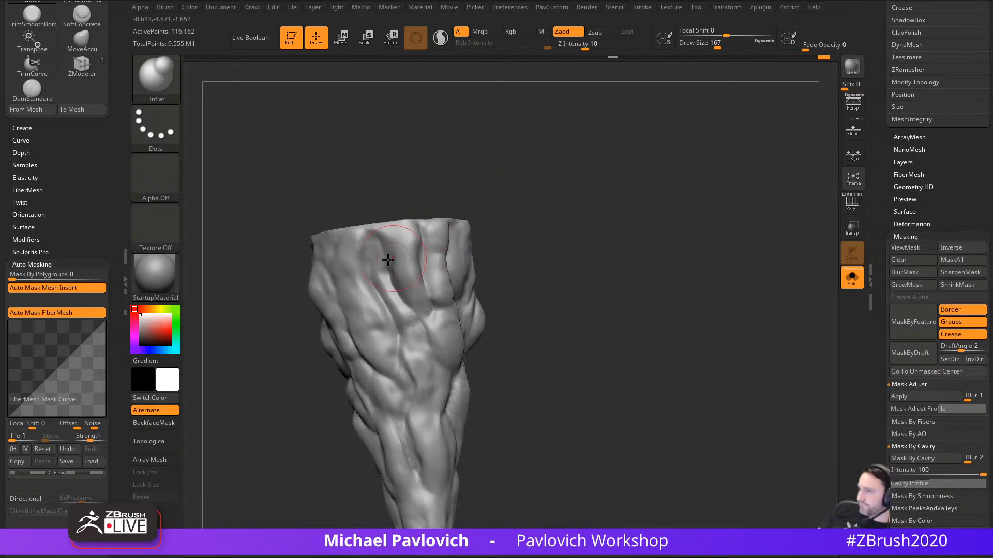
mouse_move(351, 328)
right_down()
mouse_move(541, 231)
mouse_move(386, 311)
right_up()
mouse_move(539, 254)
right_down()
mouse_move(422, 242)
mouse_move(312, 264)
right_up()
right_drag(436, 286, 403, 283)
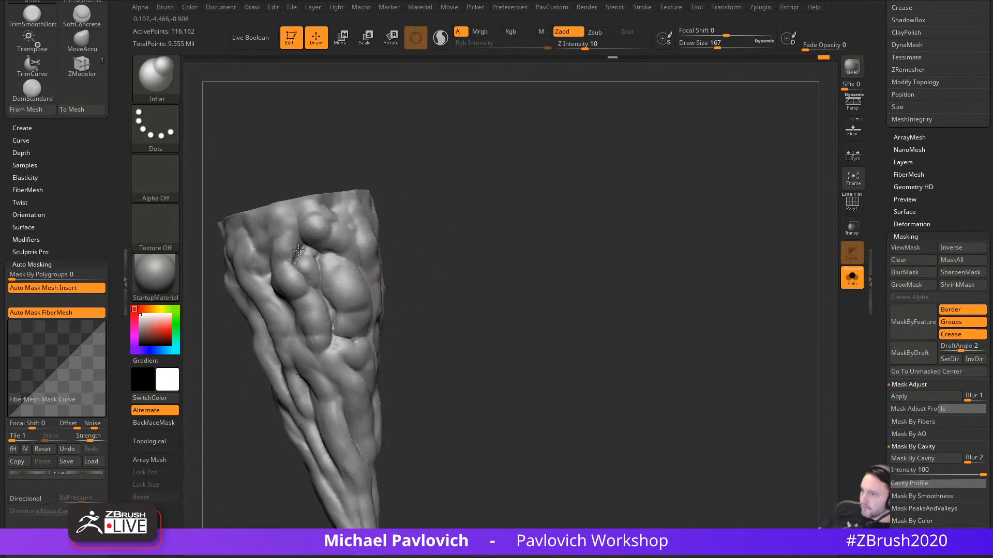
Step: Smooth the round lump below the rim and the crease between the large bulge and the small lump beside it
drag(300, 258, 313, 222)
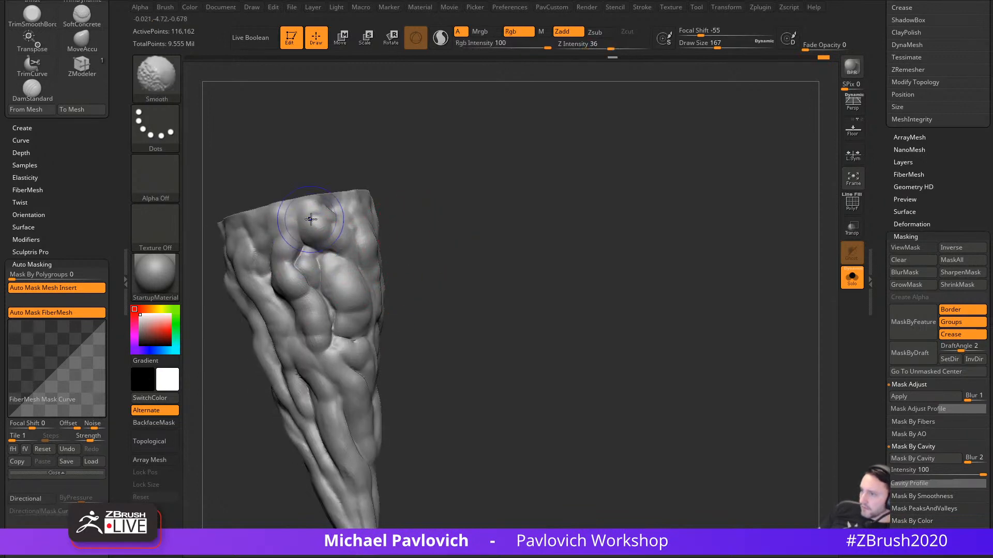
right_drag(348, 350, 389, 266)
mouse_move(325, 279)
shift+mouse_down()
mouse_move(333, 295)
mouse_move(320, 269)
shift+mouse_up()
right_drag(449, 180, 425, 202)
Step: Carve creases around the protruding bulges and down the adjoining strands with DamStandard at draw size 128
key(b)
key(d)
key(s)
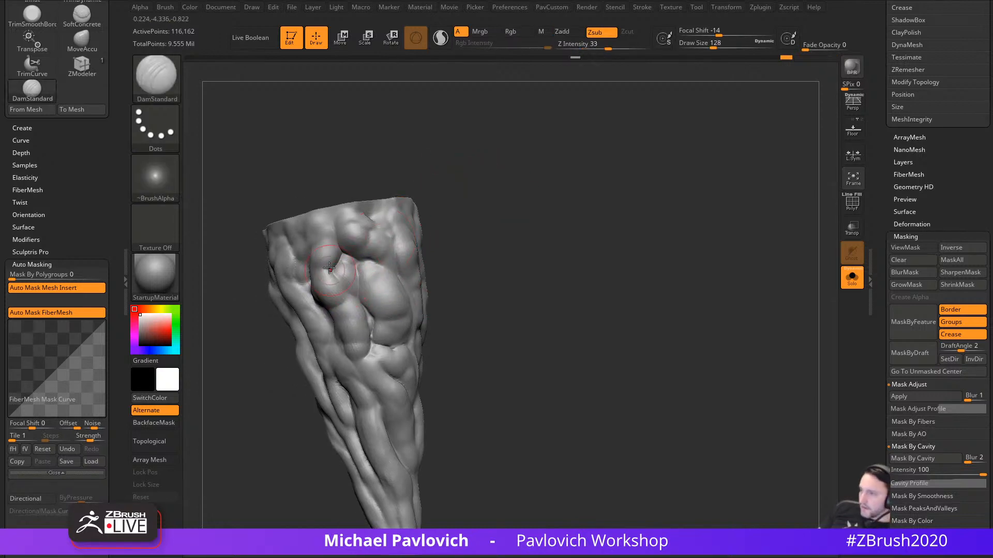
right_drag(455, 289, 483, 286)
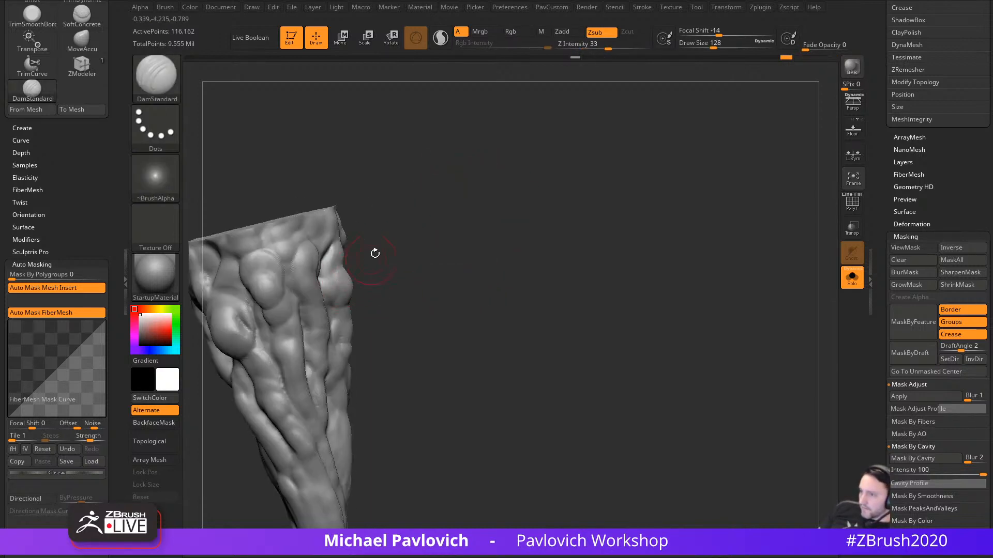
right_drag(374, 255, 407, 293)
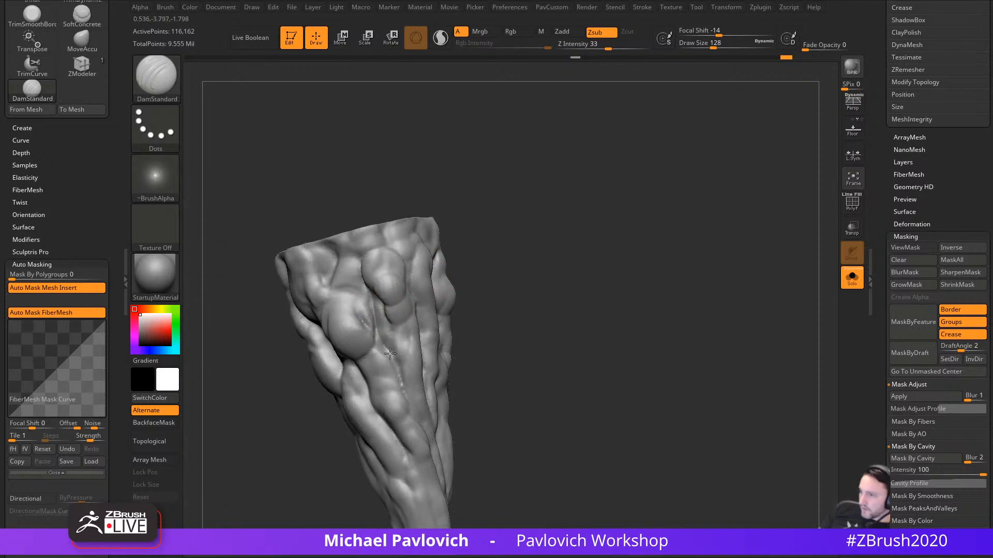
right_drag(483, 339, 396, 327)
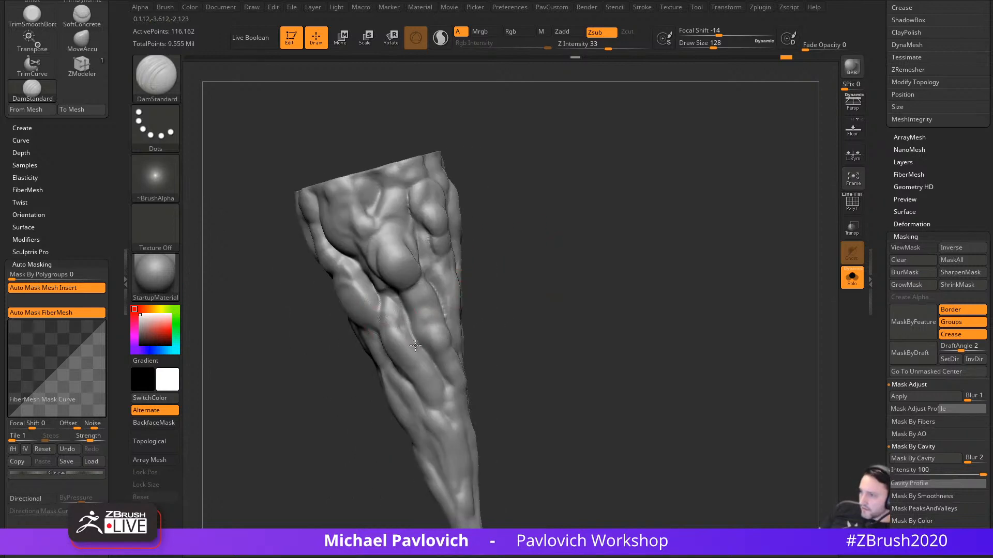
Step: Cut DamStandard grooves between the folds running down the cone's lumpy far side toward the tip
mouse_move(492, 351)
right_down()
mouse_move(457, 251)
mouse_move(454, 284)
mouse_move(532, 218)
right_up()
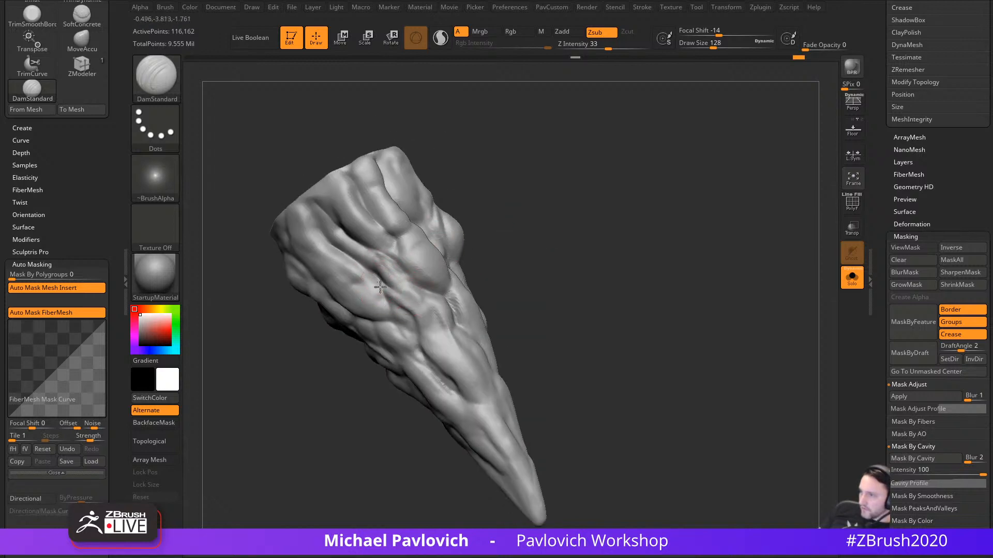
drag(382, 289, 408, 314)
right_drag(502, 286, 539, 246)
drag(413, 267, 441, 323)
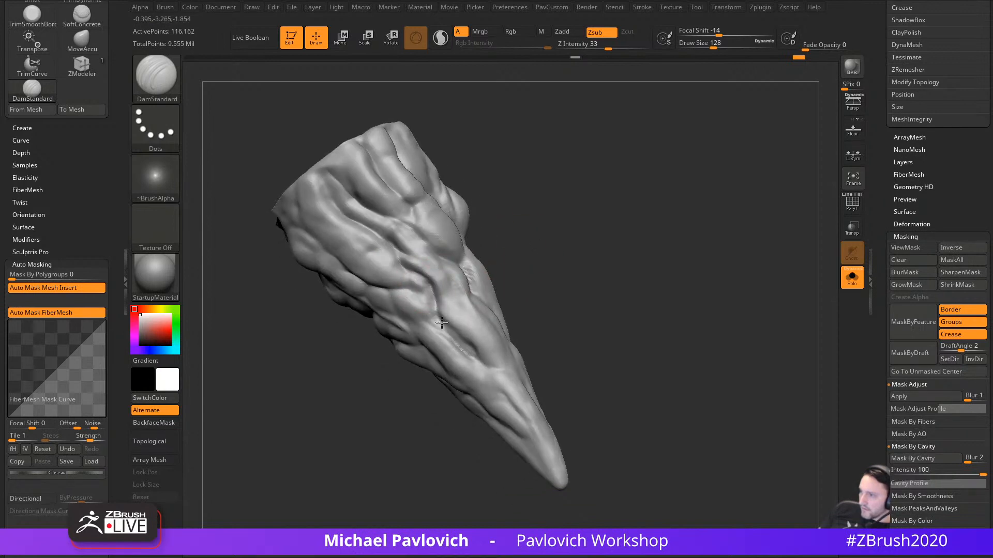
mouse_move(442, 323)
right_down()
mouse_move(543, 270)
mouse_move(446, 300)
right_up()
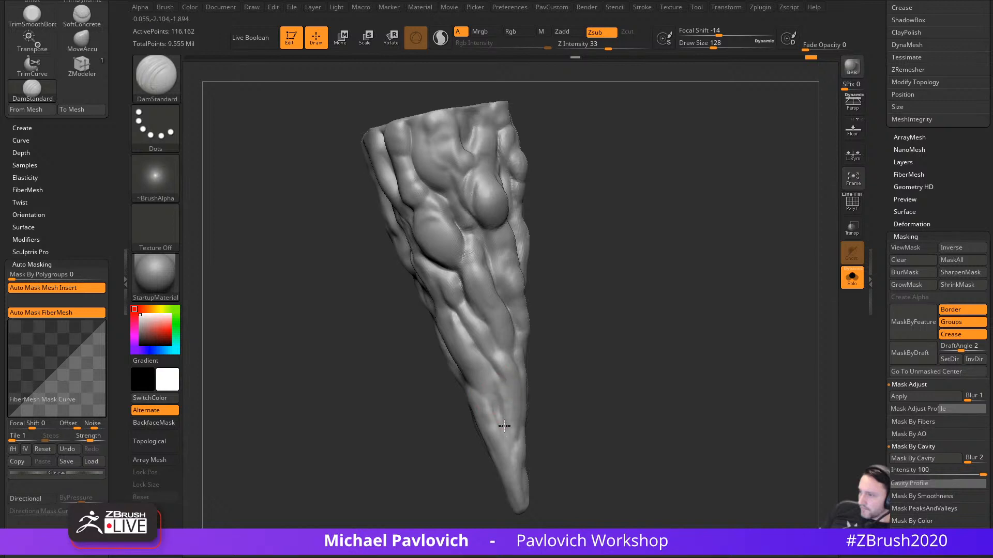
Step: Carve narrow DamStandard grooves between the strands on the cone's lower half and tip at draw size 65
mouse_move(375, 377)
right_down()
mouse_move(514, 259)
mouse_move(372, 172)
right_up()
mouse_move(501, 190)
right_down()
mouse_move(503, 155)
mouse_move(567, 199)
right_up()
right_drag(450, 216, 472, 200)
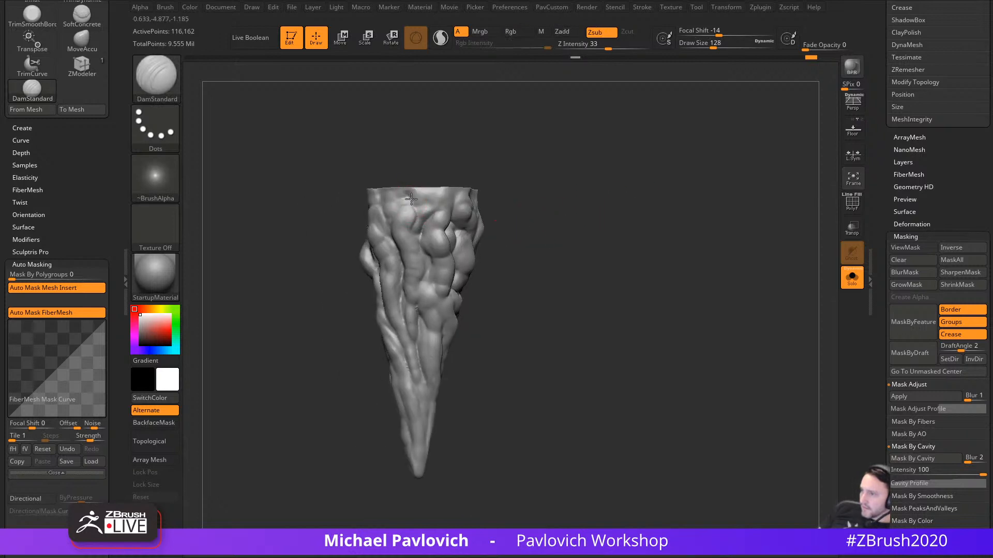
mouse_move(423, 169)
right_down()
mouse_move(472, 155)
mouse_move(560, 186)
mouse_move(411, 226)
mouse_move(571, 219)
mouse_move(496, 366)
right_up()
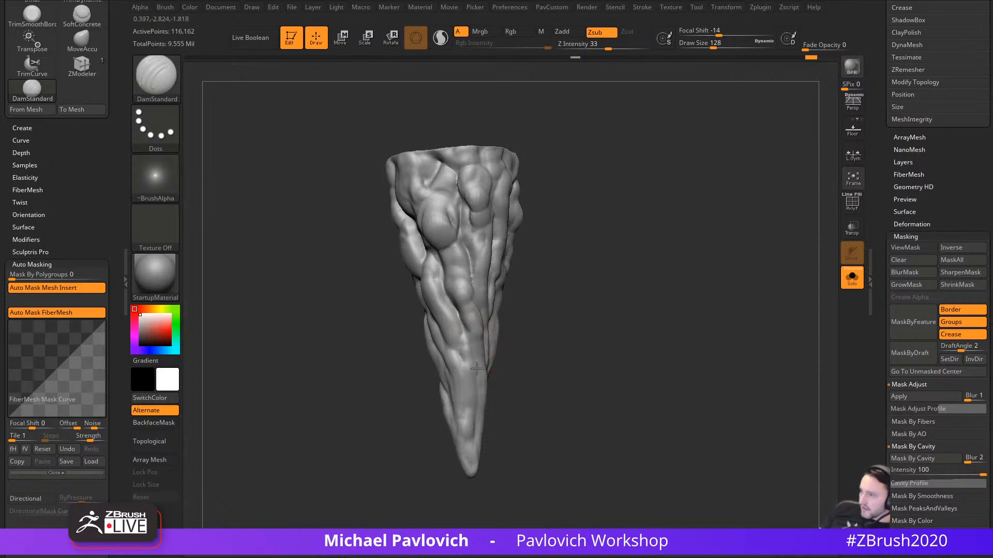
key(s)
drag(480, 406, 478, 406)
drag(456, 356, 463, 433)
mouse_move(513, 419)
right_down()
mouse_move(471, 400)
mouse_move(497, 397)
mouse_move(481, 351)
right_up()
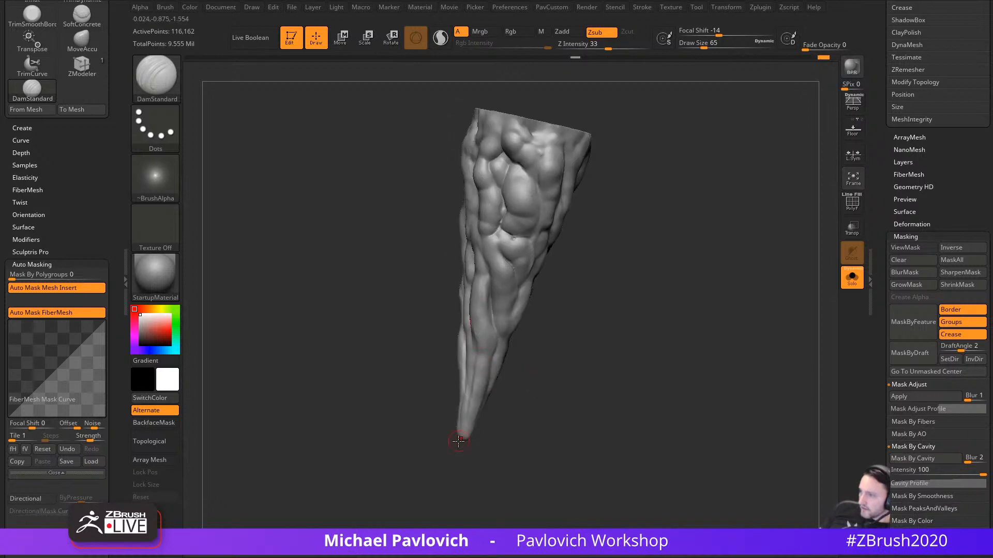
right_drag(470, 386, 483, 376)
right_drag(473, 445, 490, 338)
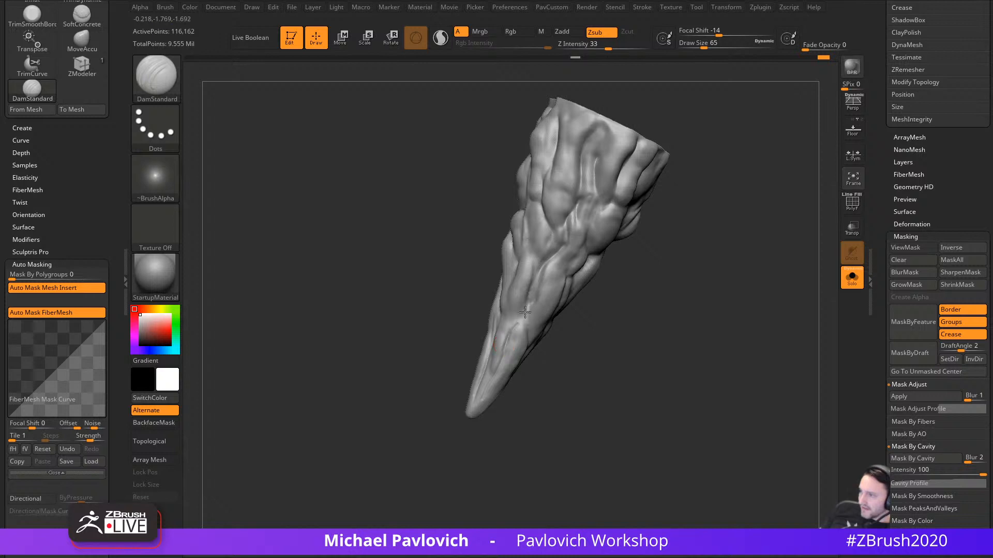
Step: Cut further DamStandard creases between the folds just above the cone's tip at draw size 83
alt+drag(591, 317, 589, 321)
key(s)
drag(507, 310, 509, 309)
mouse_move(523, 360)
mouse_down()
mouse_move(520, 316)
mouse_move(486, 372)
mouse_up()
drag(543, 361, 519, 336)
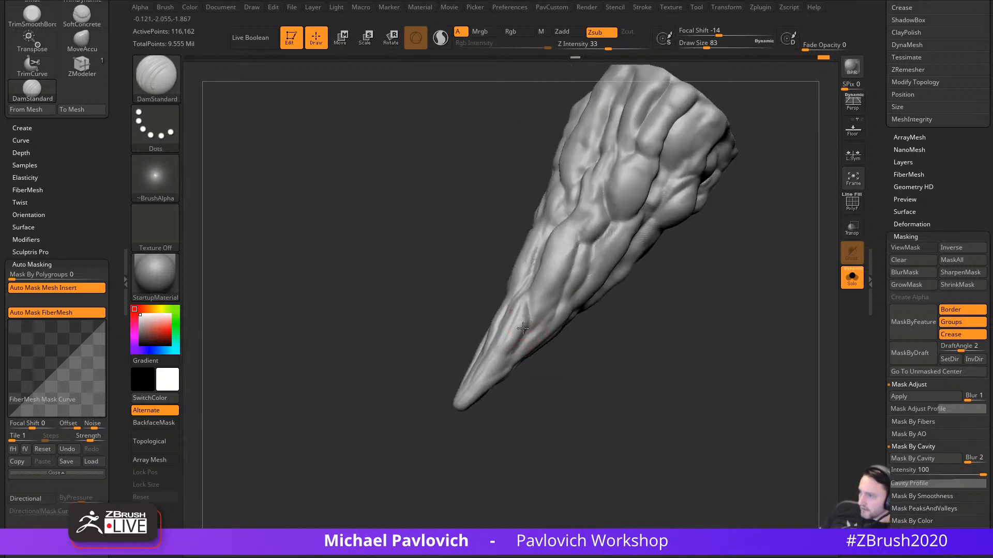
drag(428, 408, 639, 280)
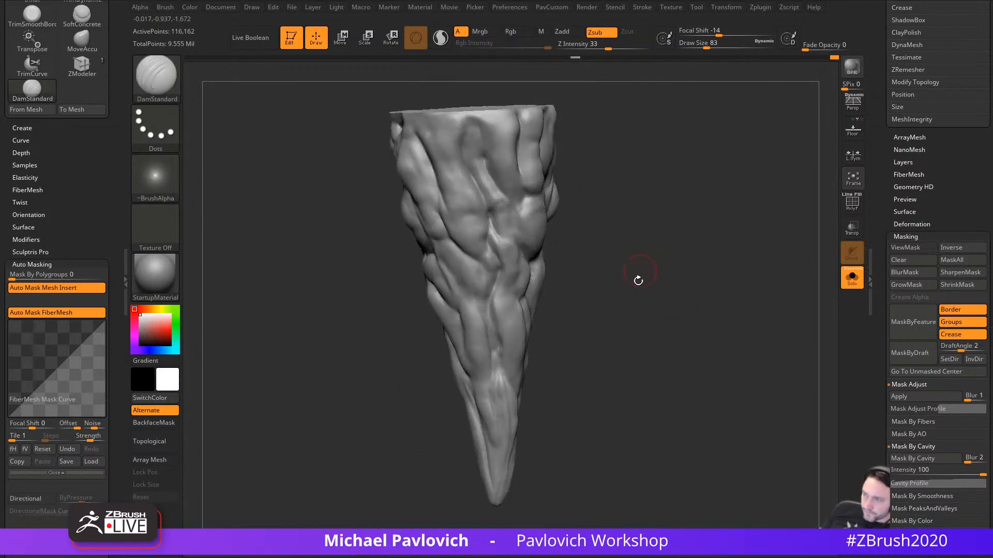
Step: Switch to the SoftConcrete brush and set it to draw size 154 and Z Intensity 52
key(b)
key(c)
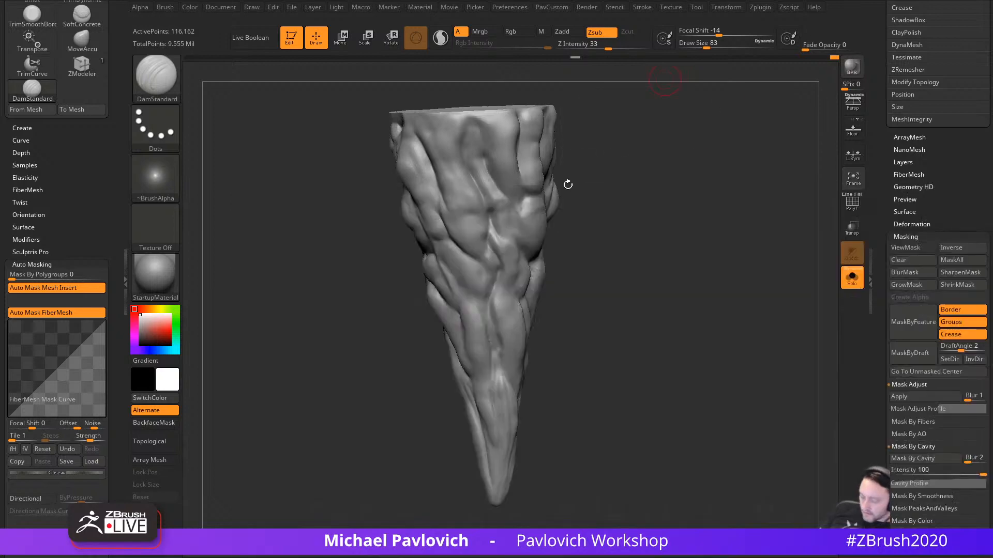
key(b)
key(s)
click(334, 489)
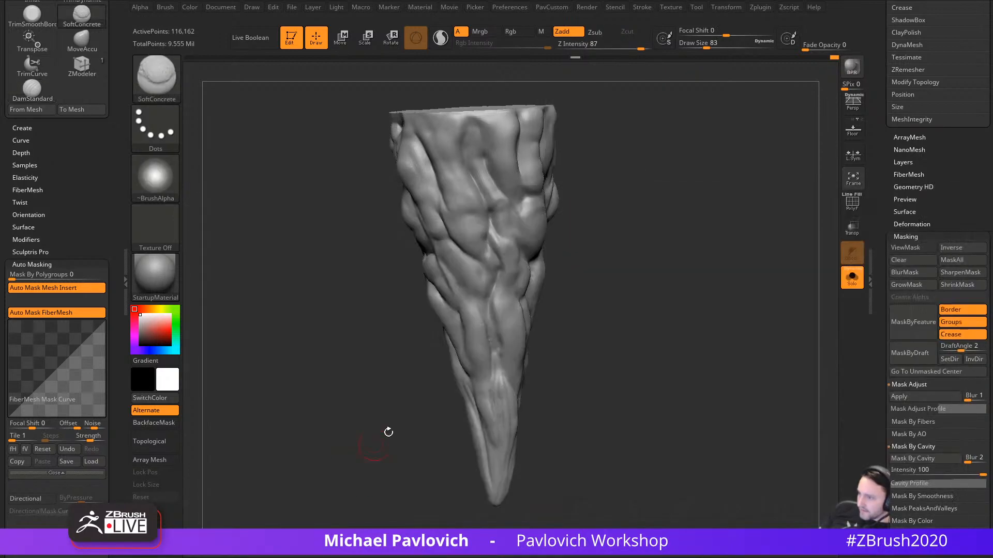
alt+drag(388, 432, 628, 334)
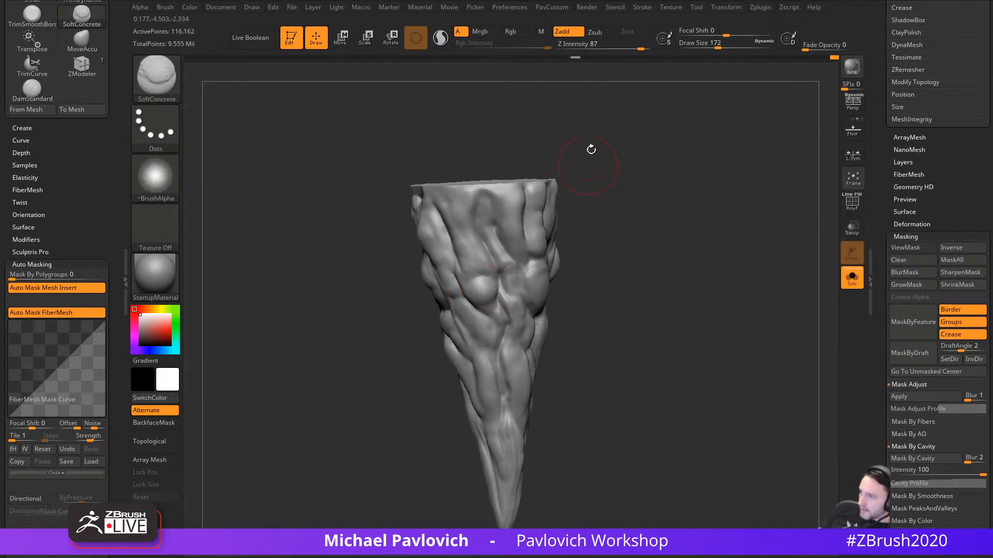
key(s)
click(480, 260)
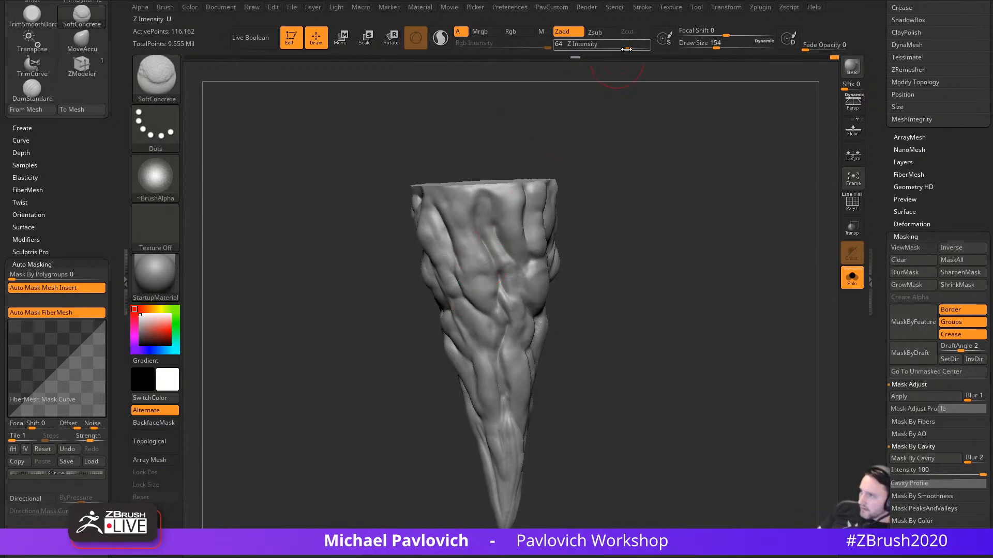
click(620, 45)
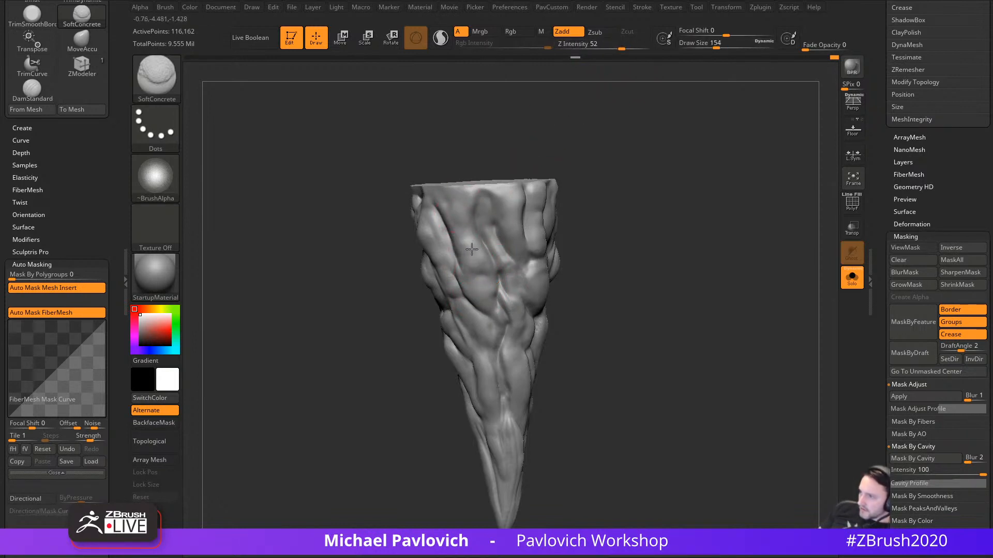
Step: Puff up the folds below the rim and the bulges on the adjoining side with SoftConcrete strokes
drag(459, 196, 501, 247)
mouse_move(562, 266)
mouse_down()
mouse_move(574, 259)
mouse_move(565, 233)
mouse_up()
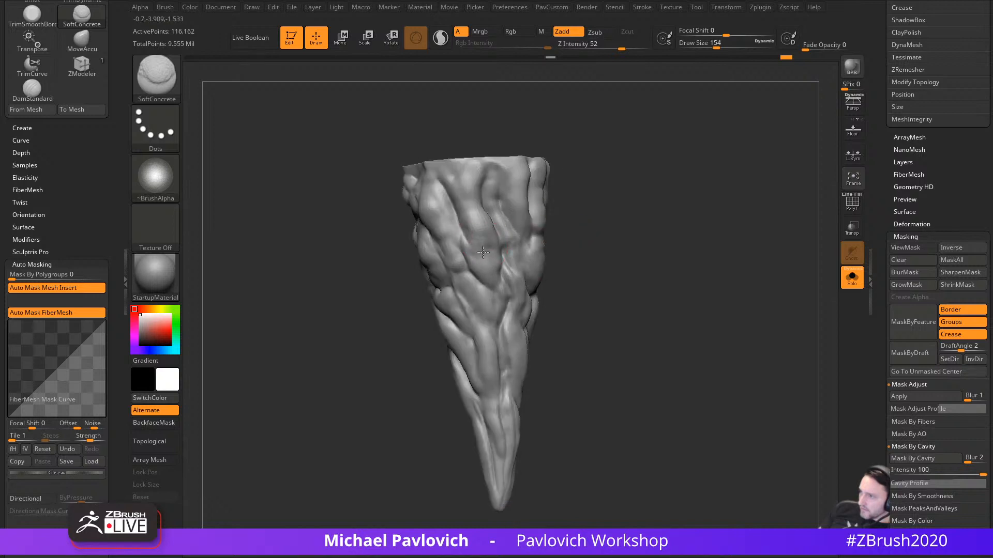
drag(557, 199, 572, 190)
drag(449, 236, 463, 274)
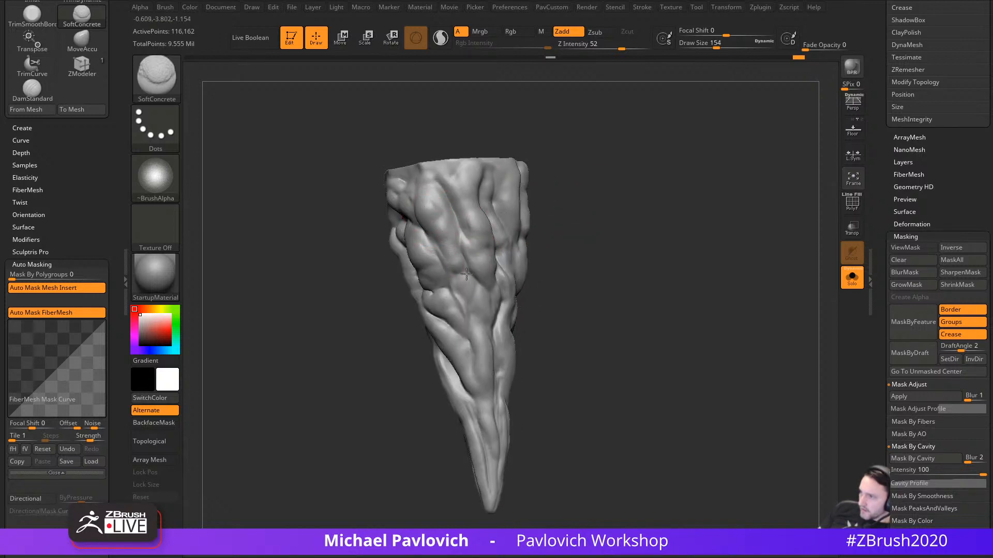
drag(600, 219, 545, 206)
drag(453, 231, 431, 239)
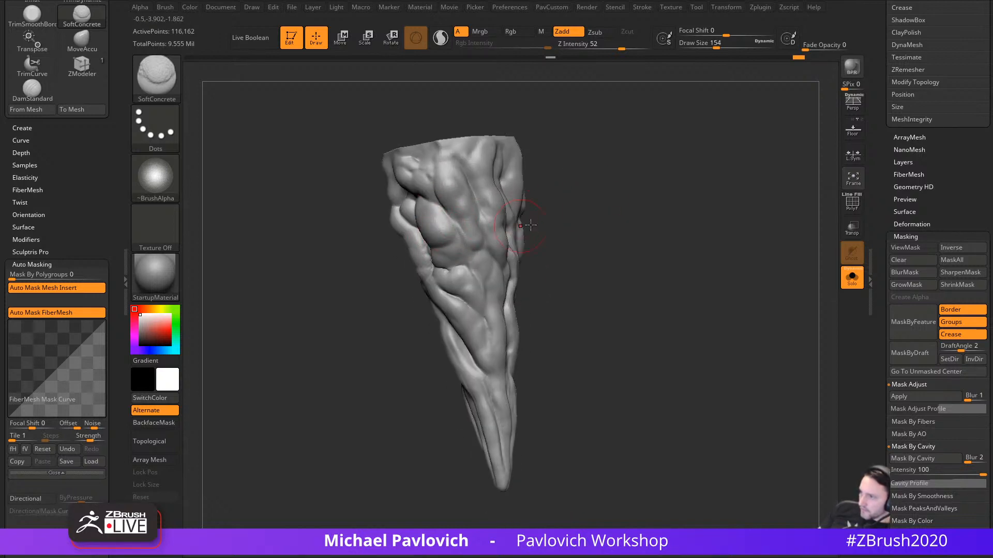
drag(529, 225, 555, 228)
drag(440, 257, 443, 261)
mouse_move(523, 226)
mouse_down()
mouse_move(585, 204)
mouse_move(517, 203)
mouse_up()
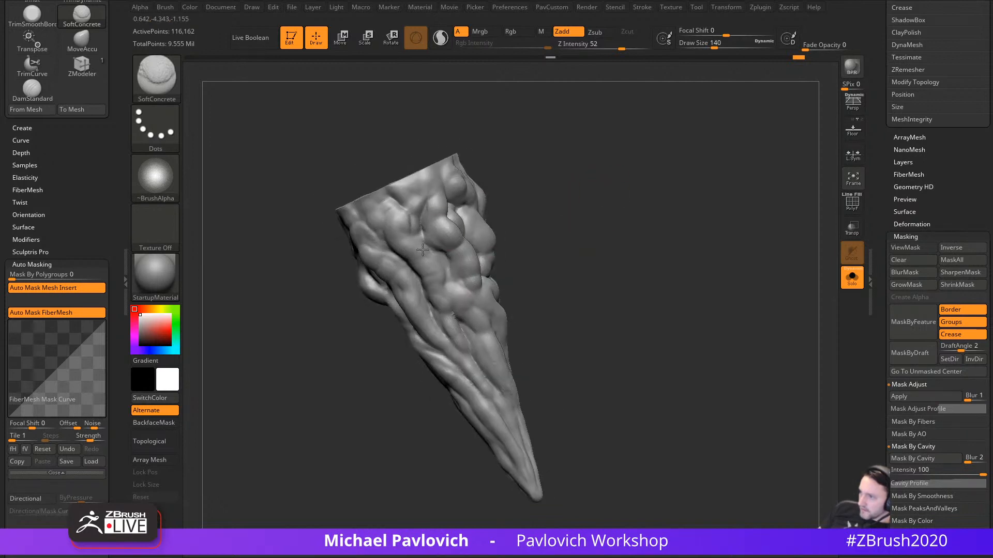
Step: Build up the lumps and the large round bulge around the upper half with SoftConcrete at draw size 140
shift+drag(522, 249, 563, 240)
mouse_move(435, 258)
mouse_down()
mouse_move(439, 232)
mouse_move(435, 264)
mouse_up()
drag(523, 227, 578, 238)
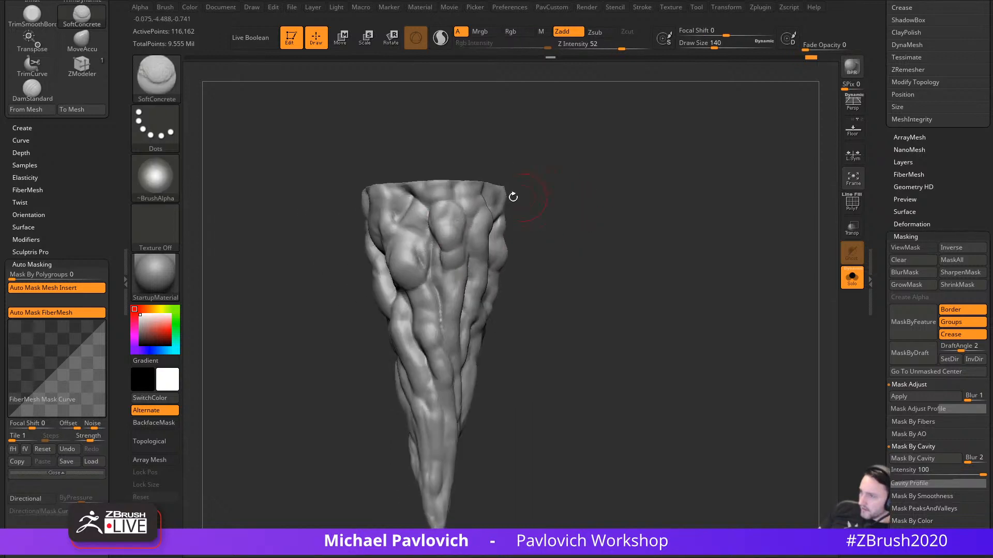
drag(416, 213, 414, 233)
right_drag(415, 233, 442, 220)
right_drag(431, 272, 454, 270)
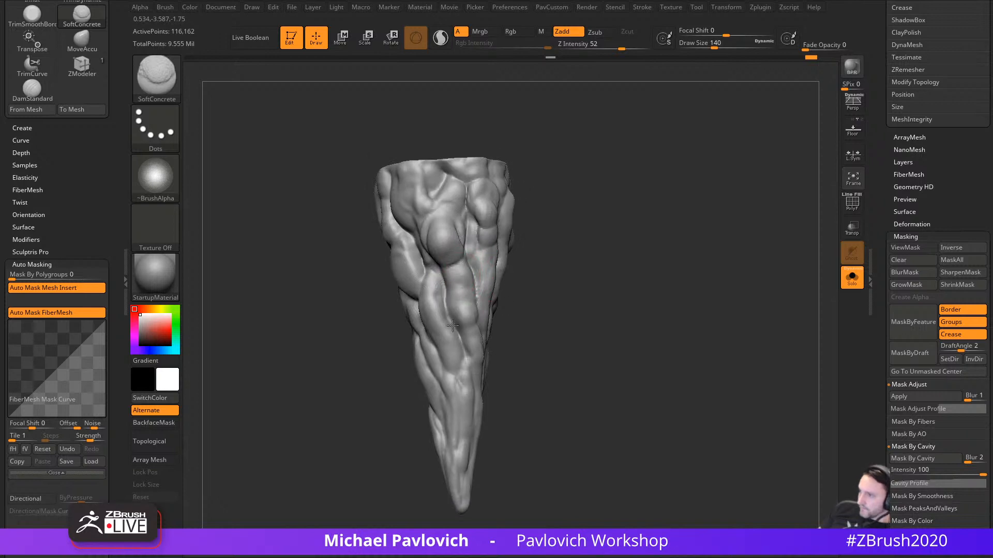
Step: Thicken the strands between the bulges and below the rim around the cone's other sides with SoftConcrete
drag(528, 241, 595, 244)
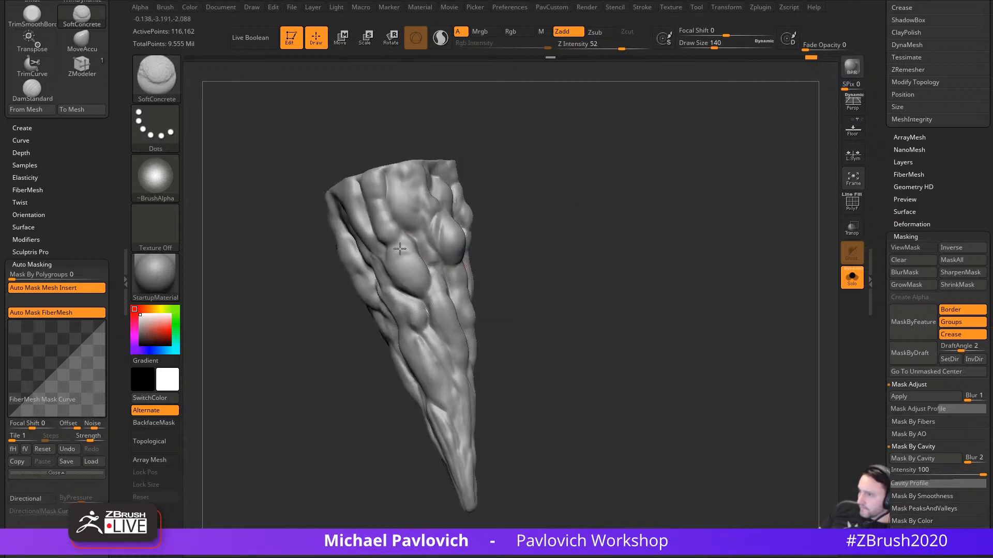
right_drag(400, 249, 394, 293)
drag(448, 275, 390, 269)
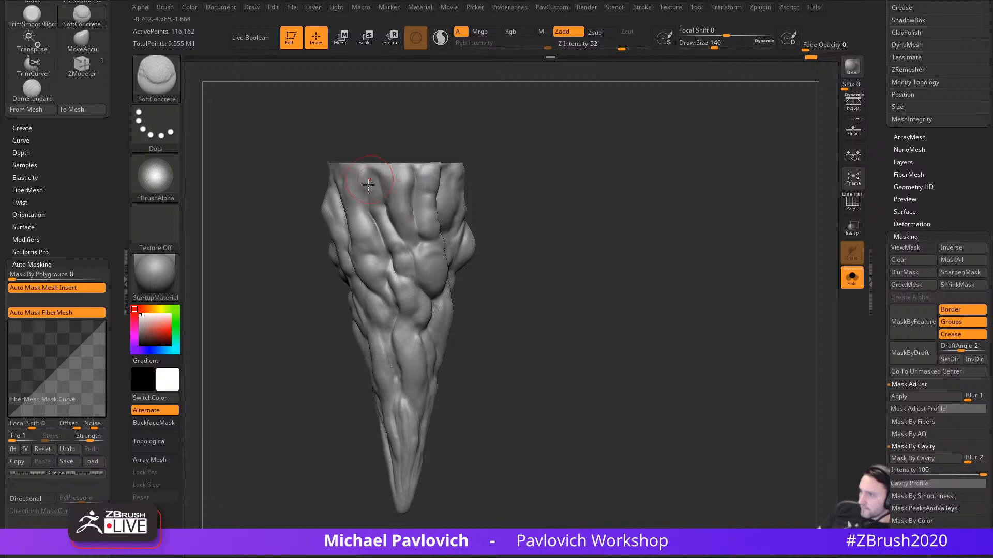
mouse_move(371, 189)
mouse_down()
mouse_move(545, 129)
mouse_move(437, 182)
mouse_move(409, 176)
mouse_move(571, 143)
mouse_move(505, 160)
mouse_up()
drag(543, 231, 481, 229)
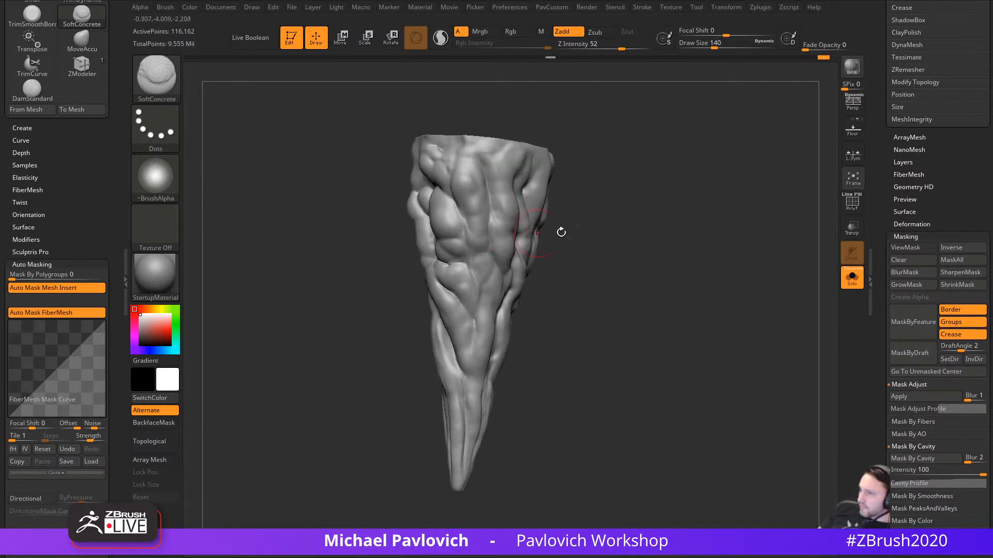
drag(560, 230, 476, 238)
mouse_move(582, 276)
alt+mouse_down()
mouse_move(574, 253)
mouse_move(478, 238)
alt+mouse_up()
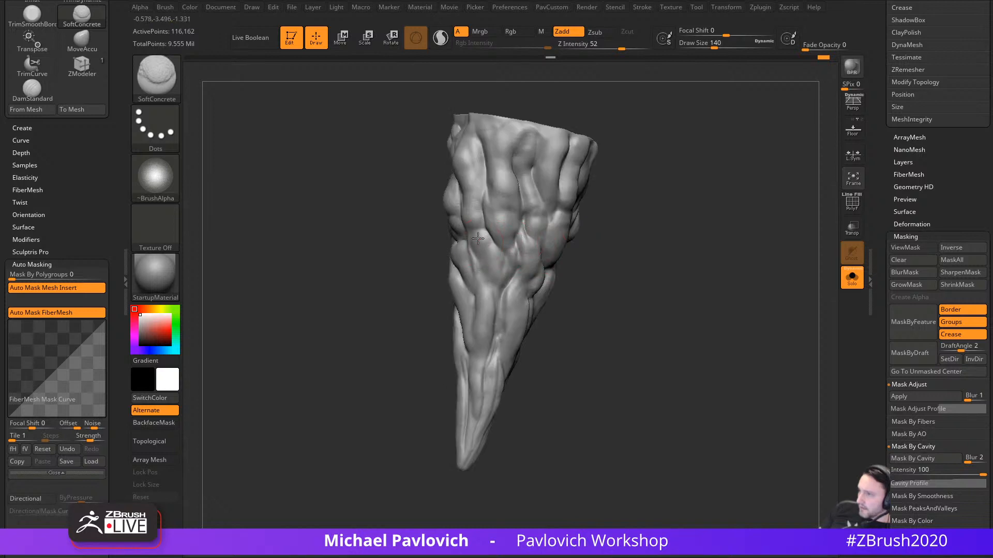
mouse_move(562, 331)
mouse_down()
mouse_move(607, 308)
mouse_move(511, 357)
mouse_up()
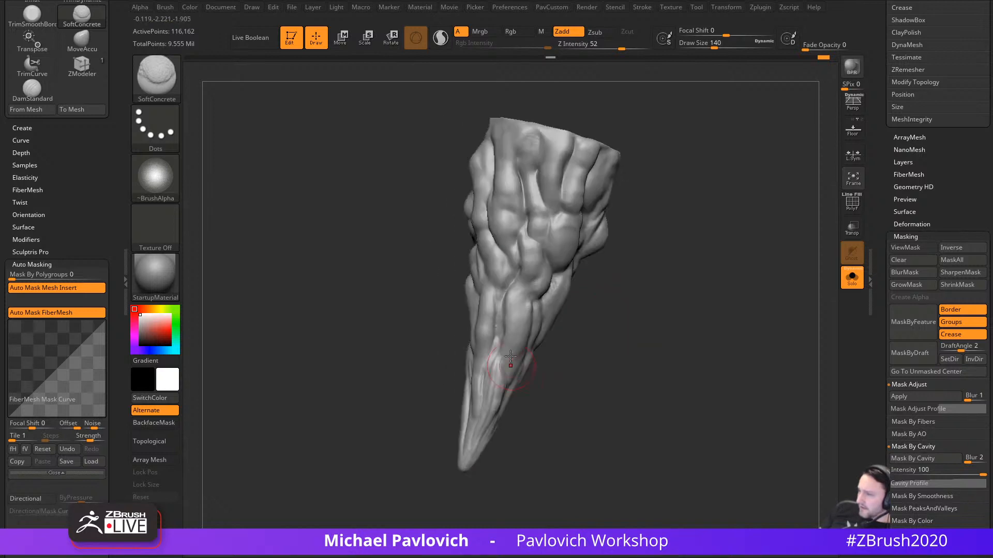
Step: Swell the strands on the cone's lower half with SoftConcrete, raising the draw size to 217
mouse_move(491, 372)
right_down()
mouse_move(545, 359)
mouse_move(460, 320)
mouse_move(551, 271)
right_up()
mouse_move(443, 291)
right_down()
mouse_move(541, 275)
mouse_move(556, 290)
mouse_move(496, 302)
right_up()
key(s)
click(465, 310)
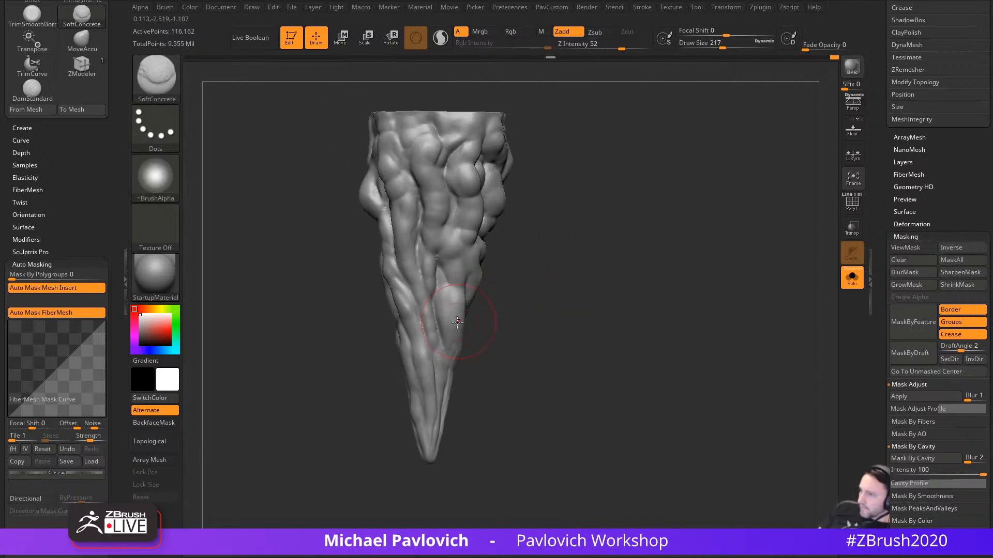
Step: Fill out the strands running down below the large round bulge with SoftConcrete at draw size 158
key(f)
right_drag(489, 340, 448, 265)
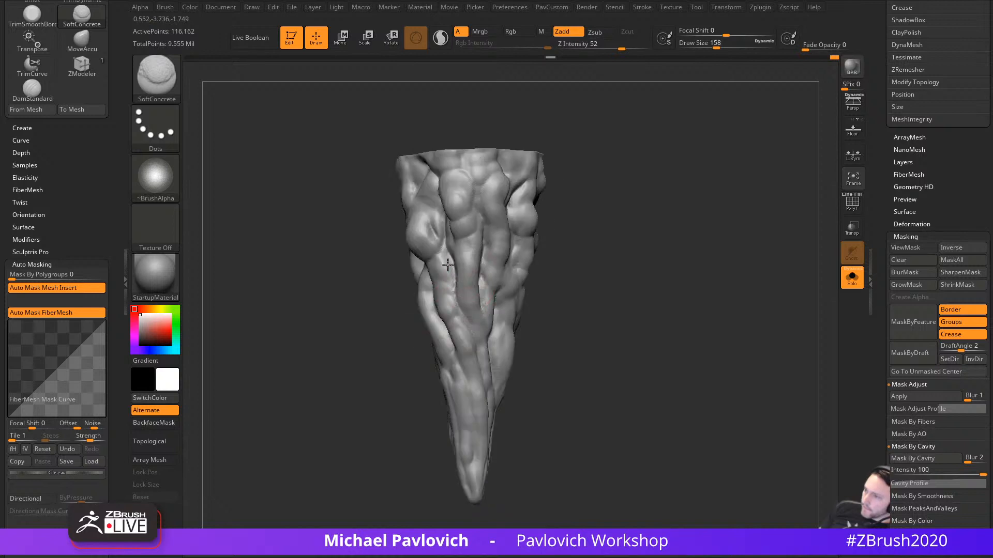
drag(443, 264, 443, 280)
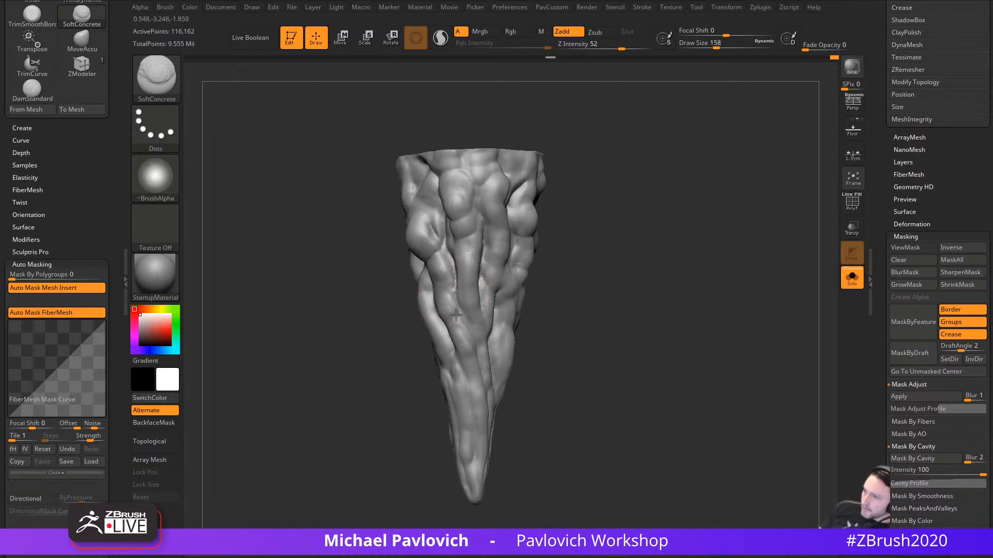
drag(456, 315, 454, 354)
drag(532, 366, 566, 374)
drag(439, 328, 418, 288)
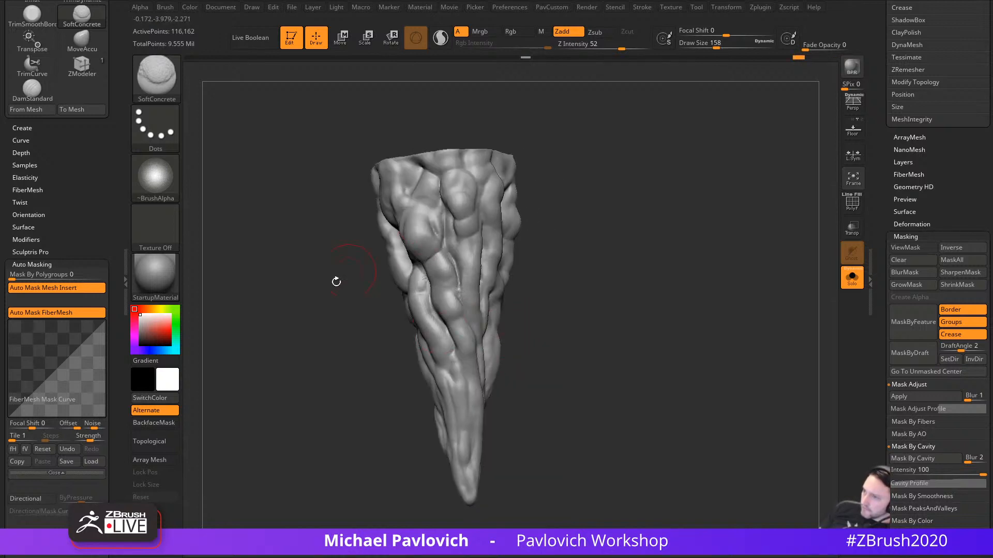
drag(336, 281, 374, 326)
drag(433, 290, 446, 233)
drag(703, 284, 671, 241)
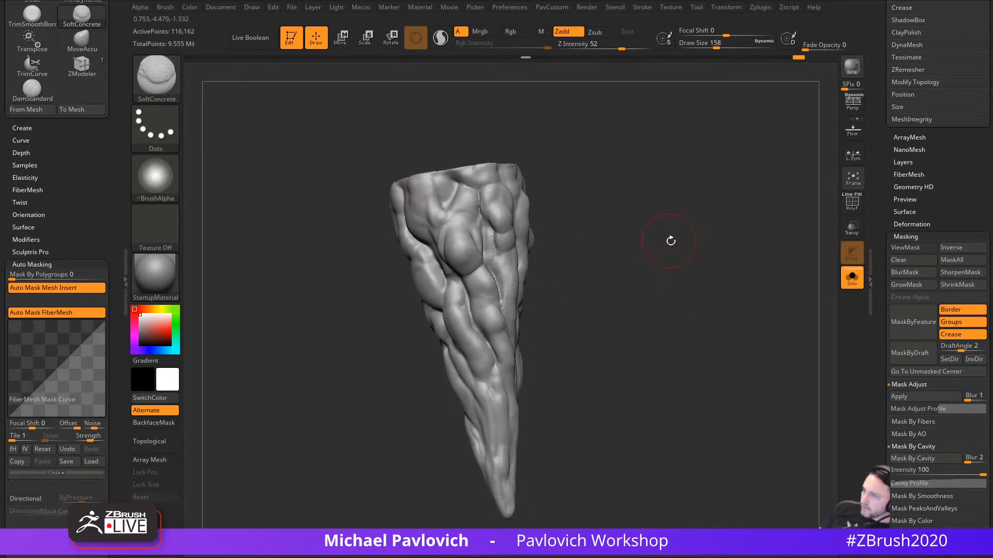
Step: Look over the custom modelling controls and open the Deformation settings for the cone
key(space)
drag(673, 164, 674, 166)
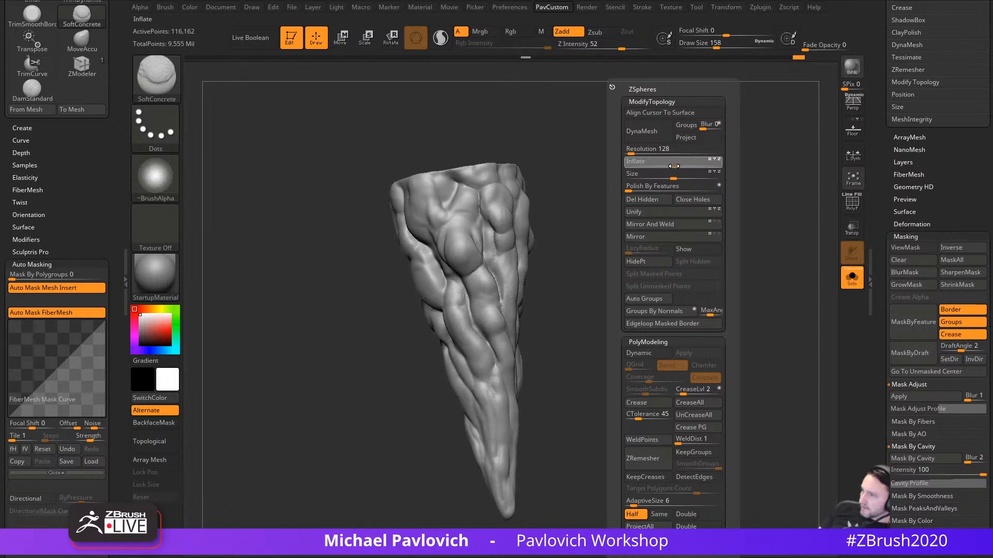
drag(875, 261, 874, 468)
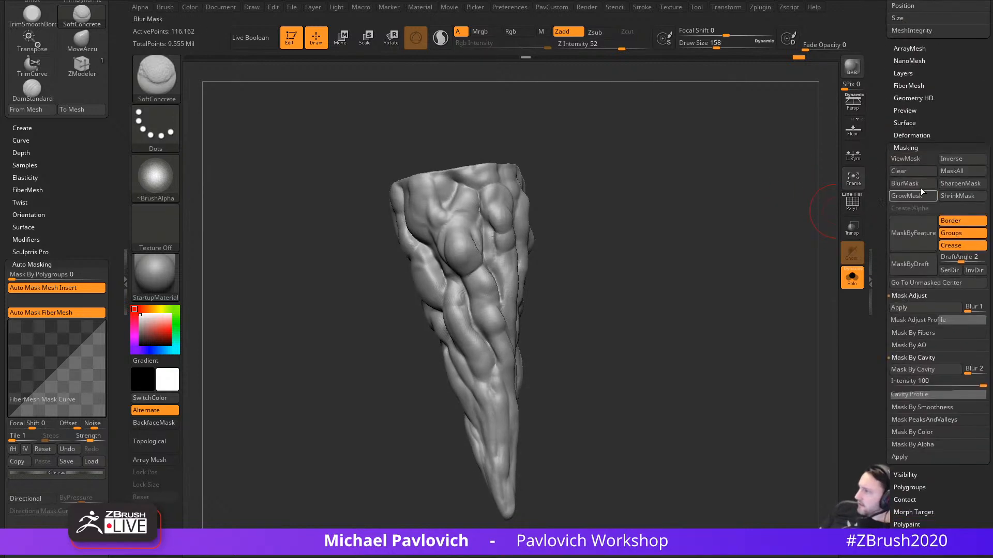
shift+click(911, 135)
Step: Activate the Move gizmo in a straight side view, center it on the cone, and browse its deformer types
shift+drag(786, 184, 724, 221)
key(w)
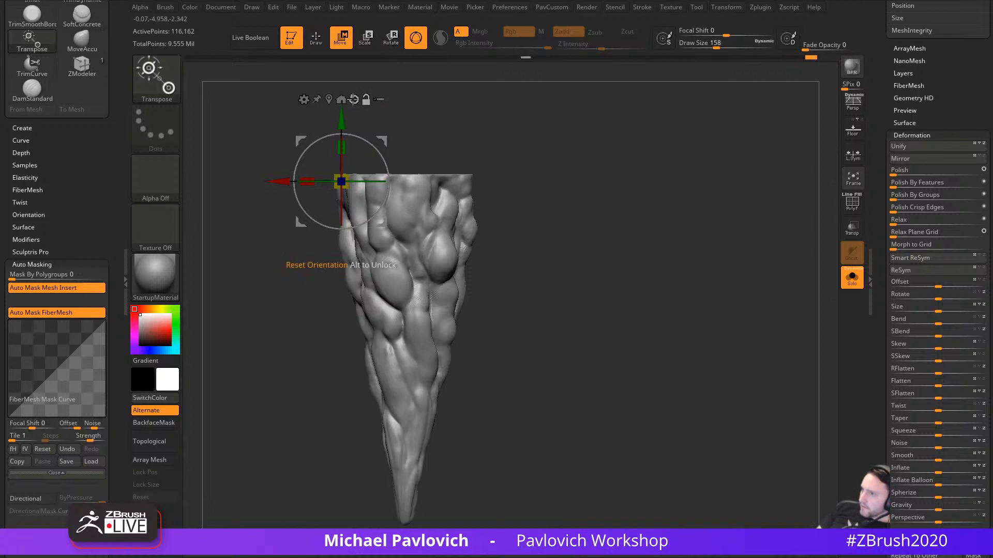
click(329, 99)
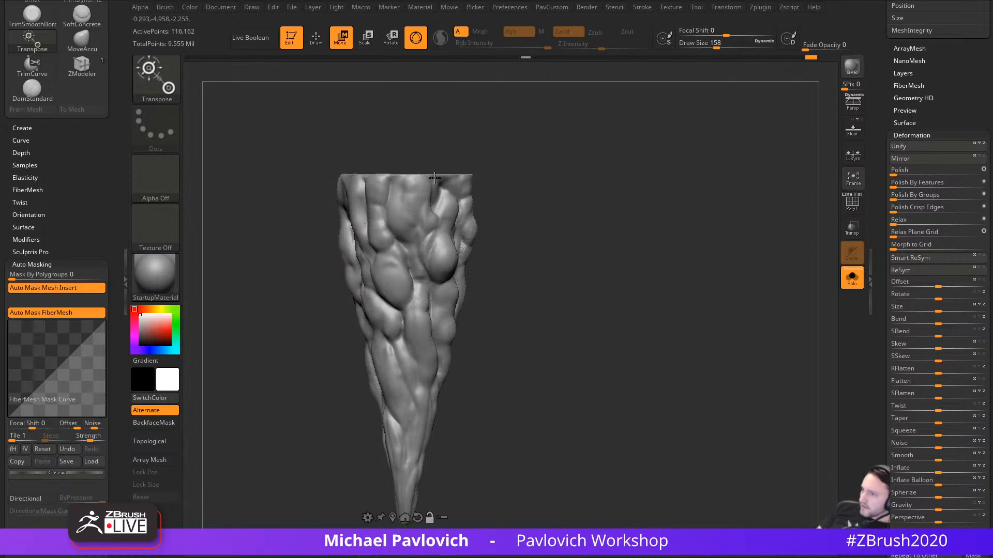
alt+drag(507, 289, 494, 181)
click(380, 410)
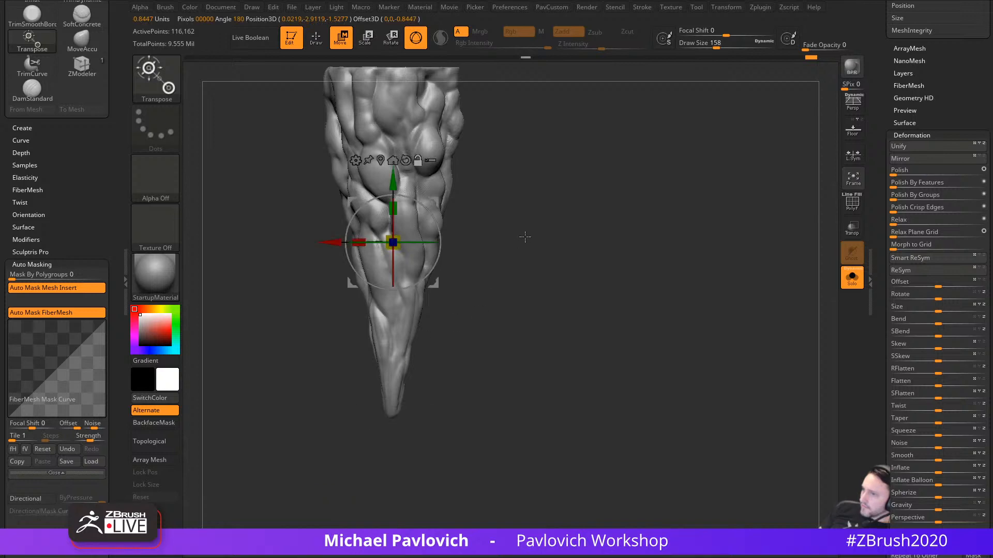
alt+drag(525, 236, 552, 329)
click(384, 252)
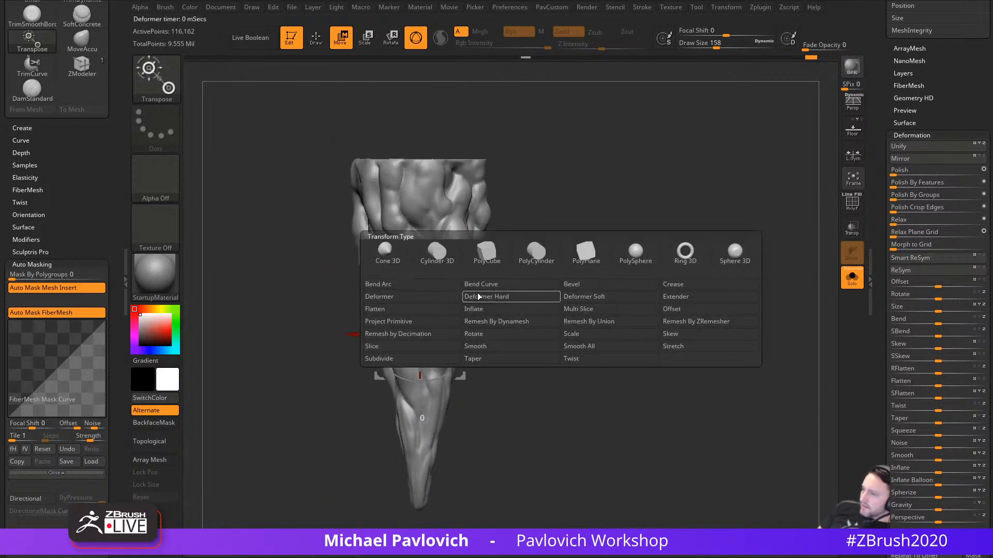
click(581, 350)
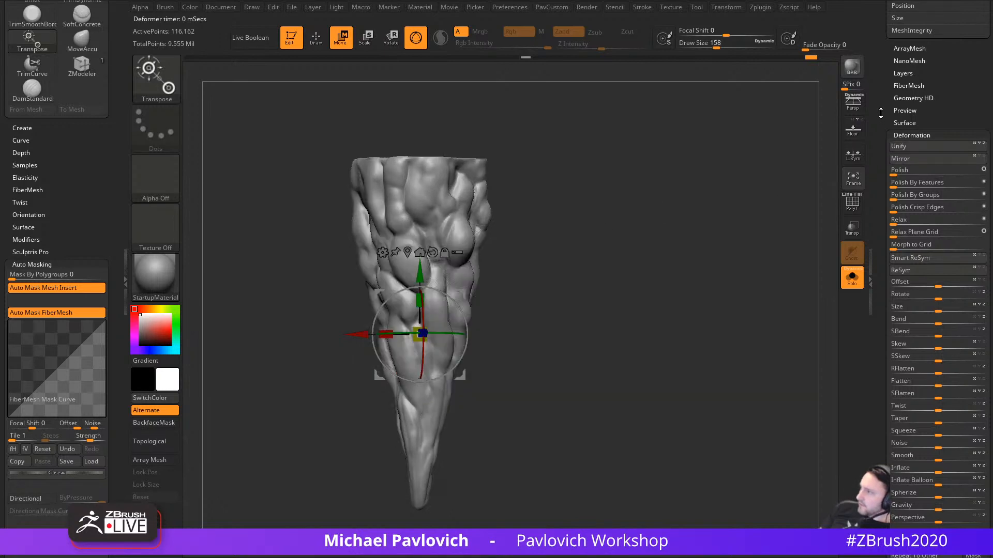
Step: Apply a Twist deformer along the cone's full height so its strands spiral around the axis, and return to draw mode with SoftConcrete
scroll(881, 113, up, 10)
scroll(910, 200, down, 1)
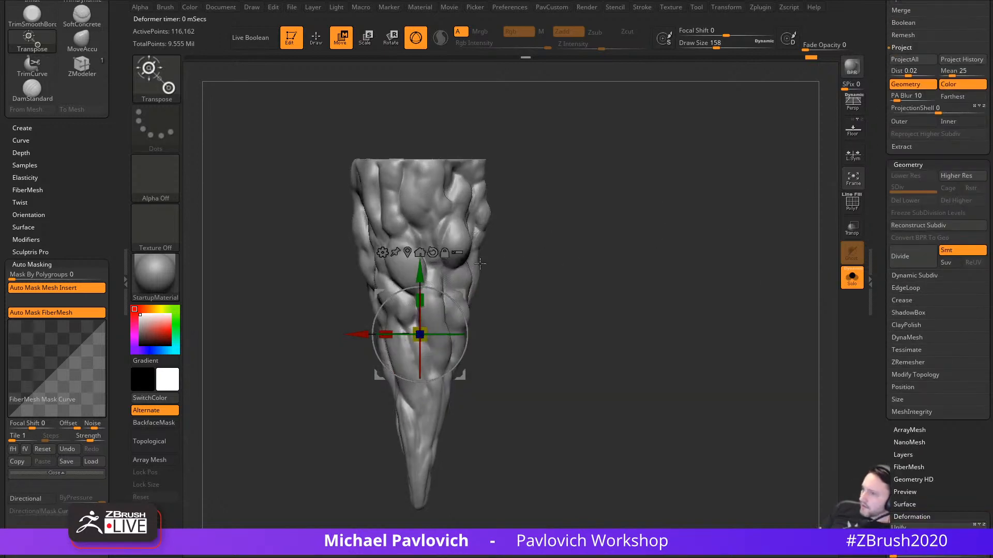
click(382, 253)
click(520, 357)
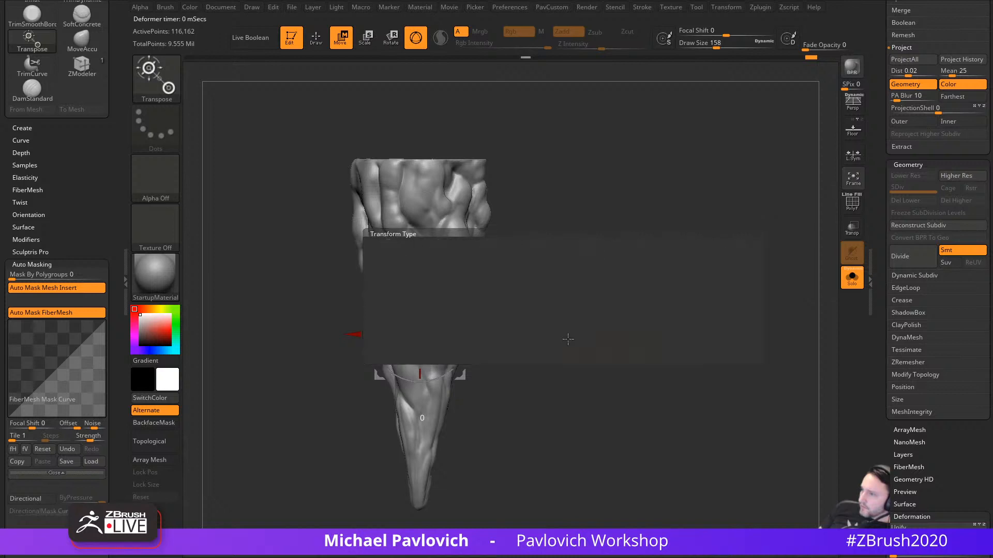
drag(422, 150, 421, 186)
drag(421, 519, 422, 539)
drag(514, 421, 338, 403)
key(q)
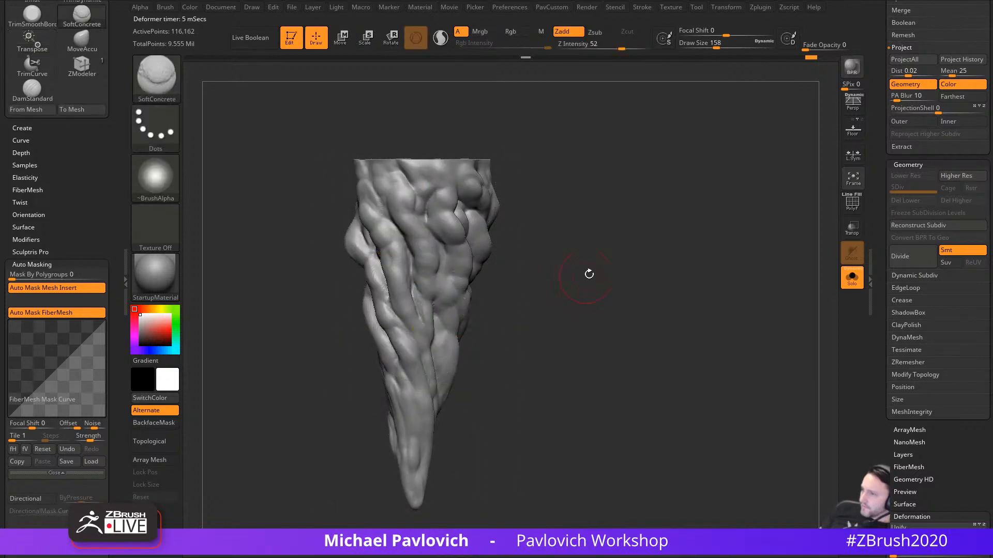
Step: Reconstruct the cone's lower subdivision levels, check the wireframe at SDiv 1, and go back to SDiv 4 with the polyframe off
click(846, 203)
drag(714, 248, 777, 230)
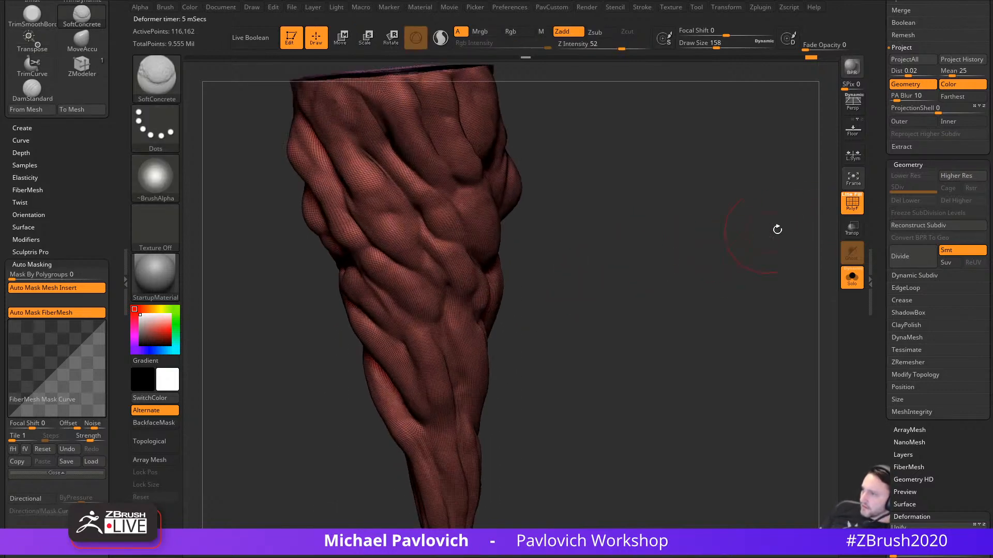
click(924, 225)
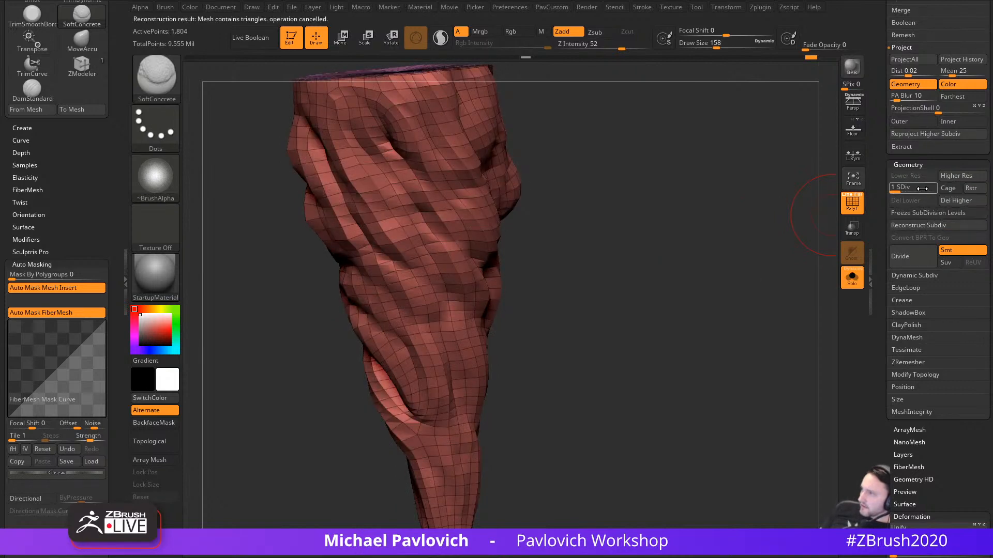
alt+drag(672, 306, 724, 275)
click(851, 203)
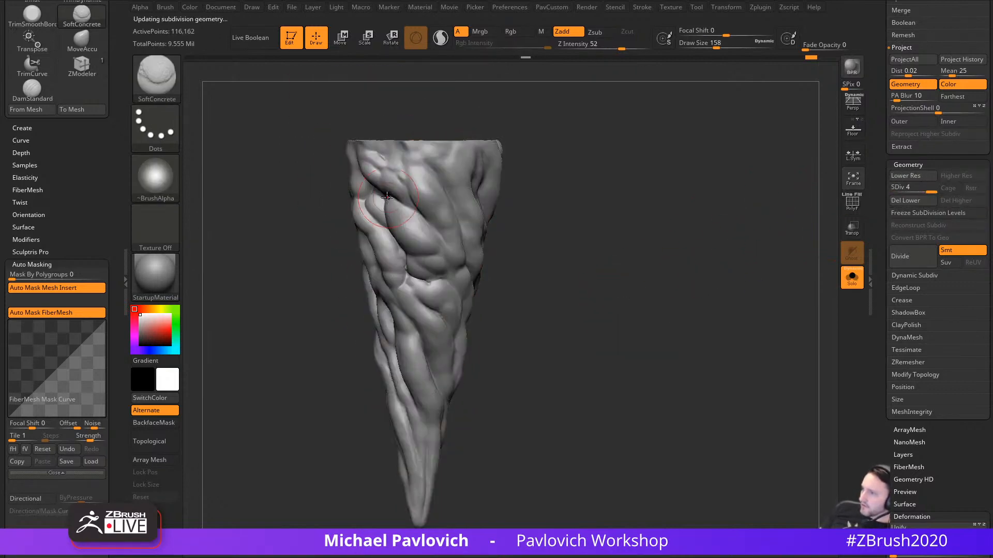
Step: Refine the creases between strands on the cone's lower half with DamStandard at draw size 104, and smooth the strand surfaces
mouse_move(592, 320)
alt+mouse_down()
mouse_move(620, 289)
mouse_move(742, 284)
mouse_move(700, 288)
mouse_move(746, 299)
mouse_move(713, 306)
mouse_move(702, 294)
alt+mouse_up()
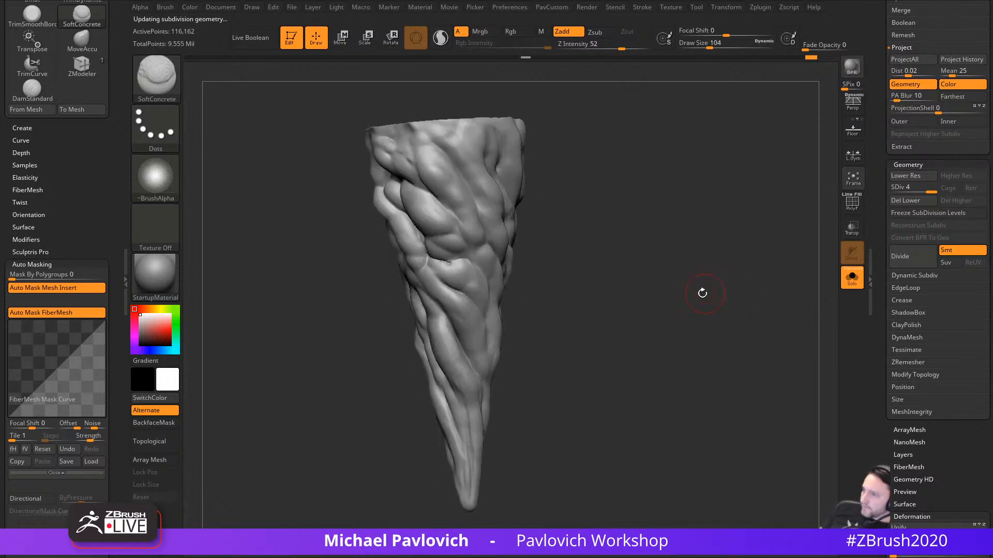
key(1)
mouse_move(642, 331)
alt+mouse_down()
mouse_move(640, 297)
mouse_move(552, 362)
alt+mouse_up()
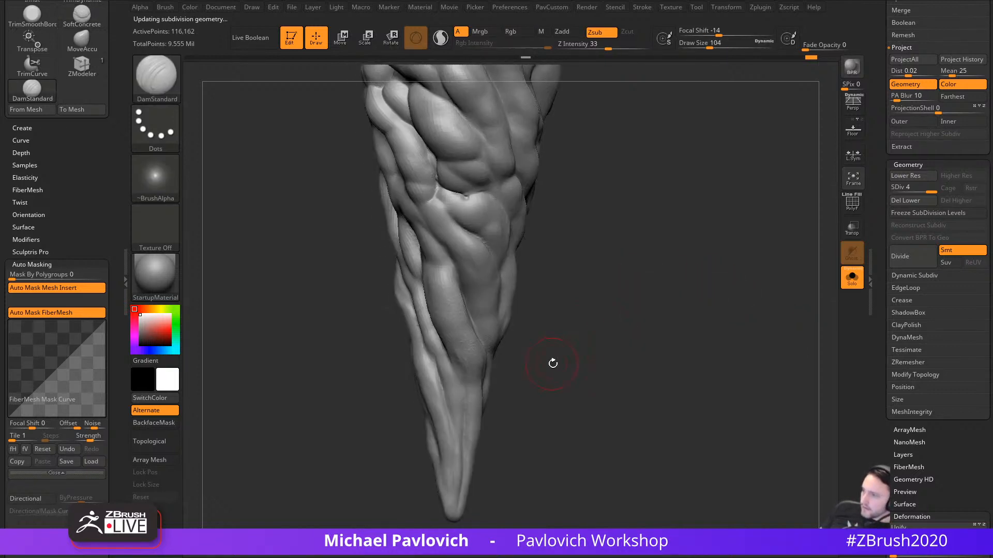
key(2)
alt+drag(554, 326, 584, 385)
shift+drag(483, 394, 528, 442)
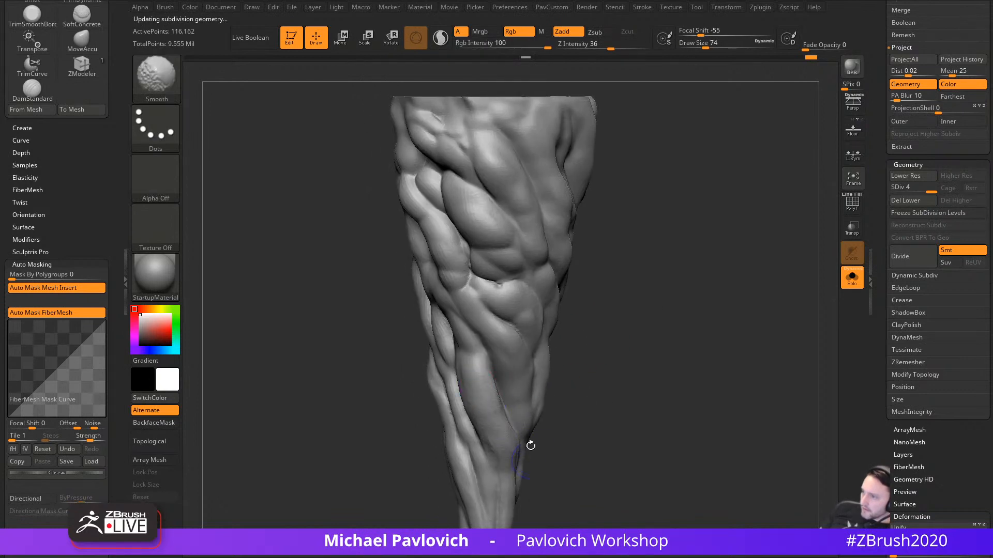
Step: Build up the strands at mid-cone with the Standard brush, undoing the last stroke and setting draw size 83 and Z Intensity 23
drag(471, 365, 477, 380)
drag(576, 354, 619, 328)
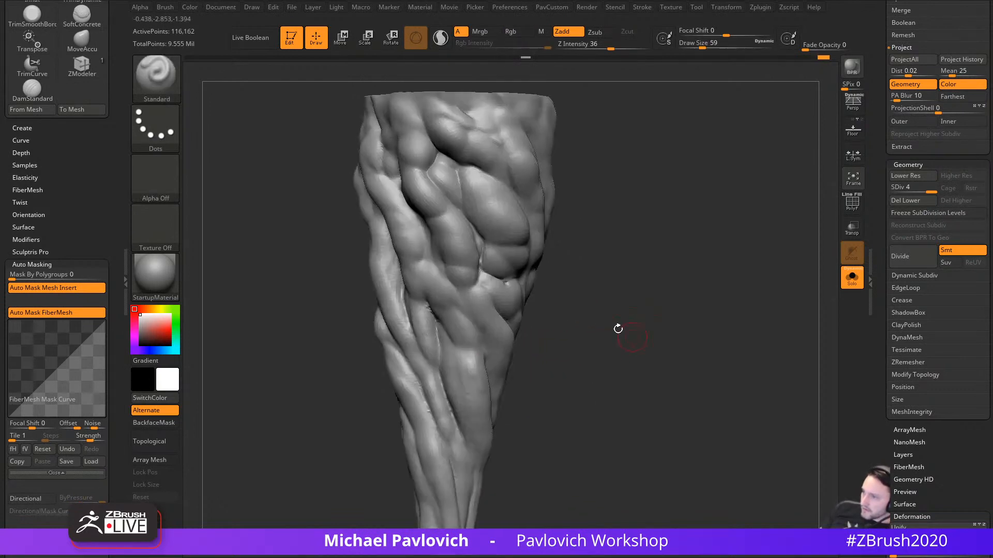
key(s)
drag(450, 365, 454, 365)
key(s)
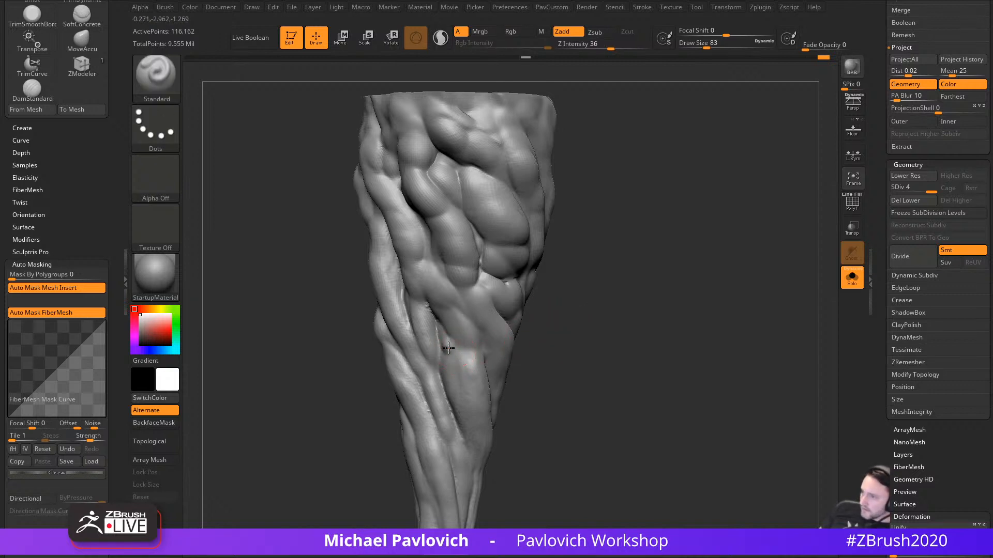
key(ctrl+z)
drag(611, 45, 599, 45)
mouse_move(620, 217)
mouse_down()
mouse_move(659, 232)
mouse_move(646, 230)
mouse_up()
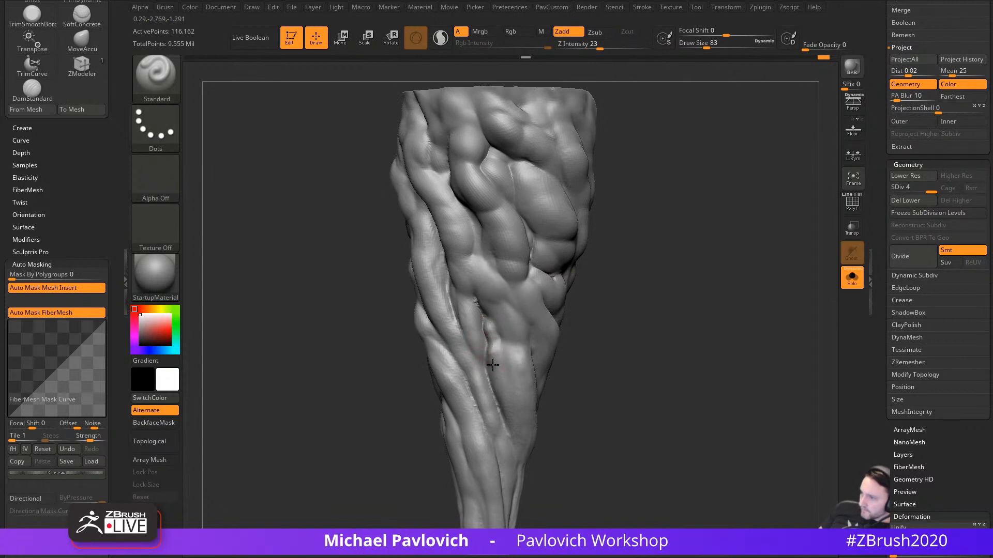
Step: Shape the strand junctions below the large bulges with the Standard brush, undoing one stroke and reducing the draw size to 49
mouse_move(514, 418)
right_down()
mouse_move(631, 359)
mouse_move(497, 353)
right_up()
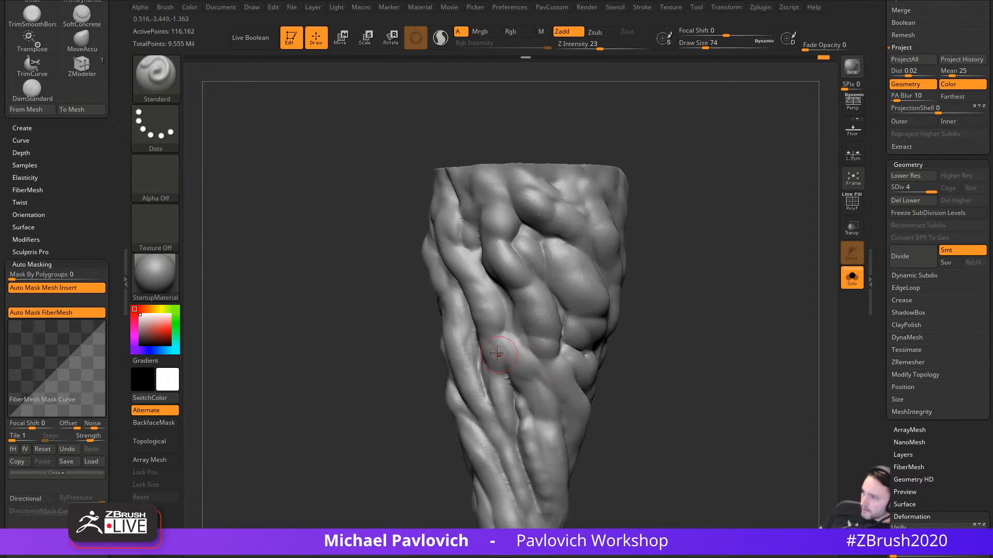
drag(484, 350, 504, 367)
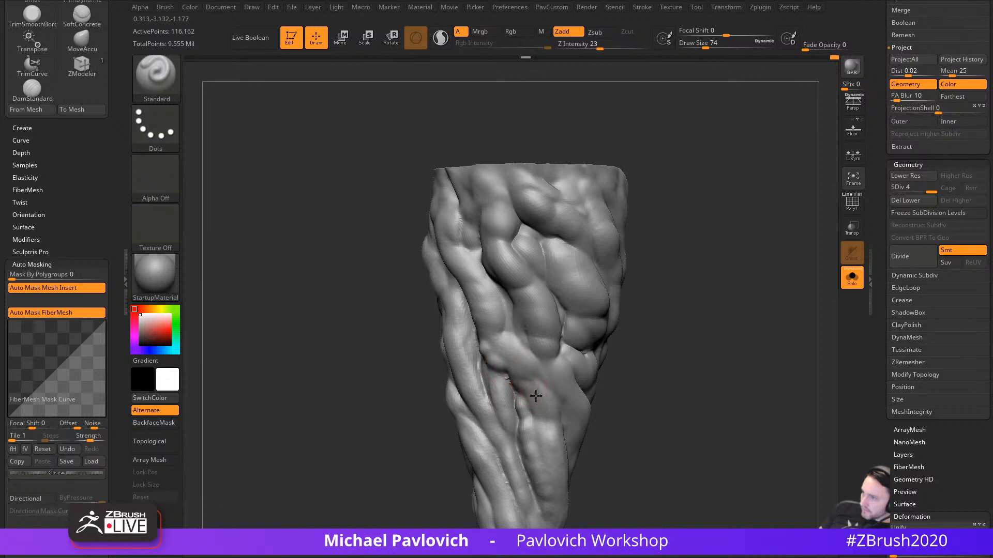
key(ctrl+z)
mouse_move(543, 421)
right_down()
mouse_move(653, 379)
mouse_move(540, 398)
right_up()
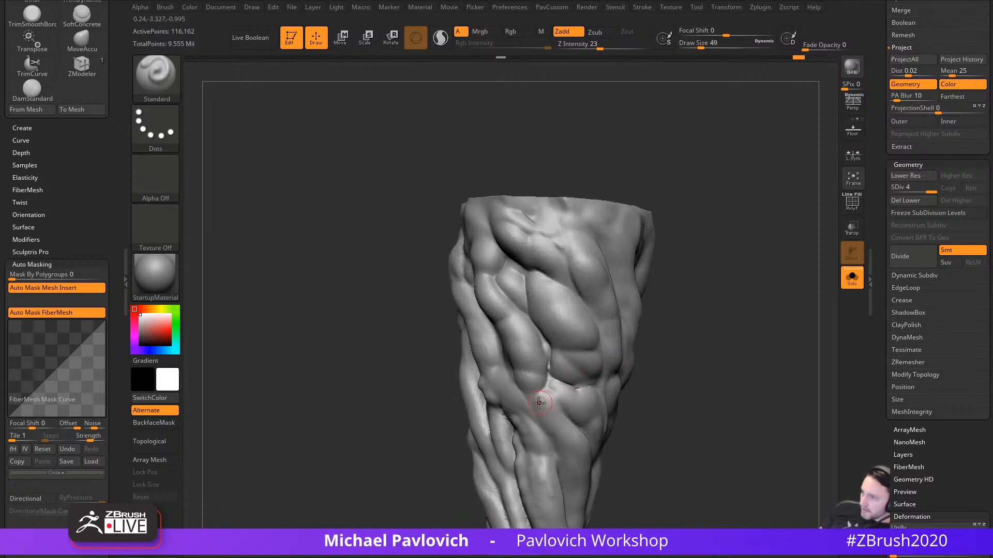
right_drag(620, 433, 499, 341)
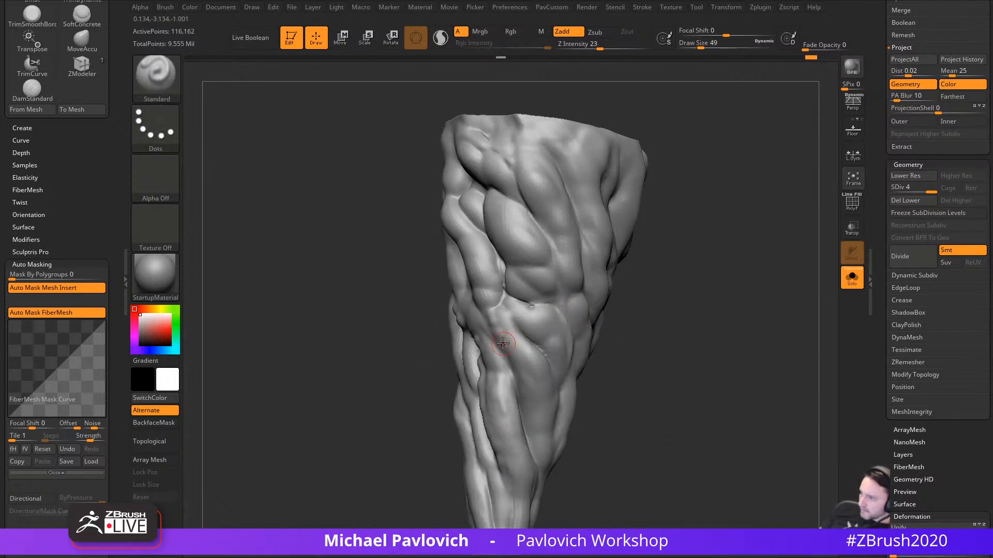
drag(500, 340, 520, 362)
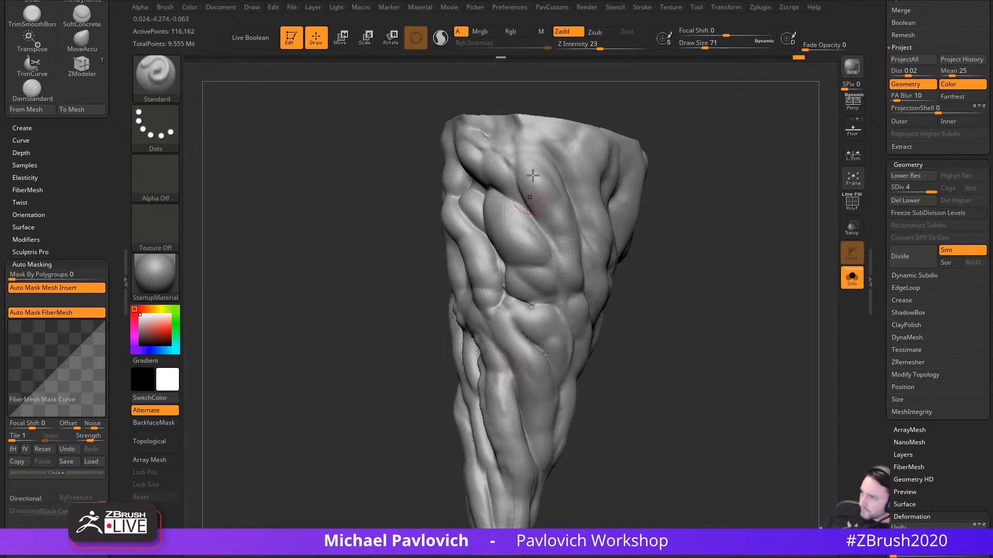
Step: Add subtle bumps to the mid-cone and upper strands with the Standard brush at Z Intensity 14 and draw size 51
alt+drag(674, 322, 642, 266)
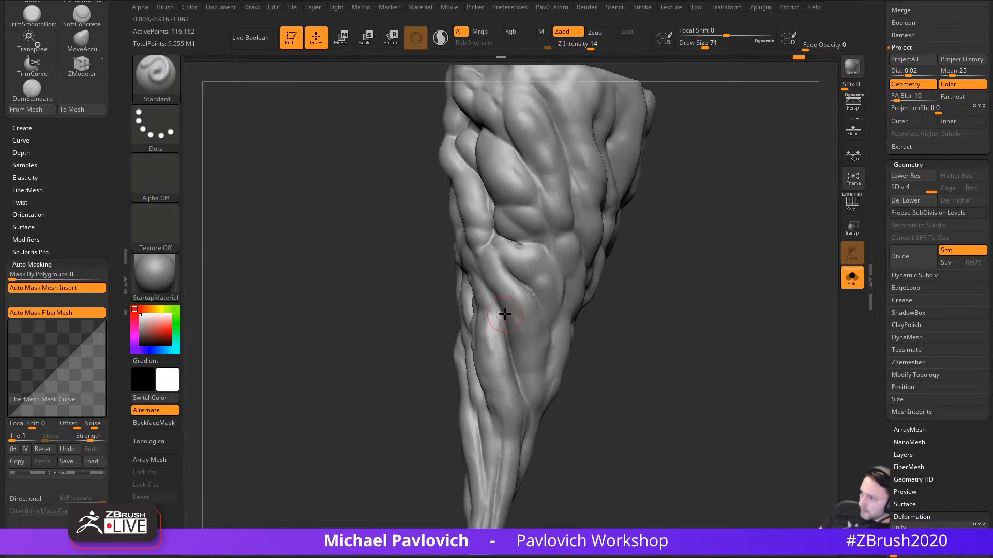
shift+drag(510, 321, 507, 314)
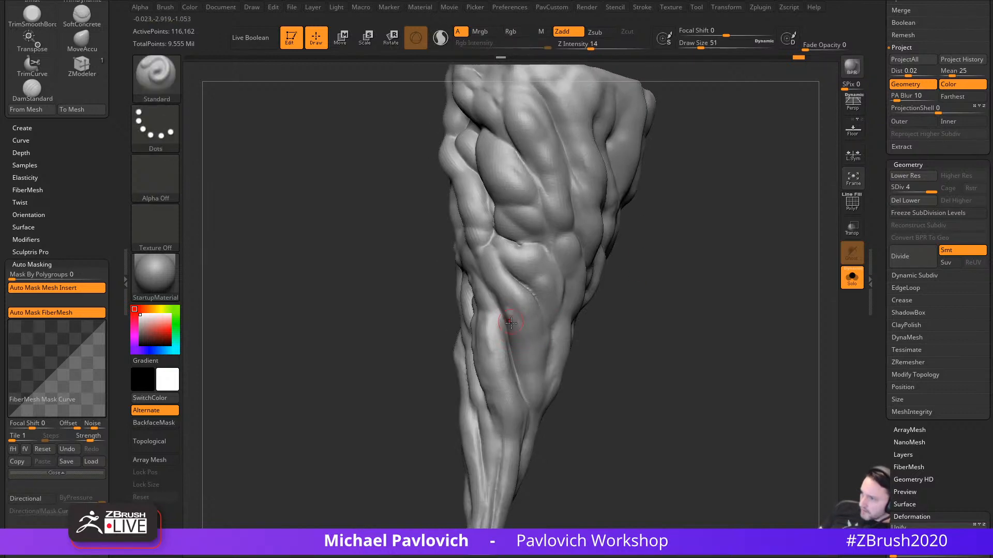
drag(633, 391, 605, 367)
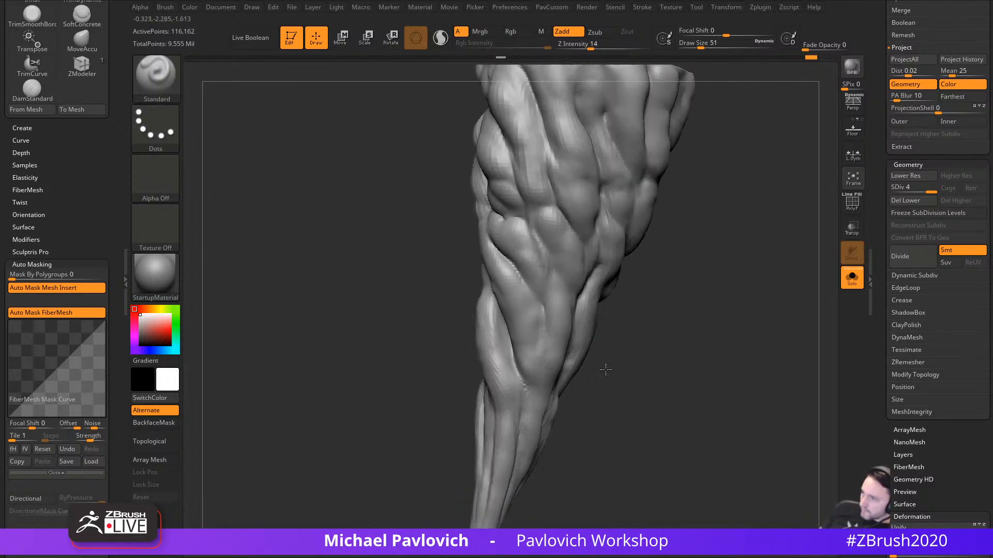
alt+drag(680, 288, 680, 355)
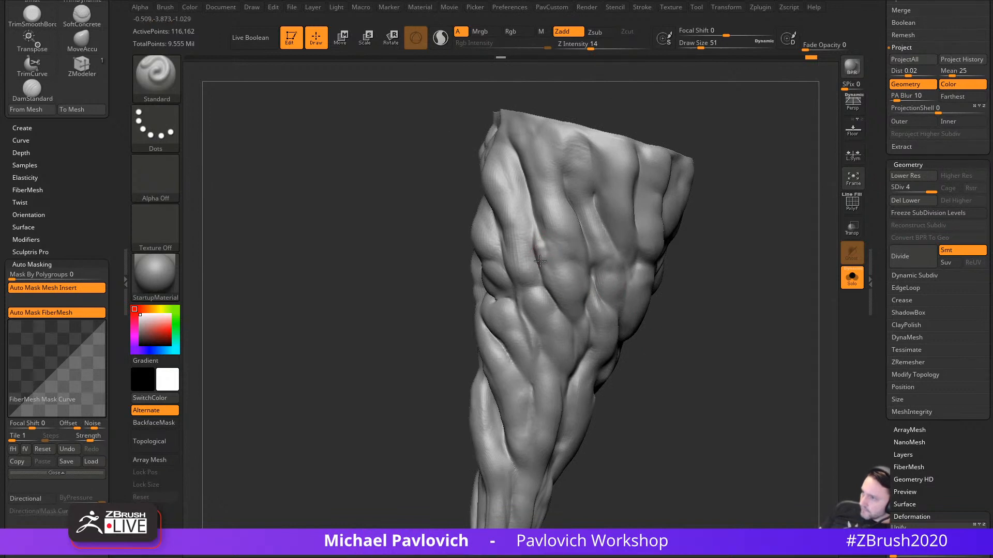
drag(545, 211, 559, 228)
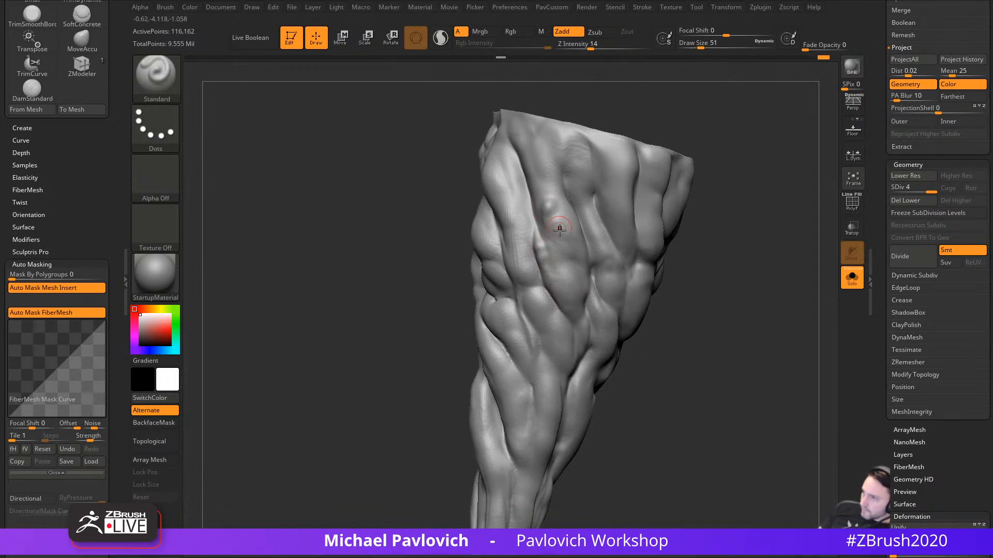
mouse_move(643, 298)
mouse_down()
mouse_move(693, 306)
mouse_move(645, 226)
mouse_up()
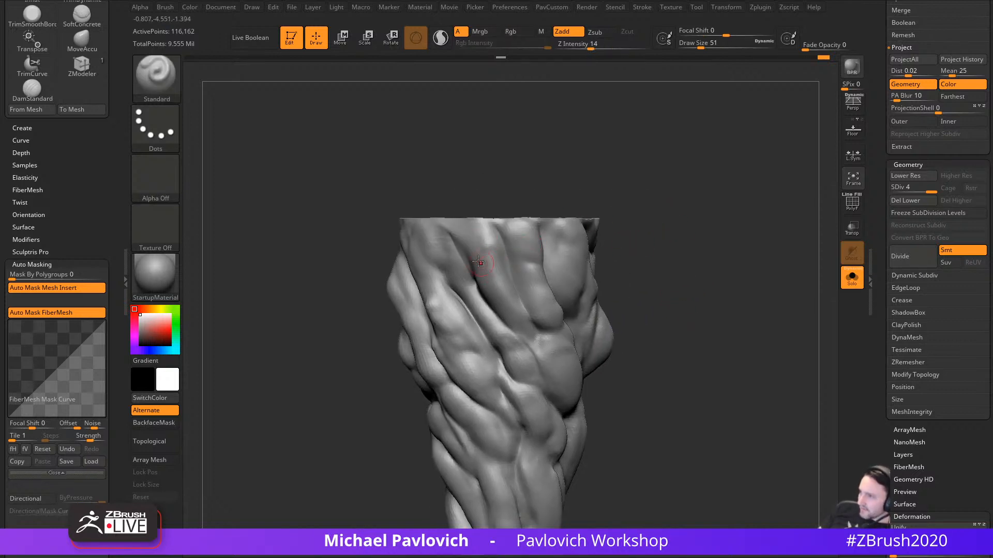
Step: Raise small lumps on the strands just below the cone's top rim with the Standard brush at Z Intensity 21
click(468, 230)
click(598, 45)
alt+drag(591, 251, 576, 244)
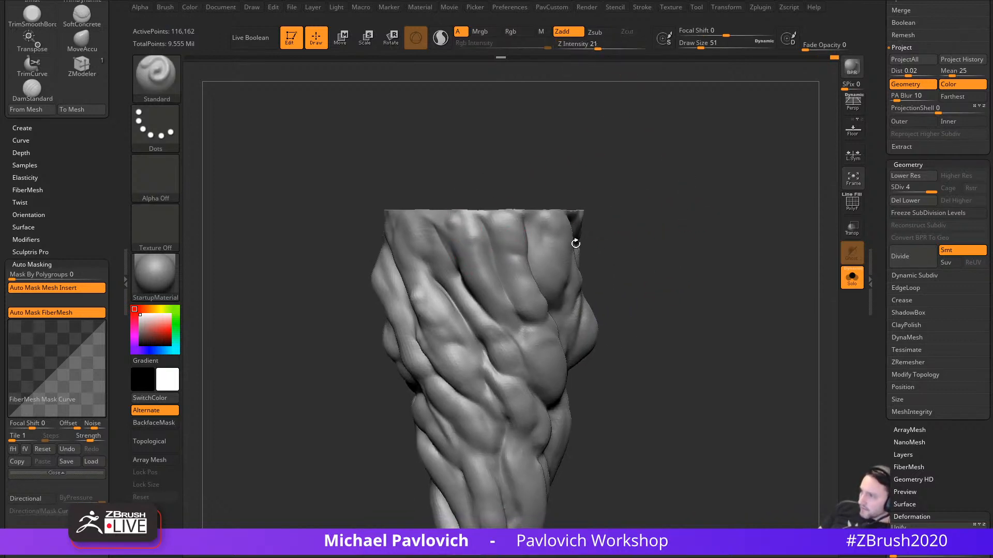
drag(508, 250, 505, 254)
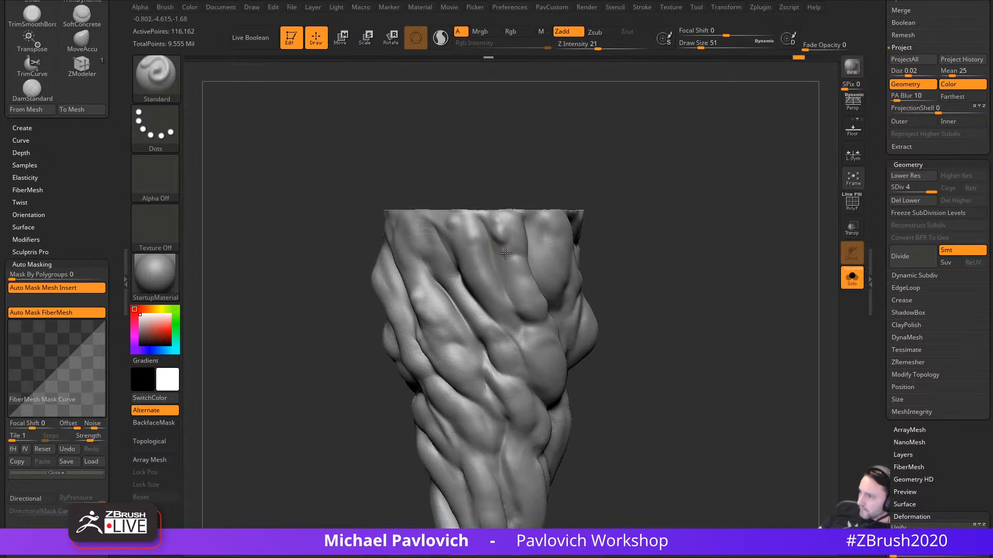
drag(619, 287, 526, 223)
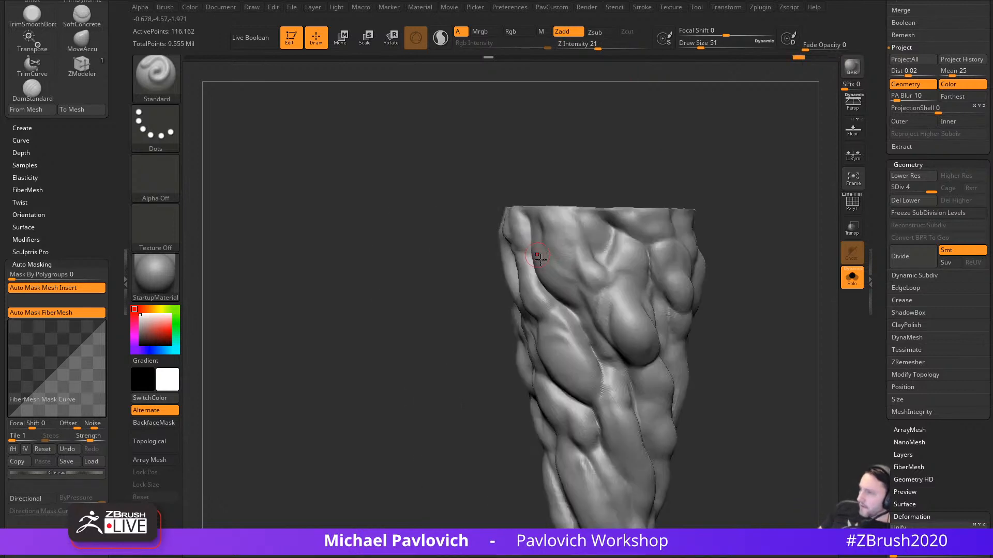
drag(567, 288, 587, 311)
Step: Sculpt raised detail on the large rounded bulge and the strands below it with the Standard brush at draw size 51
drag(762, 286, 619, 242)
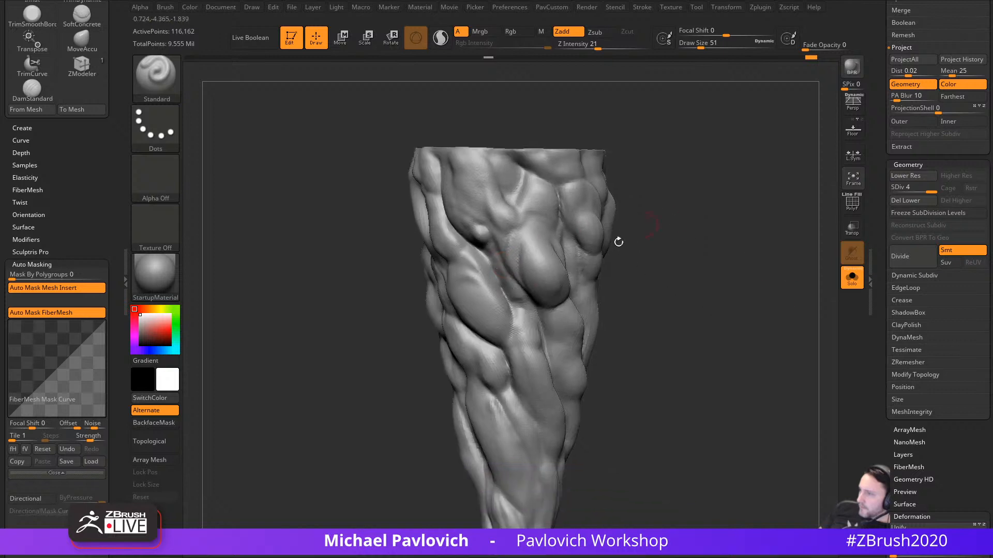
mouse_move(623, 302)
mouse_down()
mouse_move(656, 299)
mouse_move(647, 297)
mouse_up()
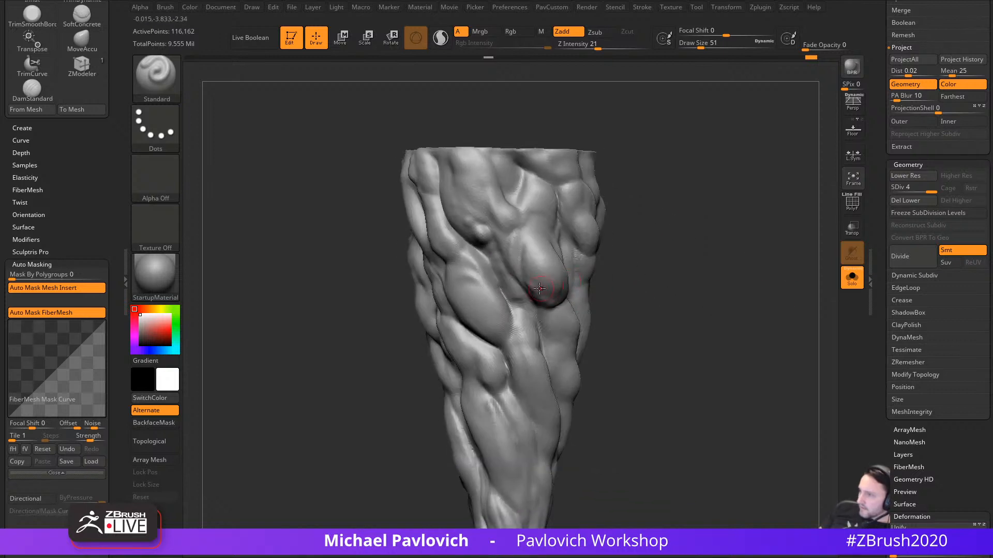
drag(540, 287, 538, 285)
mouse_move(679, 308)
mouse_down()
mouse_move(646, 310)
mouse_move(639, 240)
mouse_up()
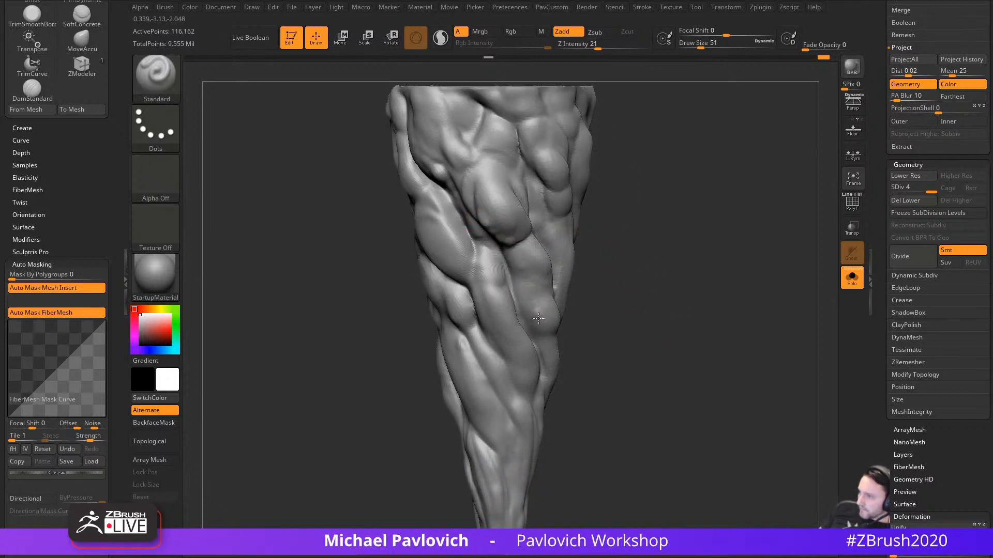
alt+drag(612, 339, 602, 295)
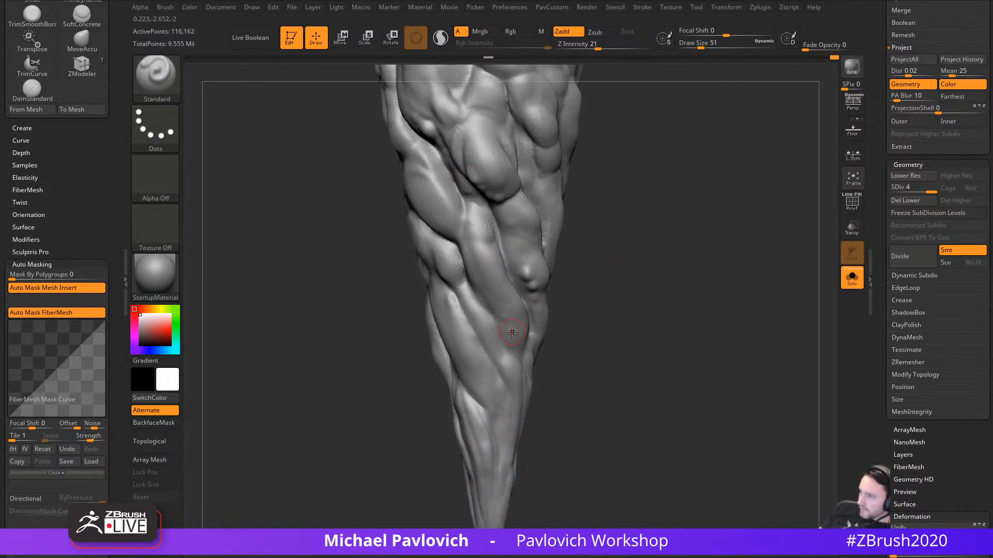
mouse_move(538, 376)
alt+mouse_down()
mouse_move(526, 332)
mouse_move(650, 346)
mouse_move(611, 259)
mouse_move(633, 324)
alt+mouse_up()
Step: Add finer bumps to the strands around the cone with the Standard brush, reducing the draw size to 44 and 33
key(s)
drag(523, 278, 526, 278)
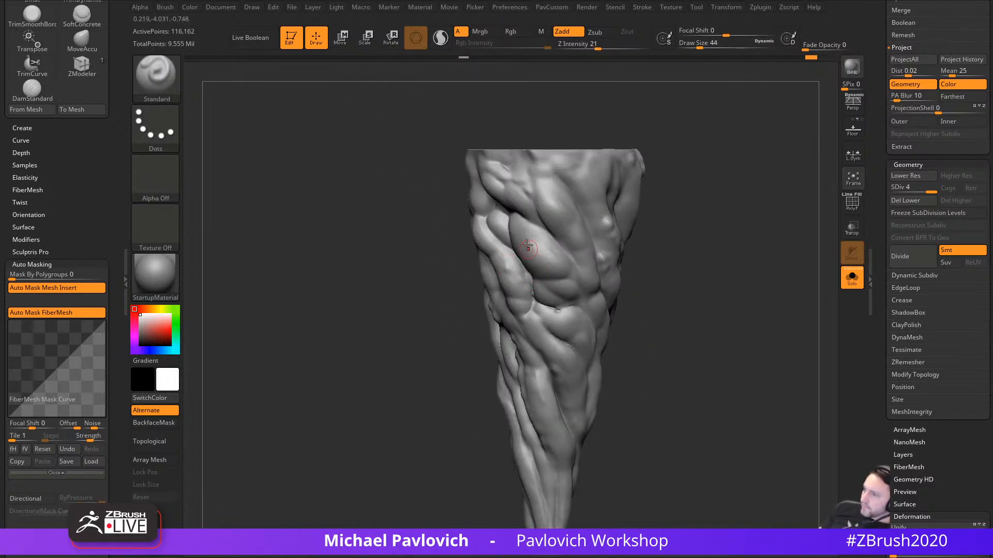
drag(652, 276, 709, 273)
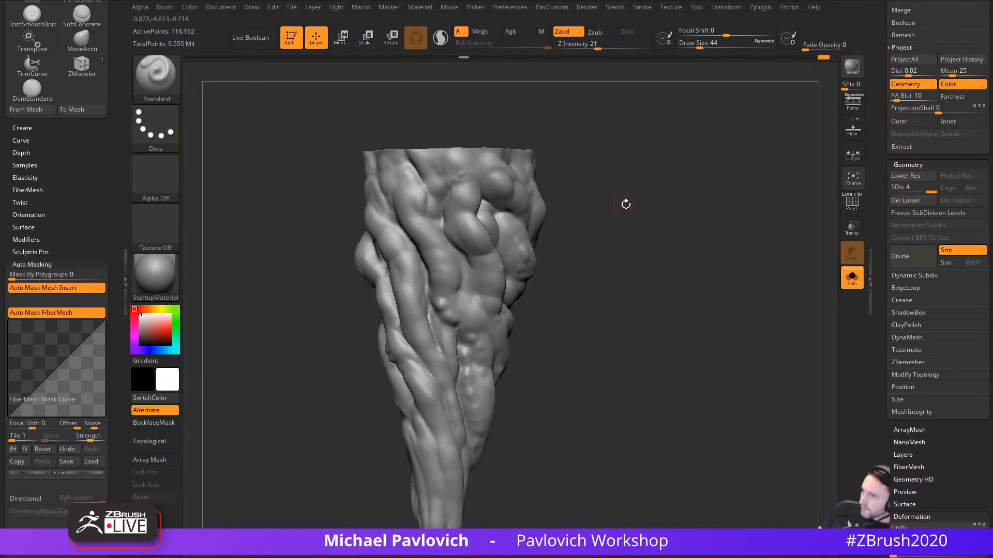
drag(627, 202, 610, 212)
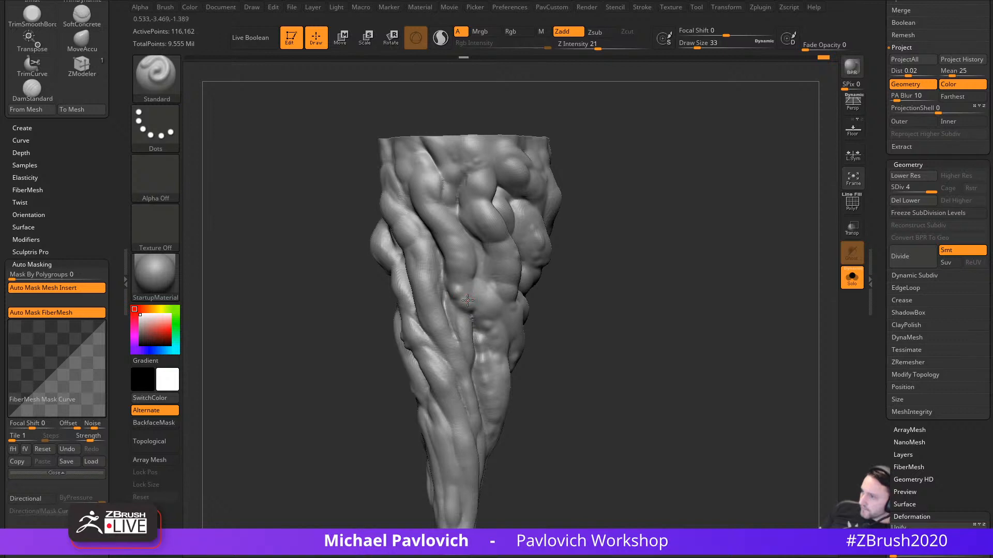
drag(587, 284, 646, 273)
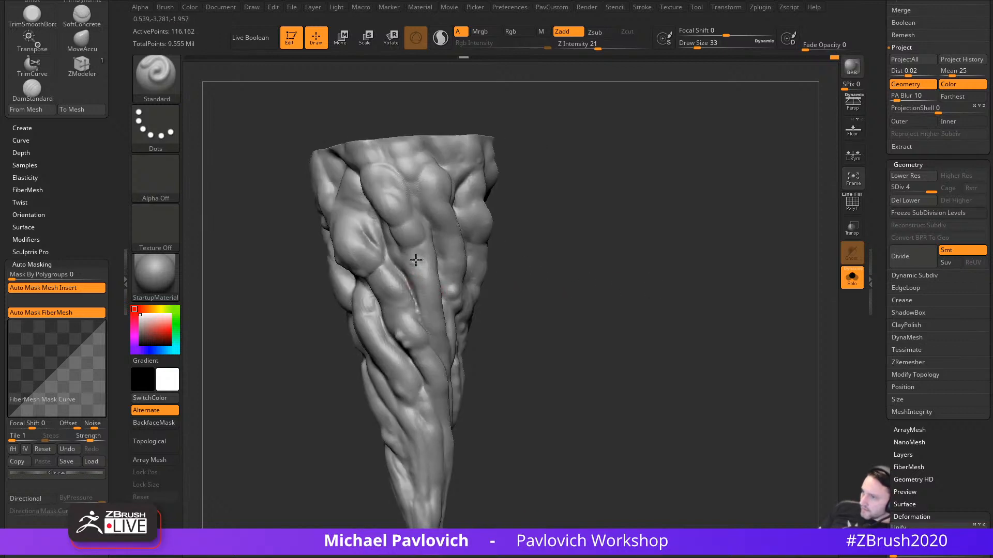
drag(538, 243, 607, 244)
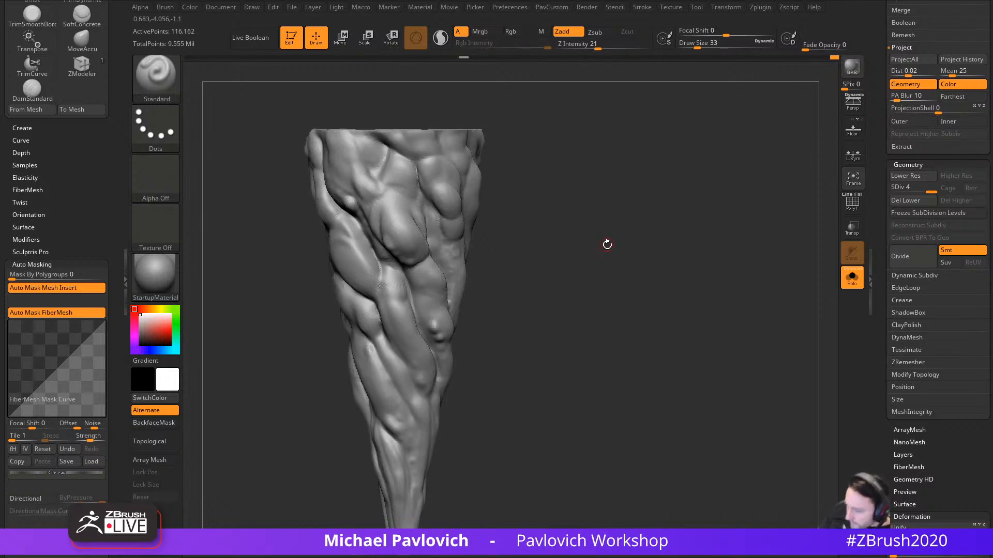
Step: Leave the isolated cone view and look over the whole creature, from its coiled body to its head
drag(568, 217, 601, 264)
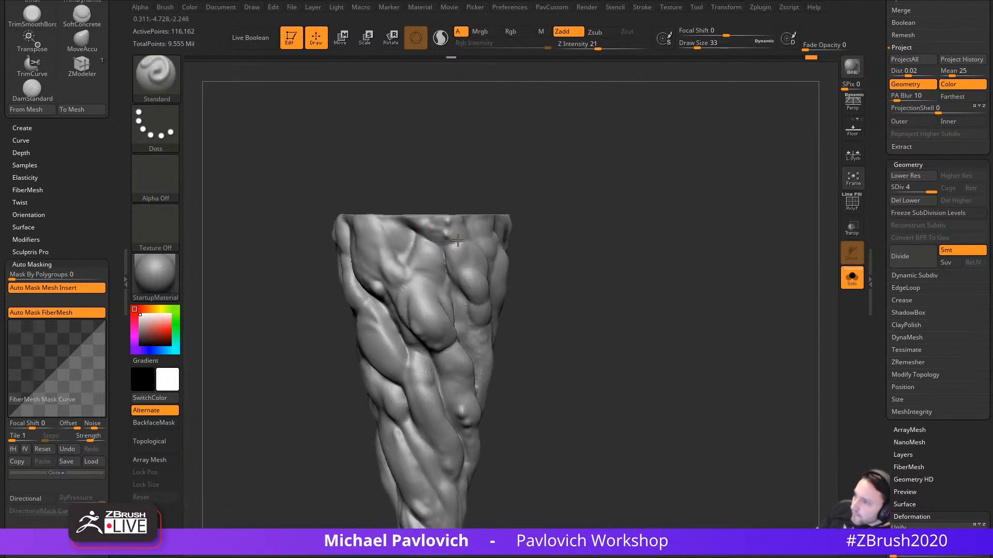
mouse_move(618, 300)
mouse_down()
mouse_move(603, 313)
mouse_move(665, 277)
mouse_move(820, 288)
mouse_move(639, 288)
mouse_move(716, 299)
mouse_move(715, 246)
mouse_move(756, 284)
mouse_move(775, 268)
mouse_up()
click(851, 278)
key(s)
key(s)
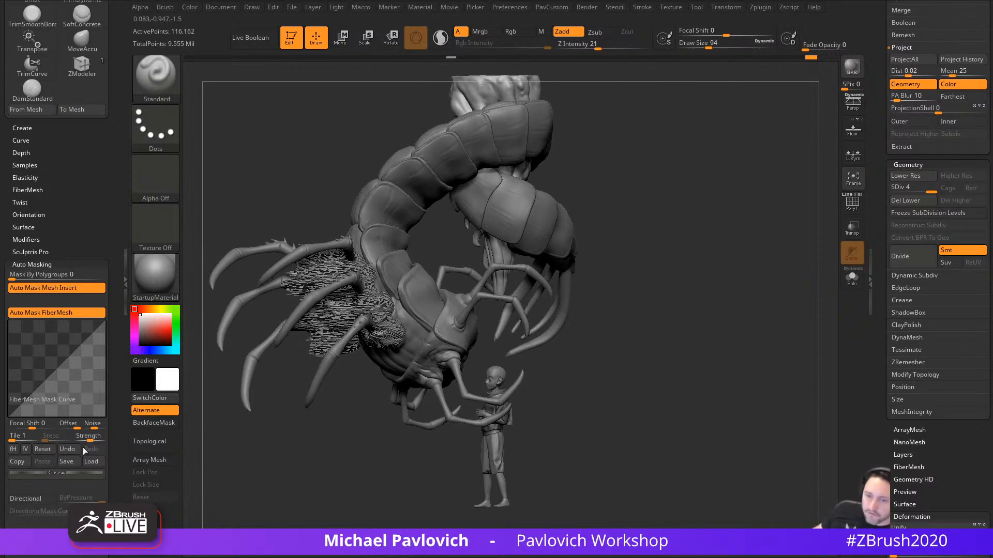
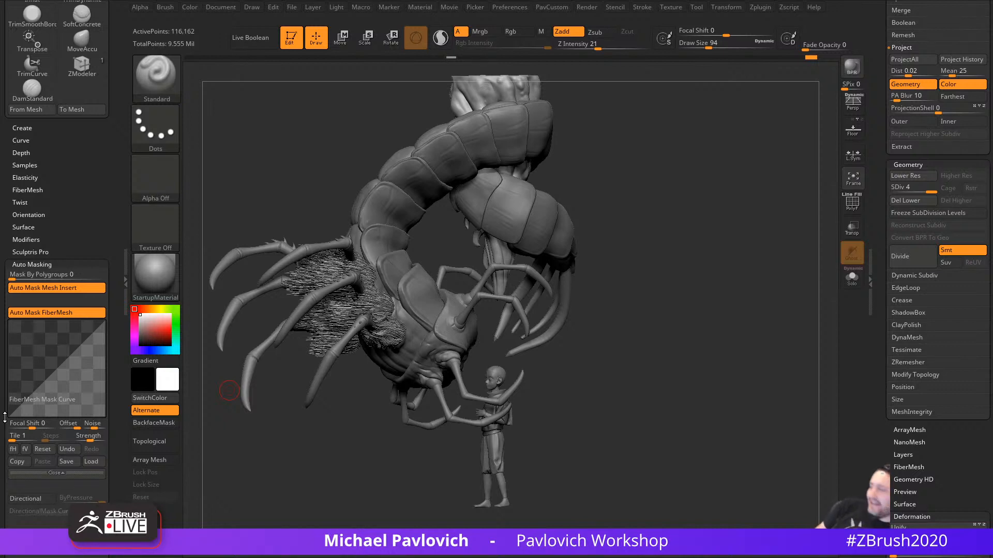
mouse_move(672, 302)
shift+mouse_down()
mouse_move(587, 350)
mouse_move(646, 350)
mouse_move(676, 381)
mouse_move(614, 389)
shift+mouse_up()
key(s)
key(s)
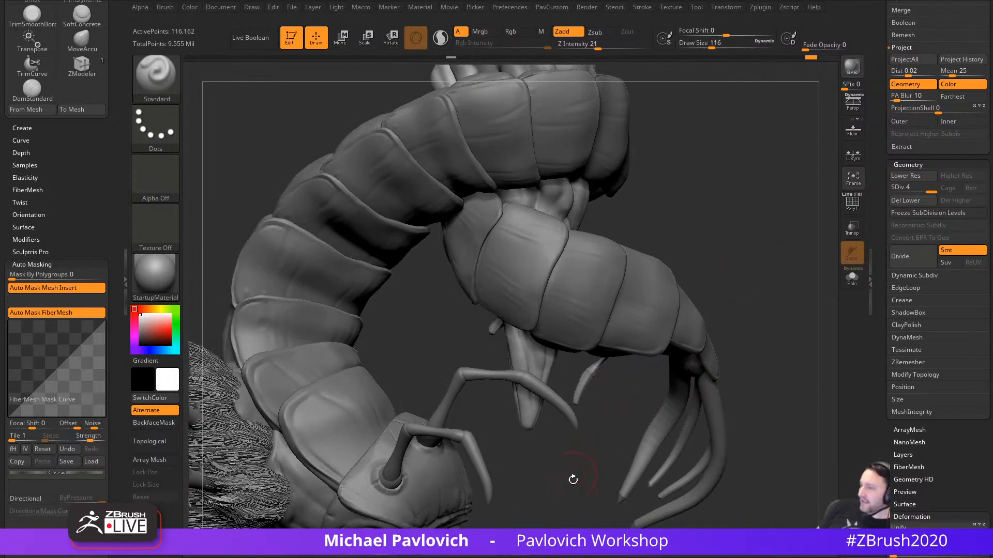
alt+drag(571, 478, 614, 381)
Step: Make the wrinkled head shell above the creature's face the active subtool
alt+click(540, 374)
key(s)
alt+right_drag(613, 445, 620, 377)
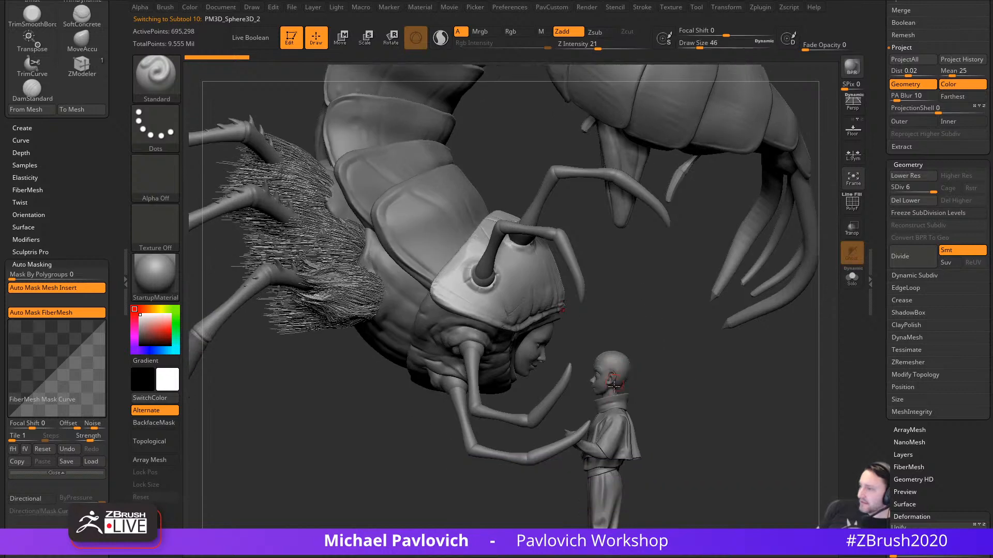
alt+click(615, 397)
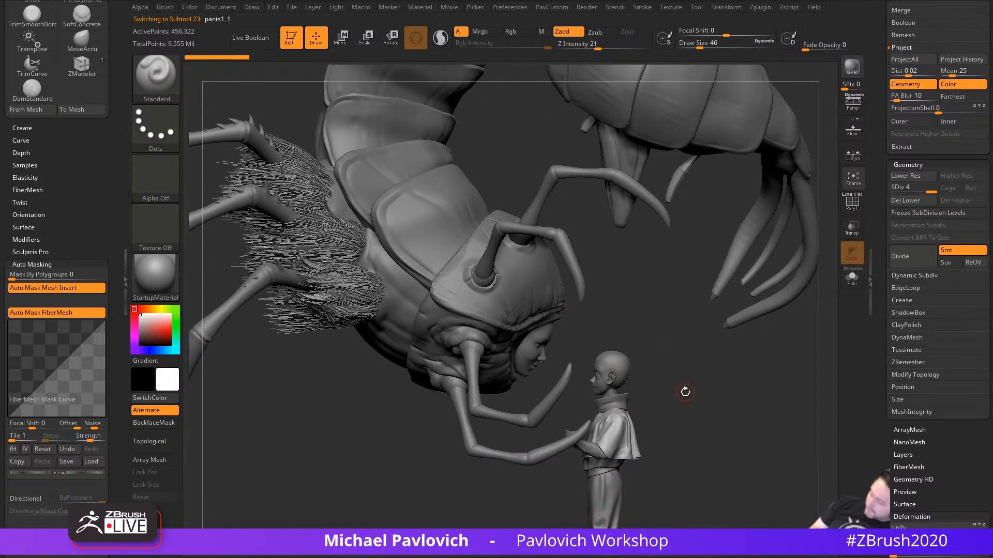
right_drag(641, 314, 588, 328)
alt+click(586, 328)
right_drag(631, 302, 617, 315)
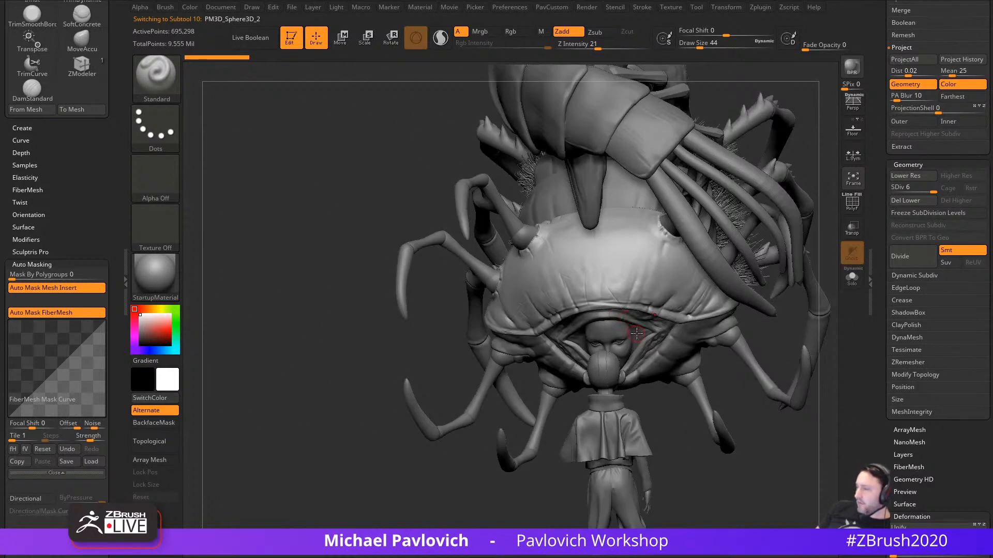
Step: Isolate the head shell and start a crease along its lower rim with the DamStandard brush at draw size 59
right_drag(735, 401, 752, 387)
key(b)
key(d)
key(s)
mouse_move(822, 402)
alt+right_down()
mouse_move(774, 398)
mouse_move(756, 307)
mouse_move(774, 270)
mouse_move(798, 477)
alt+right_up()
key(alt+s)
key(s)
drag(480, 373, 486, 373)
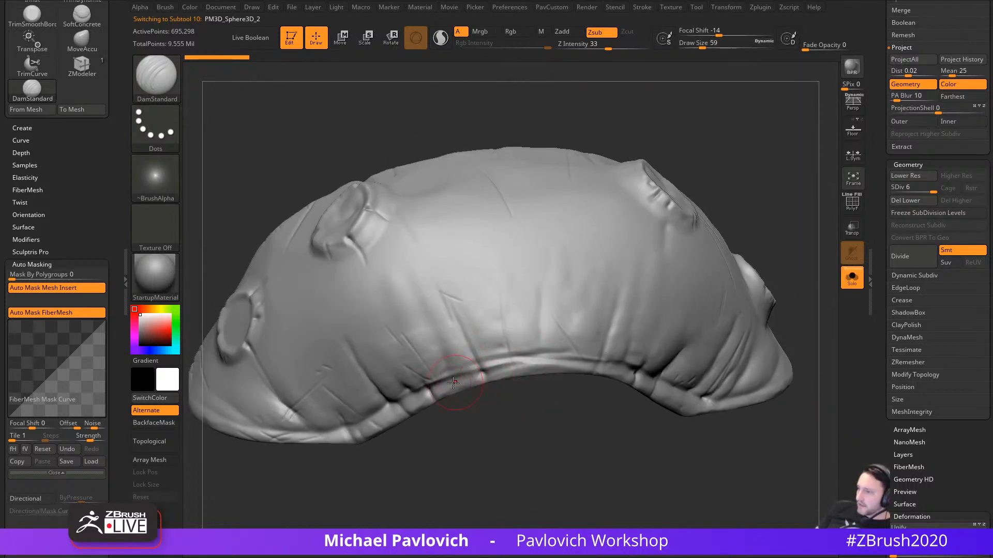
Step: Carve more creases along the head shell's front rim with the DamStandard brush at draw size 39
right_drag(530, 384, 511, 352)
key(bracketleft)
key(bracketleft)
drag(479, 377, 468, 369)
right_drag(537, 393, 552, 441)
right_drag(506, 349, 480, 370)
drag(480, 370, 520, 356)
right_drag(527, 370, 564, 364)
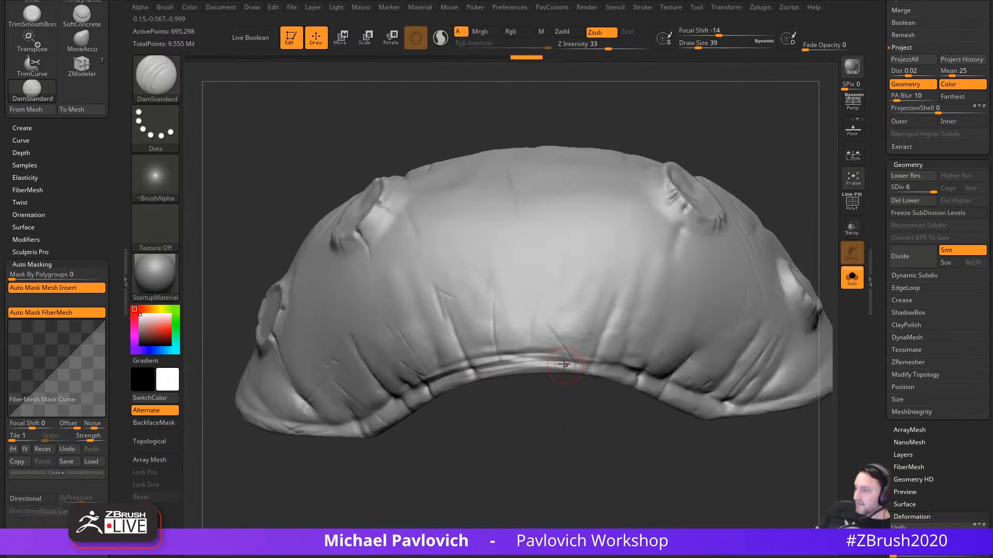
Step: Cut short wrinkles into the folds above the head shell's rim with the DamStandard brush, reducing the draw size to 29
mouse_move(529, 357)
mouse_down()
mouse_move(524, 341)
mouse_move(537, 355)
mouse_move(567, 351)
mouse_up()
key(bracketleft)
key(bracketleft)
drag(478, 464, 507, 378)
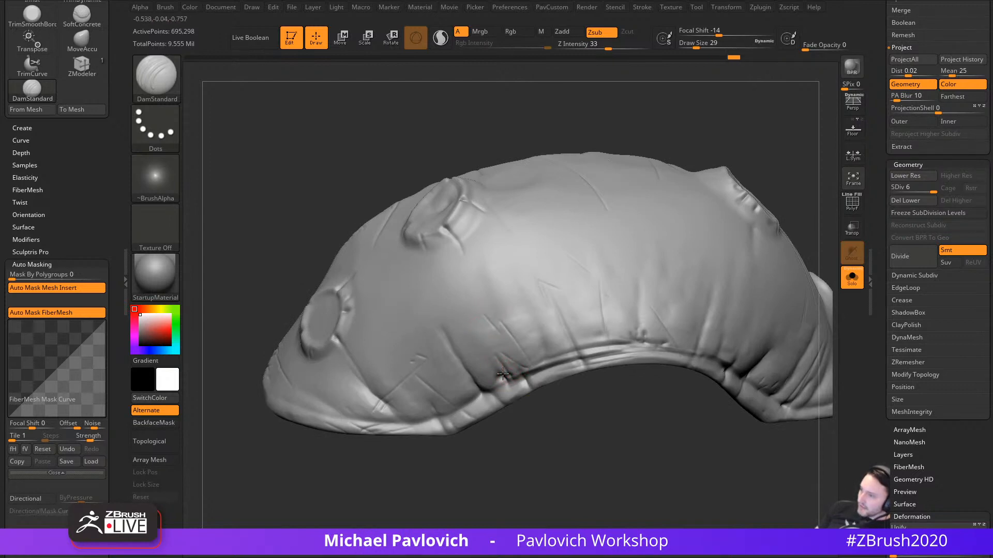
key(ctrl+z)
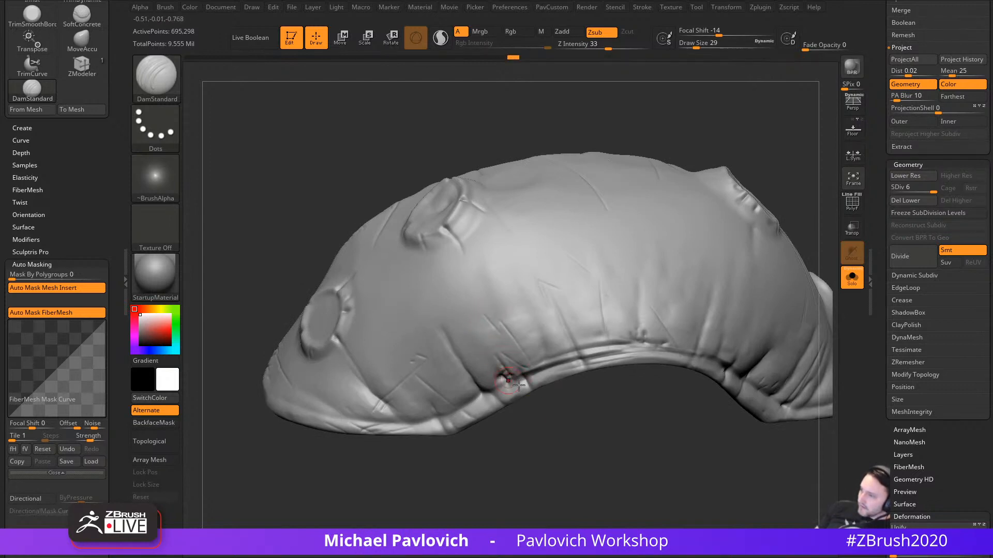
right_drag(505, 376, 519, 373)
mouse_move(489, 352)
mouse_down()
mouse_move(494, 362)
mouse_move(479, 390)
mouse_move(466, 367)
mouse_up()
mouse_move(465, 368)
right_down()
mouse_move(452, 350)
mouse_move(481, 237)
right_up()
drag(478, 377, 446, 323)
Step: Sharpen the folds on the head shell's side with the DamStandard brush at draw size 20
mouse_move(381, 226)
alt+mouse_down()
mouse_move(410, 242)
mouse_move(424, 284)
alt+mouse_up()
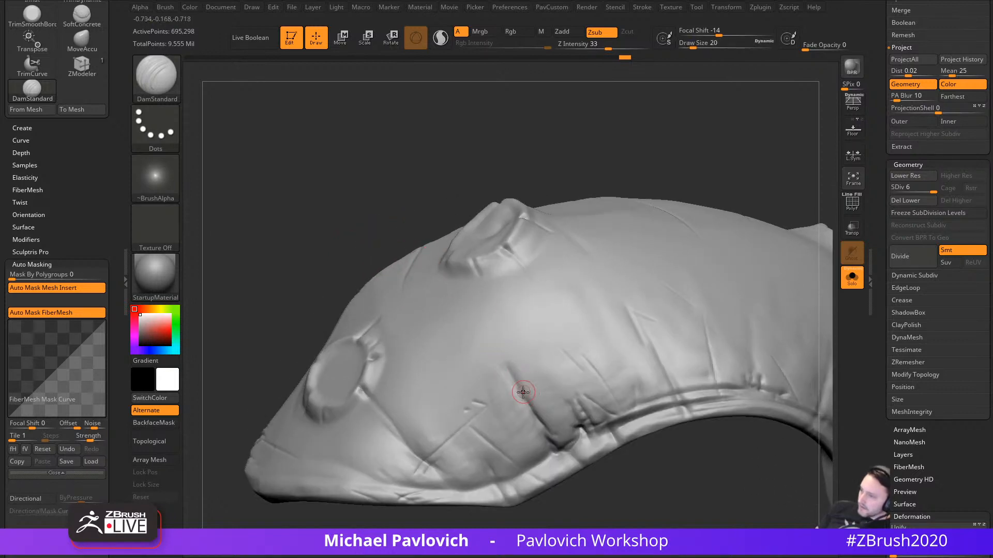
drag(523, 392, 520, 394)
drag(617, 183, 584, 217)
drag(551, 411, 551, 417)
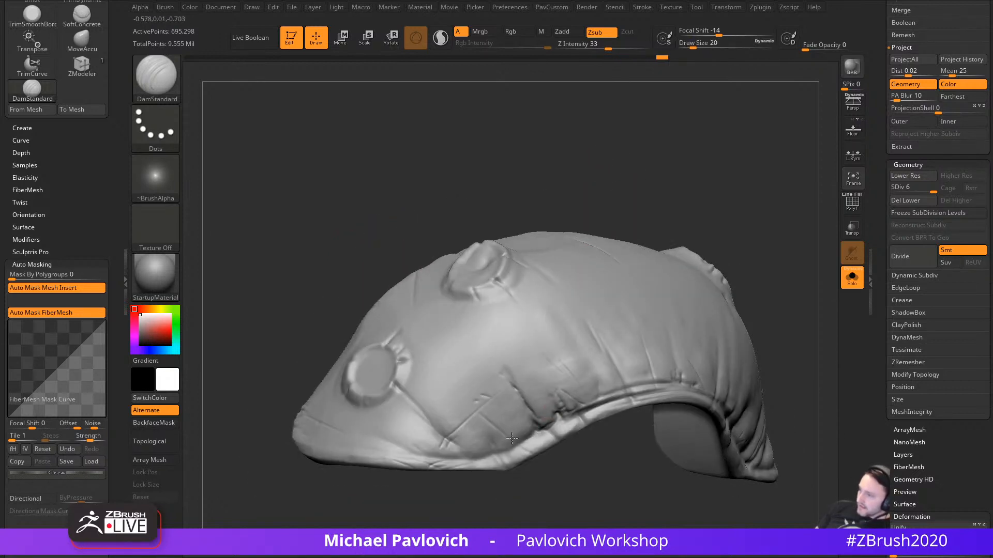
Step: Add fine creases along the middle of the shell's rim at draw size 20, undoing the unwanted strokes
alt+drag(610, 438, 481, 439)
mouse_move(515, 400)
mouse_down()
mouse_move(541, 388)
mouse_move(578, 398)
mouse_up()
key(ctrl+z)
key(ctrl+z)
alt+drag(594, 436, 533, 436)
drag(551, 390, 567, 381)
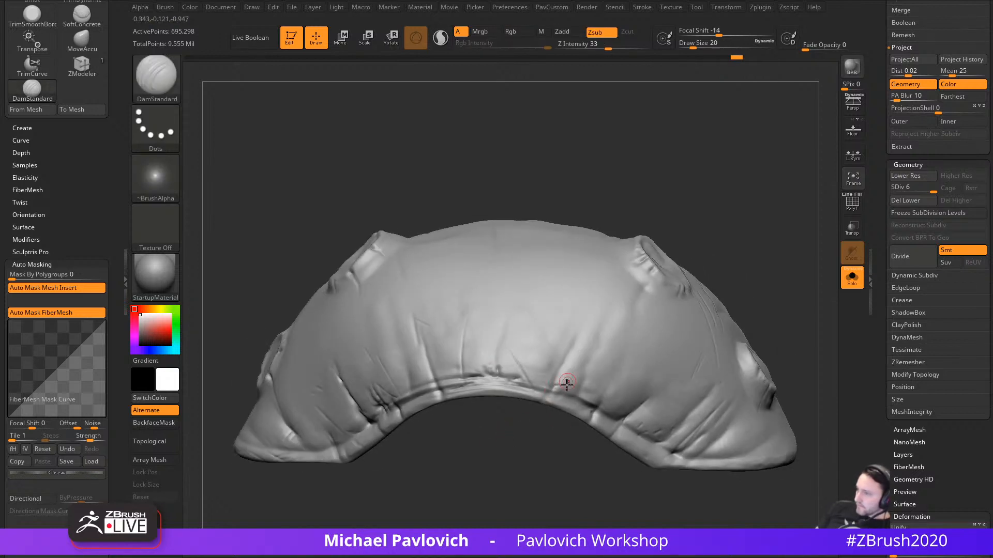
mouse_move(560, 458)
alt+mouse_down()
mouse_move(515, 425)
mouse_move(512, 398)
mouse_move(540, 366)
mouse_move(568, 392)
alt+mouse_up()
drag(505, 456, 563, 443)
Step: Show all subtools again and examine the creased head shell on the creature from several angles
click(851, 277)
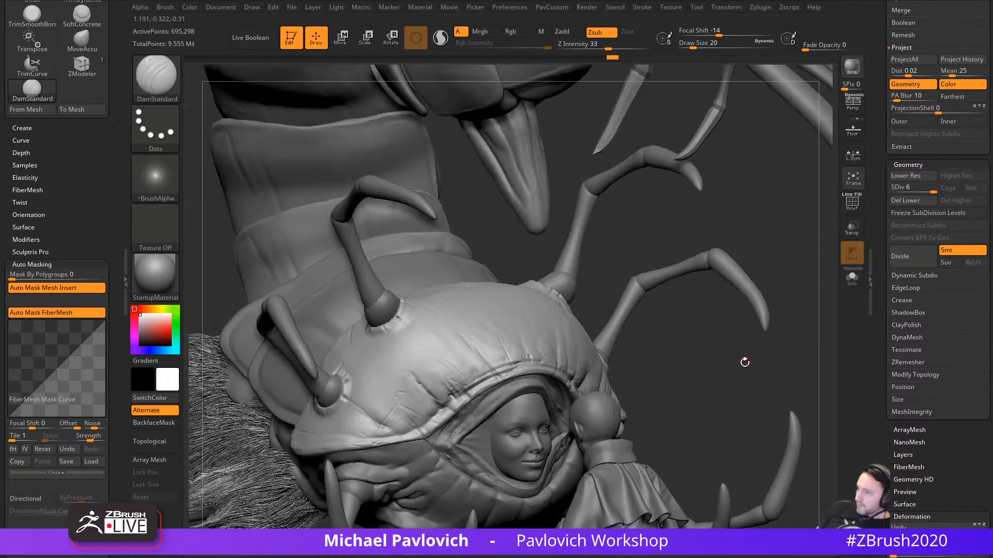
drag(744, 362, 713, 369)
drag(683, 284, 744, 307)
drag(753, 373, 719, 305)
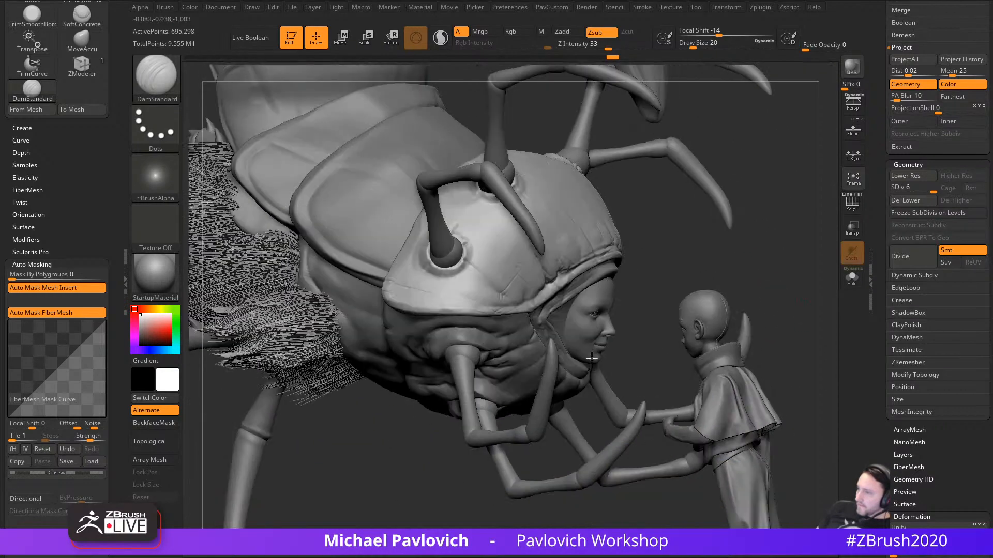
alt+click(553, 373)
drag(538, 475, 493, 327)
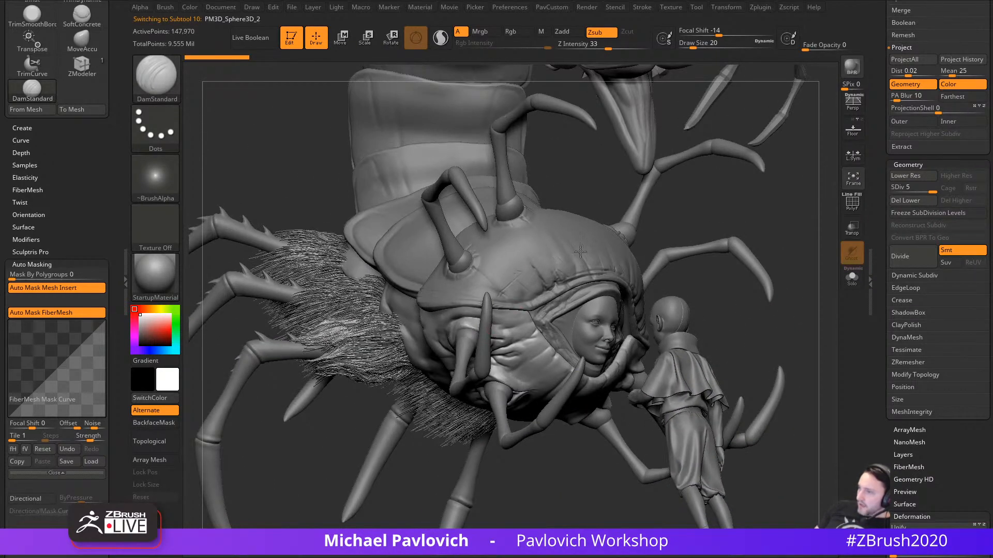
drag(572, 199, 542, 378)
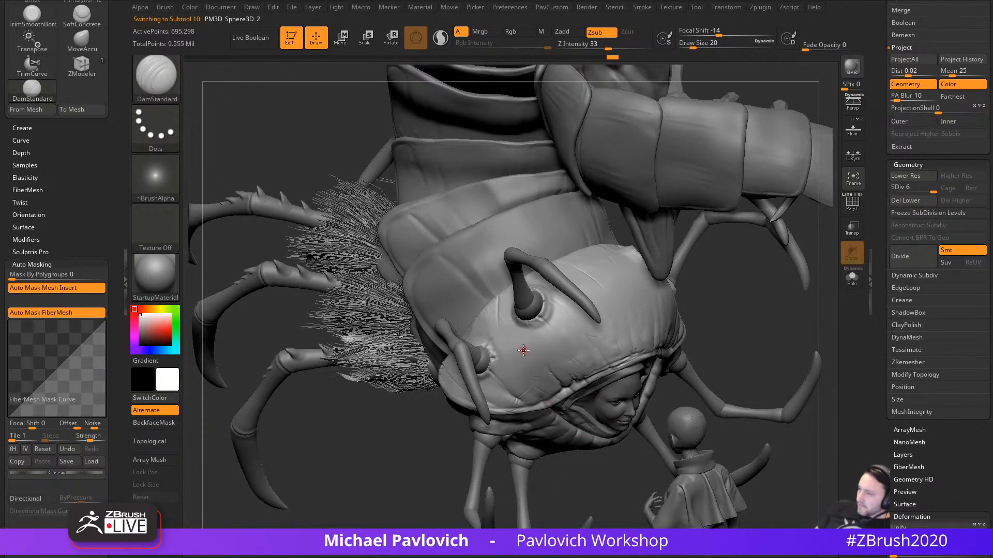
alt+drag(562, 455, 576, 433)
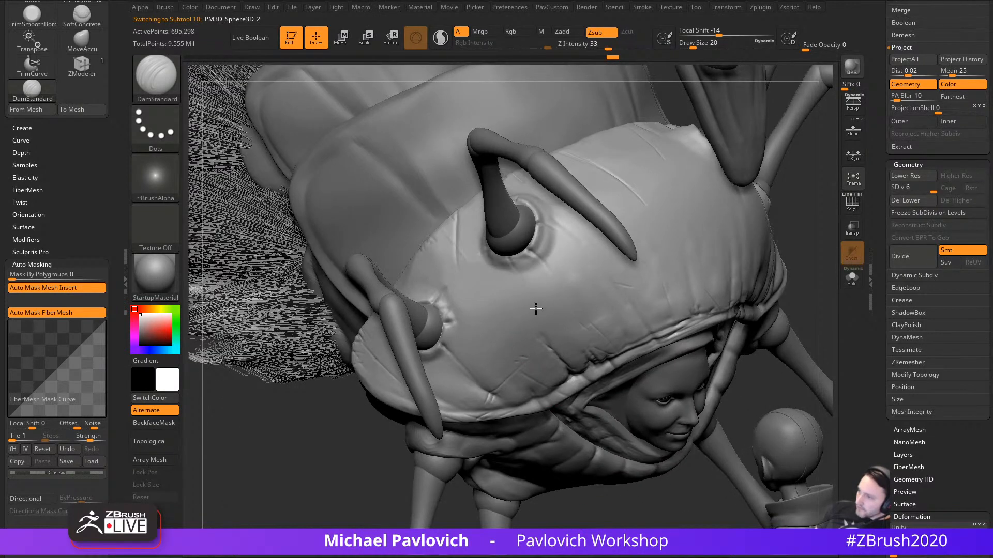
Step: Reopen the creature from the recovered tool among the QuickSave files and put it into edit mode
click(525, 261)
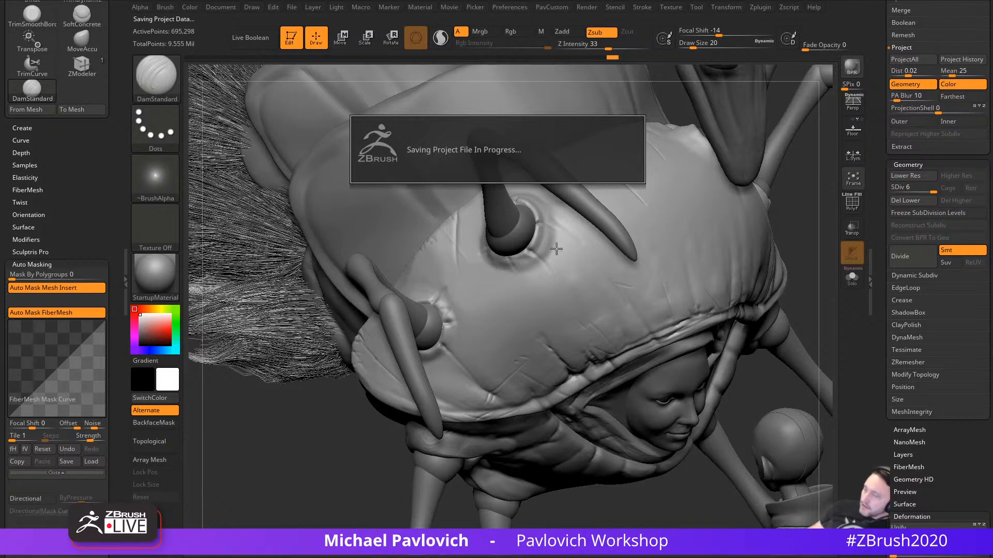
click(537, 262)
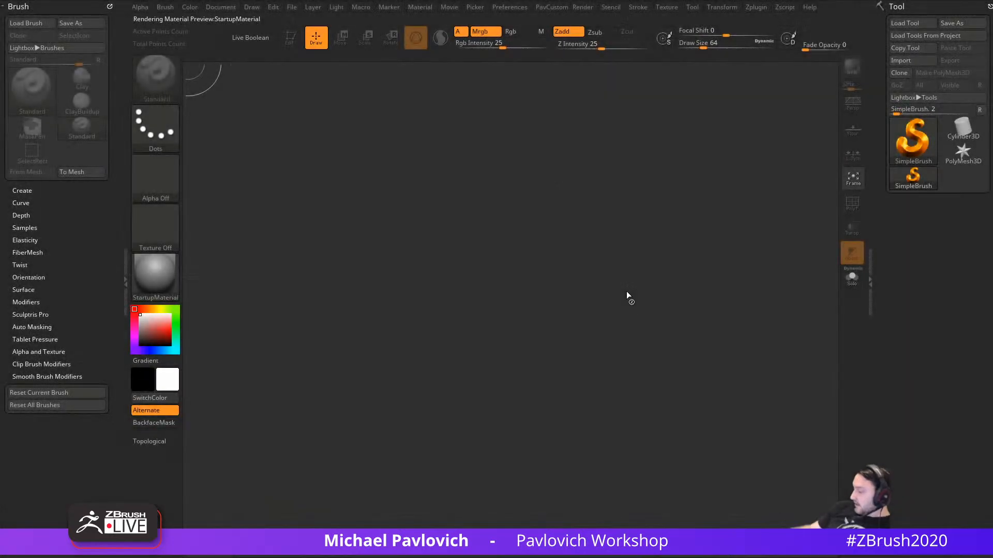
click(526, 262)
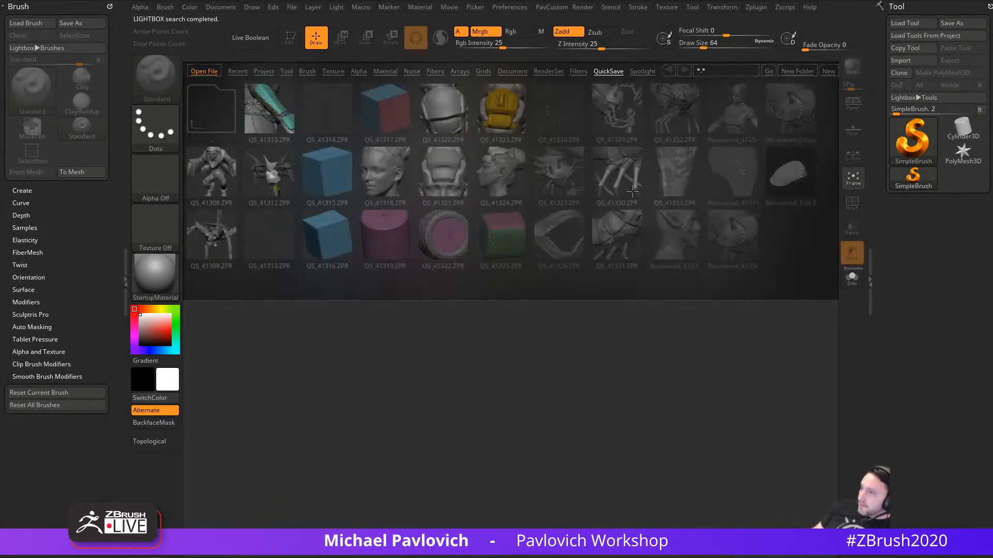
double_click(787, 169)
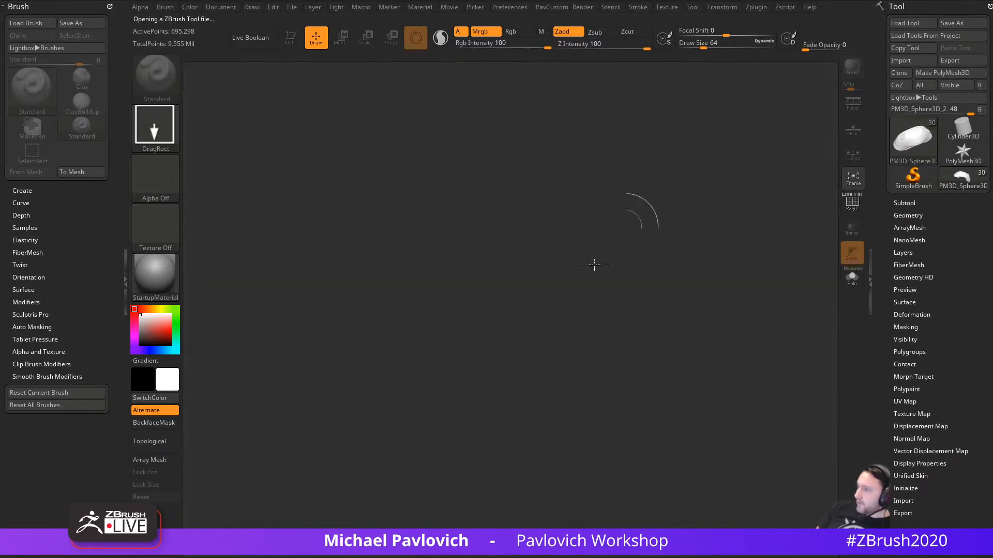
key(t)
mouse_move(729, 248)
mouse_down()
mouse_move(784, 228)
mouse_move(696, 360)
mouse_move(707, 361)
mouse_move(662, 343)
mouse_up()
Step: Check the reopened creature's hair fibers and back plates from several angles
key(s)
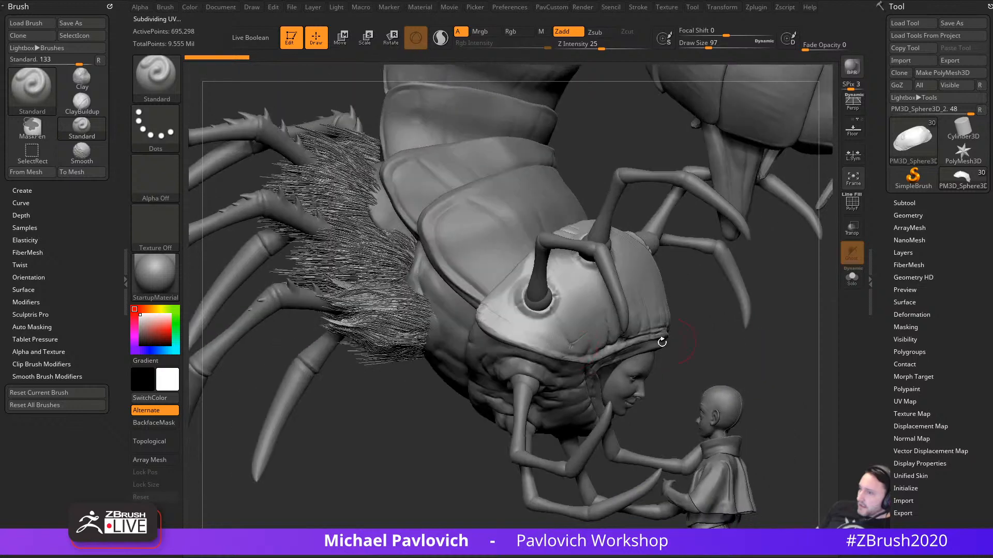
alt+click(413, 328)
alt+drag(429, 430, 398, 282)
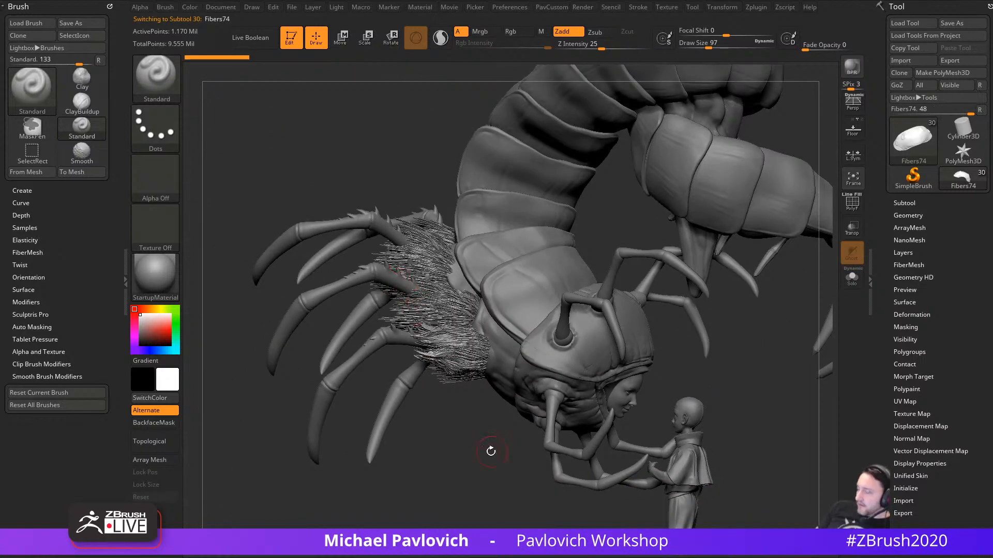
key(s)
mouse_move(490, 452)
mouse_down()
mouse_move(472, 443)
mouse_move(439, 478)
mouse_up()
alt+click(491, 365)
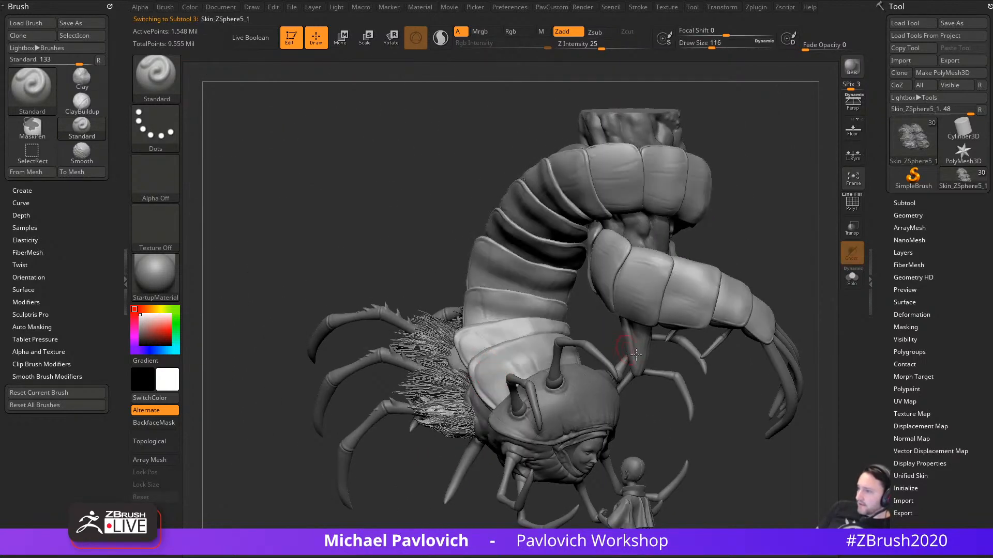
mouse_move(705, 422)
mouse_down()
mouse_move(656, 406)
mouse_move(587, 405)
mouse_up()
key(s)
drag(588, 405, 585, 405)
Step: Select the long curved prongs at the end of the creature's tail
alt+click(662, 315)
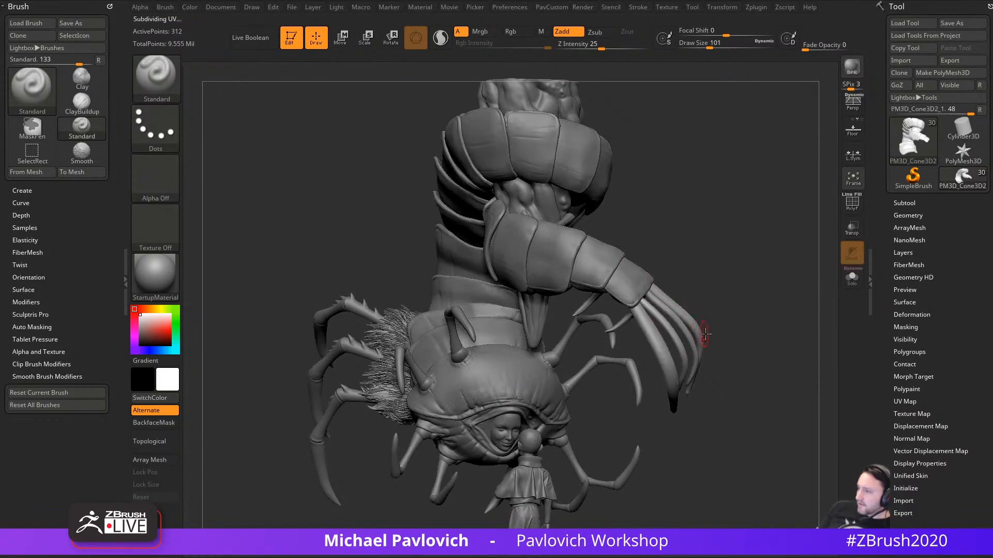
drag(705, 335, 728, 315)
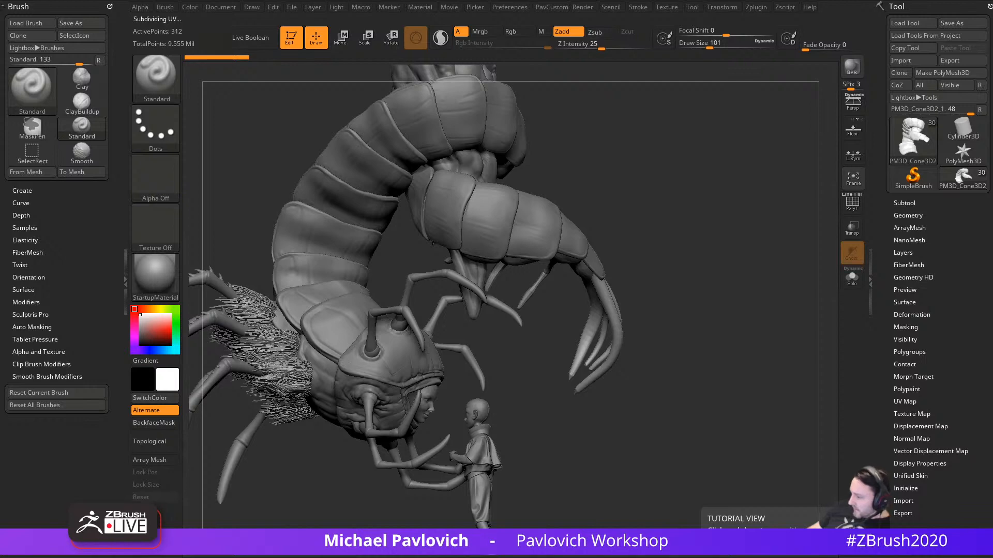
drag(983, 504, 992, 8)
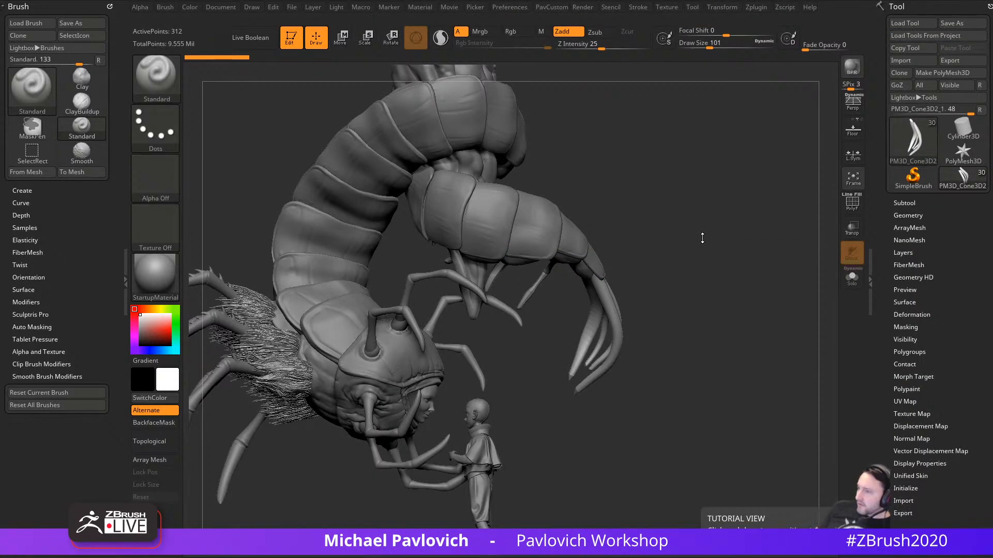
drag(702, 238, 598, 284)
alt+drag(790, 243, 691, 310)
drag(716, 250, 529, 392)
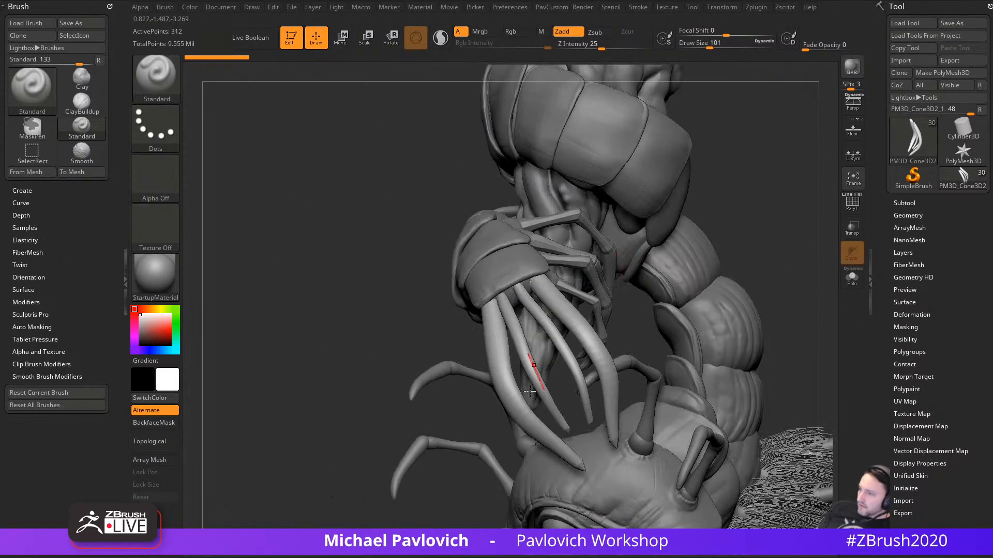
Step: Choose the Move brush and turn on topological auto masking for it
key(1)
key(2)
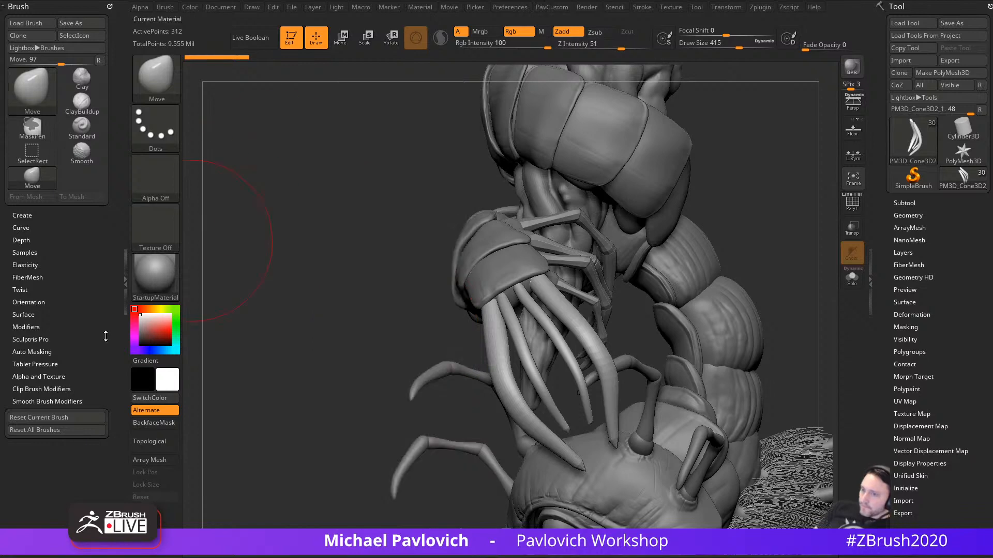
key(shift)
click(37, 352)
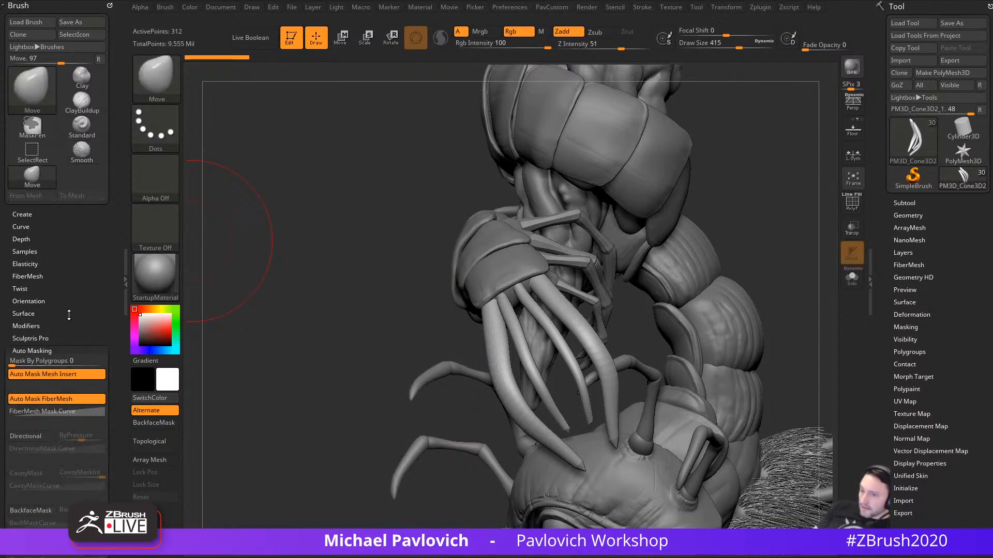
click(150, 441)
key(s)
Step: Reposition and bend the tail prongs with the Move brush, reducing the draw size to 299
mouse_move(531, 325)
mouse_down()
mouse_move(495, 339)
mouse_move(504, 393)
mouse_up()
mouse_move(476, 417)
right_down()
mouse_move(445, 428)
mouse_move(481, 413)
right_up()
drag(507, 383, 511, 402)
key(bracketleft)
mouse_move(510, 401)
right_down()
mouse_move(516, 432)
mouse_move(629, 381)
mouse_move(605, 375)
right_up()
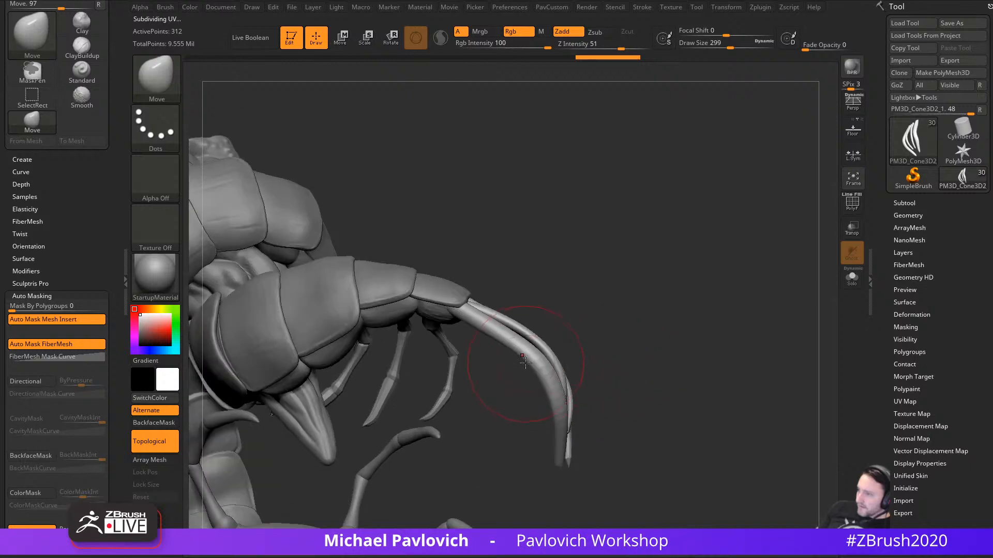
drag(525, 359, 536, 351)
right_drag(559, 338, 509, 341)
Step: Refine the curves and tips of the individual tail prongs with the Move brush at draw size 182
key(s)
drag(501, 343, 498, 343)
mouse_move(492, 336)
mouse_down()
mouse_move(476, 329)
mouse_move(536, 340)
mouse_up()
key(bracketleft)
drag(552, 380, 538, 370)
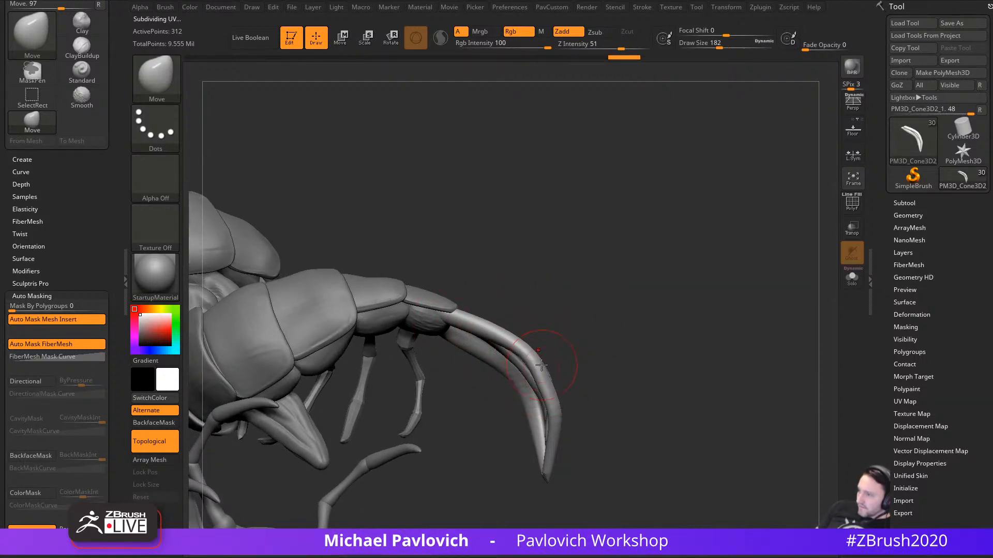
key(bracketleft)
drag(556, 404, 550, 408)
key(1)
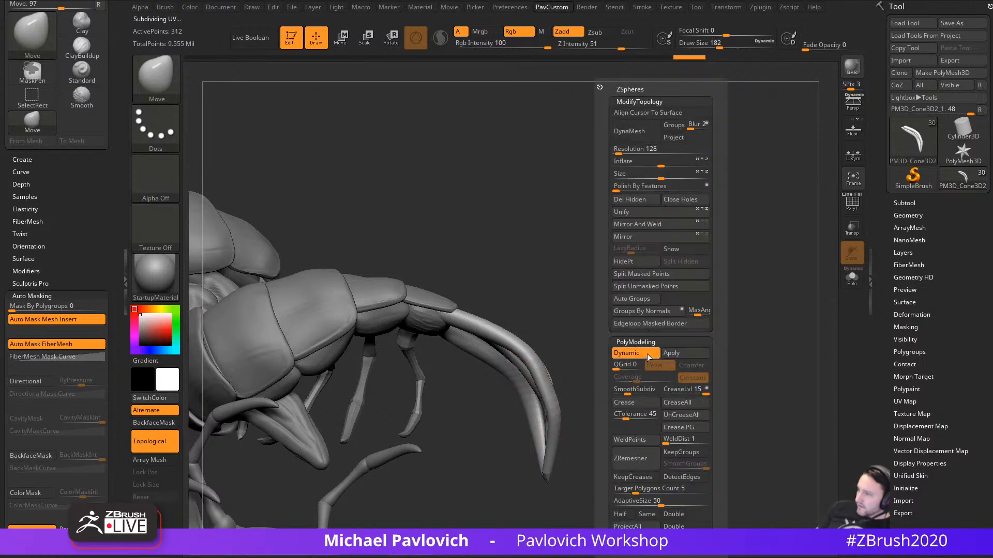
Step: Turn off dynamic subdivision for the tail prongs and adjust their curves with the Move brush at a draw size of about 172
click(650, 356)
mouse_move(568, 362)
right_down()
mouse_move(607, 331)
mouse_move(572, 361)
right_up()
key(bracketright)
key(bracketleft)
mouse_move(556, 394)
mouse_down()
mouse_move(548, 393)
mouse_move(559, 422)
mouse_move(560, 366)
mouse_up()
key(bracketleft)
key(bracketleft)
key(bracketleft)
mouse_move(483, 408)
mouse_down()
mouse_move(682, 348)
mouse_move(687, 313)
mouse_up()
key(ctrl)
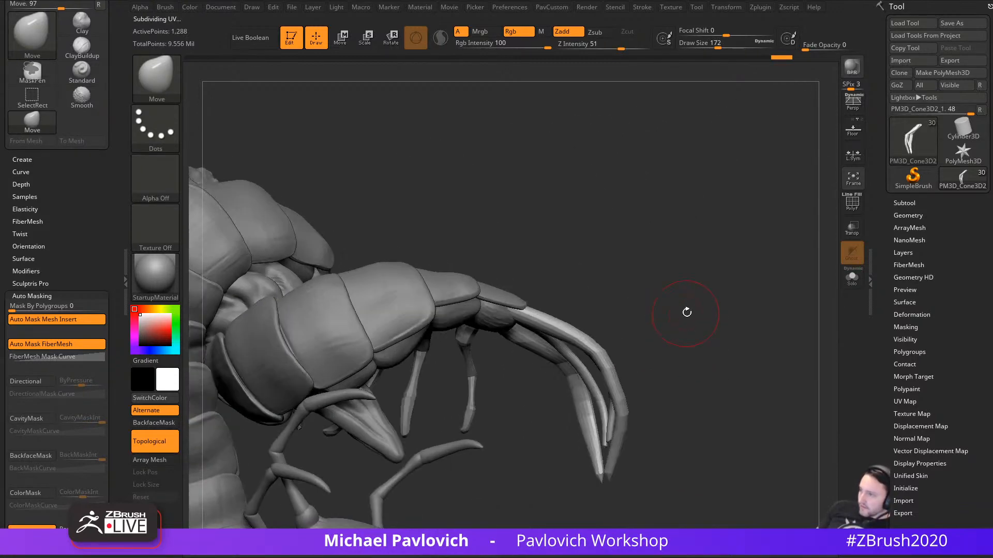
key(b)
key(d)
key(s)
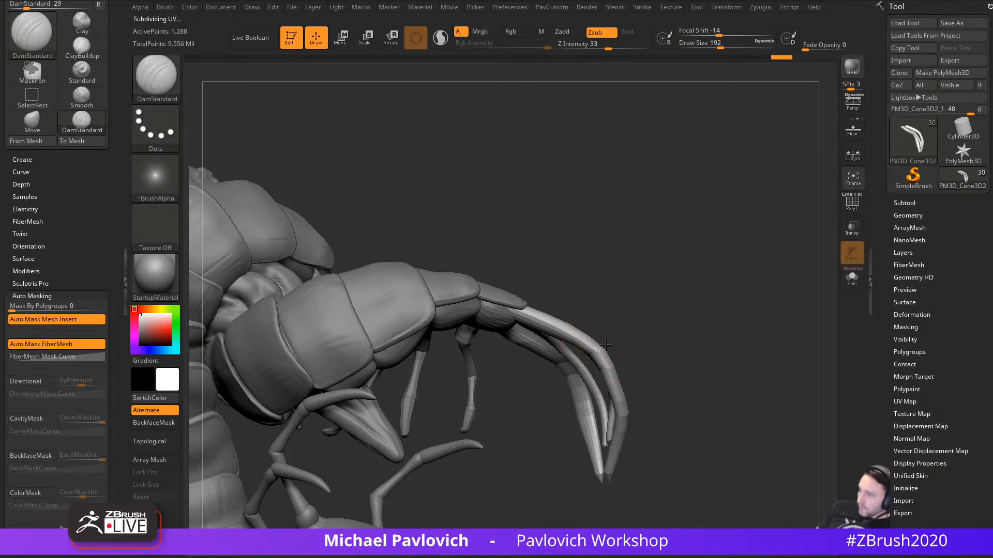
key(b)
key(m)
key(v)
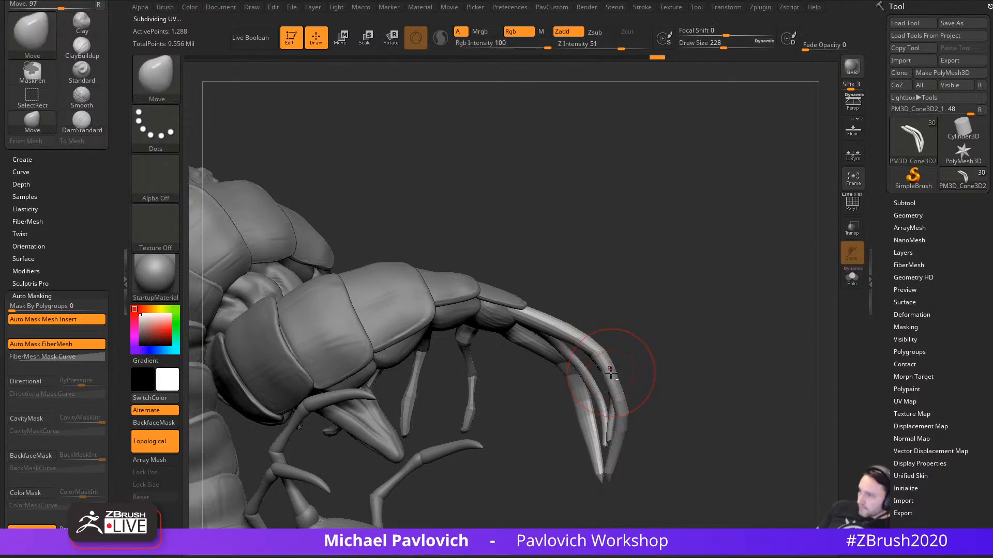
Step: Reshape the bends and tips of the outer tail prongs with the Move brush at a draw size of about 202
drag(625, 402, 628, 413)
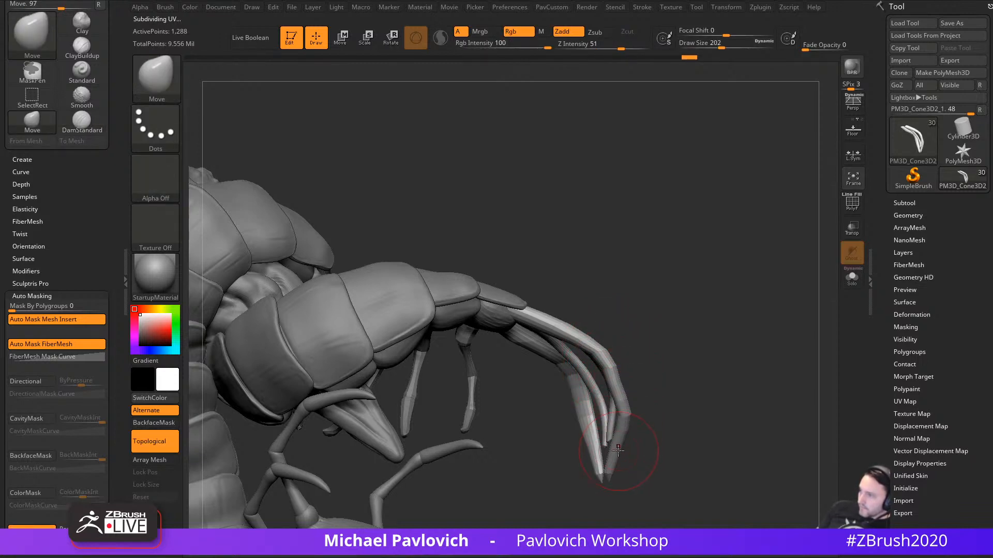
drag(618, 449, 614, 458)
mouse_move(577, 426)
mouse_down()
mouse_move(639, 408)
mouse_move(584, 391)
mouse_up()
mouse_move(545, 341)
right_down()
mouse_move(538, 335)
mouse_move(564, 329)
mouse_move(525, 355)
right_up()
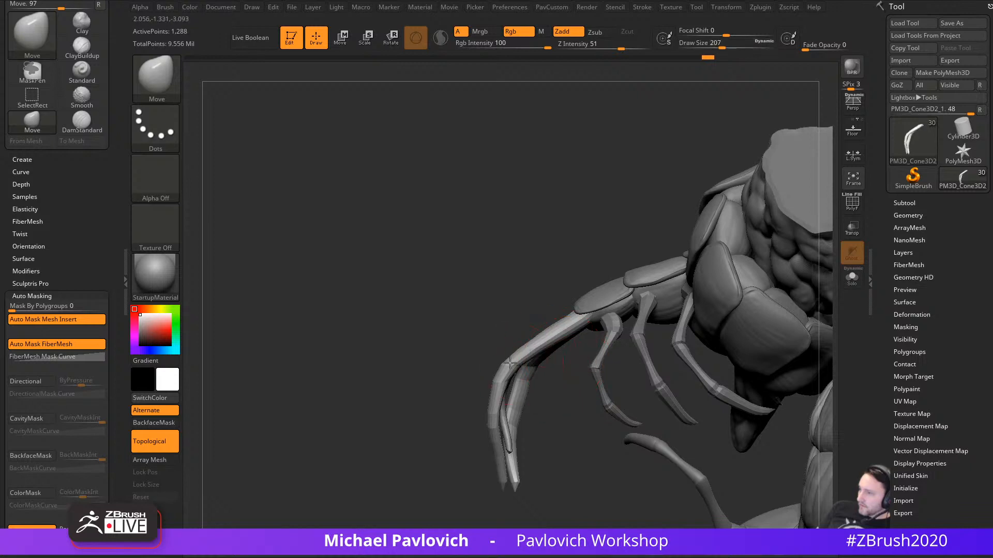
Step: Bring the whole creature into view and turn on the CamView orientation head
ctrl+right_drag(377, 414, 304, 335)
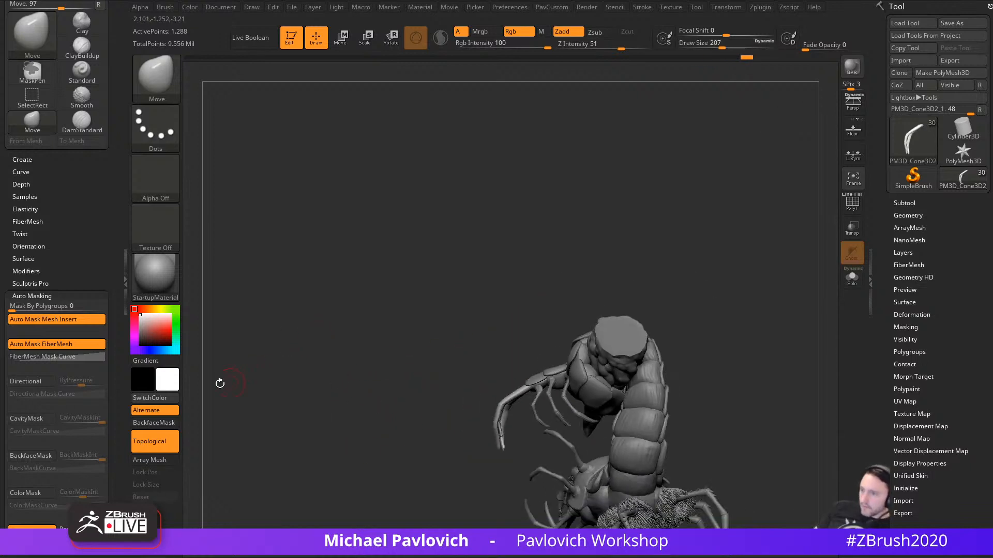
drag(147, 336, 136, 351)
mouse_move(647, 237)
shift+right_down()
mouse_move(753, 261)
mouse_move(711, 317)
mouse_move(799, 320)
mouse_move(445, 310)
mouse_move(490, 313)
shift+right_up()
drag(147, 329, 134, 308)
alt+right_drag(576, 66, 705, 102)
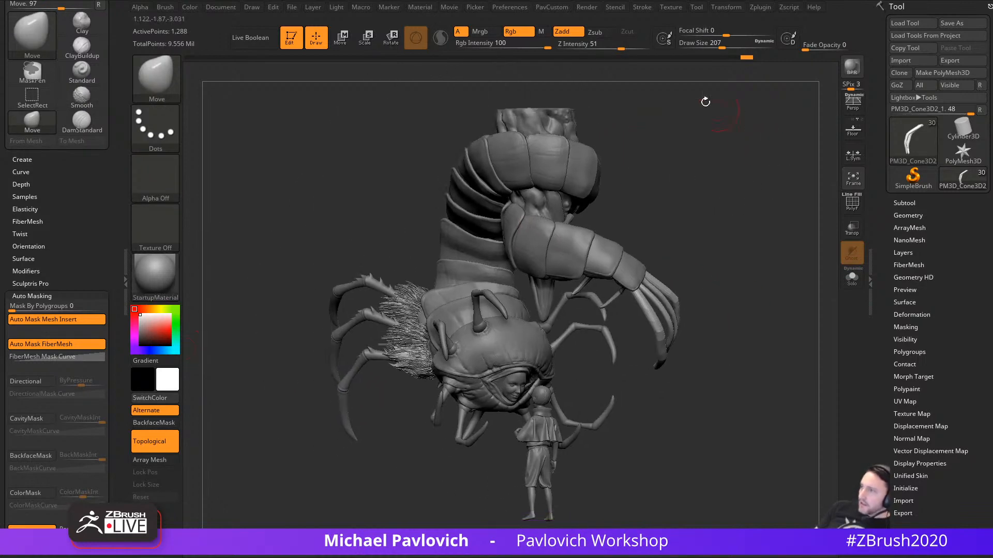
click(517, 6)
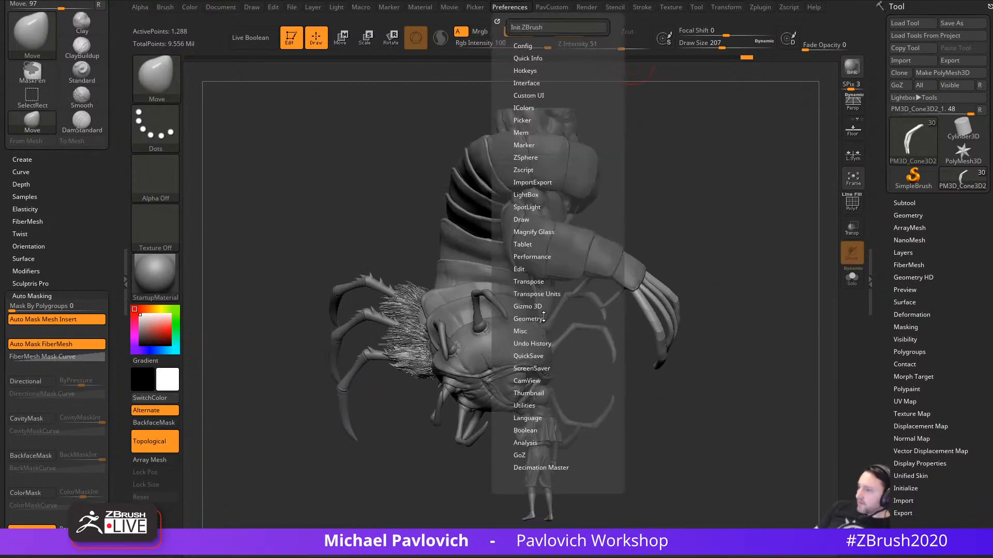
click(527, 381)
click(533, 392)
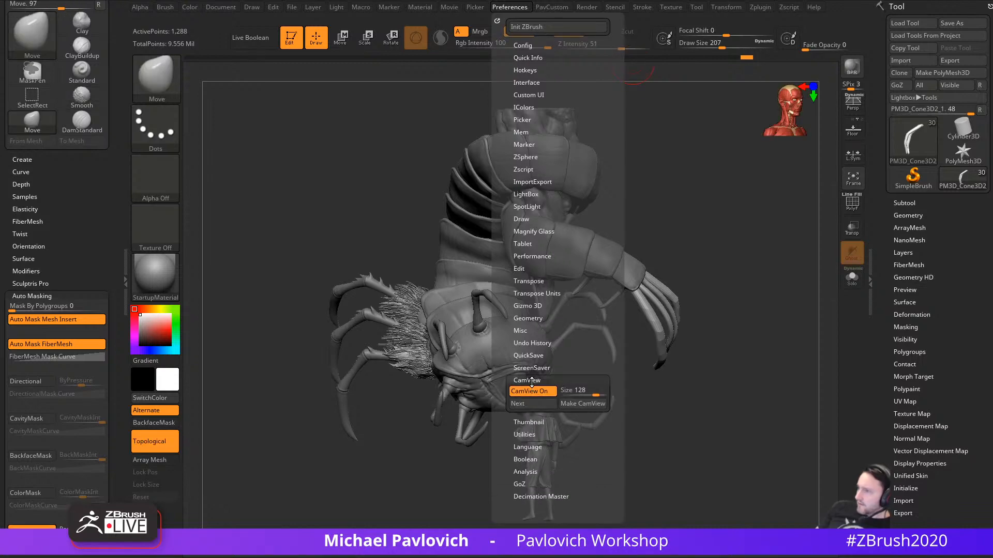
Step: Show a silhouette thumbnail of the model and compare the creature's pose with the reference picture
click(527, 380)
click(528, 392)
click(530, 403)
click(568, 404)
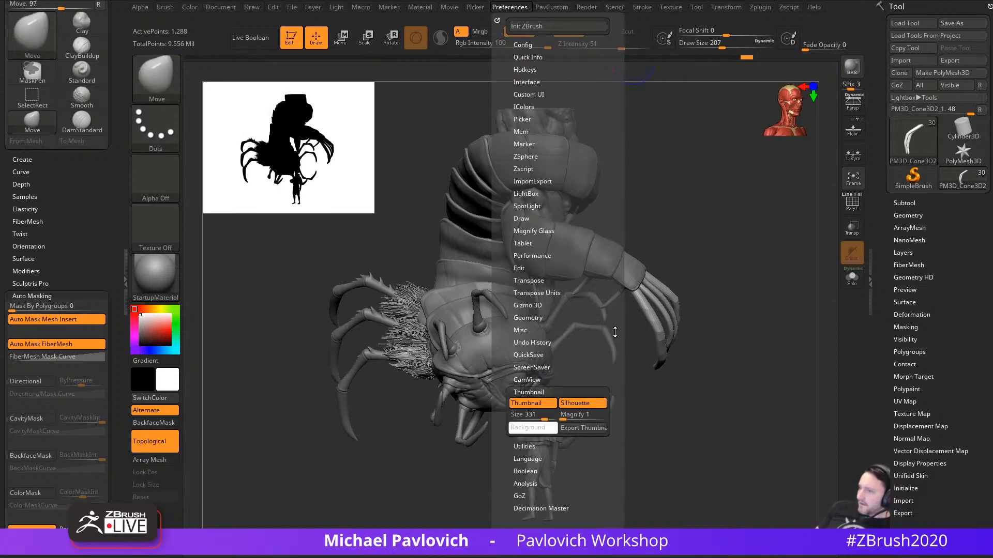
right_drag(672, 318, 763, 442)
right_drag(660, 557, 64, 238)
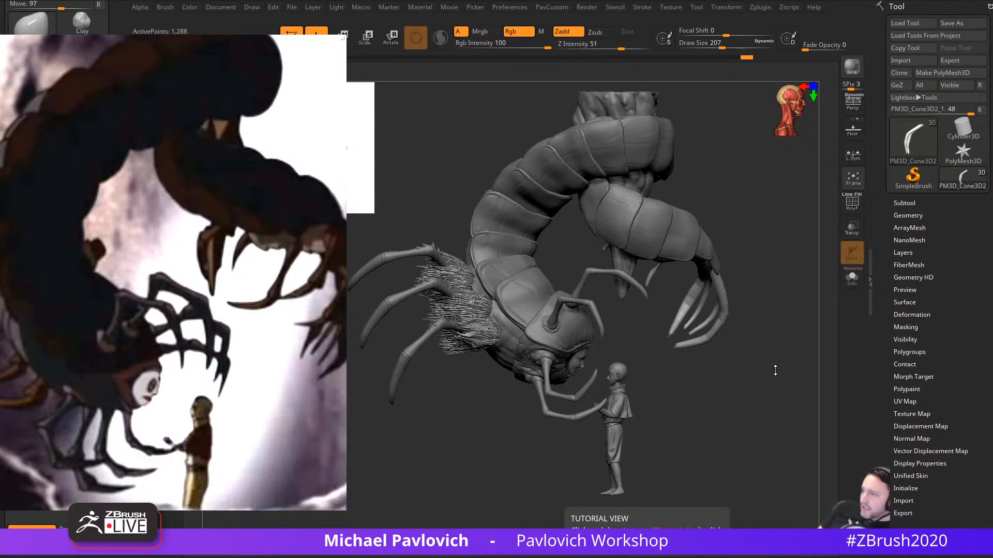
Step: Choose the Standard brush, reduce its draw size and select the human face inside the creature's head shell
mouse_move(775, 371)
mouse_down()
mouse_move(734, 402)
mouse_move(766, 430)
mouse_up()
key(b)
key(s)
key(t)
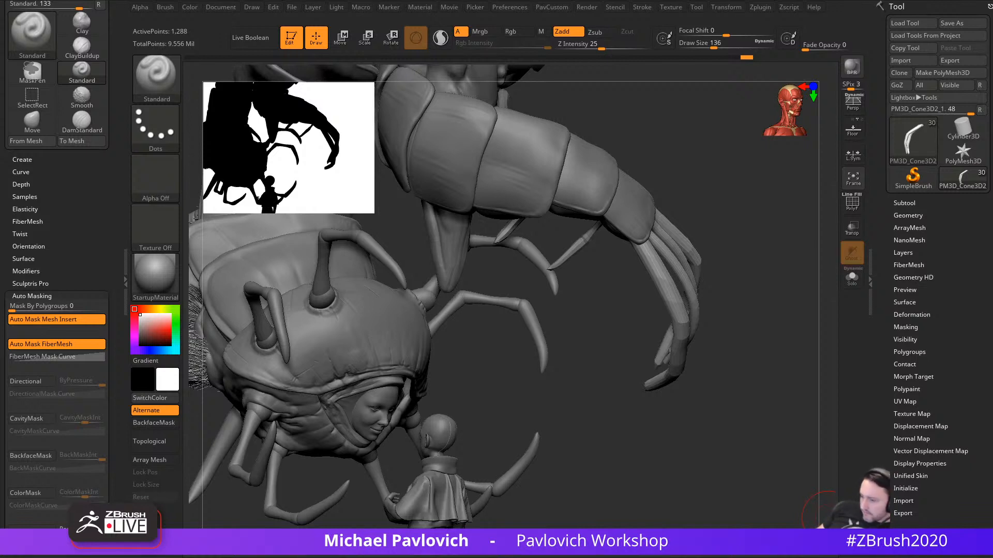
key(s)
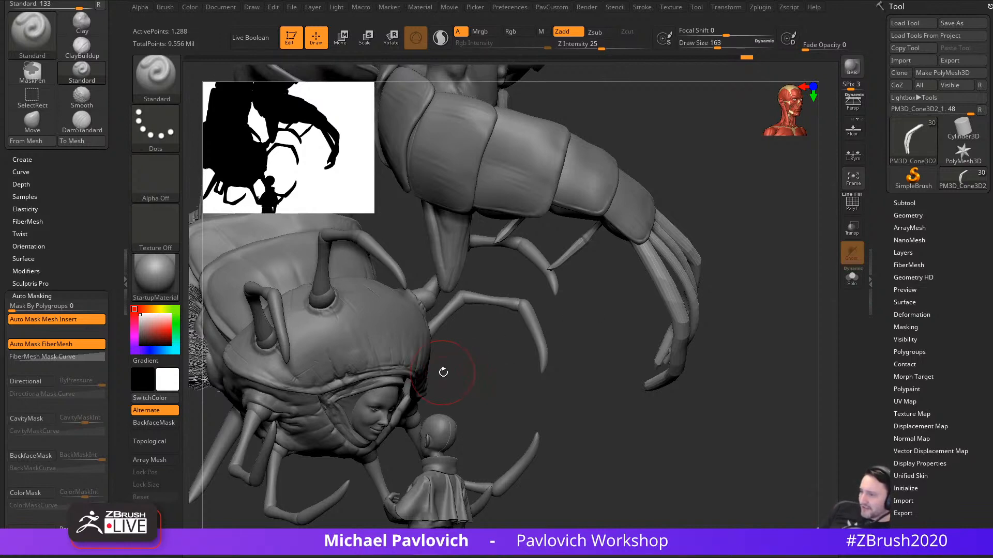
alt+click(395, 396)
alt+right_drag(545, 365, 644, 308)
key(s)
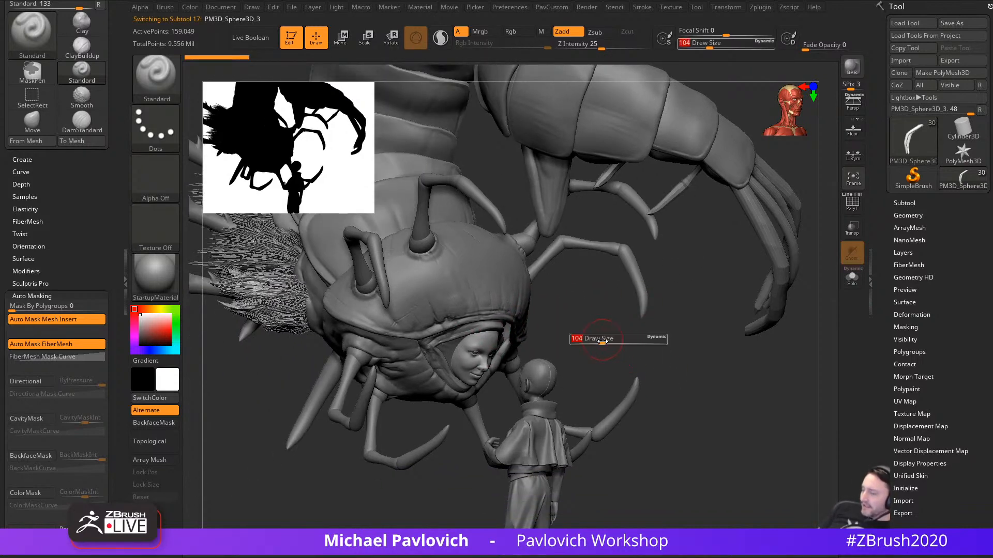
drag(601, 339, 596, 339)
mouse_move(599, 331)
ctrl+right_down()
mouse_move(636, 383)
mouse_move(661, 327)
mouse_move(754, 304)
mouse_move(824, 306)
mouse_move(726, 356)
ctrl+right_up()
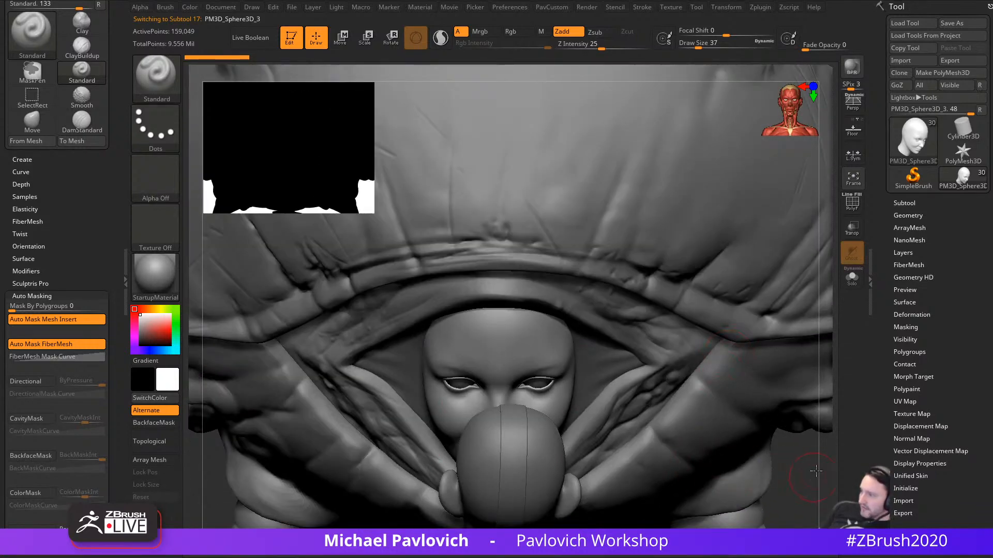
right_drag(816, 470, 520, 310)
mouse_move(803, 159)
alt+right_down()
mouse_move(827, 188)
mouse_move(798, 141)
alt+right_up()
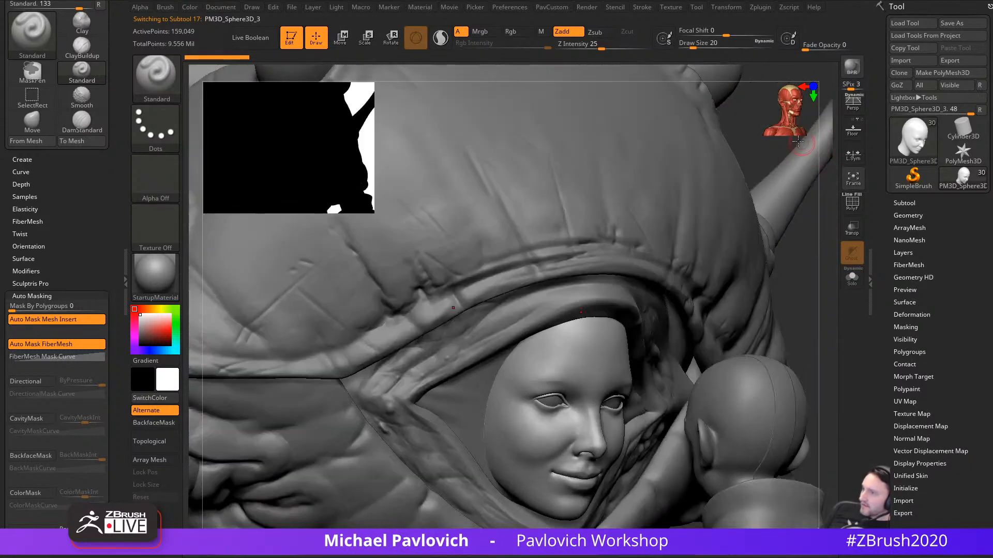
Step: Hide the silhouette thumbnail
click(511, 7)
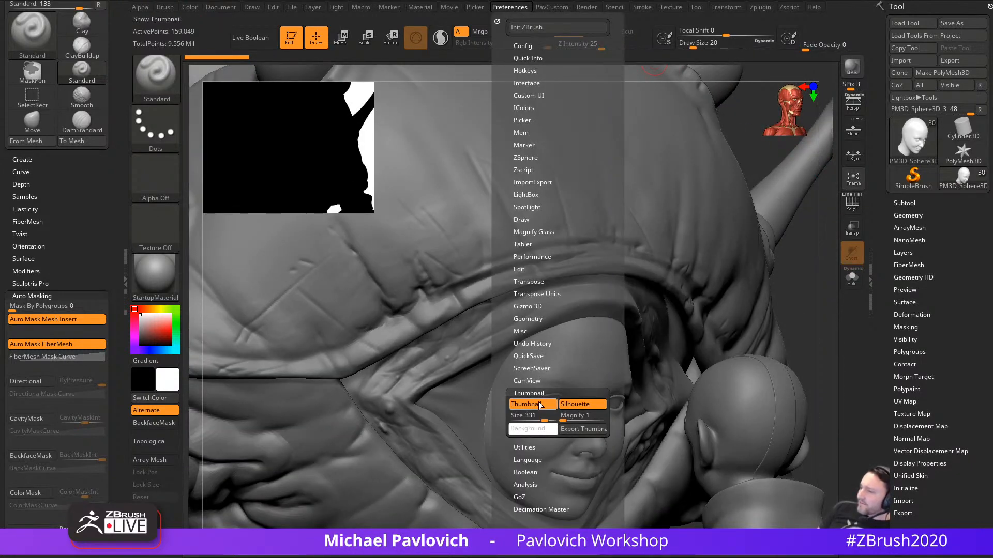
click(539, 405)
right_drag(824, 275, 801, 227)
Step: Lower the face mesh to subdivision level 2 and isolate it with Solo
click(907, 215)
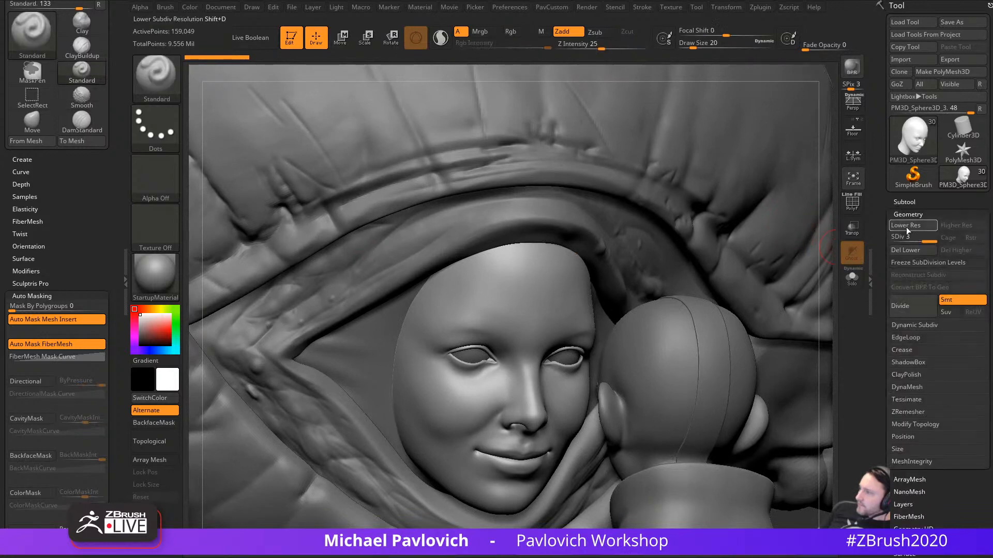
click(911, 238)
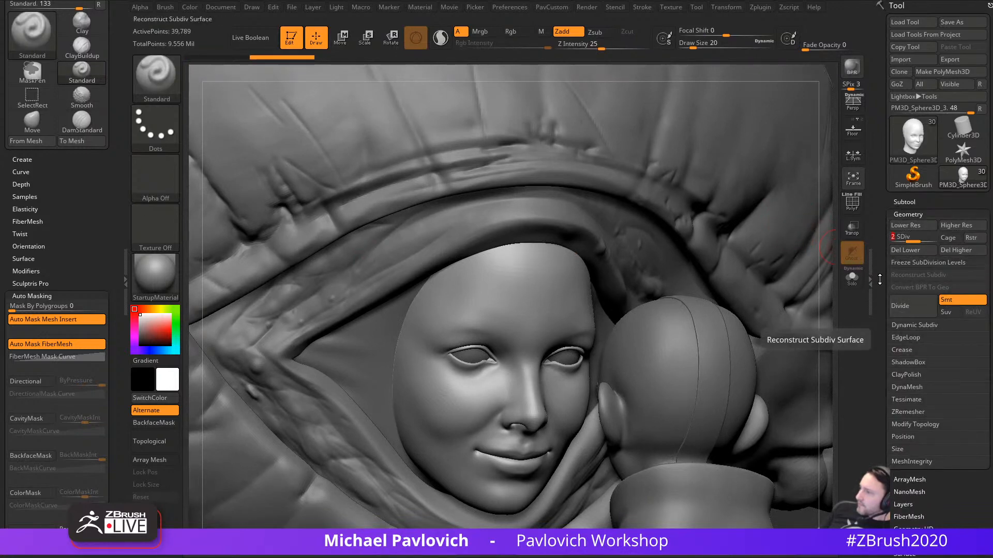
click(851, 277)
mouse_move(798, 310)
right_down()
mouse_move(693, 306)
mouse_move(694, 277)
mouse_move(736, 318)
mouse_move(731, 348)
mouse_move(743, 306)
mouse_move(738, 355)
mouse_move(758, 333)
mouse_move(729, 351)
mouse_move(747, 336)
mouse_move(779, 337)
mouse_move(814, 305)
right_up()
Step: Carve creases around the corners of the mouth with the DamStandard brush at draw size 14
key(b)
key(d)
key(s)
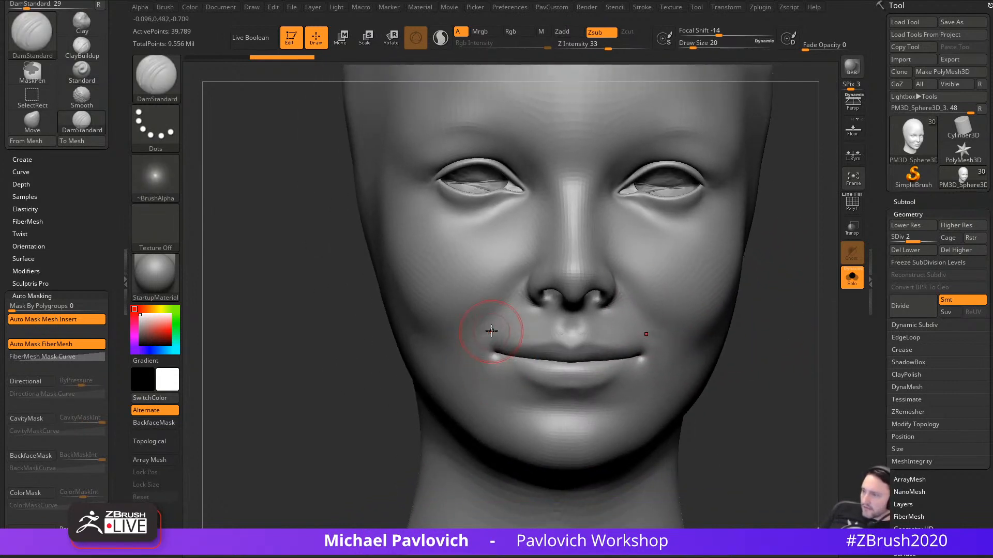
mouse_move(743, 313)
right_down()
mouse_move(753, 341)
mouse_move(697, 331)
right_up()
key(bracketleft)
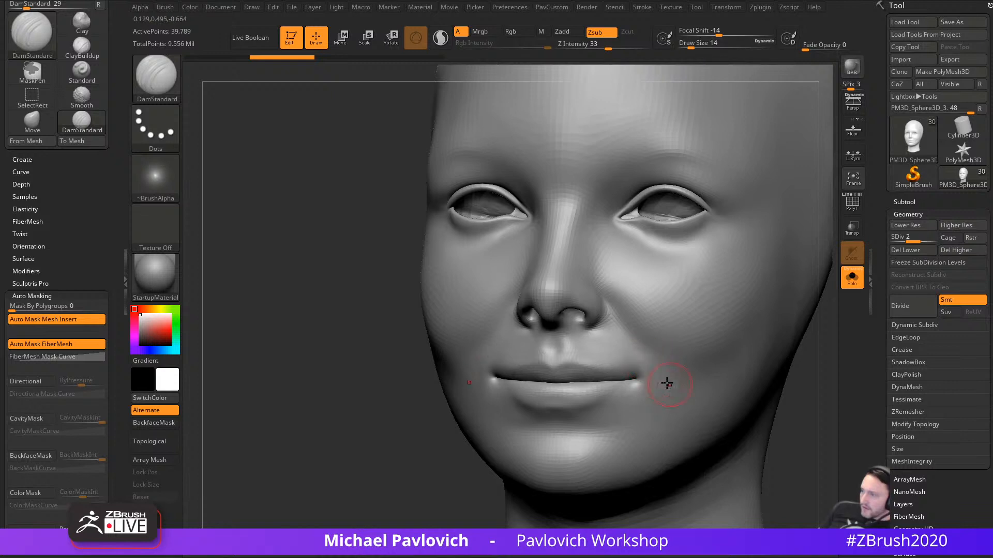
right_drag(510, 433, 520, 397)
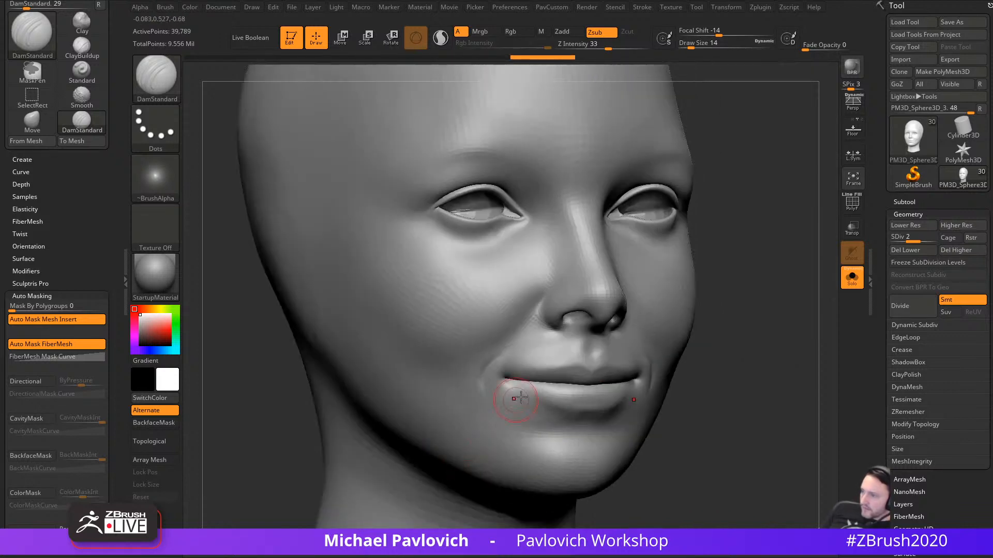
mouse_move(760, 365)
alt+right_down()
mouse_move(771, 355)
mouse_move(771, 372)
alt+right_up()
Step: Soften the folds between the nose and the mouth corners with the Clay brush at draw size 14
key(b)
key(c)
key(l)
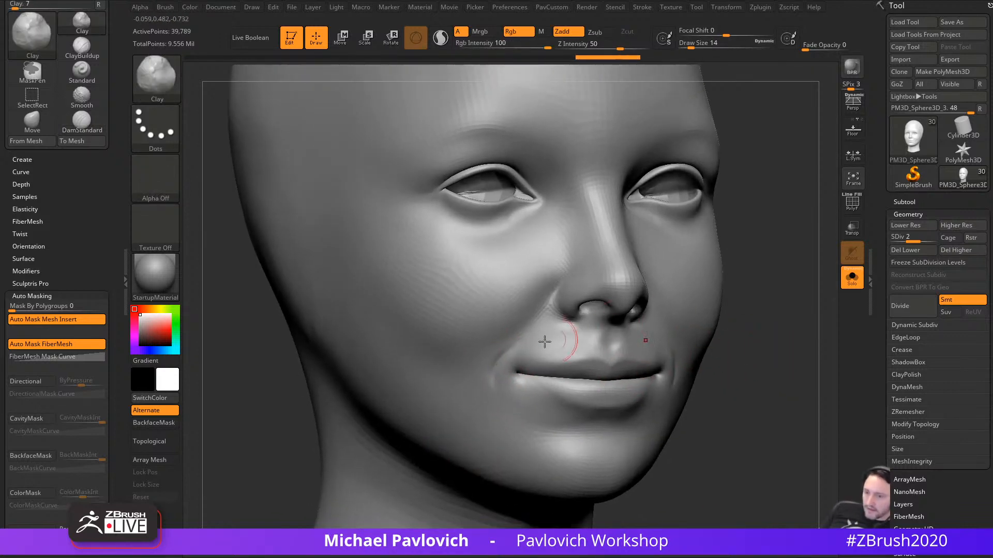
mouse_move(771, 327)
shift+right_down()
mouse_move(721, 354)
mouse_move(805, 381)
mouse_move(794, 378)
mouse_move(812, 347)
shift+right_up()
Step: Sharpen the mouth corners and the edge of the lower lip with the DamStandard brush
key(b)
key(d)
key(s)
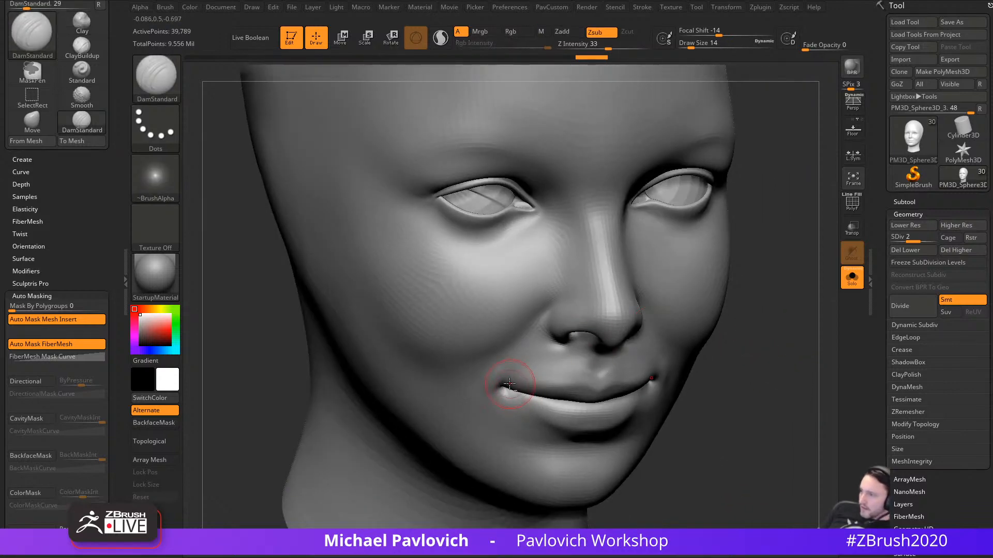
mouse_move(702, 388)
right_down()
mouse_move(705, 362)
mouse_move(764, 370)
right_up()
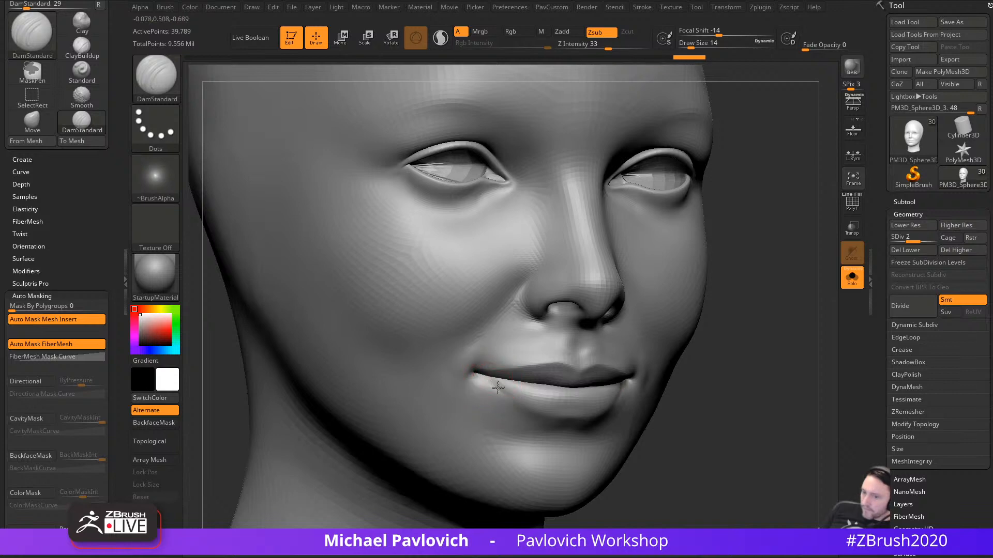
drag(490, 383, 536, 407)
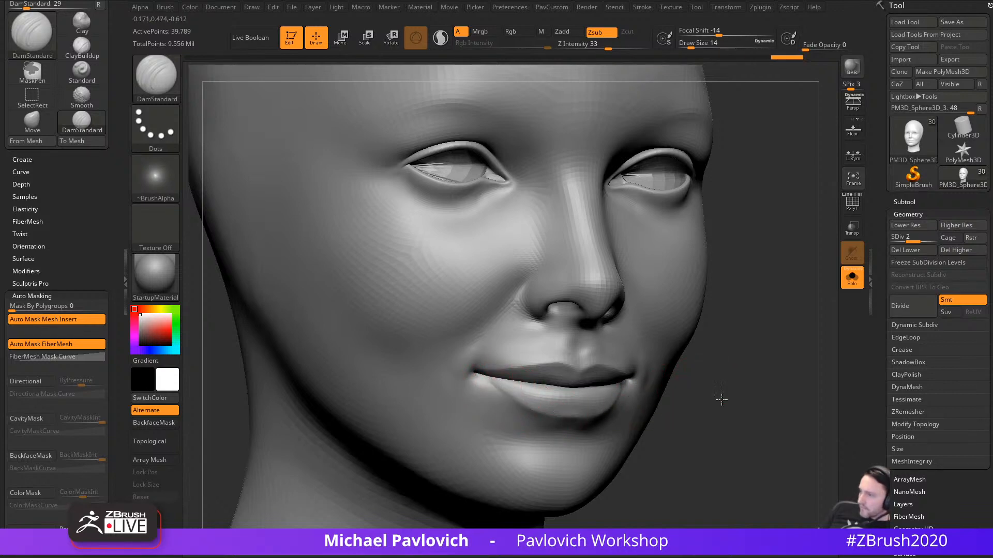
Step: Add volume to the lips with the Clay brush at draw size 9
right_drag(722, 399, 743, 394)
key(b)
key(c)
key(l)
mouse_move(732, 380)
mouse_down()
mouse_move(731, 389)
mouse_move(688, 390)
mouse_up()
drag(568, 383, 571, 393)
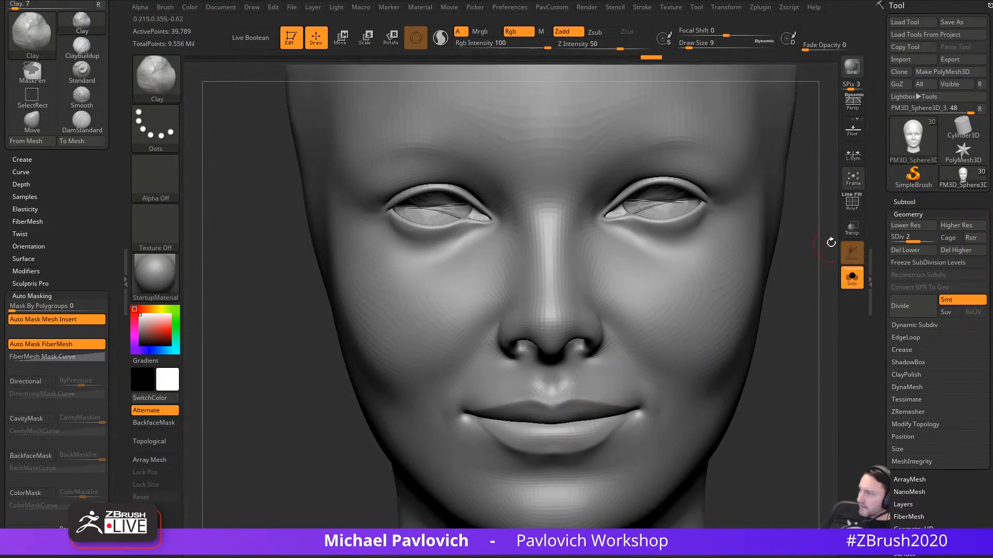
Step: Turn on transparency and check the head's topology with the polygon wireframe, hiding the wireframe again after the check
click(852, 228)
click(851, 204)
right_drag(791, 330, 726, 301)
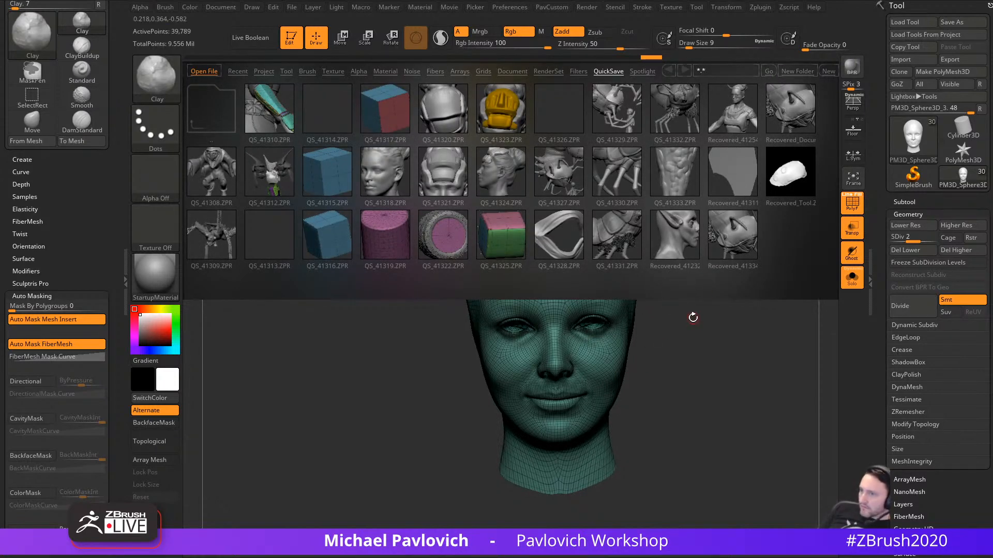
right_drag(713, 320, 759, 324)
click(852, 203)
Step: Refine the upper lip with the Clay brush and smooth the skin around the mouth, undoing one smoothing stroke
right_drag(811, 238, 778, 258)
mouse_move(778, 258)
ctrl+right_down()
mouse_move(804, 295)
mouse_move(793, 348)
mouse_move(825, 348)
mouse_move(557, 367)
ctrl+right_up()
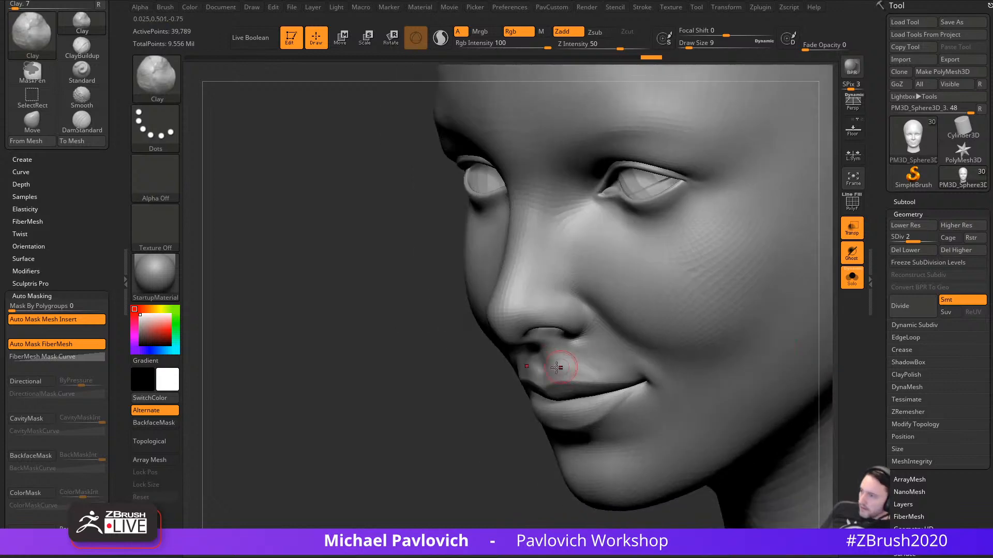
drag(606, 375, 625, 379)
mouse_move(414, 388)
right_down()
mouse_move(565, 399)
mouse_move(587, 371)
mouse_move(541, 366)
right_up()
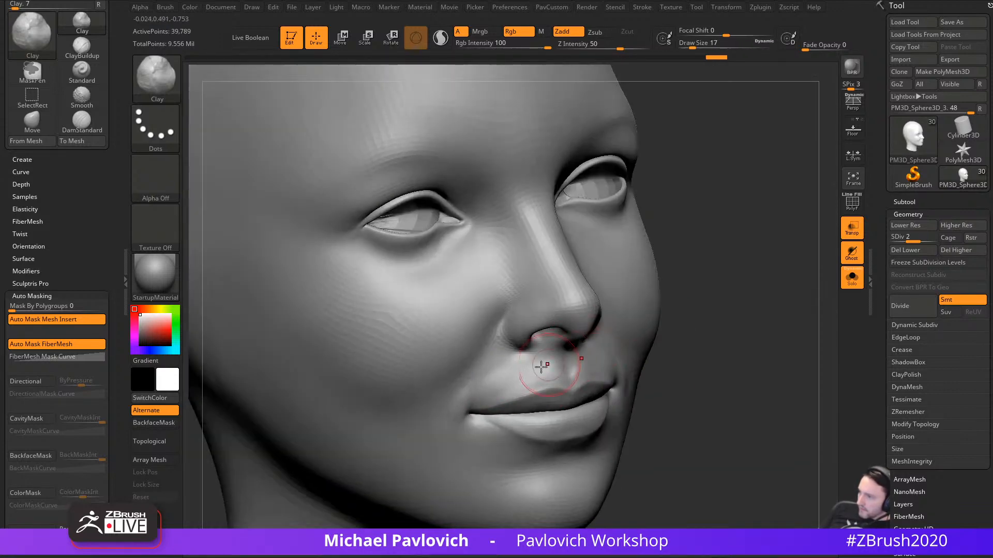
mouse_move(490, 376)
shift+mouse_down()
mouse_move(517, 362)
mouse_move(498, 386)
mouse_move(526, 365)
shift+mouse_up()
key(ctrl+z)
drag(740, 348, 620, 362)
mouse_move(619, 363)
shift+mouse_down()
mouse_move(636, 361)
mouse_move(623, 366)
shift+mouse_up()
shift+drag(414, 437, 428, 430)
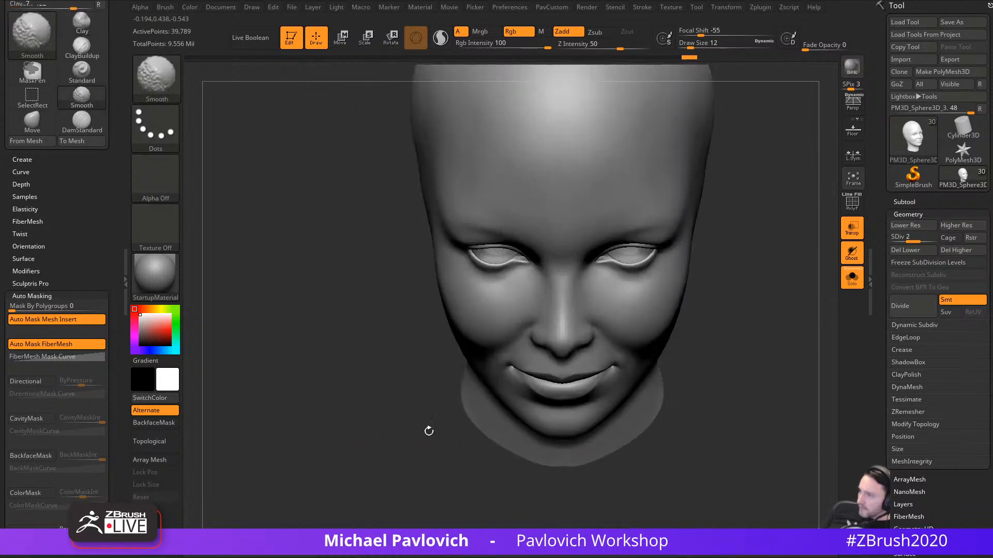
Step: Adjust the shape of the mouth and cheeks with the MoveAccu brush at draw size 56
mouse_move(750, 343)
alt+mouse_down()
mouse_move(709, 372)
mouse_move(704, 352)
mouse_move(740, 351)
alt+mouse_up()
drag(882, 371, 881, 372)
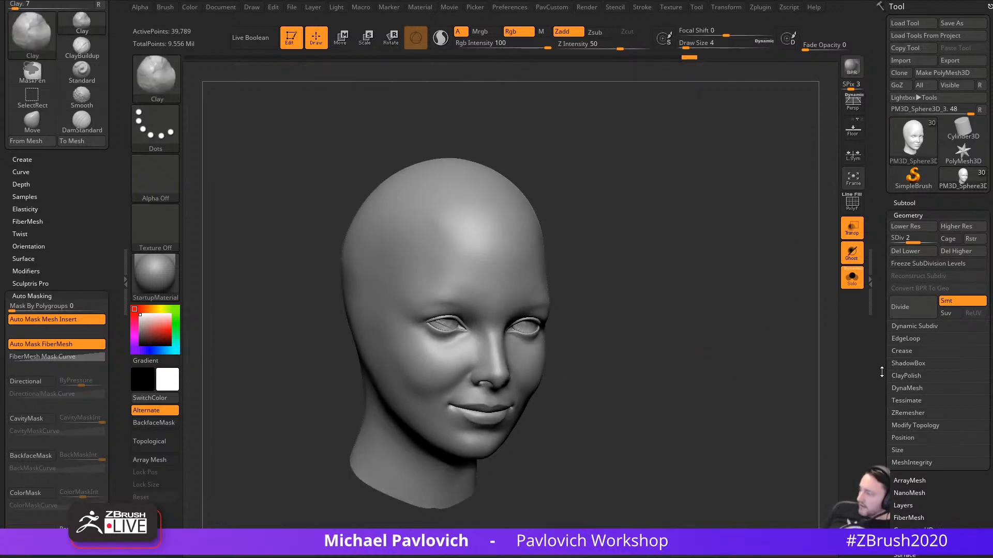
drag(773, 381, 802, 367)
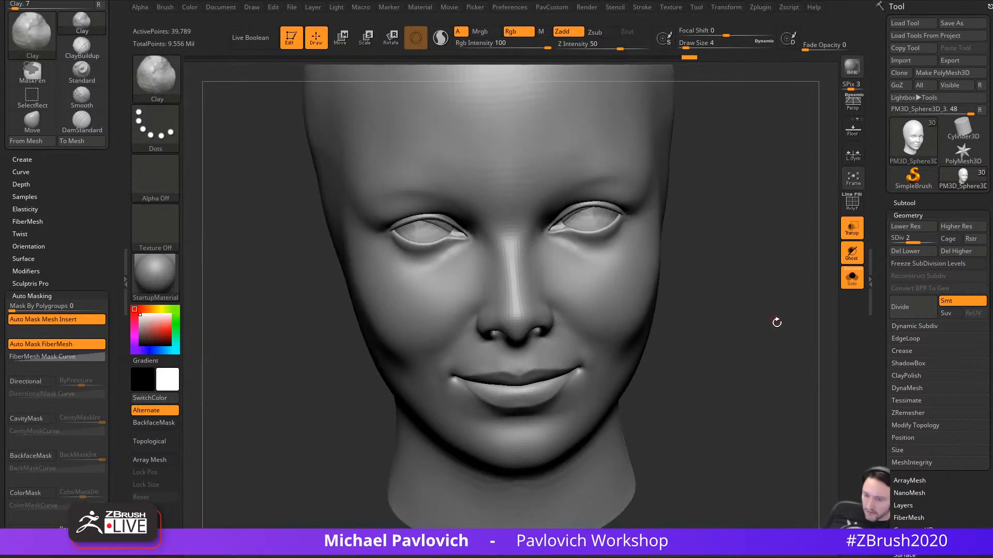
key(2)
mouse_move(777, 323)
mouse_down()
mouse_move(767, 343)
mouse_move(741, 347)
mouse_up()
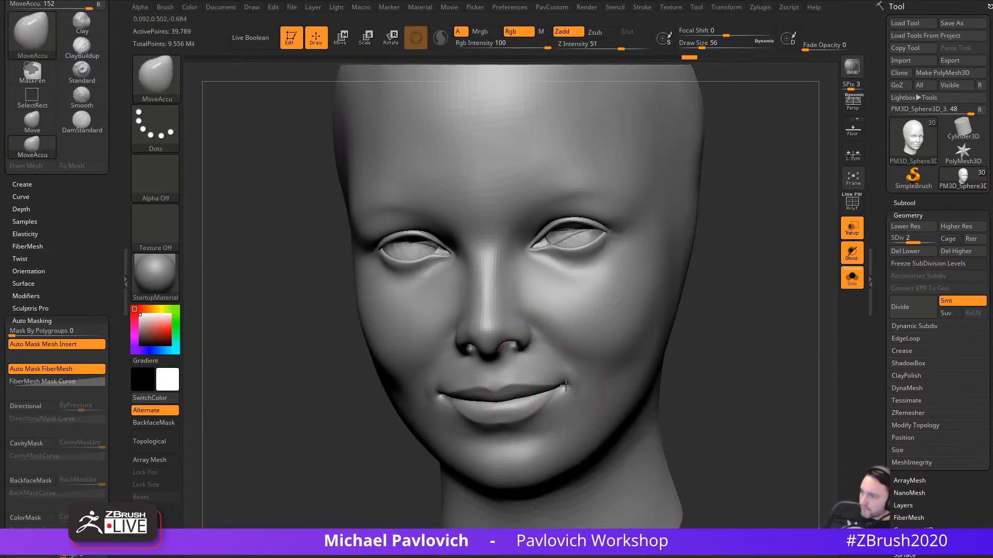
mouse_move(667, 357)
mouse_down()
mouse_move(692, 361)
mouse_move(730, 330)
mouse_move(585, 321)
mouse_up()
Step: Carve the smile creases on the cheeks with the DamStandard brush at draw size 22 and smooth the skin around them
key(3)
key(s)
drag(723, 305, 689, 296)
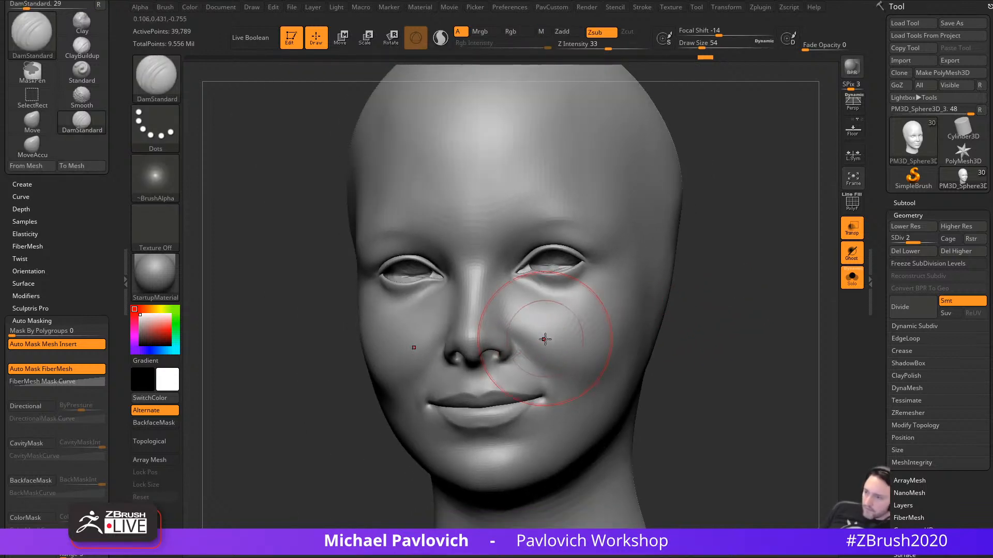
key(s)
drag(520, 340, 494, 342)
mouse_move(690, 351)
mouse_down()
mouse_move(687, 336)
mouse_move(570, 414)
mouse_up()
right_drag(600, 380, 609, 372)
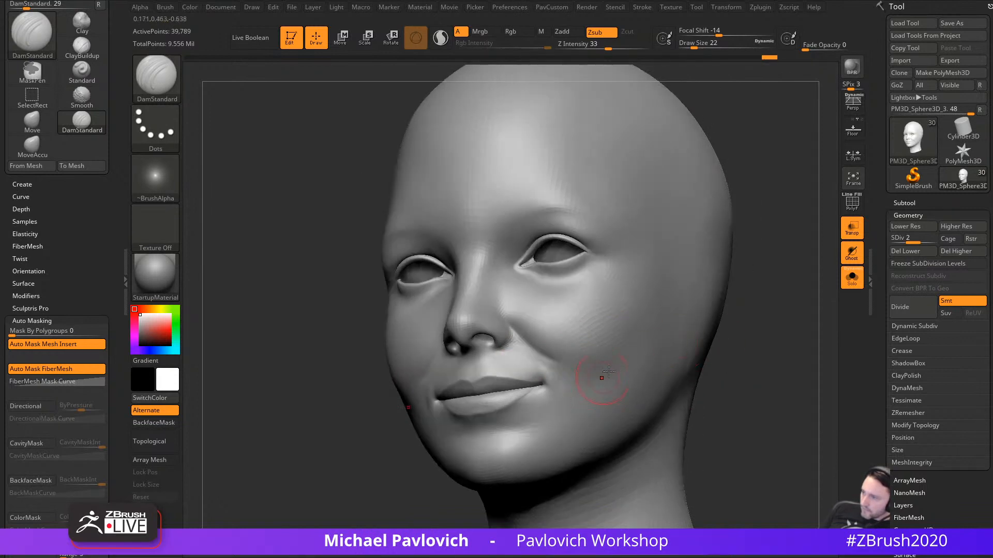
shift+drag(638, 344, 571, 392)
right_drag(572, 392, 837, 362)
Step: Soften the cheek creases beside the mouth with smoothing strokes, switching to the Inflat brush at draw size 25
key(2)
mouse_move(477, 375)
shift+mouse_down()
mouse_move(443, 385)
mouse_move(468, 404)
shift+mouse_up()
key(s)
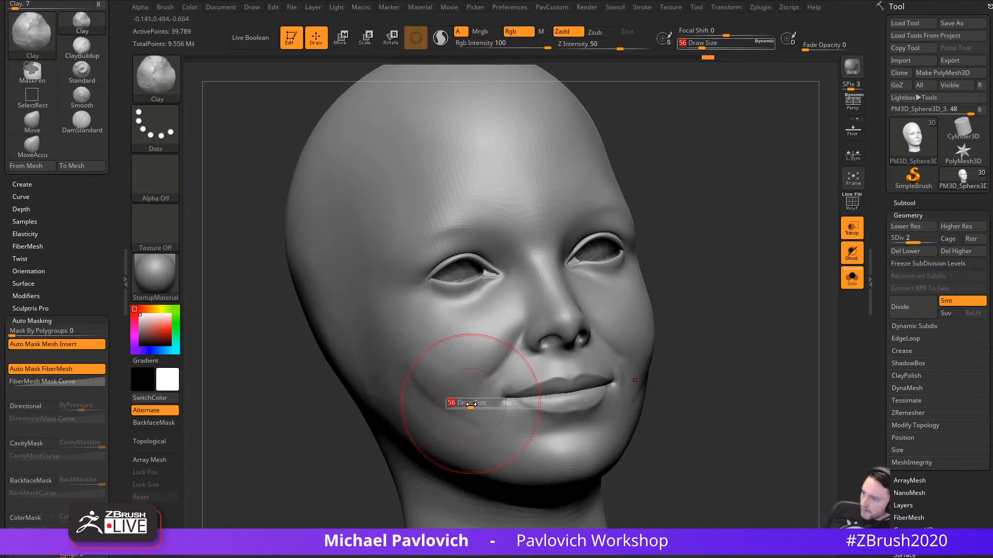
click(462, 403)
key(4)
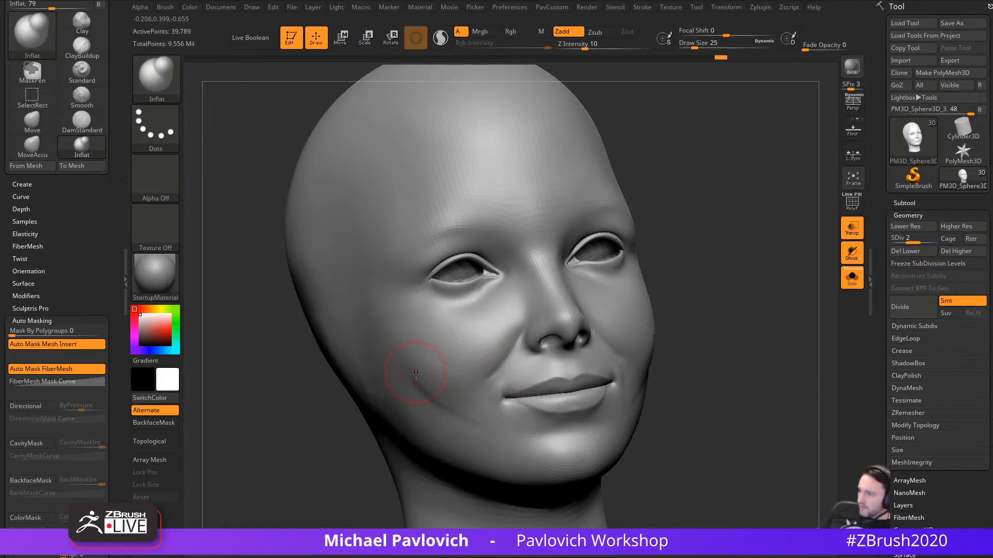
shift+drag(397, 376, 414, 381)
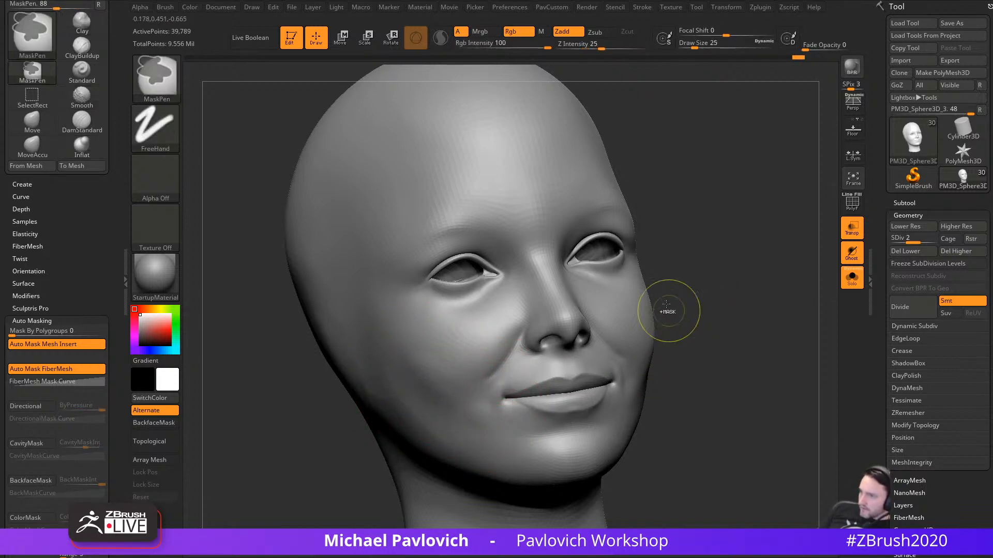
drag(714, 226, 512, 355)
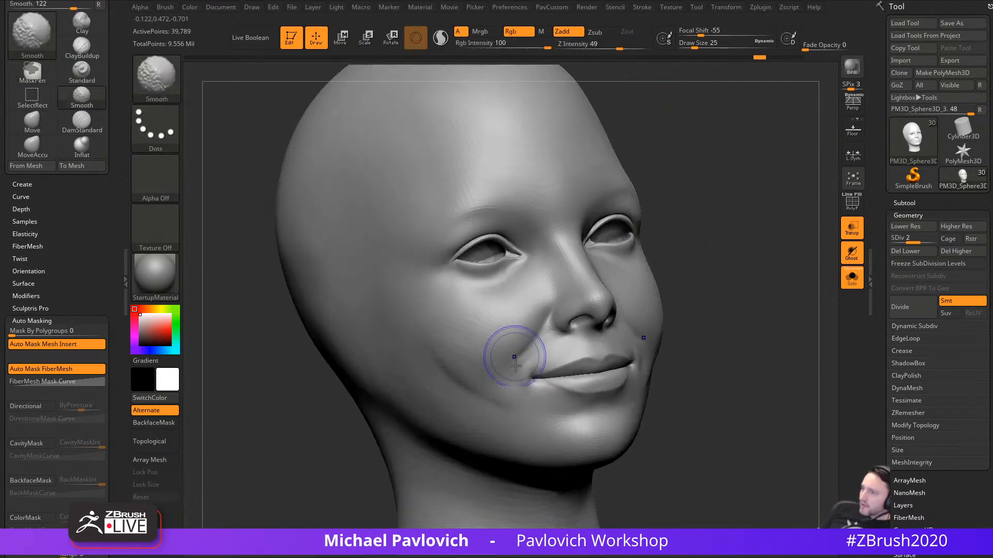
drag(736, 343, 518, 286)
shift+drag(644, 337, 677, 354)
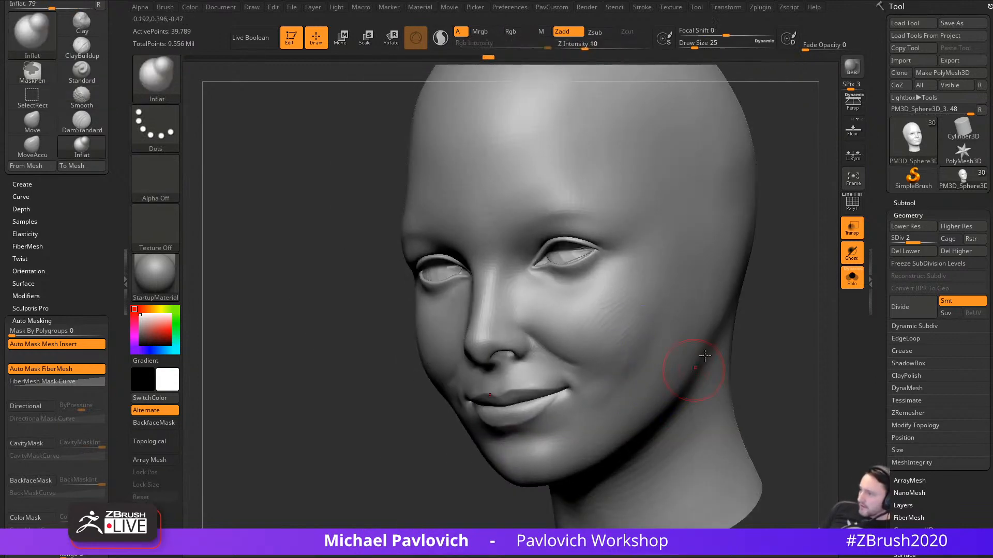
Step: Fill out the cheeks with the Inflat brush at draw size 44, refining beside the mouth corners at draw size 12
right_drag(690, 361, 786, 310)
key(s)
drag(415, 406, 421, 407)
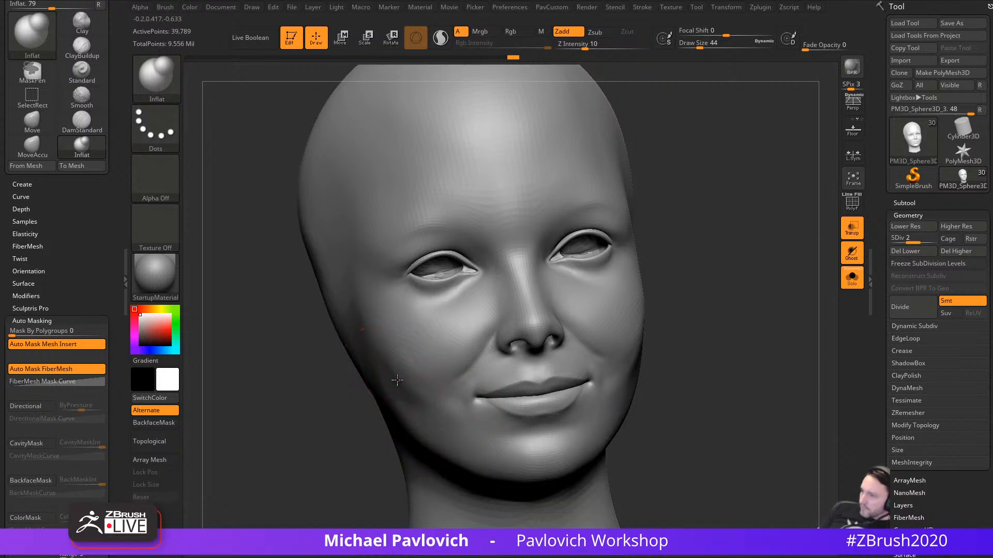
drag(727, 368, 638, 374)
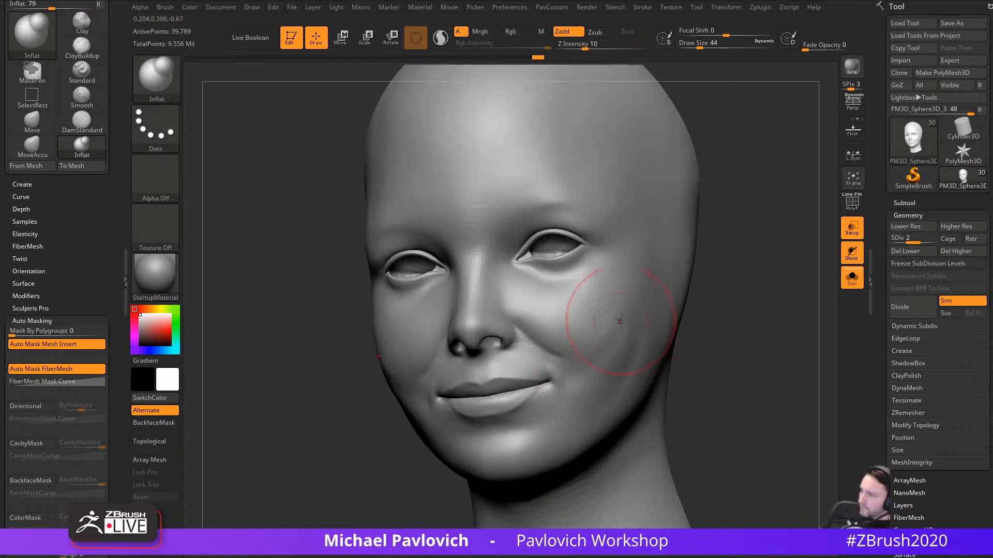
mouse_move(598, 342)
mouse_down()
mouse_move(595, 311)
mouse_move(616, 356)
mouse_up()
mouse_move(695, 321)
mouse_down()
mouse_move(738, 302)
mouse_move(723, 300)
mouse_up()
drag(297, 409, 642, 361)
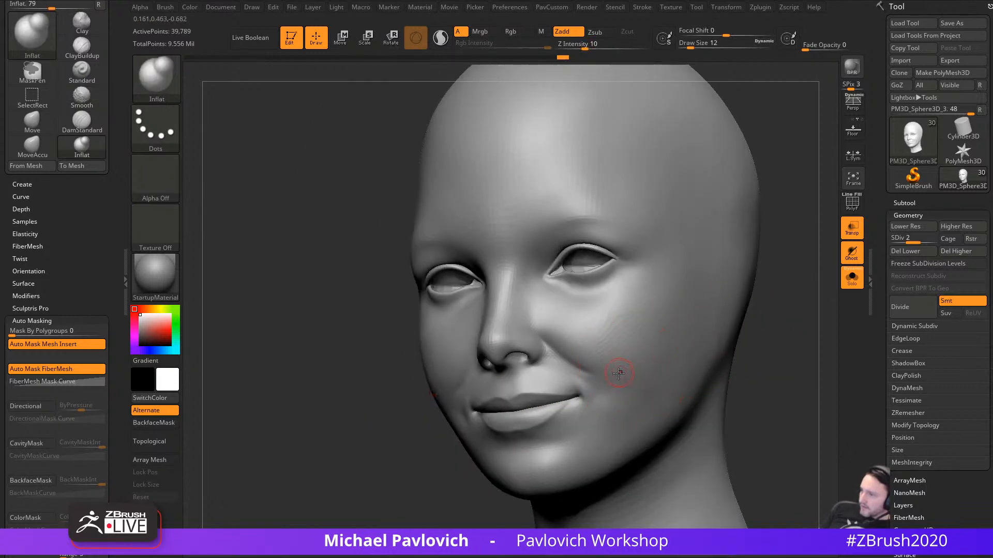
key(shift)
right_drag(605, 324, 765, 306)
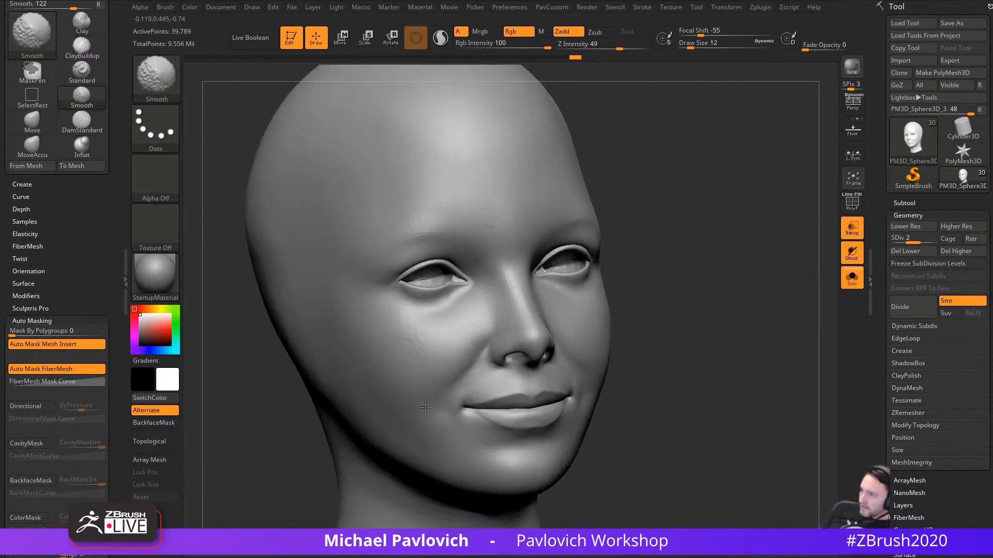
Step: Define the folds between nose and mouth corners with DamStandard and Inflat, using Inflat up to draw size 41, and smooth the transitions
mouse_move(711, 341)
right_down()
mouse_move(590, 386)
mouse_move(765, 327)
mouse_move(787, 295)
mouse_move(797, 354)
mouse_move(791, 343)
mouse_move(784, 356)
mouse_move(762, 352)
mouse_move(762, 323)
mouse_move(599, 310)
right_up()
key(b)
key(d)
key(s)
right_drag(770, 331, 755, 330)
key(b)
key(i)
key(n)
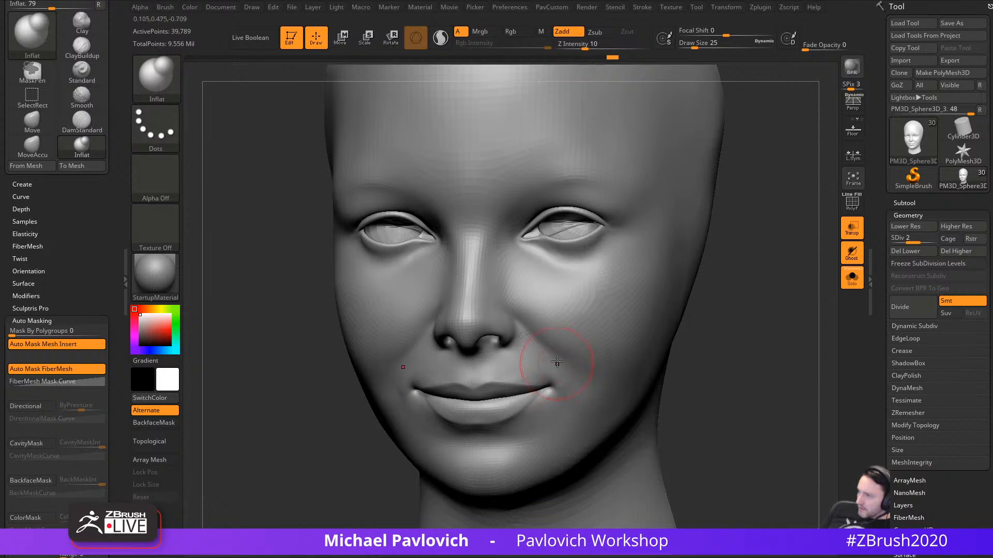
right_drag(624, 382, 594, 372)
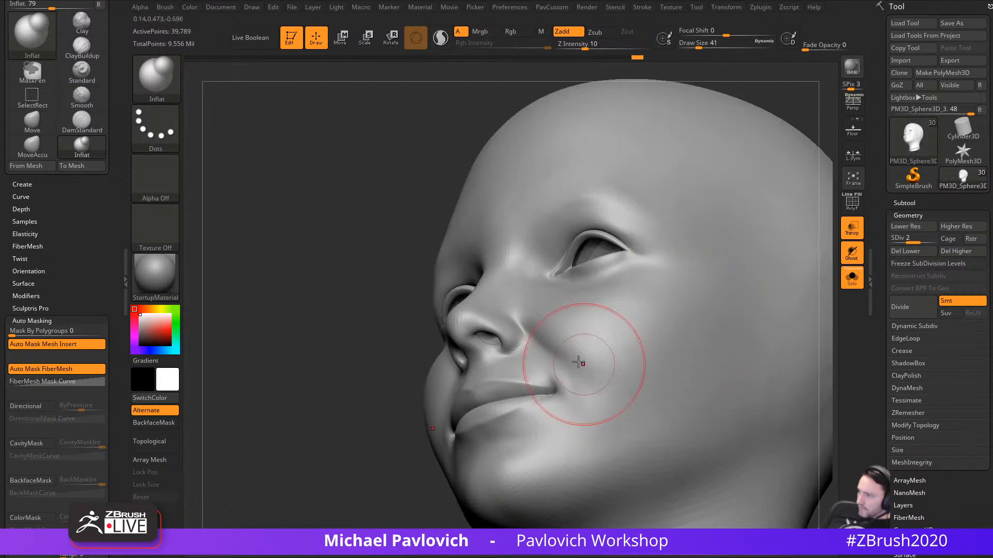
key(shift)
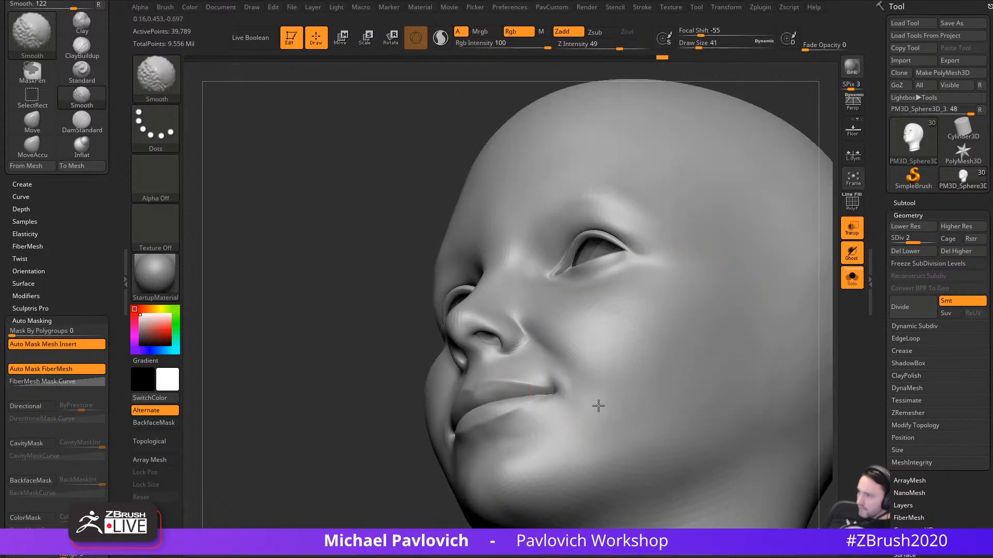
drag(429, 486, 444, 435)
mouse_move(689, 272)
shift+mouse_down()
mouse_move(722, 273)
mouse_move(713, 258)
mouse_move(775, 271)
mouse_move(731, 333)
mouse_move(747, 341)
mouse_move(736, 330)
mouse_move(740, 317)
mouse_move(745, 323)
mouse_move(739, 300)
mouse_move(805, 300)
mouse_move(737, 309)
mouse_move(759, 310)
mouse_move(674, 302)
mouse_move(688, 308)
shift+mouse_up()
Step: Raise the head to subdivision level 3 and sharpen the crease around the nose wings with DamStandard at draw size 12
key(b)
key(m)
key(a)
key(b)
key(d)
key(s)
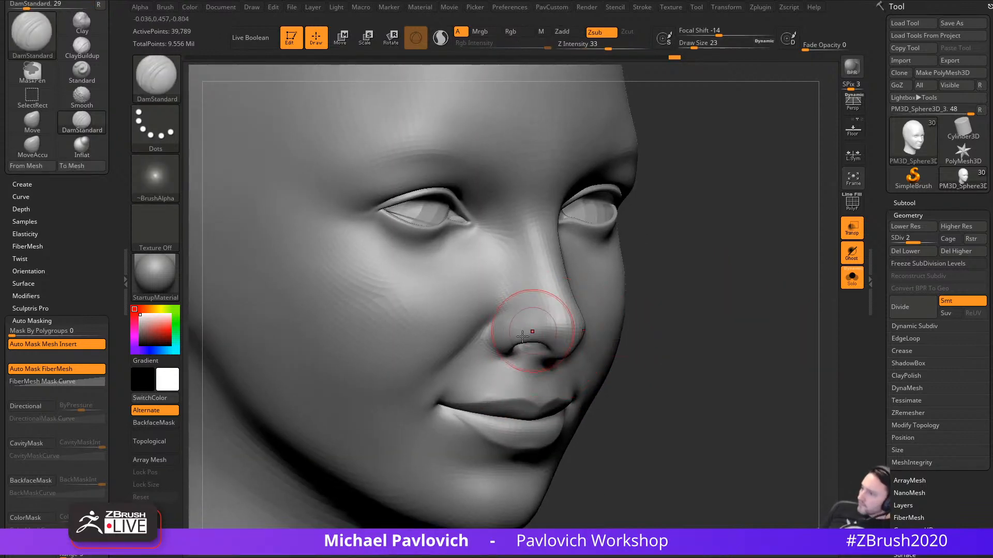
key(bracketleft)
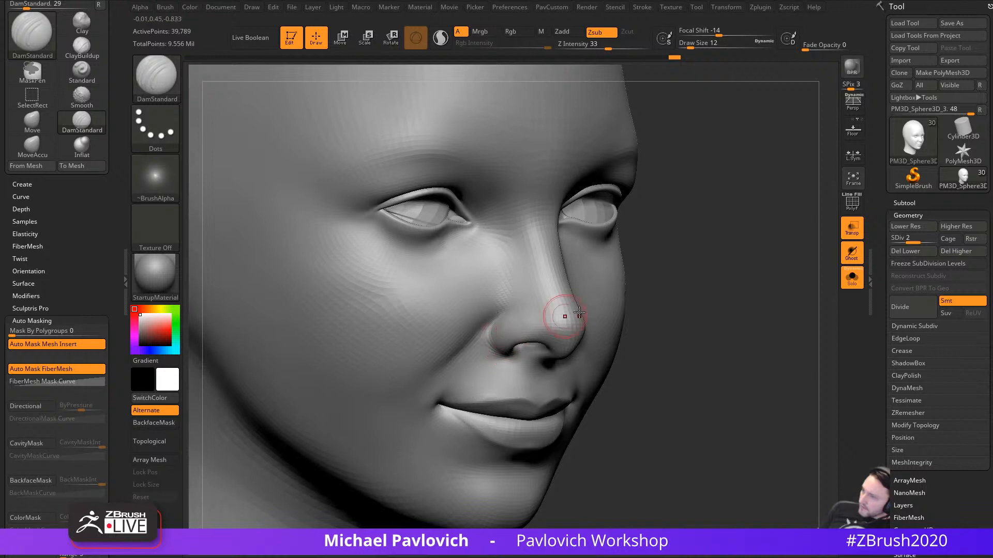
drag(916, 237, 934, 238)
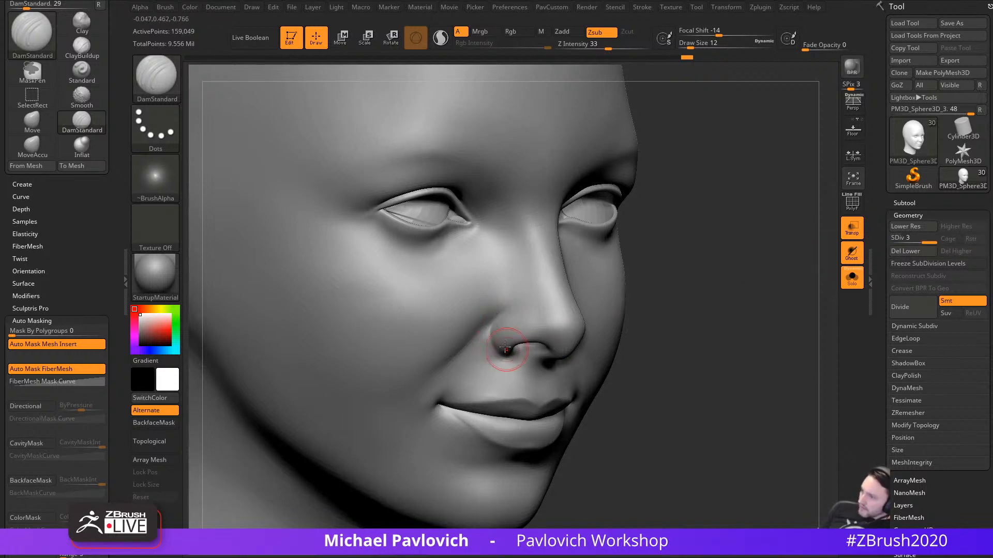
right_drag(509, 359, 504, 328)
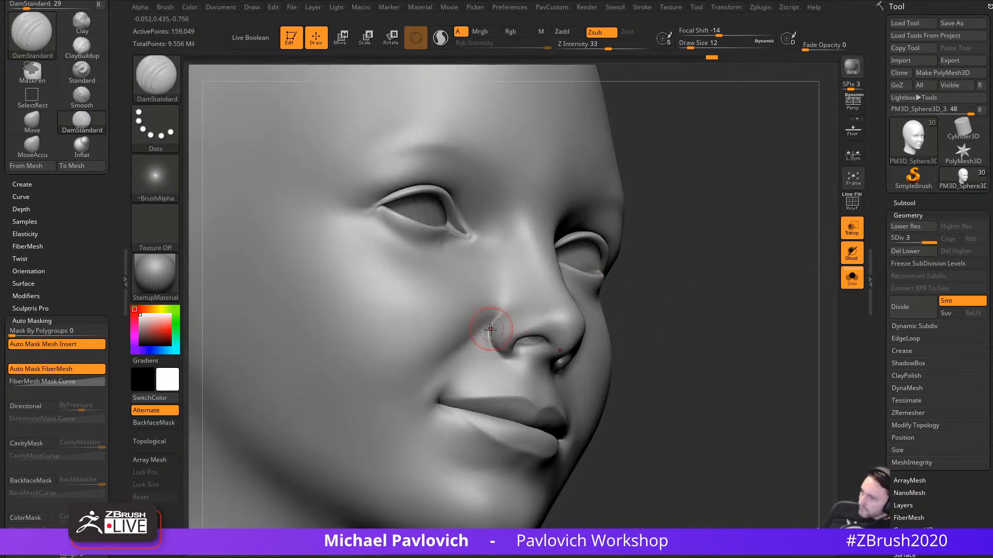
Step: Define the nostril rims from below with the DamStandard brush and smooth the underside of the nose
right_drag(716, 295, 692, 306)
right_drag(664, 276, 689, 279)
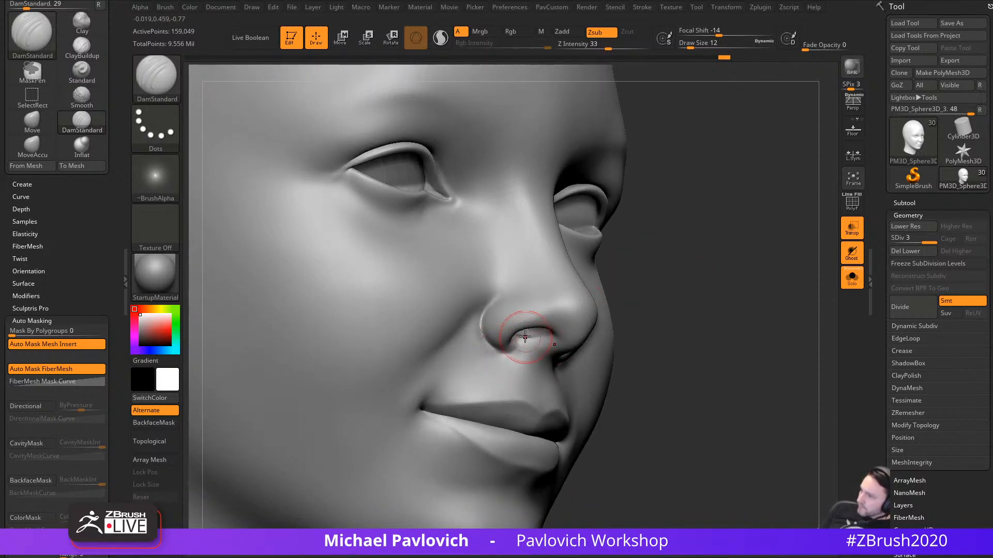
right_drag(610, 342, 576, 348)
shift+drag(576, 348, 565, 323)
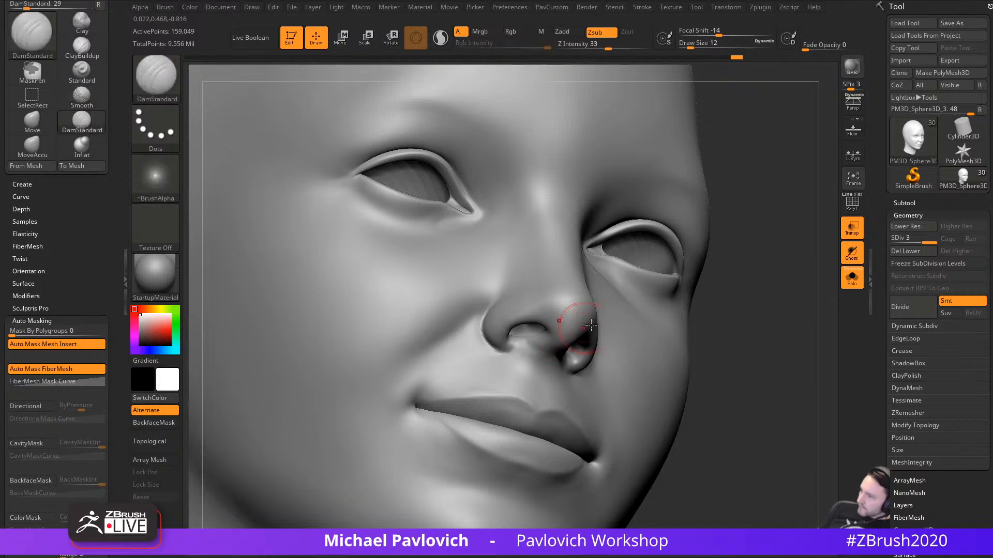
mouse_move(730, 318)
right_down()
mouse_move(728, 346)
mouse_move(599, 333)
mouse_move(705, 305)
right_up()
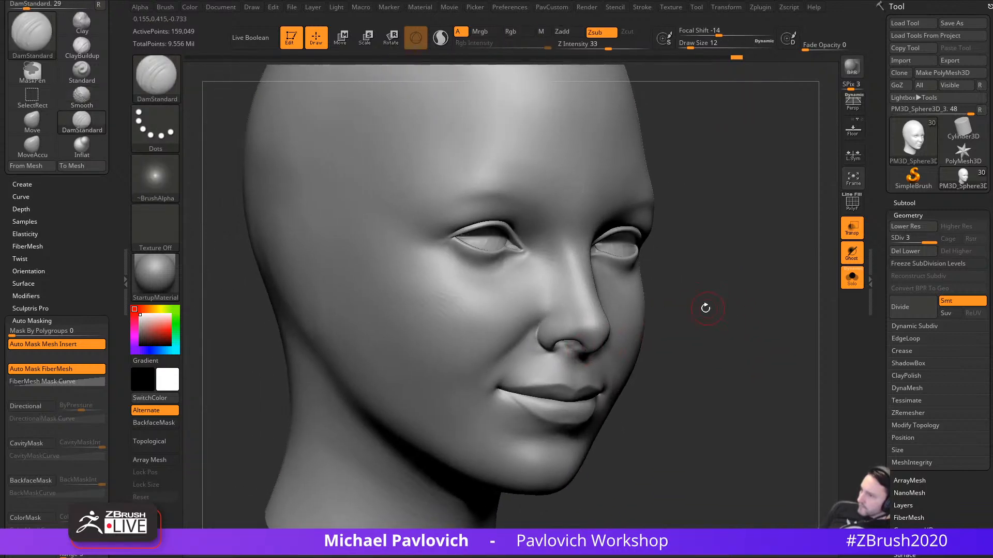
key(shift)
Step: Refine the crease behind the nose wings with DamStandard at draw size 16 and smooth the adjacent cheek
mouse_move(620, 323)
right_down()
mouse_move(650, 309)
mouse_move(661, 331)
right_up()
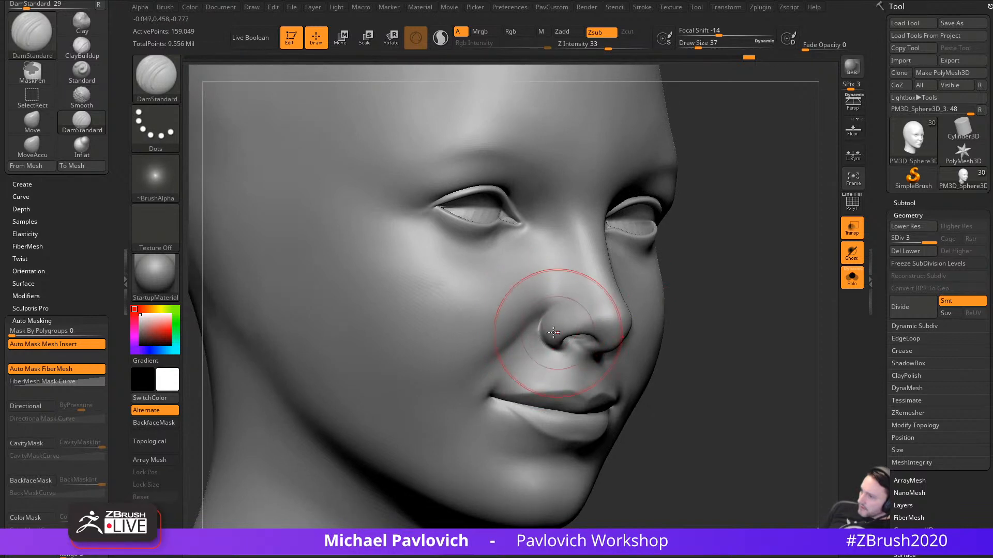
key([)
key(shift)
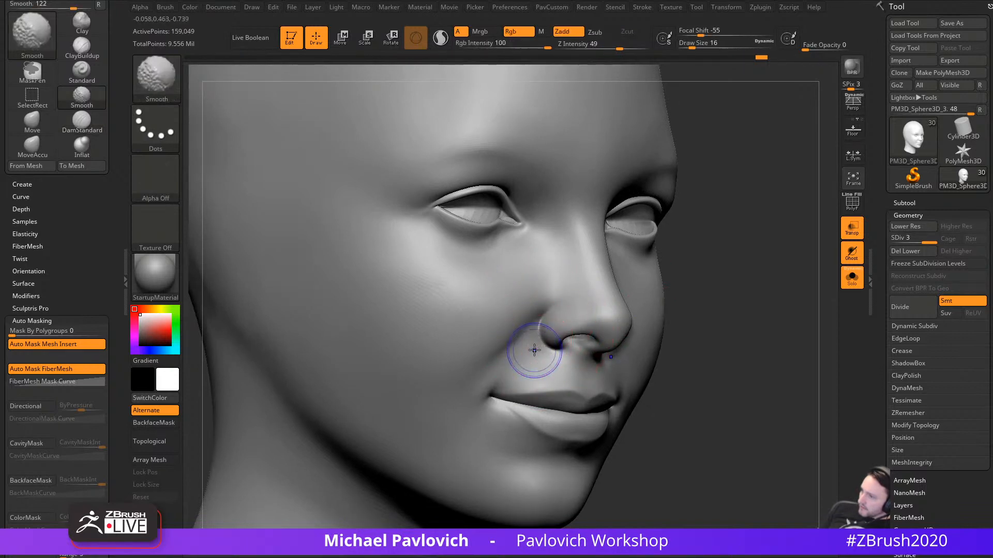
mouse_move(513, 362)
ctrl+right_down()
mouse_move(700, 297)
mouse_move(532, 326)
ctrl+right_up()
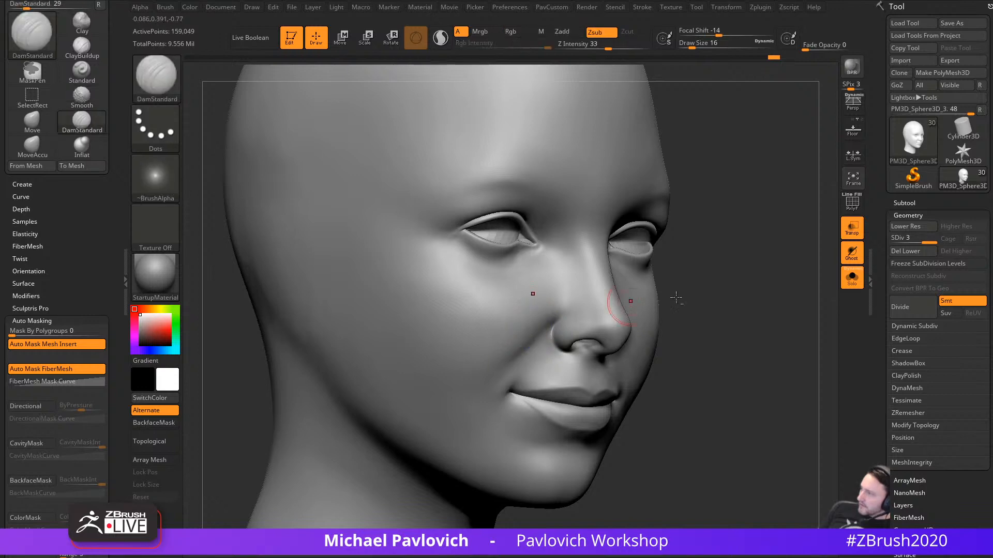
mouse_move(678, 297)
ctrl+right_down()
mouse_move(719, 295)
mouse_move(774, 313)
mouse_move(778, 286)
mouse_move(729, 313)
mouse_move(744, 274)
ctrl+right_up()
Step: Lower the head to subdivision level 2 and refine the inner eye corners with the Standard brush at draw size 12
click(917, 238)
right_drag(667, 289, 681, 297)
key(b)
key(s)
key(t)
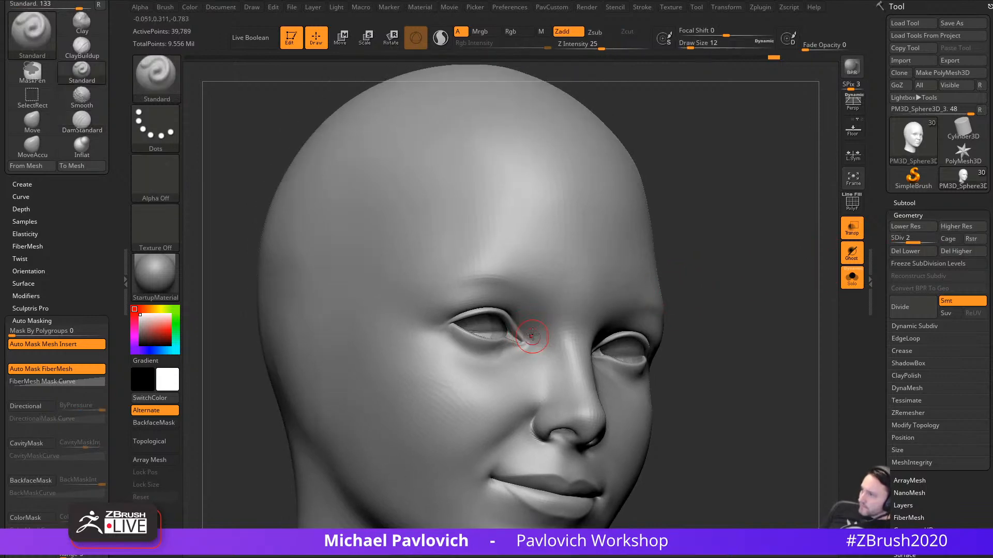
mouse_move(770, 260)
right_down()
mouse_move(786, 283)
mouse_move(784, 303)
mouse_move(791, 279)
mouse_move(783, 297)
mouse_move(797, 312)
mouse_move(718, 321)
mouse_move(805, 292)
right_up()
Step: Turn off Solo mode and transparency to show the complete creature beside the child figure
click(851, 277)
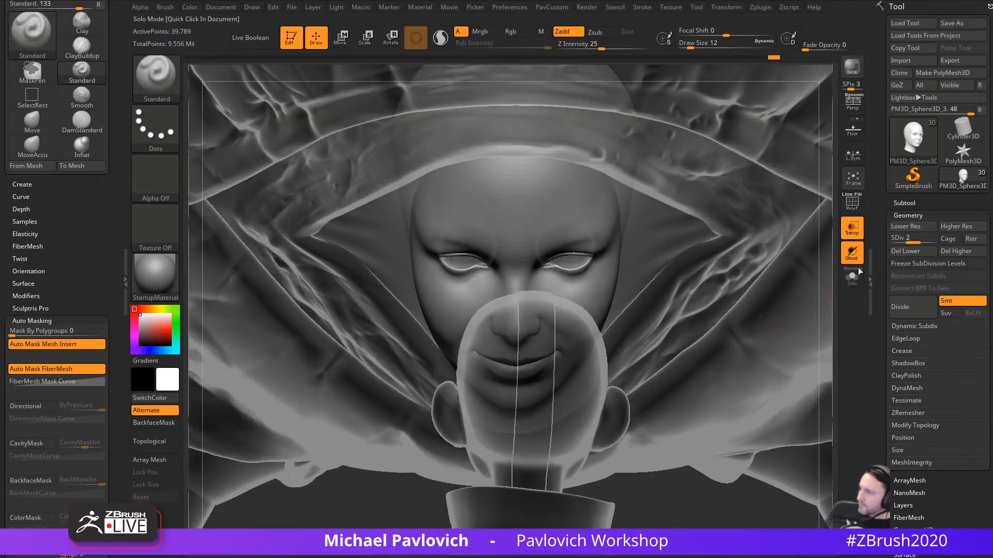
click(851, 227)
ctrl+right_drag(777, 340, 756, 387)
right_drag(762, 449, 768, 459)
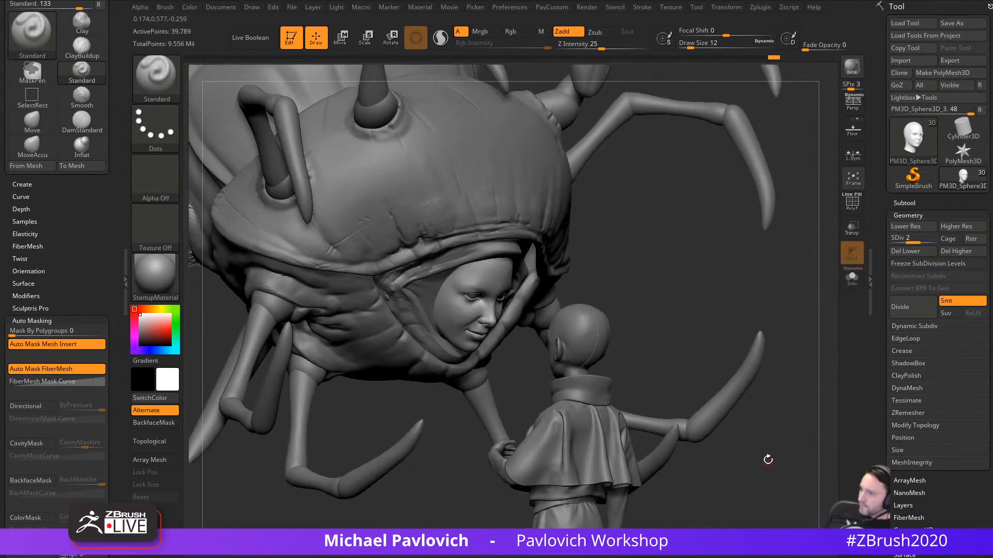
Step: Examine the finished face inside the creature's head and the overall composition from the front, side and a distance
key(s)
drag(768, 454, 789, 454)
right_drag(771, 437, 784, 421)
key(s)
drag(632, 290, 624, 289)
mouse_move(607, 264)
alt+right_down()
mouse_move(643, 292)
mouse_move(662, 287)
alt+right_up()
drag(707, 285, 572, 323)
key(s)
mouse_move(543, 401)
ctrl+right_down()
mouse_move(556, 444)
mouse_move(500, 400)
ctrl+right_up()
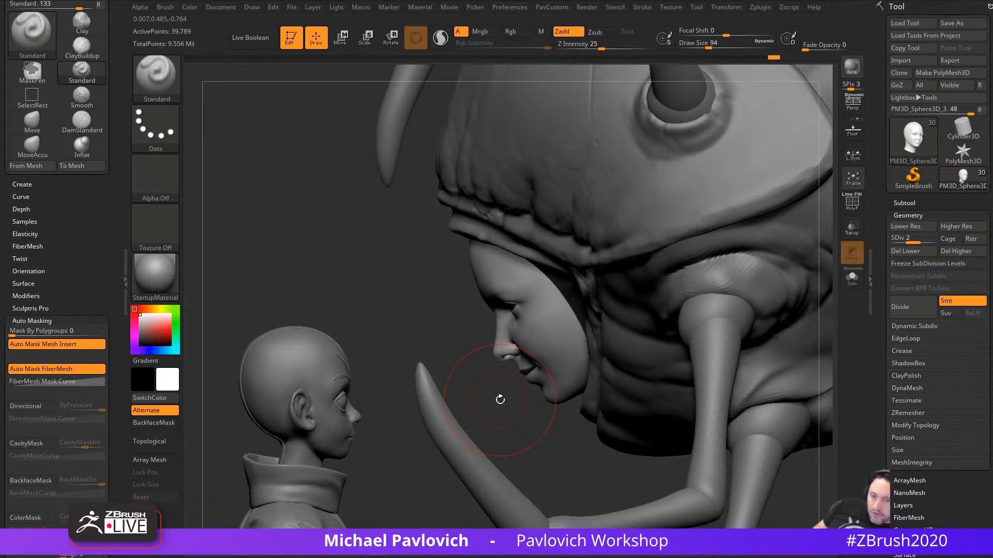
key(s)
click(395, 286)
ctrl+right_drag(395, 282, 319, 217)
mouse_move(428, 280)
right_down()
mouse_move(724, 336)
mouse_move(750, 319)
mouse_move(641, 235)
right_up()
key(s)
click(719, 336)
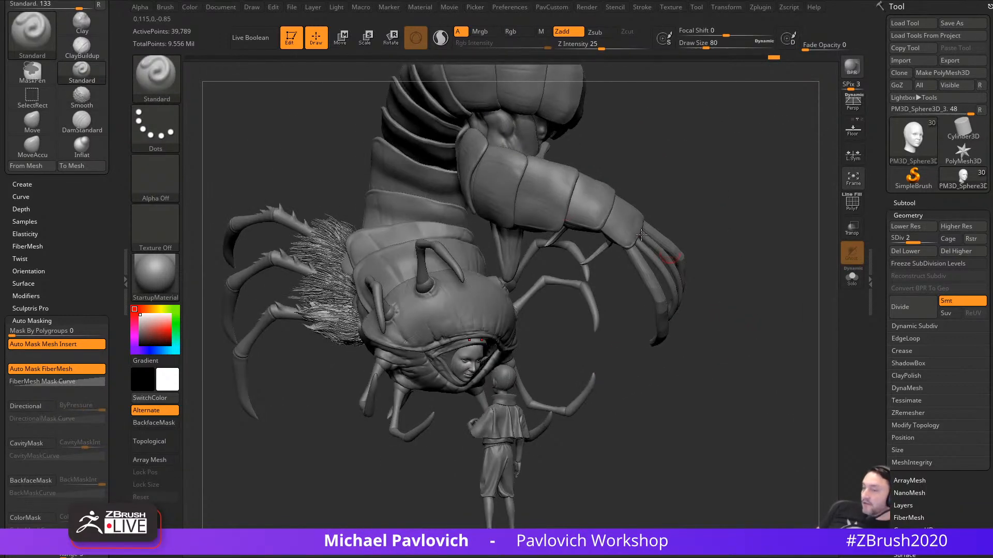
Step: Clear the canvas, place a new ZSphere in edit mode and give it the SkinShade4 material
click(301, 44)
click(368, 70)
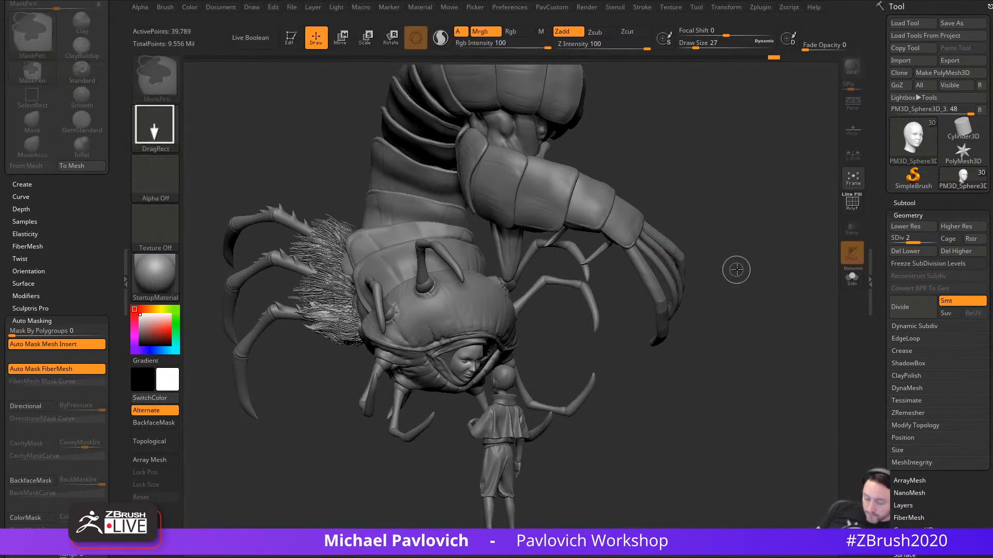
key(ctrl+n)
click(906, 186)
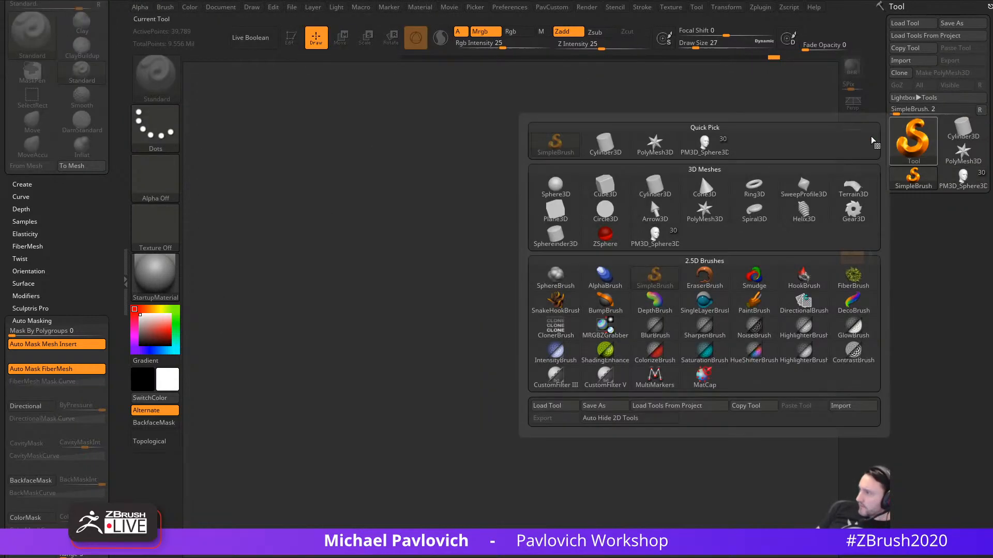
click(600, 234)
click(290, 39)
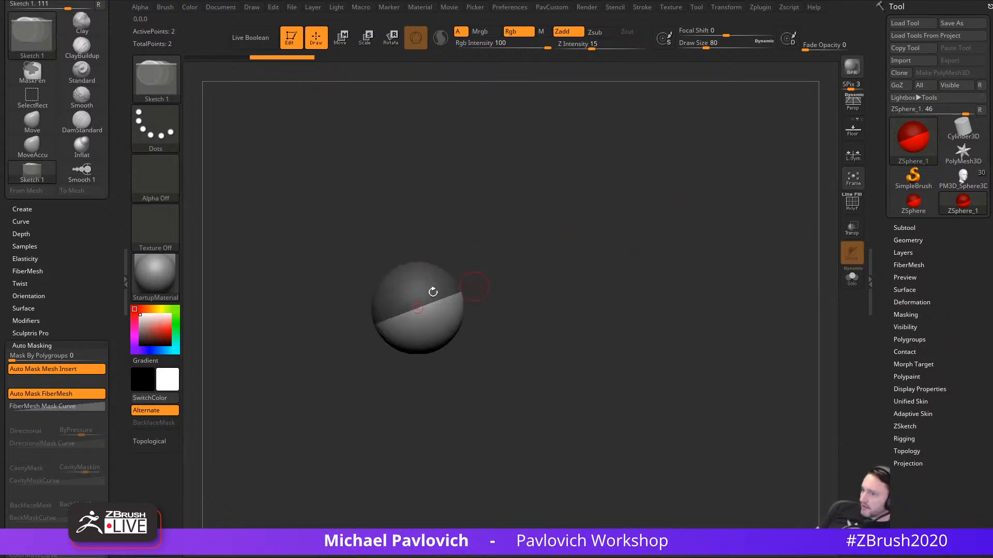
key(m)
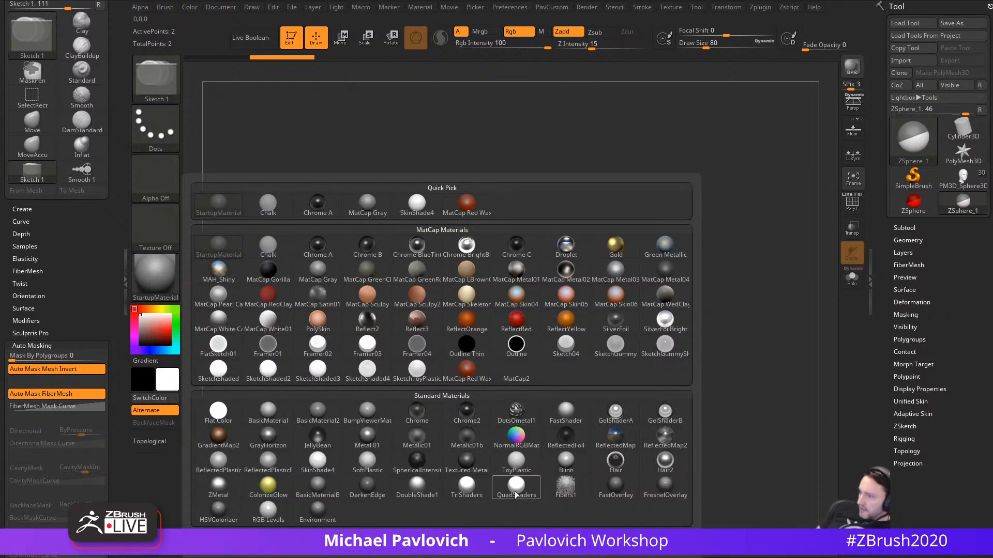
click(298, 468)
Step: Scale down the ZSphere and draw out a second one at draw size 35 to form a long, straight diagonal chain
mouse_move(612, 302)
shift+mouse_down()
mouse_move(665, 324)
mouse_move(634, 361)
shift+mouse_up()
key(e)
drag(391, 340, 311, 134)
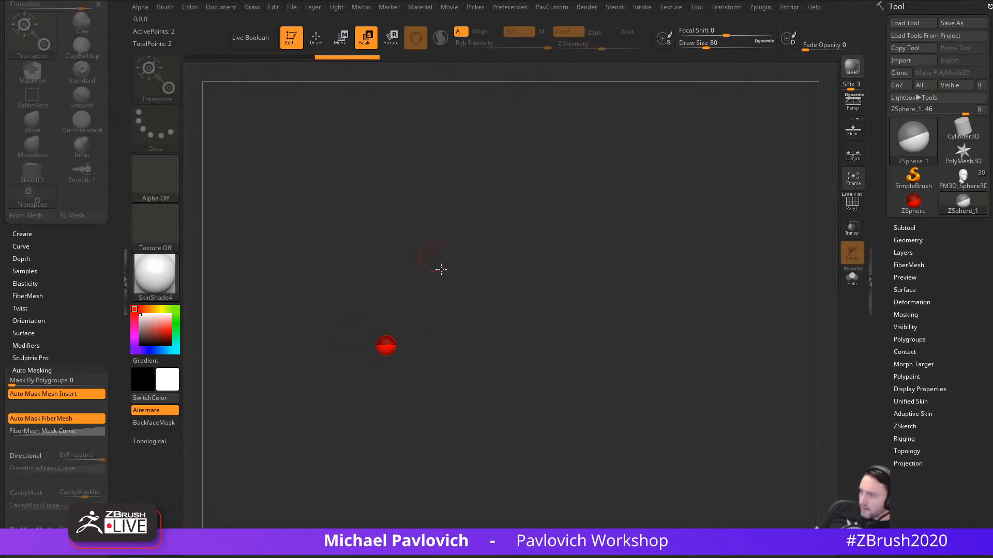
key(s)
drag(455, 309, 447, 309)
key(q)
mouse_move(391, 340)
shift+mouse_down()
mouse_move(442, 328)
mouse_move(715, 201)
shift+mouse_up()
Step: Insert five intermediate ZSpheres along the chain and switch to Move mode
key(w)
key(q)
click(427, 323)
click(493, 296)
click(536, 276)
click(594, 252)
click(645, 230)
key(w)
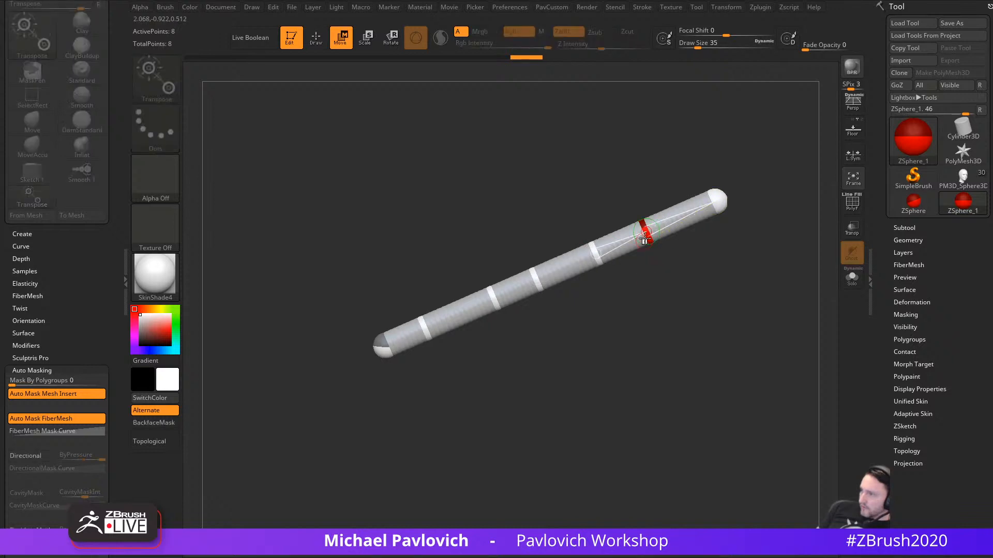
Step: Bend the straight ZSphere chain into a zigzag by moving its intermediate ZSpheres from several angles
drag(645, 230, 656, 259)
drag(594, 253, 594, 293)
drag(517, 320, 585, 282)
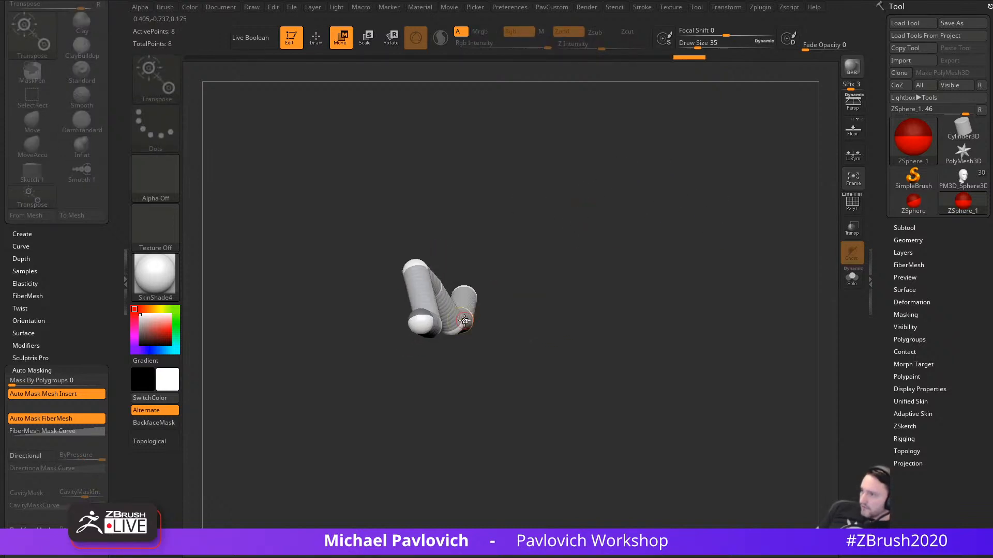
drag(461, 326, 483, 294)
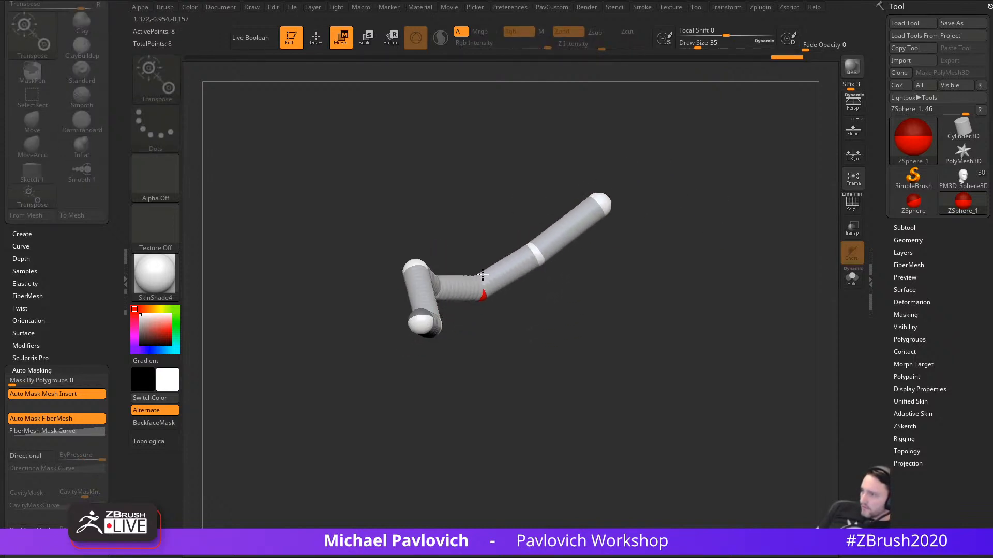
drag(537, 250, 514, 224)
drag(572, 182, 439, 177)
drag(631, 210, 724, 302)
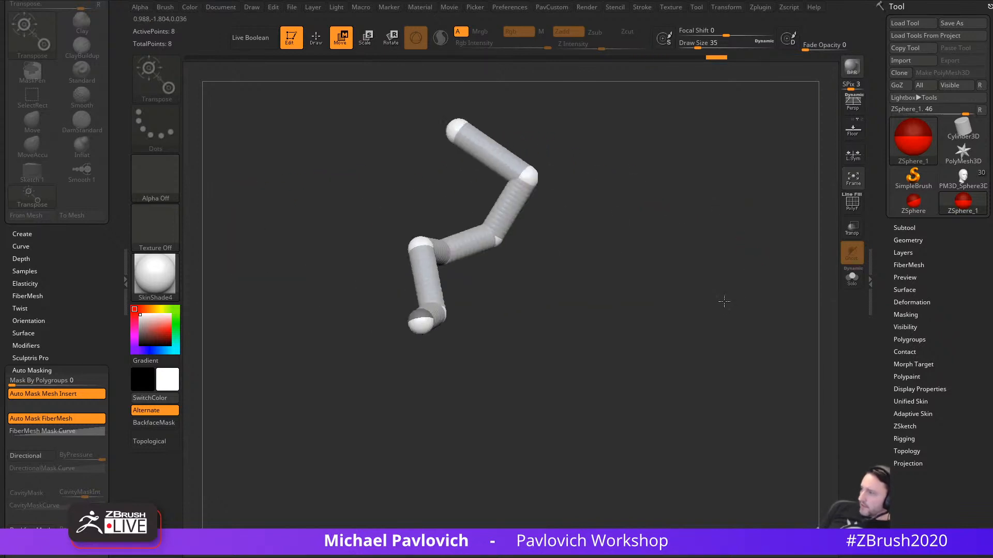
Step: Set the adaptive skin's Density to 1 and DynaMesh Resolution to 0, show polyframes and preview the skin
click(901, 415)
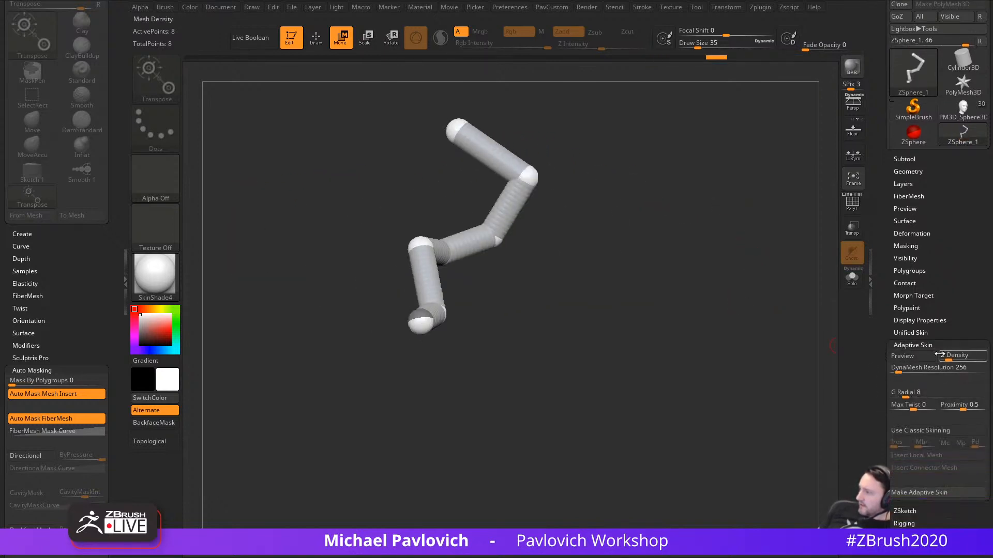
click(900, 356)
key(shift+f)
mouse_move(776, 357)
mouse_down()
mouse_move(732, 360)
mouse_move(765, 358)
mouse_up()
key(q)
click(912, 357)
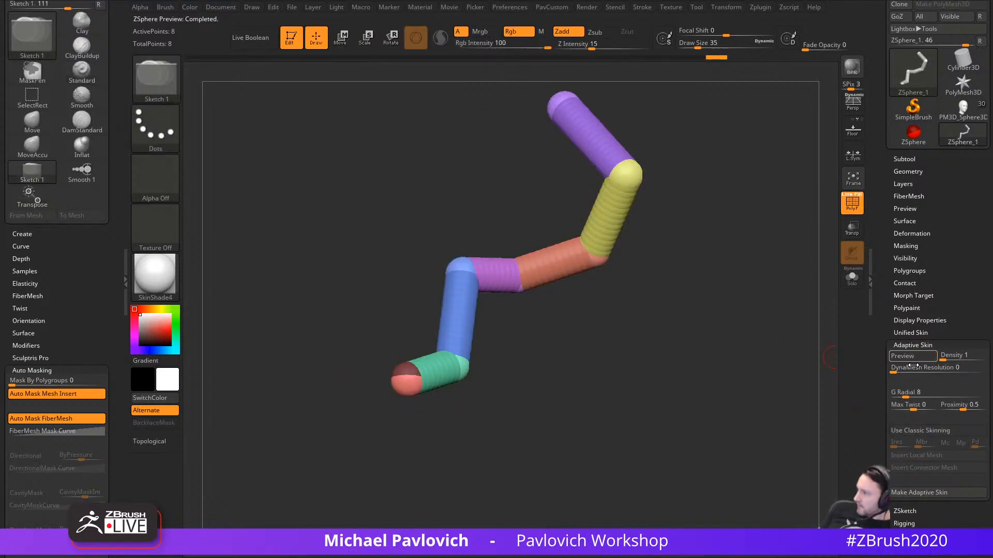
Step: Compare previews of the zigzag chain's adaptive skin with Use Classic Skinning on and off
click(920, 429)
click(911, 359)
click(913, 357)
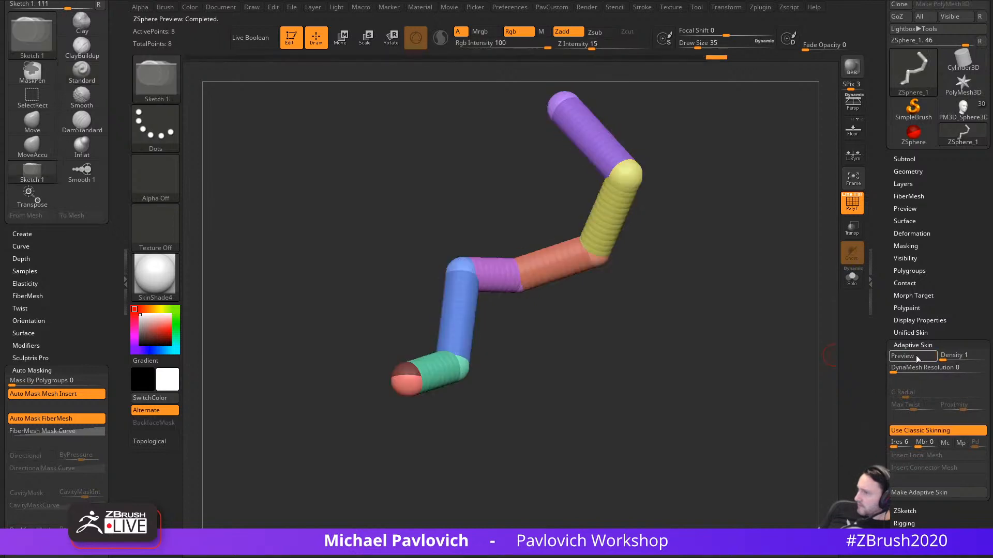
click(919, 430)
click(927, 356)
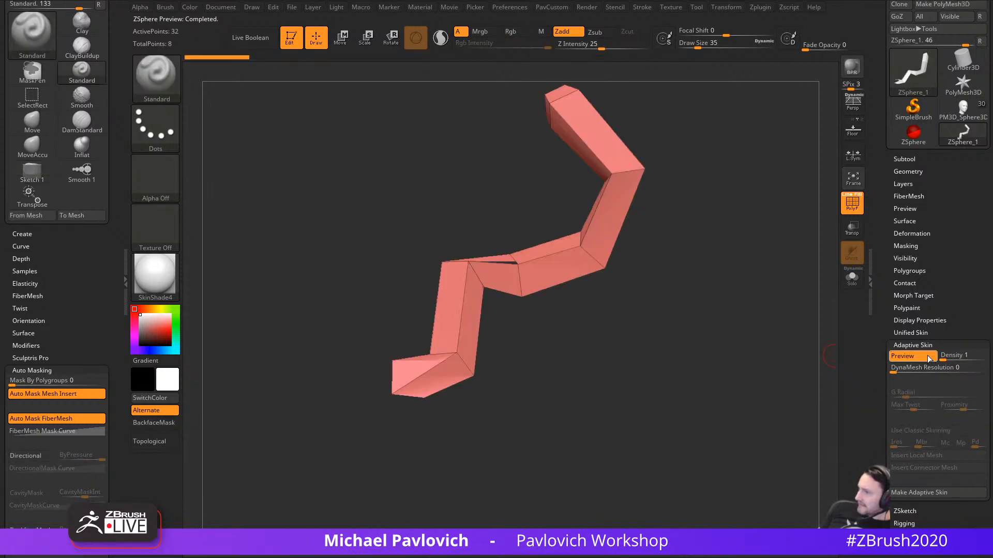
click(928, 356)
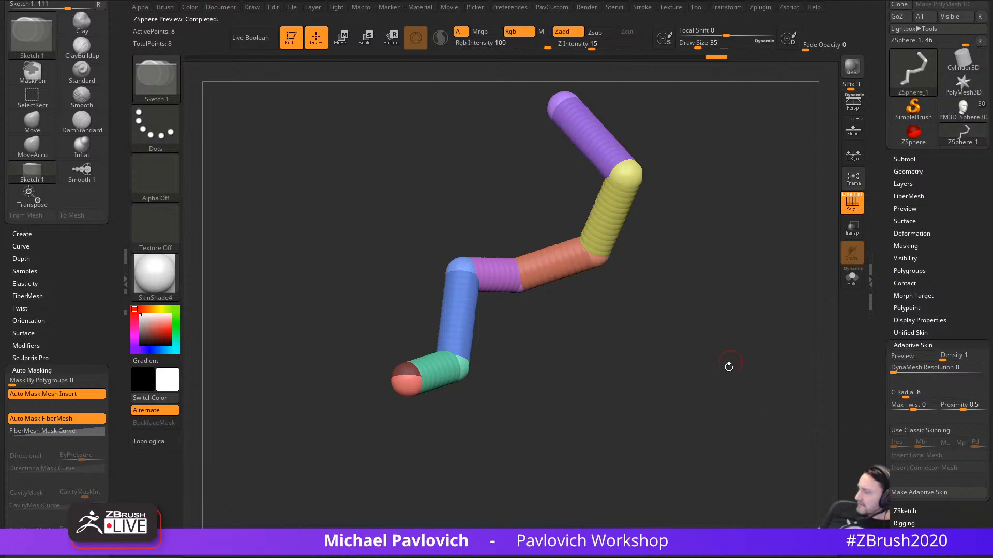
Step: Undo the chain's bends, inserted ZSpheres and earlier edits back to the single large starting ZSphere
mouse_move(729, 366)
mouse_down()
mouse_move(796, 362)
mouse_move(753, 351)
mouse_up()
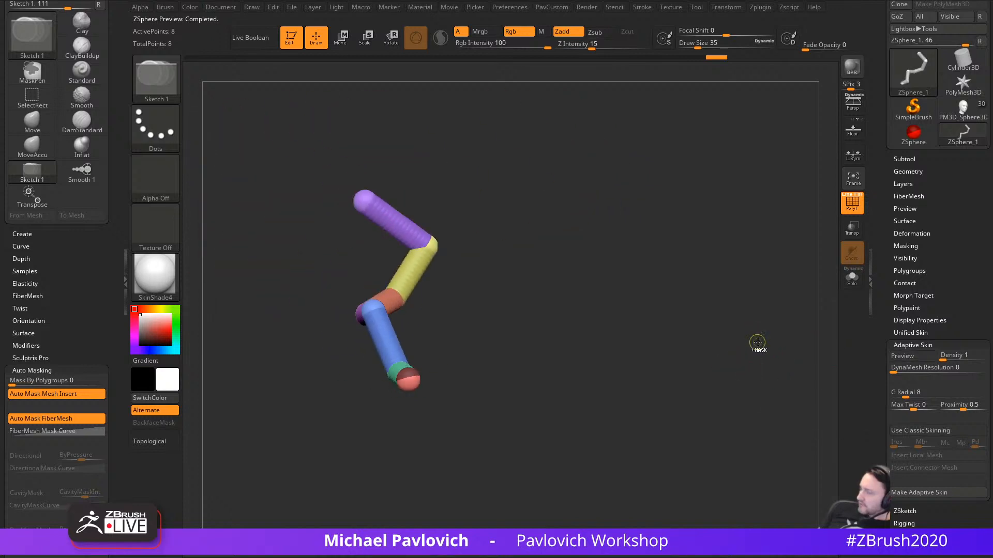
key(ctrl+z)
key(ctrl+z)
key(ctrl+z)
key(ctrl+z)
key(ctrl+z)
key(ctrl+z)
key(ctrl+z)
key(ctrl+z)
key(ctrl+z)
key(ctrl+z)
key(ctrl+z)
key(ctrl+z)
key(ctrl+z)
key(ctrl+z)
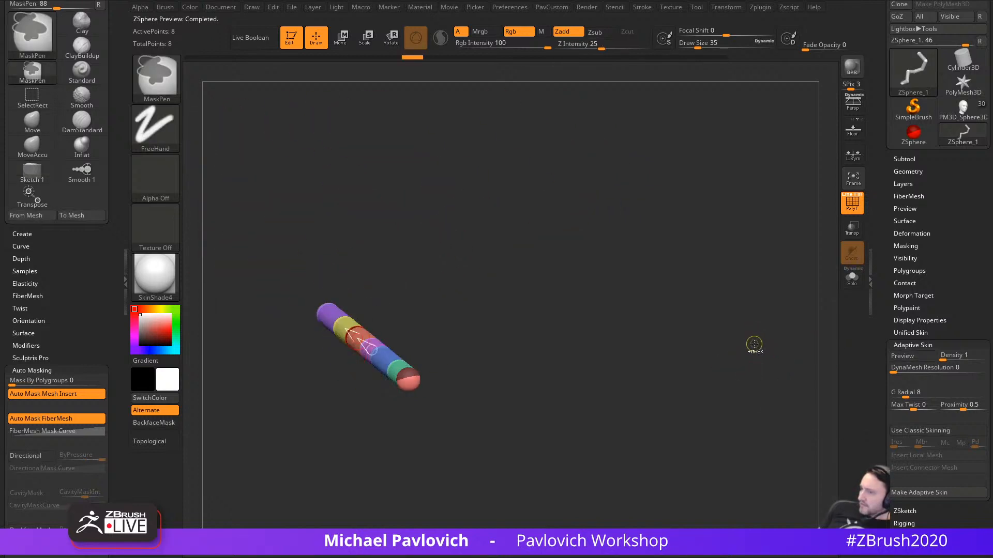
key(ctrl+z)
key(ctrl+z)
key(ctrl+z)
key(ctrl+z)
key(ctrl+z)
key(ctrl+z)
key(ctrl+z)
key(ctrl+z)
key(ctrl+z)
key(ctrl+z)
key(ctrl+z)
key(ctrl+z)
key(ctrl+z)
key(ctrl+z)
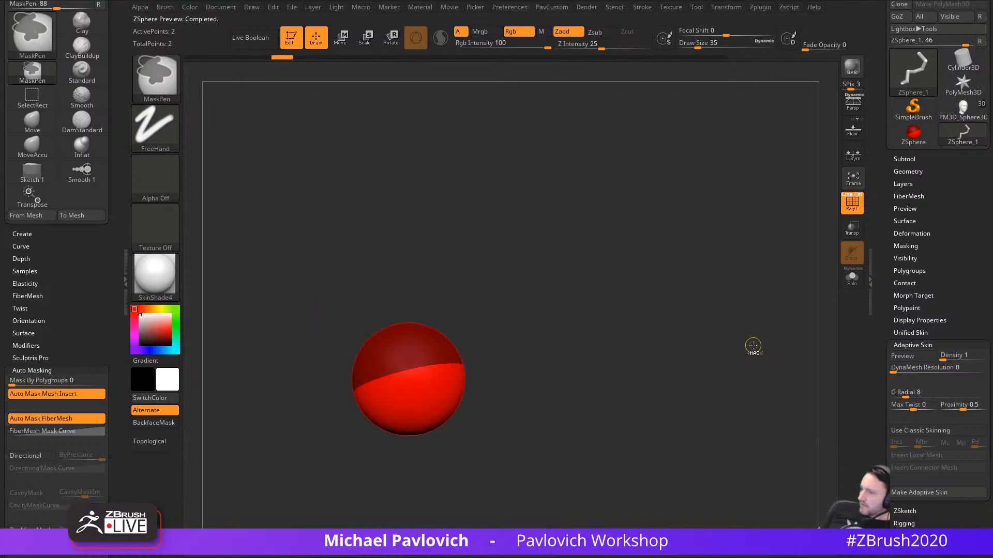
Step: Draw out a ZSphere from the root, stretch it into a long diagonal chain and insert six intermediate ZSpheres
mouse_move(433, 370)
mouse_down()
mouse_move(744, 162)
mouse_move(775, 126)
mouse_up()
key(w)
ctrl+right_drag(776, 126, 644, 266)
drag(586, 262, 698, 174)
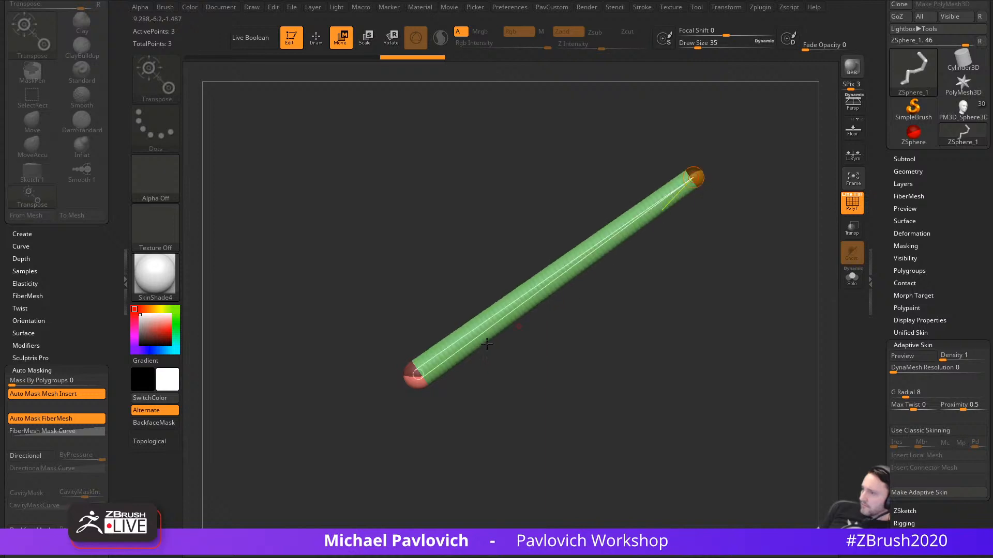
key(q)
click(451, 352)
click(487, 326)
click(526, 296)
click(562, 272)
click(603, 242)
click(639, 214)
Step: Move the intermediate ZSpheres and the chain's end to bend the new chain into a winding shape in depth
drag(449, 354, 459, 384)
drag(518, 305, 485, 284)
drag(523, 251, 480, 237)
mouse_move(545, 218)
mouse_down()
mouse_move(536, 179)
mouse_move(551, 218)
mouse_up()
right_drag(615, 296, 468, 294)
drag(440, 280, 383, 328)
drag(368, 259, 440, 236)
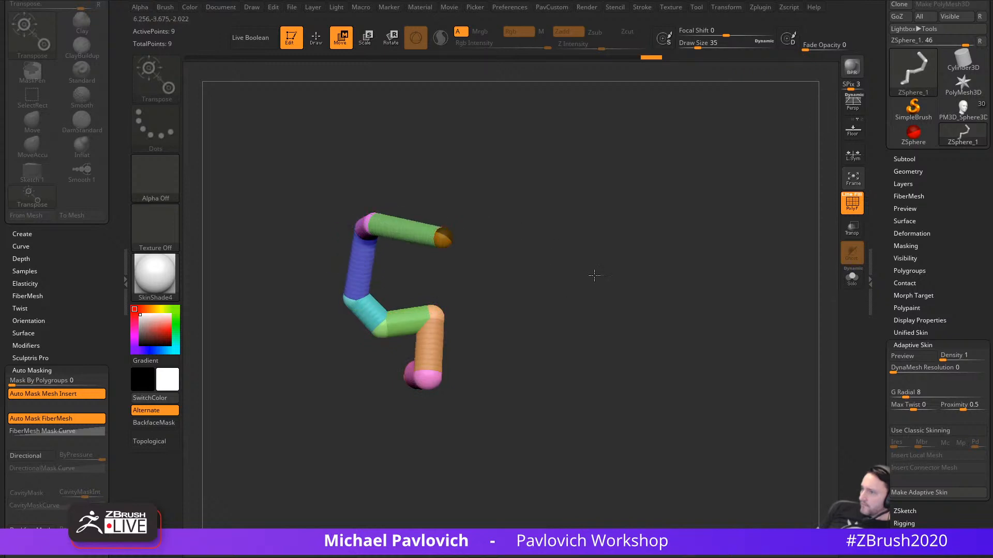
right_drag(591, 275, 758, 294)
Step: Preview the winding chain's adaptive skin with Use Classic Skinning off and on, and switch classic skinning back off
key(a)
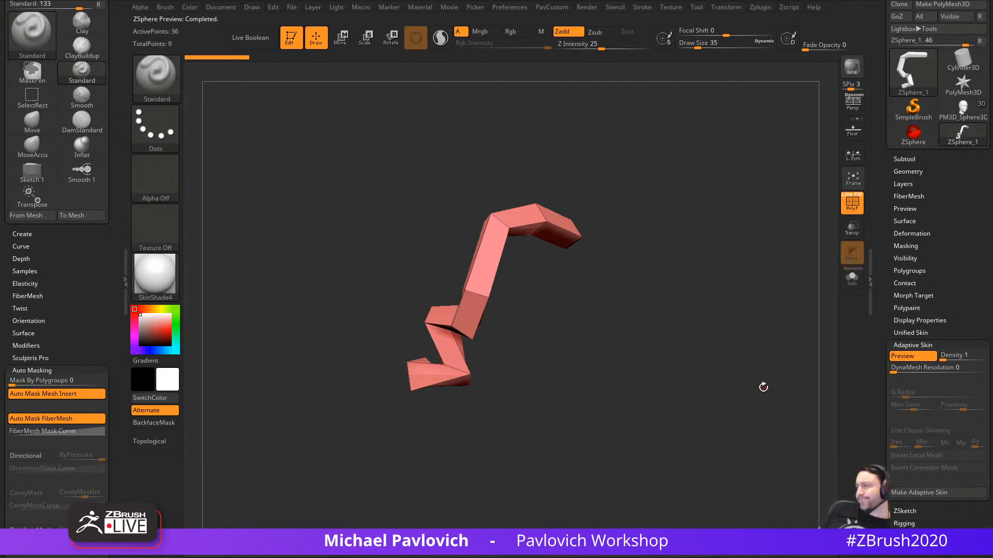
click(913, 356)
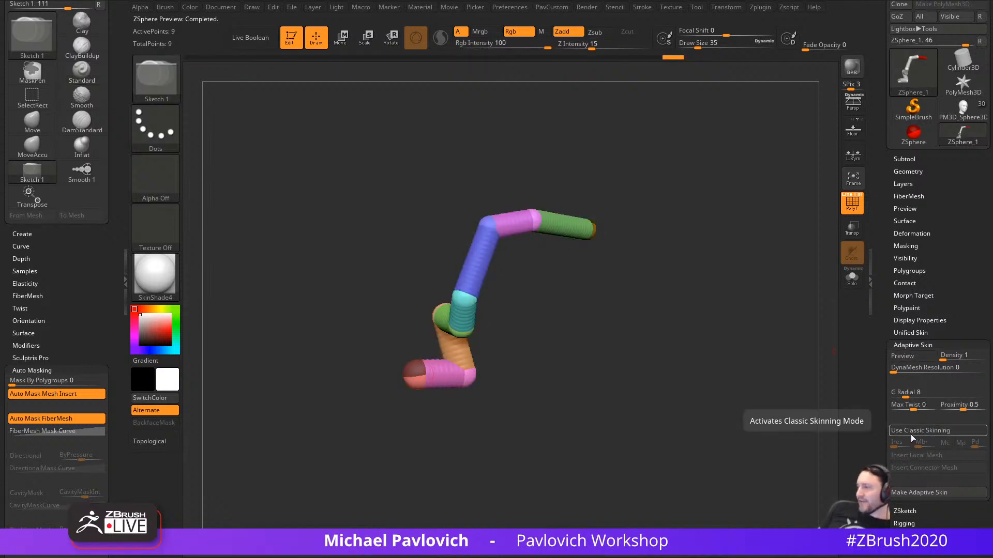
click(916, 430)
click(902, 357)
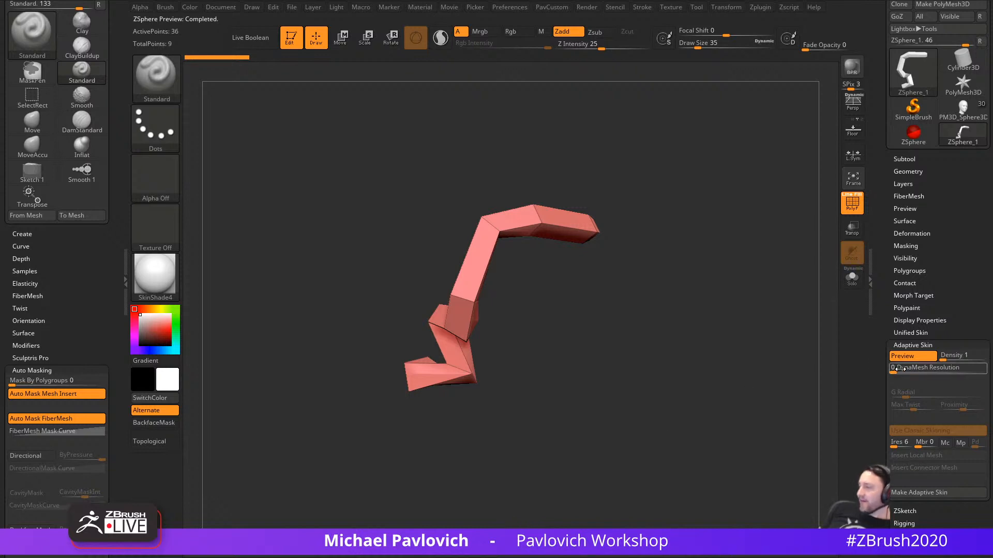
key(a)
click(921, 428)
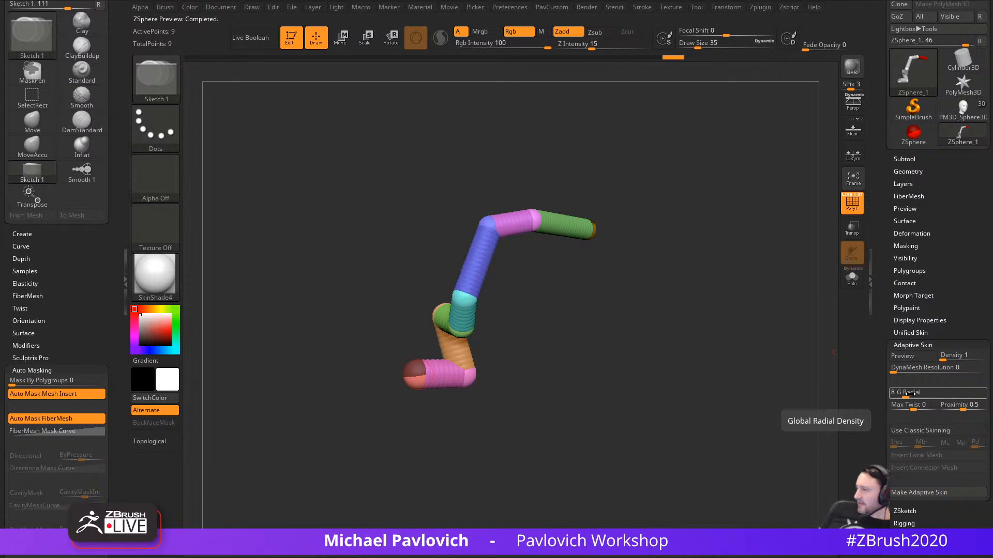
Step: Try a different G Radial value, return it to 8 and preview the adaptive skin each time
click(909, 357)
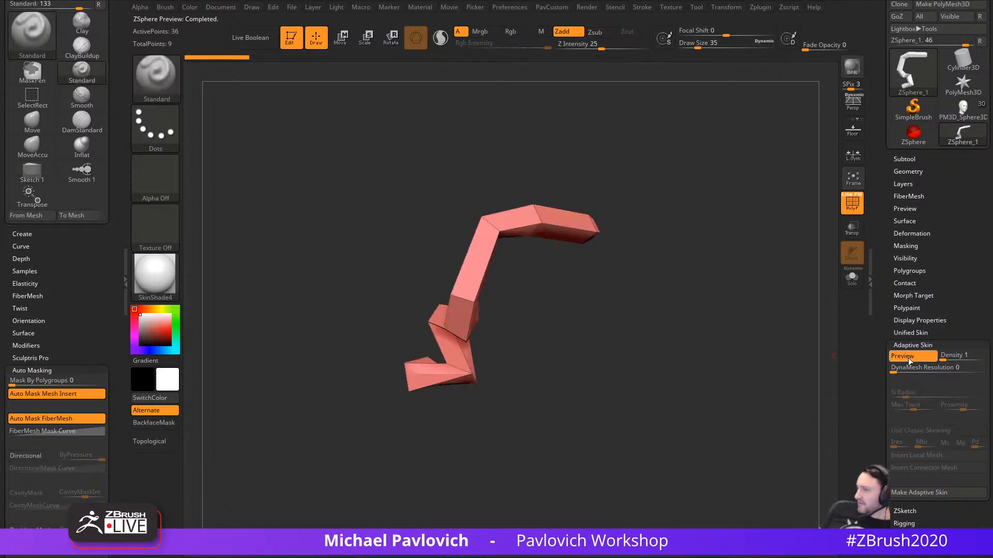
click(909, 358)
click(913, 389)
click(908, 358)
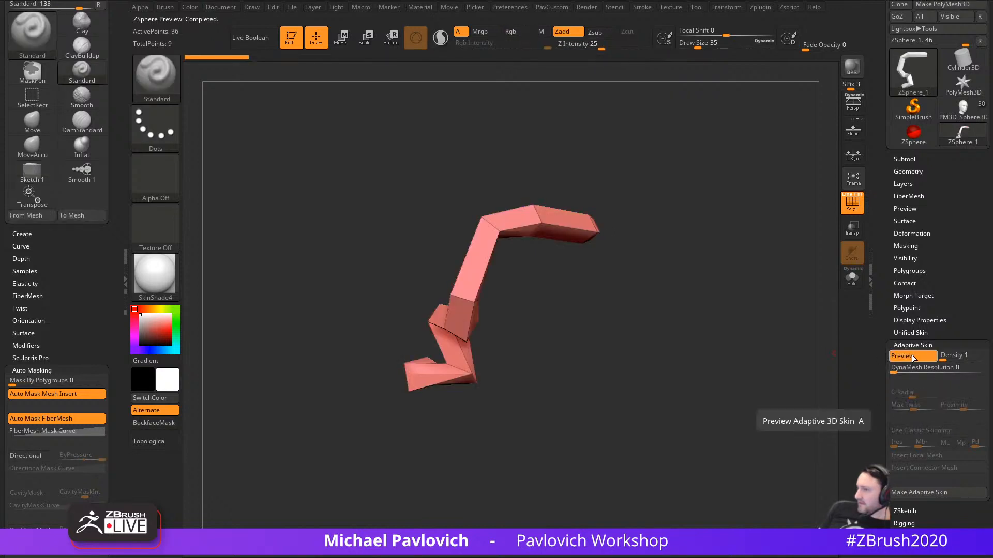
click(909, 358)
drag(912, 389, 910, 392)
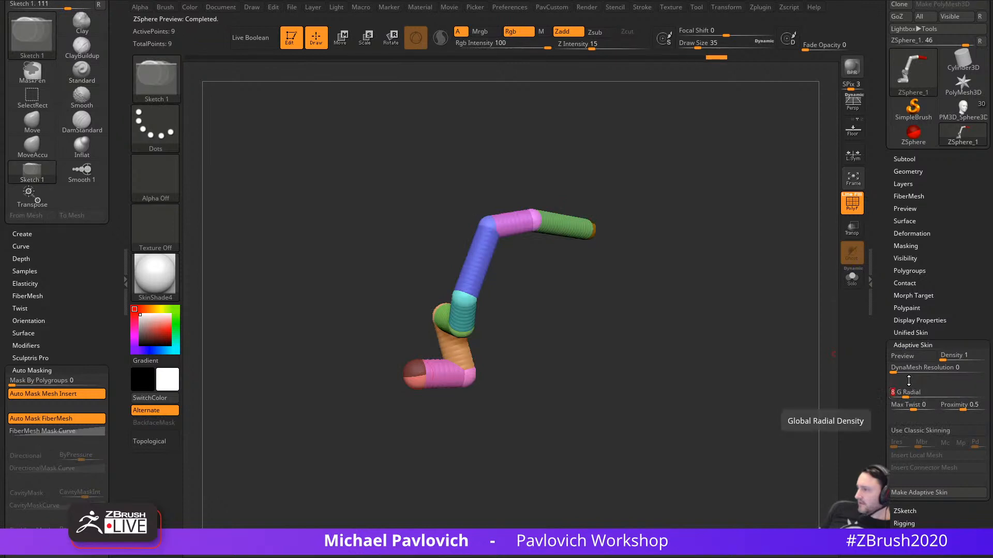
click(909, 357)
drag(776, 408, 771, 379)
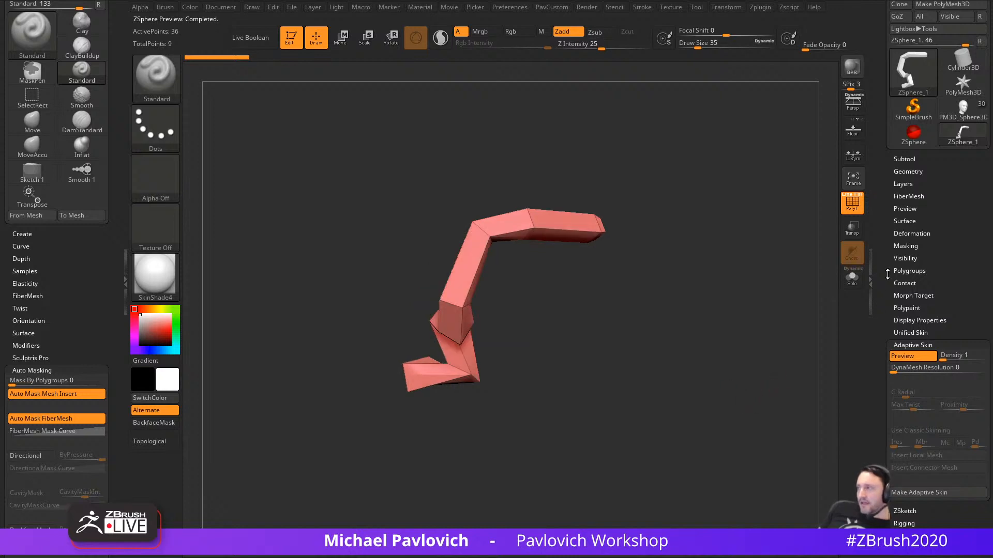
Step: Switch back to the PM3D_Sphere3D creature tool and close the program without saving the project changes
click(957, 112)
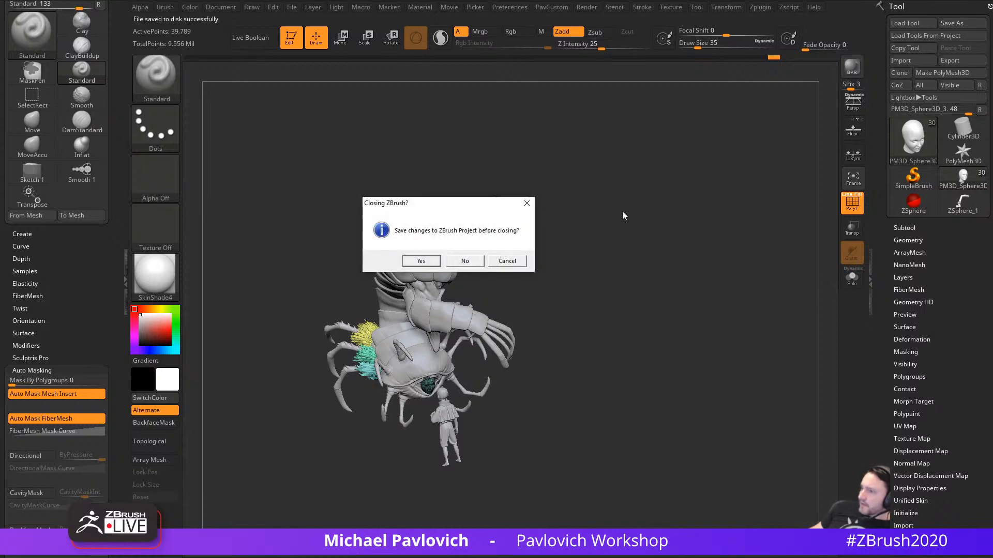
click(469, 264)
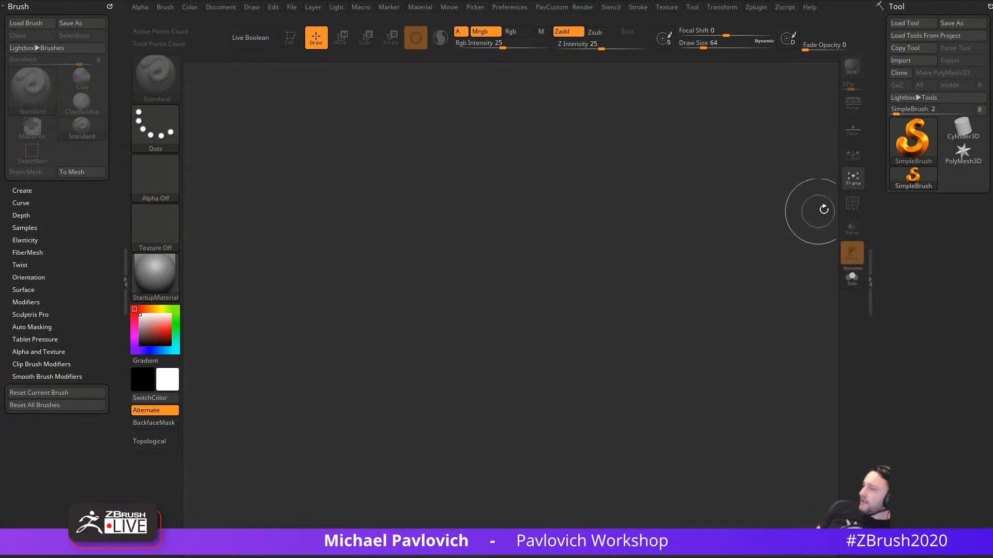
Step: Place a new ZSphere on the canvas in edit mode and give it the SkinShade4 material
click(907, 163)
click(766, 187)
drag(457, 296, 470, 300)
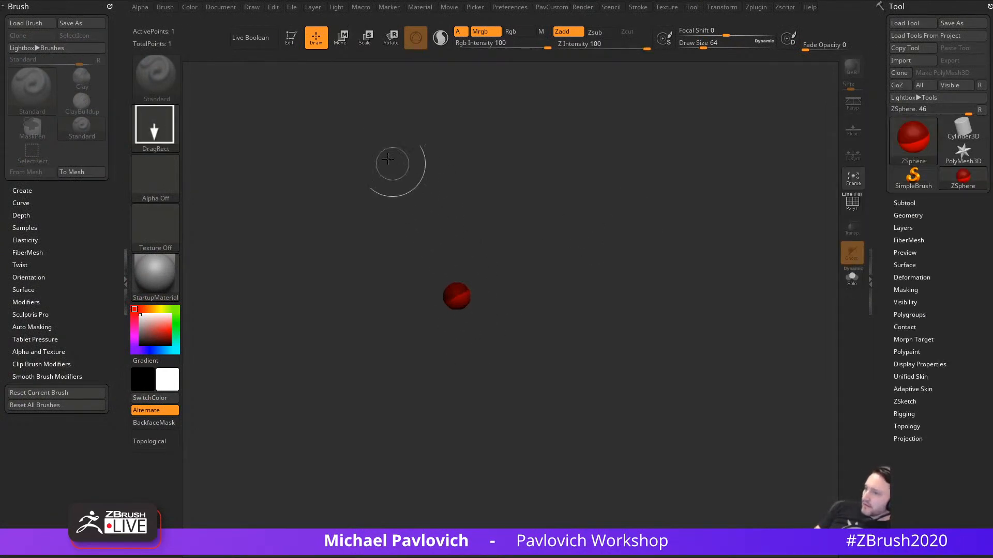
click(291, 39)
click(158, 275)
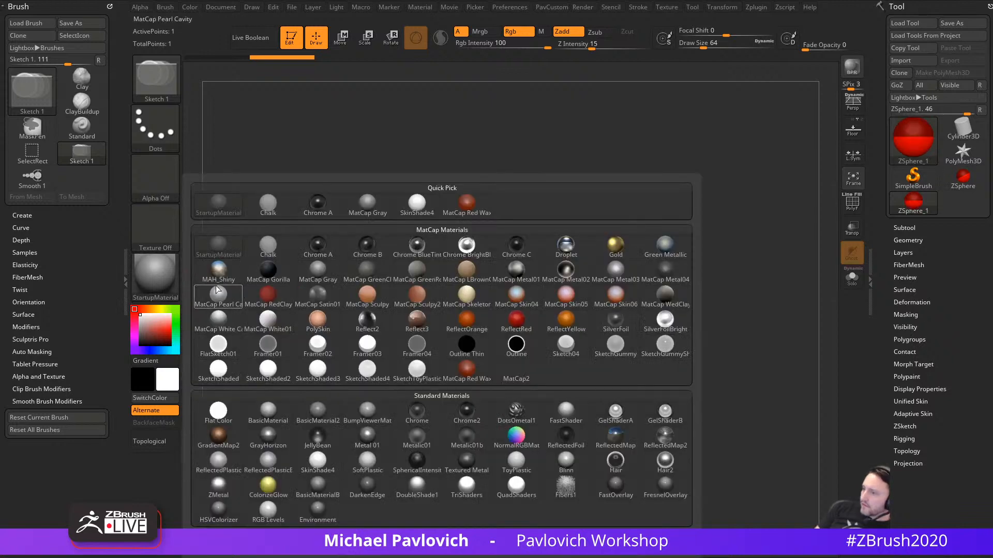
click(321, 465)
Step: Draw out a second ZSphere from the root and move it away to form a long, straight diagonal chain
mouse_move(654, 260)
alt+mouse_down()
mouse_move(588, 301)
mouse_move(504, 329)
alt+mouse_up()
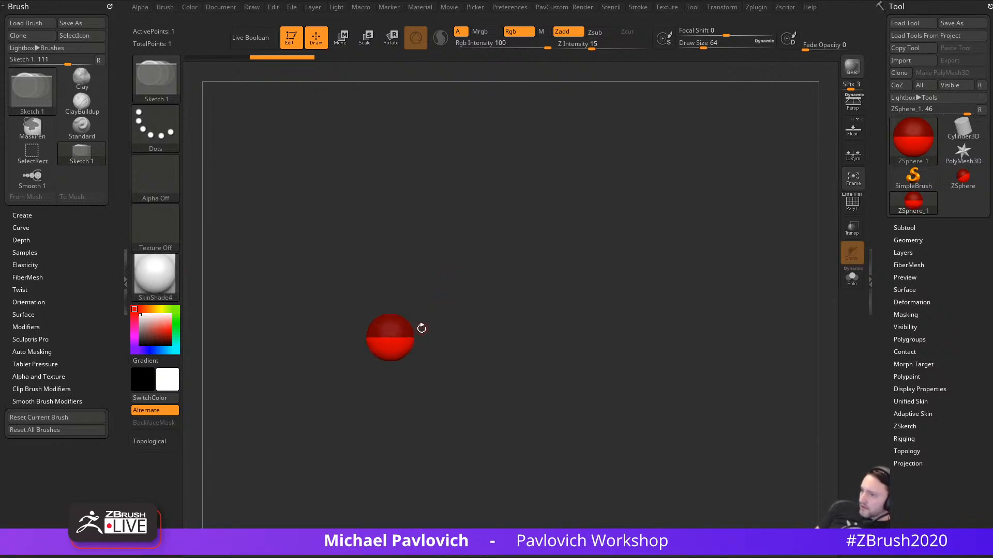
mouse_move(408, 328)
mouse_down()
mouse_move(428, 332)
mouse_move(722, 150)
mouse_move(780, 95)
mouse_up()
key(w)
alt+drag(781, 96, 637, 238)
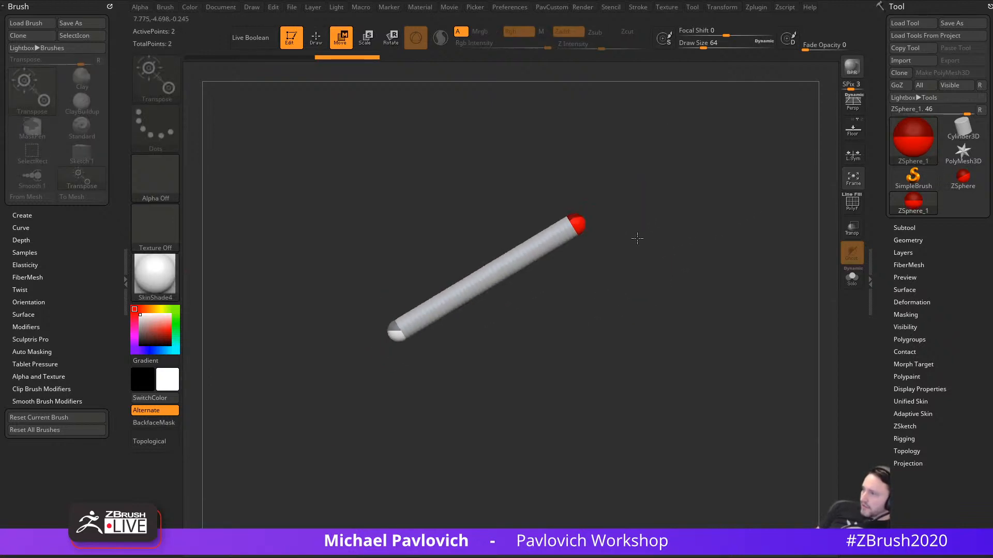
drag(590, 215, 619, 195)
Step: Insert five intermediate ZSpheres along the straight chain
key(q)
click(444, 309)
click(486, 278)
click(519, 257)
click(557, 233)
click(584, 217)
drag(598, 328, 563, 315)
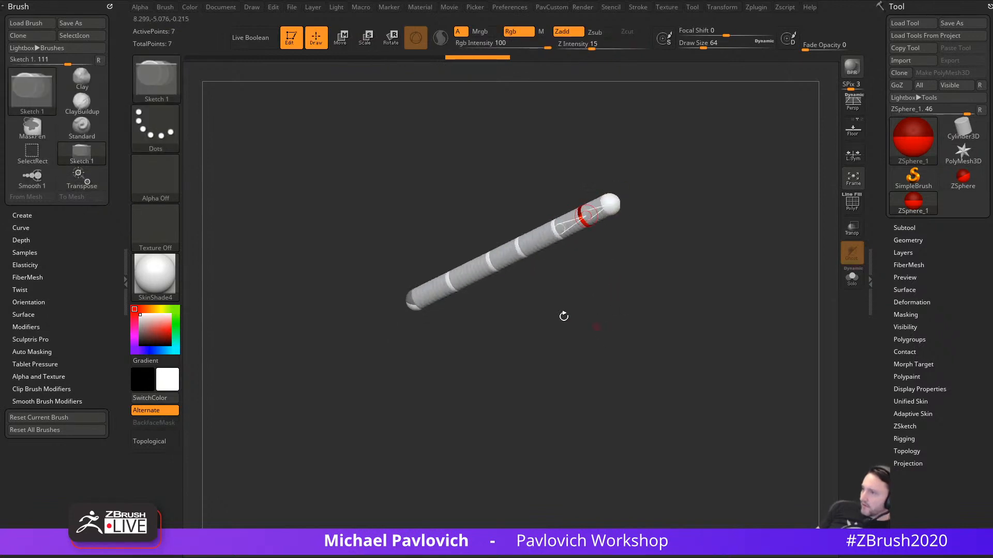
Step: Move the intermediate and end ZSpheres to bend the chain into a sharply angled, hooked shape and return to Draw mode
key(w)
drag(453, 281, 416, 304)
drag(500, 287, 436, 277)
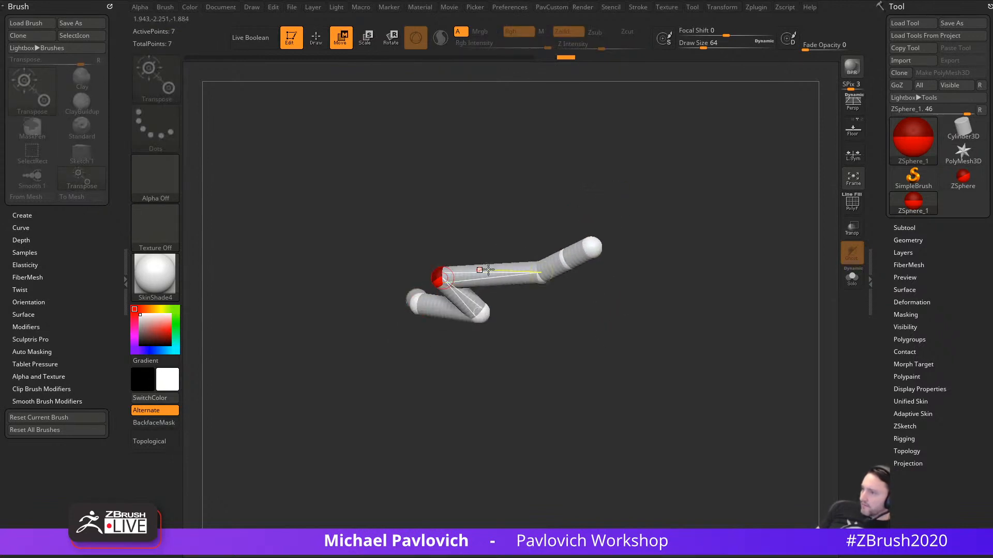
drag(542, 271, 477, 214)
drag(543, 251, 577, 225)
drag(568, 227, 532, 174)
drag(592, 214, 510, 293)
drag(532, 174, 511, 233)
mouse_move(502, 227)
ctrl+right_down()
mouse_move(638, 284)
mouse_move(623, 275)
ctrl+right_up()
key(q)
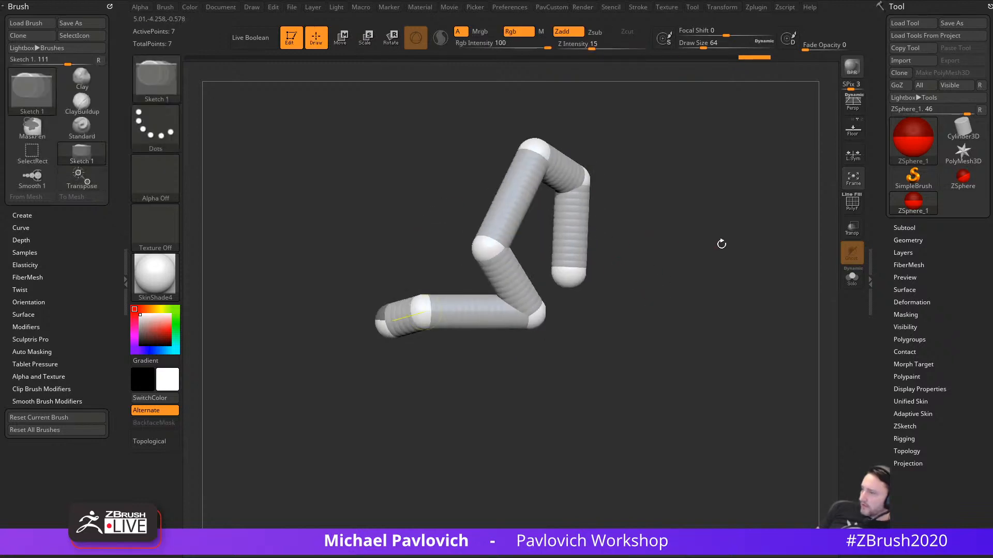
Step: Set the chain's adaptive skin Density to 1 and DynaMesh Resolution to 0
drag(881, 390, 881, 361)
click(908, 384)
drag(881, 399, 882, 347)
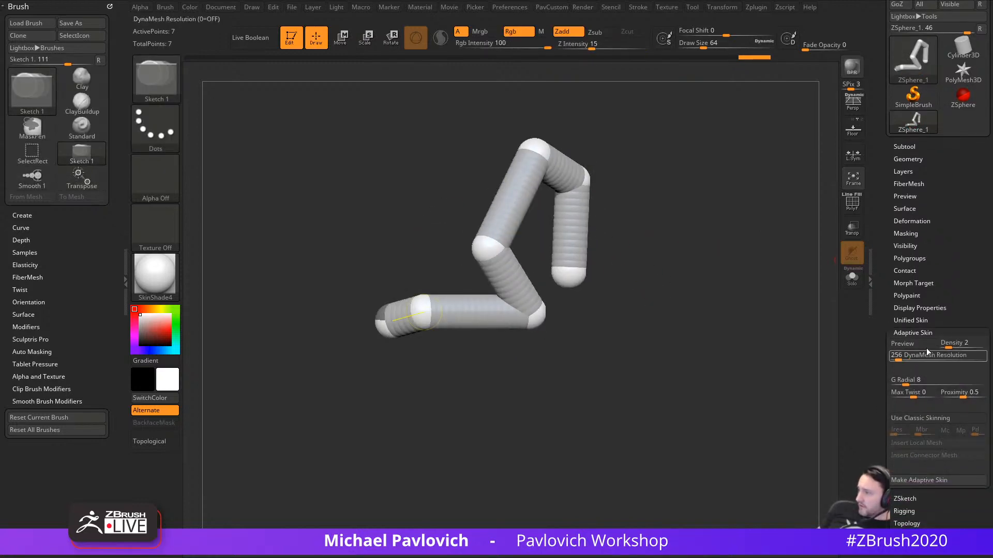
click(942, 343)
click(894, 356)
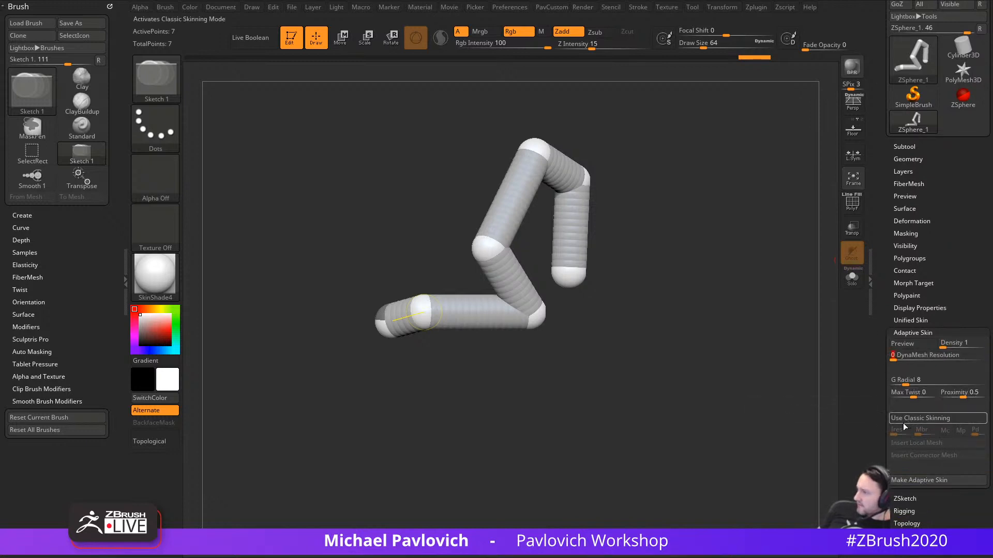
Step: Preview the chain's adaptive skin with polyframes shown and set the draw size to 90
click(902, 344)
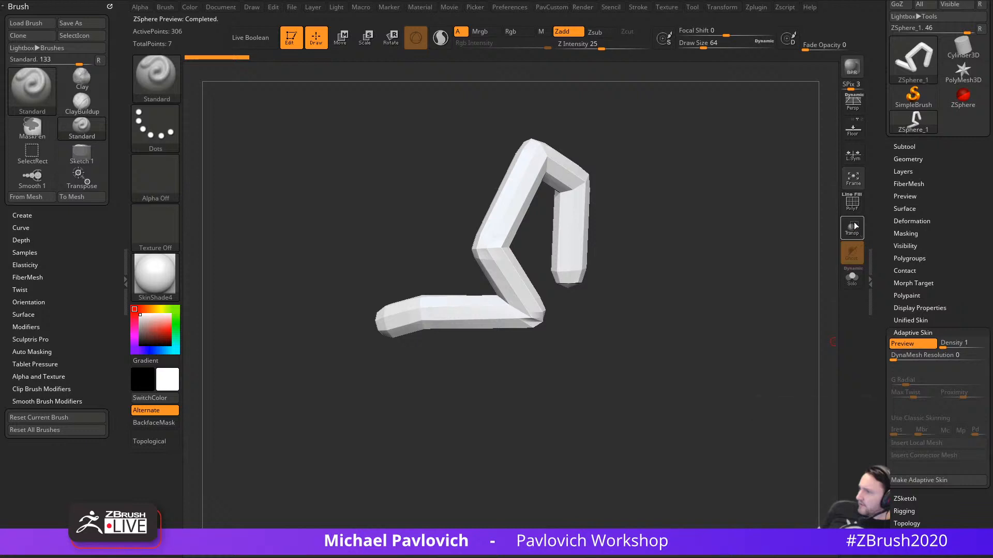
click(852, 202)
mouse_move(729, 339)
mouse_down()
mouse_move(642, 336)
mouse_move(731, 337)
mouse_up()
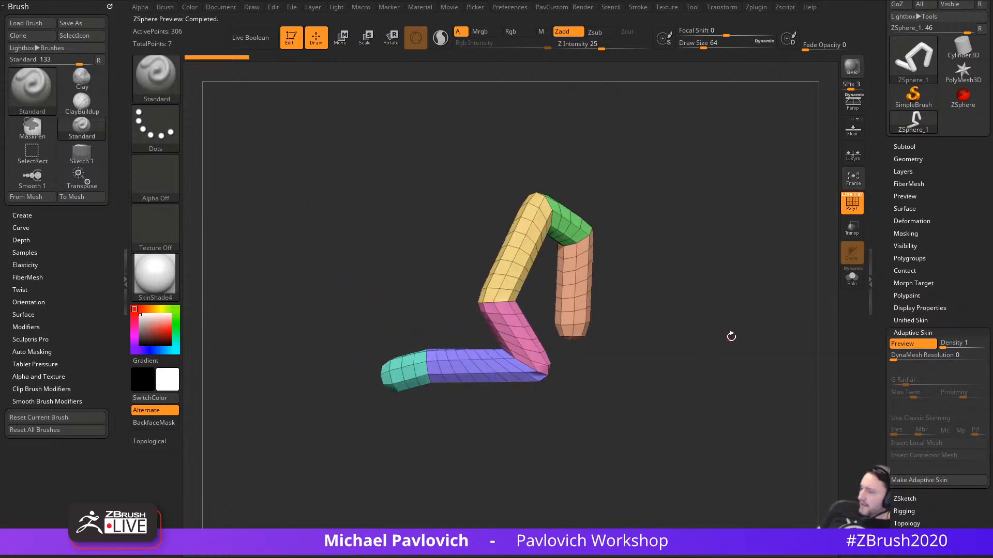
key(s)
click(628, 347)
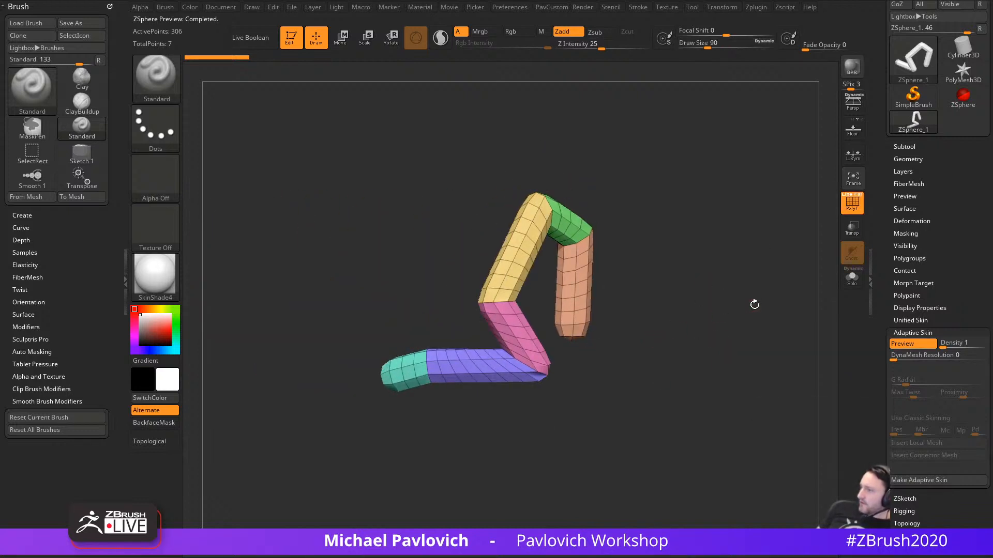
Step: Make an adaptive skin mesh from the ZSphere chain and switch to the resulting skin tool
click(910, 480)
click(913, 122)
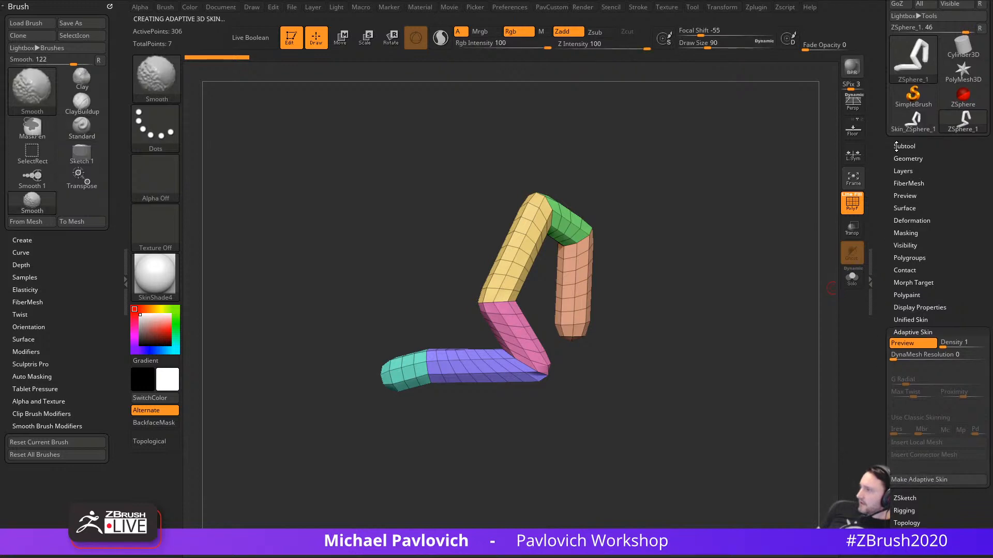
drag(737, 291, 724, 301)
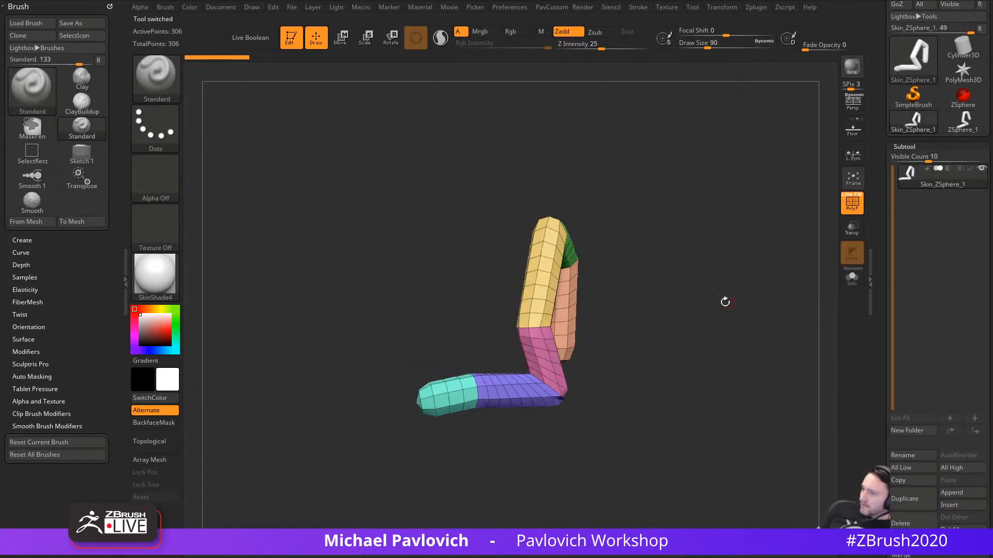
Step: Hide the rounded caps at both ends of the skin mesh with SelectLasso and delete the hidden geometry
key(ctrl+shift)
ctrl+shift+click(156, 78)
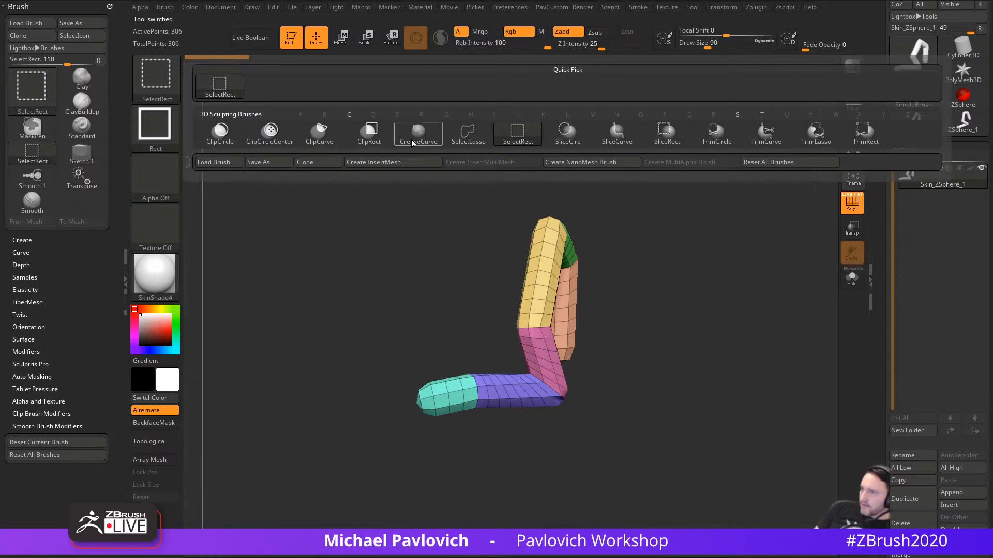
click(467, 136)
drag(395, 273, 406, 277)
ctrl+alt+shift+drag(413, 360, 434, 439)
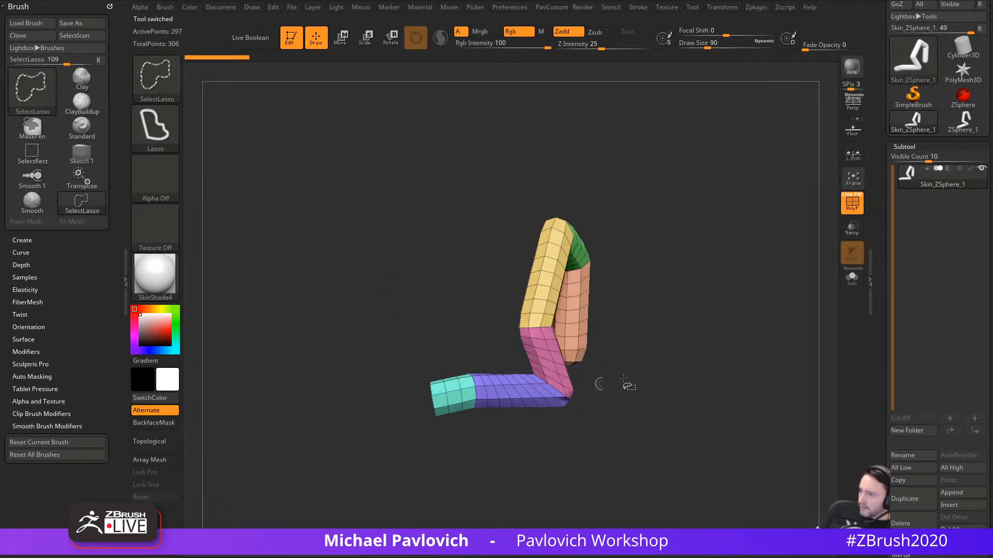
mouse_move(623, 380)
mouse_down()
mouse_move(711, 330)
mouse_move(618, 381)
mouse_up()
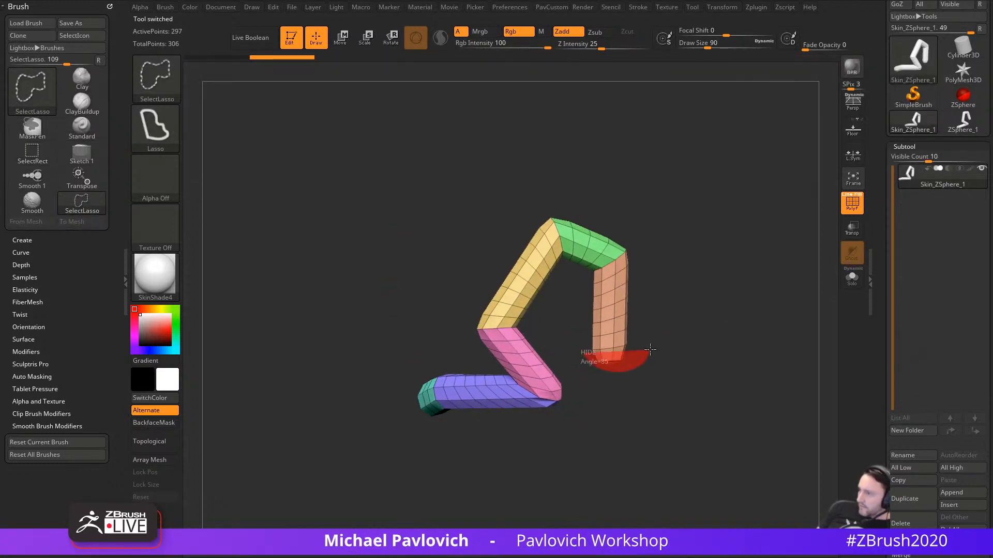
ctrl+alt+shift+drag(650, 349, 653, 348)
key(2)
click(701, 201)
drag(707, 255, 740, 294)
Step: Choose the ZModeler brush and set its edge action to PolyGroup with the Polyloop target
key(b)
key(z)
key(m)
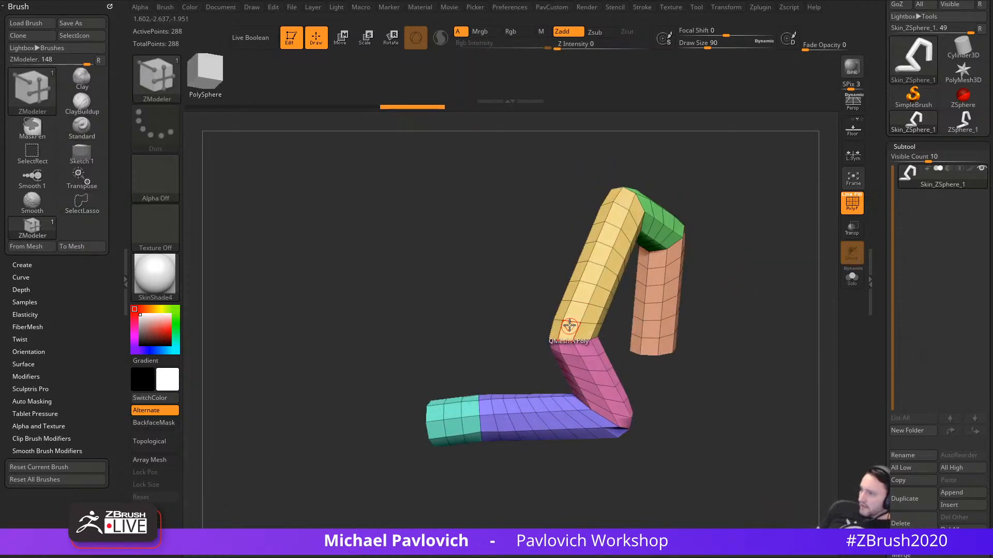
key(space)
click(504, 379)
click(543, 351)
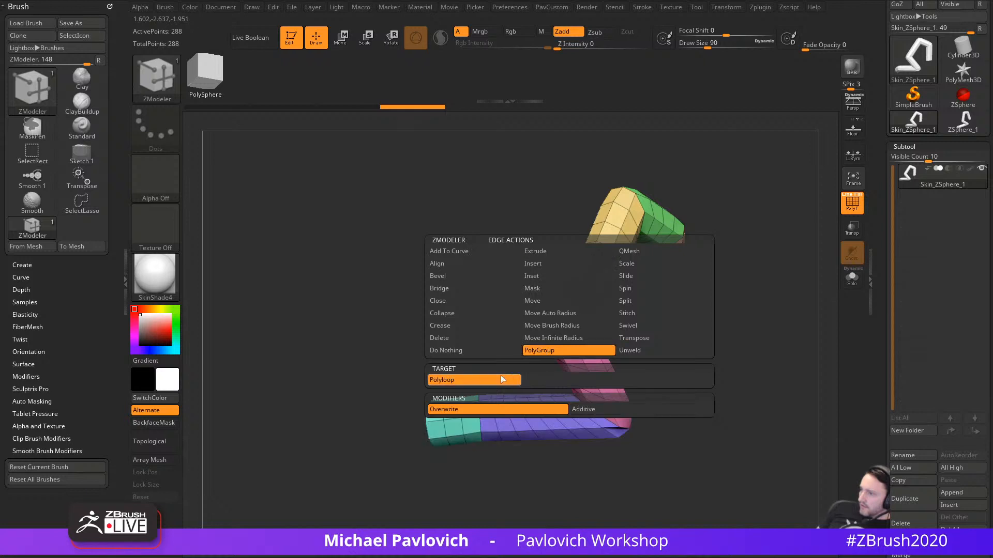
Step: Try polygrouping lengthwise polyloops along the angular tube and toggle their visibility to check the grouping
click(572, 324)
key(alt)
drag(517, 324, 548, 323)
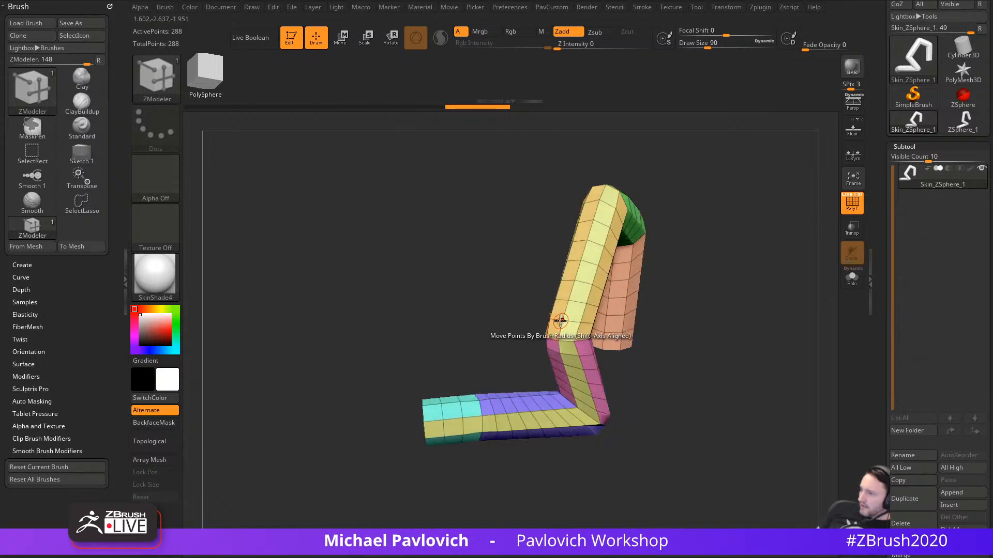
click(561, 321)
key(alt)
key(ctrl+shift)
ctrl+shift+click(562, 321)
mouse_move(710, 311)
mouse_down()
mouse_move(623, 312)
mouse_move(710, 310)
mouse_move(669, 319)
mouse_up()
ctrl+shift+click(669, 319)
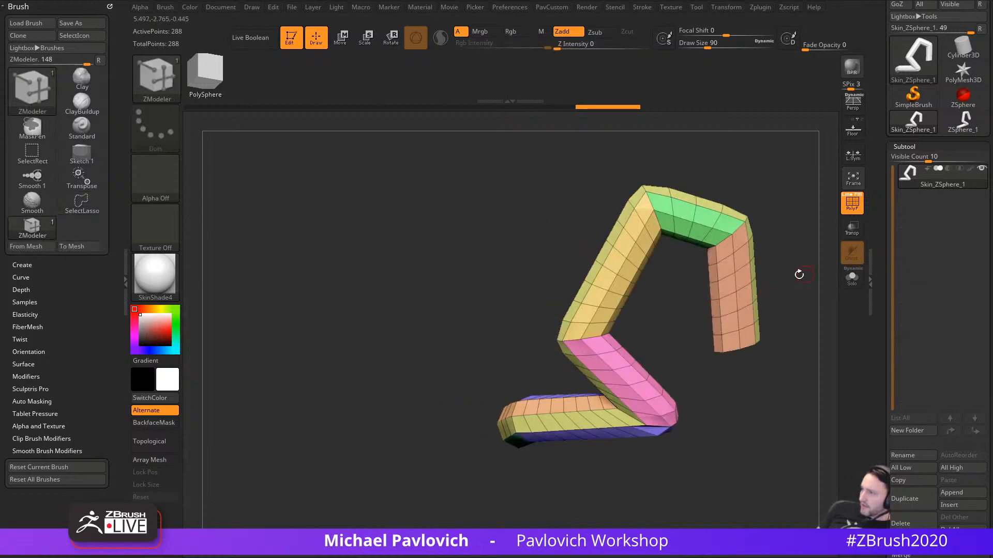
drag(798, 275, 589, 262)
Step: Merge the whole tube into a single polygroup and smooth its bends with repeated Polish By Features passes
key(2)
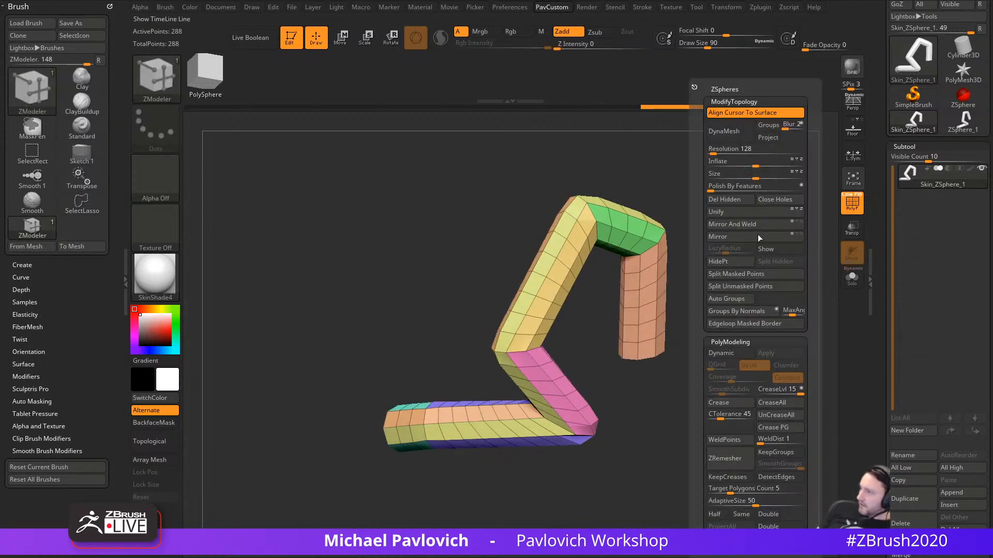
key(ctrl+w)
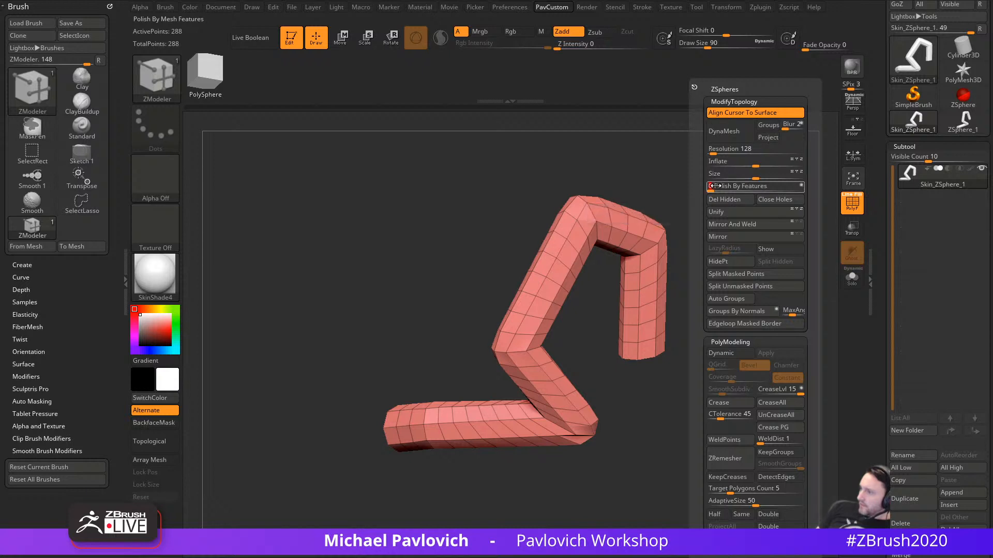
click(716, 185)
click(716, 186)
click(716, 186)
click(715, 185)
drag(686, 302, 745, 284)
Step: Polygroup two adjacent lengthwise strips of the smoothed tube separately and delete all the other polygons
click(521, 298)
drag(566, 341, 589, 381)
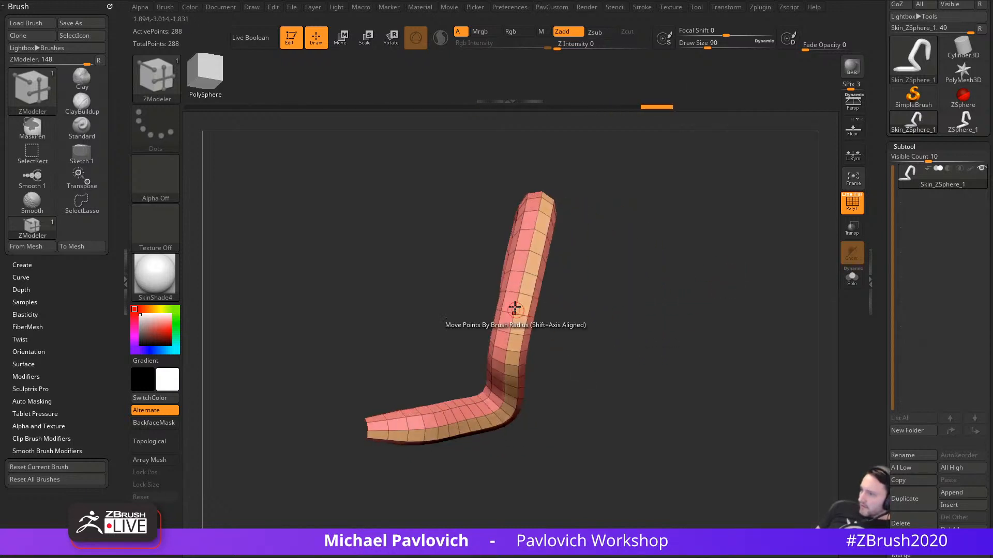
click(512, 293)
key(alt)
ctrl+shift+click(519, 293)
key(5)
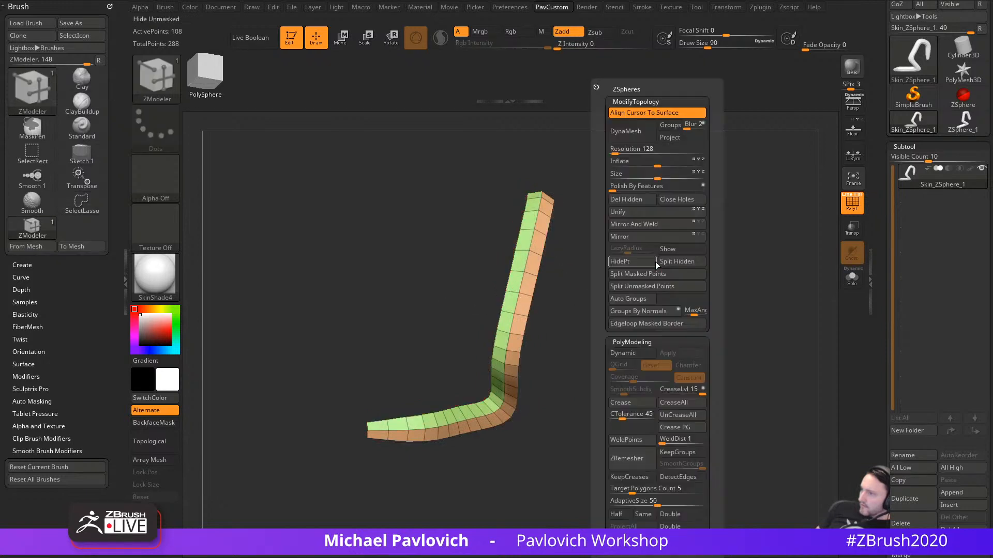
click(641, 200)
Step: Use Frame Mesh to create a curve along the border between the two polygroup strips
click(641, 6)
key(shift)
click(661, 214)
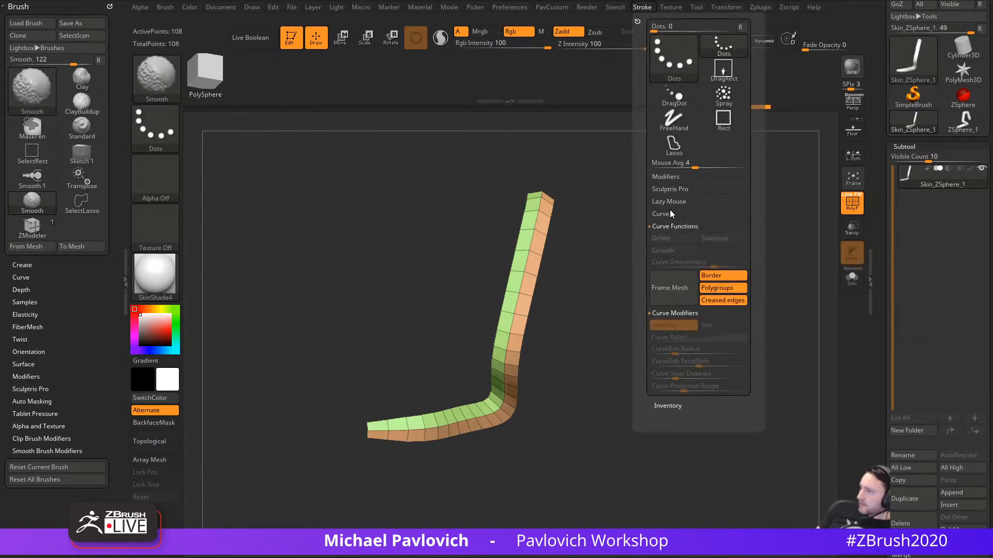
click(668, 334)
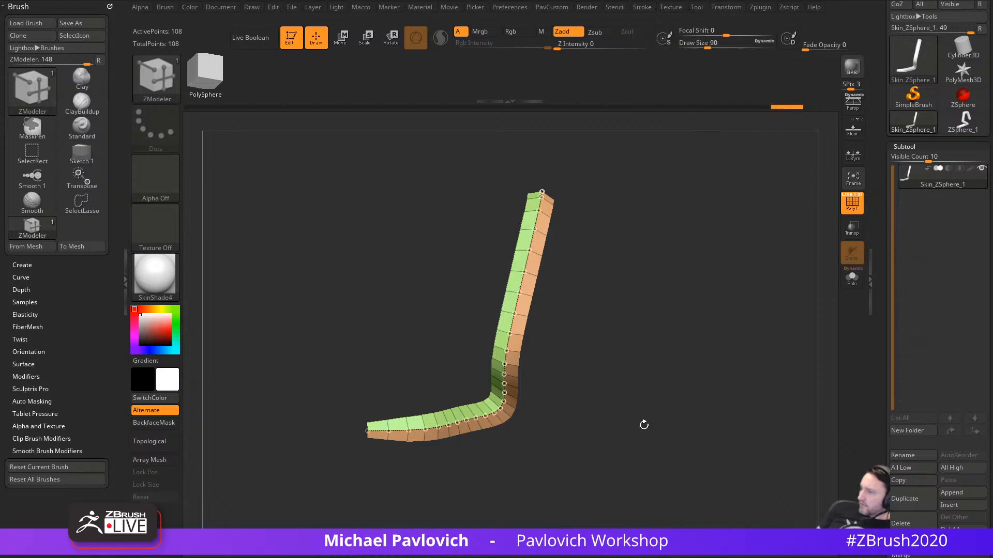
Step: Choose the IMM Curve brush and pick an insert mesh from its set
drag(644, 425, 656, 419)
key(b)
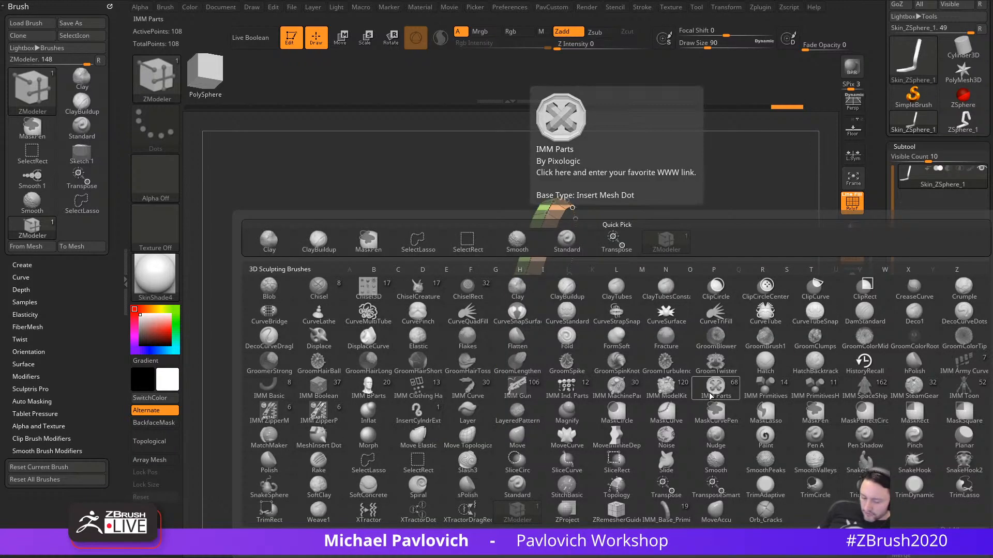
key(i)
key(c)
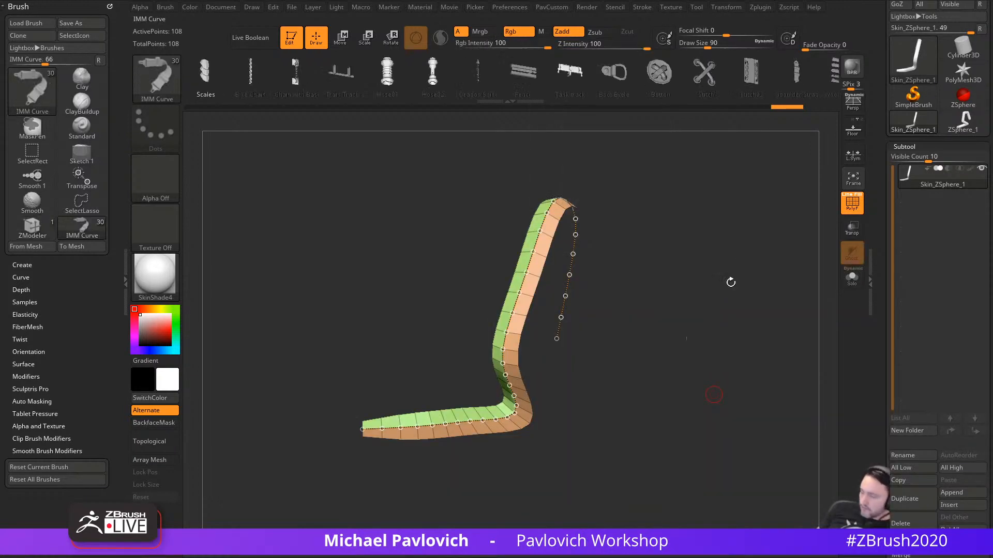
key(m)
click(689, 371)
Step: Apply the insert mesh along the framed curve and enlarge its segments with a draw size of 207
click(504, 328)
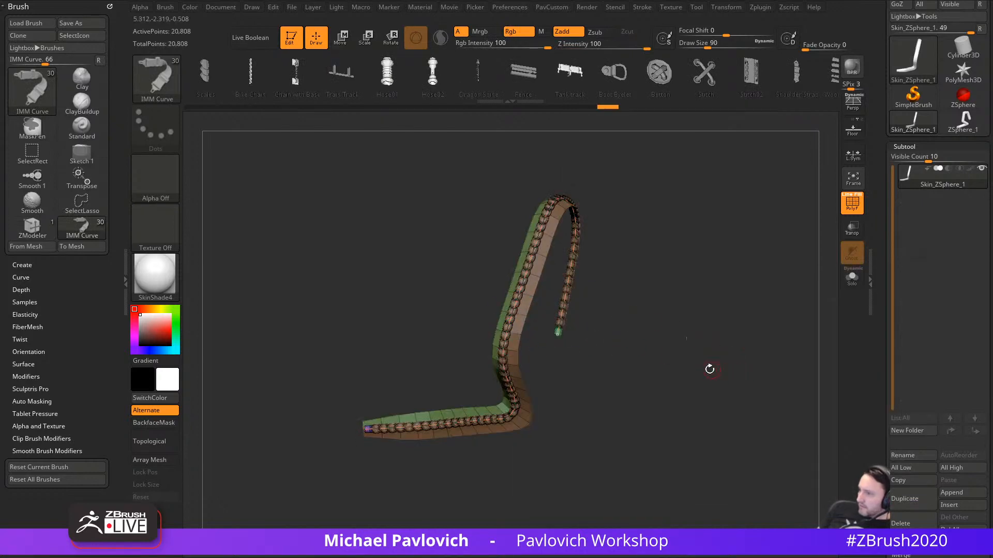
click(513, 305)
drag(692, 311, 718, 361)
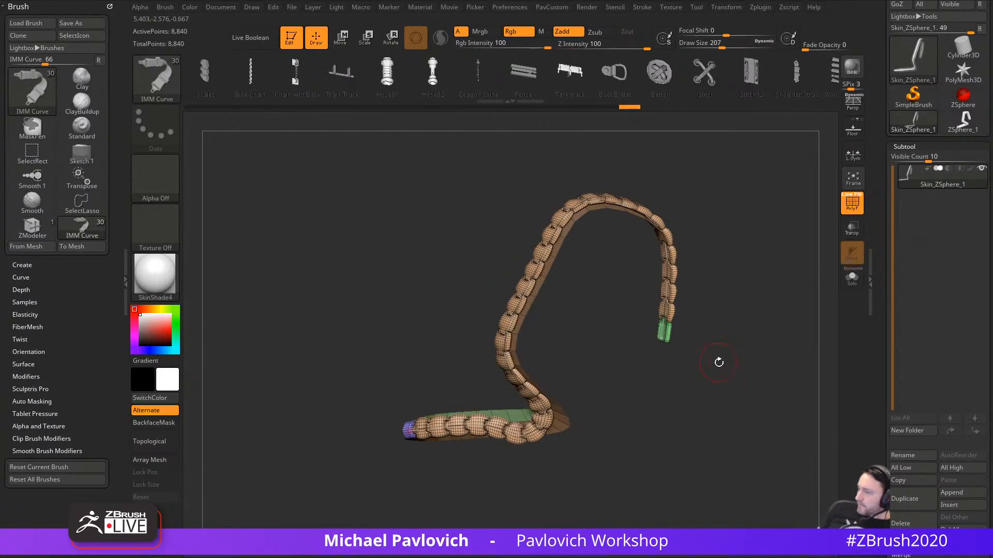
Step: Undo the inserted curve meshes and the framed curve, leaving only the two strips
key(ctrl+z)
key(ctrl+z)
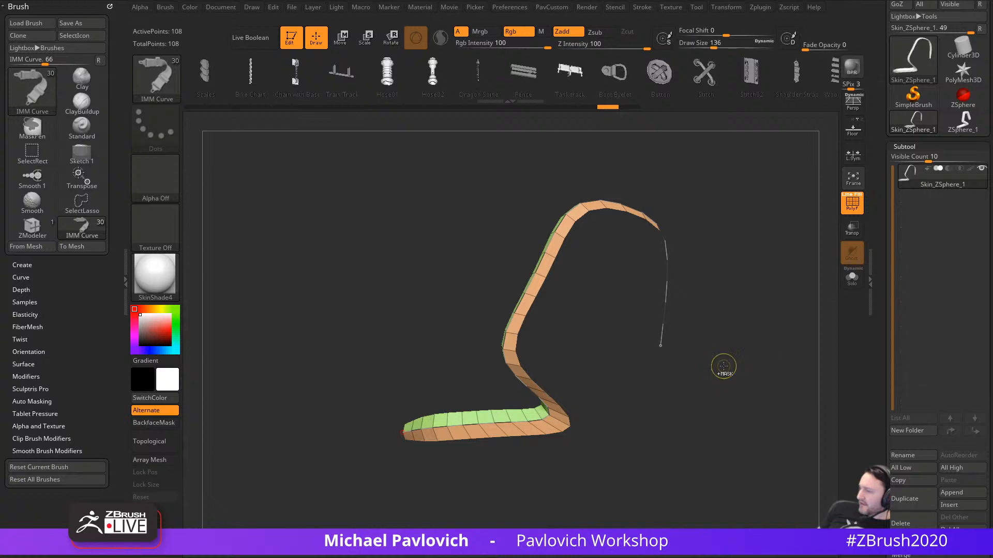
alt+drag(724, 362, 726, 378)
key(ctrl+z)
key(s)
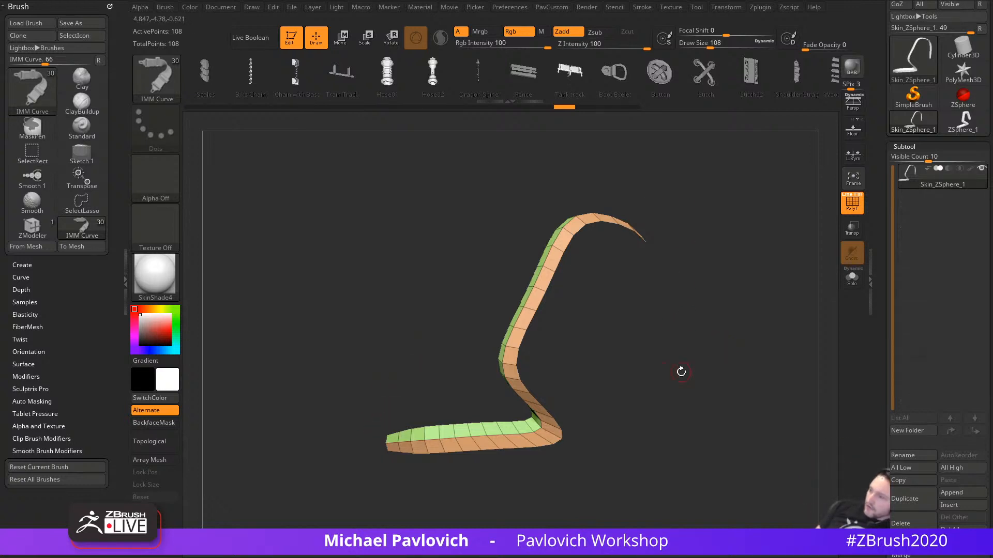
mouse_move(596, 386)
mouse_down()
mouse_move(693, 365)
mouse_move(591, 347)
mouse_move(735, 342)
mouse_move(723, 342)
mouse_up()
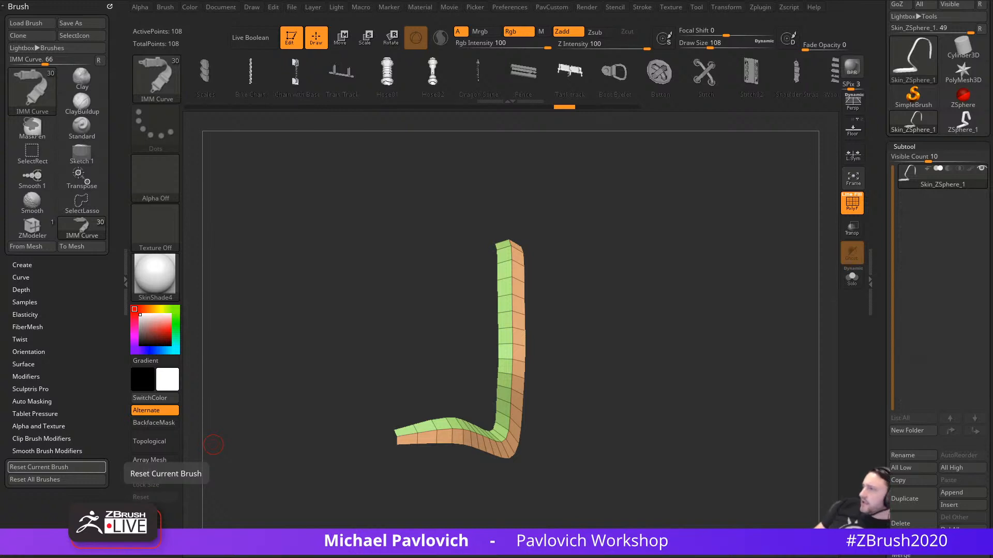
key(s)
mouse_move(587, 266)
mouse_down()
mouse_move(598, 295)
mouse_move(627, 317)
mouse_up()
key(s)
click(597, 284)
key(s)
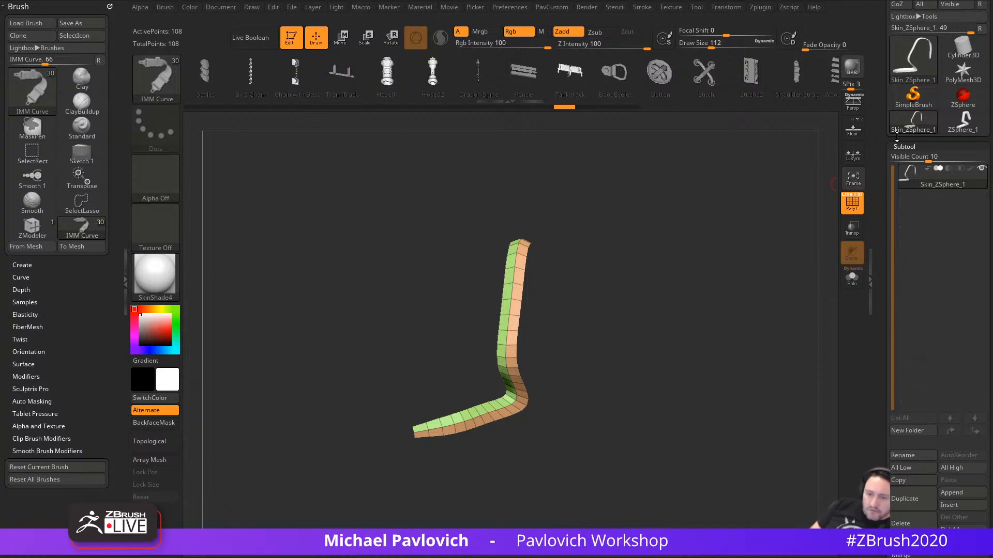
mouse_move(702, 278)
mouse_down()
mouse_move(694, 288)
mouse_move(724, 281)
mouse_up()
mouse_move(814, 236)
mouse_down()
mouse_move(718, 259)
mouse_move(716, 278)
mouse_up()
key(s)
drag(714, 286, 727, 287)
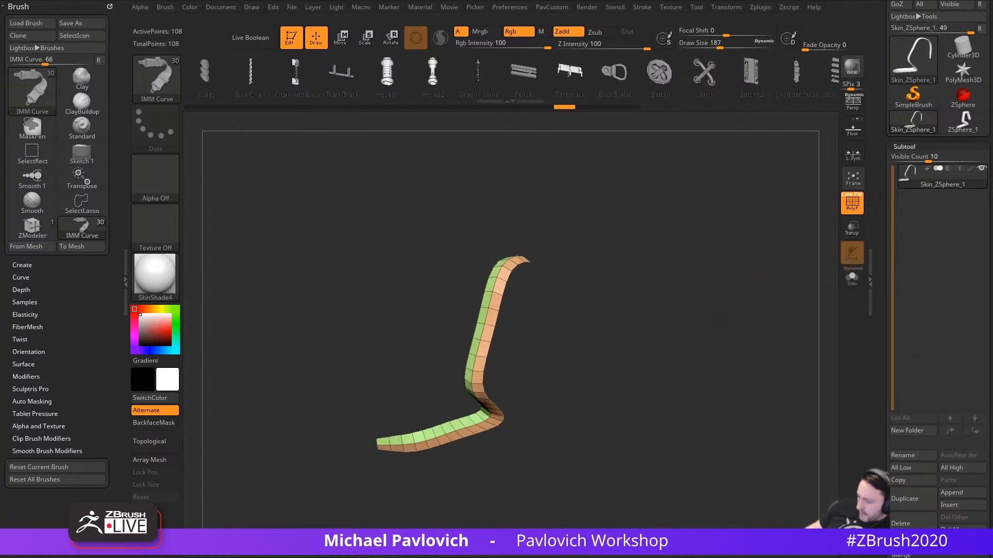
Step: Switch to the web browser and open the YouTube channel's playlists
drag(534, 557, 577, 0)
click(160, 83)
scroll(239, 131, up, 3)
click(389, 247)
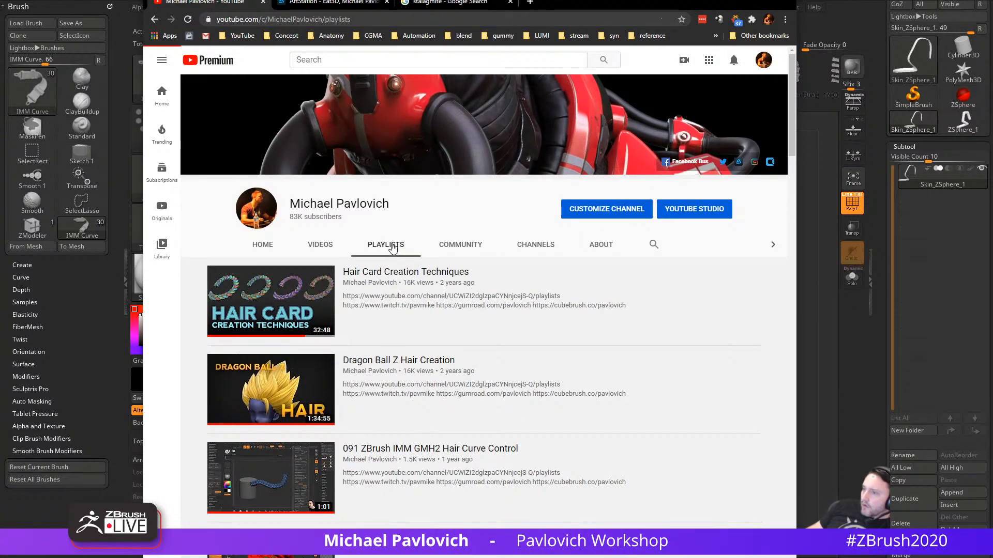
Step: Open the ZBrush Summit 2018 Demo Tutorial Series post from the artist's ArtStation portfolio
key(ctrl+Tab)
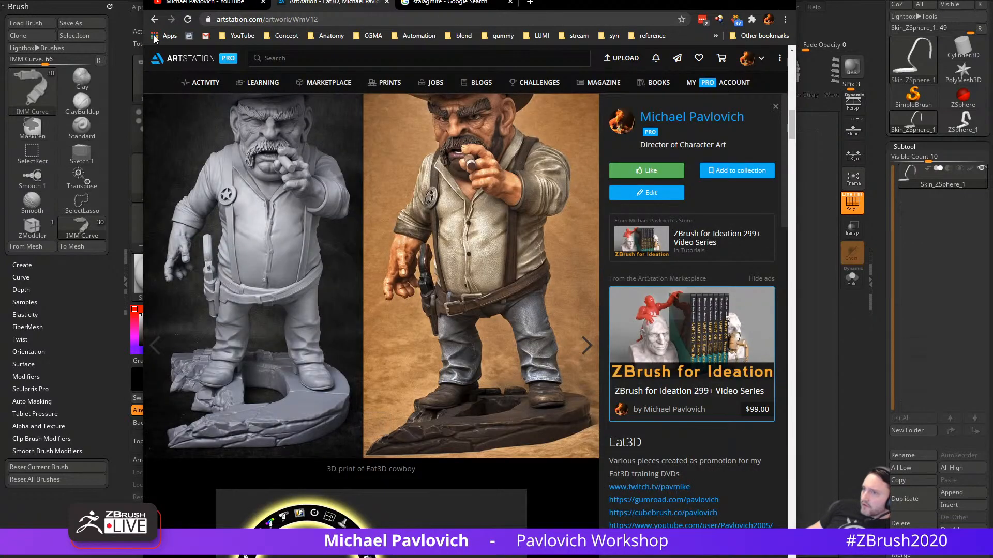
click(154, 19)
scroll(408, 213, up, 10)
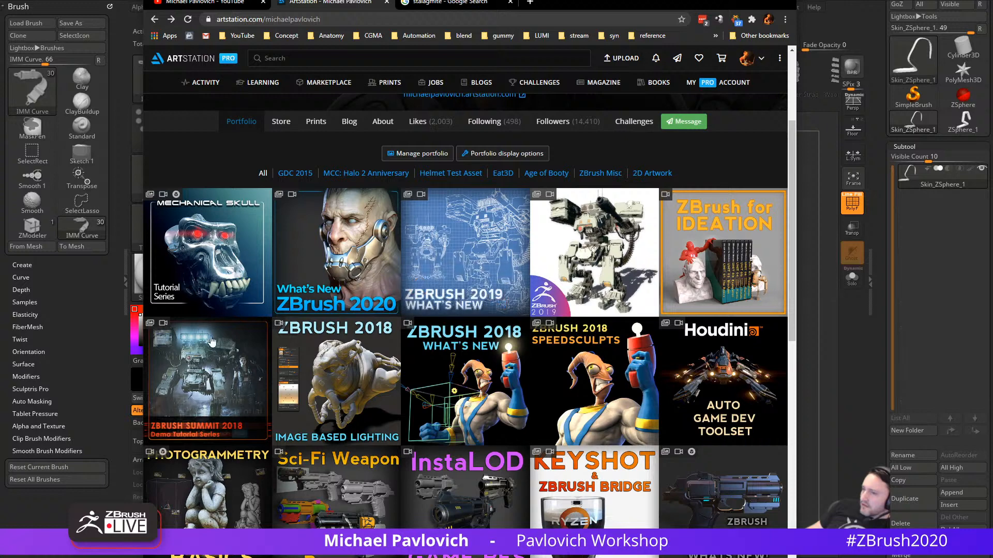
click(233, 341)
click(380, 21)
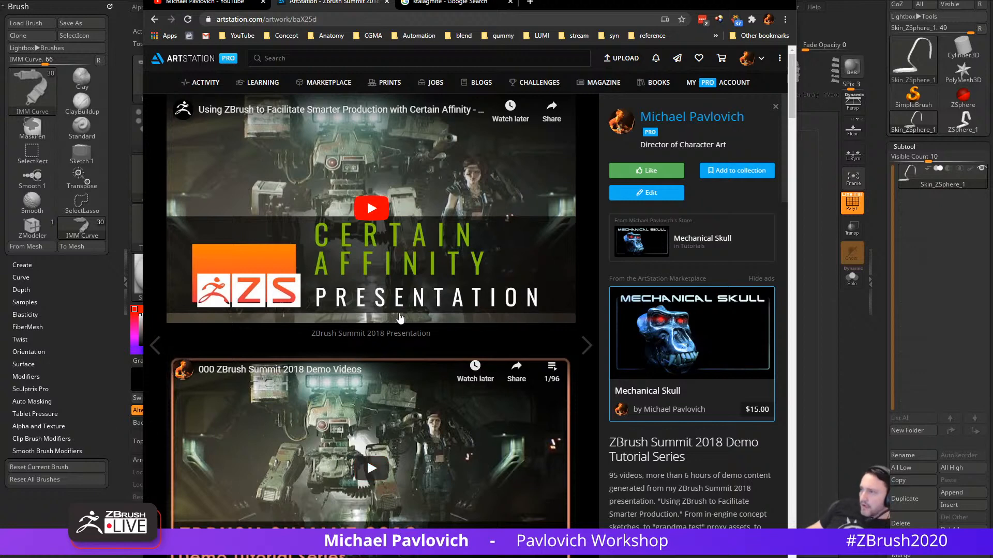
Step: Play the ZBrush Summit 2018 presentation muted, skip to about 34:55 where the segmented tubes are shown, and pause it
click(375, 214)
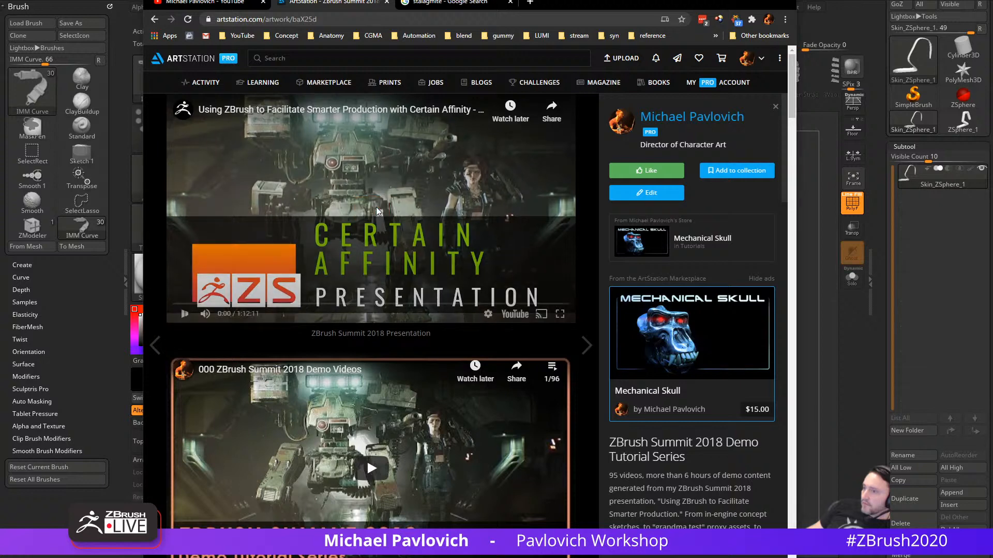
click(366, 304)
click(432, 303)
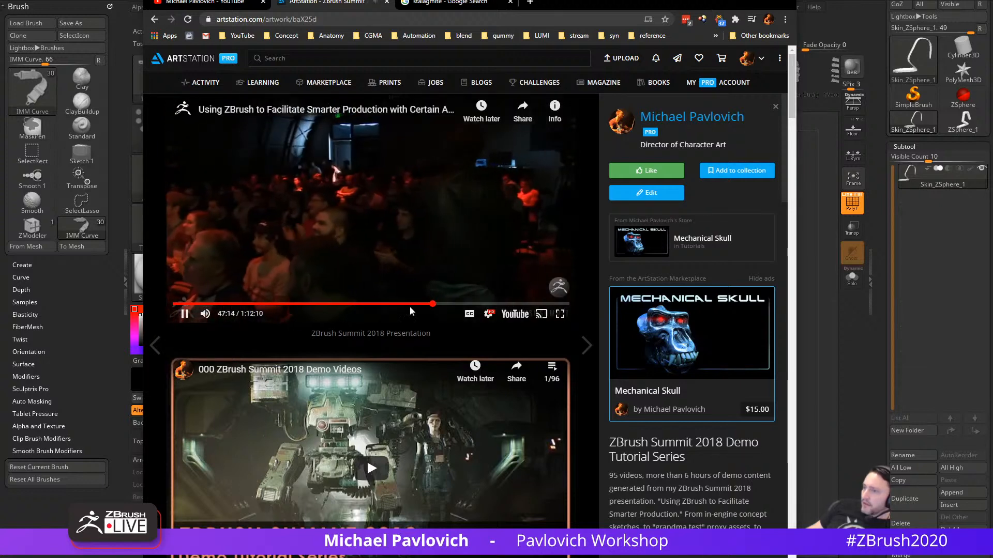
click(205, 314)
click(418, 303)
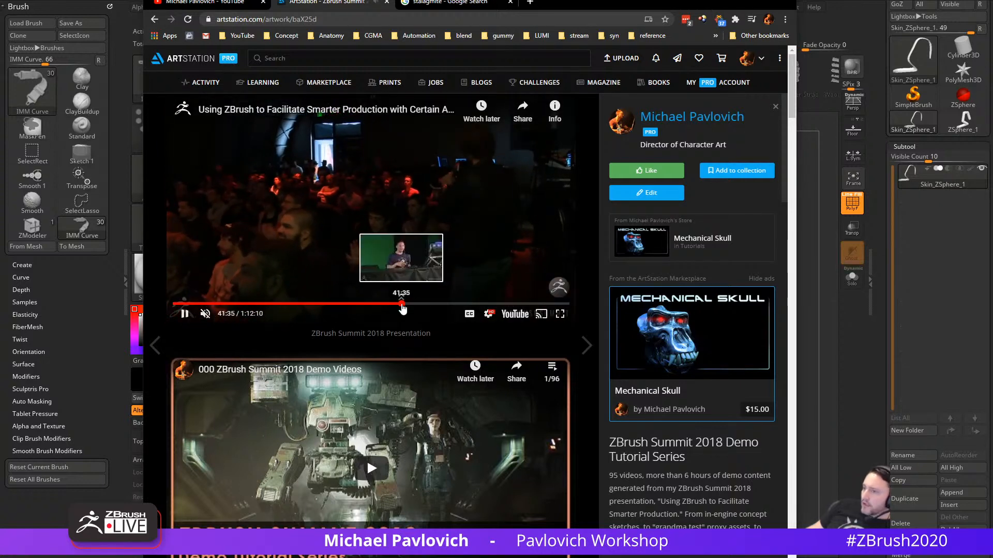
click(364, 304)
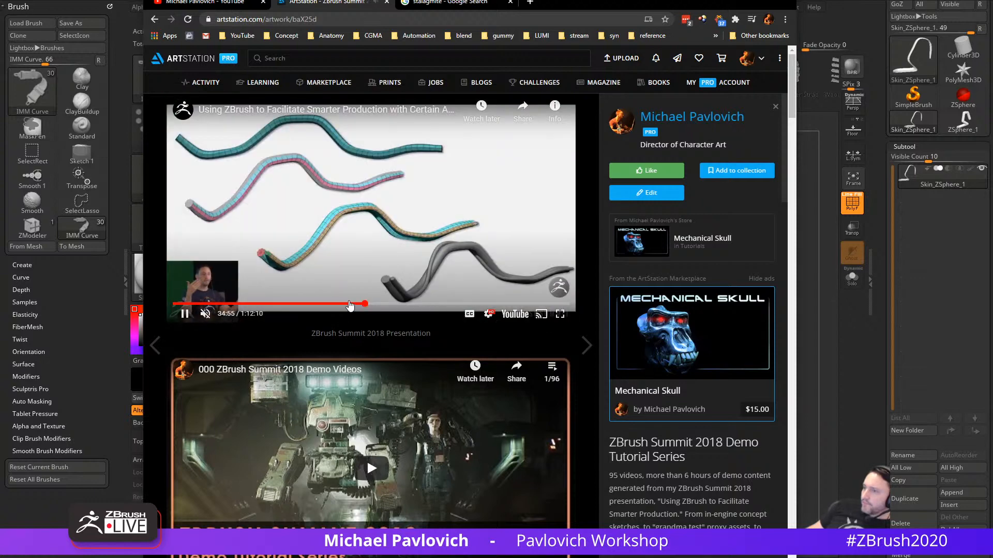
click(300, 223)
Step: Open the ZBrush Summit 2018 Demos playlist and look through it for the videos on IMM curve techniques
scroll(333, 321, down, 3)
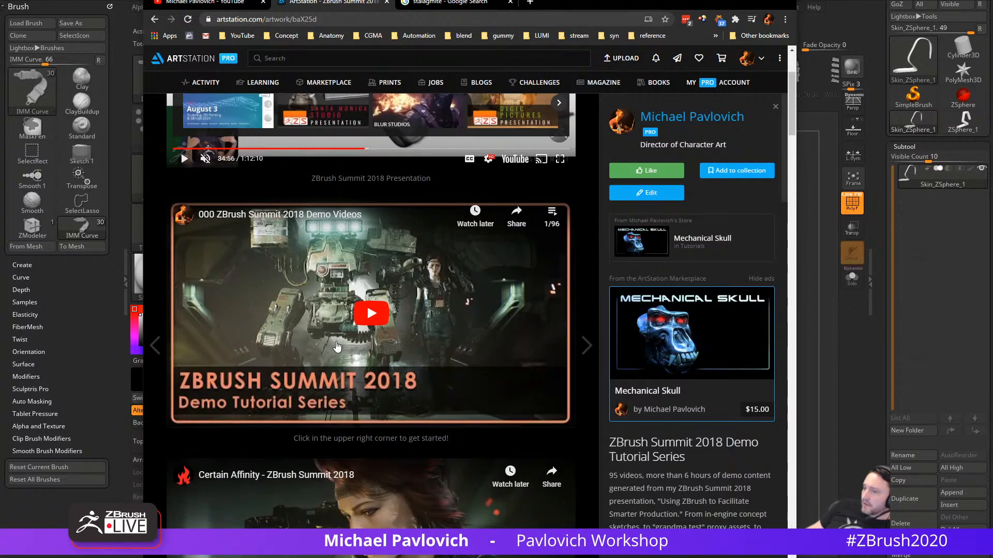
click(552, 217)
scroll(526, 246, down, 20)
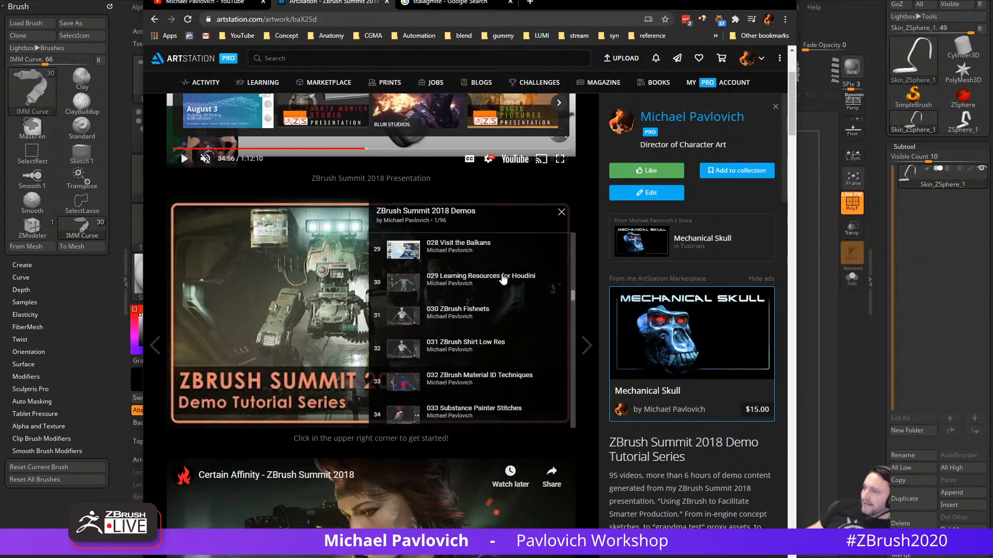
scroll(504, 277, up, 7)
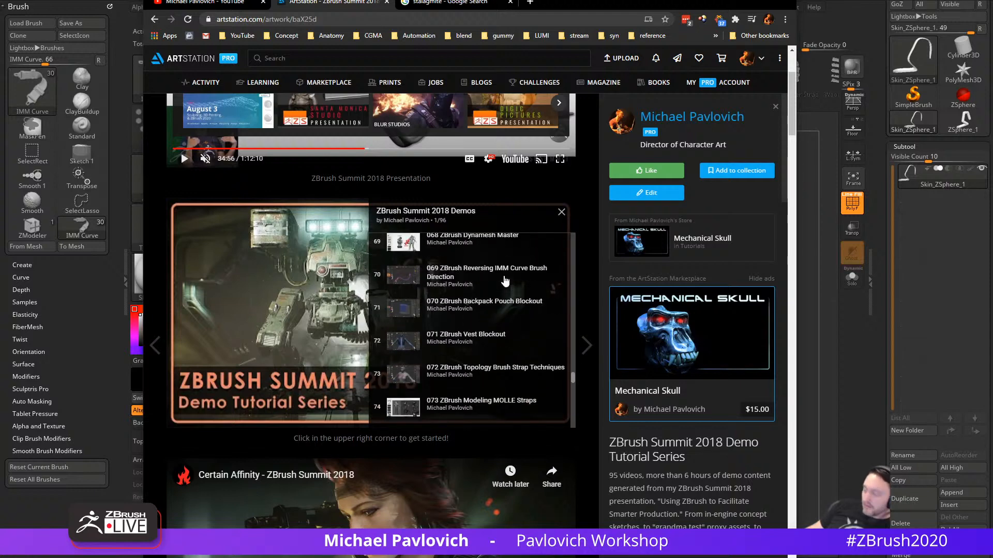
Step: Find "contro" in the ZBrush Summit 2018 Demos playlist, look through the matching videos, and close the playlist
key(ctrl+f)
text(contro)
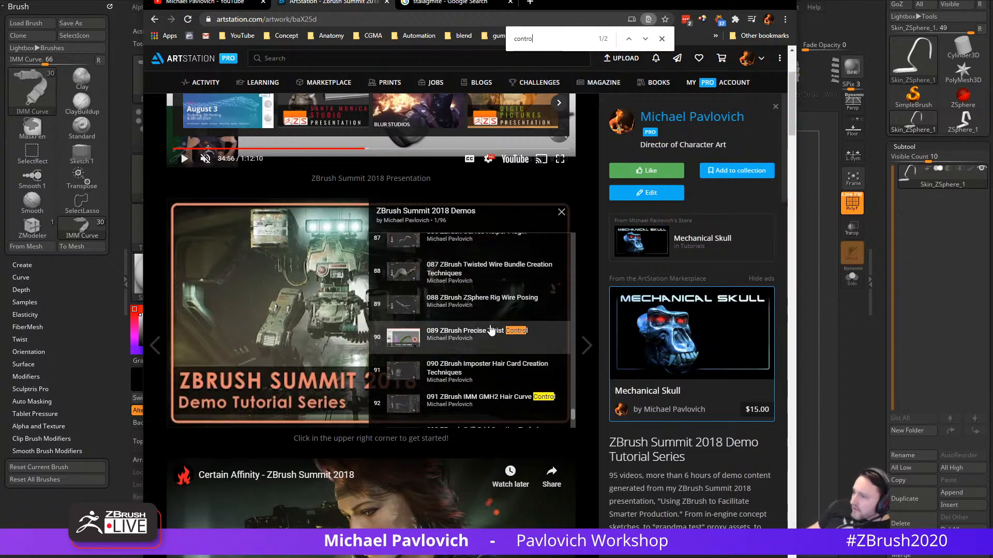
scroll(490, 403, down, 3)
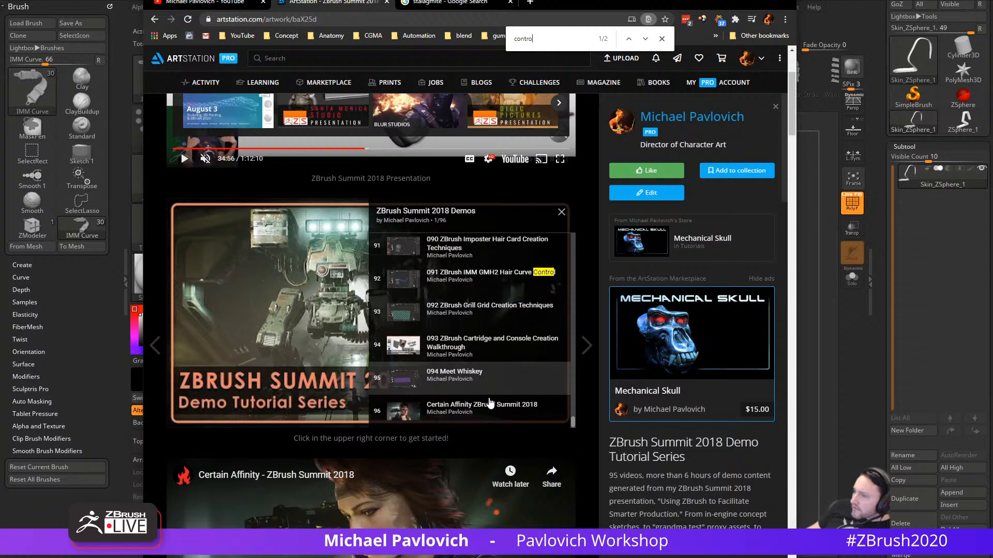
scroll(490, 393, up, 8)
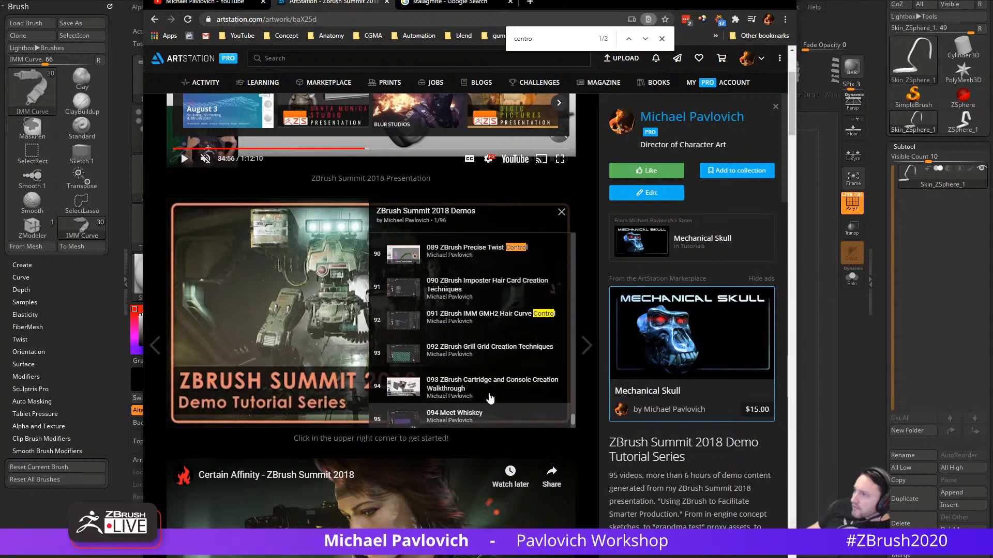
click(562, 212)
click(375, 20)
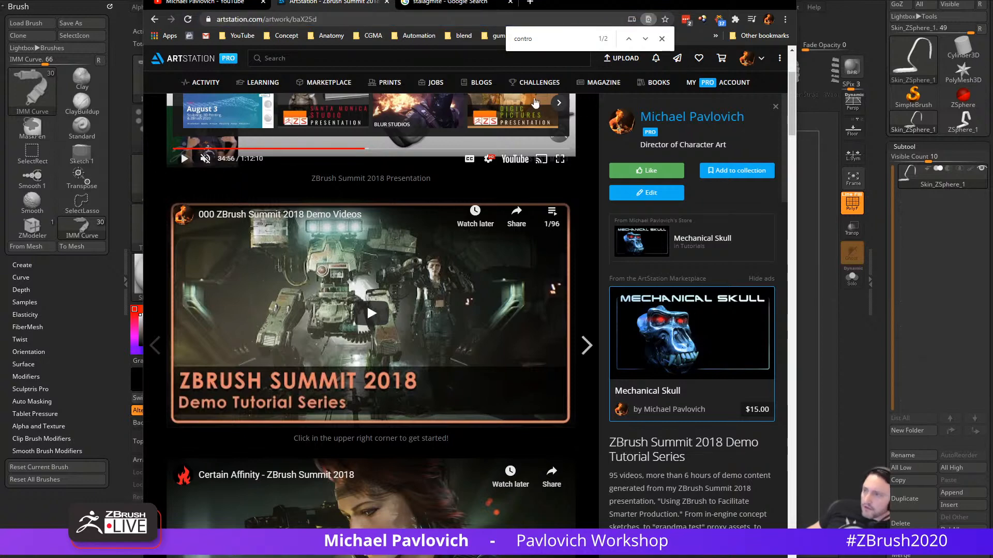
Step: Return to the YouTube channel page and search its videos for "controlling"
click(181, 3)
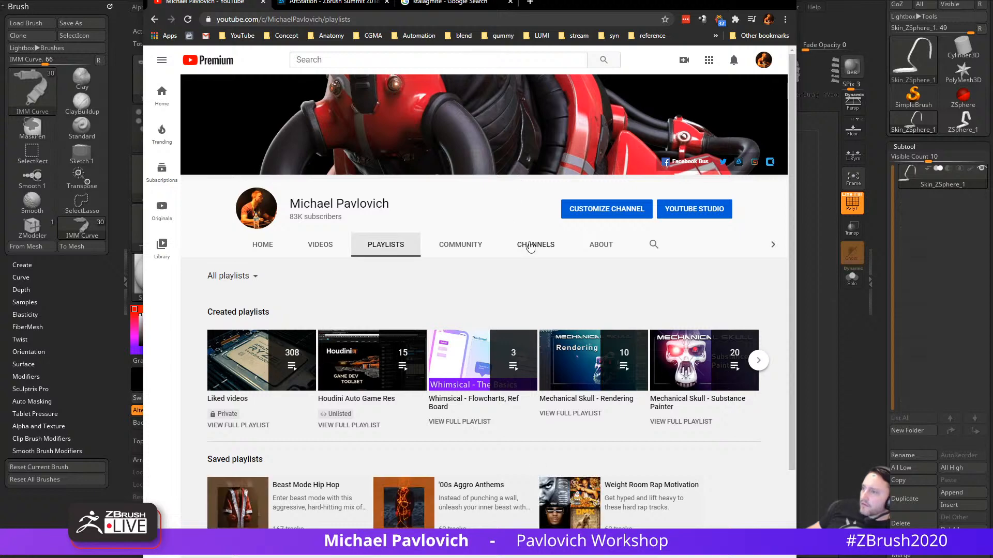
click(653, 245)
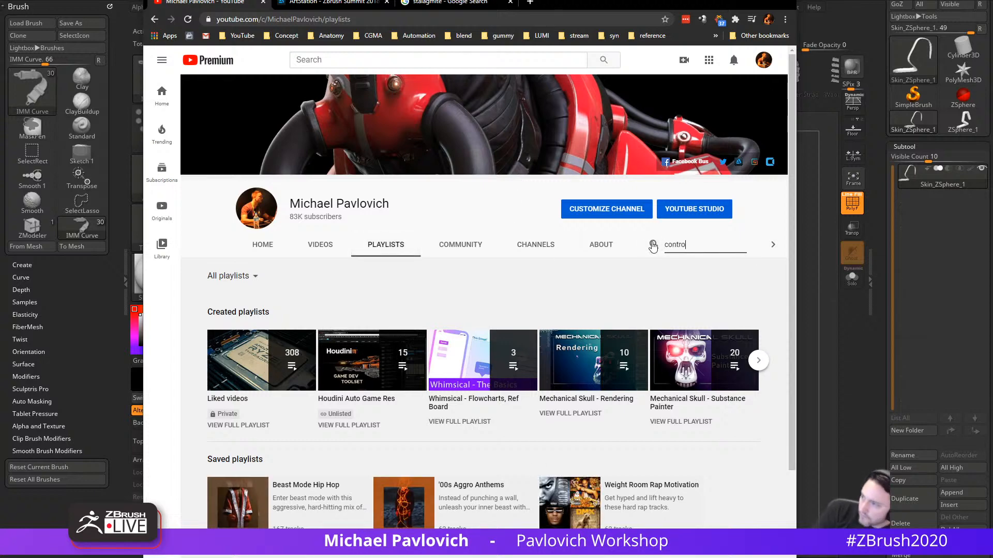
text(controlling)
key(Return)
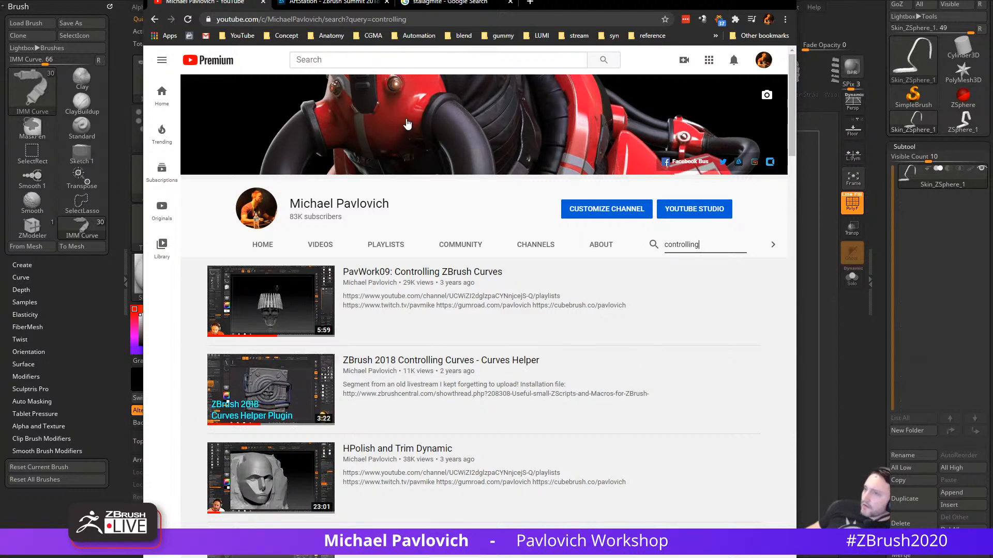
Step: Open the video ZBrush 2018 Controlling Curves - Curves Helper, pause it, and bring up the ZBrushCentral thread linked in its description
click(426, 18)
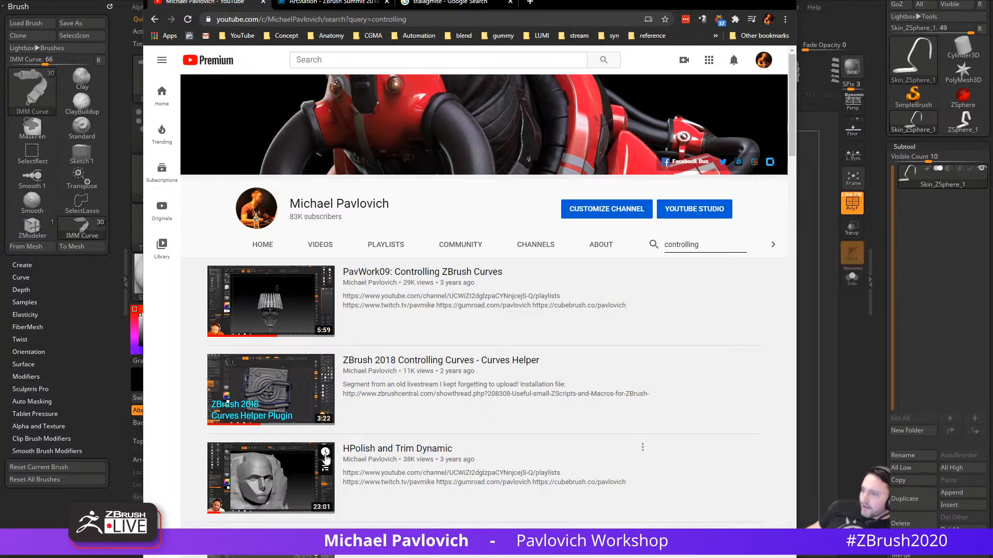
click(411, 360)
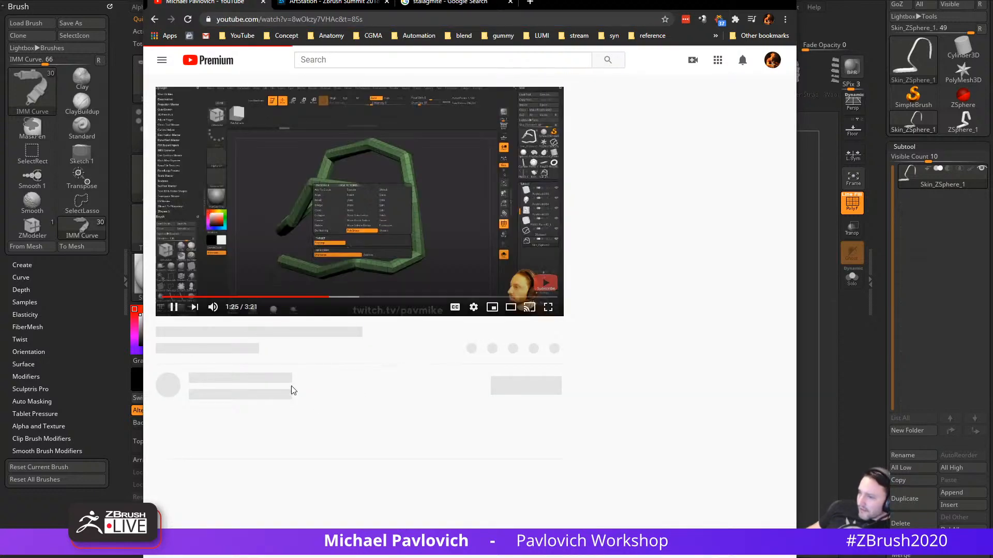
click(256, 420)
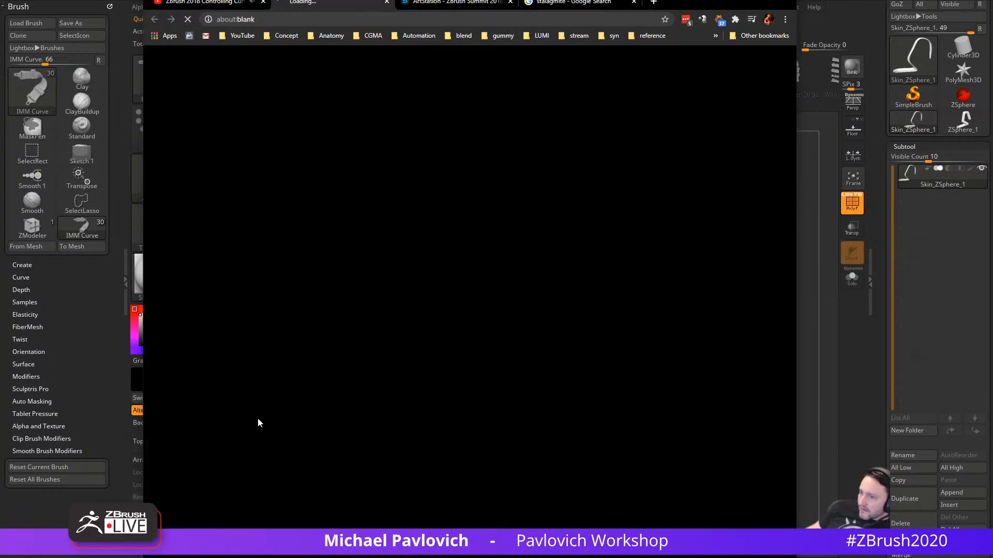
click(221, 3)
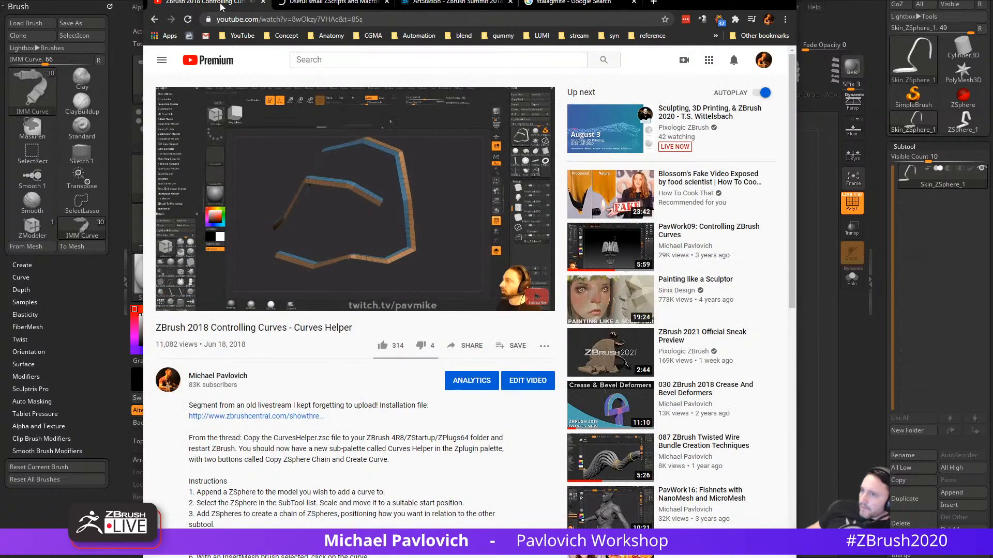
click(174, 301)
click(309, 3)
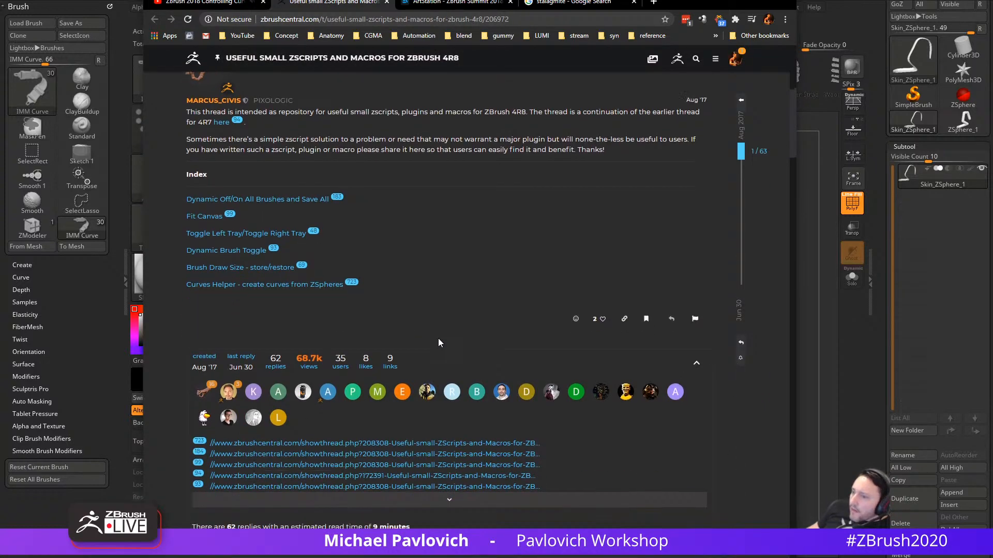
Step: Try to open the Curves Helper entry from the thread's index, and return to the thread
scroll(439, 343, up, 4)
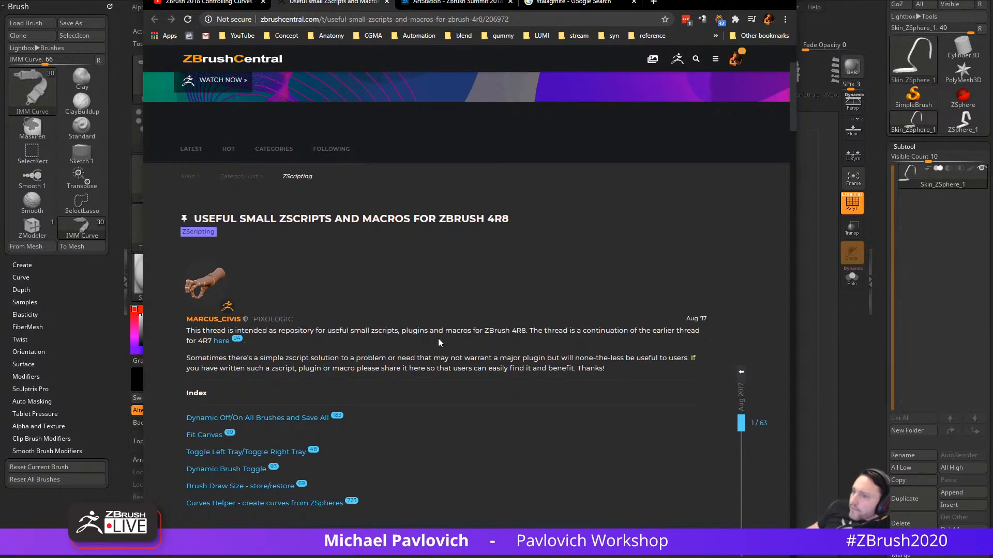
click(206, 504)
scroll(334, 388, down, 3)
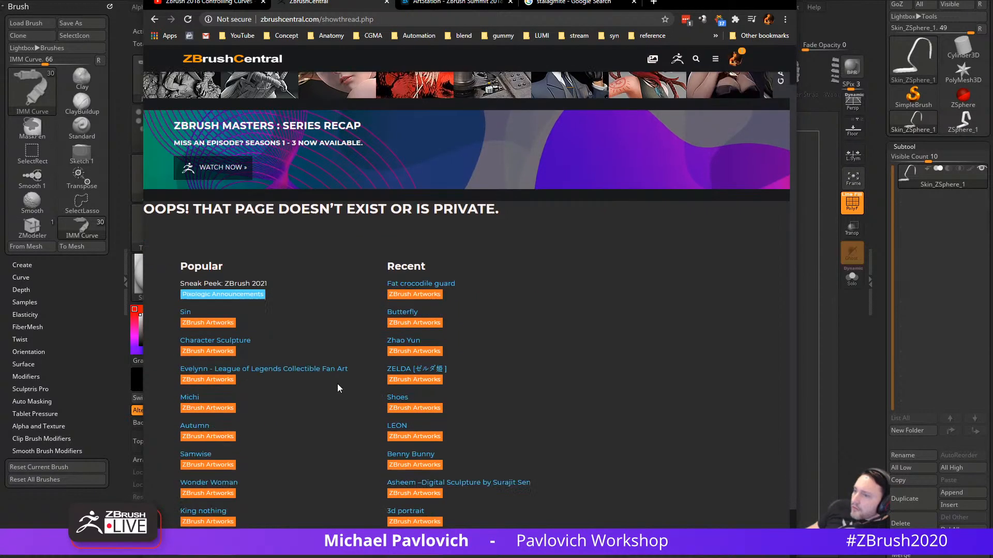
click(155, 19)
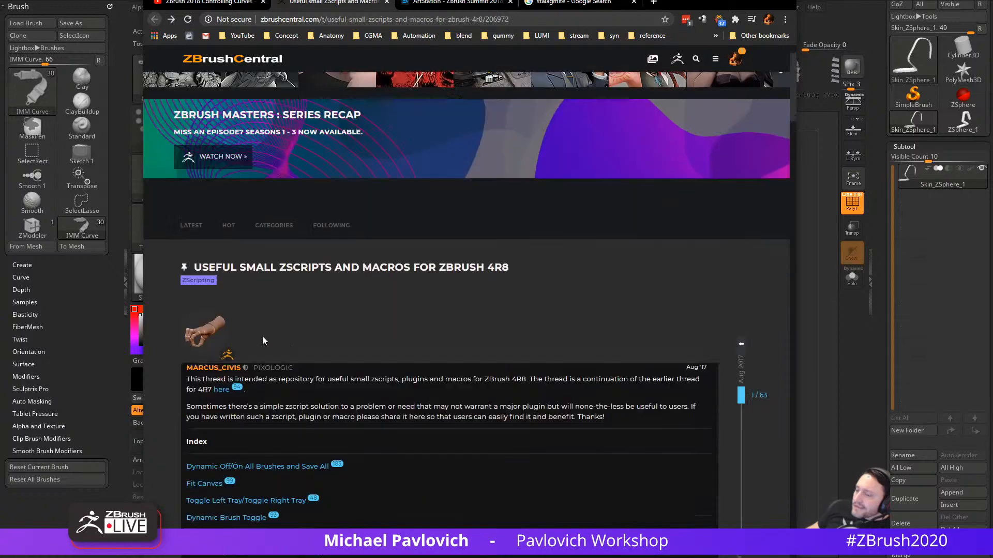
Step: Look through the thread's replies for the post that describes the Curves Helper plugin and its installation
scroll(277, 343, down, 10)
scroll(287, 346, down, 15)
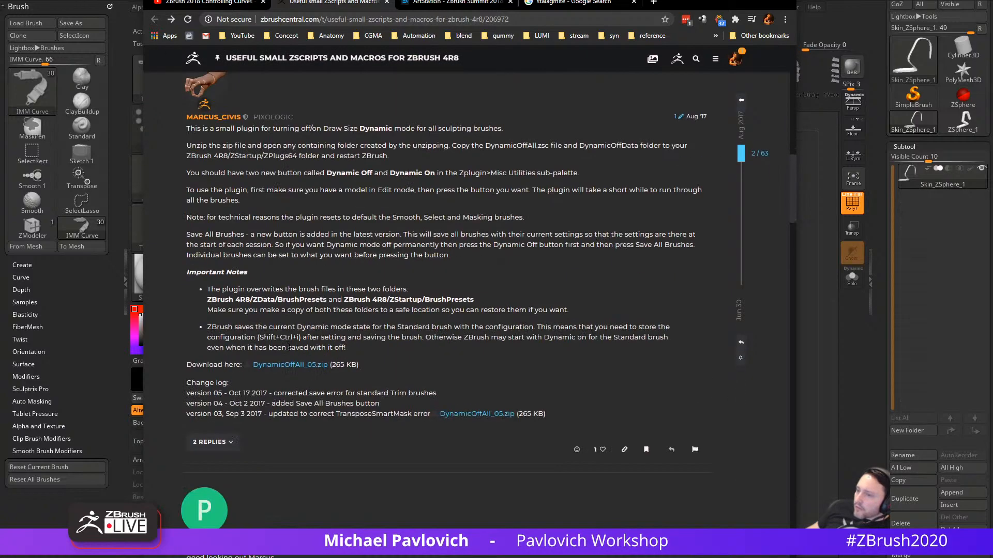
scroll(311, 355, down, 10)
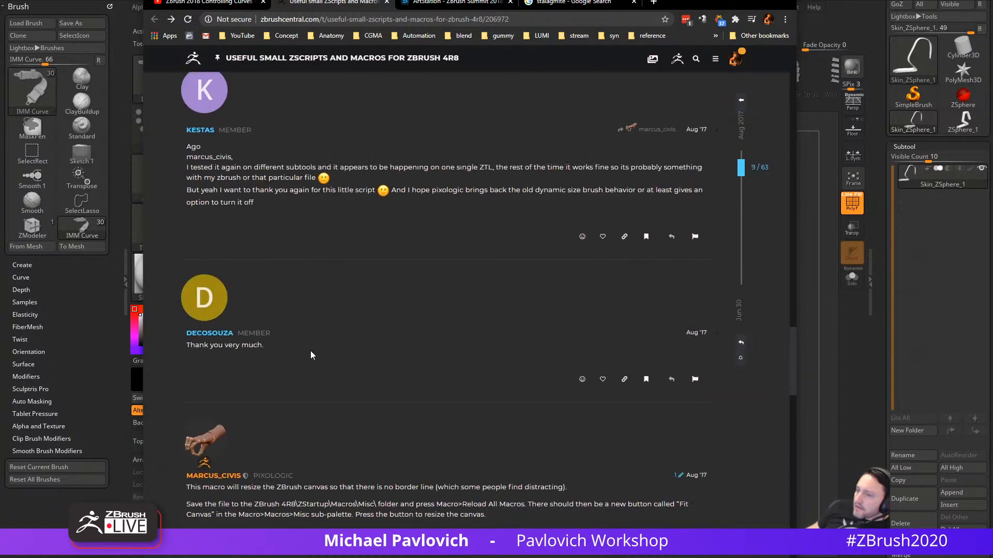
scroll(310, 355, up, 10)
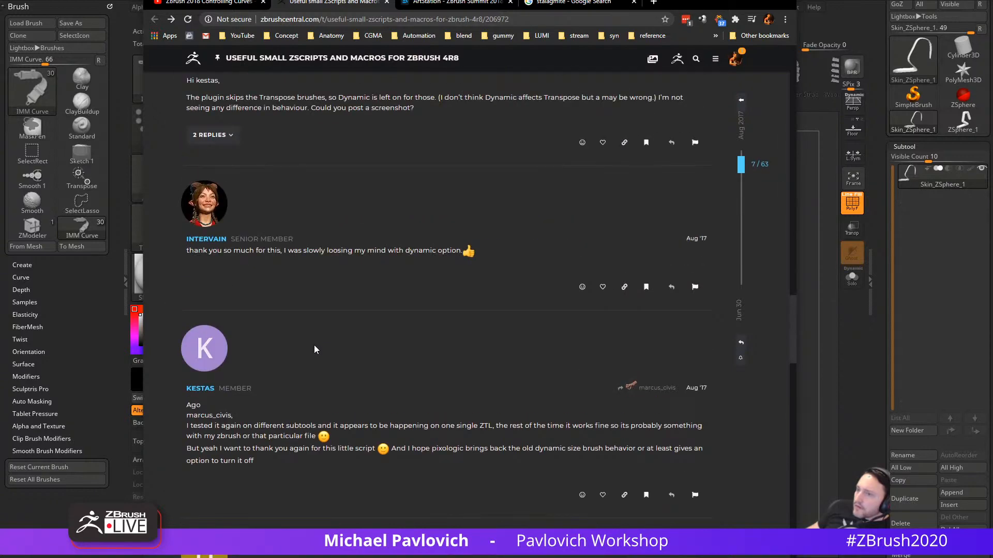
scroll(314, 347, down, 10)
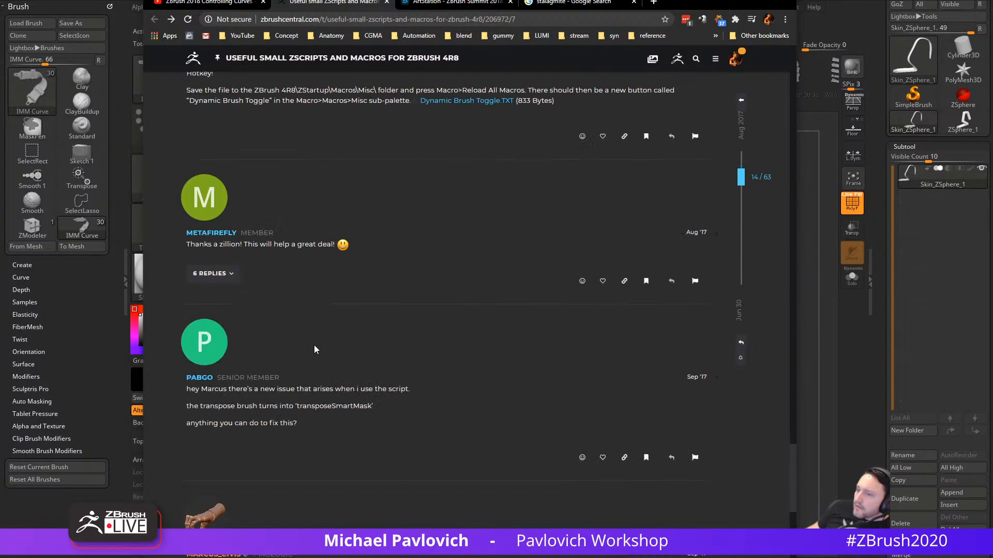
scroll(315, 346, down, 8)
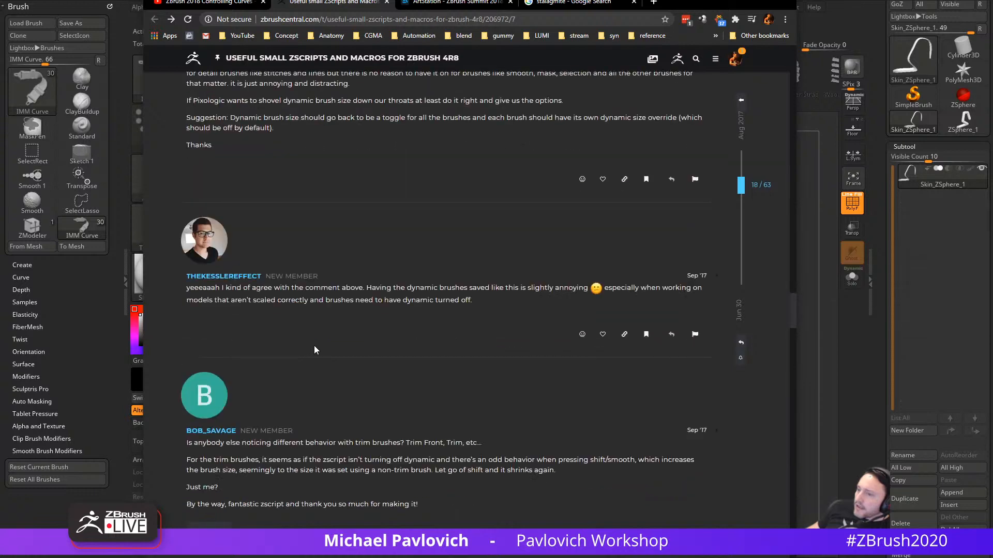
scroll(314, 346, down, 5)
scroll(314, 345, up, 4)
scroll(314, 347, down, 4)
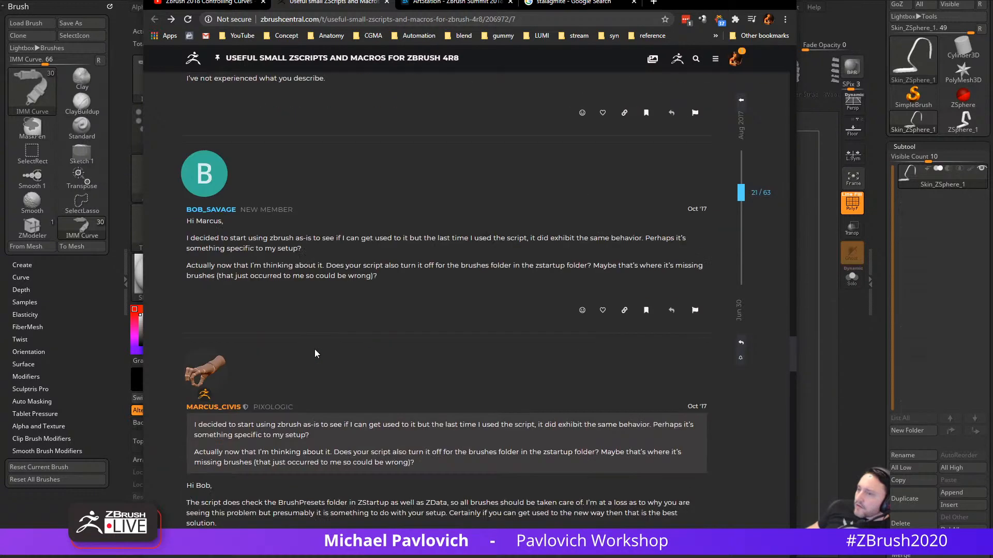
scroll(315, 352, down, 7)
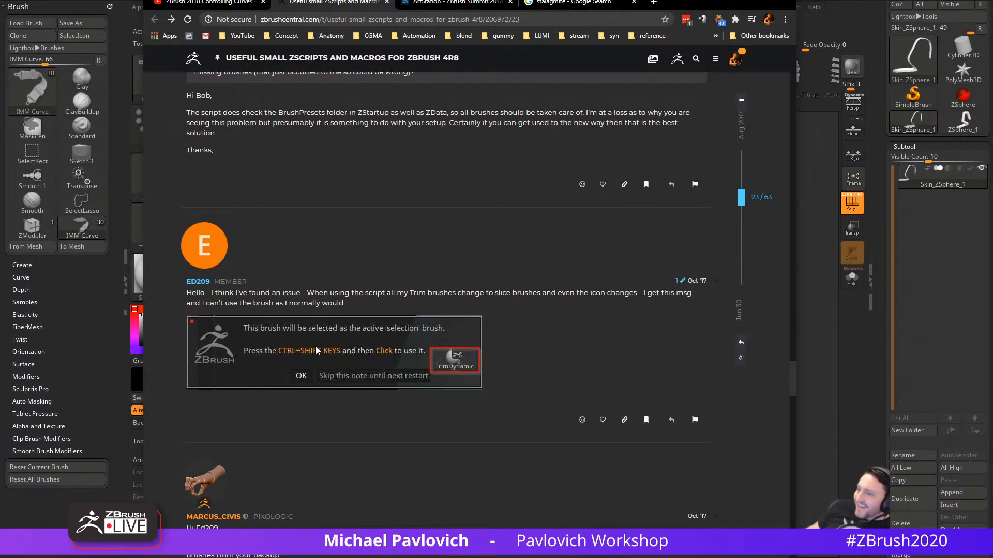
scroll(315, 346, down, 15)
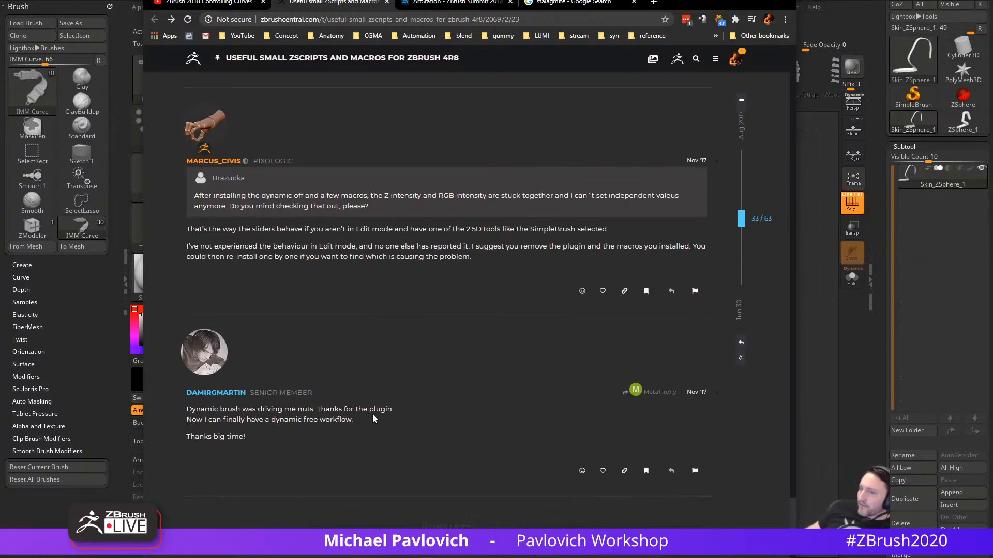
scroll(373, 415, down, 7)
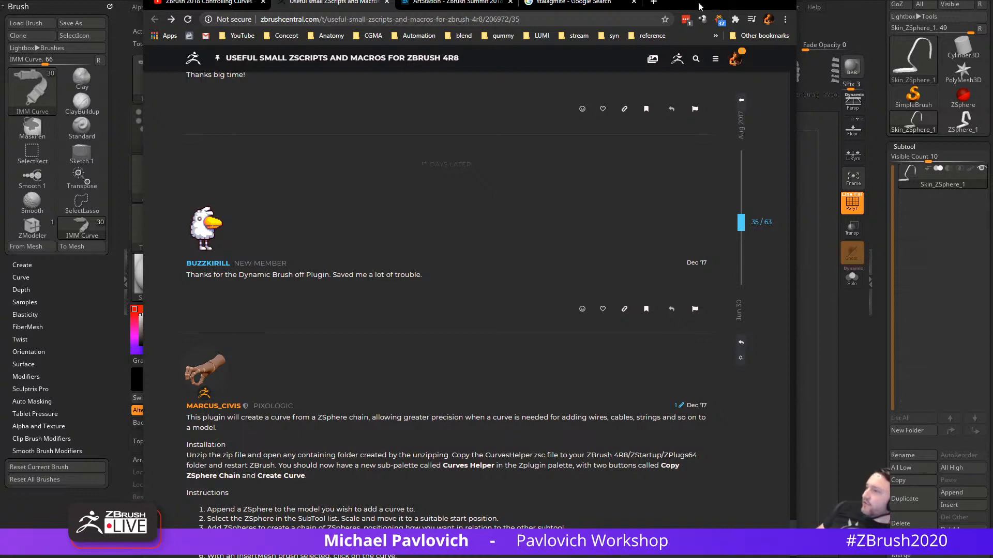
Step: Switch to ZBrush, leave edit mode, clear the canvas, and draw a single new ZSphere in edit mode
drag(699, 3, 684, 557)
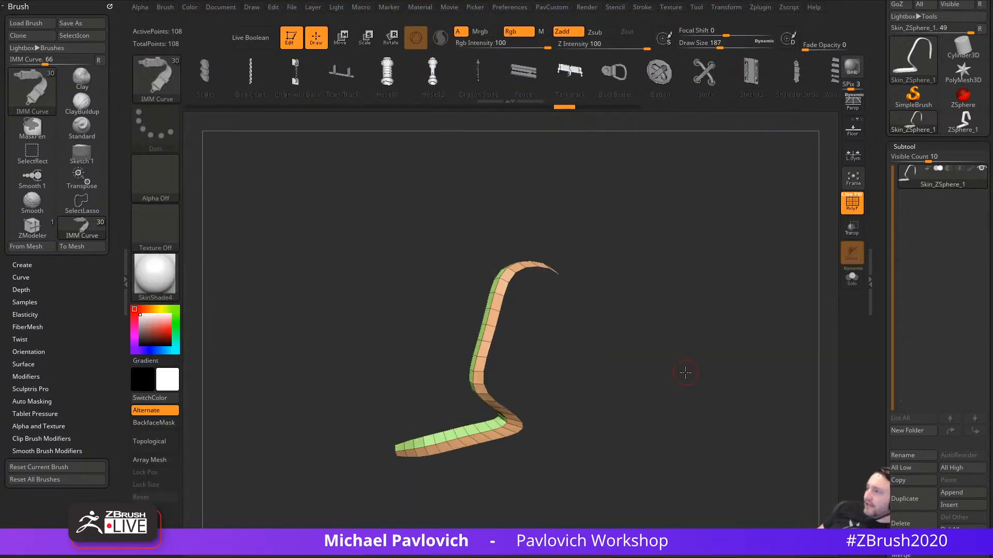
click(290, 38)
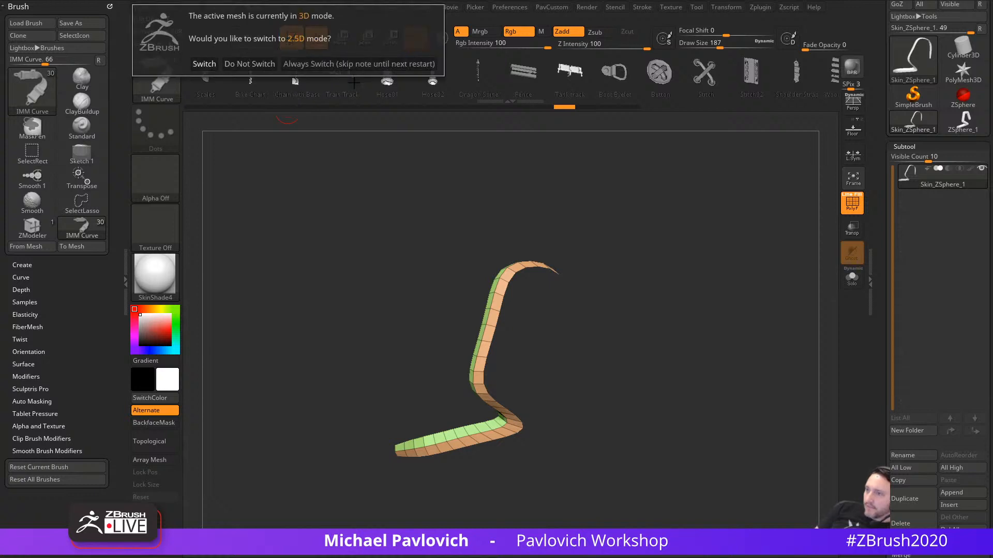
click(377, 67)
key(ctrl+n)
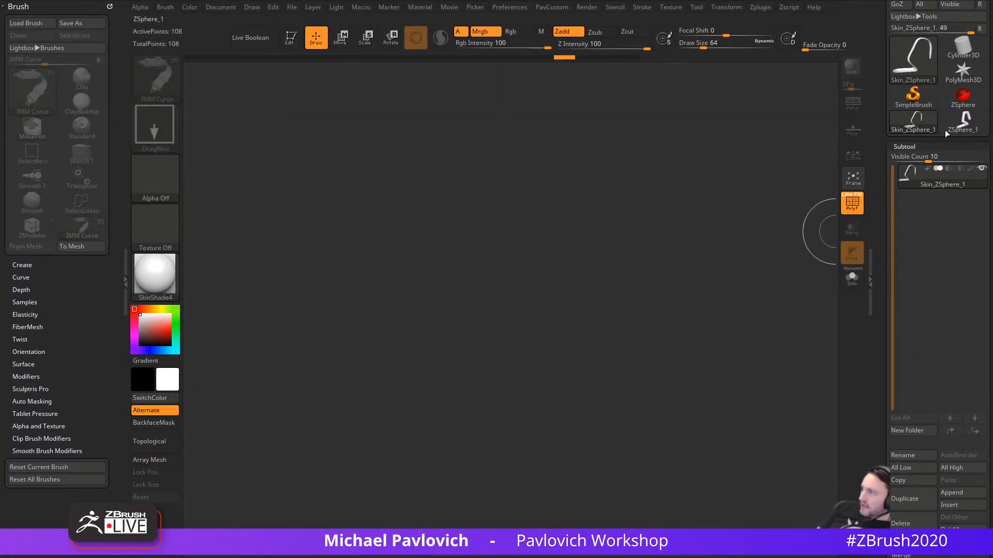
click(961, 98)
drag(485, 336, 475, 312)
click(290, 37)
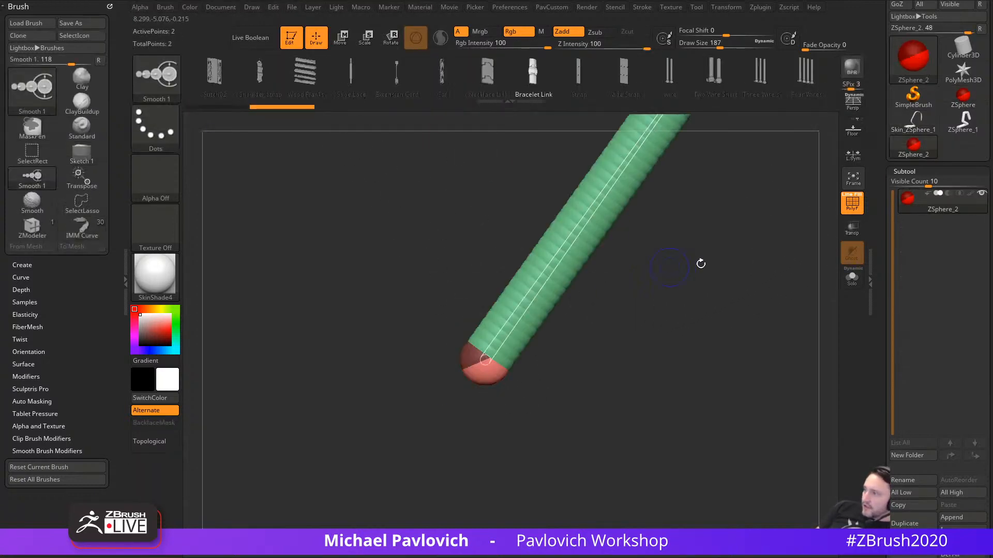
key(ctrl+z)
Step: Turn on the floor grid for all three axes and face the ZSphere straight from the front
click(852, 153)
click(851, 153)
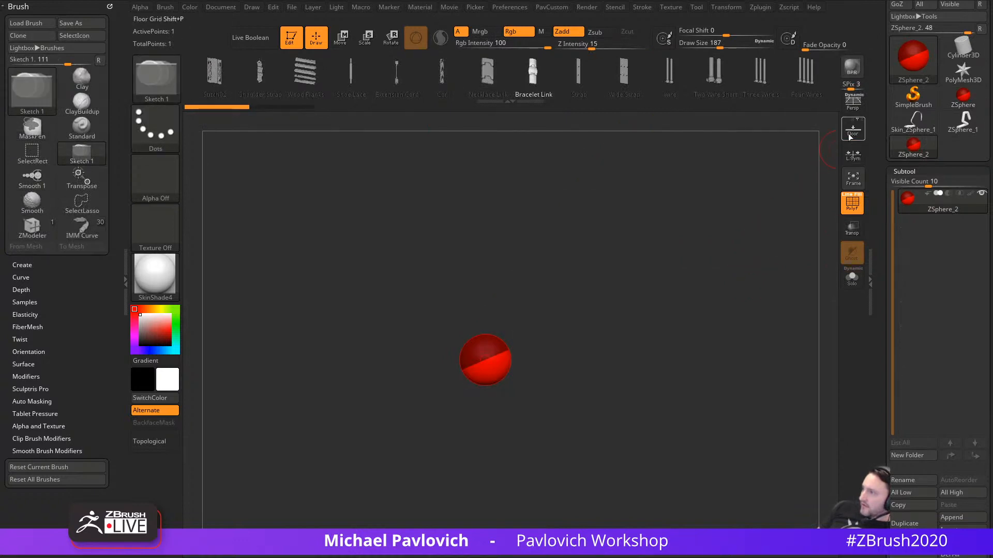
click(852, 130)
shift+drag(729, 325, 807, 264)
click(846, 120)
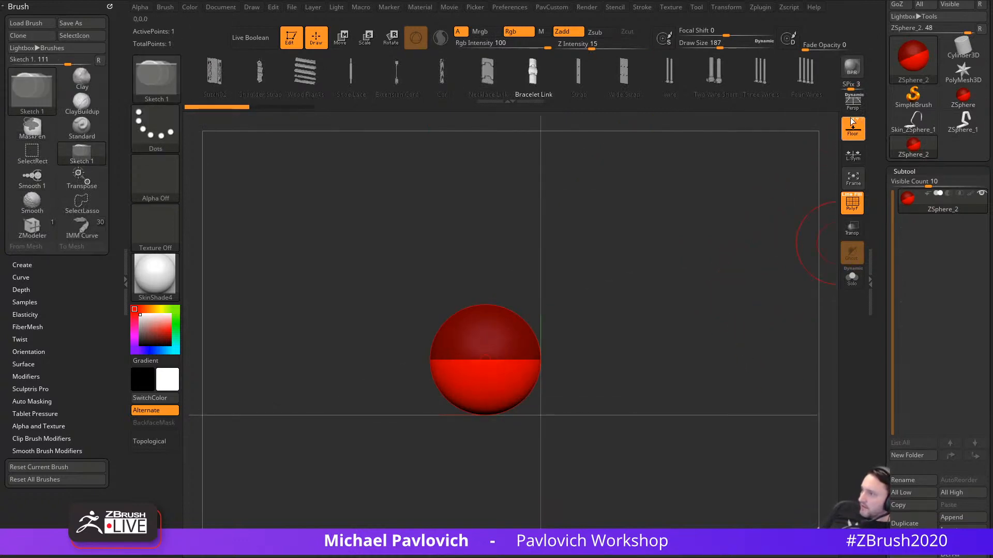
mouse_move(762, 188)
alt+mouse_down()
mouse_move(695, 267)
mouse_move(577, 321)
mouse_move(610, 336)
mouse_move(560, 237)
mouse_move(503, 203)
mouse_move(596, 392)
alt+mouse_up()
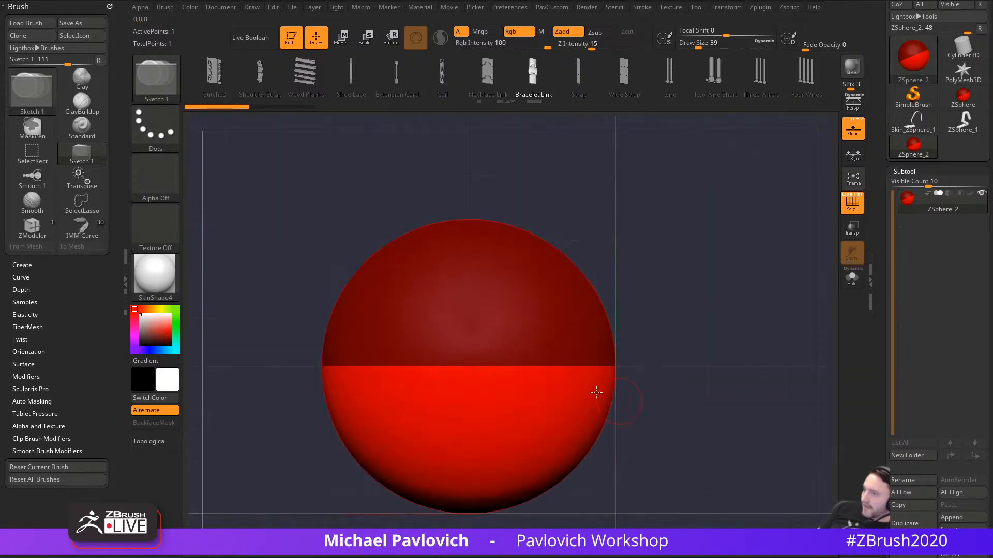
alt+drag(514, 385, 566, 235)
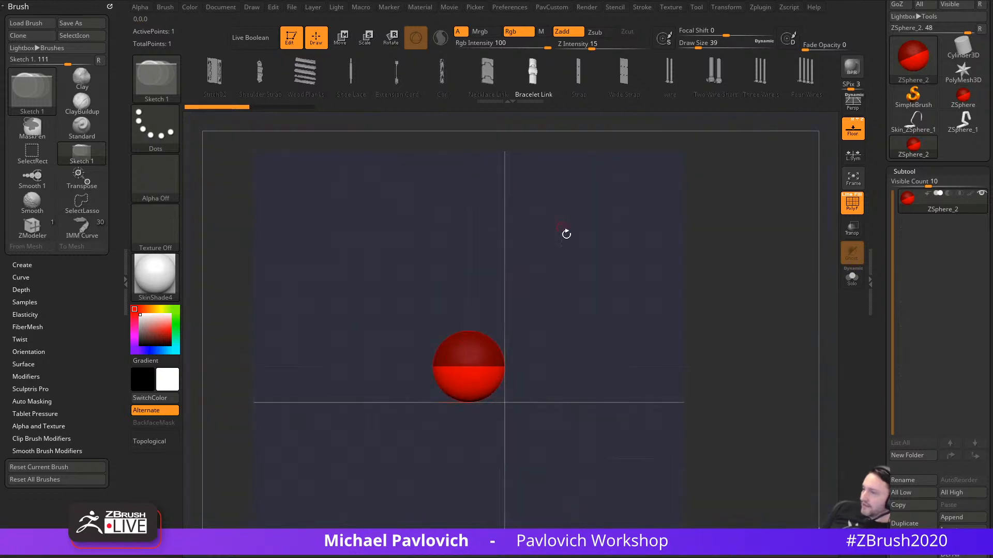
mouse_move(614, 288)
alt+mouse_down()
mouse_move(576, 279)
mouse_move(548, 305)
alt+mouse_up()
drag(483, 352, 479, 389)
drag(439, 412, 468, 393)
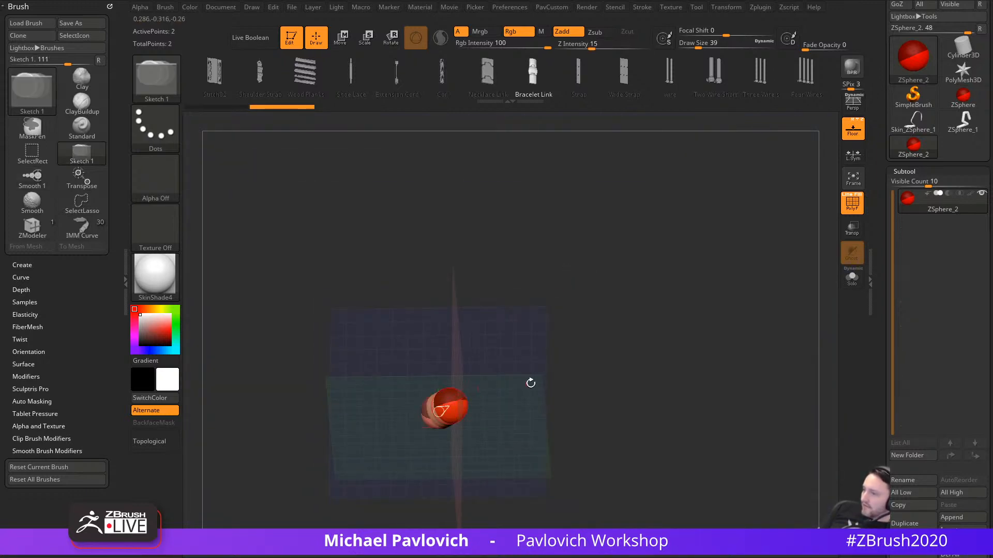
shift+drag(531, 383, 538, 385)
key(w)
drag(451, 405, 709, 214)
key(ctrl+z)
key(ctrl+z)
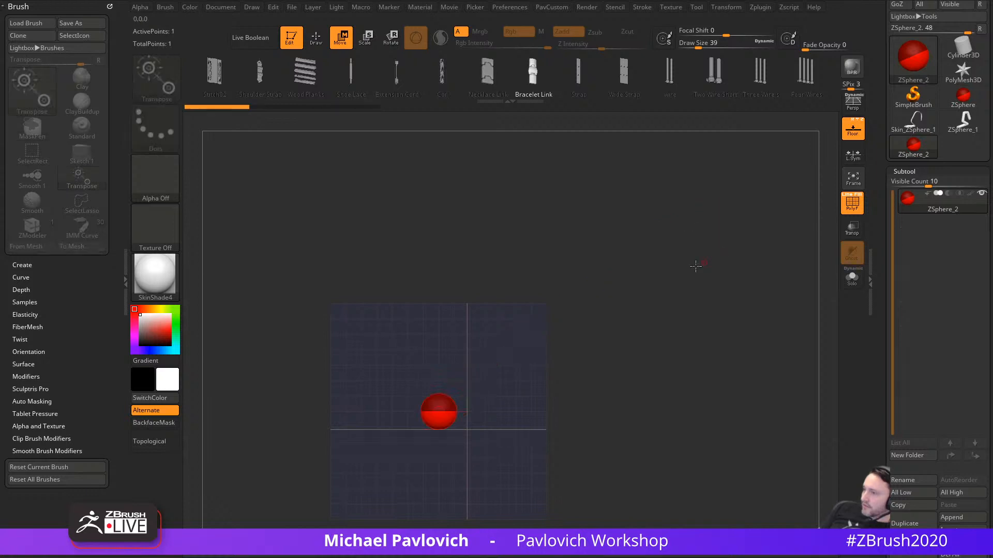
Step: Scale the root ZSphere down so it is small relative to the floor grid
alt+drag(539, 313, 602, 404)
key(e)
drag(461, 392, 376, 177)
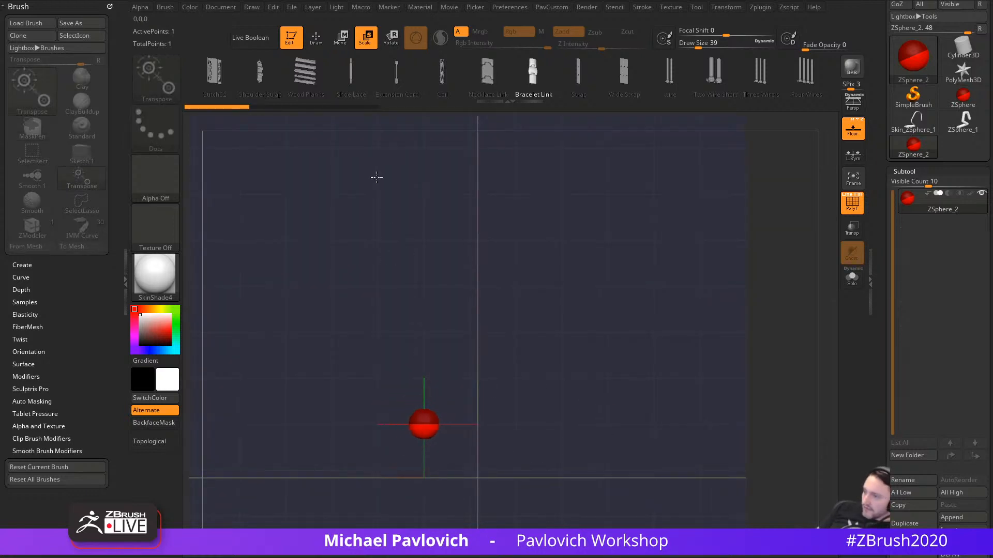
Step: Draw a second ZSphere out of the root and pull it up diagonally to form one long link
key(q)
mouse_move(435, 411)
mouse_down()
mouse_move(452, 410)
mouse_move(661, 195)
mouse_up()
key(w)
alt+drag(672, 267, 666, 290)
key(q)
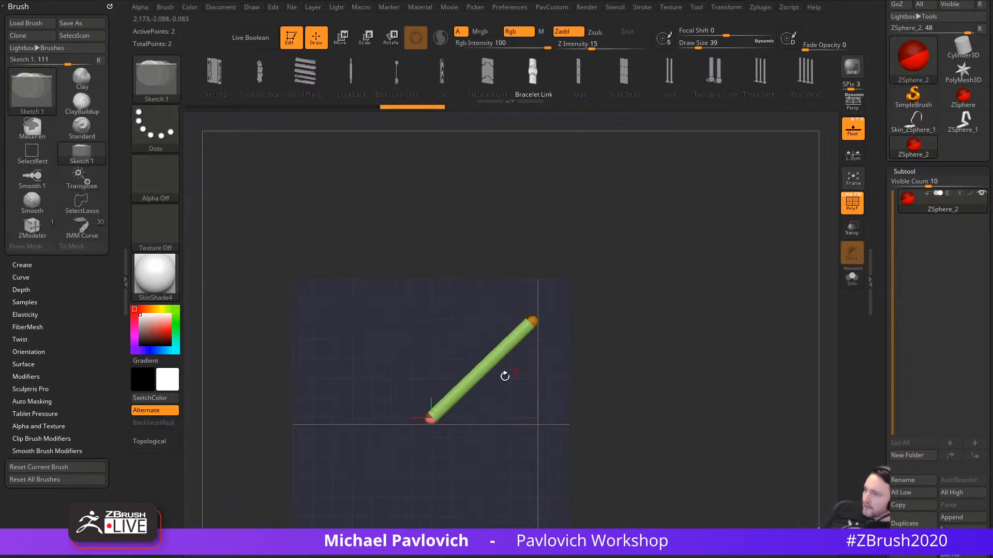
Step: Insert four intermediate ZSpheres along the link between the root and the end ZSphere
click(449, 401)
click(467, 385)
click(477, 374)
click(508, 344)
Step: Reposition the chain's ZSpheres so the straight link becomes a bent, zigzag path
alt+drag(556, 370, 565, 399)
key(w)
drag(427, 420, 439, 436)
drag(445, 373, 491, 401)
mouse_move(480, 385)
mouse_down()
mouse_move(466, 383)
mouse_move(471, 395)
mouse_move(480, 314)
mouse_move(429, 328)
mouse_up()
drag(531, 329, 670, 354)
key(q)
Step: Preview the ZSphere chain's adaptive skin with the DynaMesh resolution set to 0
mouse_move(882, 361)
mouse_down()
mouse_move(880, 218)
mouse_move(909, 271)
mouse_up()
key(shift)
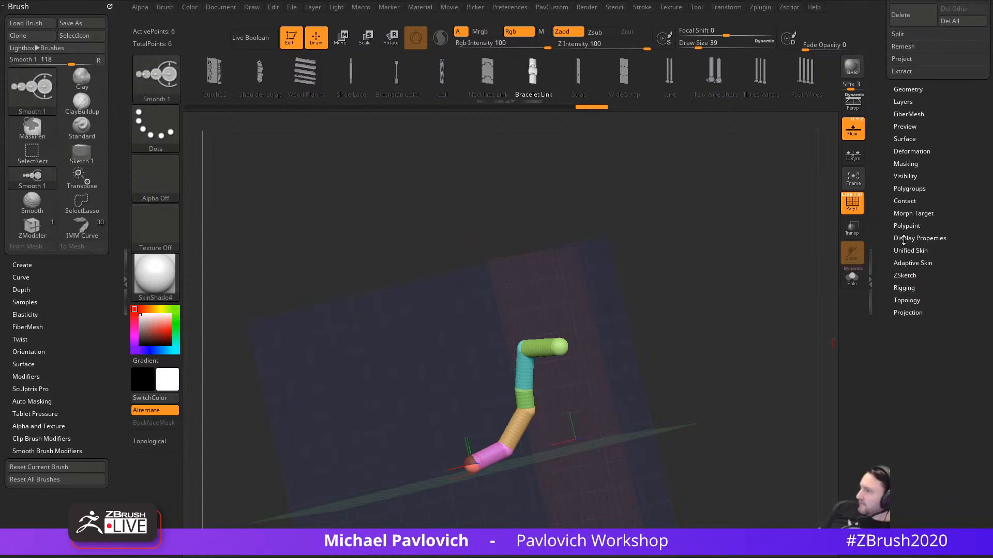
click(900, 263)
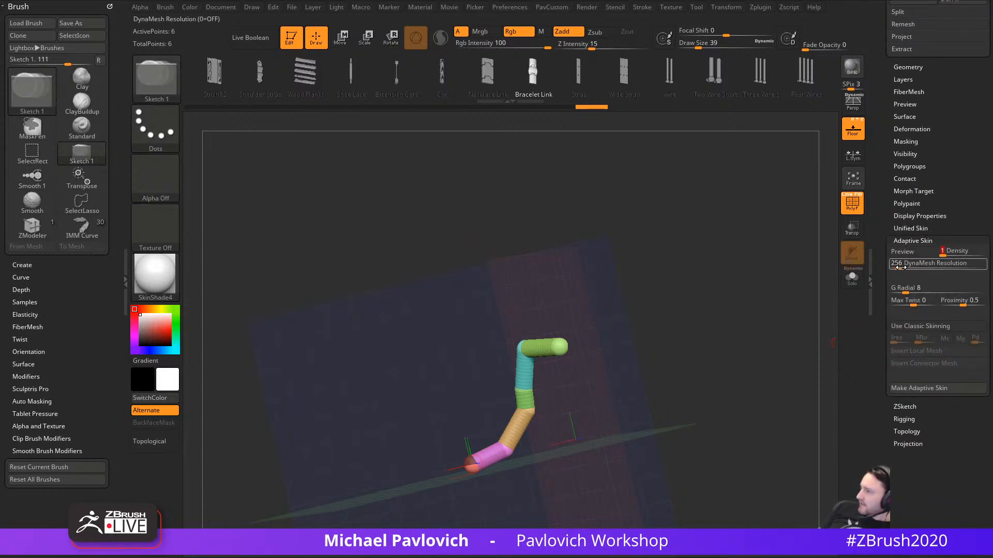
click(906, 257)
mouse_move(751, 318)
mouse_down()
mouse_move(773, 336)
mouse_move(760, 333)
mouse_up()
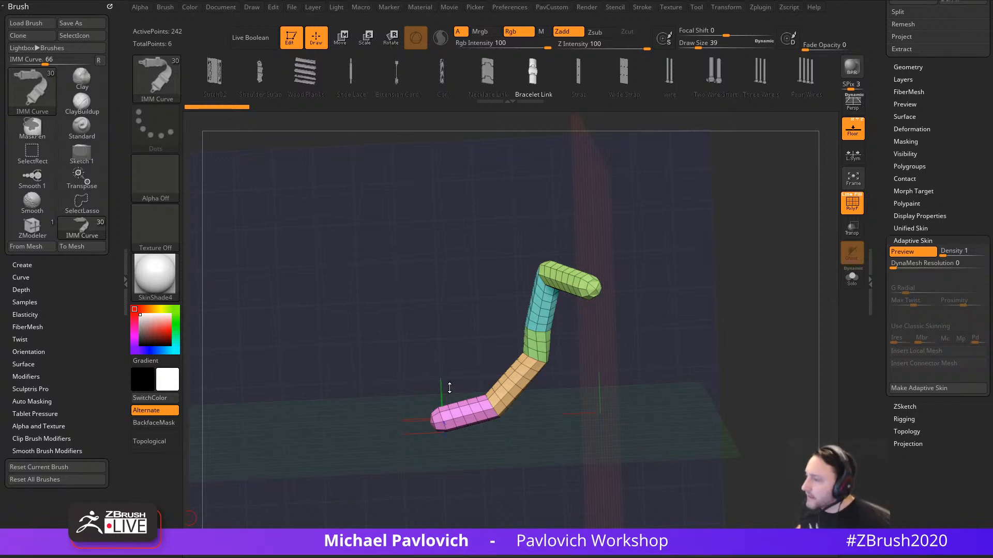
drag(700, 213, 714, 202)
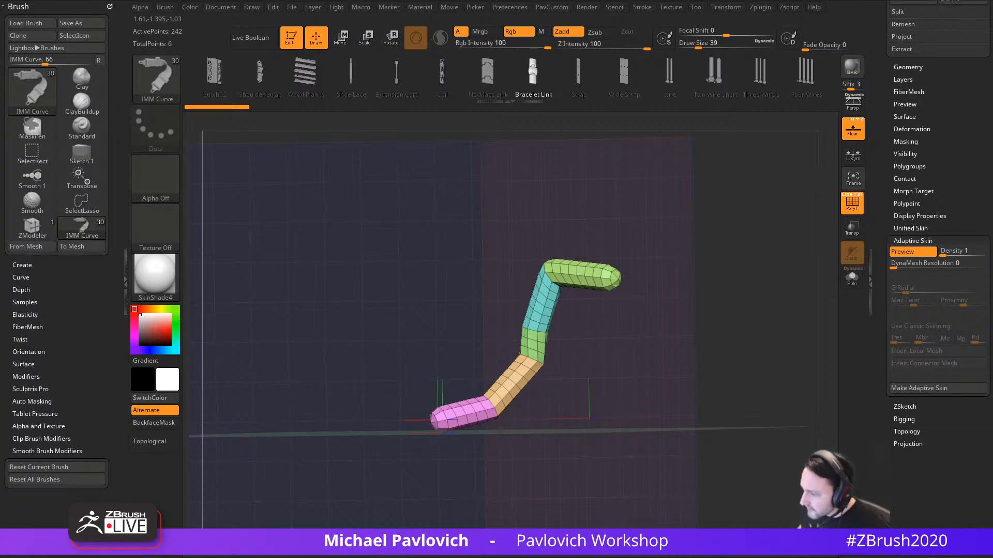
Step: Switch to the browser and show only the created playlists of the open YouTube channel
drag(983, 124, 745, 55)
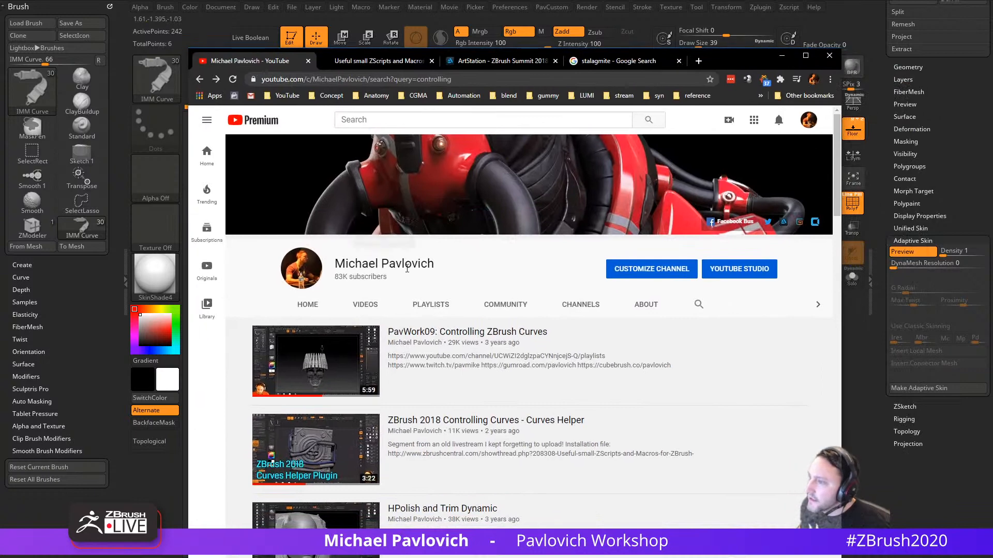
click(430, 304)
scroll(444, 319, down, 3)
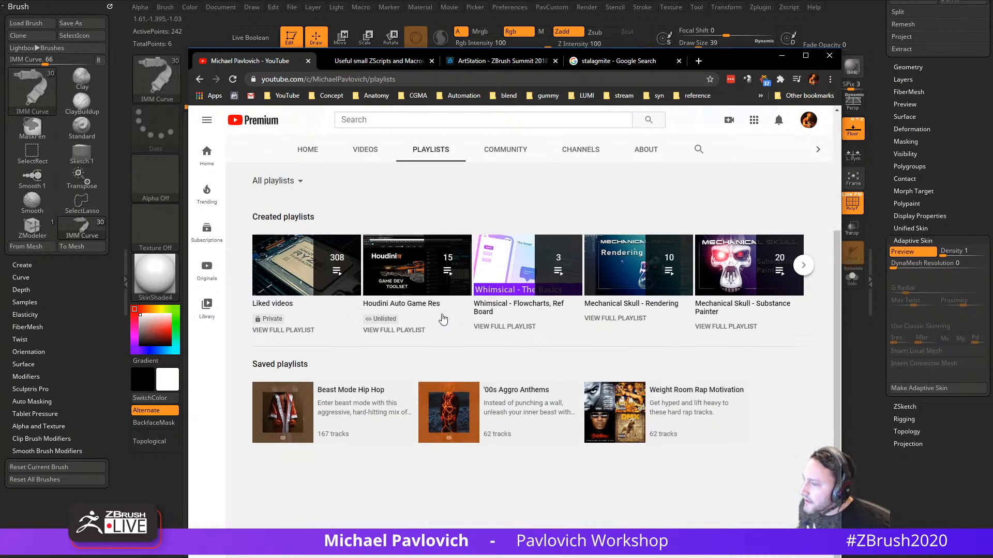
click(288, 182)
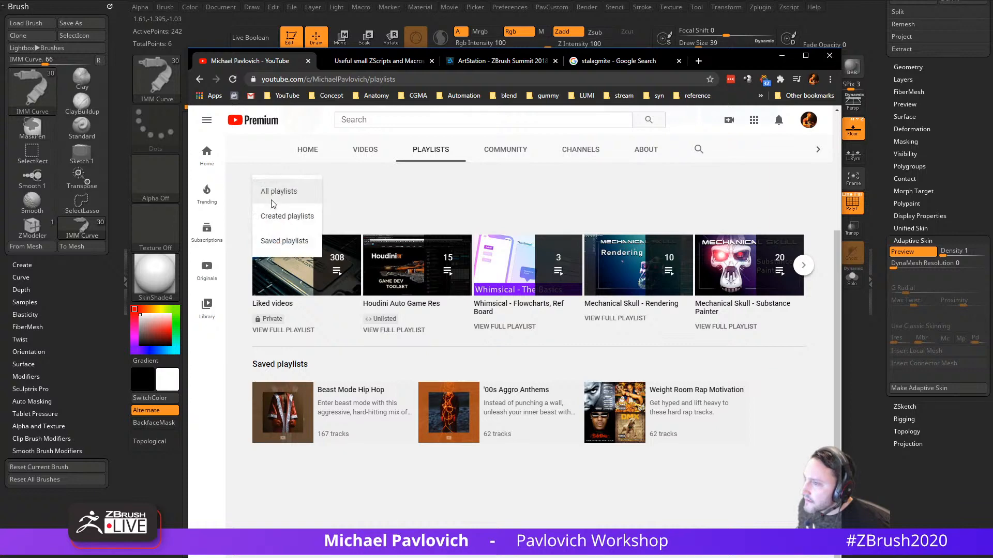
click(273, 215)
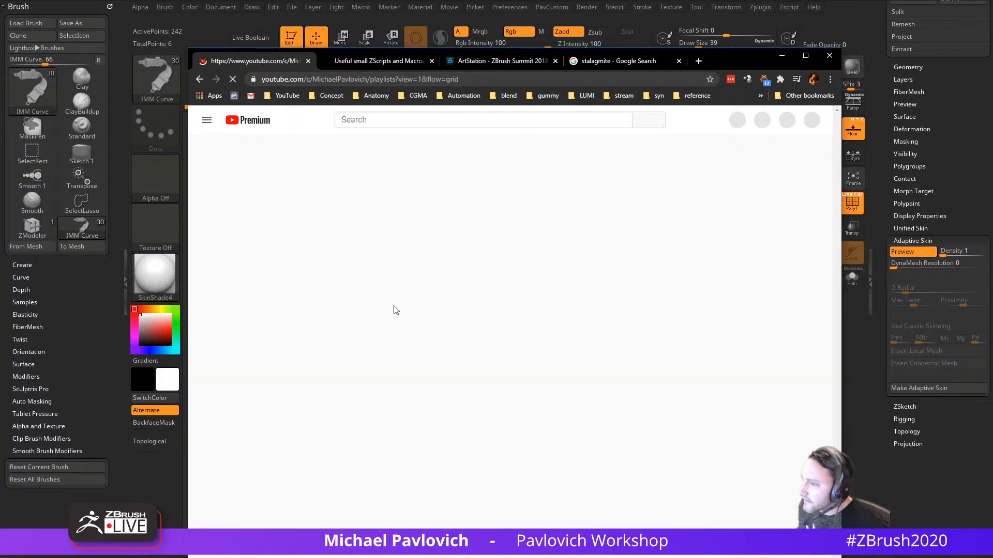
Step: Find the Houdini Auto Game Res playlist, open its full video list, and select the page address
scroll(419, 400, down, 4)
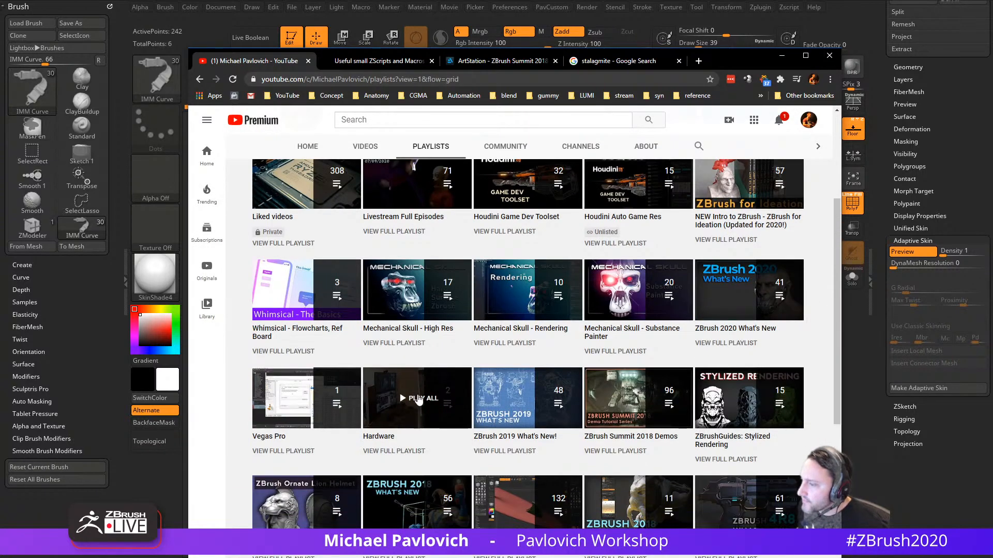
scroll(419, 400, down, 5)
scroll(517, 311, up, 6)
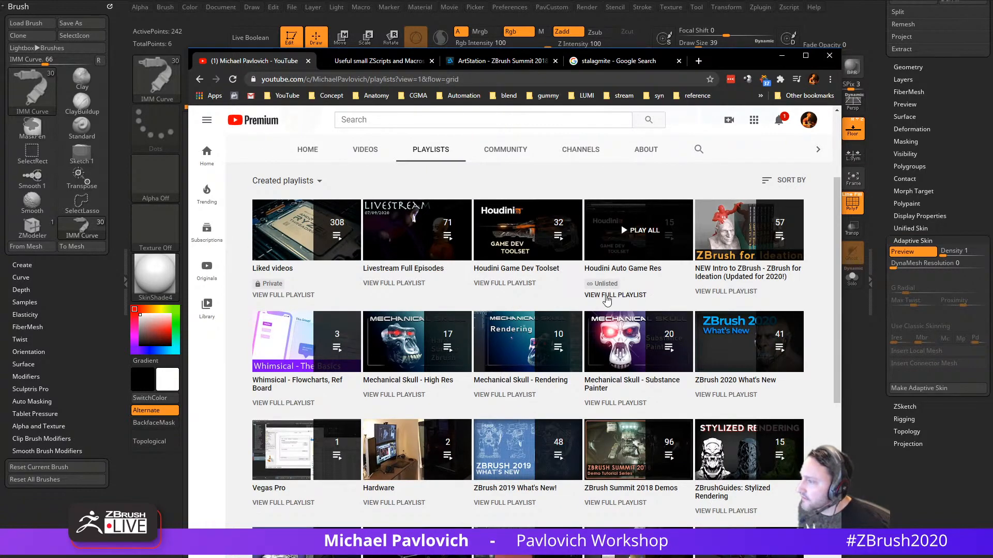
click(607, 296)
click(499, 80)
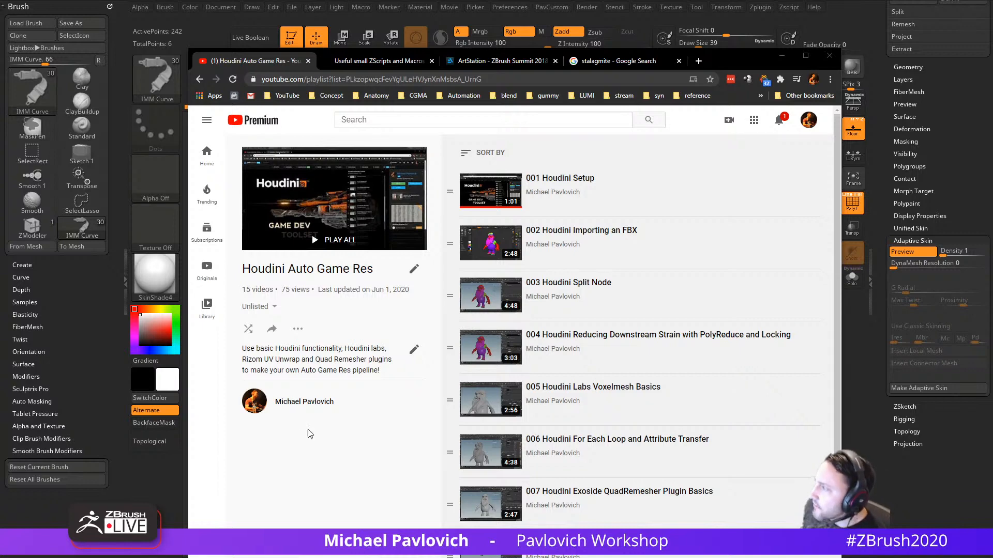
Step: Minimize the browser and close ZBrush without saving changes to the project
click(781, 55)
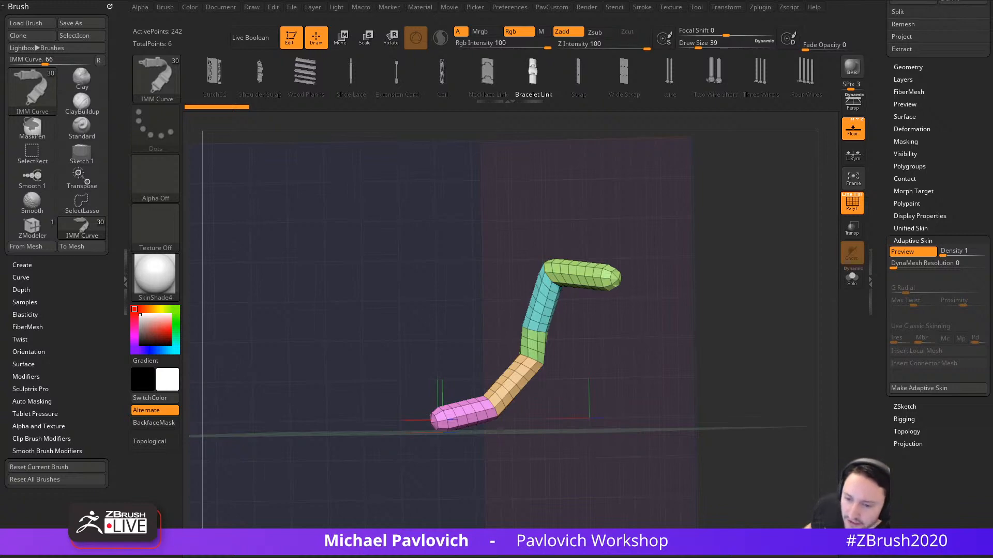
click(955, 4)
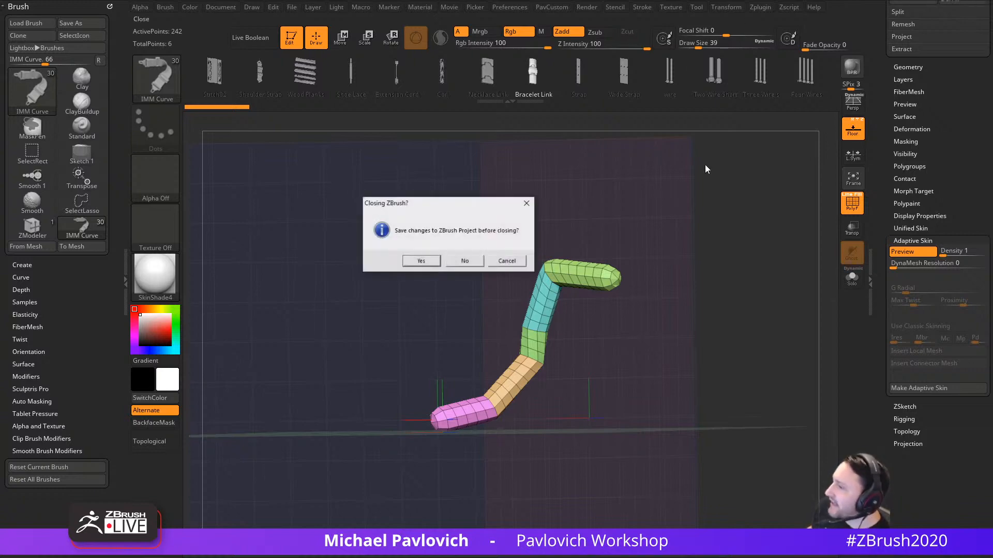
click(464, 262)
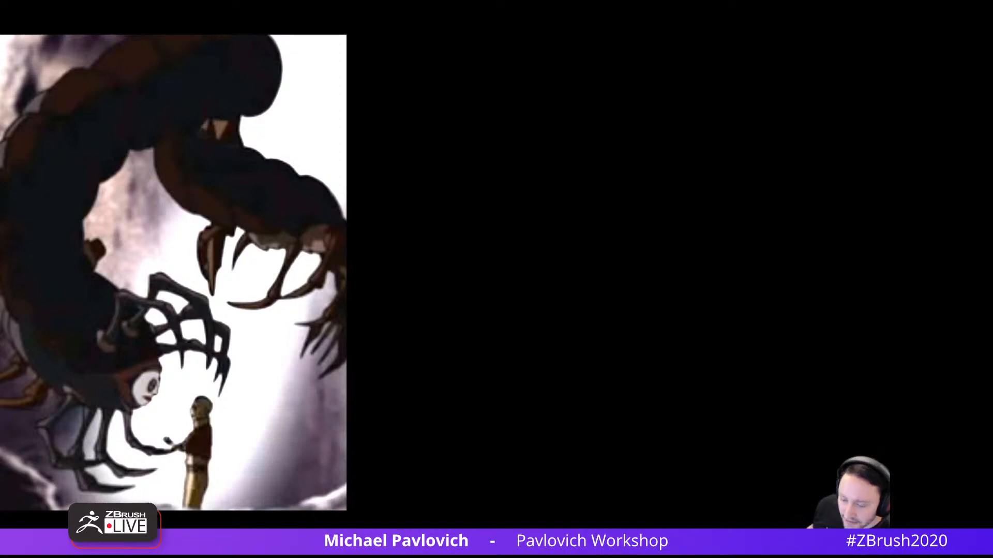